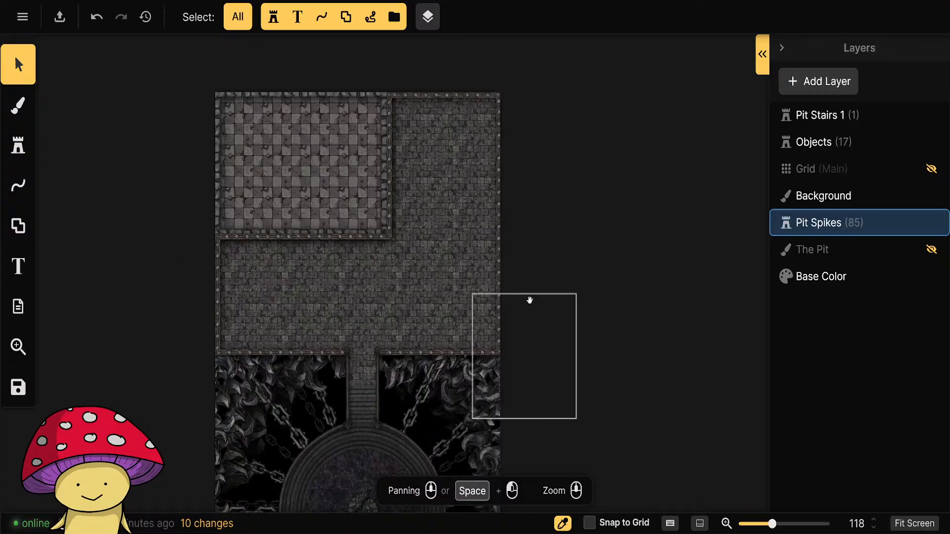
Set the brightness of the faint background chain at the lower right of the circular platform to 50%.
{"action": "left_click_drag", "start_coordinate": [528, 302], "coordinate": [616, 51]}
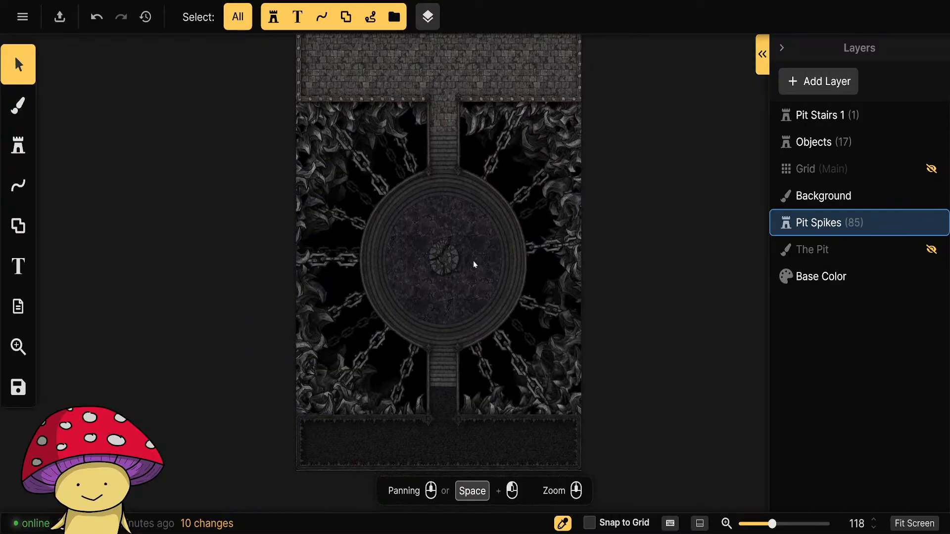
{"action": "scroll", "coordinate": [444, 336], "scroll_direction": "up", "scroll_amount": 5}
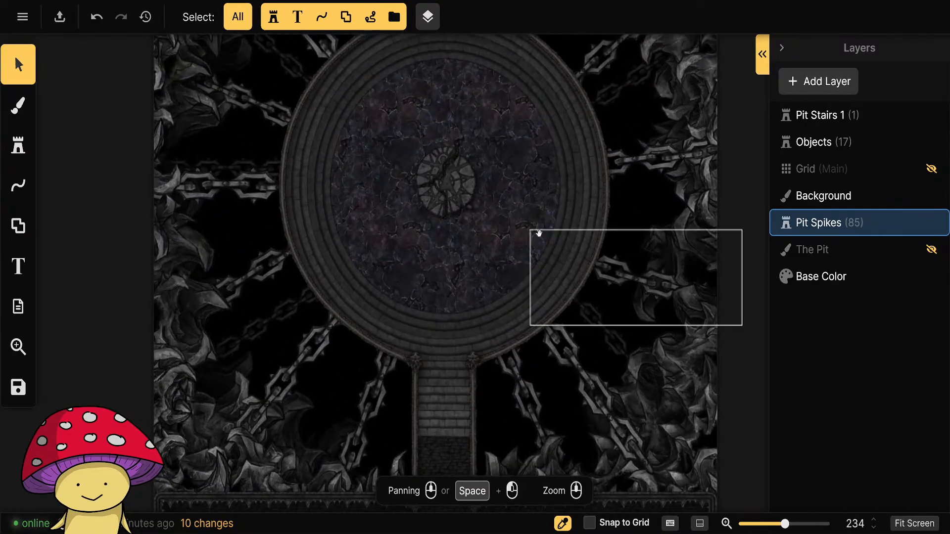
{"action": "left_click_drag", "start_coordinate": [539, 233], "coordinate": [423, 318]}
{"action": "scroll", "coordinate": [493, 341], "scroll_direction": "down", "scroll_amount": 3}
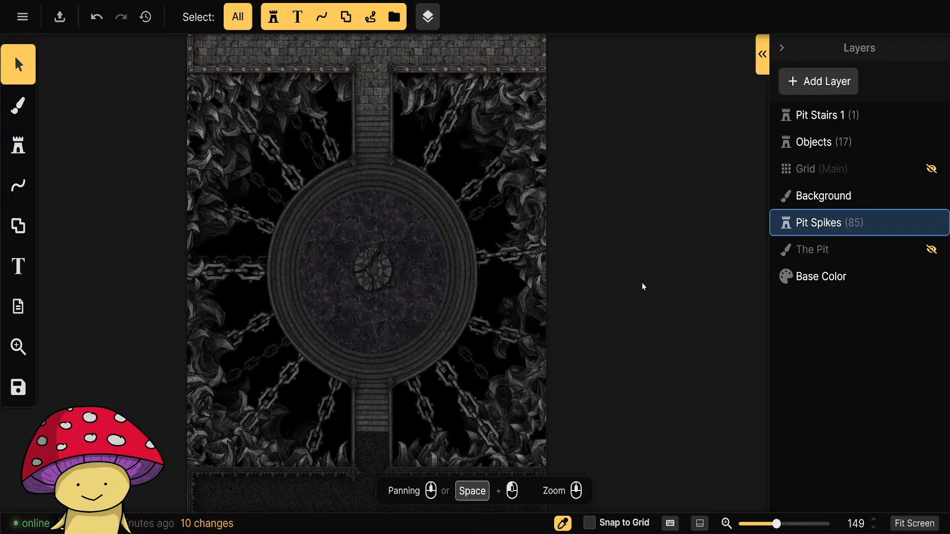
{"action": "left_click_drag", "start_coordinate": [658, 386], "coordinate": [642, 222]}
{"action": "left_click", "coordinate": [433, 204]}
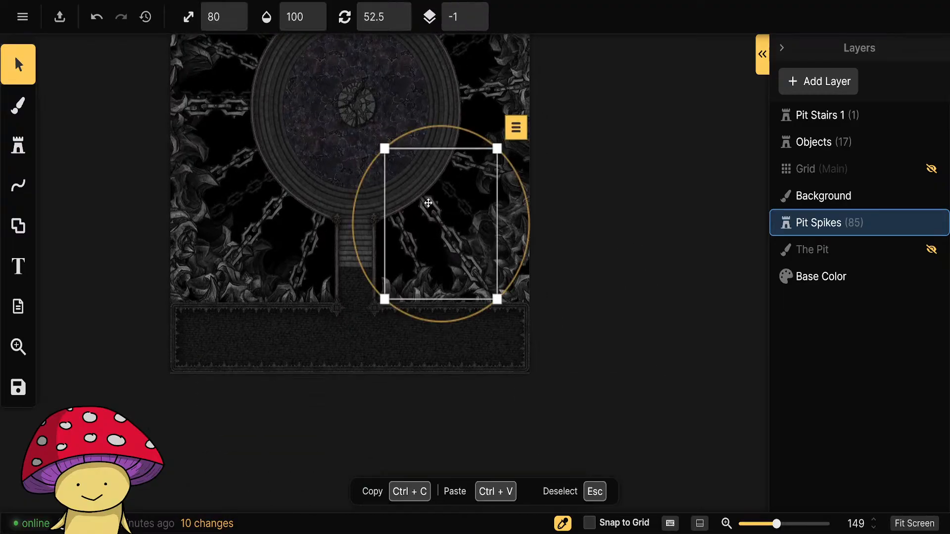
{"action": "left_click", "coordinate": [44, 66]}
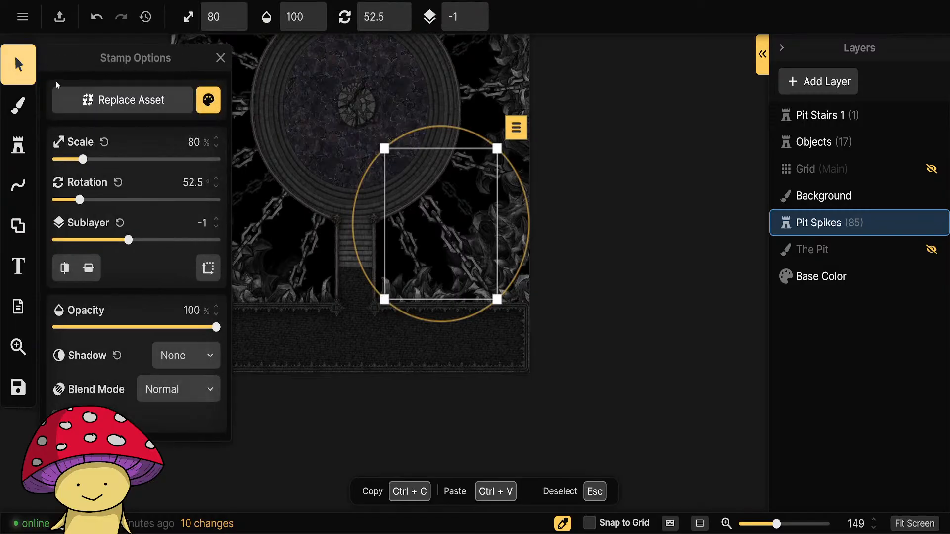
{"action": "left_click", "coordinate": [209, 100]}
{"action": "left_click_drag", "start_coordinate": [298, 191], "coordinate": [290, 191]}
{"action": "left_click", "coordinate": [720, 345]}
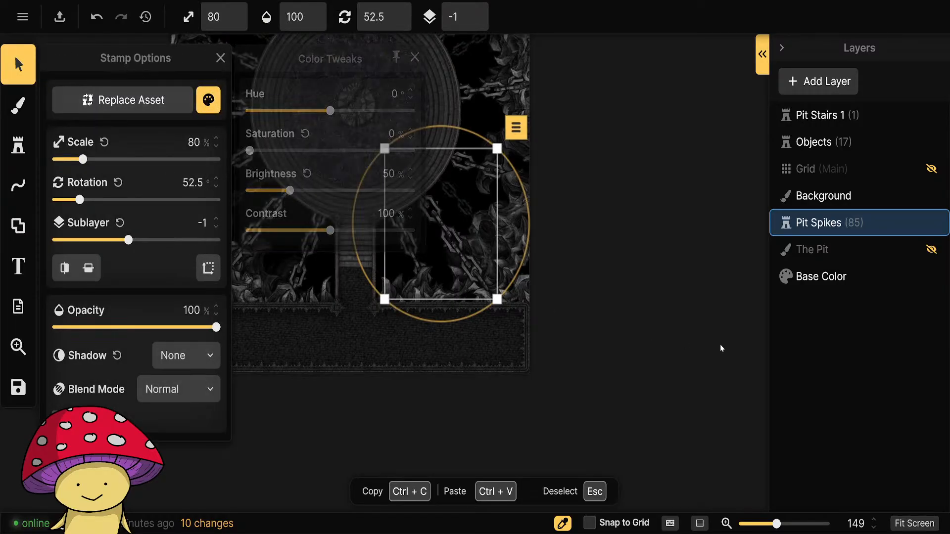
Lower the brightness of the horizontal background chain on the left side of the circular platform to about 50%.
{"action": "left_click_drag", "start_coordinate": [529, 270], "coordinate": [628, 359]}
{"action": "left_click", "coordinate": [330, 198]}
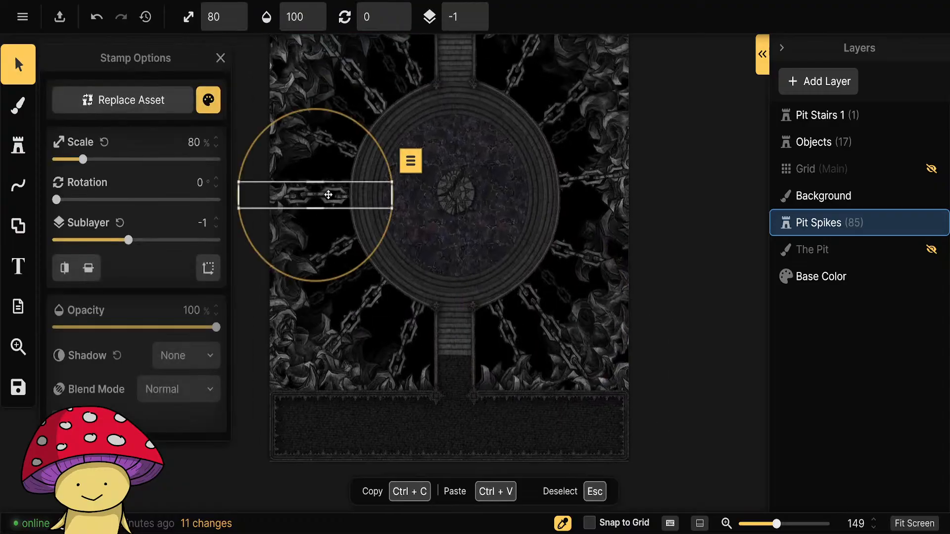
{"action": "left_click", "coordinate": [208, 100]}
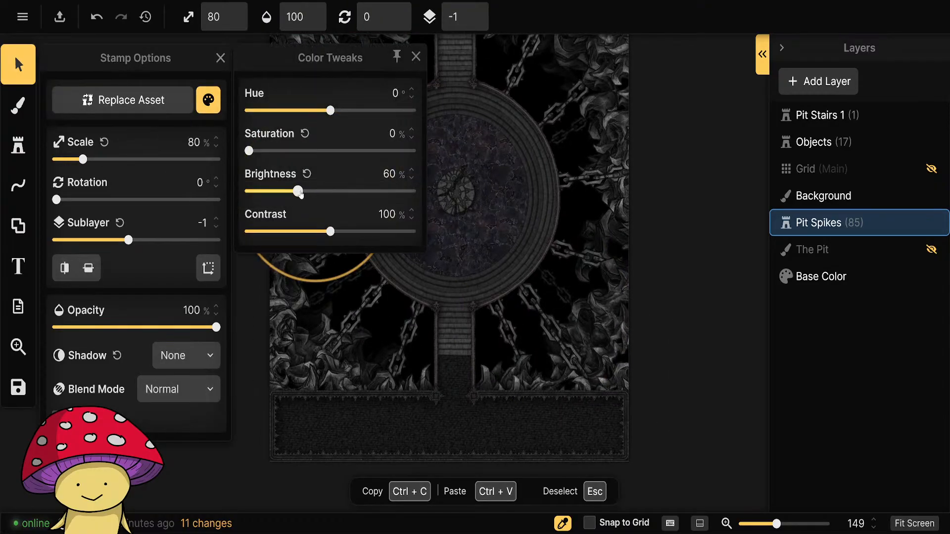
{"action": "left_click_drag", "start_coordinate": [299, 191], "coordinate": [289, 191]}
{"action": "left_click", "coordinate": [693, 260]}
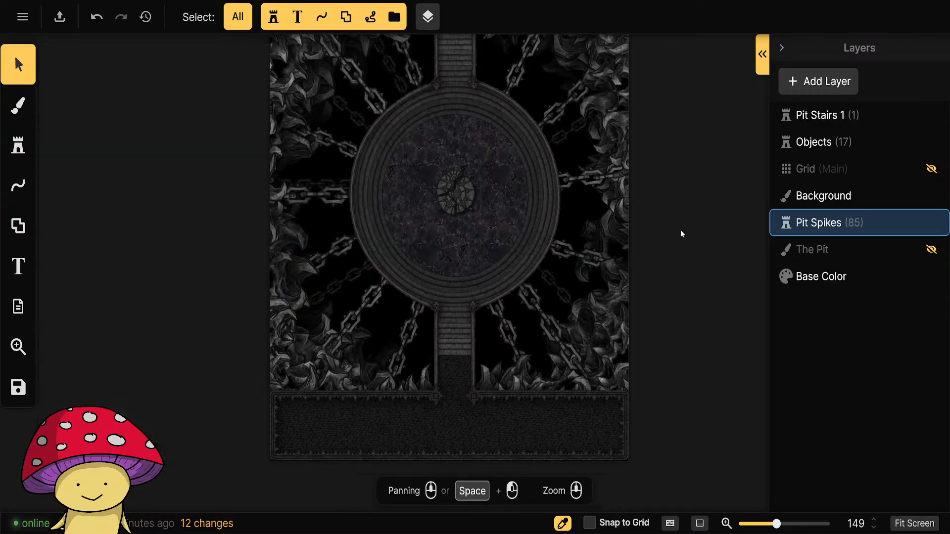
Select the background chains at the platform's upper right, upper left and lower left together and lower their brightness.
{"action": "left_click_drag", "start_coordinate": [696, 209], "coordinate": [660, 283]}
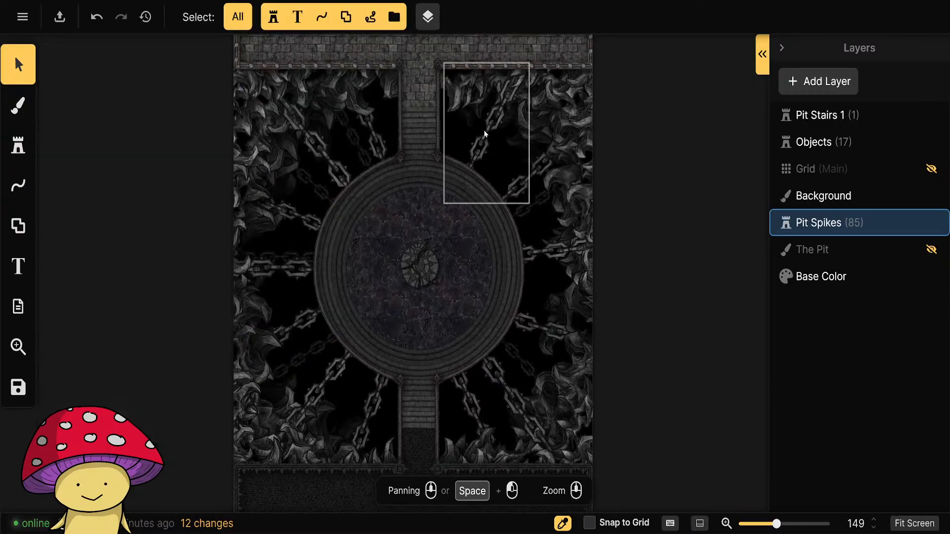
{"action": "left_click", "coordinate": [479, 151]}
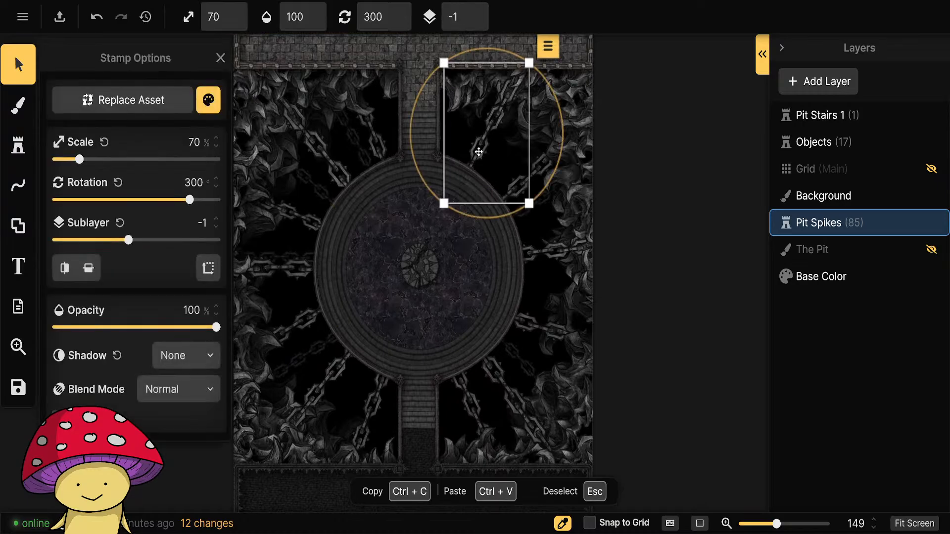
{"action": "left_click", "coordinate": [332, 178], "text": "shift"}
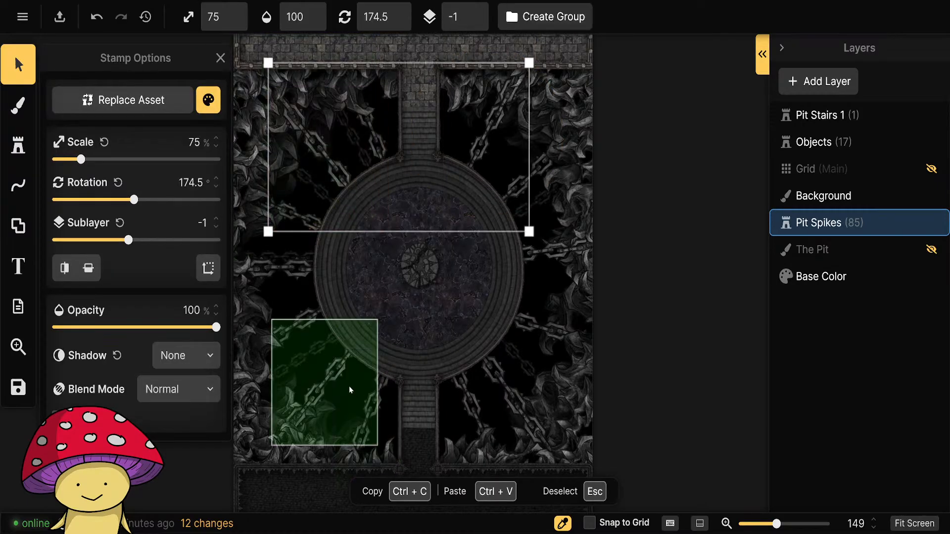
{"action": "left_click", "coordinate": [334, 369], "text": "shift"}
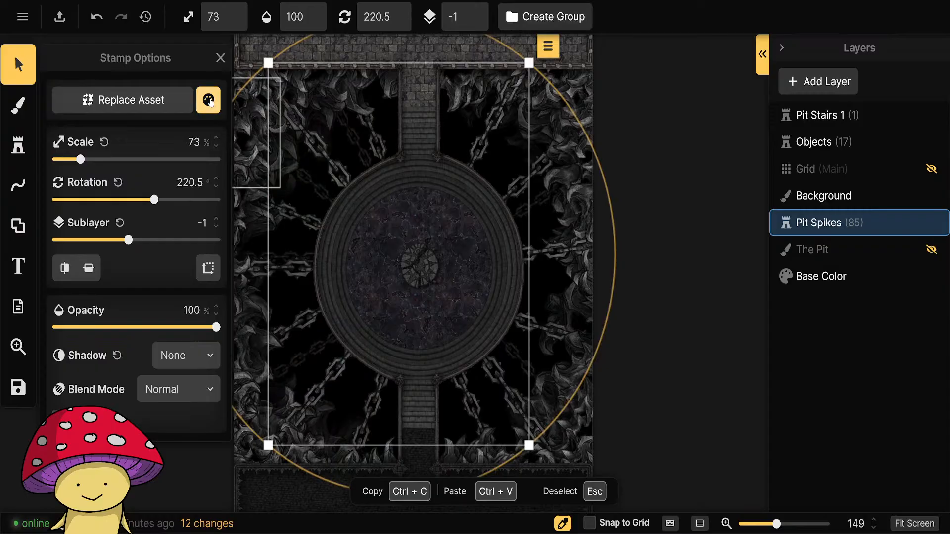
{"action": "left_click", "coordinate": [208, 100]}
{"action": "left_click_drag", "start_coordinate": [295, 194], "coordinate": [224, 189]}
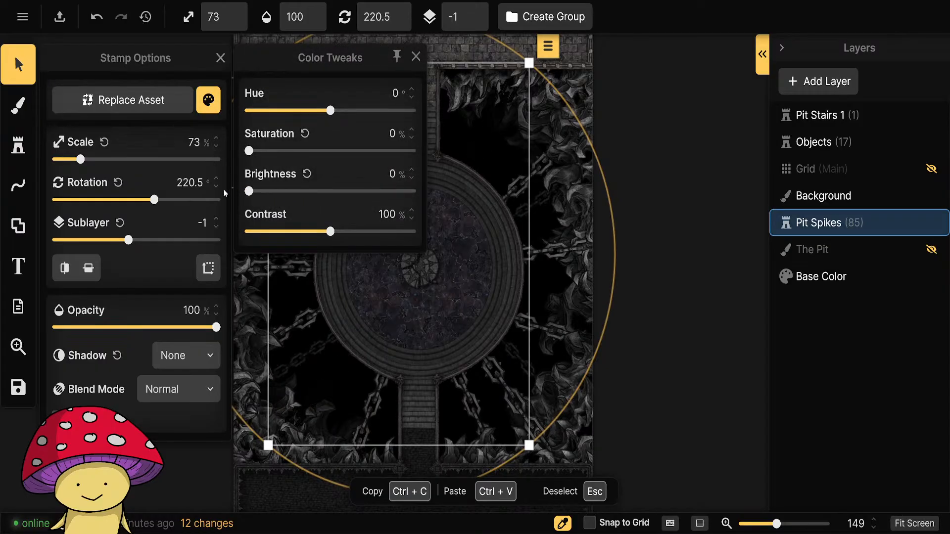
{"action": "mouse_move", "coordinate": [292, 192]}
{"action": "left_mouse_down"}
{"action": "mouse_move", "coordinate": [424, 193]}
{"action": "mouse_move", "coordinate": [286, 194]}
{"action": "left_mouse_up"}
{"action": "left_click", "coordinate": [653, 198]}
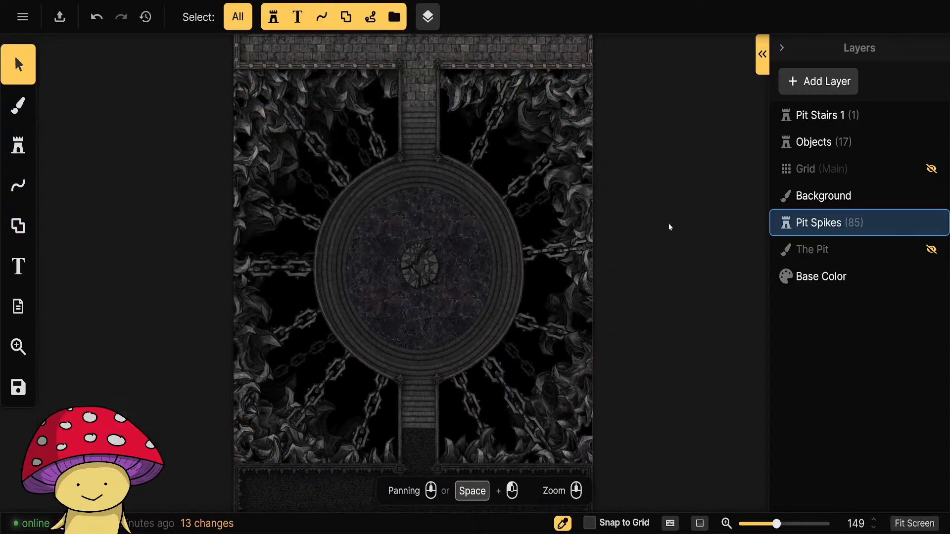
Examine the checkered-floor room on the pit map, and switch to Roll20 to inspect the walled stair room for comparison.
{"action": "left_click_drag", "start_coordinate": [669, 226], "coordinate": [636, 382]}
{"action": "left_click_drag", "start_coordinate": [658, 142], "coordinate": [718, 299]}
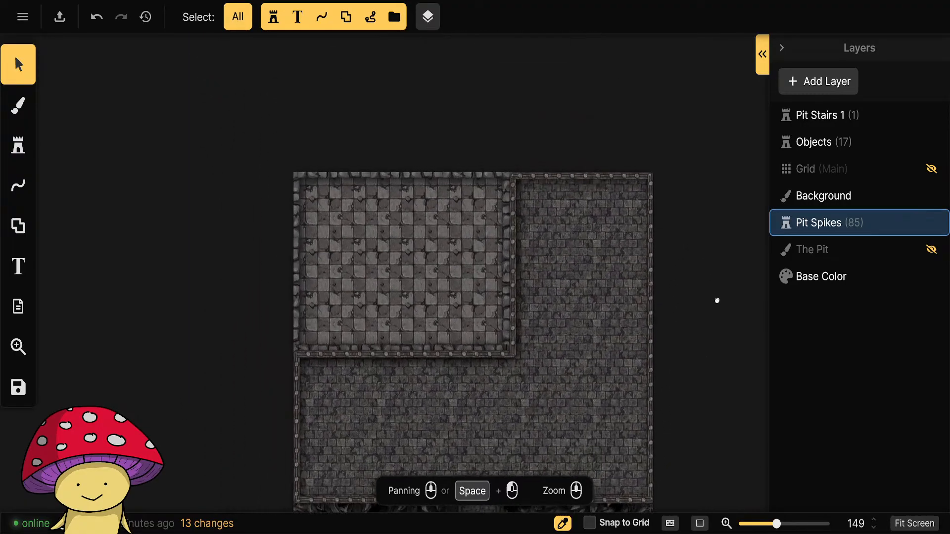
{"action": "scroll", "coordinate": [410, 269], "scroll_direction": "up", "scroll_amount": 5}
{"action": "left_click_drag", "start_coordinate": [336, 272], "coordinate": [378, 267]}
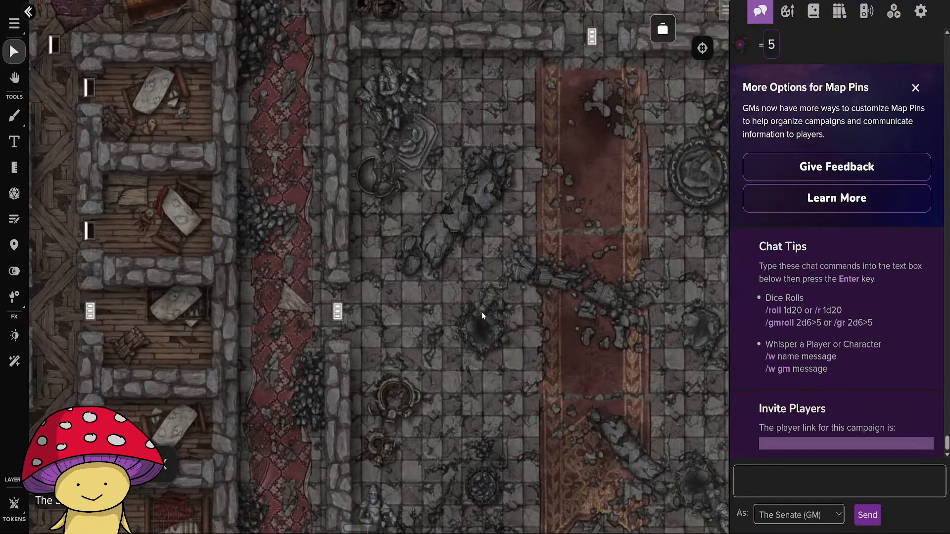
{"action": "left_click_drag", "start_coordinate": [505, 330], "coordinate": [445, 55]}
{"action": "left_click_drag", "start_coordinate": [454, 307], "coordinate": [548, 146]}
{"action": "scroll", "coordinate": [475, 300], "scroll_direction": "up", "scroll_amount": 5}
{"action": "scroll", "coordinate": [476, 214], "scroll_direction": "down", "scroll_amount": 5}
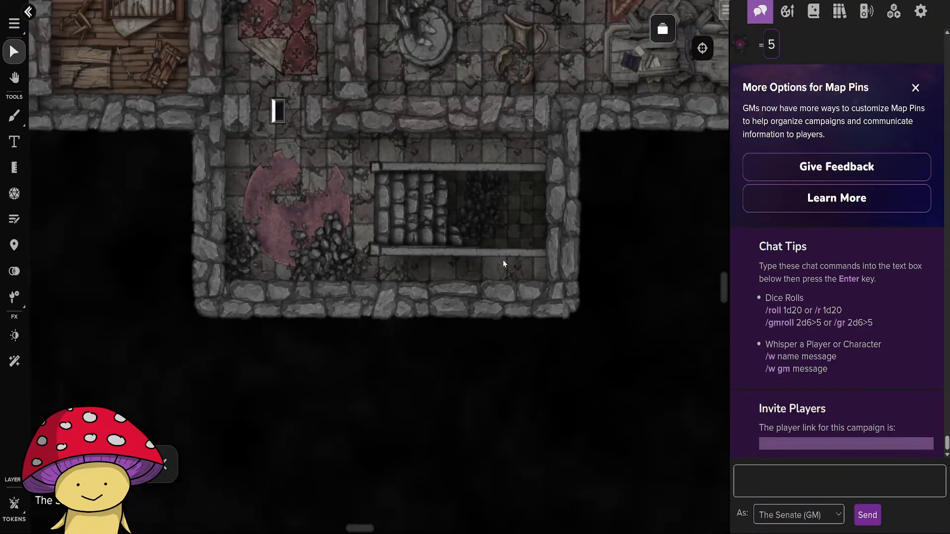
{"action": "left_click_drag", "start_coordinate": [557, 250], "coordinate": [548, 322]}
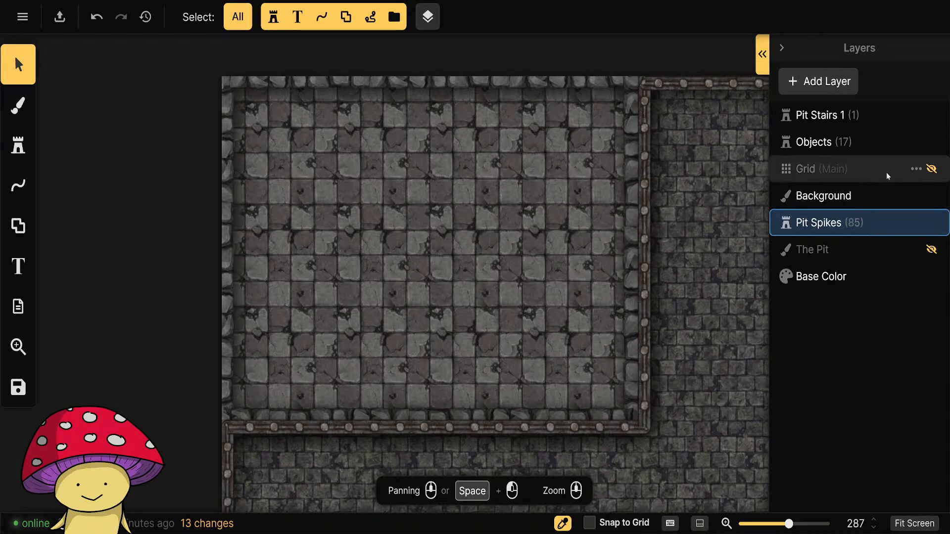
Switch back to Inkarnate and show the main grid over the checkered room to check its tiles, and hide the grid again.
{"action": "left_click", "coordinate": [933, 170]}
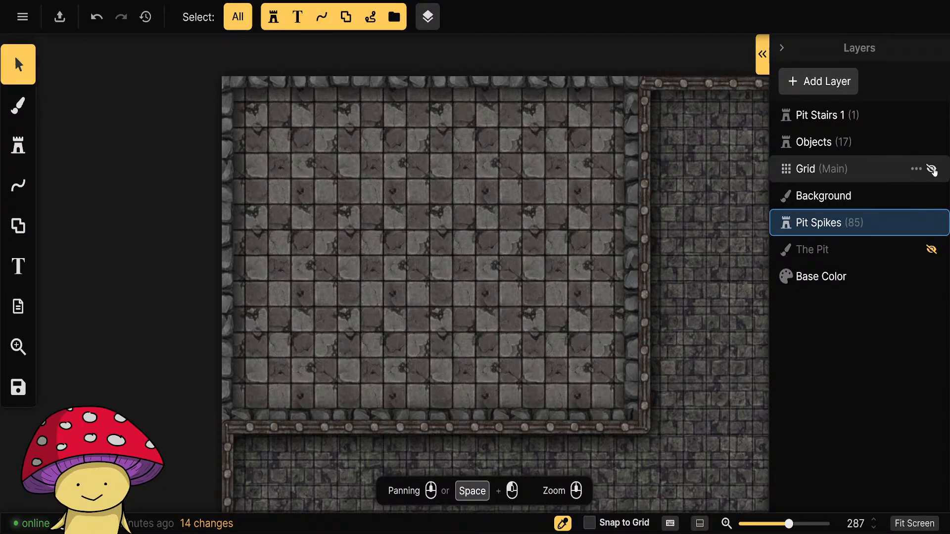
{"action": "left_click", "coordinate": [933, 169]}
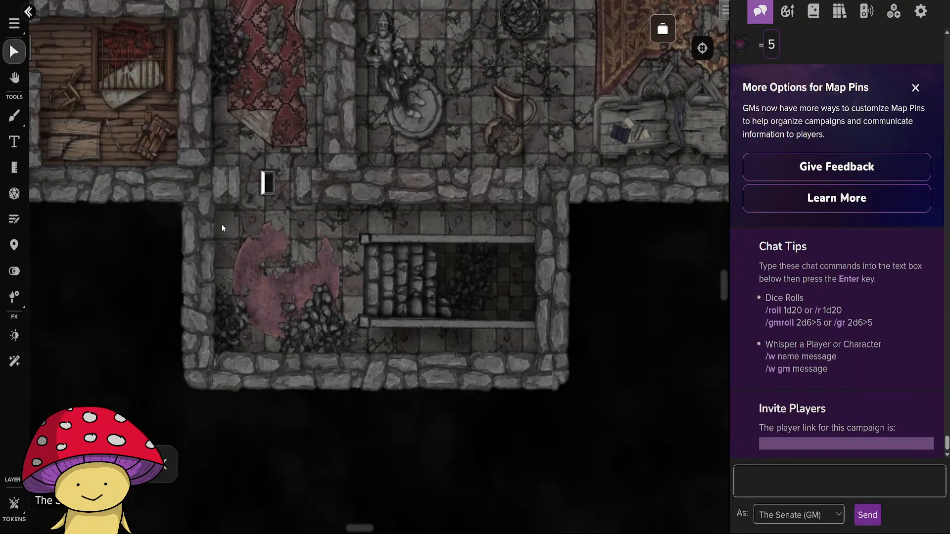
Switch to Roll20 and measure the stair room from its upper wall to its lower wall with a line measurement.
{"action": "left_click", "coordinate": [664, 28]}
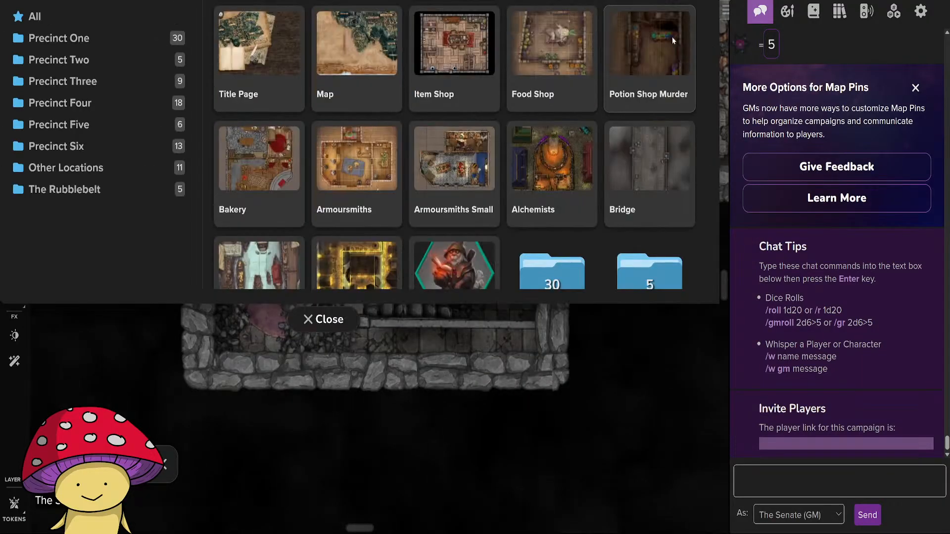
{"action": "left_click", "coordinate": [326, 437]}
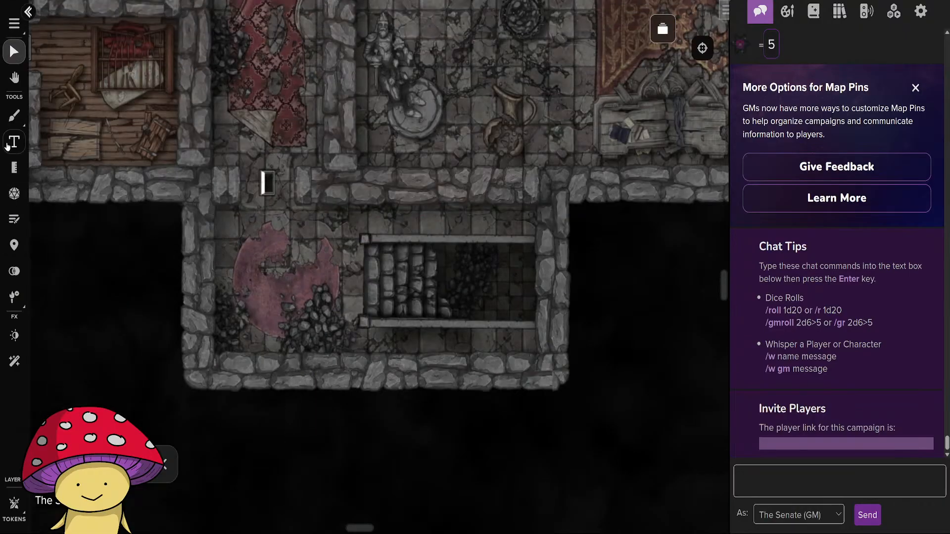
{"action": "left_click", "coordinate": [14, 167]}
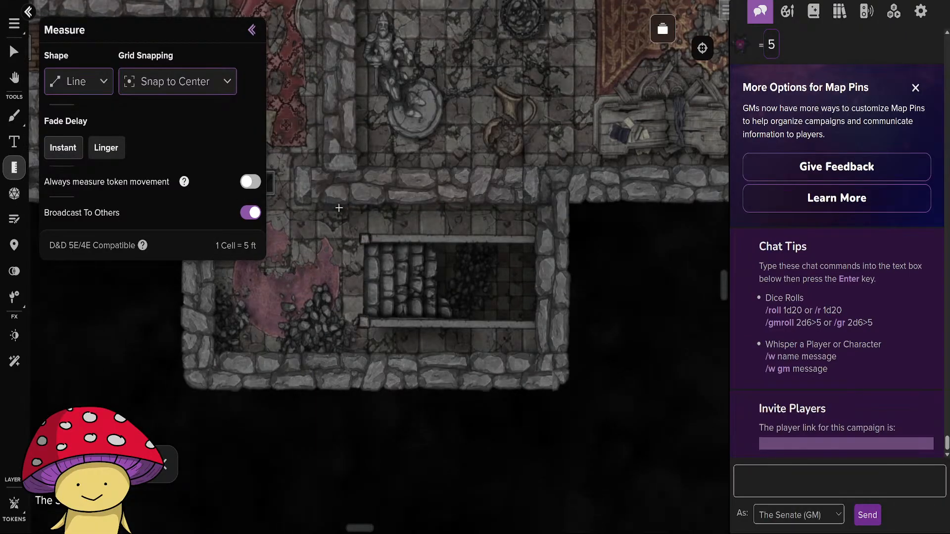
{"action": "left_click_drag", "start_coordinate": [335, 210], "coordinate": [333, 354]}
{"action": "left_click_drag", "start_coordinate": [336, 203], "coordinate": [336, 353]}
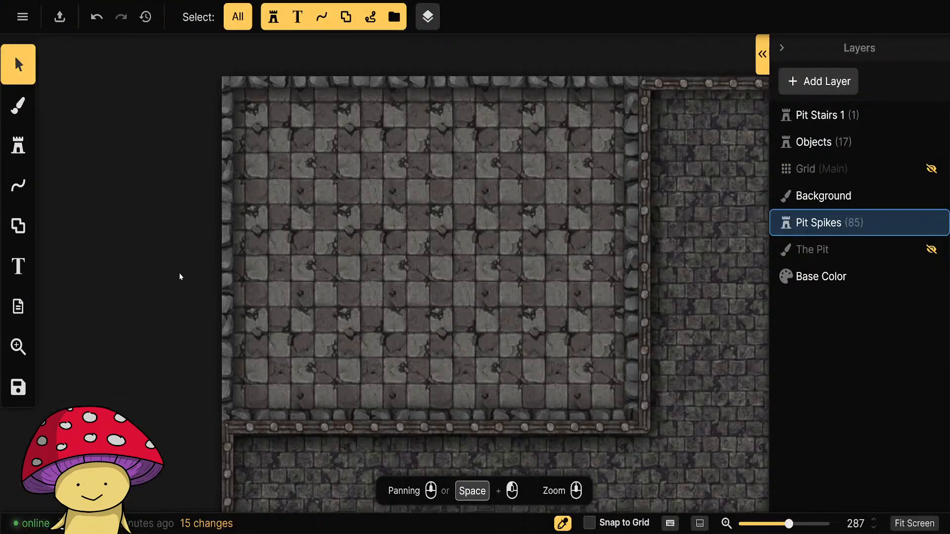
Switch back to Inkarnate and examine the whole map, from the pit platform and its chains up to the checkered room.
{"action": "scroll", "coordinate": [180, 273], "scroll_direction": "down", "scroll_amount": 5}
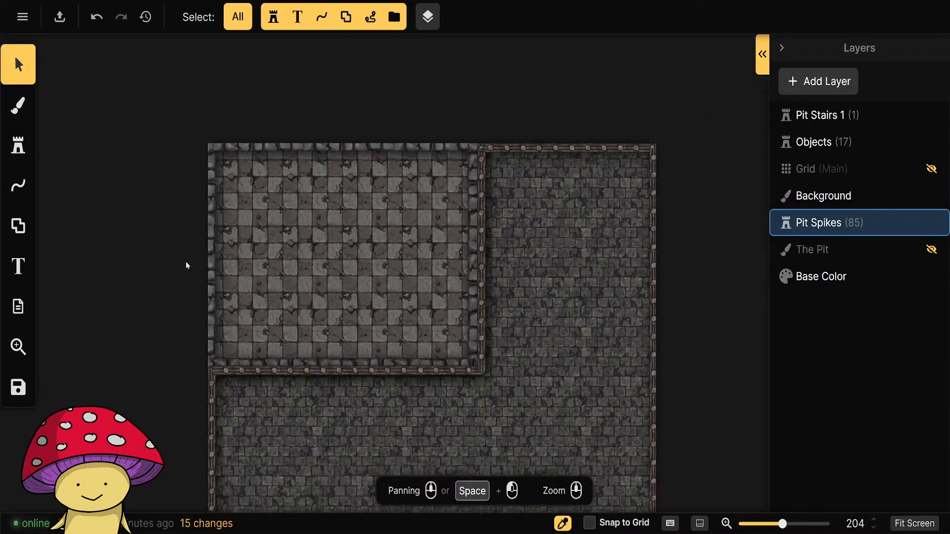
{"action": "left_click_drag", "start_coordinate": [176, 292], "coordinate": [144, 64]}
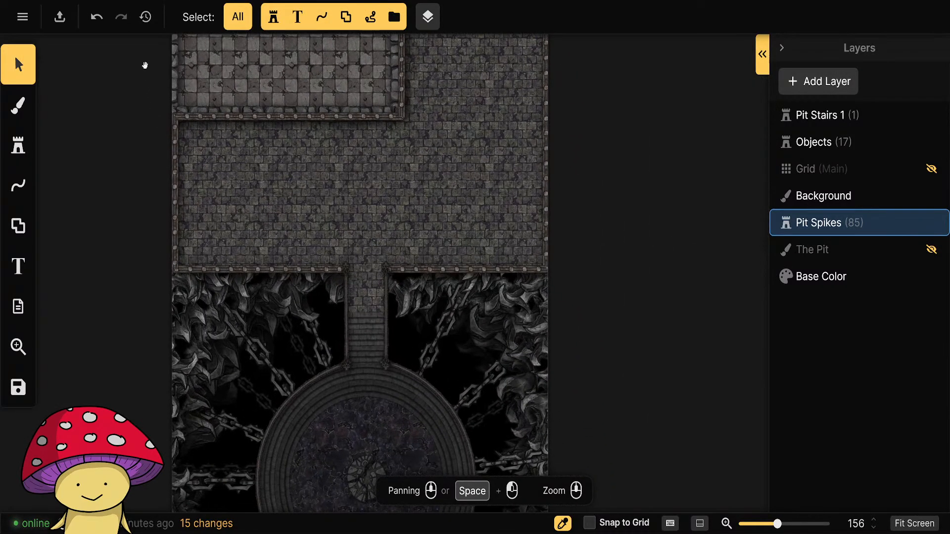
{"action": "left_click_drag", "start_coordinate": [181, 366], "coordinate": [192, 113]}
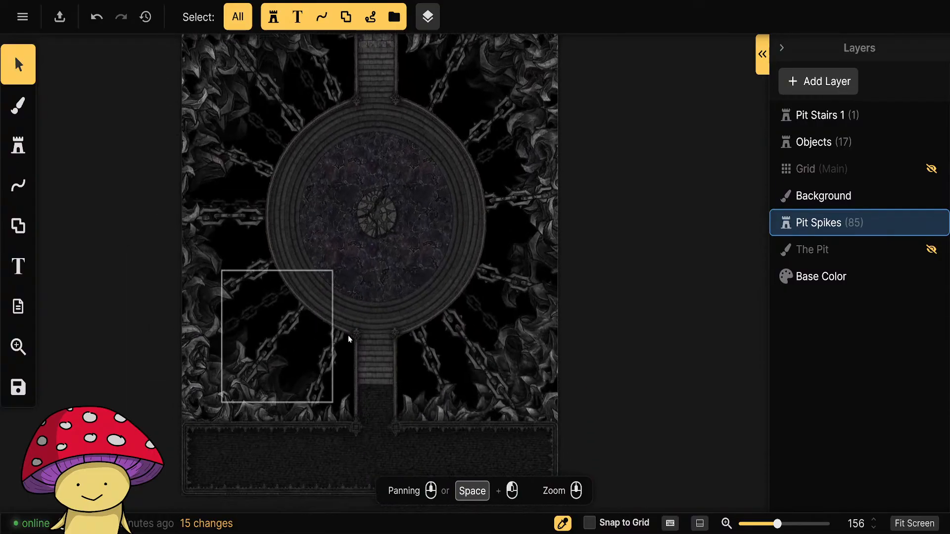
{"action": "scroll", "coordinate": [346, 366], "scroll_direction": "up", "scroll_amount": 4}
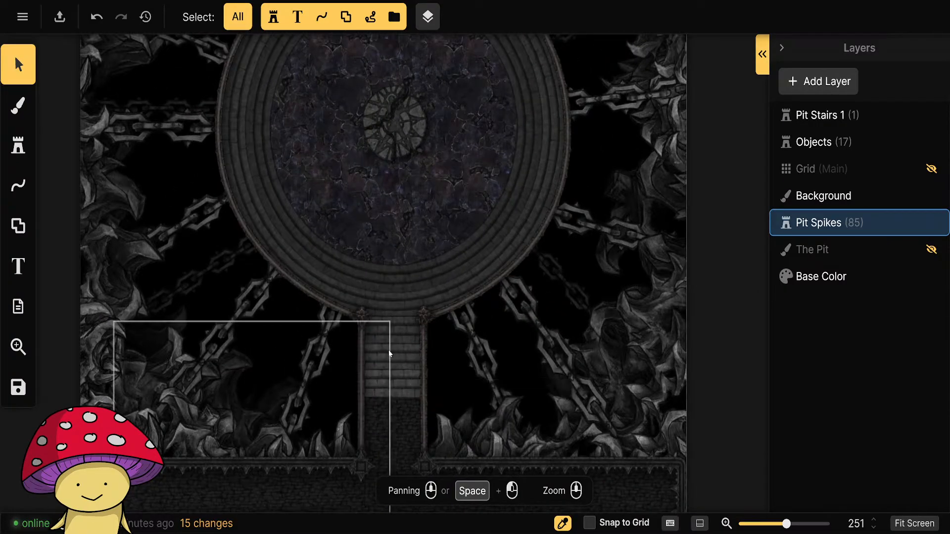
{"action": "left_click_drag", "start_coordinate": [287, 227], "coordinate": [271, 350]}
{"action": "scroll", "coordinate": [307, 341], "scroll_direction": "down", "scroll_amount": 6}
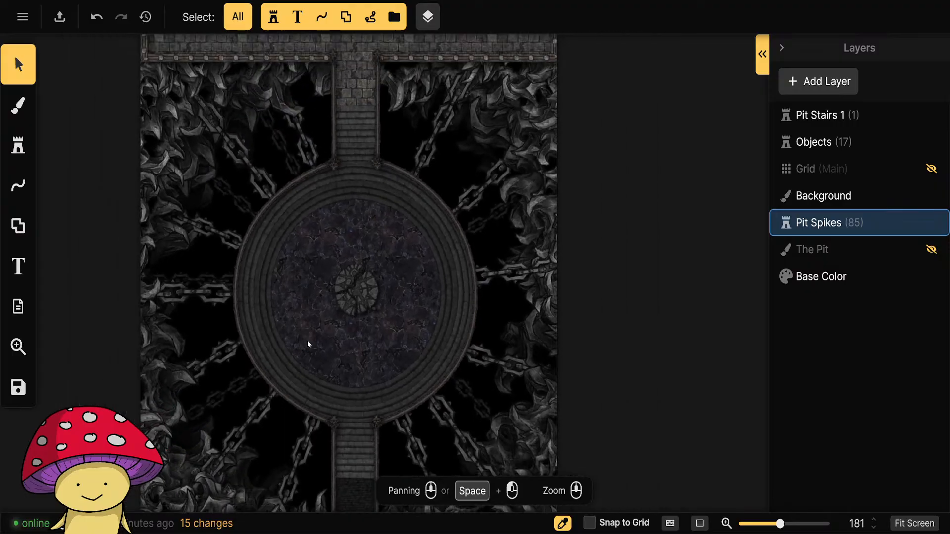
{"action": "left_click_drag", "start_coordinate": [276, 238], "coordinate": [321, 433]}
{"action": "scroll", "coordinate": [319, 354], "scroll_direction": "up", "scroll_amount": 5}
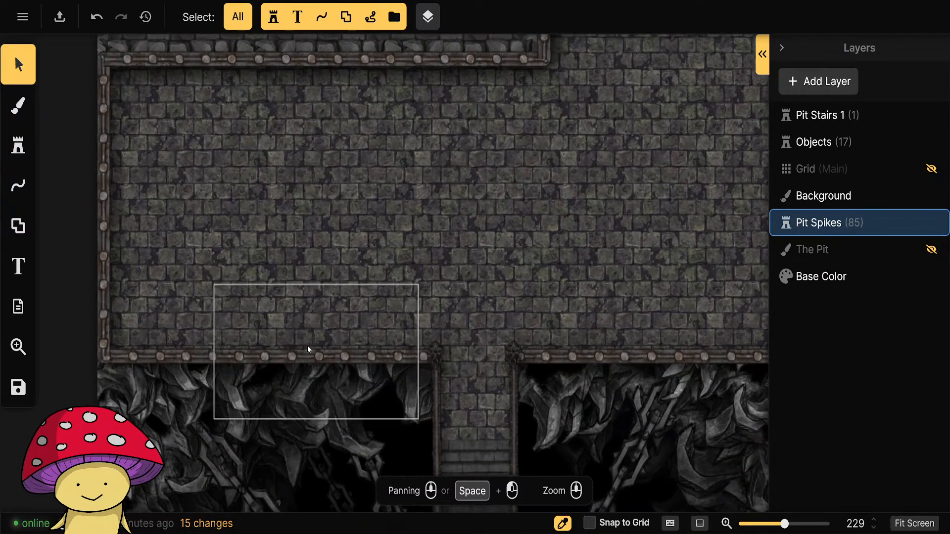
{"action": "left_click_drag", "start_coordinate": [300, 212], "coordinate": [334, 471]}
{"action": "scroll", "coordinate": [334, 315], "scroll_direction": "down", "scroll_amount": 4}
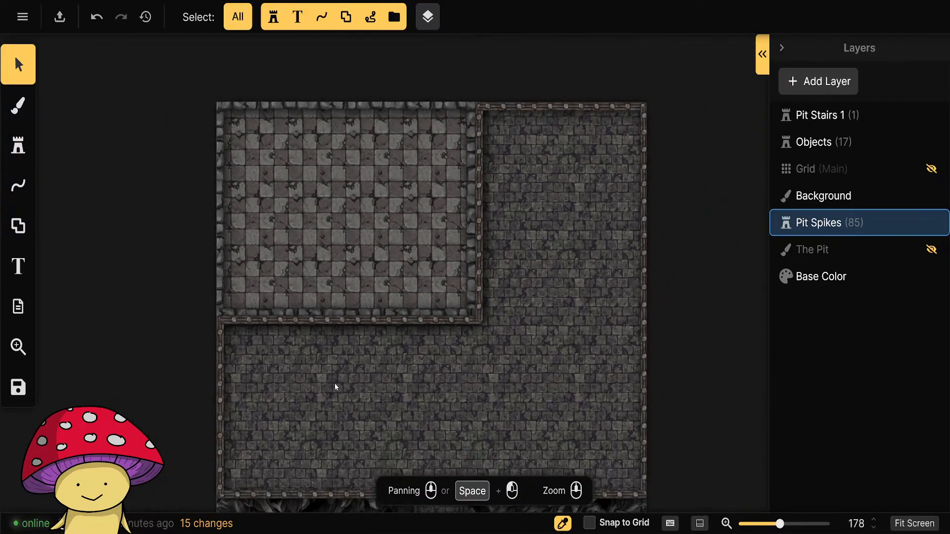
{"action": "left_click_drag", "start_coordinate": [301, 305], "coordinate": [354, 366]}
{"action": "scroll", "coordinate": [353, 366], "scroll_direction": "up", "scroll_amount": 3}
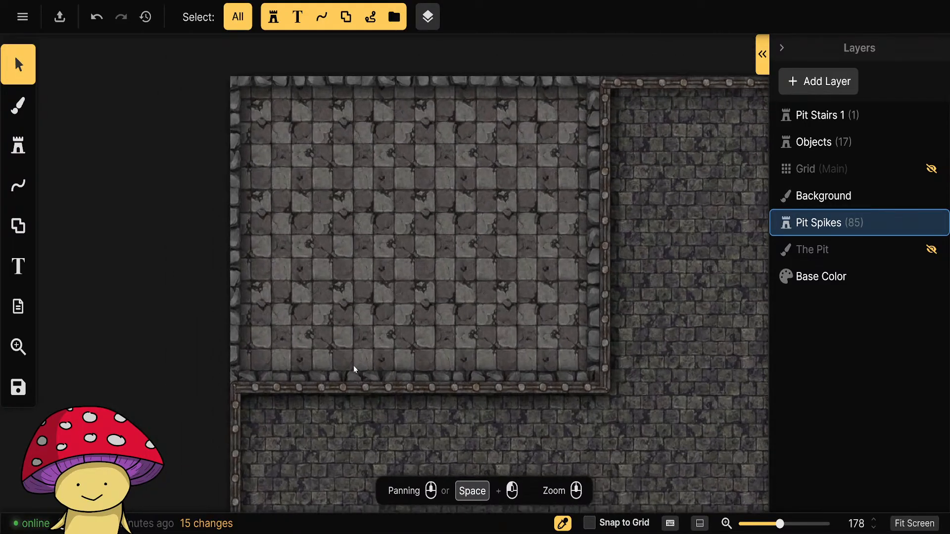
{"action": "left_click_drag", "start_coordinate": [381, 287], "coordinate": [384, 345]}
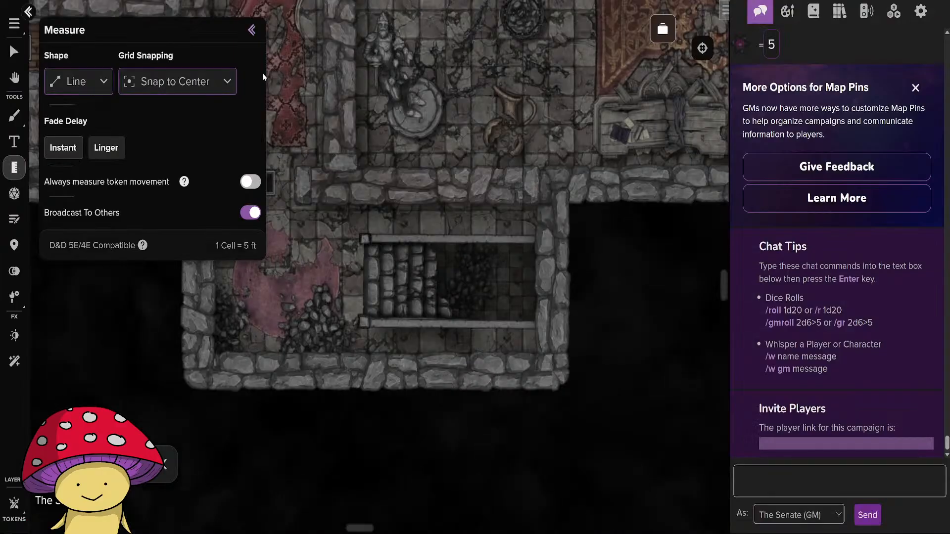
Switch to Roll20 and look through the campaign's page library for the Deadman's Hideaway maps.
{"action": "left_click", "coordinate": [252, 30]}
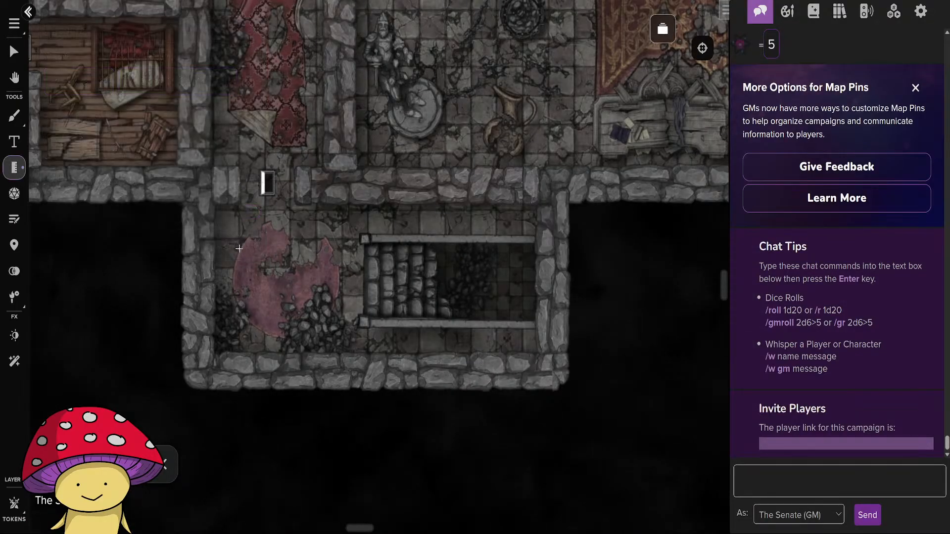
{"action": "left_click_drag", "start_coordinate": [269, 194], "coordinate": [253, 237]}
{"action": "left_click", "coordinate": [663, 29]}
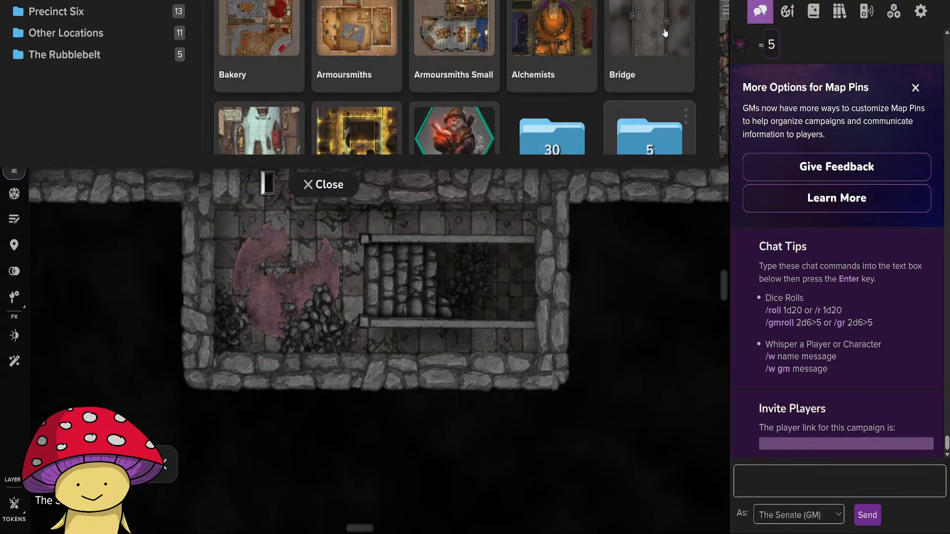
{"action": "scroll", "coordinate": [395, 324], "scroll_direction": "down", "scroll_amount": 5}
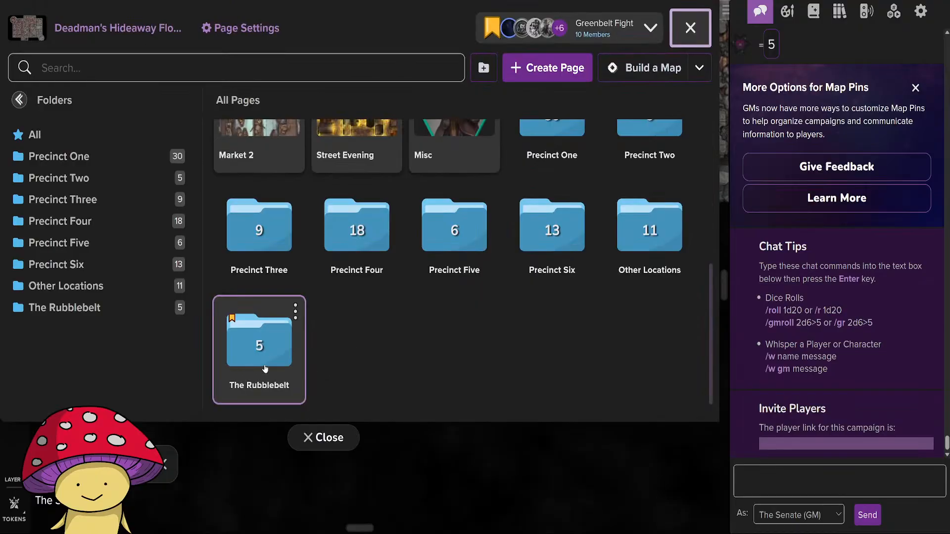
{"action": "scroll", "coordinate": [361, 352], "scroll_direction": "up", "scroll_amount": 4}
{"action": "scroll", "coordinate": [455, 313], "scroll_direction": "down", "scroll_amount": 4}
{"action": "scroll", "coordinate": [480, 288], "scroll_direction": "up", "scroll_amount": 3}
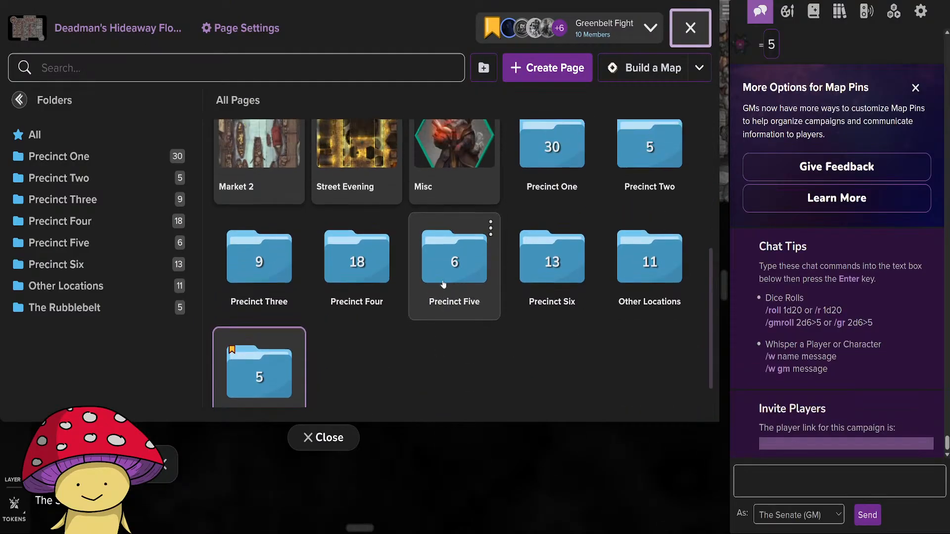
{"action": "scroll", "coordinate": [445, 294], "scroll_direction": "down", "scroll_amount": 3}
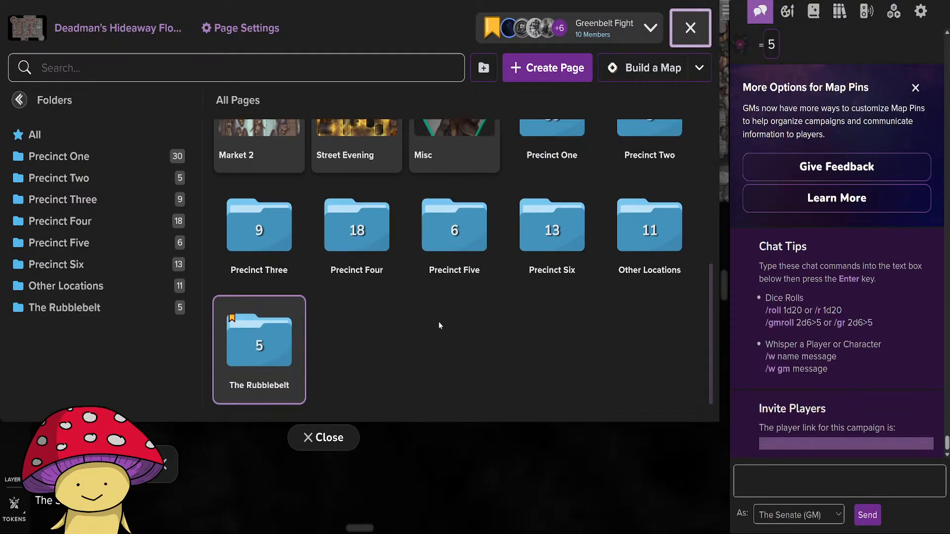
{"action": "scroll", "coordinate": [376, 337], "scroll_direction": "up", "scroll_amount": 3}
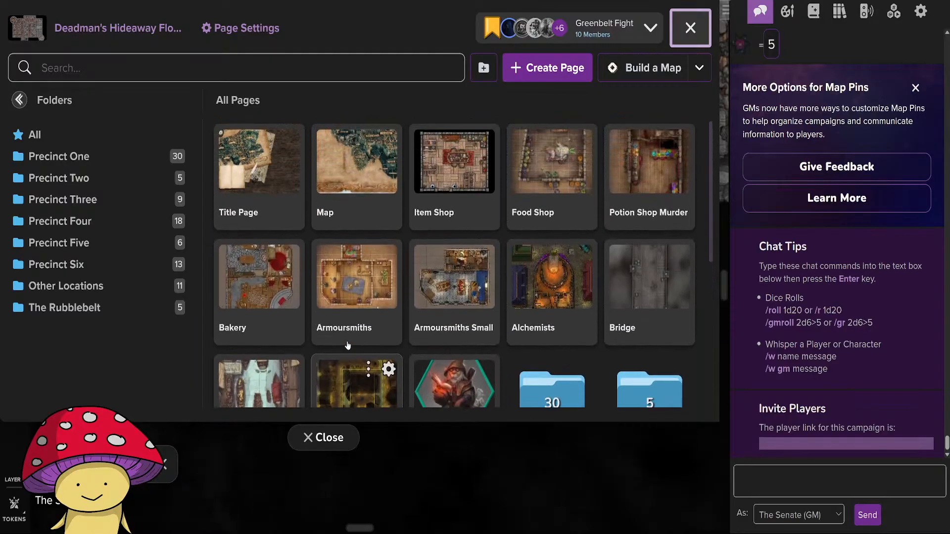
{"action": "scroll", "coordinate": [445, 245], "scroll_direction": "down", "scroll_amount": 3}
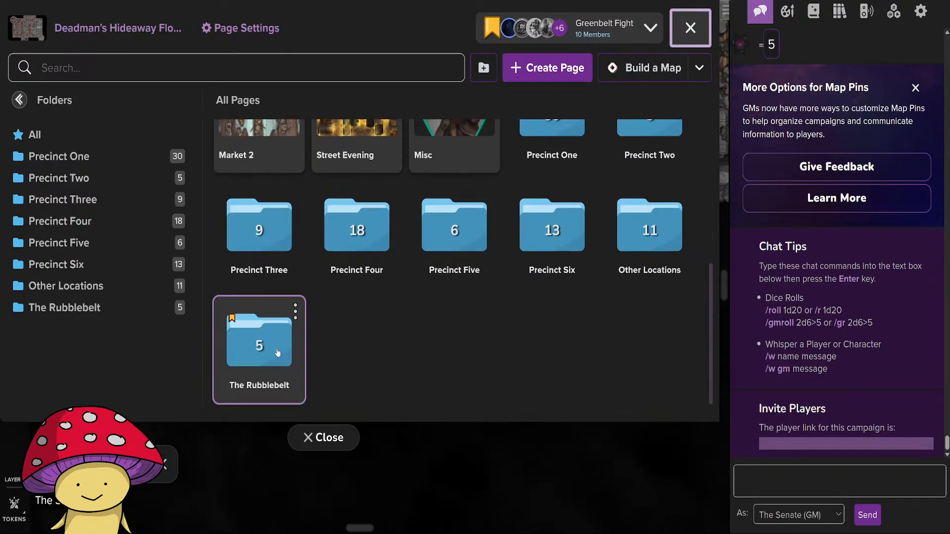
Open the Deadman's Hideaway Floor 2 page from the Deadman's Hideaway folder inside The Rubblebelt's The Flooded Forest folder.
{"action": "left_click", "coordinate": [259, 346]}
{"action": "left_click", "coordinate": [523, 252]}
{"action": "scroll", "coordinate": [508, 261], "scroll_direction": "down", "scroll_amount": 2}
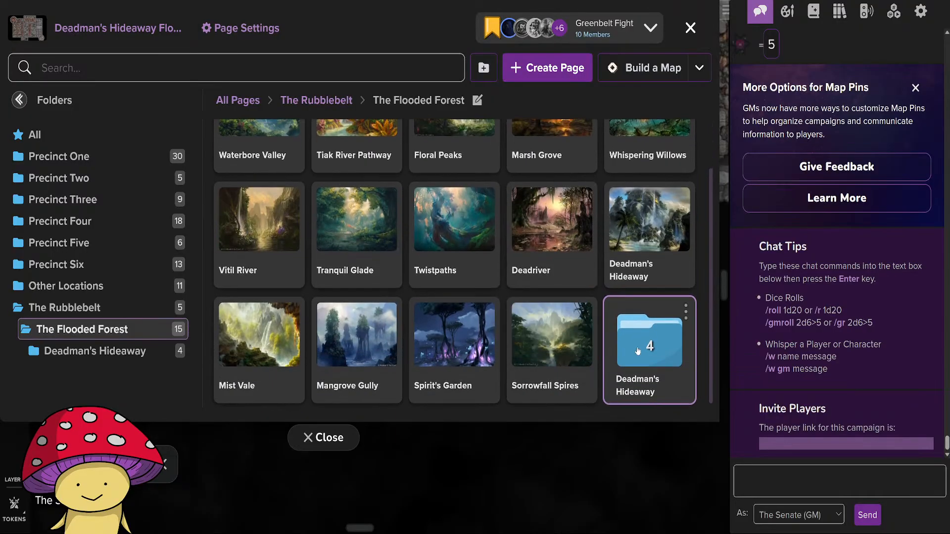
{"action": "left_click", "coordinate": [639, 342]}
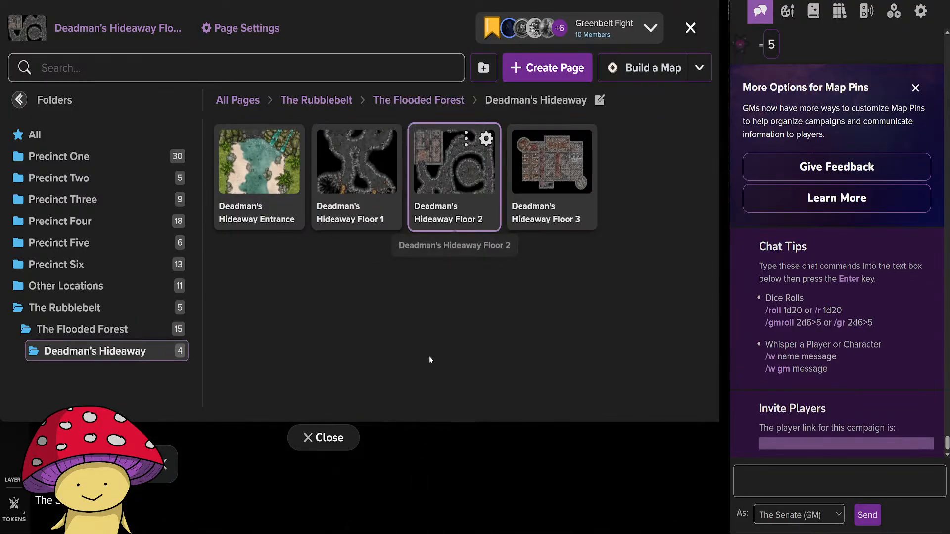
{"action": "left_click", "coordinate": [454, 168]}
Examine the Floor 2 map, from the checkered ruined rooms and their stairs to the surrounding cave passages.
{"action": "left_click_drag", "start_coordinate": [210, 232], "coordinate": [294, 280]}
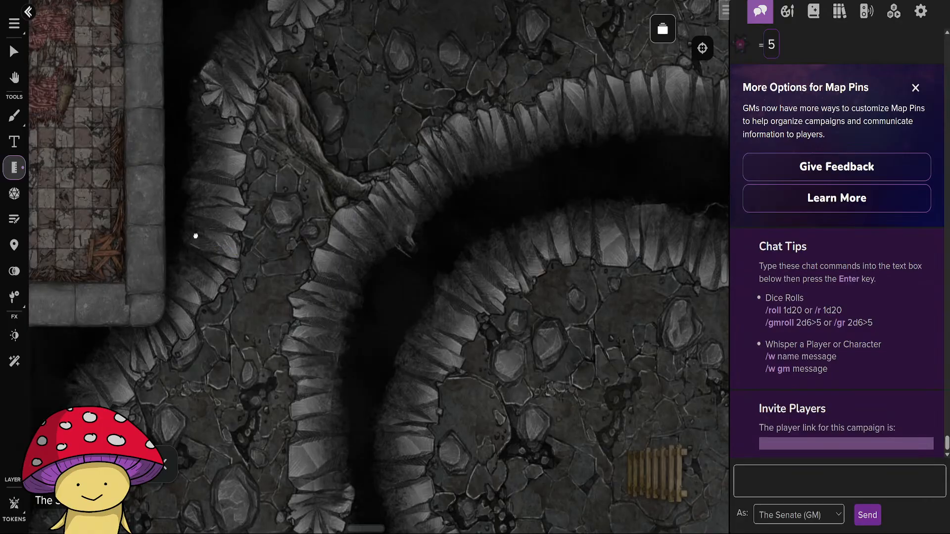
{"action": "left_click_drag", "start_coordinate": [195, 236], "coordinate": [641, 388]}
{"action": "scroll", "coordinate": [469, 379], "scroll_direction": "up", "scroll_amount": 3}
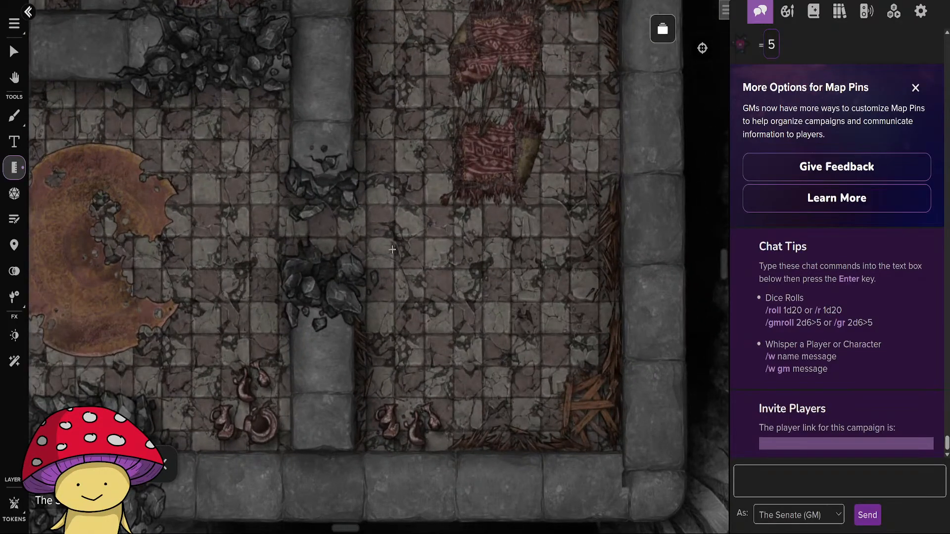
{"action": "left_click_drag", "start_coordinate": [392, 250], "coordinate": [424, 252]}
{"action": "scroll", "coordinate": [452, 345], "scroll_direction": "down", "scroll_amount": 5}
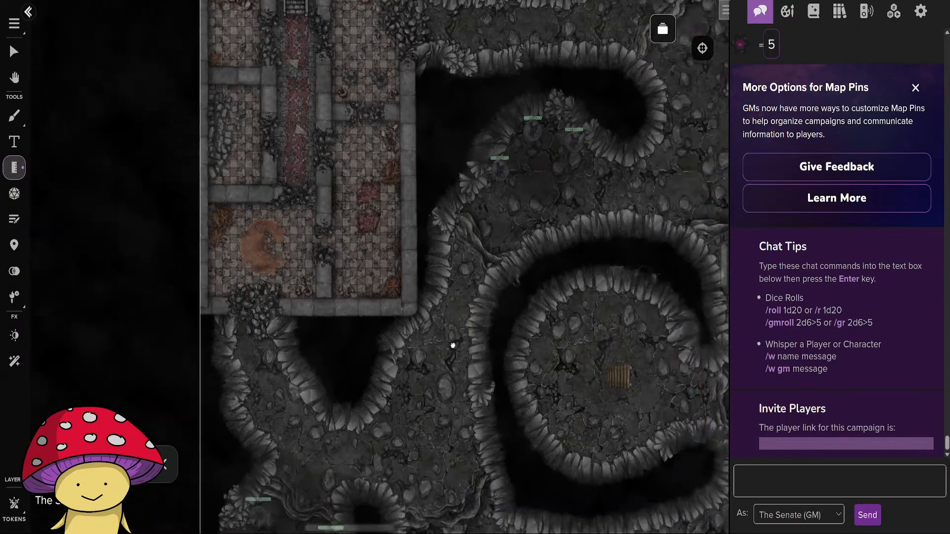
{"action": "left_click_drag", "start_coordinate": [453, 345], "coordinate": [531, 485]}
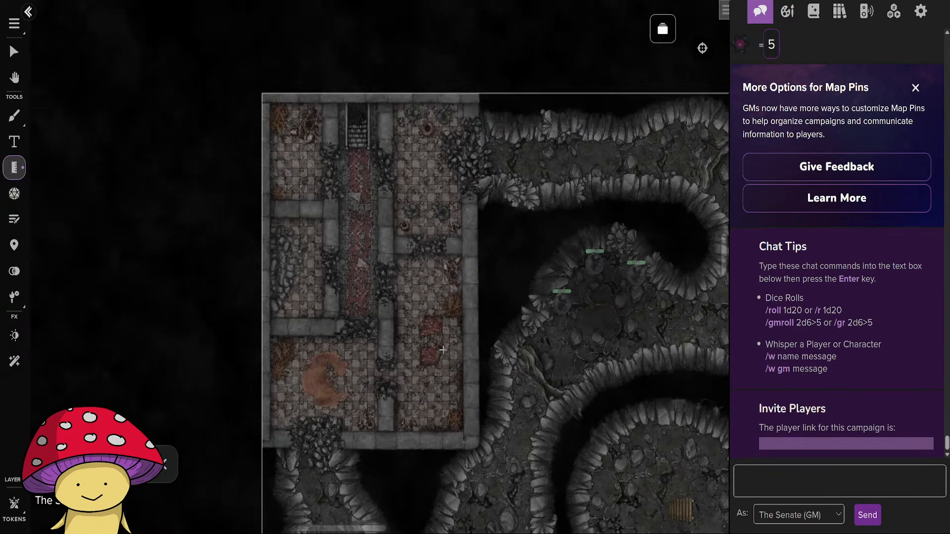
{"action": "left_click_drag", "start_coordinate": [587, 368], "coordinate": [439, 257]}
{"action": "scroll", "coordinate": [439, 257], "scroll_direction": "down", "scroll_amount": 5}
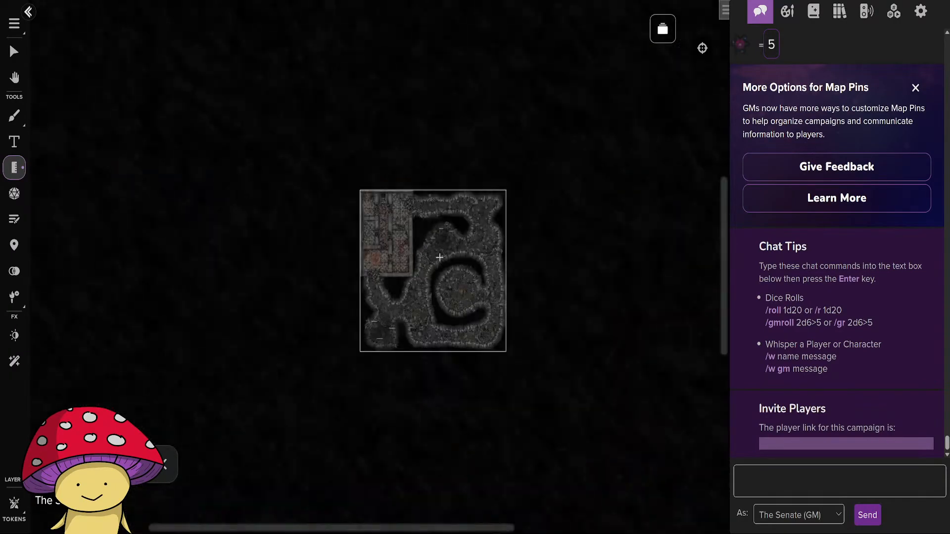
{"action": "scroll", "coordinate": [439, 257], "scroll_direction": "up", "scroll_amount": 5}
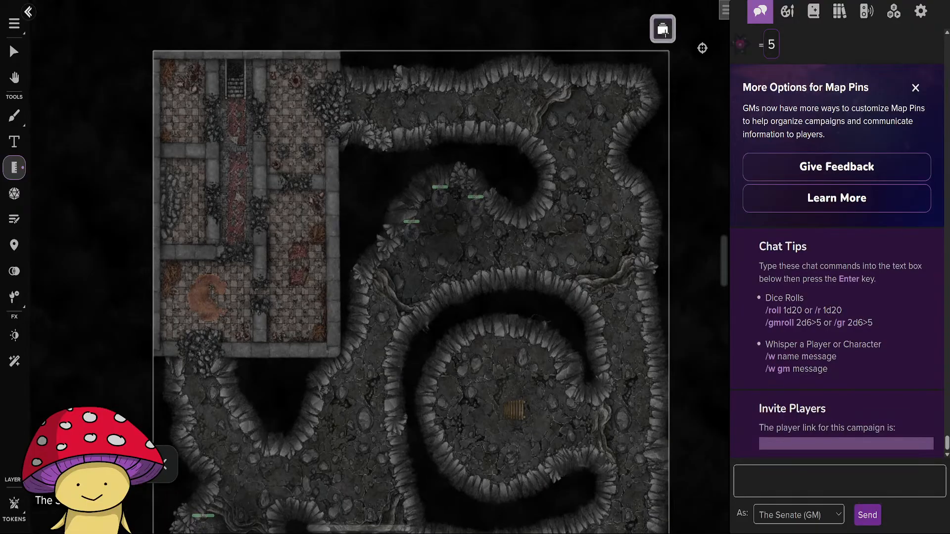
Return to the Deadman's Hideaway Floor 3 page and view the entire floor layout.
{"action": "left_click", "coordinate": [663, 29]}
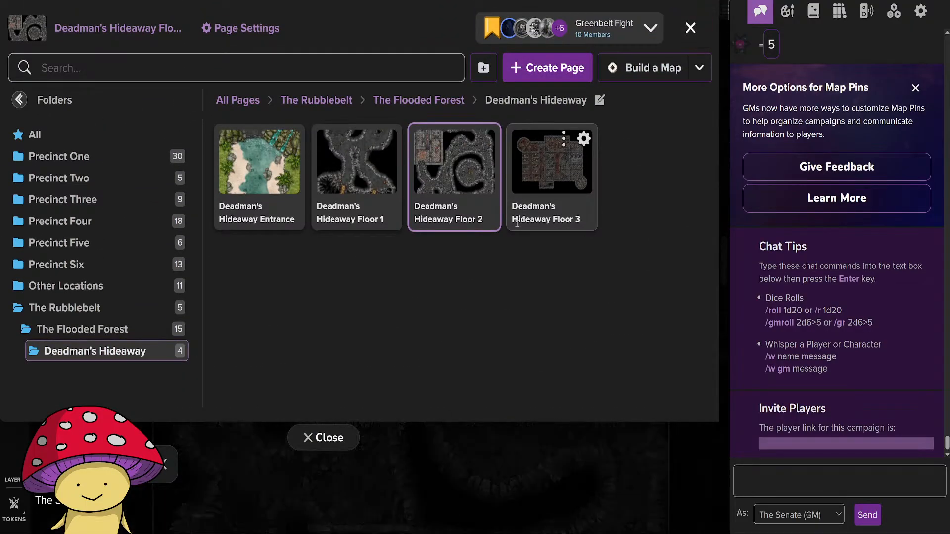
{"action": "left_click", "coordinate": [516, 224]}
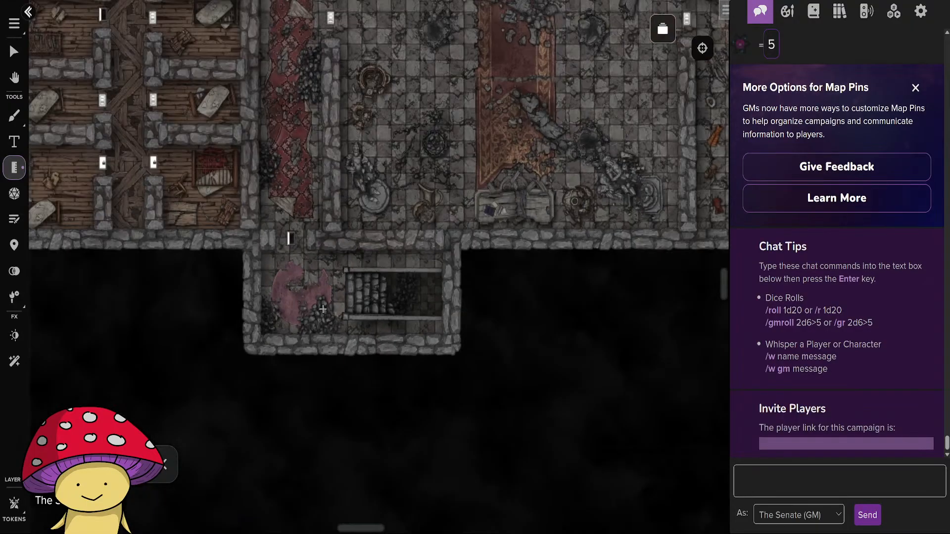
{"action": "scroll", "coordinate": [323, 309], "scroll_direction": "down", "scroll_amount": 4}
{"action": "left_click_drag", "start_coordinate": [309, 265], "coordinate": [305, 439]}
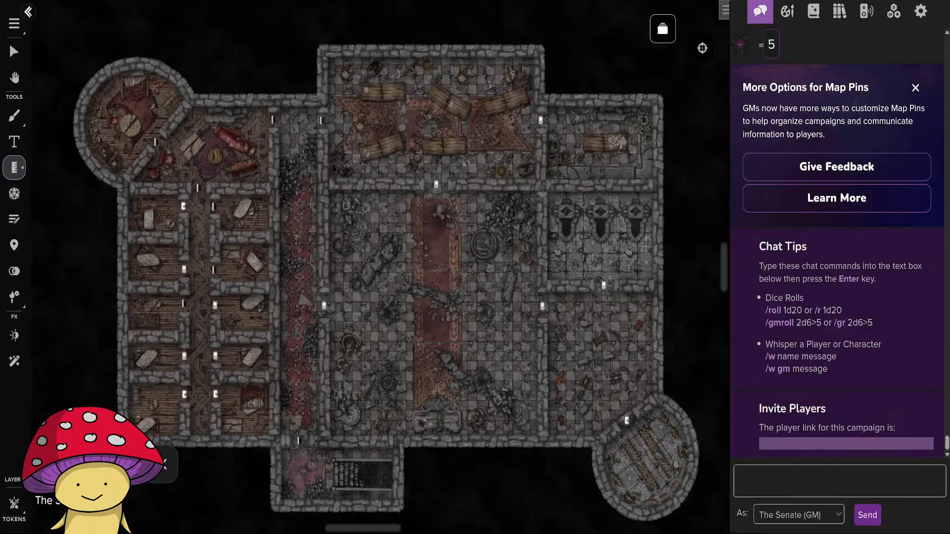
Focus on the Floor 3 stair room and measure it from its upper wall to its lower wall.
{"action": "scroll", "coordinate": [400, 383], "scroll_direction": "up", "scroll_amount": 5}
{"action": "left_click_drag", "start_coordinate": [401, 465], "coordinate": [471, 257]}
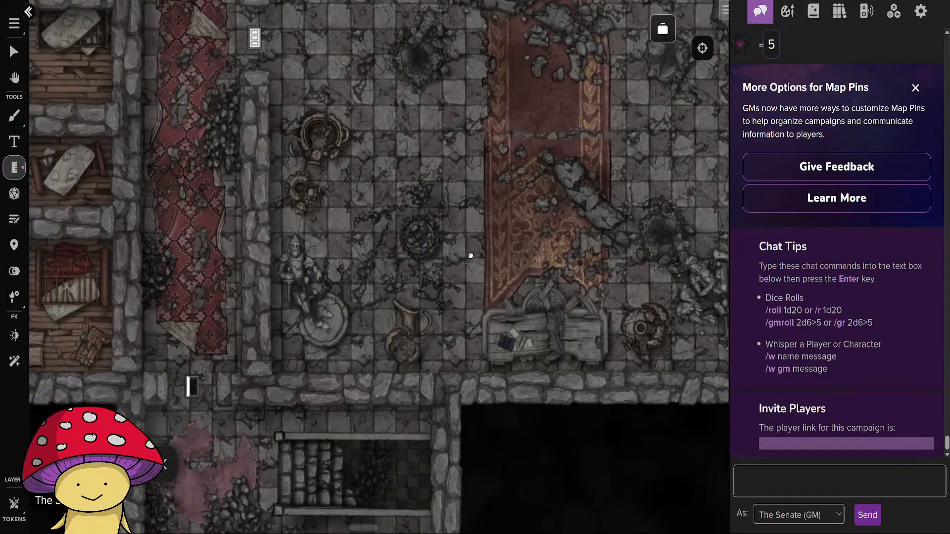
{"action": "left_click_drag", "start_coordinate": [378, 422], "coordinate": [413, 246]}
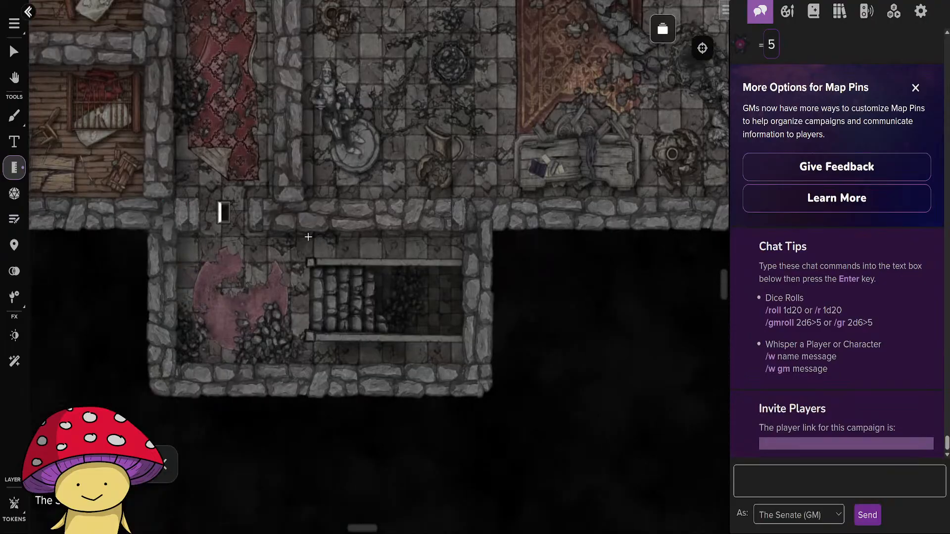
{"action": "left_click_drag", "start_coordinate": [304, 235], "coordinate": [301, 356]}
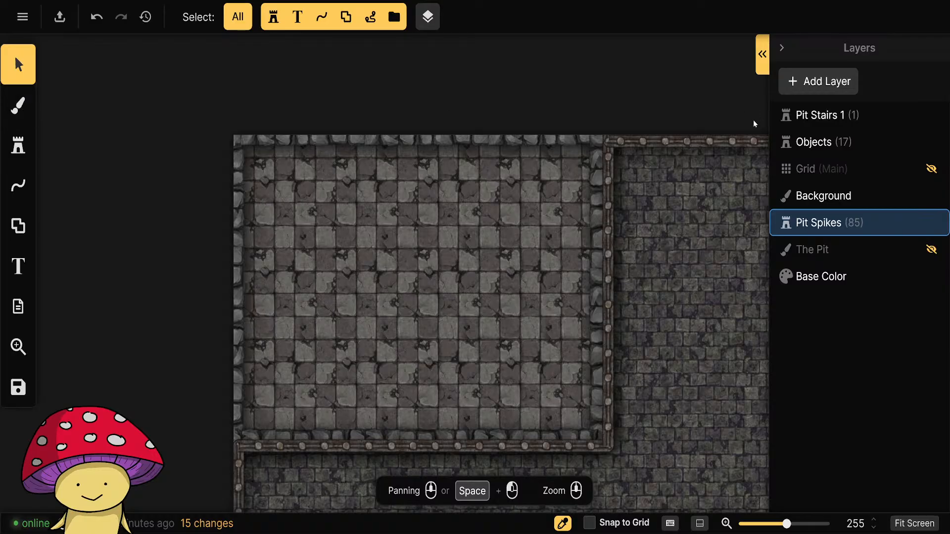
Switch back to Inkarnate, make the Objects layer active, and inspect the Wall Ruined shape around the checkered room before deselecting it.
{"action": "left_click", "coordinate": [828, 144]}
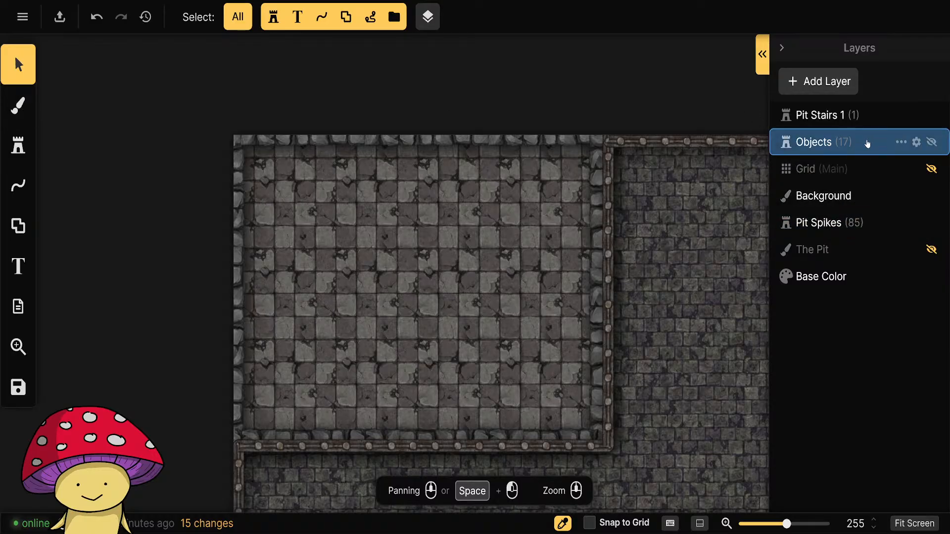
{"action": "left_click", "coordinate": [455, 135]}
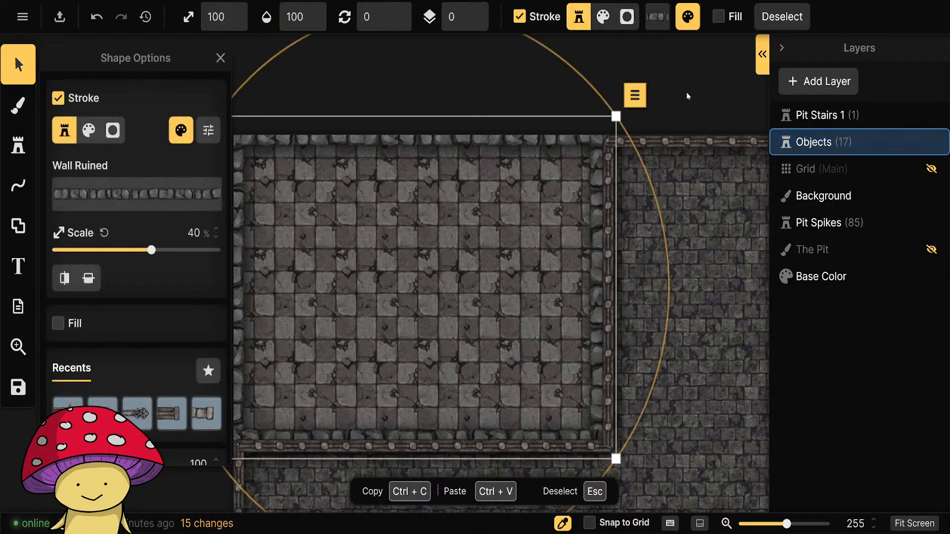
{"action": "left_click", "coordinate": [676, 66]}
{"action": "scroll", "coordinate": [690, 324], "scroll_direction": "down", "scroll_amount": 3}
{"action": "left_click_drag", "start_coordinate": [689, 324], "coordinate": [444, 91]}
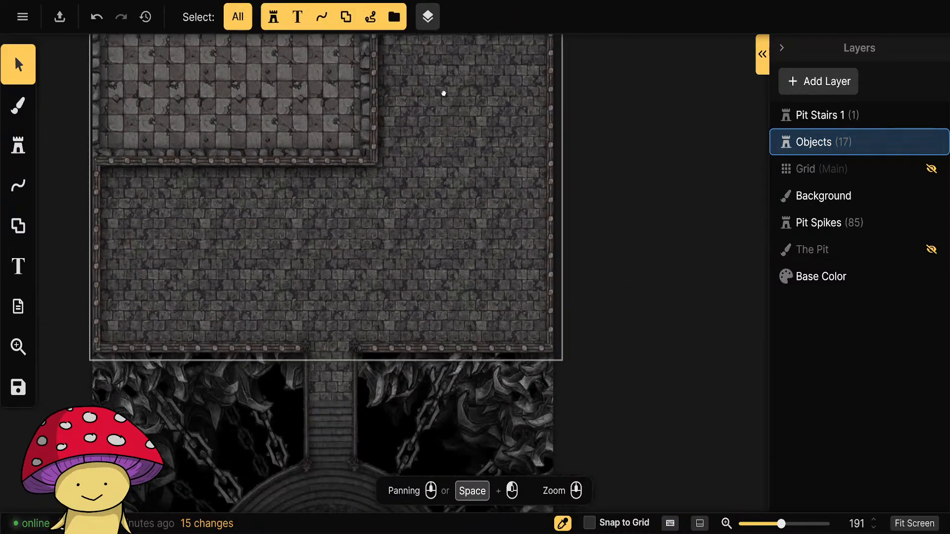
Review the list of objects contained in the Objects layer, and close the list again.
{"action": "left_click", "coordinate": [762, 55]}
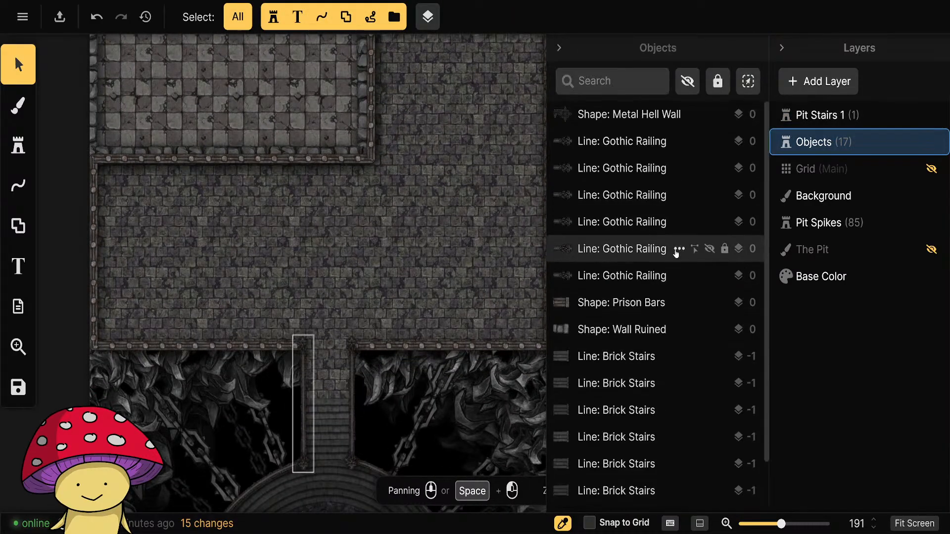
{"action": "scroll", "coordinate": [693, 246], "scroll_direction": "down", "scroll_amount": 1}
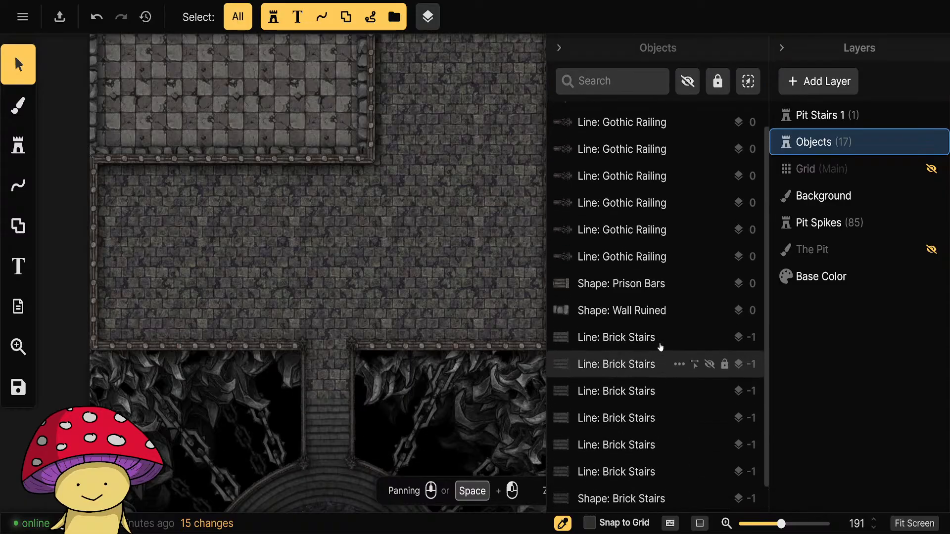
{"action": "scroll", "coordinate": [659, 346], "scroll_direction": "up", "scroll_amount": 1}
{"action": "left_click", "coordinate": [558, 48]}
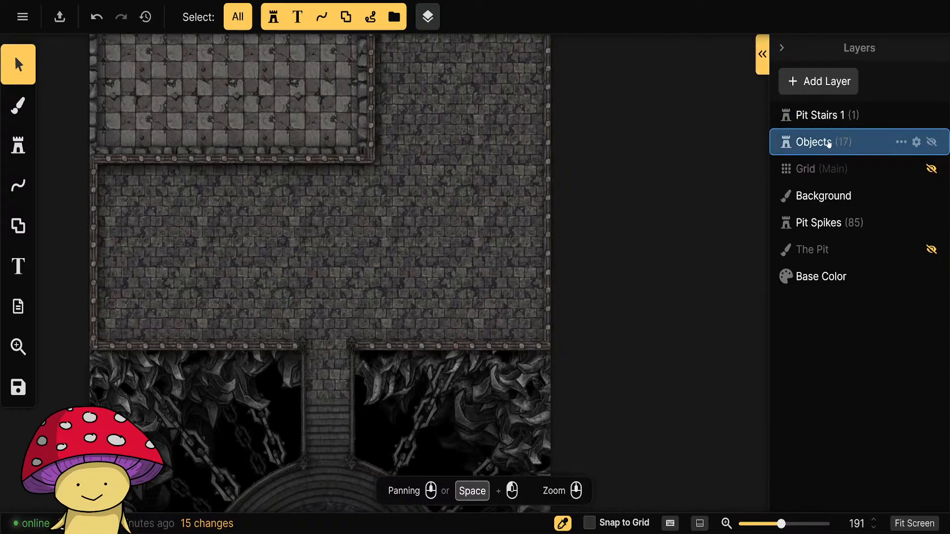
Rename the Objects layer as Walls.
{"action": "left_click", "coordinate": [902, 142]}
{"action": "left_click", "coordinate": [800, 167]}
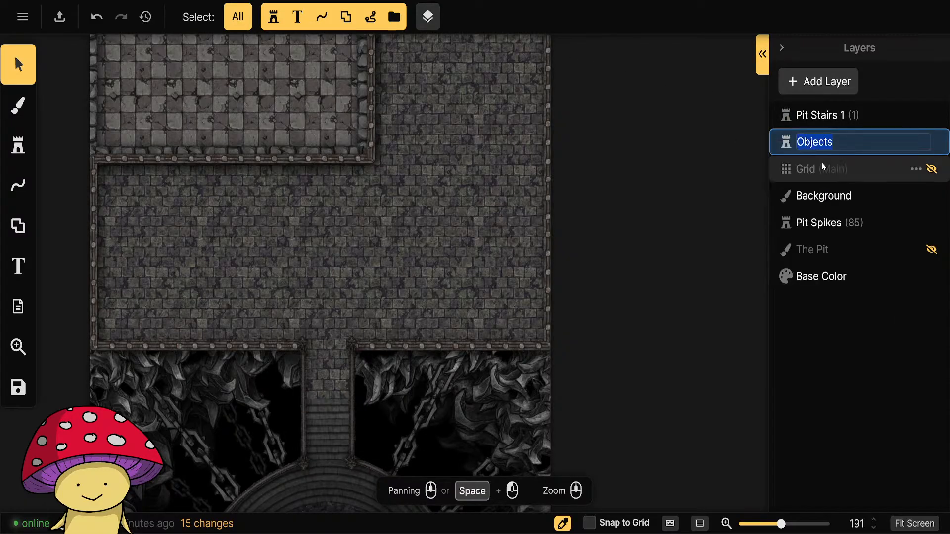
{"action": "key", "text": "Return"}
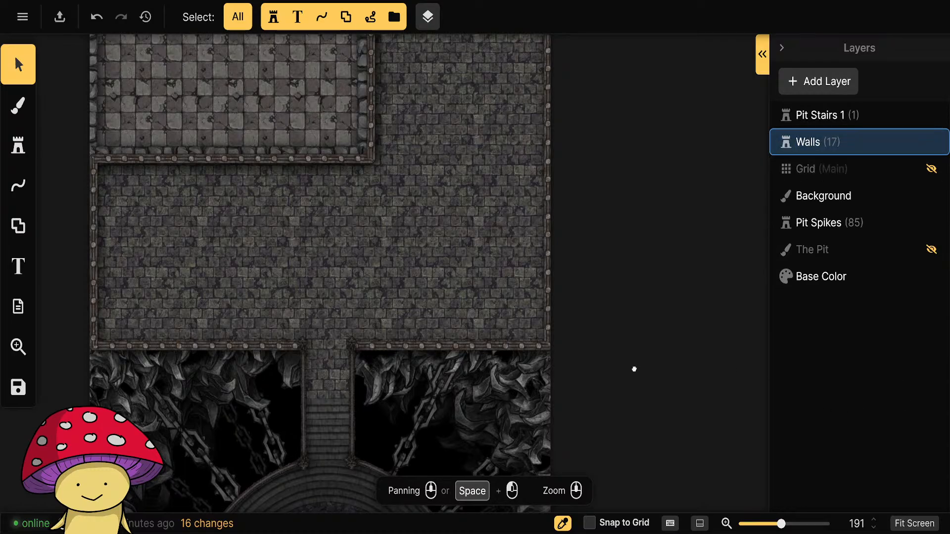
Make the Pit Stairs 1 layer active, and hide and show it twice to check which stairs it holds.
{"action": "left_click_drag", "start_coordinate": [634, 369], "coordinate": [687, 153]}
{"action": "left_click", "coordinate": [817, 122]}
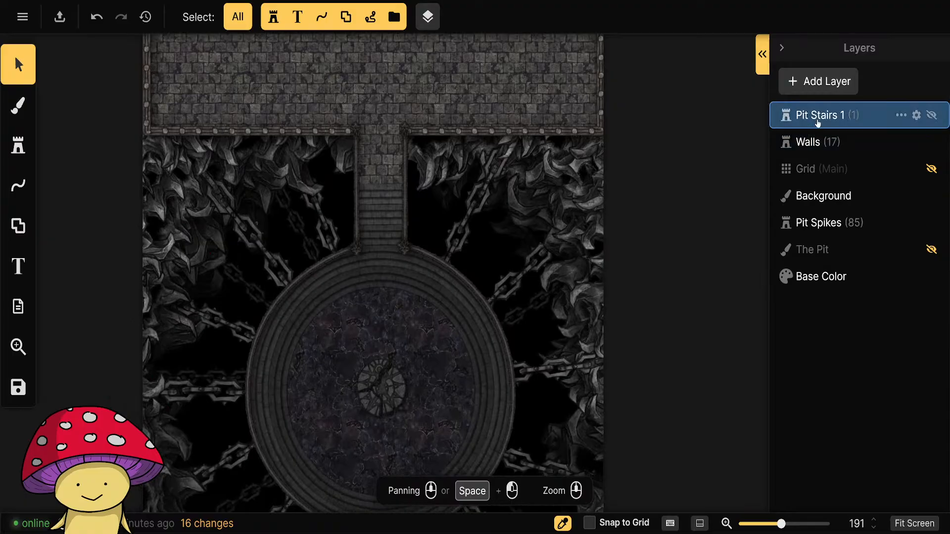
{"action": "left_click", "coordinate": [932, 115]}
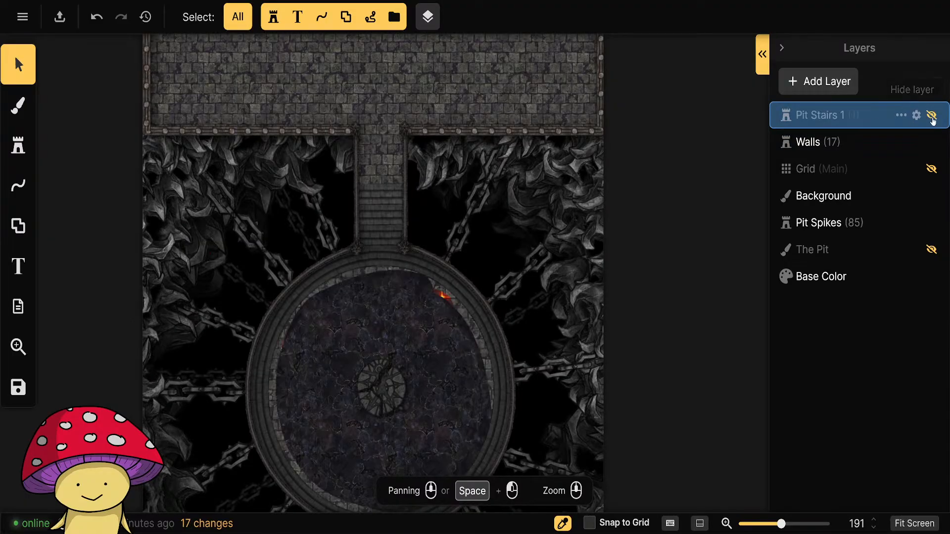
{"action": "left_click", "coordinate": [932, 116]}
{"action": "left_click", "coordinate": [932, 116]}
{"action": "left_click", "coordinate": [932, 116]}
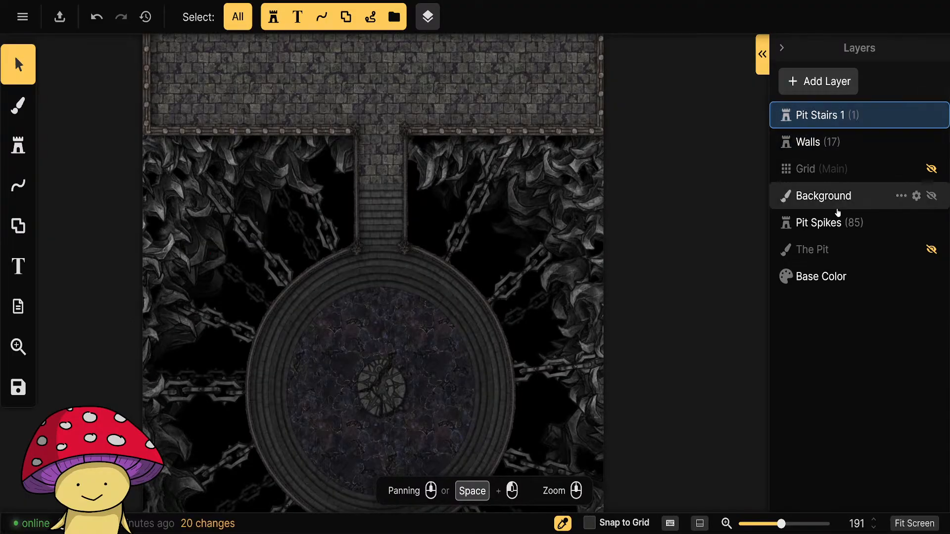
Examine the circular stair rings and cracked stone floor of the pit platform up close.
{"action": "scroll", "coordinate": [462, 310], "scroll_direction": "up", "scroll_amount": 5}
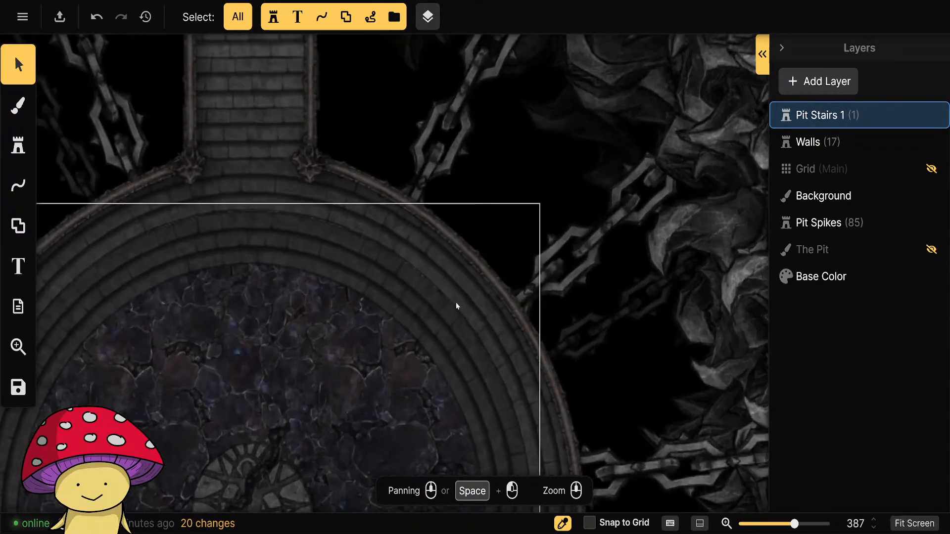
{"action": "scroll", "coordinate": [453, 299], "scroll_direction": "up", "scroll_amount": 6}
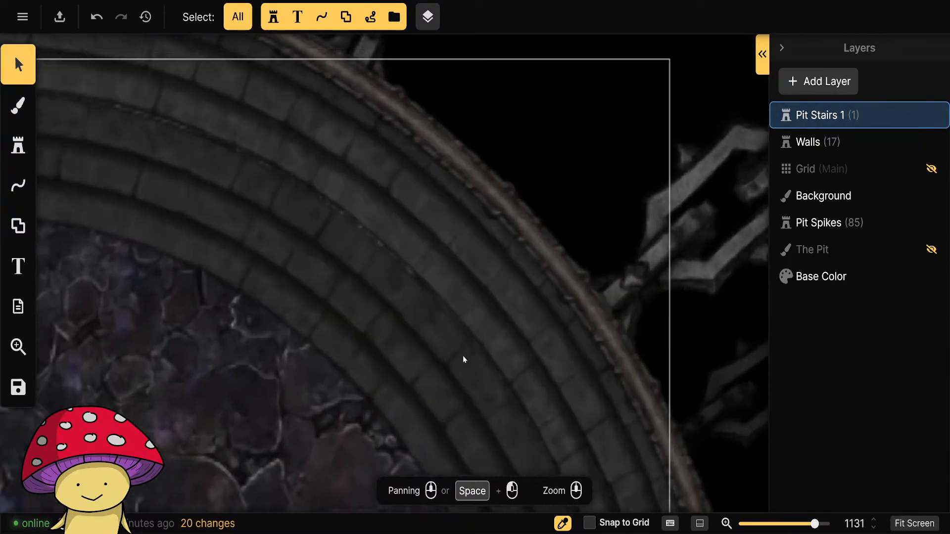
{"action": "scroll", "coordinate": [463, 357], "scroll_direction": "down", "scroll_amount": 4}
{"action": "left_click_drag", "start_coordinate": [464, 350], "coordinate": [539, 149]}
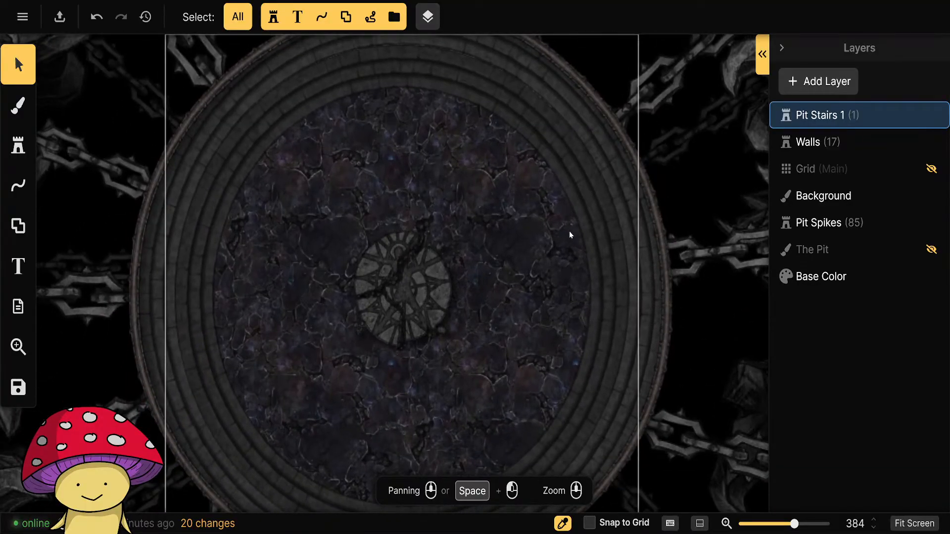
Select the circular Brick Stairs shape around the pit platform and nudge it slightly.
{"action": "left_click", "coordinate": [571, 215]}
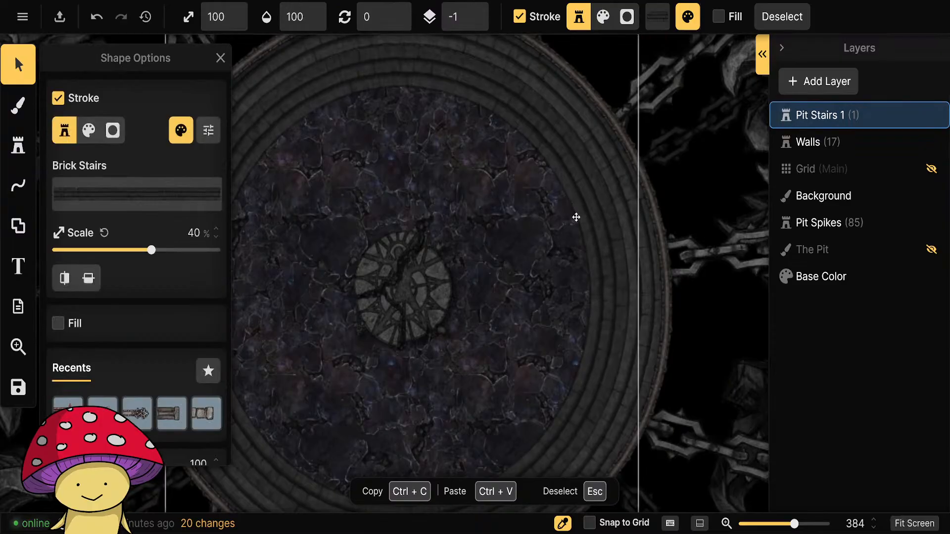
{"action": "left_click_drag", "start_coordinate": [577, 217], "coordinate": [575, 216]}
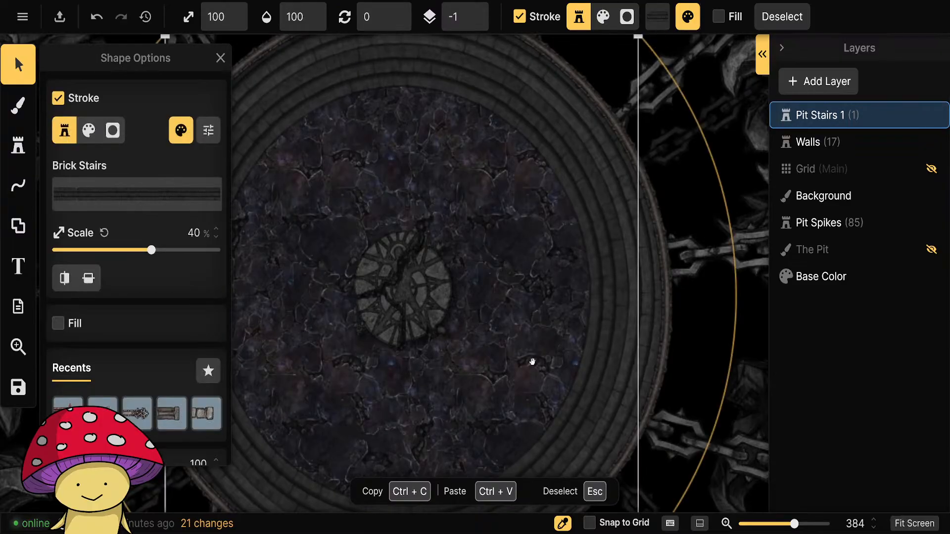
{"action": "left_click_drag", "start_coordinate": [532, 365], "coordinate": [575, 391]}
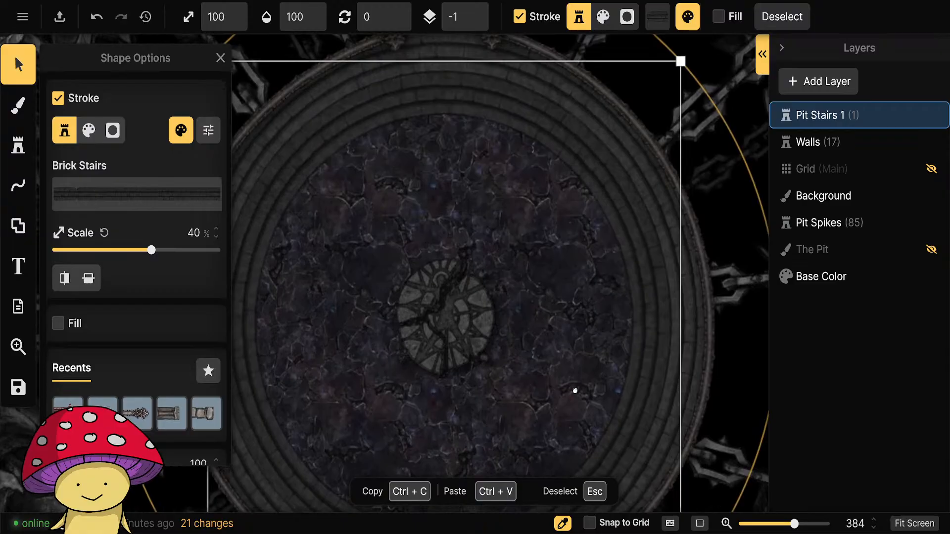
{"action": "left_click_drag", "start_coordinate": [597, 184], "coordinate": [595, 184]}
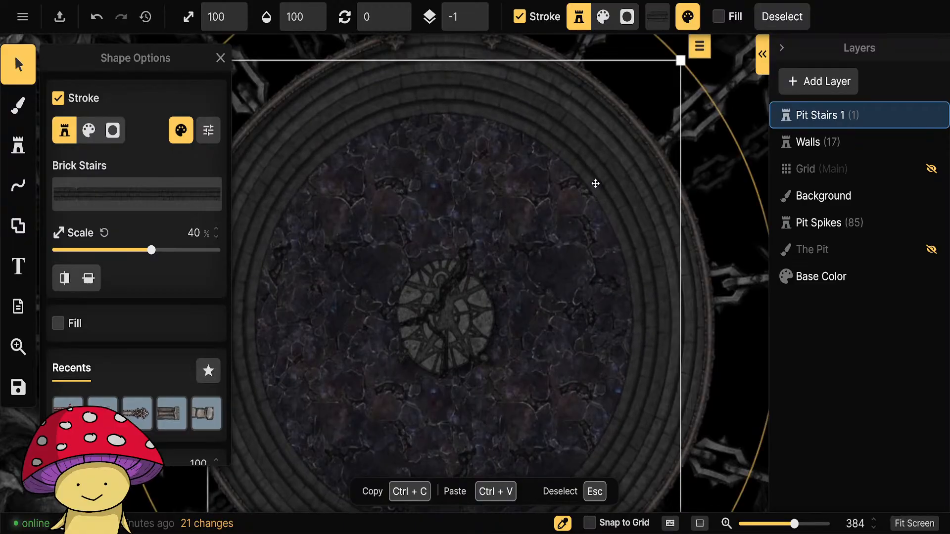
{"action": "left_click_drag", "start_coordinate": [589, 314], "coordinate": [587, 363]}
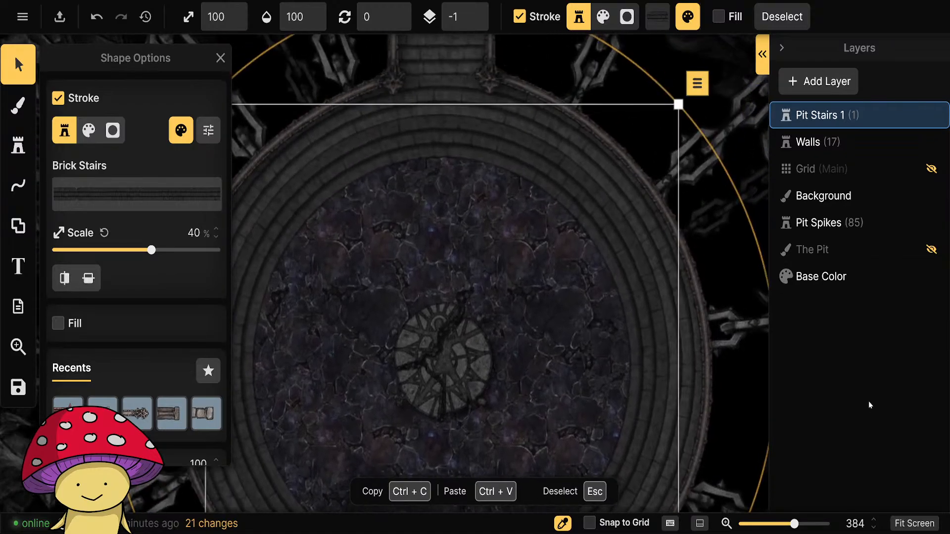
Add a new object layer named Objects above the Pit Stairs 1 layer.
{"action": "left_click", "coordinate": [841, 81]}
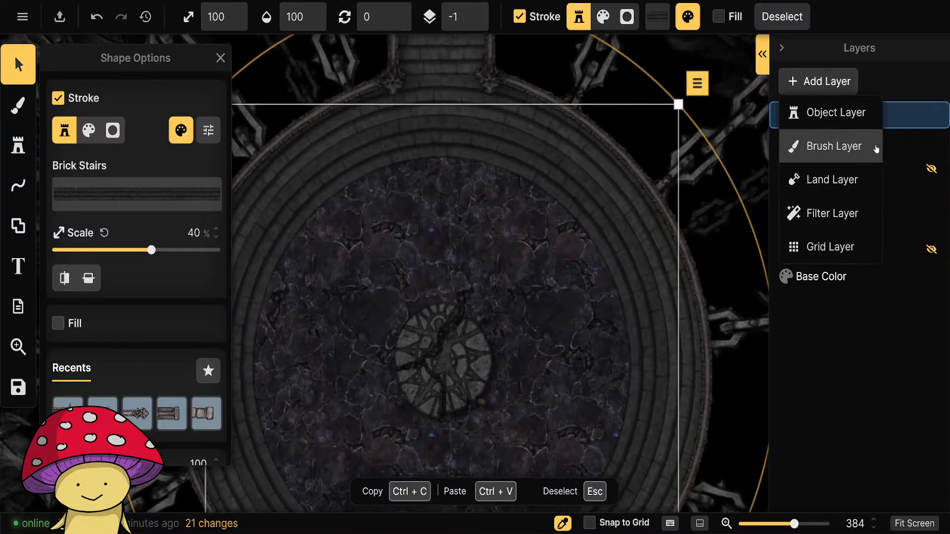
{"action": "left_click", "coordinate": [841, 114]}
{"action": "type", "text": "Objects"}
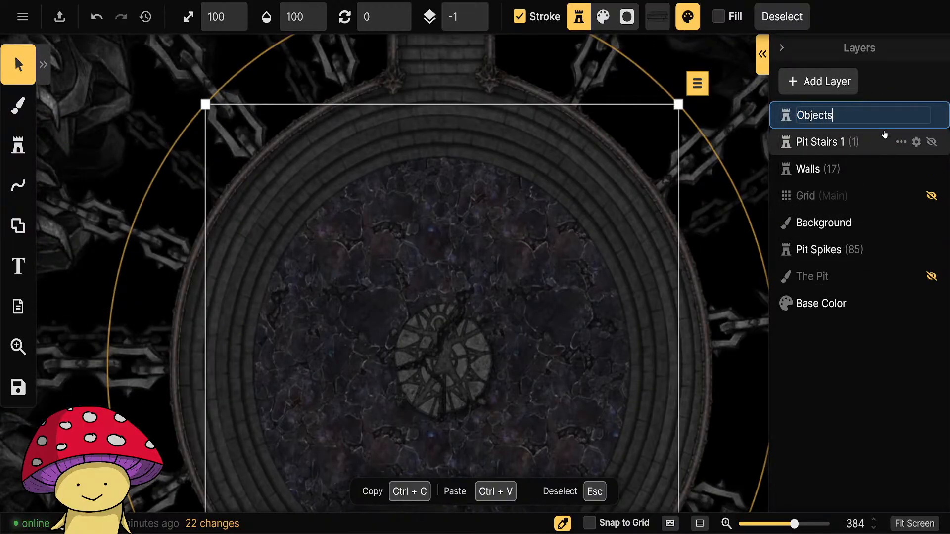
{"action": "key", "text": "Return"}
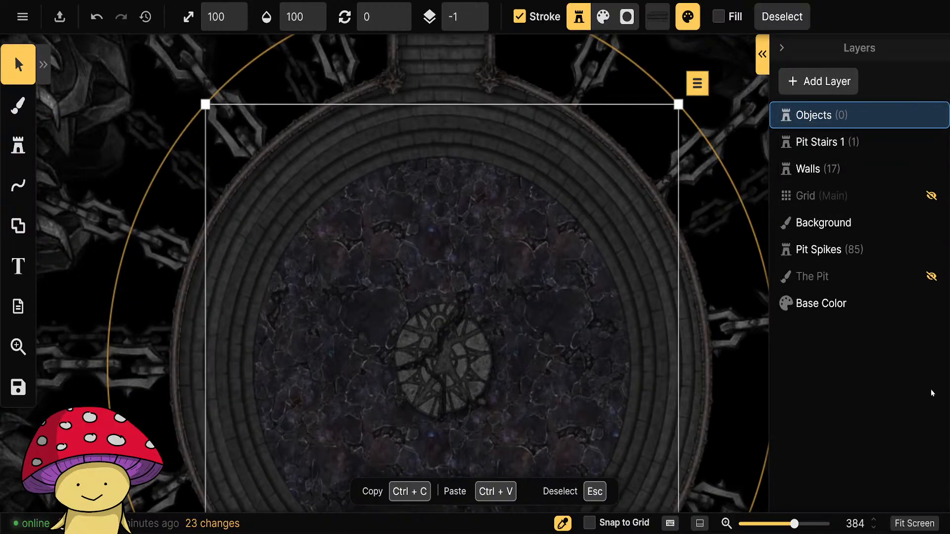
Make the Walls layer active and move it above the Objects layer in the layer order.
{"action": "scroll", "coordinate": [633, 302], "scroll_direction": "down", "scroll_amount": 5}
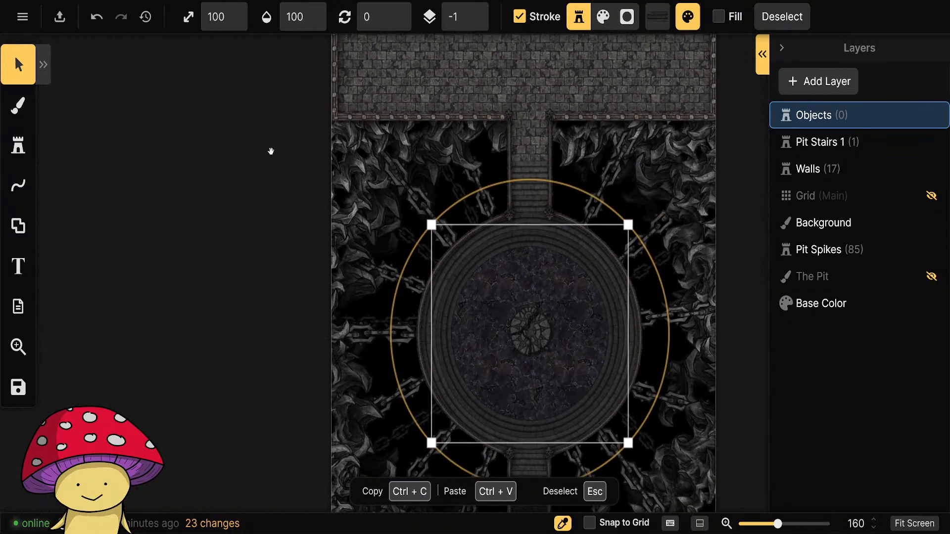
{"action": "scroll", "coordinate": [267, 158], "scroll_direction": "up", "scroll_amount": 5}
{"action": "left_click_drag", "start_coordinate": [261, 174], "coordinate": [272, 328]}
{"action": "scroll", "coordinate": [607, 247], "scroll_direction": "up", "scroll_amount": 1}
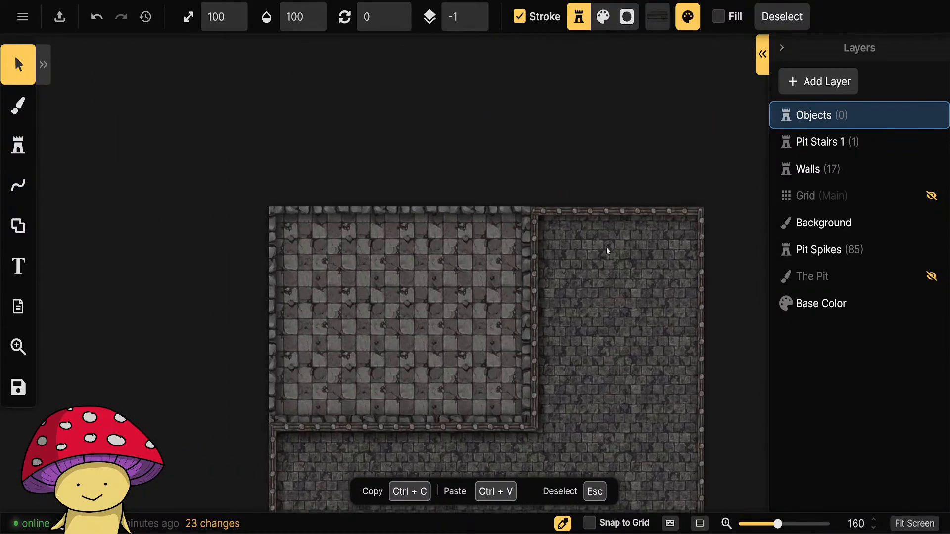
{"action": "left_click", "coordinate": [807, 169]}
{"action": "scroll", "coordinate": [206, 322], "scroll_direction": "up", "scroll_amount": 2}
{"action": "left_click_drag", "start_coordinate": [811, 169], "coordinate": [819, 115]}
{"action": "scroll", "coordinate": [238, 322], "scroll_direction": "up", "scroll_amount": 1}
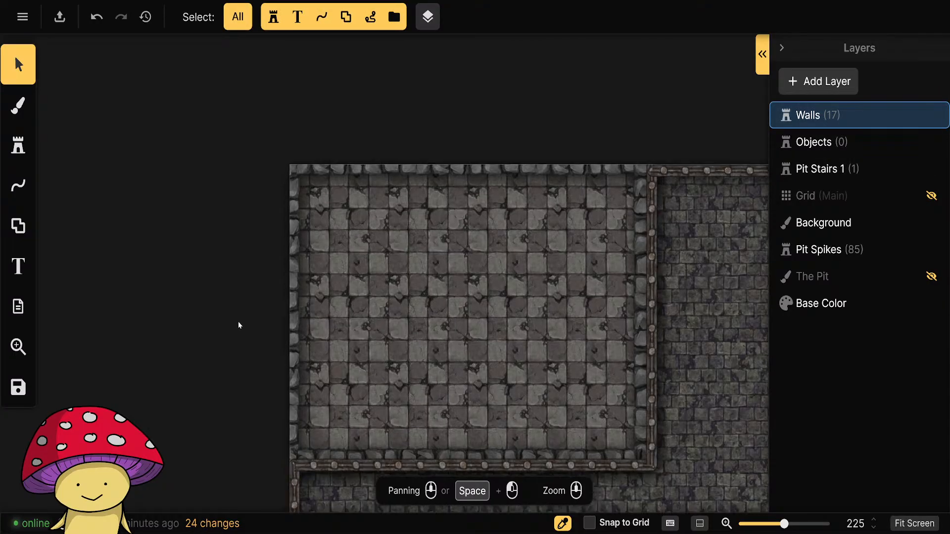
Draw an L-shaped Wall Ruined line with the Pen line tool, closing off the checkered room's northwest corner from west wall to north wall.
{"action": "left_click_drag", "start_coordinate": [230, 343], "coordinate": [204, 327]}
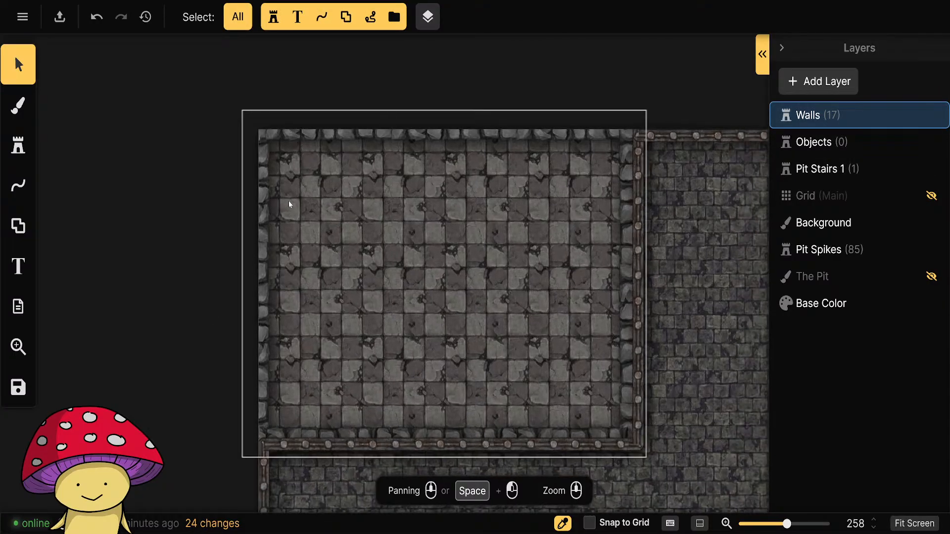
{"action": "left_click", "coordinate": [408, 136]}
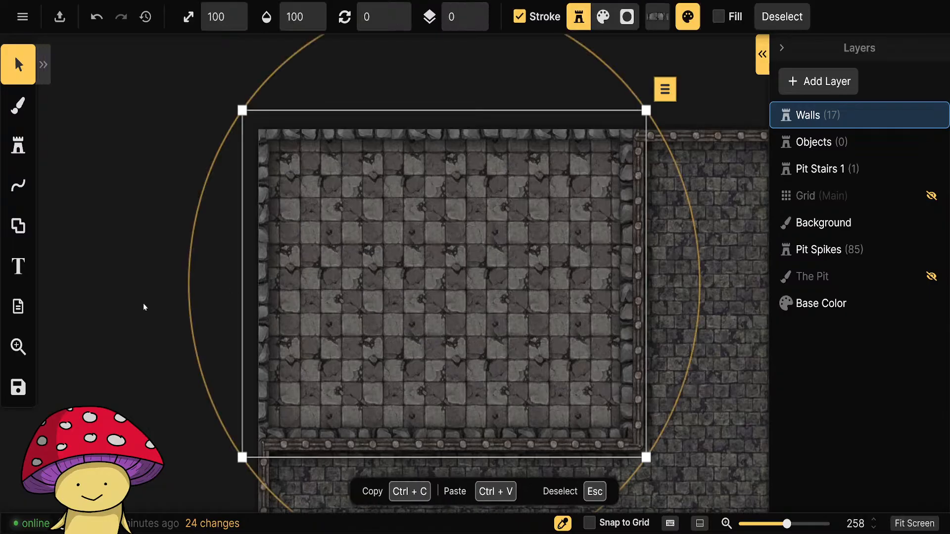
{"action": "left_click", "coordinate": [119, 302]}
{"action": "left_click", "coordinate": [18, 185]}
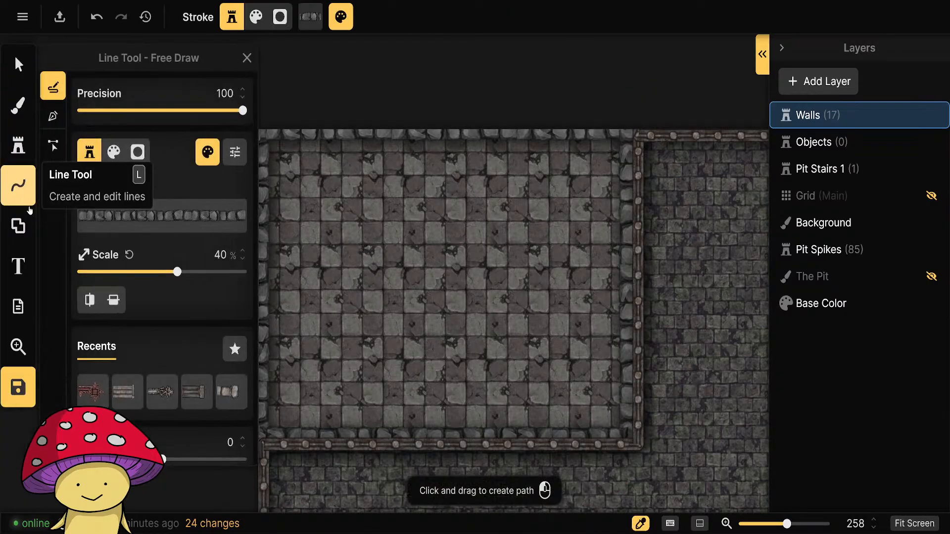
{"action": "left_click", "coordinate": [53, 115]}
{"action": "left_click_drag", "start_coordinate": [327, 259], "coordinate": [386, 259]}
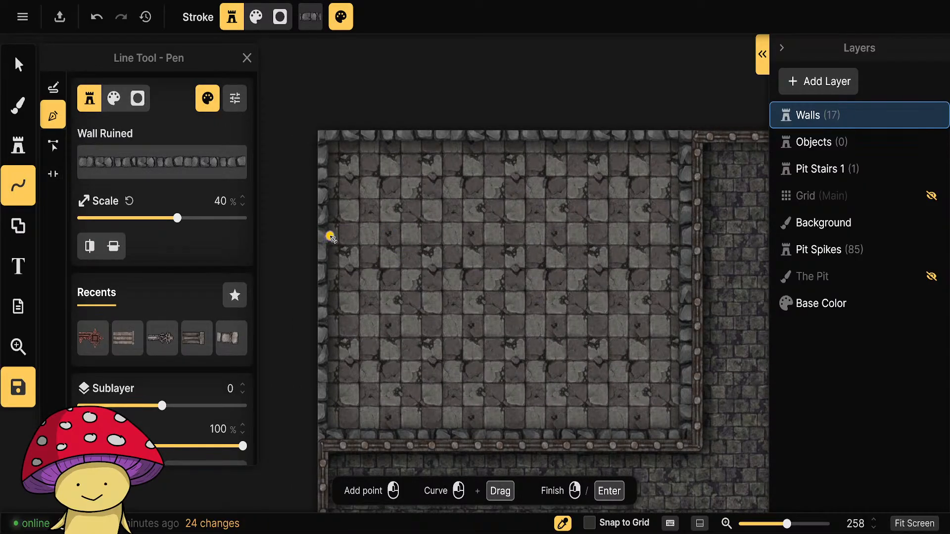
{"action": "left_click", "coordinate": [329, 234]}
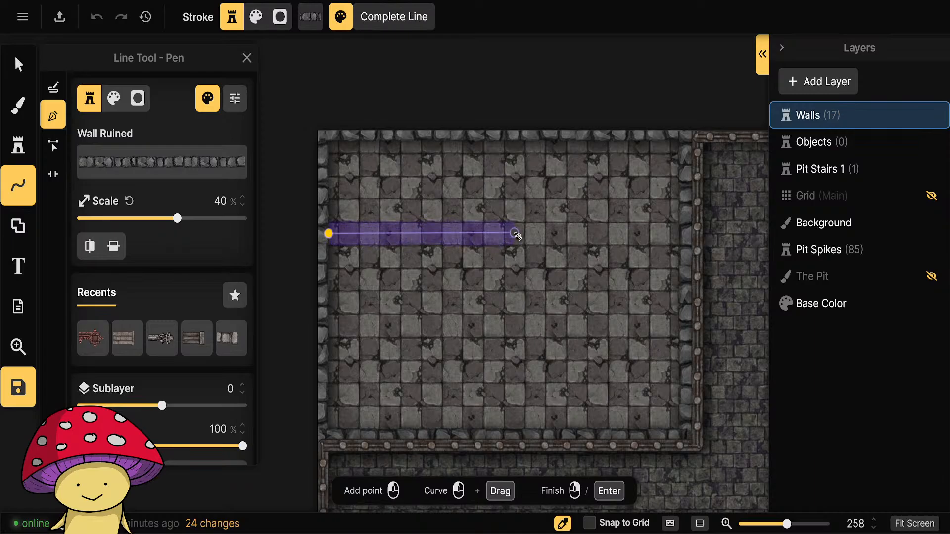
{"action": "left_click", "coordinate": [515, 233]}
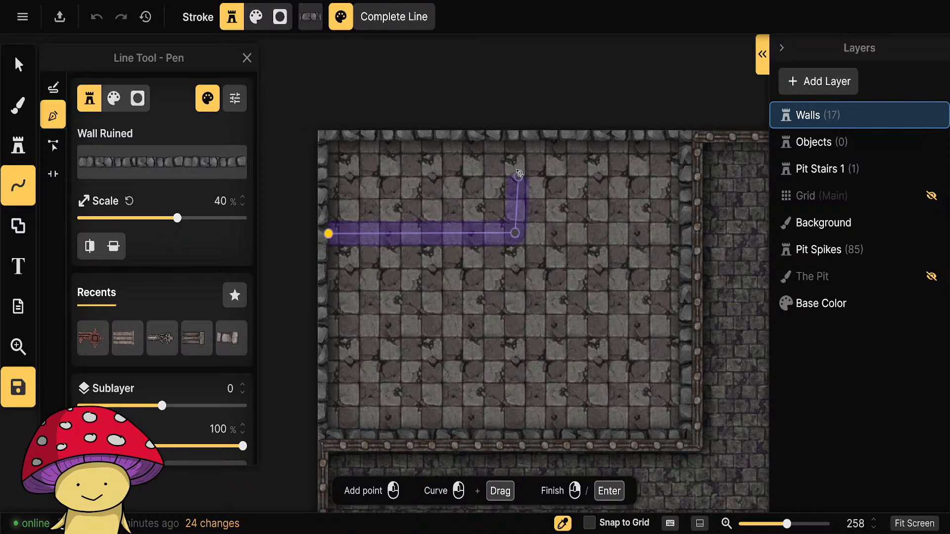
{"action": "right_click", "coordinate": [516, 147]}
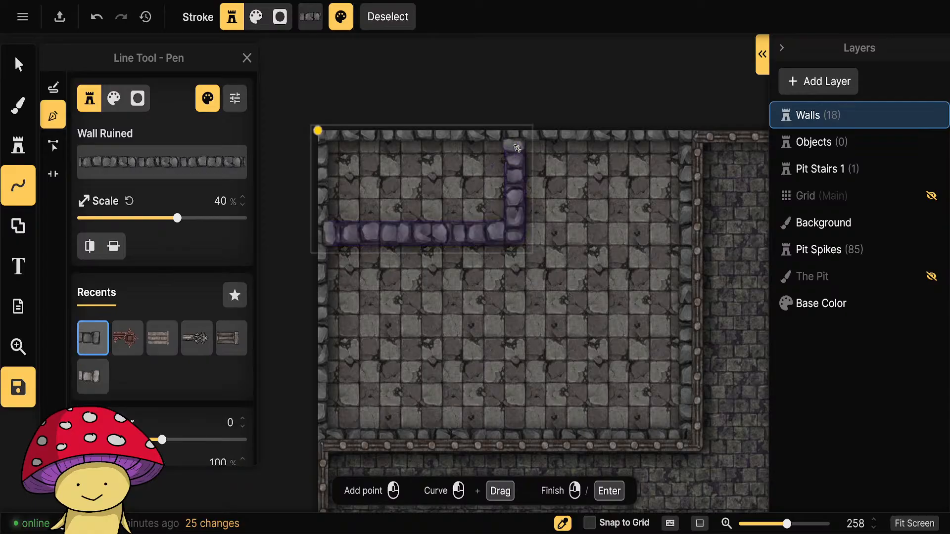
Nudge the new L-shaped ruined wall slightly to adjust its position in the checkered room, and deselect it.
{"action": "left_click", "coordinate": [18, 64]}
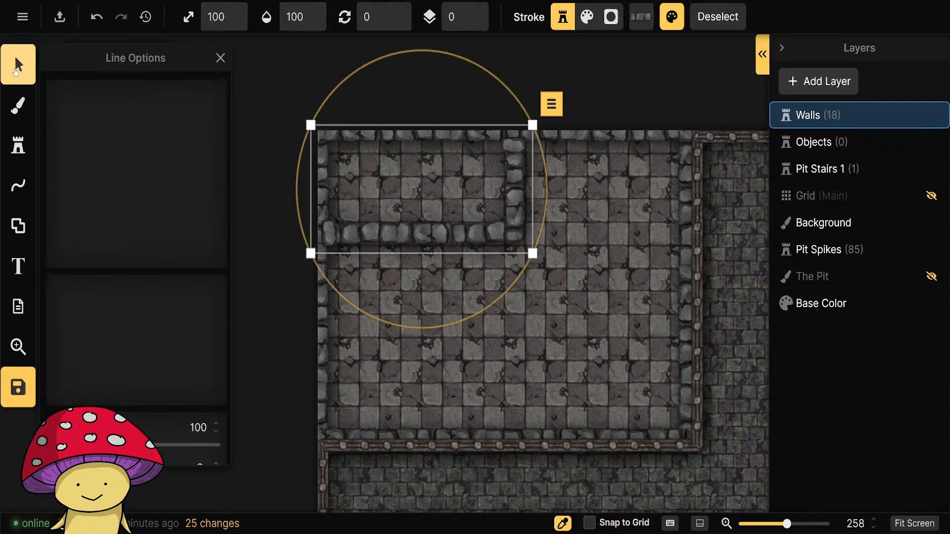
{"action": "left_click_drag", "start_coordinate": [503, 229], "coordinate": [503, 229]}
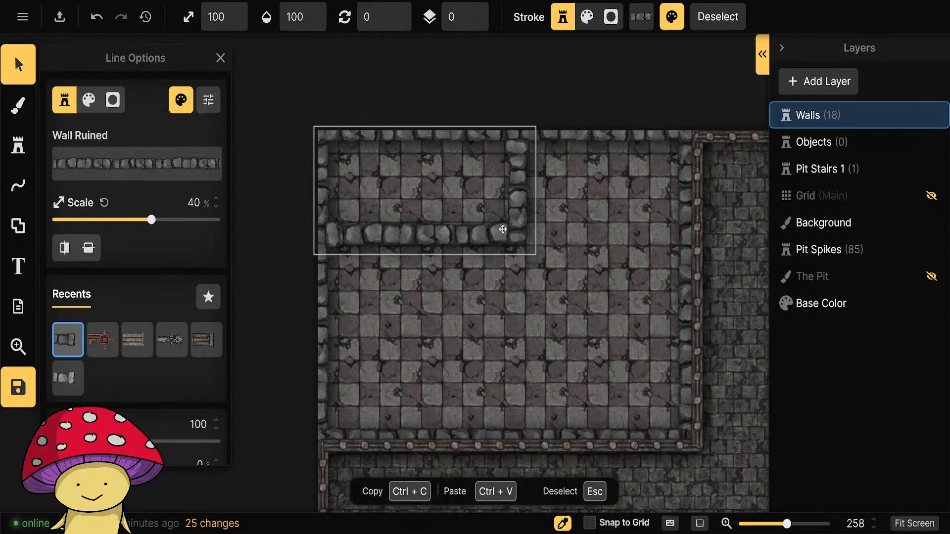
{"action": "left_click", "coordinate": [248, 356]}
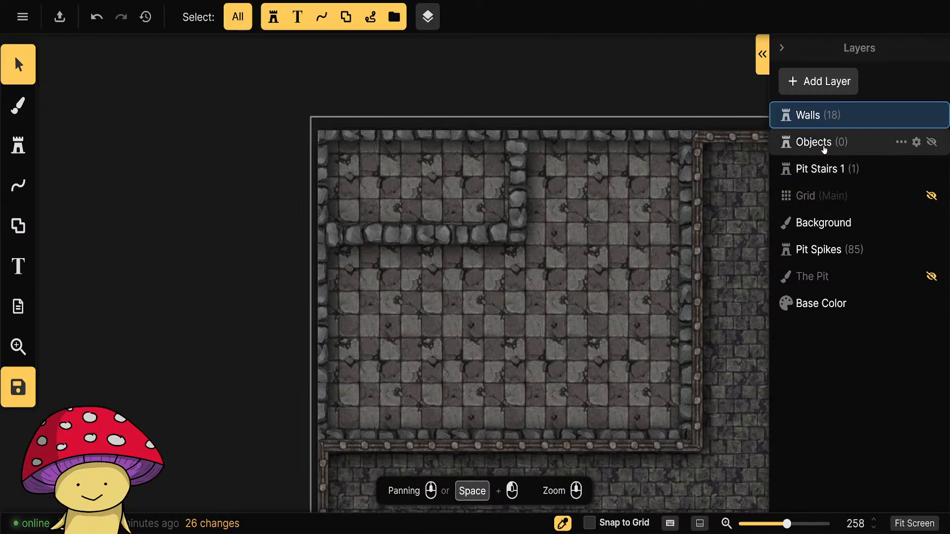
Make the Objects layer active and filter the Fantasy Battlemaps stamp catalog by the rubble tag.
{"action": "left_click", "coordinate": [813, 142]}
{"action": "key", "text": "s"}
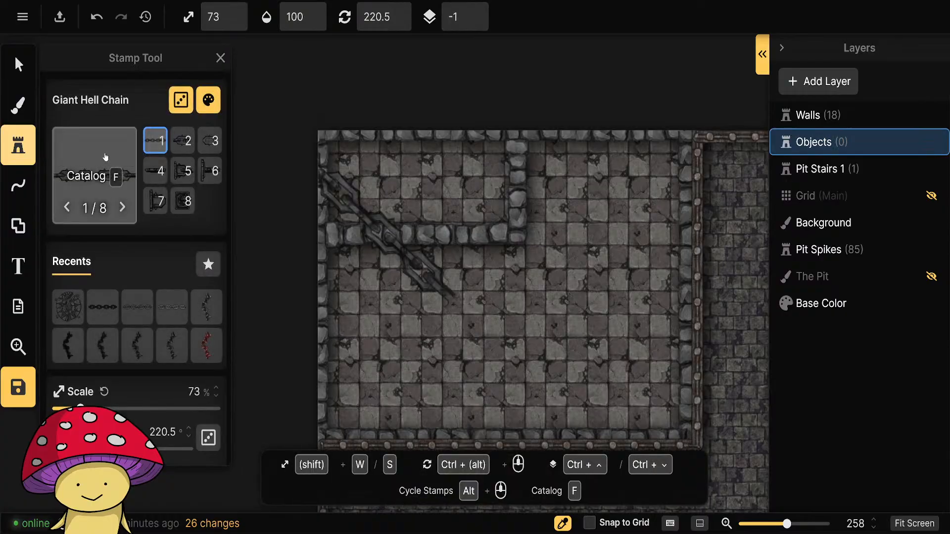
{"action": "left_click", "coordinate": [90, 167]}
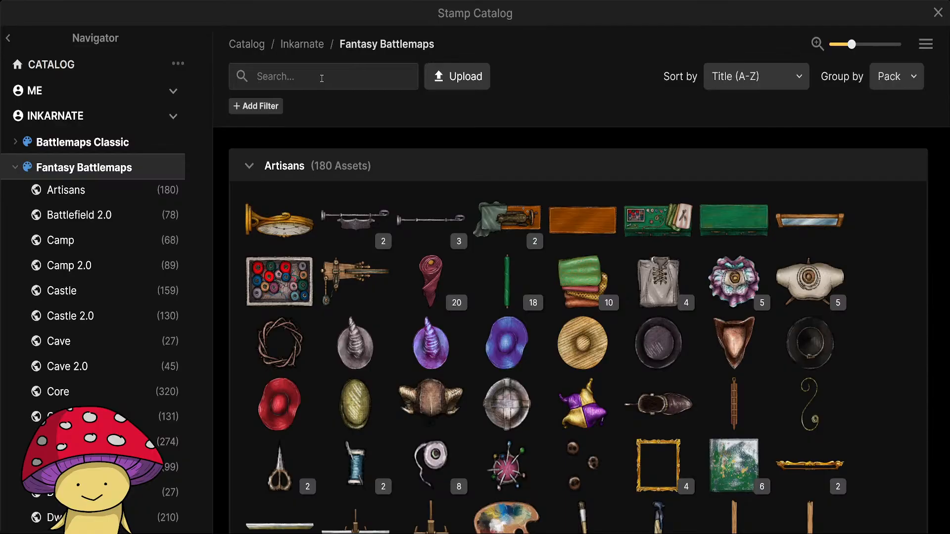
{"action": "left_click", "coordinate": [321, 79]}
{"action": "type", "text": "rubble"}
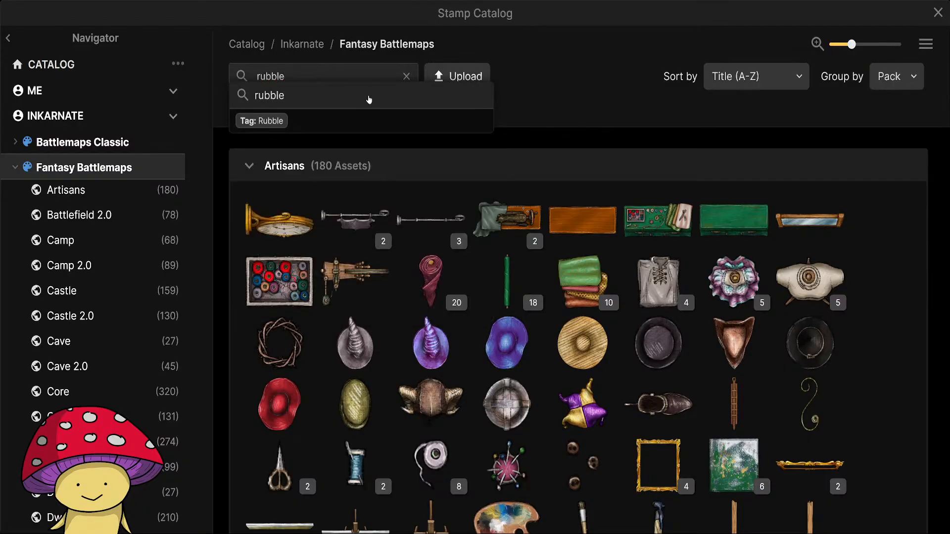
{"action": "left_click", "coordinate": [369, 99]}
{"action": "scroll", "coordinate": [584, 297], "scroll_direction": "down", "scroll_amount": 15}
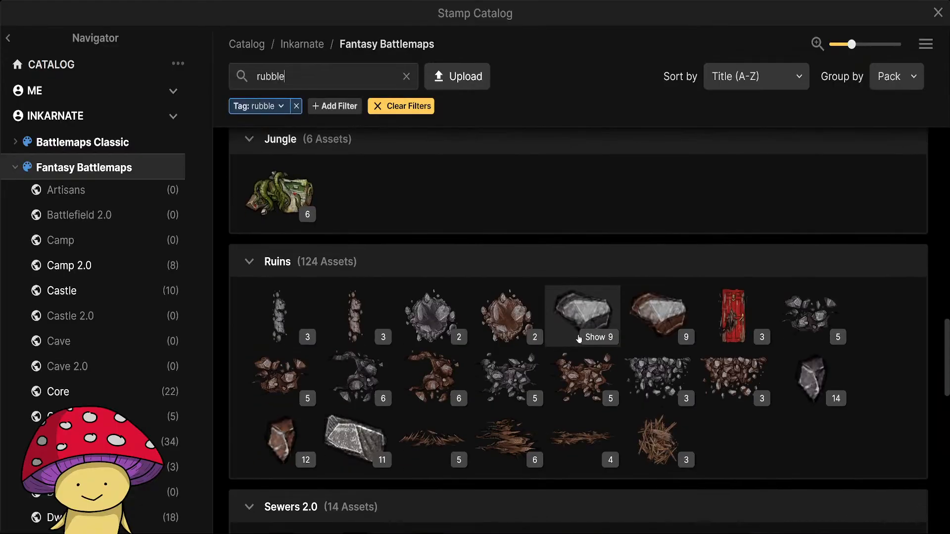
Choose the grey Rubble Pile stamp from the Ruins pack.
{"action": "left_click", "coordinate": [891, 76]}
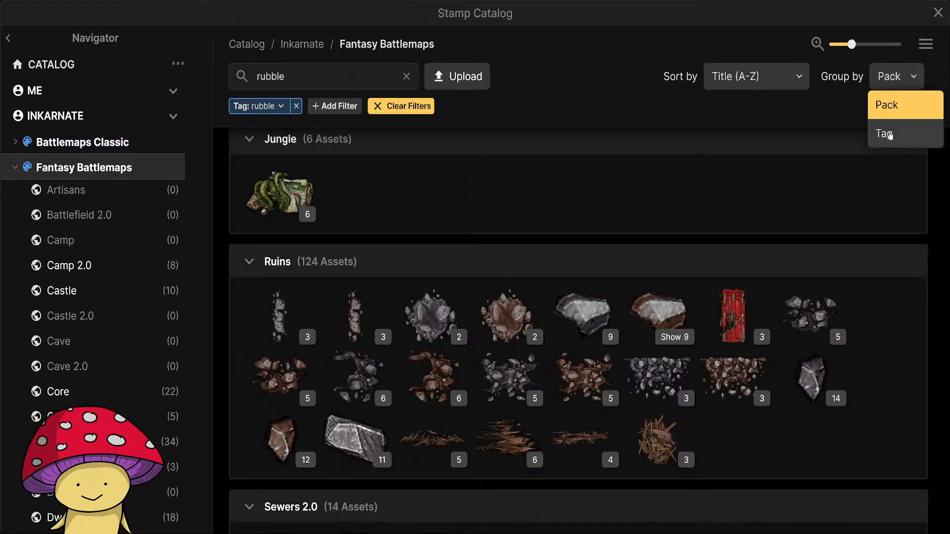
{"action": "scroll", "coordinate": [656, 346], "scroll_direction": "down", "scroll_amount": 2}
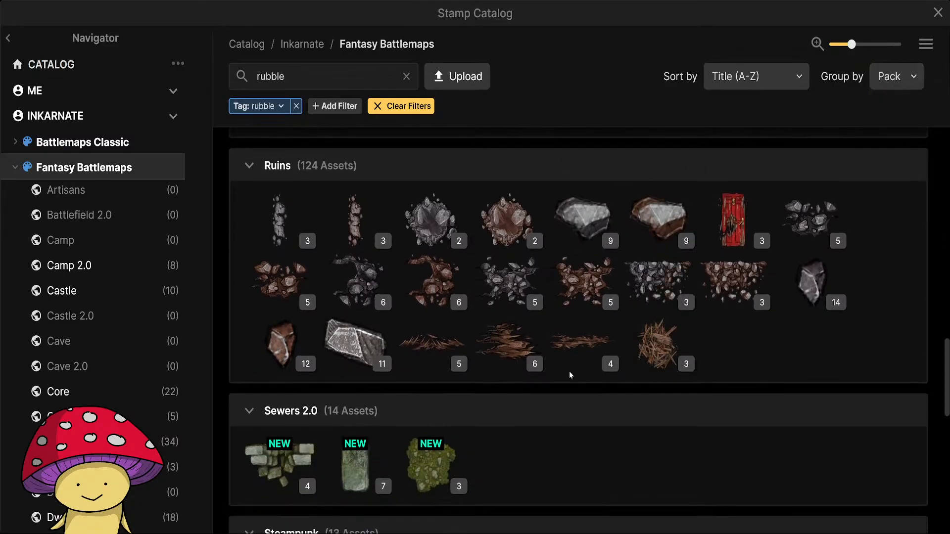
{"action": "left_click", "coordinate": [659, 280]}
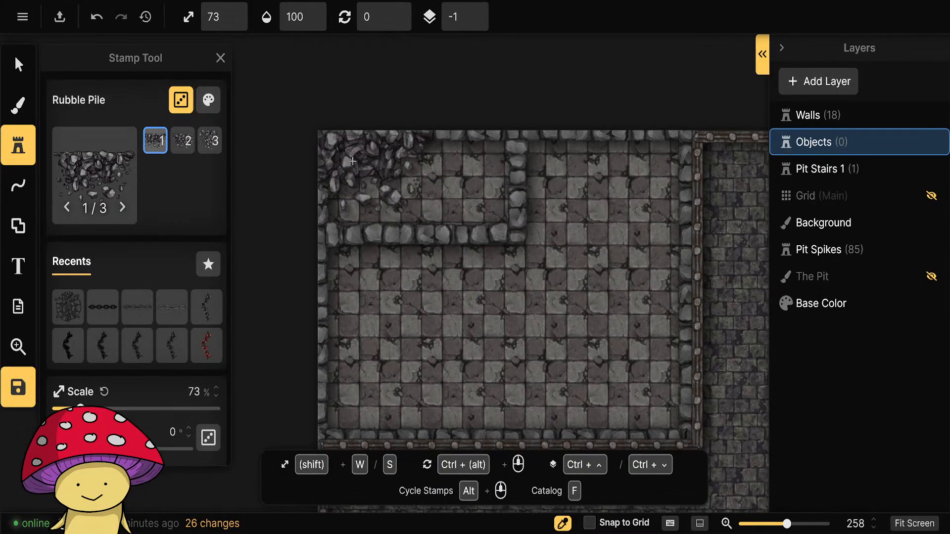
Set the Rubble Pile stamp's saturation to 0% and its brightness to 79%.
{"action": "left_click", "coordinate": [208, 100]}
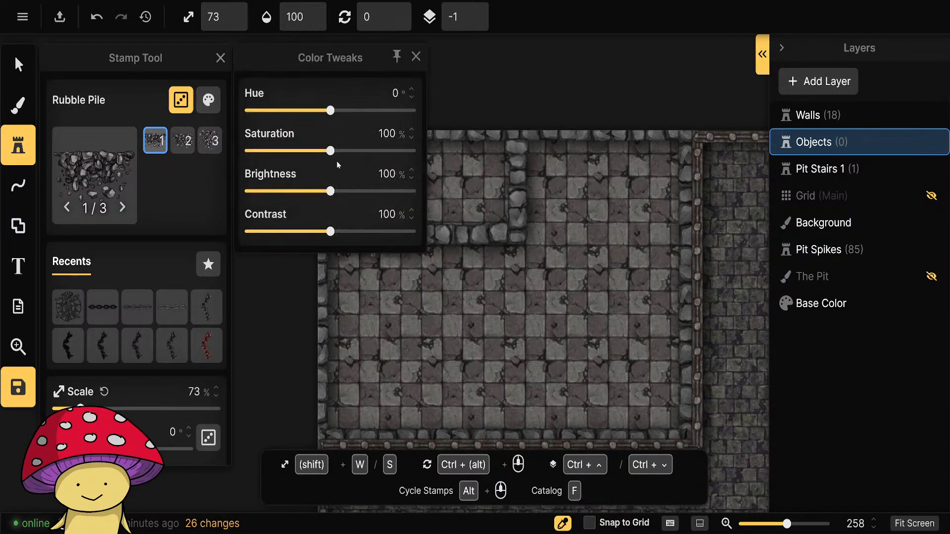
{"action": "left_click_drag", "start_coordinate": [330, 151], "coordinate": [249, 151]}
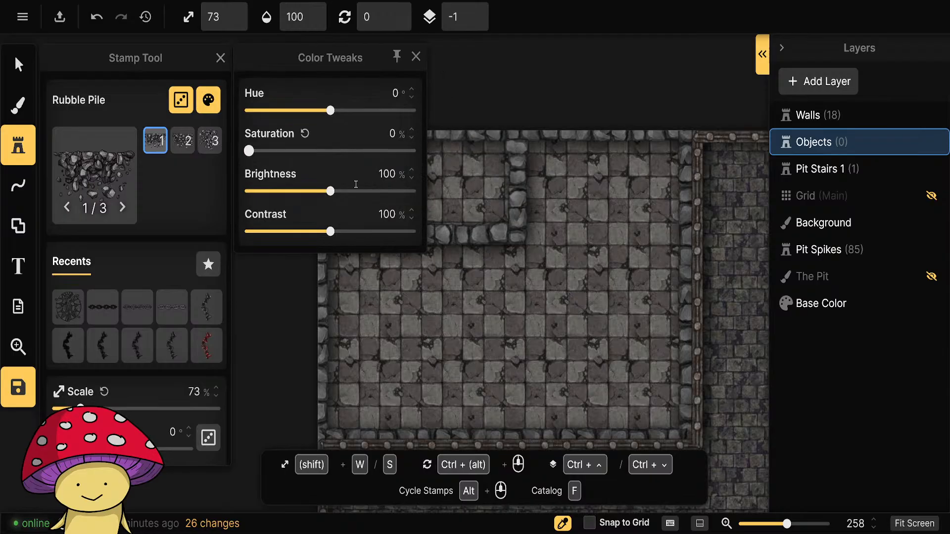
{"action": "left_click_drag", "start_coordinate": [330, 191], "coordinate": [308, 192]}
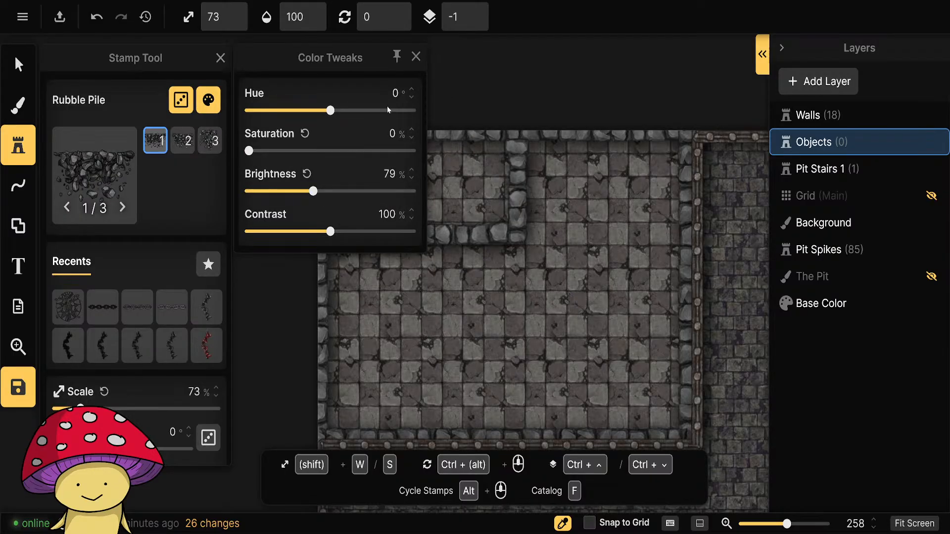
{"action": "left_click", "coordinate": [417, 56]}
Scale the Rubble Pile stamp to 33% and place the first variant in the small walled-off room's northwest corner.
{"action": "scroll", "coordinate": [361, 163], "scroll_direction": "up", "scroll_amount": 3}
{"action": "key", "text": "s"}
{"action": "key", "text": "s"}
{"action": "key", "text": "s"}
{"action": "key", "text": "s"}
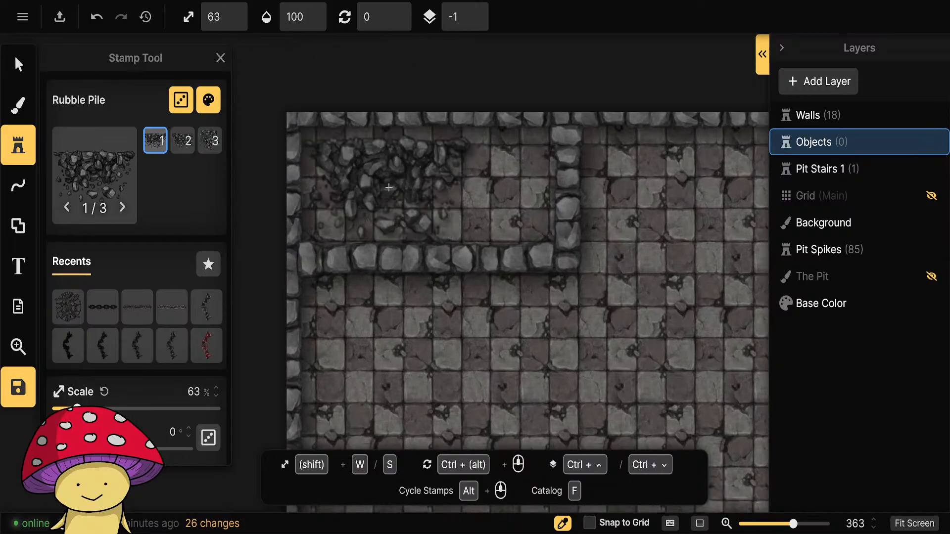
{"action": "left_click", "coordinate": [335, 149]}
Rotate the second Rubble Pile variant to 180 degrees and place it against the small room's south wall.
{"action": "scroll", "coordinate": [430, 238], "scroll_direction": "down", "scroll_amount": 11}
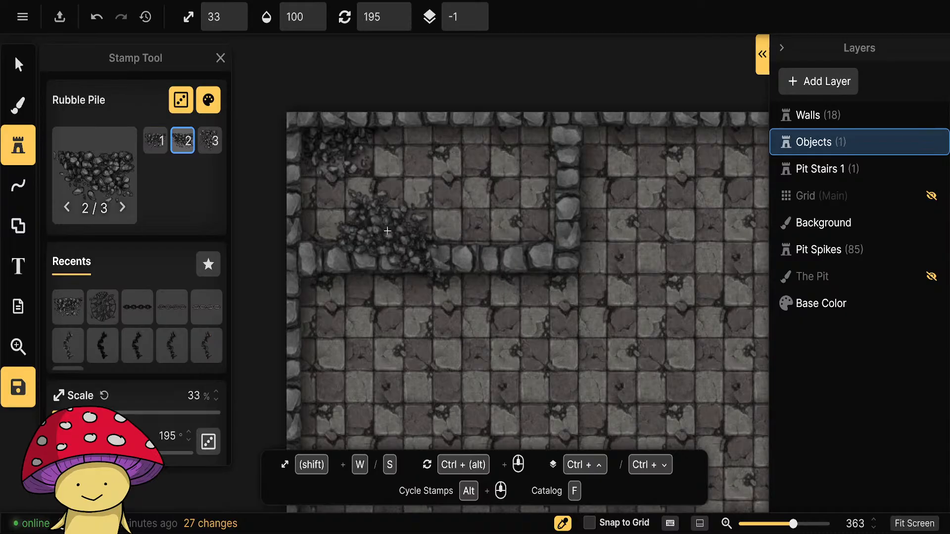
{"action": "scroll", "coordinate": [396, 225], "scroll_direction": "up", "scroll_amount": 1}
{"action": "left_click", "coordinate": [424, 216]}
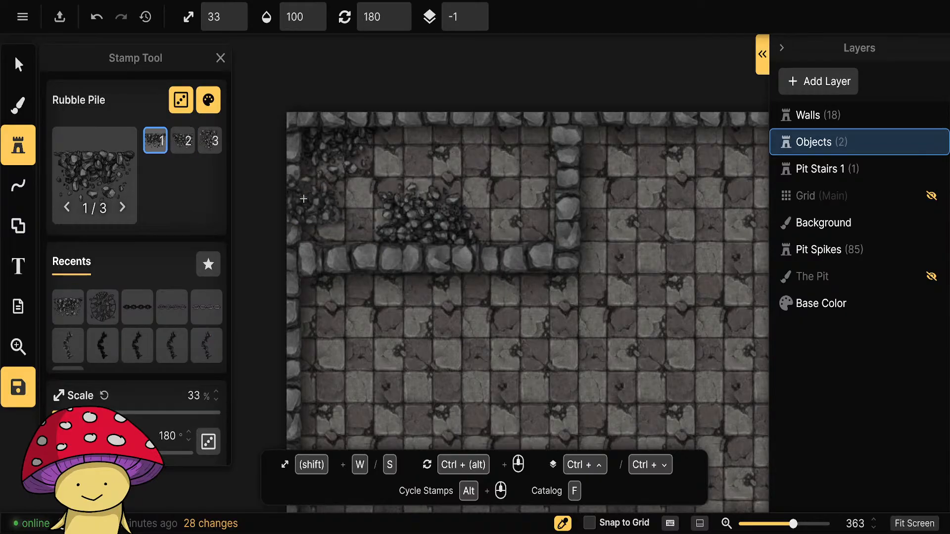
{"action": "scroll", "coordinate": [470, 164], "scroll_direction": "up", "scroll_amount": 6}
{"action": "scroll", "coordinate": [505, 164], "scroll_direction": "up", "scroll_amount": 1}
{"action": "scroll", "coordinate": [519, 165], "scroll_direction": "down", "scroll_amount": 1}
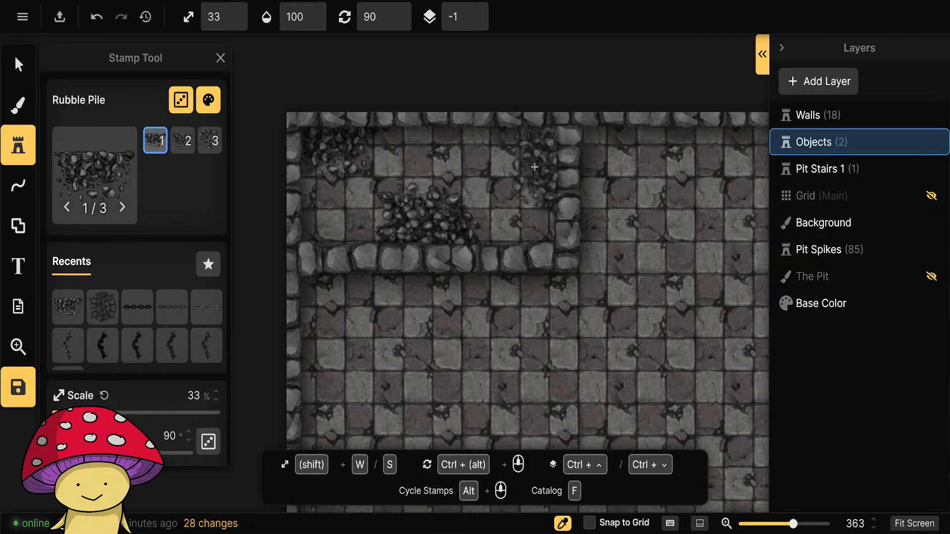
{"action": "scroll", "coordinate": [503, 166], "scroll_direction": "up", "scroll_amount": 3}
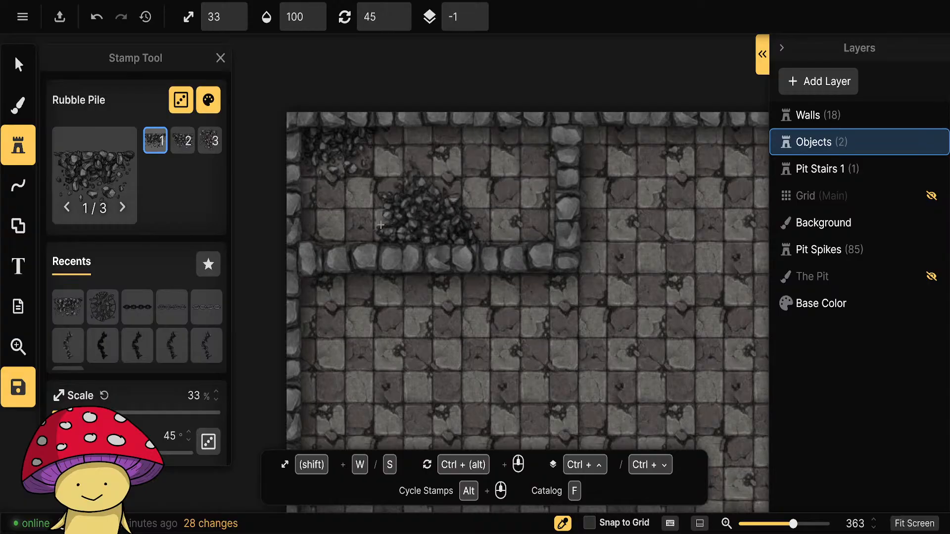
Turn off the guides in the Line Tool's portal editing and make the Walls layer active.
{"action": "left_click", "coordinate": [19, 65]}
{"action": "left_click", "coordinate": [23, 190]}
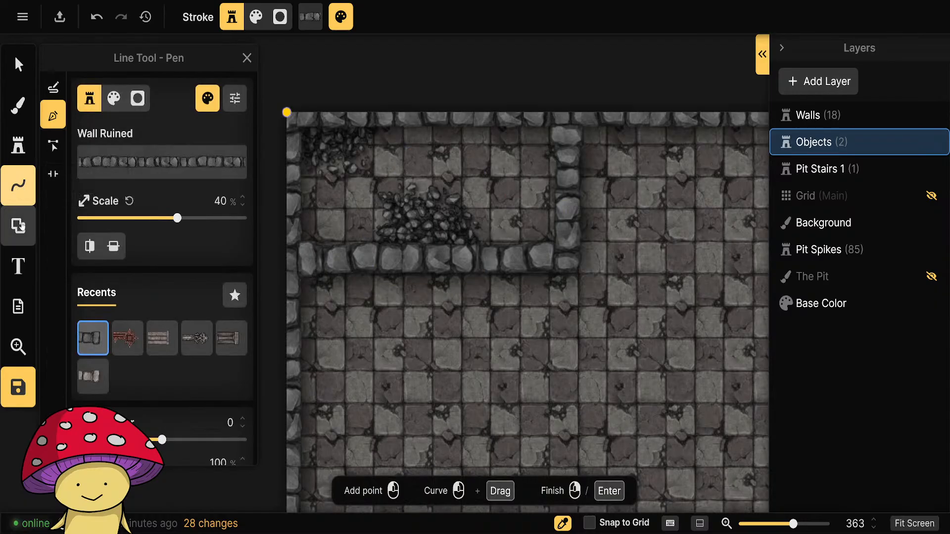
{"action": "left_click", "coordinate": [53, 174]}
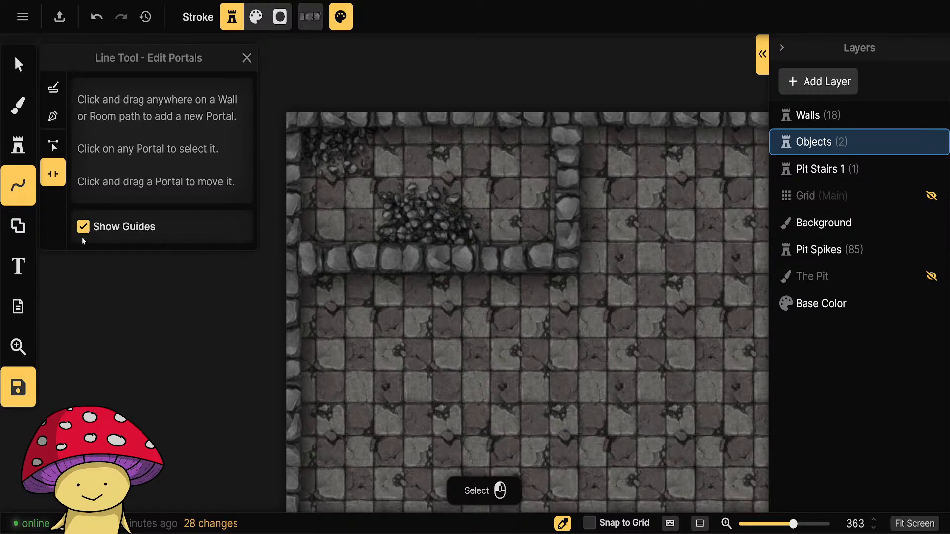
{"action": "left_click", "coordinate": [18, 64]}
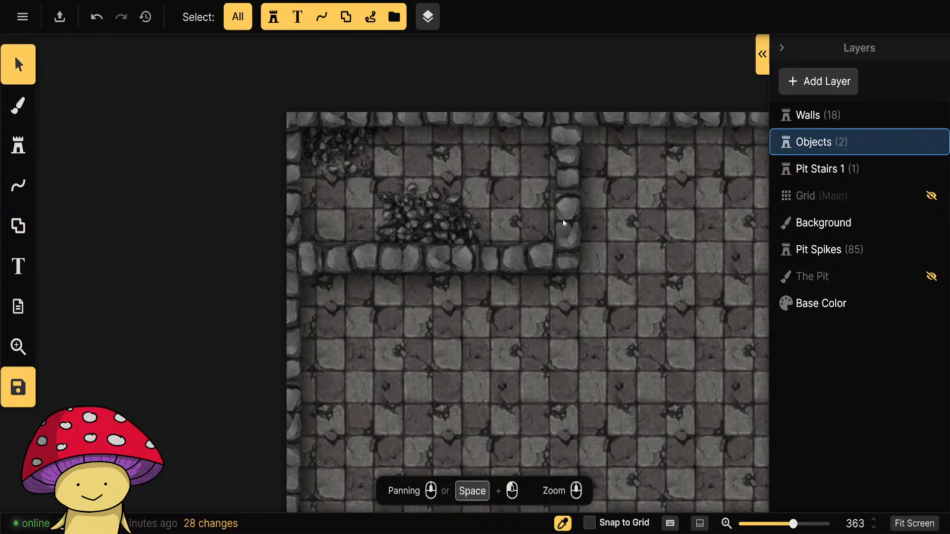
{"action": "left_click", "coordinate": [871, 115]}
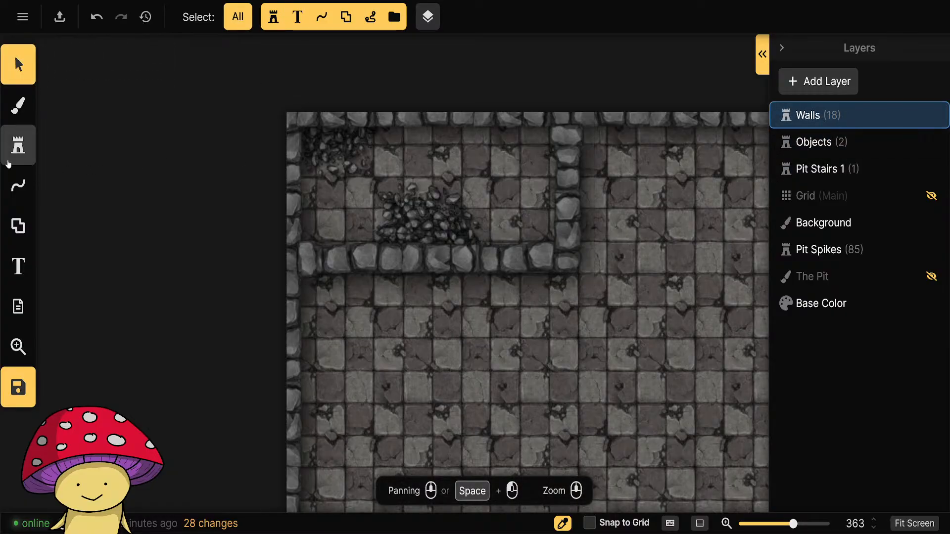
Cut a doorway portal into the middle of the small ruined room's east wall with the Line Tool.
{"action": "left_click", "coordinate": [18, 188]}
{"action": "left_click", "coordinate": [53, 175]}
{"action": "left_click", "coordinate": [568, 212]}
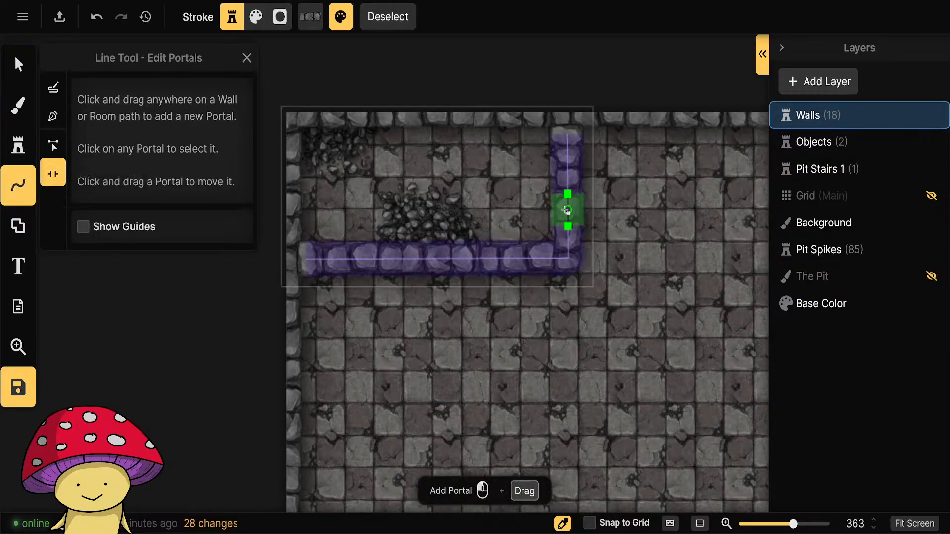
{"action": "left_click", "coordinate": [568, 193]}
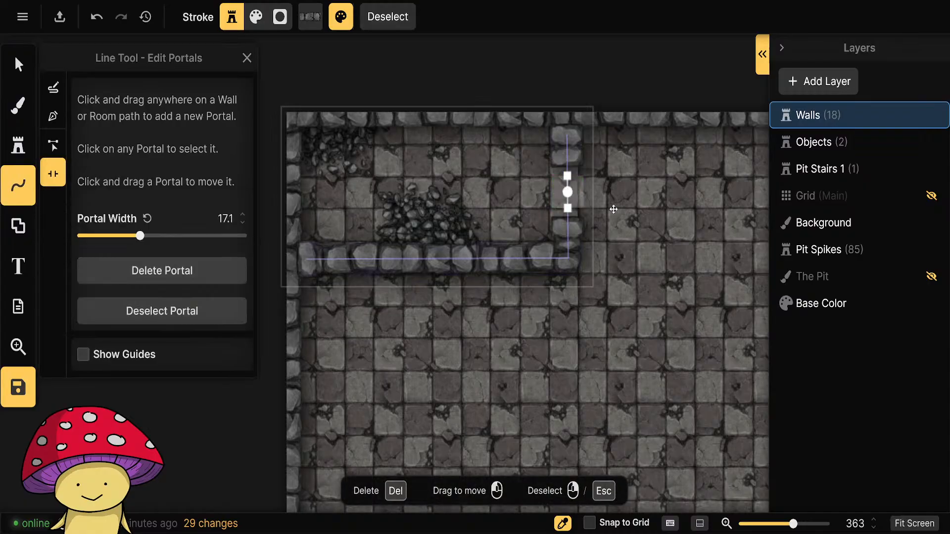
{"action": "left_click", "coordinate": [18, 64]}
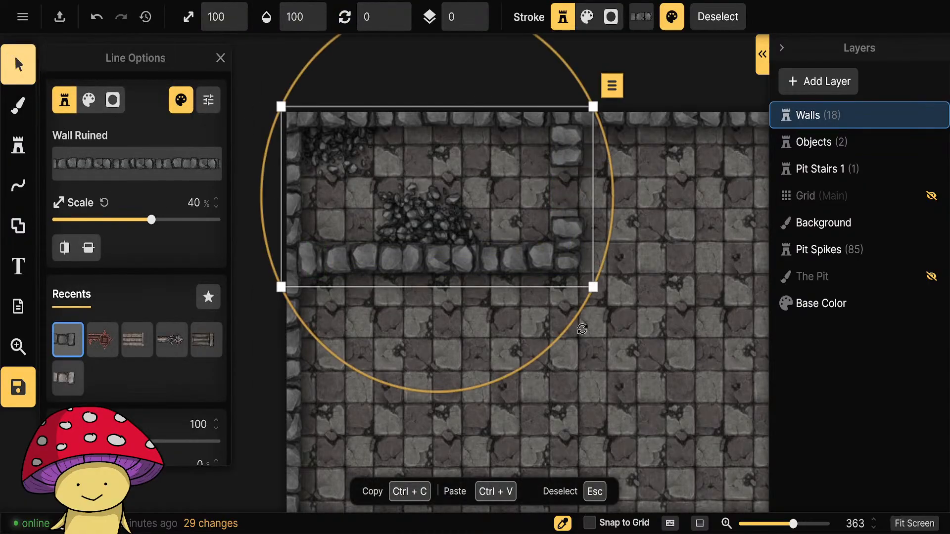
{"action": "scroll", "coordinate": [581, 327], "scroll_direction": "down", "scroll_amount": 2}
{"action": "left_click", "coordinate": [659, 105]}
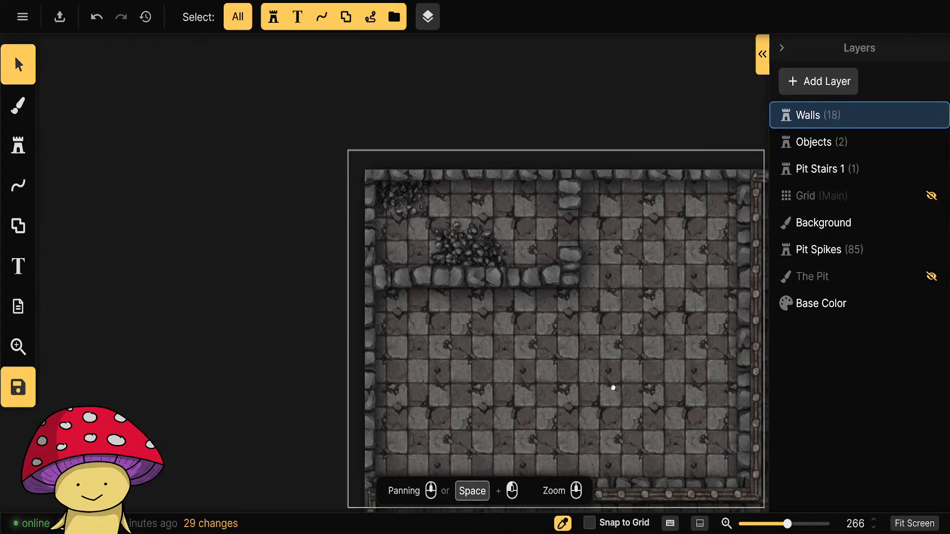
Look over the map from the checkered room across the brick courtyard to the stairs above the pit.
{"action": "left_click_drag", "start_coordinate": [613, 388], "coordinate": [414, 304]}
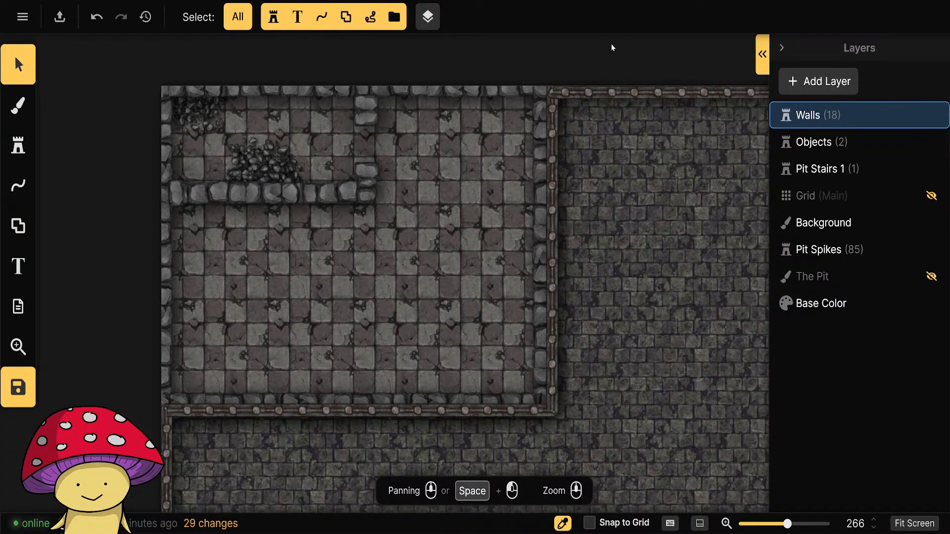
{"action": "scroll", "coordinate": [473, 267], "scroll_direction": "down", "scroll_amount": 1}
{"action": "scroll", "coordinate": [473, 267], "scroll_direction": "down", "scroll_amount": 2}
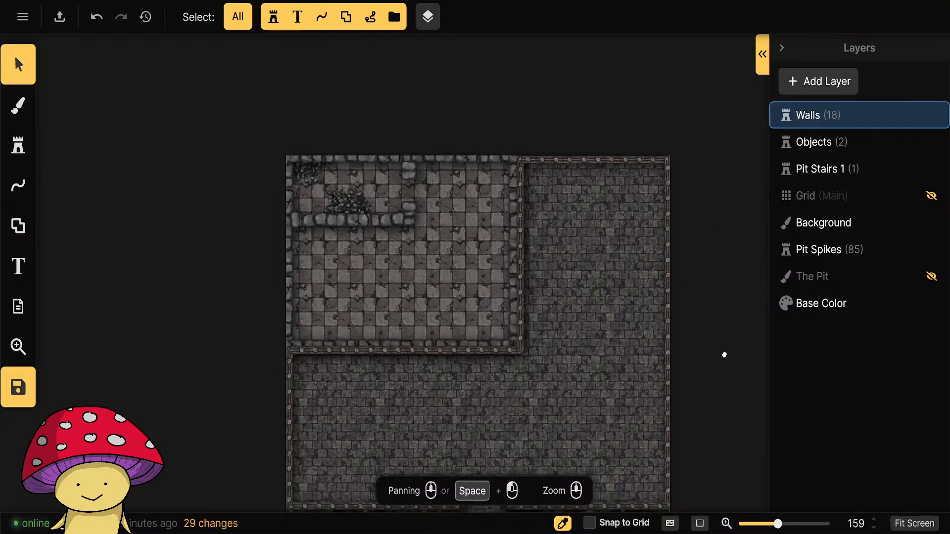
{"action": "left_click_drag", "start_coordinate": [725, 355], "coordinate": [727, 271]}
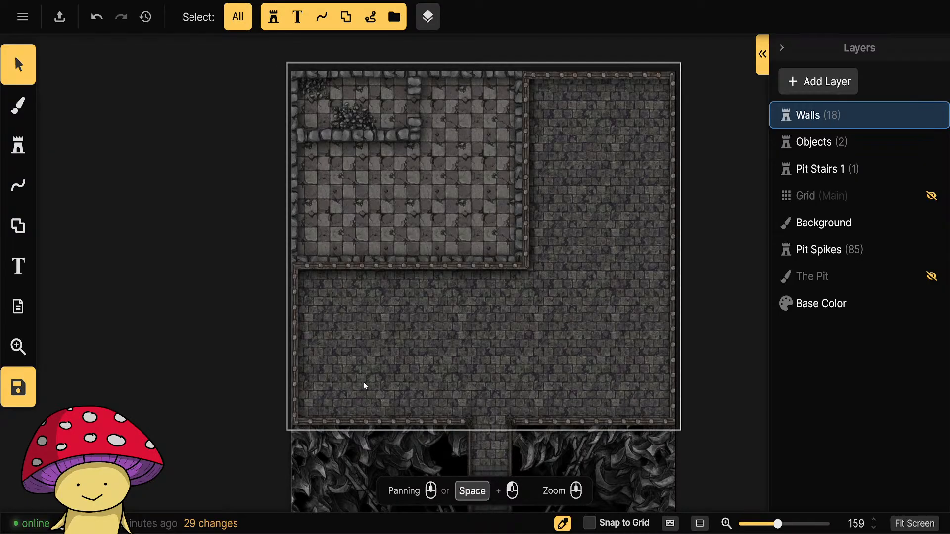
{"action": "left_click_drag", "start_coordinate": [691, 443], "coordinate": [641, 273]}
{"action": "scroll", "coordinate": [384, 340], "scroll_direction": "up", "scroll_amount": 6}
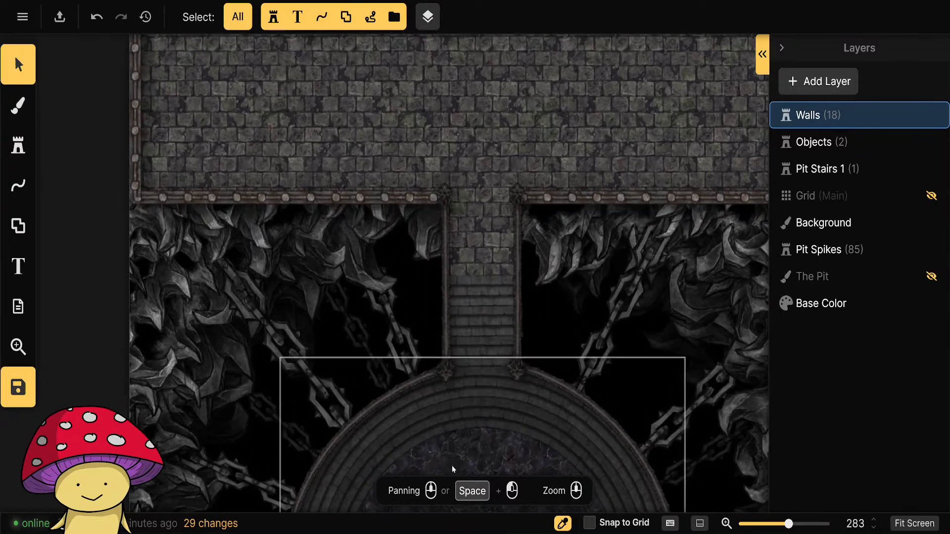
{"action": "scroll", "coordinate": [452, 465], "scroll_direction": "down", "scroll_amount": 7}
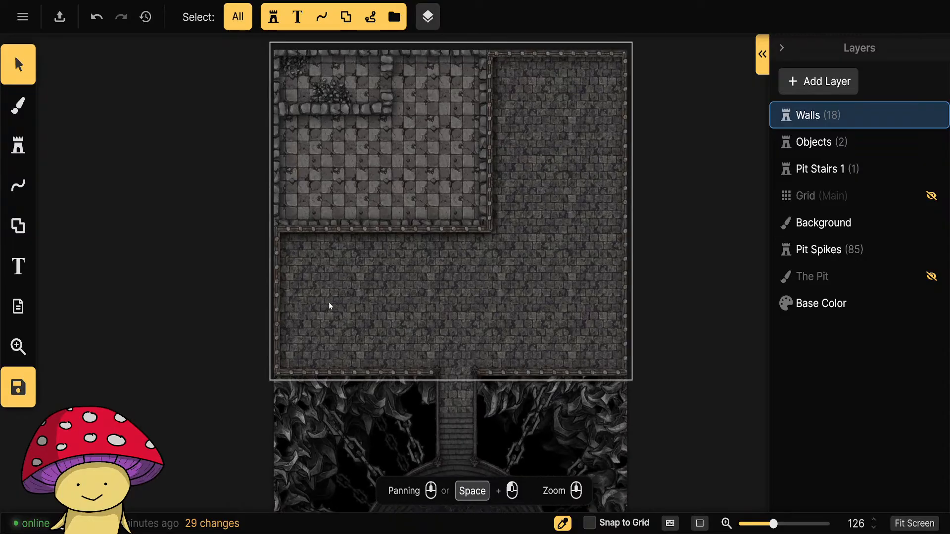
{"action": "scroll", "coordinate": [328, 303], "scroll_direction": "up", "scroll_amount": 7}
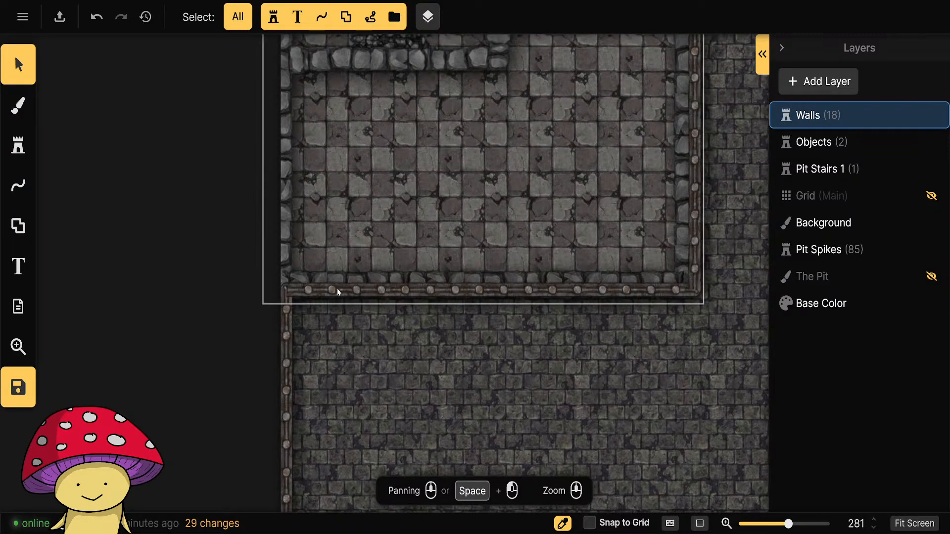
{"action": "left_click", "coordinate": [18, 186]}
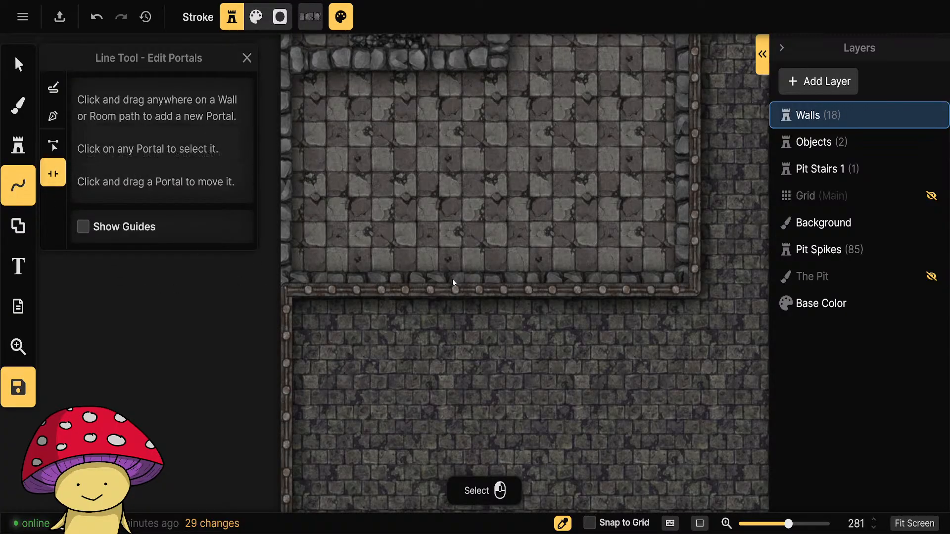
{"action": "key", "text": "v"}
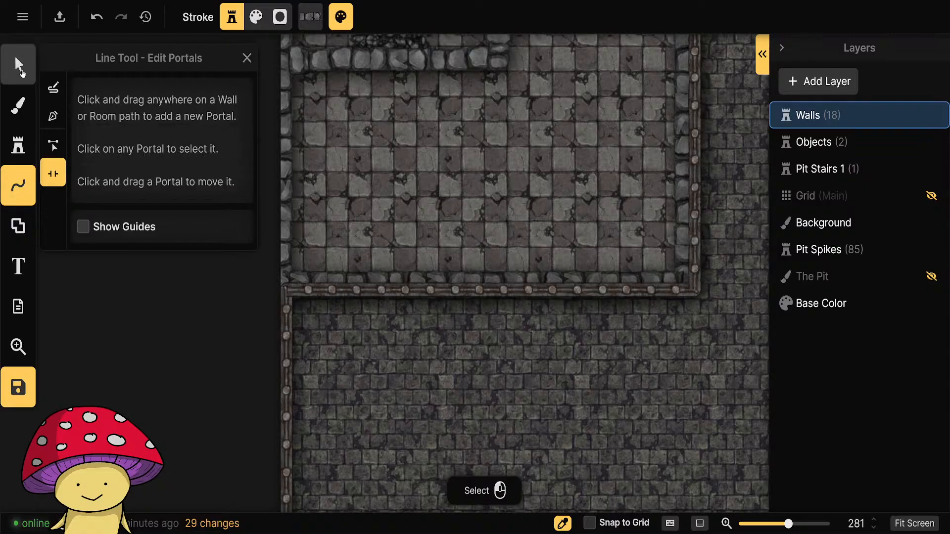
{"action": "left_click", "coordinate": [440, 288]}
{"action": "left_click", "coordinate": [419, 293]}
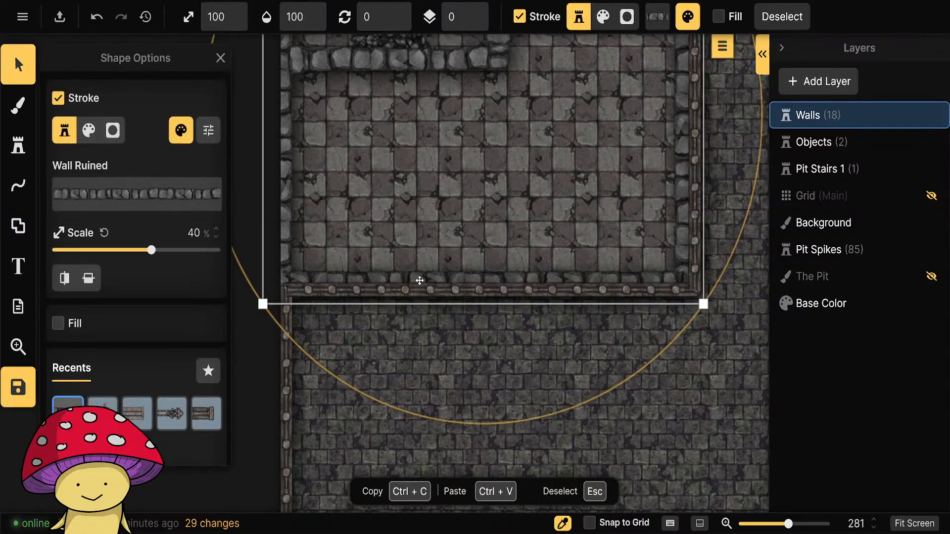
{"action": "left_click", "coordinate": [21, 198]}
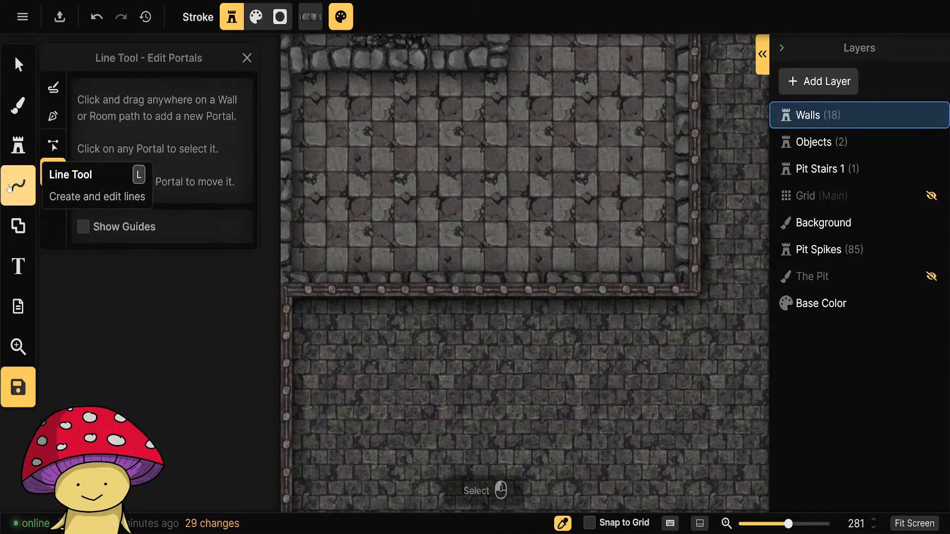
{"action": "key", "text": "v"}
Cut a portal into the checkered room's ruined stone south wall, near its west end.
{"action": "left_click", "coordinate": [439, 282]}
{"action": "double_click", "coordinate": [439, 282]}
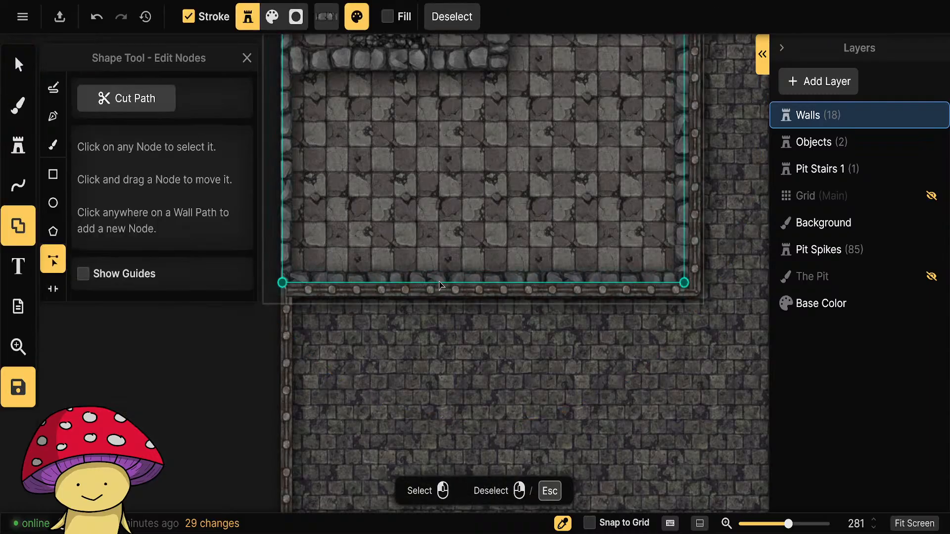
{"action": "left_click", "coordinate": [59, 283]}
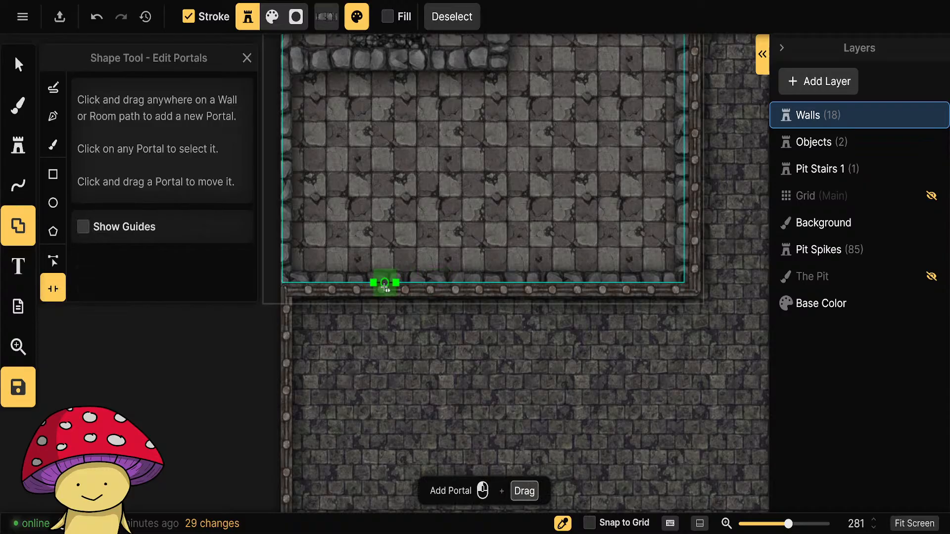
{"action": "left_click", "coordinate": [359, 283]}
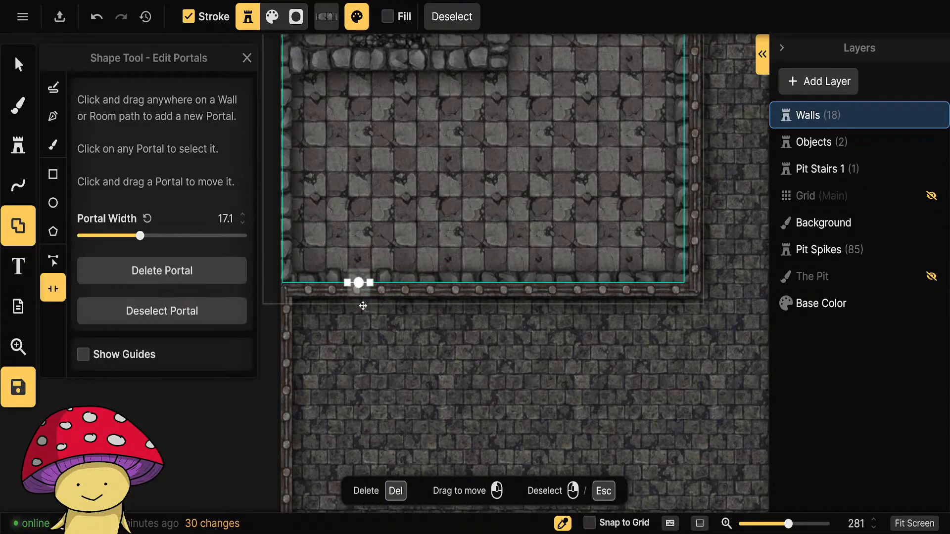
{"action": "key", "text": "Escape"}
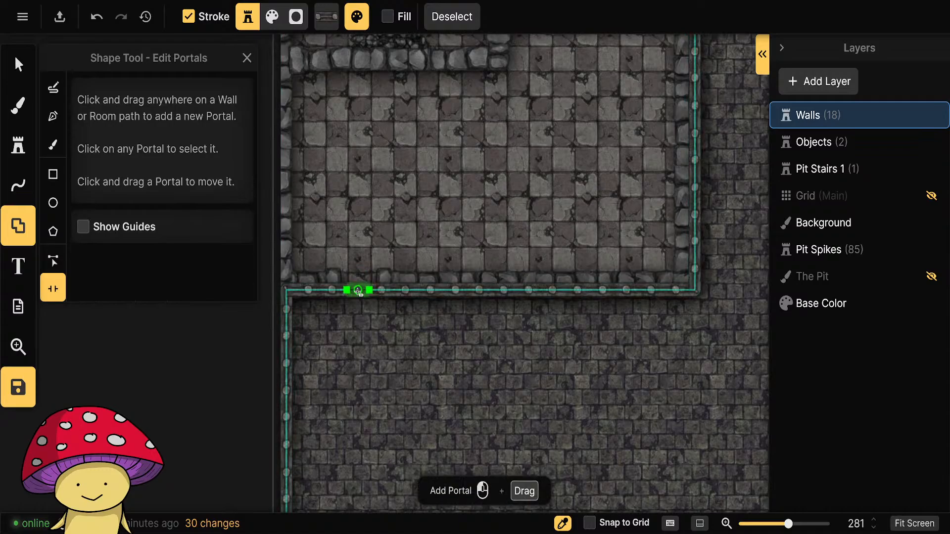
Add a matching portal to the adjoining studded courtyard wall, widen it to 27.8 and align it with the stone wall's opening.
{"action": "left_click", "coordinate": [359, 292]}
{"action": "scroll", "coordinate": [369, 302], "scroll_direction": "up", "scroll_amount": 4}
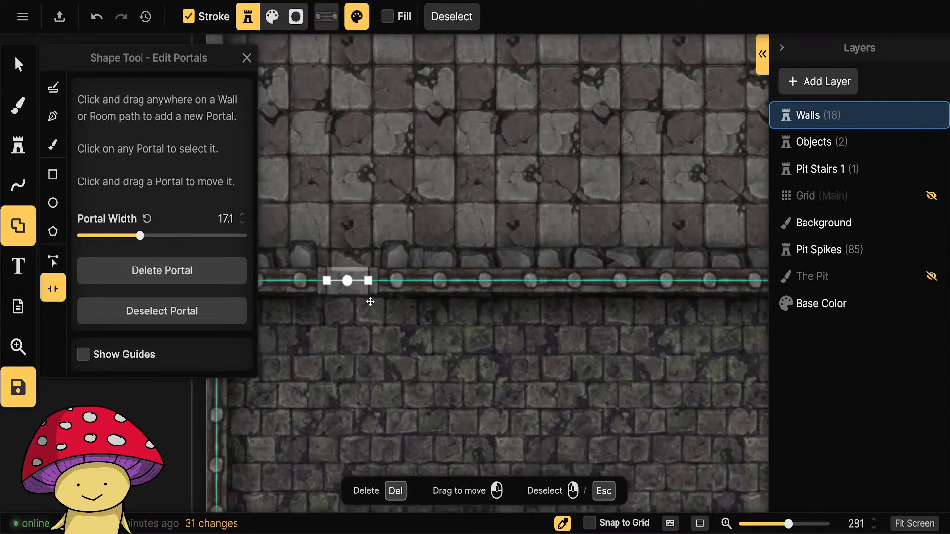
{"action": "scroll", "coordinate": [370, 302], "scroll_direction": "up", "scroll_amount": 5}
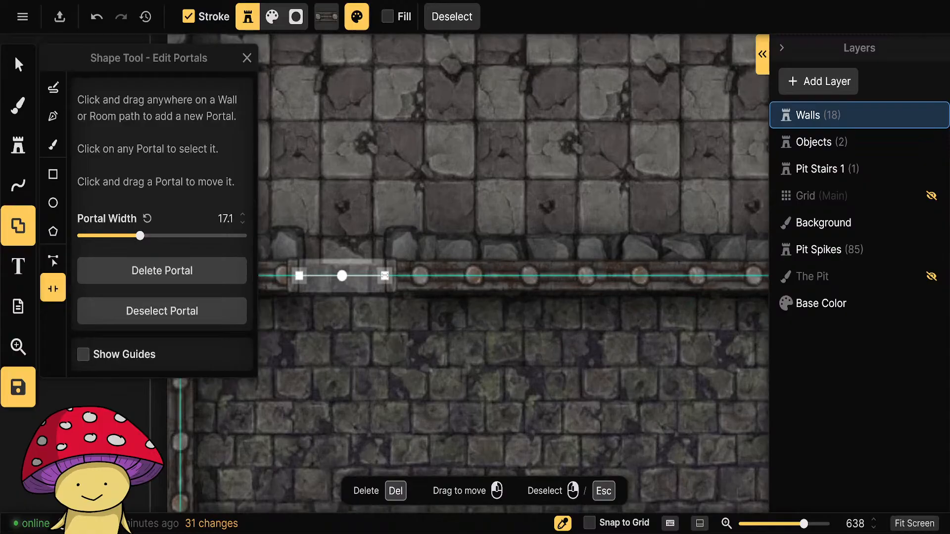
{"action": "left_click_drag", "start_coordinate": [385, 275], "coordinate": [383, 275]}
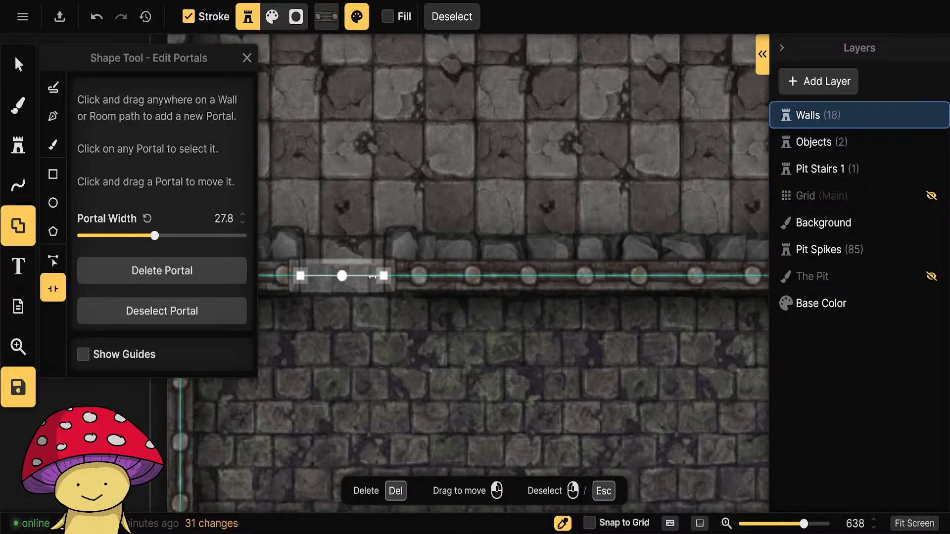
{"action": "left_click_drag", "start_coordinate": [343, 276], "coordinate": [344, 276]}
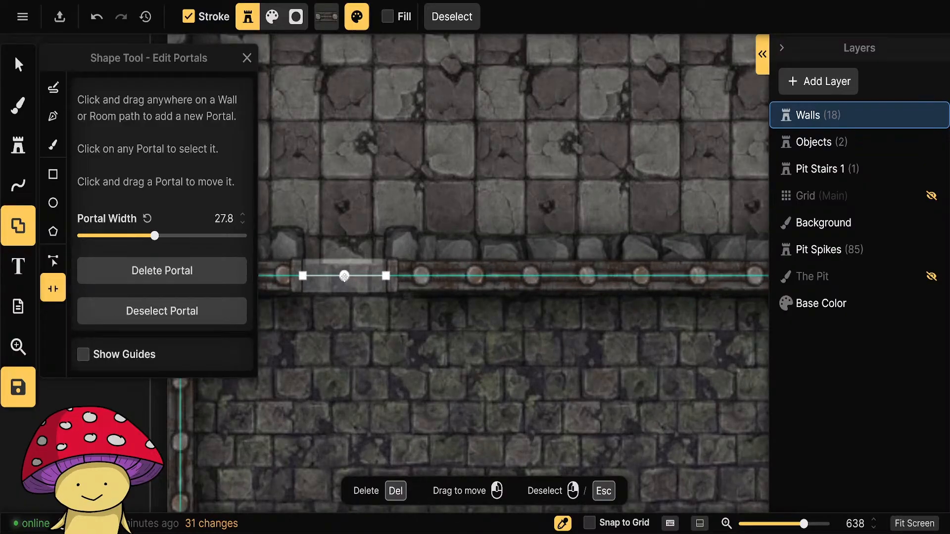
{"action": "left_click", "coordinate": [482, 382]}
{"action": "scroll", "coordinate": [481, 382], "scroll_direction": "down", "scroll_amount": 5}
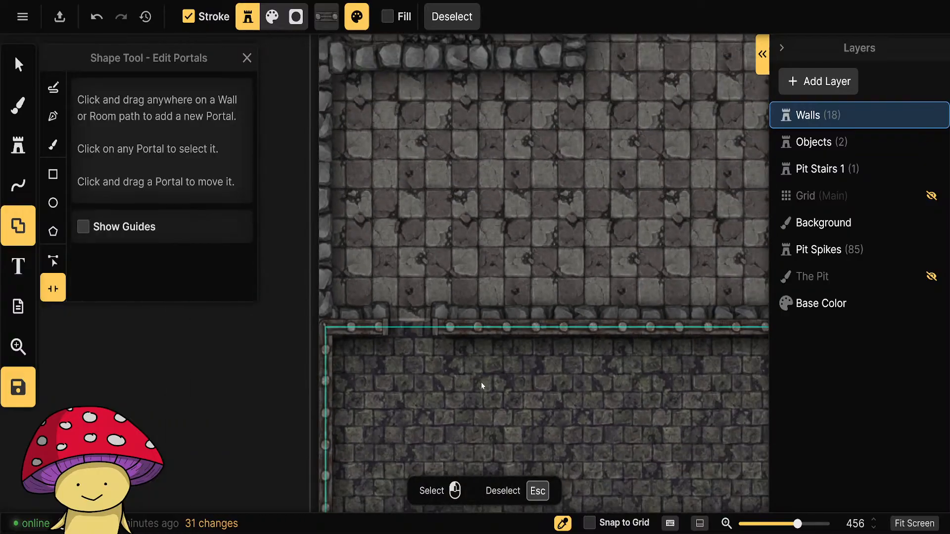
{"action": "left_click", "coordinate": [19, 64]}
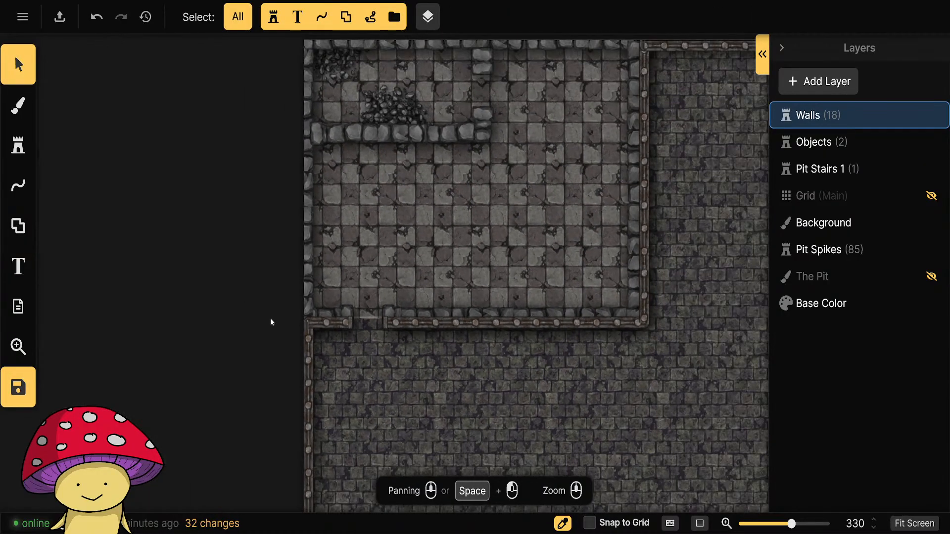
Examine the brick courtyard and its surrounding walls south of the checkered room.
{"action": "scroll", "coordinate": [573, 396], "scroll_direction": "down", "scroll_amount": 4}
{"action": "left_click_drag", "start_coordinate": [572, 396], "coordinate": [450, 282]}
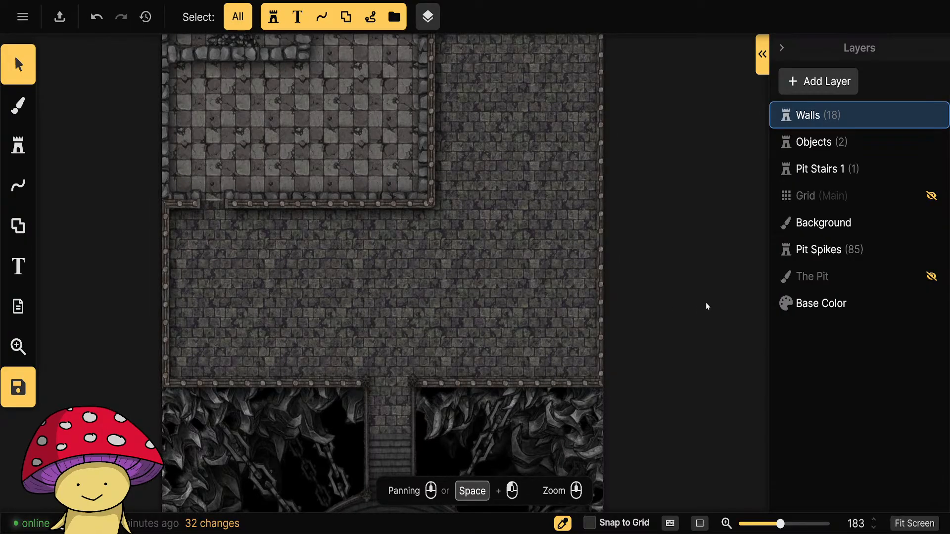
{"action": "scroll", "coordinate": [320, 318], "scroll_direction": "up", "scroll_amount": 4}
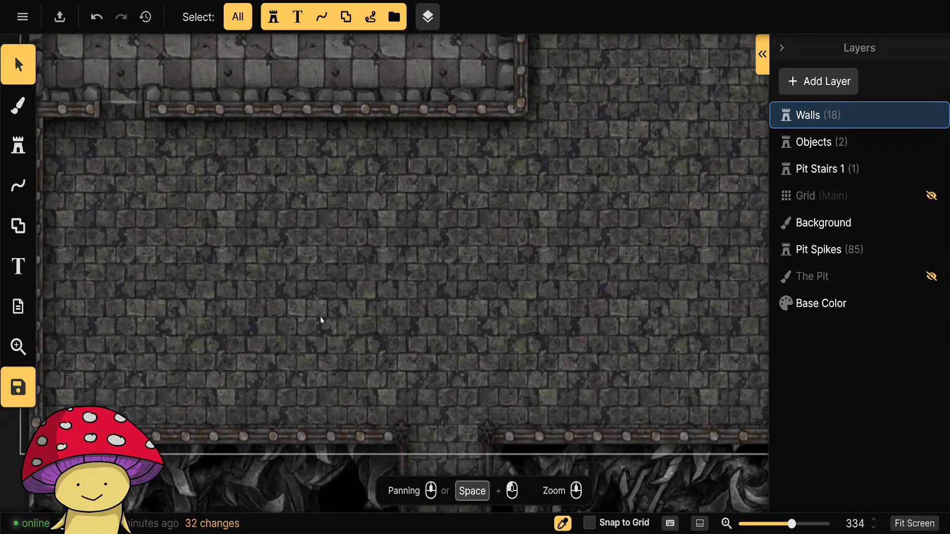
{"action": "left_click_drag", "start_coordinate": [194, 254], "coordinate": [418, 377]}
{"action": "scroll", "coordinate": [417, 376], "scroll_direction": "down", "scroll_amount": 3}
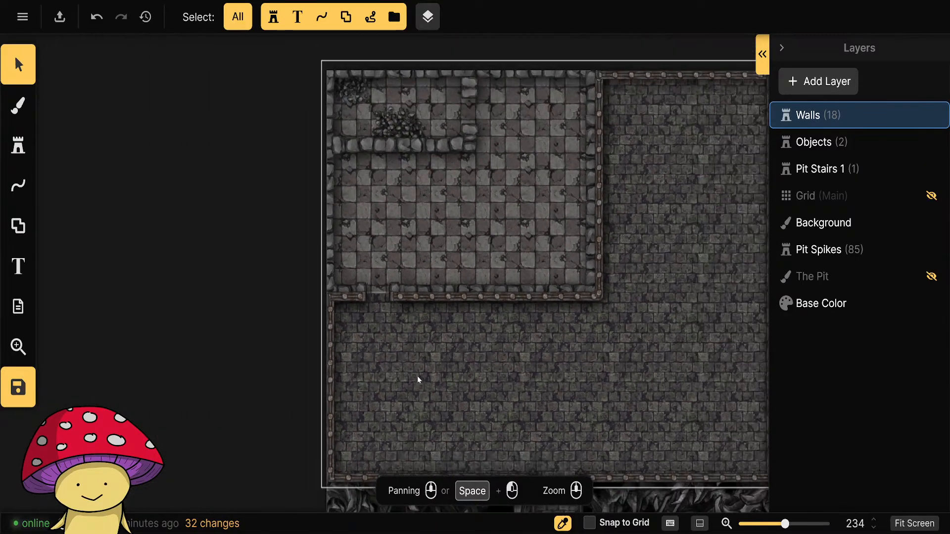
{"action": "scroll", "coordinate": [455, 390], "scroll_direction": "up", "scroll_amount": 4}
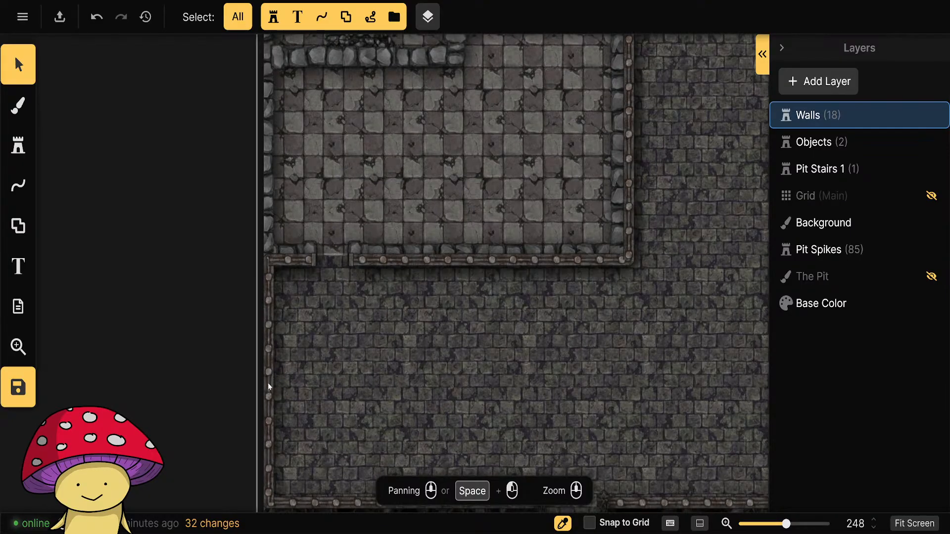
{"action": "scroll", "coordinate": [364, 371], "scroll_direction": "down", "scroll_amount": 2}
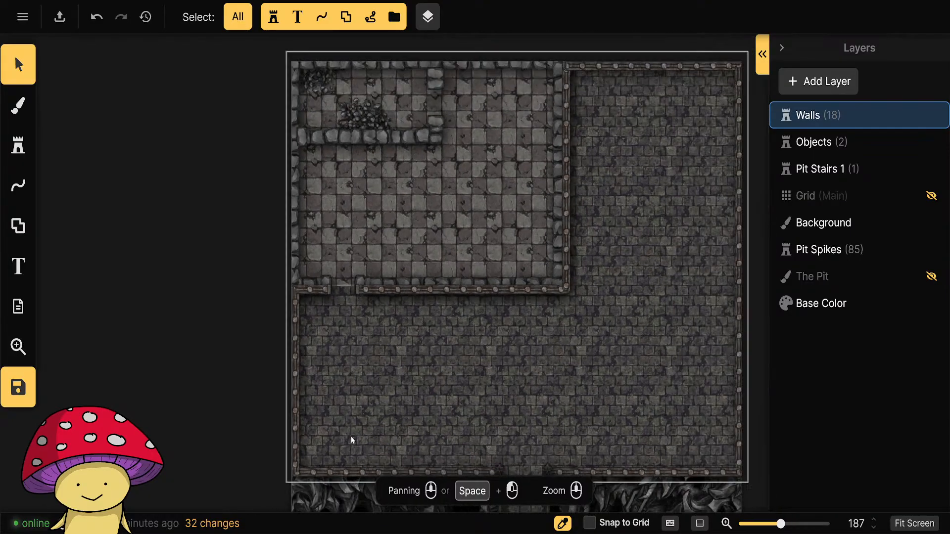
Browse the stamp catalog without the rubble tag filter and open the Prison pack of Fantasy Battlemaps.
{"action": "scroll", "coordinate": [352, 440], "scroll_direction": "up", "scroll_amount": 2}
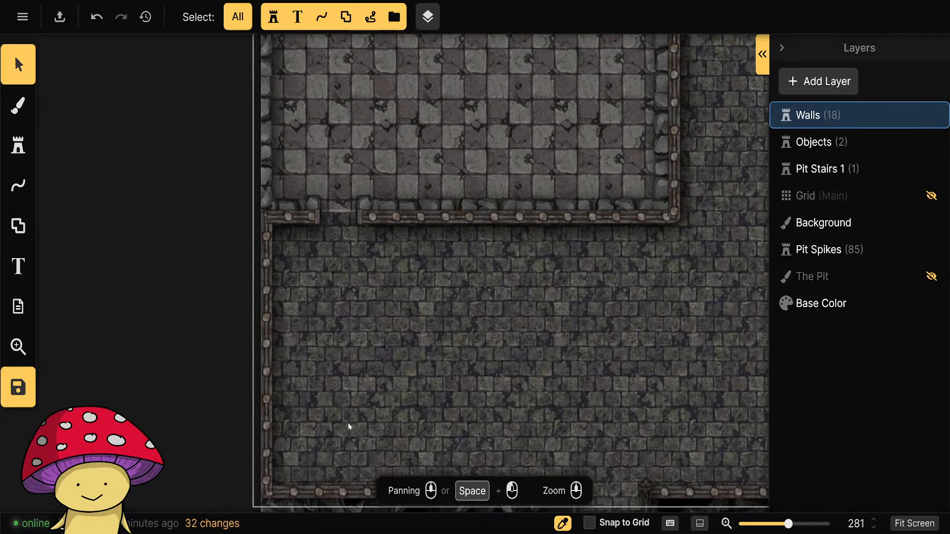
{"action": "left_click", "coordinate": [20, 147]}
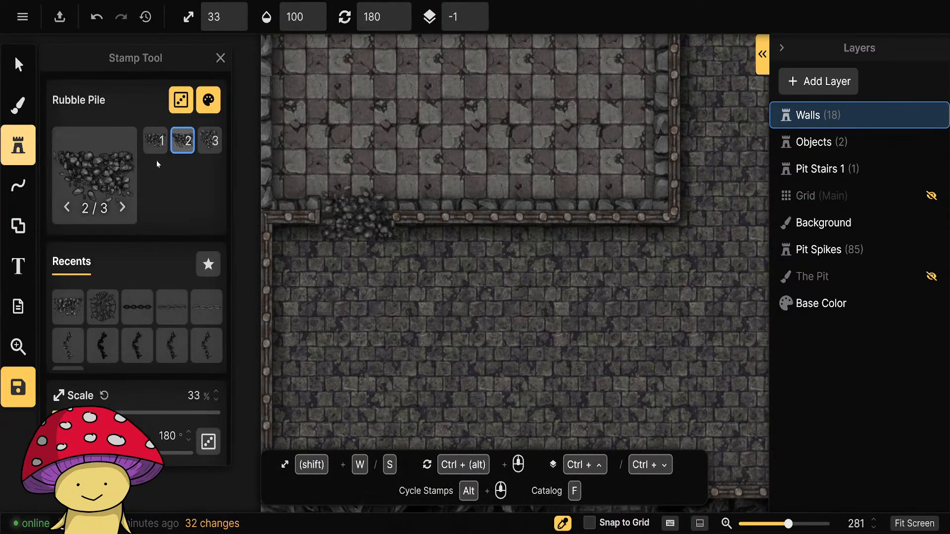
{"action": "left_click", "coordinate": [77, 179]}
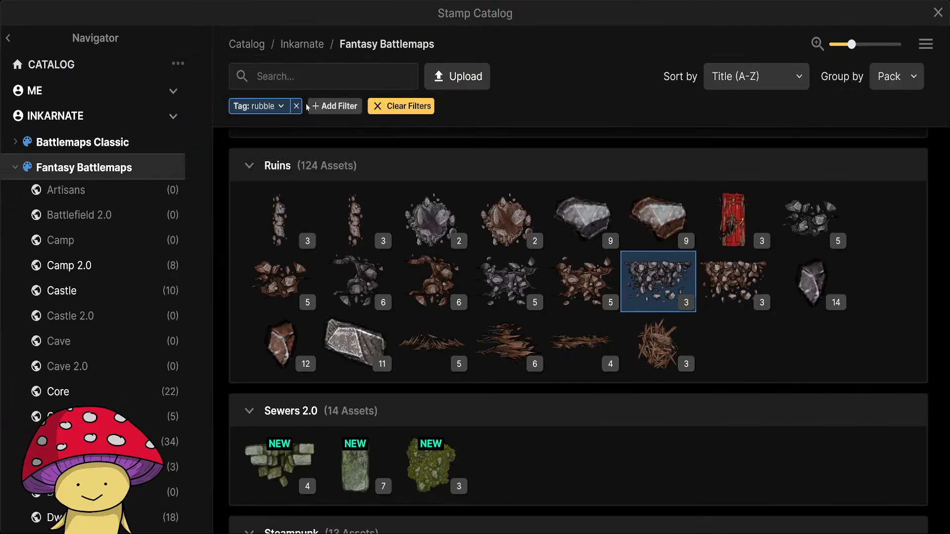
{"action": "left_click", "coordinate": [297, 107]}
{"action": "scroll", "coordinate": [148, 264], "scroll_direction": "down", "scroll_amount": 10}
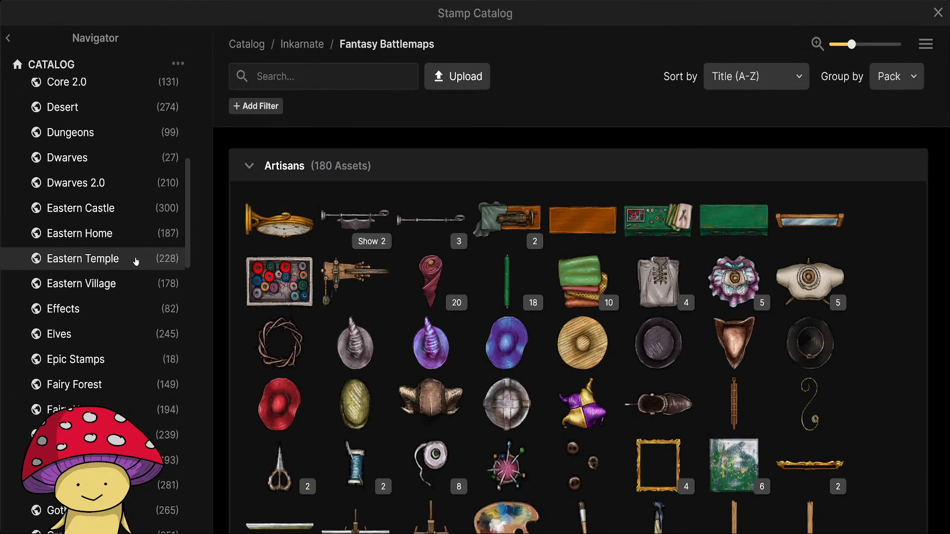
{"action": "scroll", "coordinate": [136, 261], "scroll_direction": "down", "scroll_amount": 8}
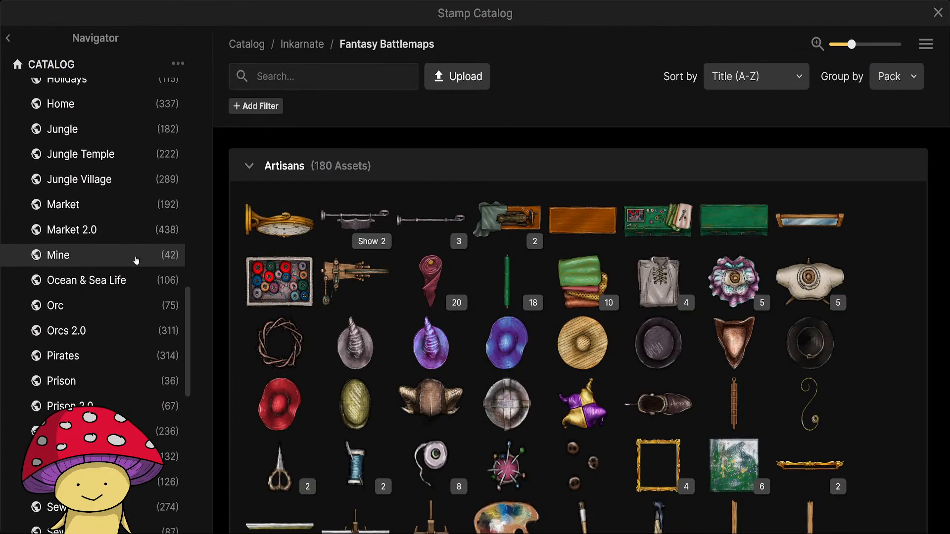
{"action": "left_click", "coordinate": [97, 341]}
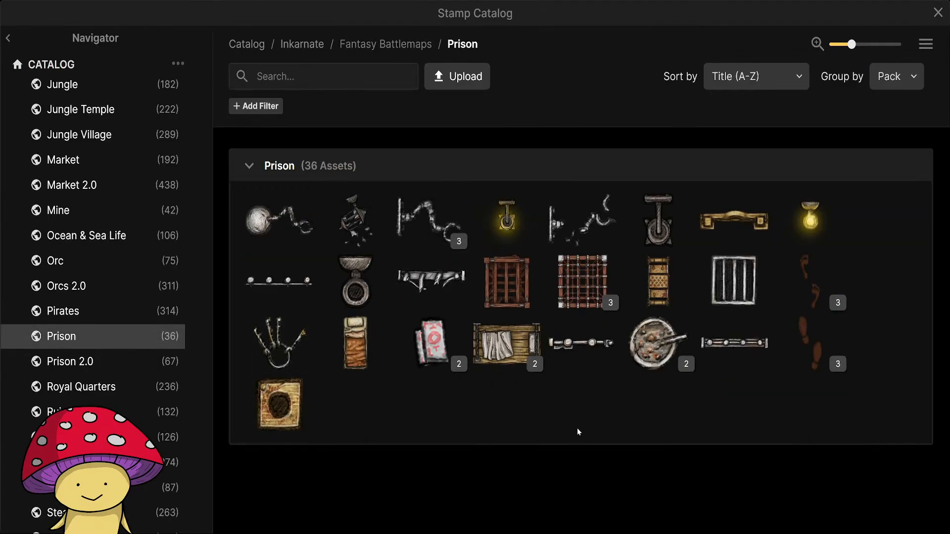
Examine the Prison pack's stamps, including the variants of Sturdy Cages.
{"action": "mouse_move", "coordinate": [491, 286]}
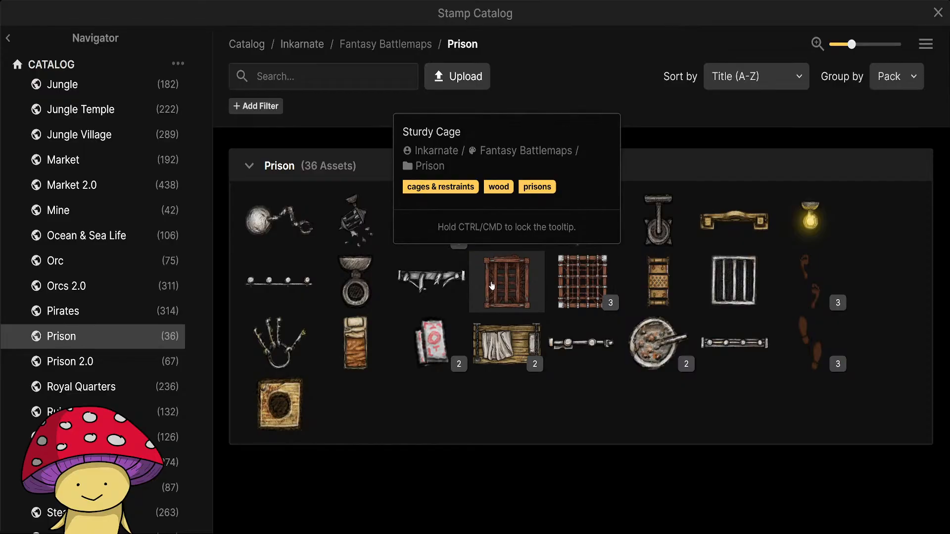
{"action": "mouse_move", "coordinate": [583, 284]}
{"action": "left_click", "coordinate": [599, 304]}
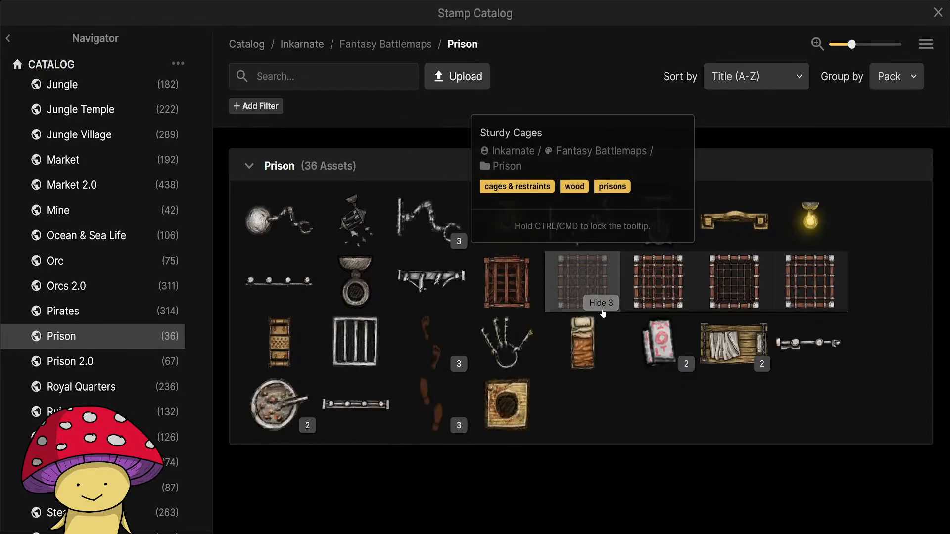
{"action": "left_click", "coordinate": [599, 304]}
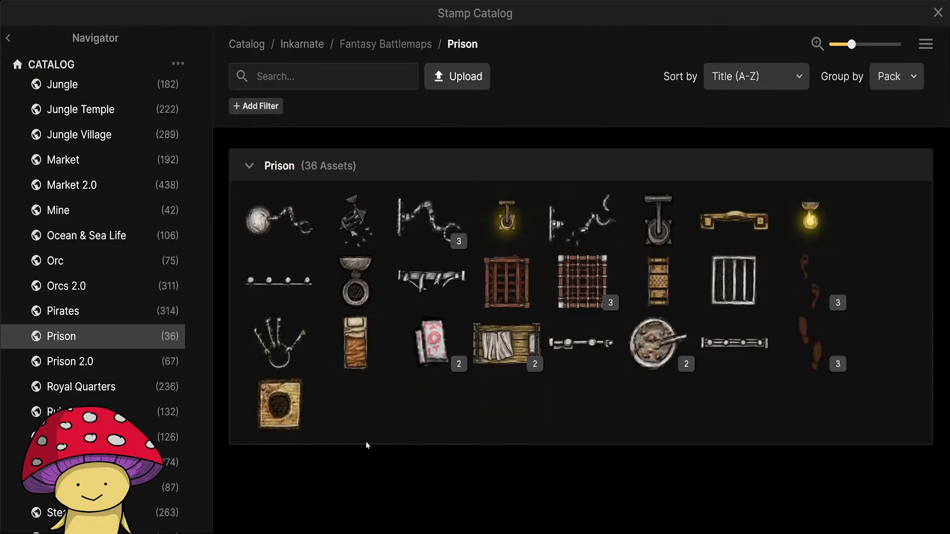
{"action": "mouse_move", "coordinate": [271, 266]}
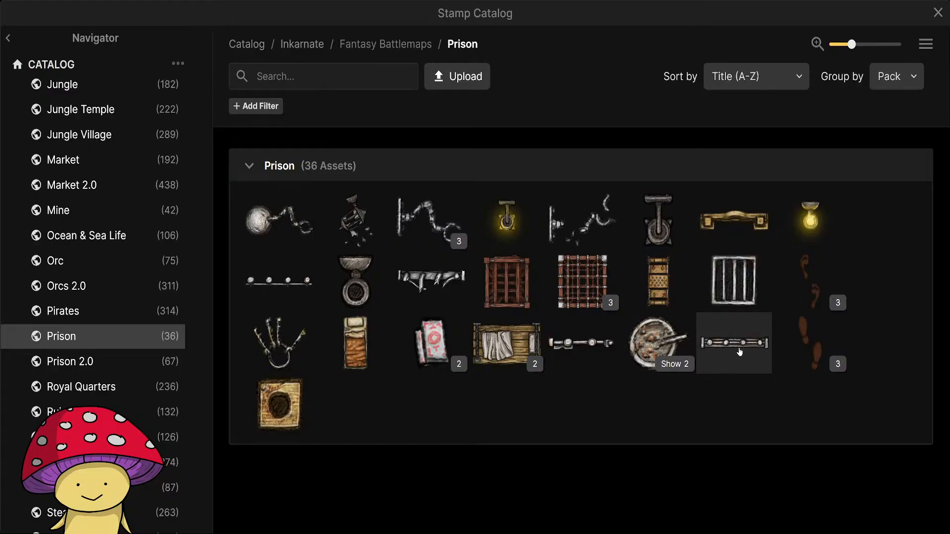
{"action": "mouse_move", "coordinate": [739, 328]}
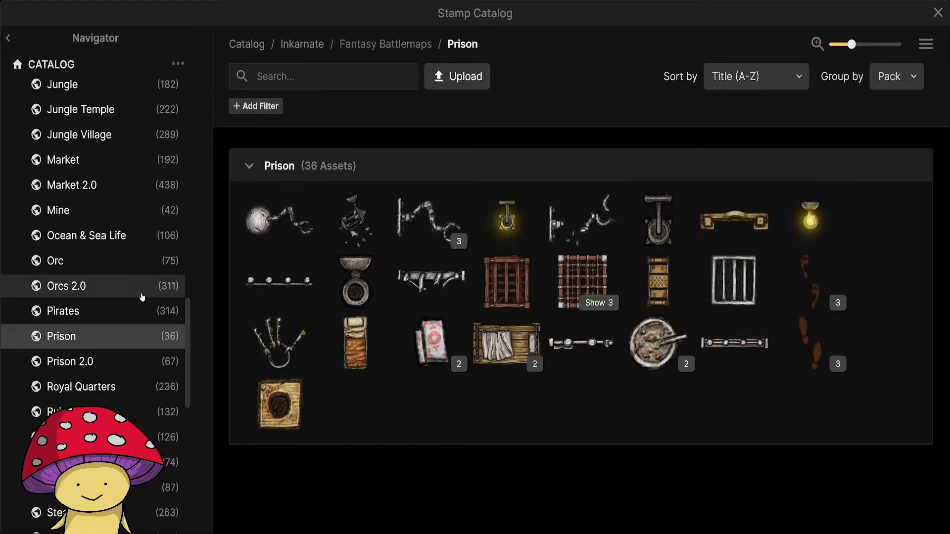
Look through the Prison 2.0 stamps, including the chained figure's variants, and close the stamp catalog.
{"action": "left_click", "coordinate": [111, 366]}
{"action": "mouse_move", "coordinate": [427, 389]}
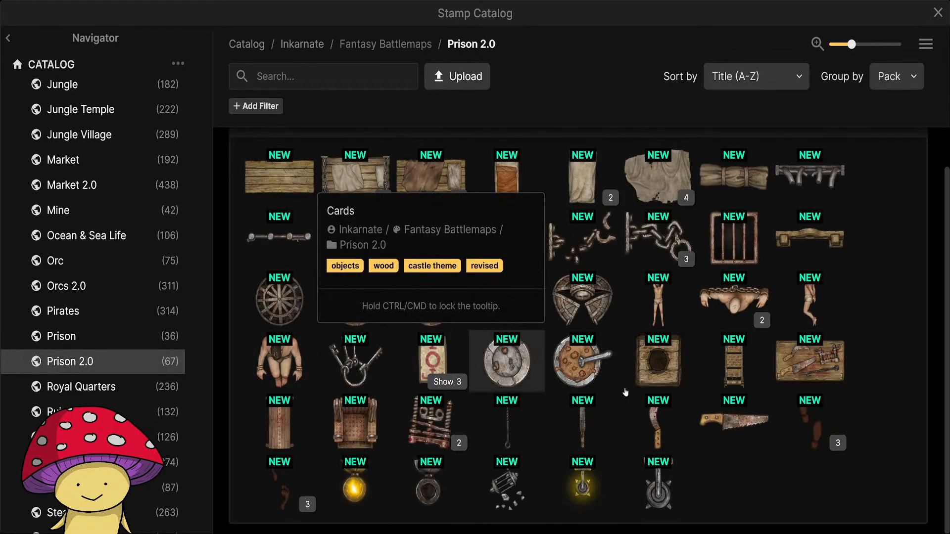
{"action": "left_click", "coordinate": [741, 321]}
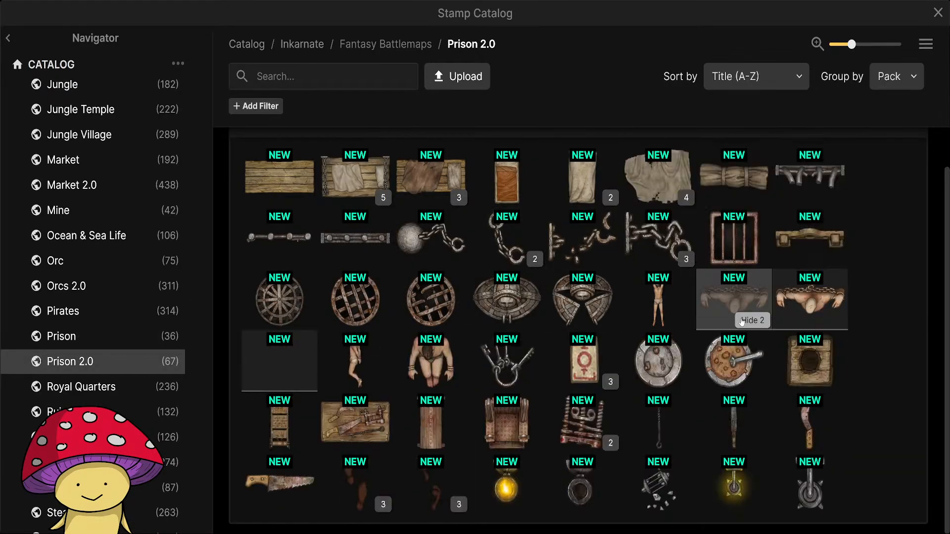
{"action": "left_click", "coordinate": [747, 321]}
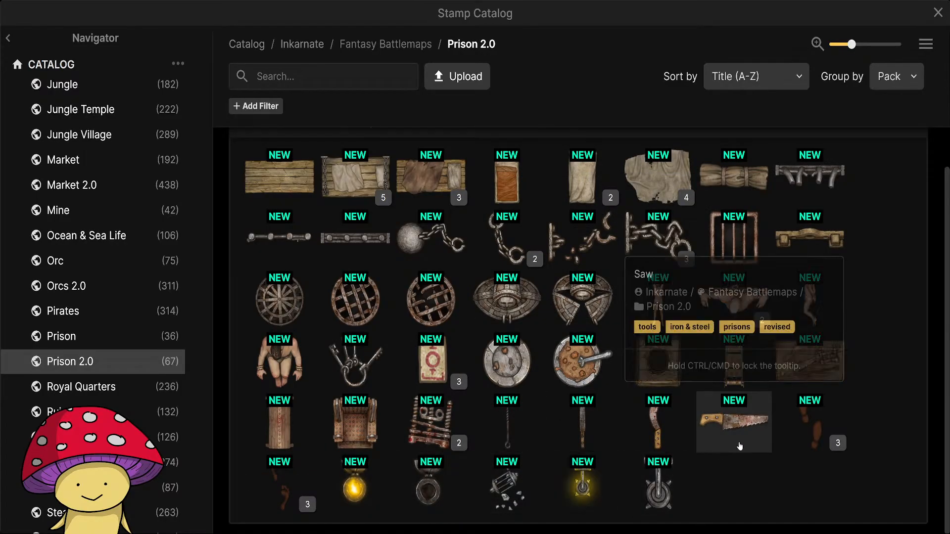
{"action": "mouse_move", "coordinate": [828, 364]}
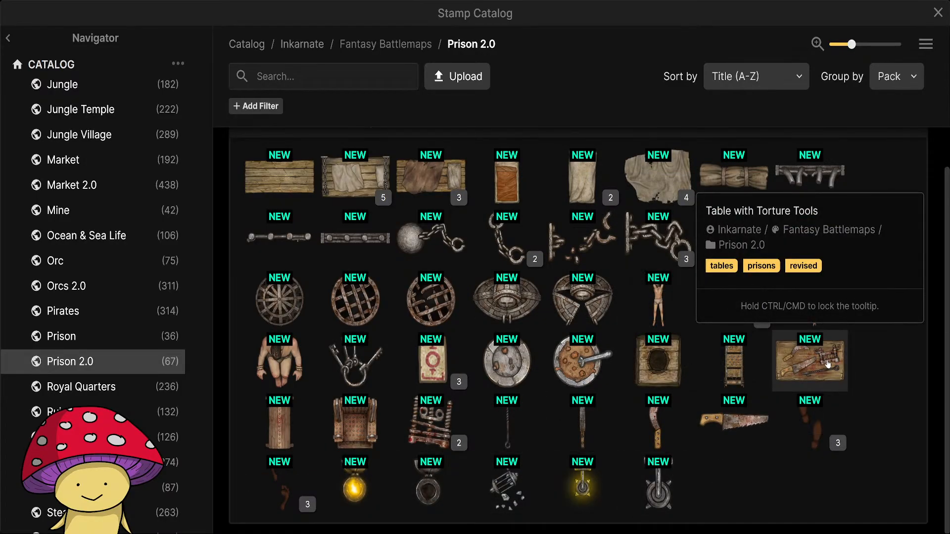
{"action": "left_click", "coordinate": [937, 15]}
Open the brush's texture catalog and filter the Fantasy Battlemaps textures by the Blood & Gore tag.
{"action": "left_click", "coordinate": [19, 118]}
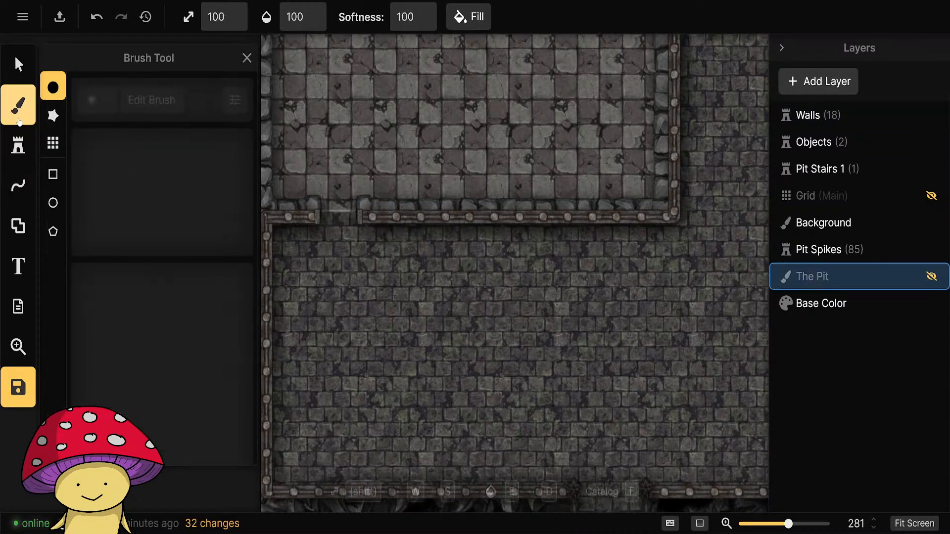
{"action": "left_click", "coordinate": [147, 367]}
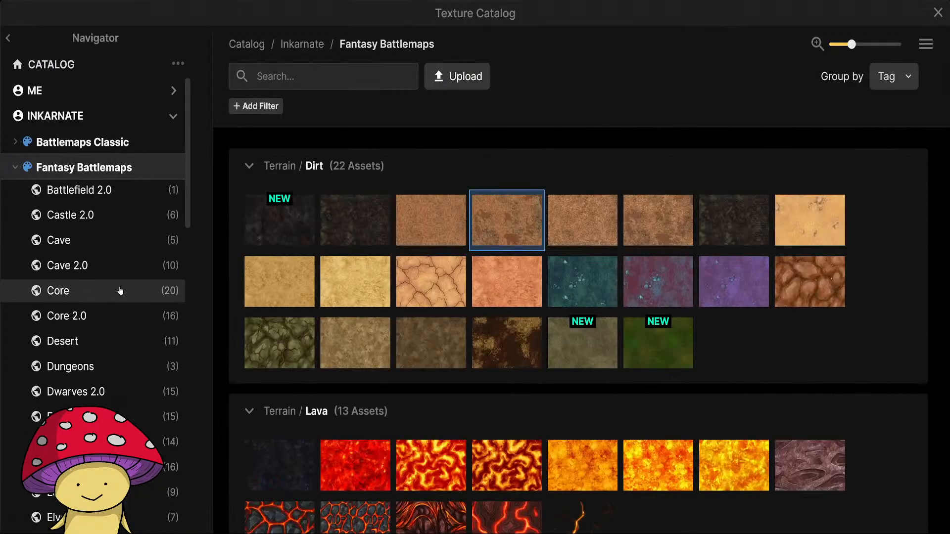
{"action": "left_click", "coordinate": [313, 72]}
{"action": "type", "text": "blood"}
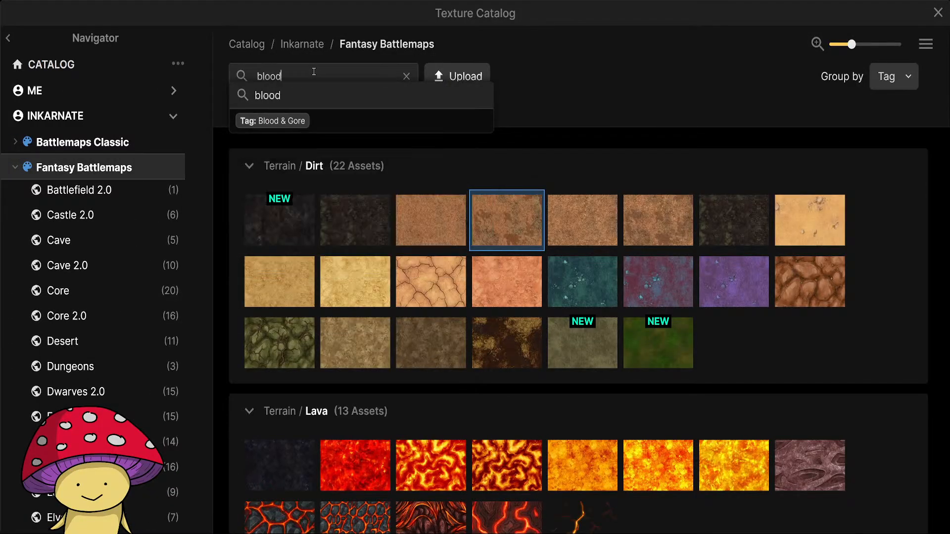
{"action": "left_click", "coordinate": [304, 122]}
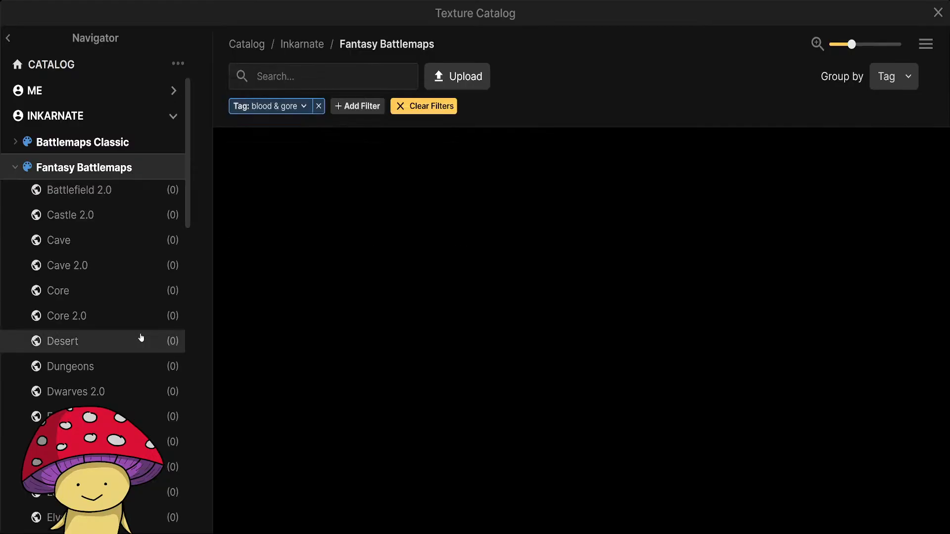
{"action": "scroll", "coordinate": [142, 340], "scroll_direction": "down", "scroll_amount": 10}
{"action": "scroll", "coordinate": [142, 340], "scroll_direction": "up", "scroll_amount": 5}
{"action": "scroll", "coordinate": [142, 340], "scroll_direction": "up", "scroll_amount": 5}
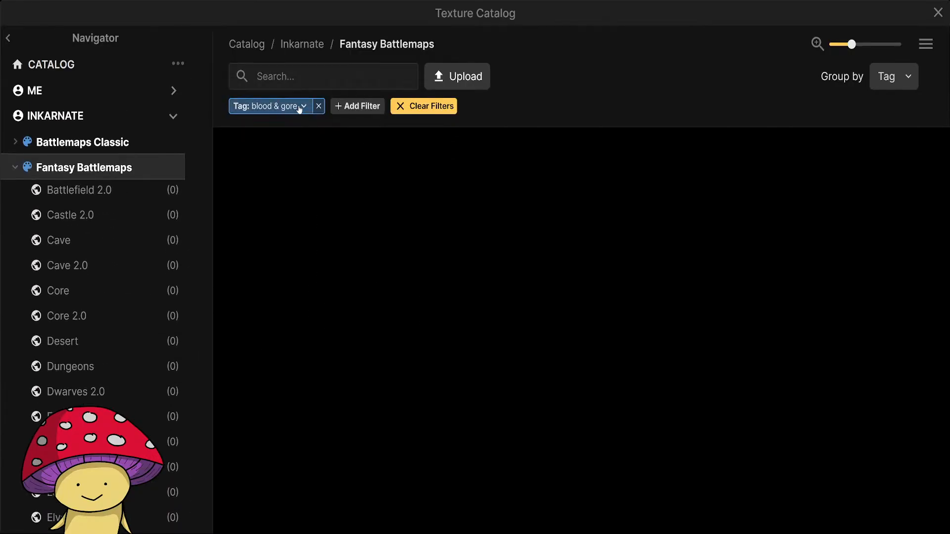
Remove the Blood & Gore tag filter, search the textures for "blood" and inspect the matches.
{"action": "left_click", "coordinate": [319, 106]}
{"action": "left_click", "coordinate": [292, 79]}
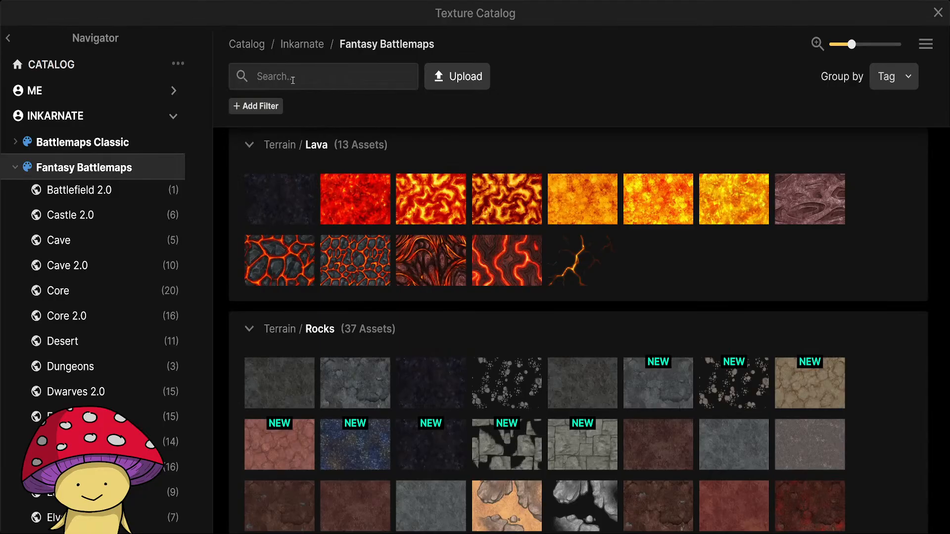
{"action": "type", "text": "blood"}
{"action": "key", "text": "Return"}
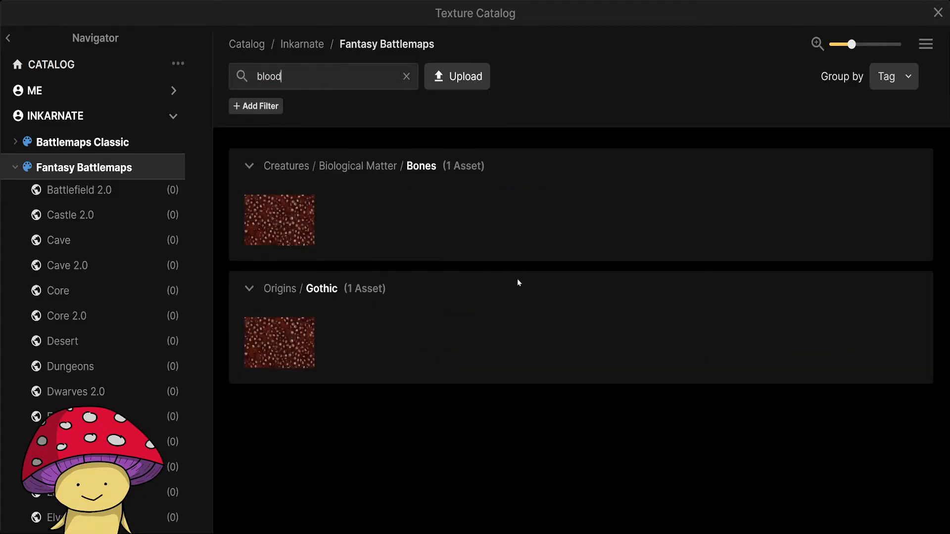
{"action": "mouse_move", "coordinate": [266, 220]}
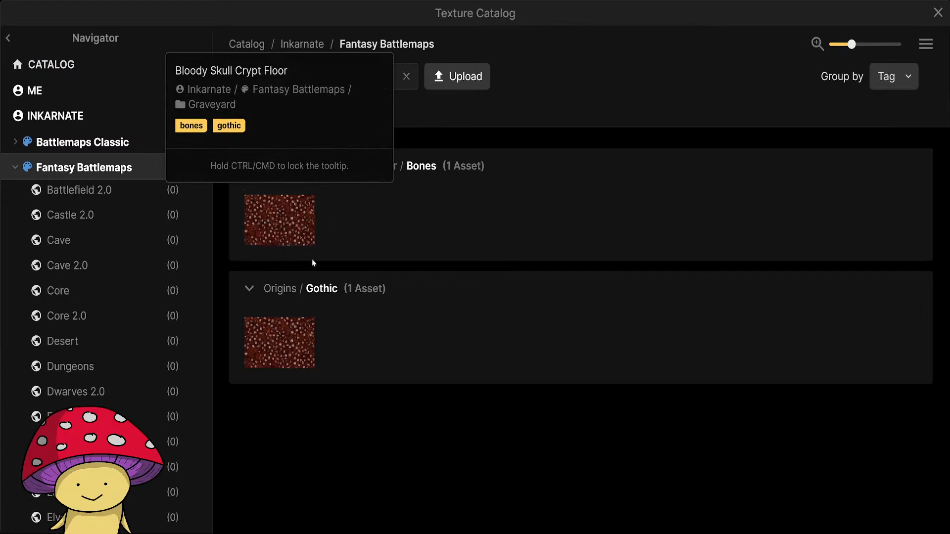
{"action": "mouse_move", "coordinate": [256, 355]}
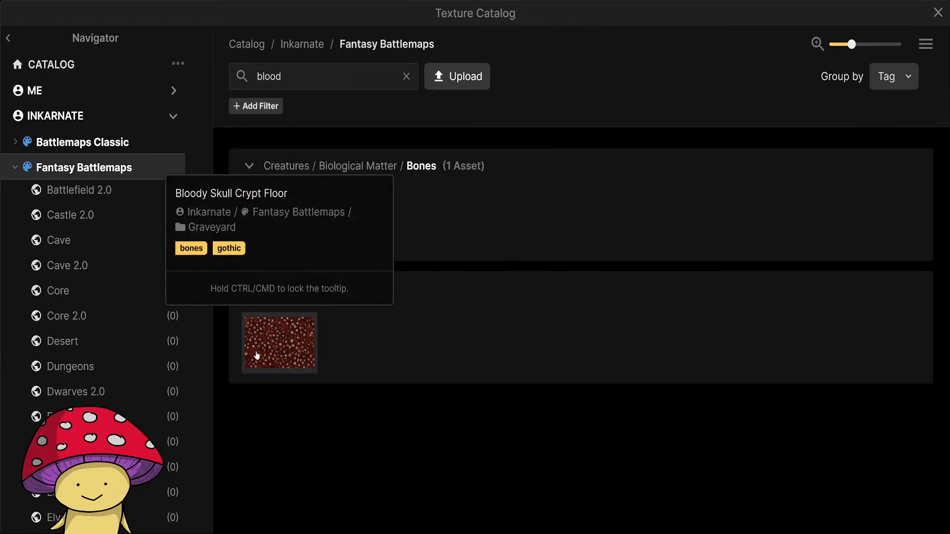
Replace the blood search with the Effects tag filter and examine the Terrain textures such as Acid and Tar.
{"action": "left_click", "coordinate": [407, 76]}
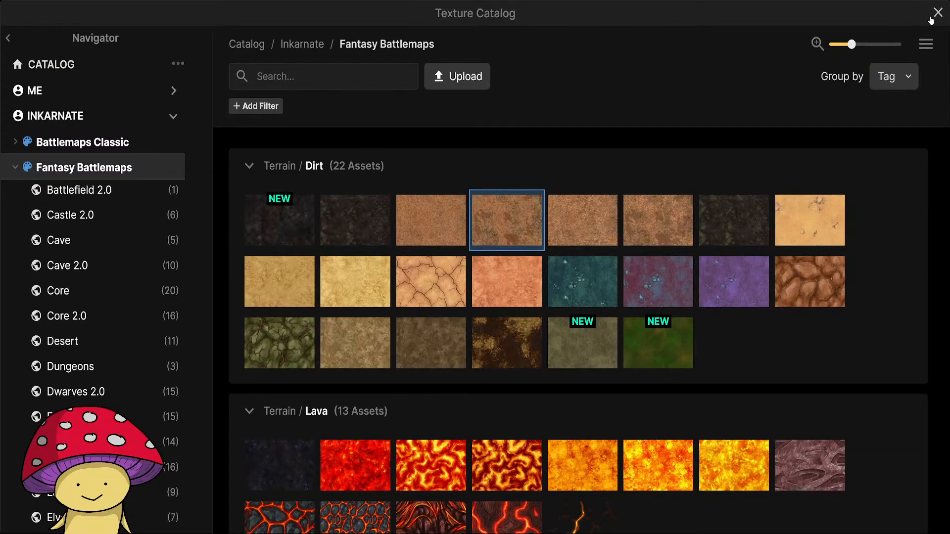
{"action": "type", "text": "effe"}
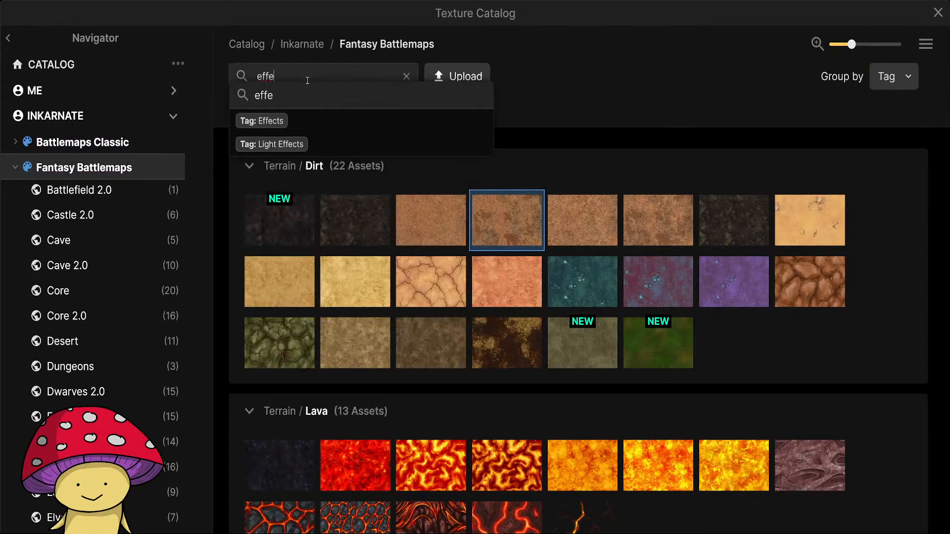
{"action": "left_click", "coordinate": [295, 119]}
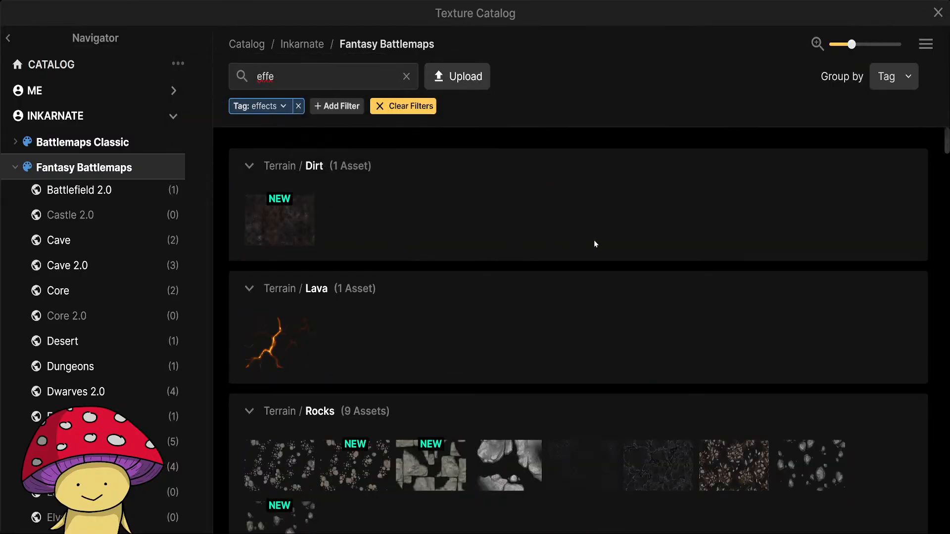
{"action": "scroll", "coordinate": [589, 238], "scroll_direction": "down", "scroll_amount": 8}
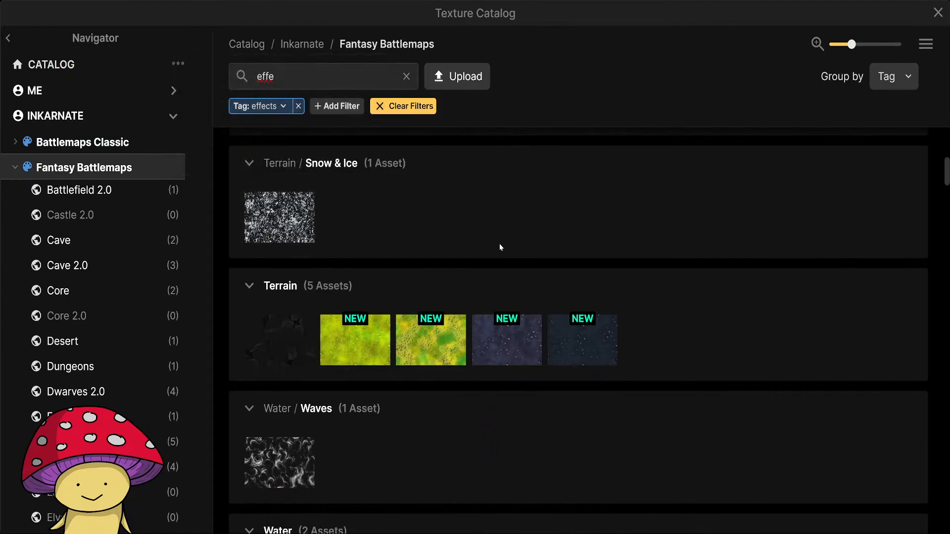
{"action": "scroll", "coordinate": [500, 244], "scroll_direction": "down", "scroll_amount": 4}
{"action": "scroll", "coordinate": [500, 247], "scroll_direction": "up", "scroll_amount": 2}
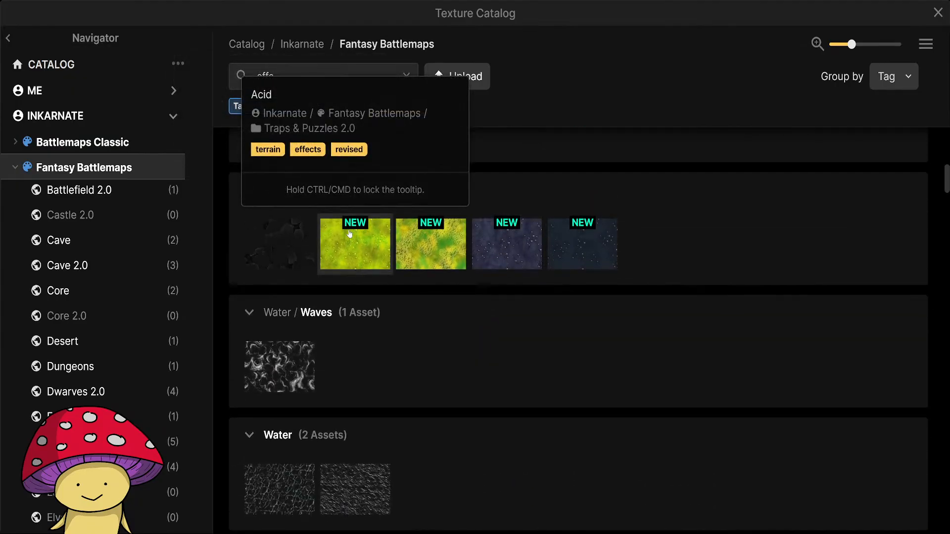
{"action": "mouse_move", "coordinate": [484, 253]}
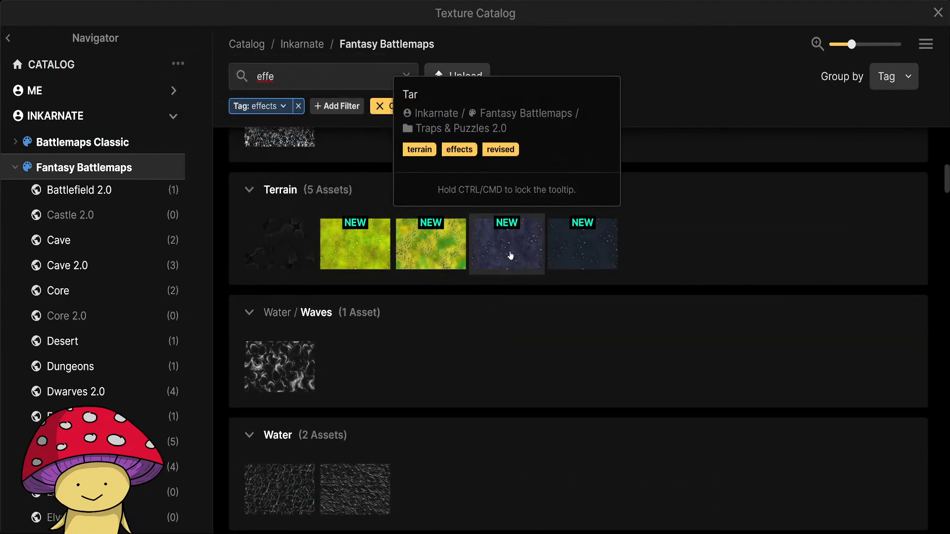
Examine the Effects-tagged textures by category, including the Plants, Effects Overlay, Floors and Stone groups, for a blood-like overlay.
{"action": "scroll", "coordinate": [442, 406], "scroll_direction": "down", "scroll_amount": 4}
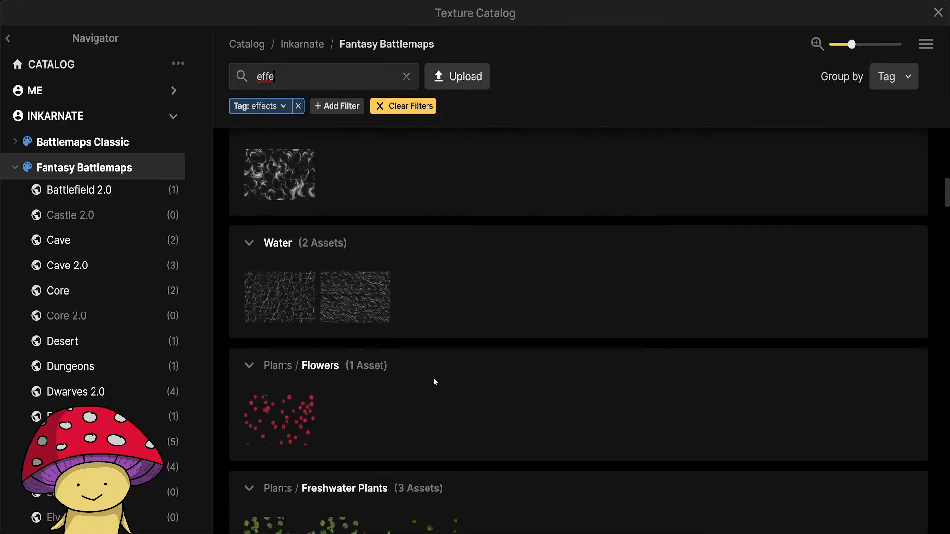
{"action": "scroll", "coordinate": [434, 378], "scroll_direction": "up", "scroll_amount": 2}
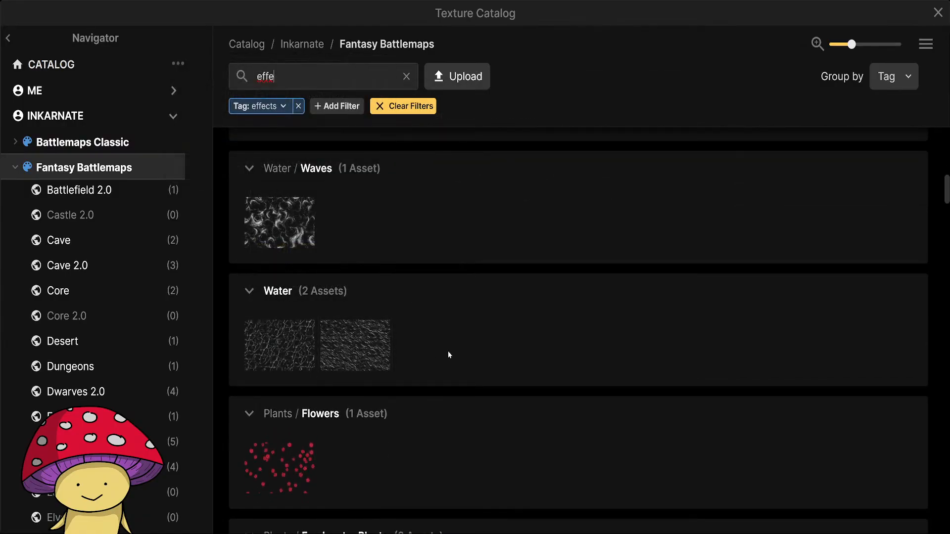
{"action": "scroll", "coordinate": [470, 353], "scroll_direction": "down", "scroll_amount": 2}
{"action": "scroll", "coordinate": [389, 335], "scroll_direction": "down", "scroll_amount": 12}
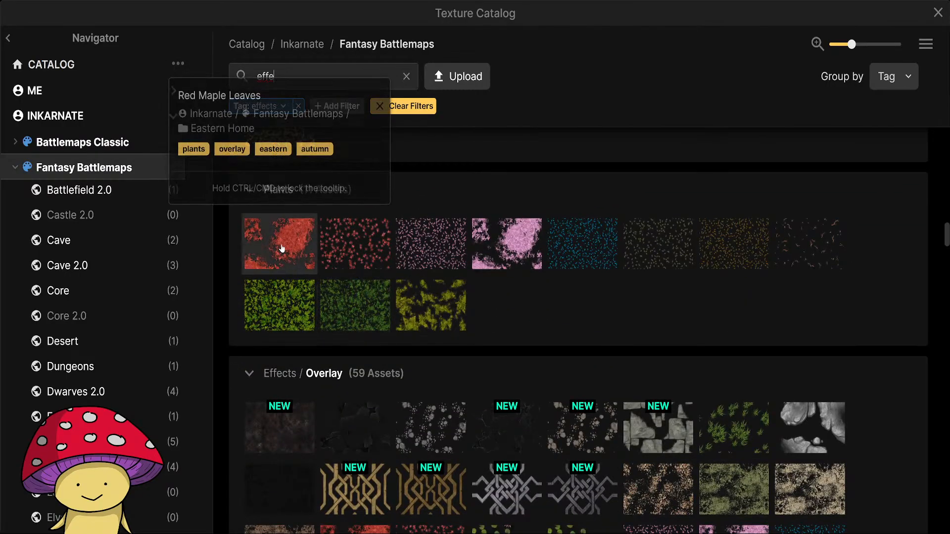
{"action": "scroll", "coordinate": [536, 295], "scroll_direction": "down", "scroll_amount": 3}
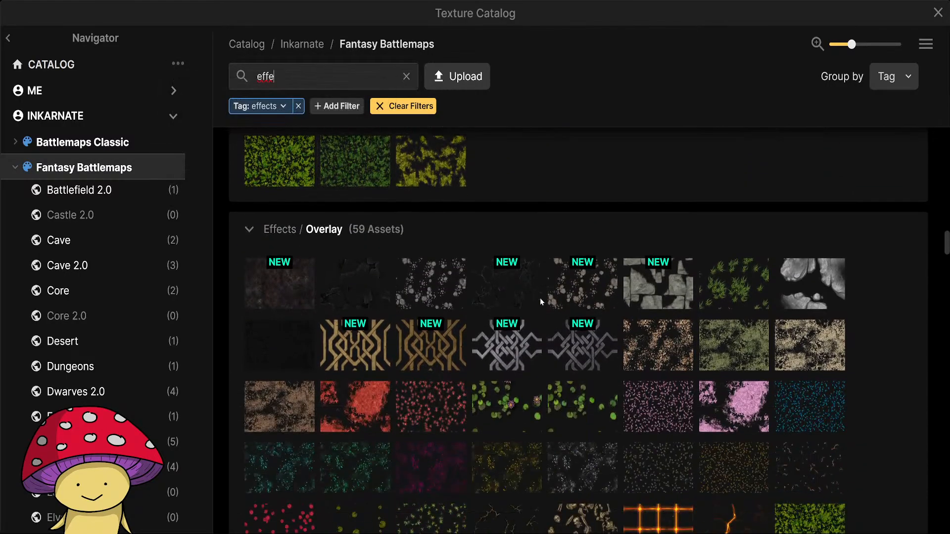
{"action": "scroll", "coordinate": [389, 335], "scroll_direction": "down", "scroll_amount": 6}
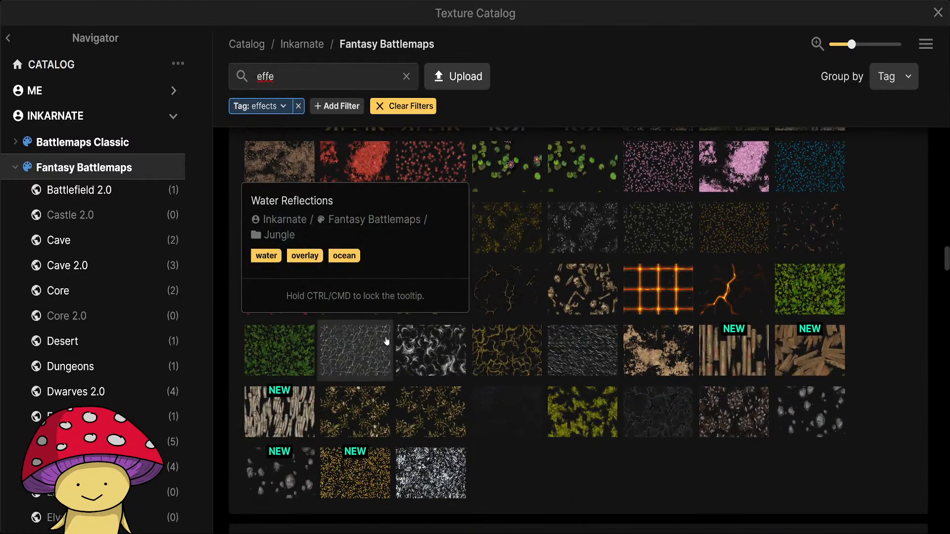
{"action": "mouse_move", "coordinate": [672, 236]}
{"action": "mouse_move", "coordinate": [752, 250]}
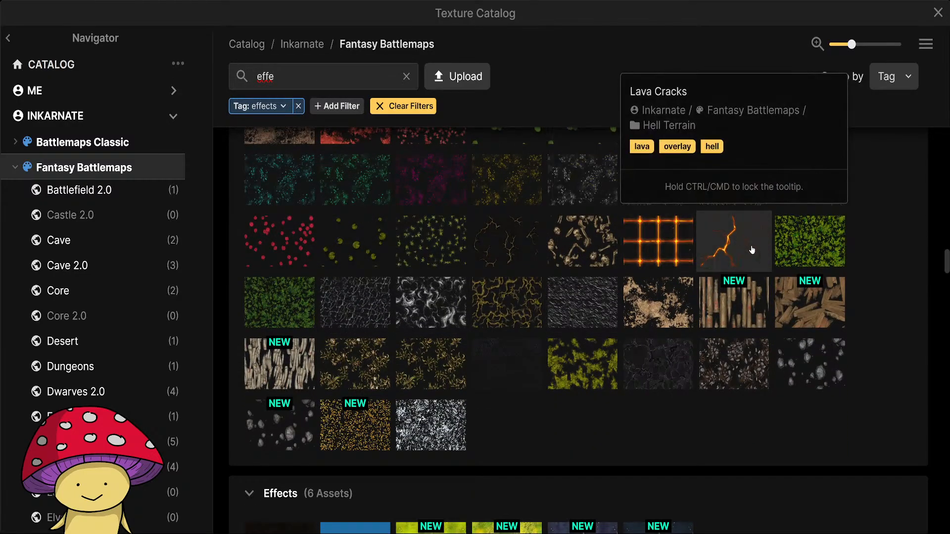
{"action": "mouse_move", "coordinate": [729, 374]}
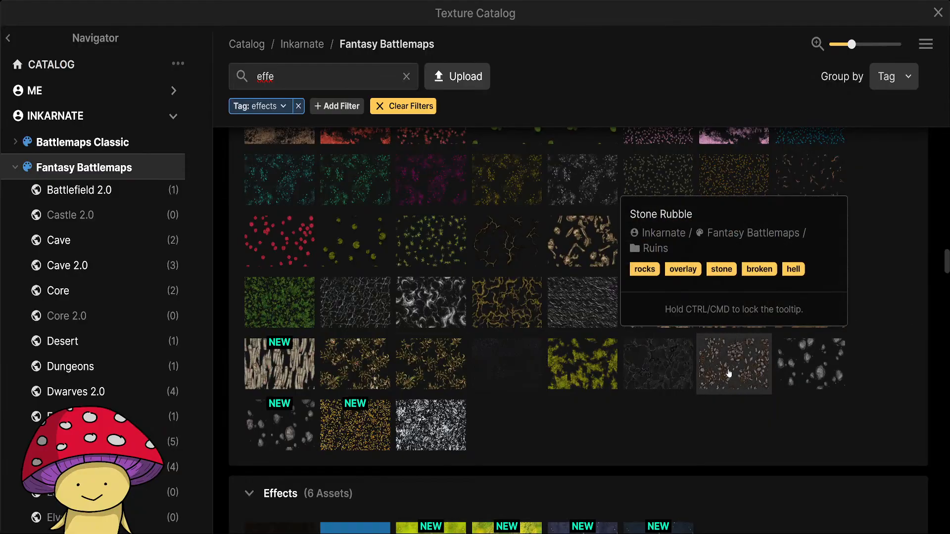
{"action": "scroll", "coordinate": [659, 456], "scroll_direction": "down", "scroll_amount": 14}
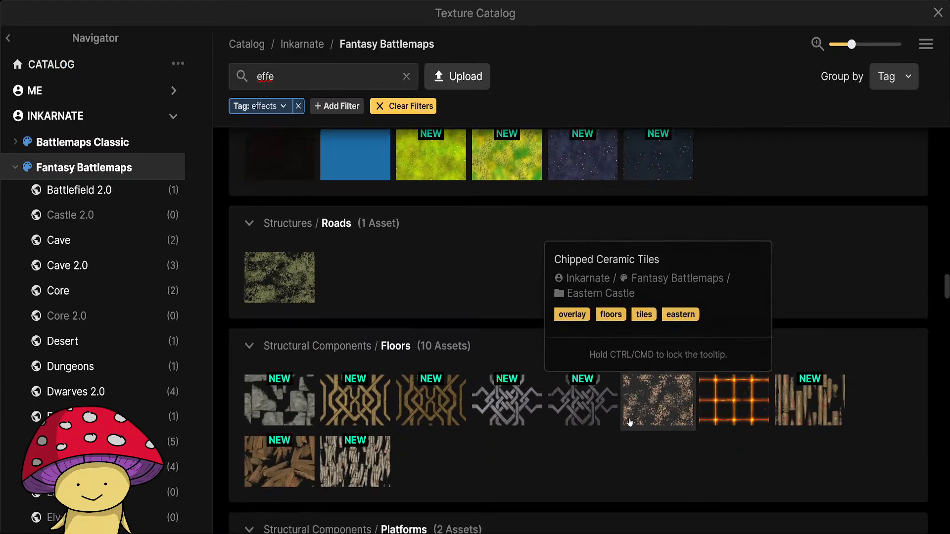
{"action": "scroll", "coordinate": [627, 418], "scroll_direction": "down", "scroll_amount": 20}
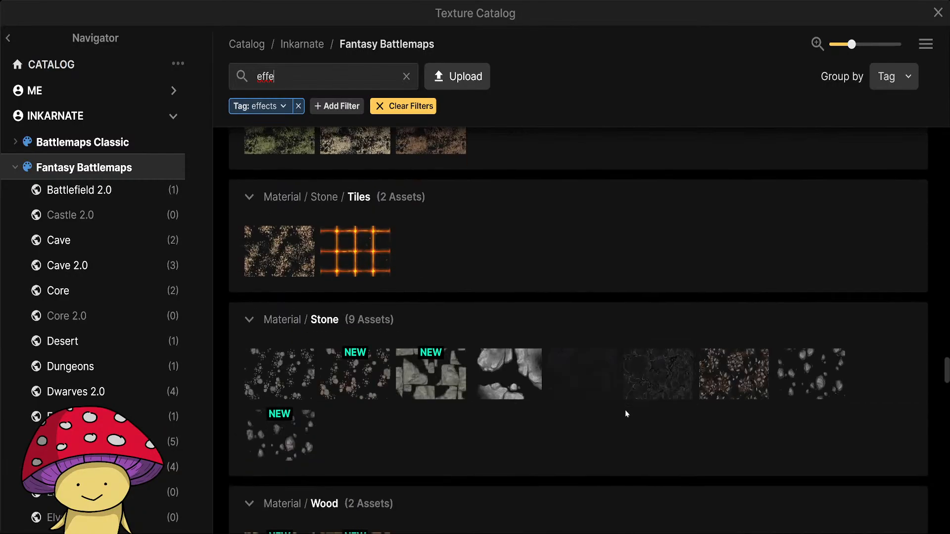
{"action": "scroll", "coordinate": [625, 414], "scroll_direction": "down", "scroll_amount": 8}
{"action": "scroll", "coordinate": [626, 413], "scroll_direction": "down", "scroll_amount": 10}
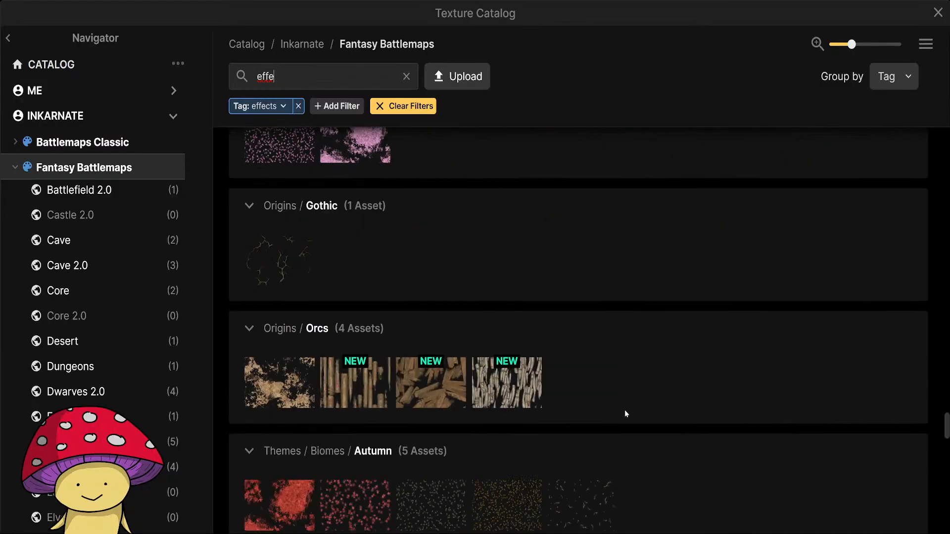
Group the Effects-filtered textures by pack instead of by tag.
{"action": "scroll", "coordinate": [693, 346], "scroll_direction": "up", "scroll_amount": 6}
{"action": "left_click", "coordinate": [891, 78]}
{"action": "left_click", "coordinate": [887, 105]}
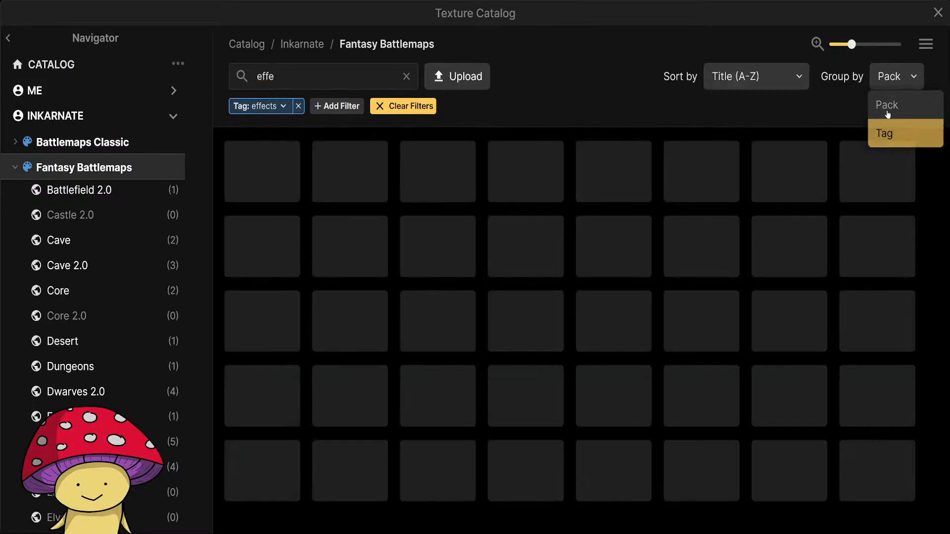
{"action": "scroll", "coordinate": [609, 304], "scroll_direction": "up", "scroll_amount": 10}
{"action": "scroll", "coordinate": [610, 335], "scroll_direction": "up", "scroll_amount": 20}
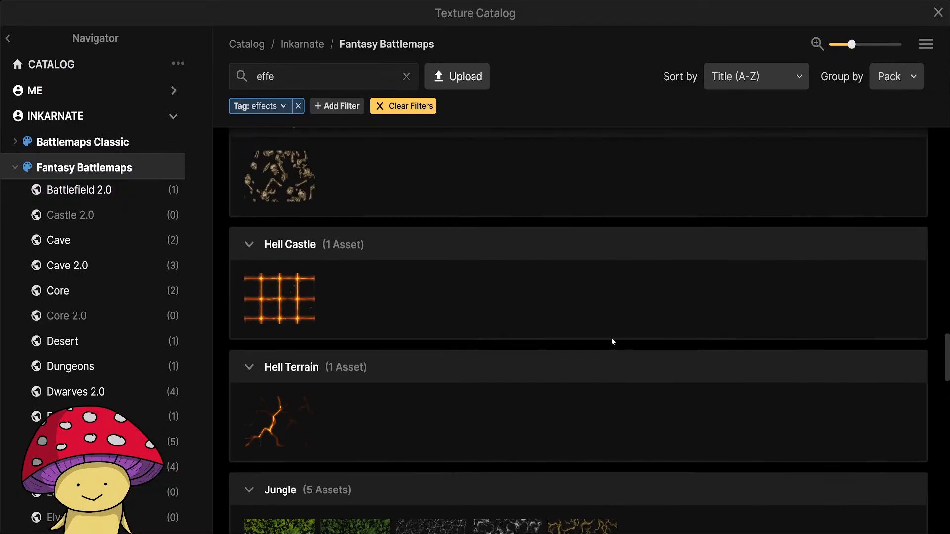
{"action": "scroll", "coordinate": [612, 339], "scroll_direction": "up", "scroll_amount": 2}
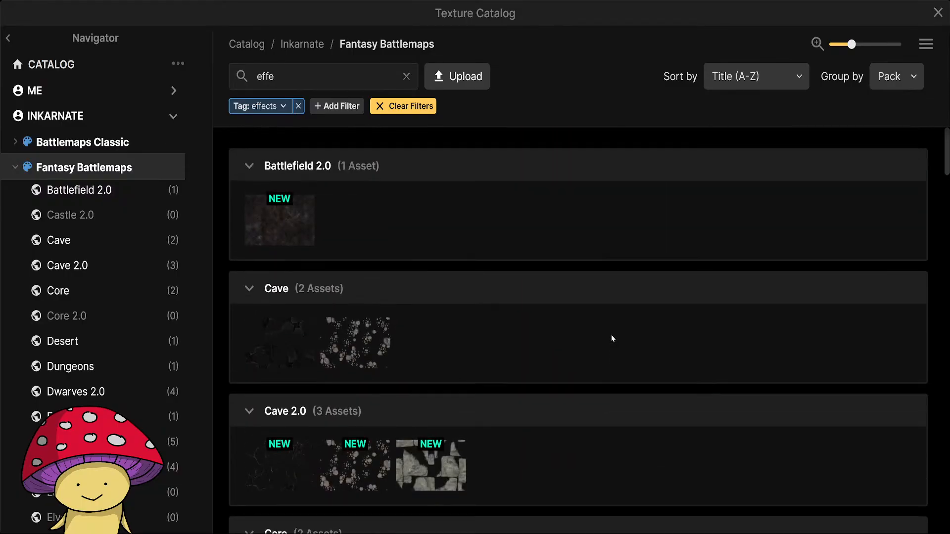
Look through the effect textures pack by pack, including Battlefield 2.0, Cave 2.0, Core, Dwarves 2.0 and Fairy Forest.
{"action": "scroll", "coordinate": [532, 292], "scroll_direction": "down", "scroll_amount": 5}
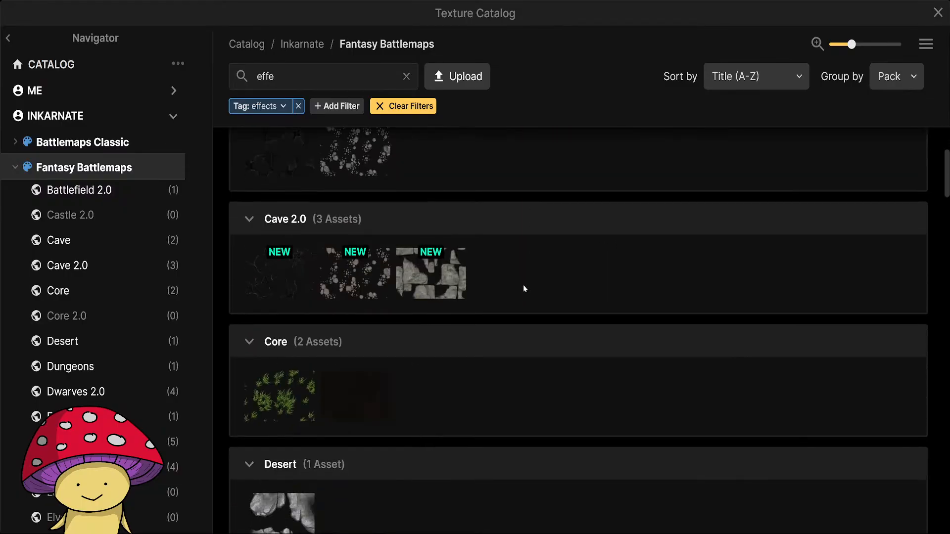
{"action": "scroll", "coordinate": [524, 285], "scroll_direction": "up", "scroll_amount": 5}
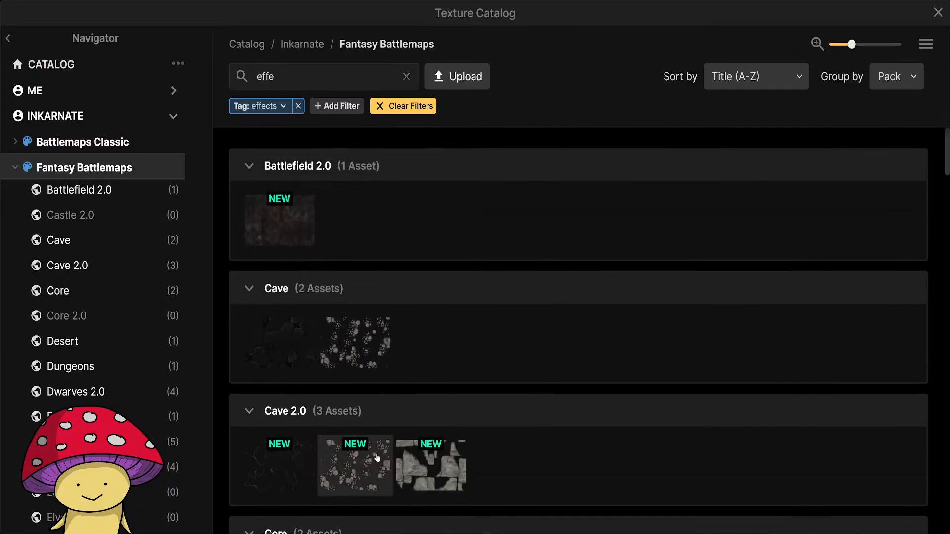
{"action": "mouse_move", "coordinate": [372, 452]}
{"action": "scroll", "coordinate": [349, 300], "scroll_direction": "down", "scroll_amount": 5}
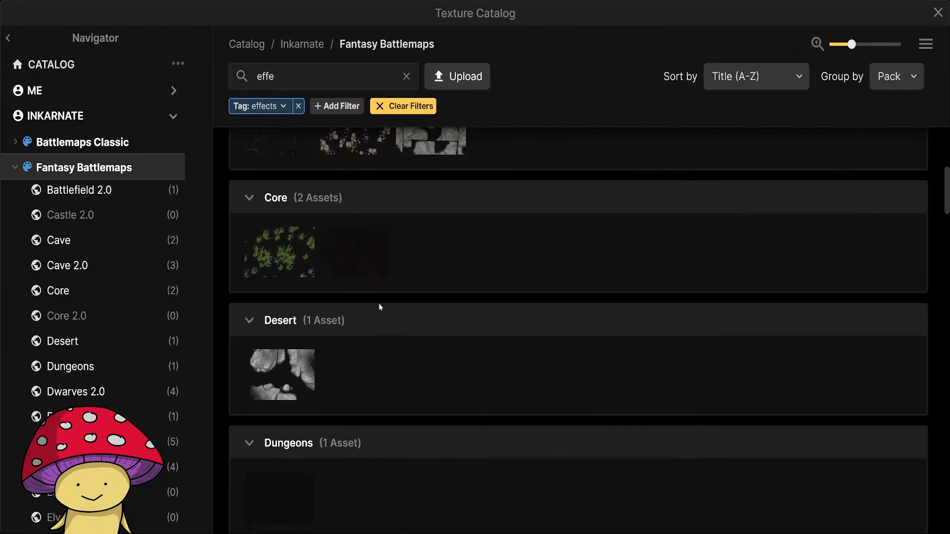
{"action": "mouse_move", "coordinate": [366, 268]}
{"action": "mouse_move", "coordinate": [296, 259]}
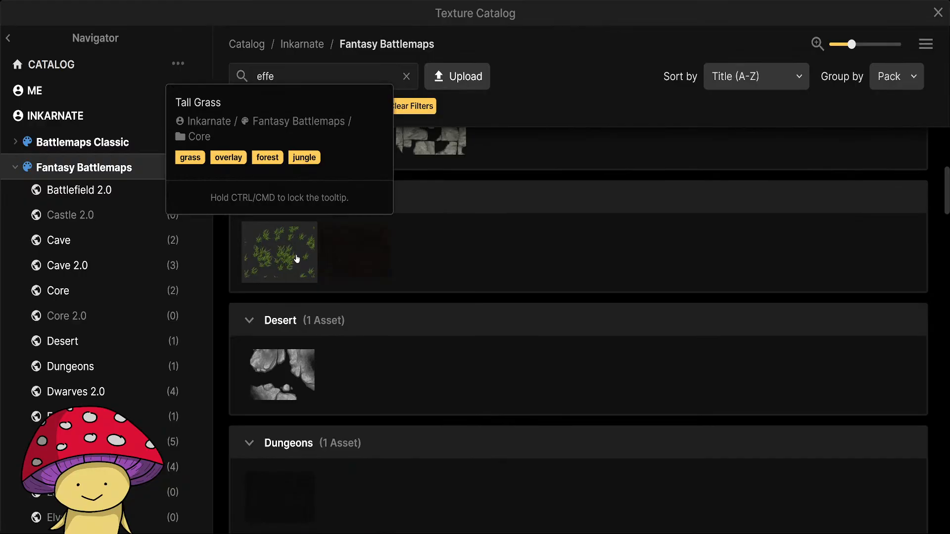
{"action": "scroll", "coordinate": [462, 284], "scroll_direction": "down", "scroll_amount": 3}
{"action": "scroll", "coordinate": [461, 283], "scroll_direction": "up", "scroll_amount": 2}
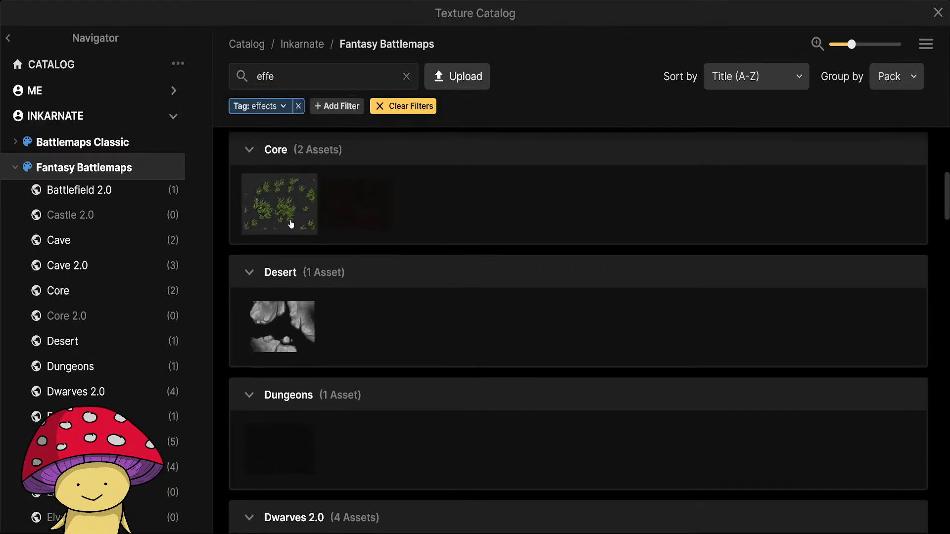
{"action": "scroll", "coordinate": [451, 325], "scroll_direction": "down", "scroll_amount": 5}
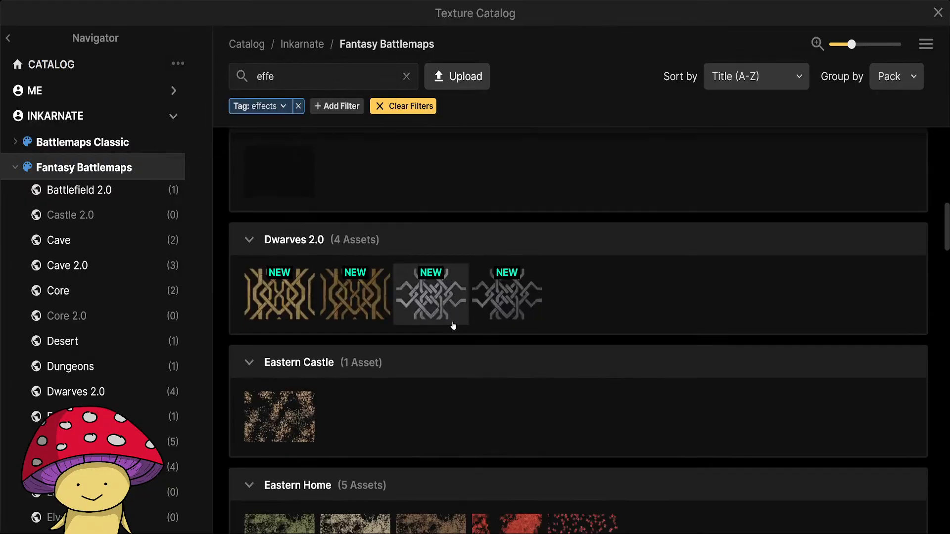
{"action": "scroll", "coordinate": [603, 259], "scroll_direction": "down", "scroll_amount": 8}
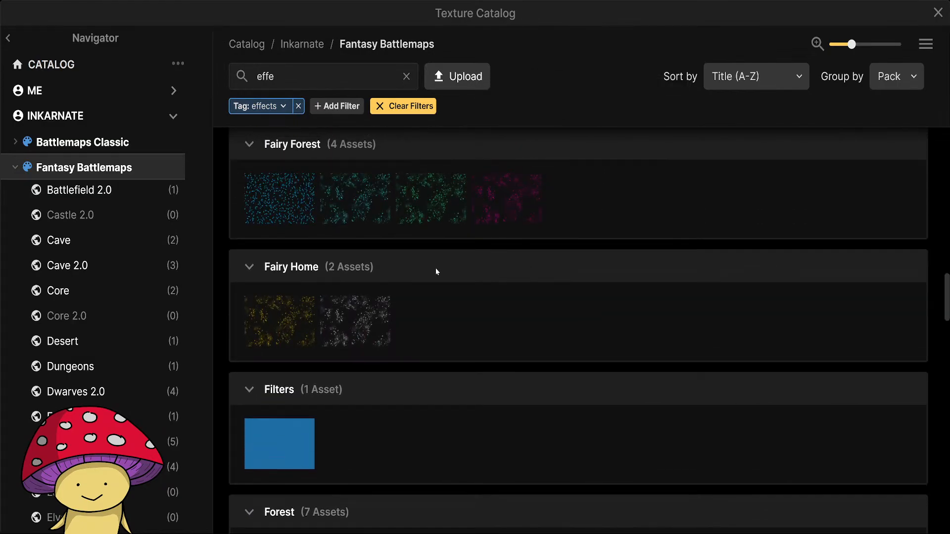
Choose the Pink Fey Lights texture from the Fairy Forest pack for the brush and make the Background layer active.
{"action": "mouse_move", "coordinate": [409, 206]}
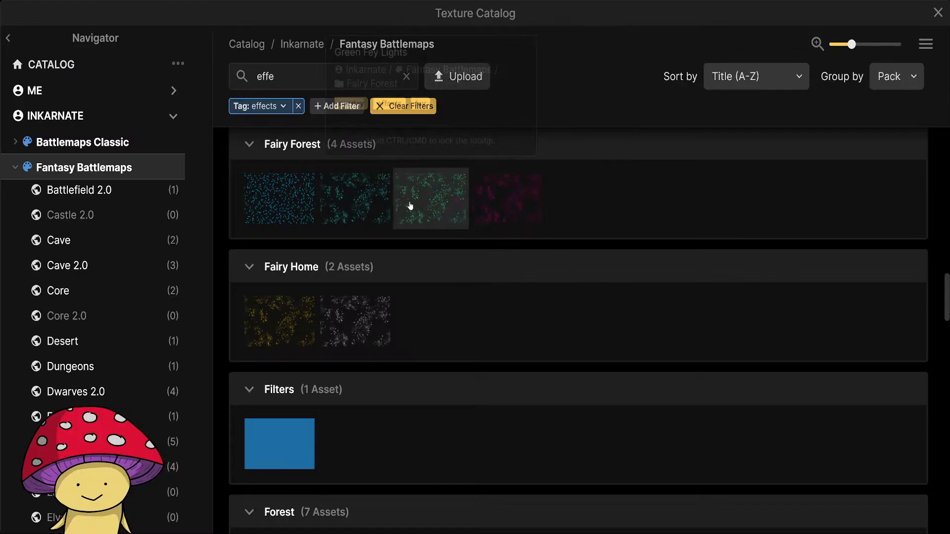
{"action": "left_click", "coordinate": [530, 216]}
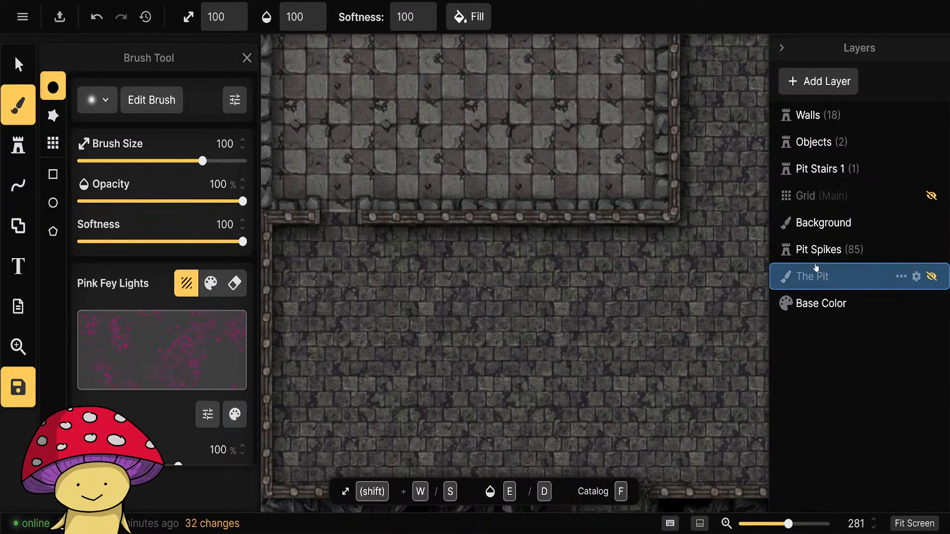
{"action": "left_click", "coordinate": [814, 224]}
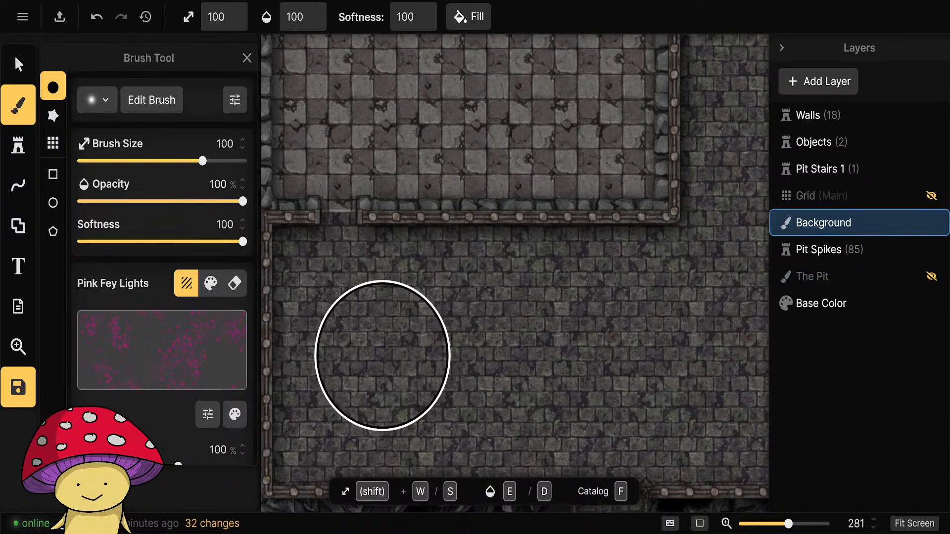
Tint the Pink Fey Lights texture dark blood red with hue 44, saturation 39, brightness 48 and contrast 150.
{"action": "left_click", "coordinate": [234, 415]}
{"action": "mouse_move", "coordinate": [359, 361]}
{"action": "left_mouse_down"}
{"action": "mouse_move", "coordinate": [344, 362]}
{"action": "mouse_move", "coordinate": [374, 359]}
{"action": "left_mouse_up"}
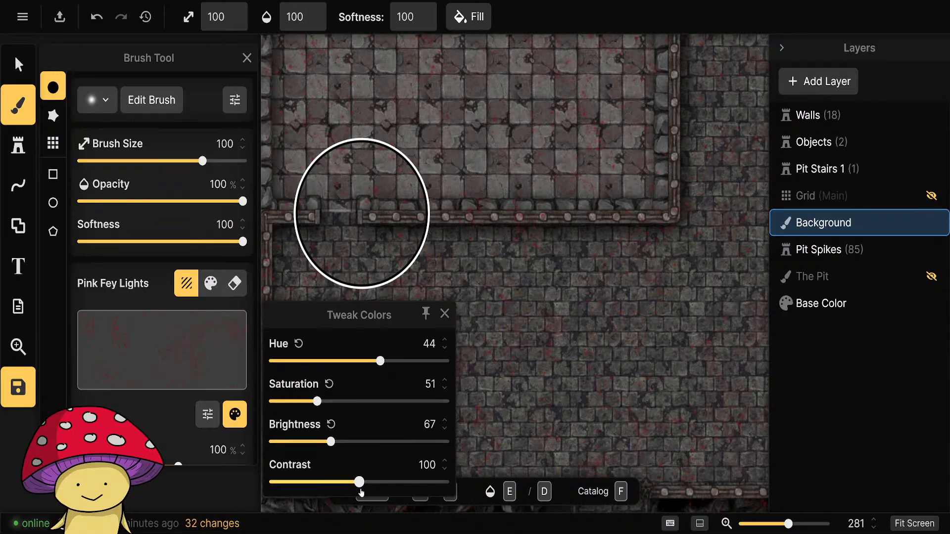
{"action": "left_click_drag", "start_coordinate": [360, 483], "coordinate": [422, 482]}
{"action": "scroll", "coordinate": [427, 470], "scroll_direction": "up", "scroll_amount": 5}
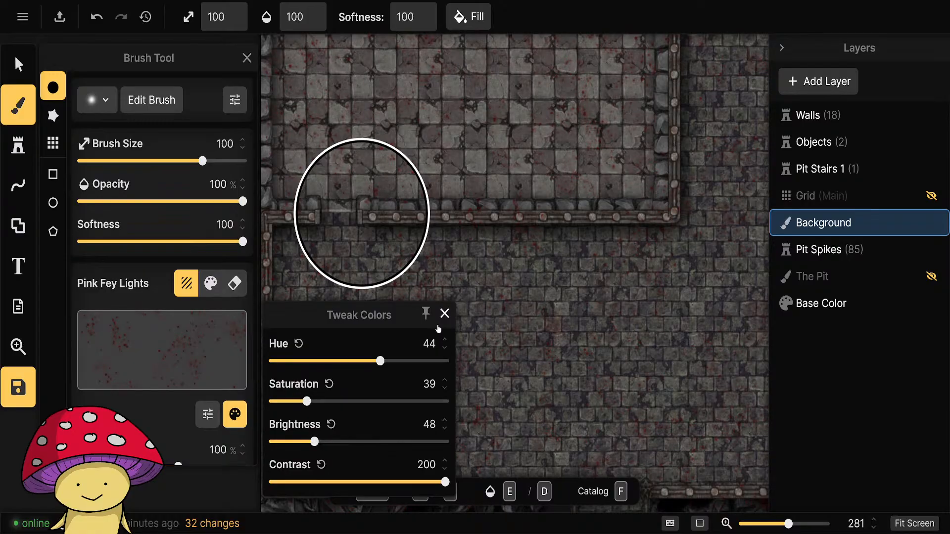
{"action": "left_click", "coordinate": [439, 482]}
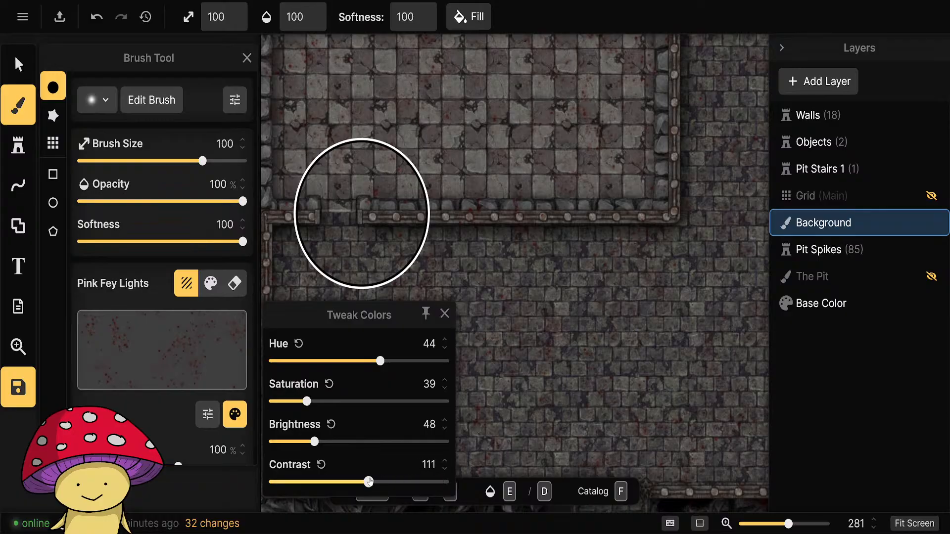
{"action": "left_click_drag", "start_coordinate": [395, 476], "coordinate": [397, 475]}
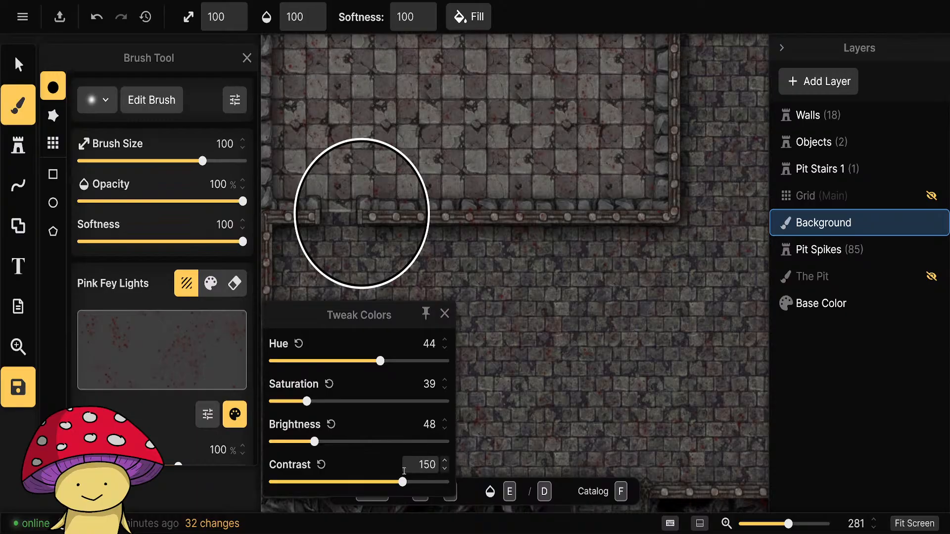
{"action": "left_click", "coordinate": [445, 314]}
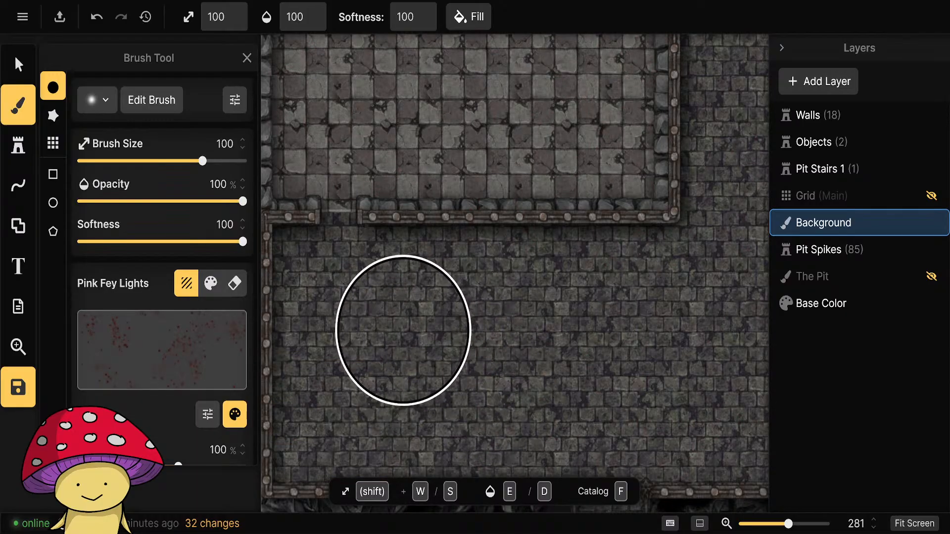
Brush the red-tinted Pink Fey Lights texture onto the courtyard's stone floor near the checkered room's doorway and inspect the surrounding floor.
{"action": "scroll", "coordinate": [430, 322], "scroll_direction": "down", "scroll_amount": 5}
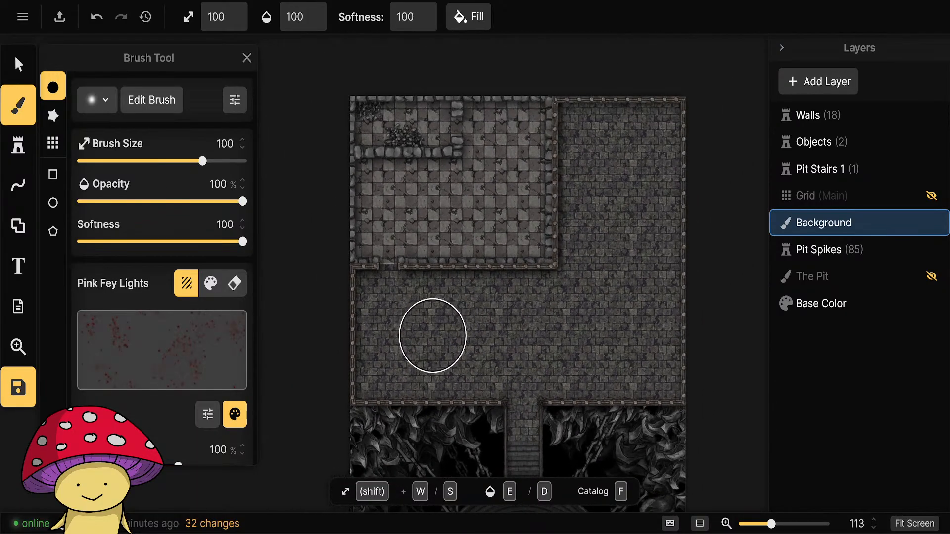
{"action": "scroll", "coordinate": [433, 336], "scroll_direction": "up", "scroll_amount": 4}
{"action": "left_click_drag", "start_coordinate": [375, 329], "coordinate": [432, 299]}
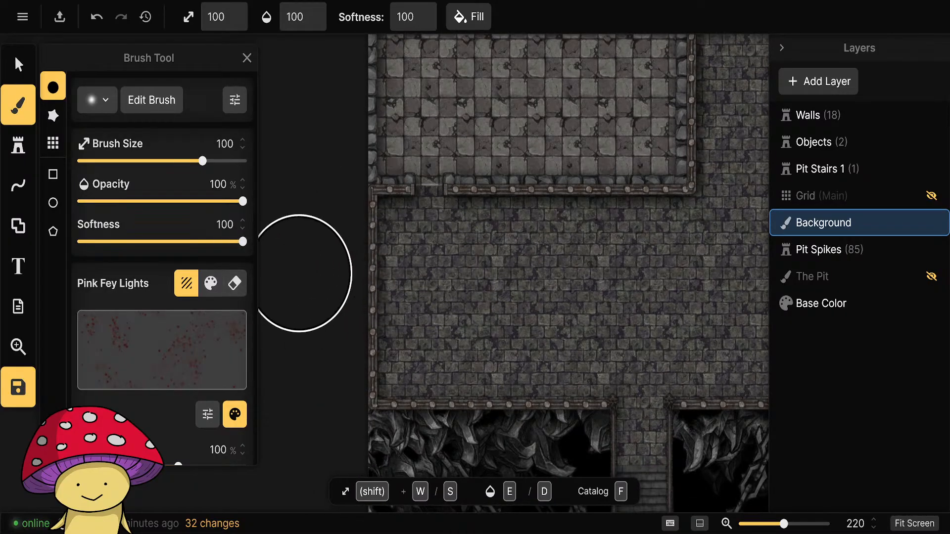
{"action": "scroll", "coordinate": [205, 342], "scroll_direction": "down", "scroll_amount": 4}
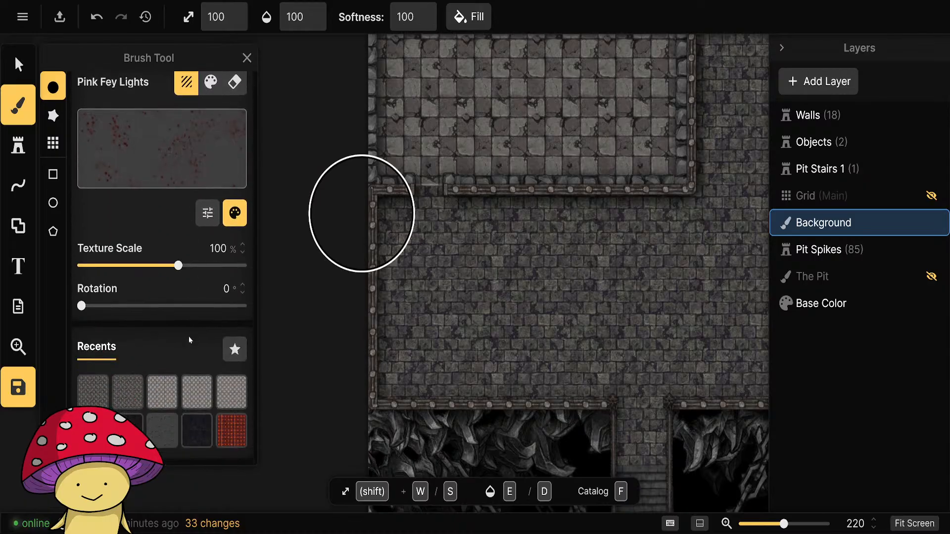
{"action": "scroll", "coordinate": [435, 272], "scroll_direction": "up", "scroll_amount": 3}
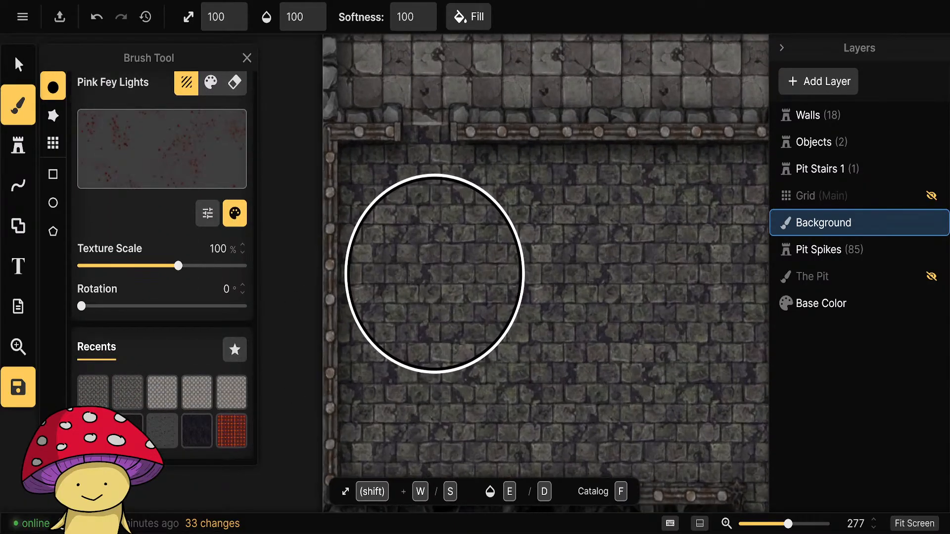
{"action": "scroll", "coordinate": [435, 274], "scroll_direction": "down", "scroll_amount": 3}
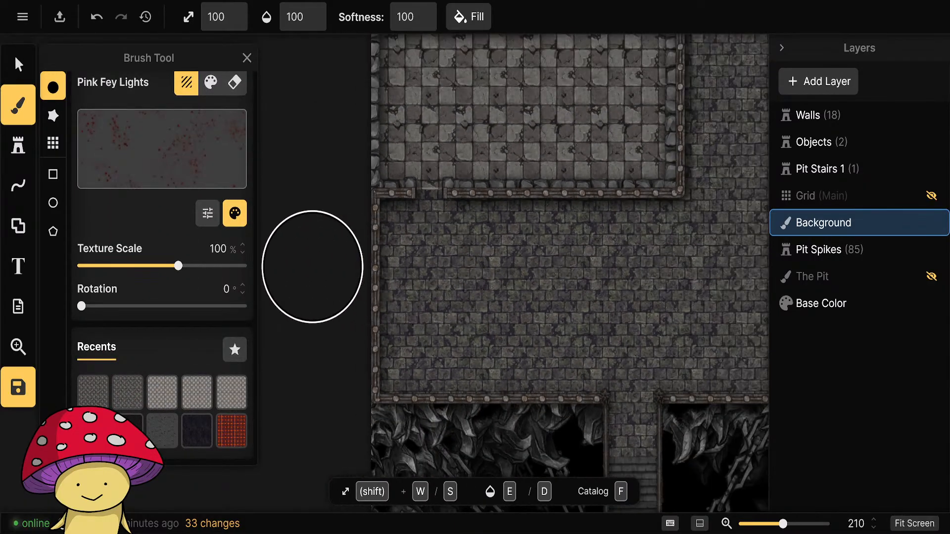
{"action": "mouse_move", "coordinate": [350, 228]}
{"action": "left_mouse_down"}
{"action": "mouse_move", "coordinate": [284, 409]}
{"action": "mouse_move", "coordinate": [307, 398]}
{"action": "left_mouse_up"}
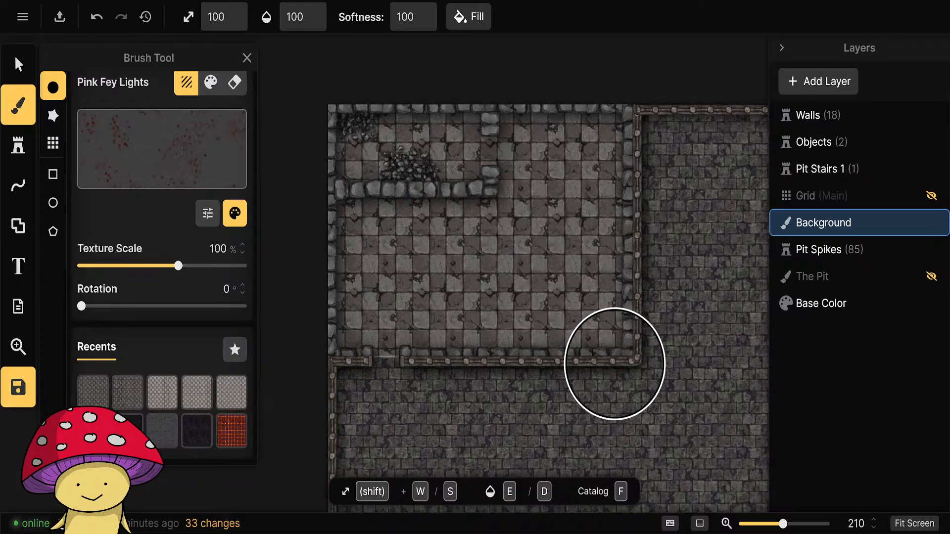
{"action": "mouse_move", "coordinate": [669, 379]}
{"action": "left_mouse_down"}
{"action": "mouse_move", "coordinate": [448, 305]}
{"action": "mouse_move", "coordinate": [441, 218]}
{"action": "left_mouse_up"}
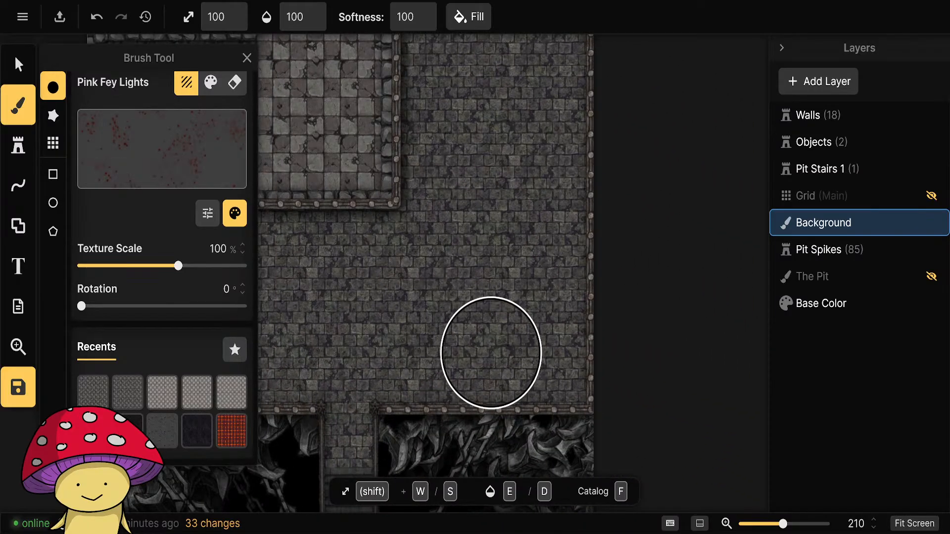
Set the texture scale of the red-tinted Pink Fey Lights brush texture to 200%.
{"action": "scroll", "coordinate": [484, 289], "scroll_direction": "up", "scroll_amount": 5}
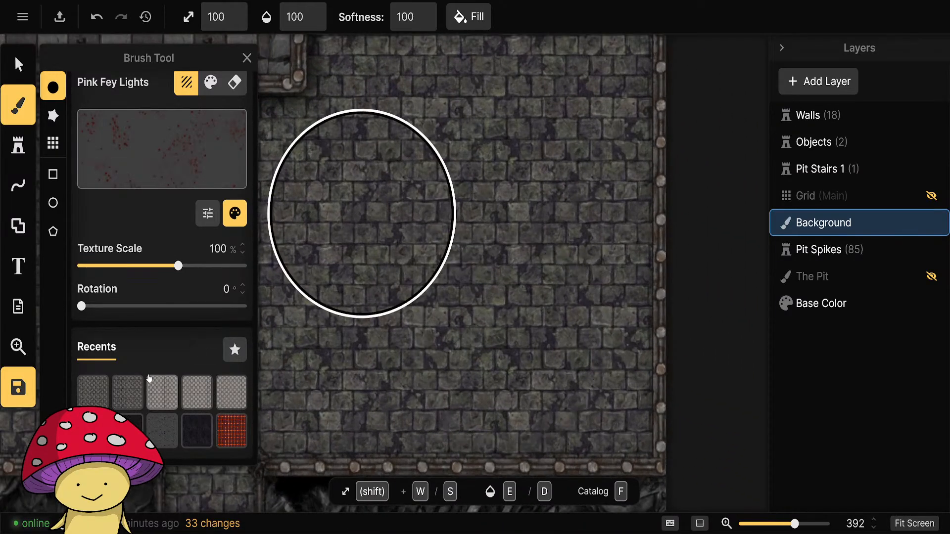
{"action": "scroll", "coordinate": [164, 406], "scroll_direction": "down", "scroll_amount": 1}
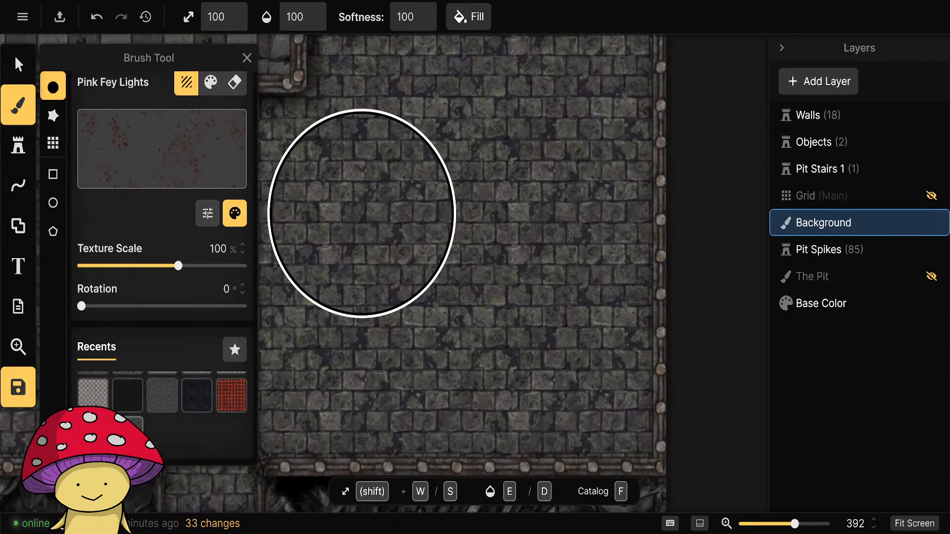
{"action": "scroll", "coordinate": [525, 335], "scroll_direction": "down", "scroll_amount": 7}
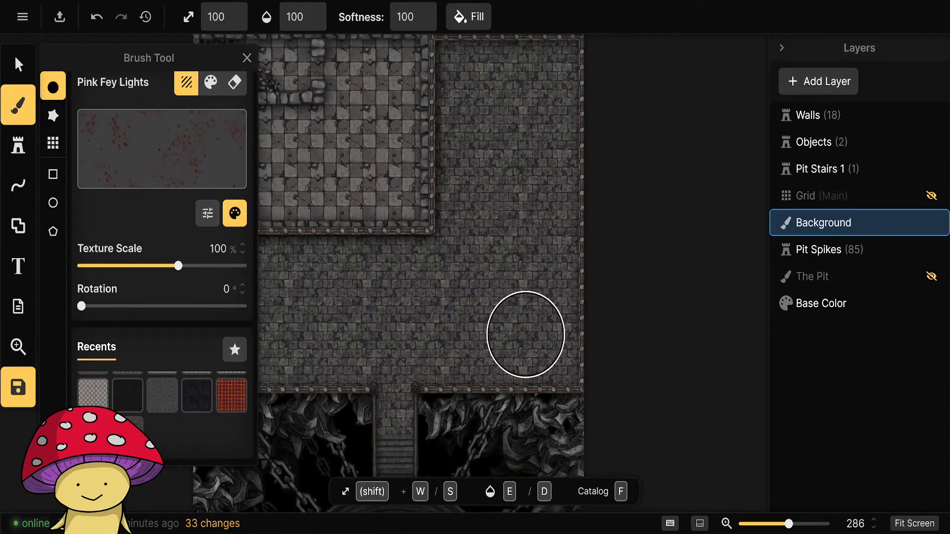
{"action": "left_click_drag", "start_coordinate": [413, 329], "coordinate": [626, 334]}
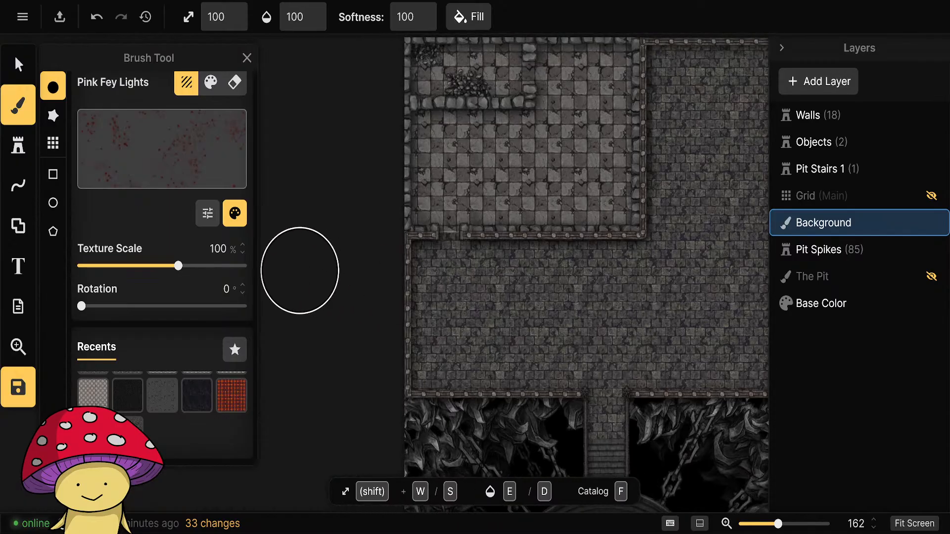
{"action": "scroll", "coordinate": [191, 323], "scroll_direction": "up", "scroll_amount": 1}
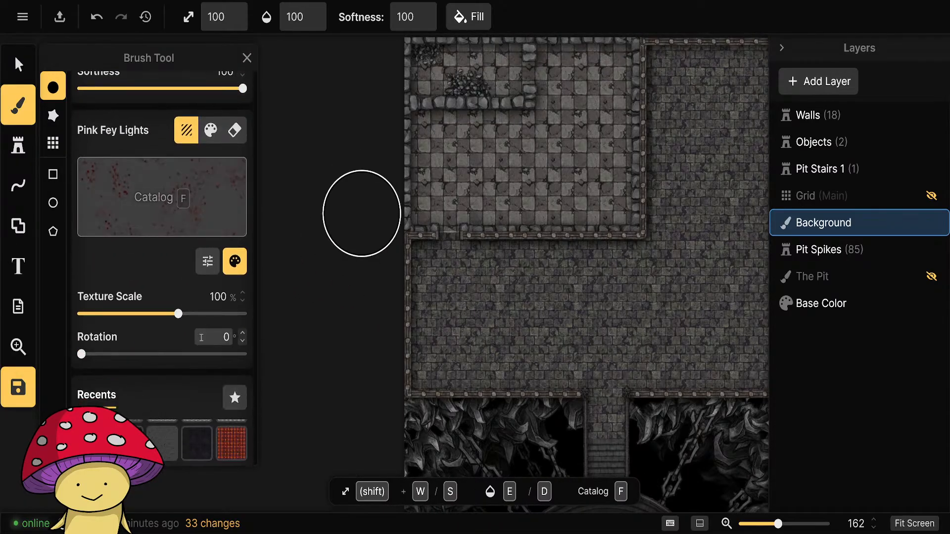
{"action": "left_click", "coordinate": [244, 294]}
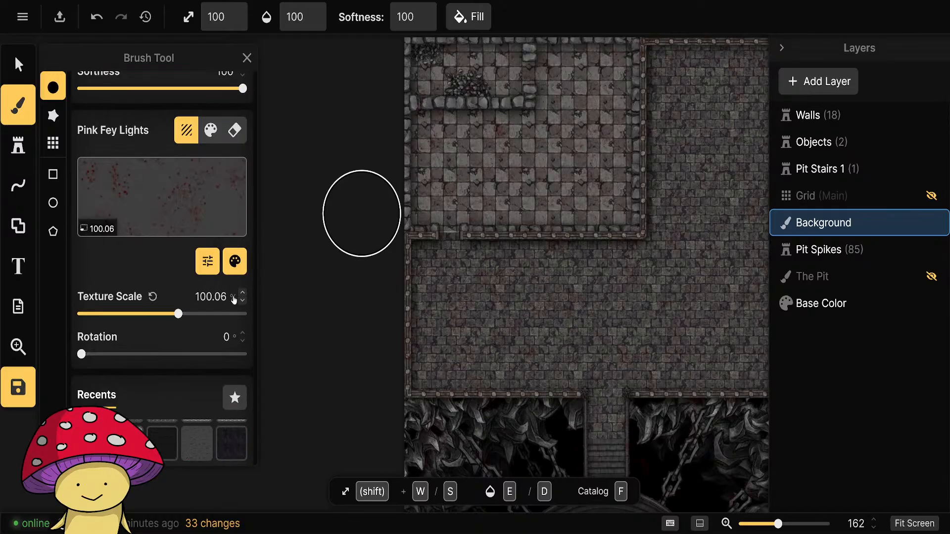
{"action": "left_click", "coordinate": [214, 297]}
{"action": "type", "text": "200"}
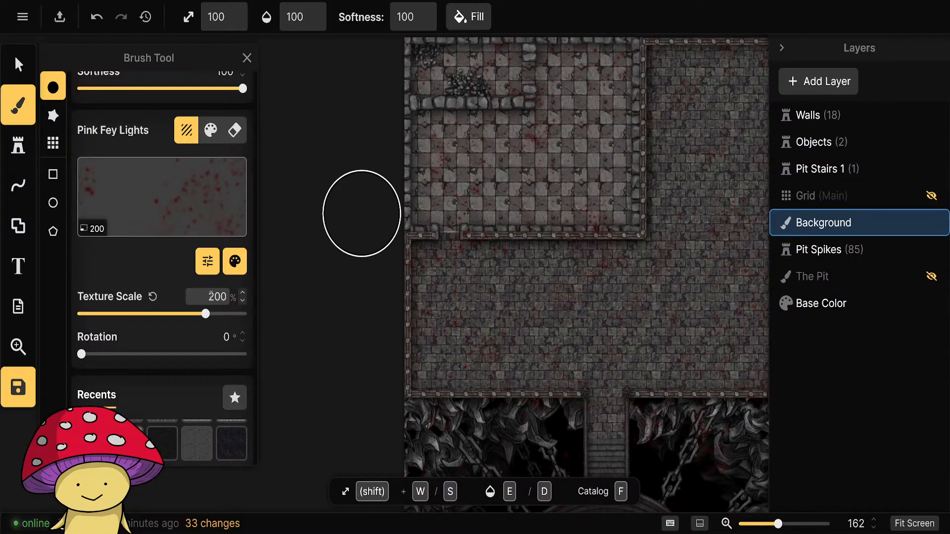
Lower the brush opacity to 50% and change the brush to the rectangle shape.
{"action": "scroll", "coordinate": [440, 302], "scroll_direction": "up", "scroll_amount": 5}
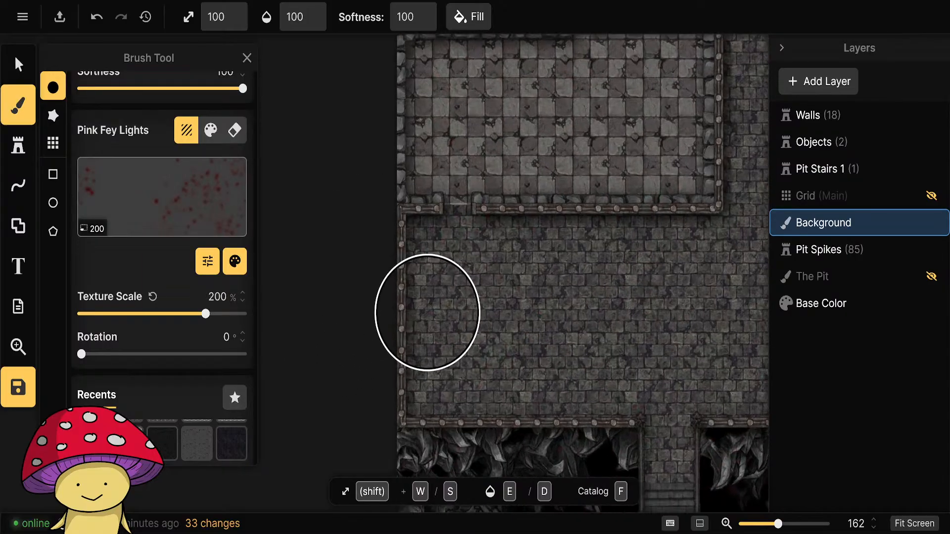
{"action": "scroll", "coordinate": [451, 292], "scroll_direction": "down", "scroll_amount": 2}
{"action": "scroll", "coordinate": [188, 324], "scroll_direction": "up", "scroll_amount": 3}
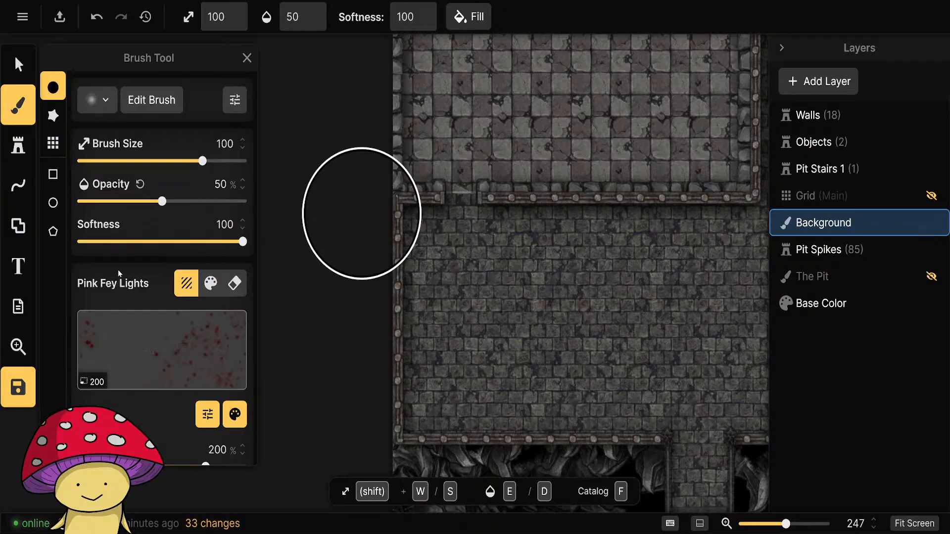
{"action": "left_click", "coordinate": [53, 174]}
{"action": "scroll", "coordinate": [406, 296], "scroll_direction": "down", "scroll_amount": 2}
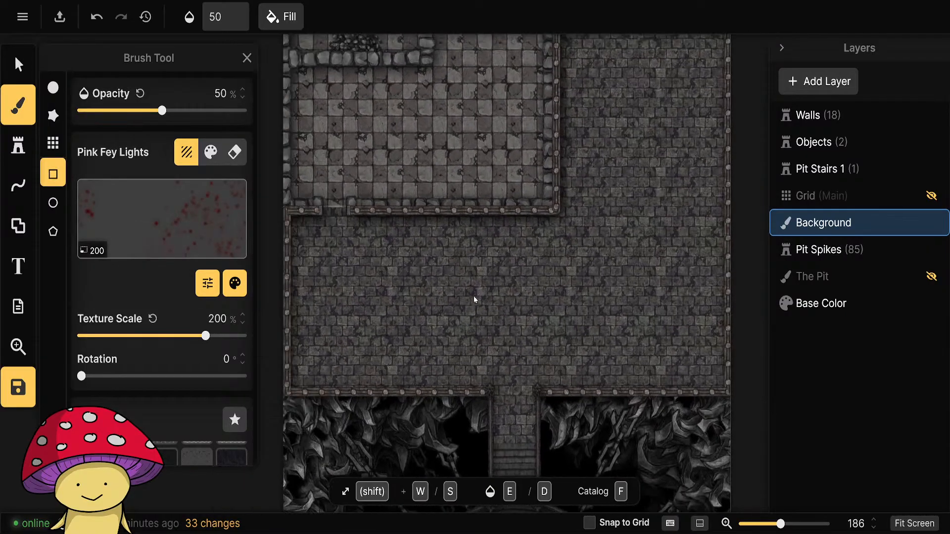
Fill a rectangle of courtyard floor below the checkered room, west of the stairs, with Pink Fey Lights and inspect the stains.
{"action": "left_click_drag", "start_coordinate": [473, 296], "coordinate": [529, 303]}
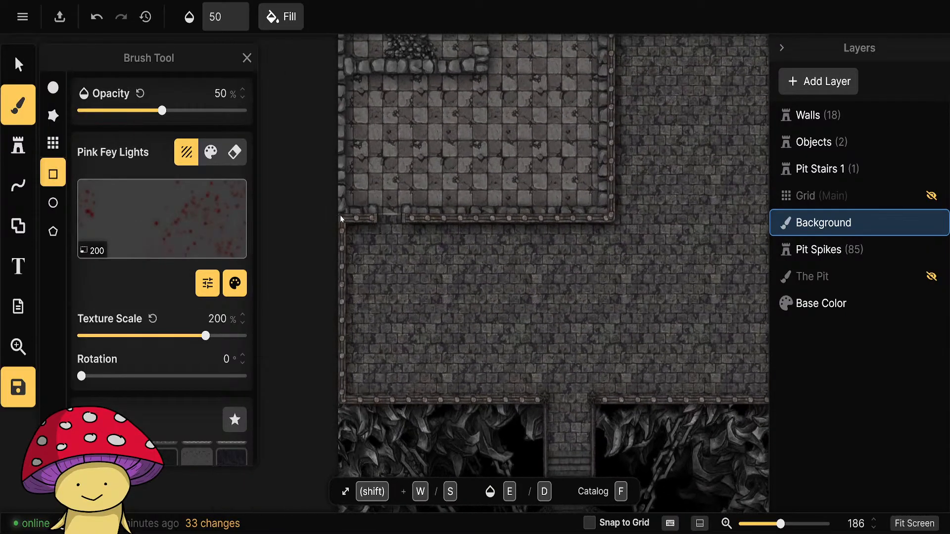
{"action": "mouse_move", "coordinate": [340, 216]}
{"action": "left_mouse_down"}
{"action": "mouse_move", "coordinate": [445, 301]}
{"action": "mouse_move", "coordinate": [767, 394]}
{"action": "mouse_move", "coordinate": [806, 379]}
{"action": "mouse_move", "coordinate": [512, 372]}
{"action": "mouse_move", "coordinate": [402, 387]}
{"action": "mouse_move", "coordinate": [551, 402]}
{"action": "mouse_move", "coordinate": [541, 400]}
{"action": "left_mouse_up"}
{"action": "left_click", "coordinate": [441, 433]}
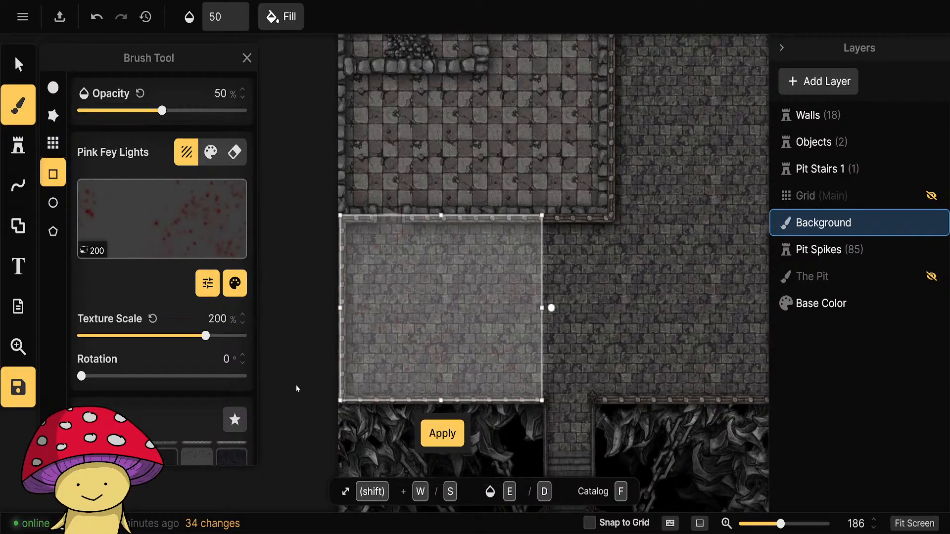
{"action": "scroll", "coordinate": [406, 357], "scroll_direction": "up", "scroll_amount": 2}
{"action": "scroll", "coordinate": [408, 361], "scroll_direction": "up", "scroll_amount": 8}
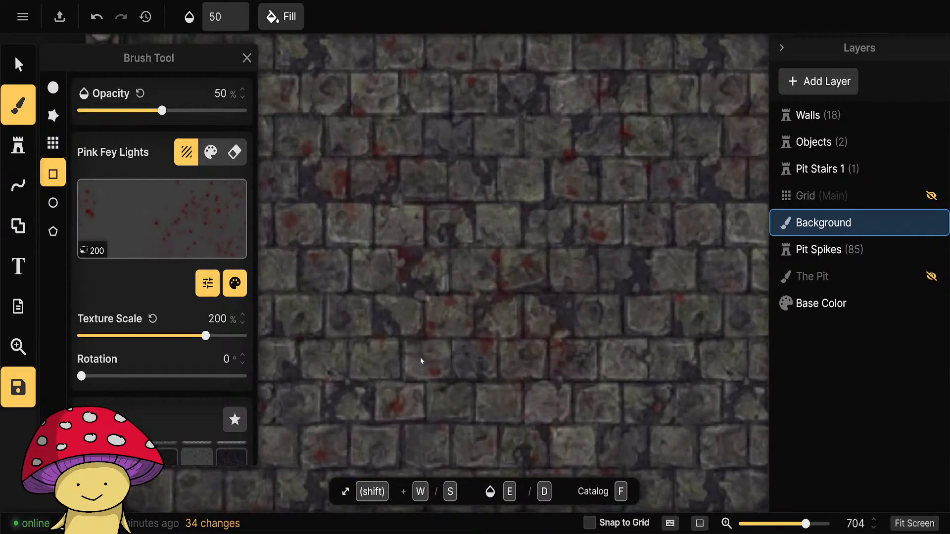
{"action": "scroll", "coordinate": [420, 360], "scroll_direction": "down", "scroll_amount": 3}
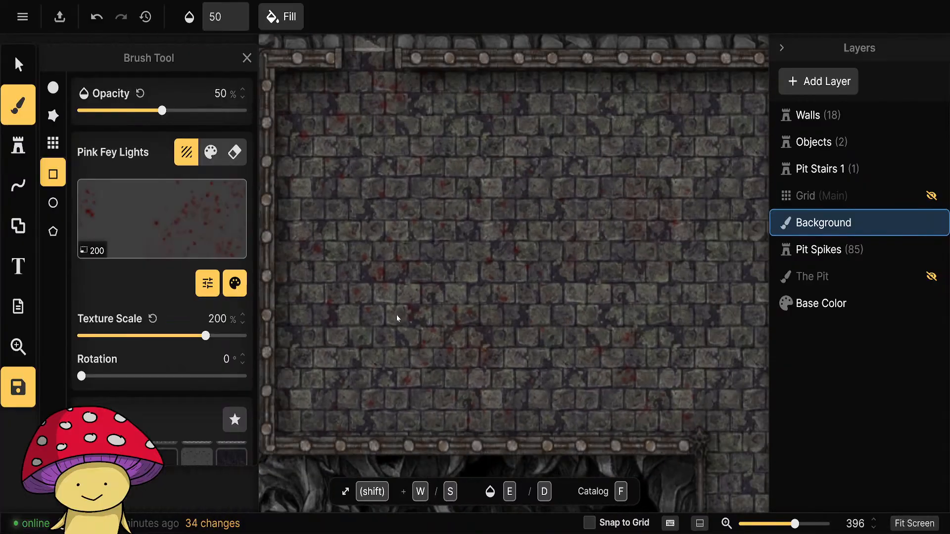
{"action": "left_click_drag", "start_coordinate": [454, 292], "coordinate": [476, 348]}
{"action": "scroll", "coordinate": [465, 352], "scroll_direction": "down", "scroll_amount": 5}
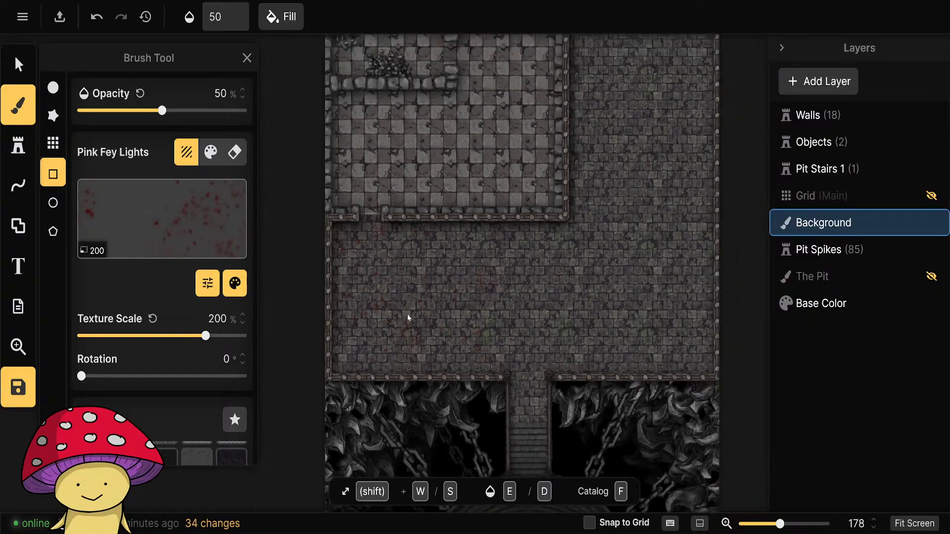
{"action": "scroll", "coordinate": [457, 360], "scroll_direction": "up", "scroll_amount": 1}
Look through the recently used brush textures, including Stone Cracks, Mossy Bricks and Melting Tiles.
{"action": "scroll", "coordinate": [163, 321], "scroll_direction": "down", "scroll_amount": 2}
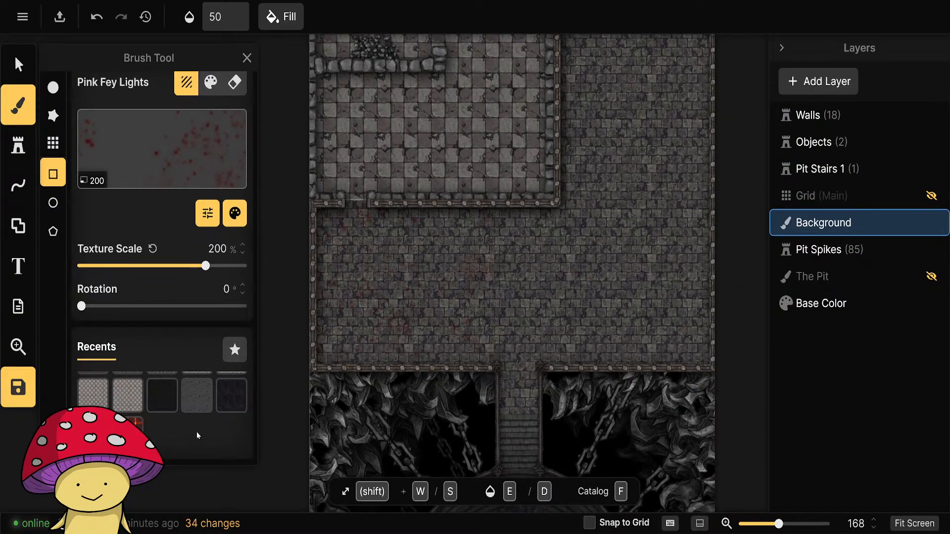
{"action": "left_click", "coordinate": [205, 408]}
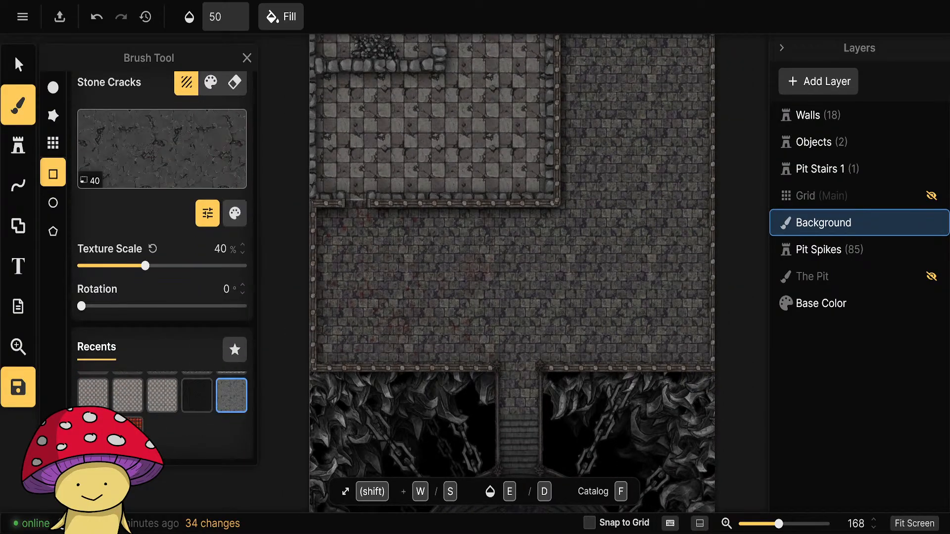
{"action": "left_click", "coordinate": [139, 424]}
{"action": "left_click", "coordinate": [128, 396]}
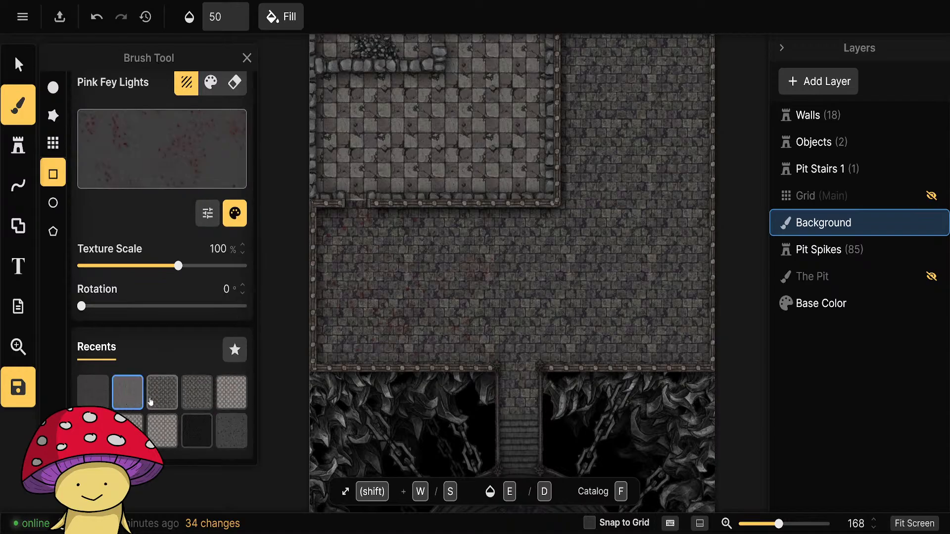
{"action": "left_click", "coordinate": [164, 395]}
{"action": "left_click", "coordinate": [197, 395]}
{"action": "left_click", "coordinate": [231, 396]}
{"action": "scroll", "coordinate": [229, 415], "scroll_direction": "down", "scroll_amount": 1}
{"action": "left_click", "coordinate": [192, 402]}
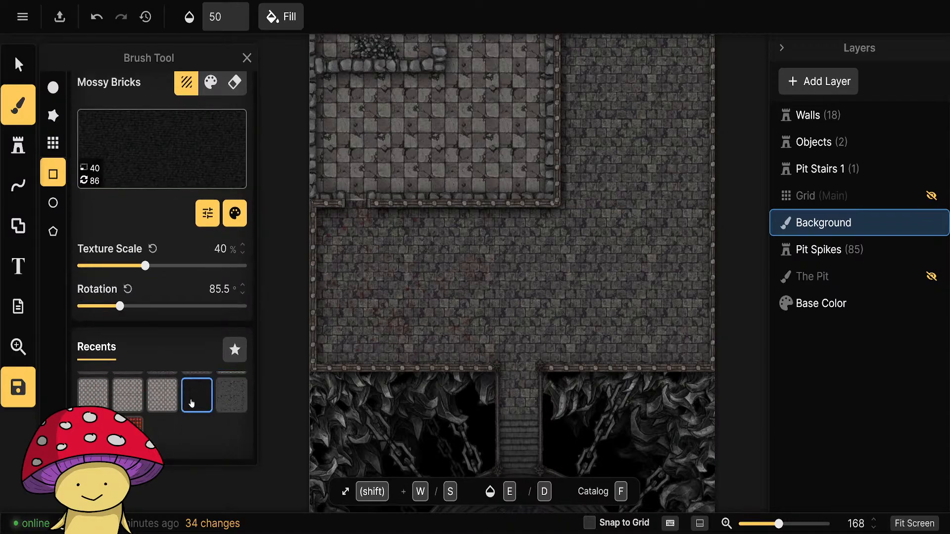
{"action": "left_click", "coordinate": [163, 402]}
{"action": "left_click", "coordinate": [128, 402]}
{"action": "left_click", "coordinate": [94, 402]}
{"action": "left_click", "coordinate": [94, 432]}
{"action": "left_click", "coordinate": [133, 429]}
{"action": "scroll", "coordinate": [186, 432], "scroll_direction": "up", "scroll_amount": 1}
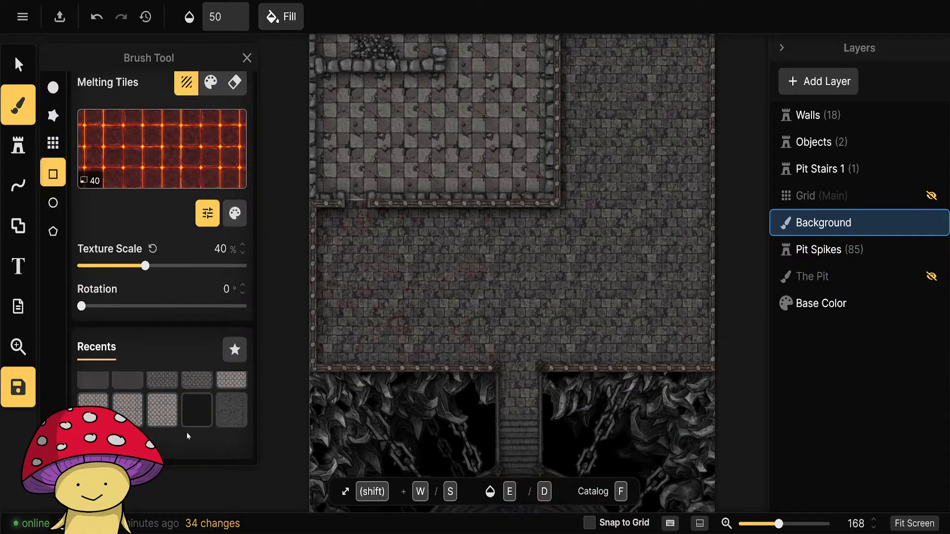
Reselect the 200% scale Pink Fey Lights texture, add it to the favorites and check the favorites and recents lists.
{"action": "left_click", "coordinate": [96, 397]}
{"action": "left_click", "coordinate": [235, 350]}
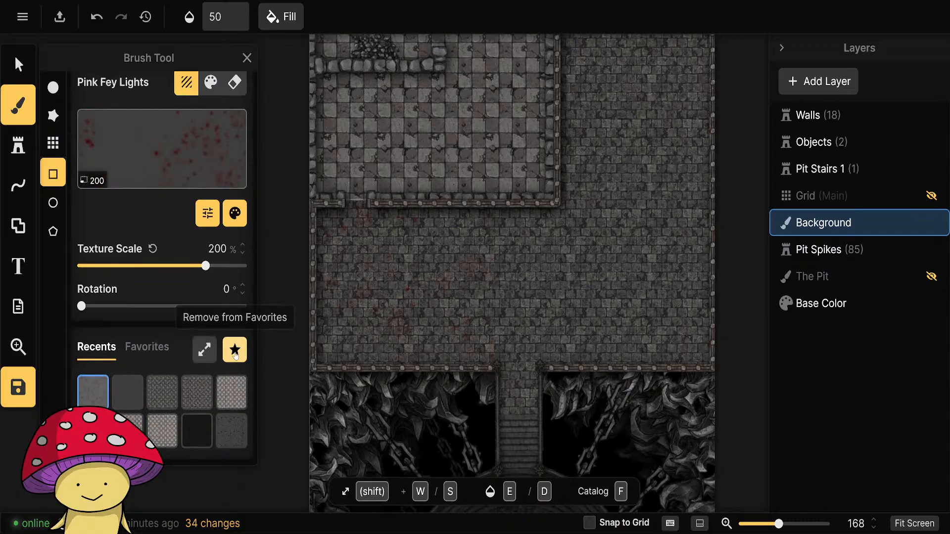
{"action": "left_click", "coordinate": [147, 348]}
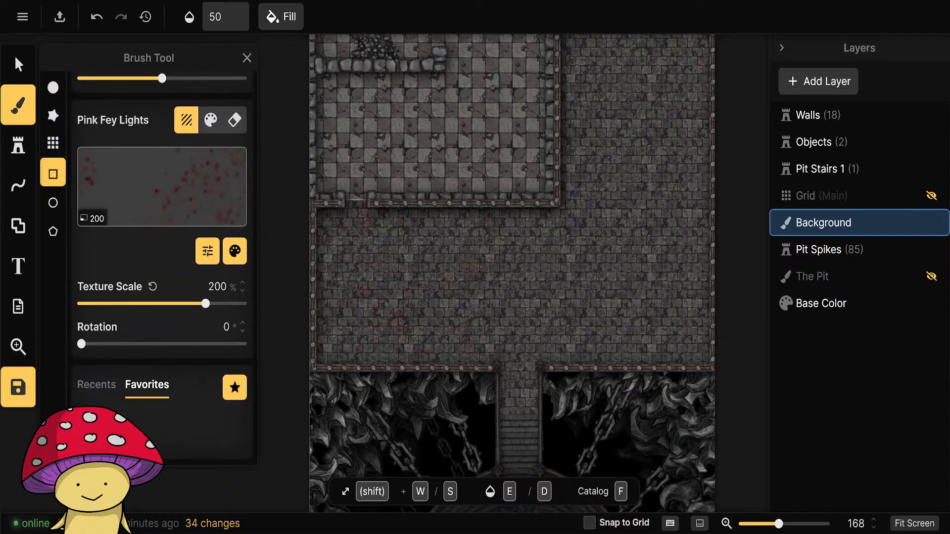
{"action": "left_click", "coordinate": [96, 385]}
{"action": "scroll", "coordinate": [124, 396], "scroll_direction": "up", "scroll_amount": 1}
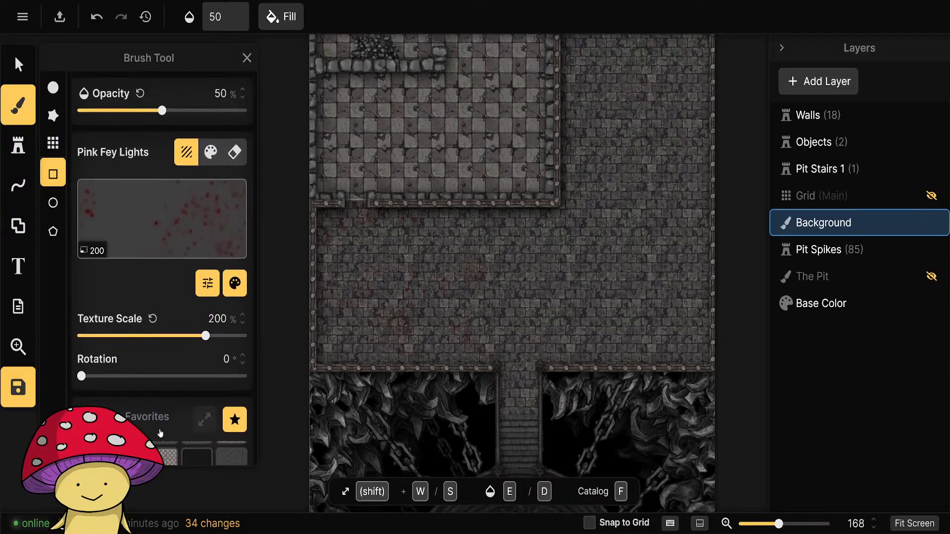
{"action": "scroll", "coordinate": [168, 380], "scroll_direction": "down", "scroll_amount": 1}
{"action": "scroll", "coordinate": [180, 444], "scroll_direction": "down", "scroll_amount": 1}
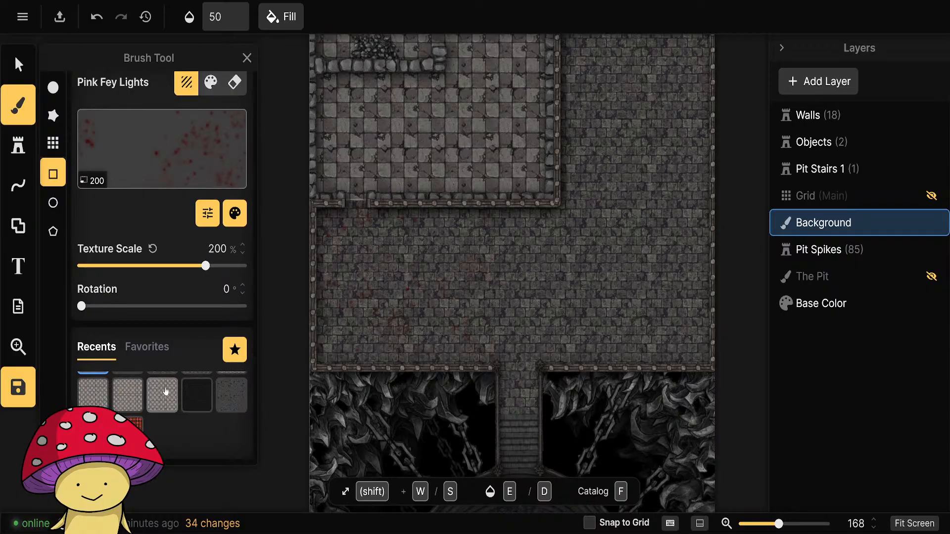
{"action": "scroll", "coordinate": [166, 392], "scroll_direction": "up", "scroll_amount": 1}
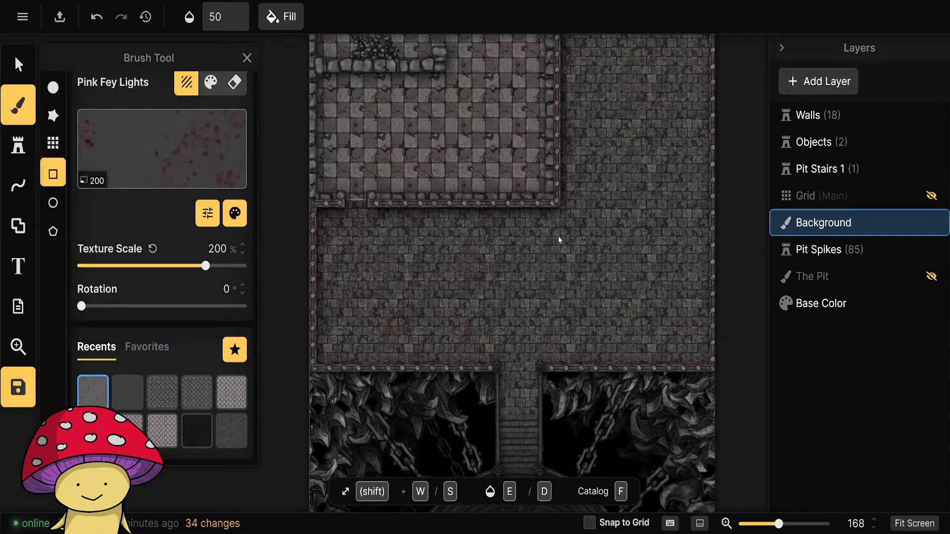
Fill the full-height strip of courtyard floor east of the checkered room with the Pink Fey Lights texture.
{"action": "left_click_drag", "start_coordinate": [651, 233], "coordinate": [528, 262]}
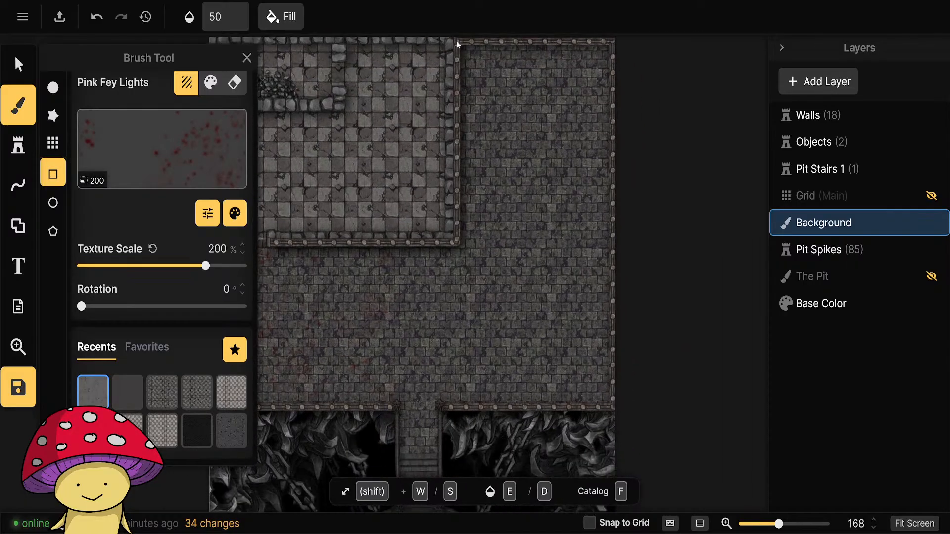
{"action": "mouse_move", "coordinate": [456, 40]}
{"action": "left_mouse_down"}
{"action": "mouse_move", "coordinate": [579, 382]}
{"action": "mouse_move", "coordinate": [614, 407]}
{"action": "left_mouse_up"}
{"action": "left_click", "coordinate": [539, 445]}
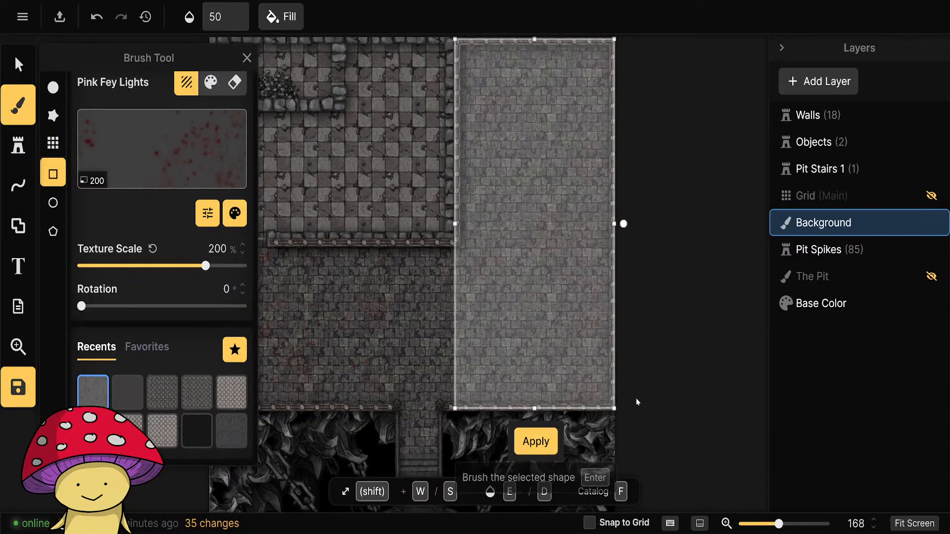
Fill a wide rectangle across the courtyard's southern floor, extending past the stairs, with Pink Fey Lights and inspect it.
{"action": "left_click_drag", "start_coordinate": [451, 347], "coordinate": [565, 343]}
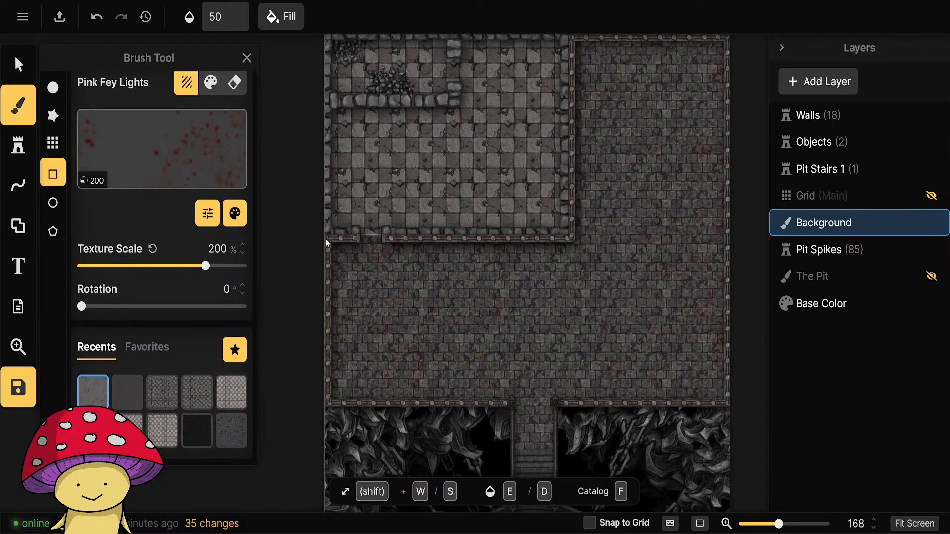
{"action": "left_click_drag", "start_coordinate": [325, 239], "coordinate": [652, 401]}
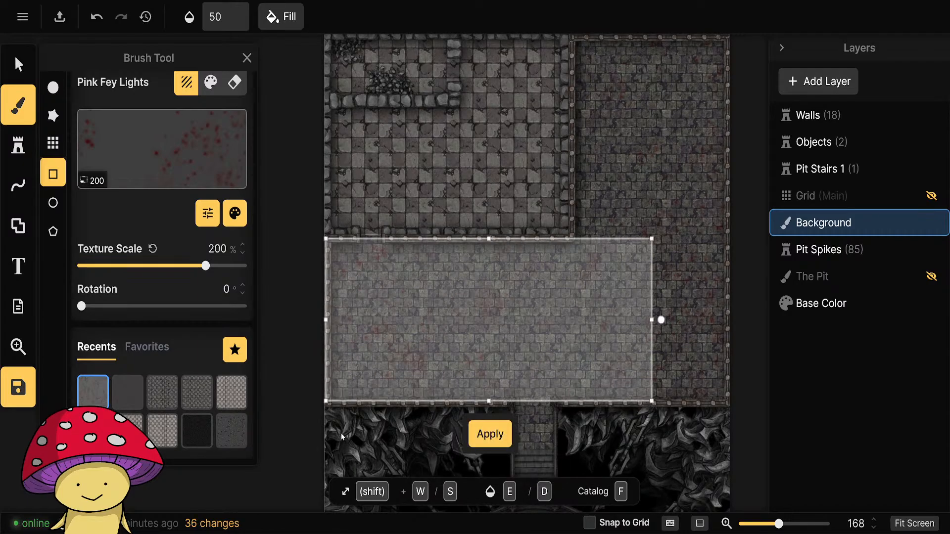
{"action": "key", "text": "Return"}
{"action": "scroll", "coordinate": [510, 343], "scroll_direction": "up", "scroll_amount": 3}
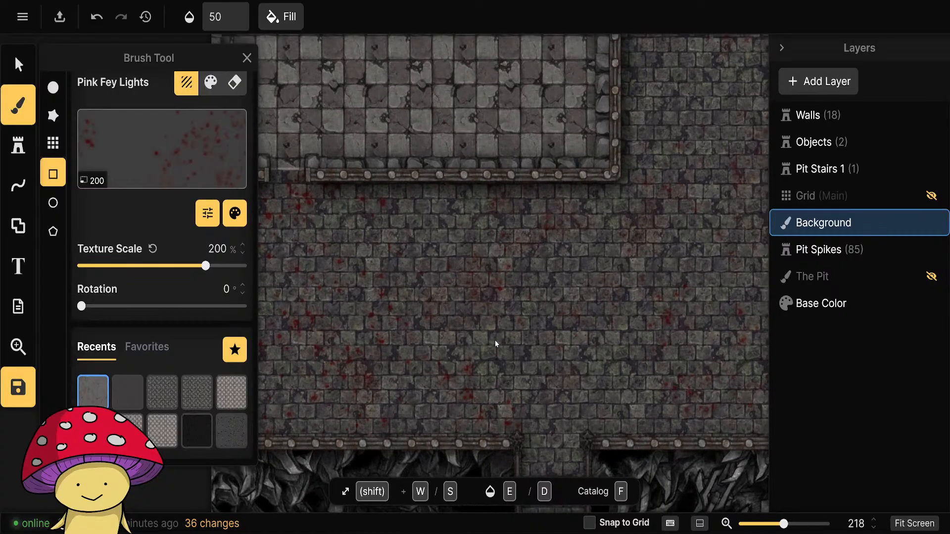
{"action": "left_click_drag", "start_coordinate": [467, 341], "coordinate": [444, 289]}
Undo all the rectangular Pink Fey Lights fills on the courtyard floor.
{"action": "key", "text": "ctrl+z"}
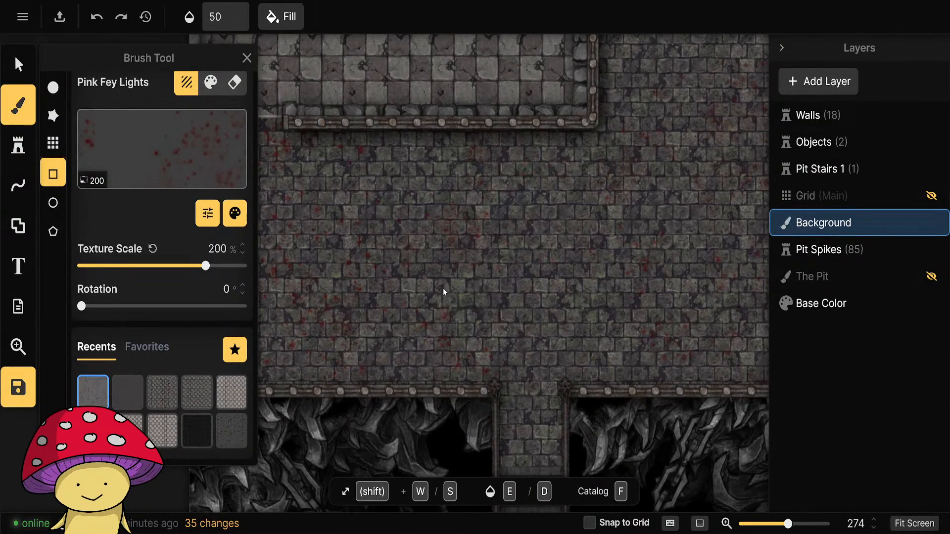
{"action": "key", "text": "ctrl+z"}
{"action": "scroll", "coordinate": [500, 326], "scroll_direction": "down", "scroll_amount": 4}
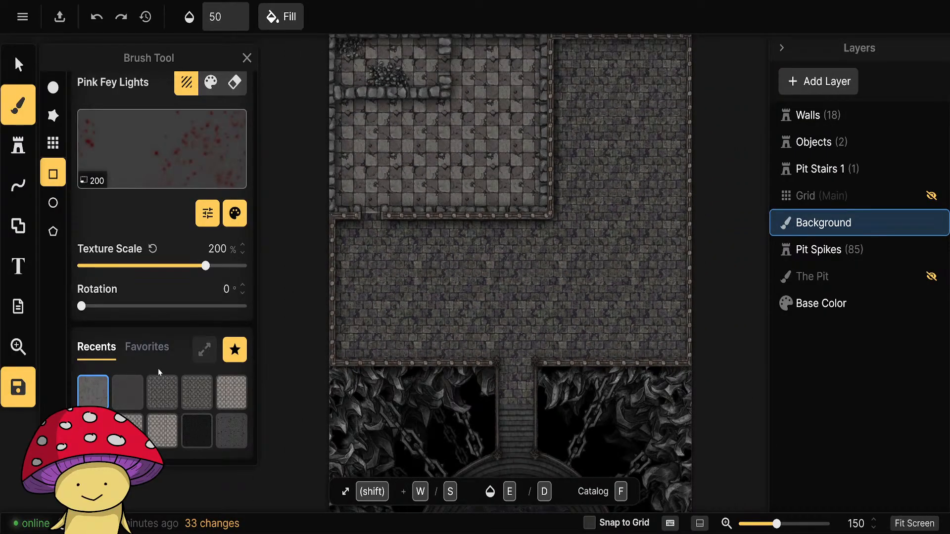
Open the favorite textures and fill the courtyard floor directly below the checkered room with Pink Fey Lights.
{"action": "left_click", "coordinate": [151, 351]}
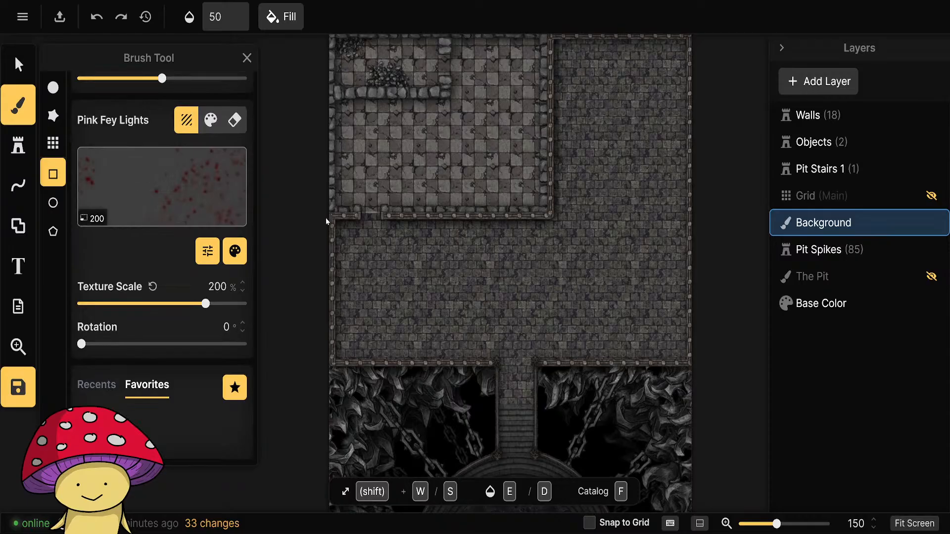
{"action": "mouse_move", "coordinate": [332, 214]}
{"action": "left_mouse_down"}
{"action": "mouse_move", "coordinate": [345, 253]}
{"action": "mouse_move", "coordinate": [519, 355]}
{"action": "mouse_move", "coordinate": [551, 363]}
{"action": "left_mouse_up"}
{"action": "left_click", "coordinate": [443, 395]}
Apply Pink Fey Lights to a tall rectangle covering the courtyard's whole eastern wing, down to the south wall.
{"action": "left_click_drag", "start_coordinate": [712, 359], "coordinate": [644, 396]}
{"action": "mouse_move", "coordinate": [479, 73]}
{"action": "left_mouse_down"}
{"action": "mouse_move", "coordinate": [546, 283]}
{"action": "mouse_move", "coordinate": [607, 396]}
{"action": "mouse_move", "coordinate": [622, 403]}
{"action": "left_mouse_up"}
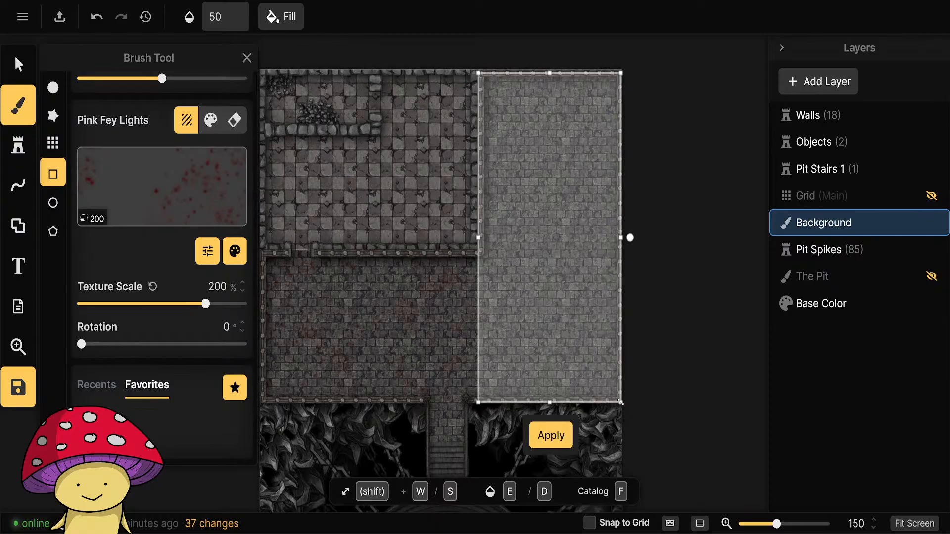
{"action": "left_click", "coordinate": [549, 435]}
{"action": "scroll", "coordinate": [486, 346], "scroll_direction": "up", "scroll_amount": 6}
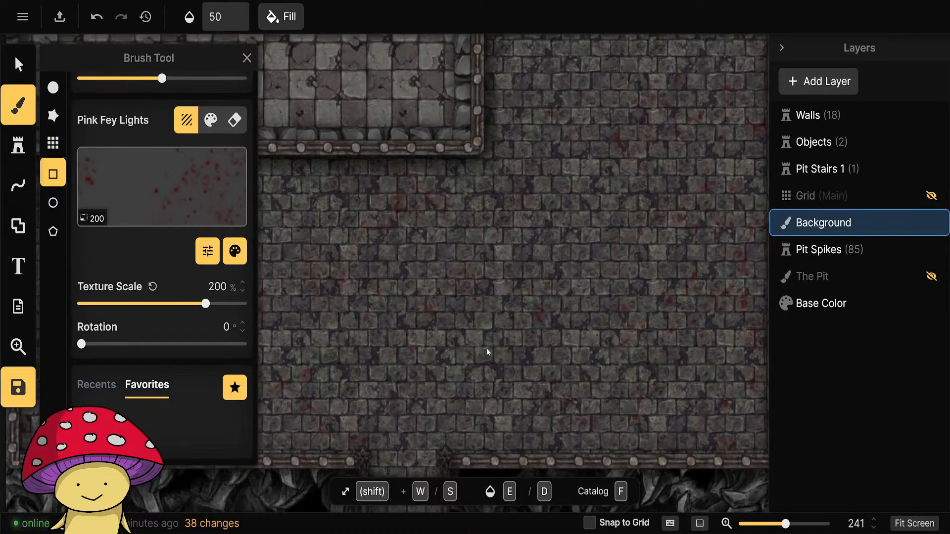
On the Walls layer, open the checkered room's stone south wall for node editing at the doorway.
{"action": "scroll", "coordinate": [475, 357], "scroll_direction": "down", "scroll_amount": 8}
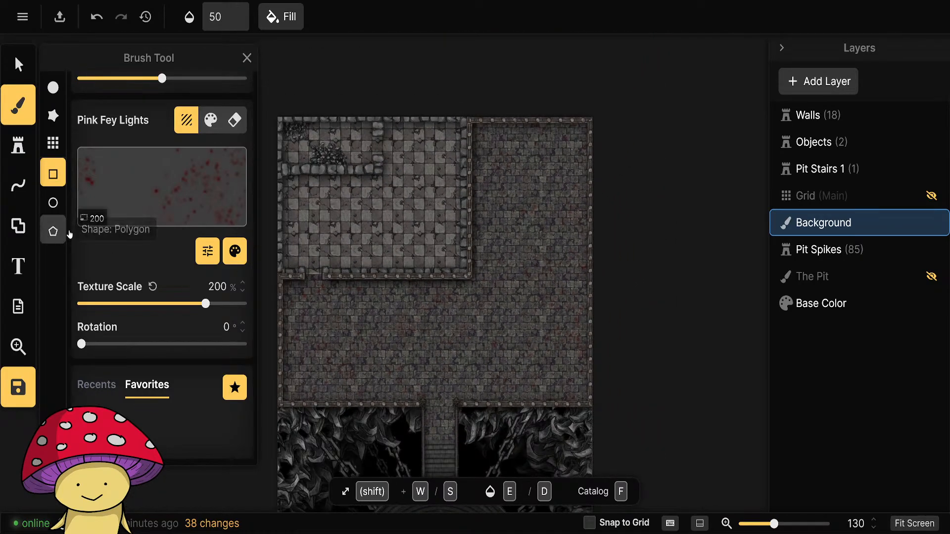
{"action": "left_click", "coordinate": [821, 115]}
{"action": "scroll", "coordinate": [299, 317], "scroll_direction": "up", "scroll_amount": 5}
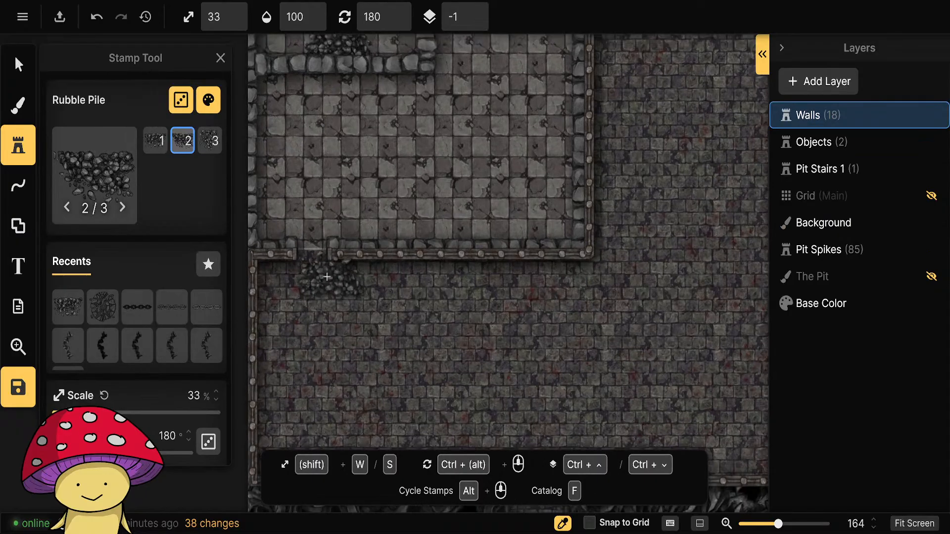
{"action": "key", "text": "v"}
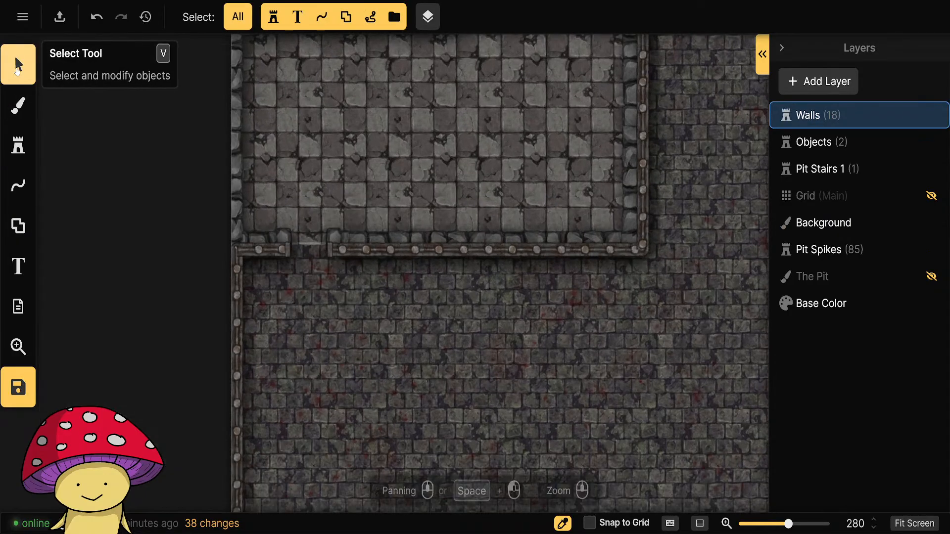
{"action": "left_click", "coordinate": [307, 251]}
{"action": "double_click", "coordinate": [306, 250]}
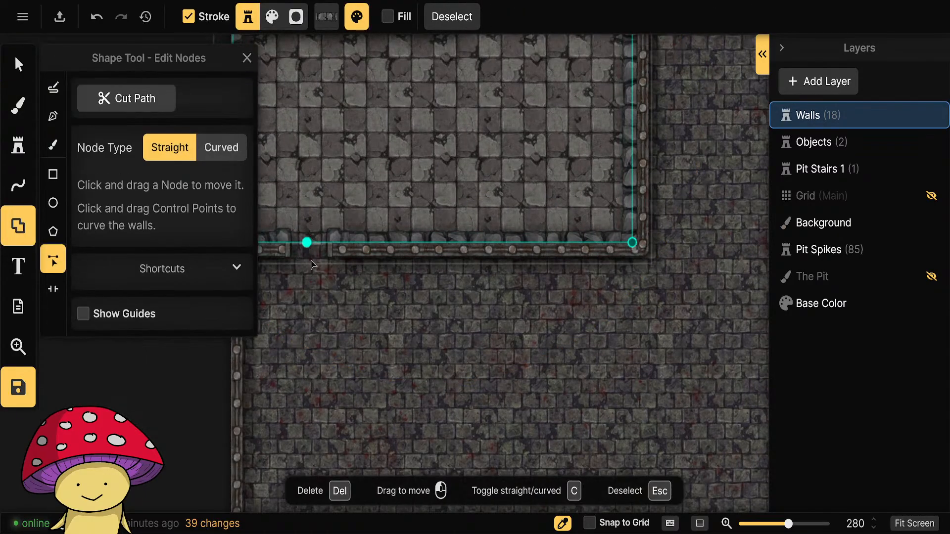
Move the stone wall's doorway portal about two floor squares east along the checkered room's south wall.
{"action": "left_click_drag", "start_coordinate": [307, 243], "coordinate": [366, 209]}
{"action": "key", "text": "ctrl+z"}
{"action": "left_click", "coordinate": [53, 289]}
{"action": "left_click", "coordinate": [308, 242]}
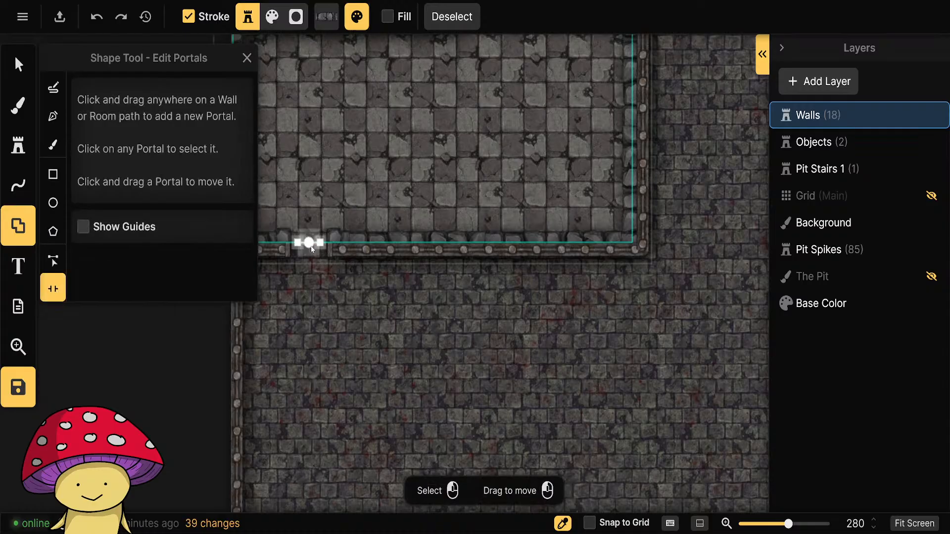
{"action": "left_click_drag", "start_coordinate": [348, 239], "coordinate": [339, 242]}
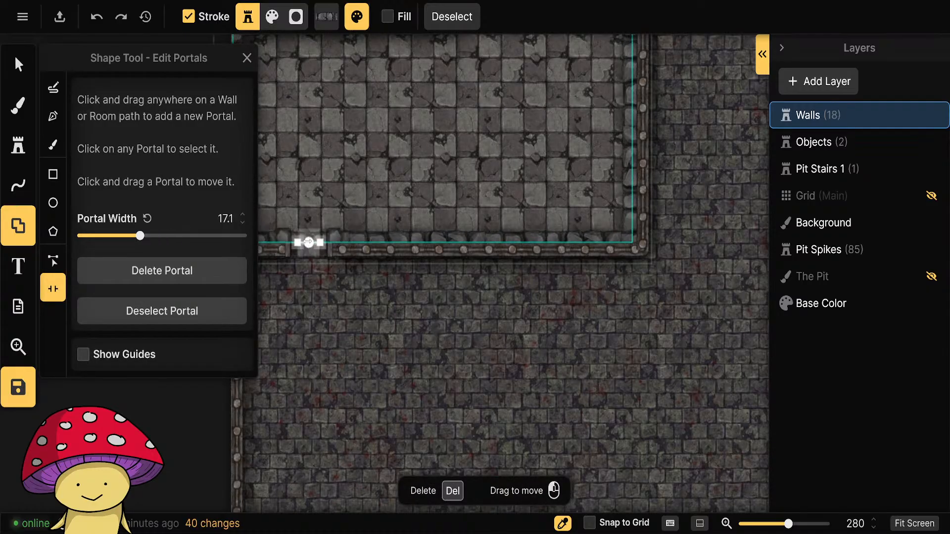
{"action": "left_click_drag", "start_coordinate": [311, 234], "coordinate": [363, 230]}
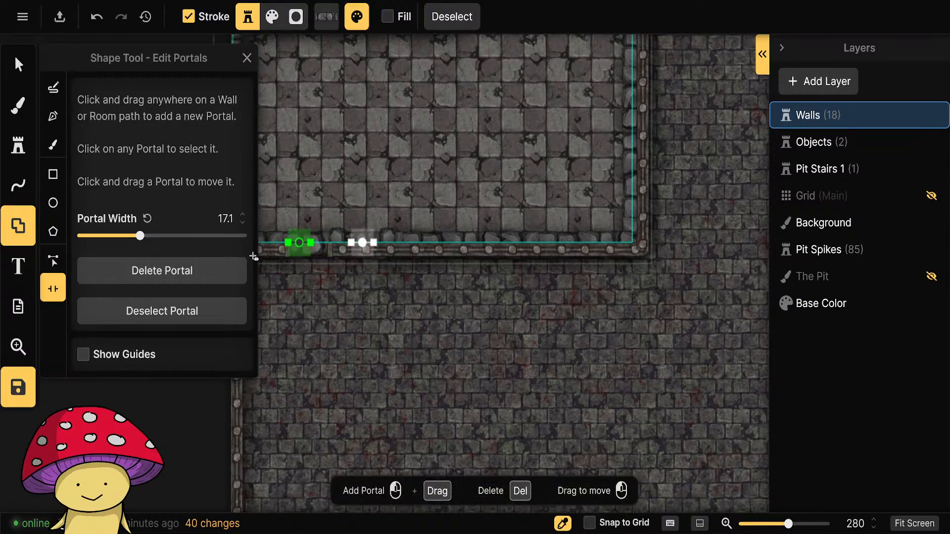
{"action": "key", "text": "ctrl+z"}
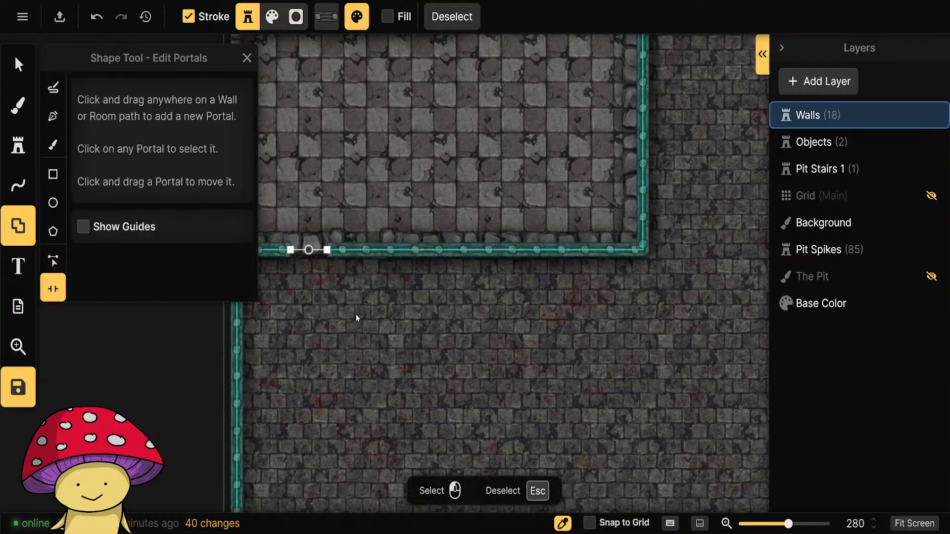
Move the Prison Bars wall's doorway portal east to line up with the shifted opening in the stone wall.
{"action": "left_click", "coordinate": [310, 262]}
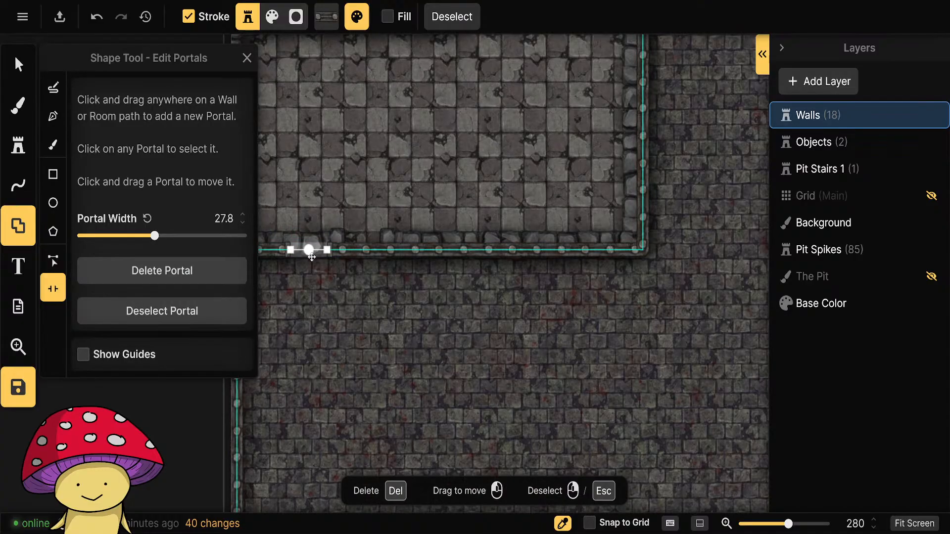
{"action": "left_click_drag", "start_coordinate": [310, 261], "coordinate": [363, 260]}
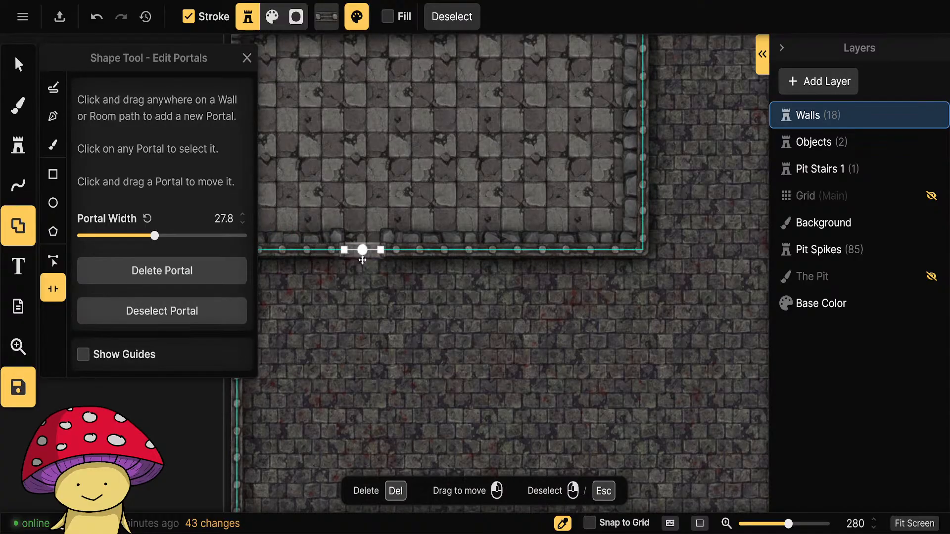
{"action": "left_click", "coordinate": [431, 340]}
{"action": "scroll", "coordinate": [379, 335], "scroll_direction": "down", "scroll_amount": 3}
{"action": "left_click_drag", "start_coordinate": [391, 360], "coordinate": [439, 309]}
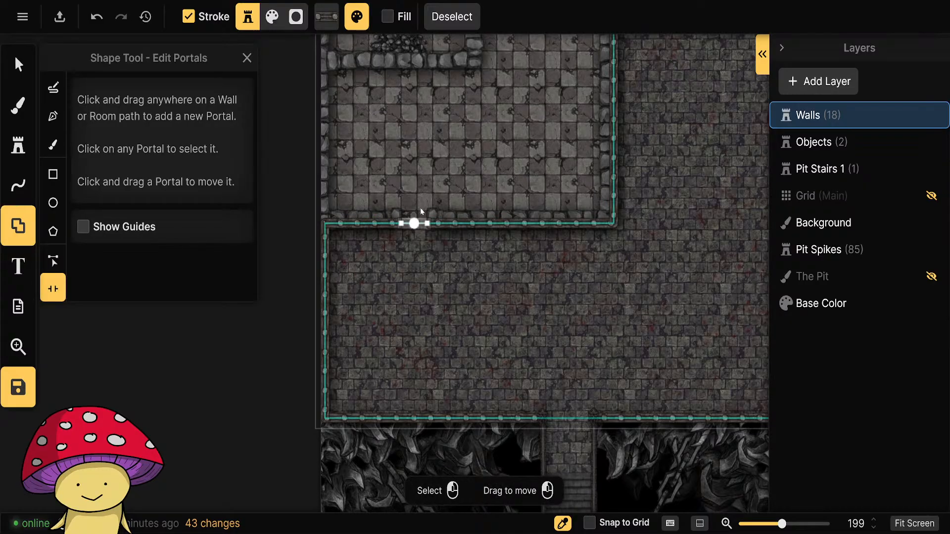
Draw a short horizontal Prison Bars line with the Pen, extending east from the courtyard's west wall below the doorway.
{"action": "left_click", "coordinate": [18, 65]}
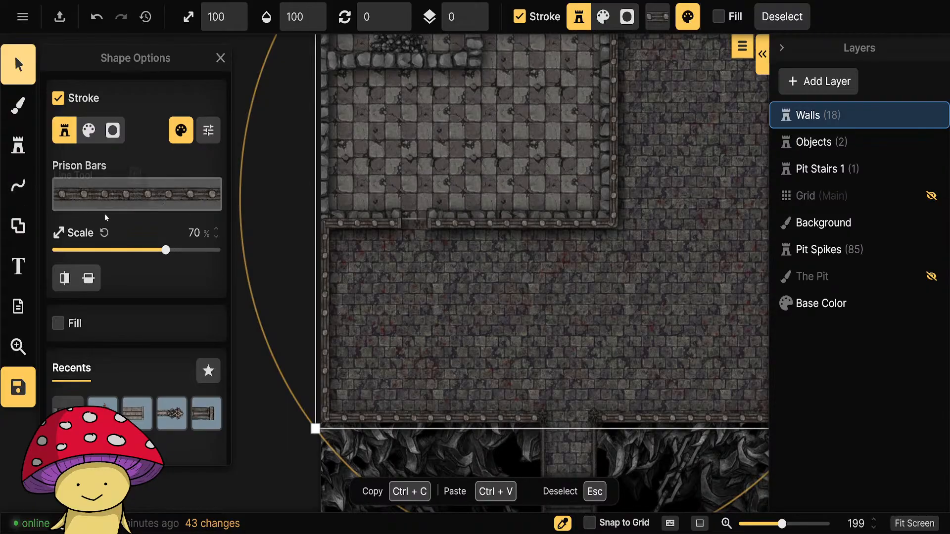
{"action": "left_click", "coordinate": [18, 186]}
{"action": "left_click", "coordinate": [53, 115]}
{"action": "scroll", "coordinate": [396, 329], "scroll_direction": "up", "scroll_amount": 5}
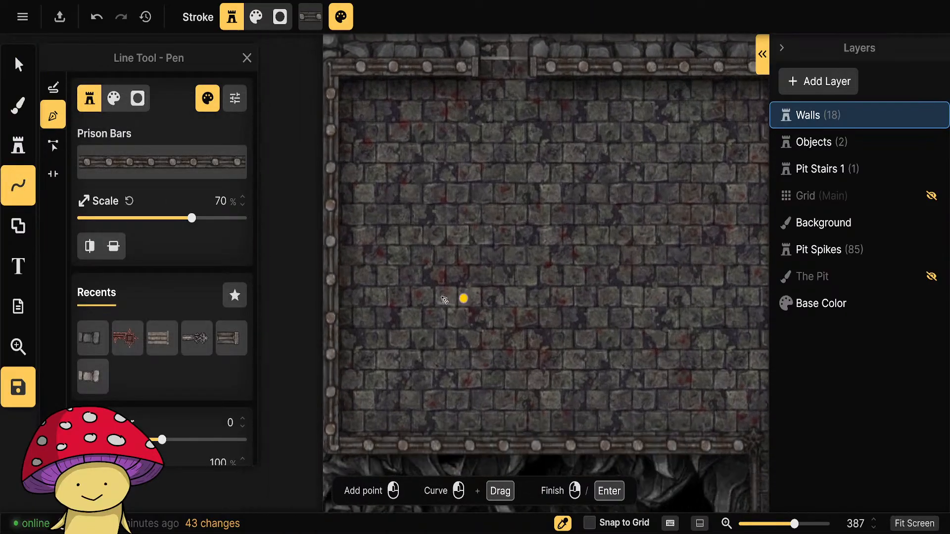
{"action": "left_click_drag", "start_coordinate": [442, 297], "coordinate": [430, 341]}
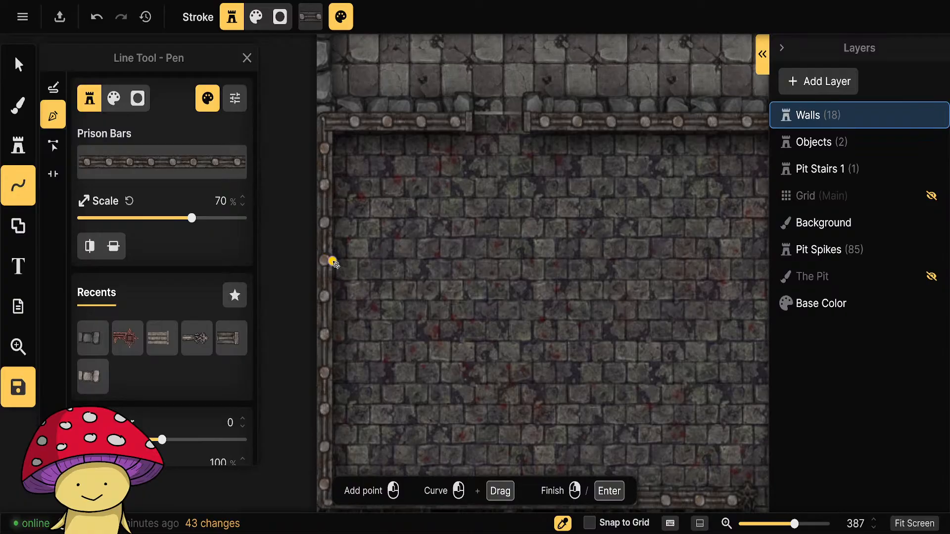
{"action": "left_click", "coordinate": [333, 262]}
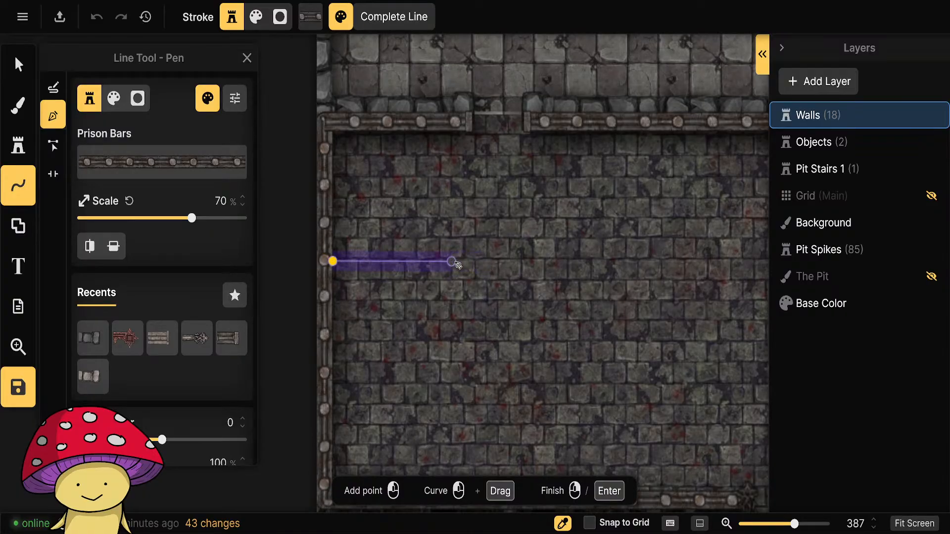
{"action": "double_click", "coordinate": [473, 266]}
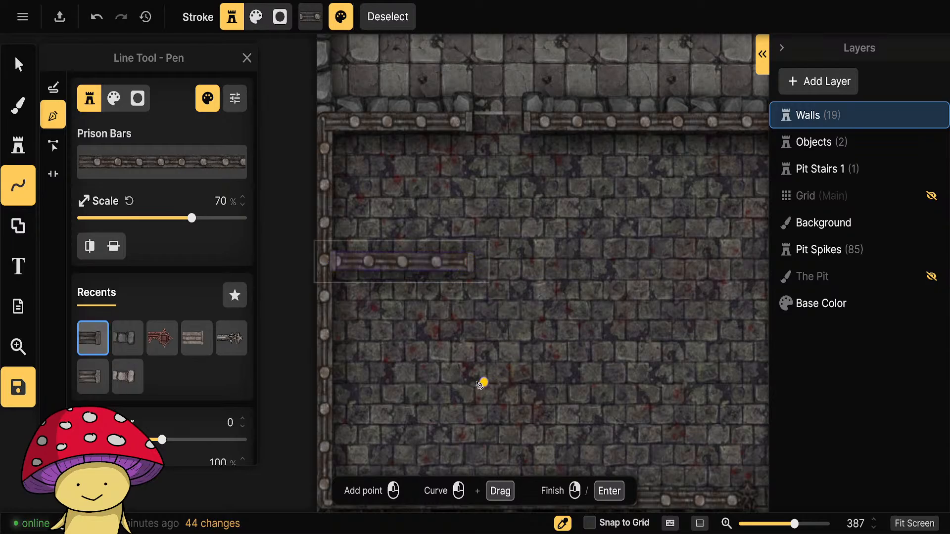
Draw a second Prison Bars line of similar length, parallel to the first and farther south on the west wall.
{"action": "left_click_drag", "start_coordinate": [469, 384], "coordinate": [475, 289]}
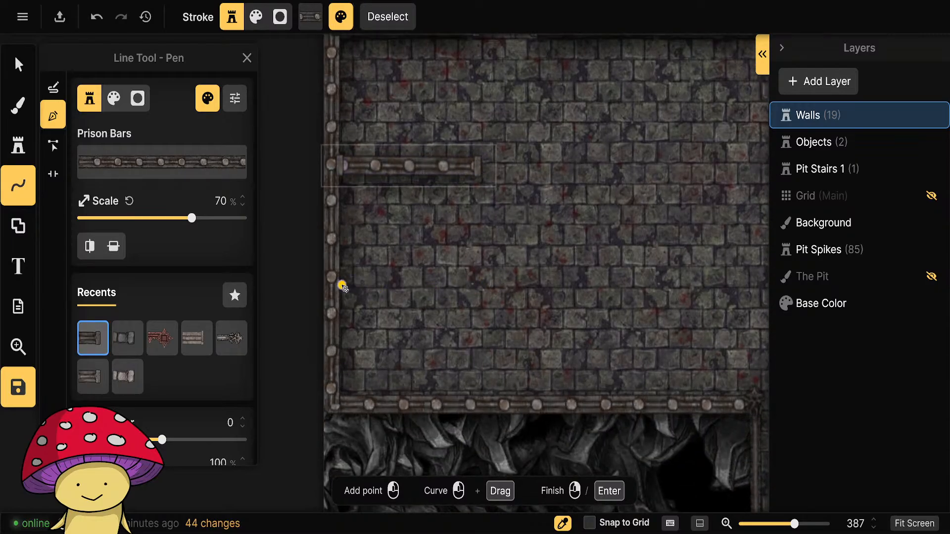
{"action": "left_click", "coordinate": [342, 286]}
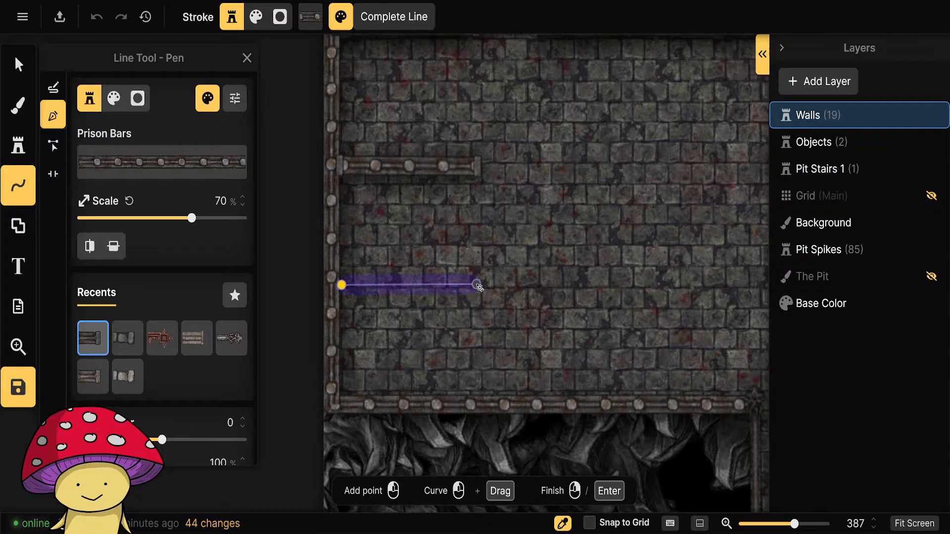
{"action": "double_click", "coordinate": [478, 286]}
{"action": "scroll", "coordinate": [544, 342], "scroll_direction": "down", "scroll_amount": 3}
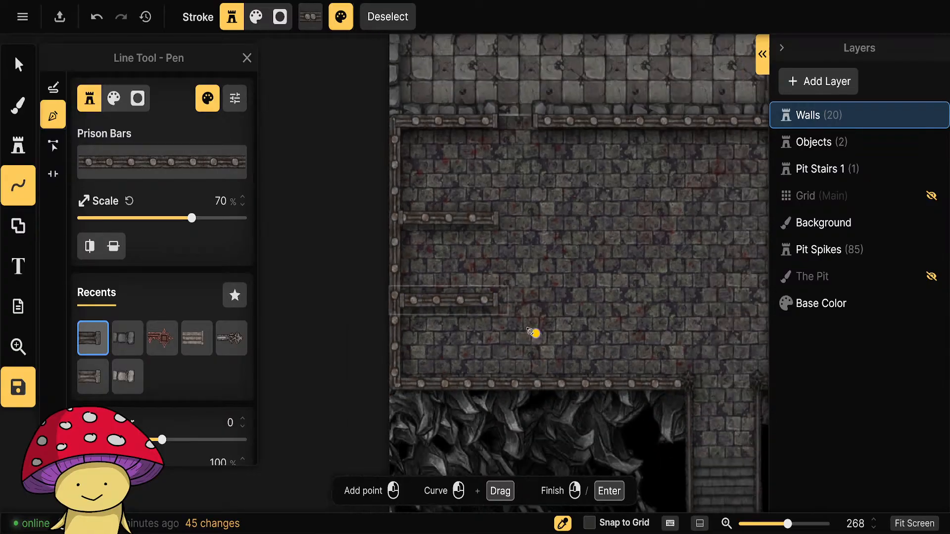
Try repositioning the upper Prison Bars divider, and delete both short dividers from the courtyard's west side.
{"action": "left_click", "coordinate": [18, 64]}
{"action": "left_click_drag", "start_coordinate": [454, 218], "coordinate": [510, 212]}
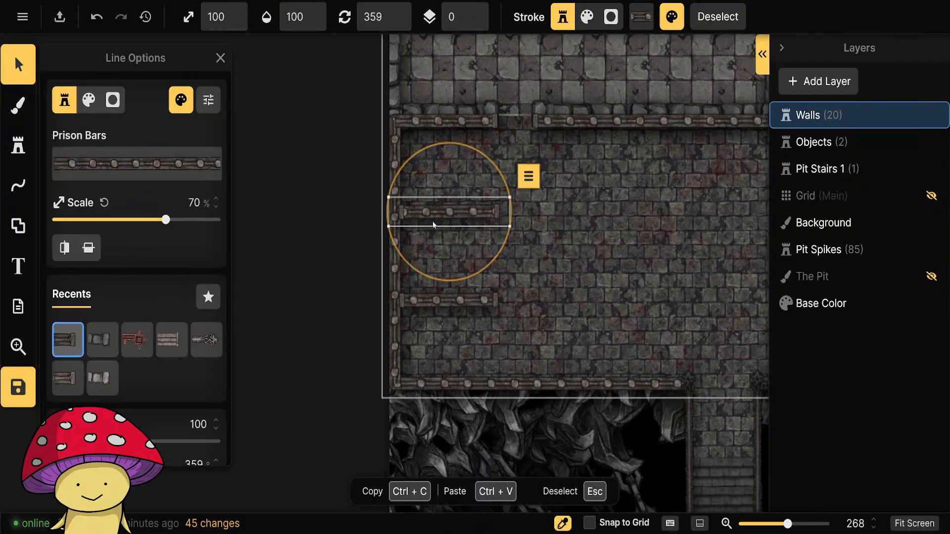
{"action": "left_click_drag", "start_coordinate": [435, 213], "coordinate": [449, 224]}
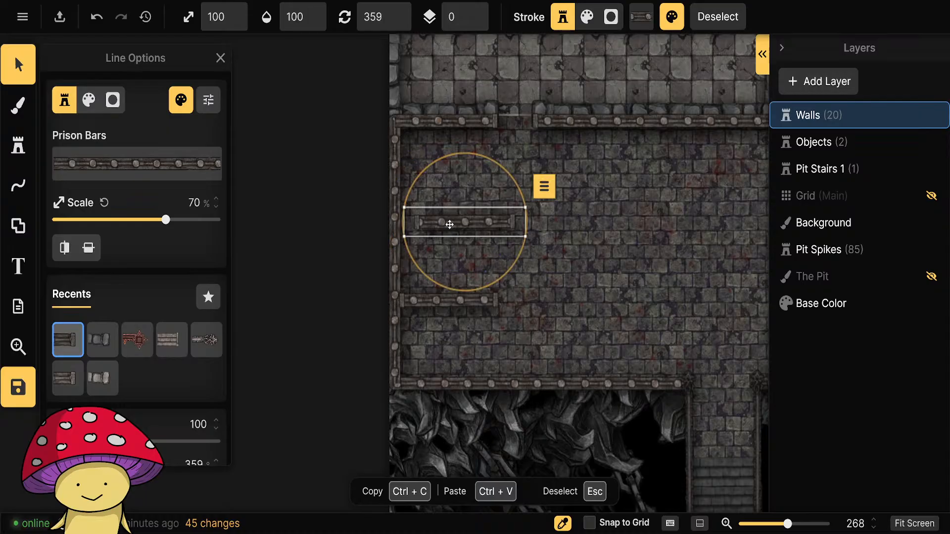
{"action": "key", "text": "Delete"}
{"action": "left_click", "coordinate": [438, 298]}
{"action": "key", "text": "Delete"}
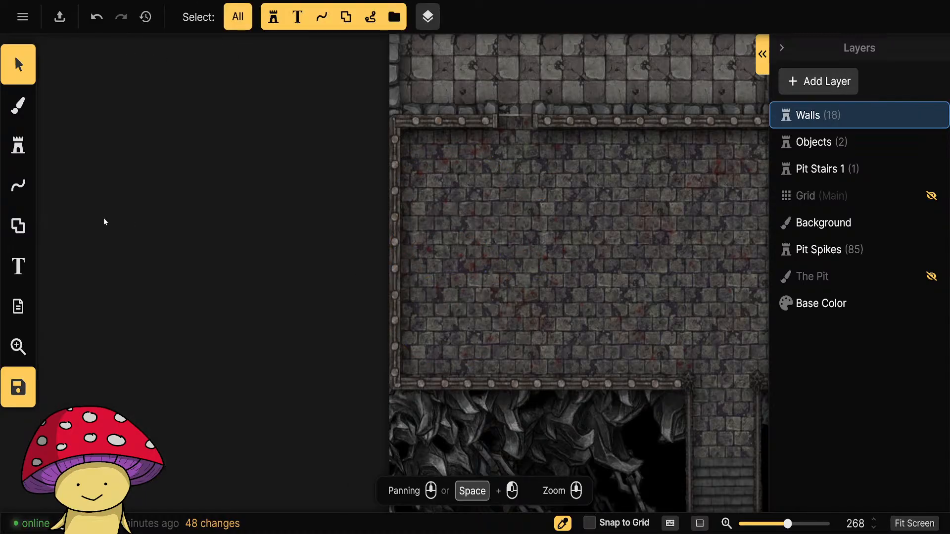
Switch back to the Line tool with the Prison Bars style.
{"action": "left_click", "coordinate": [17, 185]}
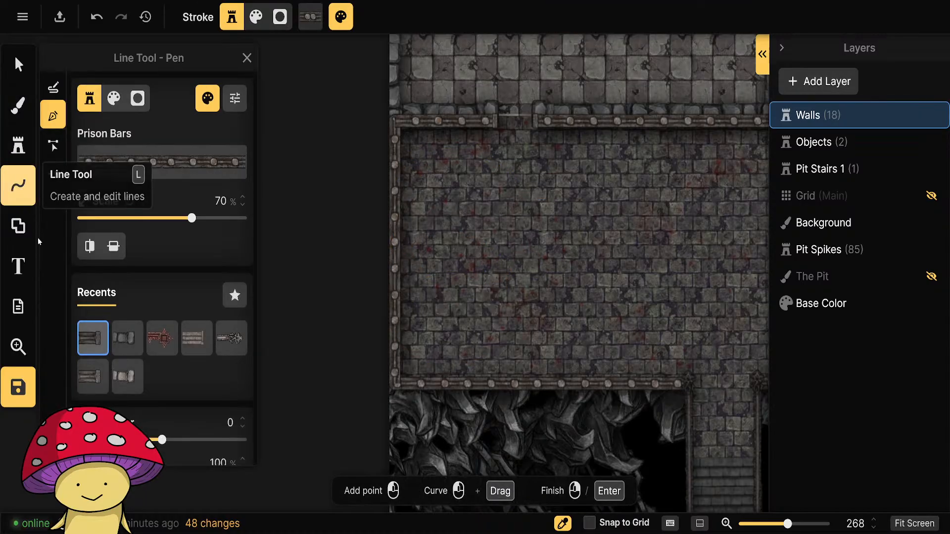
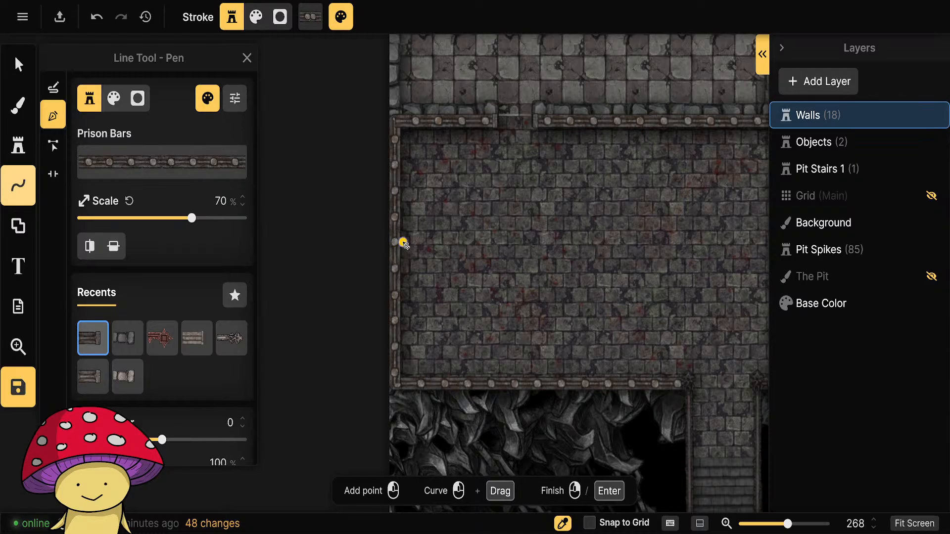
Draw a horizontal Prison Bars divider east from the middle of the courtyard's west wall and switch it to the thinner Prison 2.0 Prison Bars path.
{"action": "left_click", "coordinate": [403, 245]}
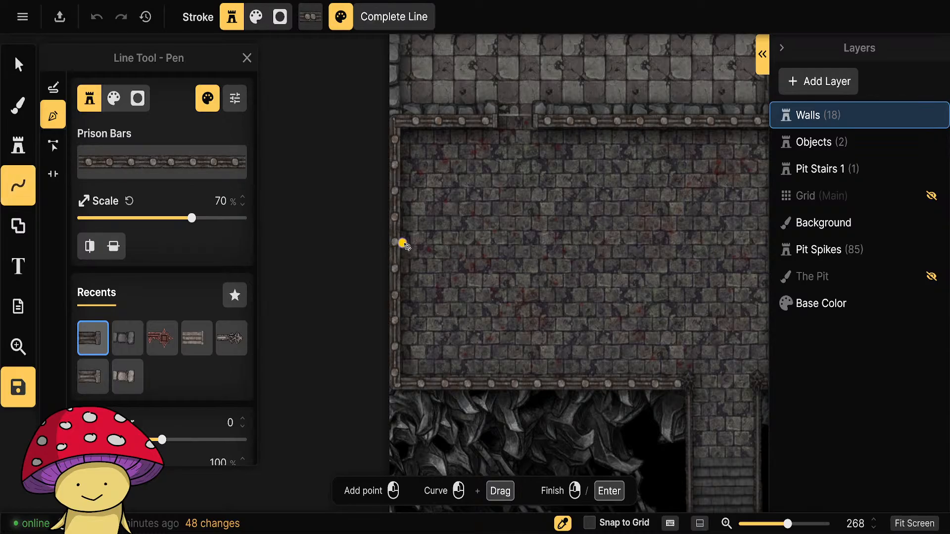
{"action": "right_click", "coordinate": [542, 245]}
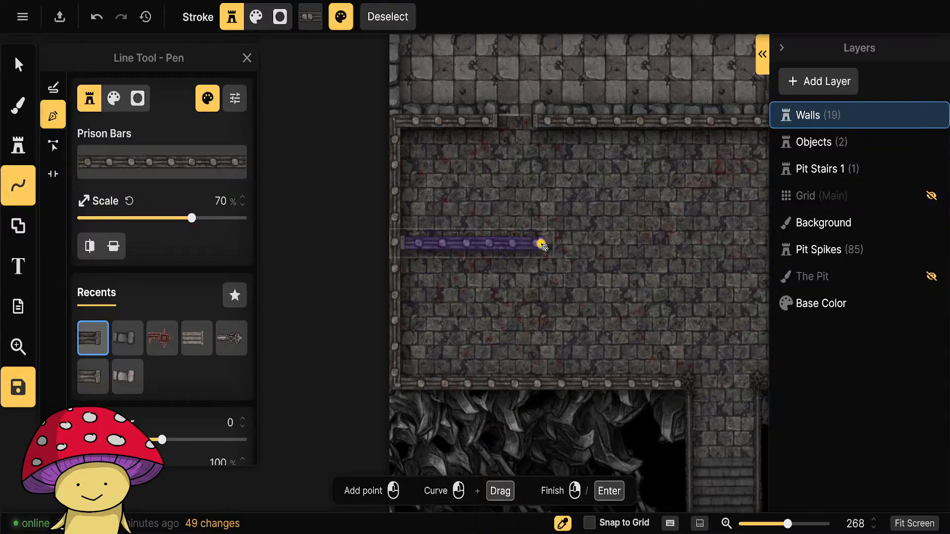
{"action": "left_click_drag", "start_coordinate": [633, 291], "coordinate": [547, 296]}
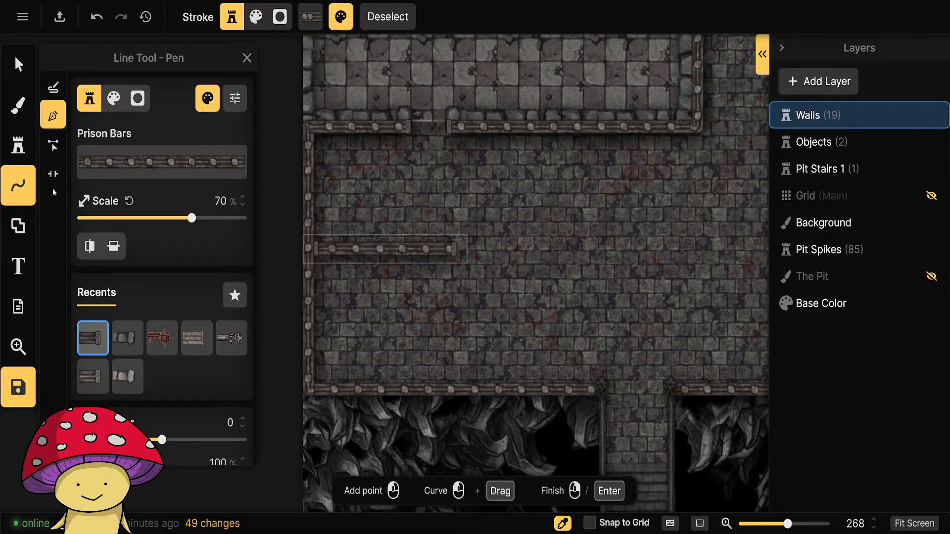
{"action": "left_click", "coordinate": [142, 171]}
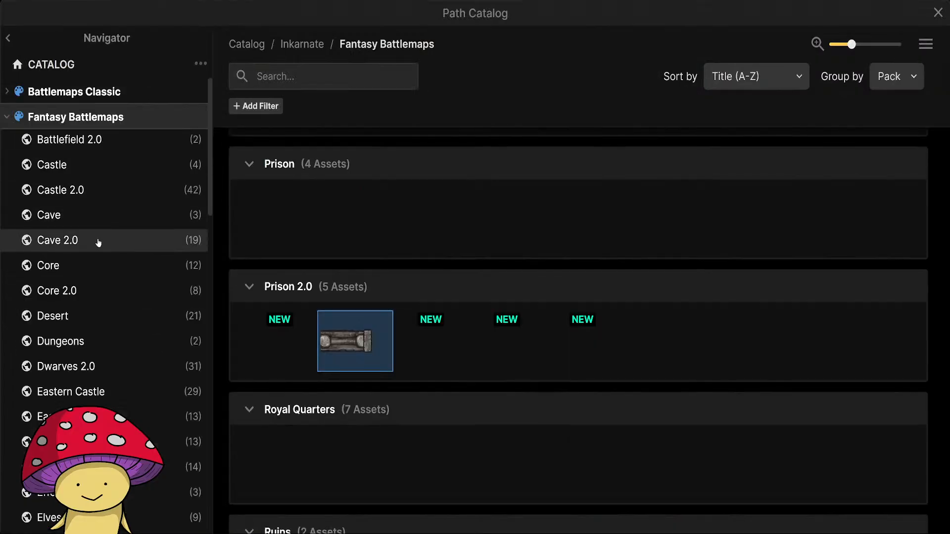
{"action": "scroll", "coordinate": [99, 235], "scroll_direction": "down", "scroll_amount": 10}
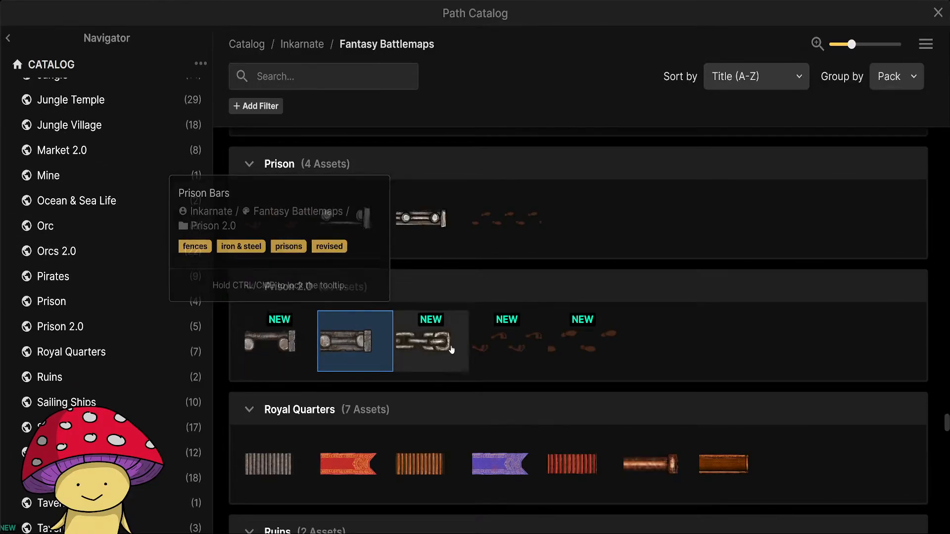
{"action": "left_click", "coordinate": [278, 341]}
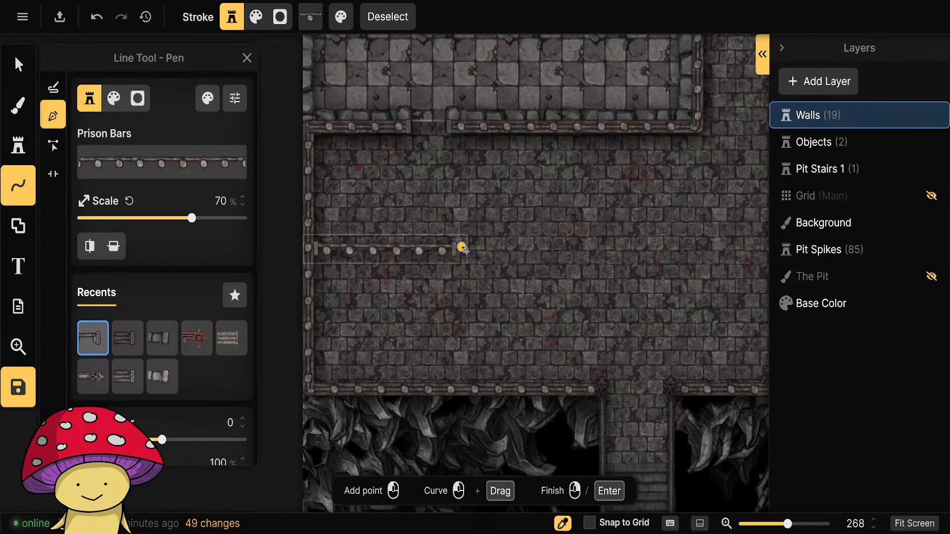
Draw a vertical Prison Bars line between the courtyard's north and south walls and move it west to meet the horizontal divider's east end.
{"action": "left_click", "coordinate": [467, 138]}
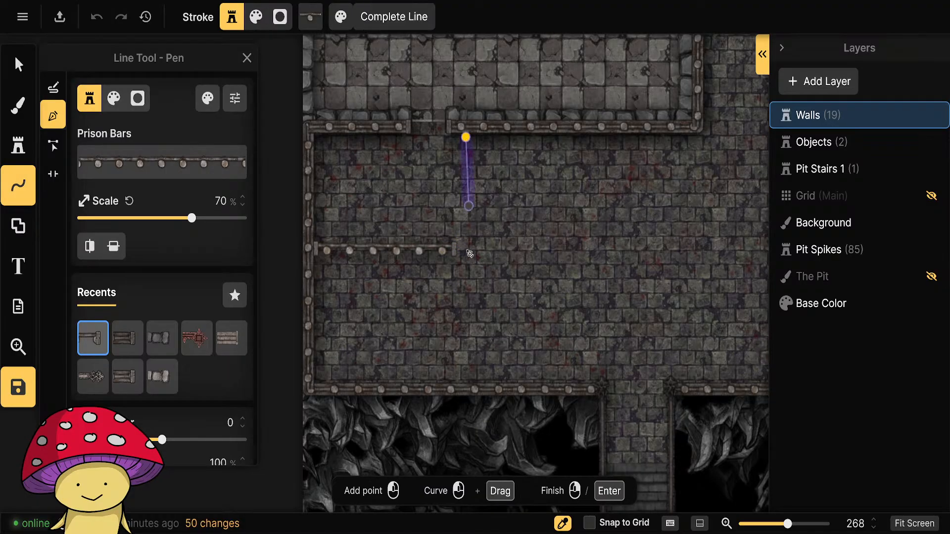
{"action": "double_click", "coordinate": [467, 381]}
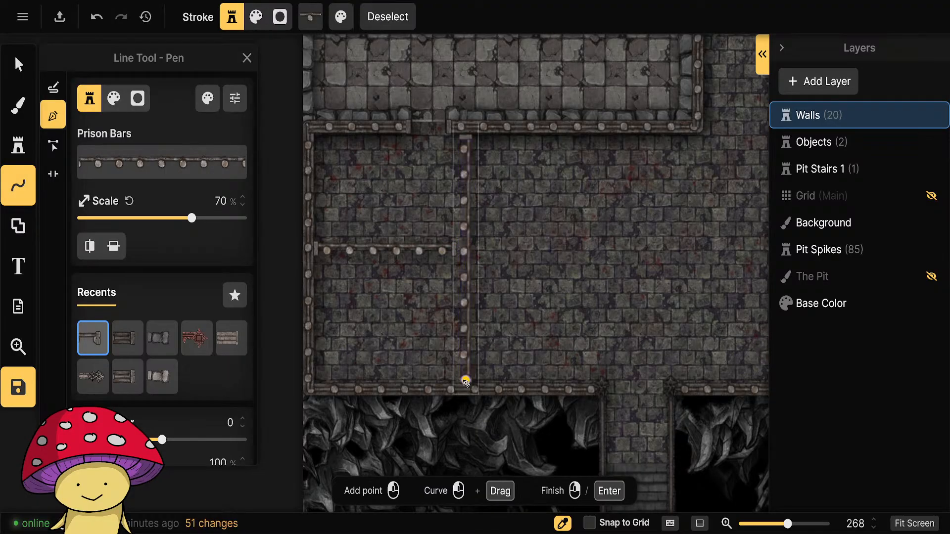
{"action": "left_click", "coordinate": [19, 64]}
{"action": "left_click", "coordinate": [465, 260]}
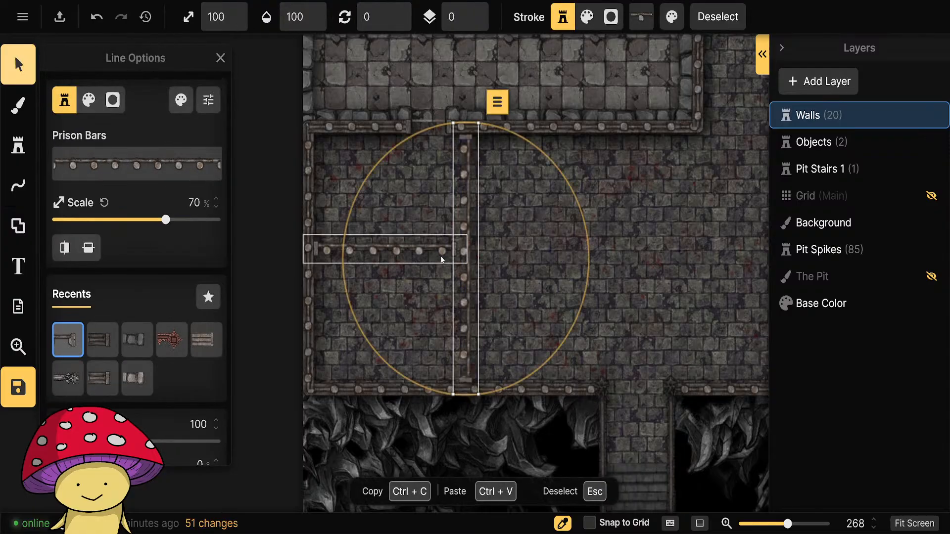
{"action": "left_click_drag", "start_coordinate": [467, 264], "coordinate": [464, 263]}
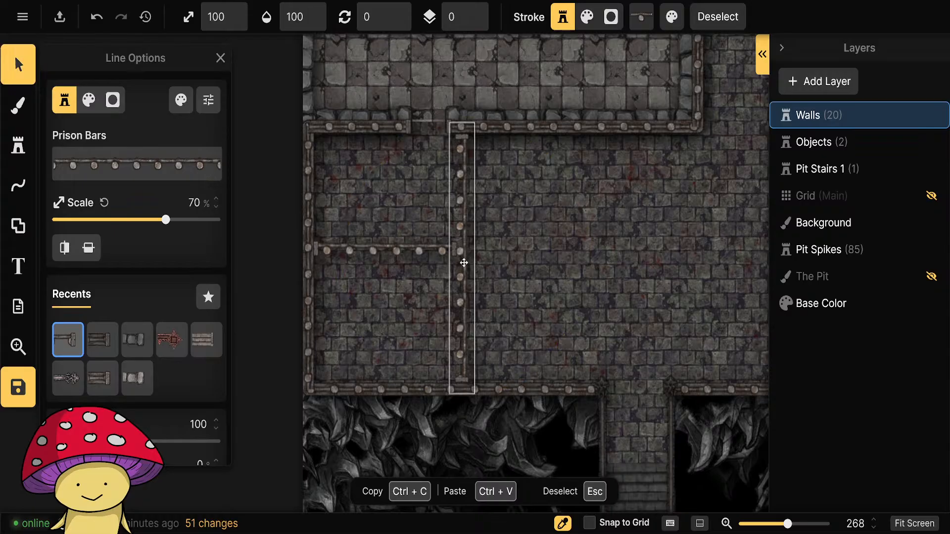
{"action": "key", "text": "Escape"}
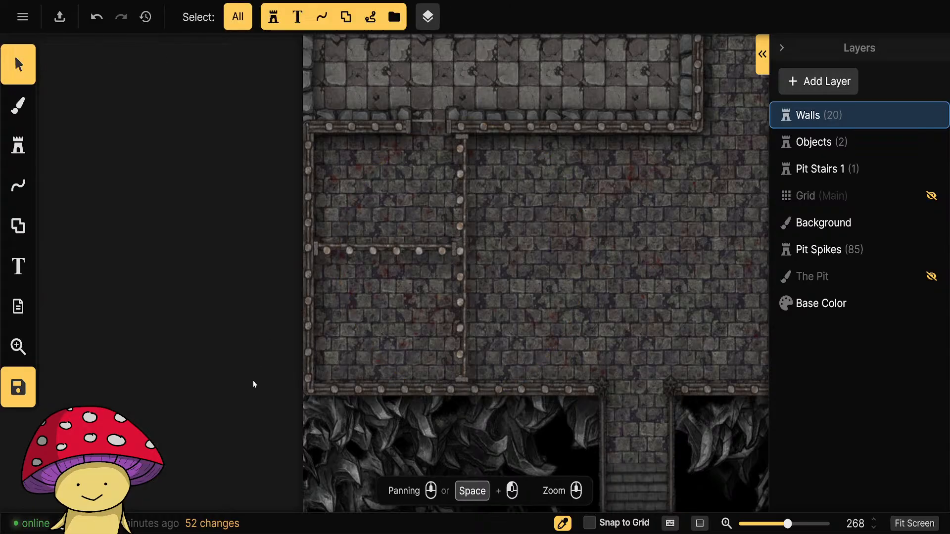
{"action": "left_click", "coordinate": [462, 262]}
{"action": "mouse_move", "coordinate": [462, 261]}
{"action": "left_mouse_down"}
{"action": "mouse_move", "coordinate": [438, 262]}
{"action": "mouse_move", "coordinate": [452, 261]}
{"action": "left_mouse_up"}
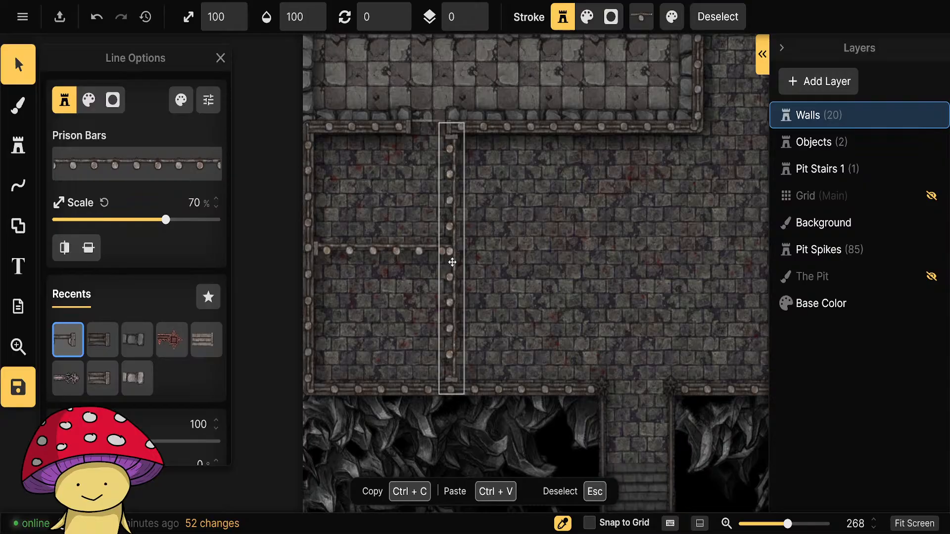
{"action": "left_click_drag", "start_coordinate": [453, 261], "coordinate": [452, 262]}
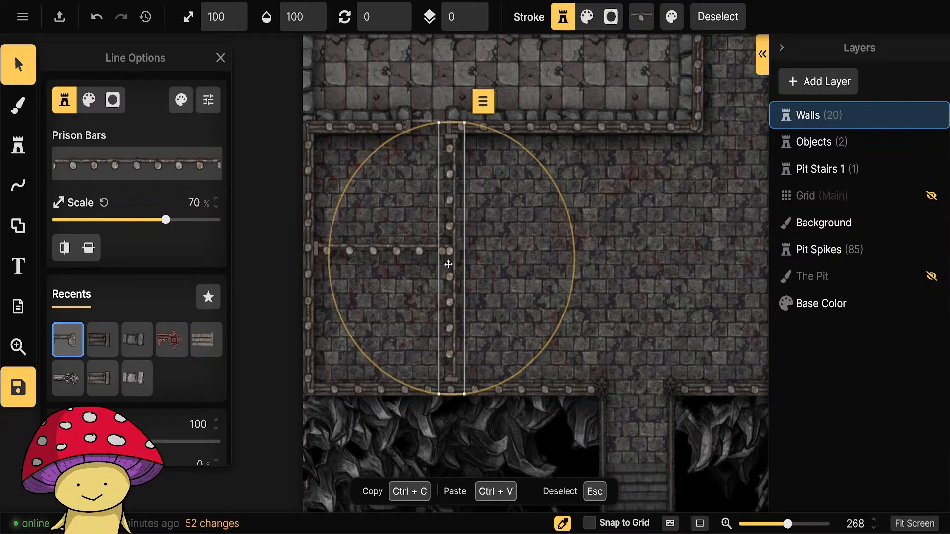
{"action": "left_click", "coordinate": [242, 342]}
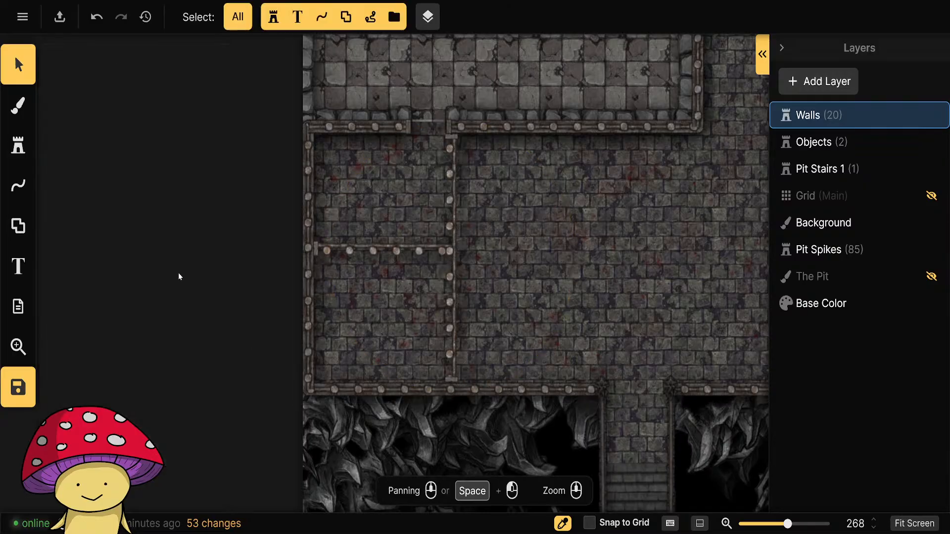
Choose the third bloodied Cot variant from the Prison 2.0 stamps for placement on the Objects layer.
{"action": "left_click", "coordinate": [18, 145]}
{"action": "left_click", "coordinate": [814, 142]}
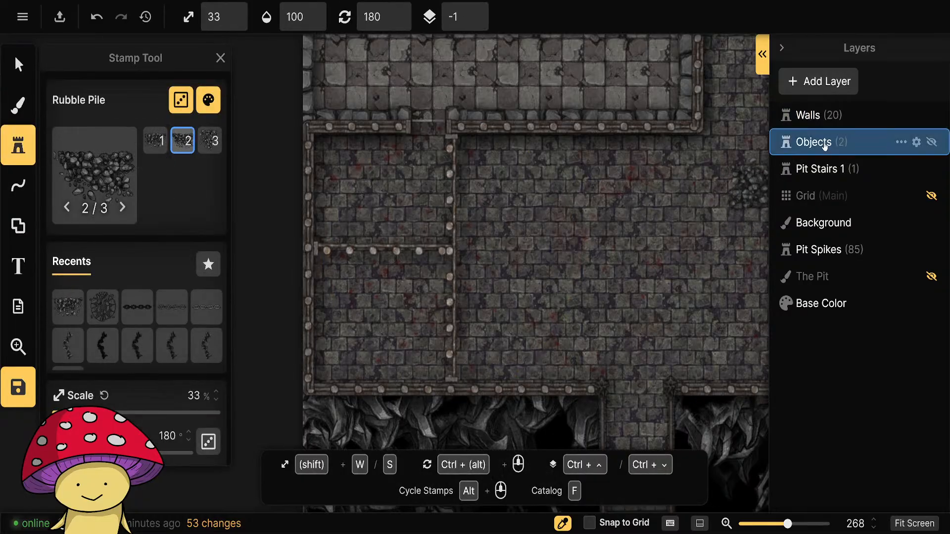
{"action": "left_click", "coordinate": [92, 178]}
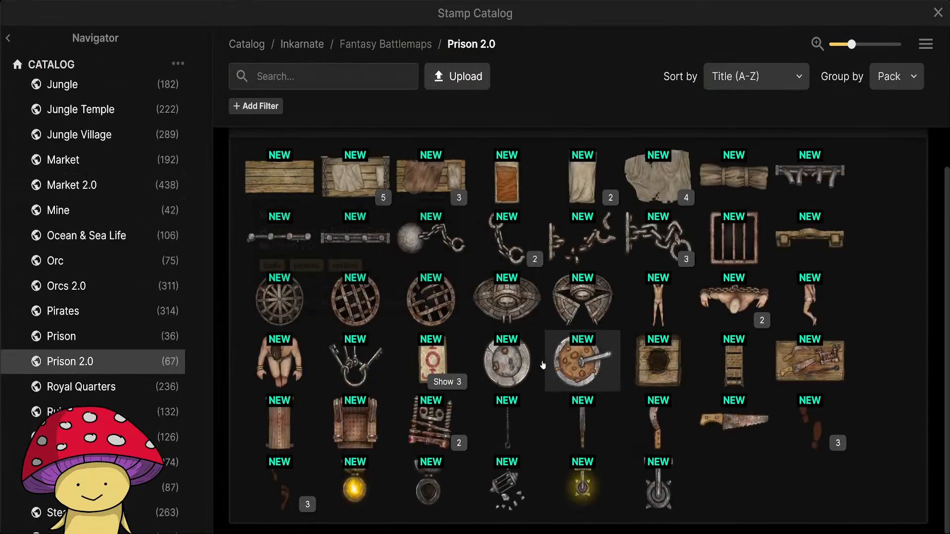
{"action": "left_click", "coordinate": [445, 198]}
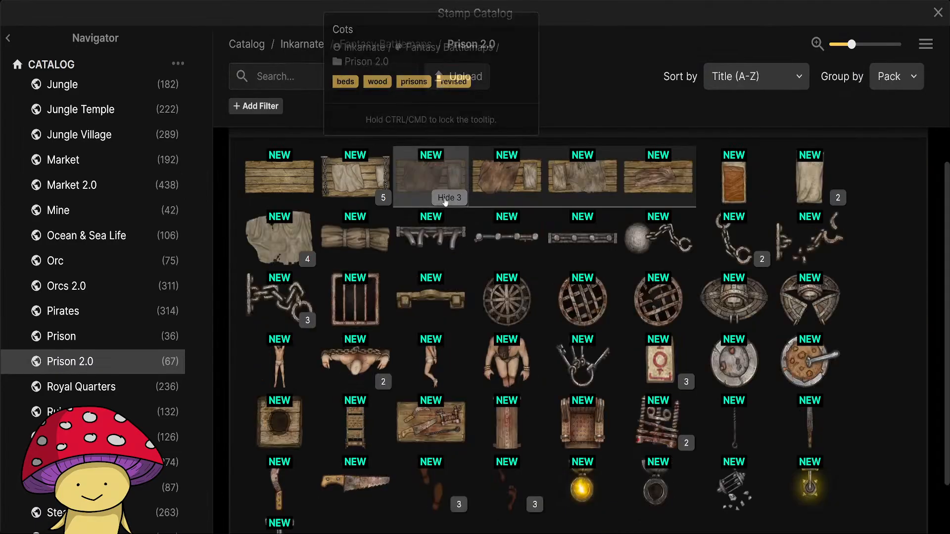
{"action": "left_click", "coordinate": [662, 182]}
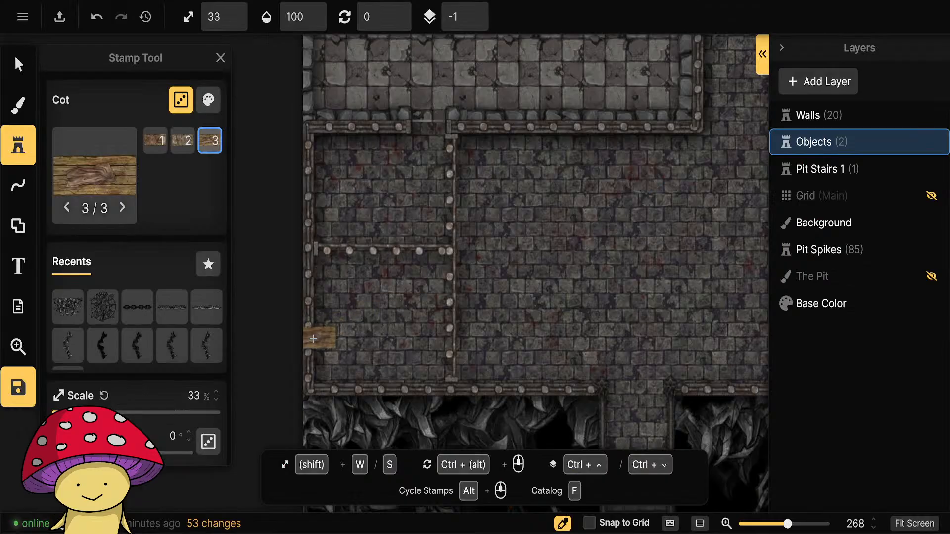
Place four Cot stamps of mixed variants in the southern cell, two along the south wall and two just below the divider.
{"action": "scroll", "coordinate": [356, 329], "scroll_direction": "up", "scroll_amount": 3}
{"action": "scroll", "coordinate": [364, 328], "scroll_direction": "down", "scroll_amount": 1}
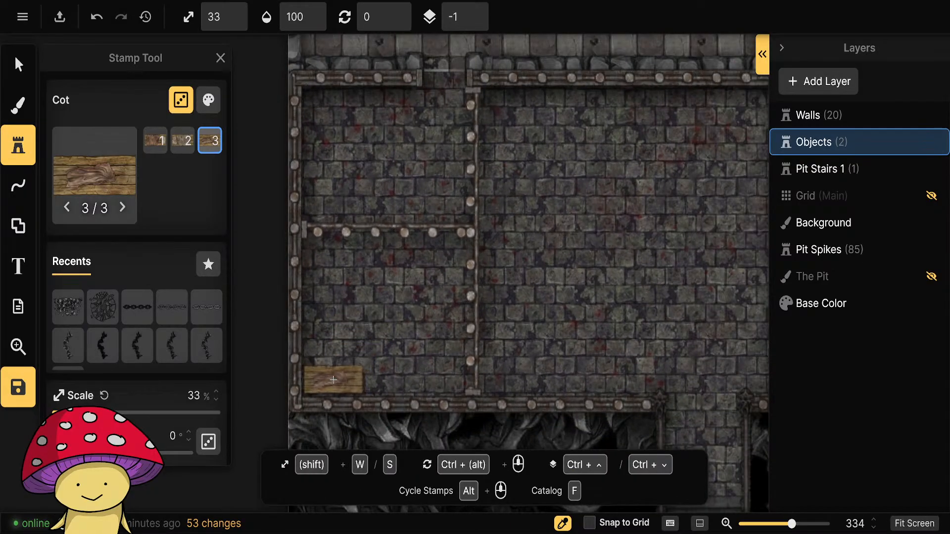
{"action": "left_click", "coordinate": [333, 379]}
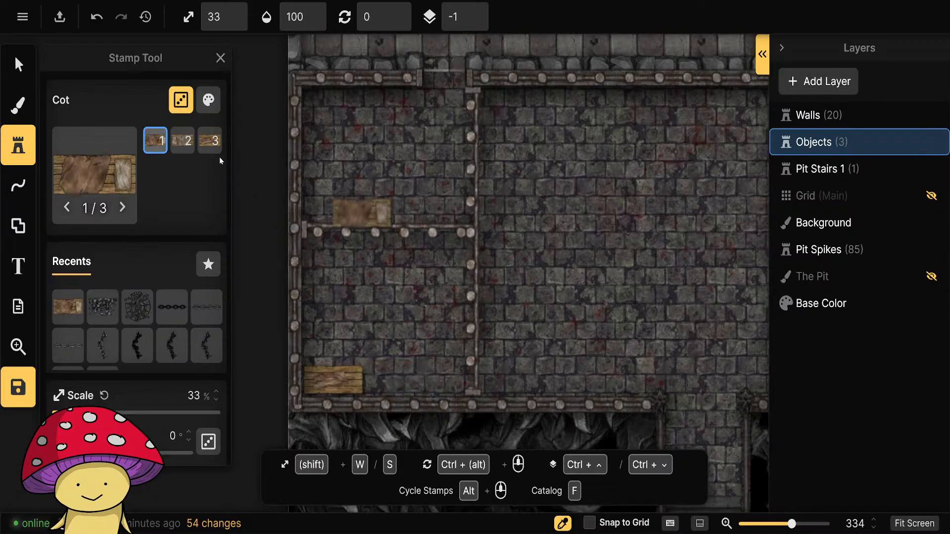
{"action": "left_click", "coordinate": [186, 143]}
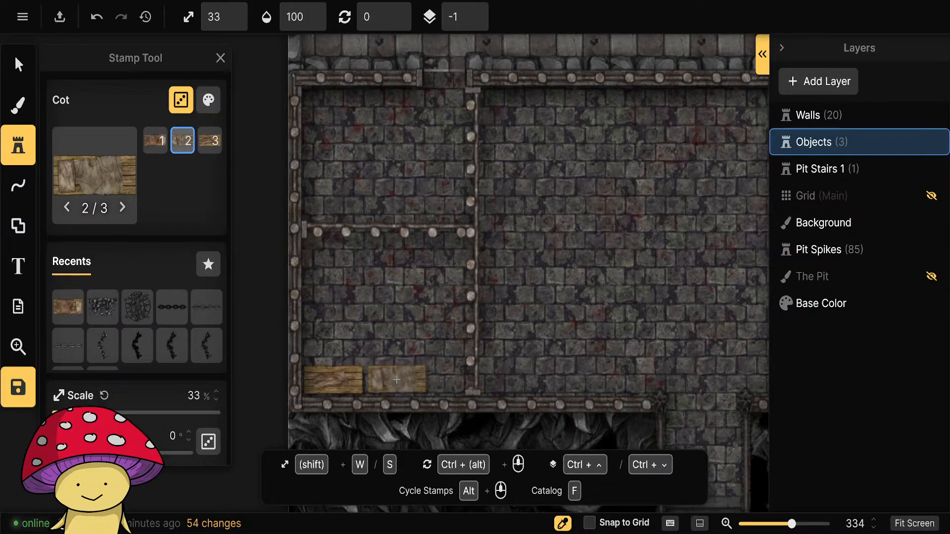
{"action": "left_click", "coordinate": [416, 379]}
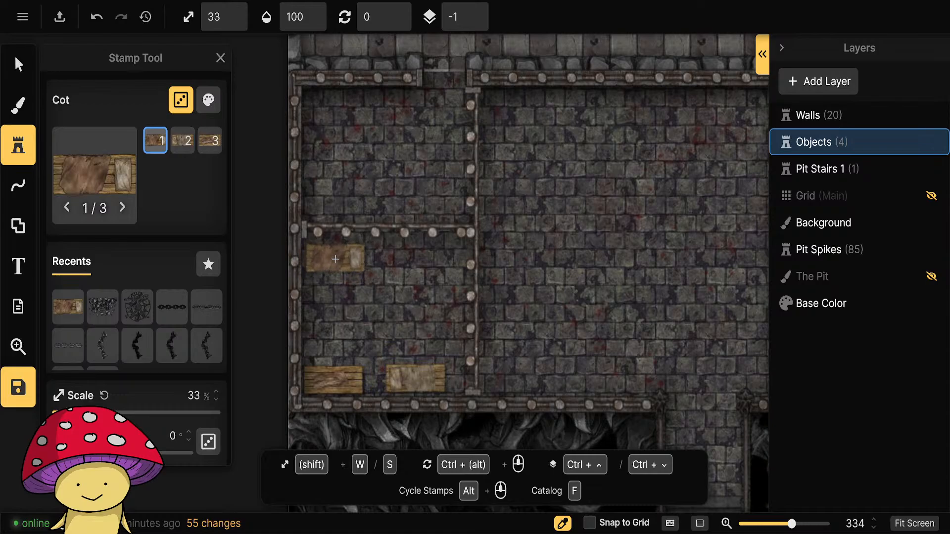
{"action": "left_click", "coordinate": [335, 259]}
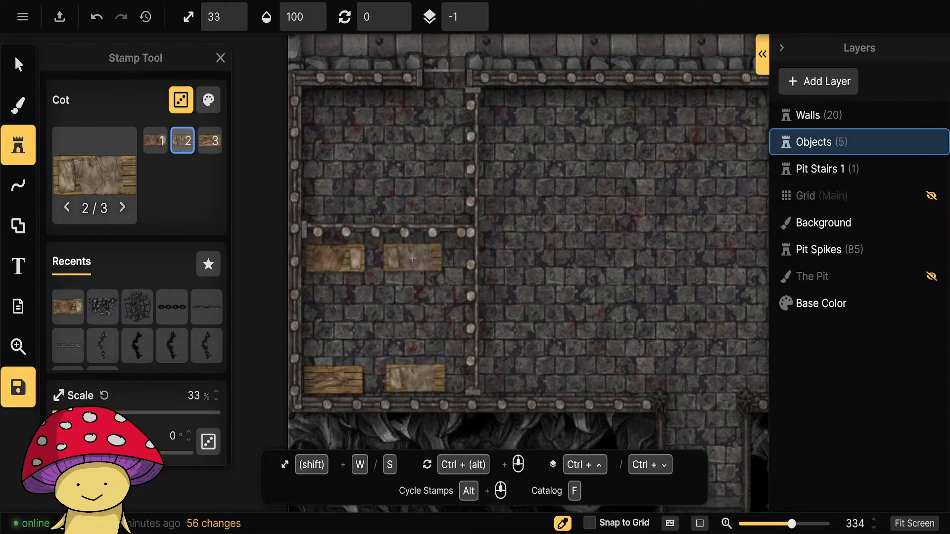
{"action": "left_click", "coordinate": [413, 260]}
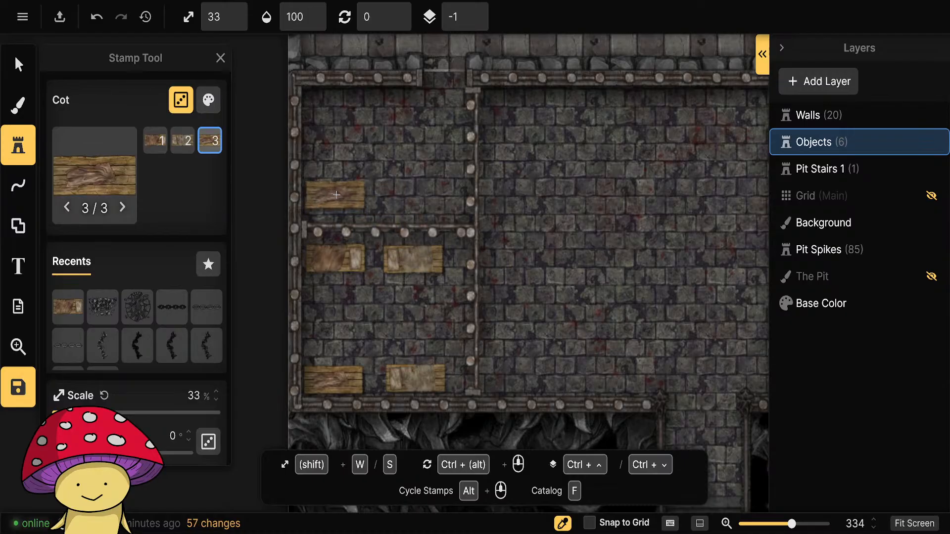
Place three Cot stamps of different variants in the northern cell, two just above the divider and one in the northwest corner.
{"action": "left_click", "coordinate": [336, 196]}
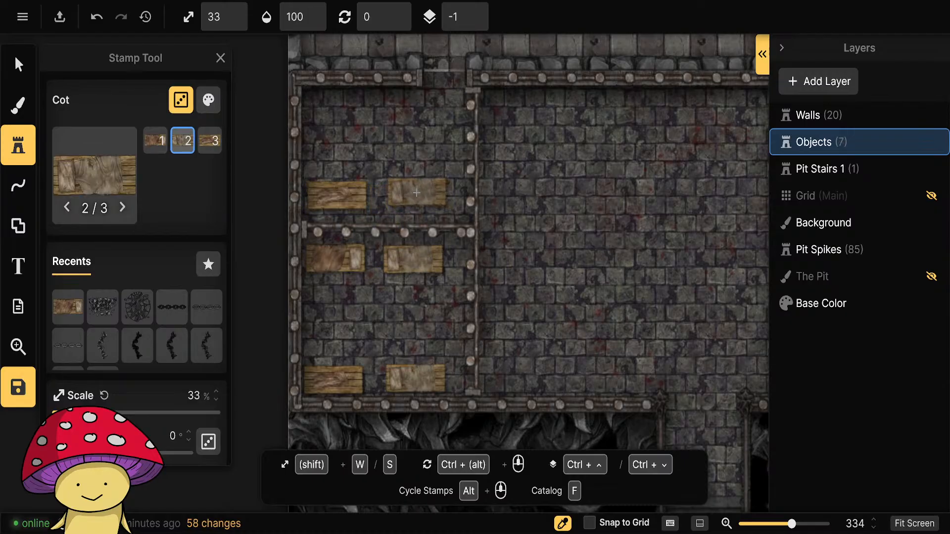
{"action": "left_click", "coordinate": [415, 196]}
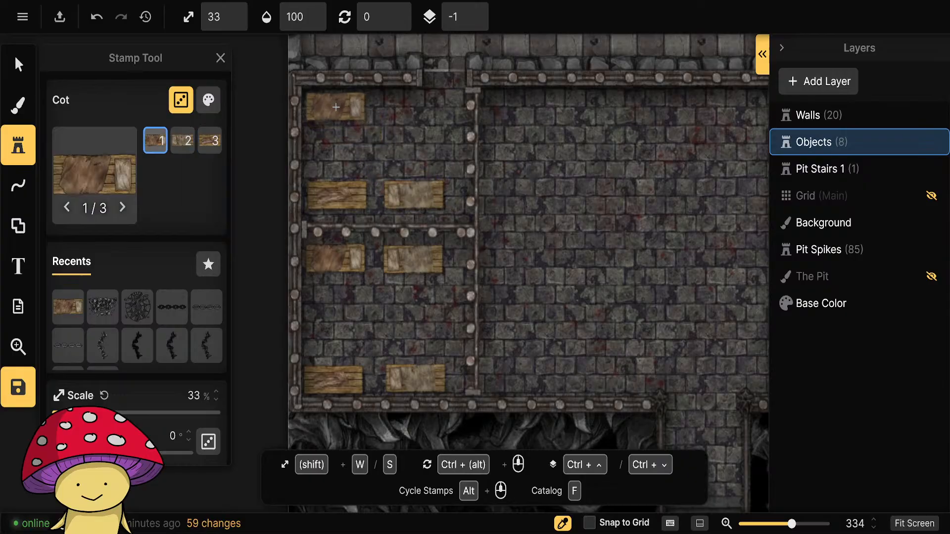
{"action": "left_click", "coordinate": [338, 108]}
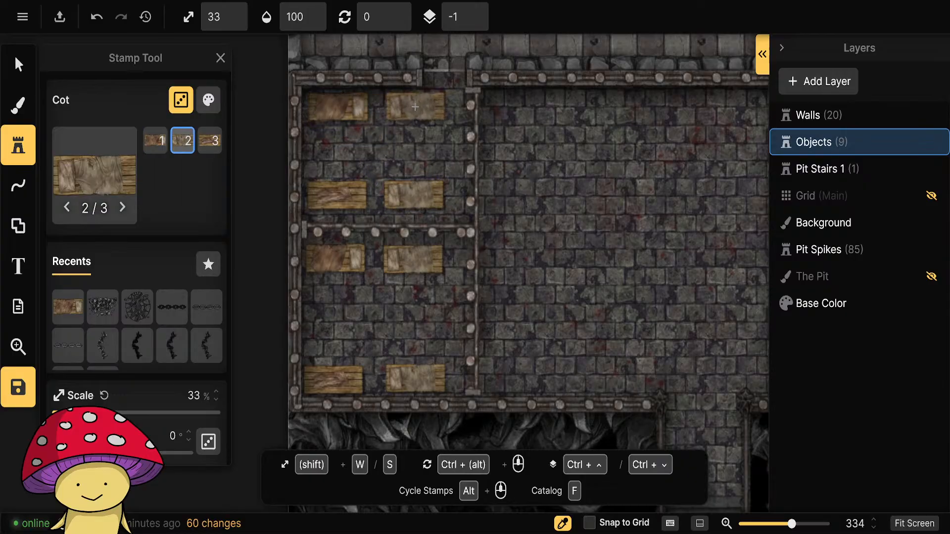
Try shifting the northwest corner cot, and delete all three cots from the northern cell.
{"action": "key", "text": "Escape"}
{"action": "left_click", "coordinate": [340, 111]}
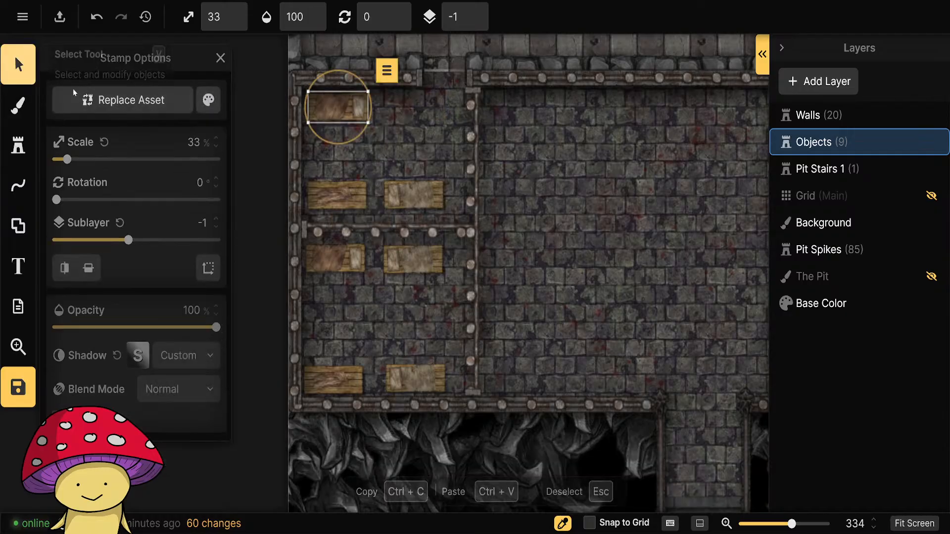
{"action": "left_click_drag", "start_coordinate": [343, 113], "coordinate": [351, 141]}
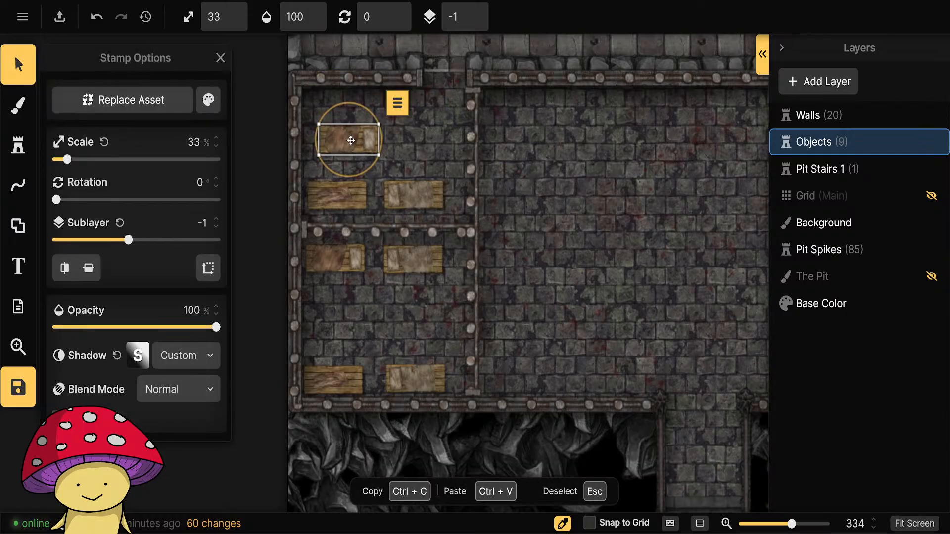
{"action": "key", "text": "Delete"}
{"action": "left_click", "coordinate": [341, 193]}
{"action": "key", "text": "Delete"}
{"action": "left_click", "coordinate": [413, 195]}
{"action": "key", "text": "Delete"}
Delete the four cots from the southern cell.
{"action": "left_click", "coordinate": [407, 250]}
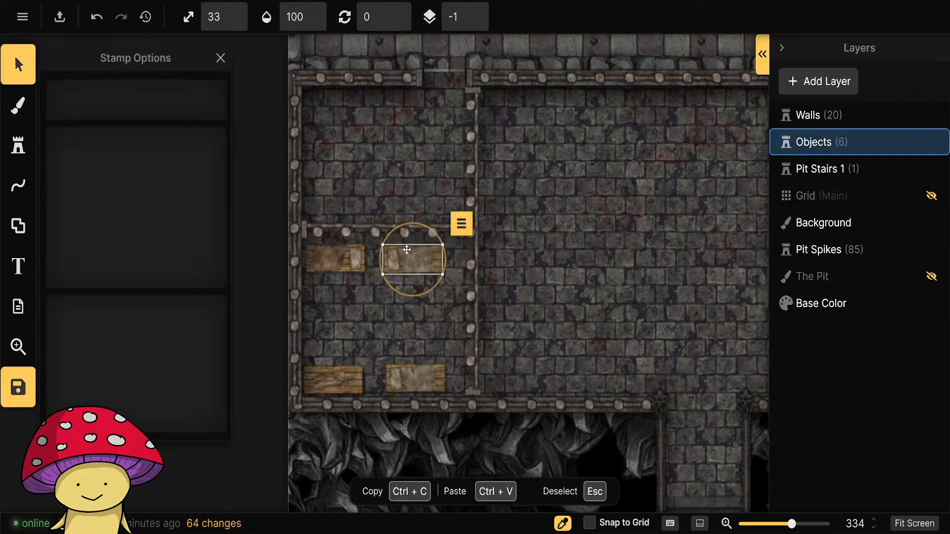
{"action": "key", "text": "Delete"}
{"action": "left_click", "coordinate": [335, 259]}
{"action": "key", "text": "Delete"}
{"action": "left_click", "coordinate": [344, 379]}
{"action": "key", "text": "Delete"}
{"action": "left_click", "coordinate": [412, 384]}
{"action": "key", "text": "Delete"}
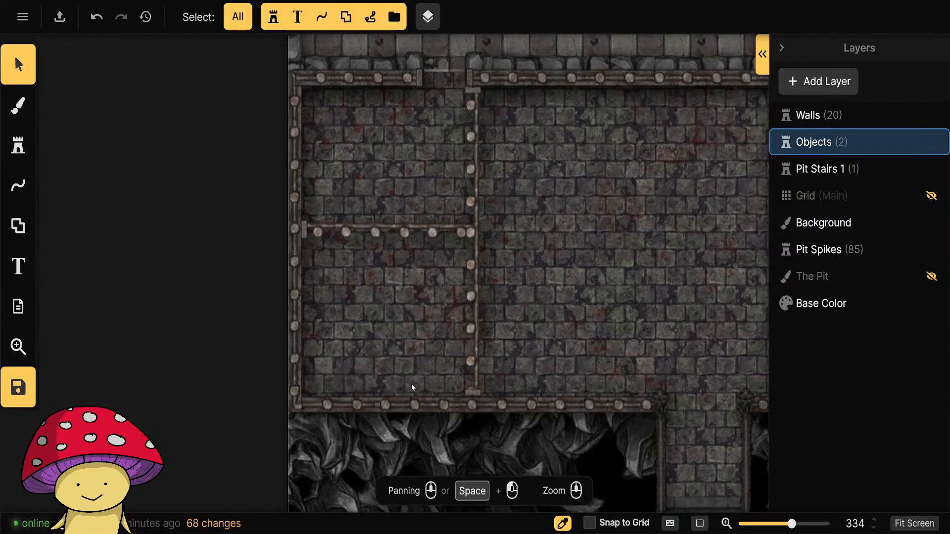
{"action": "scroll", "coordinate": [453, 215], "scroll_direction": "down", "scroll_amount": 2}
{"action": "left_click_drag", "start_coordinate": [276, 247], "coordinate": [221, 318]}
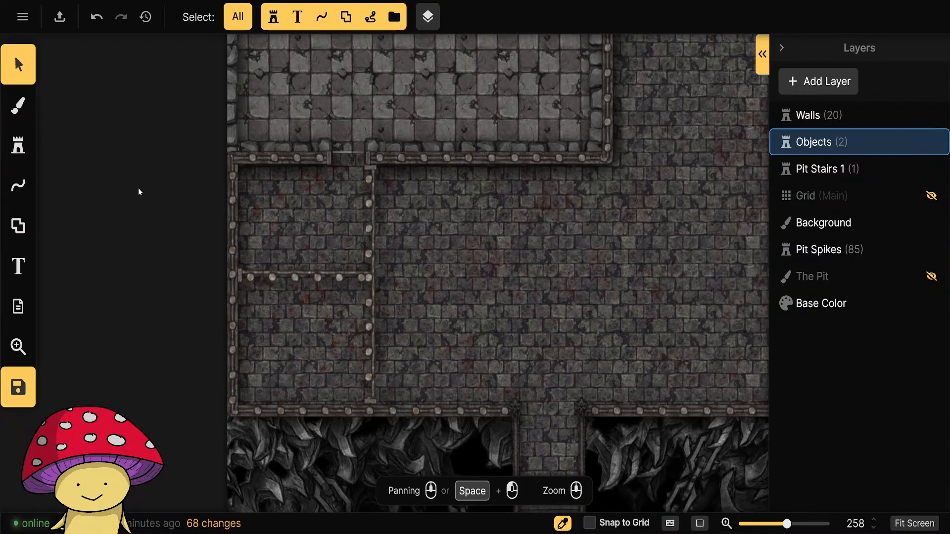
{"action": "left_click", "coordinate": [18, 106]}
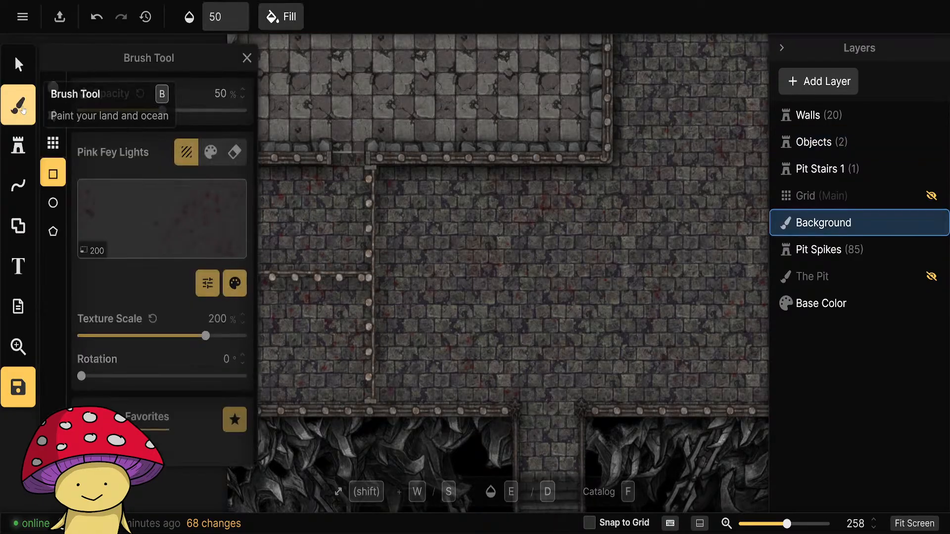
{"action": "left_click", "coordinate": [18, 64]}
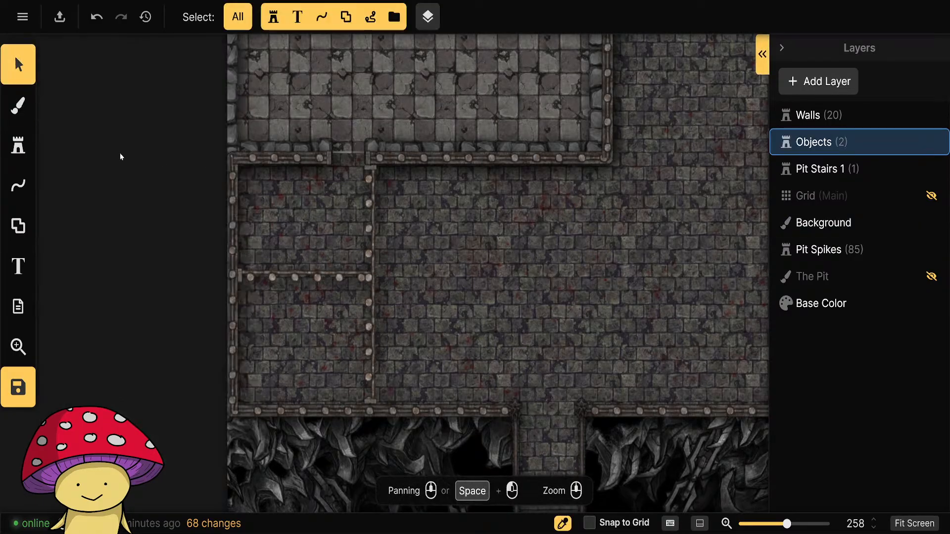
{"action": "left_click", "coordinate": [19, 150]}
{"action": "left_click", "coordinate": [20, 110]}
Activate the Walls layer and move the doorway portal in the Wall Ruined room's south wall east, past the vertical cell bars.
{"action": "left_click", "coordinate": [807, 121]}
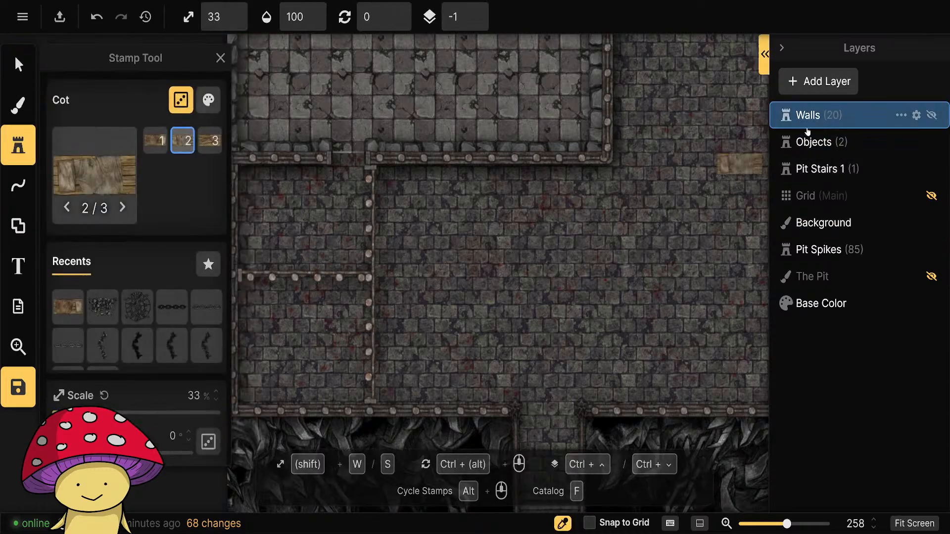
{"action": "left_click", "coordinate": [20, 67]}
{"action": "left_click", "coordinate": [21, 183]}
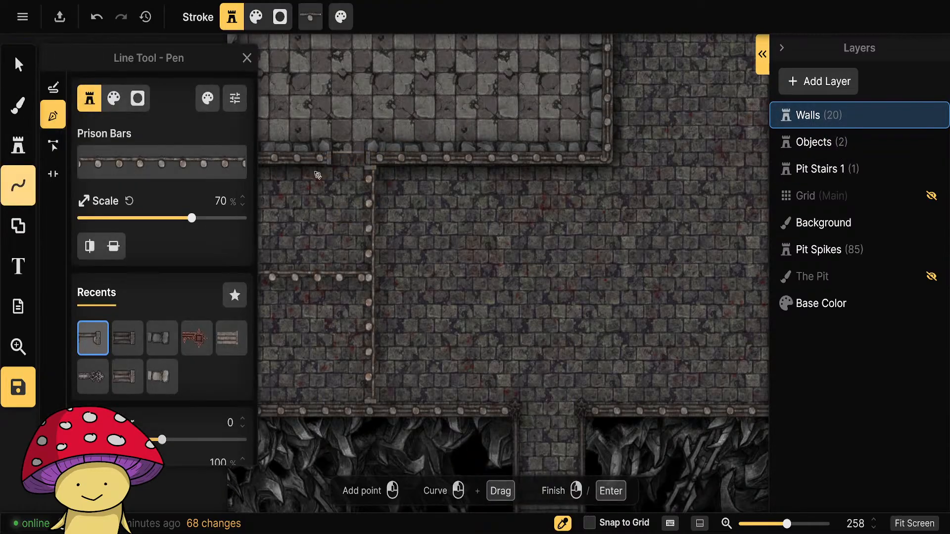
{"action": "scroll", "coordinate": [317, 175], "scroll_direction": "up", "scroll_amount": 2}
{"action": "key", "text": "Escape"}
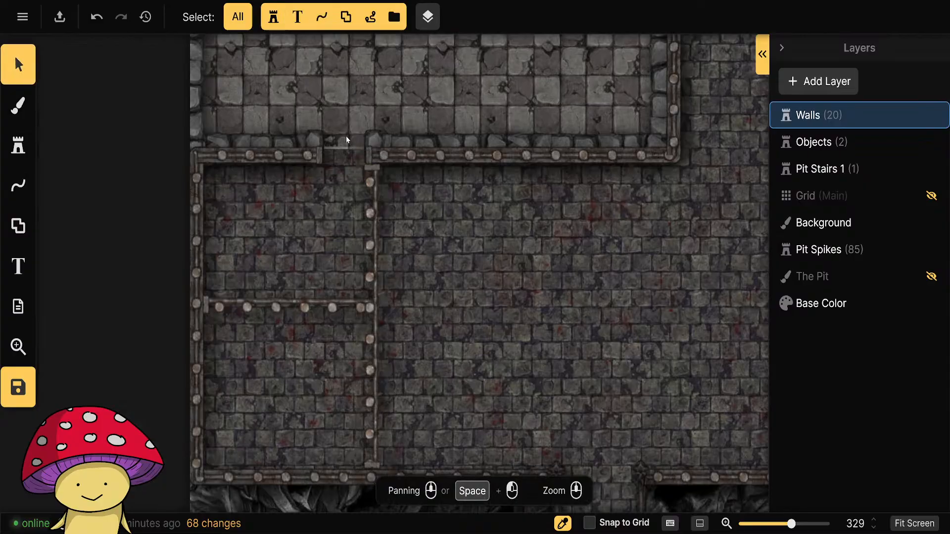
{"action": "left_click", "coordinate": [346, 136]}
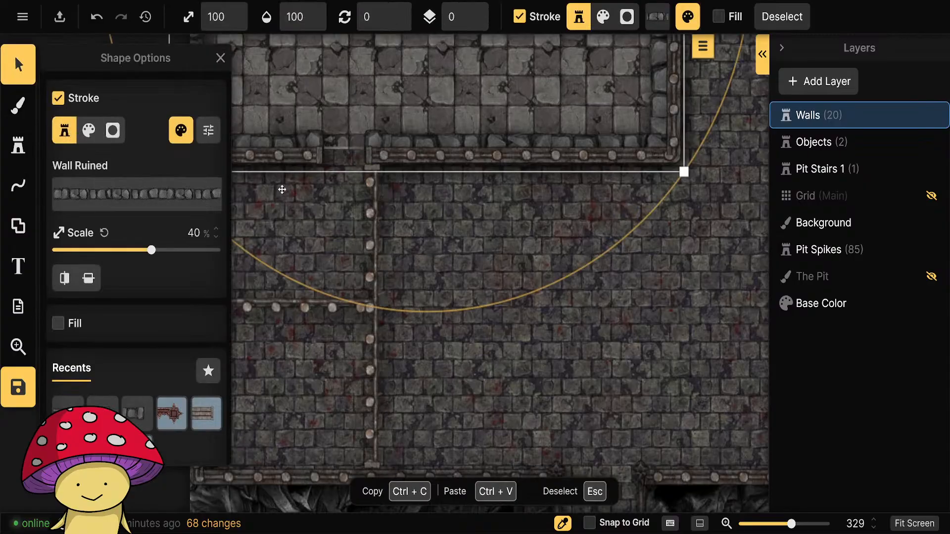
{"action": "double_click", "coordinate": [358, 131]}
{"action": "left_click", "coordinate": [53, 287]}
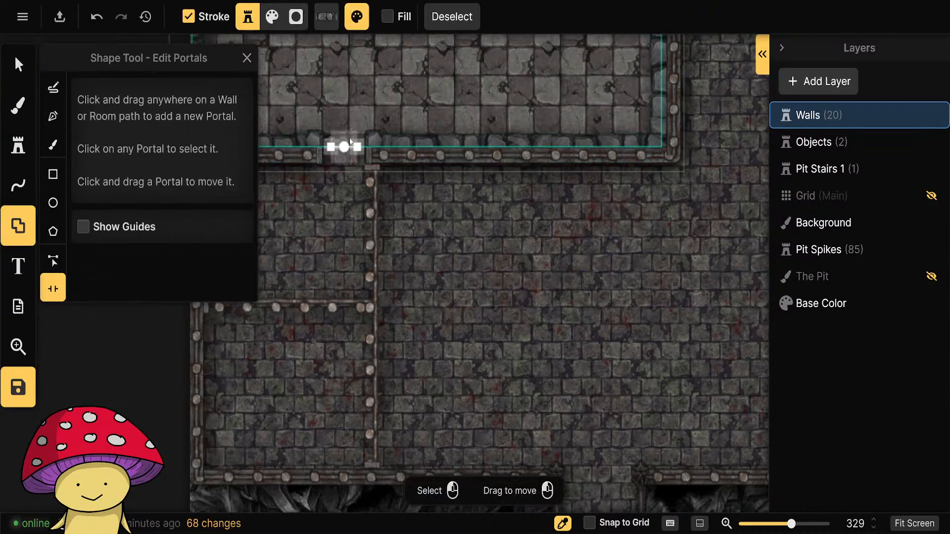
{"action": "left_click_drag", "start_coordinate": [345, 140], "coordinate": [431, 131]}
Move the matching portal in the courtyard's outer wall east so it lines up with the shifted doorway, then deselect it.
{"action": "left_click", "coordinate": [327, 195]}
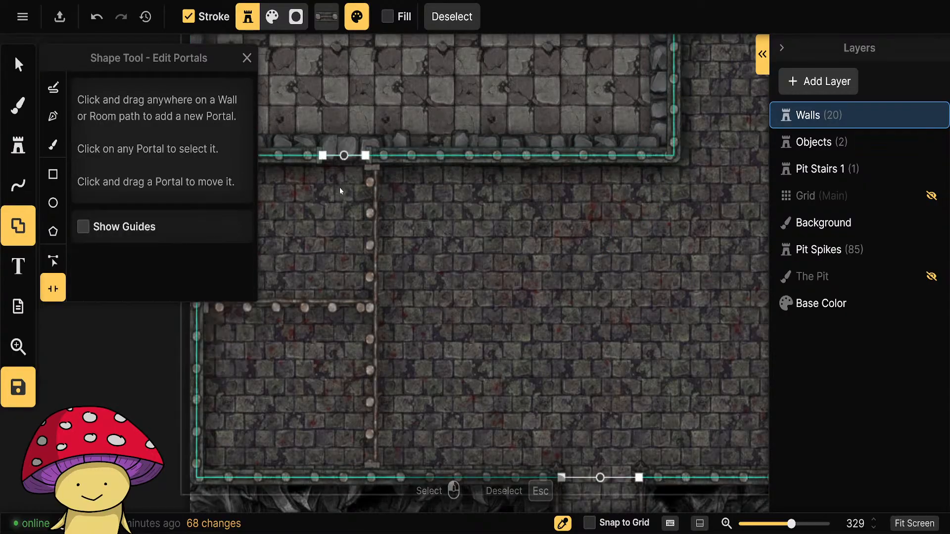
{"action": "left_click_drag", "start_coordinate": [349, 171], "coordinate": [431, 170]}
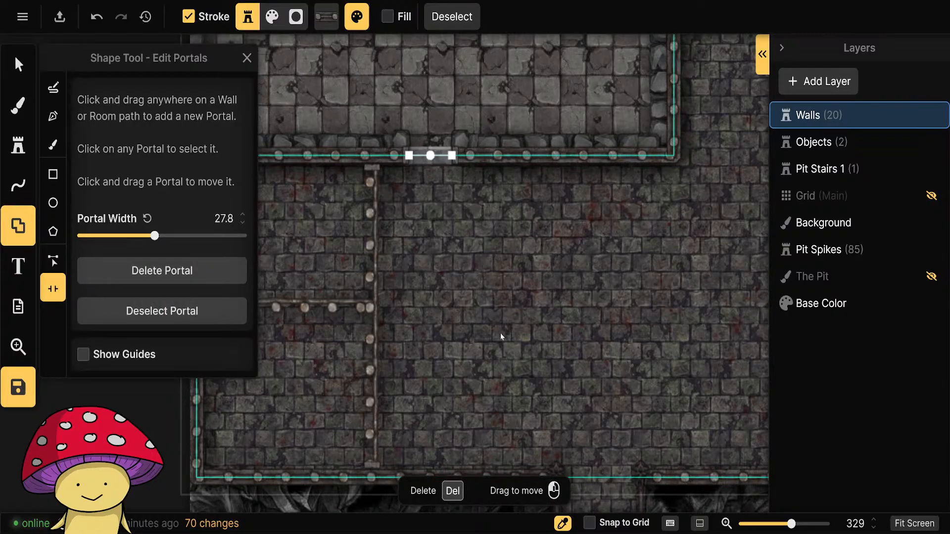
{"action": "key", "text": "Escape"}
{"action": "scroll", "coordinate": [499, 336], "scroll_direction": "down", "scroll_amount": 5}
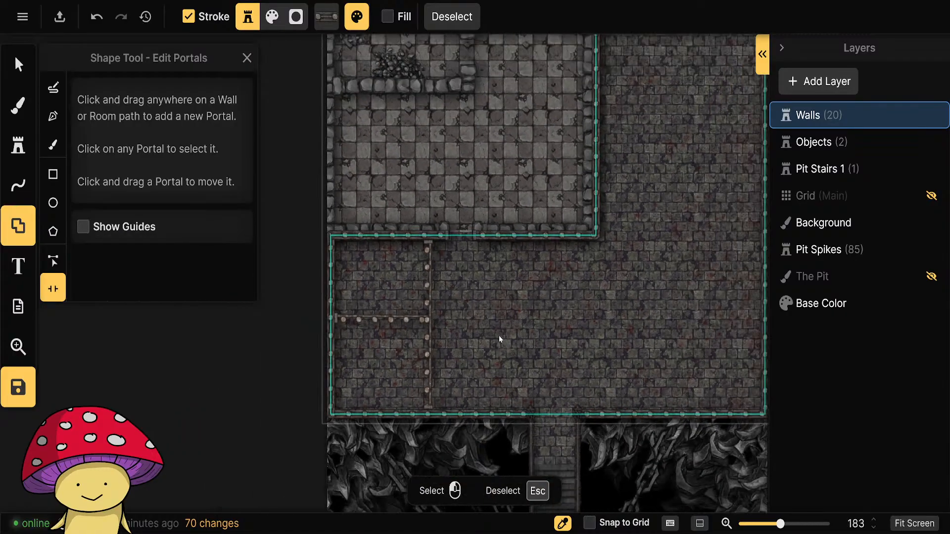
{"action": "scroll", "coordinate": [499, 336], "scroll_direction": "up", "scroll_amount": 4}
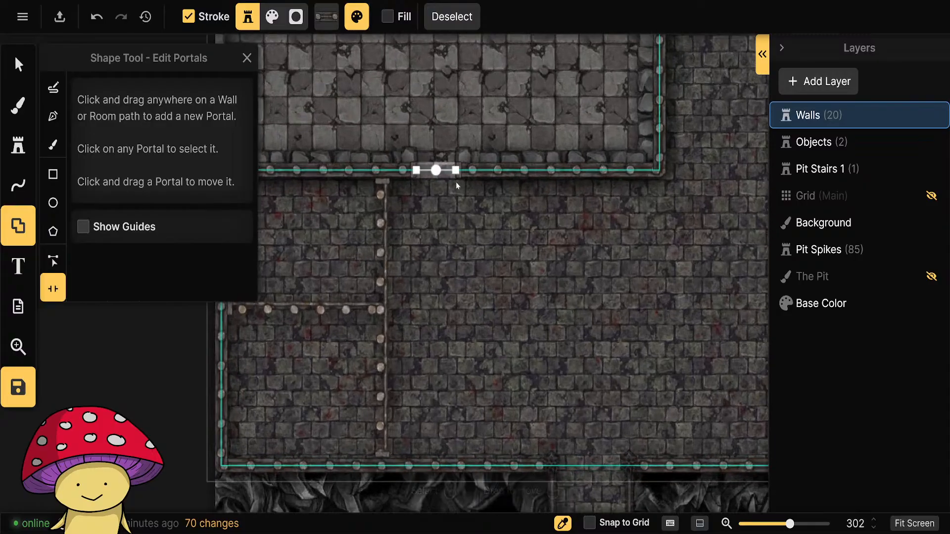
{"action": "scroll", "coordinate": [459, 313], "scroll_direction": "down", "scroll_amount": 6}
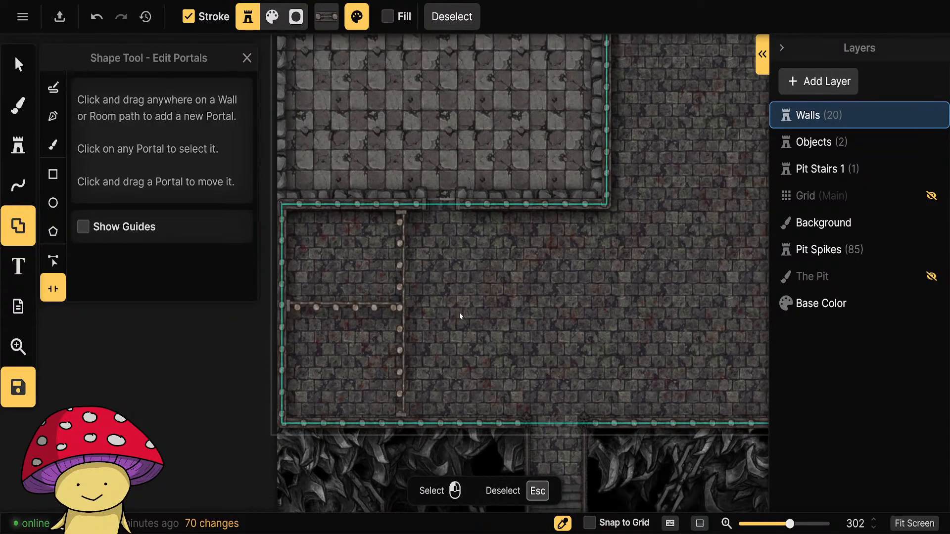
{"action": "scroll", "coordinate": [294, 364], "scroll_direction": "up", "scroll_amount": 4}
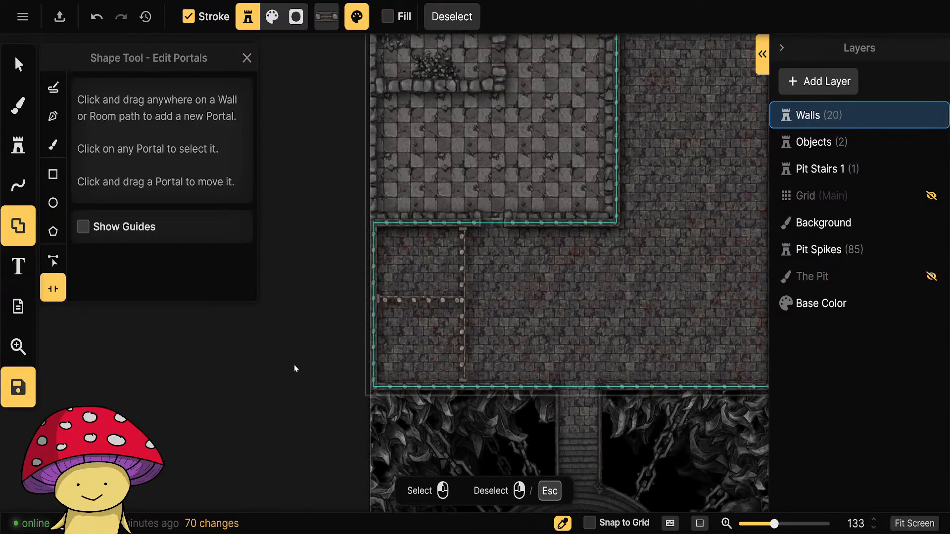
Search the stamp catalog for gate, browse the Gates tag across Fantasy Battlemaps, and remove the tag filter.
{"action": "left_click", "coordinate": [21, 157]}
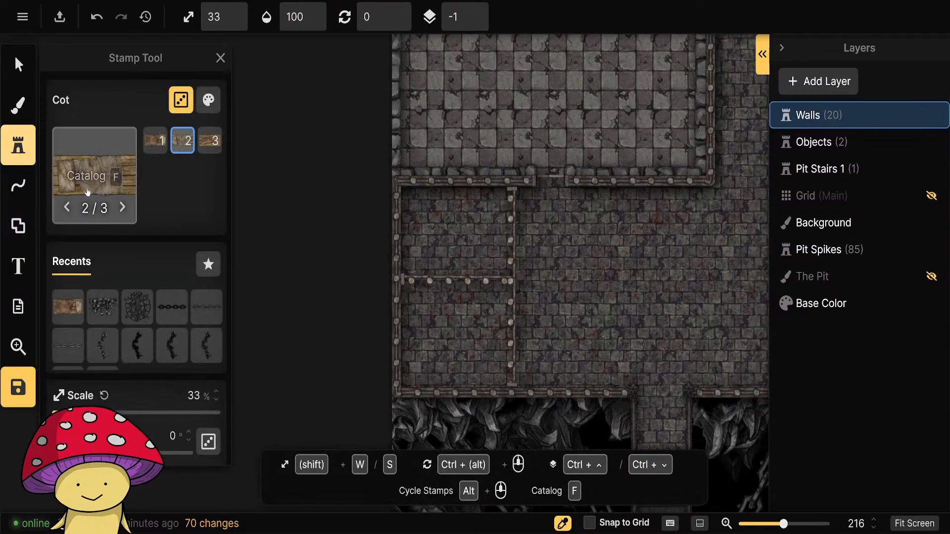
{"action": "left_click", "coordinate": [94, 163]}
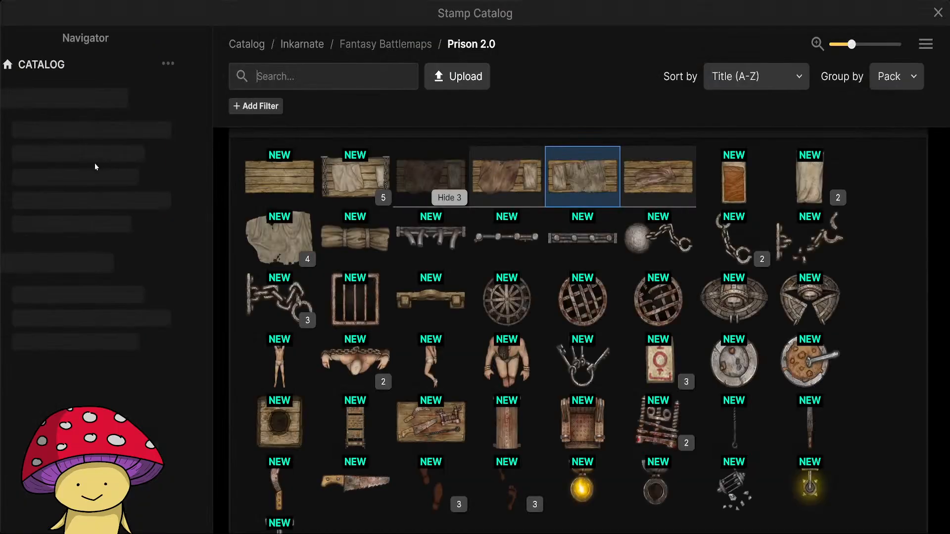
{"action": "left_click", "coordinate": [307, 74]}
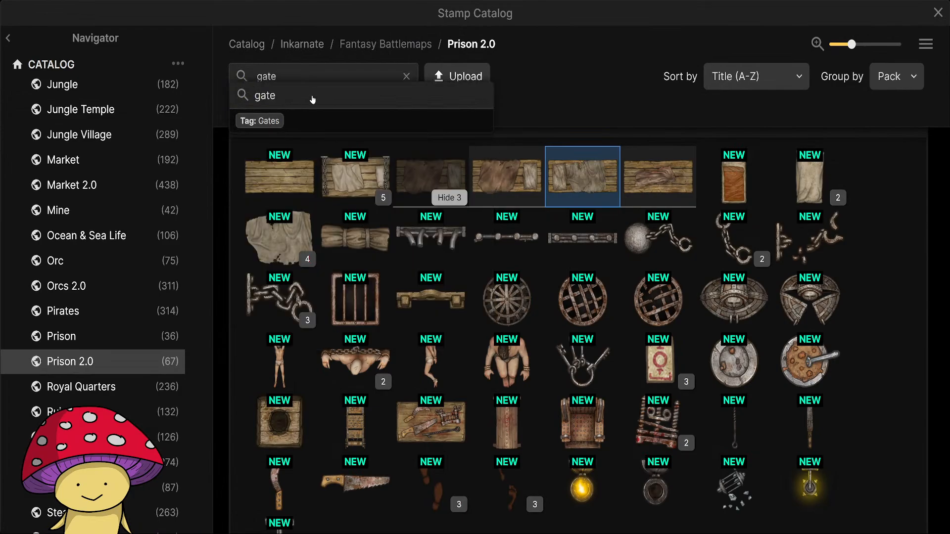
{"action": "scroll", "coordinate": [111, 208], "scroll_direction": "up", "scroll_amount": 15}
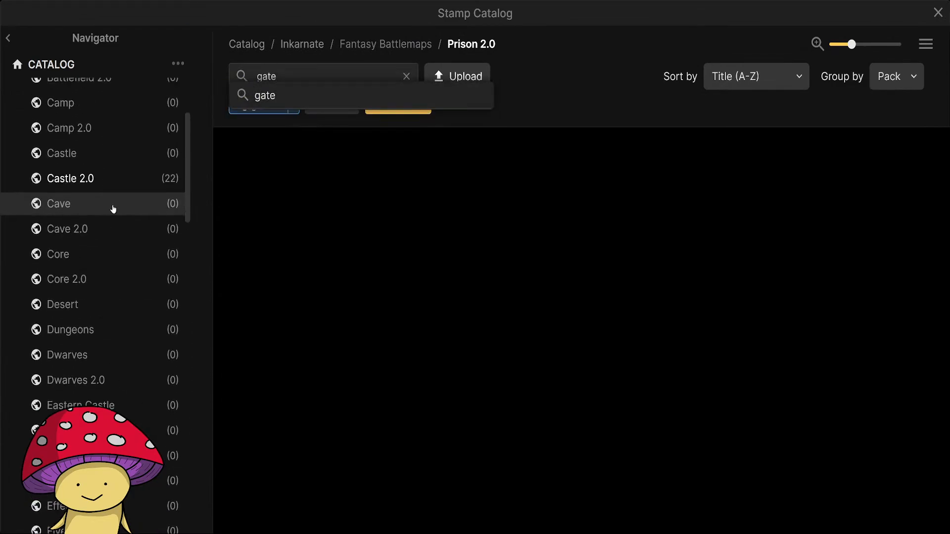
{"action": "left_click", "coordinate": [79, 169]}
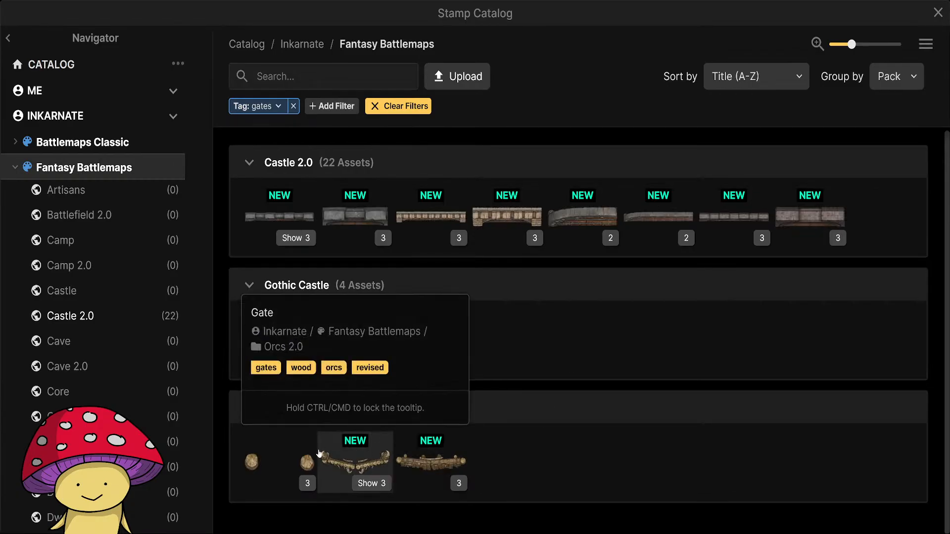
{"action": "left_click", "coordinate": [295, 107]}
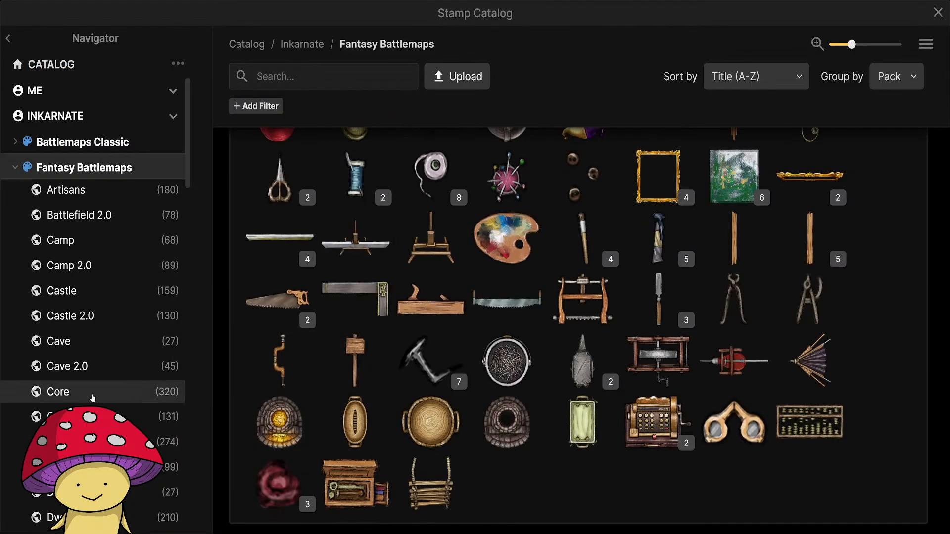
Choose the Toilet stamp from Prison 2.0 and place it at 53% scale in the northern cell's northwest and southern cell's southwest corners.
{"action": "scroll", "coordinate": [92, 393], "scroll_direction": "down", "scroll_amount": 10}
{"action": "scroll", "coordinate": [93, 397], "scroll_direction": "down", "scroll_amount": 8}
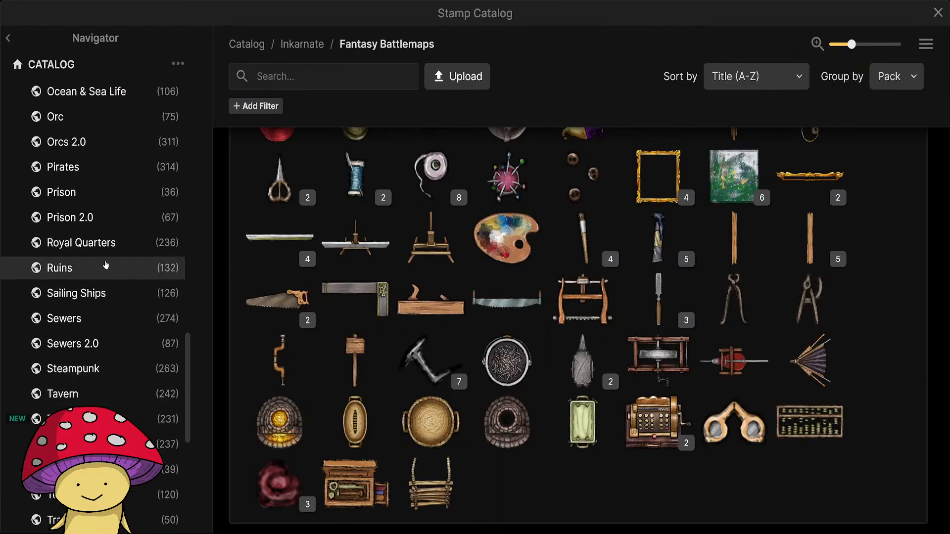
{"action": "left_click", "coordinate": [106, 218]}
{"action": "scroll", "coordinate": [560, 486], "scroll_direction": "up", "scroll_amount": 2}
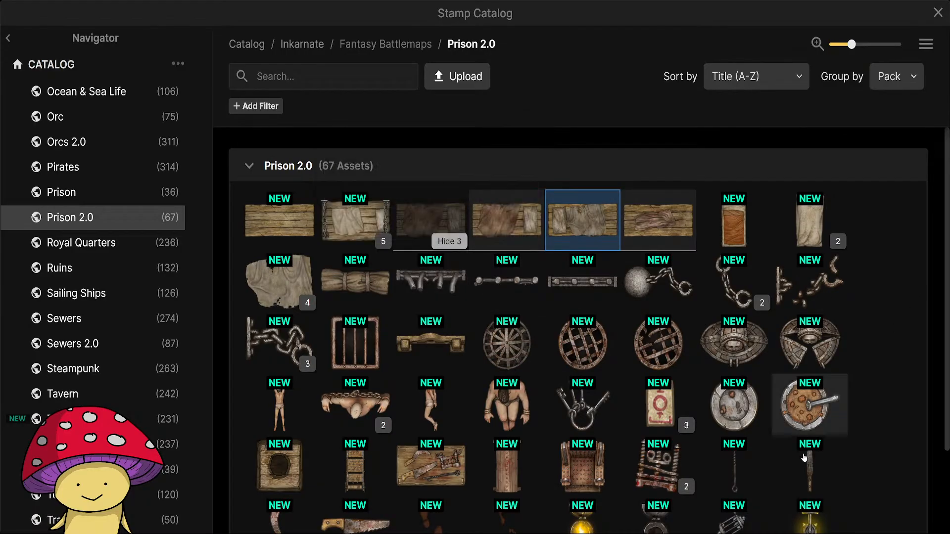
{"action": "scroll", "coordinate": [702, 413], "scroll_direction": "down", "scroll_amount": 2}
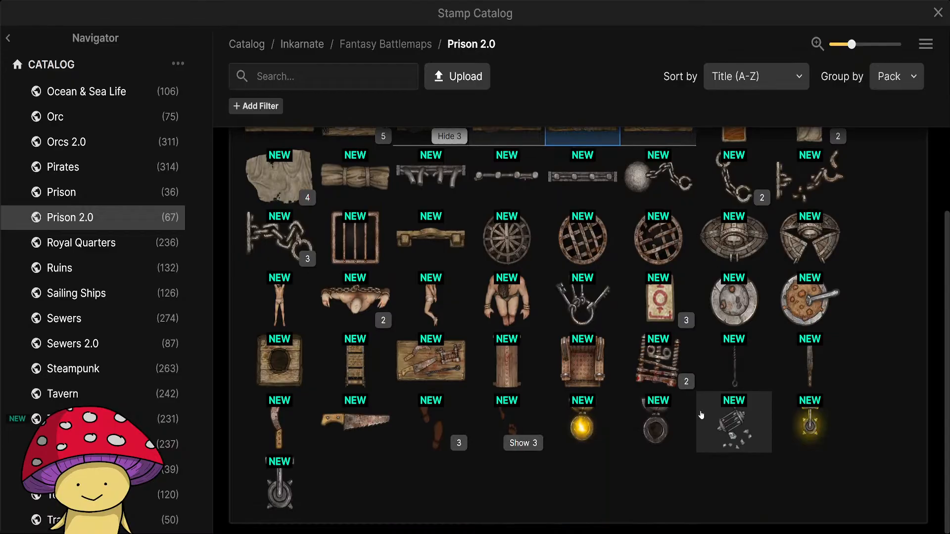
{"action": "left_click", "coordinate": [294, 198]}
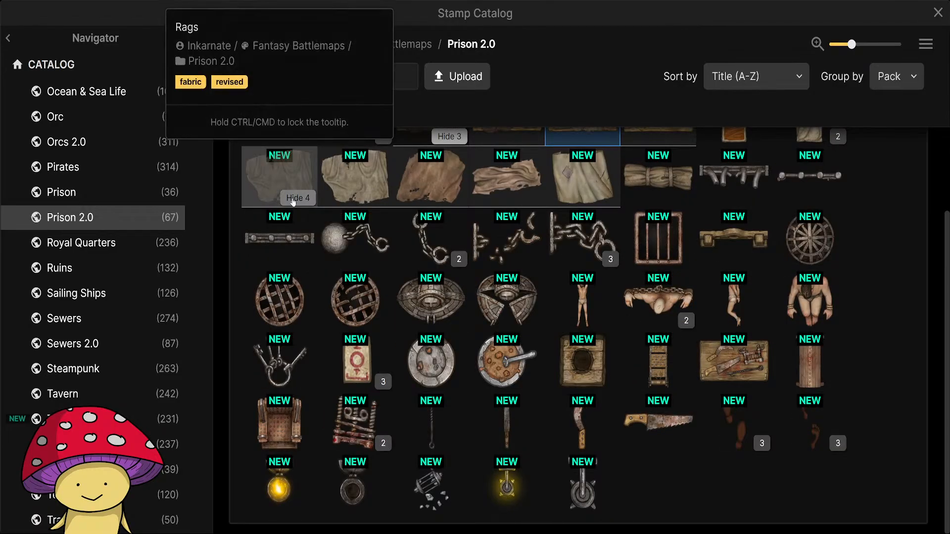
{"action": "left_click", "coordinate": [295, 198]}
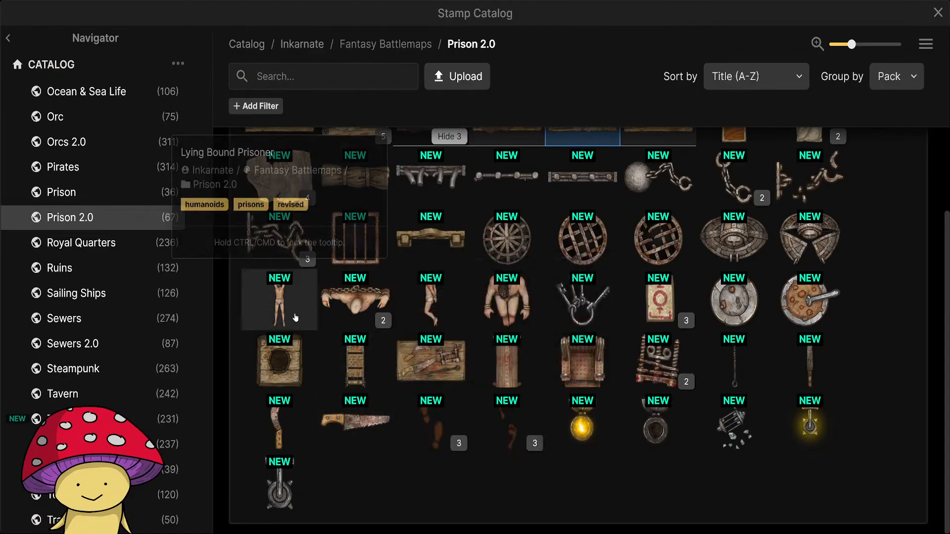
{"action": "left_click", "coordinate": [289, 360]}
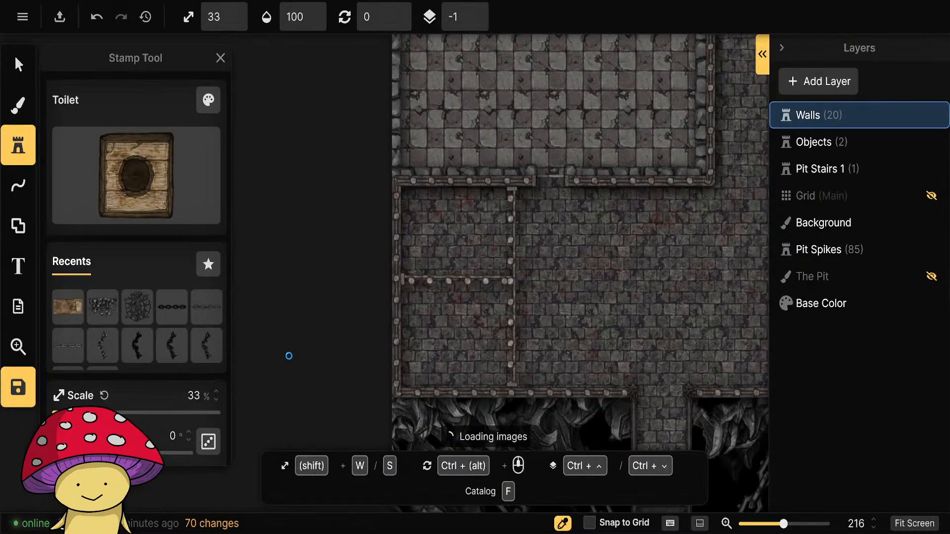
{"action": "scroll", "coordinate": [415, 370], "scroll_direction": "up", "scroll_amount": 3}
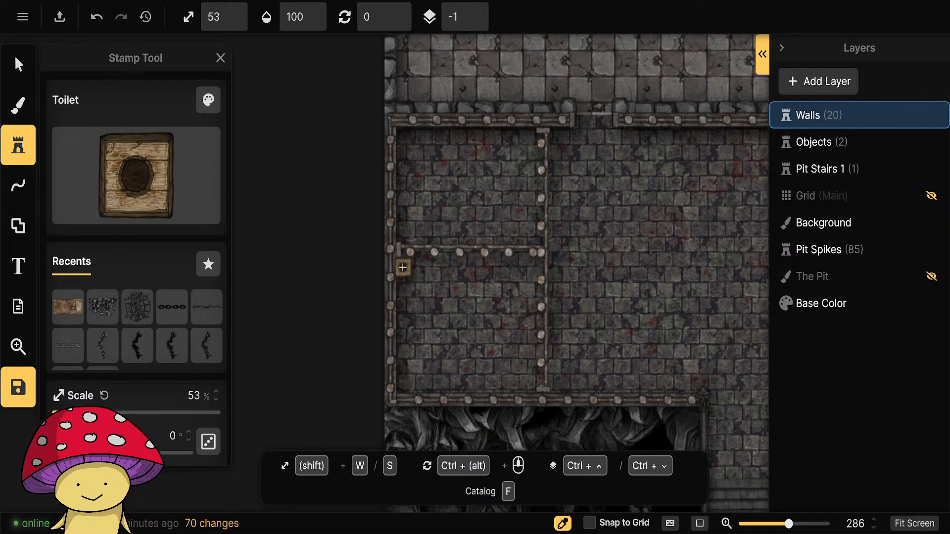
{"action": "left_click", "coordinate": [406, 380]}
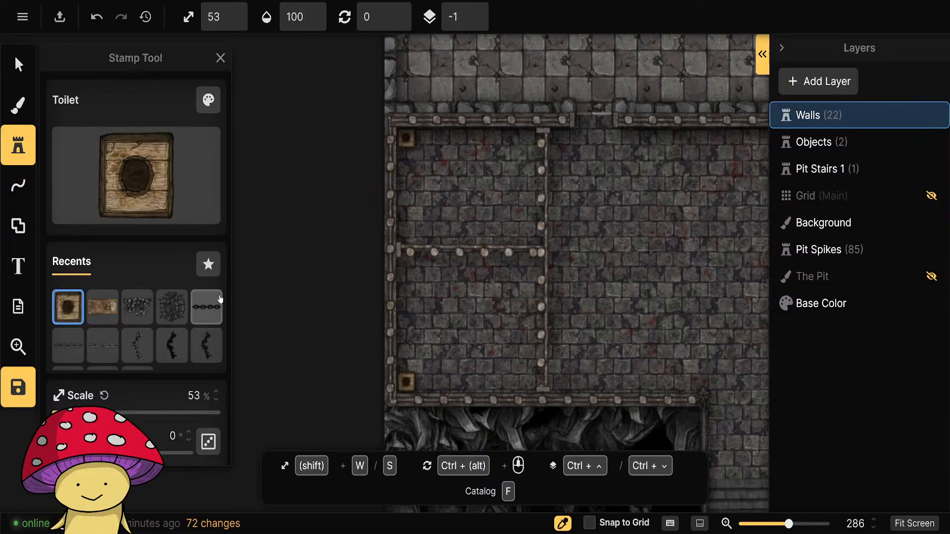
Choose the Rag stamp from Prison 2.0 and place variant 1, rotated 60°, just above the toilet in the southern cell.
{"action": "left_click", "coordinate": [130, 180]}
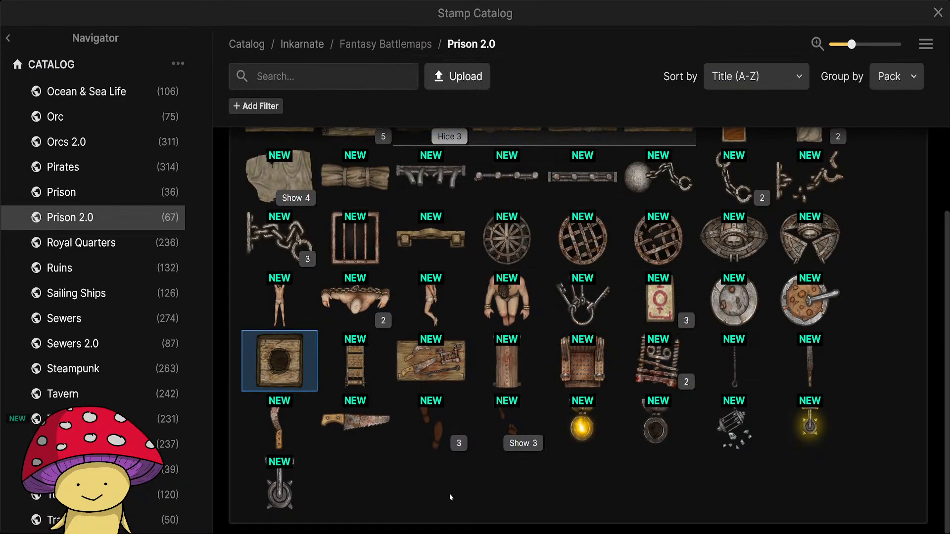
{"action": "scroll", "coordinate": [484, 406], "scroll_direction": "up", "scroll_amount": 2}
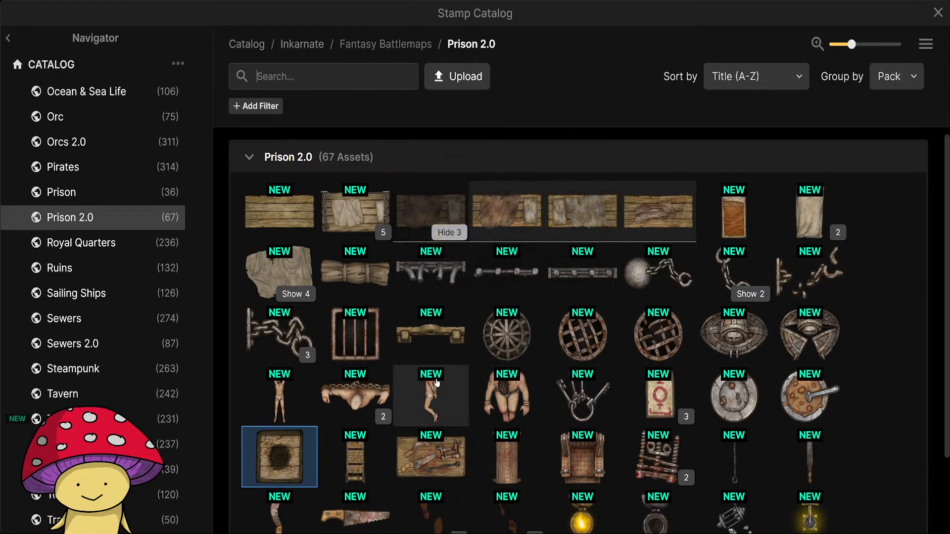
{"action": "left_click", "coordinate": [296, 294]}
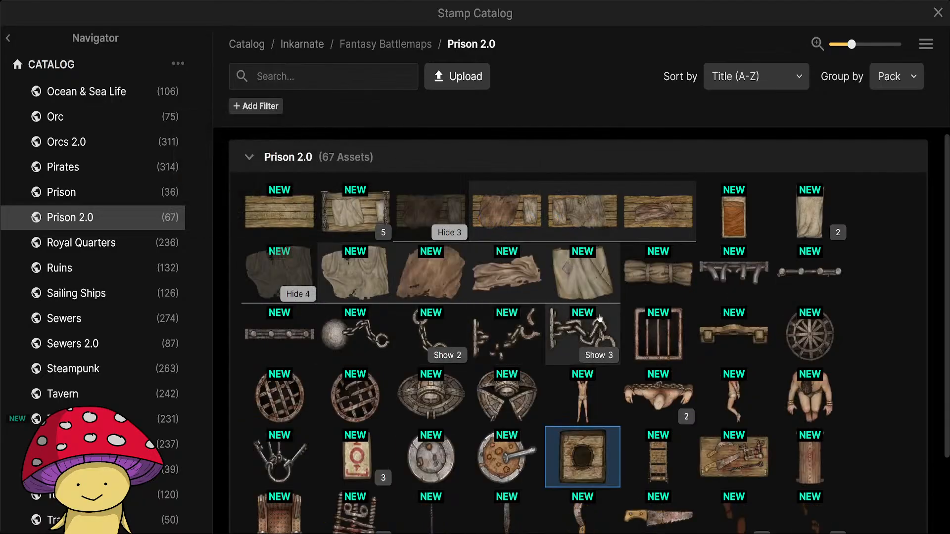
{"action": "left_click", "coordinate": [581, 282]}
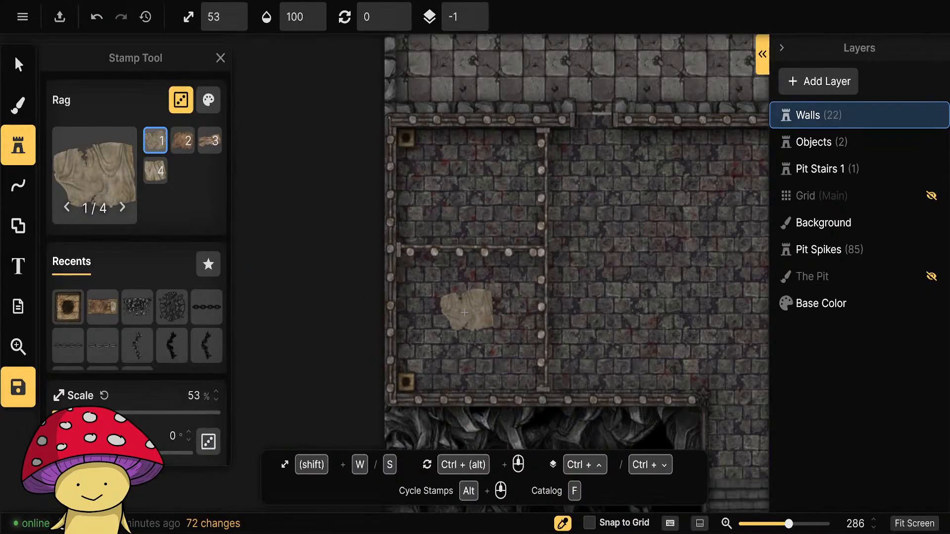
{"action": "scroll", "coordinate": [445, 330], "scroll_direction": "up", "scroll_amount": 3, "text": "ctrl"}
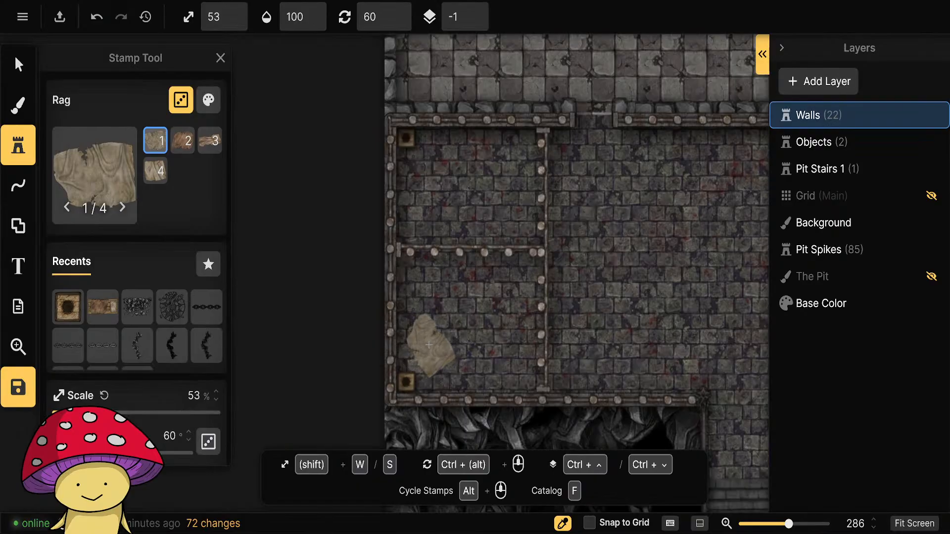
{"action": "left_click", "coordinate": [430, 346]}
Place a rotated Rag stamp, variant 2, by the west wall of the northern cell, just above the divider.
{"action": "scroll", "coordinate": [449, 220], "scroll_direction": "down", "scroll_amount": 6}
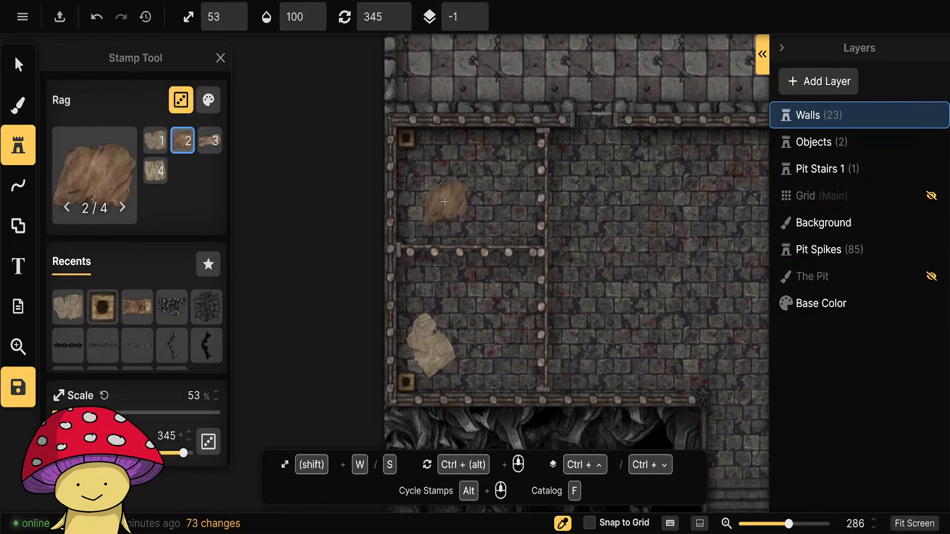
{"action": "scroll", "coordinate": [429, 202], "scroll_direction": "up", "scroll_amount": 3}
{"action": "left_click", "coordinate": [431, 214]}
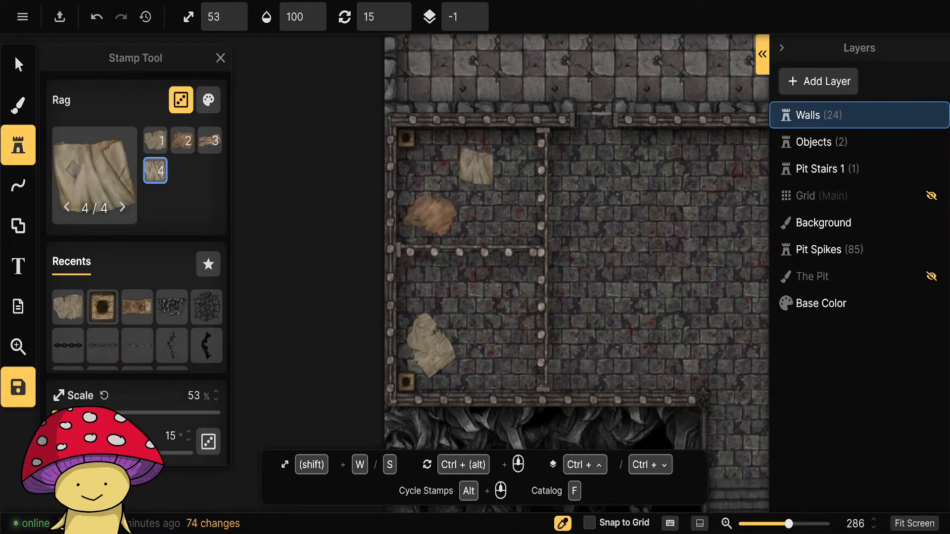
Place Rag stamps: variant 4 in the northern cell's upper middle, variant 3 and another variant 4 in the southern cell's eastern half.
{"action": "left_click", "coordinate": [477, 171]}
{"action": "scroll", "coordinate": [499, 308], "scroll_direction": "up", "scroll_amount": 5}
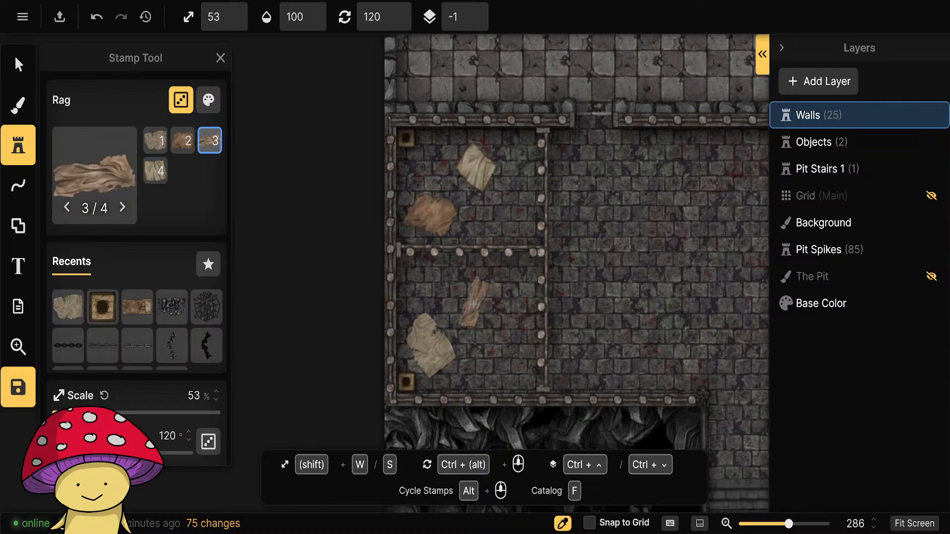
{"action": "left_click", "coordinate": [503, 355]}
{"action": "scroll", "coordinate": [502, 357], "scroll_direction": "down", "scroll_amount": 3}
{"action": "left_click", "coordinate": [504, 352]}
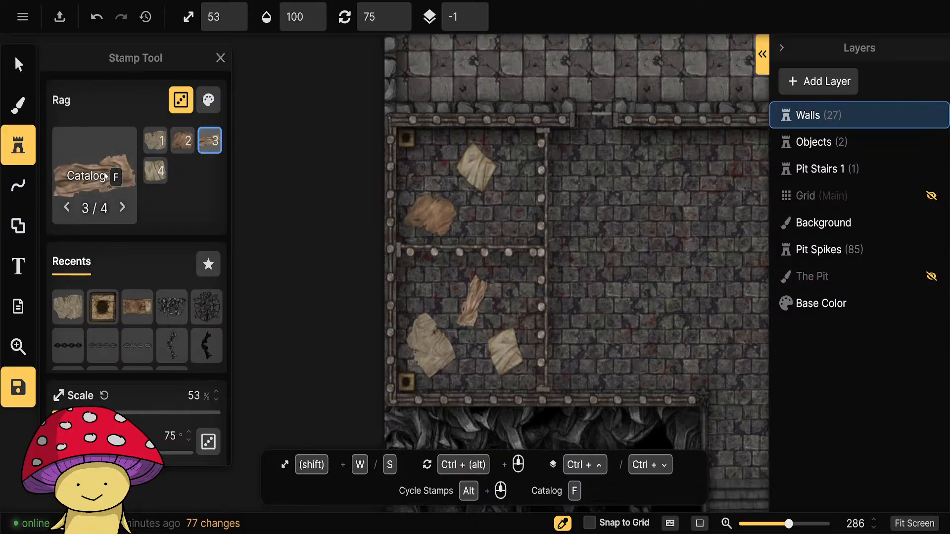
Choose the Ball and Chain stamp from Prison 2.0 and place it at 43% scale, rotated 30°, in the southern cell above the rags.
{"action": "key", "text": "f"}
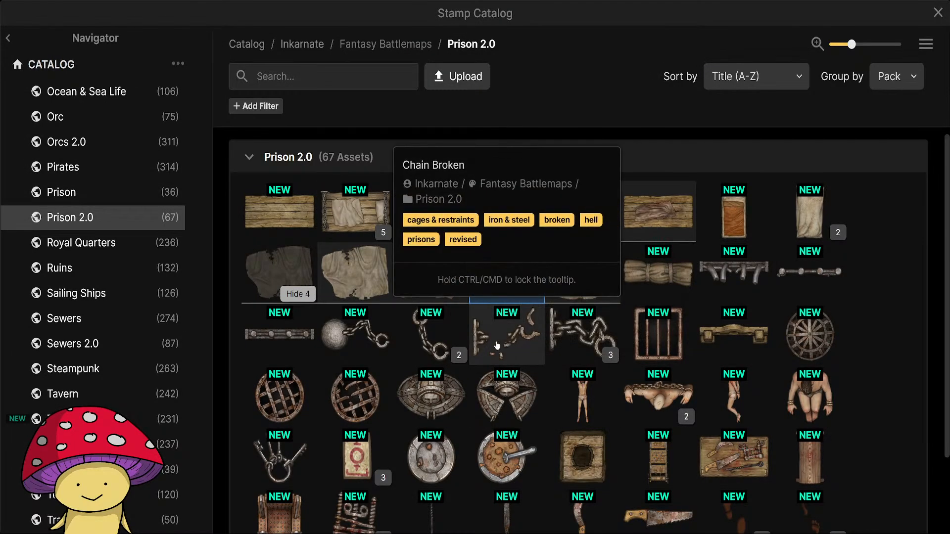
{"action": "left_click", "coordinate": [380, 329]}
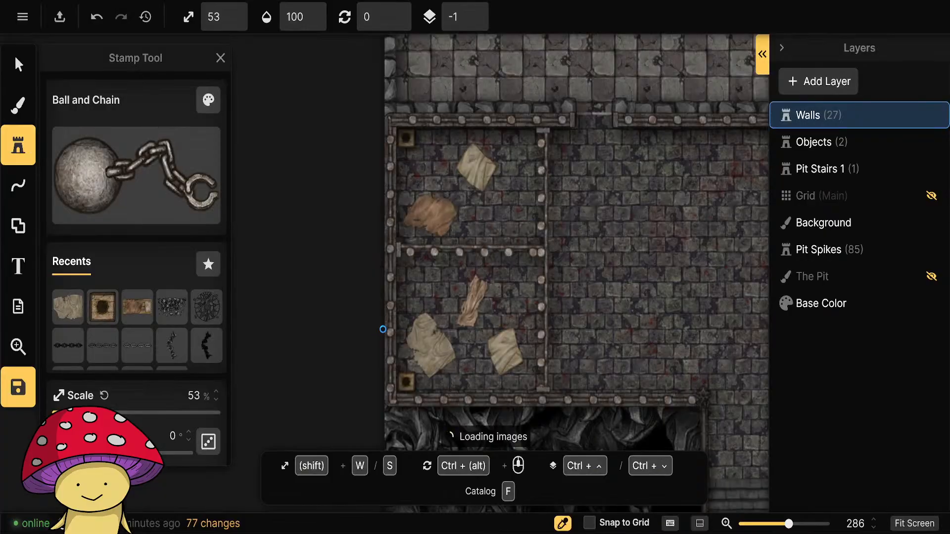
{"action": "left_click", "coordinate": [444, 298]}
Choose the Chain Broken stamp from Prison 2.0 and place it unrotated at 43% scale by the northern cell's north wall.
{"action": "left_click", "coordinate": [202, 228]}
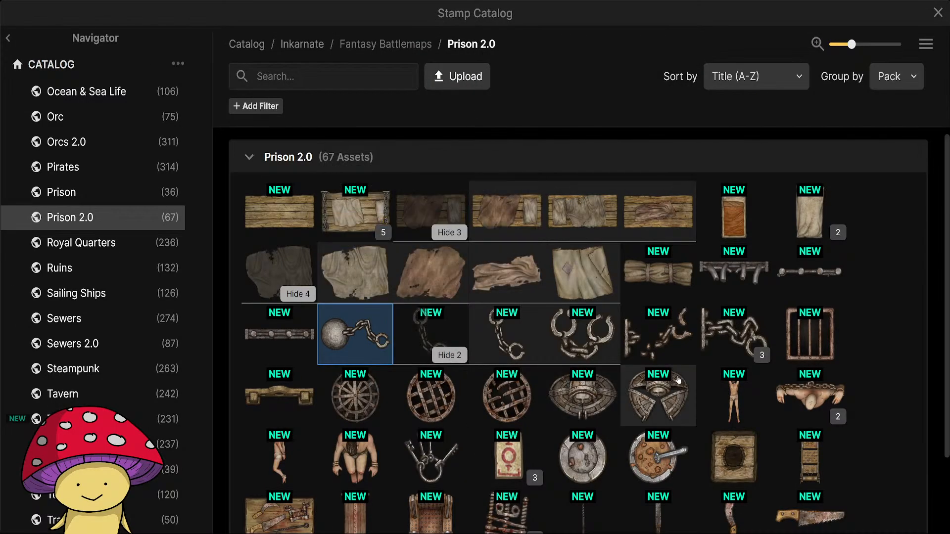
{"action": "left_click", "coordinate": [659, 332]}
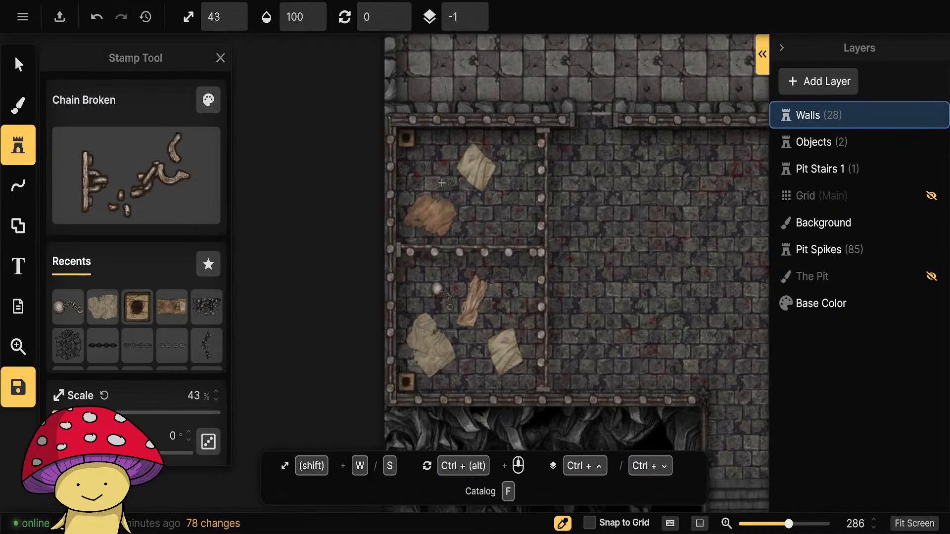
{"action": "left_click", "coordinate": [442, 139]}
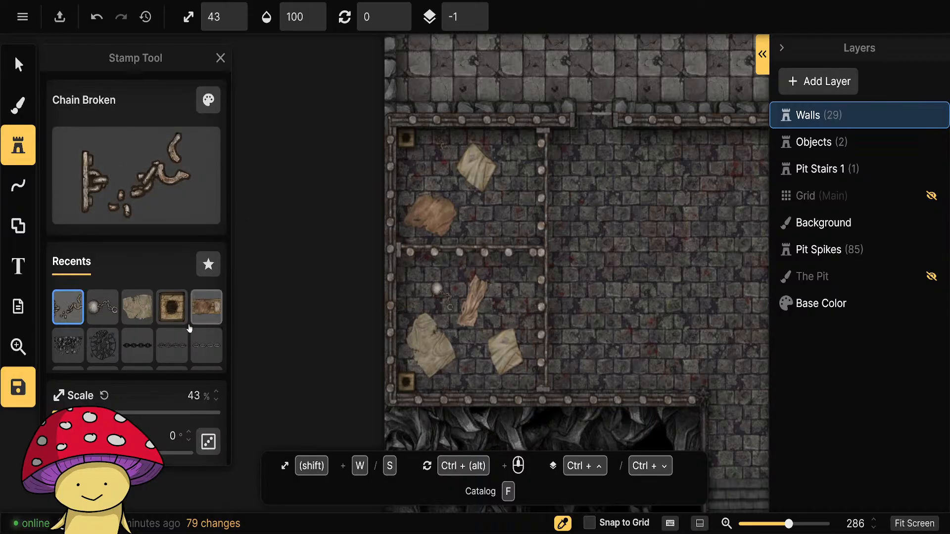
Place a vertically flipped broken chain by the southern cell's west wall and an unflipped one rotated 270° by its south wall.
{"action": "scroll", "coordinate": [189, 329], "scroll_direction": "down", "scroll_amount": 8}
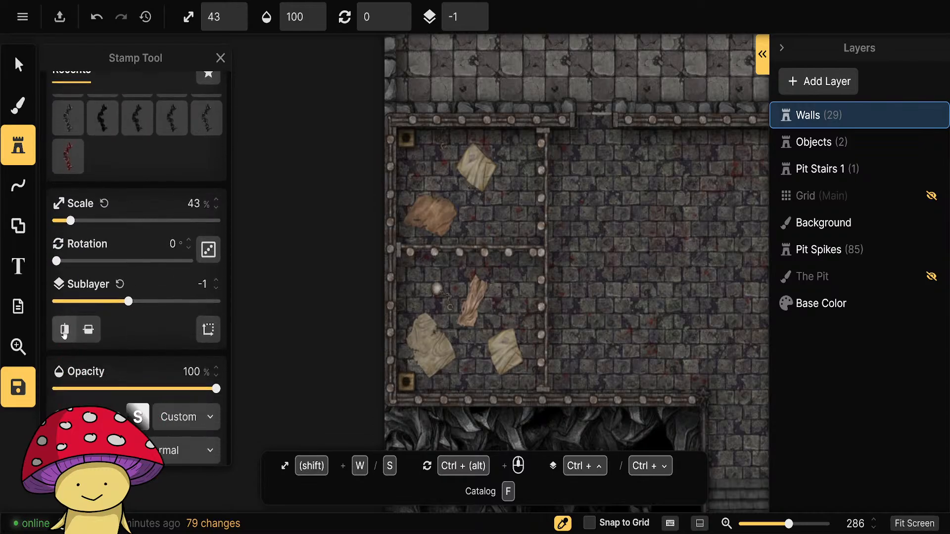
{"action": "left_click", "coordinate": [65, 330]}
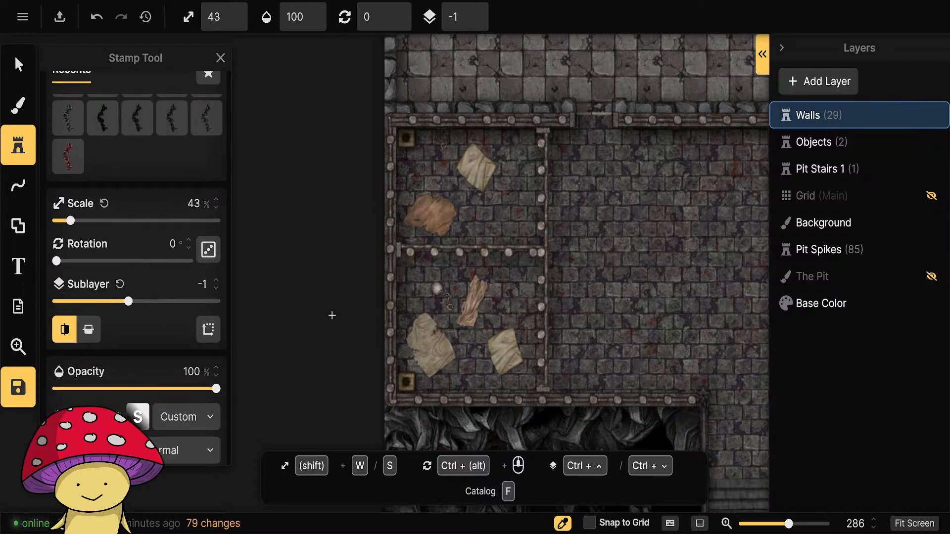
{"action": "left_click", "coordinate": [65, 330]}
{"action": "left_click", "coordinate": [91, 331]}
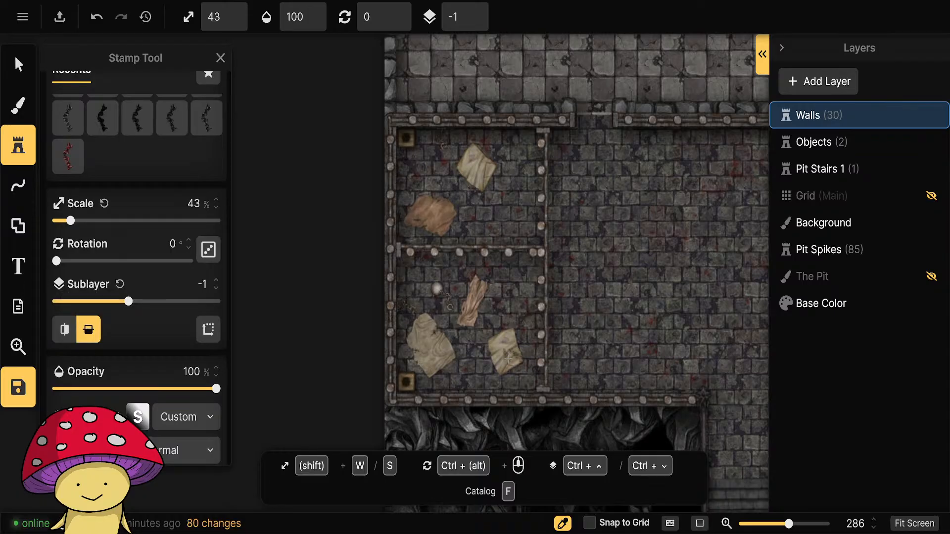
{"action": "scroll", "coordinate": [508, 357], "scroll_direction": "down", "scroll_amount": 3}
{"action": "left_click", "coordinate": [89, 330]}
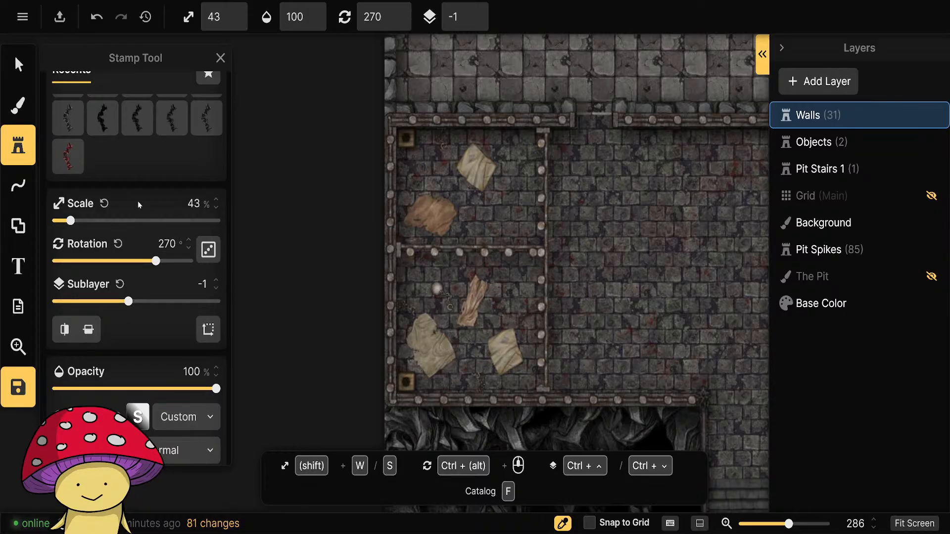
Browse the Prison 2.0 stamps, checking the grates, card variants, plate, pillory and prison bars for further cell furnishings.
{"action": "scroll", "coordinate": [137, 201], "scroll_direction": "up", "scroll_amount": 5}
{"action": "left_click", "coordinate": [143, 153]}
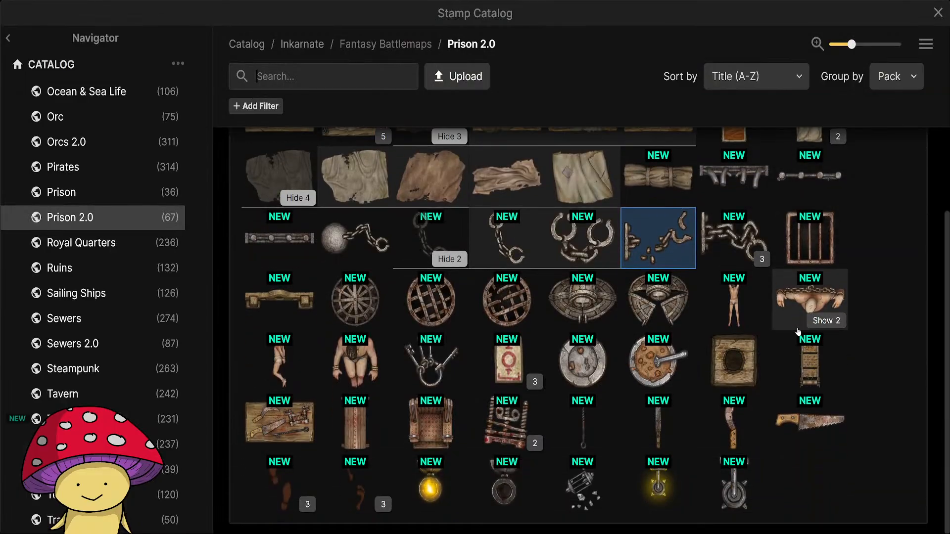
{"action": "scroll", "coordinate": [814, 332], "scroll_direction": "down", "scroll_amount": 2}
{"action": "mouse_move", "coordinate": [816, 241]}
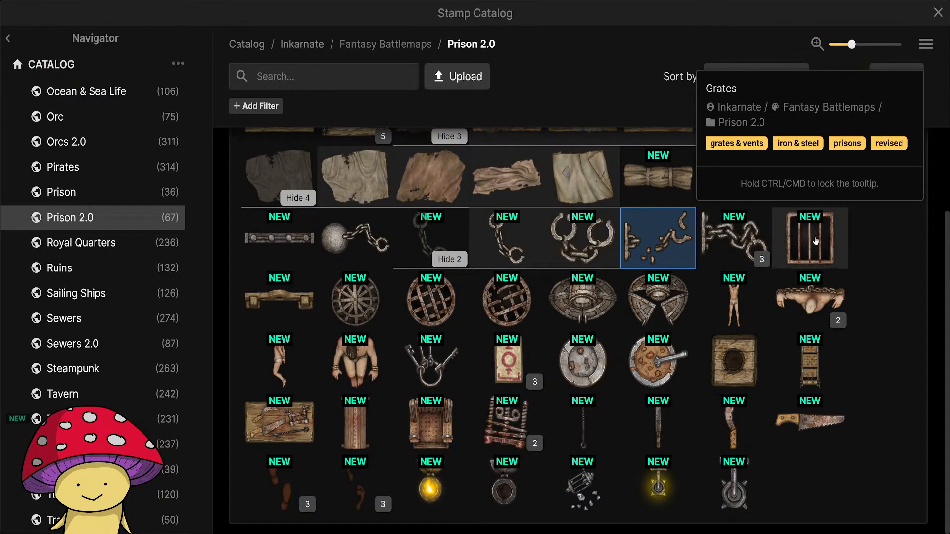
{"action": "mouse_move", "coordinate": [503, 351]}
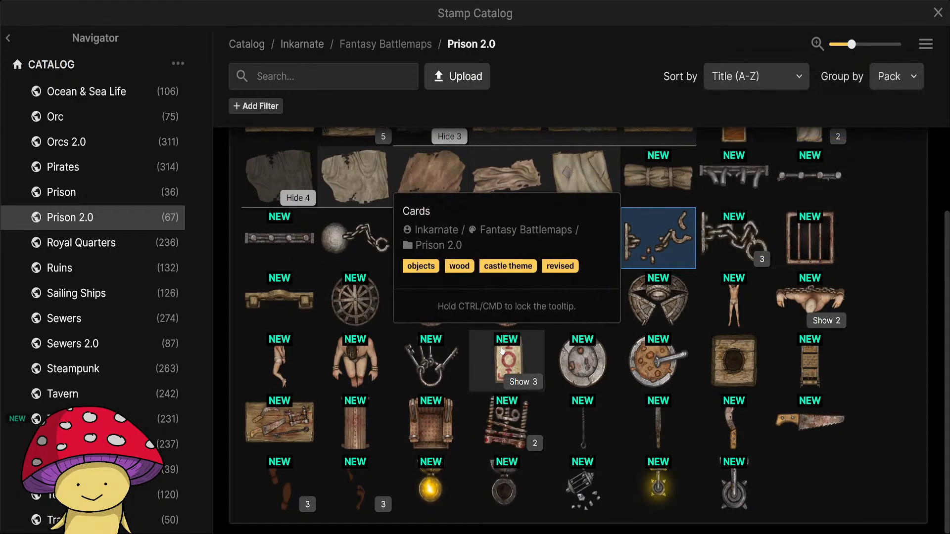
{"action": "left_click", "coordinate": [524, 382]}
{"action": "mouse_move", "coordinate": [580, 366]}
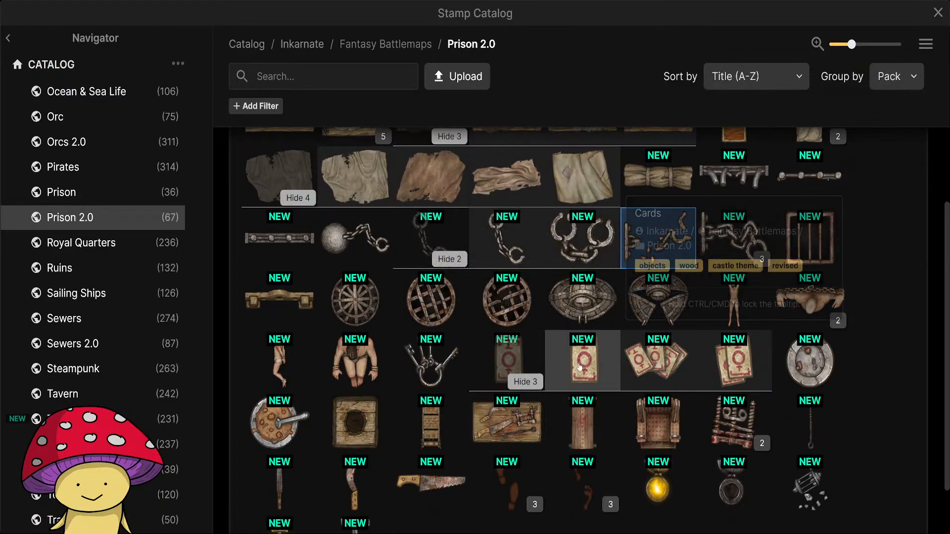
{"action": "left_click", "coordinate": [525, 381]}
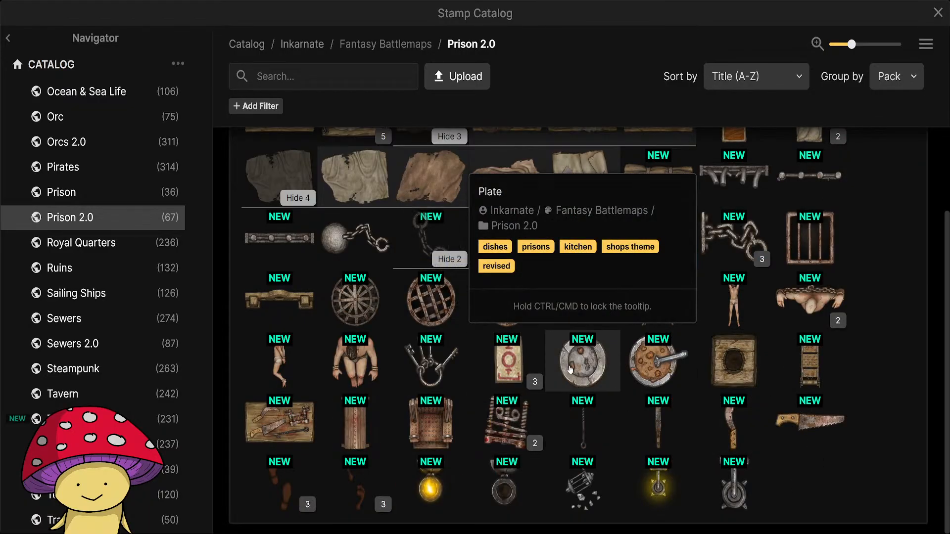
{"action": "scroll", "coordinate": [411, 388], "scroll_direction": "up", "scroll_amount": 2}
{"action": "mouse_move", "coordinate": [279, 415]}
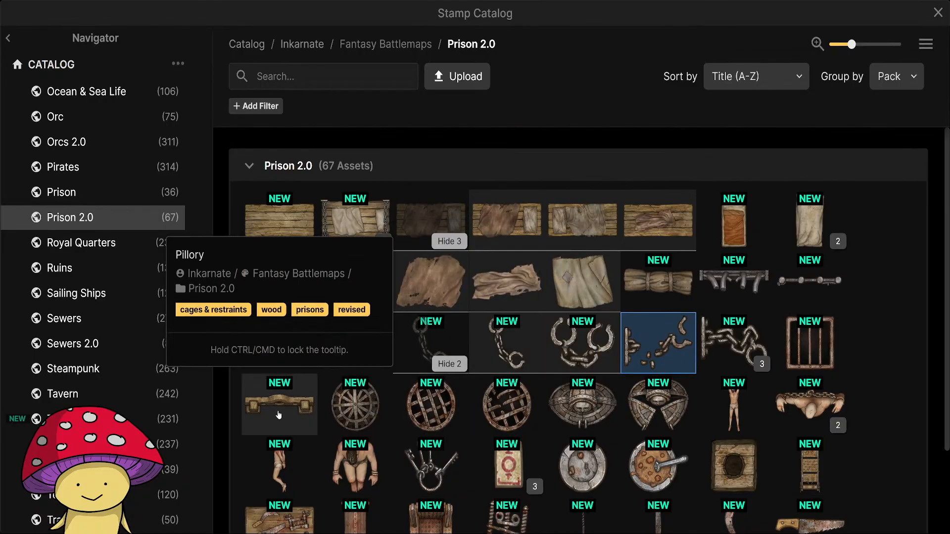
{"action": "mouse_move", "coordinate": [291, 363]}
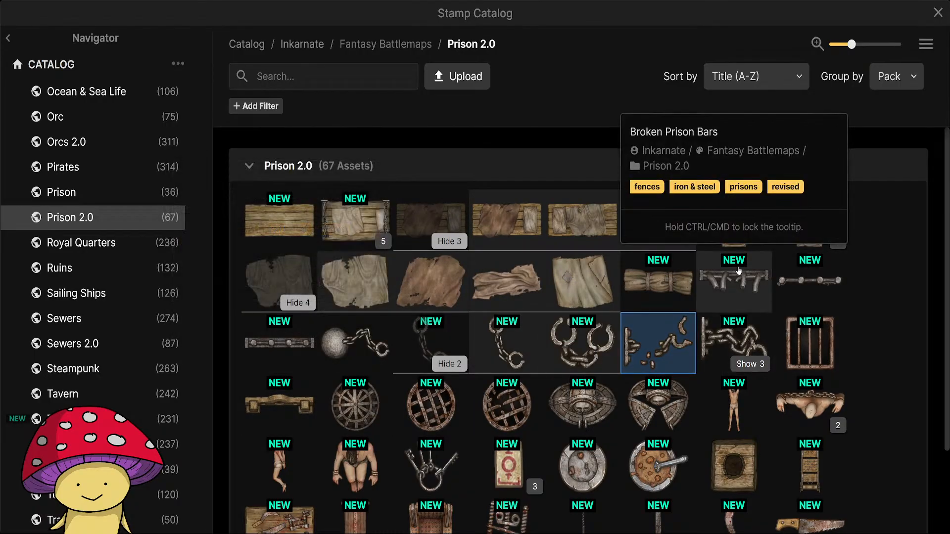
{"action": "mouse_move", "coordinate": [821, 274]}
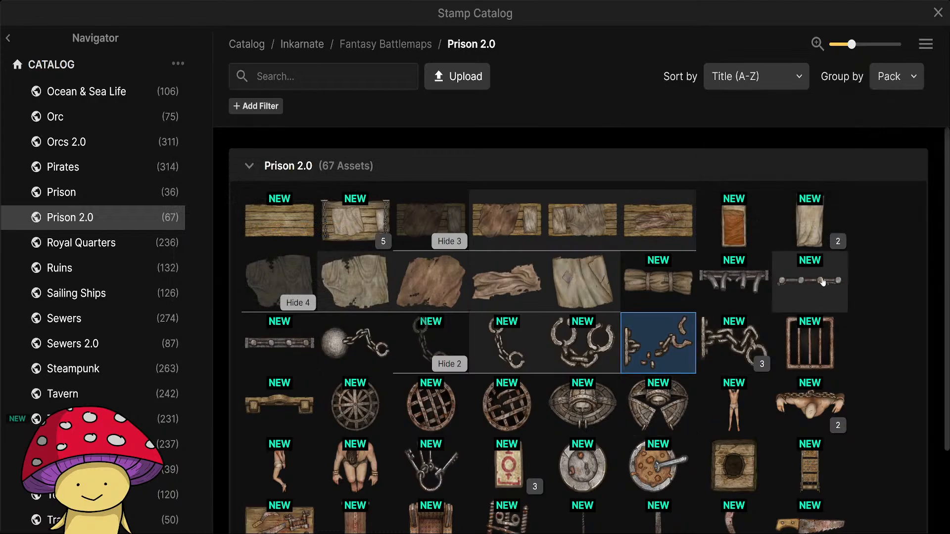
{"action": "left_click", "coordinate": [821, 273]}
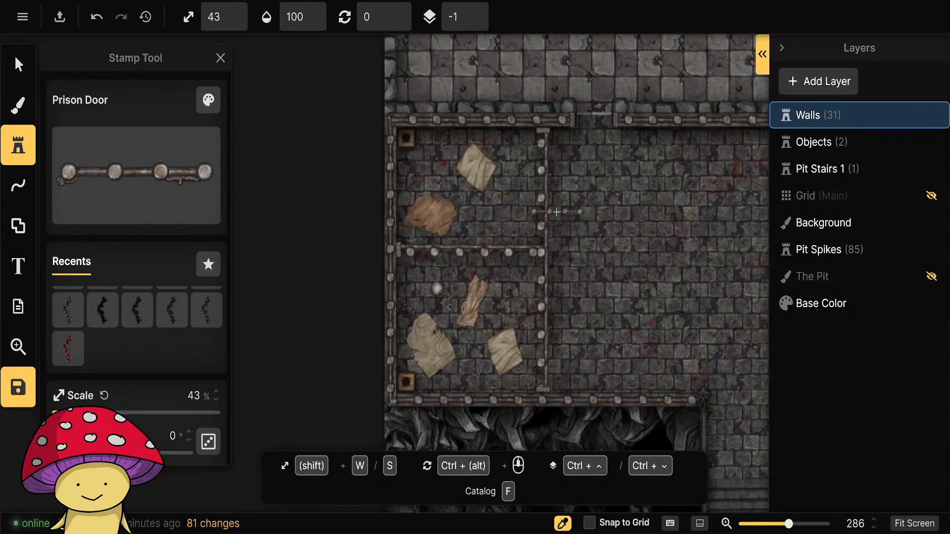
{"action": "scroll", "coordinate": [557, 212], "scroll_direction": "down", "scroll_amount": 3, "text": "ctrl"}
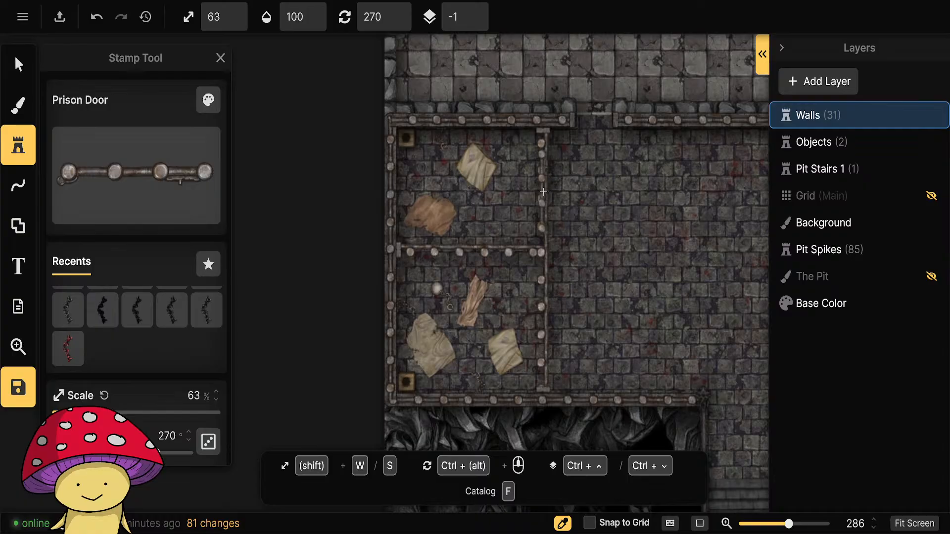
{"action": "left_click", "coordinate": [20, 69]}
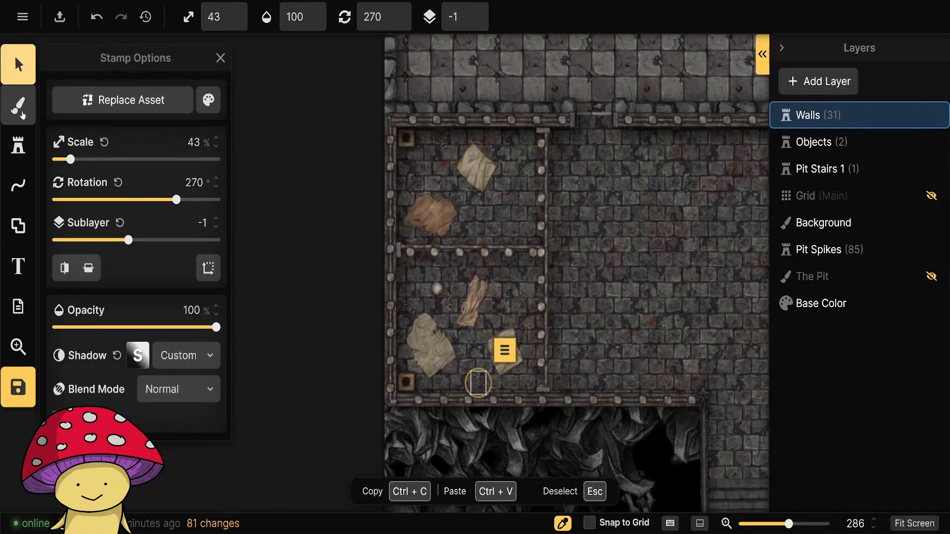
Add a portal opening for each cell in the vertical barred divider, making the northern one 30.1 wide.
{"action": "left_click", "coordinate": [18, 186]}
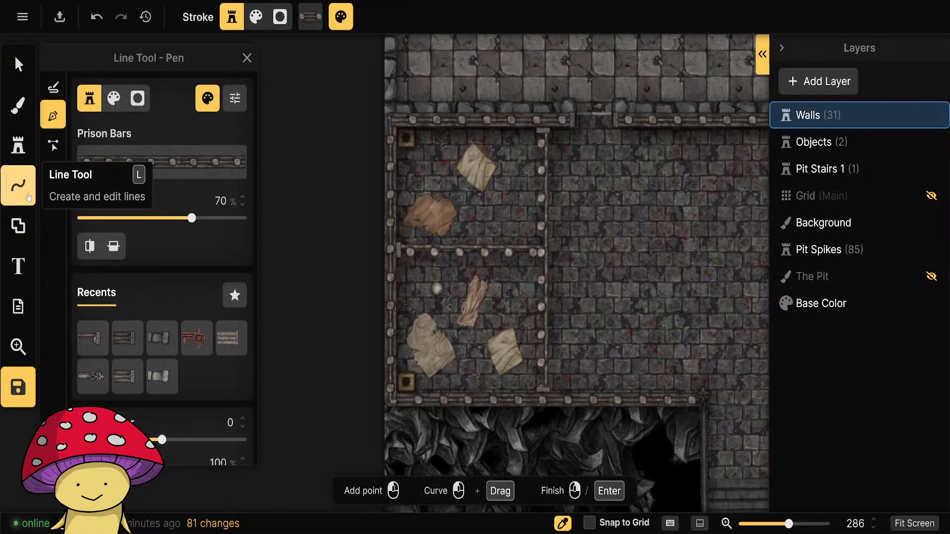
{"action": "left_click", "coordinate": [53, 174]}
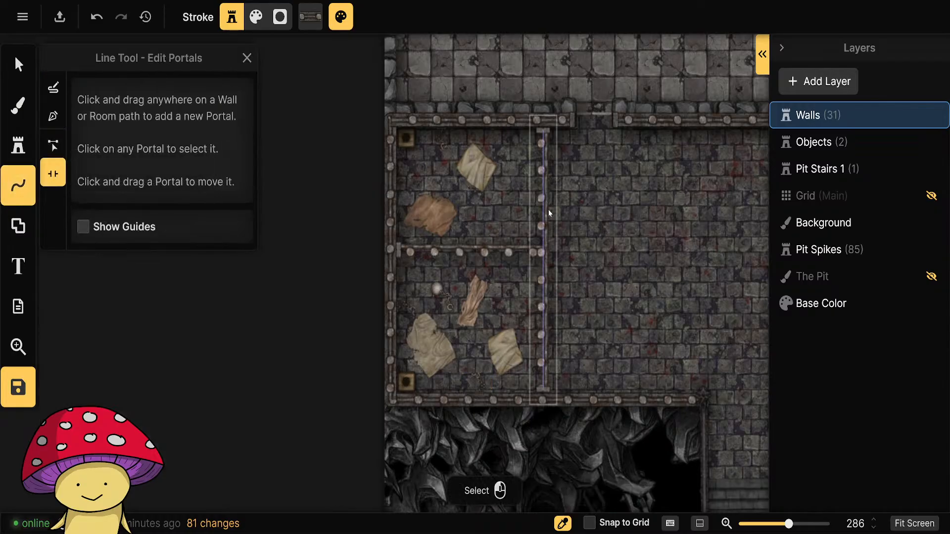
{"action": "left_click_drag", "start_coordinate": [547, 210], "coordinate": [546, 194]}
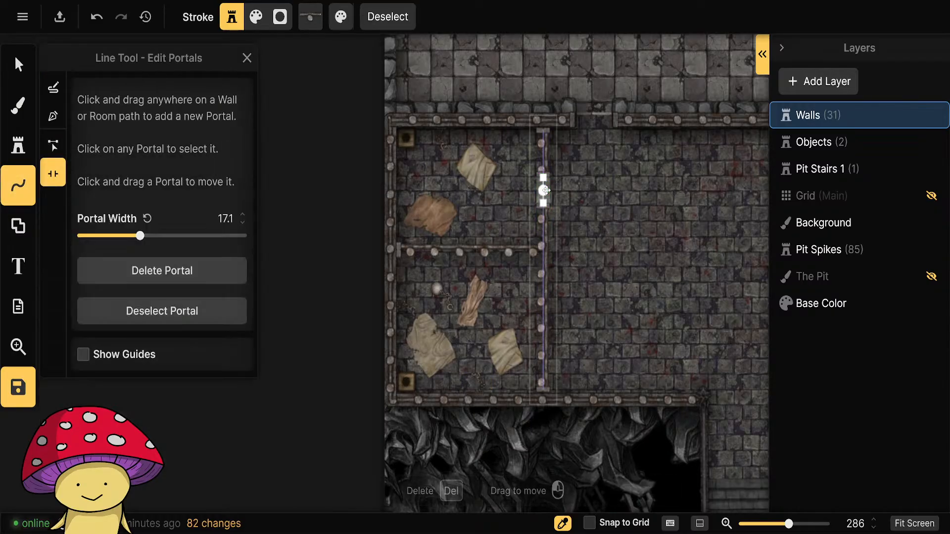
{"action": "left_click_drag", "start_coordinate": [544, 316], "coordinate": [544, 168]}
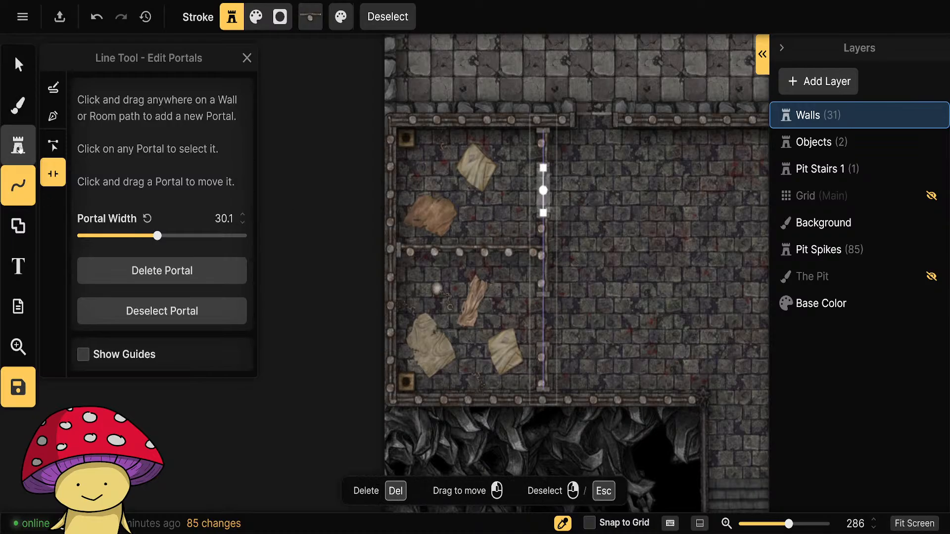
Choose the Prison Door stamp and place it in the northern cell's opening at 43% scale, 270° rotation and sublayer -2.
{"action": "left_click", "coordinate": [25, 149]}
{"action": "left_click", "coordinate": [132, 170]}
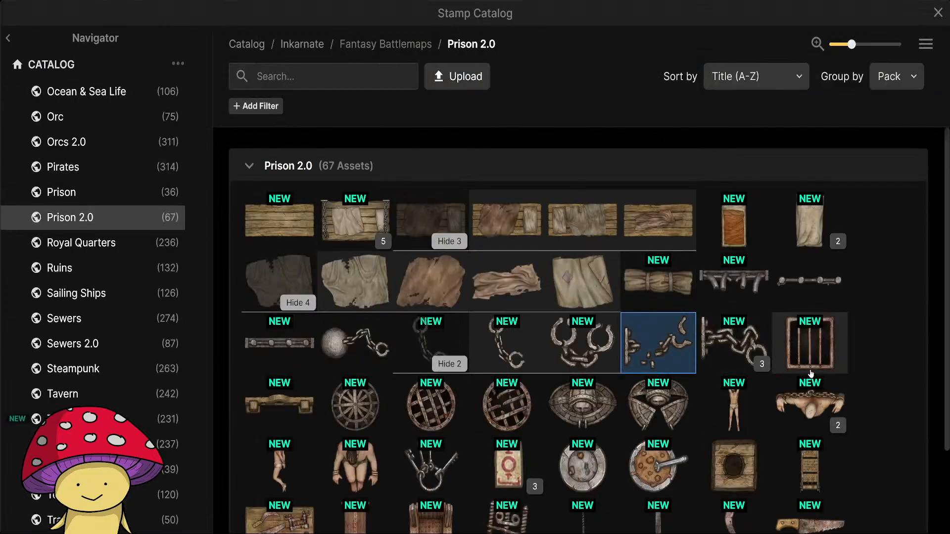
{"action": "left_click", "coordinate": [828, 286]}
{"action": "left_click", "coordinate": [828, 285]}
{"action": "scroll", "coordinate": [544, 207], "scroll_direction": "up", "scroll_amount": 5}
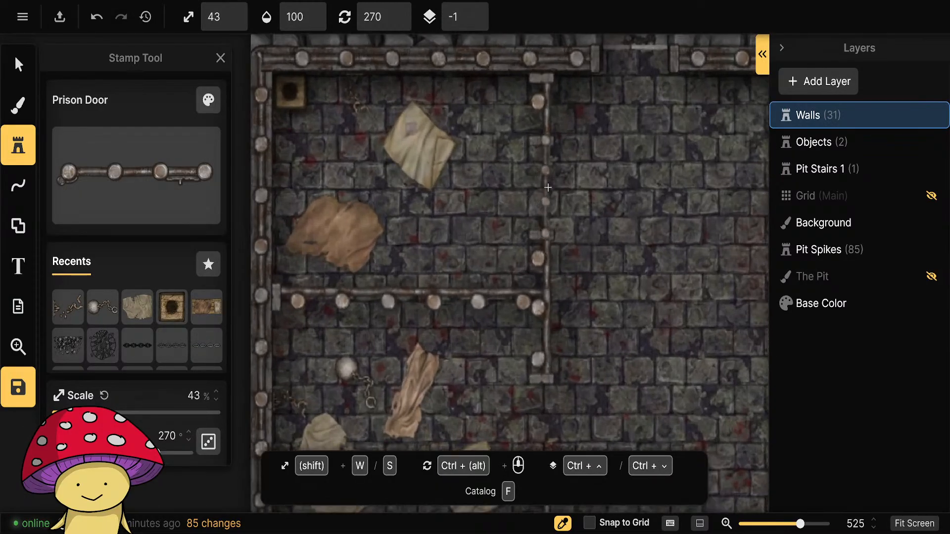
{"action": "scroll", "coordinate": [166, 366], "scroll_direction": "down", "scroll_amount": 5}
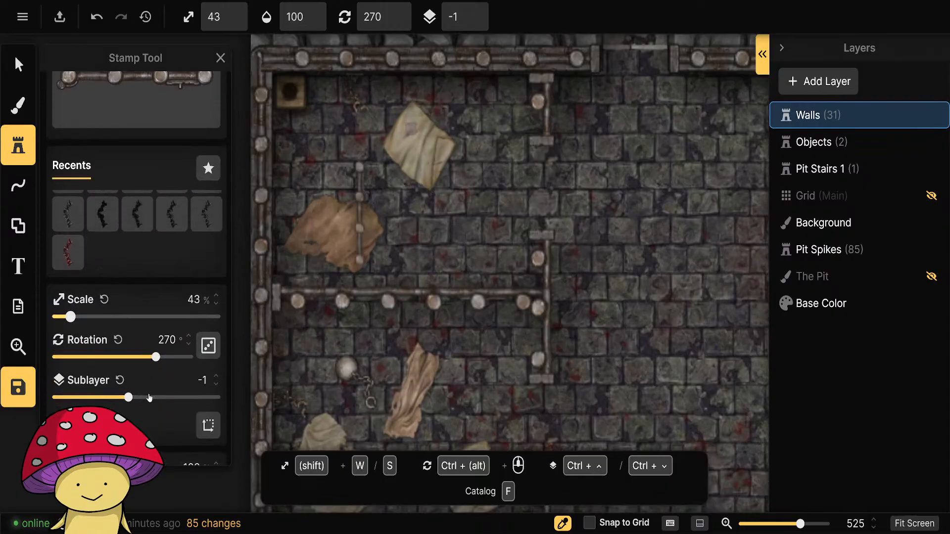
{"action": "scroll", "coordinate": [149, 398], "scroll_direction": "down", "scroll_amount": 2}
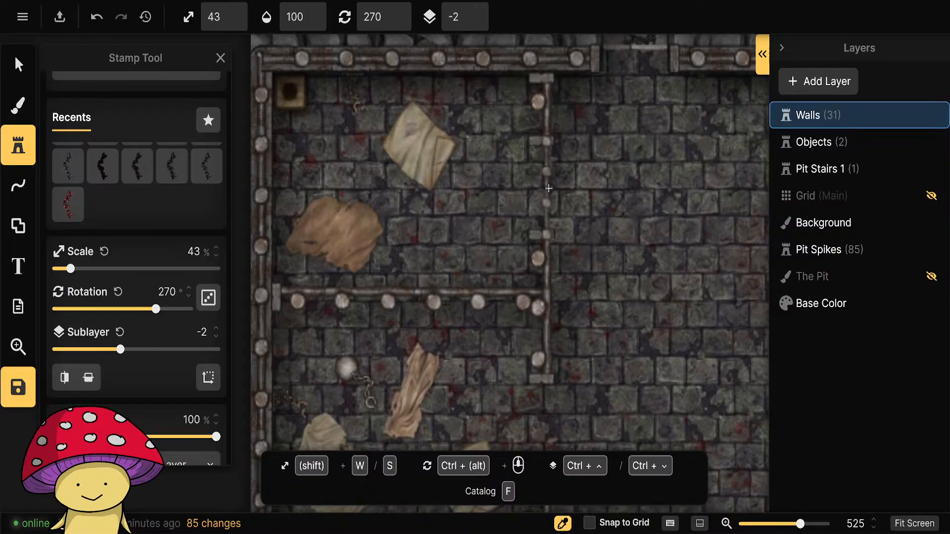
{"action": "left_click", "coordinate": [549, 188]}
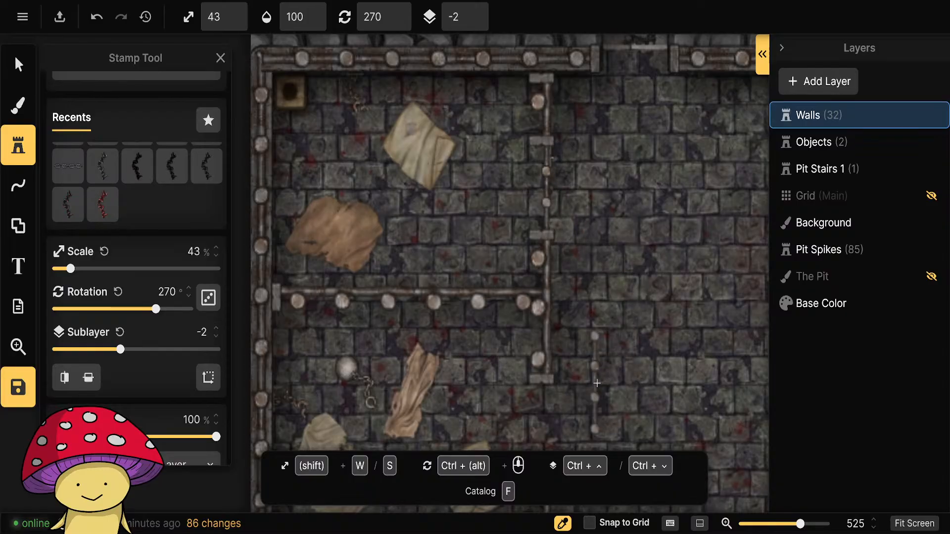
Place a second Prison Door with the same settings in the southern cell's opening in the vertical divider.
{"action": "scroll", "coordinate": [618, 364], "scroll_direction": "down", "scroll_amount": 1}
{"action": "scroll", "coordinate": [618, 365], "scroll_direction": "down", "scroll_amount": 5}
{"action": "scroll", "coordinate": [618, 364], "scroll_direction": "right", "scroll_amount": 2}
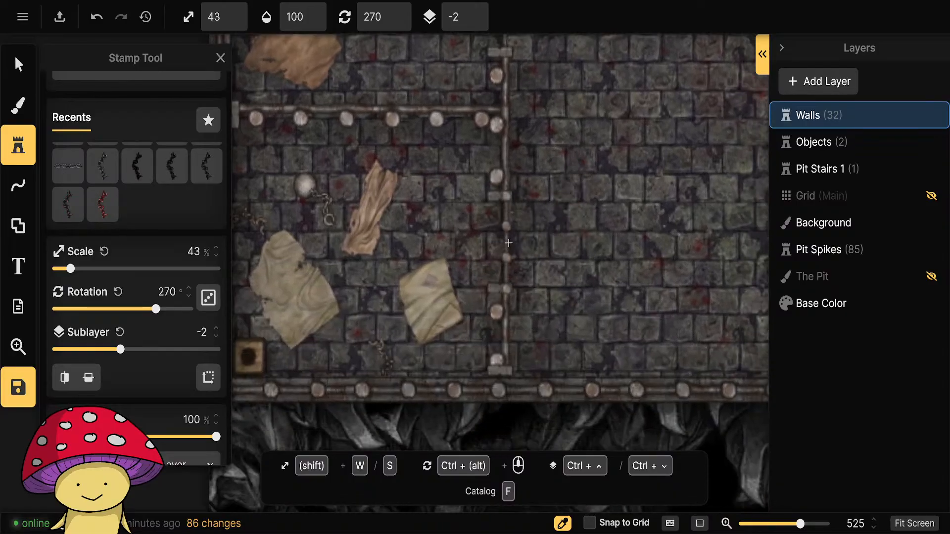
{"action": "left_click", "coordinate": [508, 243]}
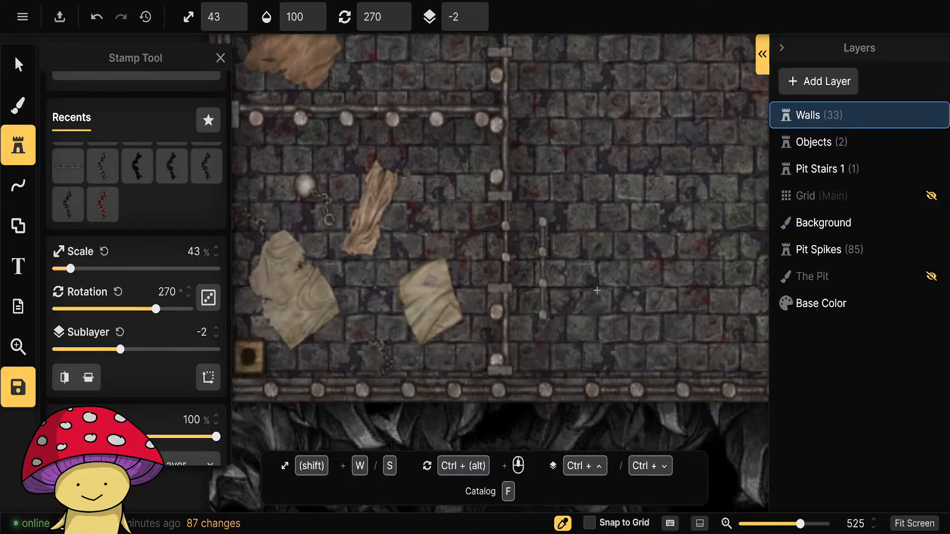
{"action": "scroll", "coordinate": [686, 369], "scroll_direction": "down", "scroll_amount": 2}
{"action": "scroll", "coordinate": [685, 368], "scroll_direction": "down", "scroll_amount": 4}
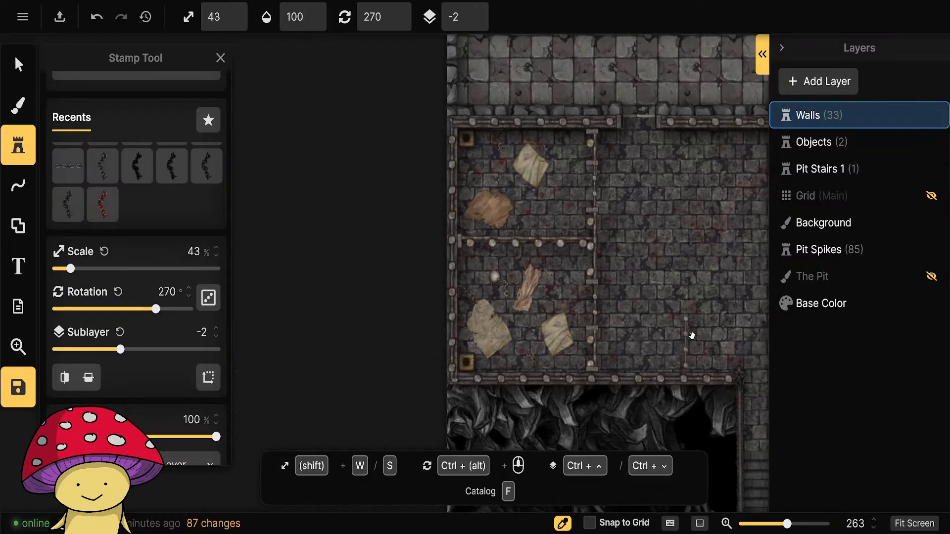
{"action": "left_click_drag", "start_coordinate": [692, 336], "coordinate": [603, 308]}
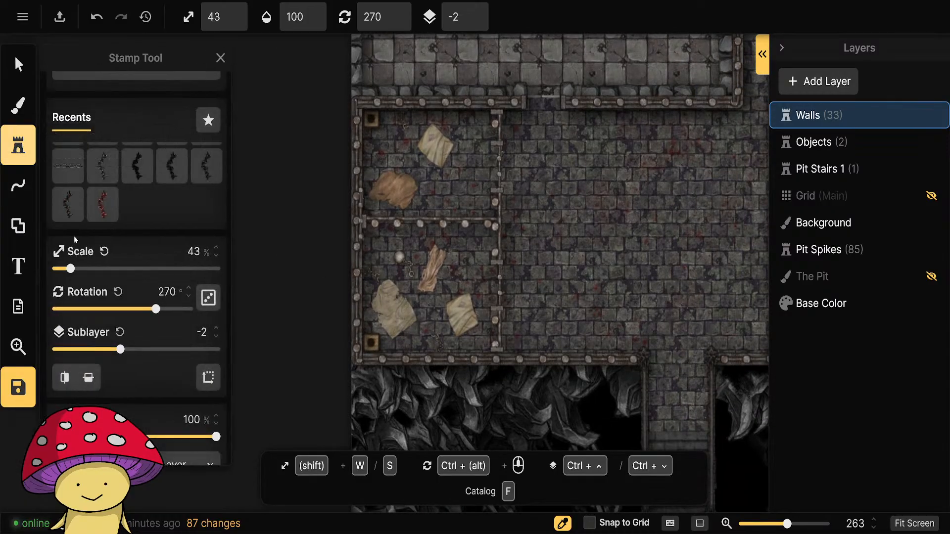
Search the whole Fantasy Battlemaps stamp collection for "skeleton".
{"action": "scroll", "coordinate": [133, 148], "scroll_direction": "up", "scroll_amount": 3}
{"action": "left_click", "coordinate": [127, 173]}
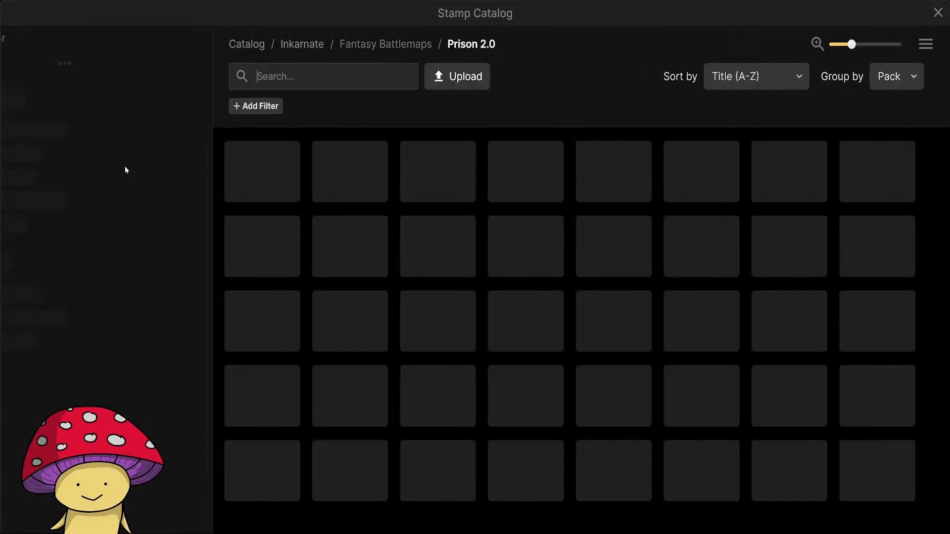
{"action": "scroll", "coordinate": [104, 235], "scroll_direction": "up", "scroll_amount": 20}
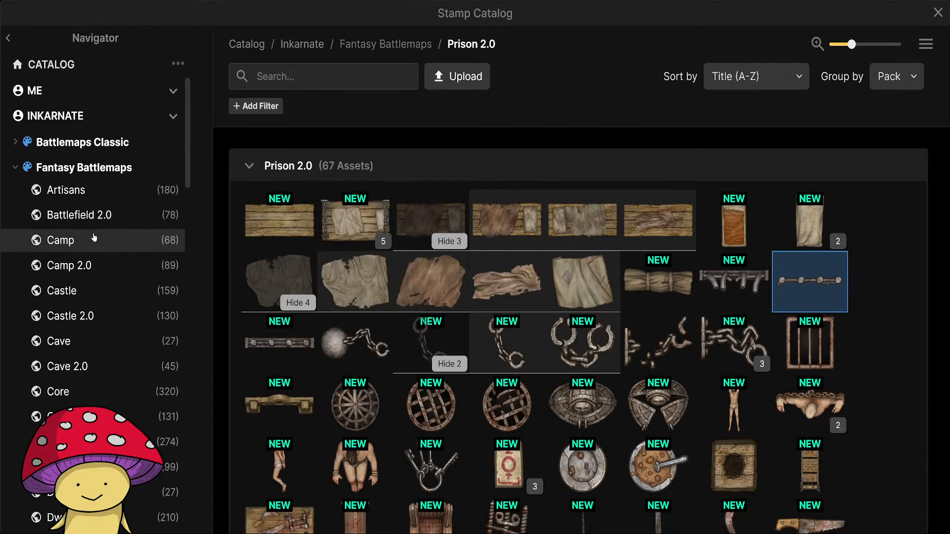
{"action": "left_click", "coordinate": [79, 168]}
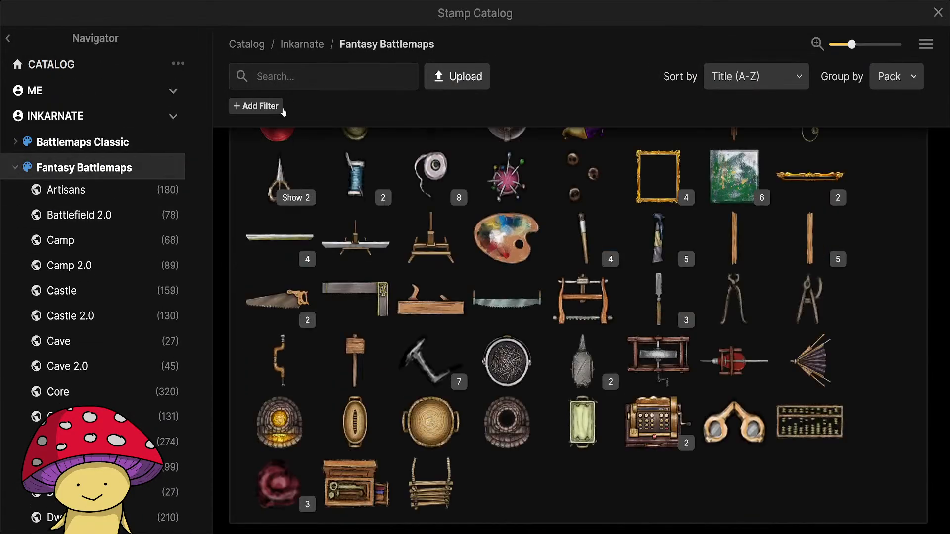
{"action": "left_click", "coordinate": [289, 77]}
{"action": "type", "text": "skeleton"}
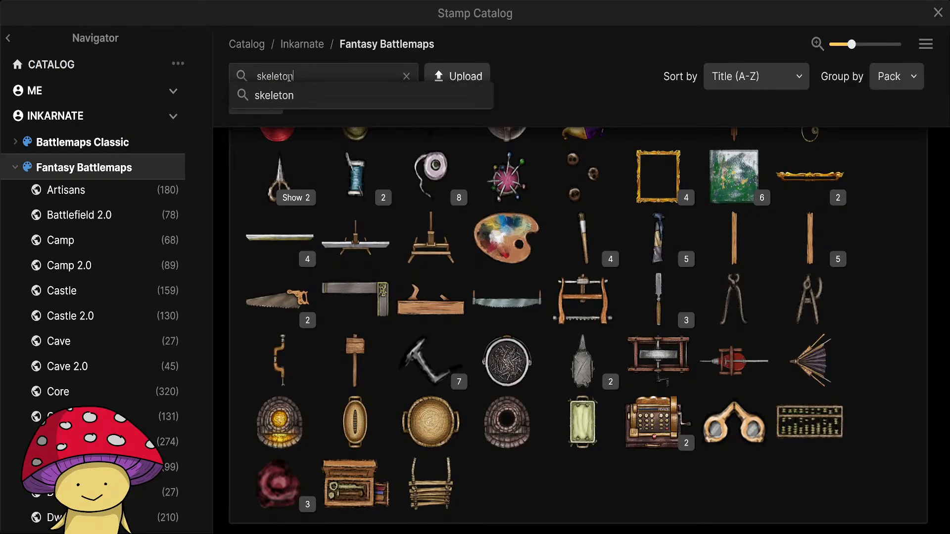
{"action": "key", "text": "Return"}
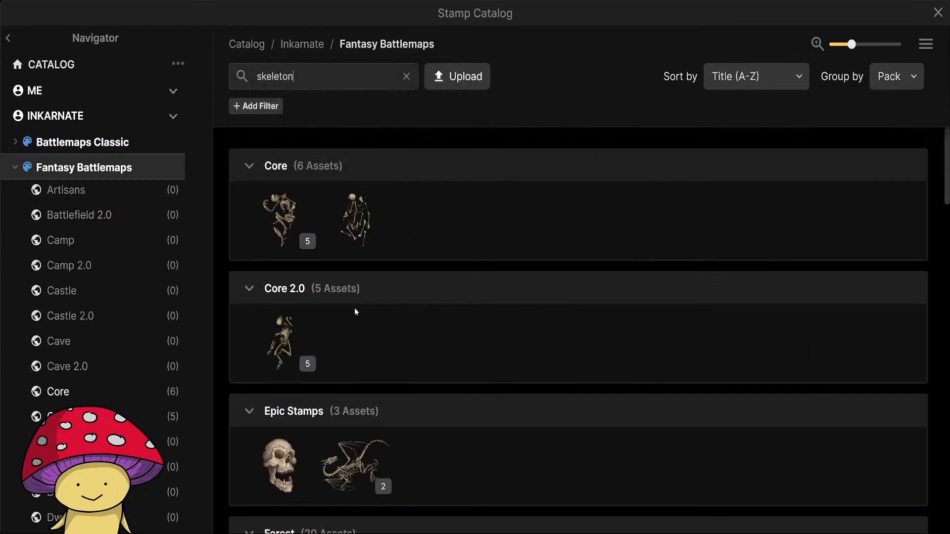
Examine the skeleton stamp variants in the Core, Core 2.0, Forest and Graveyard packs, including the animal skeletons and Desiccated Bodies.
{"action": "left_click", "coordinate": [307, 241]}
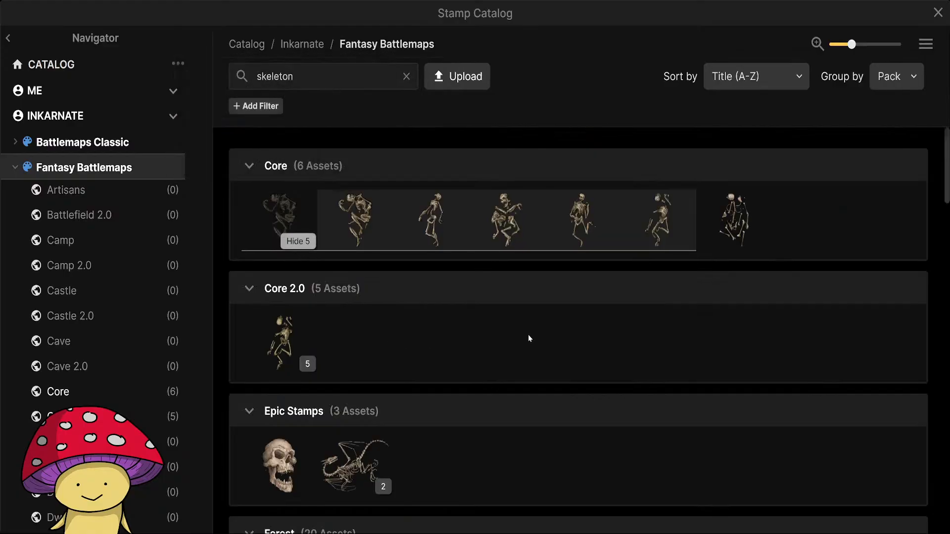
{"action": "scroll", "coordinate": [528, 334], "scroll_direction": "down", "scroll_amount": 3}
{"action": "scroll", "coordinate": [528, 327], "scroll_direction": "down", "scroll_amount": 2}
{"action": "scroll", "coordinate": [528, 328], "scroll_direction": "up", "scroll_amount": 5}
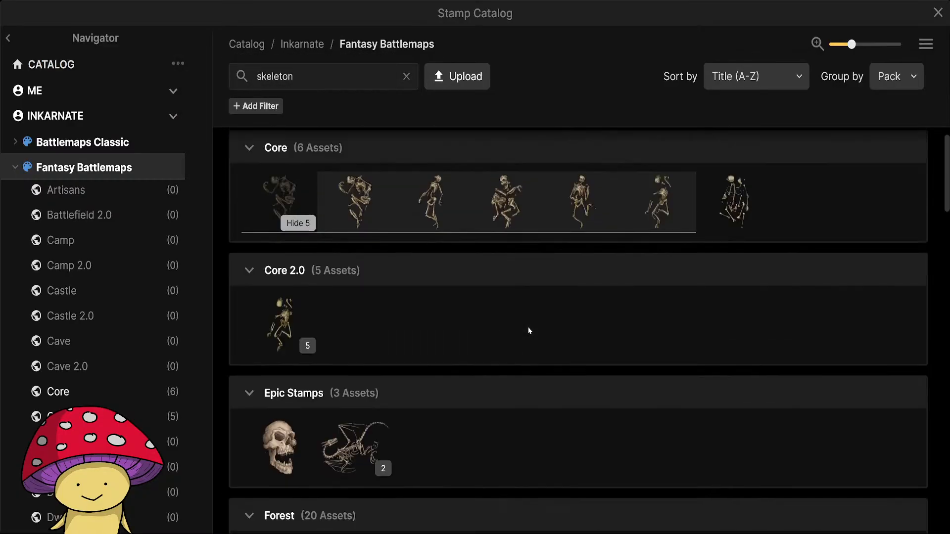
{"action": "left_click", "coordinate": [895, 76]}
{"action": "left_click", "coordinate": [893, 104]}
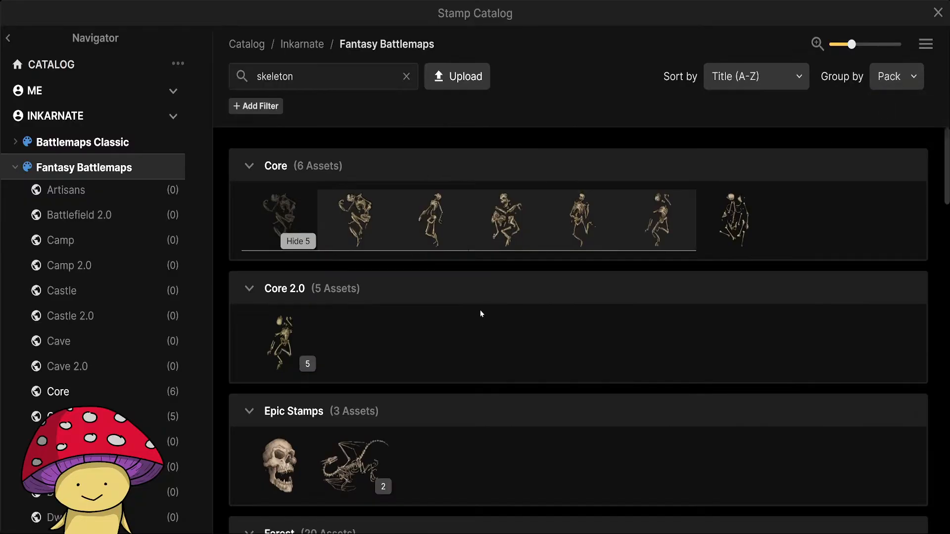
{"action": "left_click", "coordinate": [307, 363]}
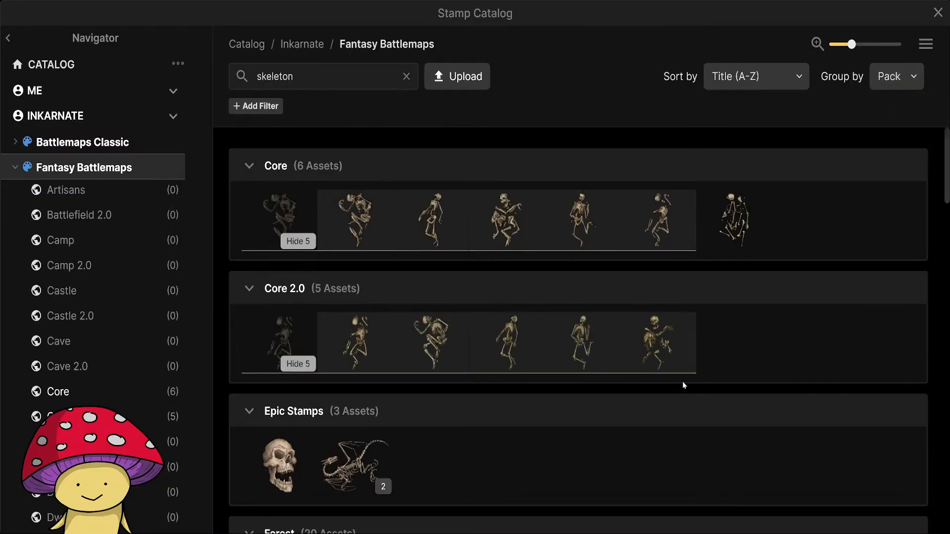
{"action": "scroll", "coordinate": [470, 374], "scroll_direction": "down", "scroll_amount": 4}
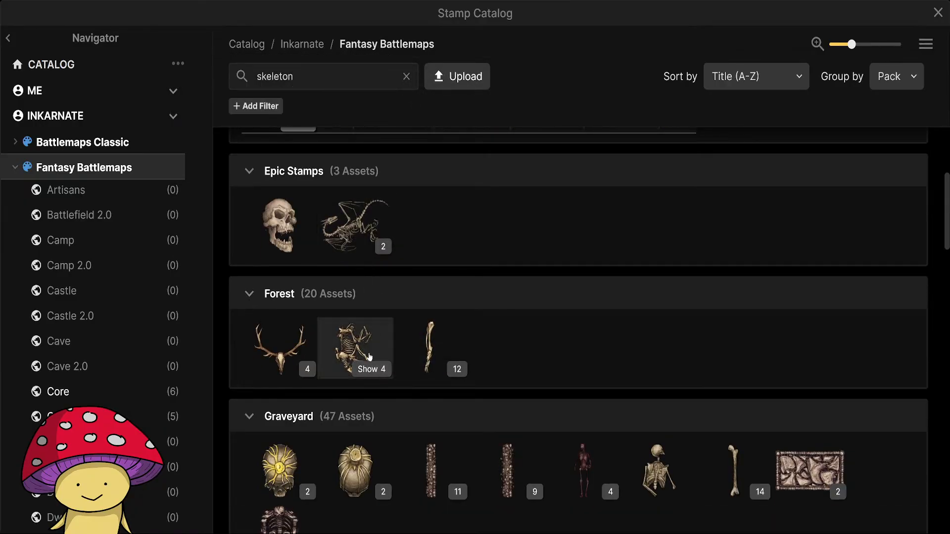
{"action": "left_click", "coordinate": [367, 370]}
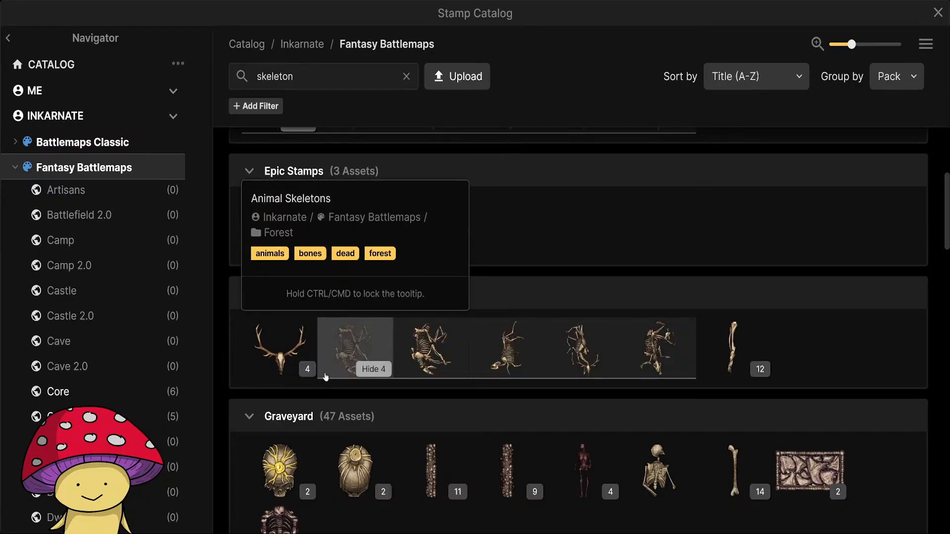
{"action": "scroll", "coordinate": [451, 355], "scroll_direction": "down", "scroll_amount": 5}
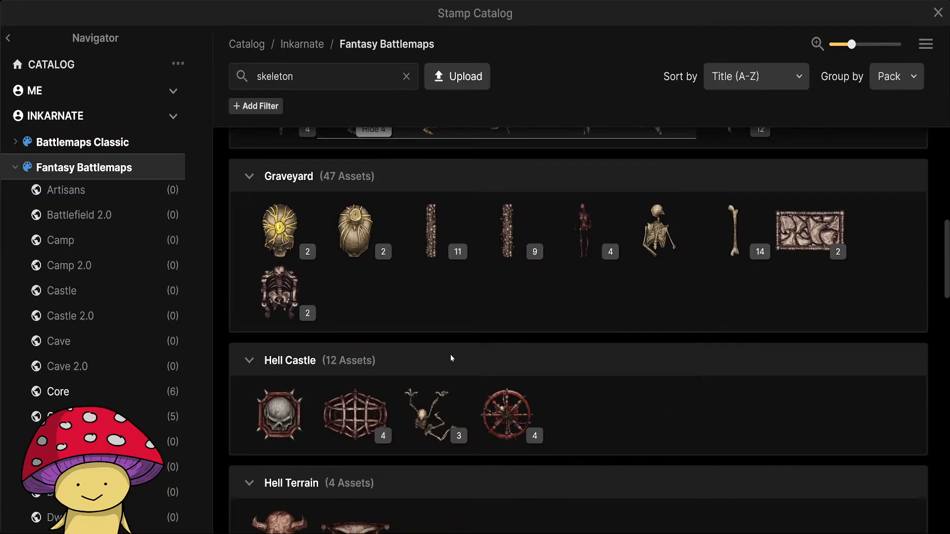
{"action": "mouse_move", "coordinate": [579, 223]}
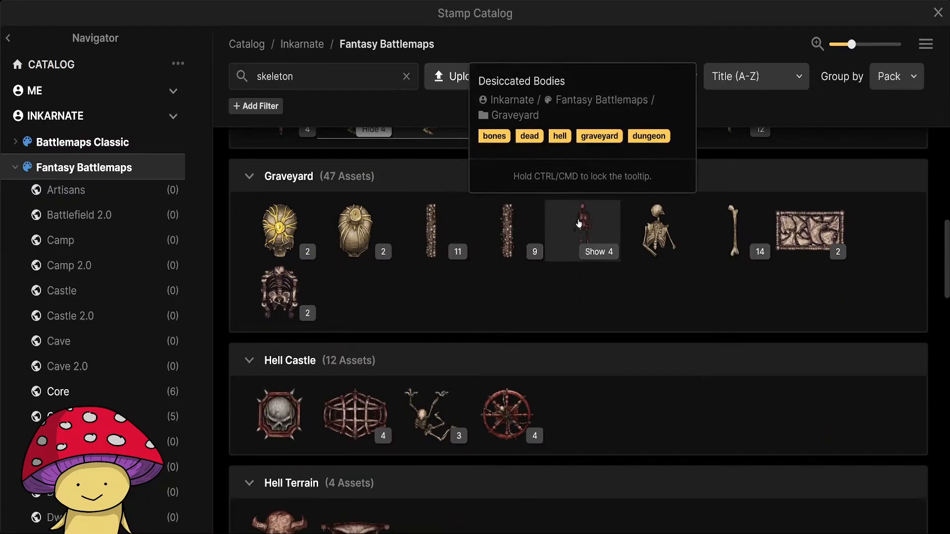
{"action": "left_click", "coordinate": [599, 252]}
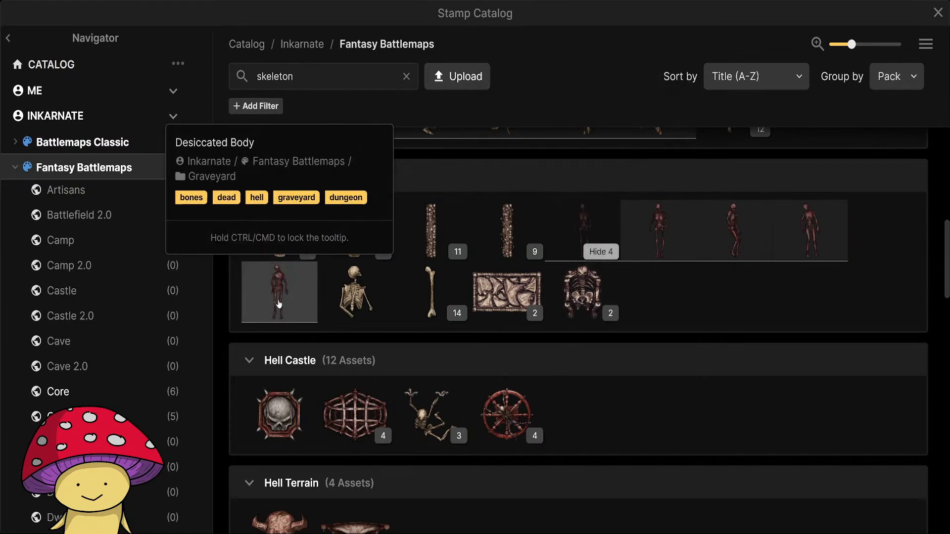
{"action": "mouse_move", "coordinate": [677, 207]}
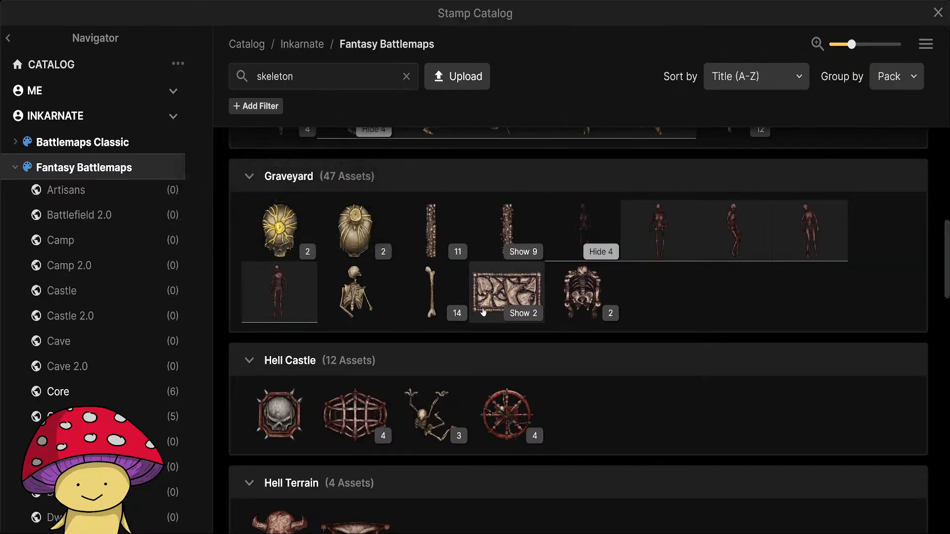
Choose the Cuffed Skeleton stamp from the Hell Castle pack and place it along the northern cell's west wall at 33% scale and 270° rotation.
{"action": "scroll", "coordinate": [484, 312], "scroll_direction": "down", "scroll_amount": 3}
{"action": "mouse_move", "coordinate": [427, 268]}
{"action": "left_click", "coordinate": [444, 293]}
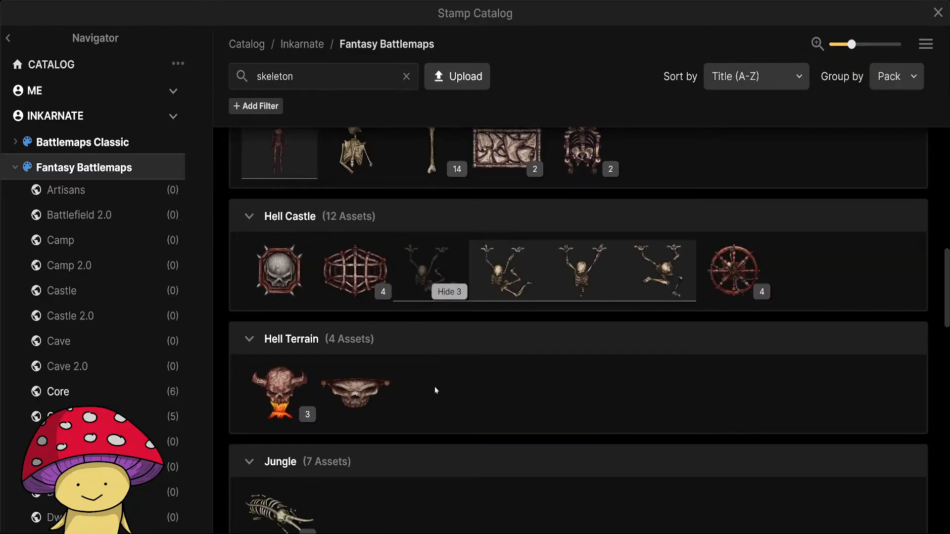
{"action": "left_click", "coordinate": [425, 268]}
{"action": "scroll", "coordinate": [415, 238], "scroll_direction": "up", "scroll_amount": 4}
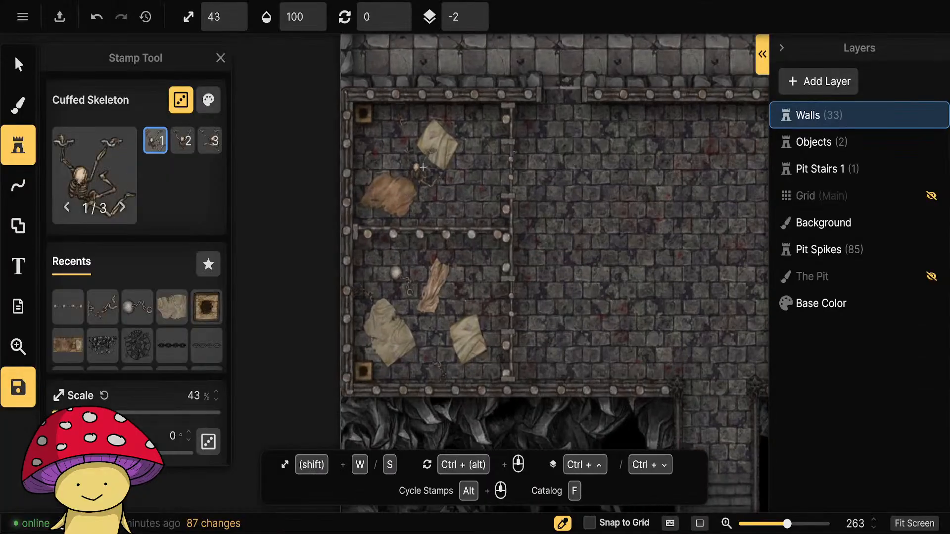
{"action": "key", "text": "s"}
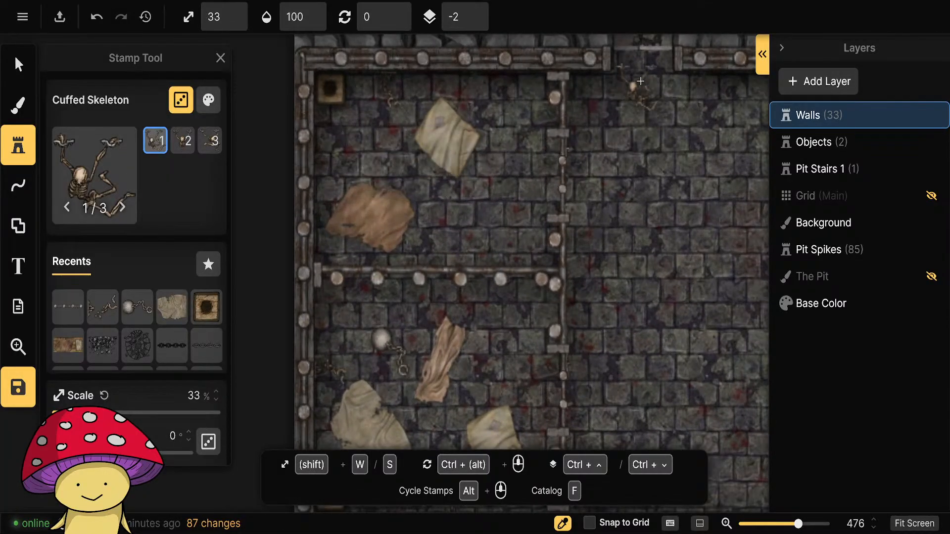
{"action": "left_click_drag", "start_coordinate": [637, 98], "coordinate": [643, 293]}
{"action": "scroll", "coordinate": [319, 371], "scroll_direction": "down", "scroll_amount": 7}
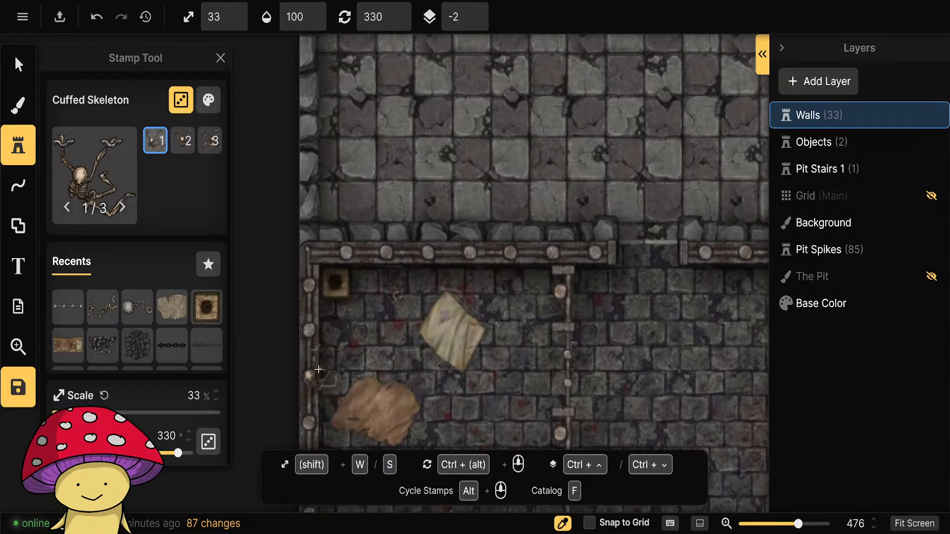
{"action": "scroll", "coordinate": [345, 349], "scroll_direction": "up", "scroll_amount": 1}
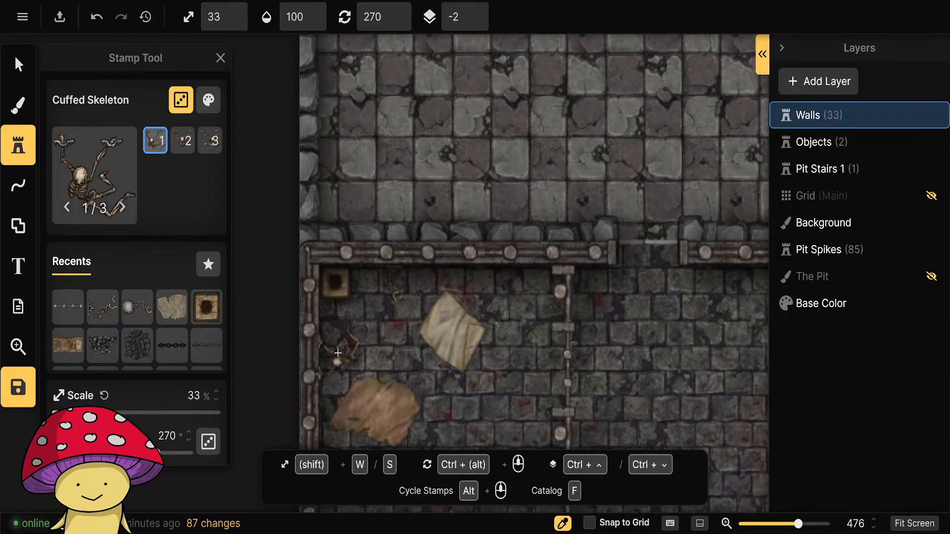
{"action": "left_click", "coordinate": [339, 352]}
Place a Cuffed Skeleton rotated 180° against the southern cell's south wall, just east of the toilet.
{"action": "scroll", "coordinate": [483, 403], "scroll_direction": "down", "scroll_amount": 4}
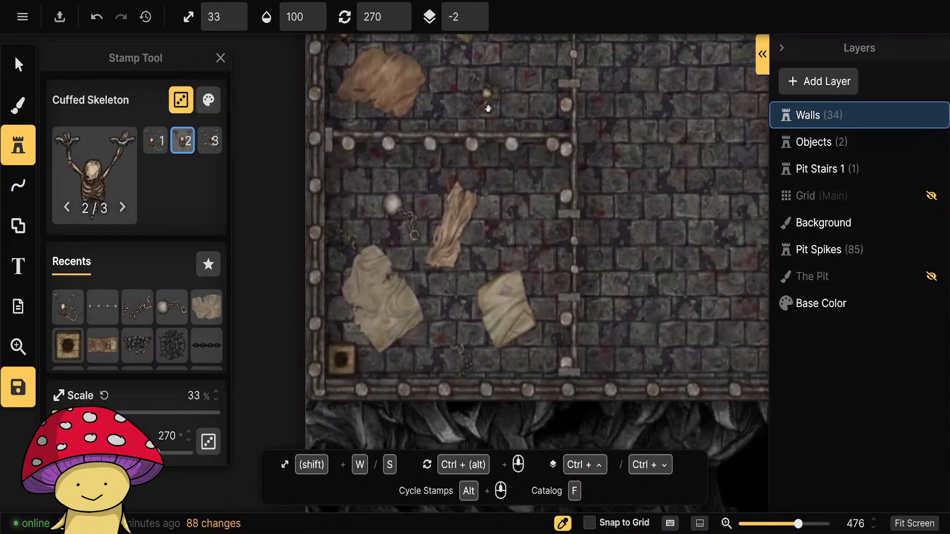
{"action": "scroll", "coordinate": [461, 325], "scroll_direction": "down", "scroll_amount": 5}
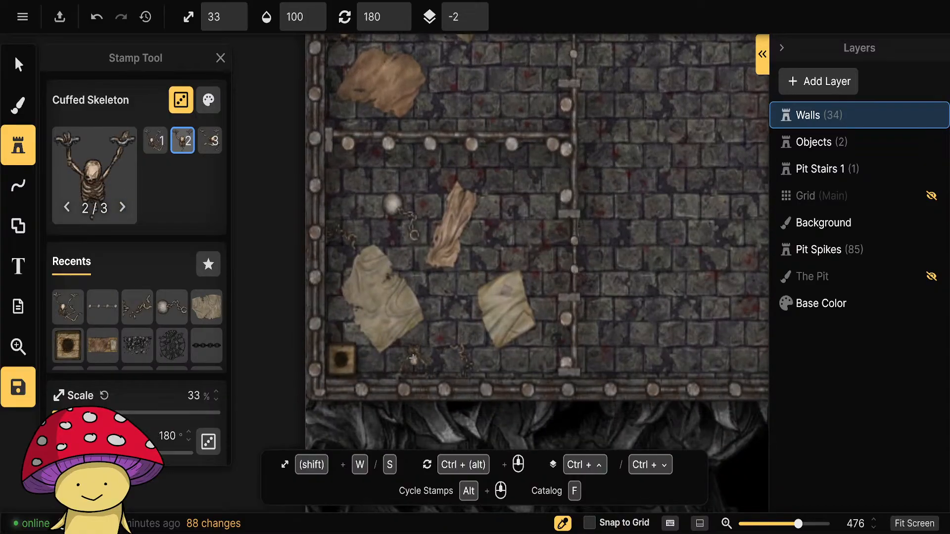
{"action": "left_click", "coordinate": [409, 359]}
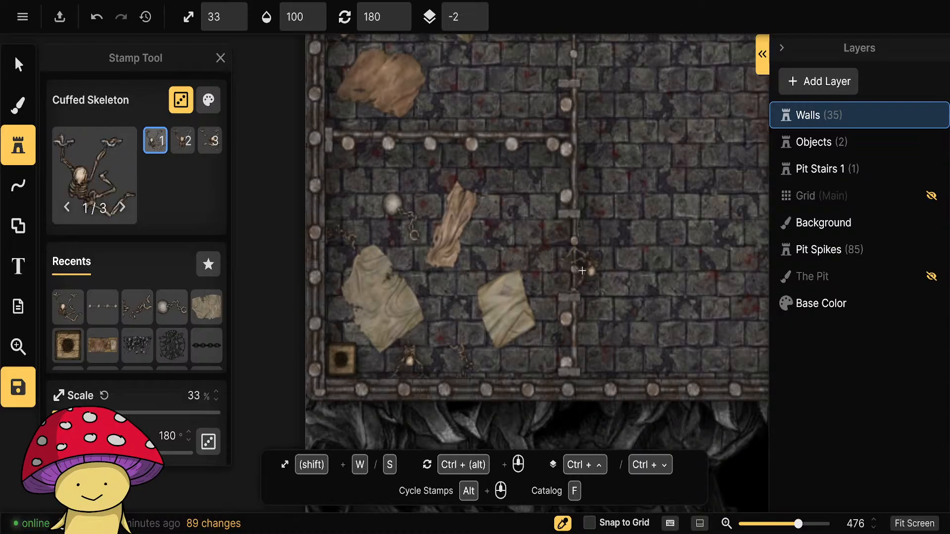
Place the third Cuffed Skeleton variant, rotated 270°, against the southern cell's west wall beside the large pale rag.
{"action": "scroll", "coordinate": [538, 241], "scroll_direction": "up", "scroll_amount": 8}
{"action": "scroll", "coordinate": [539, 240], "scroll_direction": "up", "scroll_amount": 4}
{"action": "scroll", "coordinate": [505, 213], "scroll_direction": "up", "scroll_amount": 7}
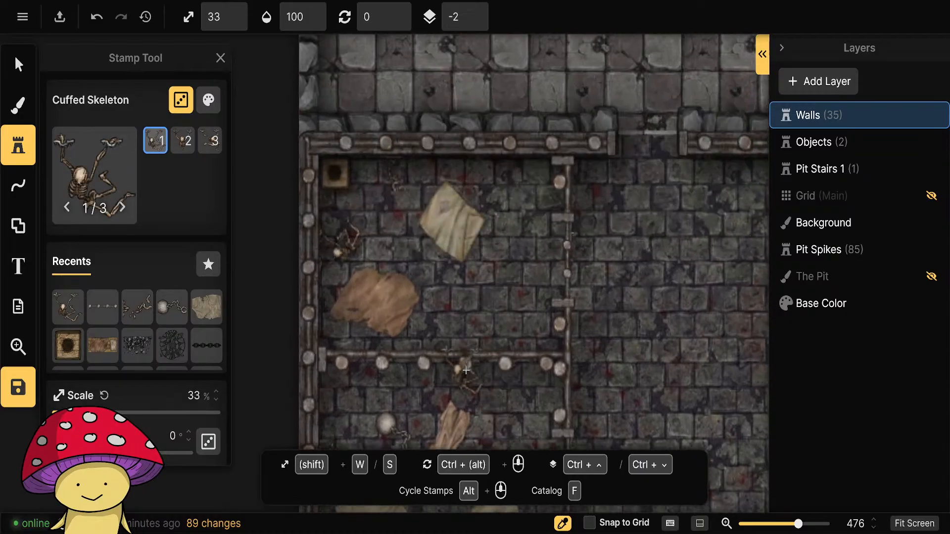
{"action": "left_click_drag", "start_coordinate": [472, 368], "coordinate": [503, 211]}
{"action": "left_click", "coordinate": [218, 136]}
{"action": "scroll", "coordinate": [388, 280], "scroll_direction": "down", "scroll_amount": 6}
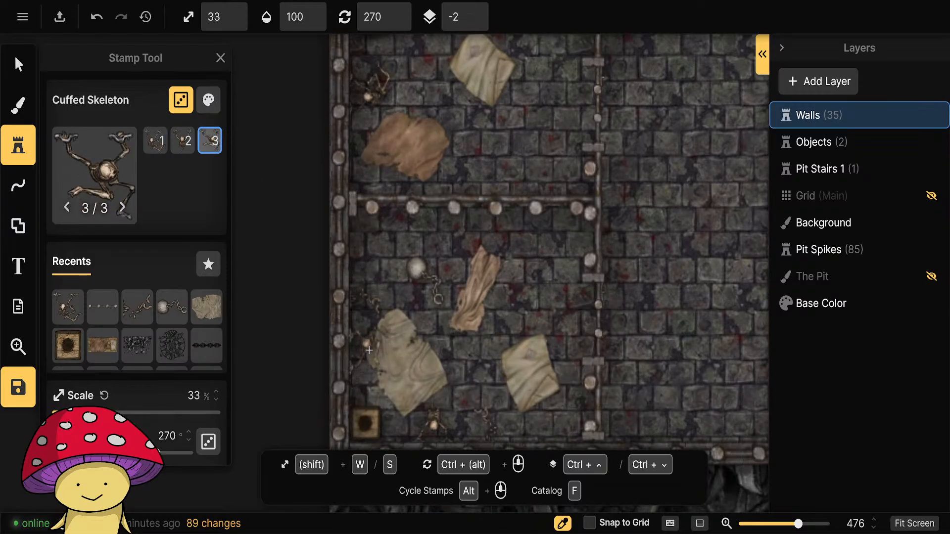
{"action": "left_click", "coordinate": [448, 344]}
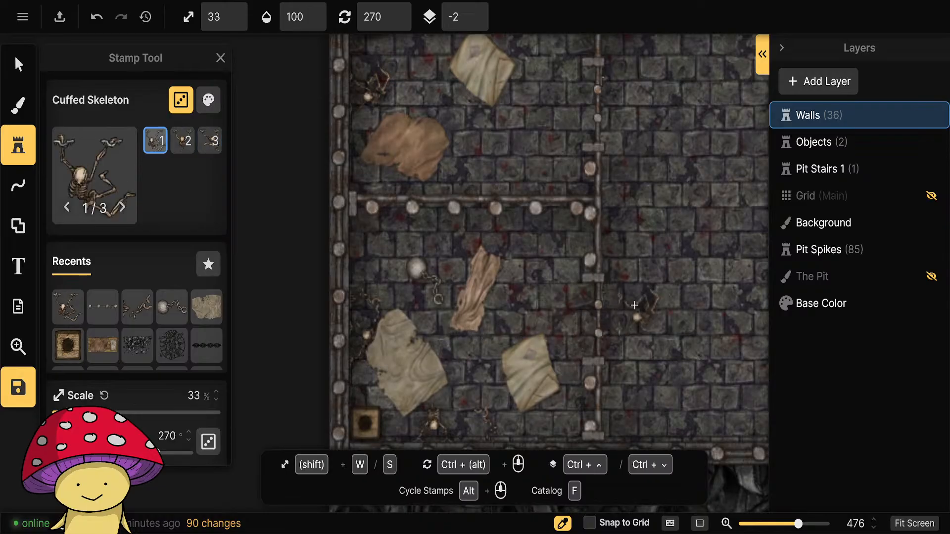
Choose the Core 2.0 Skeleton stamp, set it to 23% scale and 45° rotation, and try placing it in the northern cell.
{"action": "scroll", "coordinate": [538, 261], "scroll_direction": "down", "scroll_amount": 3}
{"action": "left_click_drag", "start_coordinate": [538, 264], "coordinate": [437, 314]}
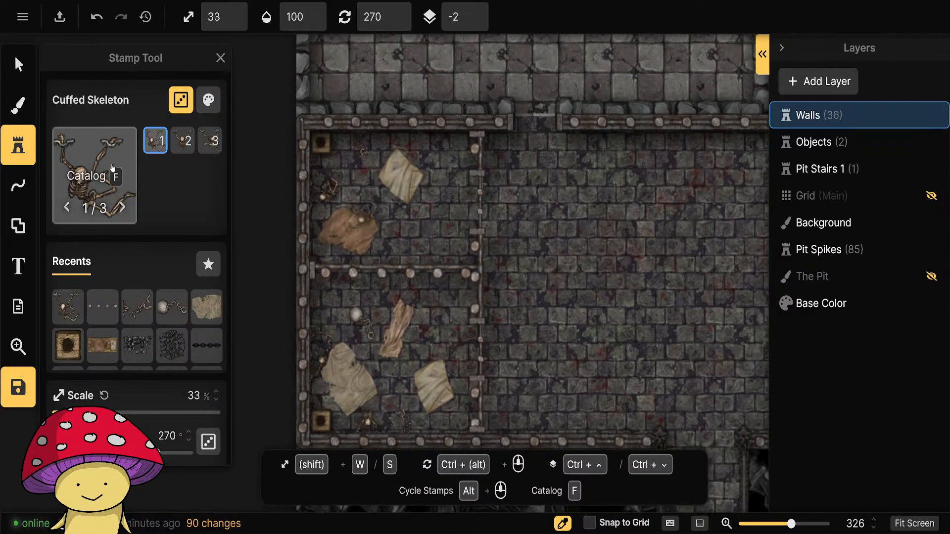
{"action": "left_click", "coordinate": [96, 176]}
{"action": "scroll", "coordinate": [440, 258], "scroll_direction": "up", "scroll_amount": 7}
{"action": "scroll", "coordinate": [440, 259], "scroll_direction": "up", "scroll_amount": 5}
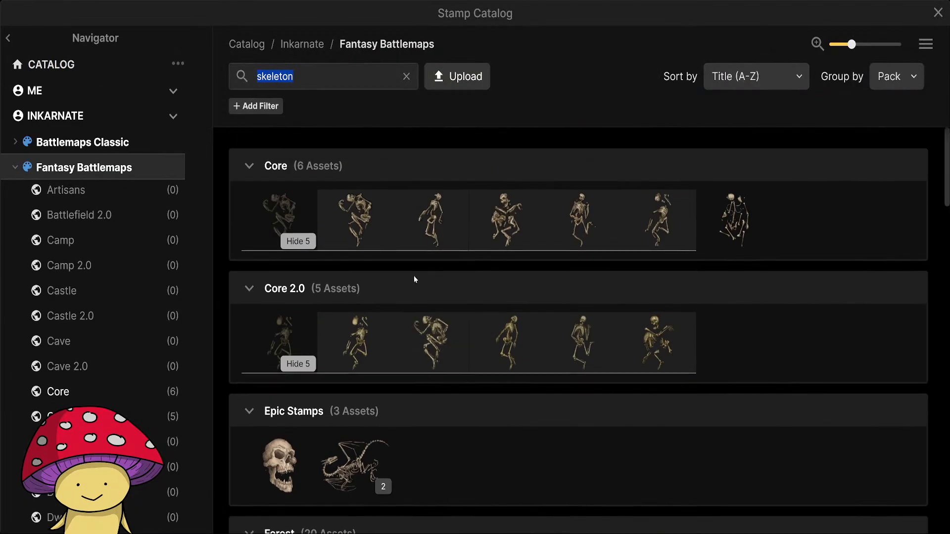
{"action": "left_click", "coordinate": [309, 317]}
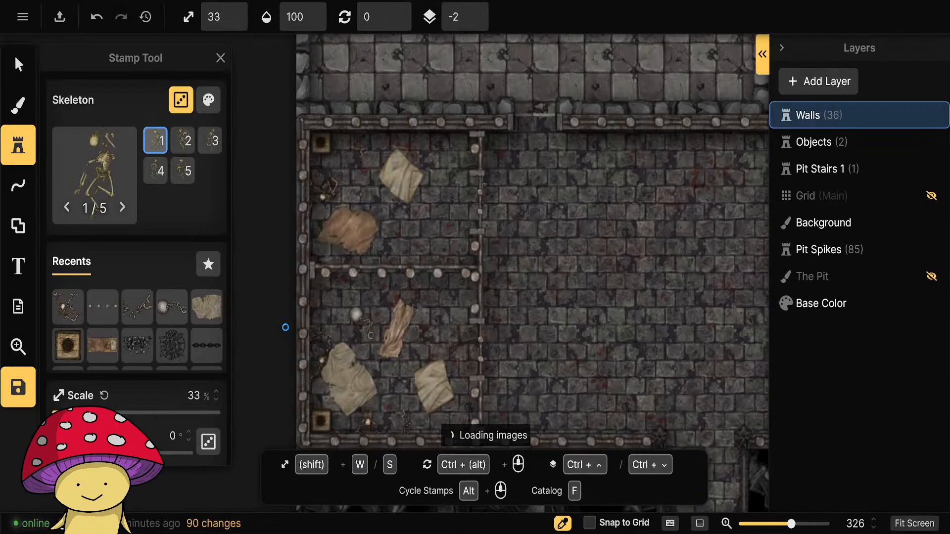
{"action": "left_click", "coordinate": [401, 230]}
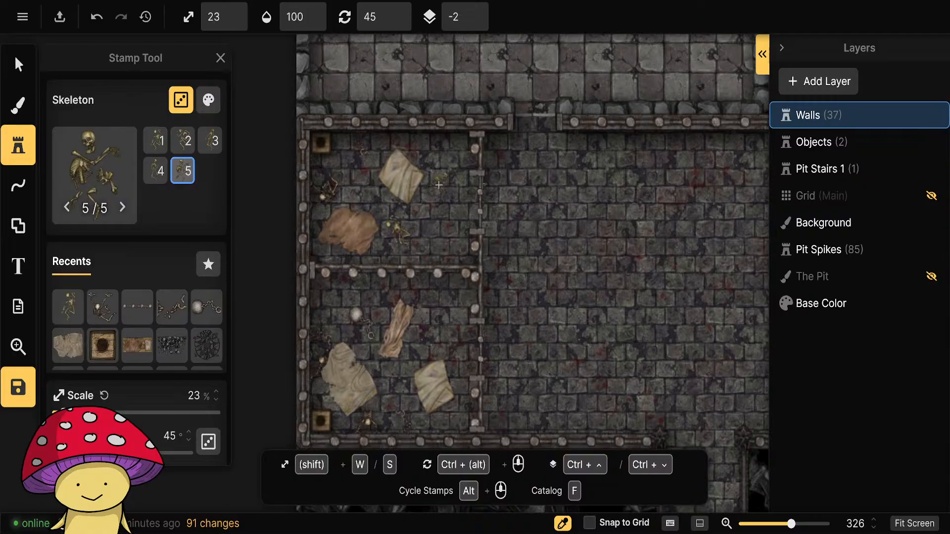
{"action": "key", "text": "ctrl+z"}
Reduce the Skeleton stamp's saturation to 50% and brightness to 86%, and place it east of the northern cell's brown rag.
{"action": "left_click", "coordinate": [208, 99]}
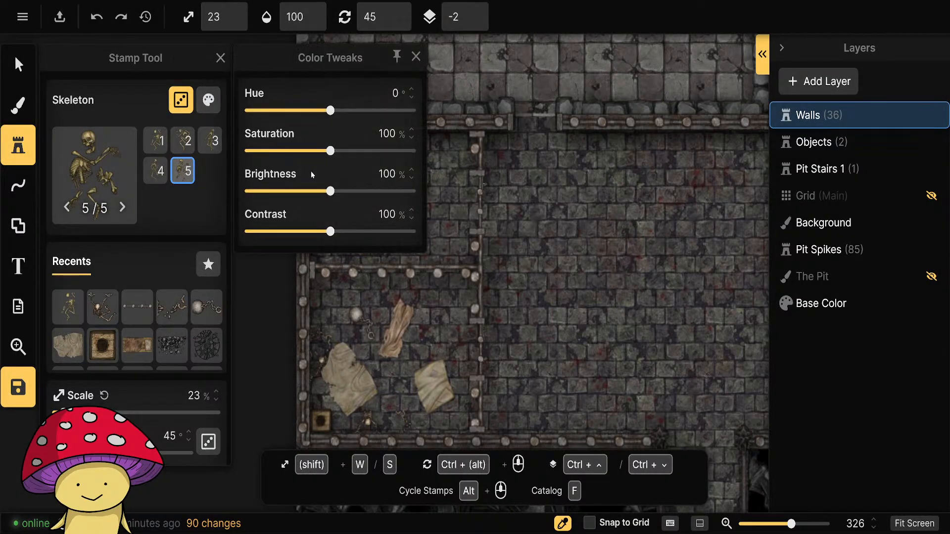
{"action": "left_click_drag", "start_coordinate": [334, 150], "coordinate": [326, 151]}
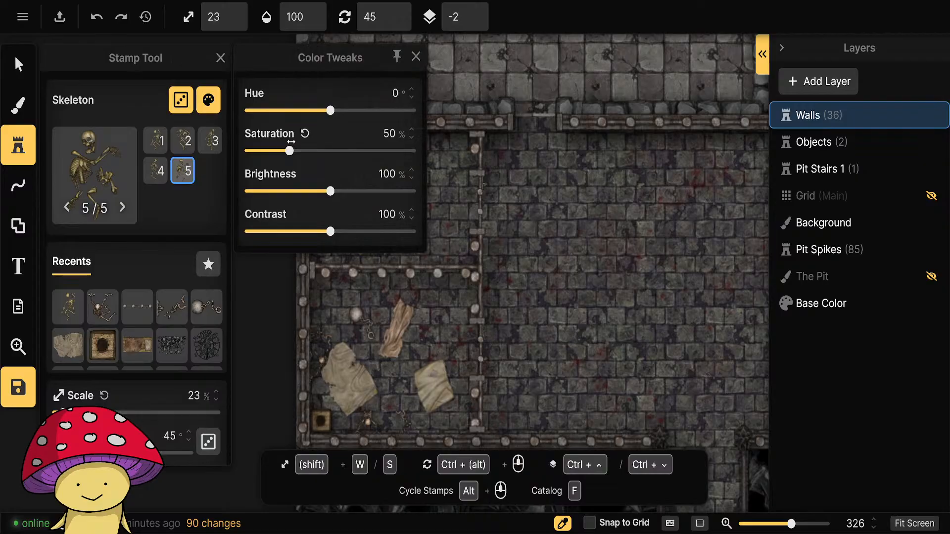
{"action": "left_click_drag", "start_coordinate": [331, 193], "coordinate": [316, 192]}
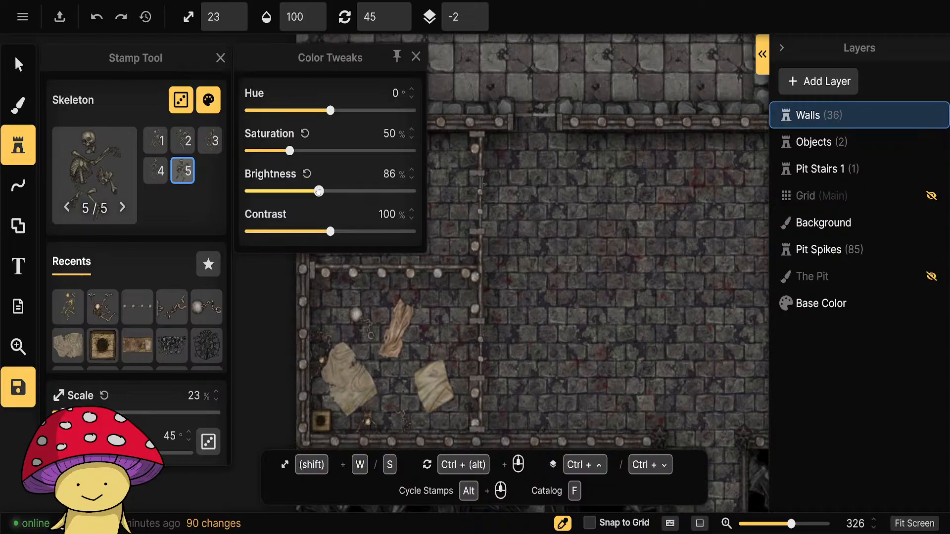
{"action": "left_click", "coordinate": [416, 56]}
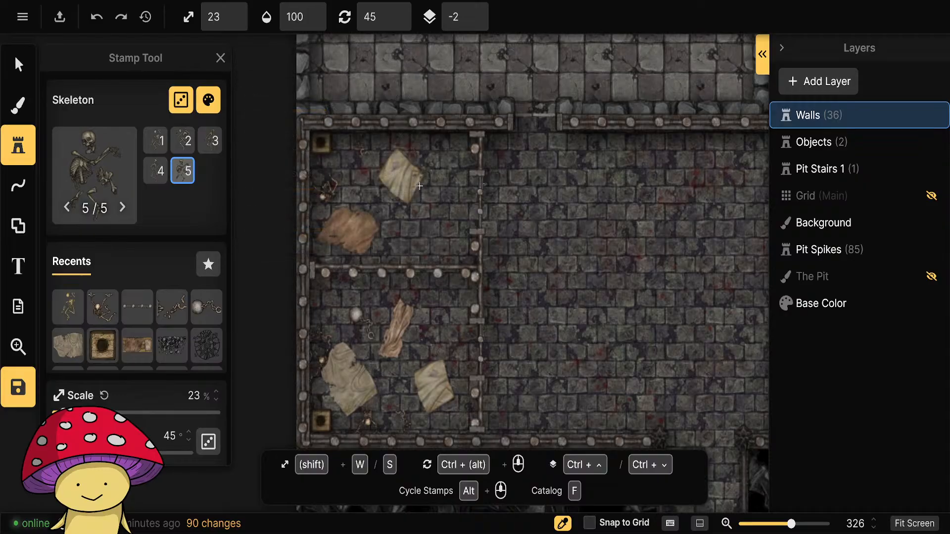
{"action": "left_click", "coordinate": [405, 229]}
{"action": "scroll", "coordinate": [405, 229], "scroll_direction": "up", "scroll_amount": 5}
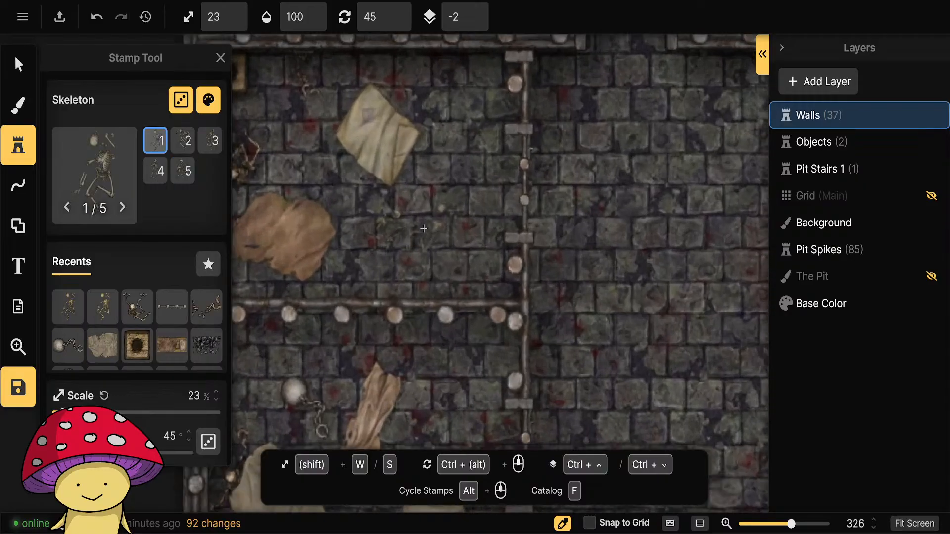
Rotate the Skeleton stamp to 315° and try placing it over the east edge of the northern cell's pale rag.
{"action": "scroll", "coordinate": [614, 198], "scroll_direction": "down", "scroll_amount": 6, "text": "ctrl"}
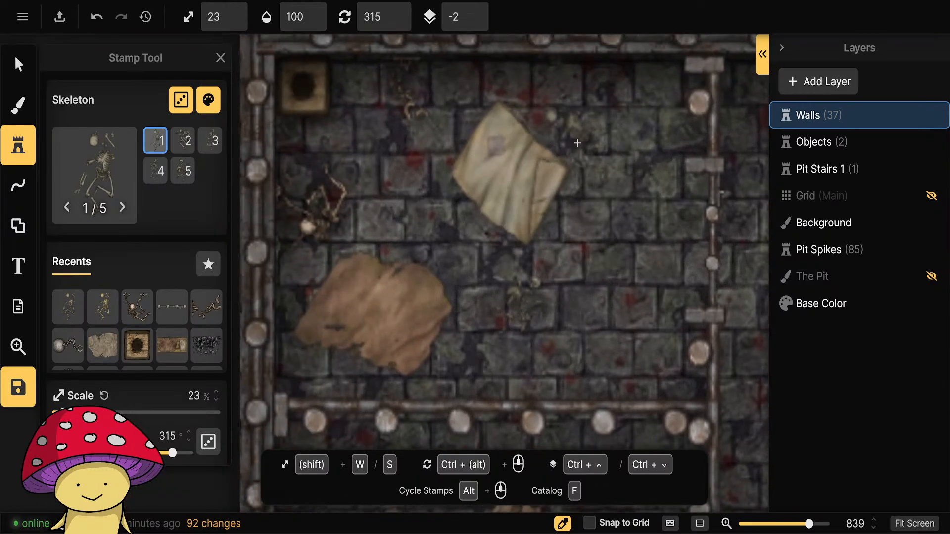
{"action": "left_click", "coordinate": [557, 181]}
{"action": "scroll", "coordinate": [543, 331], "scroll_direction": "down", "scroll_amount": 2}
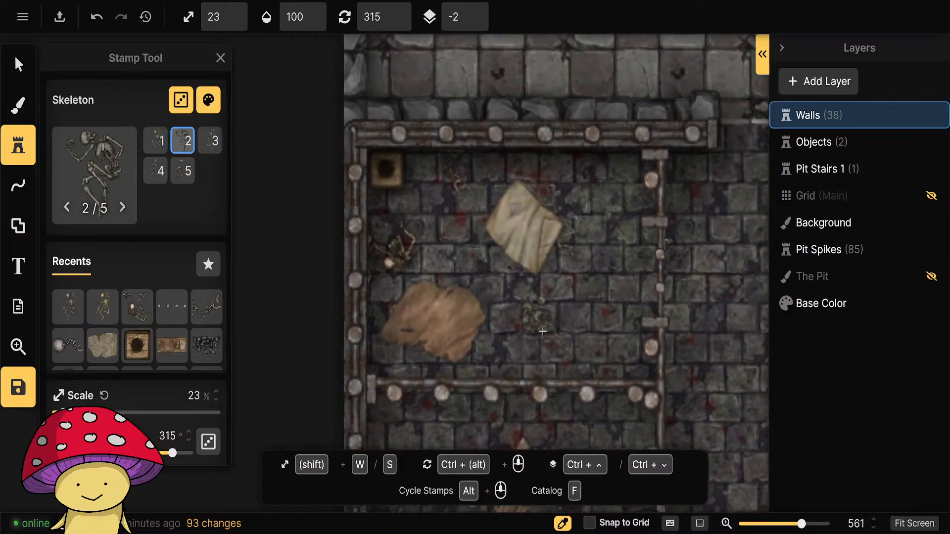
{"action": "key", "text": "ctrl+z"}
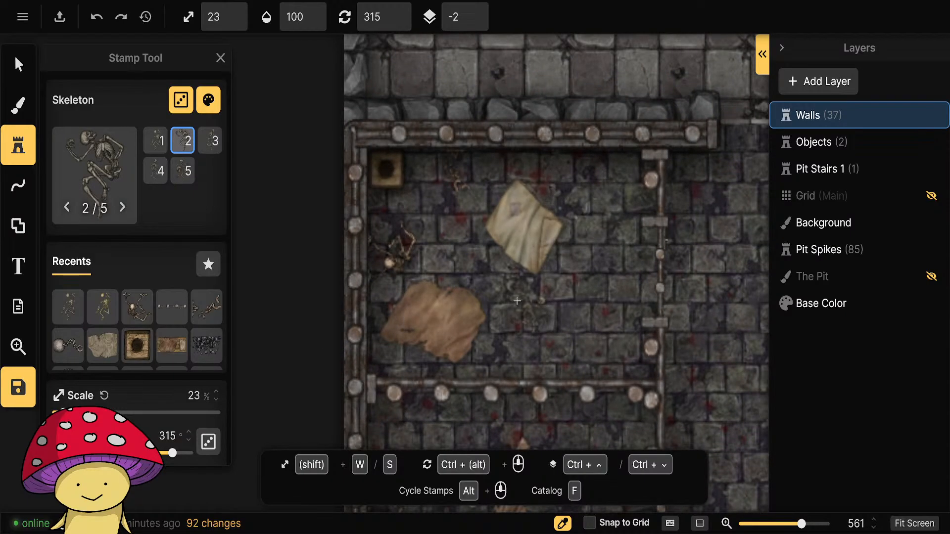
Raise the Skeleton stamp to sublayer 0 and place it at the east edge of the northern cell's pale rag.
{"action": "scroll", "coordinate": [173, 365], "scroll_direction": "down", "scroll_amount": 5}
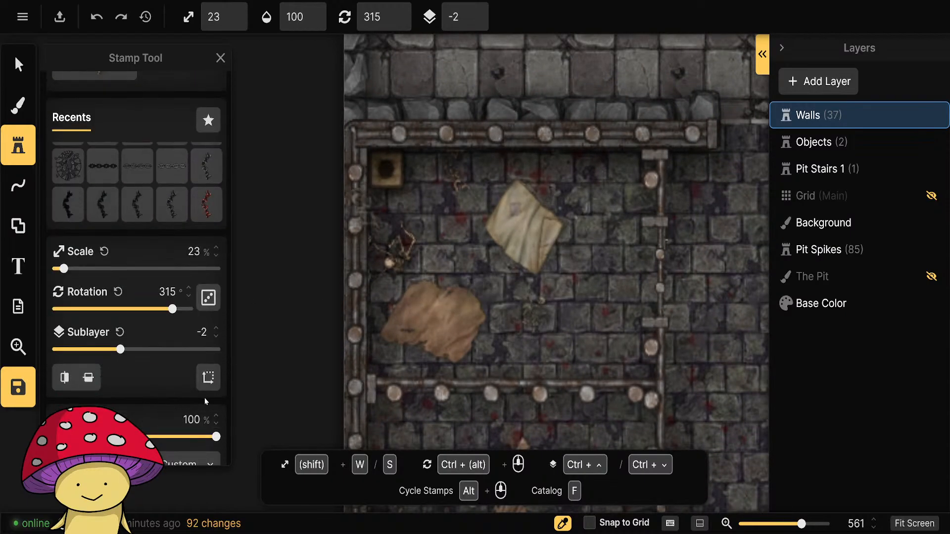
{"action": "left_click", "coordinate": [216, 330]}
{"action": "left_click", "coordinate": [215, 329]}
{"action": "left_click", "coordinate": [564, 218]}
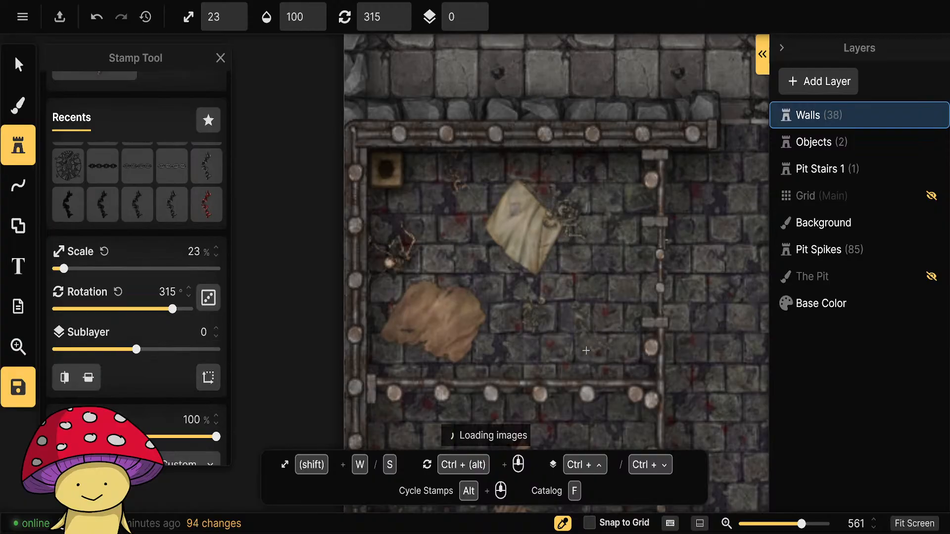
Place another Skeleton stamp at the south end of the narrow brown rag in the southern cell.
{"action": "left_click_drag", "start_coordinate": [539, 392], "coordinate": [507, 211]}
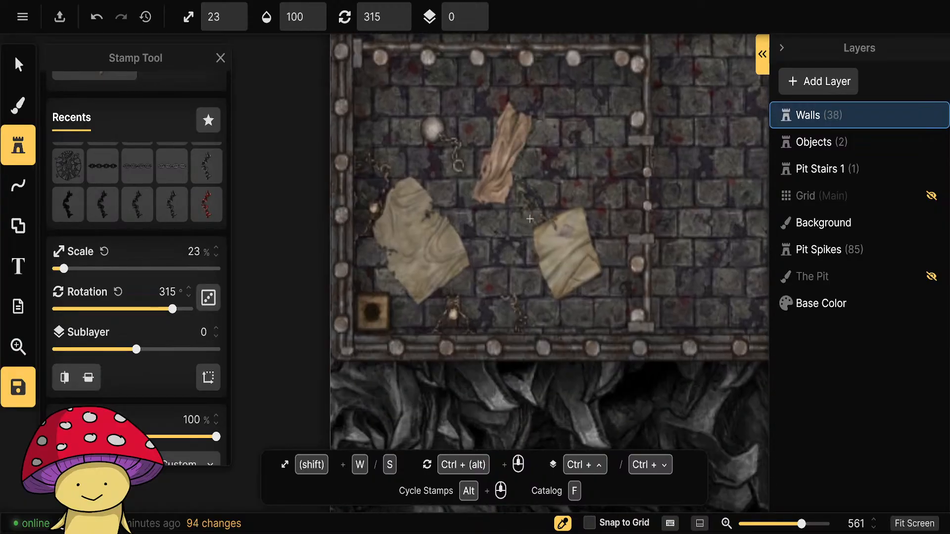
{"action": "scroll", "coordinate": [515, 197], "scroll_direction": "down", "scroll_amount": 1}
{"action": "left_click", "coordinate": [515, 197]}
{"action": "scroll", "coordinate": [569, 304], "scroll_direction": "down", "scroll_amount": 2}
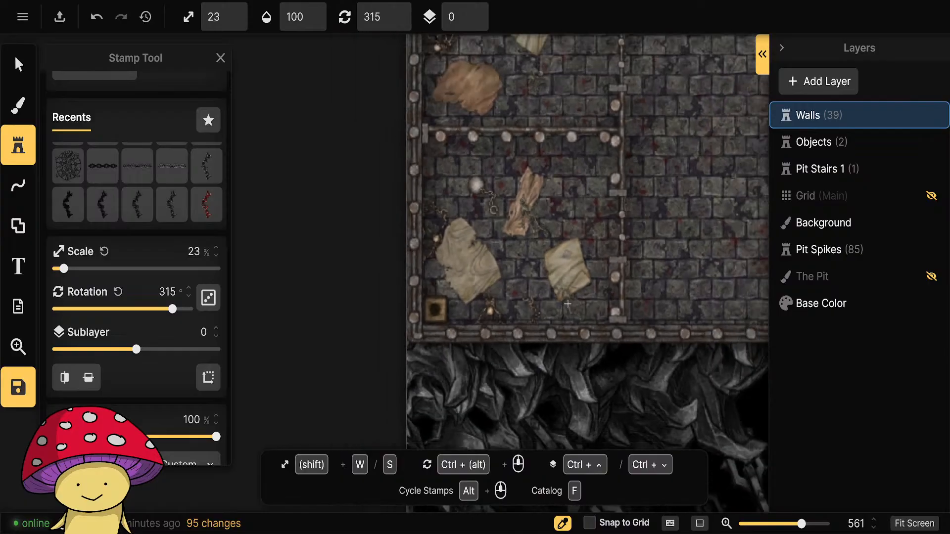
Scale the southern cell's Ball and Chain stamp down to 23% and deselect it.
{"action": "scroll", "coordinate": [567, 304], "scroll_direction": "down", "scroll_amount": 2}
{"action": "left_click", "coordinate": [18, 65]}
{"action": "left_click", "coordinate": [490, 213]}
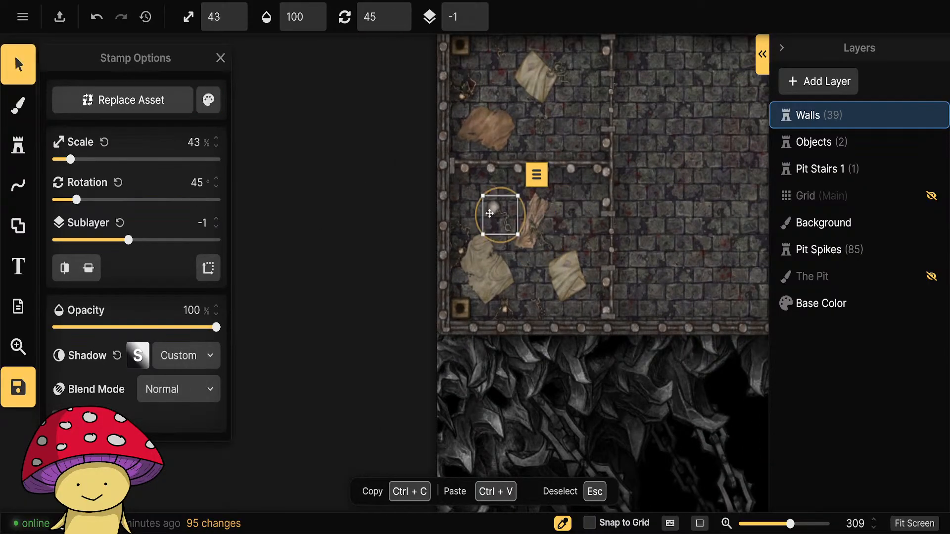
{"action": "scroll", "coordinate": [509, 211], "scroll_direction": "down", "scroll_amount": 2}
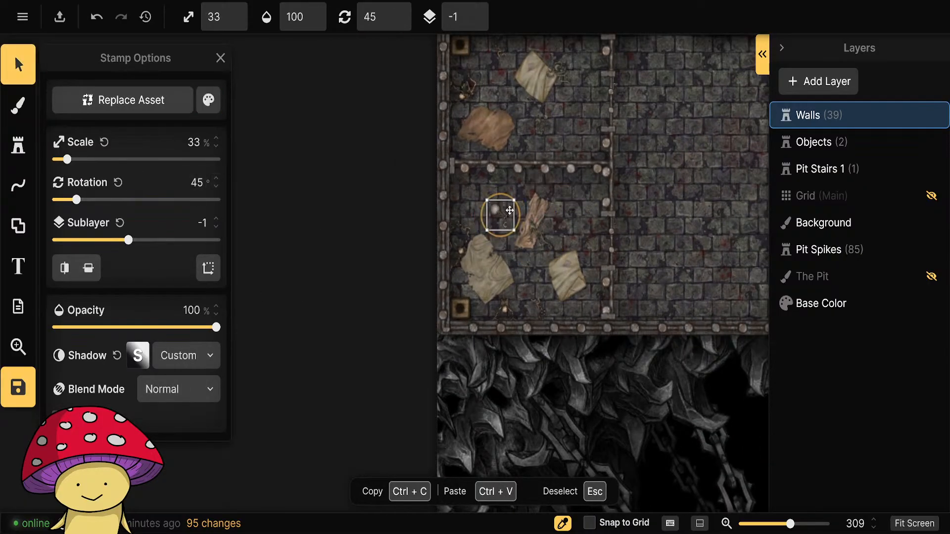
{"action": "key", "text": "Escape"}
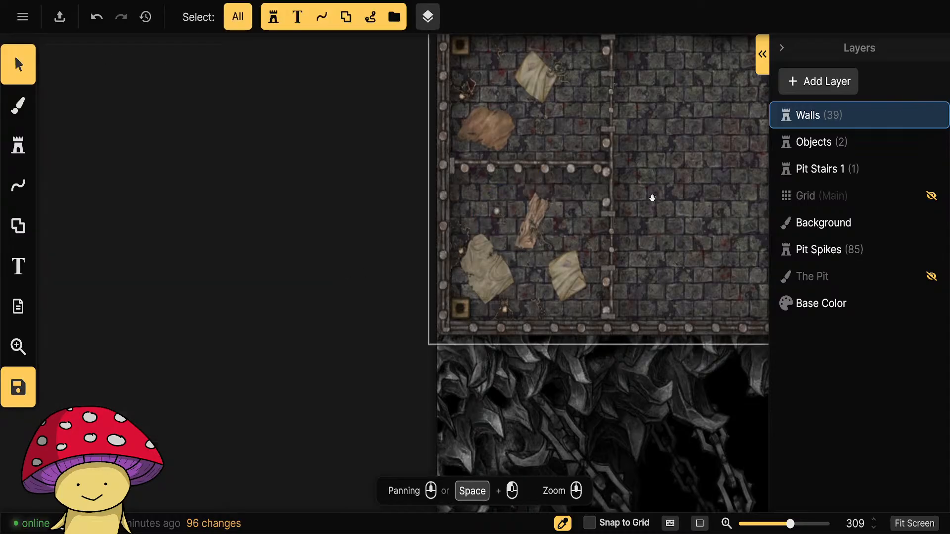
{"action": "left_click_drag", "start_coordinate": [651, 198], "coordinate": [302, 285]}
{"action": "scroll", "coordinate": [303, 287], "scroll_direction": "down", "scroll_amount": 3}
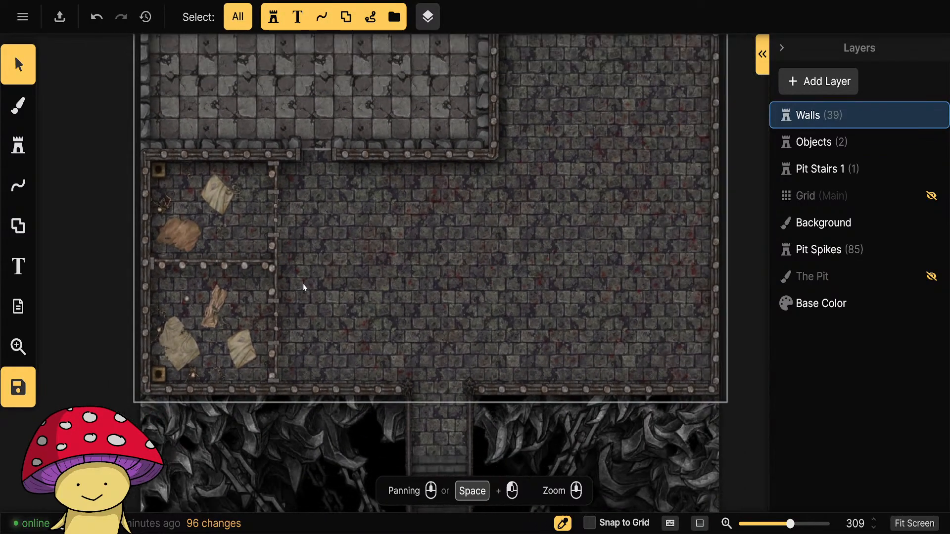
{"action": "scroll", "coordinate": [356, 329], "scroll_direction": "up", "scroll_amount": 2}
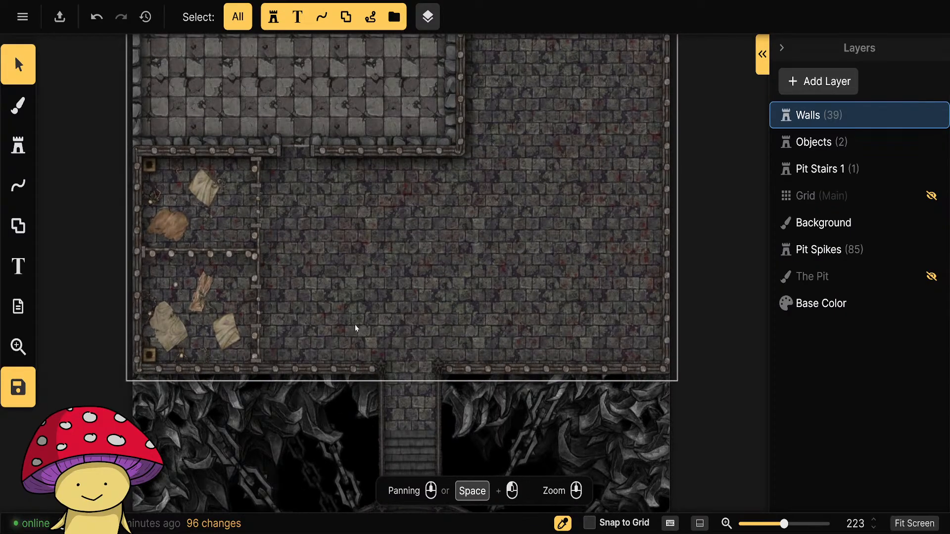
{"action": "left_click_drag", "start_coordinate": [476, 197], "coordinate": [564, 214]}
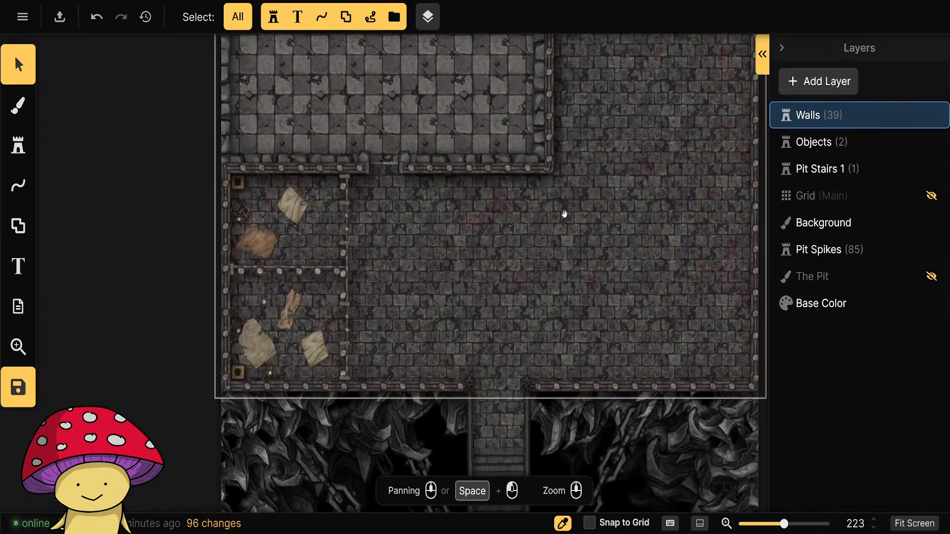
{"action": "scroll", "coordinate": [129, 301], "scroll_direction": "down", "scroll_amount": 2}
{"action": "left_click_drag", "start_coordinate": [146, 221], "coordinate": [169, 377]}
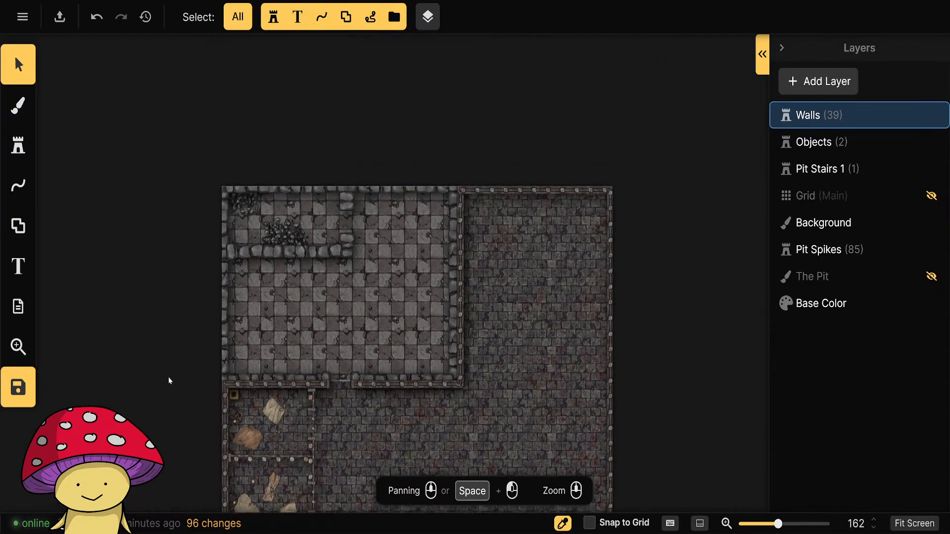
{"action": "scroll", "coordinate": [166, 376], "scroll_direction": "up", "scroll_amount": 2}
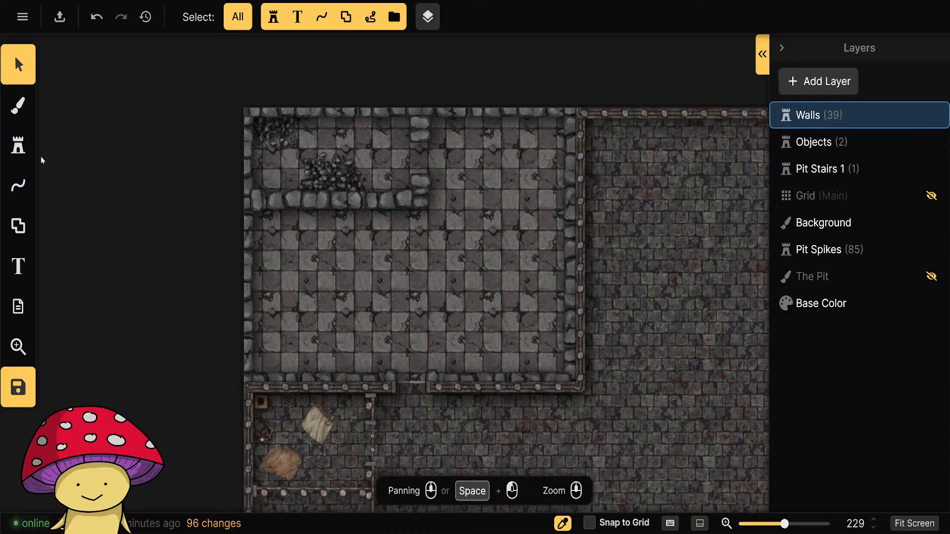
Open the stamp catalog, clear the skeleton search, and look through the Fantasy Battlemaps Prison pack.
{"action": "left_click", "coordinate": [20, 148]}
{"action": "left_click", "coordinate": [136, 191]}
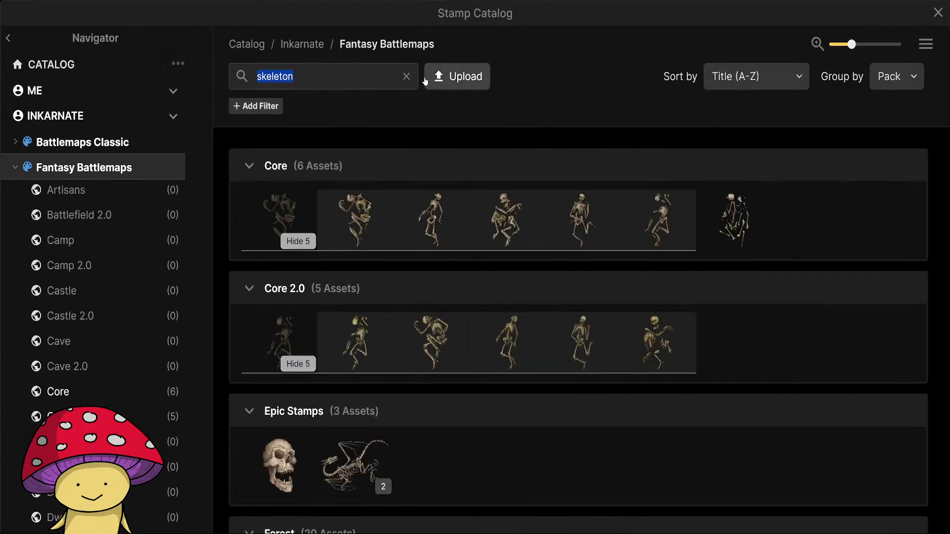
{"action": "left_click", "coordinate": [406, 76]}
{"action": "scroll", "coordinate": [119, 365], "scroll_direction": "down", "scroll_amount": 5}
{"action": "scroll", "coordinate": [118, 366], "scroll_direction": "down", "scroll_amount": 10}
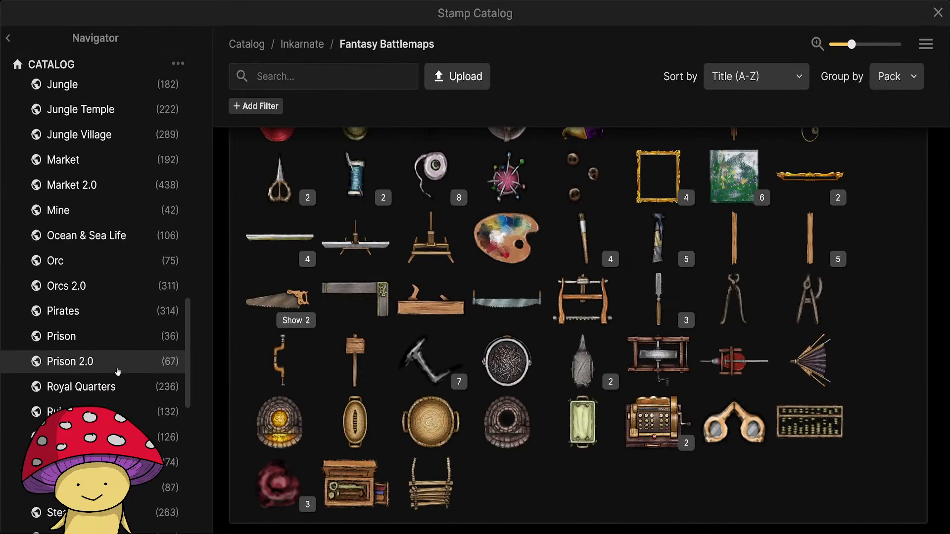
{"action": "scroll", "coordinate": [84, 221], "scroll_direction": "up", "scroll_amount": 3}
{"action": "left_click", "coordinate": [82, 218]}
{"action": "left_click", "coordinate": [79, 192]}
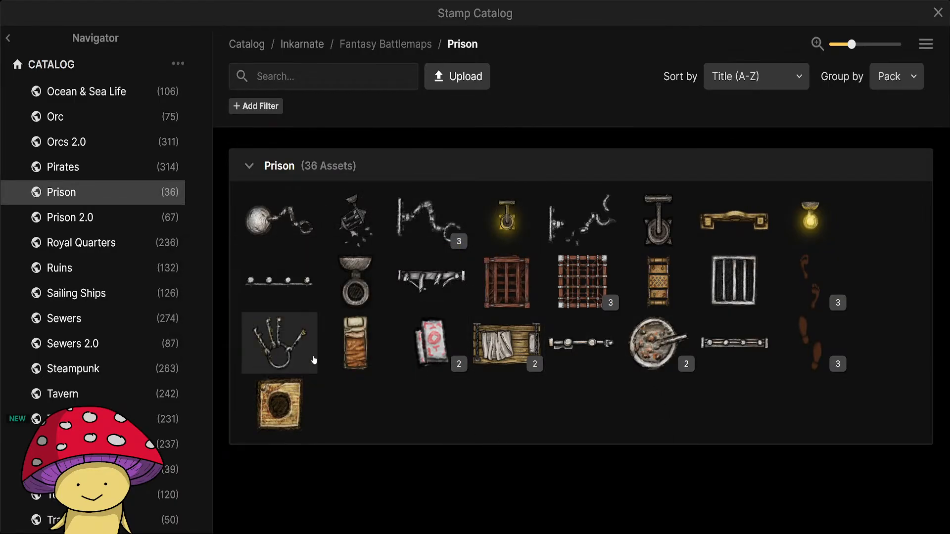
{"action": "mouse_move", "coordinate": [296, 414]}
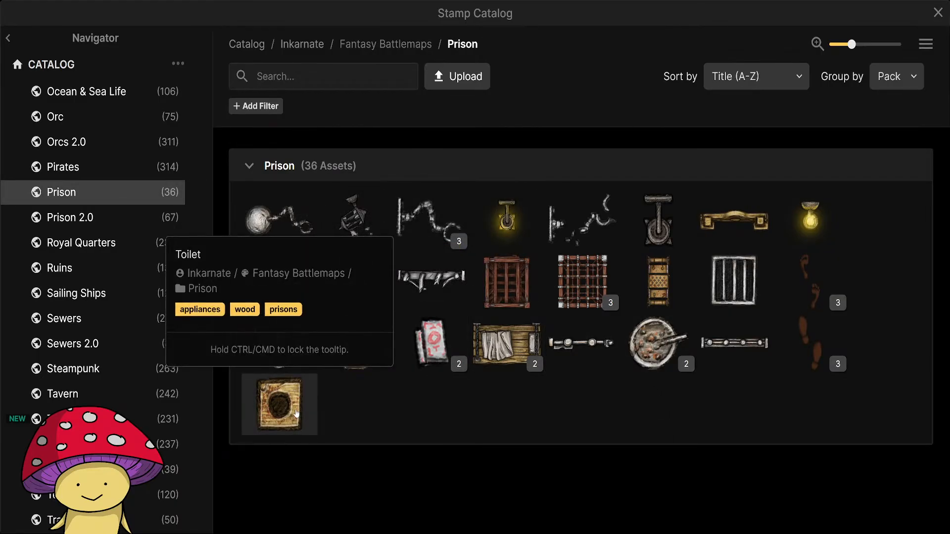
Look through the Prison 2.0 pack for furnishings and torture devices, checking the names of individual stamps.
{"action": "left_click", "coordinate": [99, 216]}
{"action": "mouse_move", "coordinate": [735, 373]}
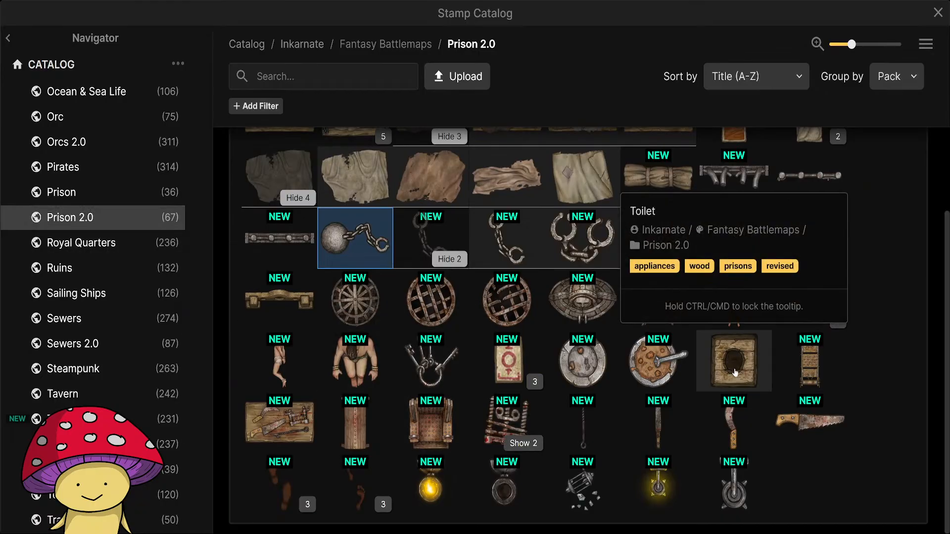
{"action": "mouse_move", "coordinate": [817, 371]}
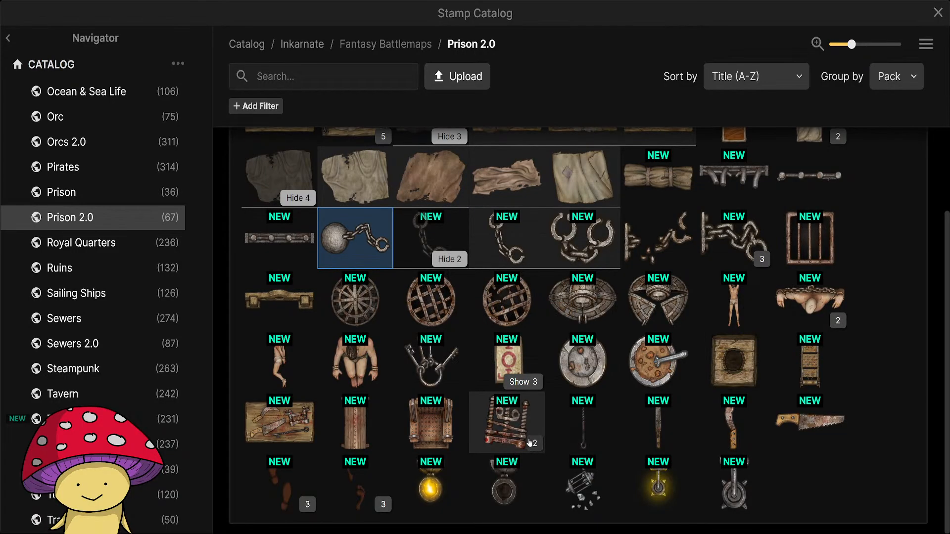
{"action": "mouse_move", "coordinate": [421, 442]}
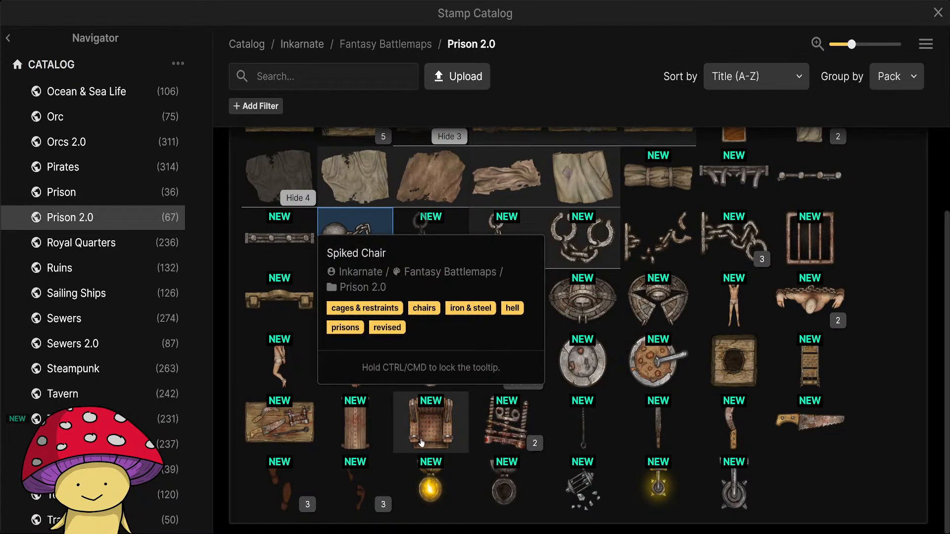
{"action": "mouse_move", "coordinate": [347, 420]}
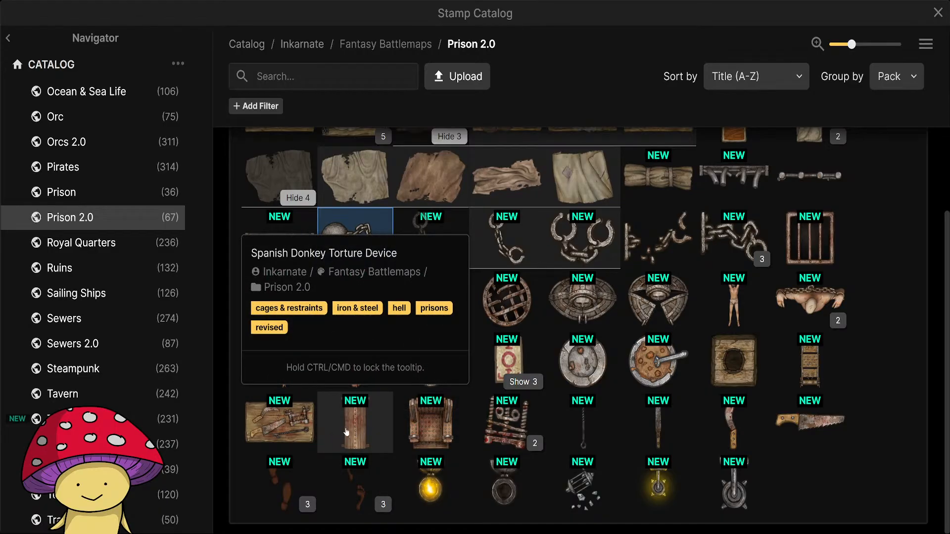
{"action": "scroll", "coordinate": [827, 411], "scroll_direction": "up", "scroll_amount": 2}
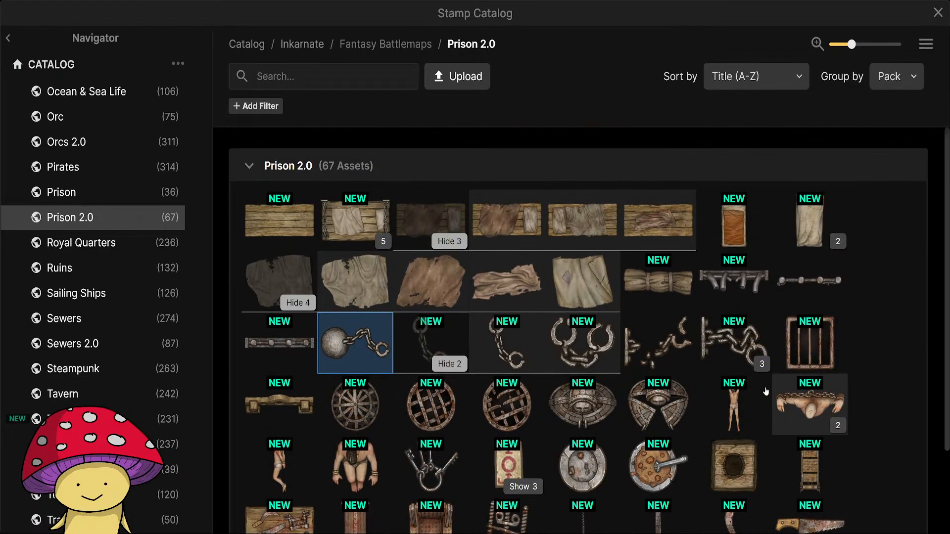
{"action": "scroll", "coordinate": [772, 321], "scroll_direction": "down", "scroll_amount": 2}
{"action": "scroll", "coordinate": [808, 247], "scroll_direction": "up", "scroll_amount": 2}
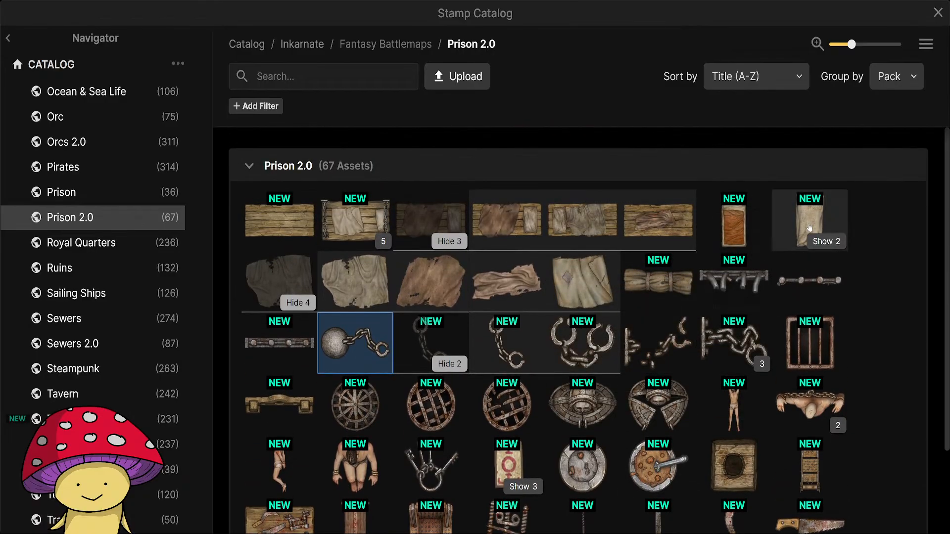
Check the pillow variants, collapse the expanded bed, cuff and rag groups, examine the torture stamps, and close the catalog.
{"action": "left_click", "coordinate": [825, 241]}
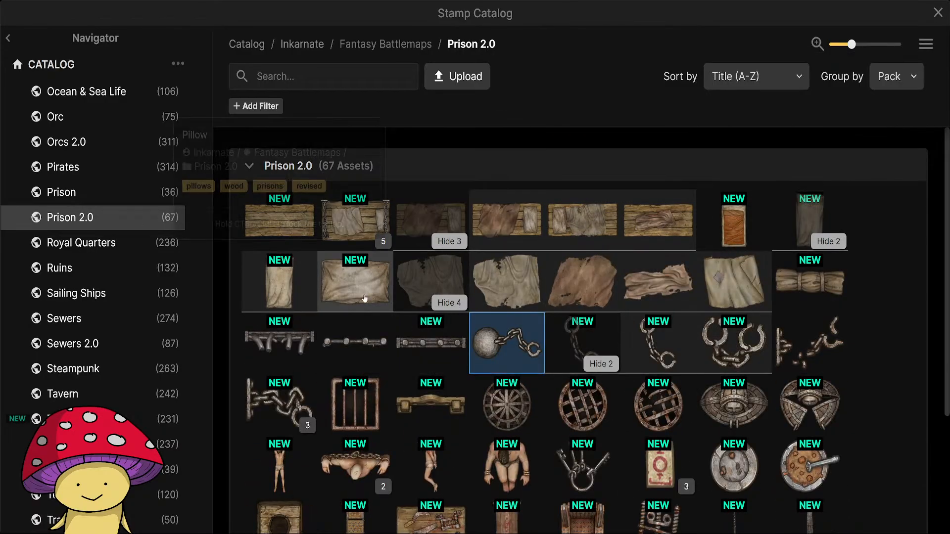
{"action": "left_click", "coordinate": [828, 241]}
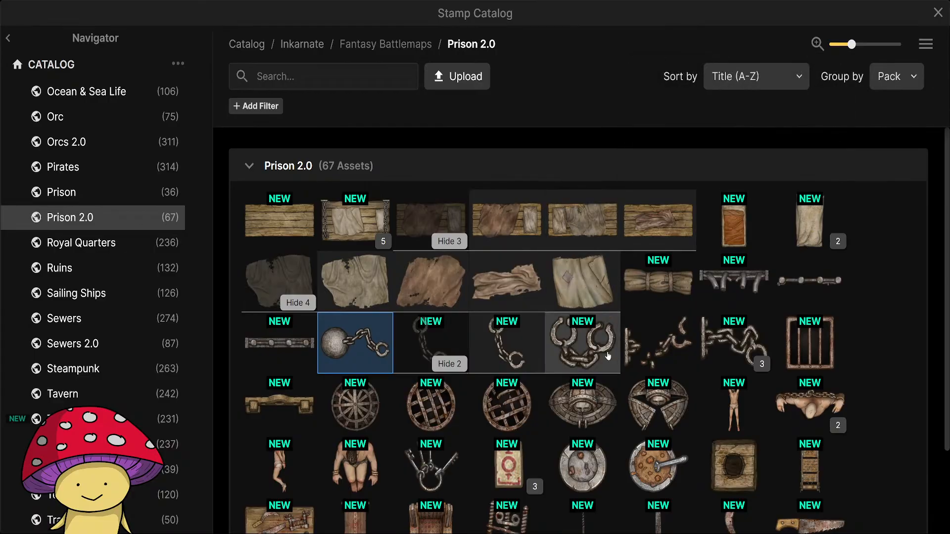
{"action": "scroll", "coordinate": [607, 357], "scroll_direction": "down", "scroll_amount": 1}
{"action": "left_click", "coordinate": [450, 192]}
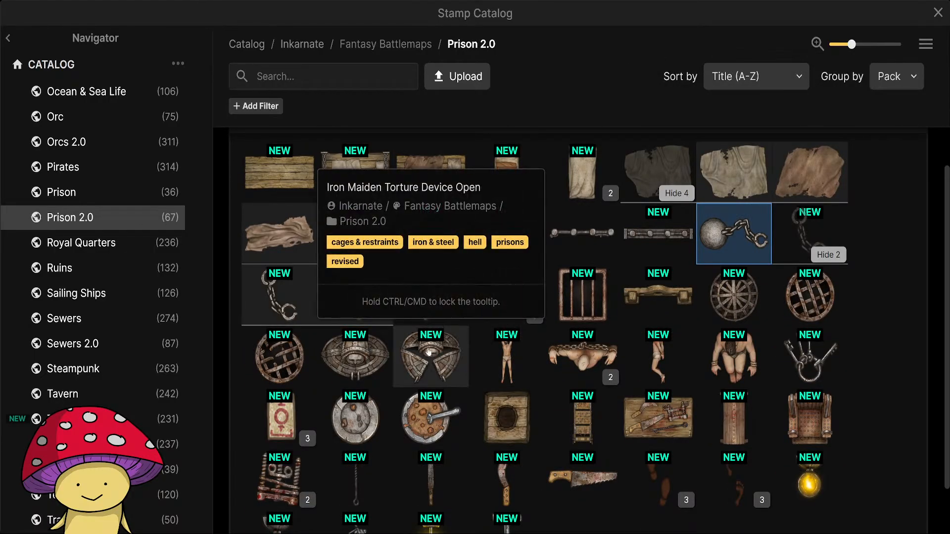
{"action": "left_click", "coordinate": [828, 255]}
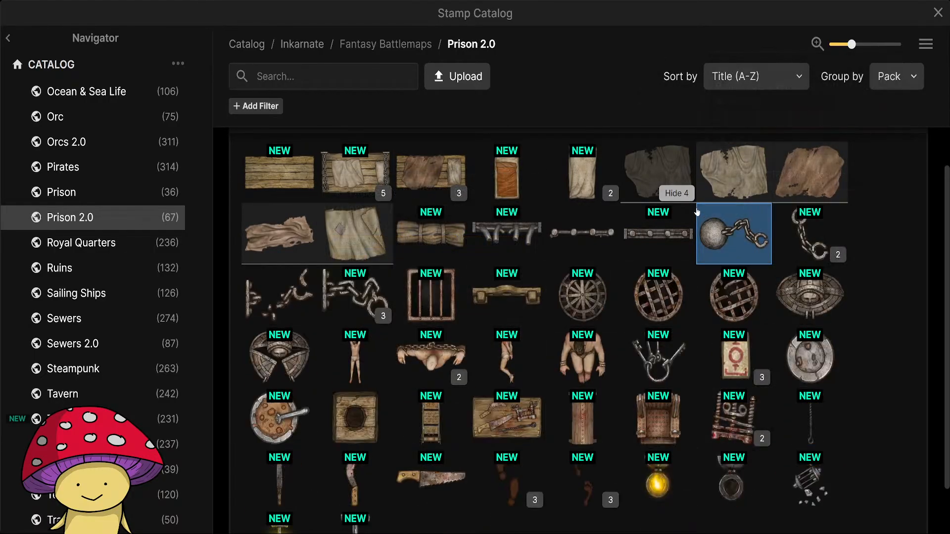
{"action": "left_click", "coordinate": [677, 193]}
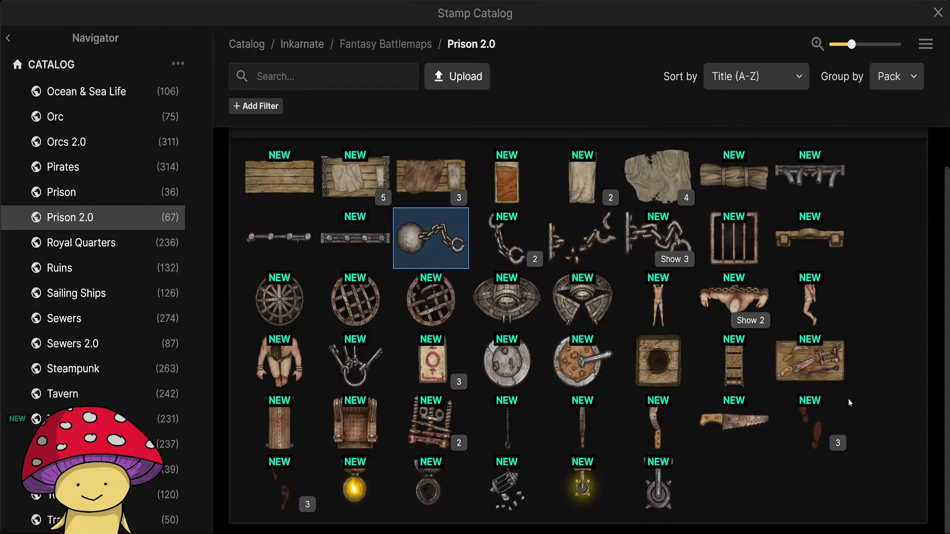
{"action": "mouse_move", "coordinate": [845, 399]}
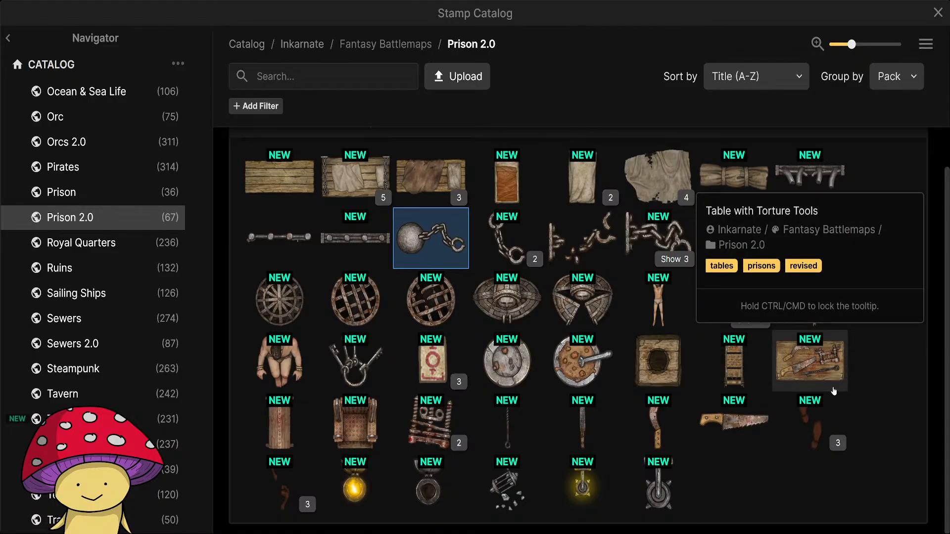
{"action": "left_click", "coordinate": [938, 12]}
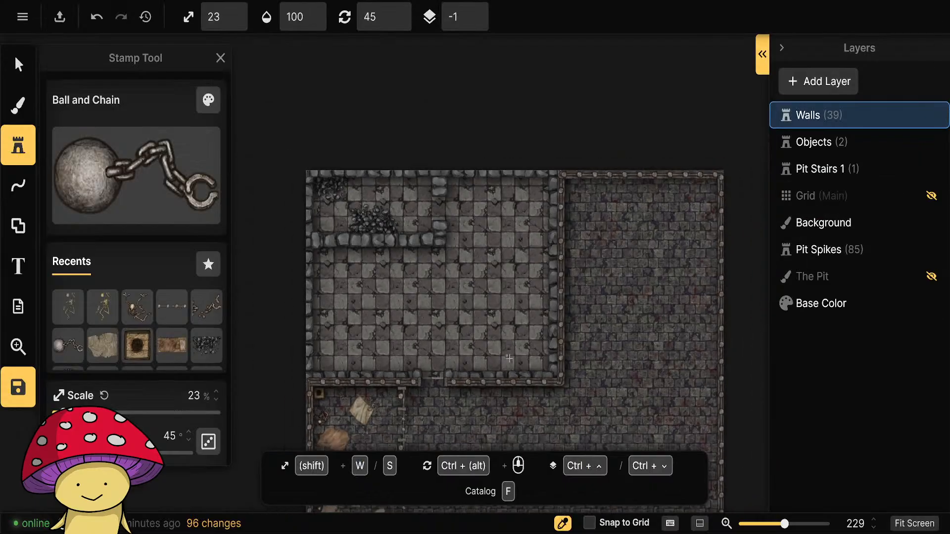
{"action": "scroll", "coordinate": [510, 358], "scroll_direction": "down", "scroll_amount": 2}
{"action": "left_click_drag", "start_coordinate": [533, 401], "coordinate": [482, 206]}
{"action": "scroll", "coordinate": [464, 274], "scroll_direction": "up", "scroll_amount": 5}
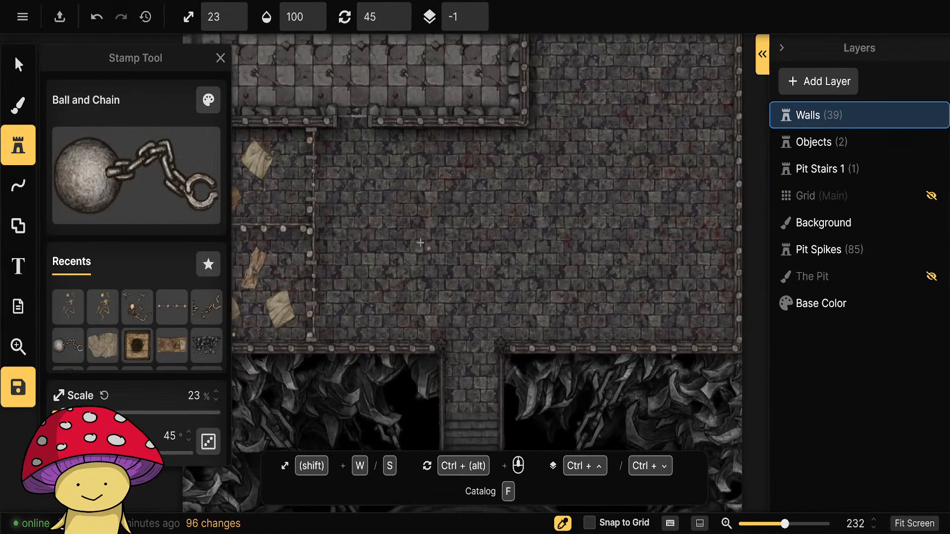
{"action": "left_click_drag", "start_coordinate": [409, 236], "coordinate": [460, 297]}
{"action": "left_click_drag", "start_coordinate": [615, 232], "coordinate": [362, 386]}
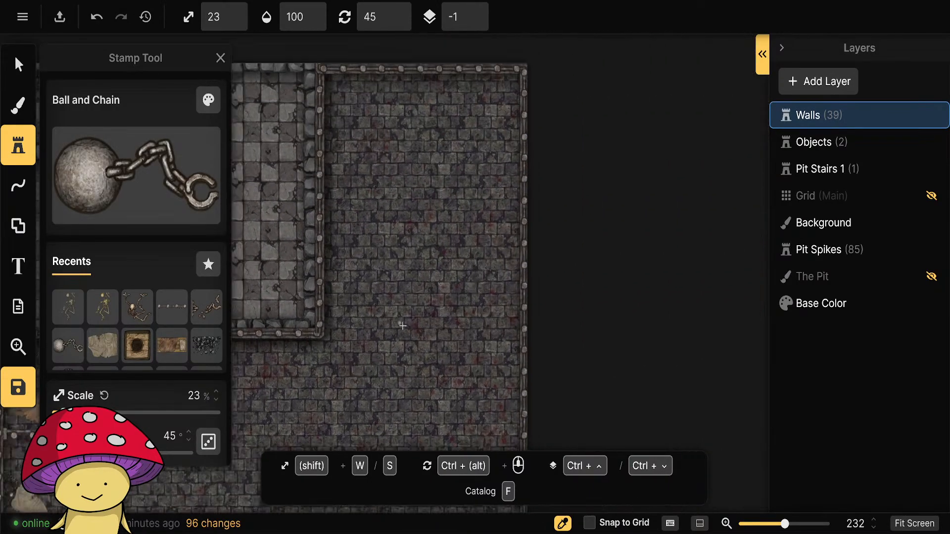
{"action": "scroll", "coordinate": [403, 326], "scroll_direction": "down", "scroll_amount": 2}
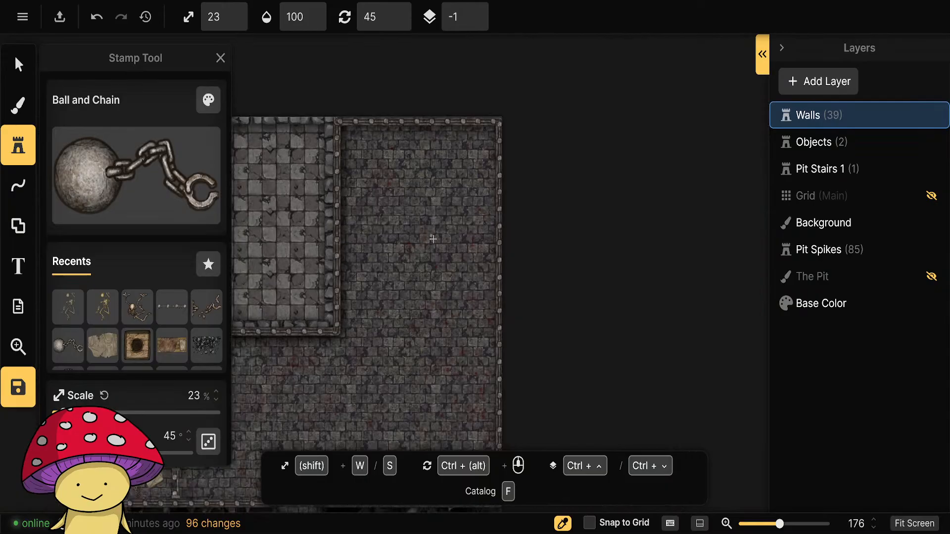
Pick the Spiked Chair stamp from the Prison 2.0 pack and scale it up to 33%.
{"action": "left_click_drag", "start_coordinate": [426, 245], "coordinate": [469, 365]}
{"action": "scroll", "coordinate": [469, 365], "scroll_direction": "up", "scroll_amount": 4}
{"action": "left_click_drag", "start_coordinate": [544, 418], "coordinate": [513, 331]}
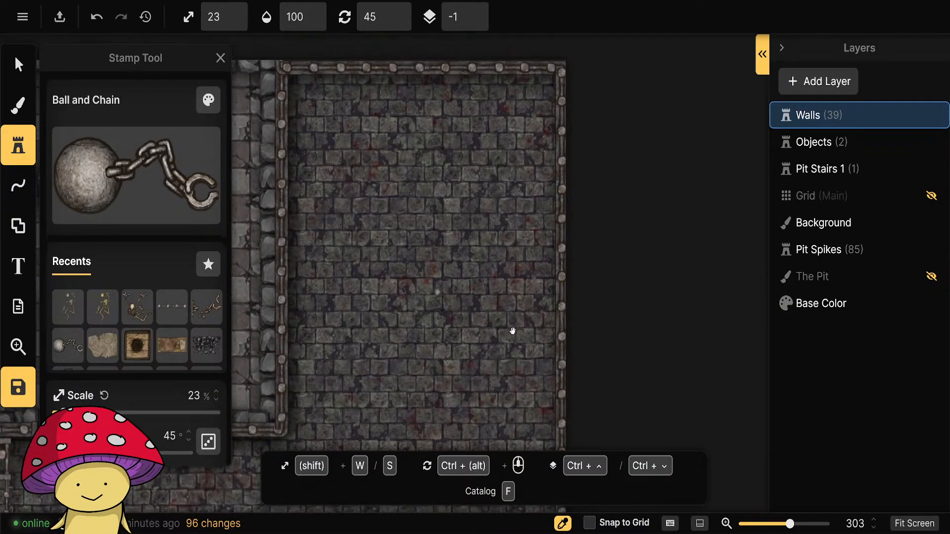
{"action": "left_click", "coordinate": [114, 168]}
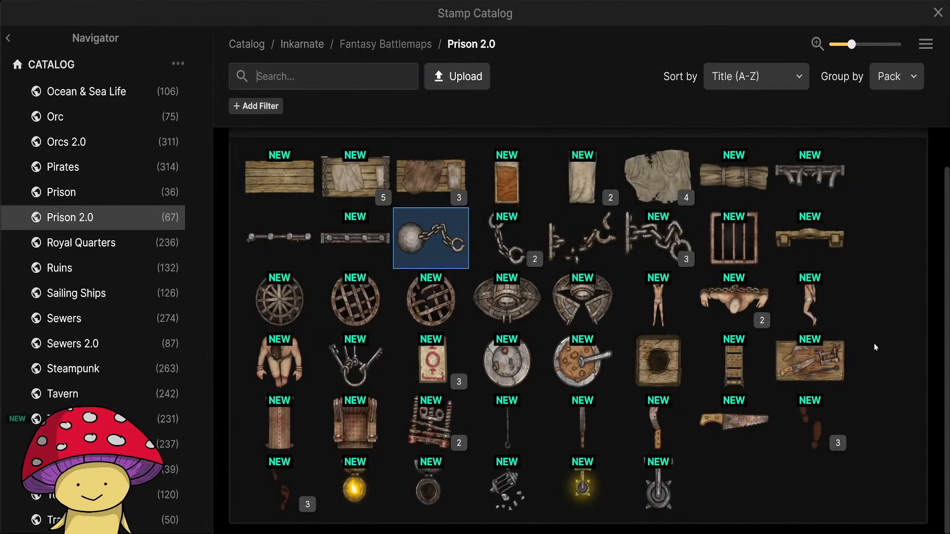
{"action": "left_click", "coordinate": [356, 423]}
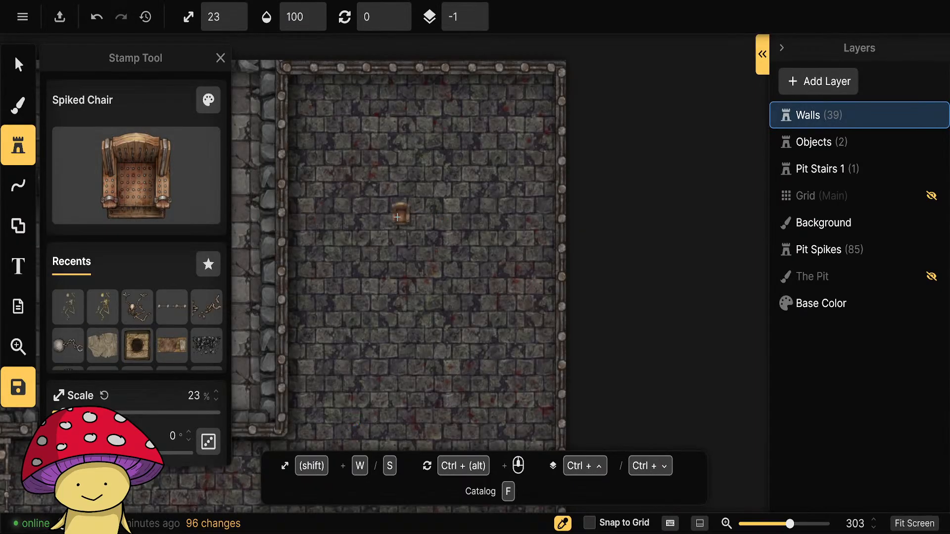
{"action": "key", "text": "w"}
{"action": "left_click_drag", "start_coordinate": [378, 223], "coordinate": [518, 222]}
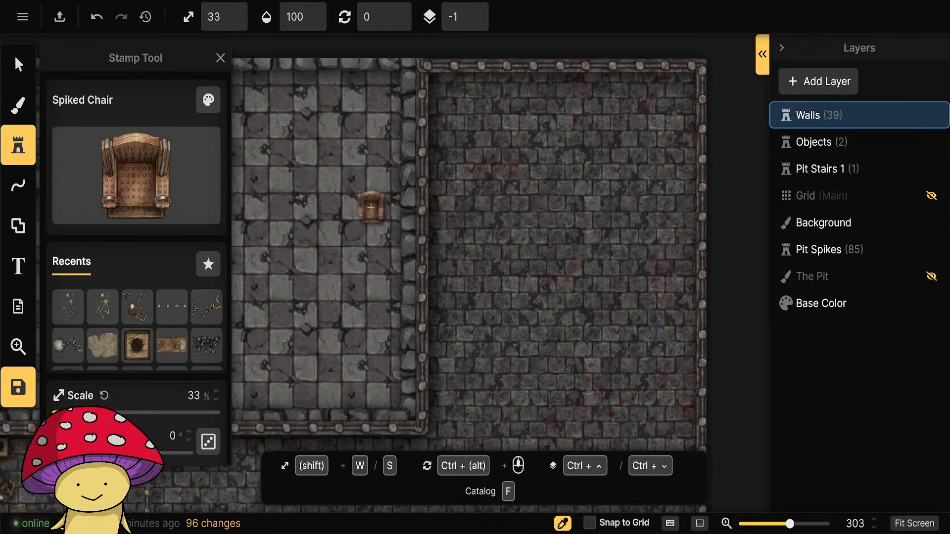
Reduce the Spiked Chair's saturation to 70% and brightness to 80%, and place it in the northwest part of the brick-floored area.
{"action": "left_click", "coordinate": [481, 159]}
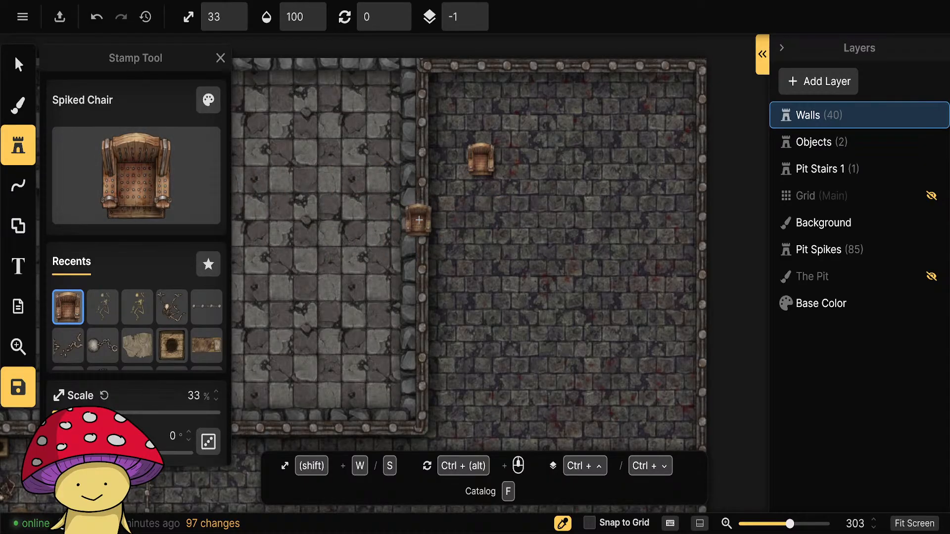
{"action": "key", "text": "ctrl+z"}
{"action": "left_click", "coordinate": [208, 101]}
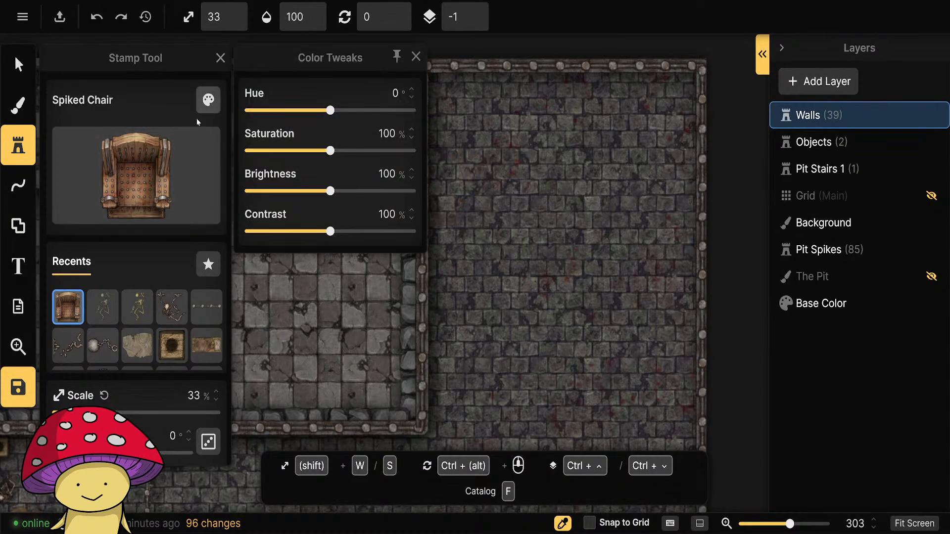
{"action": "left_click_drag", "start_coordinate": [328, 152], "coordinate": [295, 153]}
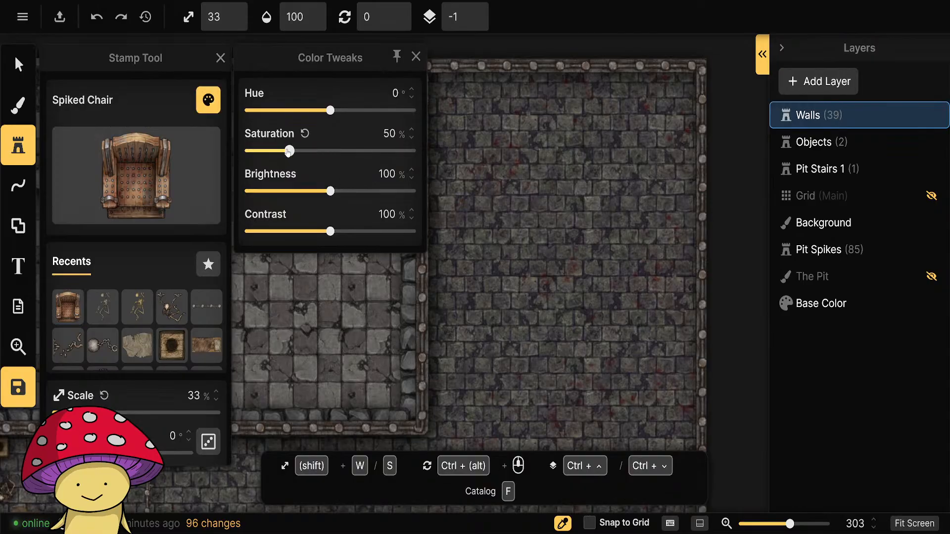
{"action": "left_click_drag", "start_coordinate": [330, 193], "coordinate": [316, 192]}
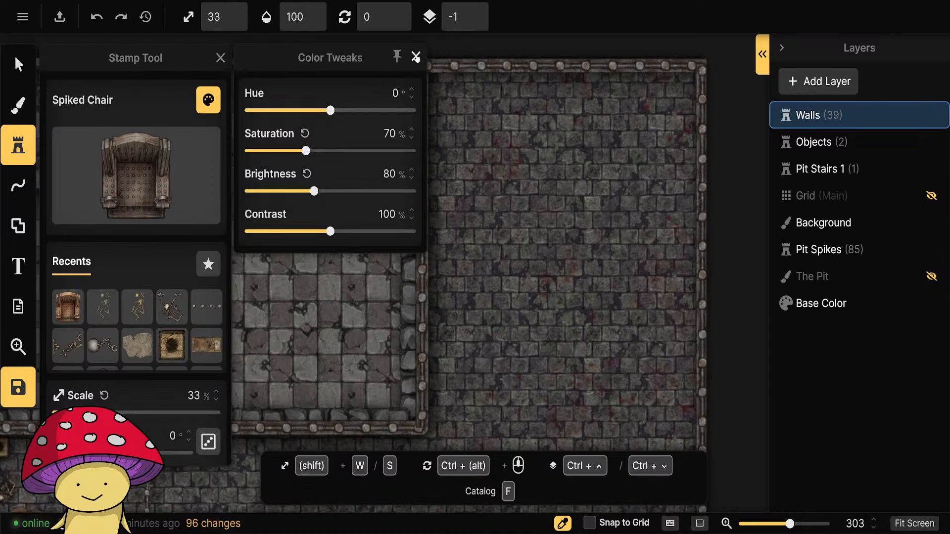
{"action": "left_click", "coordinate": [416, 57]}
{"action": "left_click", "coordinate": [492, 169]}
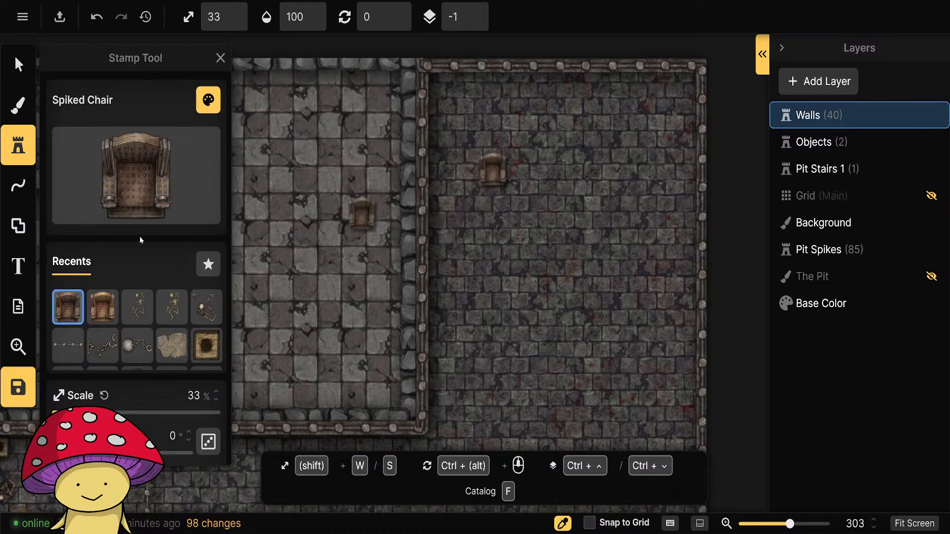
Place a Spanish Donkey Torture Device stamp with 70% saturation and 80% brightness just east of the spiked chair.
{"action": "left_click", "coordinate": [90, 165]}
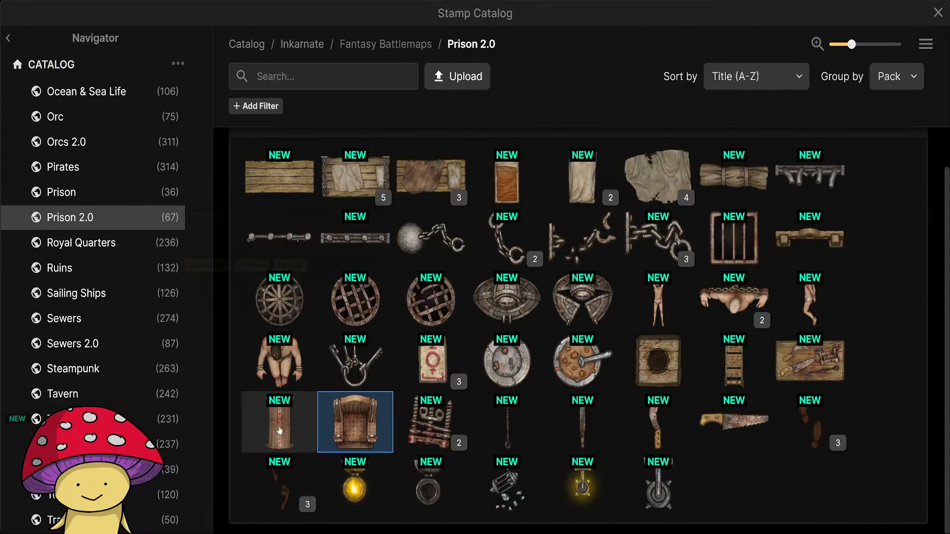
{"action": "left_click", "coordinate": [280, 431]}
{"action": "left_click", "coordinate": [209, 99]}
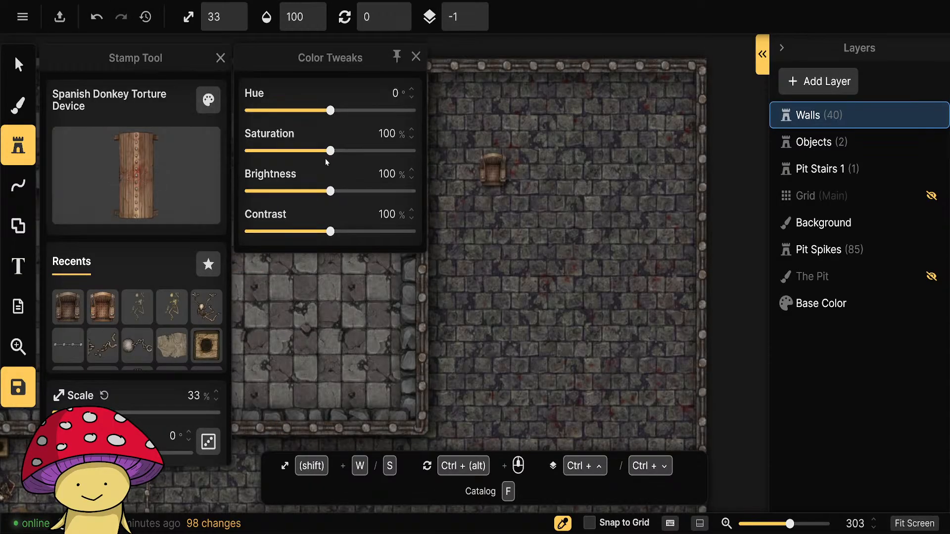
{"action": "left_click_drag", "start_coordinate": [331, 151], "coordinate": [316, 152]}
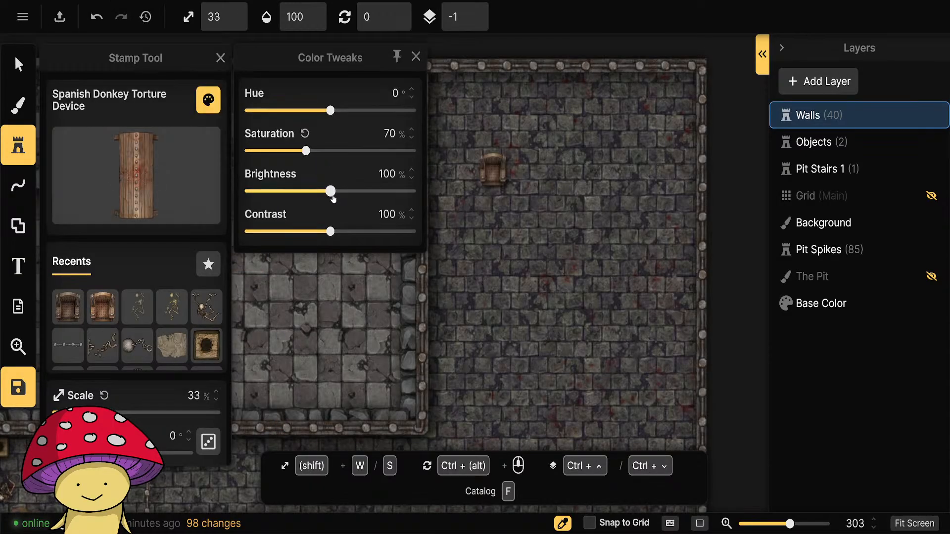
{"action": "left_click_drag", "start_coordinate": [332, 194], "coordinate": [313, 194]}
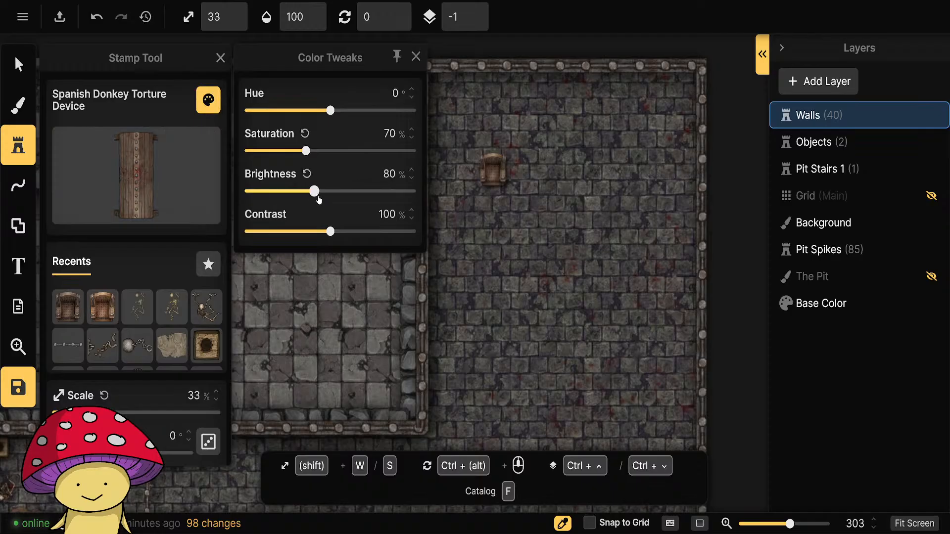
{"action": "left_click", "coordinate": [566, 165]}
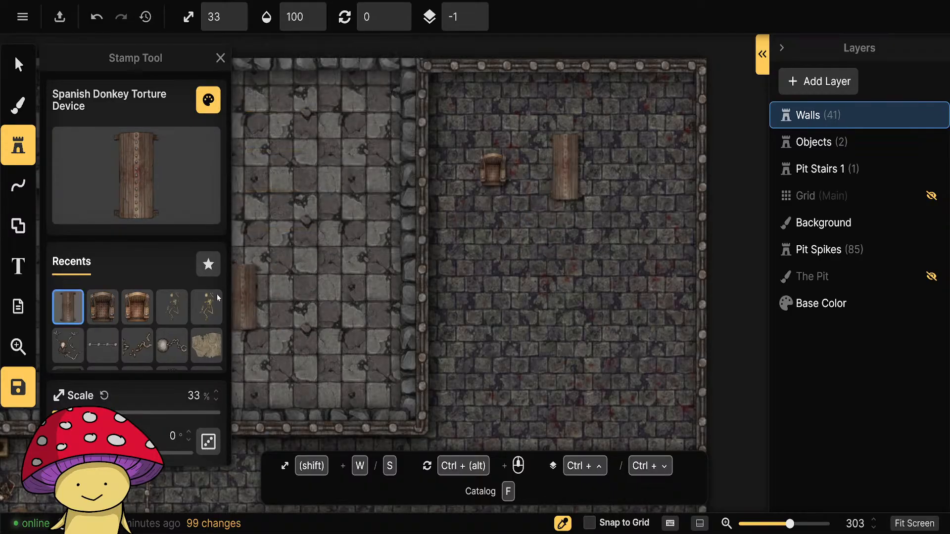
Place a Table with Torture Tools stamp with 70% saturation and 80% brightness east of the Spanish donkey.
{"action": "left_click", "coordinate": [127, 176]}
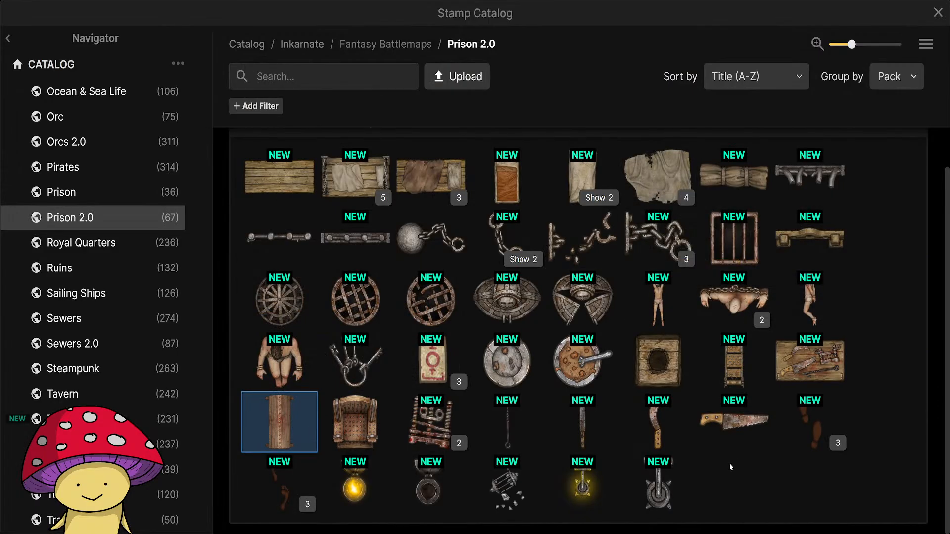
{"action": "left_click", "coordinate": [809, 360]}
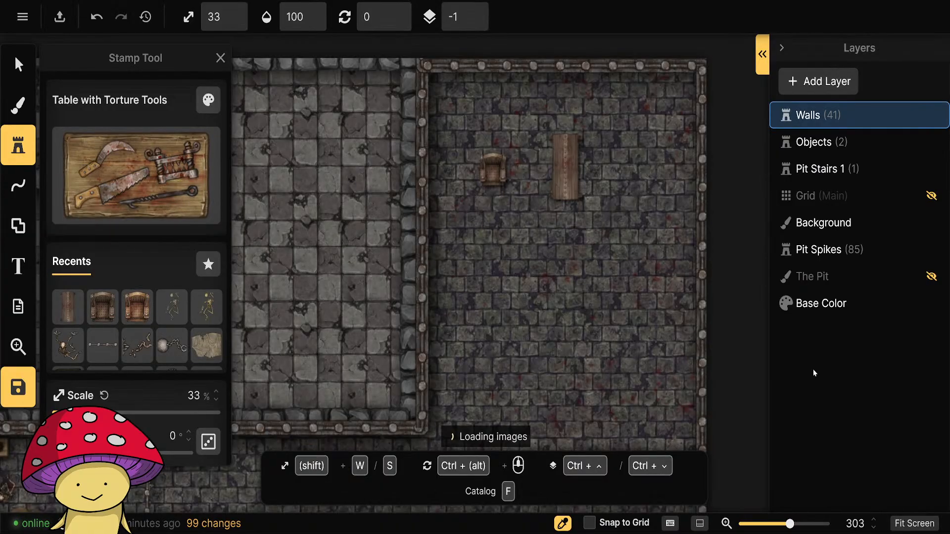
{"action": "left_click", "coordinate": [161, 170]}
{"action": "key", "text": "Escape"}
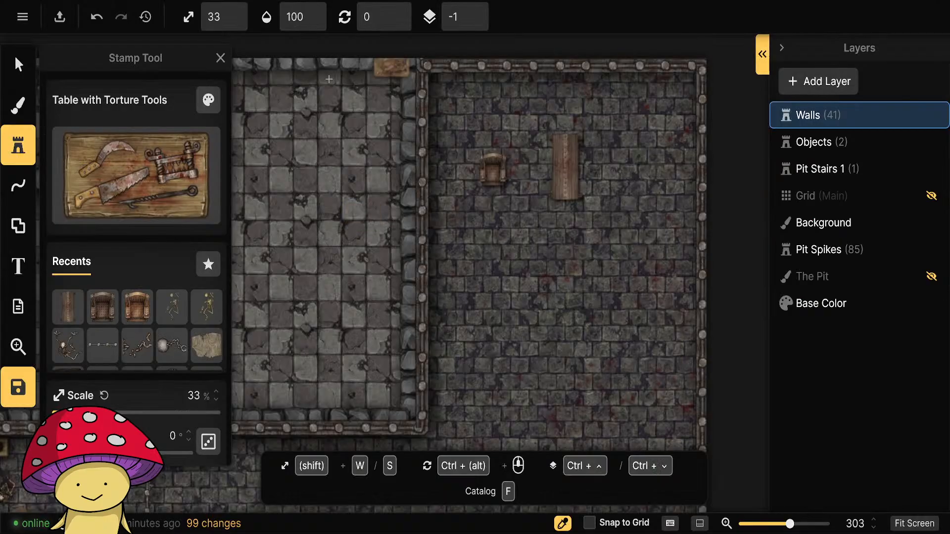
{"action": "left_click", "coordinate": [208, 100]}
{"action": "left_click_drag", "start_coordinate": [328, 153], "coordinate": [304, 155]}
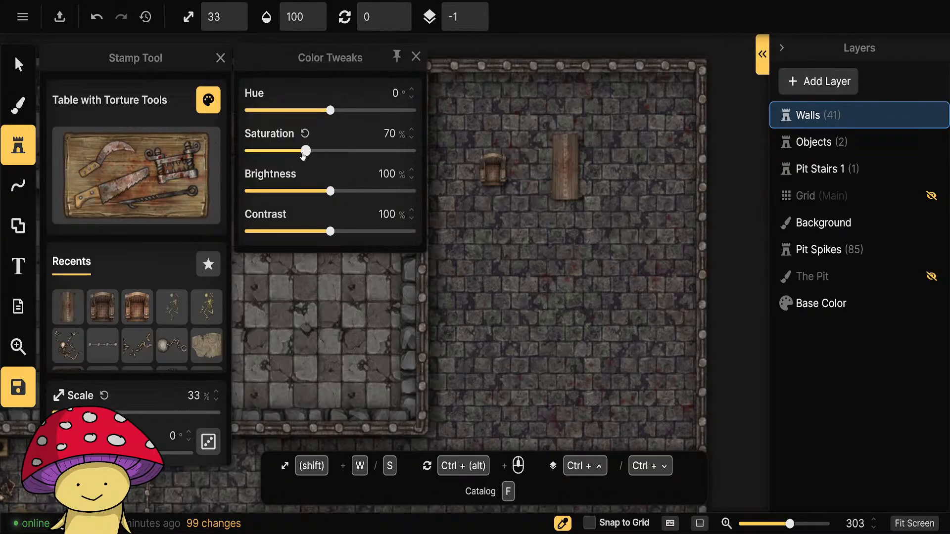
{"action": "left_click_drag", "start_coordinate": [330, 191], "coordinate": [311, 191]}
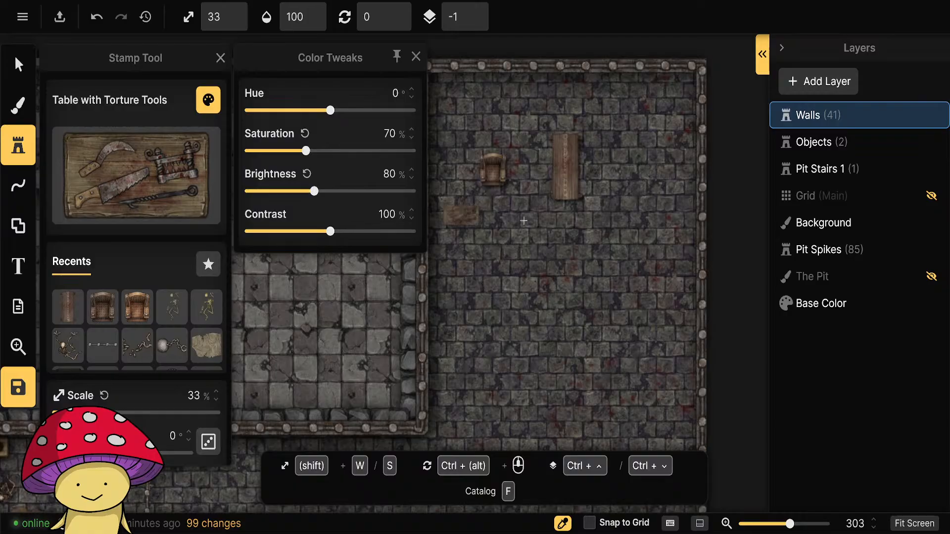
{"action": "left_click", "coordinate": [641, 162]}
Look through the Prison 2.0 pack and pick the Iron Maiden Torture Device Open stamp.
{"action": "left_click", "coordinate": [138, 174]}
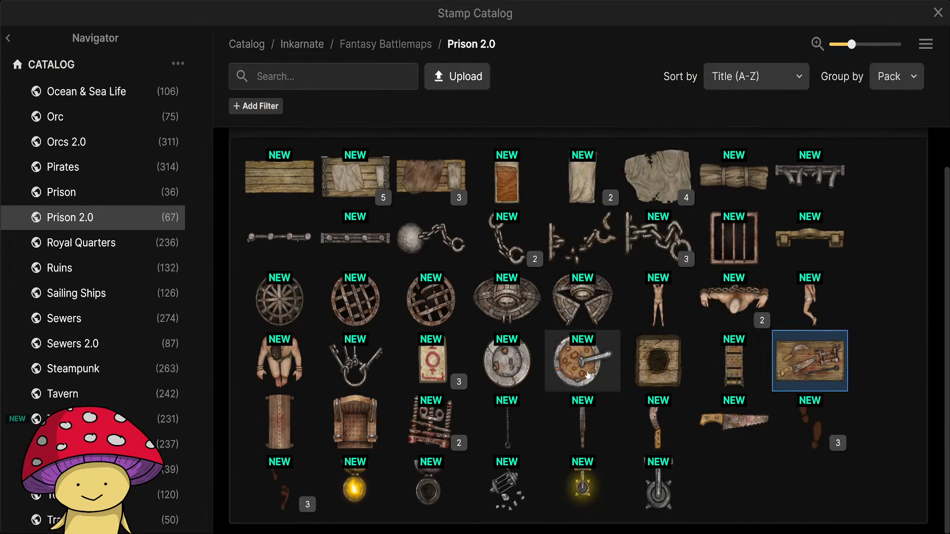
{"action": "scroll", "coordinate": [554, 372], "scroll_direction": "up", "scroll_amount": 1}
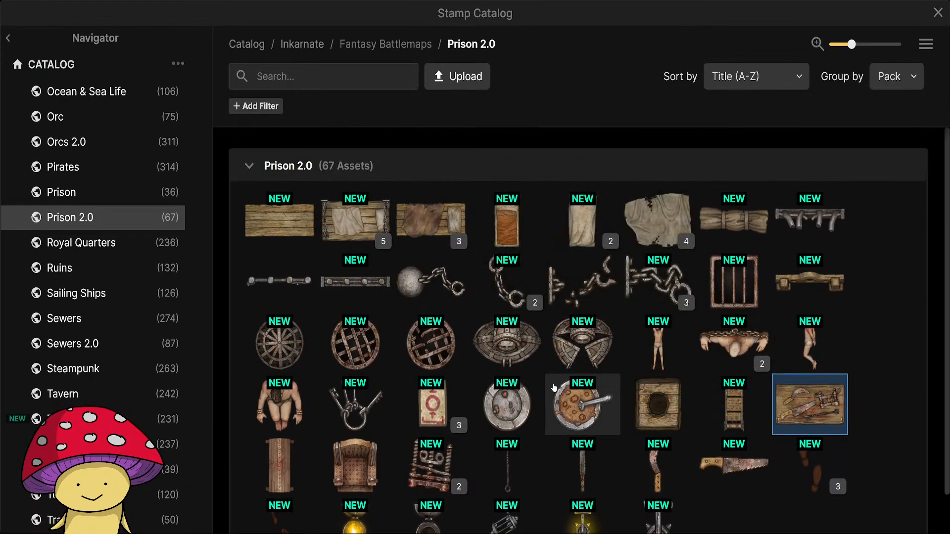
{"action": "scroll", "coordinate": [554, 371], "scroll_direction": "down", "scroll_amount": 1}
{"action": "mouse_move", "coordinate": [277, 297]}
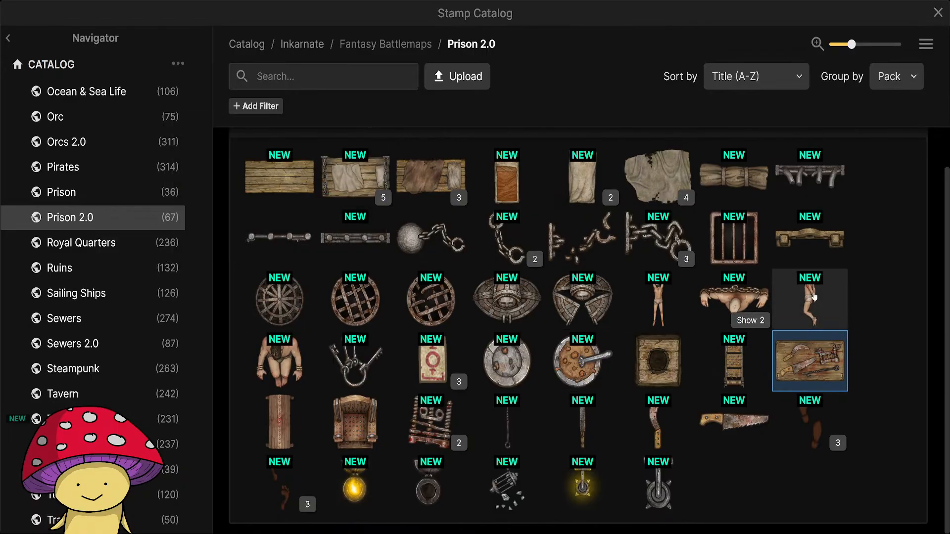
{"action": "mouse_move", "coordinate": [597, 308]}
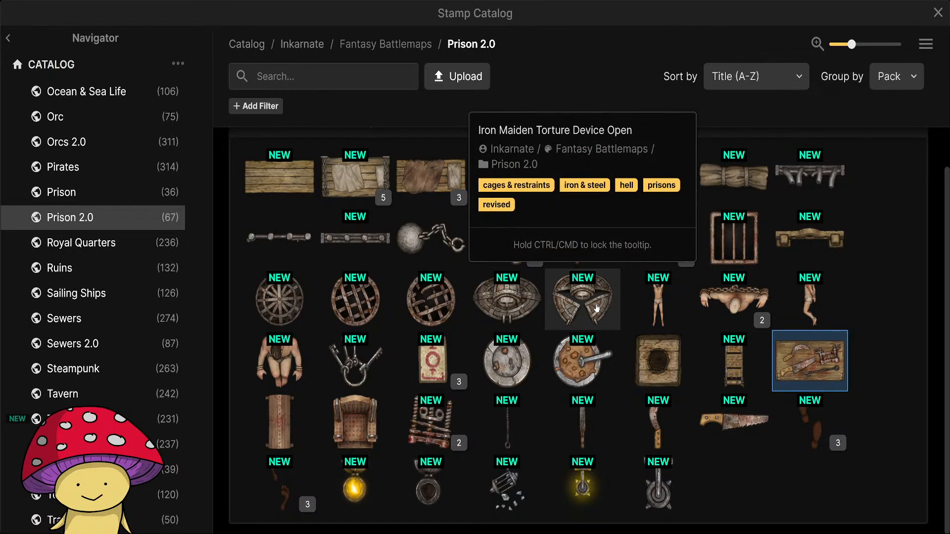
{"action": "left_click", "coordinate": [587, 306]}
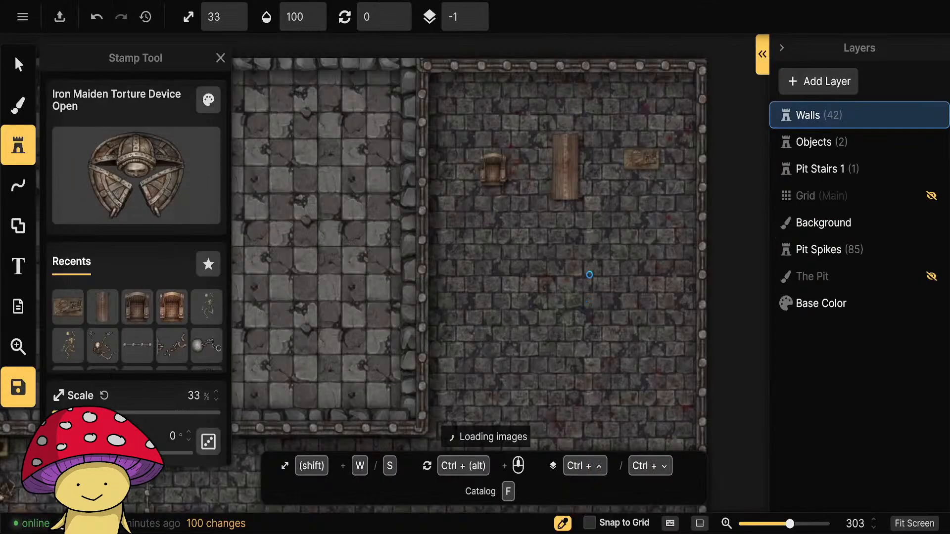
Reduce the open iron maiden's saturation to 70% and brightness to 79%, and place it north of the spiked chair.
{"action": "left_click", "coordinate": [501, 125]}
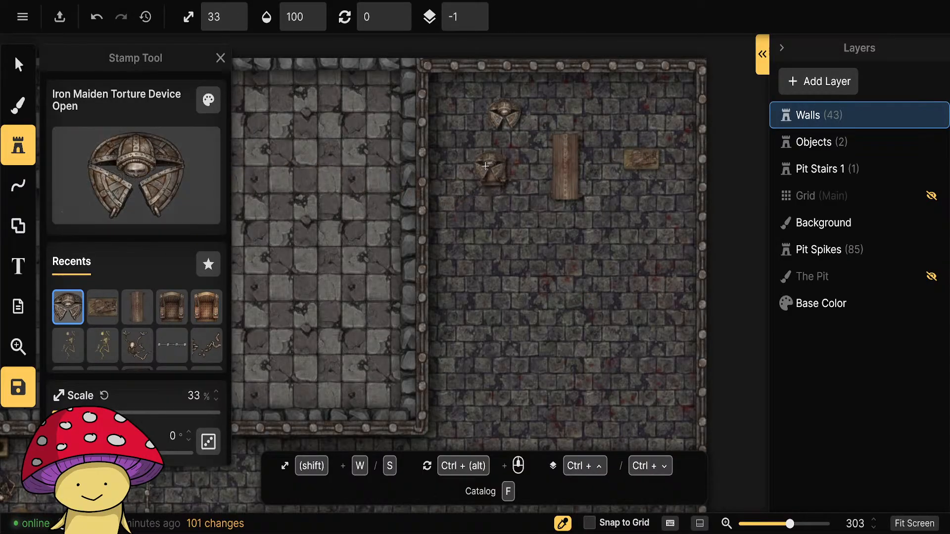
{"action": "key", "text": "ctrl+z"}
{"action": "left_click", "coordinate": [208, 100]}
{"action": "left_click_drag", "start_coordinate": [331, 152], "coordinate": [314, 154]}
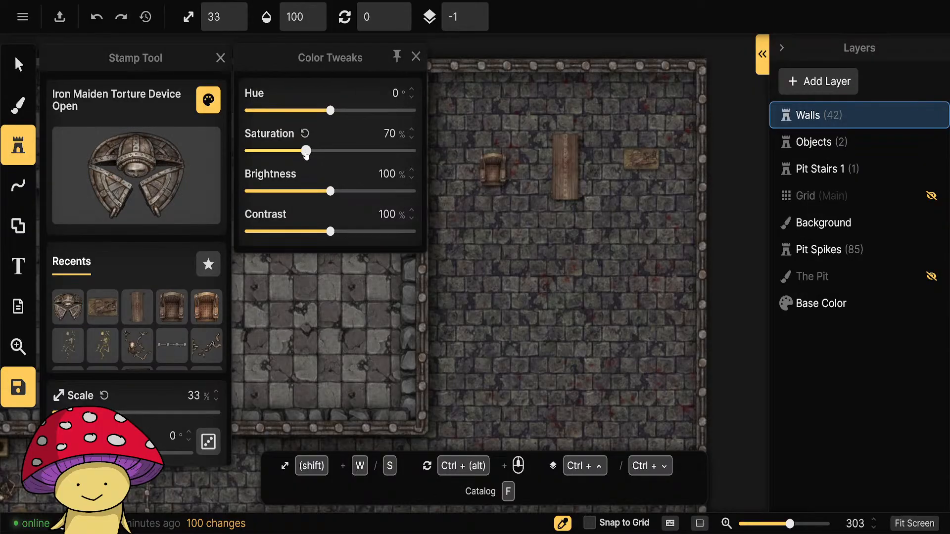
{"action": "left_click_drag", "start_coordinate": [325, 193], "coordinate": [318, 191]}
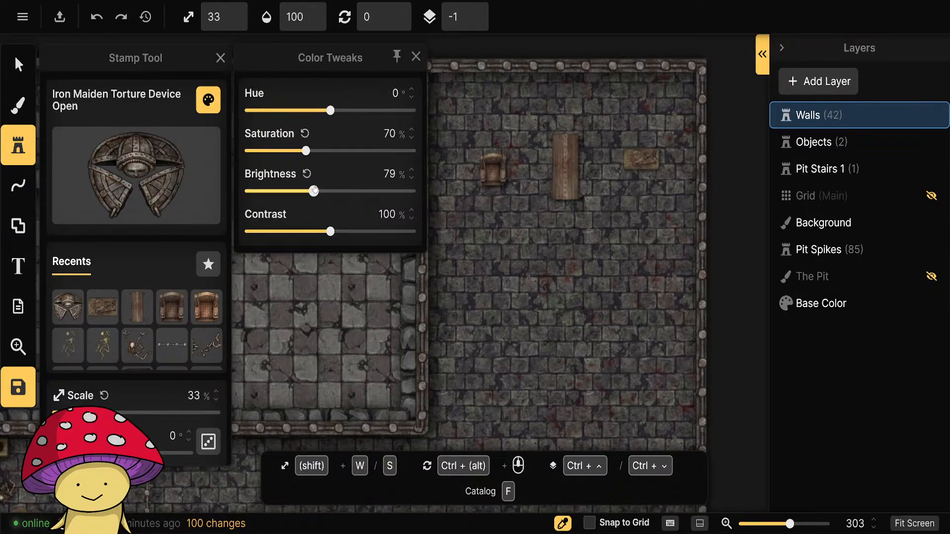
{"action": "left_click", "coordinate": [416, 57]}
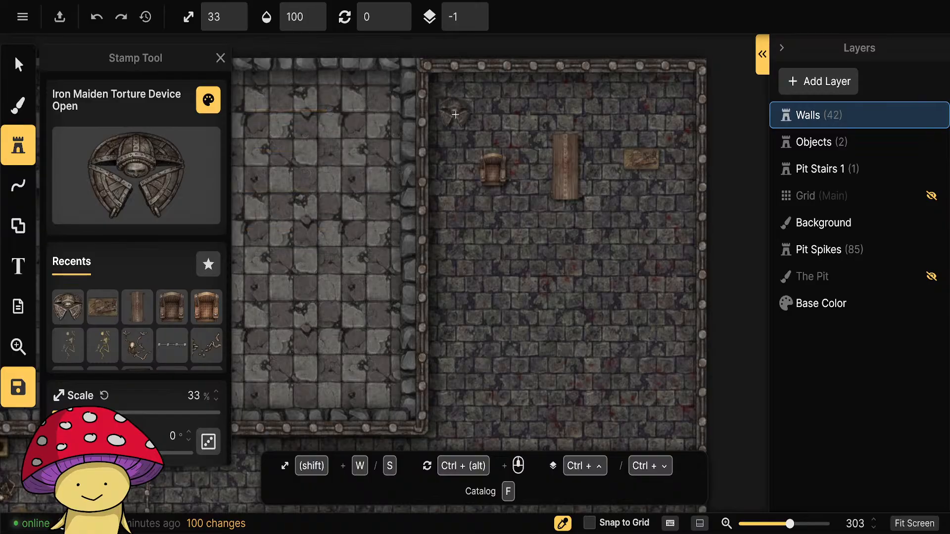
{"action": "left_click", "coordinate": [480, 110]}
Place a closed Iron Maiden Torture Device stamp with 70% saturation and 80% brightness directly north of the Spanish donkey.
{"action": "left_click", "coordinate": [137, 175]}
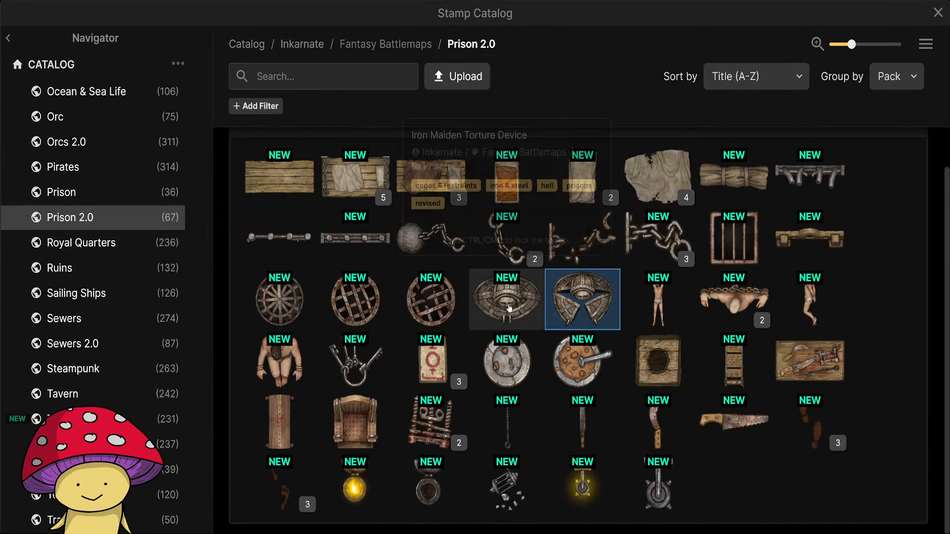
{"action": "left_click", "coordinate": [507, 302]}
{"action": "left_click", "coordinate": [208, 99]}
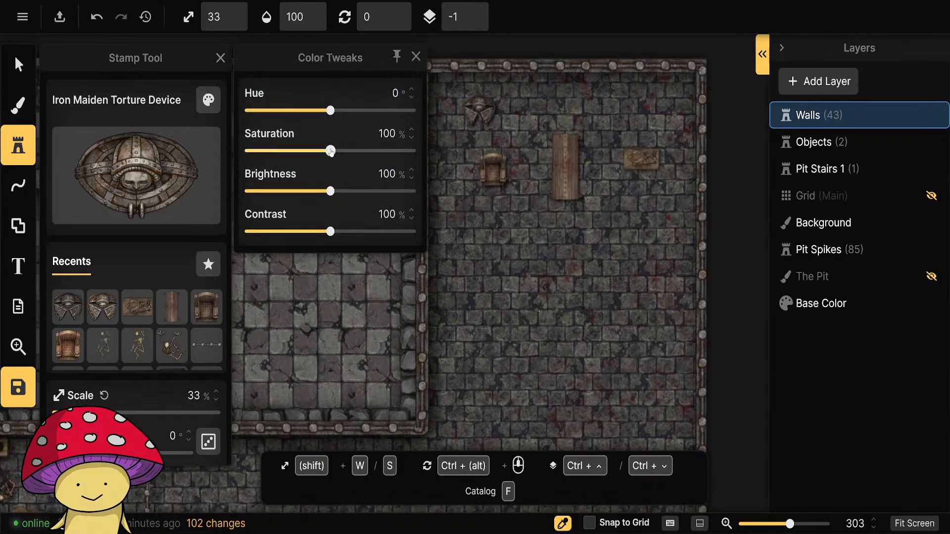
{"action": "left_click_drag", "start_coordinate": [331, 151], "coordinate": [310, 152]}
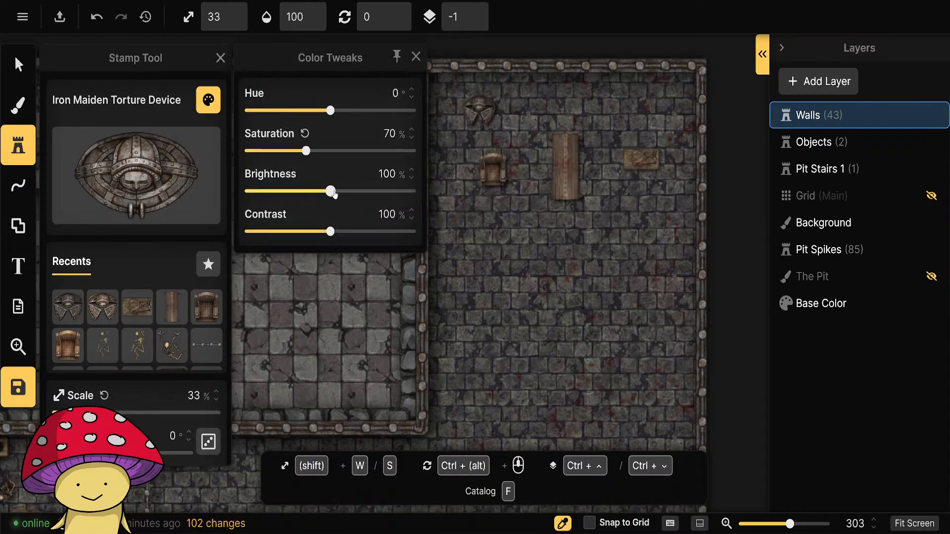
{"action": "left_click_drag", "start_coordinate": [335, 194], "coordinate": [321, 193]}
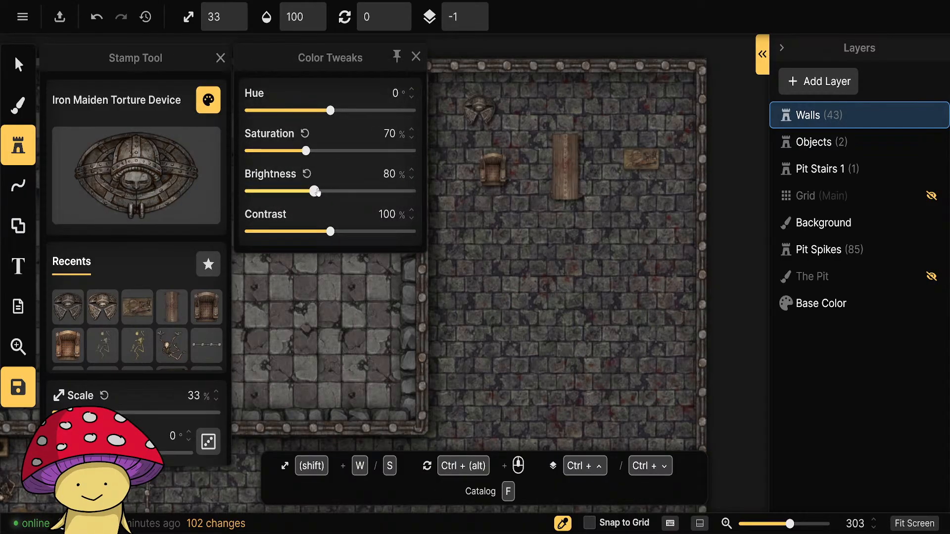
{"action": "left_click", "coordinate": [415, 56]}
{"action": "left_click", "coordinate": [558, 106]}
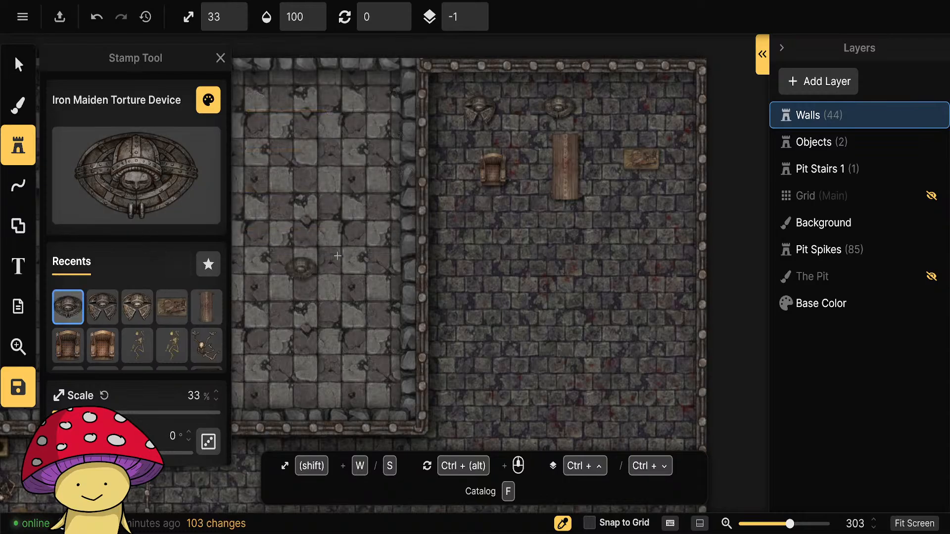
Look through the Prison 2.0 pack's torture stamps and pick the Torture Rack from the original Prison pack.
{"action": "left_click", "coordinate": [128, 176]}
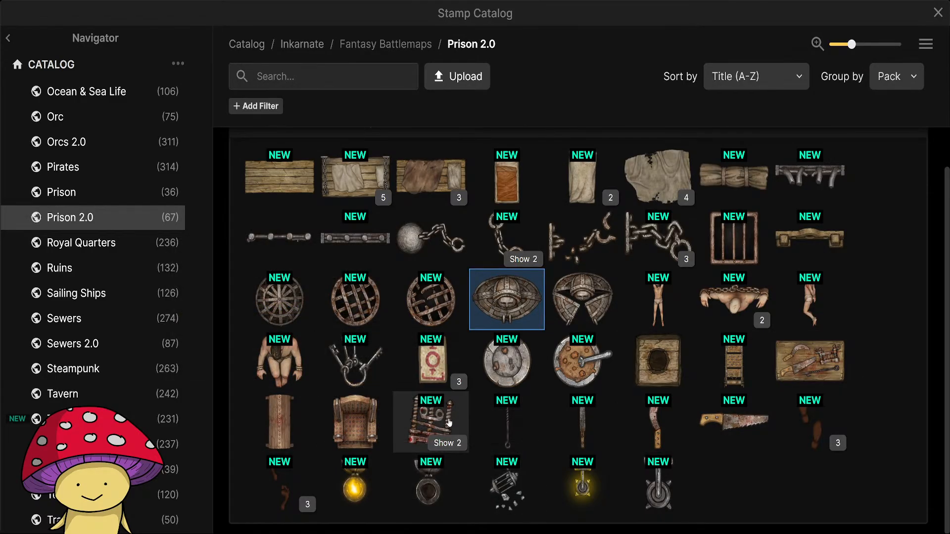
{"action": "left_click", "coordinate": [448, 443]}
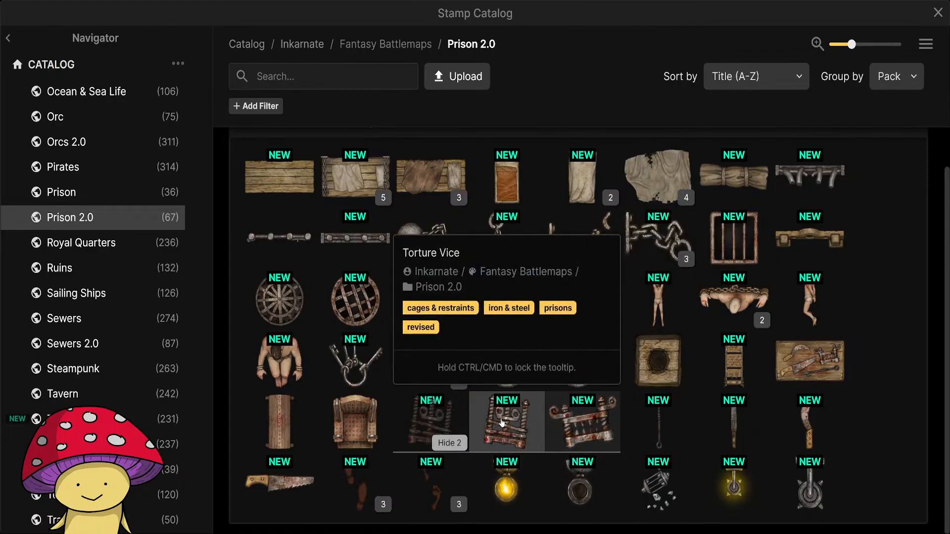
{"action": "left_click", "coordinate": [448, 443]}
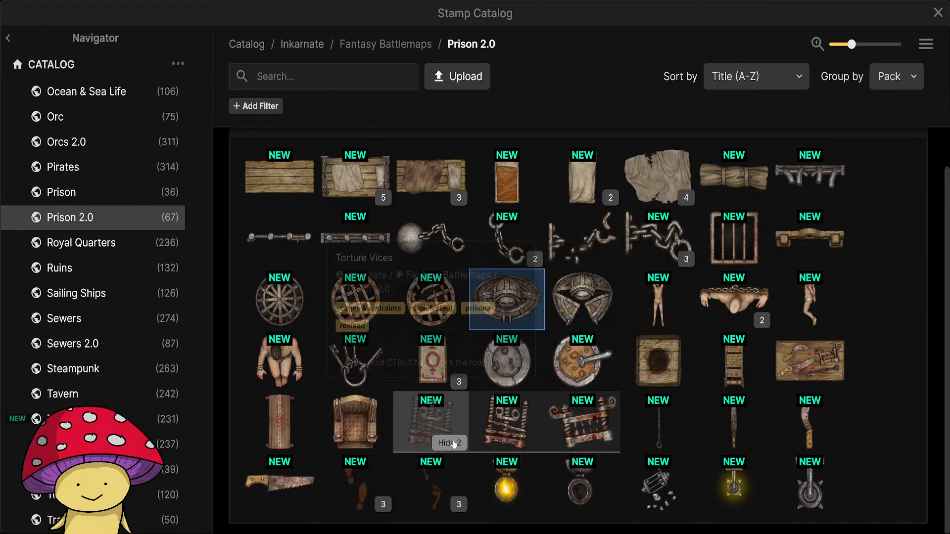
{"action": "scroll", "coordinate": [692, 412], "scroll_direction": "up", "scroll_amount": 1}
{"action": "scroll", "coordinate": [692, 413], "scroll_direction": "down", "scroll_amount": 1}
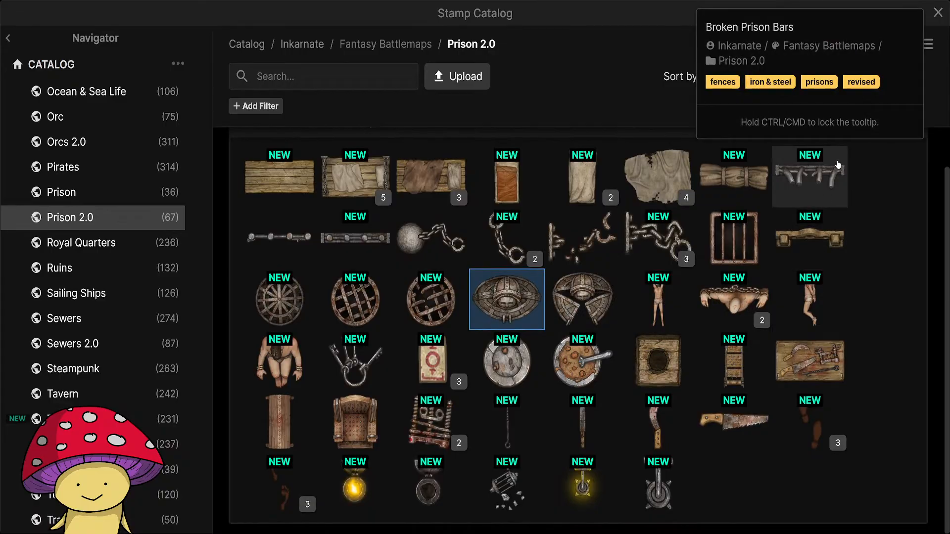
{"action": "left_click", "coordinate": [101, 194]}
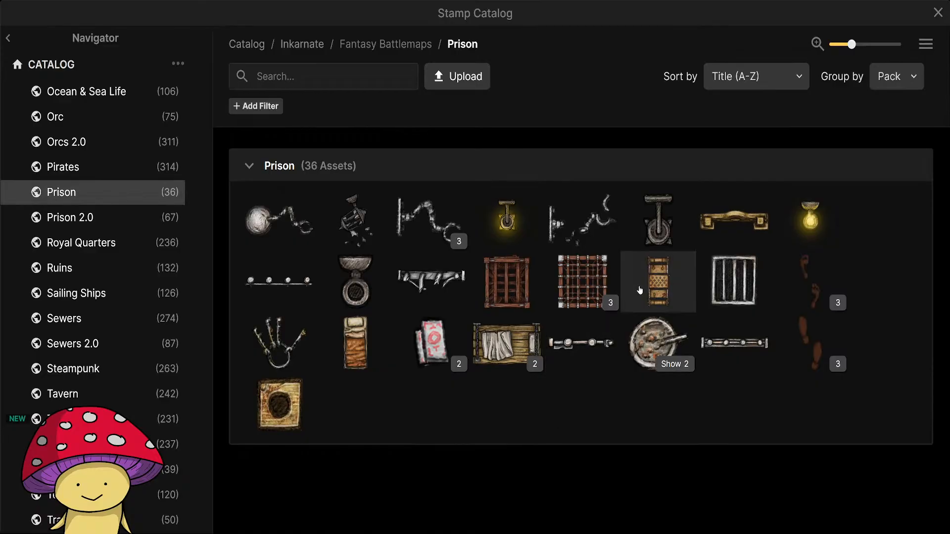
{"action": "left_click", "coordinate": [666, 285]}
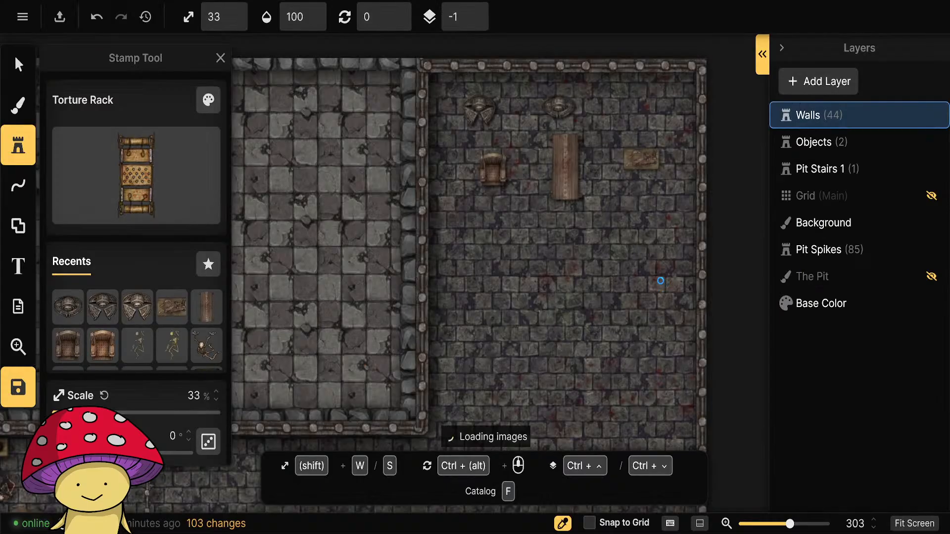
Reduce the torture rack's saturation to 70%, lower its brightness, and place it directly south of the Spanish donkey.
{"action": "left_click", "coordinate": [209, 100]}
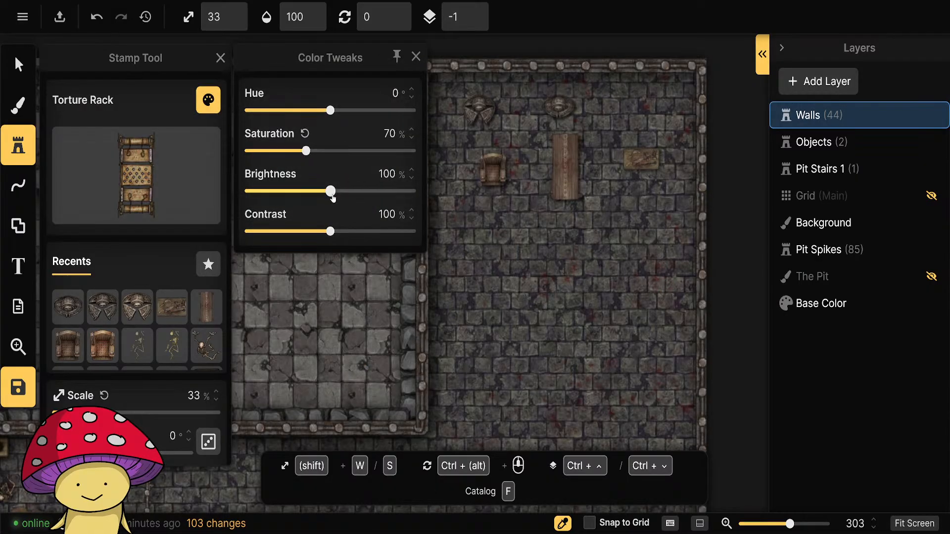
{"action": "left_click_drag", "start_coordinate": [332, 197], "coordinate": [317, 193]}
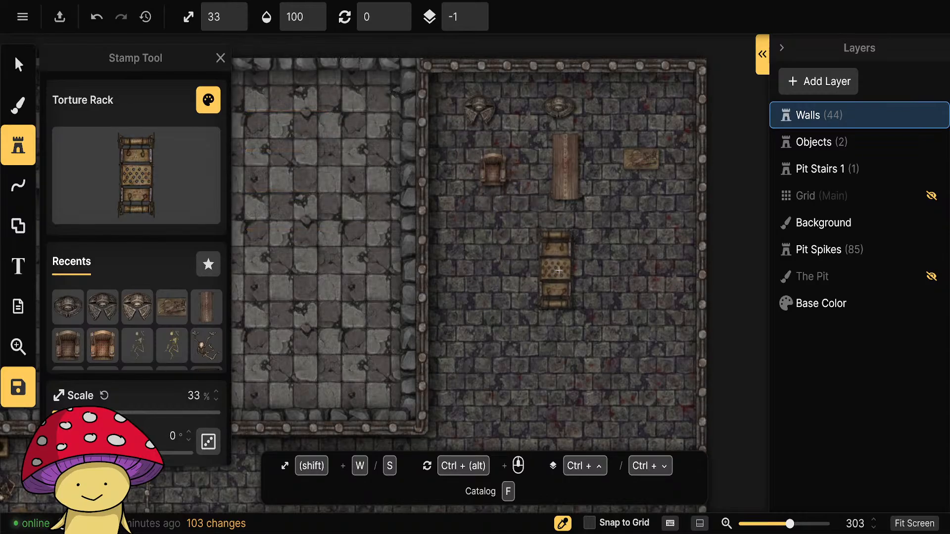
{"action": "left_click", "coordinate": [569, 270]}
{"action": "left_click", "coordinate": [19, 67]}
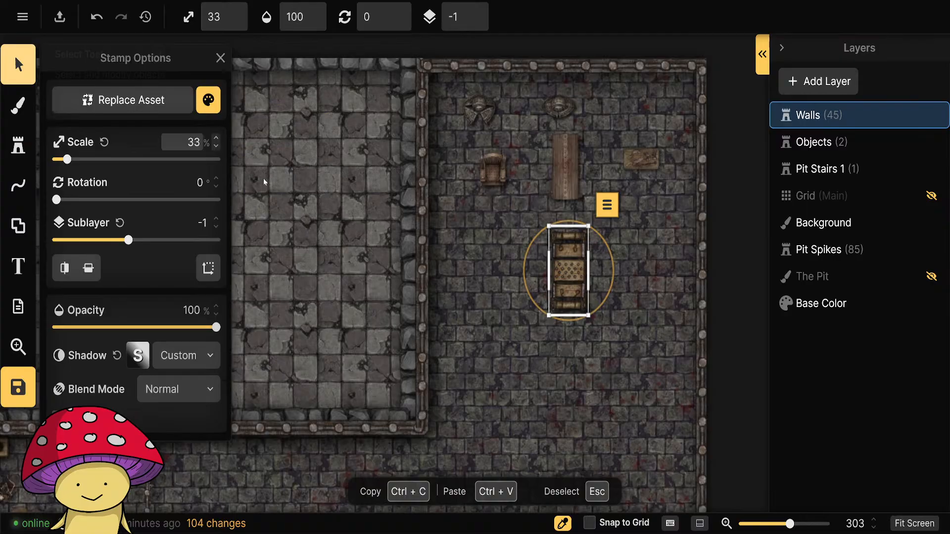
{"action": "left_click", "coordinate": [647, 332]}
{"action": "scroll", "coordinate": [651, 253], "scroll_direction": "up", "scroll_amount": 6}
{"action": "scroll", "coordinate": [622, 332], "scroll_direction": "down", "scroll_amount": 5}
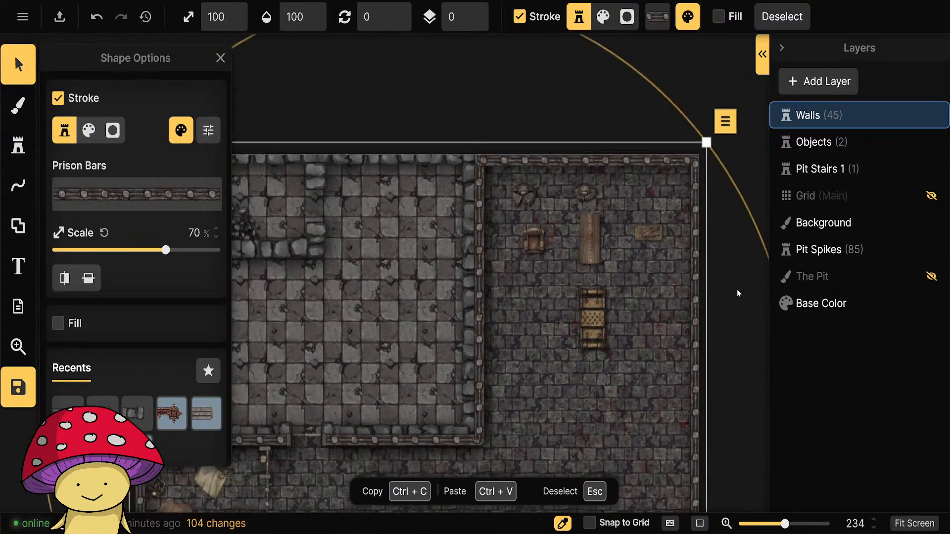
{"action": "left_click", "coordinate": [738, 291]}
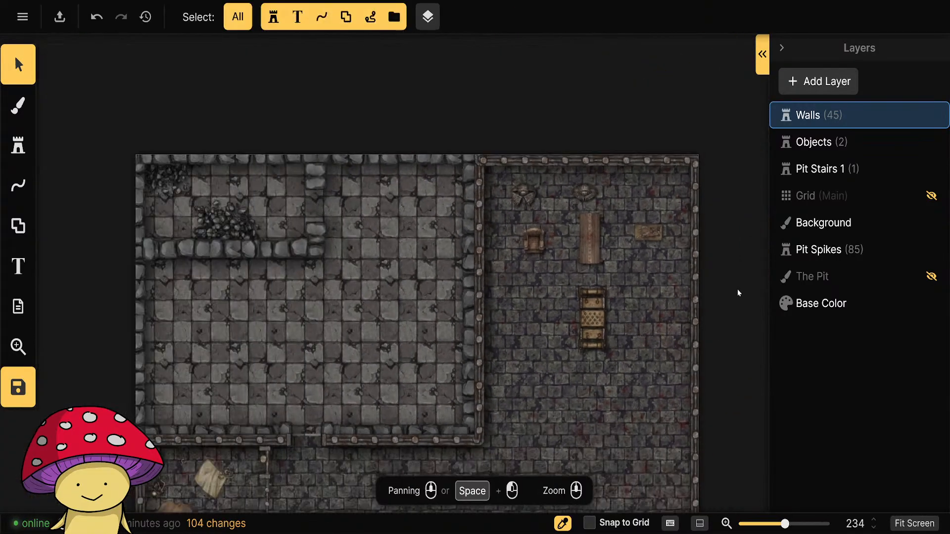
Rearrange the torture rack, spiked chair, Spanish donkey and both iron maidens into a looser cluster farther south in the torture area.
{"action": "left_click_drag", "start_coordinate": [681, 355], "coordinate": [500, 290]}
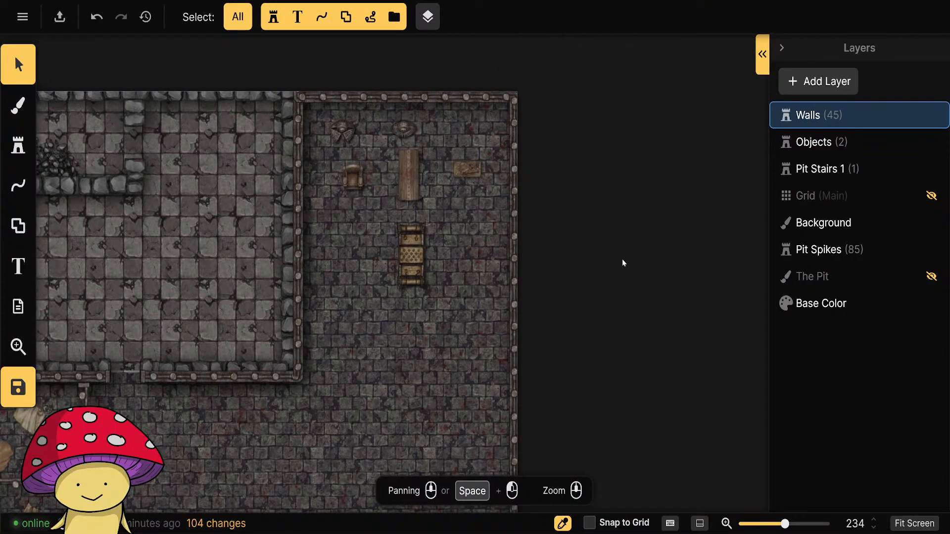
{"action": "scroll", "coordinate": [569, 214], "scroll_direction": "down", "scroll_amount": 2}
{"action": "scroll", "coordinate": [666, 319], "scroll_direction": "up", "scroll_amount": 1}
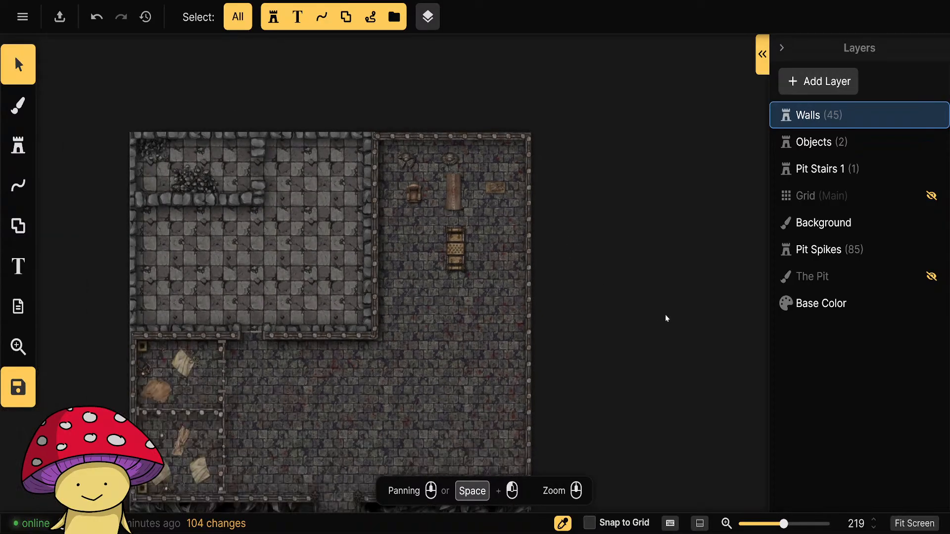
{"action": "scroll", "coordinate": [567, 271], "scroll_direction": "up", "scroll_amount": 4}
{"action": "left_click_drag", "start_coordinate": [493, 179], "coordinate": [598, 278]}
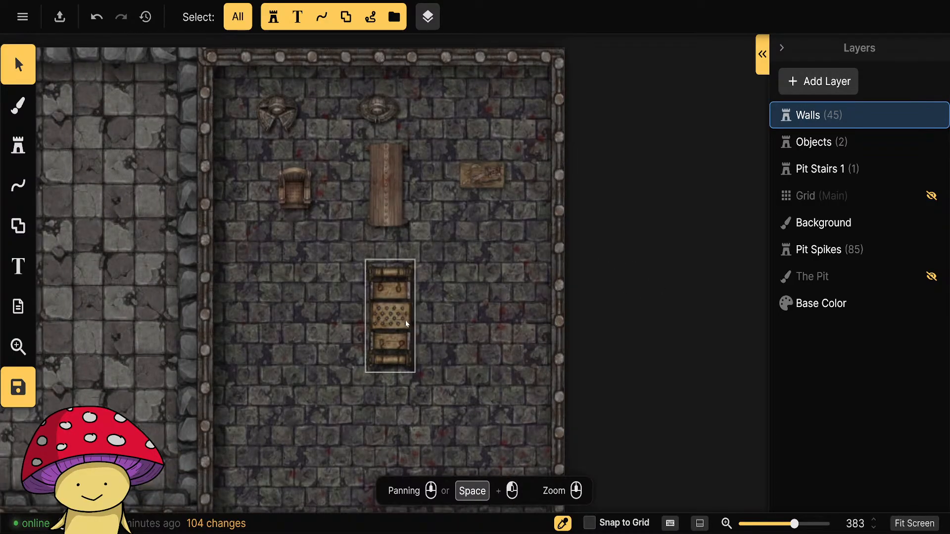
{"action": "left_click", "coordinate": [402, 320]}
{"action": "left_click_drag", "start_coordinate": [399, 320], "coordinate": [431, 408]}
{"action": "left_click_drag", "start_coordinate": [295, 187], "coordinate": [339, 310]}
{"action": "left_click_drag", "start_coordinate": [398, 216], "coordinate": [432, 269]}
{"action": "left_click_drag", "start_coordinate": [375, 106], "coordinate": [375, 188]}
{"action": "left_click", "coordinate": [278, 119]}
{"action": "left_click_drag", "start_coordinate": [278, 120], "coordinate": [325, 214]}
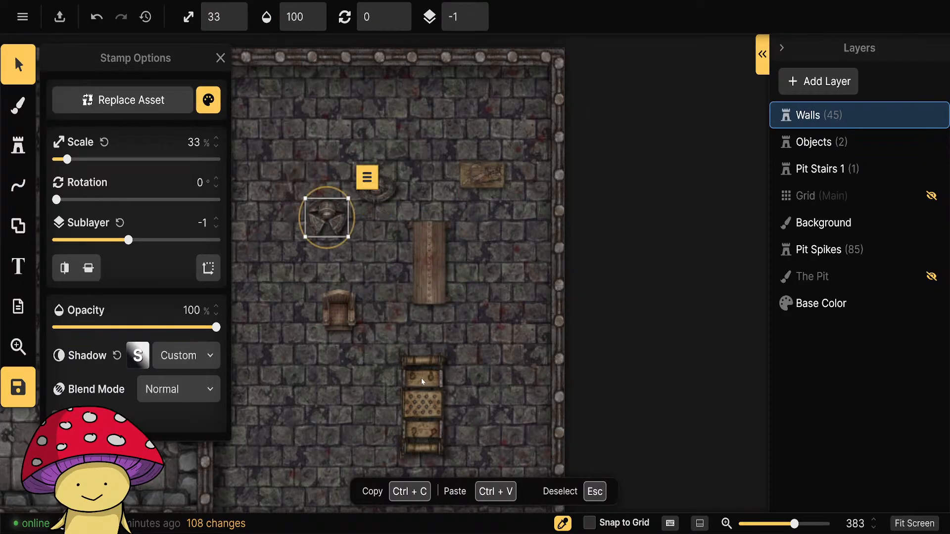
{"action": "left_click_drag", "start_coordinate": [418, 415], "coordinate": [386, 373]}
{"action": "scroll", "coordinate": [653, 307], "scroll_direction": "down", "scroll_amount": 3}
{"action": "left_click", "coordinate": [652, 341]}
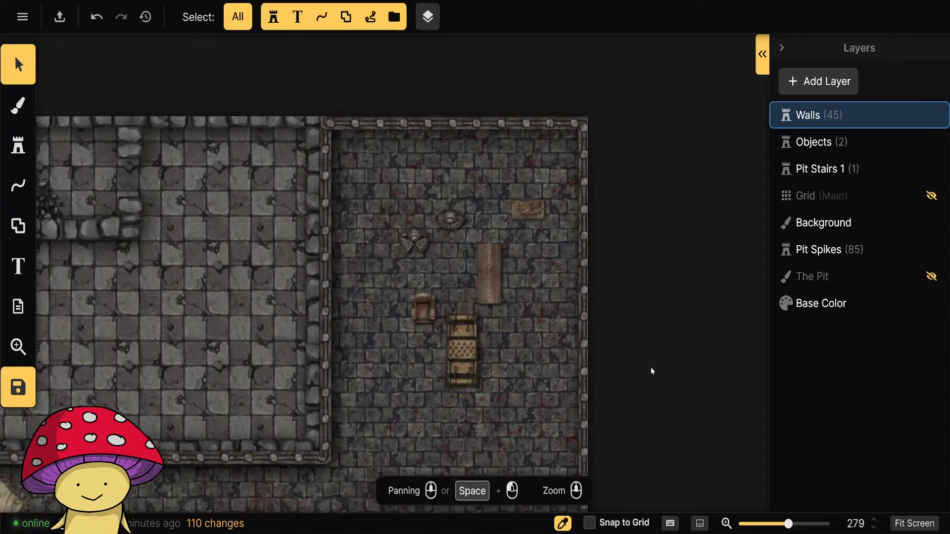
Draw a straight Prison Bars line from the checkered room's southeast corner to the east outer wall, and nudge it into alignment.
{"action": "left_click_drag", "start_coordinate": [657, 404], "coordinate": [594, 166]}
{"action": "scroll", "coordinate": [613, 277], "scroll_direction": "down", "scroll_amount": 3}
{"action": "scroll", "coordinate": [611, 248], "scroll_direction": "up", "scroll_amount": 2}
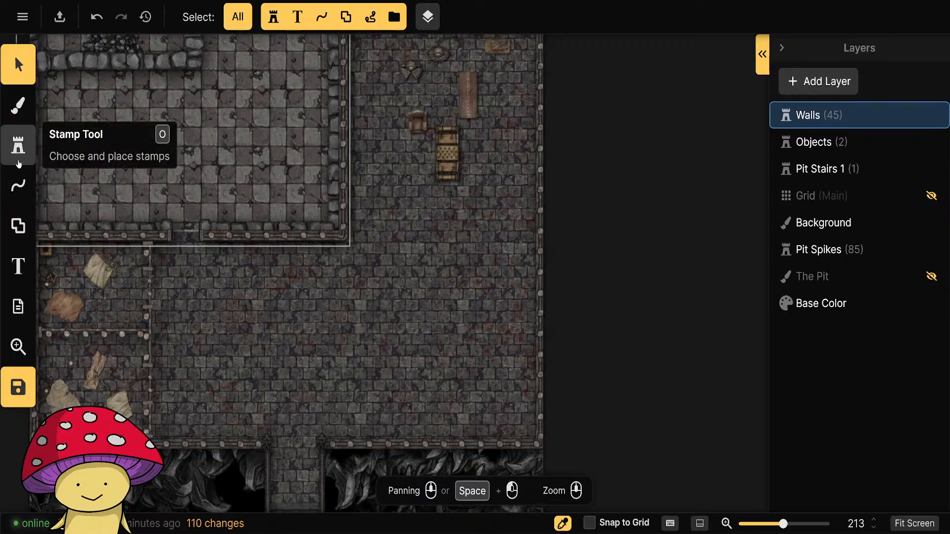
{"action": "left_click", "coordinate": [18, 161]}
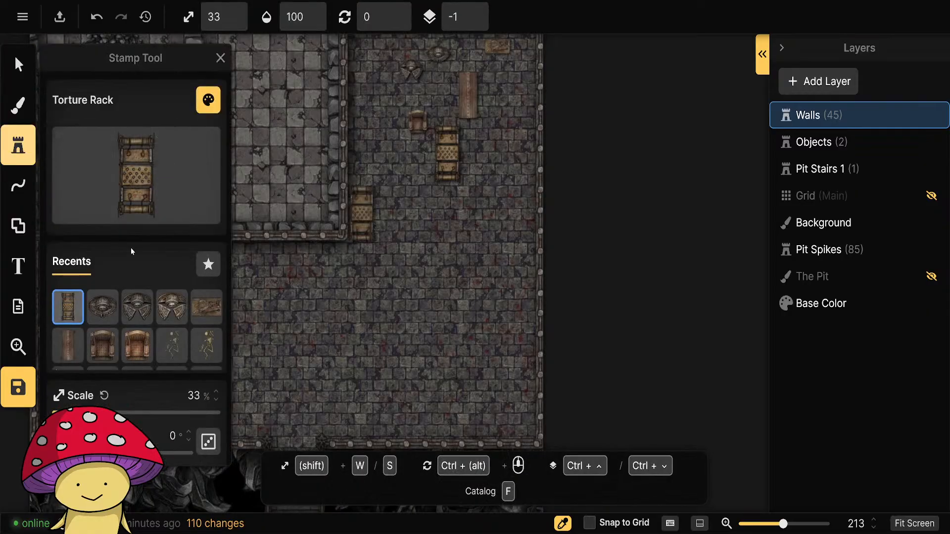
{"action": "left_click", "coordinate": [18, 186]}
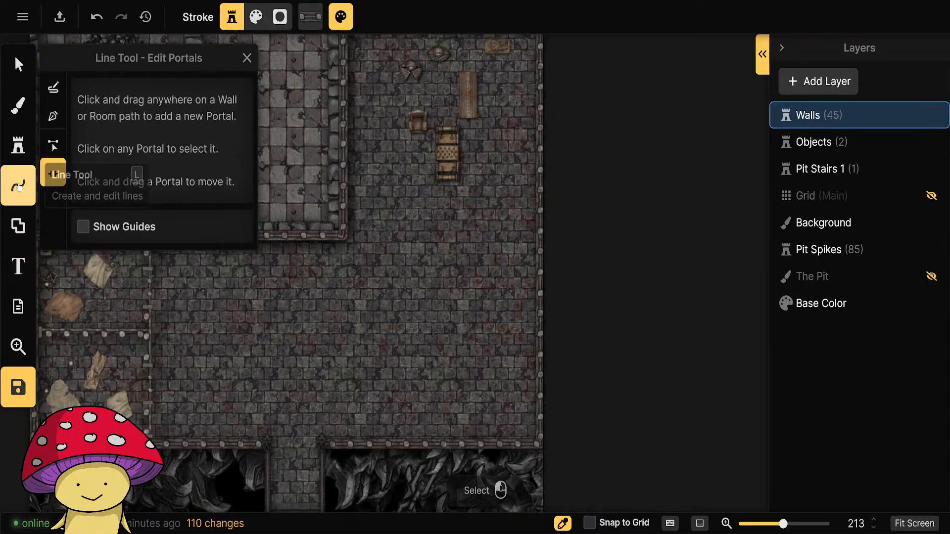
{"action": "left_click", "coordinate": [52, 116]}
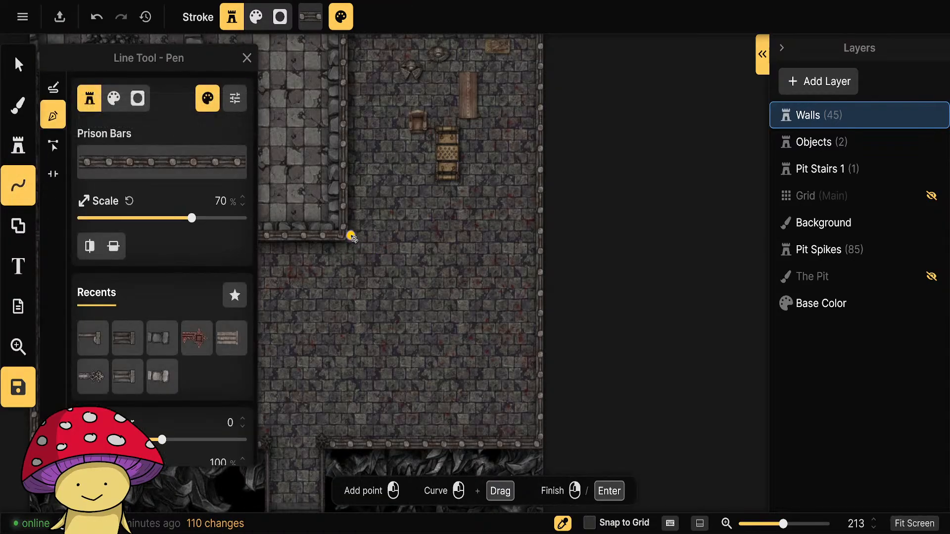
{"action": "left_click", "coordinate": [351, 236]}
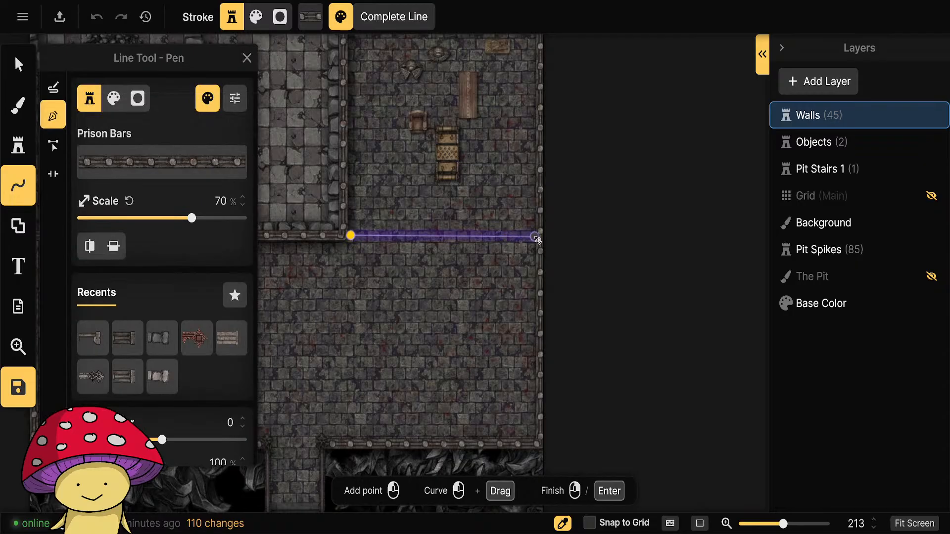
{"action": "right_click", "coordinate": [535, 237]}
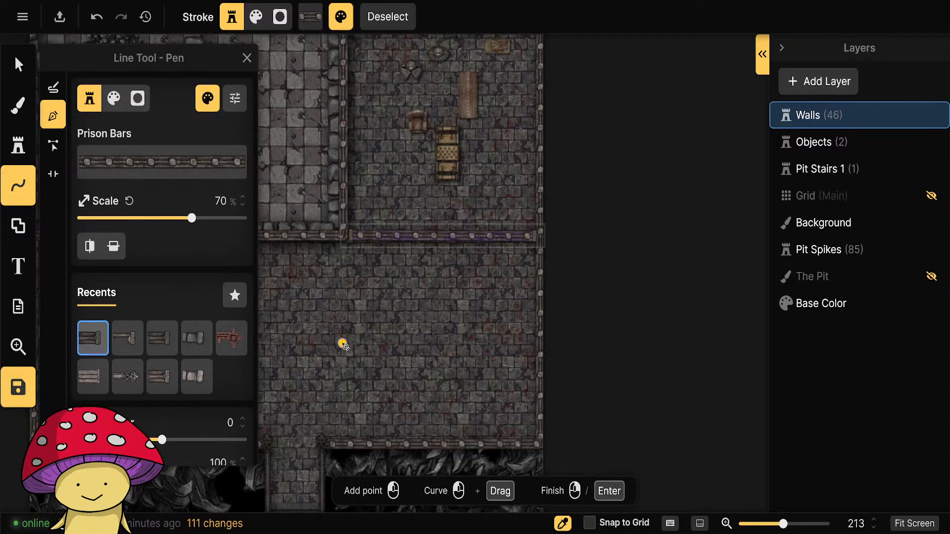
{"action": "left_click", "coordinate": [19, 67]}
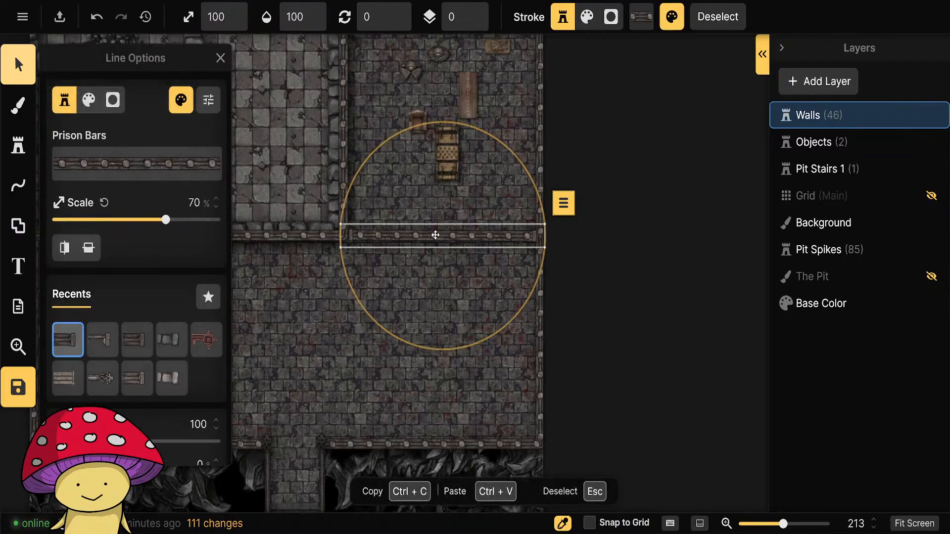
{"action": "left_click_drag", "start_coordinate": [438, 237], "coordinate": [438, 236]}
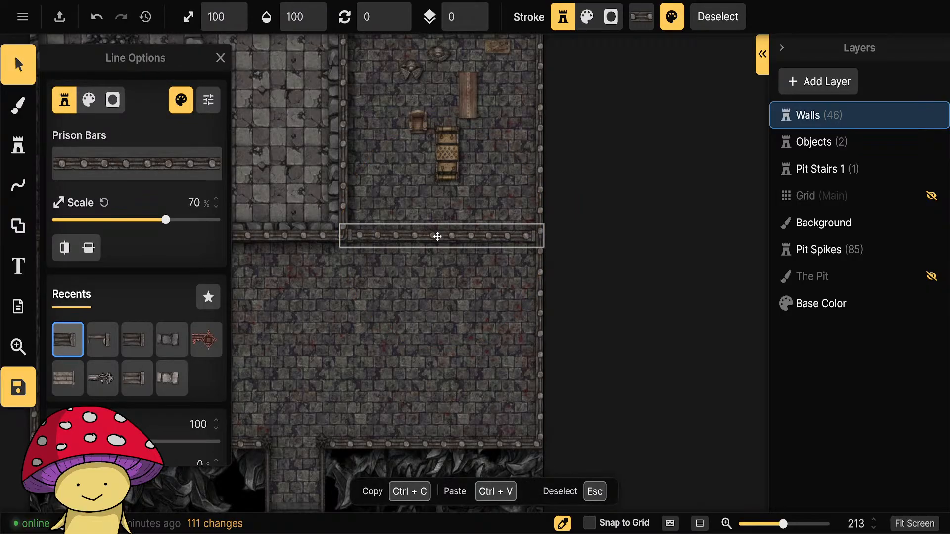
{"action": "left_click", "coordinate": [604, 270]}
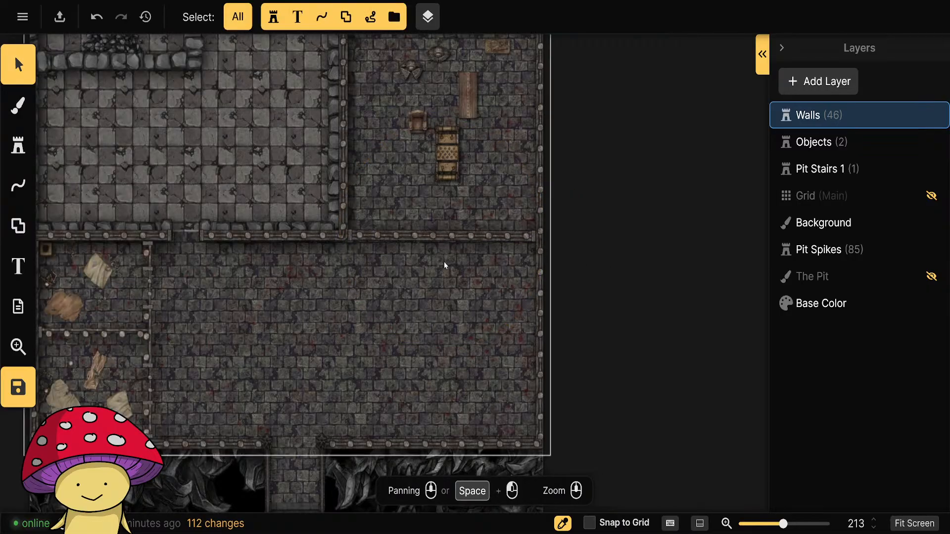
Add a portal with a width of 21.6 in the middle of the new prison bars wall south of the torture rack.
{"action": "left_click", "coordinate": [447, 240]}
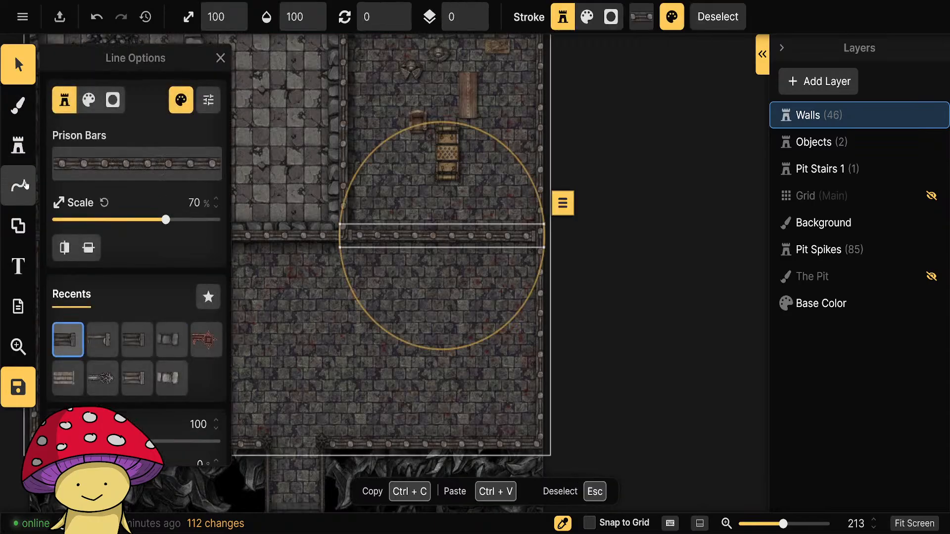
{"action": "left_click", "coordinate": [22, 199]}
{"action": "left_click", "coordinate": [53, 174]}
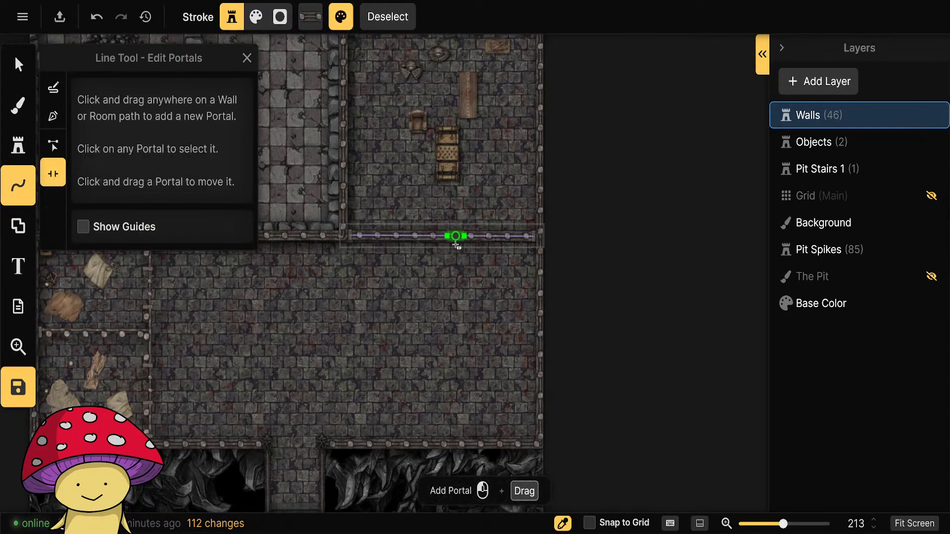
{"action": "left_click", "coordinate": [448, 237]}
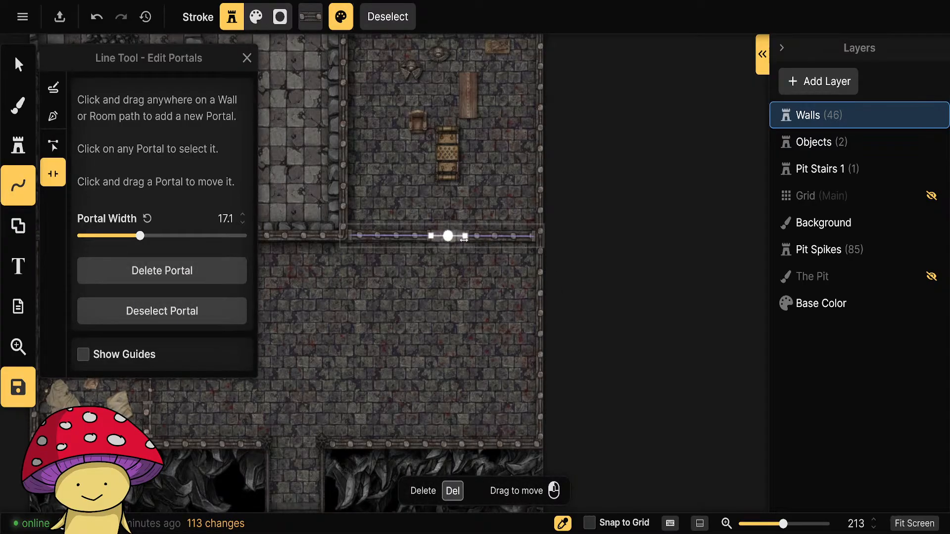
{"action": "left_click_drag", "start_coordinate": [459, 237], "coordinate": [462, 237]}
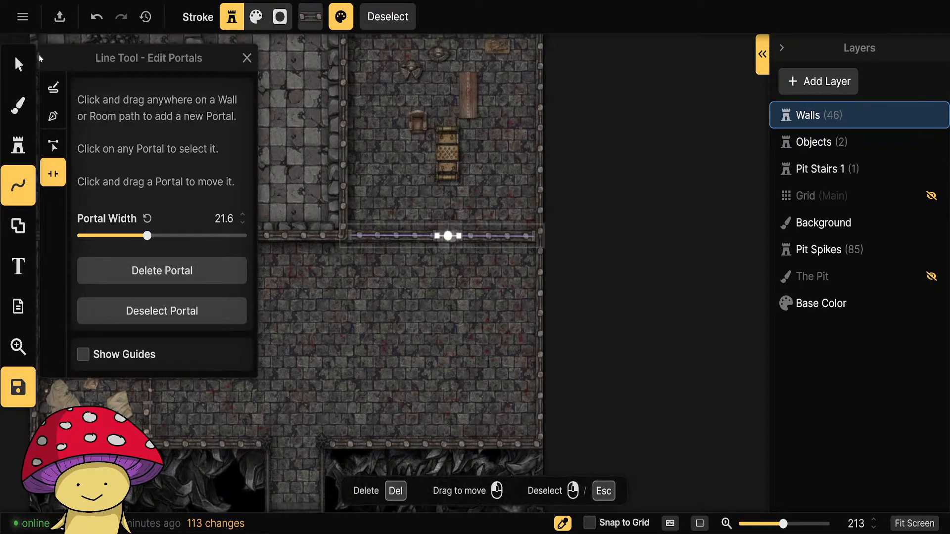
{"action": "key", "text": "Escape"}
{"action": "left_click", "coordinate": [590, 276]}
{"action": "scroll", "coordinate": [457, 237], "scroll_direction": "up", "scroll_amount": 5}
{"action": "scroll", "coordinate": [456, 267], "scroll_direction": "down", "scroll_amount": 5}
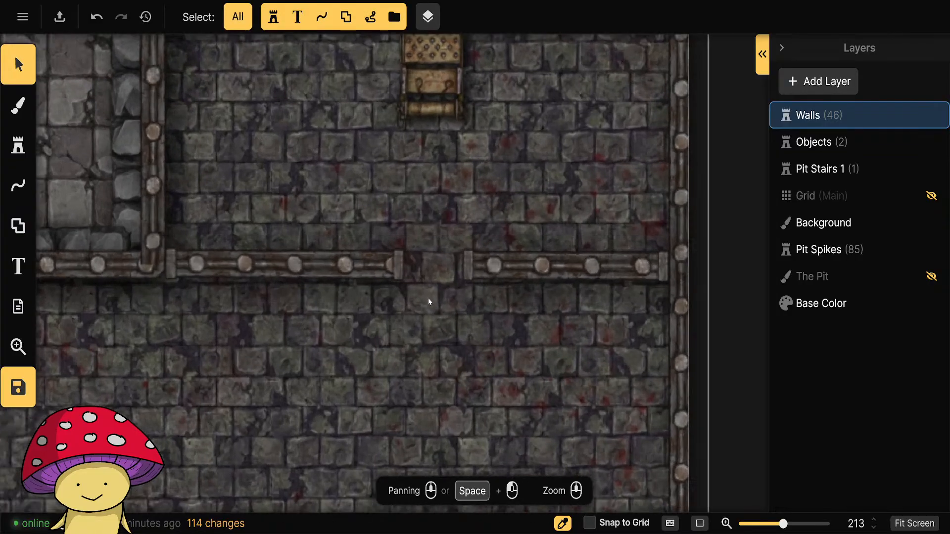
{"action": "scroll", "coordinate": [478, 232], "scroll_direction": "up", "scroll_amount": 6}
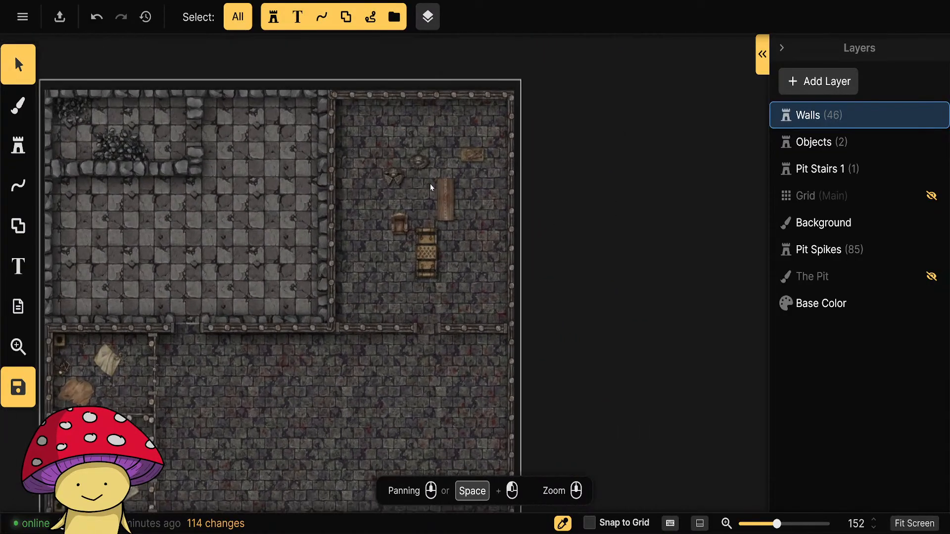
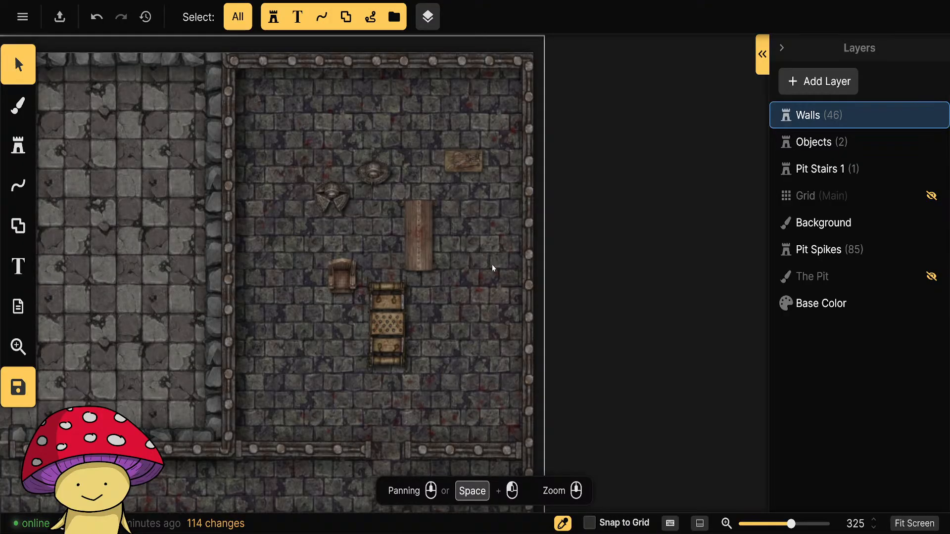
Move the torture rack to the west side of the spiked chair and deselect it.
{"action": "left_click_drag", "start_coordinate": [379, 312], "coordinate": [345, 247]}
{"action": "left_click", "coordinate": [466, 320]}
{"action": "left_click", "coordinate": [689, 257]}
{"action": "scroll", "coordinate": [592, 237], "scroll_direction": "down", "scroll_amount": 2}
Search the Fantasy Battlemaps stamp catalog for "bone" and filter the results by the Bones tag.
{"action": "left_click", "coordinate": [18, 145]}
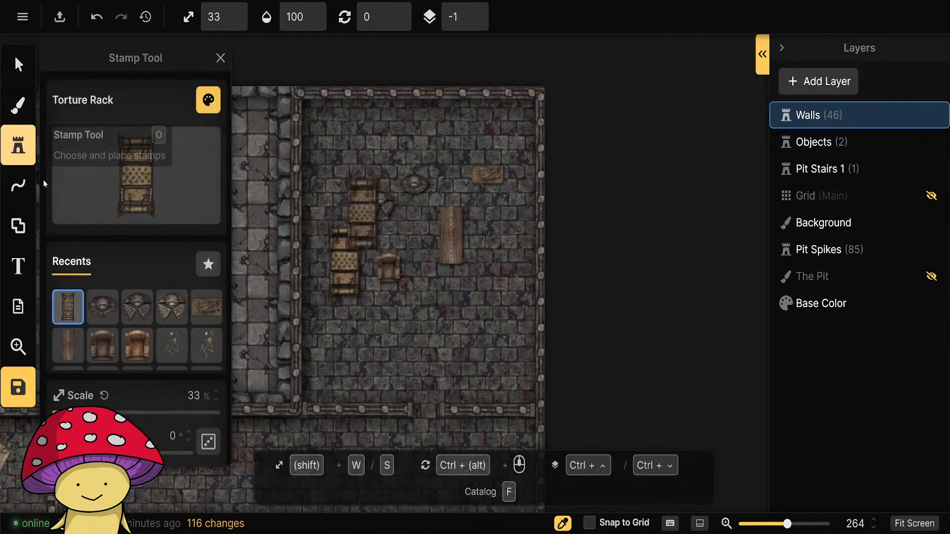
{"action": "left_click", "coordinate": [119, 195]}
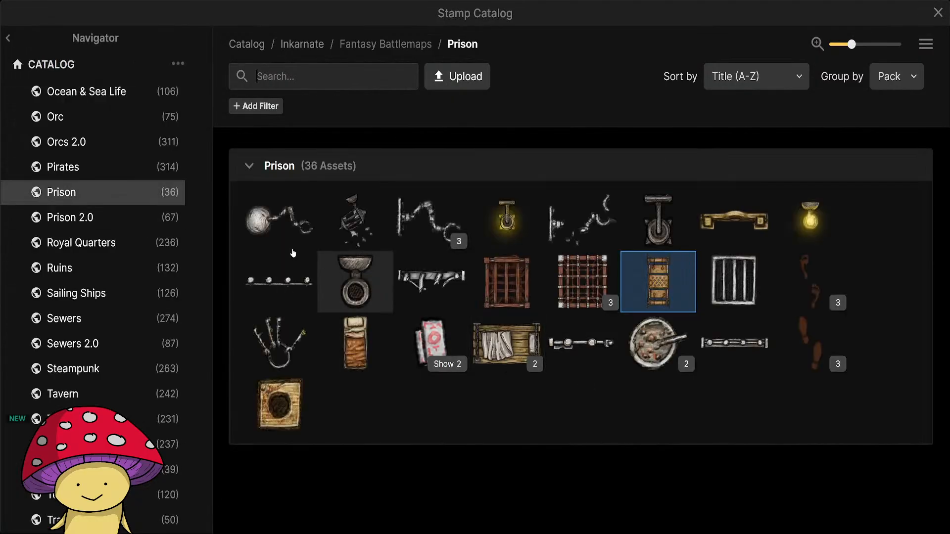
{"action": "scroll", "coordinate": [93, 228], "scroll_direction": "up", "scroll_amount": 8}
{"action": "scroll", "coordinate": [92, 235], "scroll_direction": "down", "scroll_amount": 4}
{"action": "scroll", "coordinate": [92, 233], "scroll_direction": "up", "scroll_amount": 12}
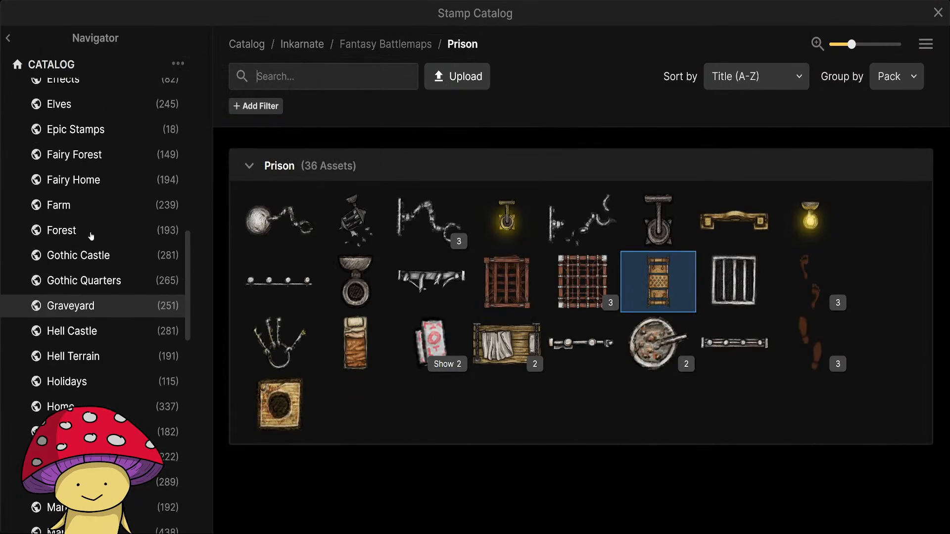
{"action": "left_click", "coordinate": [79, 168]}
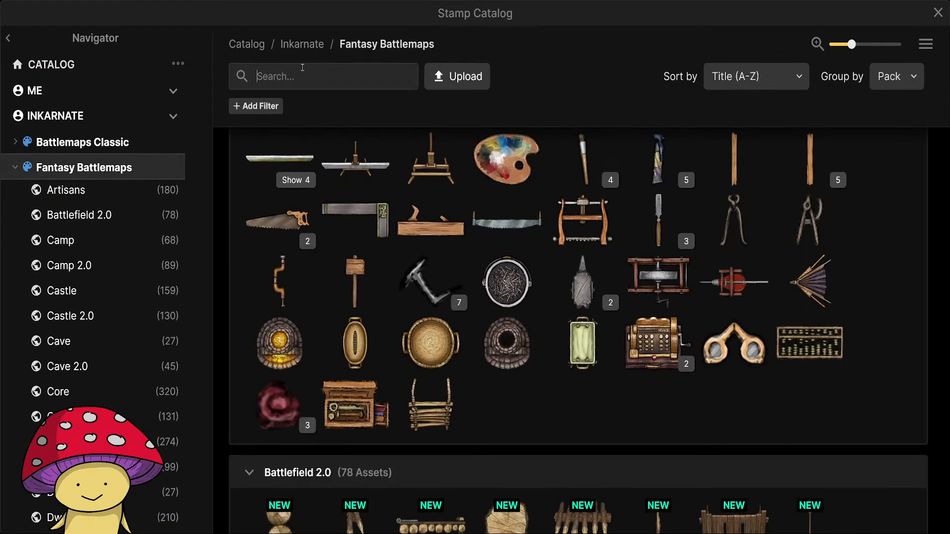
{"action": "left_click", "coordinate": [303, 75]}
{"action": "type", "text": "bone"}
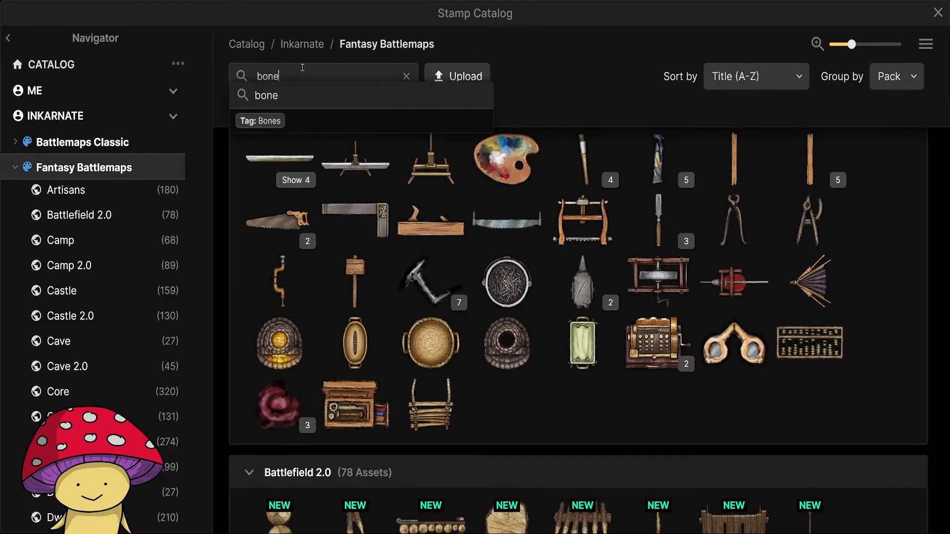
{"action": "left_click", "coordinate": [283, 121]}
Examine the bones-tagged stamps across the packs from Core 2.0 to Orcs 2.0, including the Graveyard pack's Bone Chairs variants.
{"action": "scroll", "coordinate": [515, 422], "scroll_direction": "down", "scroll_amount": 6}
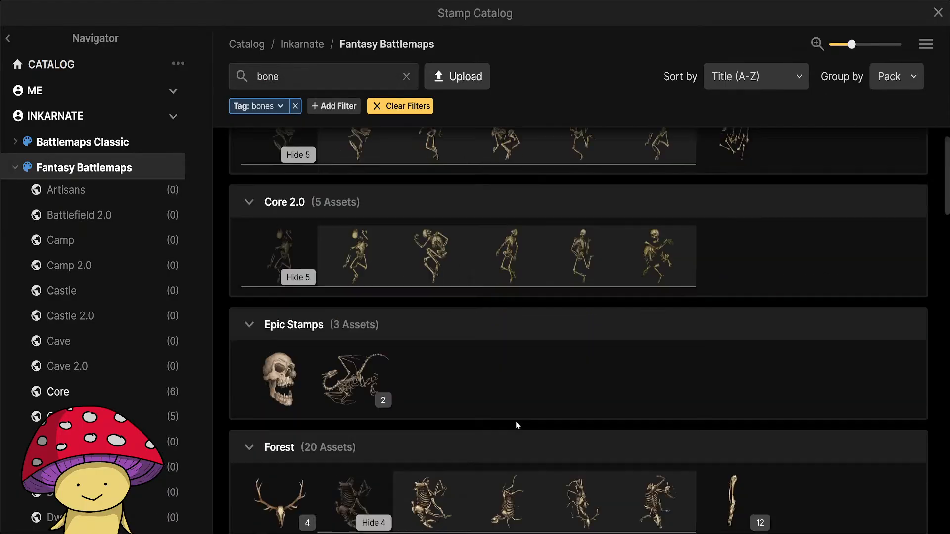
{"action": "scroll", "coordinate": [676, 441], "scroll_direction": "down", "scroll_amount": 4}
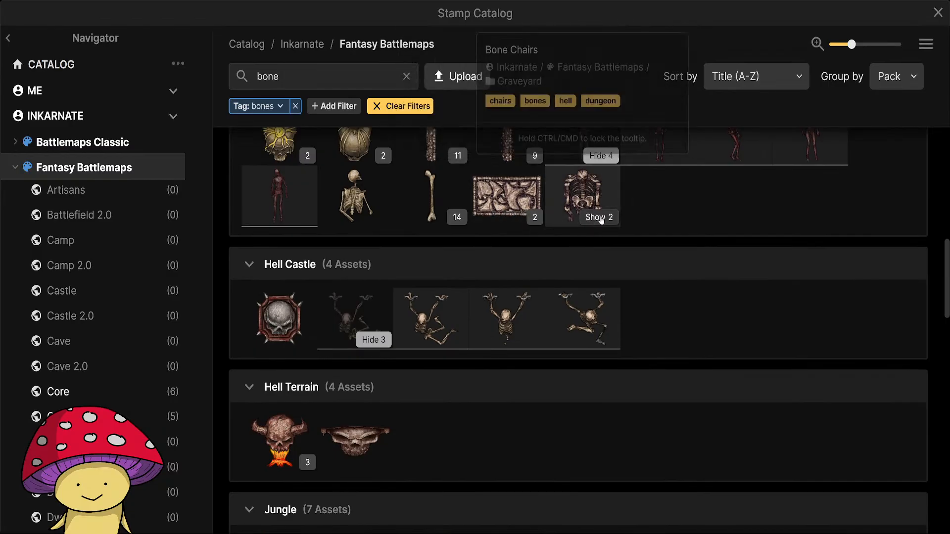
{"action": "left_click", "coordinate": [599, 217]}
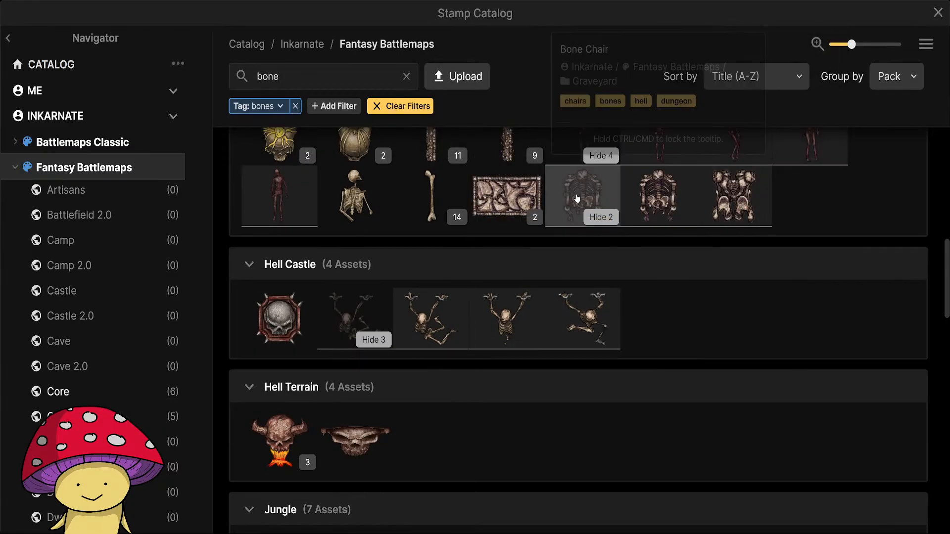
{"action": "scroll", "coordinate": [670, 333], "scroll_direction": "up", "scroll_amount": 2}
{"action": "scroll", "coordinate": [669, 334], "scroll_direction": "up", "scroll_amount": 1}
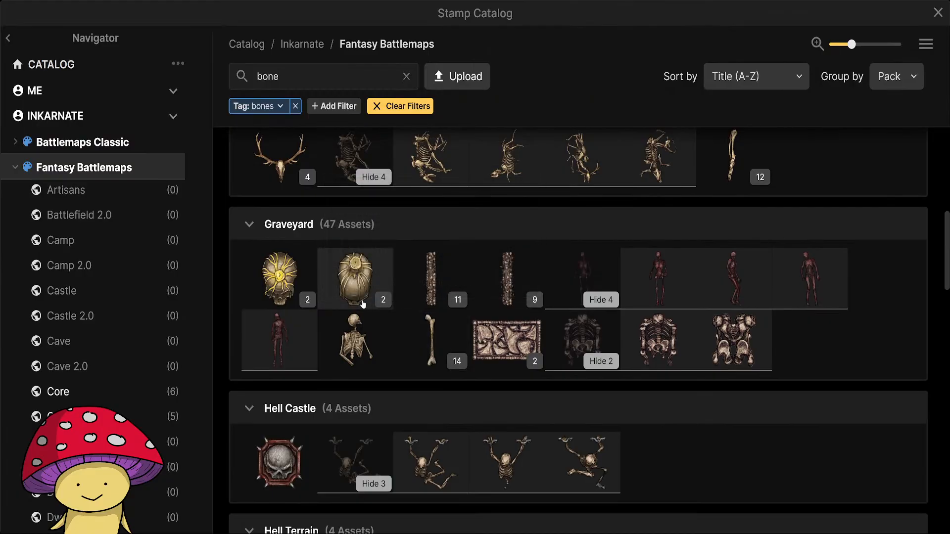
{"action": "mouse_move", "coordinate": [274, 301]}
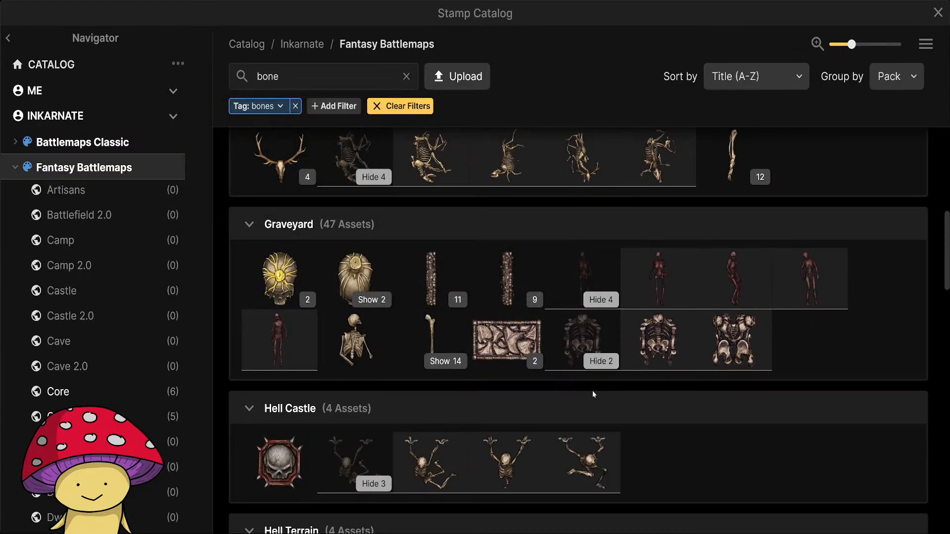
{"action": "mouse_move", "coordinate": [428, 288]}
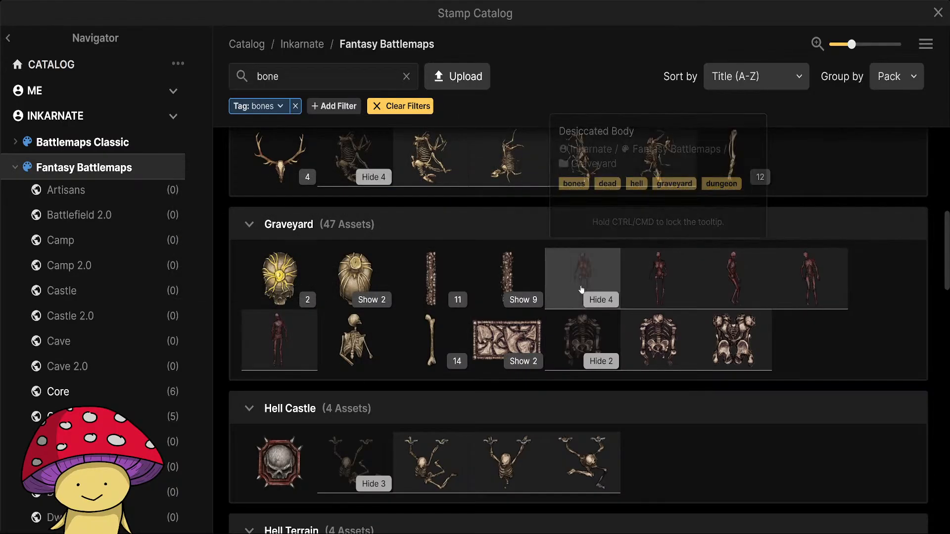
{"action": "scroll", "coordinate": [782, 401], "scroll_direction": "down", "scroll_amount": 12}
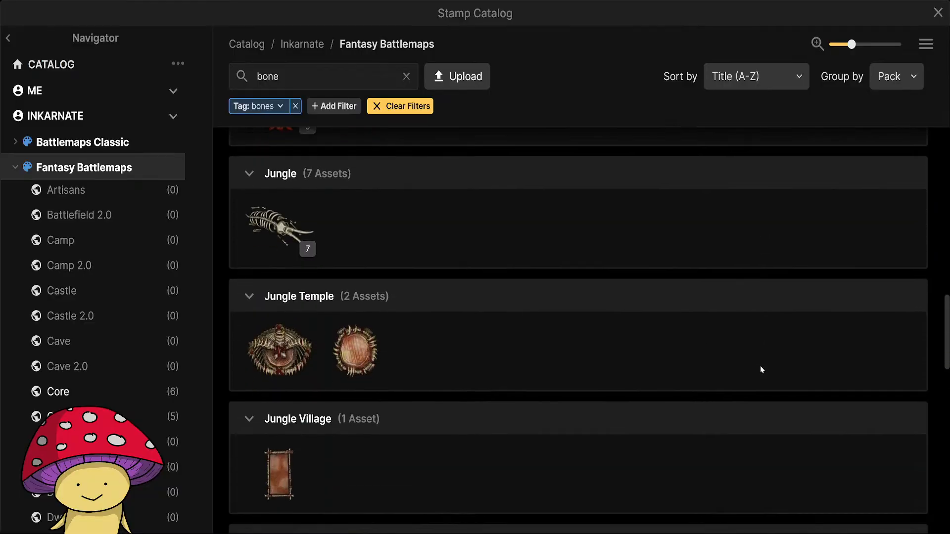
{"action": "scroll", "coordinate": [760, 369], "scroll_direction": "down", "scroll_amount": 5}
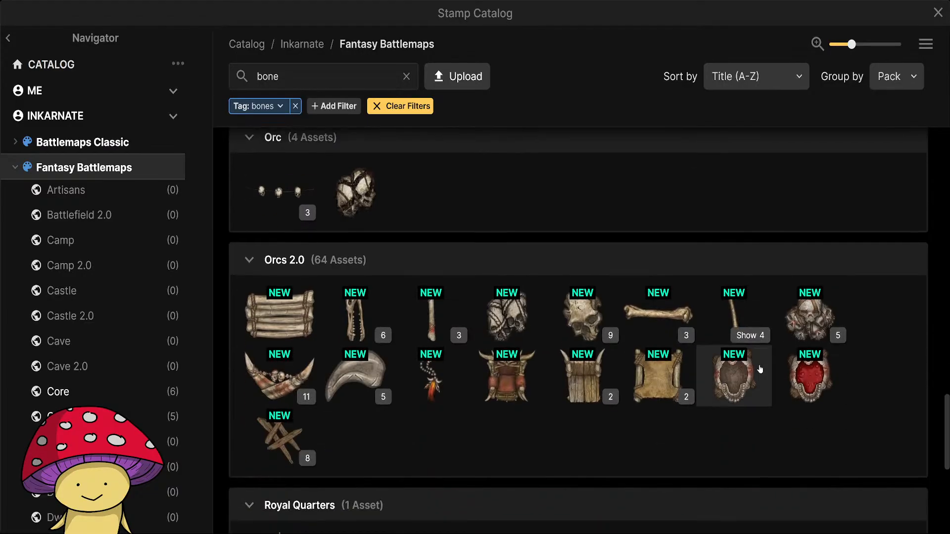
{"action": "scroll", "coordinate": [743, 396], "scroll_direction": "down", "scroll_amount": 5}
{"action": "scroll", "coordinate": [728, 417], "scroll_direction": "up", "scroll_amount": 8}
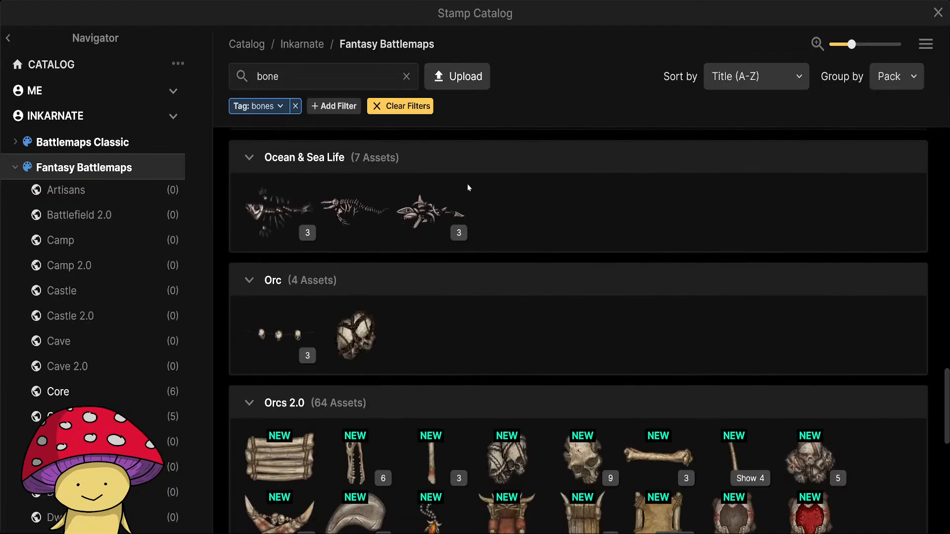
Refine the catalog search to "bone pile" and choose the Pile of Bones stamp from the Core pack.
{"action": "left_click", "coordinate": [327, 74]}
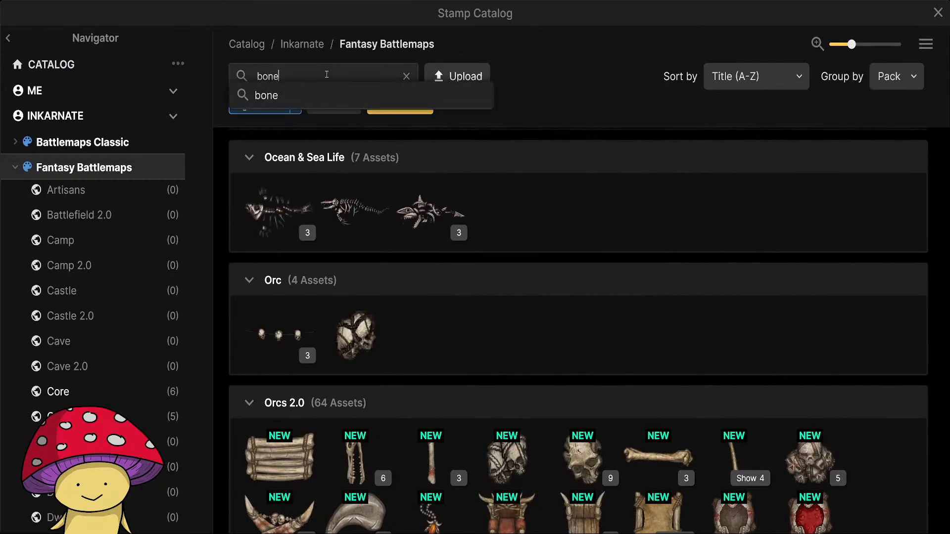
{"action": "key", "text": "Return"}
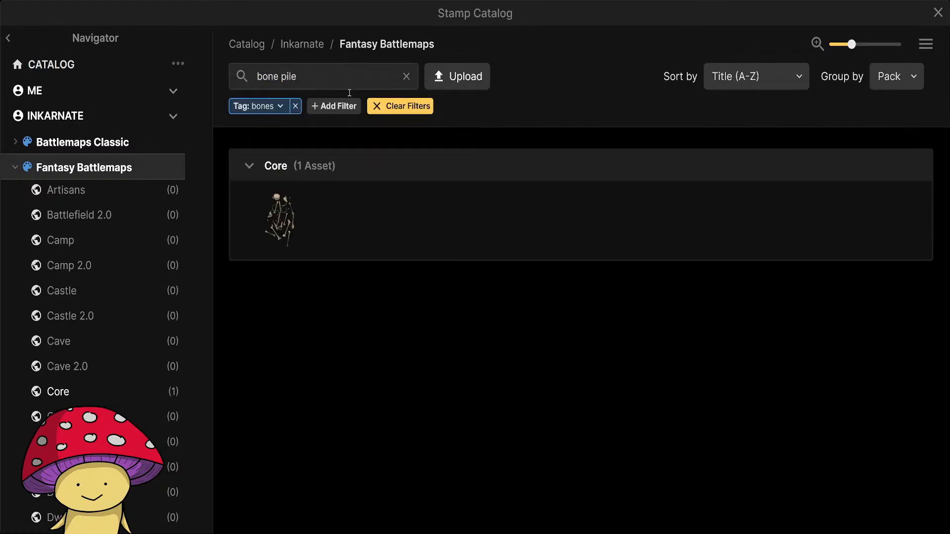
{"action": "mouse_move", "coordinate": [274, 234]}
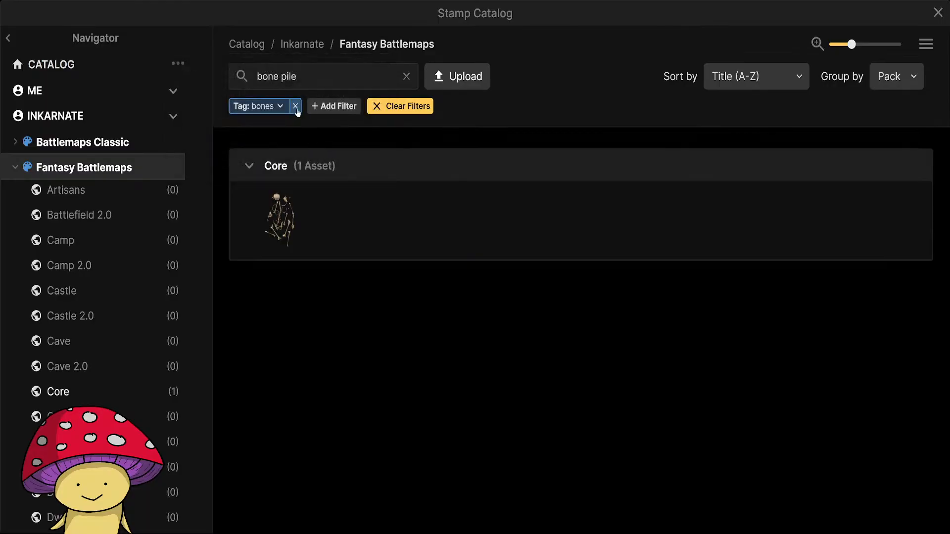
{"action": "left_click", "coordinate": [282, 225]}
Set the Pile of Bones stamp's saturation to 70% and its brightness to 80%.
{"action": "scroll", "coordinate": [384, 354], "scroll_direction": "up", "scroll_amount": 2}
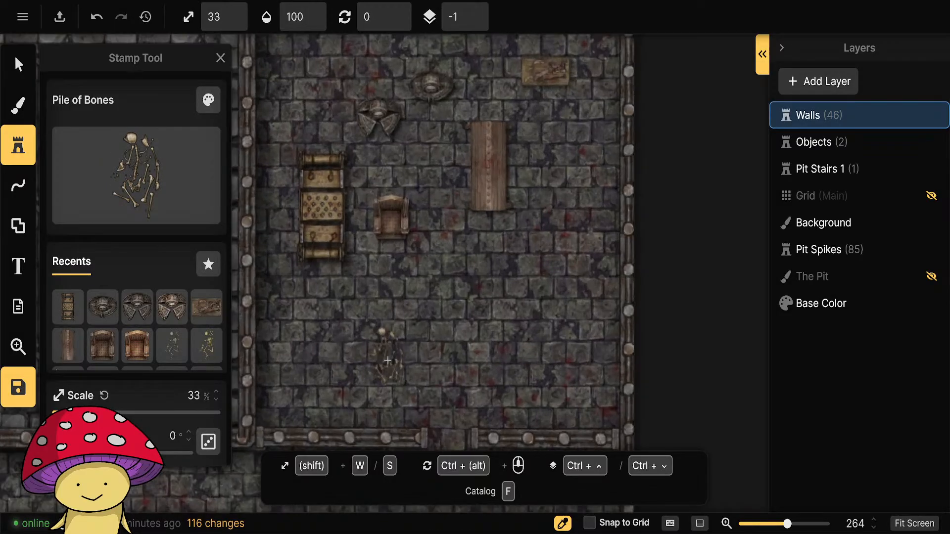
{"action": "left_click_drag", "start_coordinate": [422, 370], "coordinate": [416, 263]}
{"action": "left_click", "coordinate": [208, 100]}
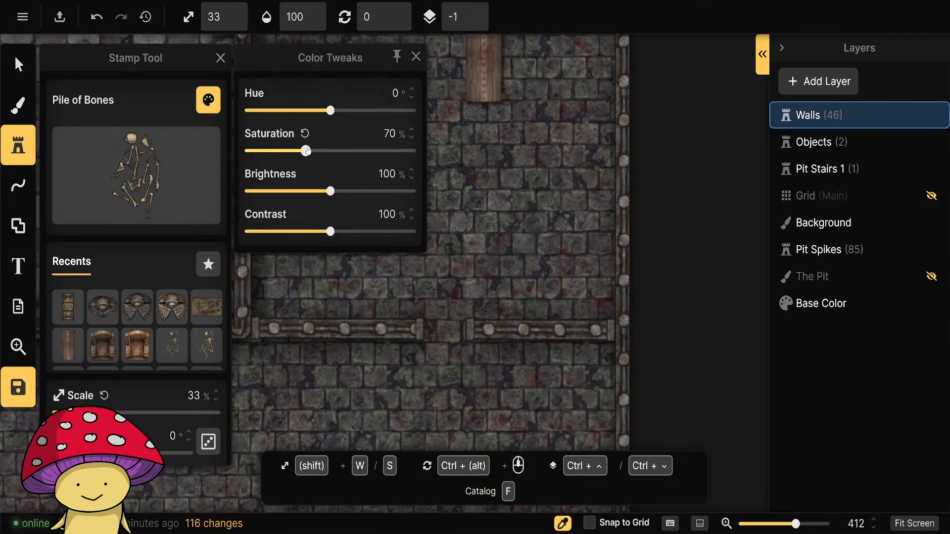
{"action": "left_click_drag", "start_coordinate": [331, 193], "coordinate": [321, 191]}
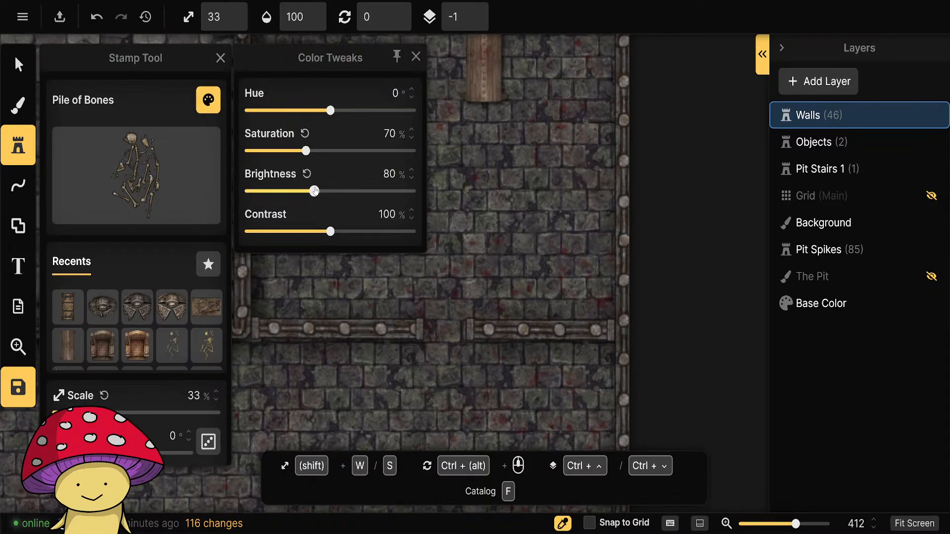
{"action": "left_click", "coordinate": [415, 57]}
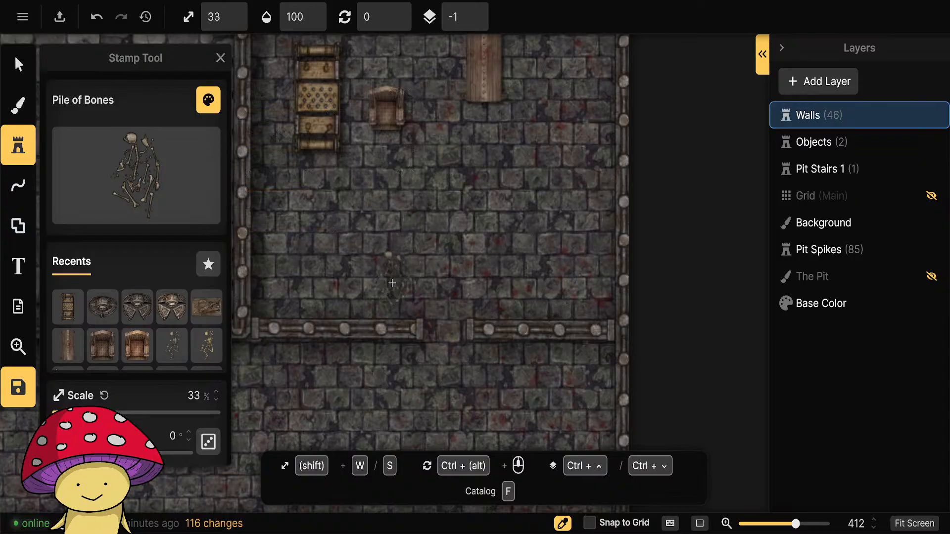
Place six overlapping Pile of Bones stamps at varied rotations as a heap in the torture chamber's southwest area, just north of the bars wall.
{"action": "left_click", "coordinate": [388, 291]}
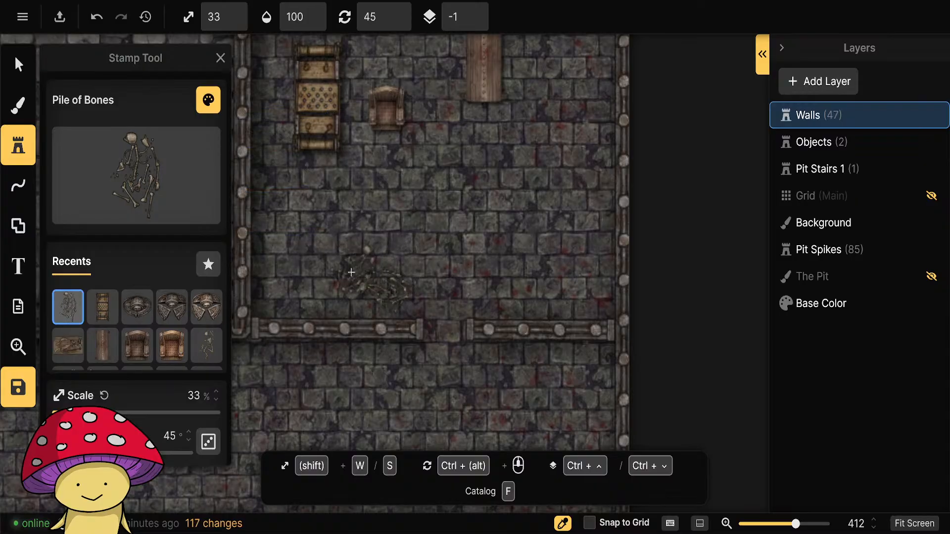
{"action": "left_click", "coordinate": [351, 280]}
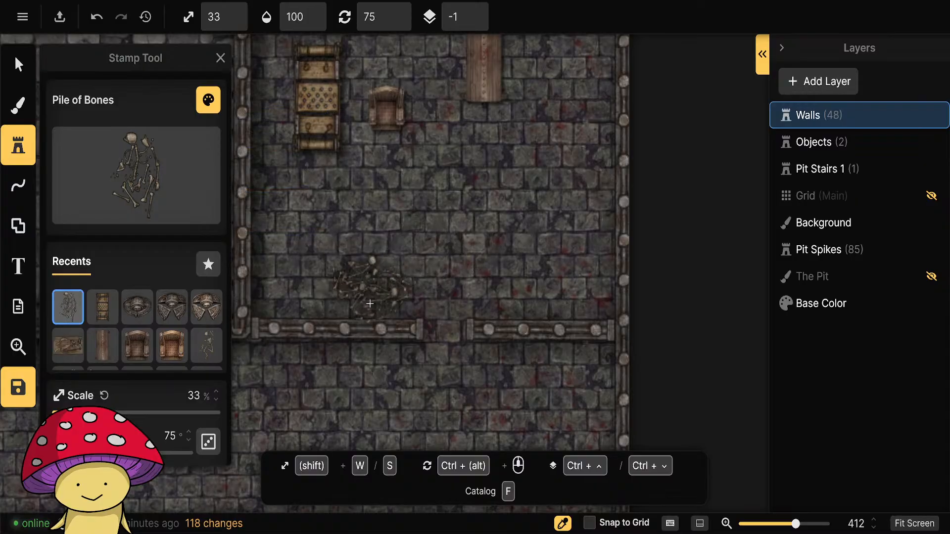
{"action": "scroll", "coordinate": [395, 260], "scroll_direction": "up", "scroll_amount": 1, "text": "ctrl"}
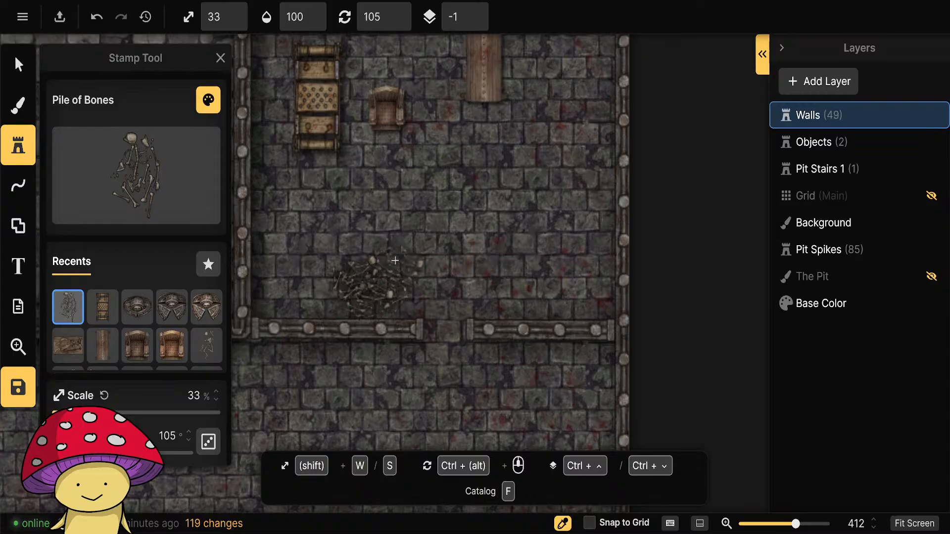
{"action": "left_click", "coordinate": [391, 257]}
{"action": "scroll", "coordinate": [329, 260], "scroll_direction": "up", "scroll_amount": 1, "text": "ctrl"}
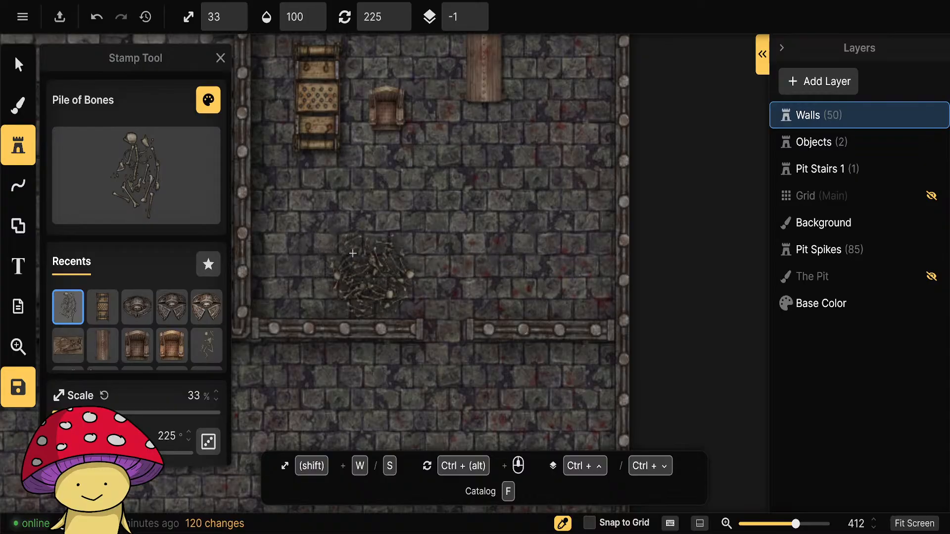
{"action": "left_click", "coordinate": [315, 292]}
{"action": "scroll", "coordinate": [326, 256], "scroll_direction": "down", "scroll_amount": 1, "text": "ctrl"}
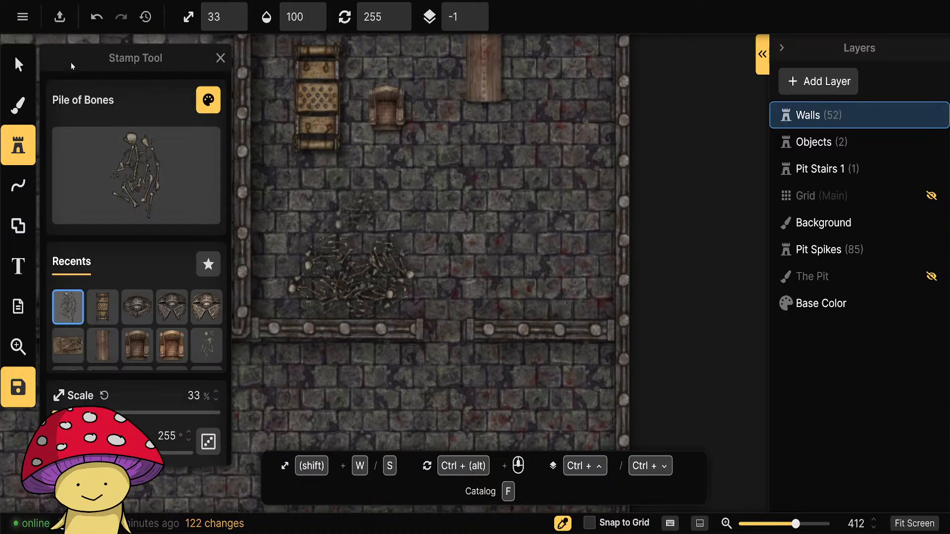
{"action": "left_click", "coordinate": [19, 64]}
{"action": "left_click_drag", "start_coordinate": [466, 219], "coordinate": [304, 282]}
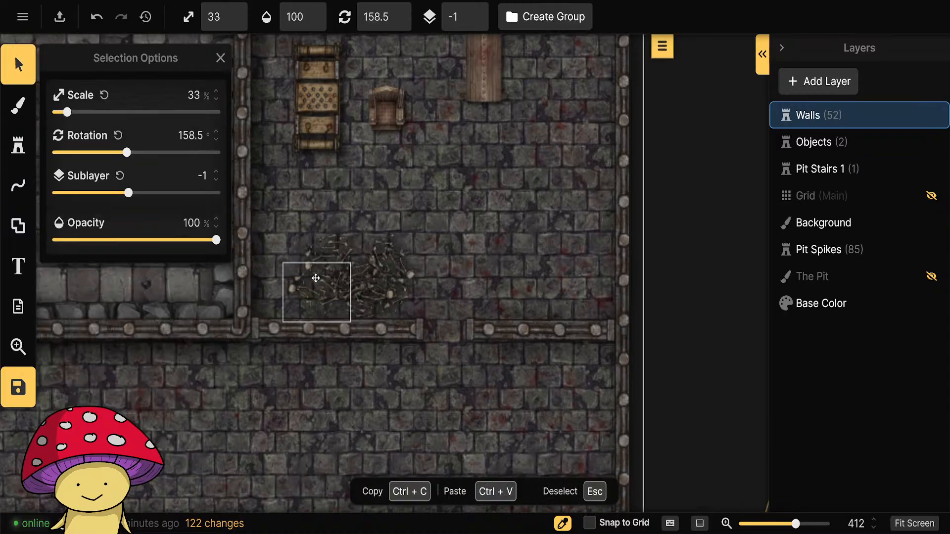
{"action": "left_click", "coordinate": [423, 247]}
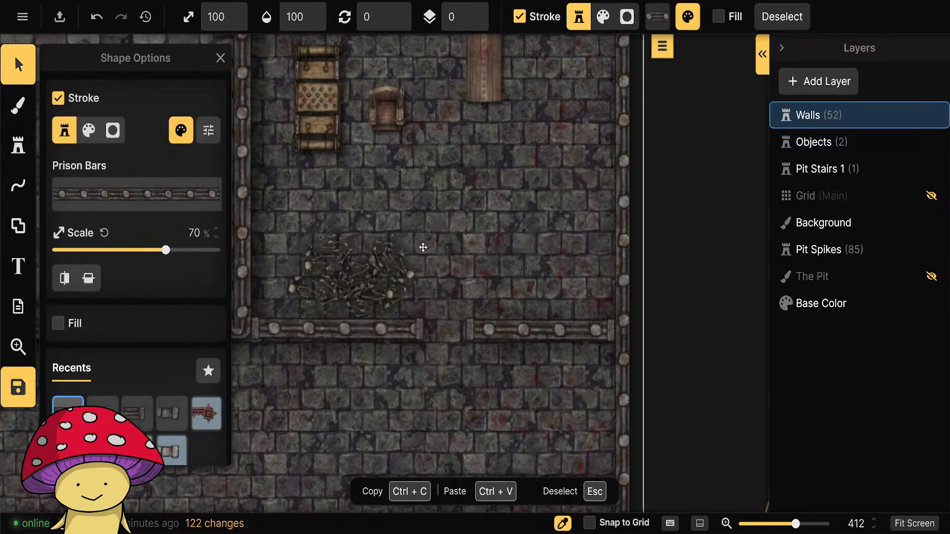
{"action": "left_click", "coordinate": [703, 260]}
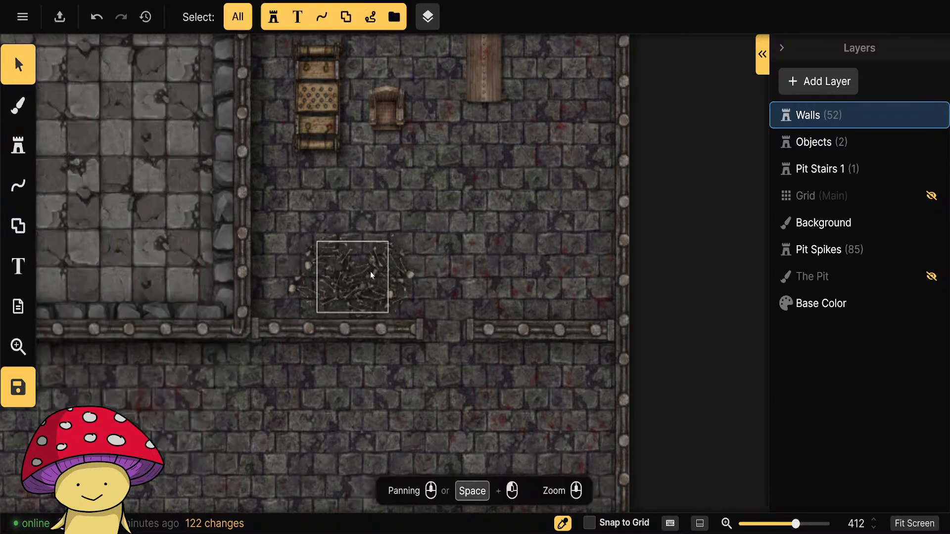
Move the bucket, cloths, bones and other loose stamps in the upper prison cell to the Objects layer.
{"action": "scroll", "coordinate": [450, 237], "scroll_direction": "down", "scroll_amount": 5}
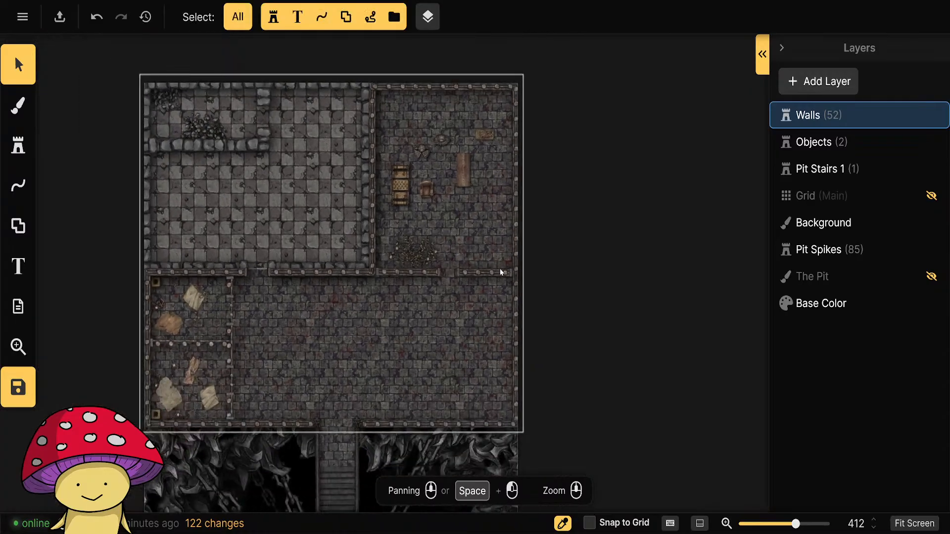
{"action": "scroll", "coordinate": [209, 322], "scroll_direction": "up", "scroll_amount": 3}
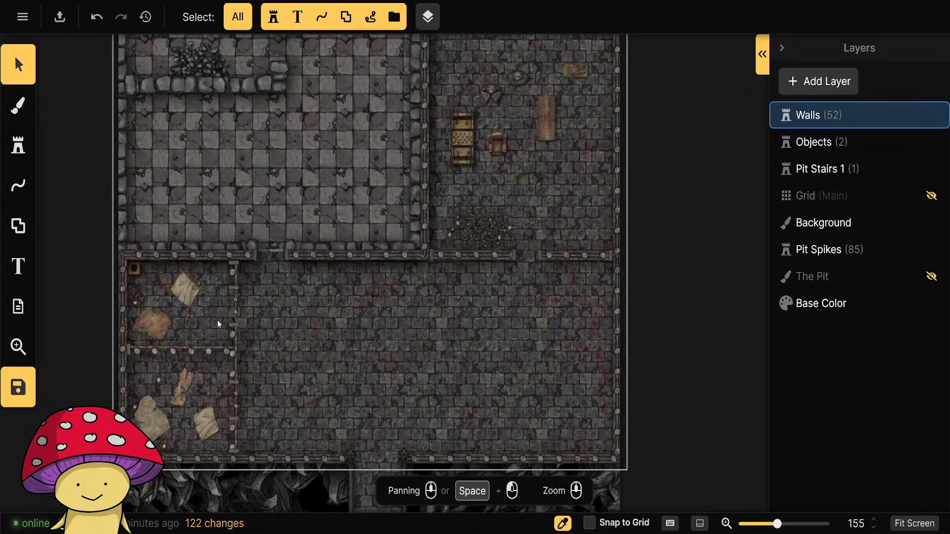
{"action": "left_click_drag", "start_coordinate": [201, 316], "coordinate": [399, 295]}
{"action": "scroll", "coordinate": [358, 252], "scroll_direction": "up", "scroll_amount": 2}
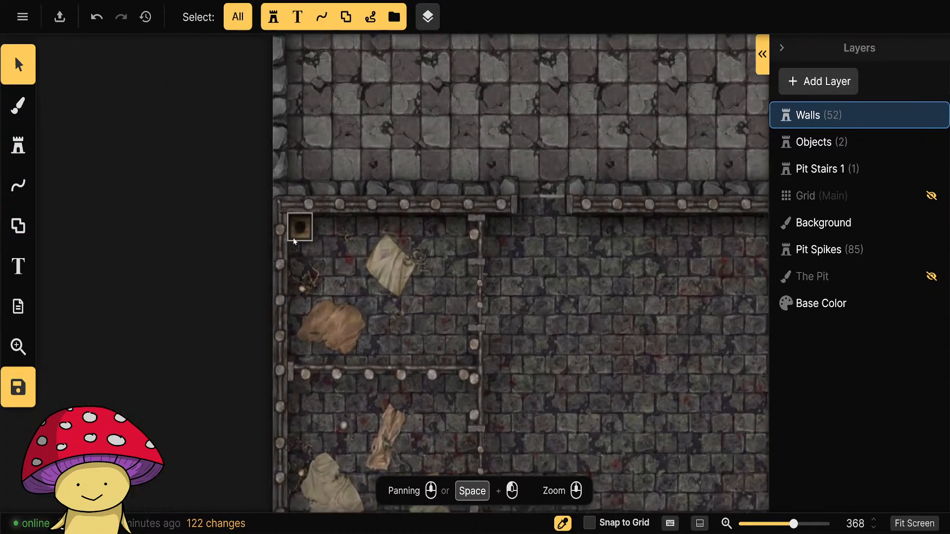
{"action": "left_click", "coordinate": [297, 231]}
{"action": "left_click", "coordinate": [348, 236], "text": "shift"}
{"action": "left_click_drag", "start_coordinate": [304, 277], "coordinate": [423, 257]}
{"action": "left_click", "coordinate": [423, 256], "text": "shift"}
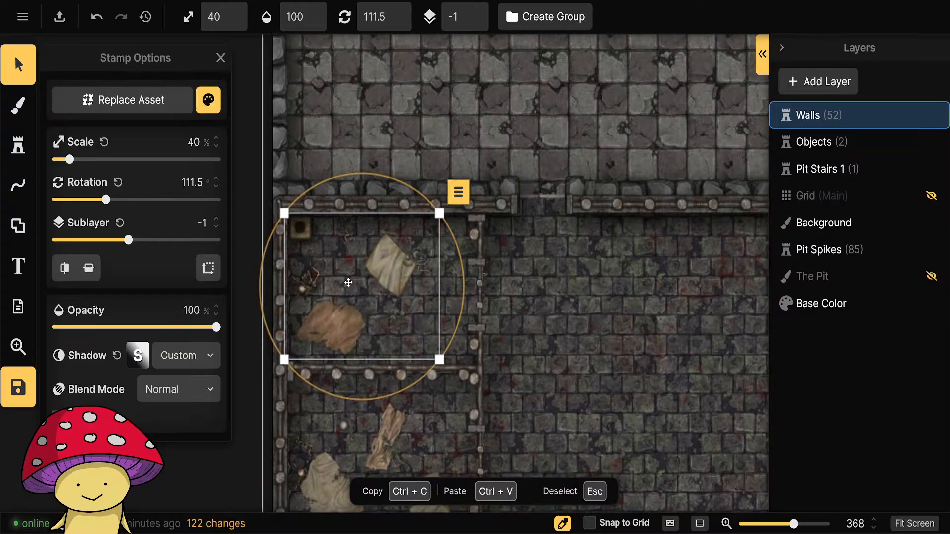
{"action": "left_click", "coordinate": [458, 192]}
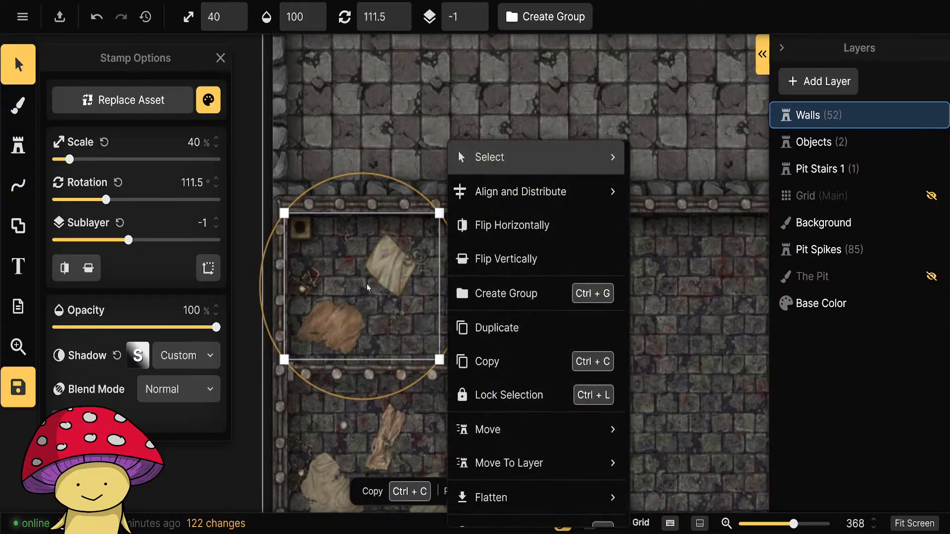
{"action": "mouse_move", "coordinate": [534, 463]}
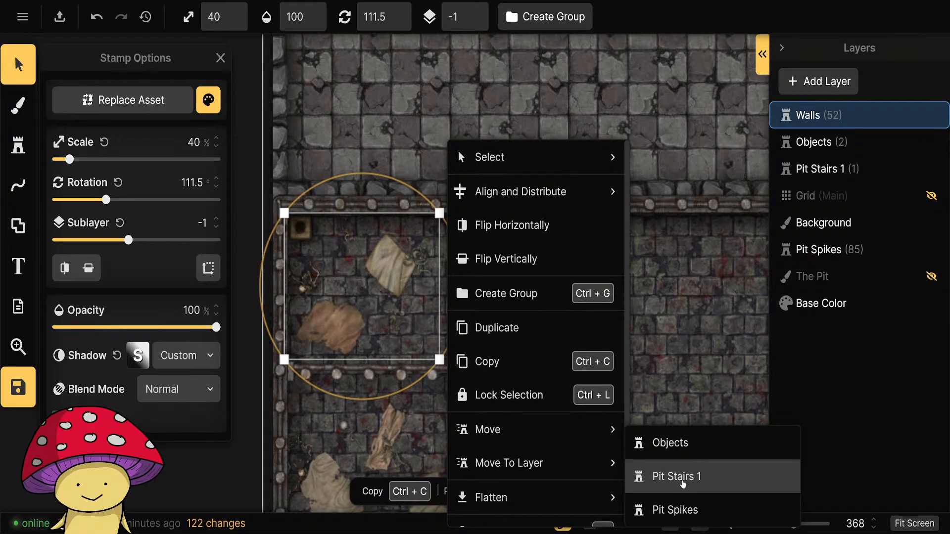
{"action": "left_click", "coordinate": [666, 443]}
Move the bucket, cloths, bones and other loose stamps in the lower prison cell to the Objects layer.
{"action": "left_click_drag", "start_coordinate": [418, 336], "coordinate": [405, 188]}
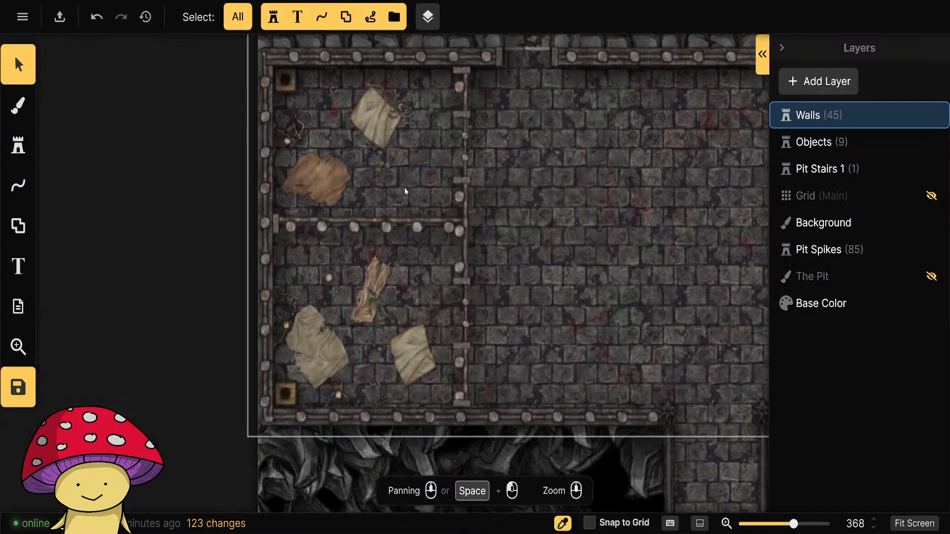
{"action": "left_click", "coordinate": [287, 388]}
{"action": "left_click", "coordinate": [313, 357], "text": "shift"}
{"action": "left_click", "coordinate": [287, 323], "text": "shift"}
{"action": "left_click", "coordinate": [287, 301], "text": "shift"}
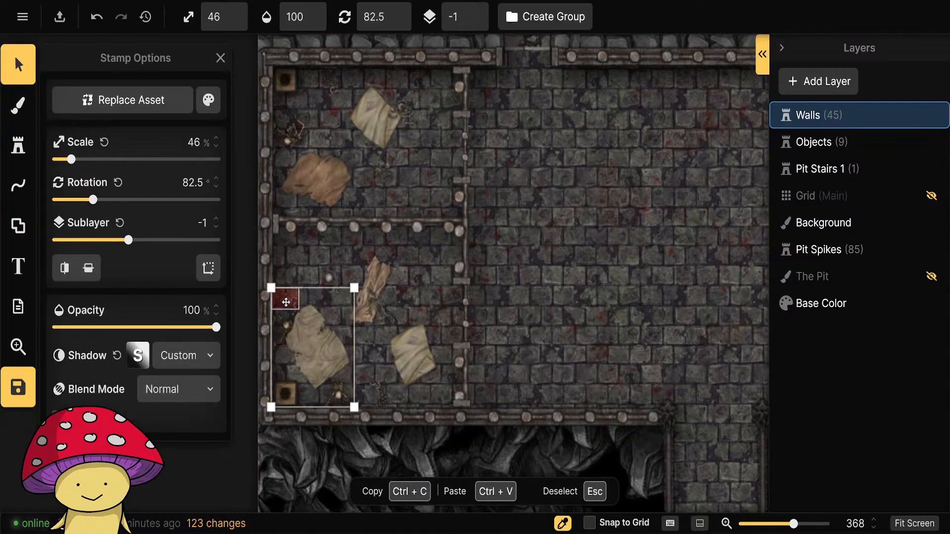
{"action": "left_click", "coordinate": [331, 280], "text": "shift"}
{"action": "left_click", "coordinate": [374, 306], "text": "shift"}
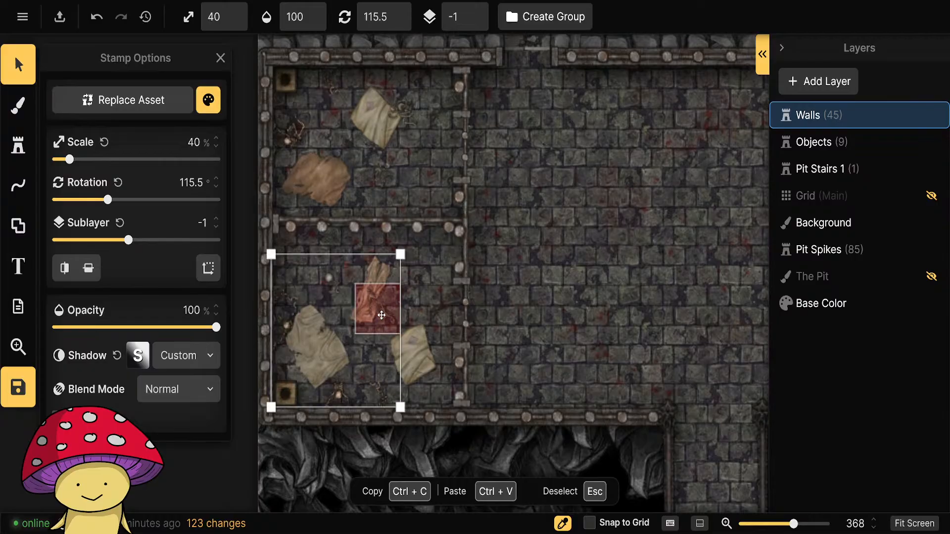
{"action": "left_click", "coordinate": [408, 354], "text": "shift"}
{"action": "left_click", "coordinate": [337, 396], "text": "shift"}
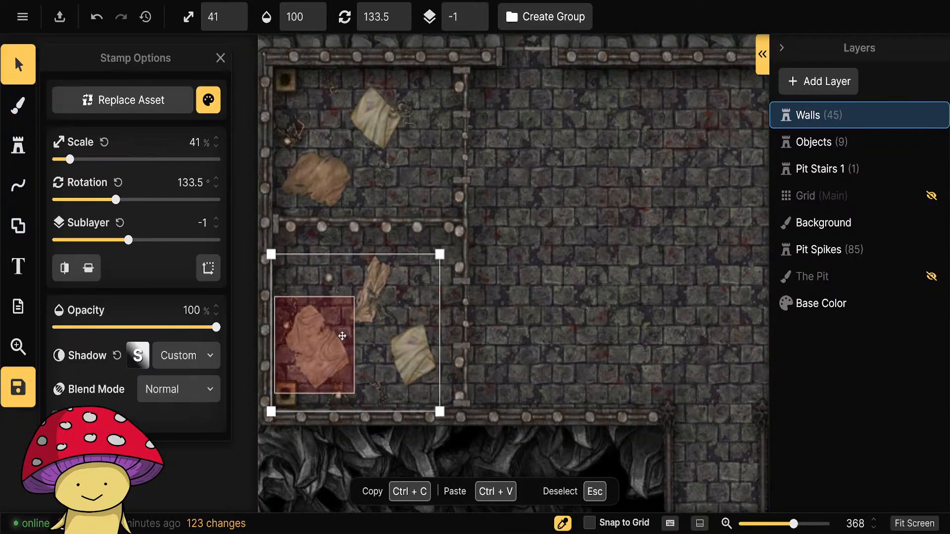
{"action": "right_click", "coordinate": [342, 328]}
{"action": "mouse_move", "coordinate": [544, 463]}
{"action": "left_click", "coordinate": [689, 449]}
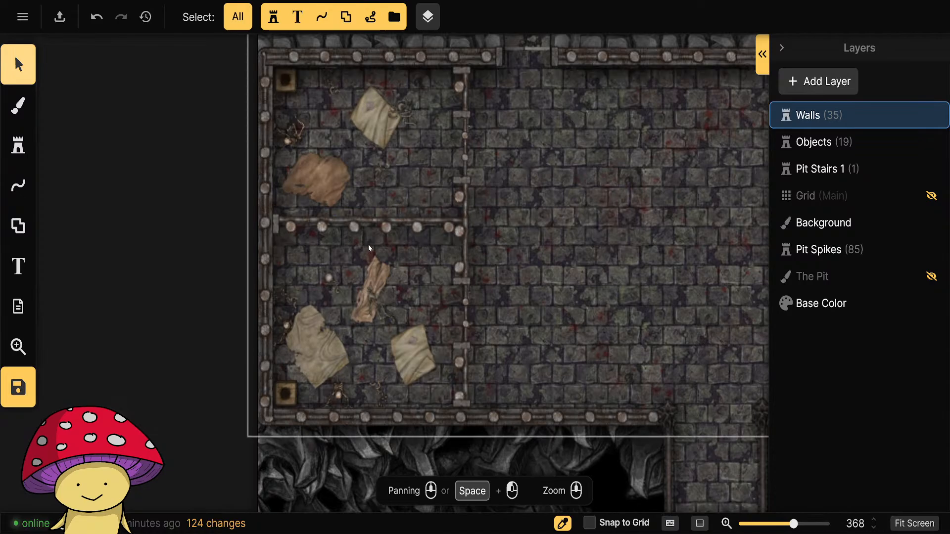
Move the torture chamber's bone heap, rack, chair, tables and other devices together to the Objects layer.
{"action": "left_click_drag", "start_coordinate": [187, 62], "coordinate": [228, 260]}
{"action": "left_click_drag", "start_coordinate": [666, 259], "coordinate": [238, 418]}
{"action": "left_click_drag", "start_coordinate": [540, 449], "coordinate": [461, 492]}
{"action": "left_click_drag", "start_coordinate": [403, 233], "coordinate": [401, 330]}
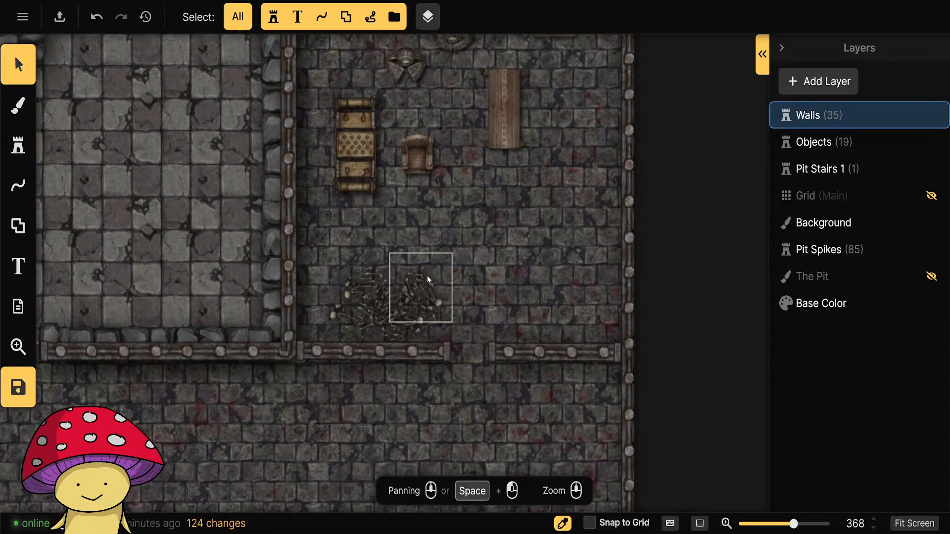
{"action": "left_click", "coordinate": [423, 285]}
{"action": "left_click", "coordinate": [410, 310], "text": "shift"}
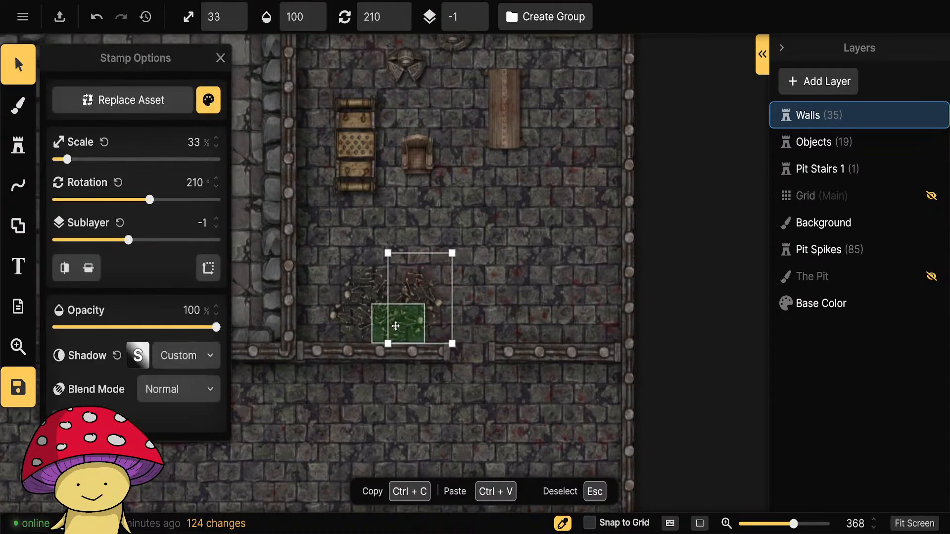
{"action": "left_click", "coordinate": [395, 325], "text": "shift"}
{"action": "left_click", "coordinate": [352, 317], "text": "shift"}
{"action": "left_click", "coordinate": [375, 296], "text": "shift"}
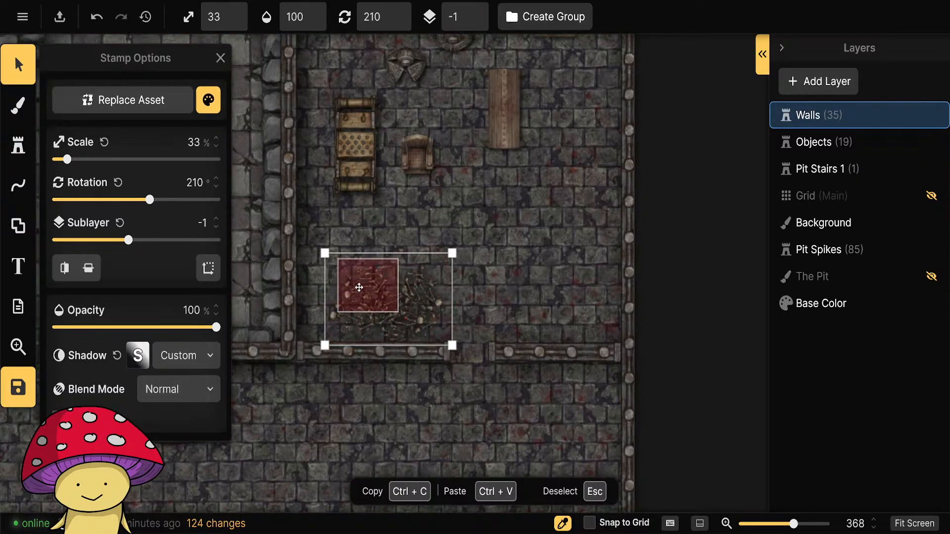
{"action": "left_click", "coordinate": [386, 304], "text": "shift"}
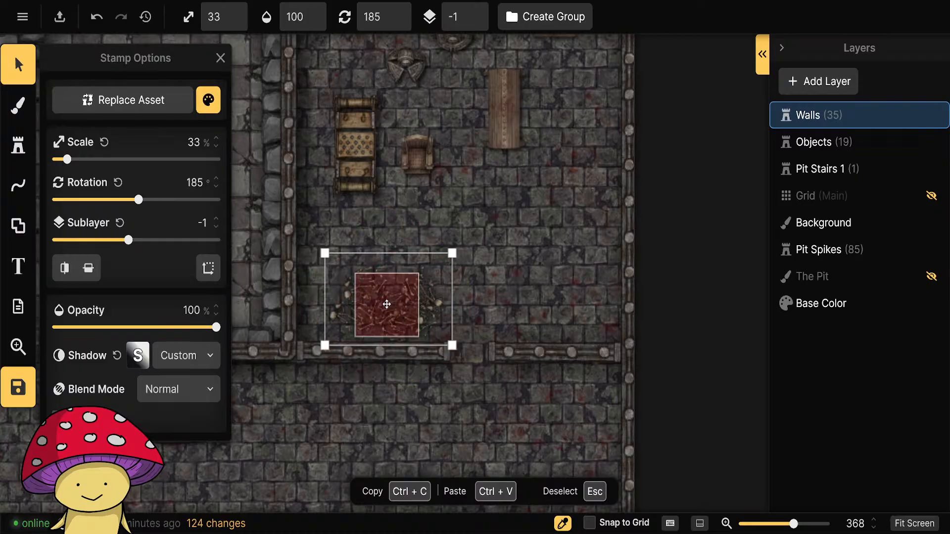
{"action": "left_click_drag", "start_coordinate": [435, 185], "coordinate": [414, 311]}
{"action": "left_click", "coordinate": [335, 275], "text": "shift"}
{"action": "left_click", "coordinate": [402, 283], "text": "shift"}
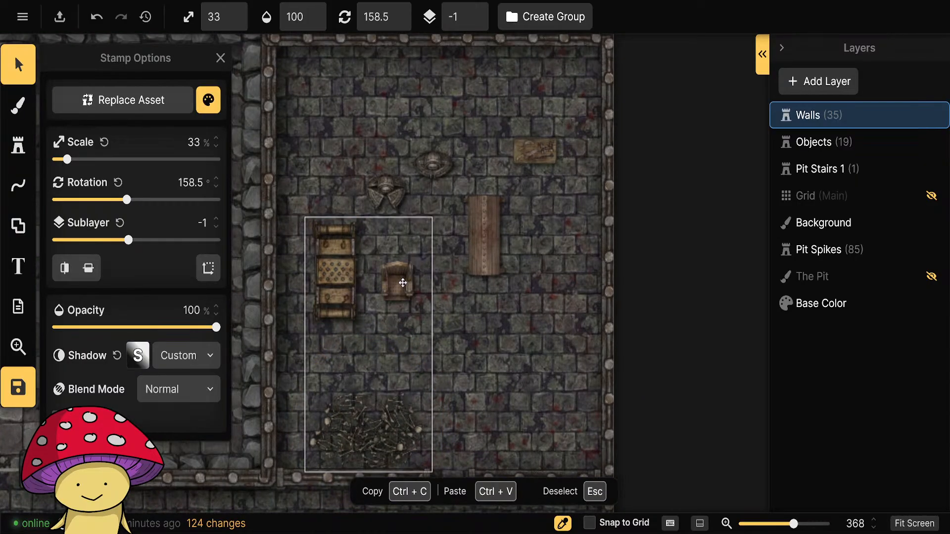
{"action": "left_click", "coordinate": [384, 192], "text": "shift"}
{"action": "left_click", "coordinate": [432, 164], "text": "shift"}
{"action": "left_click", "coordinate": [476, 235], "text": "shift"}
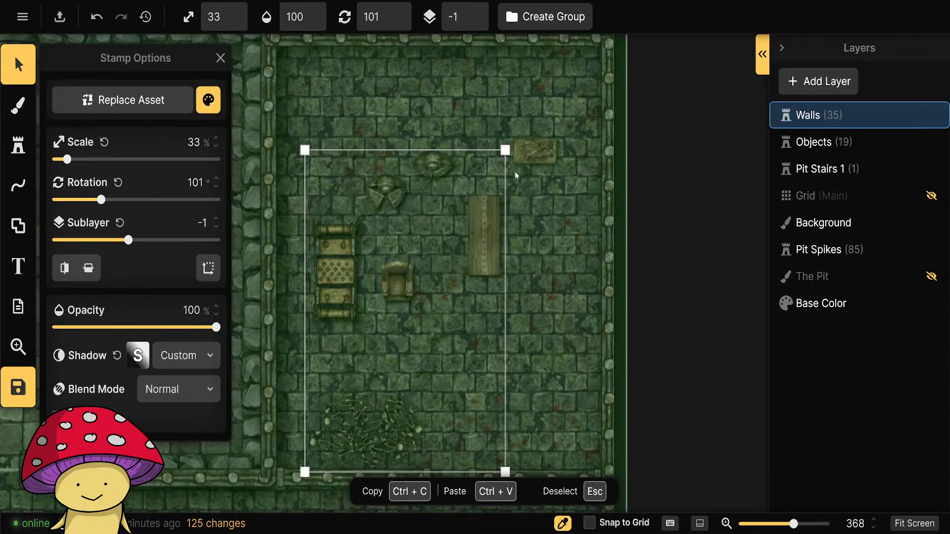
{"action": "left_click", "coordinate": [532, 148], "text": "shift"}
{"action": "right_click", "coordinate": [473, 239]}
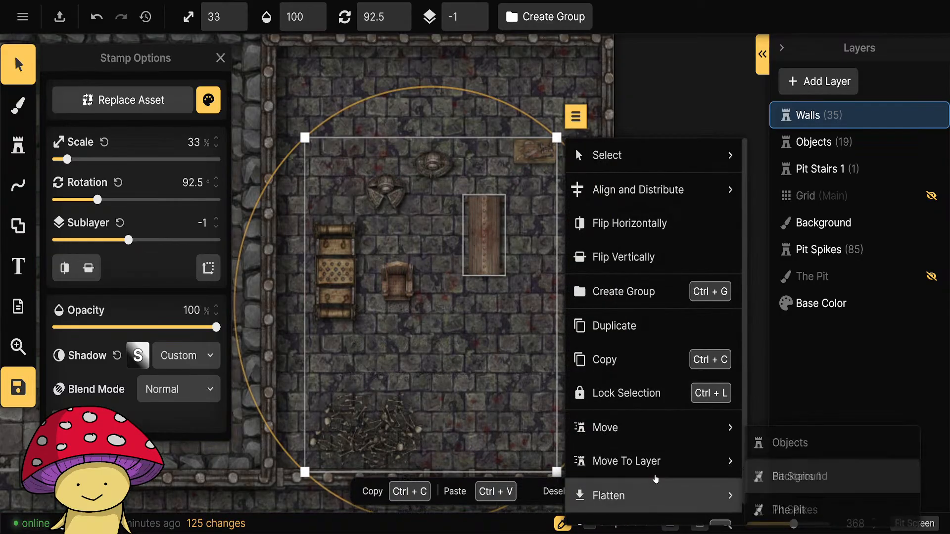
{"action": "left_click", "coordinate": [775, 444]}
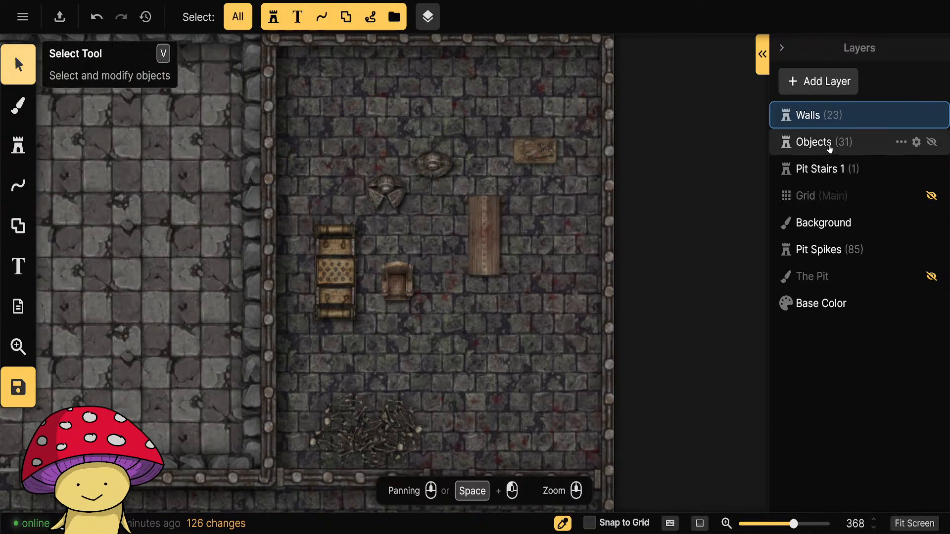
Find the Sacrificial Table Broken stamp in the Walls layer's object list and move it to the Objects layer.
{"action": "left_click", "coordinate": [762, 54]}
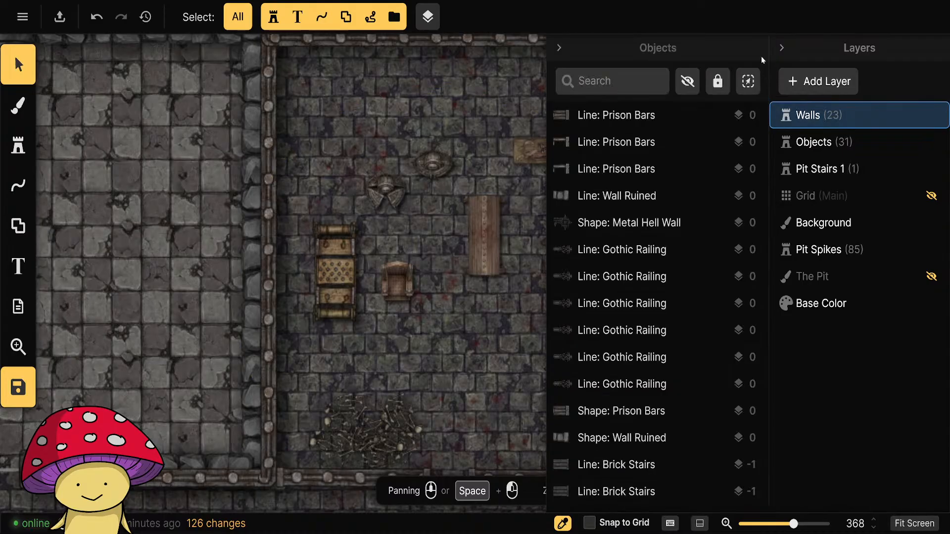
{"action": "scroll", "coordinate": [655, 258], "scroll_direction": "down", "scroll_amount": 5}
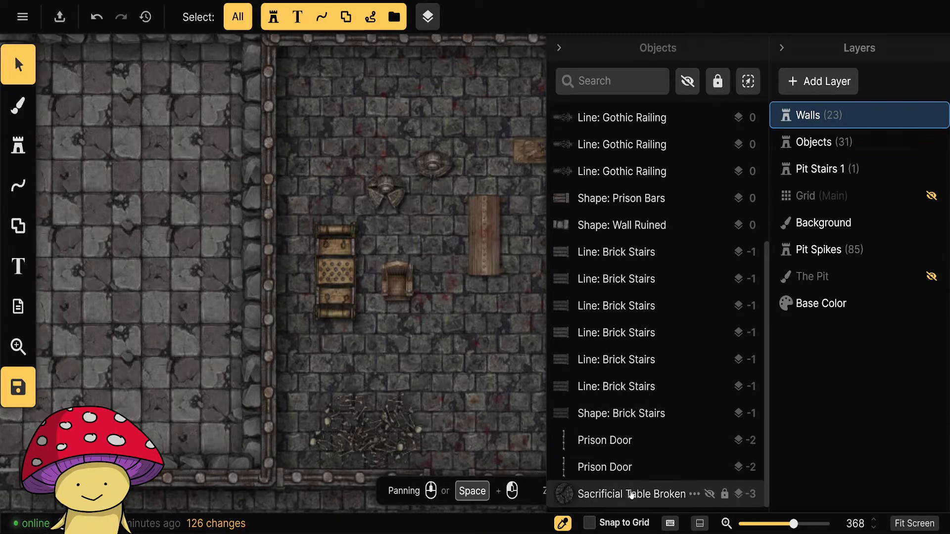
{"action": "scroll", "coordinate": [631, 470], "scroll_direction": "up", "scroll_amount": 5}
{"action": "scroll", "coordinate": [627, 422], "scroll_direction": "down", "scroll_amount": 4}
{"action": "right_click", "coordinate": [649, 493]}
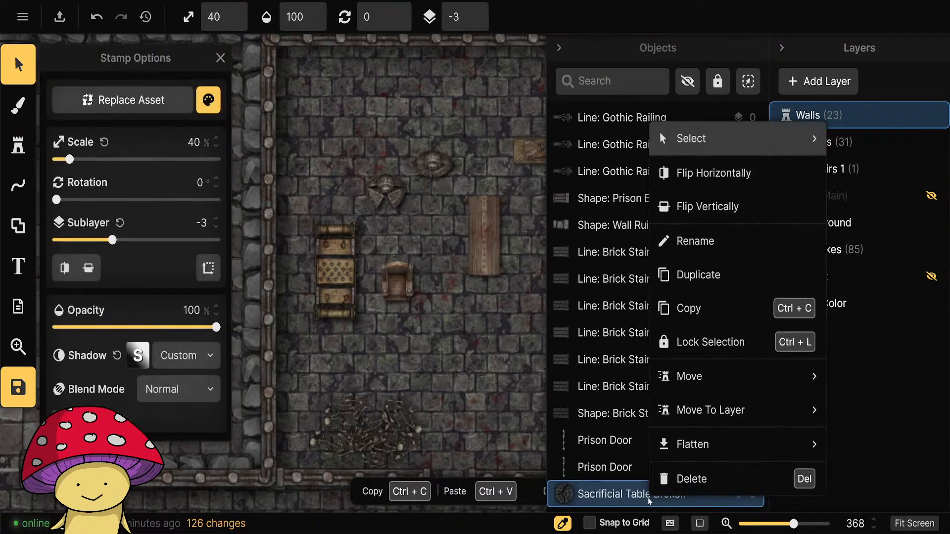
{"action": "mouse_move", "coordinate": [728, 443]}
{"action": "mouse_move", "coordinate": [732, 411]}
{"action": "left_click", "coordinate": [520, 410]}
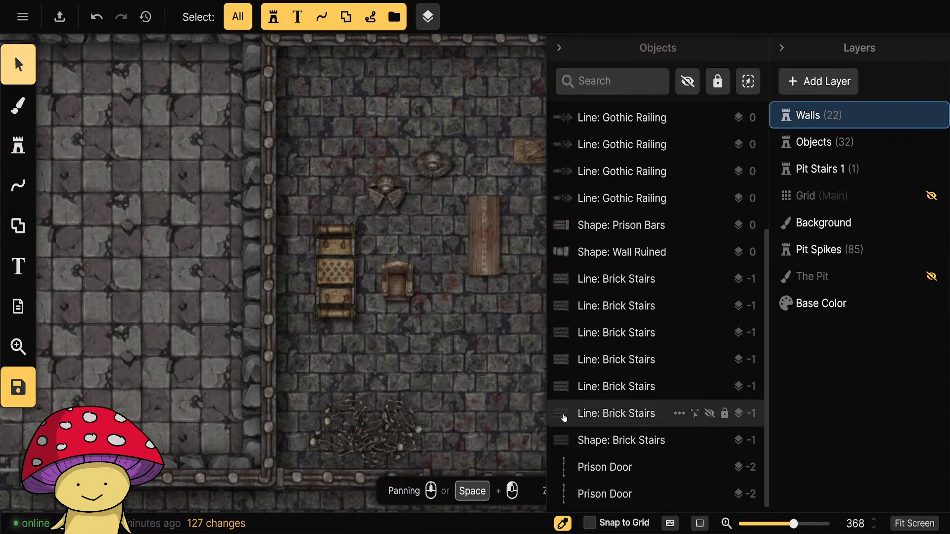
Make Objects the active layer and collapse both the object list and the layer list.
{"action": "left_click", "coordinate": [559, 48]}
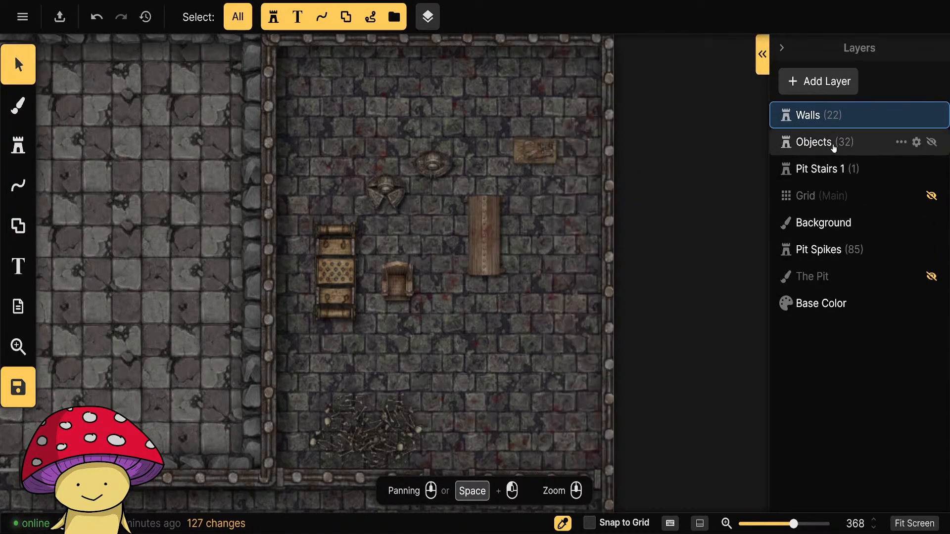
{"action": "left_click", "coordinate": [856, 143]}
{"action": "left_click", "coordinate": [781, 47]}
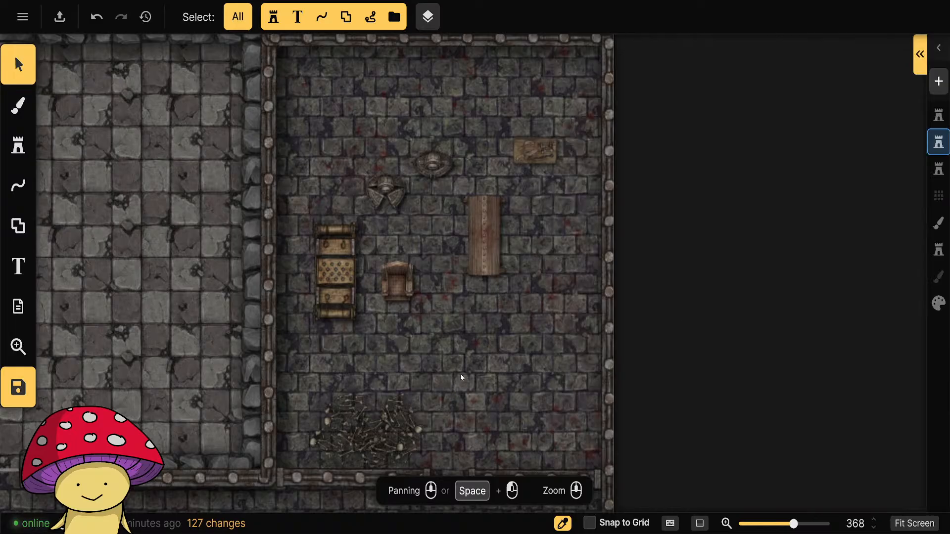
Shift the whole bone heap west into the torture chamber's southwest corner, against the bars walls.
{"action": "left_click_drag", "start_coordinate": [461, 377], "coordinate": [300, 469]}
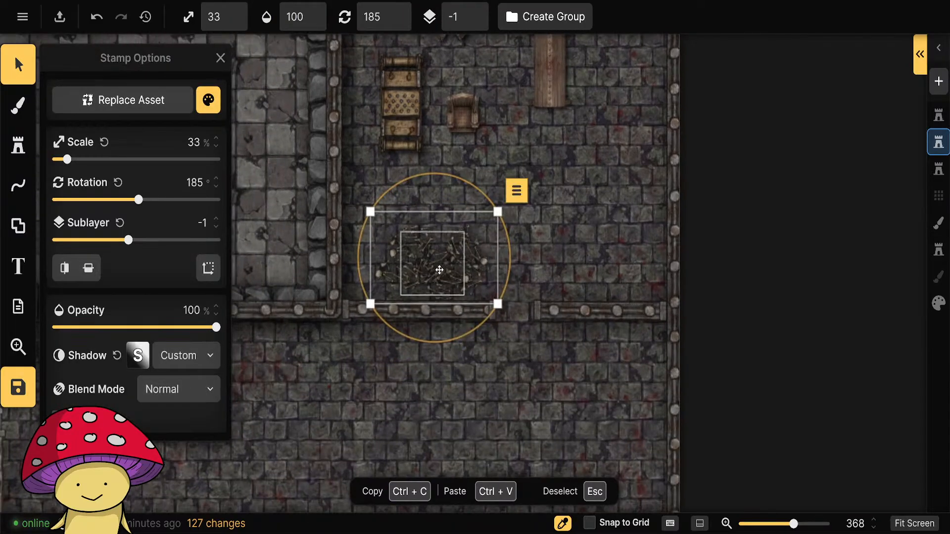
{"action": "left_click_drag", "start_coordinate": [439, 270], "coordinate": [397, 279]}
{"action": "left_click", "coordinate": [570, 231]}
{"action": "scroll", "coordinate": [634, 384], "scroll_direction": "up", "scroll_amount": 2}
{"action": "left_click_drag", "start_coordinate": [414, 213], "coordinate": [587, 315]}
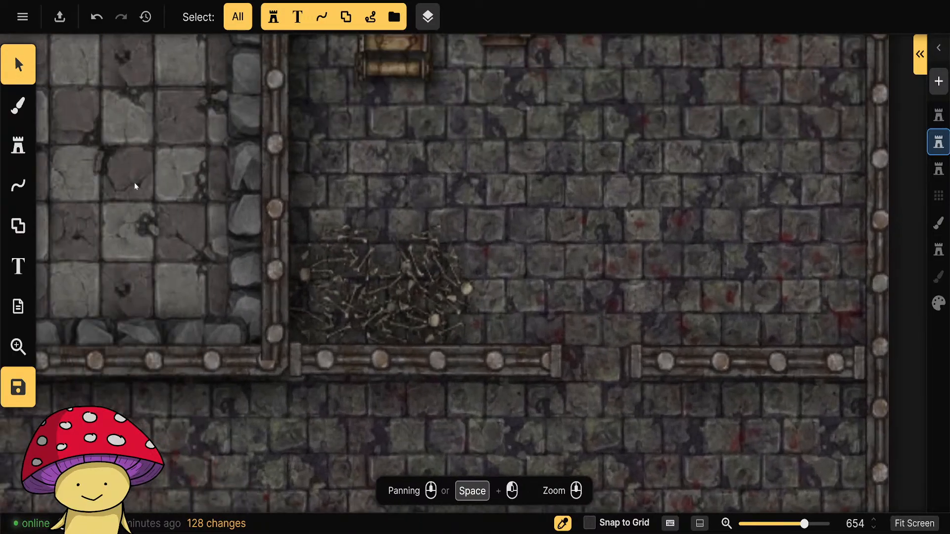
Add two Pile of Bones stamps at 33% scale to the heap's north and northwest side, rotated 330° and 270°.
{"action": "left_click", "coordinate": [18, 145]}
{"action": "left_click", "coordinate": [68, 306]}
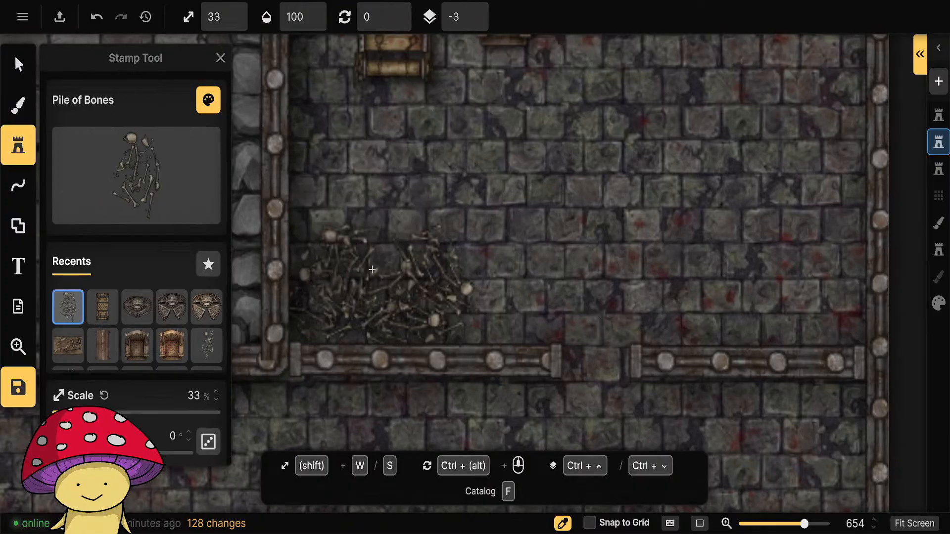
{"action": "scroll", "coordinate": [386, 242], "scroll_direction": "down", "scroll_amount": 3}
{"action": "scroll", "coordinate": [384, 245], "scroll_direction": "up", "scroll_amount": 2}
{"action": "left_click", "coordinate": [383, 246]}
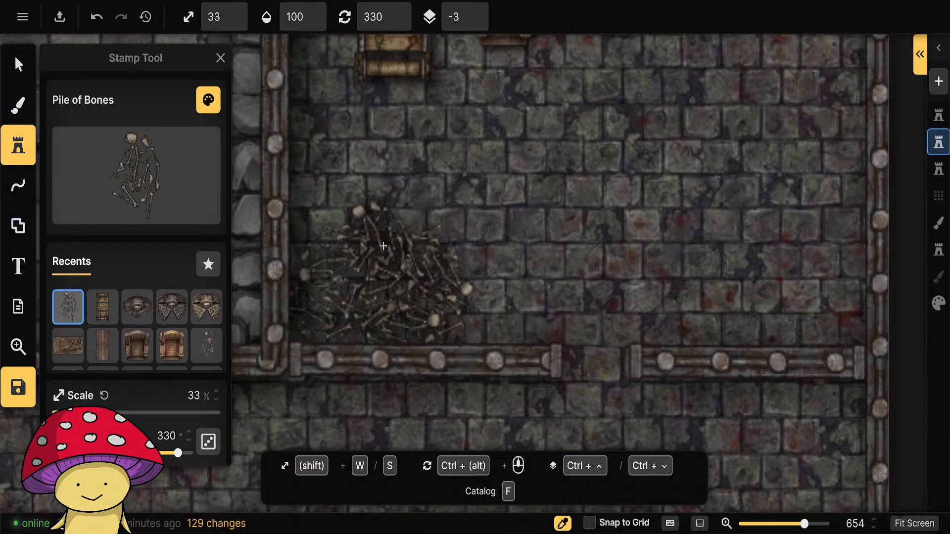
{"action": "scroll", "coordinate": [318, 224], "scroll_direction": "up", "scroll_amount": 4}
{"action": "scroll", "coordinate": [318, 220], "scroll_direction": "up", "scroll_amount": 3}
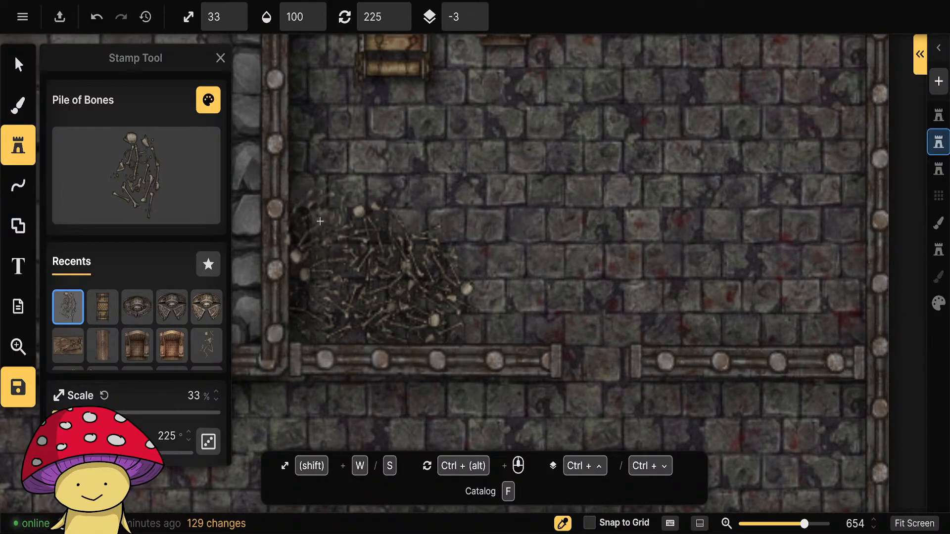
{"action": "scroll", "coordinate": [328, 222], "scroll_direction": "up", "scroll_amount": 2}
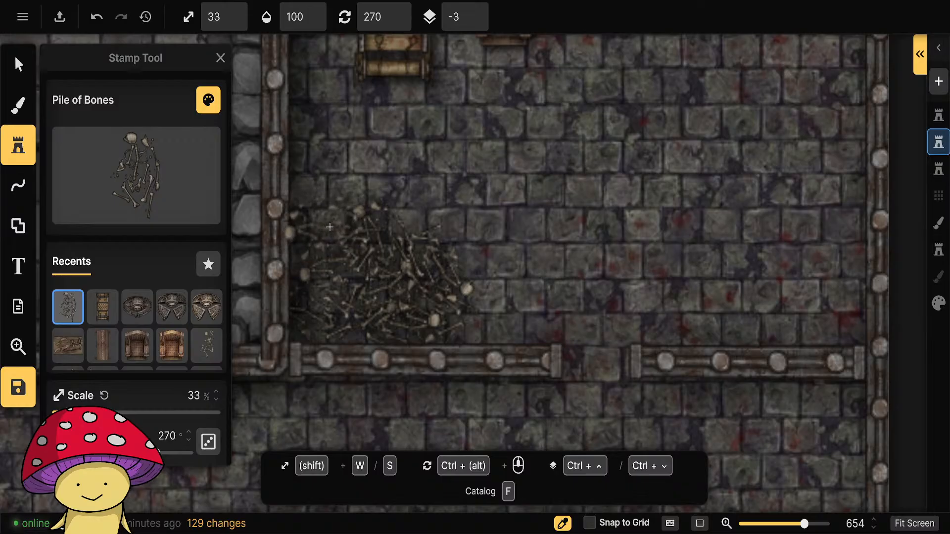
{"action": "left_click", "coordinate": [330, 227]}
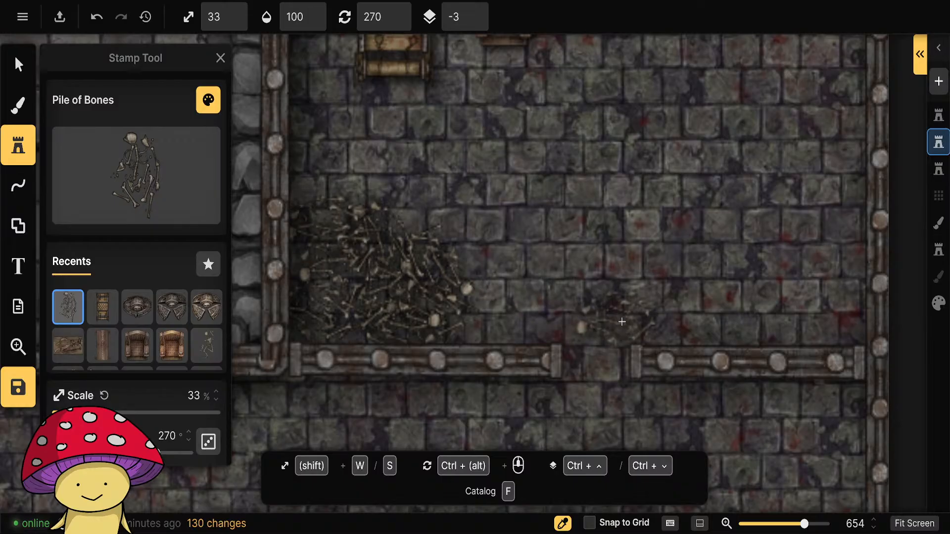
Place three more Pile of Bones stamps at varied rotations along the heap's southeast, east and north edges.
{"action": "scroll", "coordinate": [485, 321], "scroll_direction": "up", "scroll_amount": 1}
{"action": "scroll", "coordinate": [480, 318], "scroll_direction": "up", "scroll_amount": 3}
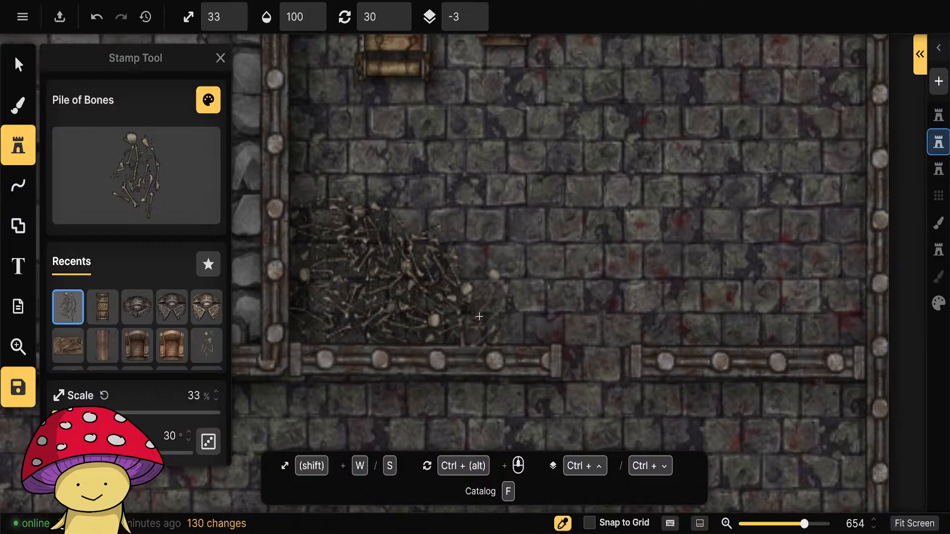
{"action": "left_click", "coordinate": [478, 321]}
{"action": "scroll", "coordinate": [467, 253], "scroll_direction": "down", "scroll_amount": 5}
{"action": "left_click", "coordinate": [467, 252]}
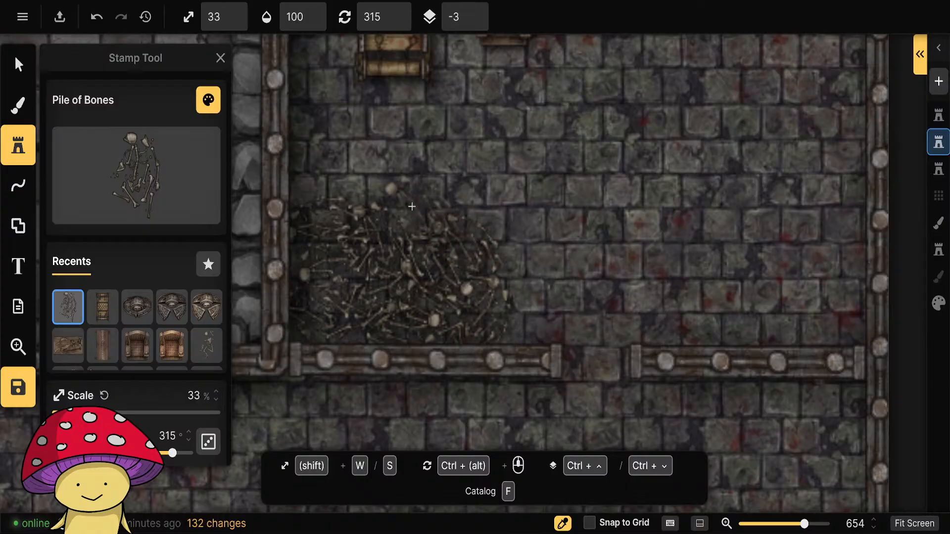
{"action": "scroll", "coordinate": [411, 207], "scroll_direction": "down", "scroll_amount": 2}
{"action": "left_click", "coordinate": [410, 206]}
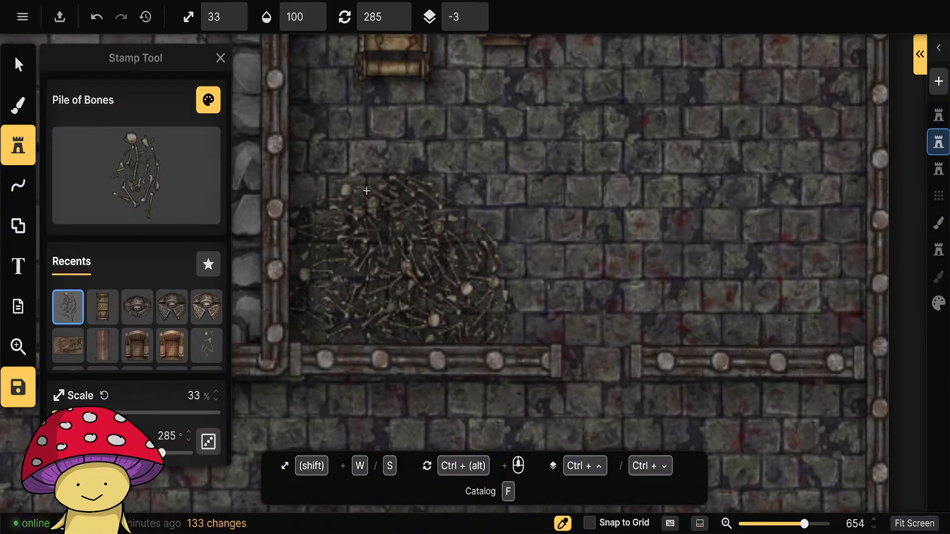
Place four more Pile of Bones stamps at varied rotations over the western, central and southern parts of the bone heap.
{"action": "scroll", "coordinate": [334, 318], "scroll_direction": "up", "scroll_amount": 7}
{"action": "left_click", "coordinate": [329, 317]}
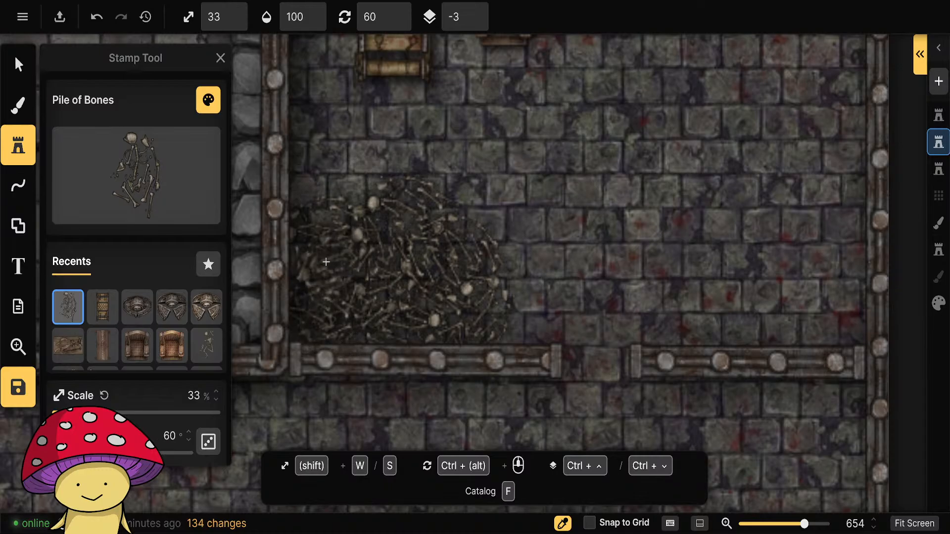
{"action": "scroll", "coordinate": [322, 271], "scroll_direction": "up", "scroll_amount": 6}
{"action": "left_click", "coordinate": [325, 272]}
{"action": "scroll", "coordinate": [374, 303], "scroll_direction": "down", "scroll_amount": 8}
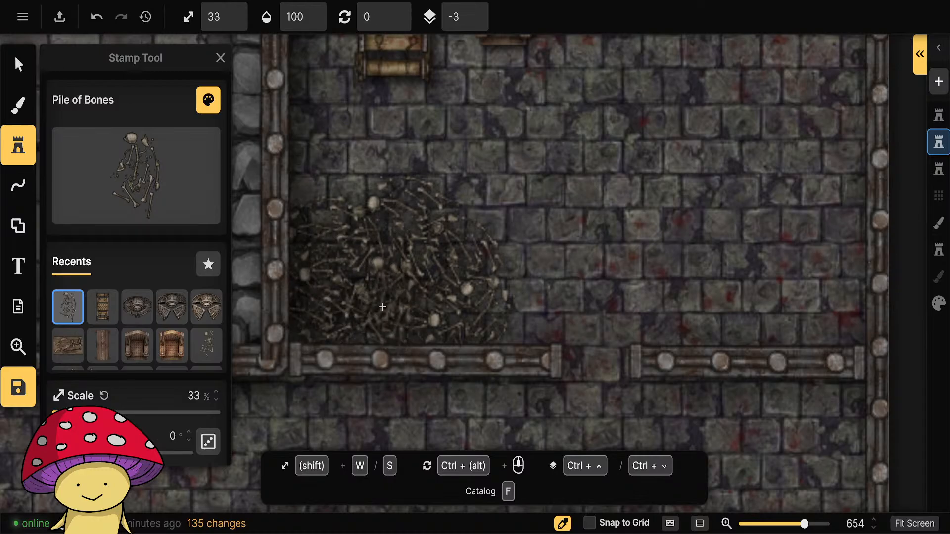
{"action": "left_click", "coordinate": [382, 298]}
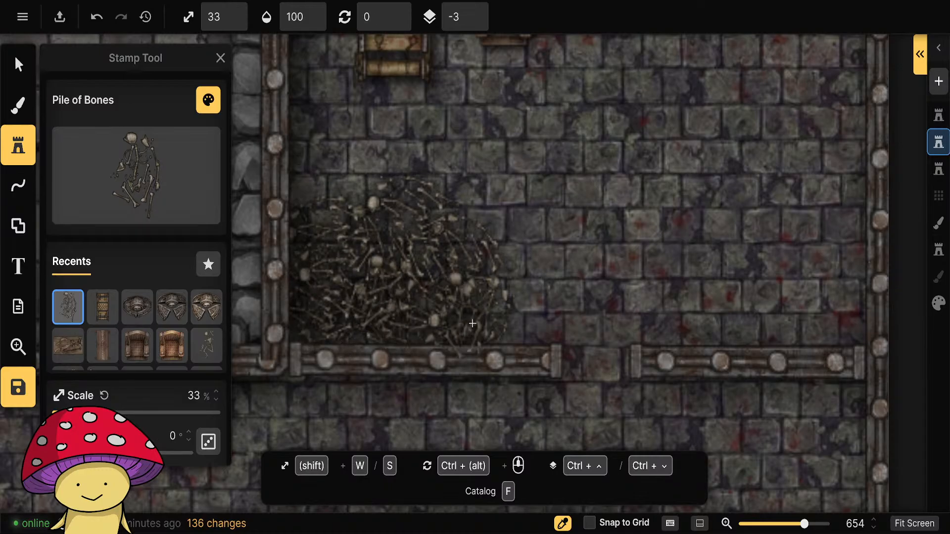
{"action": "scroll", "coordinate": [420, 308], "scroll_direction": "down", "scroll_amount": 4}
{"action": "left_click", "coordinate": [421, 312]}
{"action": "scroll", "coordinate": [711, 237], "scroll_direction": "down", "scroll_amount": 5}
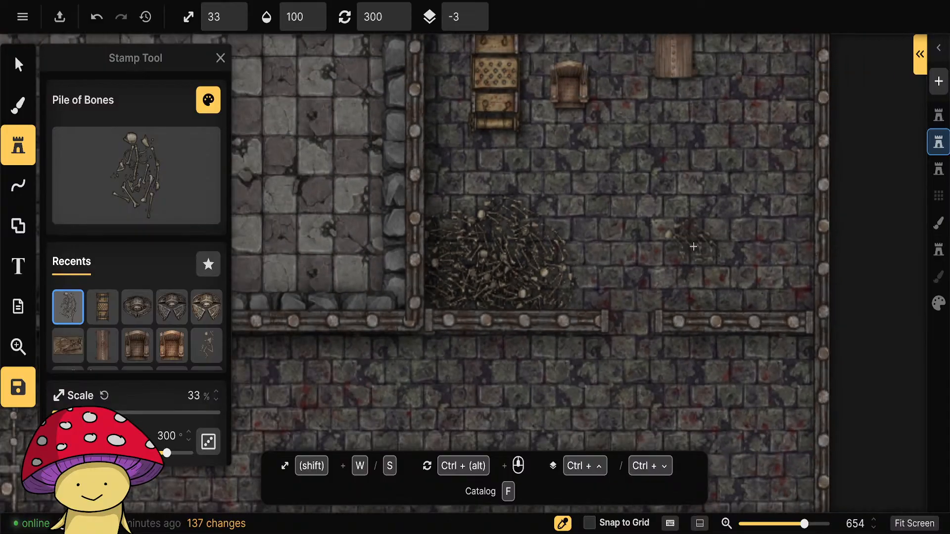
Duplicate the whole bone heap into the torture chamber's southeast corner, against the bars walls.
{"action": "left_click_drag", "start_coordinate": [717, 260], "coordinate": [524, 385]}
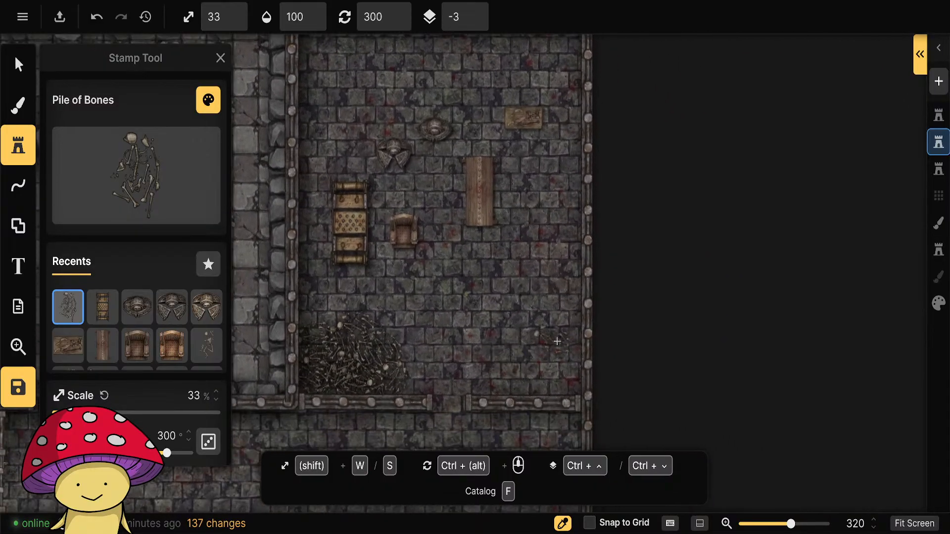
{"action": "left_click", "coordinate": [24, 69]}
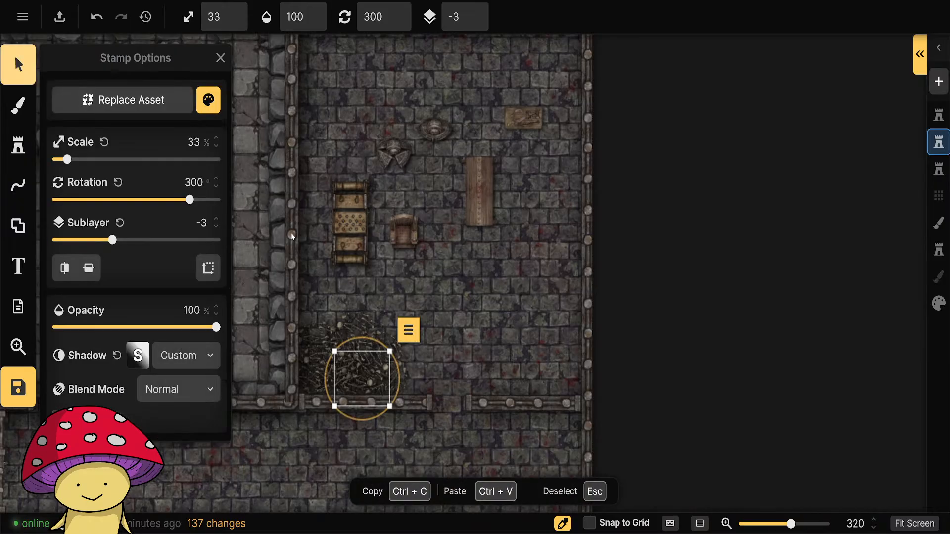
{"action": "left_click", "coordinate": [447, 317]}
{"action": "left_click_drag", "start_coordinate": [429, 307], "coordinate": [303, 393]}
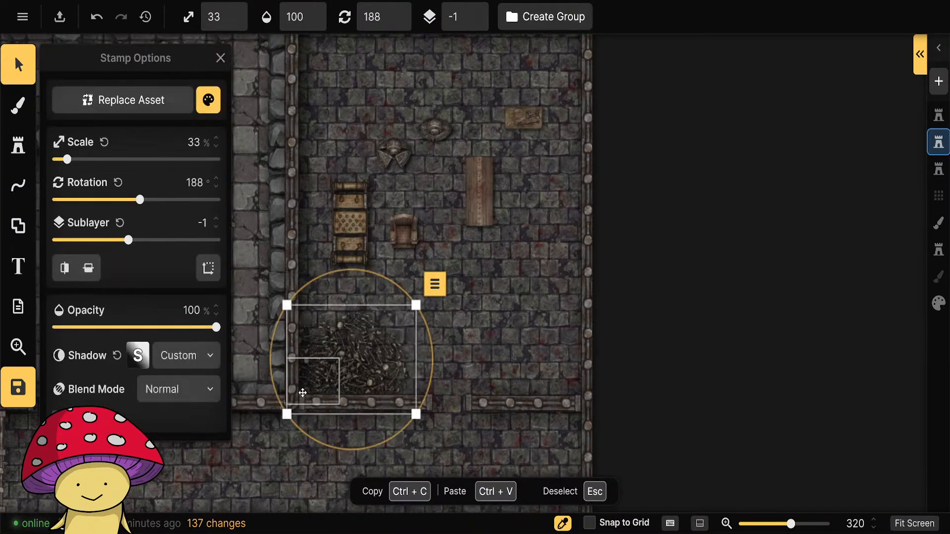
{"action": "left_click_drag", "start_coordinate": [313, 328], "coordinate": [537, 357]}
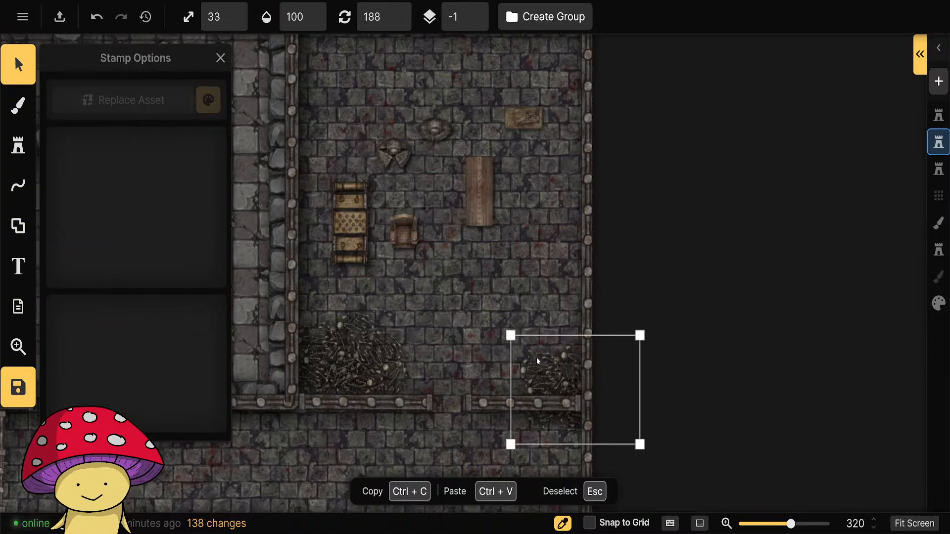
{"action": "left_click_drag", "start_coordinate": [576, 393], "coordinate": [542, 365]}
{"action": "left_click", "coordinate": [732, 346]}
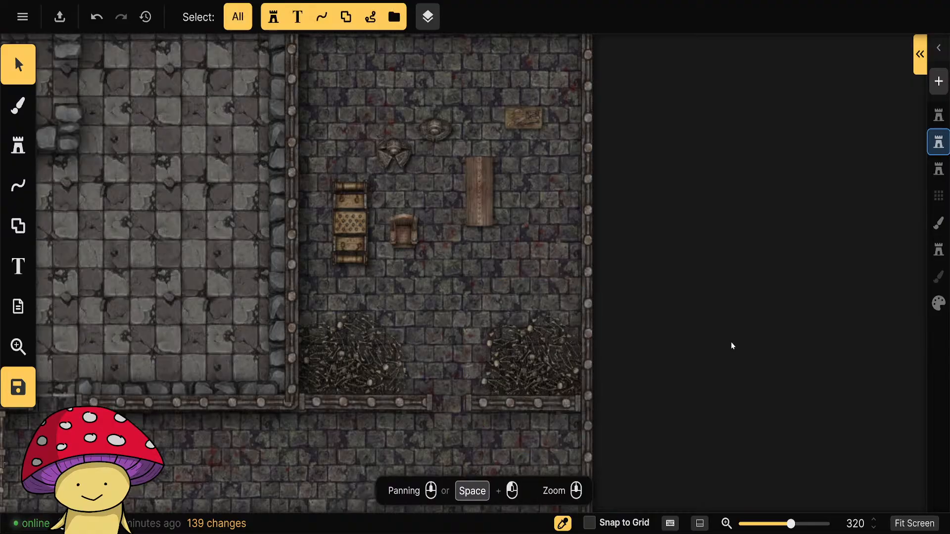
Move all the torture devices, the chair and the tables out of the torture chamber into the checkered-floor room to the west.
{"action": "left_click_drag", "start_coordinate": [611, 214], "coordinate": [632, 311]}
{"action": "left_click", "coordinate": [492, 299]}
{"action": "scroll", "coordinate": [492, 299], "scroll_direction": "up", "scroll_amount": 3}
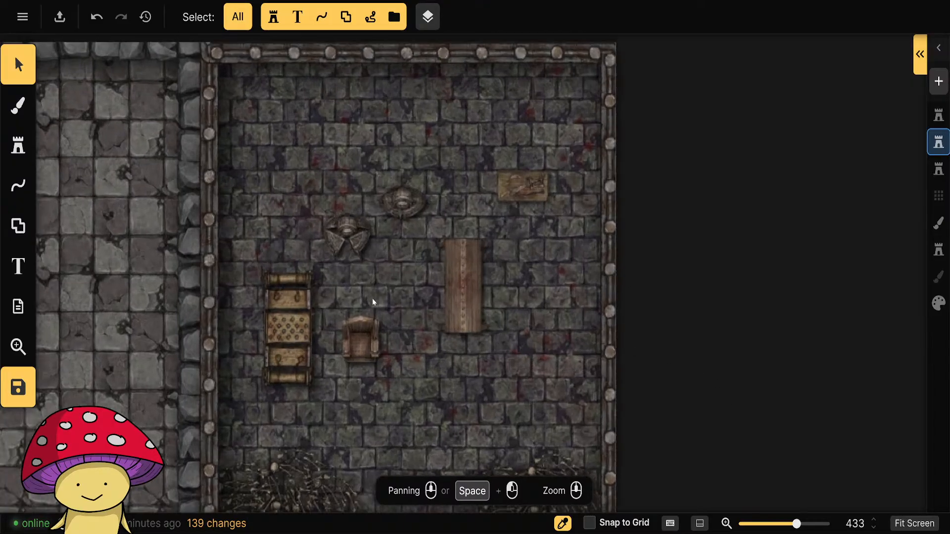
{"action": "scroll", "coordinate": [366, 321], "scroll_direction": "down", "scroll_amount": 4}
{"action": "left_click_drag", "start_coordinate": [318, 327], "coordinate": [470, 235]}
{"action": "left_click_drag", "start_coordinate": [396, 302], "coordinate": [419, 308]}
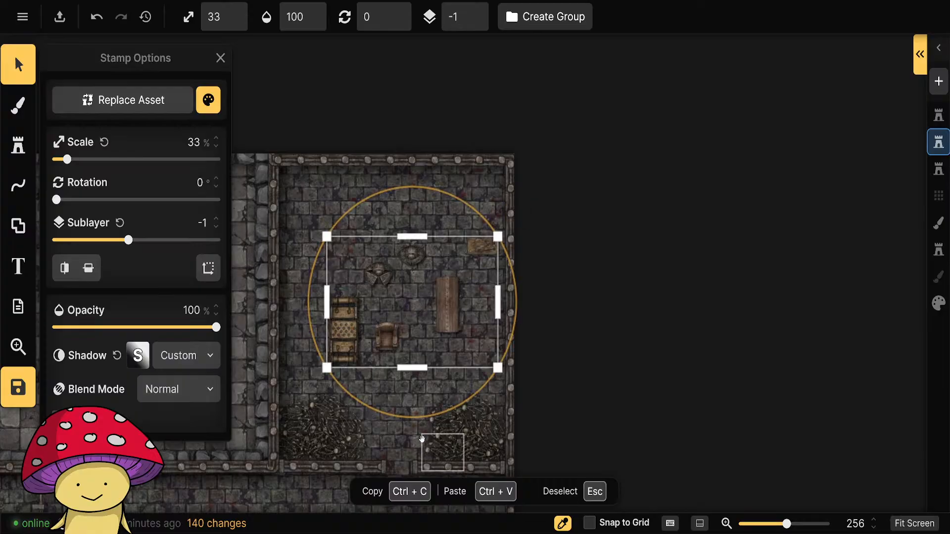
{"action": "left_click_drag", "start_coordinate": [393, 450], "coordinate": [623, 376]}
{"action": "left_click_drag", "start_coordinate": [630, 227], "coordinate": [357, 277]}
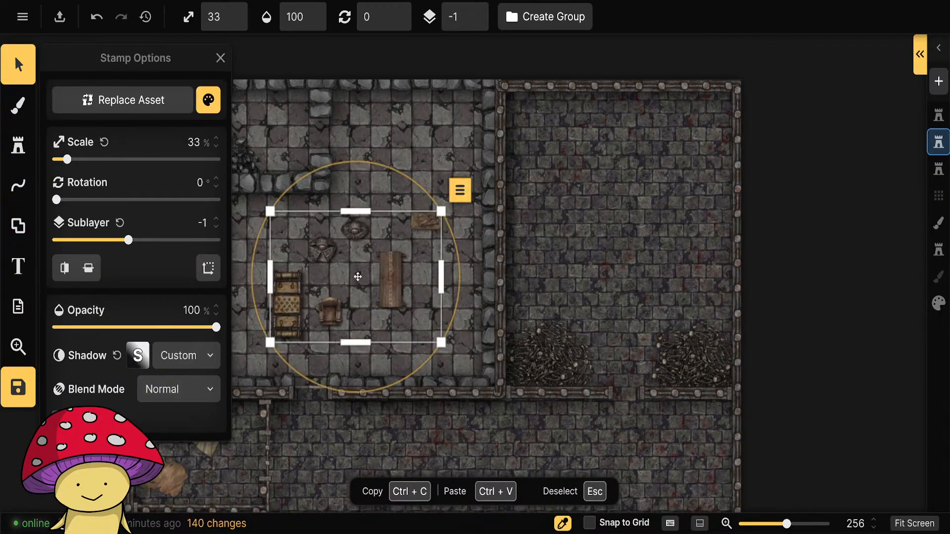
{"action": "left_click", "coordinate": [662, 231]}
Filter the stamp catalog of Fantasy Battlemaps by the tags broken and tables.
{"action": "left_click_drag", "start_coordinate": [638, 269], "coordinate": [544, 314]}
{"action": "left_click", "coordinate": [19, 146]}
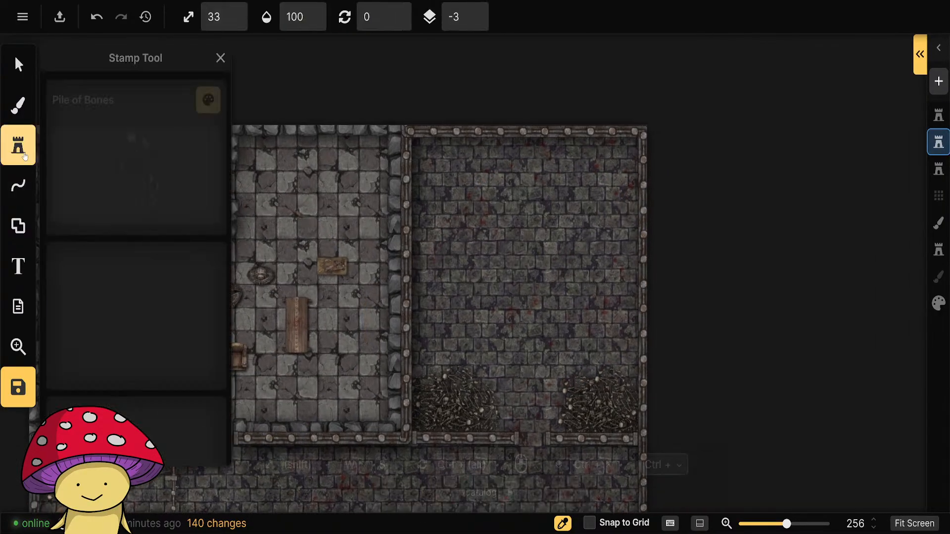
{"action": "left_click", "coordinate": [129, 174]}
{"action": "left_click", "coordinate": [296, 106]}
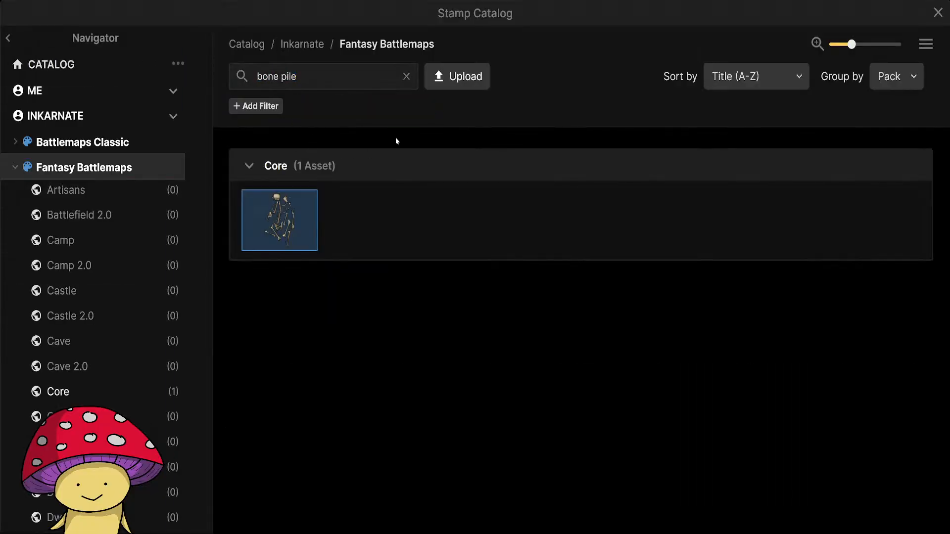
{"action": "left_click", "coordinate": [406, 77]}
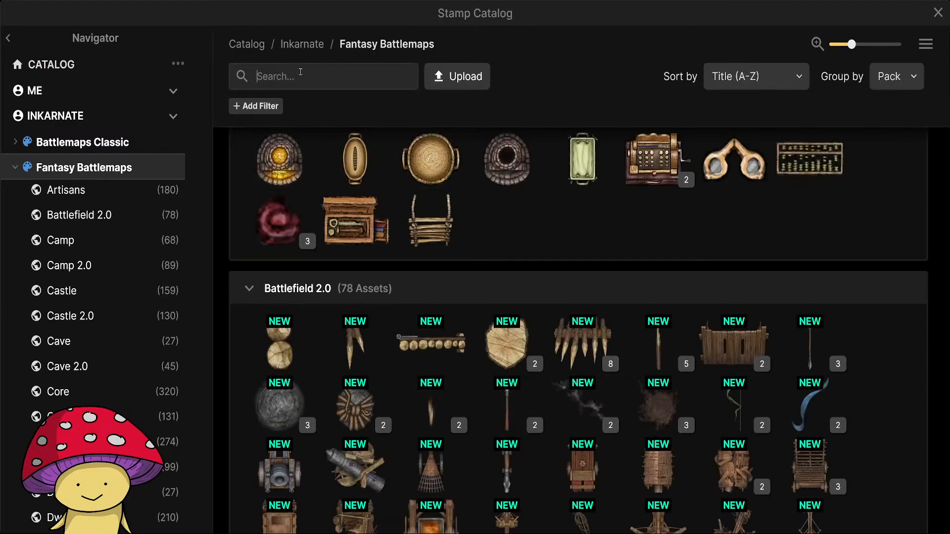
{"action": "type", "text": "broken"}
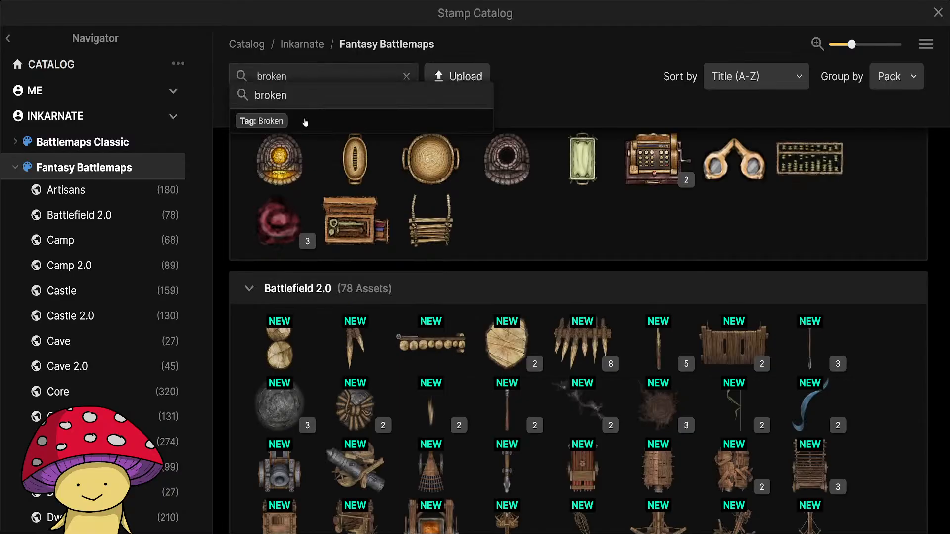
{"action": "left_click", "coordinate": [305, 122]}
{"action": "type", "text": "b"}
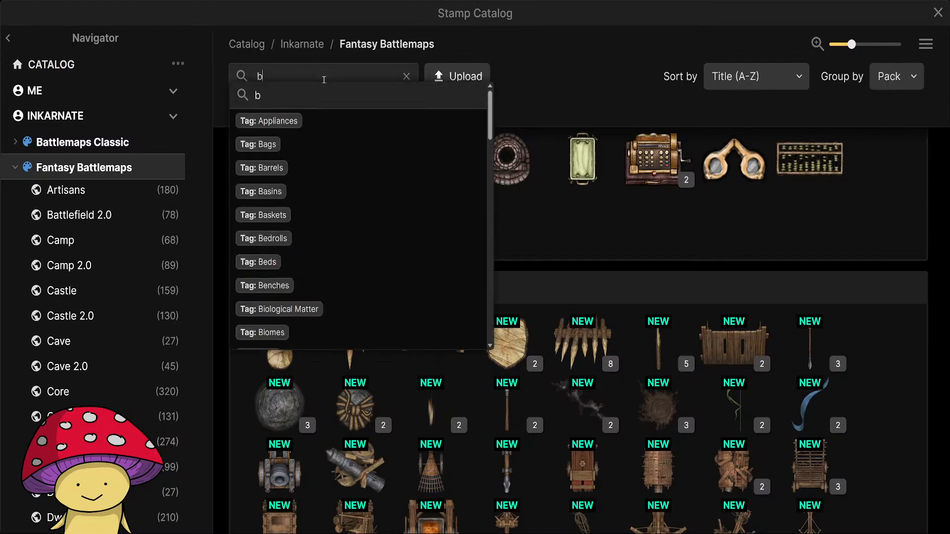
{"action": "type", "text": "roken"}
{"action": "left_click", "coordinate": [336, 120]}
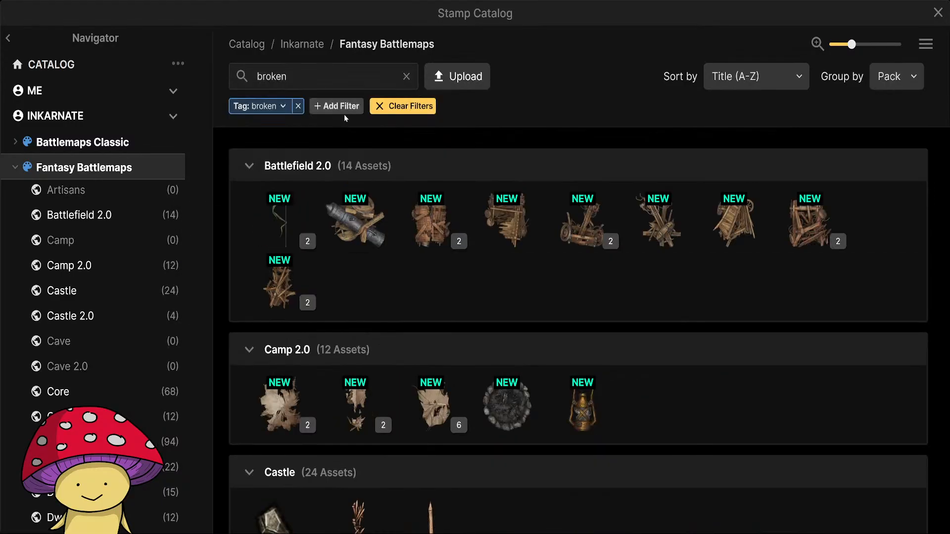
{"action": "type", "text": "tabl"}
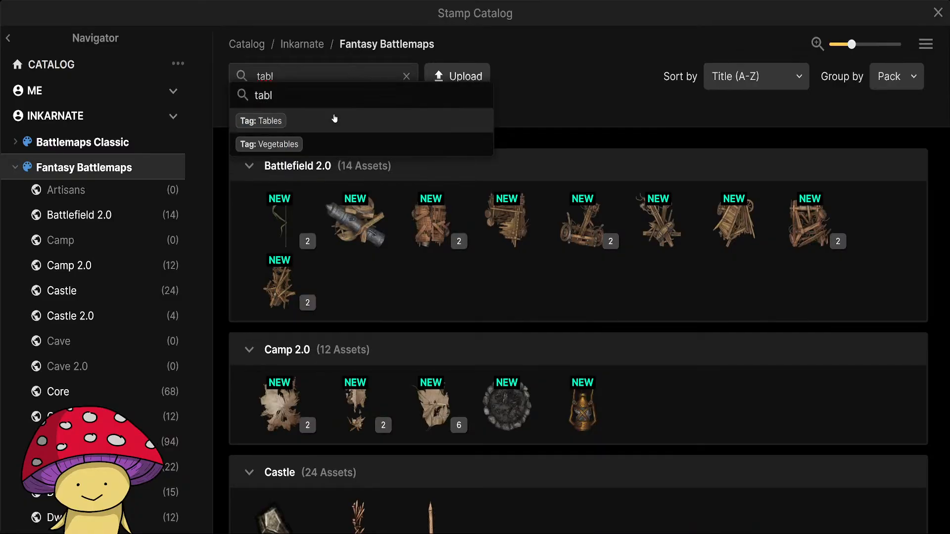
{"action": "left_click", "coordinate": [333, 119]}
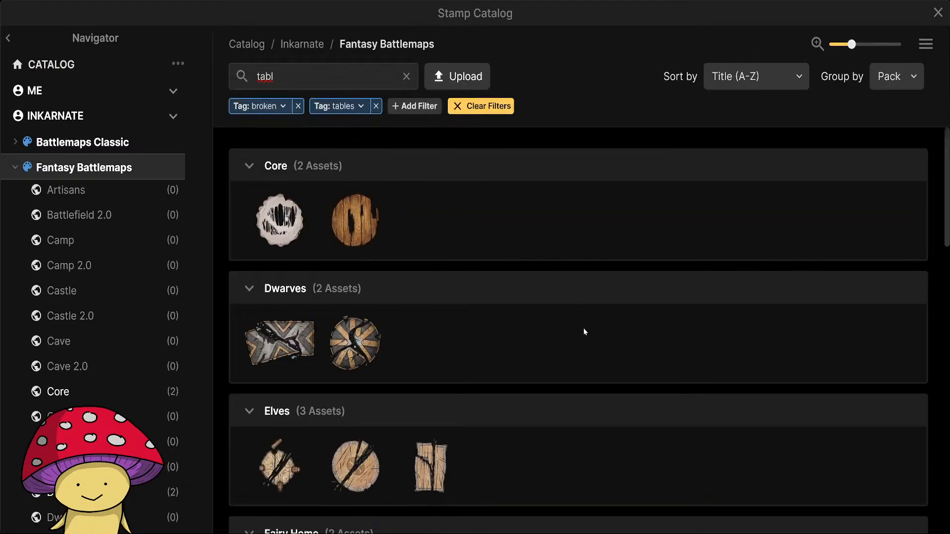
Look through the broken table stamps and choose the Dining Tables Broken set from Gothic Quarters.
{"action": "mouse_move", "coordinate": [276, 230]}
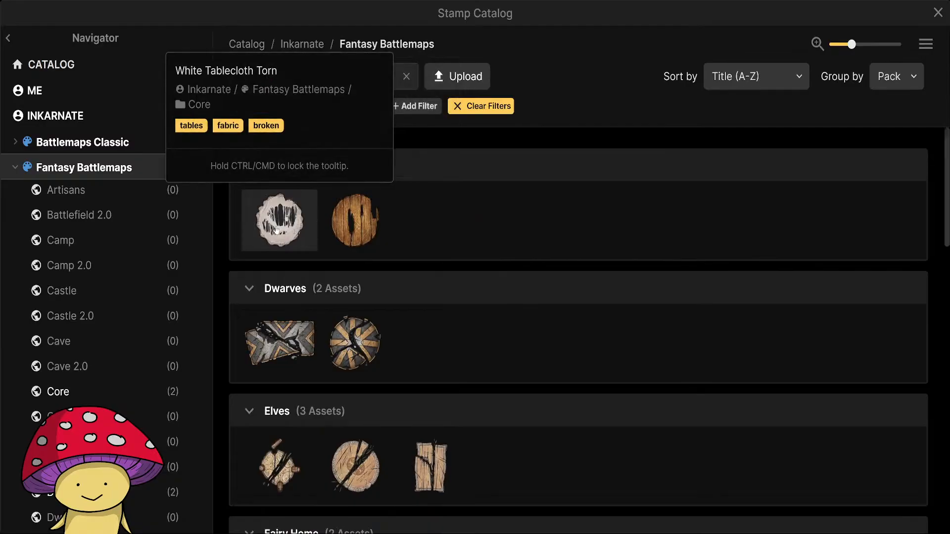
{"action": "scroll", "coordinate": [620, 285], "scroll_direction": "down", "scroll_amount": 7}
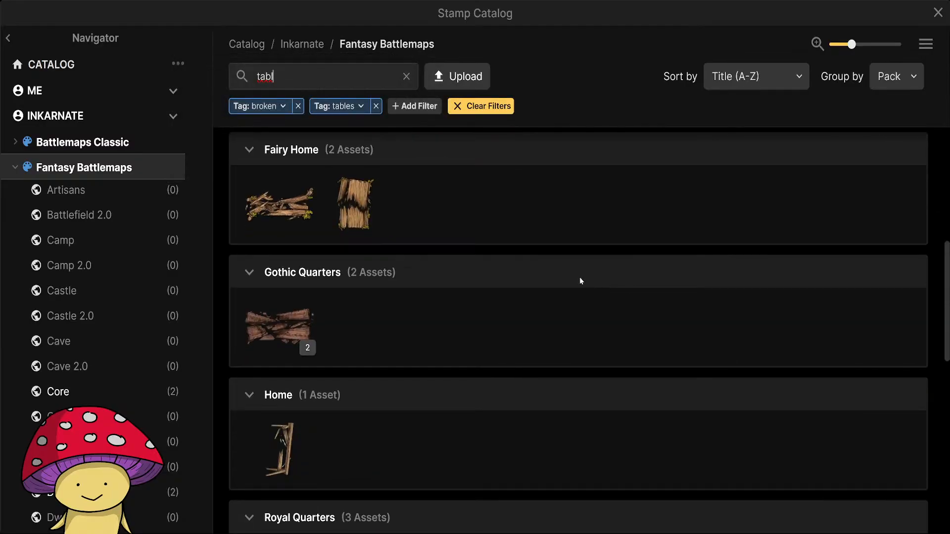
{"action": "scroll", "coordinate": [577, 275], "scroll_direction": "down", "scroll_amount": 4}
{"action": "scroll", "coordinate": [577, 275], "scroll_direction": "up", "scroll_amount": 1}
{"action": "mouse_move", "coordinate": [291, 180]}
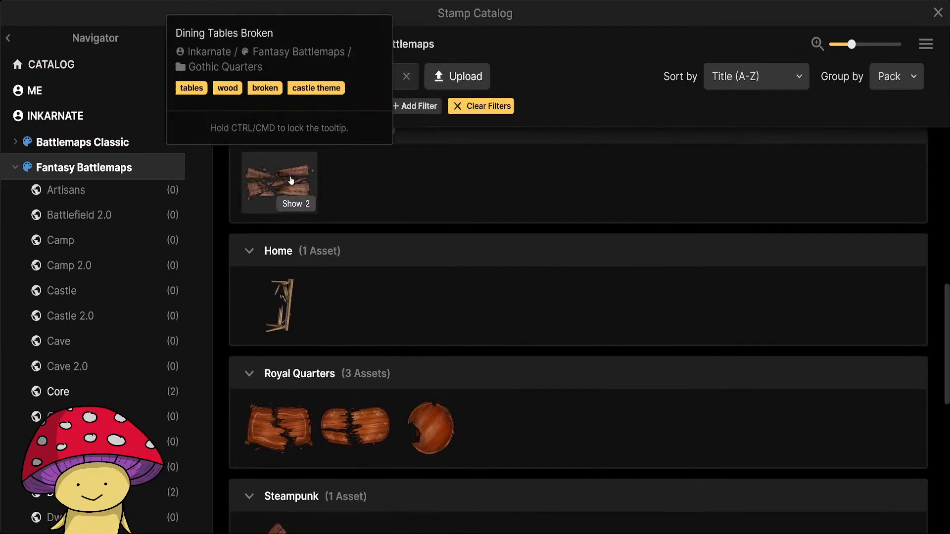
{"action": "left_click", "coordinate": [296, 205]}
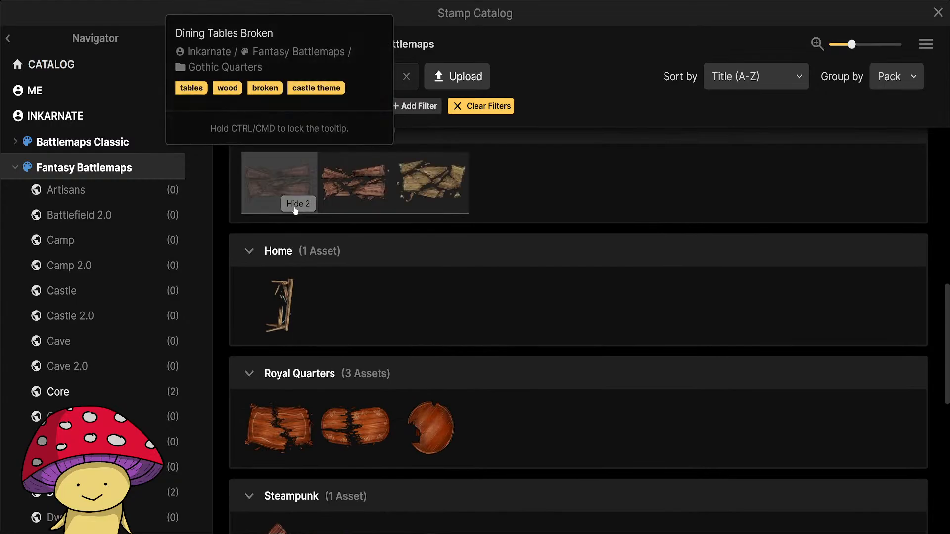
{"action": "scroll", "coordinate": [494, 262], "scroll_direction": "down", "scroll_amount": 8}
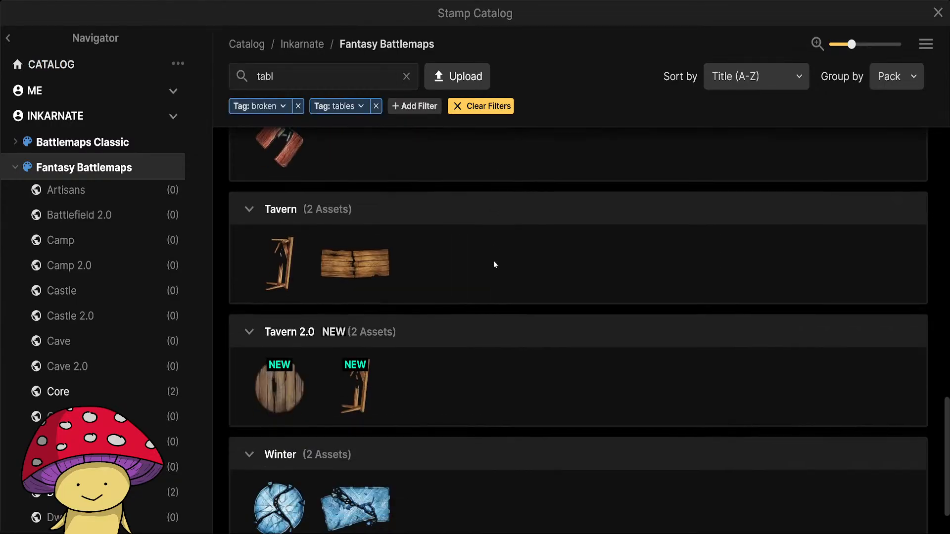
{"action": "scroll", "coordinate": [549, 308], "scroll_direction": "down", "scroll_amount": 1}
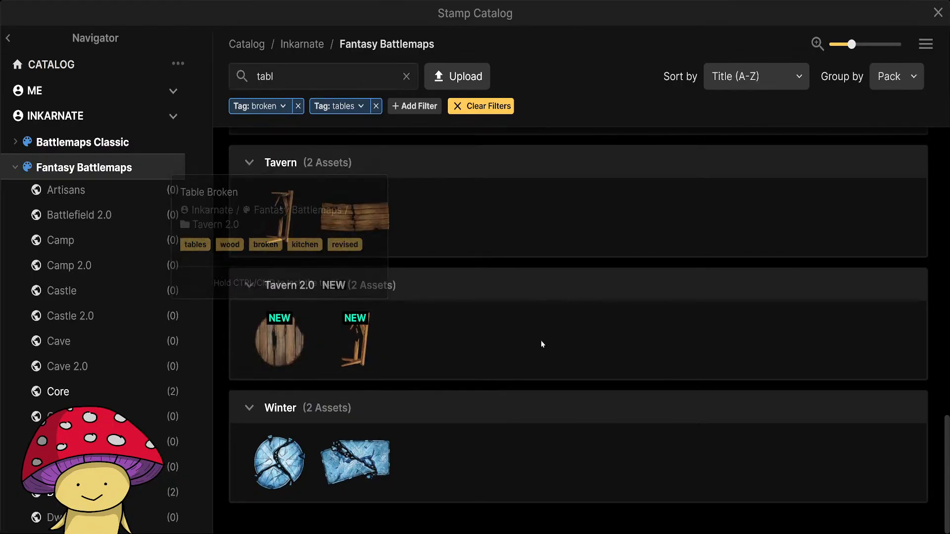
{"action": "scroll", "coordinate": [556, 328], "scroll_direction": "up", "scroll_amount": 15}
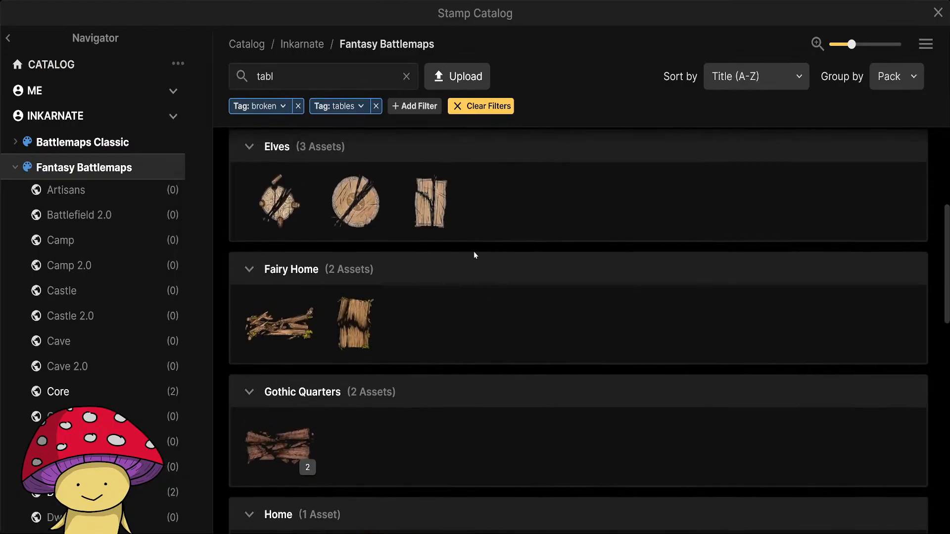
{"action": "left_click", "coordinate": [279, 443]}
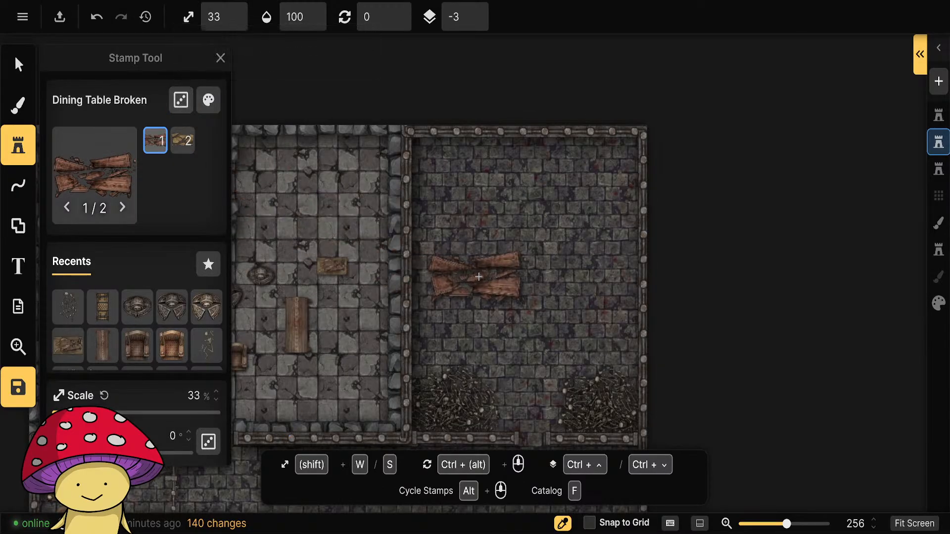
Scale the Dining Table Broken stamp to 23% and tone it down with saturation 70% and brightness 80%.
{"action": "key", "text": "s"}
{"action": "left_click", "coordinate": [208, 99]}
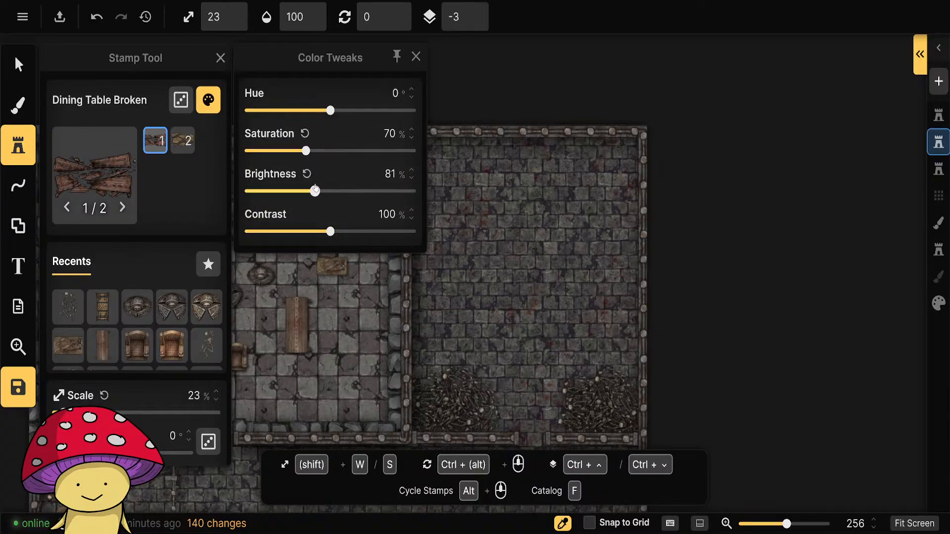
{"action": "left_click", "coordinate": [417, 57]}
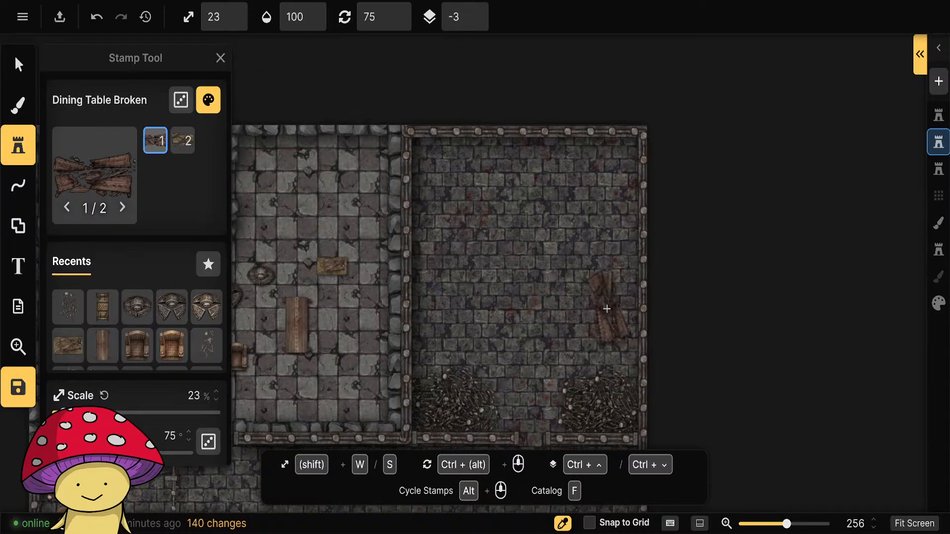
Place two reddish Dining Table Broken stamps north of the bone heaps, the eastern rotated 90° and the western rotated 300°.
{"action": "left_click", "coordinate": [600, 314]}
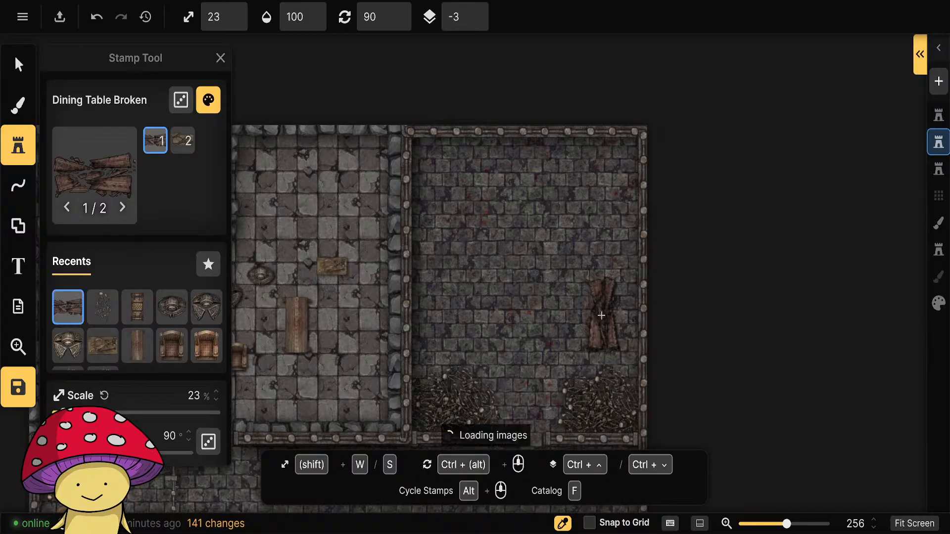
{"action": "scroll", "coordinate": [608, 207], "scroll_direction": "down", "scroll_amount": 8}
{"action": "scroll", "coordinate": [459, 304], "scroll_direction": "down", "scroll_amount": 2}
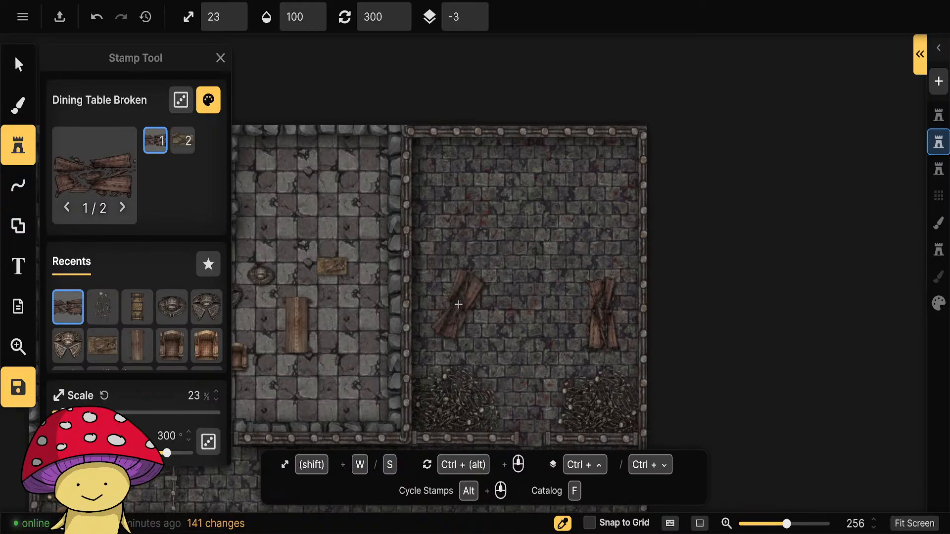
{"action": "left_click", "coordinate": [459, 312]}
Place the second Dining Table Broken variant at 23% scale, turned roughly upright, in the torture chamber's northwest part.
{"action": "scroll", "coordinate": [475, 206], "scroll_direction": "up", "scroll_amount": 5}
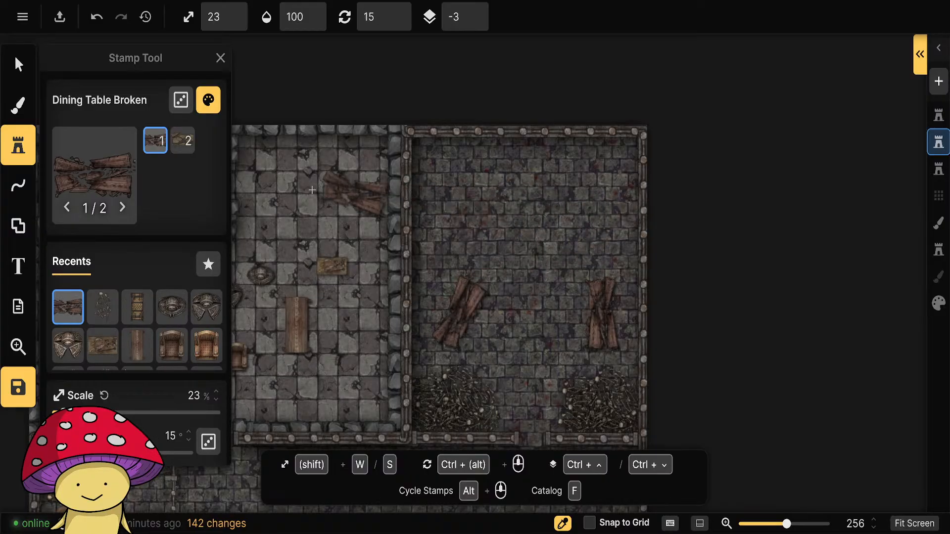
{"action": "scroll", "coordinate": [364, 211], "scroll_direction": "down", "scroll_amount": 1}
{"action": "scroll", "coordinate": [468, 205], "scroll_direction": "up", "scroll_amount": 6}
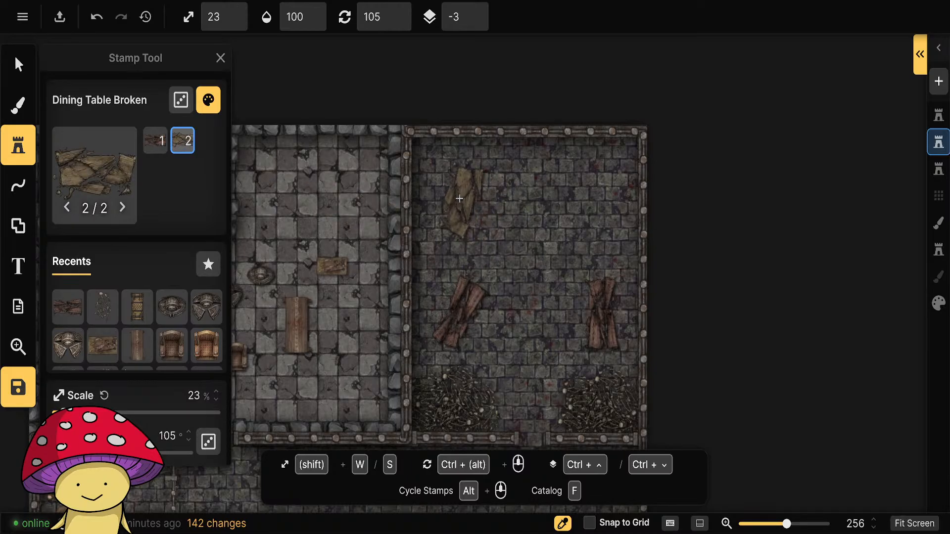
{"action": "left_click", "coordinate": [463, 202]}
{"action": "scroll", "coordinate": [462, 202], "scroll_direction": "down", "scroll_amount": 1}
{"action": "scroll", "coordinate": [584, 196], "scroll_direction": "down", "scroll_amount": 5}
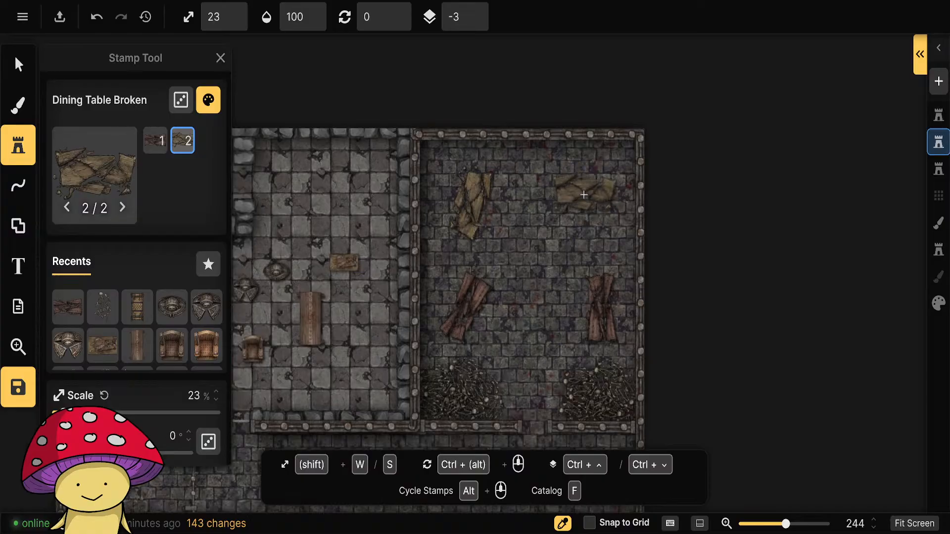
Rotate the western reddish broken table above the bone heap to about 106.5°.
{"action": "left_click", "coordinate": [19, 65]}
{"action": "left_click", "coordinate": [473, 303]}
{"action": "left_click_drag", "start_coordinate": [508, 292], "coordinate": [425, 374]}
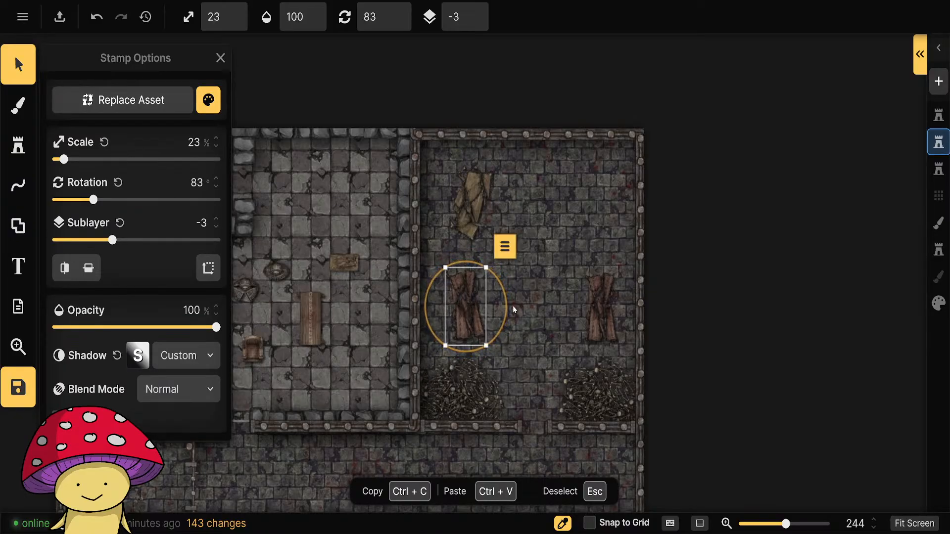
{"action": "left_click_drag", "start_coordinate": [506, 312], "coordinate": [506, 326]}
{"action": "left_click", "coordinate": [745, 301]}
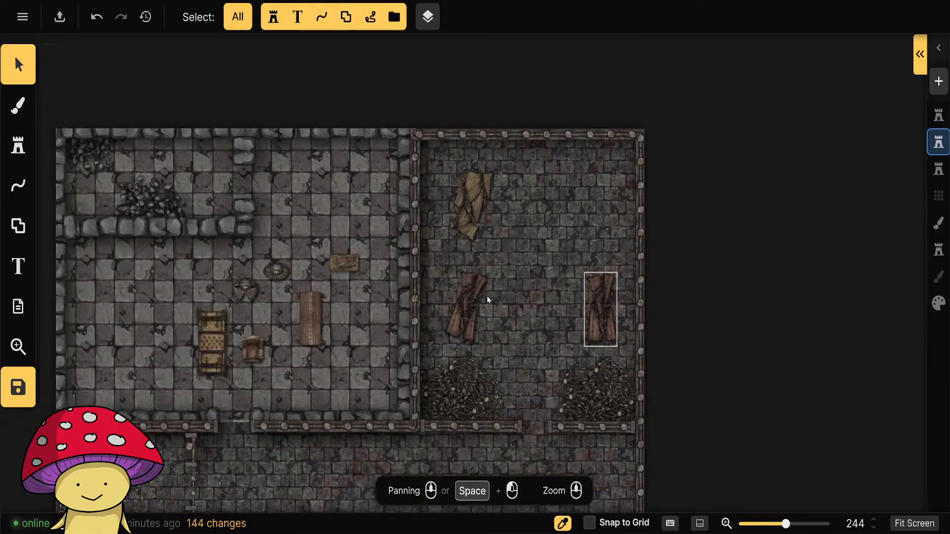
Delete the western reddish broken table and choose the Long Table Broken stamp from the Tavern pack as its replacement.
{"action": "left_click", "coordinate": [474, 293]}
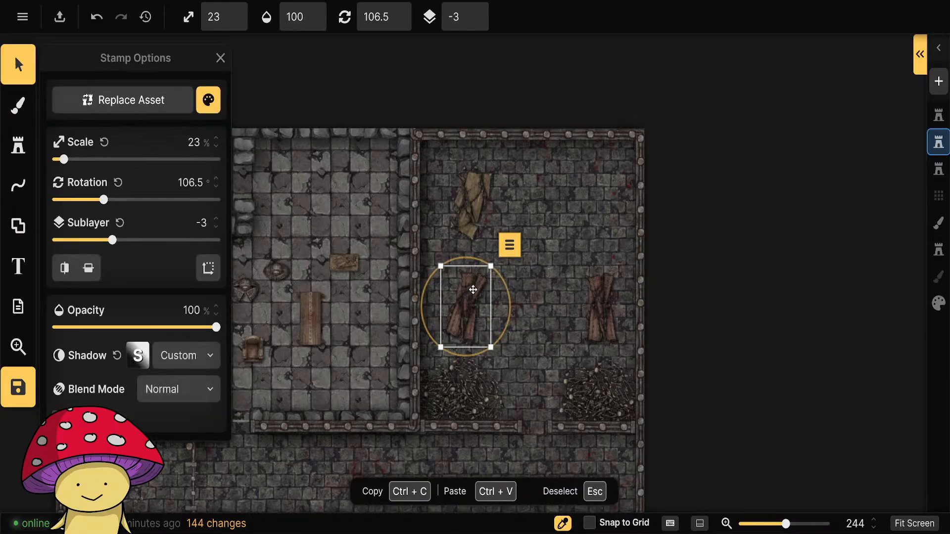
{"action": "key", "text": "Delete"}
{"action": "left_click", "coordinate": [17, 151]}
{"action": "left_click", "coordinate": [91, 153]}
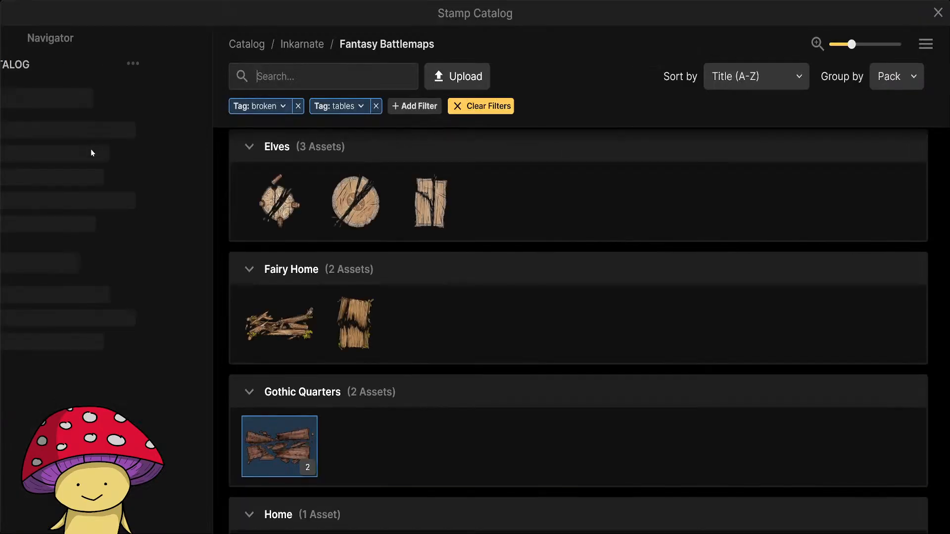
{"action": "scroll", "coordinate": [444, 328], "scroll_direction": "up", "scroll_amount": 5}
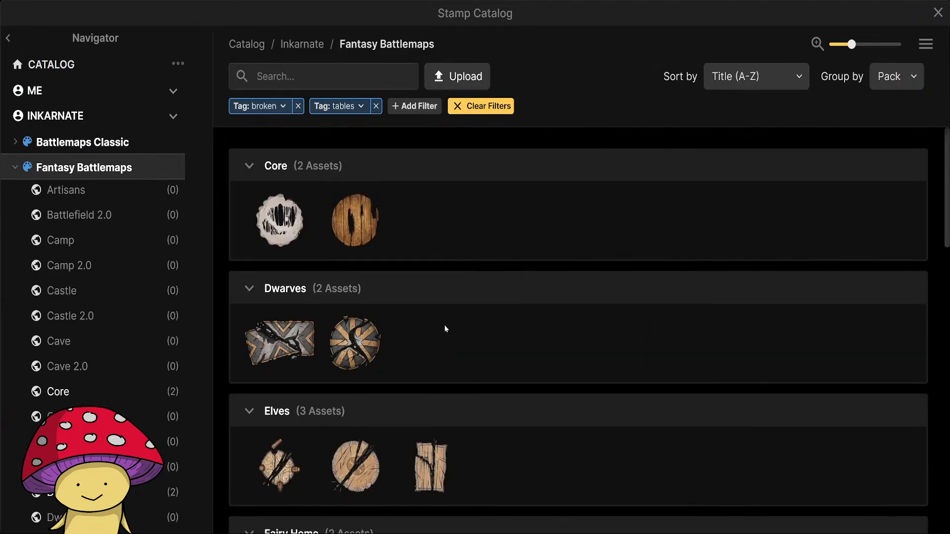
{"action": "scroll", "coordinate": [444, 325], "scroll_direction": "down", "scroll_amount": 12}
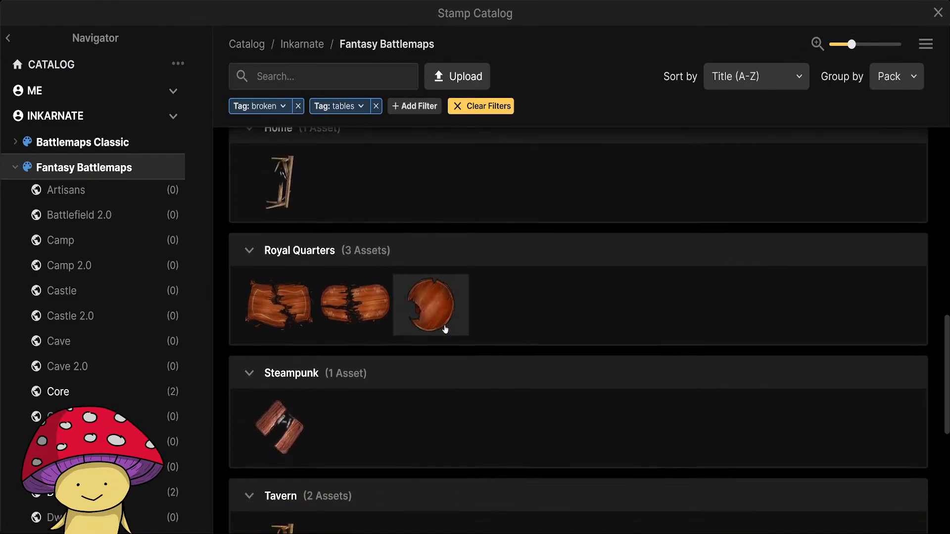
{"action": "scroll", "coordinate": [444, 328], "scroll_direction": "down", "scroll_amount": 5}
{"action": "mouse_move", "coordinate": [381, 303]}
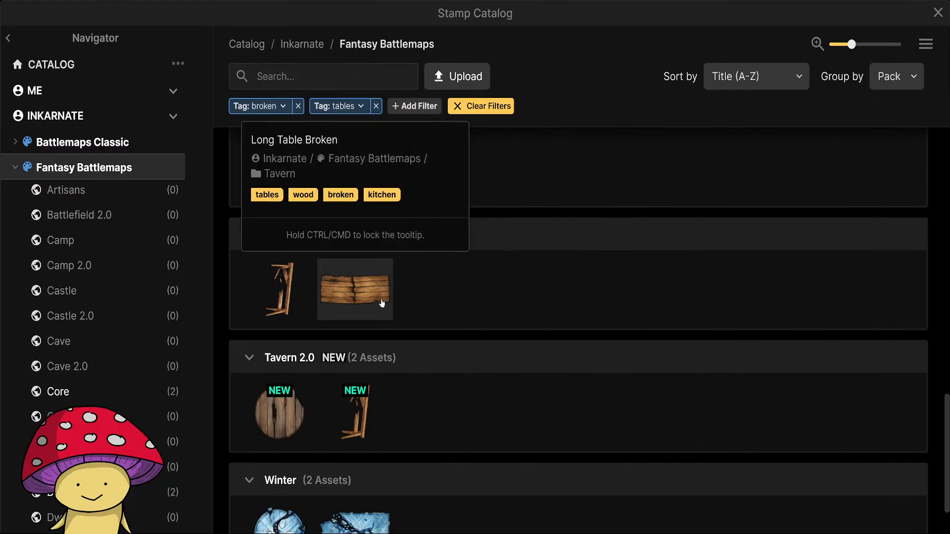
{"action": "left_click", "coordinate": [351, 294]}
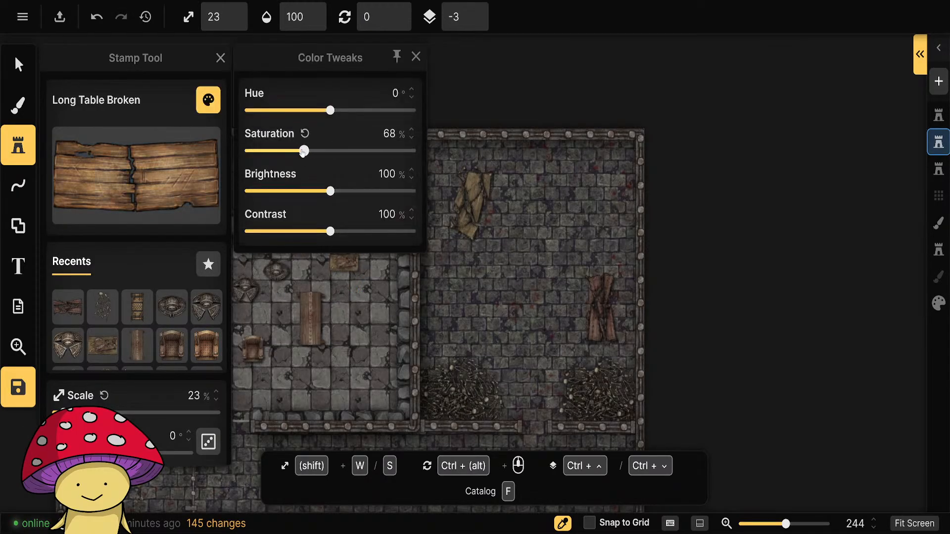
Tone down Long Table Broken to saturation 70% and brightness about 83%, and place it above the western bone heap at 33% scale, rotated 90°.
{"action": "left_click_drag", "start_coordinate": [330, 192], "coordinate": [317, 193]}
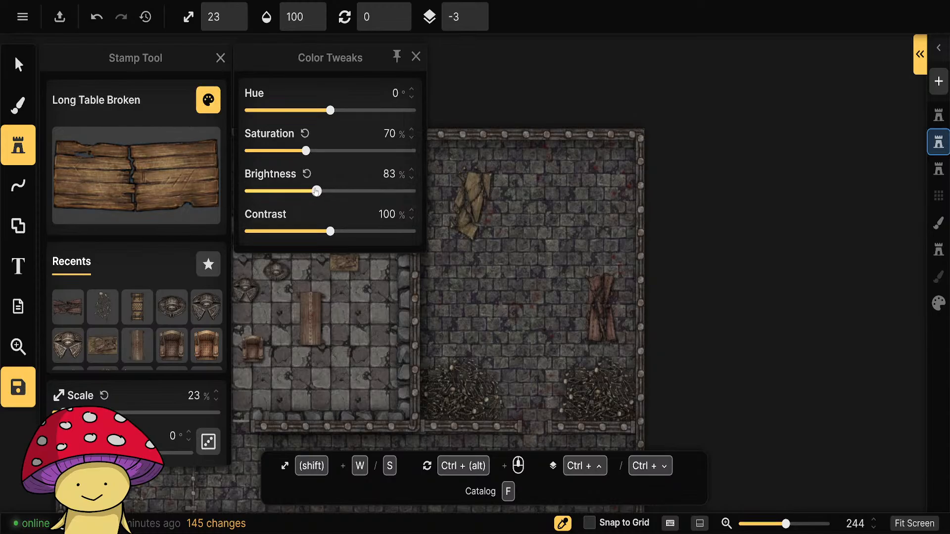
{"action": "left_click", "coordinate": [416, 58]}
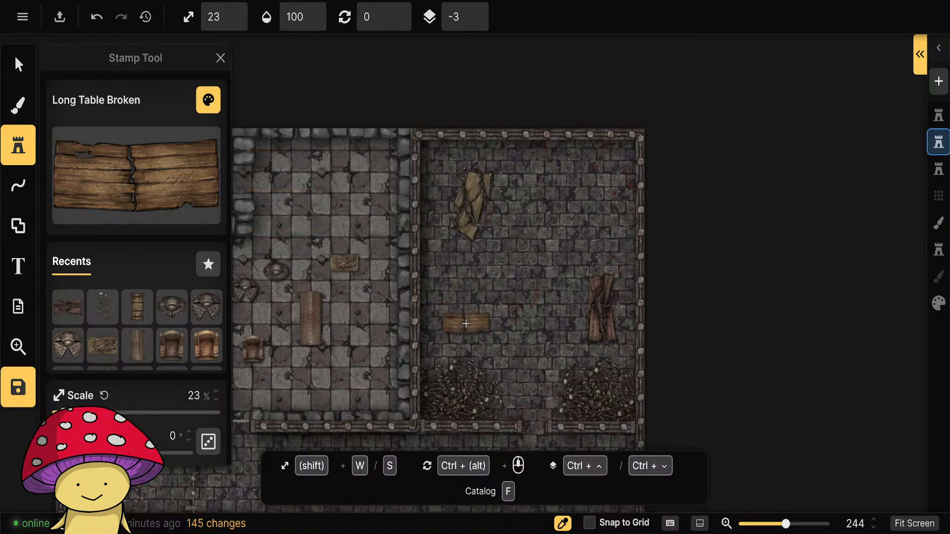
{"action": "key", "text": "w"}
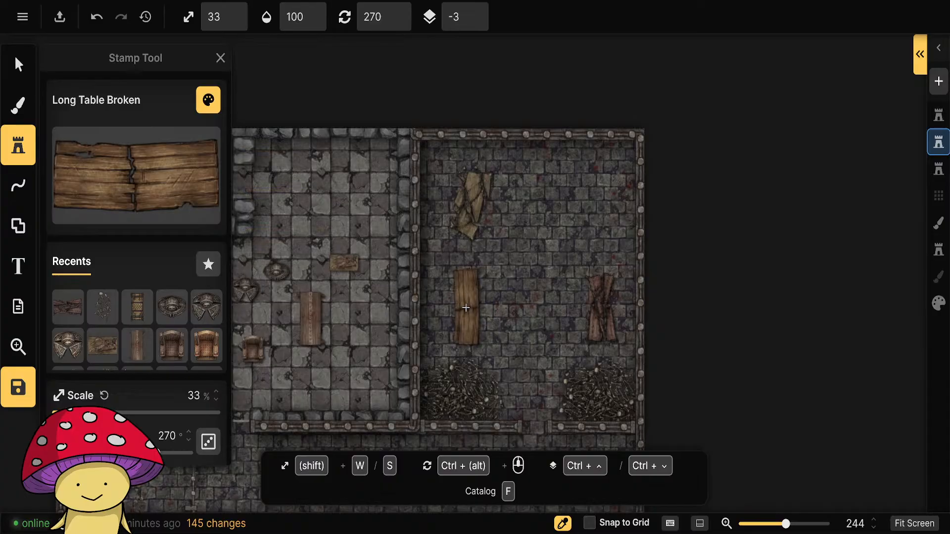
{"action": "scroll", "coordinate": [467, 307], "scroll_direction": "down", "scroll_amount": 11, "text": "ctrl"}
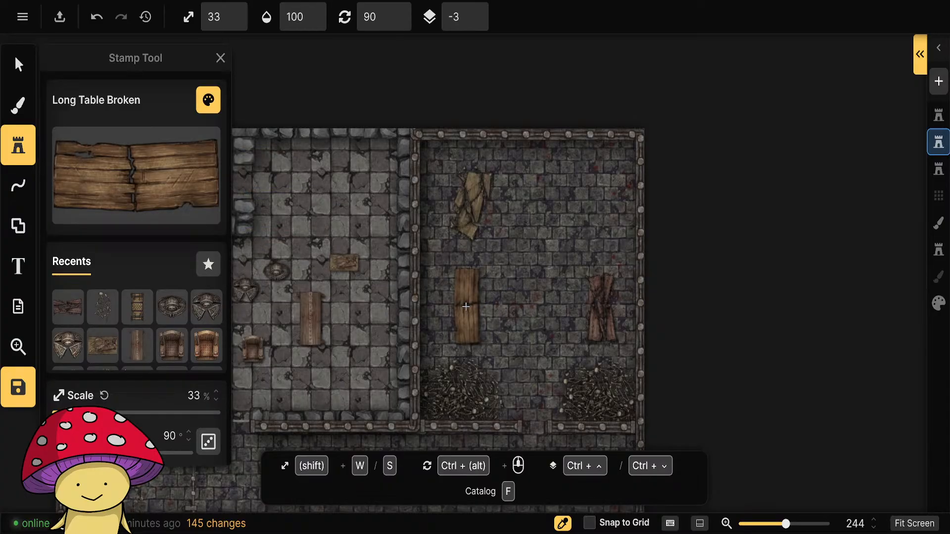
{"action": "left_click", "coordinate": [468, 307]}
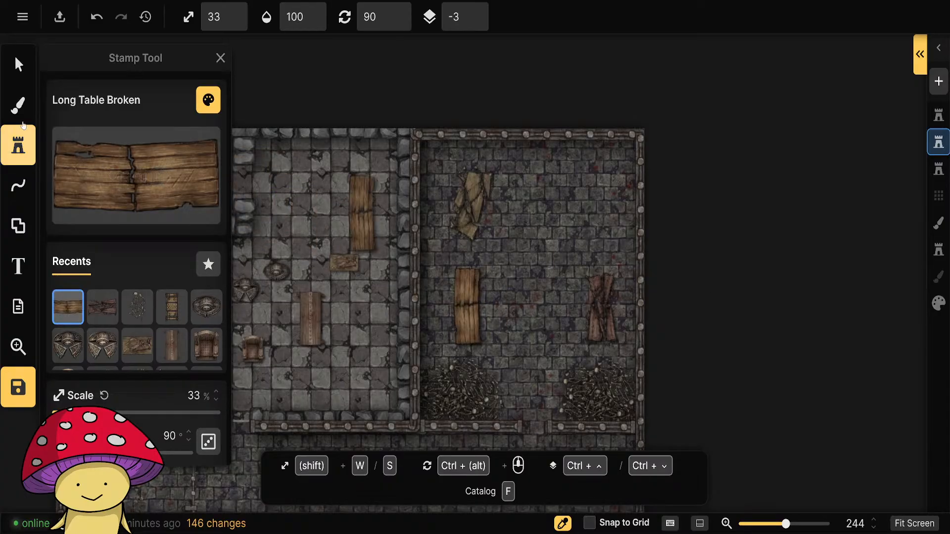
Move the studded torture rack from the tiled room into the torture chamber and shift the long broken table into the chamber's northwest corner.
{"action": "left_click", "coordinate": [18, 64]}
{"action": "left_click_drag", "start_coordinate": [617, 438], "coordinate": [722, 392]}
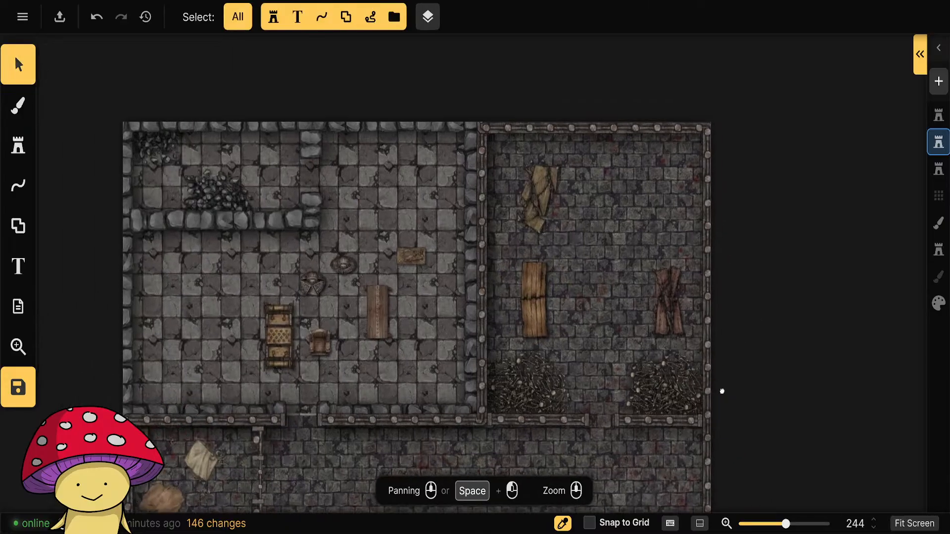
{"action": "left_click_drag", "start_coordinate": [279, 339], "coordinate": [665, 201]}
{"action": "mouse_move", "coordinate": [608, 231]}
{"action": "left_mouse_down"}
{"action": "mouse_move", "coordinate": [599, 267]}
{"action": "mouse_move", "coordinate": [606, 259]}
{"action": "left_mouse_up"}
{"action": "left_click_drag", "start_coordinate": [528, 310], "coordinate": [721, 251]}
{"action": "left_click_drag", "start_coordinate": [597, 264], "coordinate": [537, 291]}
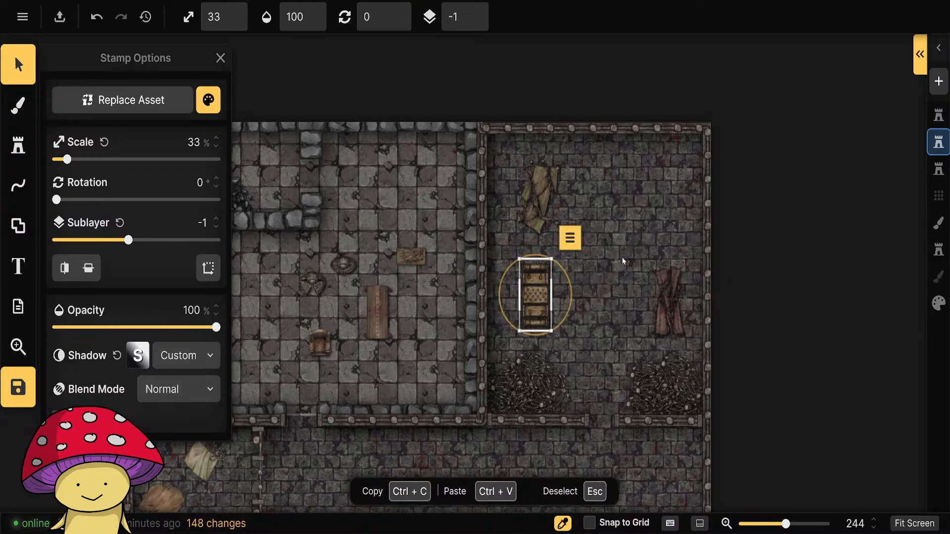
{"action": "left_click_drag", "start_coordinate": [738, 225], "coordinate": [508, 169]}
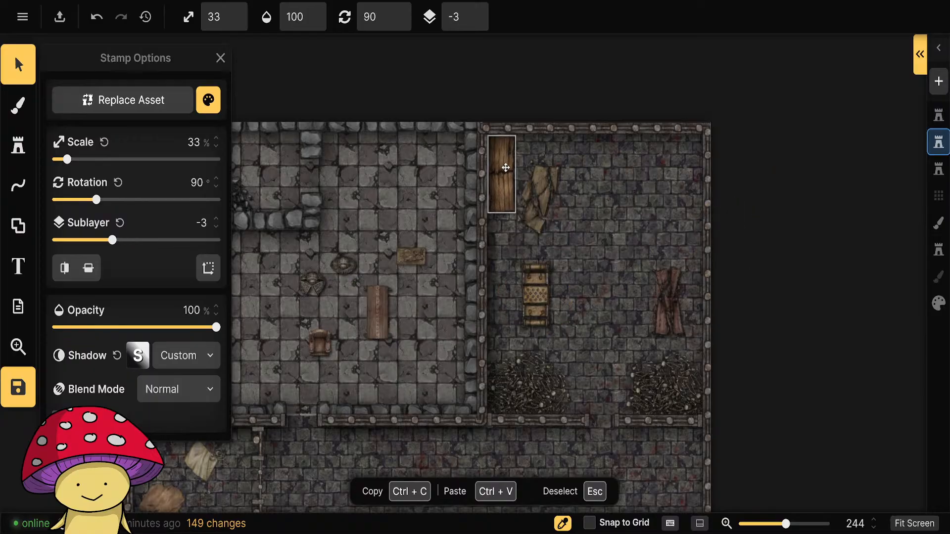
Rotate the two remaining broken tables to 180° and line them up along the north wall beside the long table.
{"action": "left_click", "coordinate": [552, 200]}
{"action": "scroll", "coordinate": [546, 198], "scroll_direction": "up", "scroll_amount": 5}
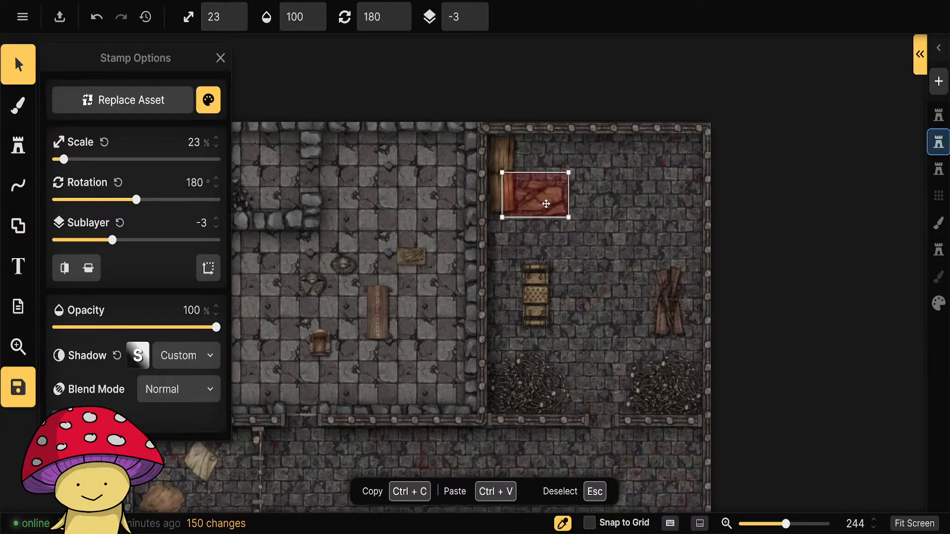
{"action": "left_click_drag", "start_coordinate": [545, 203], "coordinate": [558, 158]}
{"action": "left_click", "coordinate": [669, 309]}
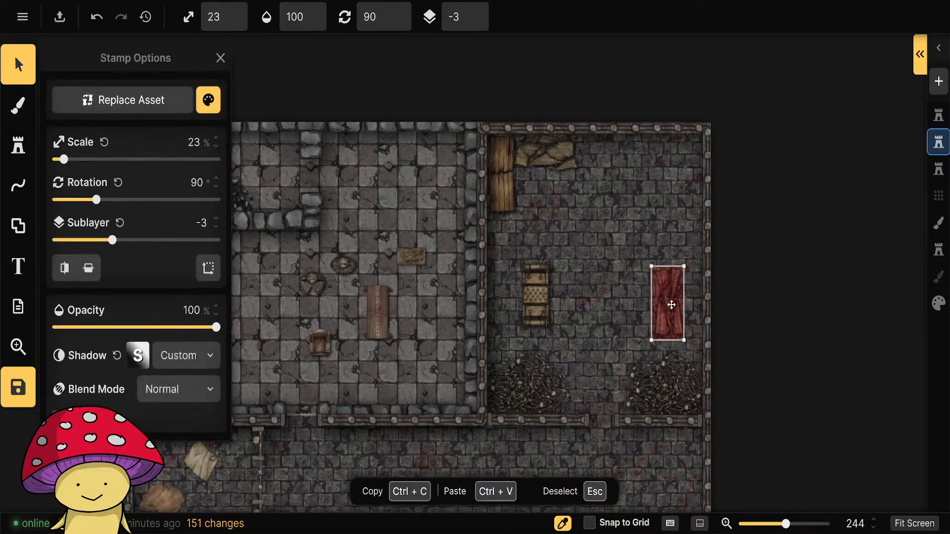
{"action": "scroll", "coordinate": [672, 305], "scroll_direction": "up", "scroll_amount": 6}
{"action": "left_click_drag", "start_coordinate": [669, 306], "coordinate": [612, 155]}
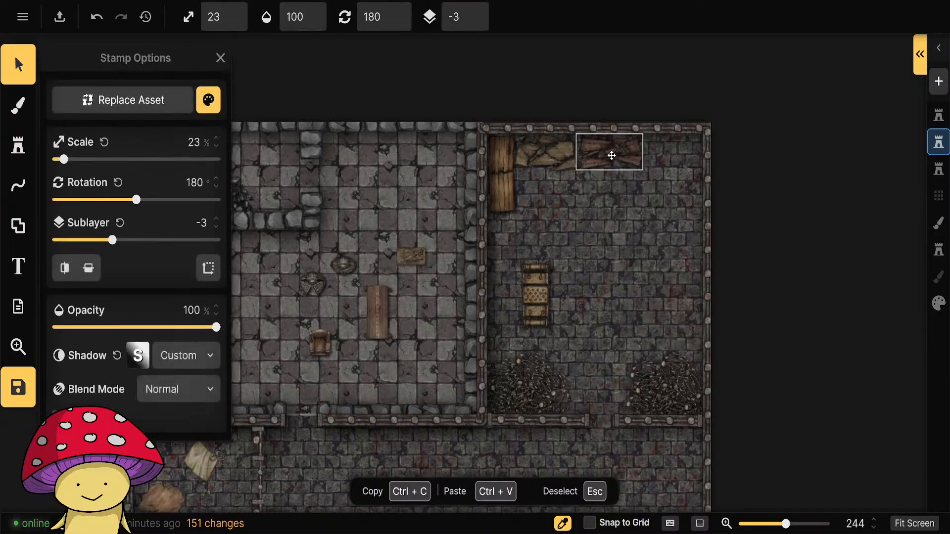
Move the studded rack and the Spanish Donkey Torture Device side by side into the middle of the torture chamber.
{"action": "left_click", "coordinate": [534, 303]}
{"action": "left_click_drag", "start_coordinate": [534, 303], "coordinate": [556, 276]}
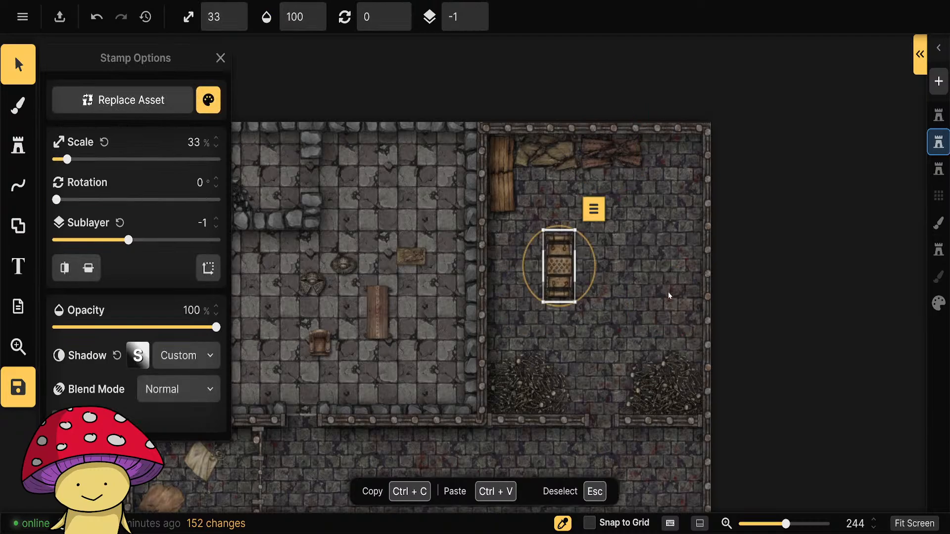
{"action": "key", "text": "Escape"}
{"action": "left_click_drag", "start_coordinate": [378, 312], "coordinate": [615, 269]}
{"action": "left_click_drag", "start_coordinate": [559, 270], "coordinate": [569, 270]}
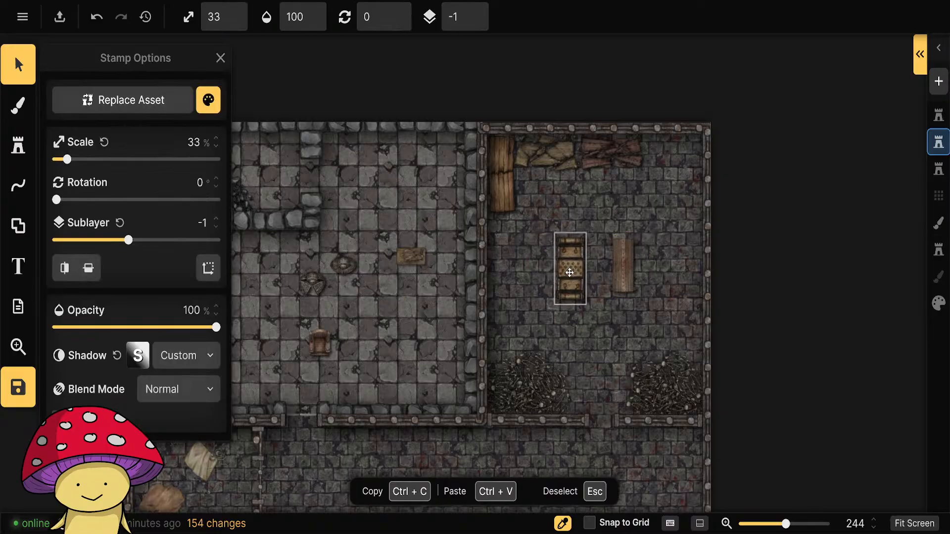
{"action": "left_click", "coordinate": [627, 269]}
Clear the broken and tables tag filters and look through the Prison 2.0 stamp pack.
{"action": "left_click", "coordinate": [18, 149]}
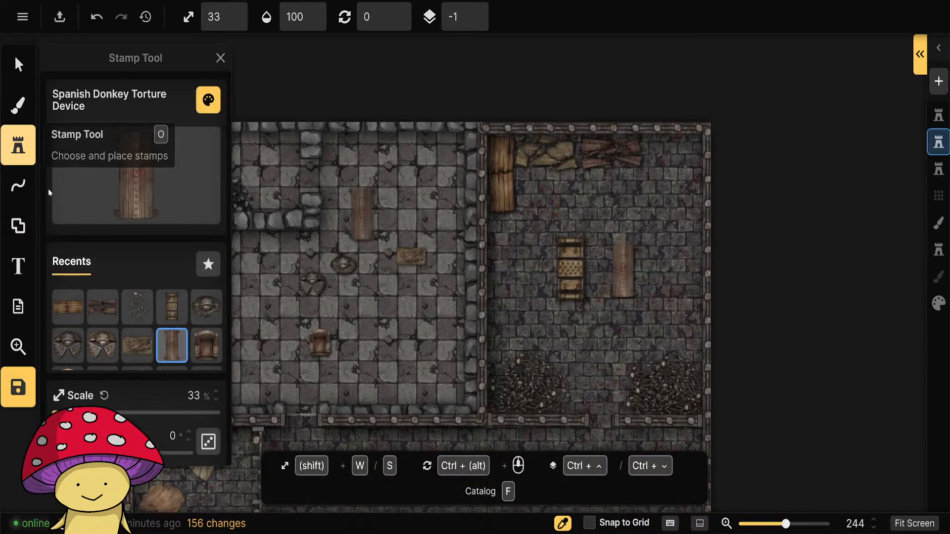
{"action": "left_click", "coordinate": [59, 185]}
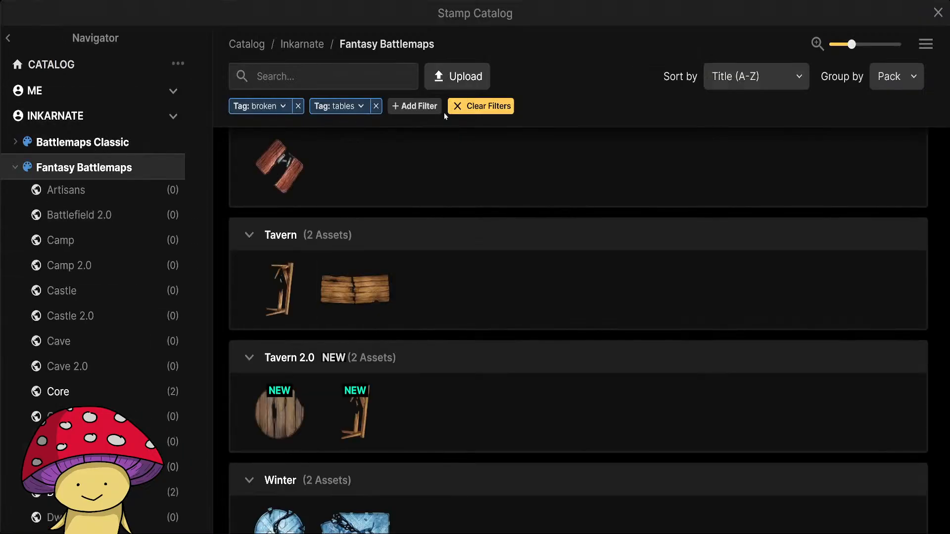
{"action": "left_click", "coordinate": [377, 106]}
{"action": "scroll", "coordinate": [114, 342], "scroll_direction": "down", "scroll_amount": 16}
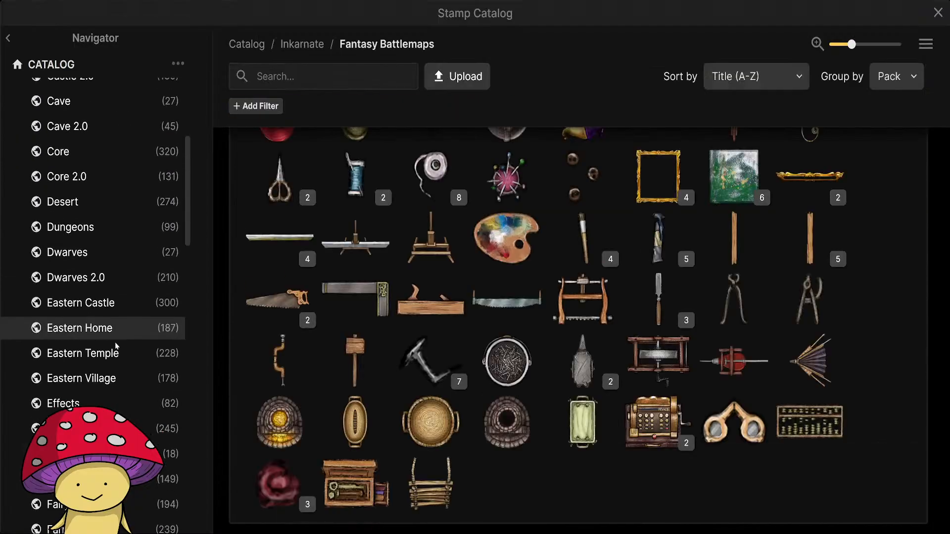
{"action": "scroll", "coordinate": [138, 365], "scroll_direction": "down", "scroll_amount": 3}
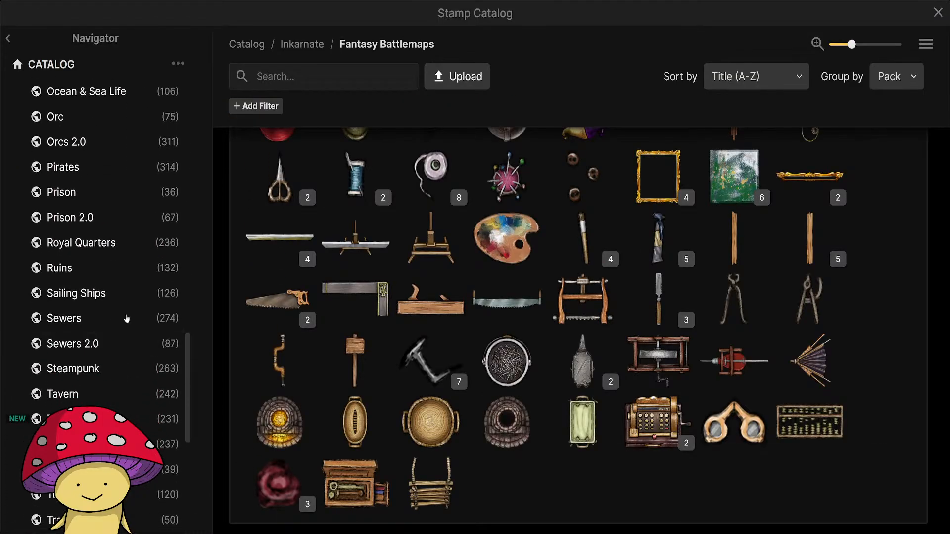
{"action": "left_click", "coordinate": [124, 218]}
{"action": "scroll", "coordinate": [471, 437], "scroll_direction": "down", "scroll_amount": 1}
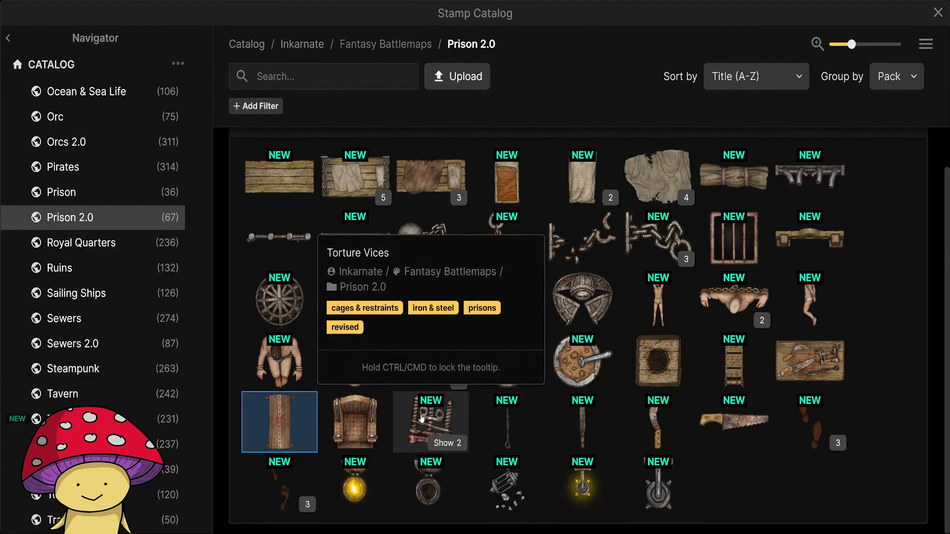
Check the cage variants in the Prison pack, and choose the Round Cage stamp from Prison 2.0.
{"action": "left_click", "coordinate": [63, 192]}
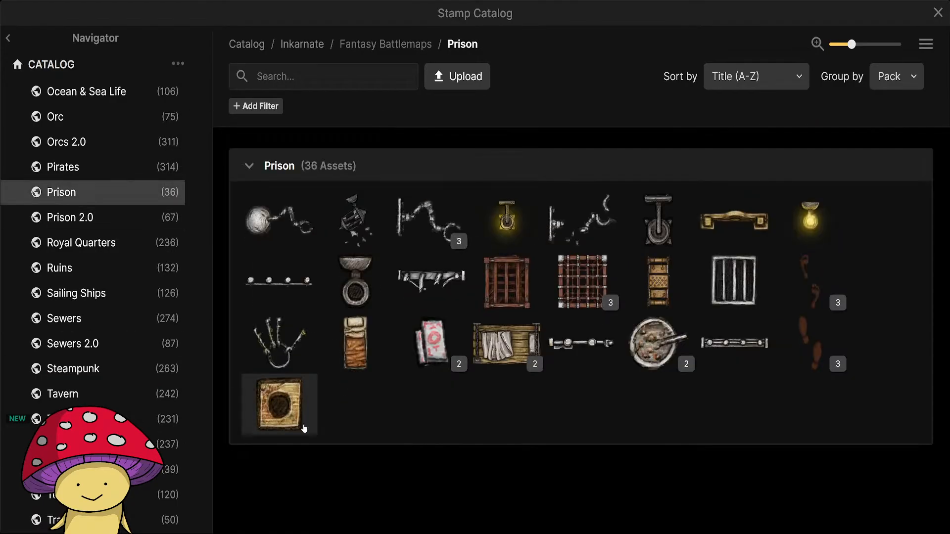
{"action": "left_click", "coordinate": [603, 303]}
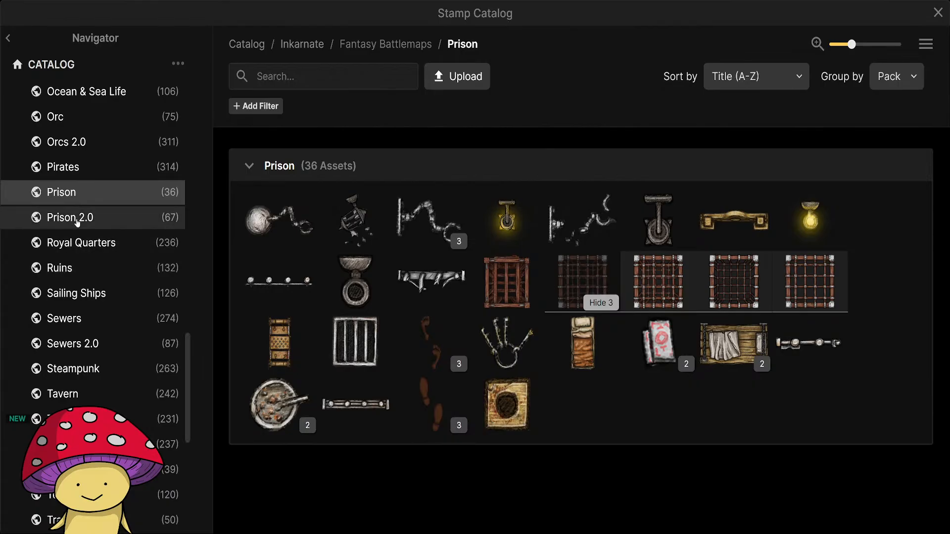
{"action": "left_click", "coordinate": [64, 217]}
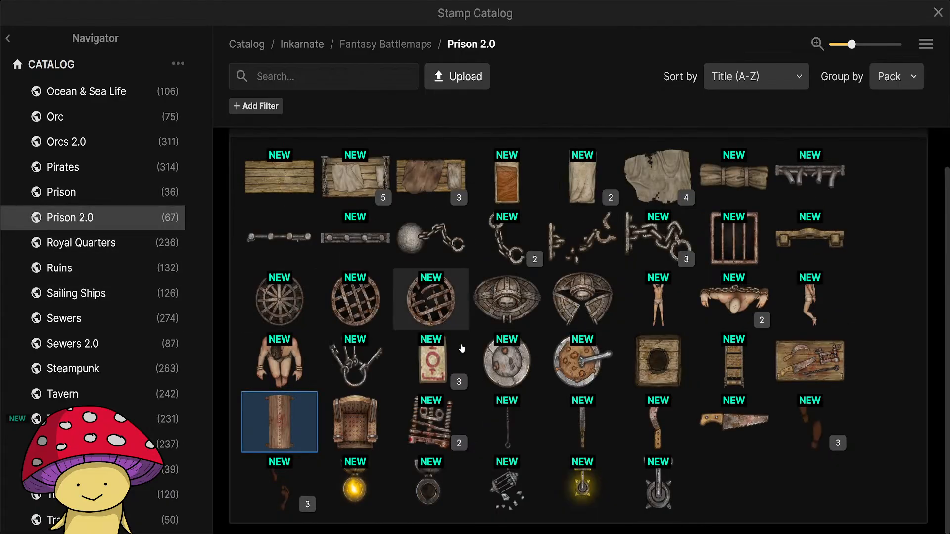
{"action": "left_click", "coordinate": [284, 299]}
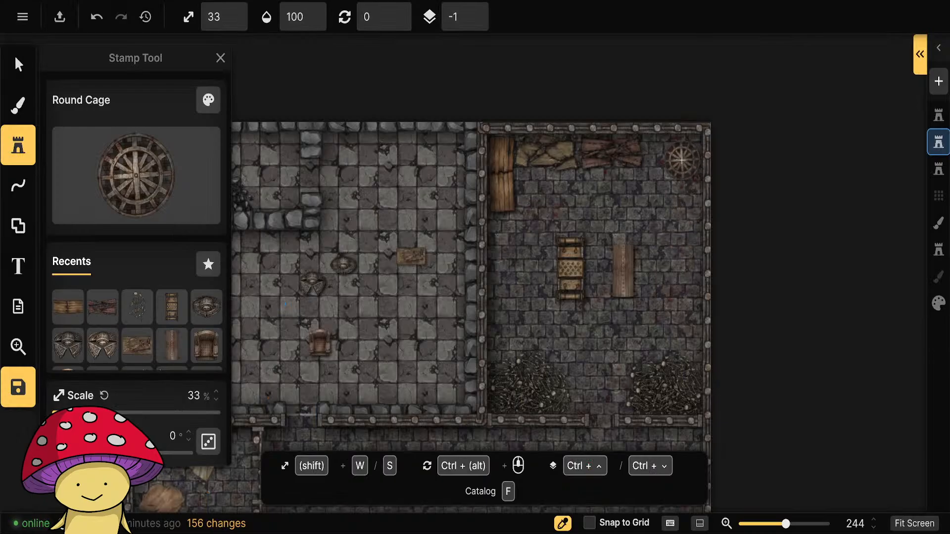
Place Round Cage stamps at 33% scale, three along the torture chamber's east wall and one by the west wall, and delete the western one.
{"action": "left_click", "coordinate": [682, 159]}
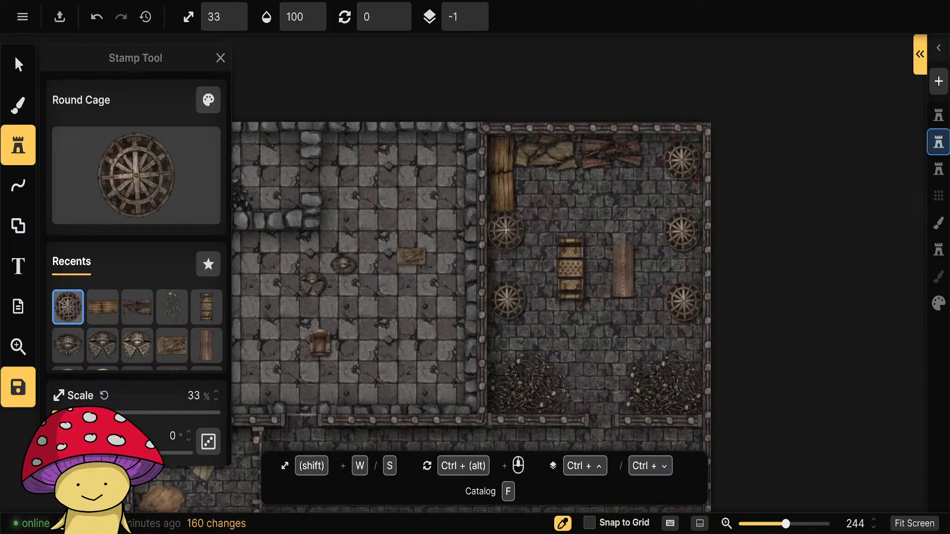
{"action": "scroll", "coordinate": [508, 264], "scroll_direction": "up", "scroll_amount": 2}
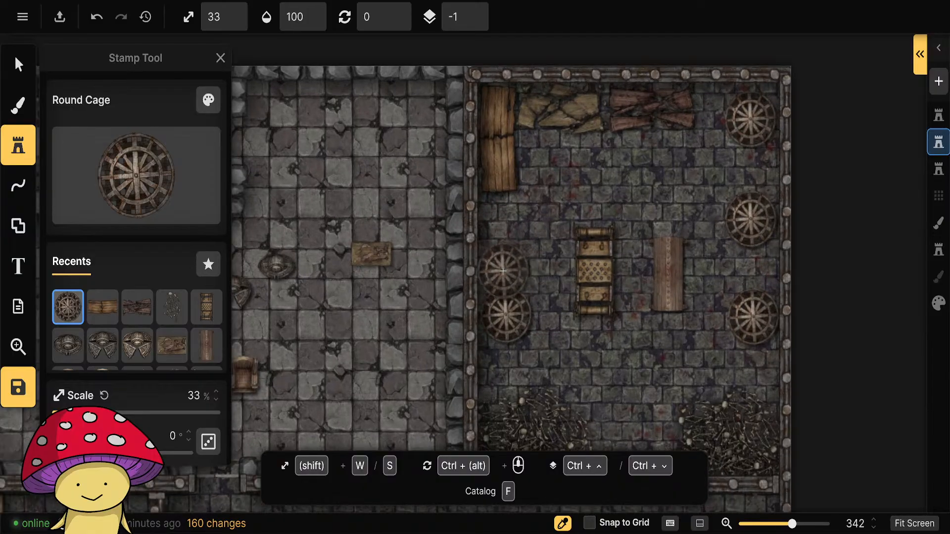
{"action": "left_click", "coordinate": [25, 65]}
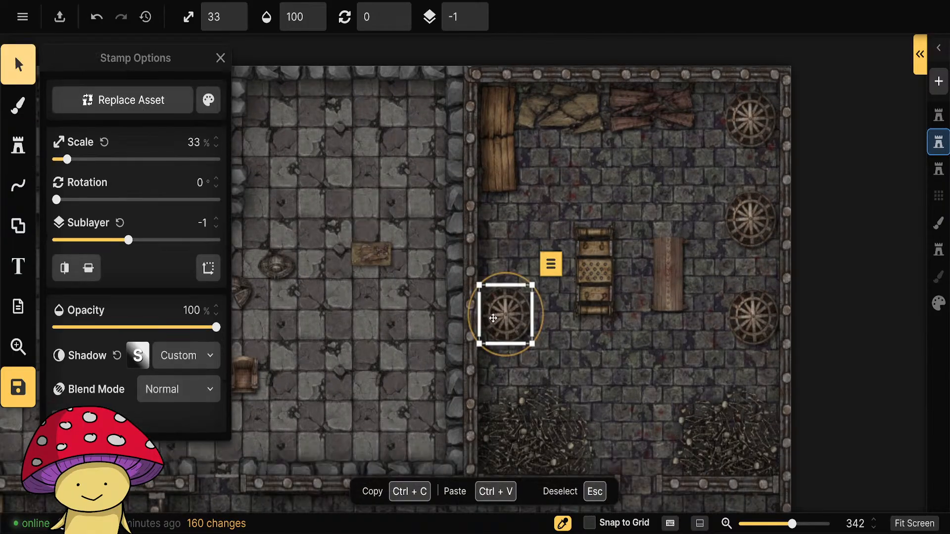
{"action": "key", "text": "Delete"}
{"action": "scroll", "coordinate": [808, 317], "scroll_direction": "up", "scroll_amount": 3}
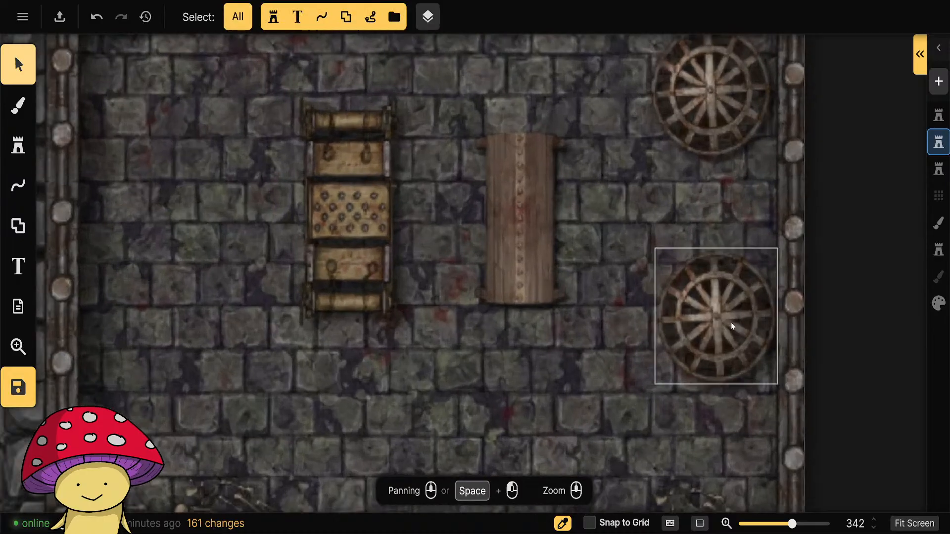
{"action": "scroll", "coordinate": [720, 348], "scroll_direction": "down", "scroll_amount": 5}
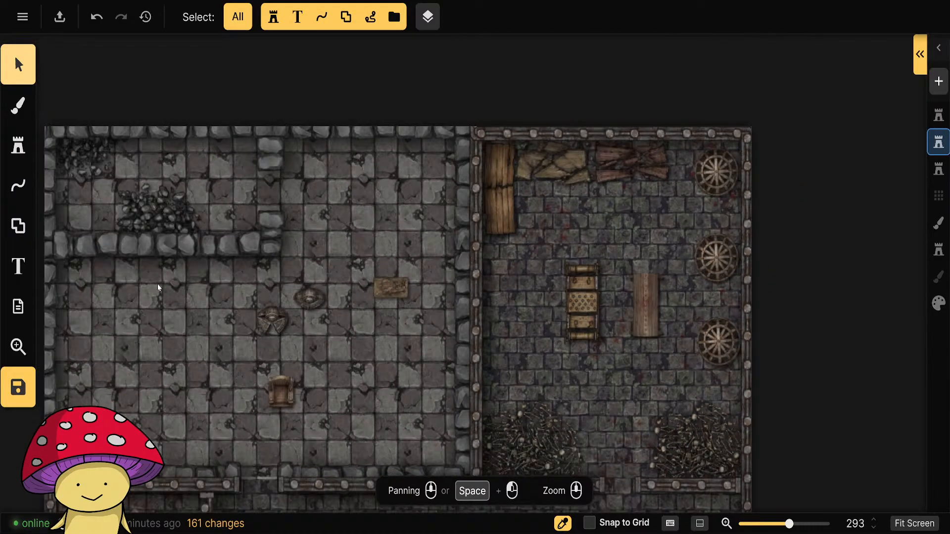
Open the stamp catalog and search the whole Fantasy Battlemaps collection for skeleton.
{"action": "key", "text": "s"}
{"action": "left_click", "coordinate": [137, 181]}
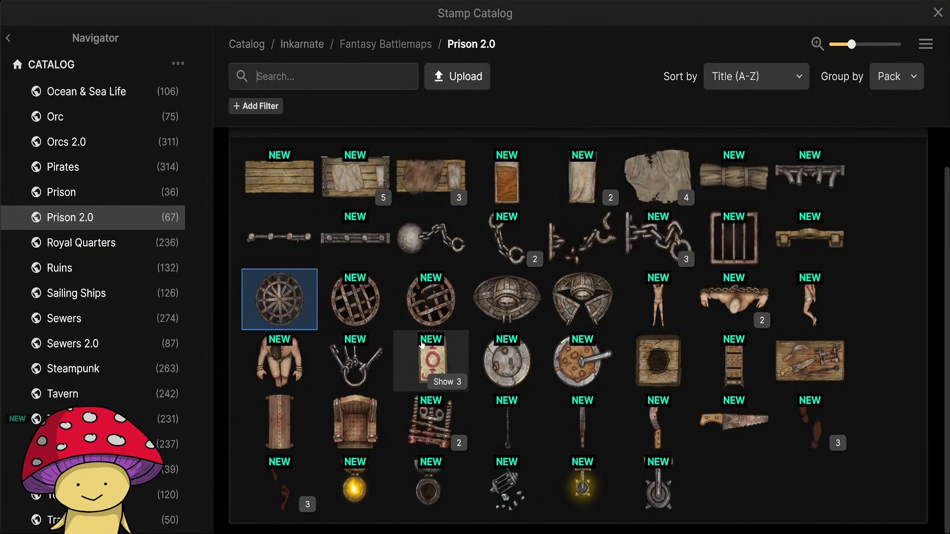
{"action": "left_click", "coordinate": [335, 72]}
{"action": "type", "text": "tabl"}
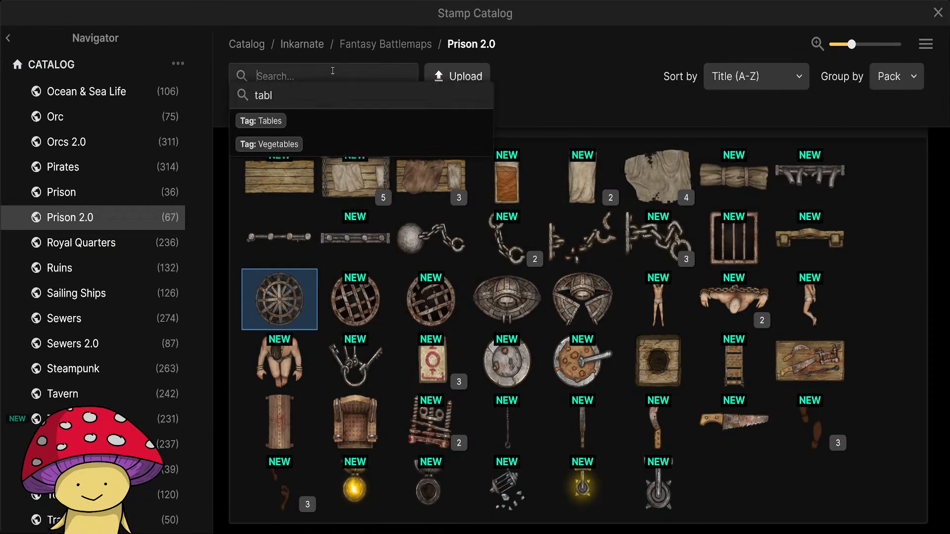
{"action": "scroll", "coordinate": [83, 157], "scroll_direction": "up", "scroll_amount": 15}
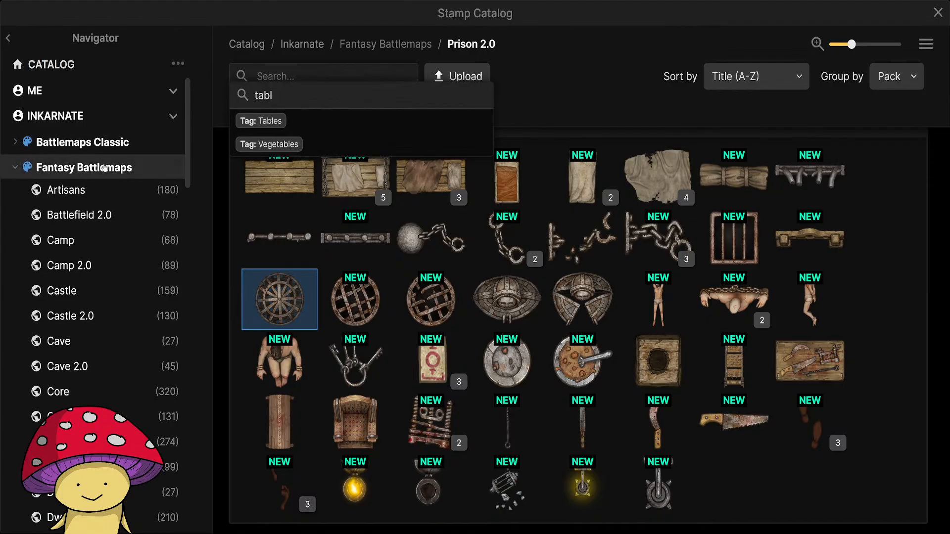
{"action": "left_click", "coordinate": [105, 169]}
{"action": "left_click", "coordinate": [299, 77]}
{"action": "type", "text": "skeleton"}
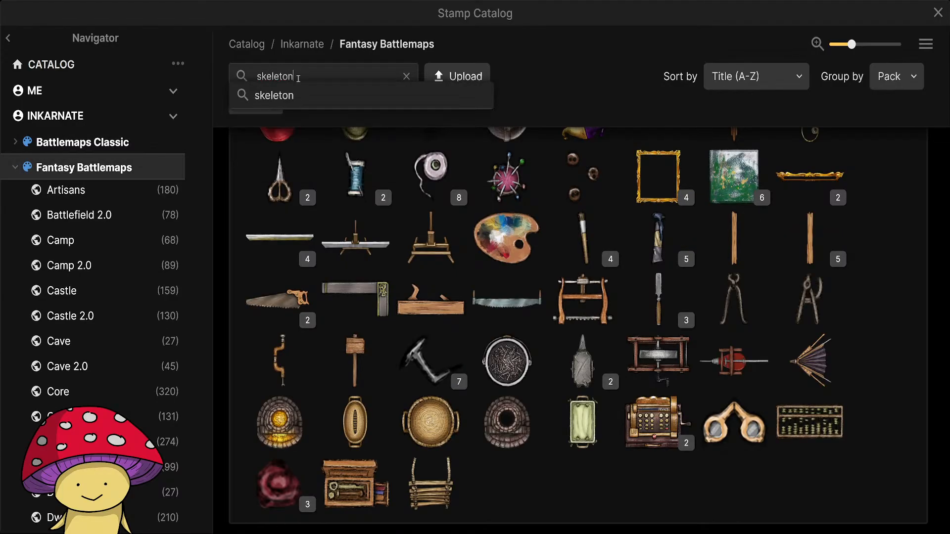
{"action": "key", "text": "Return"}
Choose the second Cuffed Skeleton variant from the Hell Castle pack and set its scale to 43% and sublayer to -2.
{"action": "scroll", "coordinate": [601, 298], "scroll_direction": "down", "scroll_amount": 5}
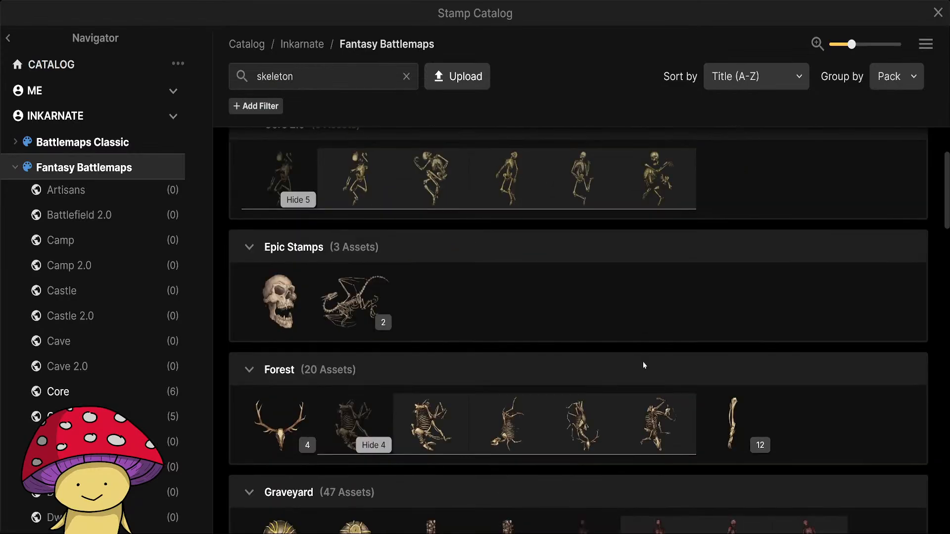
{"action": "scroll", "coordinate": [683, 408], "scroll_direction": "down", "scroll_amount": 5}
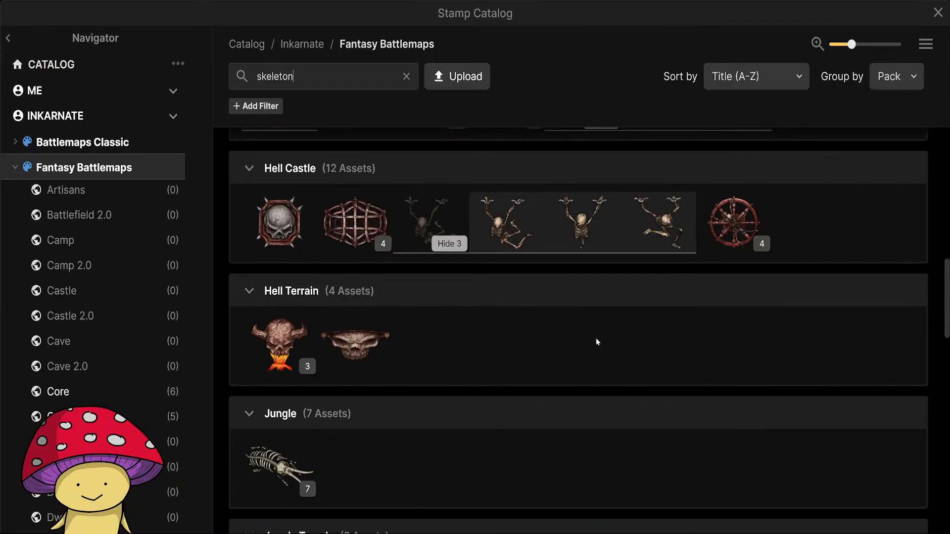
{"action": "left_click", "coordinate": [595, 227]}
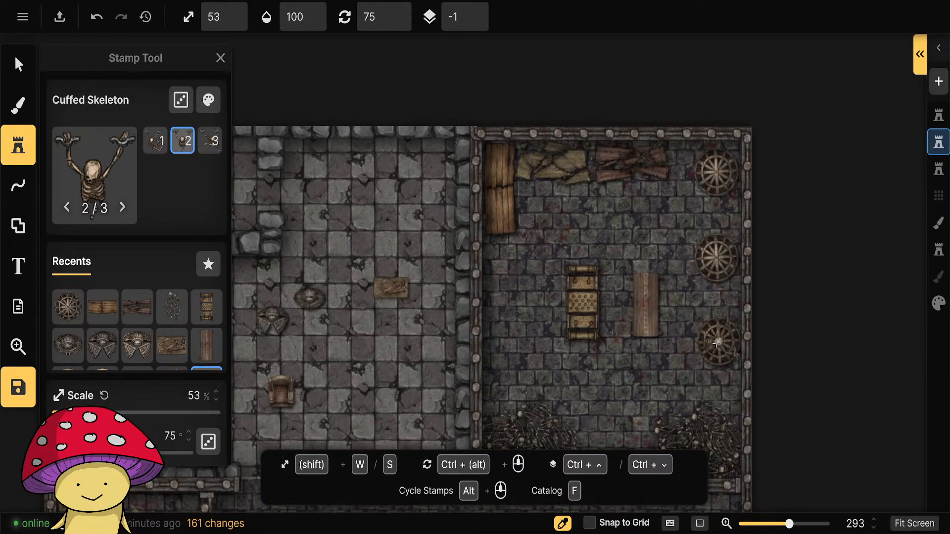
{"action": "scroll", "coordinate": [183, 343], "scroll_direction": "down", "scroll_amount": 4}
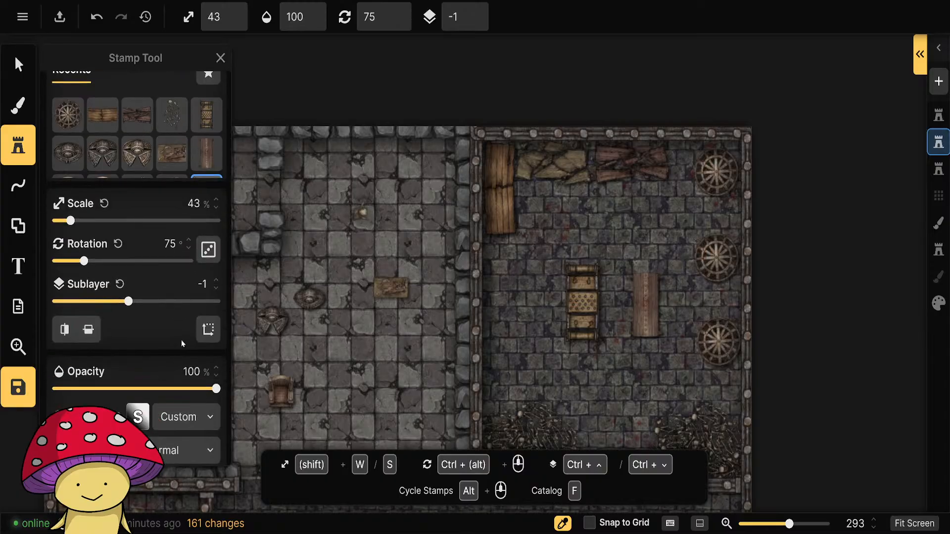
{"action": "left_click", "coordinate": [217, 291]}
{"action": "scroll", "coordinate": [703, 337], "scroll_direction": "up", "scroll_amount": 5}
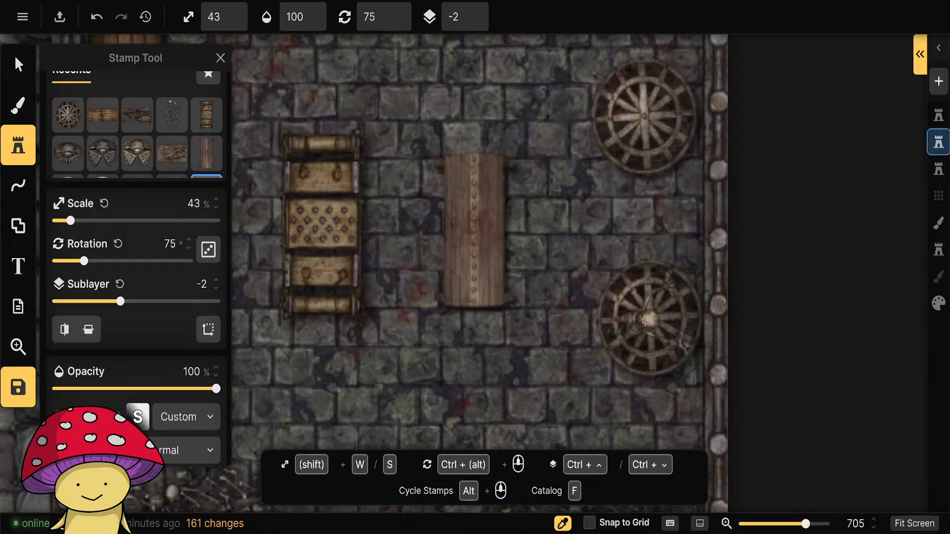
Try Cuffed Skeleton stamps rotated 75° under the torture chamber's southernmost round cage, and delete them.
{"action": "left_click", "coordinate": [653, 322]}
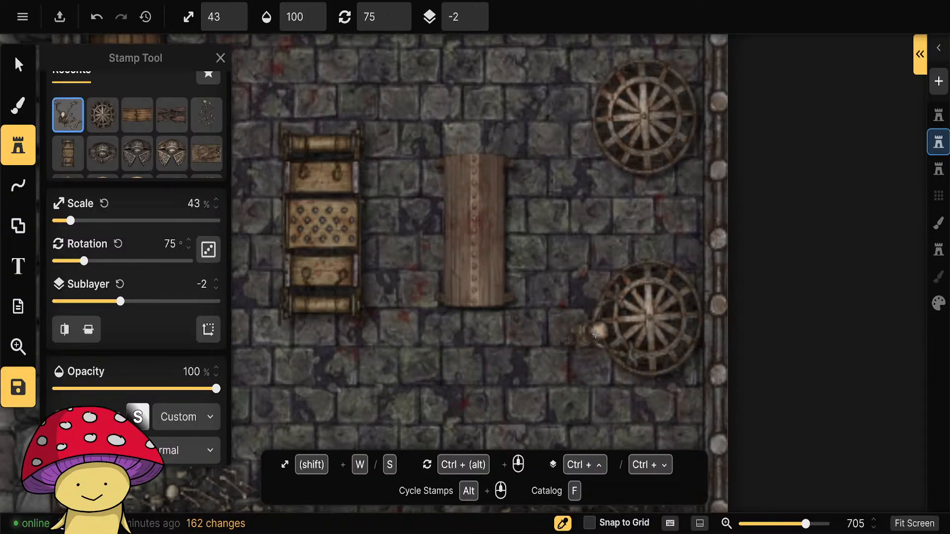
{"action": "left_click", "coordinate": [591, 332]}
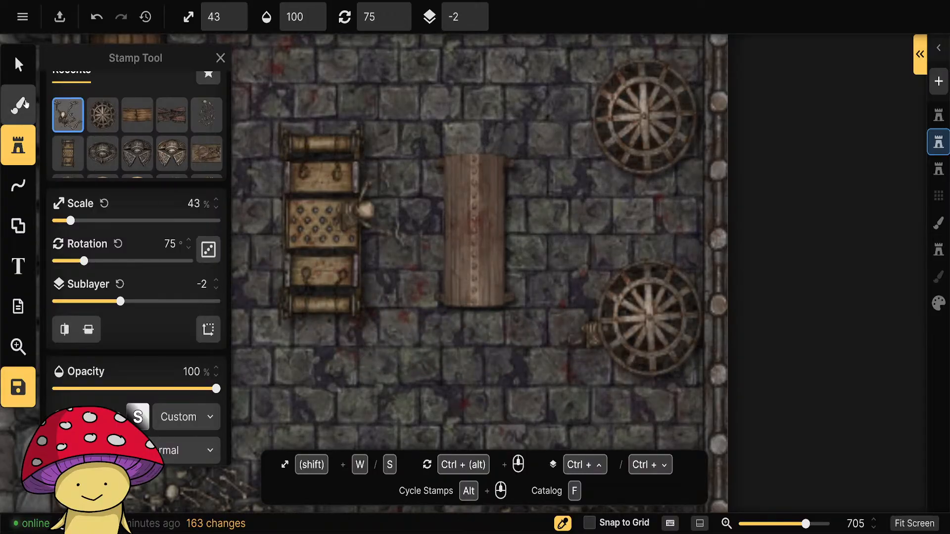
{"action": "key", "text": "Escape"}
{"action": "key", "text": "Delete"}
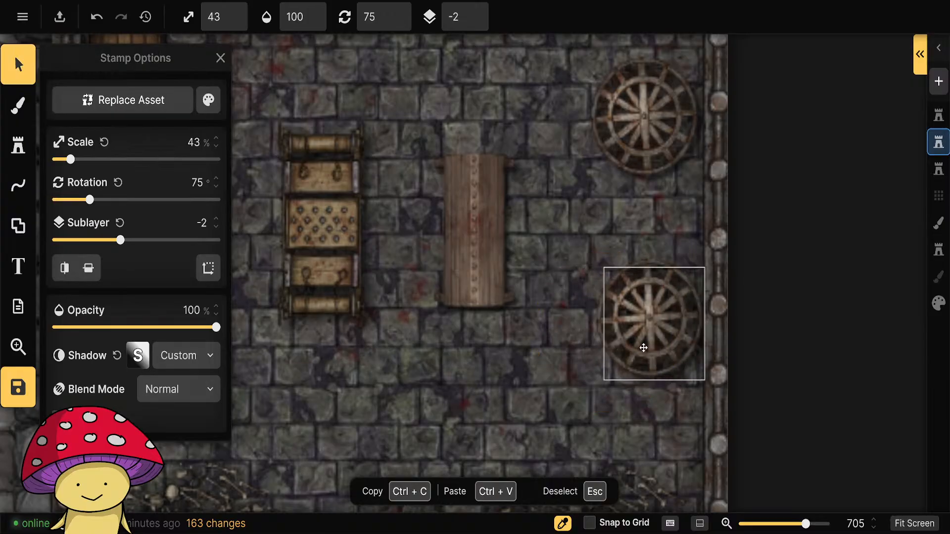
{"action": "left_click_drag", "start_coordinate": [643, 348], "coordinate": [479, 394]}
{"action": "key", "text": "Delete"}
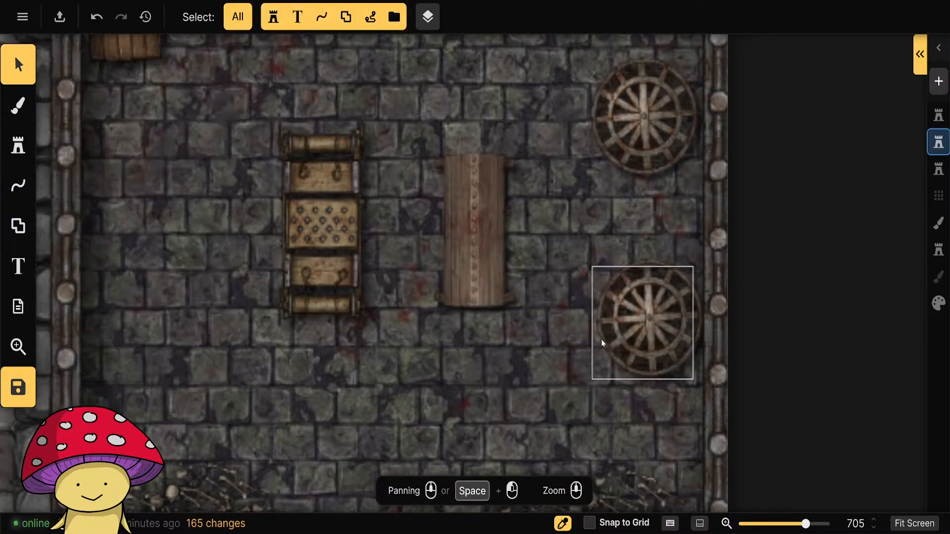
{"action": "left_click", "coordinate": [649, 324]}
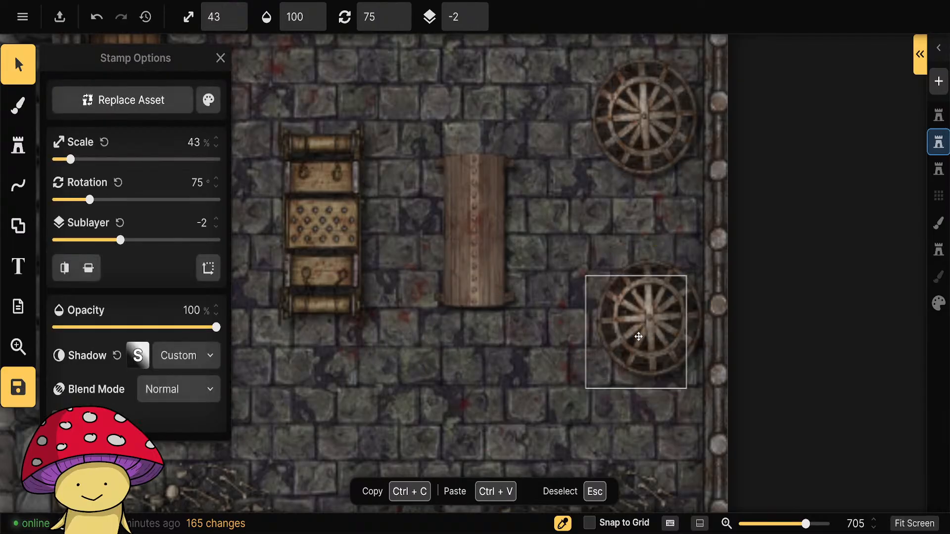
{"action": "left_click_drag", "start_coordinate": [649, 324], "coordinate": [656, 319]}
{"action": "left_click_drag", "start_coordinate": [646, 321], "coordinate": [496, 365]}
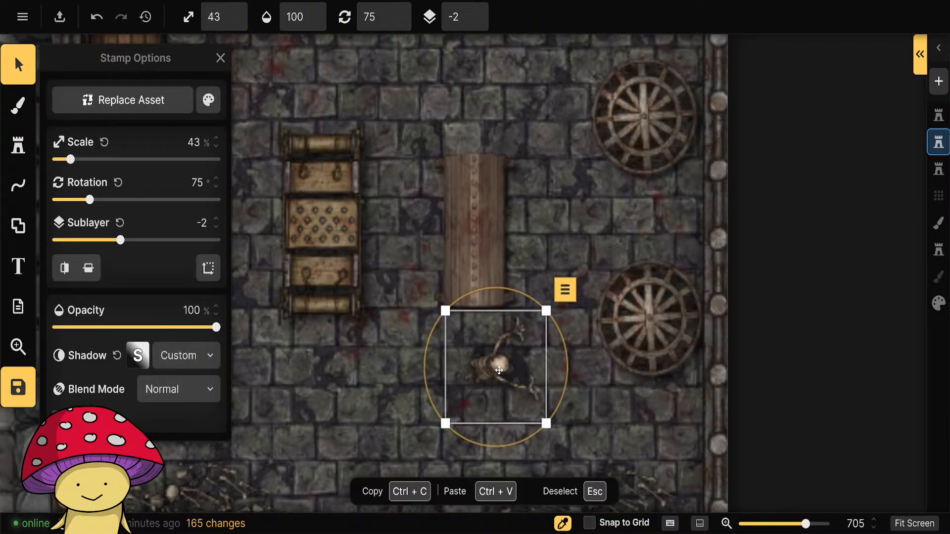
{"action": "key", "text": "Delete"}
Choose the third Skeleton variant from the Core pack and reduce its saturation to 70%.
{"action": "left_click", "coordinate": [6, 163]}
{"action": "left_click", "coordinate": [101, 181]}
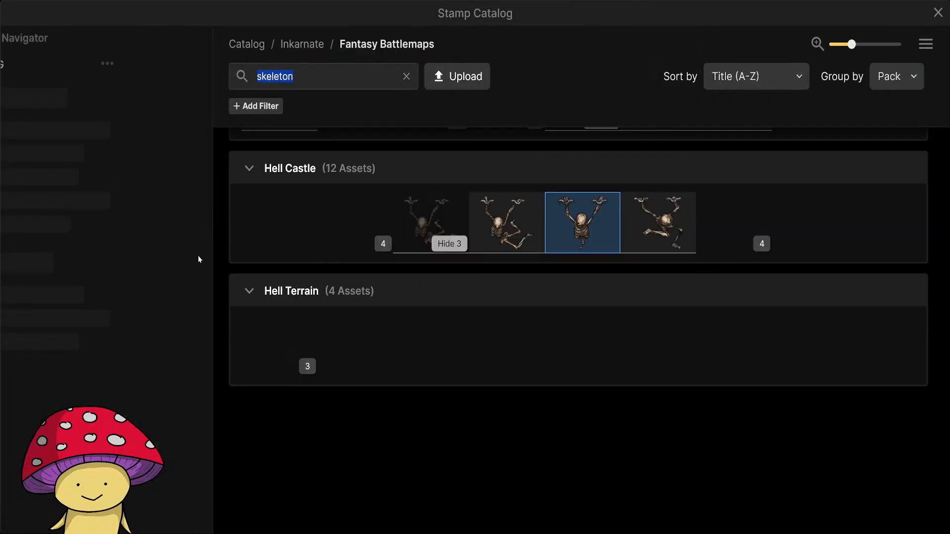
{"action": "scroll", "coordinate": [440, 356], "scroll_direction": "up", "scroll_amount": 13}
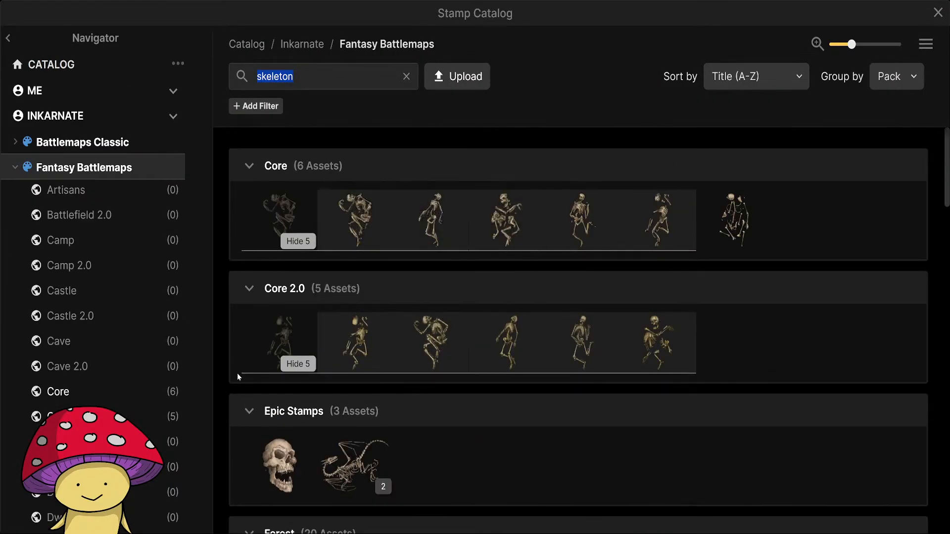
{"action": "left_click", "coordinate": [507, 233]}
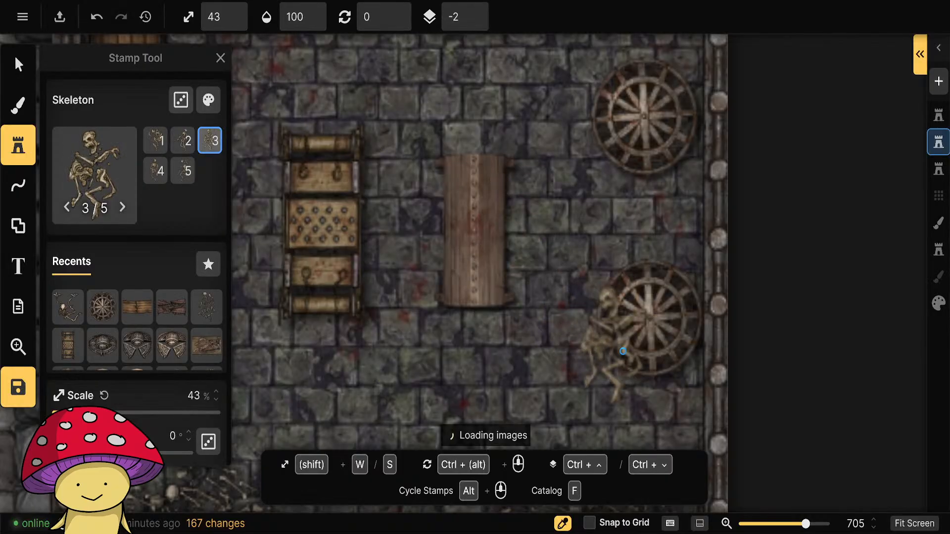
{"action": "scroll", "coordinate": [652, 321], "scroll_direction": "up", "scroll_amount": 12}
{"action": "scroll", "coordinate": [652, 321], "scroll_direction": "up", "scroll_amount": 6}
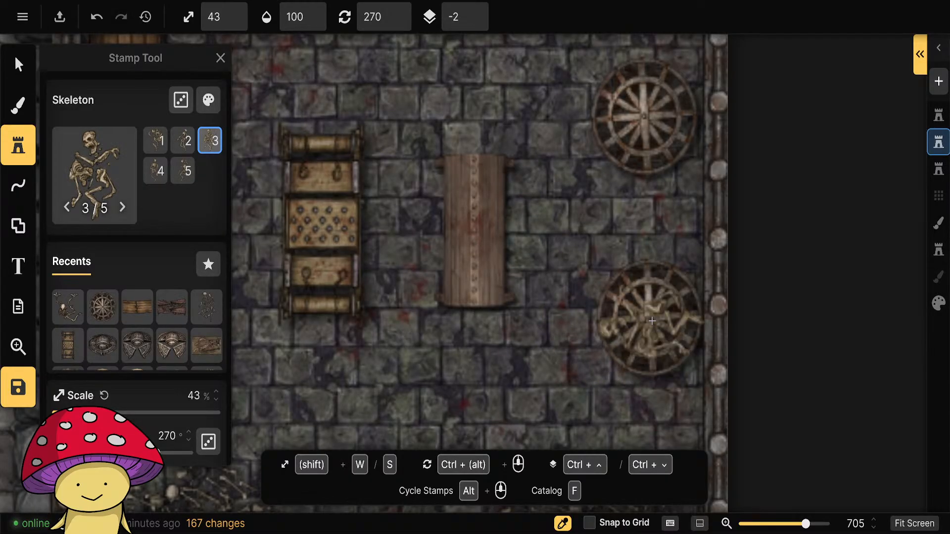
{"action": "left_click", "coordinate": [361, 215]}
{"action": "left_click", "coordinate": [221, 104]}
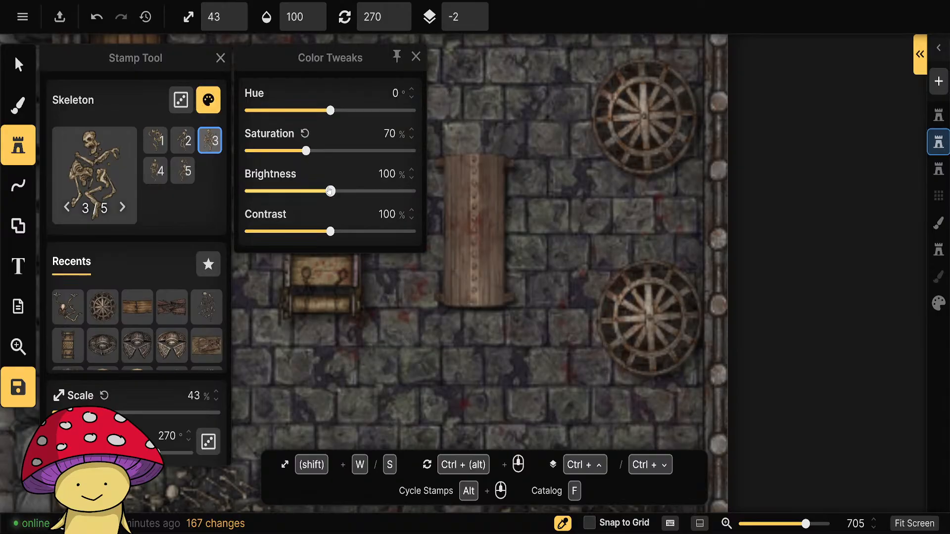
{"action": "left_click", "coordinate": [415, 56]}
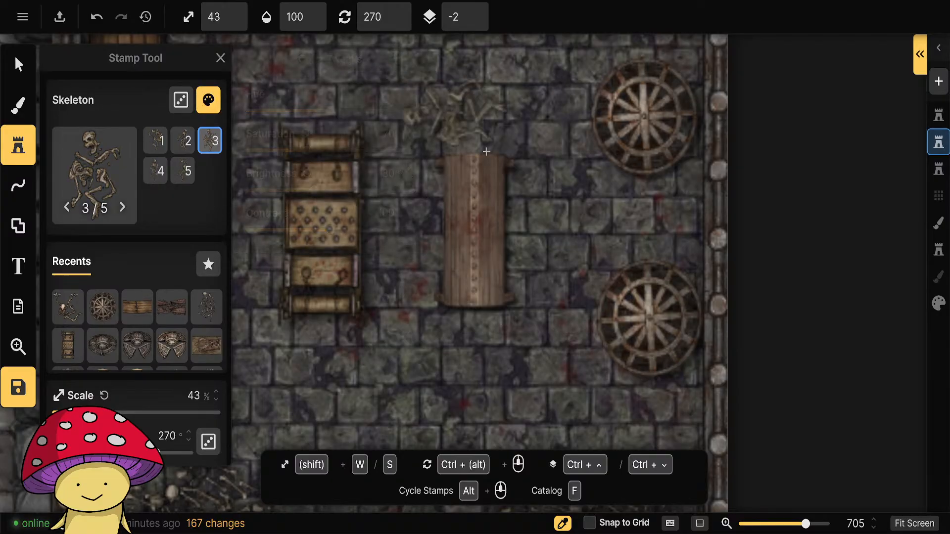
Place the skeleton inside the southernmost round cage at 40% scale, rotated 285°.
{"action": "scroll", "coordinate": [652, 321], "scroll_direction": "up", "scroll_amount": 3}
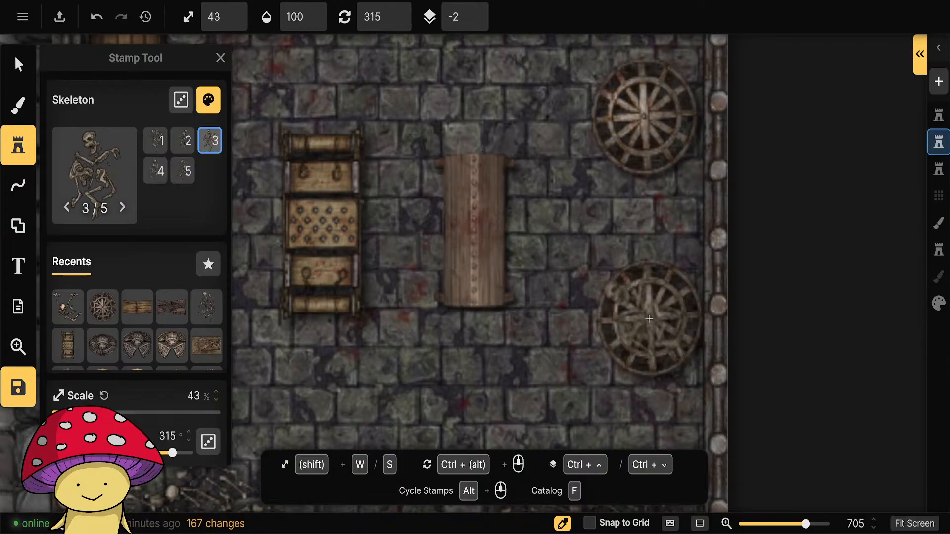
{"action": "left_click", "coordinate": [232, 23]}
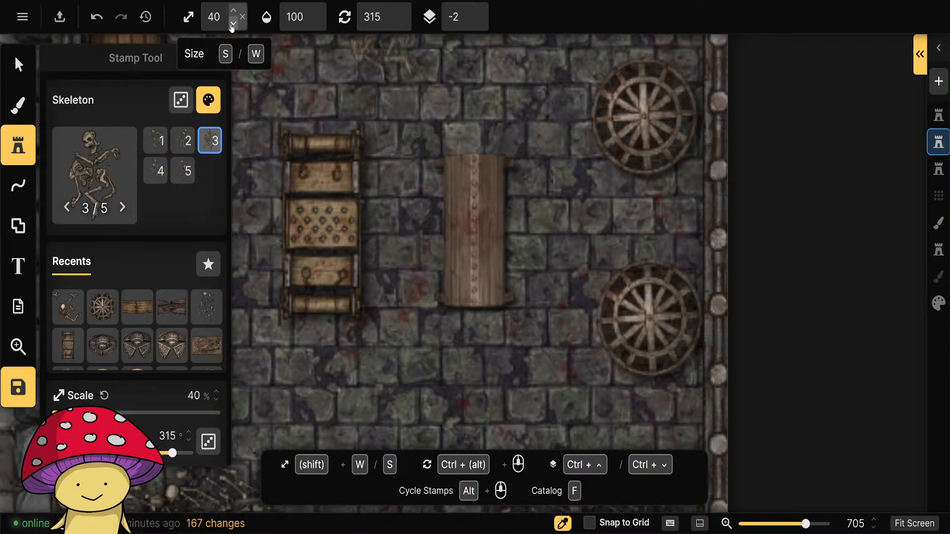
{"action": "scroll", "coordinate": [652, 321], "scroll_direction": "down", "scroll_amount": 2, "text": "ctrl"}
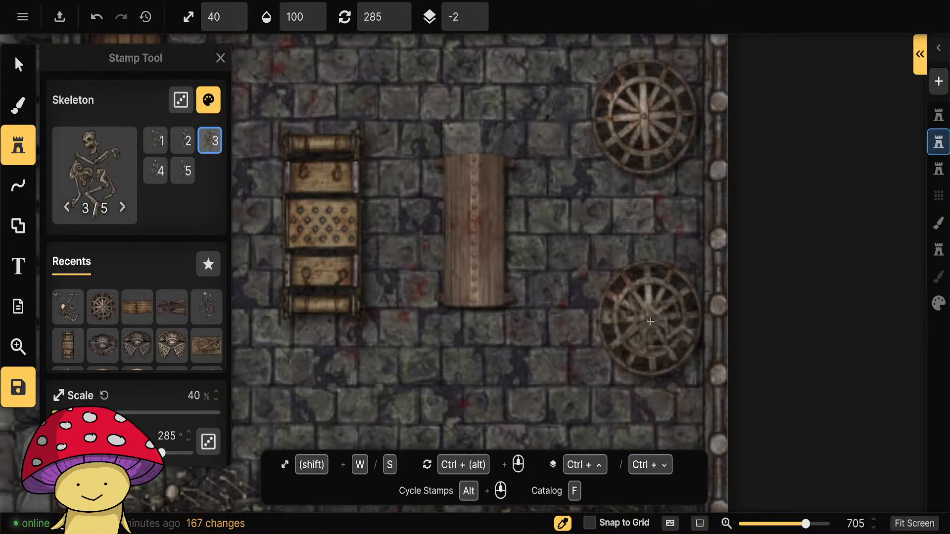
{"action": "left_click", "coordinate": [652, 319]}
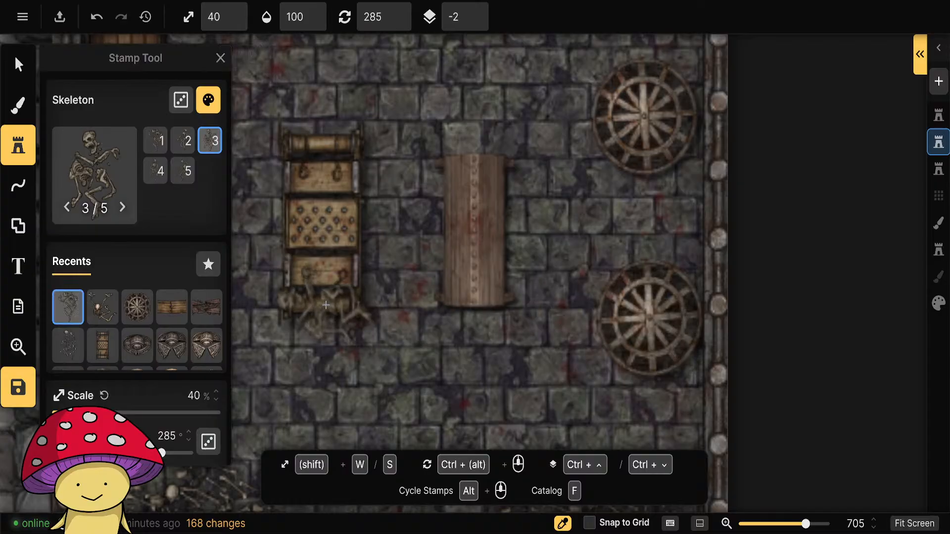
Place a second skeleton inside the middle round cage, rotated 135°.
{"action": "scroll", "coordinate": [492, 243], "scroll_direction": "up", "scroll_amount": 5}
{"action": "left_click_drag", "start_coordinate": [590, 207], "coordinate": [315, 417]}
{"action": "scroll", "coordinate": [490, 180], "scroll_direction": "down", "scroll_amount": 7, "text": "ctrl"}
{"action": "scroll", "coordinate": [492, 180], "scroll_direction": "down", "scroll_amount": 3, "text": "ctrl"}
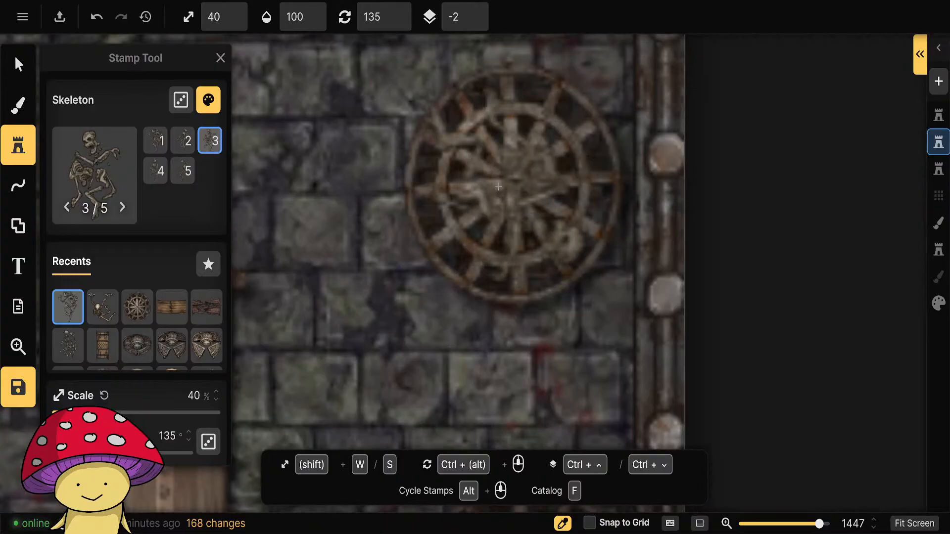
{"action": "left_click", "coordinate": [501, 185]}
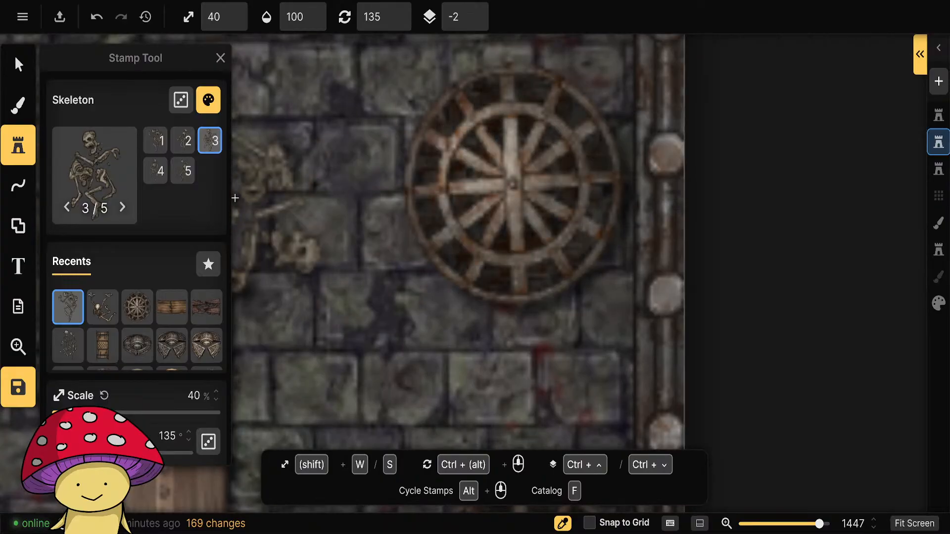
Place a third skeleton inside the northernmost round cage, rotated 330°.
{"action": "scroll", "coordinate": [318, 322], "scroll_direction": "down", "scroll_amount": 5}
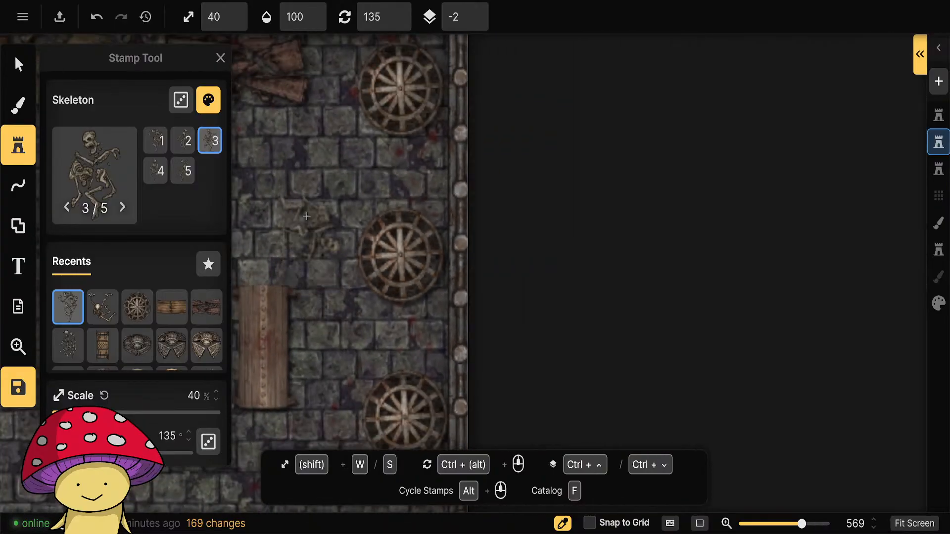
{"action": "scroll", "coordinate": [322, 278], "scroll_direction": "up", "scroll_amount": 5}
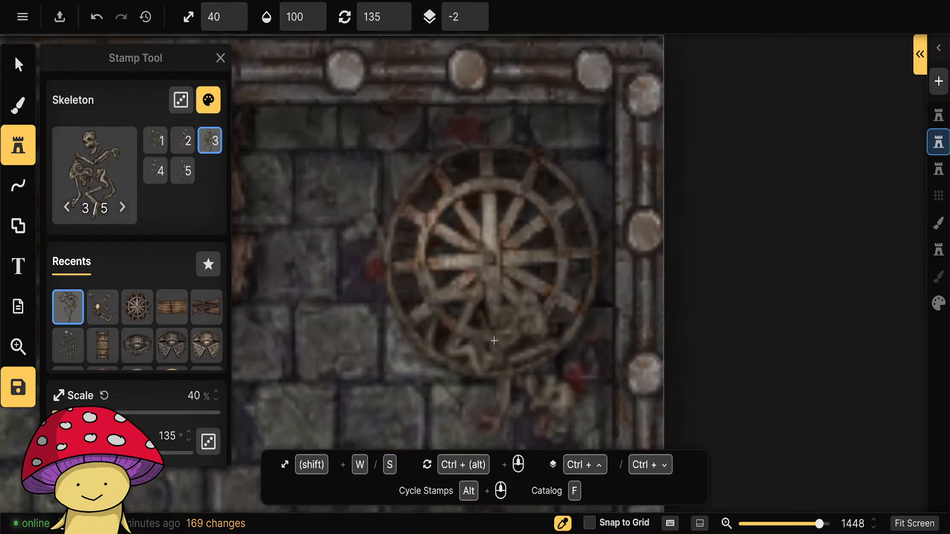
{"action": "scroll", "coordinate": [494, 340], "scroll_direction": "down", "scroll_amount": 10}
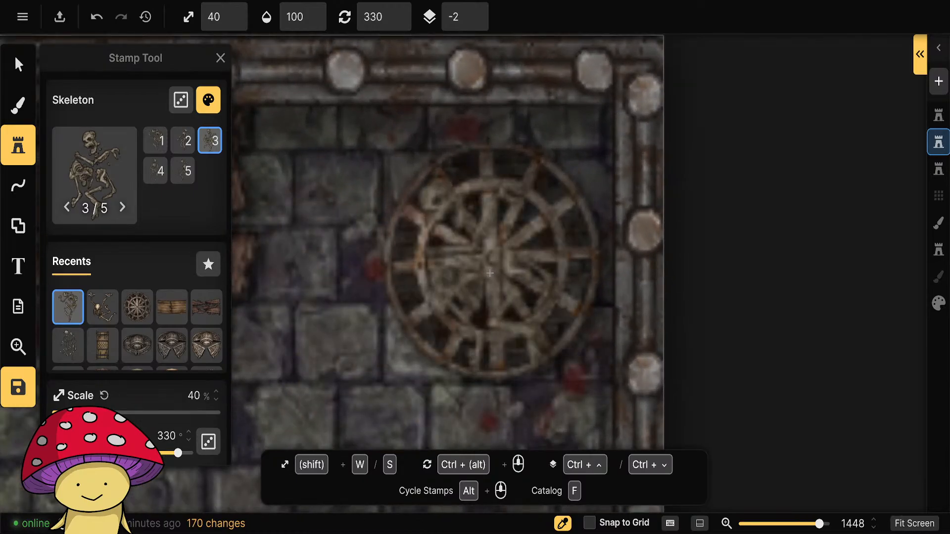
Reposition the skeleton within the northernmost round cage and deselect it.
{"action": "left_click", "coordinate": [19, 65]}
{"action": "scroll", "coordinate": [347, 362], "scroll_direction": "down", "scroll_amount": 4}
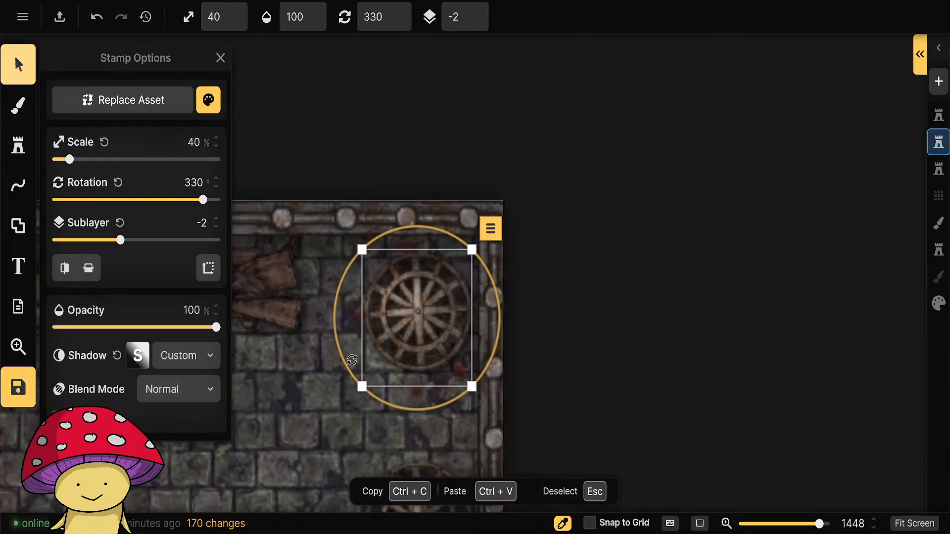
{"action": "left_click_drag", "start_coordinate": [417, 320], "coordinate": [320, 421]}
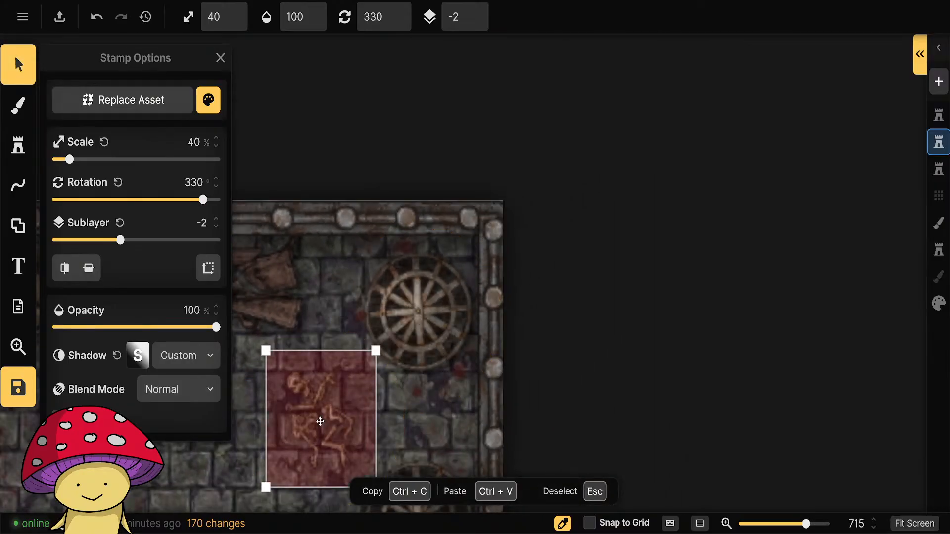
{"action": "key", "text": "ctrl+z"}
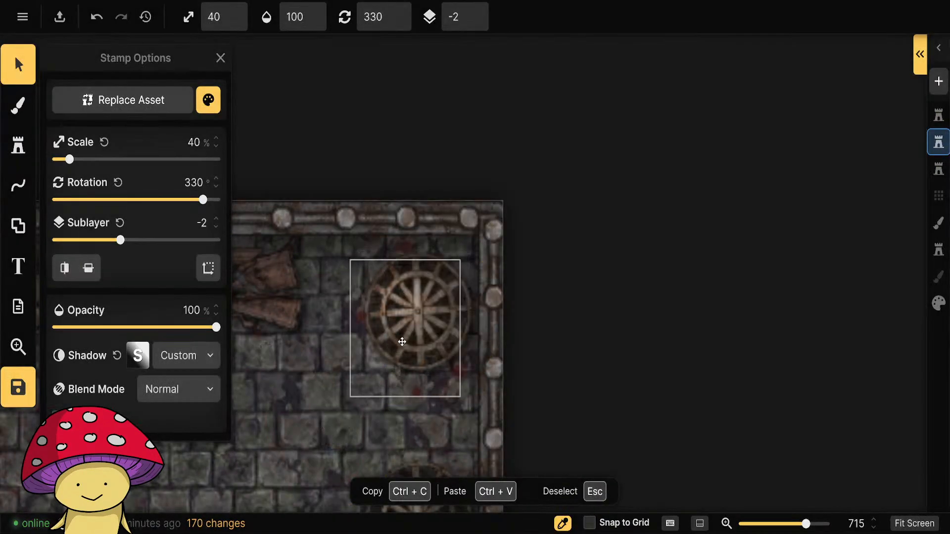
{"action": "left_click_drag", "start_coordinate": [402, 342], "coordinate": [419, 327]}
{"action": "left_click", "coordinate": [672, 373]}
{"action": "scroll", "coordinate": [570, 367], "scroll_direction": "down", "scroll_amount": 5}
{"action": "left_click_drag", "start_coordinate": [614, 412], "coordinate": [700, 238]}
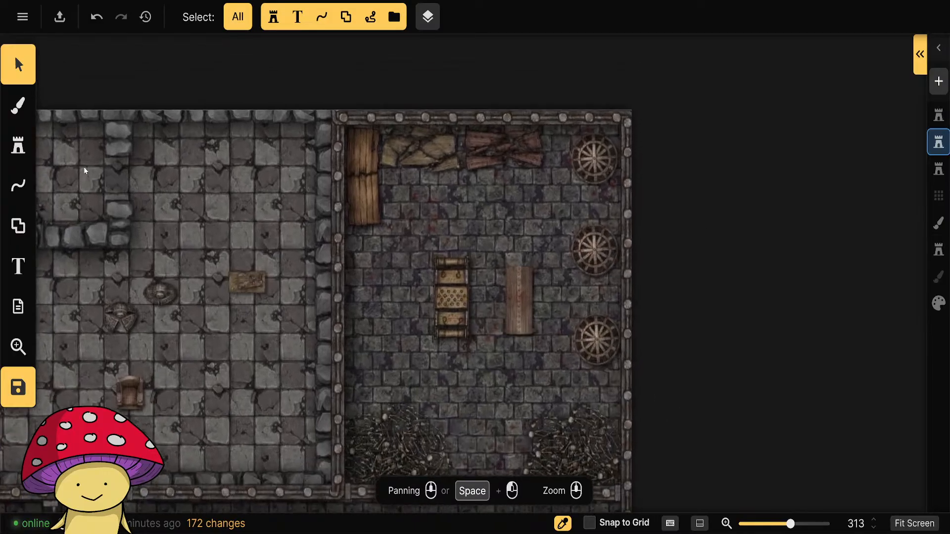
{"action": "key", "text": "s"}
{"action": "left_click", "coordinate": [83, 185]}
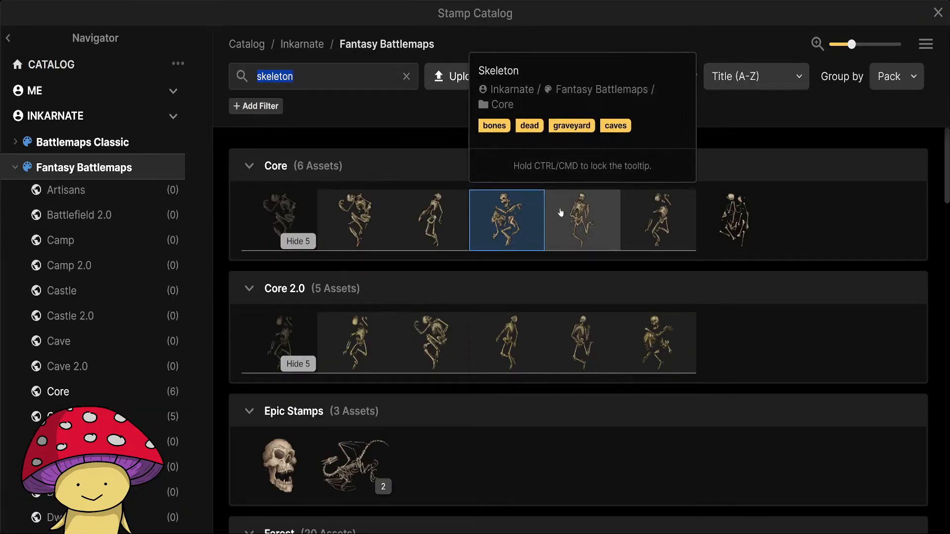
{"action": "left_click", "coordinate": [658, 220]}
{"action": "scroll", "coordinate": [456, 301], "scroll_direction": "up", "scroll_amount": 3}
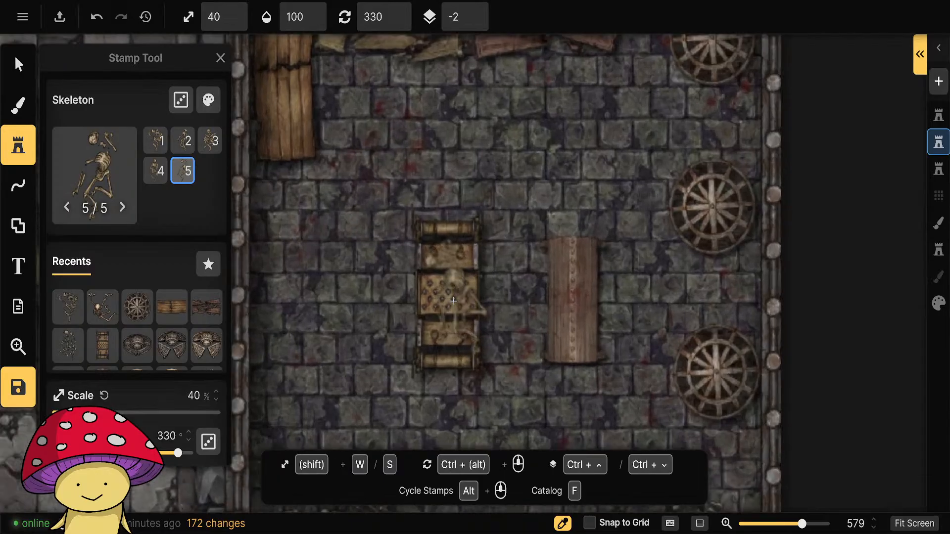
{"action": "key", "text": "w"}
{"action": "key", "text": "s"}
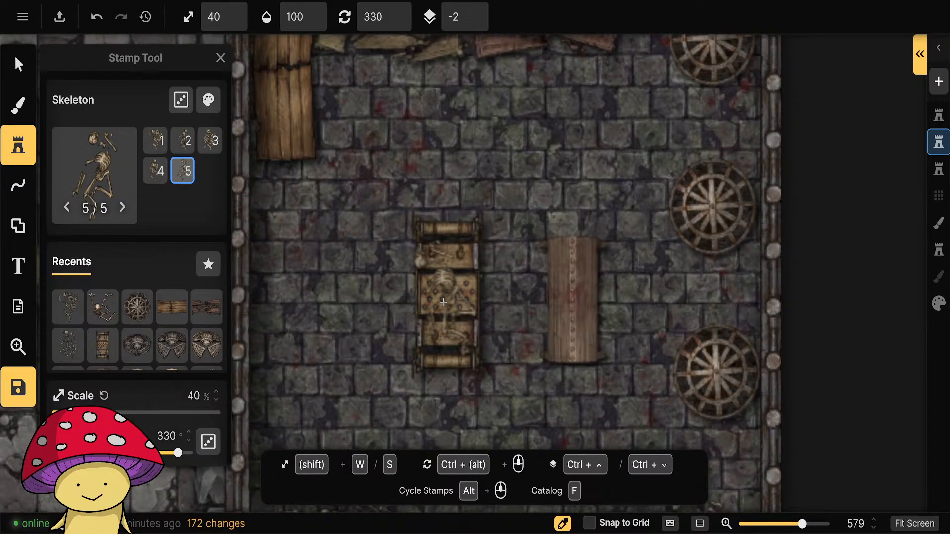
{"action": "key", "text": "v"}
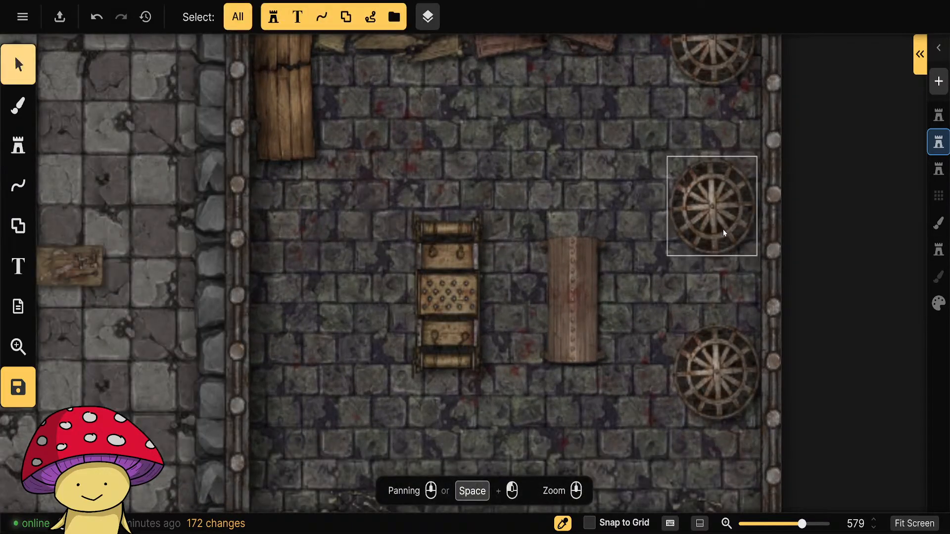
Place the toned-down skeleton variant 5 on the torture rack at 33% scale, 0° rotation and sublayer -1, reusing the round cage's settings.
{"action": "left_click", "coordinate": [723, 230]}
{"action": "left_click", "coordinate": [18, 145]}
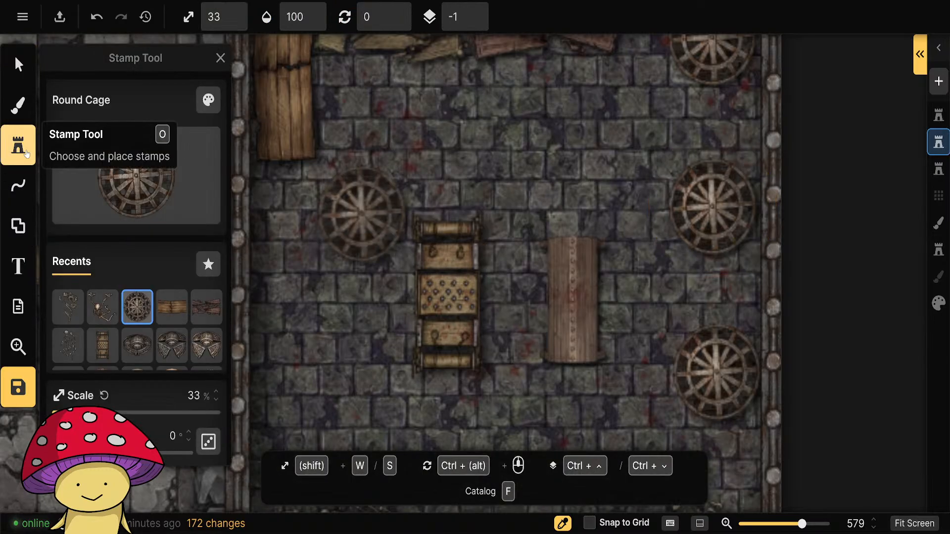
{"action": "left_click", "coordinate": [68, 308]}
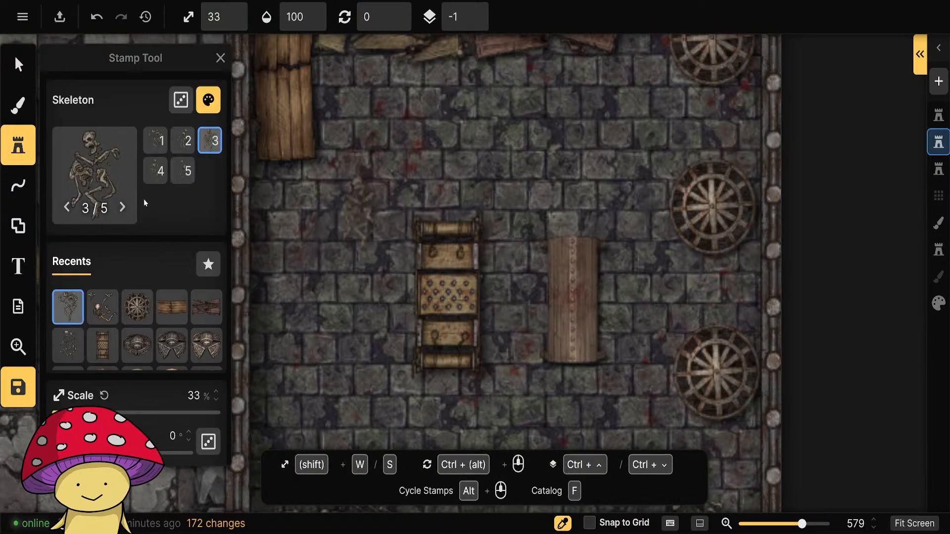
{"action": "left_click", "coordinate": [181, 170]}
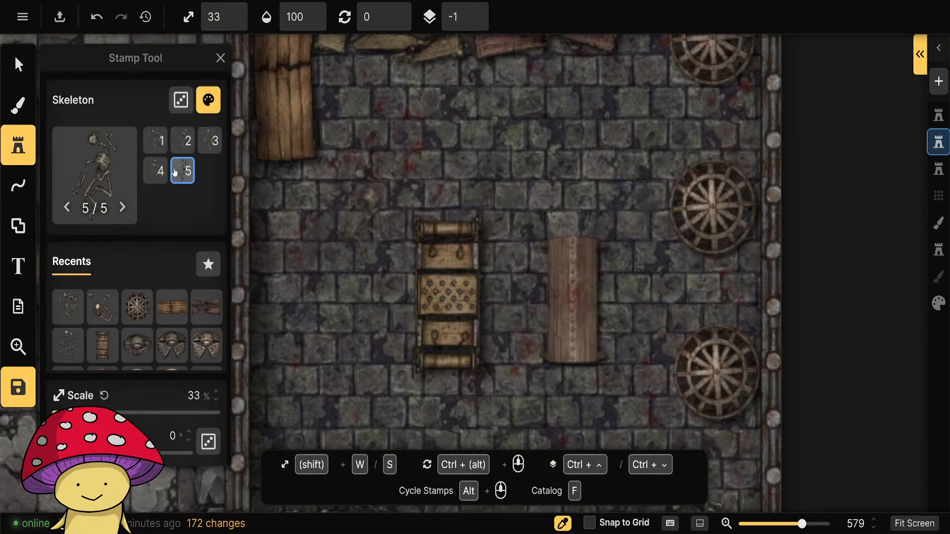
{"action": "left_click", "coordinate": [446, 297]}
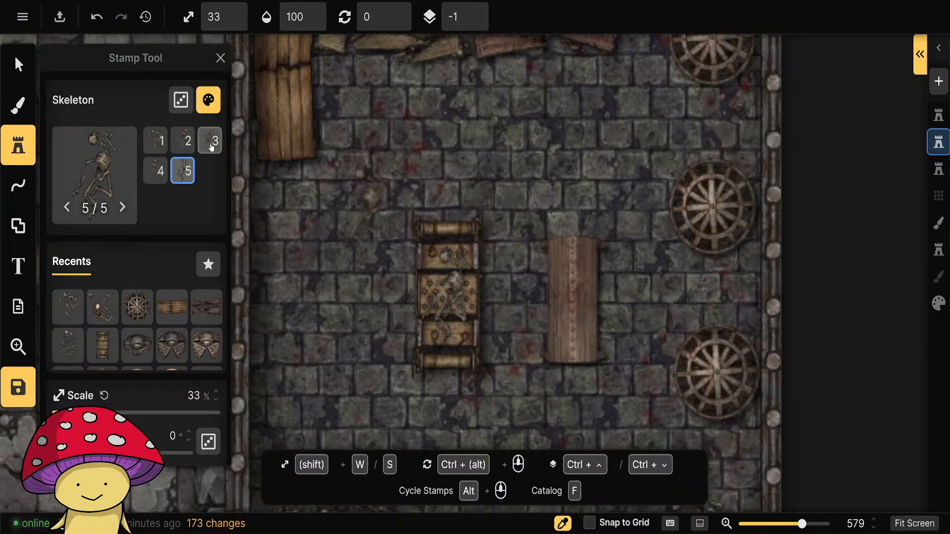
Place skeleton variant 4 partly beneath the west edge of the wooden table at 33% scale on sublayer -2.
{"action": "left_click", "coordinate": [155, 171]}
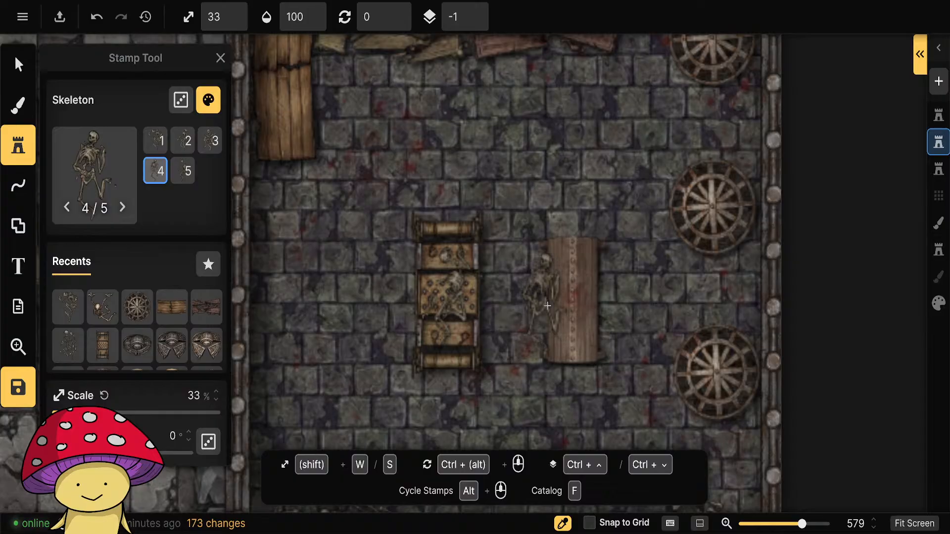
{"action": "scroll", "coordinate": [192, 309], "scroll_direction": "down", "scroll_amount": 4}
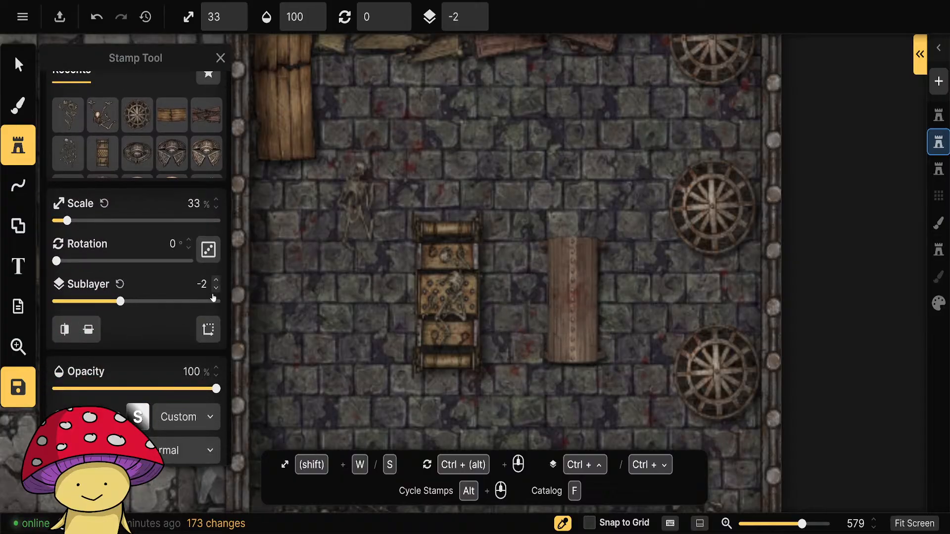
{"action": "left_click", "coordinate": [551, 310]}
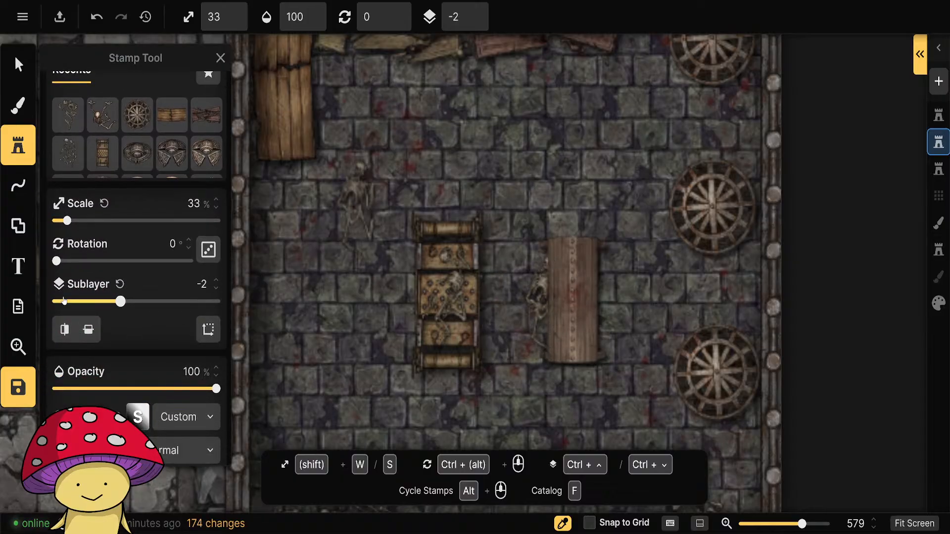
Move the armchair from the tiled room to the torture chamber's west wall and paste two copies south of it.
{"action": "scroll", "coordinate": [343, 311], "scroll_direction": "down", "scroll_amount": 6}
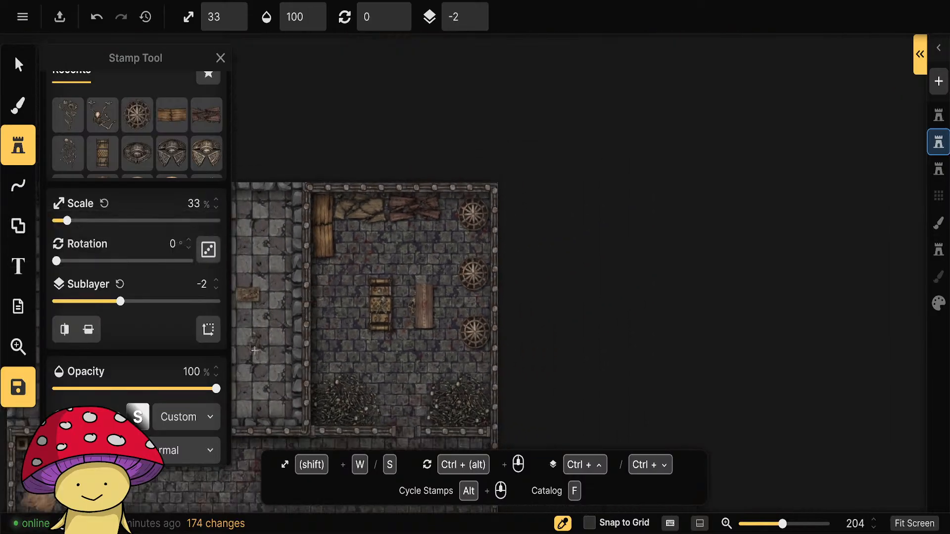
{"action": "scroll", "coordinate": [285, 341], "scroll_direction": "up", "scroll_amount": 4}
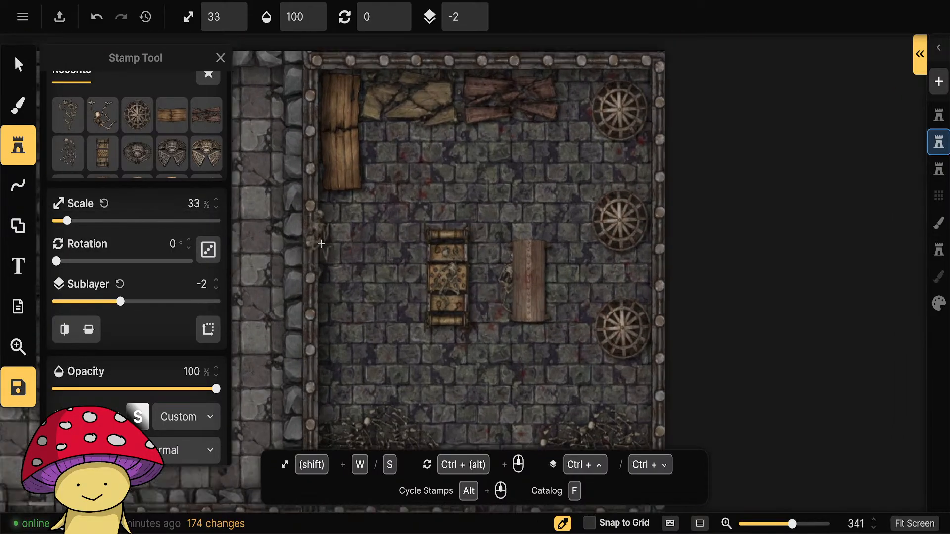
{"action": "scroll", "coordinate": [321, 243], "scroll_direction": "down", "scroll_amount": 5}
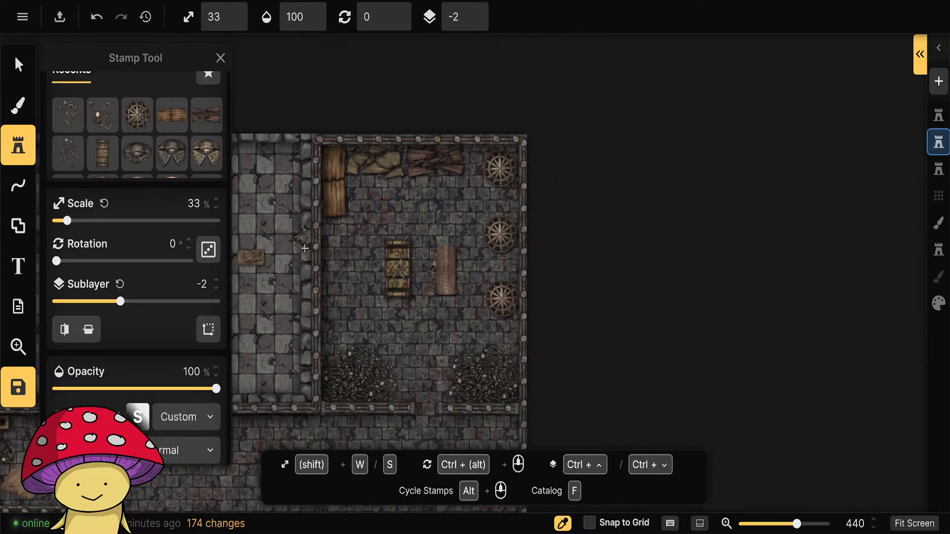
{"action": "left_click_drag", "start_coordinate": [275, 272], "coordinate": [528, 280]}
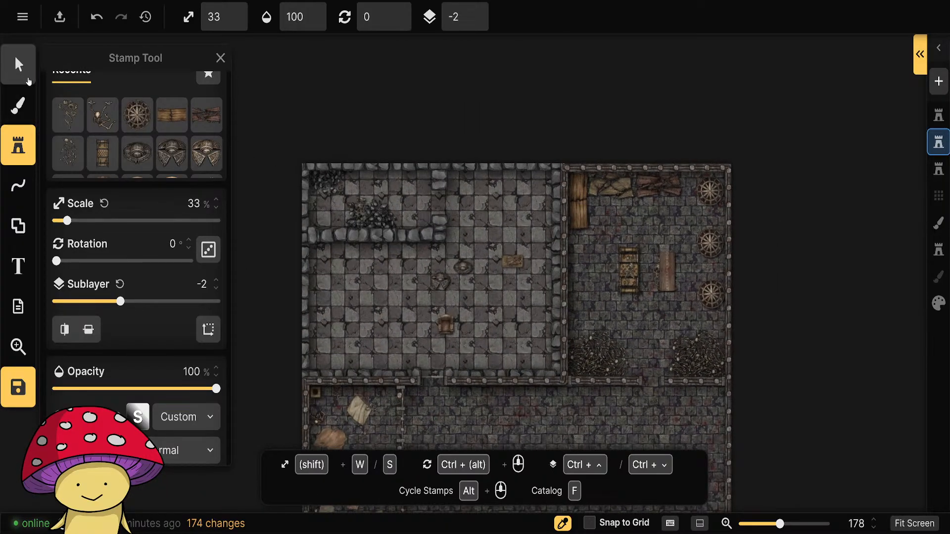
{"action": "left_click", "coordinate": [19, 64]}
{"action": "scroll", "coordinate": [457, 314], "scroll_direction": "up", "scroll_amount": 3}
{"action": "scroll", "coordinate": [457, 313], "scroll_direction": "up", "scroll_amount": 4}
{"action": "left_click", "coordinate": [308, 340]}
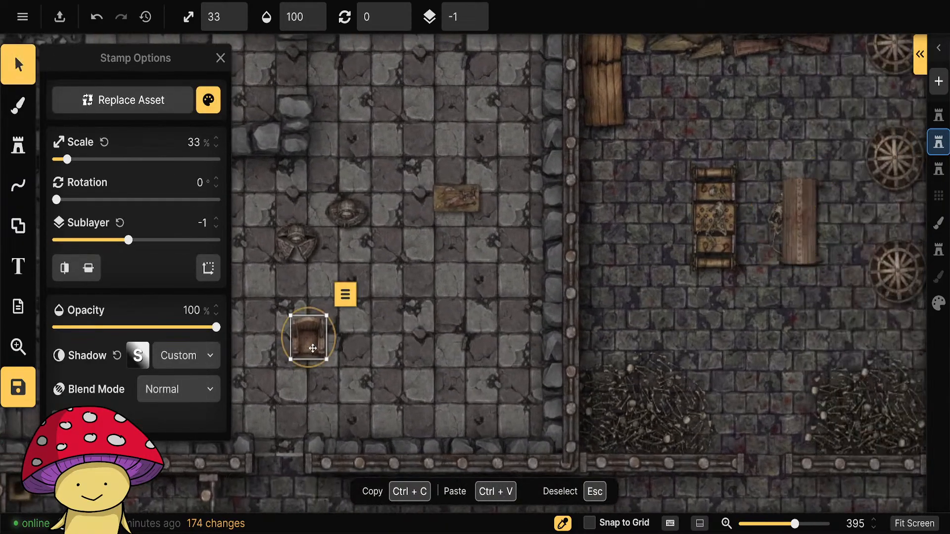
{"action": "left_click_drag", "start_coordinate": [306, 342], "coordinate": [613, 189]}
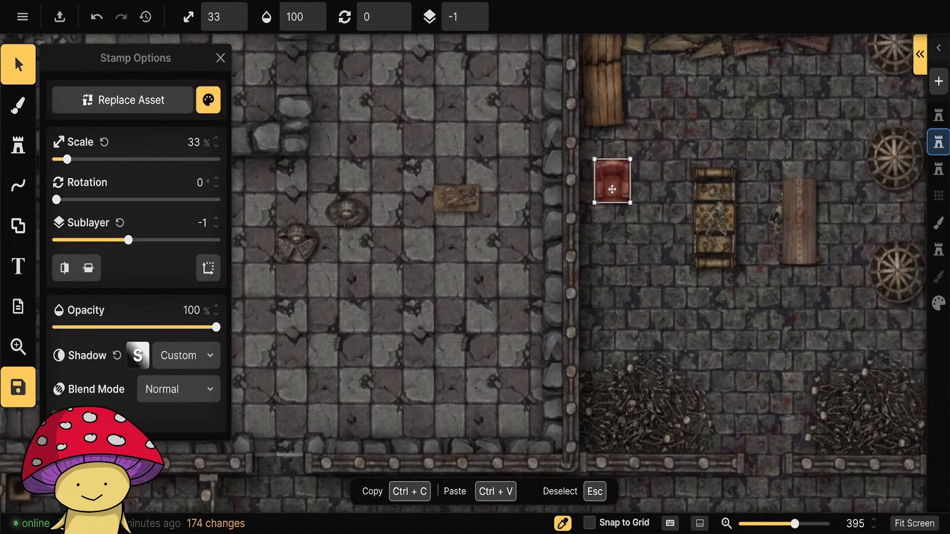
{"action": "key", "text": "ctrl+v"}
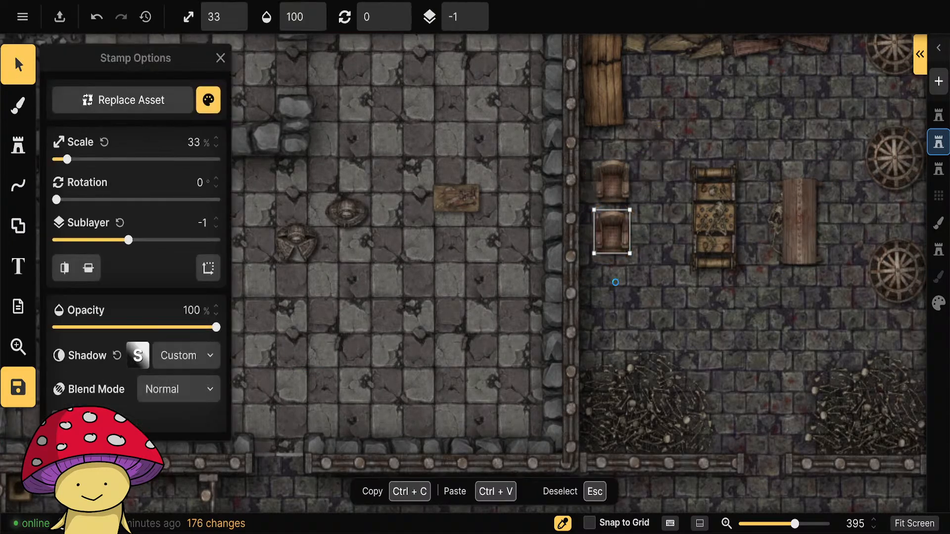
{"action": "key", "text": "ctrl+v"}
Rotate the three armchairs to about 270° so they face east into the torture chamber.
{"action": "left_click", "coordinate": [628, 199]}
{"action": "left_click_drag", "start_coordinate": [644, 192], "coordinate": [646, 142]}
{"action": "left_click", "coordinate": [613, 233]}
{"action": "left_click_drag", "start_coordinate": [636, 248], "coordinate": [646, 178]}
{"action": "left_click", "coordinate": [615, 282]}
{"action": "left_click_drag", "start_coordinate": [640, 301], "coordinate": [652, 227]}
Line up the three armchairs evenly against the torture chamber's west wall and deselect them.
{"action": "left_click_drag", "start_coordinate": [607, 298], "coordinate": [606, 298]}
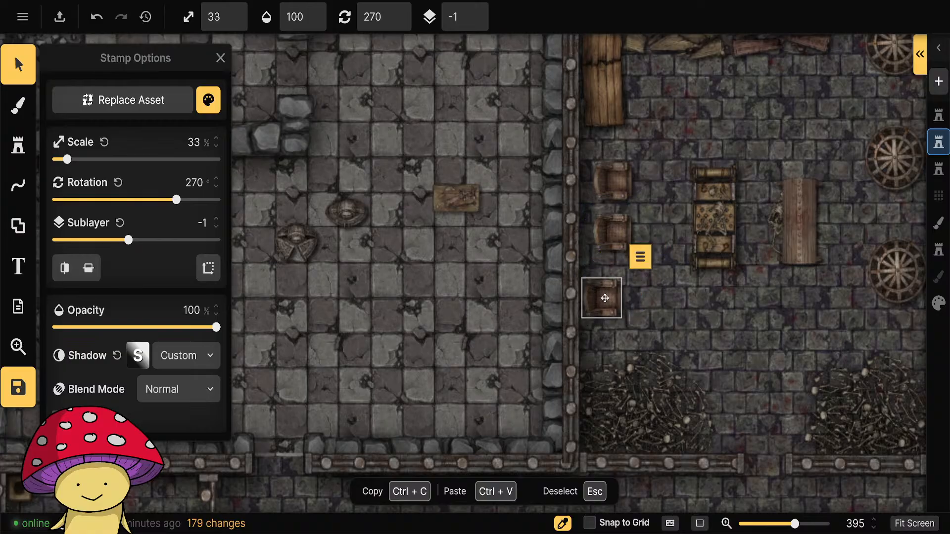
{"action": "left_click_drag", "start_coordinate": [612, 234], "coordinate": [602, 234]}
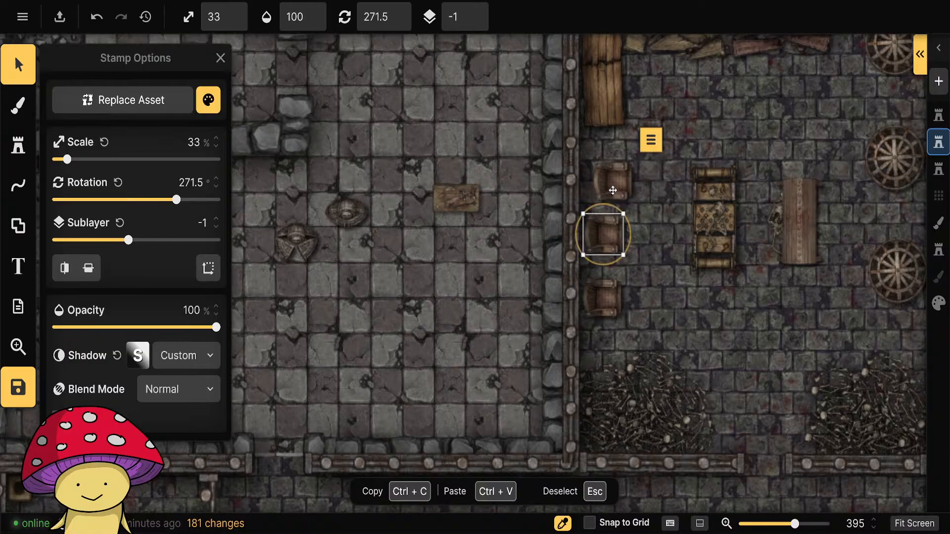
{"action": "left_click_drag", "start_coordinate": [616, 187], "coordinate": [609, 179]}
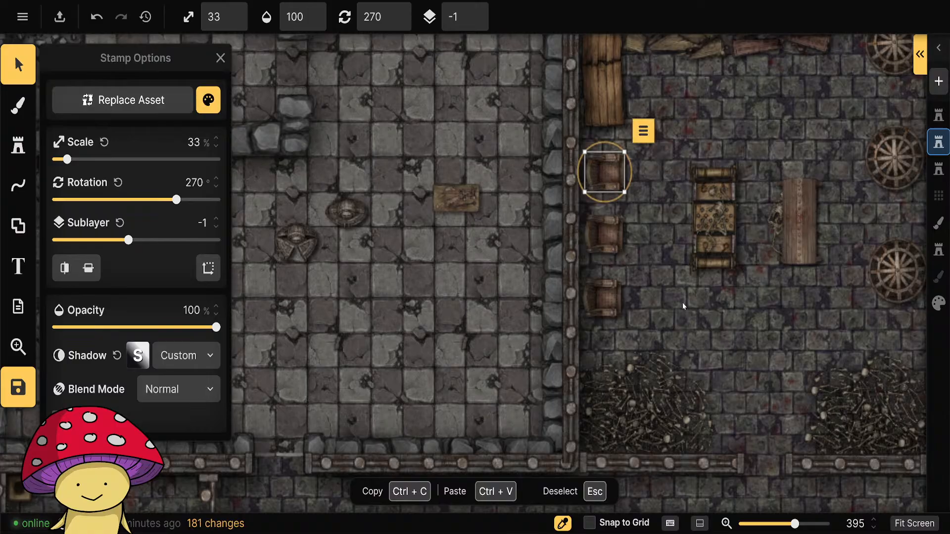
{"action": "key", "text": "Escape"}
Place skeleton variant 3 in the middle armchair at 23% scale, rotated 270°.
{"action": "left_click_drag", "start_coordinate": [772, 319], "coordinate": [552, 353]}
{"action": "left_click", "coordinate": [18, 145]}
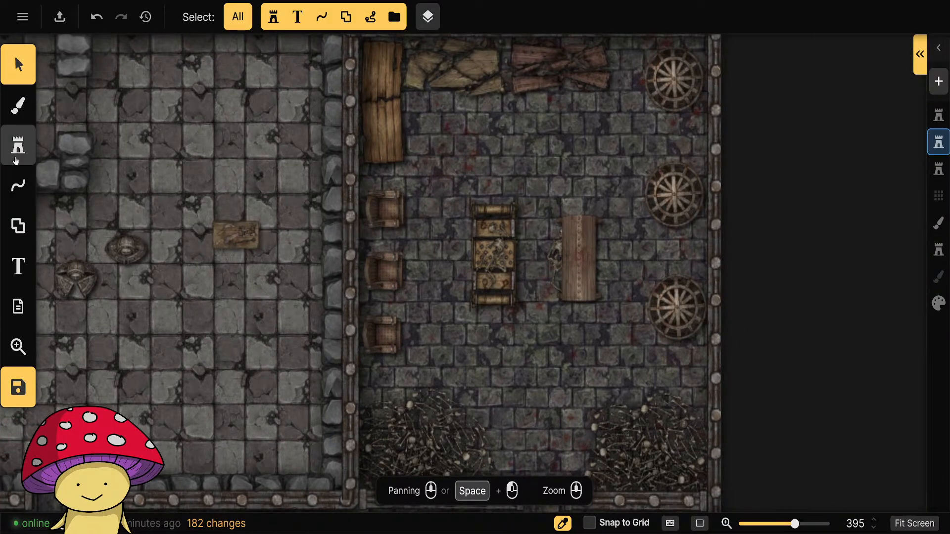
{"action": "left_click", "coordinate": [102, 308]}
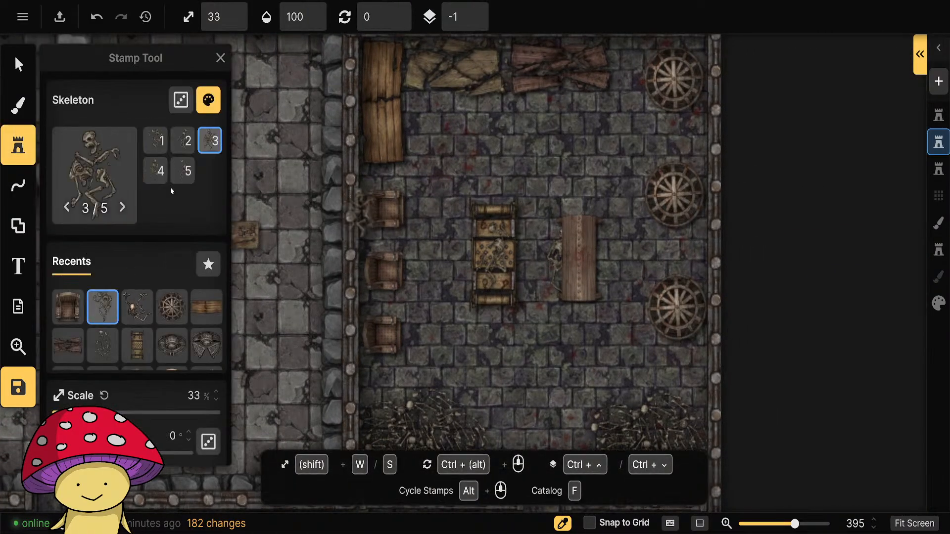
{"action": "left_click", "coordinate": [155, 172]}
{"action": "left_click", "coordinate": [207, 144]}
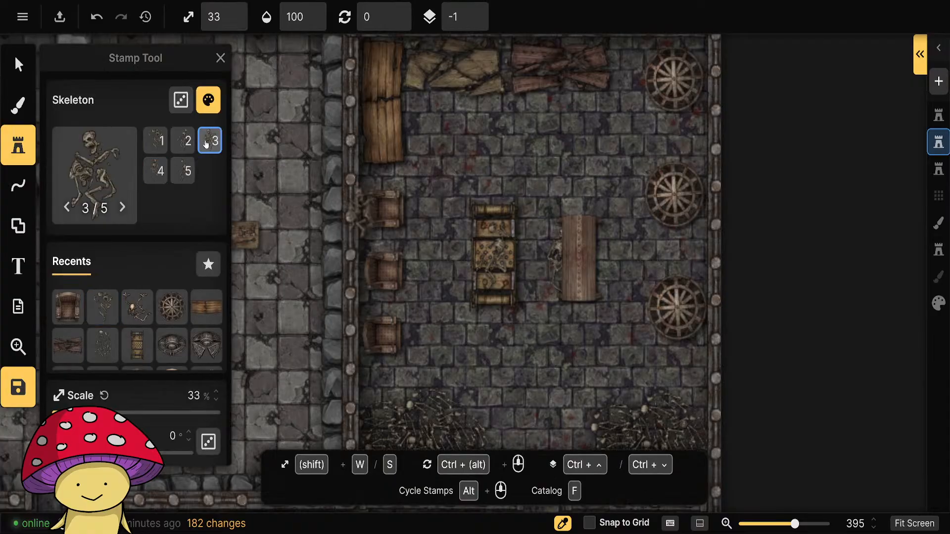
{"action": "scroll", "coordinate": [390, 272], "scroll_direction": "down", "scroll_amount": 6}
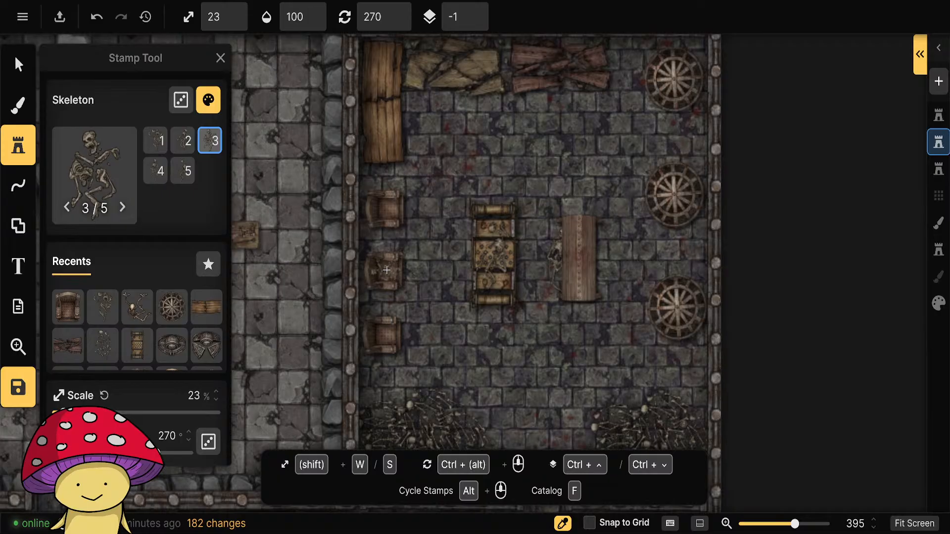
{"action": "left_click", "coordinate": [386, 270]}
Place skeleton variant 1 in the southernmost armchair at 23% scale, rotated 285°.
{"action": "scroll", "coordinate": [406, 277], "scroll_direction": "up", "scroll_amount": 5}
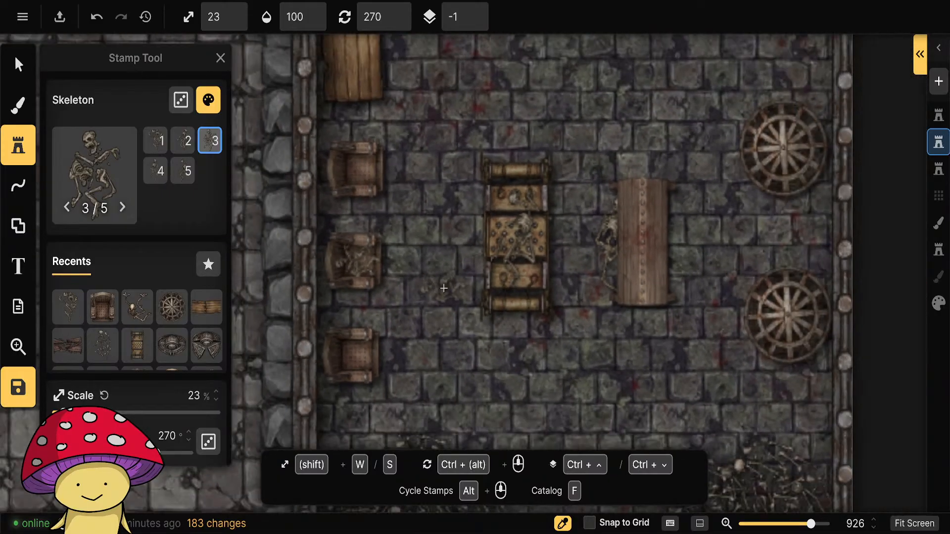
{"action": "scroll", "coordinate": [444, 288], "scroll_direction": "down", "scroll_amount": 5}
{"action": "left_click", "coordinate": [183, 171]}
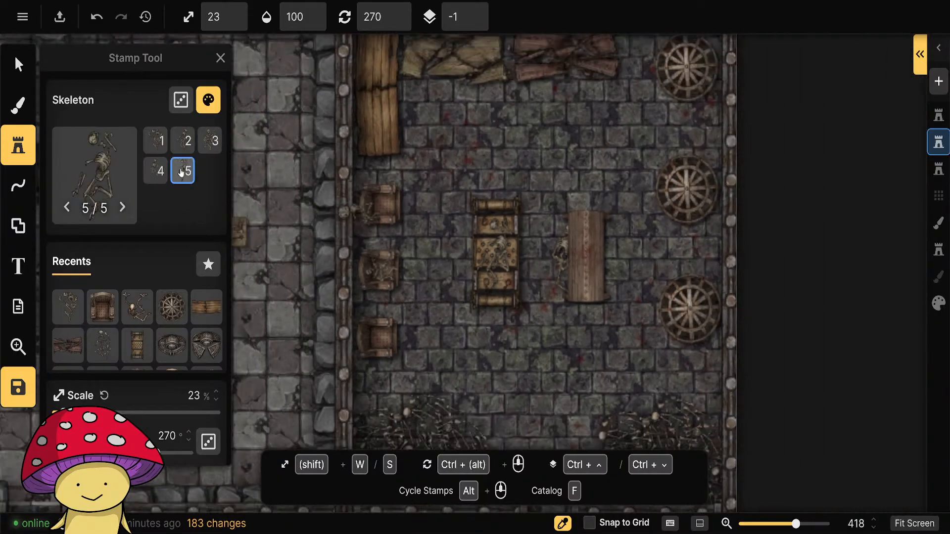
{"action": "left_click", "coordinate": [156, 140]}
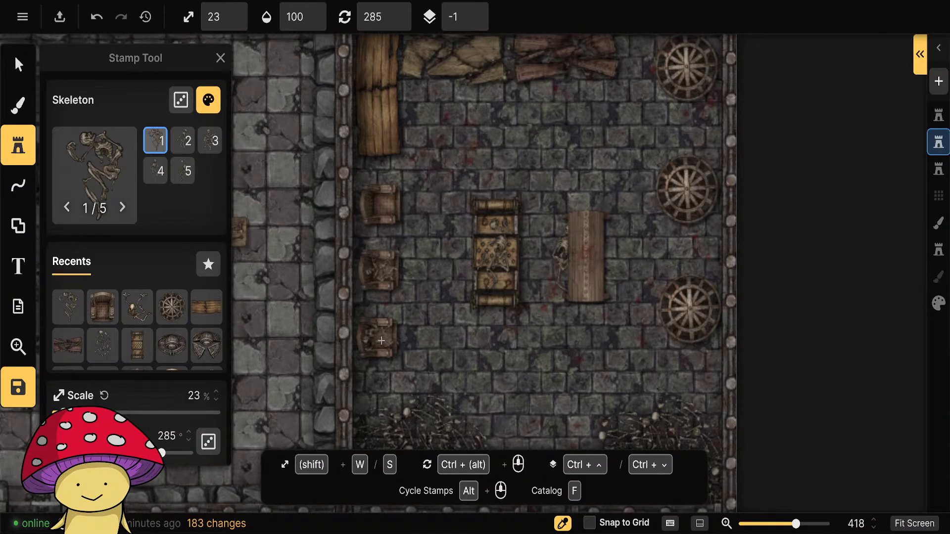
{"action": "left_click", "coordinate": [381, 341]}
Place skeleton variant 2 on the floor just east of the northernmost armchair at 23% scale, rotated 180°.
{"action": "scroll", "coordinate": [446, 337], "scroll_direction": "up", "scroll_amount": 5}
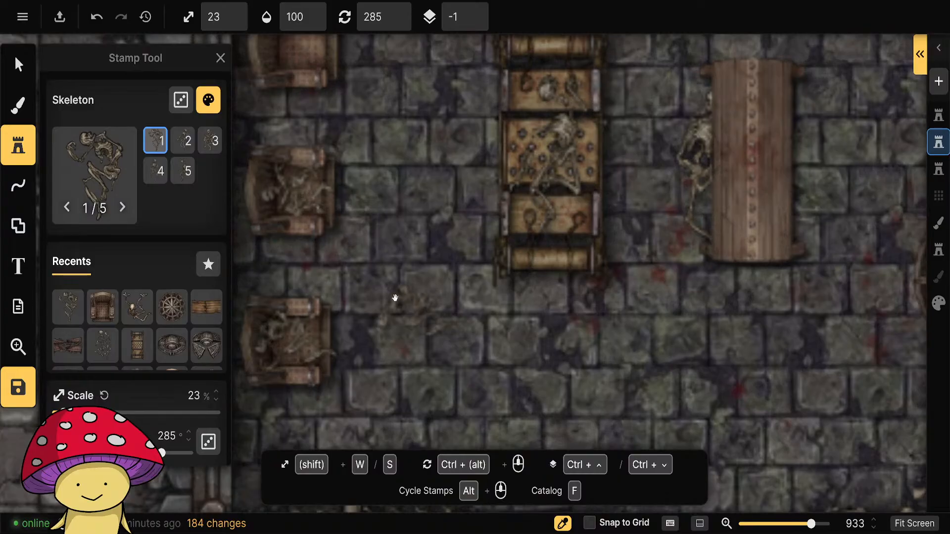
{"action": "scroll", "coordinate": [395, 298], "scroll_direction": "down", "scroll_amount": 3}
{"action": "left_click", "coordinate": [176, 141]}
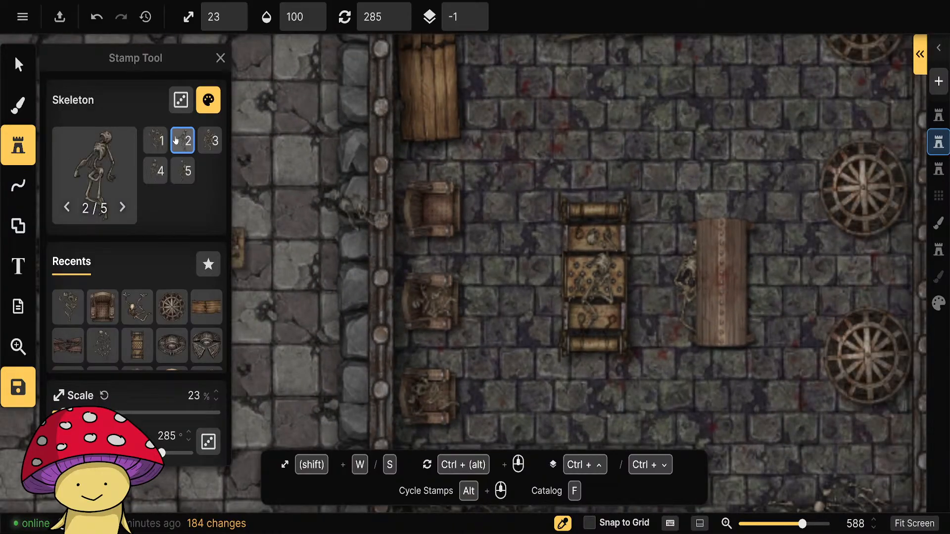
{"action": "scroll", "coordinate": [465, 203], "scroll_direction": "down", "scroll_amount": 17}
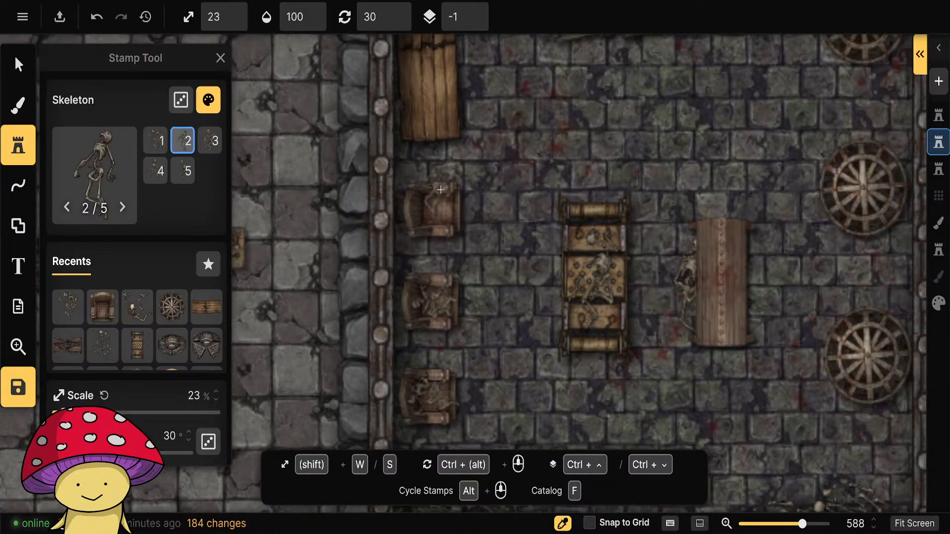
{"action": "left_click", "coordinate": [478, 213]}
Clear the skeleton search in the stamp catalog and choose the Table with Torture Tools from the Prison 2.0 pack.
{"action": "scroll", "coordinate": [472, 213], "scroll_direction": "down", "scroll_amount": 5}
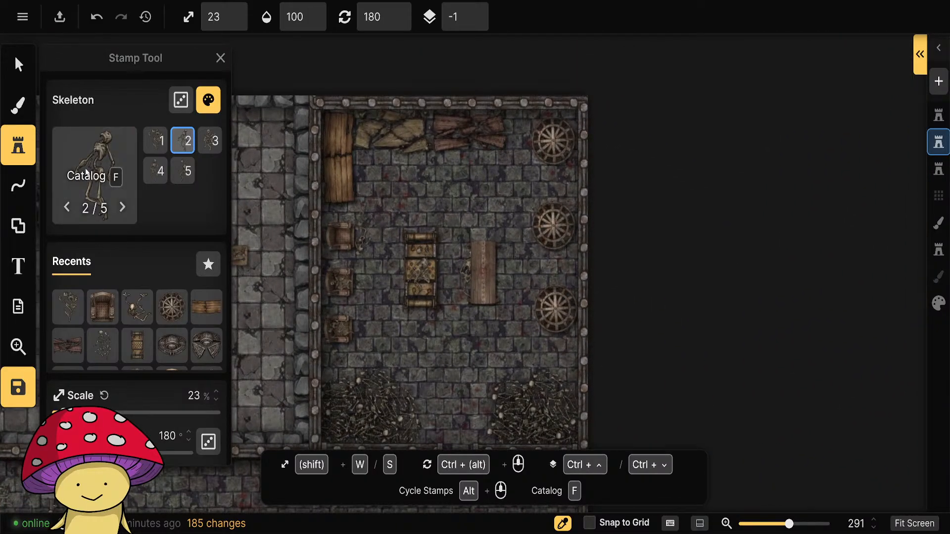
{"action": "left_click", "coordinate": [86, 172]}
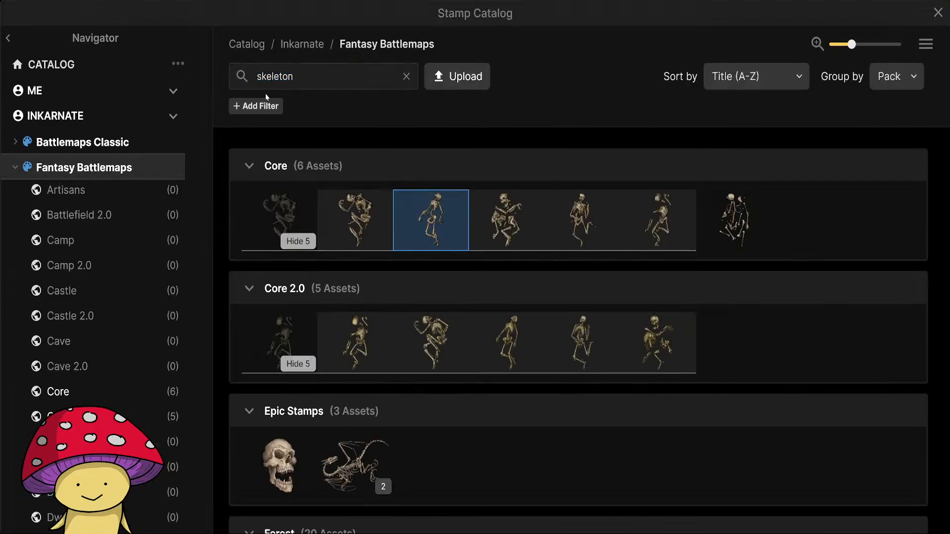
{"action": "left_click", "coordinate": [406, 76]}
{"action": "scroll", "coordinate": [122, 367], "scroll_direction": "down", "scroll_amount": 5}
{"action": "scroll", "coordinate": [122, 367], "scroll_direction": "down", "scroll_amount": 15}
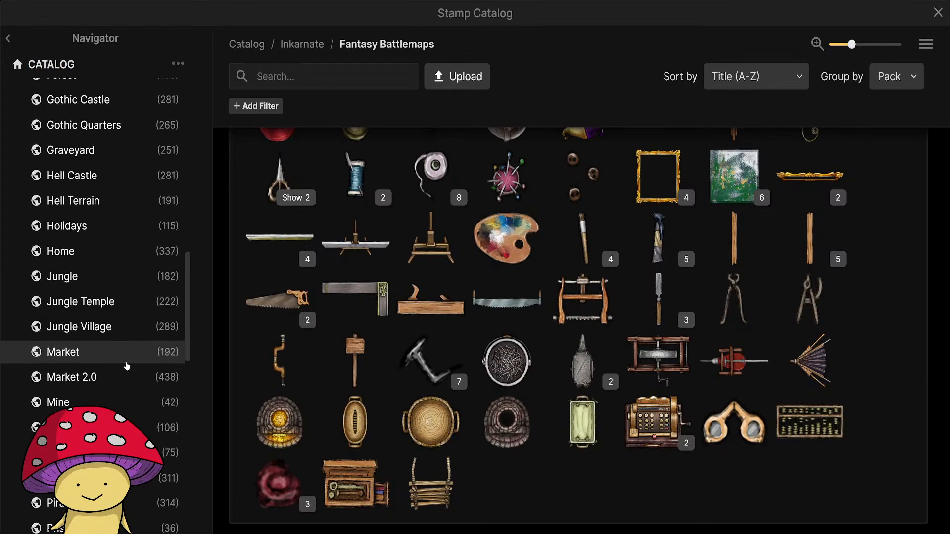
{"action": "left_click", "coordinate": [69, 217]}
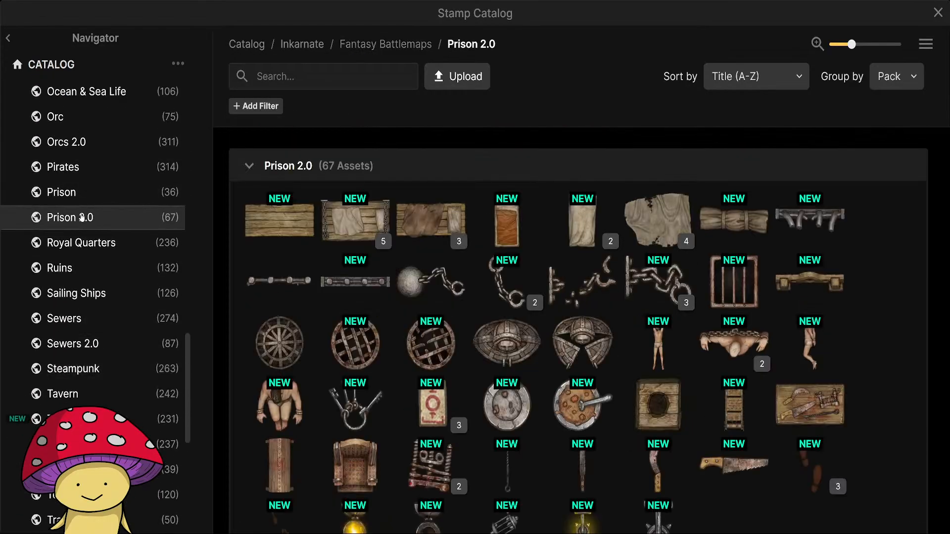
{"action": "scroll", "coordinate": [554, 453], "scroll_direction": "down", "scroll_amount": 1}
{"action": "mouse_move", "coordinate": [430, 424]}
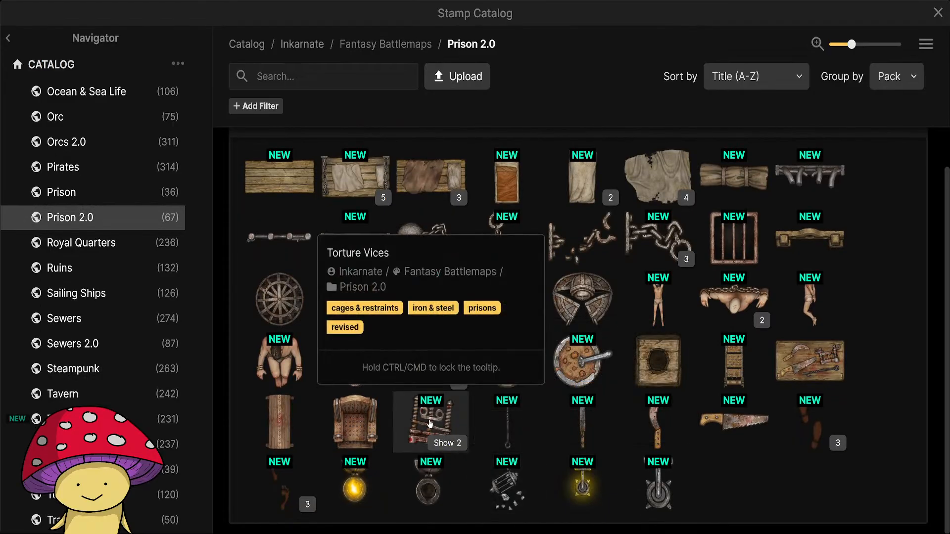
{"action": "left_click", "coordinate": [797, 359]}
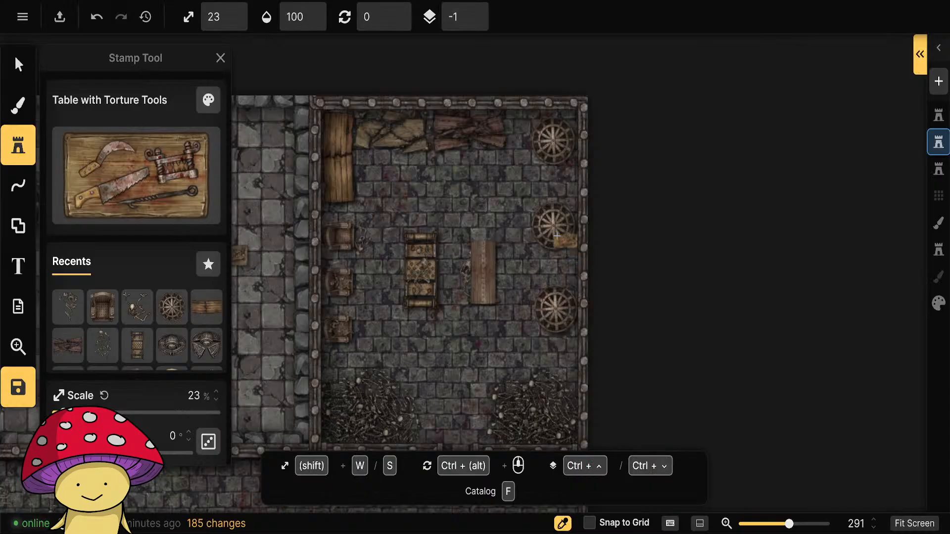
Place the table with torture tools at 33% scale, rotated 0°, on the open floor north of the rack.
{"action": "scroll", "coordinate": [461, 203], "scroll_direction": "up", "scroll_amount": 3}
{"action": "key", "text": "w"}
{"action": "key", "text": "w"}
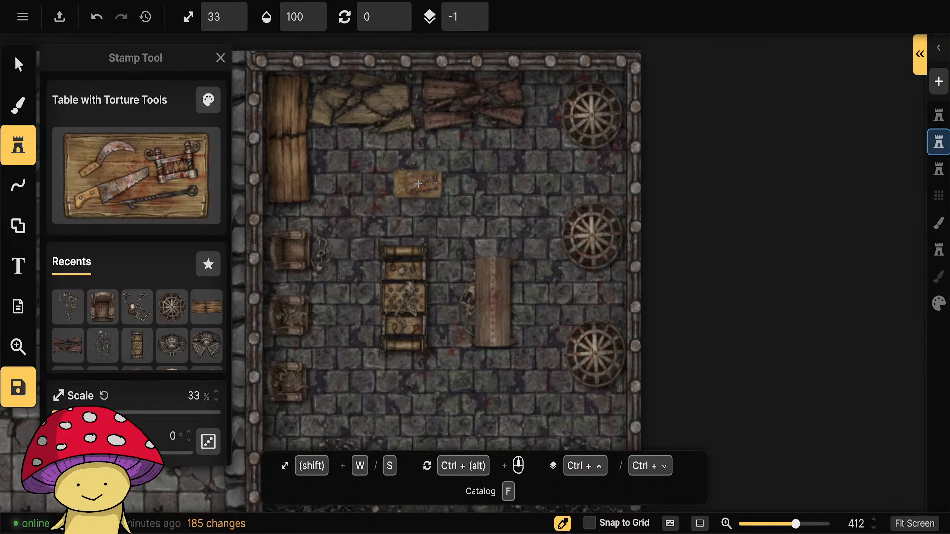
{"action": "left_click", "coordinate": [427, 184]}
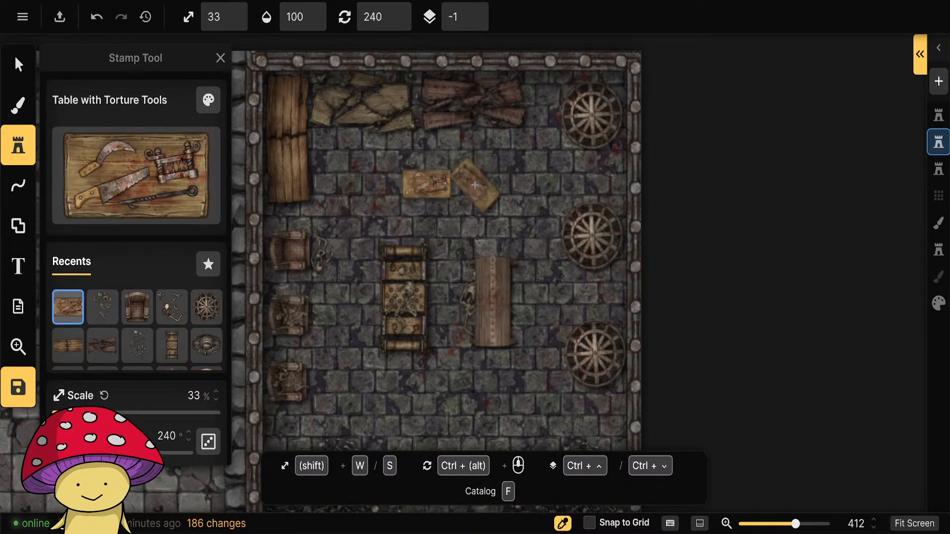
{"action": "scroll", "coordinate": [475, 185], "scroll_direction": "down", "scroll_amount": 2}
{"action": "scroll", "coordinate": [475, 183], "scroll_direction": "down", "scroll_amount": 6}
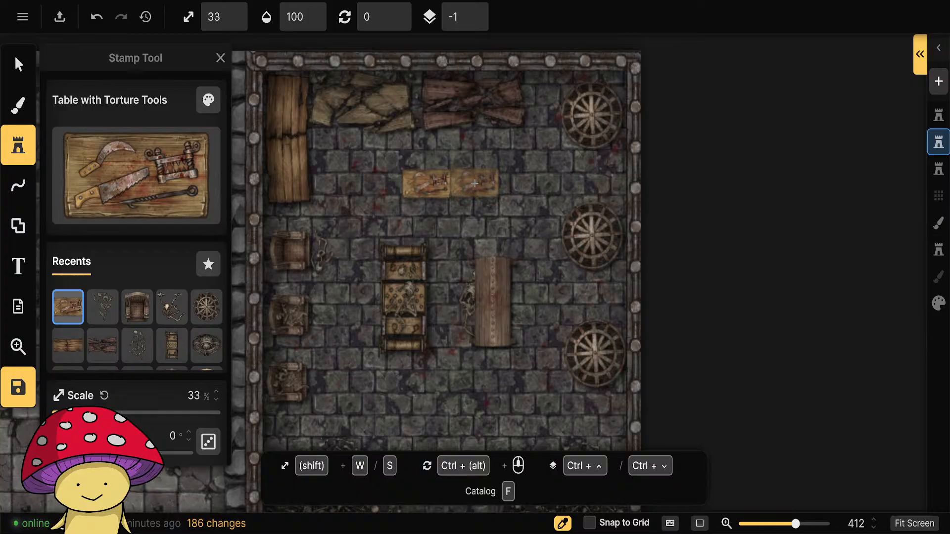
Move the torture tools table slightly southeast, deselect it and return to stamping.
{"action": "left_click", "coordinate": [20, 70]}
{"action": "left_click_drag", "start_coordinate": [425, 187], "coordinate": [448, 193]}
{"action": "key", "text": "Escape"}
{"action": "left_click", "coordinate": [20, 145]}
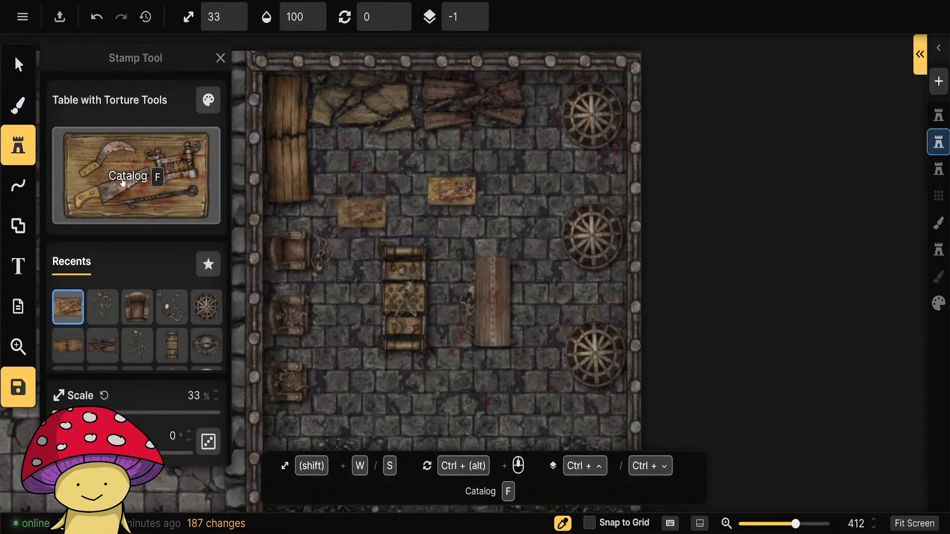
Place Torture Vice variant 1 at 23% scale on the southern end of the long wooden tables by the west wall.
{"action": "left_click", "coordinate": [129, 178]}
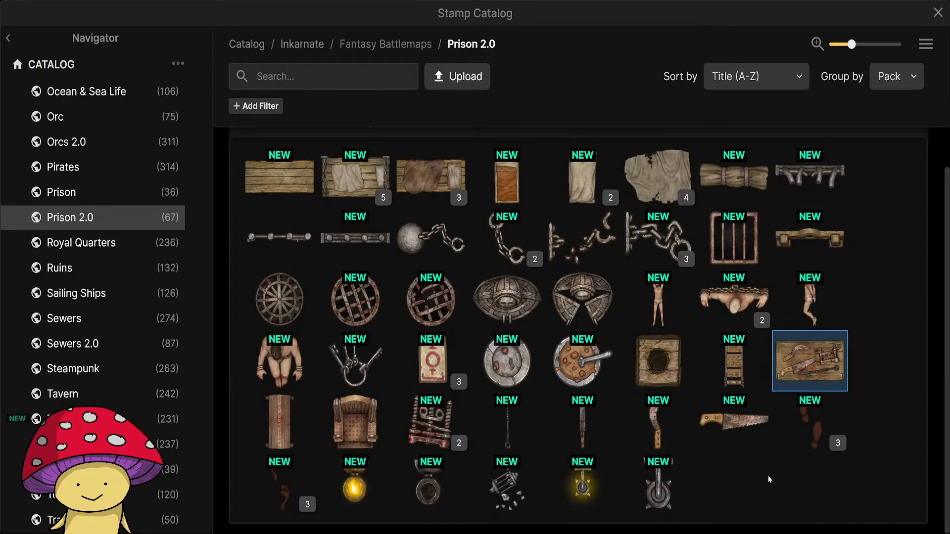
{"action": "left_click", "coordinate": [431, 421]}
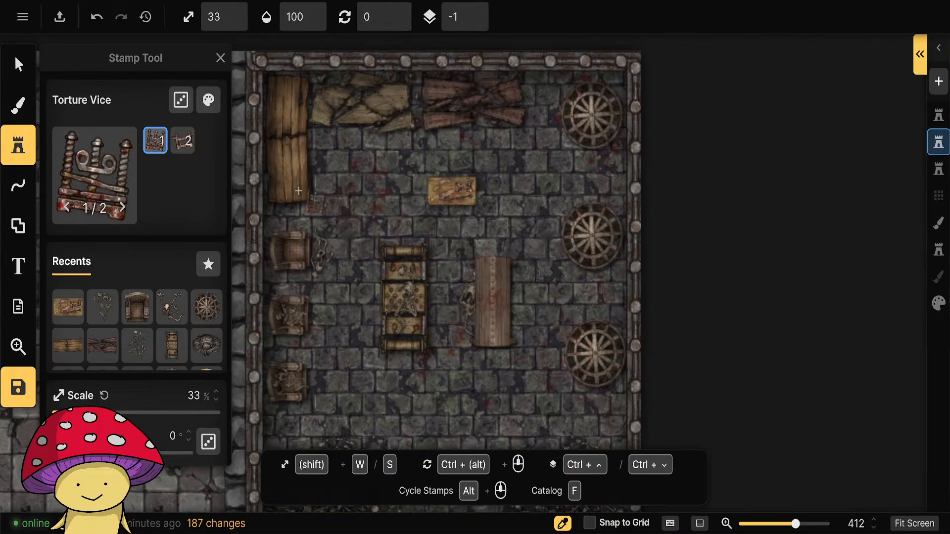
{"action": "scroll", "coordinate": [297, 183], "scroll_direction": "up", "scroll_amount": 5}
{"action": "key", "text": "s"}
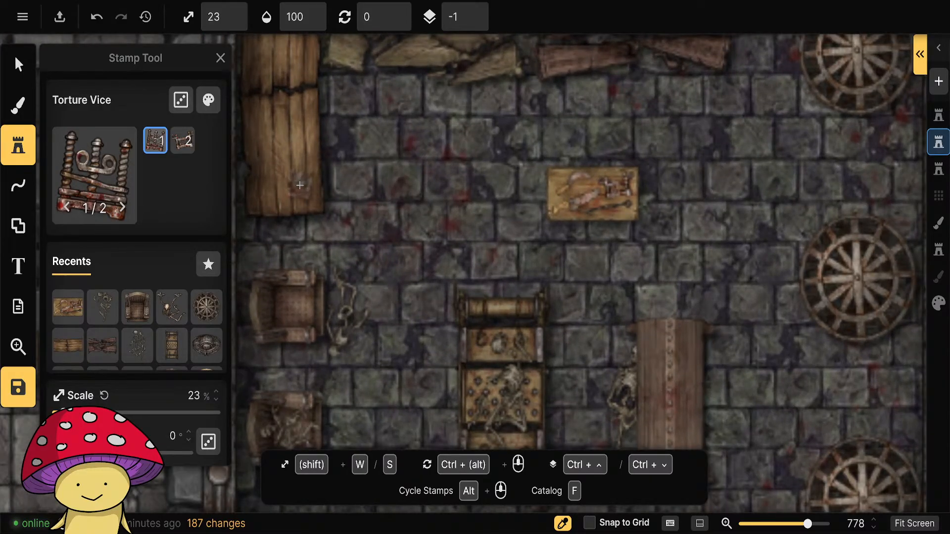
{"action": "left_click", "coordinate": [301, 188]}
{"action": "left_click_drag", "start_coordinate": [329, 134], "coordinate": [351, 272]}
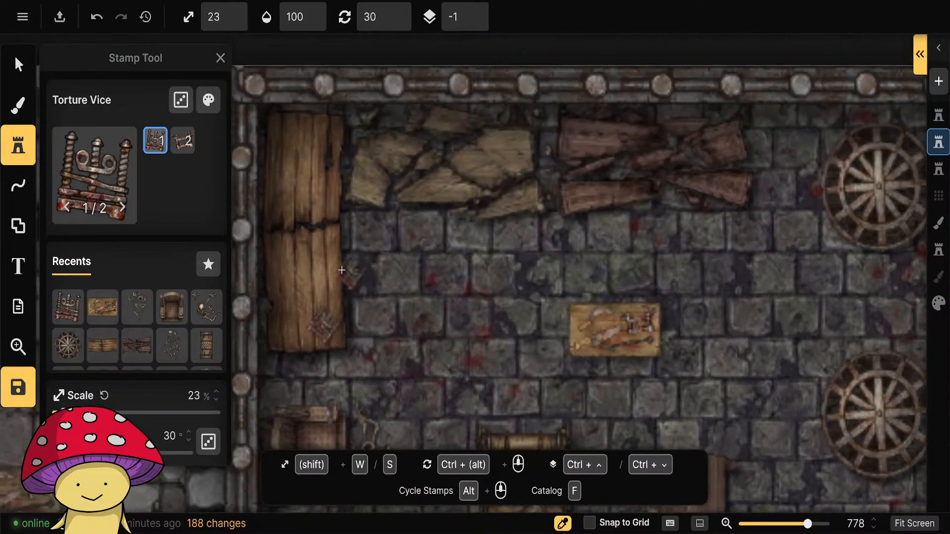
Turn on random variants and place vices beside the dark broken table and on the southern west-wall table at 23% scale.
{"action": "left_click", "coordinate": [181, 100]}
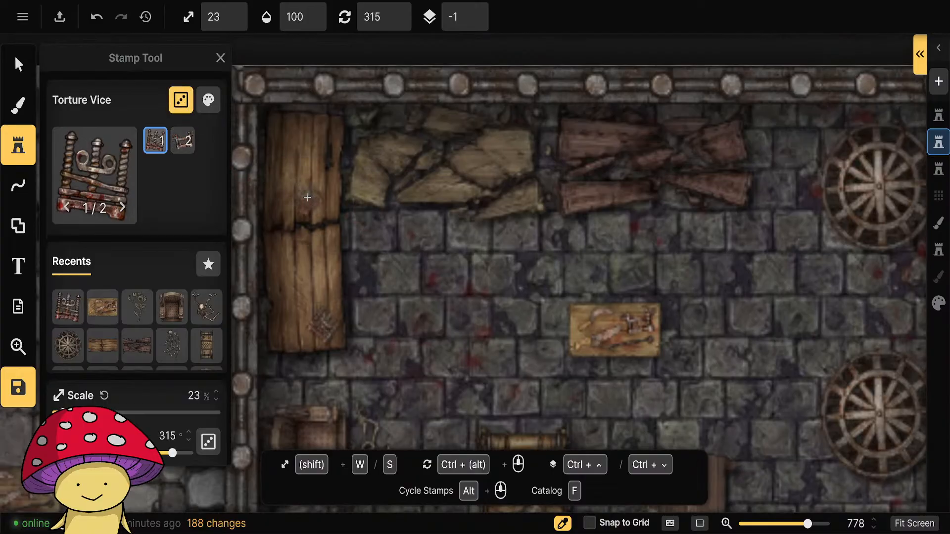
{"action": "scroll", "coordinate": [718, 193], "scroll_direction": "up", "scroll_amount": 5}
{"action": "left_click", "coordinate": [763, 153]}
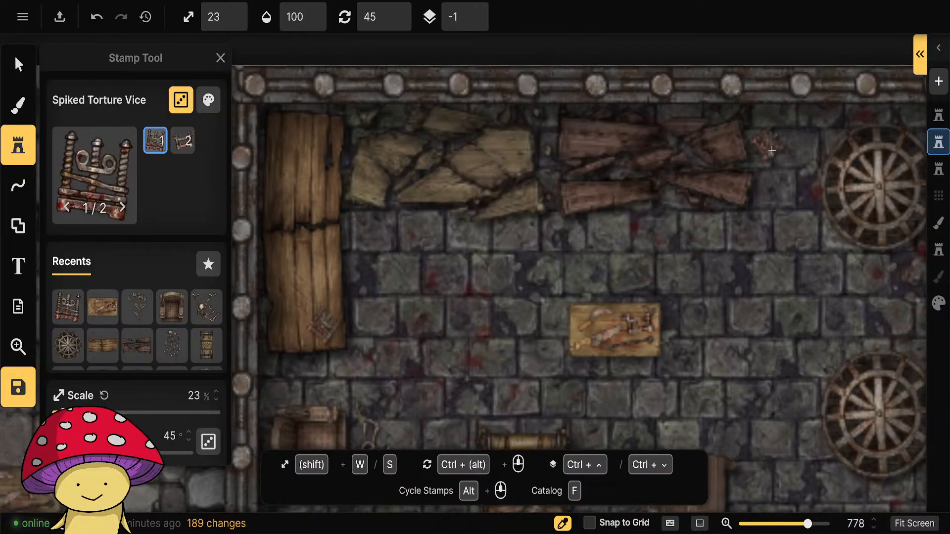
{"action": "scroll", "coordinate": [293, 284], "scroll_direction": "up", "scroll_amount": 3}
{"action": "left_click", "coordinate": [294, 278]}
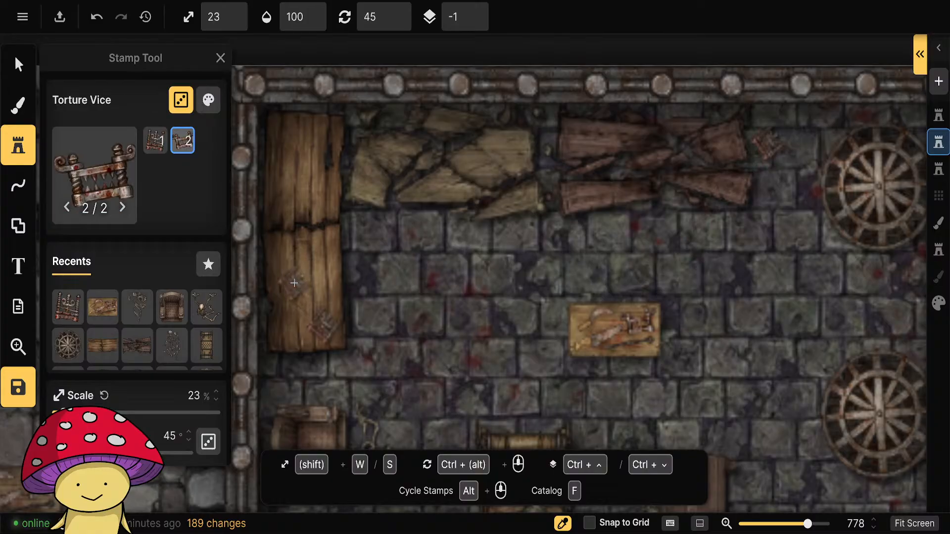
Scatter more vices at 23% scale on the floor south of the southernmost wheel and south of the southernmost armchair.
{"action": "left_click_drag", "start_coordinate": [545, 352], "coordinate": [354, 115]}
{"action": "scroll", "coordinate": [580, 348], "scroll_direction": "down", "scroll_amount": 1}
{"action": "scroll", "coordinate": [580, 349], "scroll_direction": "down", "scroll_amount": 5}
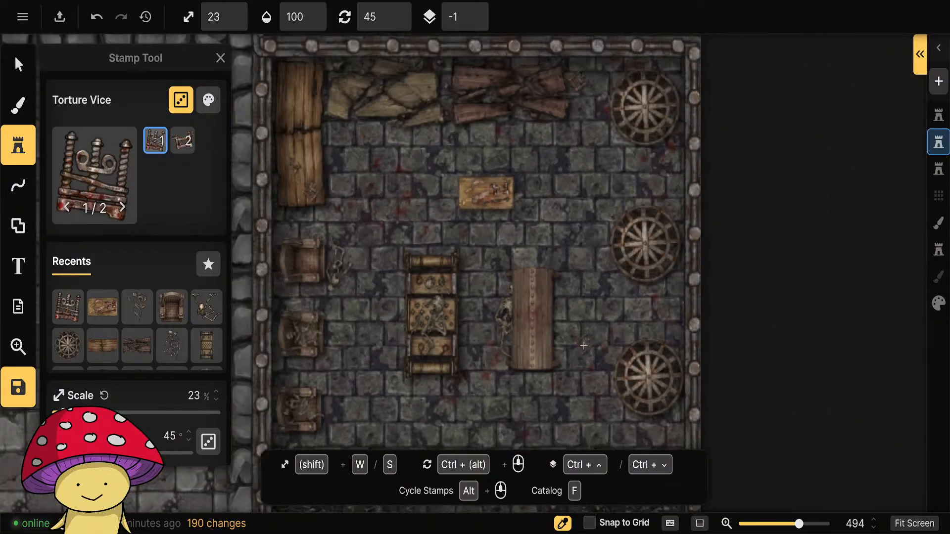
{"action": "left_click_drag", "start_coordinate": [581, 349], "coordinate": [582, 229]}
{"action": "left_click", "coordinate": [604, 252]}
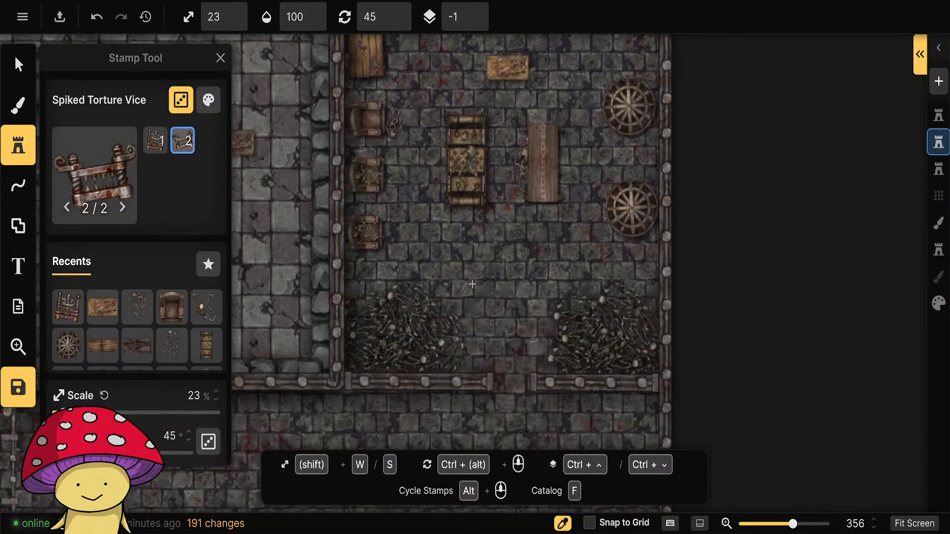
{"action": "scroll", "coordinate": [372, 271], "scroll_direction": "down", "scroll_amount": 1}
{"action": "left_click", "coordinate": [372, 272]}
{"action": "left_click_drag", "start_coordinate": [415, 174], "coordinate": [403, 334]}
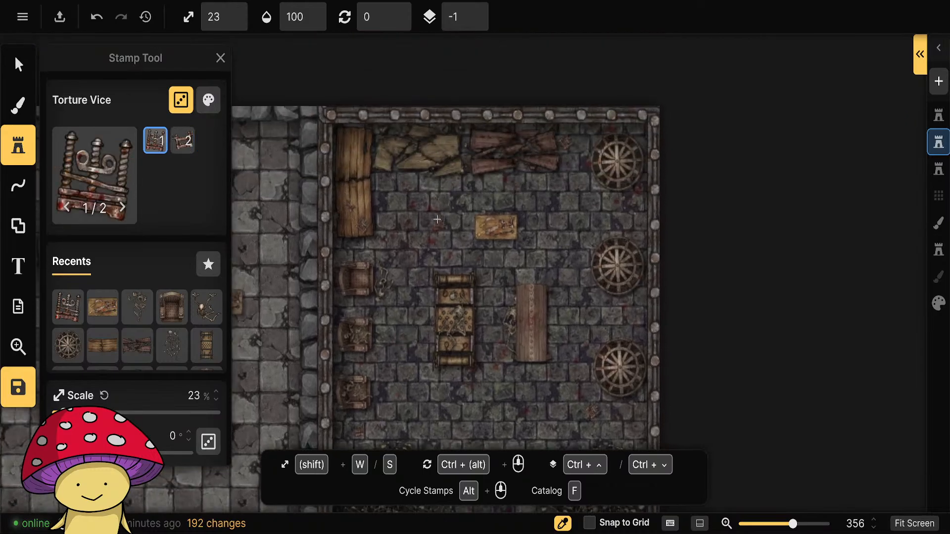
{"action": "left_click", "coordinate": [183, 140]}
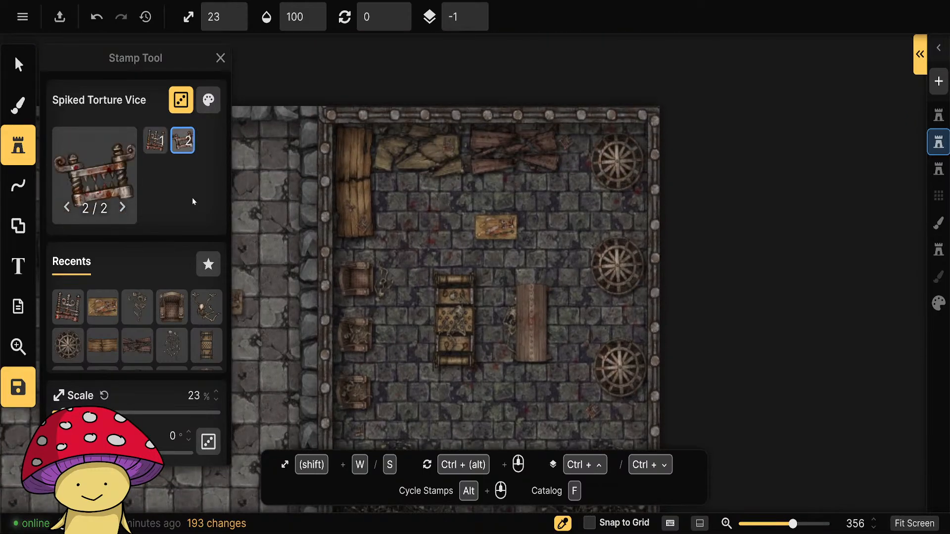
Scatter Iron Poker stamps at 23% scale in the torture chamber, including one on the northern west-wall table.
{"action": "left_click", "coordinate": [94, 178]}
{"action": "left_click", "coordinate": [526, 430]}
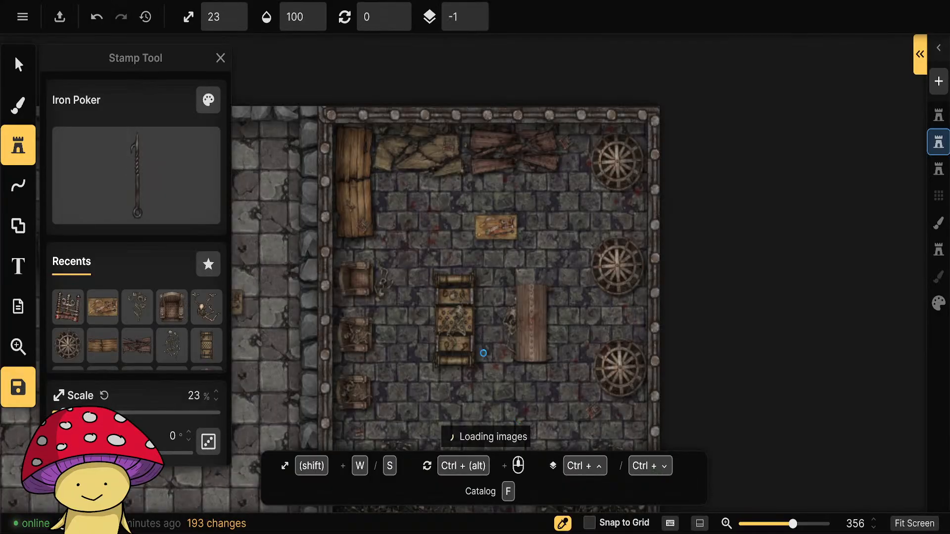
{"action": "left_click", "coordinate": [359, 170]}
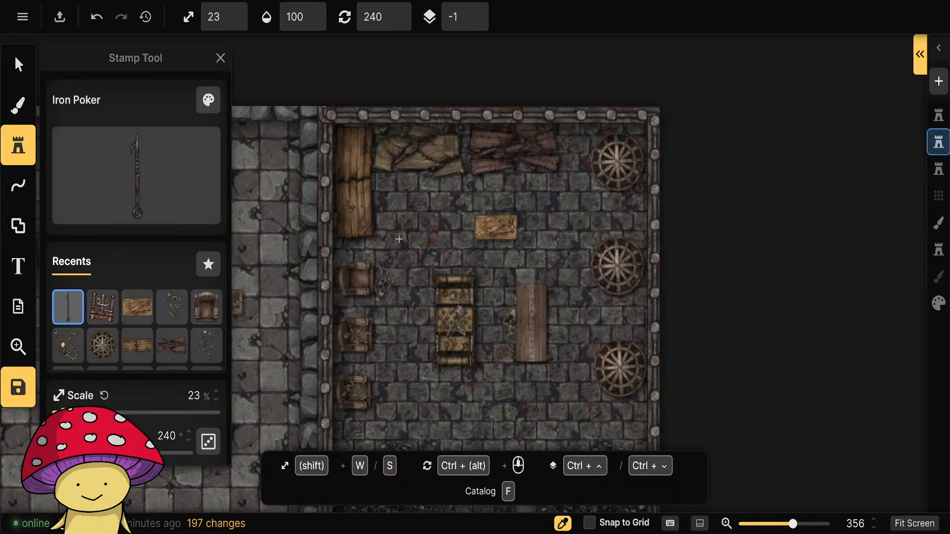
Scatter File stamps at 23% scale and varied rotations around the torture chamber, including one on the southern west-wall table.
{"action": "key", "text": "f"}
{"action": "left_click", "coordinate": [507, 418]}
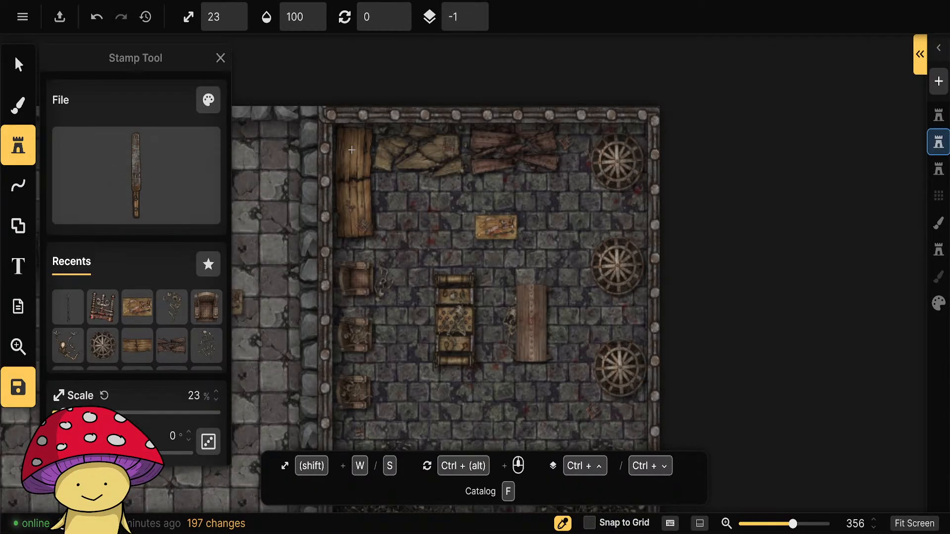
{"action": "left_click", "coordinate": [359, 198]}
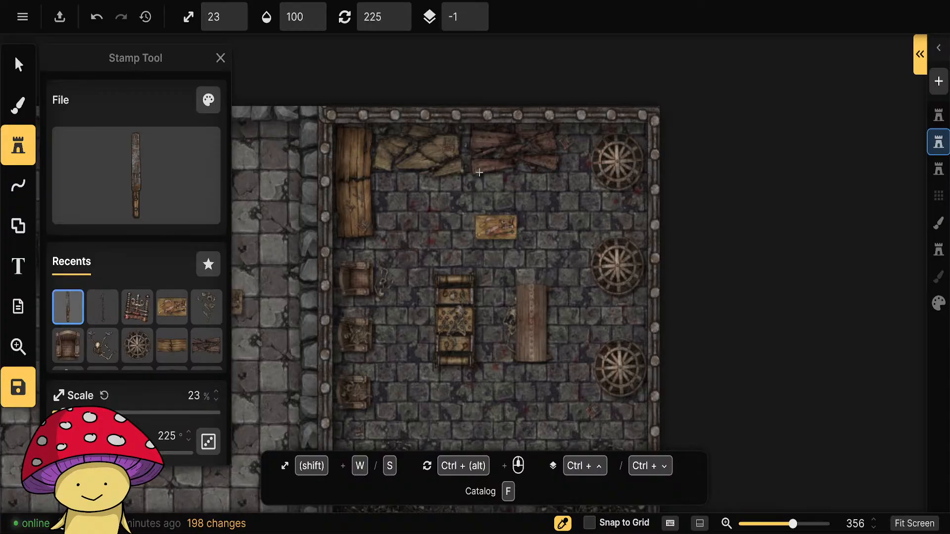
{"action": "scroll", "coordinate": [469, 282], "scroll_direction": "down", "scroll_amount": 5}
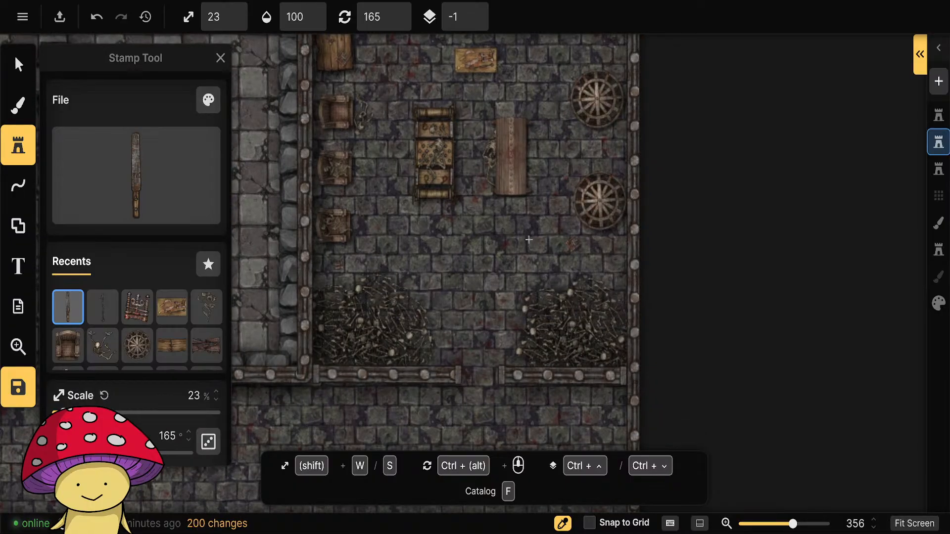
{"action": "scroll", "coordinate": [530, 240], "scroll_direction": "up", "scroll_amount": 2}
{"action": "scroll", "coordinate": [431, 132], "scroll_direction": "up", "scroll_amount": 5}
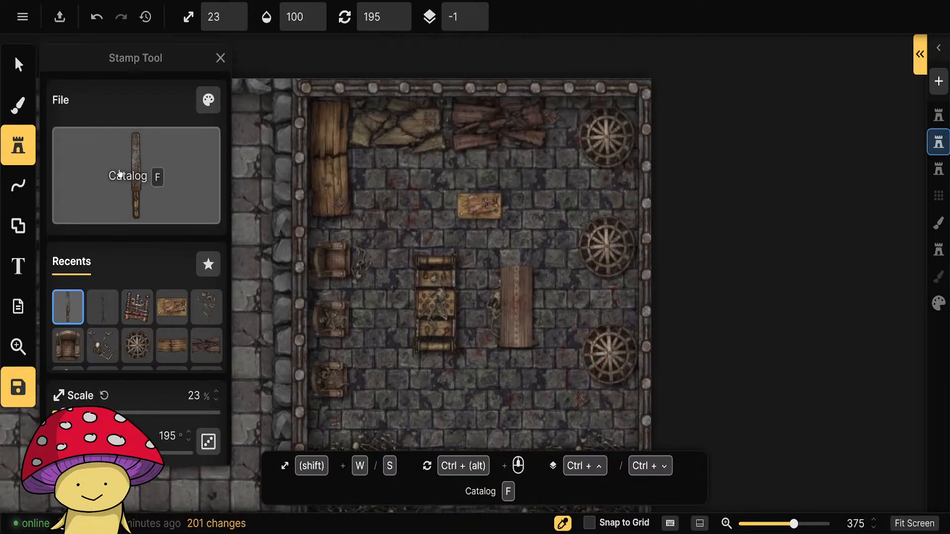
Place knives at 23% scale on the southern west-wall table and, rotated 300°, on the floor between the two northernmost wheels.
{"action": "left_click", "coordinate": [136, 175]}
{"action": "left_click", "coordinate": [658, 426]}
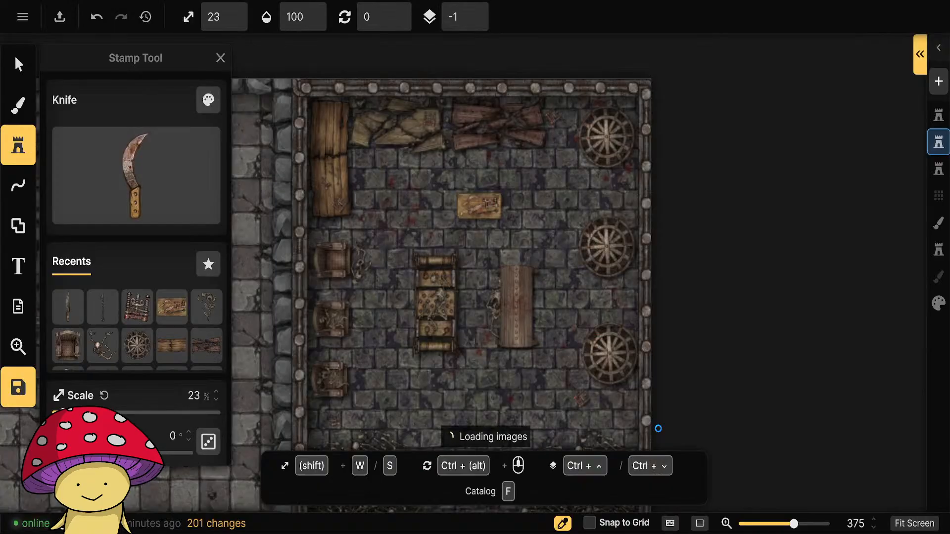
{"action": "left_click", "coordinate": [323, 169]}
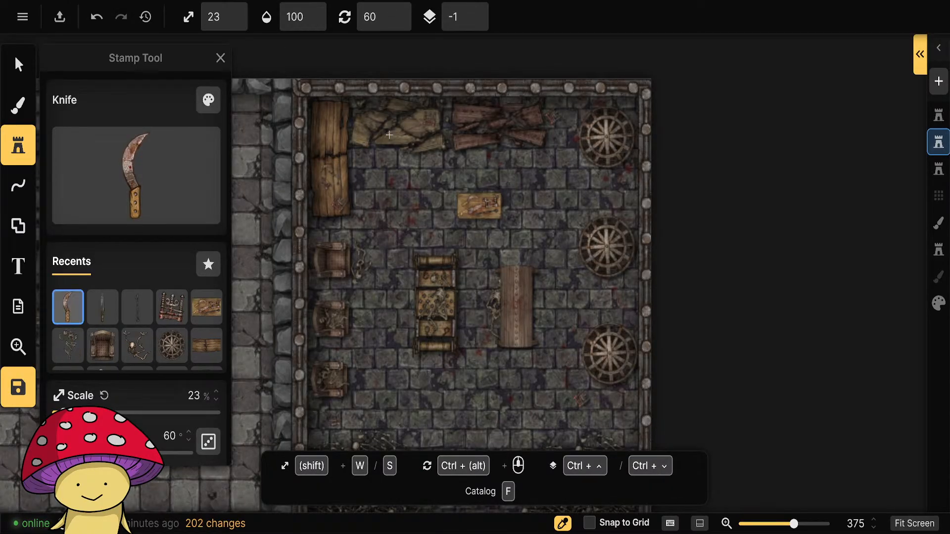
{"action": "scroll", "coordinate": [557, 165], "scroll_direction": "up", "scroll_amount": 2}
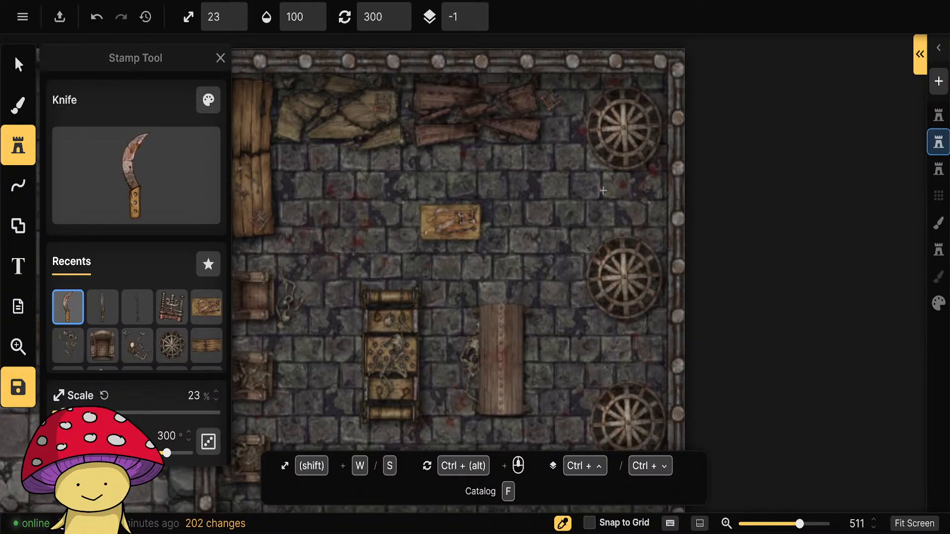
{"action": "left_click_drag", "start_coordinate": [501, 301], "coordinate": [509, 175]}
{"action": "scroll", "coordinate": [579, 318], "scroll_direction": "down", "scroll_amount": 1}
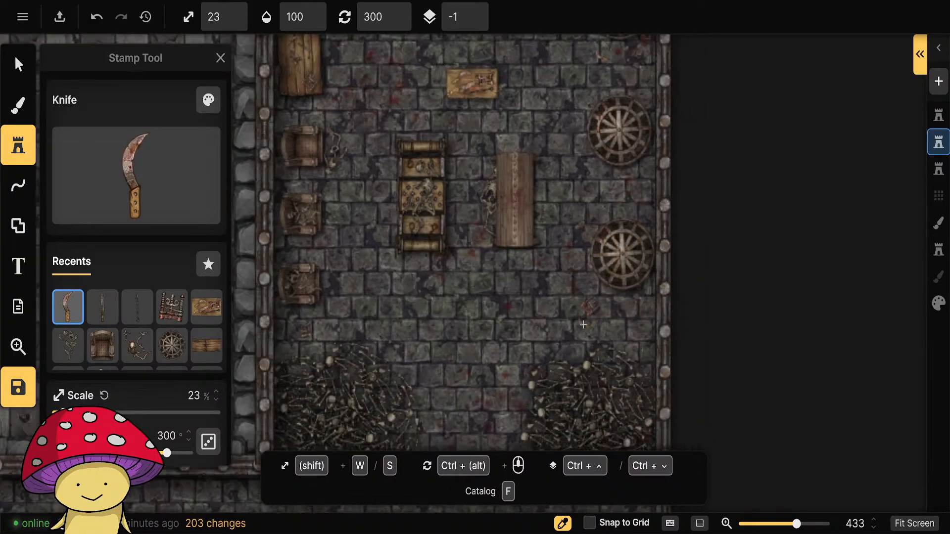
Place saws at 23% scale on the southern west-wall table and, rotated 45°, on the floor between the rack and the bench.
{"action": "left_click", "coordinate": [136, 176]}
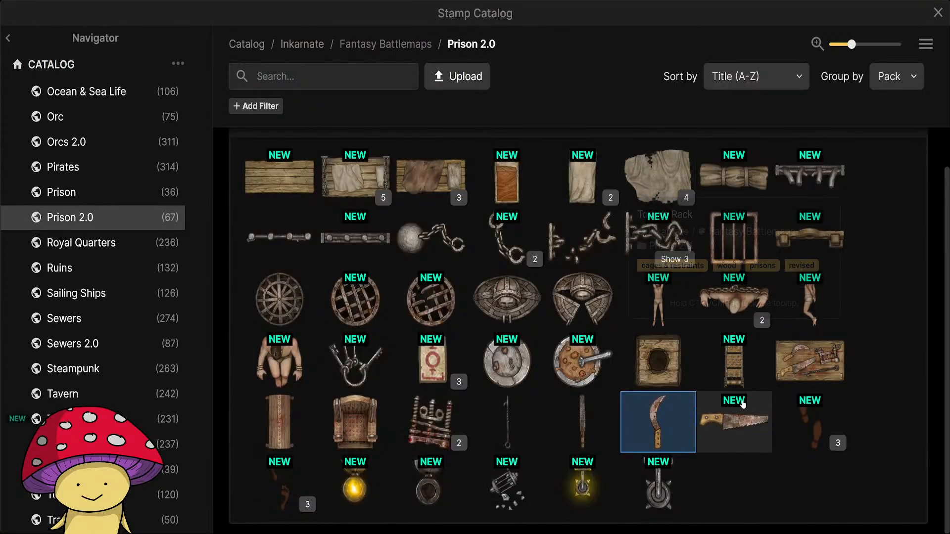
{"action": "left_click", "coordinate": [738, 416]}
{"action": "left_click_drag", "start_coordinate": [328, 167], "coordinate": [380, 340]}
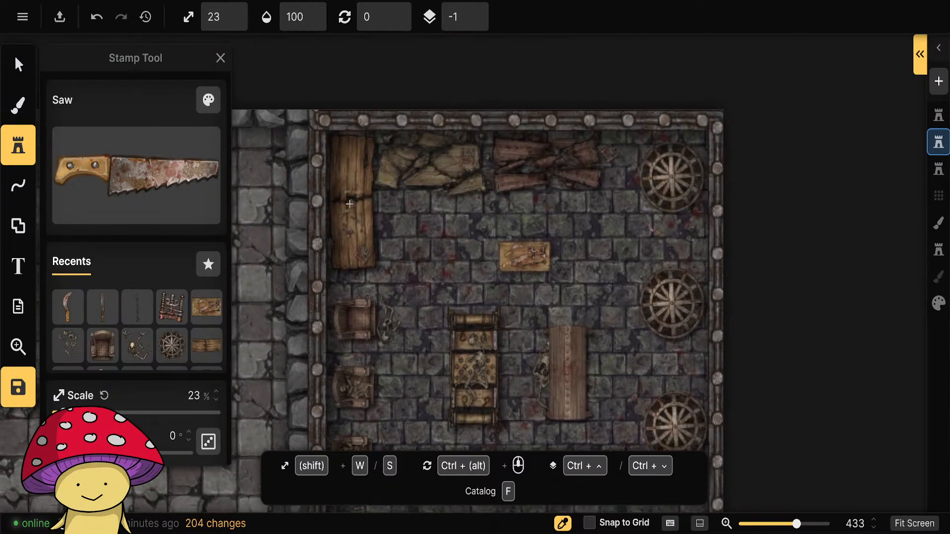
{"action": "left_click", "coordinate": [345, 251]}
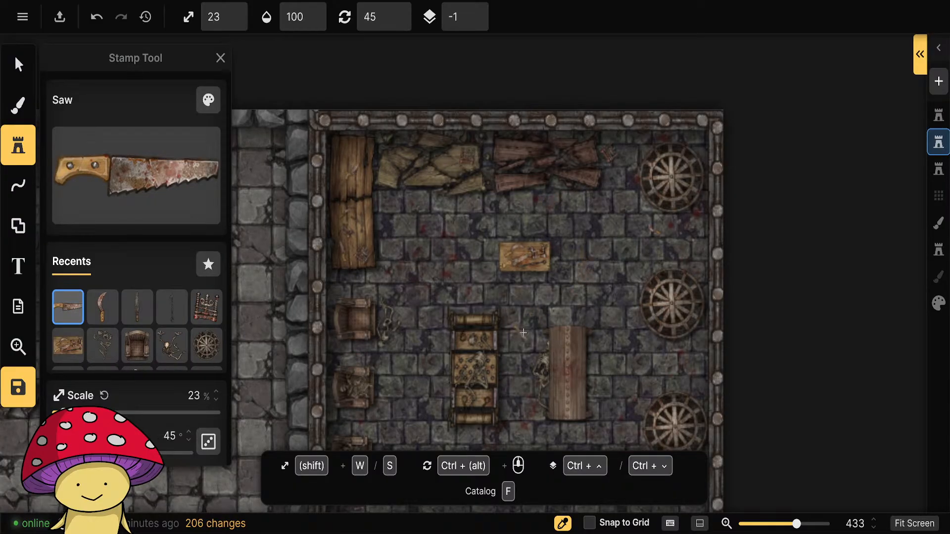
{"action": "left_click_drag", "start_coordinate": [570, 392], "coordinate": [527, 127]}
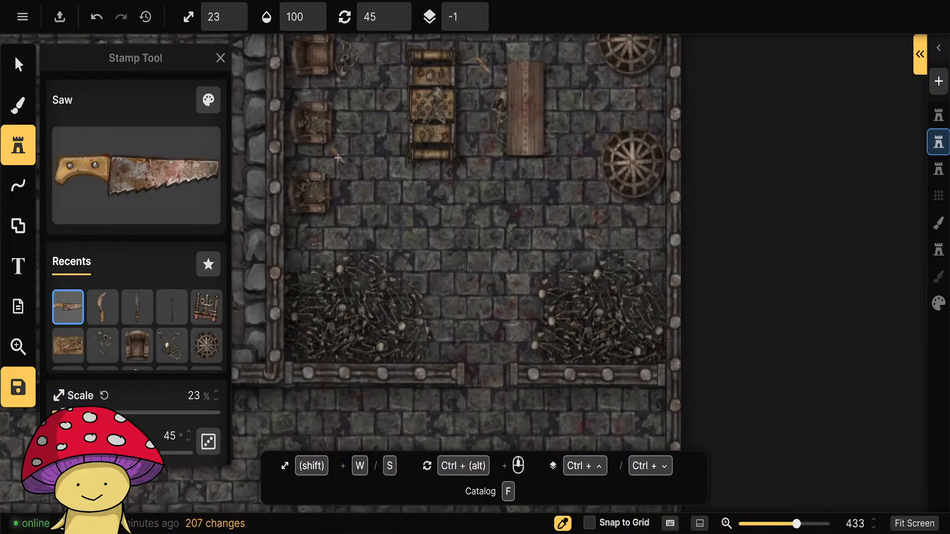
Delete the spare table from the checkered-floor room beside the torture chamber.
{"action": "scroll", "coordinate": [501, 292], "scroll_direction": "down", "scroll_amount": 5}
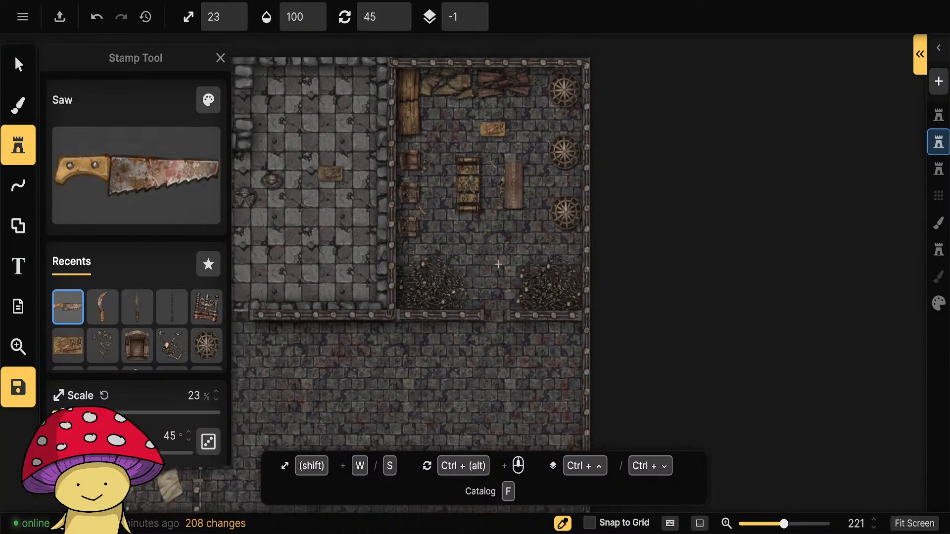
{"action": "scroll", "coordinate": [501, 292], "scroll_direction": "up", "scroll_amount": 2}
{"action": "scroll", "coordinate": [501, 292], "scroll_direction": "up", "scroll_amount": 2}
{"action": "left_click_drag", "start_coordinate": [461, 314], "coordinate": [436, 336]}
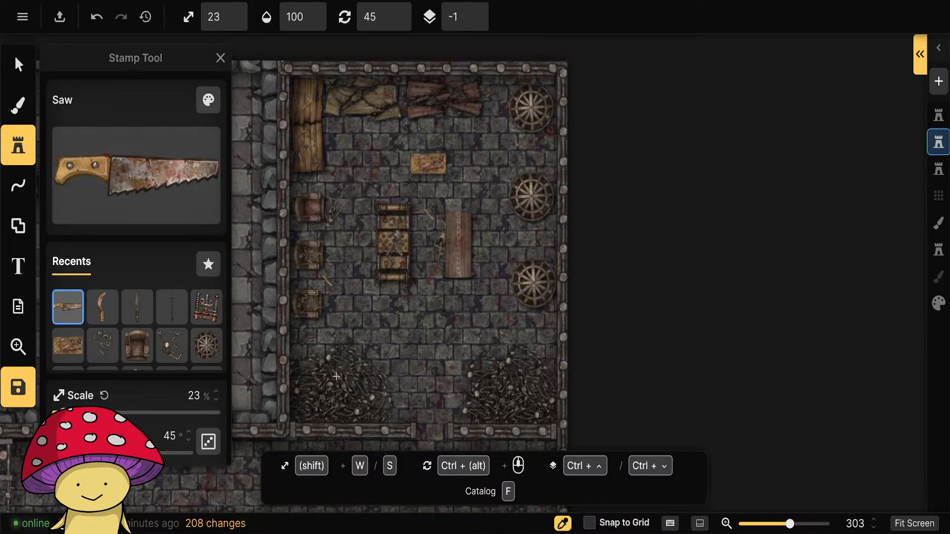
{"action": "key", "text": "Escape"}
{"action": "left_click_drag", "start_coordinate": [308, 358], "coordinate": [616, 369]}
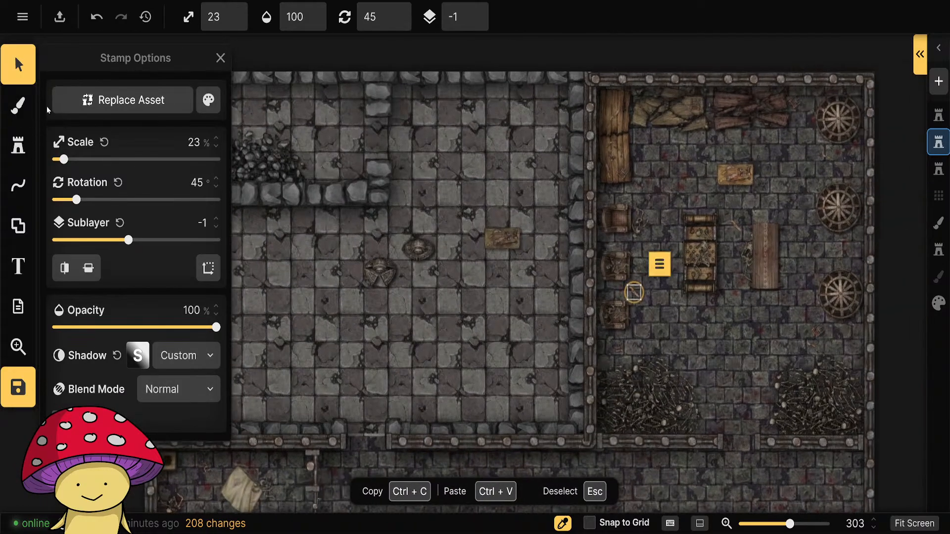
{"action": "left_click", "coordinate": [18, 65]}
{"action": "left_click", "coordinate": [505, 236]}
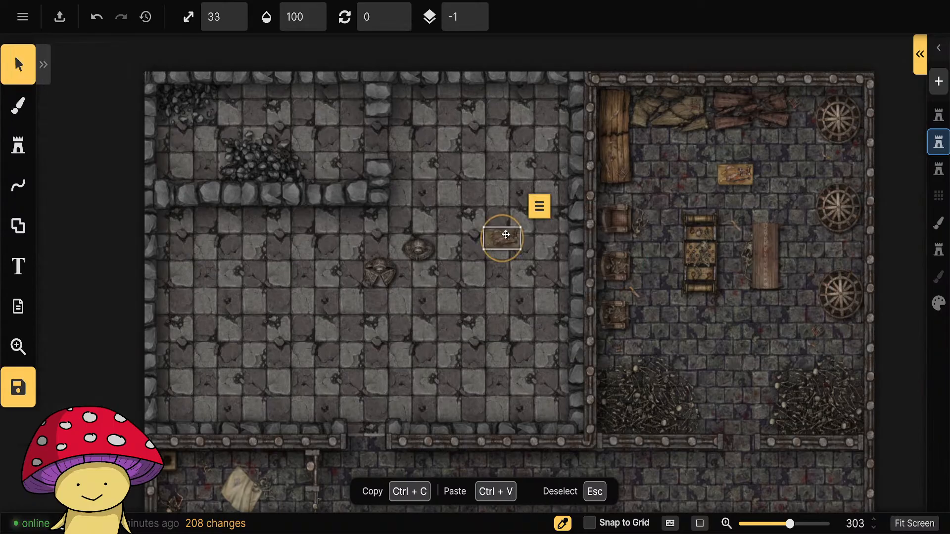
{"action": "key", "text": "Delete"}
Replace the northernmost armchair on the torture chamber's west wall with the open metal device from the checkered-floor room, rotated 270°.
{"action": "left_click", "coordinate": [422, 253]}
{"action": "left_click", "coordinate": [380, 279]}
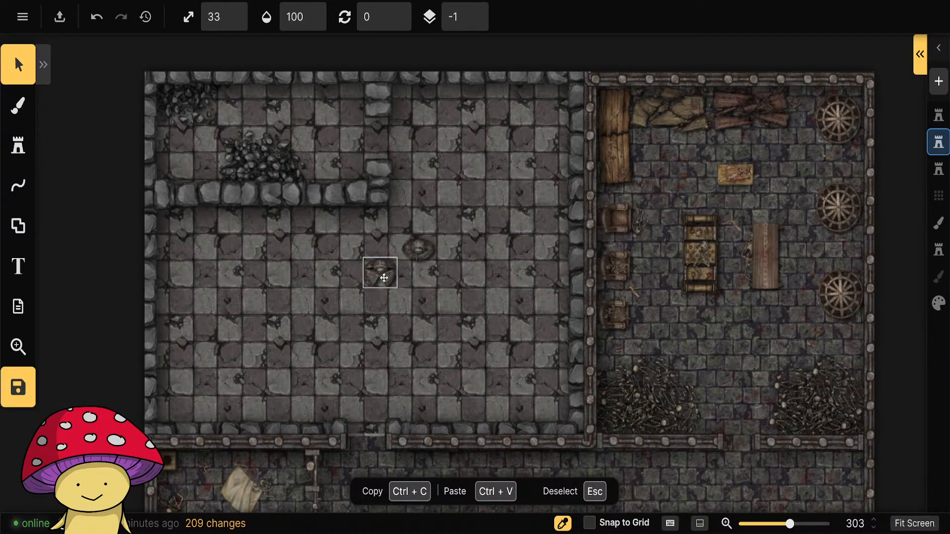
{"action": "left_click_drag", "start_coordinate": [384, 278], "coordinate": [496, 302]}
{"action": "left_click_drag", "start_coordinate": [740, 344], "coordinate": [517, 359]}
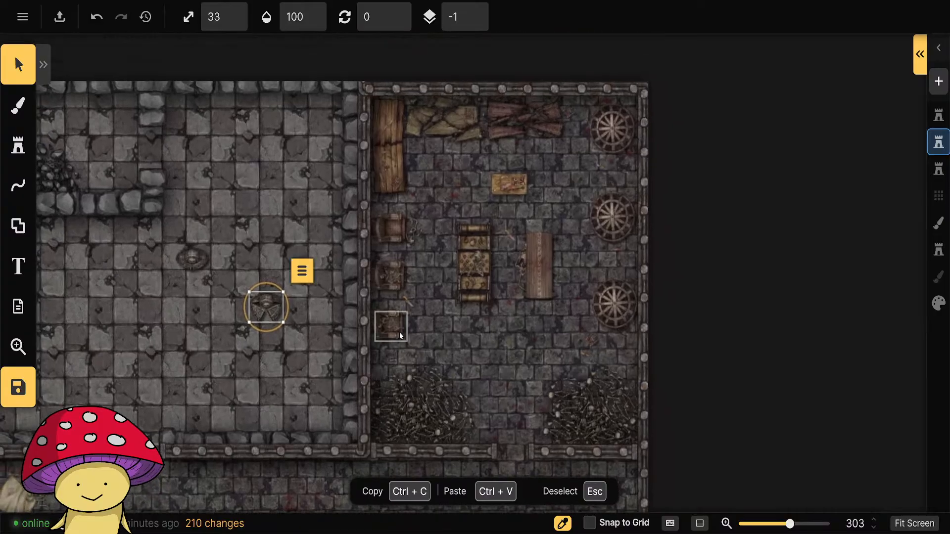
{"action": "left_click", "coordinate": [394, 229]}
{"action": "key", "text": "Delete"}
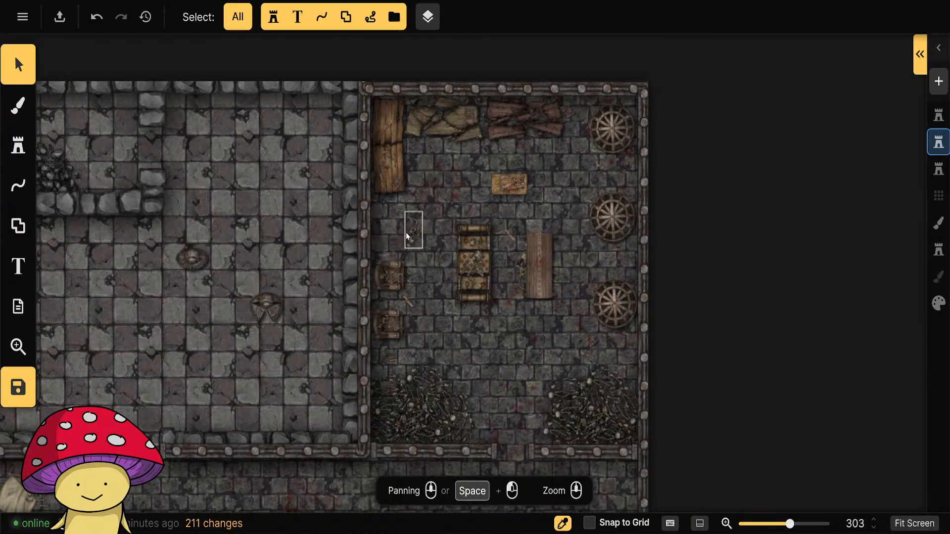
{"action": "left_click", "coordinate": [268, 307]}
{"action": "left_click_drag", "start_coordinate": [268, 307], "coordinate": [390, 227]}
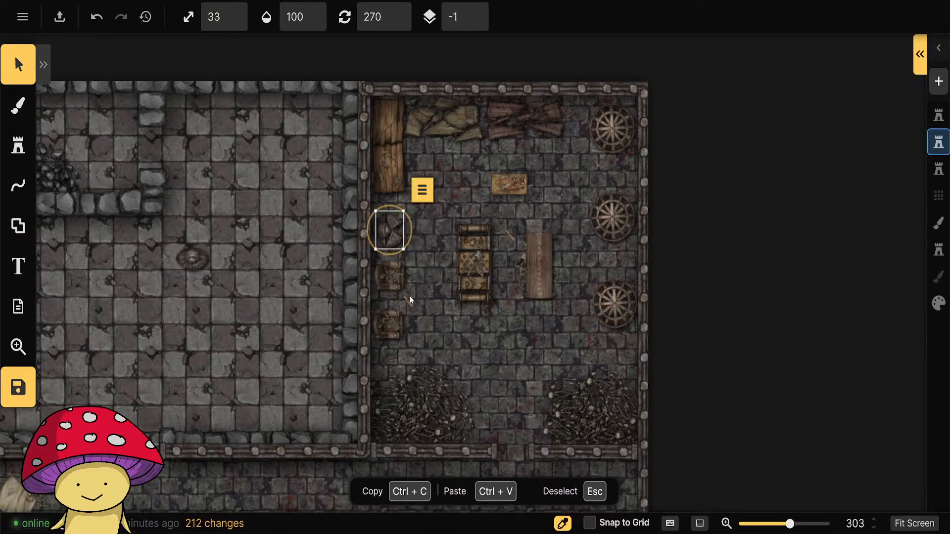
Place Skeleton variant 4 at 23% scale and 0° rotation just east of the open metal device on the west wall.
{"action": "scroll", "coordinate": [376, 208], "scroll_direction": "up", "scroll_amount": 3}
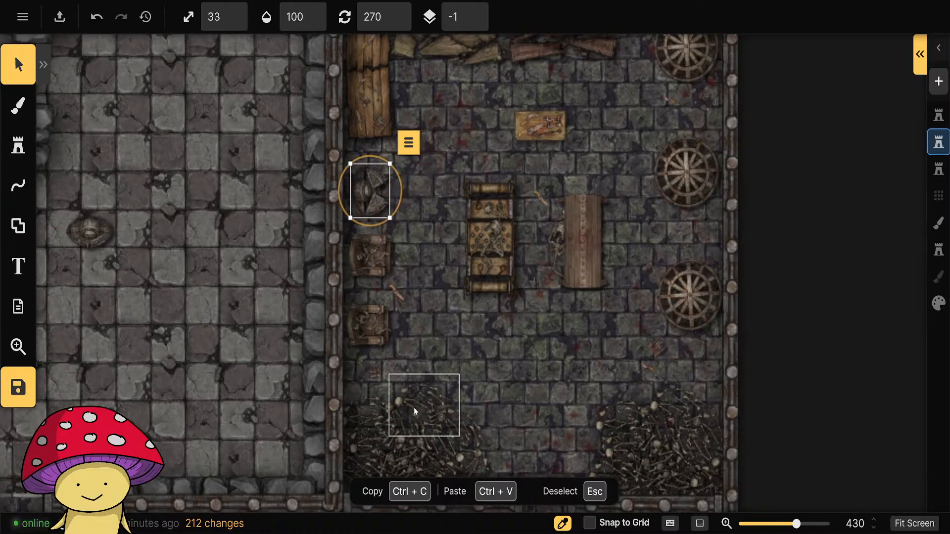
{"action": "left_click", "coordinate": [414, 410]}
{"action": "left_click", "coordinate": [14, 157]}
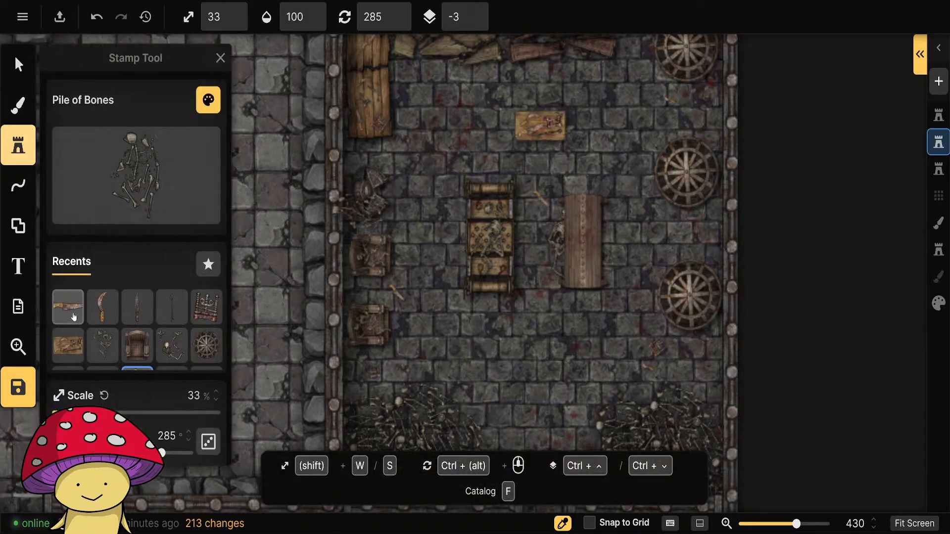
{"action": "left_click", "coordinate": [105, 349]}
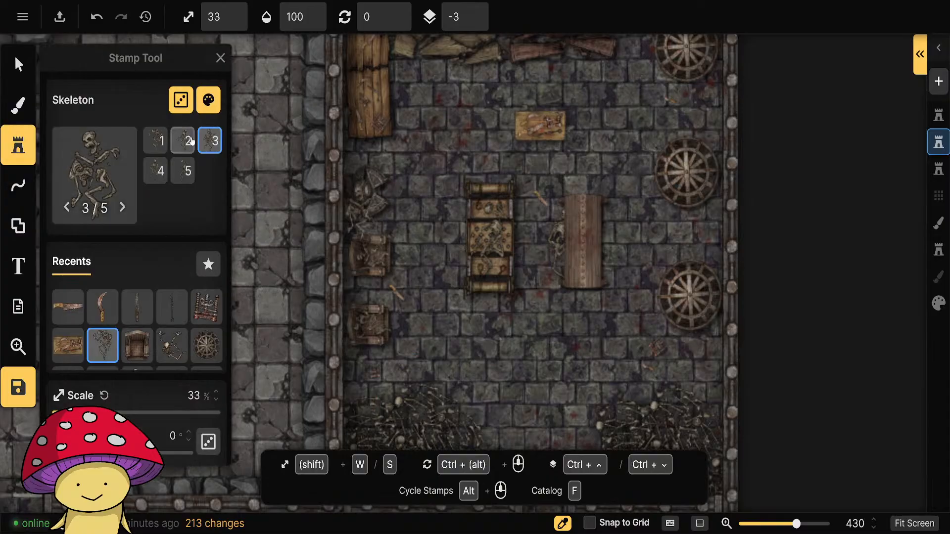
{"action": "left_click", "coordinate": [155, 141]}
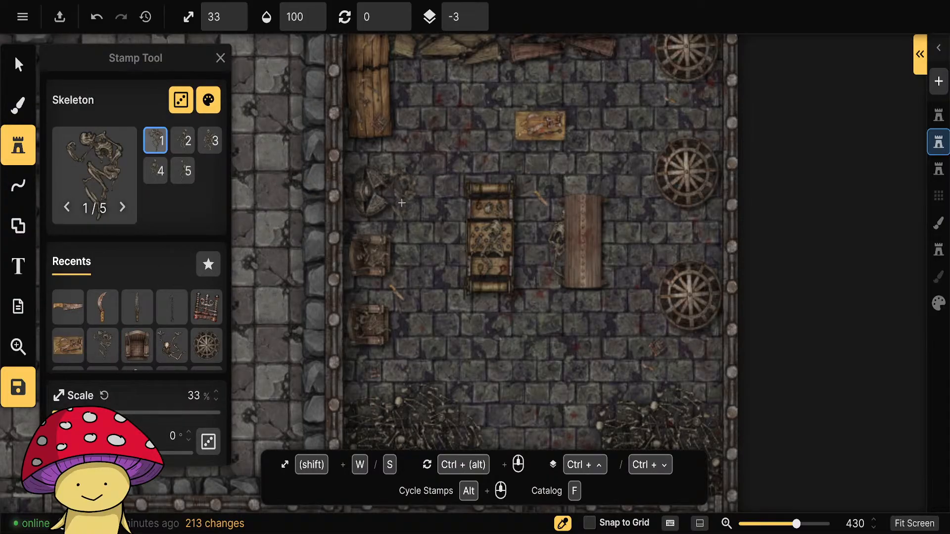
{"action": "key", "text": "s"}
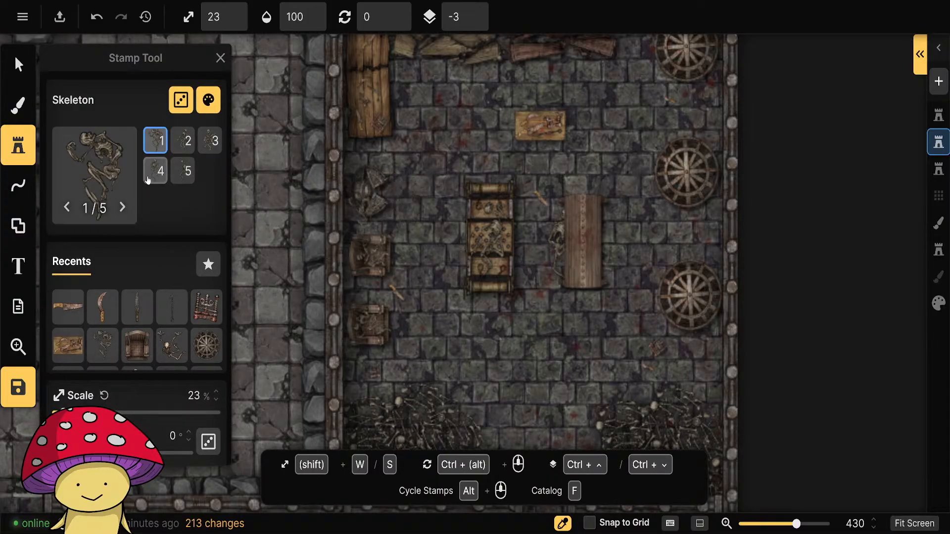
{"action": "left_click", "coordinate": [154, 171]}
{"action": "left_click", "coordinate": [401, 196]}
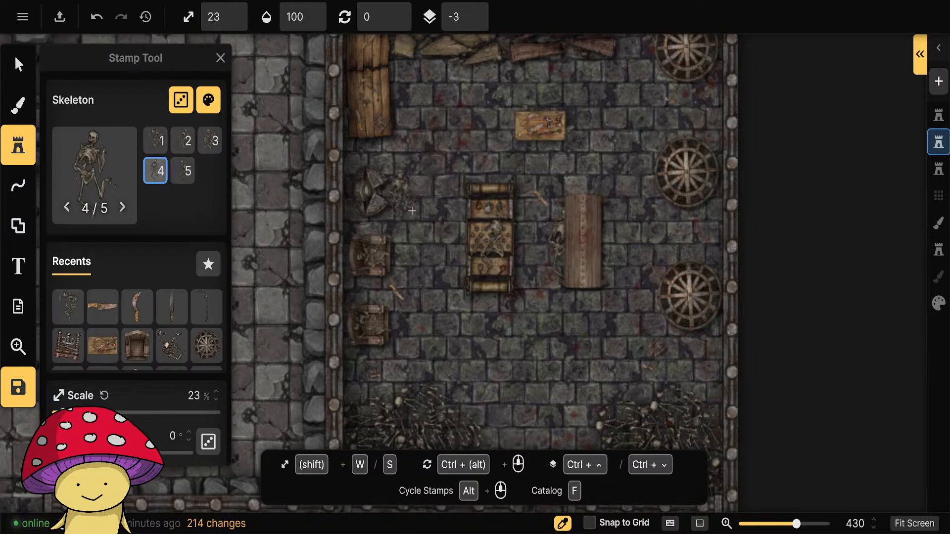
{"action": "left_click", "coordinate": [19, 65]}
{"action": "left_click", "coordinate": [572, 356]}
Adjust the placement of the skeleton beside the wooden bench in the torture chamber.
{"action": "scroll", "coordinate": [572, 355], "scroll_direction": "down", "scroll_amount": 5}
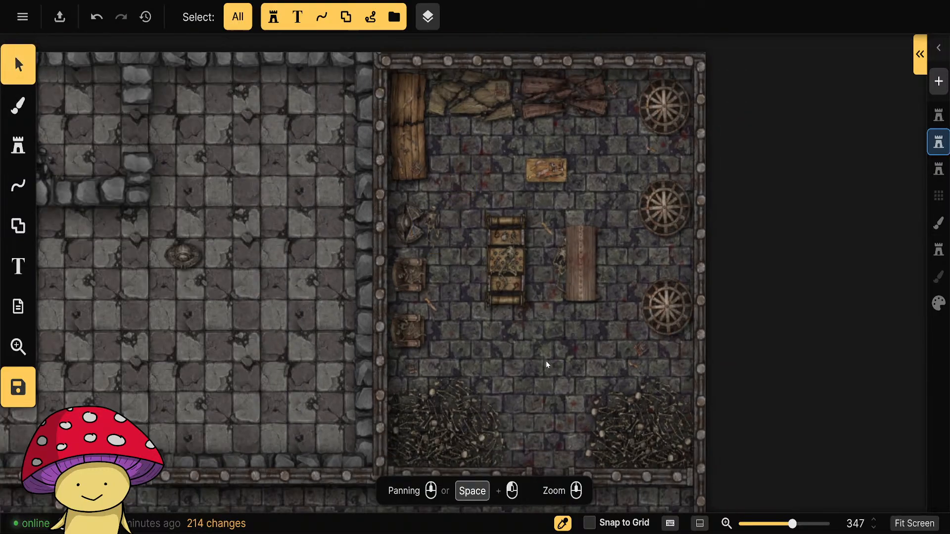
{"action": "left_click_drag", "start_coordinate": [544, 386], "coordinate": [458, 367]}
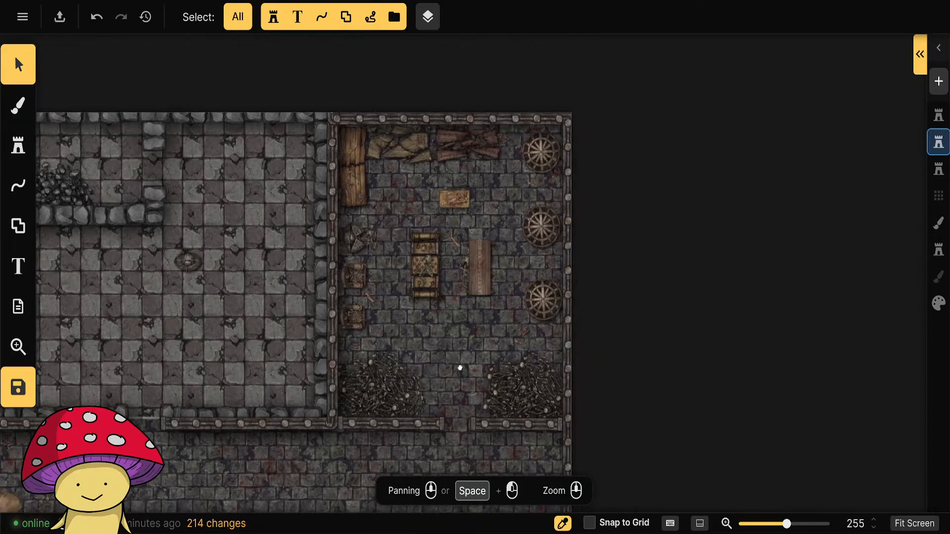
{"action": "left_click", "coordinate": [468, 277]}
{"action": "left_click_drag", "start_coordinate": [501, 284], "coordinate": [476, 282]}
{"action": "left_click", "coordinate": [440, 396]}
{"action": "left_click_drag", "start_coordinate": [480, 393], "coordinate": [449, 376]}
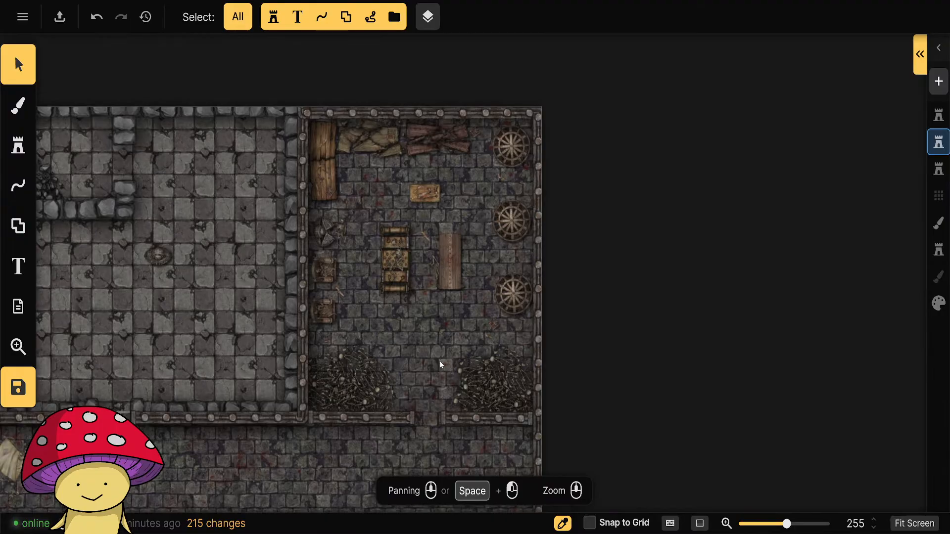
Examine the large hall between the prison cells and the torture chamber for areas that still need furnishing.
{"action": "left_click_drag", "start_coordinate": [378, 376], "coordinate": [479, 327]}
{"action": "scroll", "coordinate": [501, 371], "scroll_direction": "down", "scroll_amount": 3}
{"action": "scroll", "coordinate": [501, 374], "scroll_direction": "down", "scroll_amount": 3}
{"action": "scroll", "coordinate": [477, 327], "scroll_direction": "up", "scroll_amount": 5}
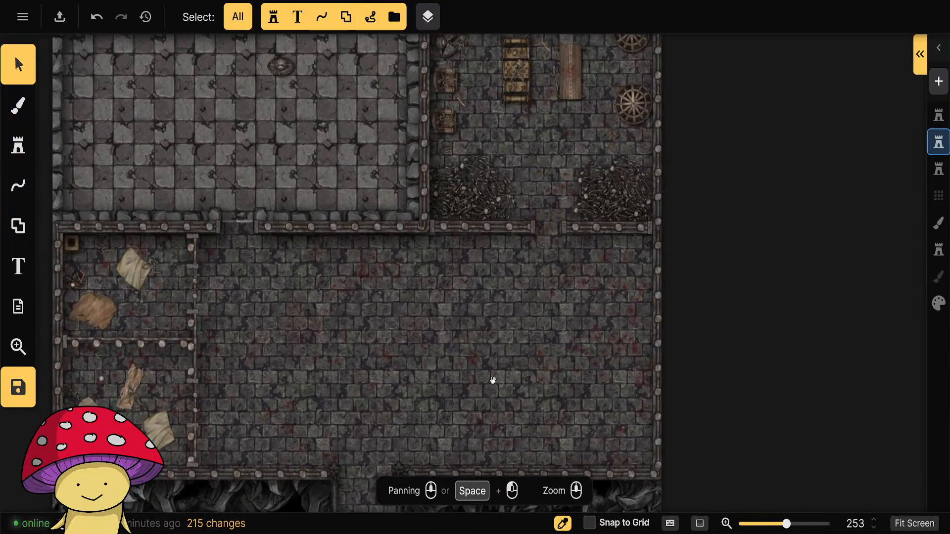
{"action": "left_click_drag", "start_coordinate": [492, 377], "coordinate": [503, 309]}
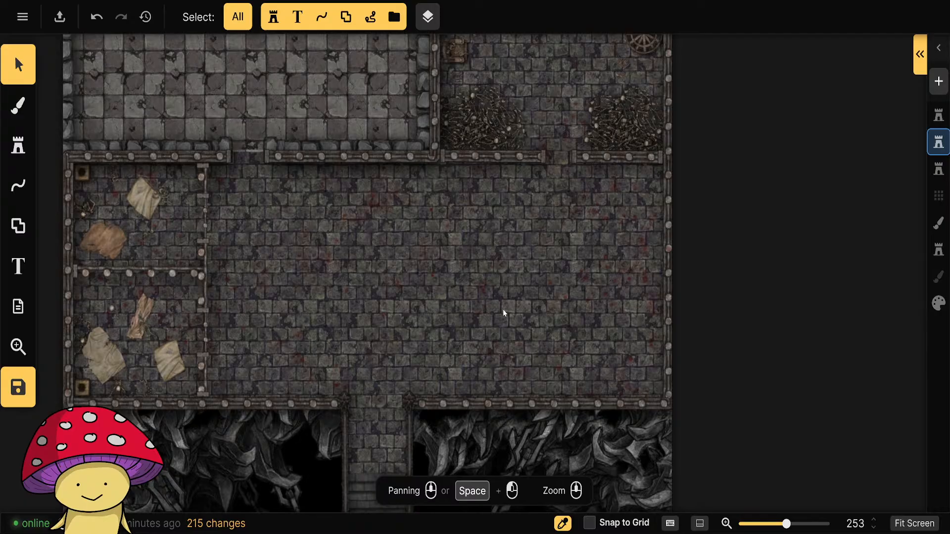
{"action": "scroll", "coordinate": [505, 313], "scroll_direction": "down", "scroll_amount": 5}
{"action": "scroll", "coordinate": [485, 304], "scroll_direction": "up", "scroll_amount": 3}
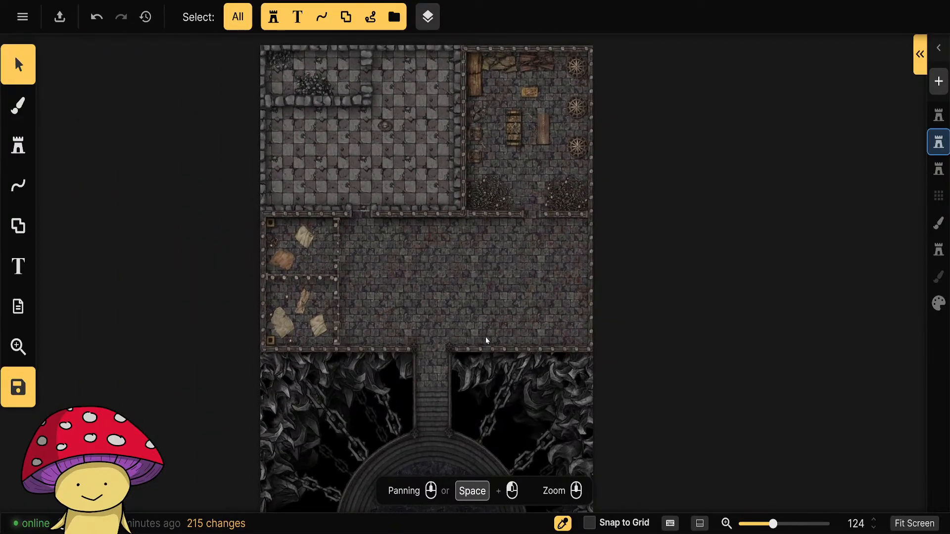
{"action": "scroll", "coordinate": [353, 288], "scroll_direction": "up", "scroll_amount": 4}
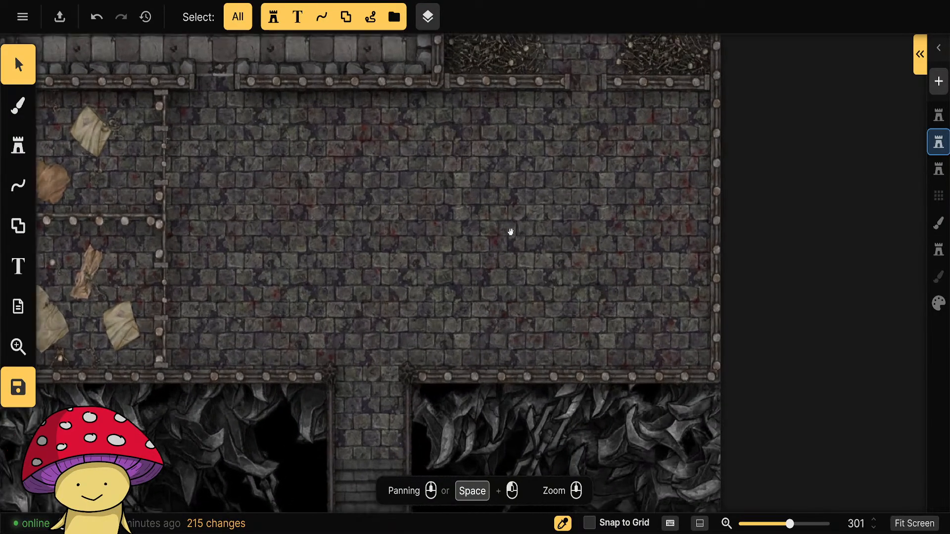
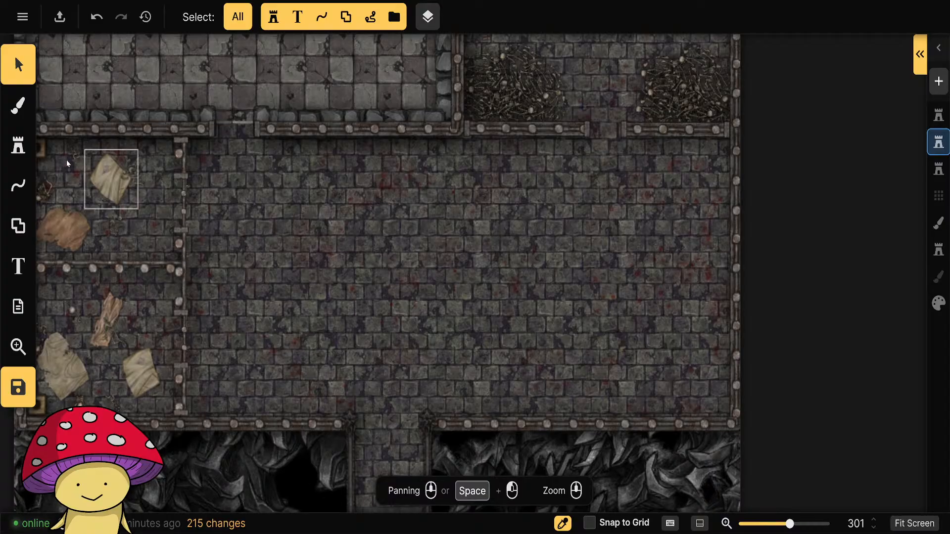
Draw a straight vertical Prison Bars line at 70% scale across the large hall, east of the prison cells.
{"action": "left_click", "coordinate": [18, 145]}
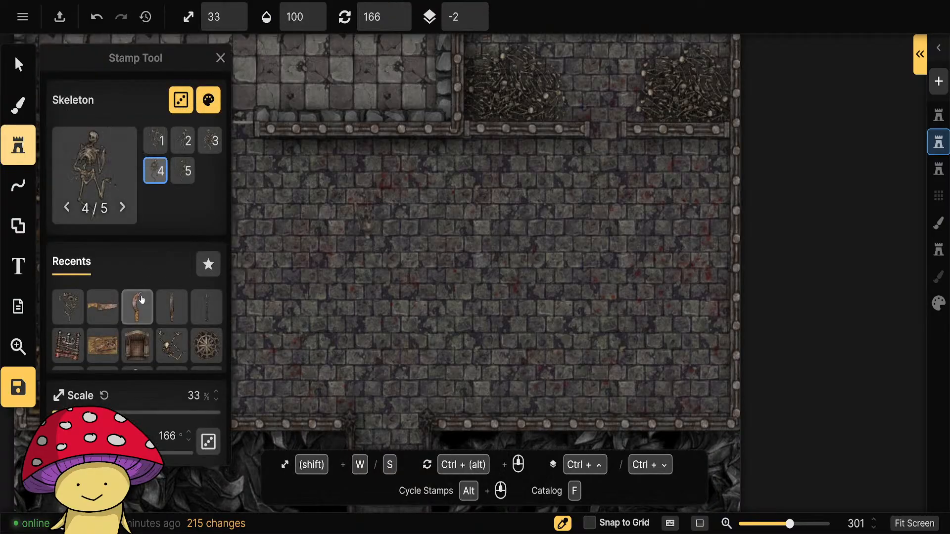
{"action": "left_click", "coordinate": [18, 185]}
{"action": "left_click", "coordinate": [53, 116]}
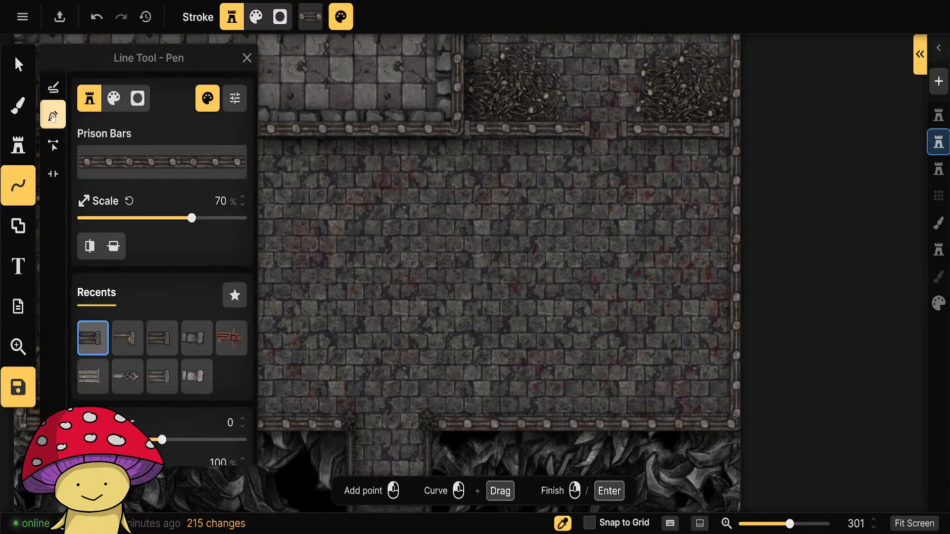
{"action": "scroll", "coordinate": [480, 229], "scroll_direction": "left", "scroll_amount": 5}
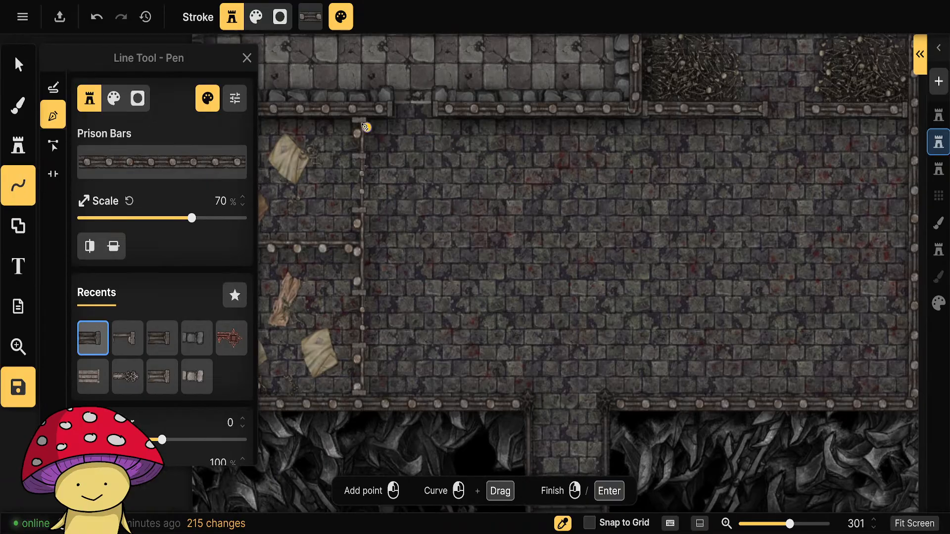
{"action": "left_click", "coordinate": [472, 120]}
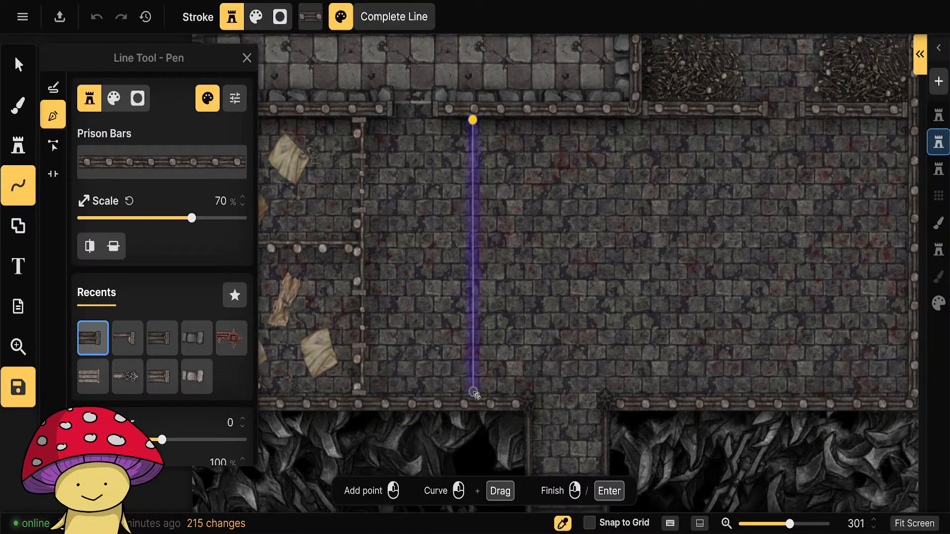
{"action": "double_click", "coordinate": [475, 394]}
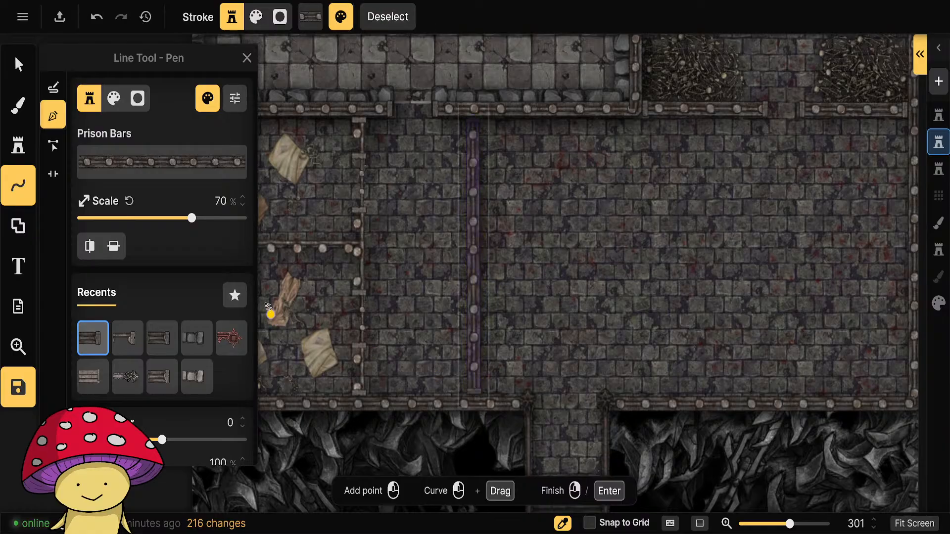
Nudge the new vertical Prison Bars line slightly east, check its options and delete it.
{"action": "left_click", "coordinate": [18, 65]}
{"action": "left_click", "coordinate": [473, 247]}
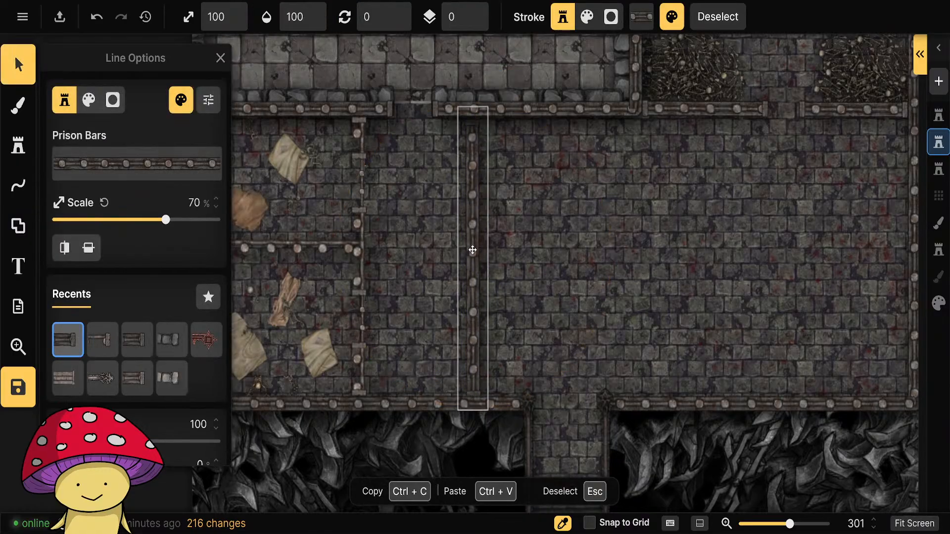
{"action": "left_click_drag", "start_coordinate": [474, 250], "coordinate": [475, 250]}
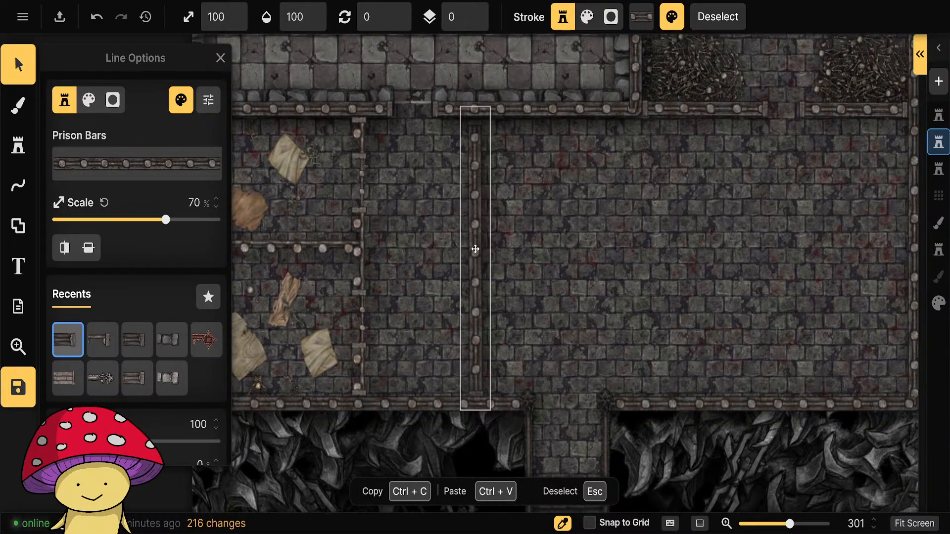
{"action": "scroll", "coordinate": [189, 422], "scroll_direction": "down", "scroll_amount": 3}
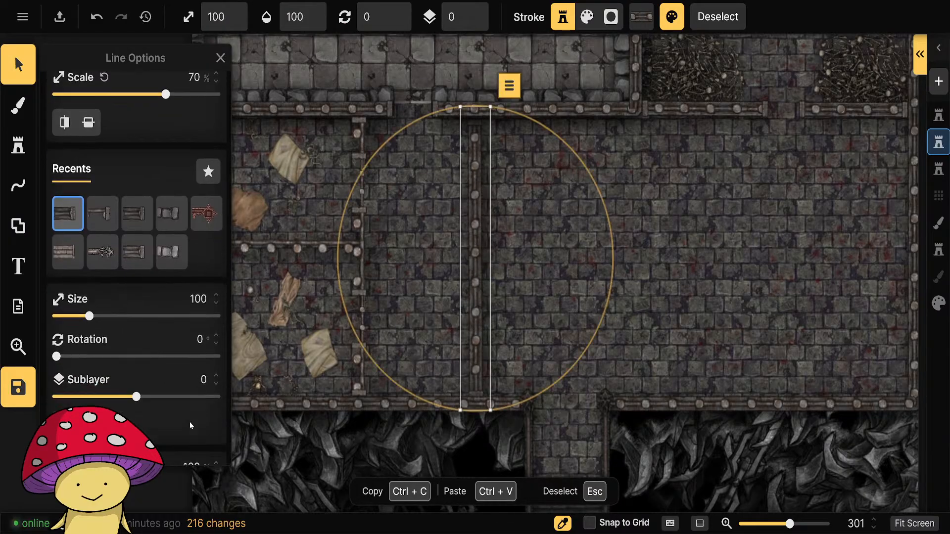
{"action": "scroll", "coordinate": [190, 425], "scroll_direction": "down", "scroll_amount": 1}
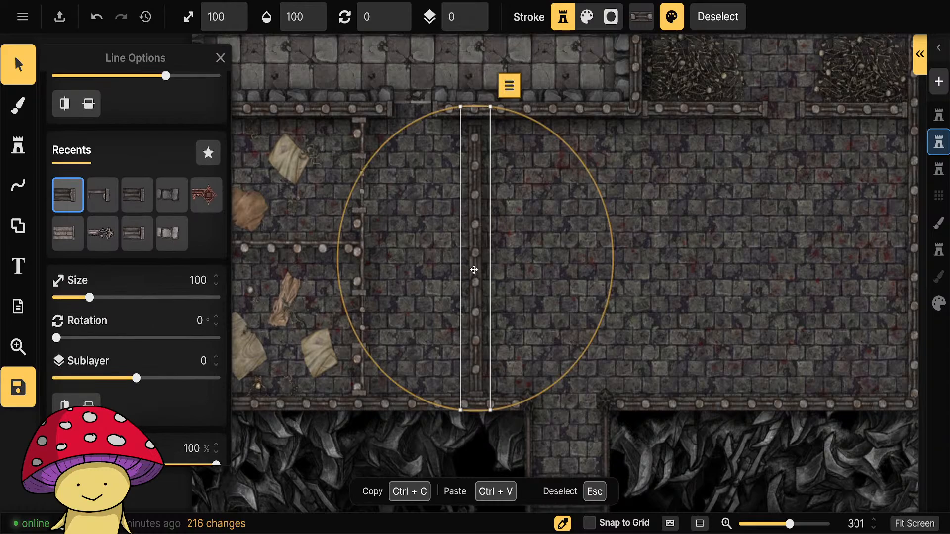
{"action": "key", "text": "Delete"}
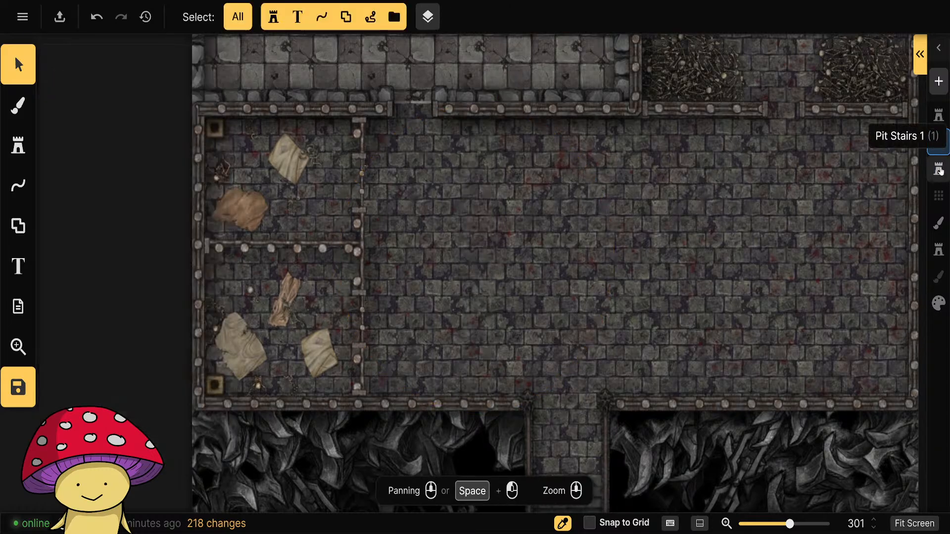
Switch to the topmost layer and draw a straight vertical Prison Bars line at 70% scale from the hall's north wall to its south wall.
{"action": "left_click", "coordinate": [939, 116]}
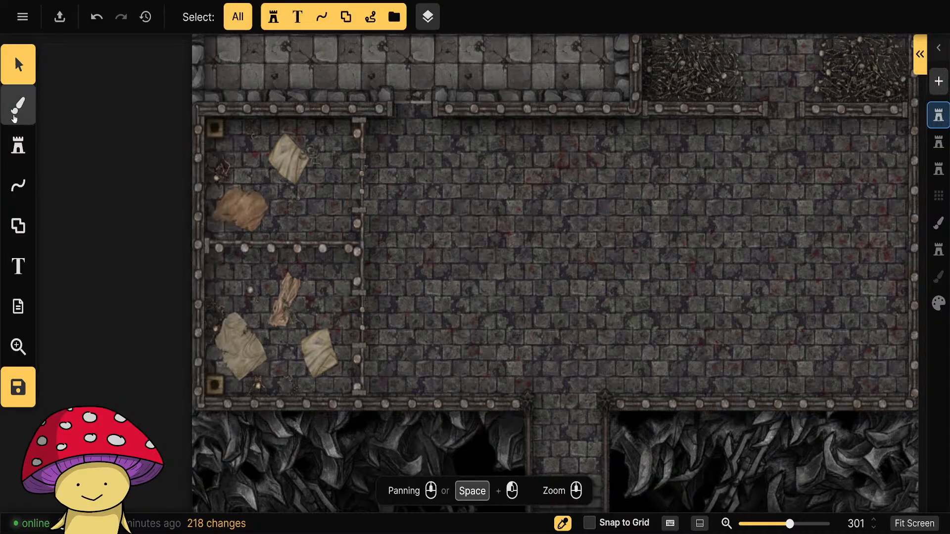
{"action": "left_click", "coordinate": [18, 185]}
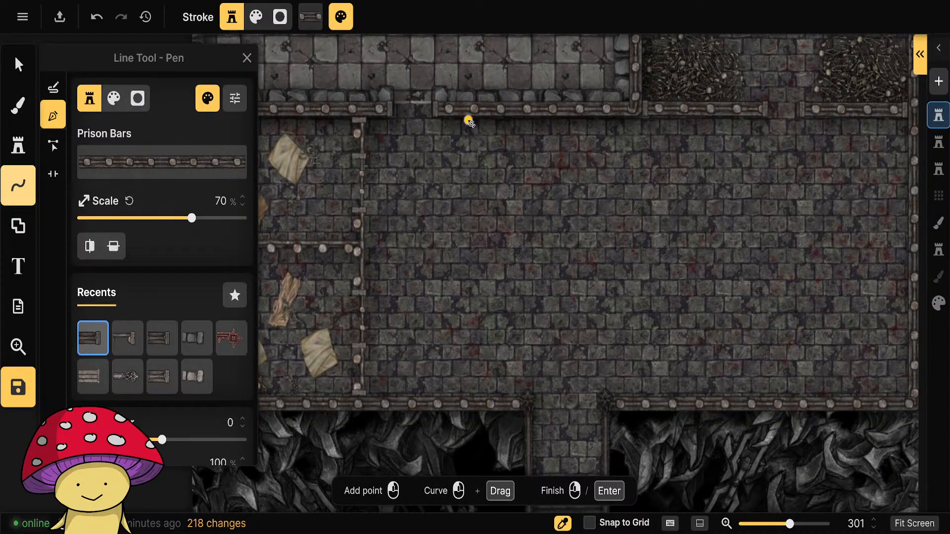
{"action": "left_click", "coordinate": [468, 120]}
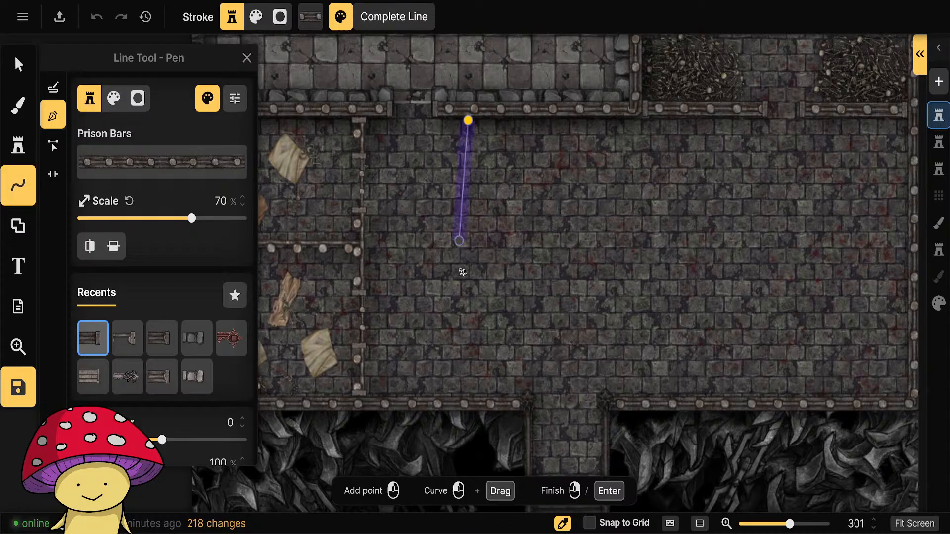
{"action": "double_click", "coordinate": [468, 394]}
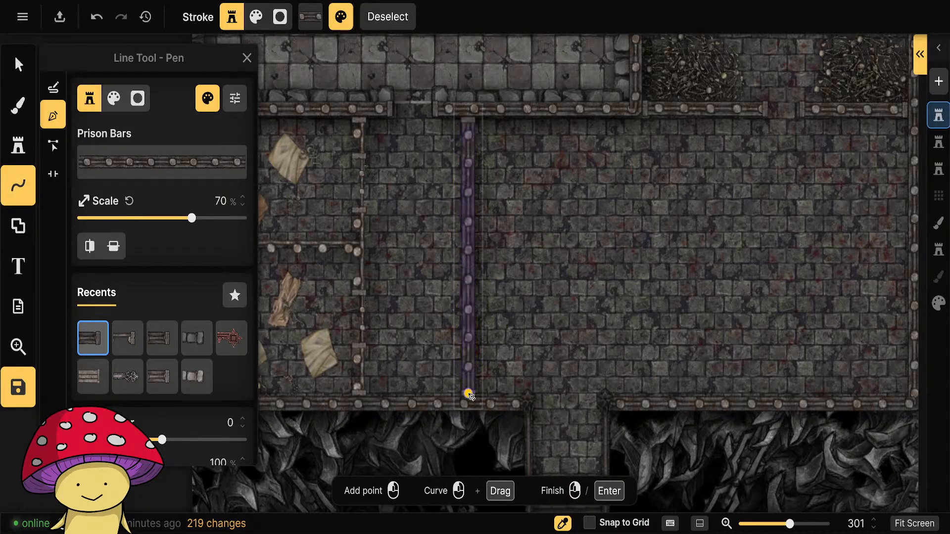
{"action": "left_click", "coordinate": [18, 64]}
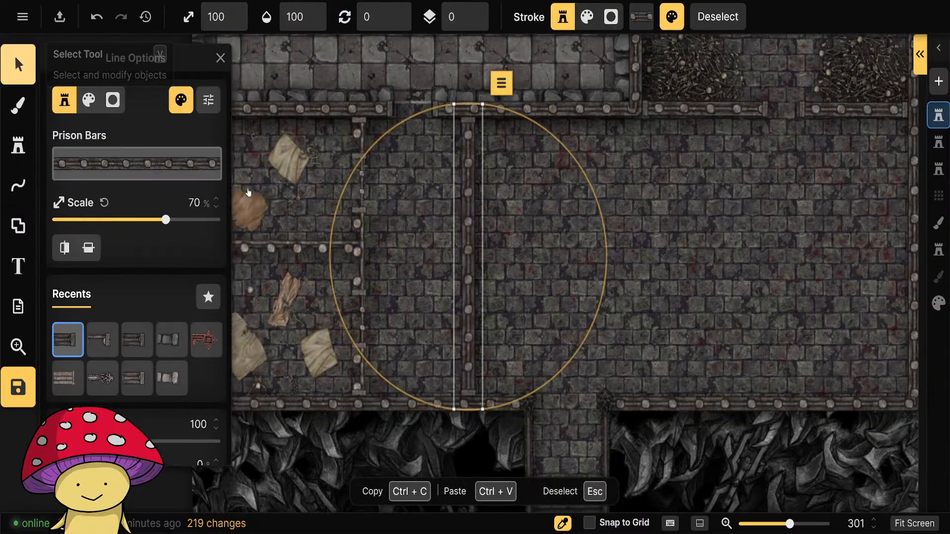
{"action": "left_click", "coordinate": [476, 241]}
{"action": "left_click", "coordinate": [472, 241]}
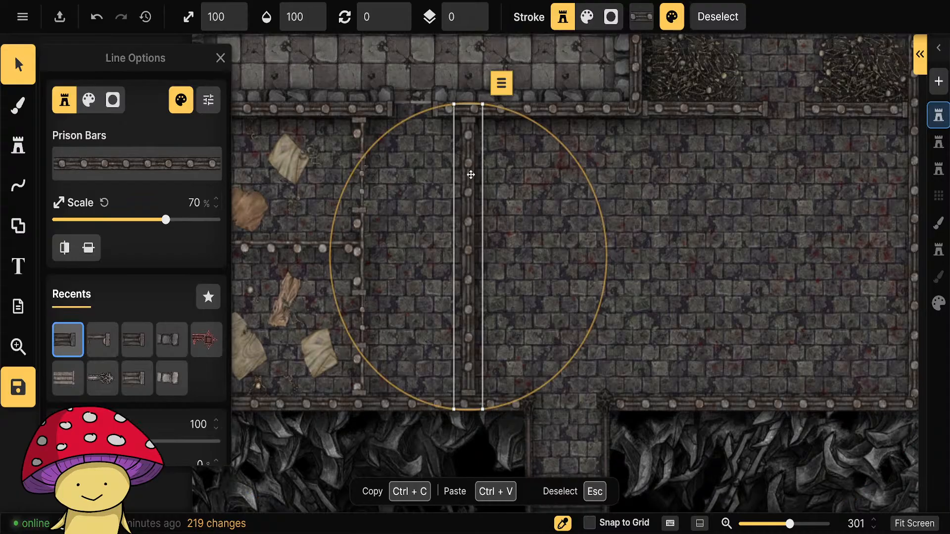
Add a portal with width 23 near the north end of the new Prison Bars line.
{"action": "left_click", "coordinate": [19, 186]}
{"action": "left_click", "coordinate": [52, 174]}
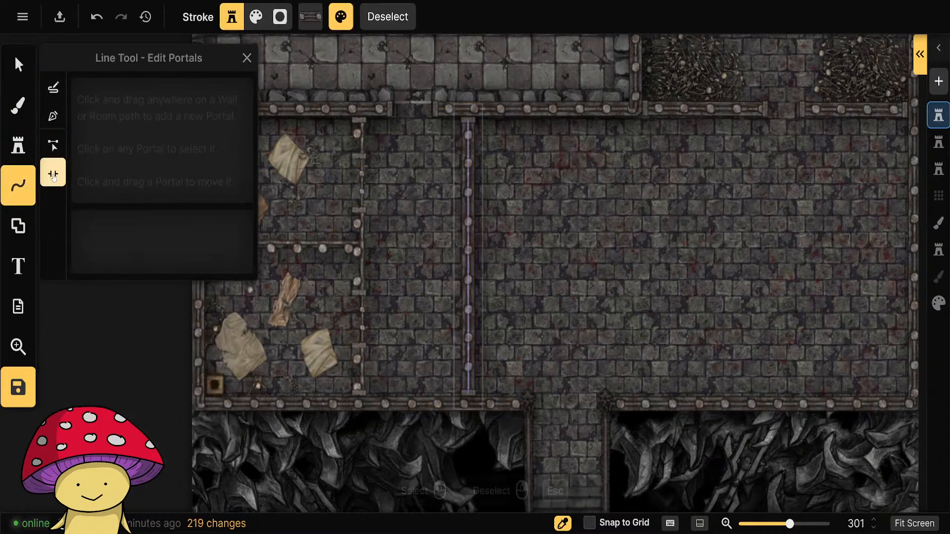
{"action": "left_click", "coordinate": [469, 165]}
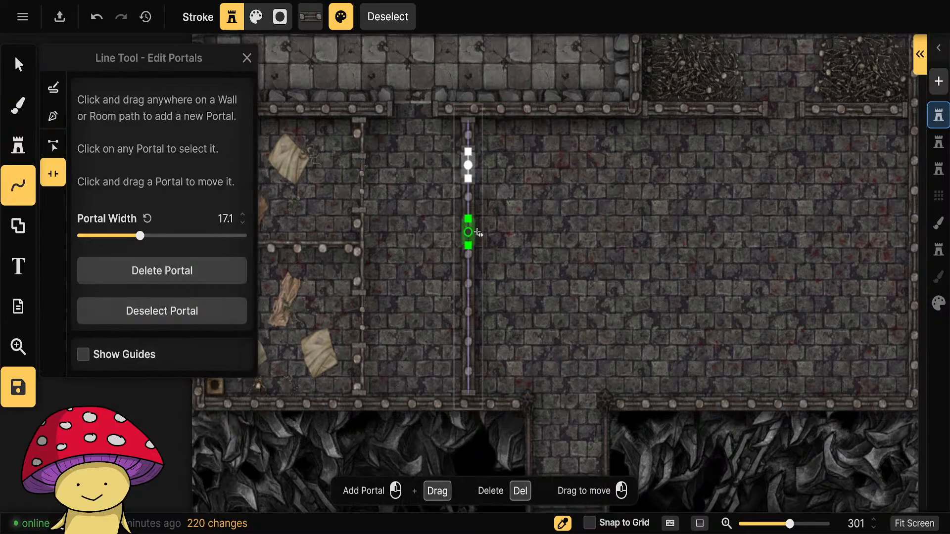
{"action": "left_click_drag", "start_coordinate": [468, 180], "coordinate": [468, 182]}
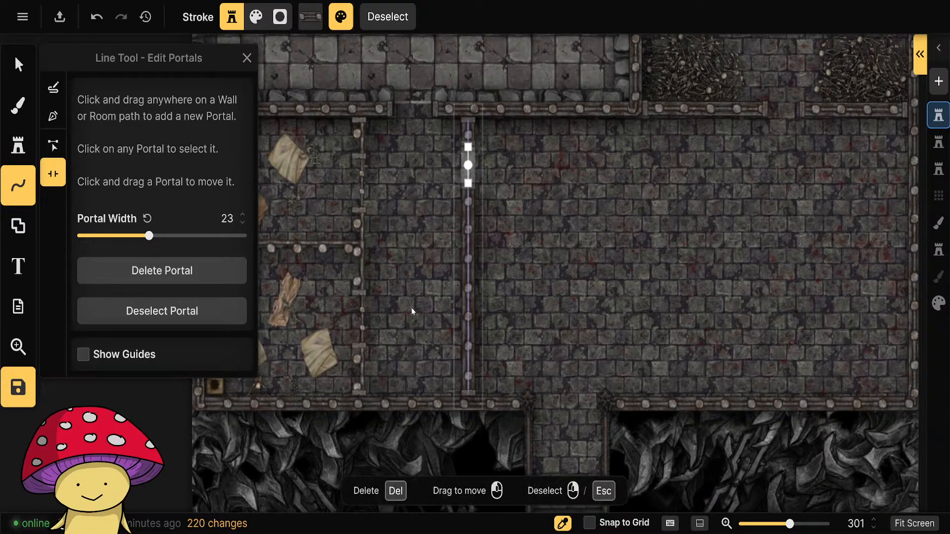
{"action": "left_click", "coordinate": [18, 64]}
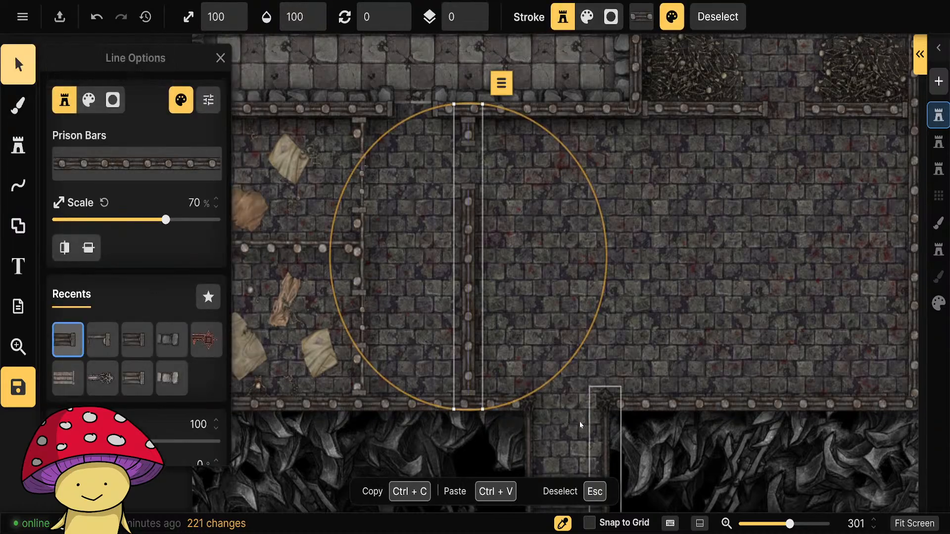
{"action": "scroll", "coordinate": [320, 411], "scroll_direction": "down", "scroll_amount": 4}
{"action": "left_click", "coordinate": [269, 382]}
{"action": "scroll", "coordinate": [425, 396], "scroll_direction": "up", "scroll_amount": 5}
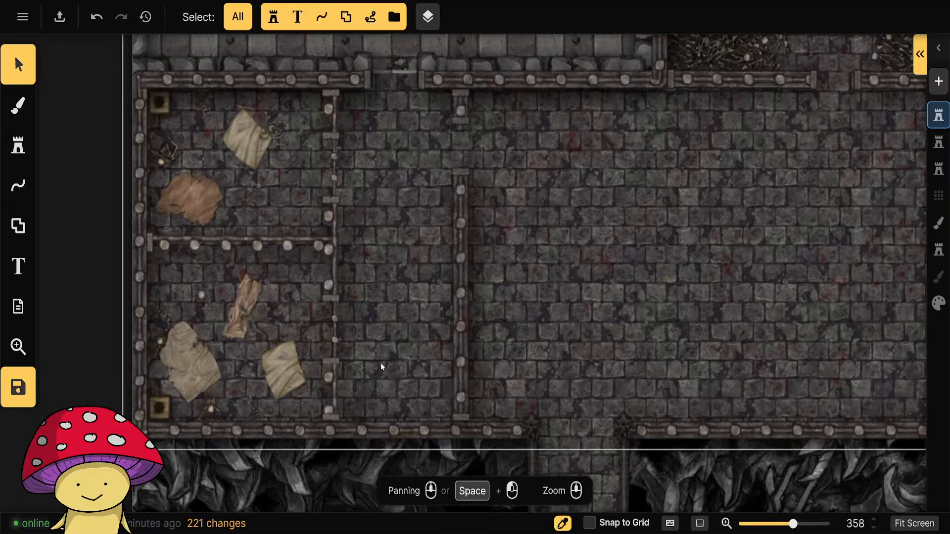
Filter the Fantasy Battlemaps stamp catalog by the Tables tag.
{"action": "left_click", "coordinate": [18, 146]}
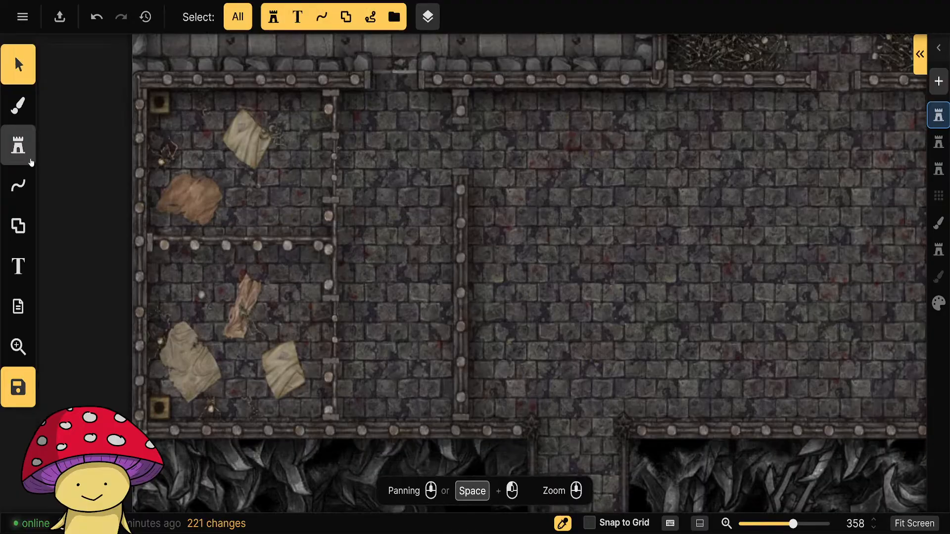
{"action": "left_click", "coordinate": [92, 173]}
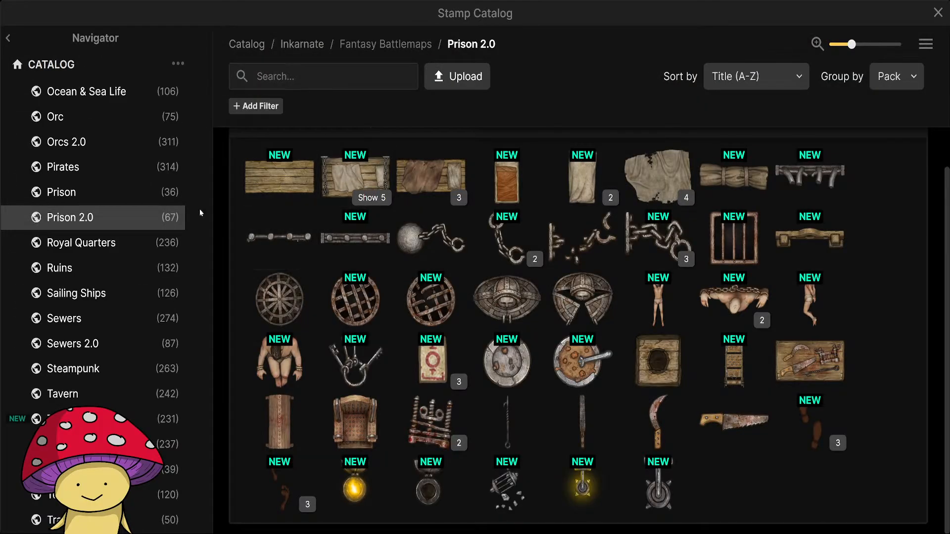
{"action": "scroll", "coordinate": [102, 129], "scroll_direction": "up", "scroll_amount": 12}
{"action": "scroll", "coordinate": [79, 161], "scroll_direction": "up", "scroll_amount": 5}
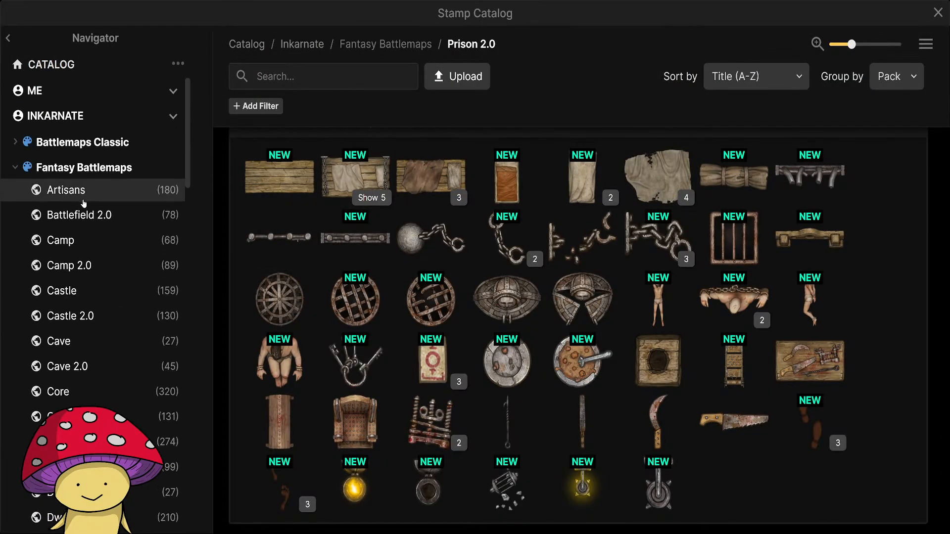
{"action": "left_click", "coordinate": [82, 171]}
{"action": "type", "text": "table"}
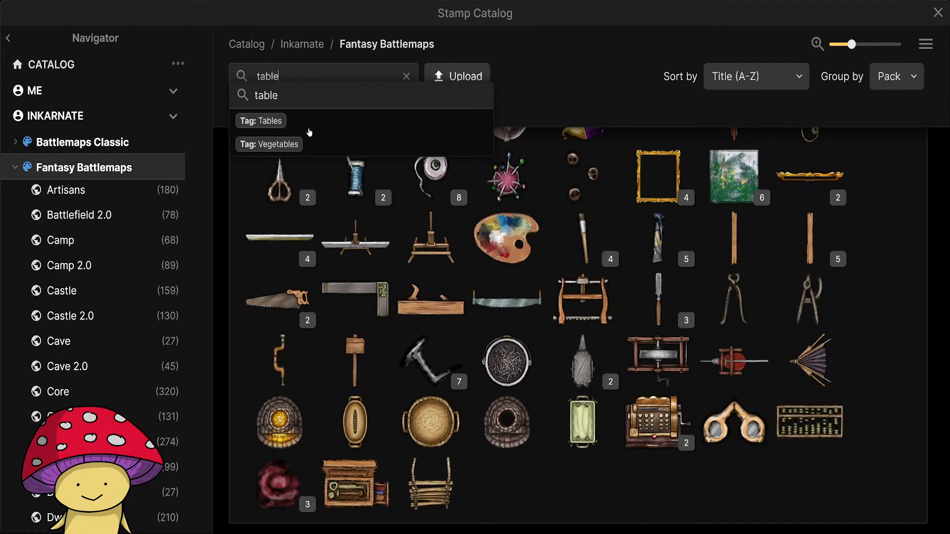
{"action": "left_click", "coordinate": [263, 121]}
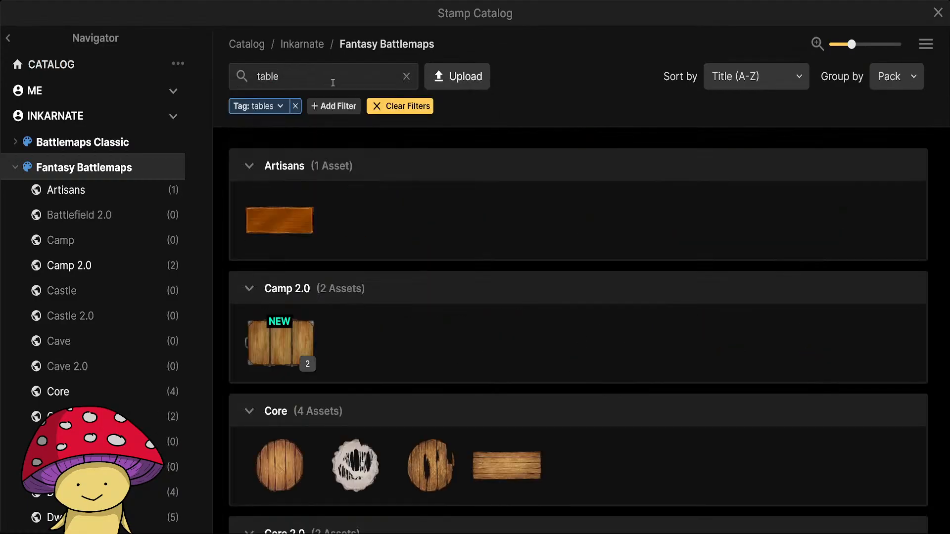
Add the Broken tag to the catalog filter and choose the round Table Broken stamp from the Core pack.
{"action": "left_click", "coordinate": [310, 73]}
{"action": "key", "text": "BackSpace"}
{"action": "type", "text": "broken"}
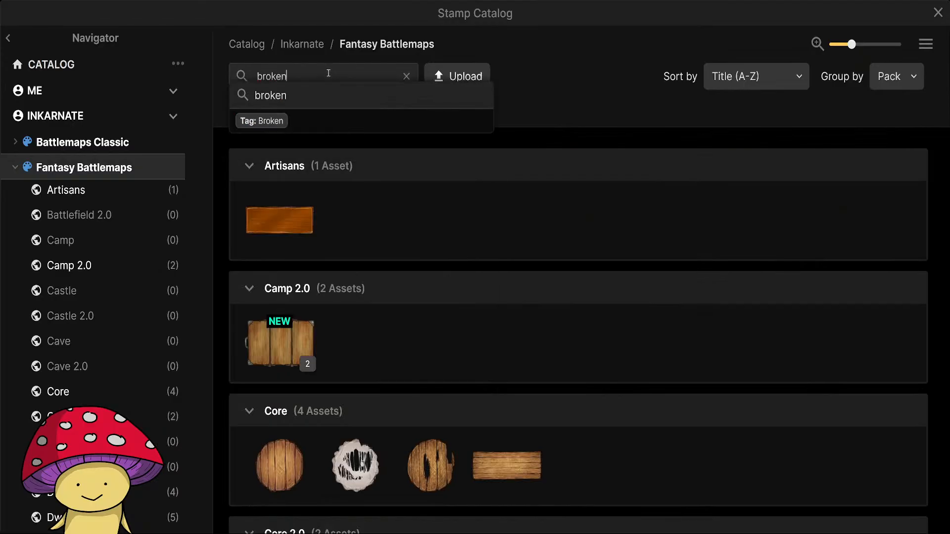
{"action": "left_click", "coordinate": [311, 120]}
{"action": "scroll", "coordinate": [473, 322], "scroll_direction": "down", "scroll_amount": 5}
{"action": "scroll", "coordinate": [463, 337], "scroll_direction": "up", "scroll_amount": 5}
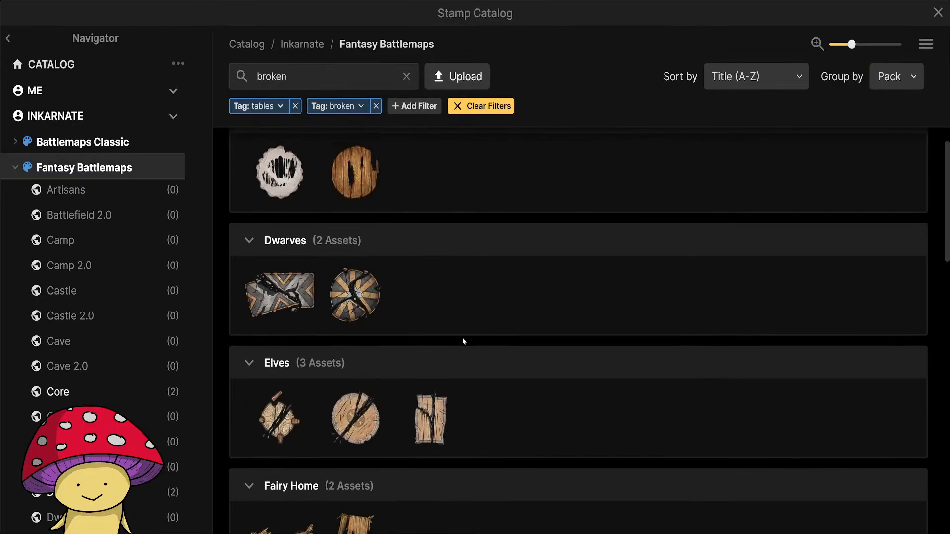
{"action": "left_click", "coordinate": [353, 222]}
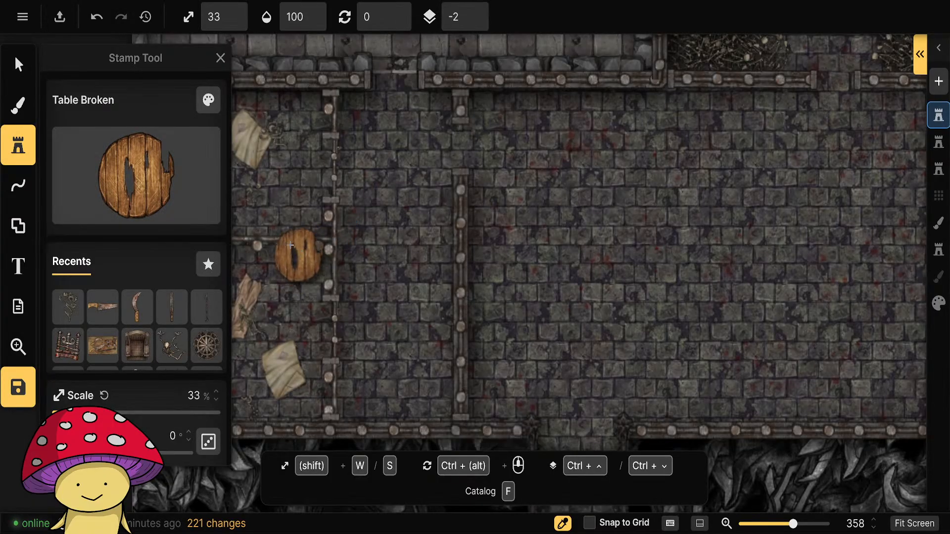
Set the broken table's saturation to 70% and brightness to 80%, and place it at 33% scale near the southeast corner of the corridor.
{"action": "left_click", "coordinate": [209, 100]}
{"action": "left_click_drag", "start_coordinate": [326, 154], "coordinate": [308, 154]}
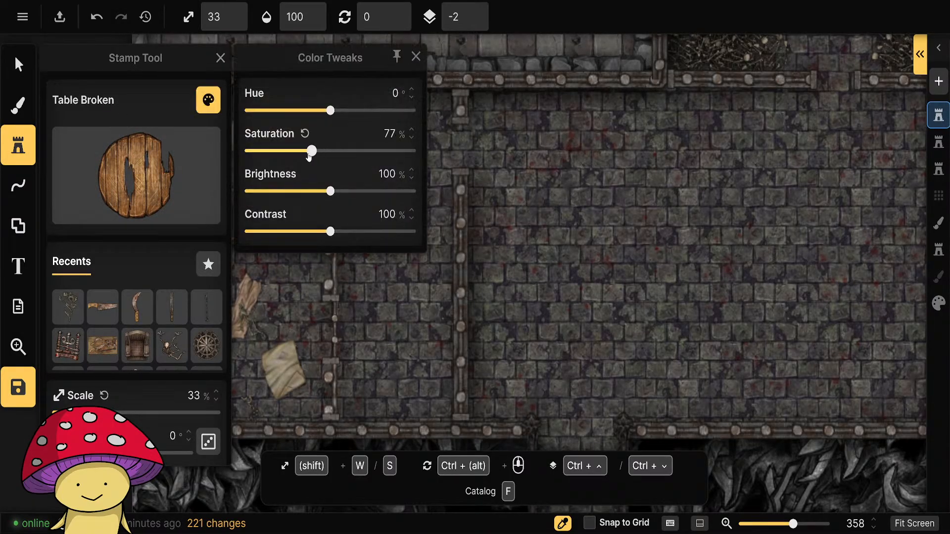
{"action": "left_click_drag", "start_coordinate": [331, 191], "coordinate": [322, 191]}
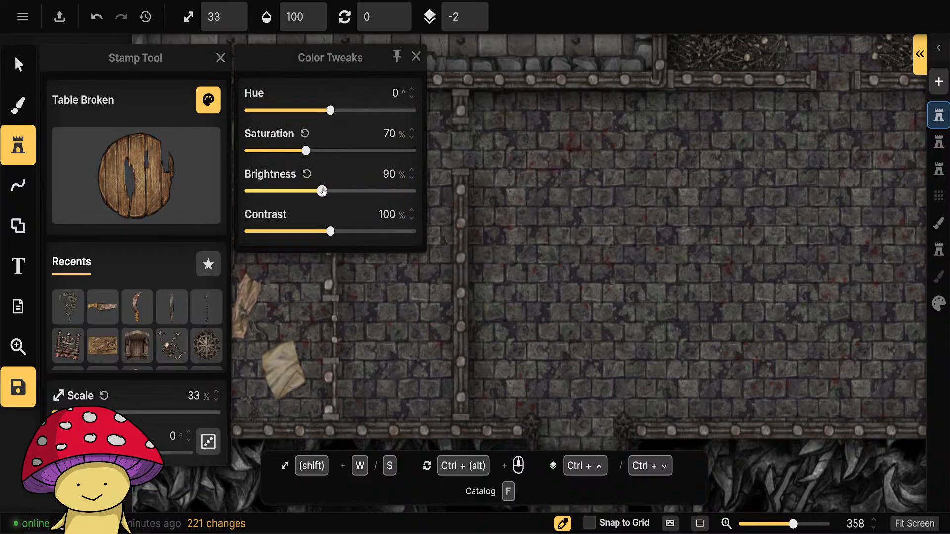
{"action": "left_click", "coordinate": [415, 57]}
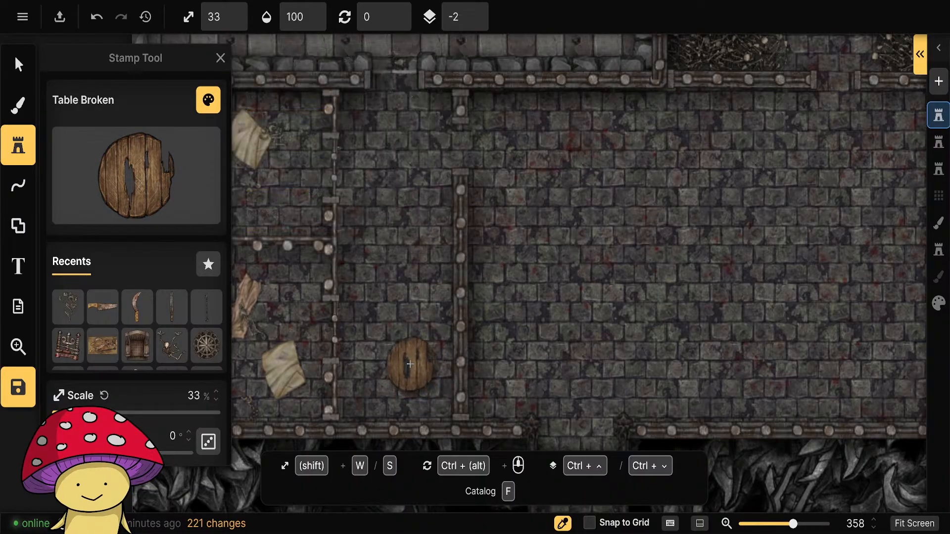
{"action": "left_click", "coordinate": [413, 373]}
{"action": "left_click", "coordinate": [361, 214]}
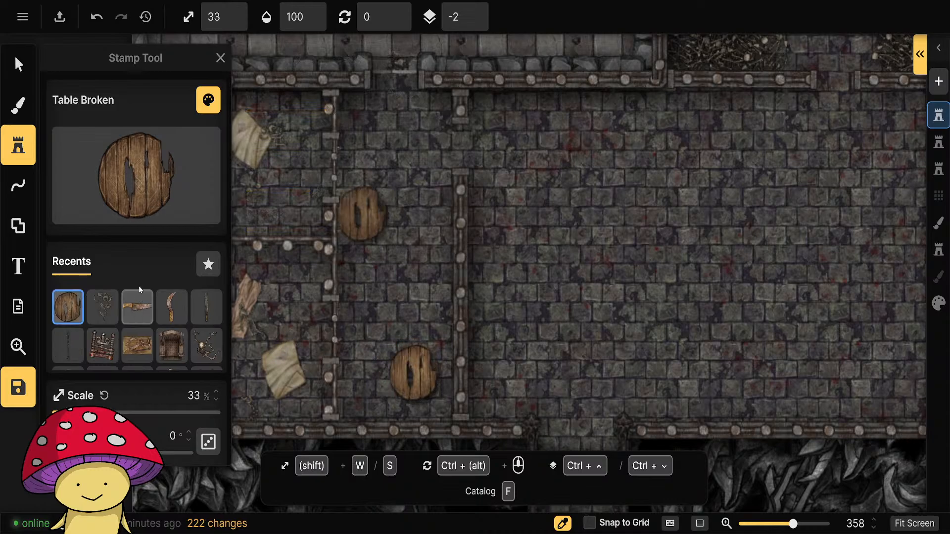
Replace the Tables filter with the Chairs tag alongside Broken, and choose the Chair Broken stamp from the Core pack.
{"action": "left_click", "coordinate": [128, 174]}
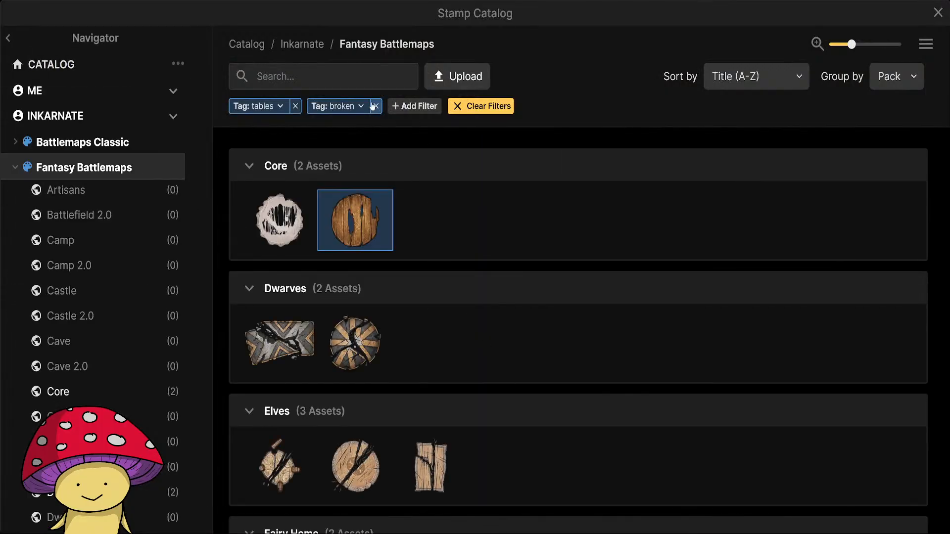
{"action": "left_click", "coordinate": [295, 106]}
{"action": "left_click", "coordinate": [289, 79]}
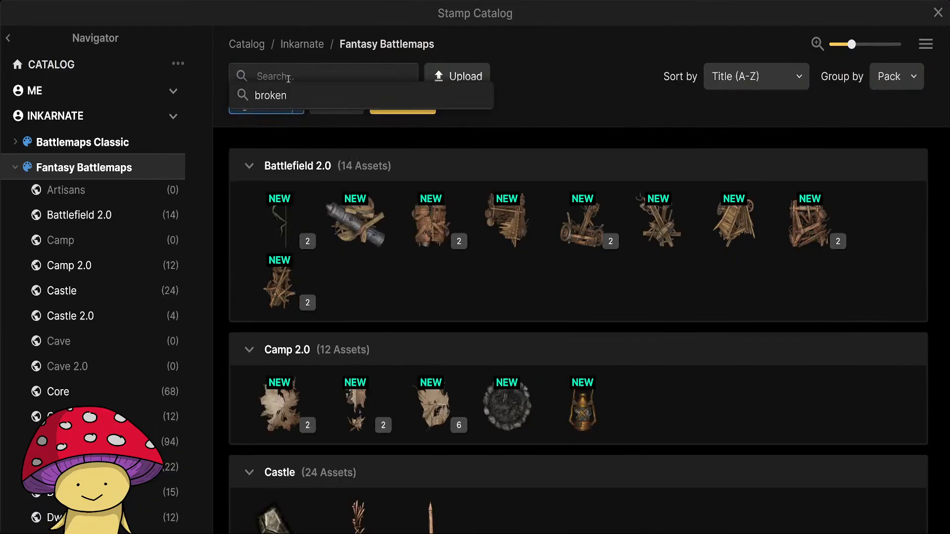
{"action": "type", "text": "chair"}
{"action": "left_click", "coordinate": [303, 120]}
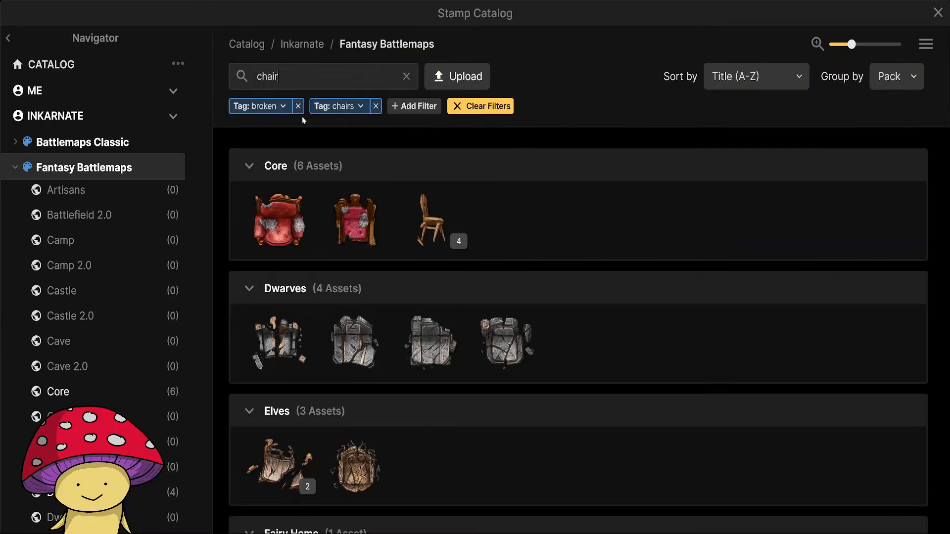
{"action": "left_click", "coordinate": [433, 213]}
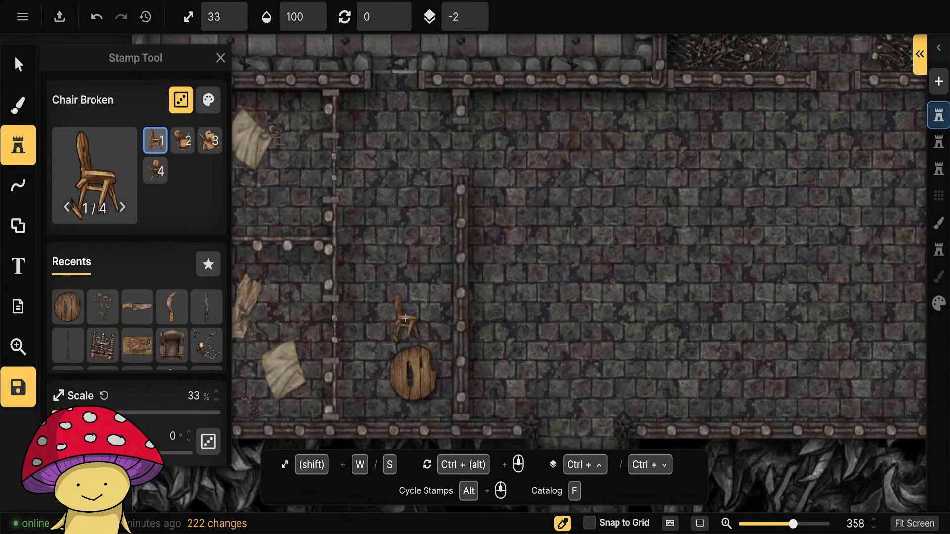
Set the broken chair to 70% saturation and 81% brightness, and place it at 23% scale just north of the round table.
{"action": "left_click", "coordinate": [208, 100]}
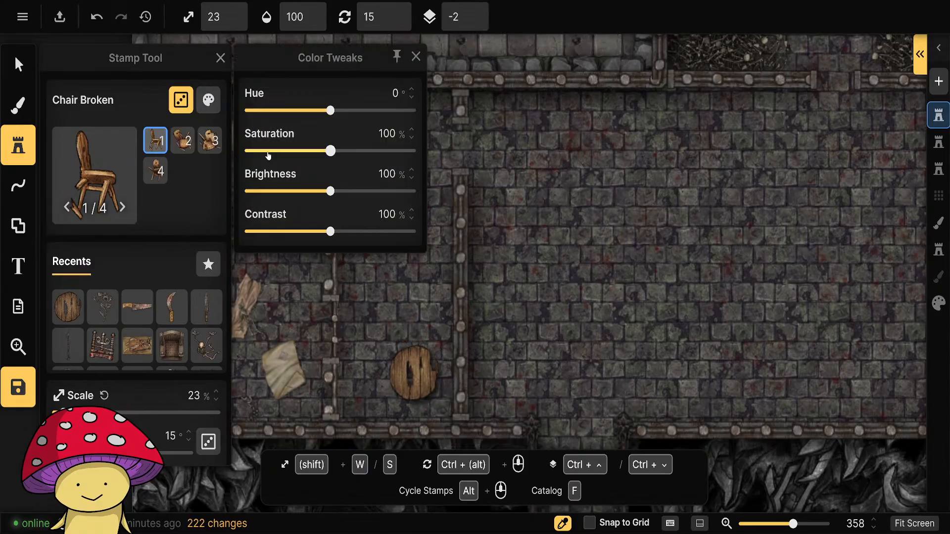
{"action": "left_click_drag", "start_coordinate": [331, 151], "coordinate": [312, 152]}
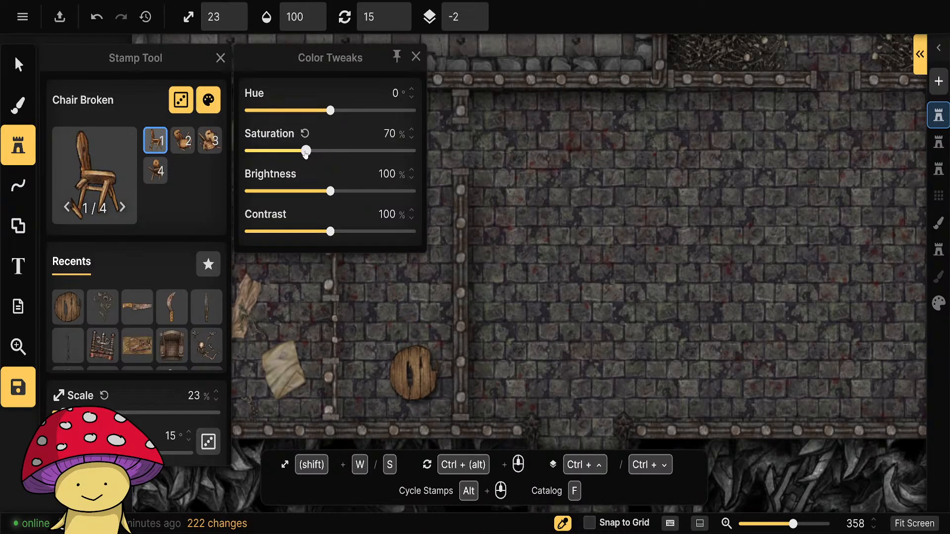
{"action": "left_click_drag", "start_coordinate": [327, 194], "coordinate": [313, 193]}
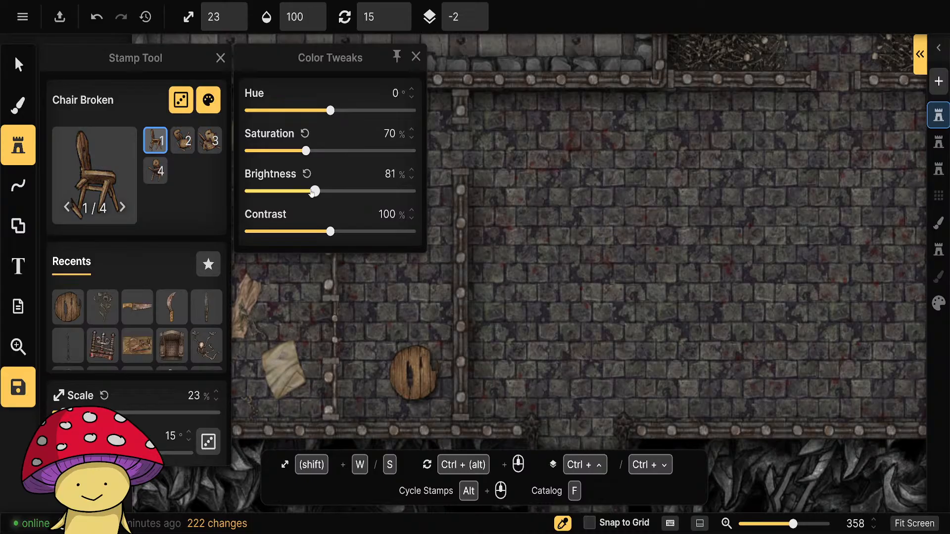
{"action": "left_click", "coordinate": [416, 57]}
{"action": "left_click", "coordinate": [399, 322]}
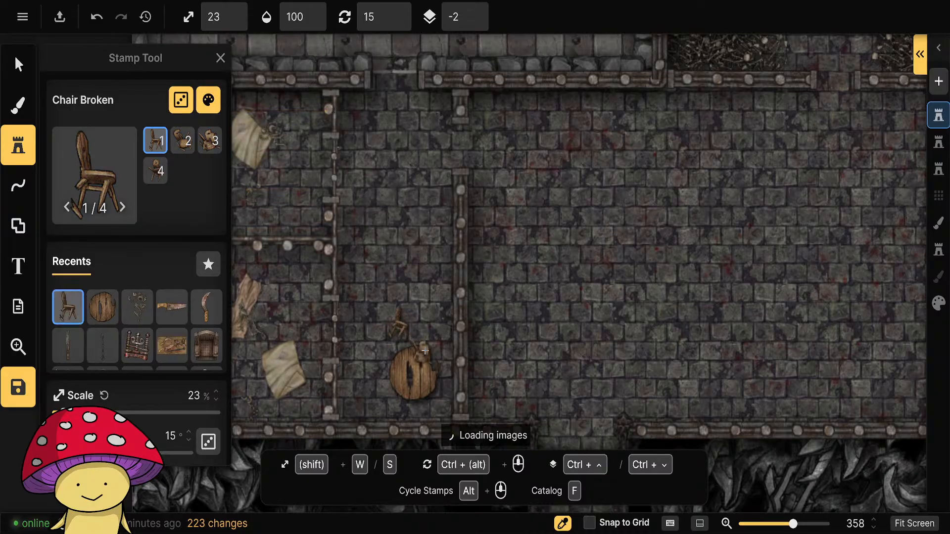
Place three more broken chairs southwest, east and northeast of the table, using sublayer -3 and 135° rotation for the east one.
{"action": "left_click", "coordinate": [378, 401]}
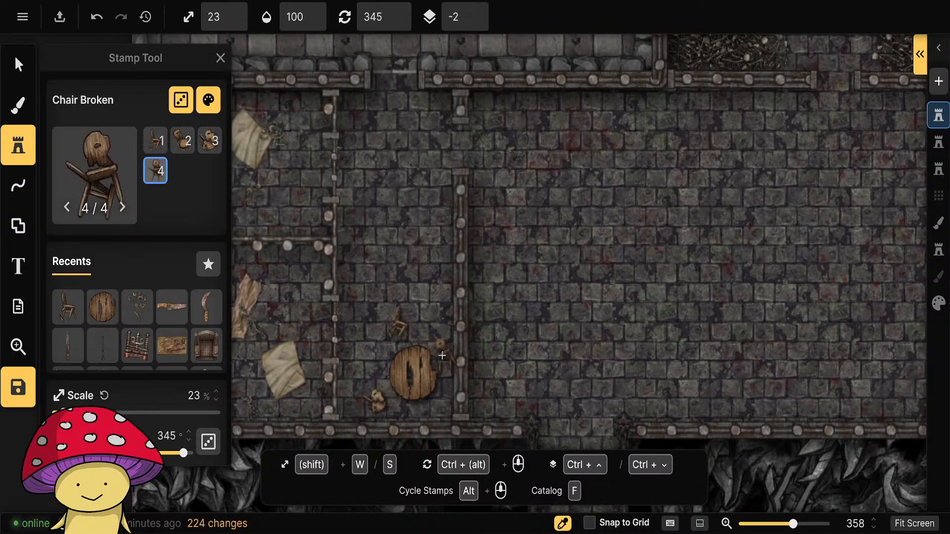
{"action": "scroll", "coordinate": [440, 397], "scroll_direction": "up", "scroll_amount": 2}
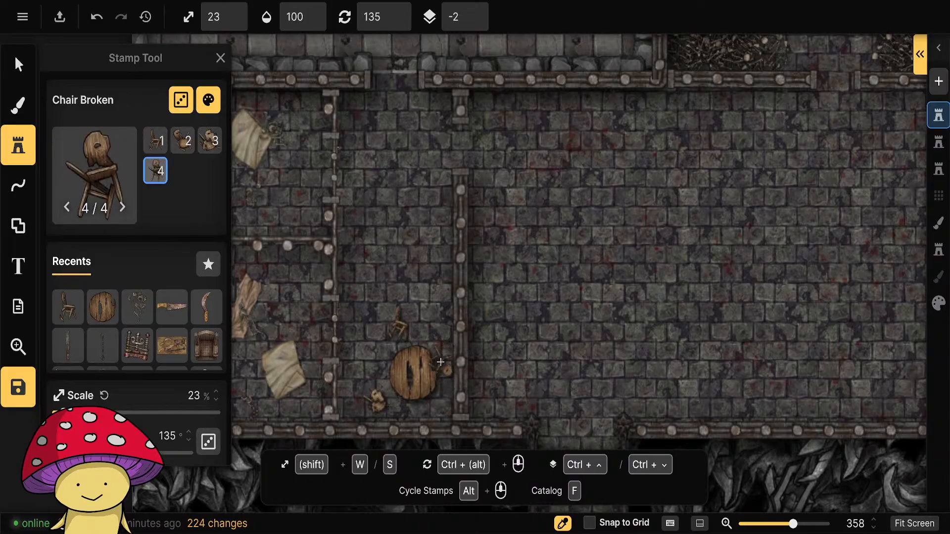
{"action": "scroll", "coordinate": [138, 347], "scroll_direction": "down", "scroll_amount": 3}
{"action": "left_click", "coordinate": [216, 338]}
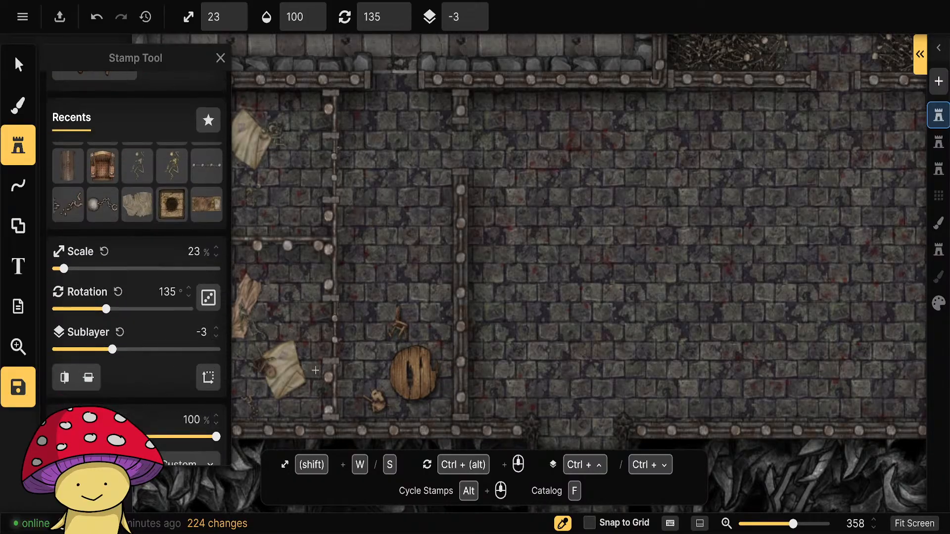
{"action": "left_click", "coordinate": [439, 369]}
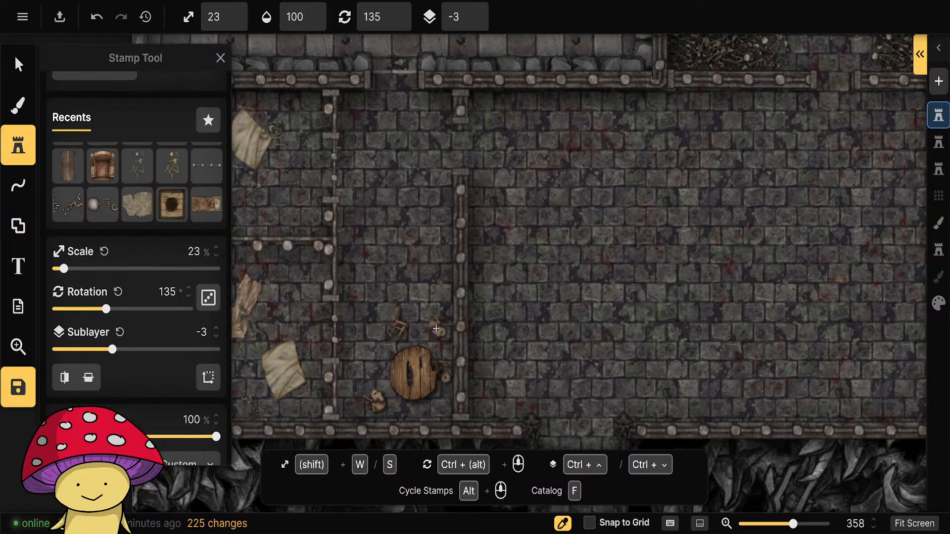
{"action": "left_click", "coordinate": [439, 330]}
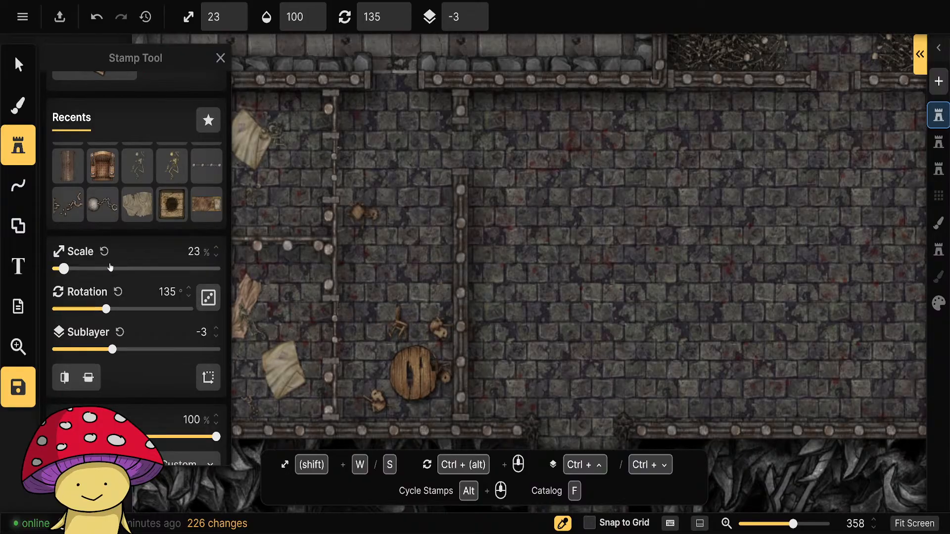
Remove the Broken and Chairs filters from the stamp catalog and choose the Cards stamp from the Prison 2.0 pack.
{"action": "left_click", "coordinate": [18, 145]}
{"action": "left_click", "coordinate": [18, 145]}
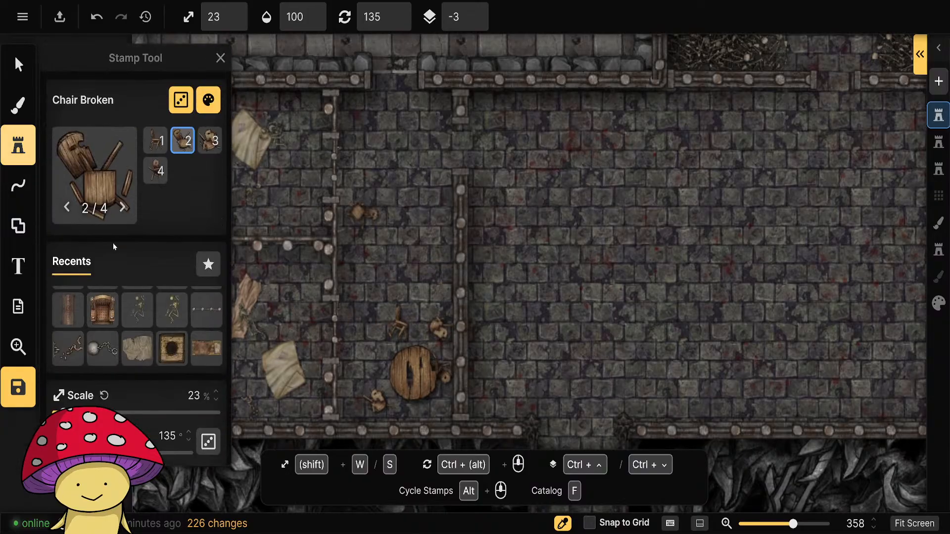
{"action": "key", "text": "f"}
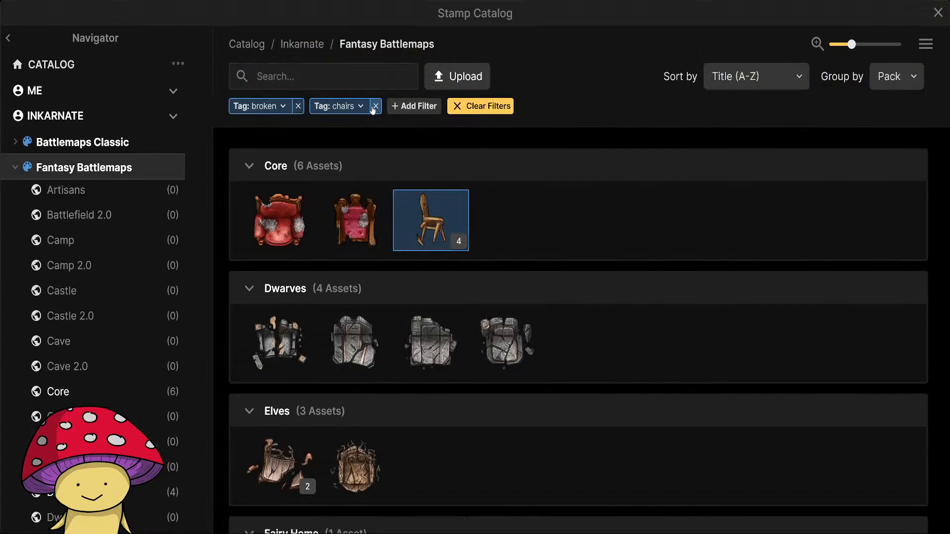
{"action": "left_click", "coordinate": [375, 106]}
{"action": "left_click", "coordinate": [298, 106]}
{"action": "scroll", "coordinate": [94, 324], "scroll_direction": "down", "scroll_amount": 10}
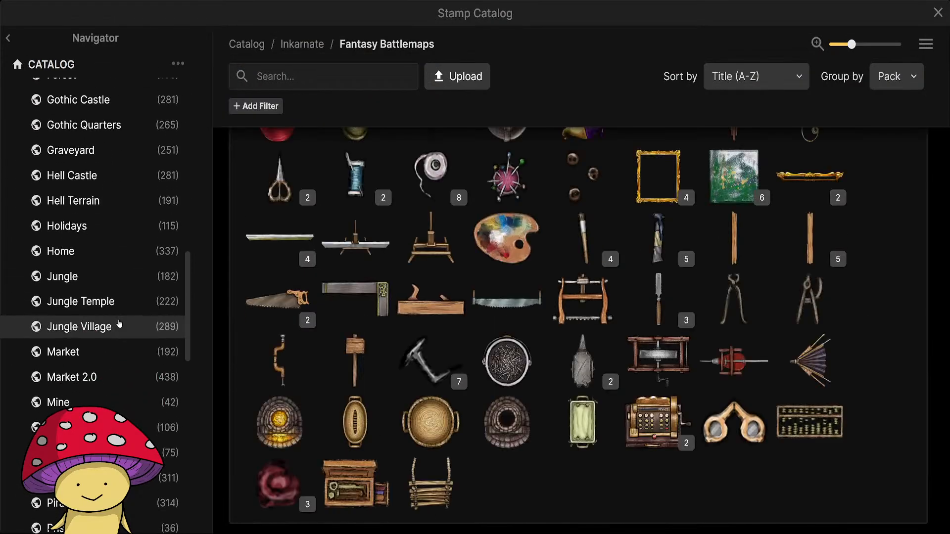
{"action": "scroll", "coordinate": [119, 324], "scroll_direction": "down", "scroll_amount": 7}
{"action": "left_click", "coordinate": [69, 217]}
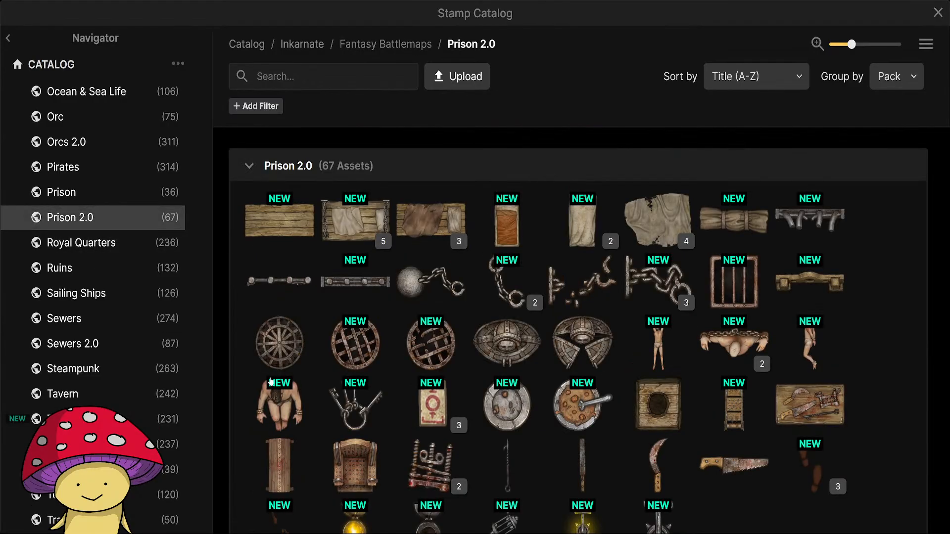
{"action": "scroll", "coordinate": [271, 381], "scroll_direction": "down", "scroll_amount": 1}
{"action": "left_click", "coordinate": [431, 365]}
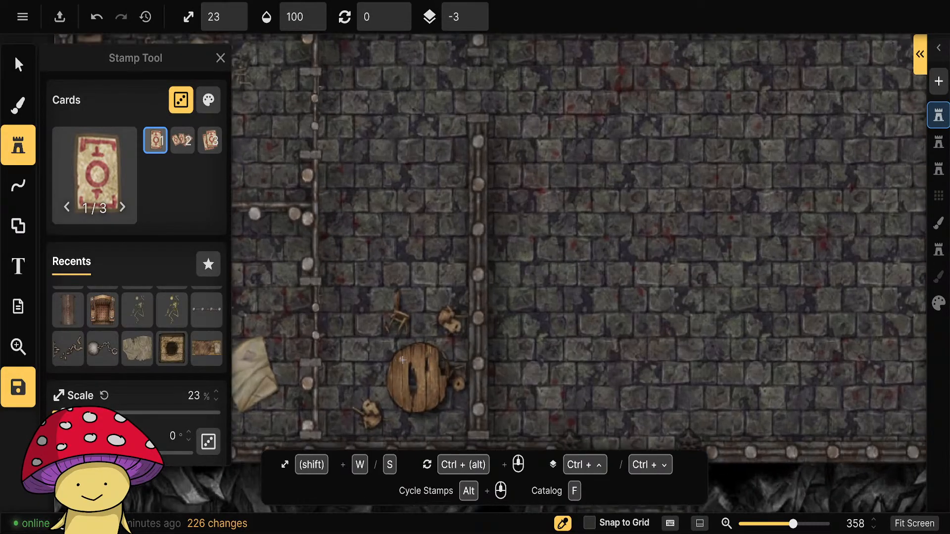
Set the Cards stamp to 33% scale and try placing it on the broken table.
{"action": "scroll", "coordinate": [403, 359], "scroll_direction": "up", "scroll_amount": 6}
{"action": "key", "text": "w"}
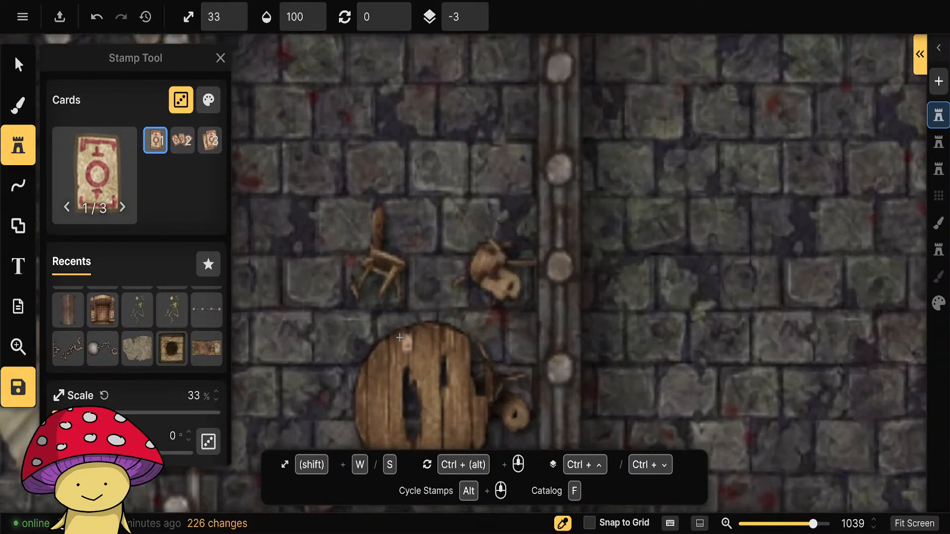
{"action": "left_click_drag", "start_coordinate": [433, 391], "coordinate": [428, 304]}
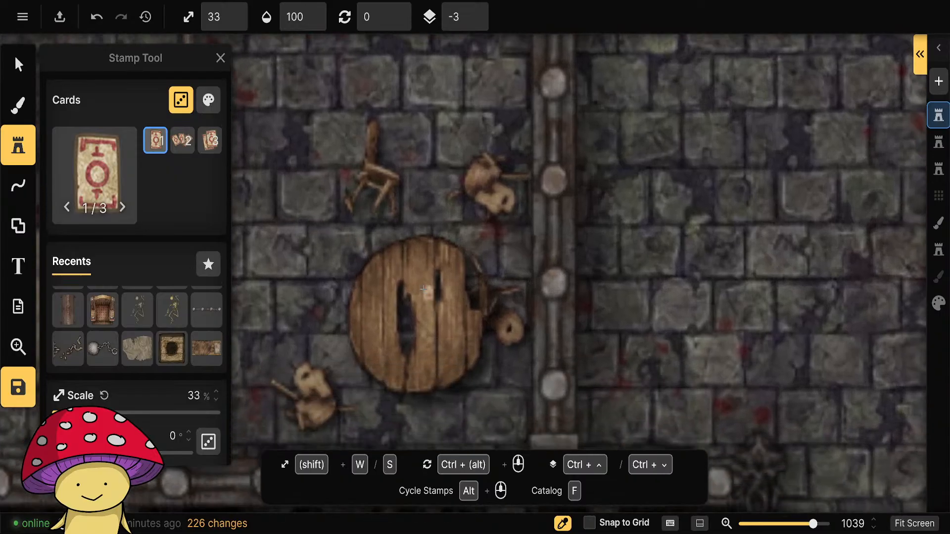
{"action": "left_click", "coordinate": [417, 282]}
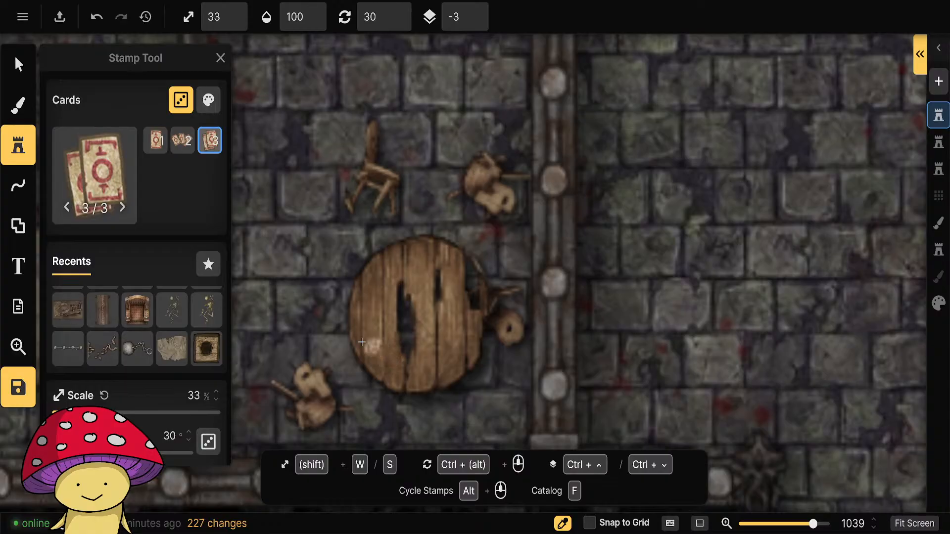
Set the Cards stamp's sublayer to 0 and place three card variants at different rotations on the broken table.
{"action": "scroll", "coordinate": [159, 379], "scroll_direction": "down", "scroll_amount": 5}
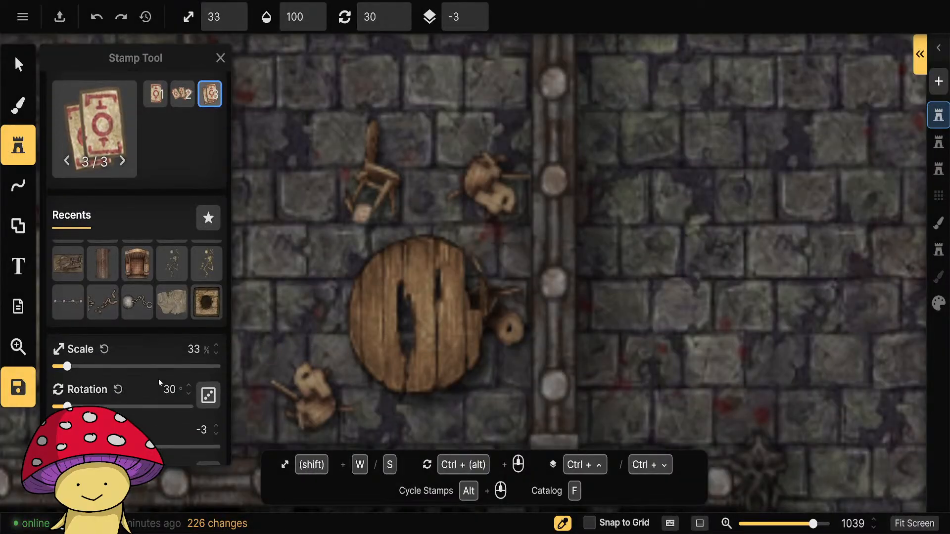
{"action": "left_click", "coordinate": [217, 185]}
{"action": "left_click", "coordinate": [217, 185]}
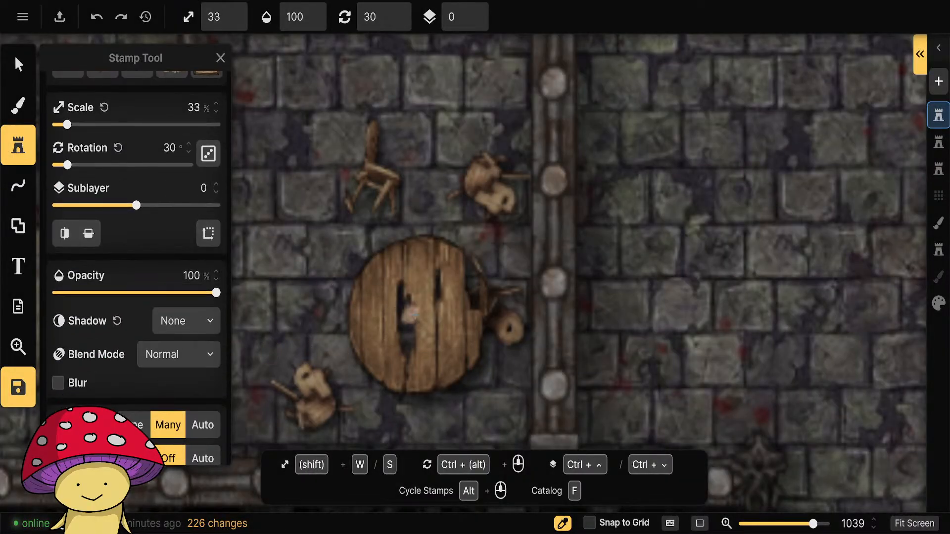
{"action": "scroll", "coordinate": [418, 317], "scroll_direction": "up", "scroll_amount": 3}
{"action": "scroll", "coordinate": [403, 317], "scroll_direction": "down", "scroll_amount": 5}
{"action": "scroll", "coordinate": [144, 315], "scroll_direction": "up", "scroll_amount": 5}
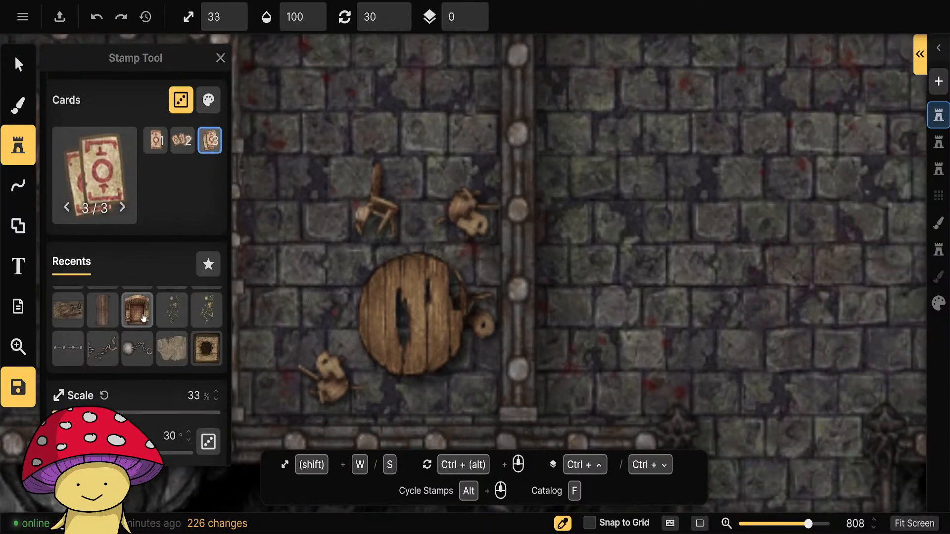
{"action": "left_click", "coordinate": [414, 285]}
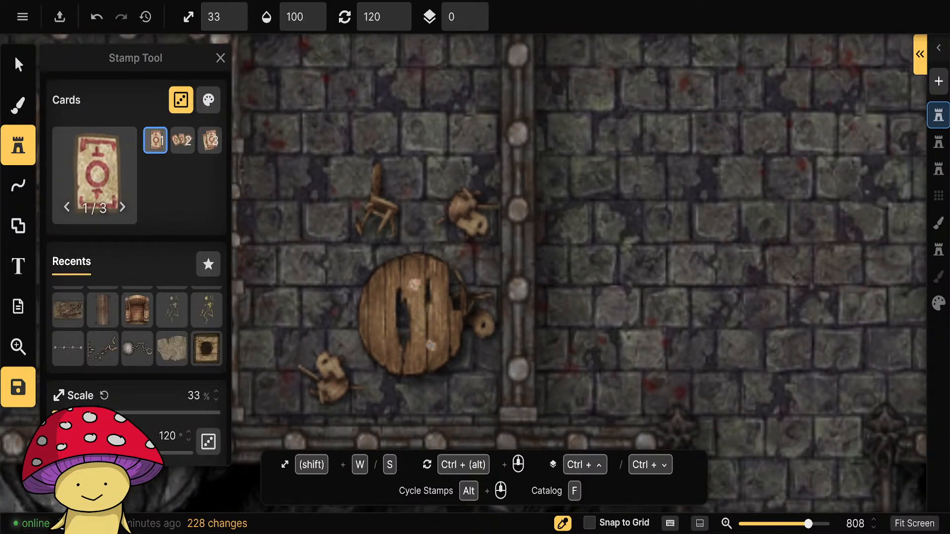
{"action": "left_click", "coordinate": [425, 350]}
{"action": "scroll", "coordinate": [378, 320], "scroll_direction": "down", "scroll_amount": 4}
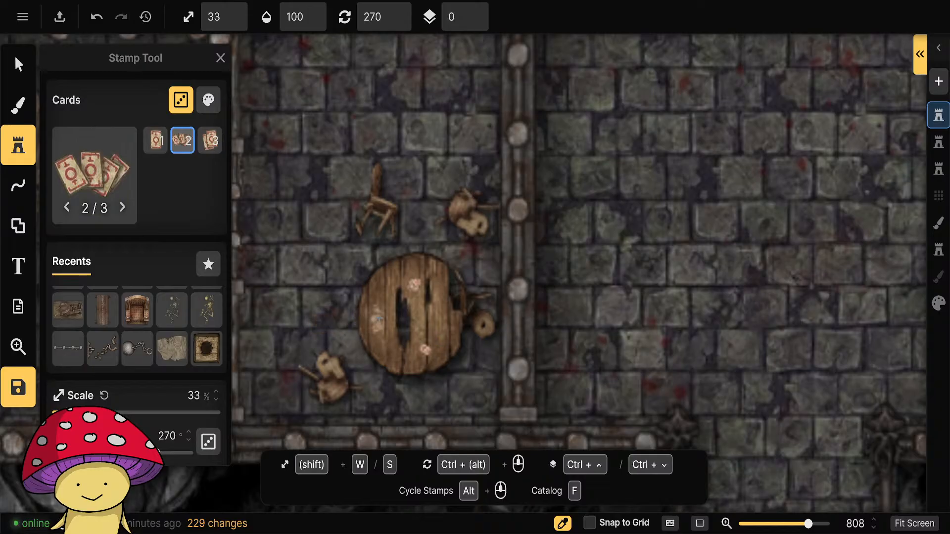
{"action": "left_click", "coordinate": [18, 65]}
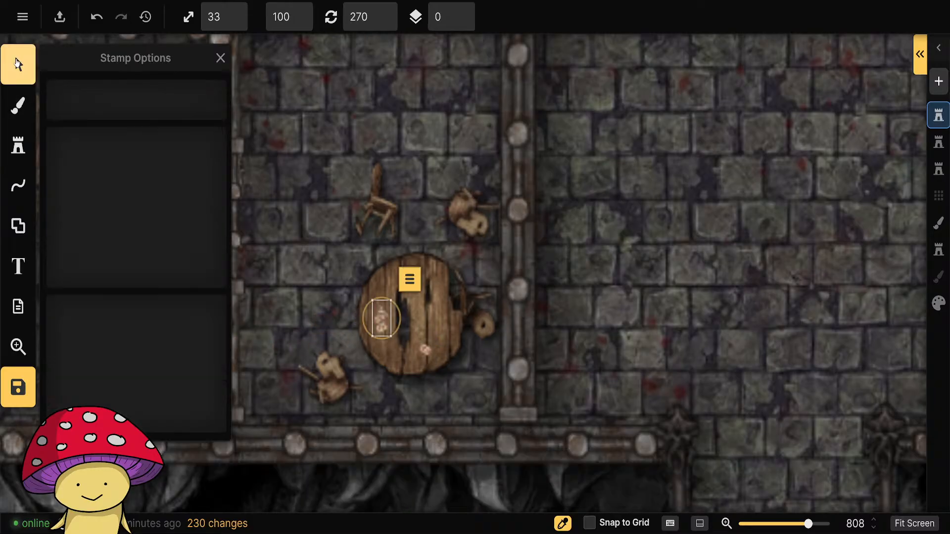
{"action": "scroll", "coordinate": [486, 323], "scroll_direction": "down", "scroll_amount": 1}
{"action": "scroll", "coordinate": [492, 319], "scroll_direction": "down", "scroll_amount": 2}
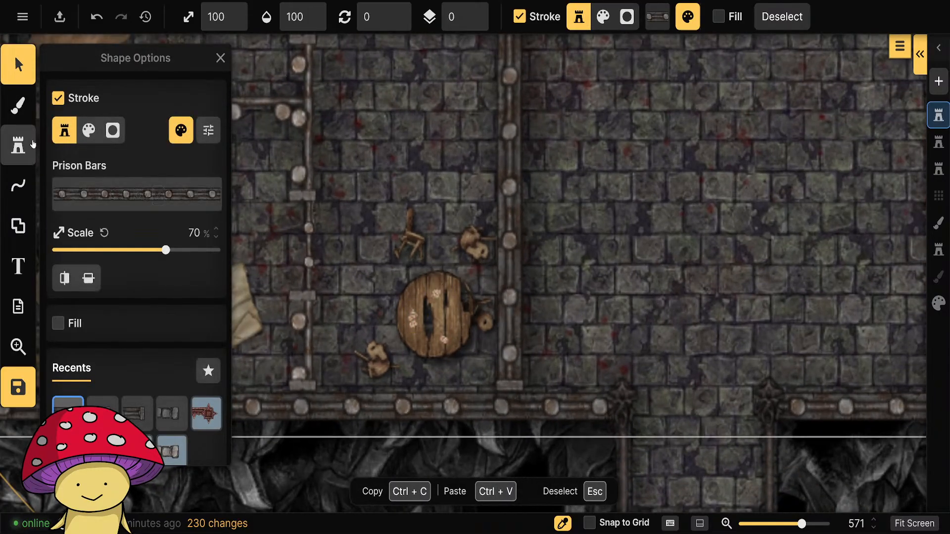
Choose the Keys stamp from the Prison 2.0 pack and place it at 33% scale.
{"action": "left_click", "coordinate": [18, 145]}
{"action": "left_click", "coordinate": [88, 175]}
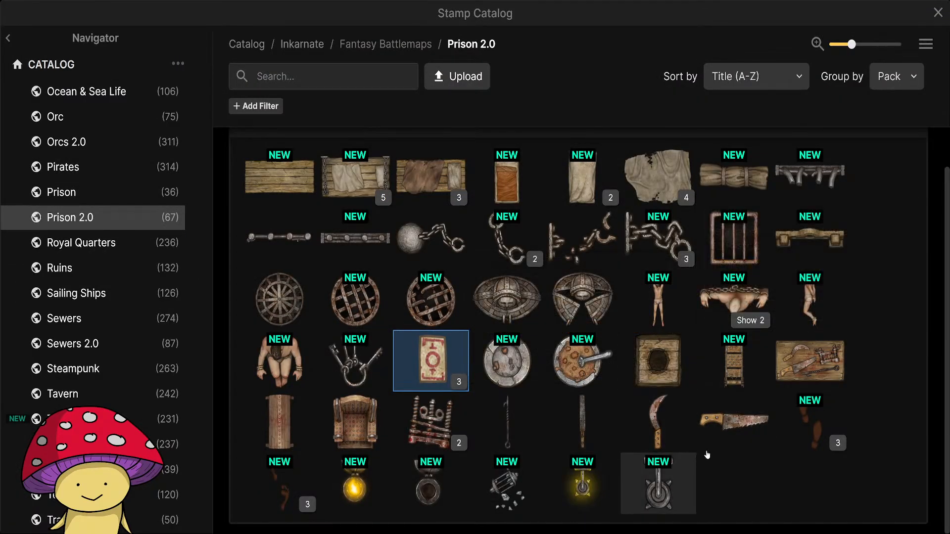
{"action": "left_click", "coordinate": [355, 361]}
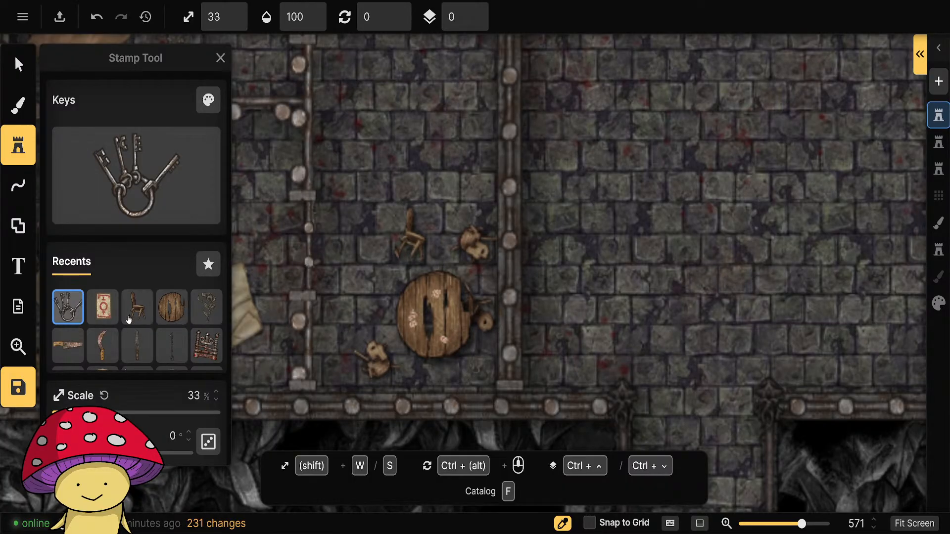
{"action": "left_click", "coordinate": [18, 64]}
Examine the furnished cells, guard corridor and remaining open hall, along with the rooms to the north.
{"action": "scroll", "coordinate": [563, 380], "scroll_direction": "down", "scroll_amount": 2}
{"action": "left_click", "coordinate": [631, 430]}
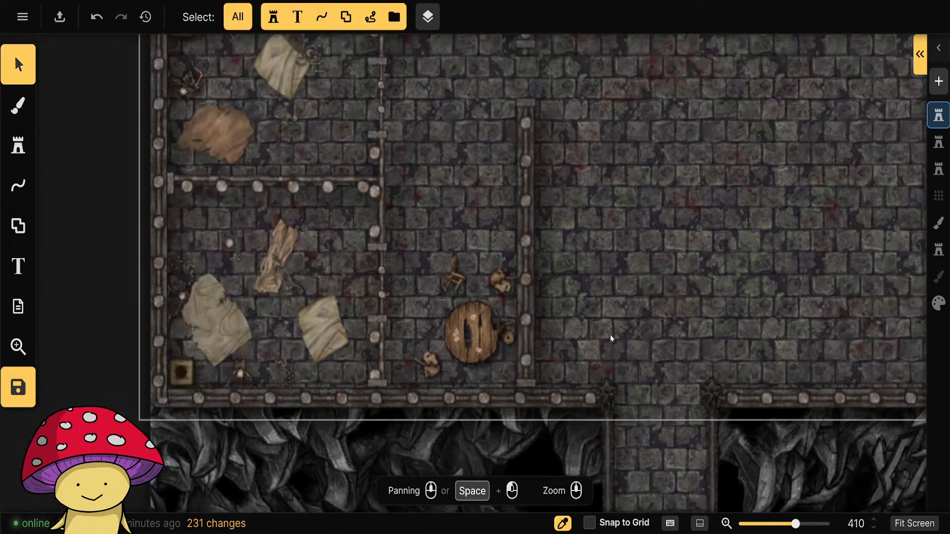
{"action": "scroll", "coordinate": [610, 338], "scroll_direction": "down", "scroll_amount": 3}
{"action": "left_click_drag", "start_coordinate": [657, 314], "coordinate": [526, 325]}
{"action": "scroll", "coordinate": [363, 336], "scroll_direction": "up", "scroll_amount": 2}
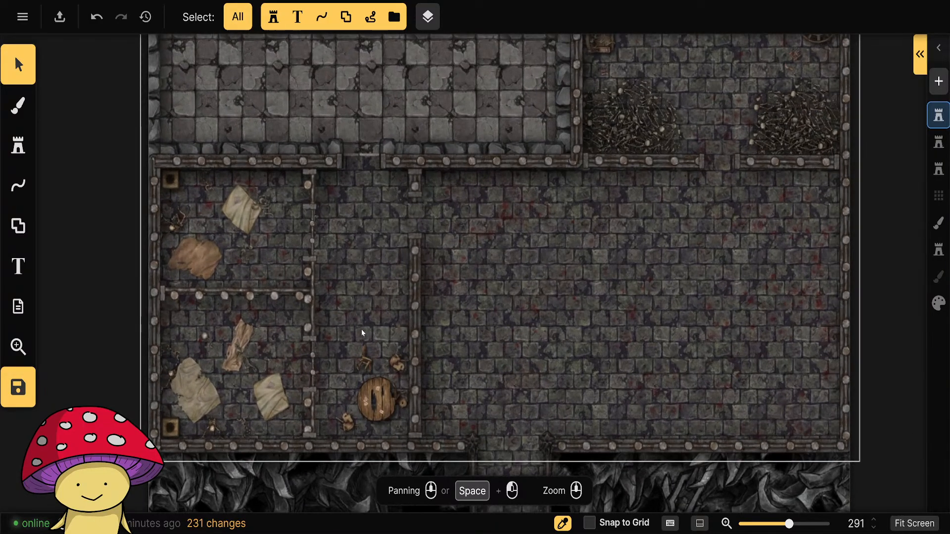
{"action": "scroll", "coordinate": [362, 331], "scroll_direction": "down", "scroll_amount": 3}
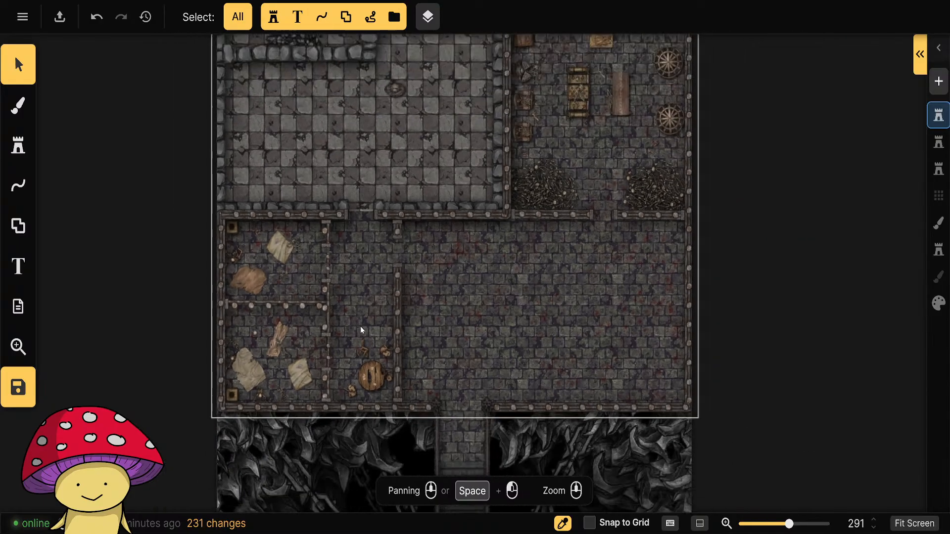
{"action": "left_click_drag", "start_coordinate": [764, 261], "coordinate": [797, 354]}
{"action": "scroll", "coordinate": [418, 240], "scroll_direction": "up", "scroll_amount": 2}
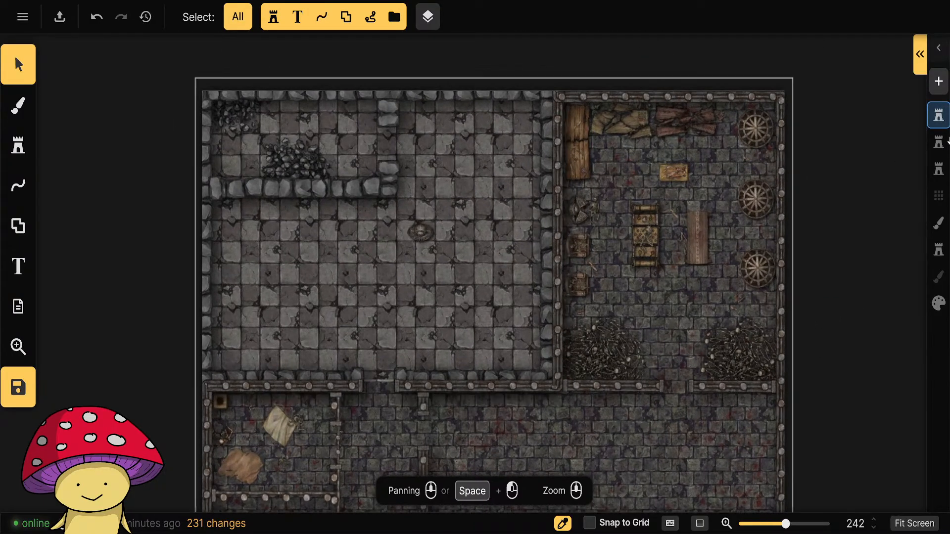
{"action": "left_click_drag", "start_coordinate": [513, 363], "coordinate": [508, 71]}
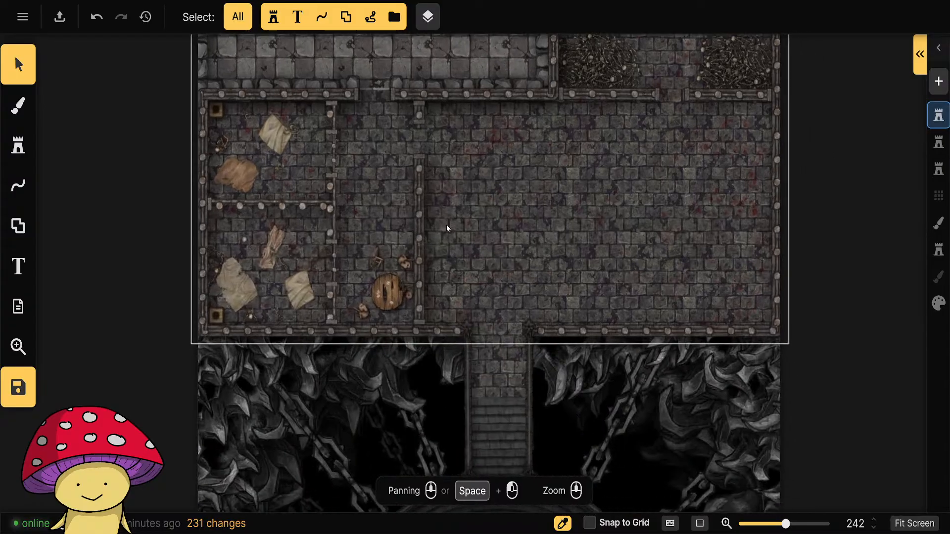
Select the broken chairs, round table and cards in the guard corridor and move them to the Objects layer.
{"action": "left_click", "coordinate": [379, 258]}
{"action": "scroll", "coordinate": [380, 258], "scroll_direction": "up", "scroll_amount": 4}
{"action": "left_click", "coordinate": [434, 268], "text": "shift"}
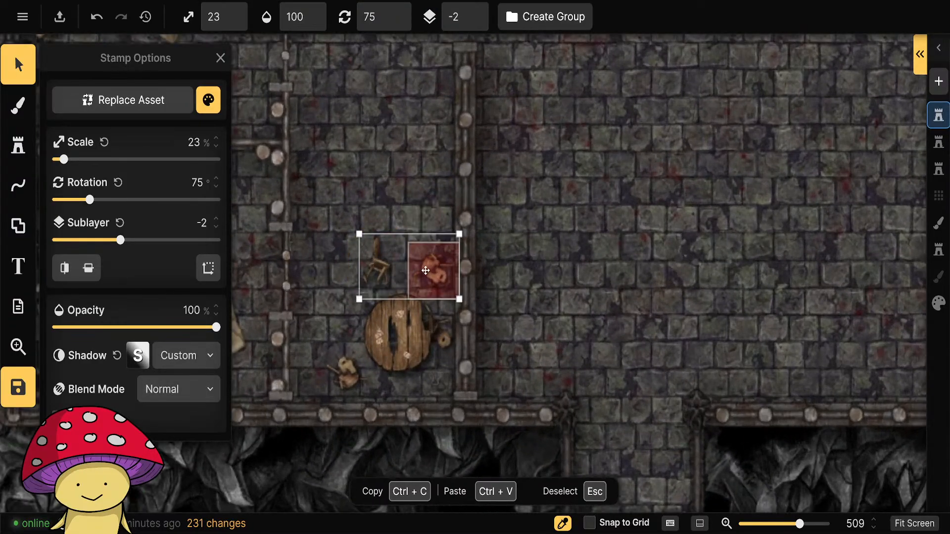
{"action": "left_click", "coordinate": [401, 315], "text": "shift"}
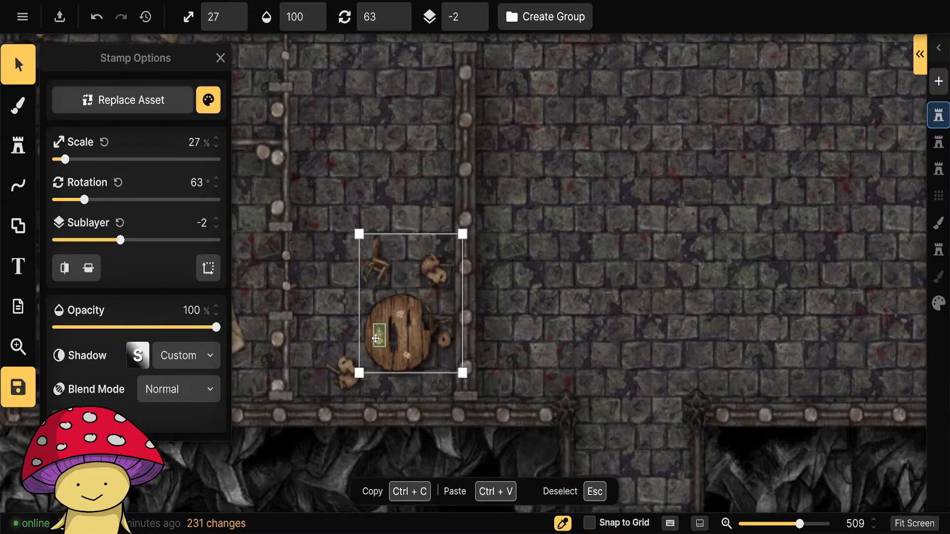
{"action": "left_click", "coordinate": [347, 372], "text": "shift"}
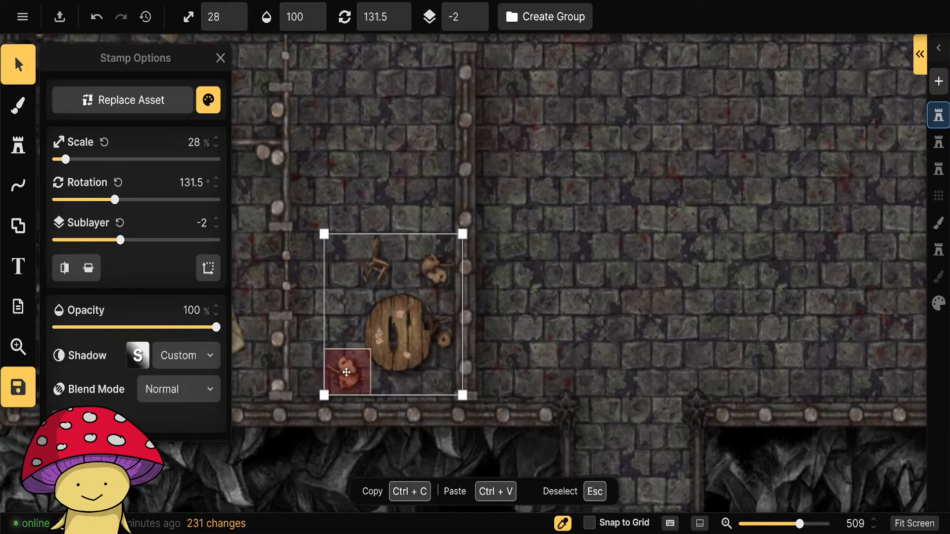
{"action": "right_click", "coordinate": [368, 318]}
{"action": "mouse_move", "coordinate": [579, 461]}
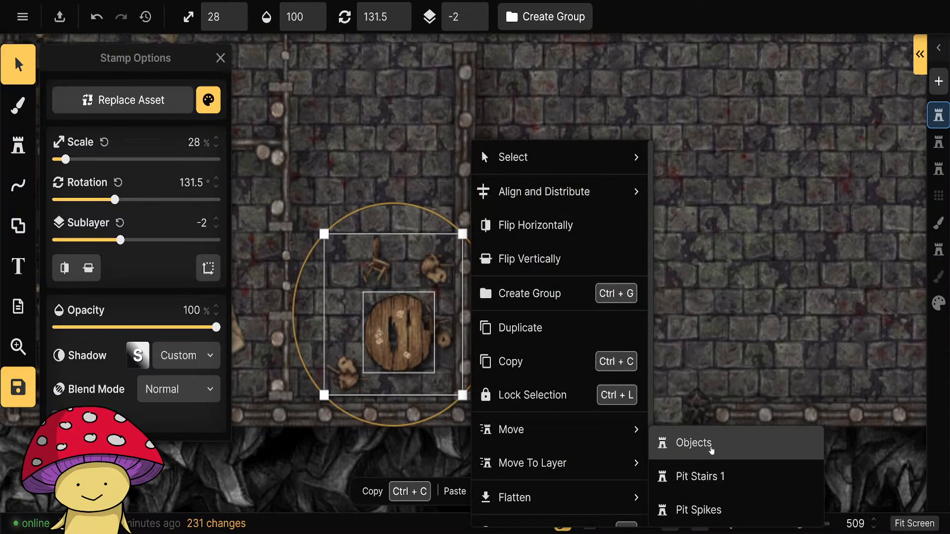
{"action": "left_click", "coordinate": [712, 474]}
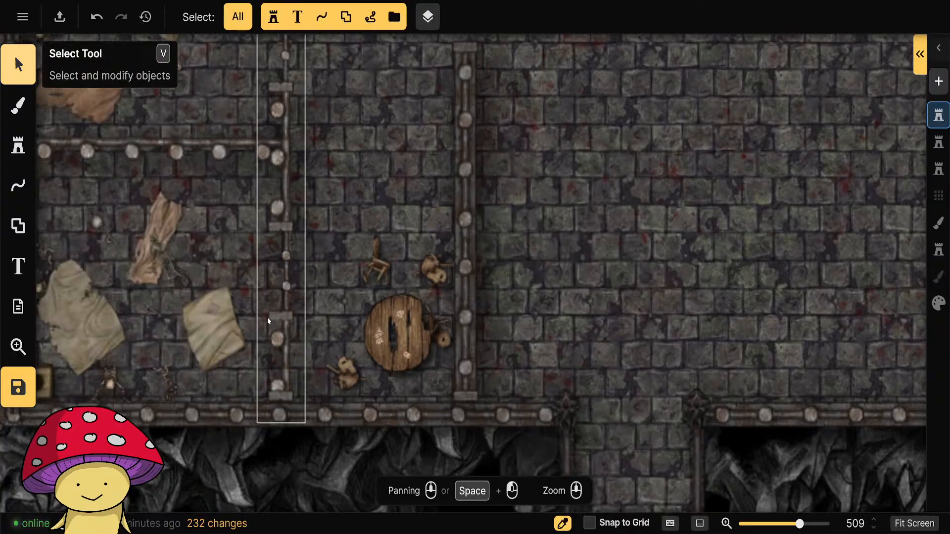
Delete the Iron Maiden Torture Device stamp from the floor of the checkered-tile hall.
{"action": "scroll", "coordinate": [511, 245], "scroll_direction": "down", "scroll_amount": 6}
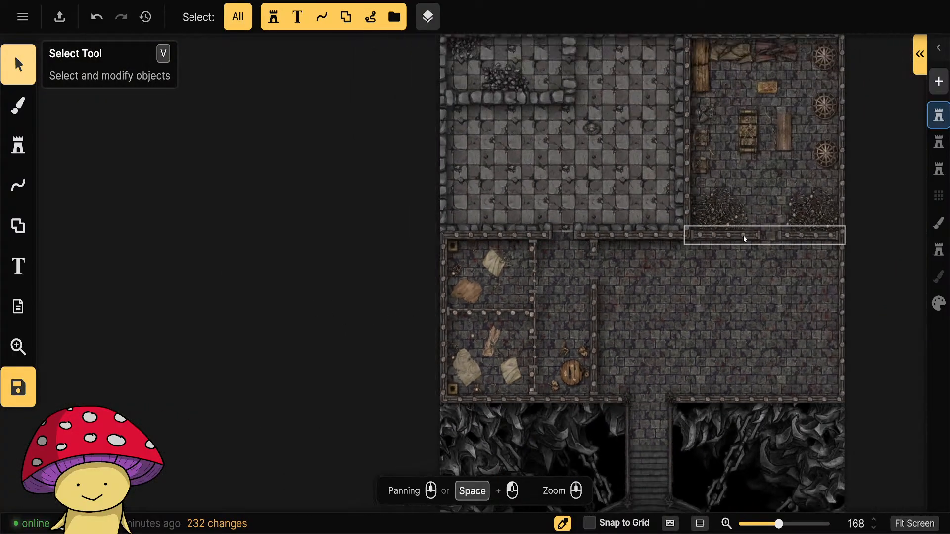
{"action": "left_click_drag", "start_coordinate": [340, 245], "coordinate": [252, 278]}
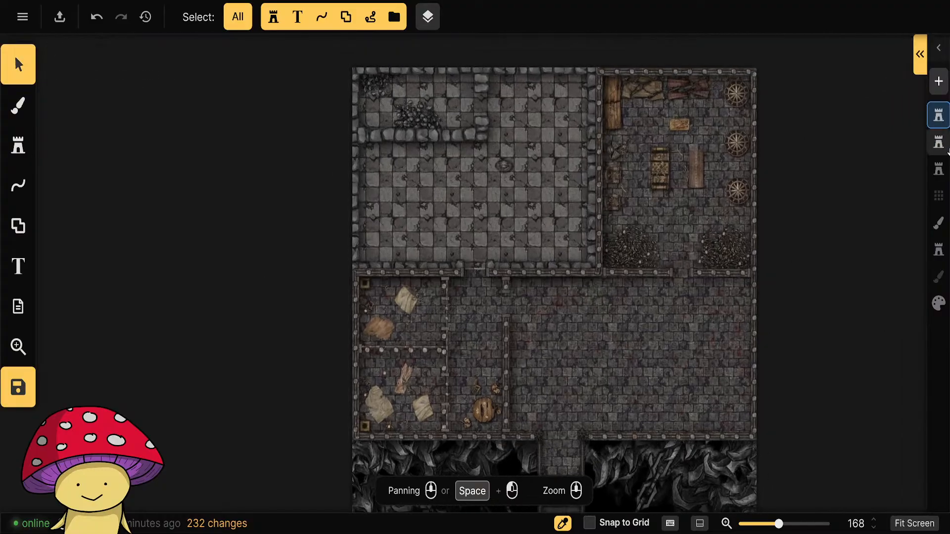
{"action": "left_click", "coordinate": [503, 164]}
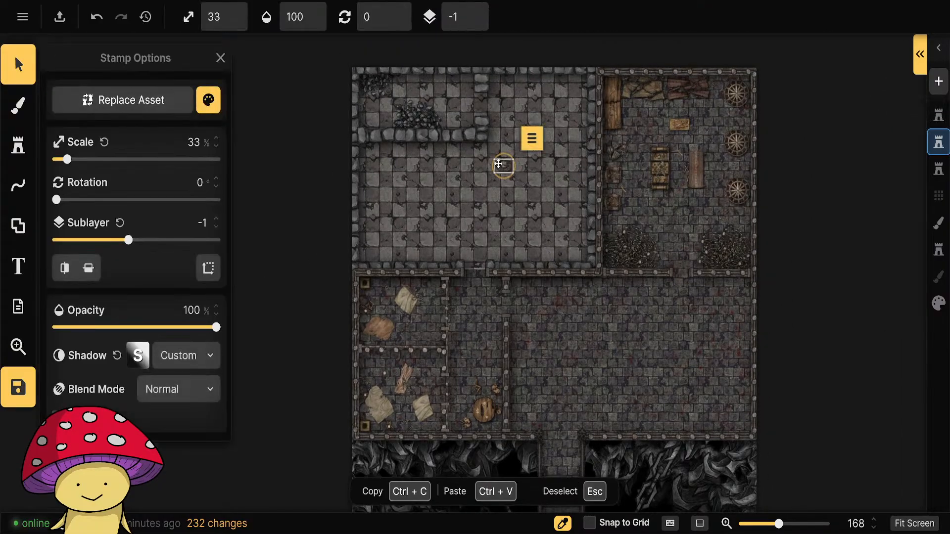
{"action": "key", "text": "Delete"}
{"action": "scroll", "coordinate": [478, 171], "scroll_direction": "down", "scroll_amount": 5}
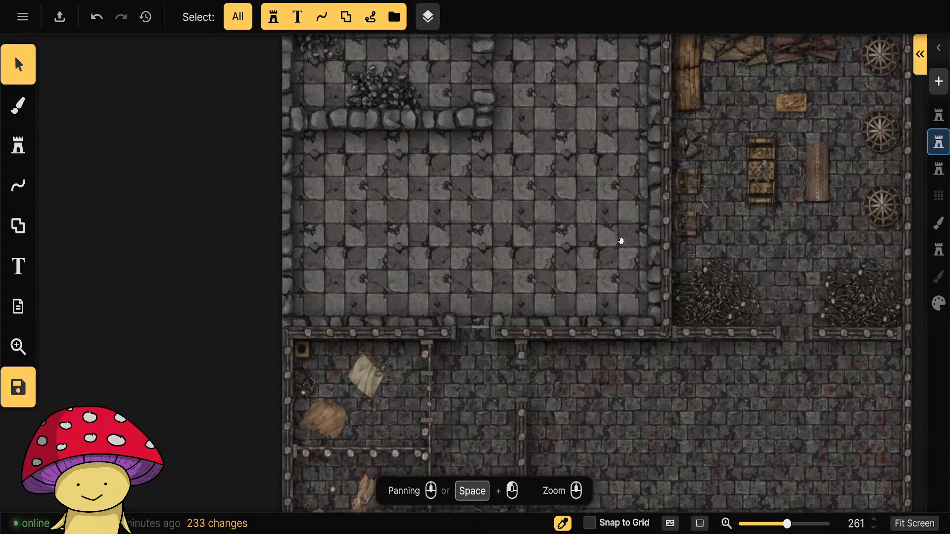
Draw a Wall Ruined line at 40% scale, extending the hall's inner wall eastward and turning it south to the hall's lower wall.
{"action": "scroll", "coordinate": [497, 317], "scroll_direction": "up", "scroll_amount": 6}
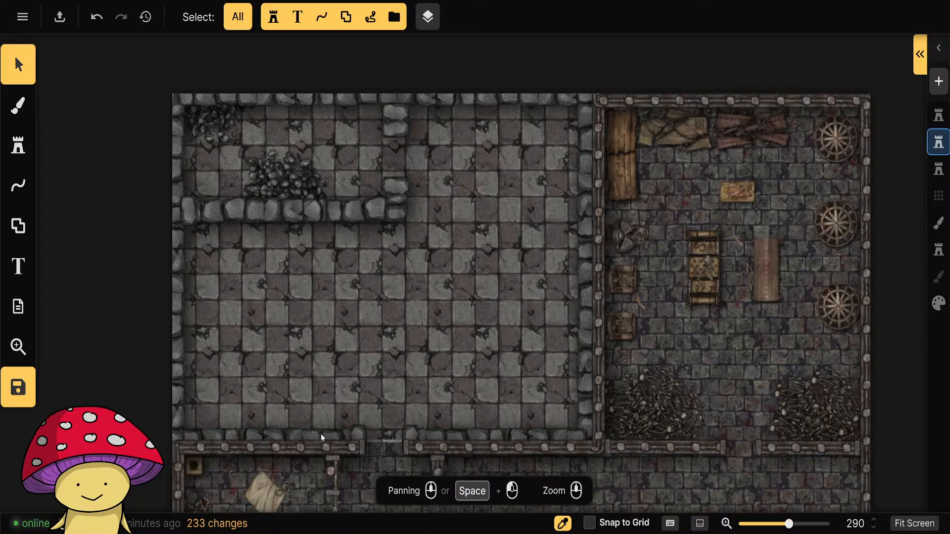
{"action": "left_click", "coordinate": [21, 148]}
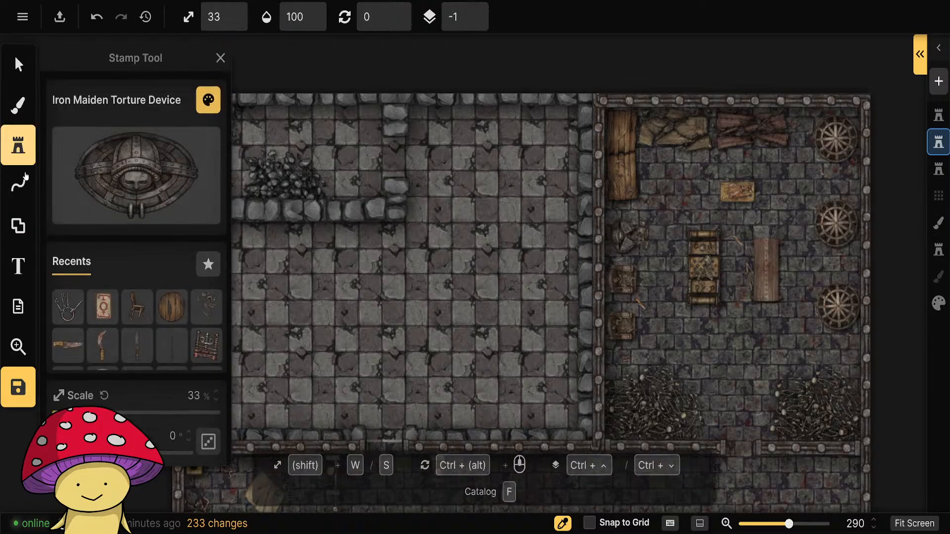
{"action": "left_click", "coordinate": [19, 186]}
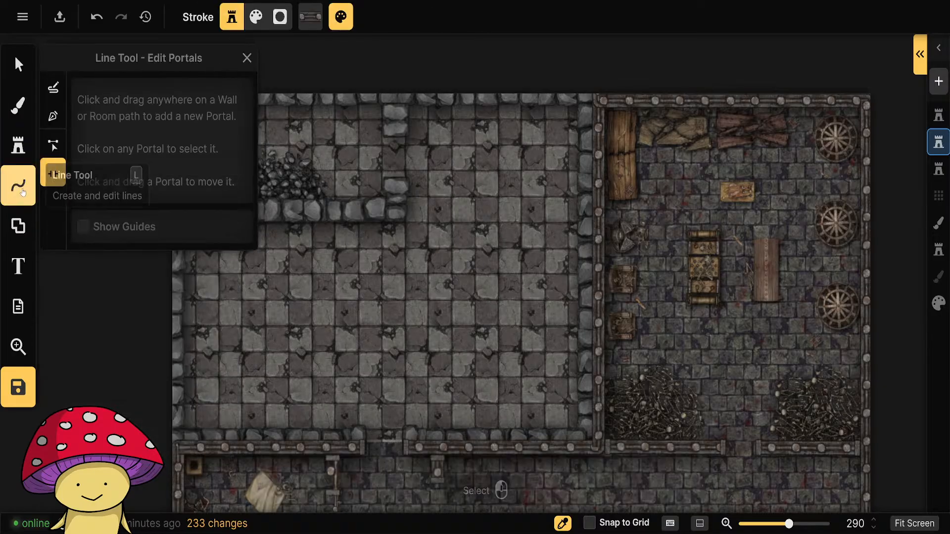
{"action": "left_click", "coordinate": [54, 116]}
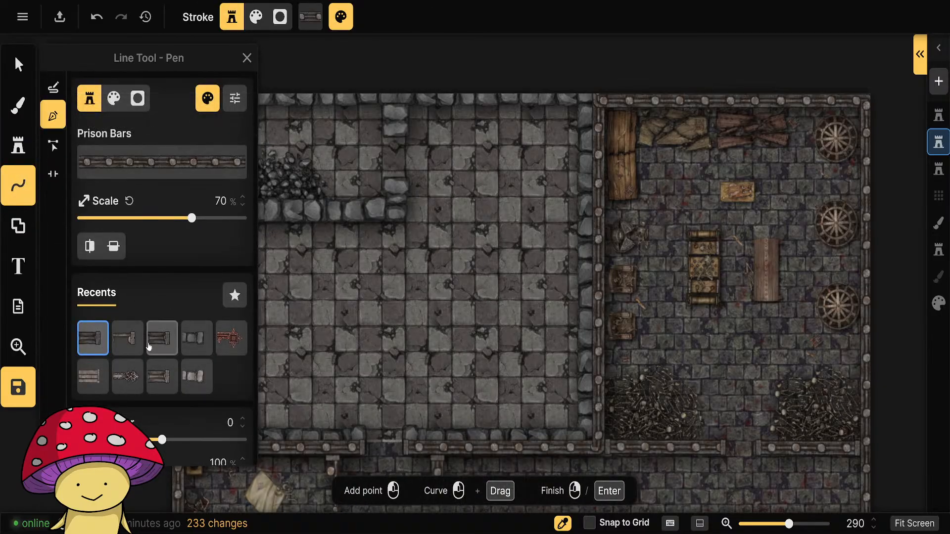
{"action": "left_click", "coordinate": [19, 65]}
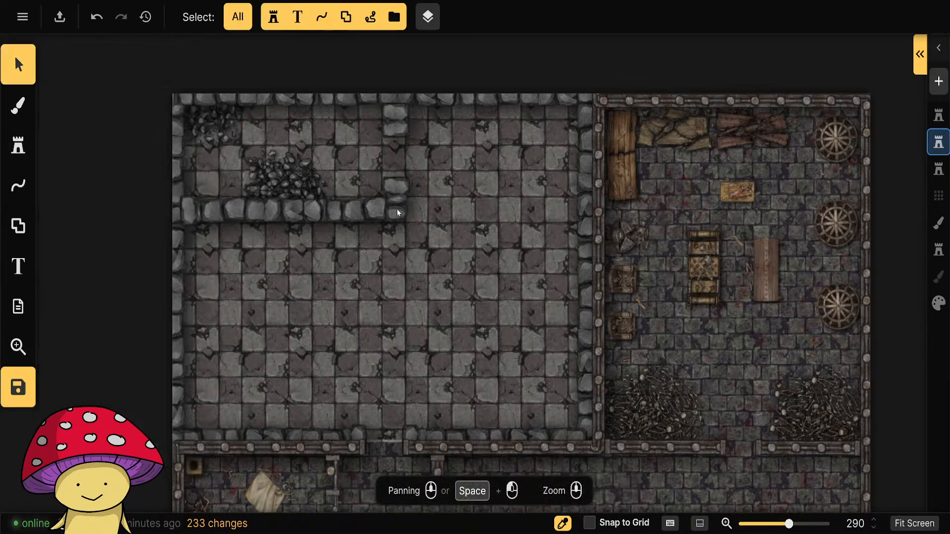
{"action": "left_click", "coordinate": [370, 211]}
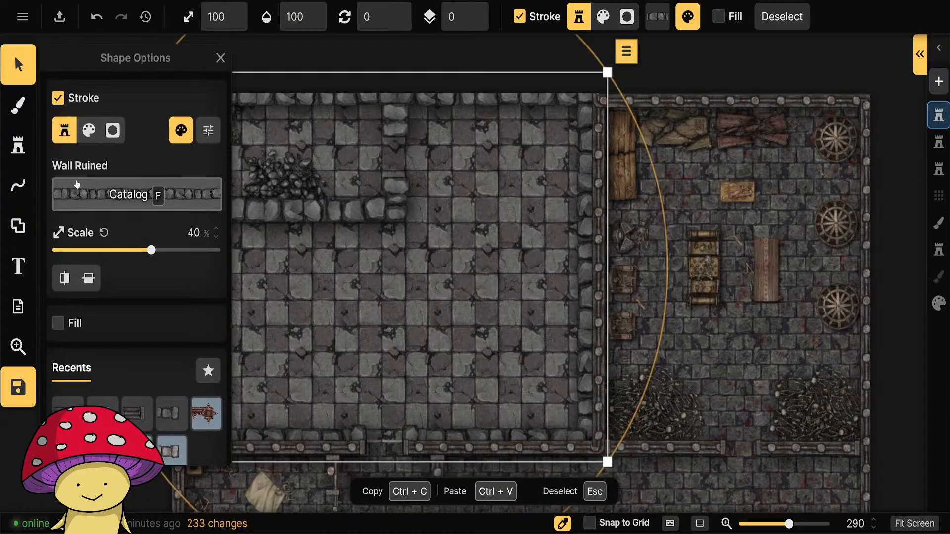
{"action": "left_click", "coordinate": [18, 185]}
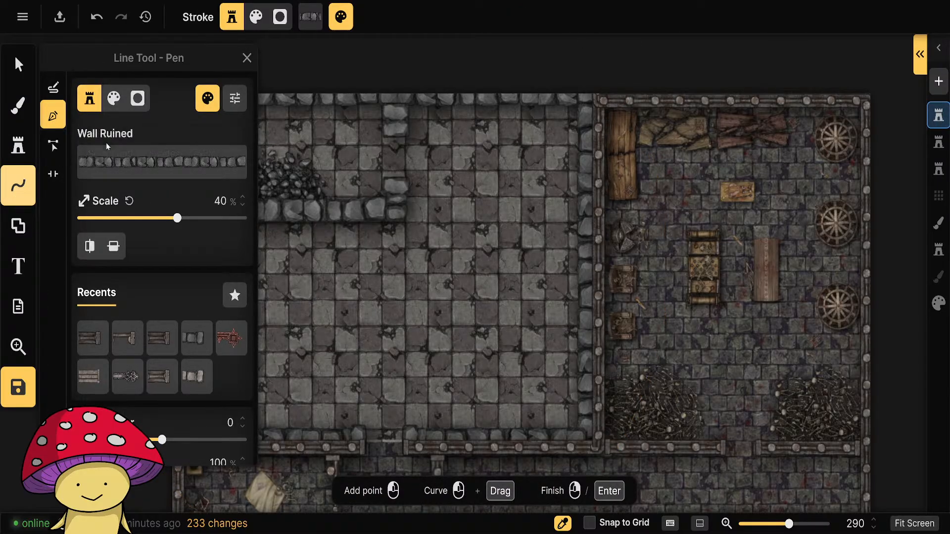
{"action": "mouse_move", "coordinate": [393, 326]}
{"action": "left_mouse_down"}
{"action": "mouse_move", "coordinate": [438, 309]}
{"action": "mouse_move", "coordinate": [390, 317]}
{"action": "left_mouse_up"}
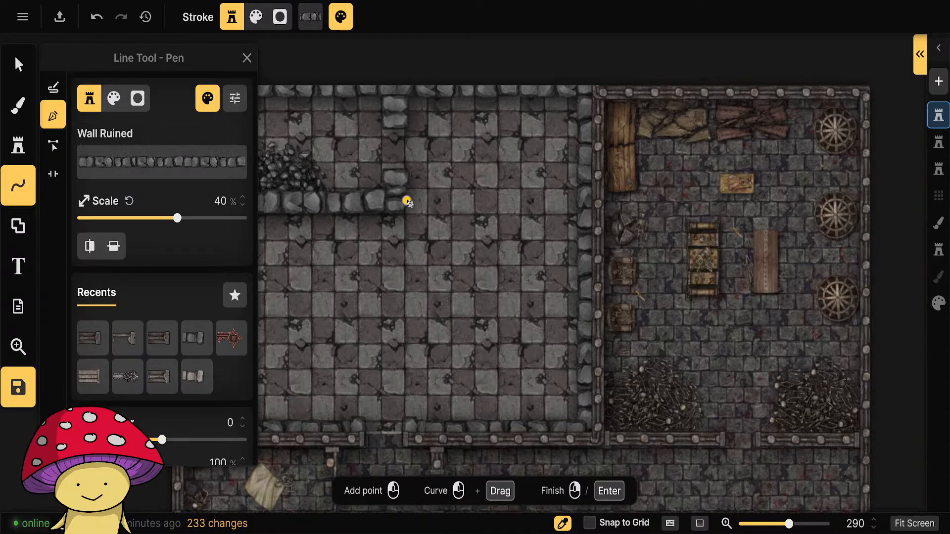
{"action": "left_click", "coordinate": [407, 202]}
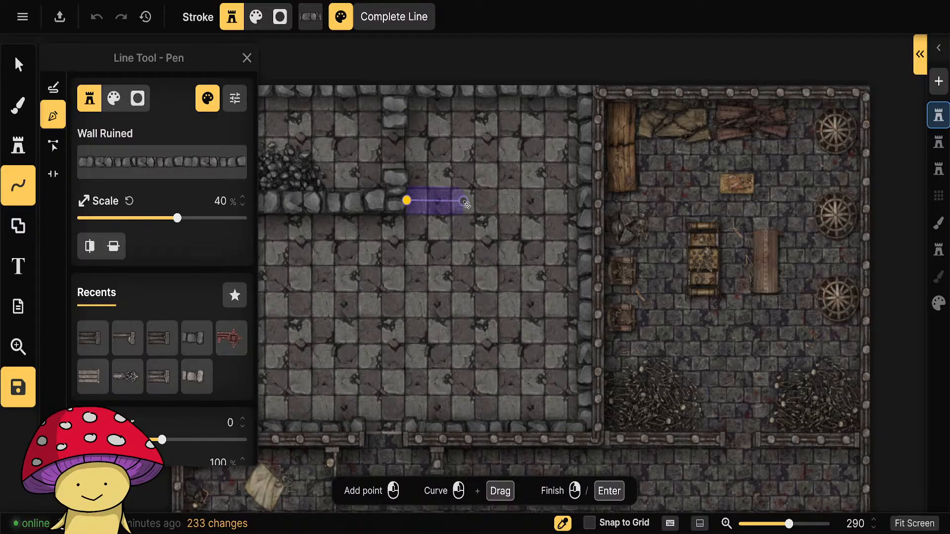
{"action": "left_click", "coordinate": [463, 201]}
{"action": "right_click", "coordinate": [463, 419]}
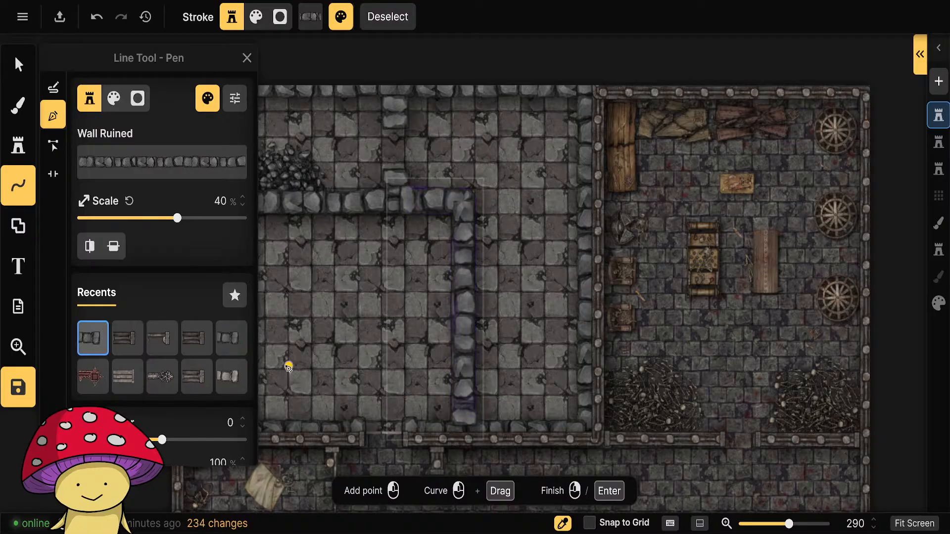
Draw a straight Wall Ruined divider from the hall's horizontal inner wall down to its south wall, west of the doorway.
{"action": "left_click_drag", "start_coordinate": [294, 345], "coordinate": [456, 277]}
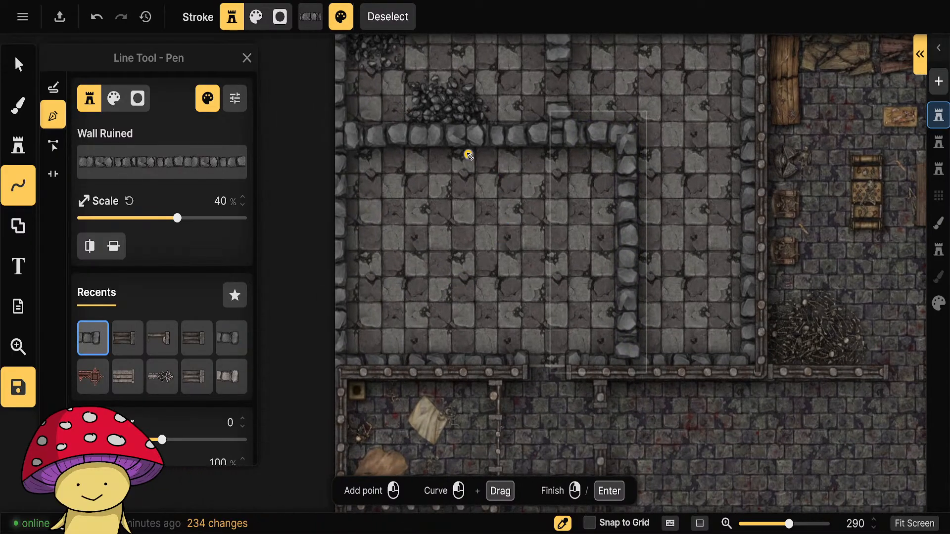
{"action": "left_click", "coordinate": [465, 152]}
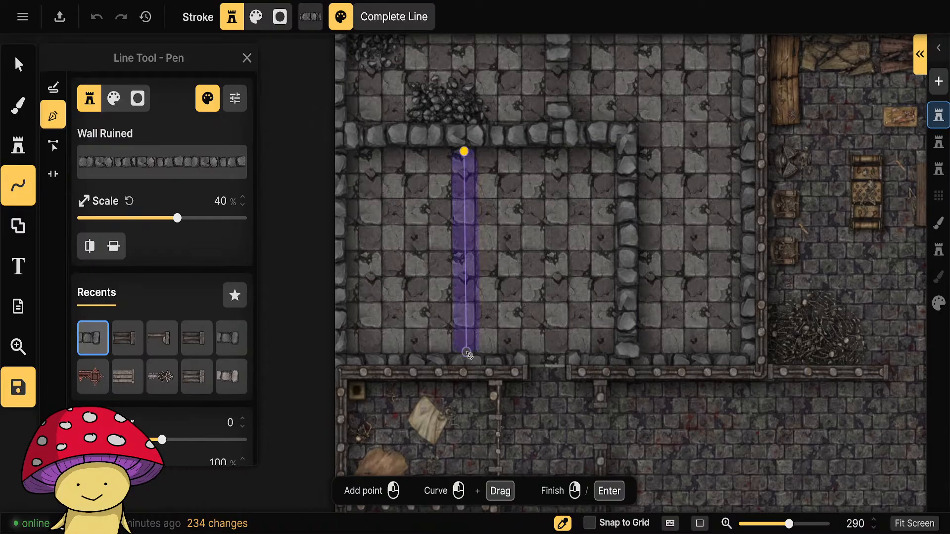
{"action": "right_click", "coordinate": [468, 355]}
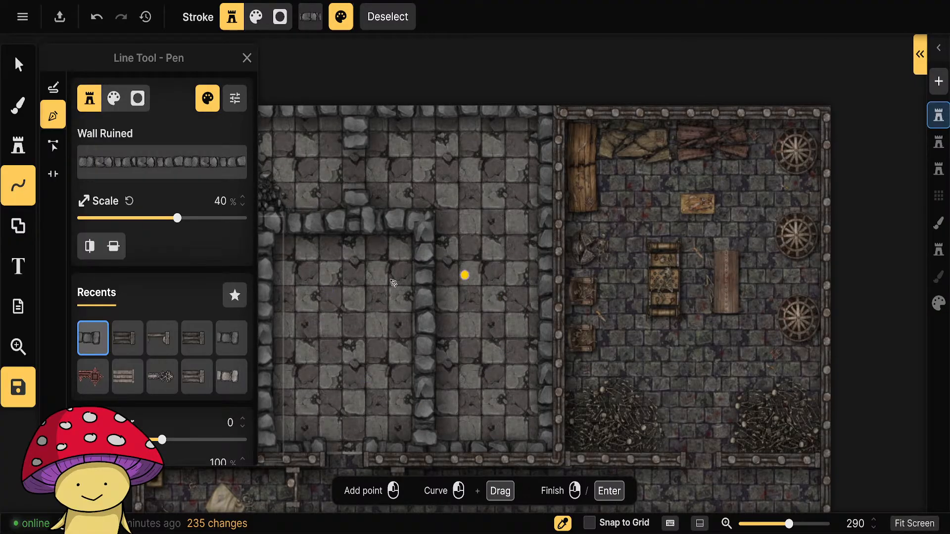
{"action": "scroll", "coordinate": [393, 282], "scroll_direction": "down", "scroll_amount": 3}
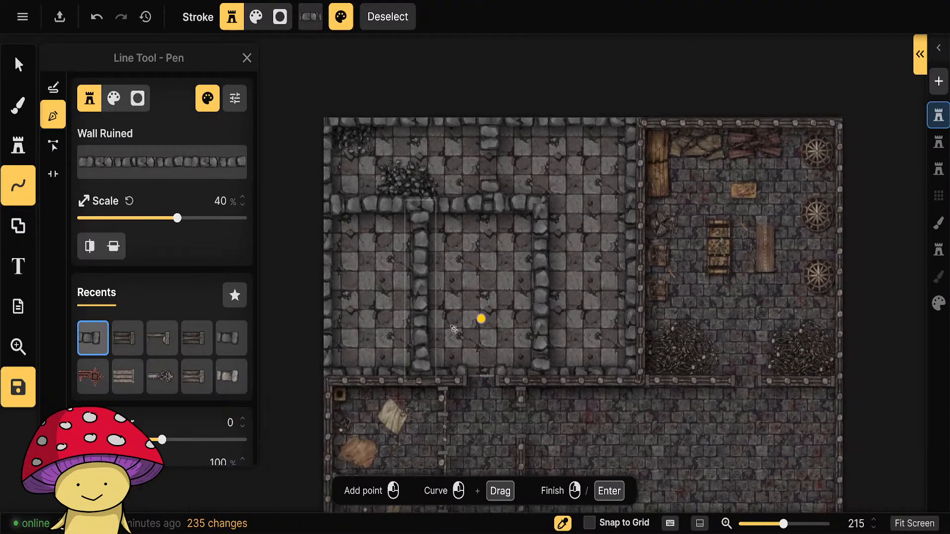
{"action": "key", "text": "v"}
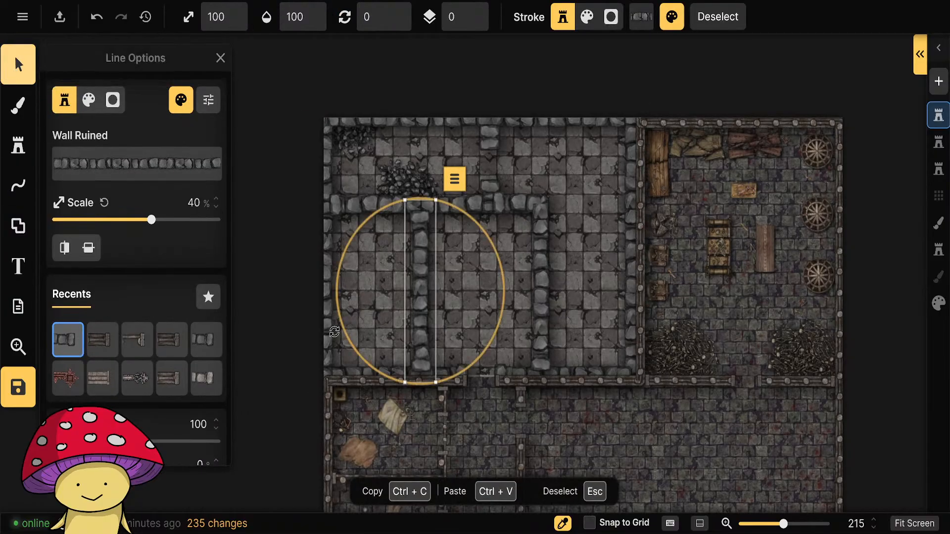
{"action": "key", "text": "Escape"}
Search the entire stamp catalog for "broken" and apply the Broken tag filter.
{"action": "scroll", "coordinate": [408, 300], "scroll_direction": "up", "scroll_amount": 3}
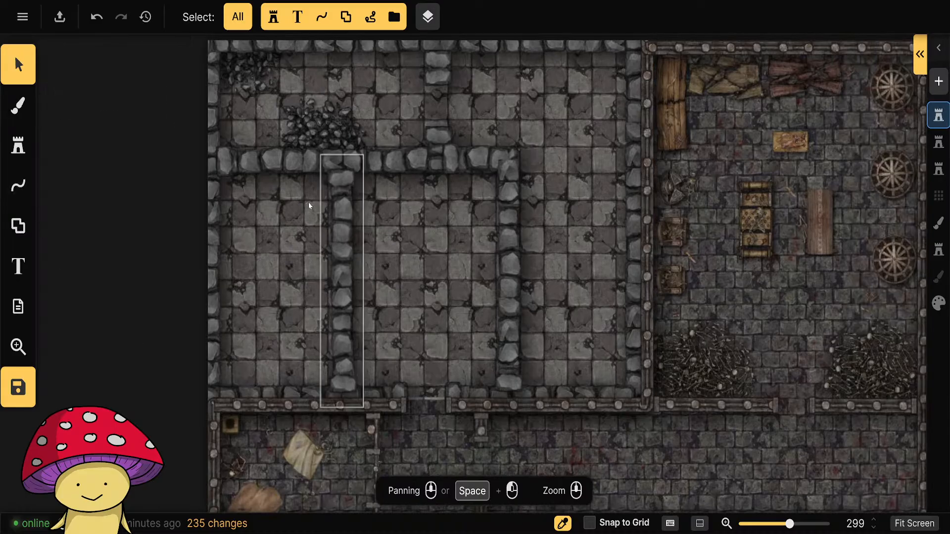
{"action": "left_click", "coordinate": [17, 145]}
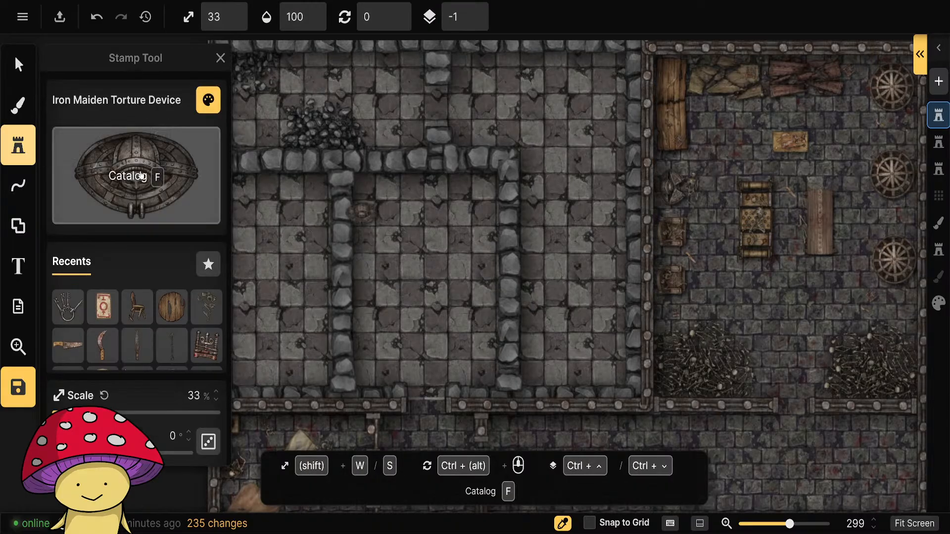
{"action": "left_click", "coordinate": [134, 176]}
{"action": "scroll", "coordinate": [455, 340], "scroll_direction": "up", "scroll_amount": 1}
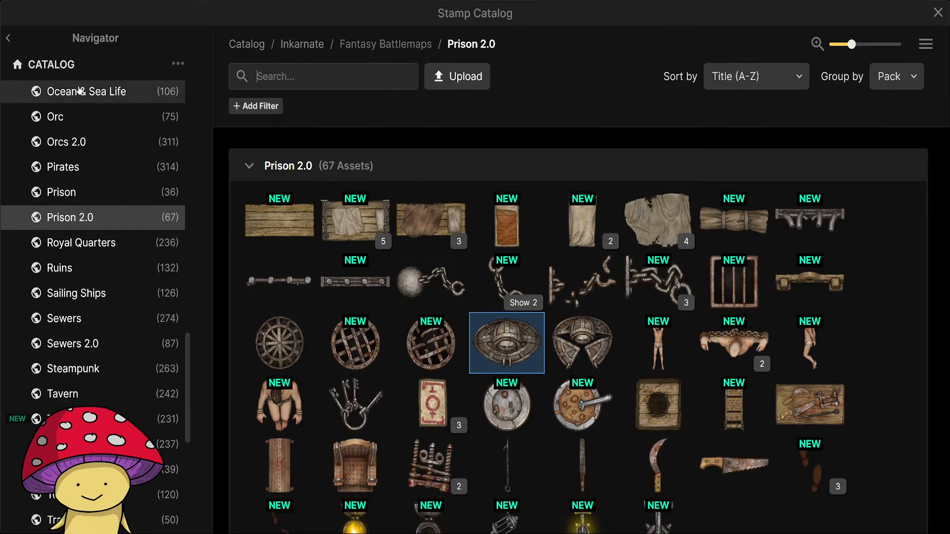
{"action": "left_click", "coordinate": [77, 74]}
{"action": "left_click", "coordinate": [278, 76]}
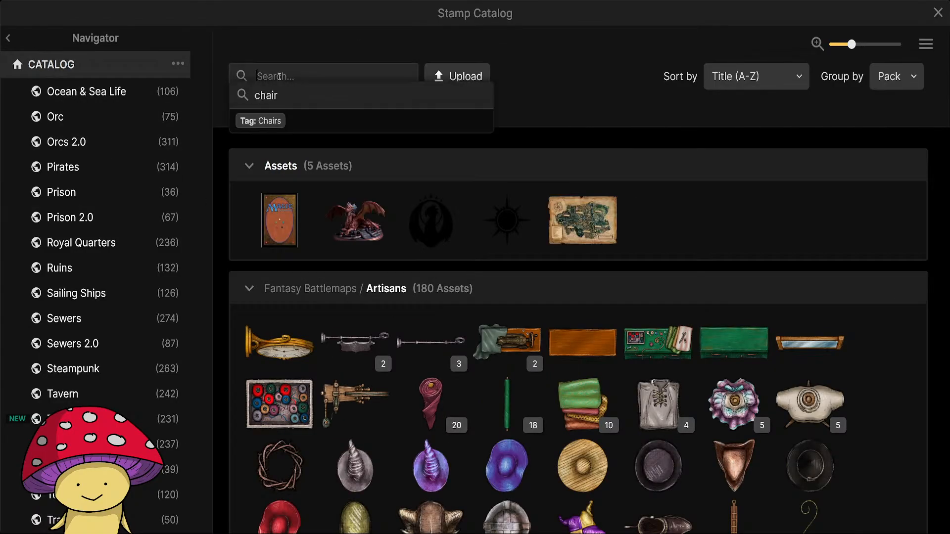
{"action": "type", "text": "broken"}
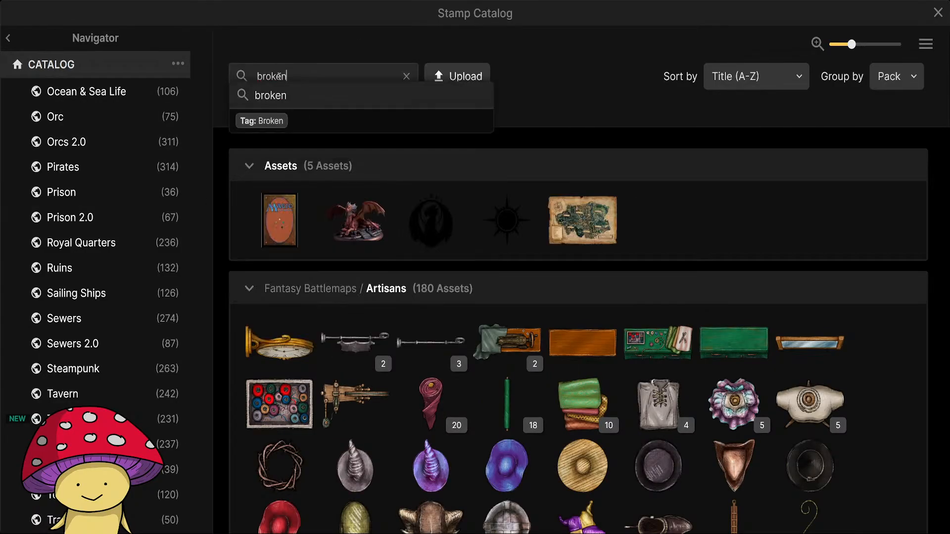
{"action": "left_click", "coordinate": [261, 121]}
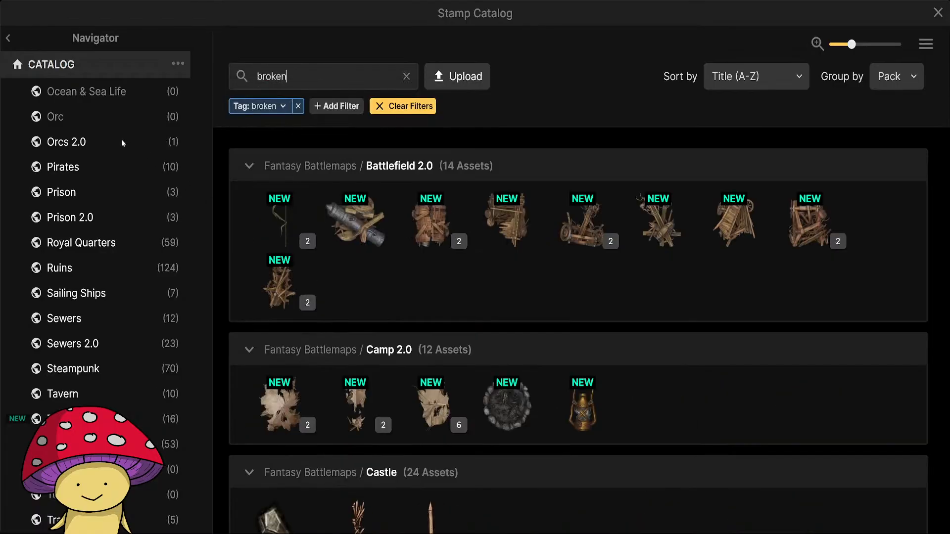
Narrow the catalog to Fantasy Battlemaps and add the Beds tag filter alongside the Broken one.
{"action": "scroll", "coordinate": [176, 356], "scroll_direction": "down", "scroll_amount": 8}
{"action": "scroll", "coordinate": [119, 378], "scroll_direction": "up", "scroll_amount": 7}
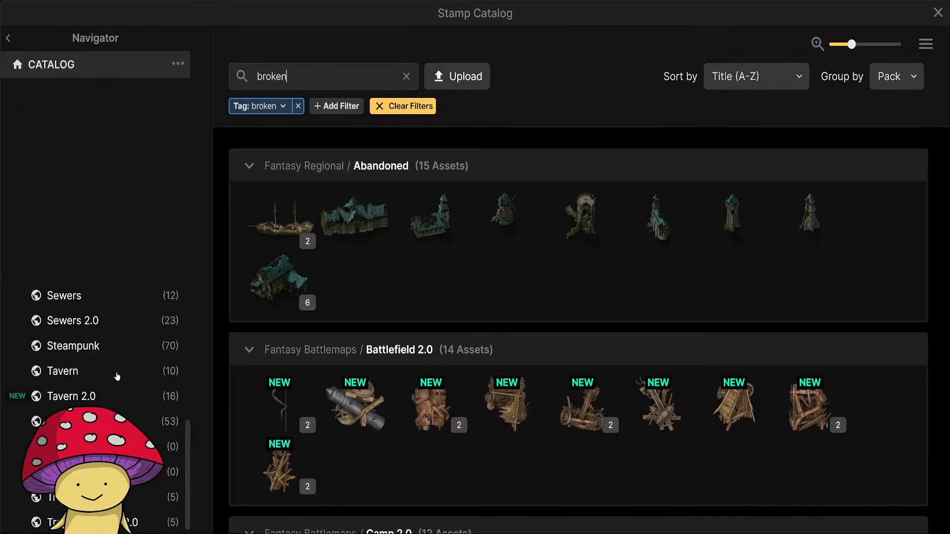
{"action": "scroll", "coordinate": [117, 377], "scroll_direction": "up", "scroll_amount": 15}
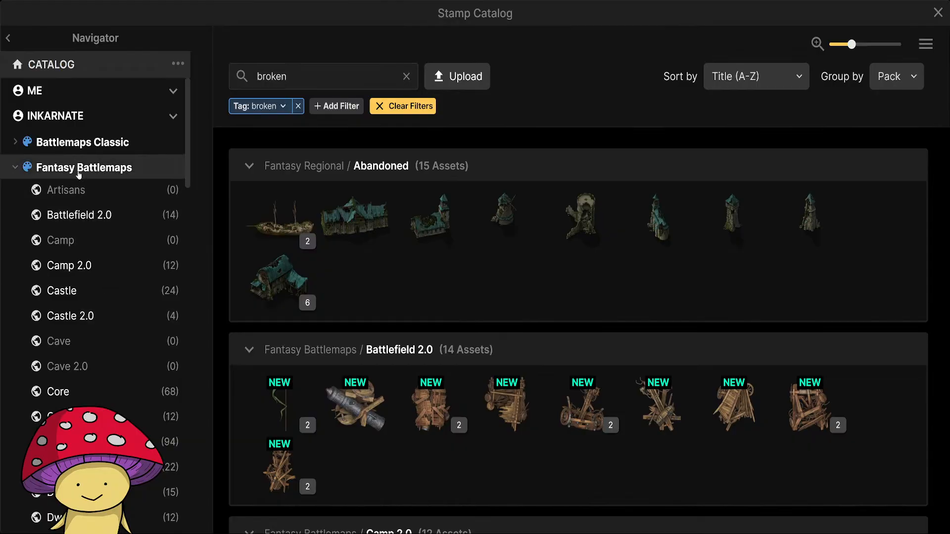
{"action": "left_click", "coordinate": [78, 171]}
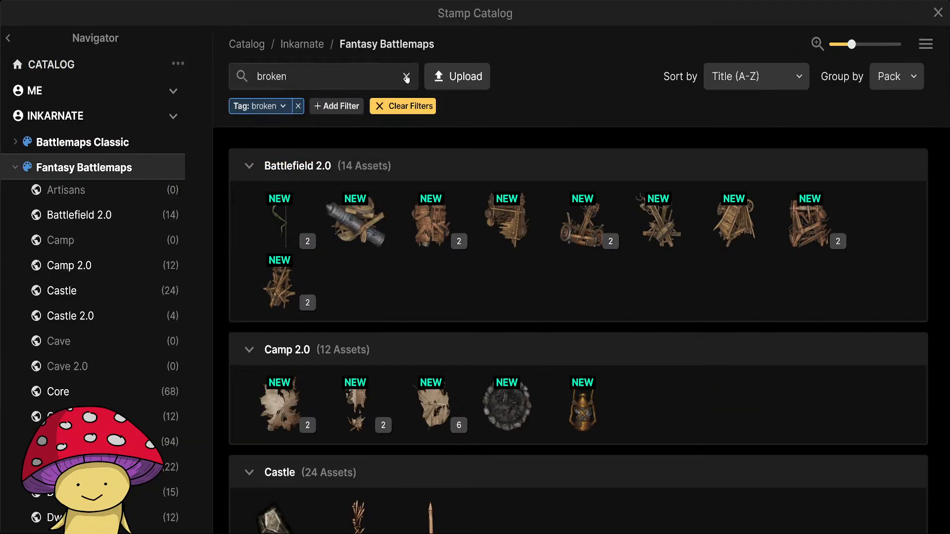
{"action": "type", "text": "beds"}
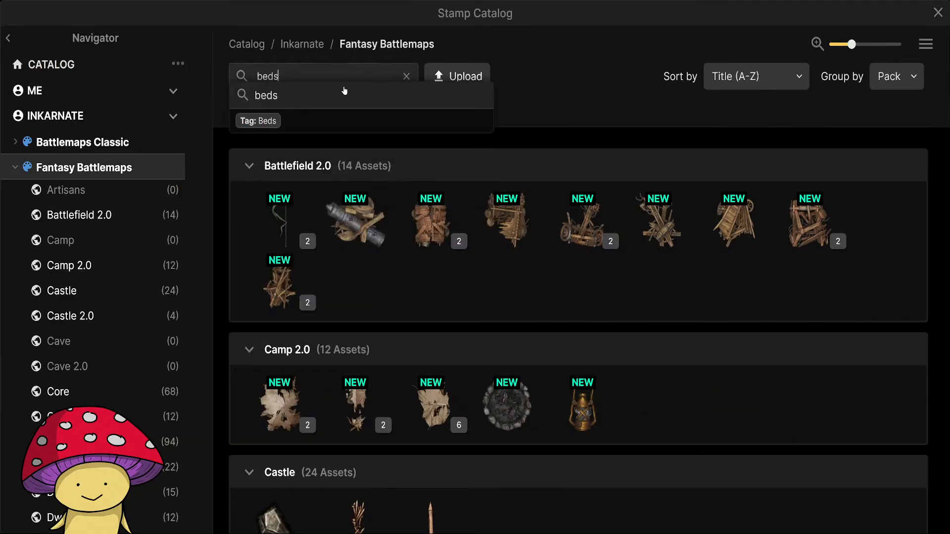
{"action": "left_click", "coordinate": [327, 126]}
{"action": "scroll", "coordinate": [498, 285], "scroll_direction": "down", "scroll_amount": 10}
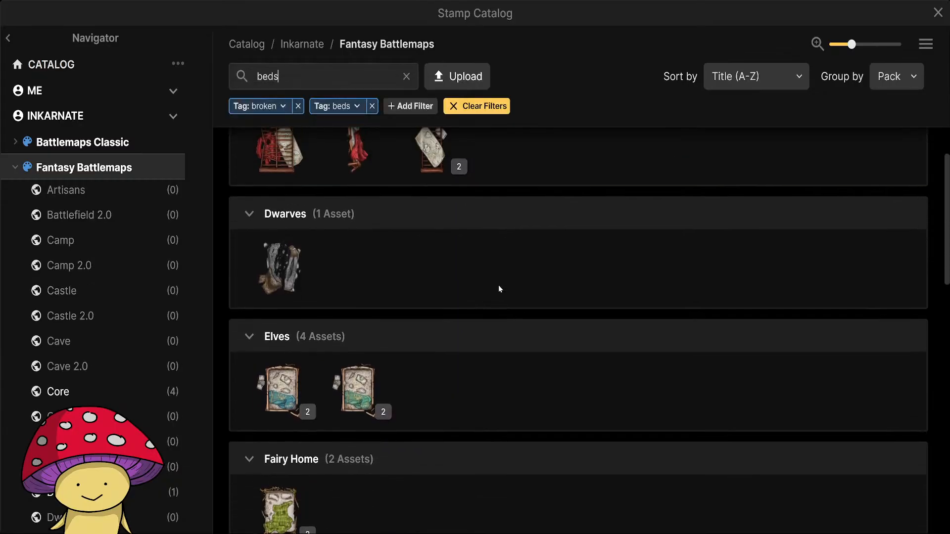
Choose the Core pack's Bed Broken stamp and set its saturation to 70% and brightness to 80%.
{"action": "scroll", "coordinate": [490, 281], "scroll_direction": "down", "scroll_amount": 5}
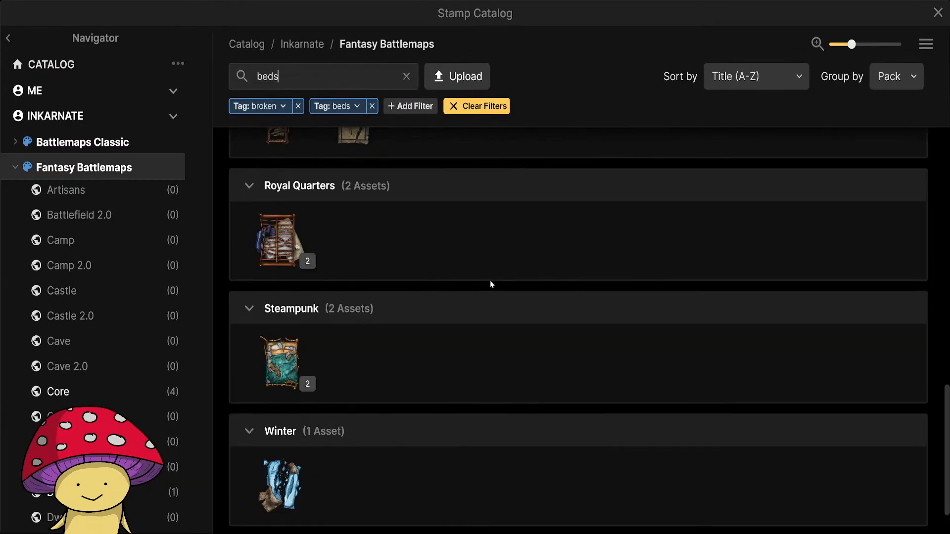
{"action": "scroll", "coordinate": [487, 282], "scroll_direction": "up", "scroll_amount": 10}
{"action": "left_click", "coordinate": [433, 221]}
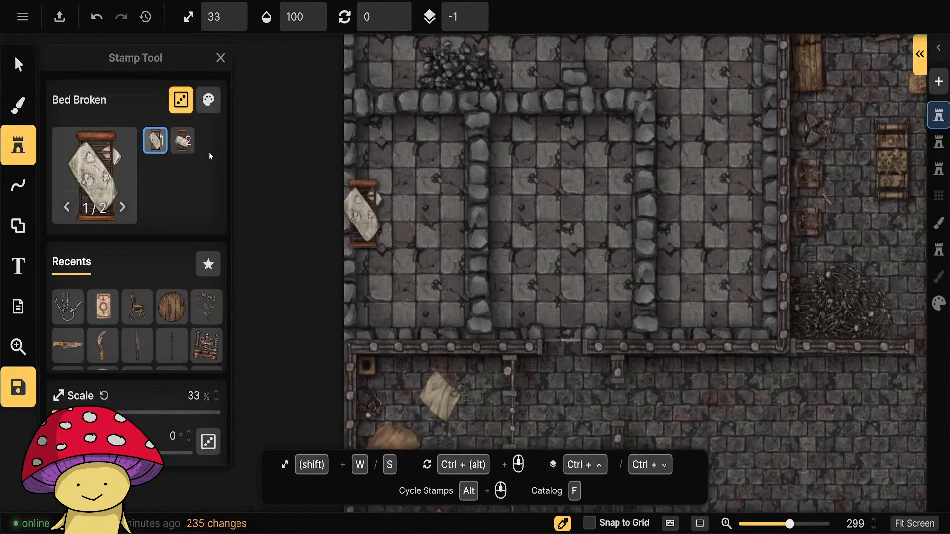
{"action": "left_click", "coordinate": [181, 101]}
{"action": "left_click", "coordinate": [181, 100]}
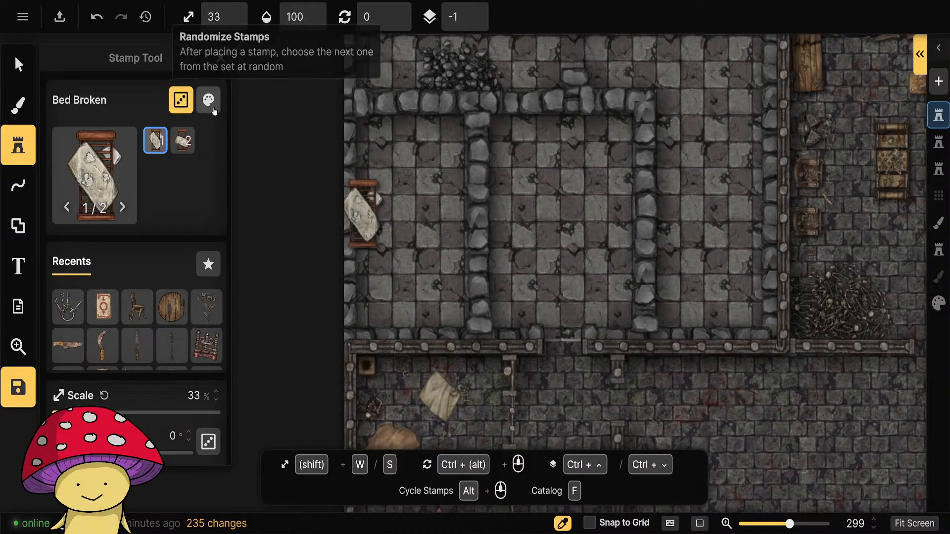
{"action": "left_click", "coordinate": [209, 101]}
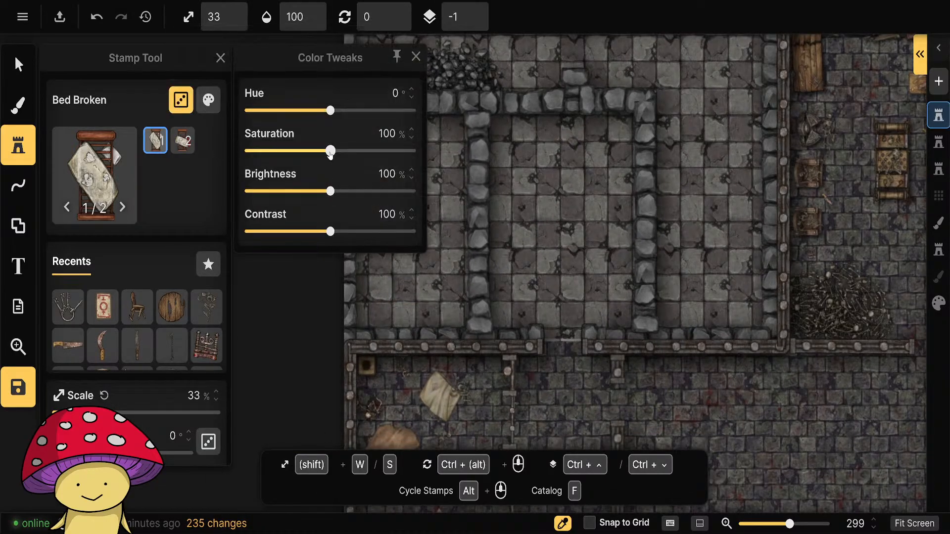
{"action": "left_click_drag", "start_coordinate": [331, 152], "coordinate": [308, 151]}
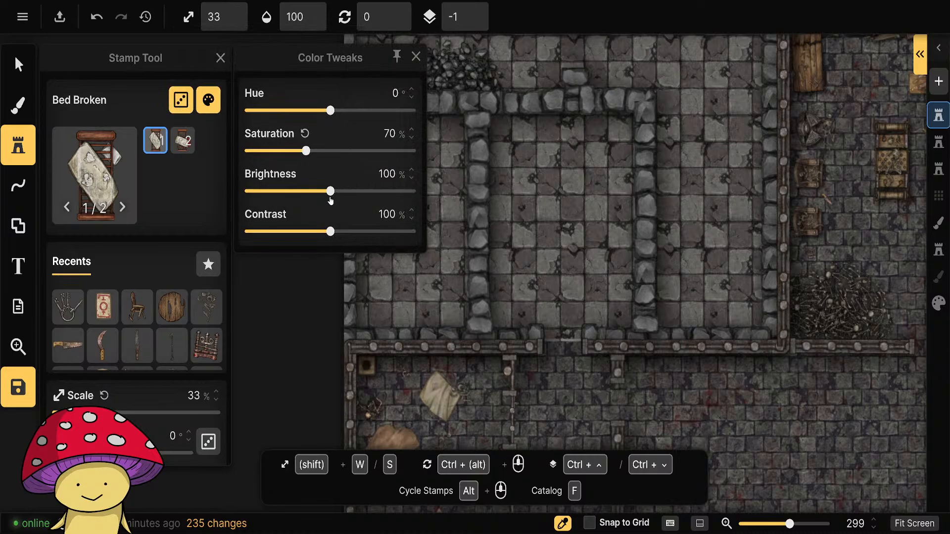
{"action": "left_click_drag", "start_coordinate": [331, 191], "coordinate": [320, 192]}
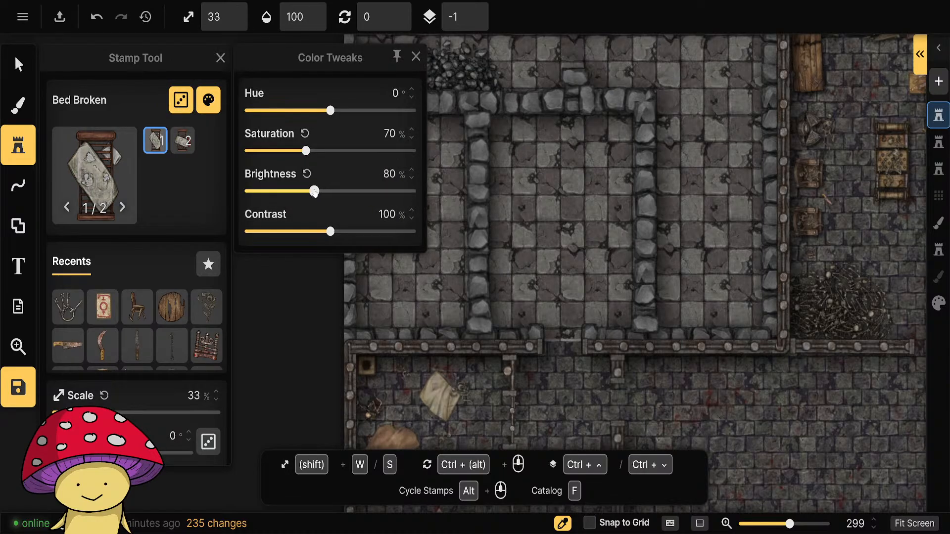
{"action": "left_click", "coordinate": [415, 56]}
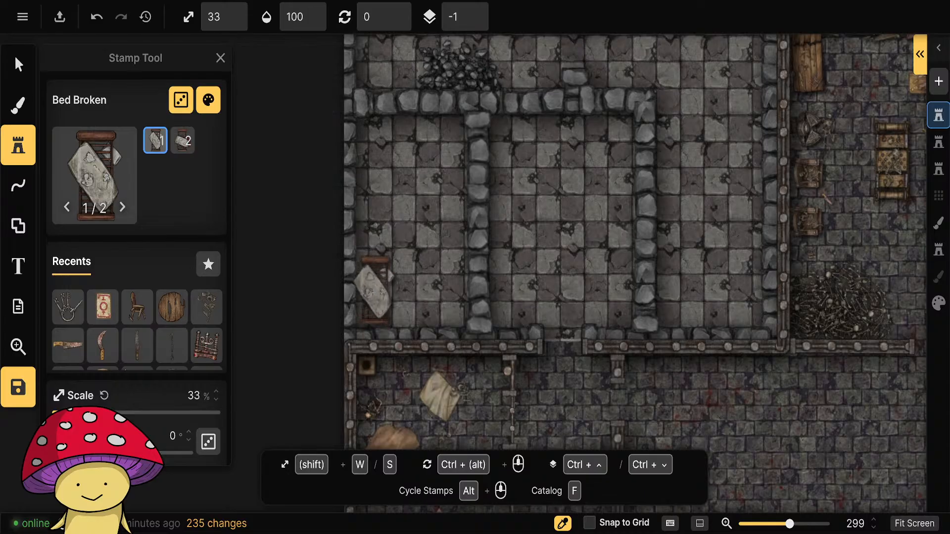
Place five broken beds at 33% scale in the west room, three along its west wall and two beside the divider.
{"action": "key", "text": "s"}
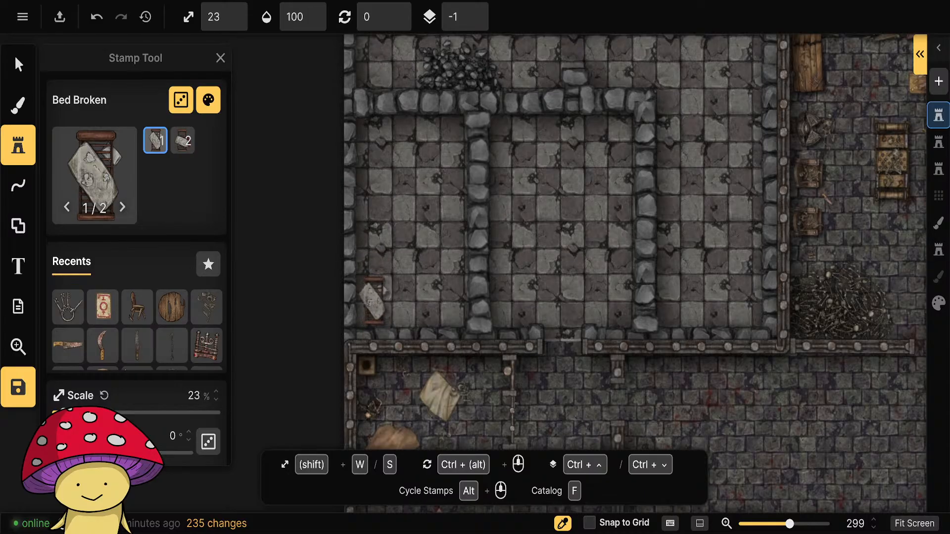
{"action": "key", "text": "w"}
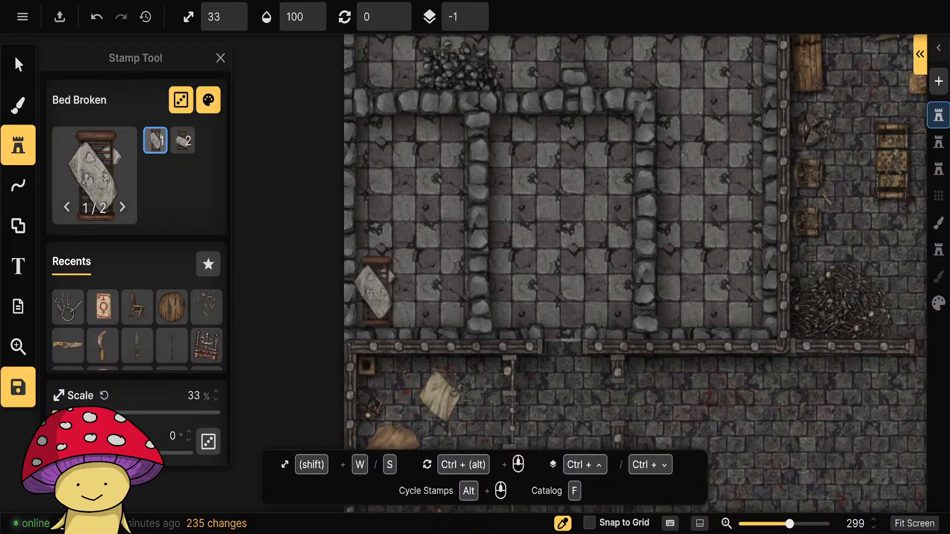
{"action": "left_click", "coordinate": [379, 292]}
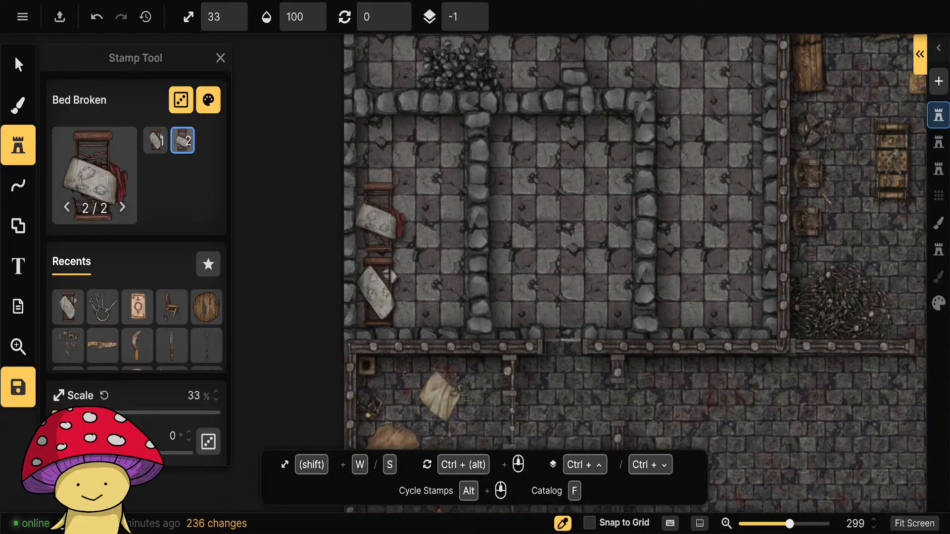
{"action": "left_click", "coordinate": [377, 218]}
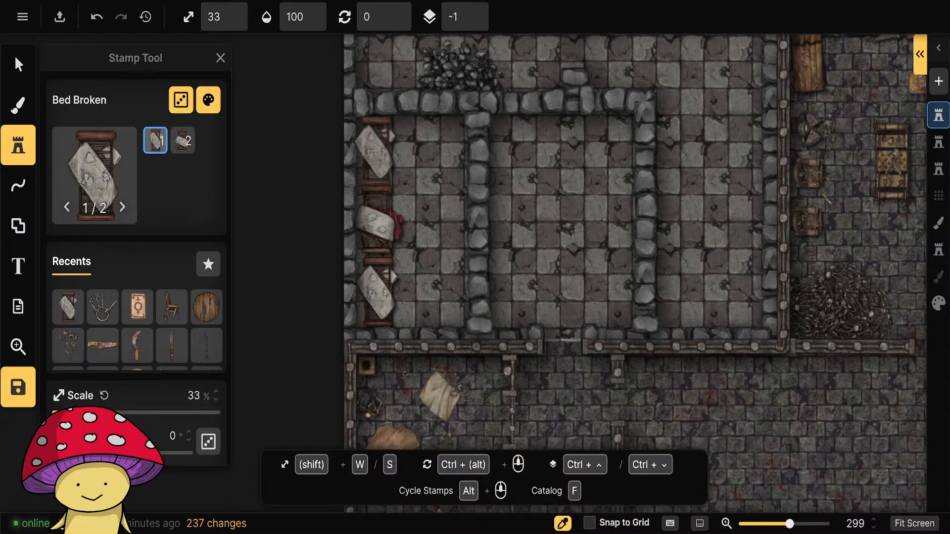
{"action": "left_click", "coordinate": [444, 292]}
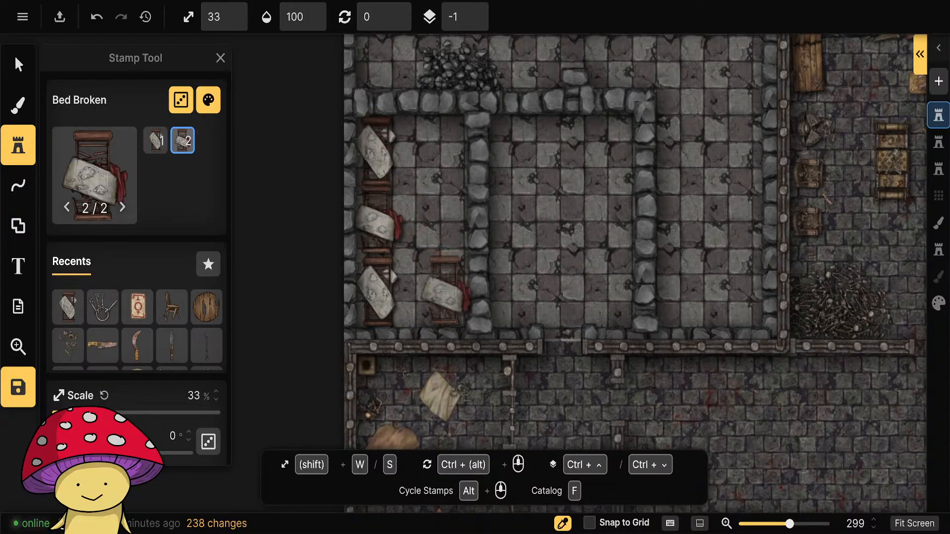
{"action": "left_click", "coordinate": [444, 292]}
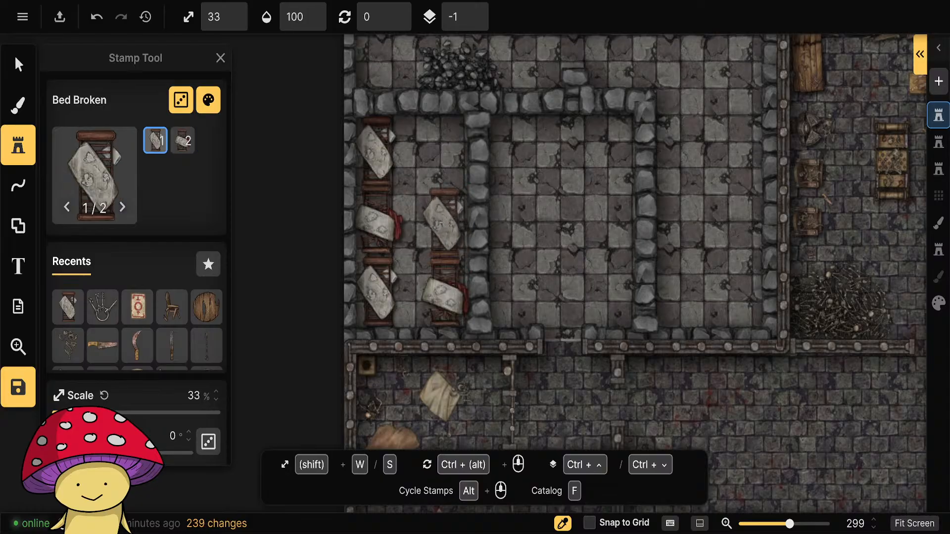
{"action": "left_click", "coordinate": [444, 217]}
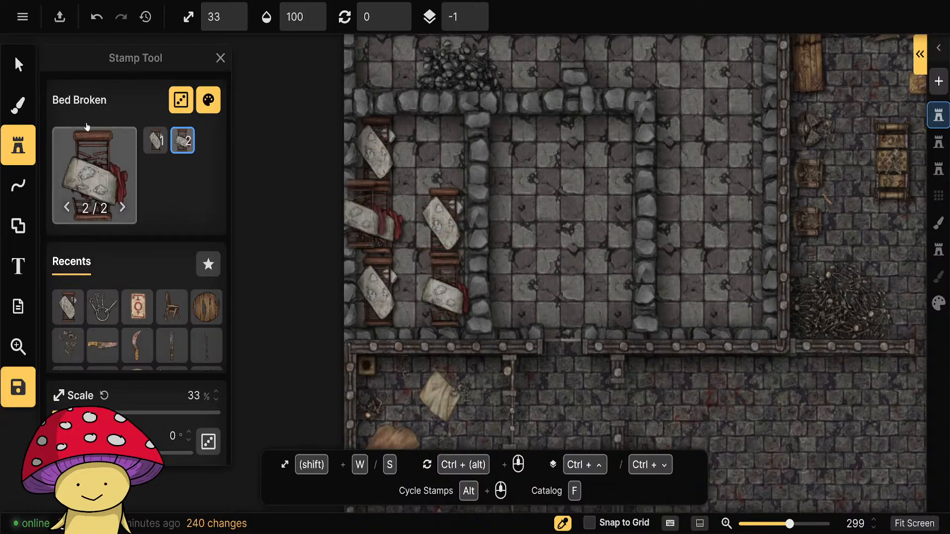
{"action": "left_click", "coordinate": [18, 64]}
{"action": "left_click", "coordinate": [442, 223]}
{"action": "left_click", "coordinate": [557, 183]}
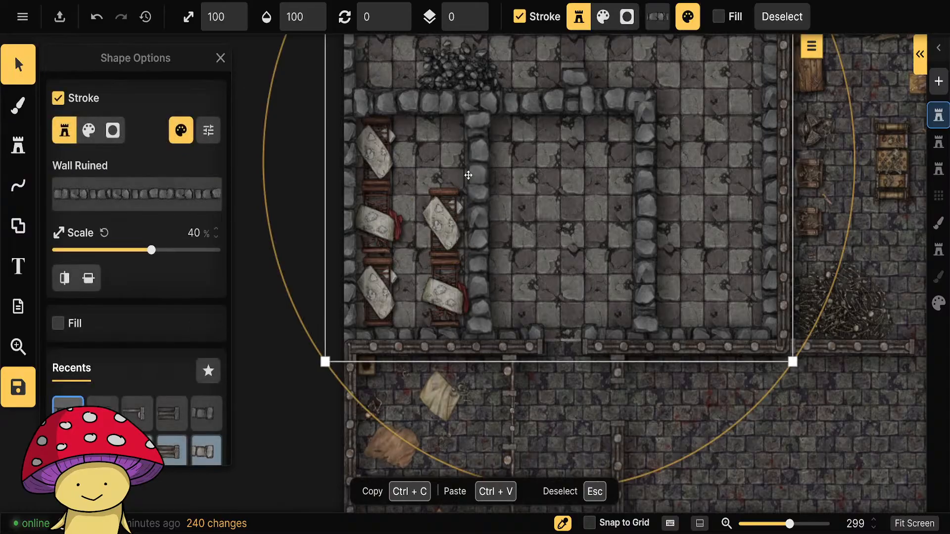
{"action": "left_click", "coordinate": [272, 261]}
Cut a portal near the north end of each vertical Wall Ruined divider, widening the east one to 24.
{"action": "left_click_drag", "start_coordinate": [554, 233], "coordinate": [433, 278]}
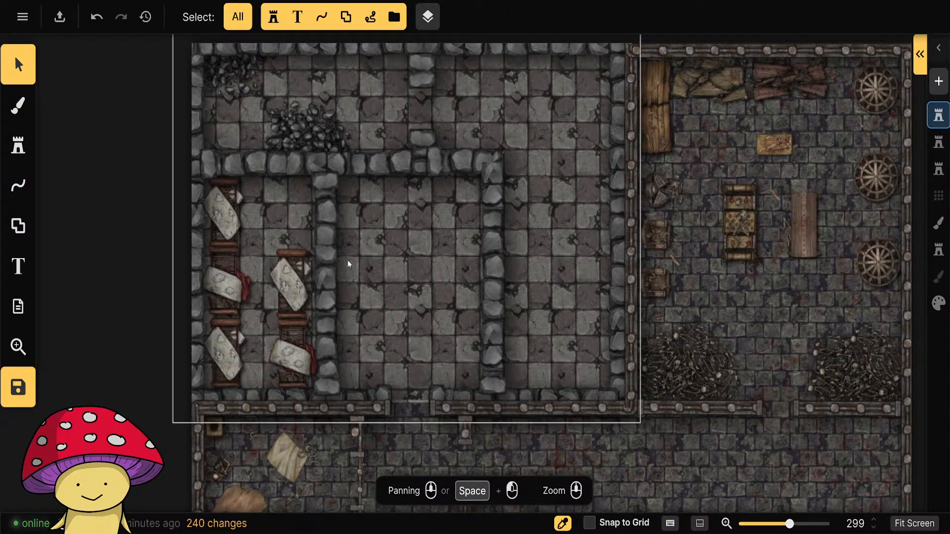
{"action": "left_click", "coordinate": [15, 144]}
{"action": "left_click", "coordinate": [19, 186]}
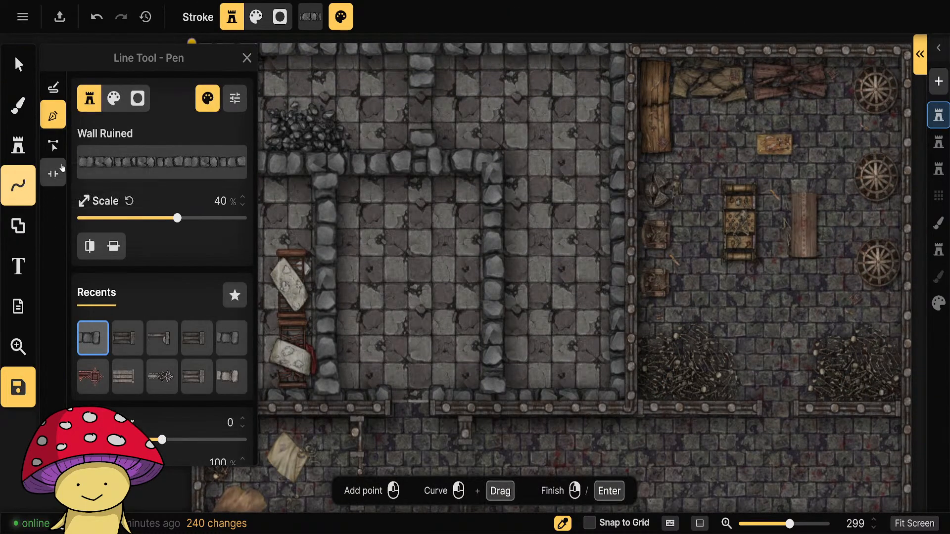
{"action": "left_click", "coordinate": [53, 173]}
{"action": "left_click", "coordinate": [323, 210]}
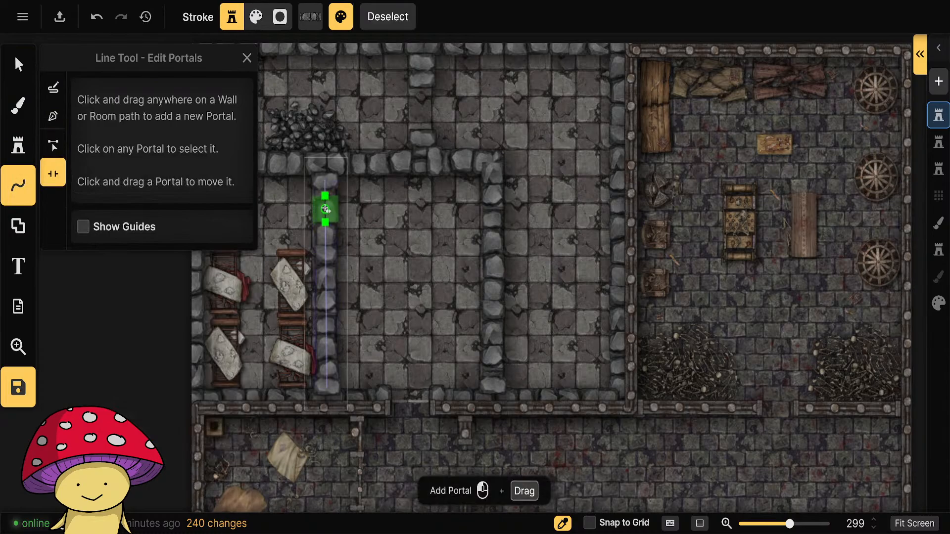
{"action": "left_click", "coordinate": [326, 208]}
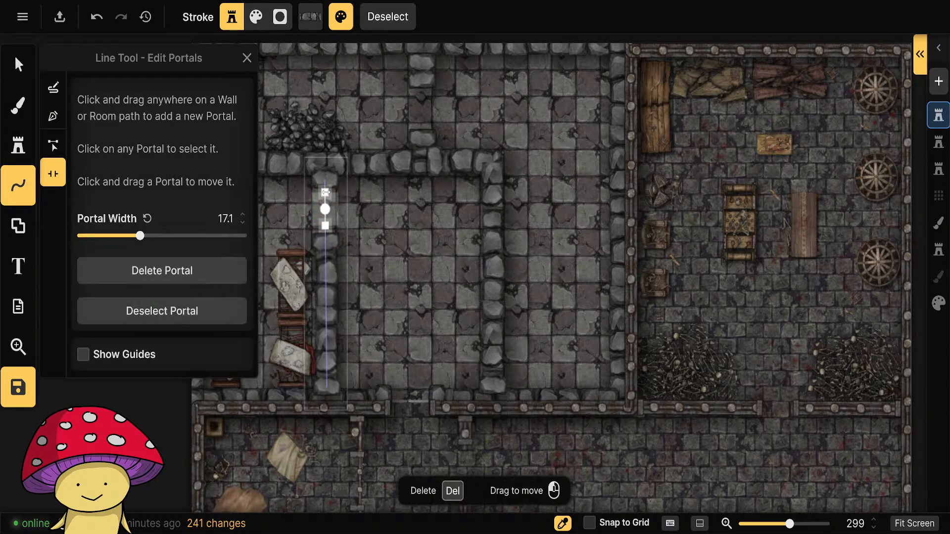
{"action": "left_click", "coordinate": [491, 207]}
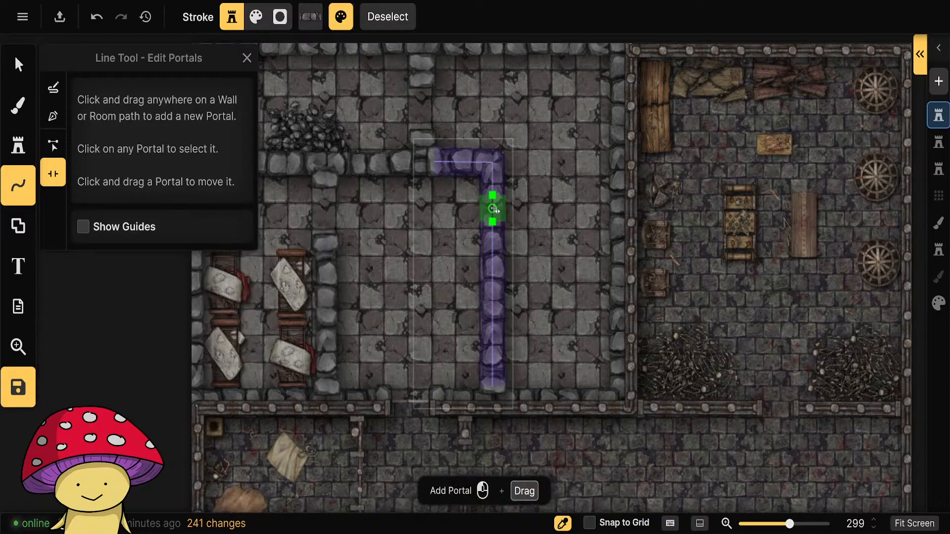
{"action": "left_click_drag", "start_coordinate": [493, 192], "coordinate": [492, 187]}
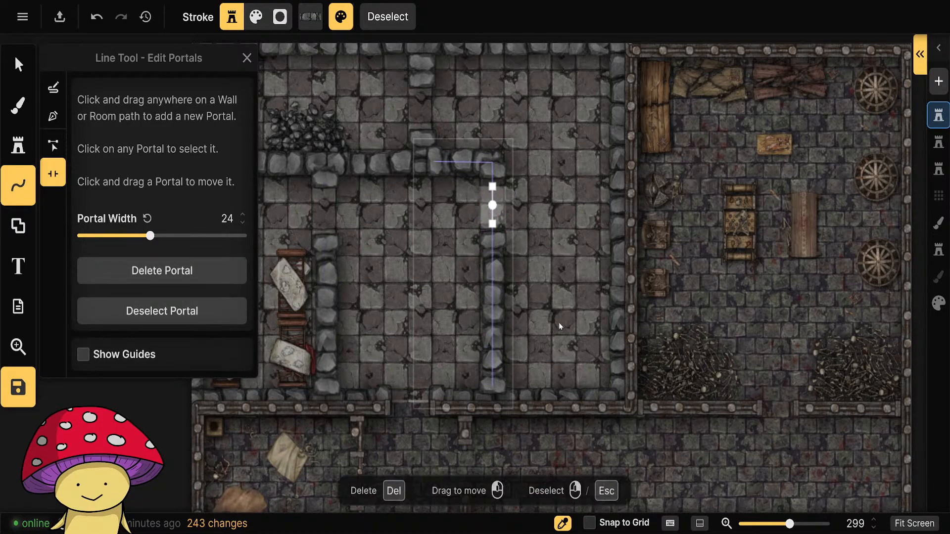
{"action": "key", "text": "Escape"}
{"action": "scroll", "coordinate": [149, 368], "scroll_direction": "down", "scroll_amount": 3}
{"action": "left_click_drag", "start_coordinate": [127, 385], "coordinate": [206, 361]}
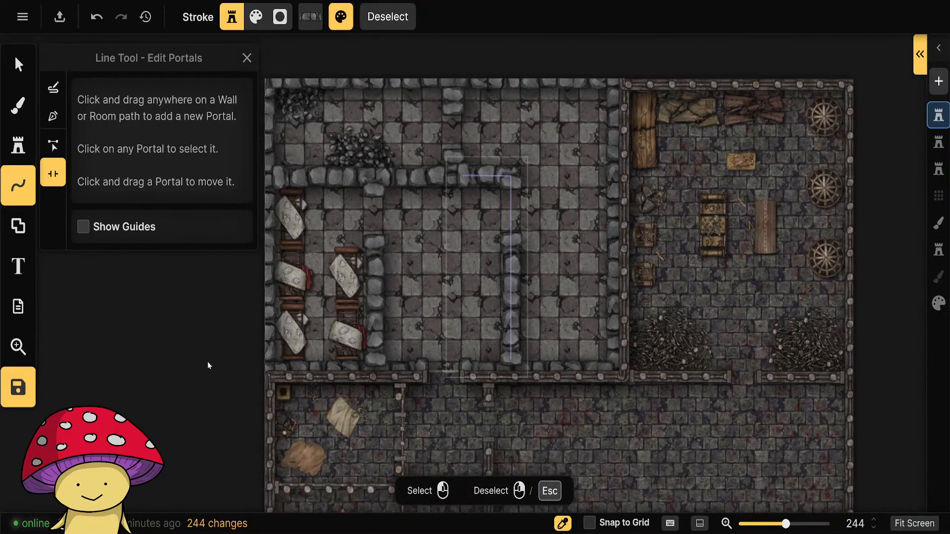
Replace the Beds filter with the Rugs & Carpets tag in the stamp catalog and choose the Crimson Rug Tattered stamp.
{"action": "left_click", "coordinate": [18, 148]}
{"action": "left_click", "coordinate": [90, 186]}
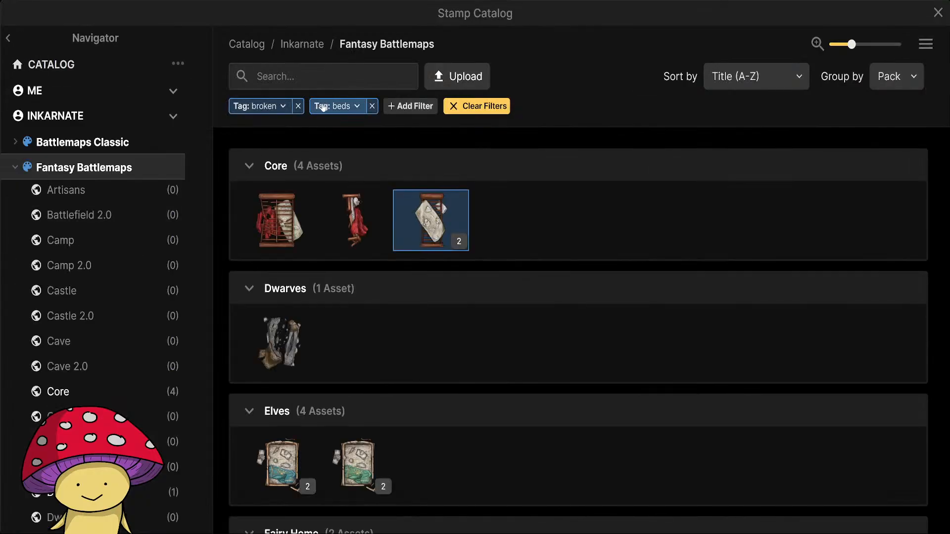
{"action": "left_click", "coordinate": [371, 105]}
{"action": "left_click", "coordinate": [322, 79]}
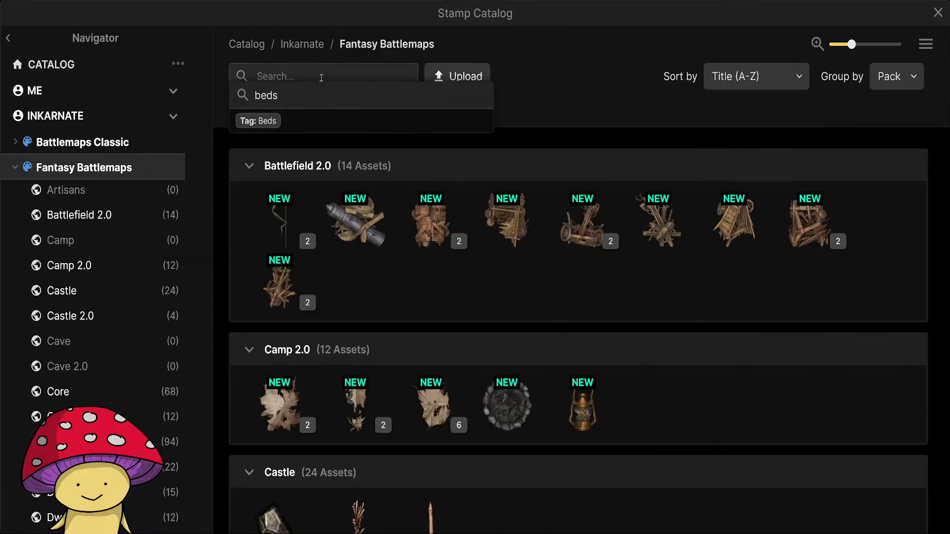
{"action": "type", "text": "rug"}
{"action": "left_click", "coordinate": [290, 121]}
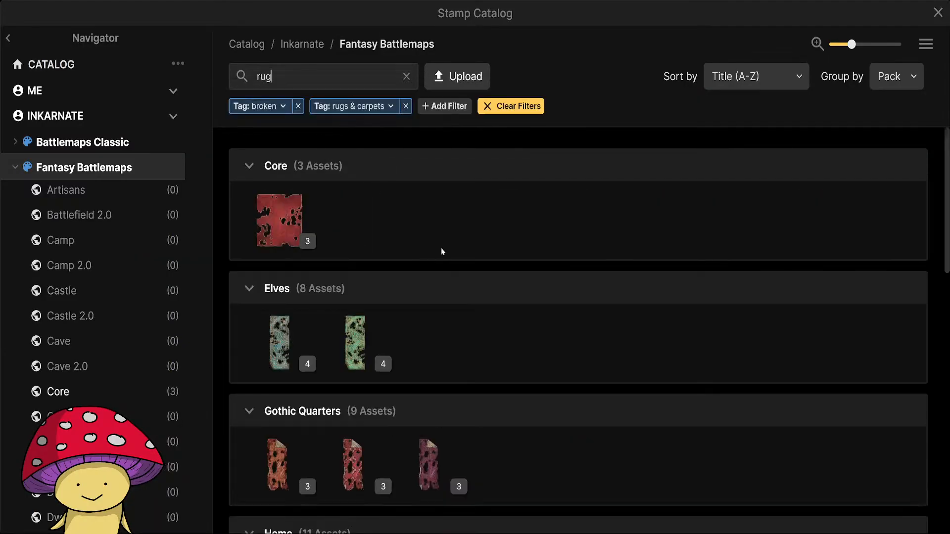
{"action": "scroll", "coordinate": [500, 308], "scroll_direction": "down", "scroll_amount": 5}
{"action": "left_click", "coordinate": [353, 217]}
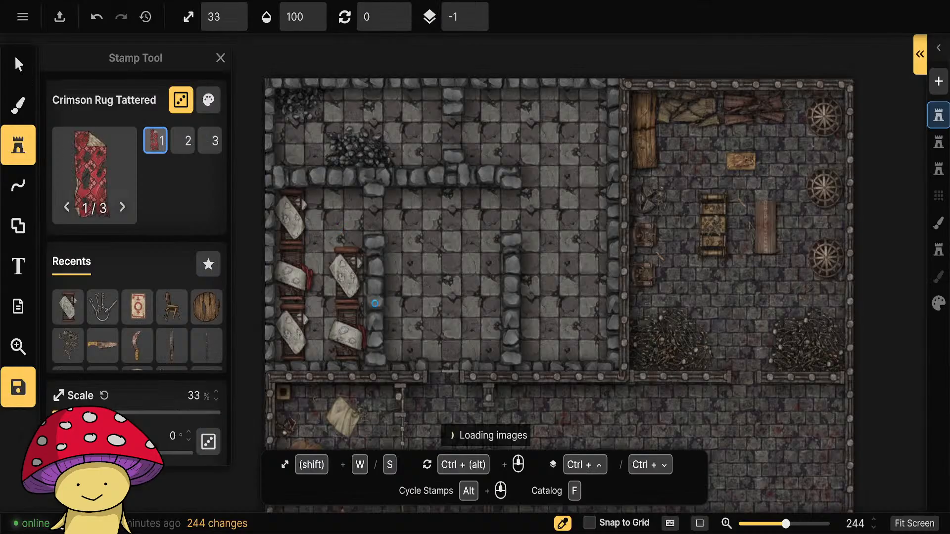
Set the crimson rug stamp to 63% scale, sublayer -3, 50% saturation and 81% brightness.
{"action": "key", "text": "w"}
{"action": "key", "text": "w"}
{"action": "key", "text": "w"}
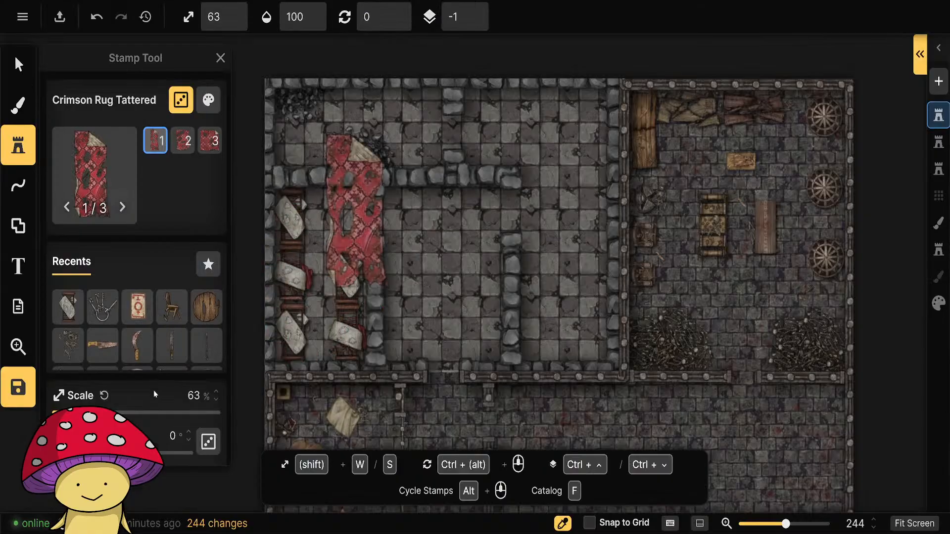
{"action": "scroll", "coordinate": [155, 395], "scroll_direction": "down", "scroll_amount": 5}
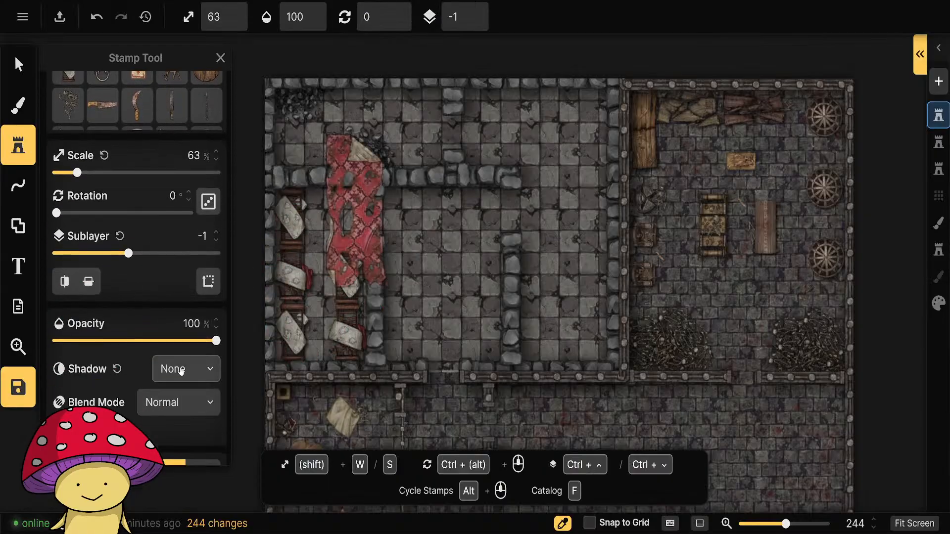
{"action": "left_click", "coordinate": [216, 240]}
{"action": "scroll", "coordinate": [191, 292], "scroll_direction": "up", "scroll_amount": 5}
{"action": "left_click", "coordinate": [208, 100]}
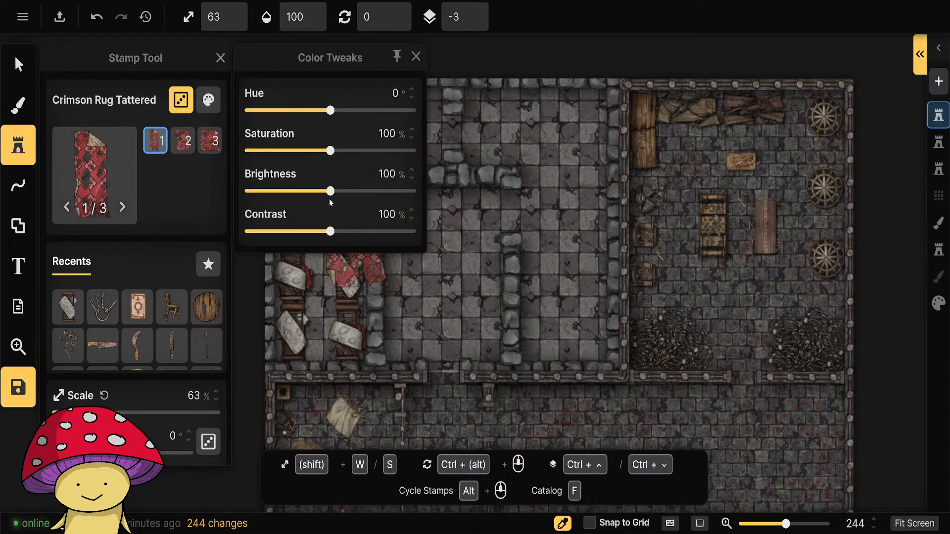
{"action": "left_click_drag", "start_coordinate": [330, 150], "coordinate": [307, 151]}
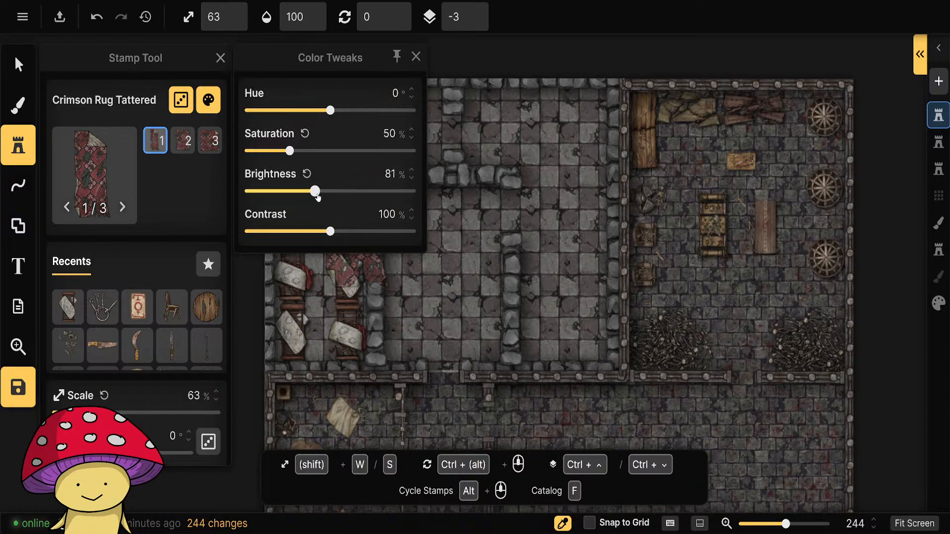
{"action": "left_click", "coordinate": [416, 57]}
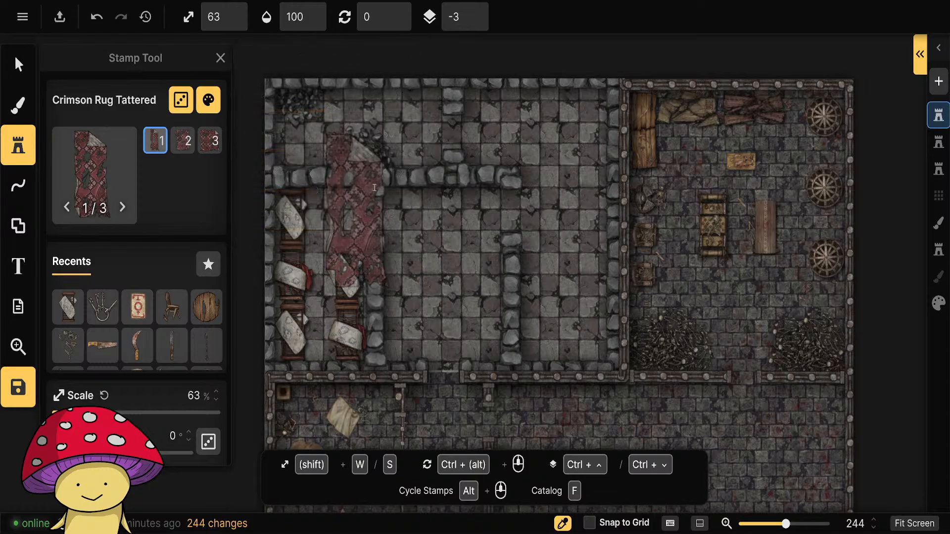
Rotate the tattered rug to 180°, reduce its scale to 53% and place it between the beds in the west room.
{"action": "scroll", "coordinate": [325, 285], "scroll_direction": "down", "scroll_amount": 10}
{"action": "scroll", "coordinate": [322, 283], "scroll_direction": "up", "scroll_amount": 2}
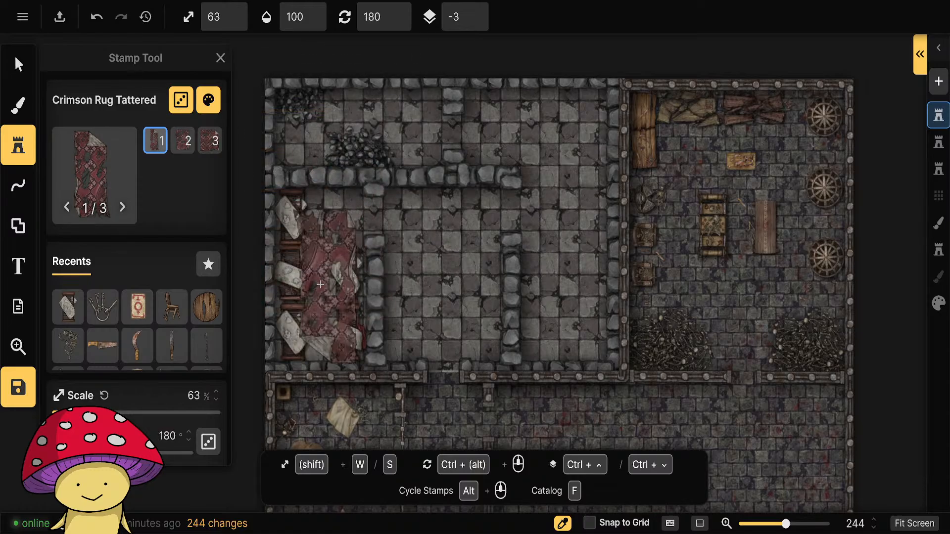
{"action": "key", "text": "s"}
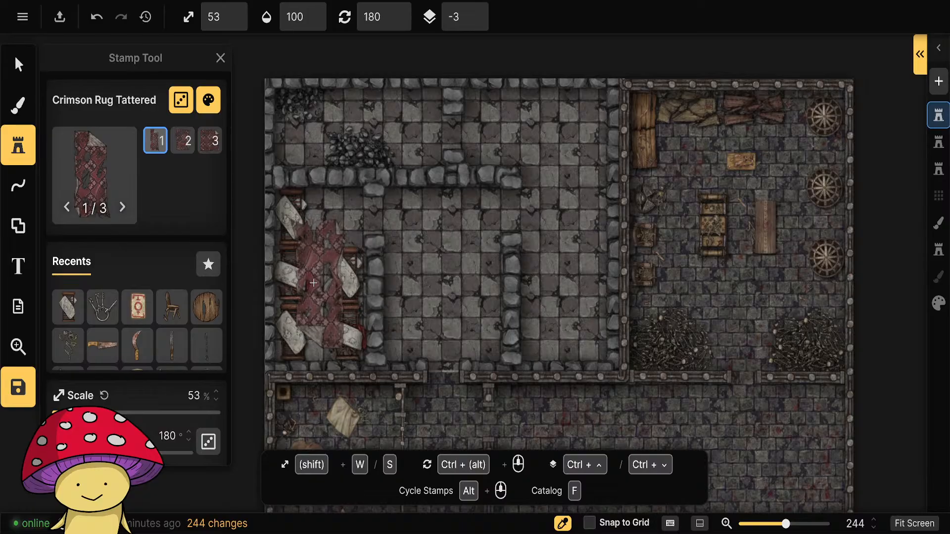
{"action": "left_click", "coordinate": [314, 284]}
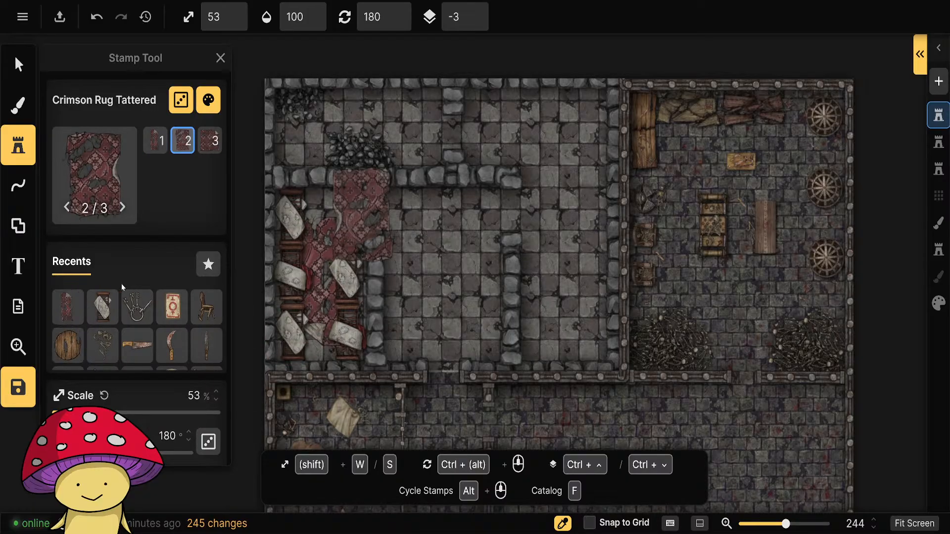
Choose the Red Rug Tattered stamp from the Pirates pack and place two differently torn rugs, one above the other, in the east ruined room.
{"action": "left_click", "coordinate": [92, 171]}
{"action": "scroll", "coordinate": [469, 377], "scroll_direction": "down", "scroll_amount": 5}
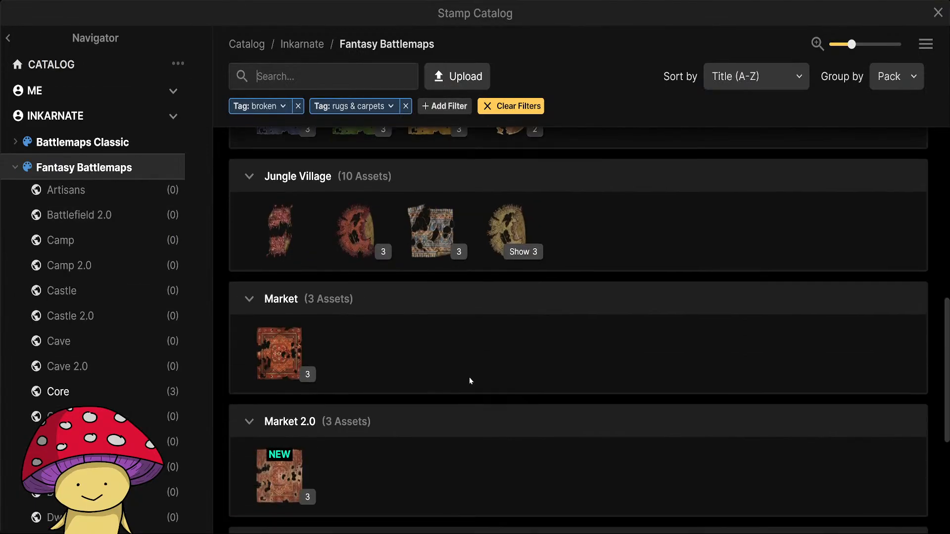
{"action": "scroll", "coordinate": [467, 374], "scroll_direction": "down", "scroll_amount": 5}
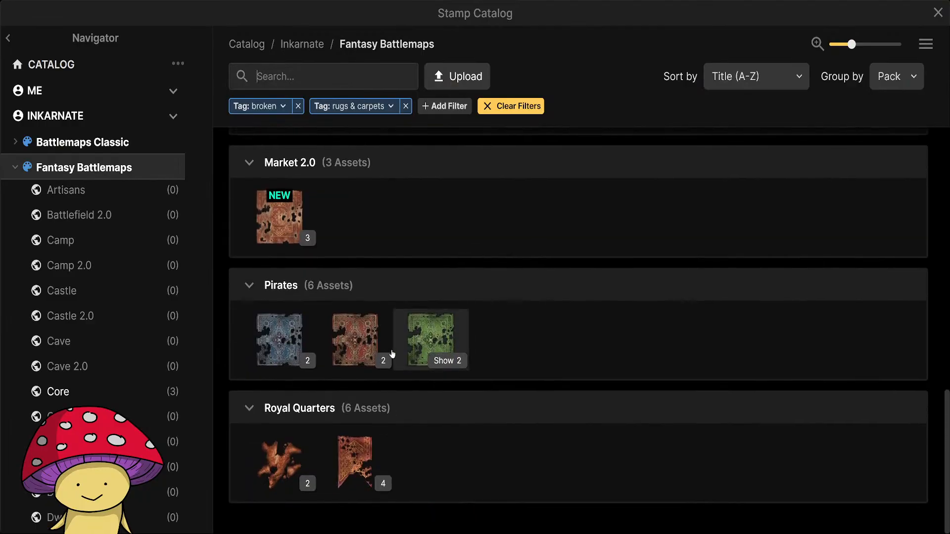
{"action": "left_click", "coordinate": [364, 343]}
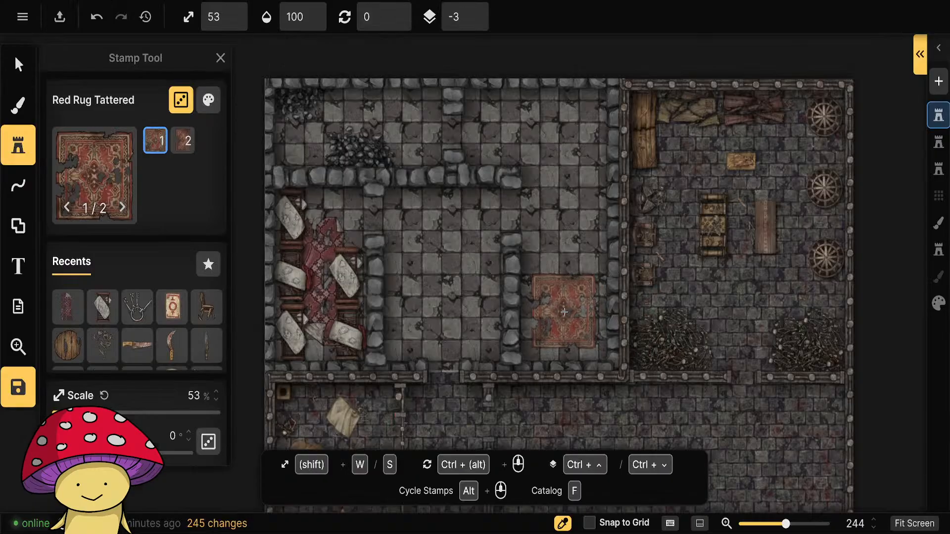
{"action": "left_click", "coordinate": [565, 313]}
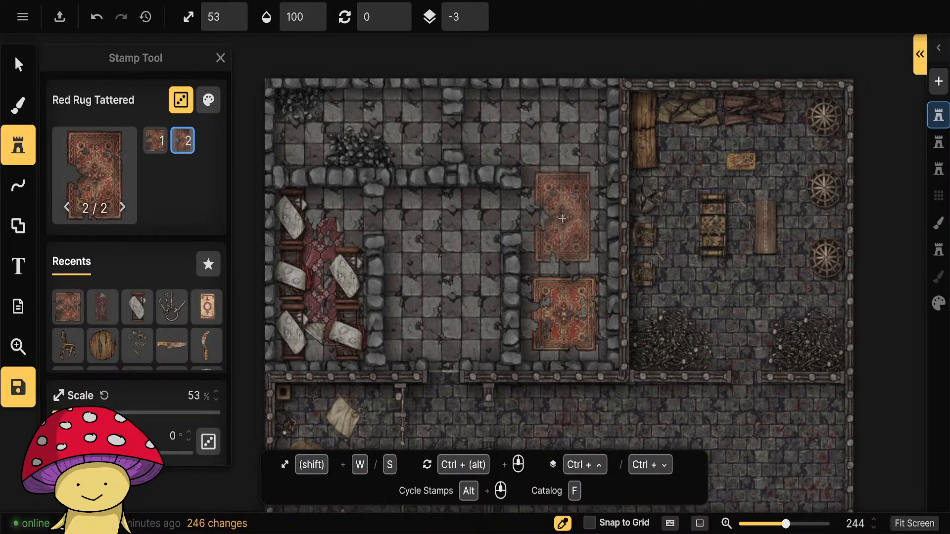
{"action": "left_click", "coordinate": [563, 220]}
{"action": "left_click", "coordinate": [361, 214]}
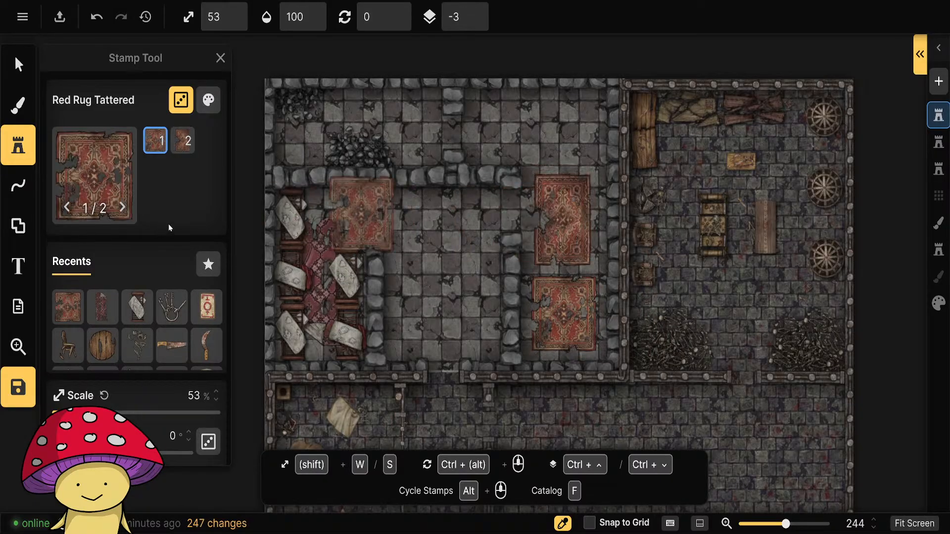
Rotate the upper red rug to 350.5° and the lower one to 8°, and tilt the crimson rug between the beds slightly.
{"action": "left_click", "coordinate": [18, 64]}
{"action": "left_click", "coordinate": [563, 220]}
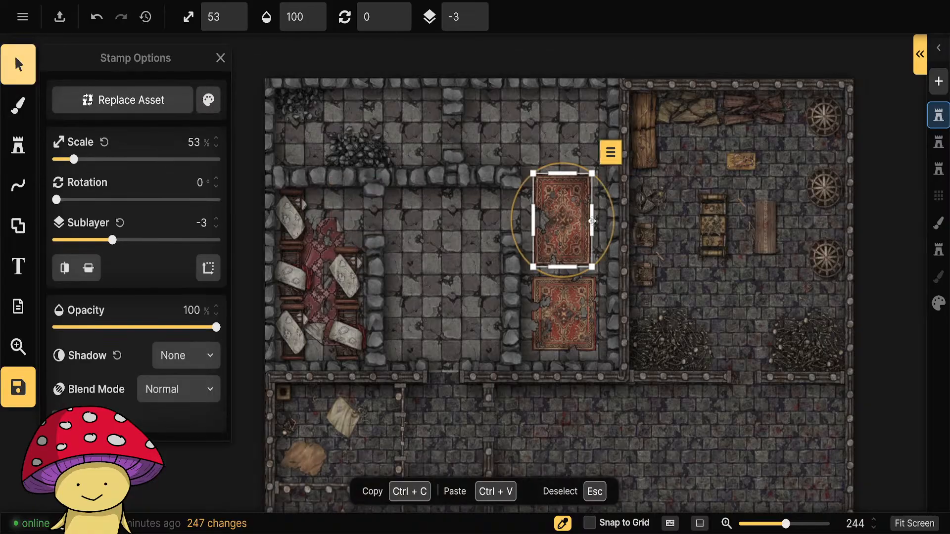
{"action": "left_click_drag", "start_coordinate": [614, 226], "coordinate": [613, 217]}
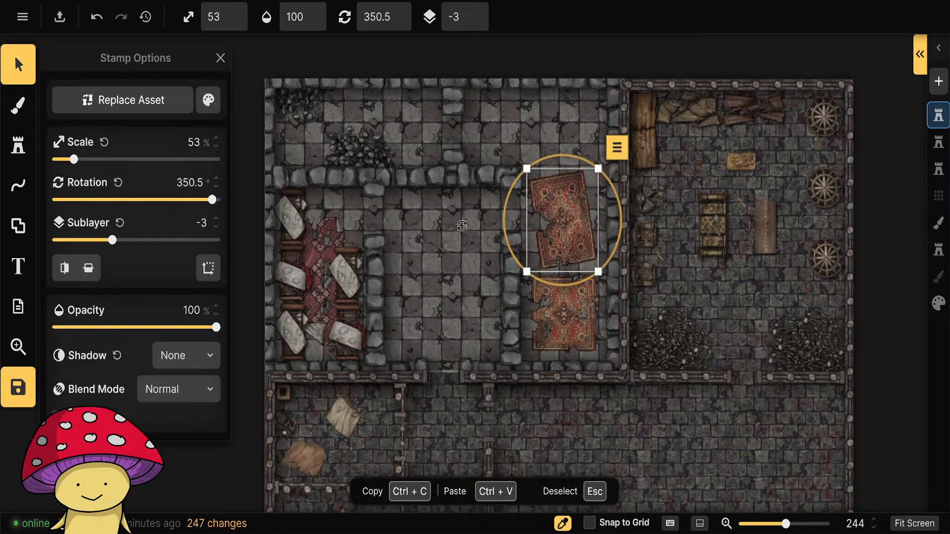
{"action": "left_click", "coordinate": [323, 242]}
{"action": "left_click_drag", "start_coordinate": [380, 238], "coordinate": [388, 251]}
{"action": "left_click", "coordinate": [559, 303]}
{"action": "left_click_drag", "start_coordinate": [617, 308], "coordinate": [562, 314]}
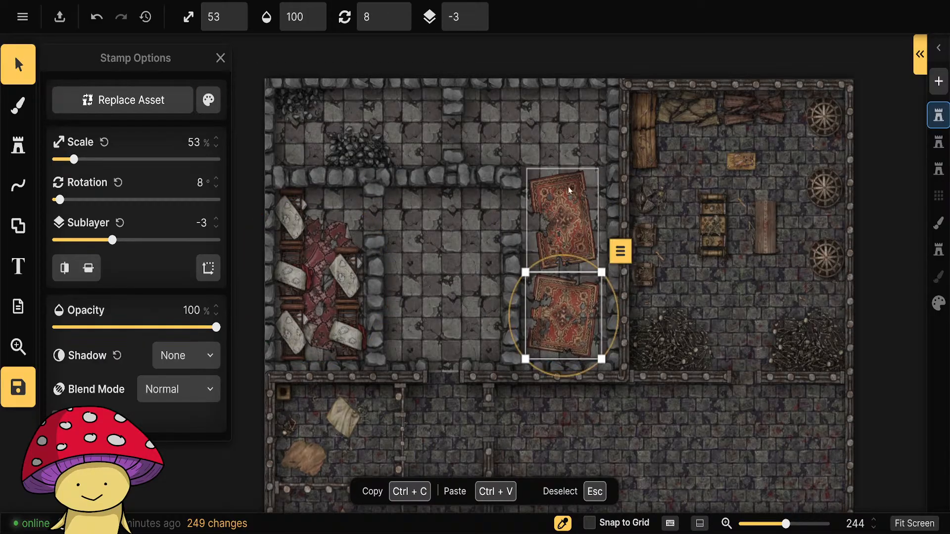
Deselect the rug, dismiss the backup reminder and save the map.
{"action": "left_click", "coordinate": [581, 50]}
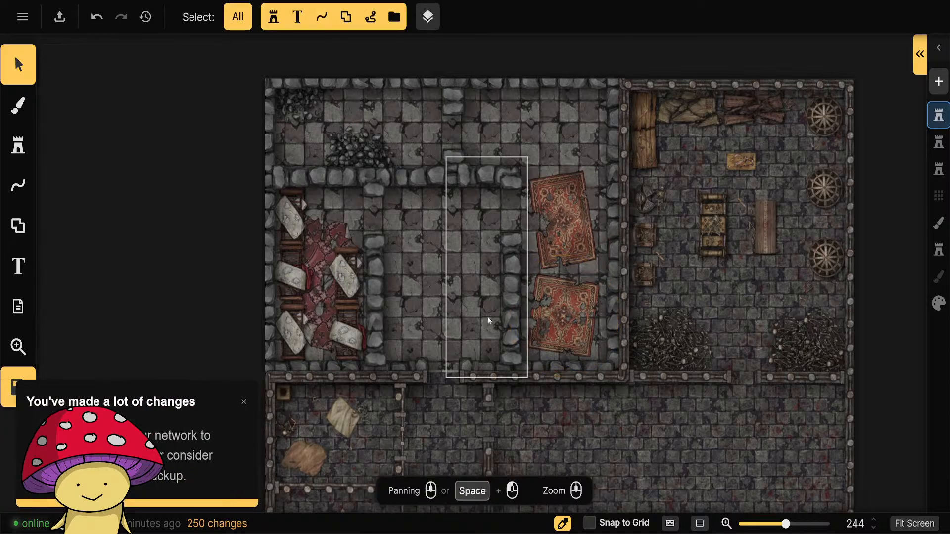
{"action": "left_click", "coordinate": [242, 403]}
{"action": "left_click", "coordinate": [31, 395]}
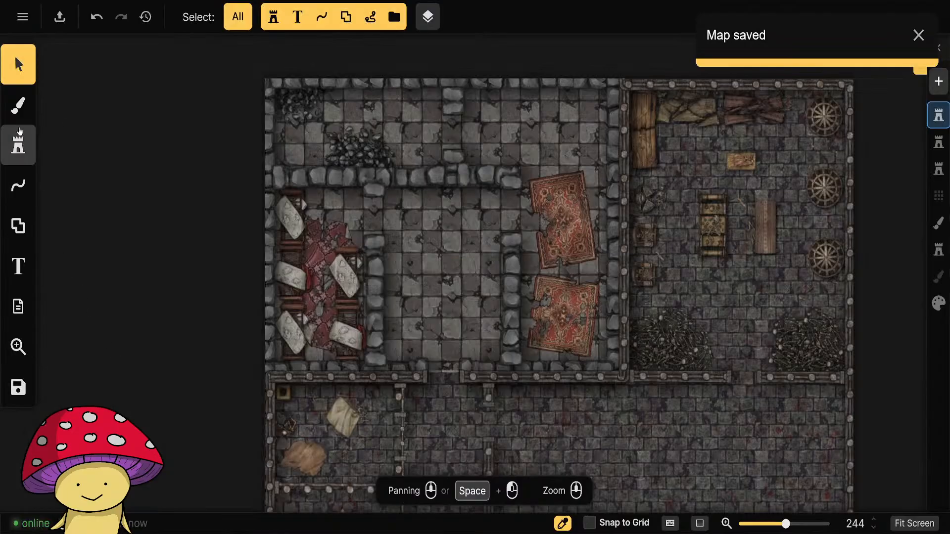
Remove the broken and rugs & carpets tag filters from the stamp catalog.
{"action": "left_click", "coordinate": [18, 145]}
{"action": "left_click", "coordinate": [98, 184]}
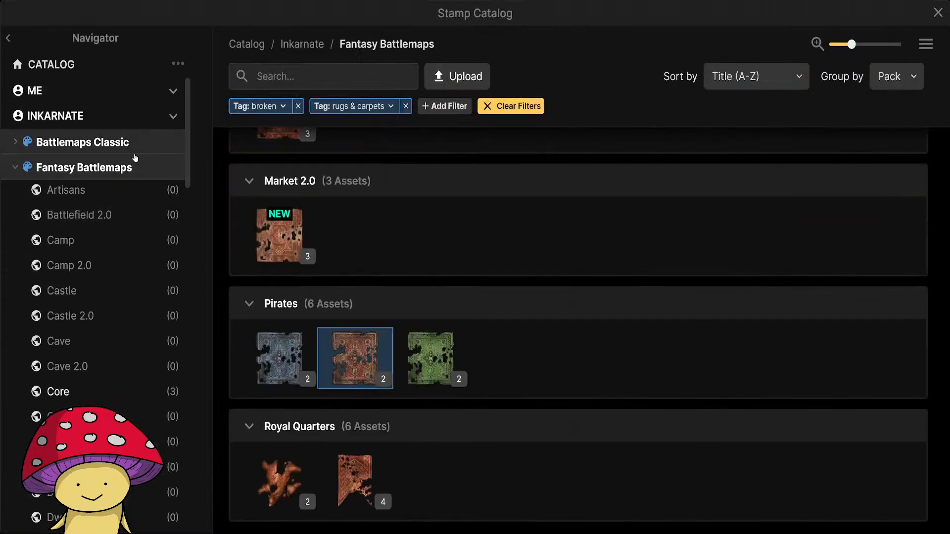
{"action": "left_click", "coordinate": [406, 106]}
{"action": "left_click", "coordinate": [298, 106]}
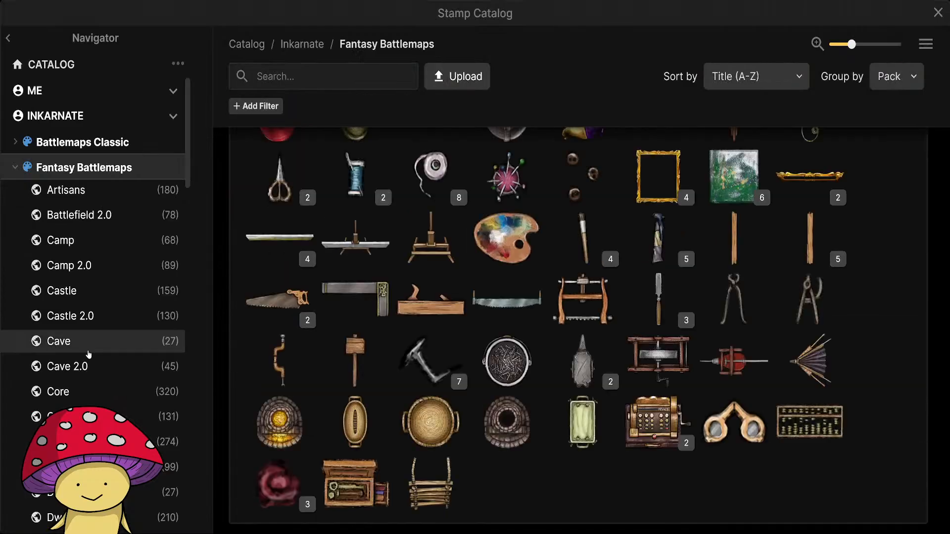
Browse the Fantasy Battlemaps packs to Prison 2.0 and choose the rectangular Grates stamp.
{"action": "scroll", "coordinate": [104, 347], "scroll_direction": "down", "scroll_amount": 15}
{"action": "scroll", "coordinate": [114, 371], "scroll_direction": "up", "scroll_amount": 3}
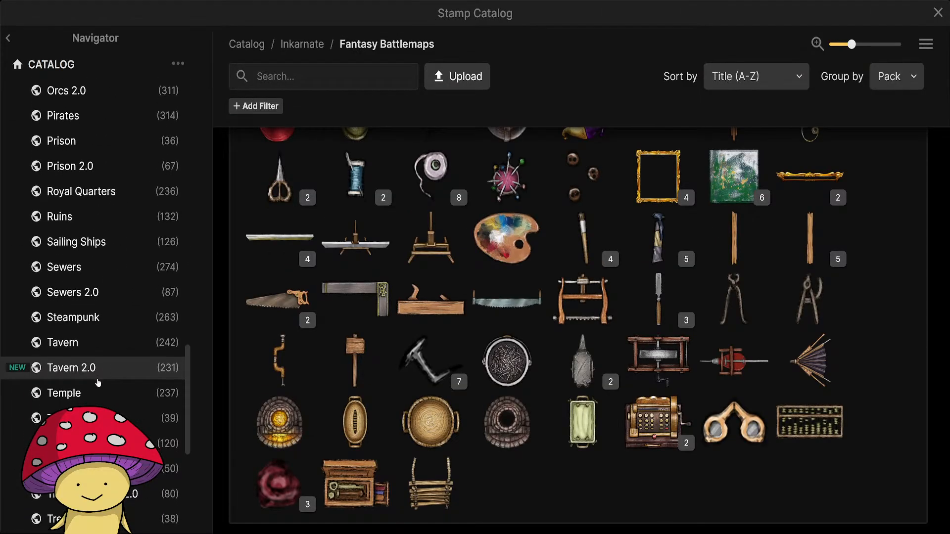
{"action": "scroll", "coordinate": [96, 377], "scroll_direction": "down", "scroll_amount": 4}
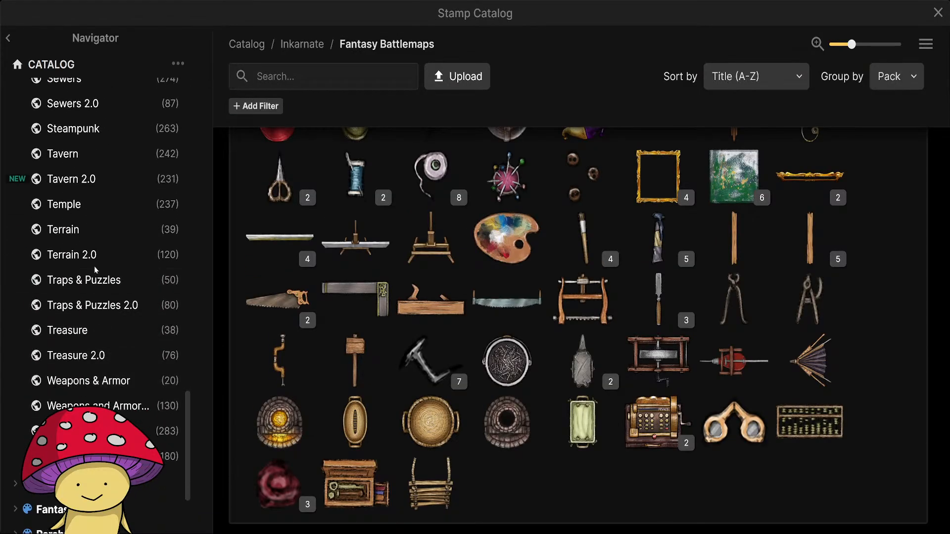
{"action": "scroll", "coordinate": [88, 297], "scroll_direction": "up", "scroll_amount": 5}
{"action": "left_click", "coordinate": [74, 217]}
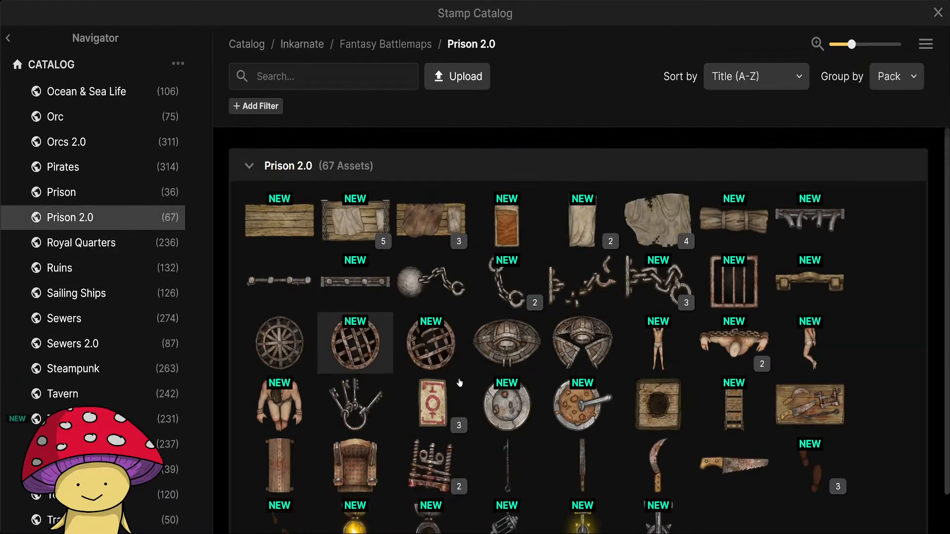
{"action": "scroll", "coordinate": [515, 431], "scroll_direction": "down", "scroll_amount": 2}
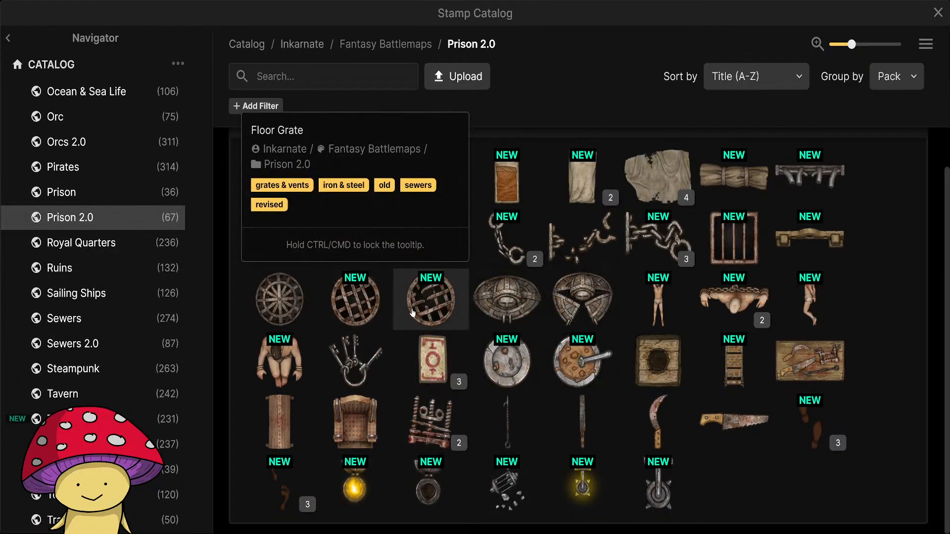
{"action": "left_click", "coordinate": [725, 250]}
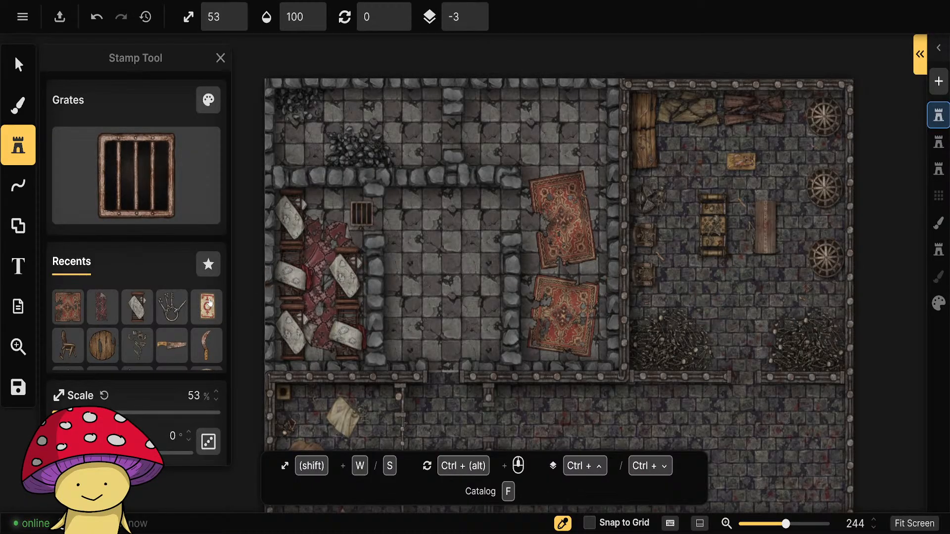
Place a grate at 53% scale on the torture chamber floor and set its saturation to 50% and brightness to 80%.
{"action": "scroll", "coordinate": [210, 303], "scroll_direction": "down", "scroll_amount": 5}
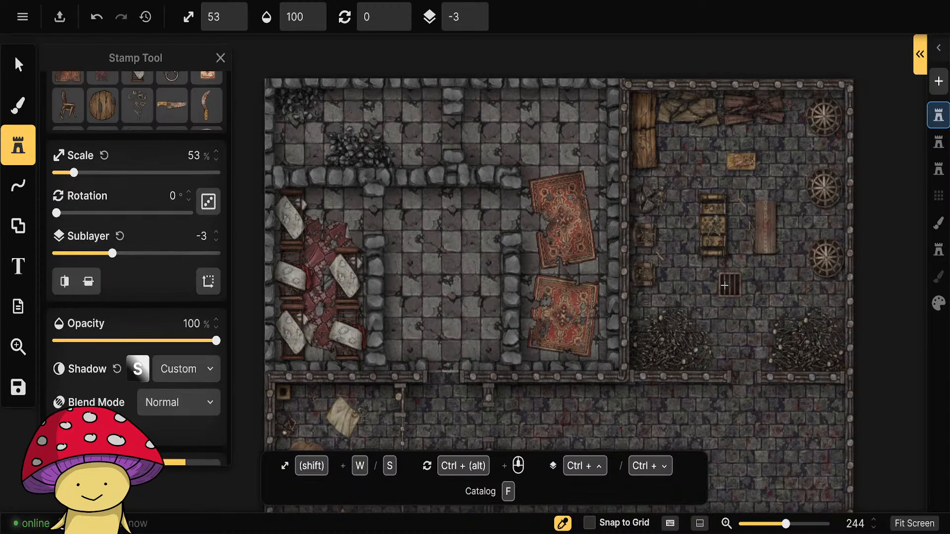
{"action": "left_click", "coordinate": [739, 283]}
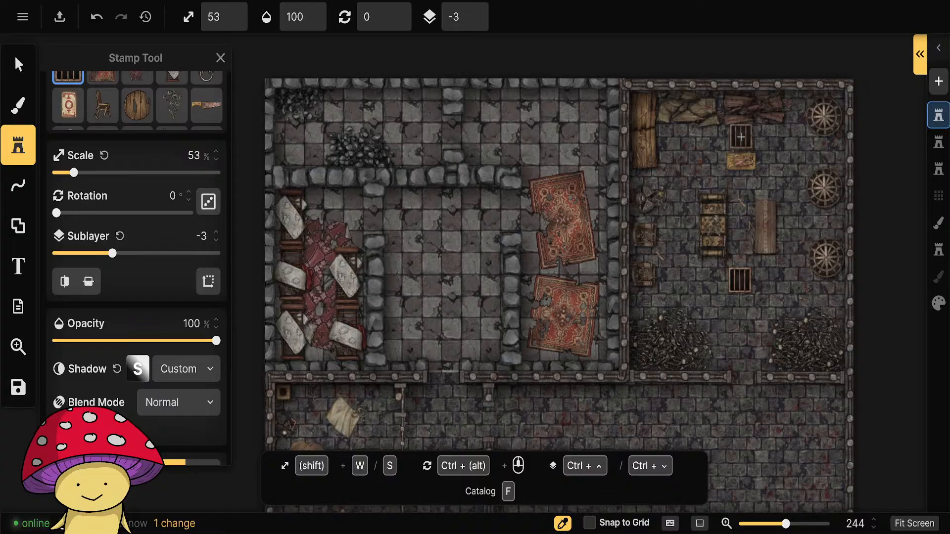
{"action": "scroll", "coordinate": [730, 281], "scroll_direction": "up", "scroll_amount": 3}
{"action": "left_click", "coordinate": [18, 64]}
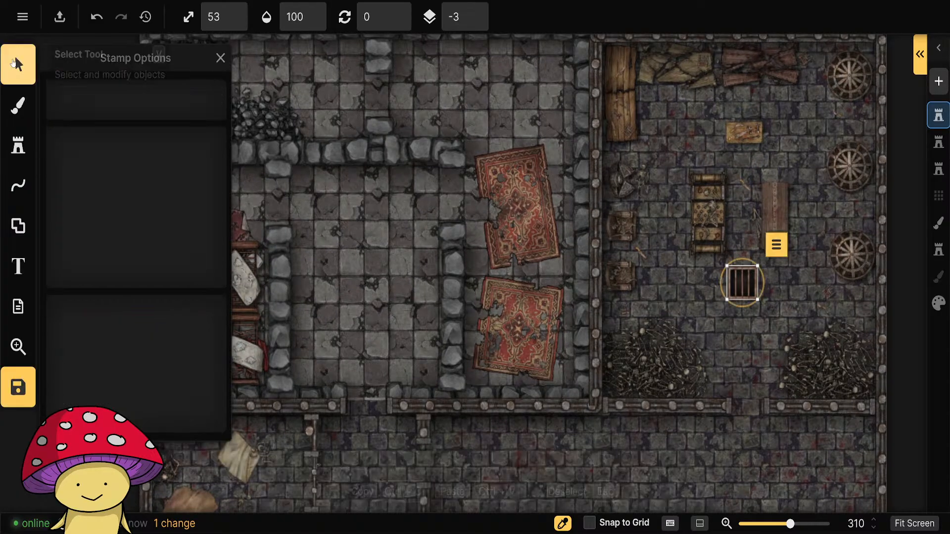
{"action": "scroll", "coordinate": [679, 280], "scroll_direction": "up", "scroll_amount": 3}
{"action": "scroll", "coordinate": [680, 280], "scroll_direction": "up", "scroll_amount": 1}
{"action": "left_click_drag", "start_coordinate": [739, 355], "coordinate": [475, 365]}
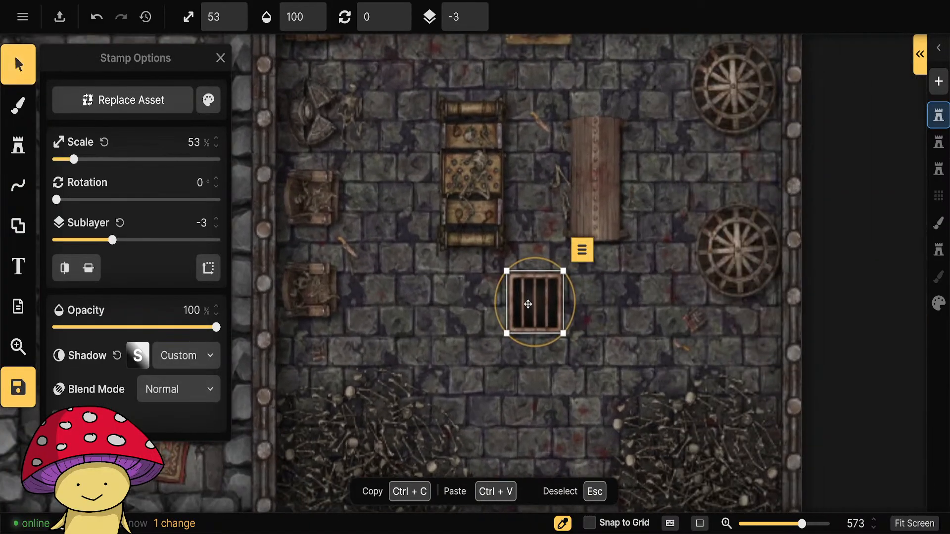
{"action": "left_click", "coordinate": [208, 100]}
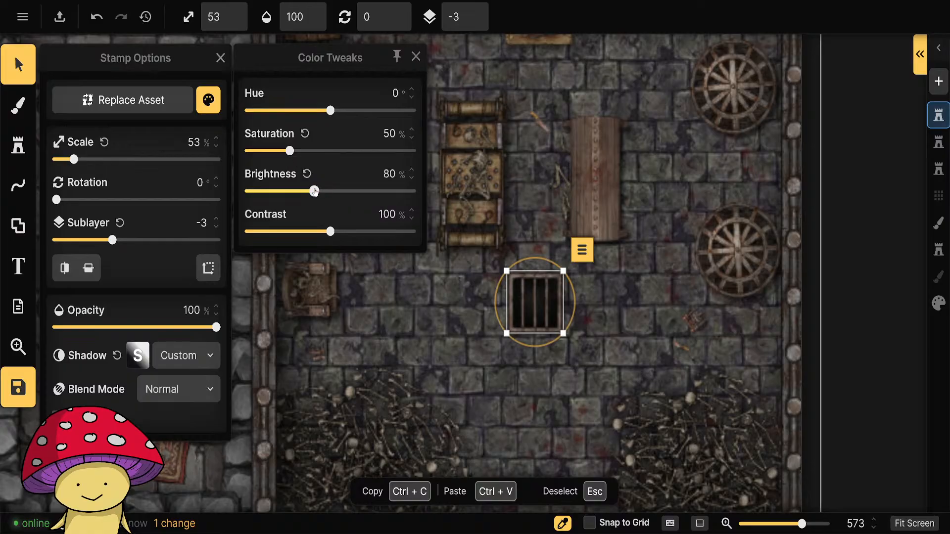
{"action": "left_click", "coordinate": [594, 394]}
Move the grate to the foot of the torture rack and place a copy at the foot of the adjacent wooden table.
{"action": "scroll", "coordinate": [521, 380], "scroll_direction": "down", "scroll_amount": 3}
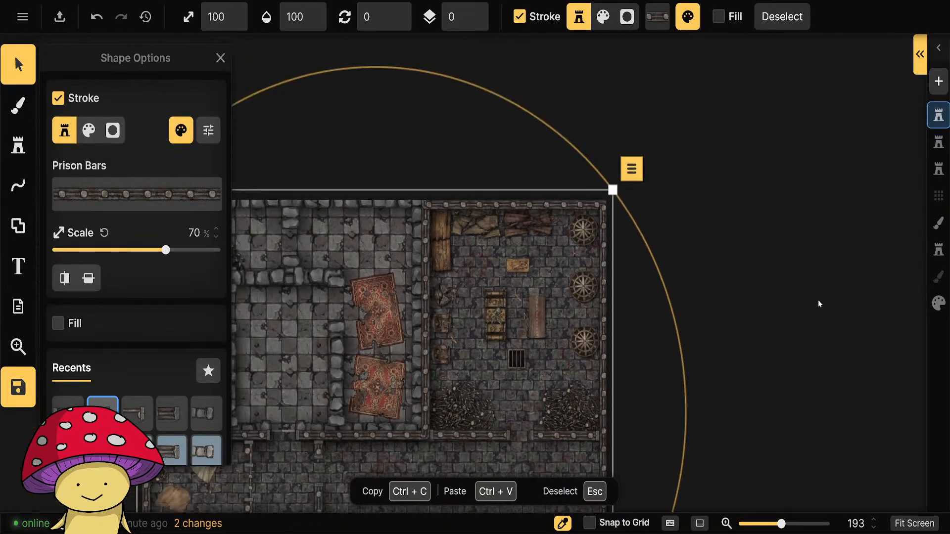
{"action": "left_click", "coordinate": [515, 361]}
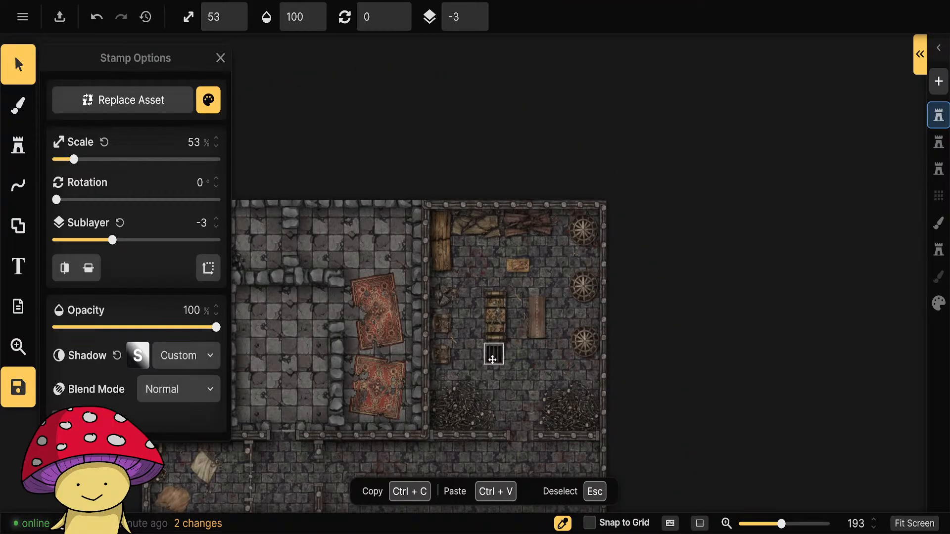
{"action": "key", "text": "ctrl+c"}
{"action": "key", "text": "ctrl+v"}
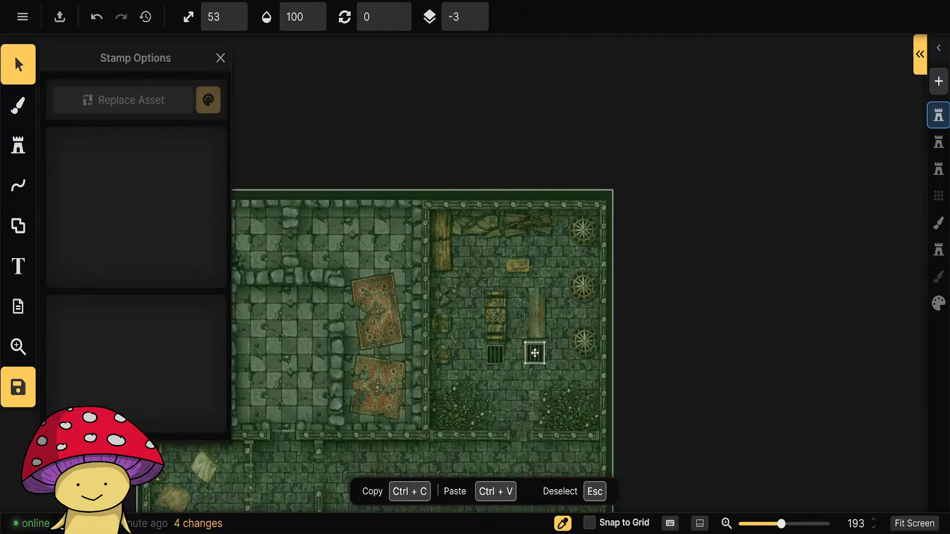
{"action": "left_click", "coordinate": [535, 355]}
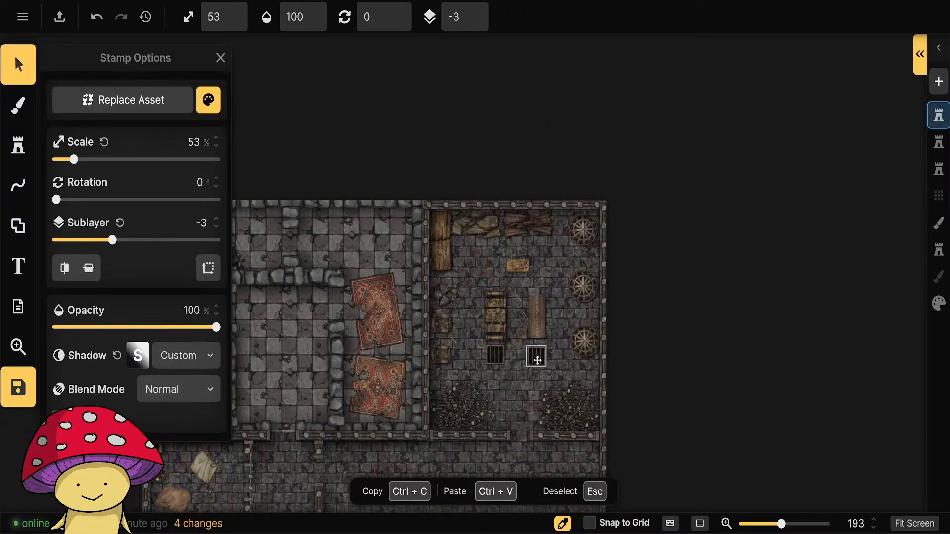
{"action": "left_click", "coordinate": [702, 353]}
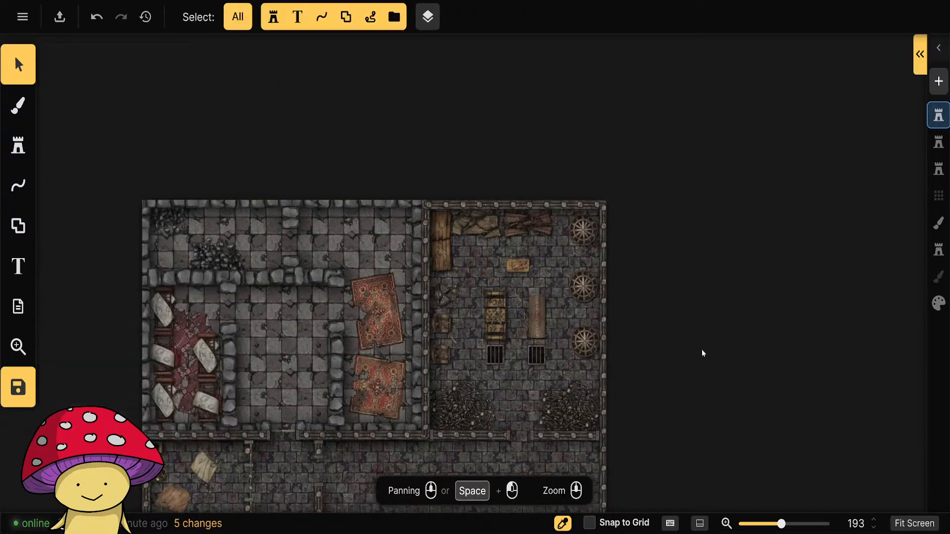
{"action": "left_click_drag", "start_coordinate": [701, 328], "coordinate": [855, 309]}
{"action": "left_click", "coordinate": [19, 145]}
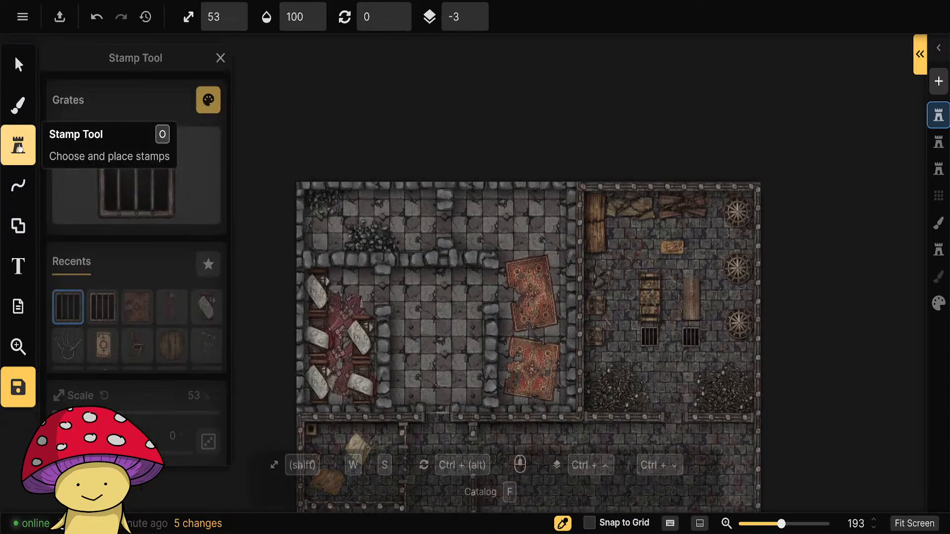
{"action": "left_click", "coordinate": [137, 177]}
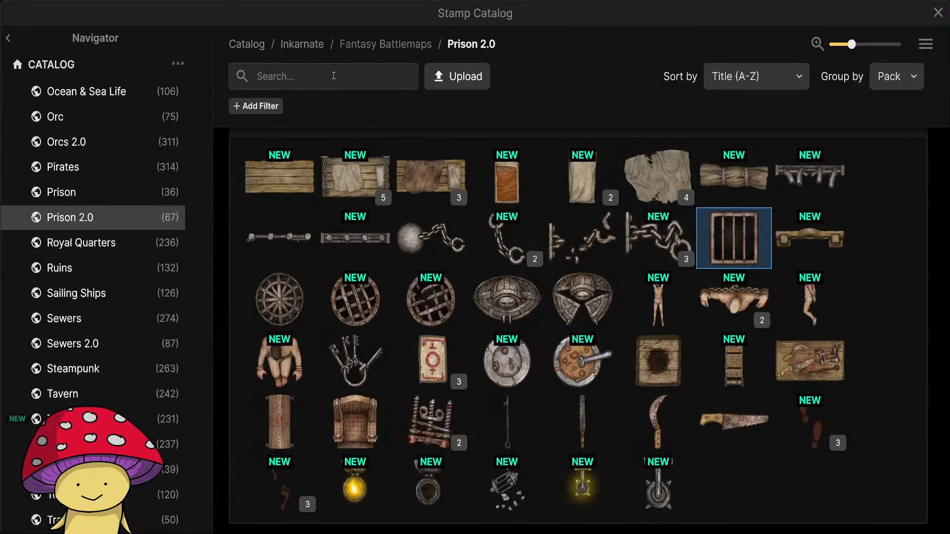
{"action": "scroll", "coordinate": [103, 221], "scroll_direction": "up", "scroll_amount": 10}
{"action": "scroll", "coordinate": [104, 222], "scroll_direction": "up", "scroll_amount": 5}
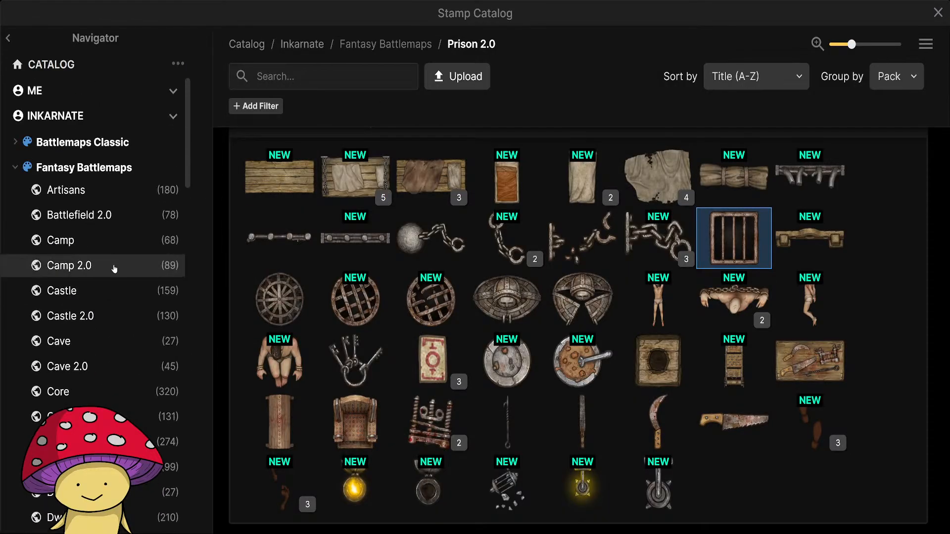
{"action": "left_click", "coordinate": [938, 12]}
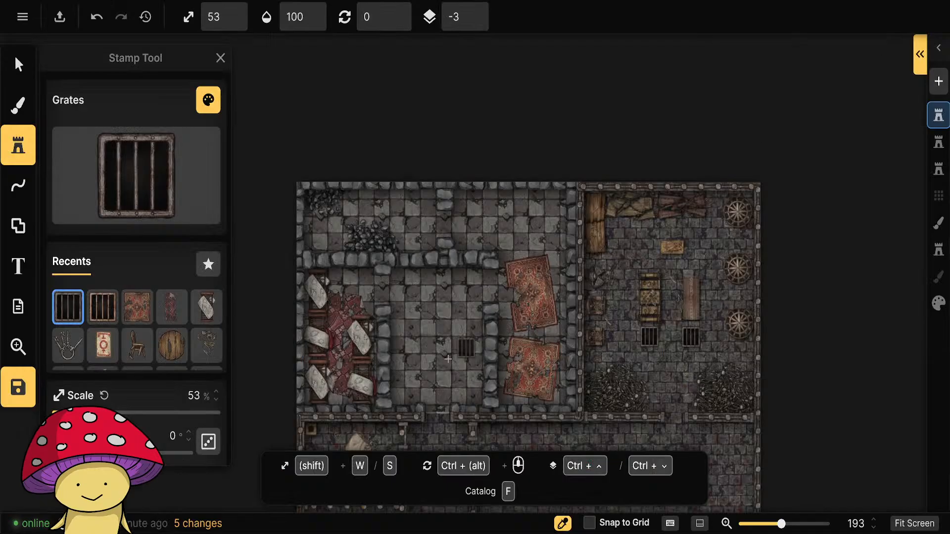
{"action": "left_click", "coordinate": [23, 66]}
{"action": "left_click_drag", "start_coordinate": [450, 362], "coordinate": [418, 110]}
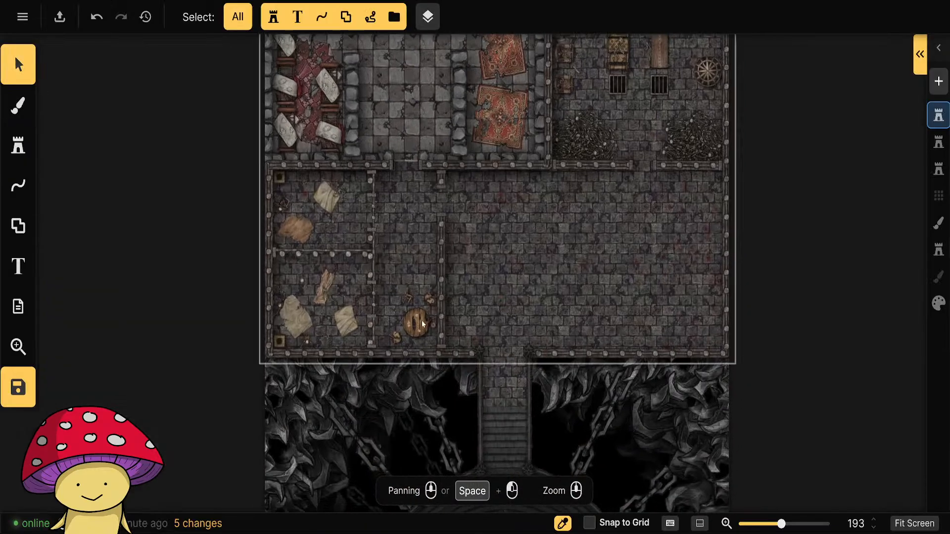
{"action": "scroll", "coordinate": [415, 335], "scroll_direction": "up", "scroll_amount": 5}
{"action": "scroll", "coordinate": [424, 309], "scroll_direction": "down", "scroll_amount": 3}
{"action": "left_click_drag", "start_coordinate": [739, 167], "coordinate": [692, 387]}
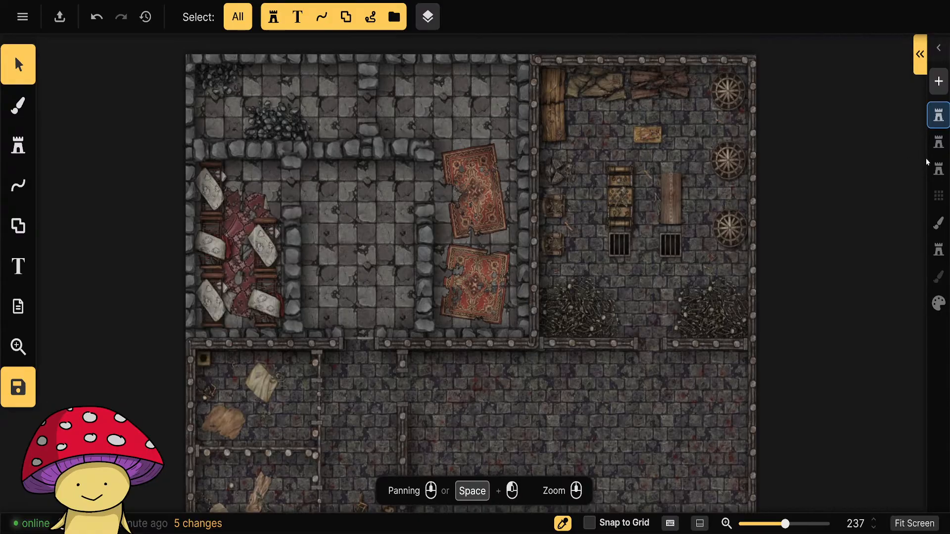
Move the broken beds, torn red cloth, two tattered rugs and two floor grates together to the second stamp layer.
{"action": "left_click", "coordinate": [238, 208]}
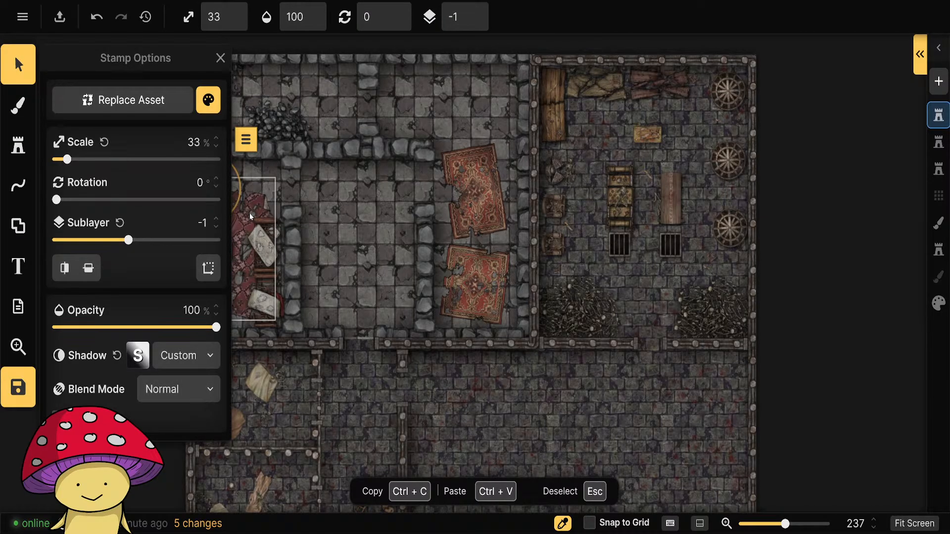
{"action": "left_click_drag", "start_coordinate": [366, 333], "coordinate": [515, 305]}
{"action": "left_click", "coordinate": [365, 222], "text": "shift"}
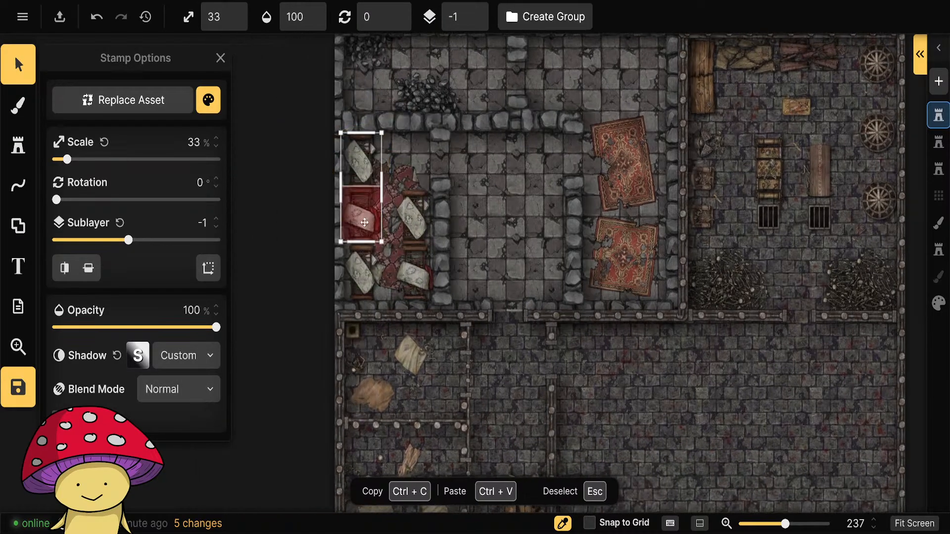
{"action": "left_click", "coordinate": [361, 273], "text": "shift"}
{"action": "left_click", "coordinate": [414, 272], "text": "shift"}
{"action": "left_click", "coordinate": [411, 223], "text": "shift"}
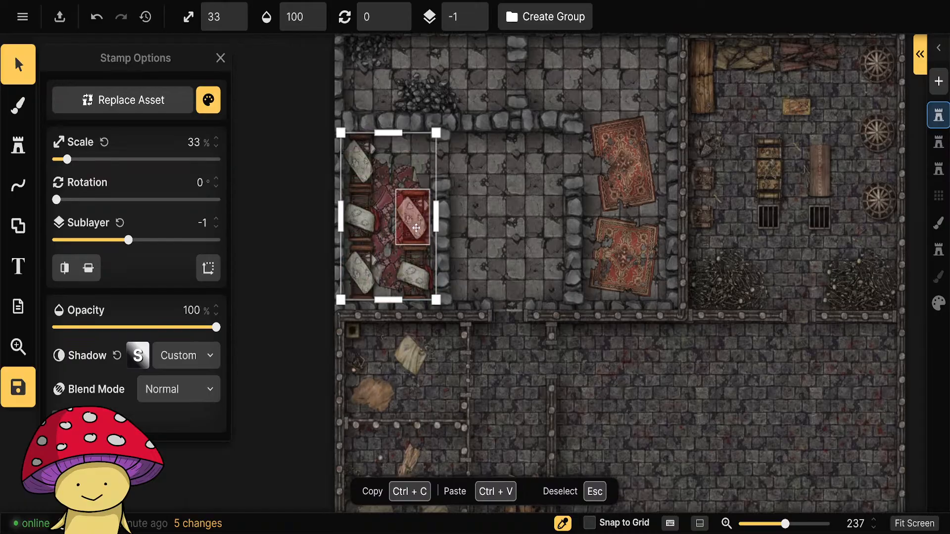
{"action": "left_click", "coordinate": [387, 229], "text": "shift"}
{"action": "left_click", "coordinate": [625, 158], "text": "shift"}
{"action": "left_click", "coordinate": [626, 258], "text": "shift"}
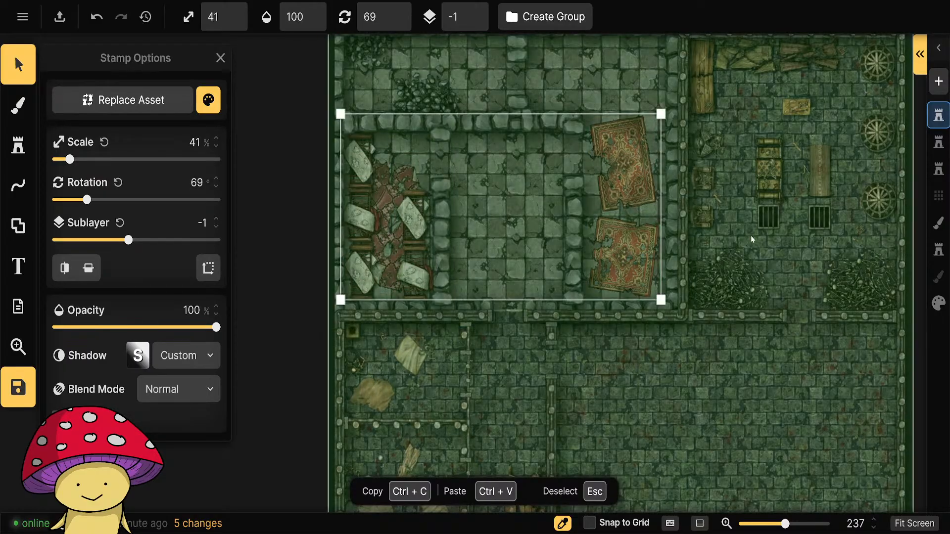
{"action": "left_click", "coordinate": [769, 217], "text": "shift"}
{"action": "left_click", "coordinate": [819, 217], "text": "shift"}
{"action": "right_click", "coordinate": [784, 271]}
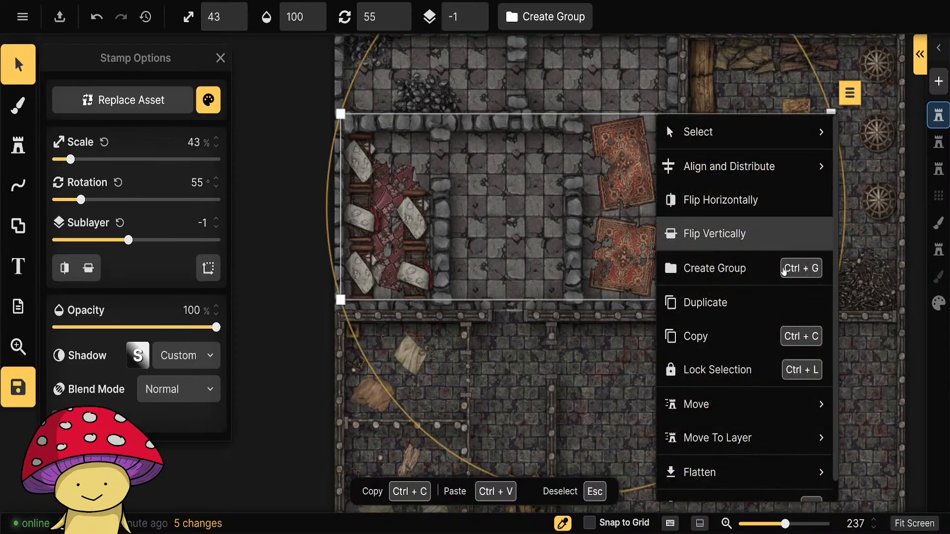
{"action": "mouse_move", "coordinate": [717, 438]}
{"action": "left_click", "coordinate": [591, 450]}
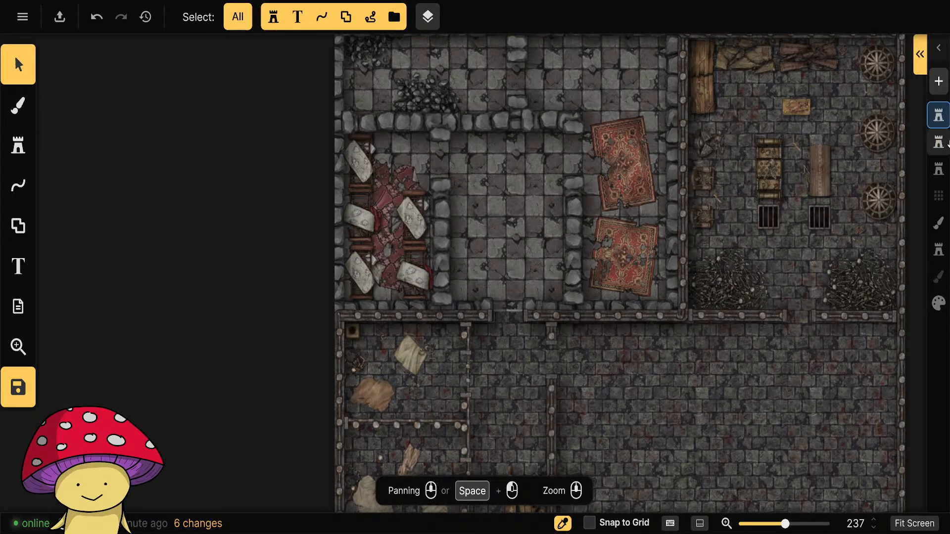
Activate the second stamp layer and copy the round wooden table from the guard corridor onto the lower tattered rug.
{"action": "left_click", "coordinate": [939, 142]}
{"action": "left_click", "coordinate": [624, 258]}
{"action": "left_click_drag", "start_coordinate": [239, 303], "coordinate": [58, 303]}
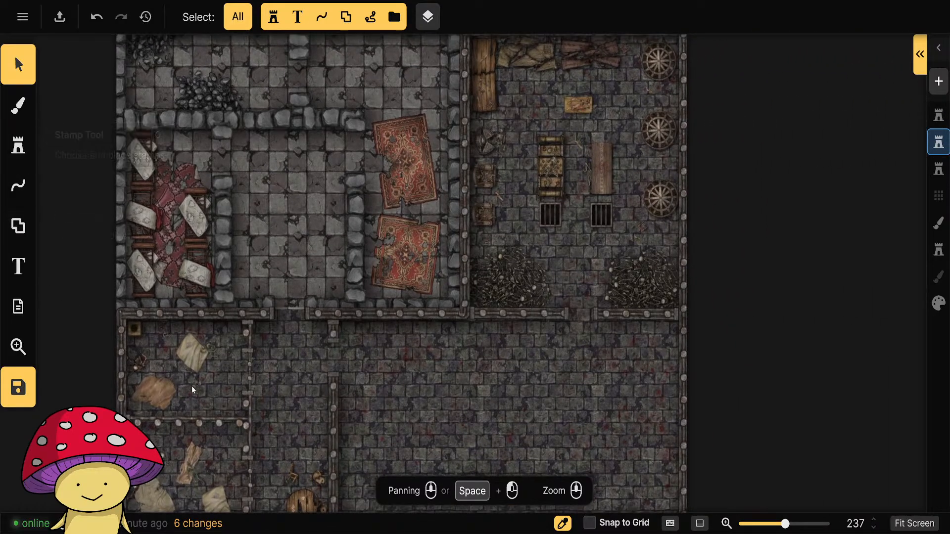
{"action": "left_click_drag", "start_coordinate": [256, 411], "coordinate": [262, 176]}
{"action": "left_click", "coordinate": [312, 277]}
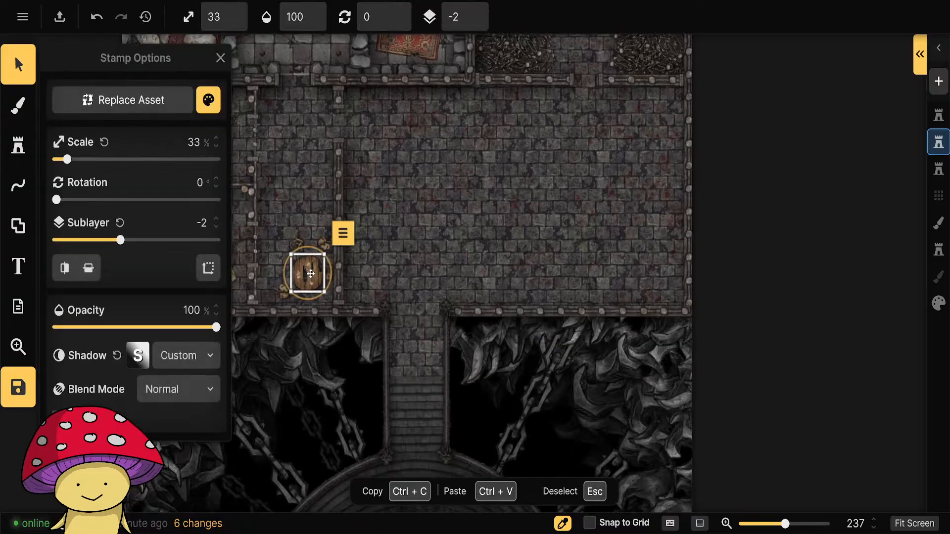
{"action": "left_click_drag", "start_coordinate": [392, 197], "coordinate": [513, 418]}
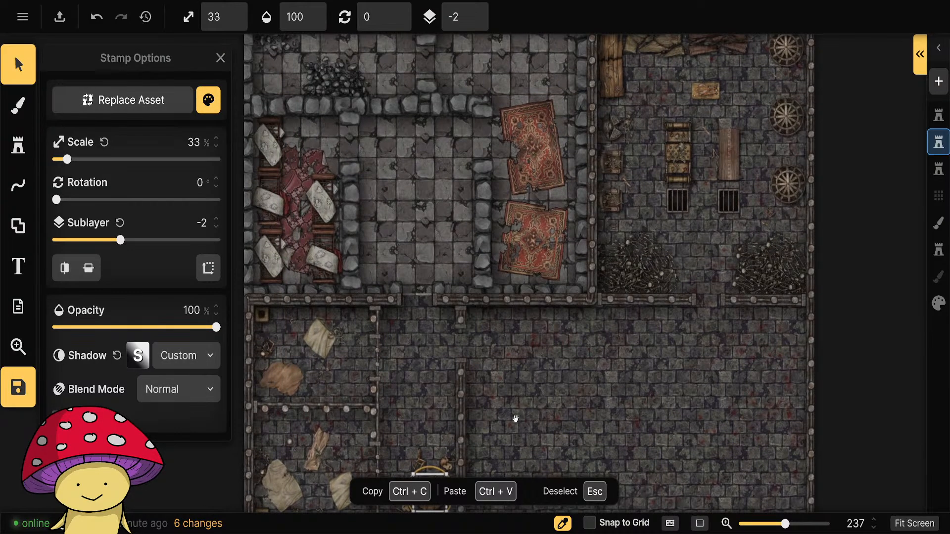
{"action": "left_click", "coordinate": [543, 248]}
{"action": "left_click", "coordinate": [543, 248]}
{"action": "key", "text": "ctrl+v"}
{"action": "left_click_drag", "start_coordinate": [532, 247], "coordinate": [516, 271]}
Add another copy of the round table between the two rugs and nudge the lower table slightly upward.
{"action": "left_click", "coordinate": [558, 186]}
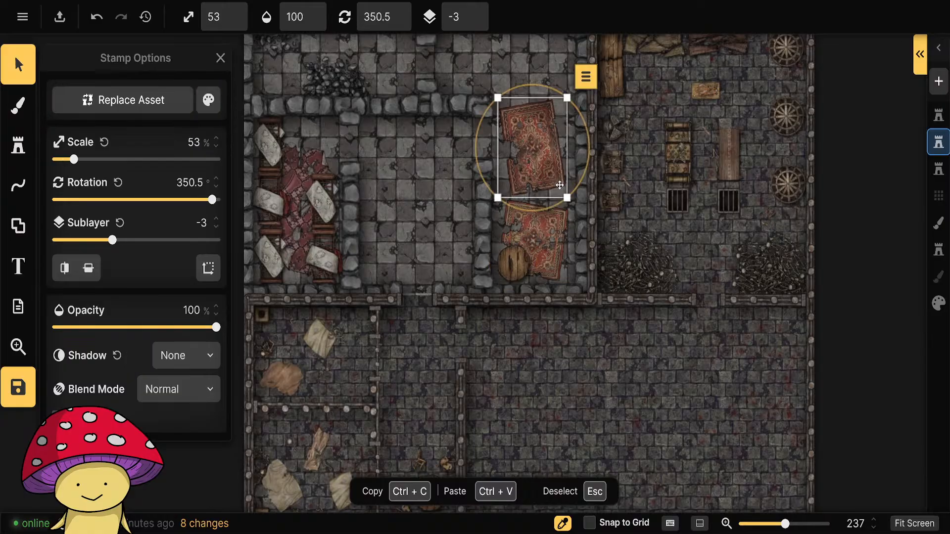
{"action": "key", "text": "ctrl+v"}
{"action": "left_click_drag", "start_coordinate": [557, 186], "coordinate": [548, 197]}
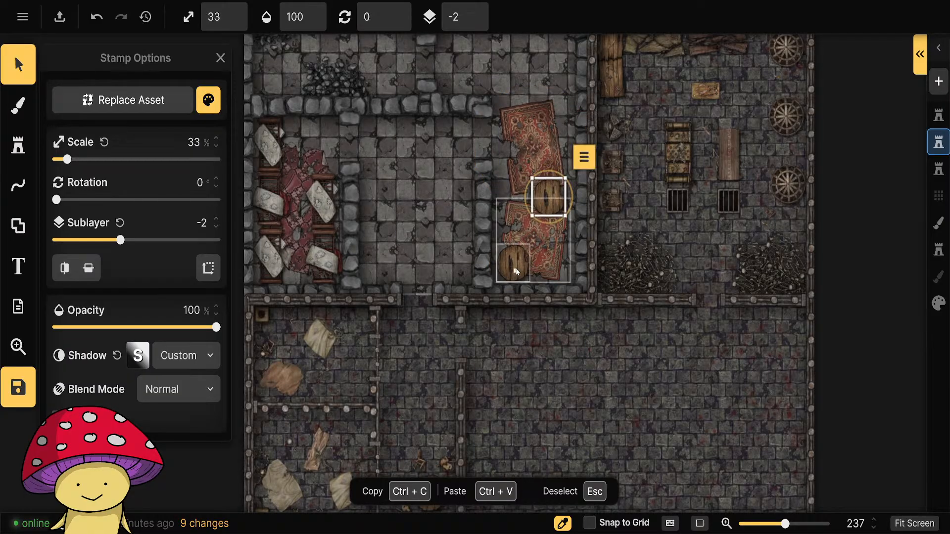
{"action": "left_click_drag", "start_coordinate": [515, 269], "coordinate": [517, 258]}
{"action": "left_click", "coordinate": [516, 262]}
{"action": "left_click", "coordinate": [583, 354]}
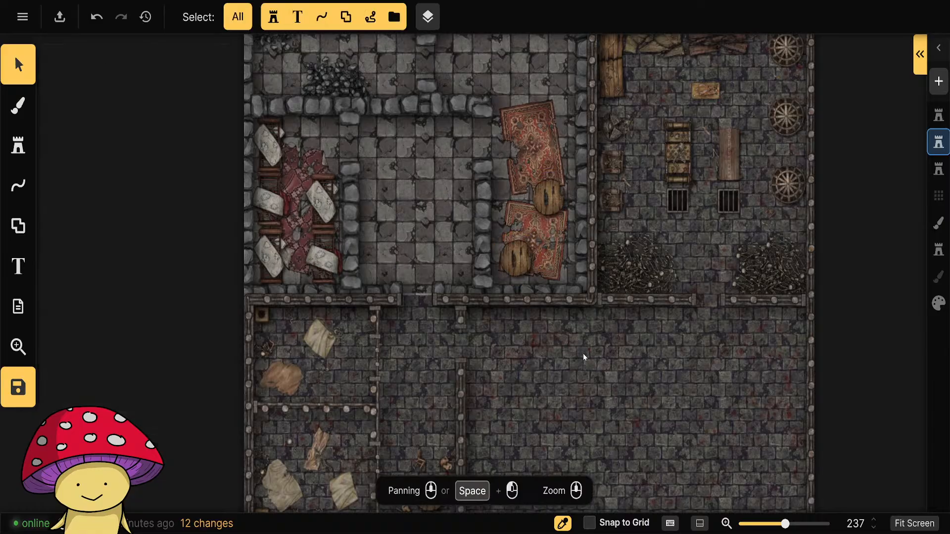
Scale the five broken beds in the ruined bedroom down to 27%.
{"action": "left_click", "coordinate": [273, 154]}
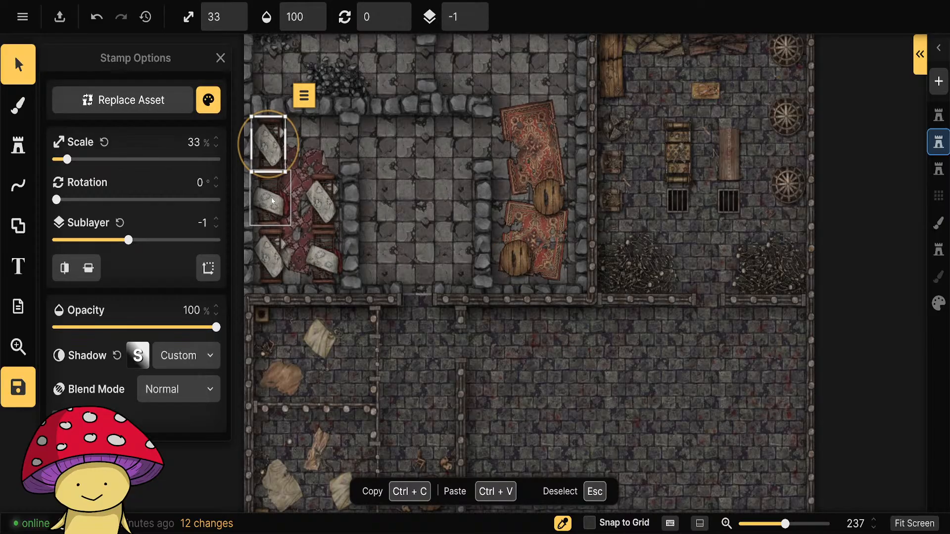
{"action": "left_click", "coordinate": [271, 201], "text": "shift"}
{"action": "left_click", "coordinate": [272, 254], "text": "shift"}
{"action": "left_click", "coordinate": [324, 259], "text": "shift"}
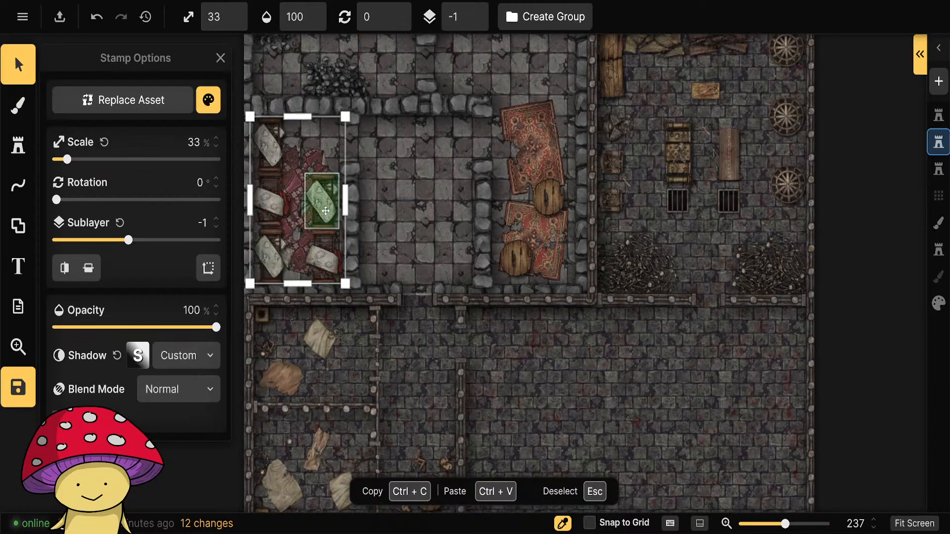
{"action": "left_click", "coordinate": [326, 210], "text": "shift"}
{"action": "left_click", "coordinate": [233, 23]}
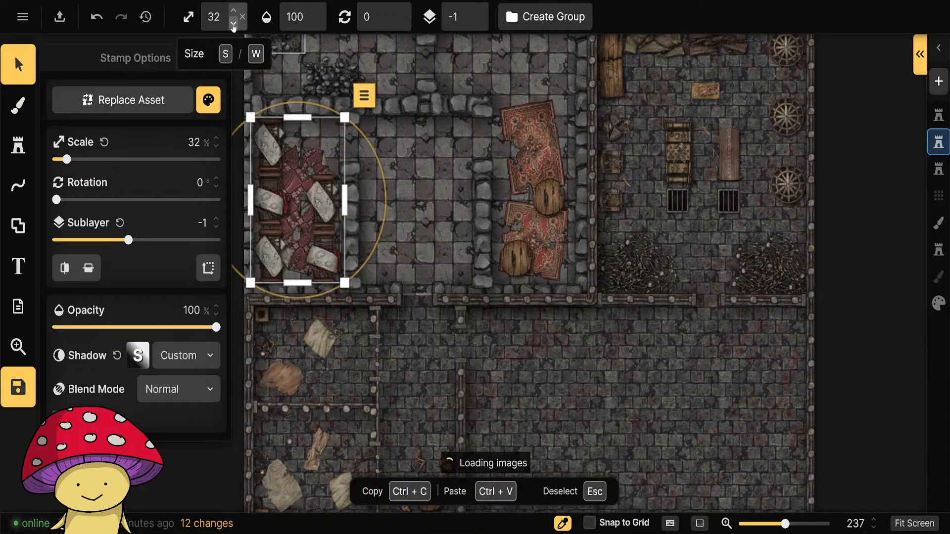
{"action": "left_click", "coordinate": [233, 23]}
{"action": "left_click", "coordinate": [233, 23]}
{"action": "left_click", "coordinate": [233, 23]}
{"action": "left_click", "coordinate": [233, 23]}
{"action": "left_click", "coordinate": [234, 23]}
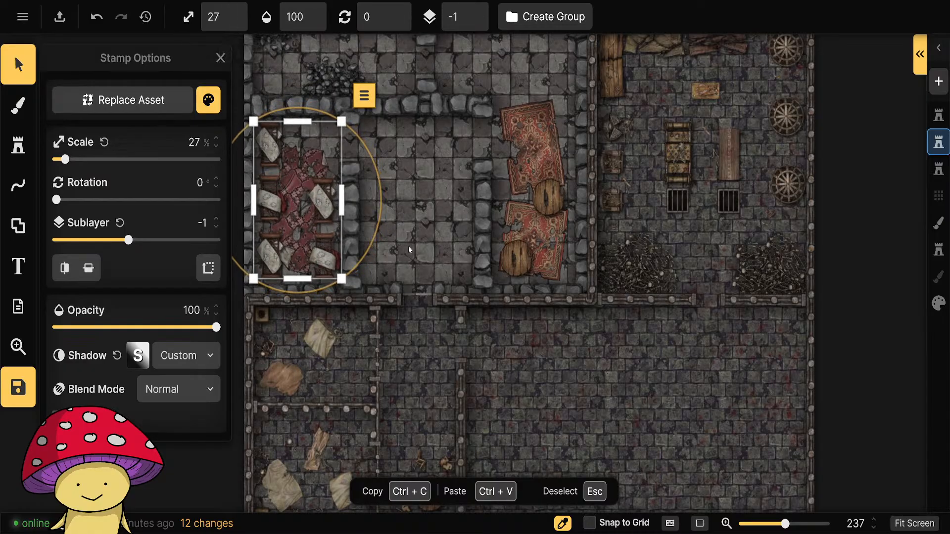
{"action": "left_click", "coordinate": [424, 278]}
Shift the shrunken broken beds downward and respace them around the torn red cloth.
{"action": "left_click", "coordinate": [270, 205]}
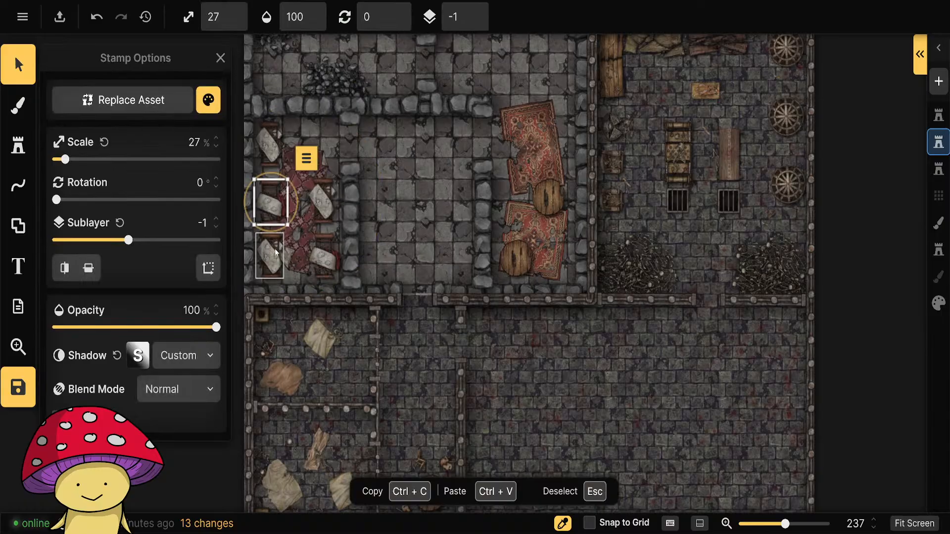
{"action": "left_click_drag", "start_coordinate": [269, 206], "coordinate": [274, 259]}
{"action": "left_click_drag", "start_coordinate": [270, 203], "coordinate": [273, 218]}
{"action": "left_click_drag", "start_coordinate": [272, 152], "coordinate": [274, 180]}
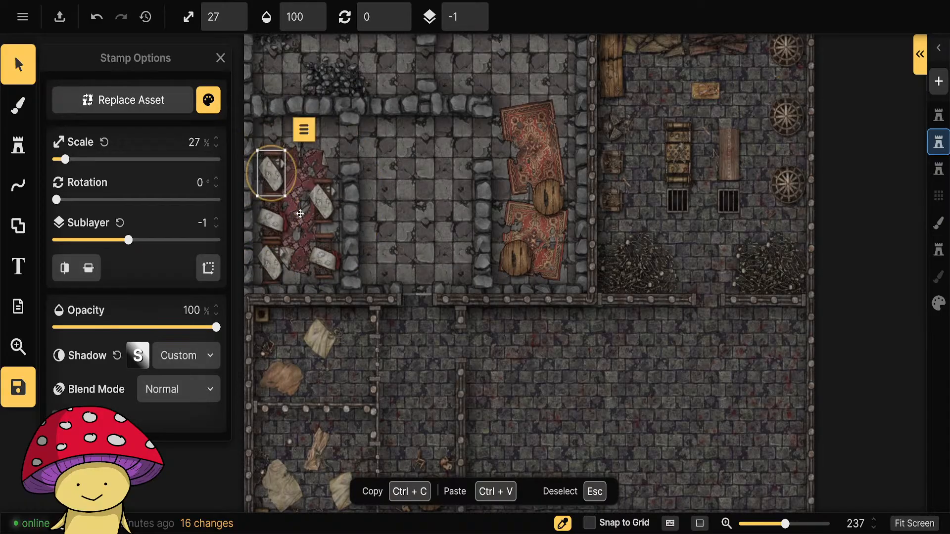
{"action": "left_click_drag", "start_coordinate": [324, 256], "coordinate": [323, 263]}
{"action": "left_click_drag", "start_coordinate": [322, 200], "coordinate": [342, 205]}
Rotate the broken beds to uneven angles, with the two middle beds at 346.5° and 24.5°.
{"action": "left_click", "coordinate": [271, 172]}
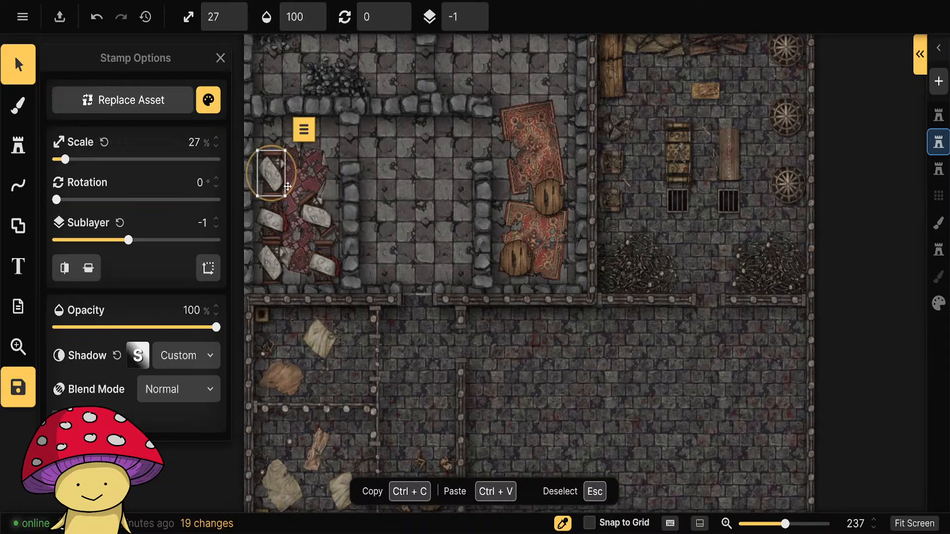
{"action": "left_click_drag", "start_coordinate": [296, 185], "coordinate": [293, 179]}
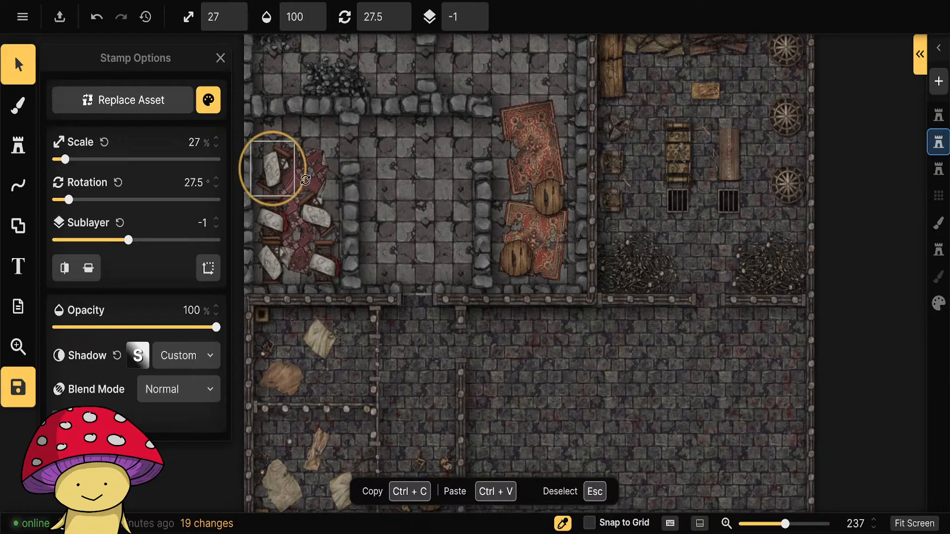
{"action": "left_click", "coordinate": [271, 214]}
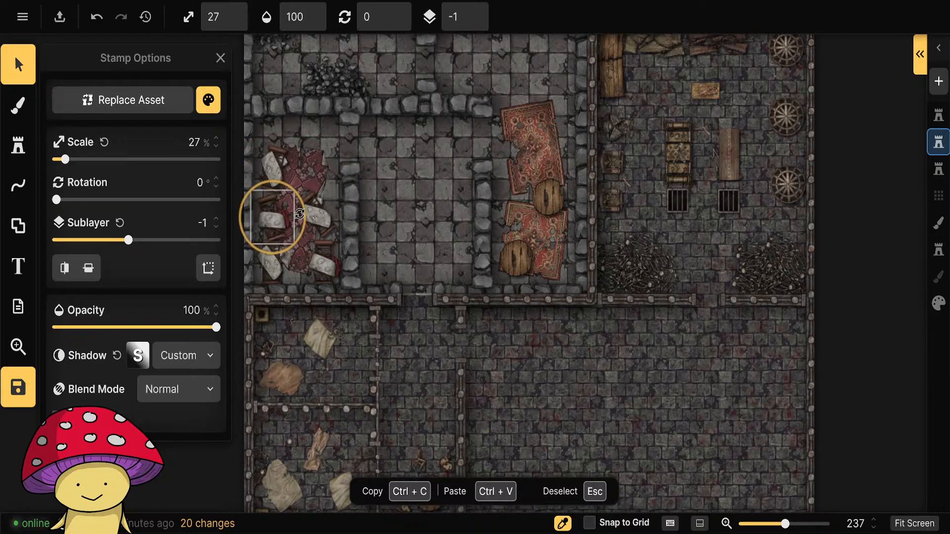
{"action": "left_click_drag", "start_coordinate": [299, 213], "coordinate": [300, 217]}
{"action": "left_click", "coordinate": [271, 258]}
{"action": "left_click_drag", "start_coordinate": [295, 260], "coordinate": [278, 264]}
{"action": "left_click", "coordinate": [318, 207]}
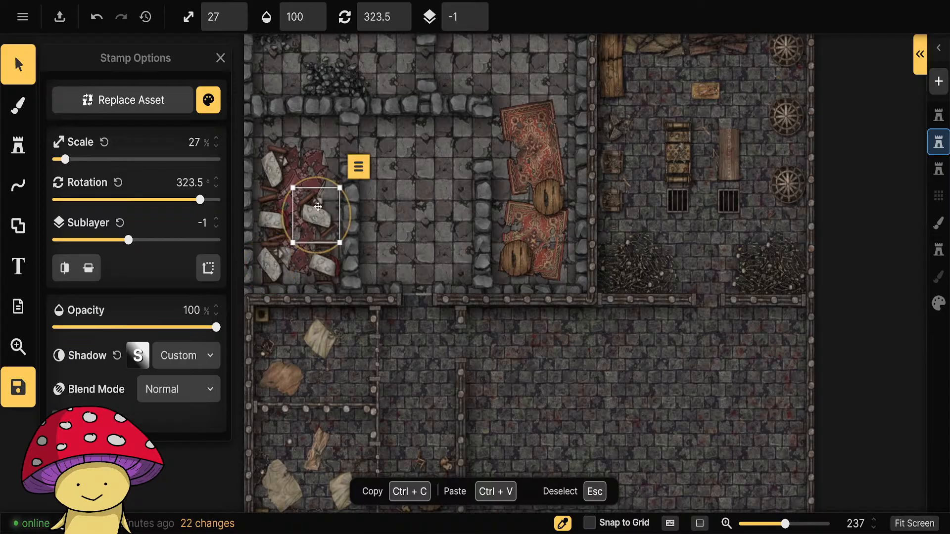
{"action": "left_click_drag", "start_coordinate": [347, 210], "coordinate": [343, 253]}
Nudge the upper and middle broken beds into a scattered arrangement and rotate the lower inner bed to 354°.
{"action": "left_click_drag", "start_coordinate": [273, 170], "coordinate": [309, 161]}
{"action": "left_click", "coordinate": [280, 213]}
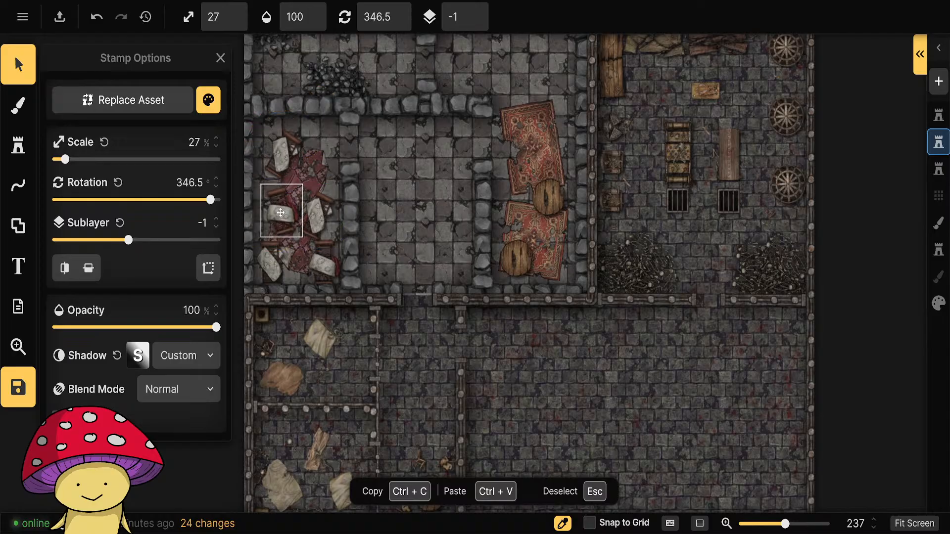
{"action": "left_click_drag", "start_coordinate": [280, 213], "coordinate": [314, 188]}
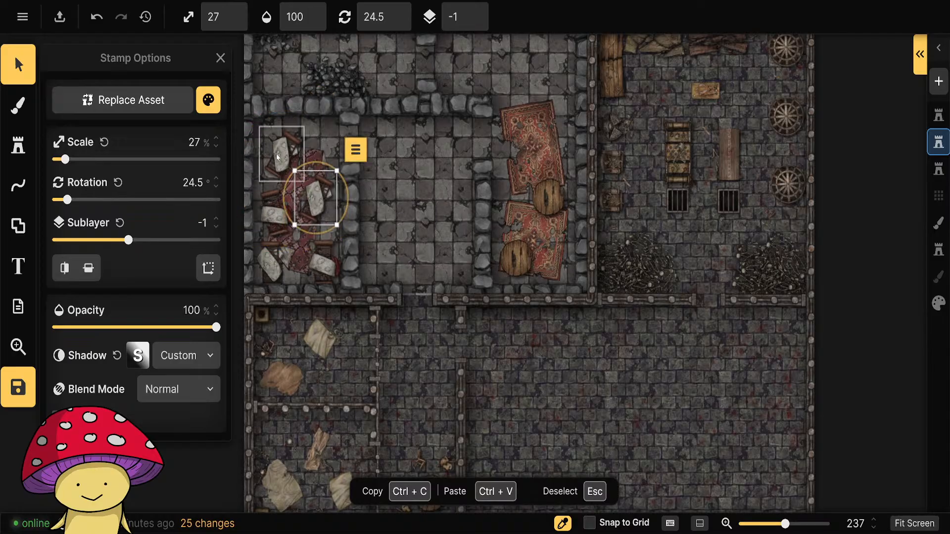
{"action": "left_click", "coordinate": [278, 157]}
{"action": "left_click", "coordinate": [322, 253]}
{"action": "left_click_drag", "start_coordinate": [347, 254], "coordinate": [346, 251]}
{"action": "left_click", "coordinate": [460, 320]}
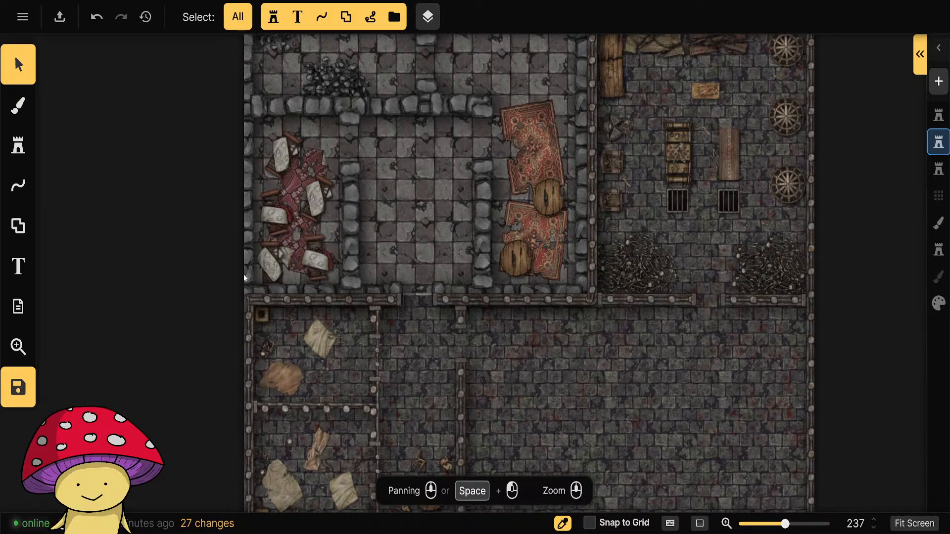
Choose the Chair Broken stamp from the recent stamps and check its color tweaks.
{"action": "left_click_drag", "start_coordinate": [618, 212], "coordinate": [558, 346]}
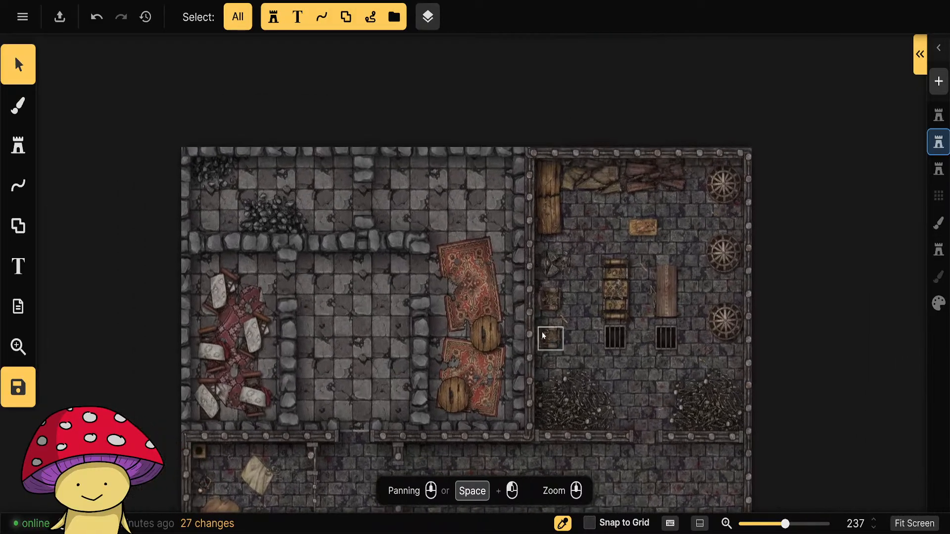
{"action": "scroll", "coordinate": [478, 327], "scroll_direction": "up", "scroll_amount": 3}
{"action": "left_click_drag", "start_coordinate": [478, 327], "coordinate": [454, 206]}
{"action": "left_click", "coordinate": [18, 145]}
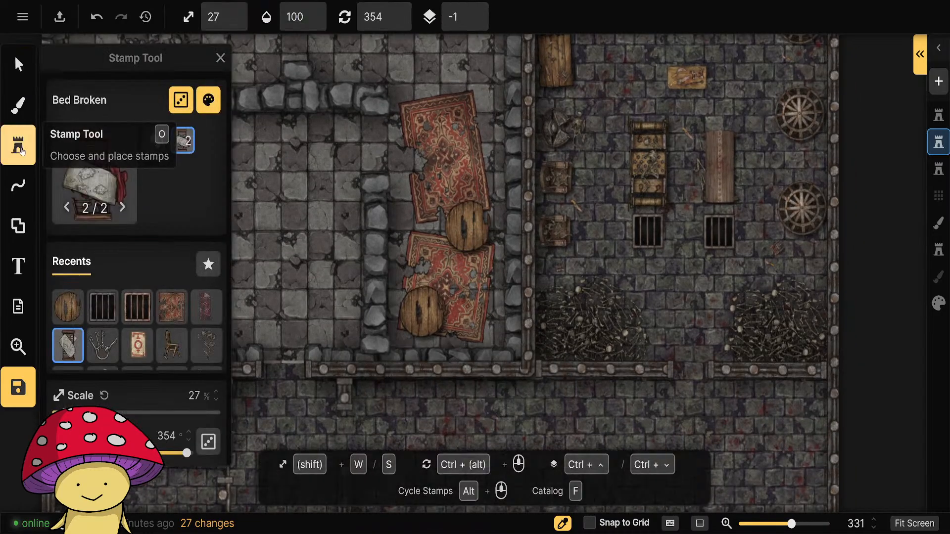
{"action": "left_click", "coordinate": [106, 179]}
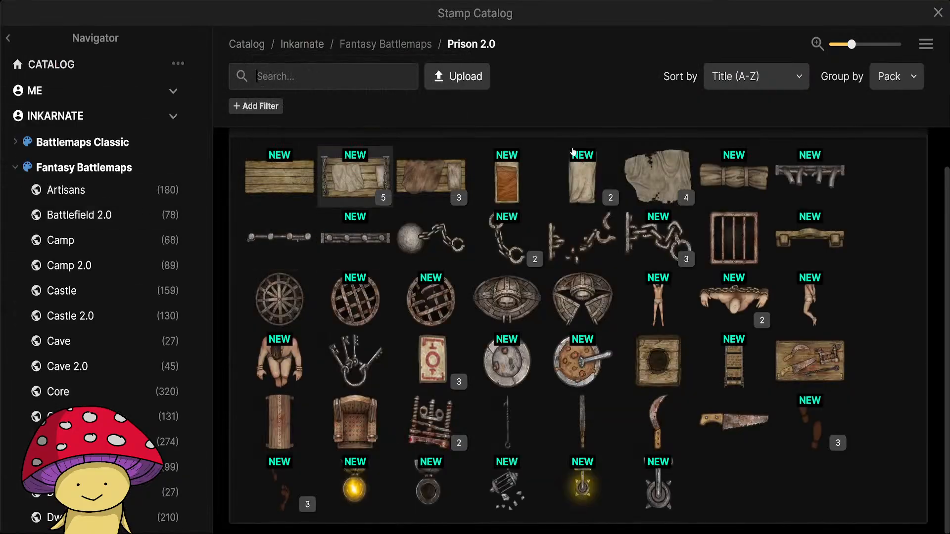
{"action": "left_click", "coordinate": [938, 12]}
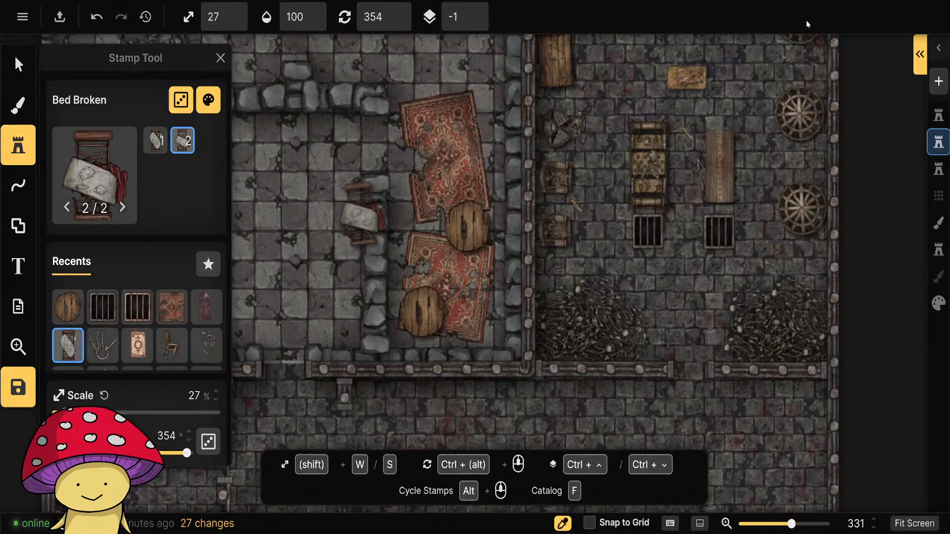
{"action": "left_click", "coordinate": [172, 345]}
{"action": "left_click", "coordinate": [208, 100]}
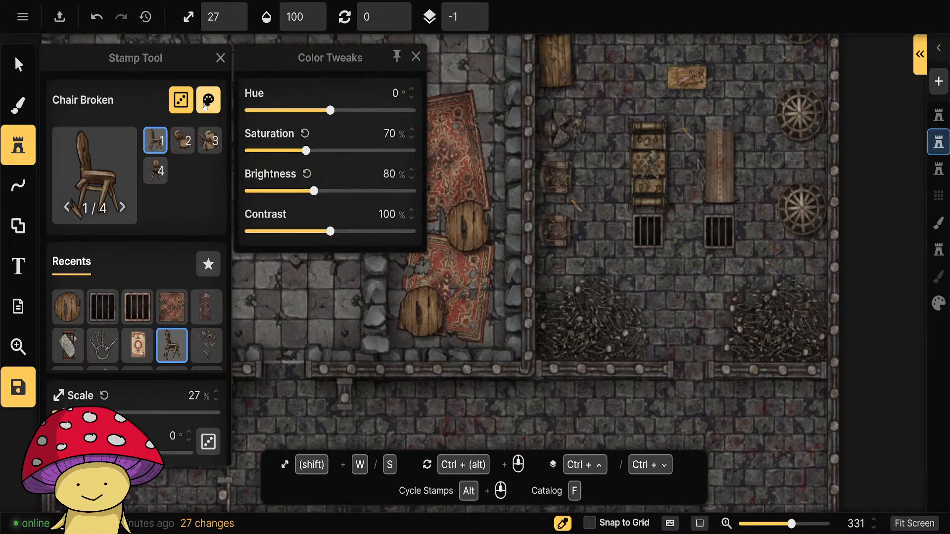
{"action": "left_click", "coordinate": [415, 57]}
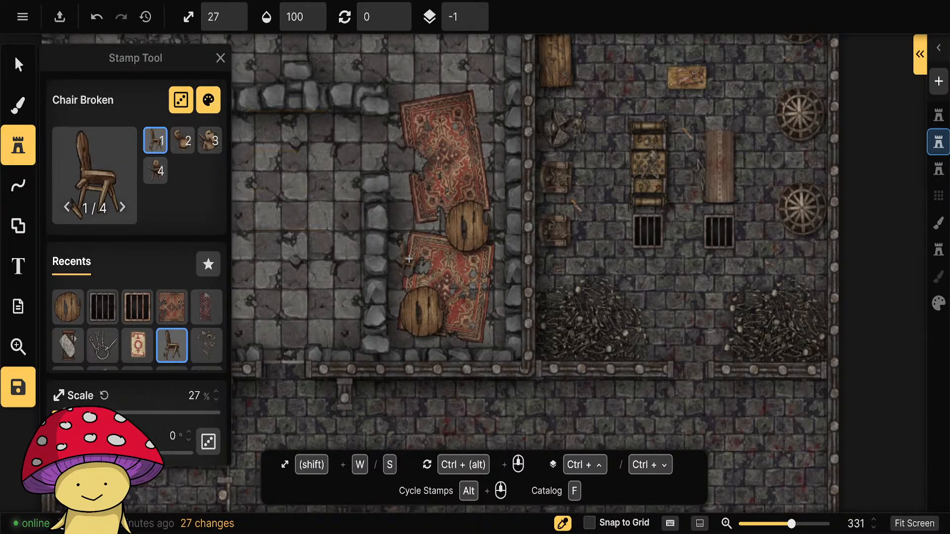
Place five broken chairs in varied versions and rotations at 27% scale around the round tables on the tattered rugs.
{"action": "left_click", "coordinate": [409, 253]}
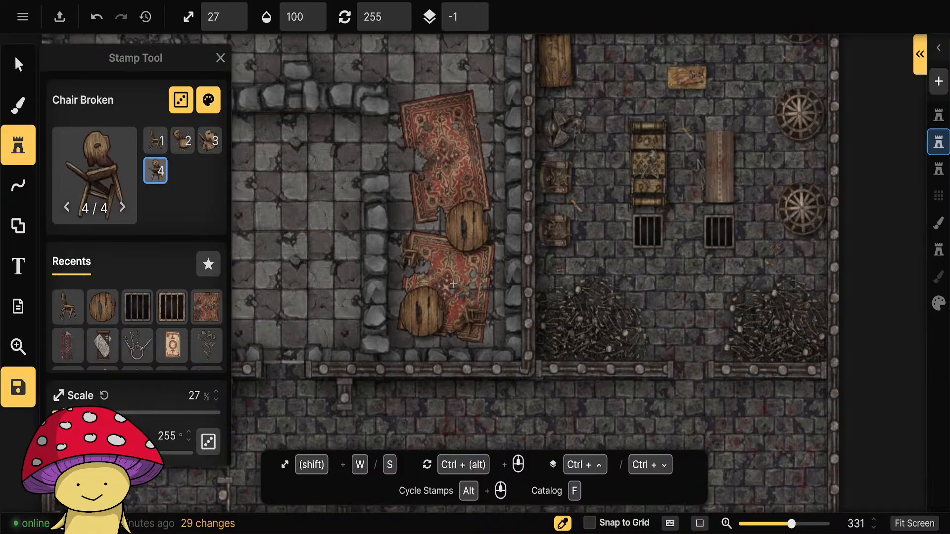
{"action": "scroll", "coordinate": [430, 196], "scroll_direction": "up", "scroll_amount": 3}
{"action": "left_click", "coordinate": [412, 192]}
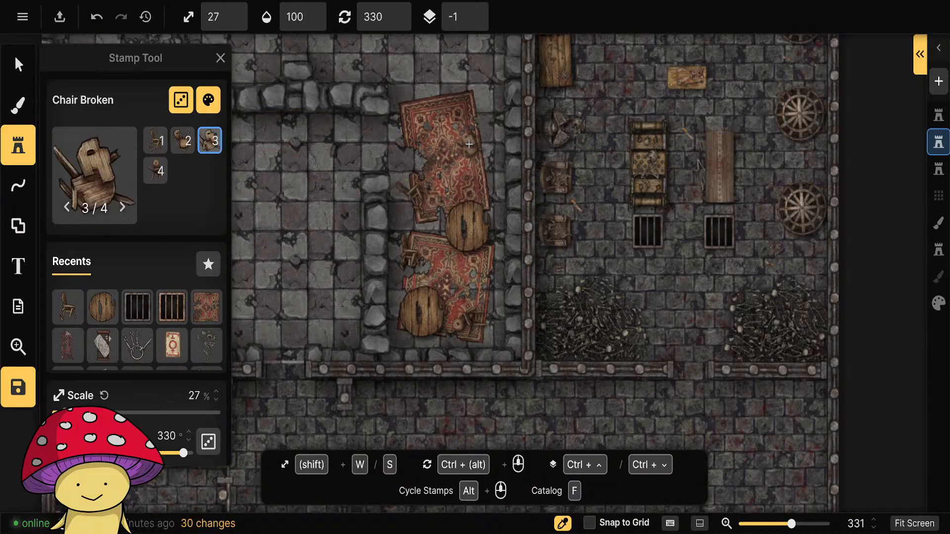
{"action": "left_click", "coordinate": [472, 172]}
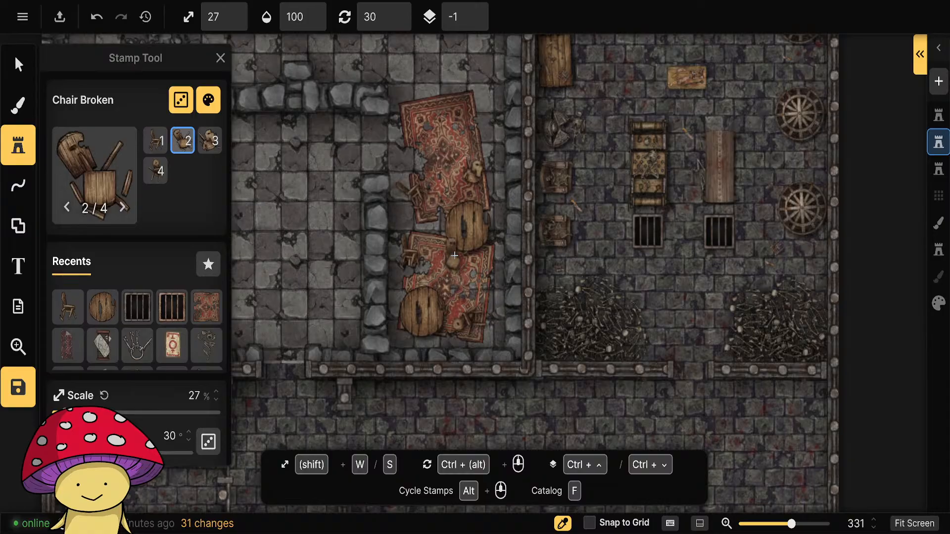
{"action": "left_click", "coordinate": [454, 255]}
{"action": "key", "text": "v"}
{"action": "left_click", "coordinate": [461, 261]}
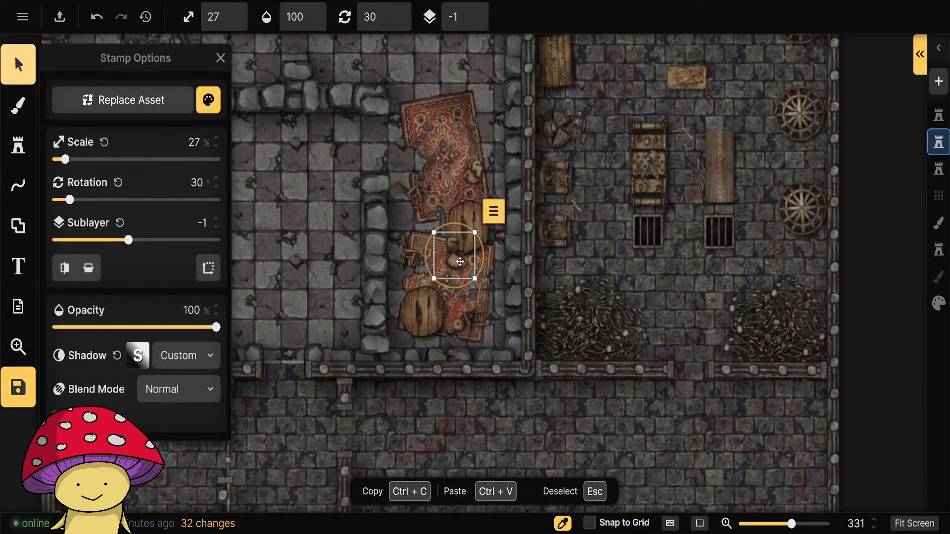
Lower the selected broken chair between the two round tables to sublayer -3 and deselect it.
{"action": "left_click", "coordinate": [216, 228]}
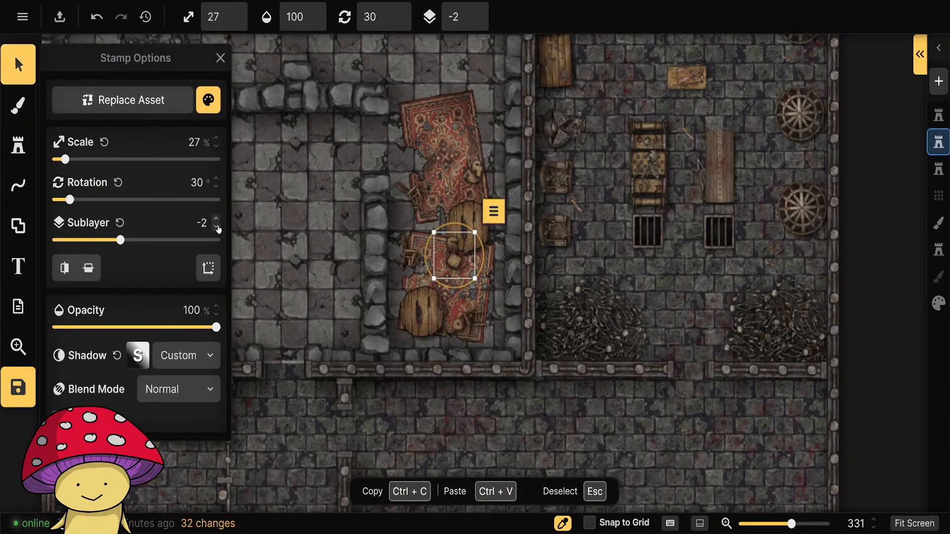
{"action": "key", "text": "Escape"}
{"action": "scroll", "coordinate": [531, 439], "scroll_direction": "down", "scroll_amount": 5}
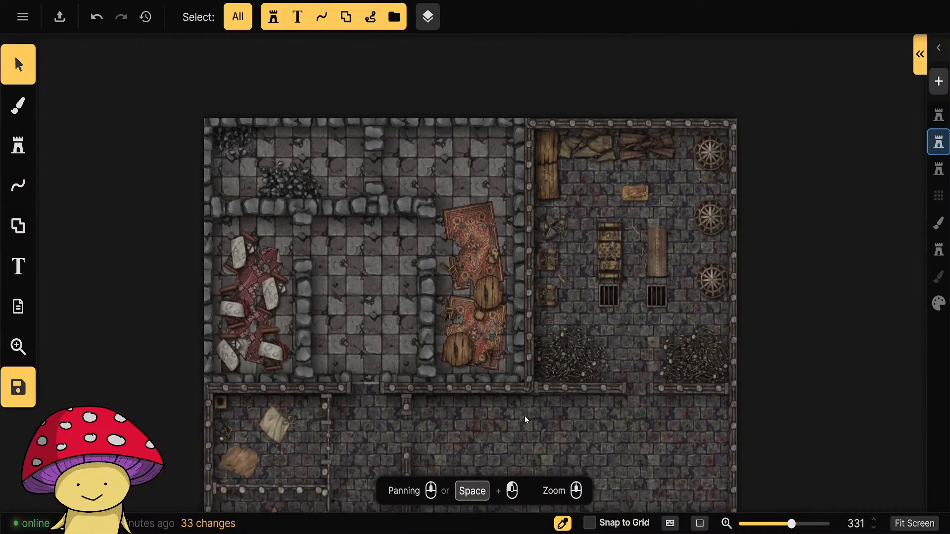
{"action": "left_click_drag", "start_coordinate": [549, 437], "coordinate": [497, 408]}
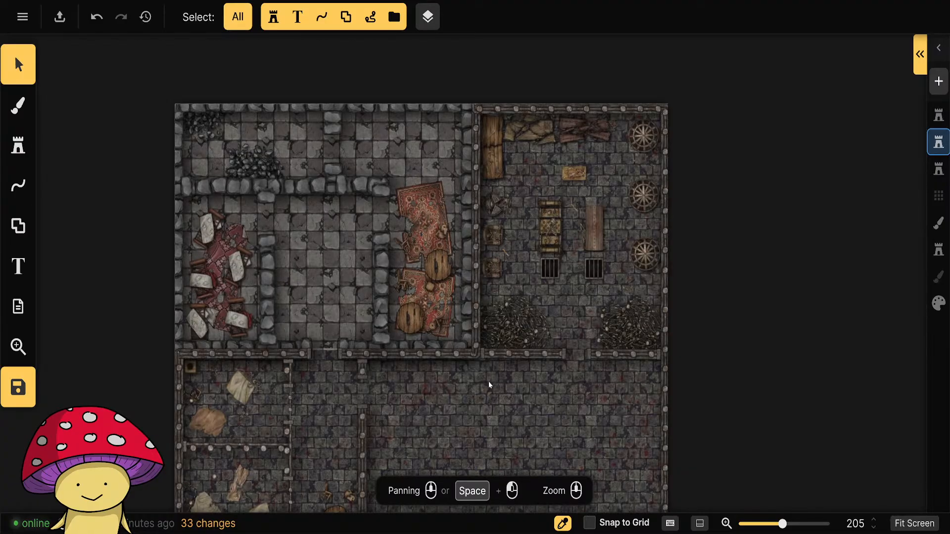
Browse the Prison 2.0, Fantasy Battlemaps and Castle 2.0 stamps in the stamp catalog for further ruined-room props.
{"action": "left_click", "coordinate": [18, 146]}
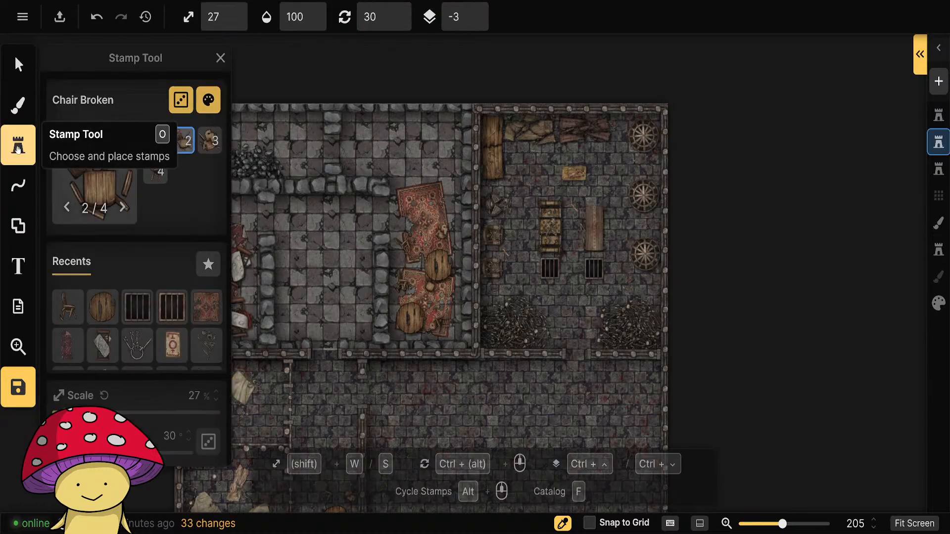
{"action": "left_click", "coordinate": [89, 171]}
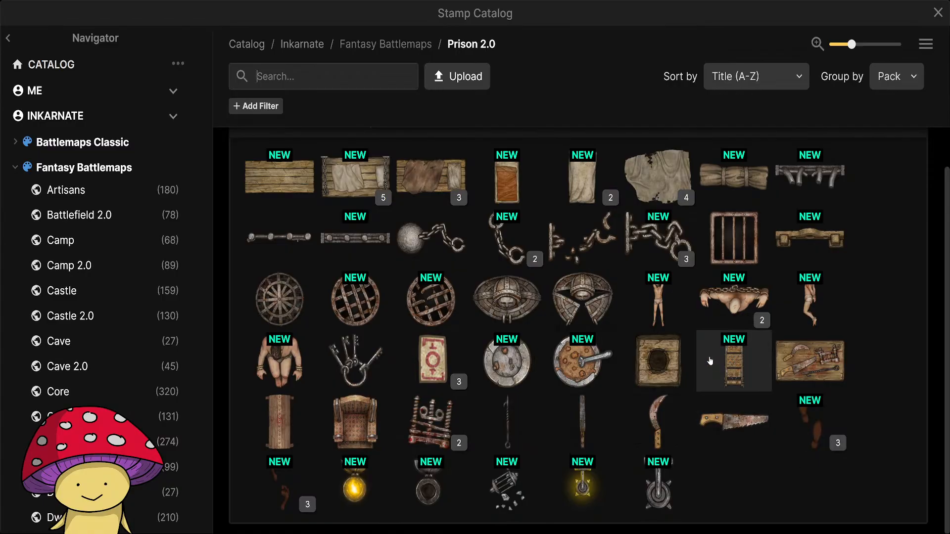
{"action": "scroll", "coordinate": [425, 346], "scroll_direction": "up", "scroll_amount": 1}
{"action": "scroll", "coordinate": [426, 347], "scroll_direction": "down", "scroll_amount": 1}
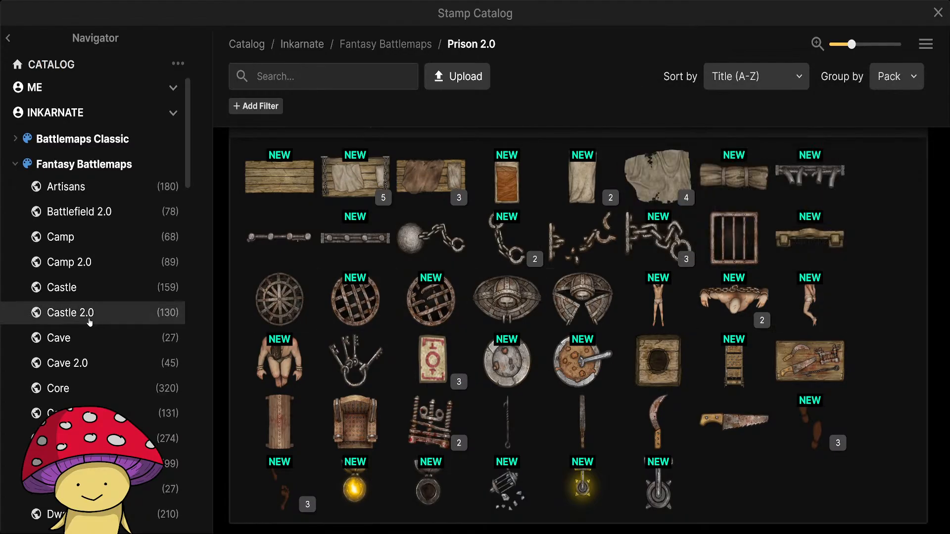
{"action": "scroll", "coordinate": [101, 327], "scroll_direction": "down", "scroll_amount": 15}
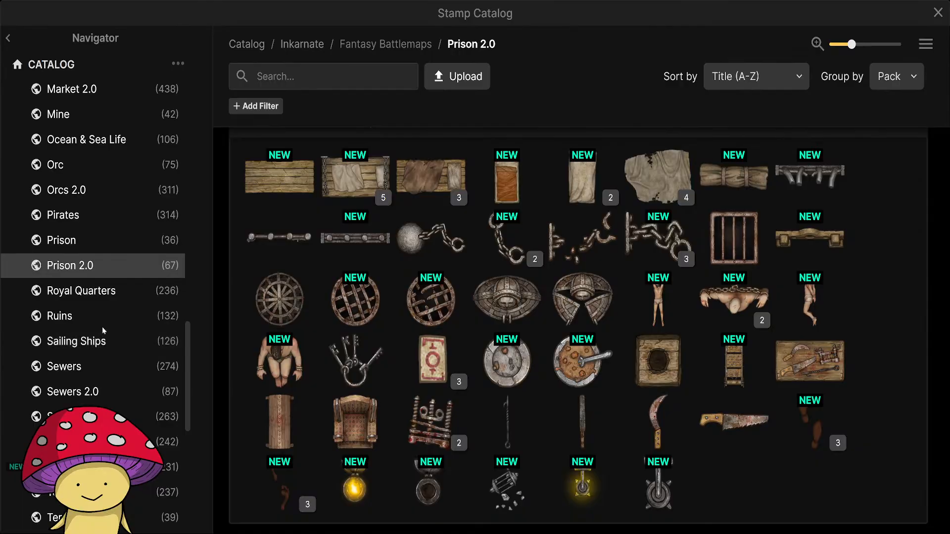
{"action": "scroll", "coordinate": [111, 322], "scroll_direction": "up", "scroll_amount": 15}
{"action": "left_click", "coordinate": [92, 190]}
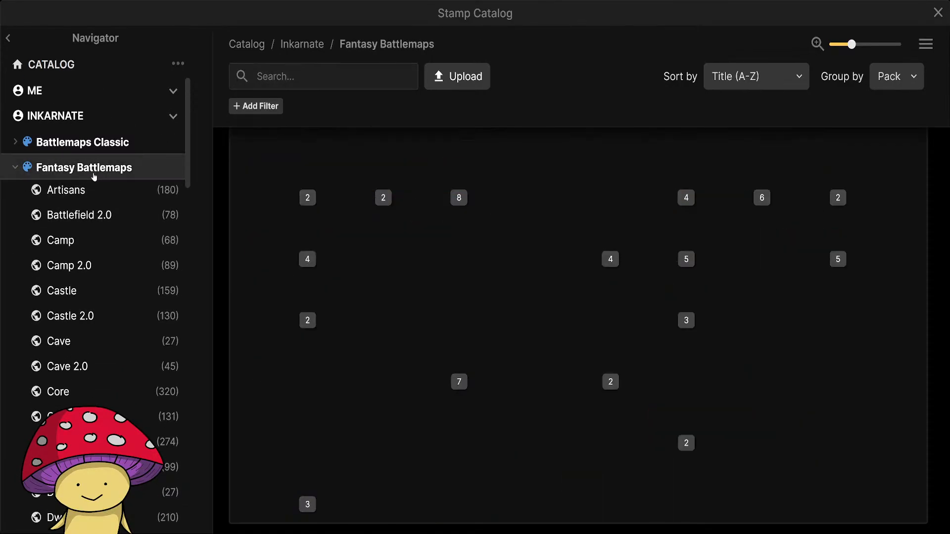
{"action": "scroll", "coordinate": [121, 285], "scroll_direction": "down", "scroll_amount": 10}
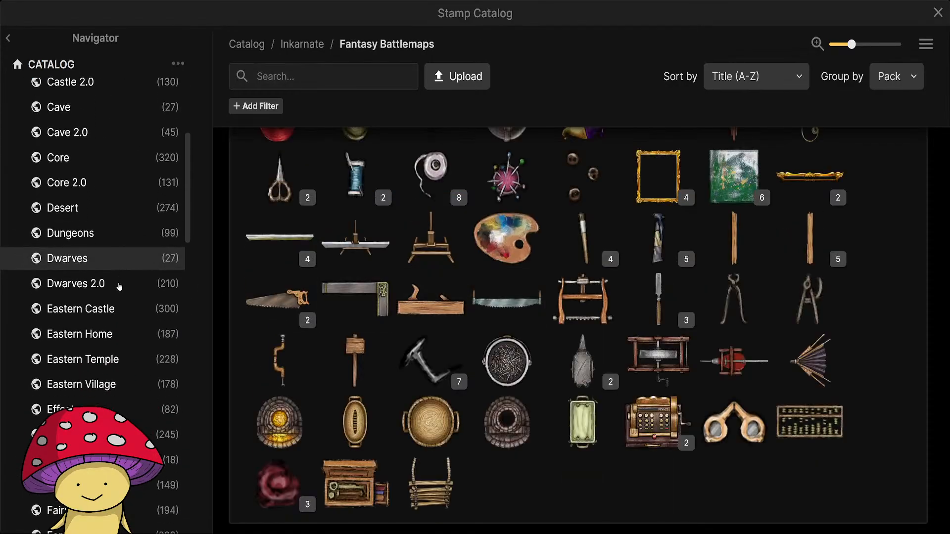
{"action": "scroll", "coordinate": [119, 286], "scroll_direction": "down", "scroll_amount": 10}
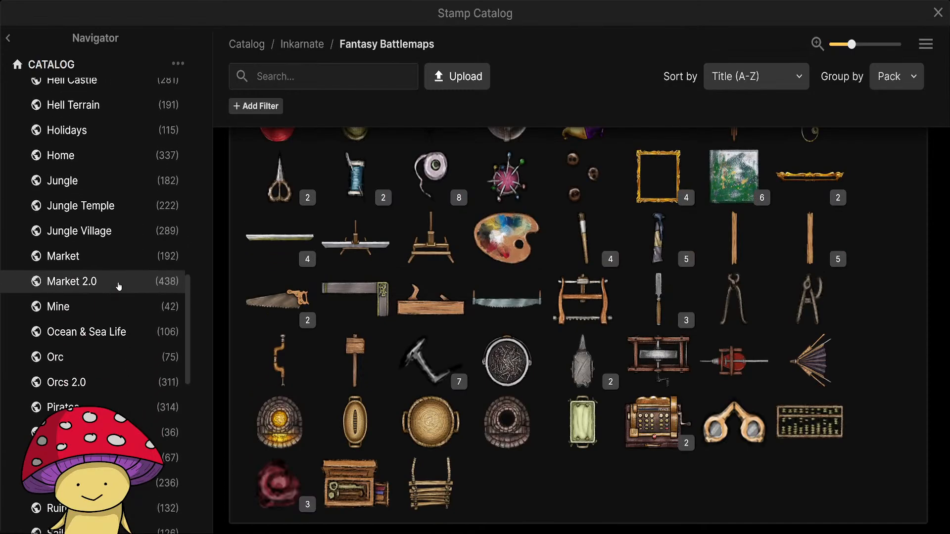
{"action": "scroll", "coordinate": [109, 317], "scroll_direction": "up", "scroll_amount": 20}
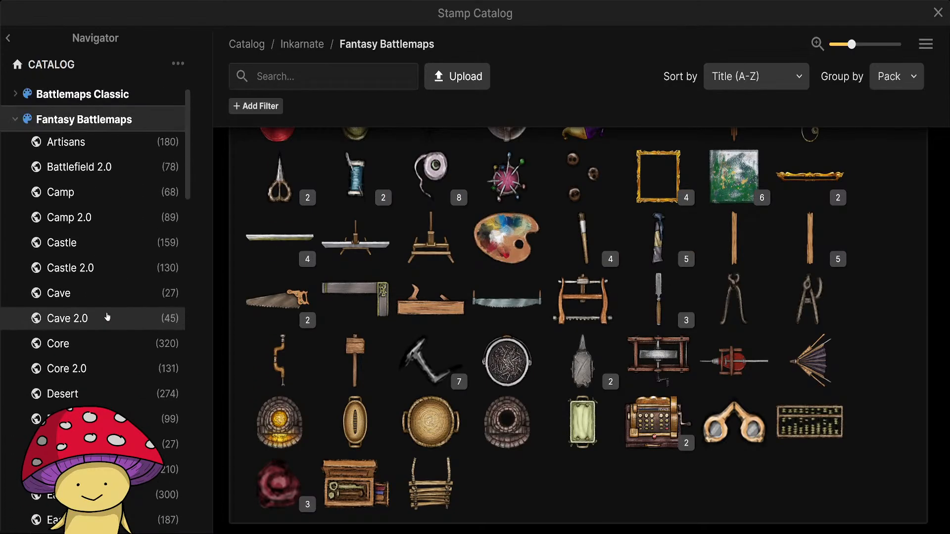
{"action": "scroll", "coordinate": [106, 315], "scroll_direction": "down", "scroll_amount": 2}
{"action": "left_click", "coordinate": [83, 224]}
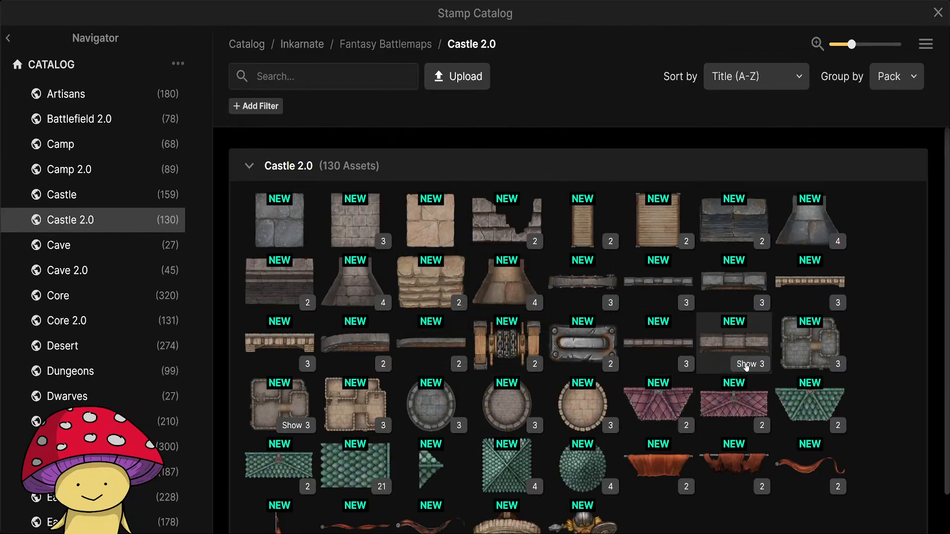
{"action": "scroll", "coordinate": [831, 351], "scroll_direction": "down", "scroll_amount": 2}
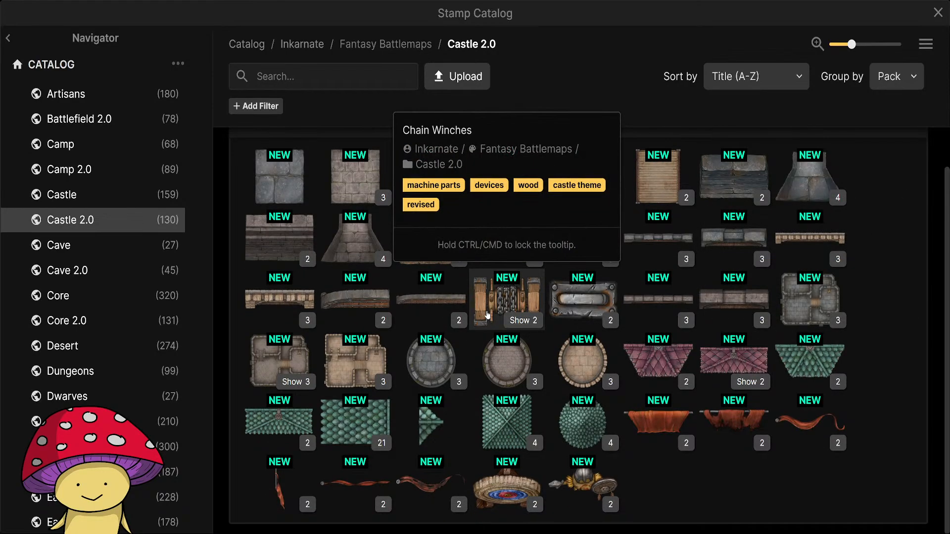
{"action": "scroll", "coordinate": [381, 473], "scroll_direction": "up", "scroll_amount": 2}
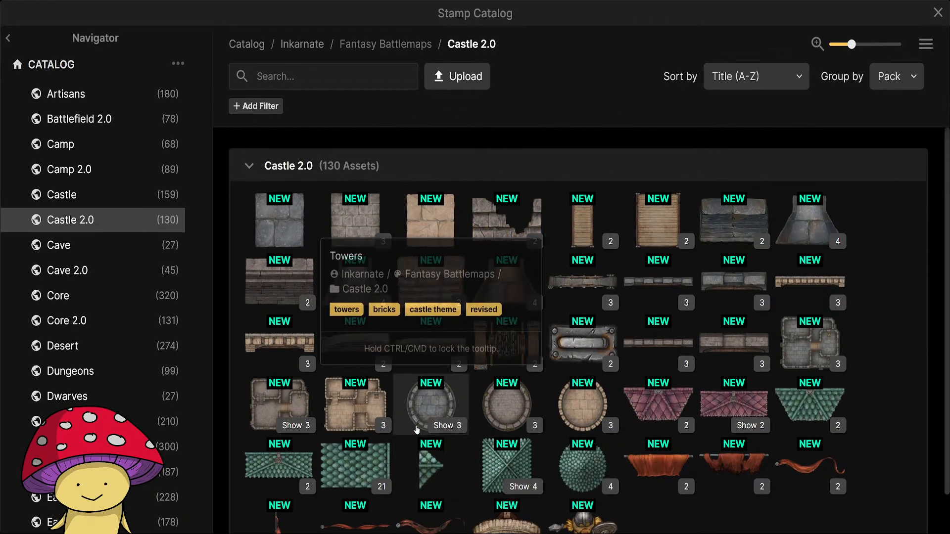
Examine the Castle, Camp and Battlefield 2.0 stamp packs, including the variants of the Catapults Broken stamp.
{"action": "left_click", "coordinate": [105, 204]}
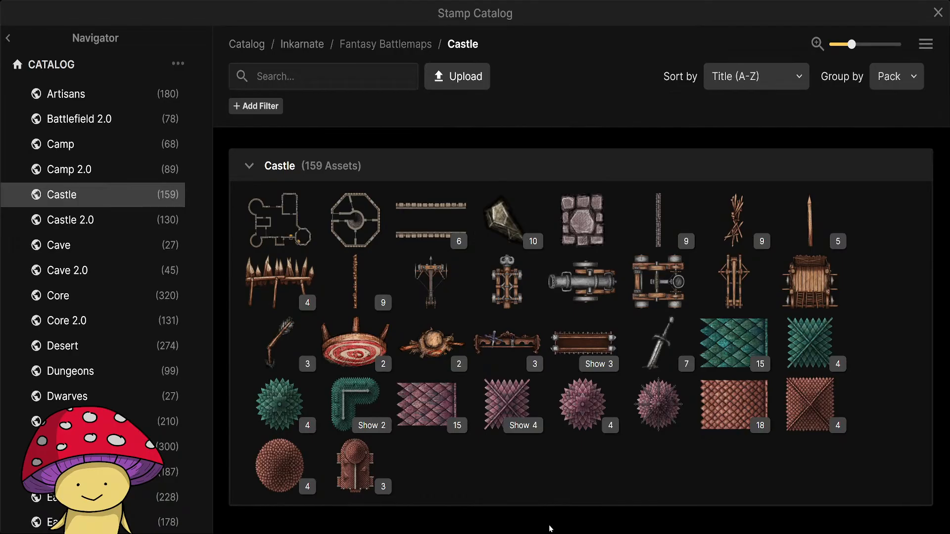
{"action": "mouse_move", "coordinate": [811, 292]}
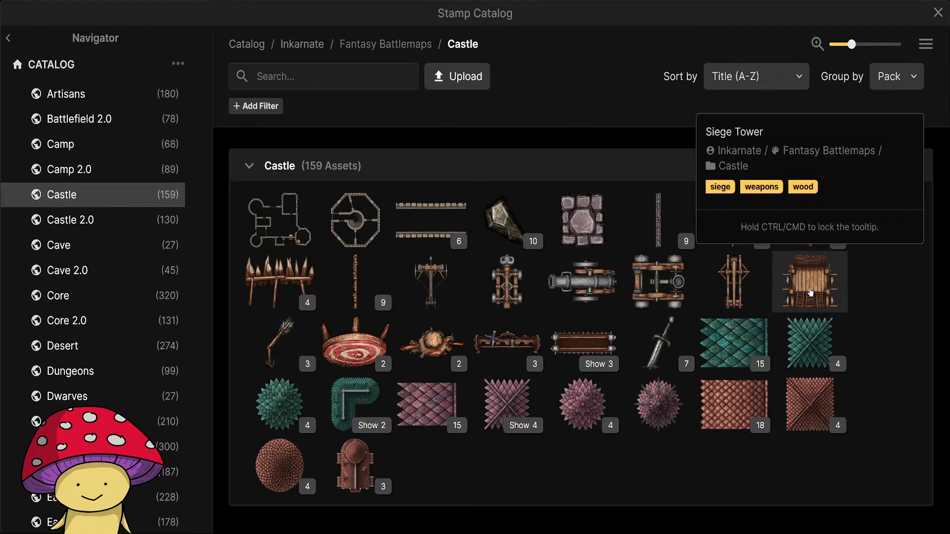
{"action": "mouse_move", "coordinate": [285, 358]}
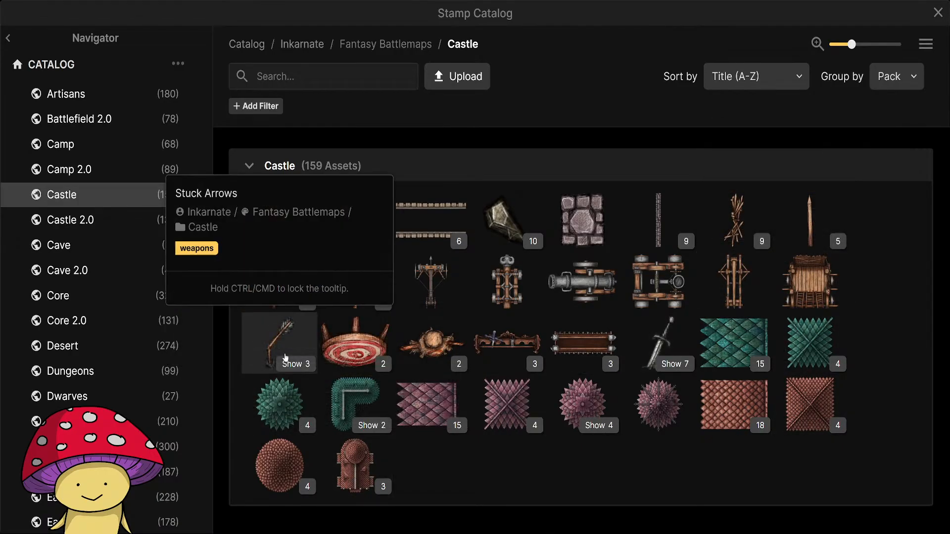
{"action": "left_click", "coordinate": [93, 146]}
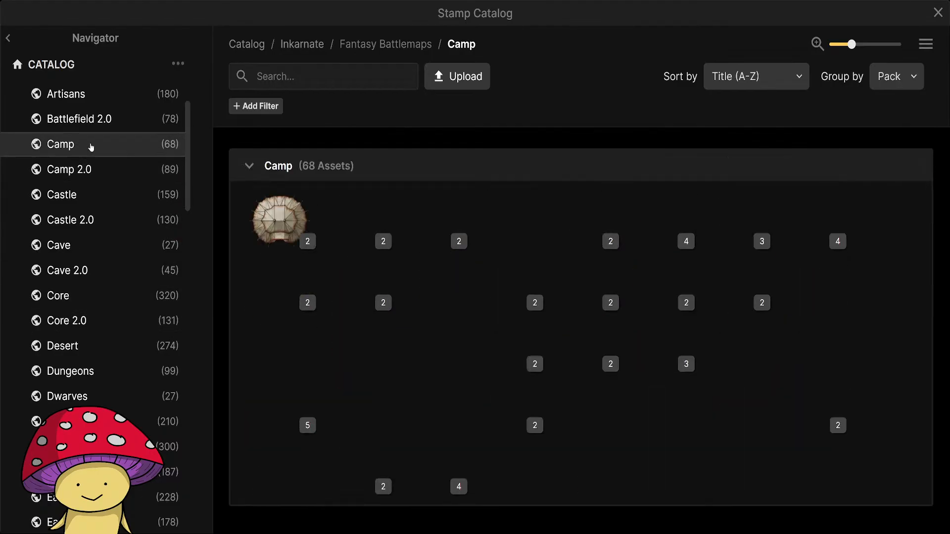
{"action": "left_click", "coordinate": [97, 128]}
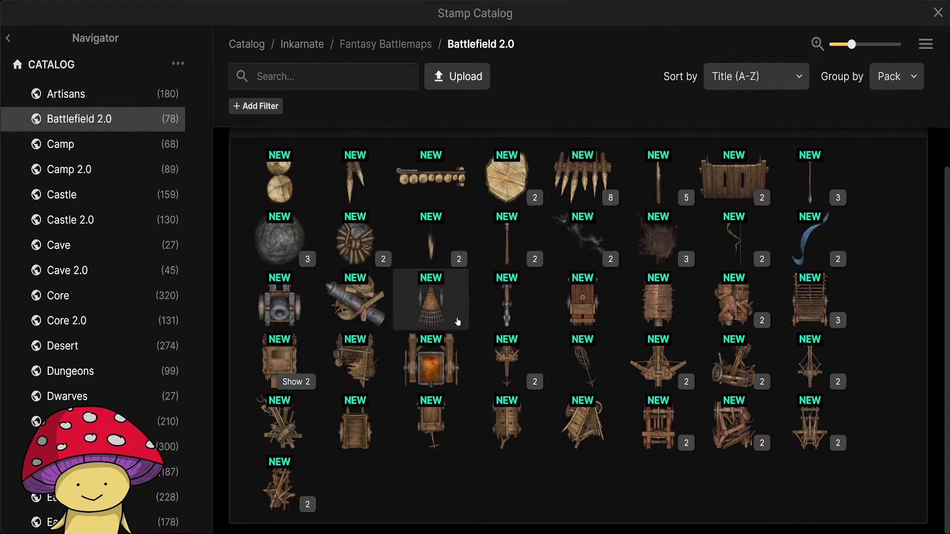
{"action": "mouse_move", "coordinate": [441, 307]}
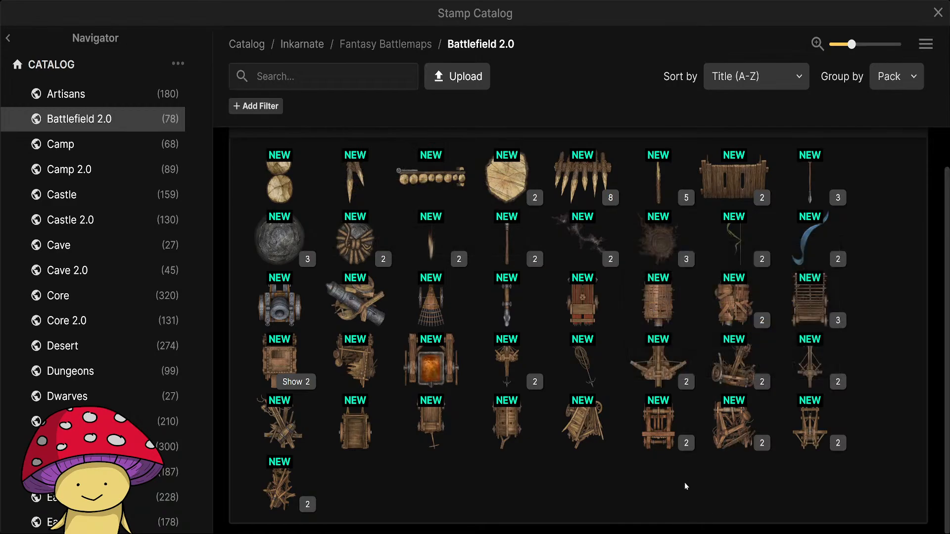
{"action": "mouse_move", "coordinate": [654, 424]}
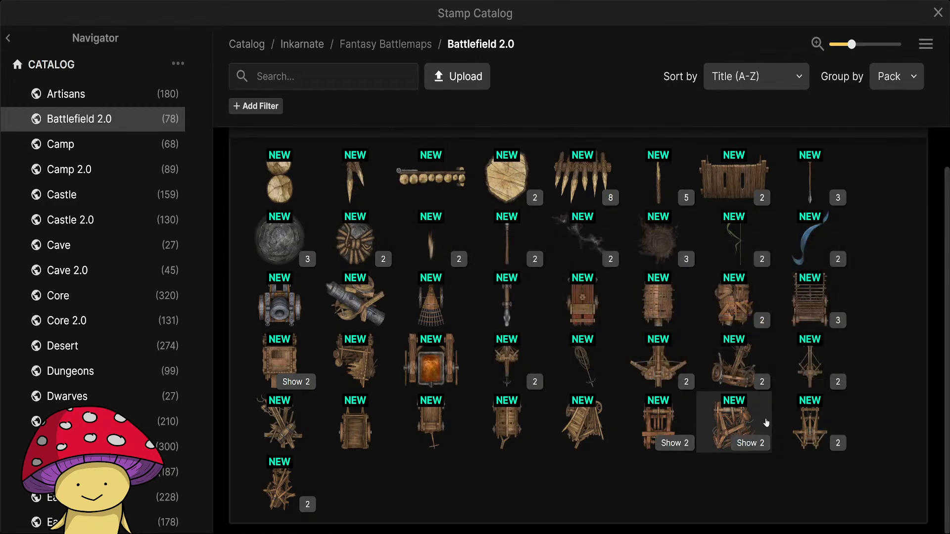
{"action": "mouse_move", "coordinate": [766, 423]}
{"action": "left_click", "coordinate": [751, 443]}
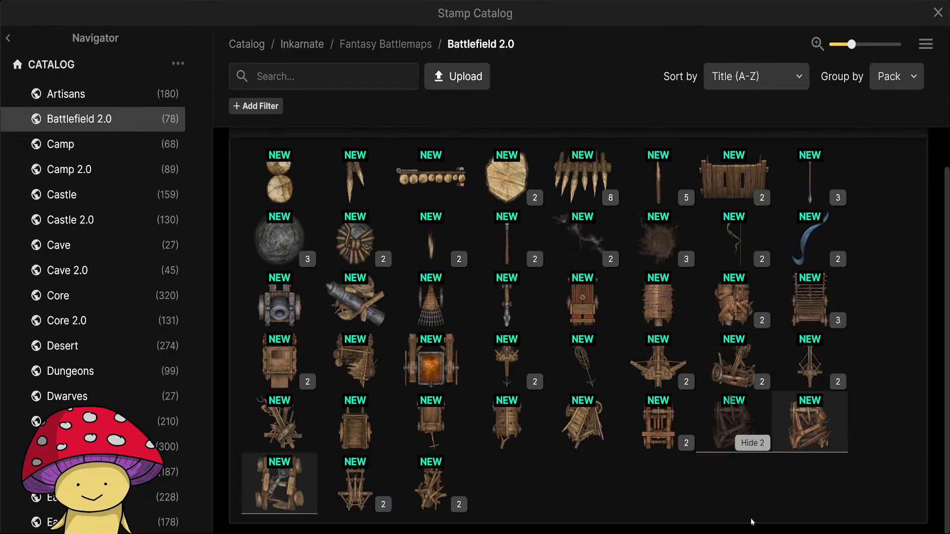
{"action": "left_click", "coordinate": [753, 443]}
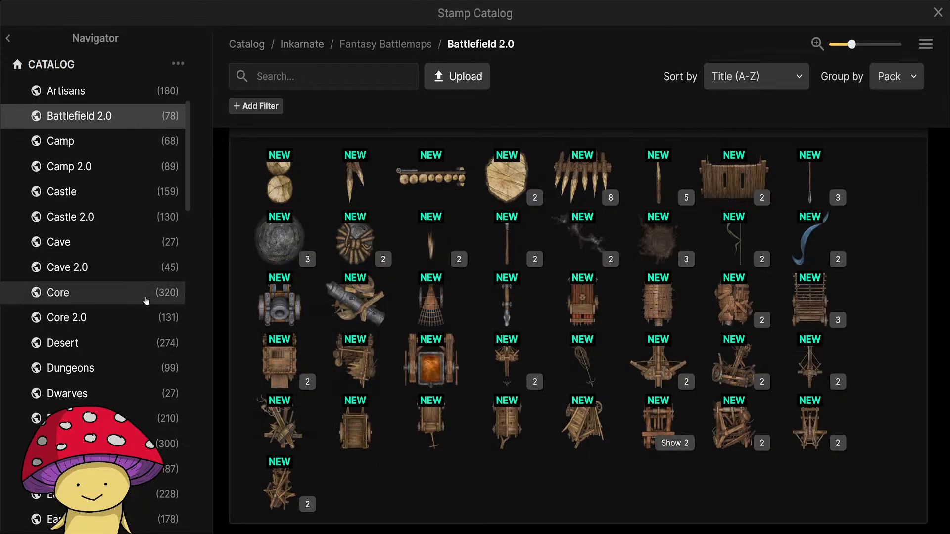
{"action": "scroll", "coordinate": [148, 322], "scroll_direction": "down", "scroll_amount": 15}
{"action": "scroll", "coordinate": [149, 386], "scroll_direction": "up", "scroll_amount": 4}
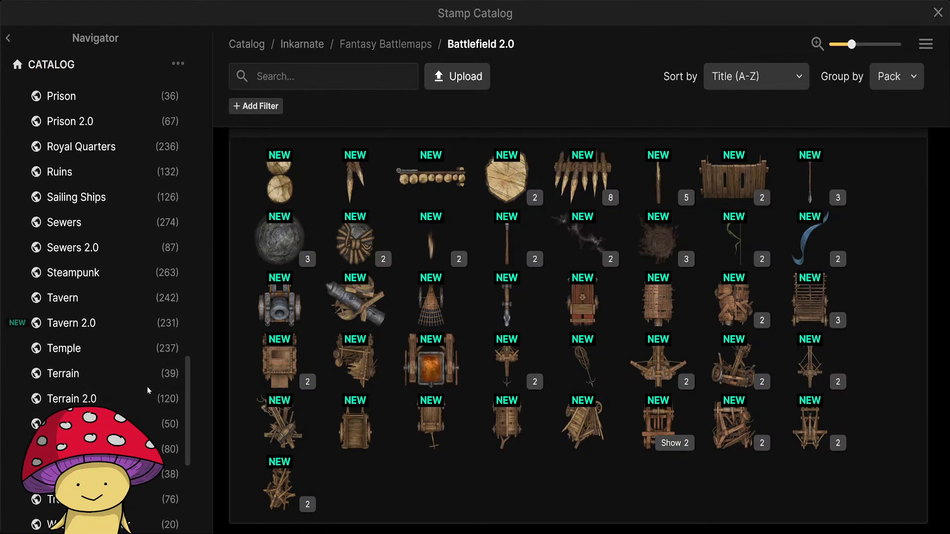
Look through the furniture, food and tableware stamps of the Tavern 2.0 pack and close the catalog.
{"action": "left_click", "coordinate": [89, 333]}
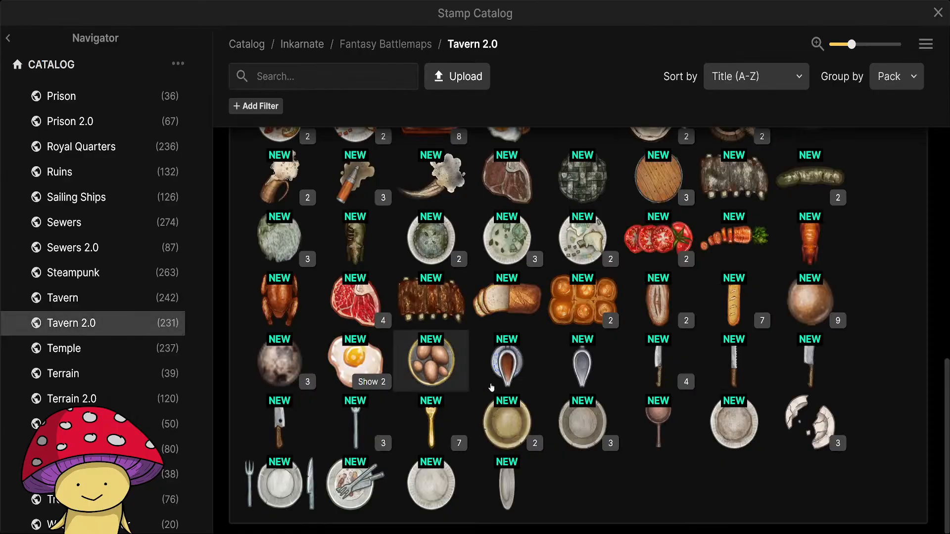
{"action": "scroll", "coordinate": [522, 393], "scroll_direction": "up", "scroll_amount": 6}
{"action": "scroll", "coordinate": [521, 393], "scroll_direction": "up", "scroll_amount": 4}
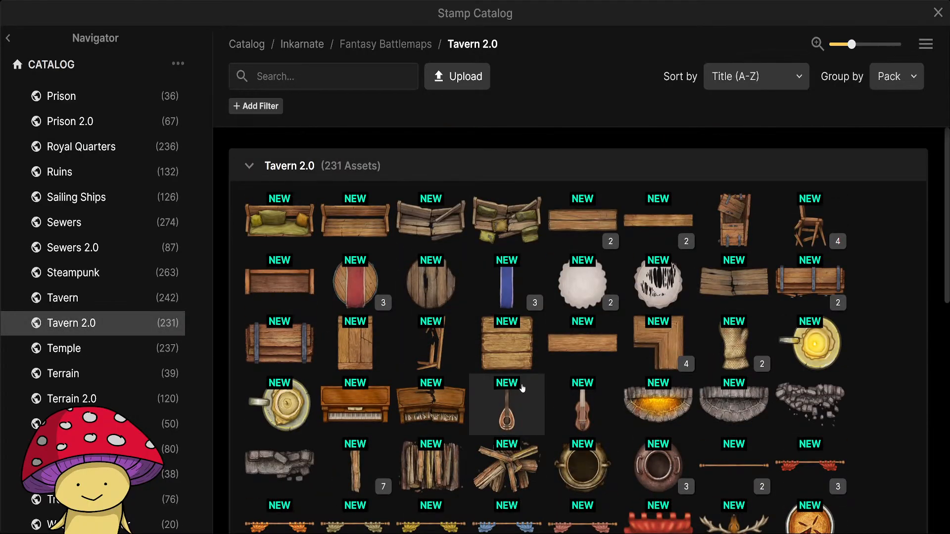
{"action": "scroll", "coordinate": [579, 353], "scroll_direction": "down", "scroll_amount": 10}
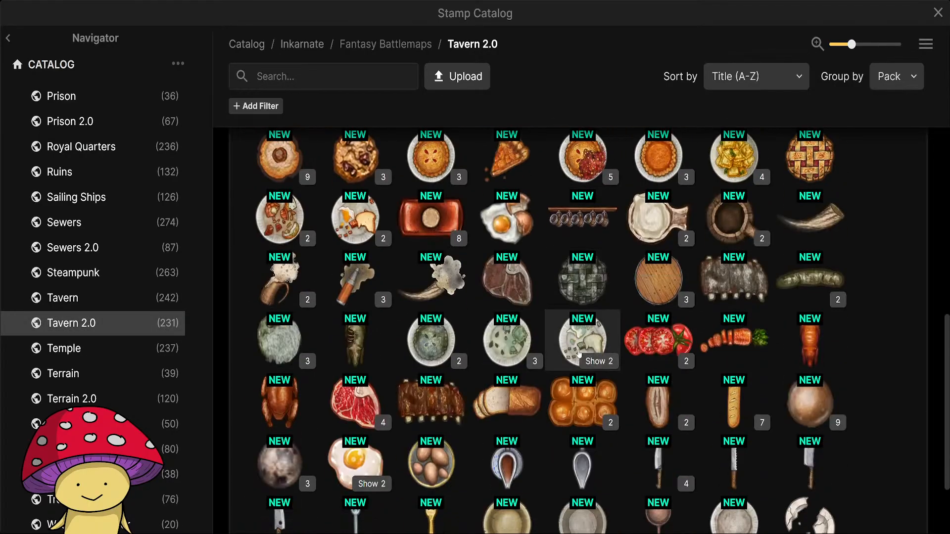
{"action": "scroll", "coordinate": [579, 353], "scroll_direction": "down", "scroll_amount": 3}
{"action": "scroll", "coordinate": [579, 353], "scroll_direction": "up", "scroll_amount": 2}
{"action": "scroll", "coordinate": [579, 353], "scroll_direction": "up", "scroll_amount": 2}
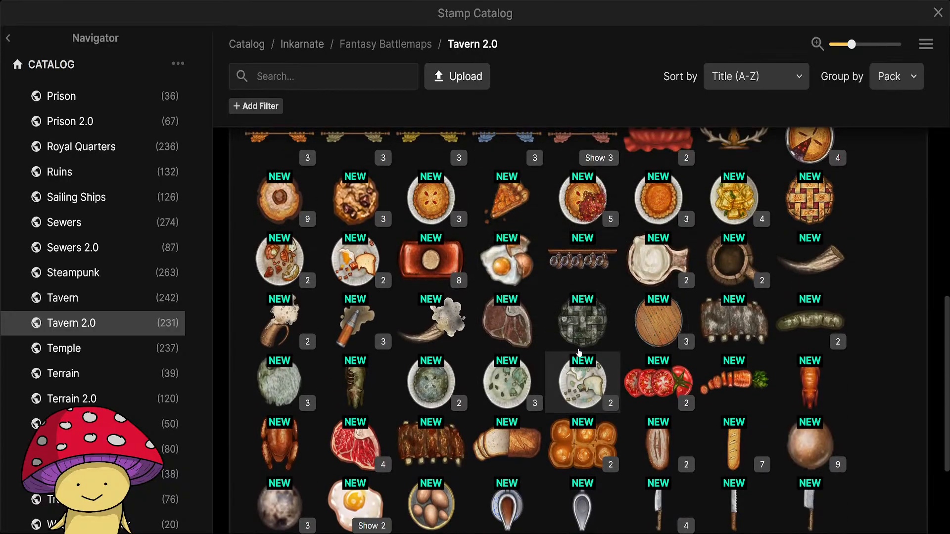
{"action": "scroll", "coordinate": [579, 352], "scroll_direction": "up", "scroll_amount": 2}
{"action": "left_click", "coordinate": [941, 16]}
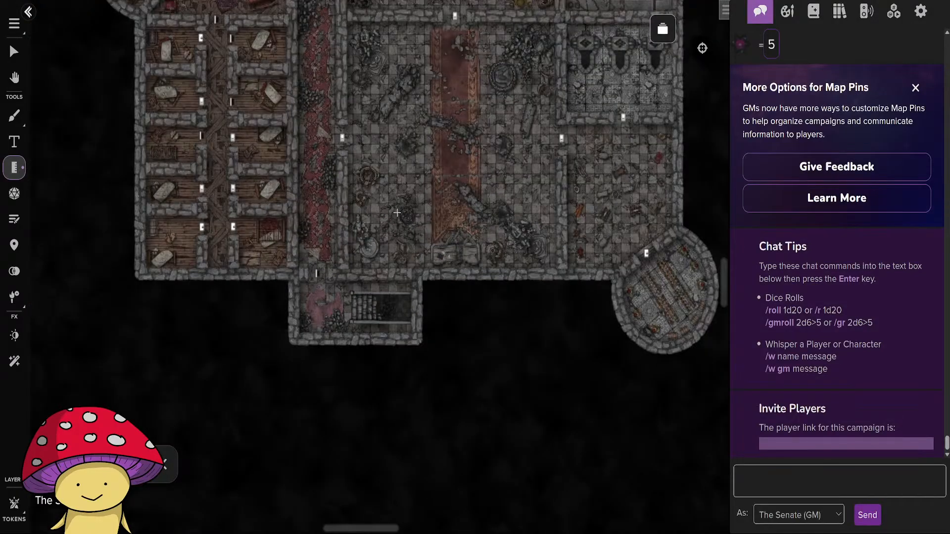
Switch to the Roll20 campaign map and examine how the ruined castle's rooms are furnished.
{"action": "left_click", "coordinate": [11, 46]}
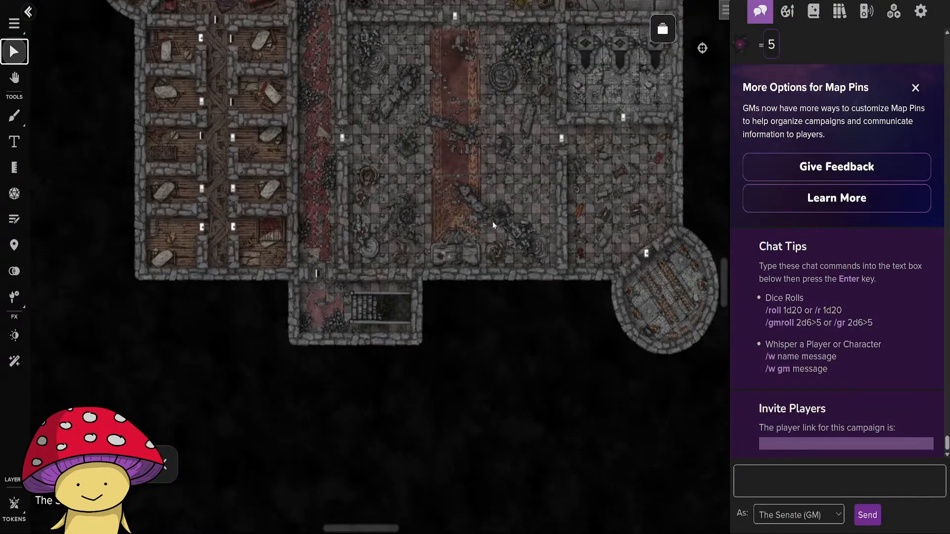
{"action": "left_click_drag", "start_coordinate": [513, 200], "coordinate": [478, 365]}
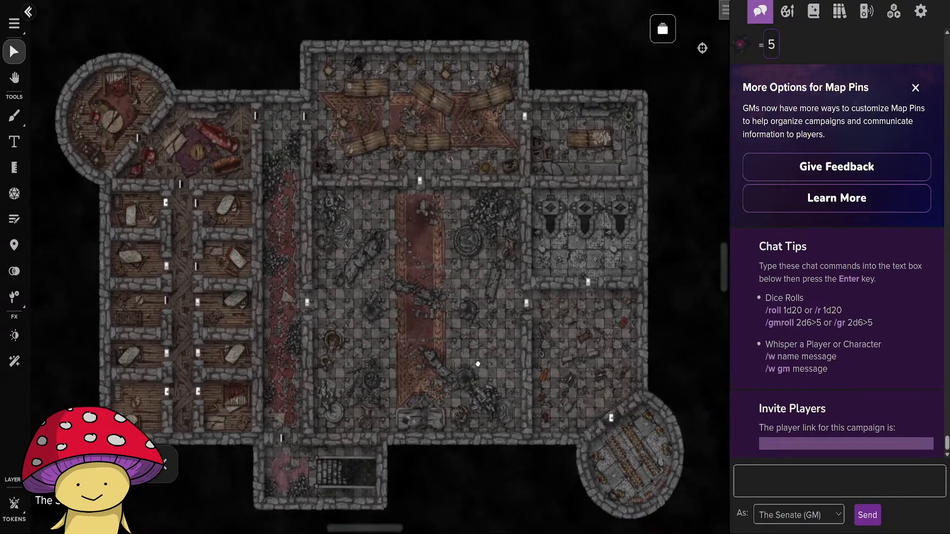
{"action": "scroll", "coordinate": [436, 348], "scroll_direction": "up", "scroll_amount": 3}
{"action": "left_click_drag", "start_coordinate": [399, 281], "coordinate": [380, 350]}
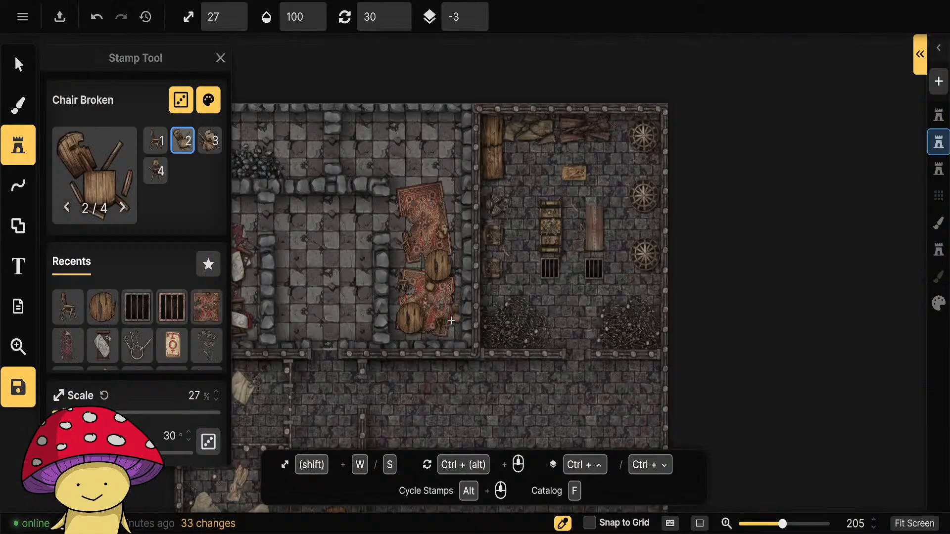
Switch back to Inkarnate and filter the Tavern 2.0 stamps in the catalog by the broken tag.
{"action": "scroll", "coordinate": [452, 321], "scroll_direction": "up", "scroll_amount": 1}
{"action": "left_click", "coordinate": [91, 168]}
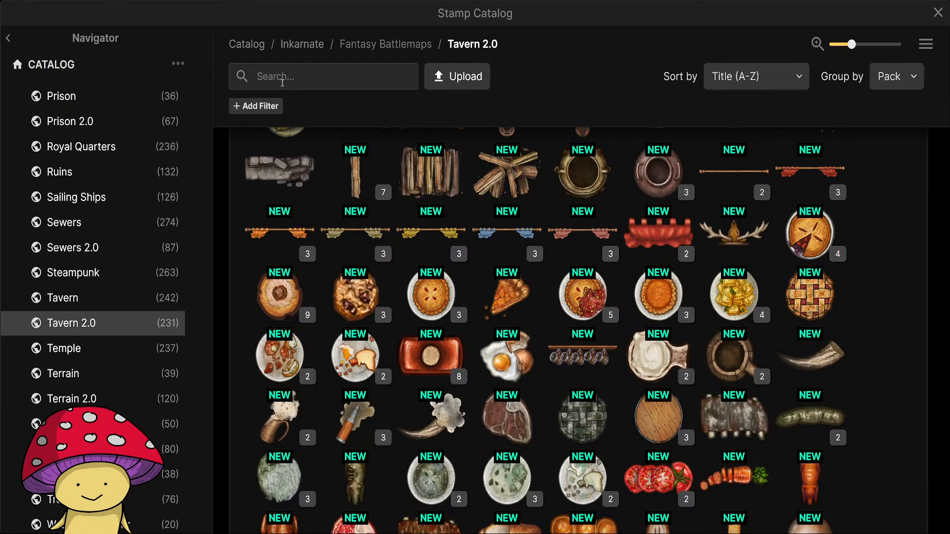
{"action": "left_click", "coordinate": [282, 80]}
{"action": "type", "text": "broken"}
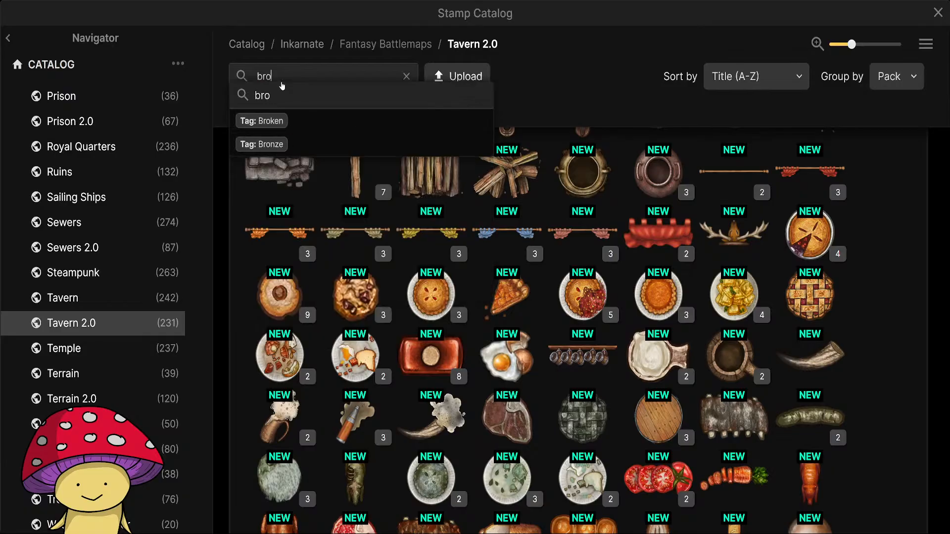
{"action": "left_click", "coordinate": [291, 119]}
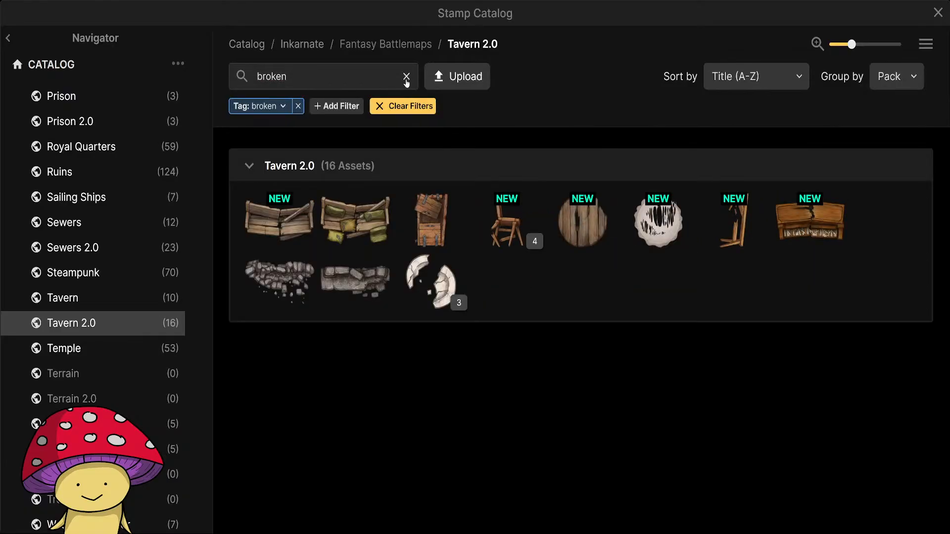
Filter the Fantasy Battlemaps catalog by the broken and pots tags and pick the Ceramic Pottery Broken stamp from Jungle Village.
{"action": "left_click", "coordinate": [337, 77]}
{"action": "type", "text": "prot"}
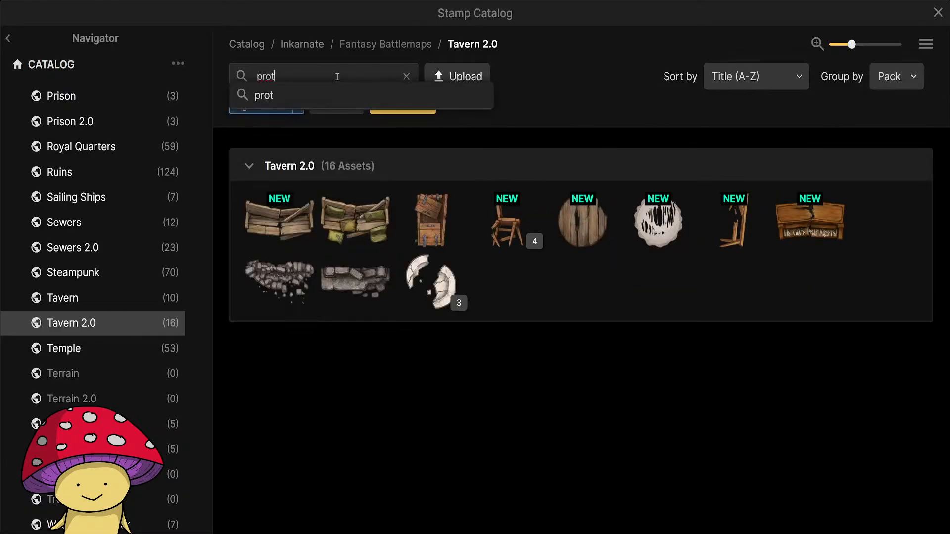
{"action": "key", "text": "BackSpace"}
{"action": "key", "text": "BackSpace"}
{"action": "key", "text": "BackSpace"}
{"action": "type", "text": "ot"}
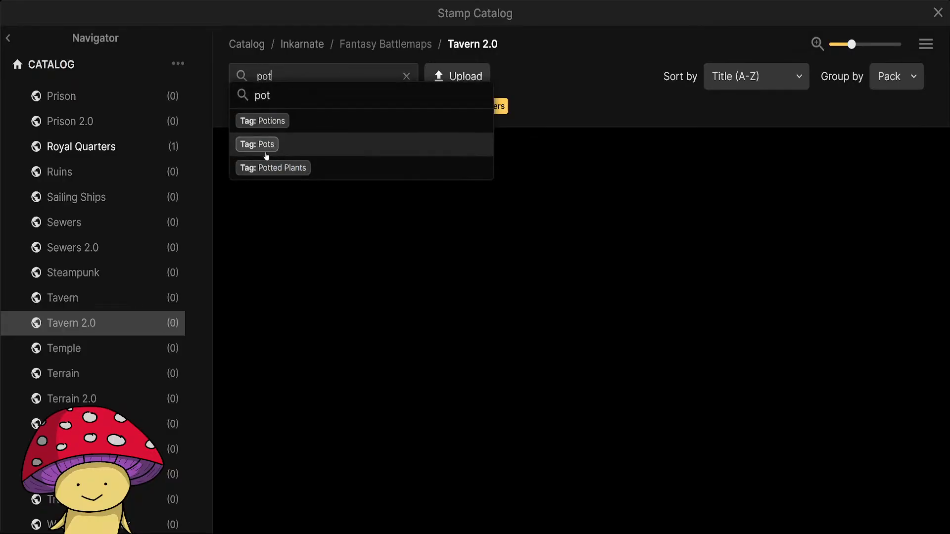
{"action": "scroll", "coordinate": [146, 235], "scroll_direction": "up", "scroll_amount": 10}
{"action": "scroll", "coordinate": [145, 234], "scroll_direction": "up", "scroll_amount": 3}
{"action": "left_click", "coordinate": [102, 168]}
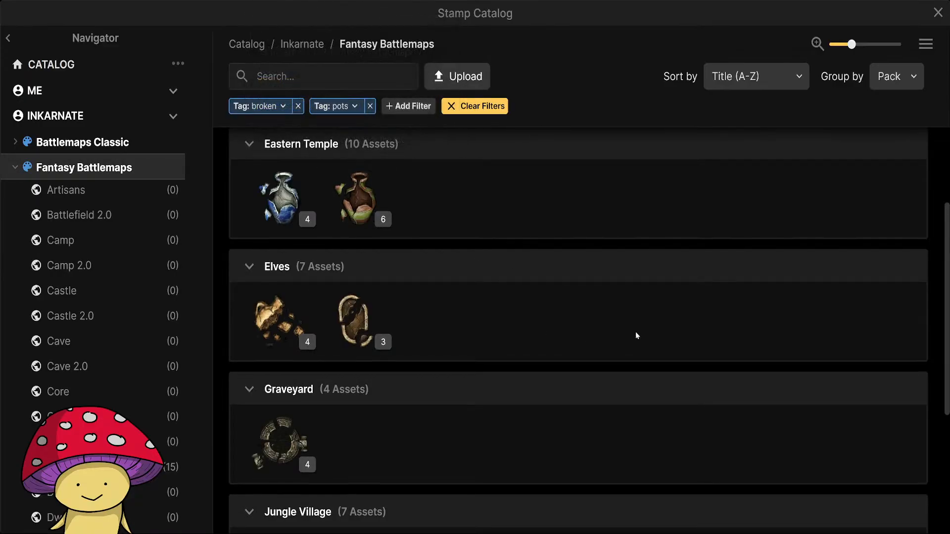
{"action": "scroll", "coordinate": [629, 326], "scroll_direction": "down", "scroll_amount": 5}
{"action": "left_click", "coordinate": [271, 338]}
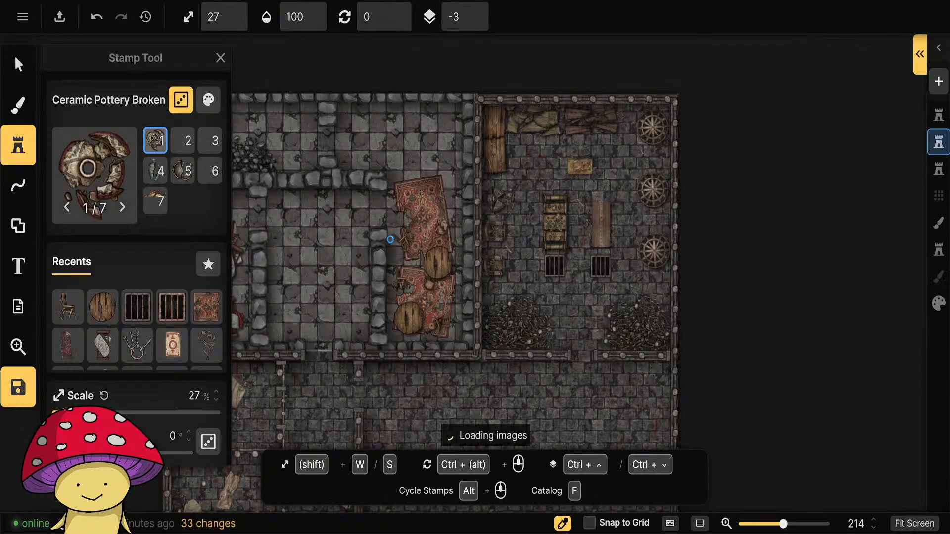
{"action": "left_click", "coordinate": [447, 119]}
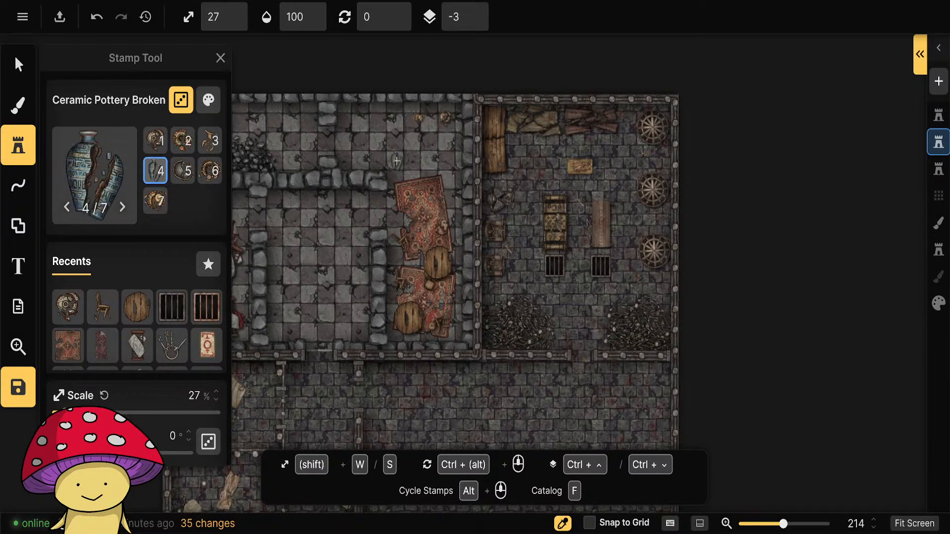
{"action": "key", "text": "ctrl+z"}
{"action": "key", "text": "ctrl+z"}
Tone down the broken pottery stamp to 60% saturation and 80% brightness.
{"action": "left_click", "coordinate": [208, 99]}
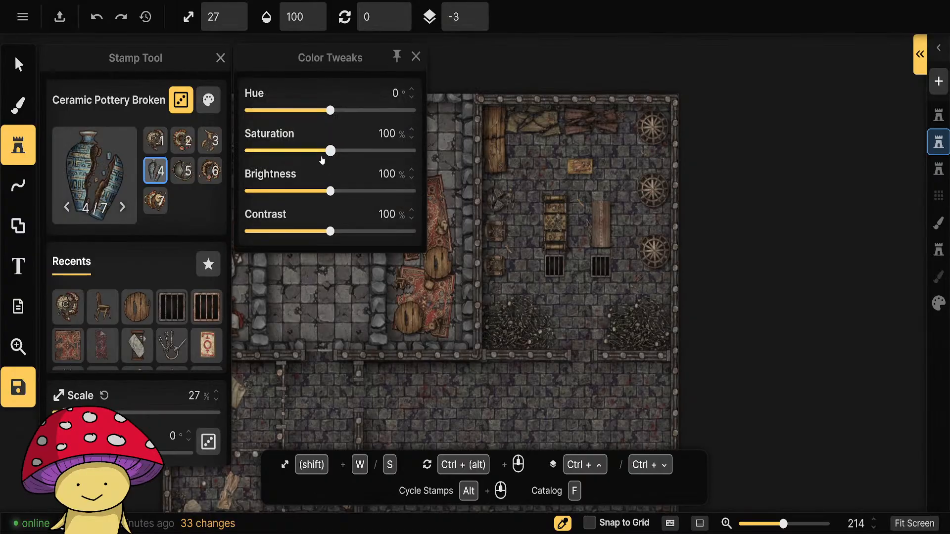
{"action": "left_click_drag", "start_coordinate": [330, 152], "coordinate": [314, 153]}
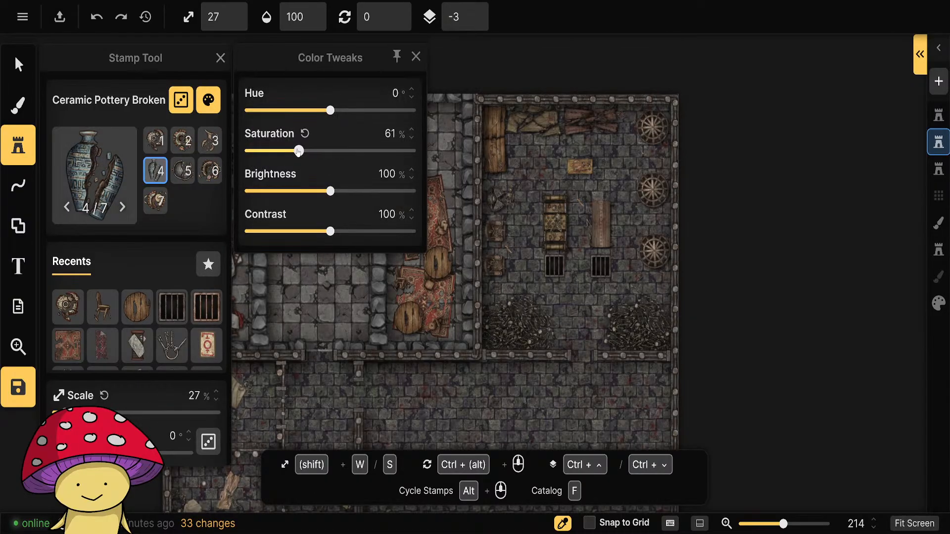
{"action": "left_click_drag", "start_coordinate": [326, 192], "coordinate": [319, 191]}
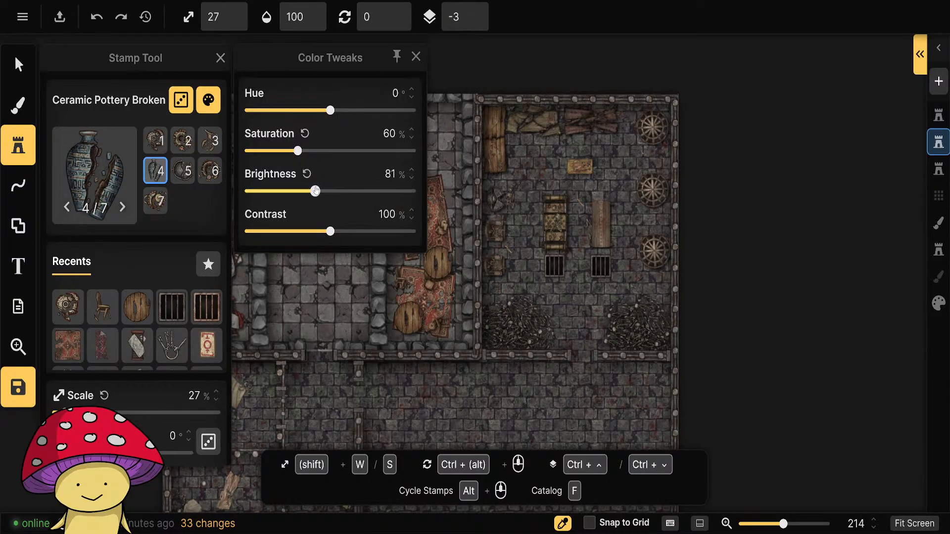
{"action": "left_click", "coordinate": [415, 57]}
Scatter several broken pottery variants around the ruined upper room and beside the torn rugs.
{"action": "left_click", "coordinate": [448, 121]}
{"action": "left_click", "coordinate": [428, 144]}
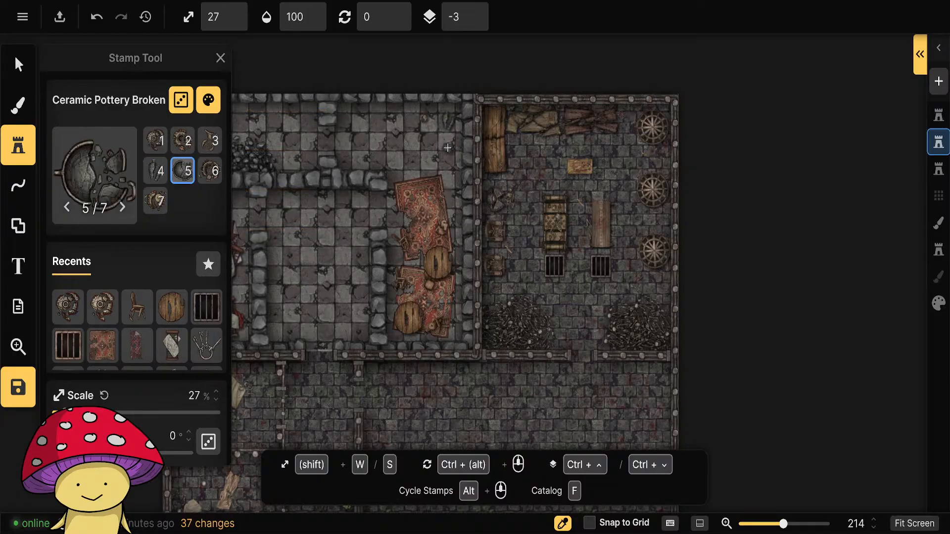
{"action": "left_click", "coordinate": [428, 146]}
{"action": "scroll", "coordinate": [415, 136], "scroll_direction": "up", "scroll_amount": 1, "text": "ctrl"}
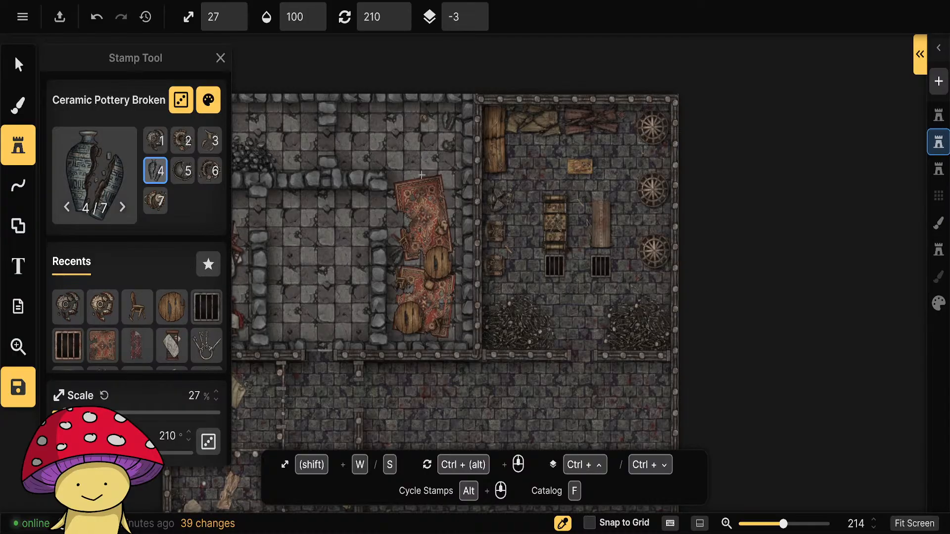
{"action": "scroll", "coordinate": [422, 175], "scroll_direction": "up", "scroll_amount": 1, "text": "alt"}
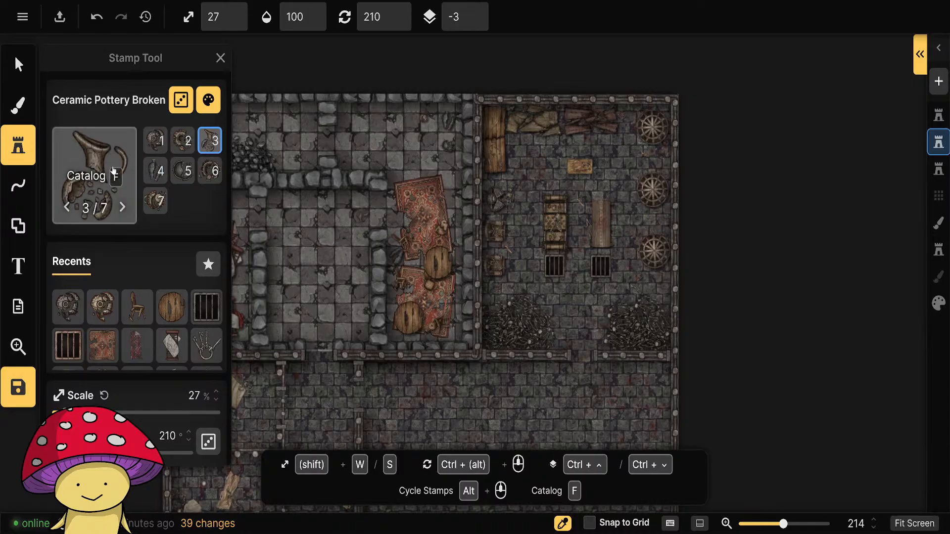
Replace the pots filter with the statues tag in the catalog and pick the Statue Broken stamp from Royal Quarters.
{"action": "left_click", "coordinate": [91, 176]}
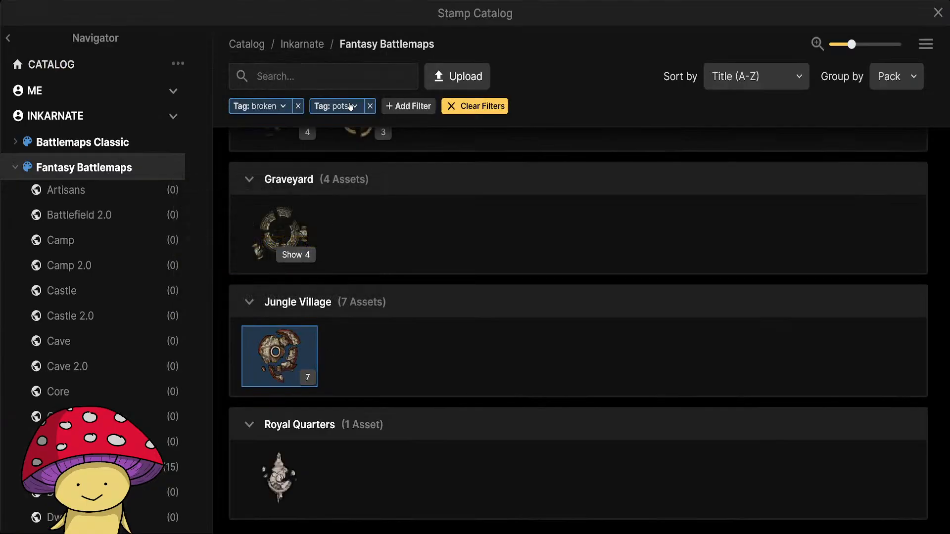
{"action": "left_click", "coordinate": [370, 106]}
{"action": "left_click", "coordinate": [327, 79]}
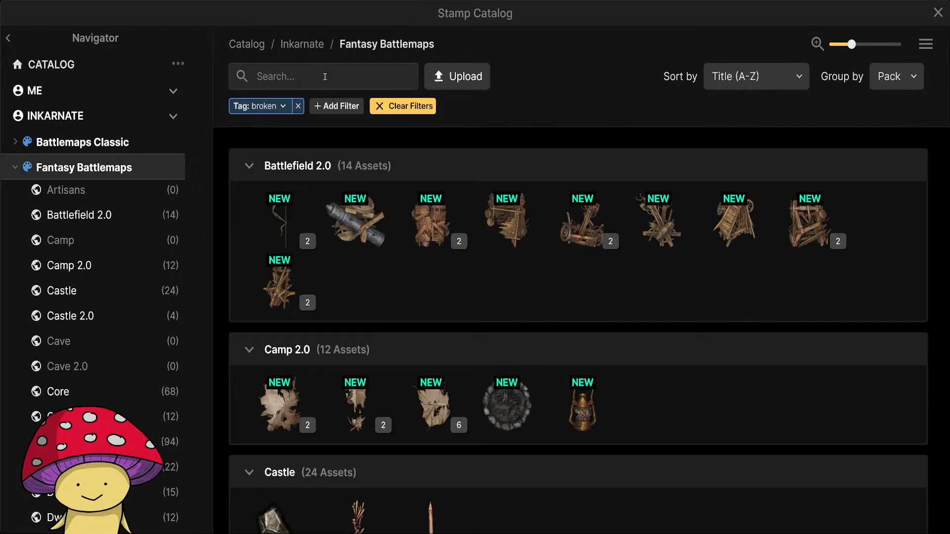
{"action": "type", "text": "stat"}
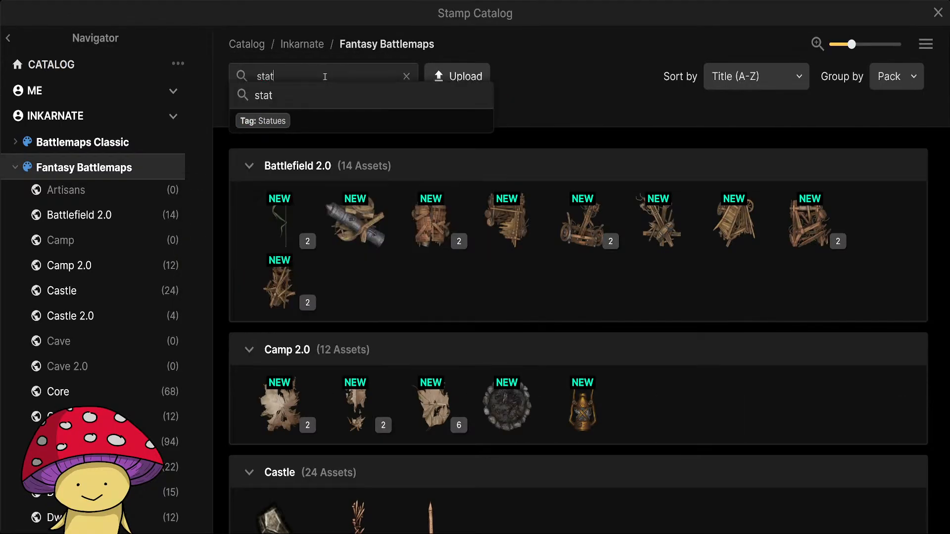
{"action": "left_click", "coordinate": [266, 121]}
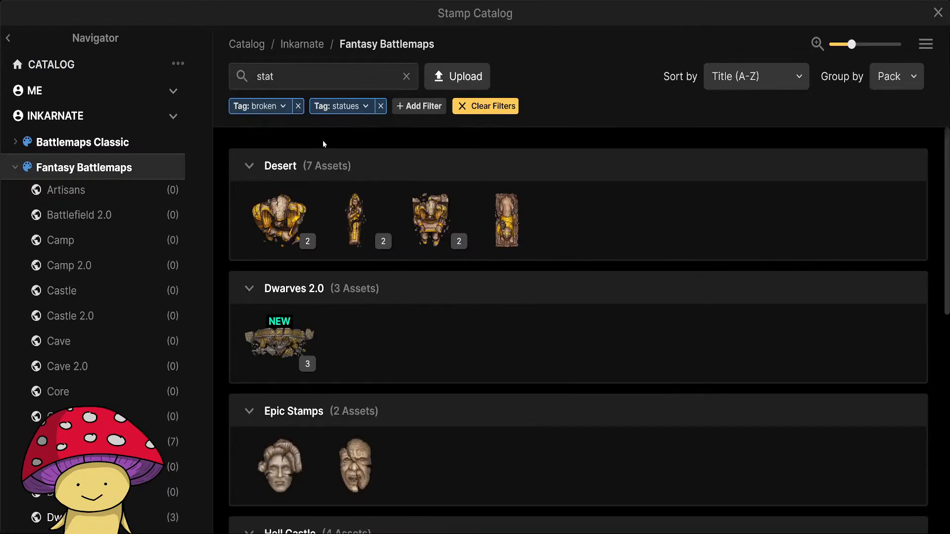
{"action": "scroll", "coordinate": [442, 338], "scroll_direction": "down", "scroll_amount": 10}
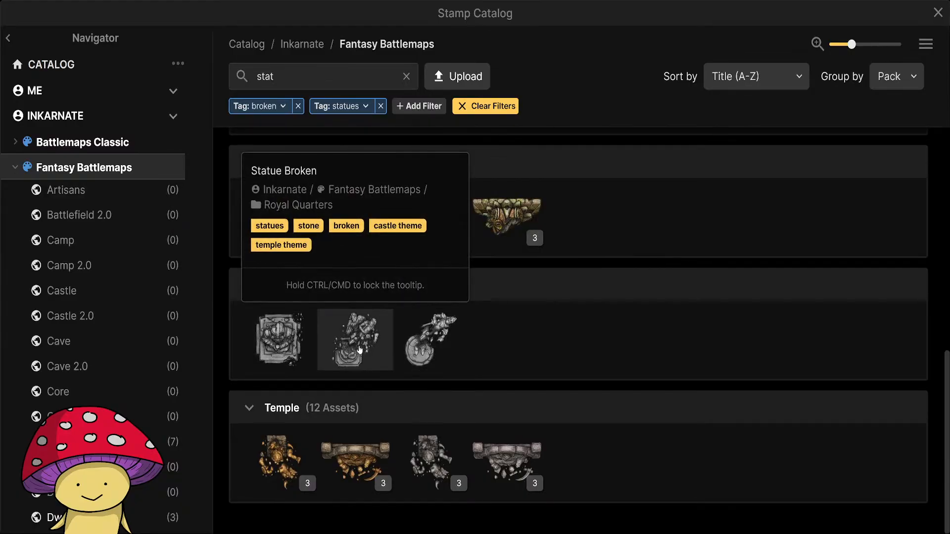
{"action": "left_click", "coordinate": [430, 354]}
Place the broken statue rotated 180°, move it into the ruined upper room's northeast corner and scale it to 17%.
{"action": "scroll", "coordinate": [447, 143], "scroll_direction": "up", "scroll_amount": 5, "text": "ctrl"}
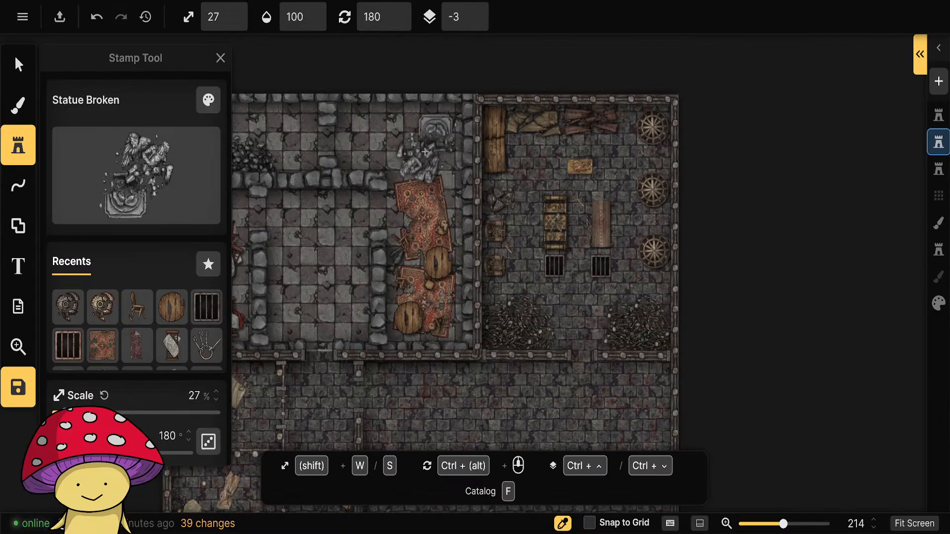
{"action": "left_click", "coordinate": [316, 289]}
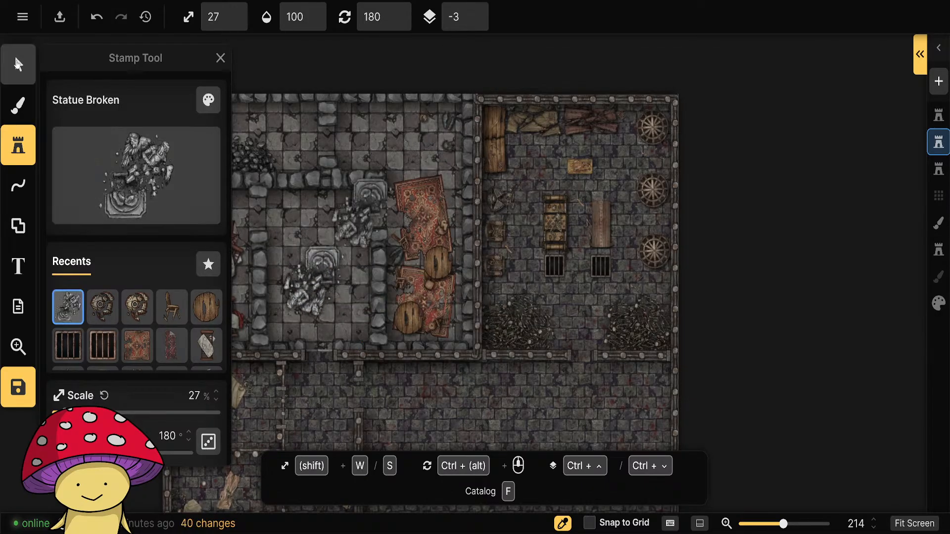
{"action": "left_click", "coordinate": [18, 64]}
{"action": "left_click_drag", "start_coordinate": [368, 142], "coordinate": [356, 161]}
{"action": "left_click", "coordinate": [403, 151]}
{"action": "left_click", "coordinate": [415, 164]}
{"action": "left_click_drag", "start_coordinate": [322, 280], "coordinate": [450, 128]}
{"action": "scroll", "coordinate": [442, 142], "scroll_direction": "down", "scroll_amount": 1}
{"action": "scroll", "coordinate": [443, 142], "scroll_direction": "up", "scroll_amount": 1}
{"action": "scroll", "coordinate": [443, 142], "scroll_direction": "down", "scroll_amount": 1}
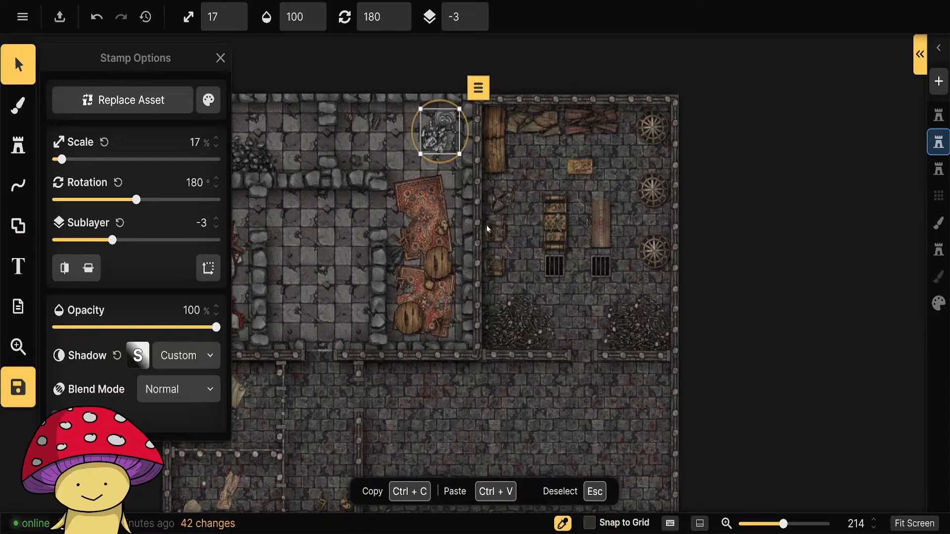
Set the placed broken statue's saturation to 0% and brightness to 82%, and deselect it.
{"action": "left_click", "coordinate": [208, 101]}
{"action": "left_click_drag", "start_coordinate": [330, 151], "coordinate": [316, 153]}
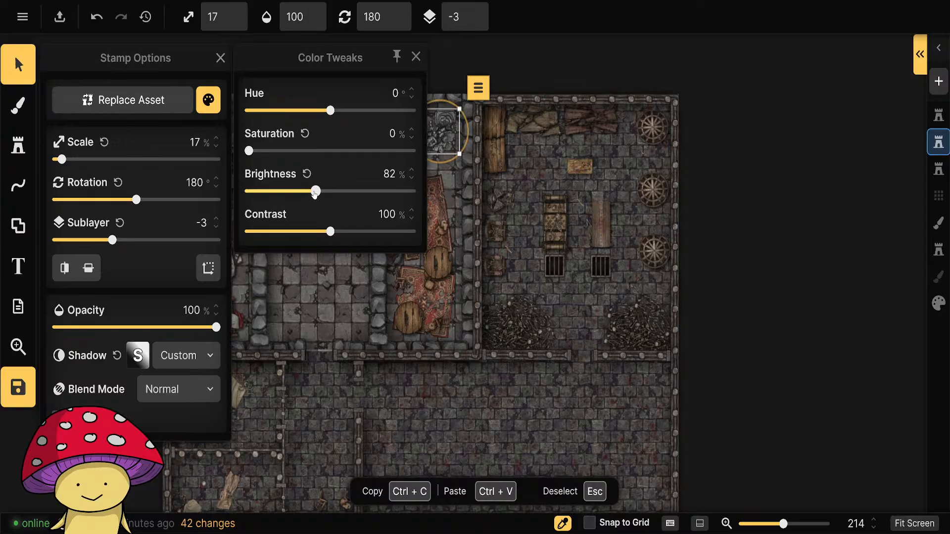
{"action": "left_click", "coordinate": [416, 57]}
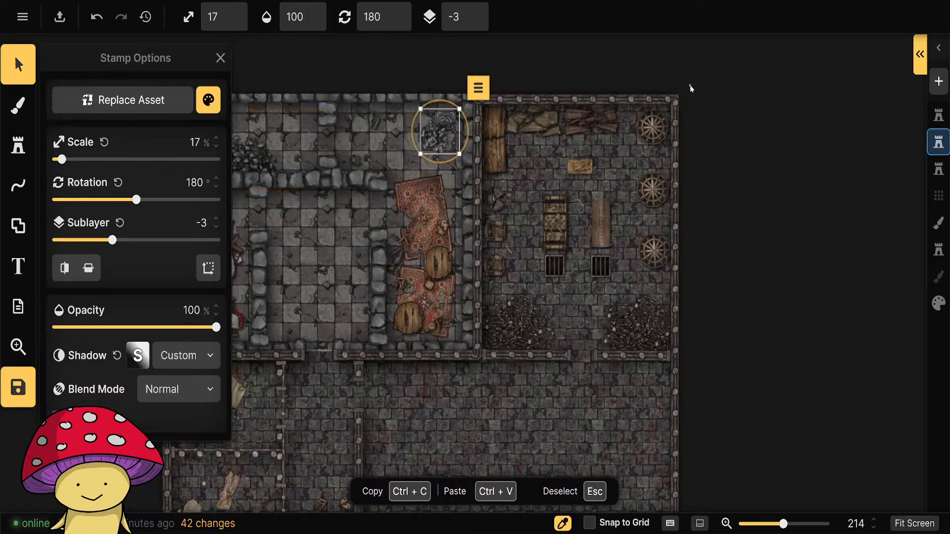
{"action": "left_click", "coordinate": [577, 301]}
{"action": "scroll", "coordinate": [318, 306], "scroll_direction": "down", "scroll_amount": 1}
{"action": "scroll", "coordinate": [326, 297], "scroll_direction": "up", "scroll_amount": 3}
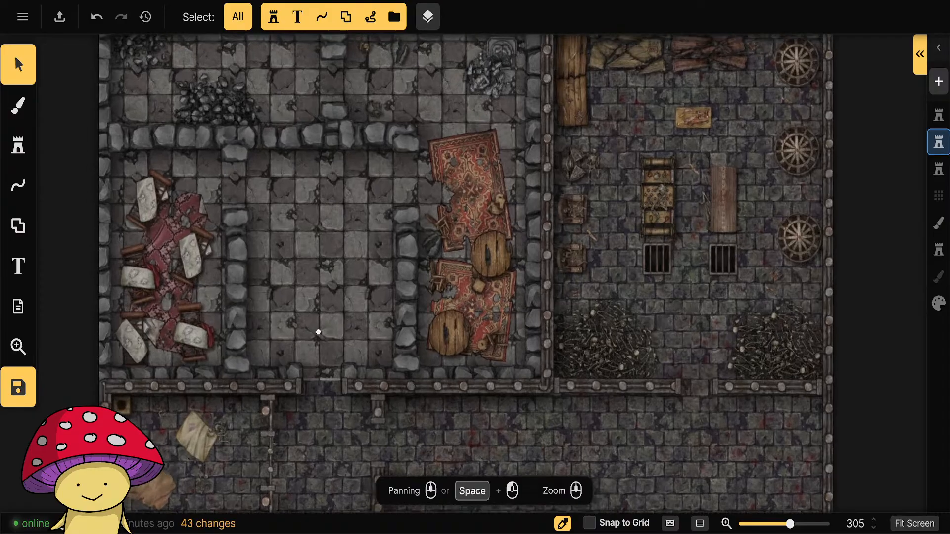
Browse the broken statue stamps in the catalog and return to the map of the ruined rooms.
{"action": "left_click_drag", "start_coordinate": [318, 332], "coordinate": [361, 345]}
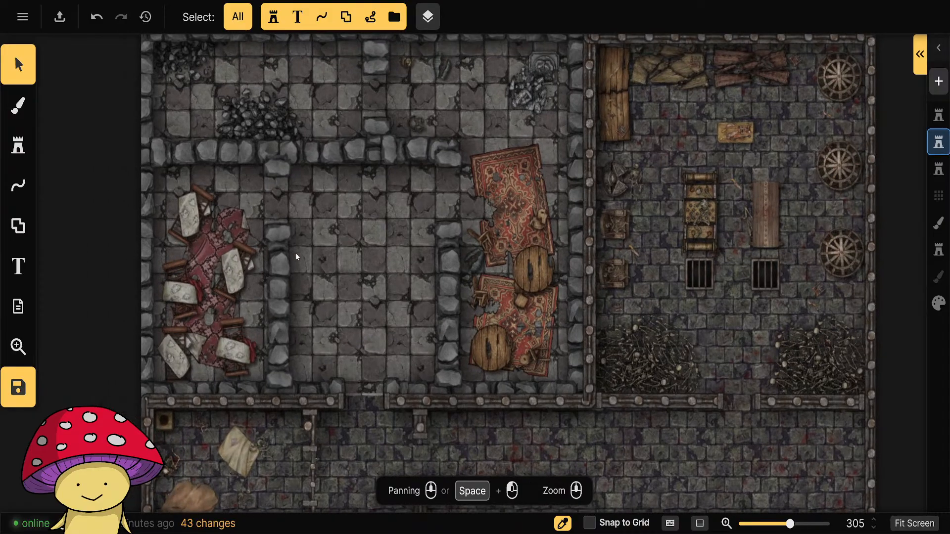
{"action": "left_click", "coordinate": [18, 146]}
{"action": "left_click", "coordinate": [118, 183]}
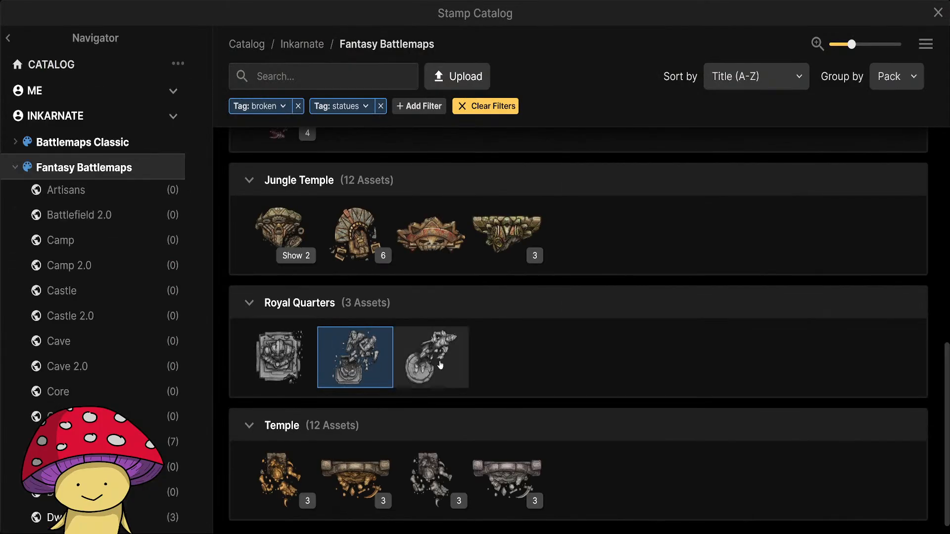
{"action": "scroll", "coordinate": [445, 373], "scroll_direction": "up", "scroll_amount": 10}
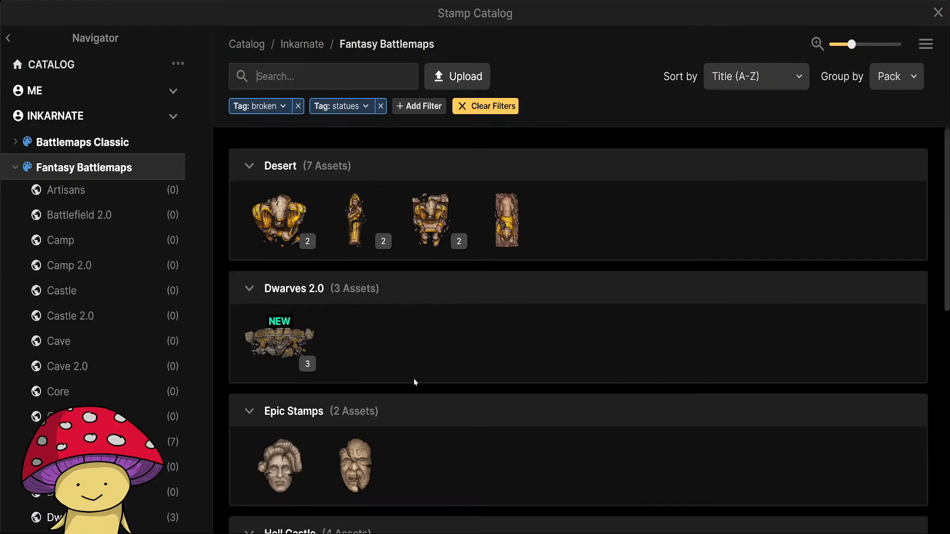
{"action": "key", "text": "Escape"}
{"action": "scroll", "coordinate": [558, 402], "scroll_direction": "down", "scroll_amount": 5}
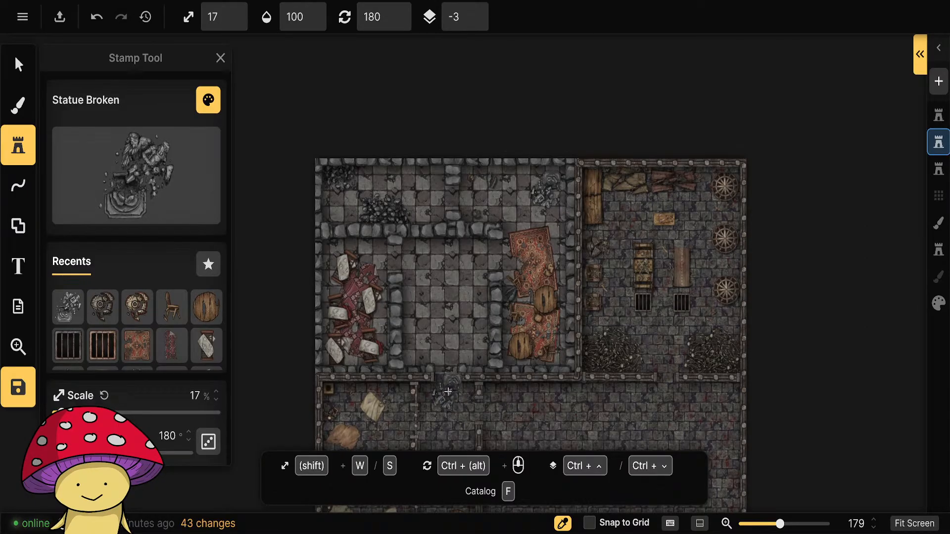
Expand the Temple pack's Marble Wall Statues Broken variants in the catalog and choose that stamp group.
{"action": "left_click", "coordinate": [142, 184]}
{"action": "scroll", "coordinate": [369, 354], "scroll_direction": "down", "scroll_amount": 8}
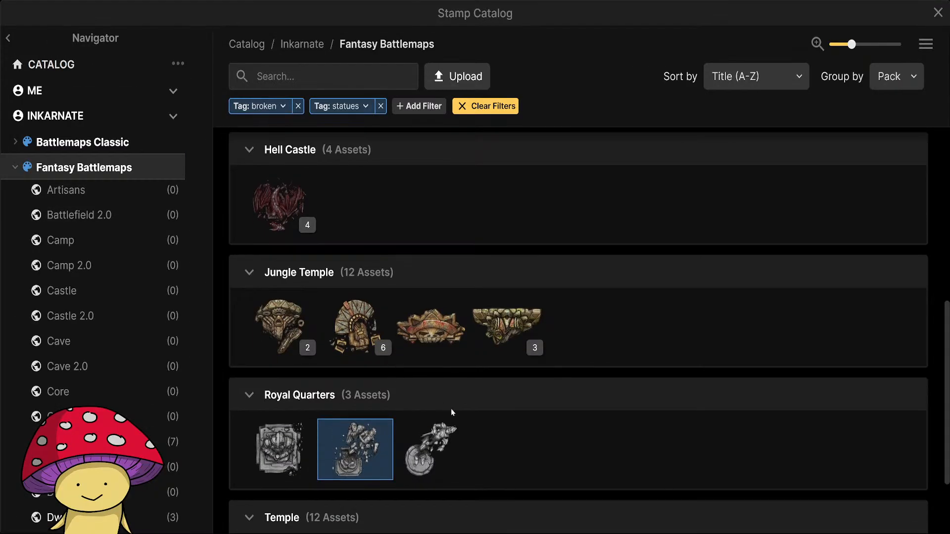
{"action": "scroll", "coordinate": [451, 412], "scroll_direction": "down", "scroll_amount": 2}
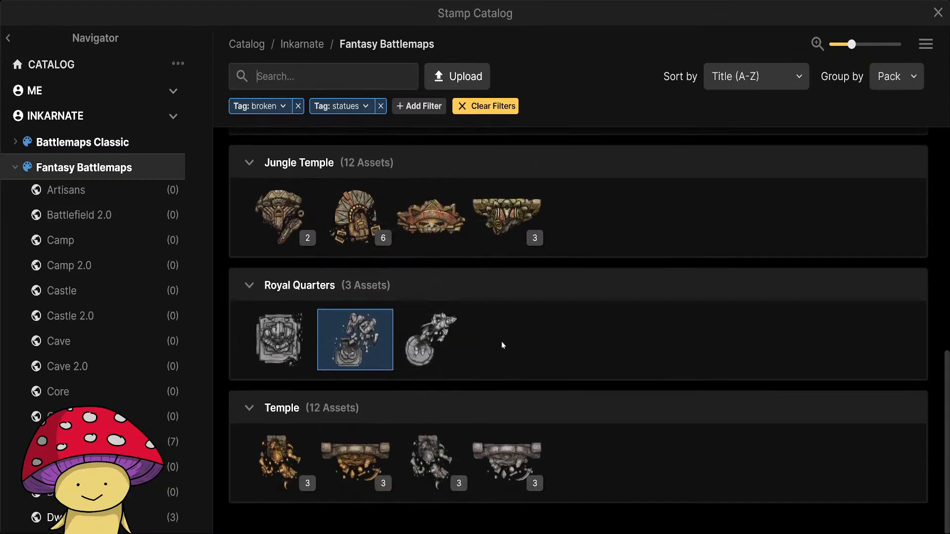
{"action": "mouse_move", "coordinate": [272, 350]}
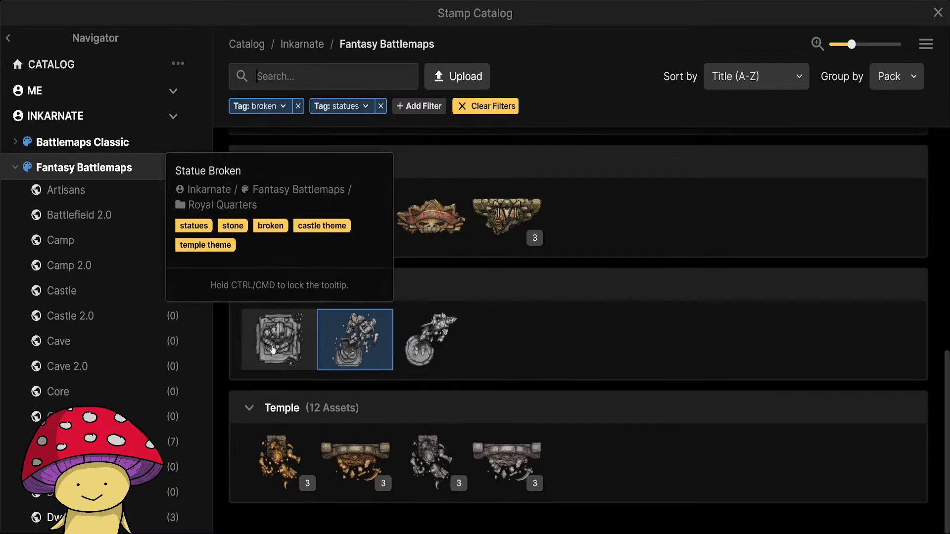
{"action": "left_click", "coordinate": [529, 483]}
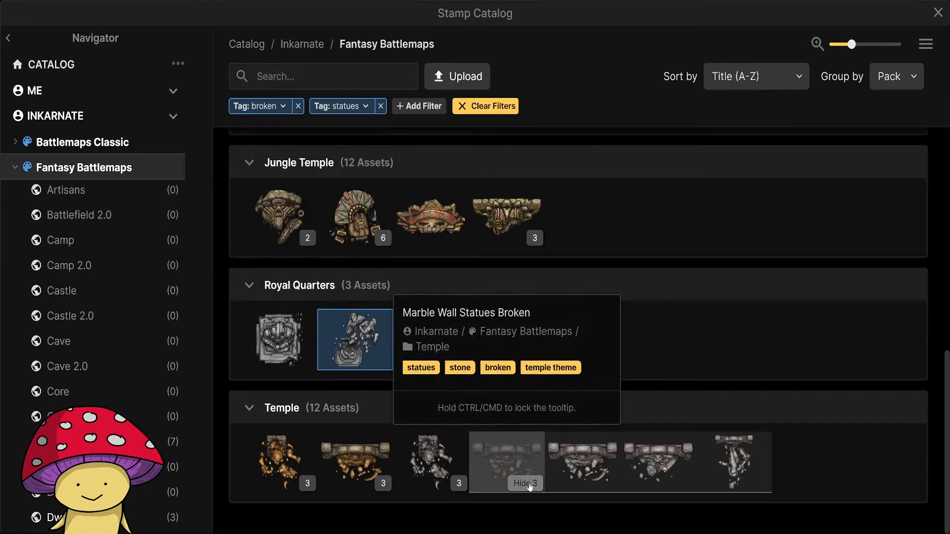
{"action": "left_click", "coordinate": [502, 481]}
Set the marble wall statue stamp to 27% scale, 270° rotation, 0% saturation and 78% brightness.
{"action": "scroll", "coordinate": [436, 330], "scroll_direction": "up", "scroll_amount": 4}
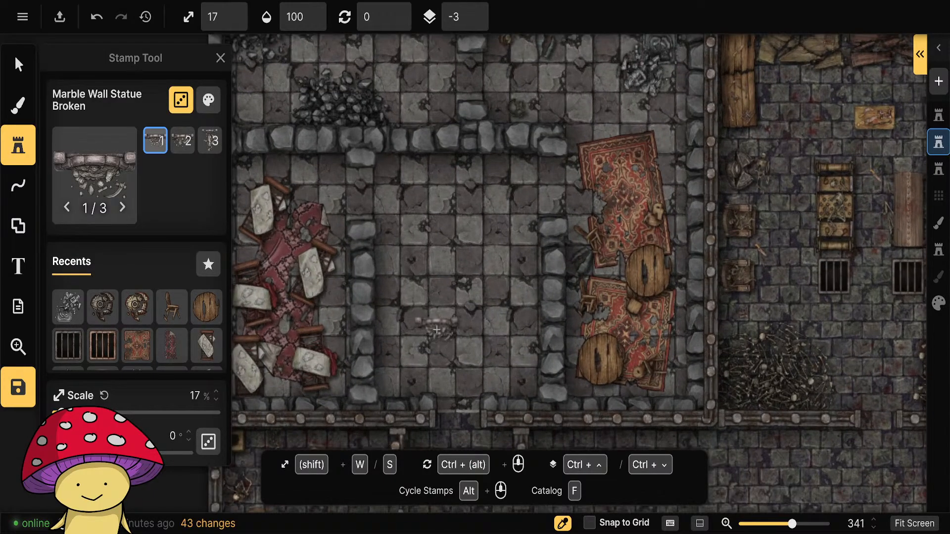
{"action": "key", "text": "w"}
{"action": "scroll", "coordinate": [431, 341], "scroll_direction": "down", "scroll_amount": 6}
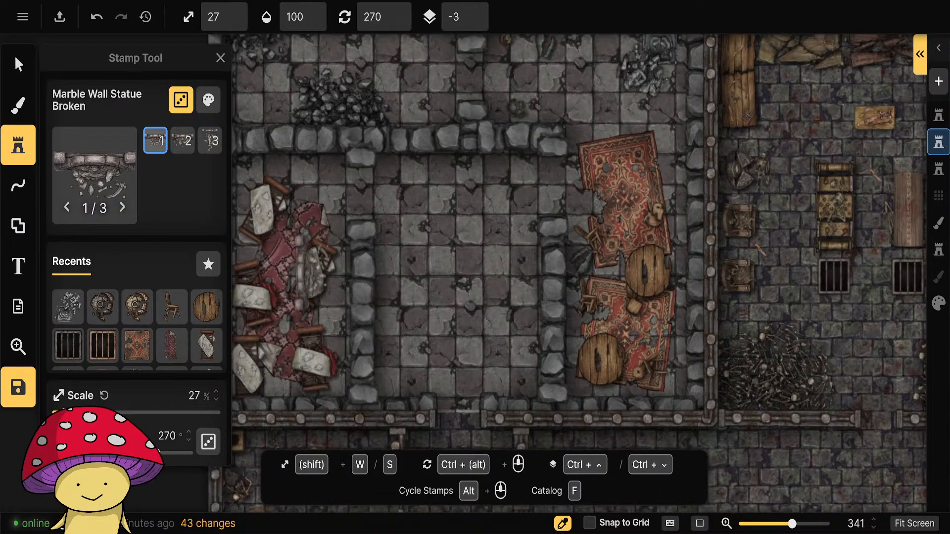
{"action": "left_click", "coordinate": [208, 100]}
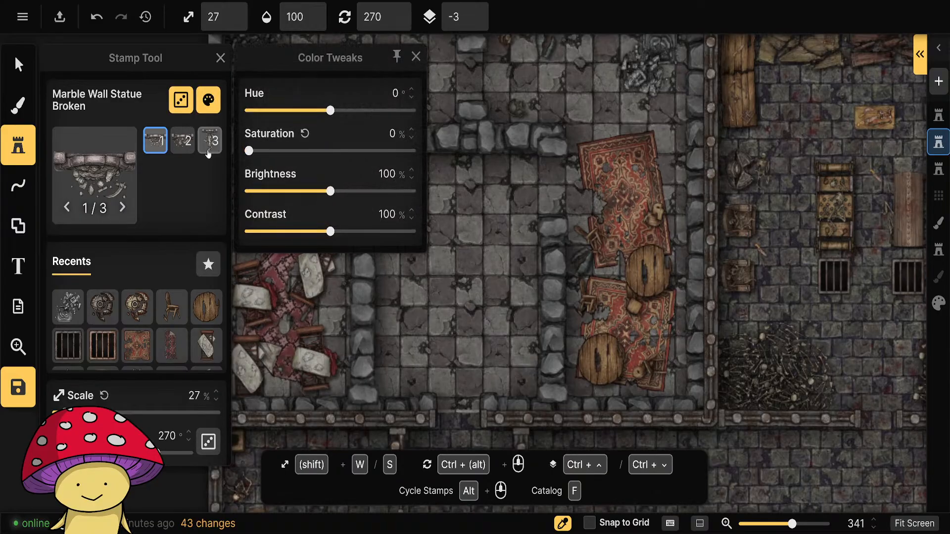
{"action": "left_click_drag", "start_coordinate": [315, 192], "coordinate": [309, 193]}
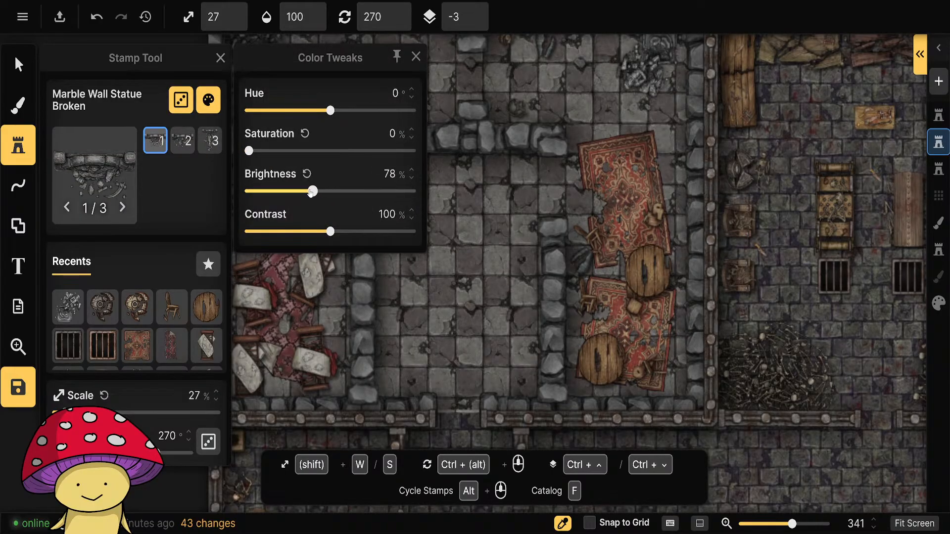
{"action": "left_click", "coordinate": [414, 58]}
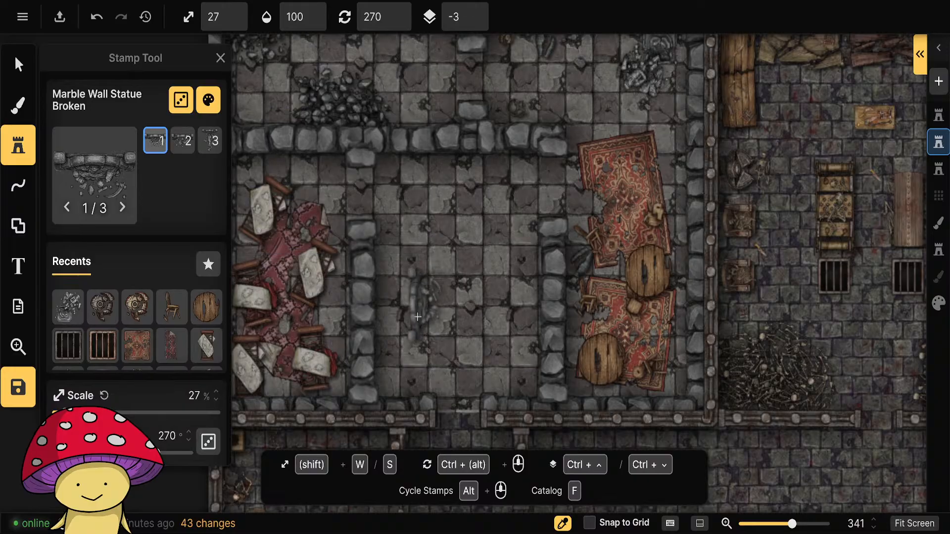
Place three broken marble wall statues at 37% scale along the middle ruined room's side and upper walls, rotated 270°, 90° and 0°.
{"action": "key", "text": "w"}
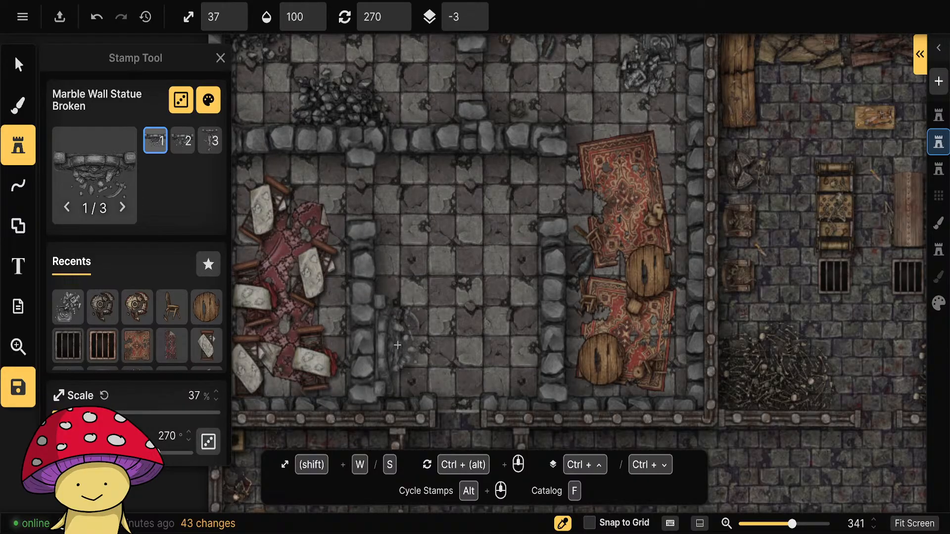
{"action": "left_click", "coordinate": [397, 345]}
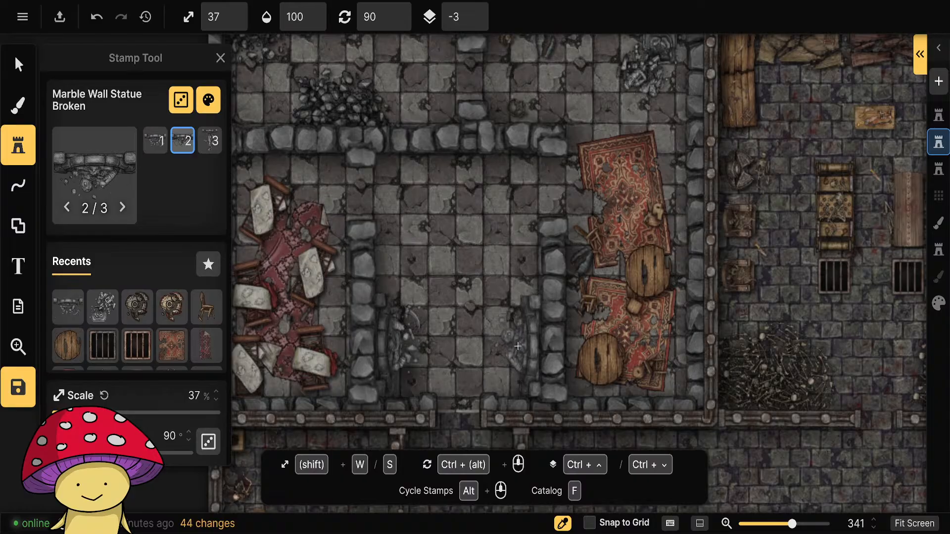
{"action": "left_click", "coordinate": [517, 346]}
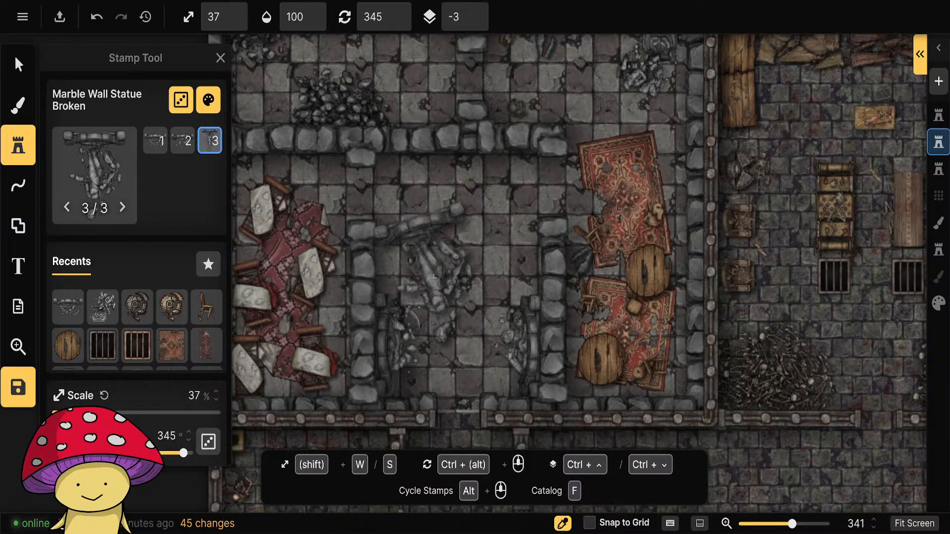
{"action": "scroll", "coordinate": [465, 264], "scroll_direction": "up", "scroll_amount": 1}
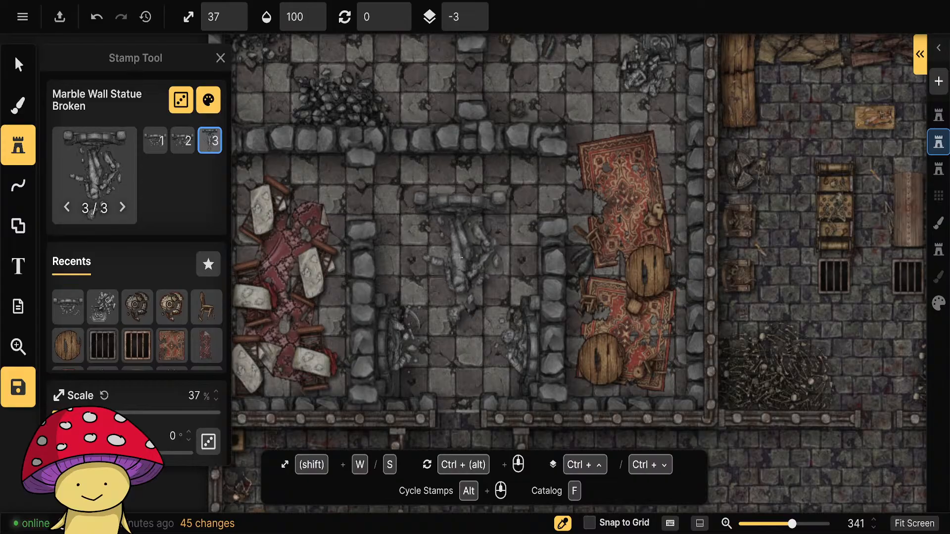
{"action": "left_click", "coordinate": [466, 215]}
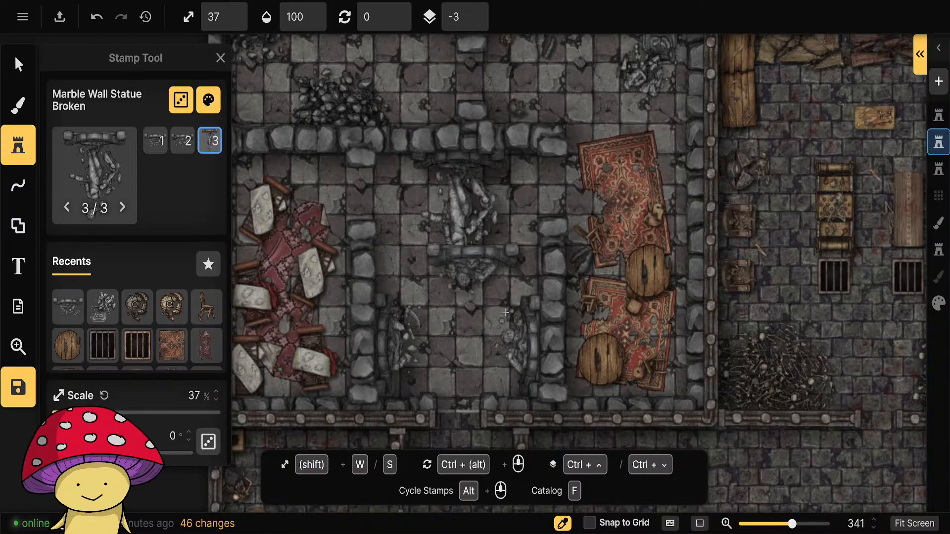
{"action": "left_click", "coordinate": [95, 163]}
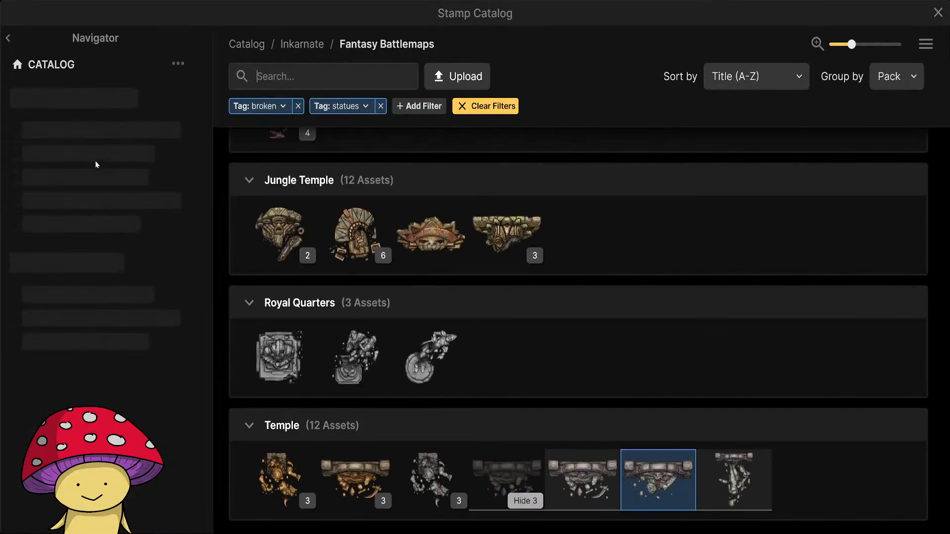
{"action": "left_click", "coordinate": [8, 38]}
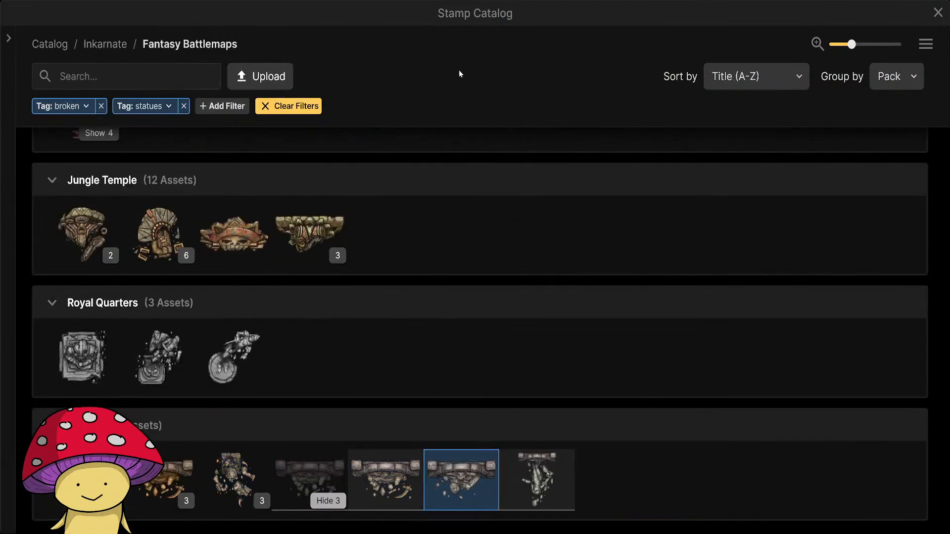
{"action": "left_click", "coordinate": [9, 39]}
{"action": "left_click", "coordinate": [939, 12]}
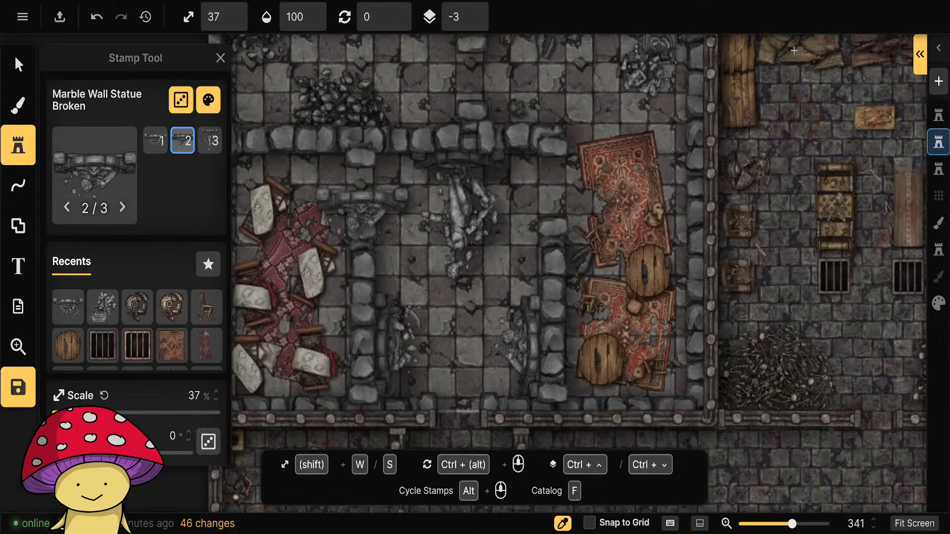
Place the second Crimson Rug Tattered variant at 47% scale on sublayer -4 in the middle ruined room, below the upper wall's statue.
{"action": "left_click", "coordinate": [203, 350]}
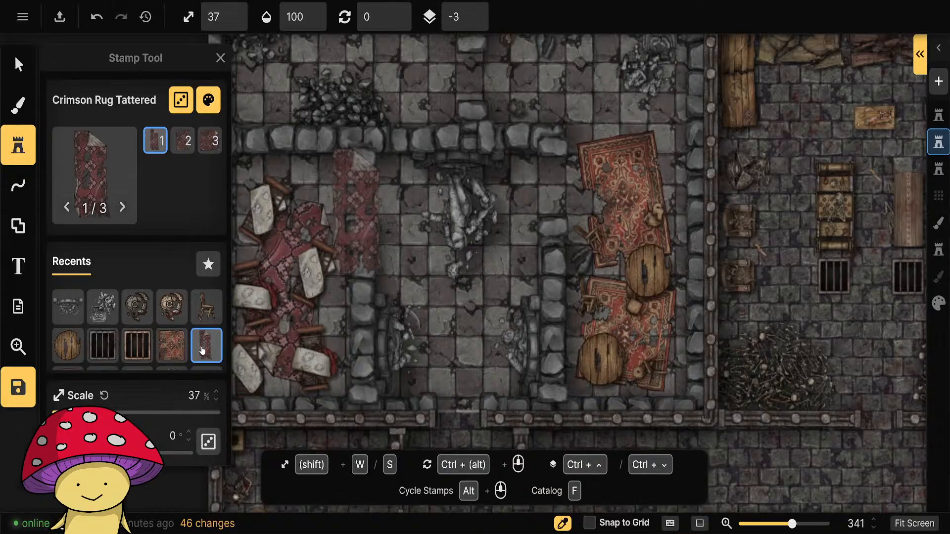
{"action": "left_click", "coordinate": [205, 142]}
{"action": "key", "text": "shift+w"}
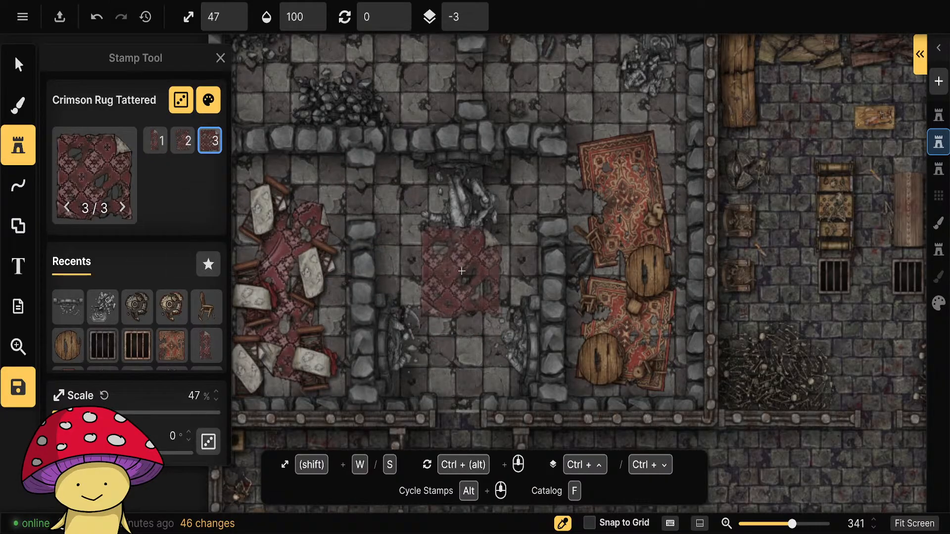
{"action": "left_click", "coordinate": [182, 140]}
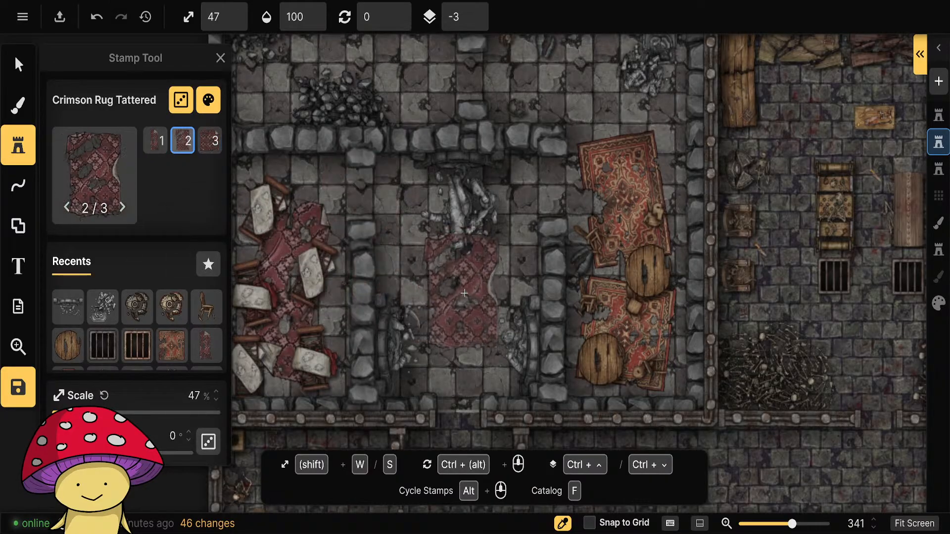
{"action": "scroll", "coordinate": [199, 372], "scroll_direction": "down", "scroll_amount": 3}
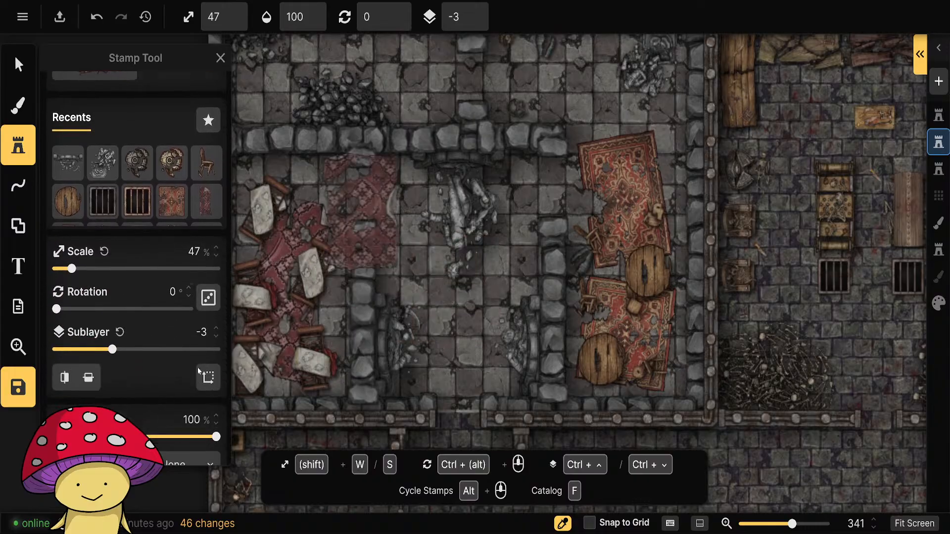
{"action": "left_click", "coordinate": [216, 337]}
{"action": "left_click", "coordinate": [462, 292]}
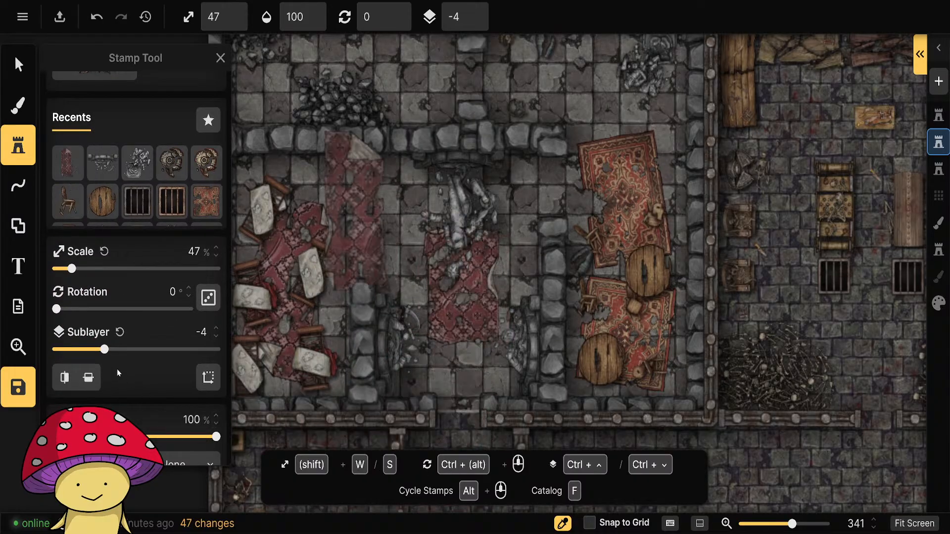
{"action": "scroll", "coordinate": [397, 407], "scroll_direction": "down", "scroll_amount": 5}
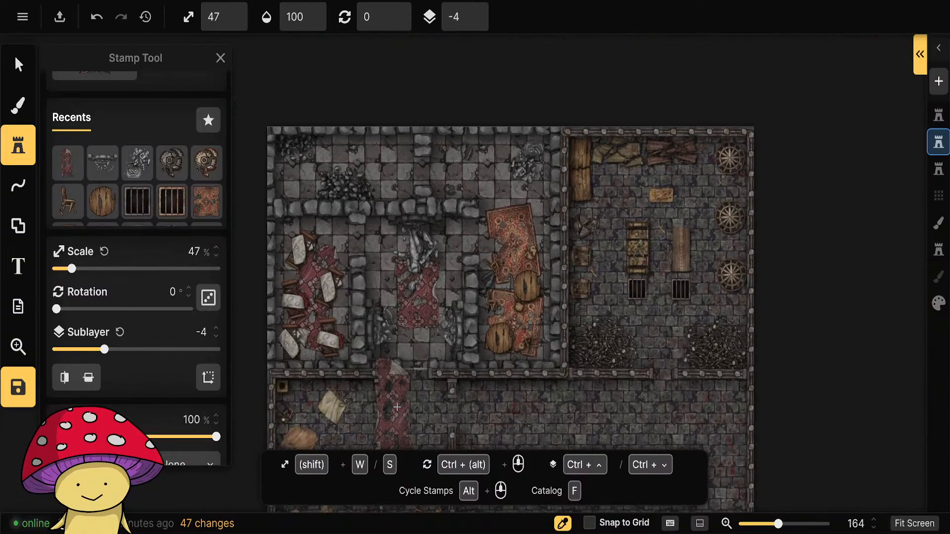
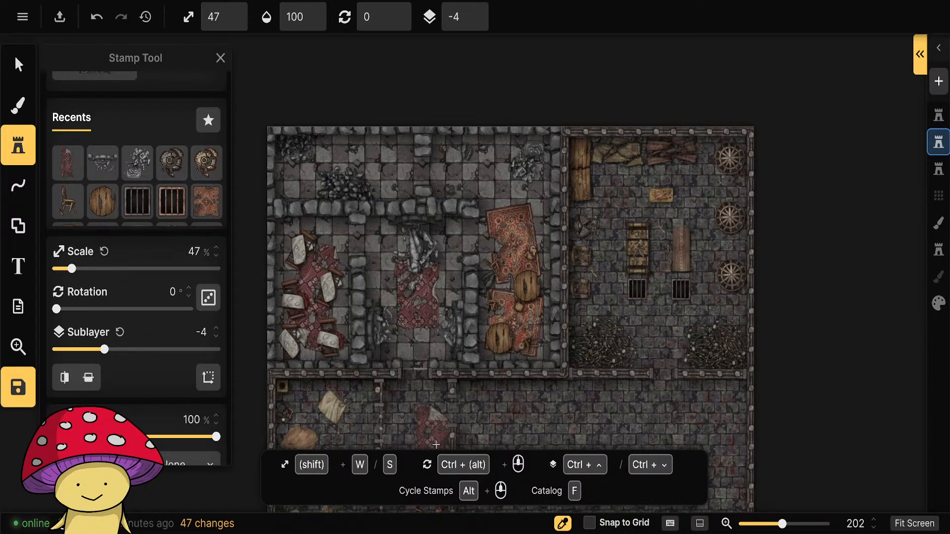
{"action": "scroll", "coordinate": [419, 369], "scroll_direction": "up", "scroll_amount": 5}
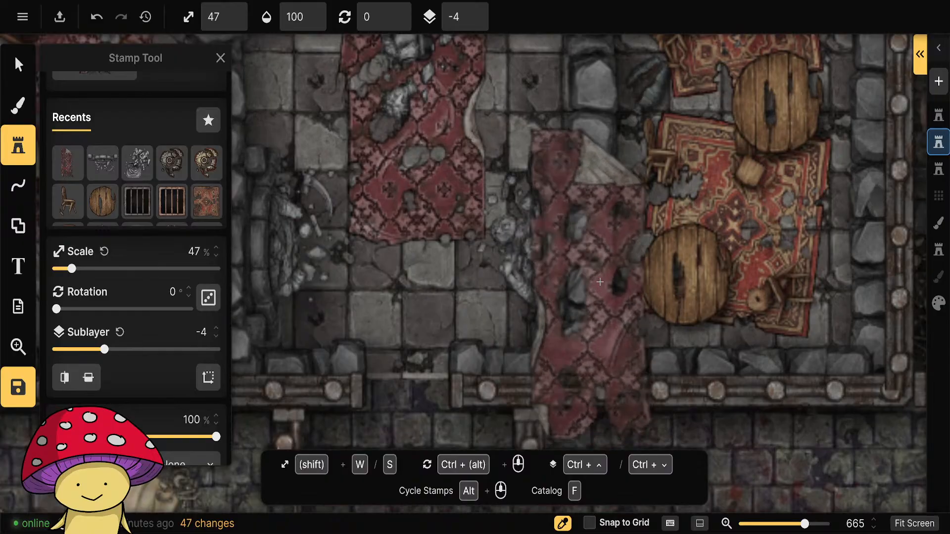
{"action": "left_click_drag", "start_coordinate": [603, 229], "coordinate": [617, 436]}
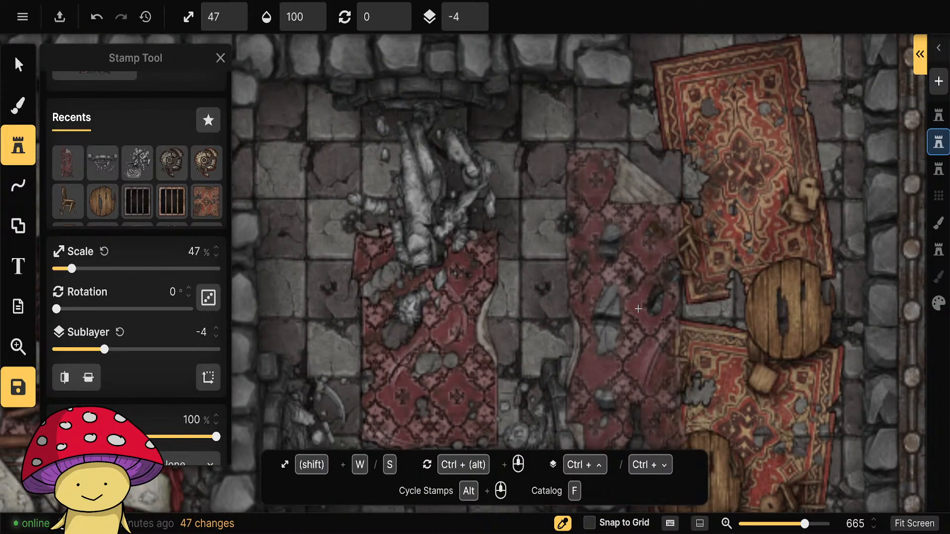
{"action": "scroll", "coordinate": [510, 285], "scroll_direction": "down", "scroll_amount": 5}
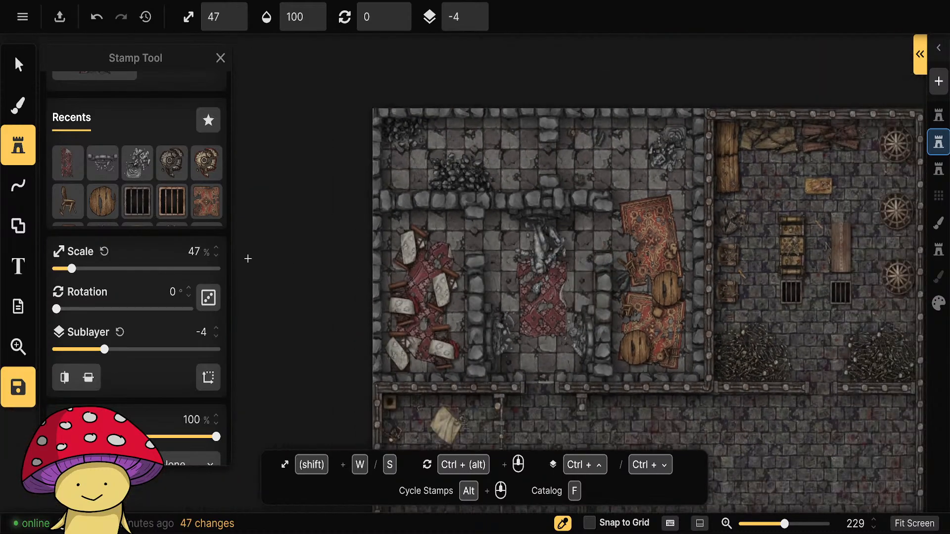
Open the stamp catalog and replace the broken and statues tag filters with the Rubble tag.
{"action": "left_click", "coordinate": [18, 145]}
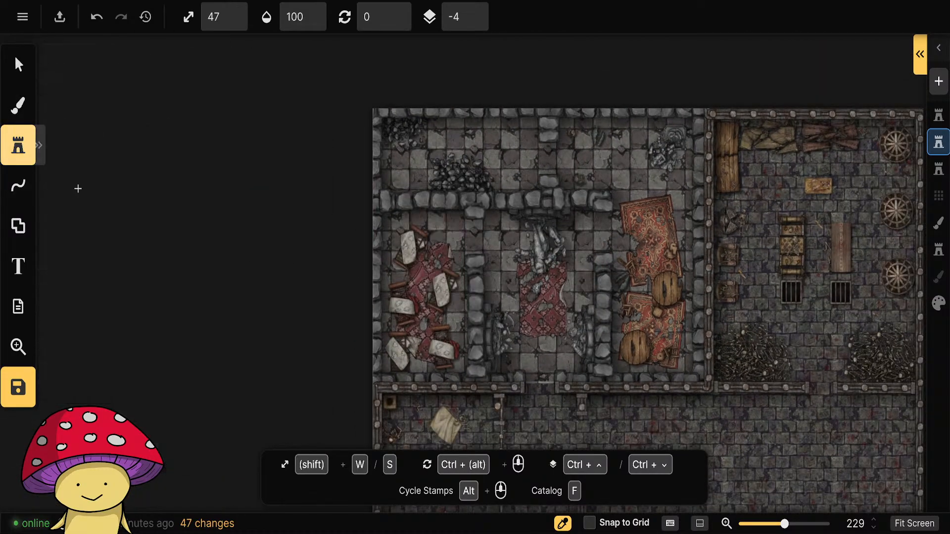
{"action": "left_click", "coordinate": [38, 145]}
{"action": "left_click", "coordinate": [89, 176]}
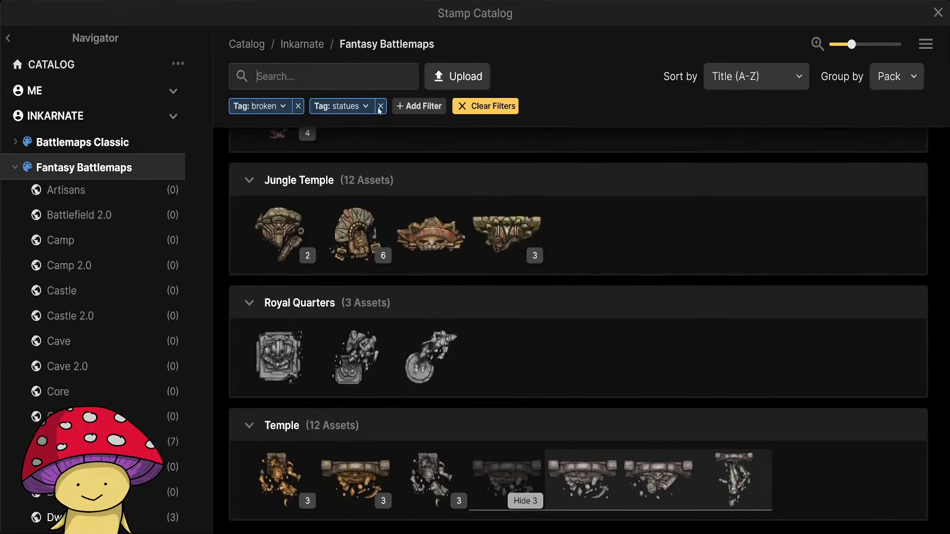
{"action": "left_click", "coordinate": [380, 107]}
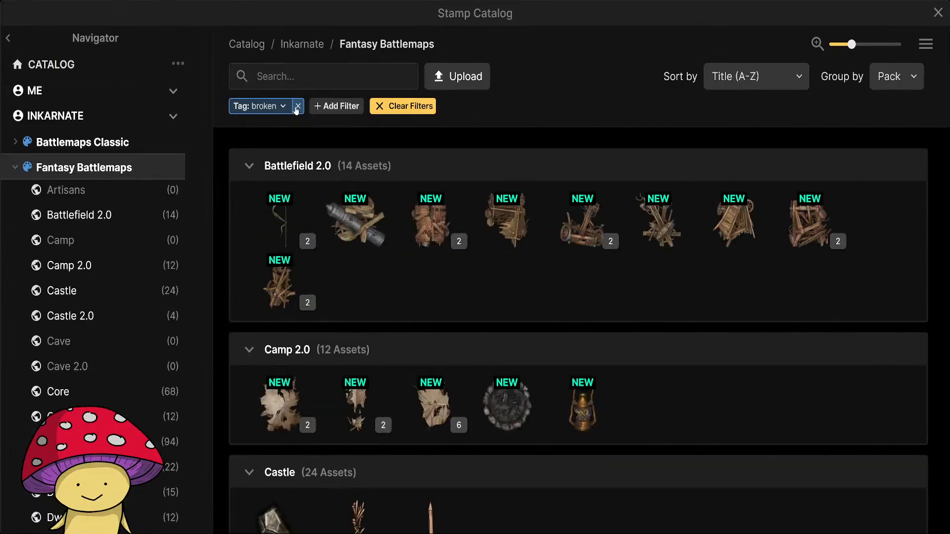
{"action": "left_click", "coordinate": [295, 79]}
{"action": "type", "text": "rubble"}
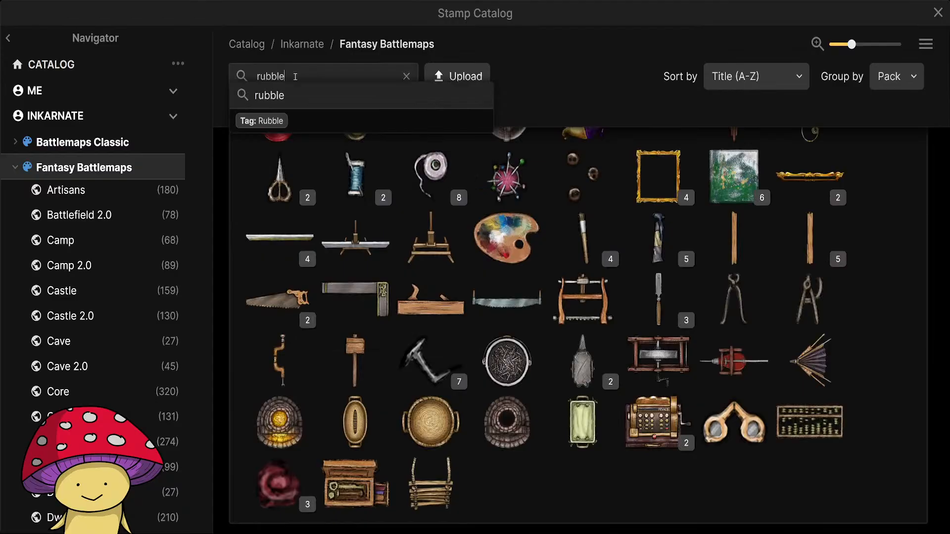
{"action": "left_click", "coordinate": [299, 122]}
Browse the rubble stamps and pick the second Trash Pile variation from the Dungeons pack.
{"action": "scroll", "coordinate": [540, 315], "scroll_direction": "down", "scroll_amount": 5}
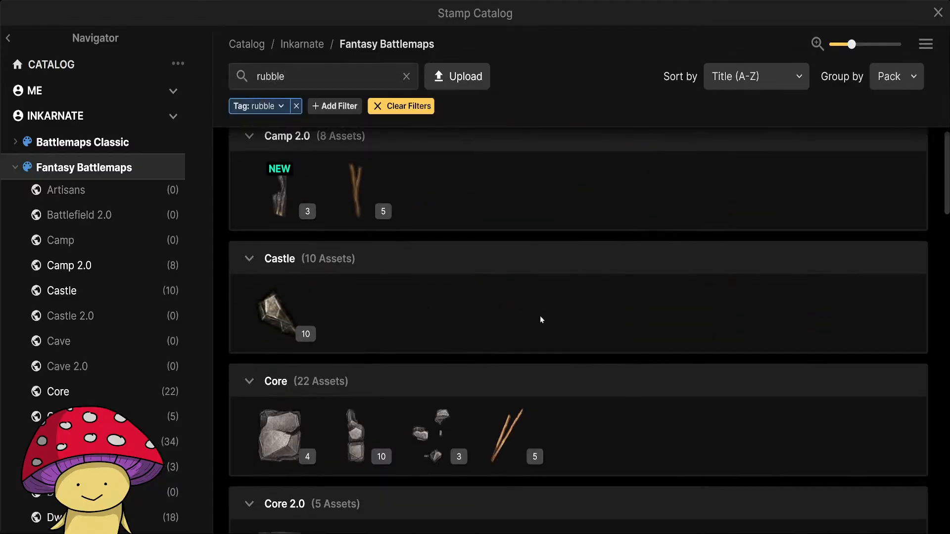
{"action": "scroll", "coordinate": [545, 314], "scroll_direction": "up", "scroll_amount": 5}
{"action": "mouse_move", "coordinate": [257, 215]}
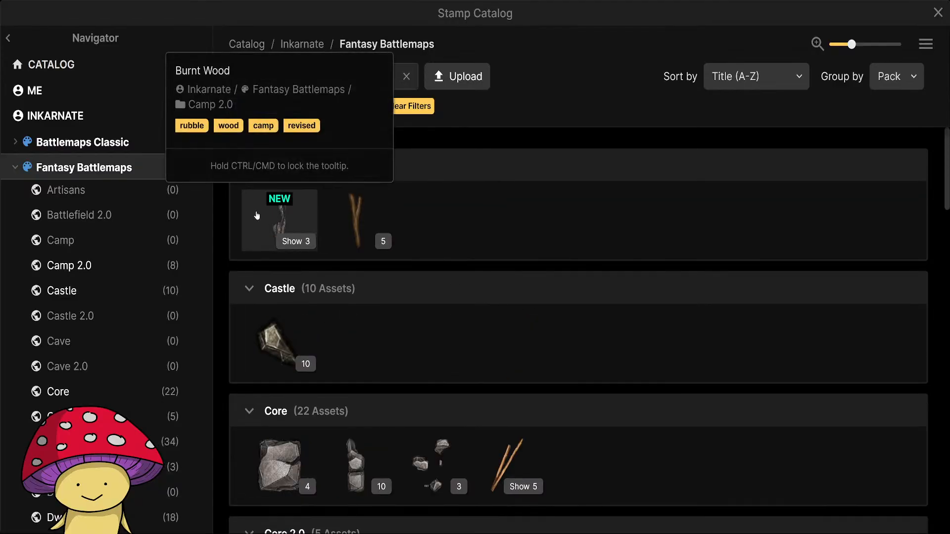
{"action": "left_click", "coordinate": [292, 241]}
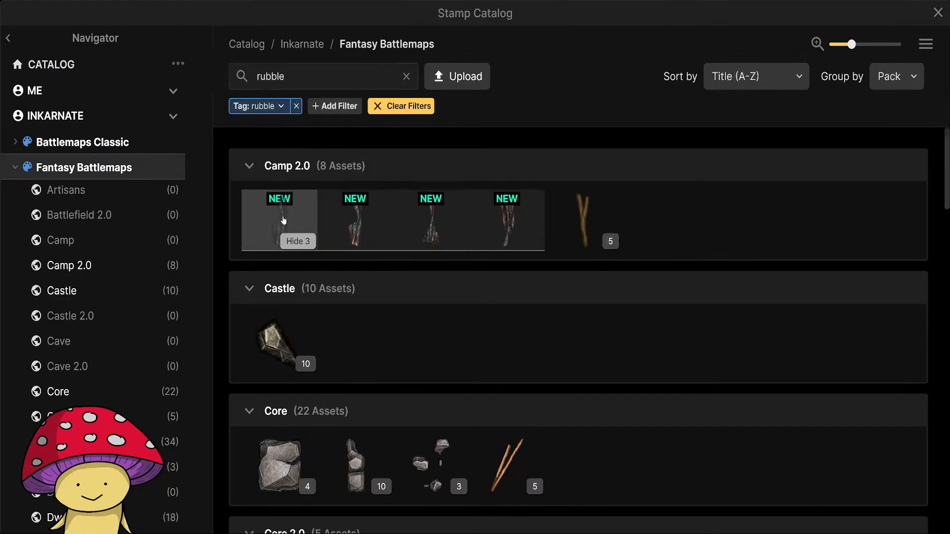
{"action": "mouse_move", "coordinate": [489, 215]}
{"action": "scroll", "coordinate": [727, 311], "scroll_direction": "down", "scroll_amount": 12}
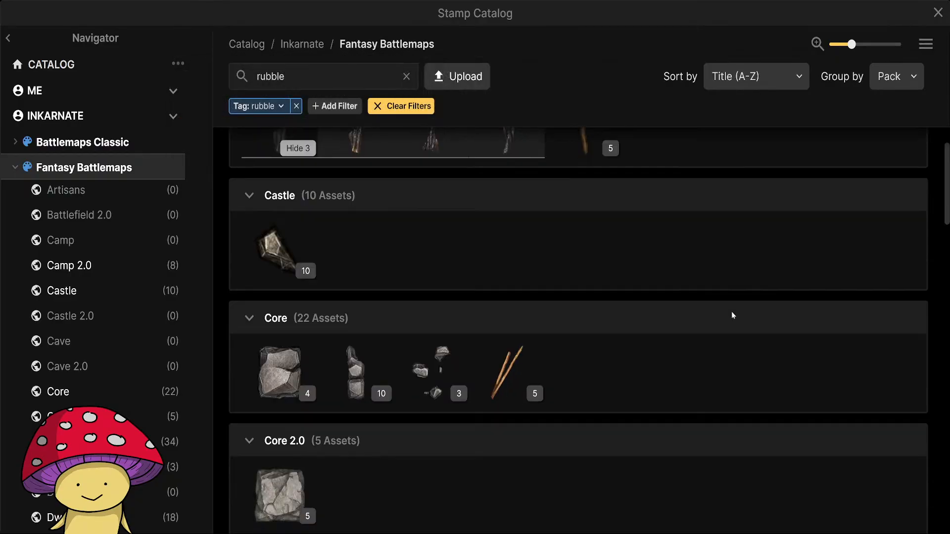
{"action": "scroll", "coordinate": [727, 310], "scroll_direction": "up", "scroll_amount": 3}
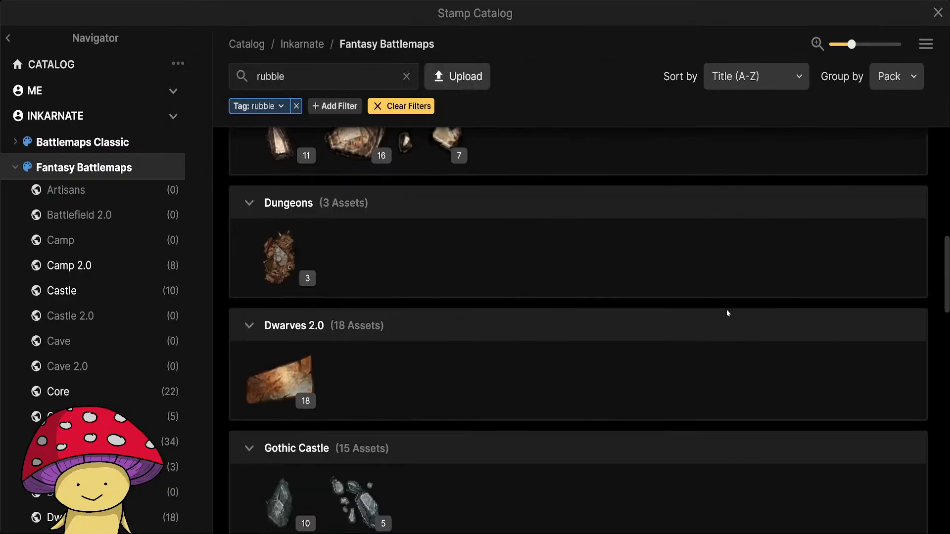
{"action": "left_click", "coordinate": [294, 280]}
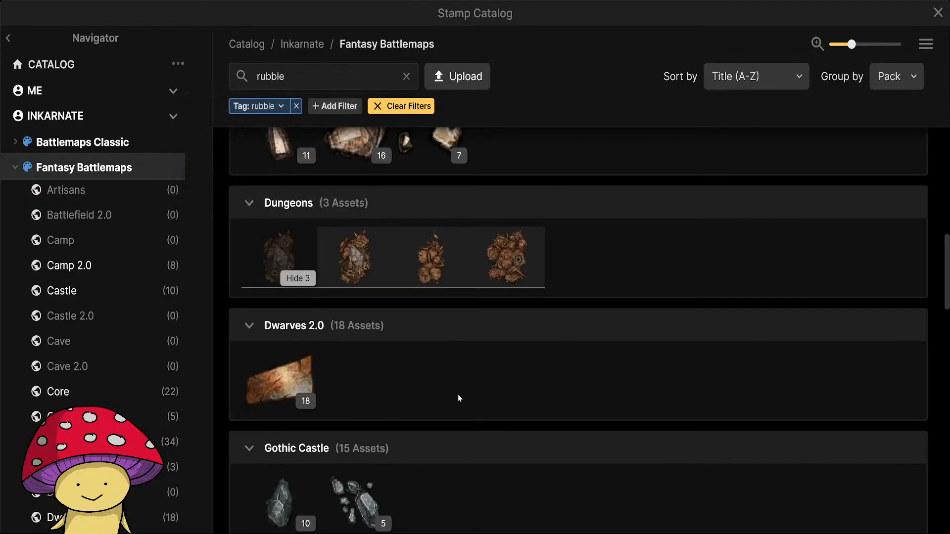
{"action": "left_click", "coordinate": [431, 257]}
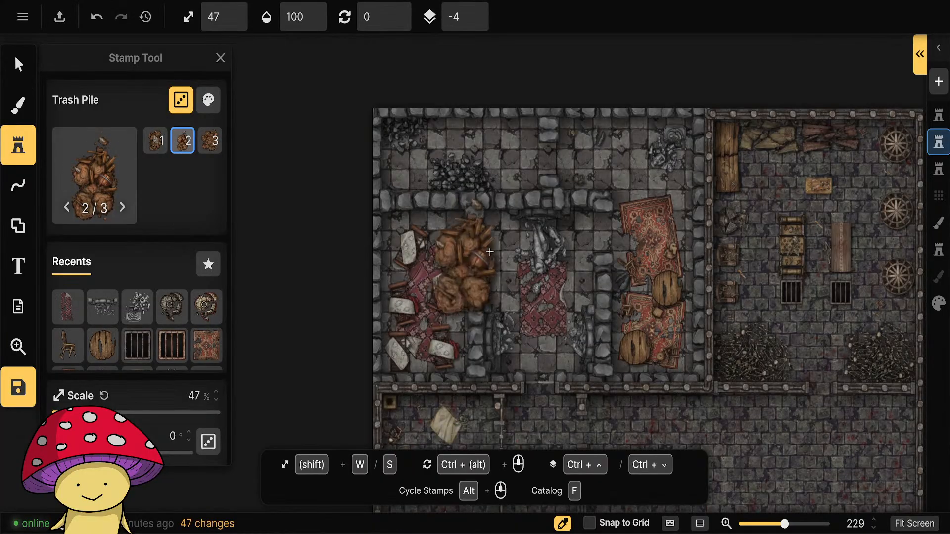
Scale the Trash Pile stamp to 27% at 255° rotation, and set its saturation to 70% and brightness to 85%.
{"action": "key", "text": "s"}
{"action": "key", "text": "s"}
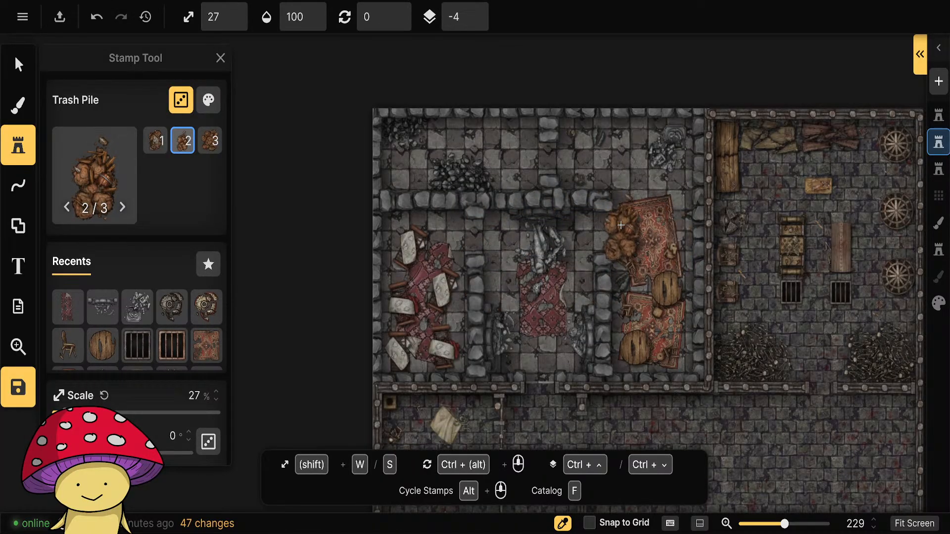
{"action": "scroll", "coordinate": [526, 313], "scroll_direction": "down", "scroll_amount": 7, "text": "ctrl"}
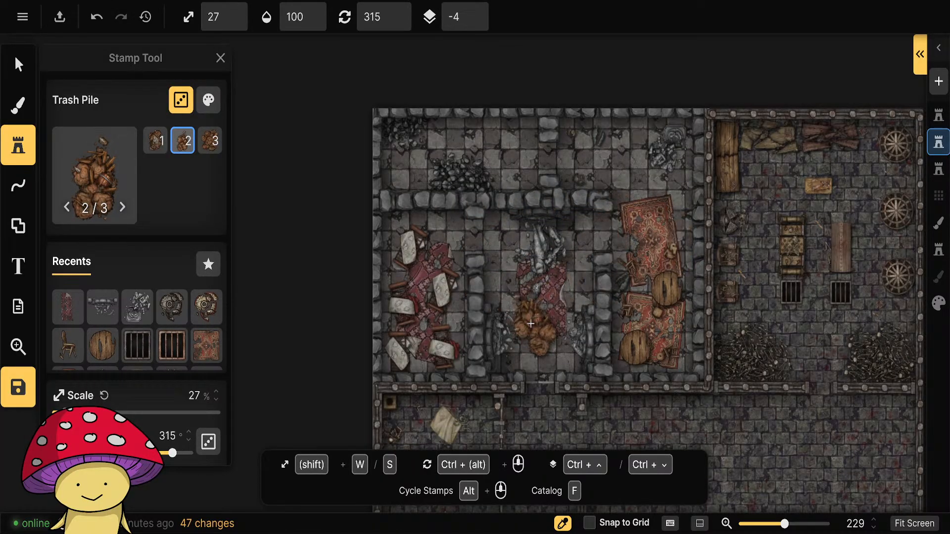
{"action": "left_click", "coordinate": [208, 101]}
{"action": "left_click_drag", "start_coordinate": [331, 153], "coordinate": [280, 152]}
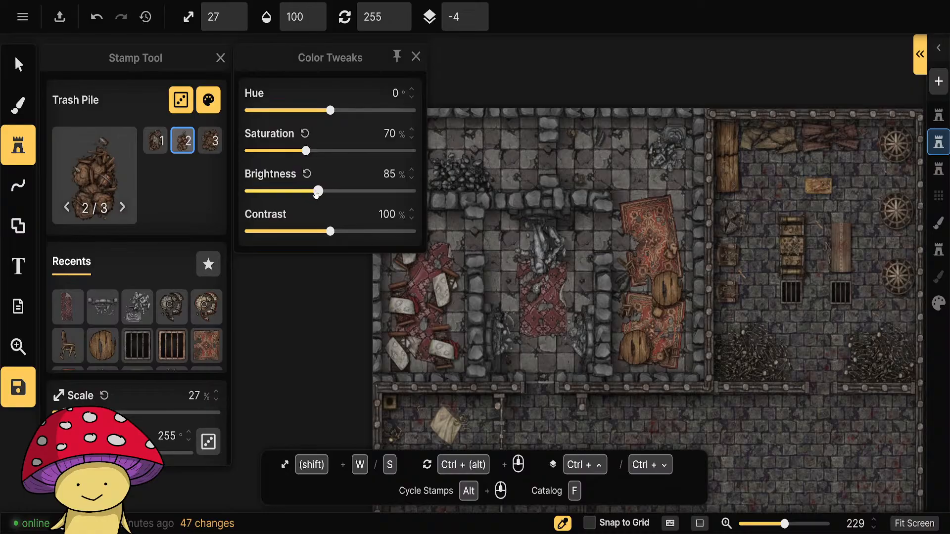
{"action": "left_click", "coordinate": [415, 56]}
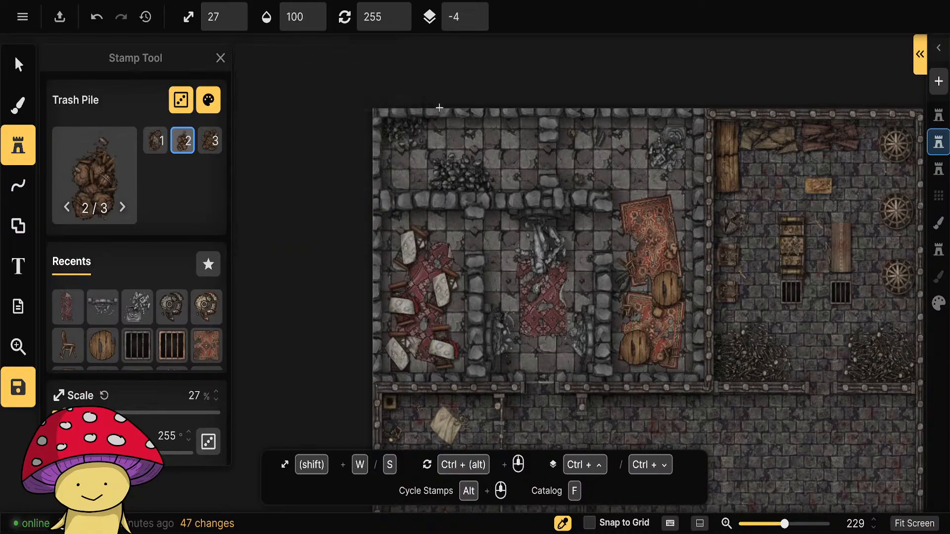
Place the Trash Pile at 17% scale and 0° rotation in the lower-right corner of the room with the orange rugs.
{"action": "left_click_drag", "start_coordinate": [750, 282], "coordinate": [549, 289]}
{"action": "key", "text": "shift+w"}
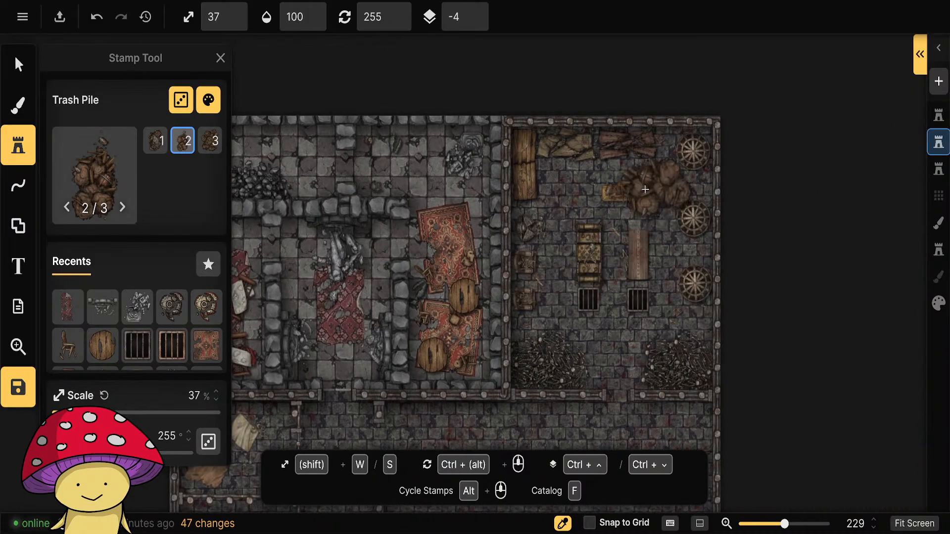
{"action": "key", "text": "shift+s"}
{"action": "key", "text": "shift+s"}
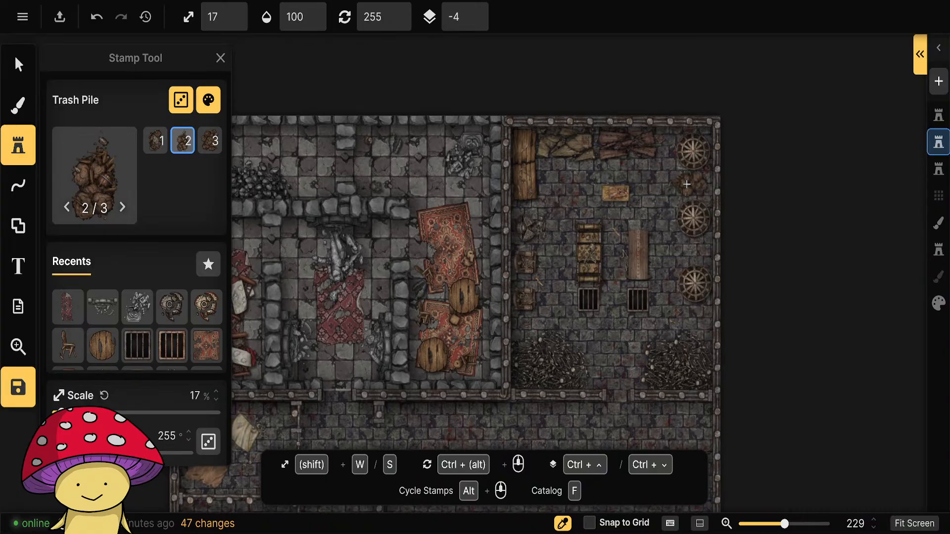
{"action": "left_click_drag", "start_coordinate": [622, 347], "coordinate": [770, 340]}
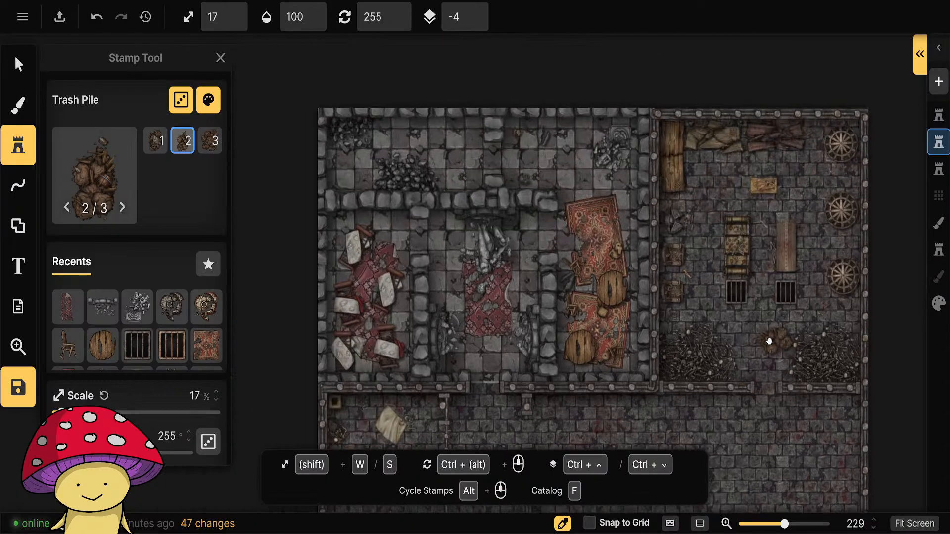
{"action": "scroll", "coordinate": [612, 350], "scroll_direction": "up", "scroll_amount": 9, "text": "ctrl"}
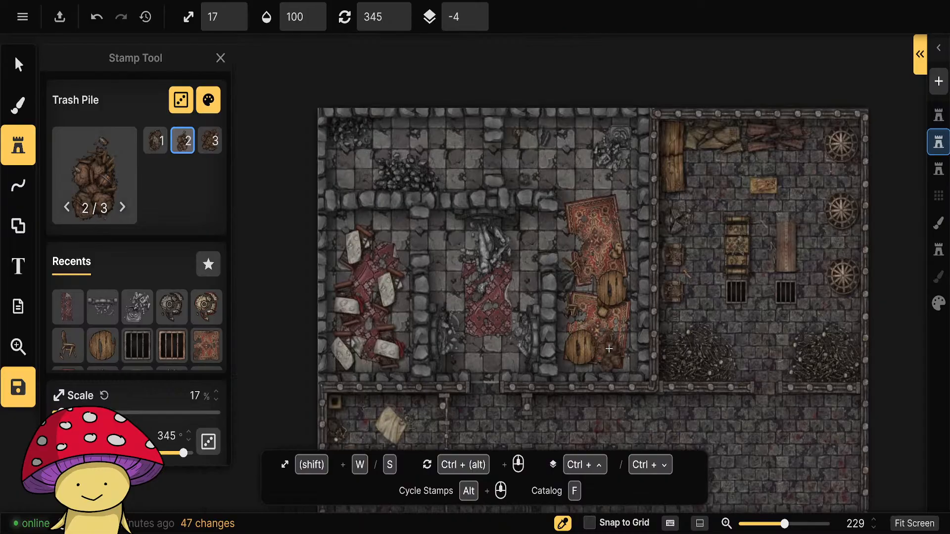
{"action": "scroll", "coordinate": [620, 356], "scroll_direction": "up", "scroll_amount": 1, "text": "ctrl"}
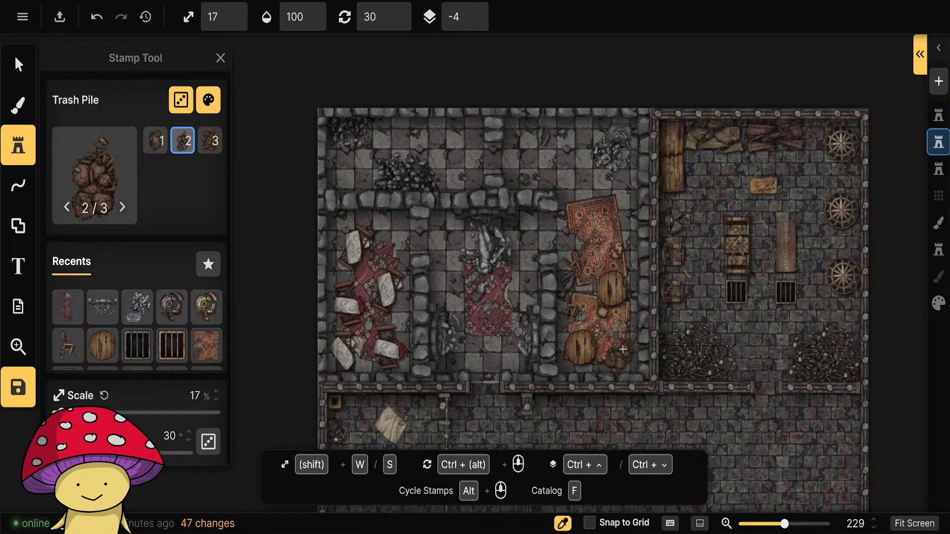
{"action": "scroll", "coordinate": [627, 348], "scroll_direction": "down", "scroll_amount": 1, "text": "ctrl"}
{"action": "left_click", "coordinate": [630, 350]}
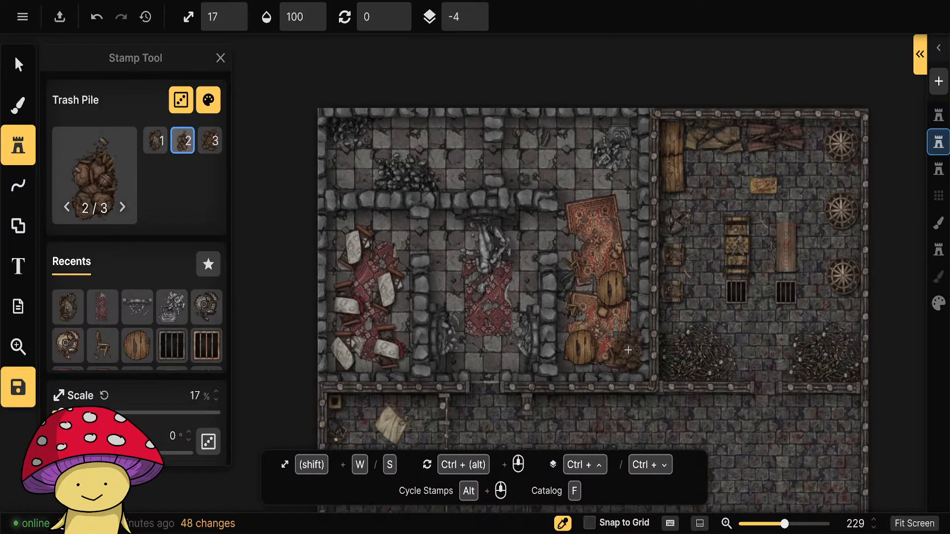
Select the placed trash pile beside the lower orange rug and raise its sublayer to 0.
{"action": "left_click", "coordinate": [19, 64]}
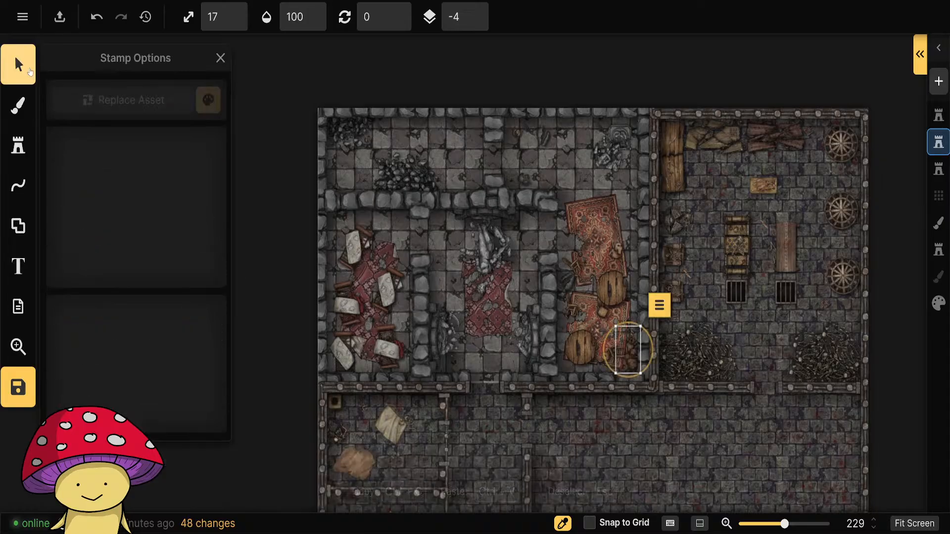
{"action": "scroll", "coordinate": [625, 370], "scroll_direction": "up", "scroll_amount": 5}
{"action": "left_click_drag", "start_coordinate": [595, 341], "coordinate": [592, 286]}
{"action": "left_click", "coordinate": [638, 343]}
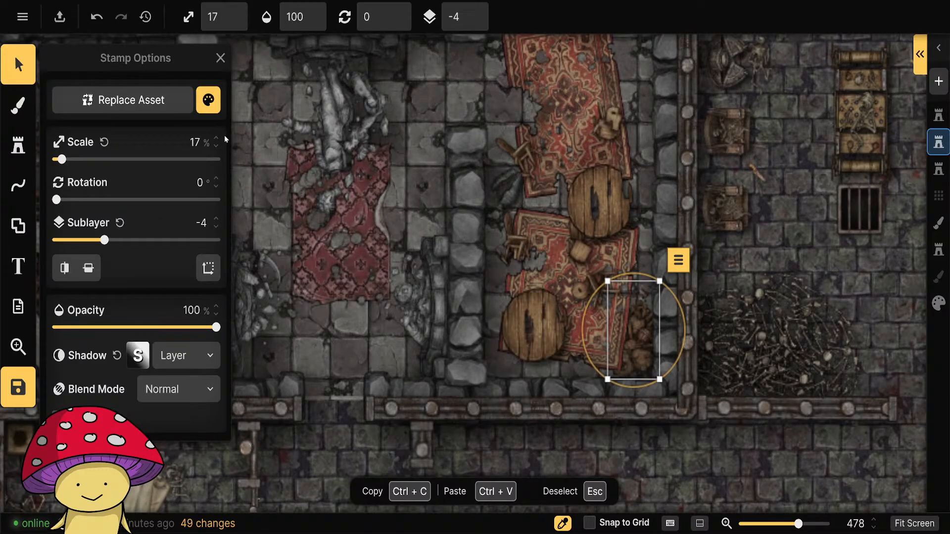
{"action": "left_click", "coordinate": [217, 220]}
{"action": "left_click", "coordinate": [217, 220]}
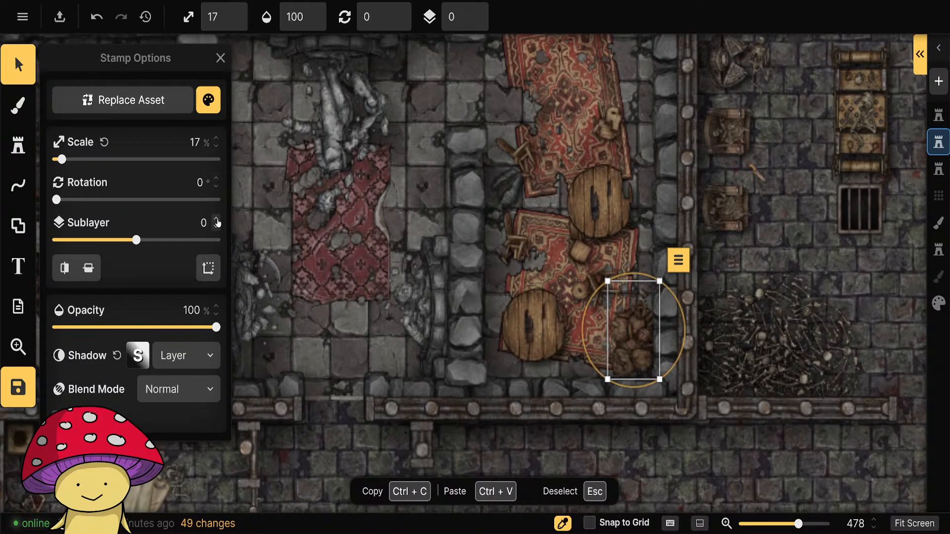
{"action": "key", "text": "Escape"}
{"action": "scroll", "coordinate": [638, 411], "scroll_direction": "down", "scroll_amount": 3}
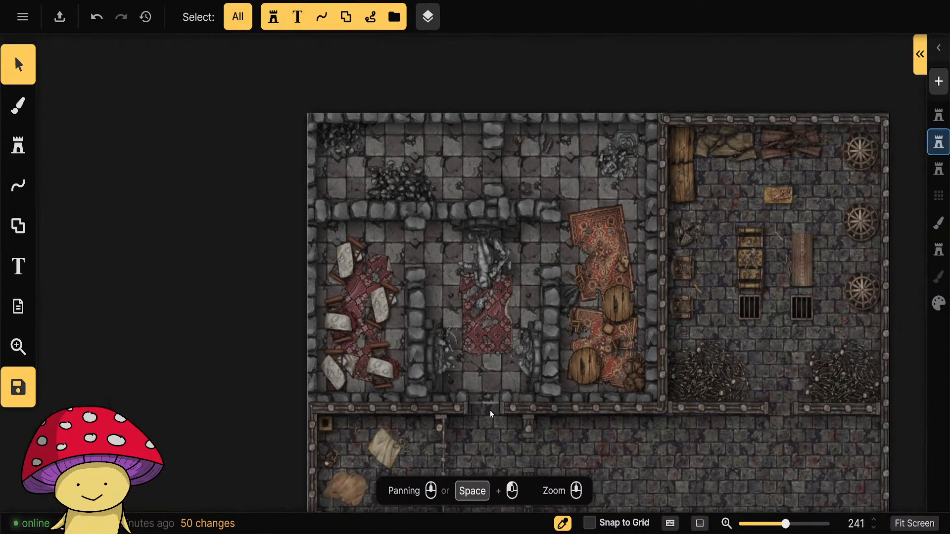
Reusing the placed pile's settings, stamp the third Trash Pile variation at 270° against the upper wall, beside the grey statue rubble.
{"action": "left_click", "coordinate": [632, 387]}
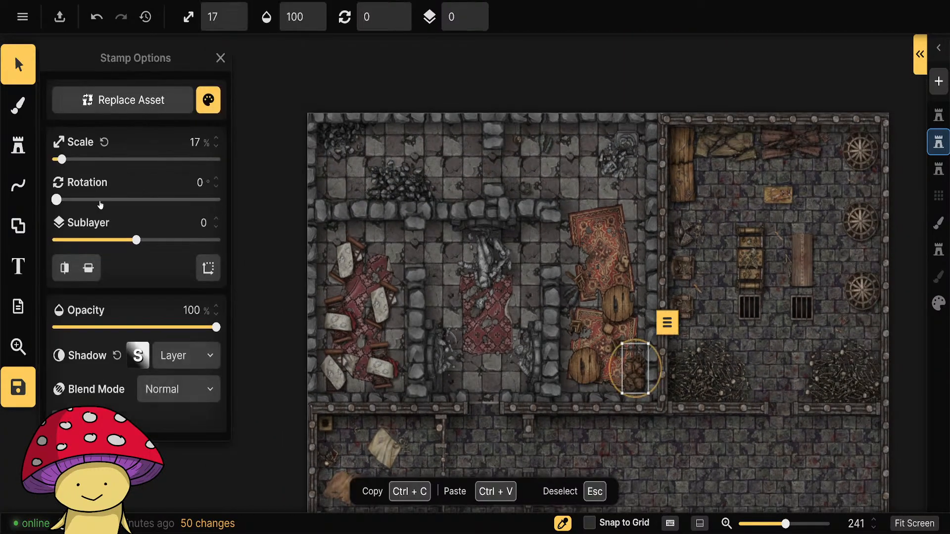
{"action": "left_click", "coordinate": [20, 145]}
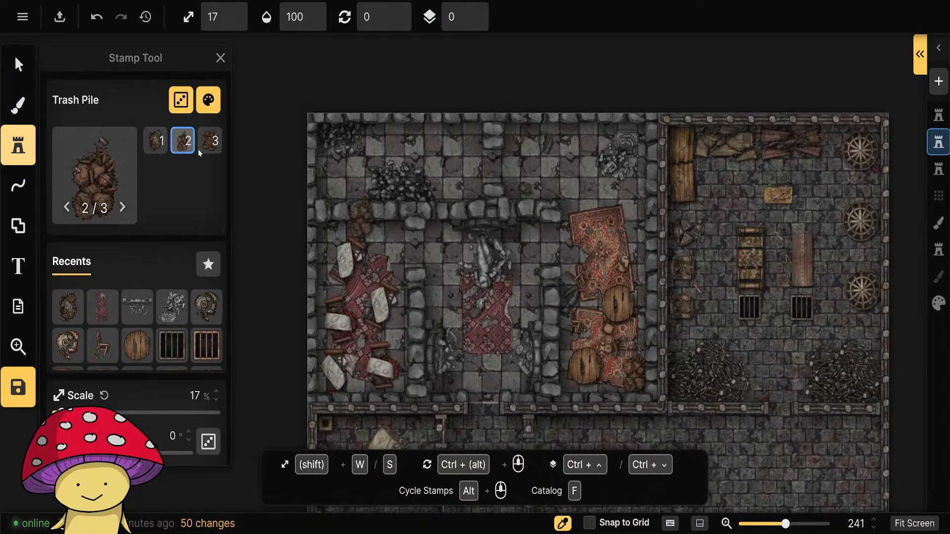
{"action": "left_click", "coordinate": [209, 142]}
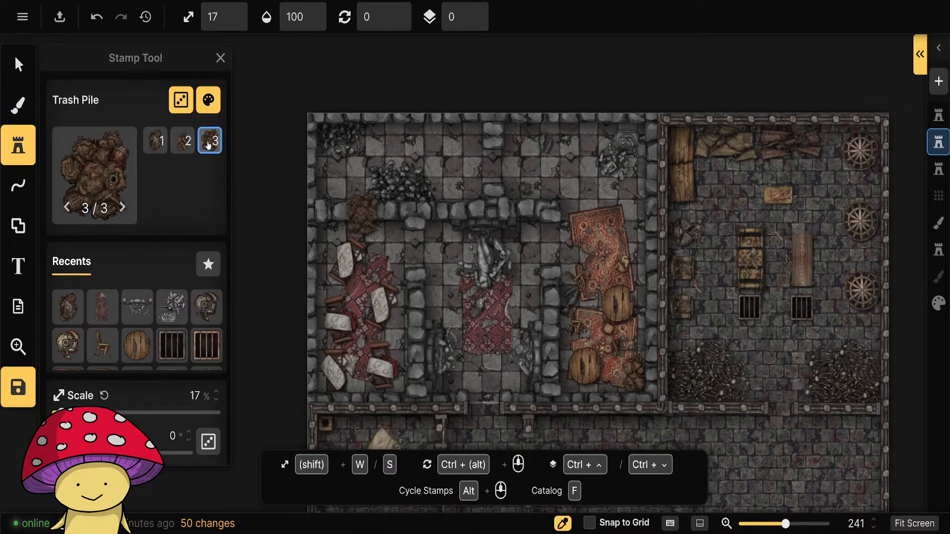
{"action": "scroll", "coordinate": [602, 186], "scroll_direction": "down", "scroll_amount": 4}
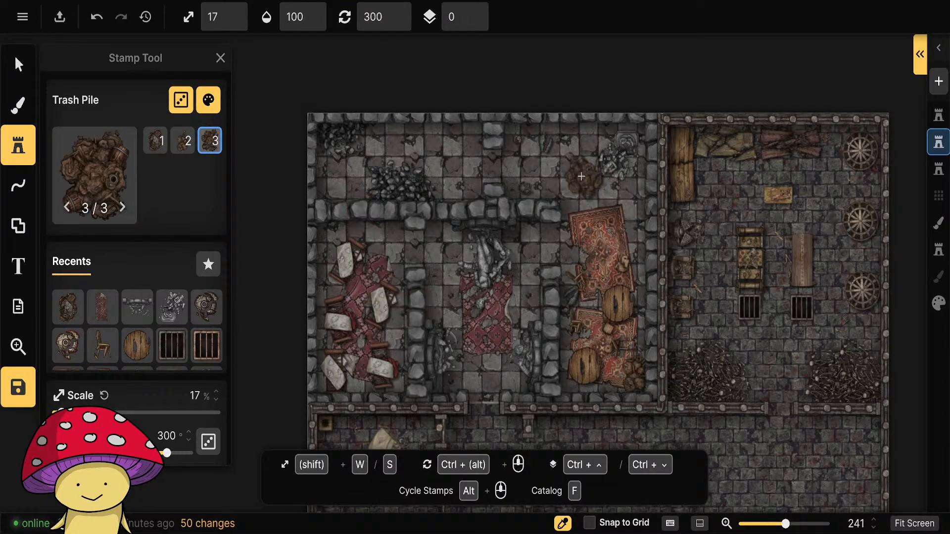
{"action": "scroll", "coordinate": [580, 168], "scroll_direction": "down", "scroll_amount": 2}
{"action": "left_click", "coordinate": [578, 138]}
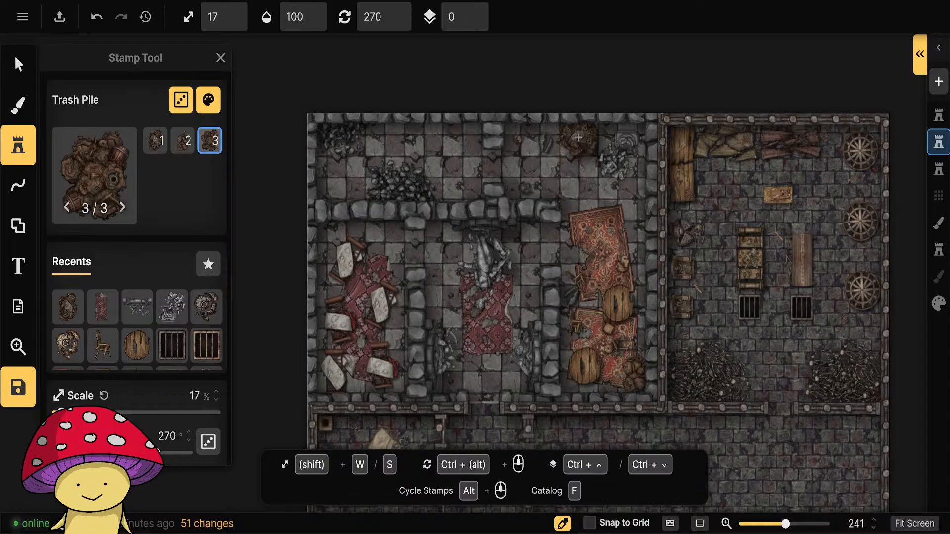
Place the first Trash Pile variation at 165° rotation beside the upper orange rug, against the room's right wall.
{"action": "scroll", "coordinate": [630, 251], "scroll_direction": "up", "scroll_amount": 6}
{"action": "scroll", "coordinate": [633, 246], "scroll_direction": "down", "scroll_amount": 11}
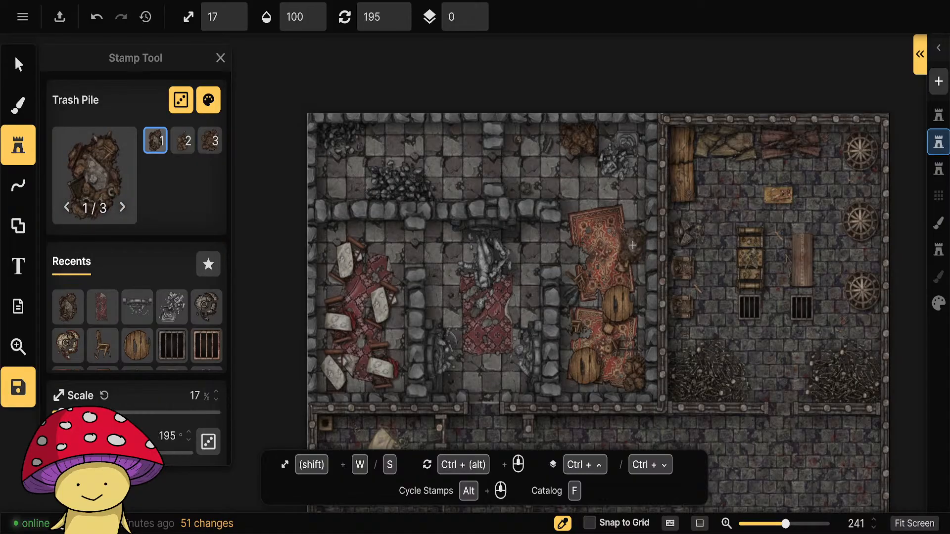
{"action": "scroll", "coordinate": [634, 242], "scroll_direction": "down", "scroll_amount": 2}
{"action": "left_click", "coordinate": [639, 238]}
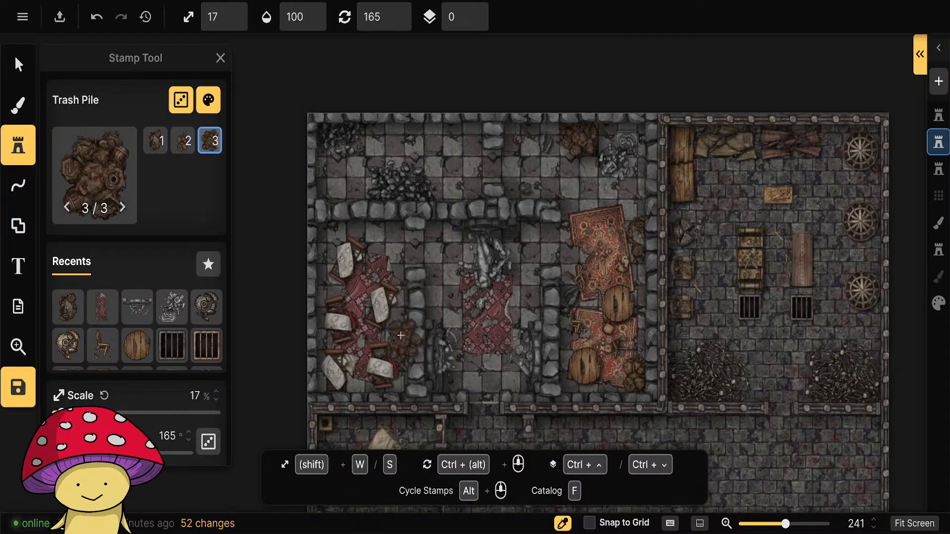
Stamp the third Trash Pile variation at 75° above the white-slab room's red rug, and the second at 180° against the middle room's left wall.
{"action": "scroll", "coordinate": [384, 235], "scroll_direction": "down", "scroll_amount": 6}
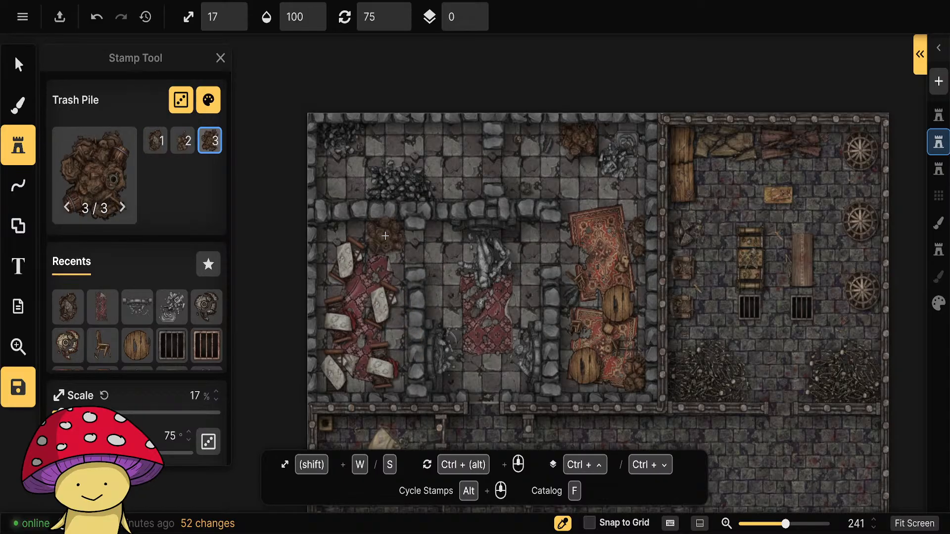
{"action": "left_click", "coordinate": [384, 234]}
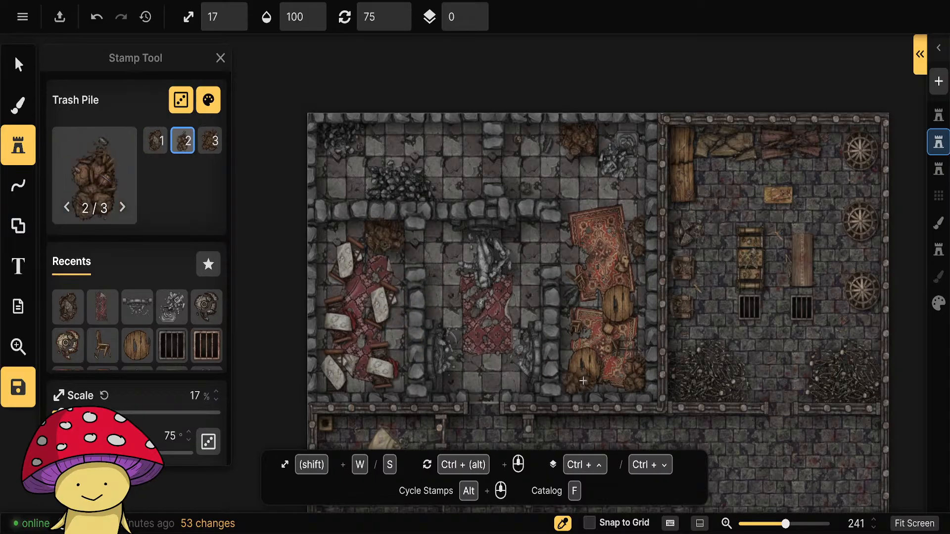
{"action": "scroll", "coordinate": [438, 296], "scroll_direction": "down", "scroll_amount": 3}
{"action": "scroll", "coordinate": [441, 297], "scroll_direction": "up", "scroll_amount": 4}
{"action": "scroll", "coordinate": [442, 297], "scroll_direction": "down", "scroll_amount": 1}
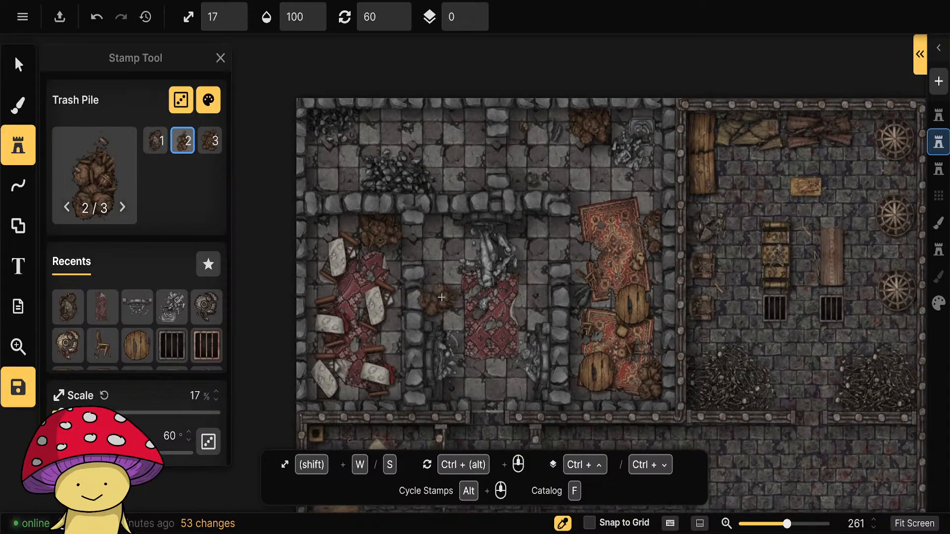
{"action": "scroll", "coordinate": [441, 297], "scroll_direction": "down", "scroll_amount": 5}
{"action": "scroll", "coordinate": [435, 299], "scroll_direction": "down", "scroll_amount": 11}
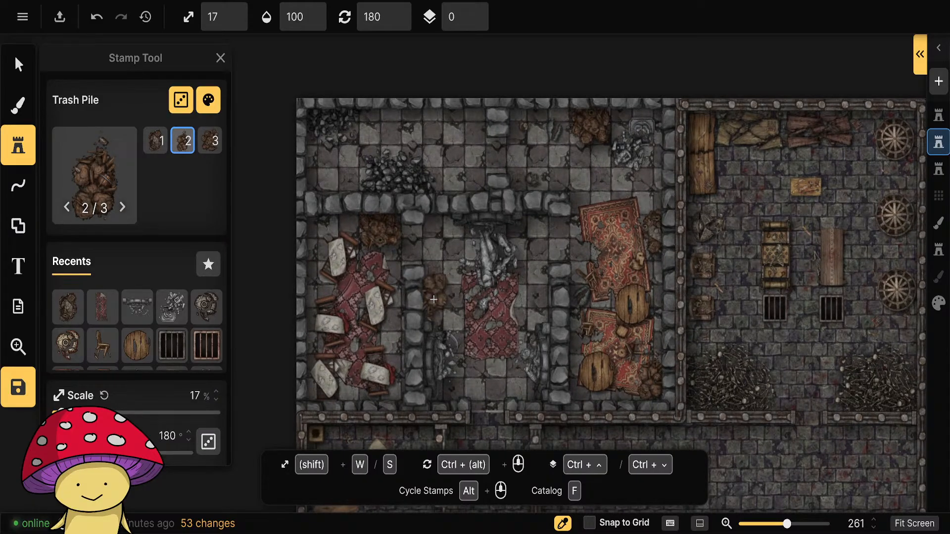
{"action": "left_click", "coordinate": [433, 299]}
Place the first Trash Pile variation at 300° rotation and sublayer -4 beside the wooden planks in the torture room's upper-left corner.
{"action": "left_click_drag", "start_coordinate": [759, 322], "coordinate": [585, 322]}
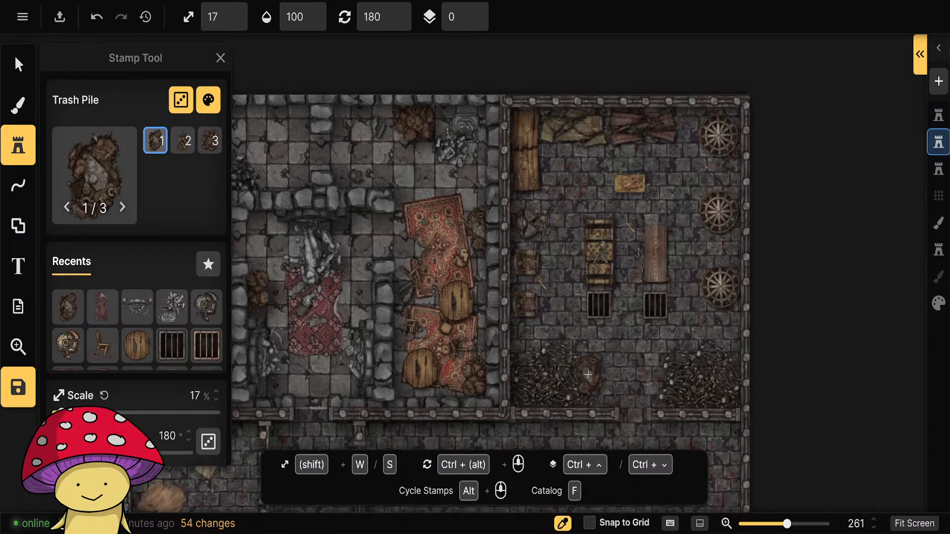
{"action": "scroll", "coordinate": [555, 163], "scroll_direction": "up", "scroll_amount": 9}
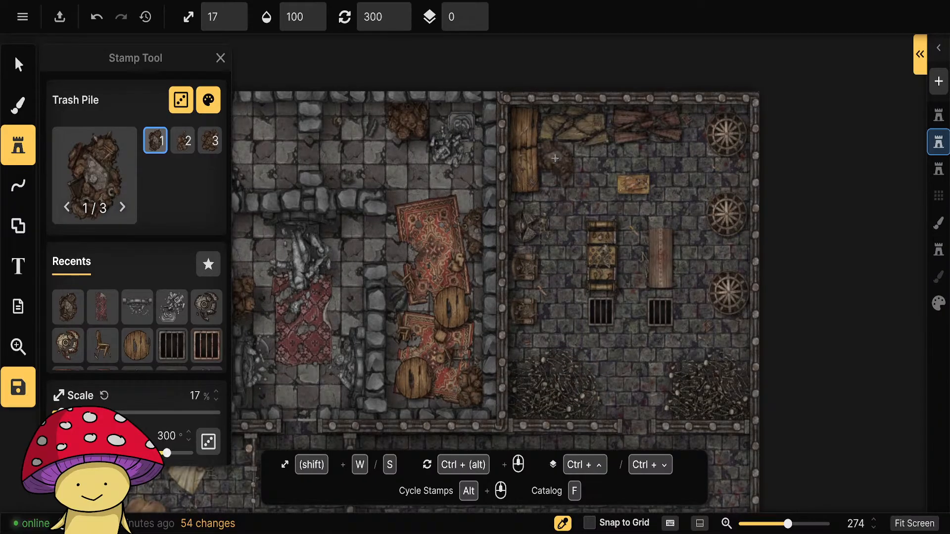
{"action": "scroll", "coordinate": [193, 357], "scroll_direction": "down", "scroll_amount": 10}
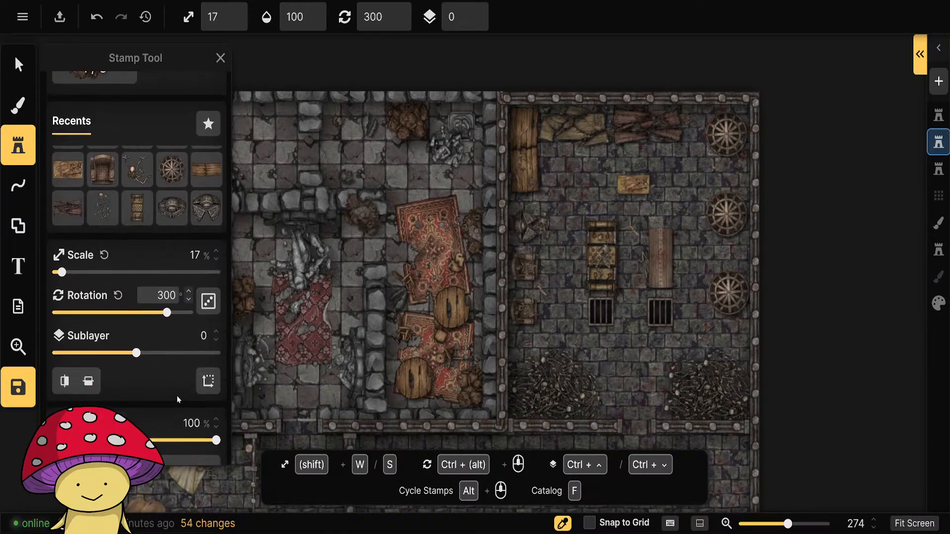
{"action": "left_click", "coordinate": [217, 337]}
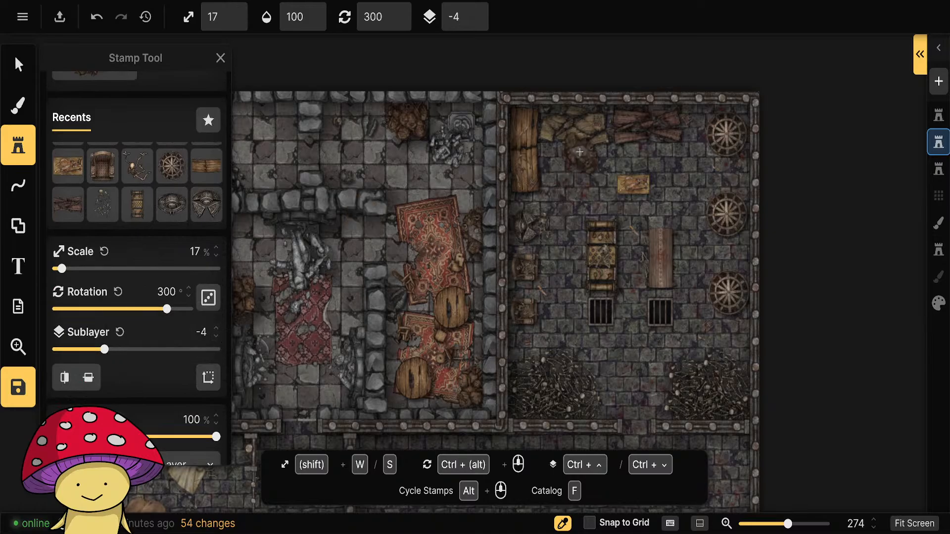
{"action": "left_click", "coordinate": [549, 153]}
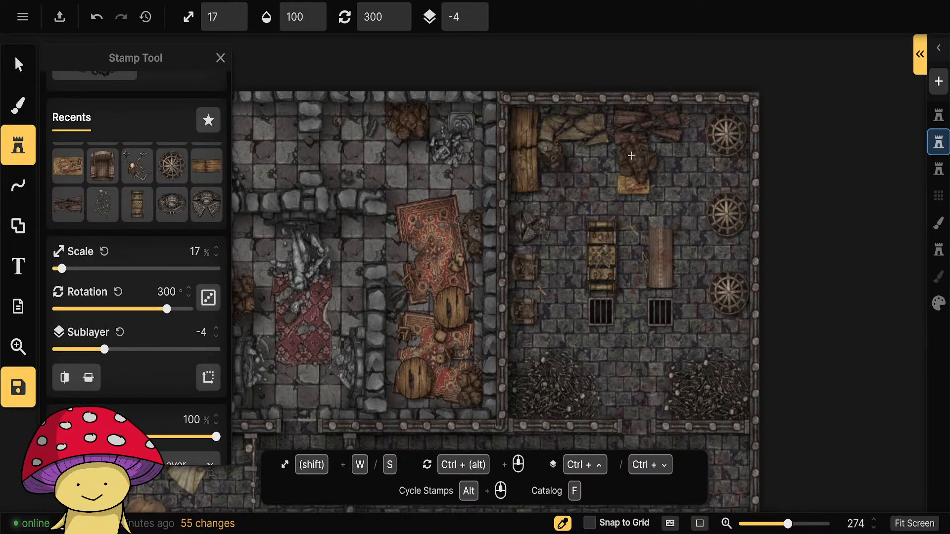
Add three more Trash Piles on sublayer -4 along the torture room's upper wall: between the debris heaps, past the right one, and under the corner planks.
{"action": "scroll", "coordinate": [615, 132], "scroll_direction": "down", "scroll_amount": 3}
{"action": "left_click", "coordinate": [611, 126]}
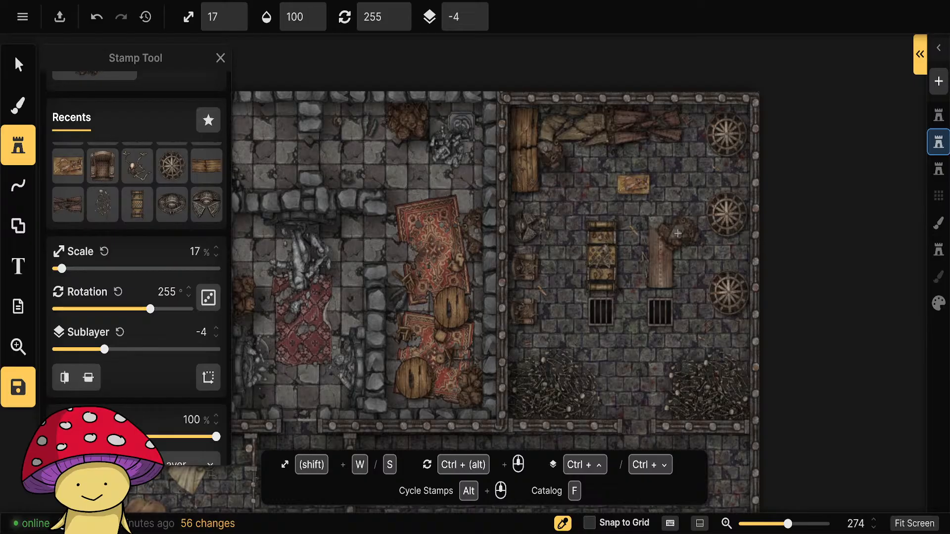
{"action": "scroll", "coordinate": [688, 154], "scroll_direction": "up", "scroll_amount": 2}
{"action": "left_click", "coordinate": [652, 298]}
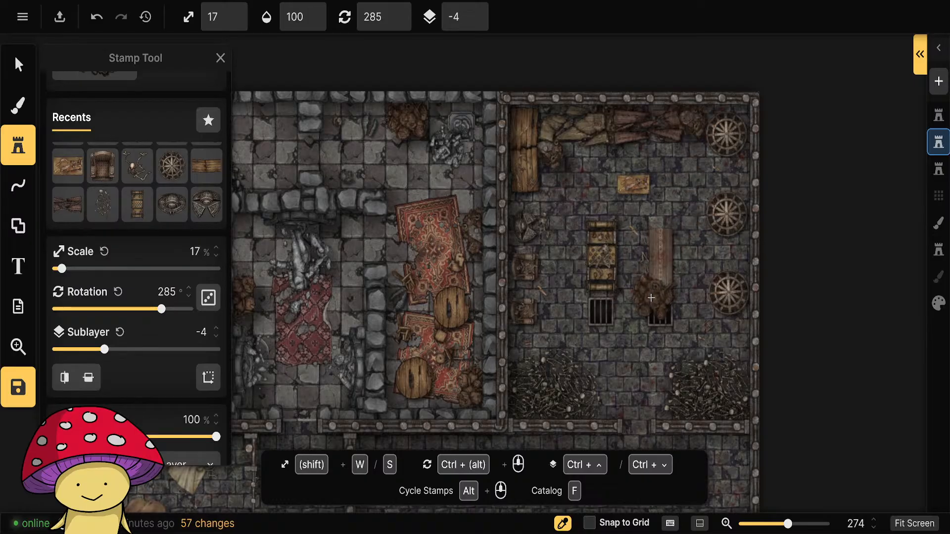
{"action": "scroll", "coordinate": [530, 134], "scroll_direction": "down", "scroll_amount": 2}
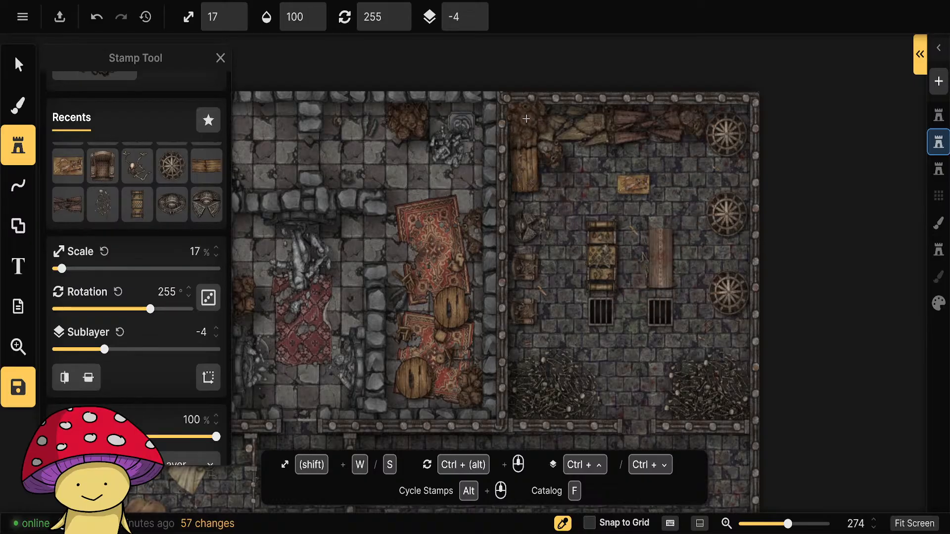
{"action": "left_click", "coordinate": [530, 120]}
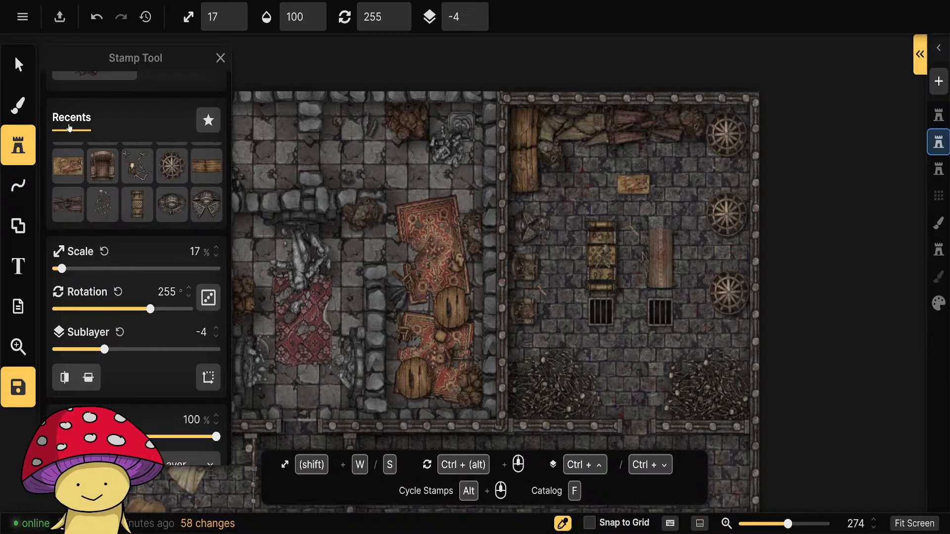
Examine the whole map and its rooms, from the decorated upper rooms to the empty hall above the stairway.
{"action": "left_click", "coordinate": [18, 64]}
{"action": "left_click", "coordinate": [854, 273]}
{"action": "scroll", "coordinate": [781, 326], "scroll_direction": "down", "scroll_amount": 3}
{"action": "left_click_drag", "start_coordinate": [717, 450], "coordinate": [689, 154]}
{"action": "scroll", "coordinate": [697, 326], "scroll_direction": "down", "scroll_amount": 3}
{"action": "left_click_drag", "start_coordinate": [794, 448], "coordinate": [736, 384]}
{"action": "scroll", "coordinate": [715, 300], "scroll_direction": "down", "scroll_amount": 1}
{"action": "left_click_drag", "start_coordinate": [707, 189], "coordinate": [687, 306]}
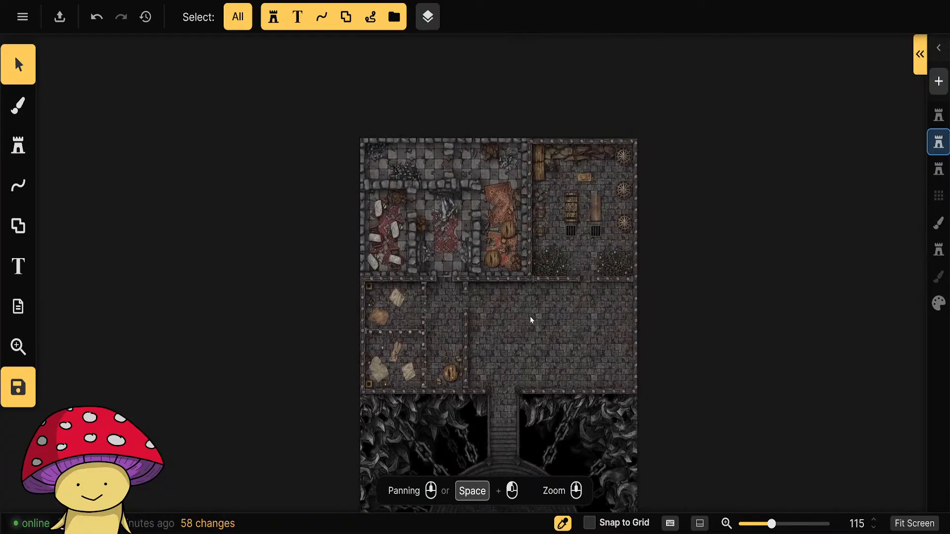
{"action": "scroll", "coordinate": [530, 320], "scroll_direction": "up", "scroll_amount": 6}
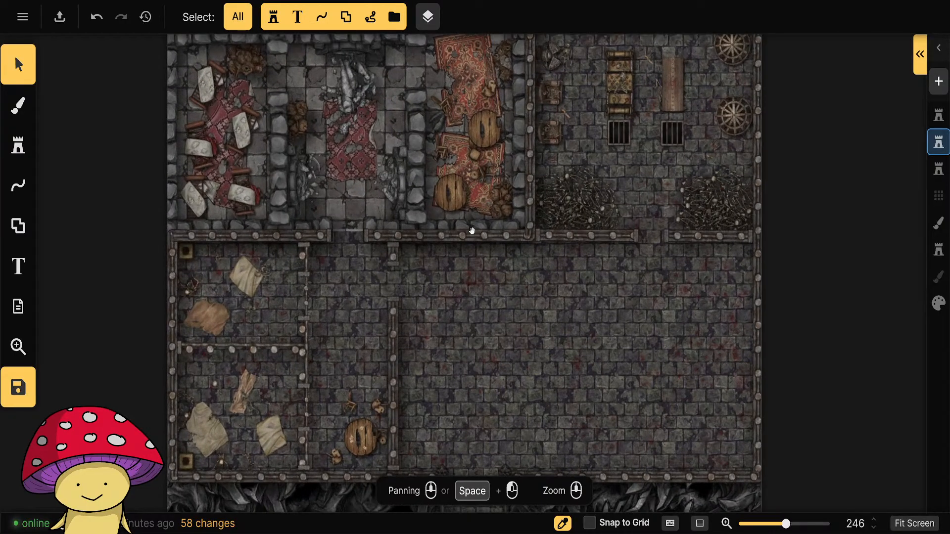
{"action": "left_click_drag", "start_coordinate": [530, 320], "coordinate": [515, 395]}
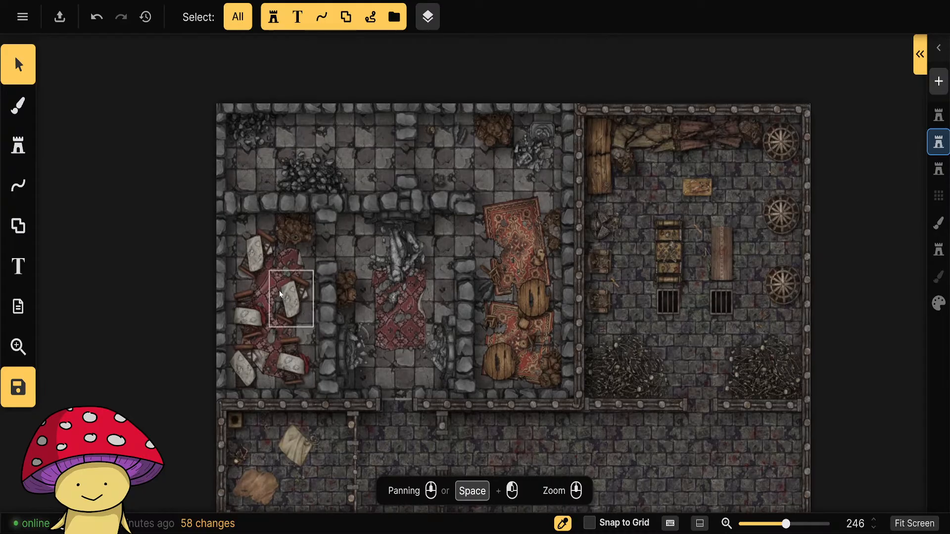
{"action": "scroll", "coordinate": [564, 386], "scroll_direction": "down", "scroll_amount": 3}
{"action": "left_click_drag", "start_coordinate": [652, 446], "coordinate": [512, 237]}
{"action": "scroll", "coordinate": [460, 293], "scroll_direction": "up", "scroll_amount": 3}
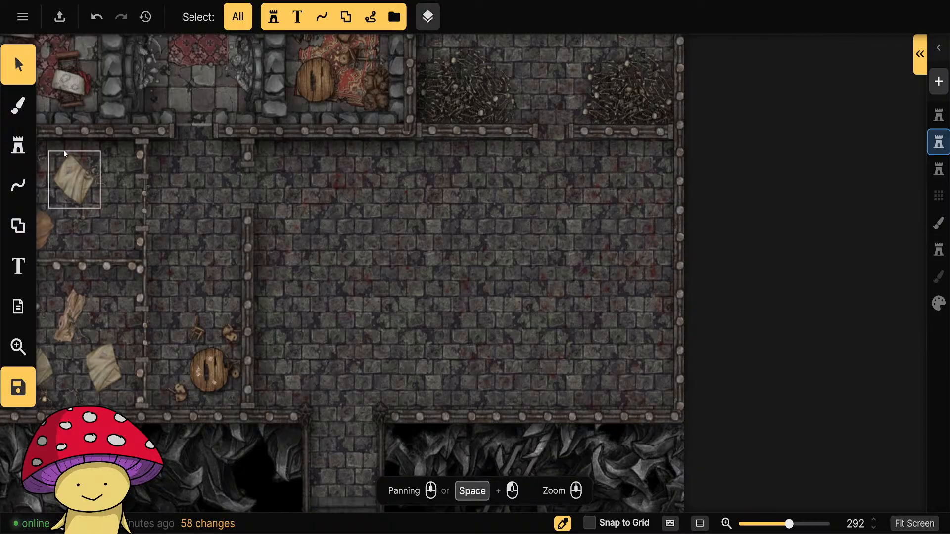
Make the layer holding the walls active and load the Pen line tool with the thin Prison Bars style of the line dividing the two cells.
{"action": "left_click", "coordinate": [938, 115]}
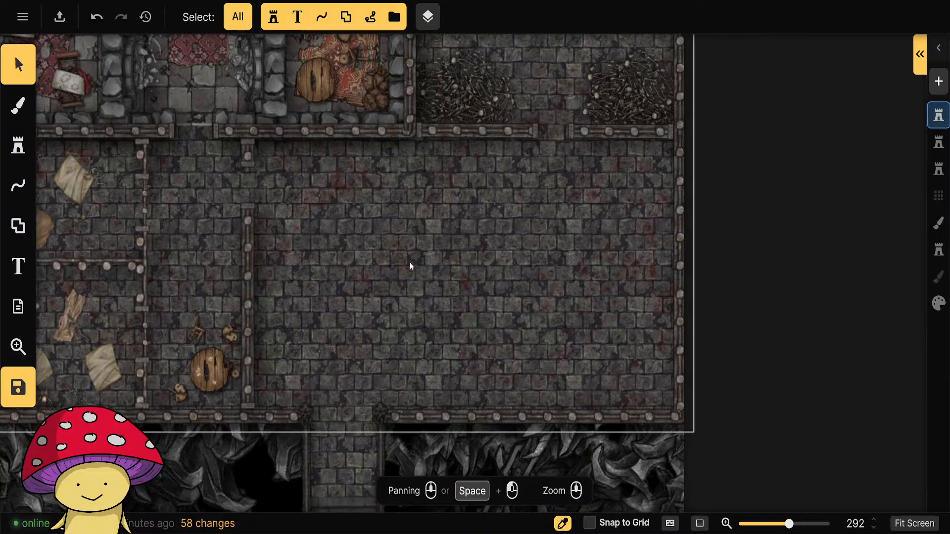
{"action": "left_click_drag", "start_coordinate": [258, 285], "coordinate": [469, 279]}
{"action": "left_click", "coordinate": [295, 260]}
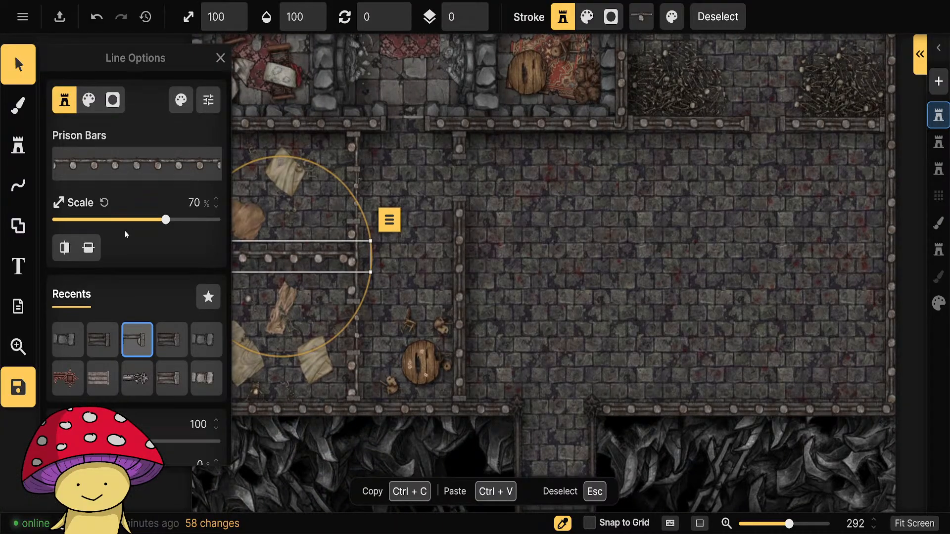
{"action": "left_click", "coordinate": [22, 185]}
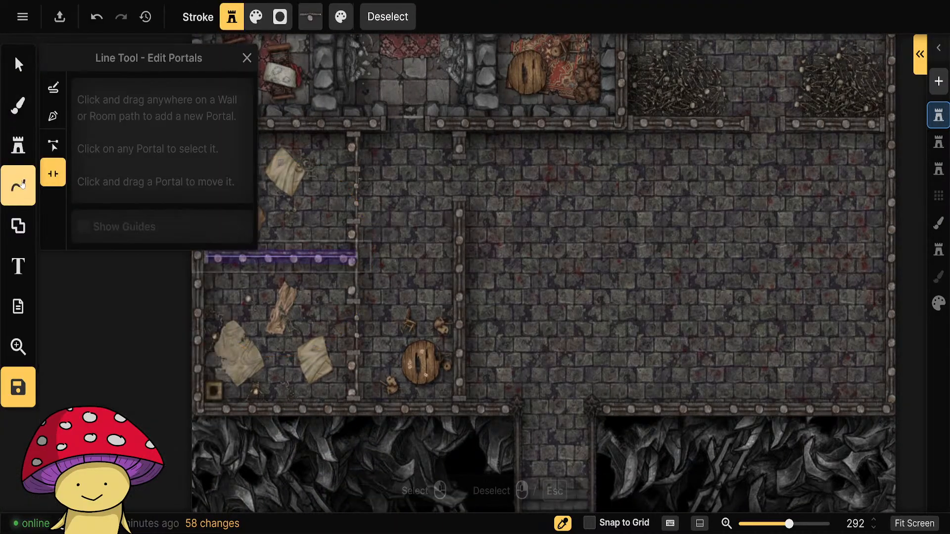
{"action": "left_click", "coordinate": [53, 116]}
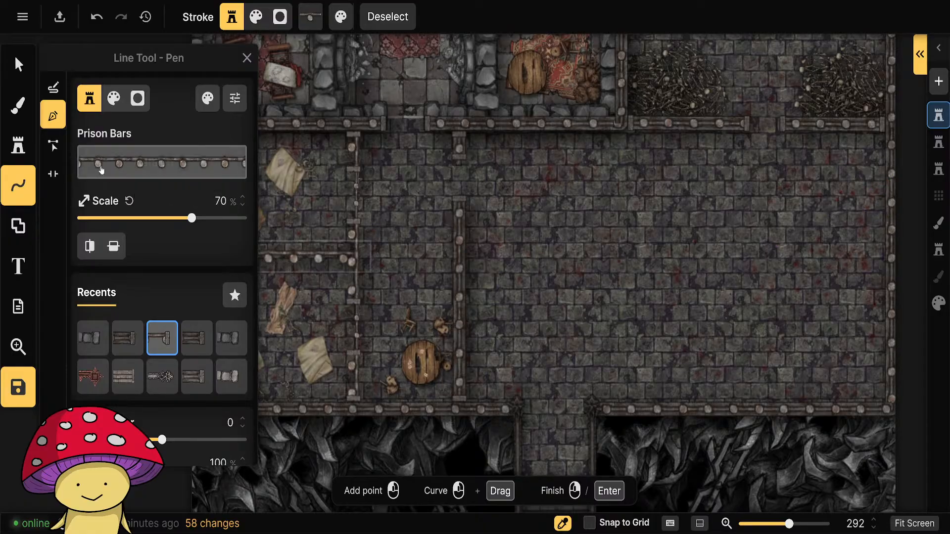
Reuse the thick Prison Bars wall beside the round table to draw a horizontal wall from its upper stretch across to the hall's right wall.
{"action": "left_click", "coordinate": [19, 65]}
{"action": "left_click", "coordinate": [460, 223]}
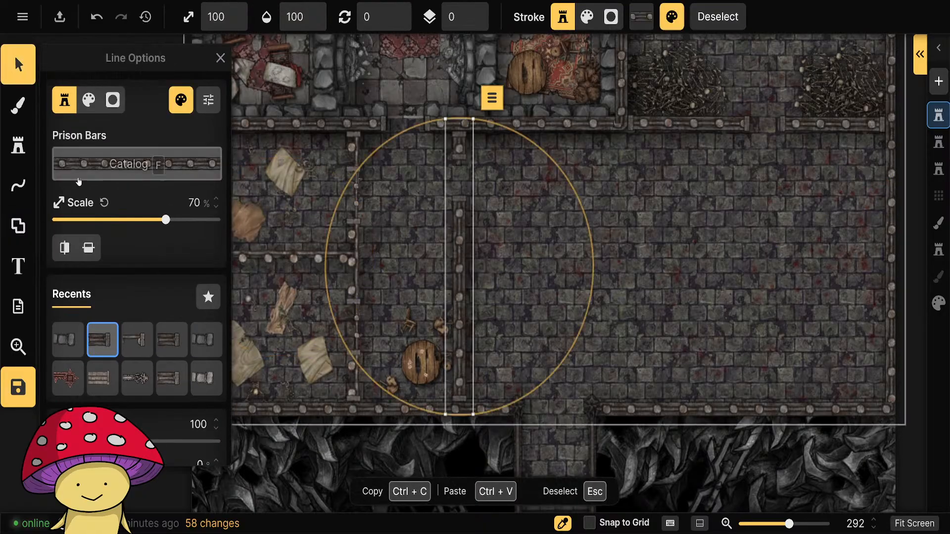
{"action": "left_click", "coordinate": [25, 197]}
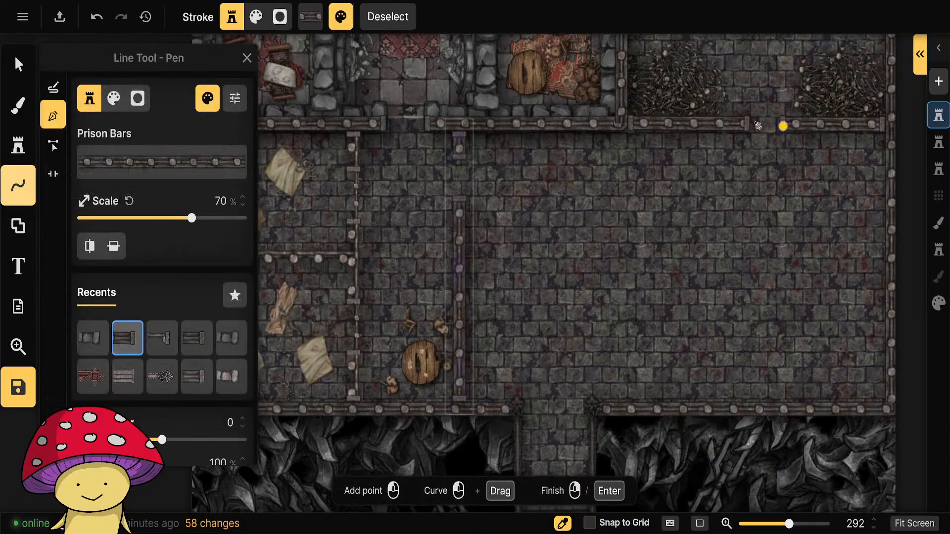
{"action": "left_click_drag", "start_coordinate": [547, 304], "coordinate": [467, 349]}
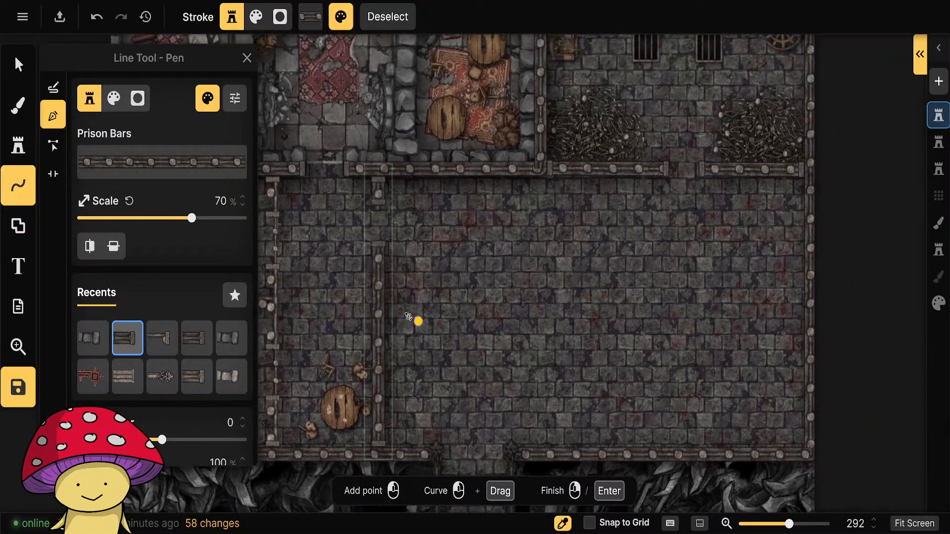
{"action": "left_click", "coordinate": [387, 251]}
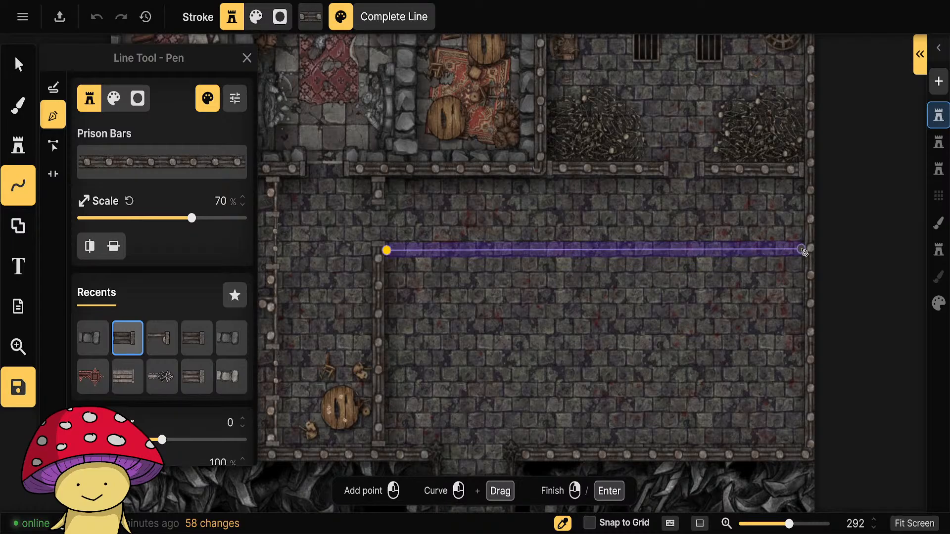
{"action": "right_click", "coordinate": [802, 252]}
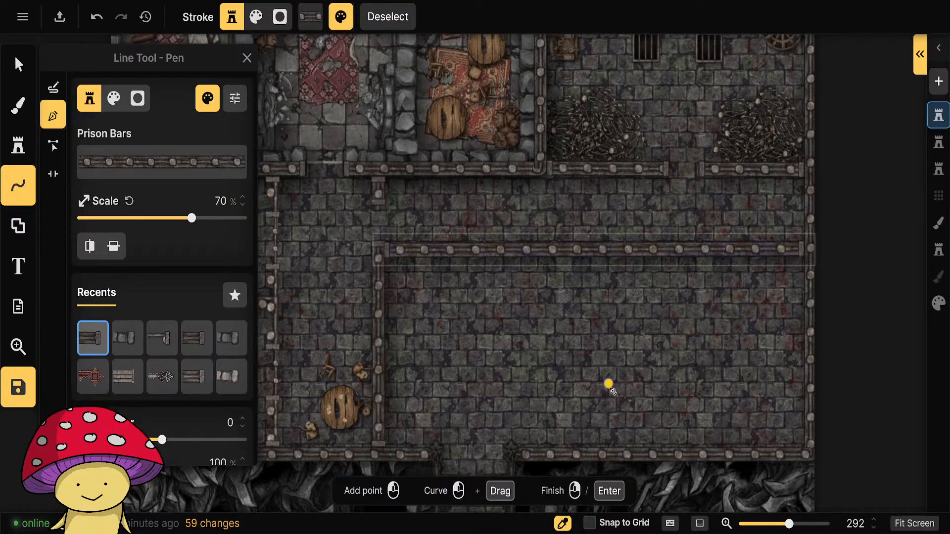
Draw a vertical Prison Bars wall from the hall's lower wall, right of the stairway, up to the new horizontal wall.
{"action": "left_click_drag", "start_coordinate": [649, 416], "coordinate": [616, 364]}
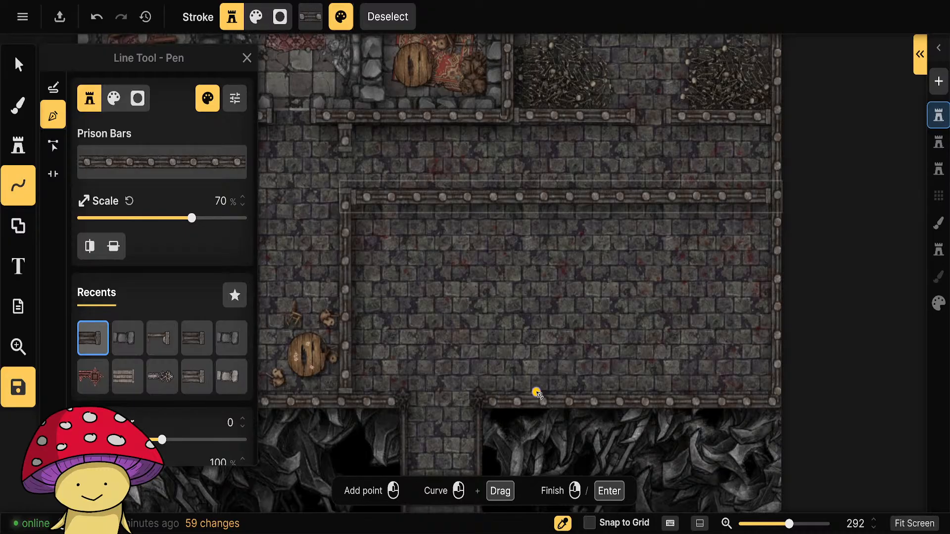
{"action": "left_click", "coordinate": [537, 392]}
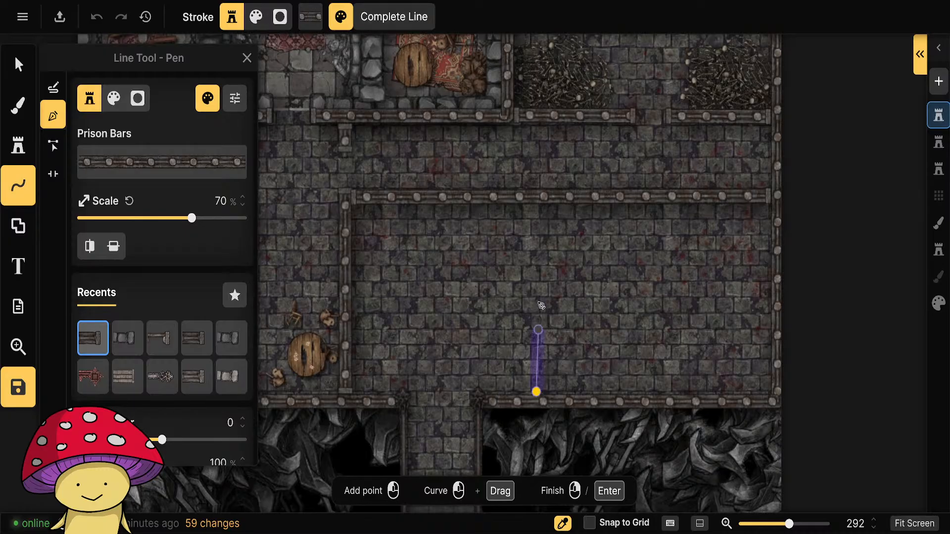
{"action": "right_click", "coordinate": [538, 220]}
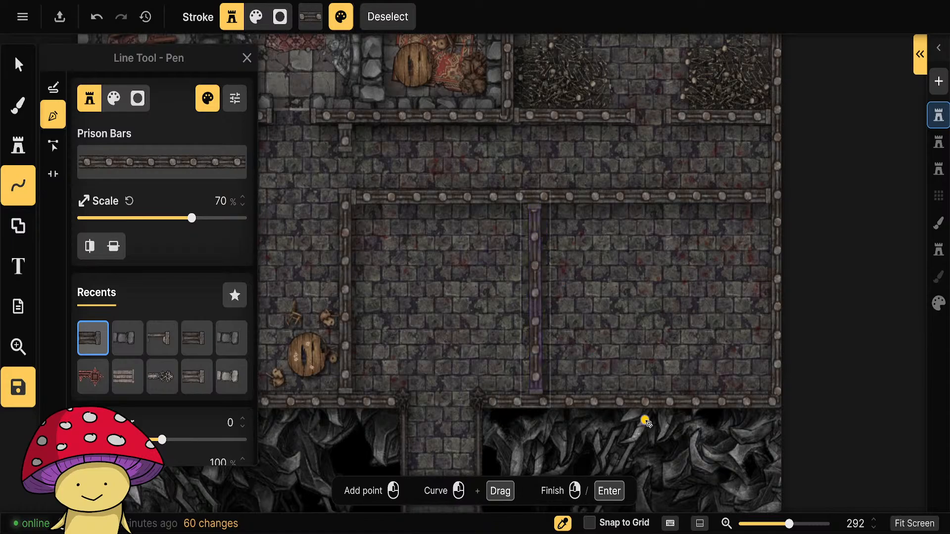
{"action": "scroll", "coordinate": [638, 396], "scroll_direction": "down", "scroll_amount": 2}
{"action": "scroll", "coordinate": [627, 380], "scroll_direction": "down", "scroll_amount": 4}
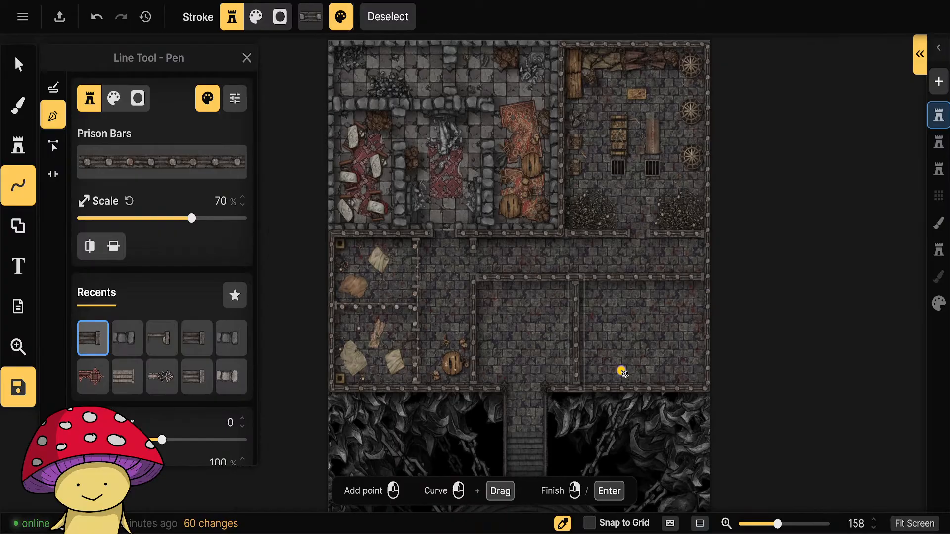
Try the thin Prison Bars style on the new vertical wall, and return it to the thick style.
{"action": "scroll", "coordinate": [626, 425], "scroll_direction": "up", "scroll_amount": 2}
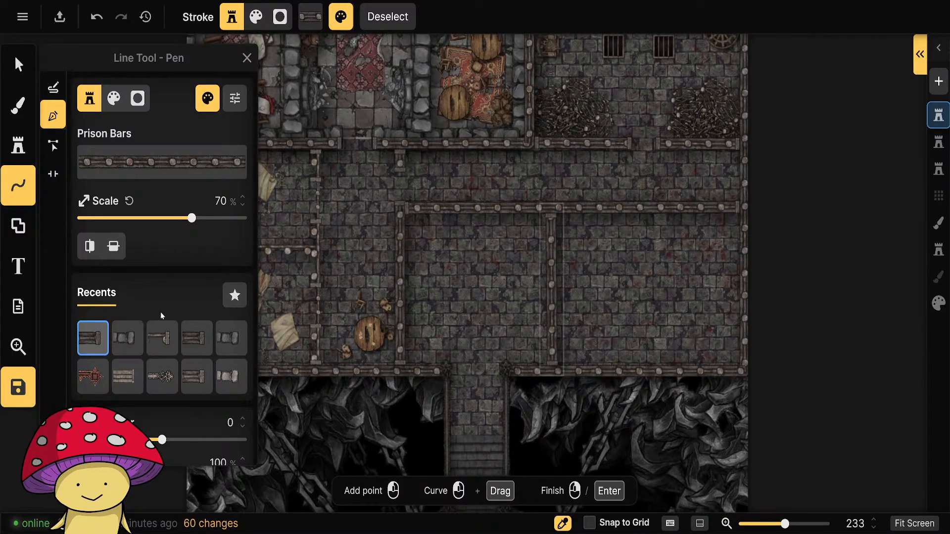
{"action": "left_click", "coordinate": [162, 338]}
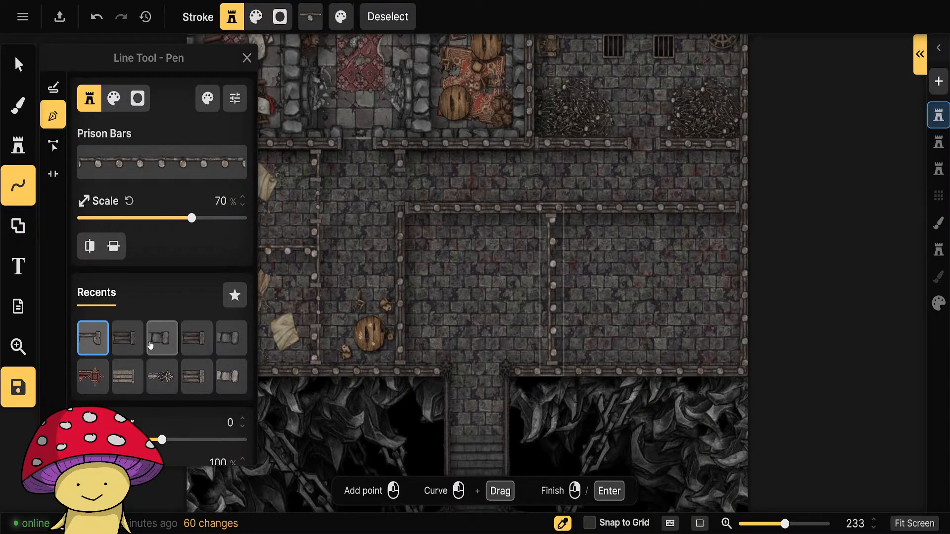
{"action": "left_click", "coordinate": [127, 338]}
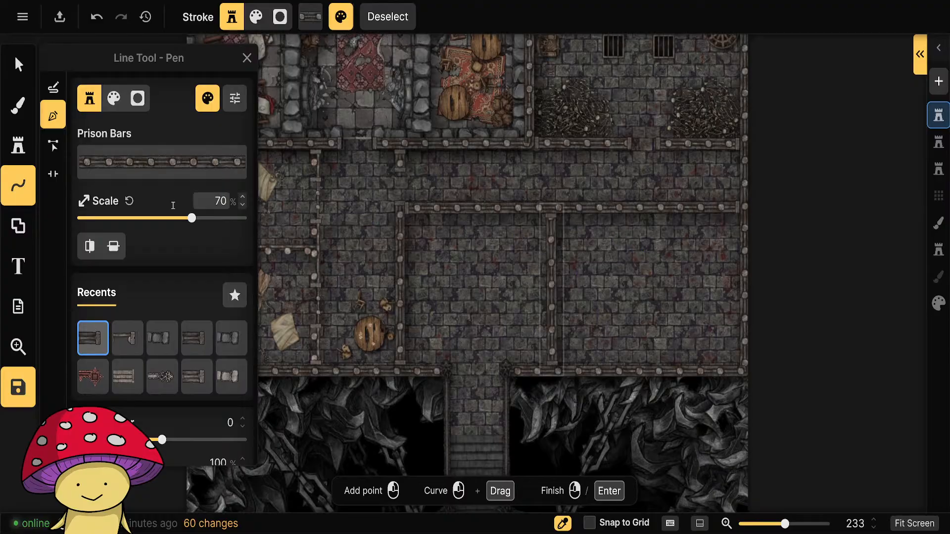
Reuse the thin Prison Bars style of the cell divider to draw a vertical wall from the stairway's left edge up to the horizontal wall.
{"action": "left_click", "coordinate": [18, 64]}
{"action": "left_click_drag", "start_coordinate": [420, 314], "coordinate": [533, 304]}
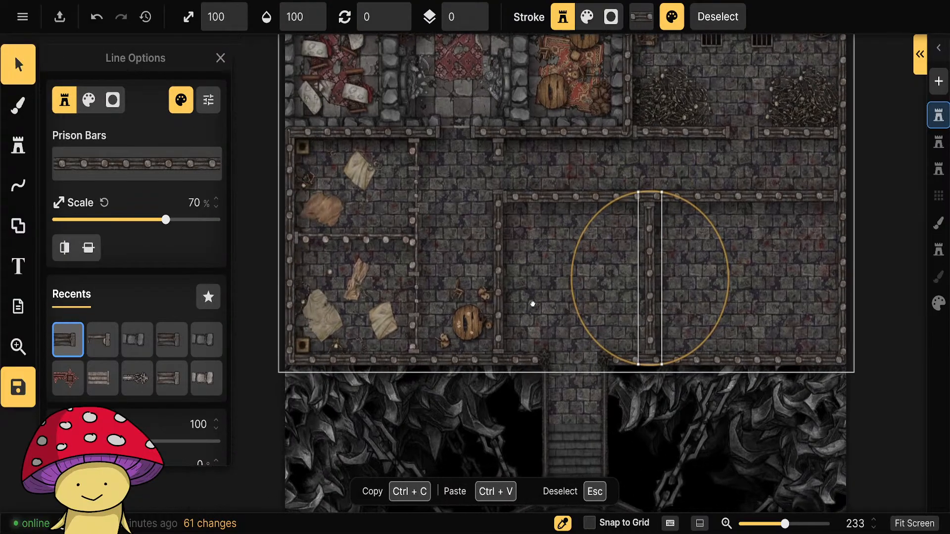
{"action": "left_click", "coordinate": [342, 241]}
{"action": "scroll", "coordinate": [687, 304], "scroll_direction": "up", "scroll_amount": 2}
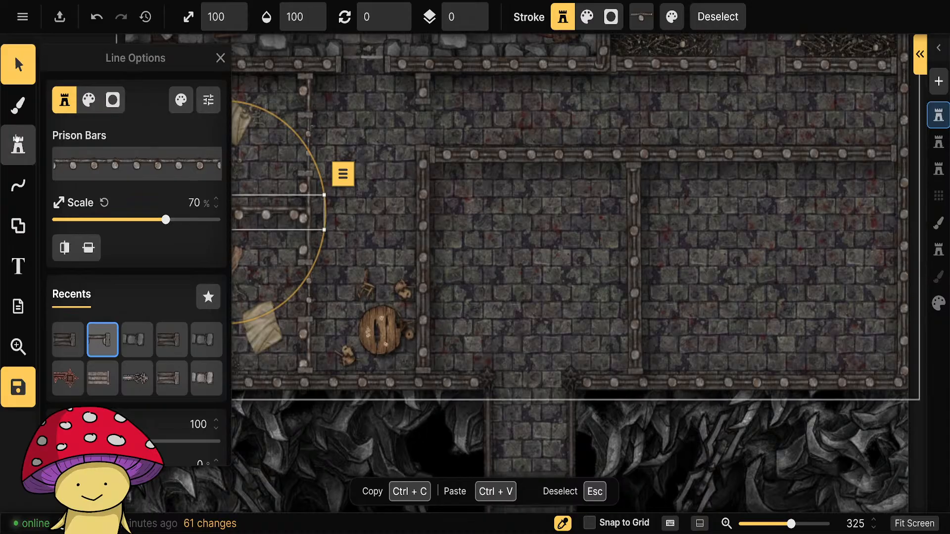
{"action": "left_click", "coordinate": [18, 186]}
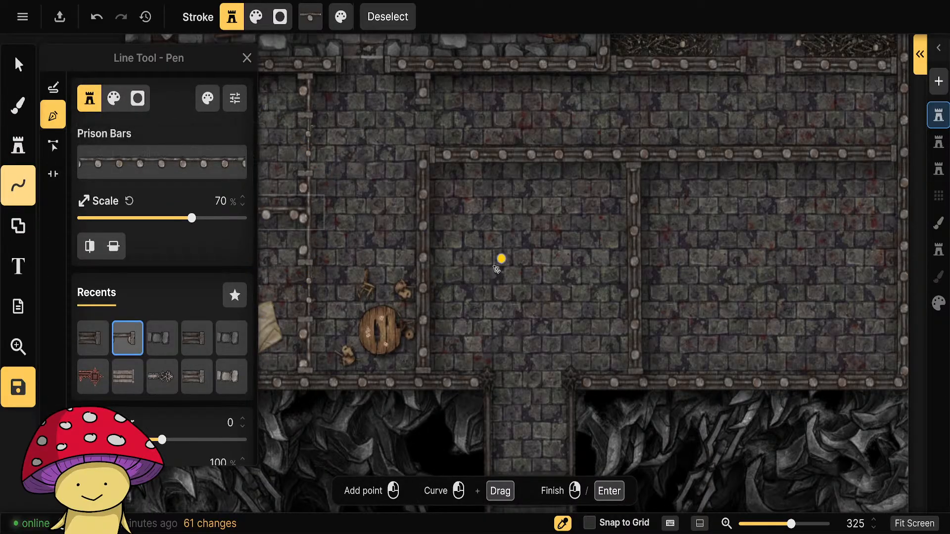
{"action": "left_click", "coordinate": [488, 370]}
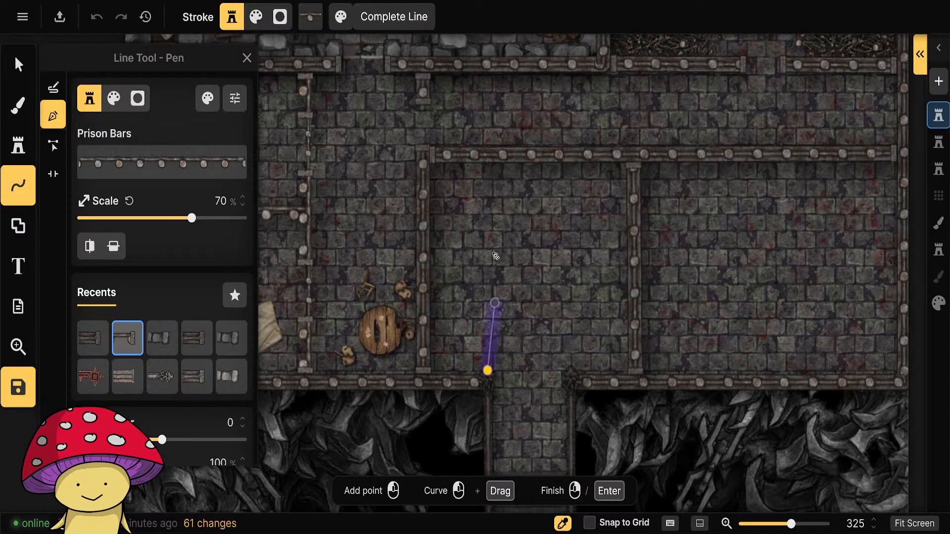
{"action": "left_click", "coordinate": [489, 165]}
{"action": "right_click", "coordinate": [489, 165]}
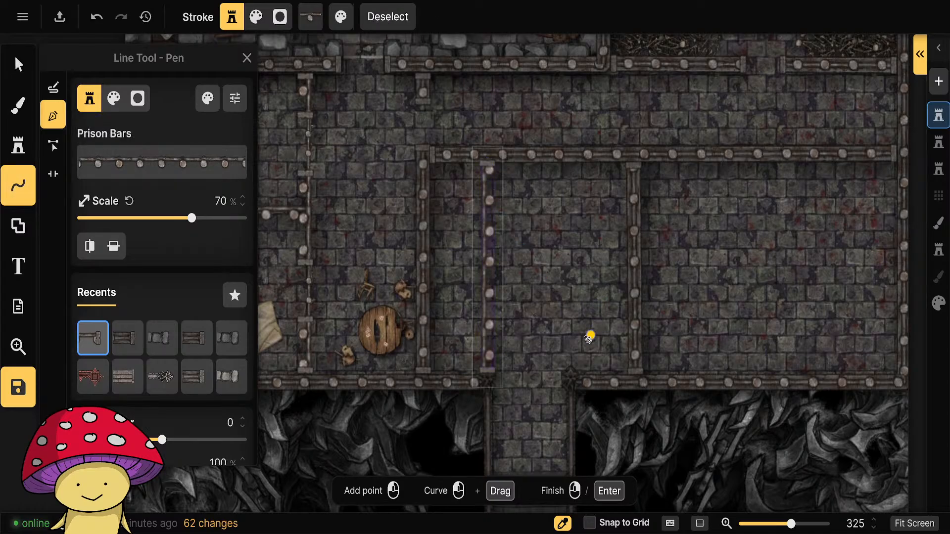
Draw a matching thin Prison Bars wall from the stairway's right edge up to the horizontal wall.
{"action": "left_click", "coordinate": [571, 370]}
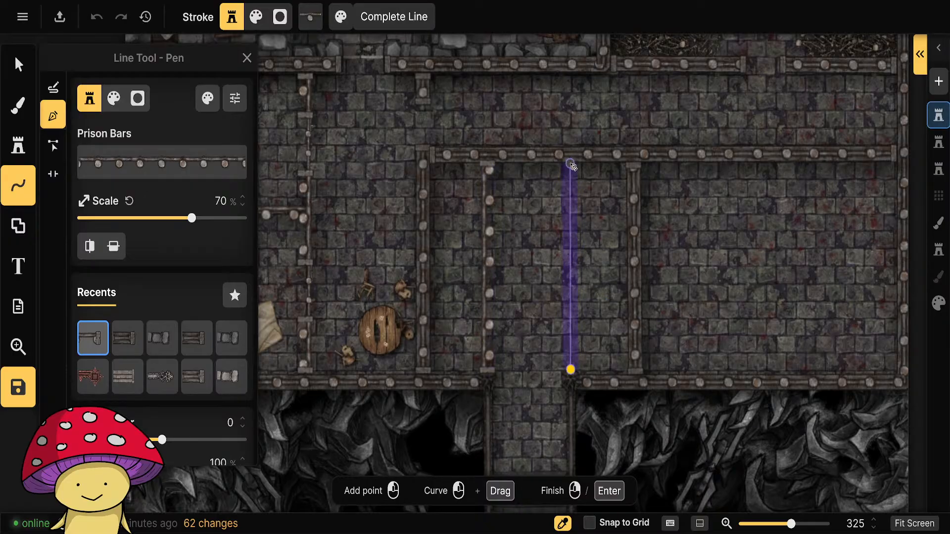
{"action": "left_click", "coordinate": [571, 165]}
{"action": "right_click", "coordinate": [571, 165]}
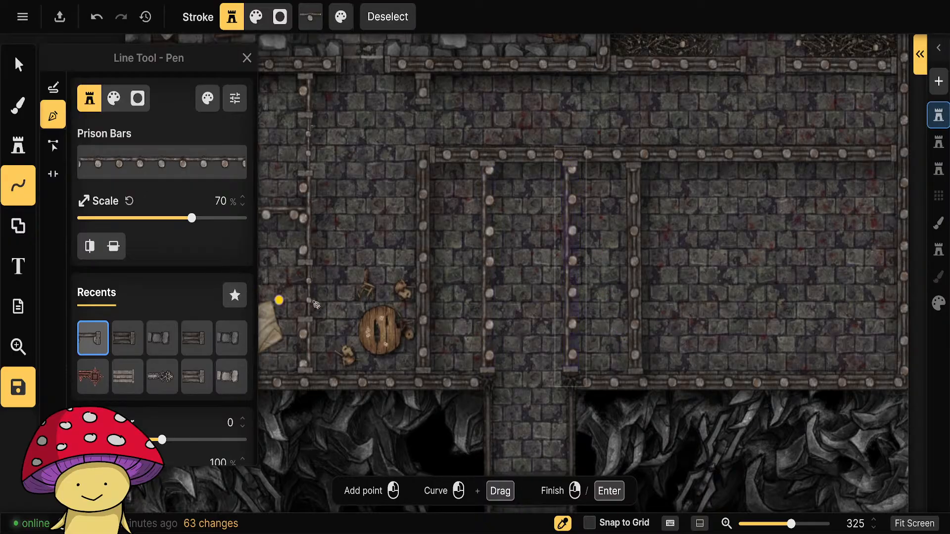
Lower both thin walls flanking the stairway to sublayer -1, and flip the left one horizontally.
{"action": "left_click", "coordinate": [20, 65]}
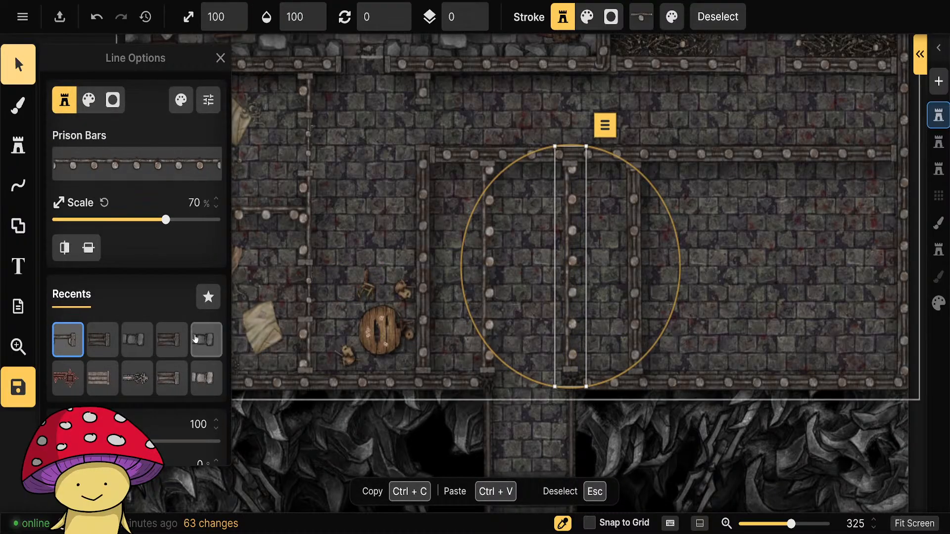
{"action": "scroll", "coordinate": [163, 337], "scroll_direction": "down", "scroll_amount": 3}
{"action": "left_click", "coordinate": [216, 366]}
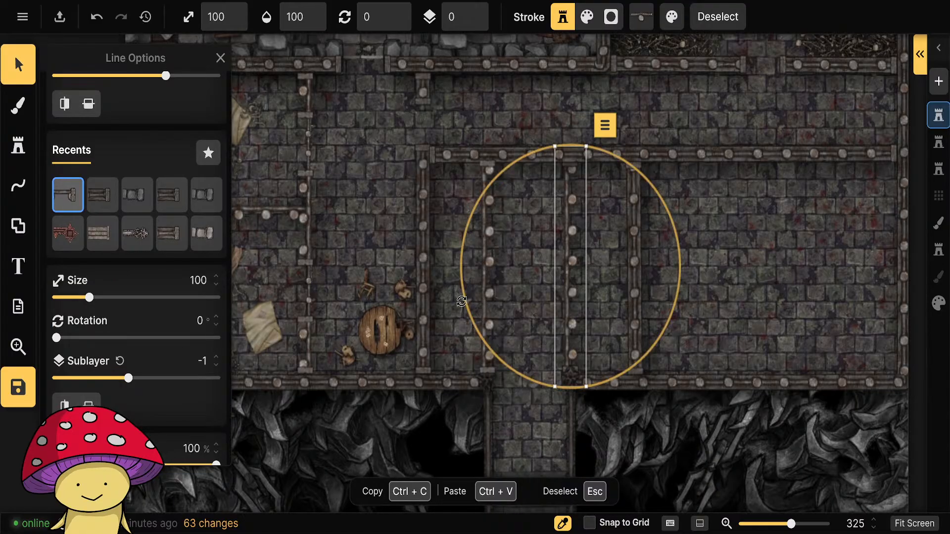
{"action": "left_click", "coordinate": [489, 297]}
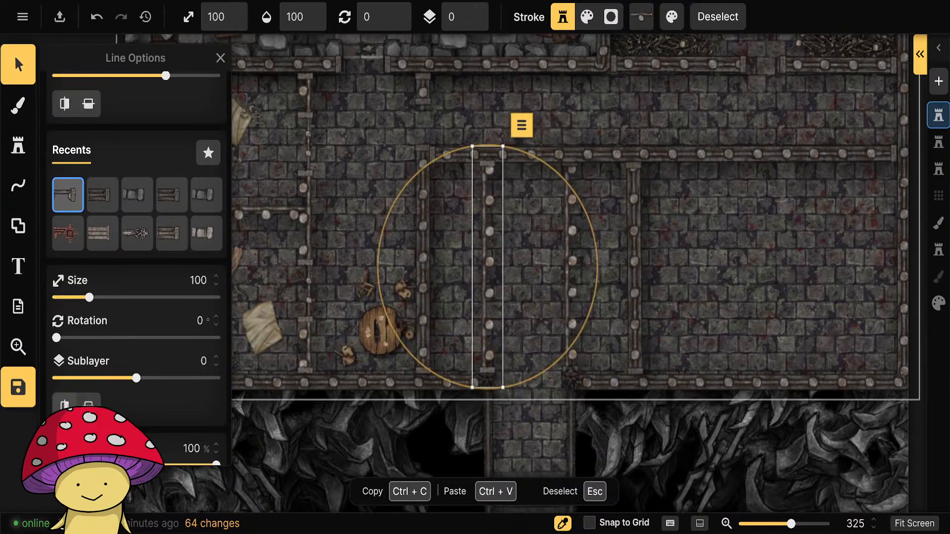
{"action": "left_click", "coordinate": [64, 405]}
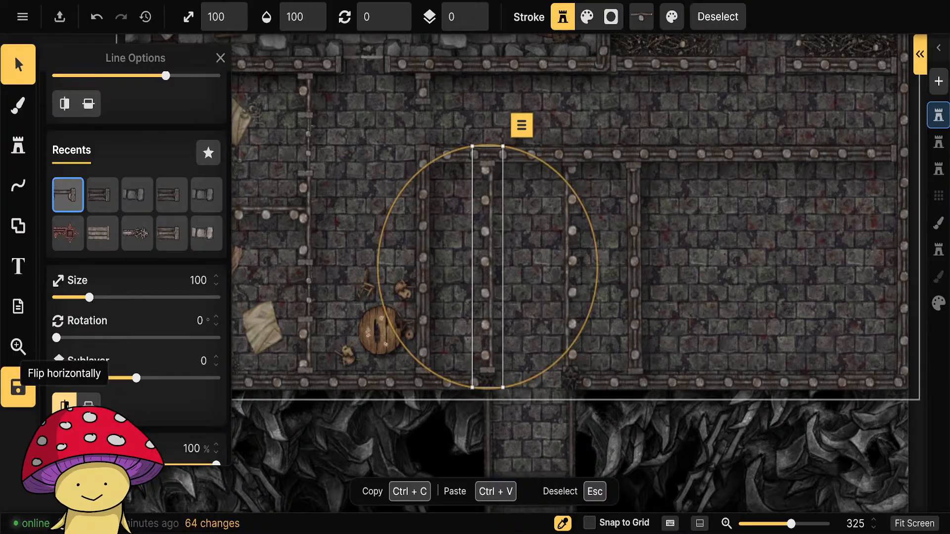
{"action": "left_click", "coordinate": [216, 366]}
{"action": "left_click", "coordinate": [702, 100]}
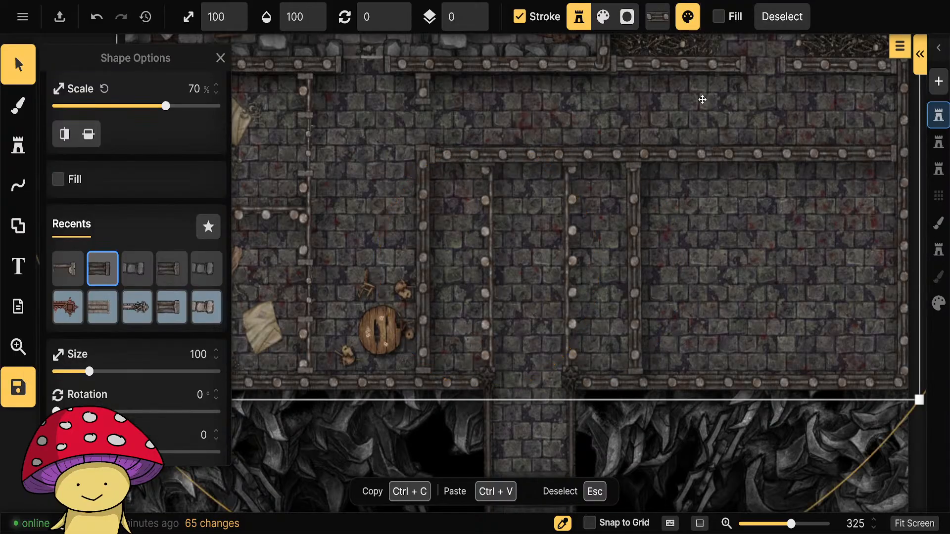
Add a portal to the horizontal Prison Bars wall above the large room right of the stairway.
{"action": "left_click_drag", "start_coordinate": [726, 398], "coordinate": [518, 384]}
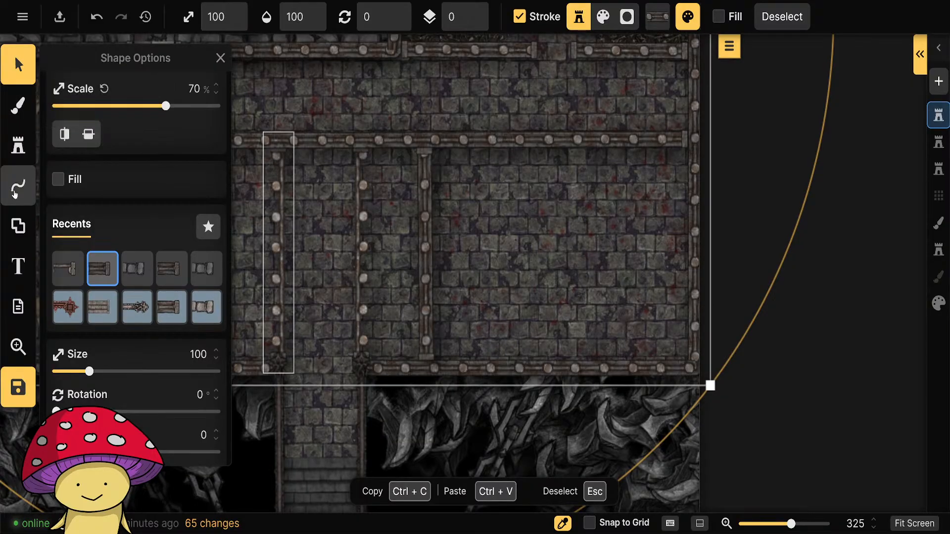
{"action": "left_click", "coordinate": [18, 145]}
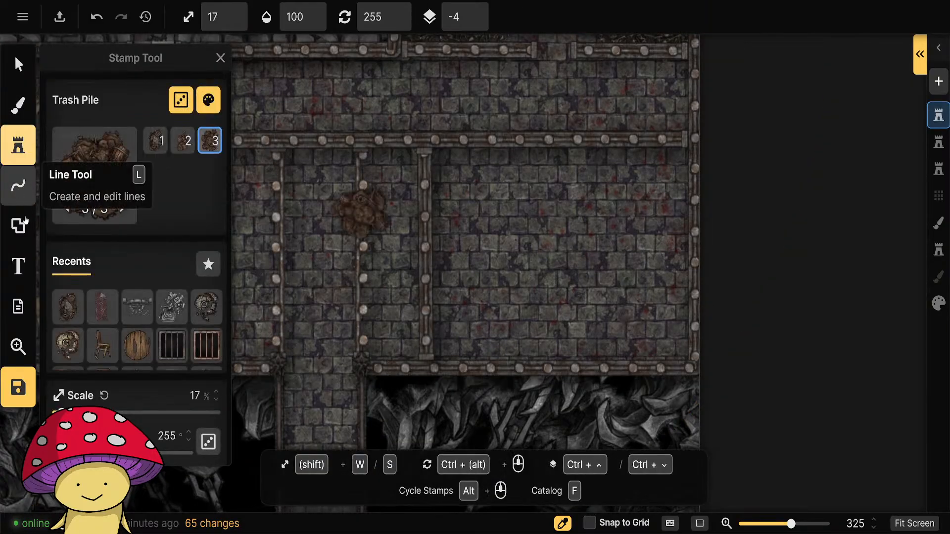
{"action": "left_click", "coordinate": [18, 186]}
{"action": "left_click", "coordinate": [53, 173]}
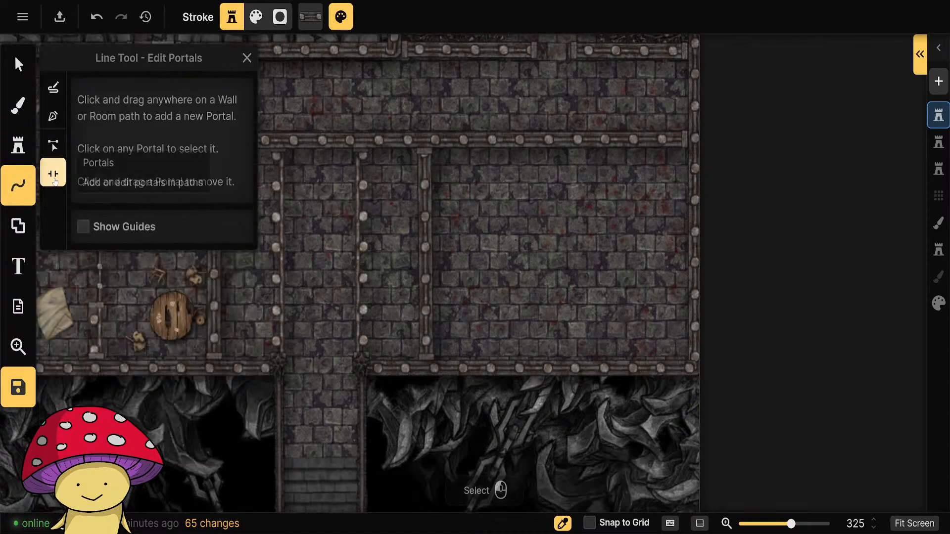
{"action": "left_click", "coordinate": [555, 139]}
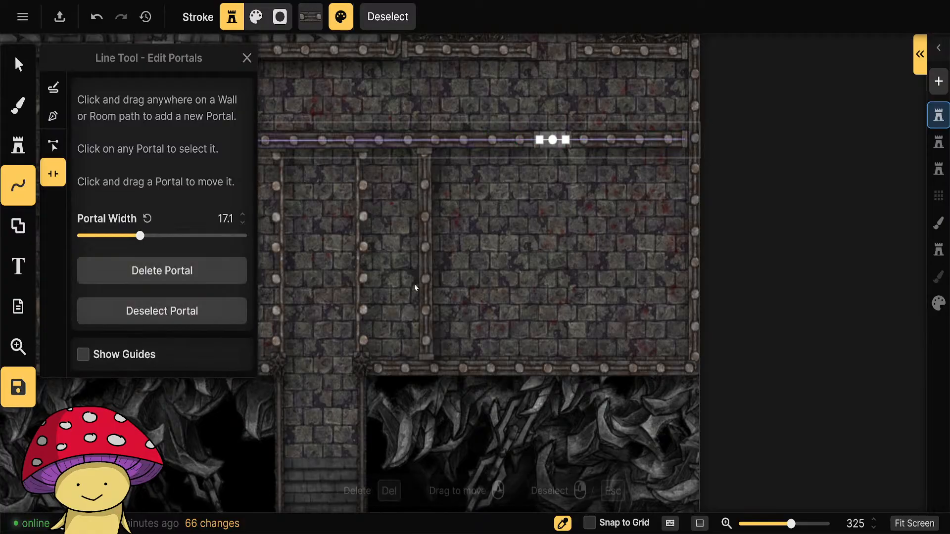
Try the thin Prison Bars style on the horizontal wall and draw a thin vertical wall down from just left of its portal.
{"action": "left_click", "coordinate": [18, 65]}
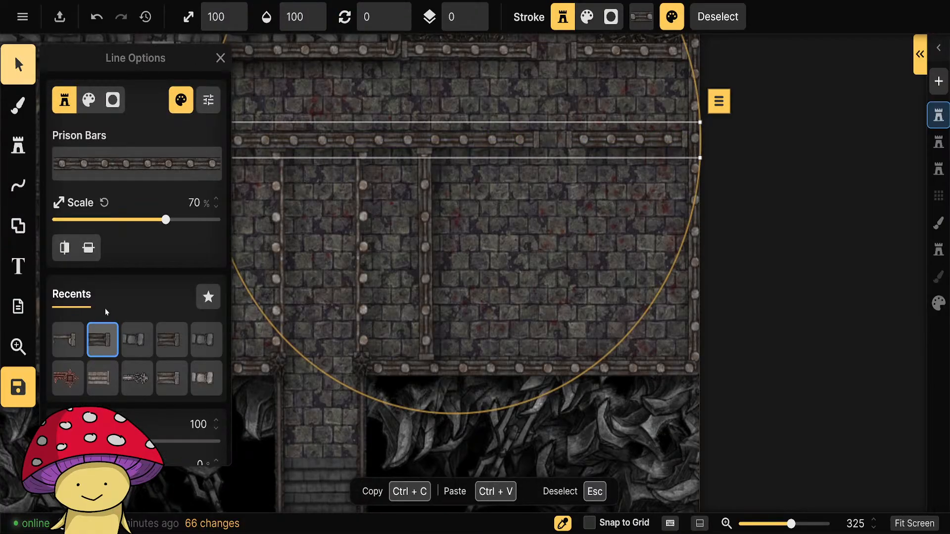
{"action": "left_click", "coordinate": [68, 337]}
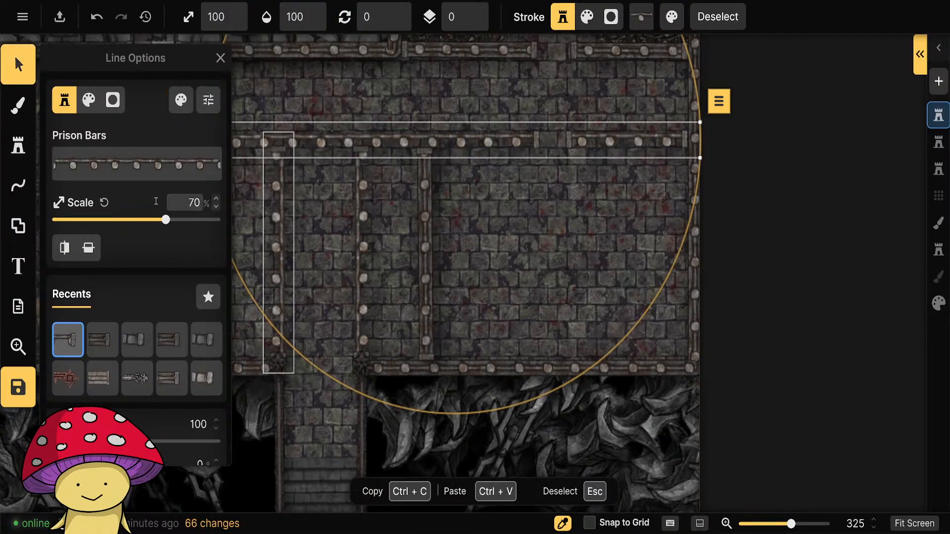
{"action": "left_click", "coordinate": [18, 186]}
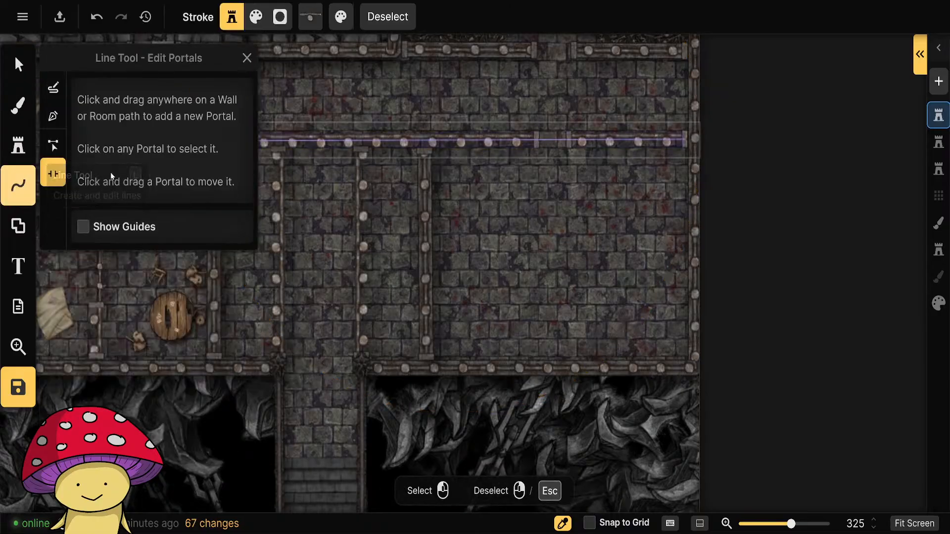
{"action": "left_click", "coordinate": [55, 119]}
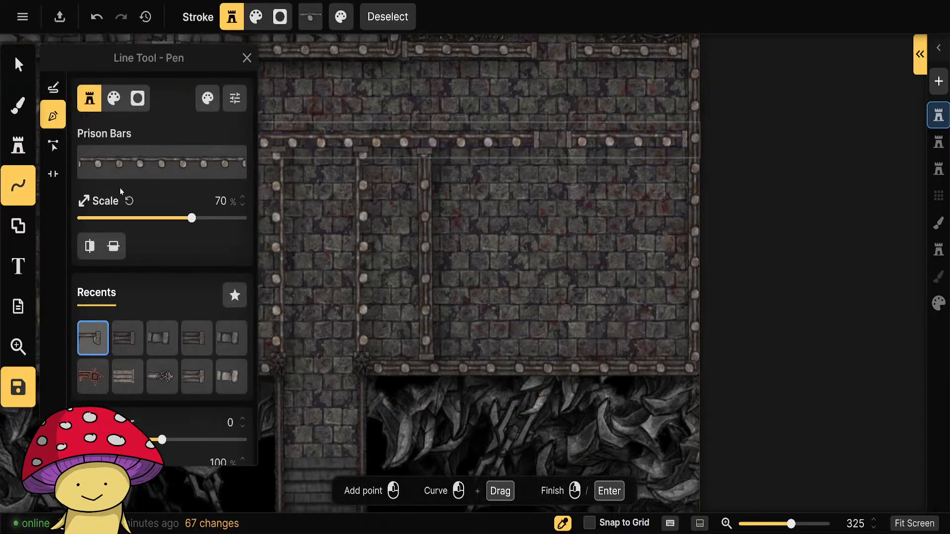
{"action": "left_click", "coordinate": [516, 143]}
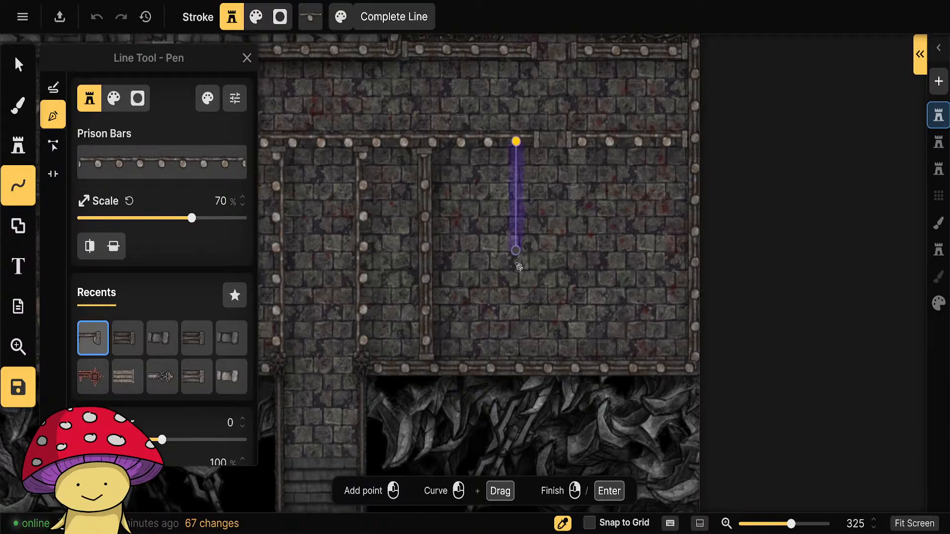
{"action": "left_click", "coordinate": [518, 360]}
{"action": "right_click", "coordinate": [518, 360]}
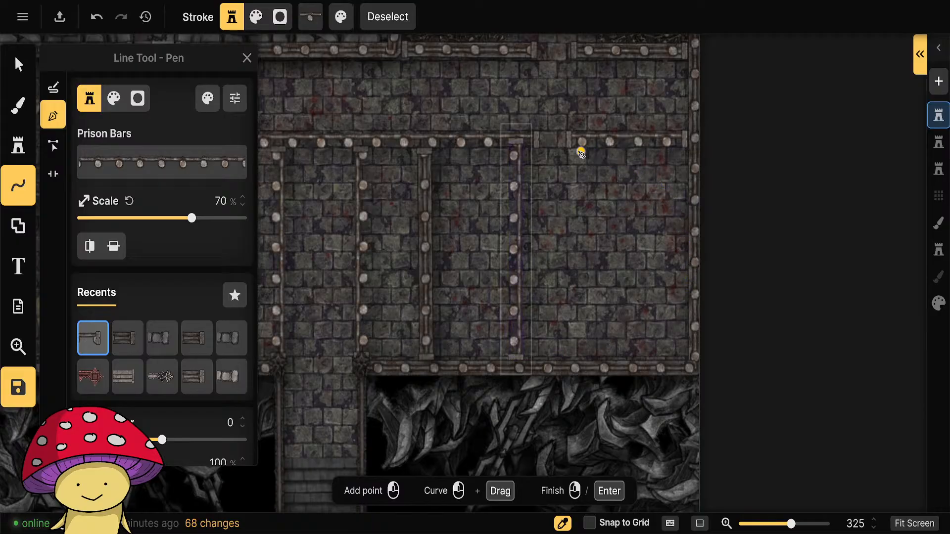
Return the horizontal wall to the thick Prison Bars style.
{"action": "left_click_drag", "start_coordinate": [466, 337], "coordinate": [675, 367]}
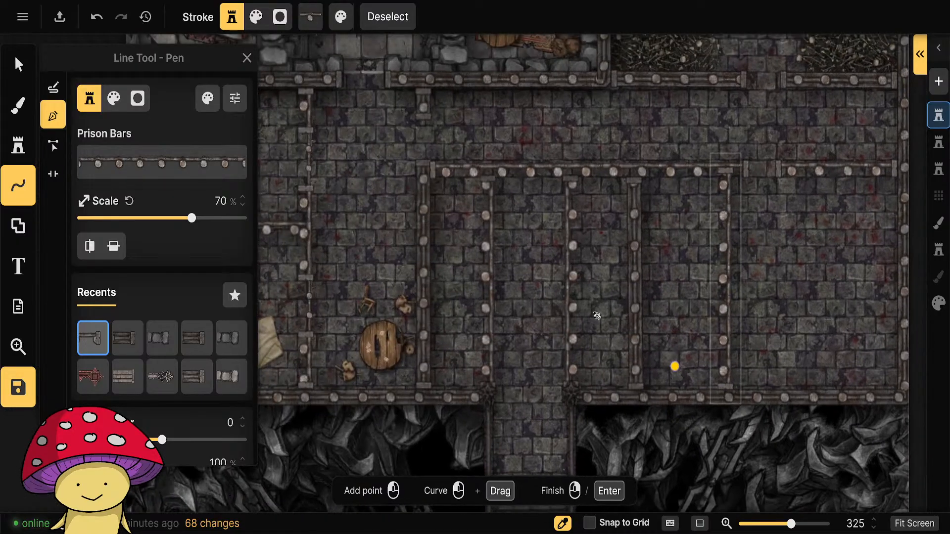
{"action": "left_click", "coordinate": [18, 64]}
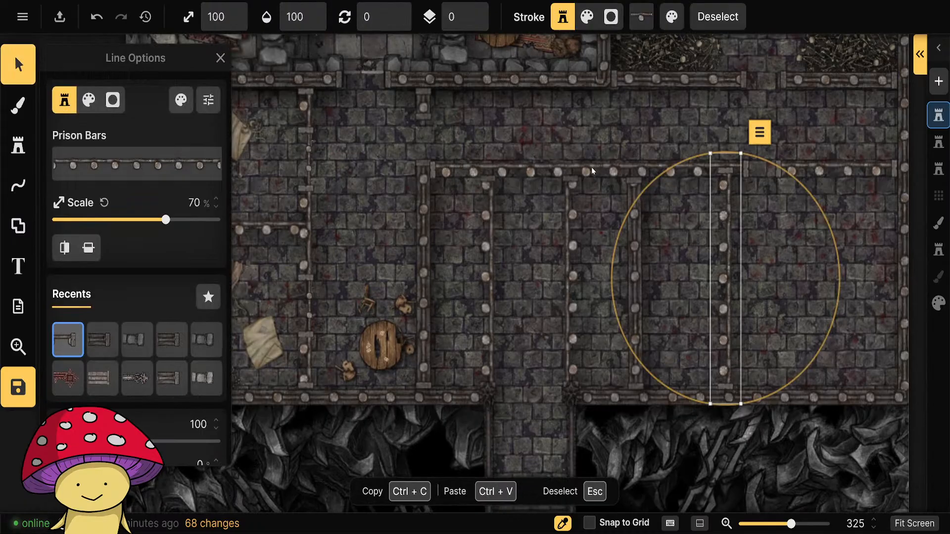
{"action": "left_click", "coordinate": [555, 167]}
{"action": "left_click", "coordinate": [108, 349]}
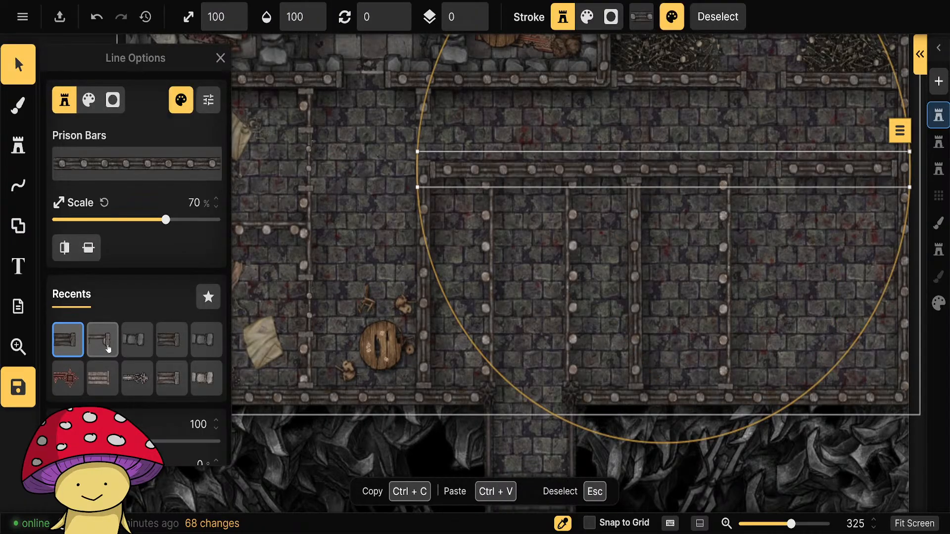
Delete the thin vertical wall just left of the portal.
{"action": "left_click_drag", "start_coordinate": [770, 319], "coordinate": [692, 313]}
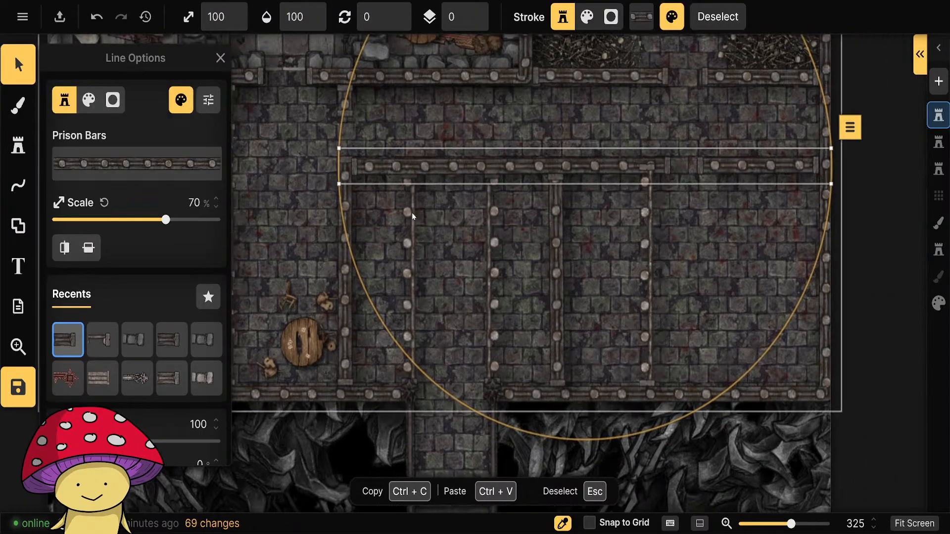
{"action": "left_click", "coordinate": [648, 252]}
{"action": "key", "text": "Delete"}
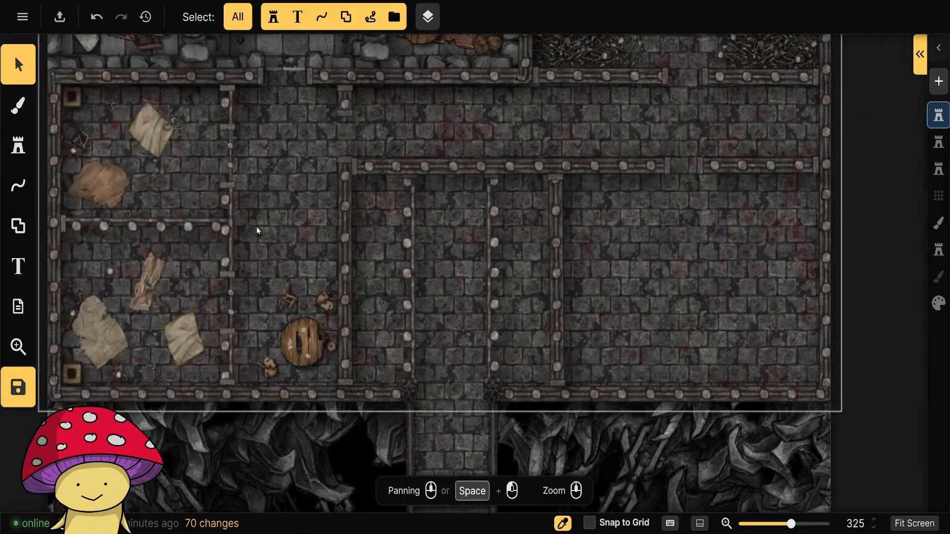
Draw a thin Prison Bars wall from the horizontal wall's underside, just left of the portal, straight down to the hall's lower wall.
{"action": "left_click", "coordinate": [22, 188]}
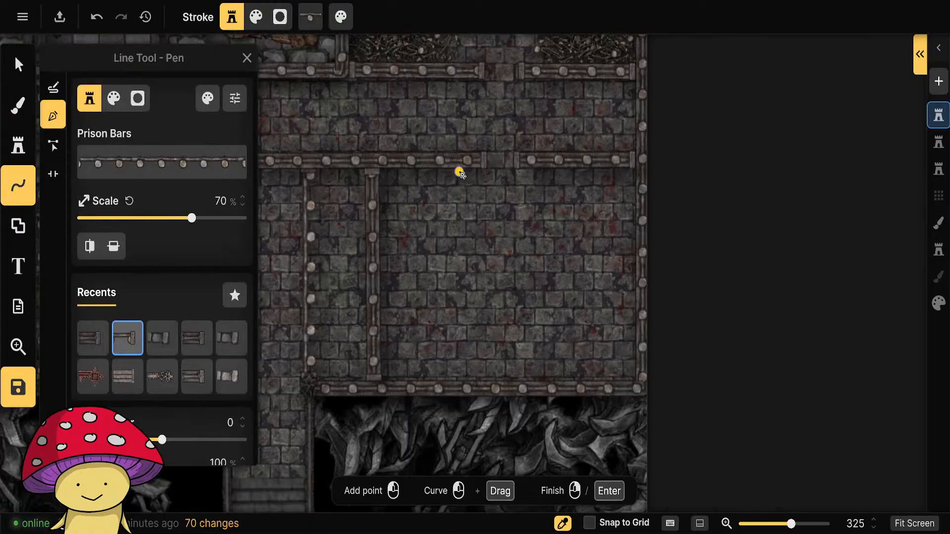
{"action": "left_click", "coordinate": [459, 172]}
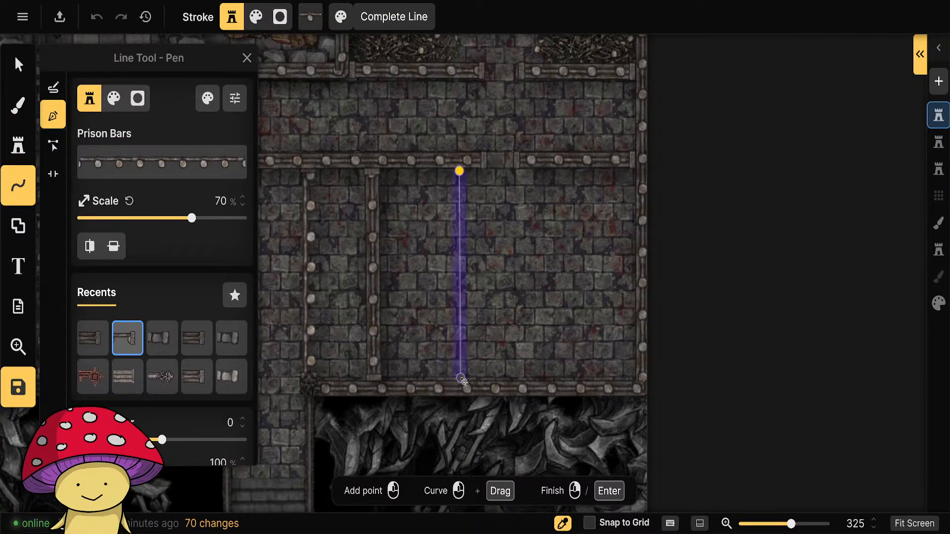
{"action": "left_click", "coordinate": [462, 381]}
{"action": "right_click", "coordinate": [462, 380]}
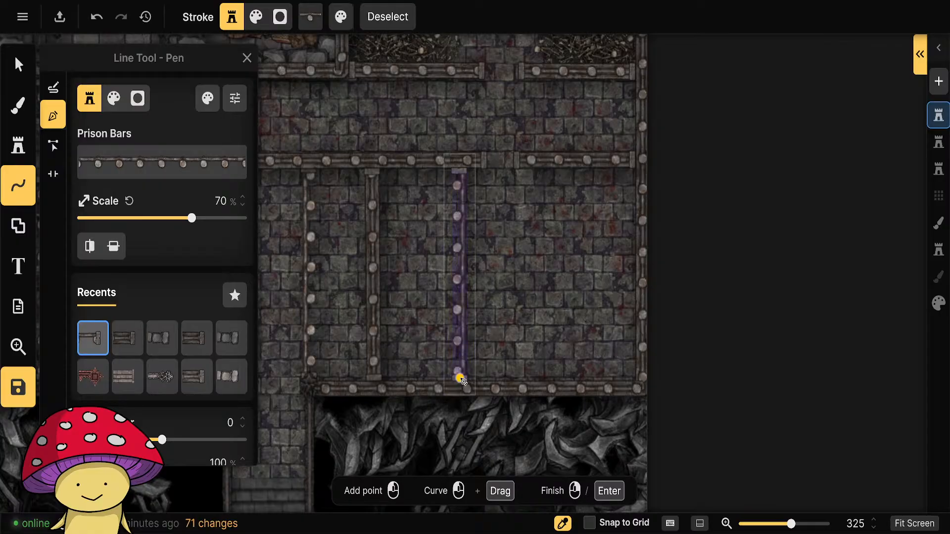
Draw a parallel thin Prison Bars wall from just right of the portal down to the hall's lower wall.
{"action": "left_click", "coordinate": [541, 171]}
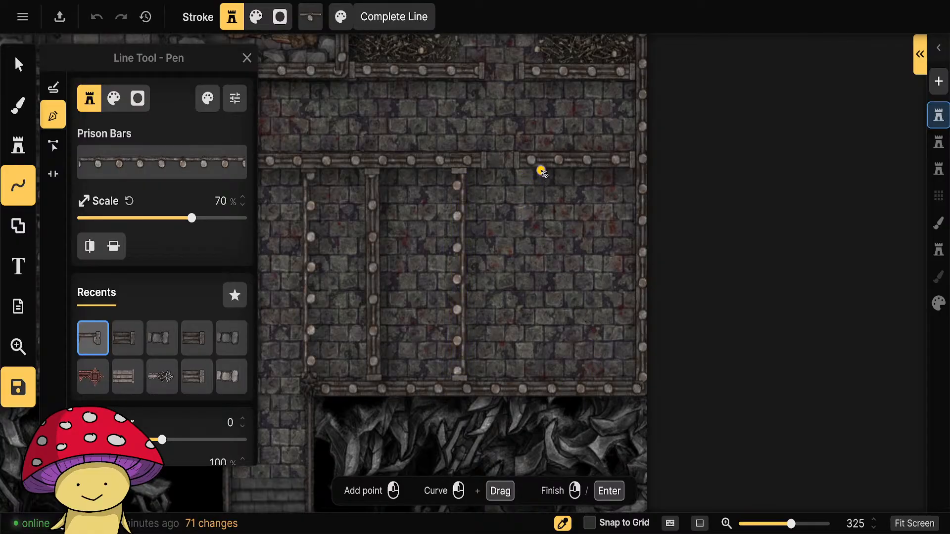
{"action": "left_click", "coordinate": [543, 380]}
{"action": "right_click", "coordinate": [543, 380]}
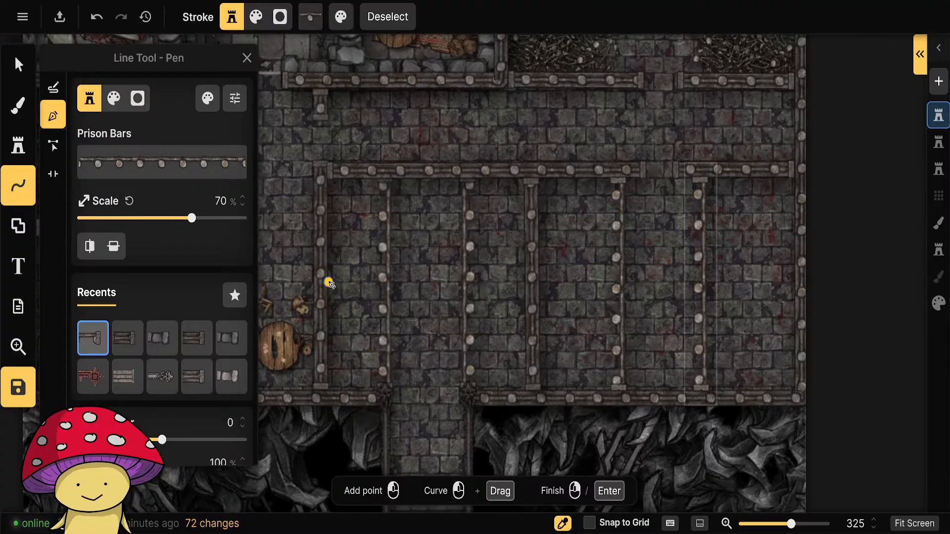
Draw short thin Prison Bars crossbars about halfway down the two narrow cells on either side of the stair corridor.
{"action": "left_click", "coordinate": [329, 283]}
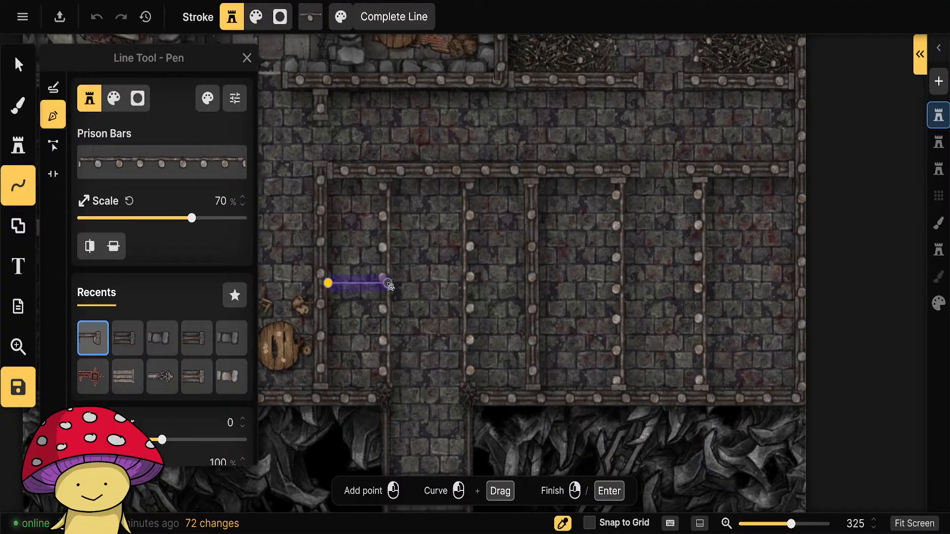
{"action": "left_click", "coordinate": [390, 286]}
{"action": "right_click", "coordinate": [390, 285]}
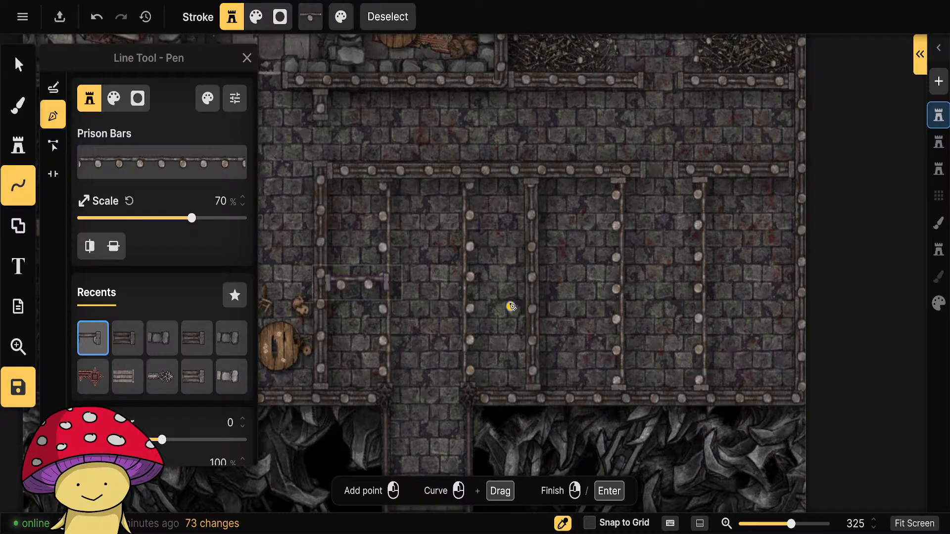
{"action": "left_click", "coordinate": [523, 282]}
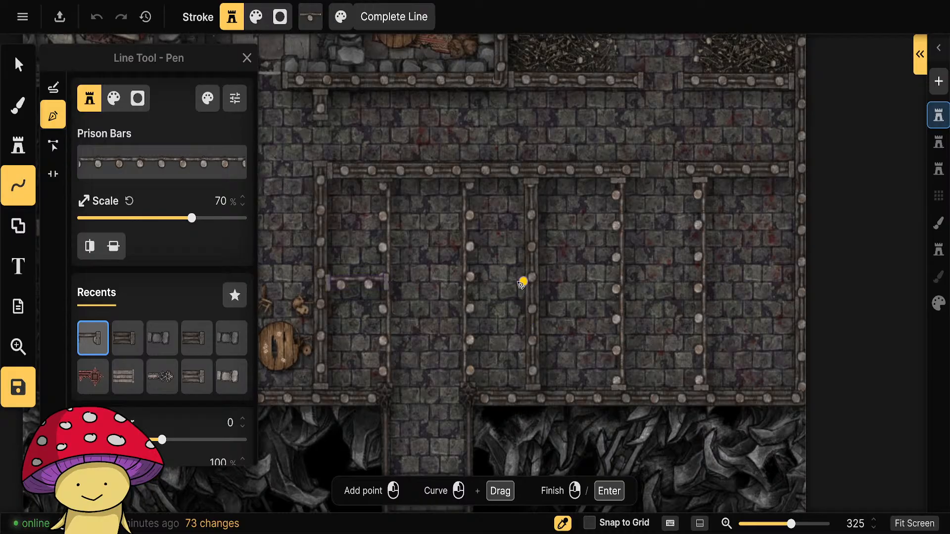
{"action": "left_click", "coordinate": [469, 281]}
{"action": "right_click", "coordinate": [469, 282]}
{"action": "left_click_drag", "start_coordinate": [637, 332], "coordinate": [547, 335]}
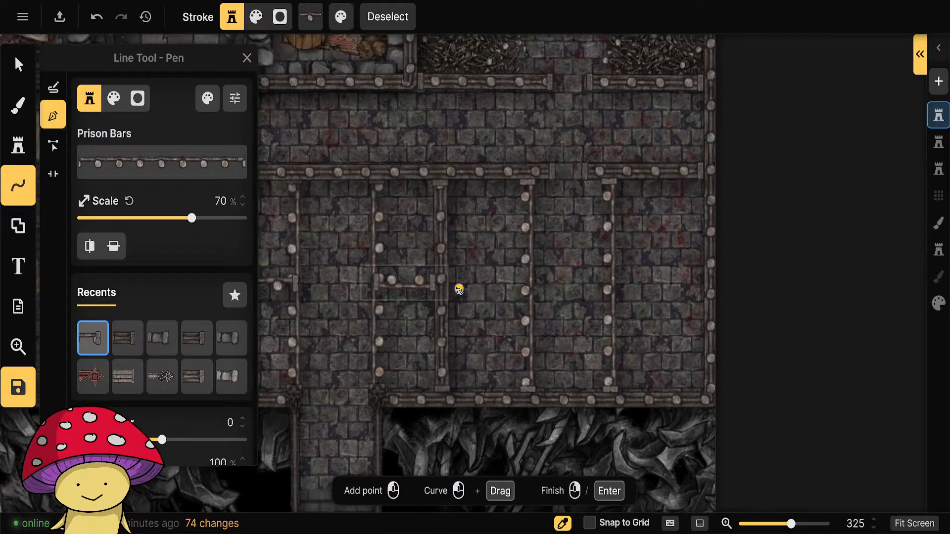
{"action": "left_click", "coordinate": [449, 283]}
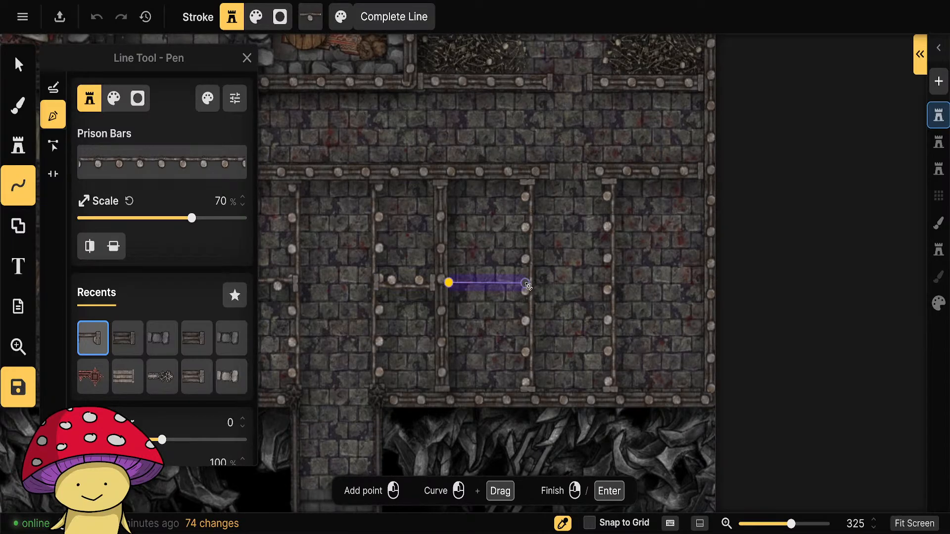
{"action": "right_click", "coordinate": [529, 286]}
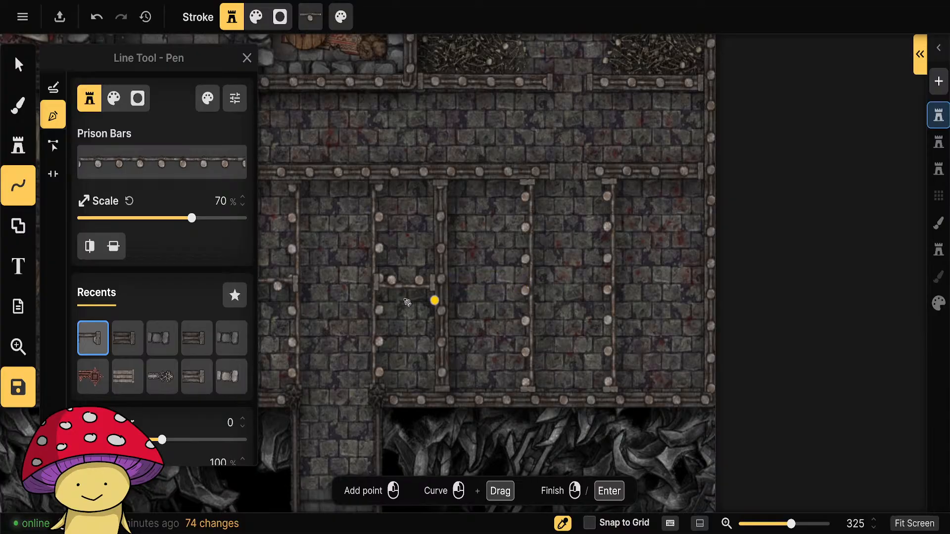
Change the two short crossbars beside the stair corridor to the thick Prison Bars style.
{"action": "left_click", "coordinate": [17, 64]}
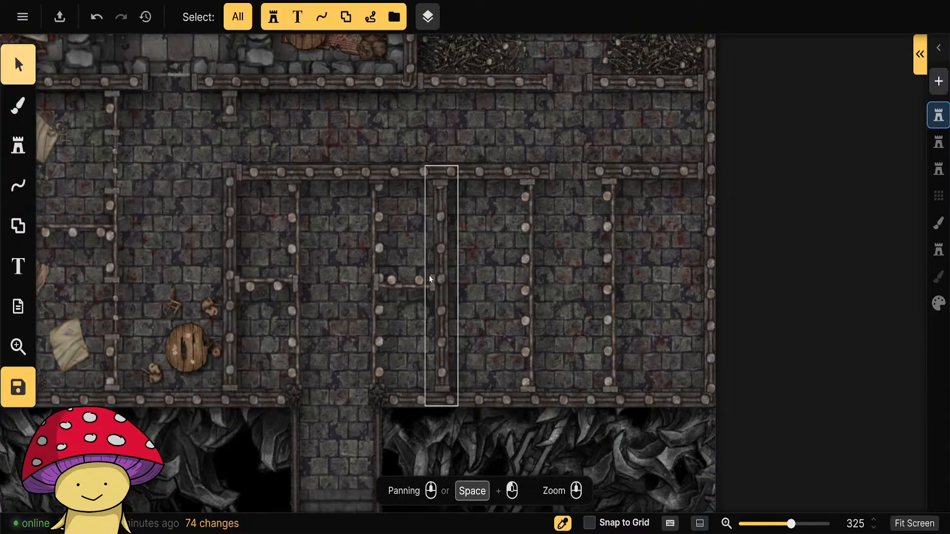
{"action": "left_click", "coordinate": [395, 278]}
{"action": "left_click", "coordinate": [101, 343]}
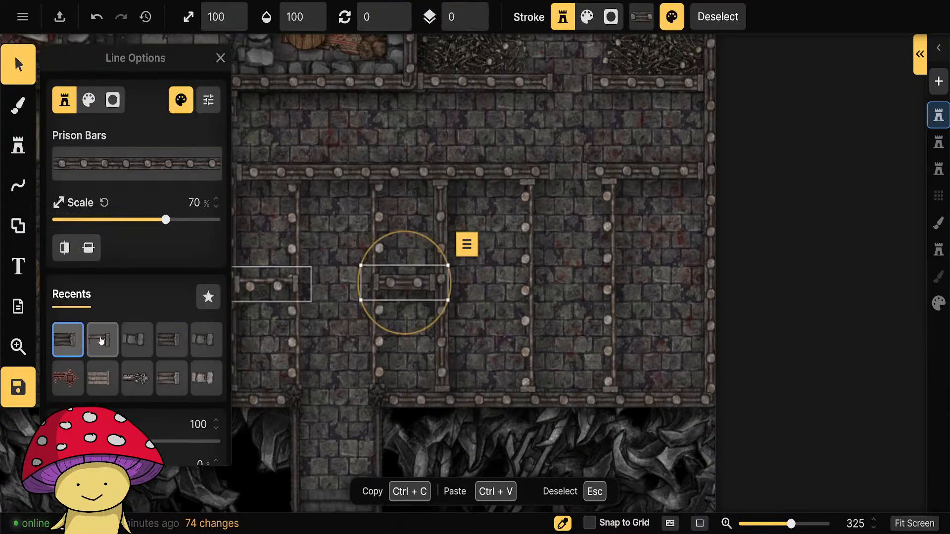
{"action": "left_click", "coordinate": [267, 288]}
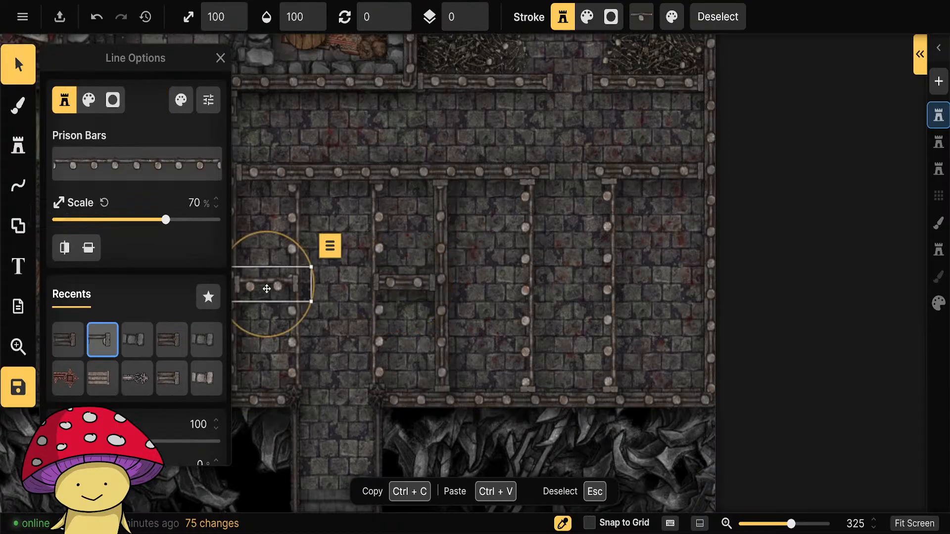
{"action": "left_click", "coordinate": [69, 340]}
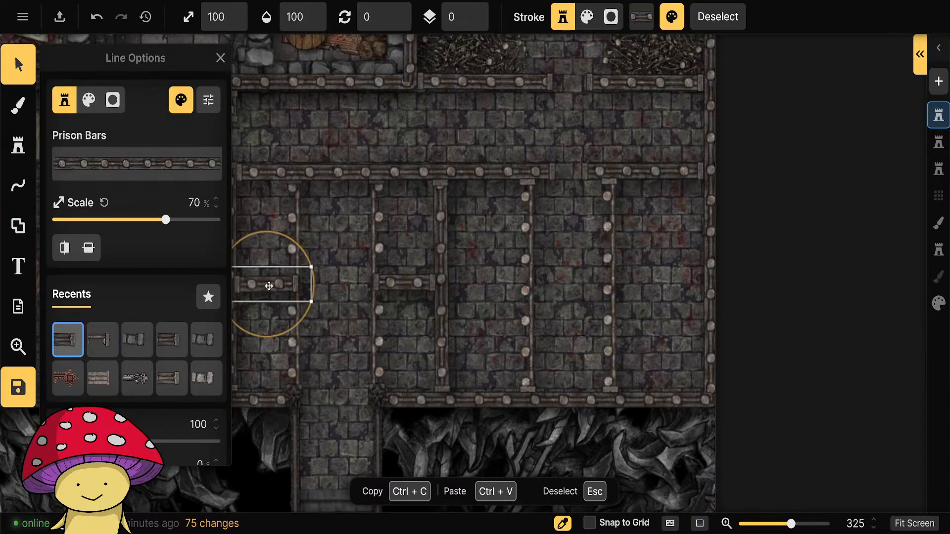
Nudge both thick crossbars beside the stair corridor slightly upward and deselect them.
{"action": "left_click_drag", "start_coordinate": [267, 286], "coordinate": [269, 282]}
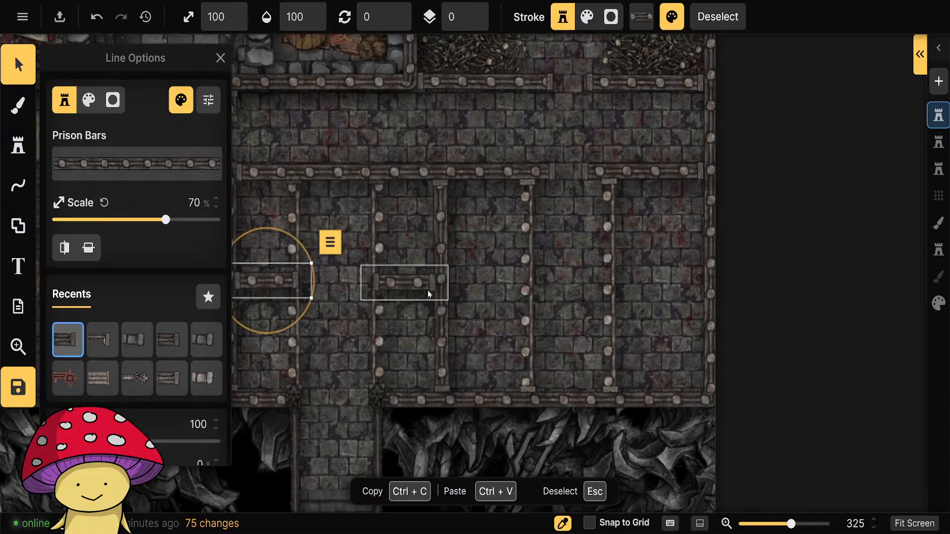
{"action": "left_click_drag", "start_coordinate": [416, 286], "coordinate": [415, 281]}
{"action": "left_click", "coordinate": [529, 382]}
{"action": "left_click", "coordinate": [821, 292]}
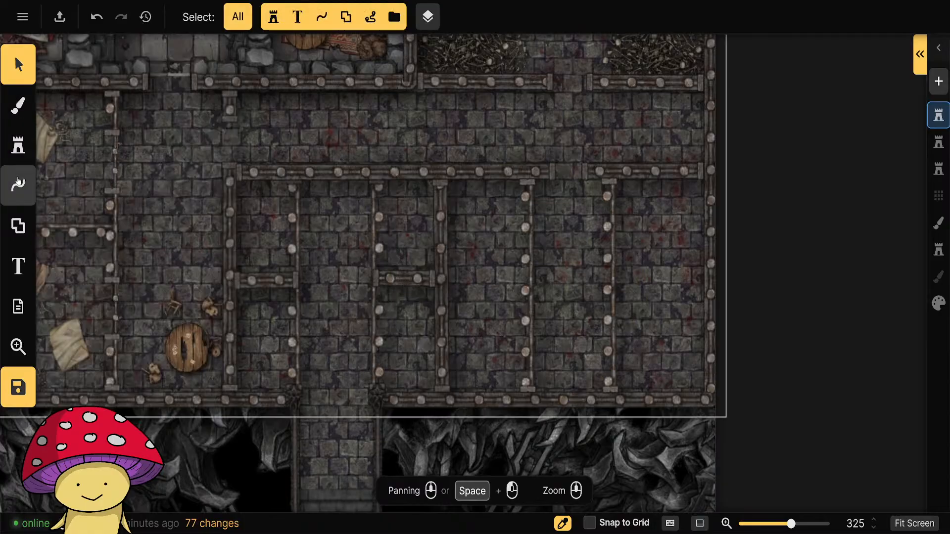
Draw a Prison Bars crossbar across the cell right of the thick vertical wall and give it the thick style.
{"action": "left_click", "coordinate": [18, 183]}
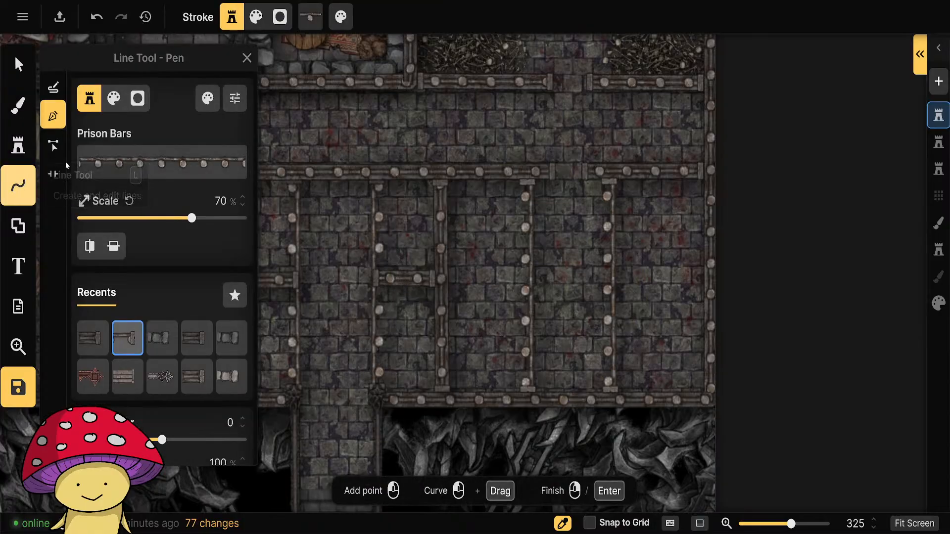
{"action": "left_click", "coordinate": [528, 293]}
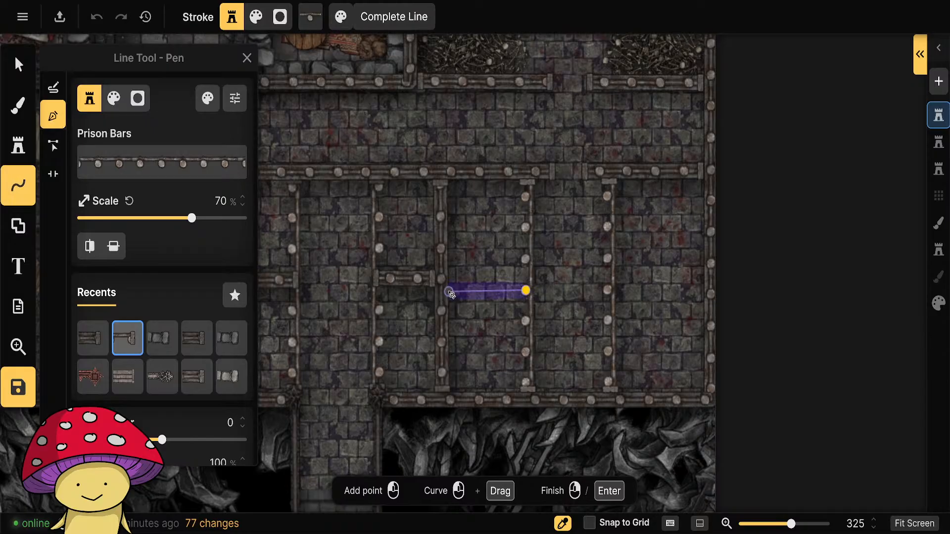
{"action": "left_click", "coordinate": [451, 294]}
{"action": "right_click", "coordinate": [546, 336]}
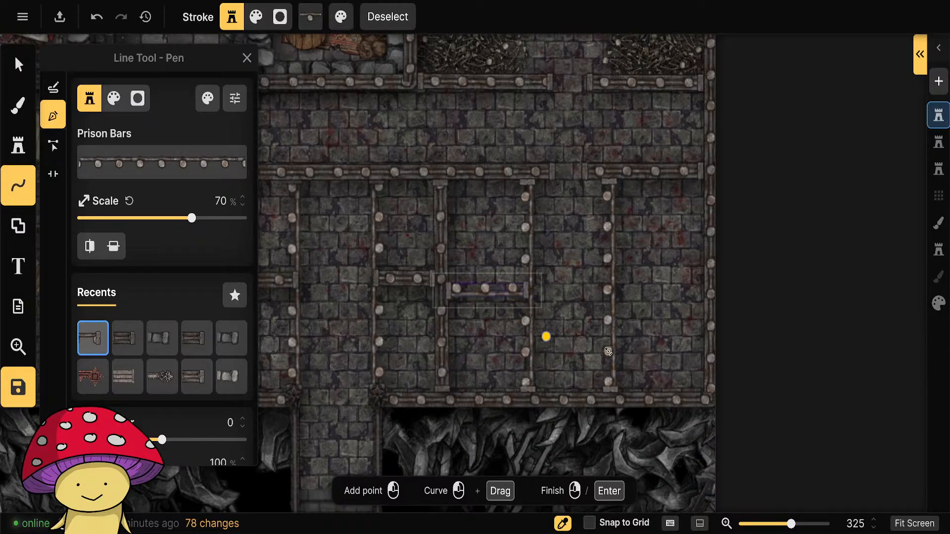
{"action": "left_click", "coordinate": [127, 336]}
Flip the stroke of the hall's rightmost thin vertical wall vertically, leaving the horizontal flip off.
{"action": "left_click_drag", "start_coordinate": [644, 364], "coordinate": [538, 359]}
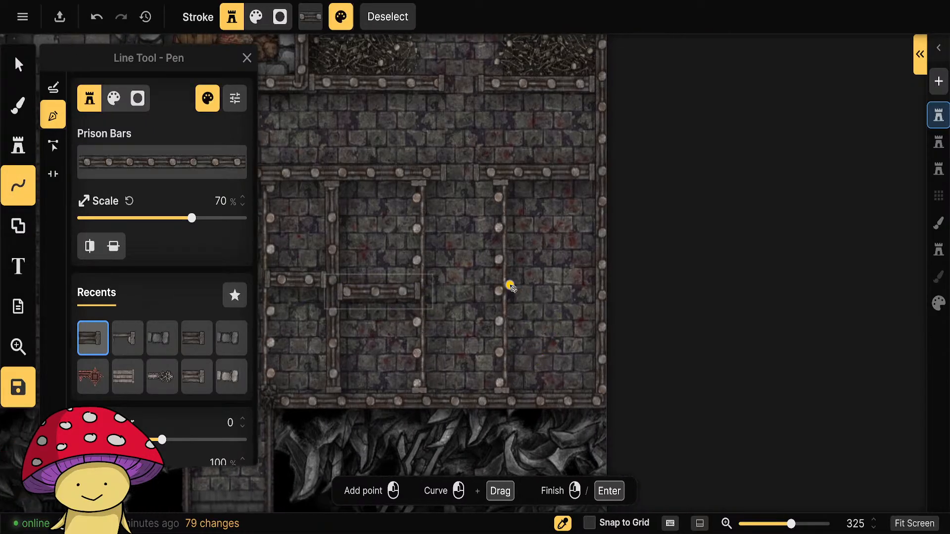
{"action": "left_click", "coordinate": [18, 64]}
{"action": "left_click", "coordinate": [505, 282]}
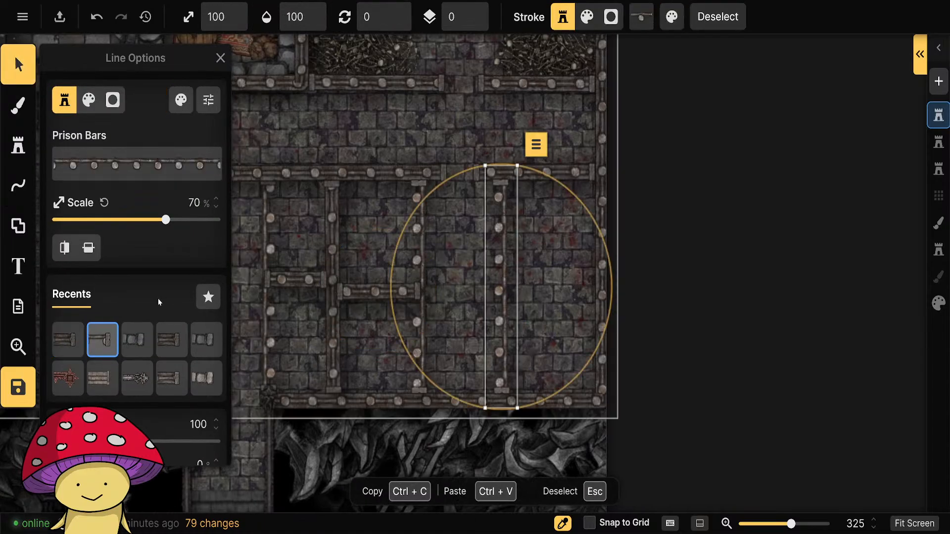
{"action": "left_click", "coordinate": [70, 248]}
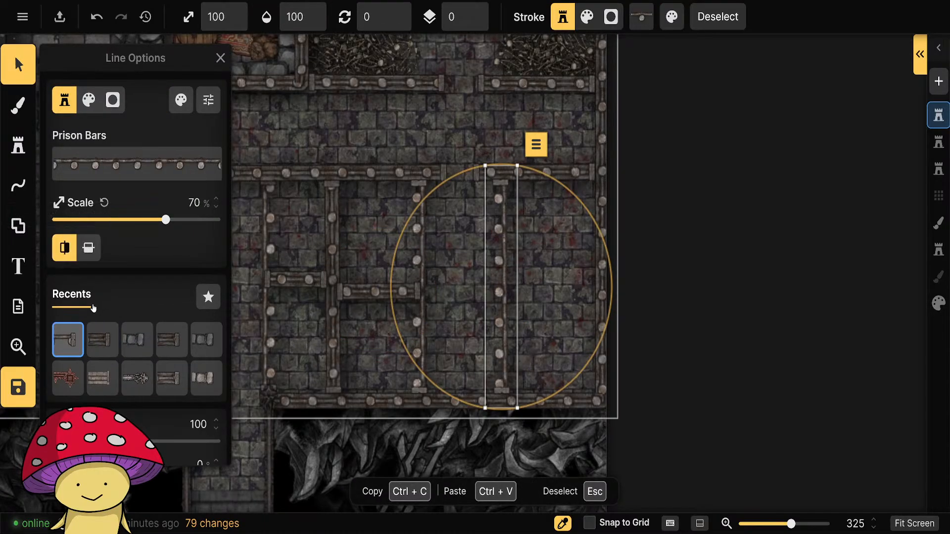
{"action": "left_click", "coordinate": [62, 250]}
{"action": "left_click", "coordinate": [88, 248]}
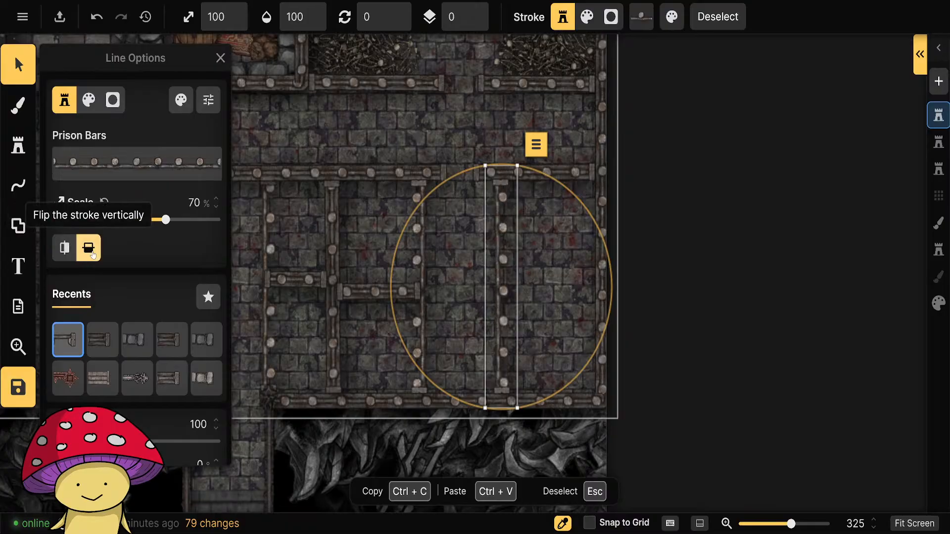
{"action": "left_click", "coordinate": [18, 185]}
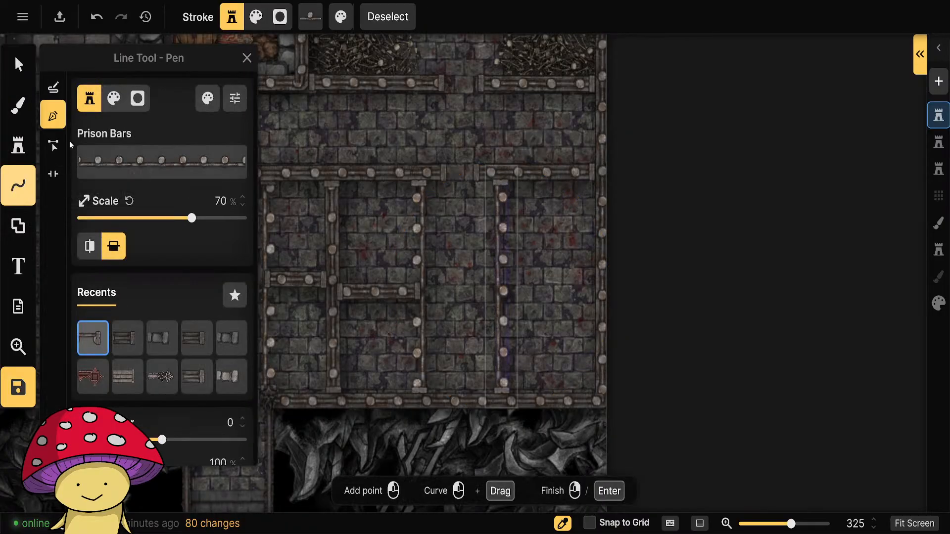
{"action": "left_click", "coordinate": [127, 339]}
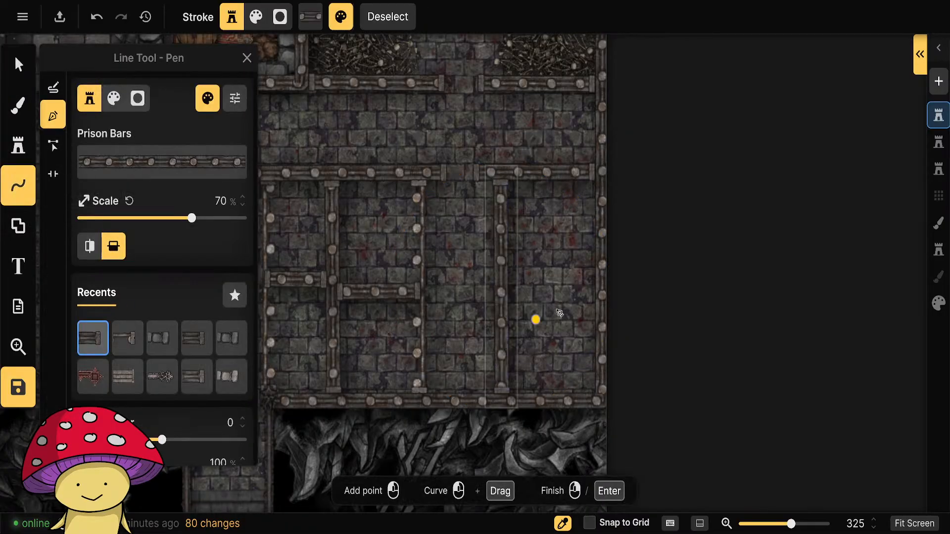
{"action": "left_click", "coordinate": [127, 338]}
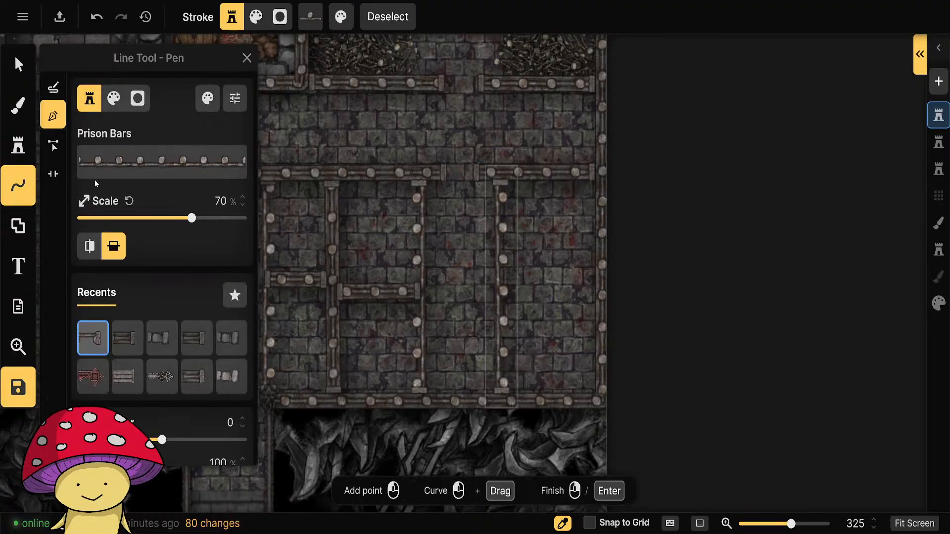
{"action": "left_click", "coordinate": [18, 64]}
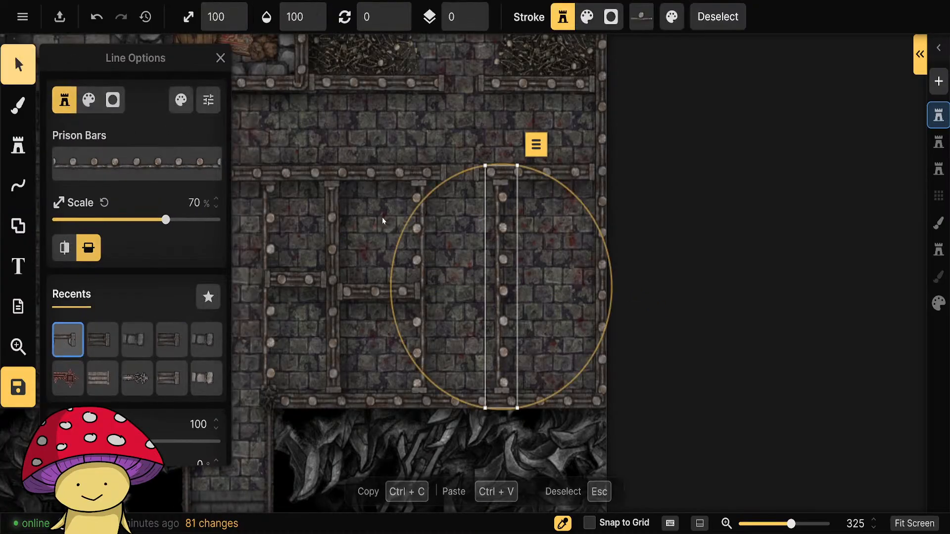
{"action": "left_click", "coordinate": [656, 276]}
Draw a Prison Bars crossbar through the middle of the rightmost cell and give it the thick style.
{"action": "left_click", "coordinate": [18, 185]}
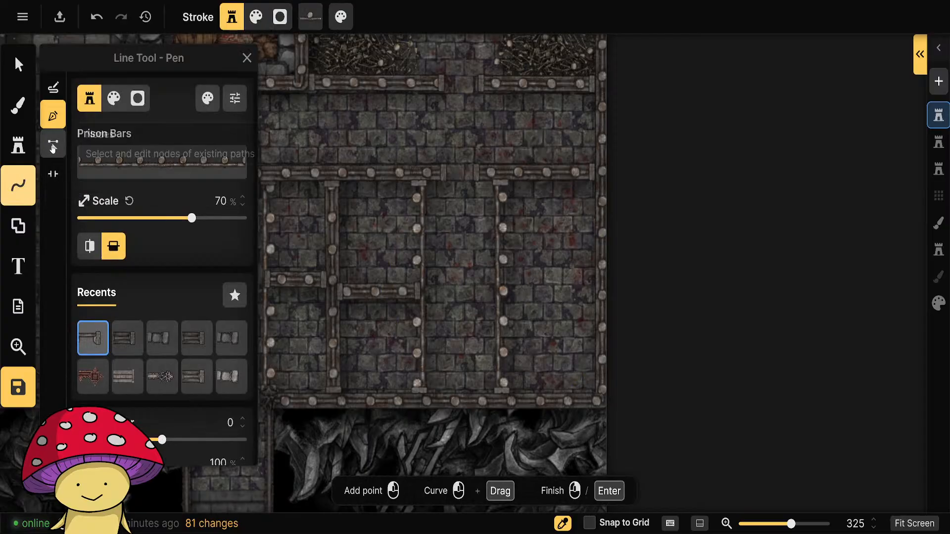
{"action": "left_click", "coordinate": [504, 291]}
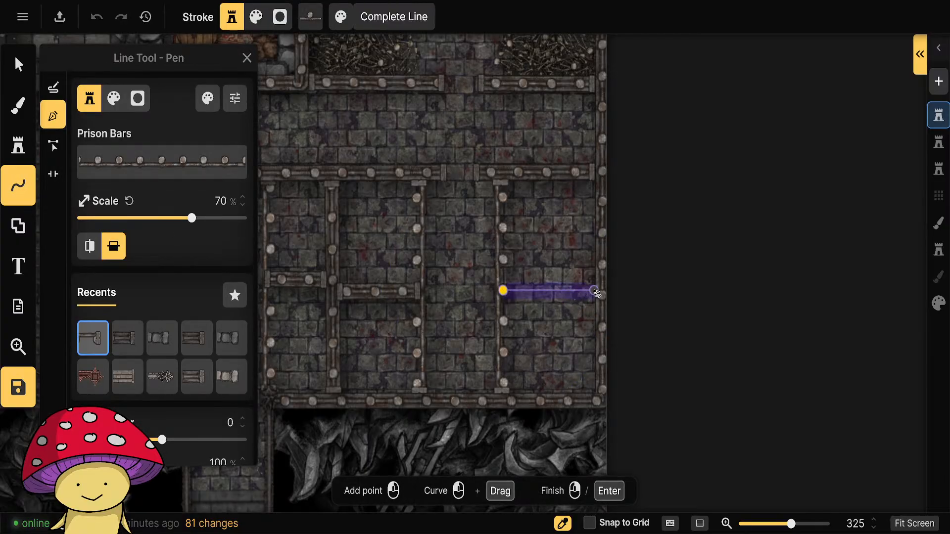
{"action": "right_click", "coordinate": [595, 291]}
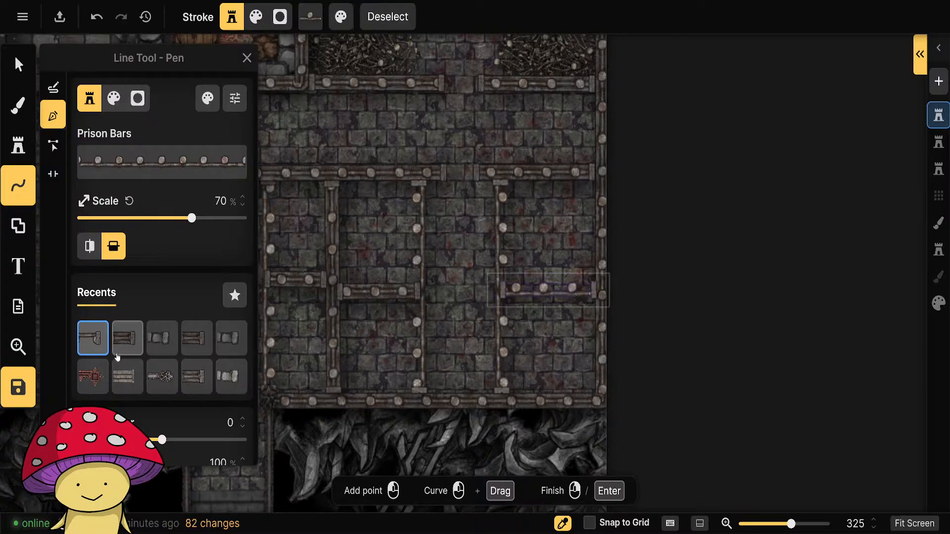
{"action": "left_click", "coordinate": [127, 338]}
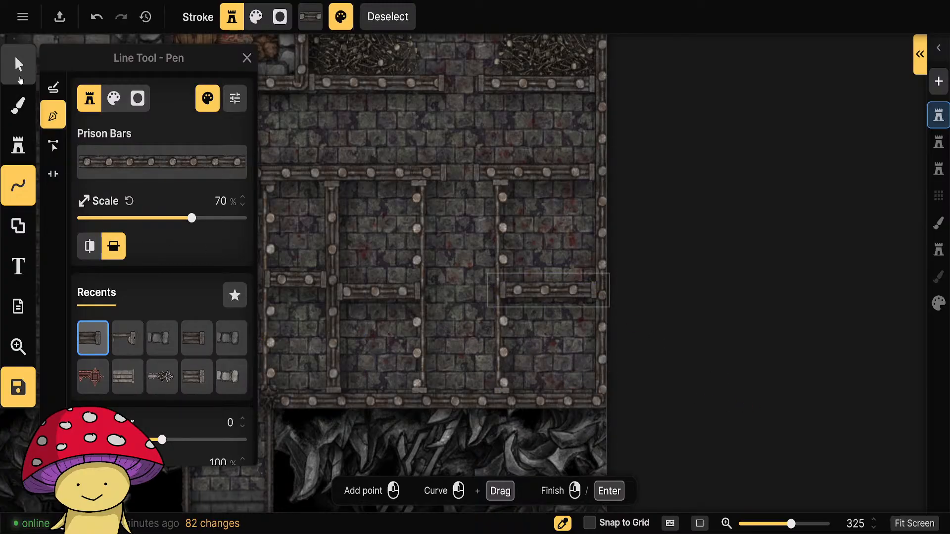
Nudge the crossbars in the rightmost cell and the cell right of the thick vertical wall into line with each other.
{"action": "left_click", "coordinate": [19, 74]}
{"action": "left_click", "coordinate": [733, 282]}
{"action": "left_click", "coordinate": [561, 294]}
{"action": "left_click_drag", "start_coordinate": [562, 293], "coordinate": [389, 292]}
{"action": "left_click", "coordinate": [801, 308]}
Rotate the short crossbar between the stair corridor and the thick vertical wall to about 358.5°.
{"action": "left_click_drag", "start_coordinate": [518, 393], "coordinate": [684, 358]}
{"action": "scroll", "coordinate": [566, 379], "scroll_direction": "down", "scroll_amount": 5}
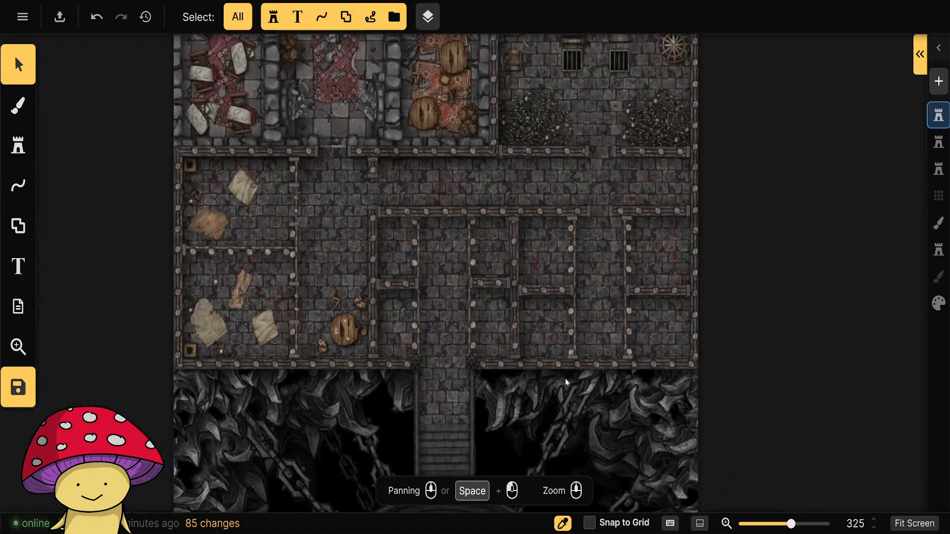
{"action": "scroll", "coordinate": [647, 389], "scroll_direction": "up", "scroll_amount": 2}
{"action": "scroll", "coordinate": [646, 388], "scroll_direction": "up", "scroll_amount": 4}
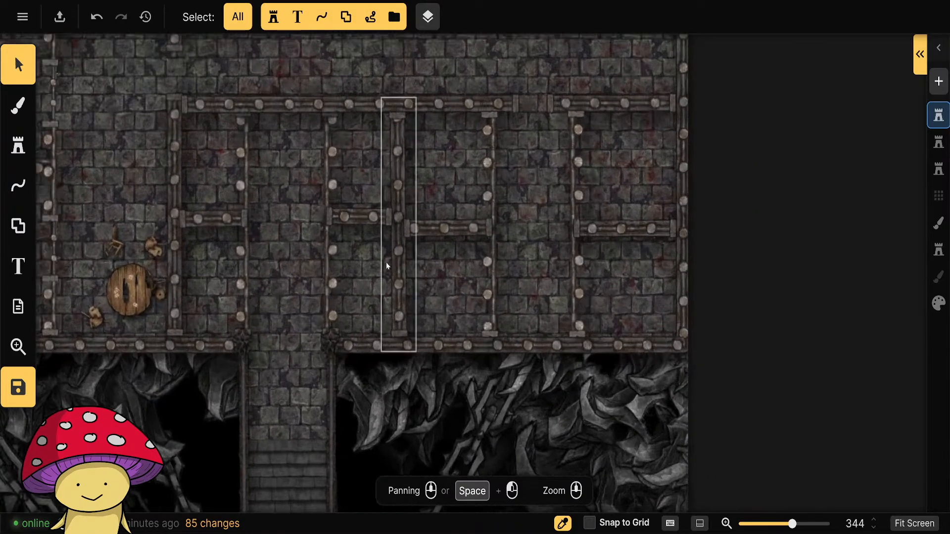
{"action": "left_click", "coordinate": [357, 217]}
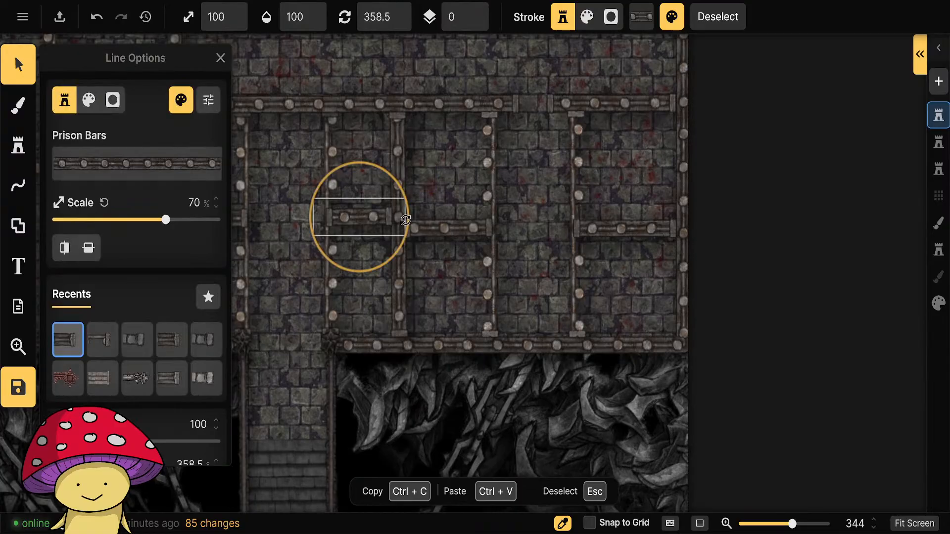
{"action": "left_click_drag", "start_coordinate": [405, 221], "coordinate": [405, 221]}
{"action": "left_click", "coordinate": [836, 312]}
On the second stamp layer, reuse the lower-left room's Rag stamp, and place variant 1 at 43% scale in the upper cell left of the stair corridor.
{"action": "left_click_drag", "start_coordinate": [458, 379], "coordinate": [607, 436]}
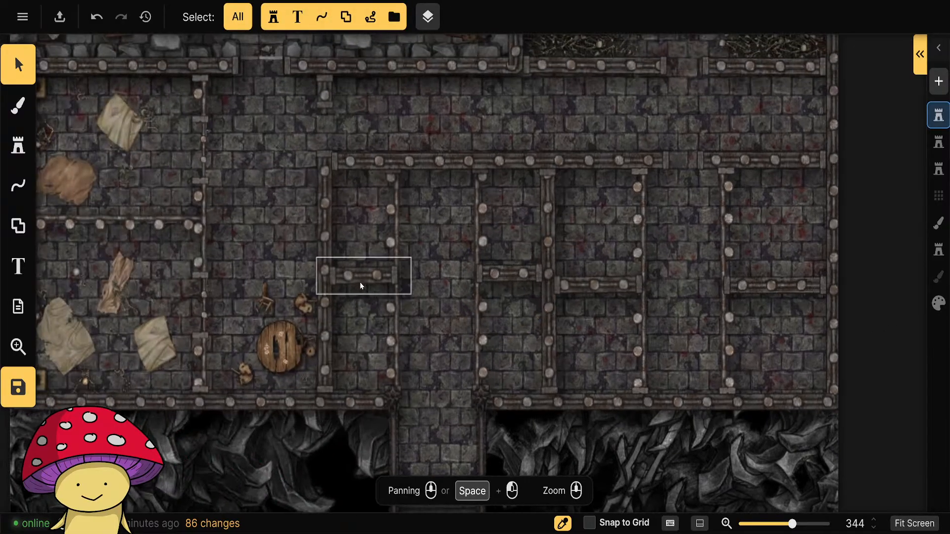
{"action": "scroll", "coordinate": [698, 458], "scroll_direction": "down", "scroll_amount": 3}
{"action": "scroll", "coordinate": [698, 459], "scroll_direction": "down", "scroll_amount": 2}
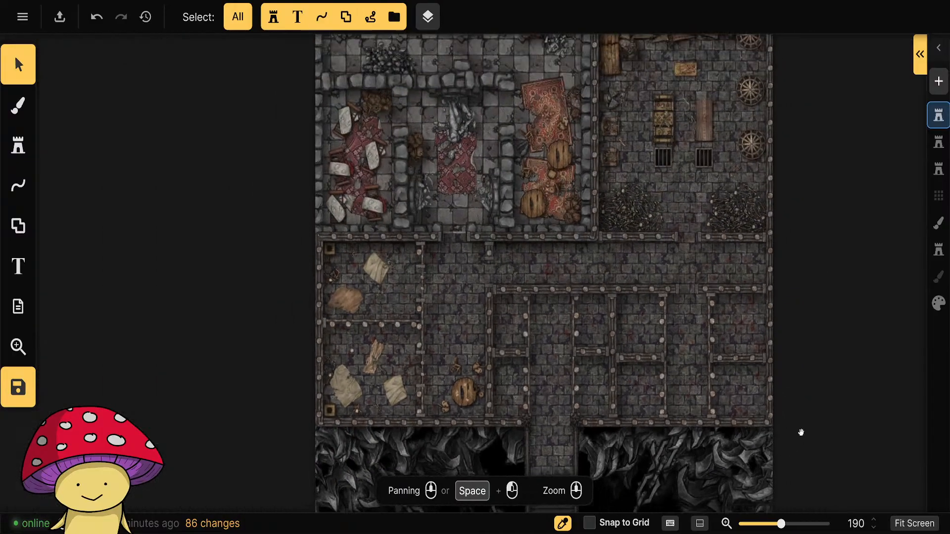
{"action": "left_click_drag", "start_coordinate": [799, 432], "coordinate": [672, 407]}
{"action": "scroll", "coordinate": [599, 392], "scroll_direction": "up", "scroll_amount": 2}
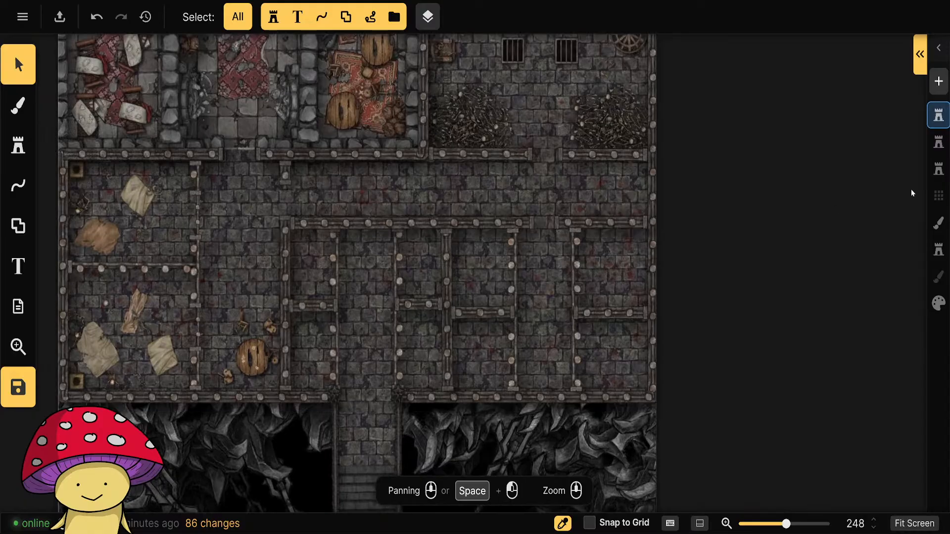
{"action": "left_click", "coordinate": [939, 144]}
{"action": "left_click", "coordinate": [132, 308]}
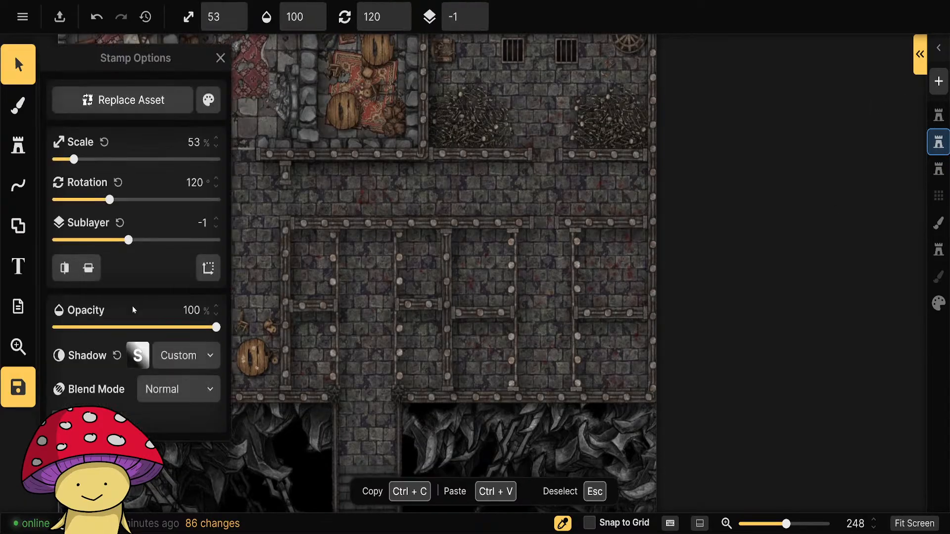
{"action": "left_click", "coordinate": [18, 145]}
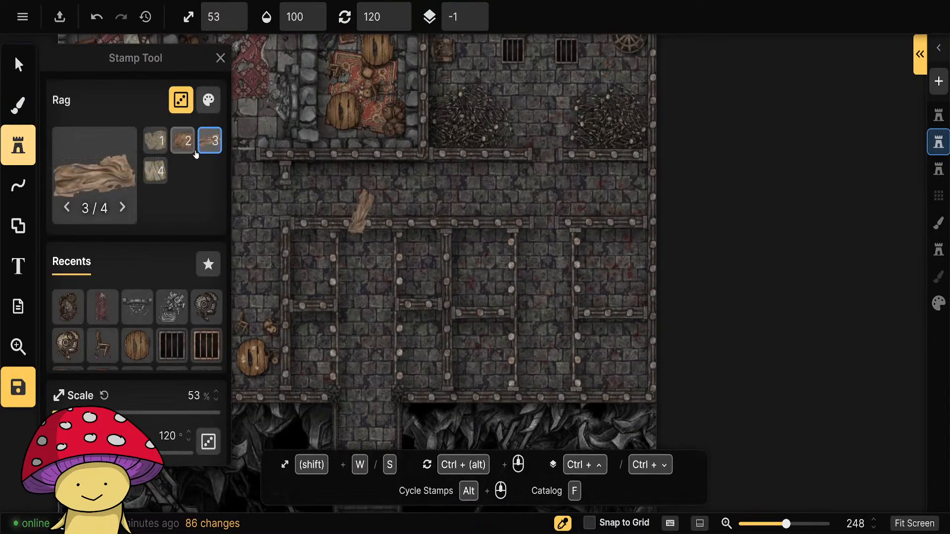
{"action": "left_click", "coordinate": [159, 144]}
{"action": "key", "text": "s"}
{"action": "scroll", "coordinate": [314, 269], "scroll_direction": "down", "scroll_amount": 1}
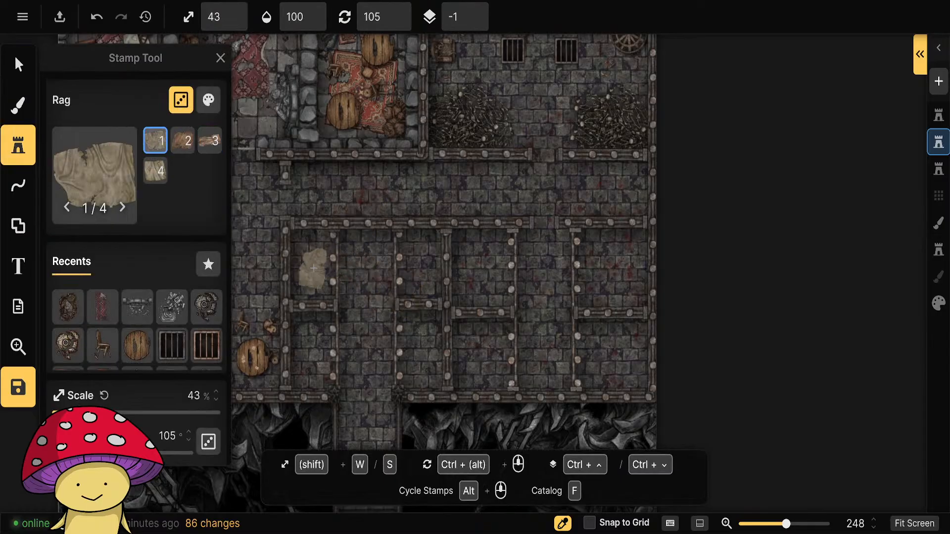
{"action": "scroll", "coordinate": [313, 267], "scroll_direction": "down", "scroll_amount": 4}
{"action": "left_click", "coordinate": [312, 260]}
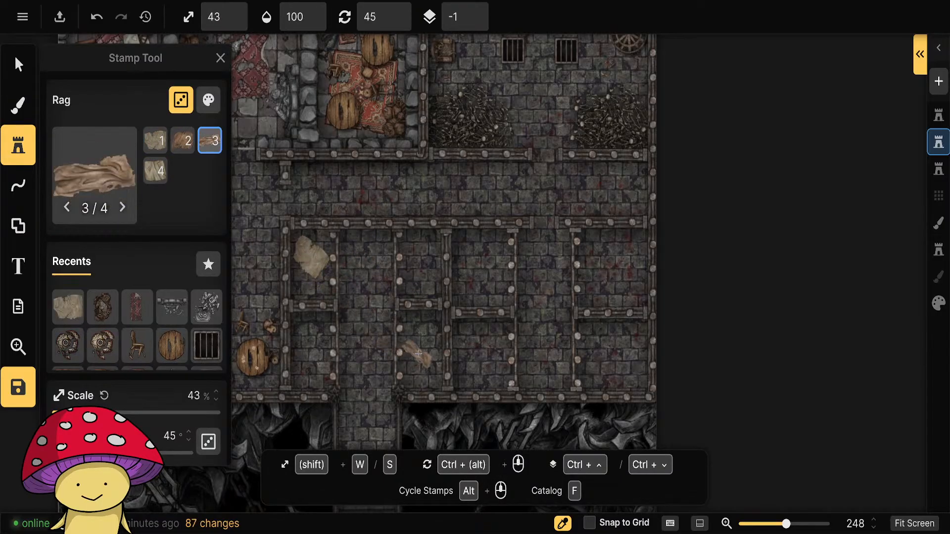
Place differently rotated Rag stamps in the lower cell left of the stair corridor, the lower cell right of the thick wall, and the upper rightmost cell.
{"action": "scroll", "coordinate": [418, 353], "scroll_direction": "up", "scroll_amount": 7}
{"action": "scroll", "coordinate": [312, 363], "scroll_direction": "down", "scroll_amount": 1}
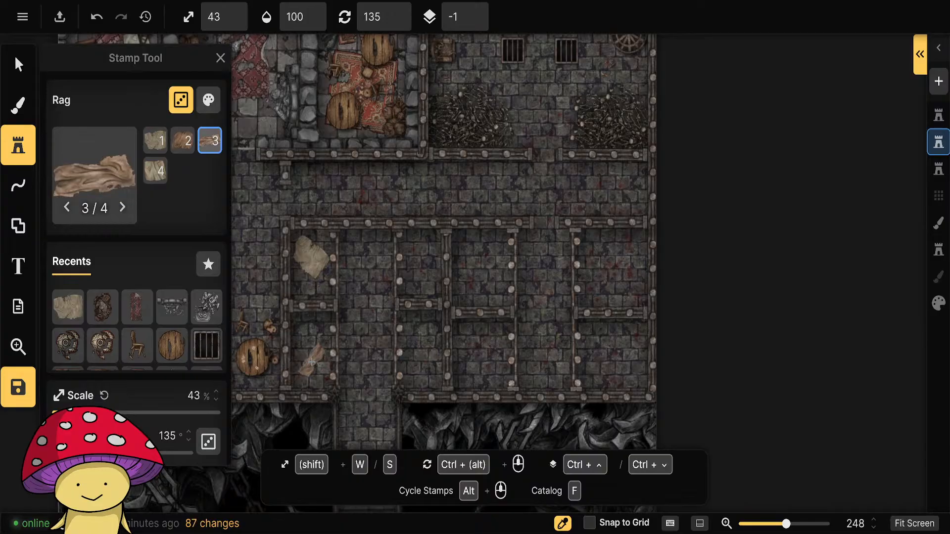
{"action": "left_click", "coordinate": [312, 363]}
{"action": "scroll", "coordinate": [482, 369], "scroll_direction": "down", "scroll_amount": 8}
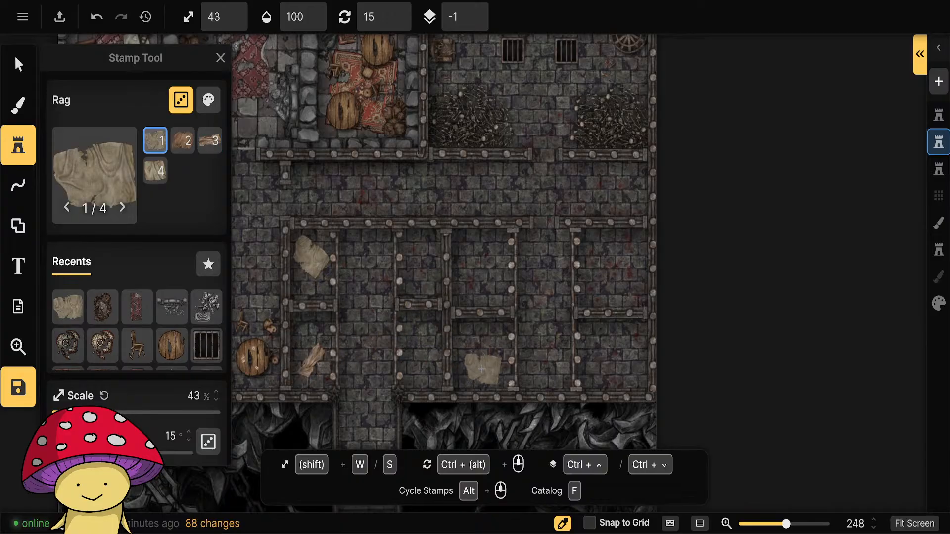
{"action": "left_click", "coordinate": [482, 369]}
{"action": "scroll", "coordinate": [604, 257], "scroll_direction": "up", "scroll_amount": 7}
{"action": "left_click", "coordinate": [600, 251]}
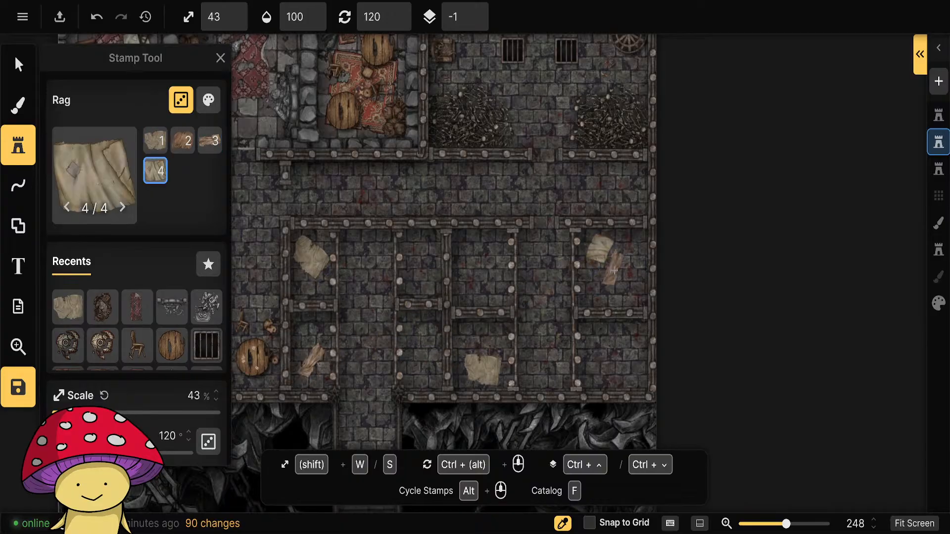
{"action": "scroll", "coordinate": [616, 272], "scroll_direction": "up", "scroll_amount": 6}
{"action": "left_click", "coordinate": [623, 280]}
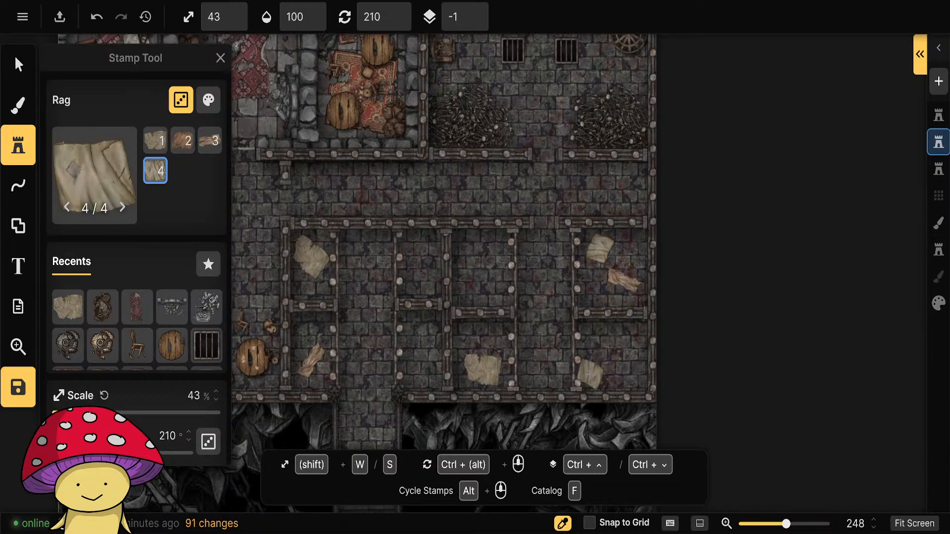
Clear the rubble tag filter in the stamp catalog and pick the pale Pillow stamp from the Prison 2.0 pack.
{"action": "key", "text": "f"}
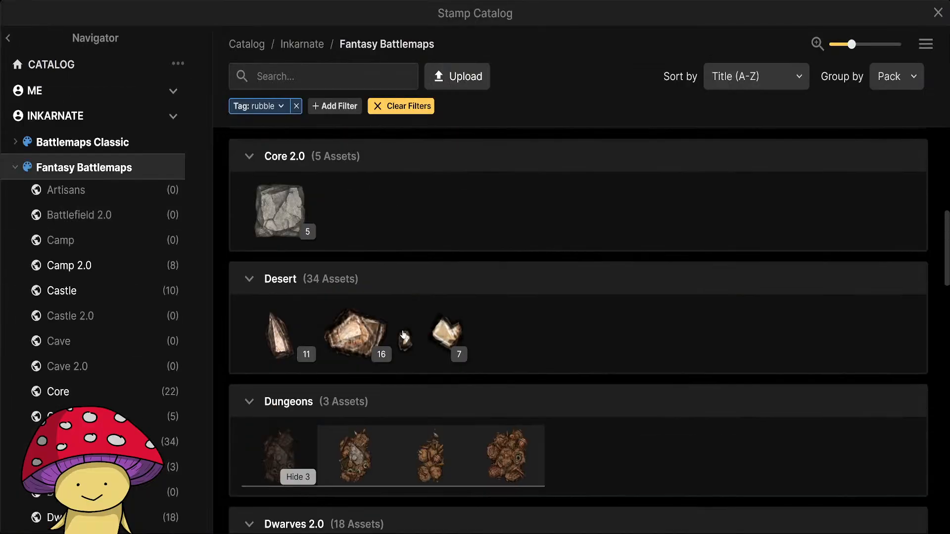
{"action": "scroll", "coordinate": [404, 335], "scroll_direction": "up", "scroll_amount": 4}
{"action": "left_click", "coordinate": [298, 107]}
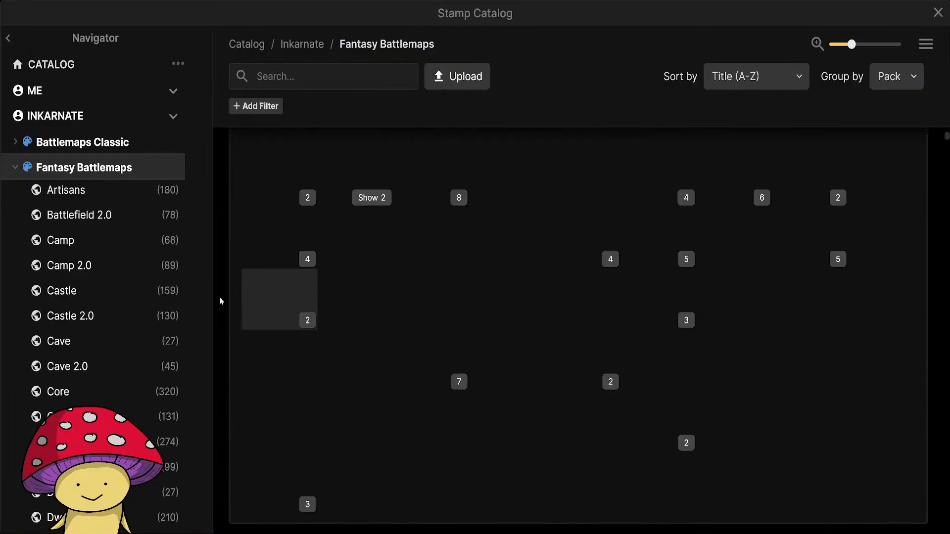
{"action": "scroll", "coordinate": [114, 310], "scroll_direction": "down", "scroll_amount": 20}
{"action": "scroll", "coordinate": [79, 275], "scroll_direction": "up", "scroll_amount": 5}
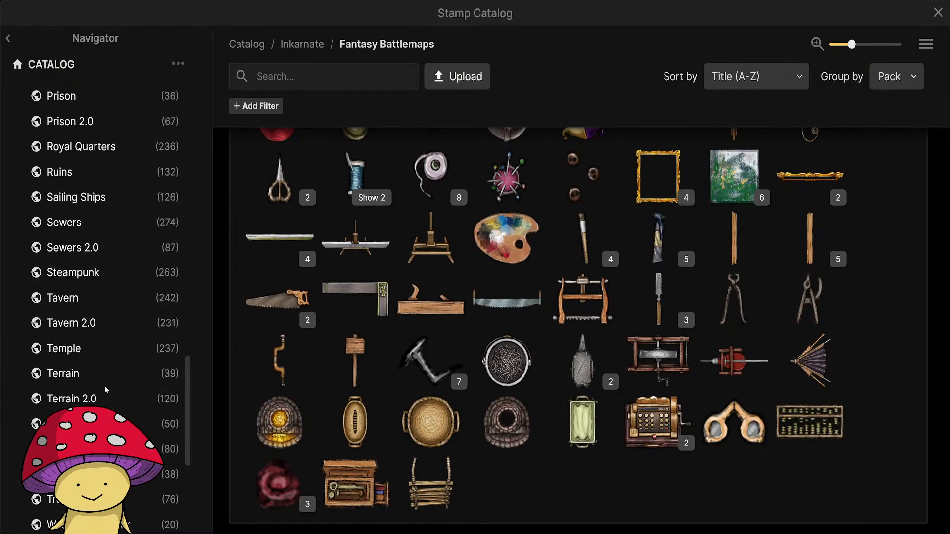
{"action": "scroll", "coordinate": [99, 347], "scroll_direction": "up", "scroll_amount": 2}
{"action": "left_click", "coordinate": [70, 217]}
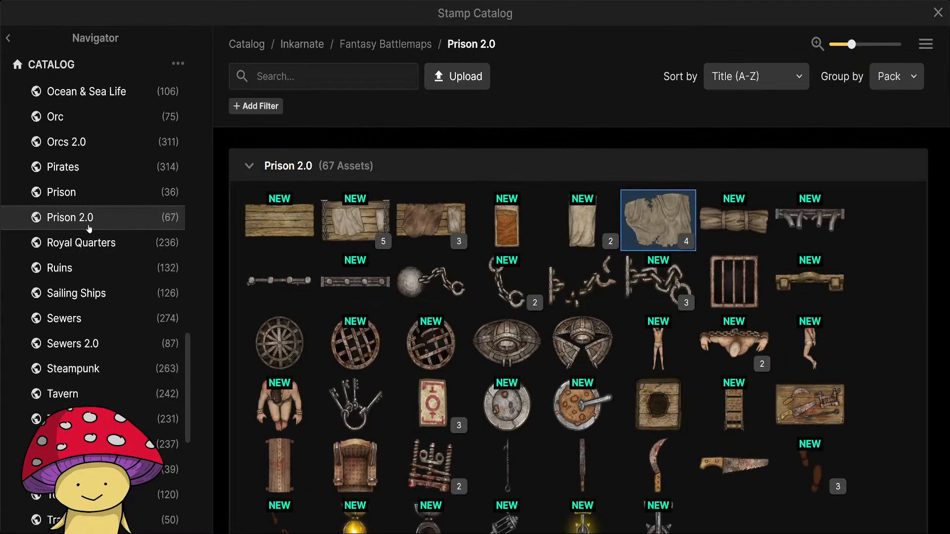
{"action": "left_click", "coordinate": [580, 242]}
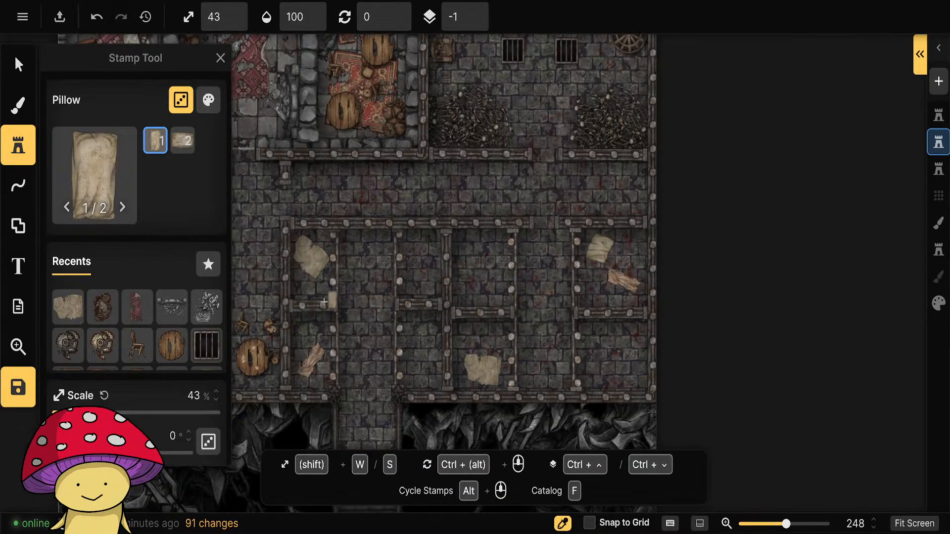
Tweak the Pillow stamp's colours to 70% saturation and 80% brightness.
{"action": "left_click", "coordinate": [208, 100]}
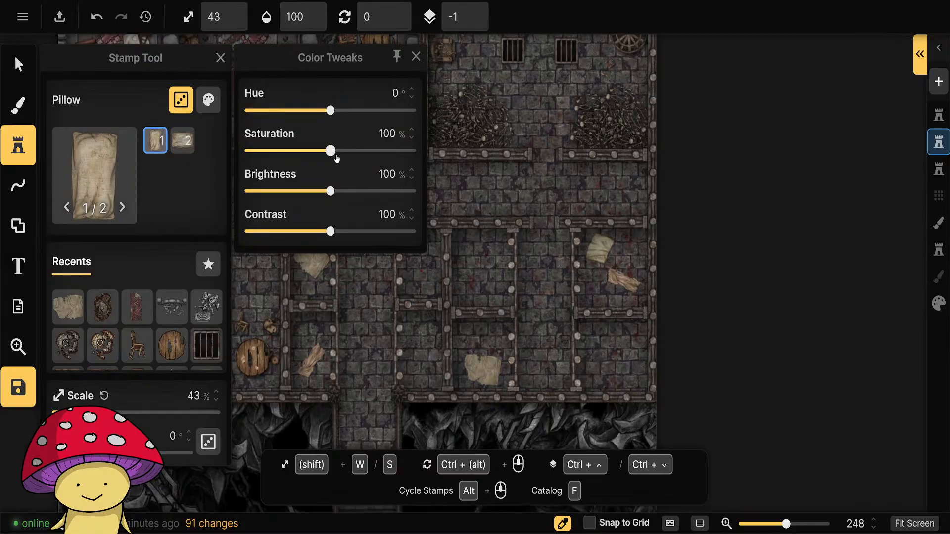
{"action": "left_click_drag", "start_coordinate": [330, 151], "coordinate": [316, 150]}
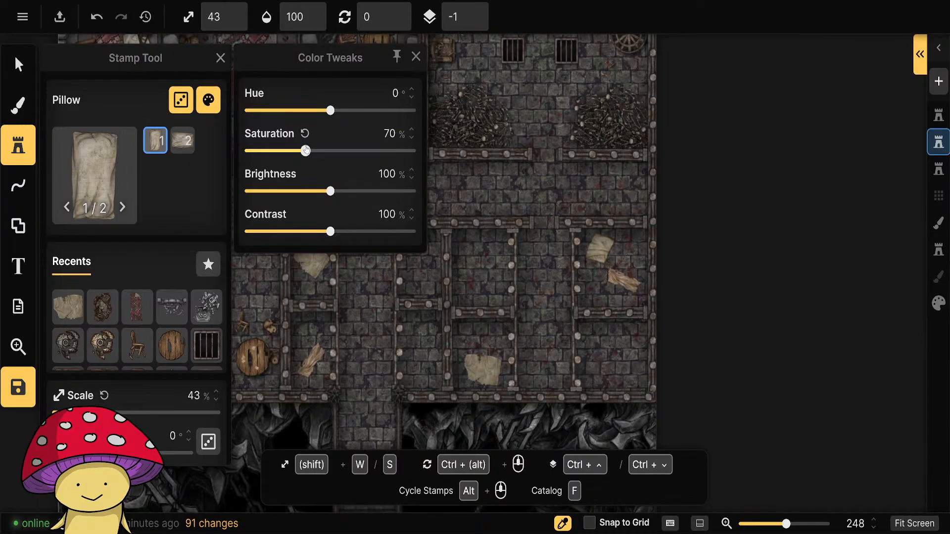
{"action": "left_click_drag", "start_coordinate": [330, 192], "coordinate": [313, 191]}
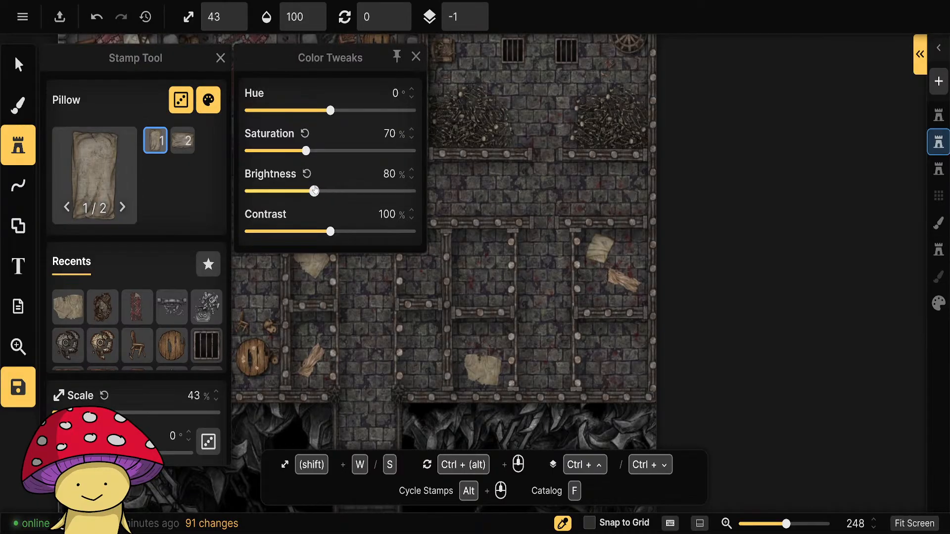
{"action": "left_click", "coordinate": [415, 56]}
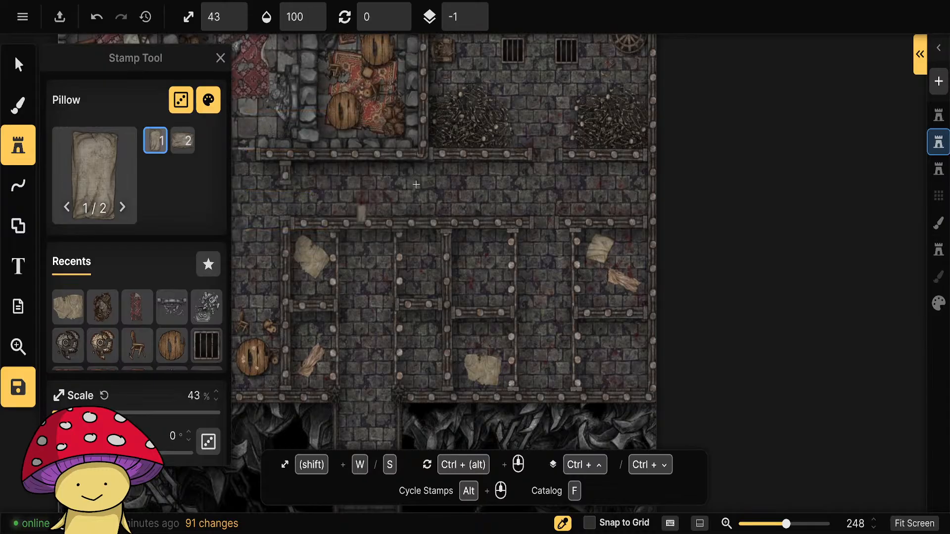
Scatter both Pillow variants at 43% scale and varied rotations across the cells on both sides of the stair corridor.
{"action": "left_click", "coordinate": [308, 286]}
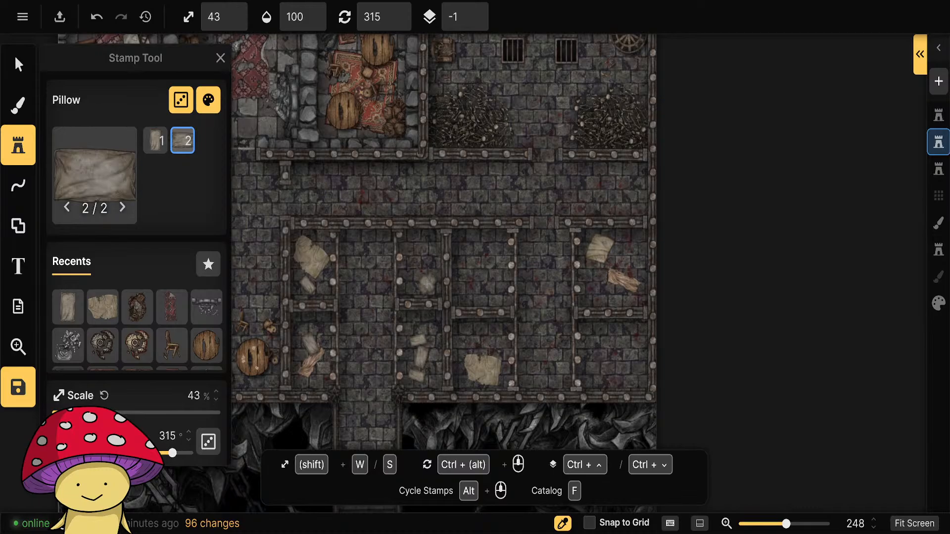
{"action": "left_click", "coordinate": [427, 283]}
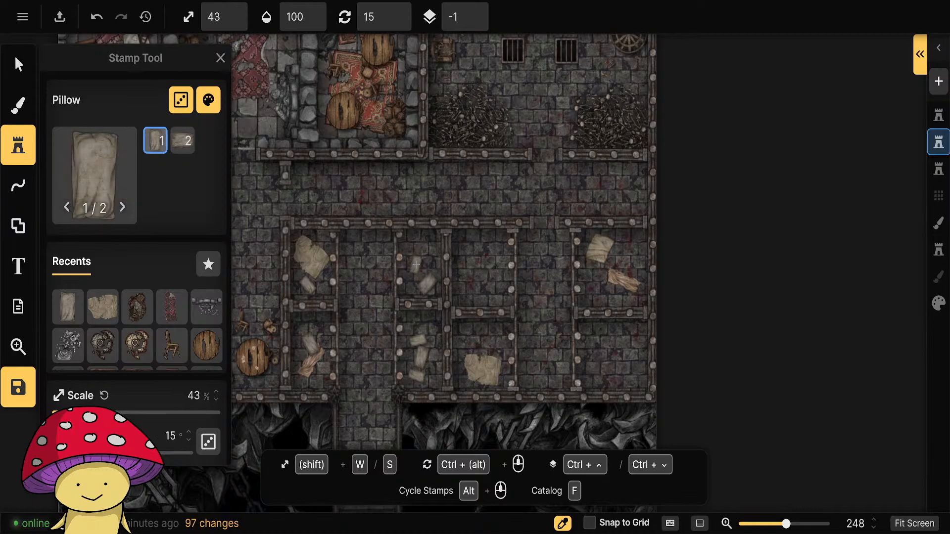
{"action": "left_click", "coordinate": [416, 264]}
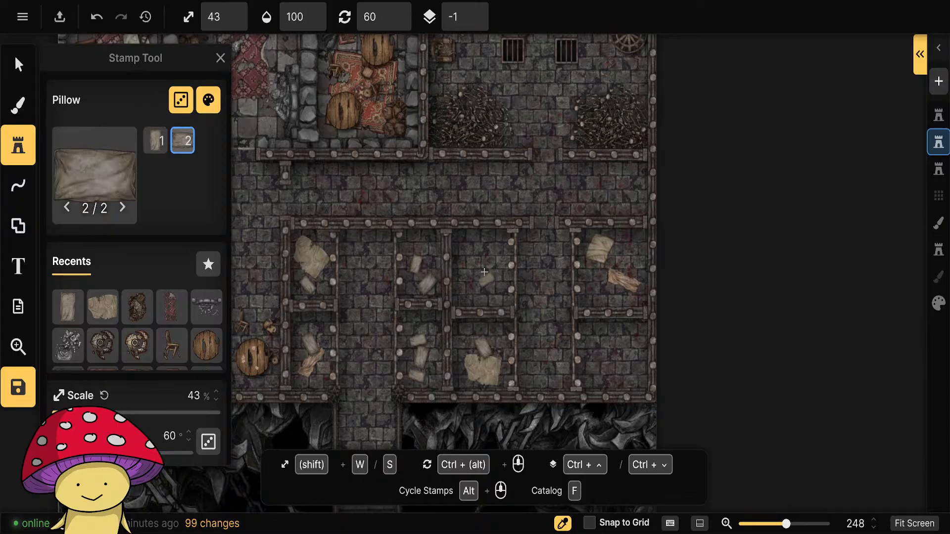
{"action": "scroll", "coordinate": [484, 272], "scroll_direction": "up", "scroll_amount": 1}
{"action": "left_click", "coordinate": [467, 292]}
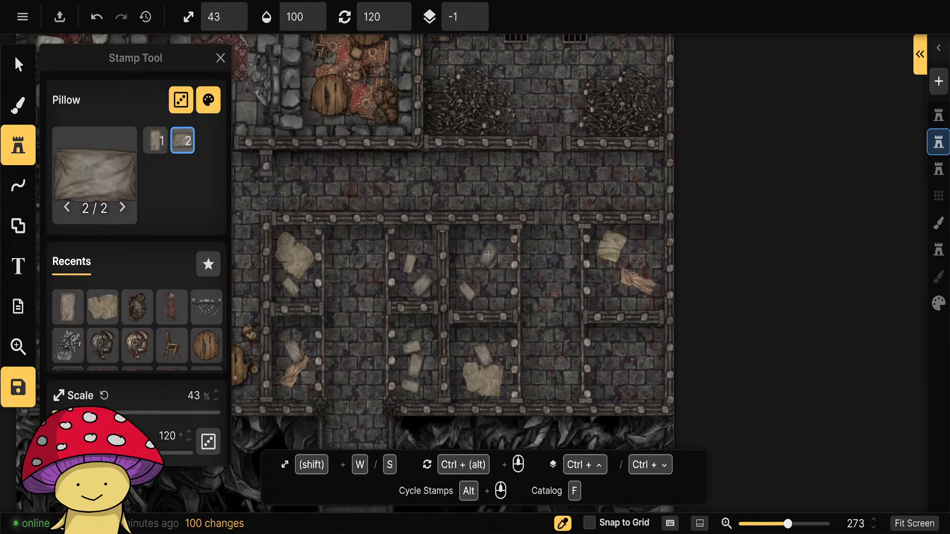
{"action": "left_click", "coordinate": [486, 263]}
{"action": "left_click", "coordinate": [610, 293]}
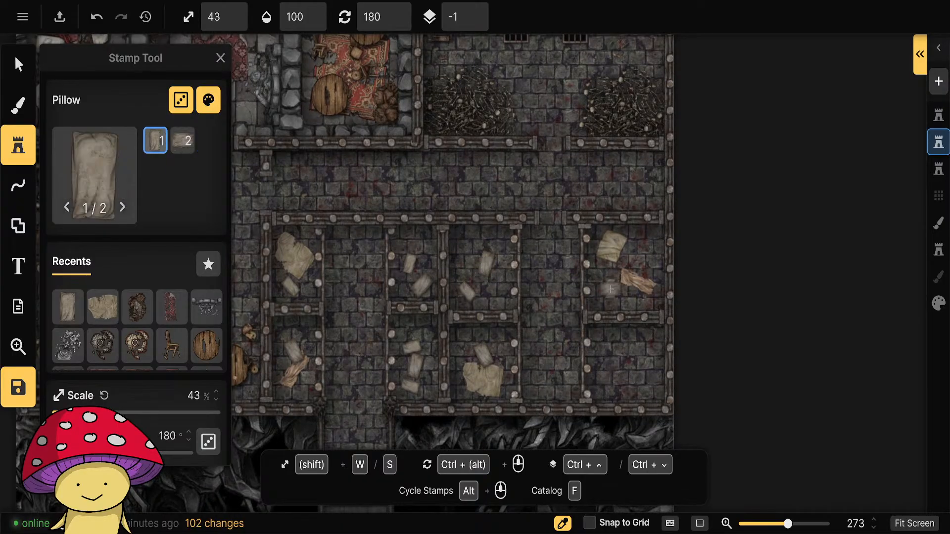
{"action": "left_click", "coordinate": [643, 351]}
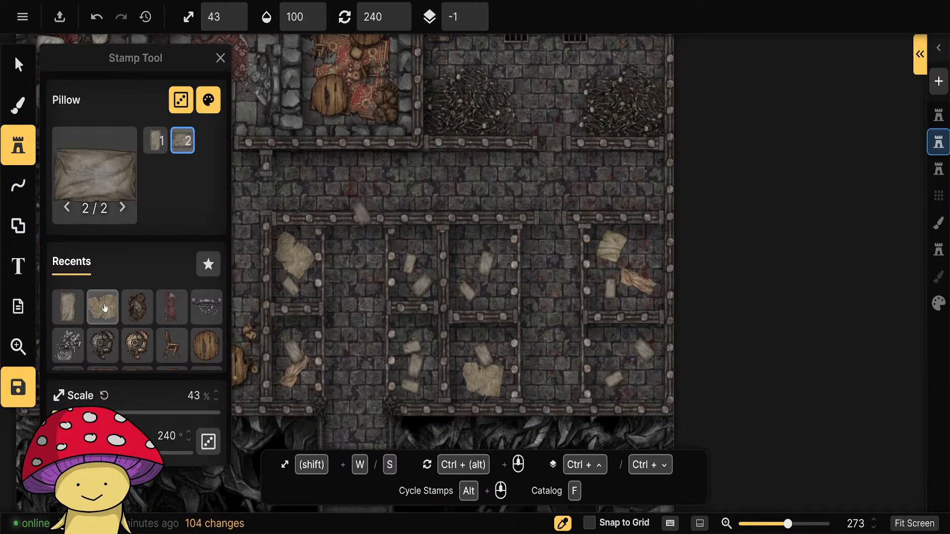
Choose the recently used Skeleton stamp, scale it to 33%, and place it over the rag in the upper cell left of the stair corridor.
{"action": "scroll", "coordinate": [133, 333], "scroll_direction": "down", "scroll_amount": 1}
{"action": "scroll", "coordinate": [133, 333], "scroll_direction": "down", "scroll_amount": 3}
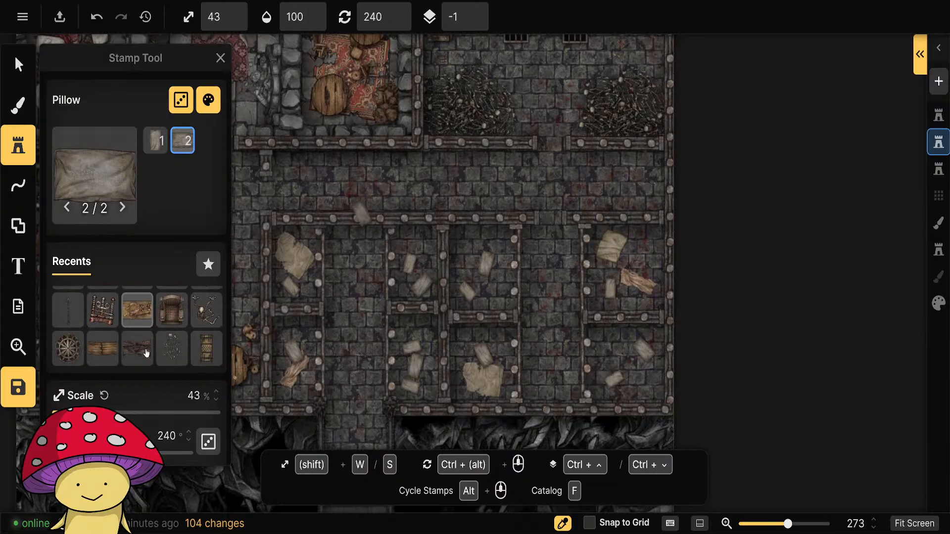
{"action": "left_click", "coordinate": [99, 320]}
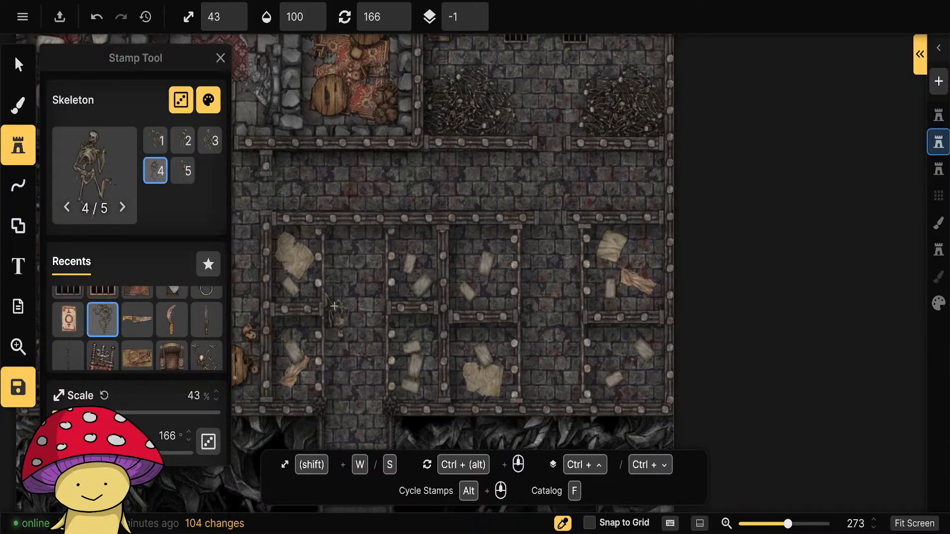
{"action": "key", "text": "s"}
{"action": "scroll", "coordinate": [299, 266], "scroll_direction": "down", "scroll_amount": 1}
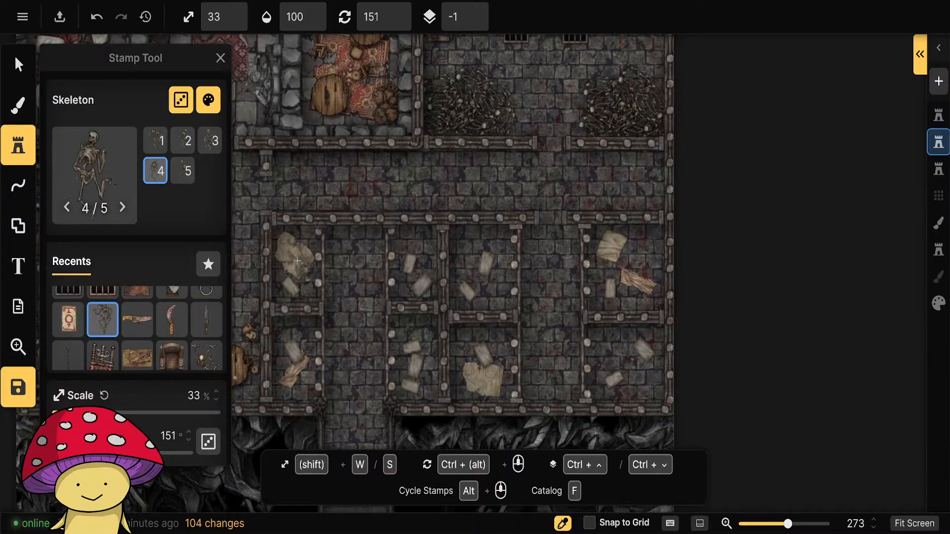
{"action": "left_click", "coordinate": [297, 266]}
Place rotated skeletons in the lower cell left of the stair corridor and two in the narrow lower cell right of it.
{"action": "scroll", "coordinate": [297, 372], "scroll_direction": "up", "scroll_amount": 3}
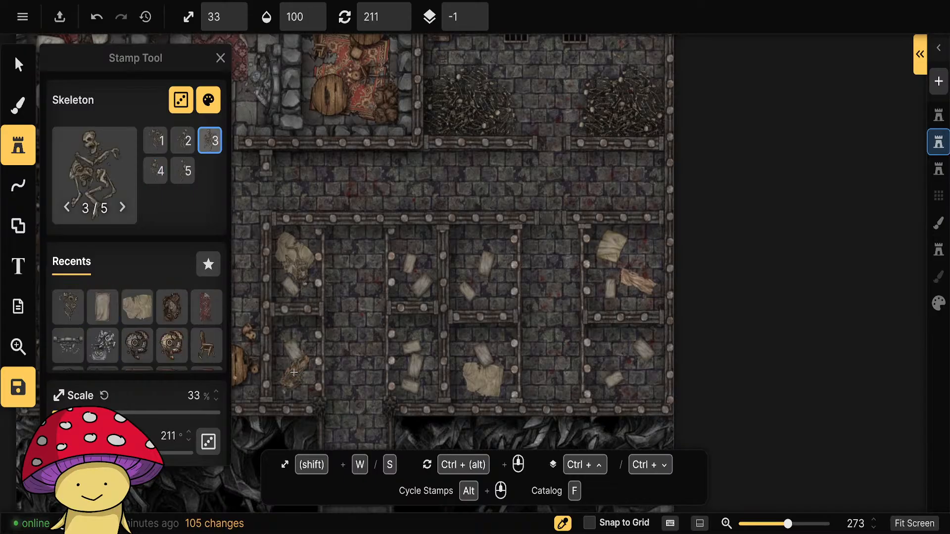
{"action": "left_click", "coordinate": [293, 373]}
{"action": "scroll", "coordinate": [412, 379], "scroll_direction": "up", "scroll_amount": 1}
{"action": "left_click", "coordinate": [413, 377]}
{"action": "scroll", "coordinate": [414, 339], "scroll_direction": "up", "scroll_amount": 2}
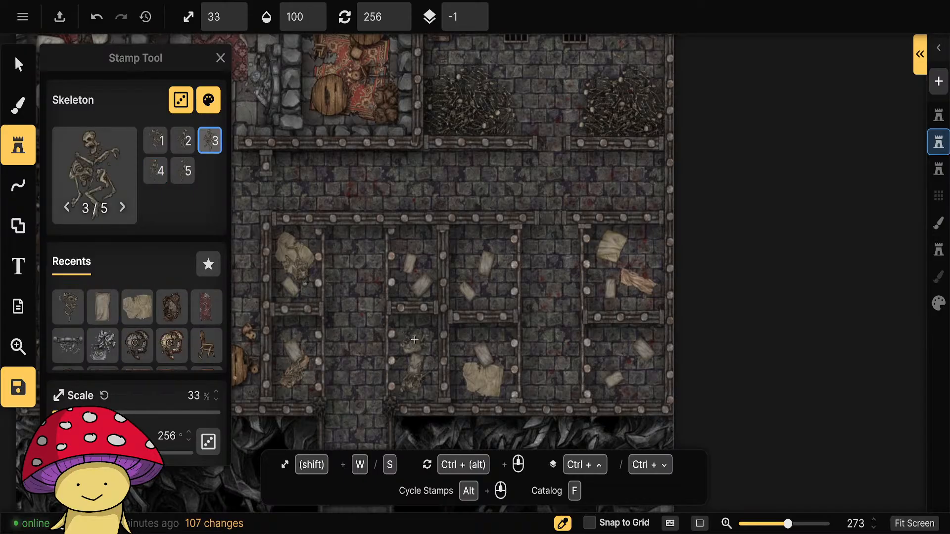
{"action": "scroll", "coordinate": [413, 340], "scroll_direction": "up", "scroll_amount": 1}
{"action": "left_click", "coordinate": [413, 339]}
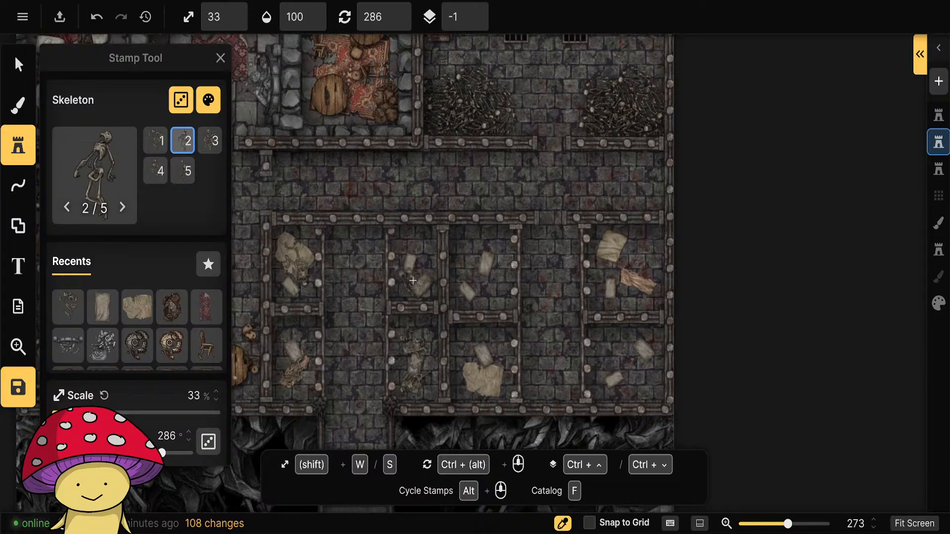
Place rotated skeletons among the pillows in the two upper cells on either side of the thick vertical wall.
{"action": "scroll", "coordinate": [413, 283], "scroll_direction": "up", "scroll_amount": 1}
{"action": "left_click", "coordinate": [413, 283]}
{"action": "scroll", "coordinate": [413, 251], "scroll_direction": "down", "scroll_amount": 1}
{"action": "scroll", "coordinate": [418, 253], "scroll_direction": "up", "scroll_amount": 2}
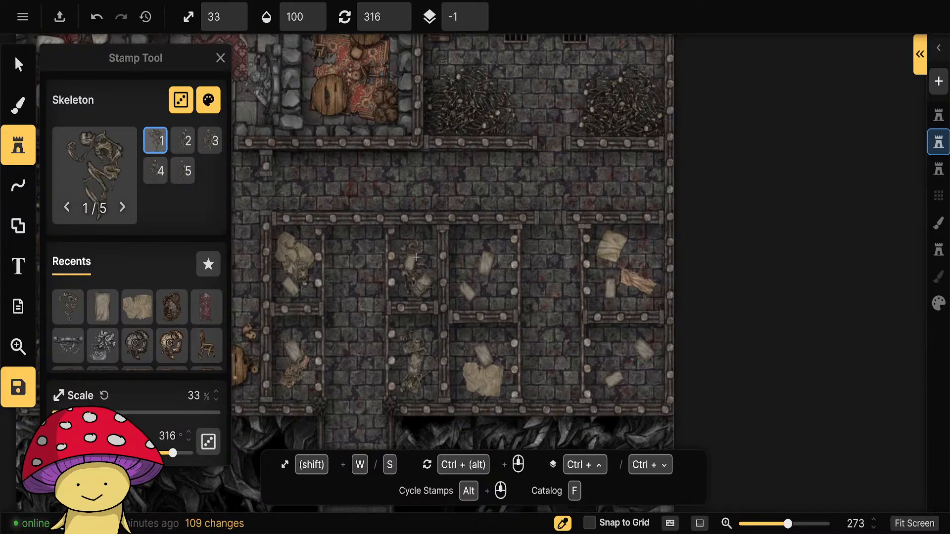
{"action": "left_click", "coordinate": [416, 258]}
{"action": "left_click", "coordinate": [473, 289]}
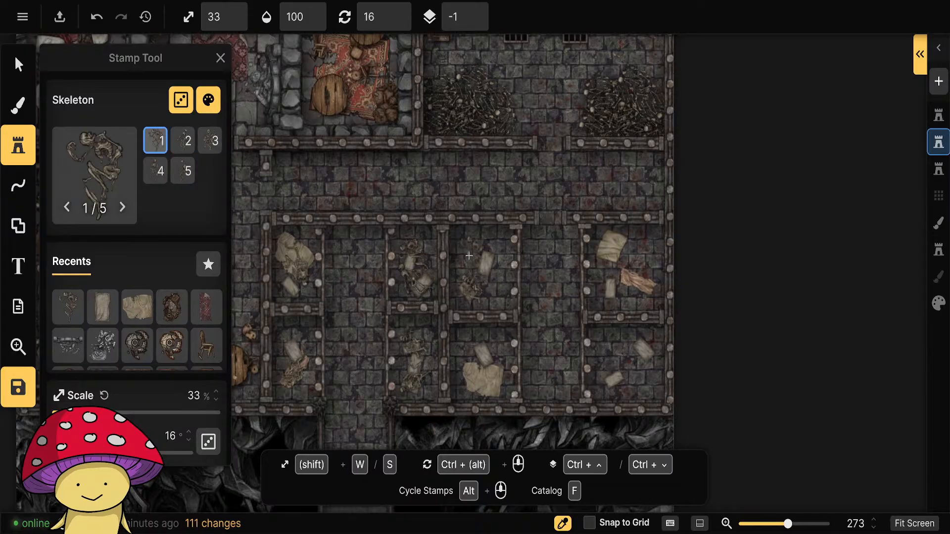
{"action": "left_click", "coordinate": [471, 258]}
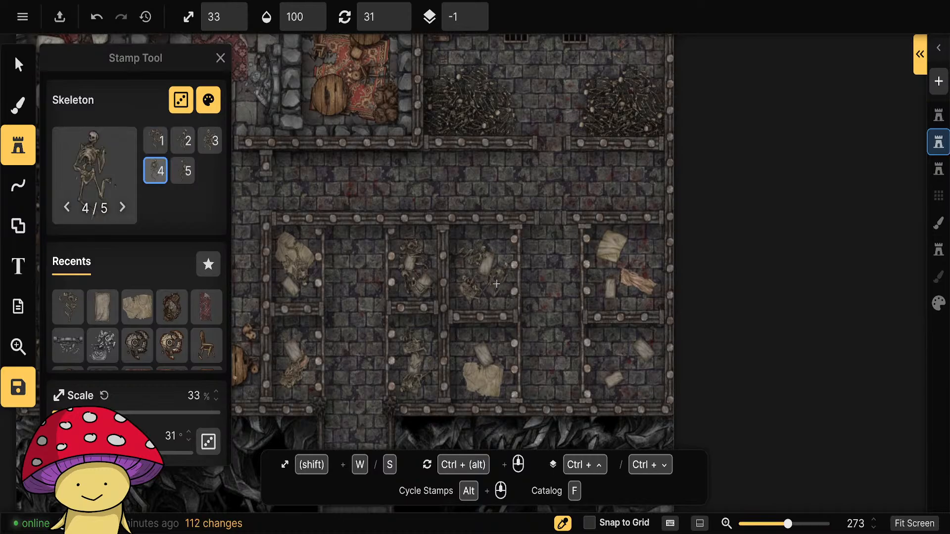
Scatter rotated skeletons over the rags and pillows in the two rightmost cells, upper and lower.
{"action": "left_click", "coordinate": [639, 246]}
{"action": "left_click", "coordinate": [614, 284]}
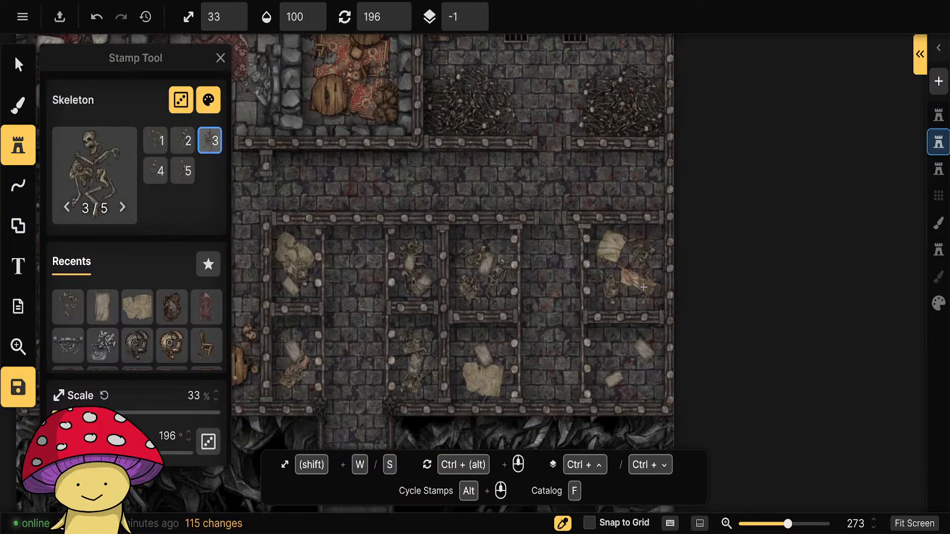
{"action": "left_click", "coordinate": [641, 287]}
{"action": "left_click", "coordinate": [612, 353]}
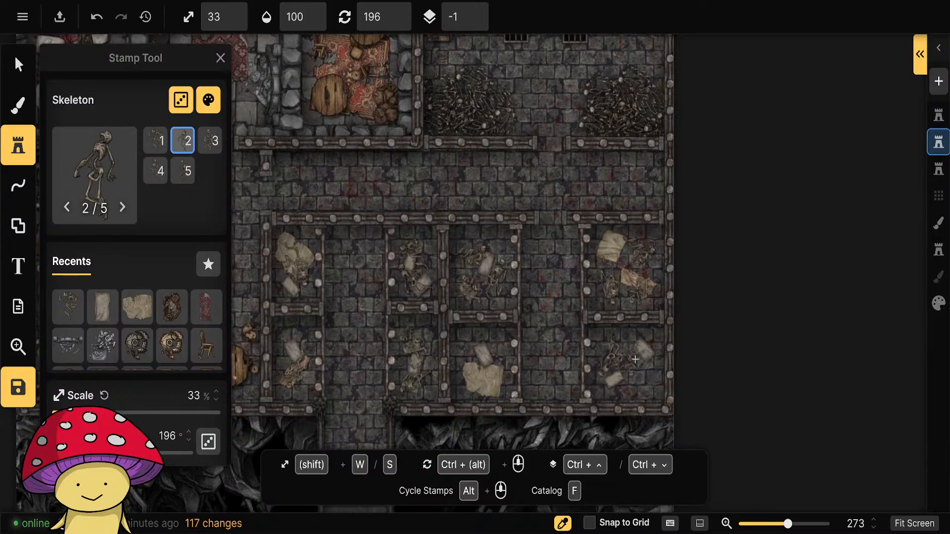
{"action": "left_click", "coordinate": [638, 355]}
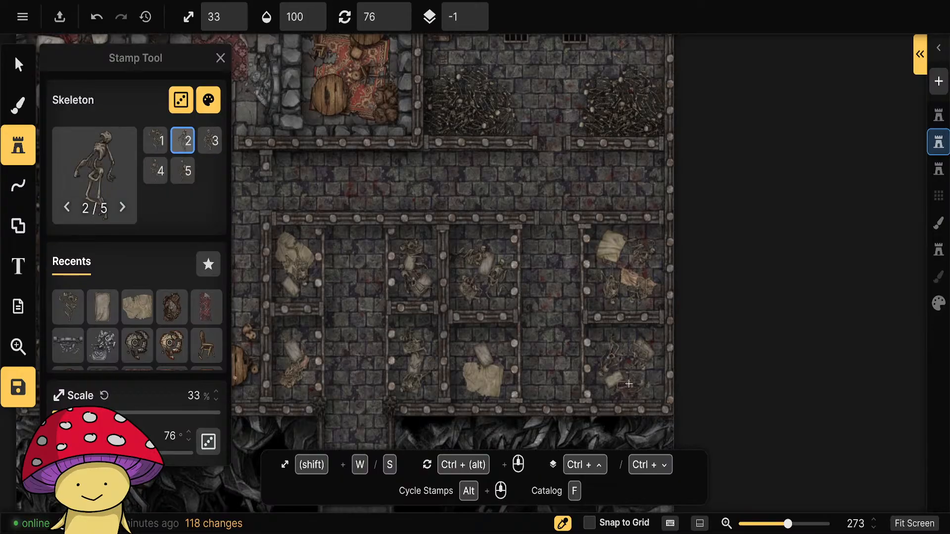
{"action": "left_click", "coordinate": [623, 381]}
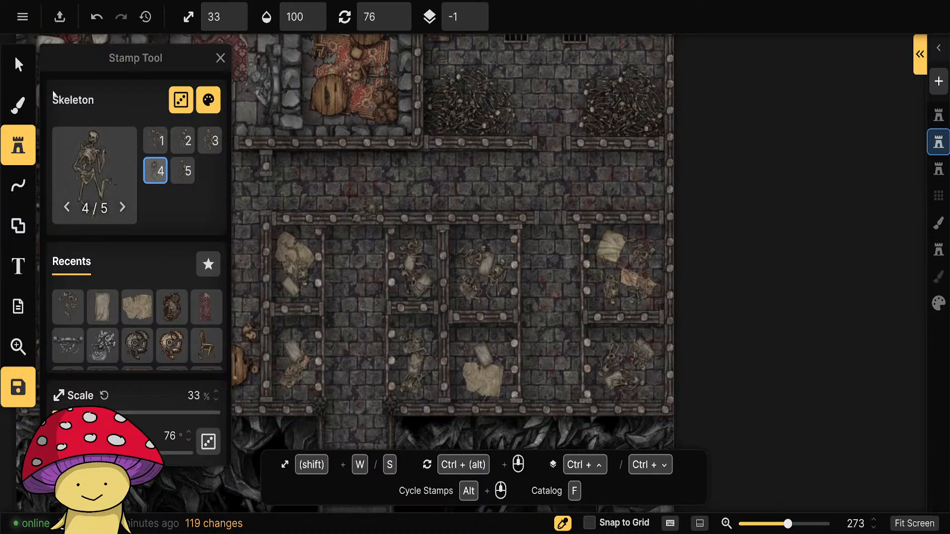
Copy the small broken chair beside the round table and paste it into the horizontal corridor above the cells.
{"action": "left_click", "coordinate": [18, 65]}
{"action": "left_click", "coordinate": [747, 365]}
{"action": "scroll", "coordinate": [742, 365], "scroll_direction": "down", "scroll_amount": 5}
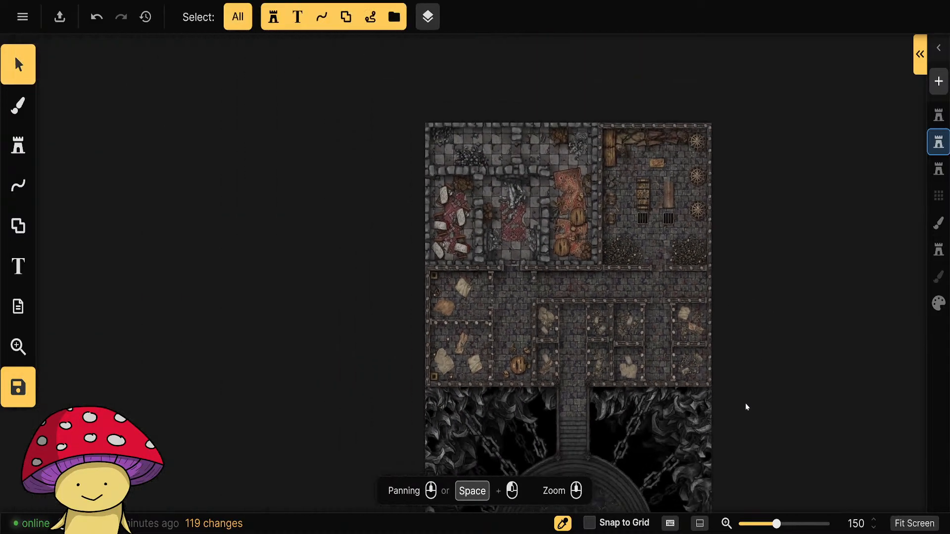
{"action": "scroll", "coordinate": [752, 411], "scroll_direction": "up", "scroll_amount": 3}
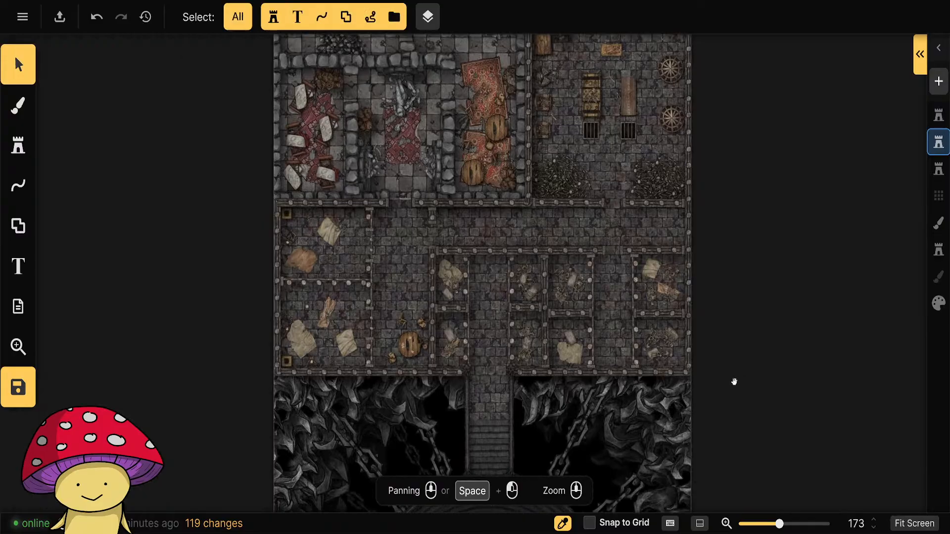
{"action": "left_click_drag", "start_coordinate": [734, 381], "coordinate": [770, 402]}
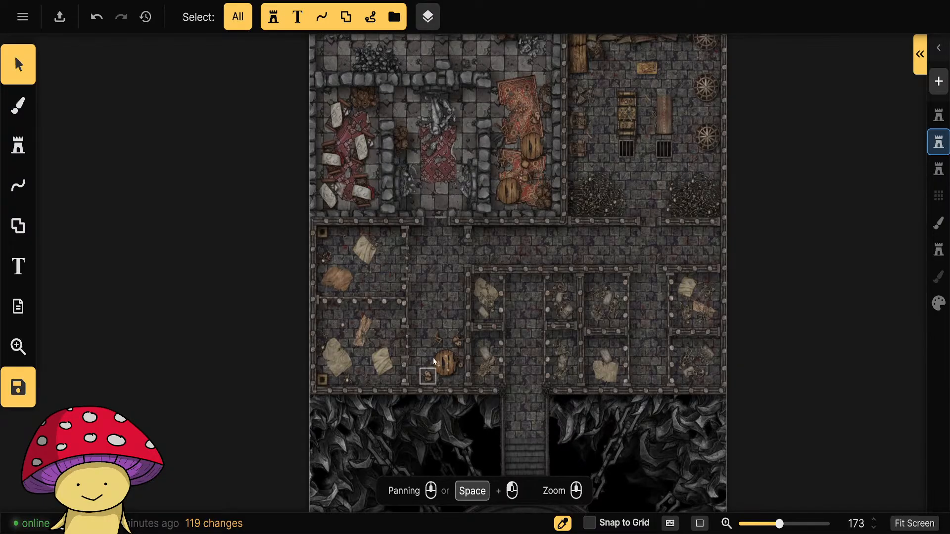
{"action": "left_click", "coordinate": [438, 339]}
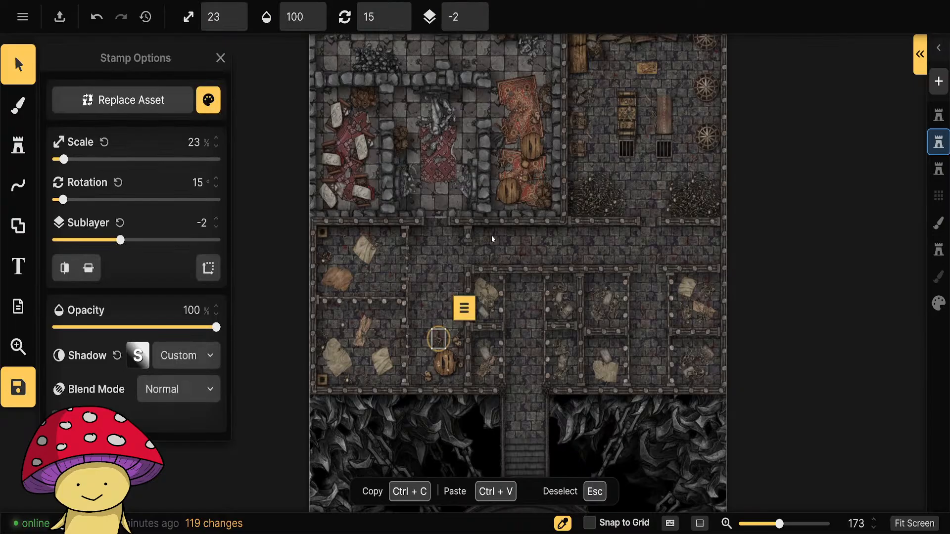
{"action": "left_click_drag", "start_coordinate": [491, 235], "coordinate": [489, 244]}
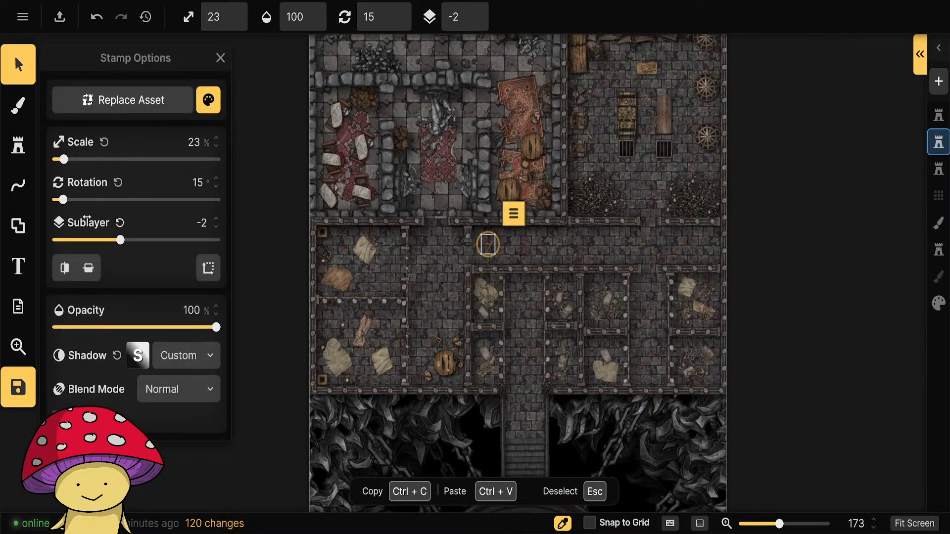
Scatter more Chair Broken stamps at 23% scale and varied rotations along the rest of the horizontal corridor.
{"action": "left_click", "coordinate": [19, 145]}
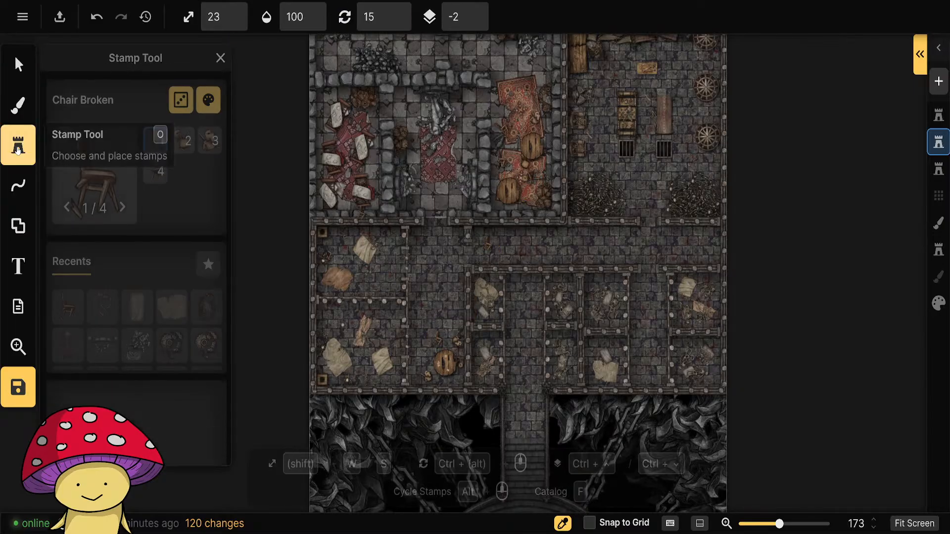
{"action": "left_click", "coordinate": [558, 256]}
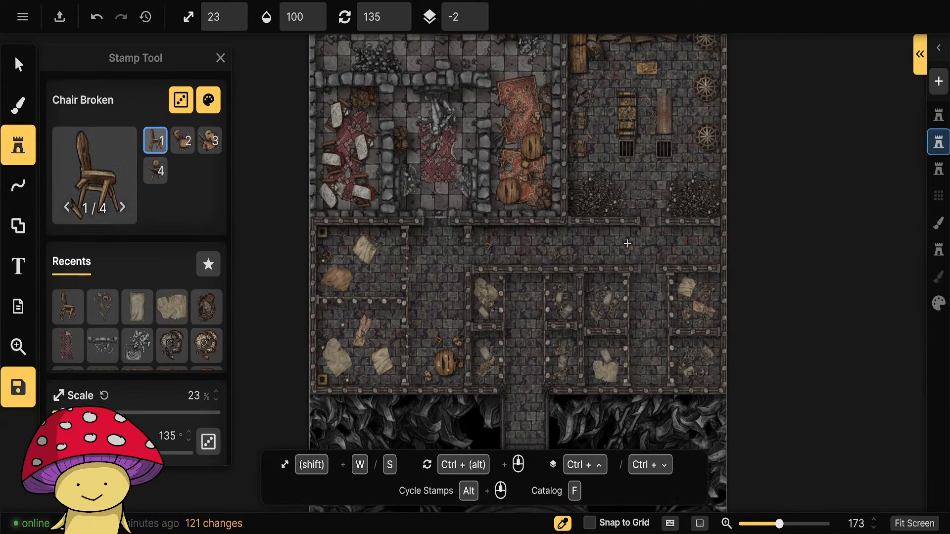
{"action": "left_click", "coordinate": [708, 254]}
Filter the Fantasy Battlemaps stamp catalog by the tag "broken" and choose the Crates Broken stamp from Core.
{"action": "key", "text": "f"}
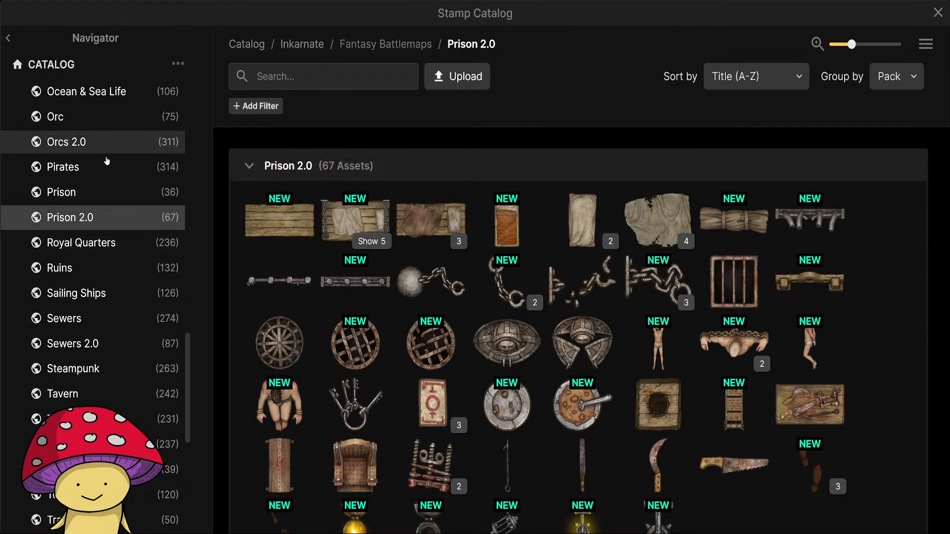
{"action": "scroll", "coordinate": [107, 213], "scroll_direction": "up", "scroll_amount": 10}
{"action": "scroll", "coordinate": [107, 213], "scroll_direction": "up", "scroll_amount": 5}
{"action": "left_click", "coordinate": [96, 168]}
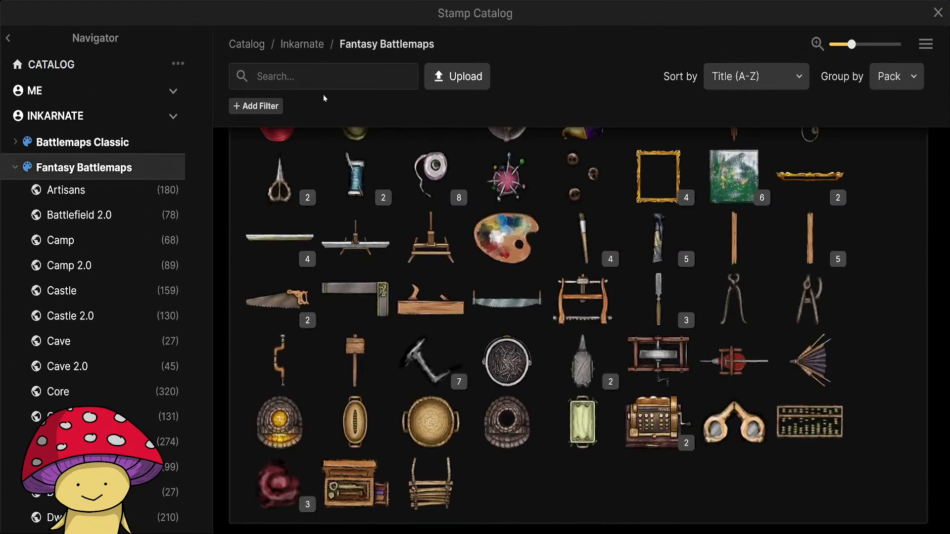
{"action": "left_click", "coordinate": [301, 75]}
{"action": "type", "text": "broken"}
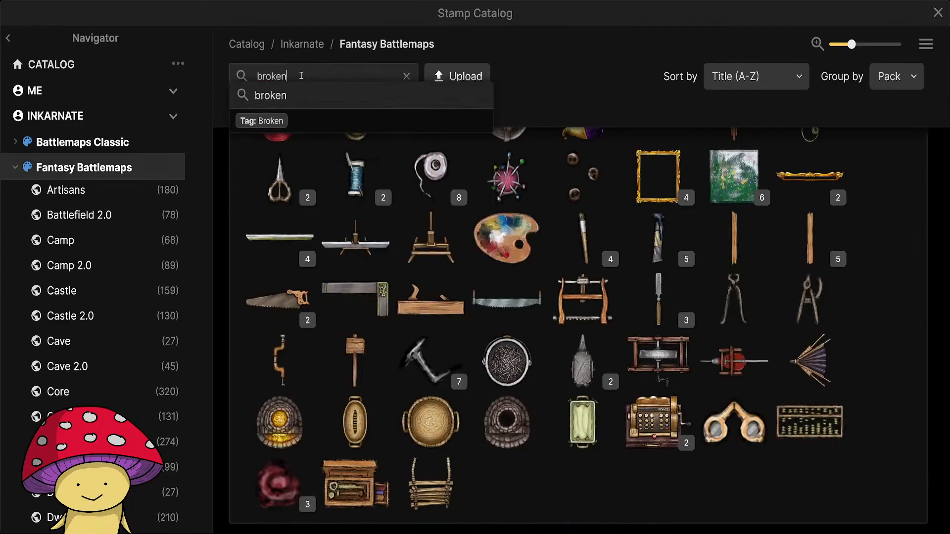
{"action": "left_click", "coordinate": [297, 122]}
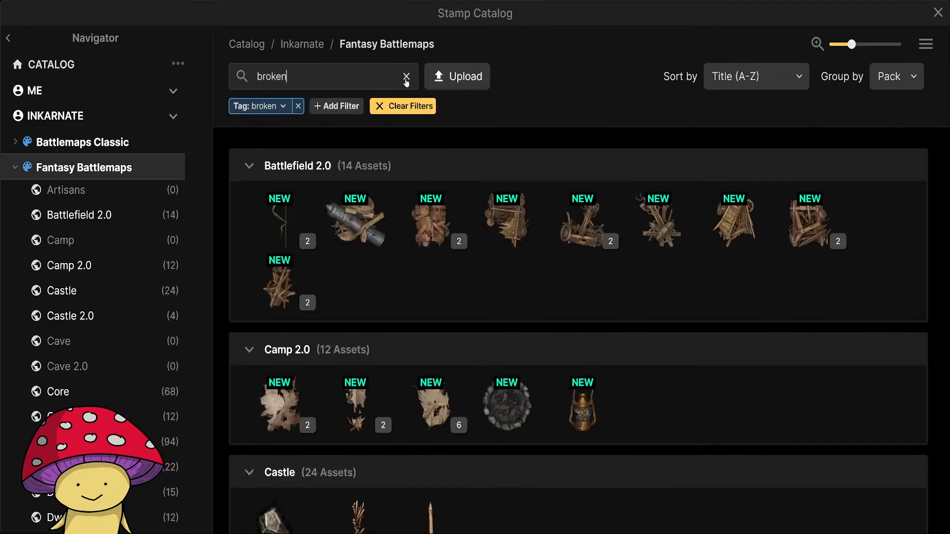
{"action": "scroll", "coordinate": [577, 286], "scroll_direction": "down", "scroll_amount": 15}
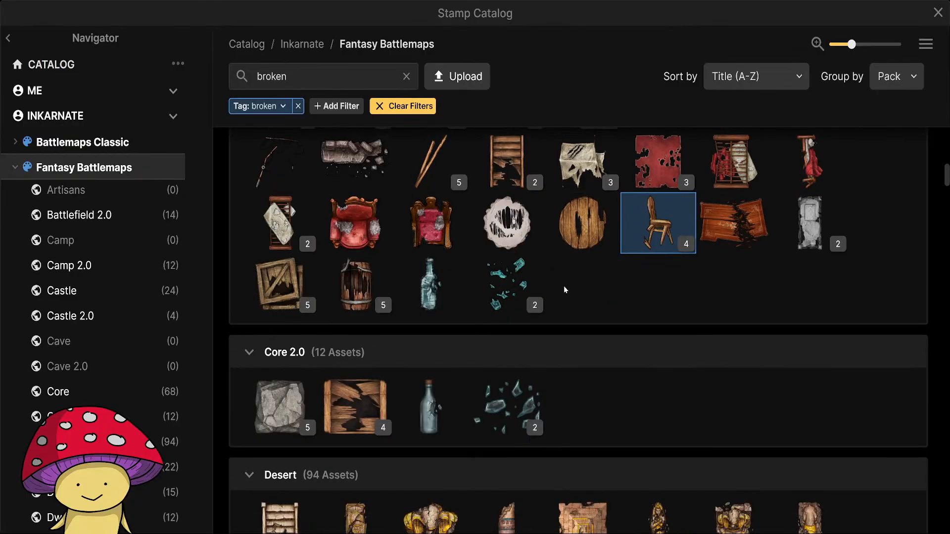
{"action": "scroll", "coordinate": [563, 291], "scroll_direction": "up", "scroll_amount": 1}
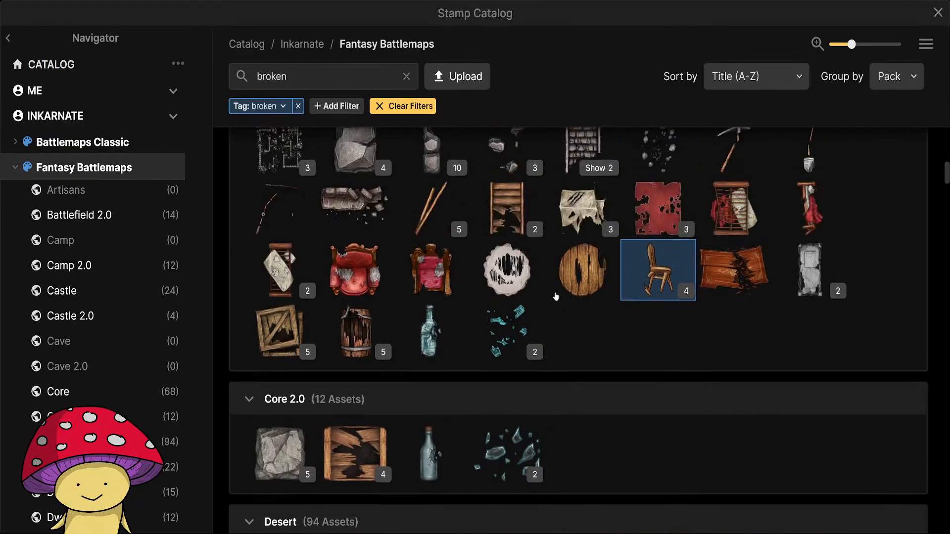
{"action": "left_click", "coordinate": [277, 331]}
Try placing a broken crate in its original colours above the round table in the vertical passage.
{"action": "scroll", "coordinate": [408, 300], "scroll_direction": "up", "scroll_amount": 6}
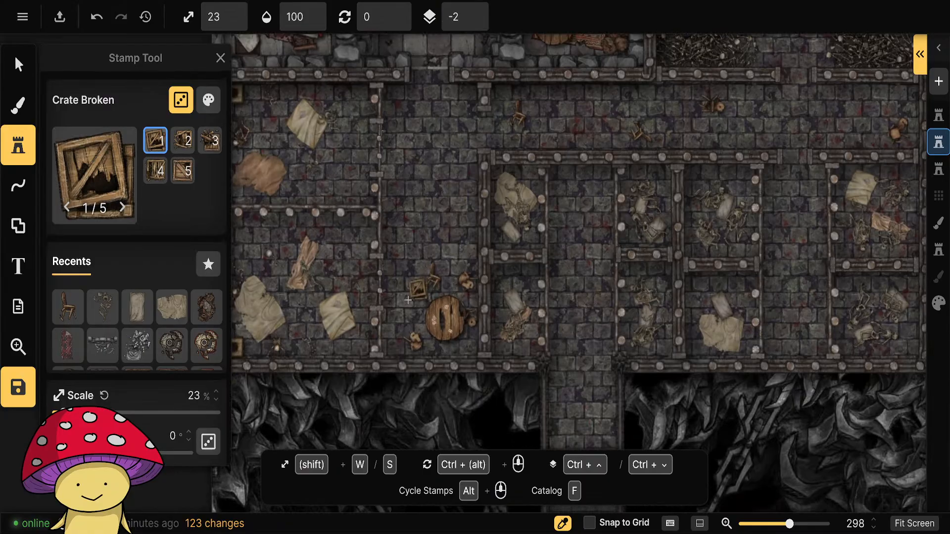
{"action": "left_click_drag", "start_coordinate": [436, 182], "coordinate": [441, 219]}
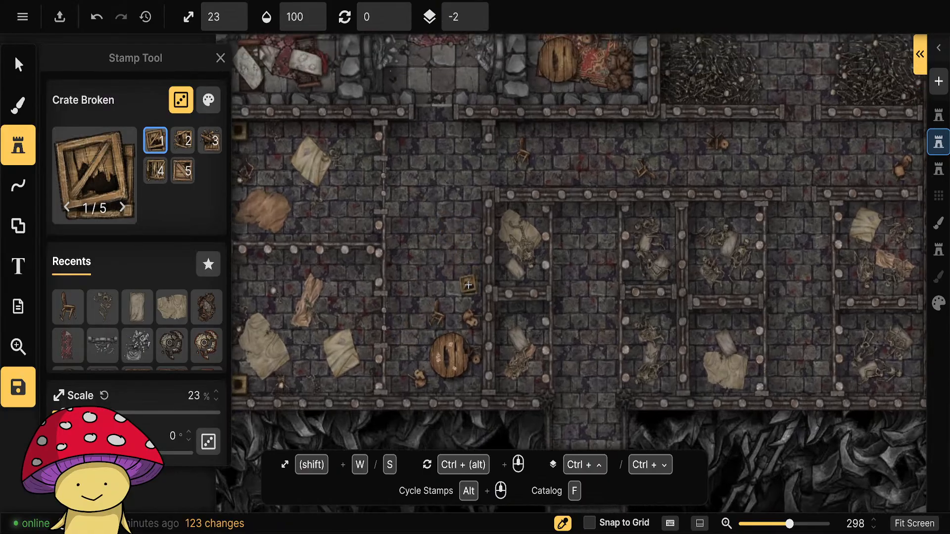
{"action": "left_click", "coordinate": [468, 285]}
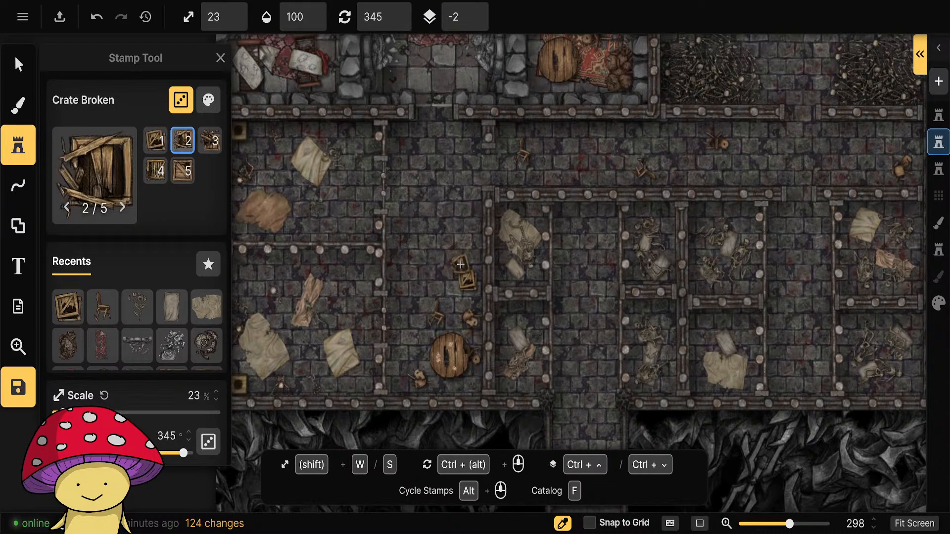
Set the Crate Broken stamp's saturation to 70% and brightness to 80%.
{"action": "left_click", "coordinate": [208, 100]}
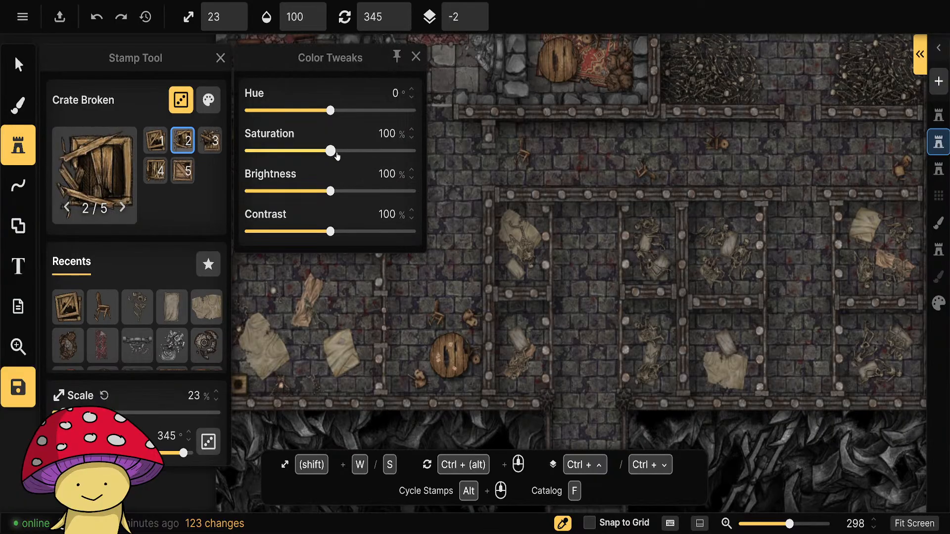
{"action": "left_click_drag", "start_coordinate": [331, 150], "coordinate": [318, 151]}
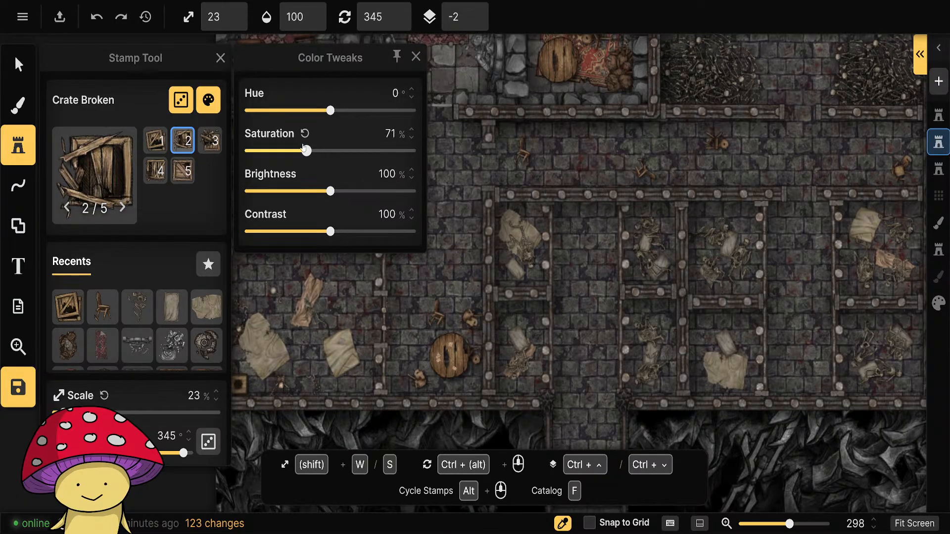
{"action": "left_click_drag", "start_coordinate": [335, 189], "coordinate": [321, 192]}
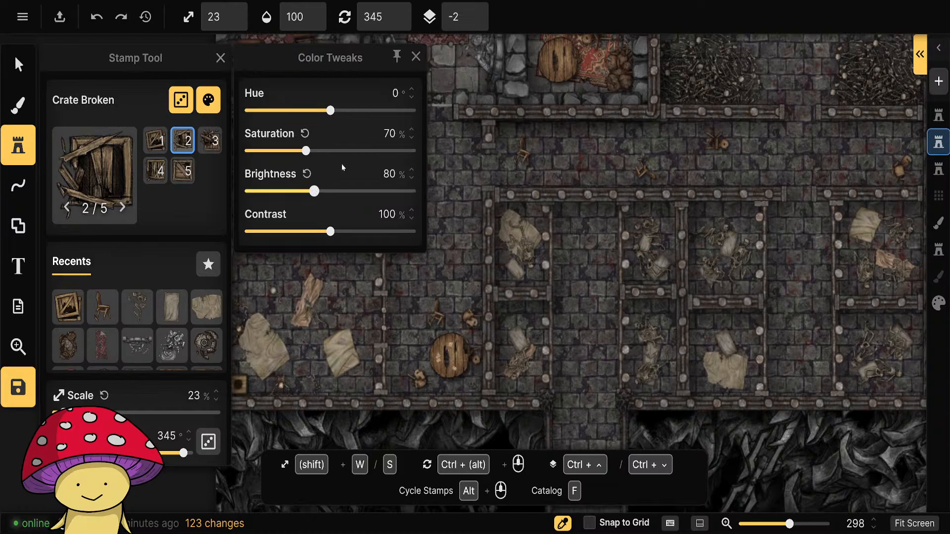
{"action": "left_click", "coordinate": [415, 57]}
Place three different broken crates at 23% scale in a loose cluster above the round table and chairs.
{"action": "left_click", "coordinate": [466, 292]}
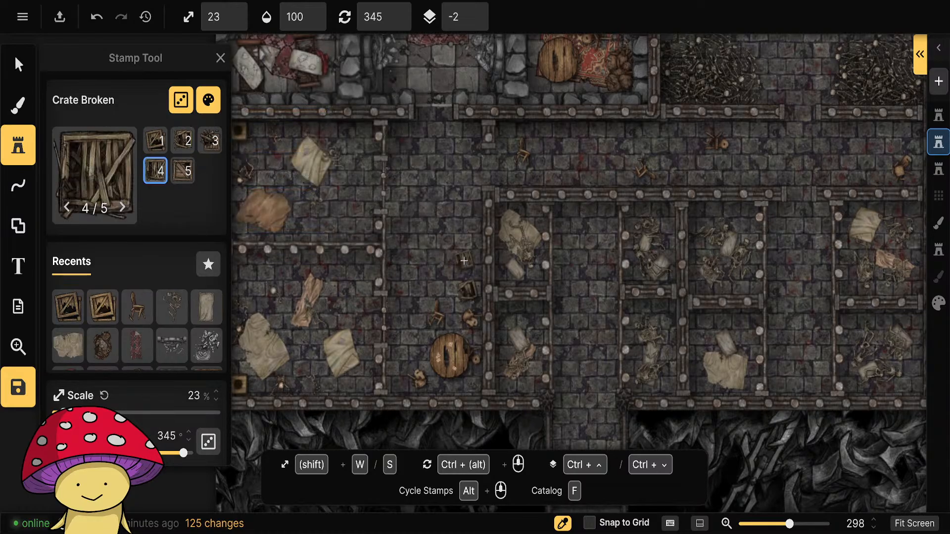
{"action": "left_click", "coordinate": [466, 258]}
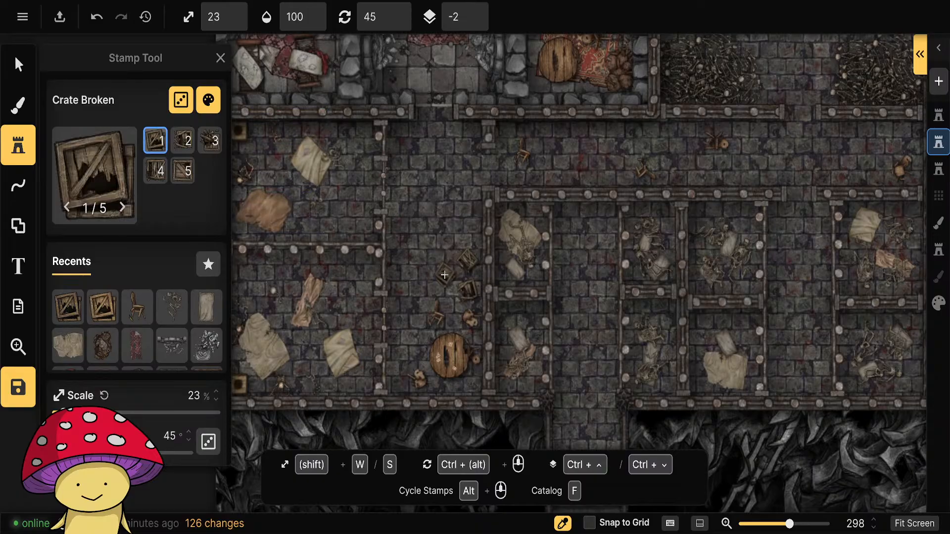
{"action": "left_click", "coordinate": [444, 275]}
Place two pairs of rotated broken crates among the broken chairs in the horizontal corridor, one along each wall.
{"action": "left_click_drag", "start_coordinate": [549, 154], "coordinate": [514, 186]}
{"action": "scroll", "coordinate": [515, 184], "scroll_direction": "down", "scroll_amount": 3}
{"action": "left_click", "coordinate": [521, 169]}
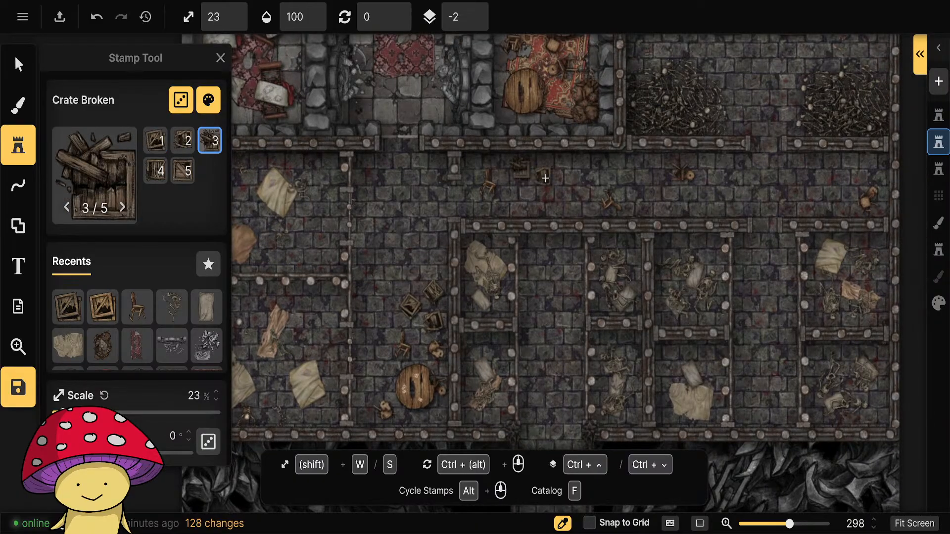
{"action": "scroll", "coordinate": [524, 199], "scroll_direction": "up", "scroll_amount": 3}
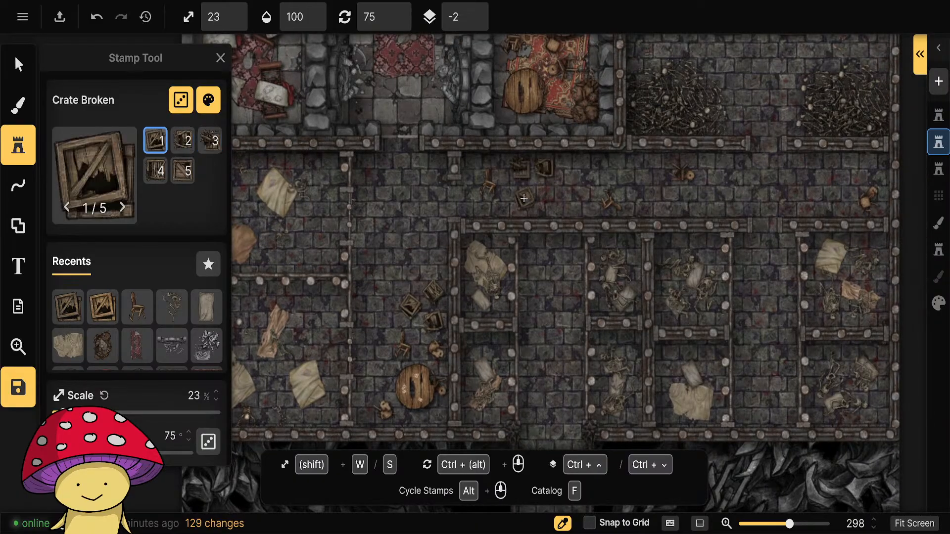
{"action": "scroll", "coordinate": [567, 178], "scroll_direction": "up", "scroll_amount": 1}
{"action": "left_click", "coordinate": [646, 204]}
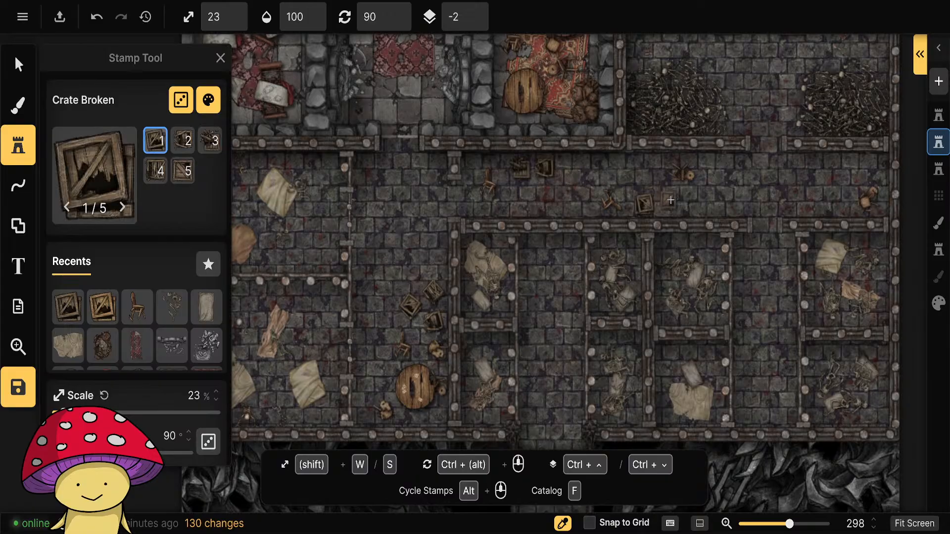
{"action": "scroll", "coordinate": [670, 201], "scroll_direction": "down", "scroll_amount": 3}
{"action": "left_click", "coordinate": [668, 204]}
Choose the Barrel Broken stamp, set its saturation to 70% and brightness to 80%, and place one at 45° above the crate cluster.
{"action": "left_click_drag", "start_coordinate": [761, 190], "coordinate": [584, 233]}
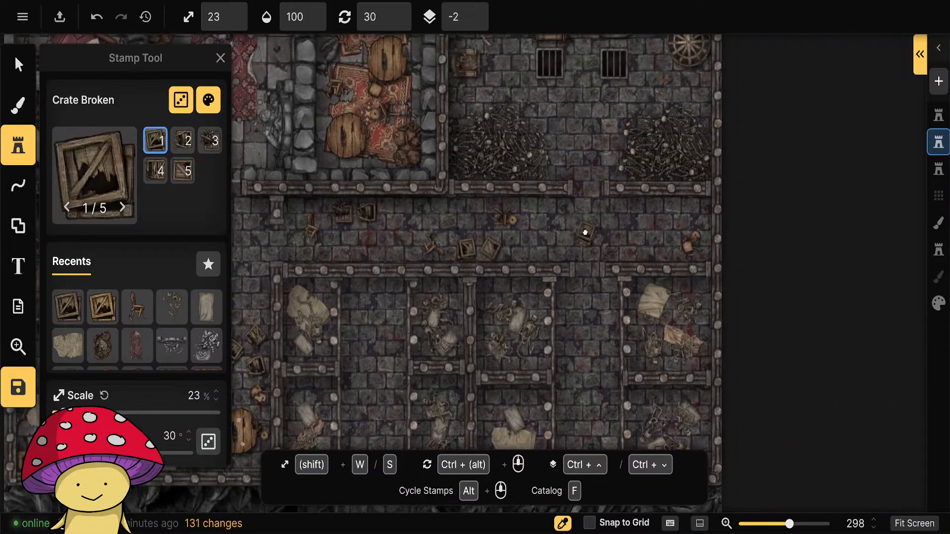
{"action": "scroll", "coordinate": [621, 217], "scroll_direction": "down", "scroll_amount": 1}
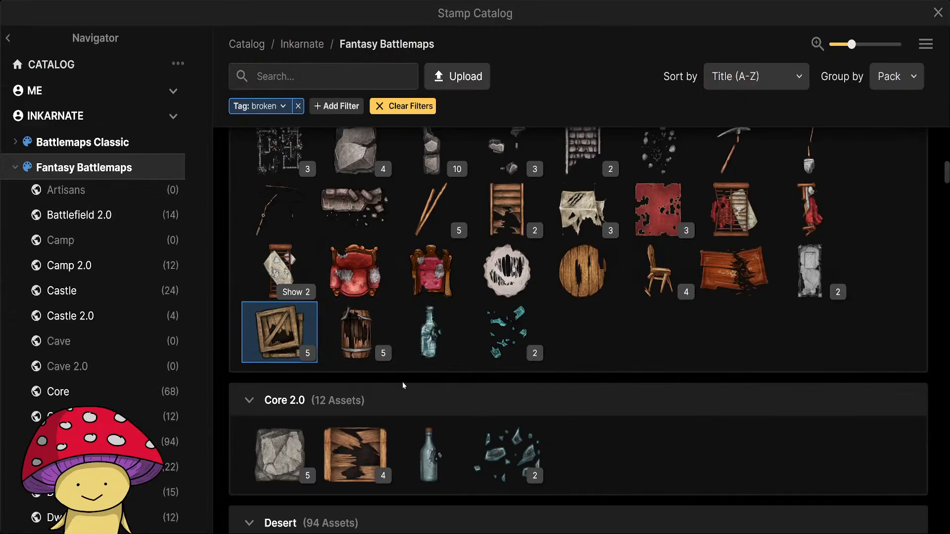
{"action": "left_click", "coordinate": [355, 331]}
{"action": "left_click", "coordinate": [206, 101]}
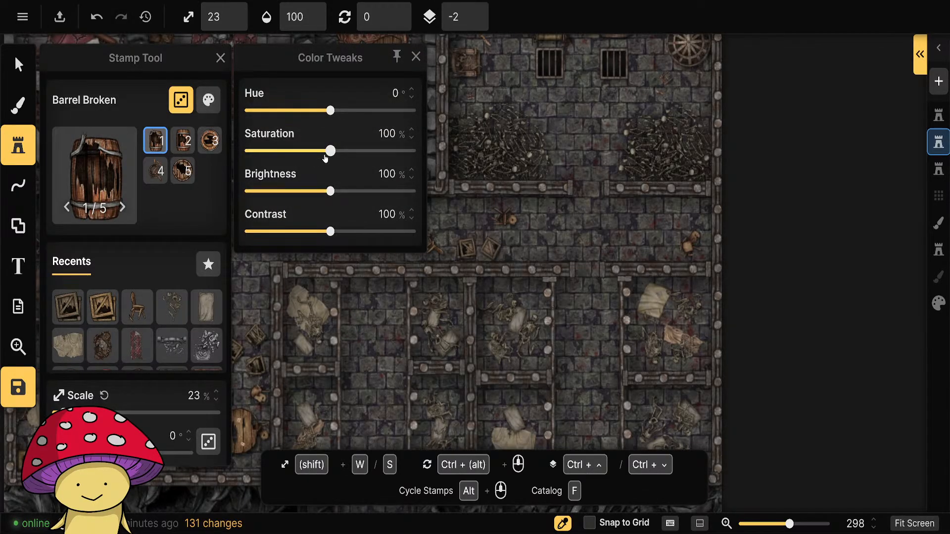
{"action": "left_click_drag", "start_coordinate": [330, 151], "coordinate": [315, 152]}
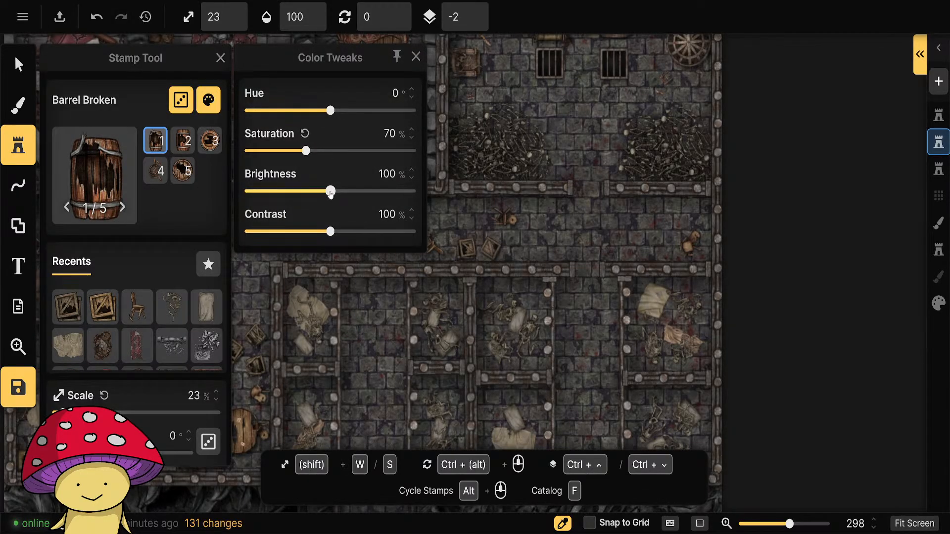
{"action": "left_click_drag", "start_coordinate": [330, 194], "coordinate": [315, 192]}
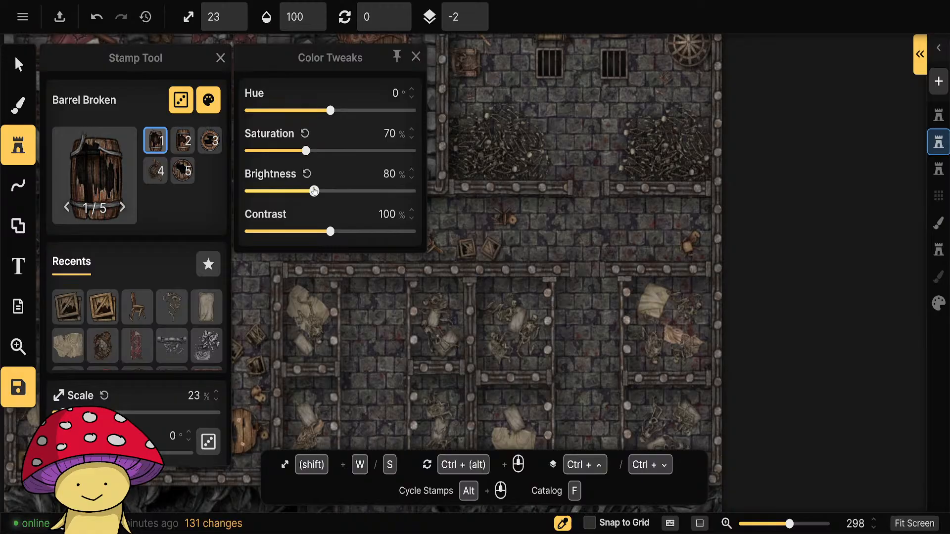
{"action": "left_click", "coordinate": [416, 57]}
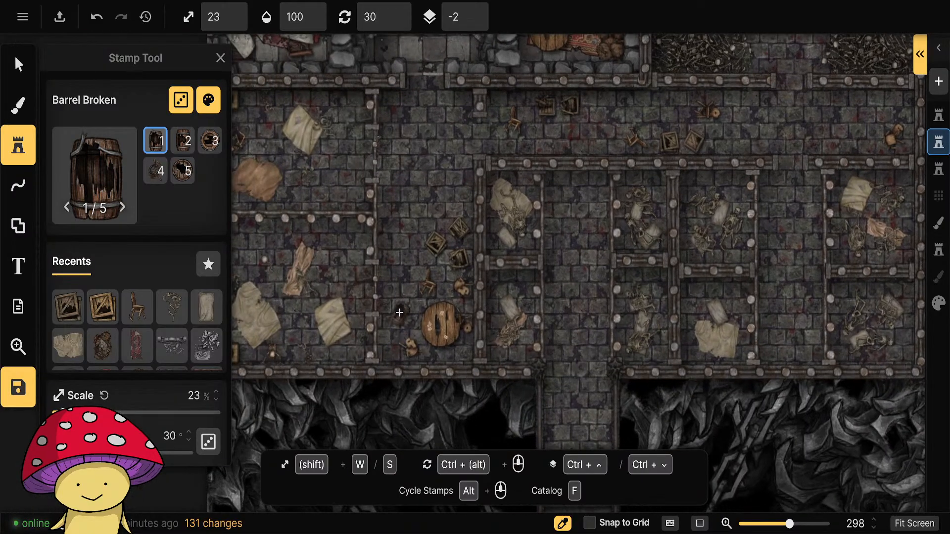
{"action": "left_click", "coordinate": [440, 207]}
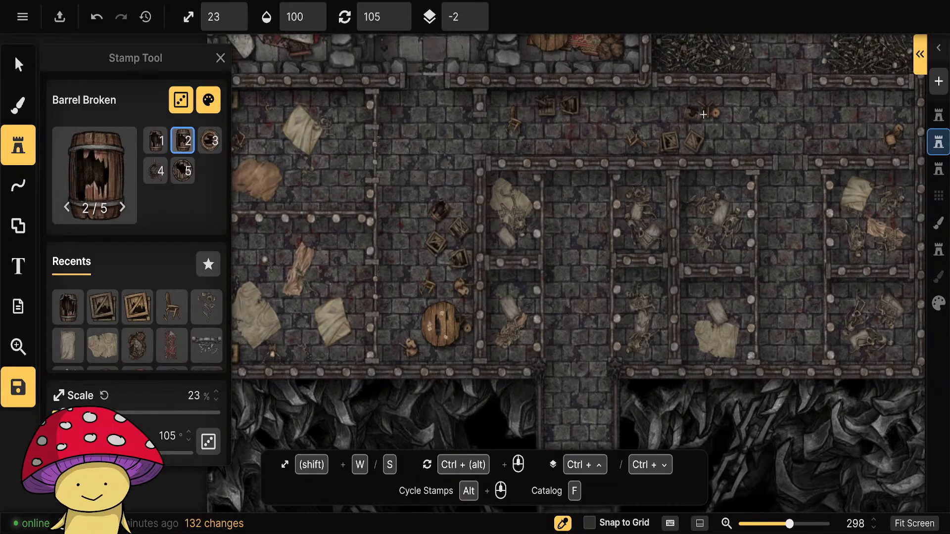
Place a broken barrel in the horizontal corridor and three other broken barrel variants around the northeast torture room, all at 23% scale.
{"action": "scroll", "coordinate": [736, 109], "scroll_direction": "up", "scroll_amount": 1, "text": "ctrl"}
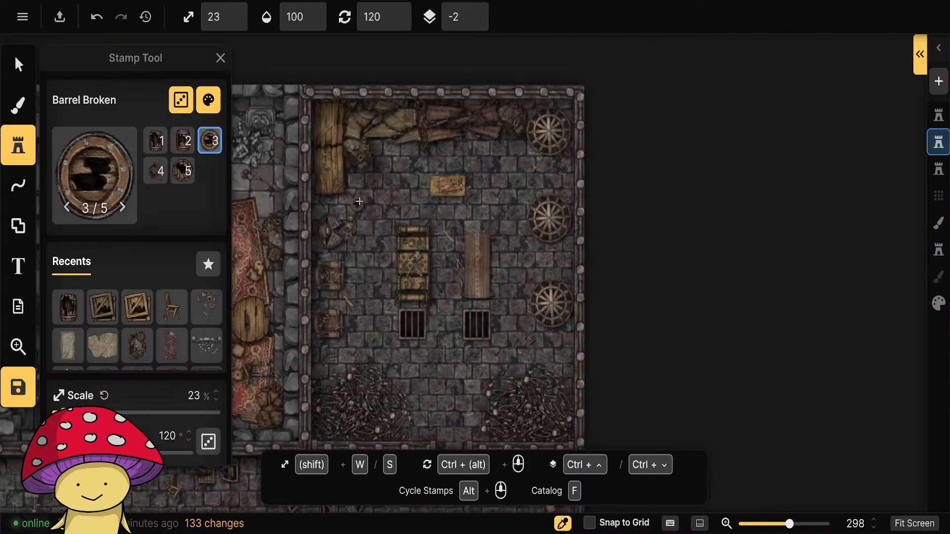
{"action": "left_click", "coordinate": [493, 166]}
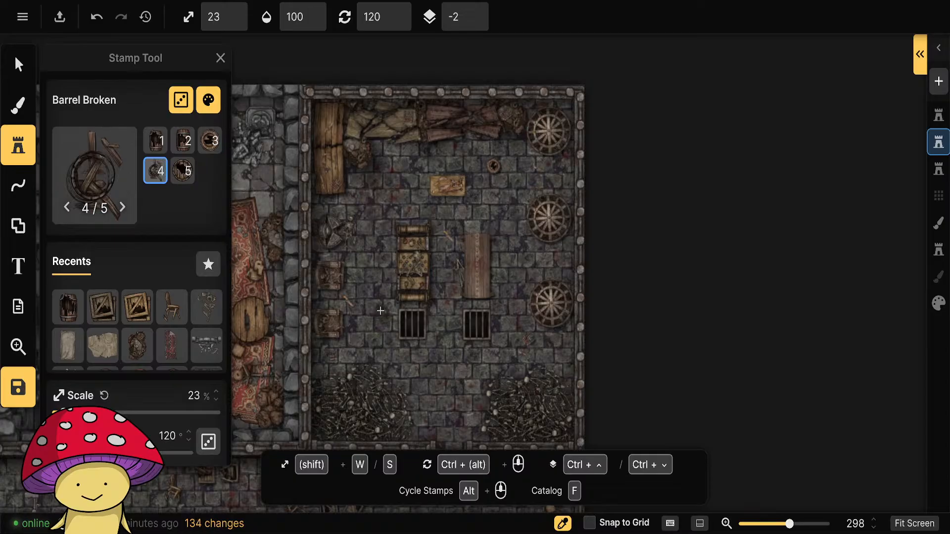
{"action": "scroll", "coordinate": [481, 351], "scroll_direction": "down", "scroll_amount": 1, "text": "alt"}
{"action": "scroll", "coordinate": [531, 357], "scroll_direction": "down", "scroll_amount": 1, "text": "ctrl"}
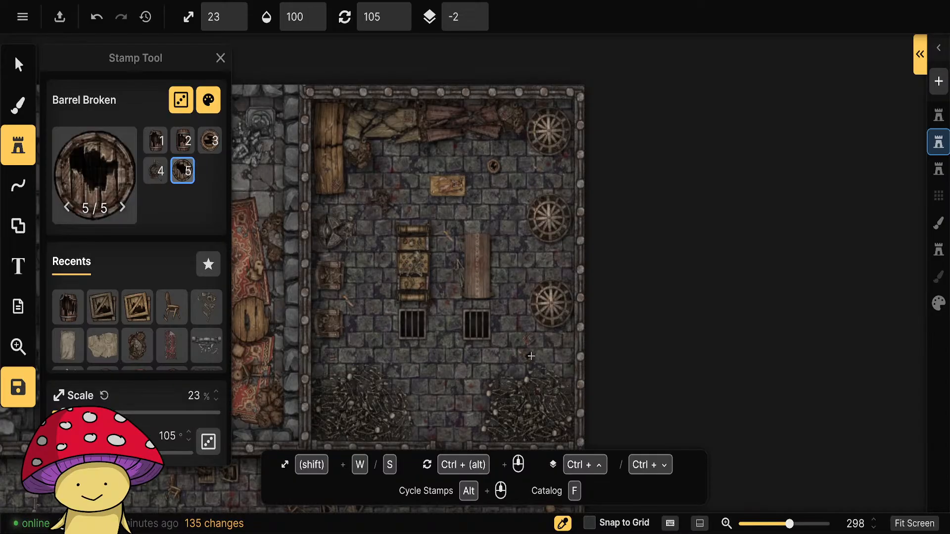
{"action": "left_click", "coordinate": [555, 353]}
Place two rotated Crate Broken stamps in the torture room, one near the western floor grate and one beside the spoked wheels.
{"action": "left_click", "coordinate": [104, 312]}
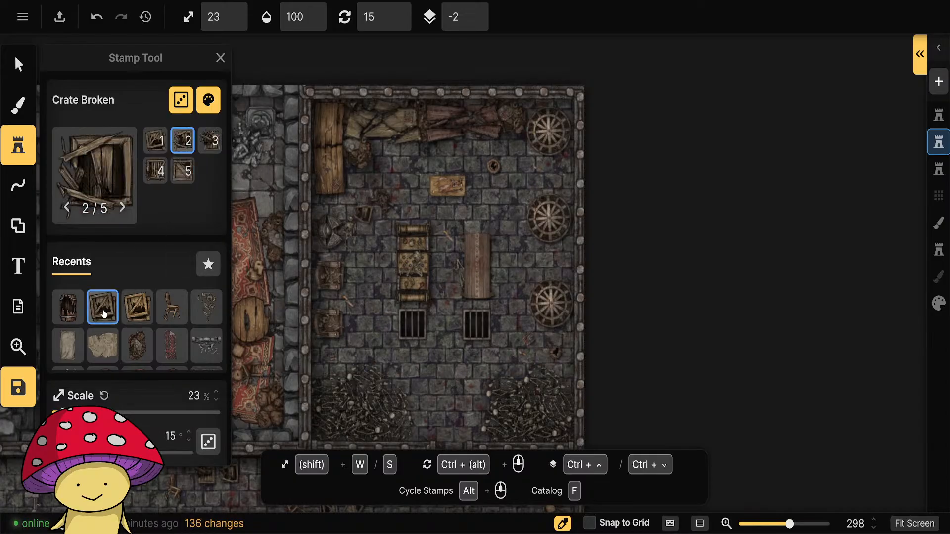
{"action": "left_click", "coordinate": [374, 341]}
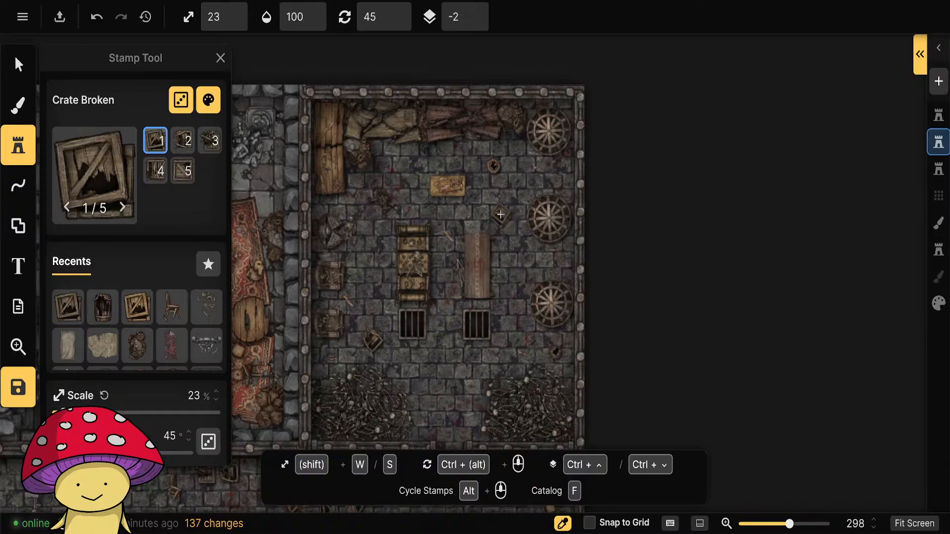
{"action": "left_click", "coordinate": [510, 193]}
{"action": "left_click_drag", "start_coordinate": [444, 384], "coordinate": [556, 153]}
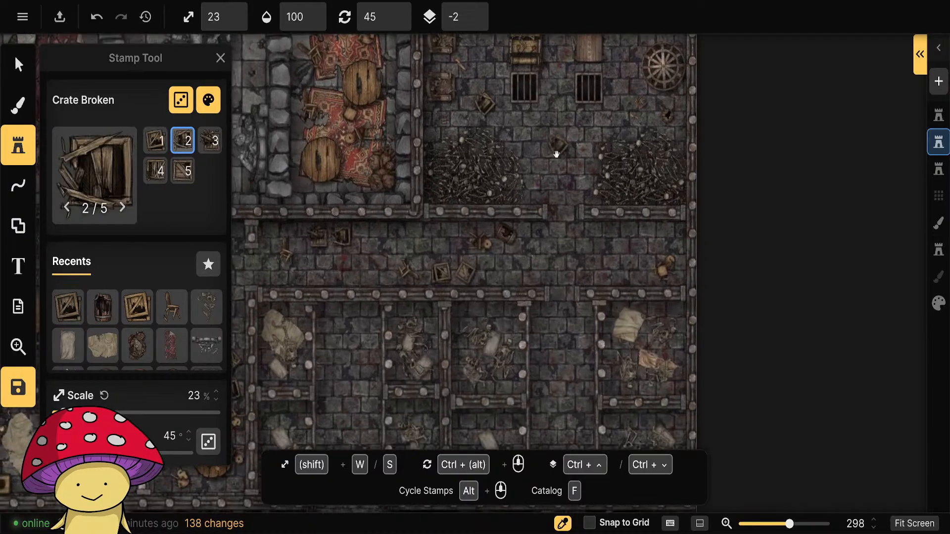
On the topmost stamp layer, add a slightly widened portal to the horizontal Prison Bars wall where the central corridor between the cells meets it.
{"action": "scroll", "coordinate": [555, 322], "scroll_direction": "down", "scroll_amount": 3}
{"action": "left_click", "coordinate": [18, 186]}
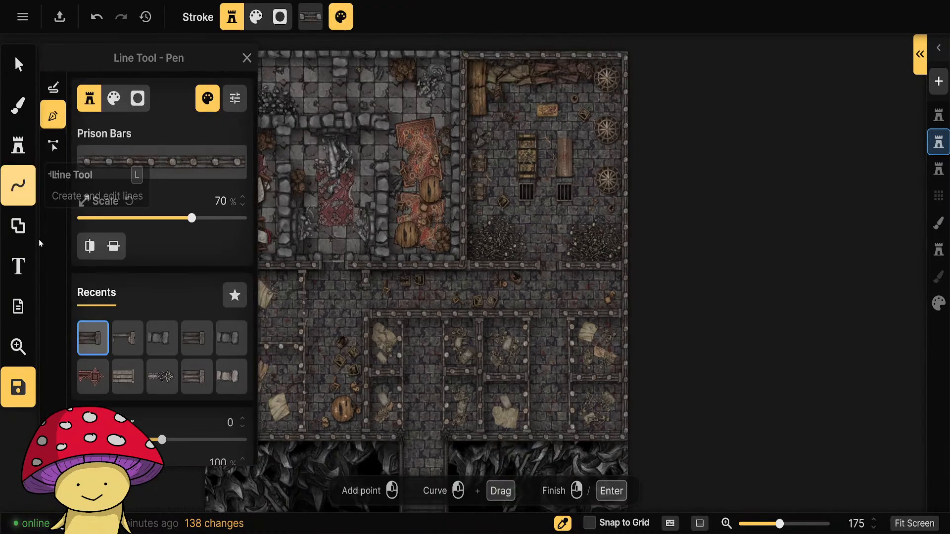
{"action": "left_click", "coordinate": [53, 143]}
{"action": "left_click", "coordinate": [52, 174]}
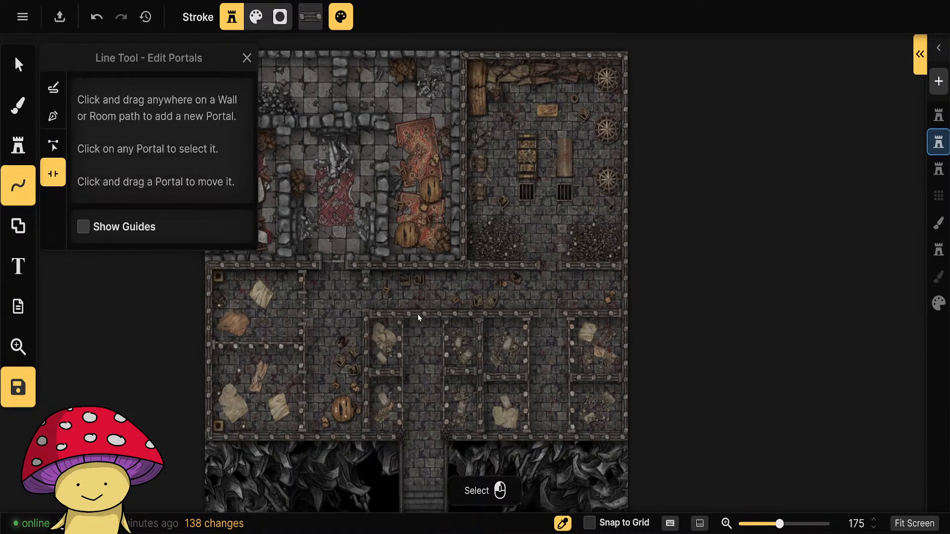
{"action": "left_click", "coordinate": [939, 116]}
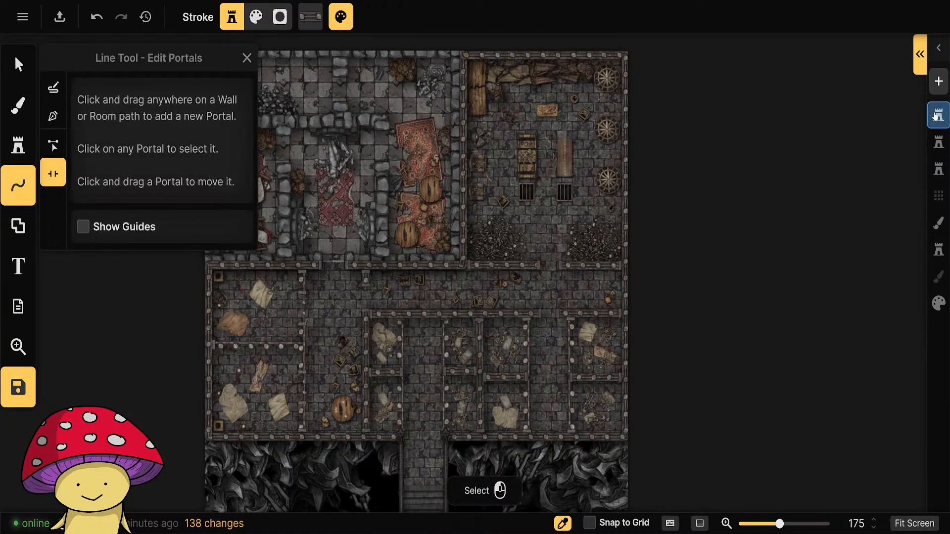
{"action": "left_click", "coordinate": [425, 314]}
{"action": "left_click_drag", "start_coordinate": [426, 315], "coordinate": [426, 316]}
{"action": "scroll", "coordinate": [431, 347], "scroll_direction": "up", "scroll_amount": 2}
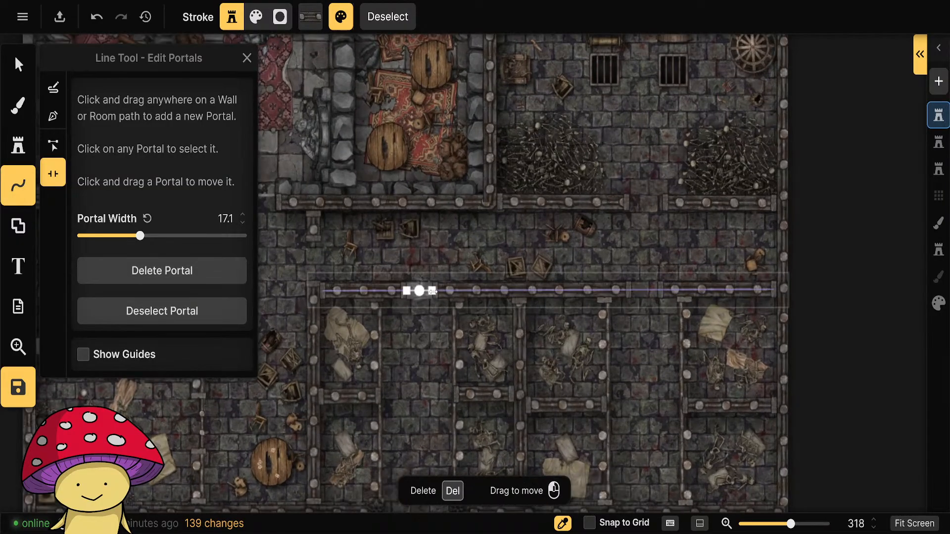
{"action": "left_click_drag", "start_coordinate": [434, 292], "coordinate": [436, 292]}
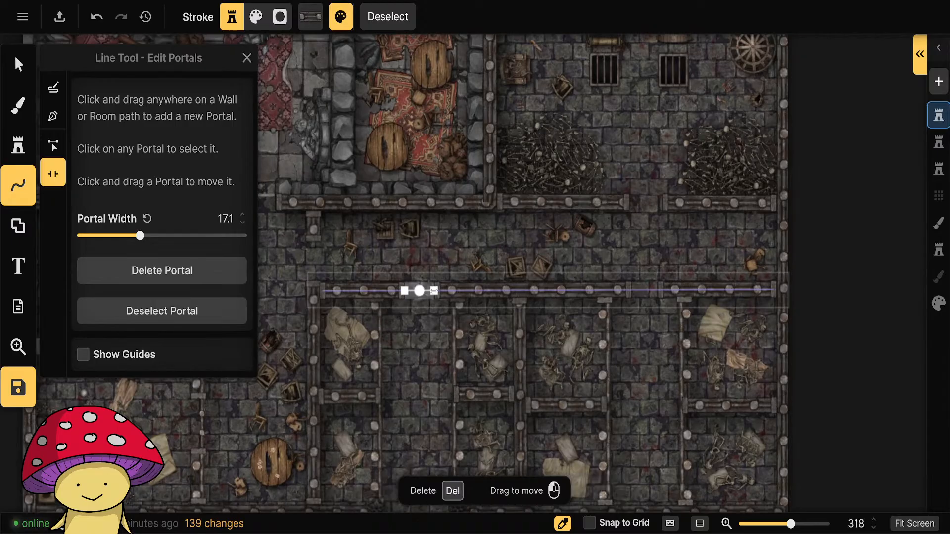
{"action": "left_click", "coordinate": [839, 304]}
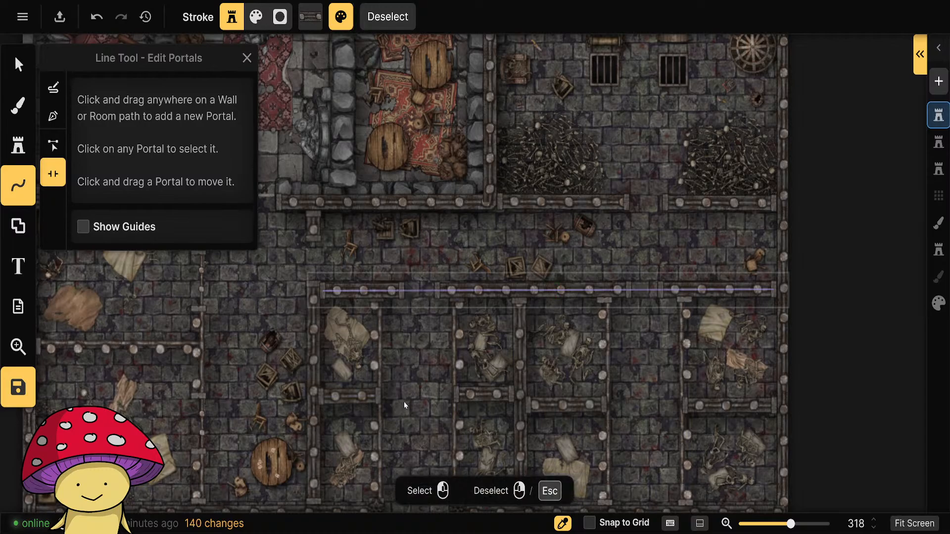
Add widened portals to the Prison Bars on both sides of the central corridor, one for each of the four adjoining cells.
{"action": "left_click_drag", "start_coordinate": [403, 402], "coordinate": [515, 253]}
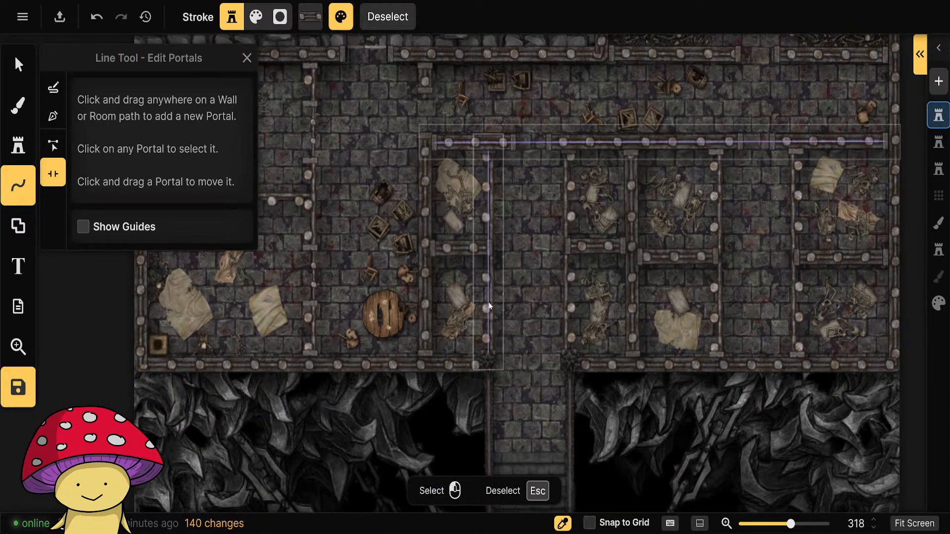
{"action": "left_click", "coordinate": [489, 301]}
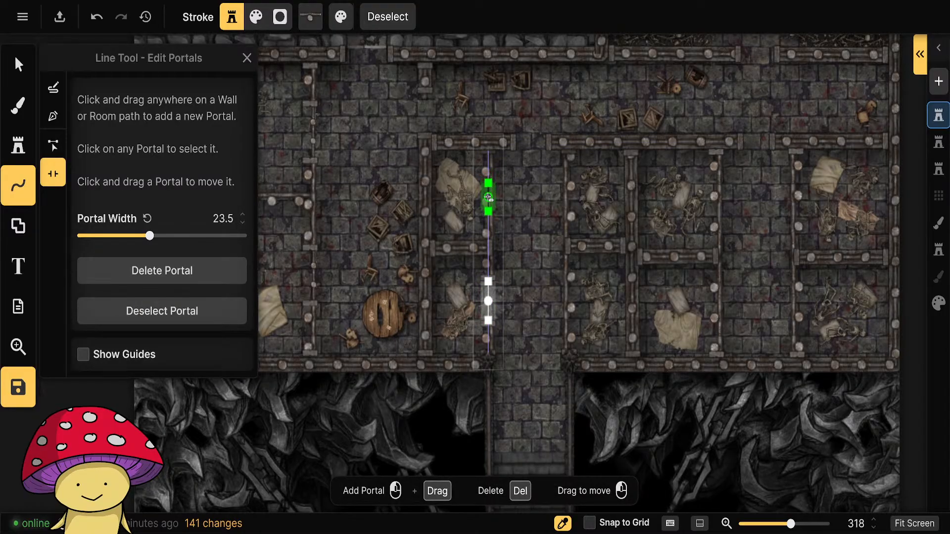
{"action": "left_click", "coordinate": [488, 196]}
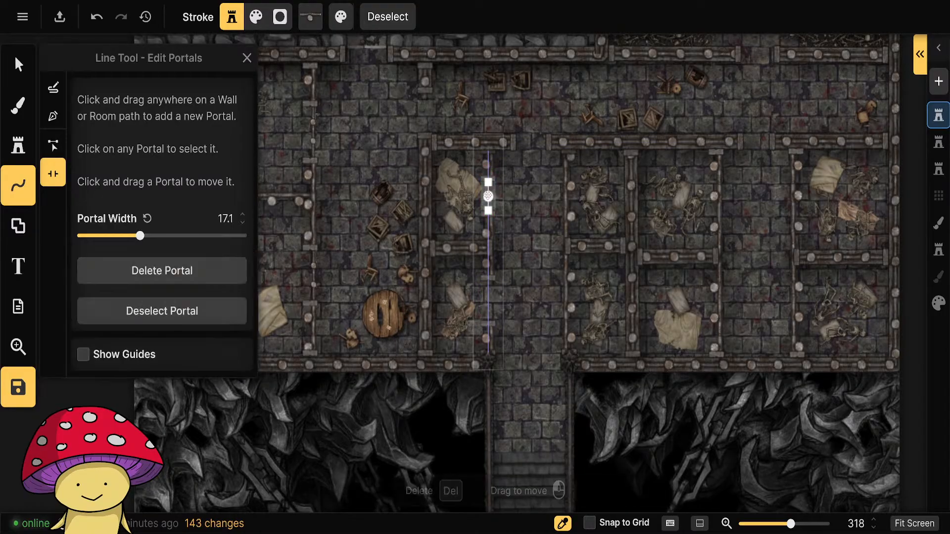
{"action": "key", "text": "Escape"}
{"action": "left_click", "coordinate": [569, 196]}
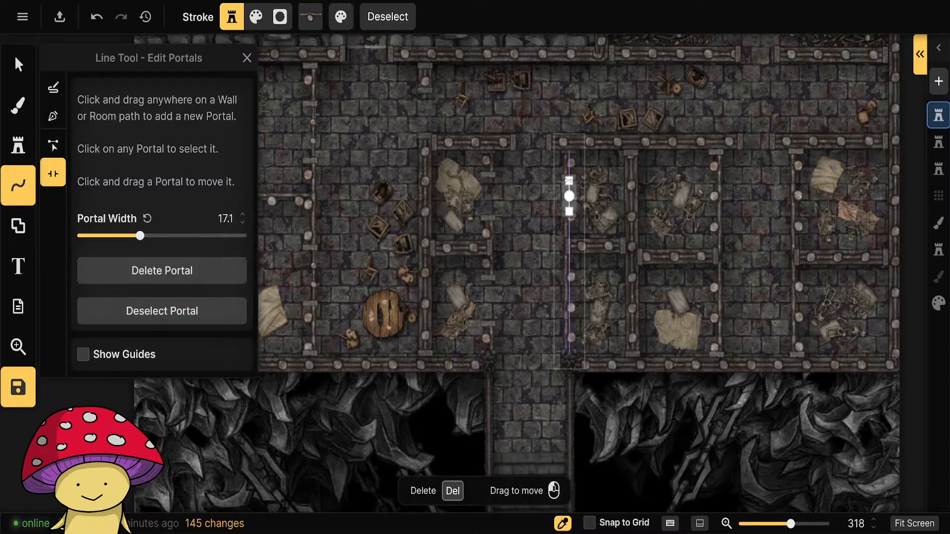
{"action": "left_click", "coordinate": [570, 304]}
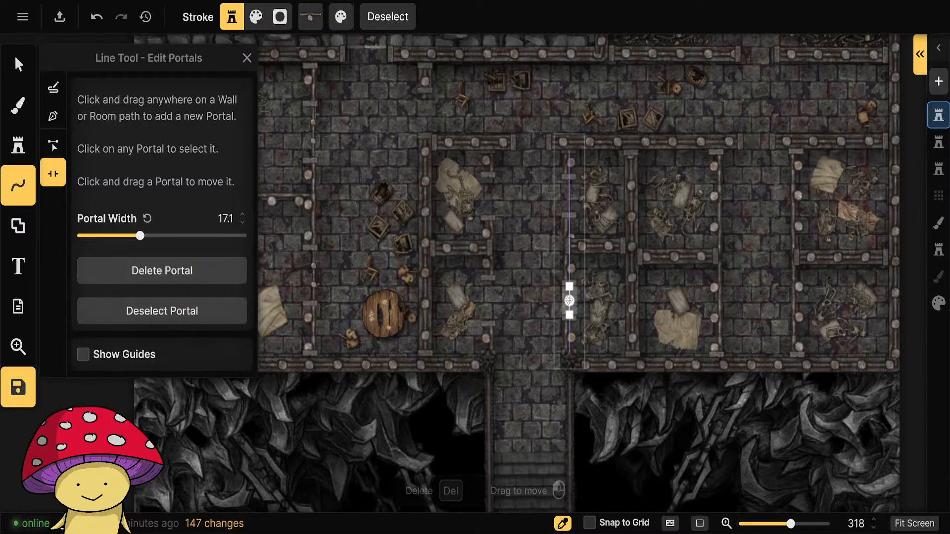
{"action": "left_click_drag", "start_coordinate": [719, 303], "coordinate": [547, 307]}
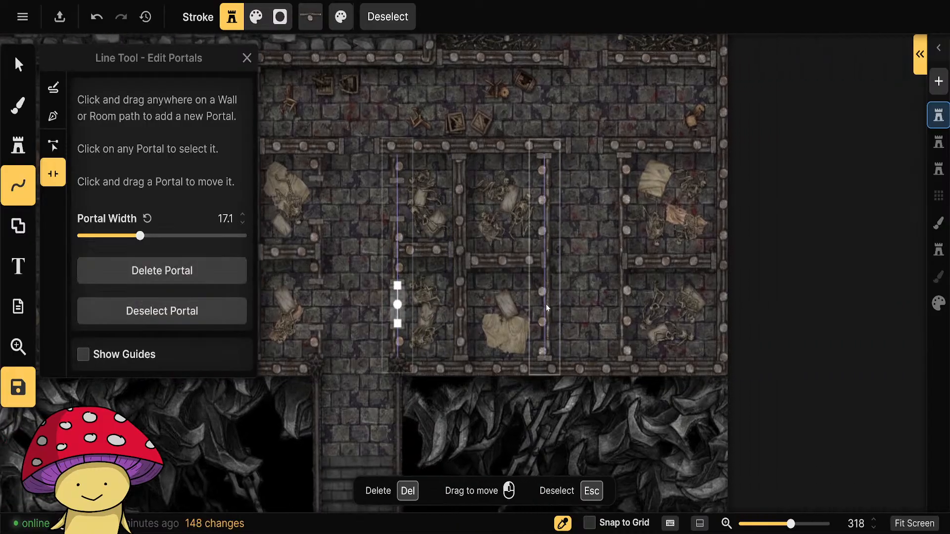
{"action": "key", "text": "Escape"}
Add widened portals to the Prison Bars on both sides of the eastern corridor, one for each of the four adjoining cells.
{"action": "left_click", "coordinate": [544, 307]}
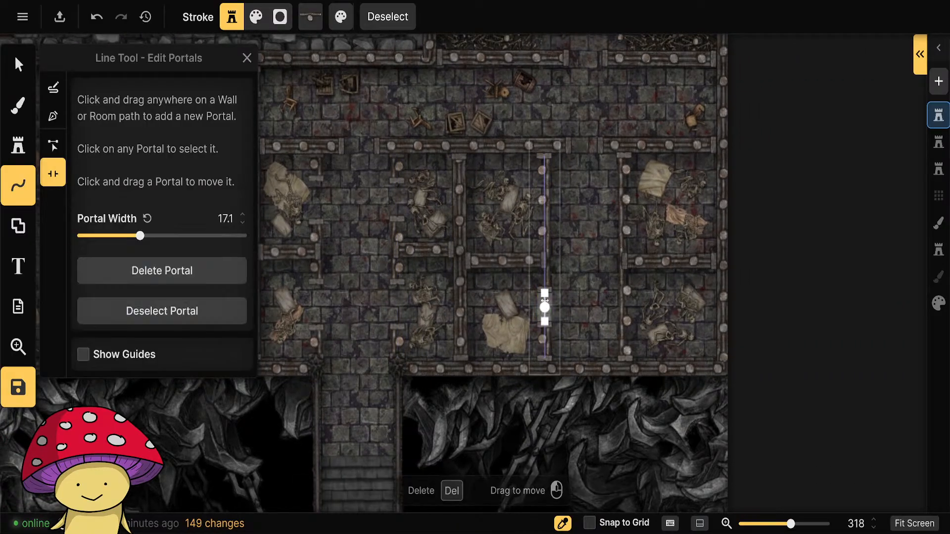
{"action": "left_click", "coordinate": [545, 203]}
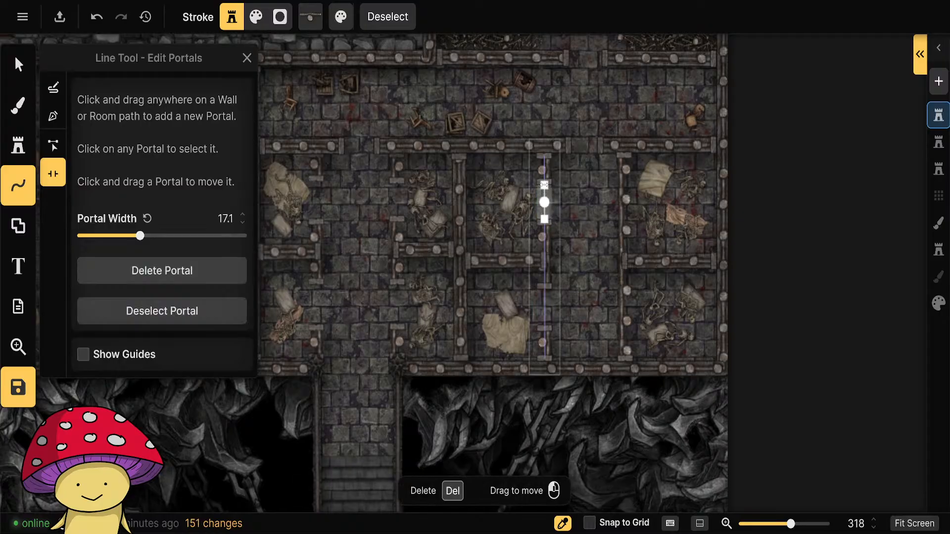
{"action": "key", "text": "Escape"}
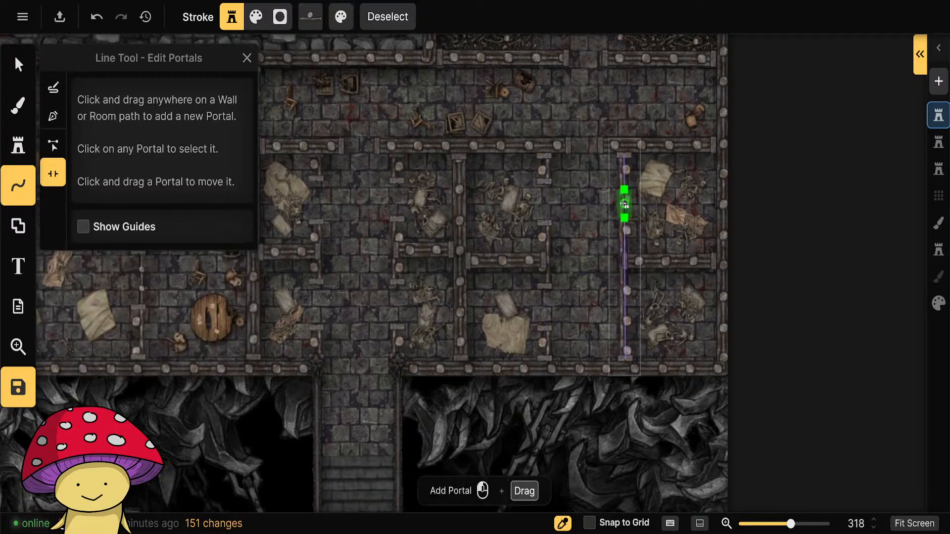
{"action": "left_click", "coordinate": [625, 204]}
{"action": "left_click_drag", "start_coordinate": [625, 187], "coordinate": [625, 184]}
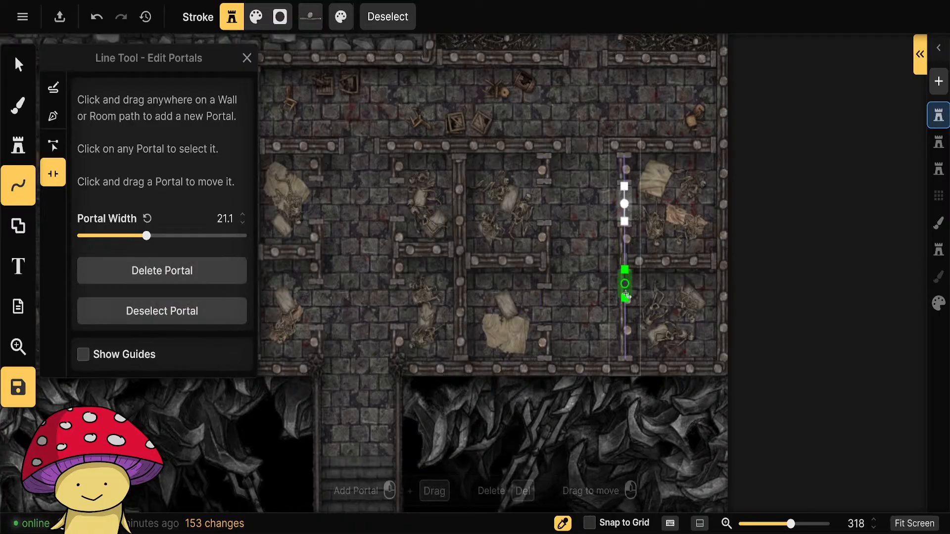
{"action": "left_click", "coordinate": [626, 310]}
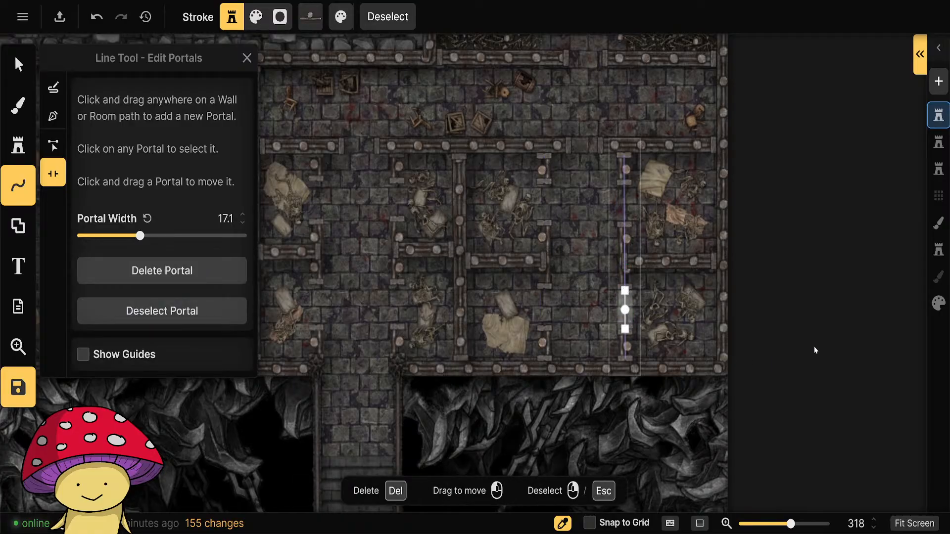
{"action": "key", "text": "Escape"}
Copy the 43% scale barred door stamp from the western cell wall into the lower portal on the central corridor's west side.
{"action": "left_click_drag", "start_coordinate": [321, 359], "coordinate": [488, 382]}
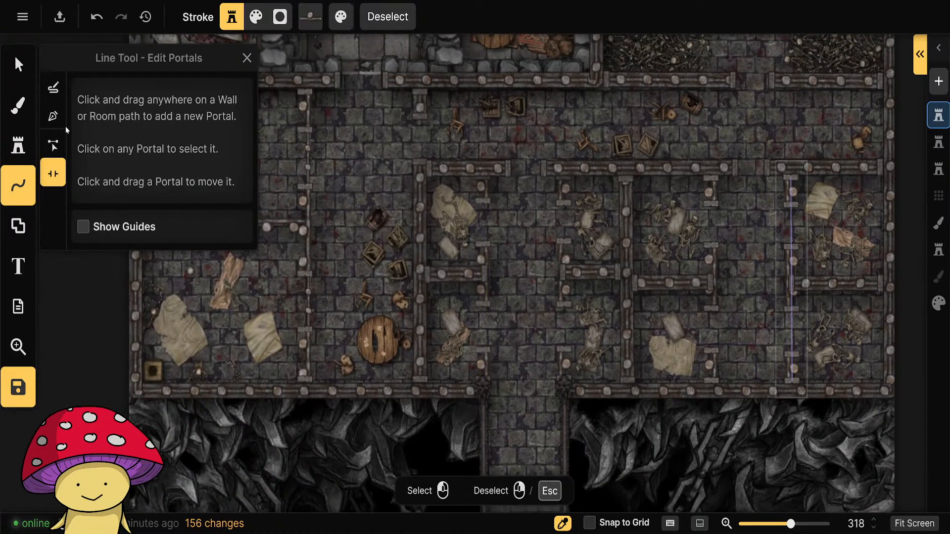
{"action": "left_click", "coordinate": [18, 64]}
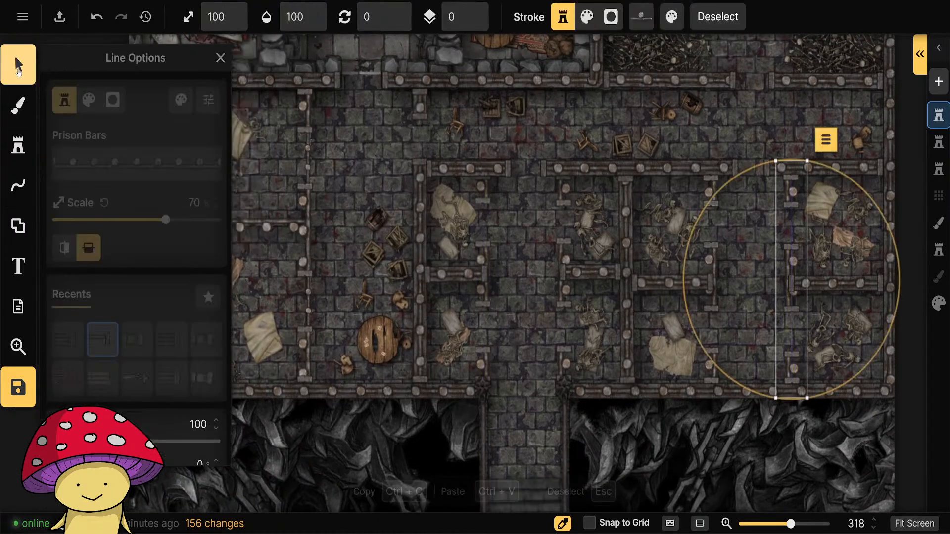
{"action": "left_click", "coordinate": [310, 304]}
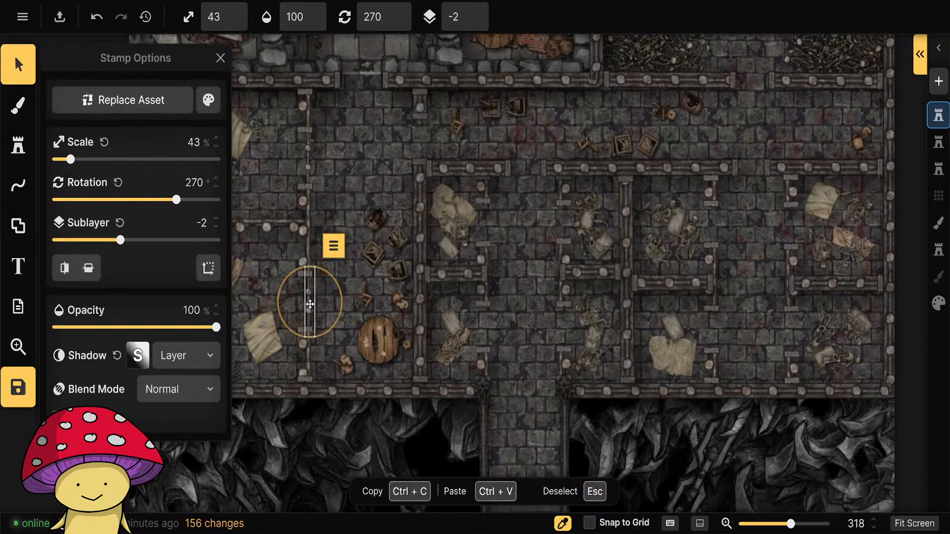
{"action": "left_click", "coordinate": [310, 304]}
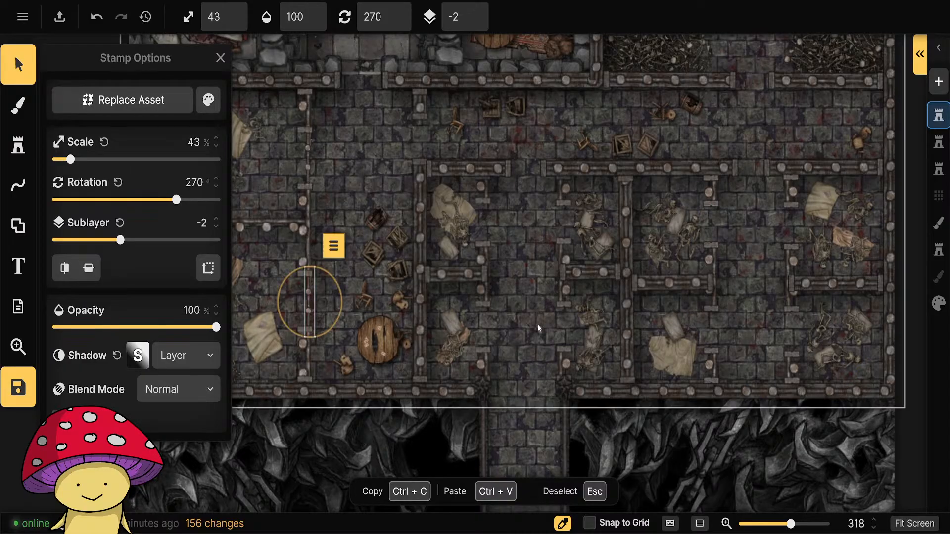
{"action": "left_click", "coordinate": [485, 325]}
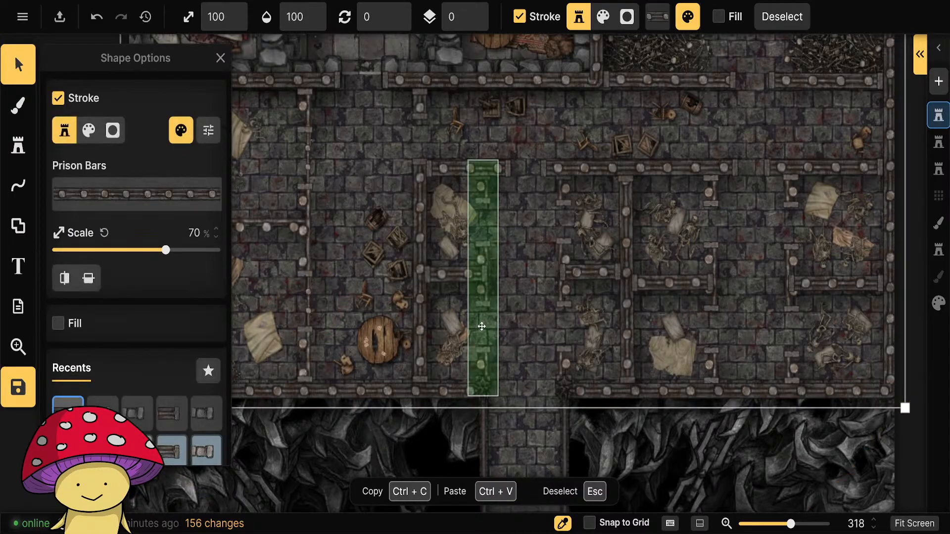
{"action": "left_click", "coordinate": [483, 326]}
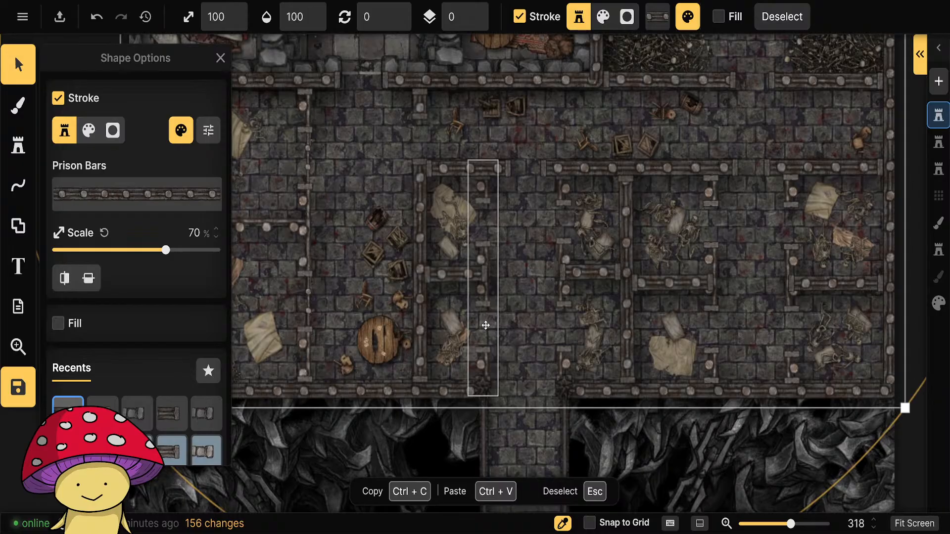
{"action": "left_click", "coordinate": [485, 325]}
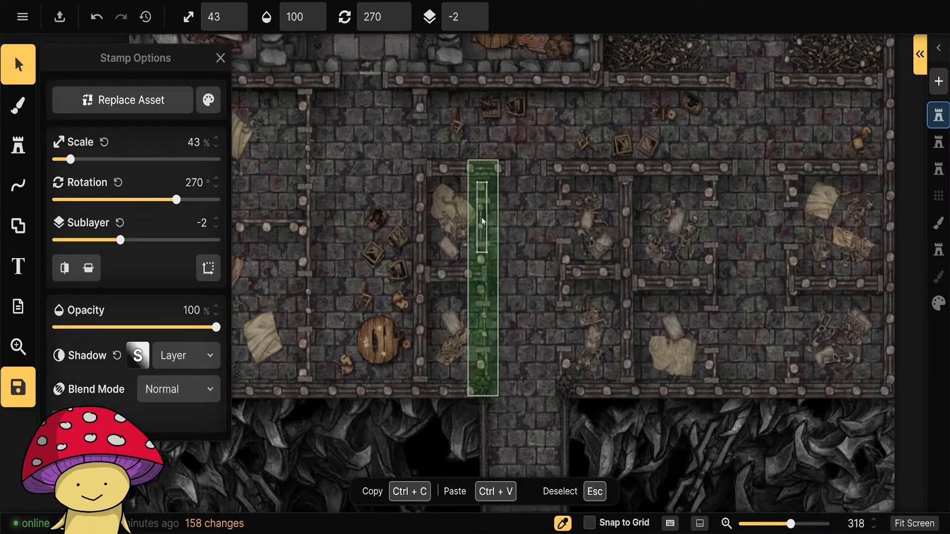
Paste copies of the barred door stamp into the remaining portals of the cells along the central and eastern corridors.
{"action": "left_click_drag", "start_coordinate": [482, 217], "coordinate": [562, 223]}
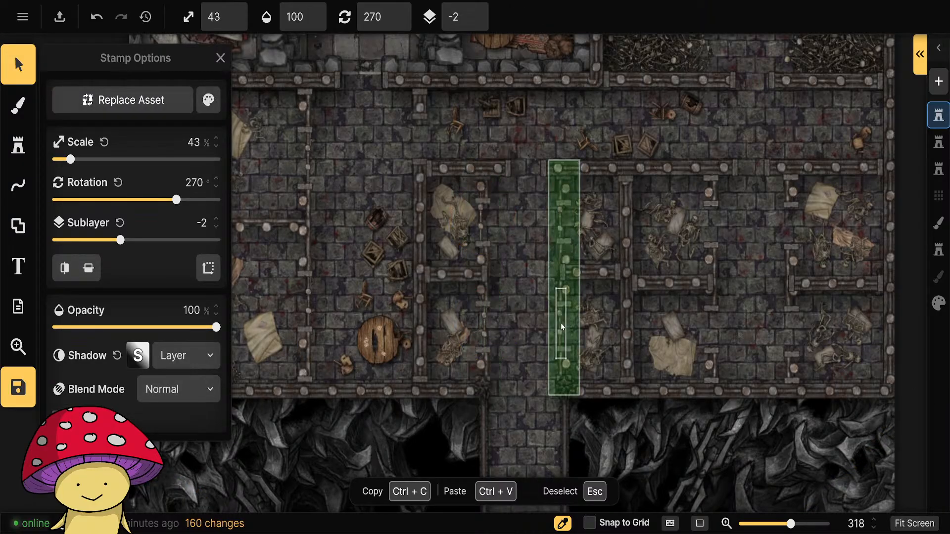
{"action": "left_click_drag", "start_coordinate": [562, 326], "coordinate": [707, 341]}
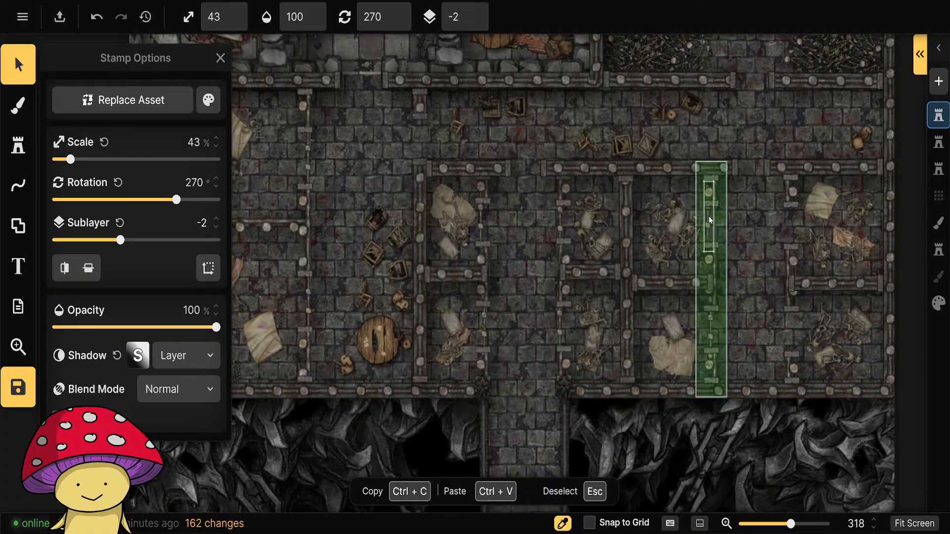
{"action": "left_click_drag", "start_coordinate": [708, 215], "coordinate": [788, 221]}
{"action": "left_click", "coordinate": [789, 330]}
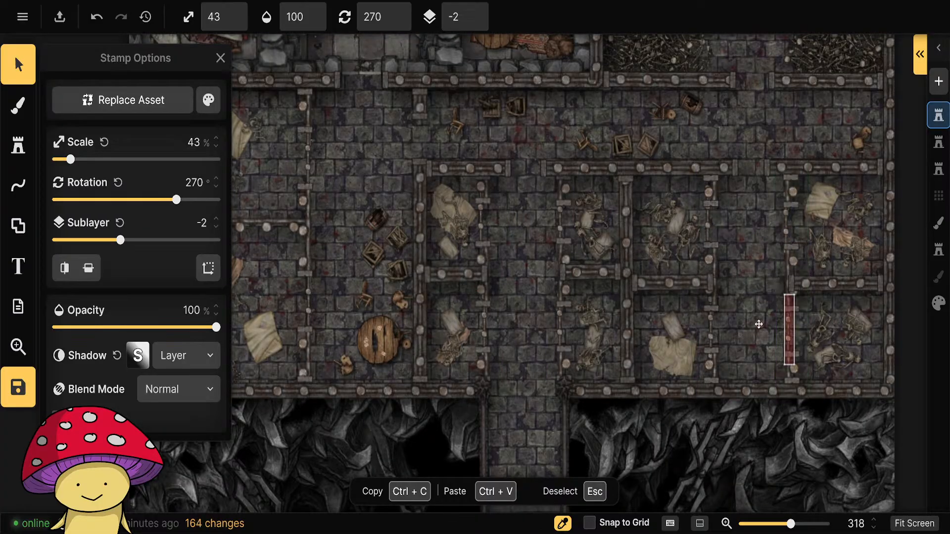
Line up the barred door stamp with the bars in the lower portal on the central corridor's west side.
{"action": "scroll", "coordinate": [445, 277], "scroll_direction": "up", "scroll_amount": 8}
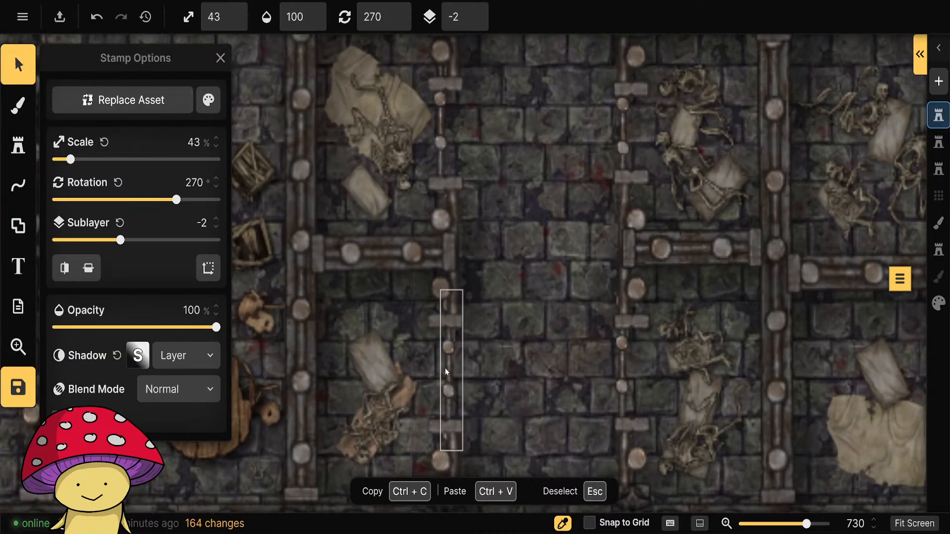
{"action": "left_click", "coordinate": [446, 372]}
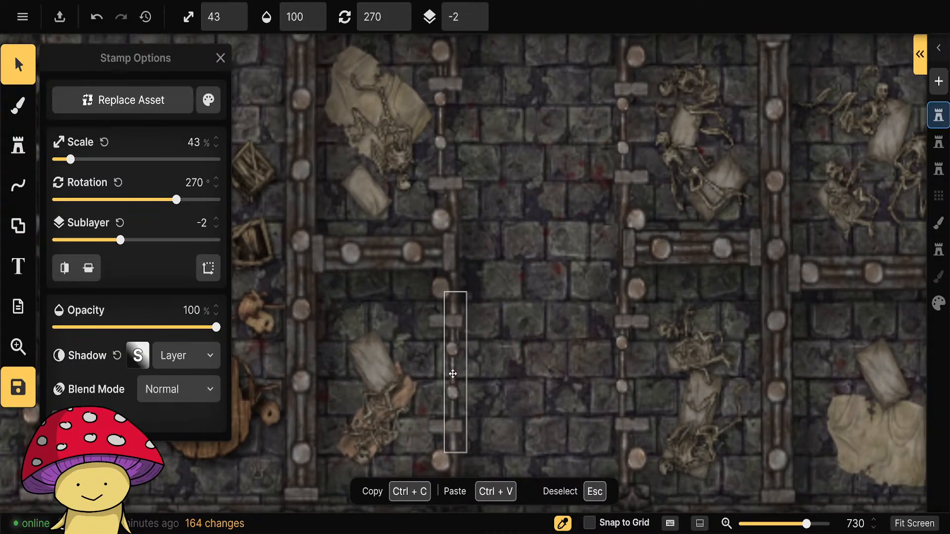
{"action": "mouse_move", "coordinate": [452, 373]}
{"action": "left_mouse_down"}
{"action": "mouse_move", "coordinate": [452, 365]}
{"action": "mouse_move", "coordinate": [454, 393]}
{"action": "mouse_move", "coordinate": [497, 364]}
{"action": "mouse_move", "coordinate": [454, 372]}
{"action": "left_mouse_up"}
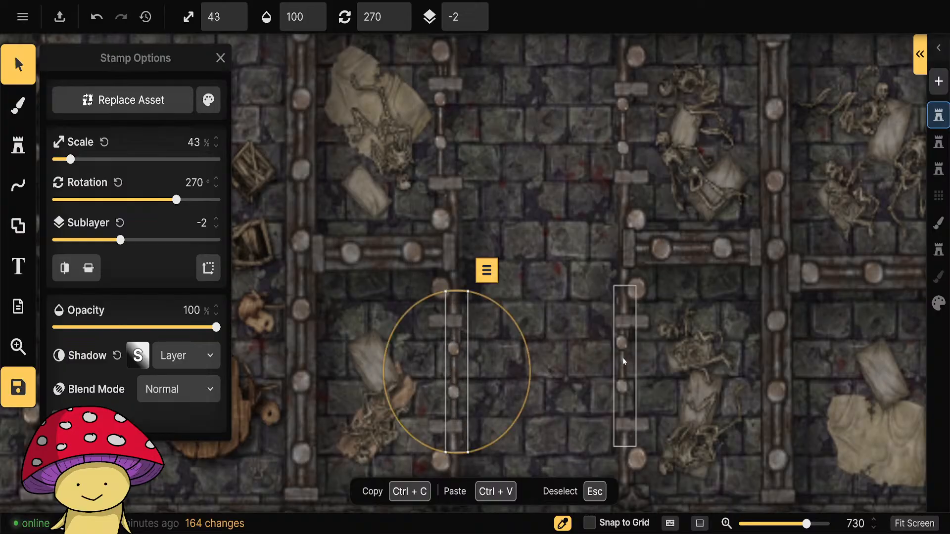
Flip the lower barred door on the central corridor's east side vertically and align it with its portal.
{"action": "left_click_drag", "start_coordinate": [624, 362], "coordinate": [625, 366]}
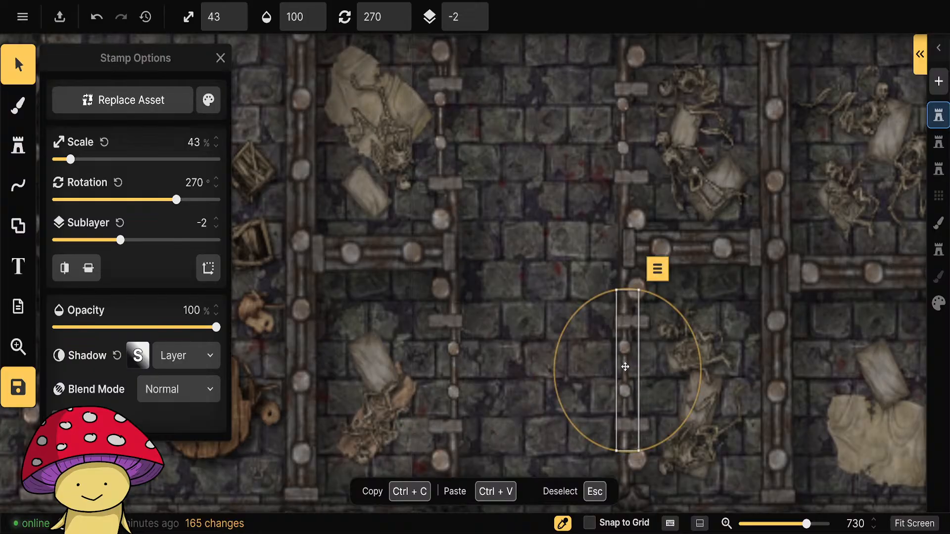
{"action": "left_click", "coordinate": [64, 269]}
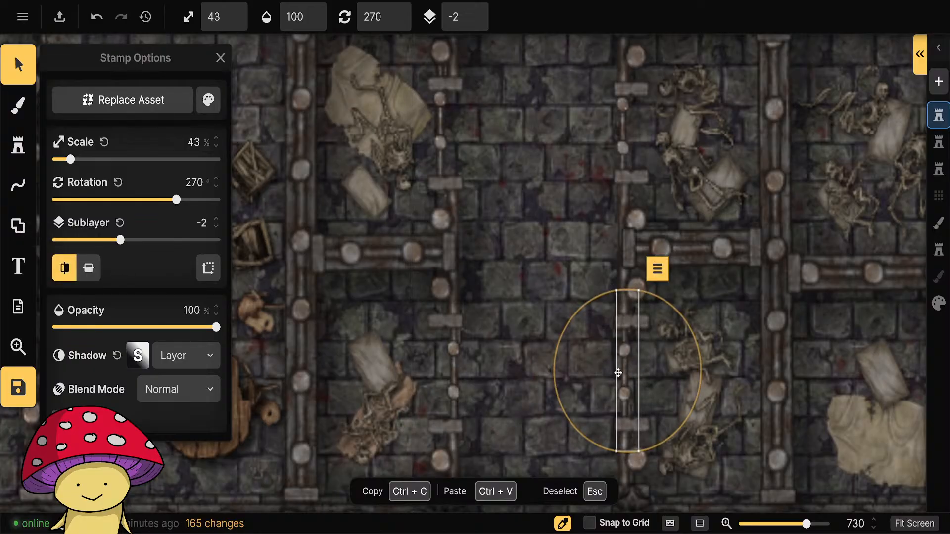
{"action": "left_click", "coordinate": [66, 270]}
{"action": "left_click", "coordinate": [88, 269]}
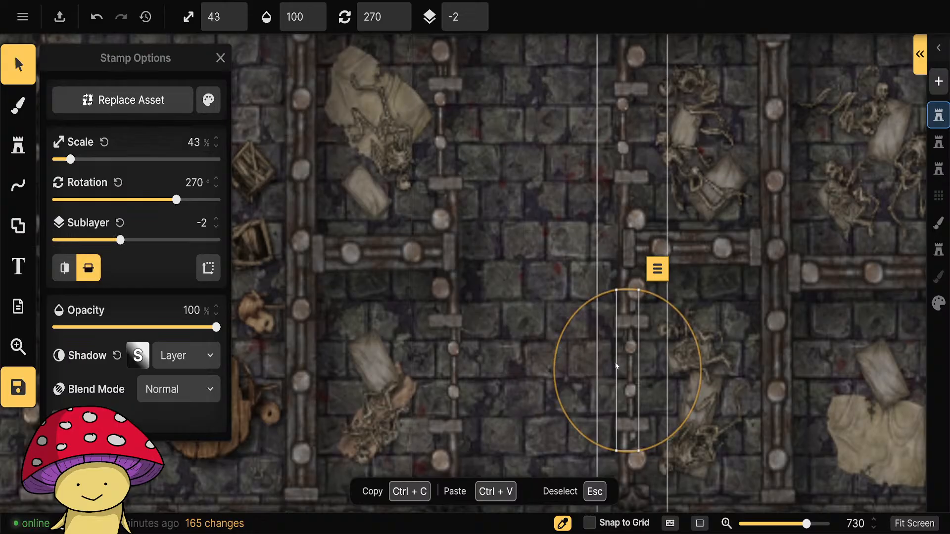
{"action": "mouse_move", "coordinate": [632, 360]}
{"action": "left_mouse_down"}
{"action": "mouse_move", "coordinate": [625, 389]}
{"action": "mouse_move", "coordinate": [627, 364]}
{"action": "left_mouse_up"}
Align the barred door stamps with the two upper portals on either side of the central corridor.
{"action": "left_click_drag", "start_coordinate": [506, 234], "coordinate": [532, 350]}
{"action": "left_click_drag", "start_coordinate": [466, 264], "coordinate": [650, 255]}
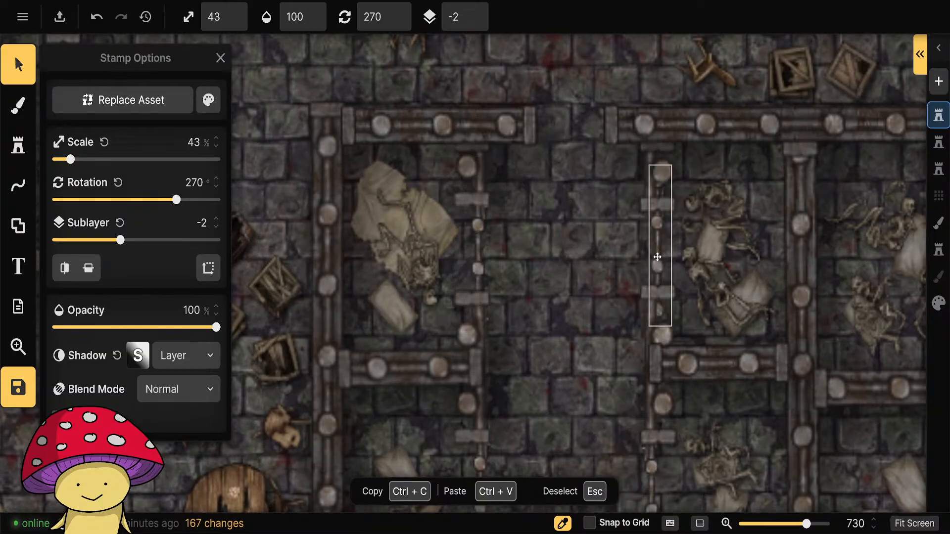
{"action": "left_click", "coordinate": [560, 363]}
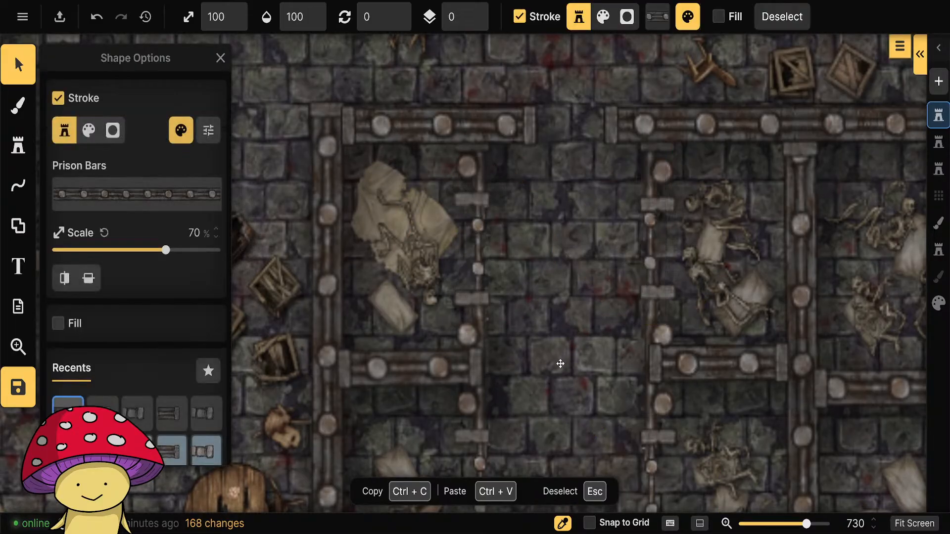
{"action": "left_click", "coordinate": [651, 258]}
{"action": "left_click_drag", "start_coordinate": [651, 257], "coordinate": [652, 262]}
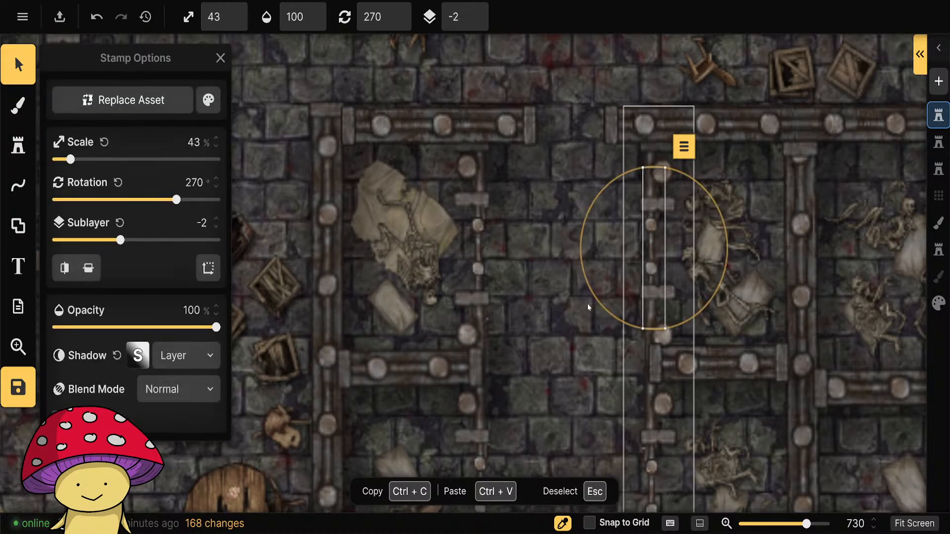
{"action": "left_click", "coordinate": [587, 307]}
Align the two upper barred doors of the eastern corridor with their portals and flip the east one vertically.
{"action": "left_click_drag", "start_coordinate": [763, 314], "coordinate": [376, 297]}
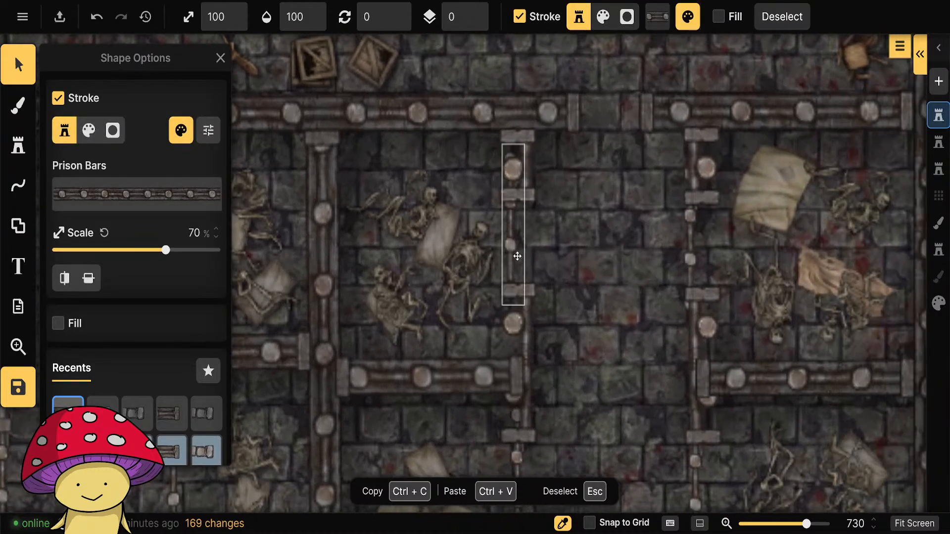
{"action": "left_click", "coordinate": [510, 245]}
{"action": "left_click_drag", "start_coordinate": [511, 245], "coordinate": [523, 261]}
{"action": "left_click", "coordinate": [693, 256]}
{"action": "mouse_move", "coordinate": [693, 255]}
{"action": "left_mouse_down"}
{"action": "mouse_move", "coordinate": [699, 248]}
{"action": "mouse_move", "coordinate": [684, 271]}
{"action": "left_mouse_up"}
{"action": "left_click", "coordinate": [88, 268]}
Align the two lower barred doors of the eastern corridor with their portals and deselect.
{"action": "left_click_drag", "start_coordinate": [610, 382], "coordinate": [569, 144]}
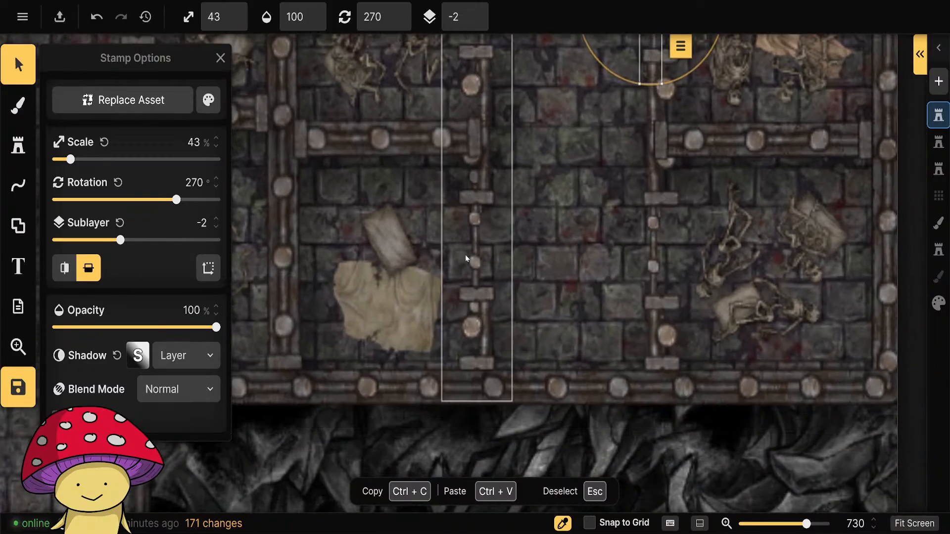
{"action": "left_click_drag", "start_coordinate": [475, 243], "coordinate": [484, 248]}
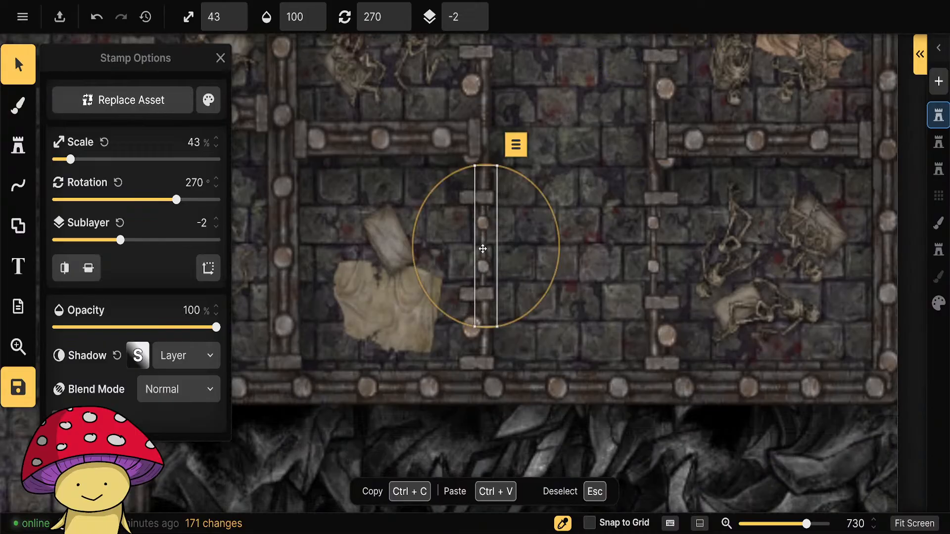
{"action": "left_click", "coordinate": [653, 251]}
{"action": "left_click_drag", "start_coordinate": [653, 251], "coordinate": [653, 251]}
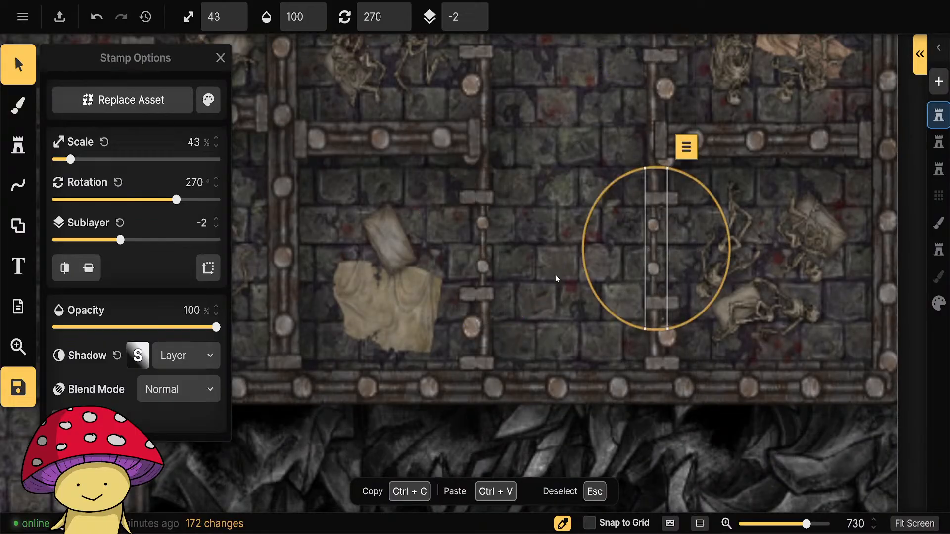
{"action": "left_click", "coordinate": [556, 275]}
Place Skeleton stamps at 33% scale in varied poses and rotations around the bedding of the lower western cell.
{"action": "scroll", "coordinate": [620, 351], "scroll_direction": "down", "scroll_amount": 6}
{"action": "left_click", "coordinate": [731, 331]}
{"action": "scroll", "coordinate": [661, 331], "scroll_direction": "down", "scroll_amount": 3}
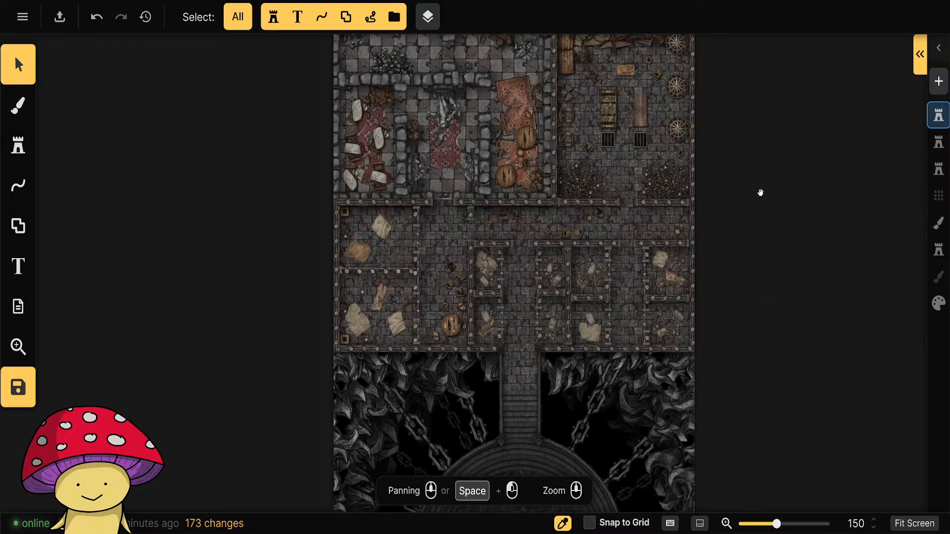
{"action": "left_click_drag", "start_coordinate": [760, 192], "coordinate": [741, 271]}
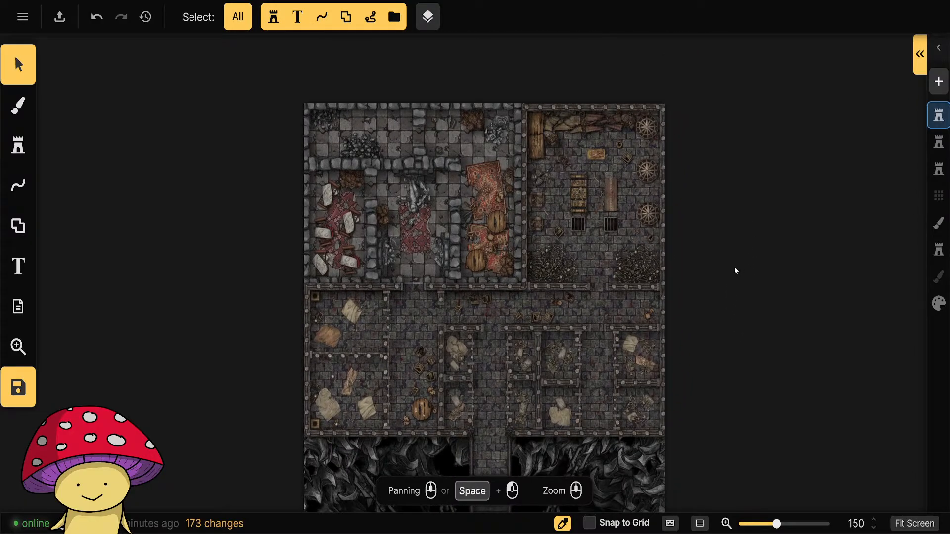
{"action": "scroll", "coordinate": [381, 273], "scroll_direction": "up", "scroll_amount": 5}
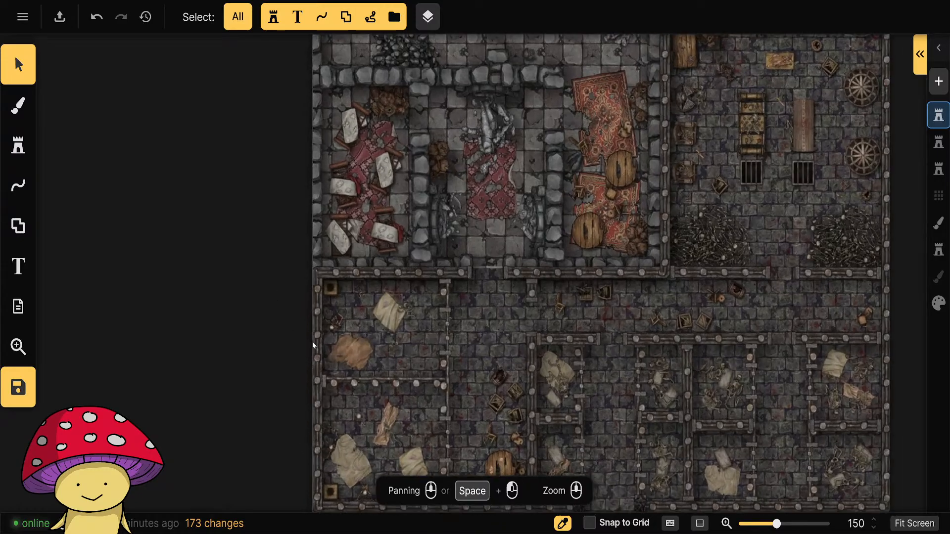
{"action": "scroll", "coordinate": [444, 278], "scroll_direction": "down", "scroll_amount": 4}
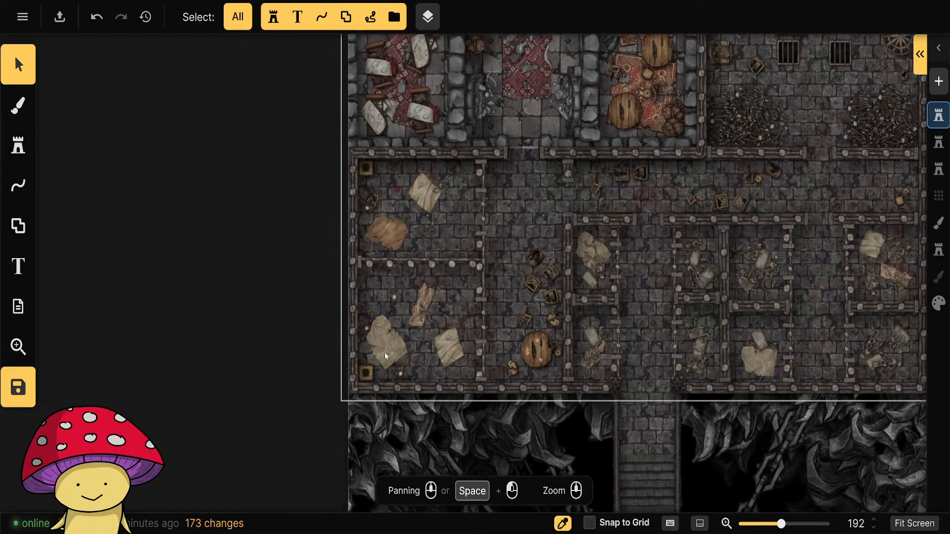
{"action": "scroll", "coordinate": [385, 357], "scroll_direction": "up", "scroll_amount": 2}
{"action": "left_click", "coordinate": [20, 146]}
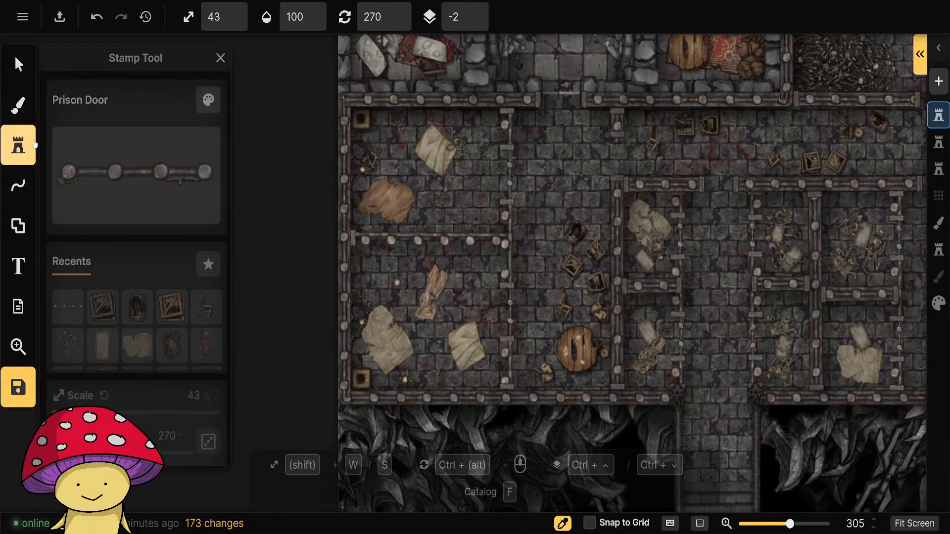
{"action": "left_click", "coordinate": [69, 346]}
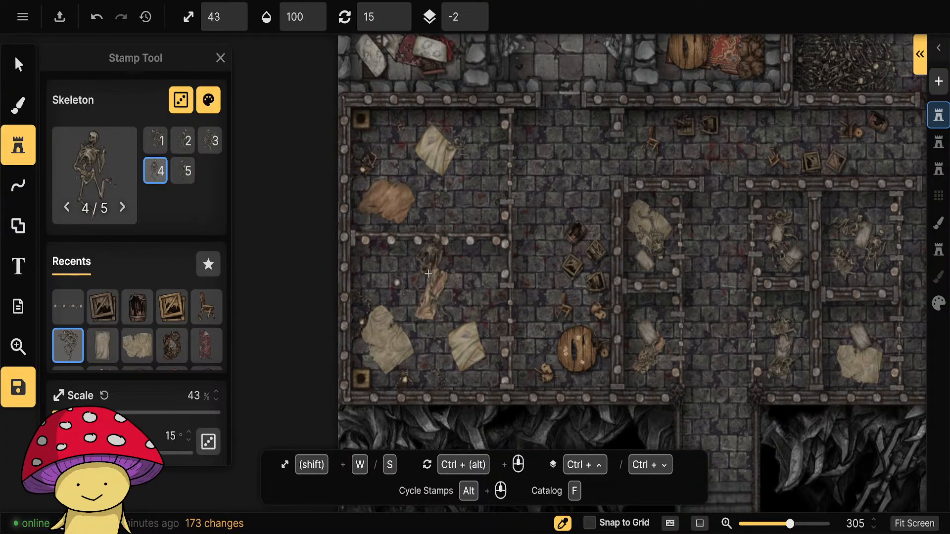
{"action": "key", "text": "s"}
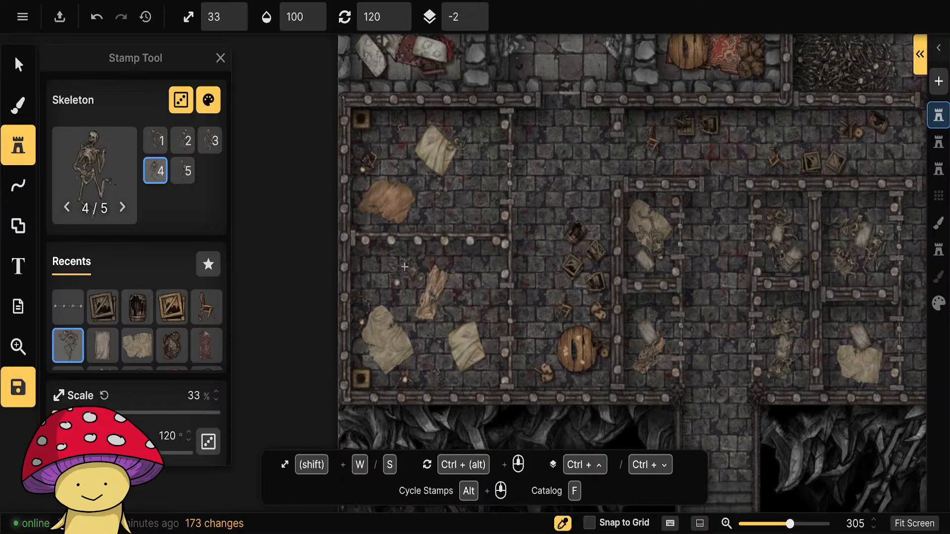
{"action": "left_click", "coordinate": [441, 274]}
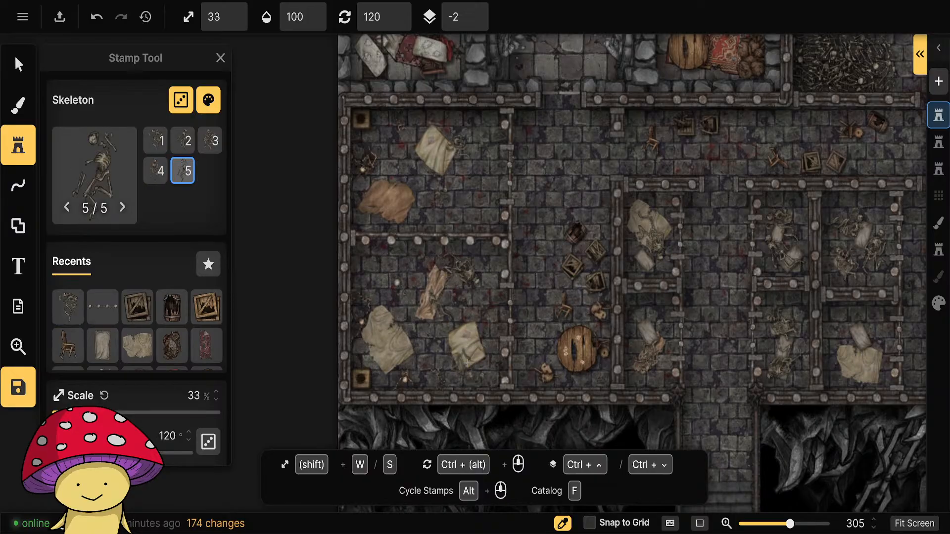
{"action": "left_click", "coordinate": [405, 346]}
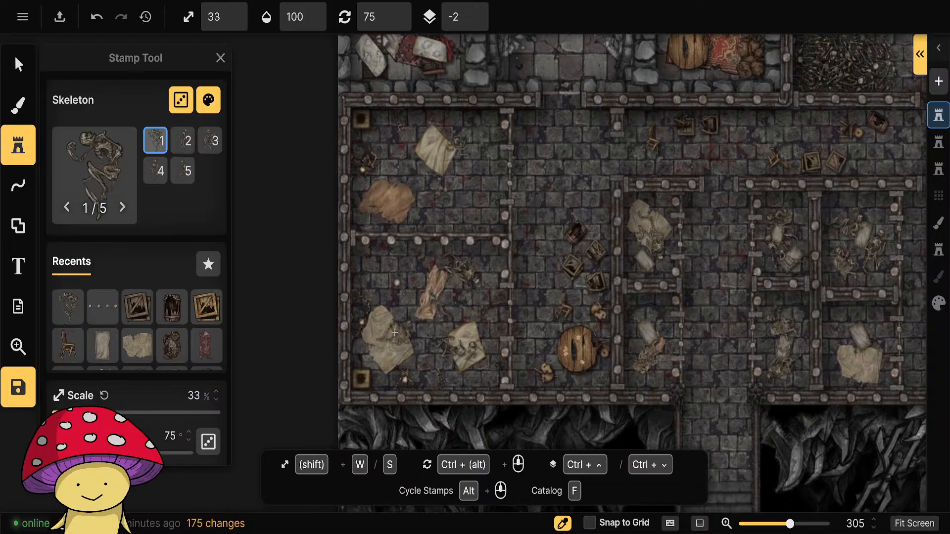
Place rotated Skeleton stamps at 33% scale on the bedding and open floor of the upper western cell, then leave the stamp tool.
{"action": "scroll", "coordinate": [416, 260], "scroll_direction": "down", "scroll_amount": 2}
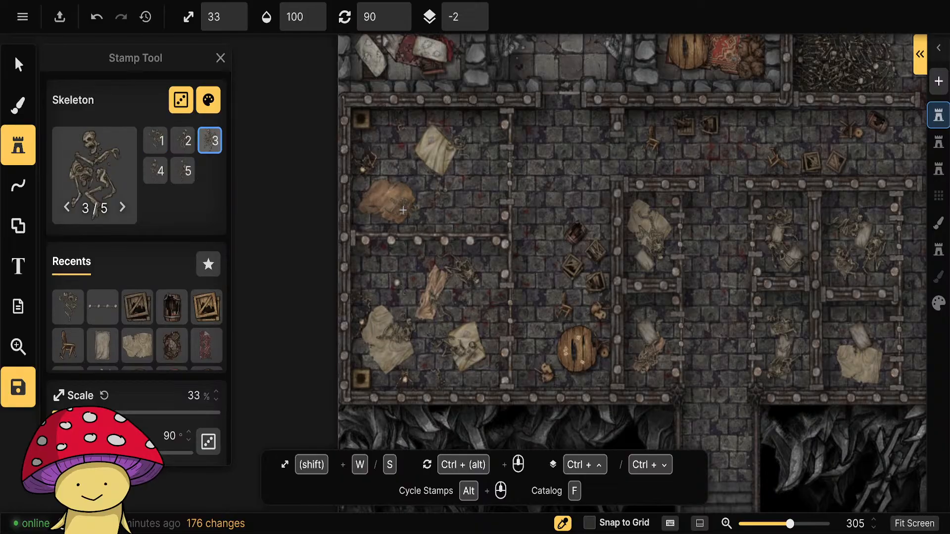
{"action": "left_click", "coordinate": [426, 150]}
{"action": "scroll", "coordinate": [485, 195], "scroll_direction": "down", "scroll_amount": 2}
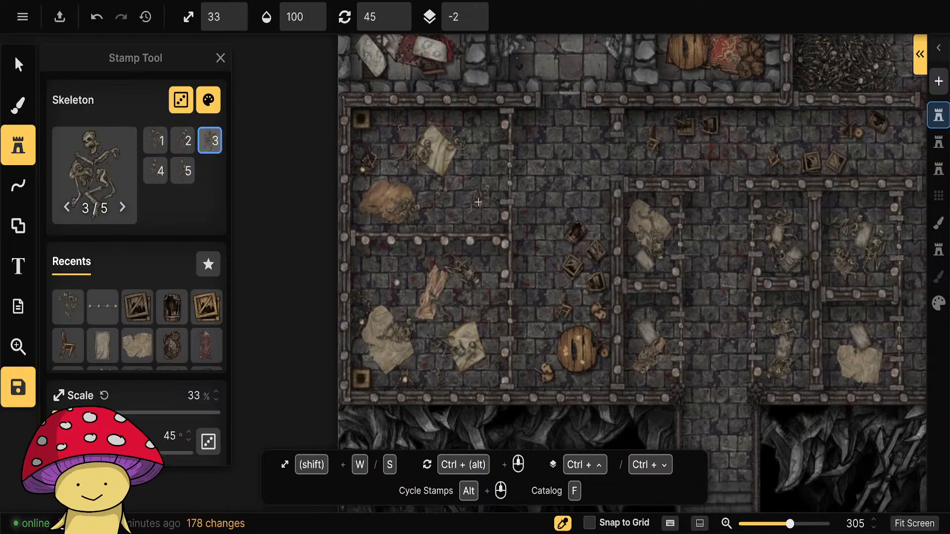
{"action": "left_click", "coordinate": [476, 204]}
{"action": "left_click", "coordinate": [20, 66]}
{"action": "key", "text": "Escape"}
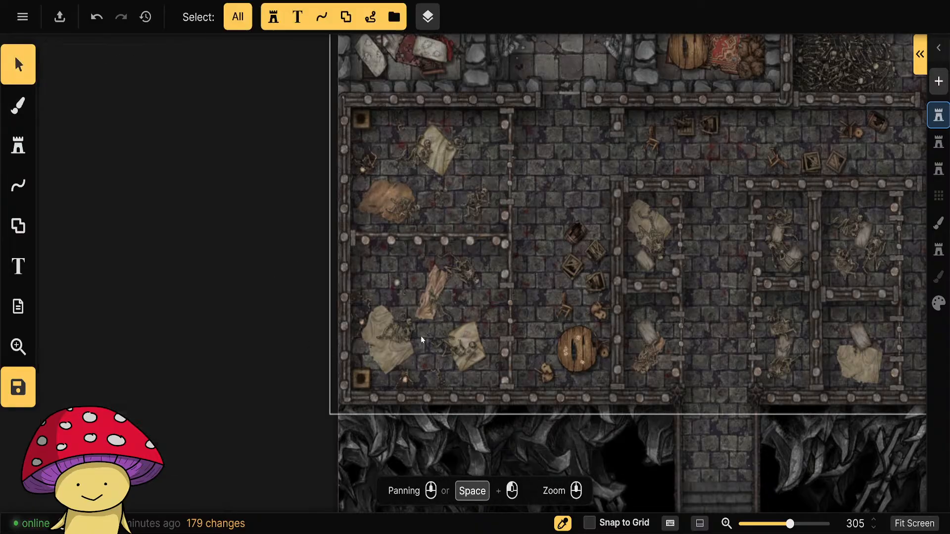
Examine the whole battlemap, from the furnished northern rooms past the cells and circular platform to the southern hall.
{"action": "scroll", "coordinate": [421, 337], "scroll_direction": "down", "scroll_amount": 5}
{"action": "left_click_drag", "start_coordinate": [776, 236], "coordinate": [717, 373]}
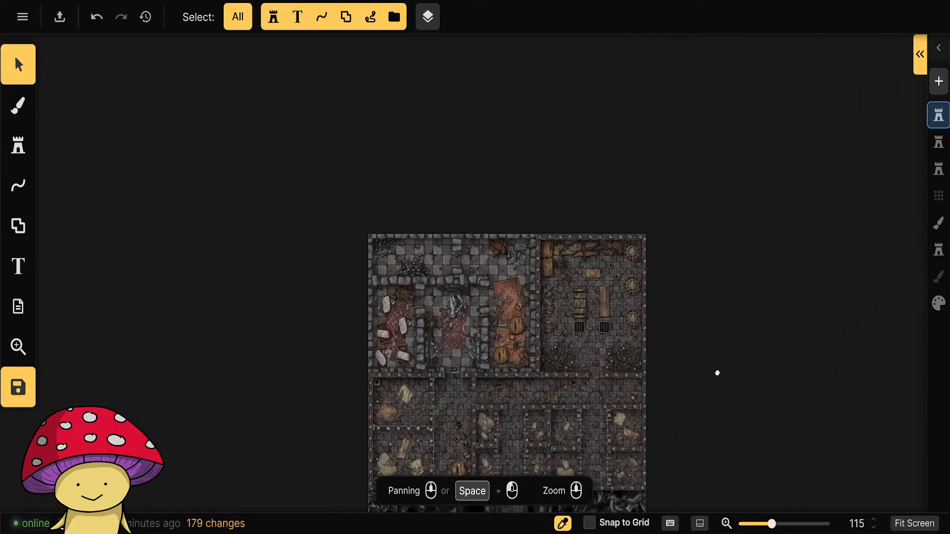
{"action": "scroll", "coordinate": [455, 336], "scroll_direction": "up", "scroll_amount": 3}
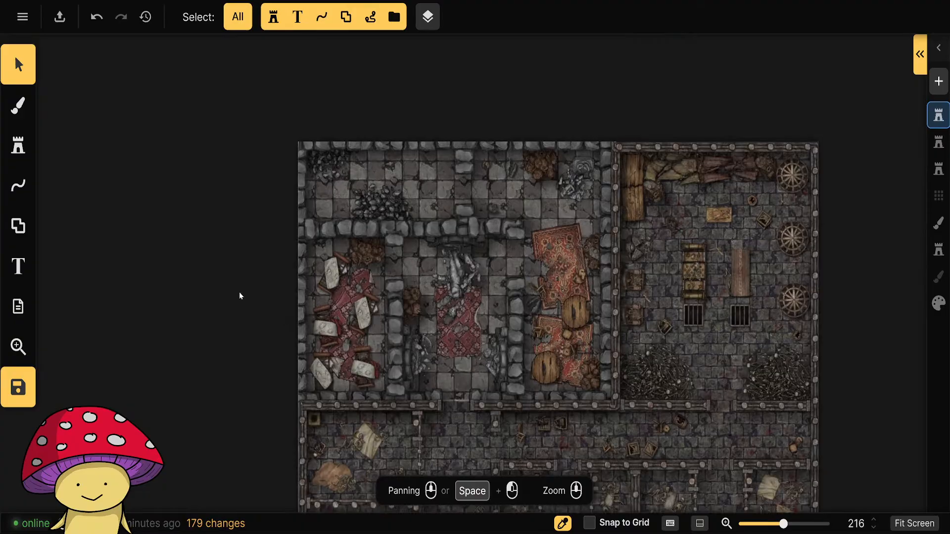
{"action": "scroll", "coordinate": [237, 295], "scroll_direction": "down", "scroll_amount": 3}
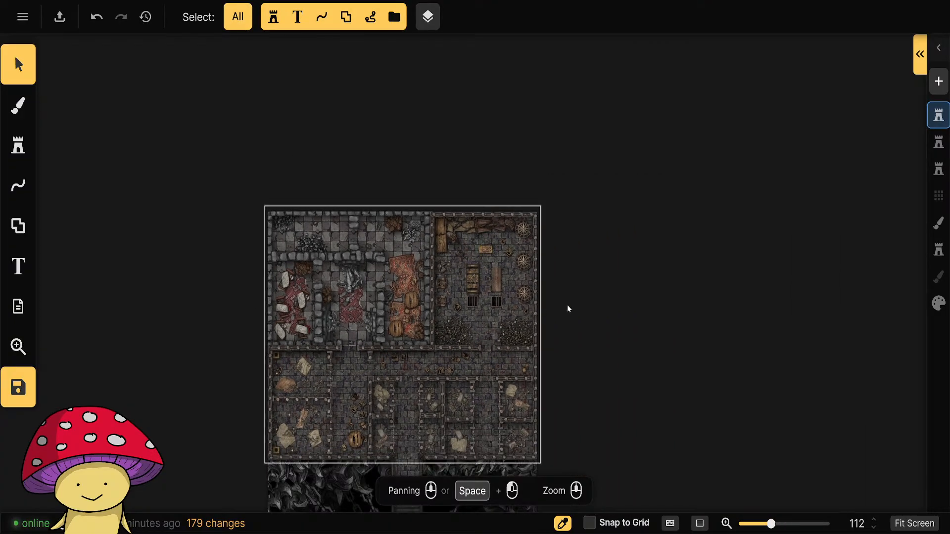
{"action": "left_click_drag", "start_coordinate": [611, 407], "coordinate": [663, 375]}
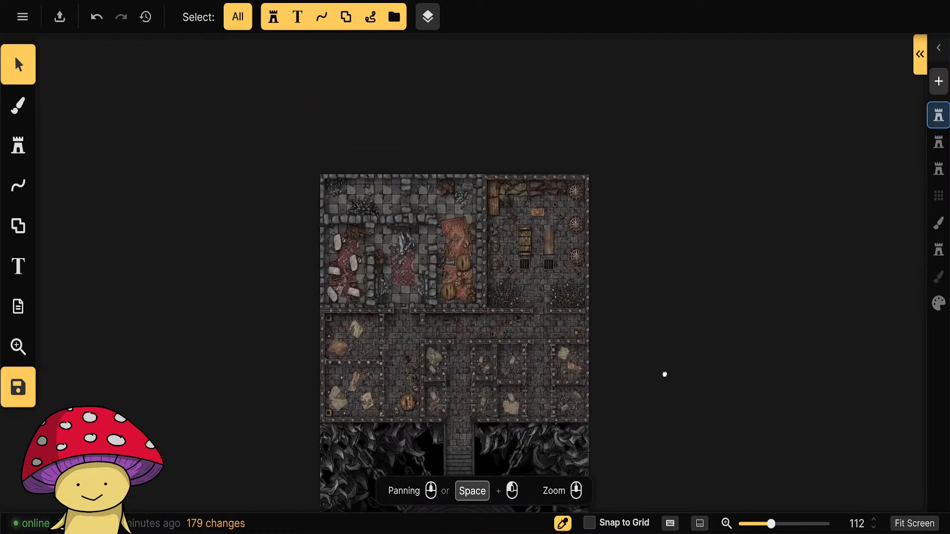
{"action": "scroll", "coordinate": [612, 322], "scroll_direction": "up", "scroll_amount": 2}
{"action": "left_click_drag", "start_coordinate": [600, 352], "coordinate": [708, 324]}
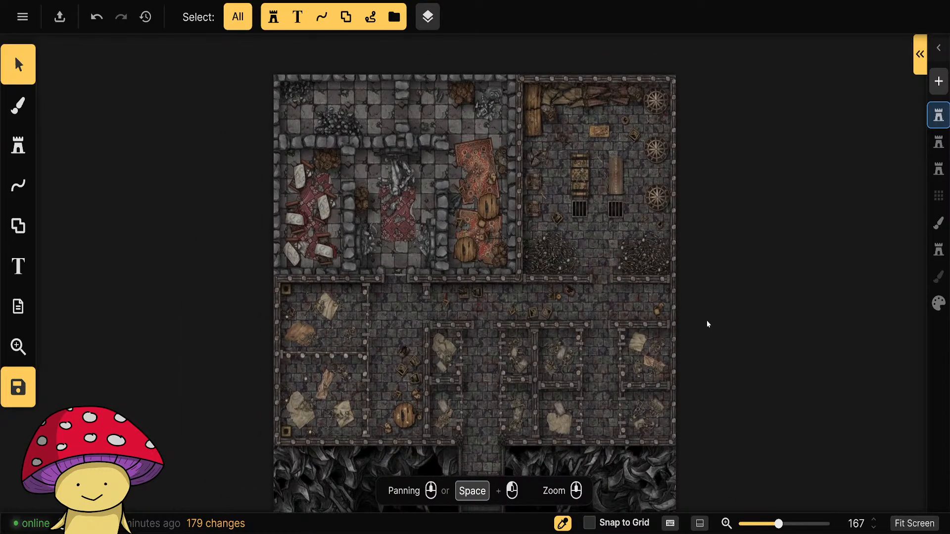
{"action": "left_click_drag", "start_coordinate": [692, 217], "coordinate": [673, 121]}
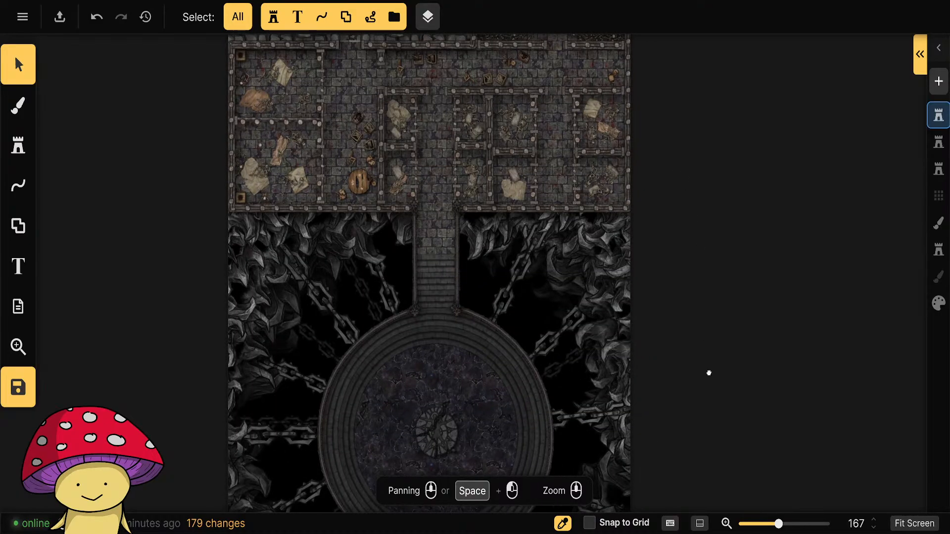
{"action": "left_click_drag", "start_coordinate": [708, 374], "coordinate": [665, 113]}
{"action": "left_click_drag", "start_coordinate": [670, 368], "coordinate": [737, 208]}
{"action": "scroll", "coordinate": [513, 250], "scroll_direction": "up", "scroll_amount": 5}
{"action": "scroll", "coordinate": [475, 346], "scroll_direction": "down", "scroll_amount": 5}
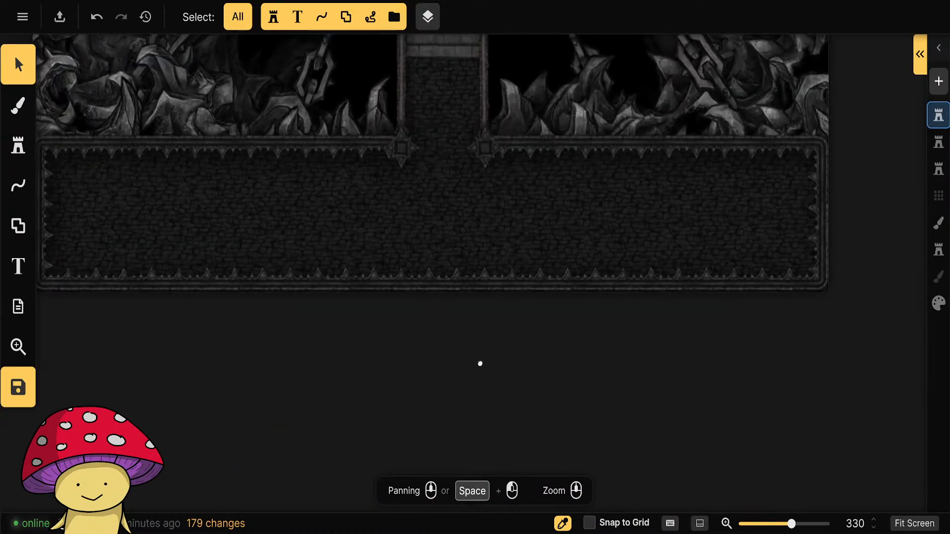
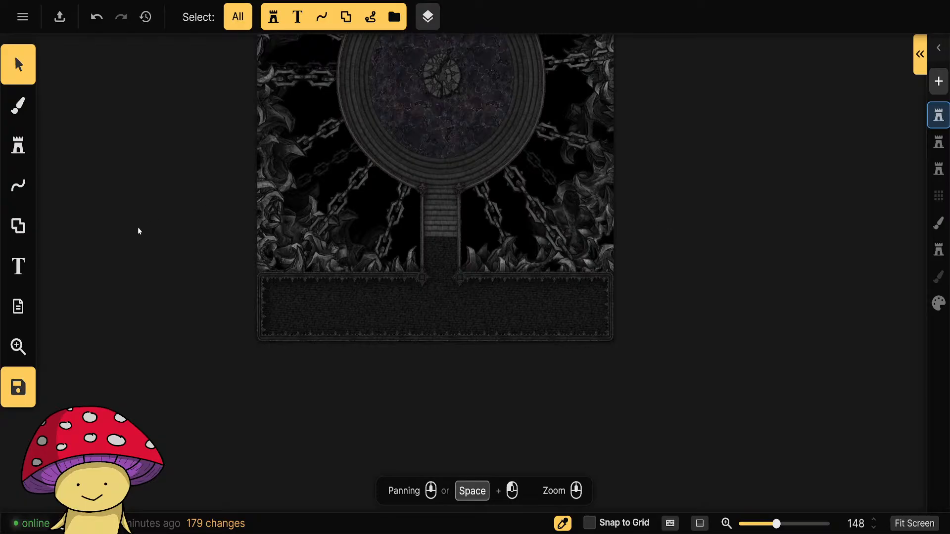
Replace the stamp catalog's broken tag filter with the Stairs tag.
{"action": "left_click", "coordinate": [18, 145]}
{"action": "left_click", "coordinate": [109, 175]}
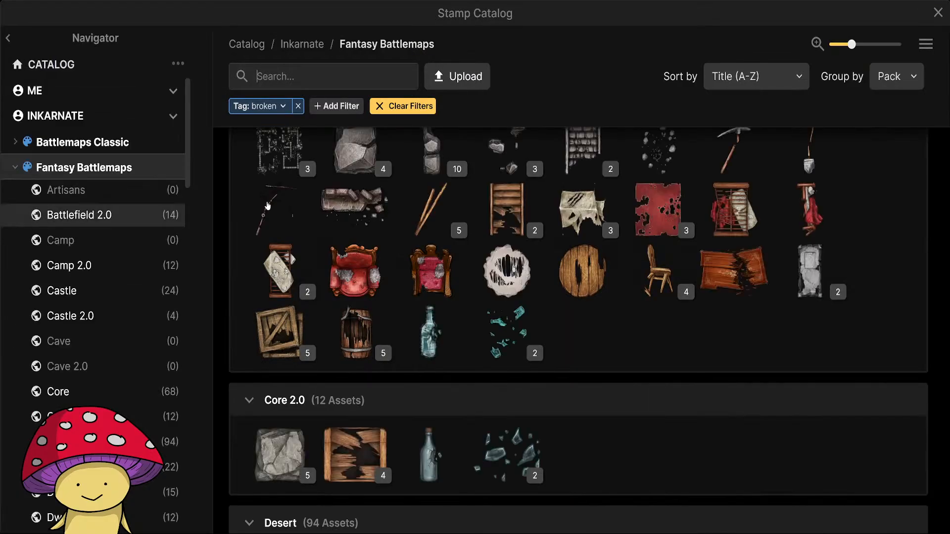
{"action": "left_click", "coordinate": [297, 106]}
{"action": "left_click", "coordinate": [287, 75]}
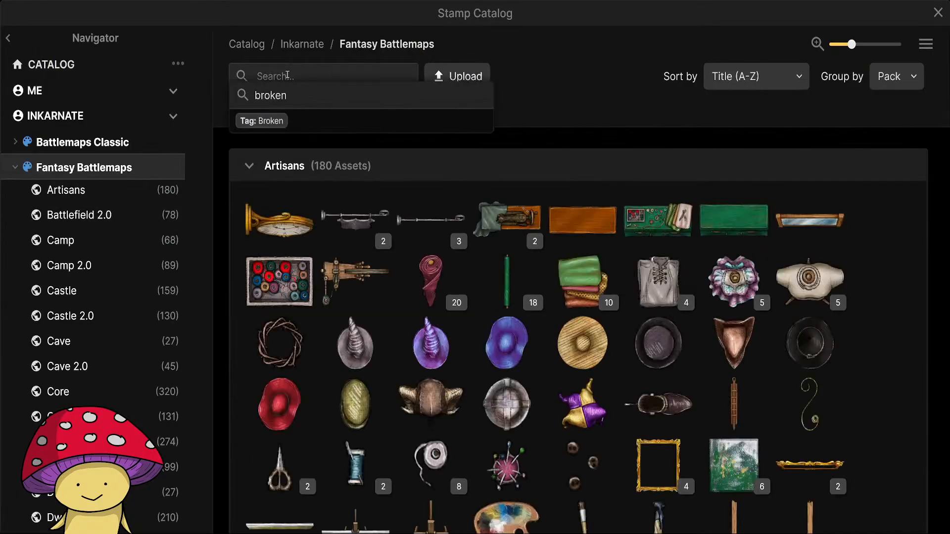
{"action": "type", "text": "stairs"}
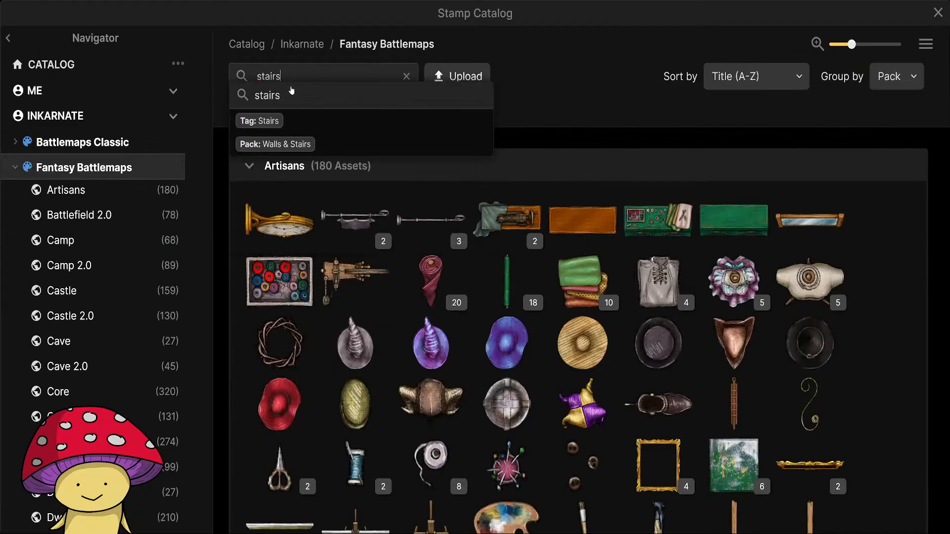
{"action": "left_click", "coordinate": [296, 121]}
Choose the second Hell Stairs Broken variant from the Hell Castle pack as the stamp.
{"action": "scroll", "coordinate": [127, 297], "scroll_direction": "down", "scroll_amount": 7}
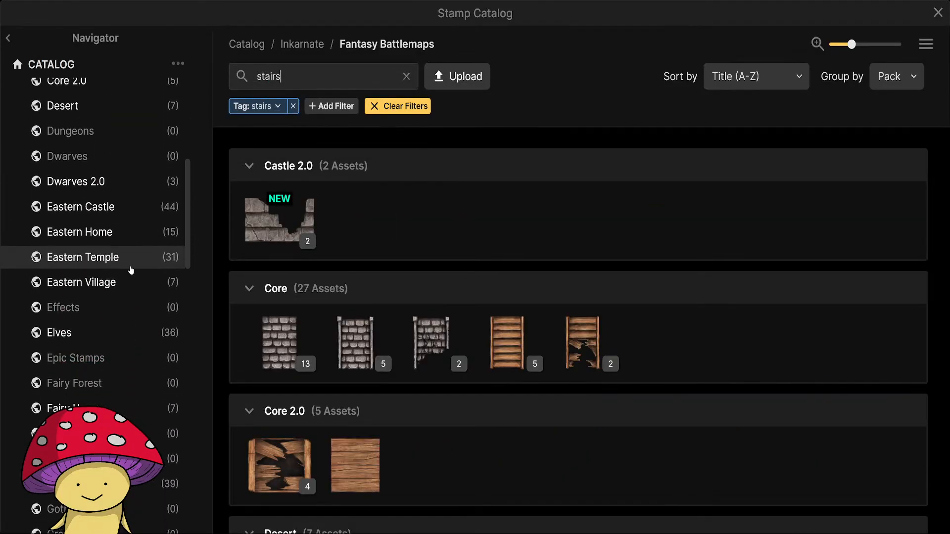
{"action": "scroll", "coordinate": [130, 270], "scroll_direction": "down", "scroll_amount": 6}
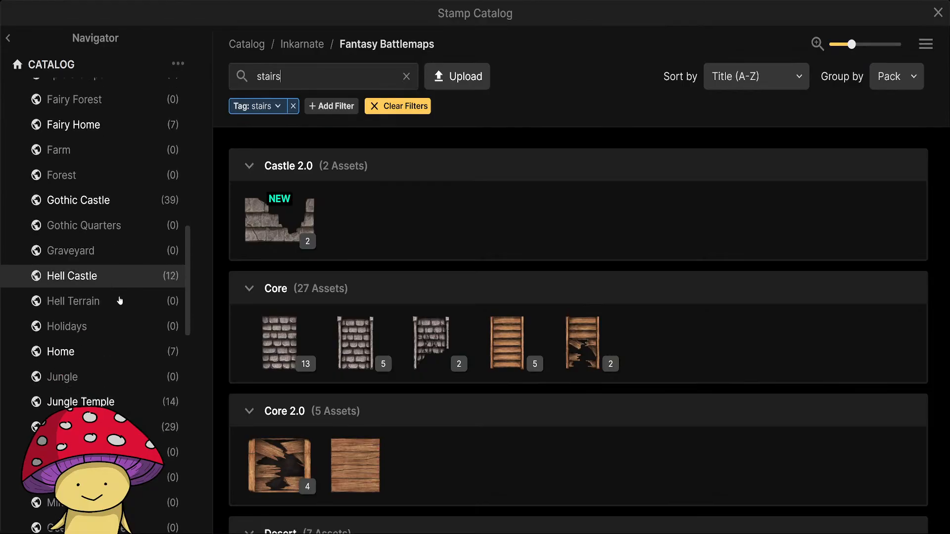
{"action": "left_click", "coordinate": [89, 274]}
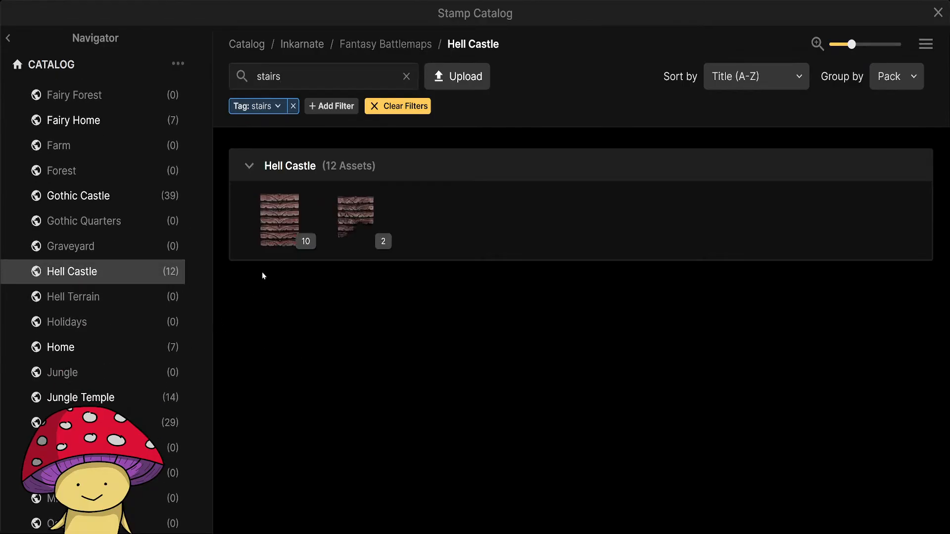
{"action": "left_click", "coordinate": [372, 241]}
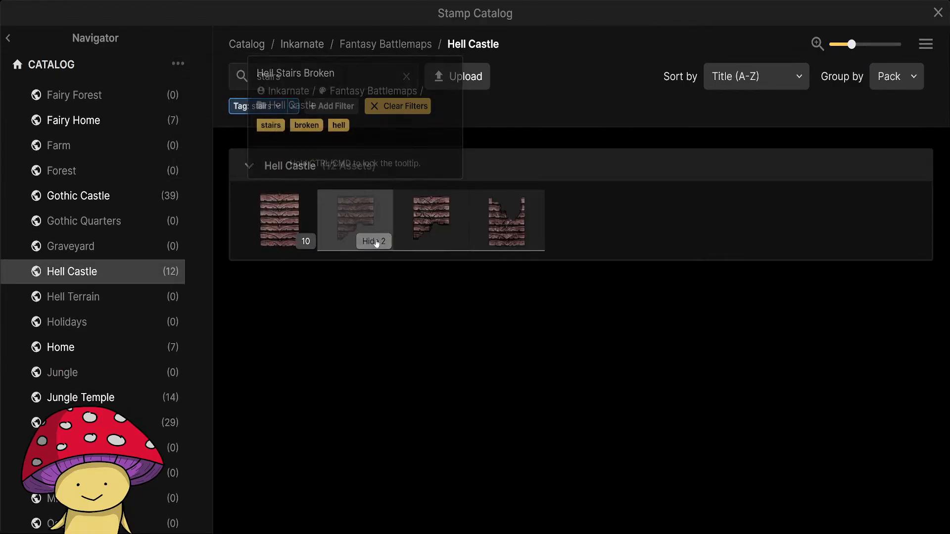
{"action": "left_click", "coordinate": [499, 230]}
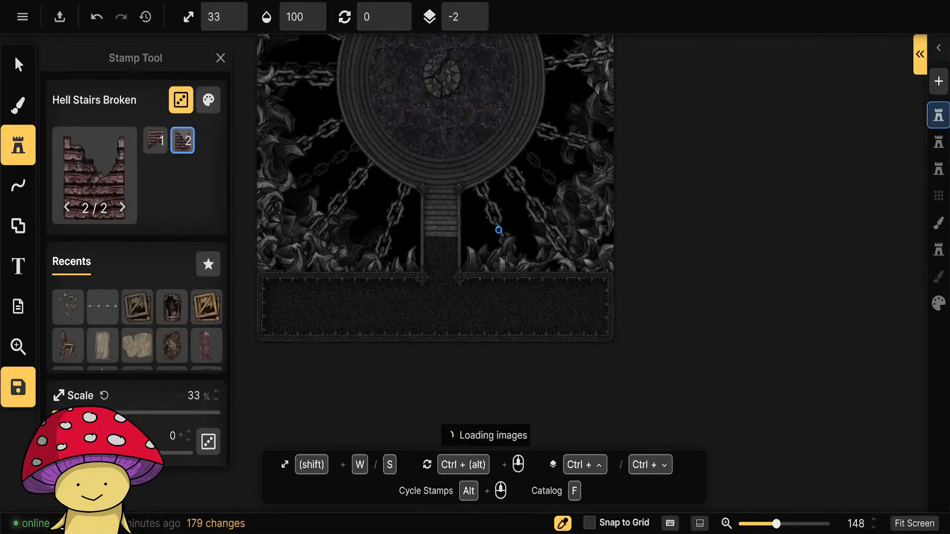
Scale the broken stairs stamp to 43% and tweak its colour to 0% saturation and about 81% brightness.
{"action": "scroll", "coordinate": [571, 312], "scroll_direction": "up", "scroll_amount": 5}
{"action": "key", "text": "w"}
{"action": "key", "text": "w"}
{"action": "key", "text": "w"}
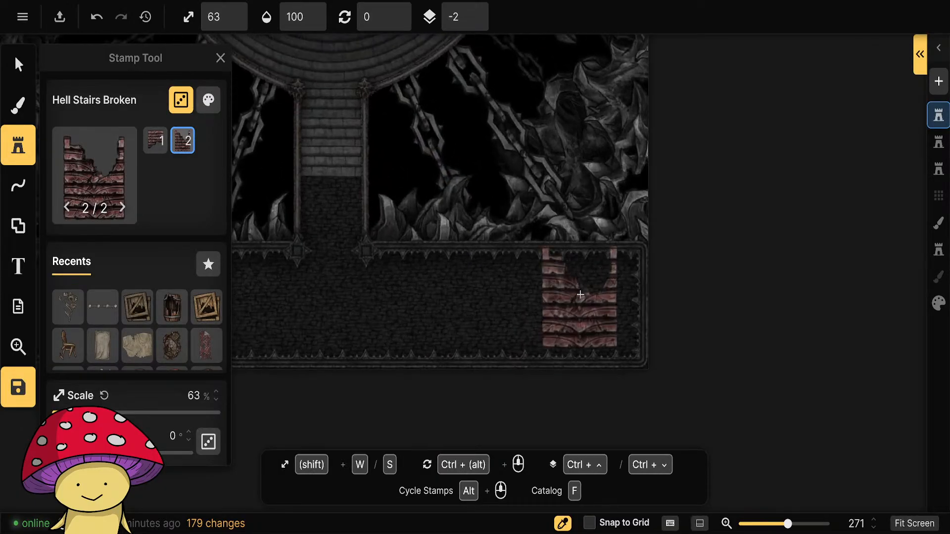
{"action": "key", "text": "s"}
{"action": "key", "text": "s"}
{"action": "left_click", "coordinate": [209, 101]}
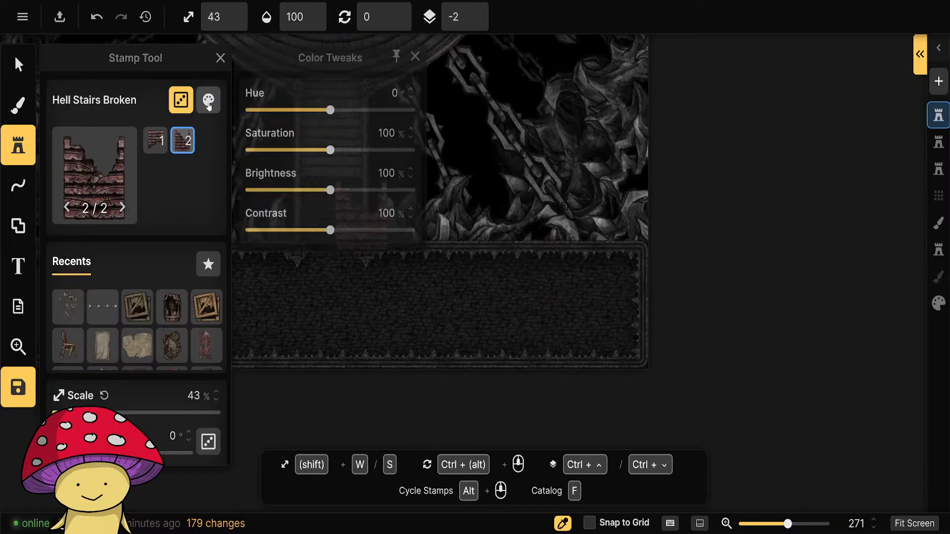
{"action": "left_click_drag", "start_coordinate": [324, 151], "coordinate": [268, 150]}
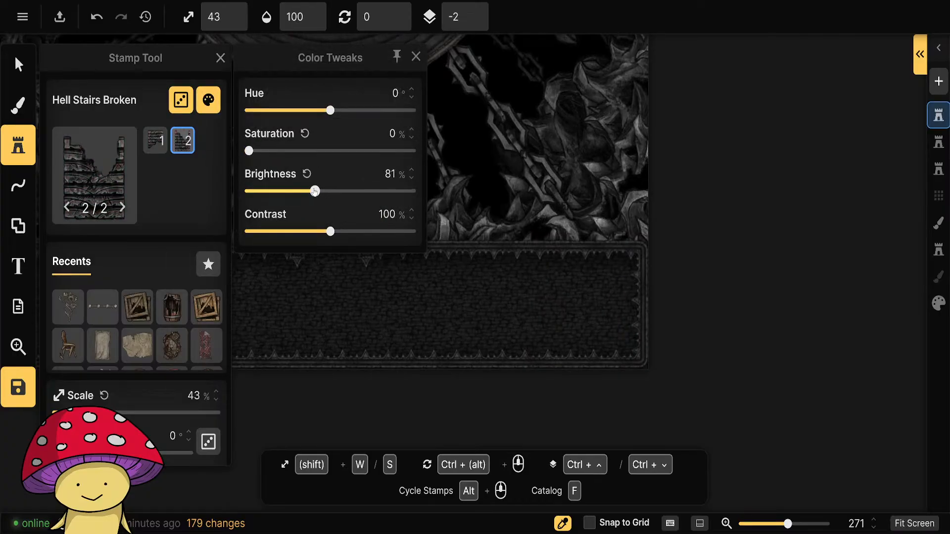
{"action": "left_click", "coordinate": [416, 57]}
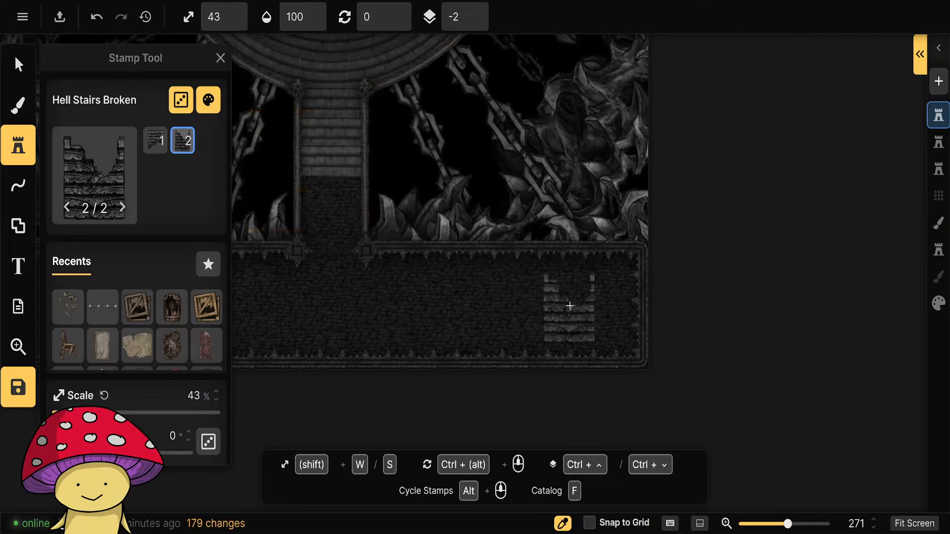
Rotate the broken stairs stamp to 90° and place it near the eastern end of the southern hall.
{"action": "scroll", "coordinate": [569, 306], "scroll_direction": "up", "scroll_amount": 6, "text": "ctrl"}
{"action": "scroll", "coordinate": [569, 306], "scroll_direction": "down", "scroll_amount": 12, "text": "ctrl"}
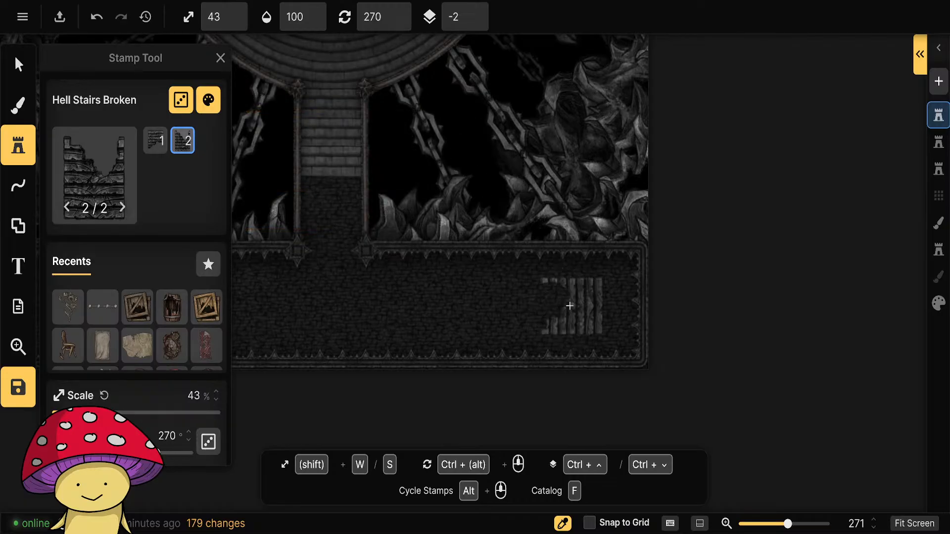
{"action": "scroll", "coordinate": [569, 306], "scroll_direction": "down", "scroll_amount": 13, "text": "ctrl"}
{"action": "scroll", "coordinate": [572, 305], "scroll_direction": "up", "scroll_amount": 1, "text": "ctrl"}
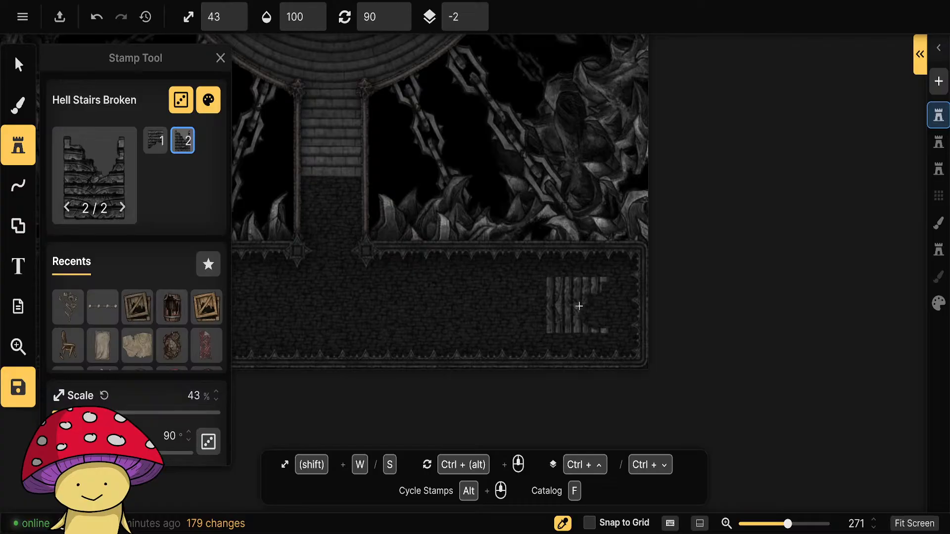
{"action": "key", "text": "w"}
{"action": "key", "text": "s"}
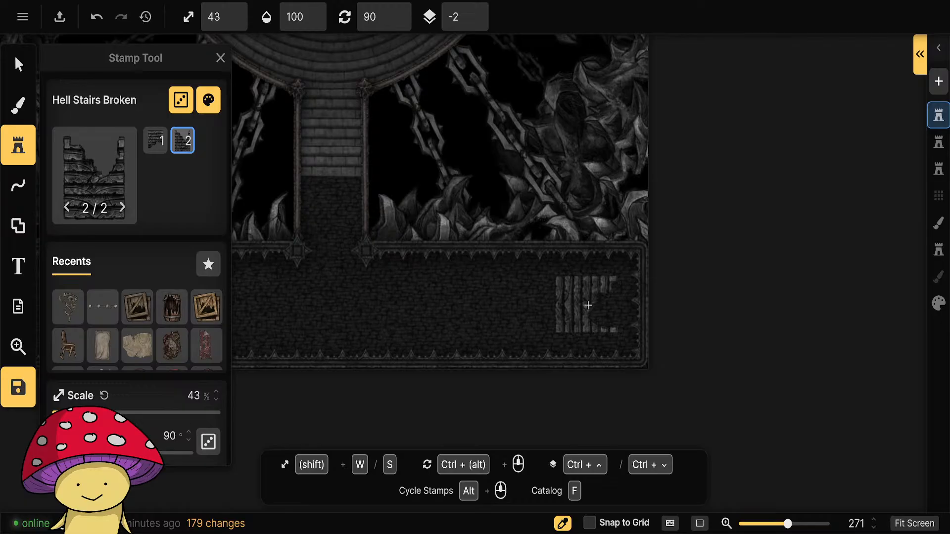
{"action": "left_click", "coordinate": [588, 305]}
{"action": "scroll", "coordinate": [744, 322], "scroll_direction": "up", "scroll_amount": 5}
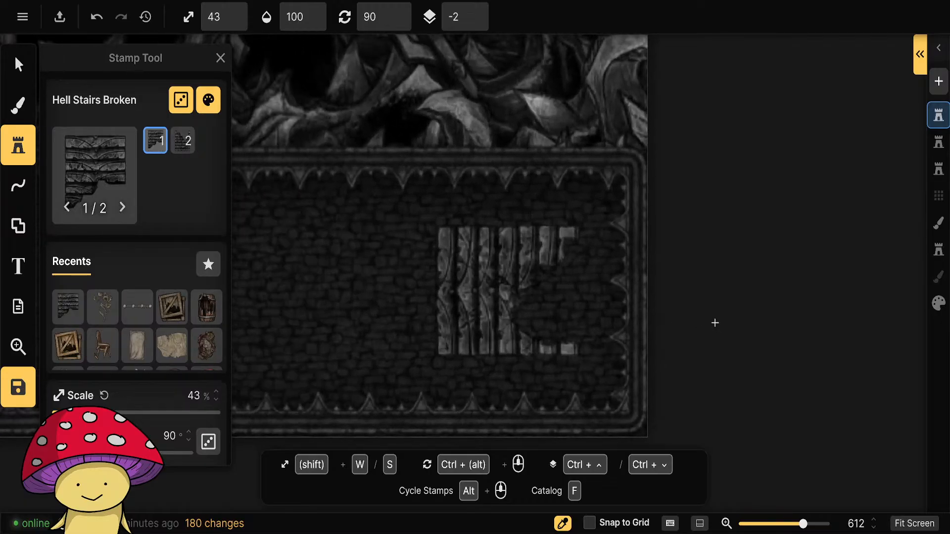
{"action": "scroll", "coordinate": [714, 322], "scroll_direction": "down", "scroll_amount": 2}
{"action": "left_click", "coordinate": [99, 178]}
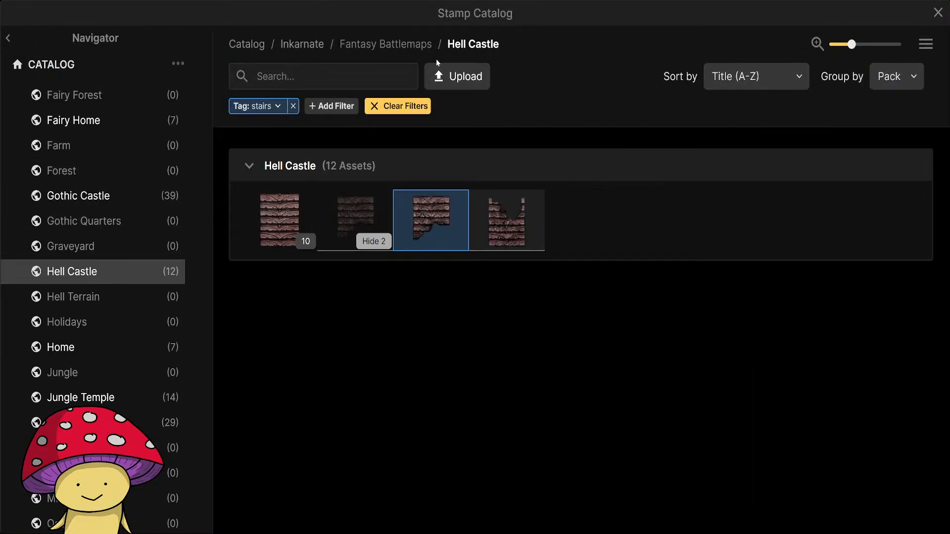
{"action": "left_click", "coordinate": [938, 12]}
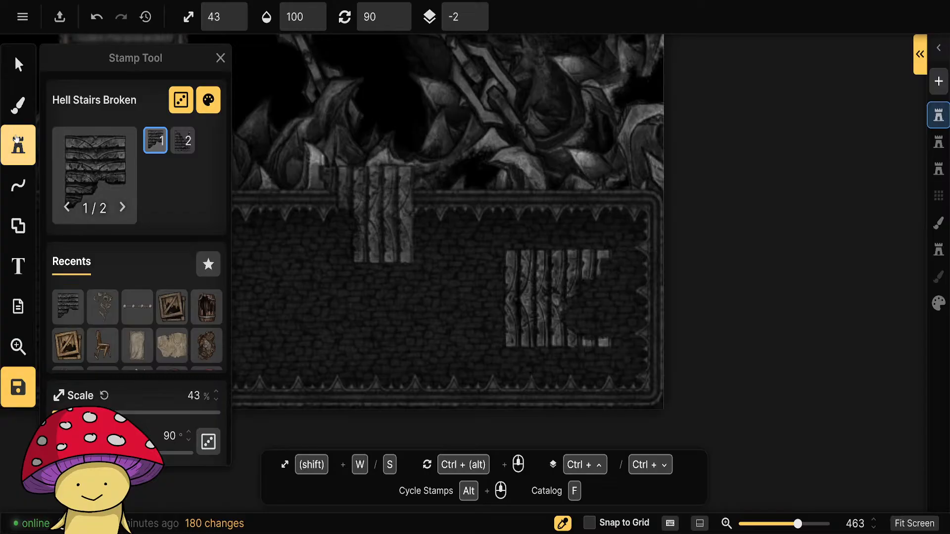
Switch to the Line Tool's Pen mode and choose the Spiky Brick Wall path from the Hell Castle pack.
{"action": "left_click", "coordinate": [18, 186]}
{"action": "left_click", "coordinate": [53, 115]}
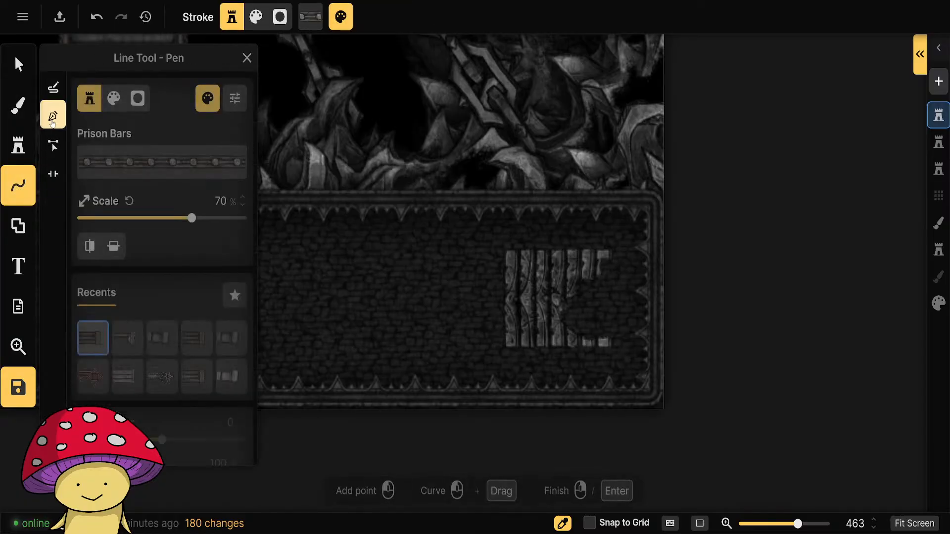
{"action": "left_click", "coordinate": [168, 164]}
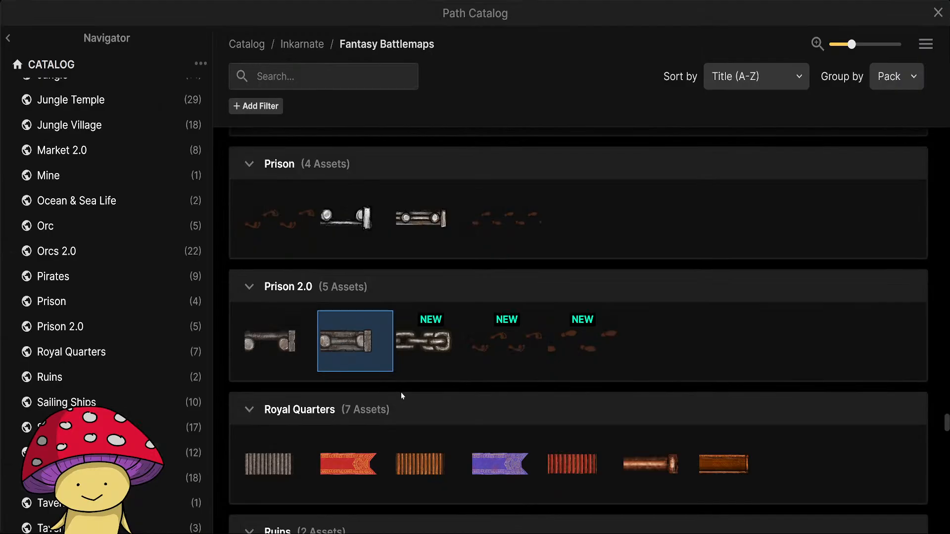
{"action": "scroll", "coordinate": [641, 377], "scroll_direction": "up", "scroll_amount": 7}
{"action": "scroll", "coordinate": [641, 377], "scroll_direction": "down", "scroll_amount": 9}
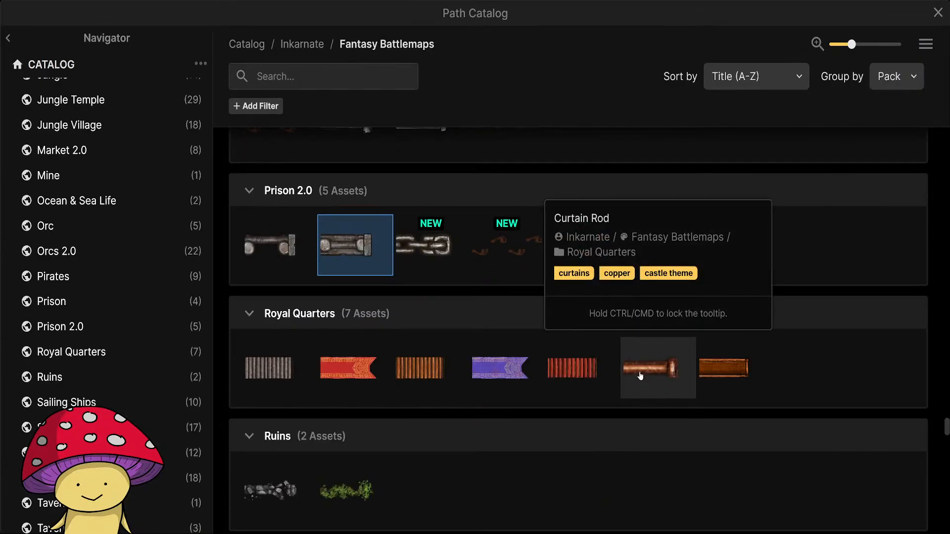
{"action": "scroll", "coordinate": [441, 322], "scroll_direction": "up", "scroll_amount": 8}
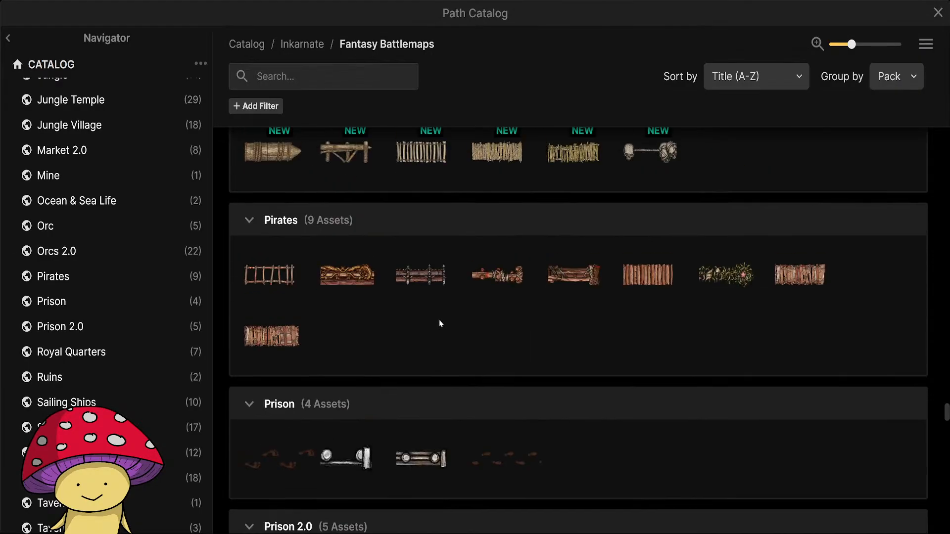
{"action": "scroll", "coordinate": [137, 341], "scroll_direction": "down", "scroll_amount": 5}
{"action": "scroll", "coordinate": [137, 346], "scroll_direction": "up", "scroll_amount": 10}
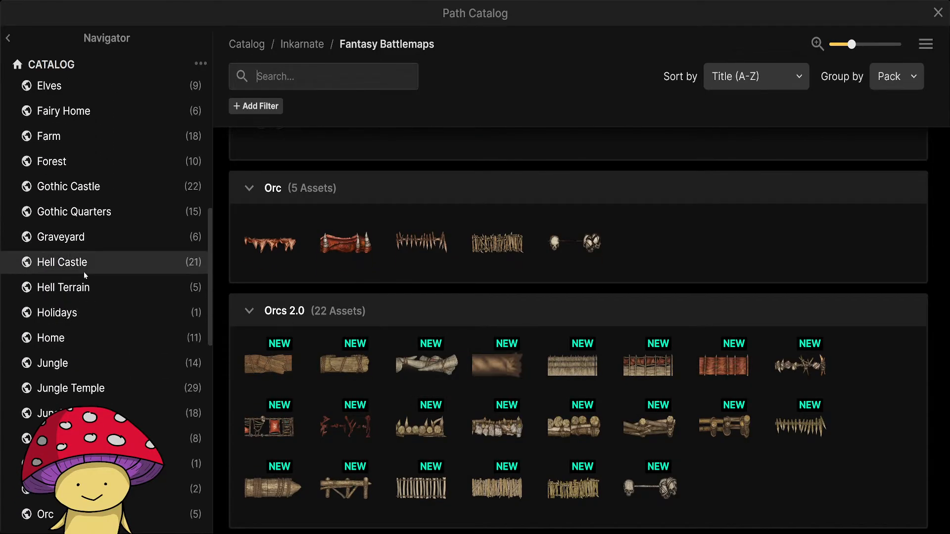
{"action": "left_click", "coordinate": [85, 269]}
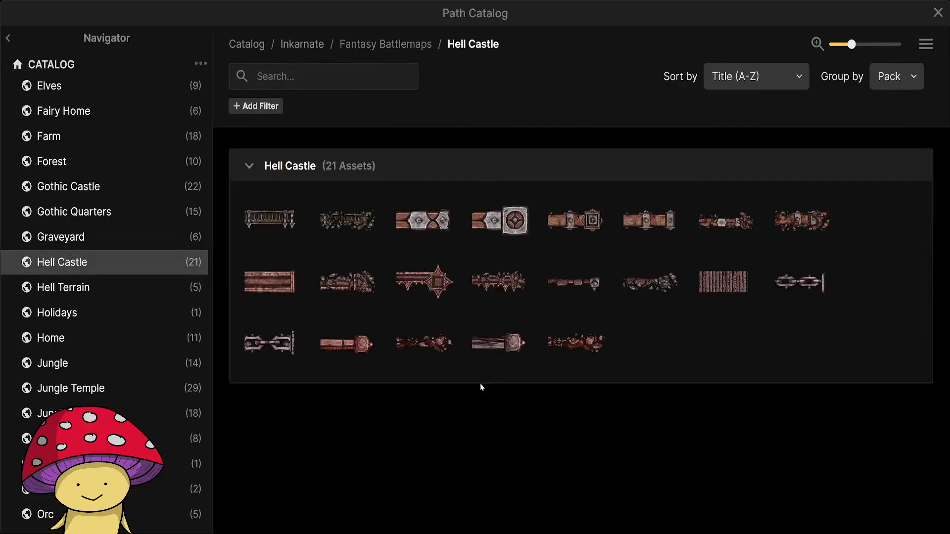
{"action": "mouse_move", "coordinate": [569, 293]}
{"action": "left_click", "coordinate": [575, 282]}
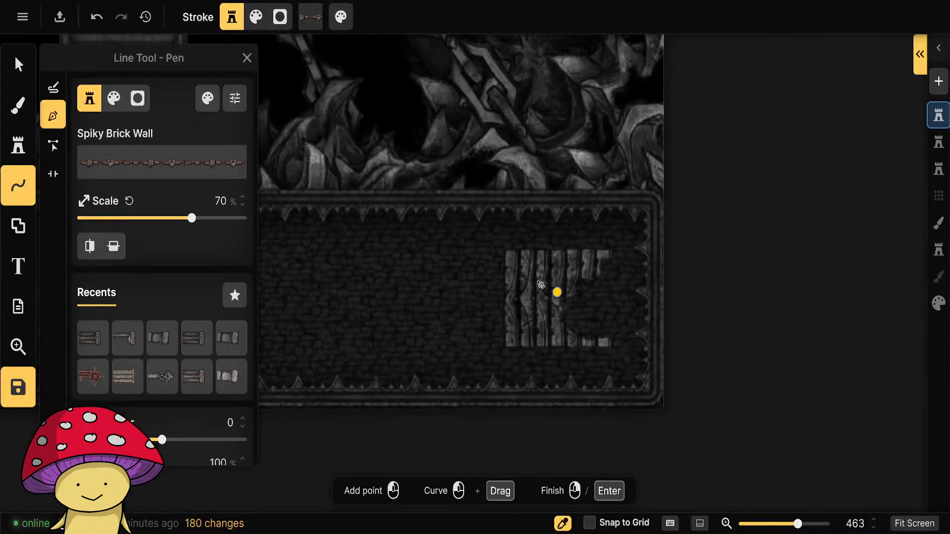
Try a Spiky Brick Wall at 70% scale from the broken stairs' upper-left corner to the hall's eastern wall, and undo it.
{"action": "left_click", "coordinate": [502, 247]}
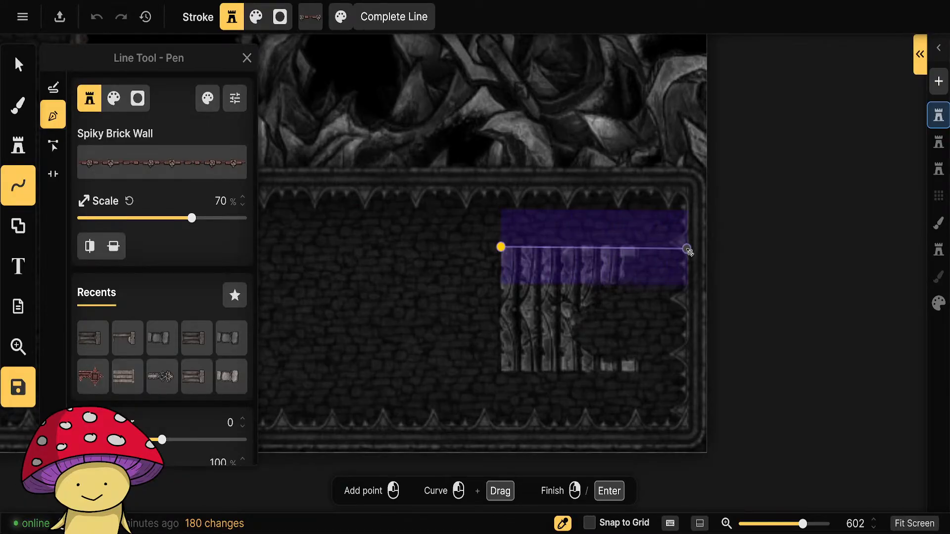
{"action": "double_click", "coordinate": [688, 250]}
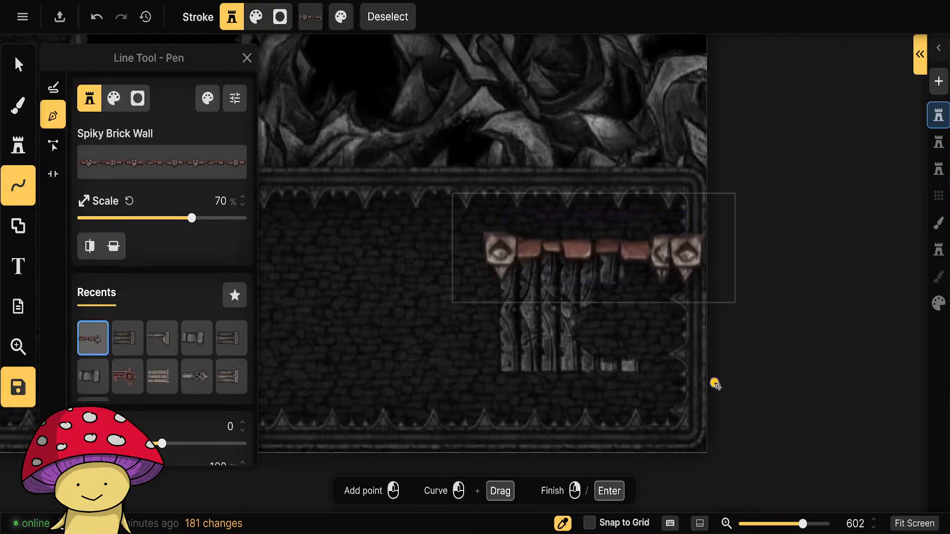
{"action": "key", "text": "Escape"}
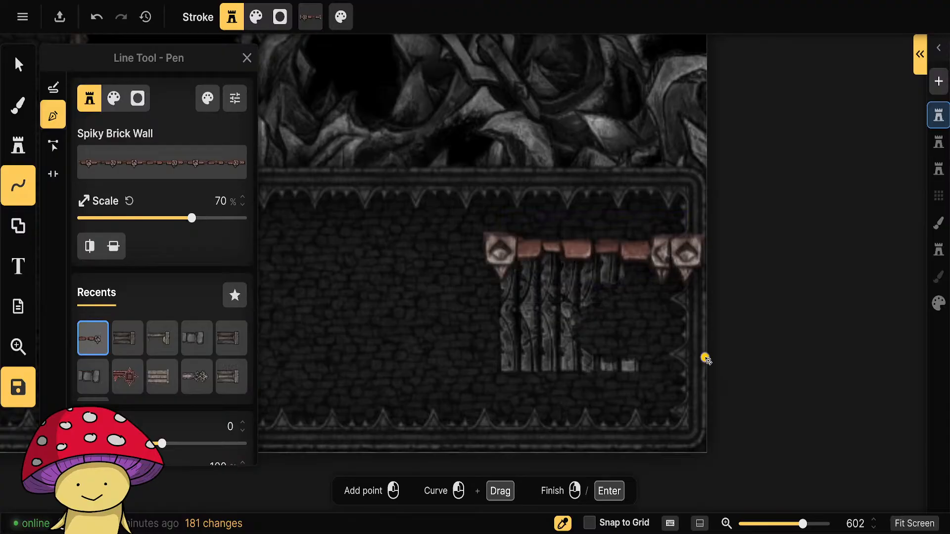
{"action": "key", "text": "ctrl+z"}
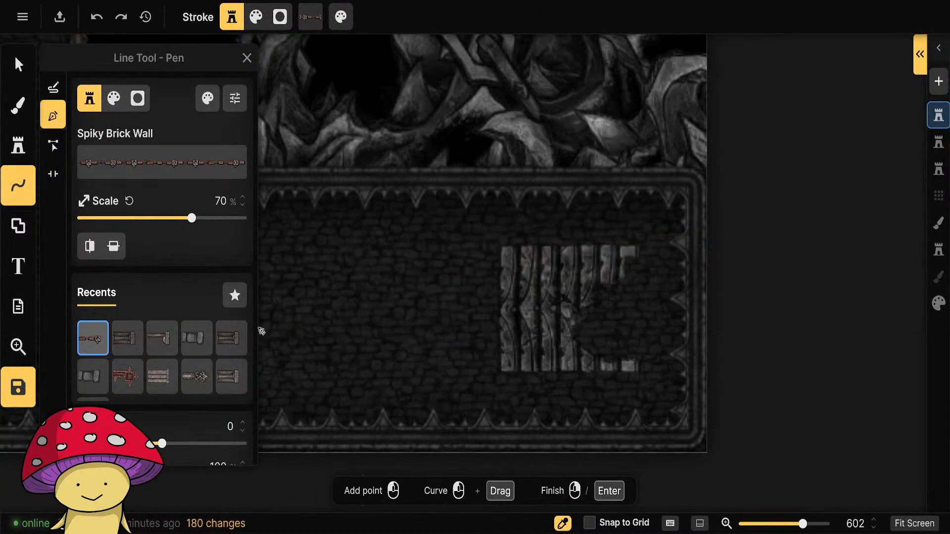
Set the Spiky Brick Wall stroke to saturation 0, brightness about 80 and 20% scale.
{"action": "left_click", "coordinate": [208, 98]}
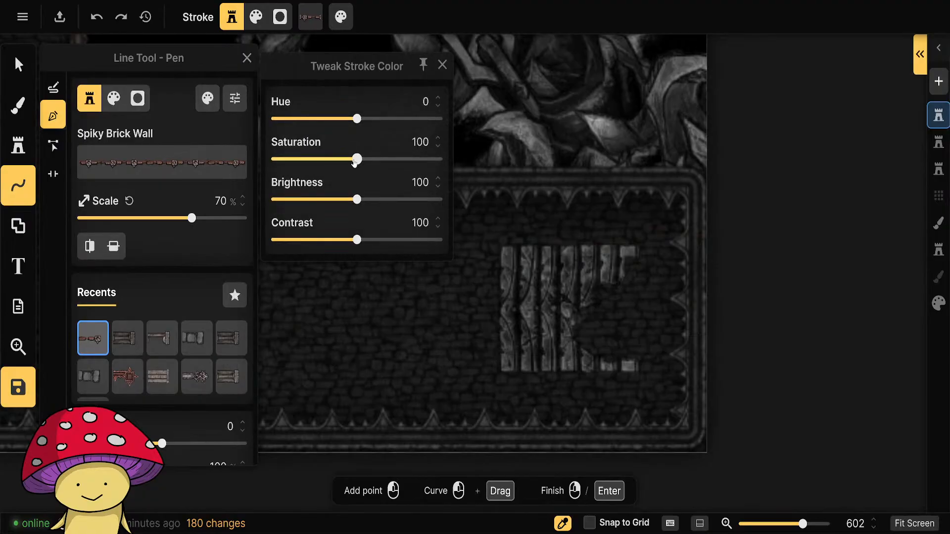
{"action": "left_click_drag", "start_coordinate": [356, 159], "coordinate": [274, 160]}
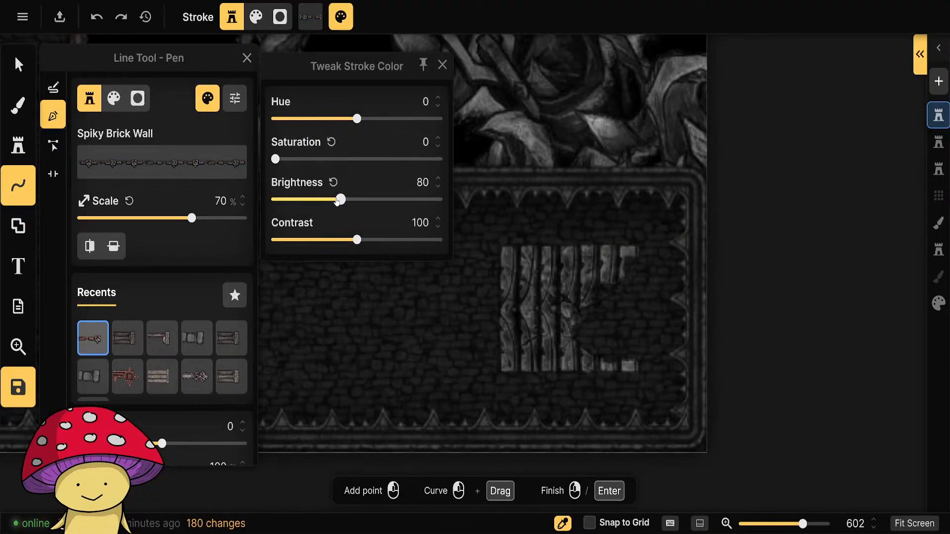
{"action": "left_click", "coordinate": [441, 65]}
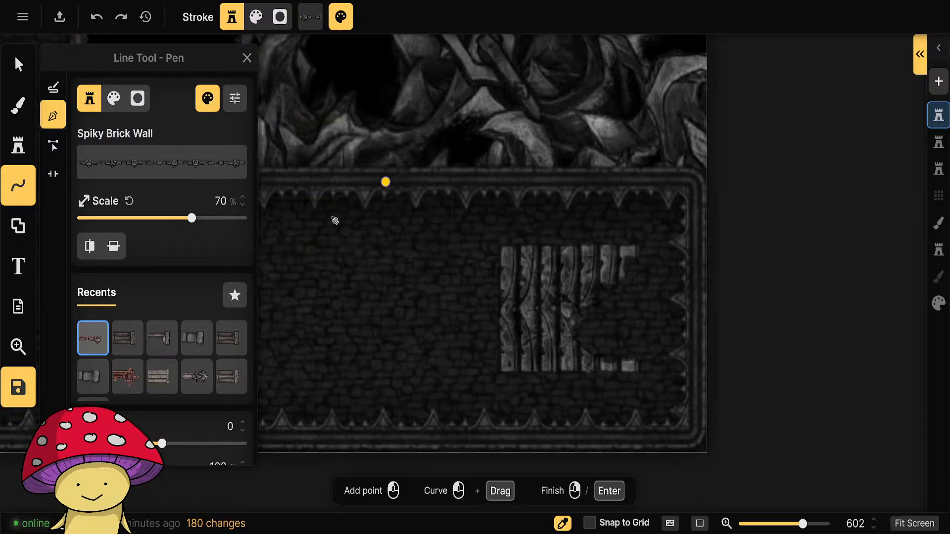
{"action": "left_click", "coordinate": [221, 200]}
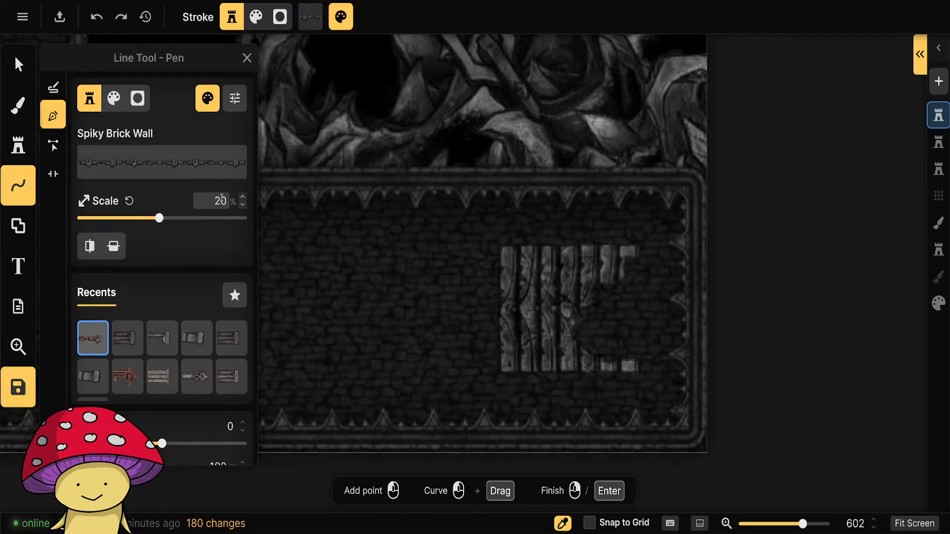
{"action": "type", "text": "20"}
{"action": "key", "text": "Return"}
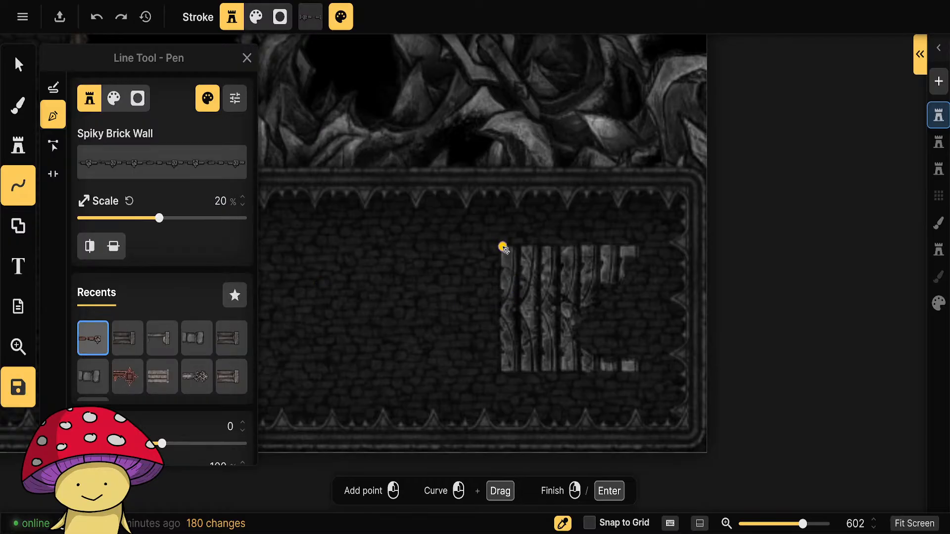
Draw a Spiky Brick Wall along the broken stairs' upper edge from their western corner to the hall's eastern wall.
{"action": "left_click", "coordinate": [503, 247]}
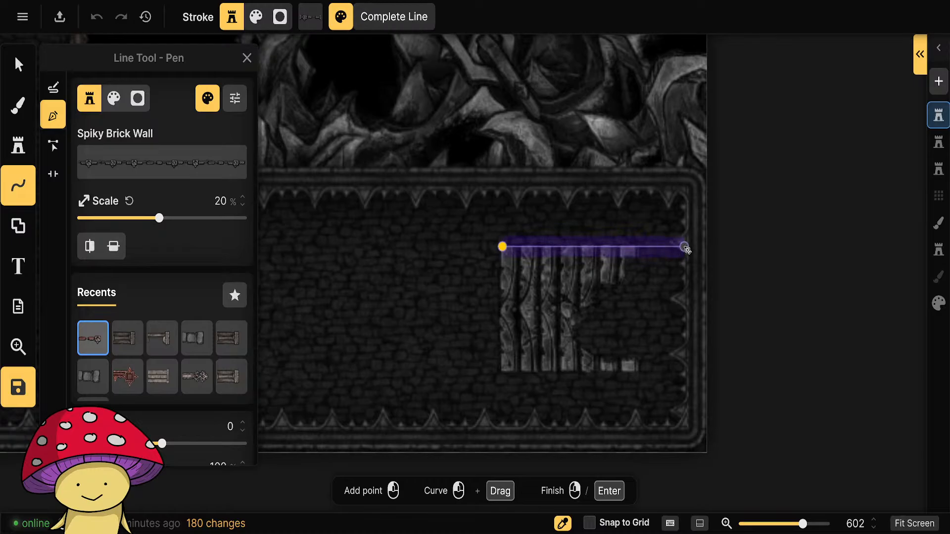
{"action": "right_click", "coordinate": [684, 246]}
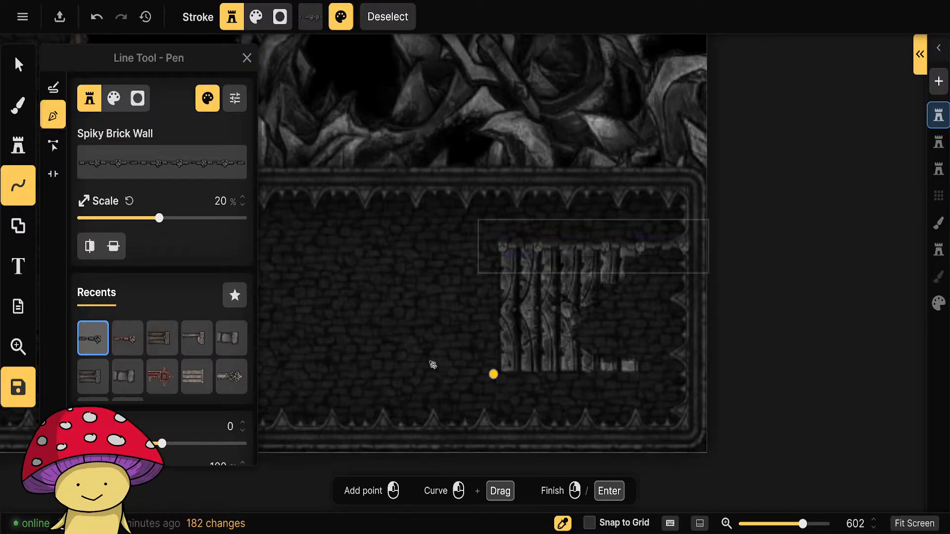
{"action": "left_click", "coordinate": [113, 248]}
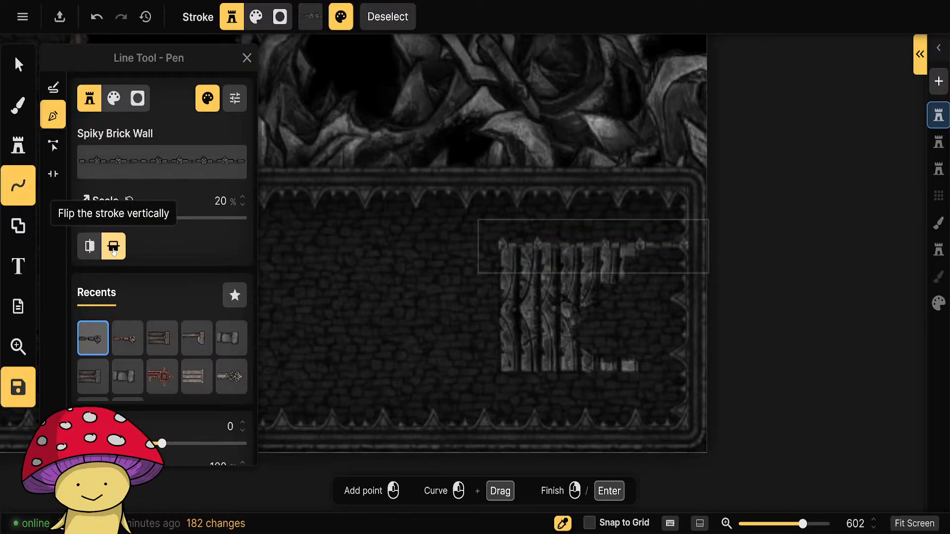
{"action": "left_click", "coordinate": [113, 250]}
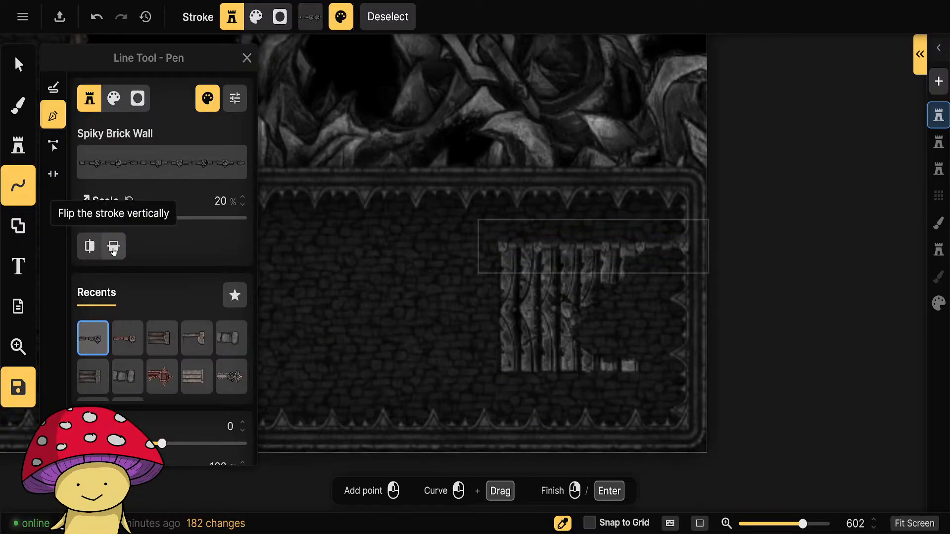
Draw a Spiky Brick Wall along the broken stairs' lower edge to the eastern wall, flip it vertically and deselect it.
{"action": "left_click", "coordinate": [503, 374]}
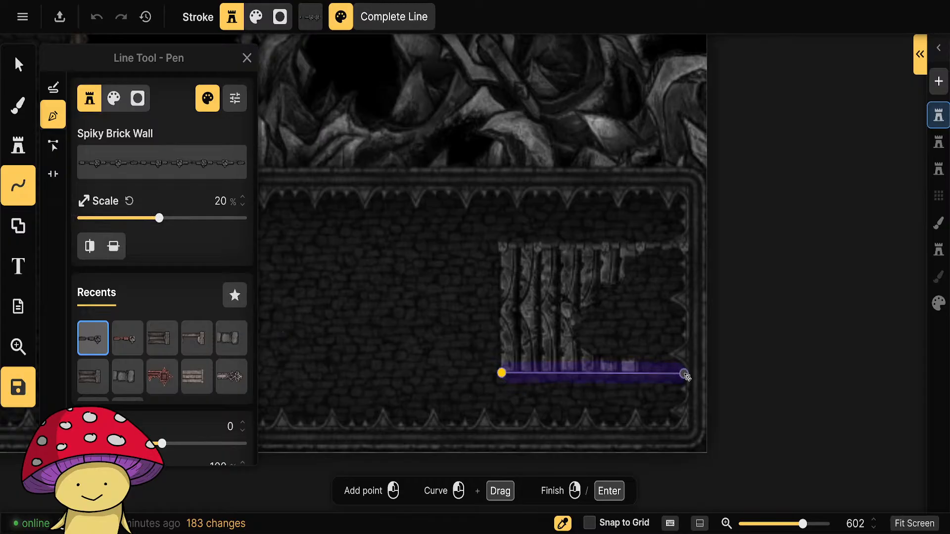
{"action": "right_click", "coordinate": [685, 373]}
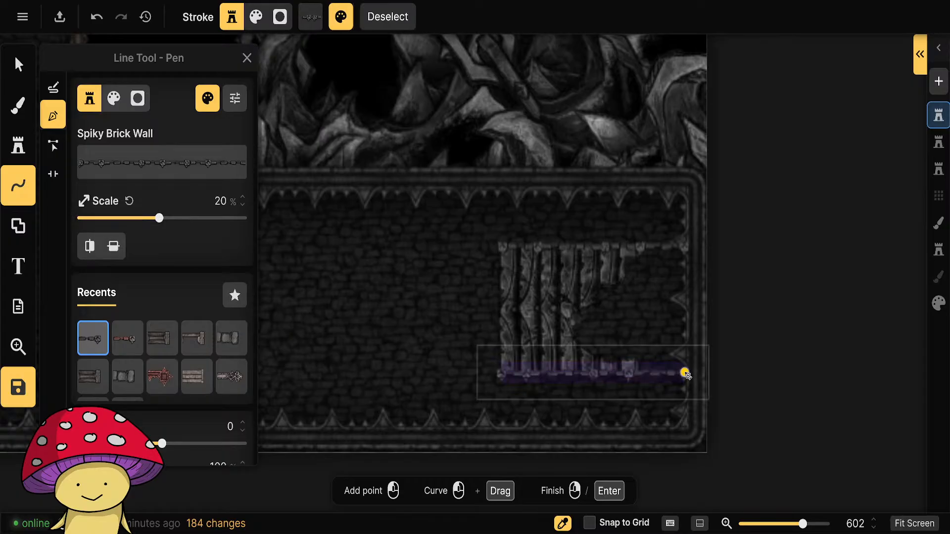
{"action": "left_click", "coordinate": [114, 246]}
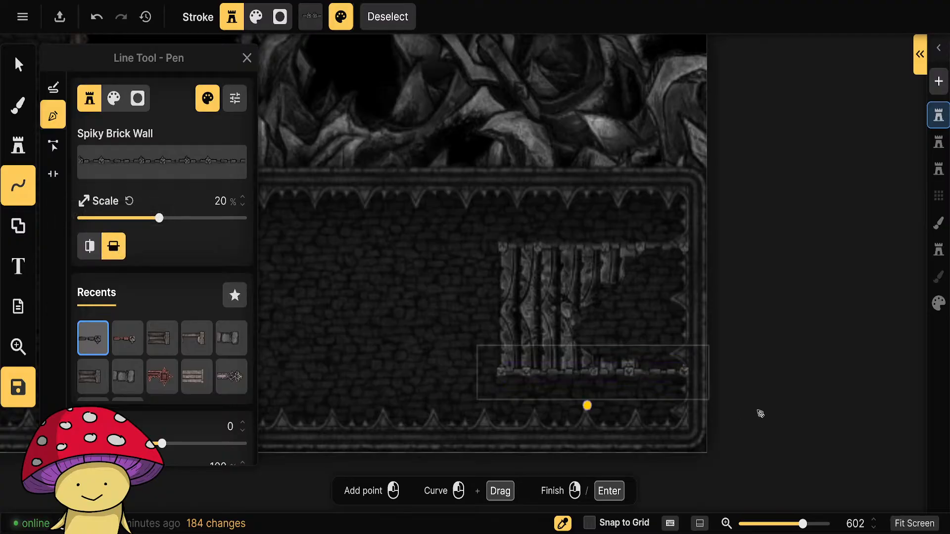
{"action": "left_click", "coordinate": [823, 394]}
{"action": "key", "text": "Escape"}
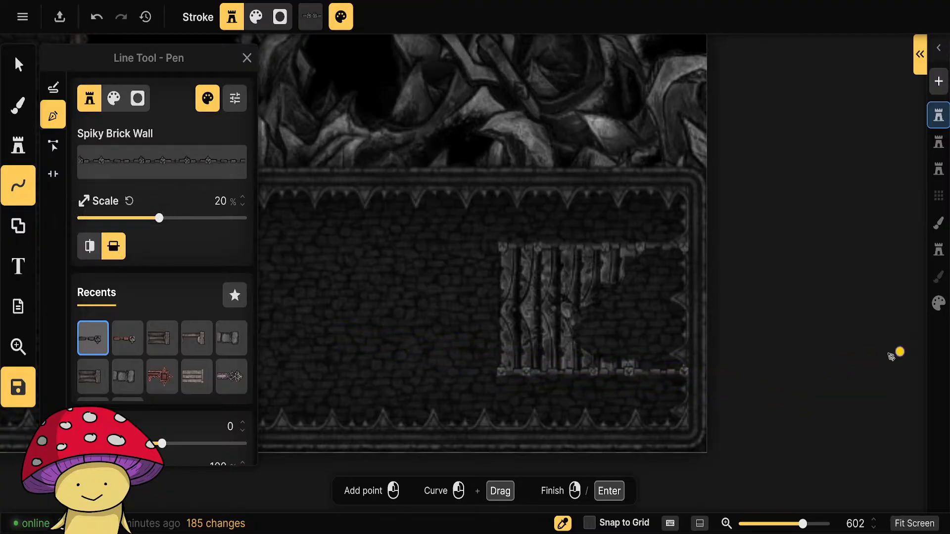
Darken the broken stairs' eastern part up to the hall wall with a black rectangle brush at 50% opacity.
{"action": "left_click", "coordinate": [18, 105]}
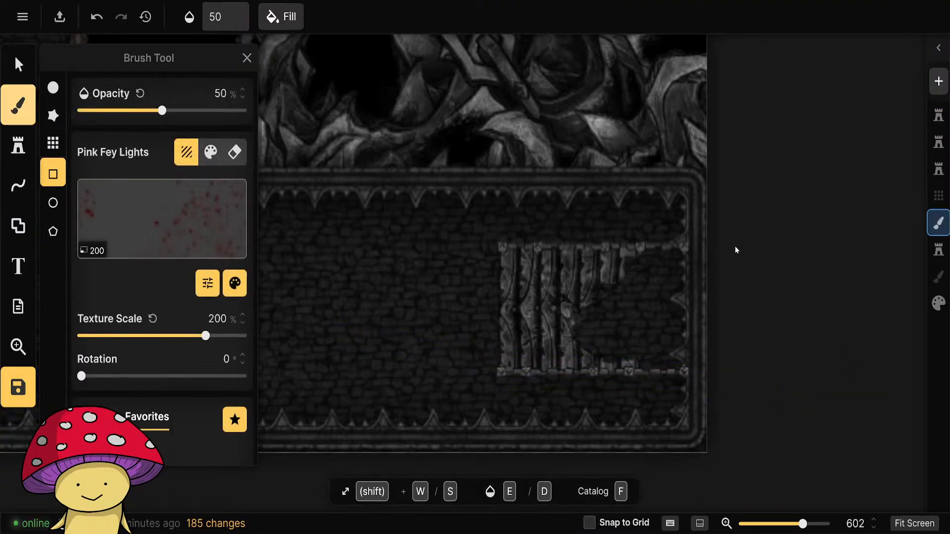
{"action": "left_click", "coordinate": [210, 152]}
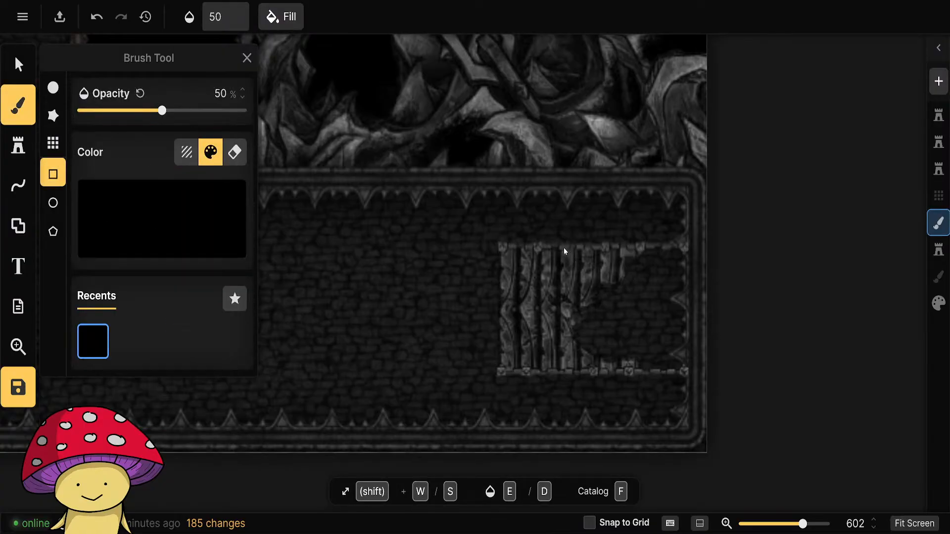
{"action": "left_click_drag", "start_coordinate": [563, 247], "coordinate": [693, 369]}
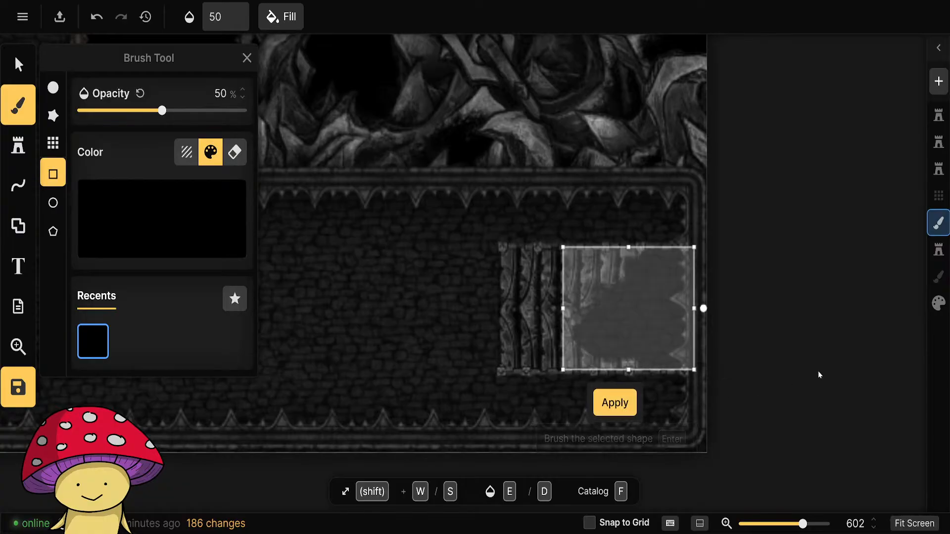
{"action": "key", "text": "Return"}
{"action": "scroll", "coordinate": [821, 369], "scroll_direction": "down", "scroll_amount": 6}
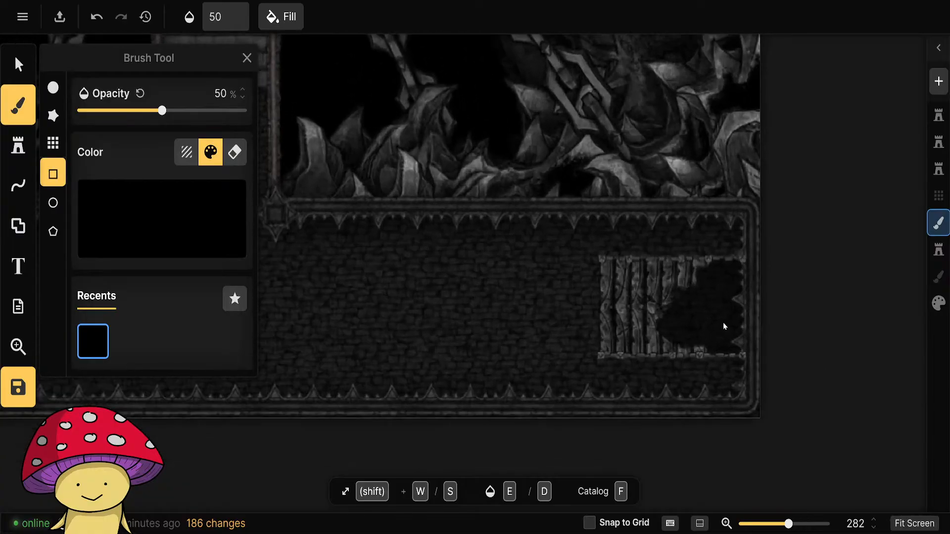
{"action": "scroll", "coordinate": [723, 326], "scroll_direction": "up", "scroll_amount": 15}
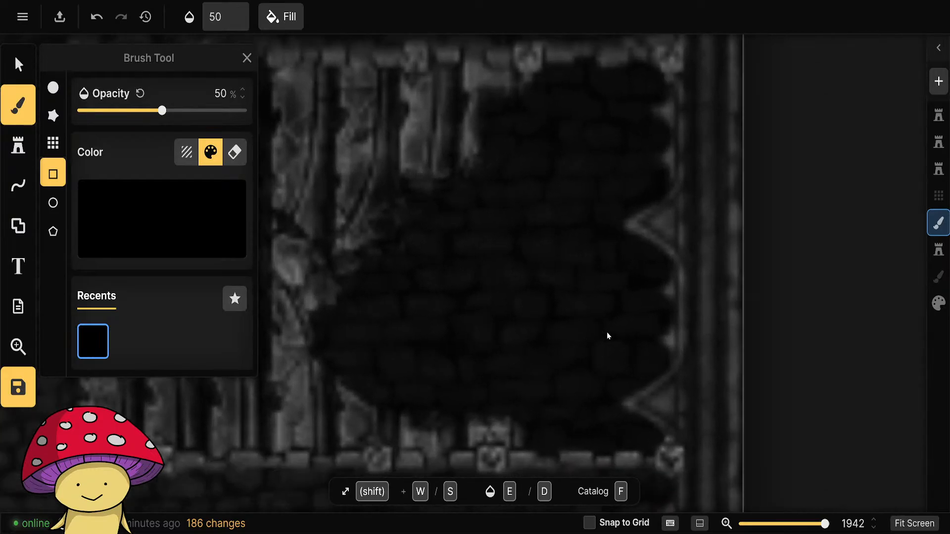
{"action": "scroll", "coordinate": [604, 336], "scroll_direction": "down", "scroll_amount": 4}
Paint the gap at the broken stairs' eastern end black with a round brush at size 15, 100% opacity and softness 0.
{"action": "left_click", "coordinate": [187, 152]}
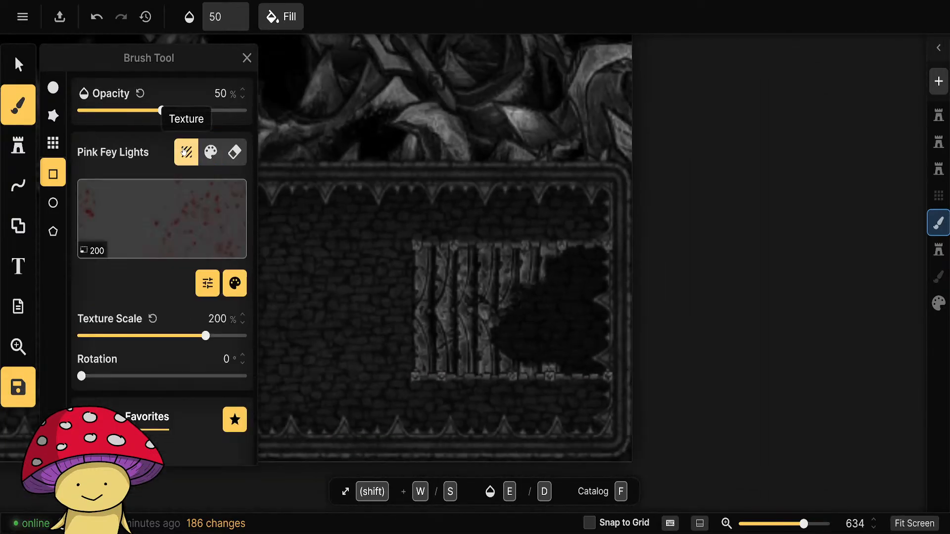
{"action": "left_click", "coordinate": [210, 152]}
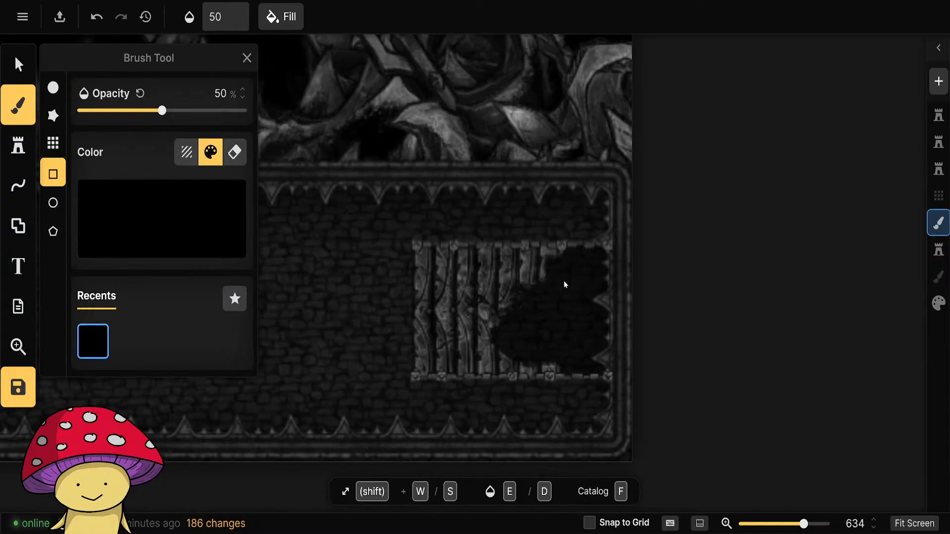
{"action": "left_click", "coordinate": [53, 87]}
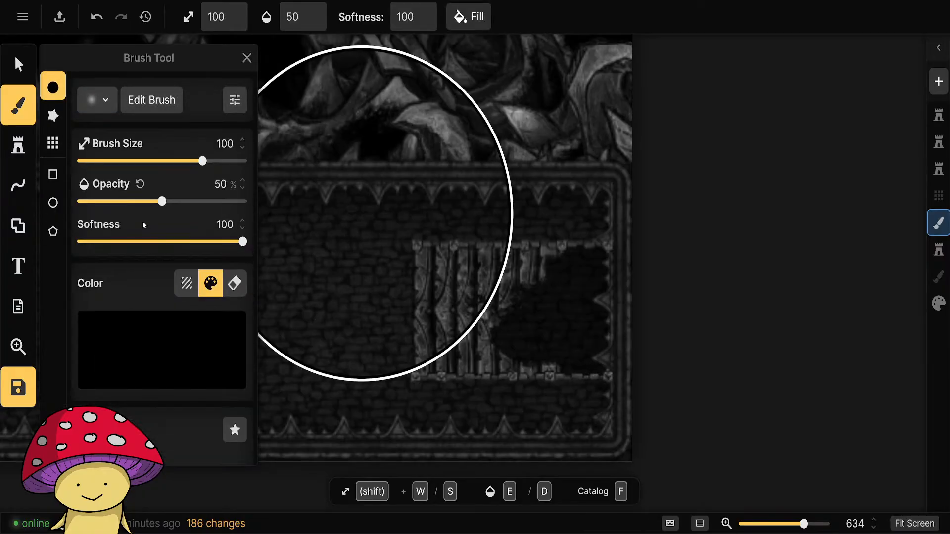
{"action": "left_click_drag", "start_coordinate": [213, 200], "coordinate": [245, 201]}
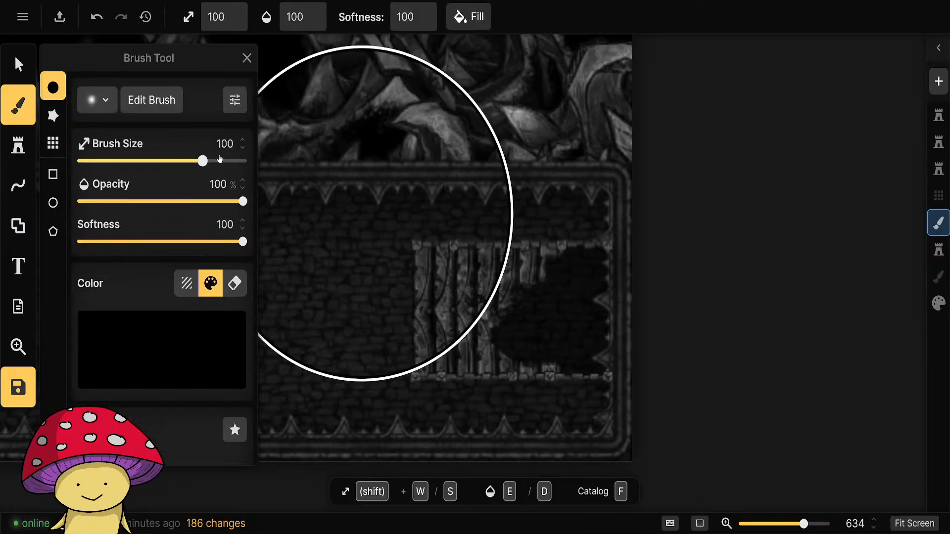
{"action": "mouse_move", "coordinate": [202, 161]}
{"action": "left_mouse_down"}
{"action": "mouse_move", "coordinate": [120, 172]}
{"action": "mouse_move", "coordinate": [118, 164]}
{"action": "left_mouse_up"}
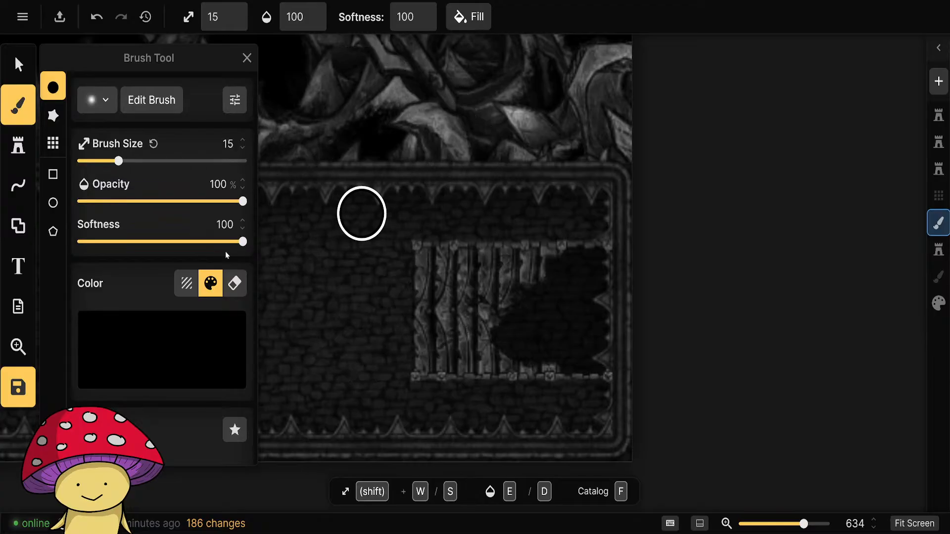
{"action": "left_click_drag", "start_coordinate": [242, 242], "coordinate": [81, 241]}
{"action": "mouse_move", "coordinate": [573, 368]}
{"action": "left_mouse_down"}
{"action": "mouse_move", "coordinate": [473, 320]}
{"action": "mouse_move", "coordinate": [562, 333]}
{"action": "mouse_move", "coordinate": [543, 347]}
{"action": "mouse_move", "coordinate": [589, 345]}
{"action": "mouse_move", "coordinate": [602, 275]}
{"action": "mouse_move", "coordinate": [557, 274]}
{"action": "mouse_move", "coordinate": [598, 314]}
{"action": "mouse_move", "coordinate": [522, 305]}
{"action": "mouse_move", "coordinate": [568, 332]}
{"action": "mouse_move", "coordinate": [605, 273]}
{"action": "left_mouse_up"}
{"action": "scroll", "coordinate": [642, 376], "scroll_direction": "down", "scroll_amount": 2}
{"action": "scroll", "coordinate": [641, 376], "scroll_direction": "down", "scroll_amount": 6}
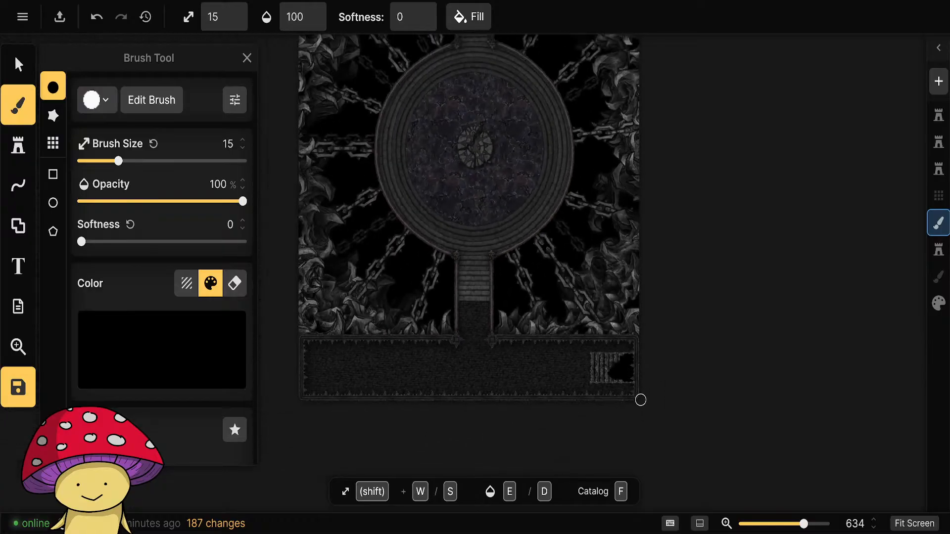
{"action": "scroll", "coordinate": [346, 419], "scroll_direction": "up", "scroll_amount": 1}
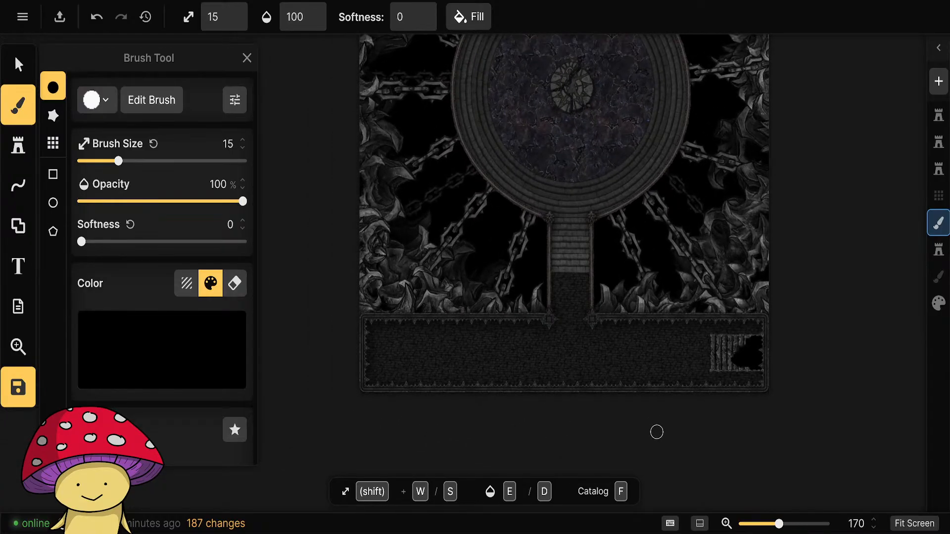
Open the Hell Castle stamp catalog and remove its stairs tag filter.
{"action": "left_click", "coordinate": [17, 145]}
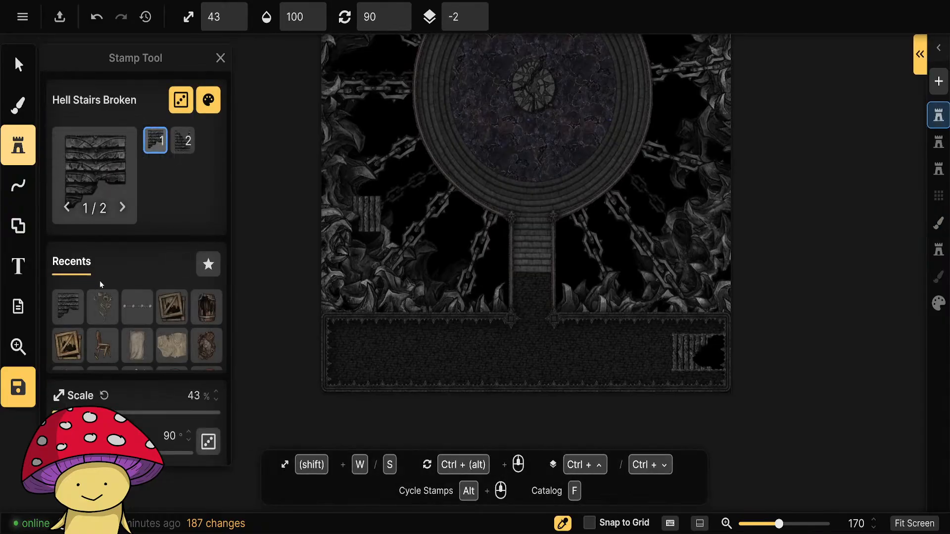
{"action": "left_click", "coordinate": [92, 166]}
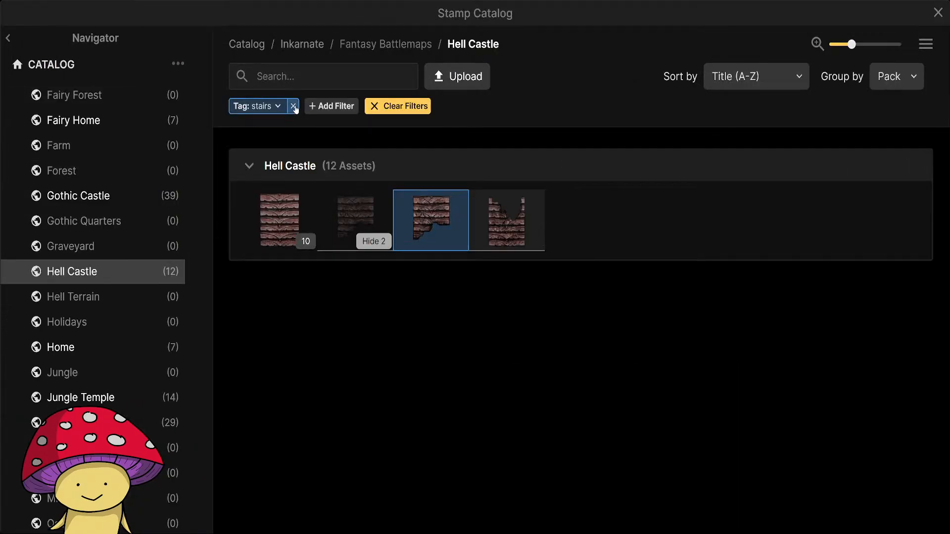
{"action": "left_click", "coordinate": [293, 106]}
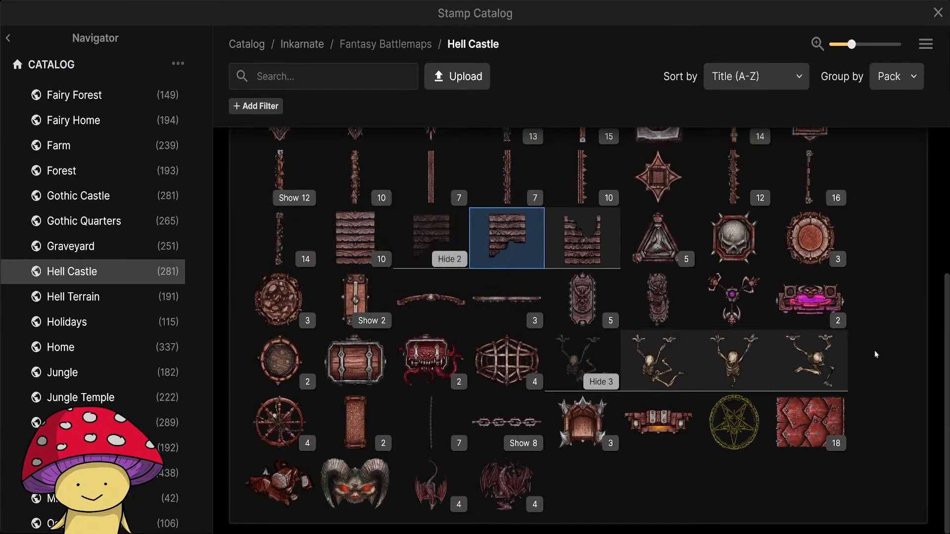
Browse the Hell Castle stamps and choose Cage with Skeleton from the Cages group.
{"action": "scroll", "coordinate": [889, 322], "scroll_direction": "up", "scroll_amount": 3}
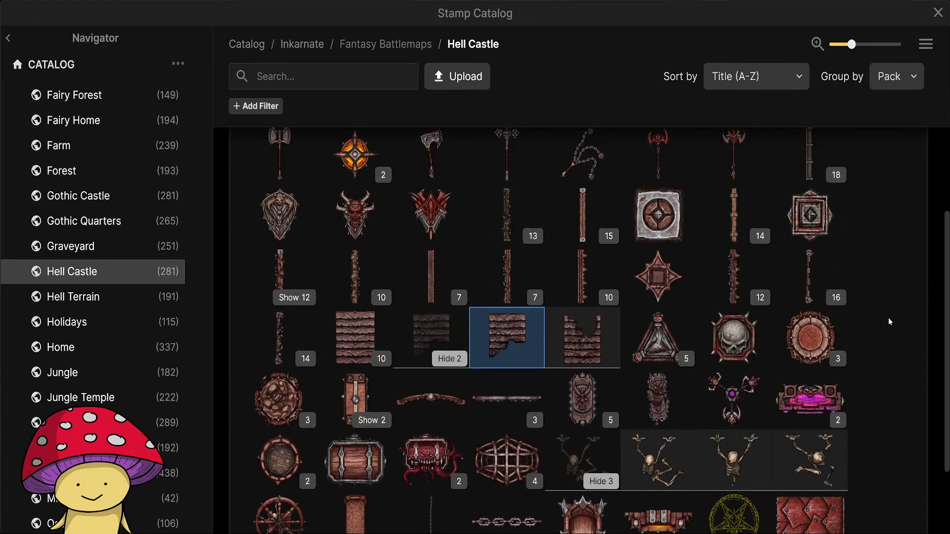
{"action": "scroll", "coordinate": [889, 321], "scroll_direction": "up", "scroll_amount": 2}
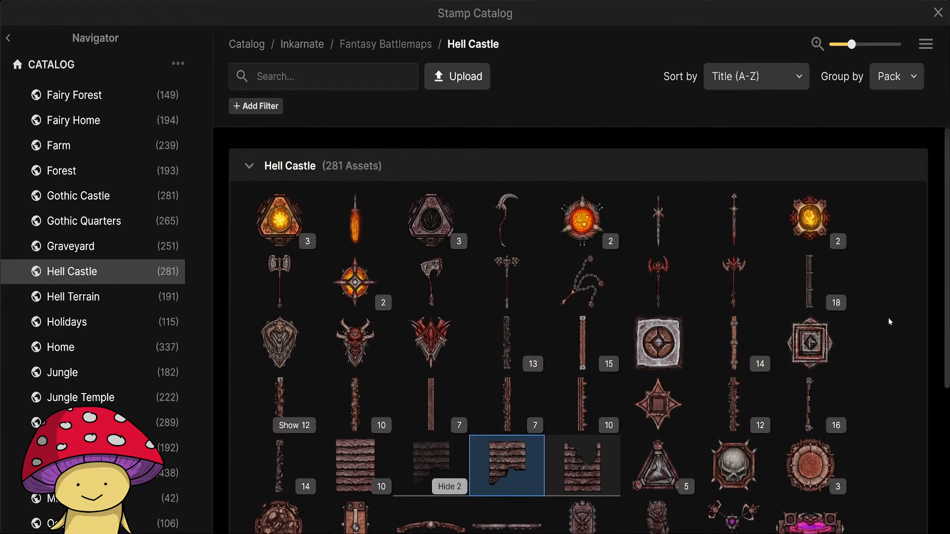
{"action": "mouse_move", "coordinate": [430, 230]}
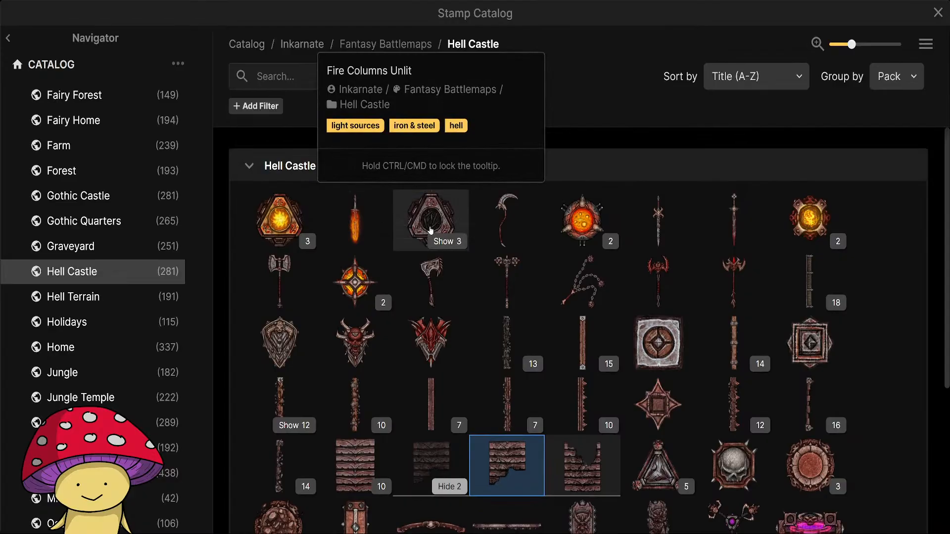
{"action": "left_click", "coordinate": [433, 238]}
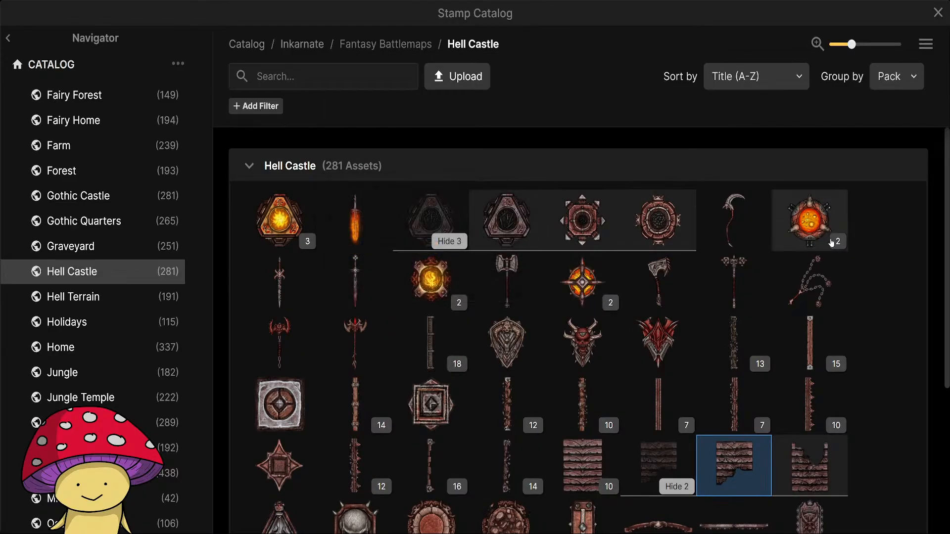
{"action": "left_click", "coordinate": [449, 241]}
{"action": "scroll", "coordinate": [781, 400], "scroll_direction": "down", "scroll_amount": 4}
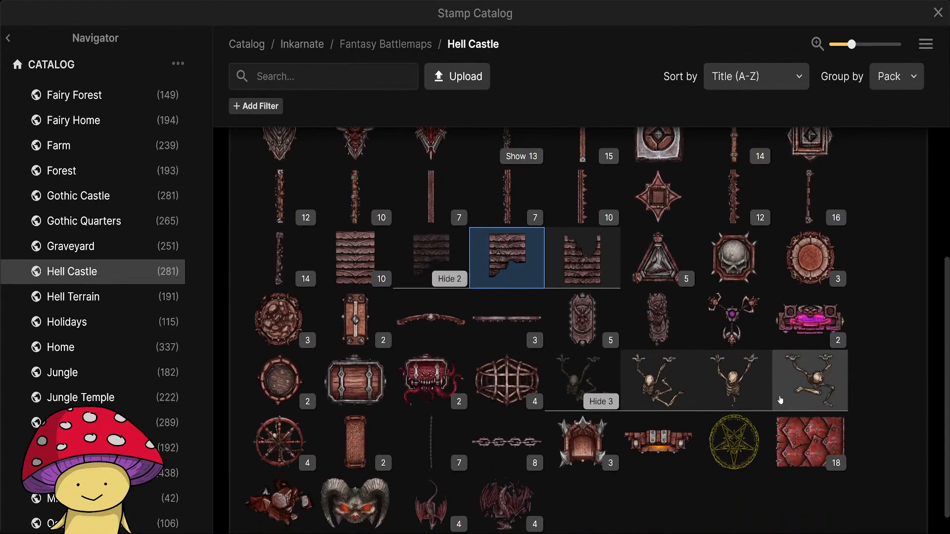
{"action": "scroll", "coordinate": [781, 400], "scroll_direction": "down", "scroll_amount": 1}
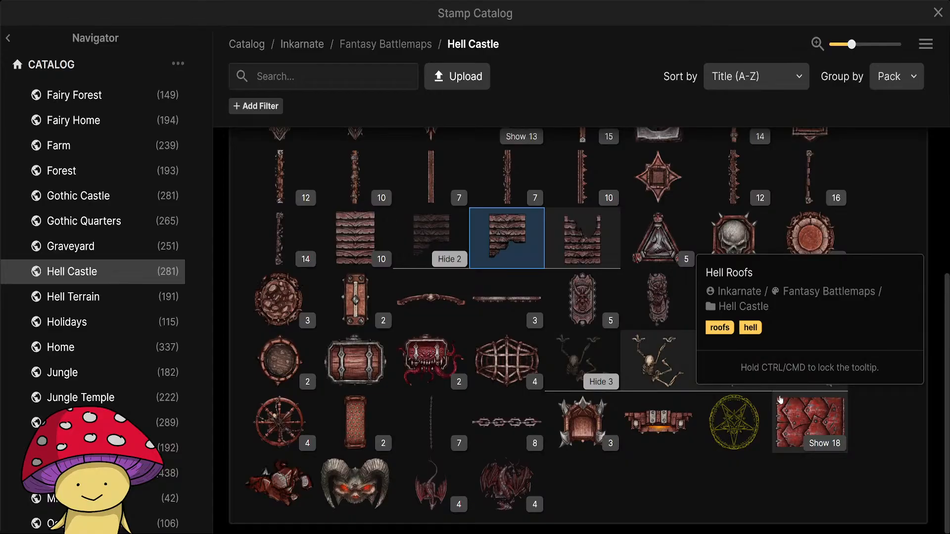
{"action": "left_click", "coordinate": [519, 372]}
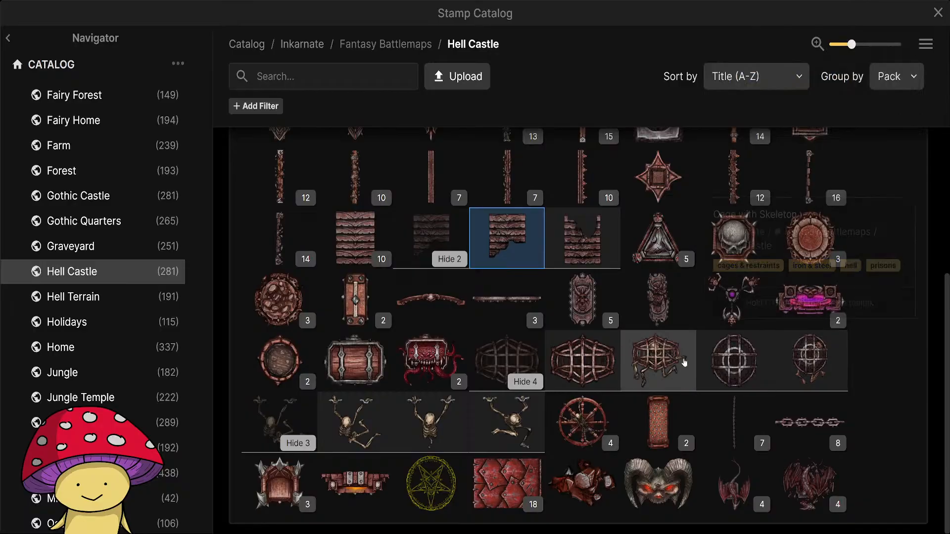
{"action": "left_click", "coordinate": [636, 361]}
Rotate the Cage with Skeleton stamp to 180° and set its saturation to 0%.
{"action": "scroll", "coordinate": [475, 360], "scroll_direction": "up", "scroll_amount": 3}
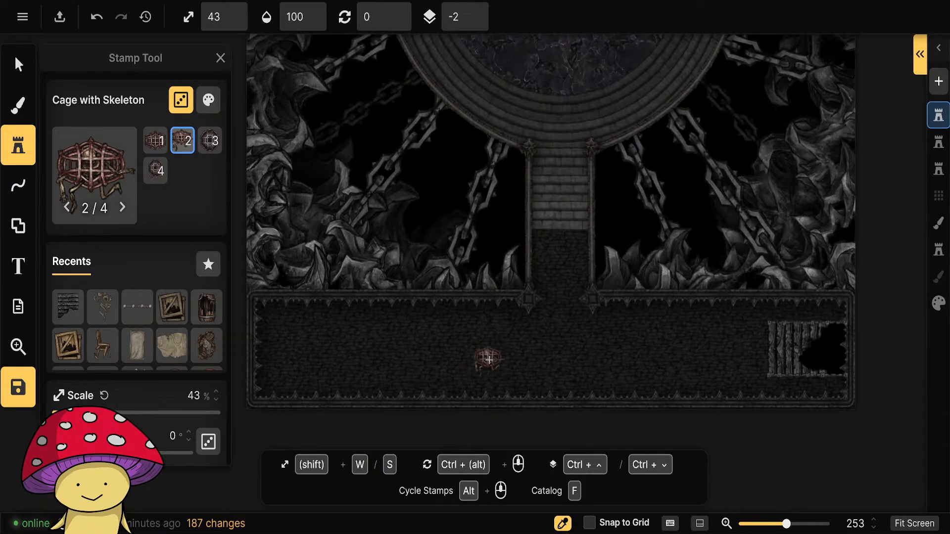
{"action": "scroll", "coordinate": [480, 365], "scroll_direction": "down", "scroll_amount": 9}
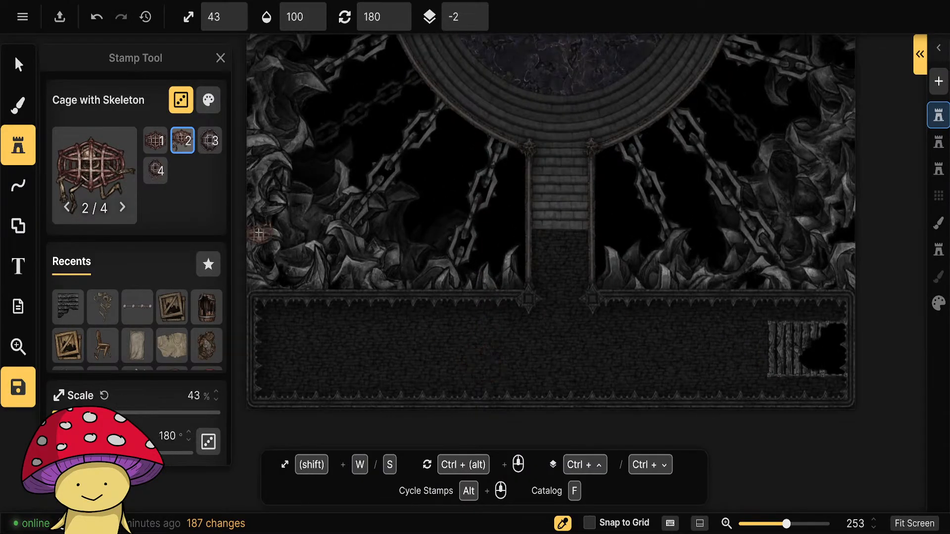
{"action": "left_click", "coordinate": [208, 99]}
{"action": "left_click_drag", "start_coordinate": [329, 151], "coordinate": [283, 152]}
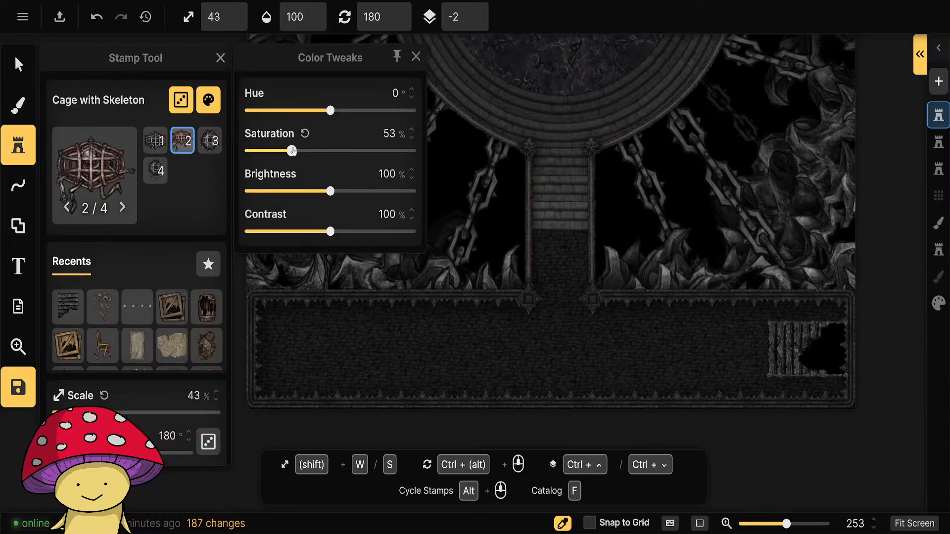
{"action": "left_click_drag", "start_coordinate": [262, 152], "coordinate": [246, 152]}
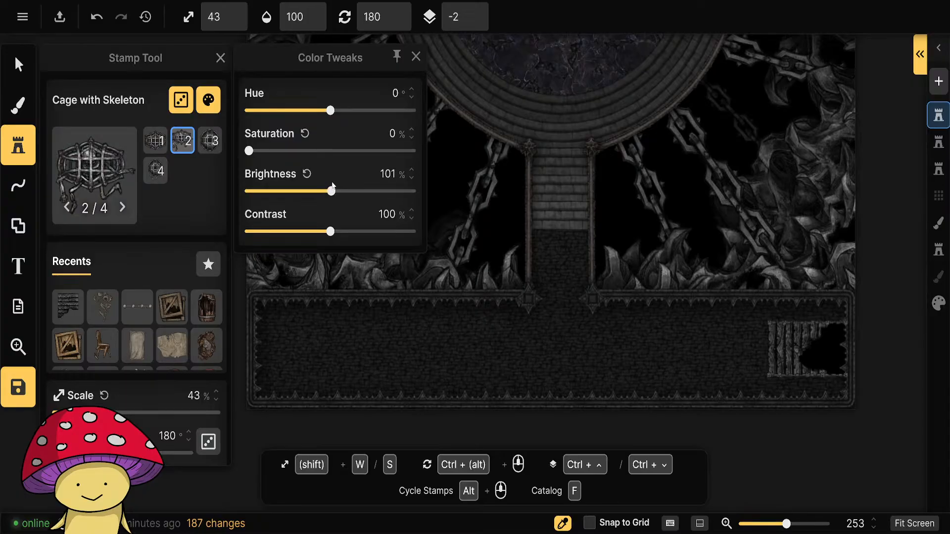
{"action": "left_click", "coordinate": [416, 56]}
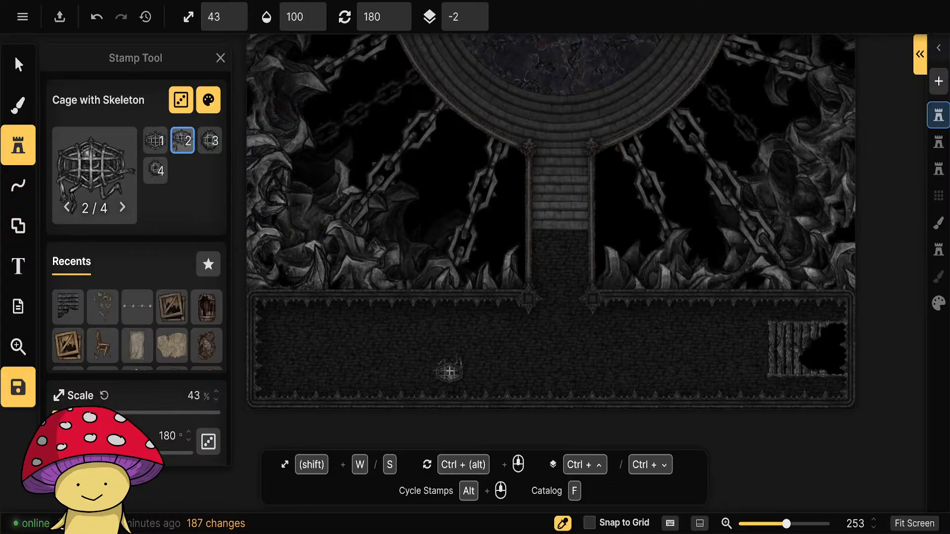
Reopen the stamp catalog and look through the Hell Castle stamps for further hall decoration.
{"action": "scroll", "coordinate": [451, 372], "scroll_direction": "up", "scroll_amount": 3}
{"action": "scroll", "coordinate": [483, 372], "scroll_direction": "down", "scroll_amount": 4}
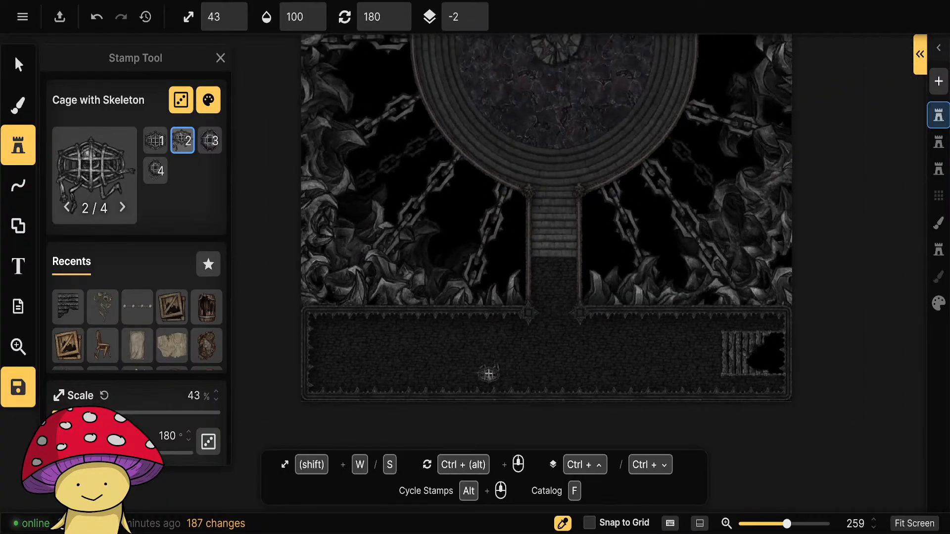
{"action": "scroll", "coordinate": [487, 372], "scroll_direction": "up", "scroll_amount": 2}
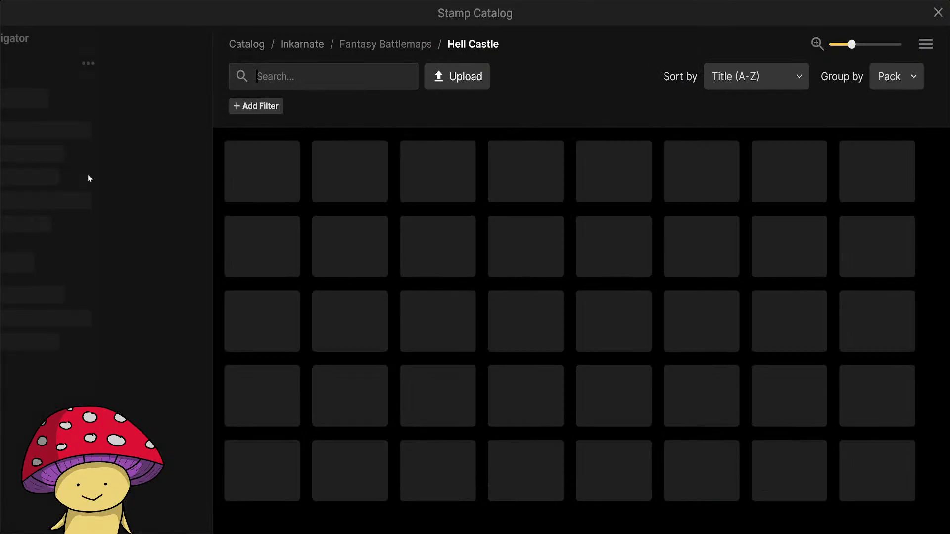
{"action": "key", "text": "f"}
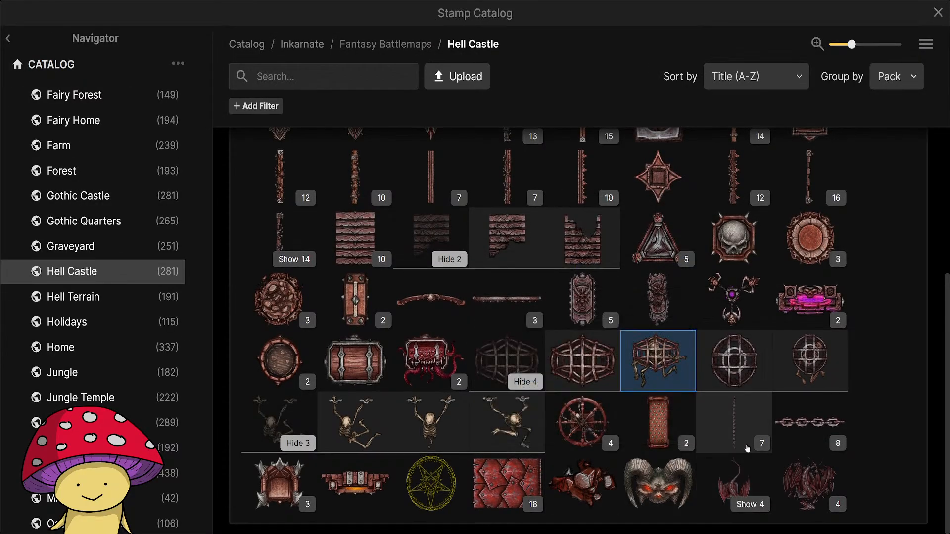
{"action": "scroll", "coordinate": [583, 415], "scroll_direction": "up", "scroll_amount": 4}
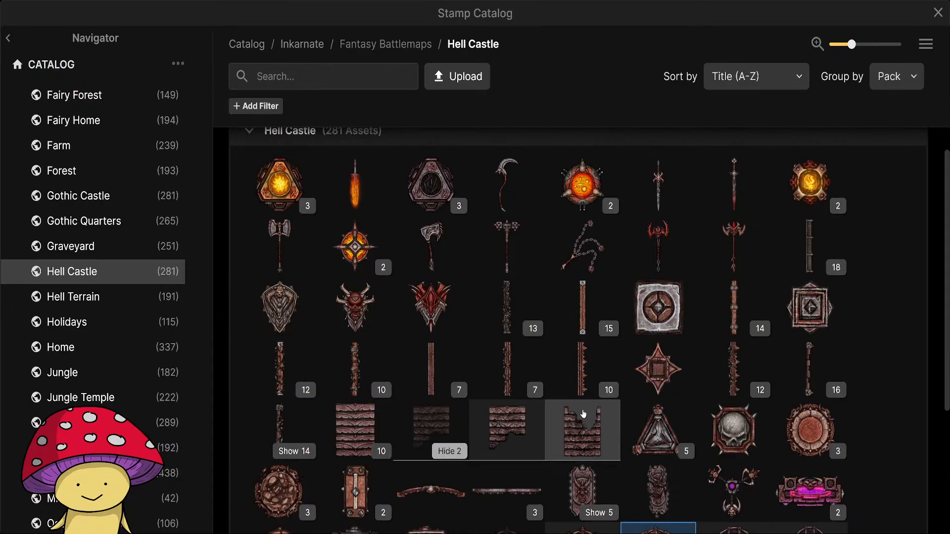
{"action": "scroll", "coordinate": [582, 413], "scroll_direction": "down", "scroll_amount": 4}
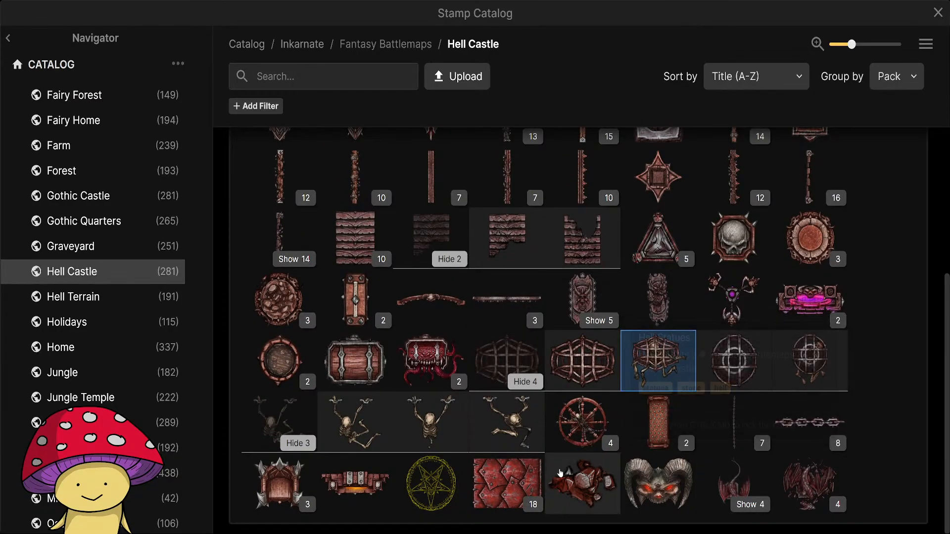
{"action": "scroll", "coordinate": [602, 483], "scroll_direction": "up", "scroll_amount": 5}
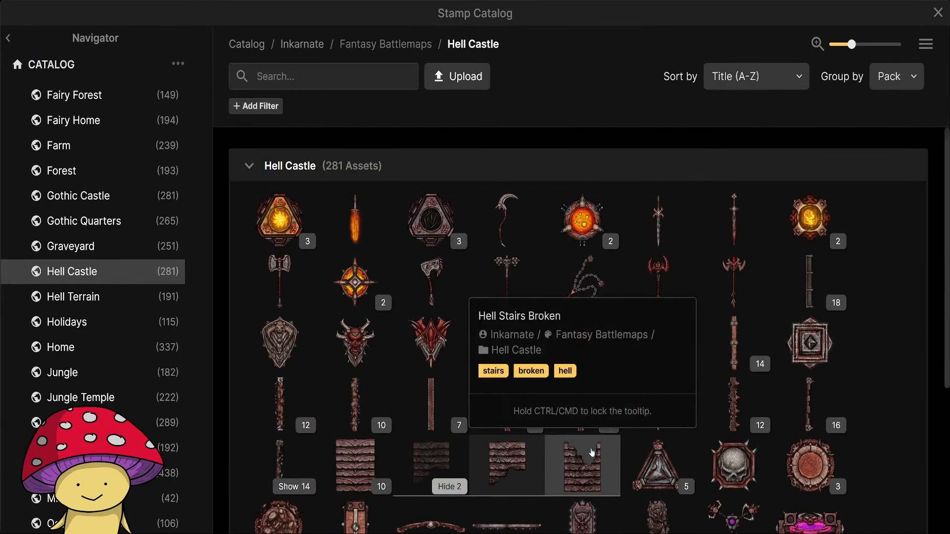
Browse the Hell Terrain stamps, looking into the Hell Bridges and Deformed Obelisks groups.
{"action": "left_click", "coordinate": [98, 297]}
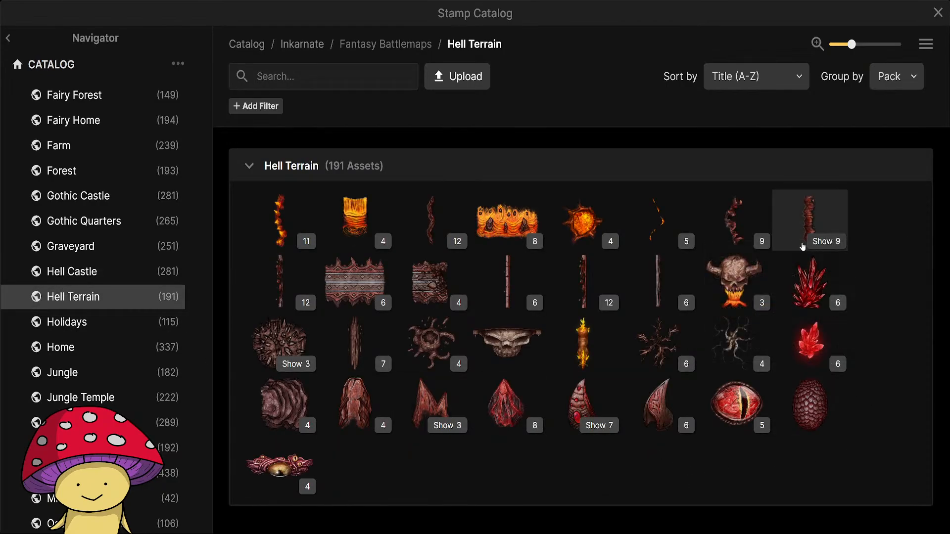
{"action": "mouse_move", "coordinate": [367, 275]}
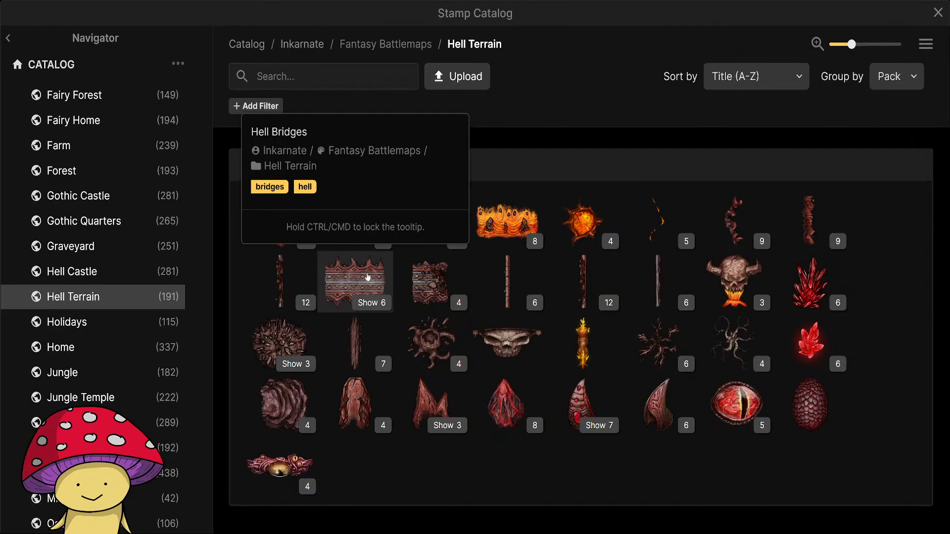
{"action": "left_click", "coordinate": [368, 303]}
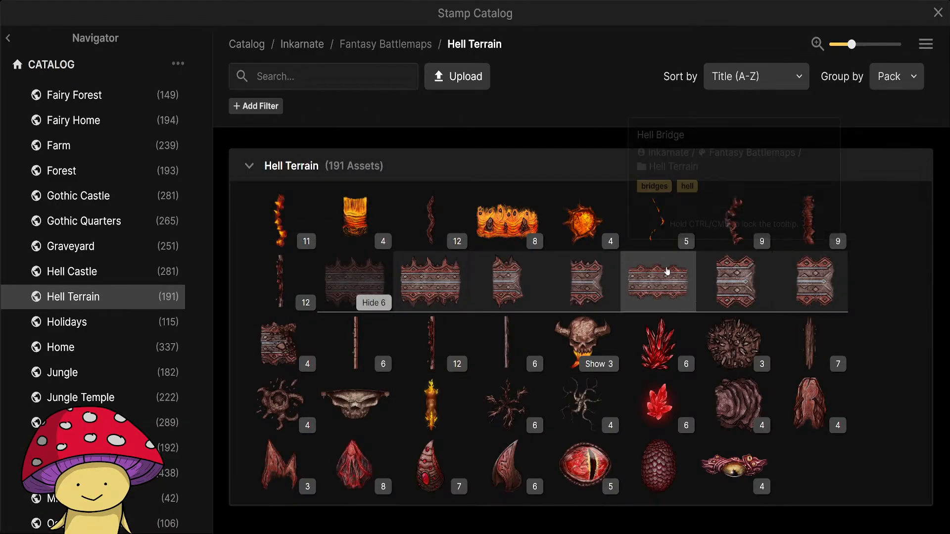
{"action": "mouse_move", "coordinate": [651, 271]}
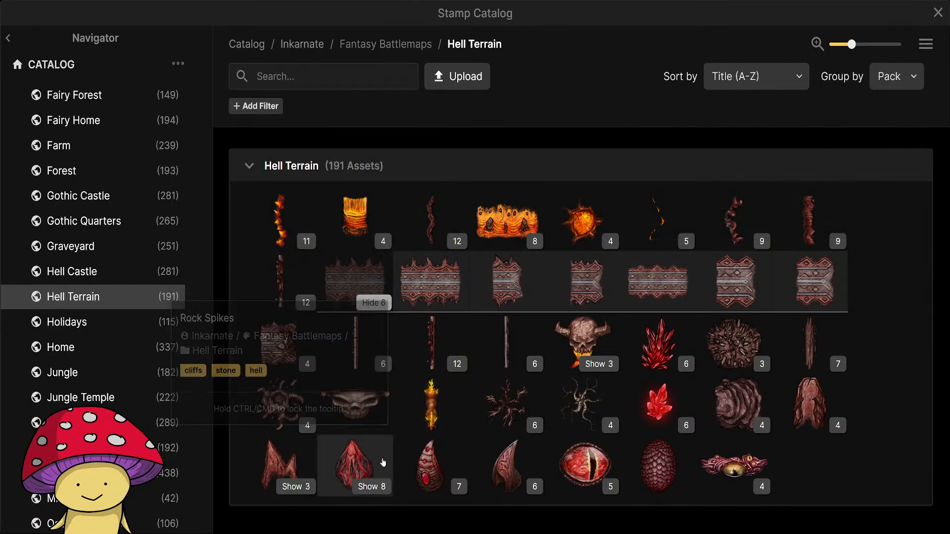
{"action": "left_click", "coordinate": [438, 486]}
{"action": "scroll", "coordinate": [691, 475], "scroll_direction": "down", "scroll_amount": 1}
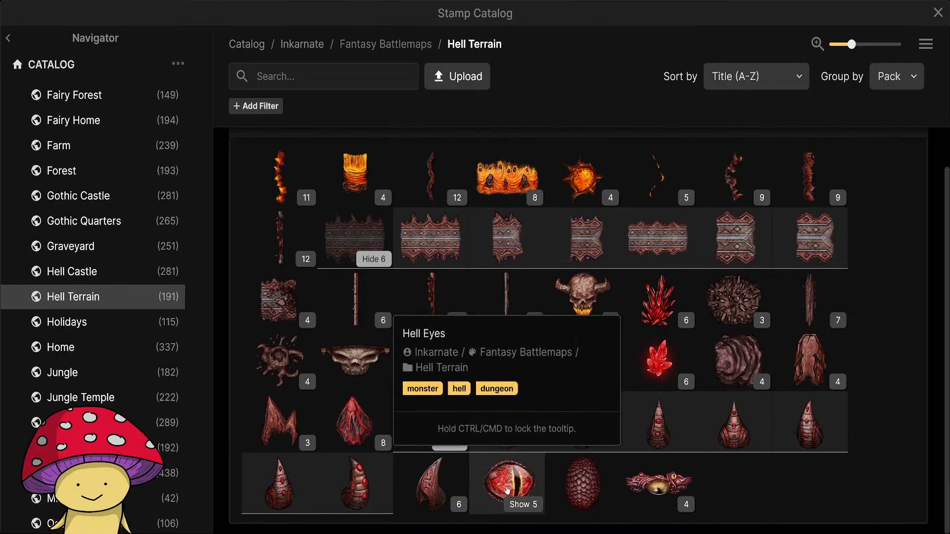
{"action": "left_click", "coordinate": [453, 448]}
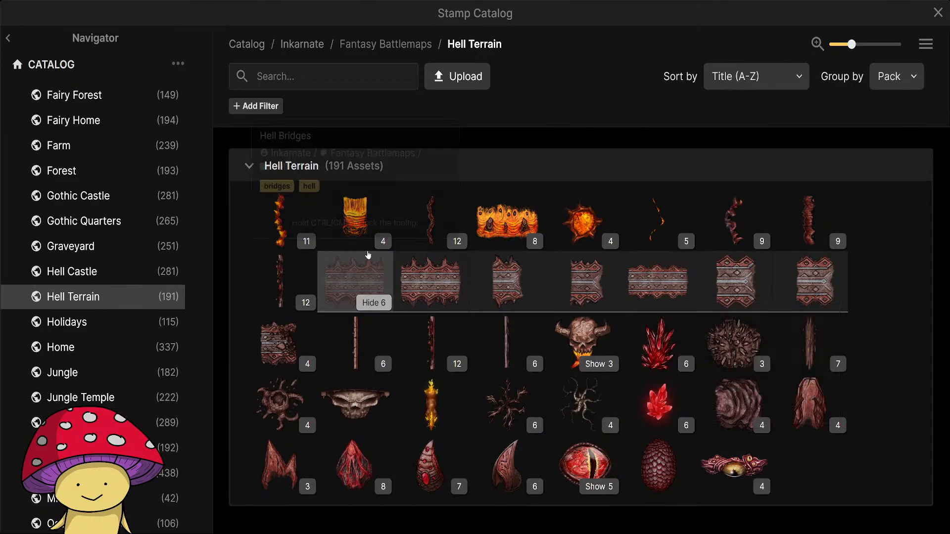
{"action": "scroll", "coordinate": [107, 273], "scroll_direction": "up", "scroll_amount": 10}
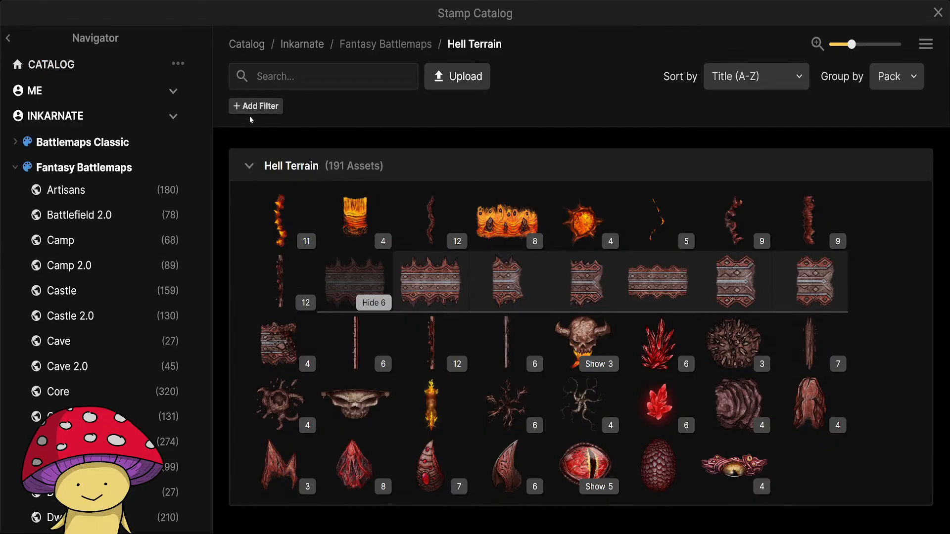
Search all Fantasy Battlemaps stamps for "rug" and filter them by the rugs & carpets tag.
{"action": "left_click", "coordinate": [97, 176]}
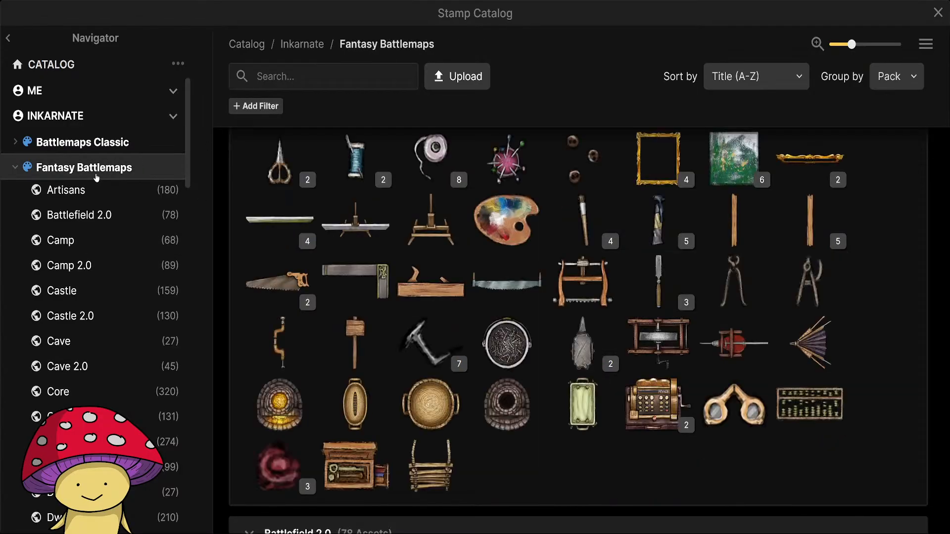
{"action": "left_click", "coordinate": [343, 81]}
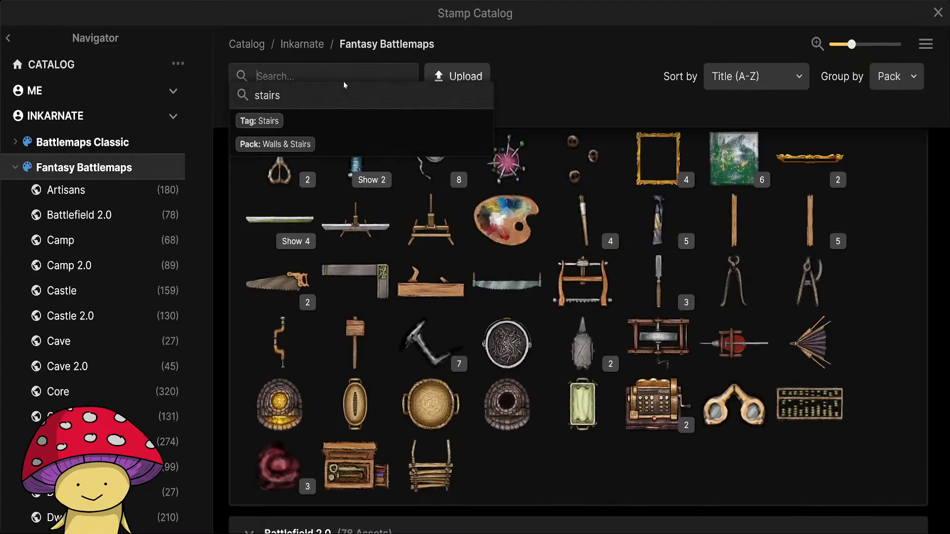
{"action": "type", "text": "rug"}
{"action": "left_click", "coordinate": [337, 118]}
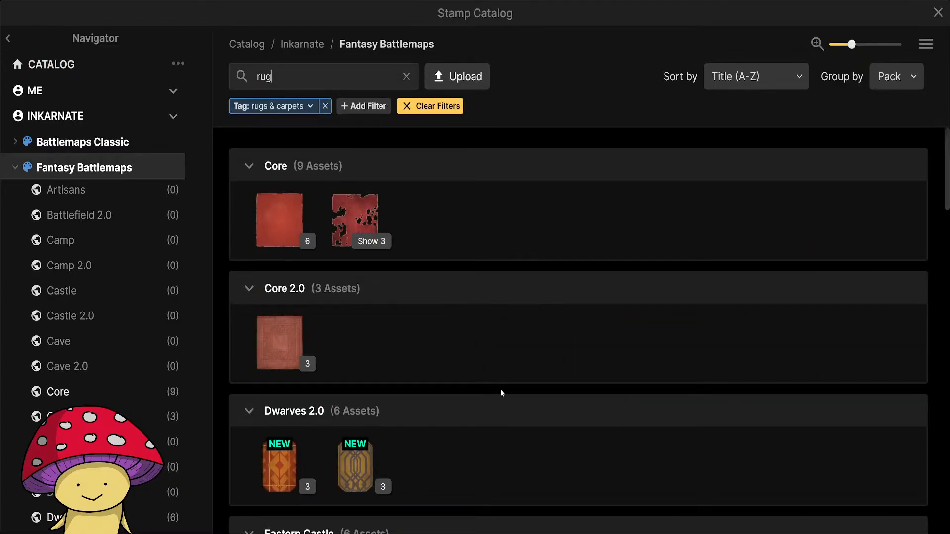
Browse the filtered rugs and choose the Violet Rug from the Gothic Quarters pack.
{"action": "scroll", "coordinate": [453, 331], "scroll_direction": "down", "scroll_amount": 6}
{"action": "scroll", "coordinate": [494, 353], "scroll_direction": "down", "scroll_amount": 5}
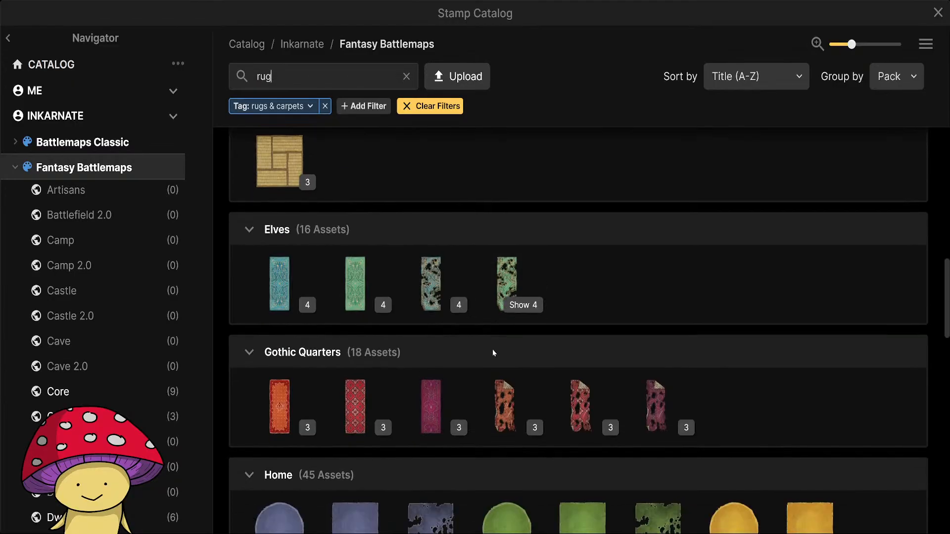
{"action": "scroll", "coordinate": [475, 342], "scroll_direction": "down", "scroll_amount": 2}
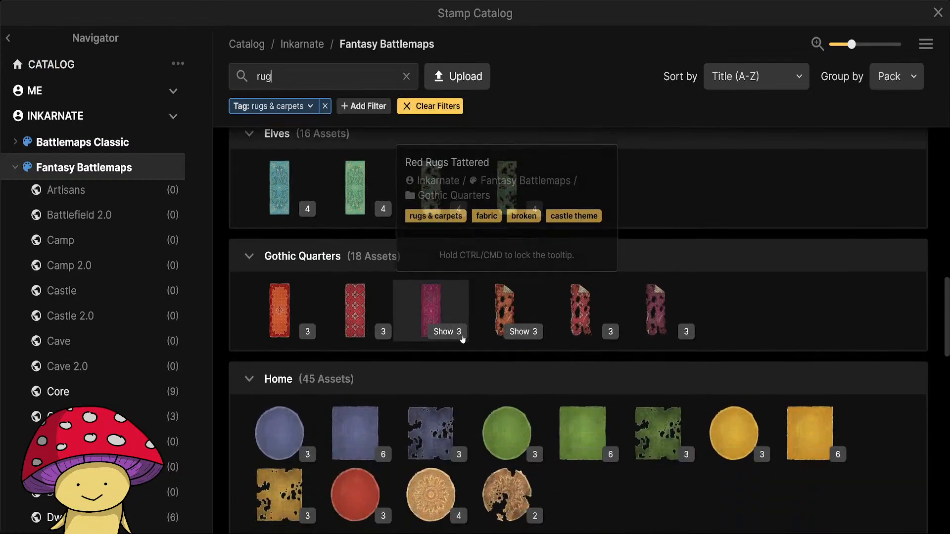
{"action": "left_click", "coordinate": [450, 331]}
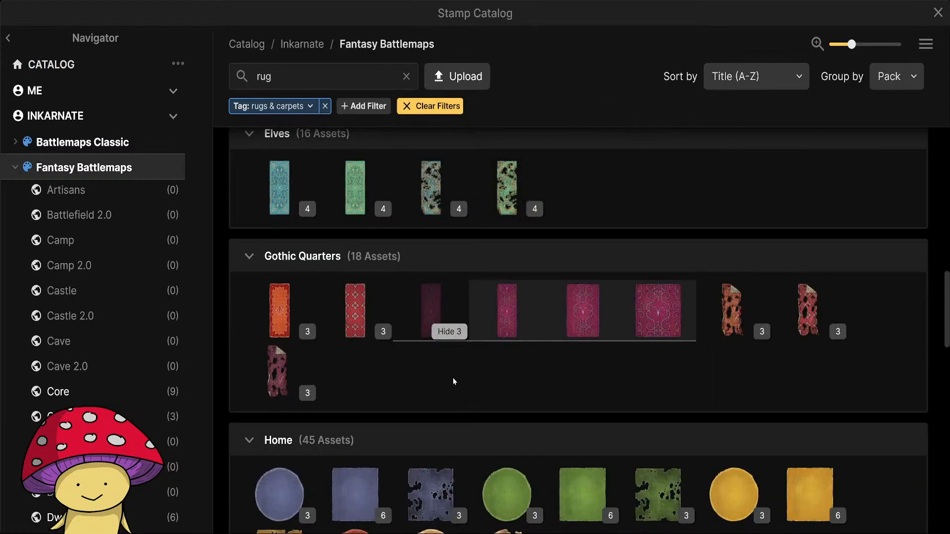
{"action": "scroll", "coordinate": [512, 372], "scroll_direction": "down", "scroll_amount": 4}
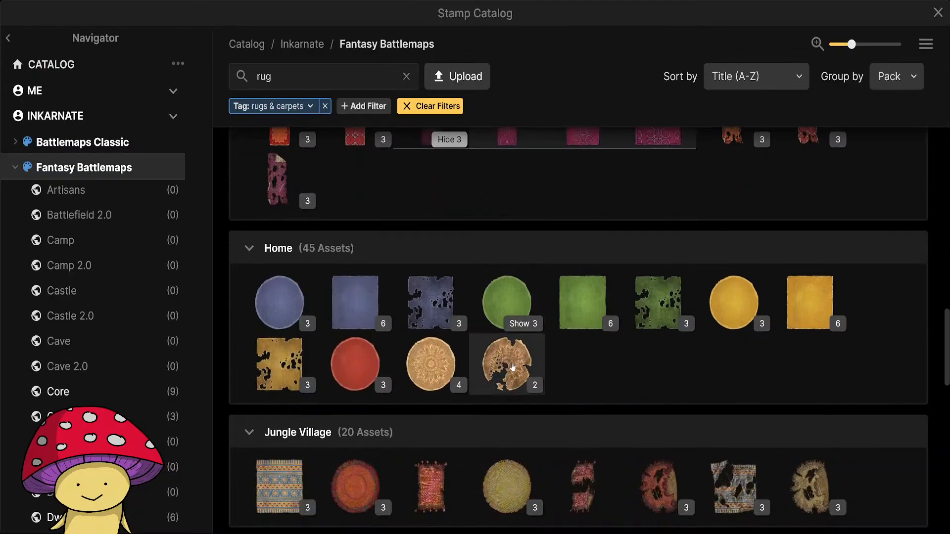
{"action": "scroll", "coordinate": [509, 364], "scroll_direction": "down", "scroll_amount": 5}
{"action": "scroll", "coordinate": [504, 354], "scroll_direction": "down", "scroll_amount": 5}
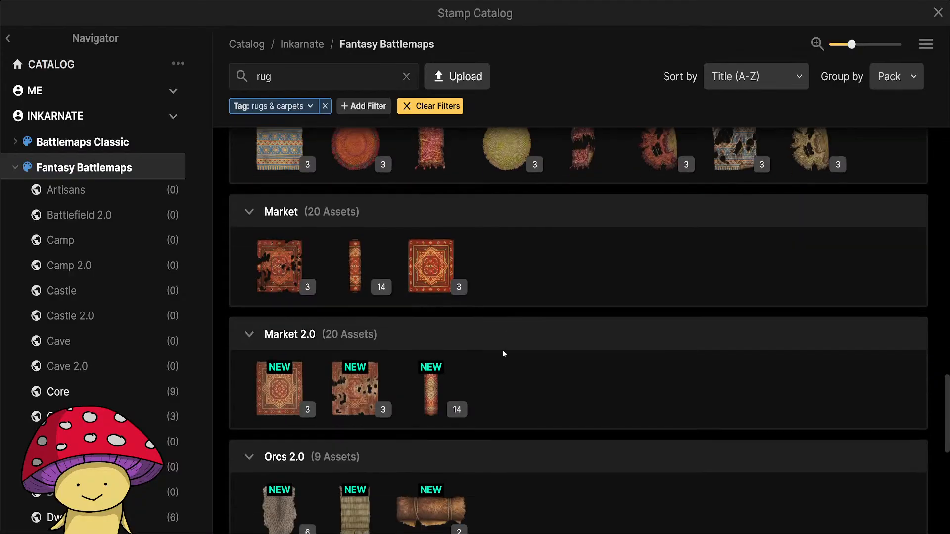
{"action": "scroll", "coordinate": [500, 347], "scroll_direction": "down", "scroll_amount": 6}
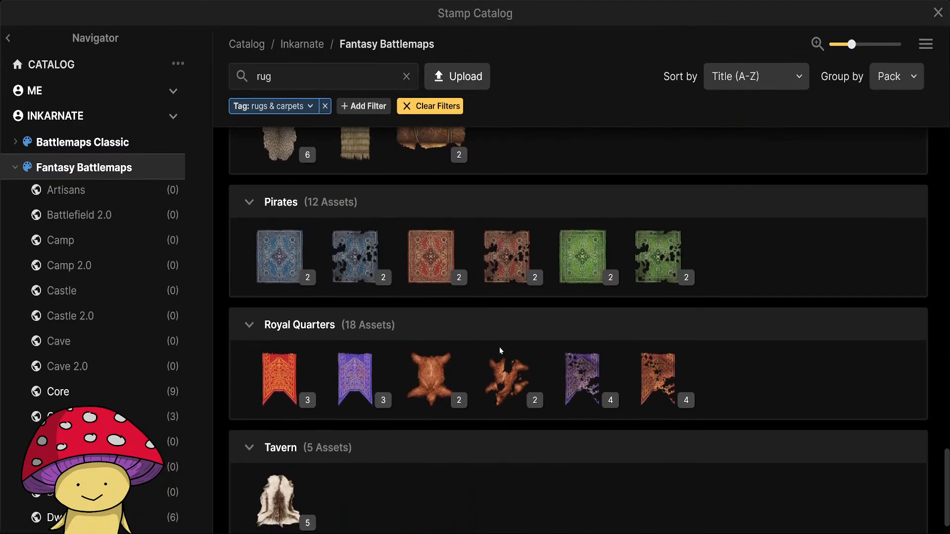
{"action": "scroll", "coordinate": [426, 385], "scroll_direction": "up", "scroll_amount": 20}
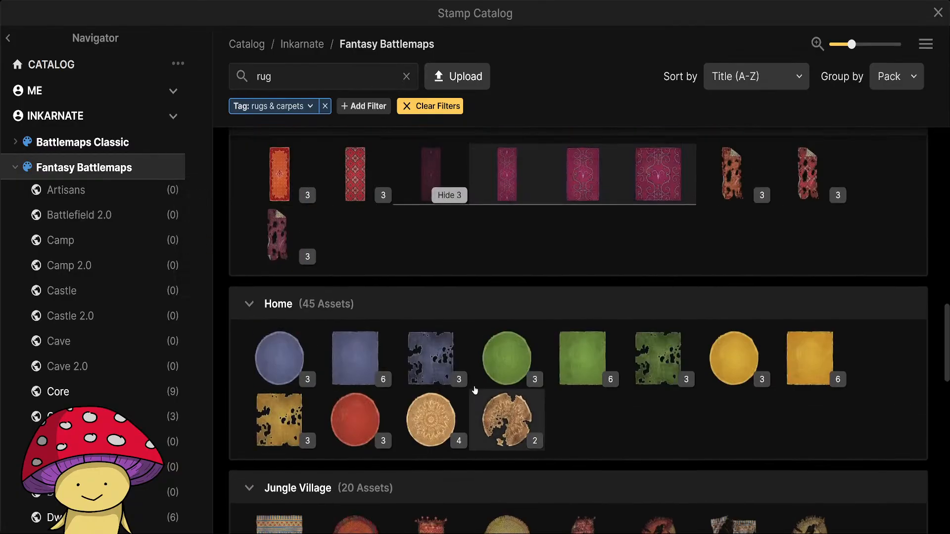
{"action": "scroll", "coordinate": [475, 382], "scroll_direction": "down", "scroll_amount": 3}
{"action": "left_click", "coordinate": [433, 302]}
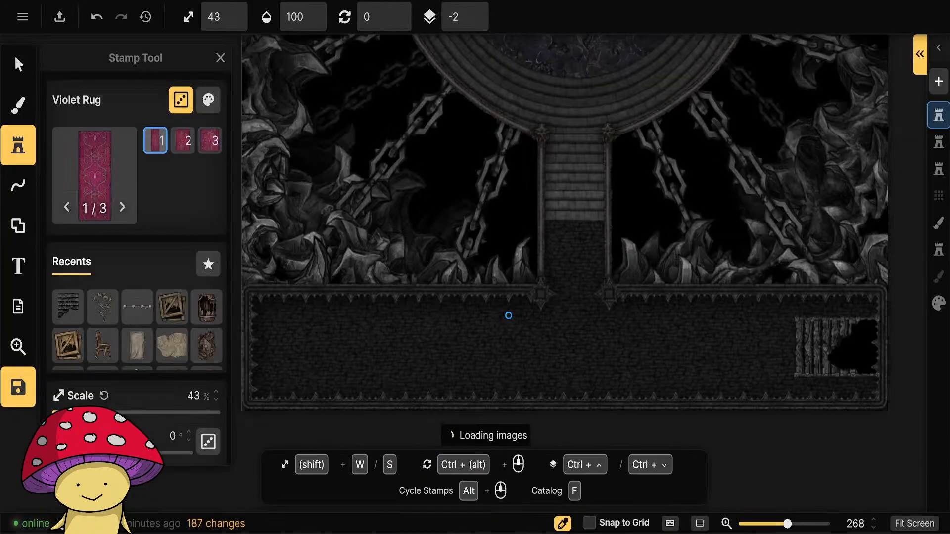
Set the Violet Rug's color tweaks to hue 36°, saturation 50% and brightness 80%.
{"action": "left_click", "coordinate": [209, 100]}
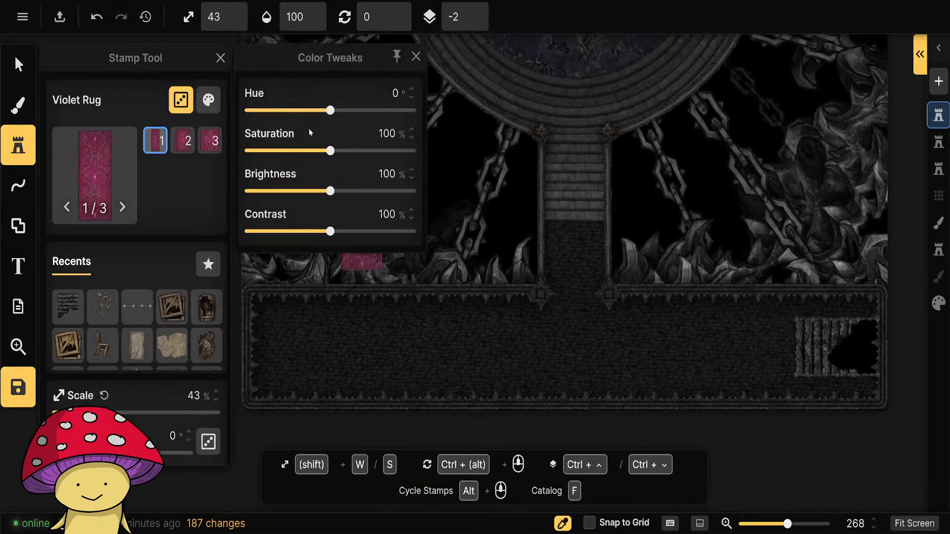
{"action": "left_click_drag", "start_coordinate": [330, 111], "coordinate": [316, 112]}
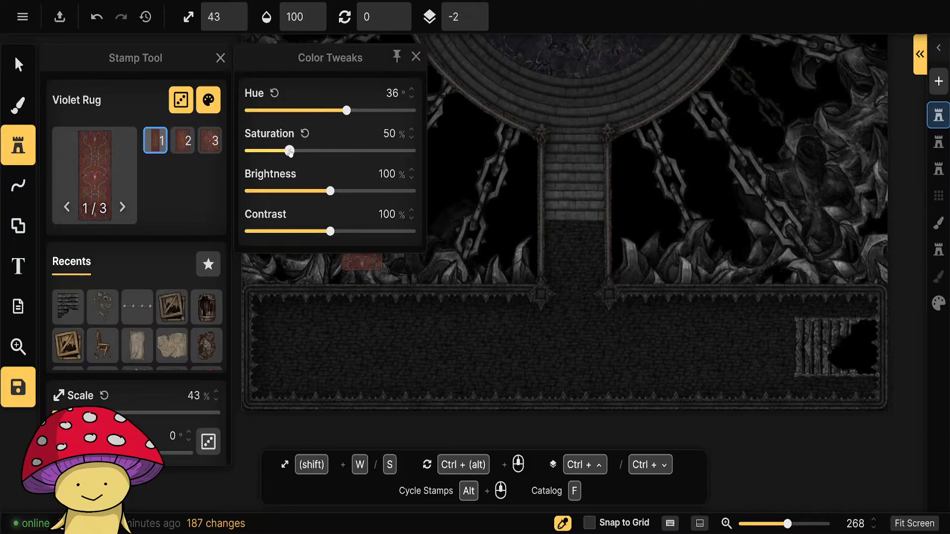
{"action": "left_click_drag", "start_coordinate": [329, 191], "coordinate": [316, 192]}
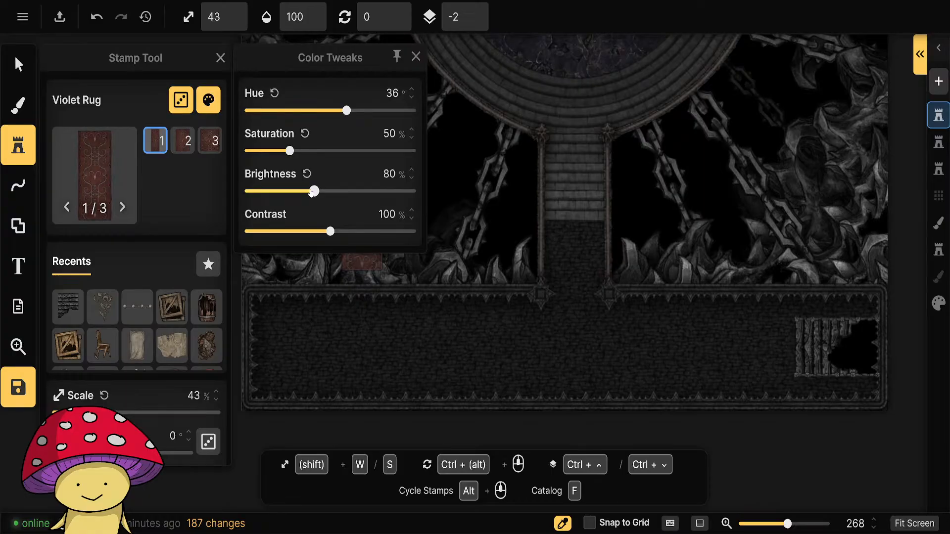
{"action": "left_click", "coordinate": [416, 56]}
Rotate the rug to 270°, scale it to 53% and place it against the western end of the broken stairs.
{"action": "scroll", "coordinate": [575, 346], "scroll_direction": "down", "scroll_amount": 1}
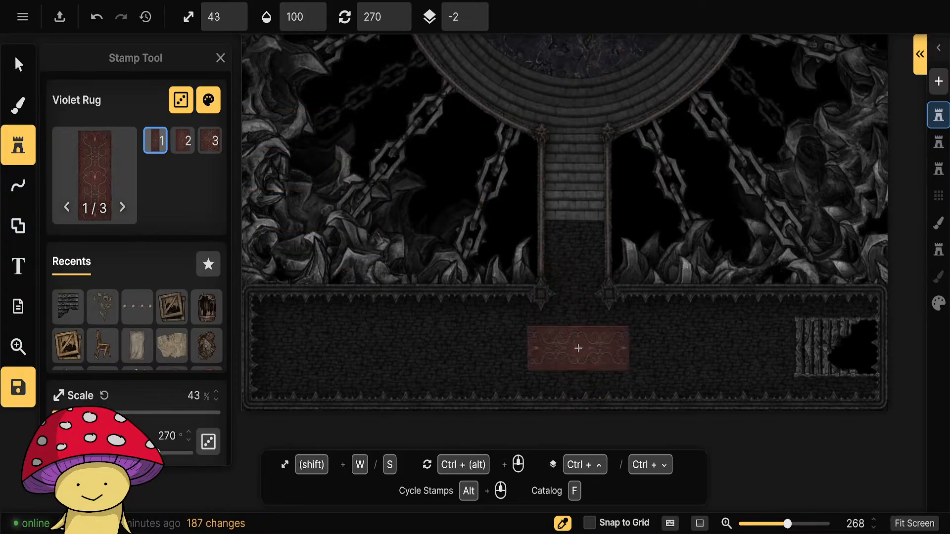
{"action": "key", "text": "w"}
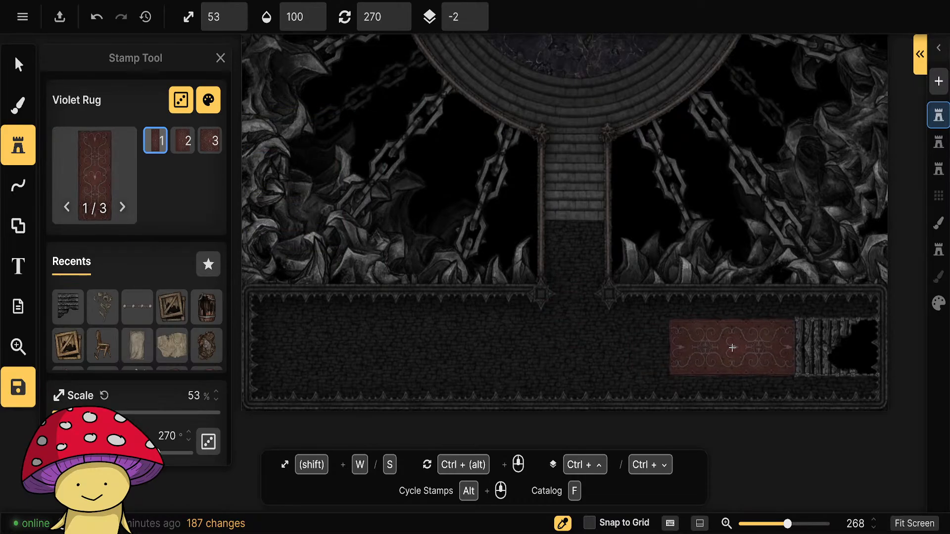
{"action": "left_click", "coordinate": [733, 348]}
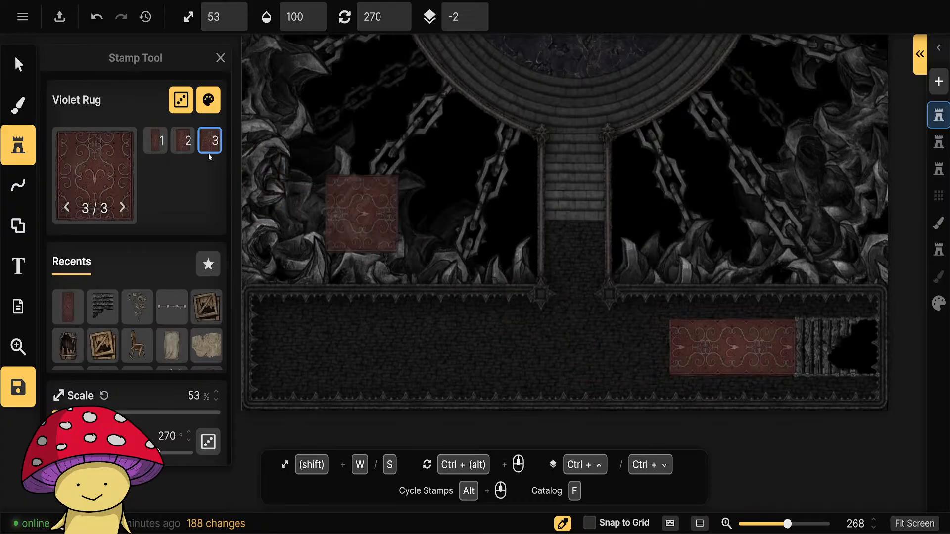
Place a second rug of variant 1, rotated to 90°, end to end with the first one on its western side.
{"action": "left_click", "coordinate": [164, 151]}
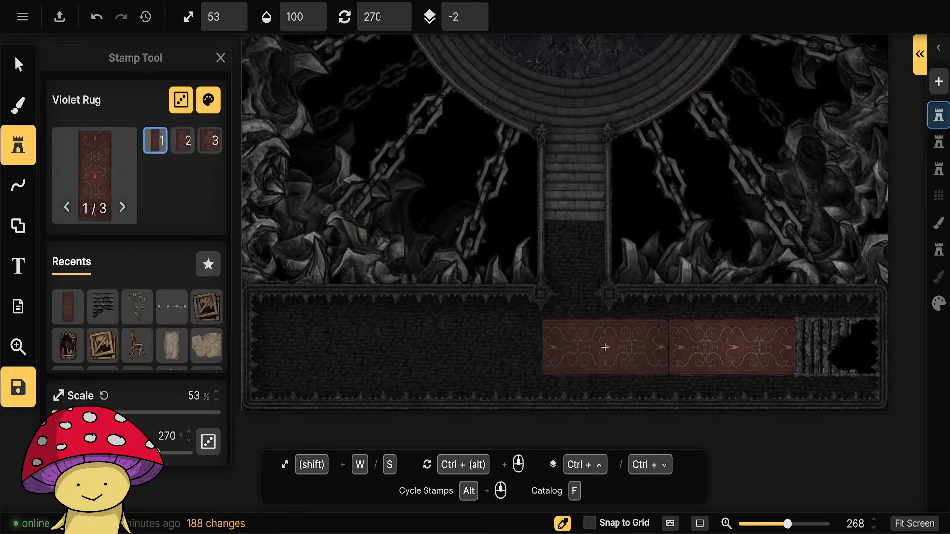
{"action": "scroll", "coordinate": [605, 347], "scroll_direction": "down", "scroll_amount": 12, "text": "ctrl"}
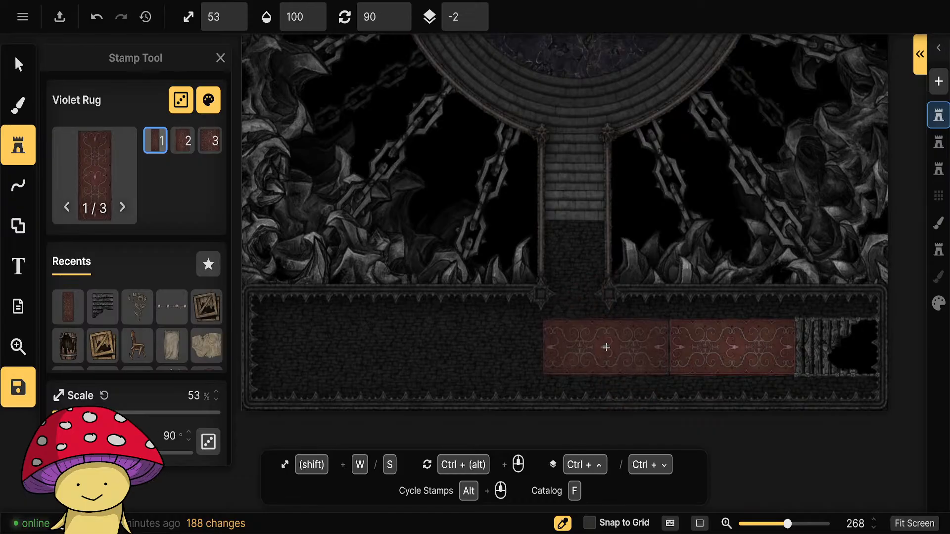
{"action": "left_click", "coordinate": [605, 348]}
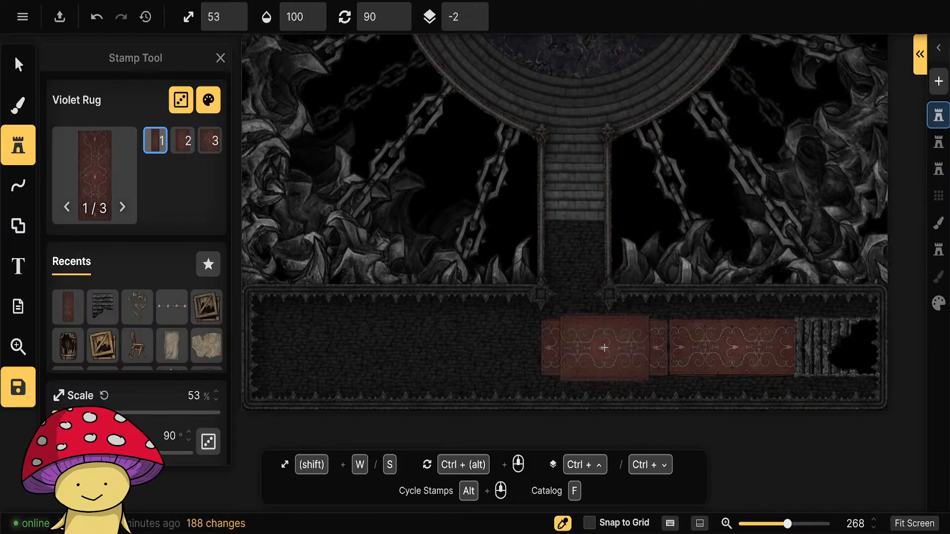
Place a third Violet Rug rotated to 270° and a fourth rotated to 90°, continuing the row westward along the southern hall.
{"action": "left_click", "coordinate": [160, 145]}
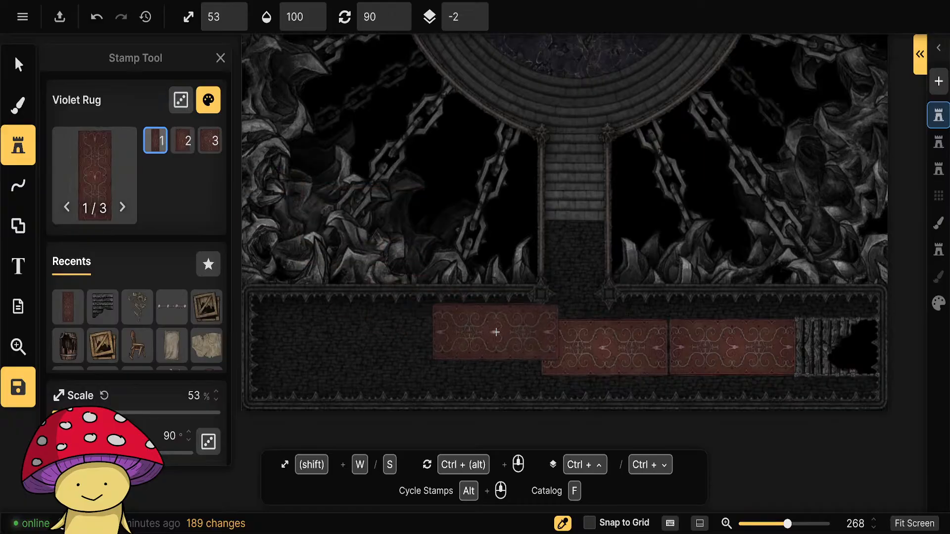
{"action": "scroll", "coordinate": [477, 348], "scroll_direction": "down", "scroll_amount": 12, "text": "ctrl"}
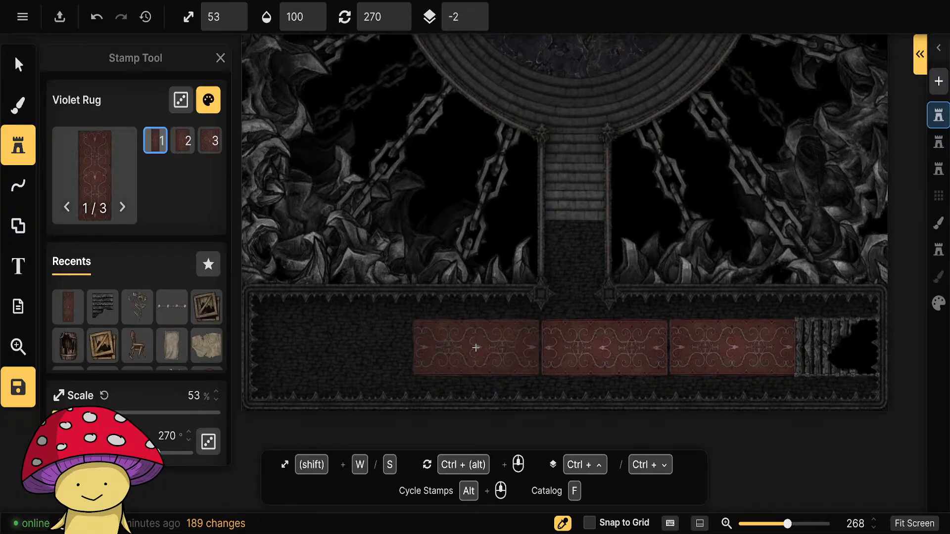
{"action": "left_click", "coordinate": [476, 348]}
{"action": "scroll", "coordinate": [346, 347], "scroll_direction": "down", "scroll_amount": 12, "text": "ctrl"}
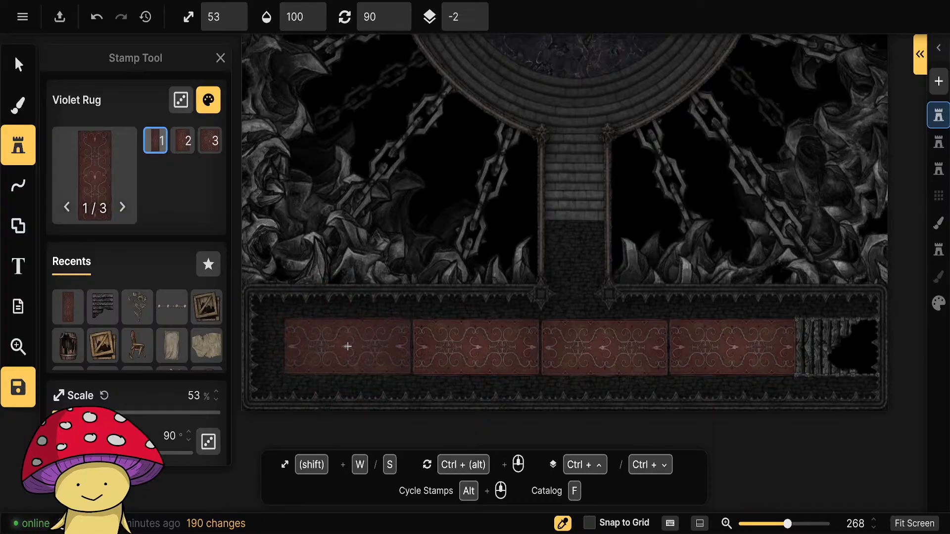
{"action": "left_click", "coordinate": [347, 347]}
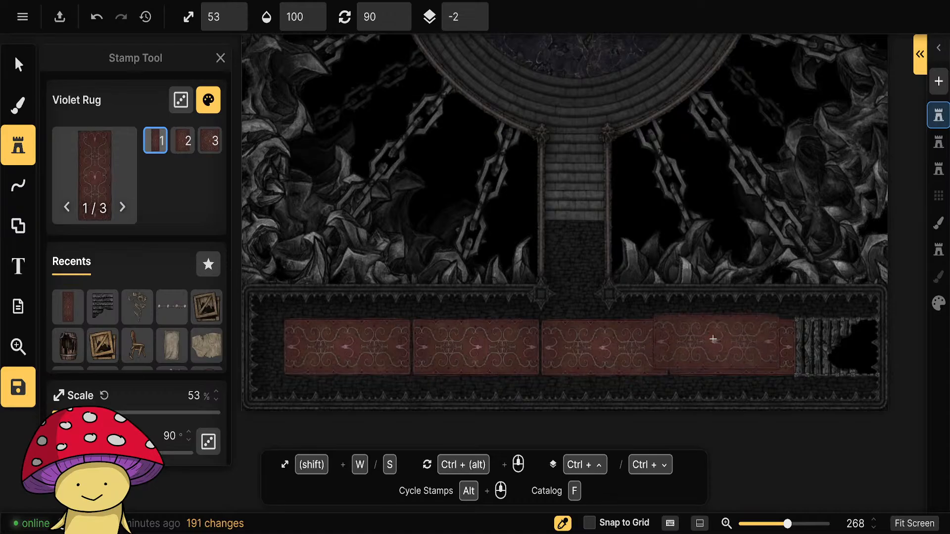
{"action": "left_click", "coordinate": [25, 63]}
{"action": "scroll", "coordinate": [728, 345], "scroll_direction": "down", "scroll_amount": 3}
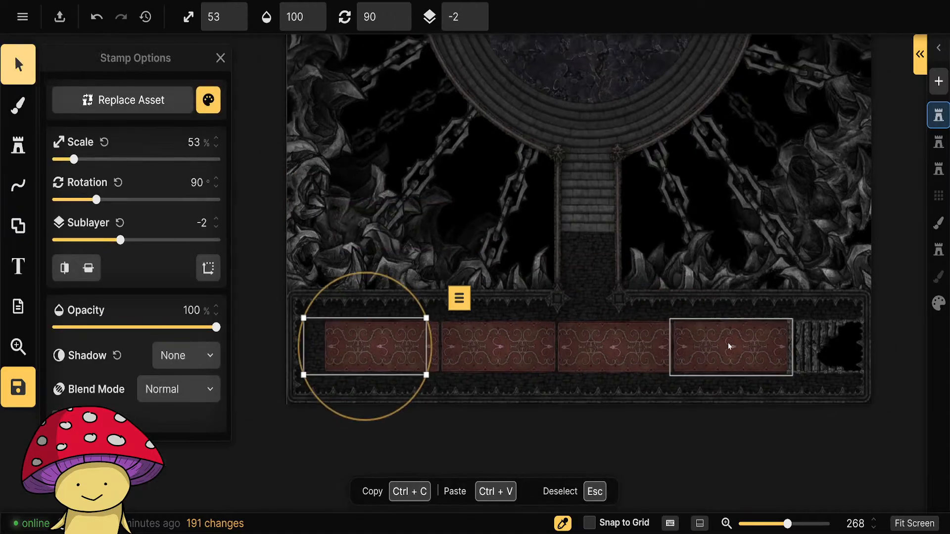
{"action": "left_click", "coordinate": [903, 363]}
{"action": "left_click_drag", "start_coordinate": [870, 282], "coordinate": [630, 225]}
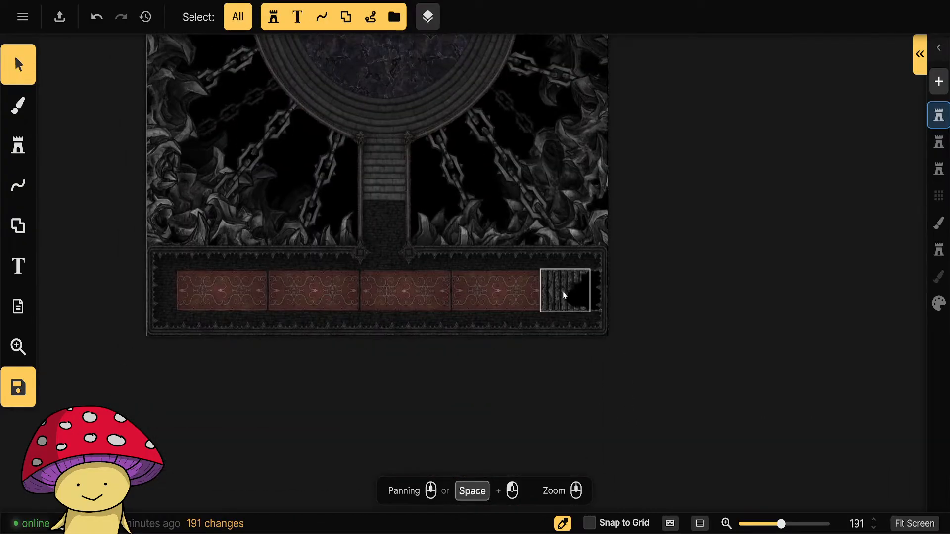
{"action": "scroll", "coordinate": [138, 271], "scroll_direction": "up", "scroll_amount": 1}
Remove the rugs & carpets tag filter from the stamp catalog and look through the Fantasy Battlemaps pack list.
{"action": "left_click", "coordinate": [18, 145]}
{"action": "left_click", "coordinate": [85, 174]}
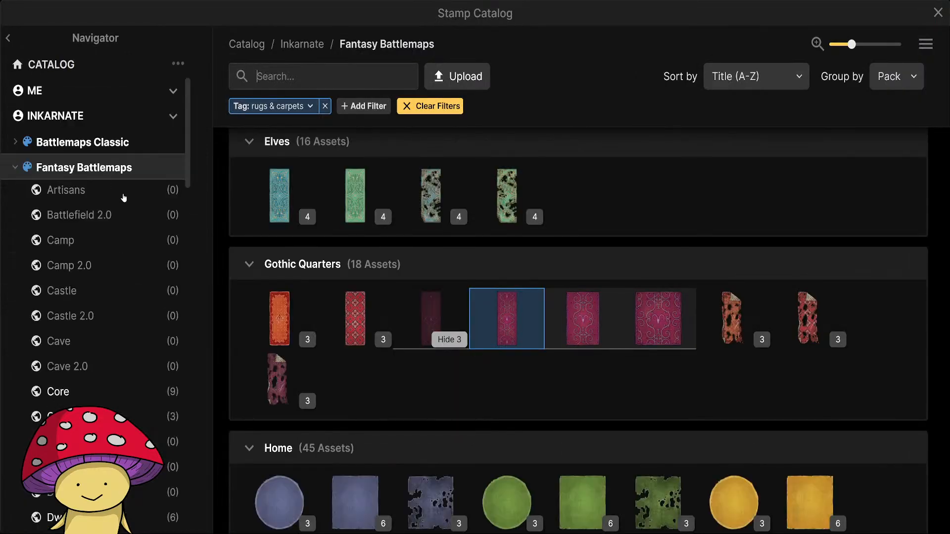
{"action": "left_click", "coordinate": [326, 106]}
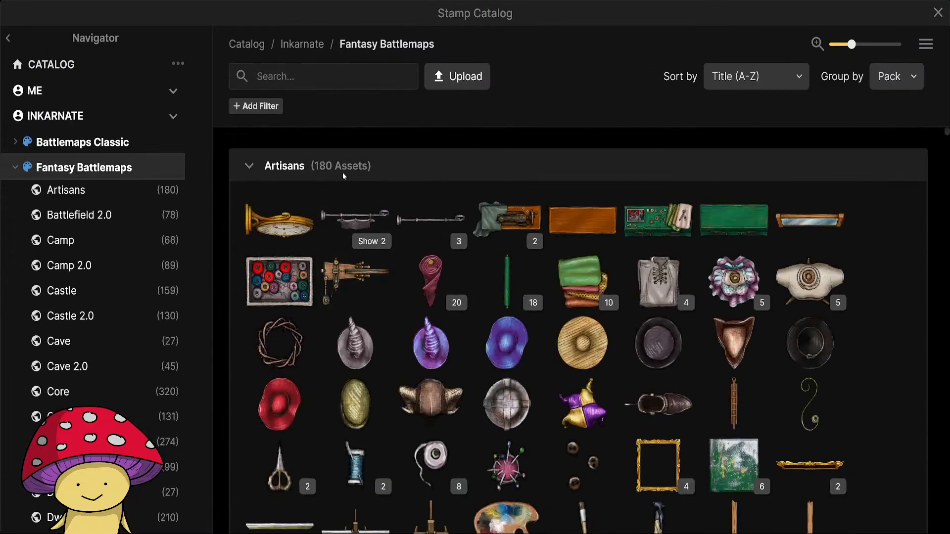
{"action": "scroll", "coordinate": [110, 306], "scroll_direction": "down", "scroll_amount": 3}
{"action": "scroll", "coordinate": [110, 306], "scroll_direction": "down", "scroll_amount": 5}
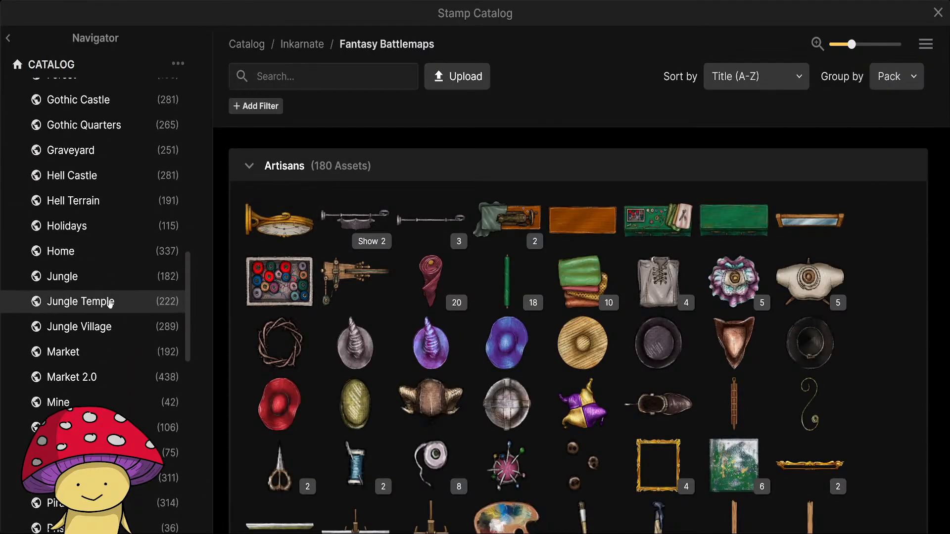
{"action": "scroll", "coordinate": [110, 304], "scroll_direction": "up", "scroll_amount": 3}
{"action": "left_click", "coordinate": [939, 13]}
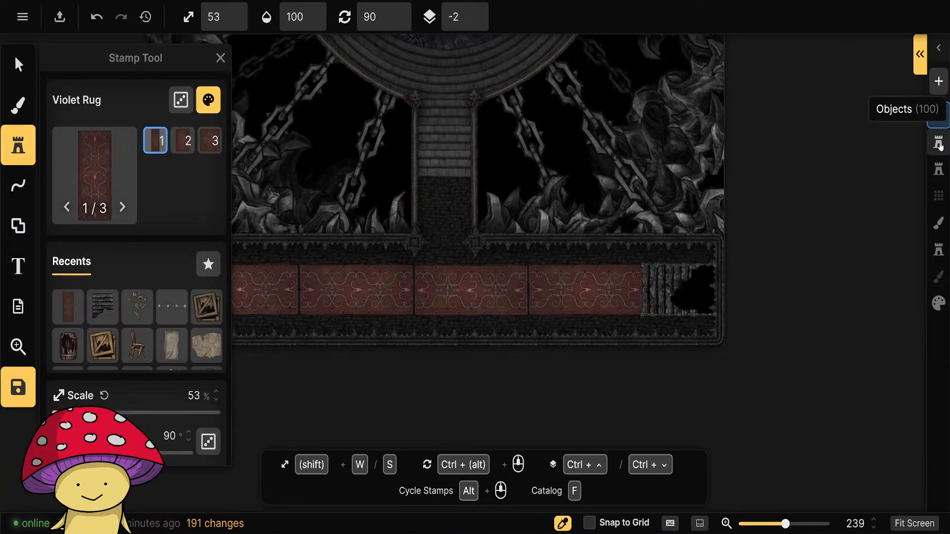
Try to select the Keys and the topmost Violet Rug together in the layer's object list.
{"action": "left_click", "coordinate": [920, 55]}
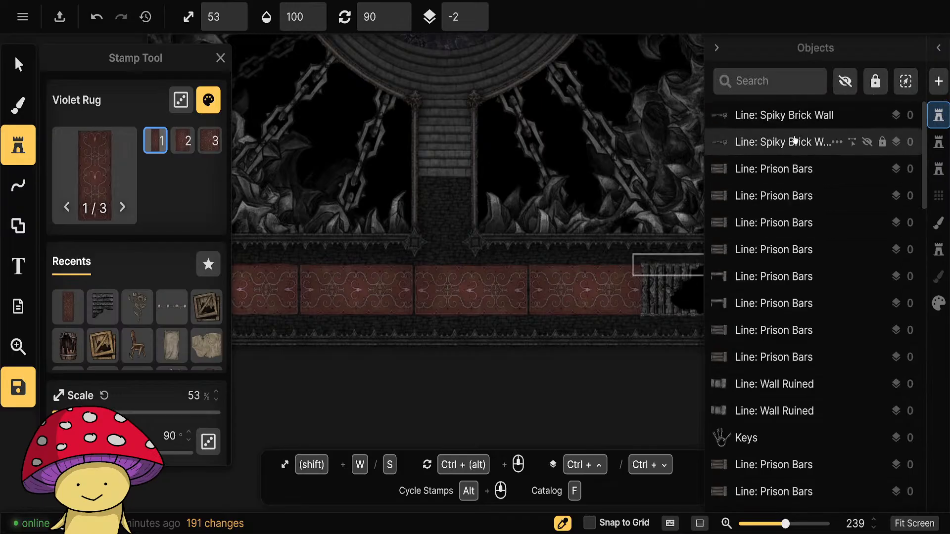
{"action": "scroll", "coordinate": [801, 294], "scroll_direction": "down", "scroll_amount": 3}
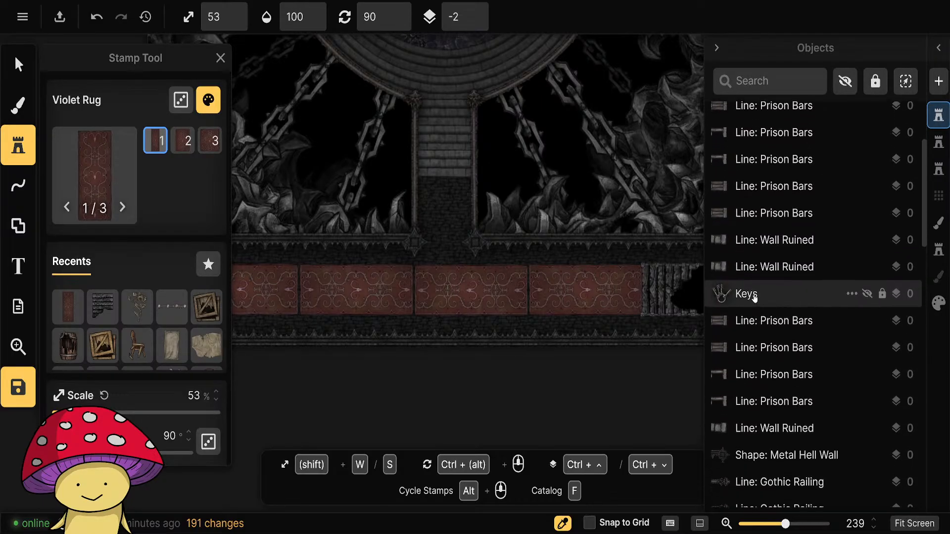
{"action": "left_click", "coordinate": [754, 295]}
{"action": "scroll", "coordinate": [787, 267], "scroll_direction": "down", "scroll_amount": 5}
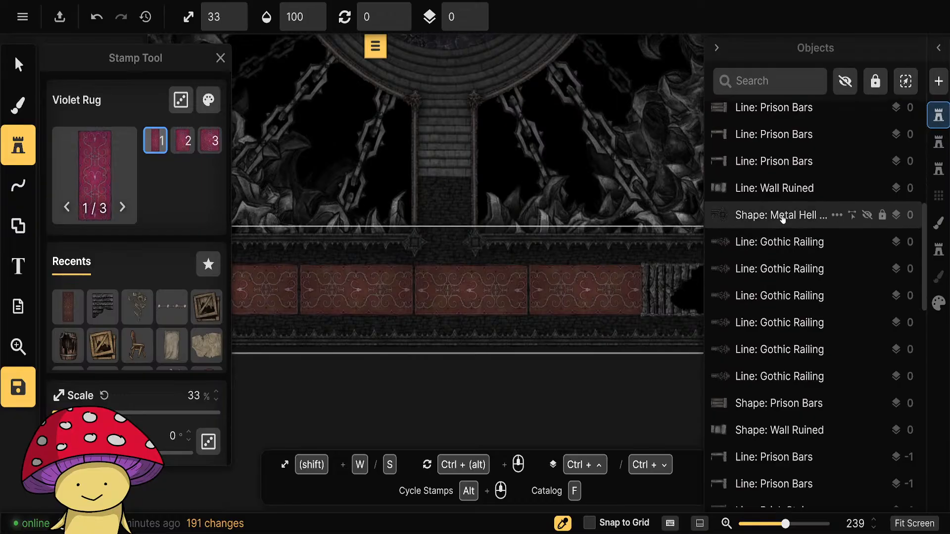
{"action": "scroll", "coordinate": [783, 218], "scroll_direction": "down", "scroll_amount": 15}
{"action": "scroll", "coordinate": [786, 328], "scroll_direction": "up", "scroll_amount": 7}
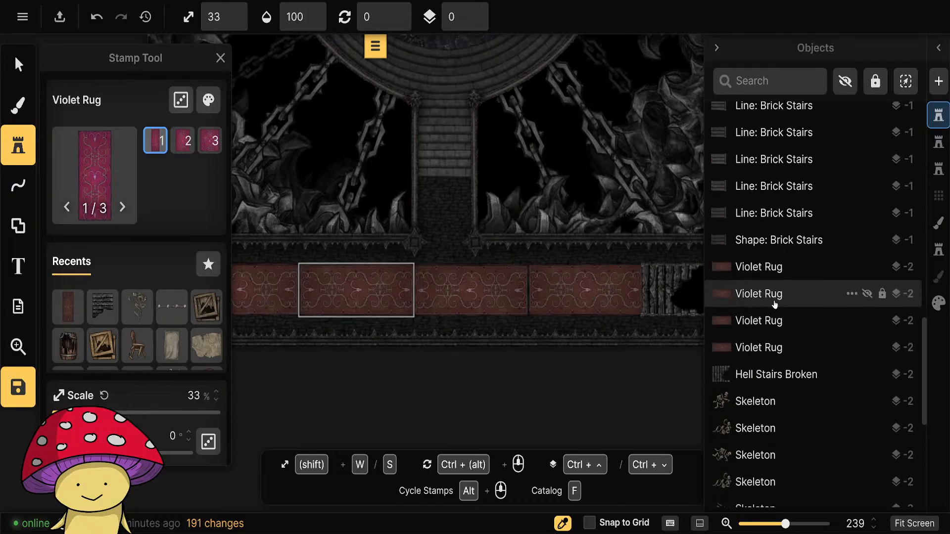
{"action": "left_click", "coordinate": [765, 273], "text": "shift"}
{"action": "scroll", "coordinate": [767, 275], "scroll_direction": "up", "scroll_amount": 6}
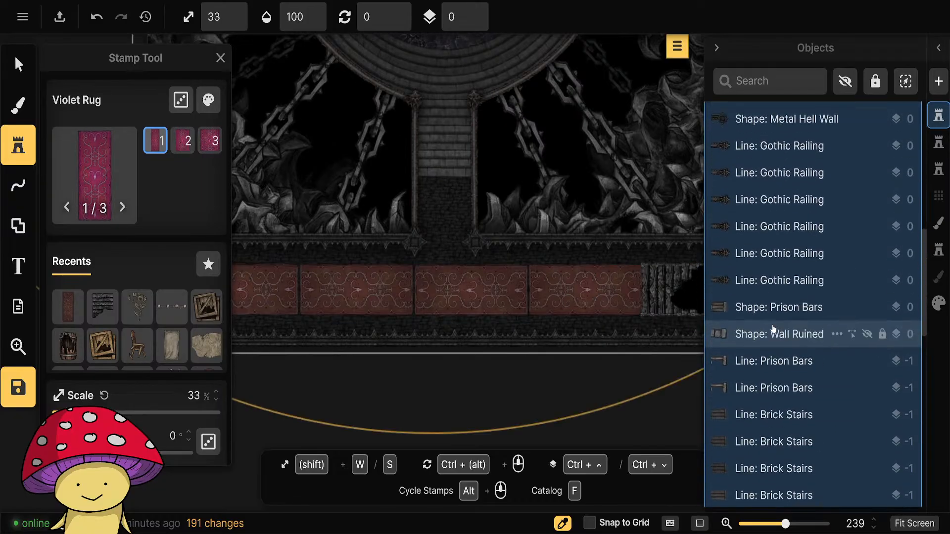
Select the Keys and all four Violet Rugs in the object list.
{"action": "scroll", "coordinate": [770, 276], "scroll_direction": "down", "scroll_amount": 6}
{"action": "scroll", "coordinate": [777, 307], "scroll_direction": "down", "scroll_amount": 10}
{"action": "scroll", "coordinate": [782, 329], "scroll_direction": "up", "scroll_amount": 5}
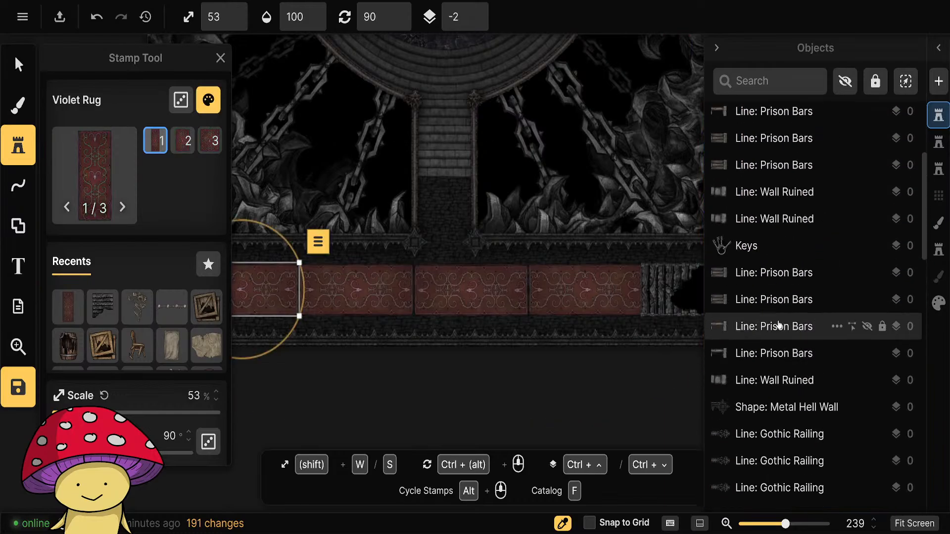
{"action": "left_click", "coordinate": [770, 296]}
{"action": "scroll", "coordinate": [777, 319], "scroll_direction": "up", "scroll_amount": 3}
{"action": "scroll", "coordinate": [775, 292], "scroll_direction": "down", "scroll_amount": 19}
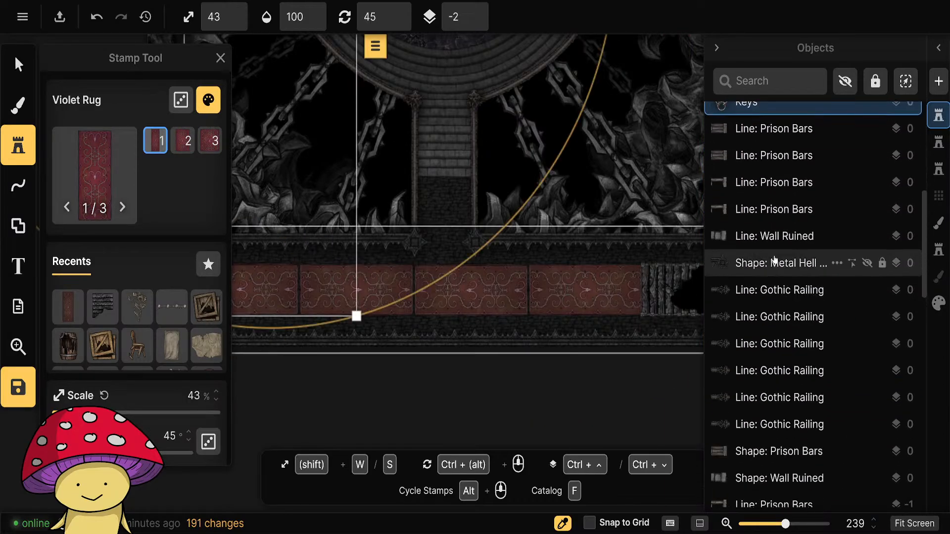
{"action": "left_click", "coordinate": [760, 177], "text": "shift"}
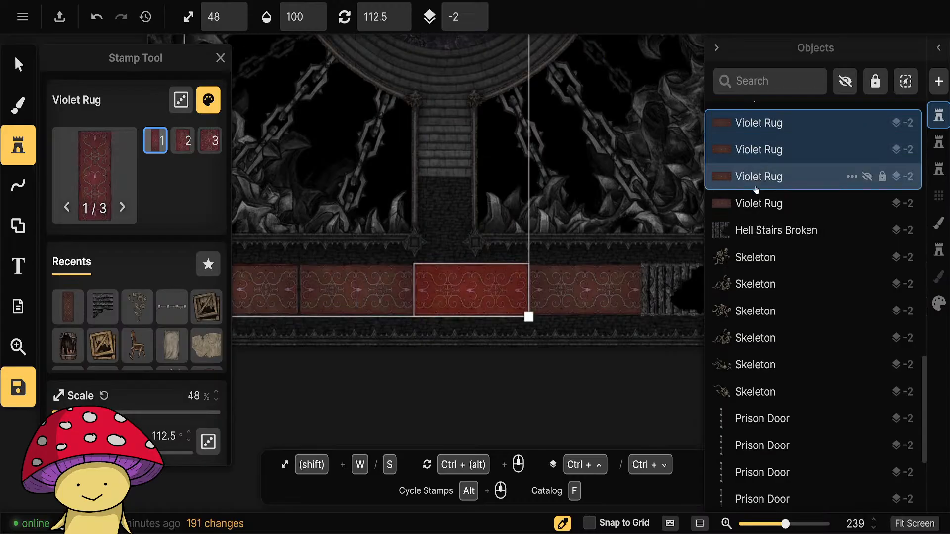
{"action": "left_click", "coordinate": [758, 203], "text": "shift"}
Add Hell Stairs Broken and the six Skeletons to the selection.
{"action": "left_click", "coordinate": [758, 225], "text": "shift"}
{"action": "left_click", "coordinate": [758, 258], "text": "shift"}
{"action": "left_click", "coordinate": [758, 284], "text": "shift"}
{"action": "left_click", "coordinate": [759, 311], "text": "shift"}
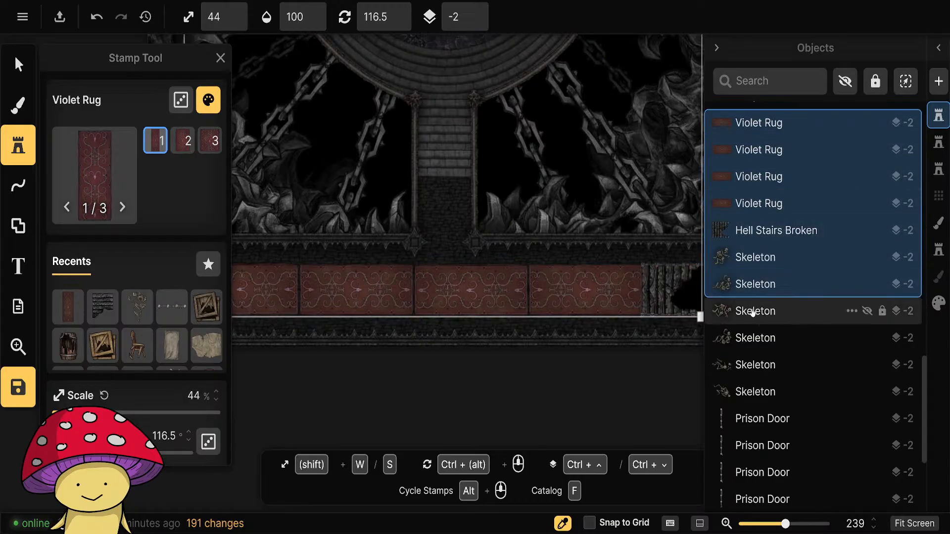
{"action": "left_click", "coordinate": [759, 338], "text": "shift"}
{"action": "left_click", "coordinate": [761, 365], "text": "shift"}
{"action": "left_click", "coordinate": [761, 392], "text": "shift"}
Move the selected keys, rugs, stairs and skeletons to the Objects layer and make that layer the active one.
{"action": "scroll", "coordinate": [790, 383], "scroll_direction": "down", "scroll_amount": 3}
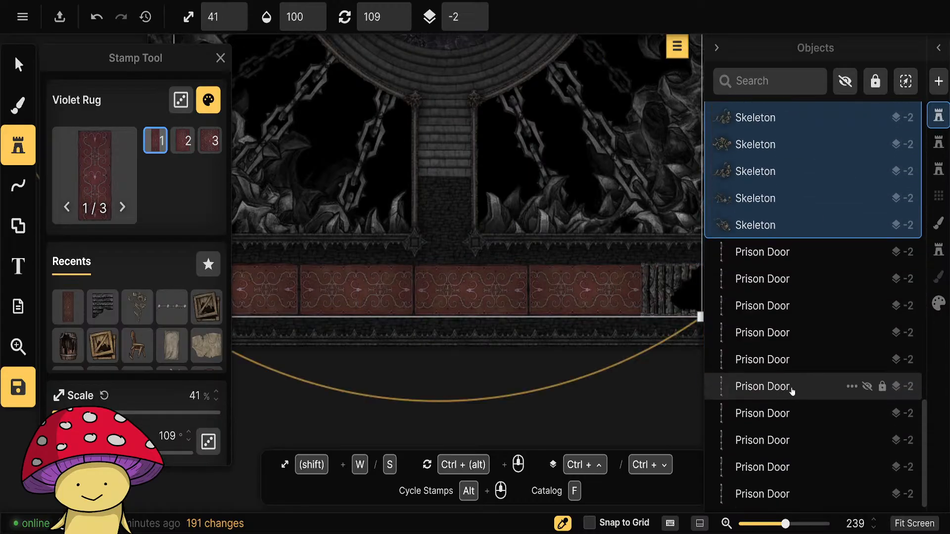
{"action": "scroll", "coordinate": [792, 389], "scroll_direction": "up", "scroll_amount": 3}
{"action": "right_click", "coordinate": [767, 296]}
{"action": "mouse_move", "coordinate": [640, 471]}
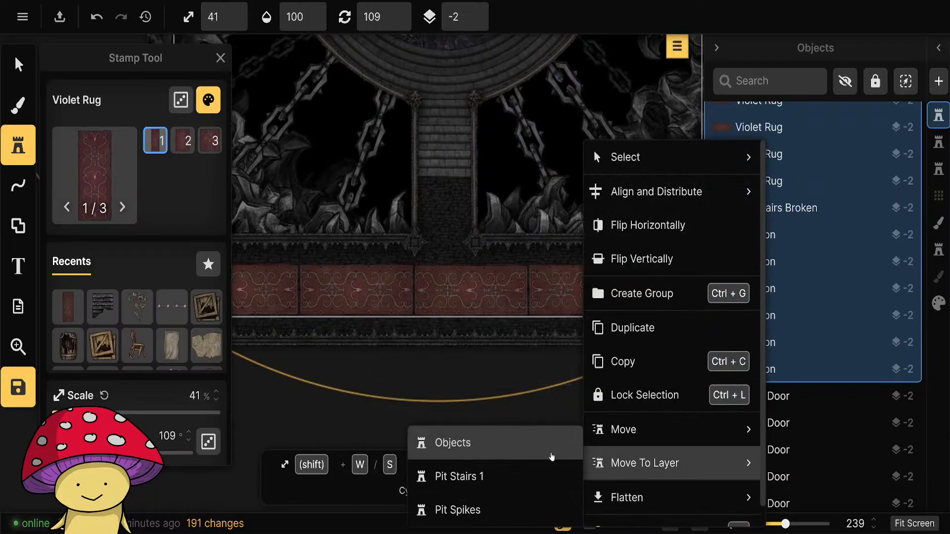
{"action": "left_click", "coordinate": [551, 457]}
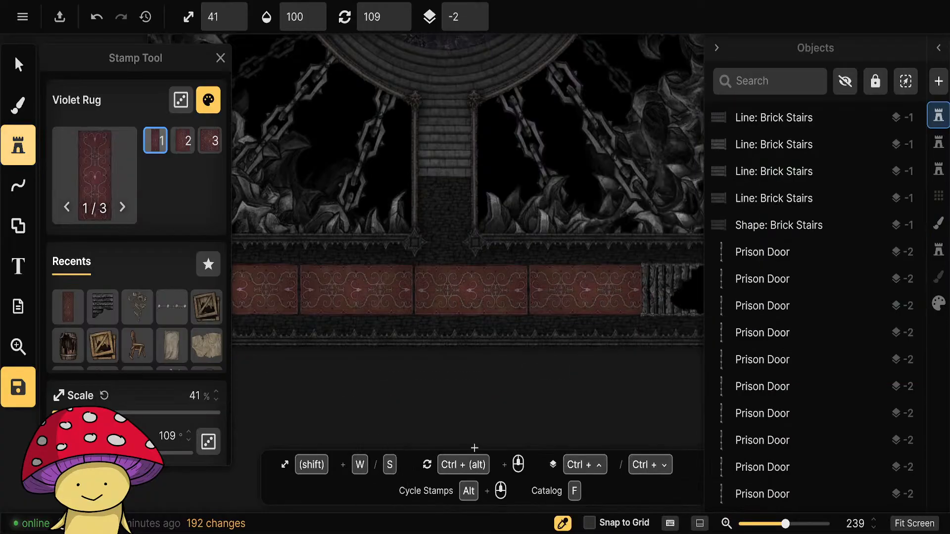
{"action": "left_click", "coordinate": [939, 143]}
{"action": "left_click", "coordinate": [718, 49]}
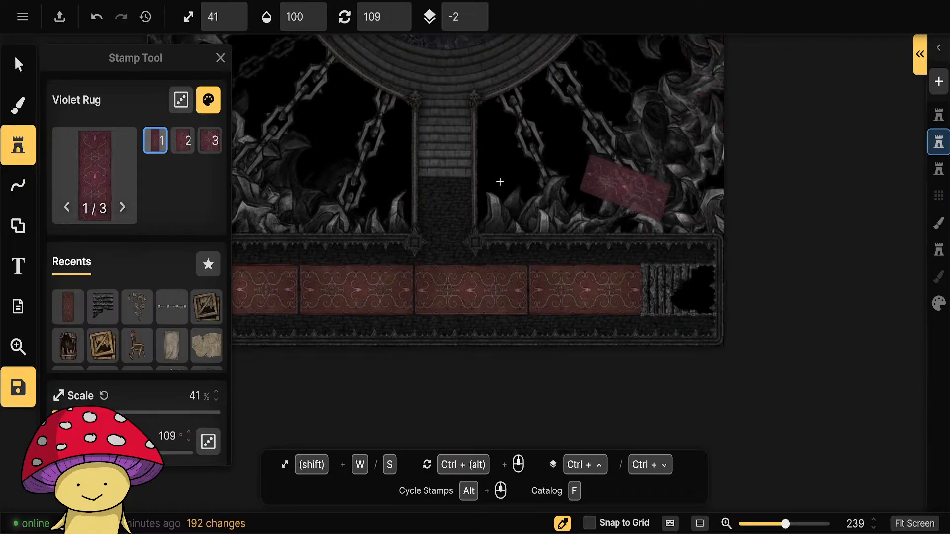
Choose the Cage with Skeleton stamp from the Hell Castle pack in the stamp catalog.
{"action": "left_click", "coordinate": [95, 170]}
{"action": "scroll", "coordinate": [143, 282], "scroll_direction": "down", "scroll_amount": 2}
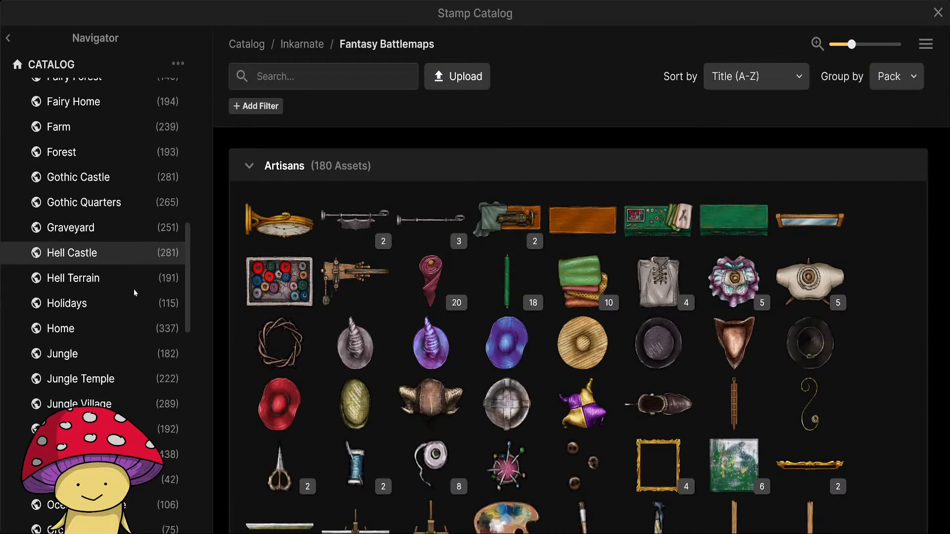
{"action": "scroll", "coordinate": [134, 292], "scroll_direction": "down", "scroll_amount": 10}
{"action": "scroll", "coordinate": [121, 344], "scroll_direction": "up", "scroll_amount": 4}
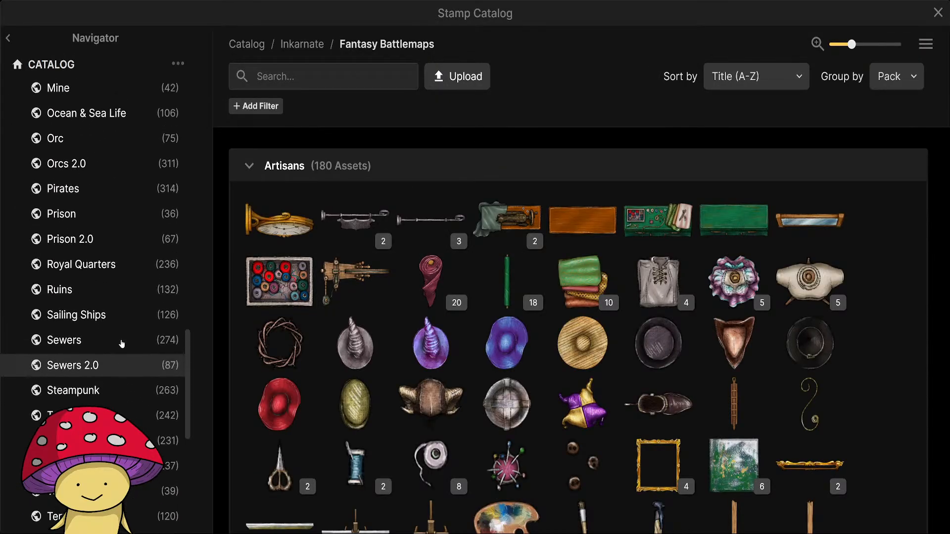
{"action": "scroll", "coordinate": [121, 342], "scroll_direction": "up", "scroll_amount": 5}
{"action": "scroll", "coordinate": [126, 247], "scroll_direction": "up", "scroll_amount": 1}
{"action": "left_click", "coordinate": [94, 176]}
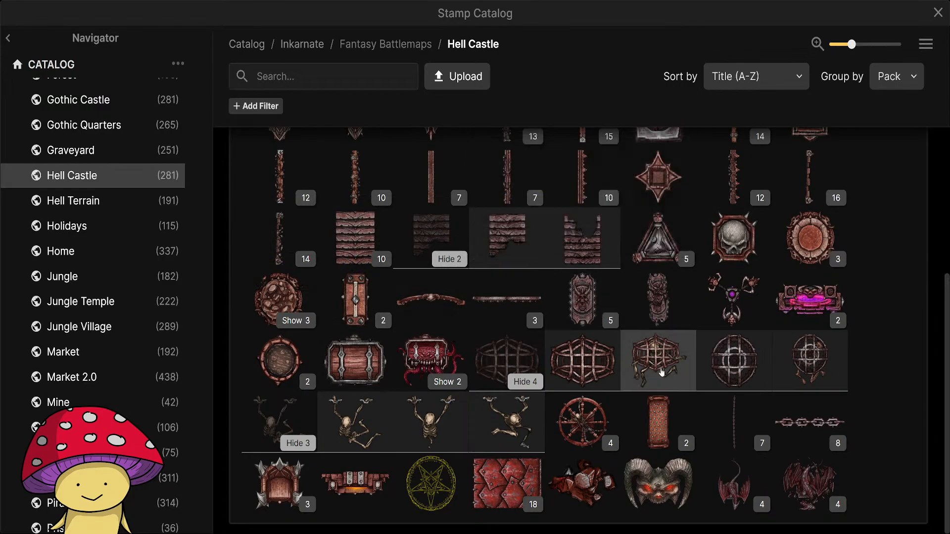
{"action": "left_click", "coordinate": [656, 369]}
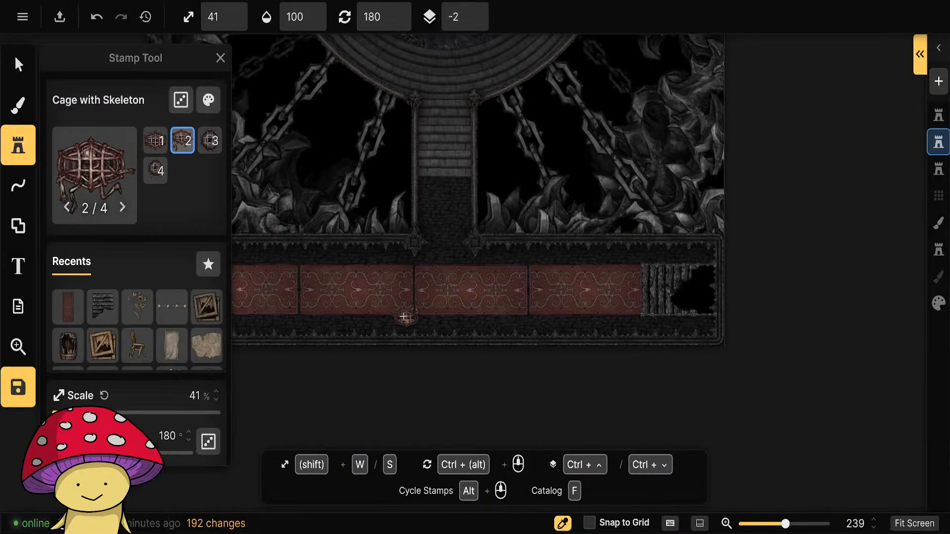
Place two plain cages of variant 1, at 51% scale and 180° rotation, spaced along the southern edge of the rugs.
{"action": "scroll", "coordinate": [438, 322], "scroll_direction": "up", "scroll_amount": 5}
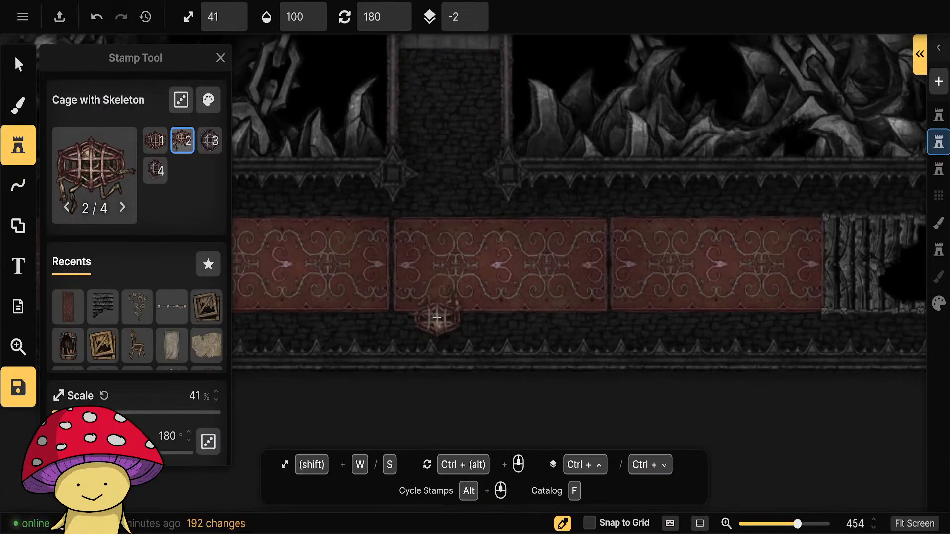
{"action": "scroll", "coordinate": [450, 318], "scroll_direction": "down", "scroll_amount": 2}
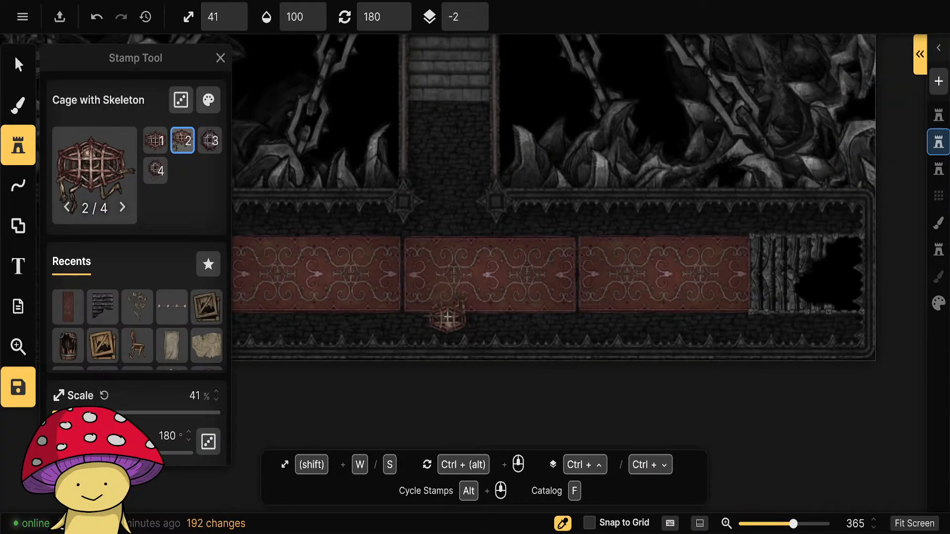
{"action": "scroll", "coordinate": [359, 213], "scroll_direction": "up", "scroll_amount": 1}
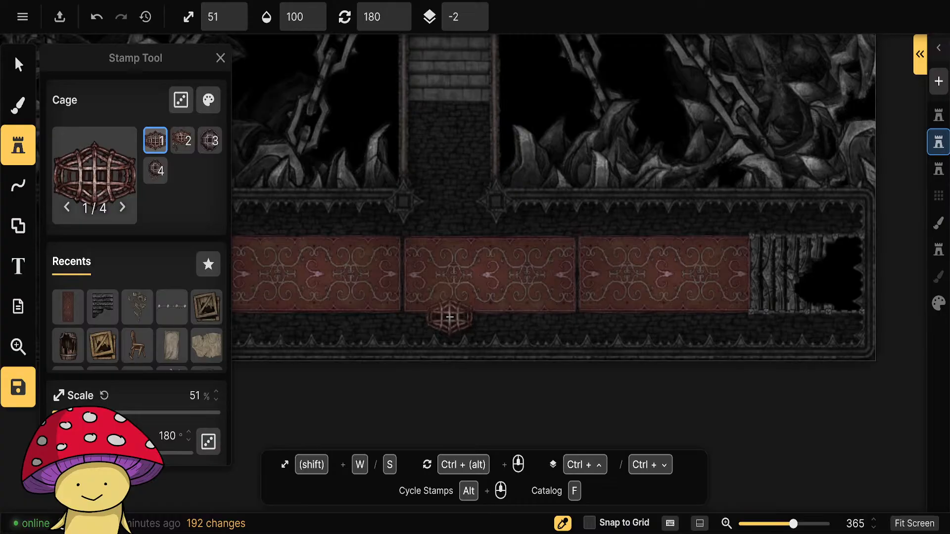
{"action": "left_click", "coordinate": [450, 317]}
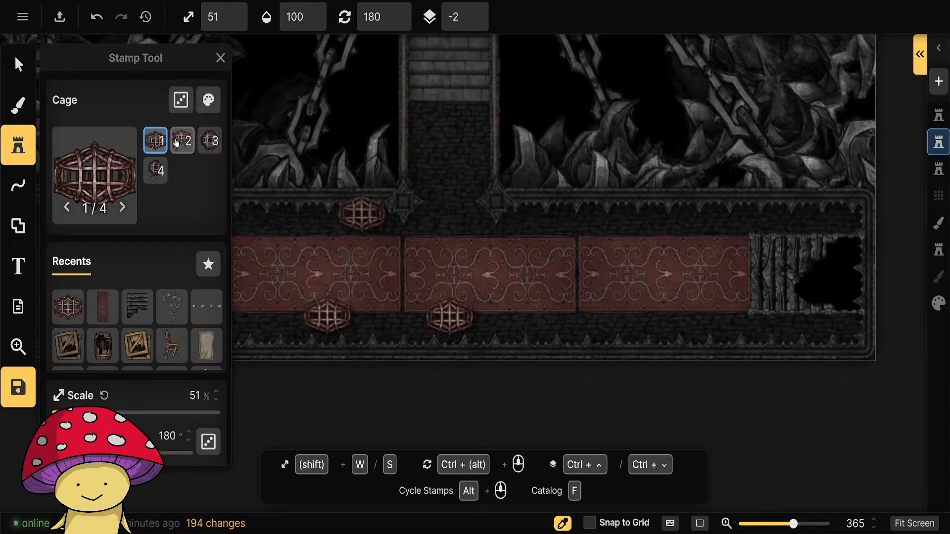
Place a Cage with Skeleton of variant 2 on each side of the two plain cages, in line along the rugs' southern edge.
{"action": "scroll", "coordinate": [282, 185], "scroll_direction": "down", "scroll_amount": 1, "text": "alt"}
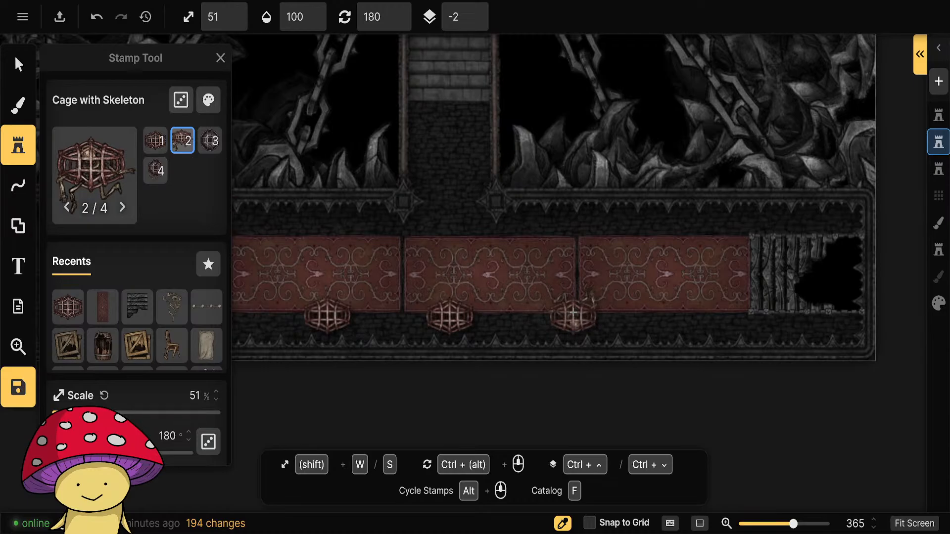
{"action": "left_click", "coordinate": [573, 314]}
{"action": "scroll", "coordinate": [515, 327], "scroll_direction": "left", "scroll_amount": 5}
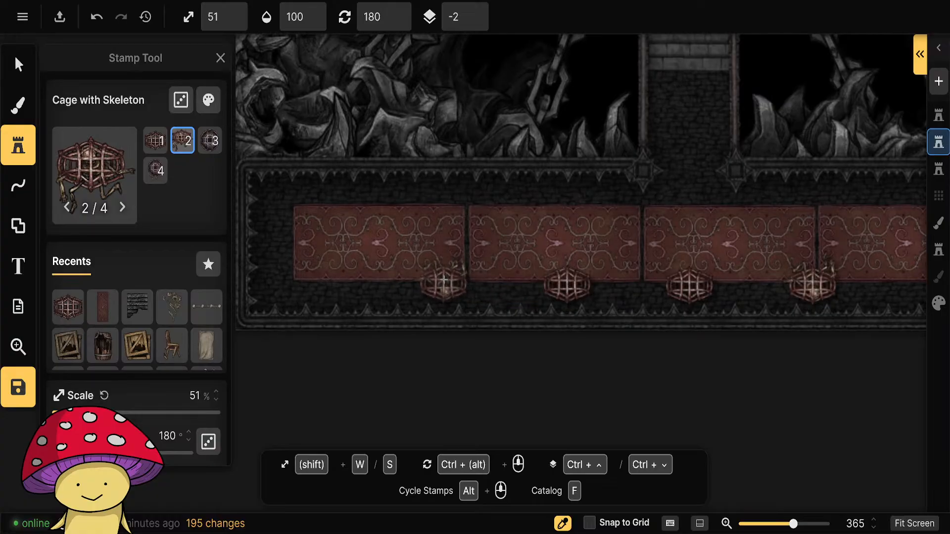
{"action": "scroll", "coordinate": [376, 221], "scroll_direction": "up", "scroll_amount": 1, "text": "alt"}
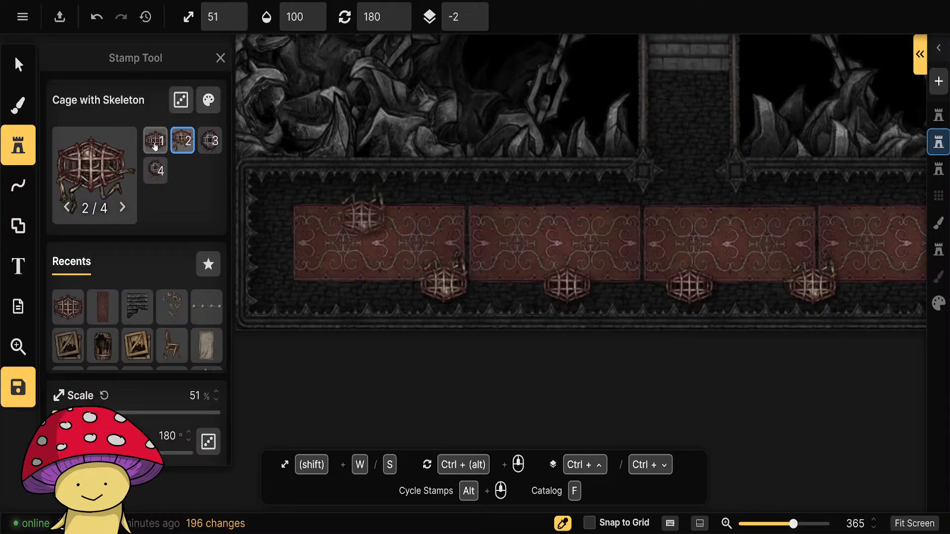
{"action": "scroll", "coordinate": [461, 255], "scroll_direction": "right", "scroll_amount": 5}
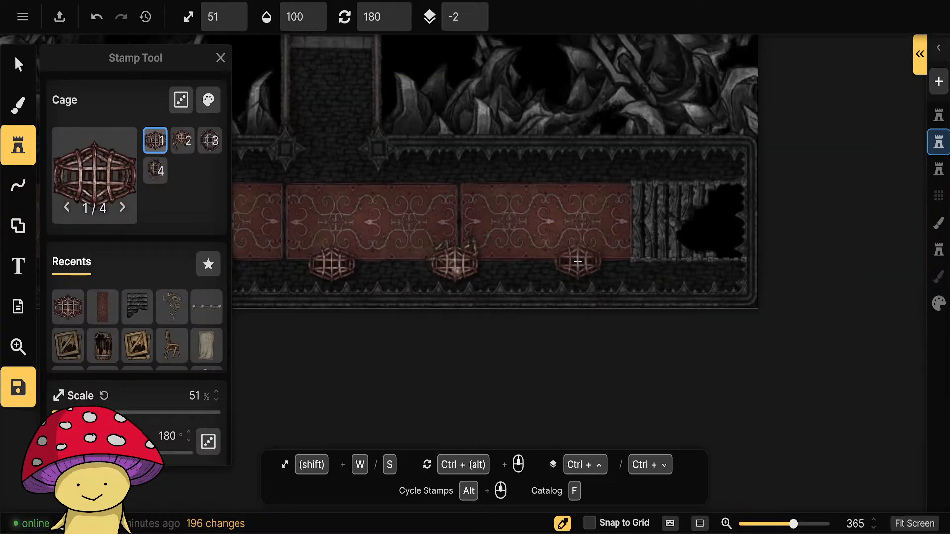
Place a plain variant 1 cage at 51% scale and 180° rotation at the eastern end of the row of cages.
{"action": "left_click", "coordinate": [577, 260]}
{"action": "scroll", "coordinate": [444, 310], "scroll_direction": "down", "scroll_amount": 5}
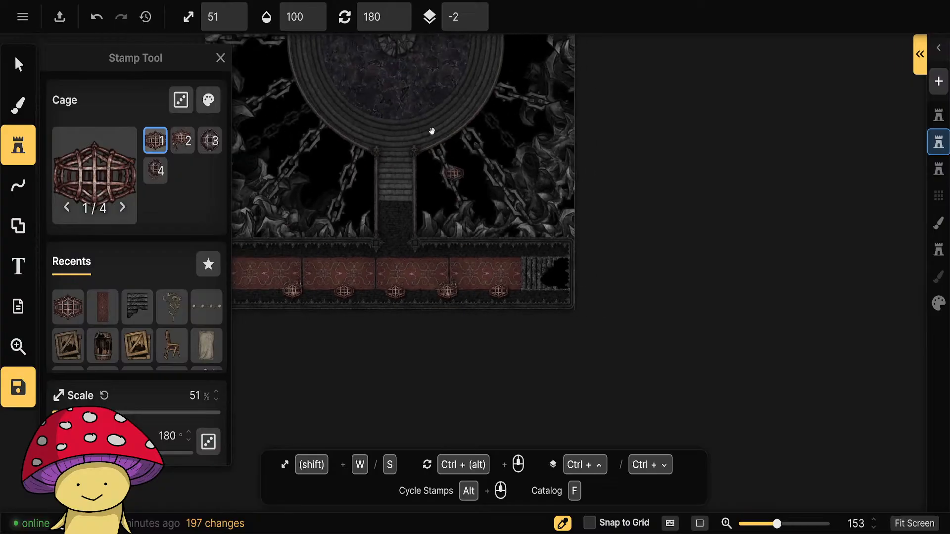
{"action": "left_click_drag", "start_coordinate": [433, 132], "coordinate": [510, 364]}
{"action": "left_click_drag", "start_coordinate": [500, 165], "coordinate": [480, 198]}
{"action": "left_click_drag", "start_coordinate": [506, 316], "coordinate": [494, 145]}
{"action": "left_click_drag", "start_coordinate": [535, 321], "coordinate": [526, 159]}
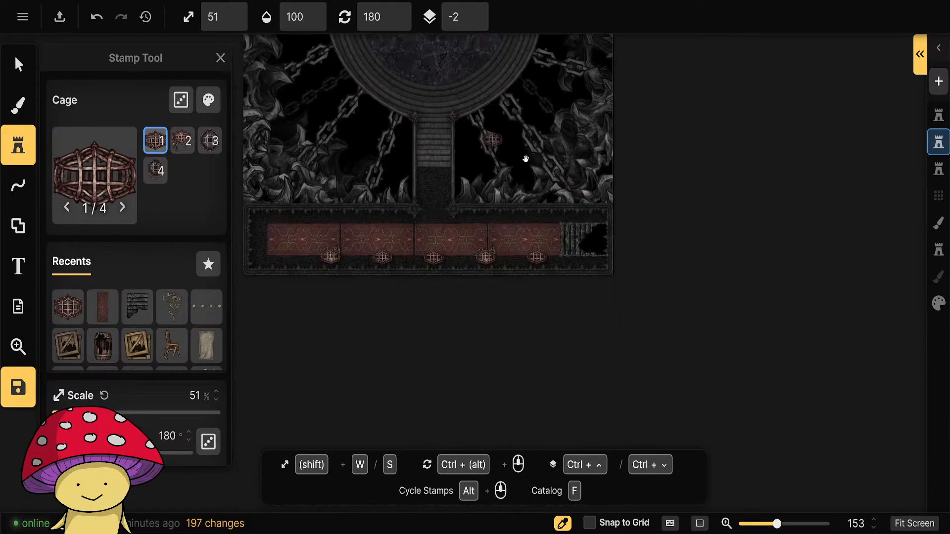
{"action": "scroll", "coordinate": [484, 297], "scroll_direction": "up", "scroll_amount": 4}
{"action": "scroll", "coordinate": [472, 267], "scroll_direction": "up", "scroll_amount": 4}
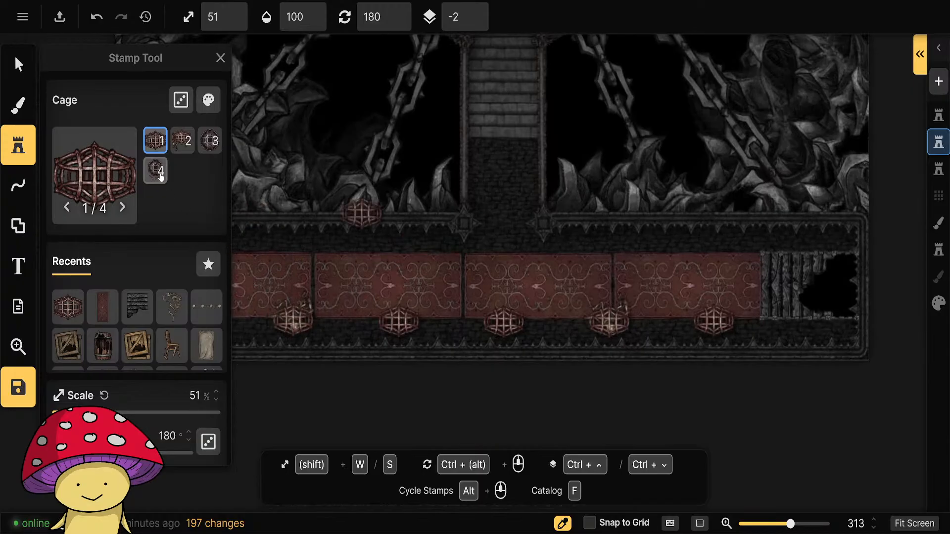
Choose the Hell Skull stamp from the Hell Castle pack and set it to 31% scale and 180° rotation.
{"action": "left_click", "coordinate": [99, 167]}
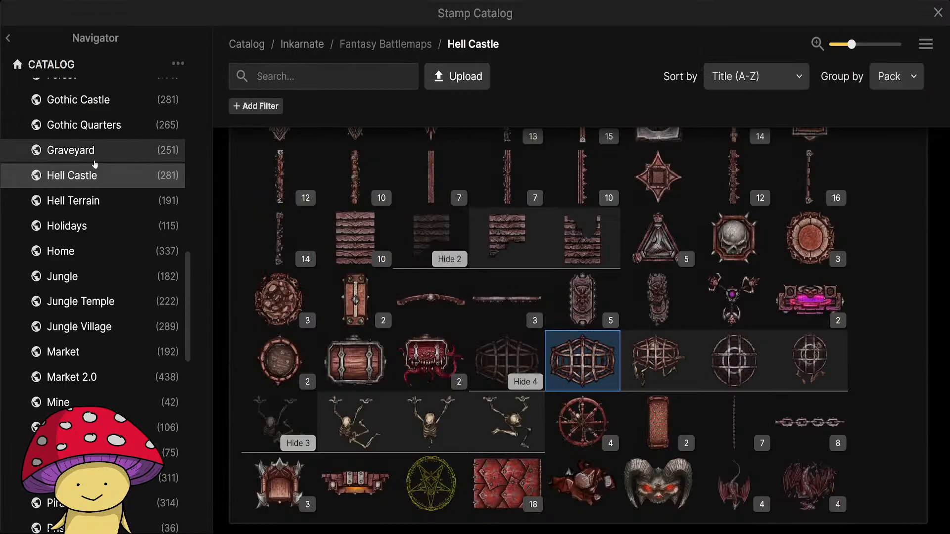
{"action": "left_click", "coordinate": [735, 245]}
{"action": "key", "text": "s"}
{"action": "key", "text": "s"}
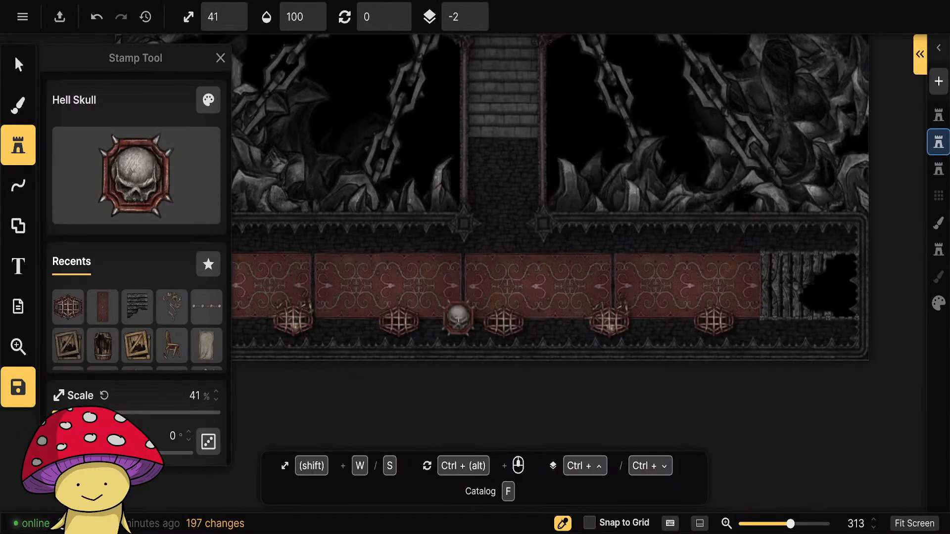
{"action": "scroll", "coordinate": [449, 322], "scroll_direction": "down", "scroll_amount": 6}
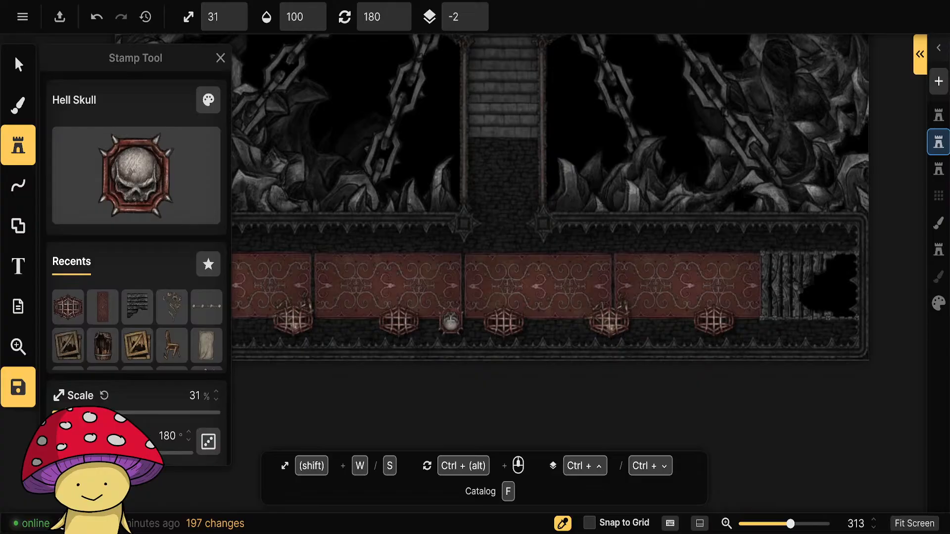
Place four Hell Skulls in the gaps between the five cages along the rugs' southern edge.
{"action": "left_click", "coordinate": [450, 321]}
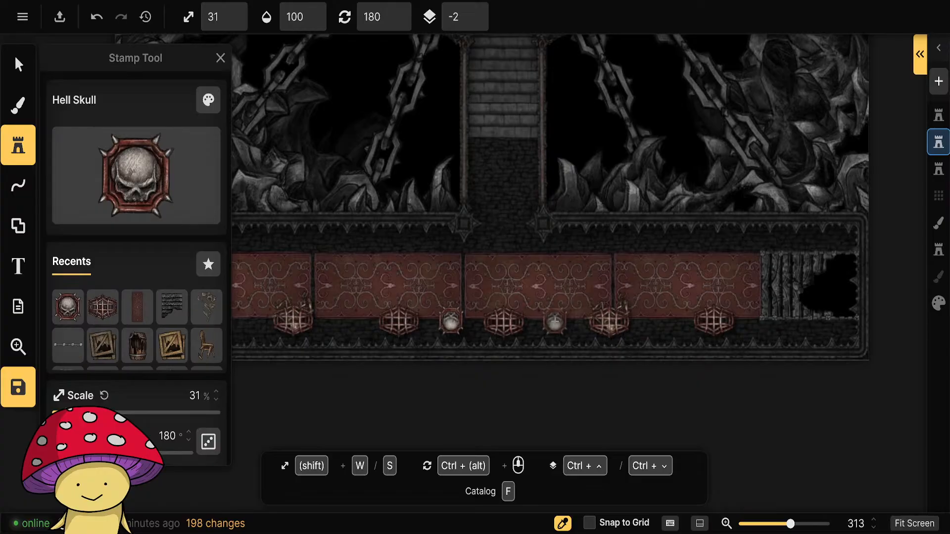
{"action": "left_click", "coordinate": [556, 320]}
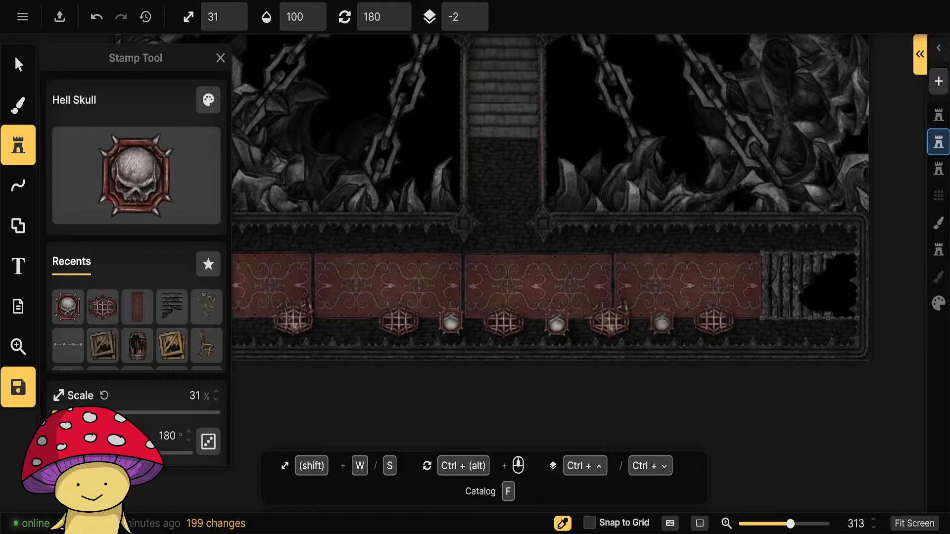
{"action": "left_click", "coordinate": [662, 320]}
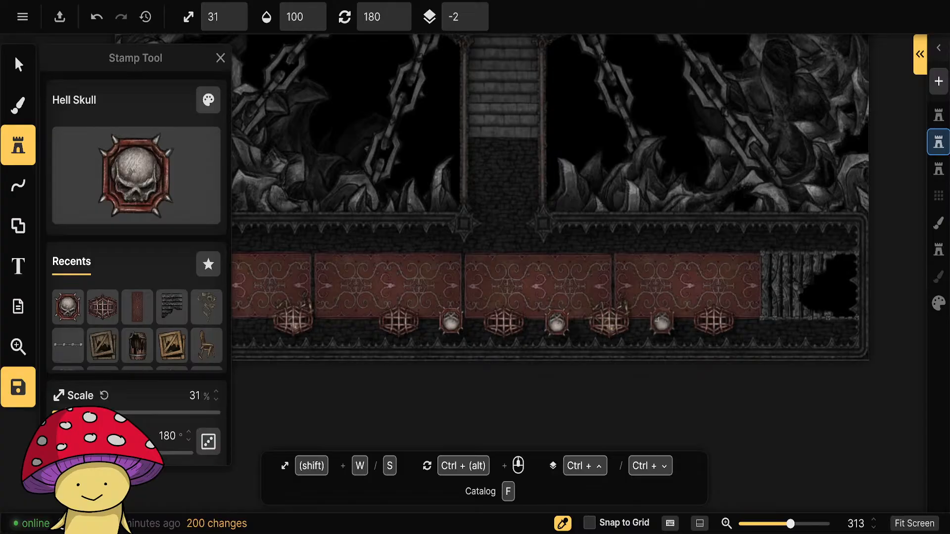
{"action": "left_click_drag", "start_coordinate": [424, 307], "coordinate": [592, 306]}
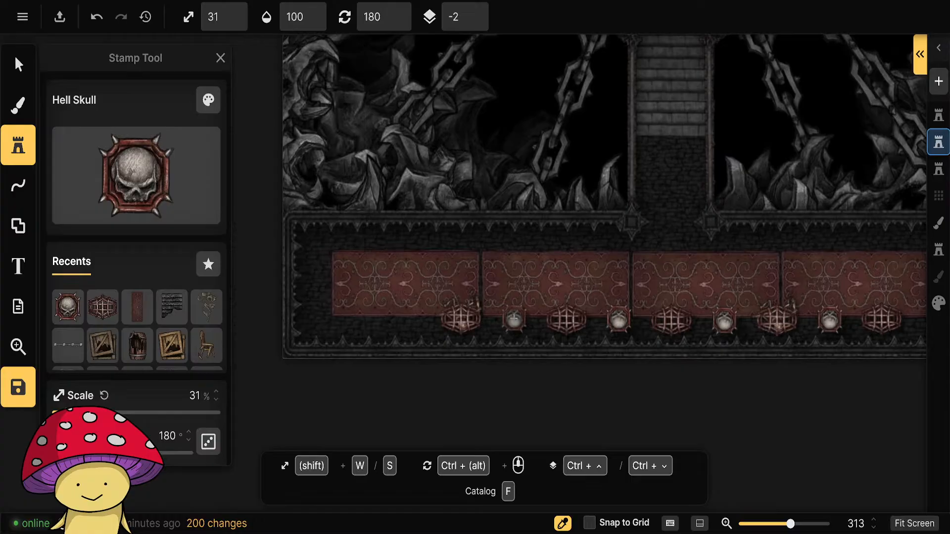
{"action": "left_click", "coordinate": [514, 321]}
{"action": "left_click_drag", "start_coordinate": [795, 277], "coordinate": [690, 270]}
{"action": "key", "text": "f"}
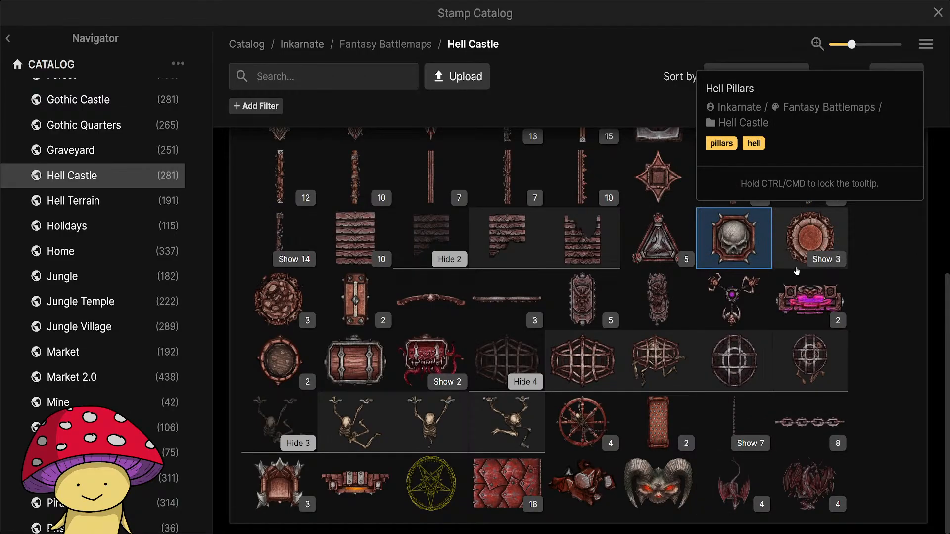
{"action": "scroll", "coordinate": [796, 272], "scroll_direction": "up", "scroll_amount": 5}
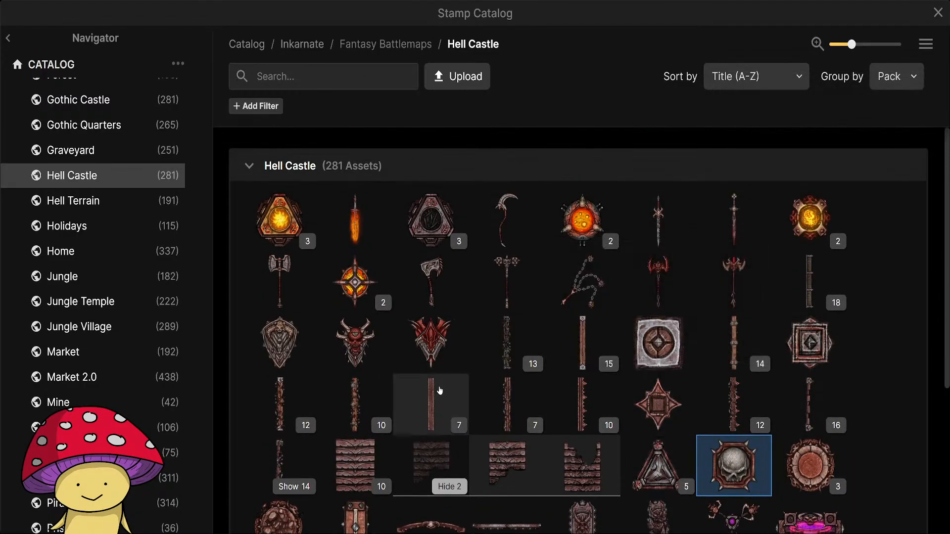
{"action": "scroll", "coordinate": [440, 391], "scroll_direction": "down", "scroll_amount": 5}
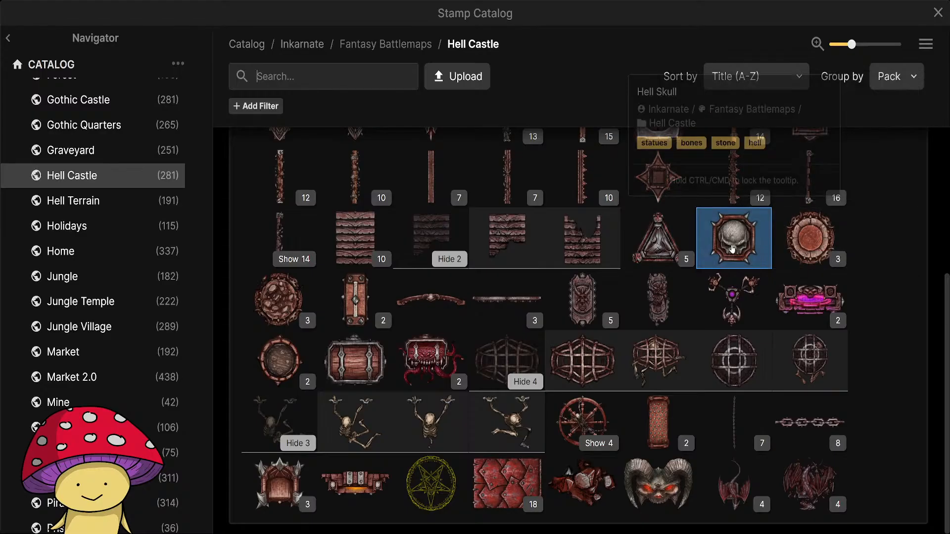
{"action": "left_click", "coordinate": [820, 261]}
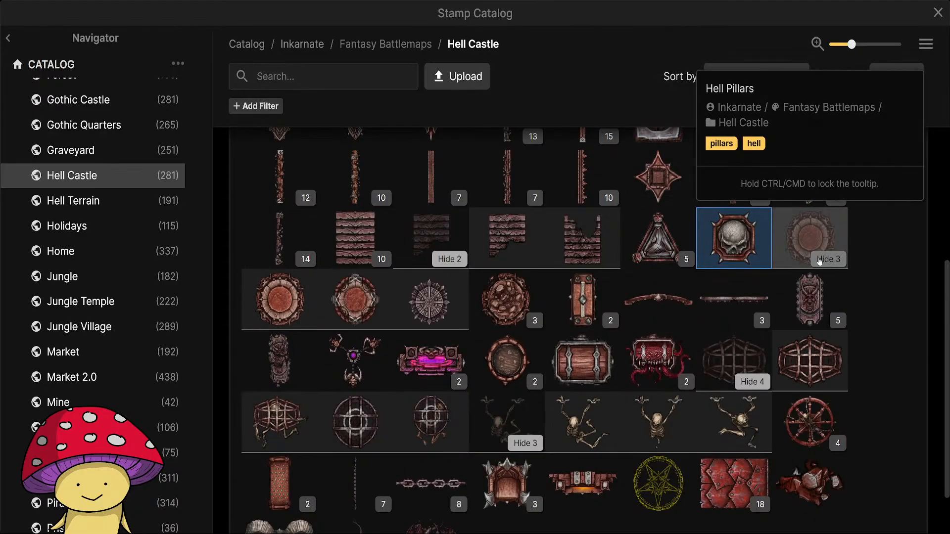
{"action": "left_click", "coordinate": [366, 300]}
{"action": "scroll", "coordinate": [365, 251], "scroll_direction": "up", "scroll_amount": 5}
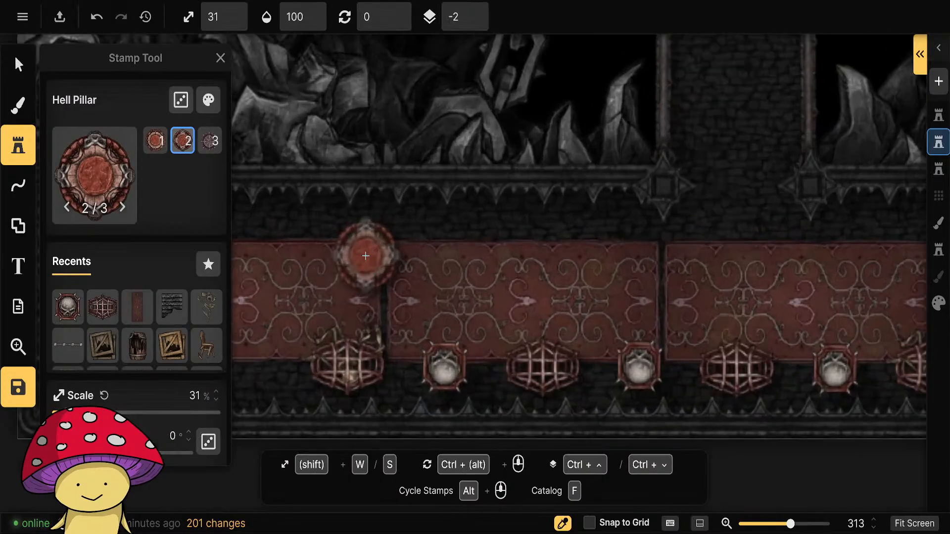
{"action": "scroll", "coordinate": [361, 339], "scroll_direction": "down", "scroll_amount": 5}
{"action": "left_click_drag", "start_coordinate": [399, 394], "coordinate": [530, 380]}
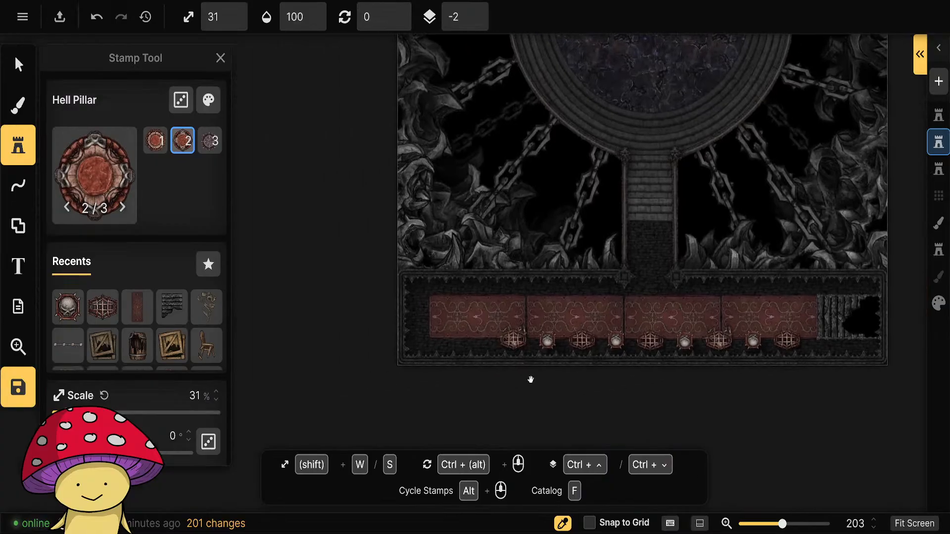
Place a Demonic Sarcophagus of variant 1 from the Hell Castle pack, at 31% scale and 270° rotation, on the western end of the rugs.
{"action": "left_click", "coordinate": [103, 176]}
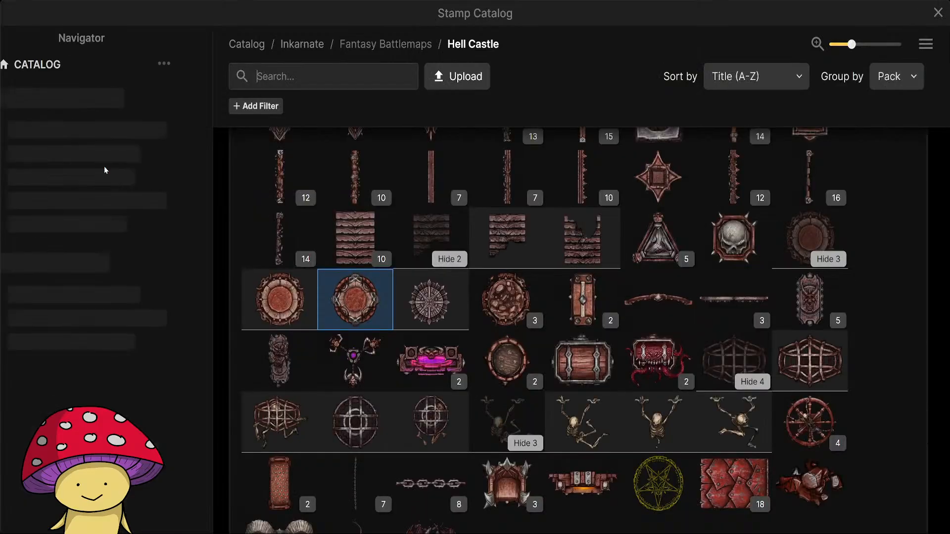
{"action": "left_click", "coordinate": [812, 302]}
{"action": "scroll", "coordinate": [445, 319], "scroll_direction": "up", "scroll_amount": 3}
{"action": "key", "text": "s"}
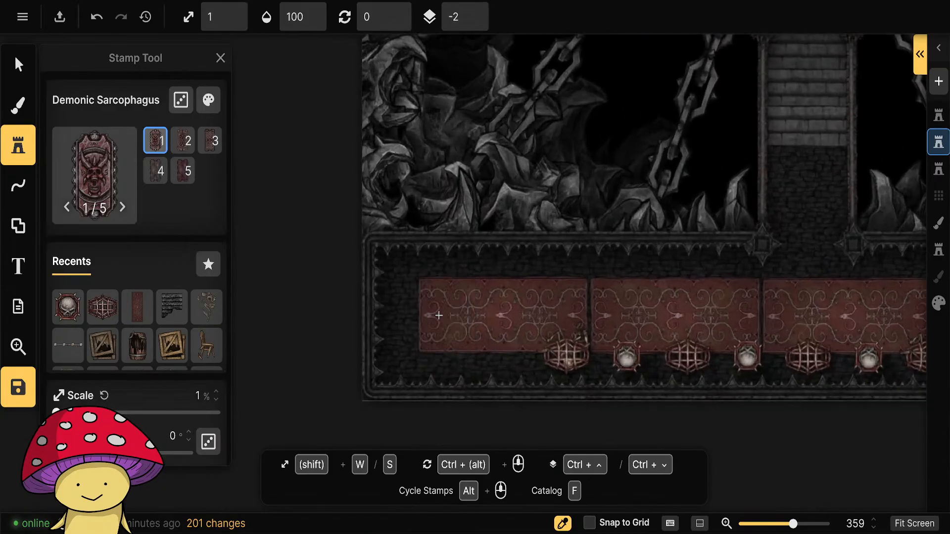
{"action": "key", "text": "w"}
{"action": "scroll", "coordinate": [451, 316], "scroll_direction": "down", "scroll_amount": 1, "text": "ctrl"}
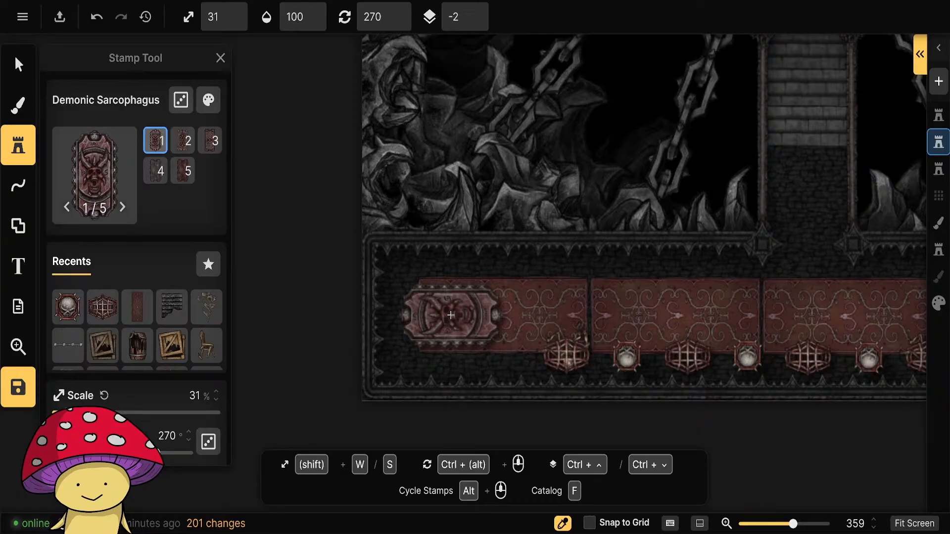
{"action": "left_click", "coordinate": [451, 315]}
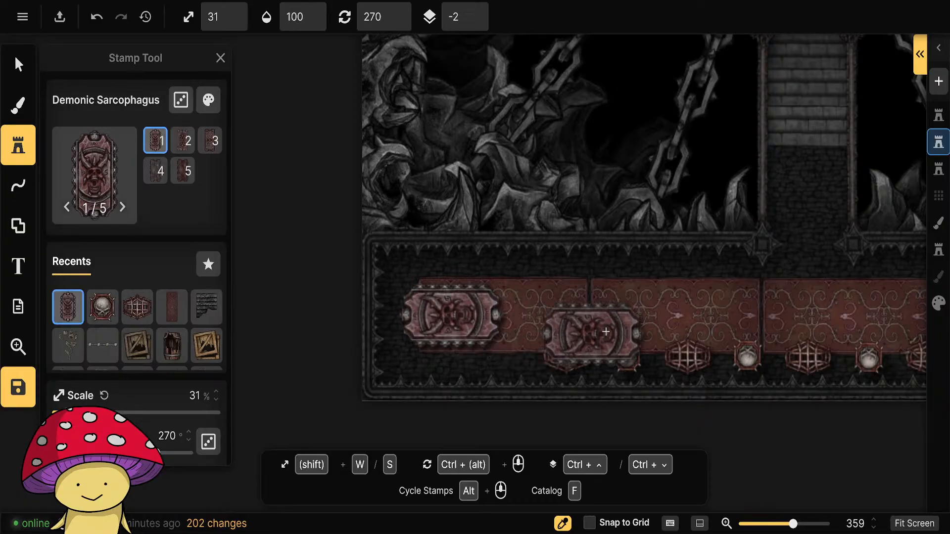
{"action": "left_click", "coordinate": [20, 69]}
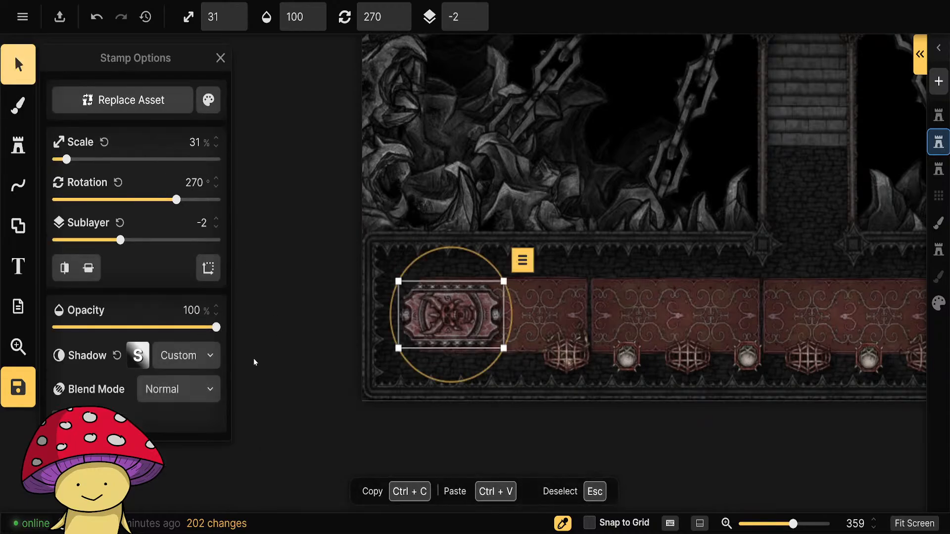
{"action": "left_click", "coordinate": [356, 429]}
Choose variant 1 of the Window stamp from the Hell Castle pack in the stamp catalog.
{"action": "scroll", "coordinate": [683, 445], "scroll_direction": "down", "scroll_amount": 5}
{"action": "left_click_drag", "start_coordinate": [630, 361], "coordinate": [544, 413]}
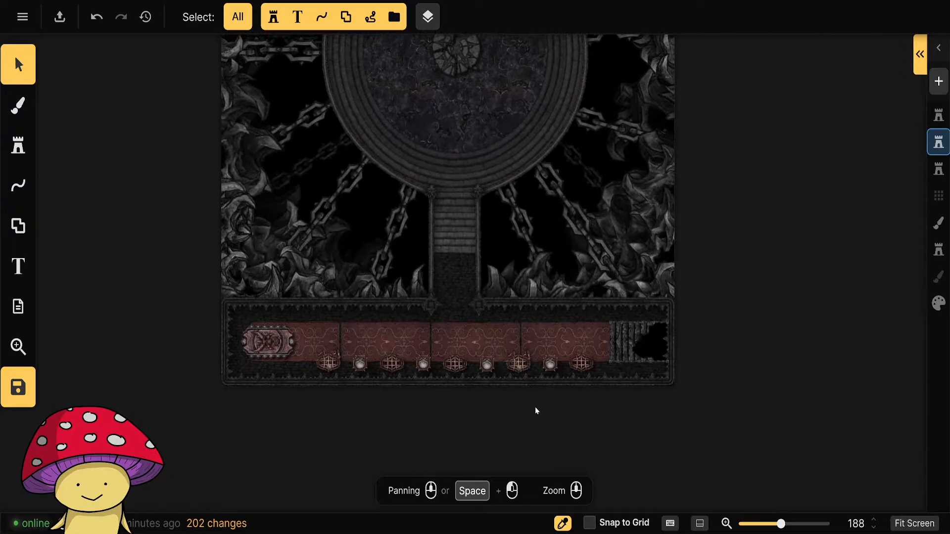
{"action": "scroll", "coordinate": [501, 405], "scroll_direction": "down", "scroll_amount": 4}
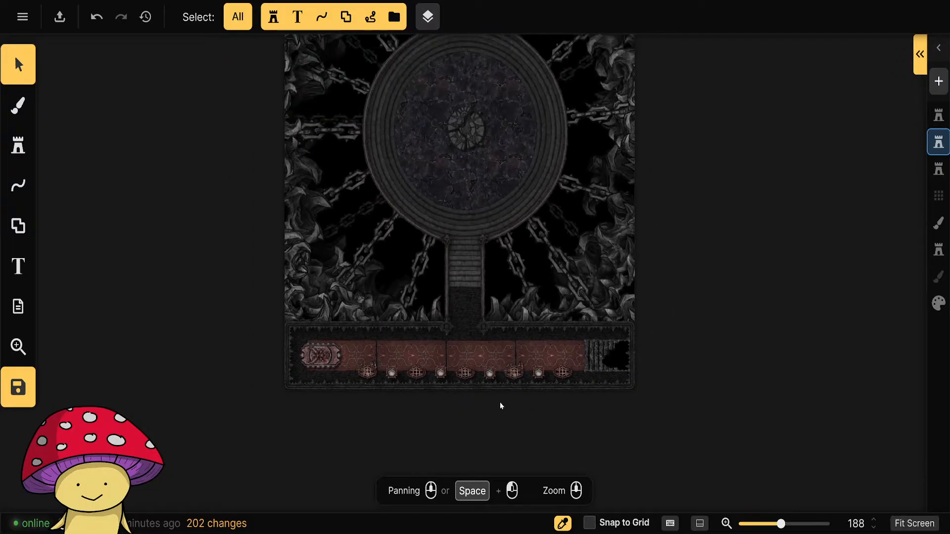
{"action": "left_click_drag", "start_coordinate": [698, 261], "coordinate": [624, 268]}
{"action": "scroll", "coordinate": [541, 386], "scroll_direction": "up", "scroll_amount": 5}
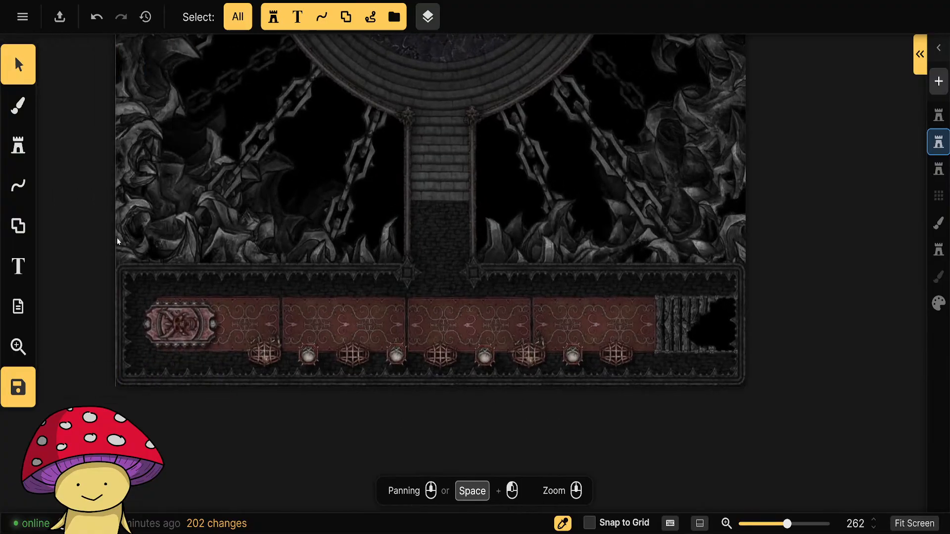
{"action": "left_click", "coordinate": [18, 146]}
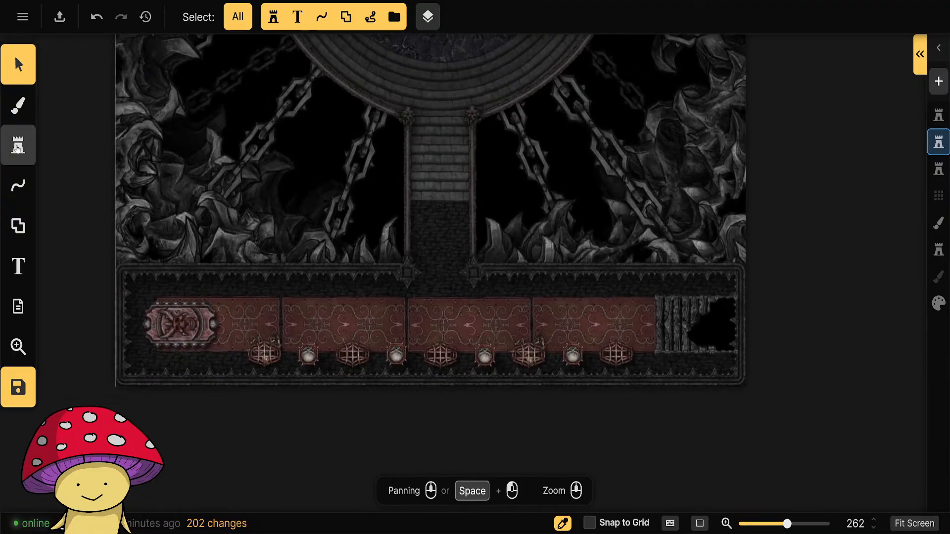
{"action": "left_click", "coordinate": [86, 171]}
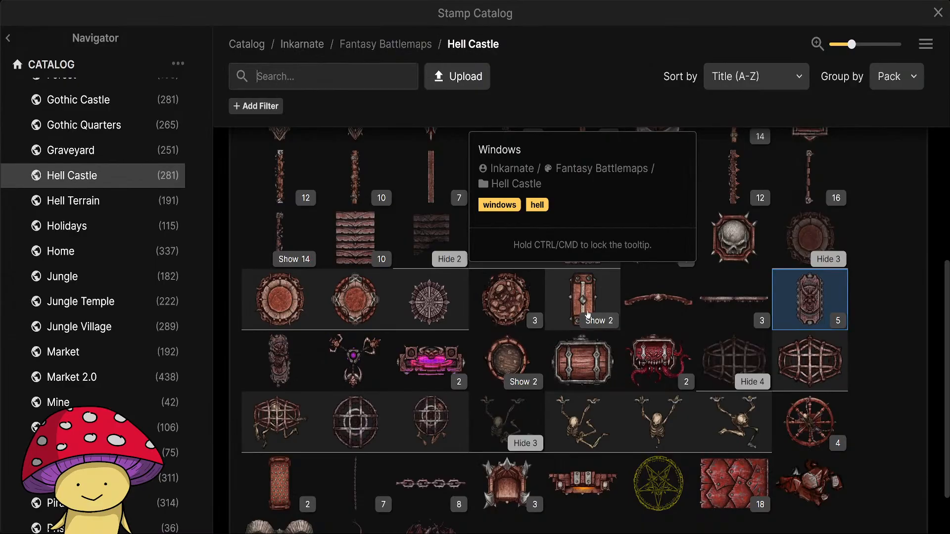
{"action": "left_click", "coordinate": [587, 316]}
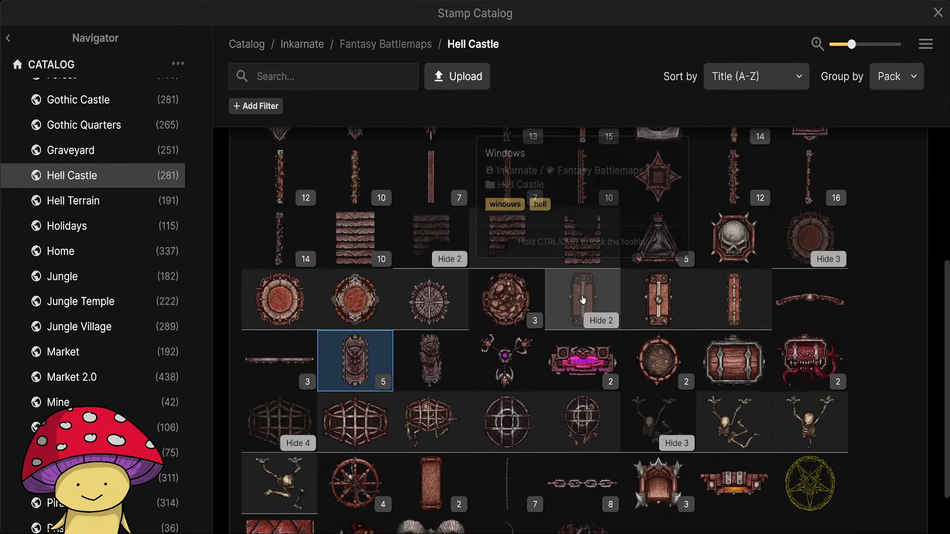
{"action": "left_click", "coordinate": [583, 300]}
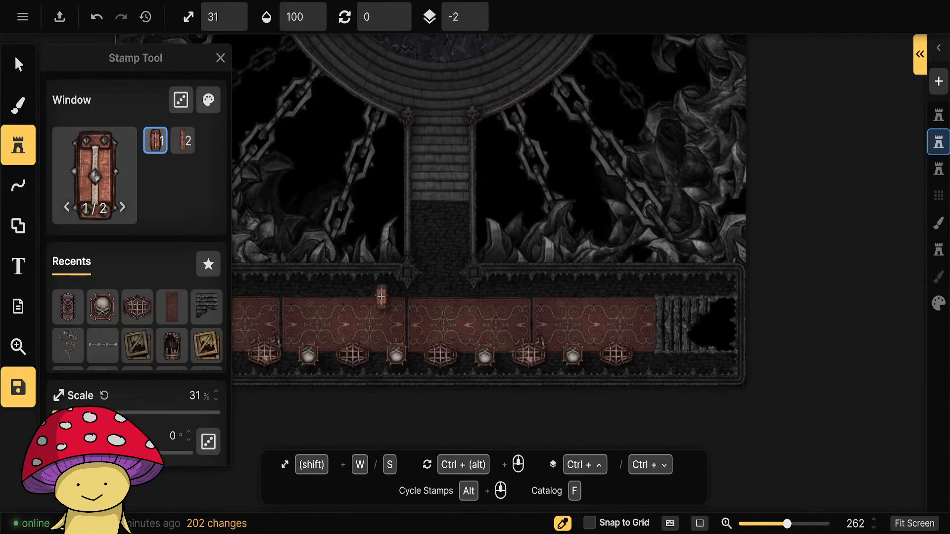
Place two windows at 31% scale and 270° rotation along the hall's northern side, one on each side of the stair corridor.
{"action": "key", "text": "s"}
{"action": "key", "text": "s"}
{"action": "key", "text": "w"}
{"action": "key", "text": "w"}
{"action": "scroll", "coordinate": [381, 297], "scroll_direction": "down", "scroll_amount": 1}
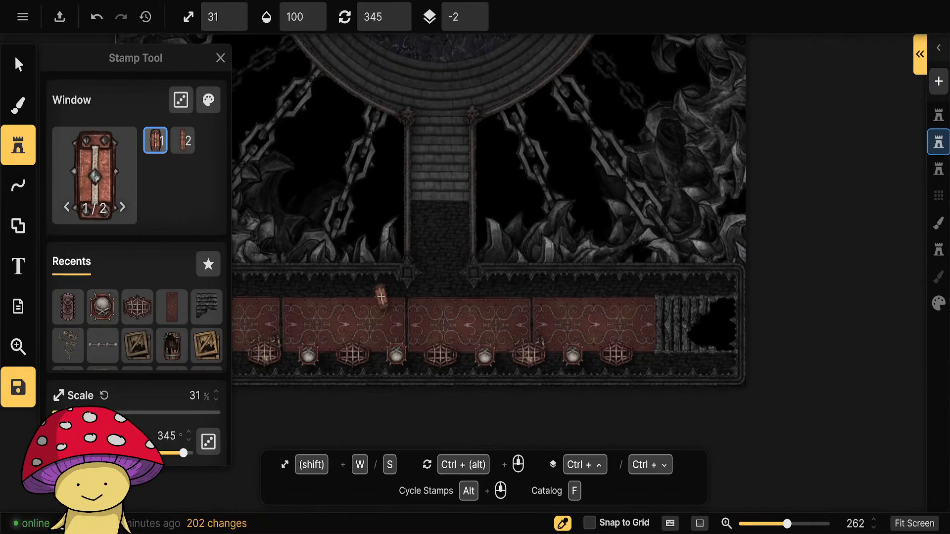
{"action": "scroll", "coordinate": [381, 297], "scroll_direction": "down", "scroll_amount": 5}
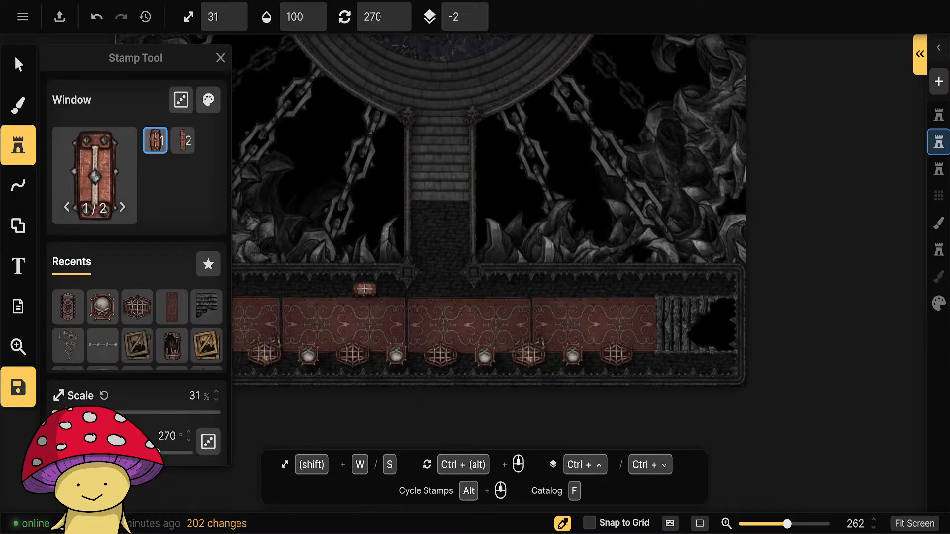
{"action": "left_click", "coordinate": [365, 288]}
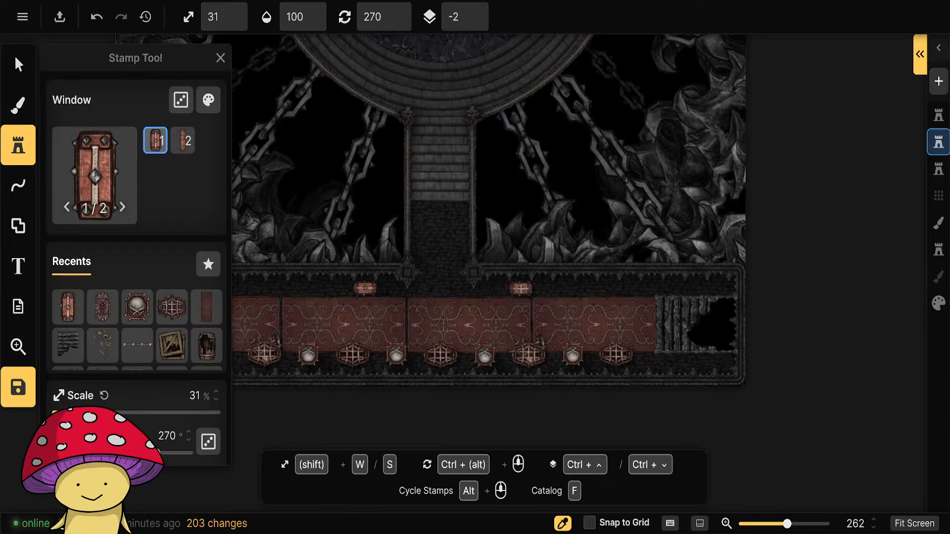
{"action": "left_click_drag", "start_coordinate": [414, 330], "coordinate": [610, 326]}
Set the saturation to 70% and the brightness to 80% for the southern hall's sarcophagus, cages, Hell Skulls and windows together.
{"action": "left_click", "coordinate": [18, 65]}
{"action": "scroll", "coordinate": [594, 371], "scroll_direction": "down", "scroll_amount": 2}
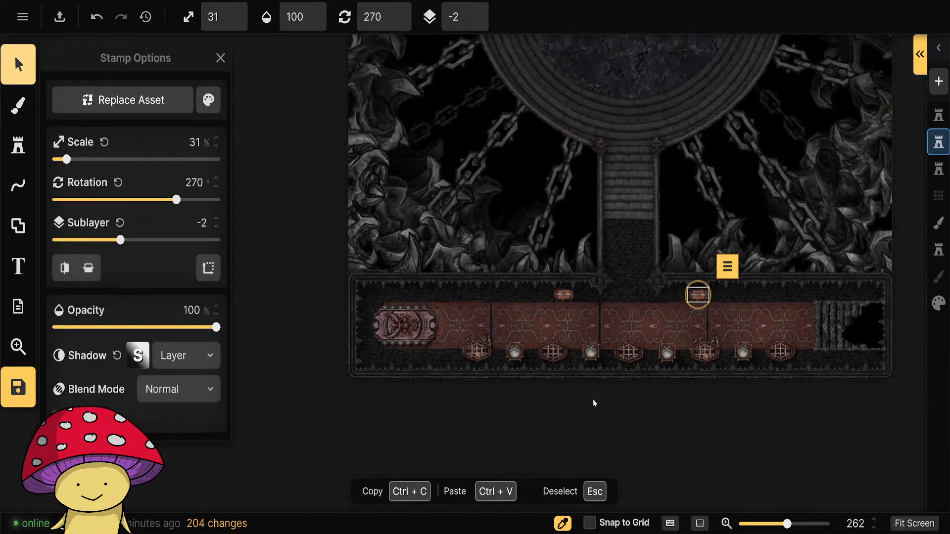
{"action": "left_click_drag", "start_coordinate": [648, 427], "coordinate": [560, 415]}
{"action": "left_click_drag", "start_coordinate": [249, 261], "coordinate": [425, 365]}
{"action": "left_click", "coordinate": [317, 315]}
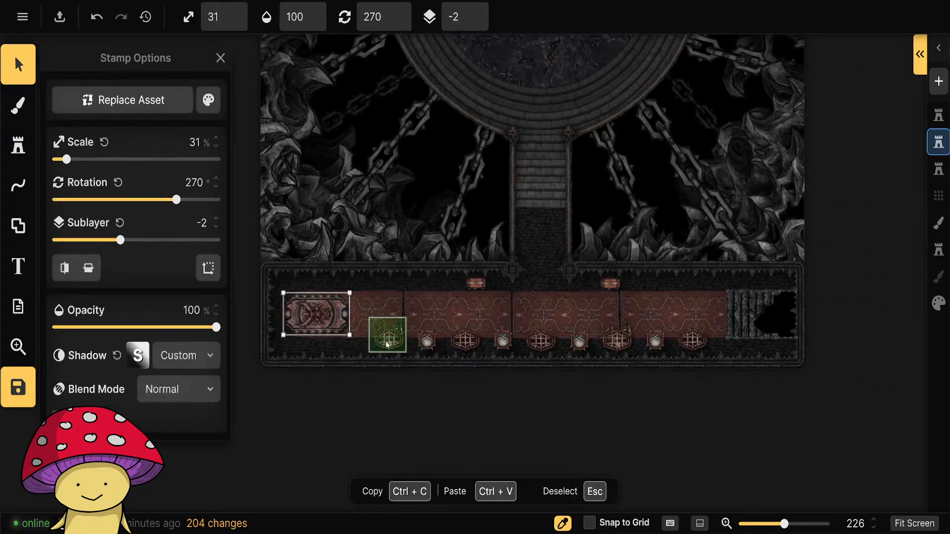
{"action": "left_click", "coordinate": [389, 340], "text": "shift"}
{"action": "left_click", "coordinate": [426, 341], "text": "shift"}
{"action": "left_click", "coordinate": [464, 341], "text": "shift"}
{"action": "left_click", "coordinate": [503, 341], "text": "shift"}
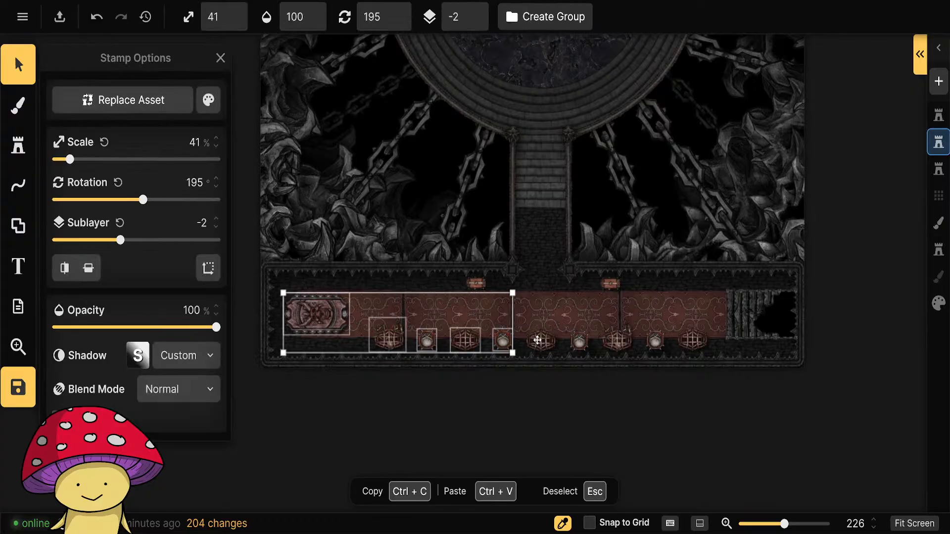
{"action": "left_click", "coordinate": [541, 341], "text": "shift"}
{"action": "left_click", "coordinate": [579, 341], "text": "shift"}
{"action": "left_click", "coordinate": [617, 342], "text": "shift"}
{"action": "left_click", "coordinate": [654, 342], "text": "shift"}
{"action": "left_click", "coordinate": [692, 341], "text": "shift"}
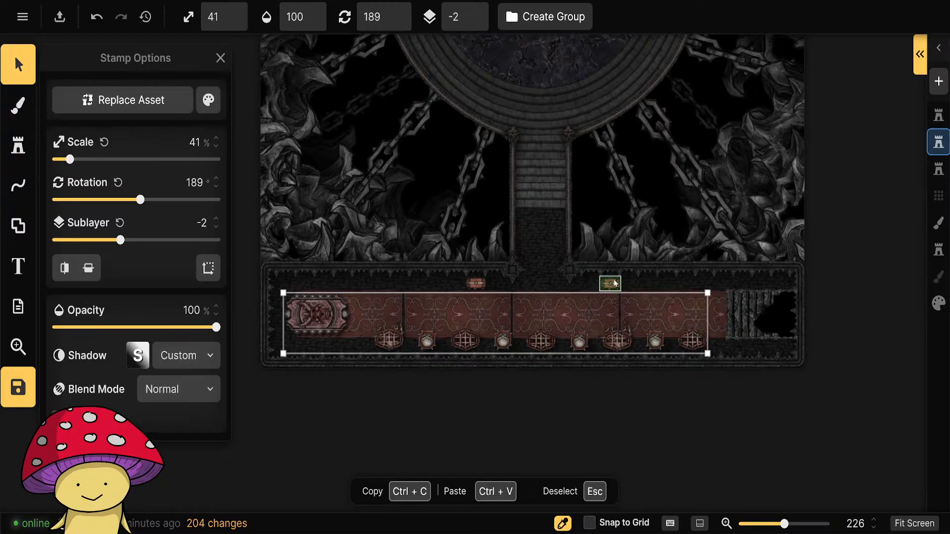
{"action": "left_click", "coordinate": [610, 282], "text": "shift"}
{"action": "left_click", "coordinate": [475, 282], "text": "shift"}
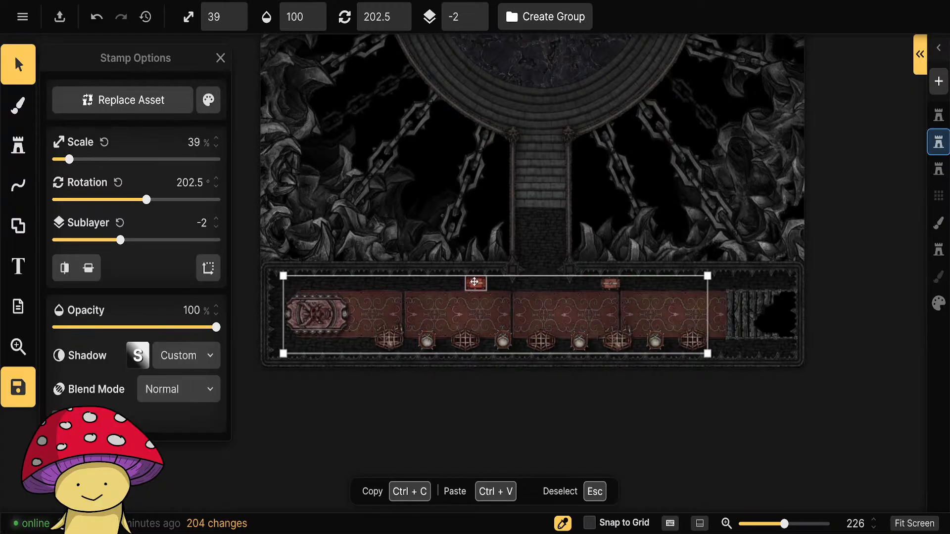
{"action": "left_click", "coordinate": [208, 100]}
{"action": "left_click_drag", "start_coordinate": [330, 152], "coordinate": [314, 152]}
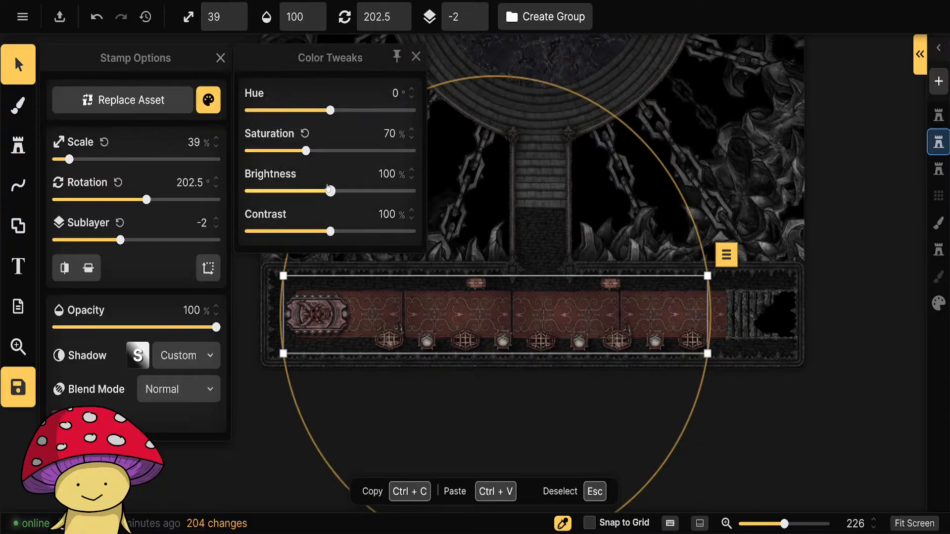
{"action": "left_click_drag", "start_coordinate": [328, 196], "coordinate": [323, 193]}
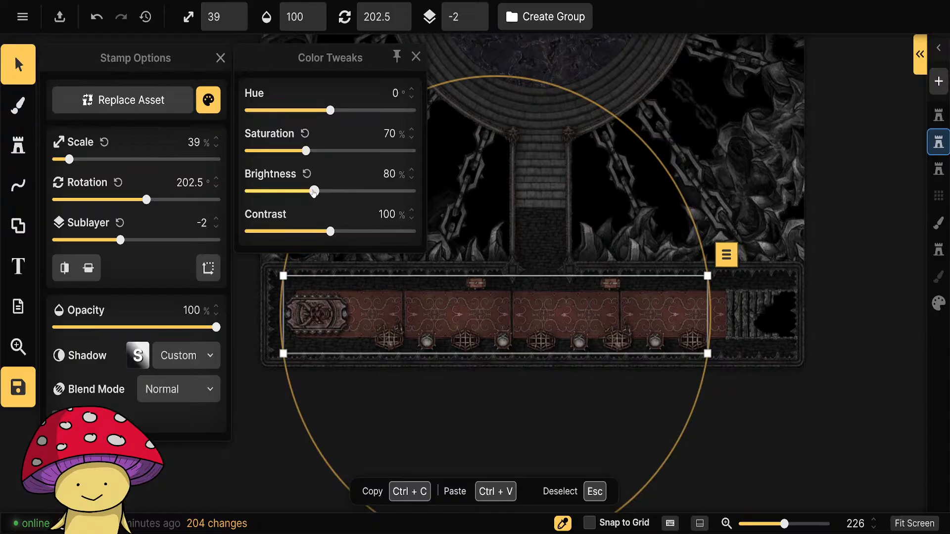
{"action": "left_click", "coordinate": [416, 57]}
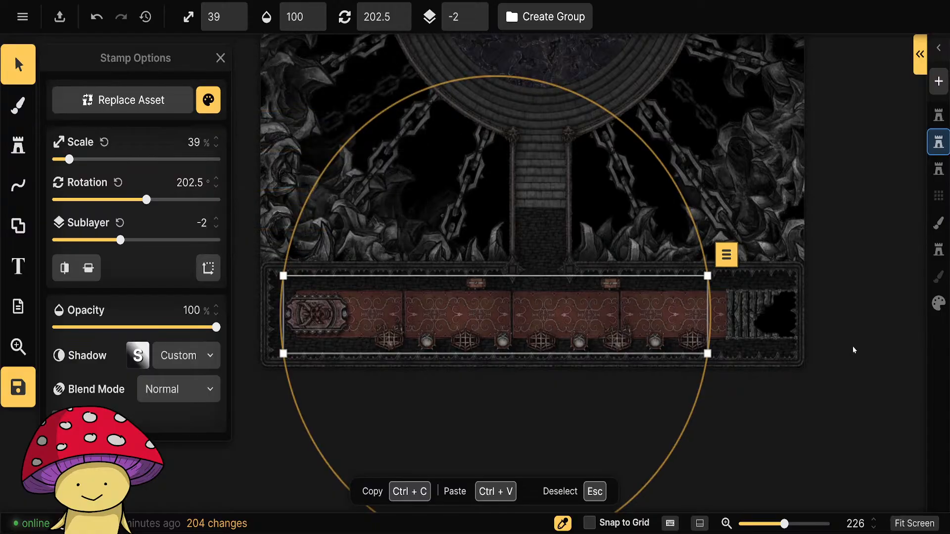
{"action": "left_click", "coordinate": [854, 346]}
Save the changes made to the dungeon map.
{"action": "left_click_drag", "start_coordinate": [839, 272], "coordinate": [749, 364]}
{"action": "scroll", "coordinate": [643, 345], "scroll_direction": "down", "scroll_amount": 5}
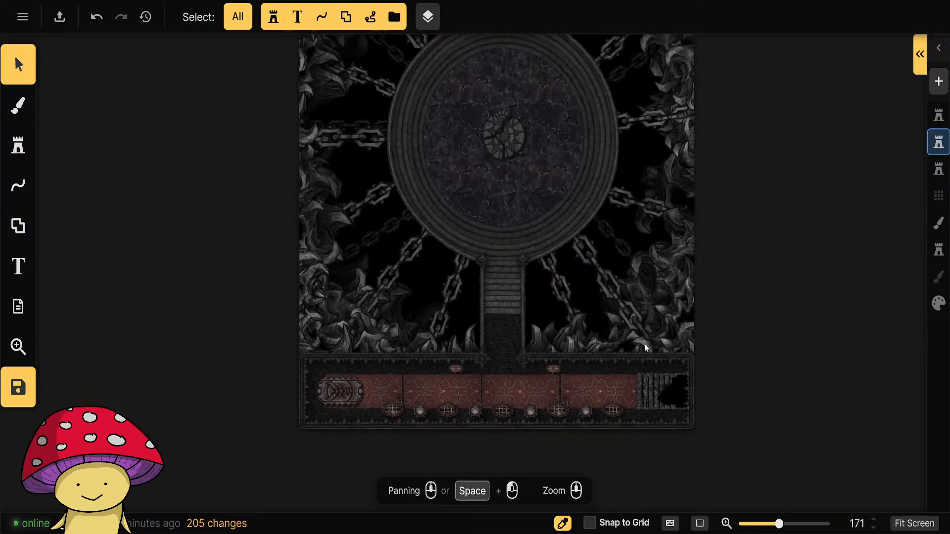
{"action": "left_click_drag", "start_coordinate": [778, 394], "coordinate": [707, 368]}
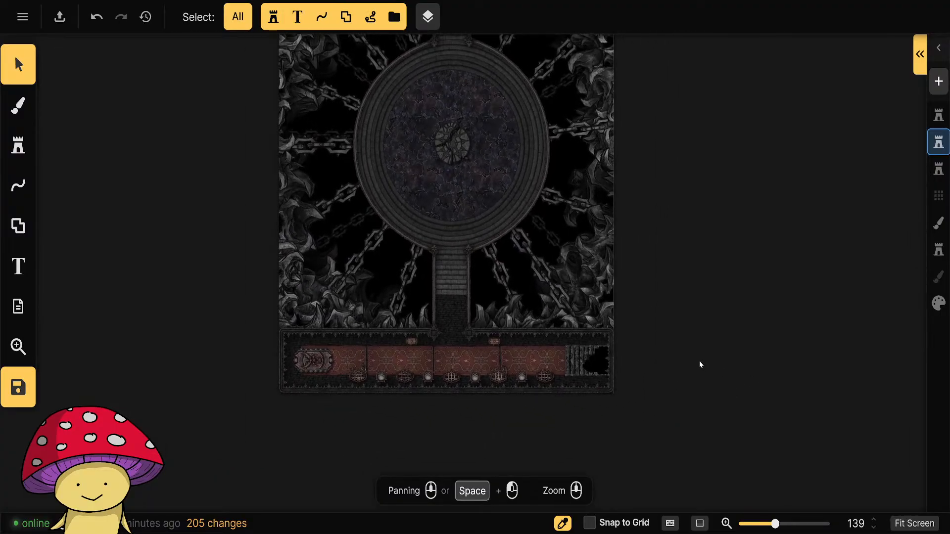
{"action": "left_click_drag", "start_coordinate": [710, 254], "coordinate": [702, 445]}
{"action": "left_click_drag", "start_coordinate": [671, 207], "coordinate": [630, 162]}
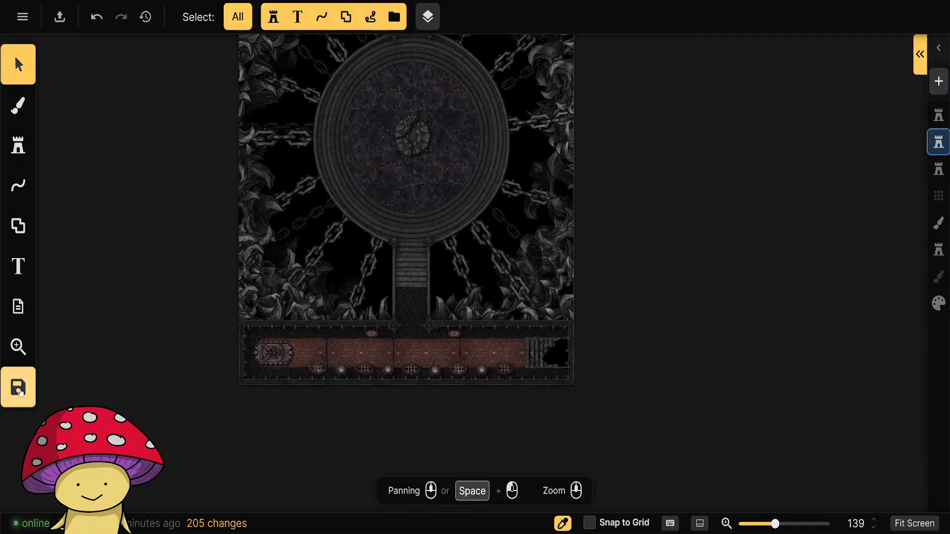
{"action": "left_click", "coordinate": [20, 391]}
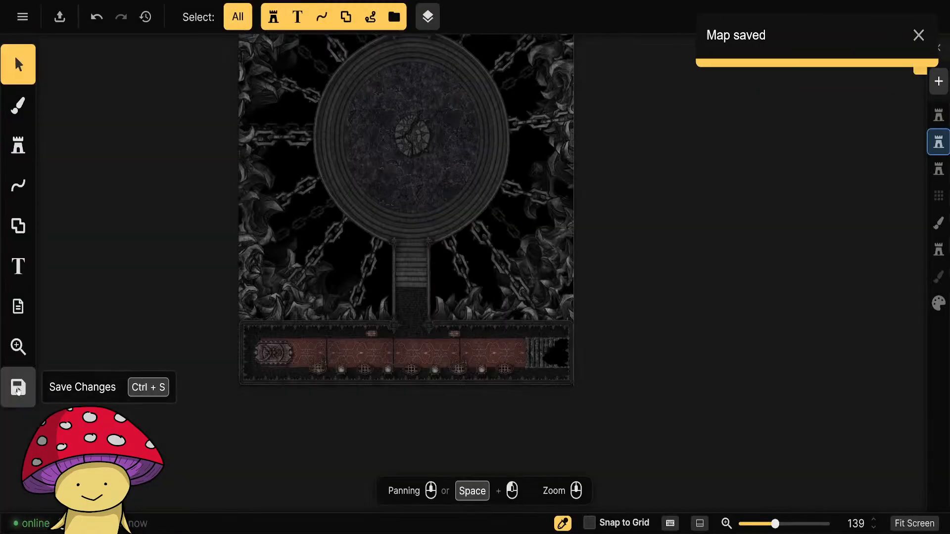
Export the dungeon map as a JPEG image at 4K in standard pixel size and return to editing.
{"action": "left_click", "coordinate": [22, 16]}
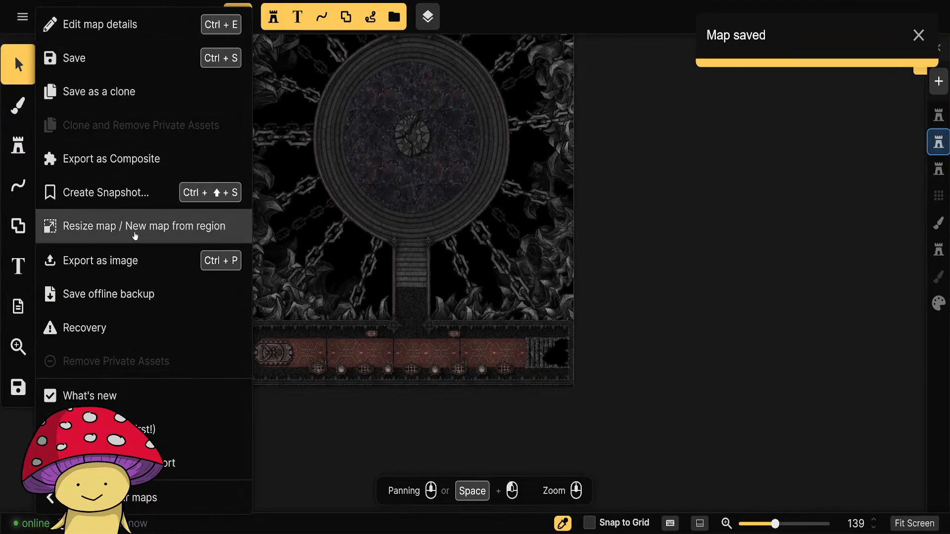
{"action": "left_click", "coordinate": [109, 262]}
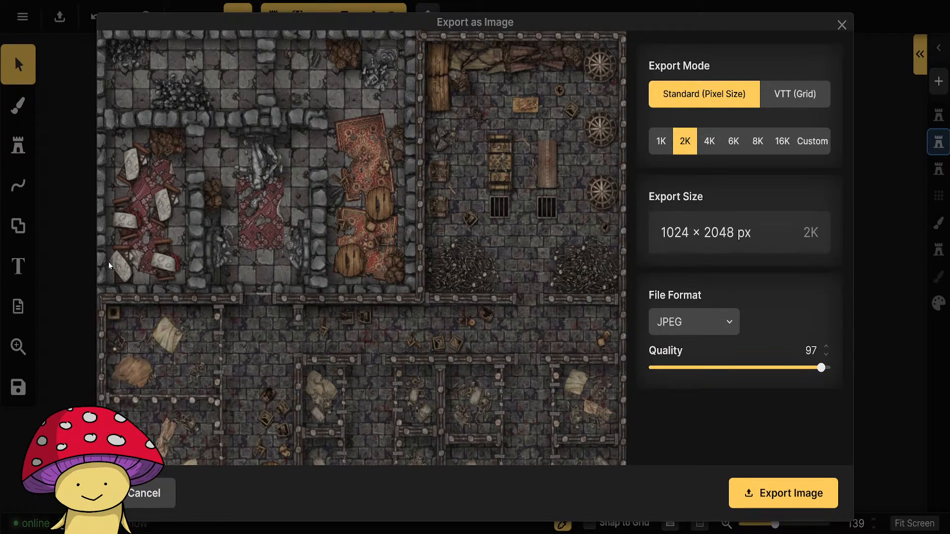
{"action": "left_click", "coordinate": [709, 141]}
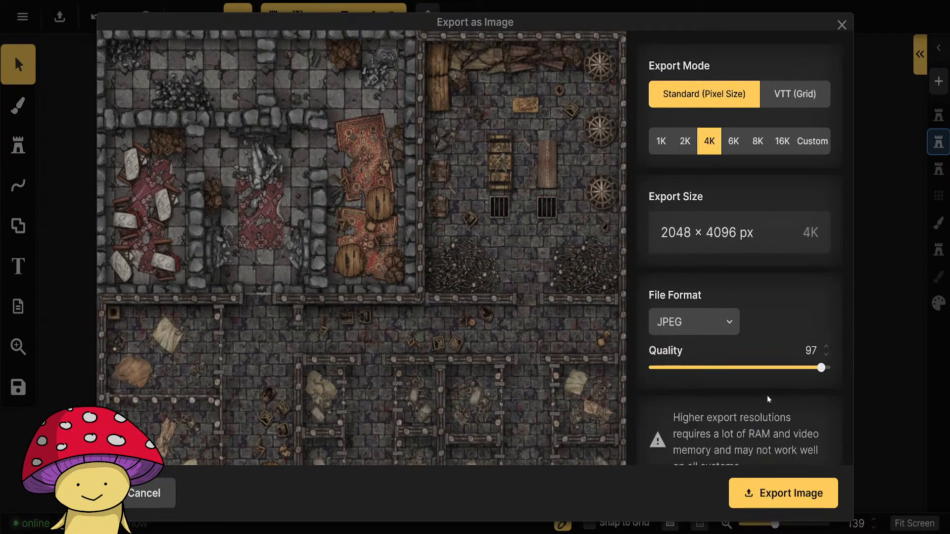
{"action": "left_click", "coordinate": [777, 490]}
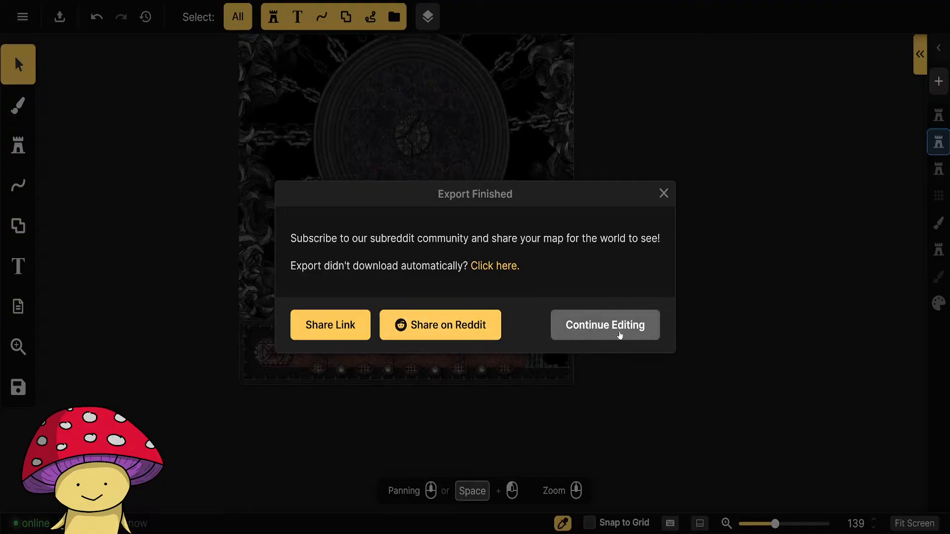
{"action": "left_click", "coordinate": [620, 333]}
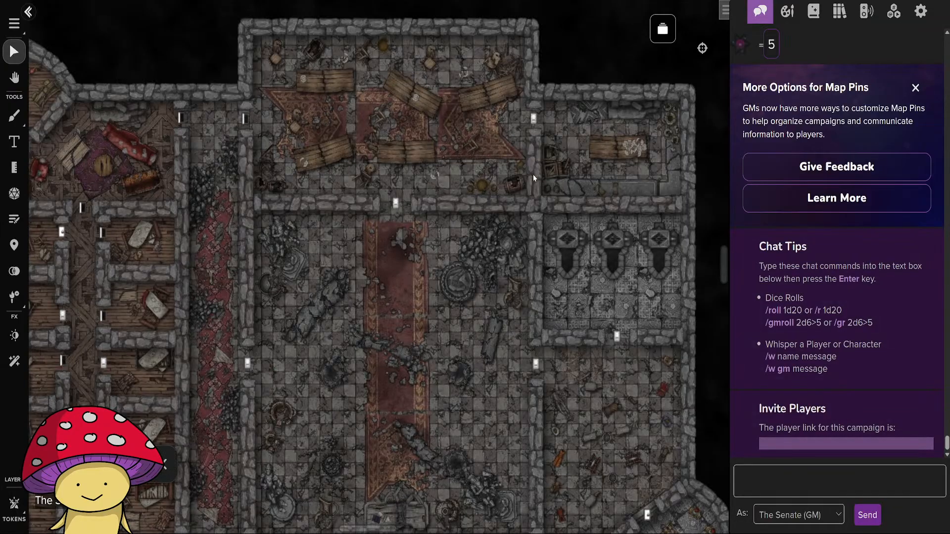
Switch to the Roll20 campaign and create a new page in the Deadman's Hideaway folder.
{"action": "scroll", "coordinate": [533, 177], "scroll_direction": "down", "scroll_amount": 5}
{"action": "scroll", "coordinate": [537, 195], "scroll_direction": "up", "scroll_amount": 4}
{"action": "left_click_drag", "start_coordinate": [554, 200], "coordinate": [429, 282]}
{"action": "scroll", "coordinate": [429, 270], "scroll_direction": "down", "scroll_amount": 4}
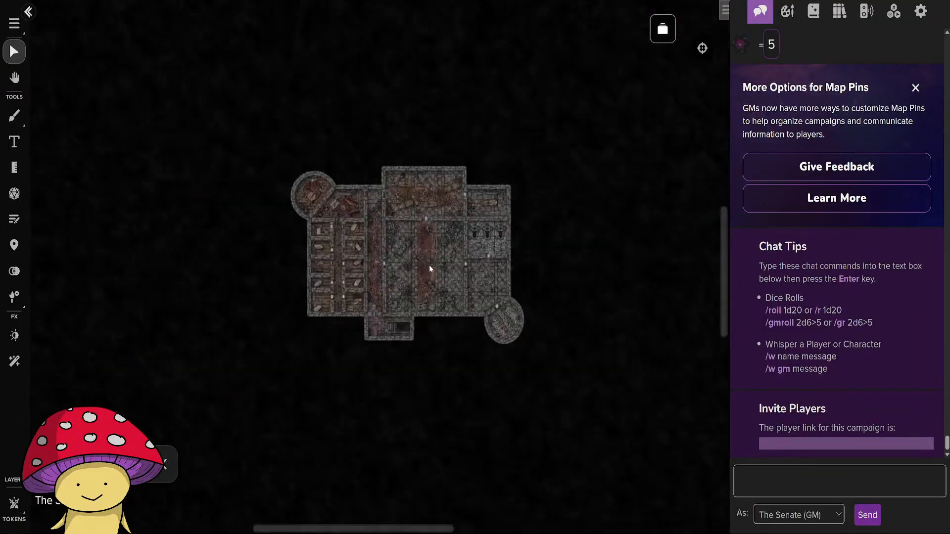
{"action": "scroll", "coordinate": [430, 267], "scroll_direction": "up", "scroll_amount": 4}
{"action": "left_click", "coordinate": [814, 11]}
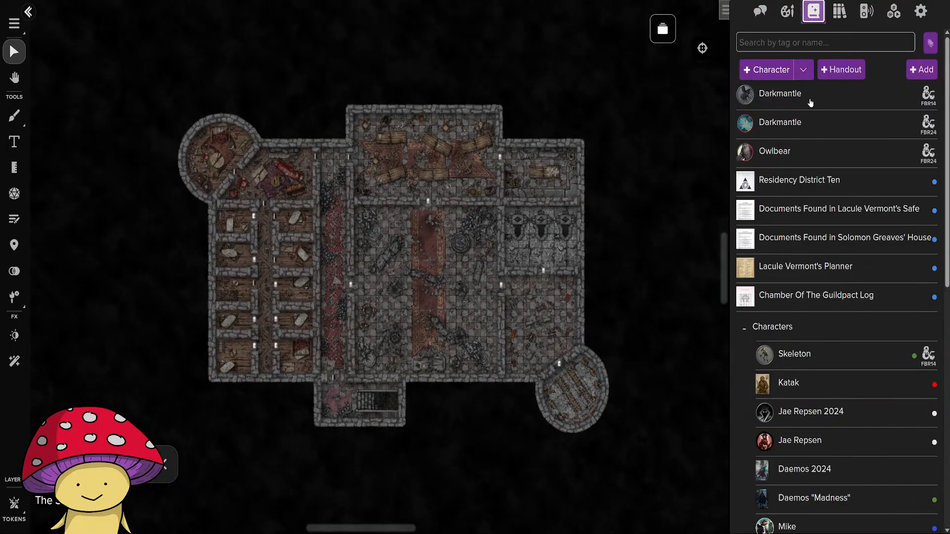
{"action": "left_click", "coordinate": [663, 28]}
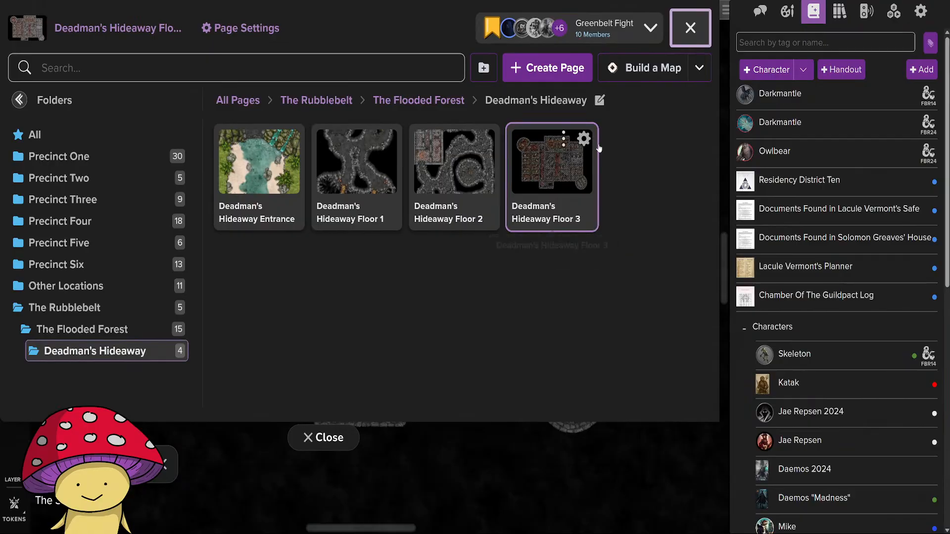
{"action": "left_click", "coordinate": [552, 69]}
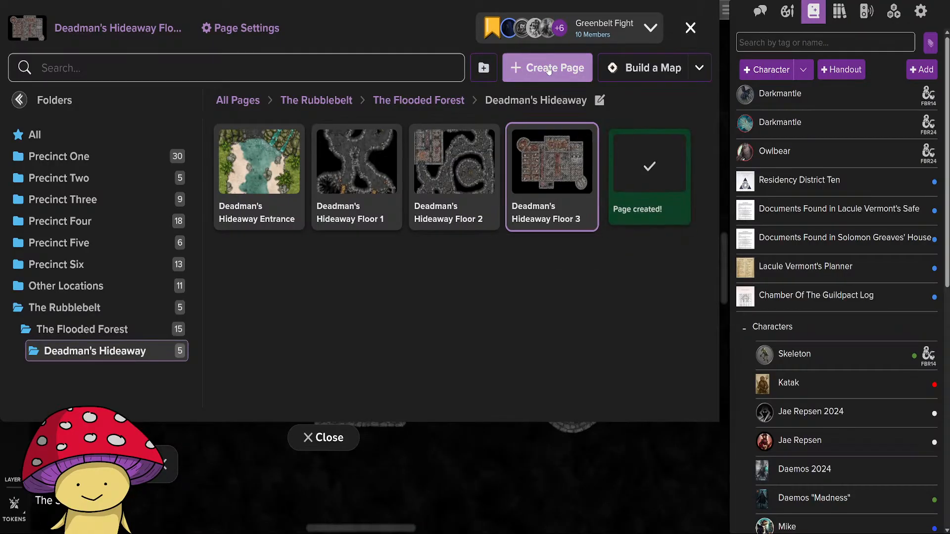
Rename the new page as Deadman's Hideaway Floor 4, reusing the name of the Floor 3 page.
{"action": "left_click", "coordinate": [547, 220]}
{"action": "key", "text": "ctrl+c"}
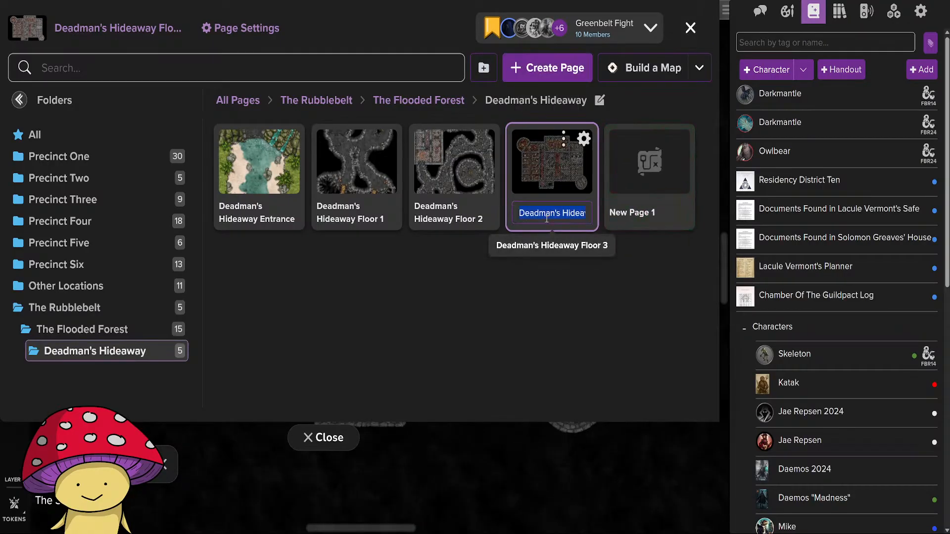
{"action": "left_click", "coordinate": [638, 213]}
{"action": "key", "text": "ctrl+v"}
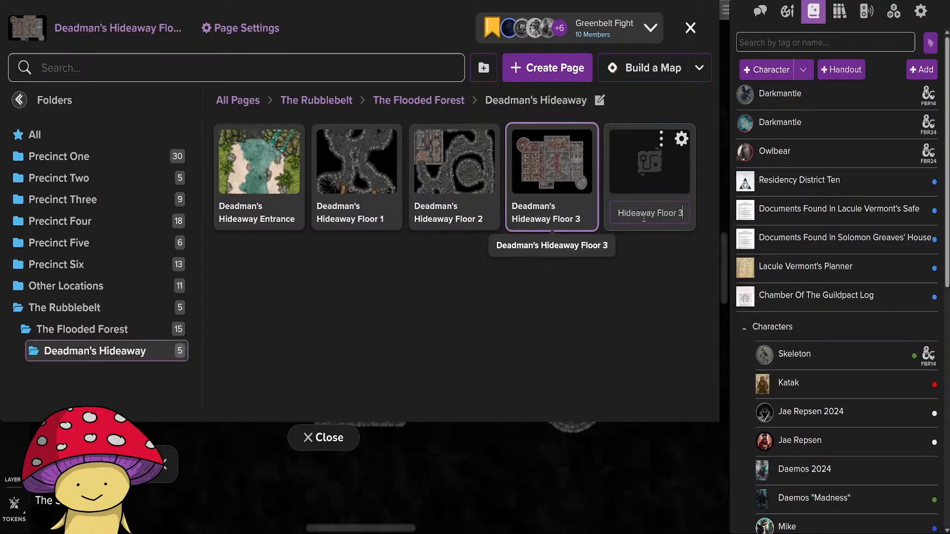
{"action": "key", "text": "BackSpace"}
{"action": "type", "text": "4"}
{"action": "key", "text": "Return"}
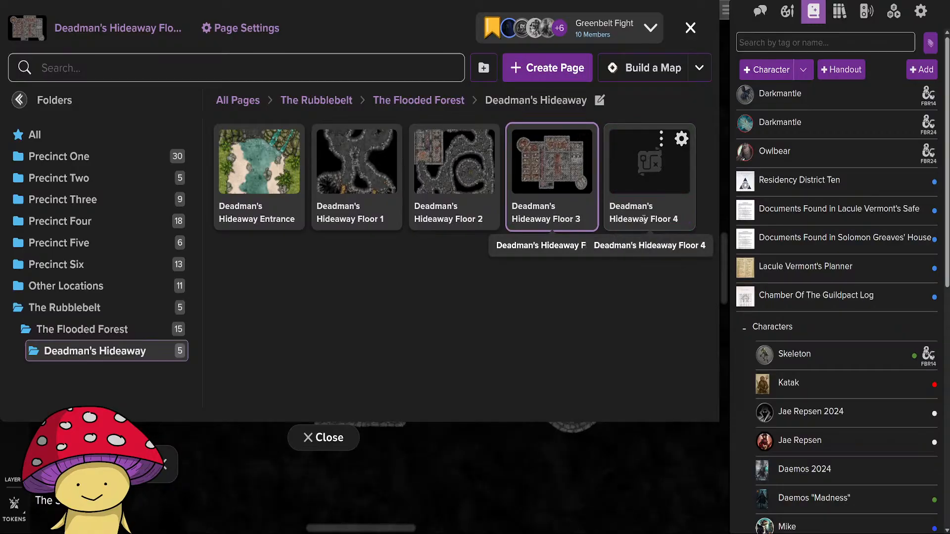
{"action": "left_click", "coordinate": [338, 436]}
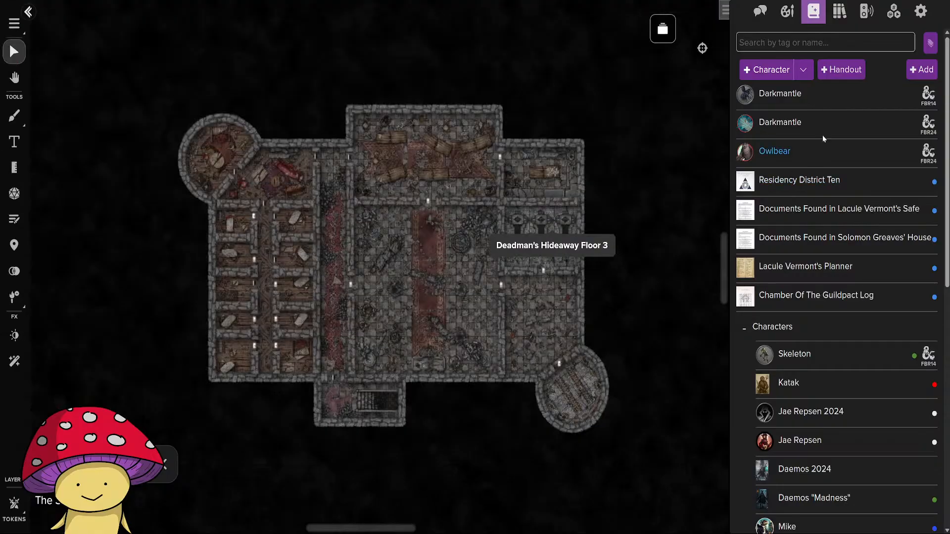
Upload the exported image Deadmans Hideaway Floor 4.jpg to the personal art library.
{"action": "left_click", "coordinate": [787, 11]}
{"action": "left_click", "coordinate": [813, 11]}
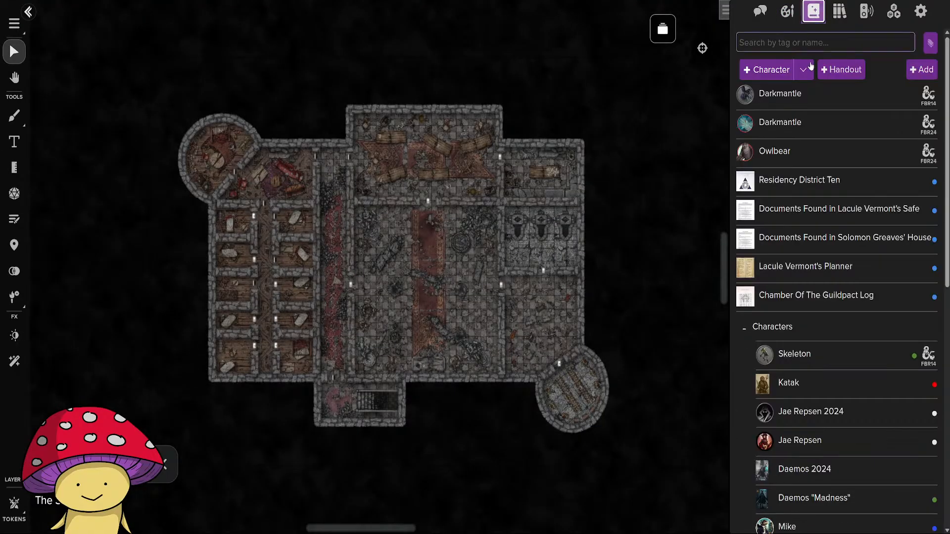
{"action": "left_click", "coordinate": [787, 11]}
{"action": "left_click", "coordinate": [872, 141]}
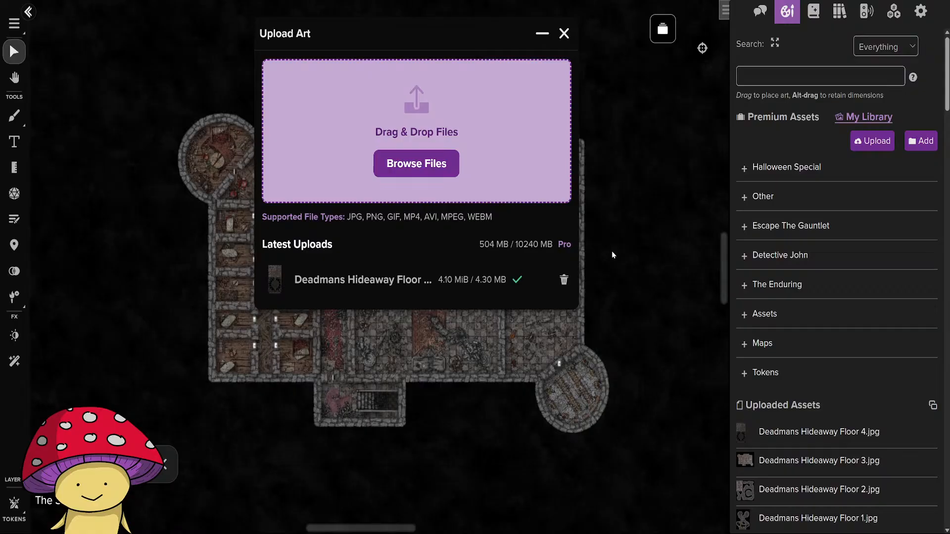
{"action": "left_click", "coordinate": [564, 33]}
Open the Deadman's Hideaway Floor 4 page and save its settings with the grid off and Lines Block Movement on.
{"action": "left_click", "coordinate": [663, 29]}
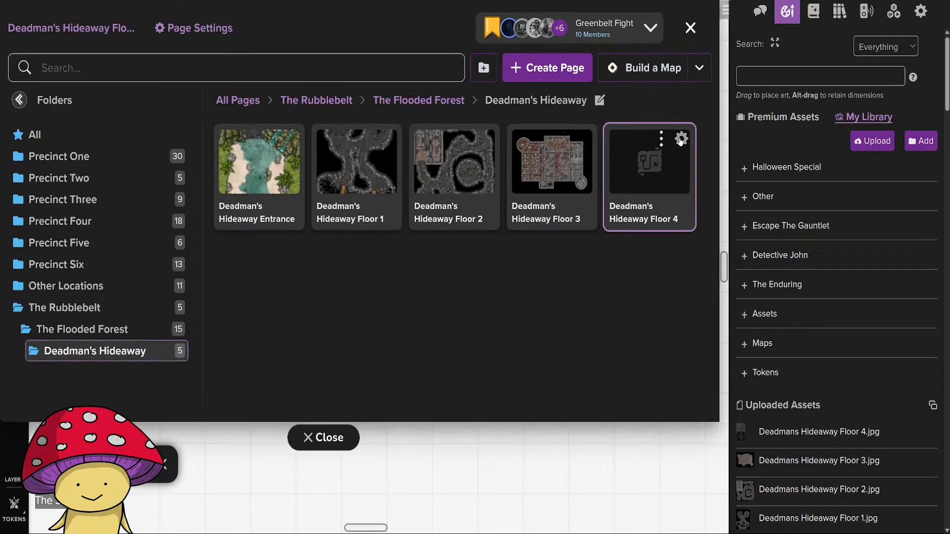
{"action": "left_click", "coordinate": [681, 136]}
{"action": "scroll", "coordinate": [525, 376], "scroll_direction": "down", "scroll_amount": 10}
{"action": "scroll", "coordinate": [524, 387], "scroll_direction": "up", "scroll_amount": 3}
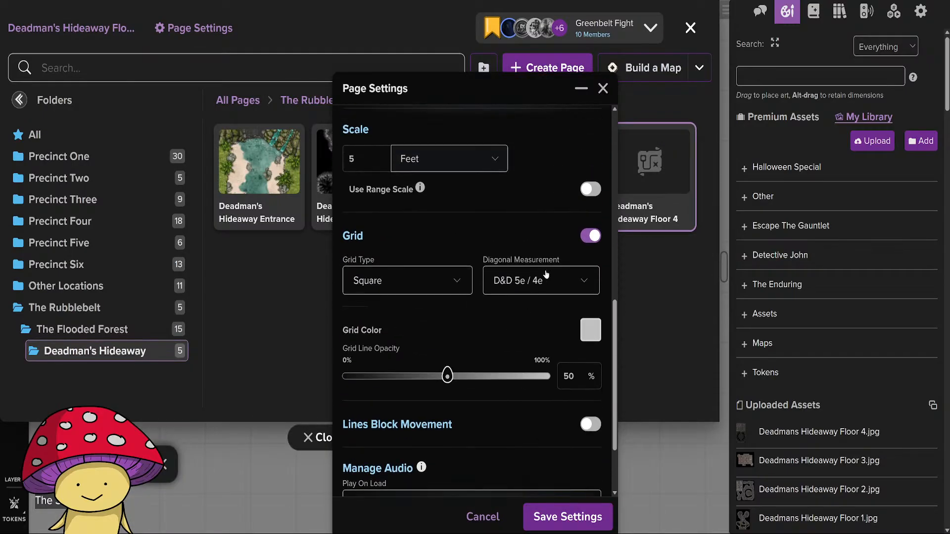
{"action": "left_click", "coordinate": [591, 281]}
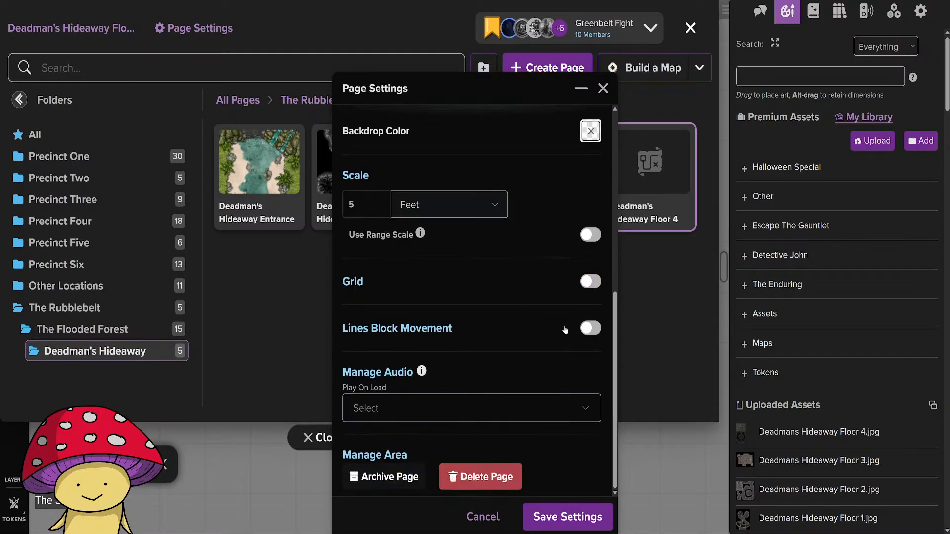
{"action": "left_click", "coordinate": [592, 329]}
{"action": "left_click", "coordinate": [567, 516]}
{"action": "left_click", "coordinate": [317, 437]}
Place Deadmans Hideaway Floor 4.jpg on the page's map layer and adjust the page size to fit the image.
{"action": "left_click_drag", "start_coordinate": [442, 396], "coordinate": [394, 307]}
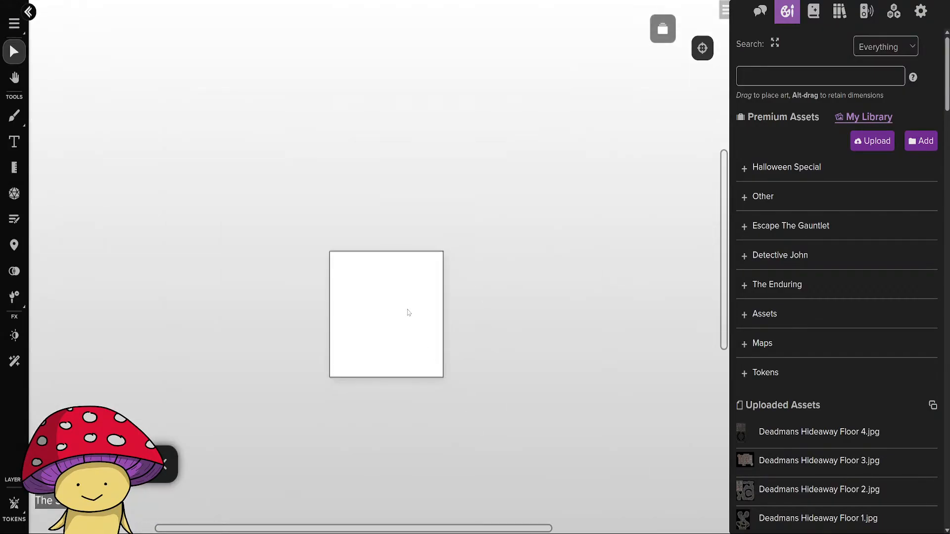
{"action": "scroll", "coordinate": [836, 336], "scroll_direction": "down", "scroll_amount": 2}
{"action": "left_click_drag", "start_coordinate": [838, 342], "coordinate": [418, 292]}
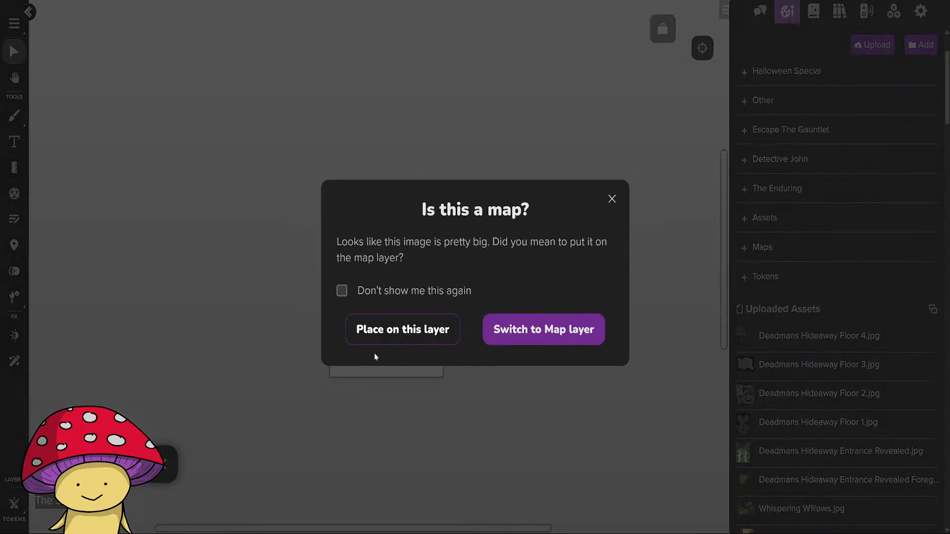
{"action": "left_click", "coordinate": [521, 331]}
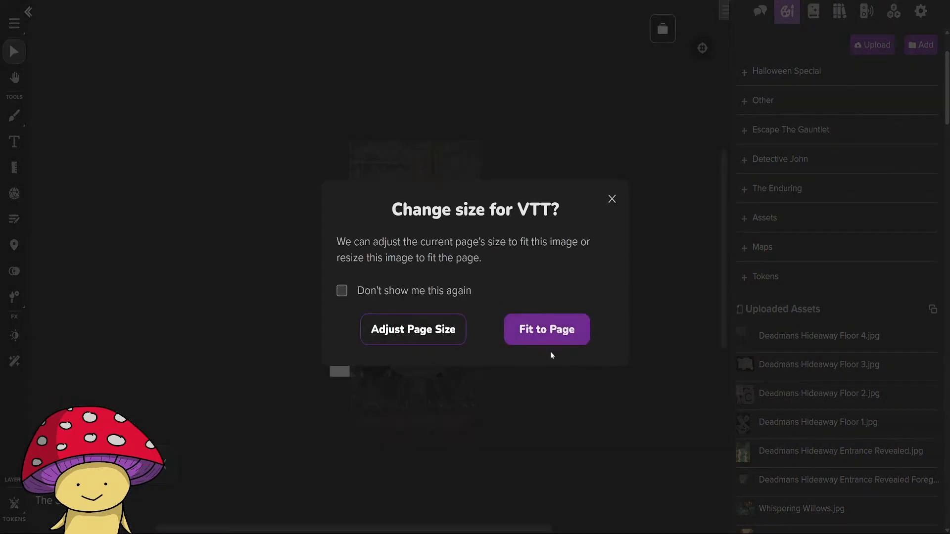
{"action": "left_click", "coordinate": [433, 322]}
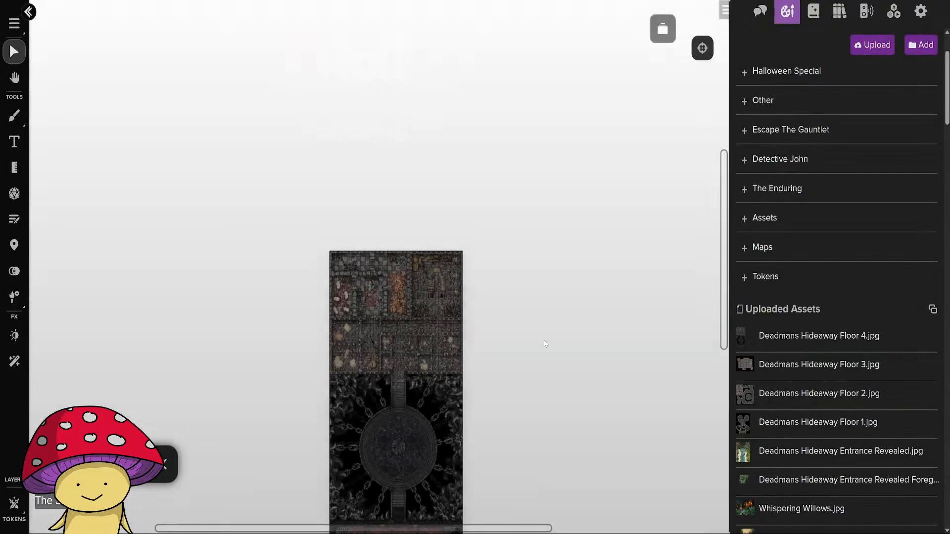
{"action": "scroll", "coordinate": [487, 375], "scroll_direction": "up", "scroll_amount": 5}
{"action": "left_click_drag", "start_coordinate": [328, 263], "coordinate": [677, 343]}
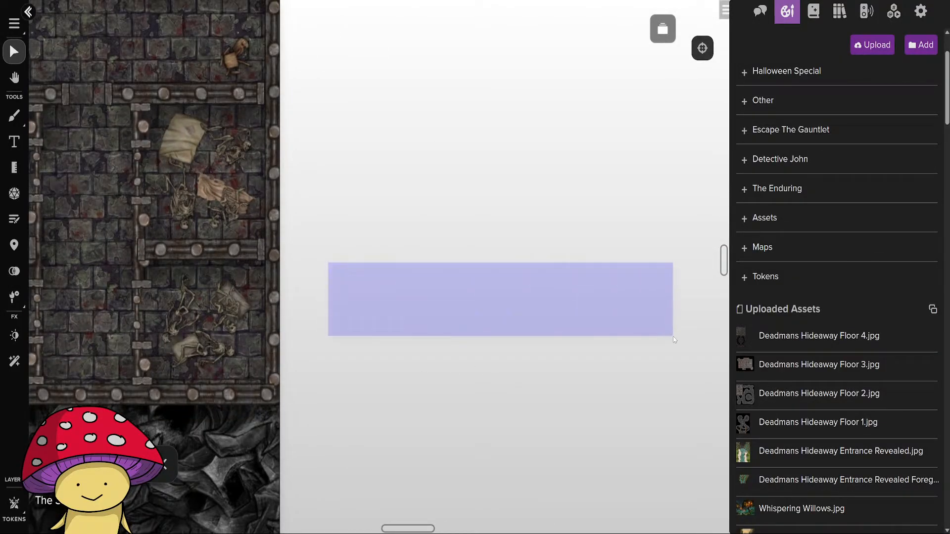
Examine the placed map's upper area, covering the cells, the ruined stone hall and the torture chamber, at different zoom levels.
{"action": "left_click_drag", "start_coordinate": [381, 337], "coordinate": [723, 361]}
{"action": "left_click_drag", "start_coordinate": [169, 366], "coordinate": [589, 358]}
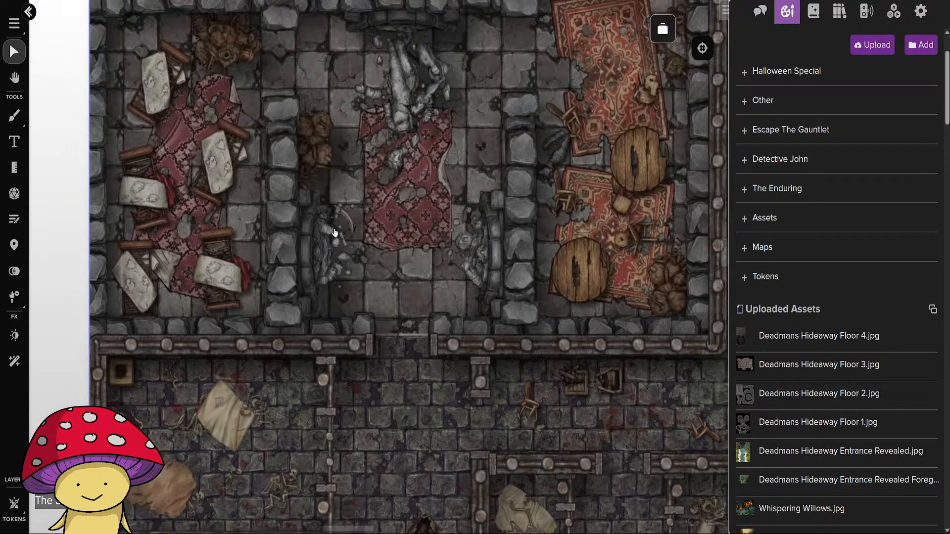
{"action": "left_click_drag", "start_coordinate": [390, 178], "coordinate": [391, 325]}
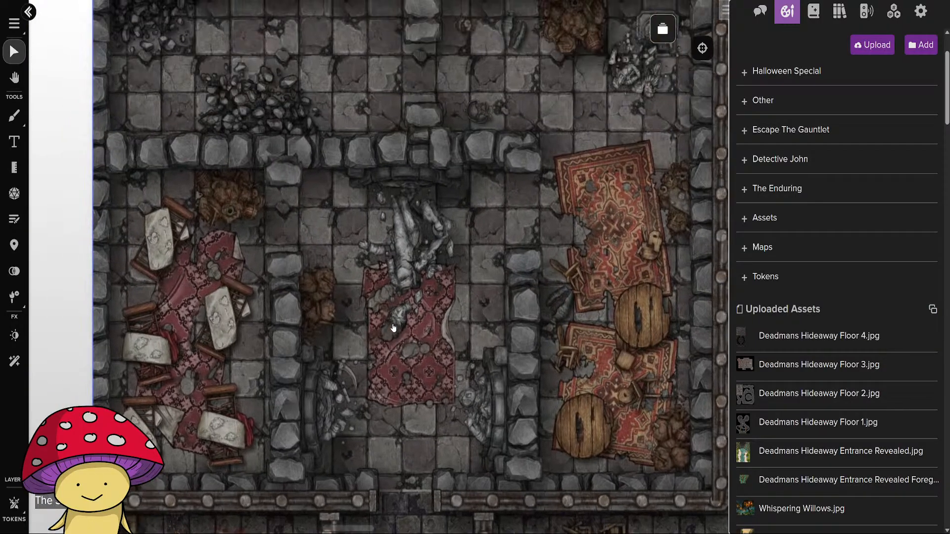
{"action": "scroll", "coordinate": [392, 327], "scroll_direction": "up", "scroll_amount": 3}
{"action": "scroll", "coordinate": [377, 397], "scroll_direction": "down", "scroll_amount": 2}
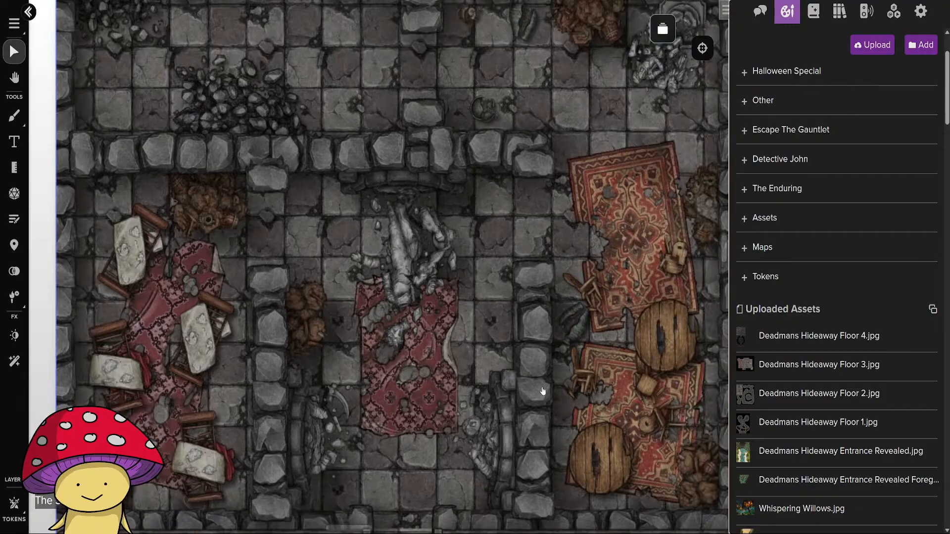
{"action": "left_click_drag", "start_coordinate": [541, 393], "coordinate": [332, 288]}
{"action": "left_click_drag", "start_coordinate": [434, 154], "coordinate": [227, 183]}
{"action": "left_click_drag", "start_coordinate": [453, 434], "coordinate": [390, 288]}
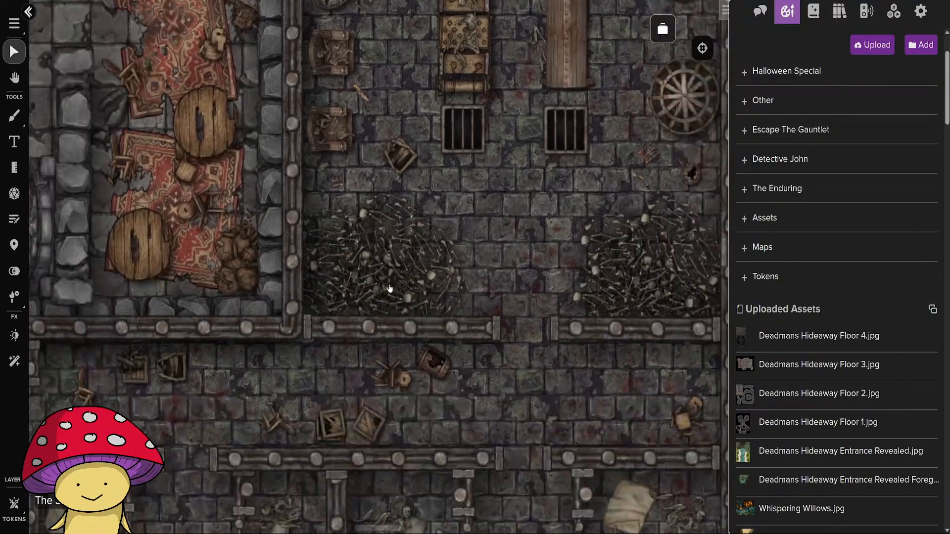
{"action": "scroll", "coordinate": [370, 324], "scroll_direction": "up", "scroll_amount": 4}
{"action": "scroll", "coordinate": [369, 329], "scroll_direction": "down", "scroll_amount": 4}
{"action": "left_click_drag", "start_coordinate": [584, 337], "coordinate": [283, 365]}
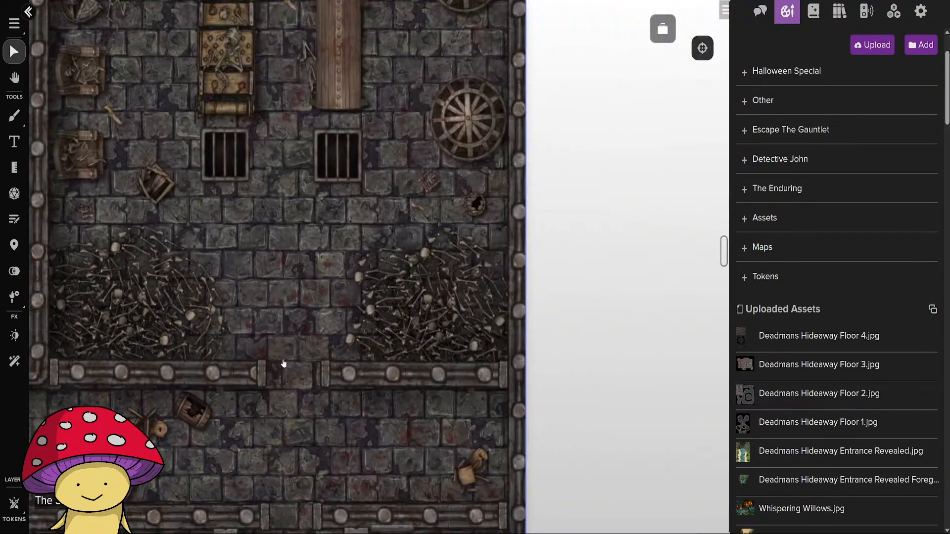
{"action": "left_click_drag", "start_coordinate": [293, 309], "coordinate": [316, 418]}
{"action": "left_click_drag", "start_coordinate": [309, 281], "coordinate": [354, 465]}
{"action": "scroll", "coordinate": [355, 466], "scroll_direction": "up", "scroll_amount": 5}
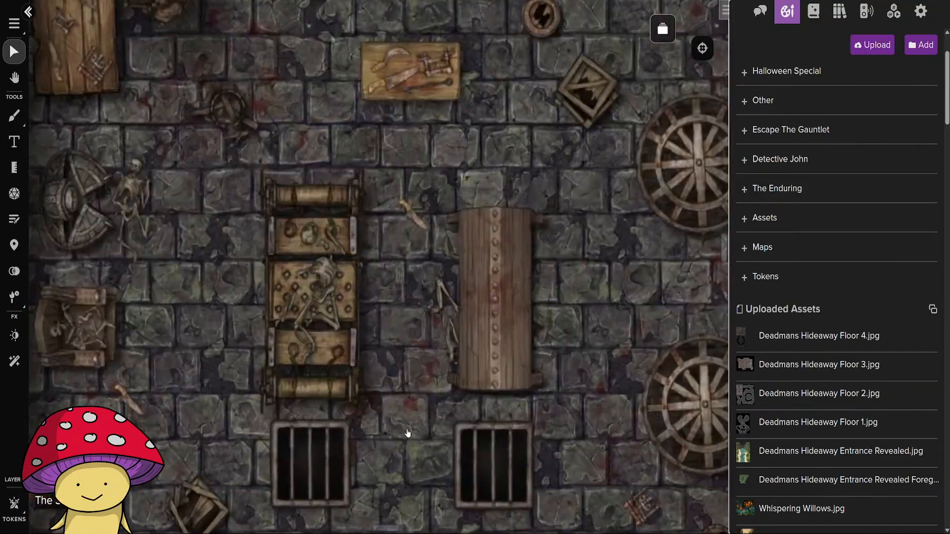
{"action": "scroll", "coordinate": [396, 376], "scroll_direction": "down", "scroll_amount": 3}
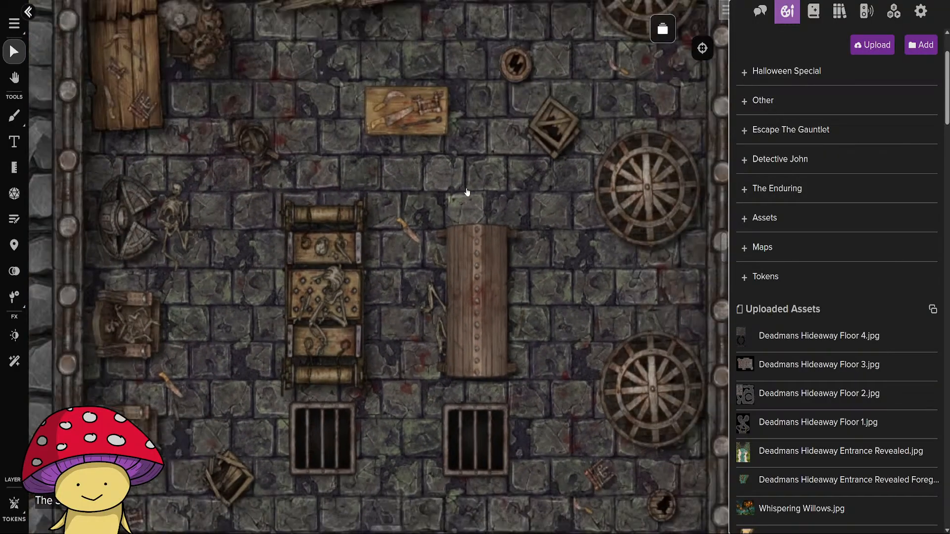
{"action": "left_click_drag", "start_coordinate": [467, 192], "coordinate": [431, 418]}
{"action": "scroll", "coordinate": [364, 399], "scroll_direction": "down", "scroll_amount": 3}
{"action": "left_click_drag", "start_coordinate": [226, 427], "coordinate": [594, 346]}
{"action": "left_click_drag", "start_coordinate": [218, 378], "coordinate": [631, 349]}
{"action": "scroll", "coordinate": [461, 382], "scroll_direction": "down", "scroll_amount": 3}
{"action": "left_click_drag", "start_coordinate": [505, 462], "coordinate": [456, 301]}
{"action": "scroll", "coordinate": [431, 369], "scroll_direction": "down", "scroll_amount": 8}
Examine the map's lower area with the chained circular platform, its stairs and the red-carpeted corridor.
{"action": "left_click_drag", "start_coordinate": [463, 497], "coordinate": [462, 308]}
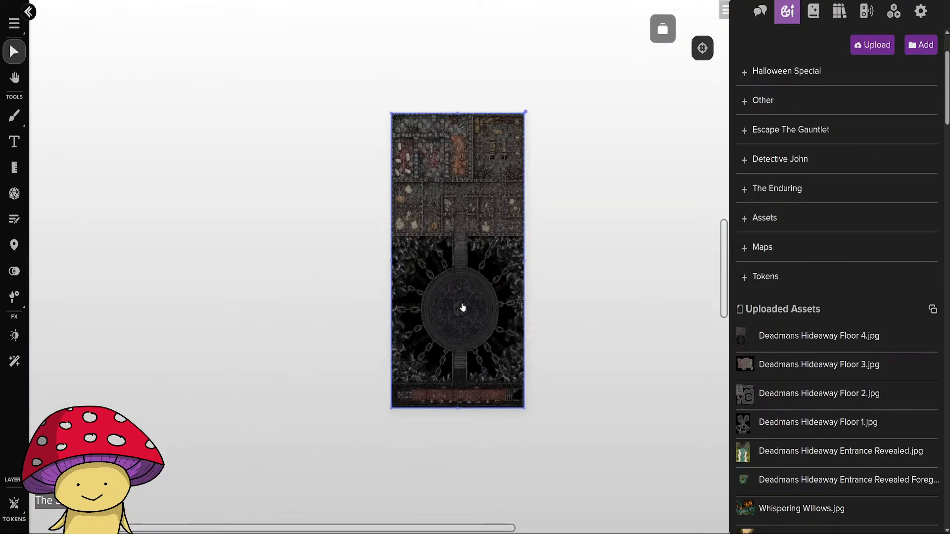
{"action": "scroll", "coordinate": [443, 344], "scroll_direction": "up", "scroll_amount": 10}
{"action": "left_click_drag", "start_coordinate": [478, 264], "coordinate": [429, 462]}
{"action": "scroll", "coordinate": [410, 381], "scroll_direction": "down", "scroll_amount": 3}
{"action": "left_click_drag", "start_coordinate": [479, 418], "coordinate": [421, 191]}
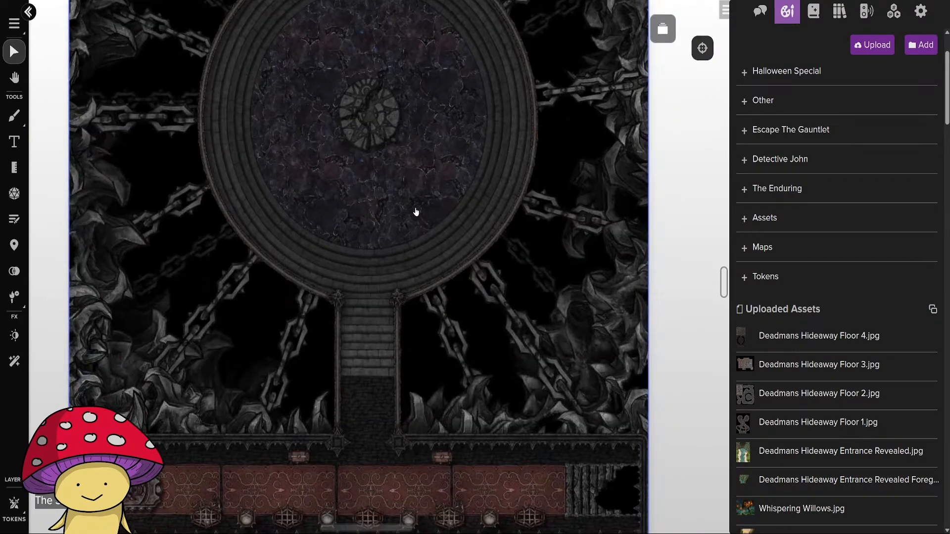
{"action": "left_click_drag", "start_coordinate": [421, 437], "coordinate": [436, 247]}
{"action": "left_click", "coordinate": [405, 425]}
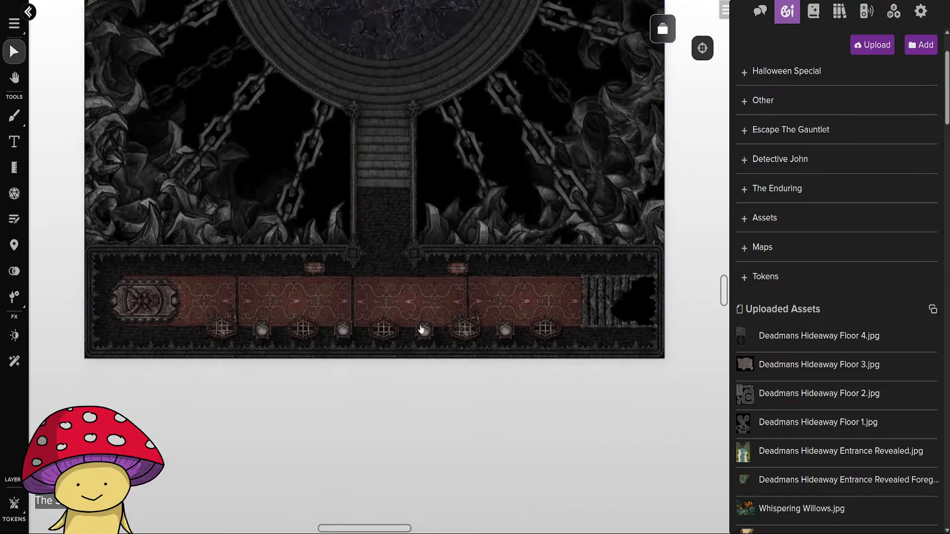
In the Deadman's Hideaway Floor 4 page settings, enable Dynamic Lighting and set the Darkness Effect to Dark Fog Beta.
{"action": "left_click", "coordinate": [663, 29]}
{"action": "left_click", "coordinate": [682, 140]}
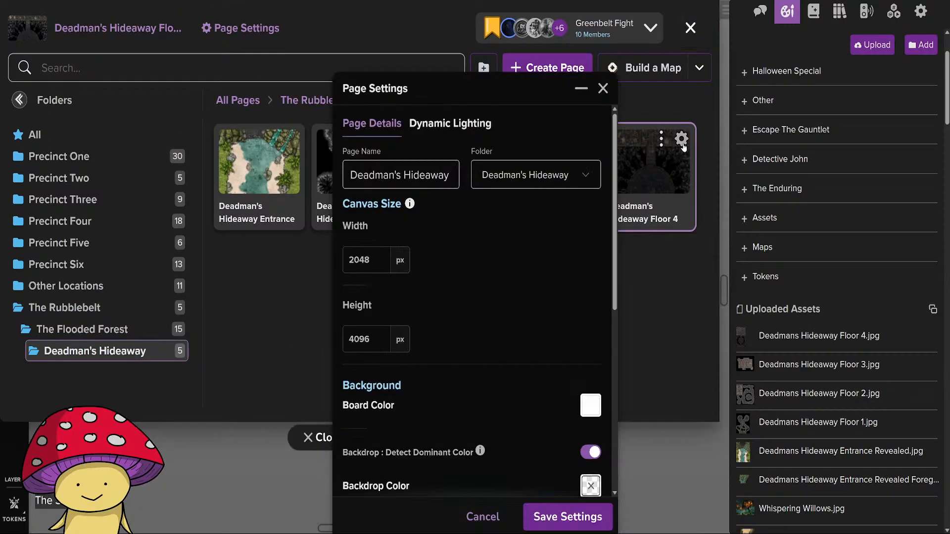
{"action": "left_click", "coordinate": [450, 124]}
{"action": "left_click", "coordinate": [596, 156]}
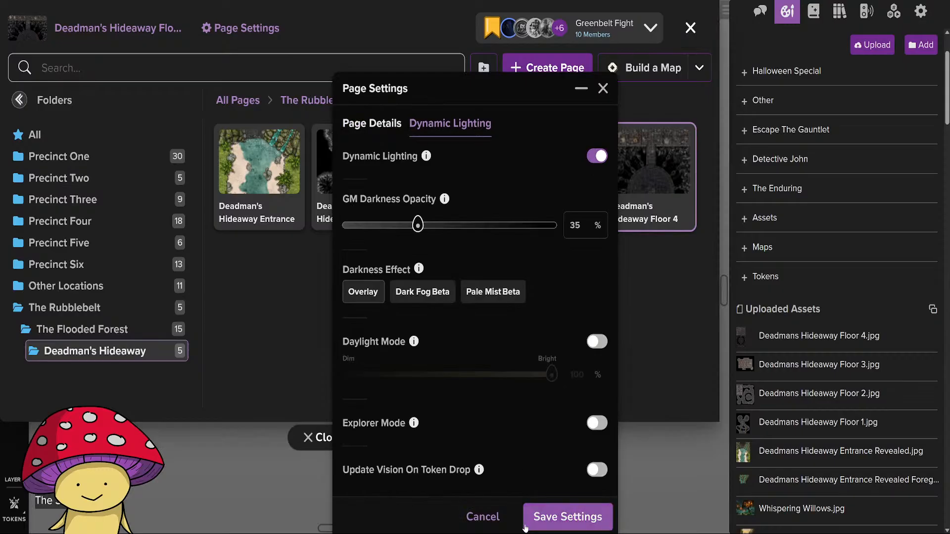
{"action": "left_click", "coordinate": [422, 292]}
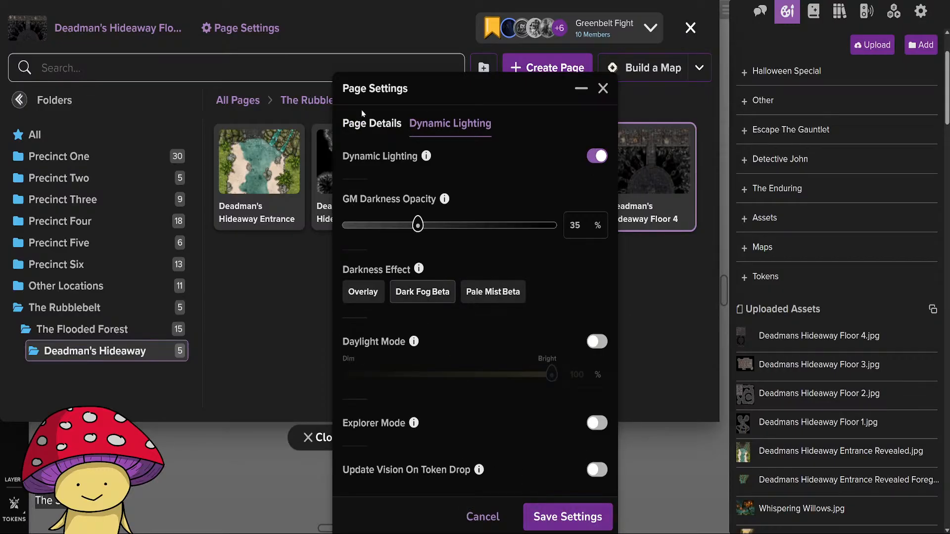
Set the page's Board Color to black, save the page settings and return to the map.
{"action": "left_click", "coordinate": [369, 124]}
{"action": "scroll", "coordinate": [475, 376], "scroll_direction": "down", "scroll_amount": 6}
{"action": "scroll", "coordinate": [499, 412], "scroll_direction": "up", "scroll_amount": 3}
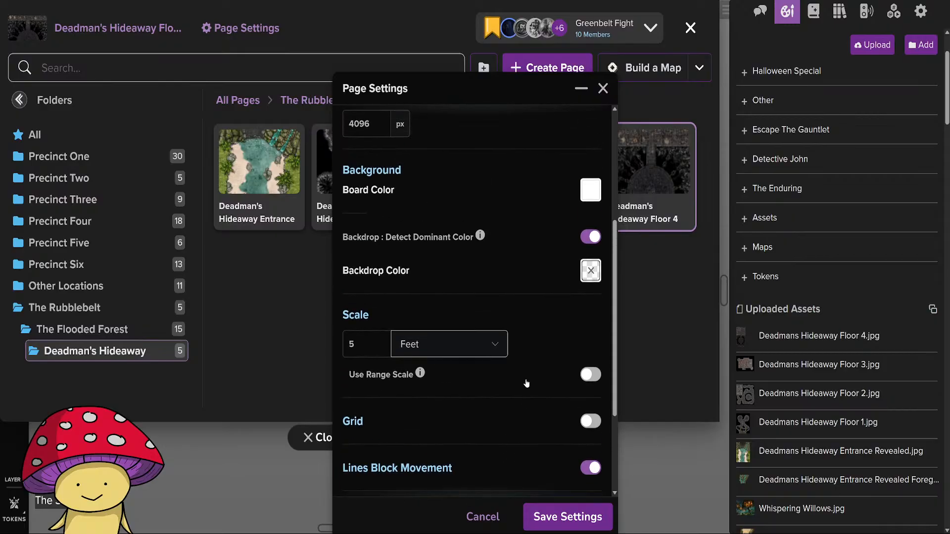
{"action": "left_click", "coordinate": [591, 198]}
{"action": "left_click", "coordinate": [445, 317]}
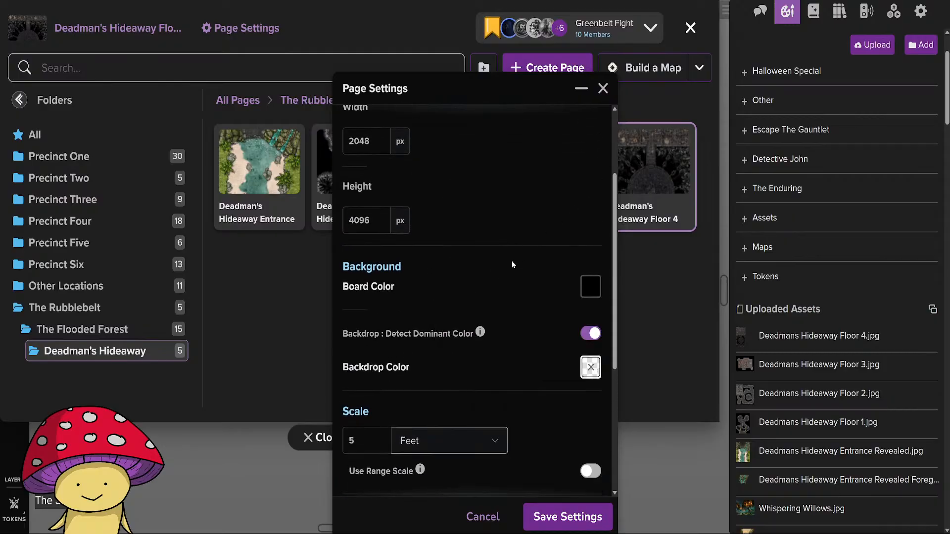
{"action": "left_click", "coordinate": [567, 517]}
{"action": "left_click", "coordinate": [316, 438]}
Switch to the lighting layer and activate the Pen/Line tool with the Wall barrier type.
{"action": "scroll", "coordinate": [483, 431], "scroll_direction": "up", "scroll_amount": 5}
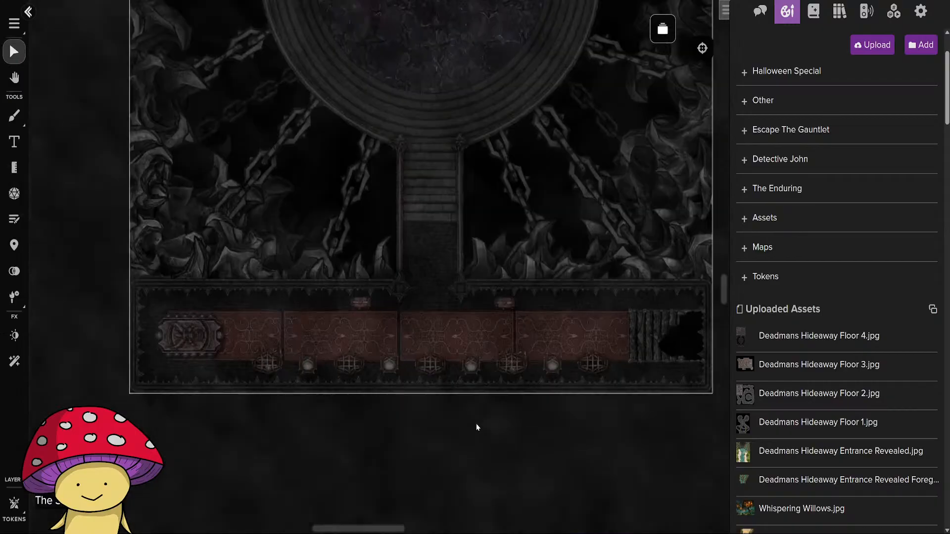
{"action": "left_click", "coordinate": [14, 503]}
{"action": "left_click", "coordinate": [45, 512]}
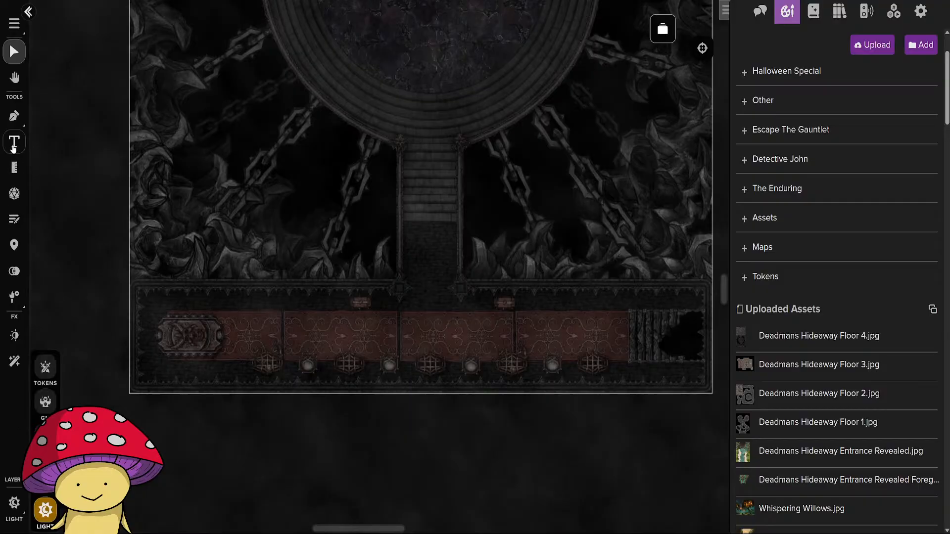
{"action": "left_click", "coordinate": [14, 116]}
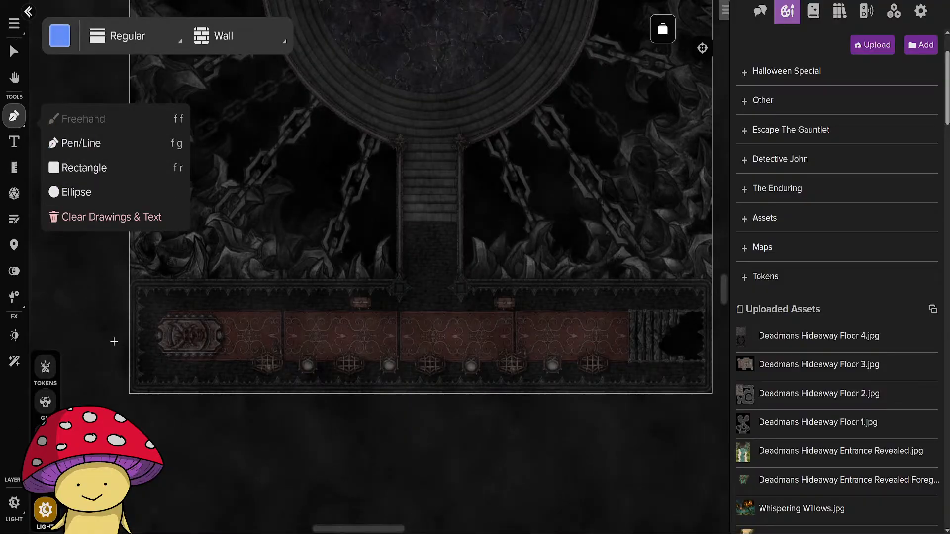
Draw a wall line from the stone hall's northwest corner along its north and east sides and back west to the south doorway.
{"action": "left_click_drag", "start_coordinate": [86, 258], "coordinate": [182, 452]}
{"action": "scroll", "coordinate": [182, 453], "scroll_direction": "up", "scroll_amount": 15}
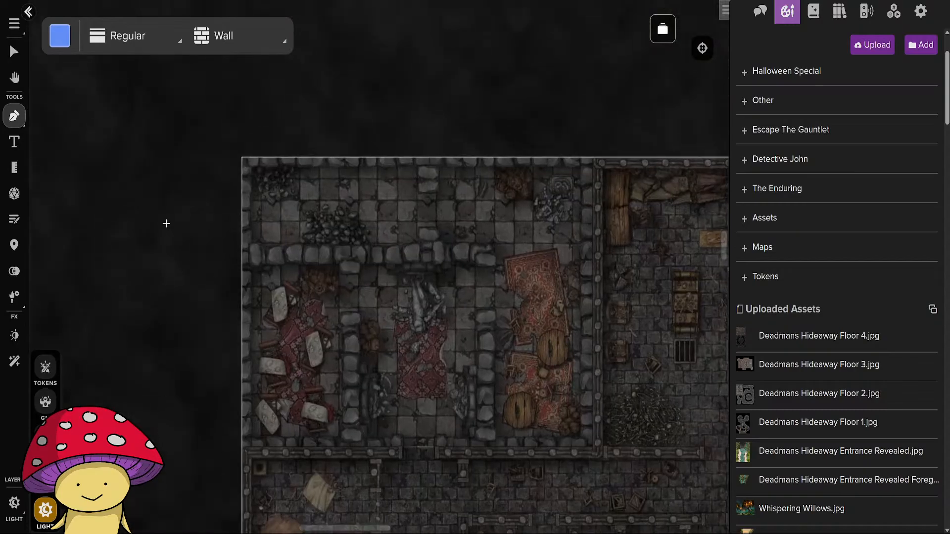
{"action": "scroll", "coordinate": [166, 224], "scroll_direction": "up", "scroll_amount": 5}
{"action": "left_click_drag", "start_coordinate": [205, 280], "coordinate": [32, 270]}
{"action": "scroll", "coordinate": [62, 261], "scroll_direction": "down", "scroll_amount": 3}
{"action": "left_click_drag", "start_coordinate": [65, 324], "coordinate": [105, 305]}
{"action": "scroll", "coordinate": [66, 188], "scroll_direction": "down", "scroll_amount": 1}
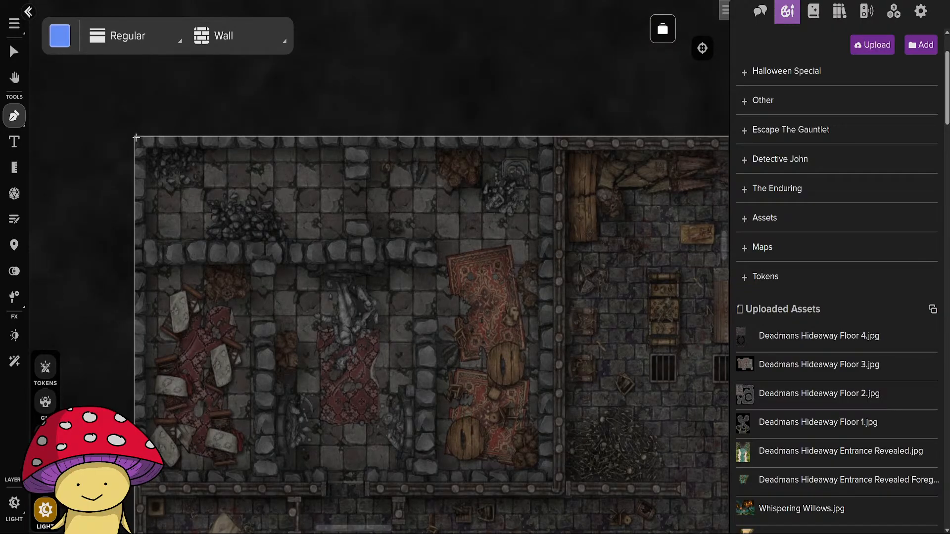
{"action": "left_click_drag", "start_coordinate": [136, 138], "coordinate": [554, 140]}
{"action": "left_click", "coordinate": [553, 140]}
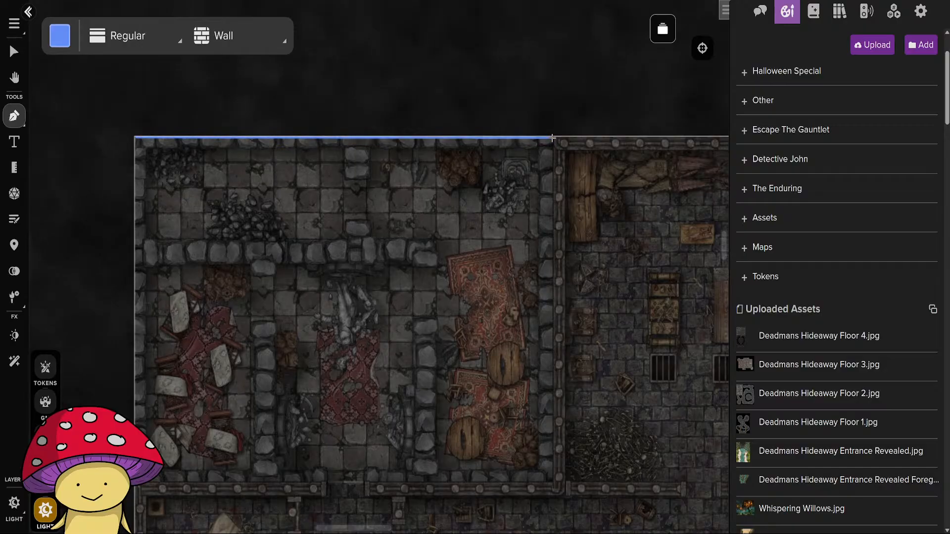
{"action": "left_click", "coordinate": [552, 480]}
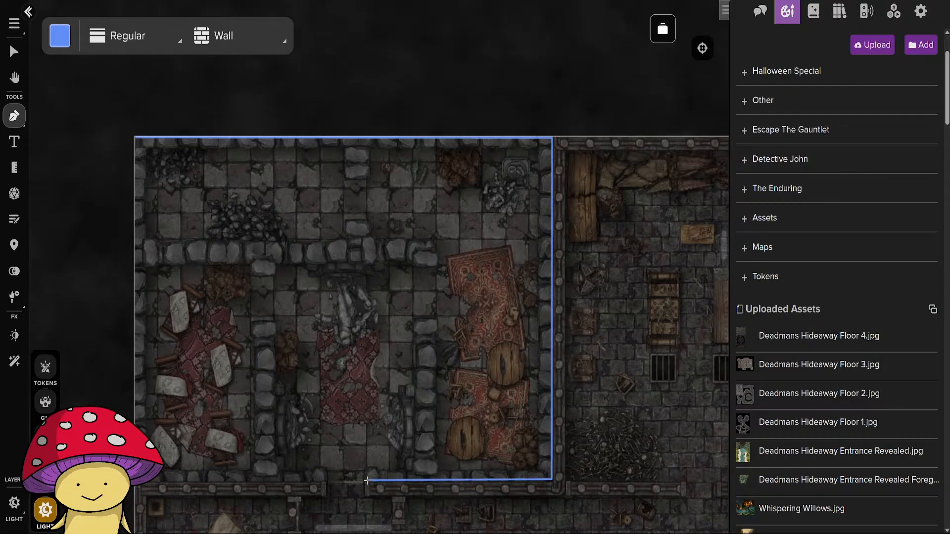
{"action": "left_click", "coordinate": [367, 479]}
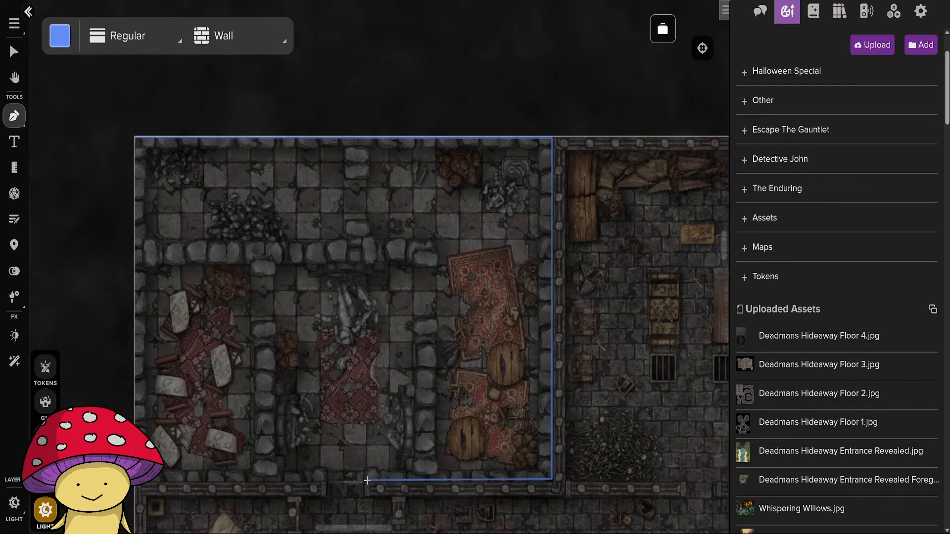
Draw a wall line from the south doorway's west edge around the southwest corner and up to the stone hall's northwest corner.
{"action": "left_click", "coordinate": [323, 480]}
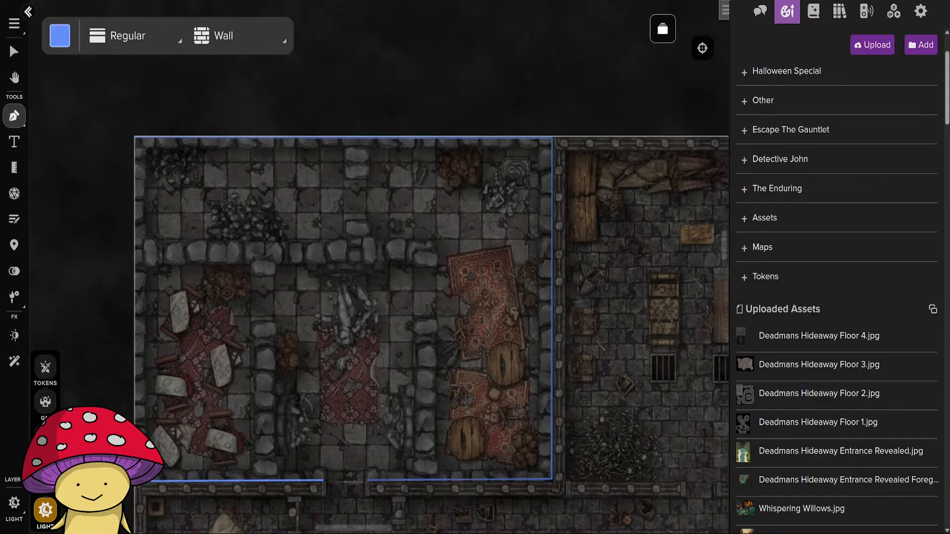
{"action": "left_click", "coordinate": [135, 480]}
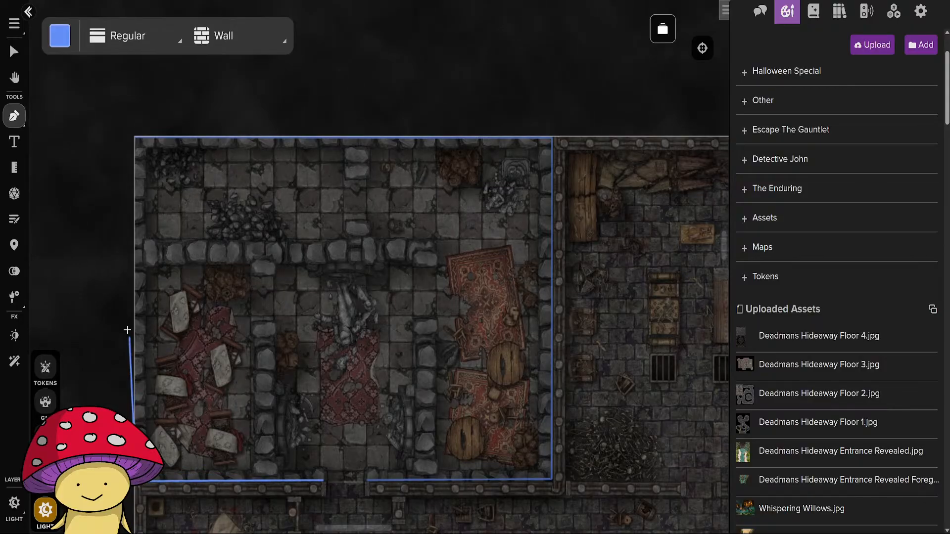
{"action": "left_click", "coordinate": [135, 136]}
Draw a wall line along the hall's interior horizontal wall from the west side to its east end, finishing with a short downward stub.
{"action": "scroll", "coordinate": [219, 290], "scroll_direction": "up", "scroll_amount": 3}
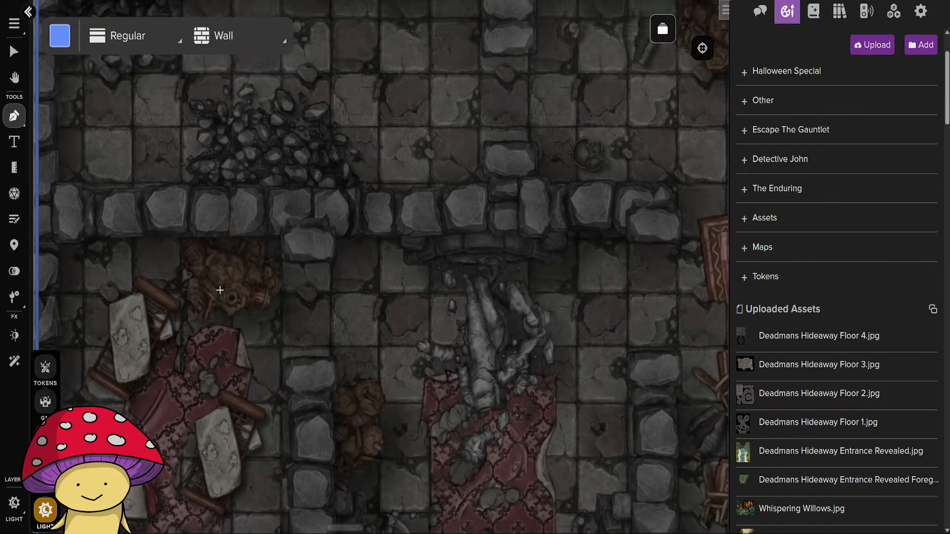
{"action": "scroll", "coordinate": [220, 291], "scroll_direction": "down", "scroll_amount": 3}
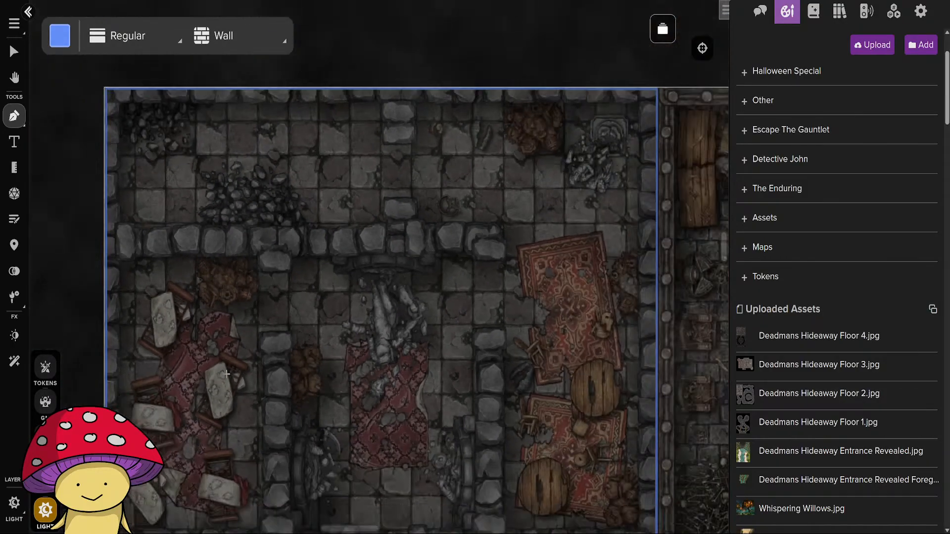
{"action": "left_click_drag", "start_coordinate": [227, 374], "coordinate": [284, 356]}
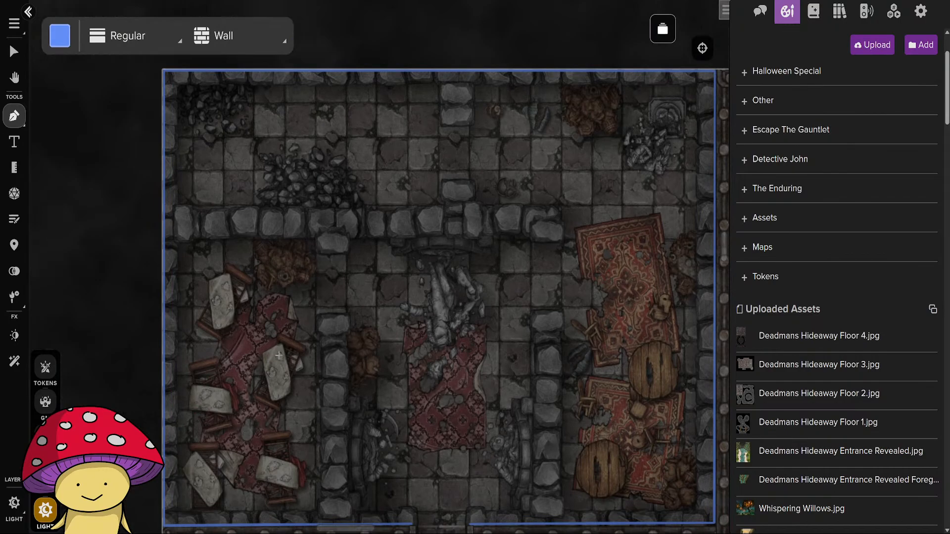
{"action": "left_click", "coordinate": [164, 221]}
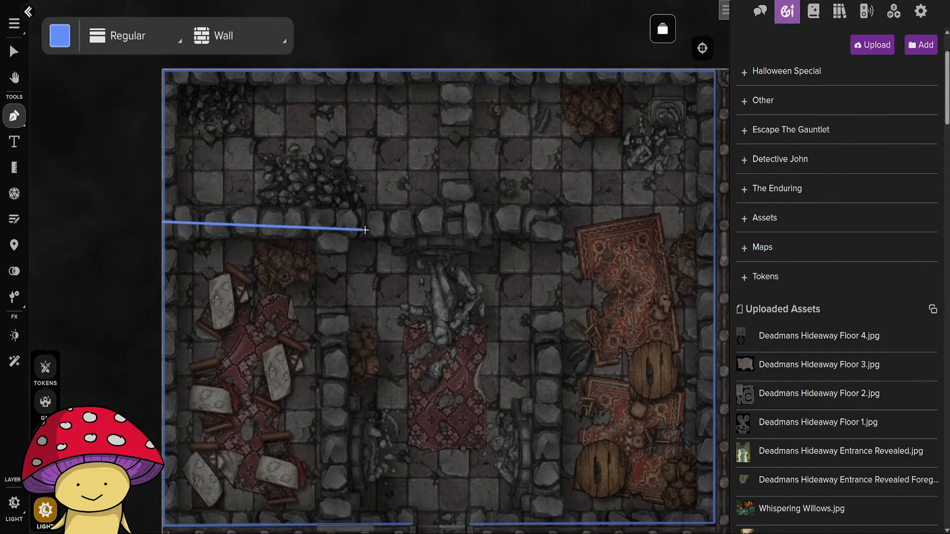
{"action": "left_click", "coordinate": [547, 220]}
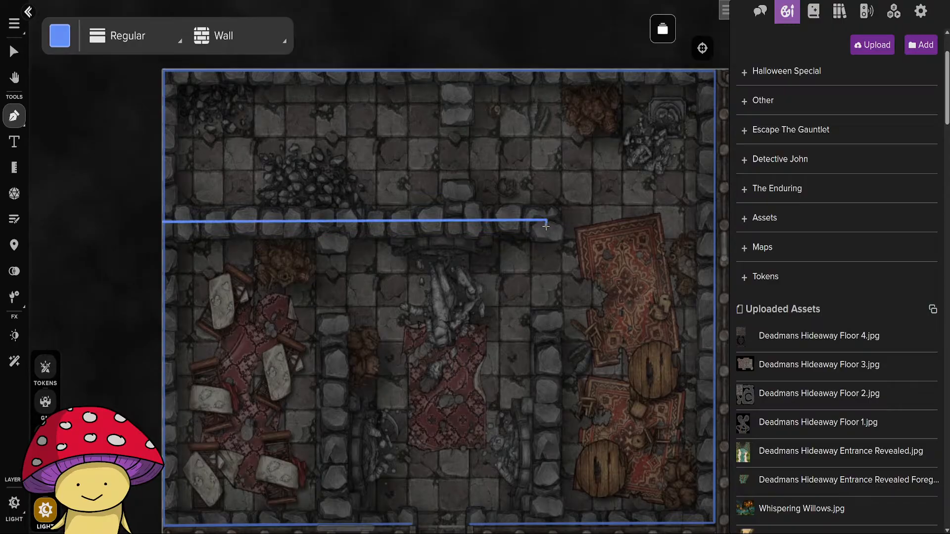
{"action": "double_click", "coordinate": [546, 226]}
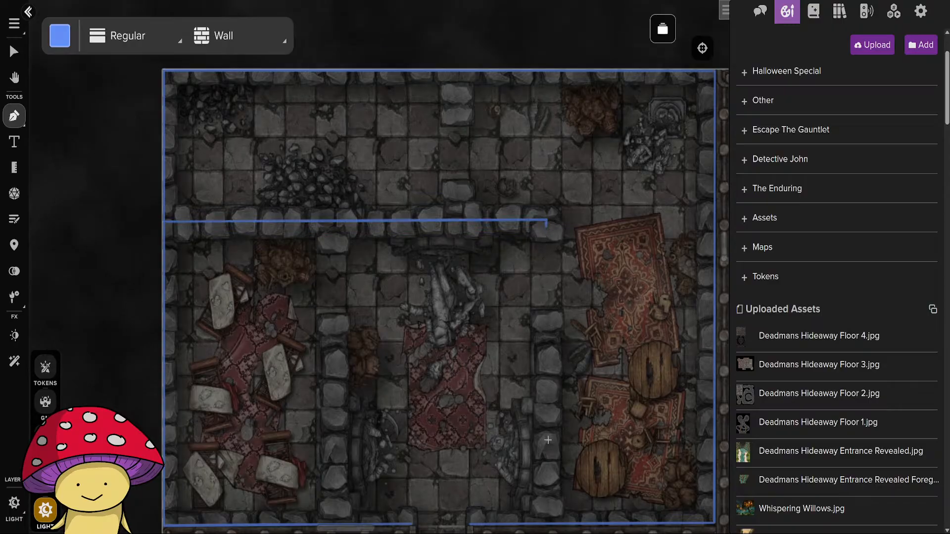
Draw a wall line up the hall's eastern interior partition and a short stub below the horizontal wall above the western partition.
{"action": "left_click", "coordinate": [547, 524]}
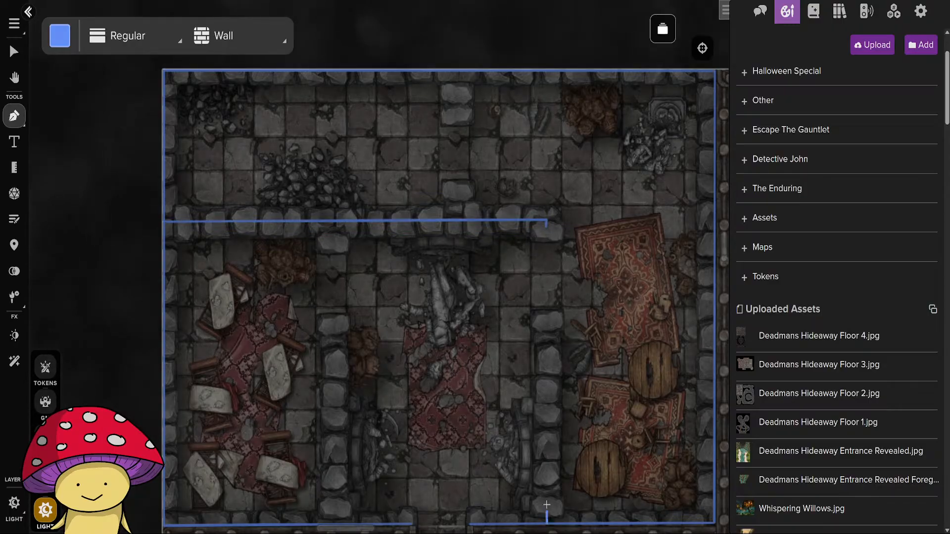
{"action": "double_click", "coordinate": [548, 317]}
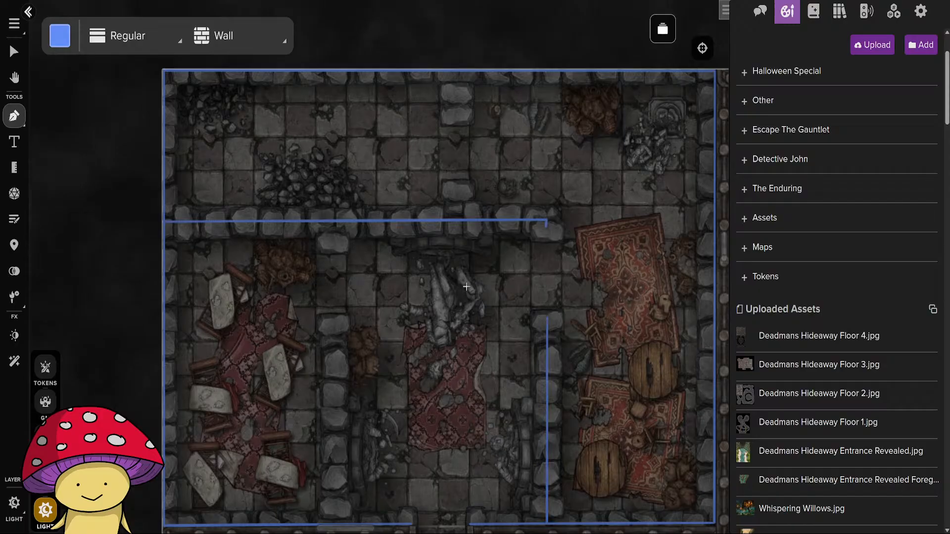
{"action": "left_click", "coordinate": [333, 222]}
{"action": "double_click", "coordinate": [333, 240]}
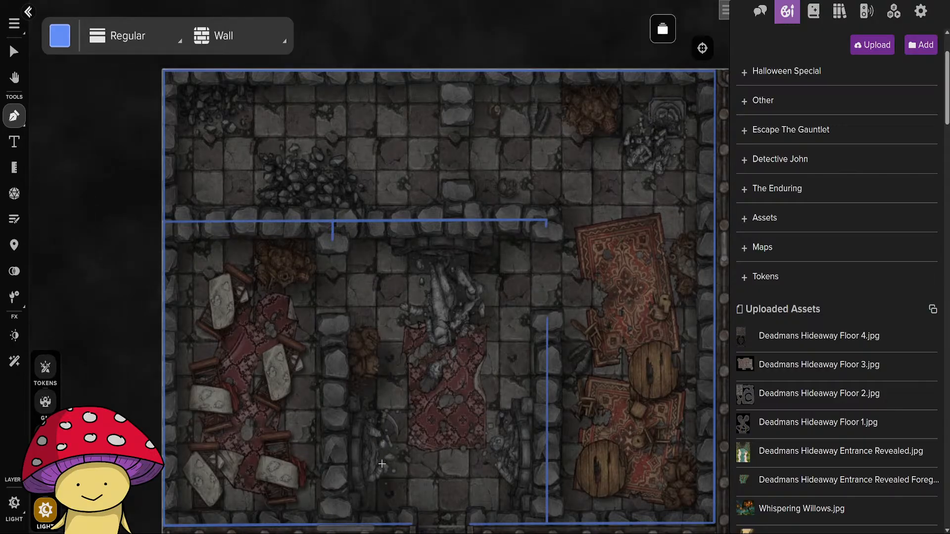
{"action": "scroll", "coordinate": [382, 464], "scroll_direction": "down", "scroll_amount": 3}
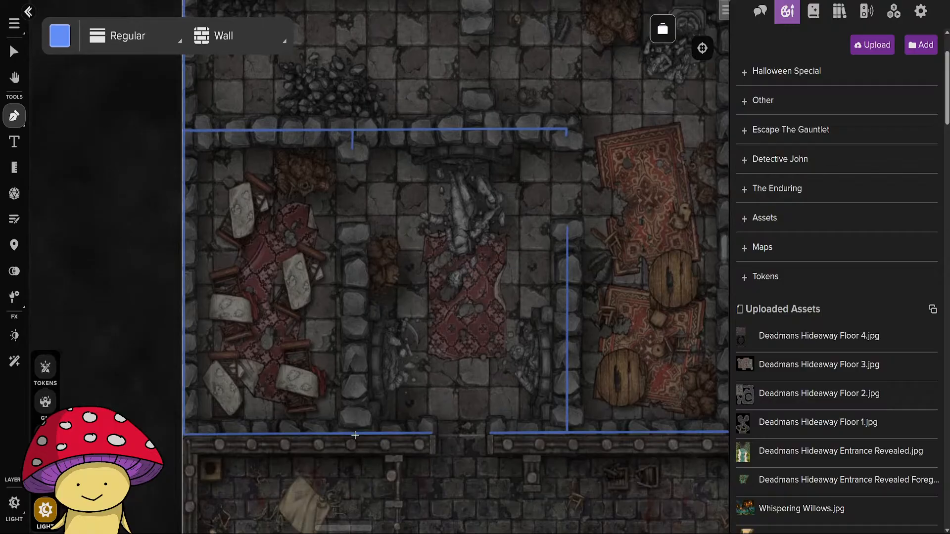
Draw a wall line up the hall's western interior partition and two short wall stubs on either side of the northern corridor's opening.
{"action": "left_click_drag", "start_coordinate": [354, 434], "coordinate": [354, 233]}
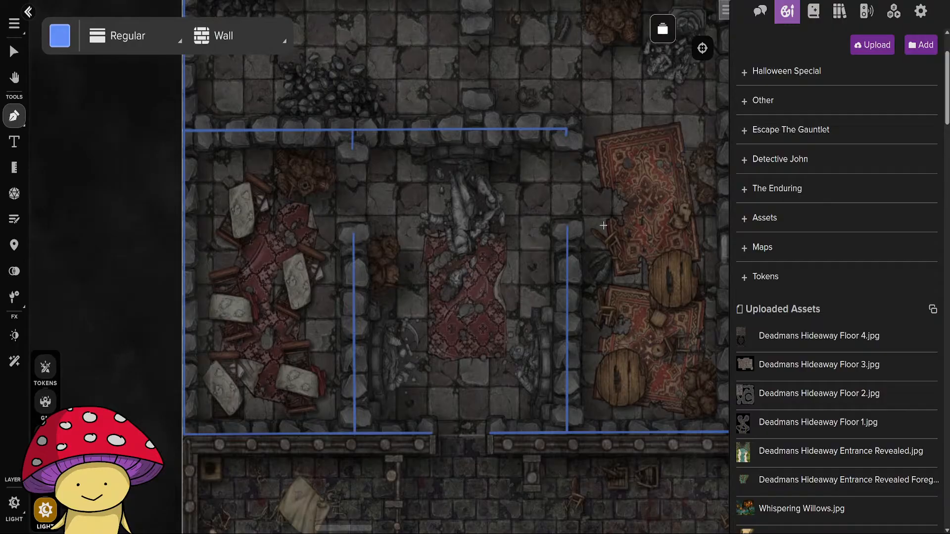
{"action": "left_click_drag", "start_coordinate": [603, 217], "coordinate": [513, 416]}
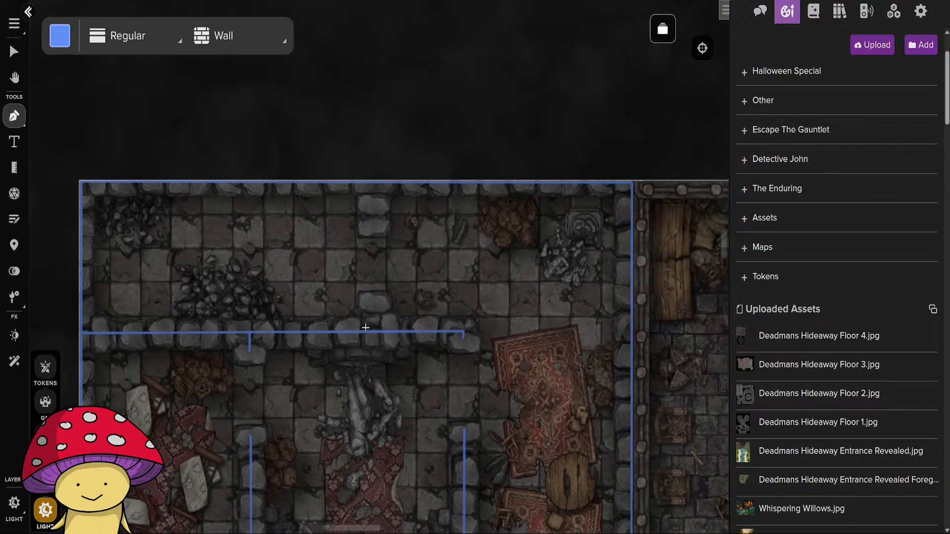
{"action": "left_click", "coordinate": [374, 331]}
{"action": "double_click", "coordinate": [374, 302]}
{"action": "left_click", "coordinate": [375, 182]}
{"action": "double_click", "coordinate": [374, 225]}
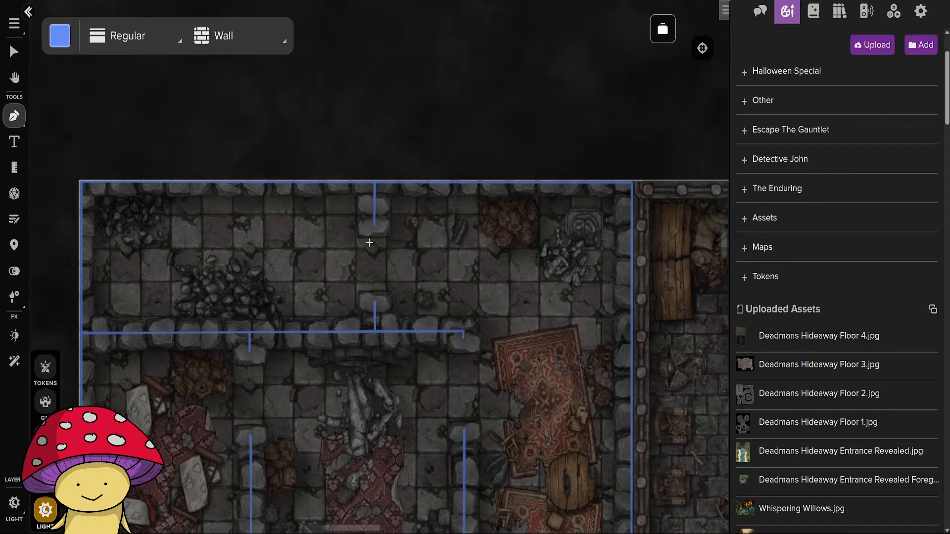
Start a wall line on the timber wall at the doorway's west edge and run it west to the map's west edge.
{"action": "scroll", "coordinate": [498, 379], "scroll_direction": "down", "scroll_amount": 5}
{"action": "scroll", "coordinate": [555, 447], "scroll_direction": "up", "scroll_amount": 3}
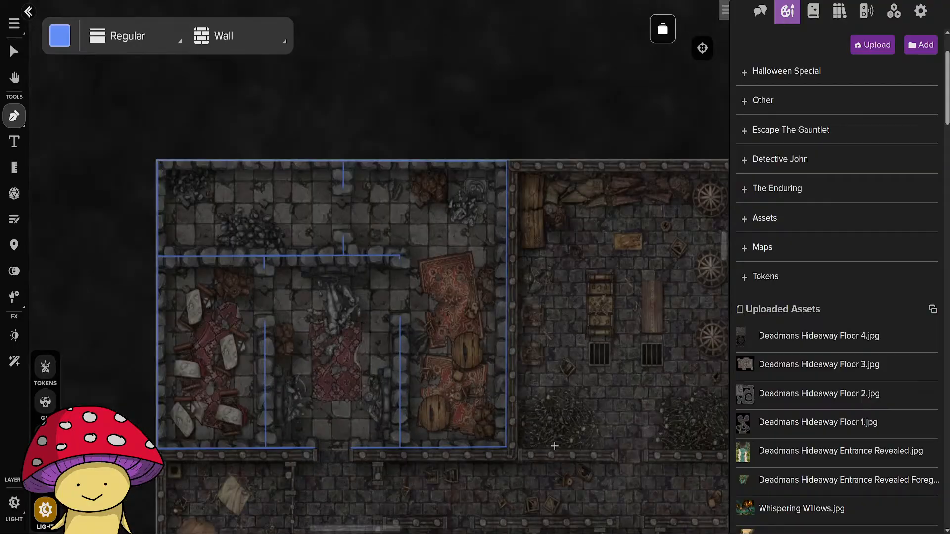
{"action": "scroll", "coordinate": [555, 446], "scroll_direction": "up", "scroll_amount": 2}
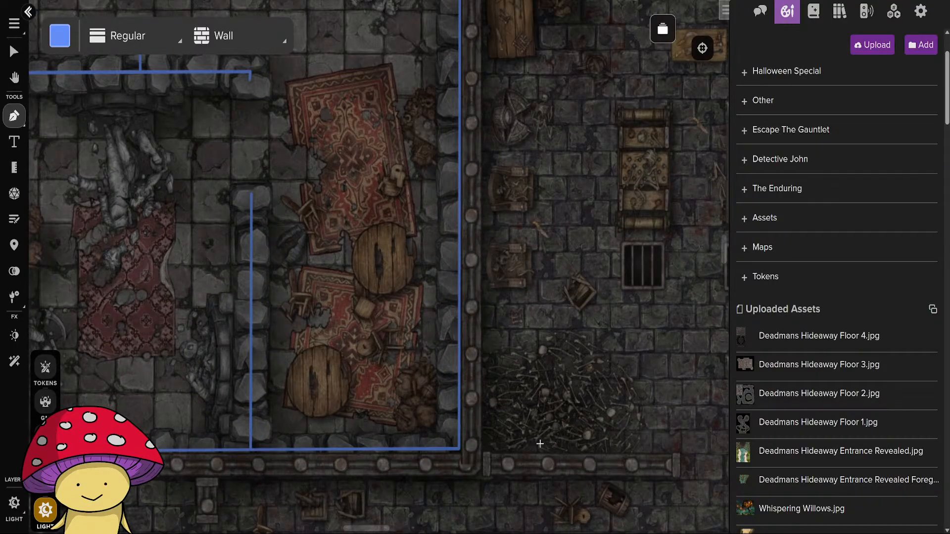
{"action": "left_click_drag", "start_coordinate": [507, 479], "coordinate": [702, 343]}
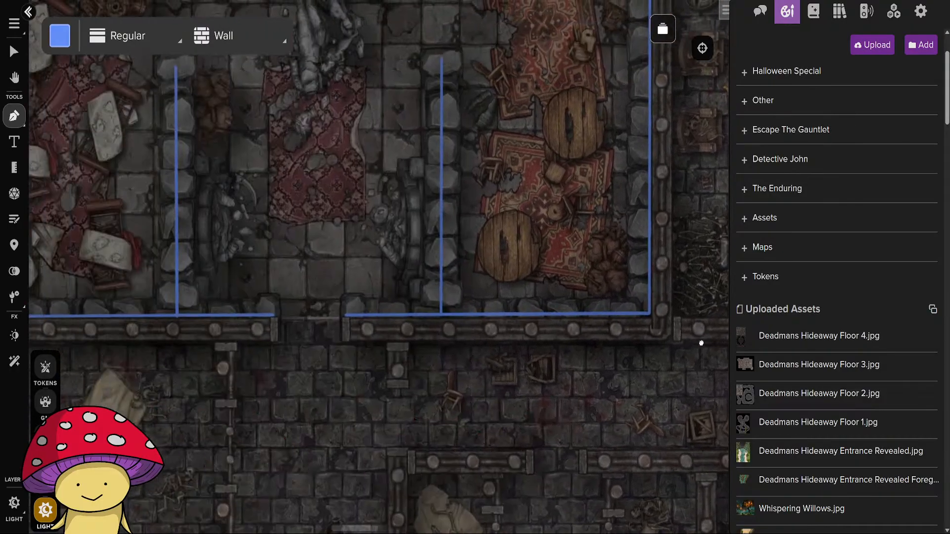
{"action": "left_click_drag", "start_coordinate": [618, 366], "coordinate": [687, 382]}
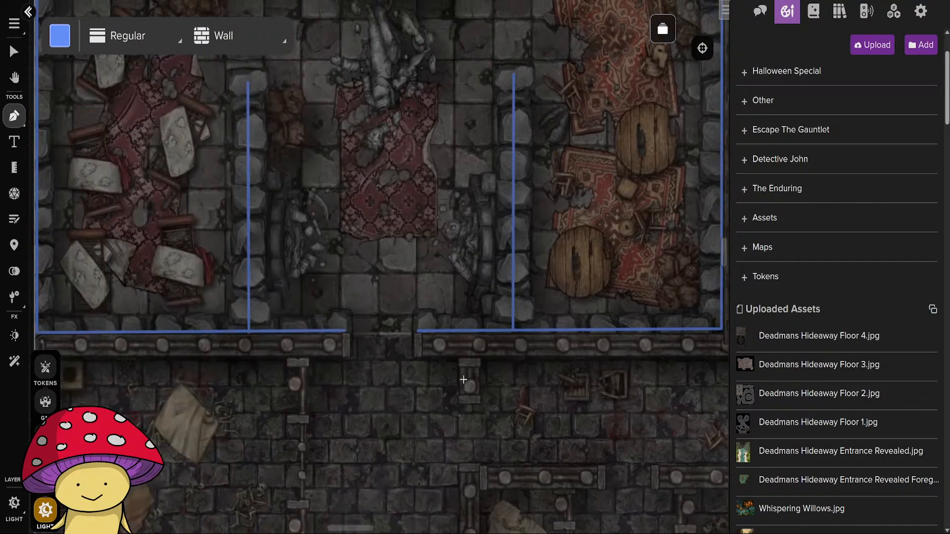
{"action": "left_click_drag", "start_coordinate": [463, 379], "coordinate": [572, 382]}
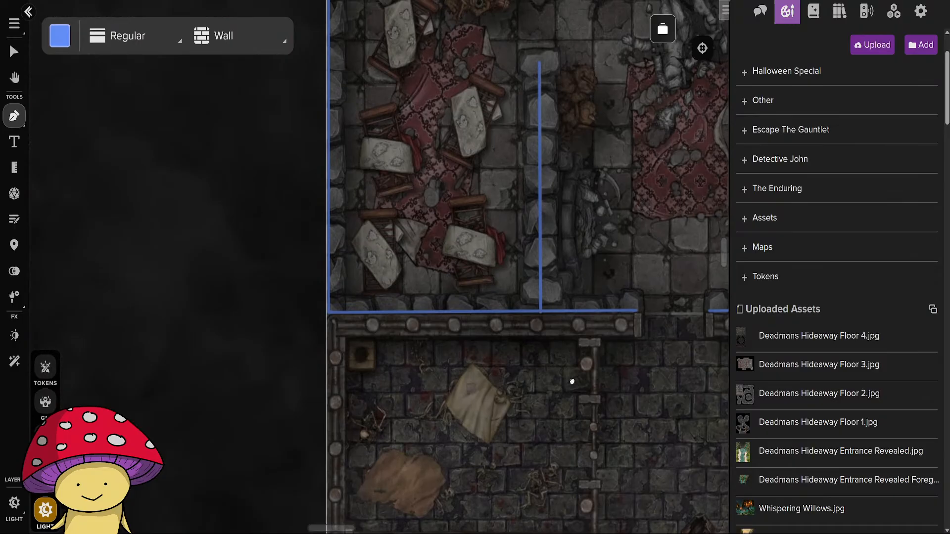
{"action": "left_click", "coordinate": [632, 324]}
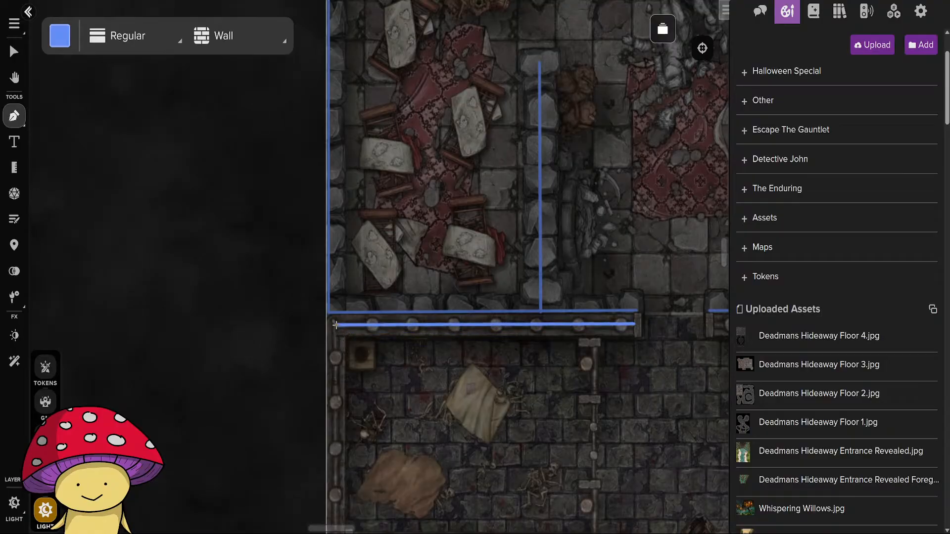
{"action": "left_click", "coordinate": [336, 325]}
Continue the wall line down the map's west edge and east along the south wall, ending it at the staircase's west pillar.
{"action": "left_click_drag", "start_coordinate": [341, 509], "coordinate": [350, 229]}
{"action": "left_click_drag", "start_coordinate": [351, 471], "coordinate": [355, 253]}
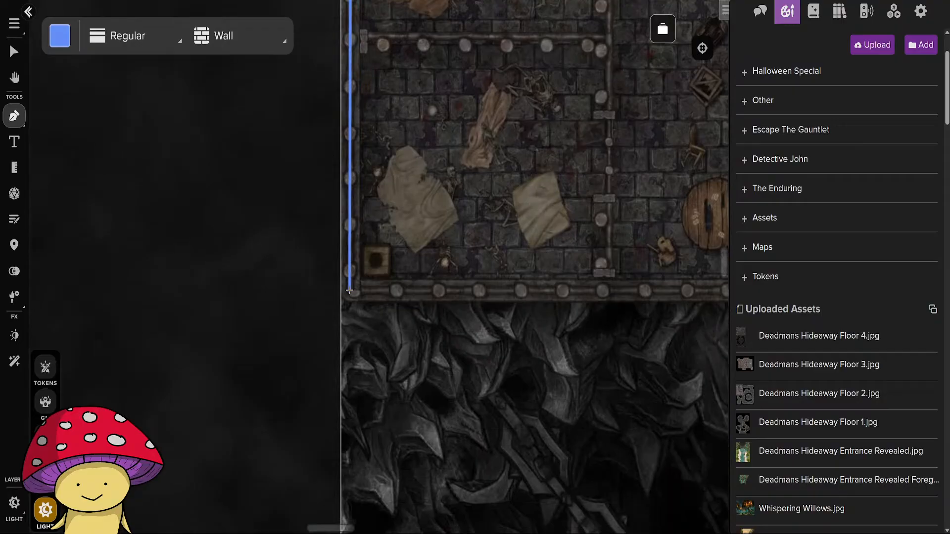
{"action": "left_click", "coordinate": [350, 291]}
{"action": "left_click_drag", "start_coordinate": [571, 294], "coordinate": [303, 292]}
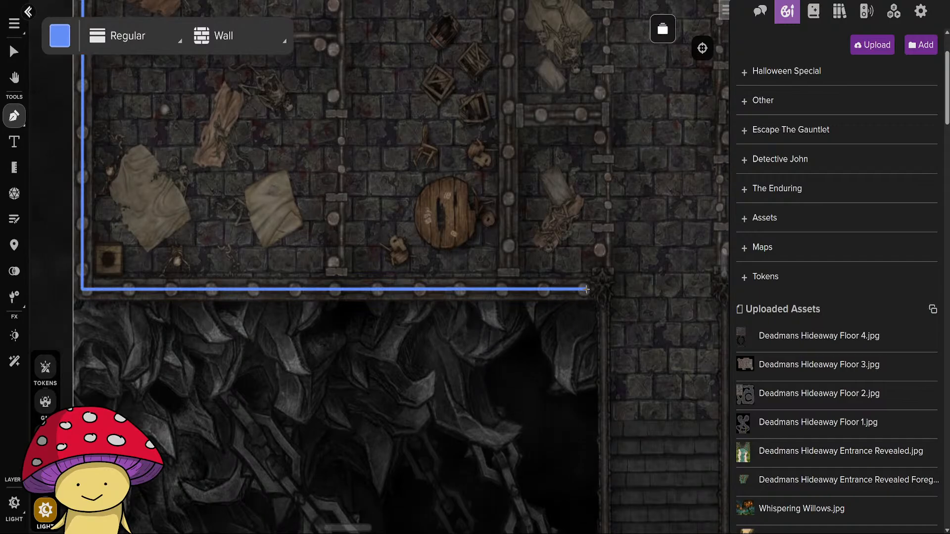
{"action": "right_click", "coordinate": [587, 290]}
Draw a wall line from the staircase's east pillar along the south wall to the southeast corner and up to the northeast corner.
{"action": "left_click_drag", "start_coordinate": [626, 350], "coordinate": [272, 353]}
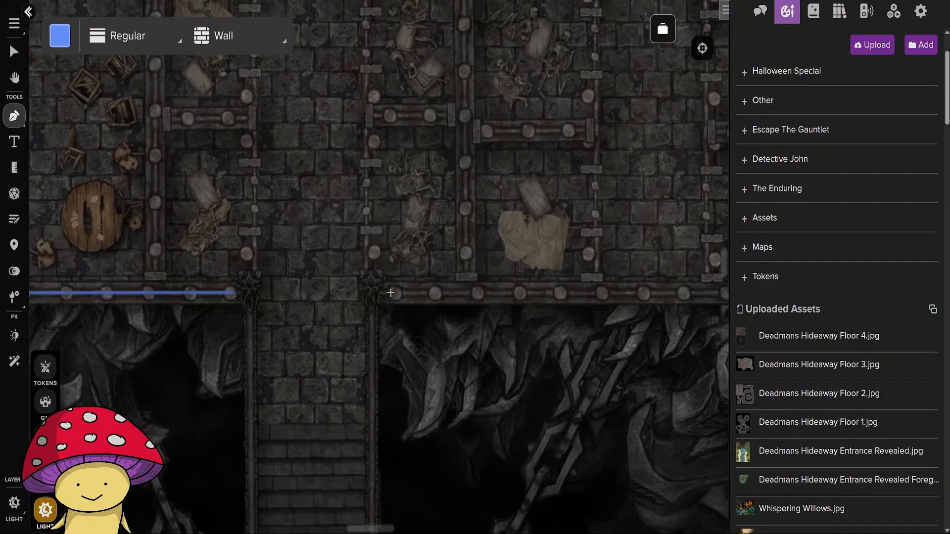
{"action": "left_click", "coordinate": [390, 293]}
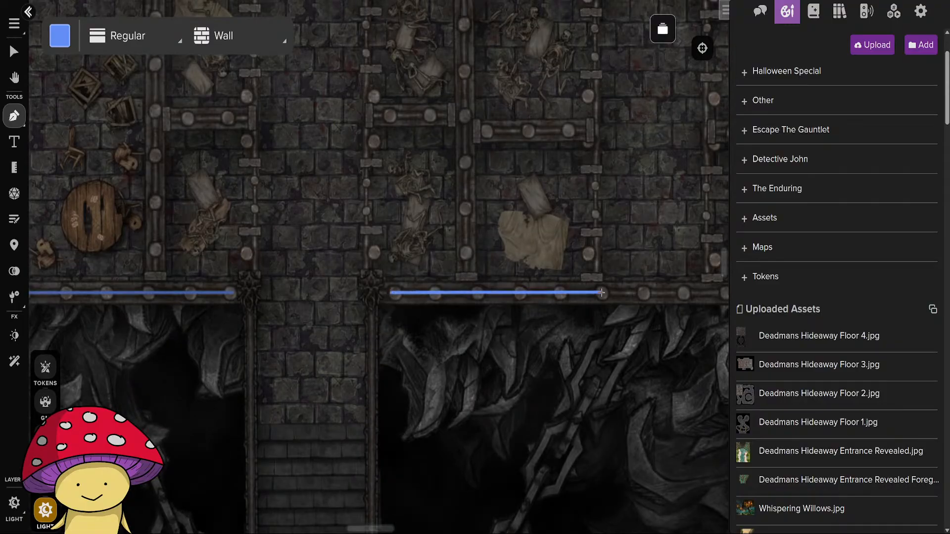
{"action": "left_click_drag", "start_coordinate": [612, 292], "coordinate": [331, 319]}
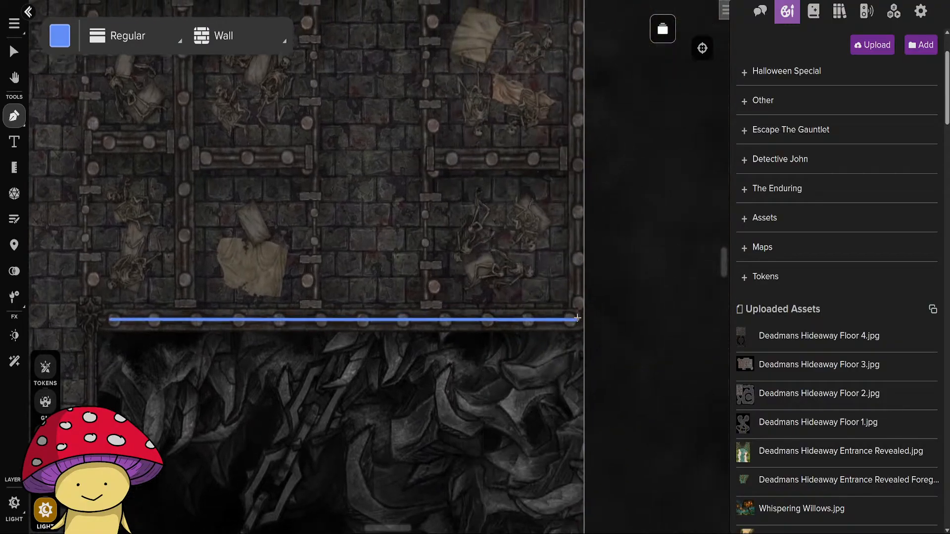
{"action": "left_click", "coordinate": [577, 319]}
{"action": "left_click_drag", "start_coordinate": [566, 173], "coordinate": [533, 461]}
{"action": "left_click_drag", "start_coordinate": [516, 181], "coordinate": [510, 495]}
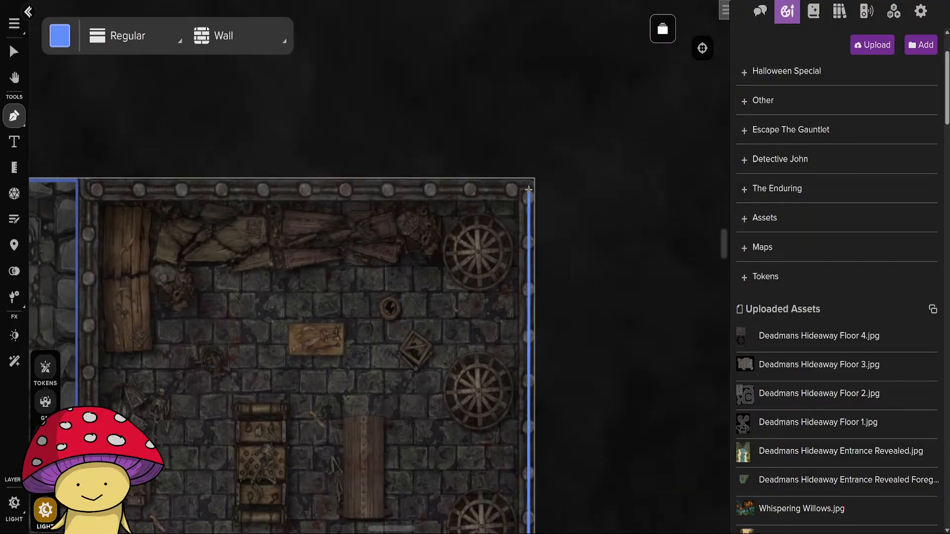
{"action": "left_click", "coordinate": [528, 189]}
Continue the wall line west along the torture chamber's north wall and south down its west wall to the stone hall's southeast corner.
{"action": "left_click_drag", "start_coordinate": [180, 221], "coordinate": [388, 217]}
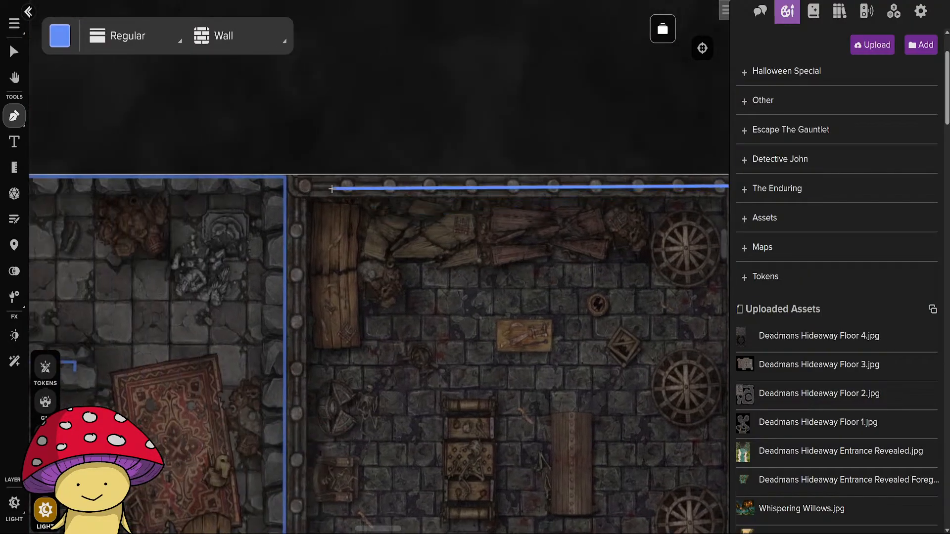
{"action": "left_click", "coordinate": [297, 186]}
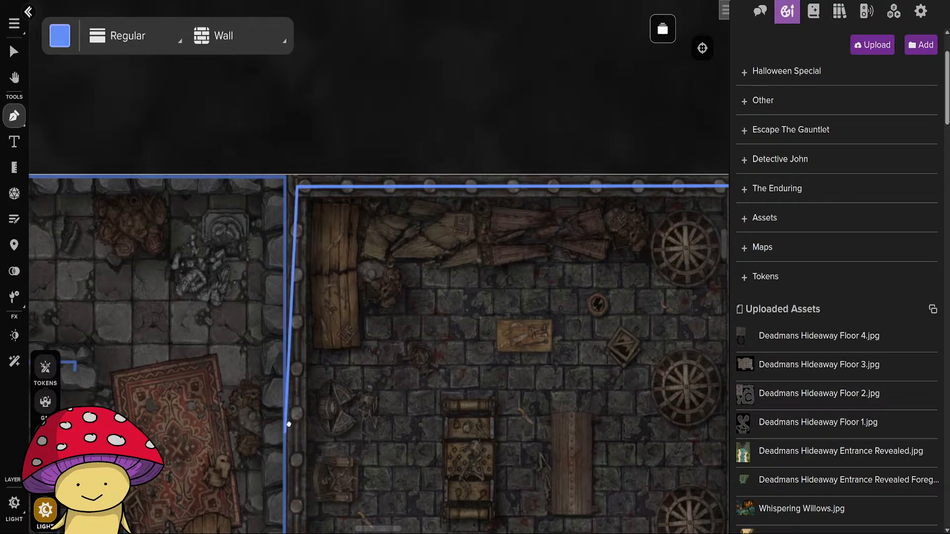
{"action": "scroll", "coordinate": [307, 420], "scroll_direction": "down", "scroll_amount": 5}
{"action": "scroll", "coordinate": [328, 465], "scroll_direction": "down", "scroll_amount": 5}
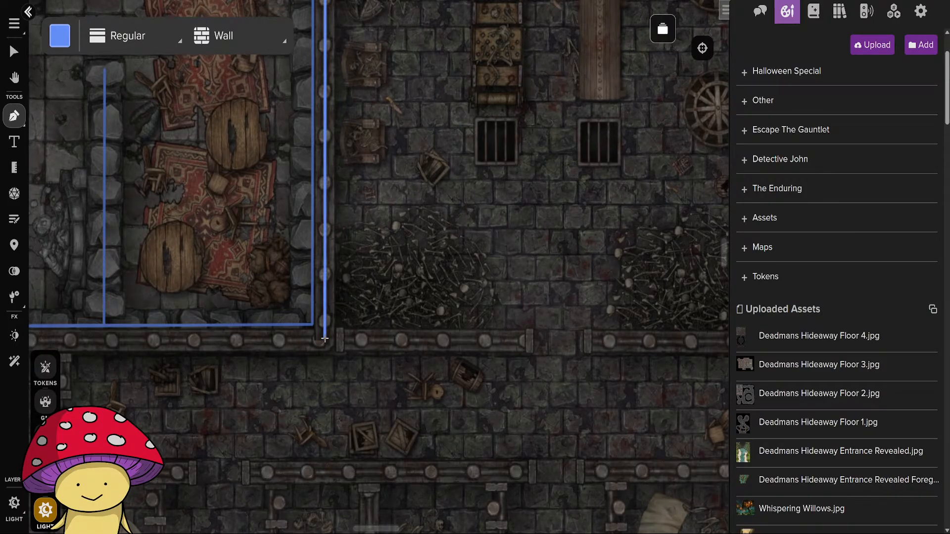
{"action": "left_click", "coordinate": [325, 339]}
Run the wall line west to the doorway, join it to the stone hall's line, and cap the wall end on the doorway's west side.
{"action": "scroll", "coordinate": [317, 341], "scroll_direction": "left", "scroll_amount": 5}
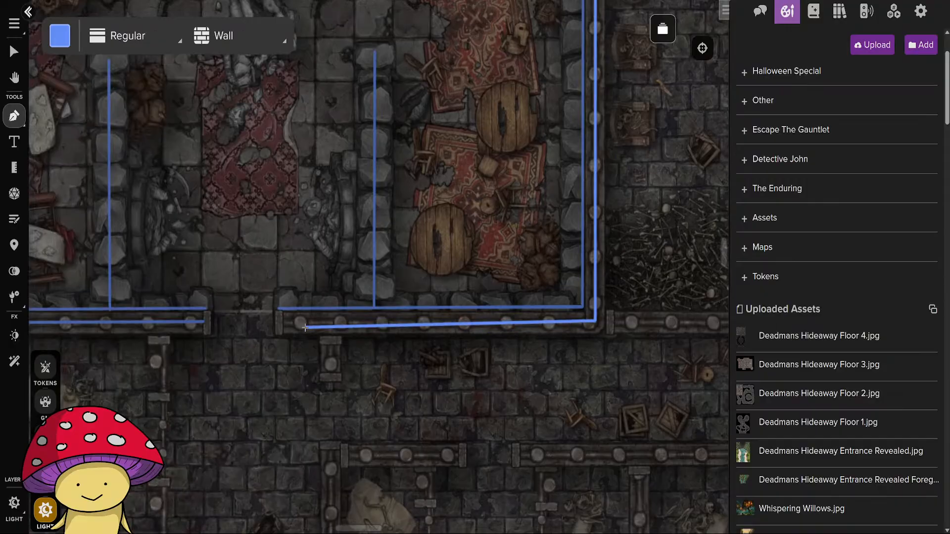
{"action": "right_click", "coordinate": [283, 310]}
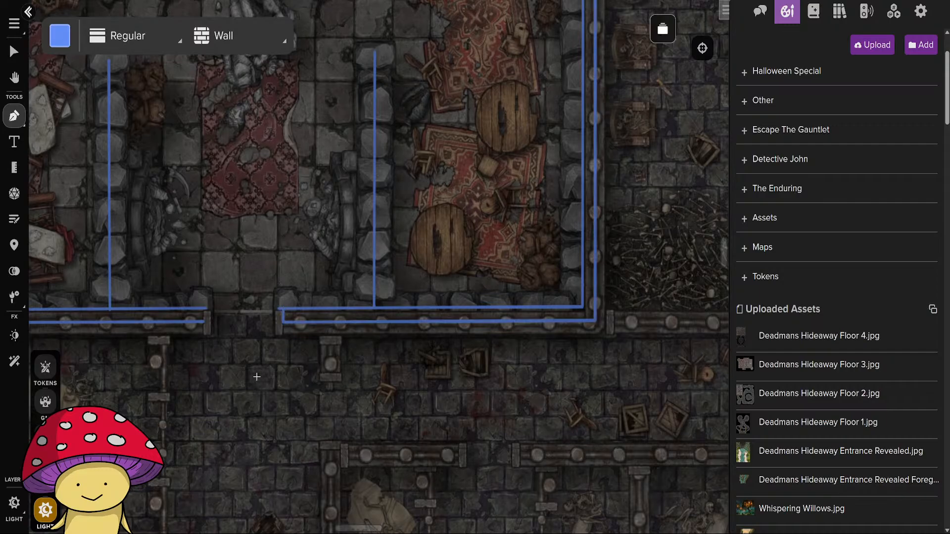
{"action": "left_click_drag", "start_coordinate": [225, 375], "coordinate": [417, 360]}
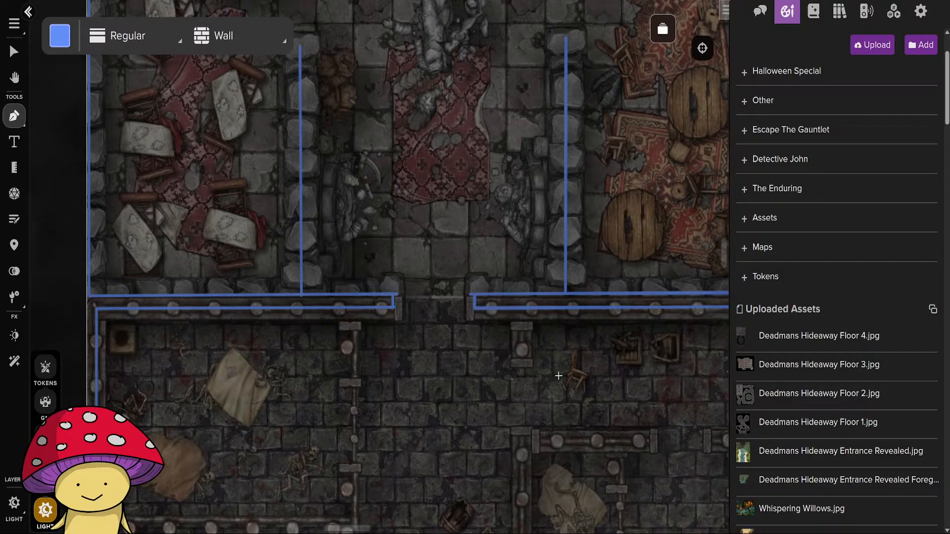
Draw wall lines along the torture chamber's south wall on both sides of its opening, from the southwest corner and from the east edge.
{"action": "left_click_drag", "start_coordinate": [559, 376], "coordinate": [221, 357]}
{"action": "left_click_drag", "start_coordinate": [536, 337], "coordinate": [292, 351]}
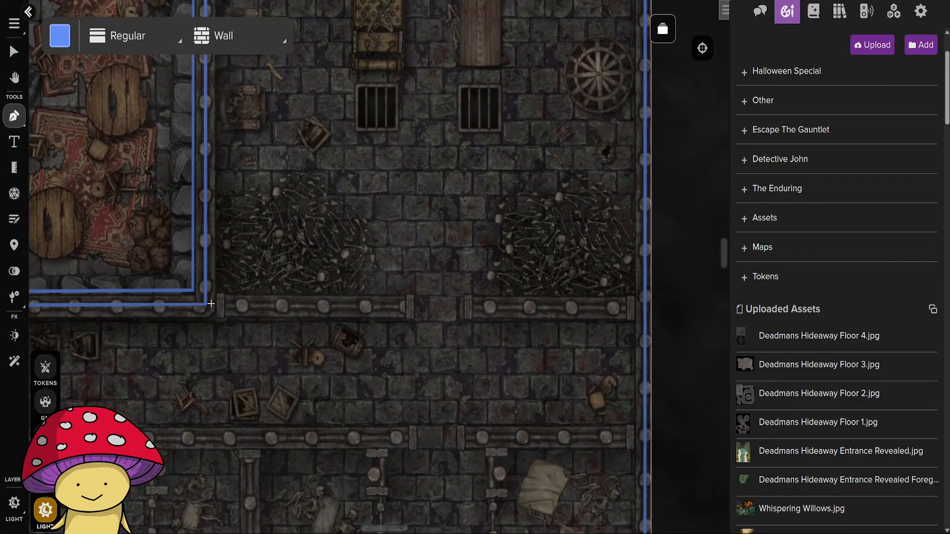
{"action": "left_click", "coordinate": [205, 304]}
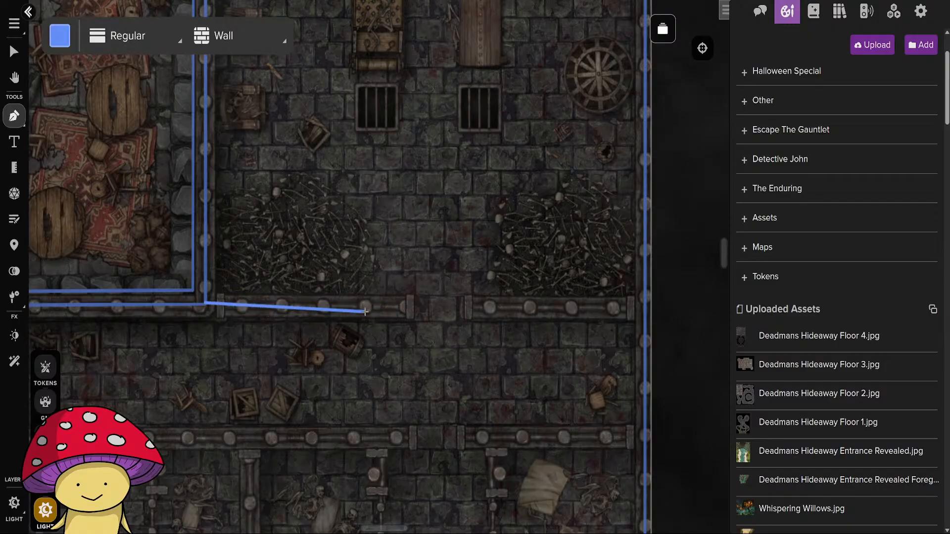
{"action": "key", "text": "Escape"}
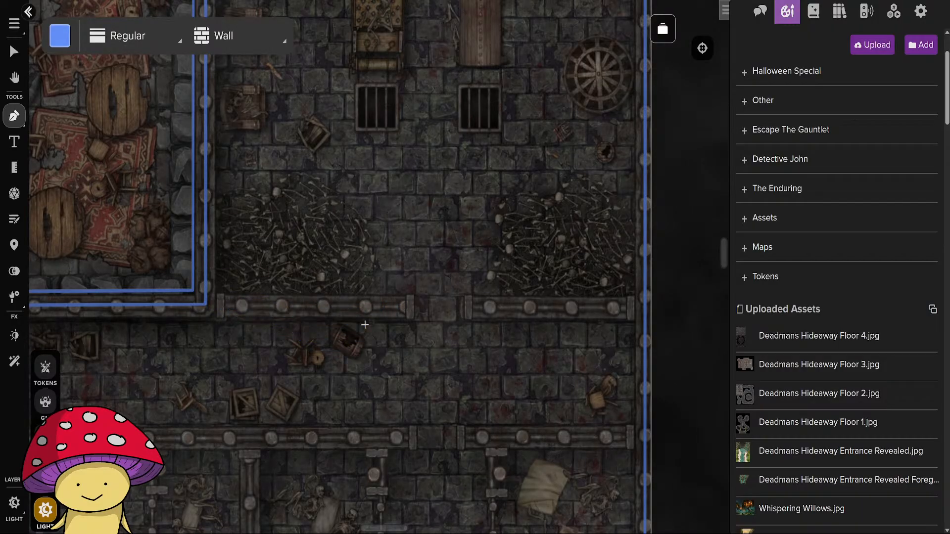
{"action": "left_click", "coordinate": [206, 304]}
{"action": "double_click", "coordinate": [406, 306]}
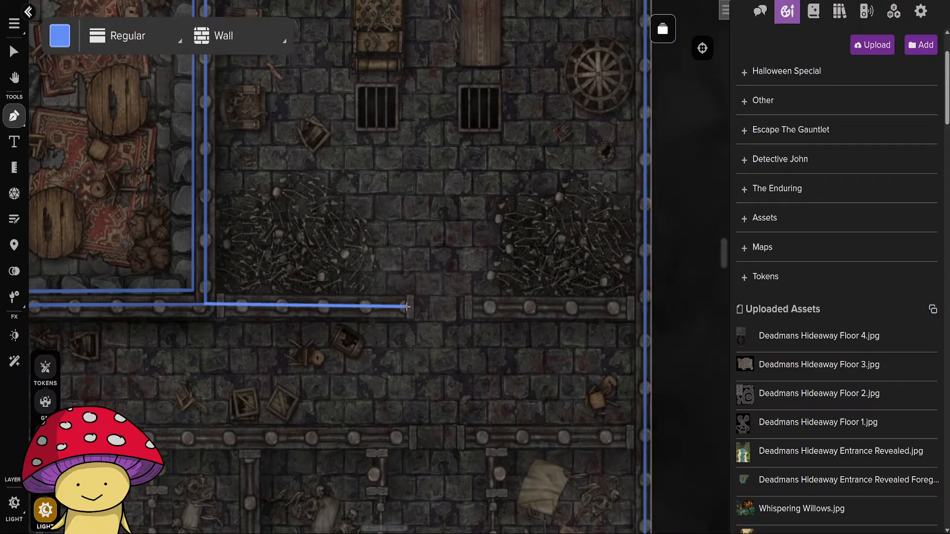
{"action": "left_click", "coordinate": [645, 307]}
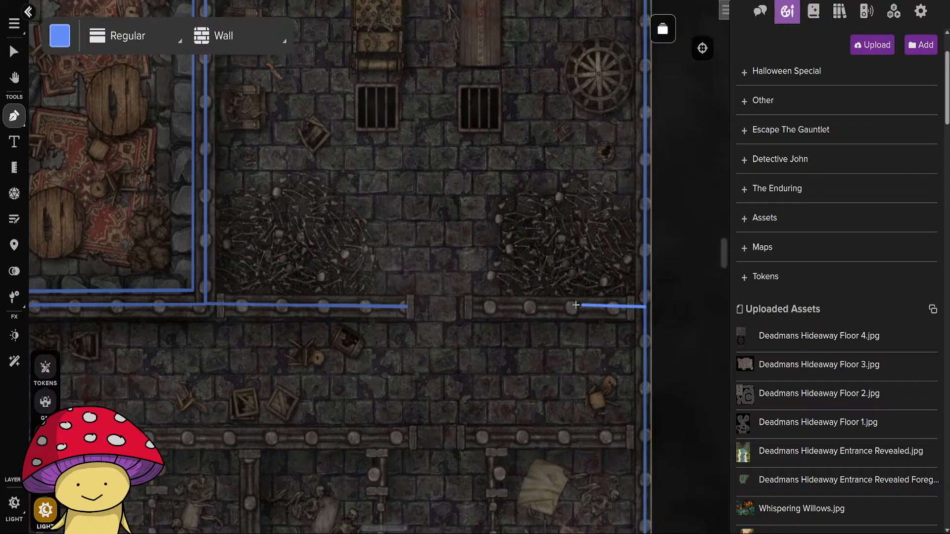
{"action": "double_click", "coordinate": [471, 307]}
Draw wall lines along the cell block's north wall from the east edge to the gap and along the long section west of it.
{"action": "left_click_drag", "start_coordinate": [401, 408], "coordinate": [343, 213]}
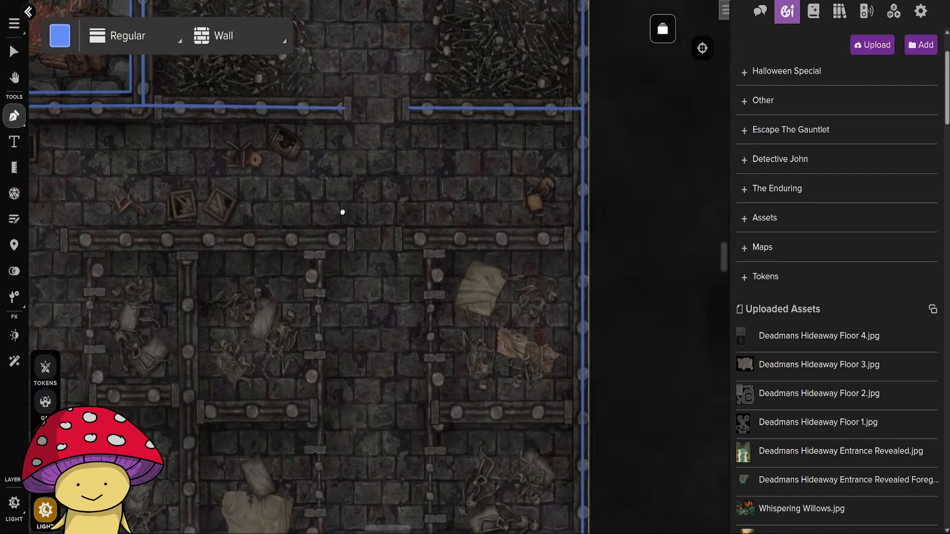
{"action": "left_click", "coordinate": [582, 237]}
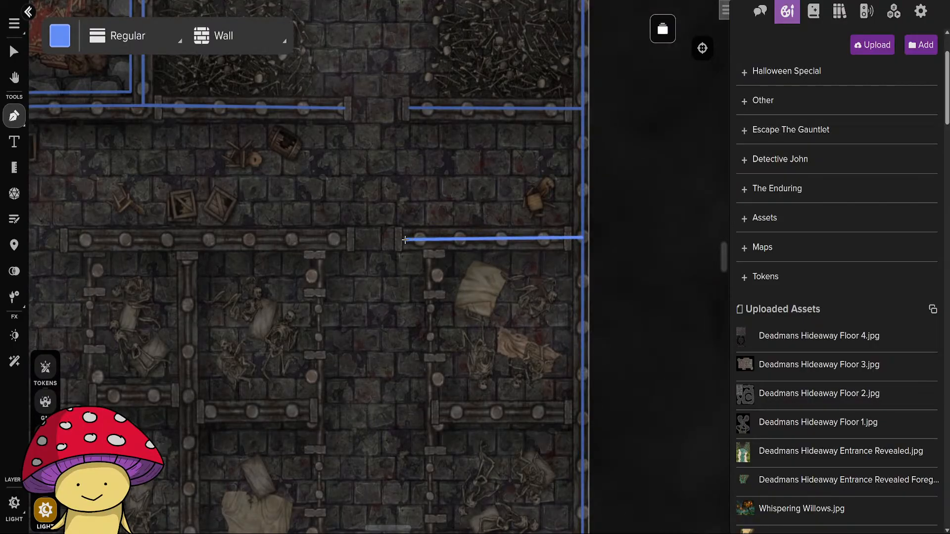
{"action": "left_click", "coordinate": [403, 239]}
{"action": "right_click", "coordinate": [404, 239]}
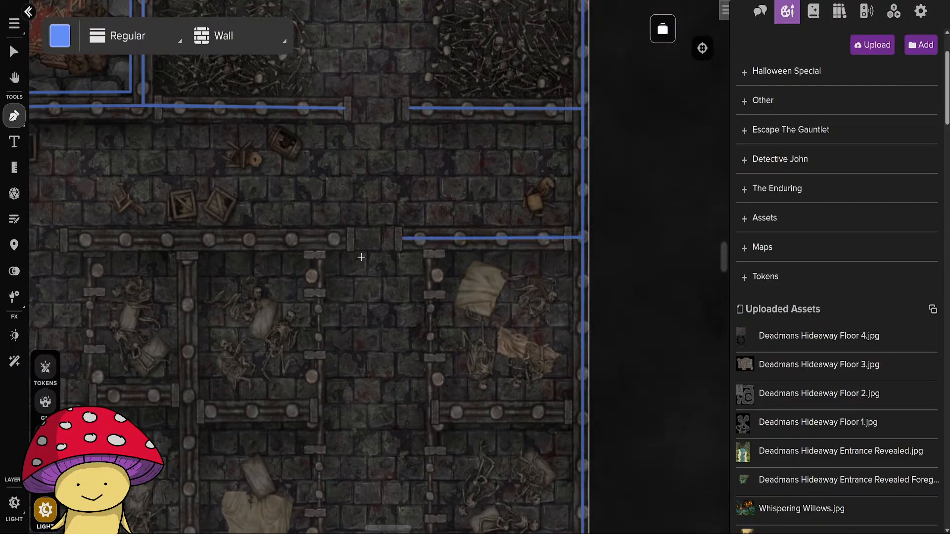
{"action": "left_click_drag", "start_coordinate": [243, 286], "coordinate": [511, 288]}
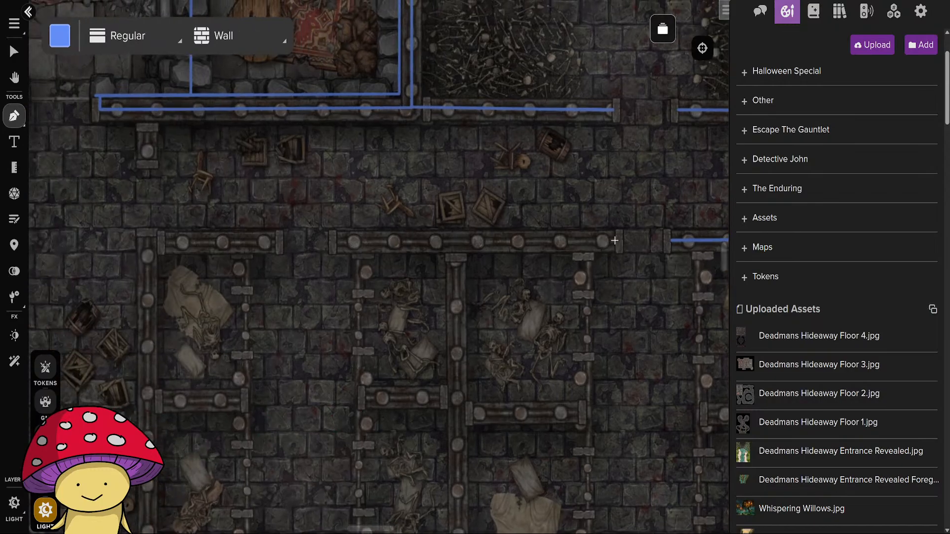
{"action": "left_click", "coordinate": [615, 240]}
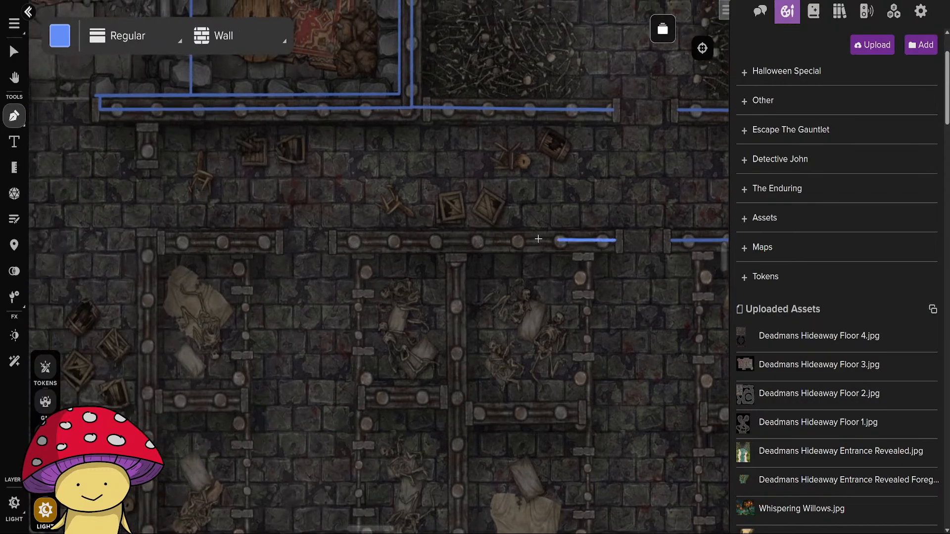
{"action": "left_click", "coordinate": [337, 242]}
{"action": "right_click", "coordinate": [337, 242]}
Draw a wall line along the cell block's westernmost north wall section to its corner, and down the west wall to the south outer wall.
{"action": "left_click_drag", "start_coordinate": [255, 303], "coordinate": [536, 337]}
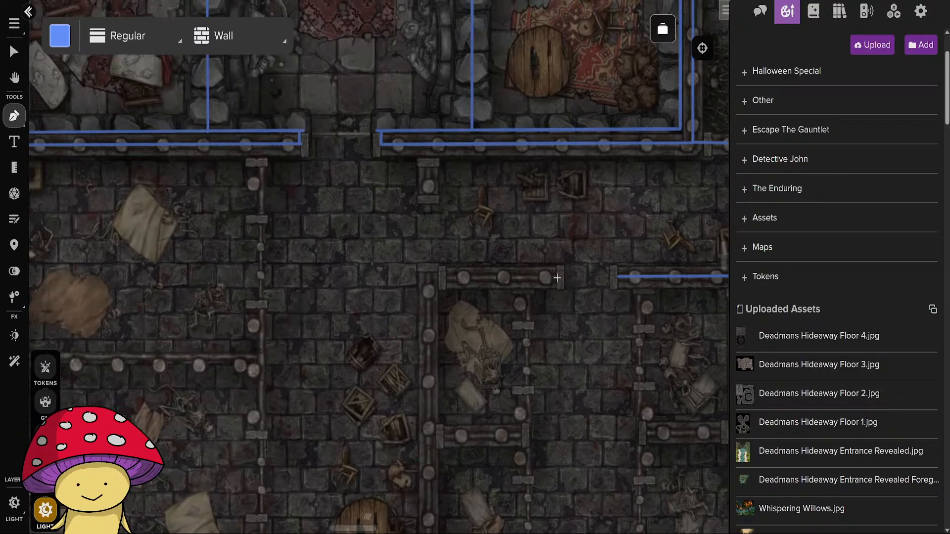
{"action": "left_click", "coordinate": [557, 278]}
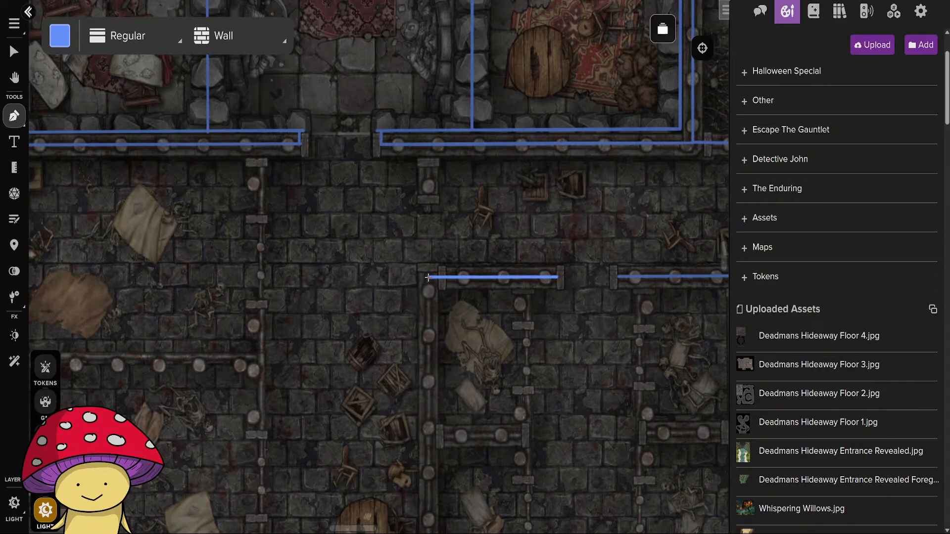
{"action": "left_click", "coordinate": [428, 277]}
{"action": "scroll", "coordinate": [429, 395], "scroll_direction": "down", "scroll_amount": 5}
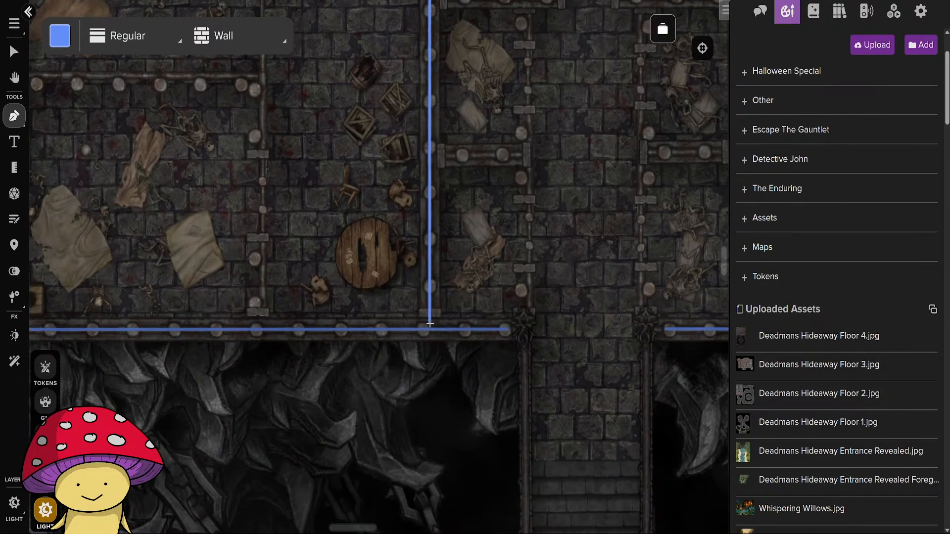
{"action": "left_click", "coordinate": [430, 329]}
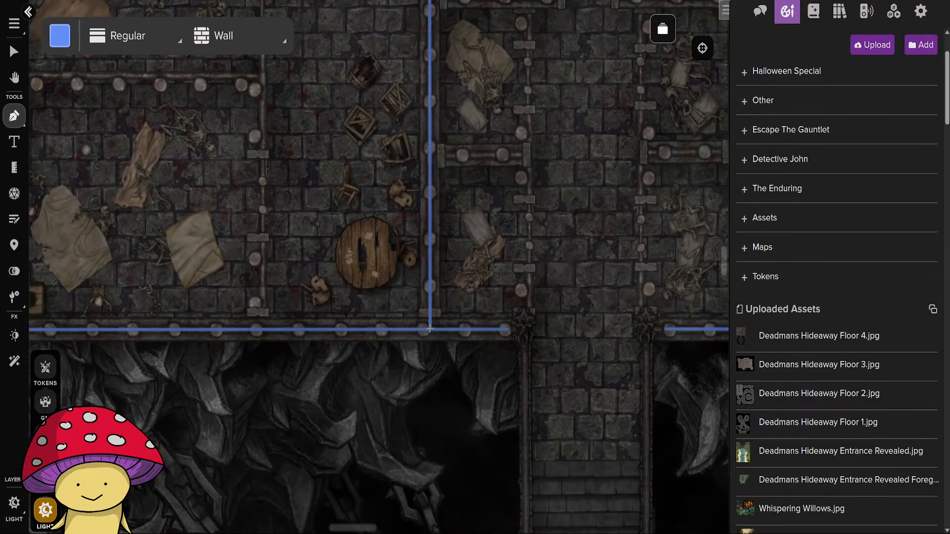
Draw wall lines for the divider off the small cells' west wall and for the north-south partition behind the middle cells.
{"action": "scroll", "coordinate": [446, 332], "scroll_direction": "up", "scroll_amount": 2}
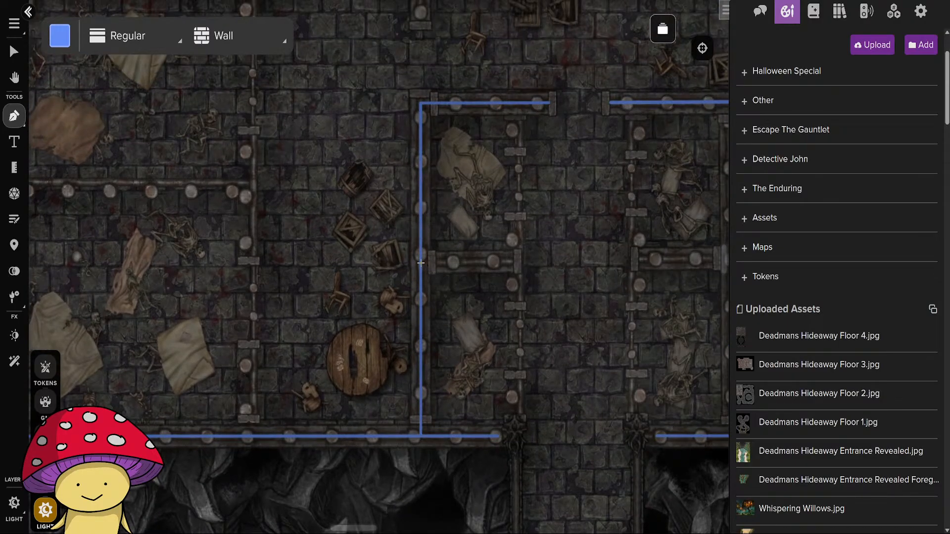
{"action": "left_click", "coordinate": [420, 263]}
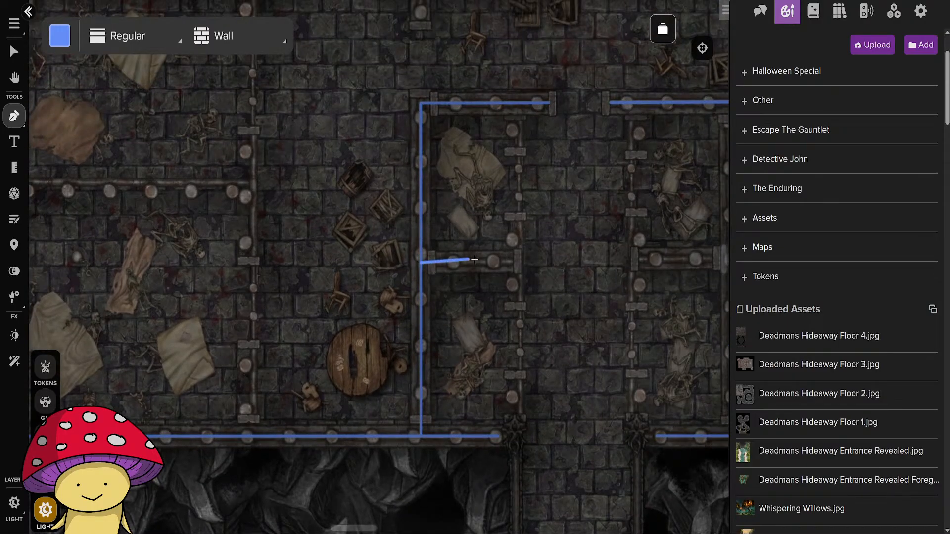
{"action": "right_click", "coordinate": [515, 262]}
{"action": "left_click_drag", "start_coordinate": [612, 334], "coordinate": [404, 329]}
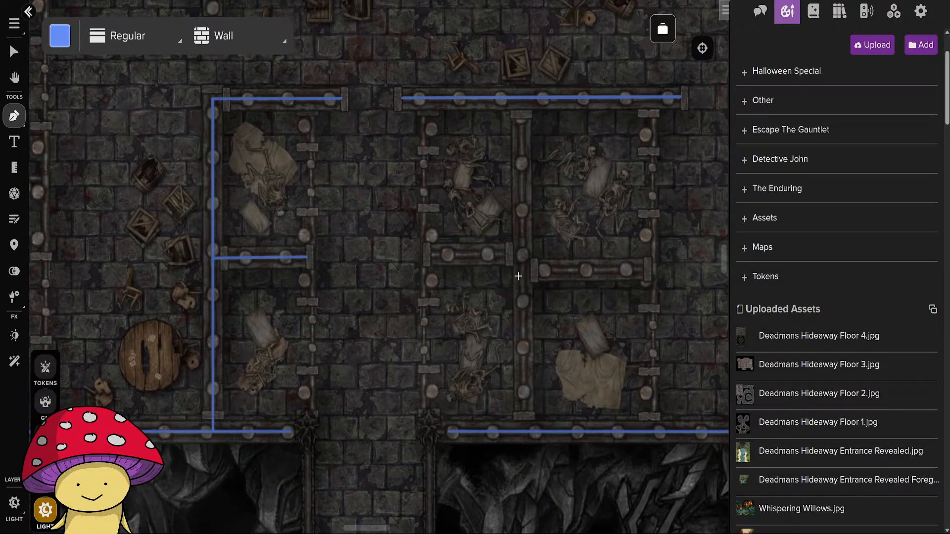
{"action": "left_click", "coordinate": [520, 98]}
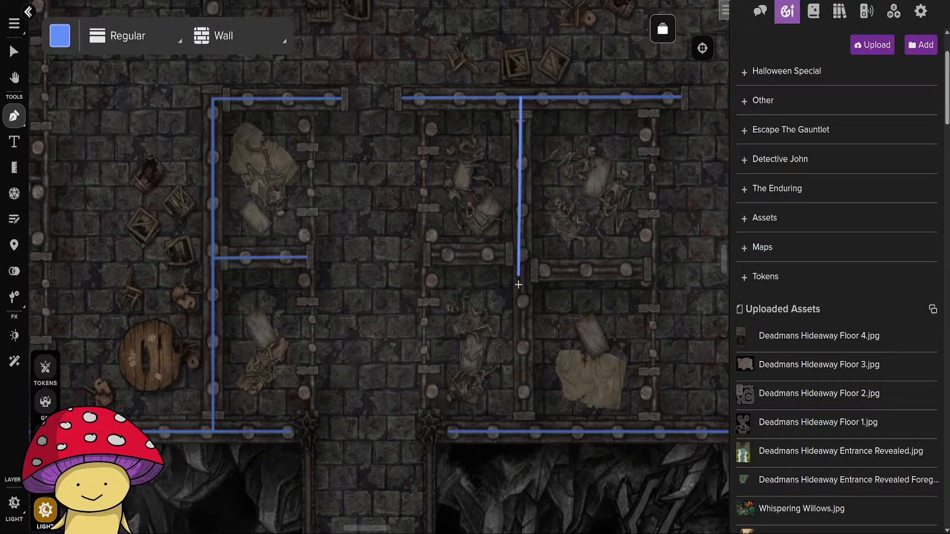
{"action": "right_click", "coordinate": [525, 431]}
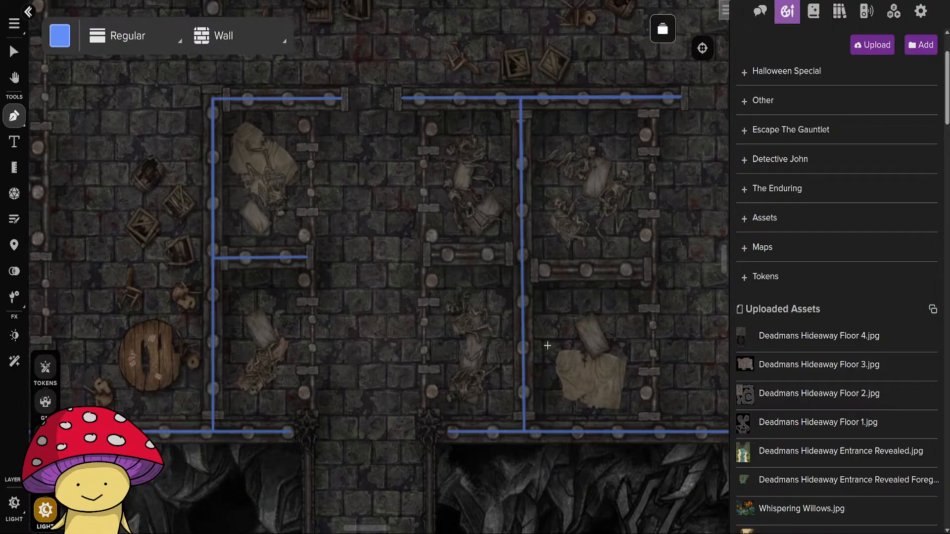
Draw wall lines for the cell dividers running east and west from the central partition and west from the east outer wall.
{"action": "left_click", "coordinate": [523, 269]}
{"action": "right_click", "coordinate": [647, 269]}
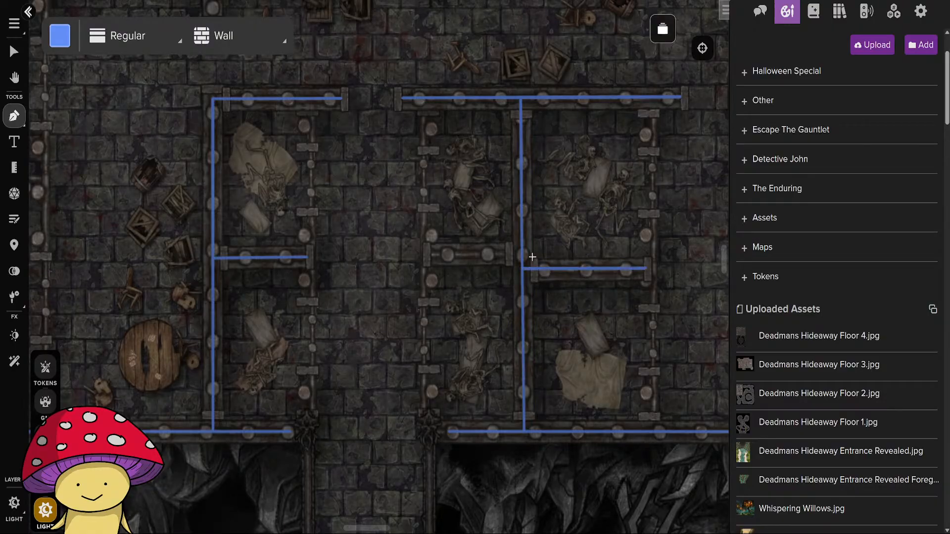
{"action": "left_click", "coordinate": [521, 253]}
{"action": "right_click", "coordinate": [430, 254]}
{"action": "left_click_drag", "start_coordinate": [621, 392], "coordinate": [308, 361]}
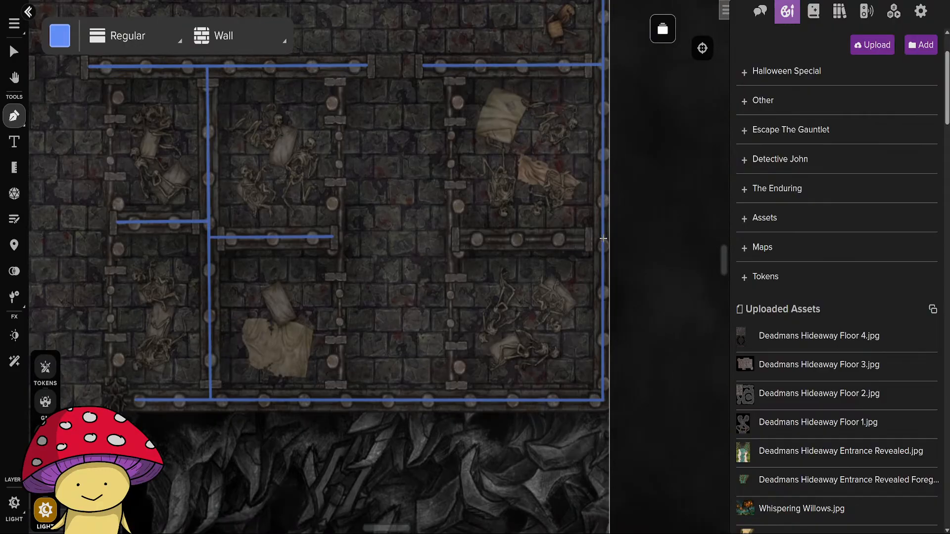
{"action": "left_click", "coordinate": [602, 239]}
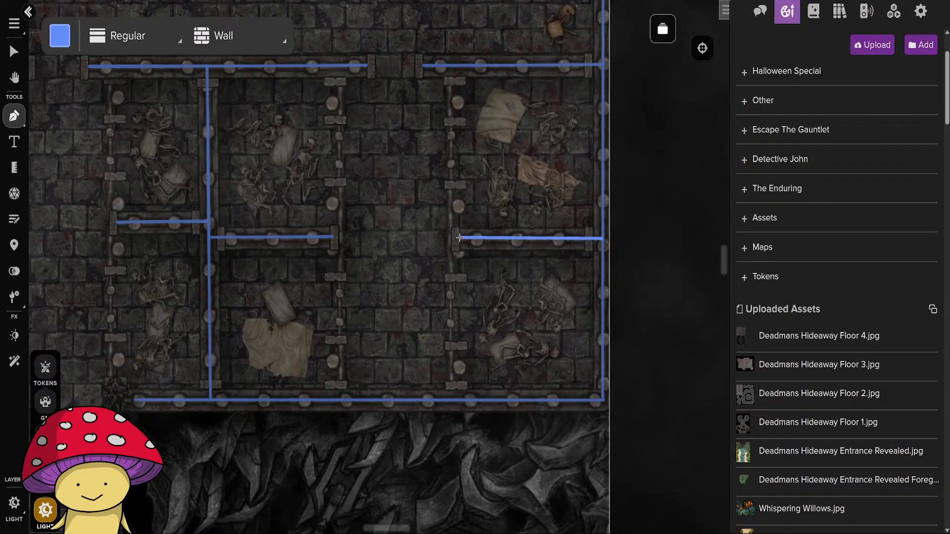
{"action": "right_click", "coordinate": [459, 238]}
Check the traced walls across the whole floor, from the cell block to the round chained platform and back to the large west cells.
{"action": "scroll", "coordinate": [446, 365], "scroll_direction": "down", "scroll_amount": 4}
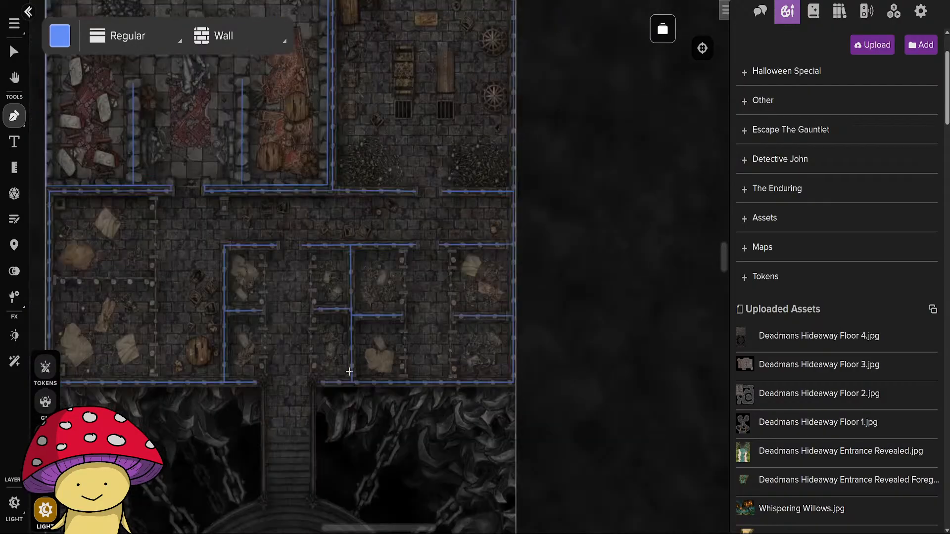
{"action": "left_click_drag", "start_coordinate": [350, 371], "coordinate": [653, 390]}
{"action": "scroll", "coordinate": [431, 329], "scroll_direction": "up", "scroll_amount": 5}
{"action": "scroll", "coordinate": [432, 329], "scroll_direction": "down", "scroll_amount": 6}
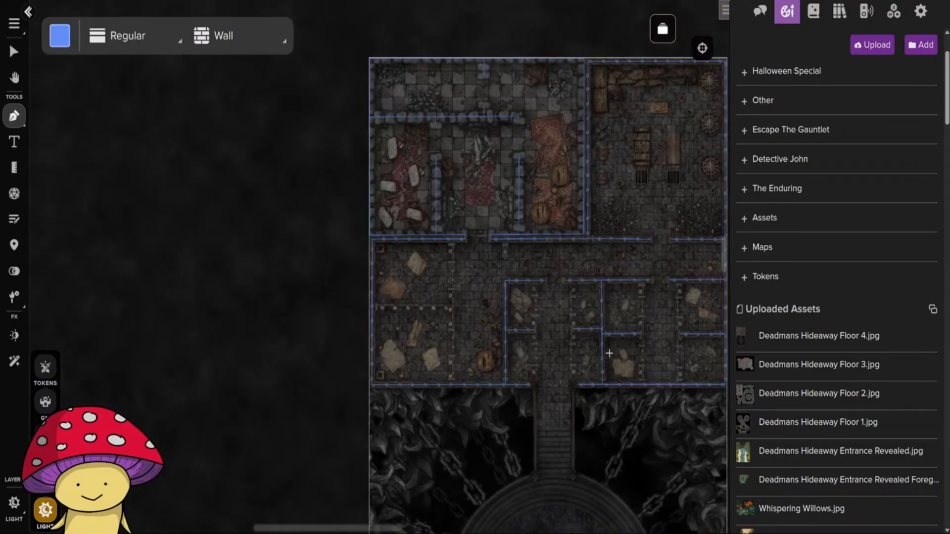
{"action": "left_click_drag", "start_coordinate": [654, 427], "coordinate": [510, 403]}
{"action": "left_click_drag", "start_coordinate": [456, 495], "coordinate": [533, 345]}
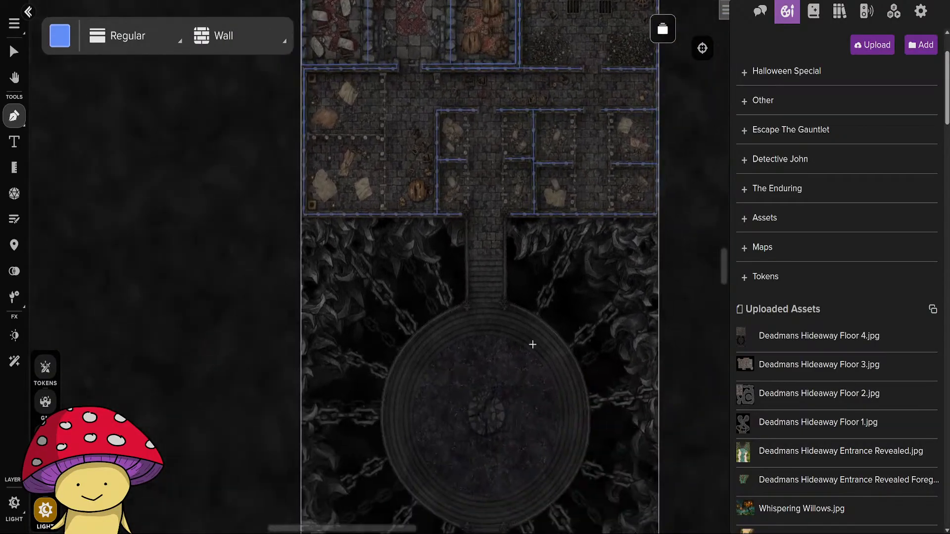
{"action": "left_click_drag", "start_coordinate": [458, 216], "coordinate": [519, 423]}
{"action": "scroll", "coordinate": [521, 381], "scroll_direction": "up", "scroll_amount": 6}
{"action": "left_click_drag", "start_coordinate": [378, 361], "coordinate": [491, 339]}
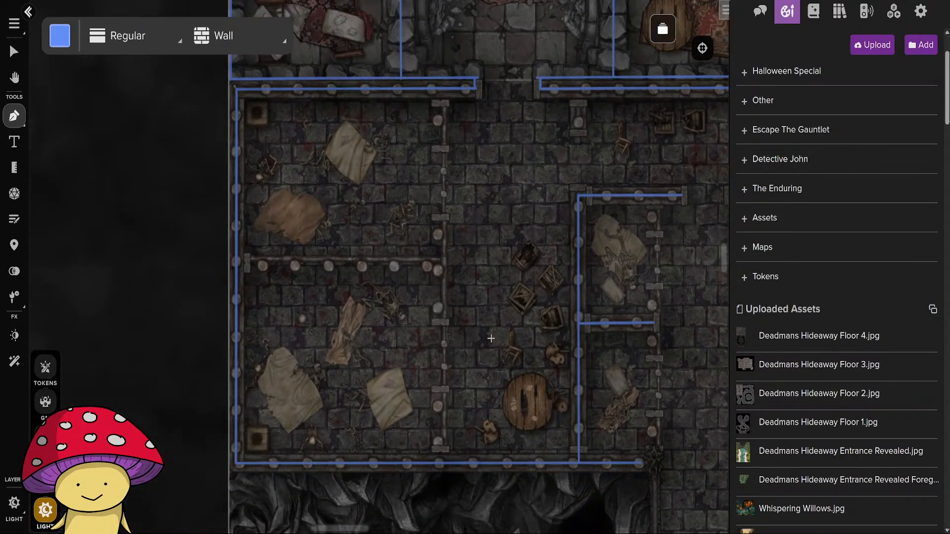
Set the barrier type to Transparent and trace the bars between the two large west cells and the barred section between their doors.
{"action": "left_click", "coordinate": [227, 38]}
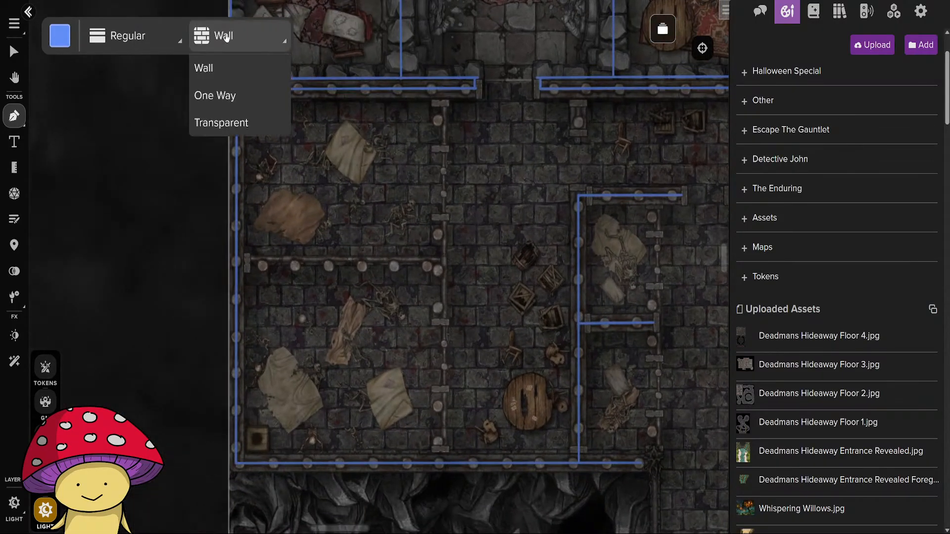
{"action": "left_click", "coordinate": [221, 123]}
{"action": "scroll", "coordinate": [296, 245], "scroll_direction": "up", "scroll_amount": 2}
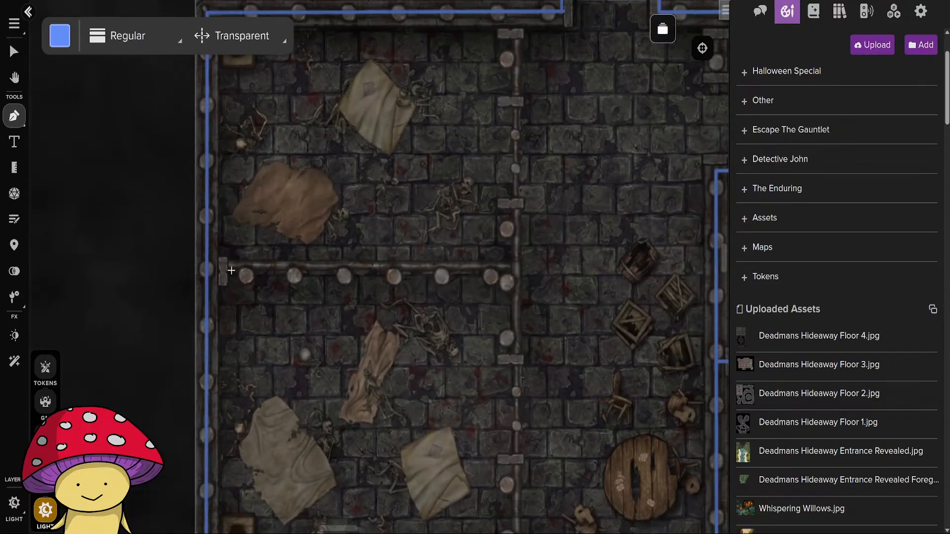
{"action": "left_click_drag", "start_coordinate": [206, 267], "coordinate": [515, 267]}
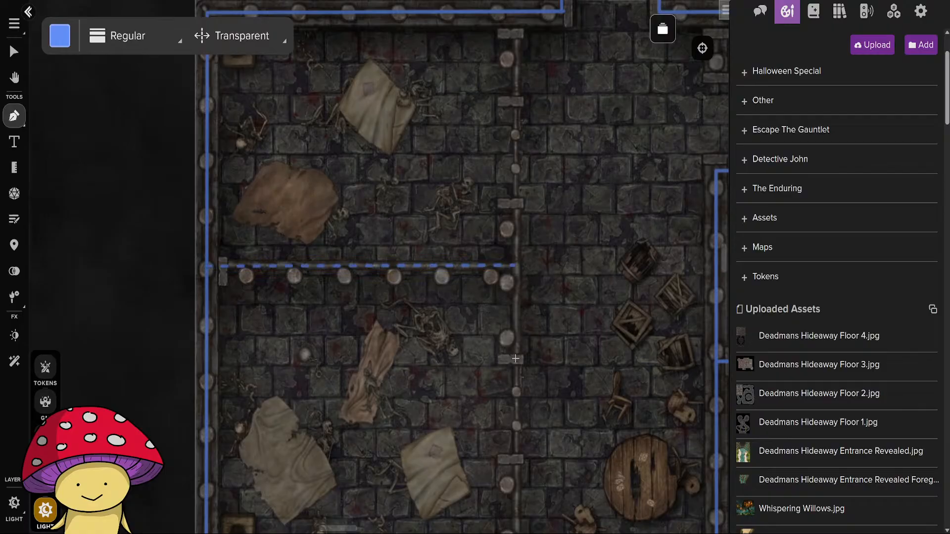
{"action": "left_click_drag", "start_coordinate": [516, 360], "coordinate": [515, 202]}
Draw transparent lines along the large west cells' front bars, from the north wall to the upper door and the south wall to the lower door.
{"action": "left_click_drag", "start_coordinate": [560, 148], "coordinate": [516, 336]}
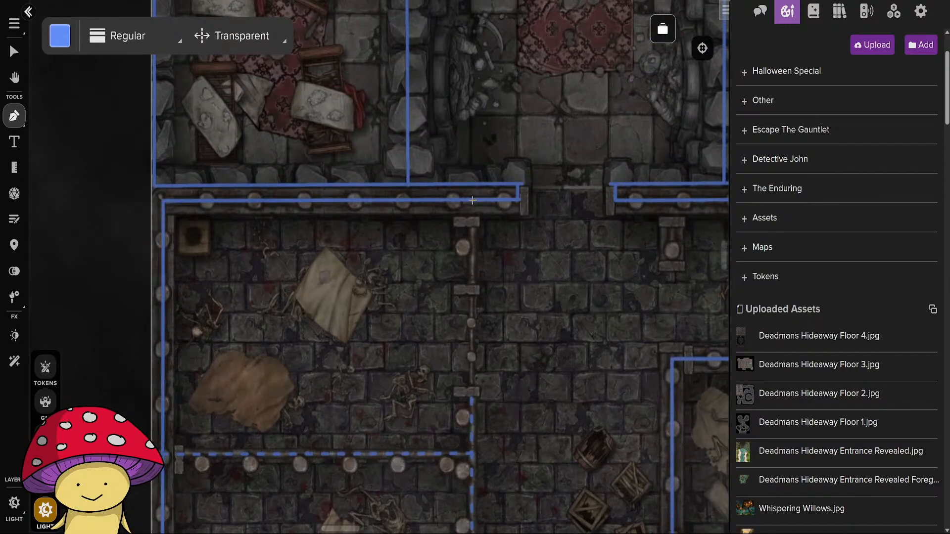
{"action": "left_click_drag", "start_coordinate": [473, 200], "coordinate": [472, 295]}
{"action": "left_click_drag", "start_coordinate": [528, 384], "coordinate": [501, 144]}
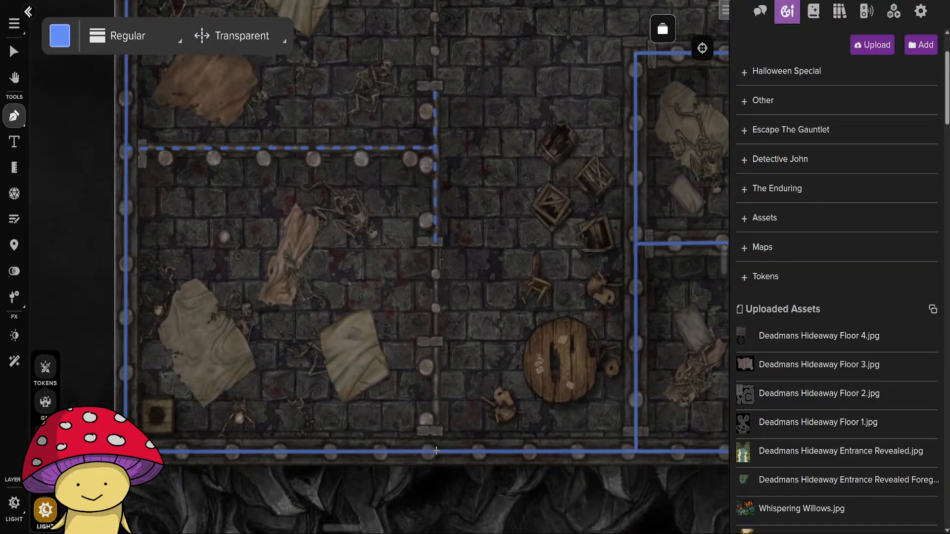
{"action": "left_click_drag", "start_coordinate": [436, 451], "coordinate": [436, 340]}
{"action": "left_click_drag", "start_coordinate": [574, 345], "coordinate": [273, 322]}
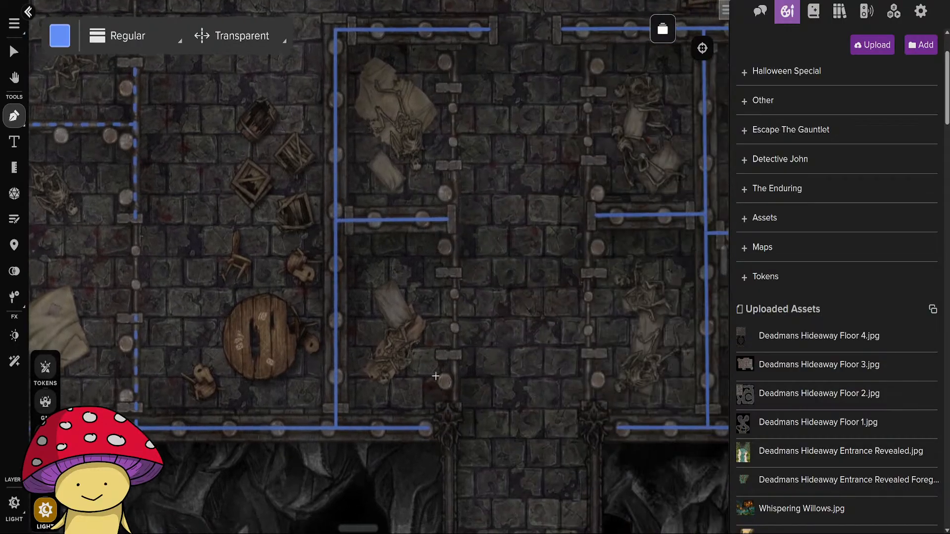
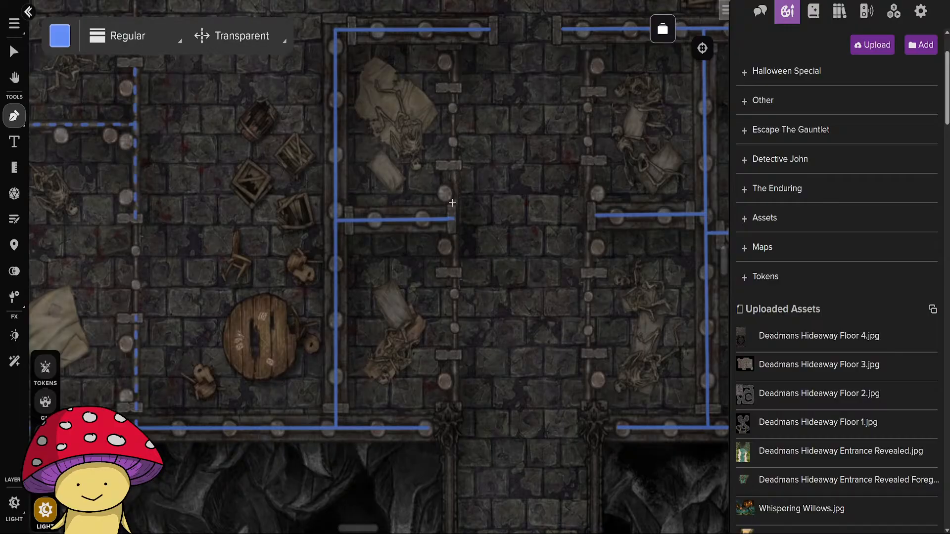
Draw transparent lines along the barred fronts of the two small cells west of the central corridor, leaving door gaps and joining the south wall.
{"action": "left_click_drag", "start_coordinate": [452, 165], "coordinate": [454, 277]}
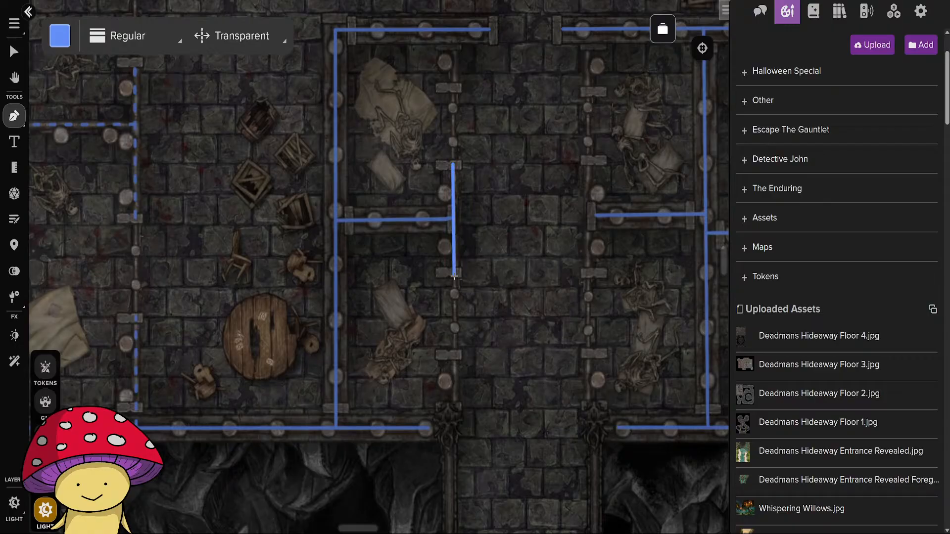
{"action": "left_click", "coordinate": [455, 276]}
{"action": "right_click", "coordinate": [471, 274]}
{"action": "left_click", "coordinate": [453, 31]}
{"action": "left_click", "coordinate": [453, 90]}
{"action": "right_click", "coordinate": [453, 104]}
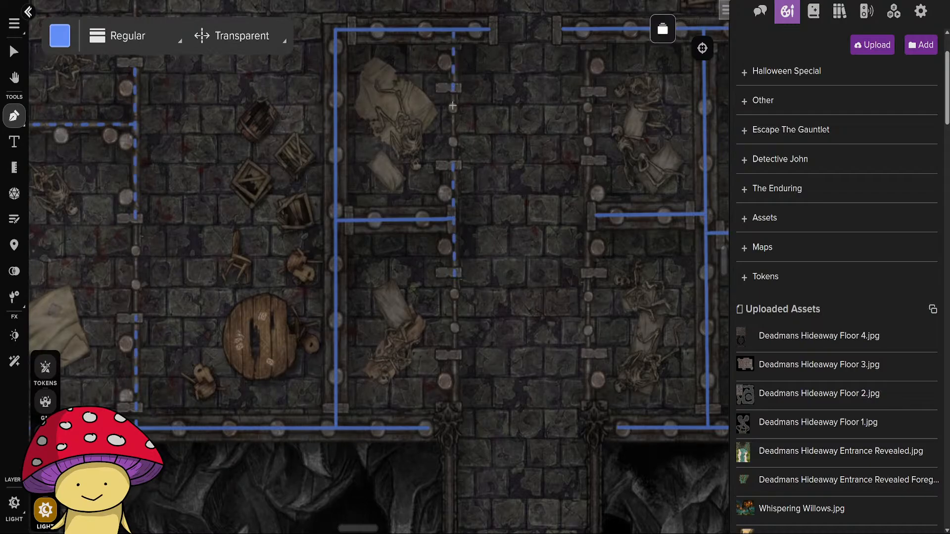
{"action": "left_click", "coordinate": [454, 353]}
{"action": "left_click", "coordinate": [455, 429]}
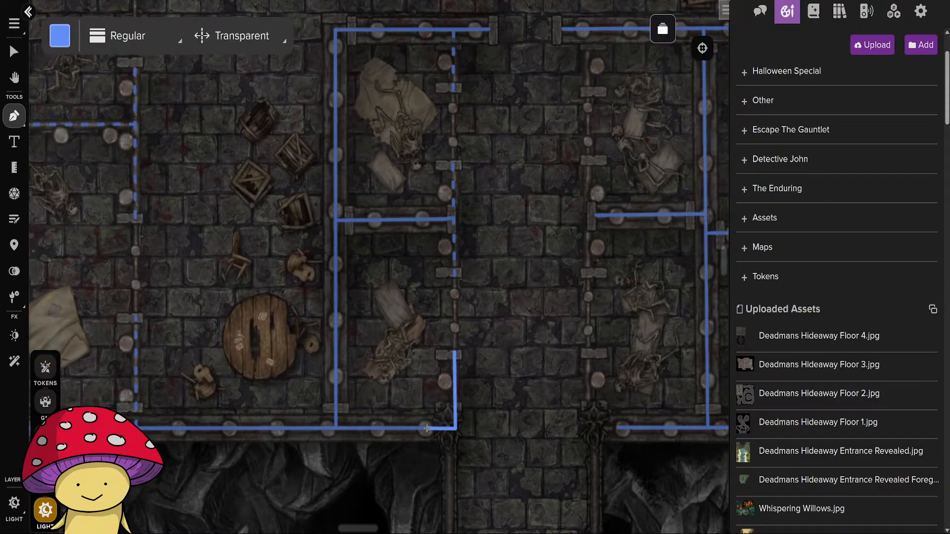
{"action": "left_click", "coordinate": [427, 429]}
{"action": "right_click", "coordinate": [429, 430]}
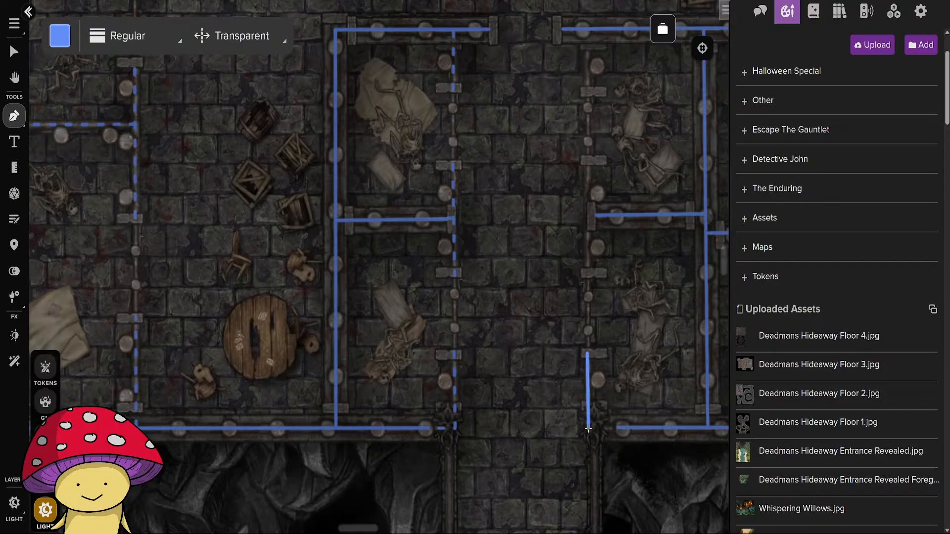
Draw transparent lines along the barred fronts of the two cells east of the central corridor, leaving door gaps and joining the south wall.
{"action": "right_click", "coordinate": [617, 429]}
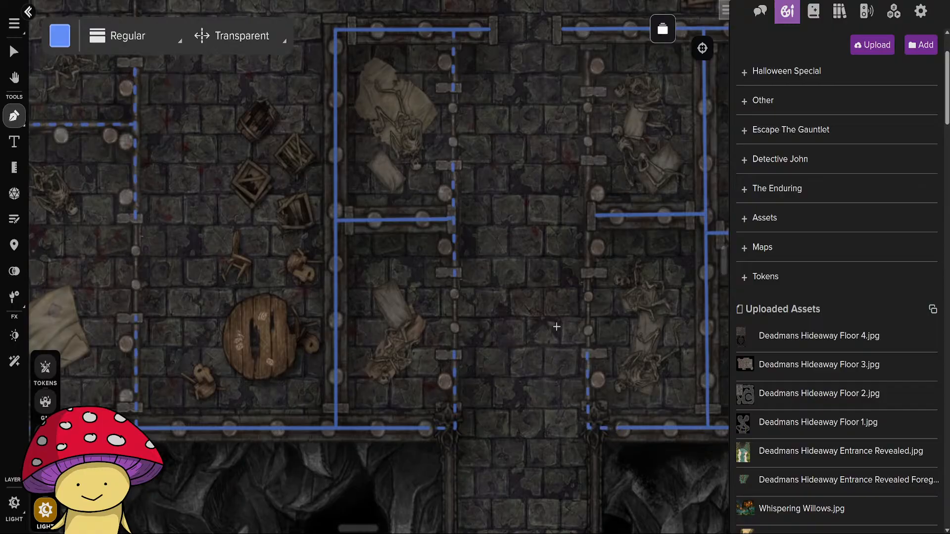
{"action": "left_click_drag", "start_coordinate": [536, 310], "coordinate": [440, 397]}
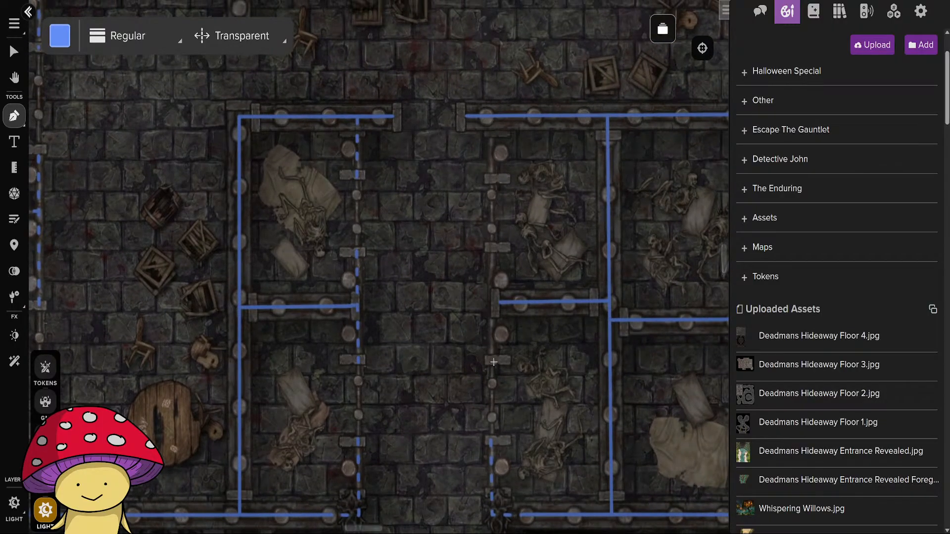
{"action": "left_click", "coordinate": [491, 362]}
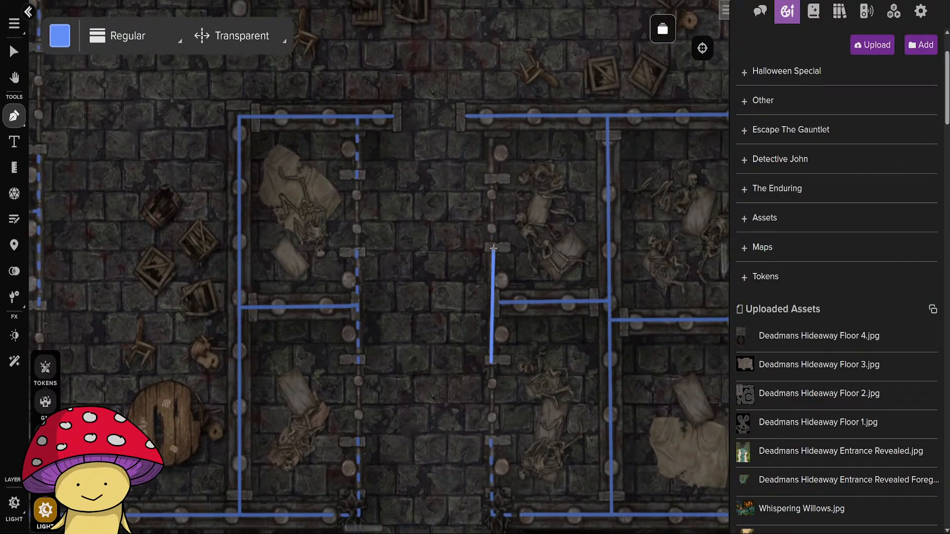
{"action": "right_click", "coordinate": [492, 245]}
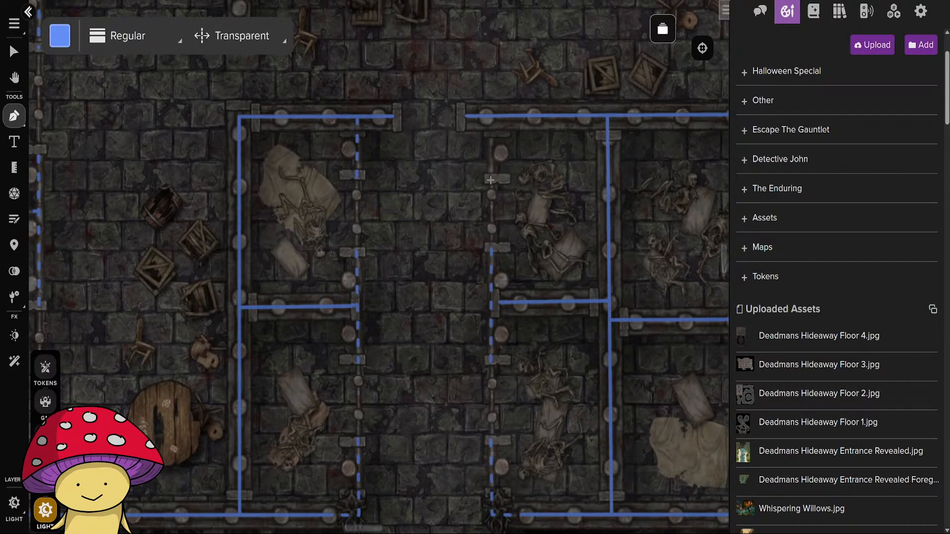
{"action": "left_click", "coordinate": [490, 180]}
{"action": "right_click", "coordinate": [490, 116]}
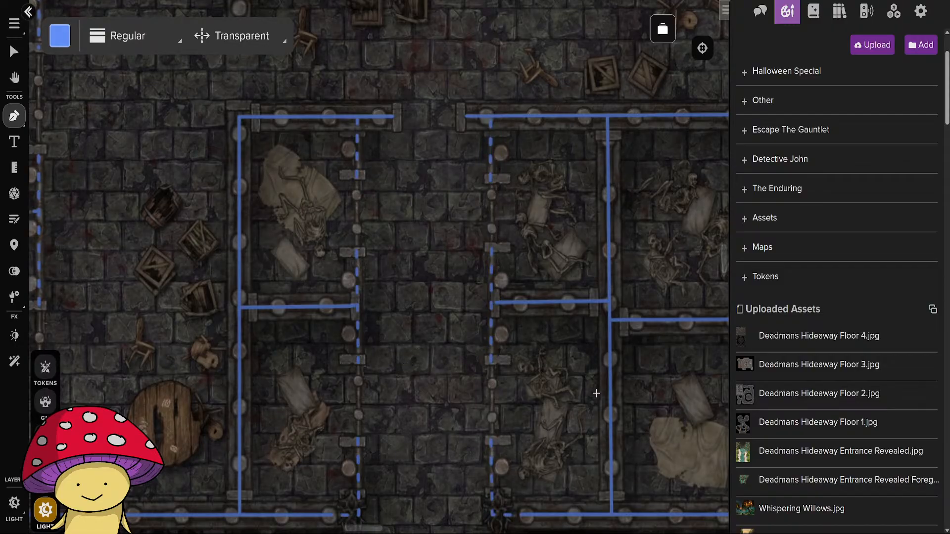
Draw transparent lines along the barred fronts of the two cells west of the eastern corridor, leaving gaps at both doors.
{"action": "left_click_drag", "start_coordinate": [625, 372], "coordinate": [264, 318]}
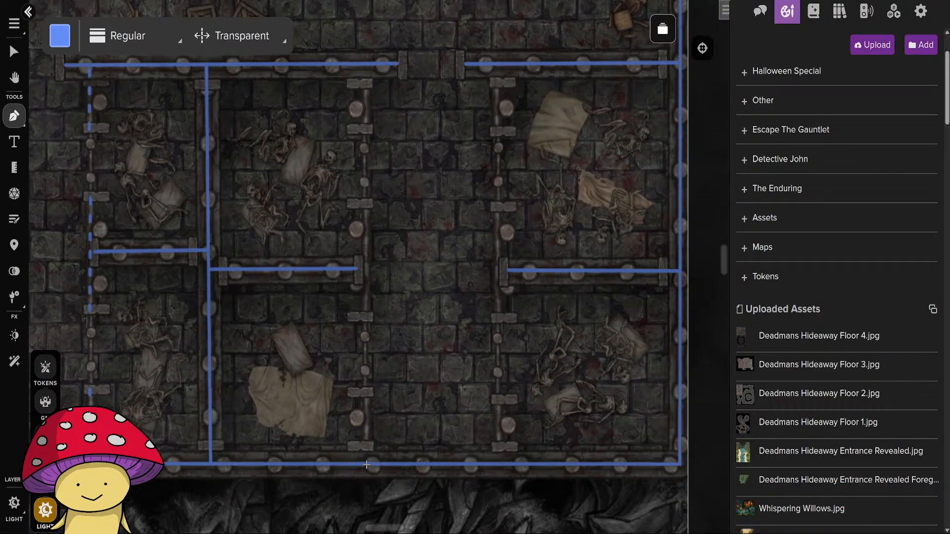
{"action": "left_click", "coordinate": [367, 466]}
{"action": "left_click", "coordinate": [365, 391]}
{"action": "left_click", "coordinate": [365, 319]}
{"action": "left_click", "coordinate": [365, 204]}
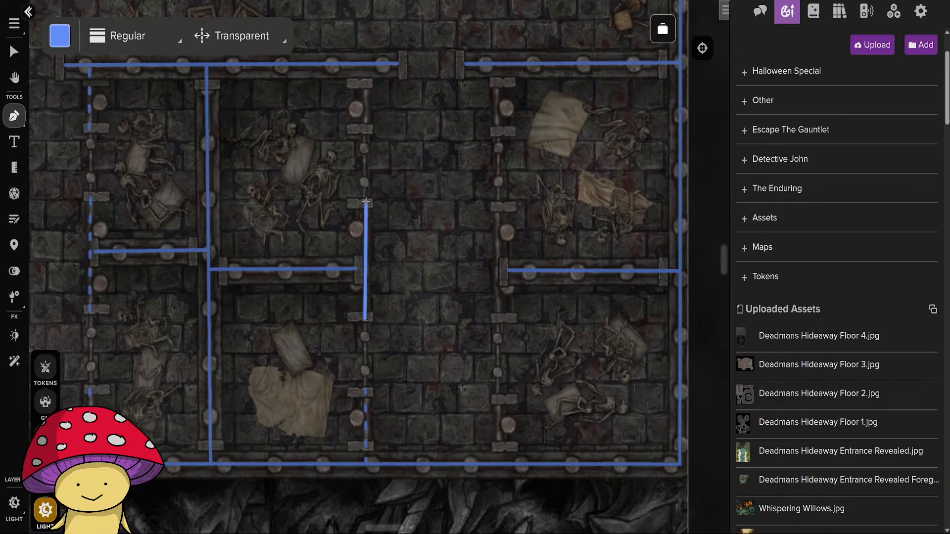
{"action": "left_click", "coordinate": [364, 129]}
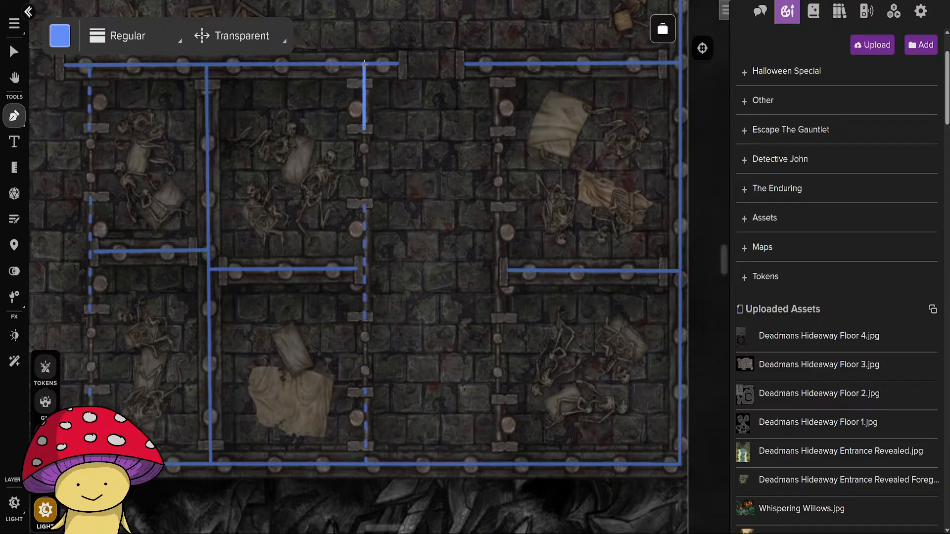
{"action": "left_click", "coordinate": [364, 64]}
Draw transparent lines along the bars of the two easternmost cells from the south wall to the north wall, leaving gaps at both doors.
{"action": "left_click", "coordinate": [498, 464]}
{"action": "left_click", "coordinate": [499, 396]}
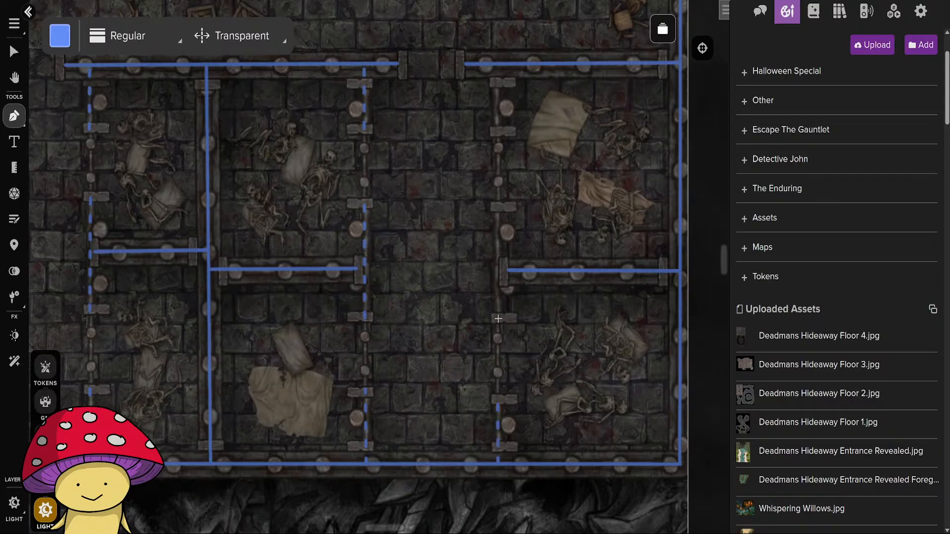
{"action": "left_click", "coordinate": [498, 321]}
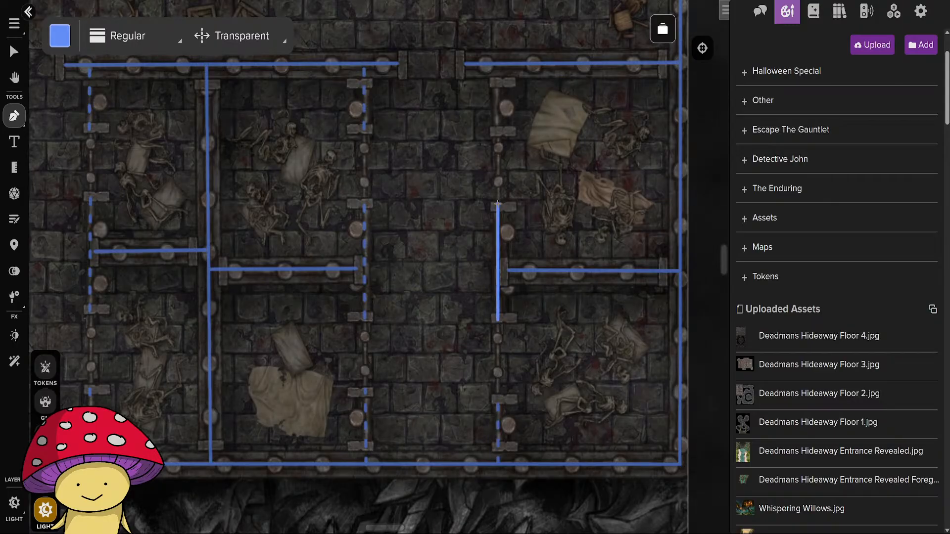
{"action": "left_click", "coordinate": [498, 203]}
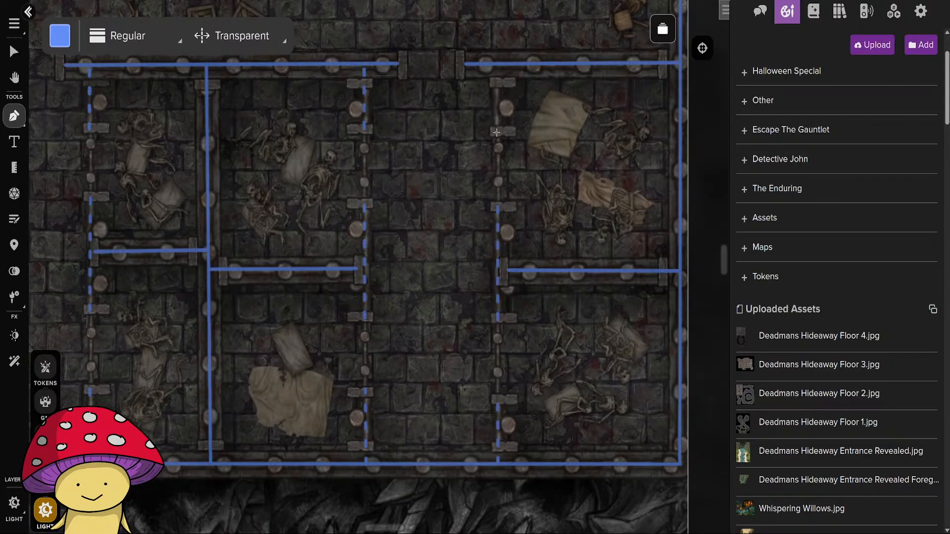
{"action": "left_click", "coordinate": [496, 132]}
{"action": "left_click", "coordinate": [495, 64]}
Compare the Place Door and Place Window options, and activate Place Window for the barred cell doors.
{"action": "scroll", "coordinate": [346, 364], "scroll_direction": "down", "scroll_amount": 2}
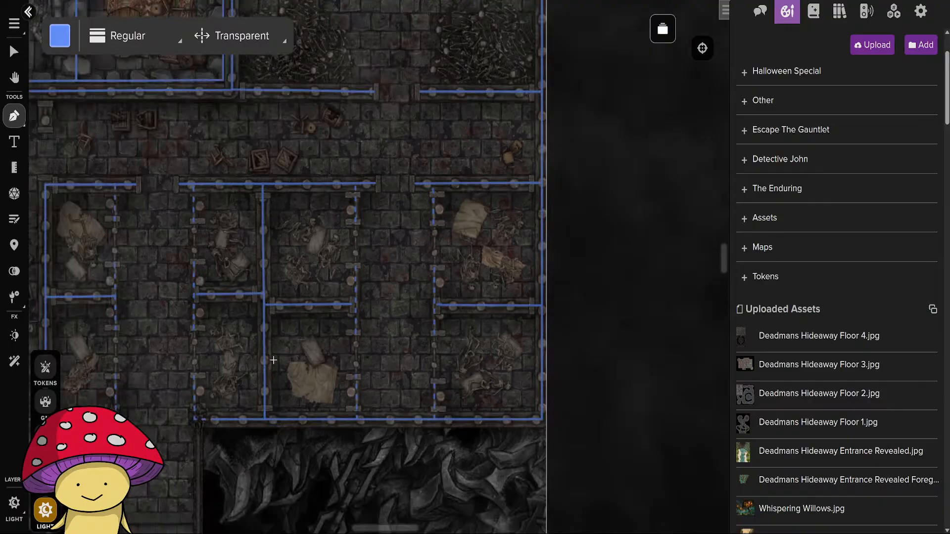
{"action": "left_click_drag", "start_coordinate": [227, 378], "coordinate": [509, 349]}
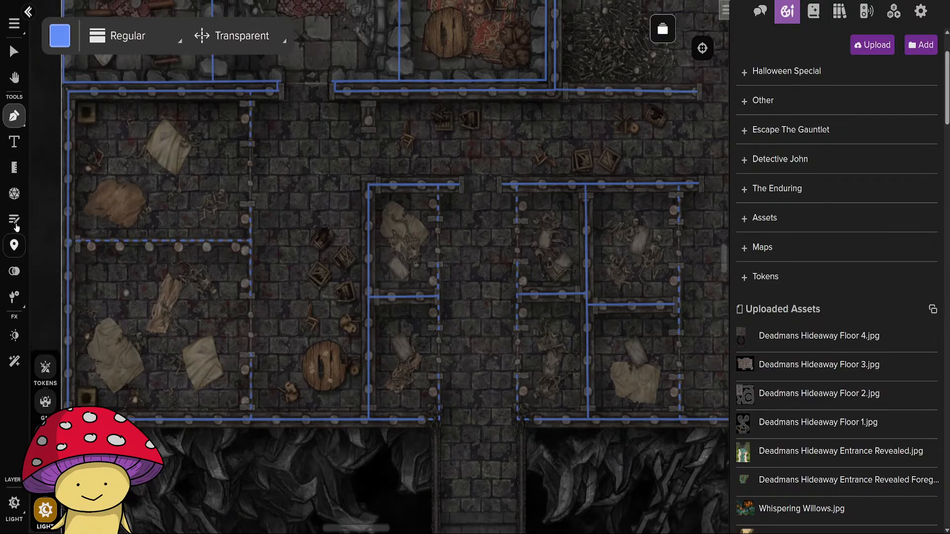
{"action": "left_click", "coordinate": [14, 296]}
{"action": "left_click", "coordinate": [89, 325]}
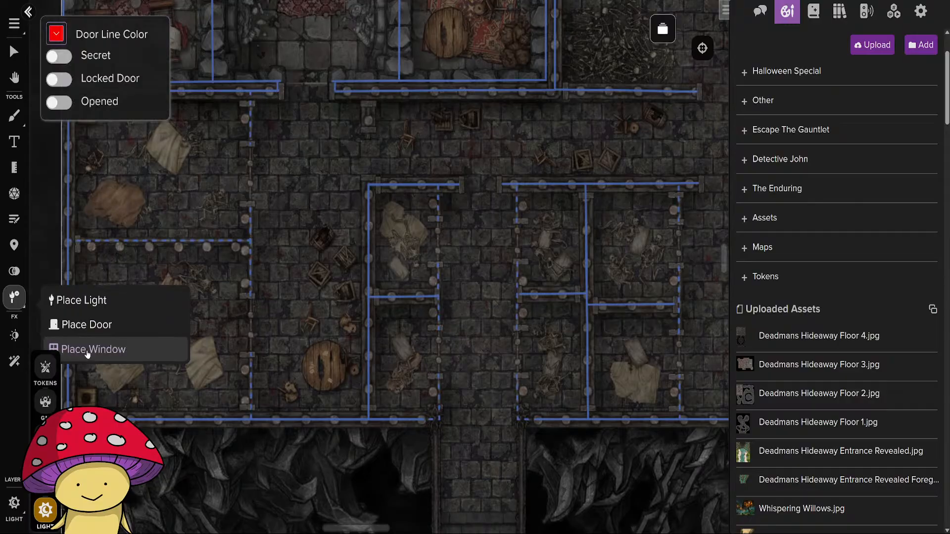
{"action": "left_click", "coordinate": [79, 350]}
{"action": "left_click", "coordinate": [81, 326]}
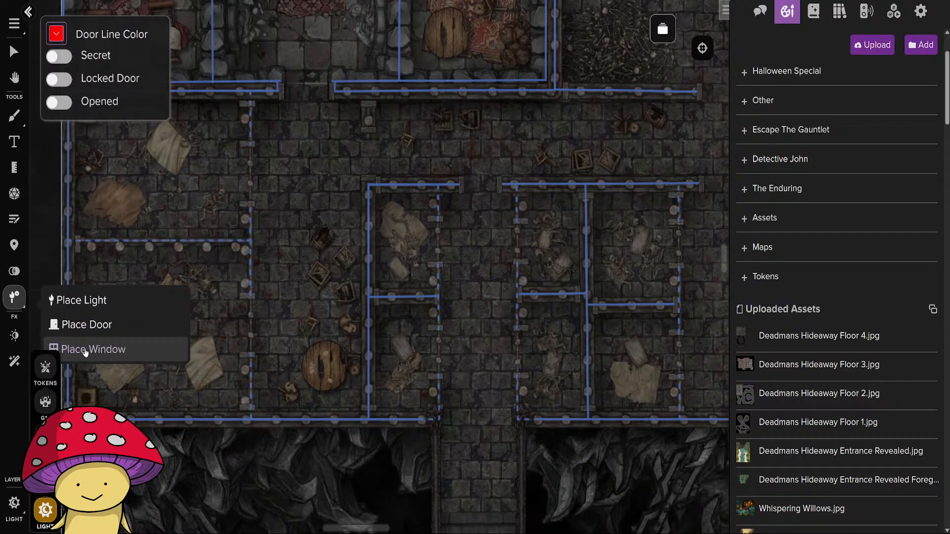
{"action": "left_click", "coordinate": [83, 351]}
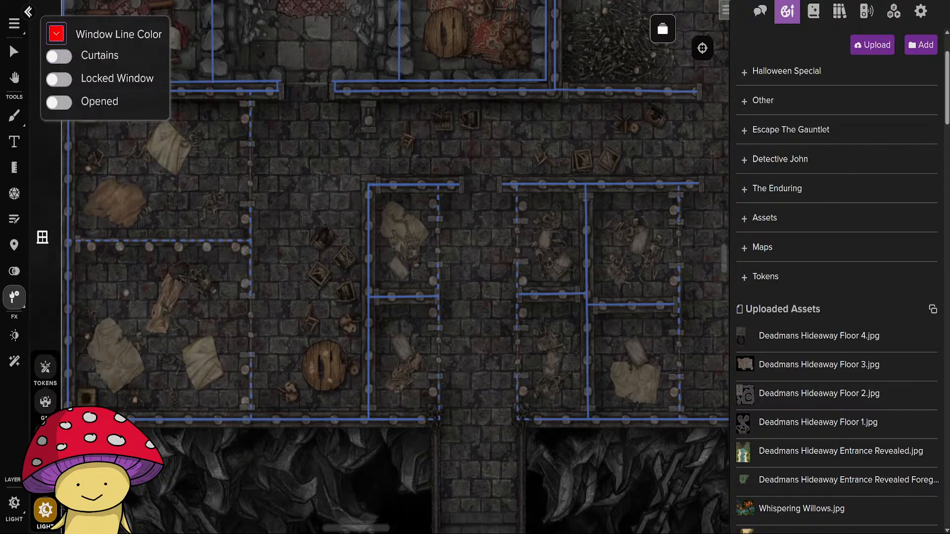
{"action": "left_click", "coordinate": [15, 305]}
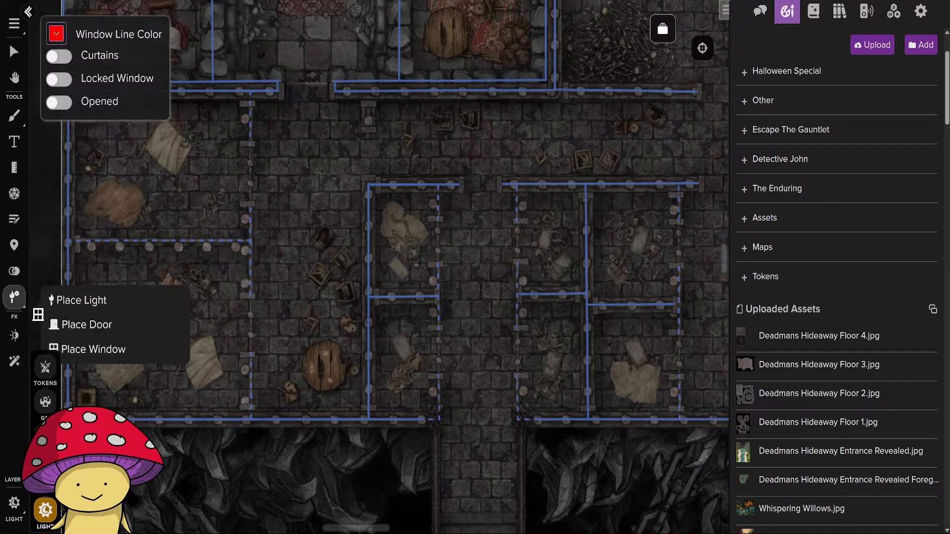
{"action": "left_click", "coordinate": [85, 333]}
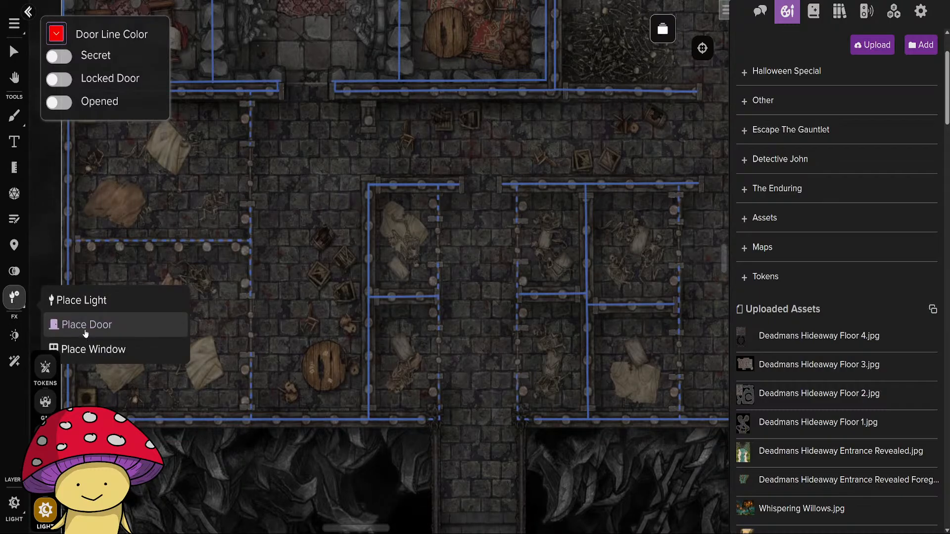
{"action": "left_click", "coordinate": [67, 349]}
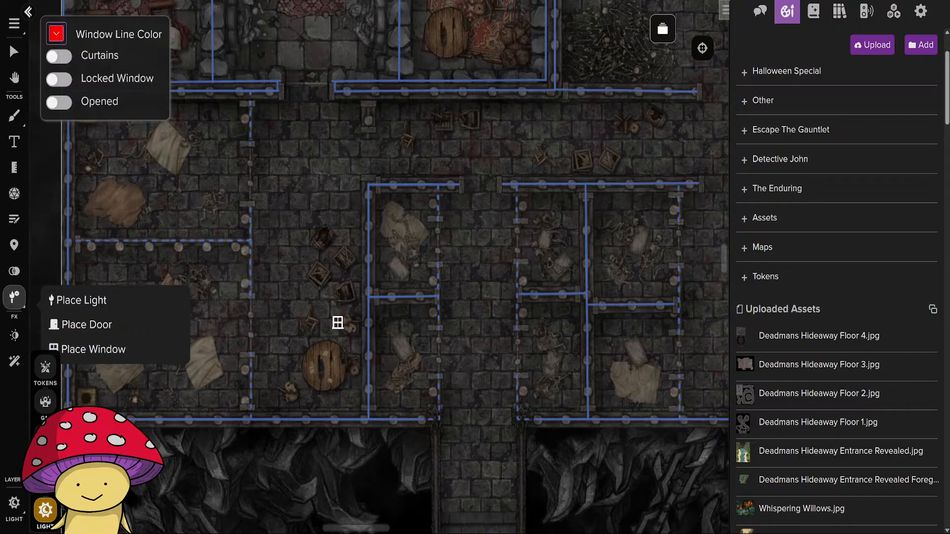
Place windows in the door gaps of the two large west cells, the two small cells west of the central corridor, and the south exit.
{"action": "scroll", "coordinate": [337, 323], "scroll_direction": "up", "scroll_amount": 2}
{"action": "scroll", "coordinate": [296, 322], "scroll_direction": "down", "scroll_amount": 1}
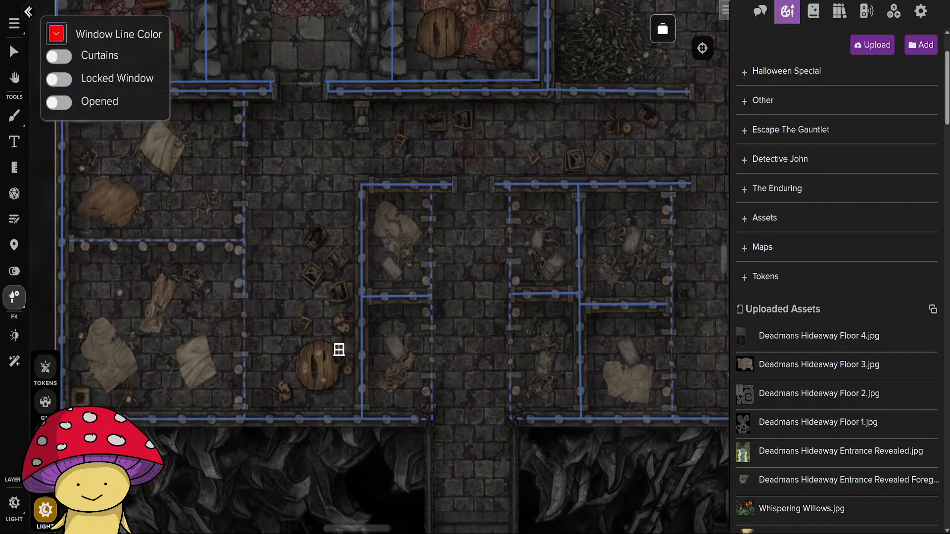
{"action": "left_click", "coordinate": [245, 324]}
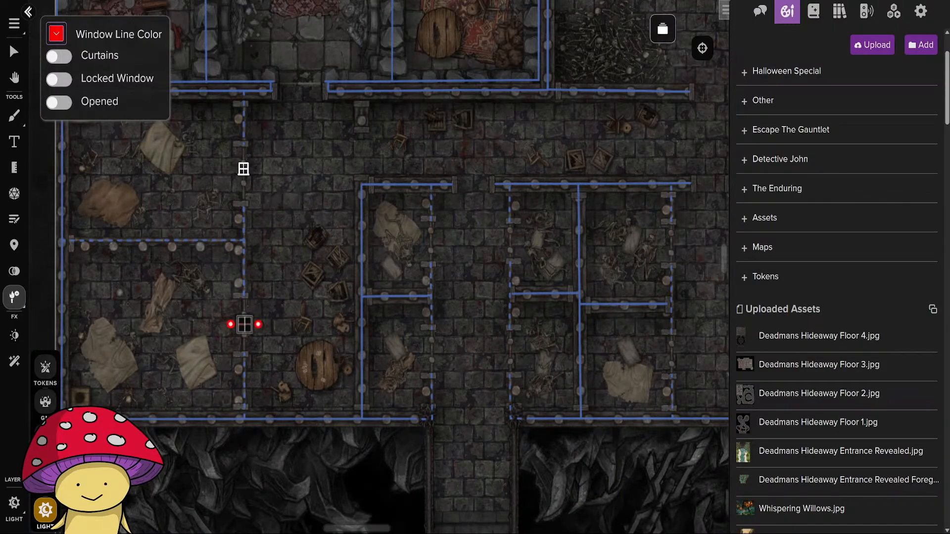
{"action": "left_click", "coordinate": [244, 169]}
{"action": "left_click", "coordinate": [433, 240]}
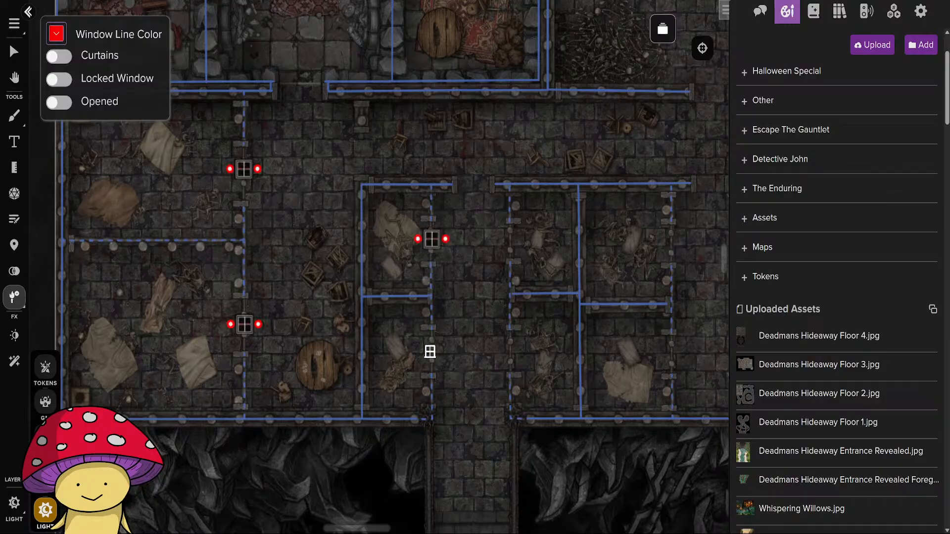
{"action": "left_click", "coordinate": [432, 351]}
{"action": "left_click", "coordinate": [470, 422]}
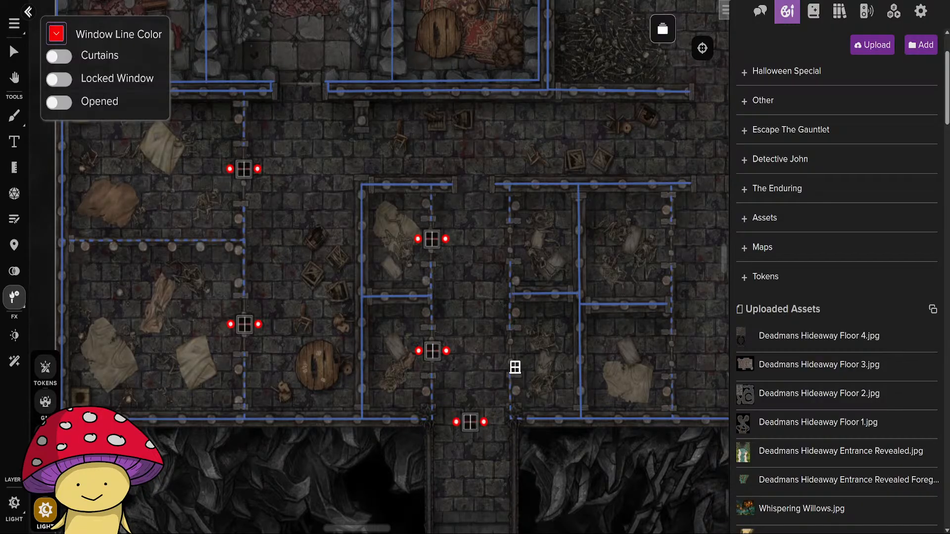
Place windows in the door gaps of the two cells east of the central corridor and the four cells along the eastern corridor.
{"action": "left_click", "coordinate": [509, 352]}
{"action": "left_click", "coordinate": [510, 242]}
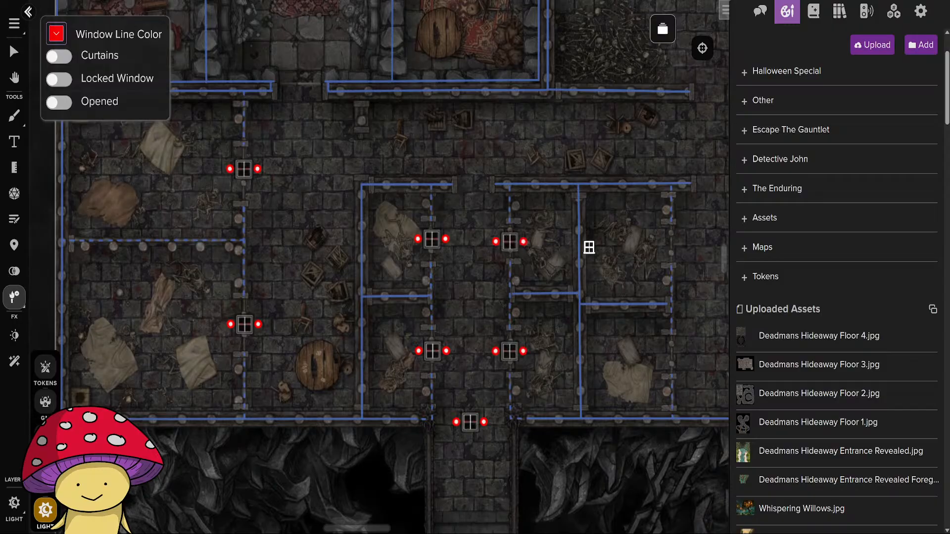
{"action": "left_click", "coordinate": [671, 240]}
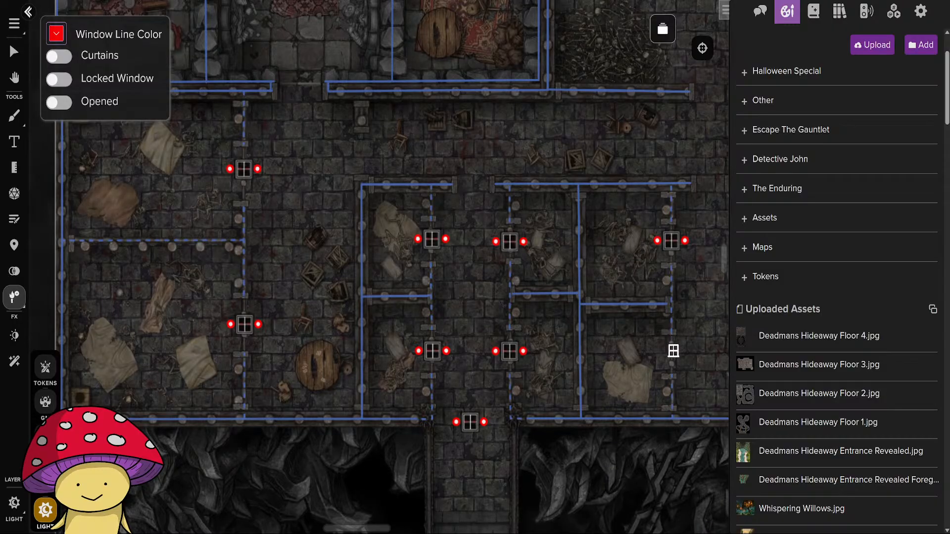
{"action": "left_click", "coordinate": [672, 352]}
{"action": "mouse_move", "coordinate": [688, 250]}
{"action": "left_mouse_down"}
{"action": "mouse_move", "coordinate": [464, 265]}
{"action": "mouse_move", "coordinate": [337, 243]}
{"action": "left_mouse_up"}
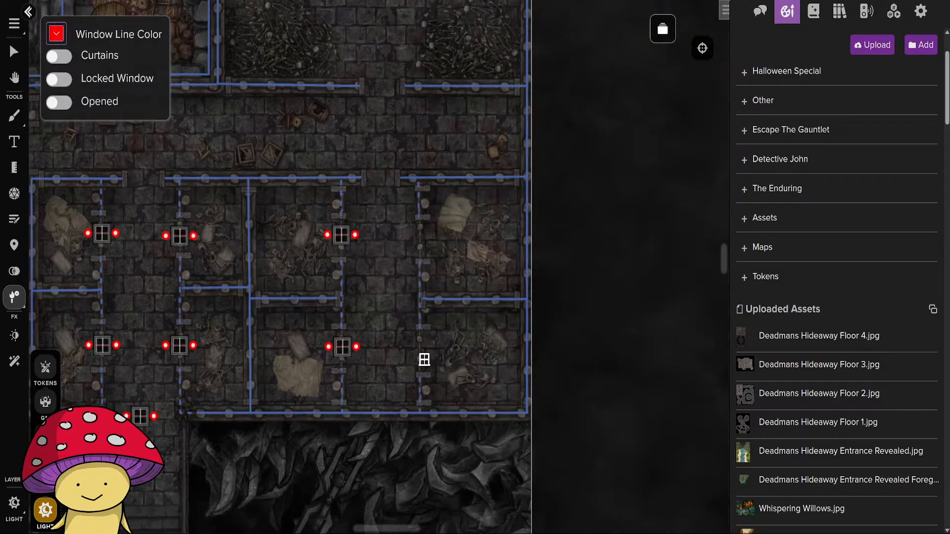
{"action": "left_click", "coordinate": [420, 350]}
{"action": "left_click", "coordinate": [419, 237]}
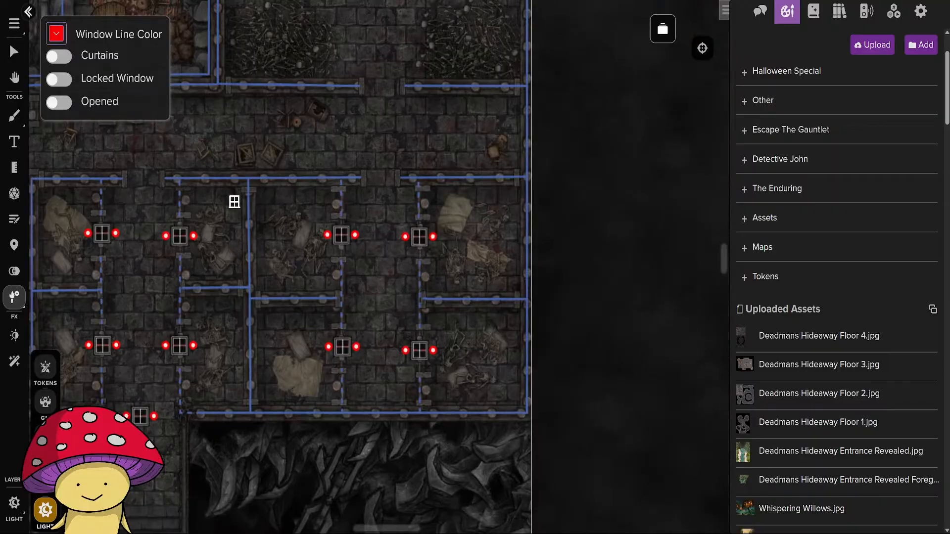
Place doors in the northwest area at the middle room's south exit, both side-room openings and the gap in the northern hall.
{"action": "mouse_move", "coordinate": [179, 201]}
{"action": "left_mouse_down"}
{"action": "mouse_move", "coordinate": [218, 240]}
{"action": "mouse_move", "coordinate": [584, 405]}
{"action": "mouse_move", "coordinate": [607, 471]}
{"action": "left_mouse_up"}
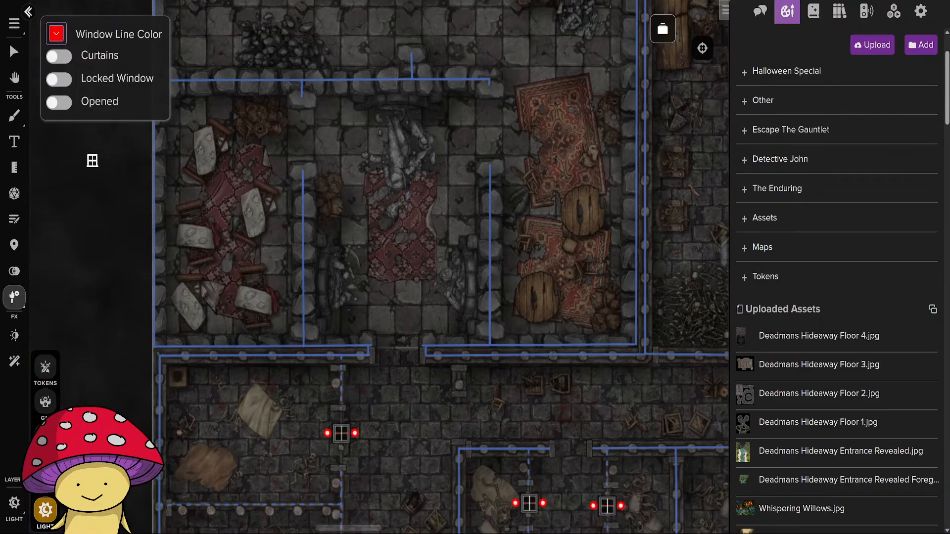
{"action": "scroll", "coordinate": [357, 253], "scroll_direction": "down", "scroll_amount": 5}
{"action": "scroll", "coordinate": [358, 253], "scroll_direction": "up", "scroll_amount": 2}
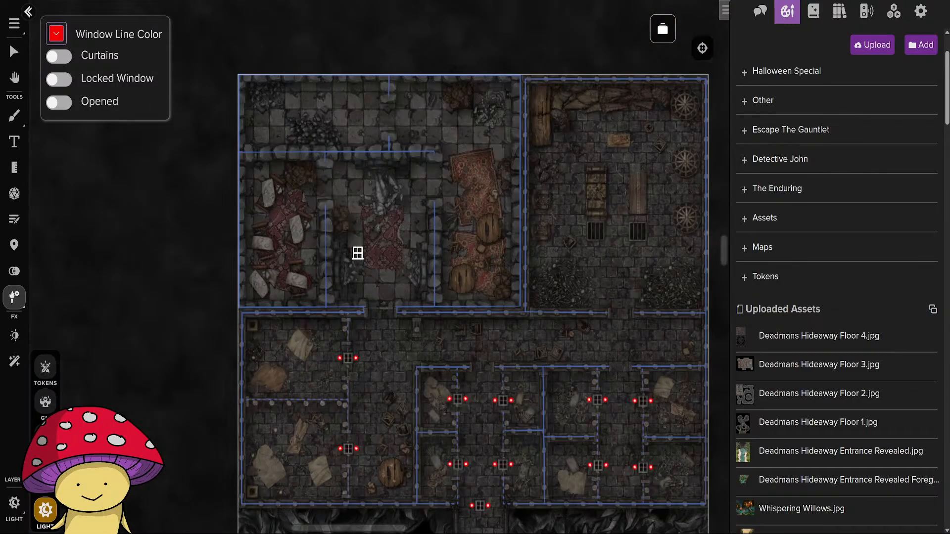
{"action": "left_click_drag", "start_coordinate": [388, 225], "coordinate": [321, 286]}
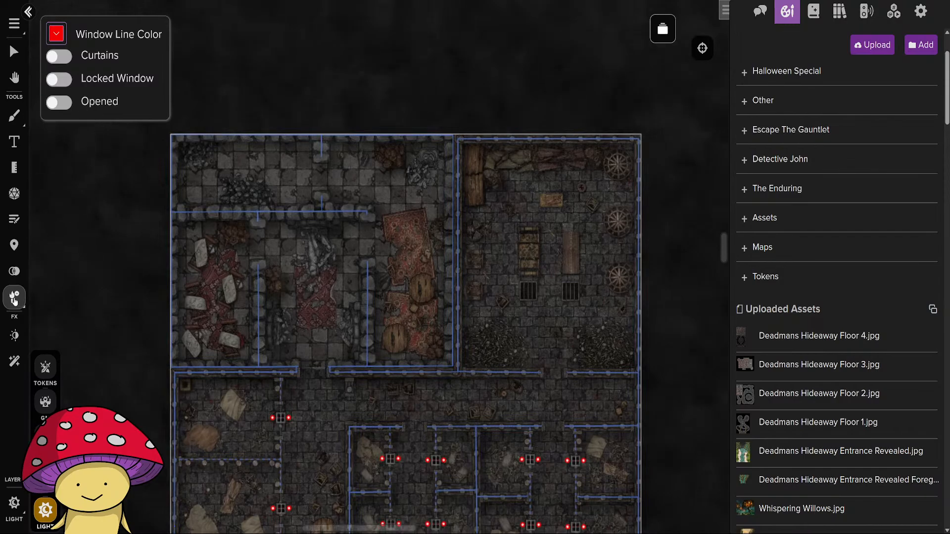
{"action": "left_click", "coordinate": [14, 297]}
{"action": "left_click", "coordinate": [105, 323]}
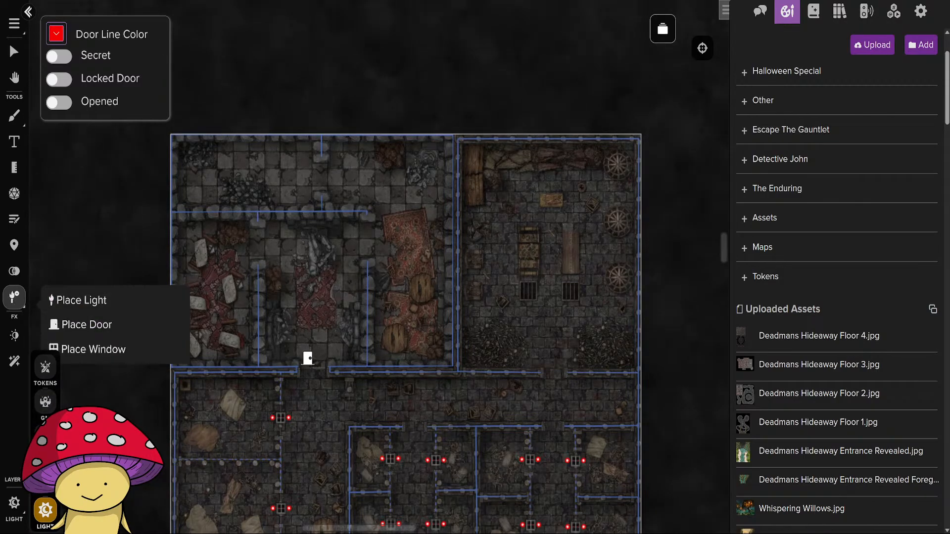
{"action": "left_click", "coordinate": [313, 371]}
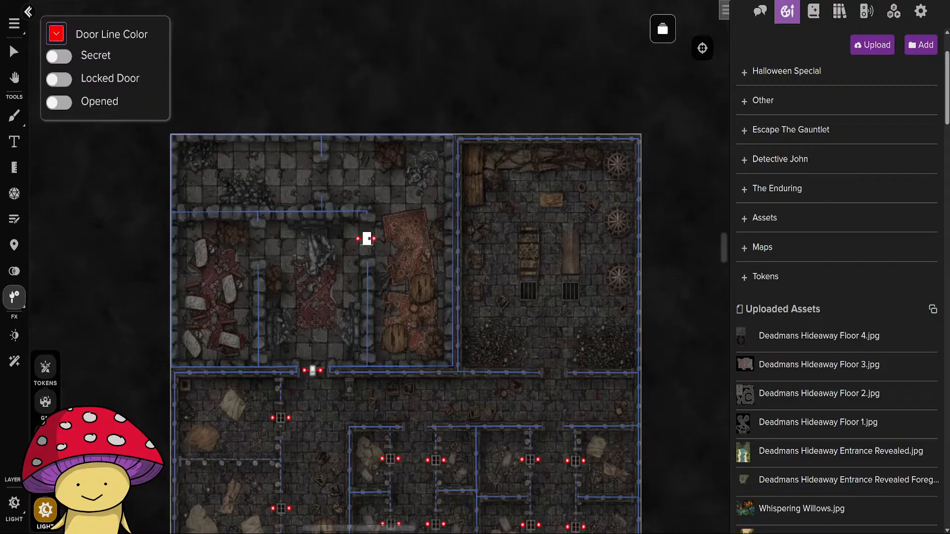
{"action": "left_click", "coordinate": [257, 244]}
{"action": "left_click", "coordinate": [321, 175]}
Place doors at the northeast room's south exit and at the north entrances of the eastern and central cell corridors.
{"action": "scroll", "coordinate": [322, 176], "scroll_direction": "down", "scroll_amount": 3}
{"action": "scroll", "coordinate": [321, 176], "scroll_direction": "right", "scroll_amount": 5}
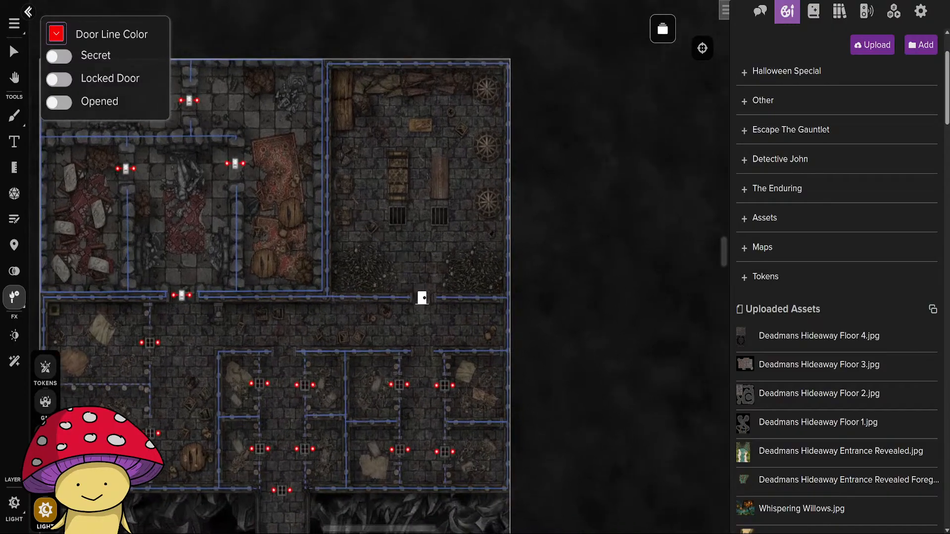
{"action": "left_click", "coordinate": [421, 298]}
{"action": "left_click", "coordinate": [421, 351]}
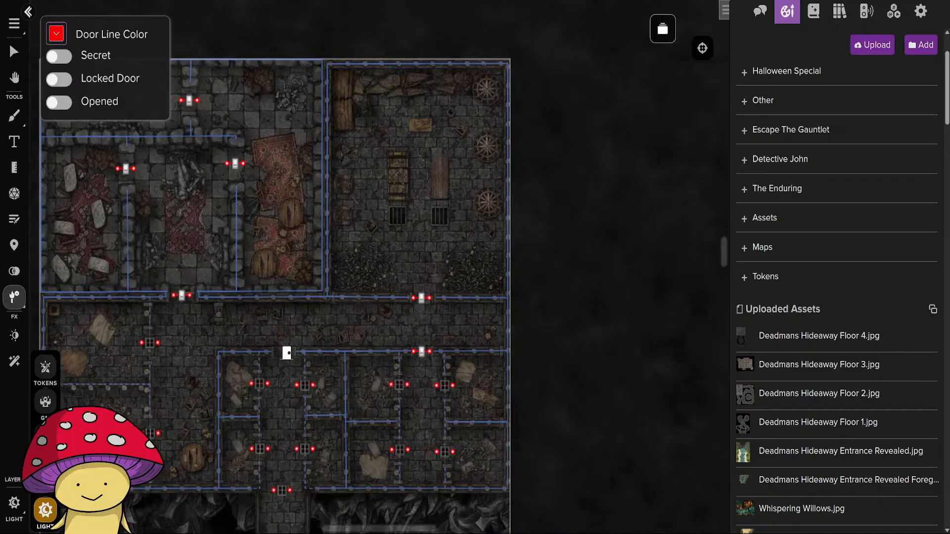
{"action": "scroll", "coordinate": [354, 440], "scroll_direction": "down", "scroll_amount": 10}
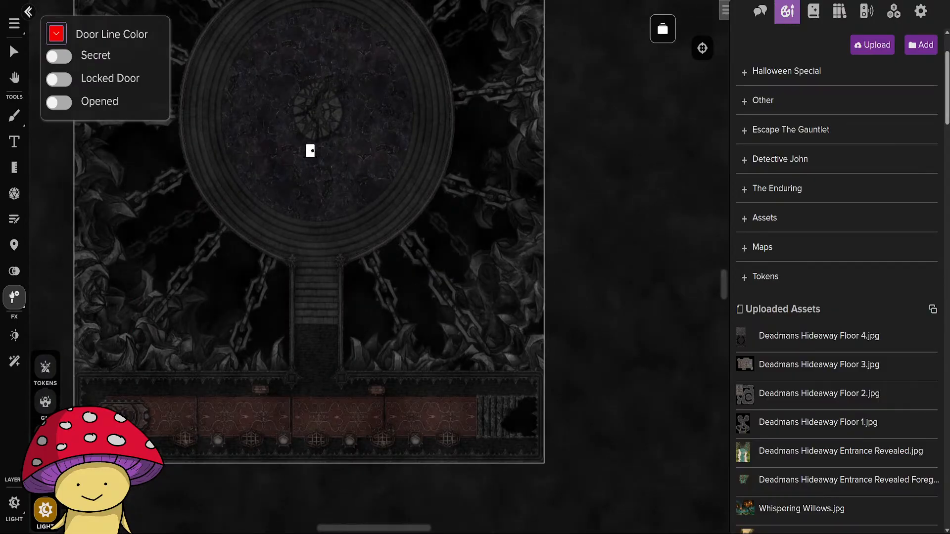
Align the northern hall's door vertically and stretch its endpoints to the wall ends on both sides of the gap.
{"action": "left_click_drag", "start_coordinate": [300, 111], "coordinate": [375, 402]}
{"action": "left_click_drag", "start_coordinate": [330, 214], "coordinate": [323, 417]}
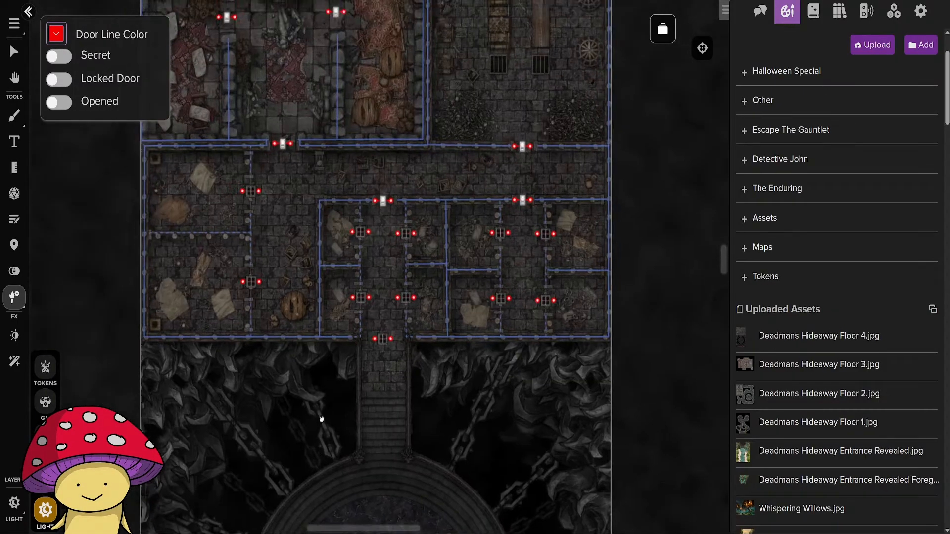
{"action": "left_click_drag", "start_coordinate": [291, 220], "coordinate": [288, 335]}
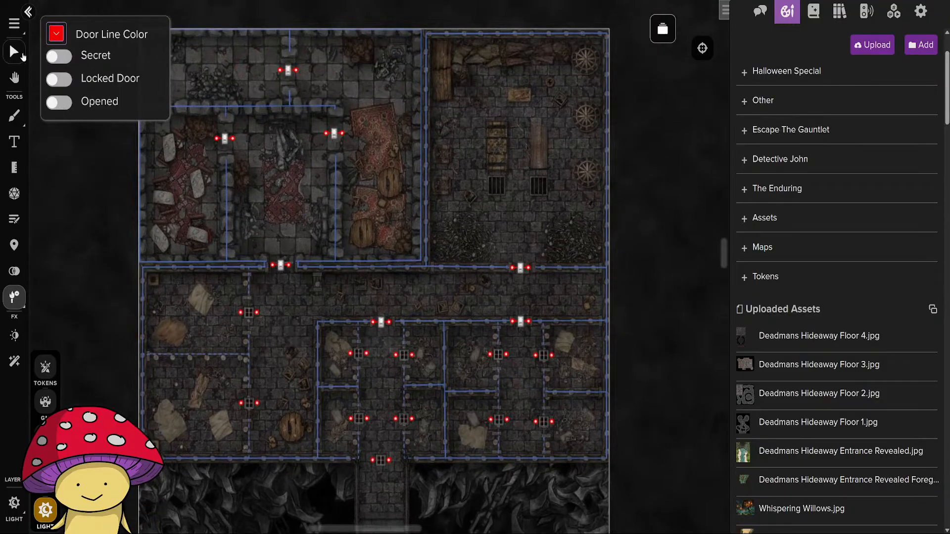
{"action": "left_click", "coordinate": [14, 51]}
{"action": "scroll", "coordinate": [297, 224], "scroll_direction": "up", "scroll_amount": 10}
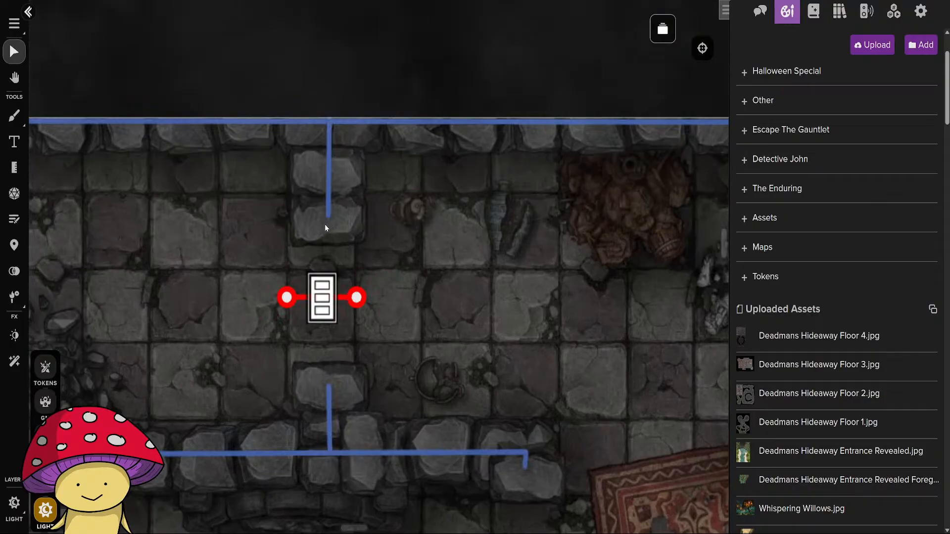
{"action": "left_click_drag", "start_coordinate": [358, 288], "coordinate": [329, 206]}
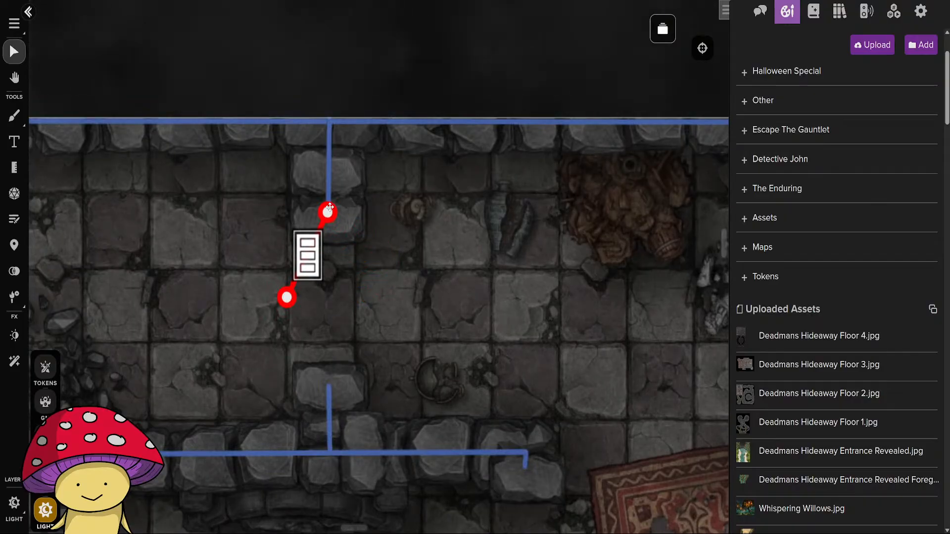
{"action": "left_click_drag", "start_coordinate": [287, 297], "coordinate": [328, 391]}
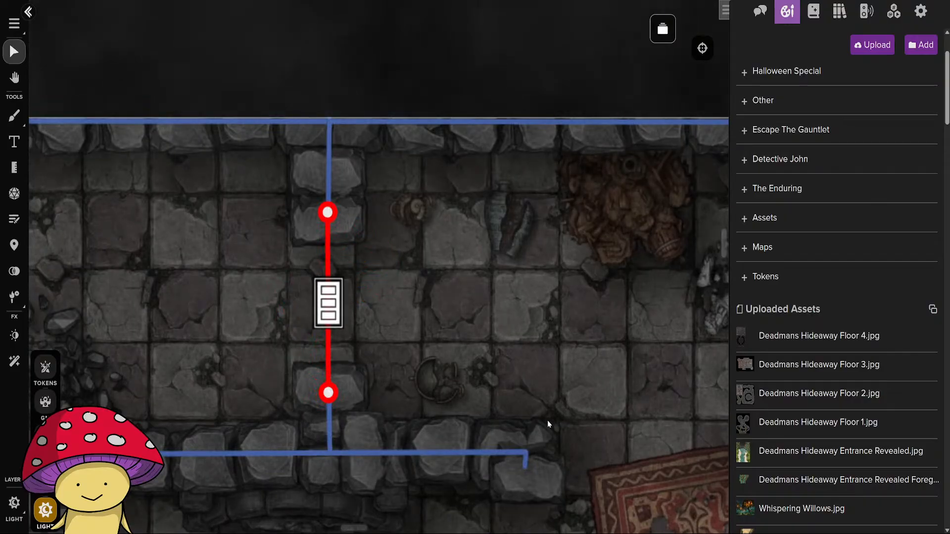
Stretch the doors east and west of the northwest area's middle room vertically to close the gaps in the side walls.
{"action": "left_click_drag", "start_coordinate": [559, 462], "coordinate": [445, 182]}
{"action": "left_click_drag", "start_coordinate": [444, 290], "coordinate": [415, 183]}
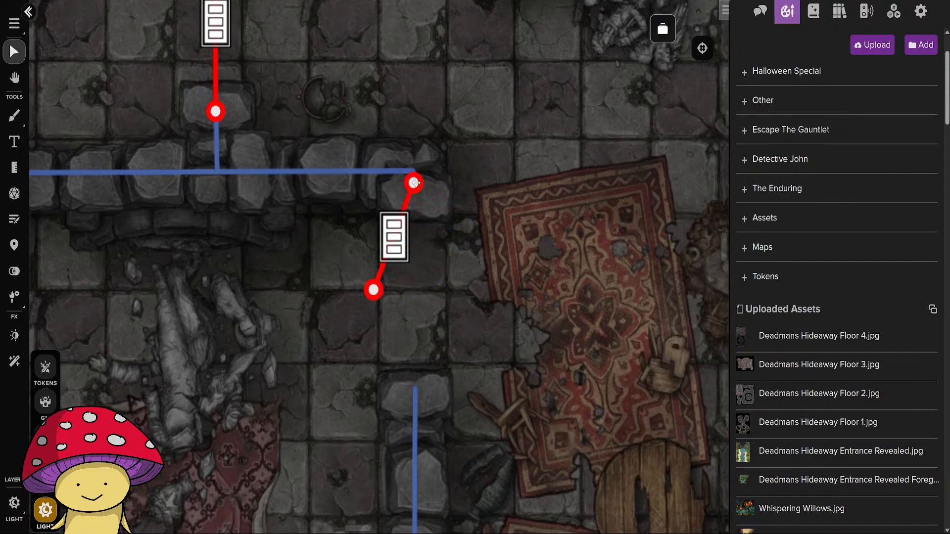
{"action": "left_click_drag", "start_coordinate": [379, 292], "coordinate": [415, 391]}
{"action": "scroll", "coordinate": [329, 412], "scroll_direction": "down", "scroll_amount": 5}
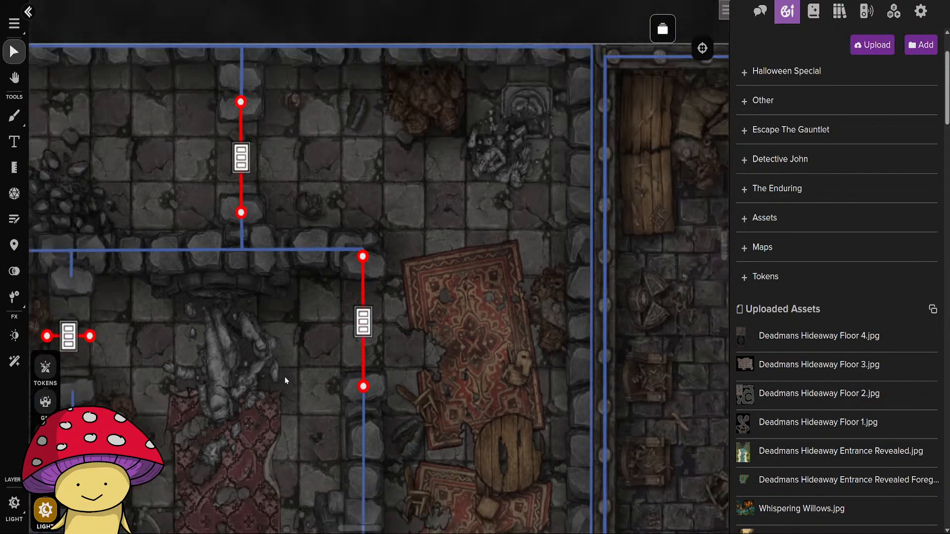
{"action": "scroll", "coordinate": [329, 412], "scroll_direction": "up", "scroll_amount": 5}
{"action": "left_click_drag", "start_coordinate": [295, 326], "coordinate": [274, 253]}
{"action": "left_click_drag", "start_coordinate": [246, 328], "coordinate": [275, 400]}
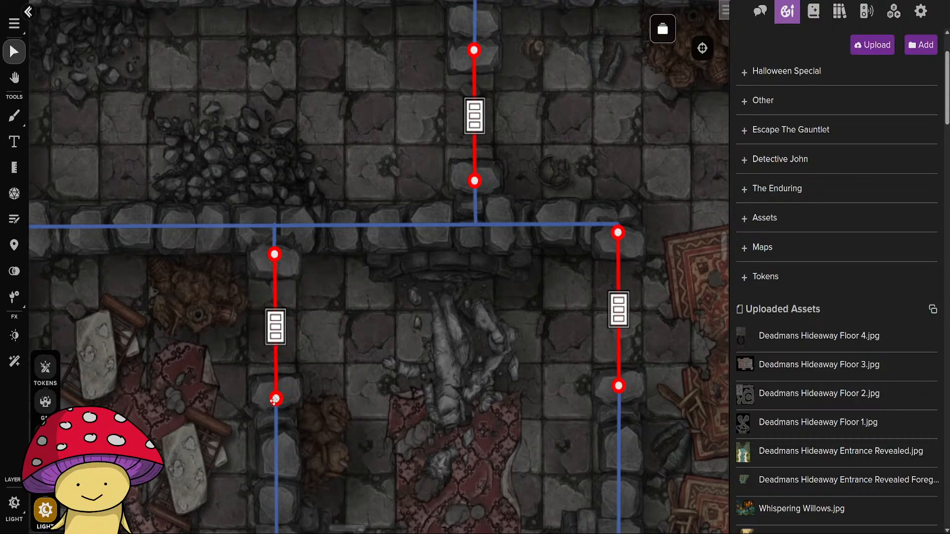
Add the Skeleton character's token to the map and move it onto the large circular platform south of the cells.
{"action": "left_click", "coordinate": [814, 11]}
{"action": "scroll", "coordinate": [866, 250], "scroll_direction": "down", "scroll_amount": 3}
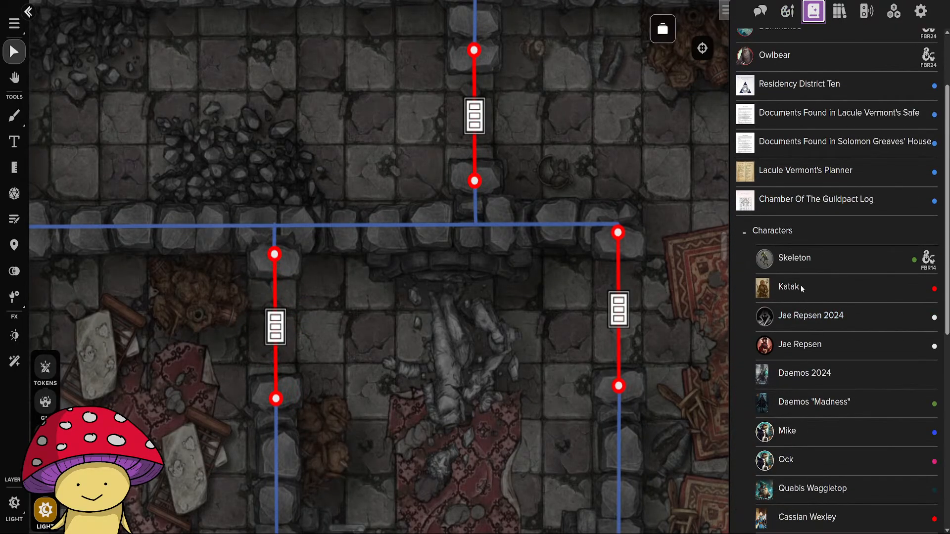
{"action": "left_click_drag", "start_coordinate": [691, 270], "coordinate": [346, 119]}
{"action": "scroll", "coordinate": [435, 208], "scroll_direction": "down", "scroll_amount": 3}
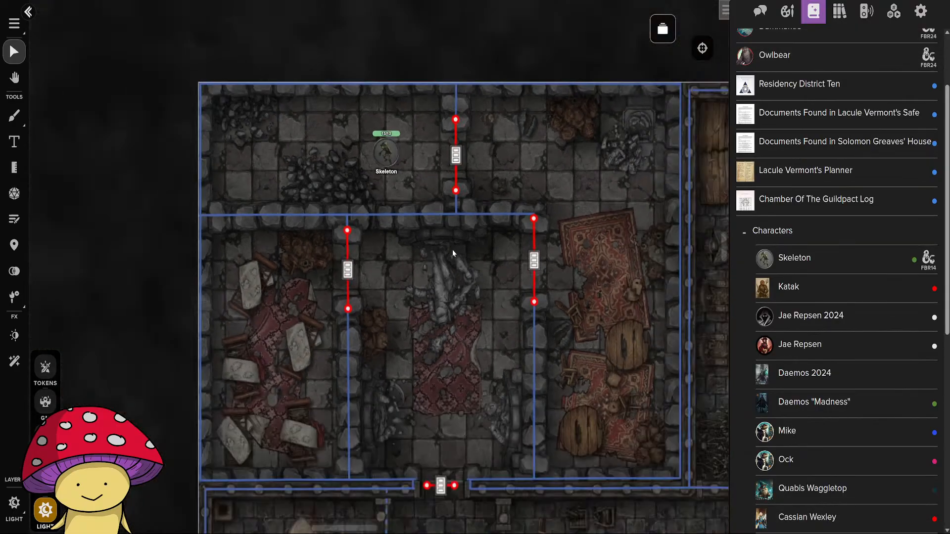
{"action": "left_click_drag", "start_coordinate": [508, 346], "coordinate": [371, 320]}
{"action": "scroll", "coordinate": [372, 322], "scroll_direction": "down", "scroll_amount": 3}
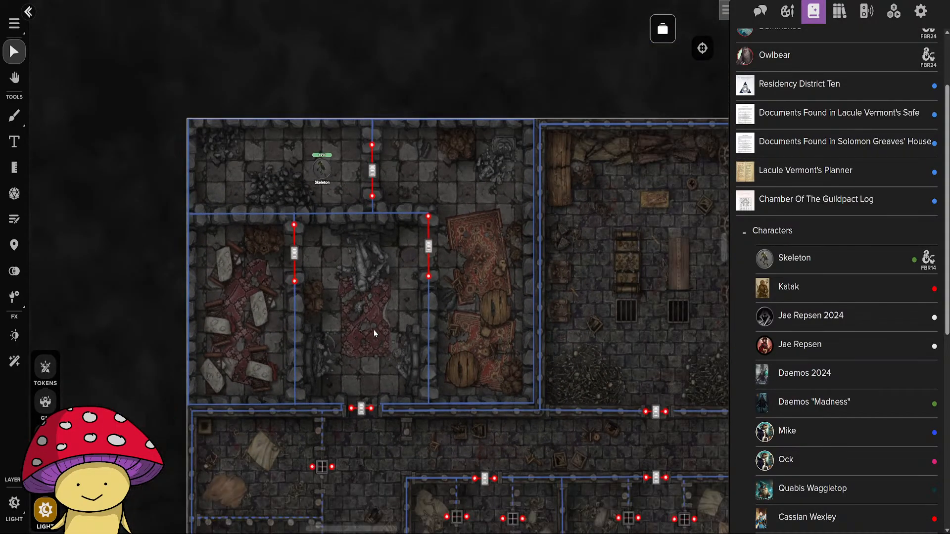
{"action": "left_click_drag", "start_coordinate": [321, 183], "coordinate": [370, 464]}
{"action": "left_click_drag", "start_coordinate": [473, 473], "coordinate": [297, 170]}
{"action": "scroll", "coordinate": [298, 170], "scroll_direction": "down", "scroll_amount": 5}
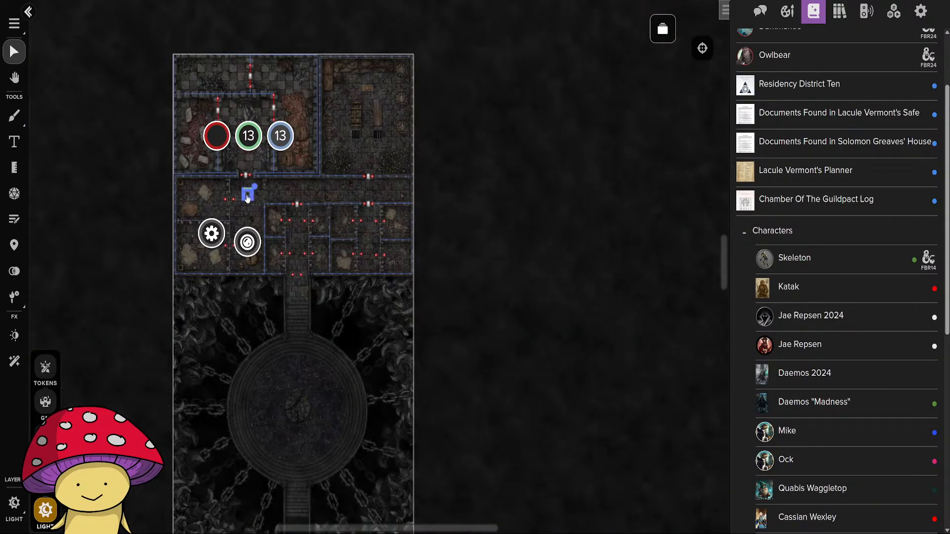
{"action": "left_click_drag", "start_coordinate": [247, 198], "coordinate": [282, 385]}
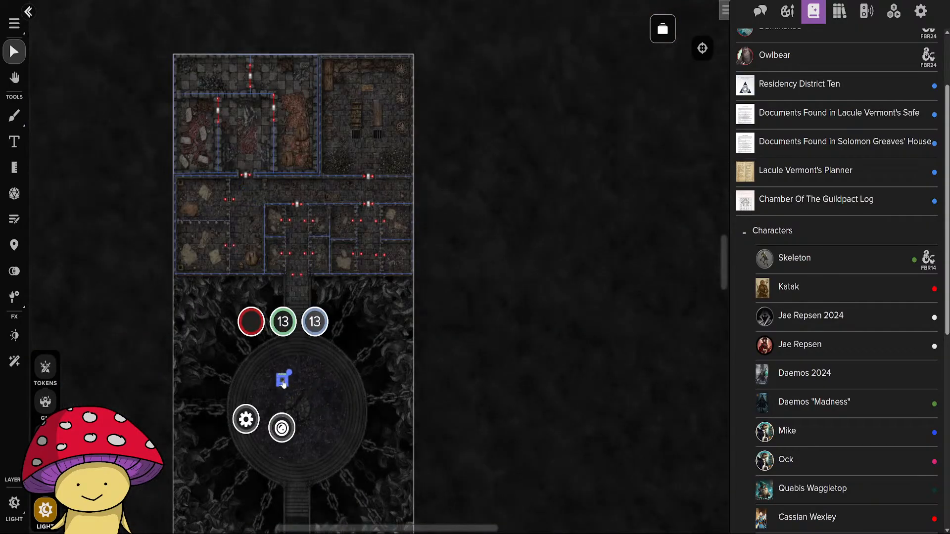
Extend the door at the northwest middle room's south exit so both endpoints meet the adjoining wall lines.
{"action": "scroll", "coordinate": [239, 159], "scroll_direction": "up", "scroll_amount": 6}
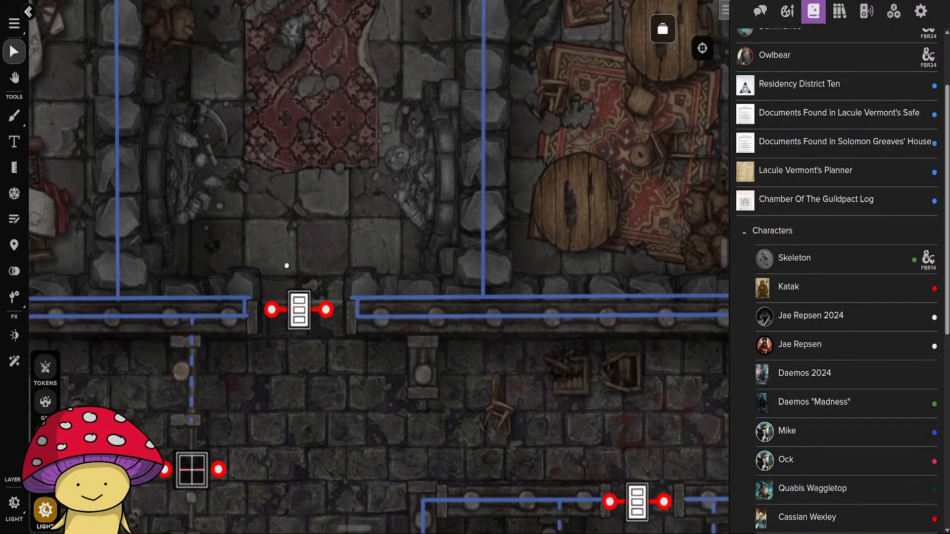
{"action": "left_click_drag", "start_coordinate": [287, 265], "coordinate": [299, 237]}
{"action": "left_click_drag", "start_coordinate": [298, 298], "coordinate": [274, 286]}
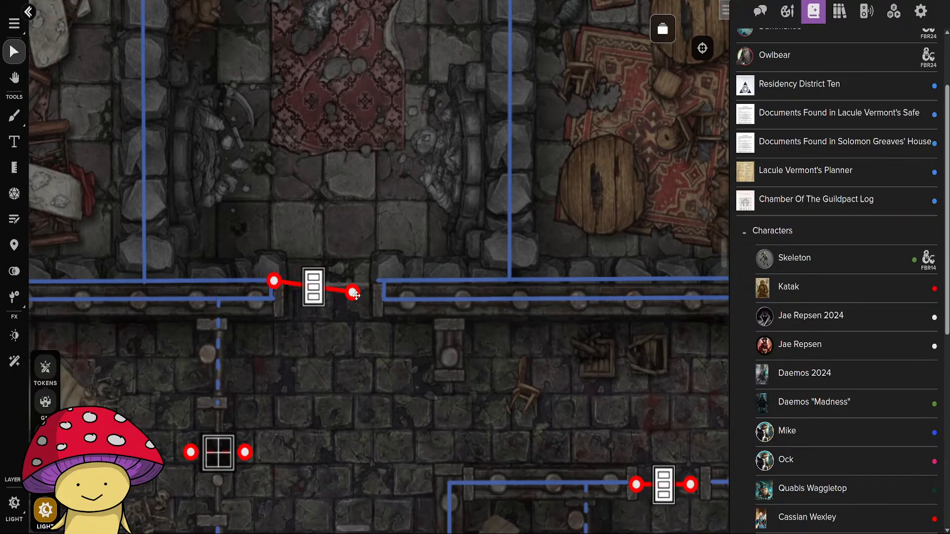
{"action": "left_click_drag", "start_coordinate": [356, 295], "coordinate": [386, 284]}
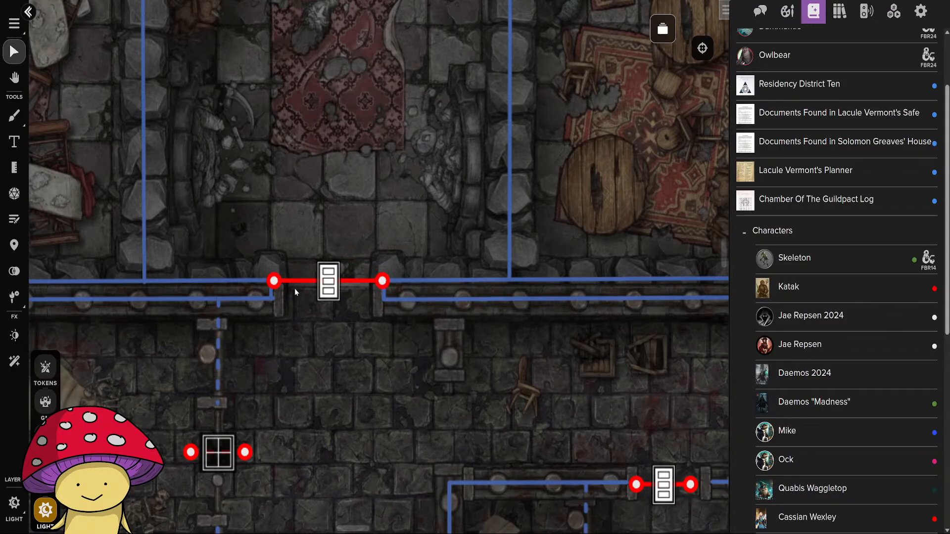
{"action": "left_click_drag", "start_coordinate": [275, 279], "coordinate": [276, 280]}
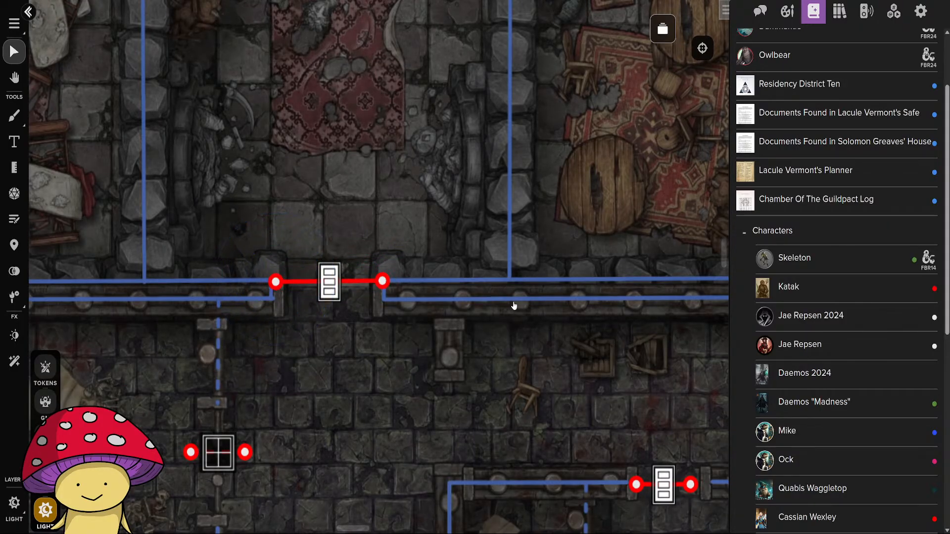
Rotate and stretch the door windows of the two large west cells to join the transparent bar lines.
{"action": "left_click_drag", "start_coordinate": [534, 225], "coordinate": [189, 219]}
{"action": "scroll", "coordinate": [189, 219], "scroll_direction": "down", "scroll_amount": 3}
{"action": "left_click_drag", "start_coordinate": [246, 351], "coordinate": [564, 238]}
{"action": "left_click_drag", "start_coordinate": [475, 251], "coordinate": [467, 279]}
{"action": "scroll", "coordinate": [342, 280], "scroll_direction": "up", "scroll_amount": 5}
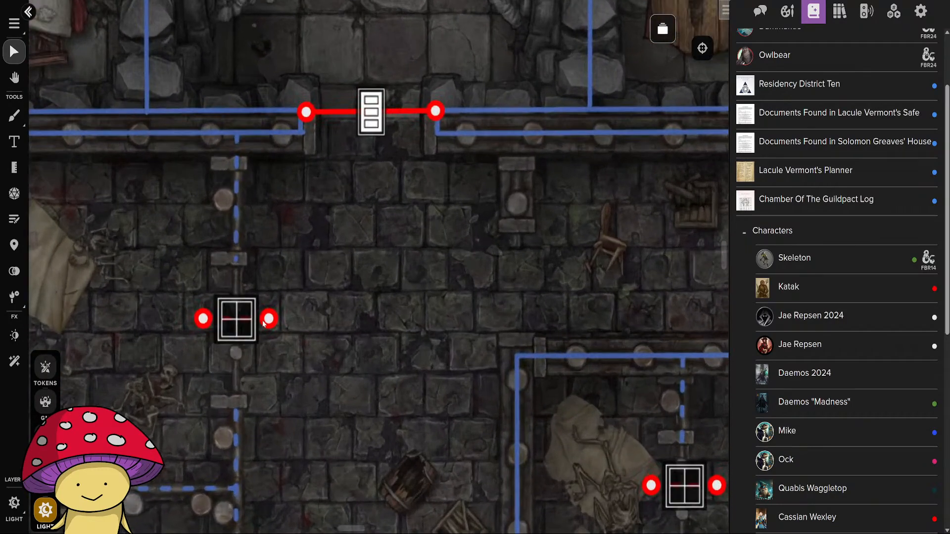
{"action": "left_click_drag", "start_coordinate": [264, 324], "coordinate": [245, 259]}
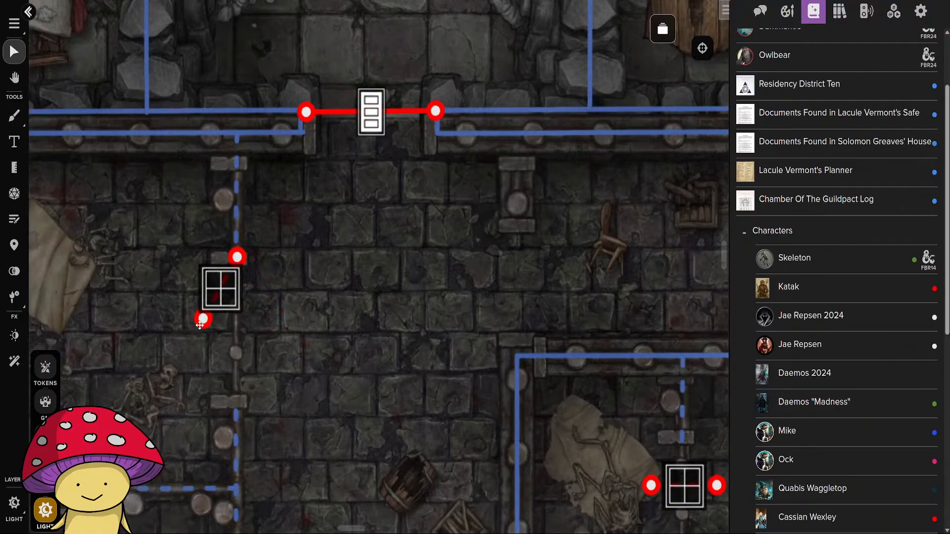
{"action": "left_click_drag", "start_coordinate": [200, 326], "coordinate": [234, 420]}
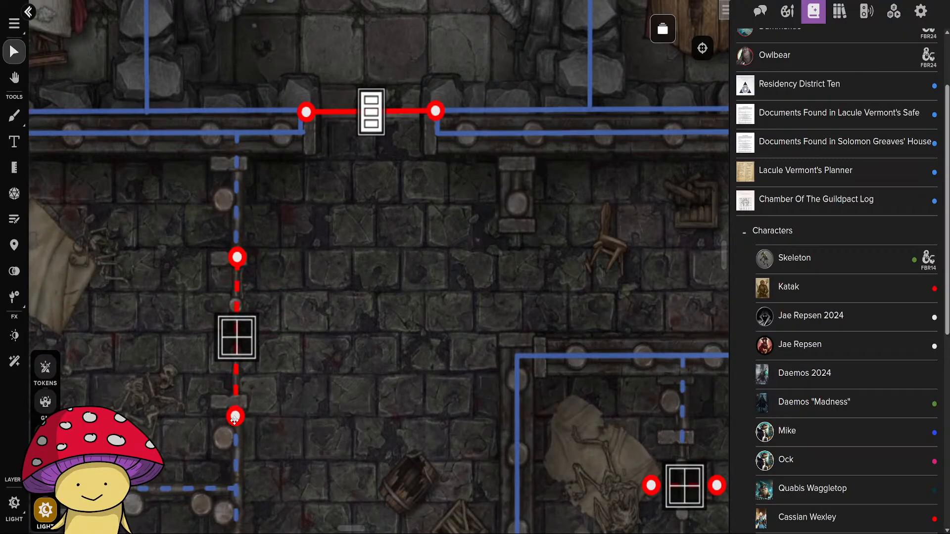
{"action": "left_click_drag", "start_coordinate": [311, 487], "coordinate": [384, 94]}
{"action": "left_click_drag", "start_coordinate": [344, 293], "coordinate": [312, 221]}
{"action": "left_click_drag", "start_coordinate": [276, 297], "coordinate": [307, 373]}
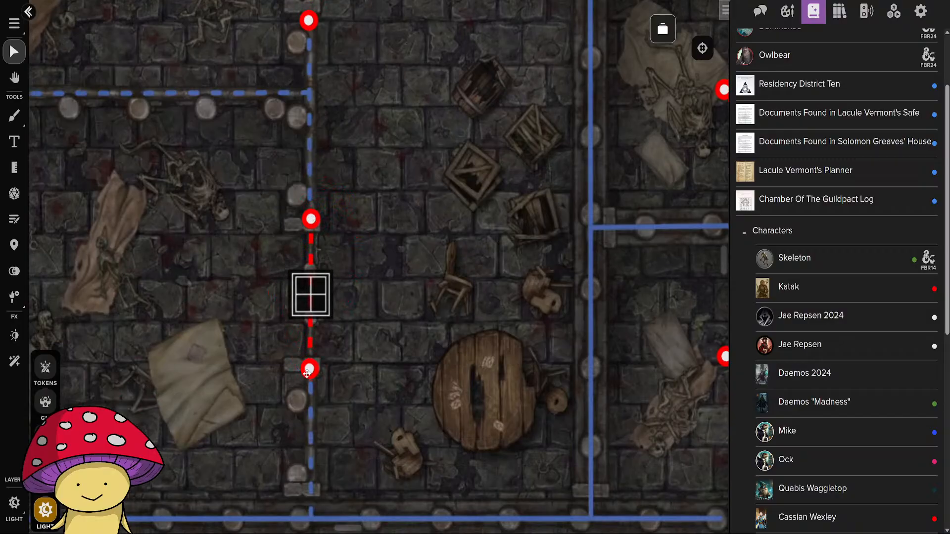
Align the windows of the two southern cells flanking the central corridor vertically and stretch them across their door gaps.
{"action": "left_click_drag", "start_coordinate": [587, 272], "coordinate": [287, 276]}
{"action": "left_click_drag", "start_coordinate": [495, 364], "coordinate": [458, 304]}
{"action": "left_click_drag", "start_coordinate": [427, 361], "coordinate": [457, 423]}
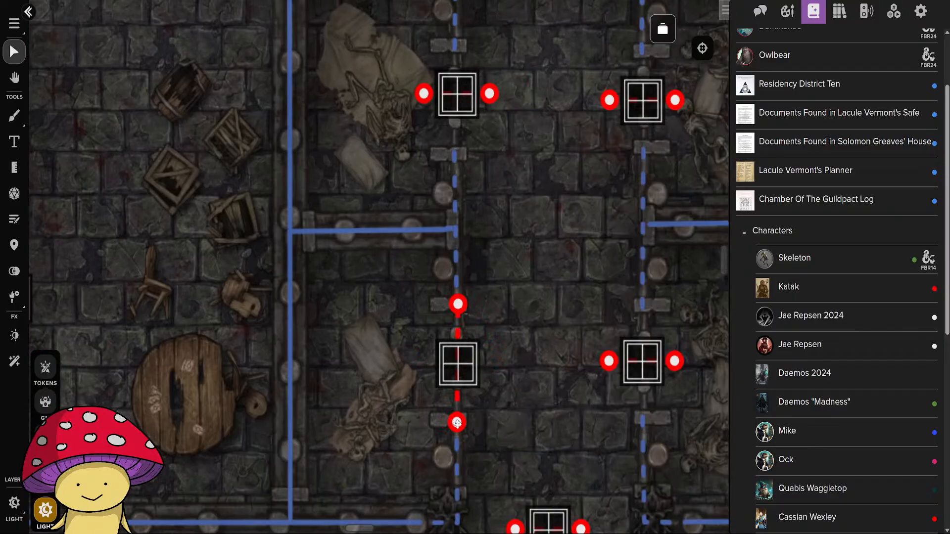
{"action": "left_click_drag", "start_coordinate": [610, 354], "coordinate": [642, 303]}
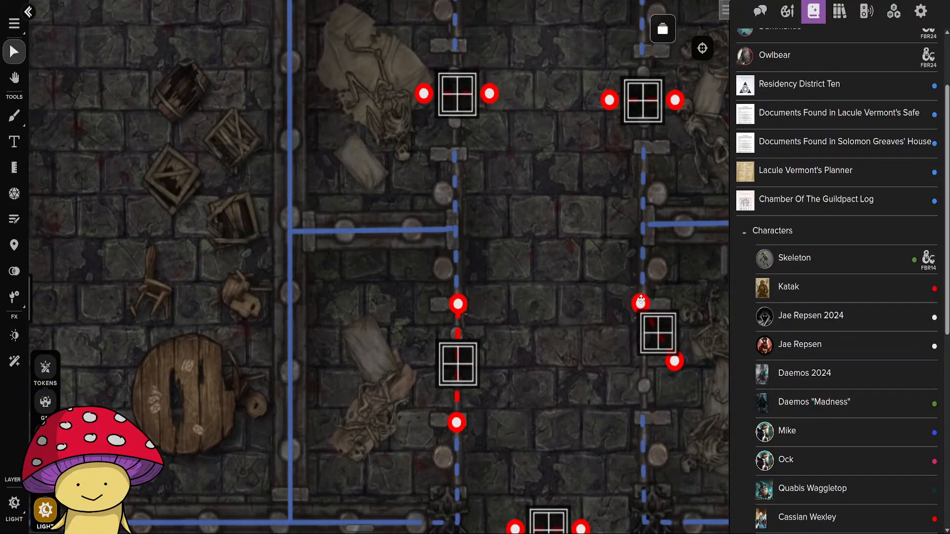
{"action": "left_click_drag", "start_coordinate": [674, 361], "coordinate": [643, 422]}
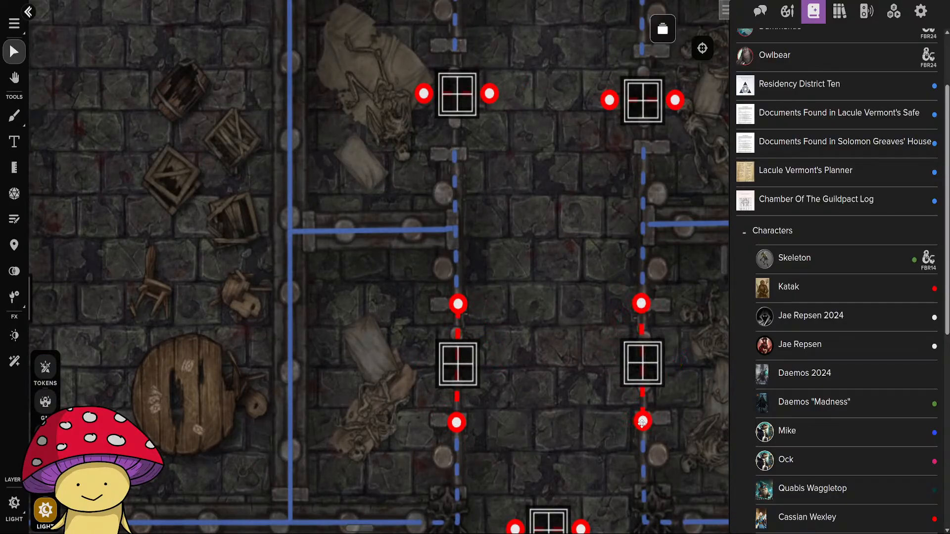
Stretch the south exit's window across the full width of the passage and set it as a locked window.
{"action": "left_click_drag", "start_coordinate": [561, 460], "coordinate": [511, 283]}
{"action": "left_click_drag", "start_coordinate": [469, 342], "coordinate": [410, 336]}
{"action": "left_click_drag", "start_coordinate": [522, 345], "coordinate": [599, 331]}
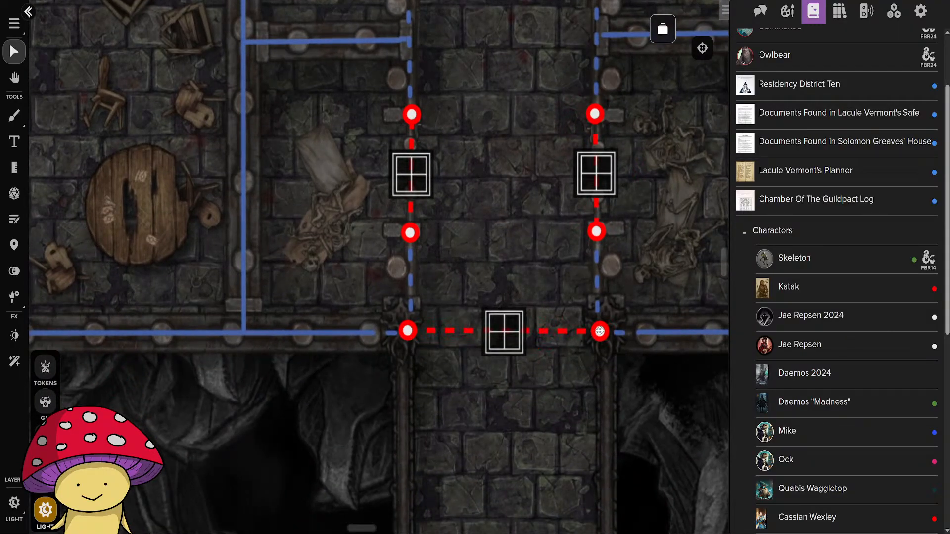
{"action": "left_click", "coordinate": [503, 331]}
{"action": "left_click", "coordinate": [556, 342]}
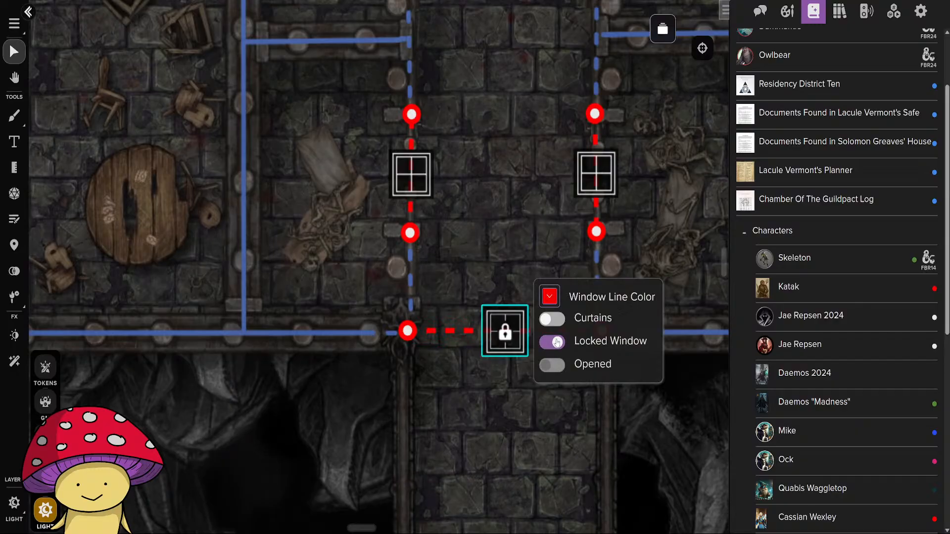
{"action": "left_click", "coordinate": [501, 423]}
{"action": "left_click_drag", "start_coordinate": [535, 199], "coordinate": [370, 471]}
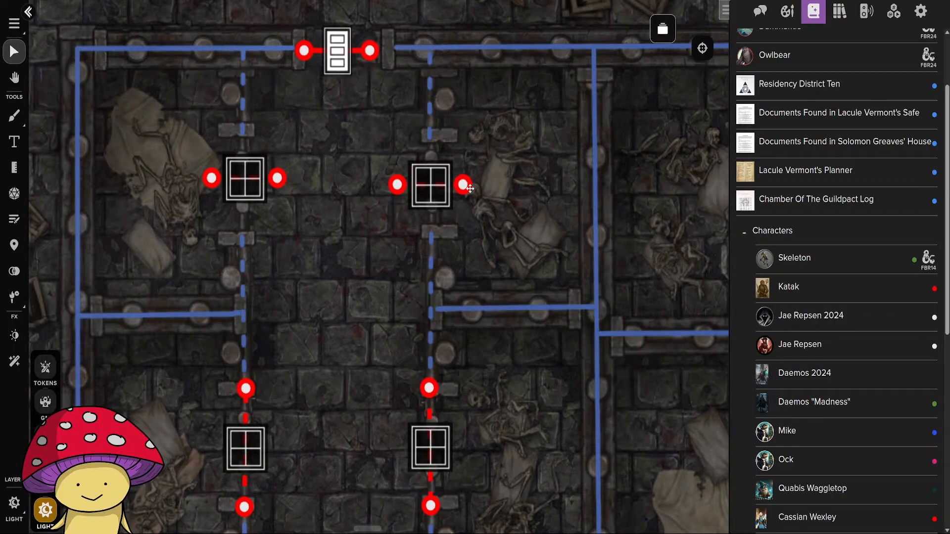
Align the central corridor's northeast cell window vertically across its gap and stretch the corridor's north door to meet both adjoining wall lines.
{"action": "left_click_drag", "start_coordinate": [470, 175], "coordinate": [483, 358]}
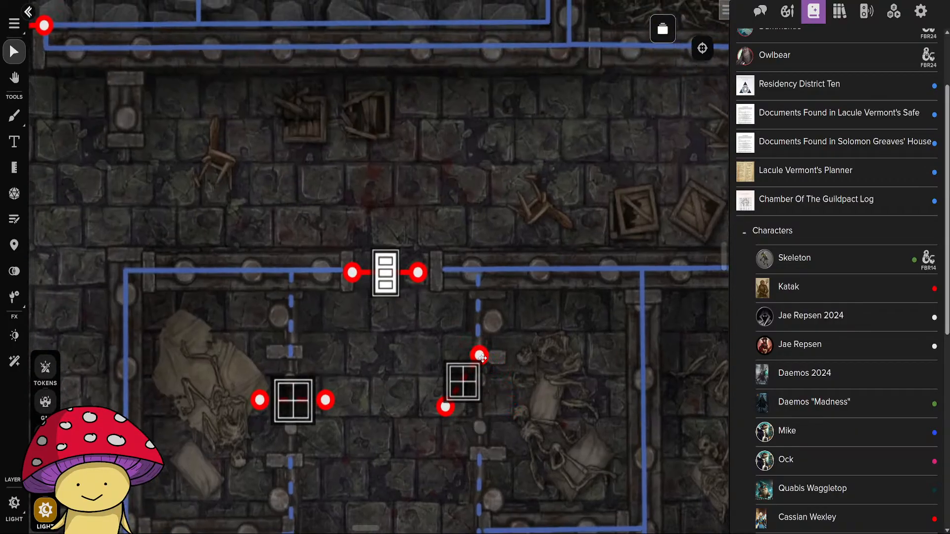
{"action": "left_click_drag", "start_coordinate": [447, 408], "coordinate": [480, 463]}
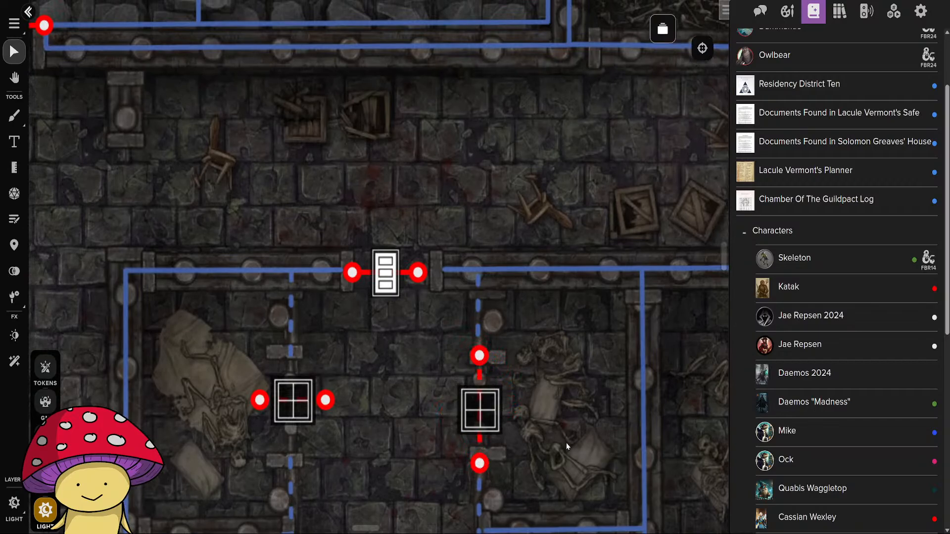
{"action": "left_click_drag", "start_coordinate": [573, 449], "coordinate": [540, 464]}
{"action": "mouse_move", "coordinate": [327, 294]}
{"action": "left_mouse_down"}
{"action": "mouse_move", "coordinate": [320, 310]}
{"action": "mouse_move", "coordinate": [312, 294]}
{"action": "left_mouse_up"}
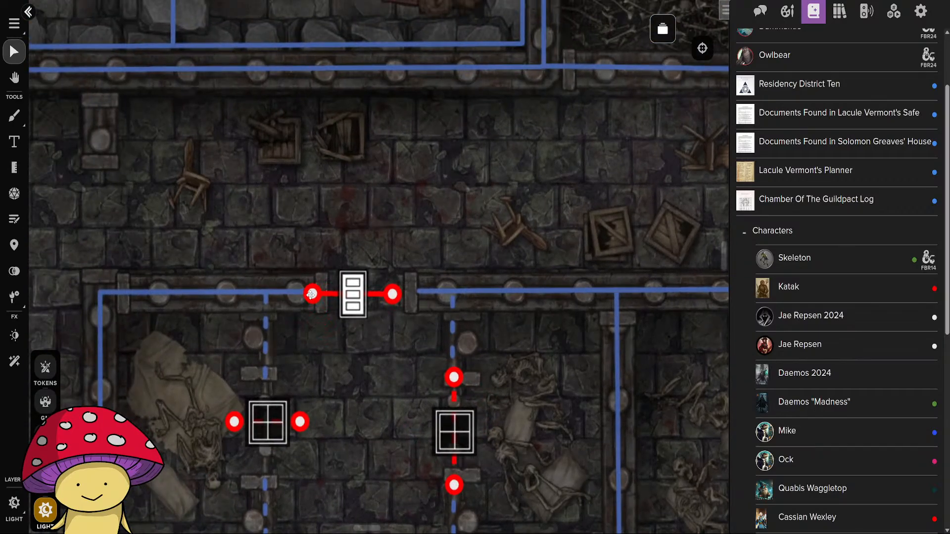
{"action": "left_click_drag", "start_coordinate": [394, 303], "coordinate": [429, 299]}
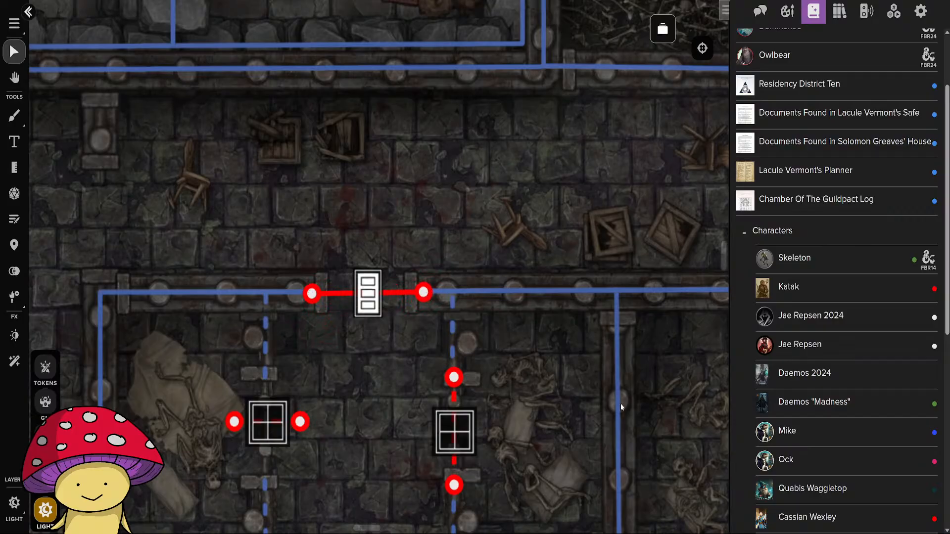
Fit the eastern corridor's two northern cell windows vertically across their gaps and stretch its north door between the adjoining wall lines.
{"action": "left_click_drag", "start_coordinate": [637, 415], "coordinate": [267, 300]}
{"action": "left_click_drag", "start_coordinate": [435, 306], "coordinate": [466, 261]}
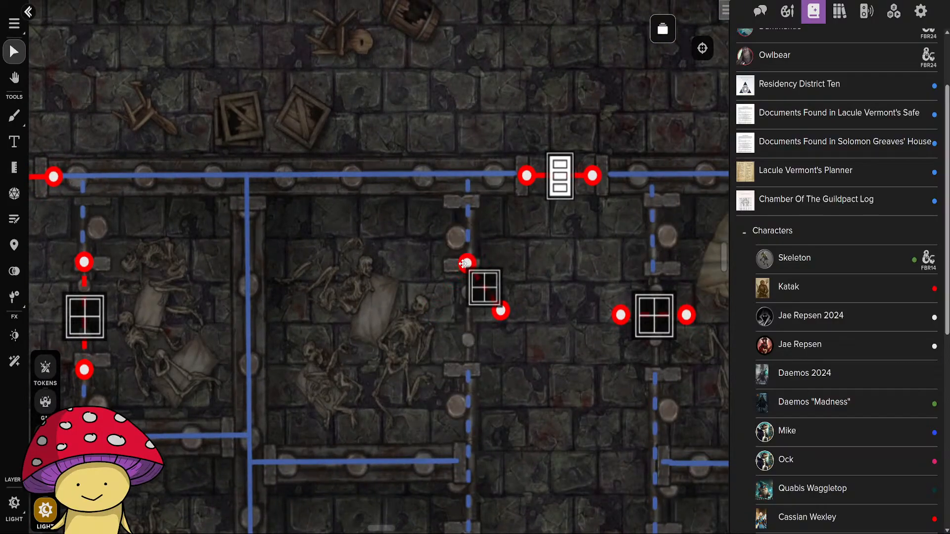
{"action": "left_click_drag", "start_coordinate": [499, 311], "coordinate": [467, 379]}
{"action": "left_click_drag", "start_coordinate": [527, 175], "coordinate": [507, 177]}
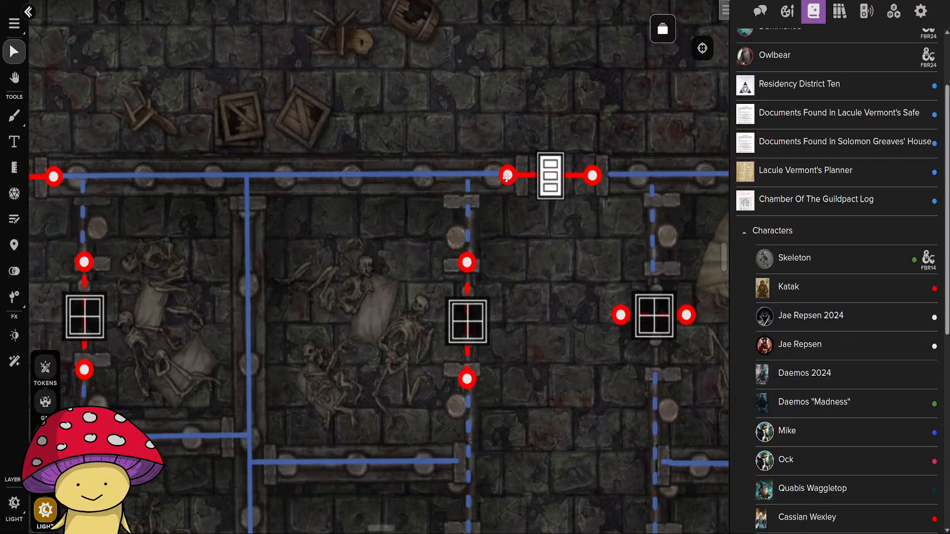
{"action": "left_click_drag", "start_coordinate": [592, 175], "coordinate": [616, 176]}
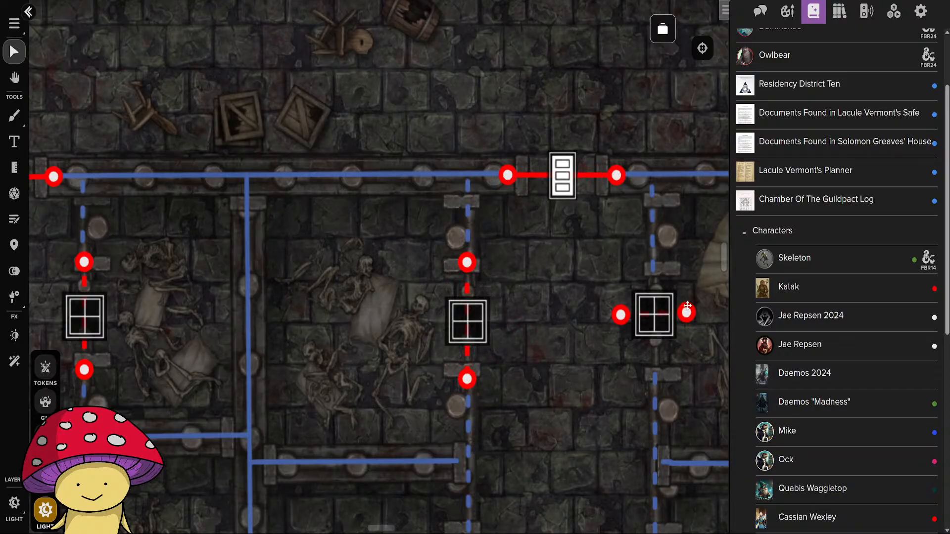
{"action": "left_click_drag", "start_coordinate": [687, 315], "coordinate": [653, 266]}
{"action": "left_click_drag", "start_coordinate": [620, 315], "coordinate": [655, 386]}
Align the windows of the two southern cells flanking the eastern corridor vertically and stretch them across their door gaps.
{"action": "left_click_drag", "start_coordinate": [563, 462], "coordinate": [460, 164]}
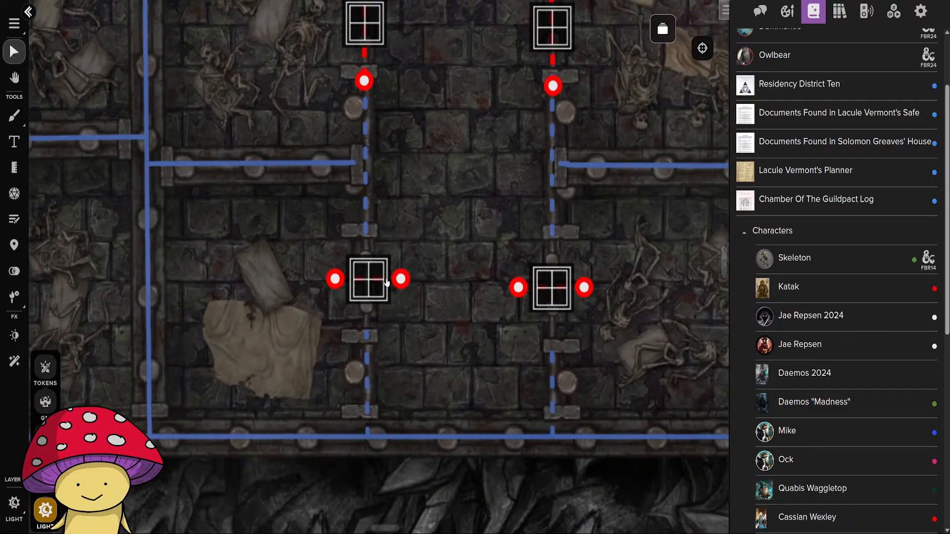
{"action": "left_click_drag", "start_coordinate": [401, 279], "coordinate": [368, 225]}
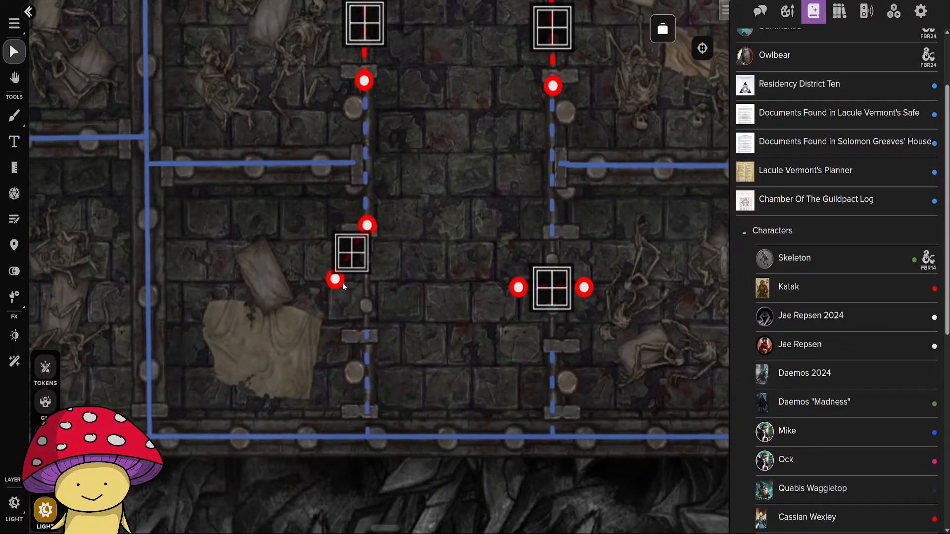
{"action": "left_click_drag", "start_coordinate": [344, 286], "coordinate": [371, 346]}
{"action": "left_click_drag", "start_coordinate": [518, 286], "coordinate": [552, 225]}
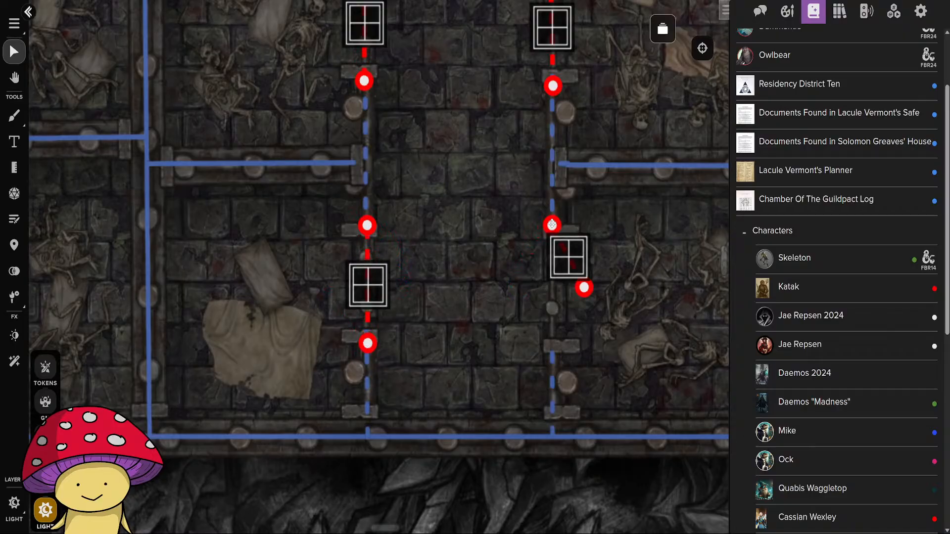
{"action": "left_click_drag", "start_coordinate": [584, 287], "coordinate": [554, 363]}
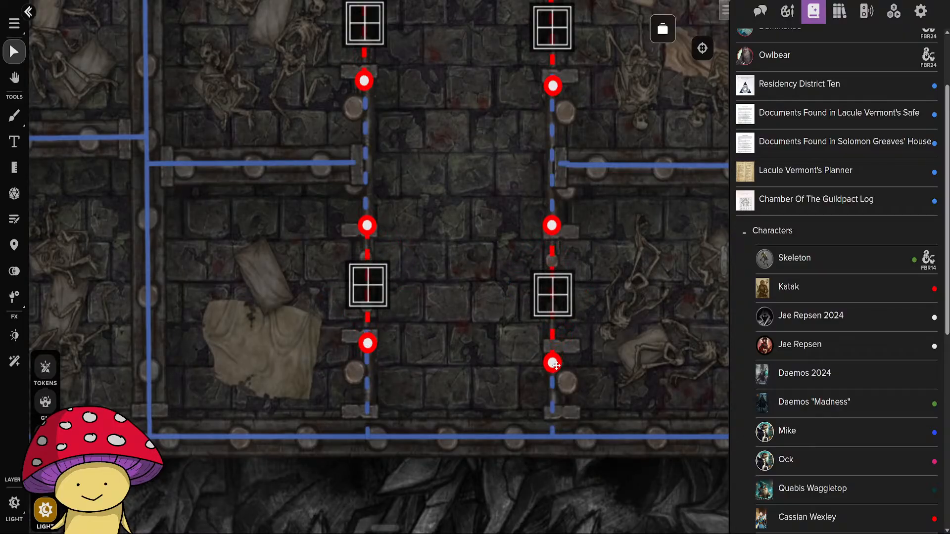
Extend the door at the large northeast bone room's south exit so both endpoints meet the adjoining wall lines.
{"action": "scroll", "coordinate": [462, 326], "scroll_direction": "down", "scroll_amount": 3}
{"action": "left_click_drag", "start_coordinate": [538, 75], "coordinate": [545, 402]}
{"action": "scroll", "coordinate": [496, 323], "scroll_direction": "up", "scroll_amount": 3}
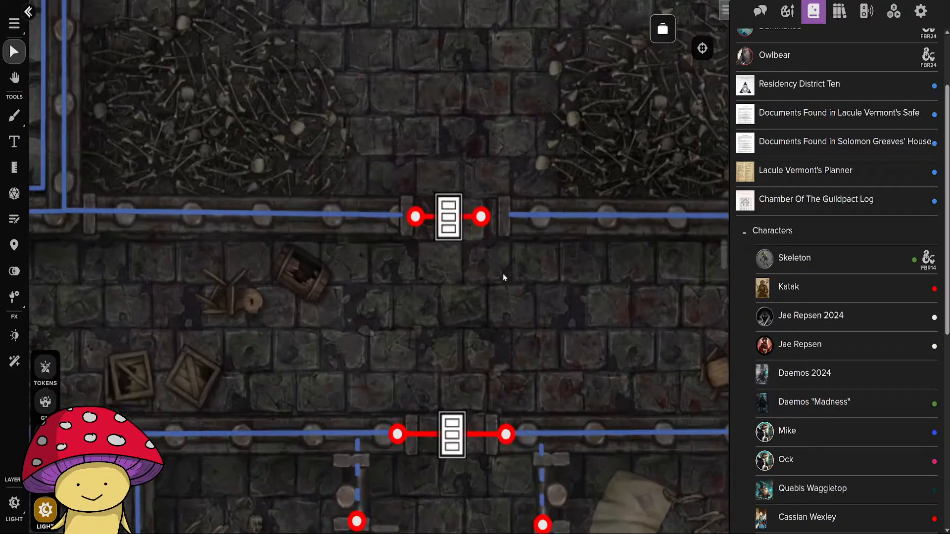
{"action": "left_click_drag", "start_coordinate": [482, 217], "coordinate": [518, 216]}
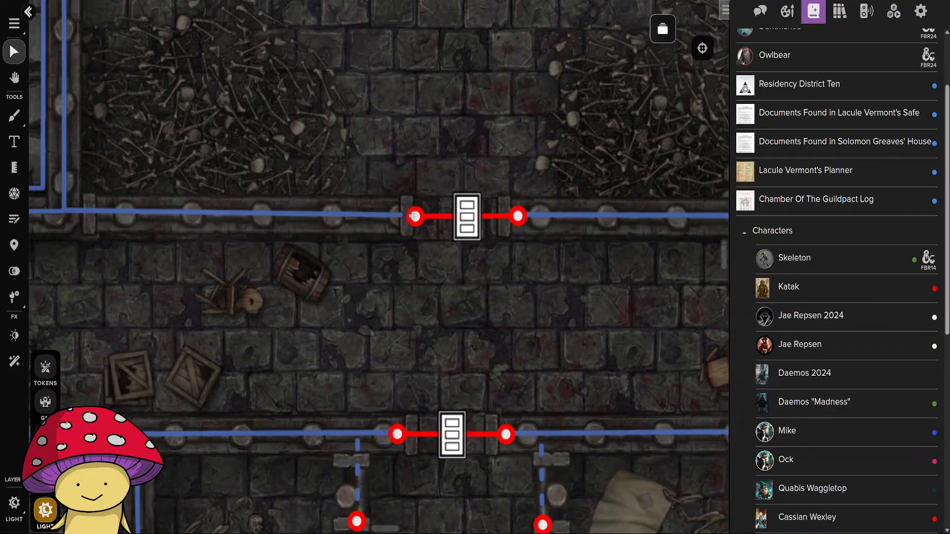
{"action": "left_click_drag", "start_coordinate": [414, 216], "coordinate": [391, 215]}
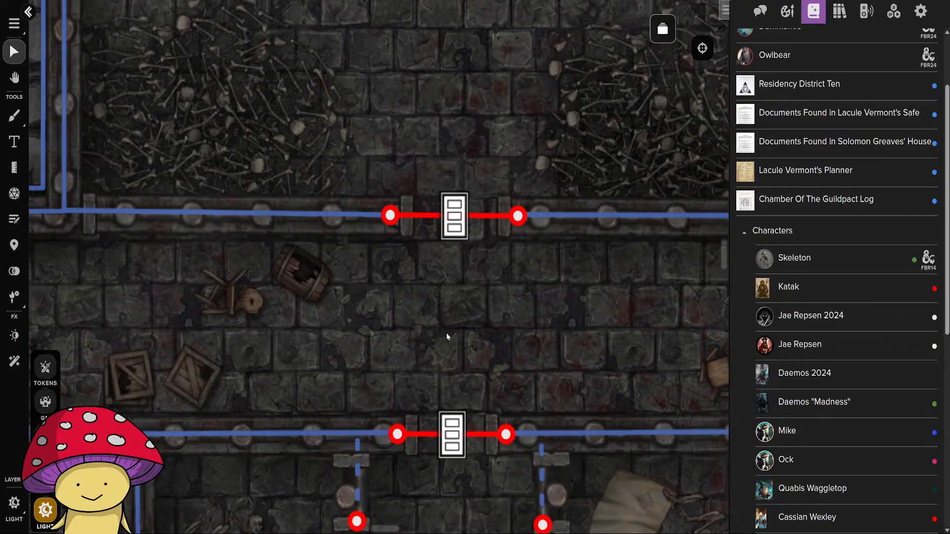
Set the door windows of the two large west cells as locked windows.
{"action": "scroll", "coordinate": [447, 337], "scroll_direction": "down", "scroll_amount": 5}
{"action": "left_click_drag", "start_coordinate": [277, 342], "coordinate": [414, 276]}
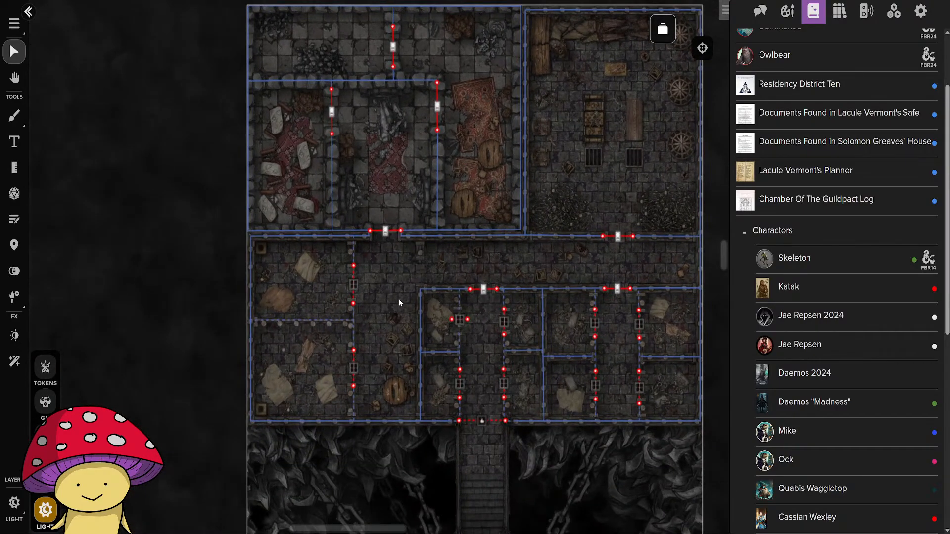
{"action": "scroll", "coordinate": [393, 327], "scroll_direction": "up", "scroll_amount": 3}
{"action": "left_click", "coordinate": [331, 243]}
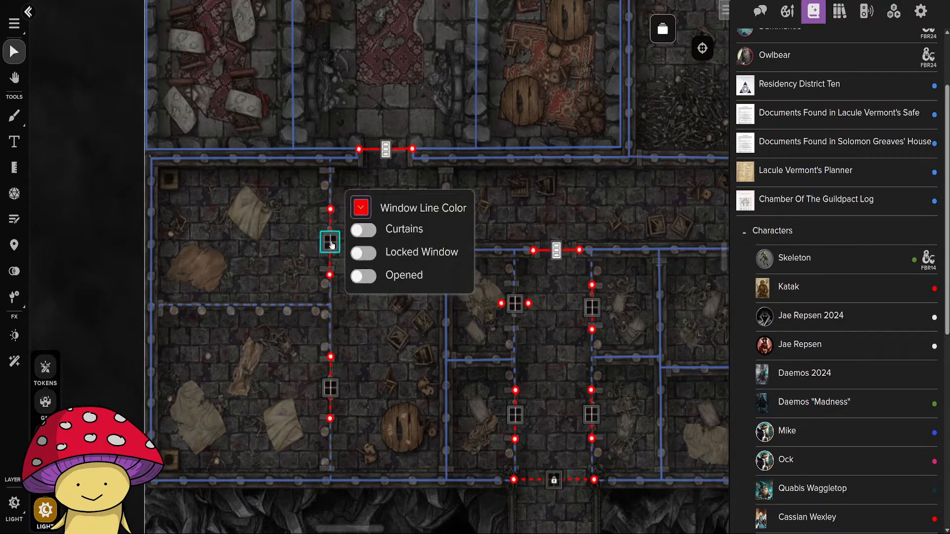
{"action": "left_click", "coordinate": [364, 253]}
{"action": "left_click", "coordinate": [330, 389]}
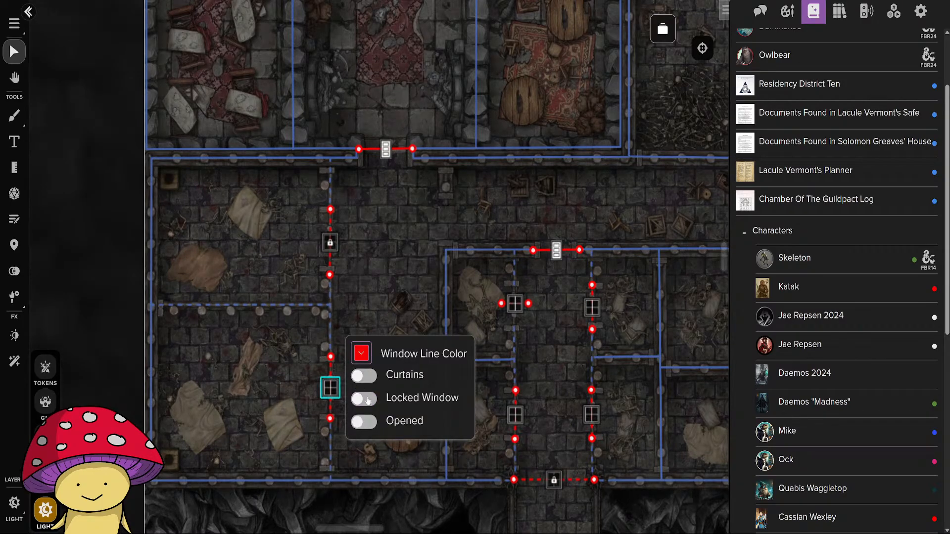
{"action": "left_click", "coordinate": [364, 399]}
Set the windows of all four cells flanking the central corridor as locked windows.
{"action": "left_click", "coordinate": [515, 304]}
{"action": "left_click", "coordinate": [549, 314]}
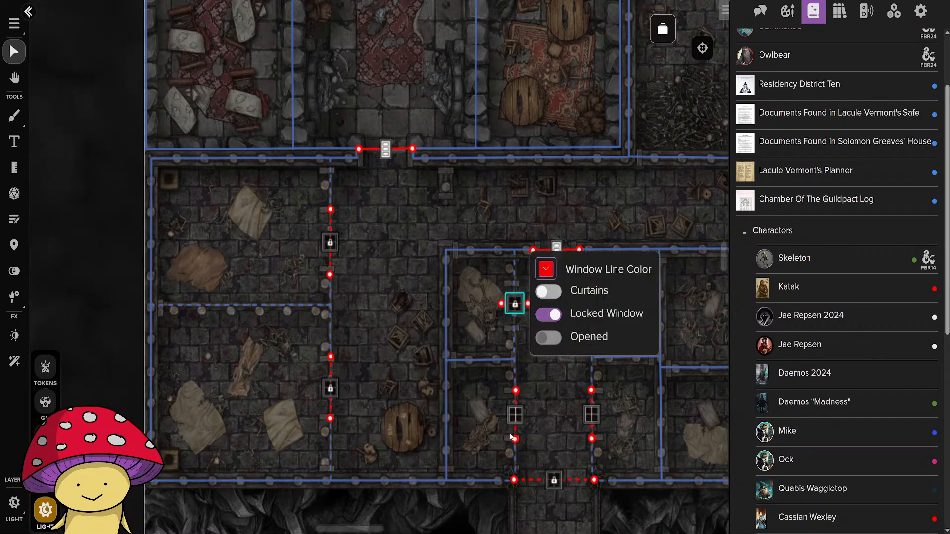
{"action": "left_click", "coordinate": [516, 416]}
{"action": "left_click", "coordinate": [548, 425]}
{"action": "left_click", "coordinate": [591, 308]}
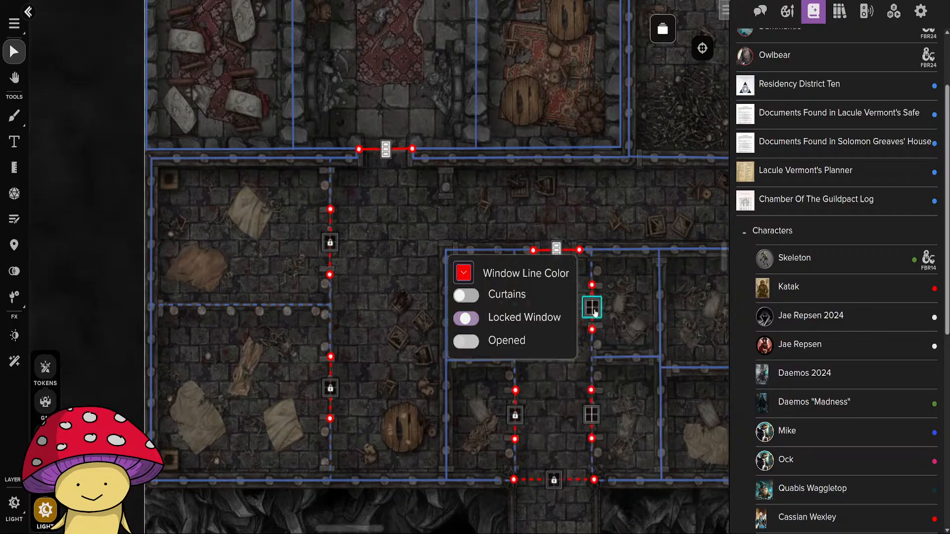
{"action": "left_click", "coordinate": [466, 318]}
{"action": "left_click", "coordinate": [592, 415]}
{"action": "left_click", "coordinate": [466, 426]}
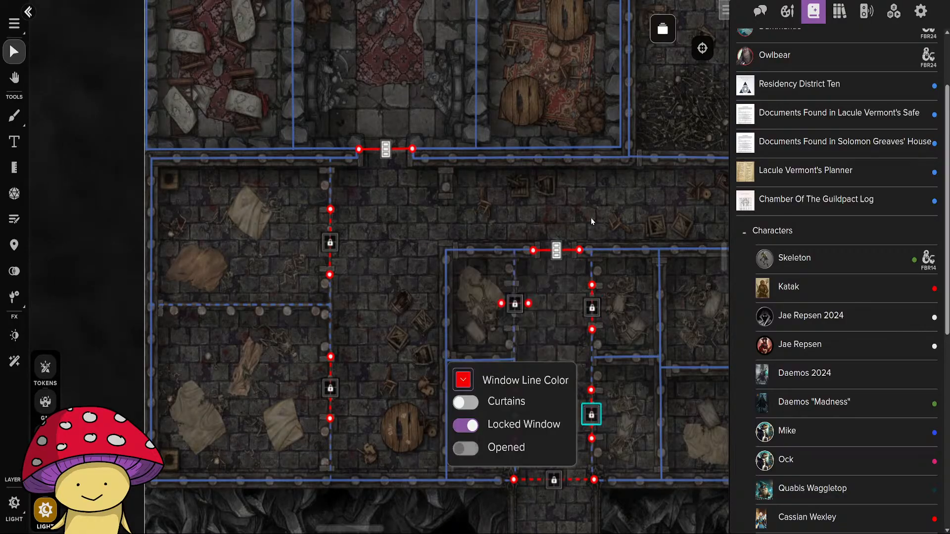
{"action": "left_click", "coordinate": [603, 361]}
Set the windows of all four cells flanking the eastern corridor as locked windows.
{"action": "left_click_drag", "start_coordinate": [626, 449], "coordinate": [320, 333]}
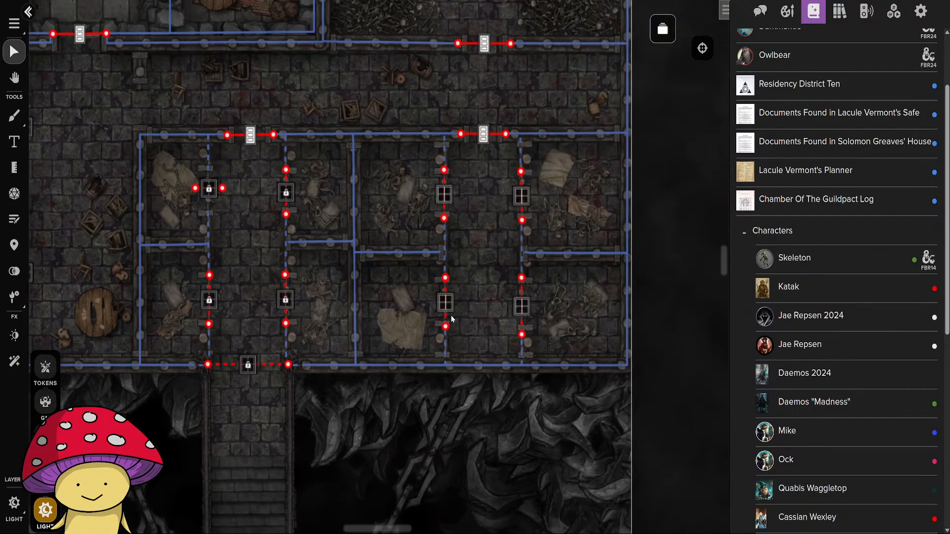
{"action": "left_click", "coordinate": [446, 307]}
{"action": "left_click", "coordinate": [484, 314]}
{"action": "left_click", "coordinate": [444, 195]}
{"action": "left_click", "coordinate": [482, 203]}
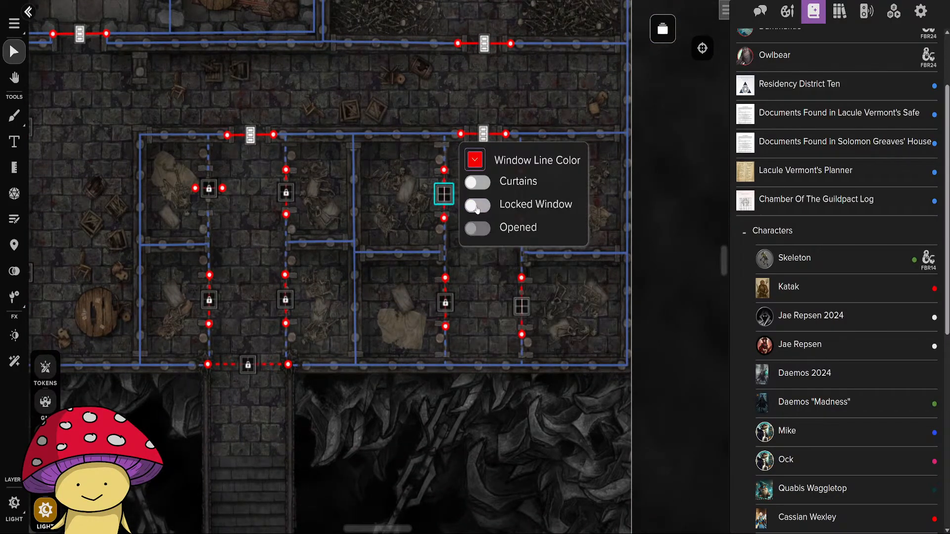
{"action": "left_click", "coordinate": [522, 306]}
{"action": "left_click", "coordinate": [552, 317]}
{"action": "left_click", "coordinate": [522, 196]}
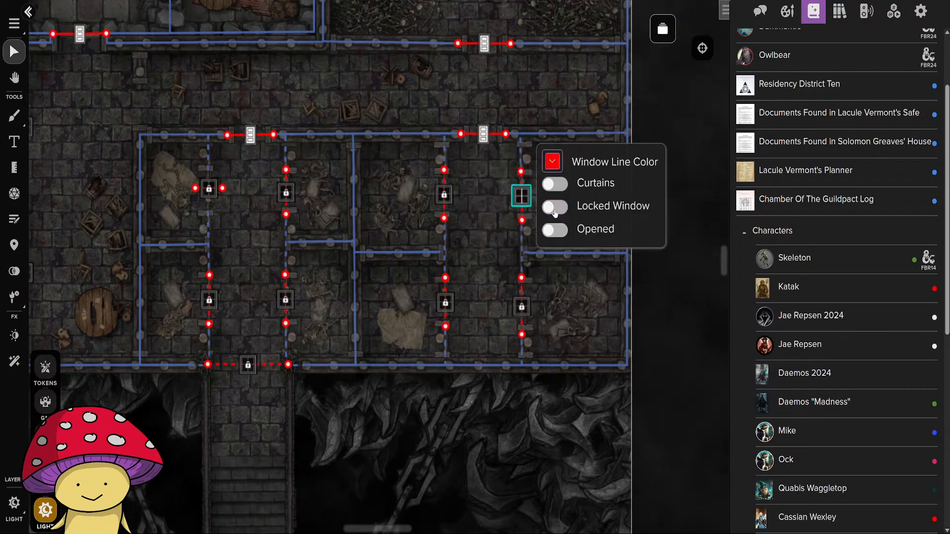
{"action": "left_click", "coordinate": [554, 206]}
{"action": "left_click", "coordinate": [325, 138]}
{"action": "left_click", "coordinate": [715, 341]}
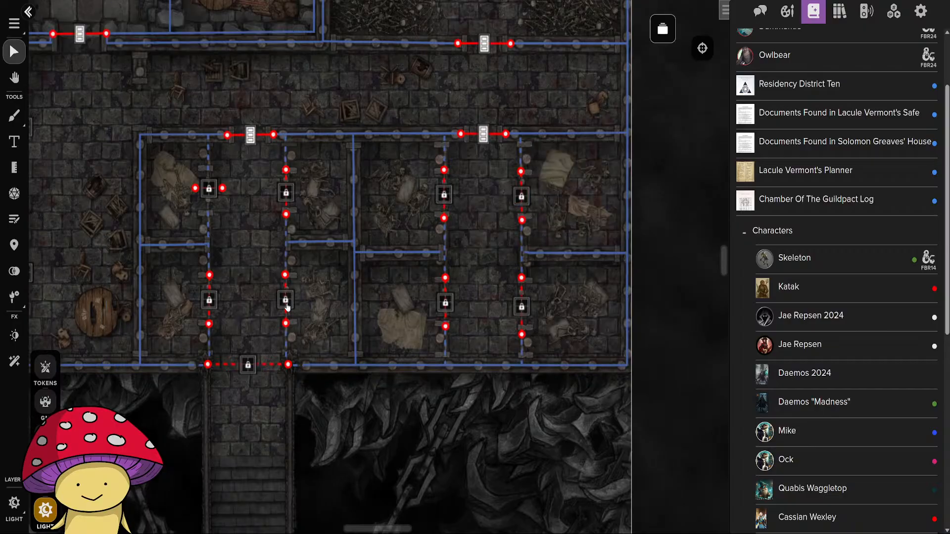
Set the door at the northwest middle room's south exit as locked.
{"action": "left_click_drag", "start_coordinate": [252, 424], "coordinate": [625, 527]}
{"action": "left_click_drag", "start_coordinate": [470, 226], "coordinate": [463, 428]}
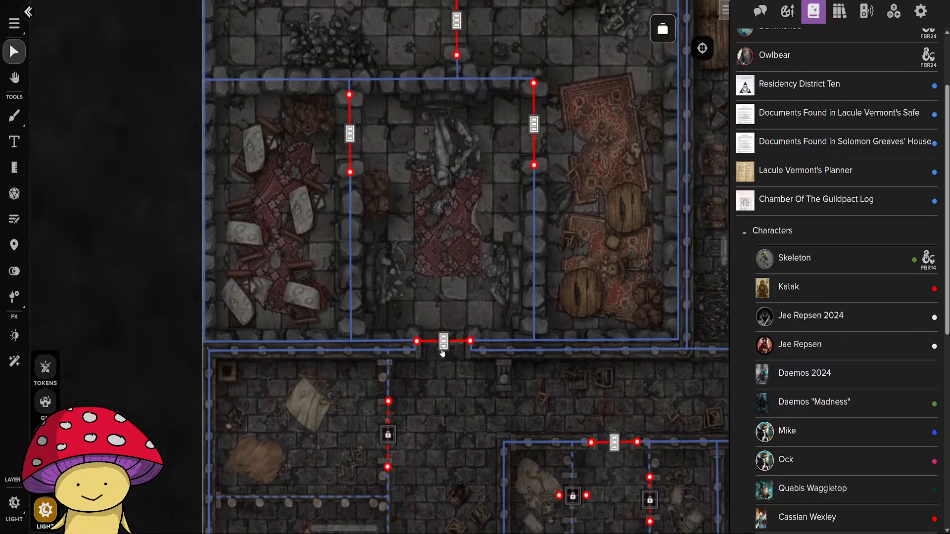
{"action": "left_click", "coordinate": [441, 345]}
{"action": "left_click", "coordinate": [476, 352]}
{"action": "left_click", "coordinate": [160, 362]}
Examine the southern part of the map, from the carpeted hall up to the circular platform and the stairs below the cells.
{"action": "scroll", "coordinate": [607, 377], "scroll_direction": "down", "scroll_amount": 5}
{"action": "left_click_drag", "start_coordinate": [708, 444], "coordinate": [518, 120]}
{"action": "scroll", "coordinate": [487, 263], "scroll_direction": "up", "scroll_amount": 3}
{"action": "left_click_drag", "start_coordinate": [437, 413], "coordinate": [504, 139]}
{"action": "scroll", "coordinate": [461, 303], "scroll_direction": "up", "scroll_amount": 5}
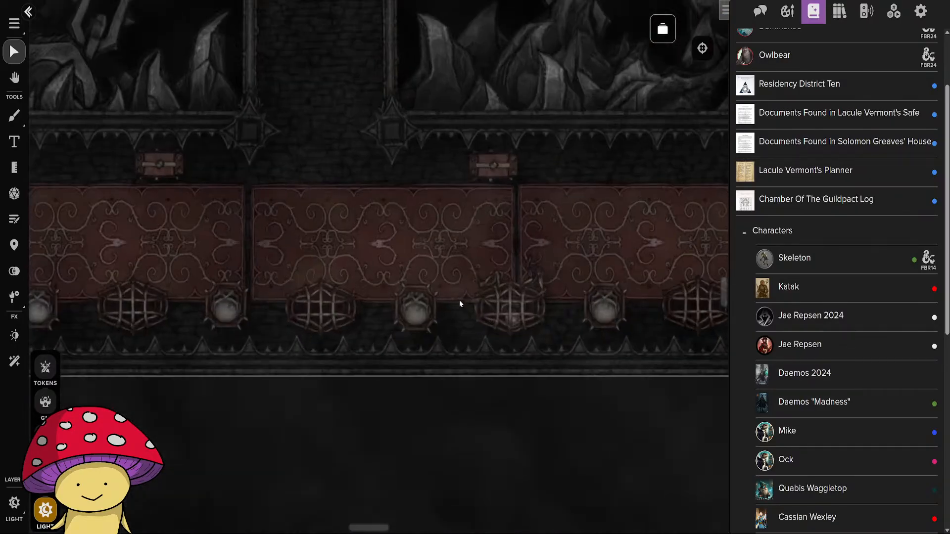
{"action": "scroll", "coordinate": [382, 230], "scroll_direction": "down", "scroll_amount": 5}
{"action": "left_click_drag", "start_coordinate": [378, 210], "coordinate": [388, 390]}
{"action": "scroll", "coordinate": [395, 352], "scroll_direction": "up", "scroll_amount": 5}
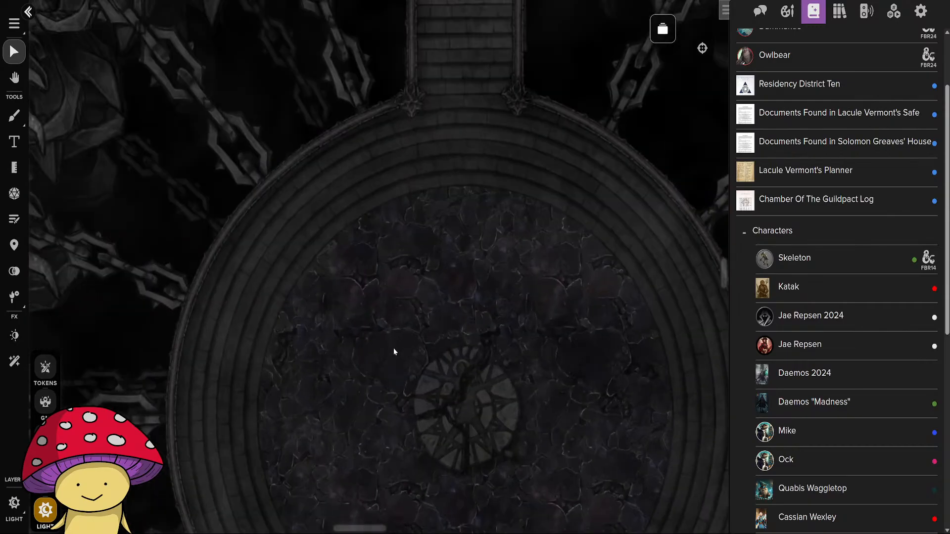
{"action": "left_click_drag", "start_coordinate": [441, 201], "coordinate": [403, 409]}
{"action": "scroll", "coordinate": [403, 406], "scroll_direction": "down", "scroll_amount": 2}
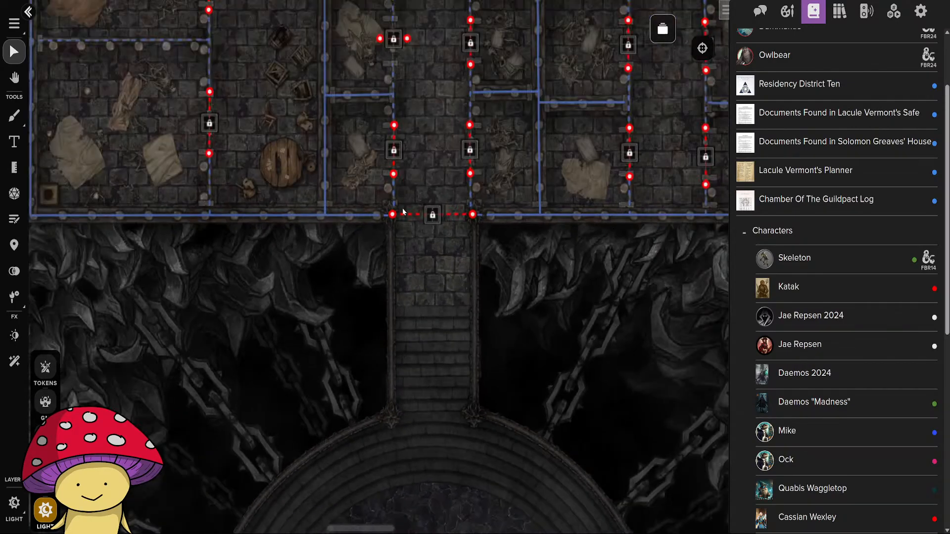
{"action": "left_click_drag", "start_coordinate": [450, 461], "coordinate": [463, 362]}
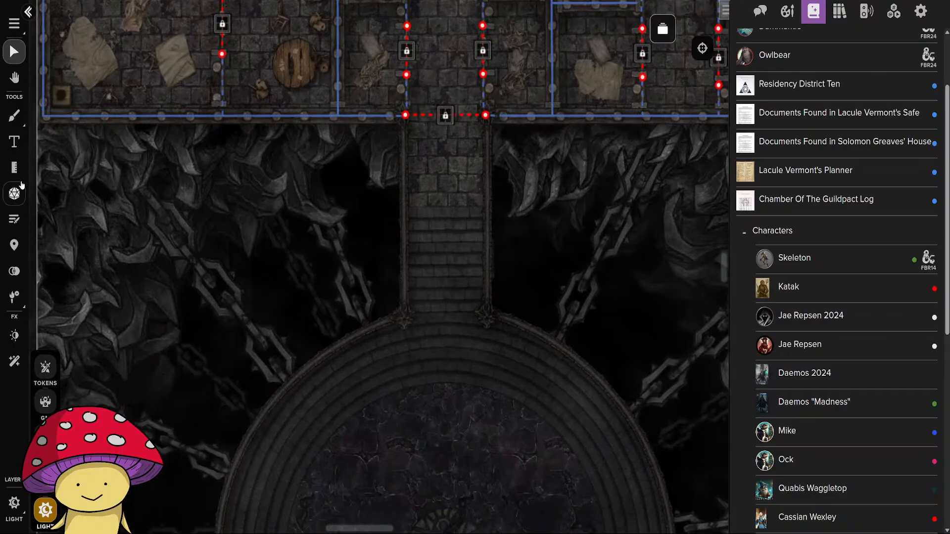
Start a Regular-width Transparent barrier at the locked south exit, tracing the stairs' west edge and the first part of the circular platform's northwest rim.
{"action": "left_click", "coordinate": [14, 167]}
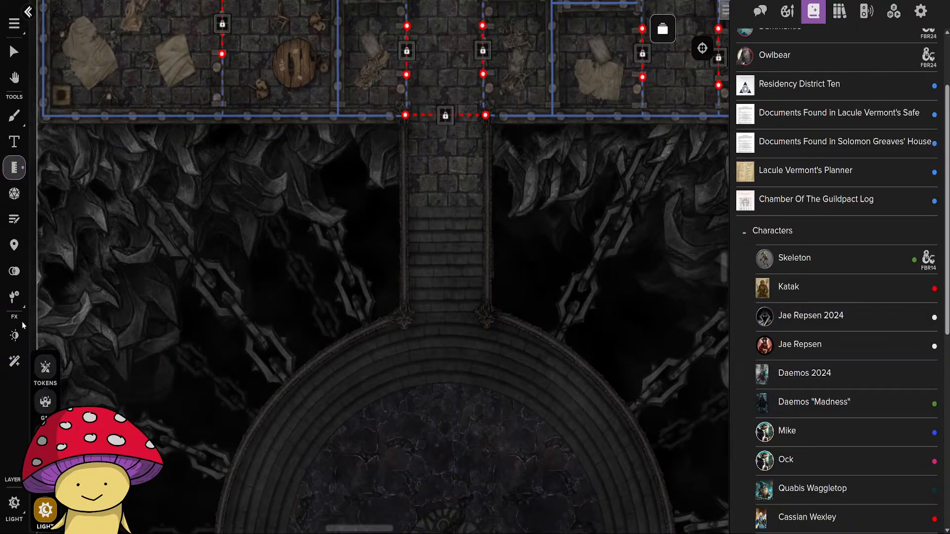
{"action": "left_click", "coordinate": [14, 115]}
{"action": "left_click", "coordinate": [212, 44]}
{"action": "left_click", "coordinate": [220, 121]}
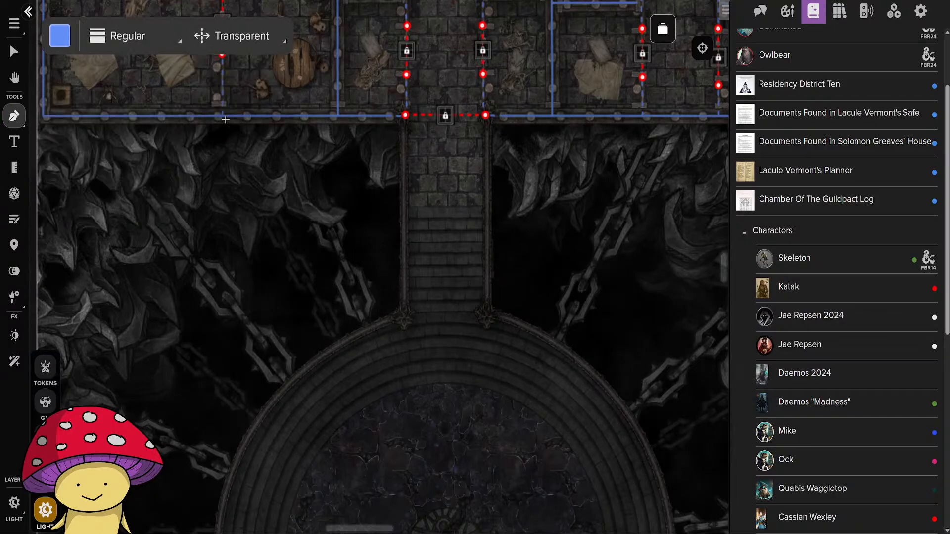
{"action": "left_click", "coordinate": [128, 36]}
{"action": "scroll", "coordinate": [397, 144], "scroll_direction": "up", "scroll_amount": 4}
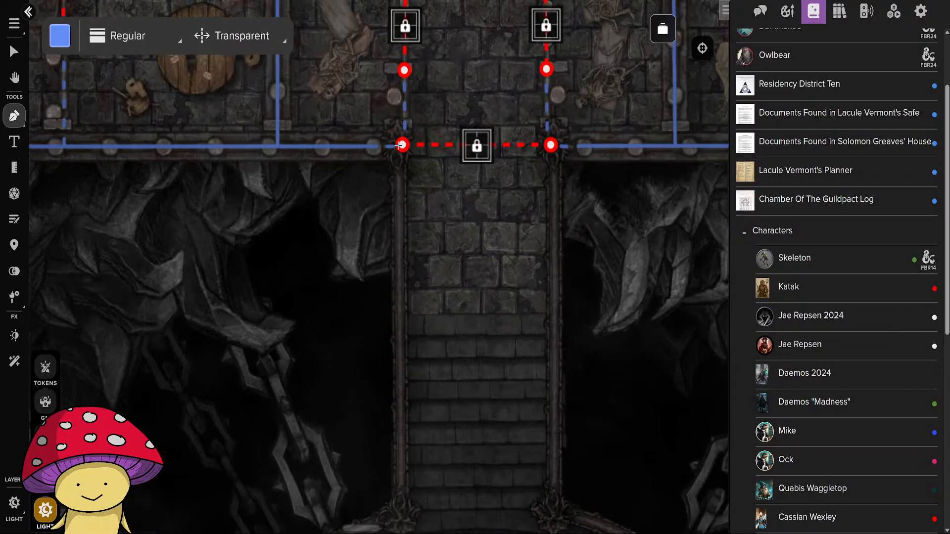
{"action": "left_click", "coordinate": [399, 145]}
{"action": "left_click_drag", "start_coordinate": [411, 468], "coordinate": [398, 176]}
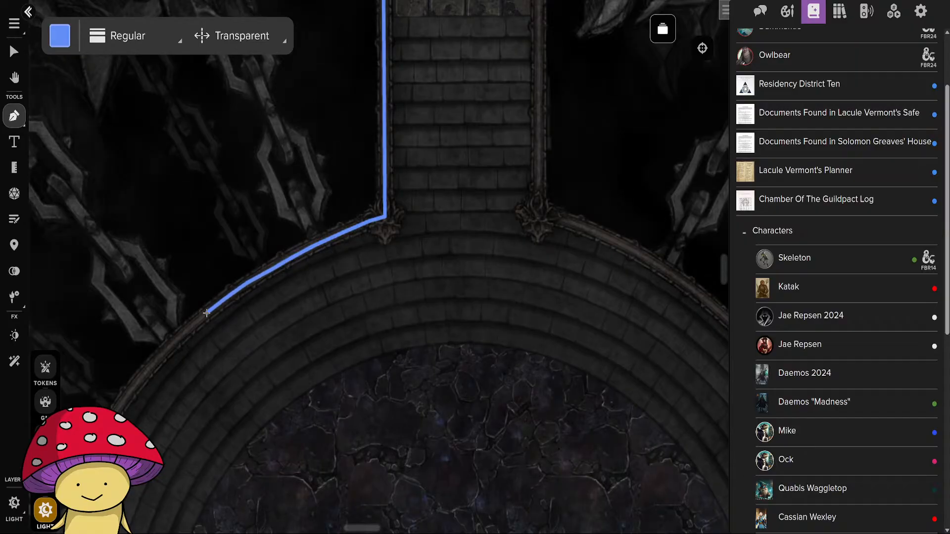
Continue the transparent barrier around the circular platform's west and southwest rim toward the lower stairs.
{"action": "left_click", "coordinate": [184, 332]}
{"action": "left_click_drag", "start_coordinate": [152, 366], "coordinate": [368, 172]}
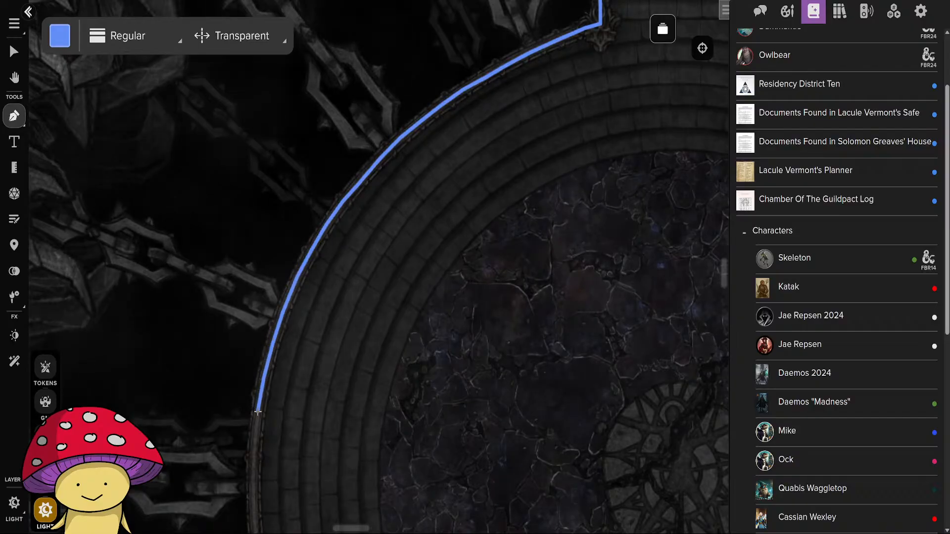
{"action": "left_click", "coordinate": [255, 452]}
{"action": "left_click_drag", "start_coordinate": [266, 469], "coordinate": [273, 255]}
{"action": "mouse_move", "coordinate": [260, 307]}
{"action": "left_mouse_down"}
{"action": "mouse_move", "coordinate": [276, 409]}
{"action": "mouse_move", "coordinate": [306, 454]}
{"action": "mouse_move", "coordinate": [244, 191]}
{"action": "mouse_move", "coordinate": [249, 229]}
{"action": "mouse_move", "coordinate": [293, 300]}
{"action": "mouse_move", "coordinate": [372, 373]}
{"action": "mouse_move", "coordinate": [454, 426]}
{"action": "left_mouse_up"}
{"action": "left_click", "coordinate": [291, 444]}
{"action": "left_click_drag", "start_coordinate": [453, 426], "coordinate": [345, 294]}
{"action": "mouse_move", "coordinate": [345, 295]}
{"action": "left_mouse_down"}
{"action": "mouse_move", "coordinate": [360, 309]}
{"action": "mouse_move", "coordinate": [431, 334]}
{"action": "left_mouse_up"}
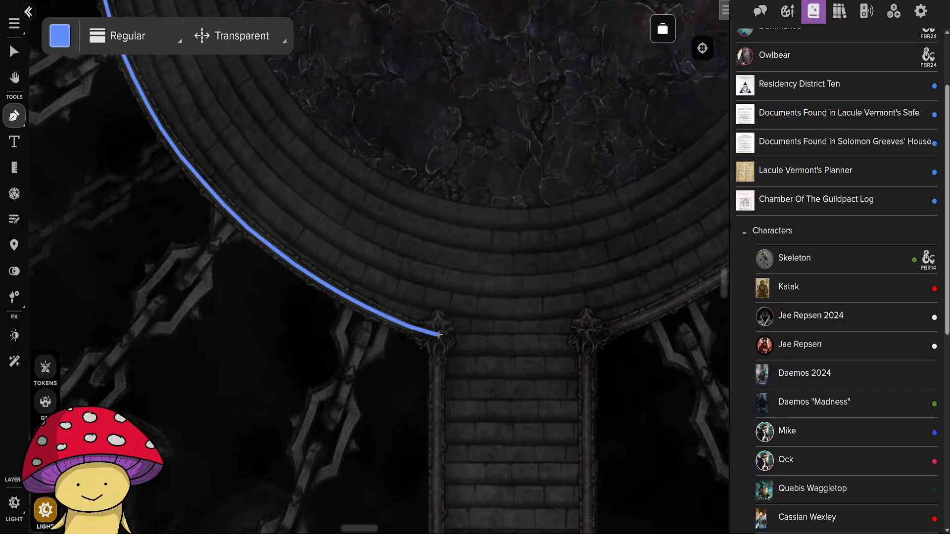
Run the barrier down the lower stairs' west edge to the carpeted hall's north wall and finish it there.
{"action": "left_click", "coordinate": [438, 335]}
{"action": "left_click_drag", "start_coordinate": [438, 438], "coordinate": [427, 143]}
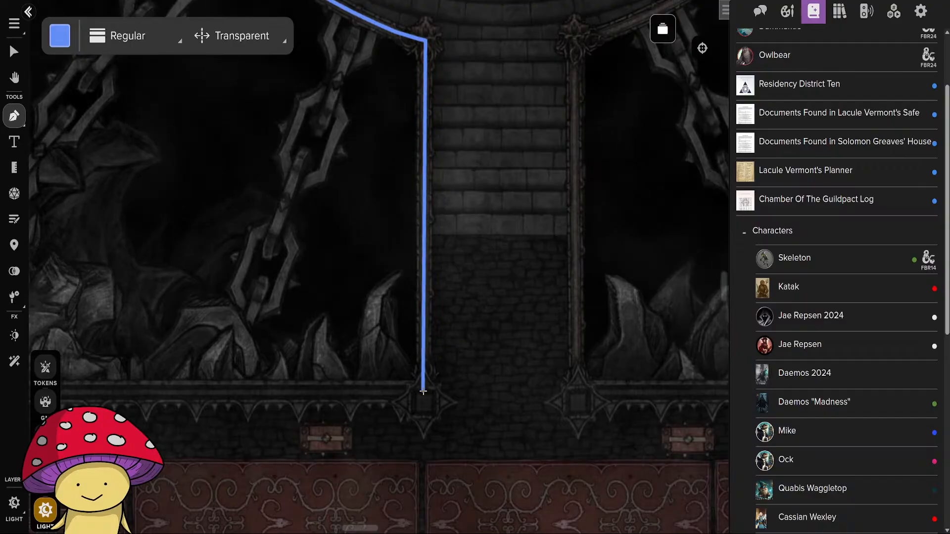
{"action": "double_click", "coordinate": [424, 382]}
Start a second transparent barrier at the hall's north wall and trace the lower stairs' east edge up to the platform.
{"action": "left_click_drag", "start_coordinate": [643, 302], "coordinate": [429, 279]}
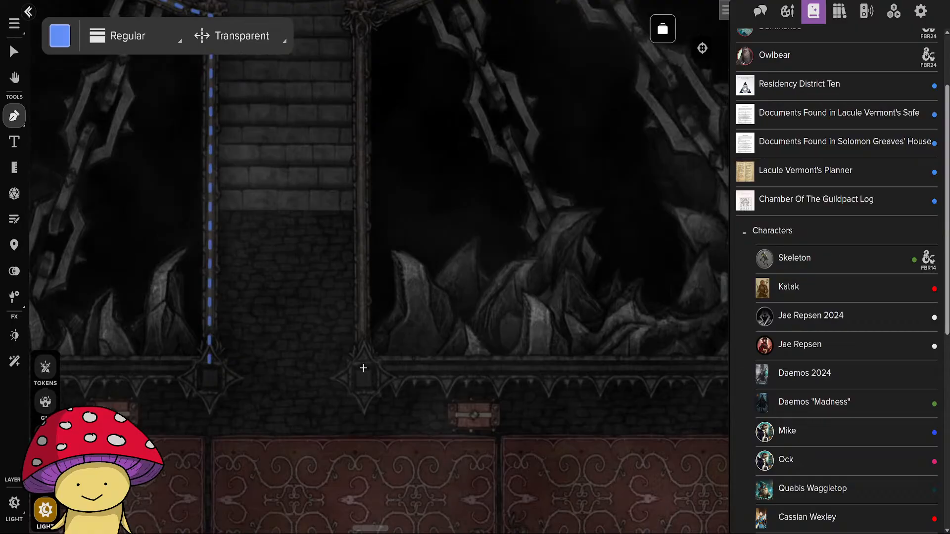
{"action": "left_click", "coordinate": [364, 368]}
{"action": "left_click_drag", "start_coordinate": [352, 135], "coordinate": [351, 413]}
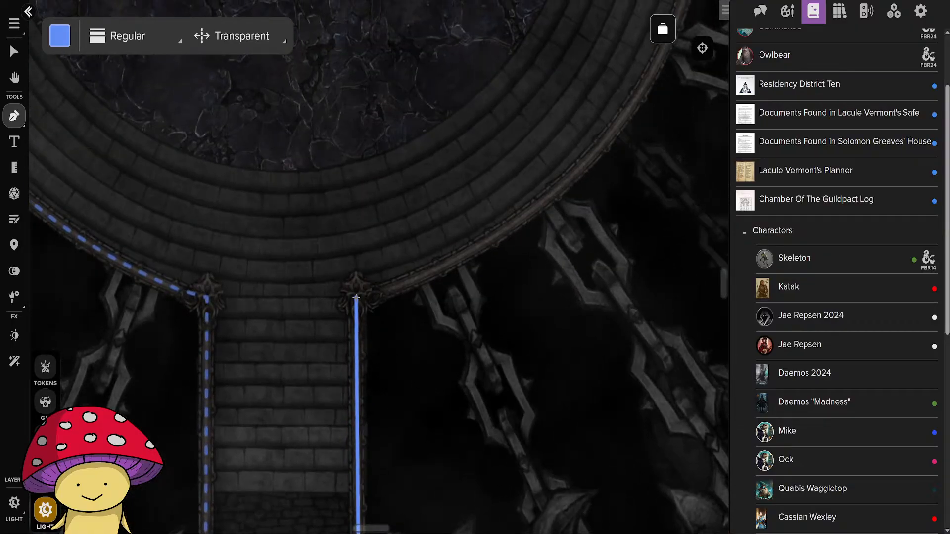
{"action": "left_click", "coordinate": [356, 297]}
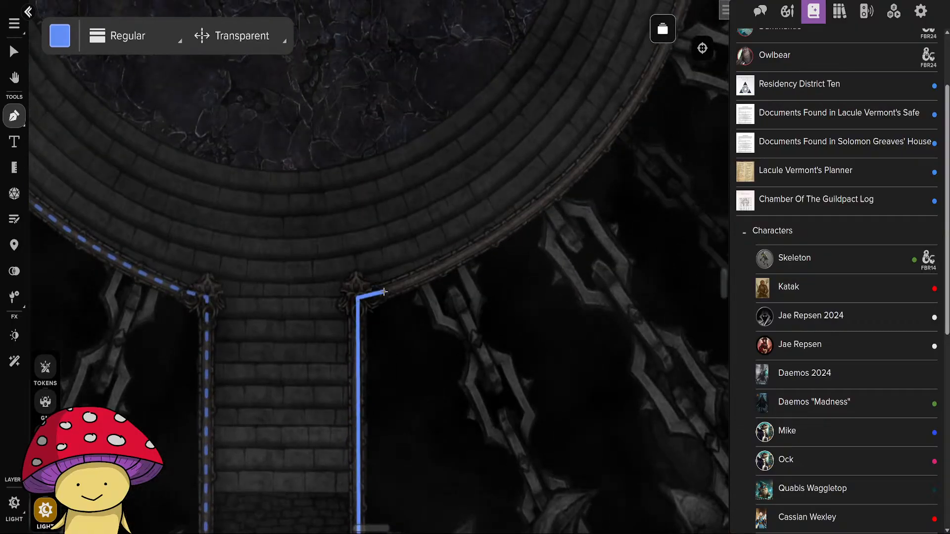
Trace the barrier around the circular platform's east rim, from the lower stairs to the upper stairs' east post.
{"action": "left_click", "coordinate": [384, 292]}
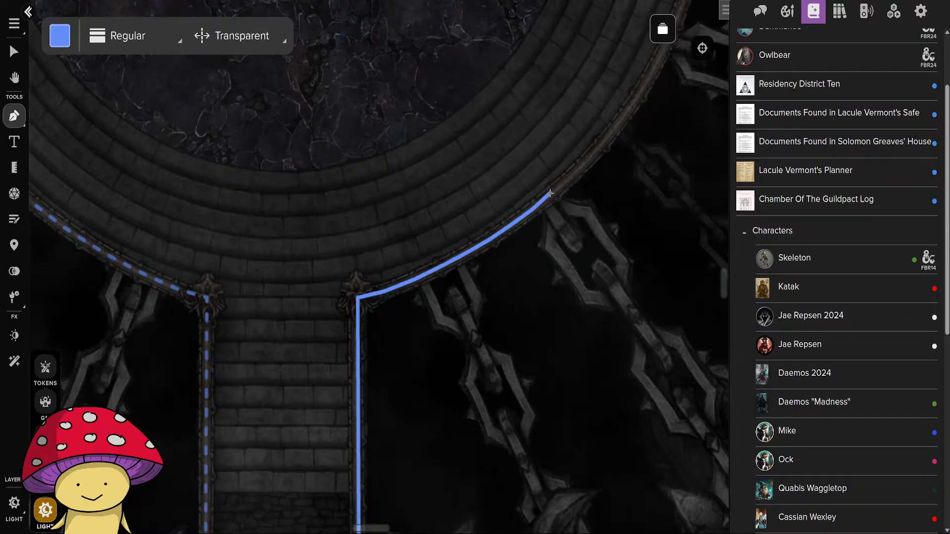
{"action": "mouse_move", "coordinate": [559, 192]}
{"action": "left_mouse_down"}
{"action": "mouse_move", "coordinate": [572, 176]}
{"action": "mouse_move", "coordinate": [461, 277]}
{"action": "mouse_move", "coordinate": [415, 337]}
{"action": "mouse_move", "coordinate": [436, 326]}
{"action": "mouse_move", "coordinate": [428, 322]}
{"action": "mouse_move", "coordinate": [496, 238]}
{"action": "mouse_move", "coordinate": [506, 203]}
{"action": "mouse_move", "coordinate": [513, 197]}
{"action": "mouse_move", "coordinate": [423, 377]}
{"action": "mouse_move", "coordinate": [457, 284]}
{"action": "mouse_move", "coordinate": [456, 141]}
{"action": "left_mouse_up"}
{"action": "left_click", "coordinate": [572, 176]}
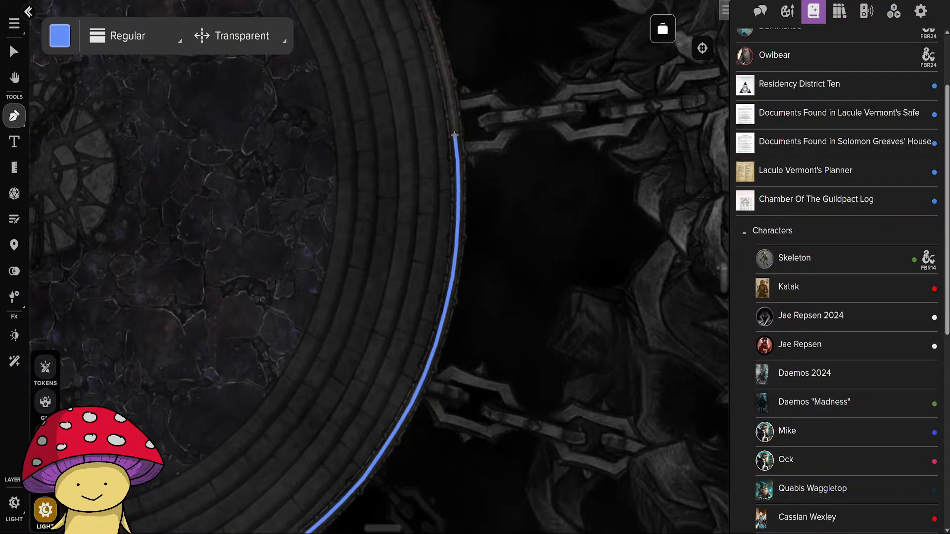
{"action": "scroll", "coordinate": [455, 133], "scroll_direction": "up", "scroll_amount": 5}
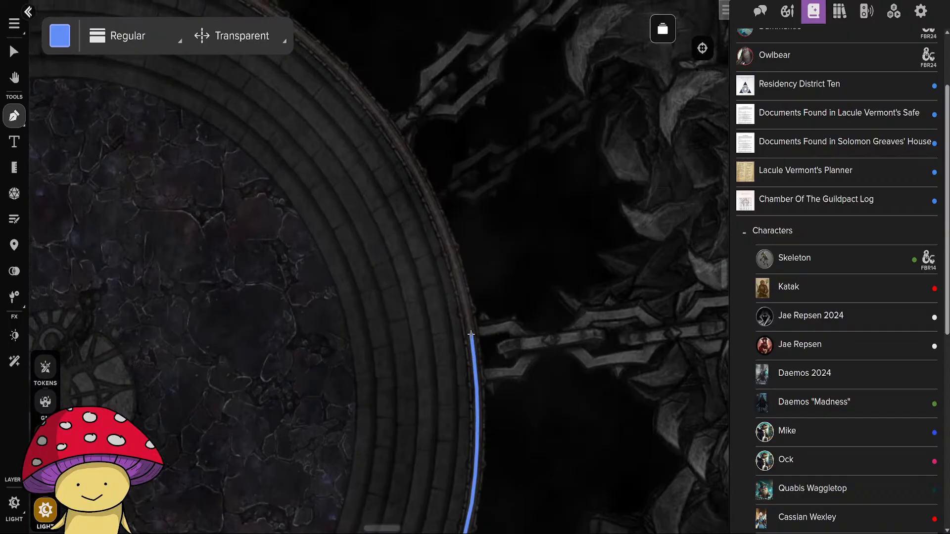
{"action": "mouse_move", "coordinate": [471, 331]}
{"action": "left_mouse_down"}
{"action": "mouse_move", "coordinate": [432, 194]}
{"action": "mouse_move", "coordinate": [400, 144]}
{"action": "left_mouse_up"}
{"action": "left_click", "coordinate": [399, 143]}
{"action": "left_click_drag", "start_coordinate": [398, 176], "coordinate": [504, 369]}
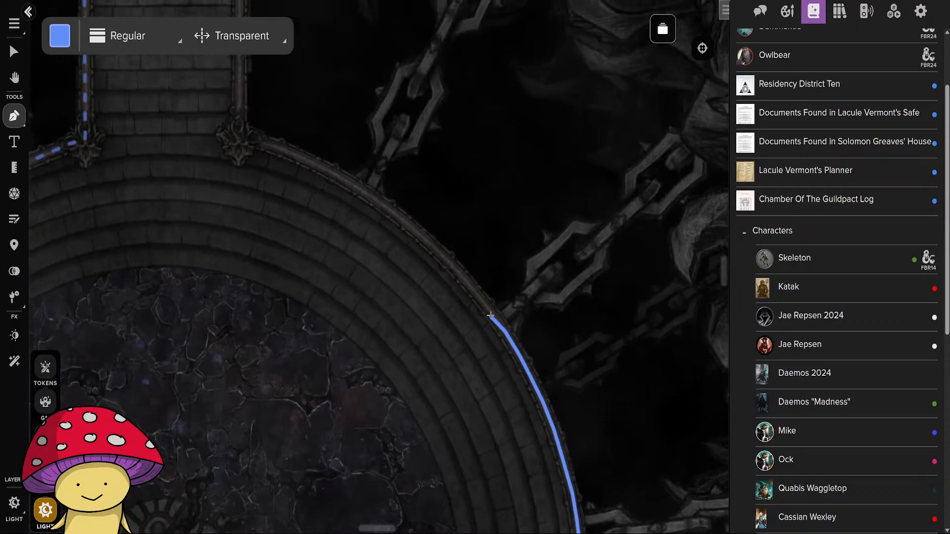
{"action": "mouse_move", "coordinate": [490, 312]}
{"action": "left_mouse_down"}
{"action": "mouse_move", "coordinate": [453, 267]}
{"action": "mouse_move", "coordinate": [367, 194]}
{"action": "mouse_move", "coordinate": [474, 326]}
{"action": "mouse_move", "coordinate": [392, 285]}
{"action": "left_mouse_up"}
{"action": "left_click", "coordinate": [454, 314]}
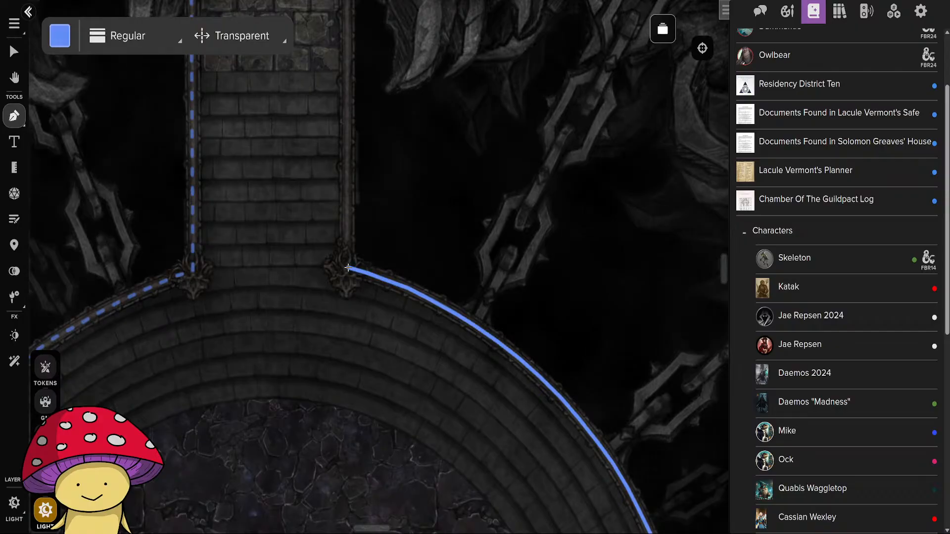
{"action": "left_click", "coordinate": [348, 268]}
Extend the barrier up the upper stairs' east edge to the locked south exit and finish it.
{"action": "left_click_drag", "start_coordinate": [348, 218], "coordinate": [360, 478]}
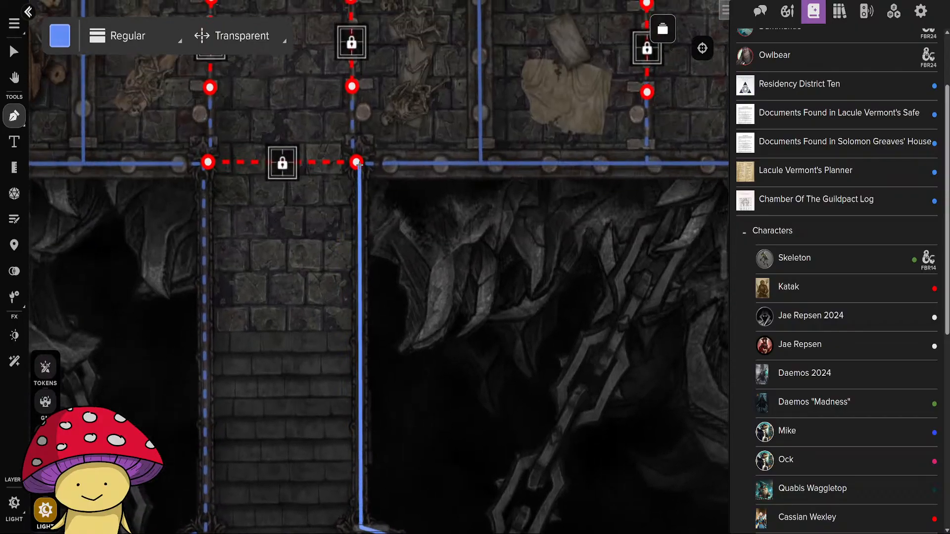
{"action": "left_click", "coordinate": [359, 163]}
{"action": "right_click", "coordinate": [359, 164]}
Switch the barrier type to Wall and outline the carpeted hall's north wall west of the stairs and its west end.
{"action": "scroll", "coordinate": [430, 363], "scroll_direction": "down", "scroll_amount": 10}
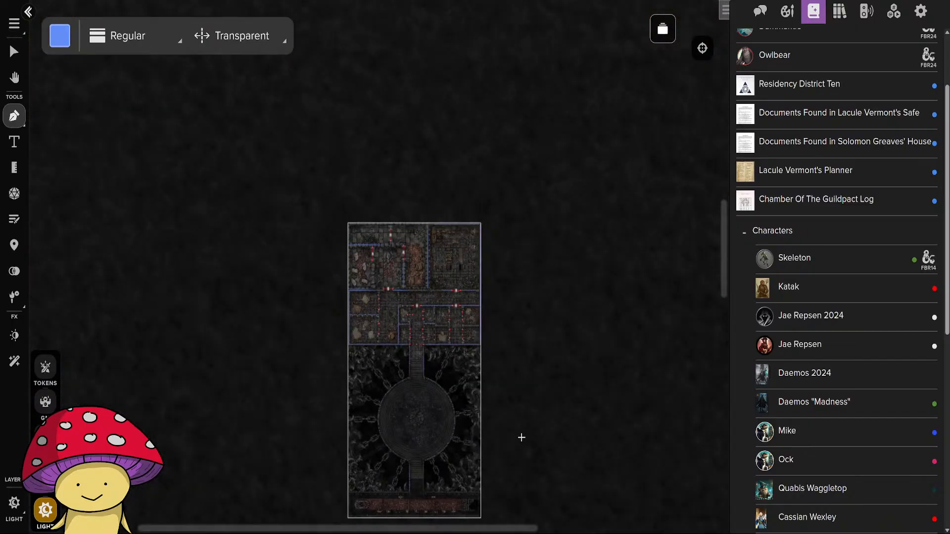
{"action": "left_click_drag", "start_coordinate": [445, 481], "coordinate": [443, 307]}
{"action": "scroll", "coordinate": [442, 307], "scroll_direction": "up", "scroll_amount": 10}
{"action": "scroll", "coordinate": [402, 361], "scroll_direction": "down", "scroll_amount": 4}
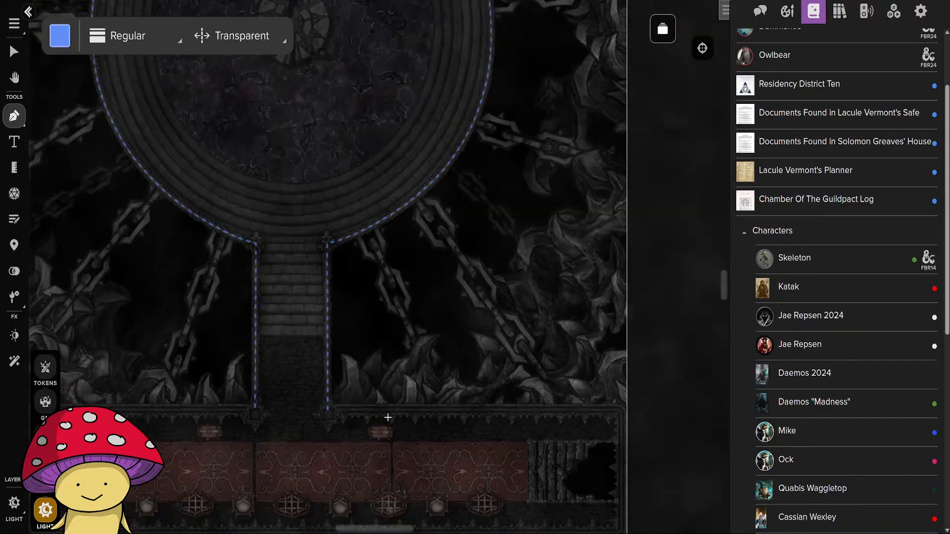
{"action": "left_click_drag", "start_coordinate": [371, 460], "coordinate": [560, 323]}
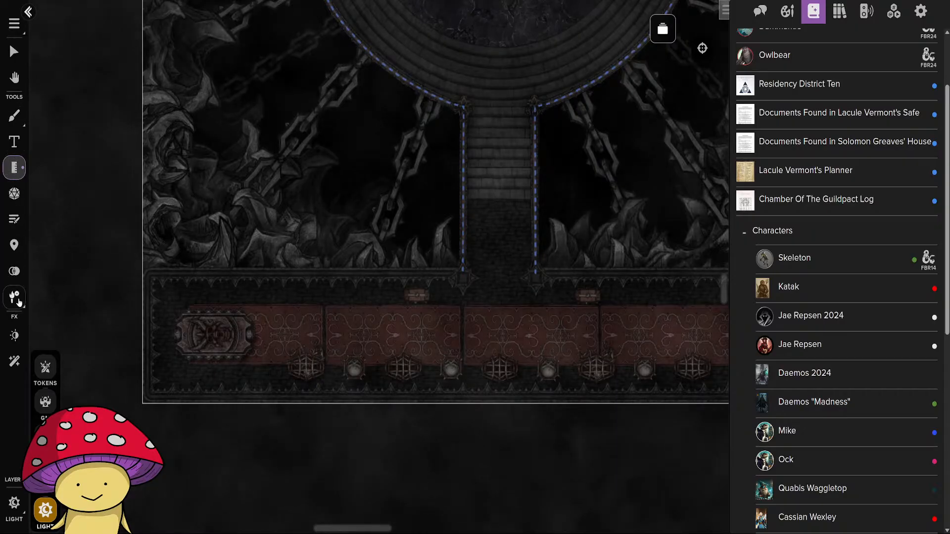
{"action": "left_click", "coordinate": [14, 115]}
{"action": "left_click", "coordinate": [223, 39]}
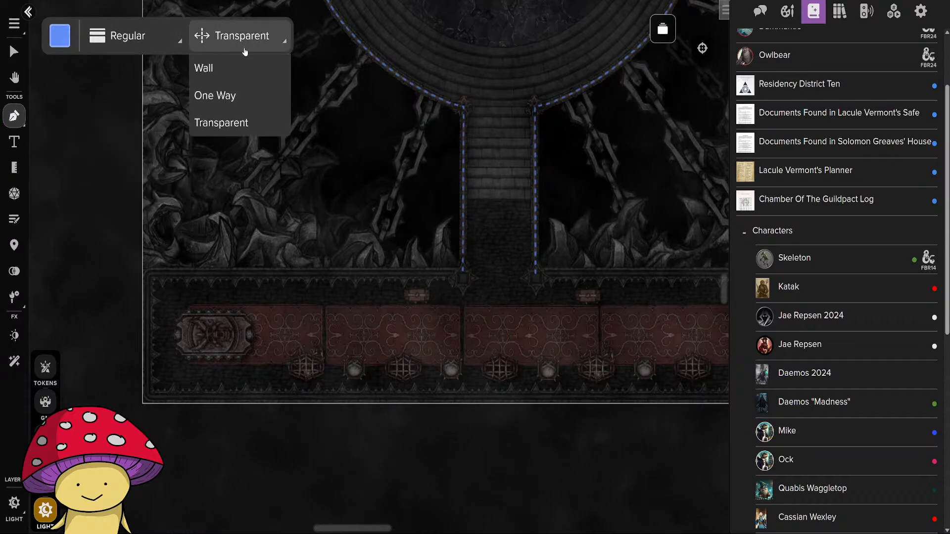
{"action": "left_click", "coordinate": [220, 85]}
{"action": "scroll", "coordinate": [443, 281], "scroll_direction": "up", "scroll_amount": 3}
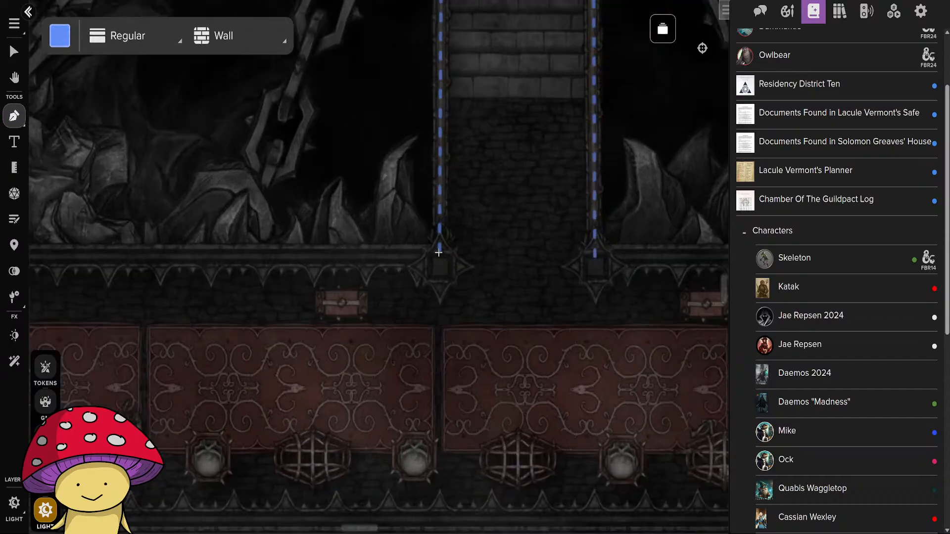
{"action": "scroll", "coordinate": [201, 262], "scroll_direction": "up", "scroll_amount": 3}
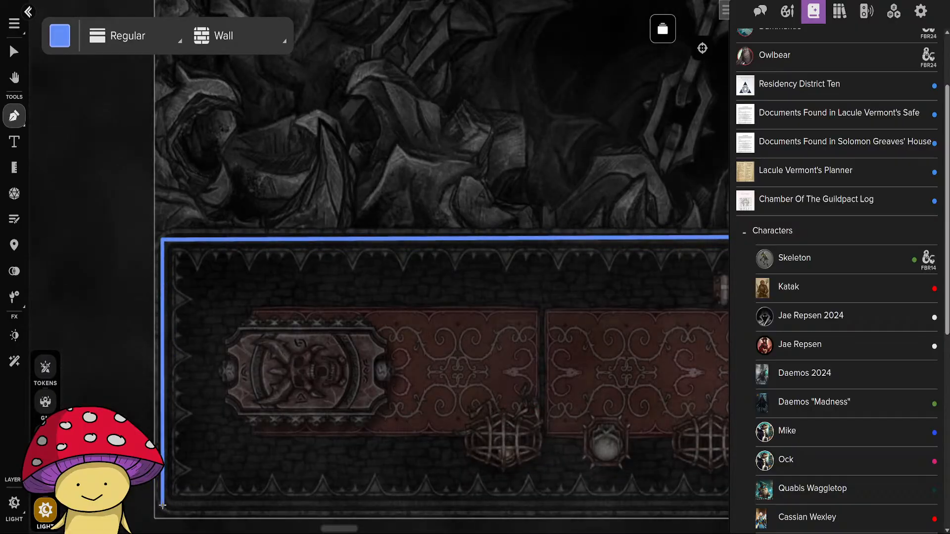
Continue the wall along the carpeted hall's south, east and north sides, finishing at the lower stairs' east edge.
{"action": "left_click_drag", "start_coordinate": [528, 493], "coordinate": [62, 426]}
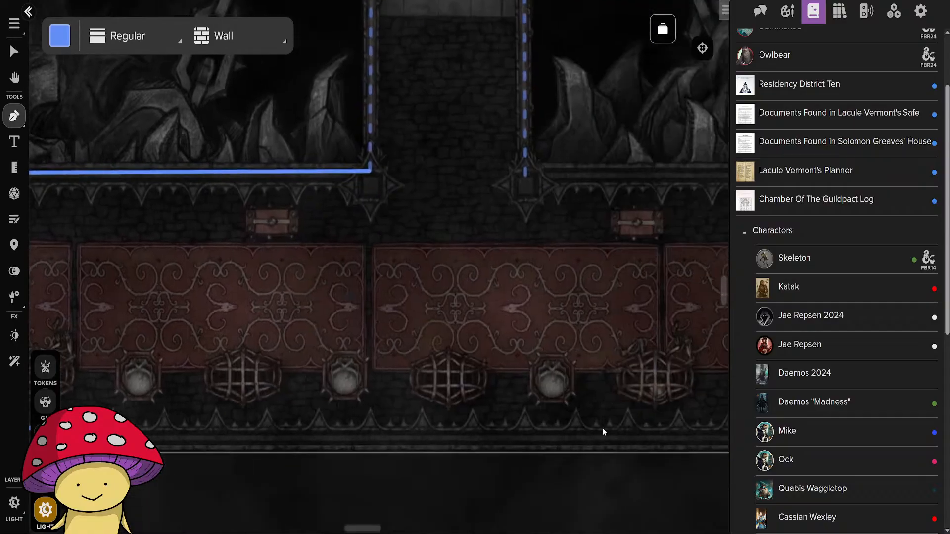
{"action": "left_click_drag", "start_coordinate": [614, 448], "coordinate": [155, 412]}
{"action": "left_click_drag", "start_coordinate": [624, 410], "coordinate": [339, 405]}
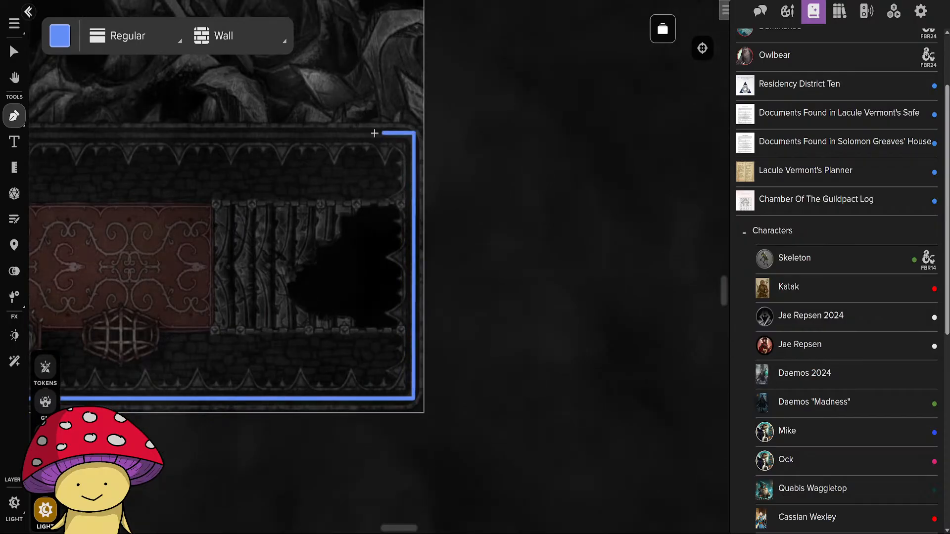
{"action": "left_click_drag", "start_coordinate": [218, 152], "coordinate": [606, 182]}
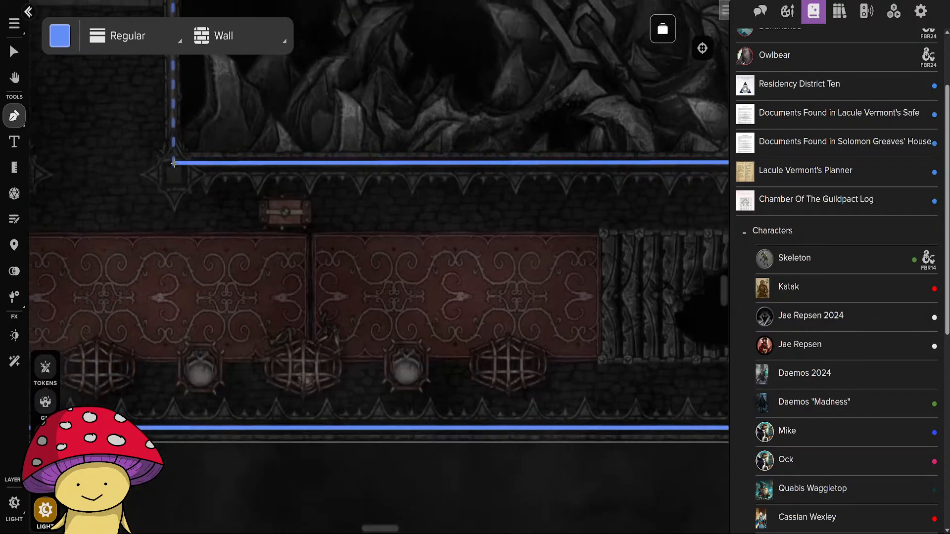
{"action": "left_click", "coordinate": [173, 164]}
{"action": "scroll", "coordinate": [329, 312], "scroll_direction": "down", "scroll_amount": 5}
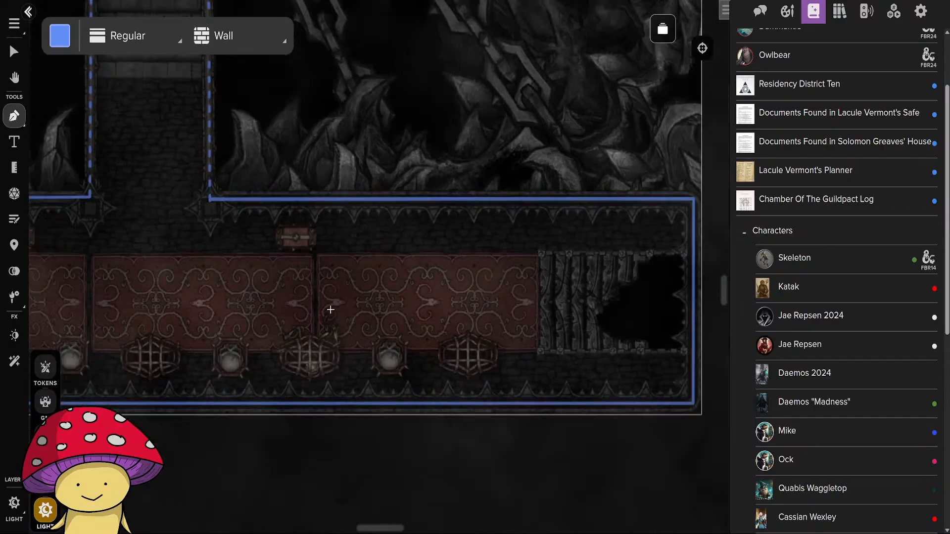
Set the northern room's dividing door, the northwest rooms' south exit door and the western cell corridor's entrance door as opened.
{"action": "scroll", "coordinate": [328, 417], "scroll_direction": "up", "scroll_amount": 5}
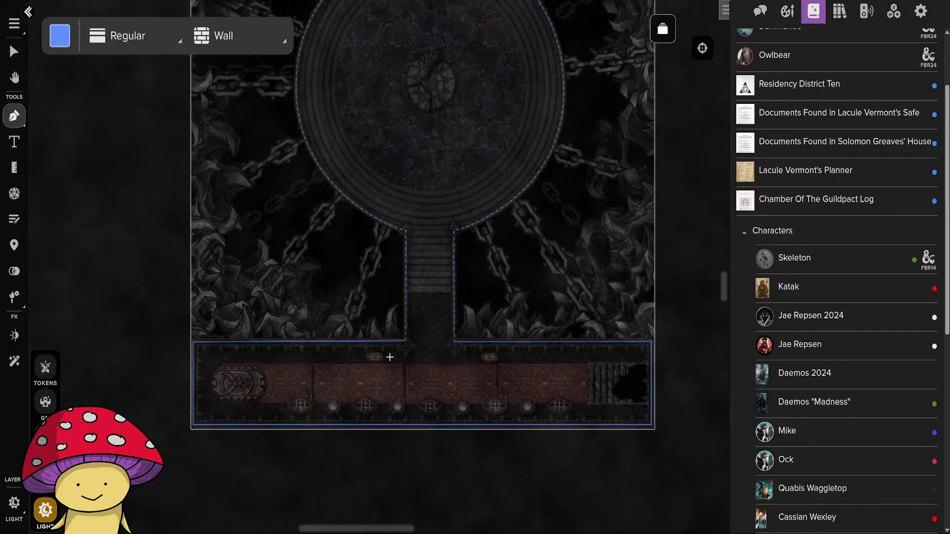
{"action": "scroll", "coordinate": [378, 381], "scroll_direction": "down", "scroll_amount": 6}
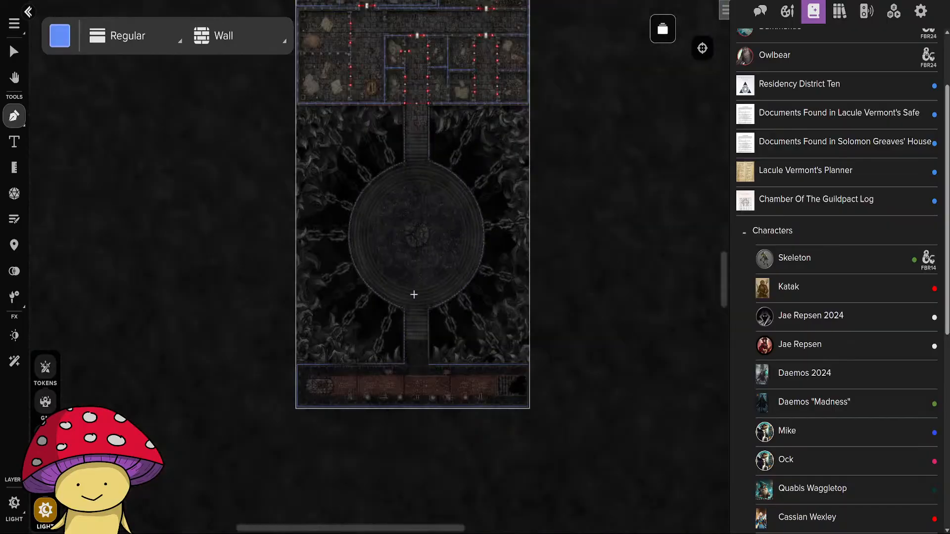
{"action": "left_click_drag", "start_coordinate": [430, 266], "coordinate": [368, 488]}
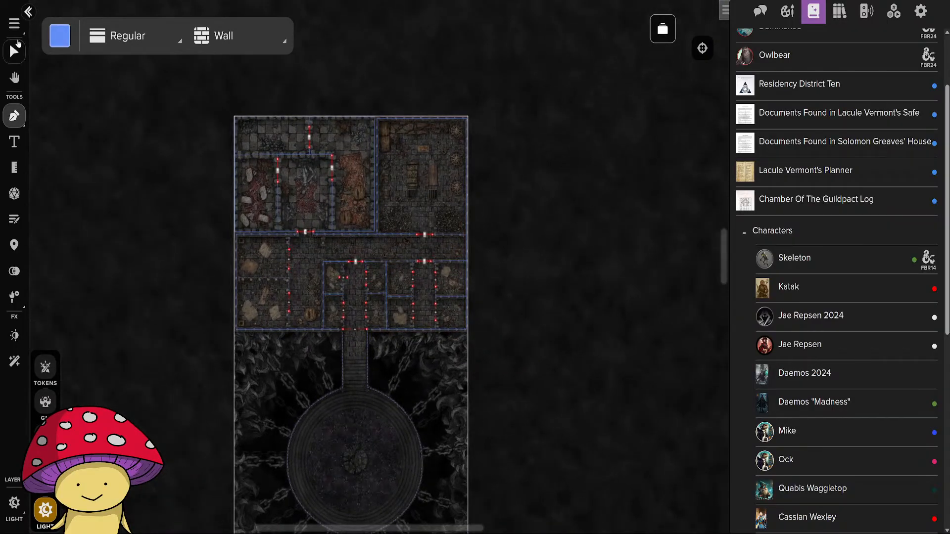
{"action": "left_click", "coordinate": [16, 47]}
{"action": "scroll", "coordinate": [165, 214], "scroll_direction": "up", "scroll_amount": 5}
{"action": "left_click_drag", "start_coordinate": [319, 148], "coordinate": [46, 400]}
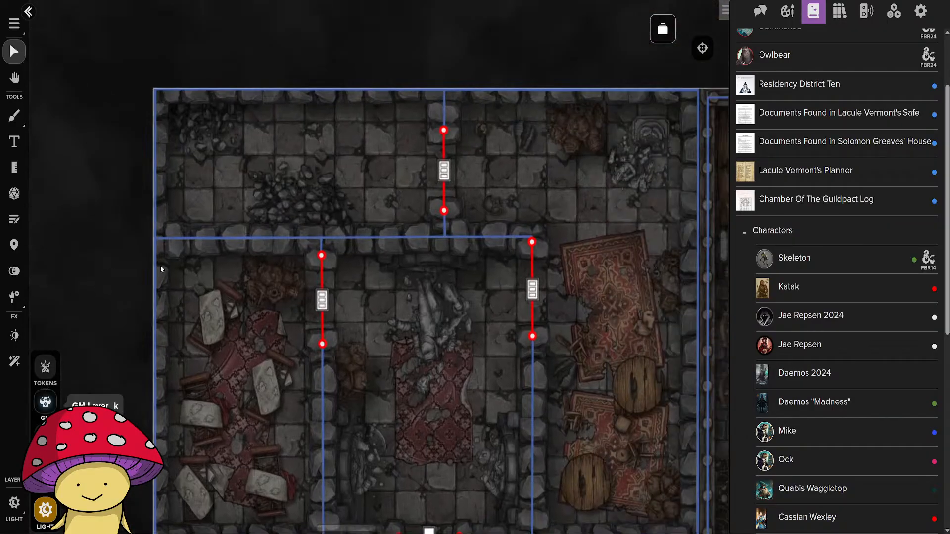
{"action": "scroll", "coordinate": [124, 208], "scroll_direction": "down", "scroll_amount": 5}
{"action": "left_click_drag", "start_coordinate": [110, 362], "coordinate": [71, 256]}
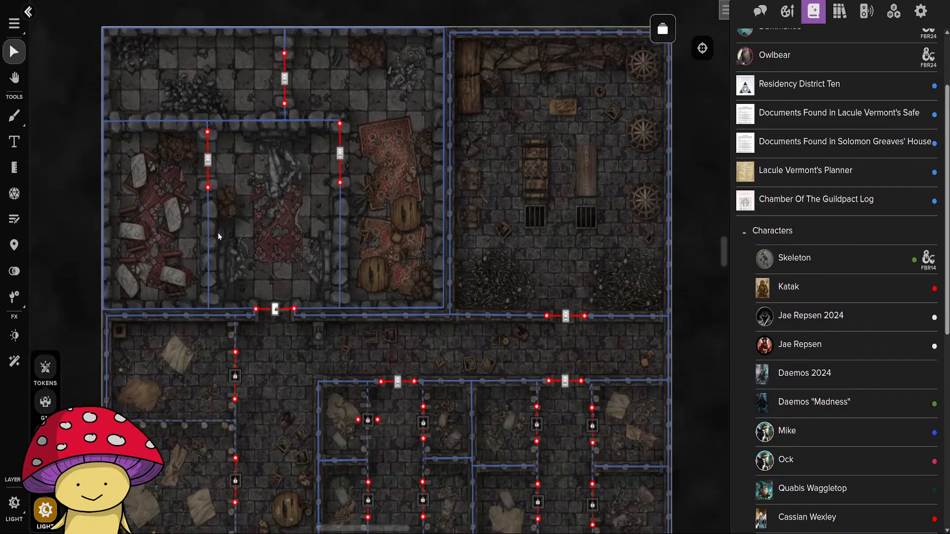
{"action": "left_click", "coordinate": [285, 79]}
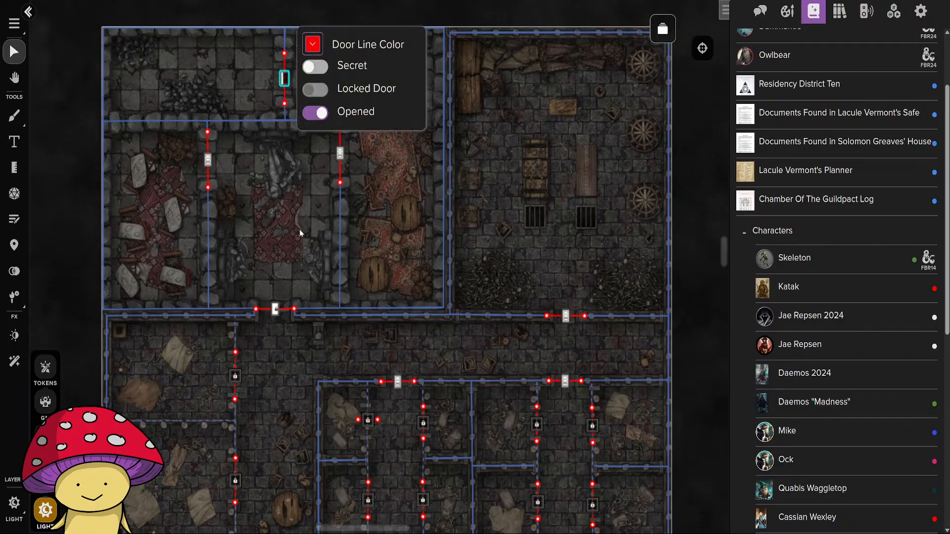
{"action": "left_click", "coordinate": [273, 312]}
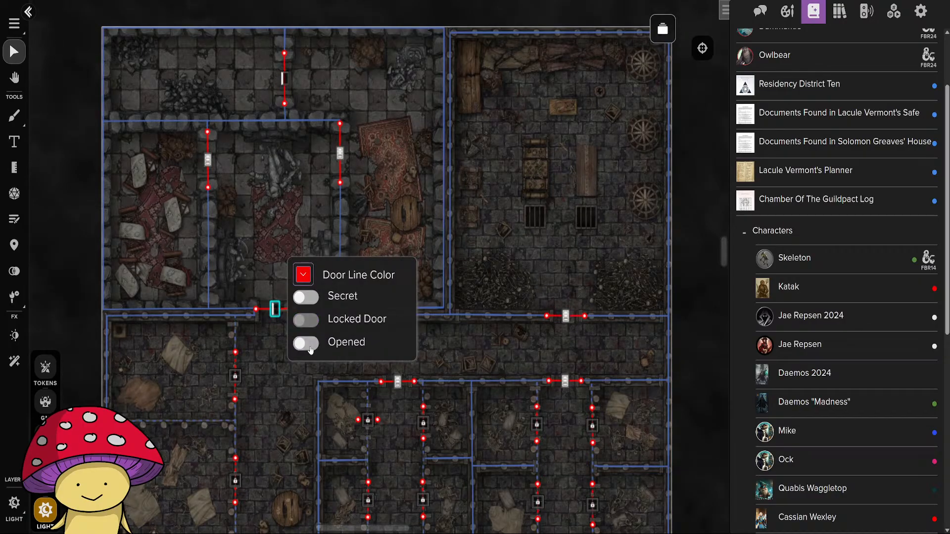
{"action": "left_click", "coordinate": [308, 344]}
{"action": "left_click", "coordinate": [398, 383]}
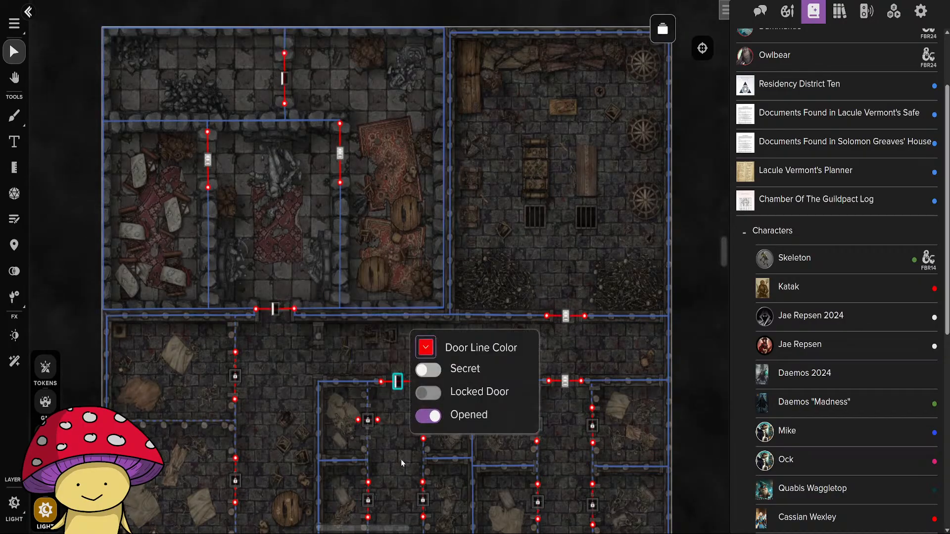
Unlock the window at the cell corridor's south exit above the stairs.
{"action": "left_click_drag", "start_coordinate": [402, 462], "coordinate": [335, 197]}
{"action": "left_click", "coordinate": [330, 284]}
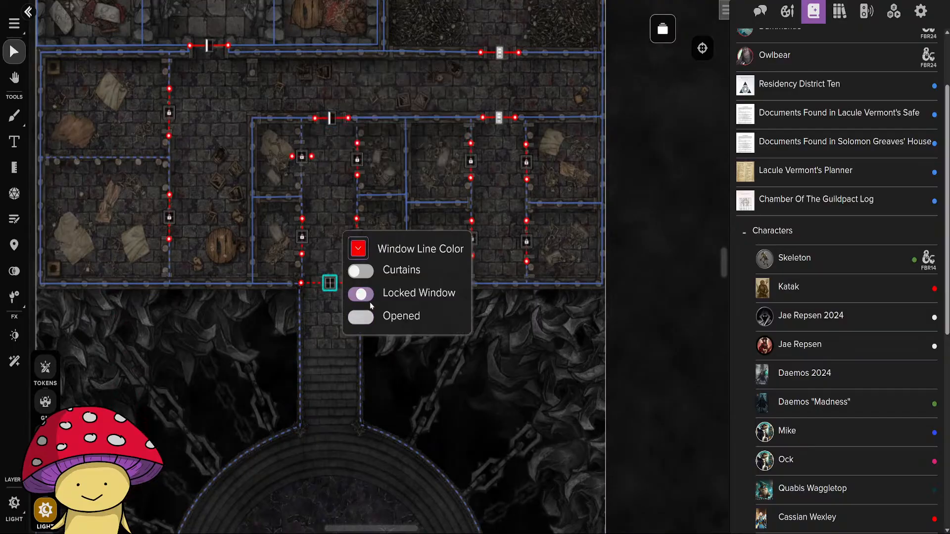
{"action": "left_click", "coordinate": [655, 282]}
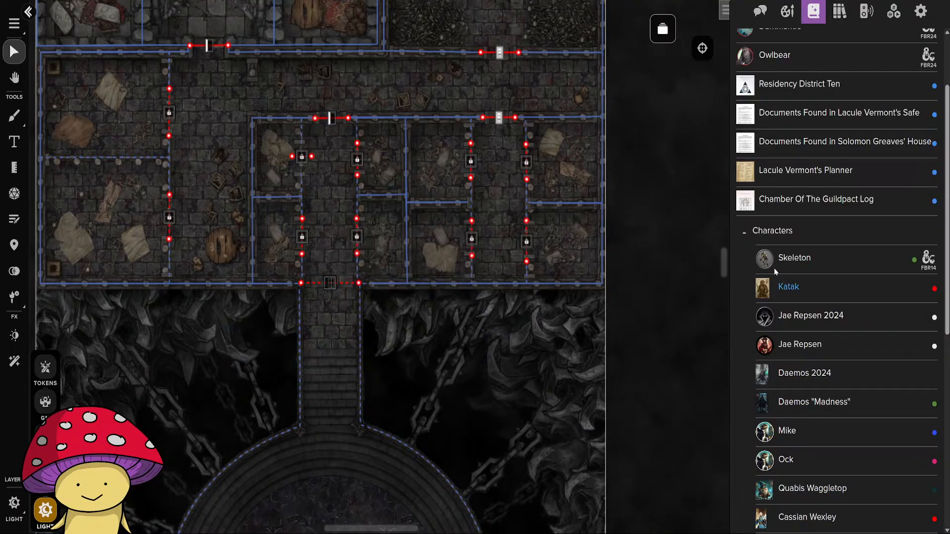
Place a Skeleton token in the western half of the northern room and give it low light with a 40 ft distance.
{"action": "left_click_drag", "start_coordinate": [222, 168], "coordinate": [422, 425]}
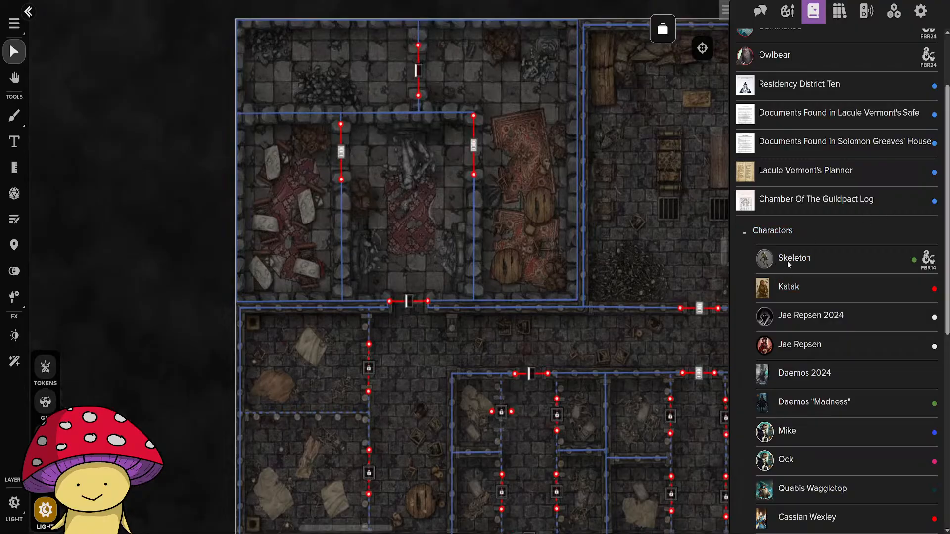
{"action": "left_click_drag", "start_coordinate": [789, 264], "coordinate": [329, 79]}
{"action": "double_click", "coordinate": [330, 77]}
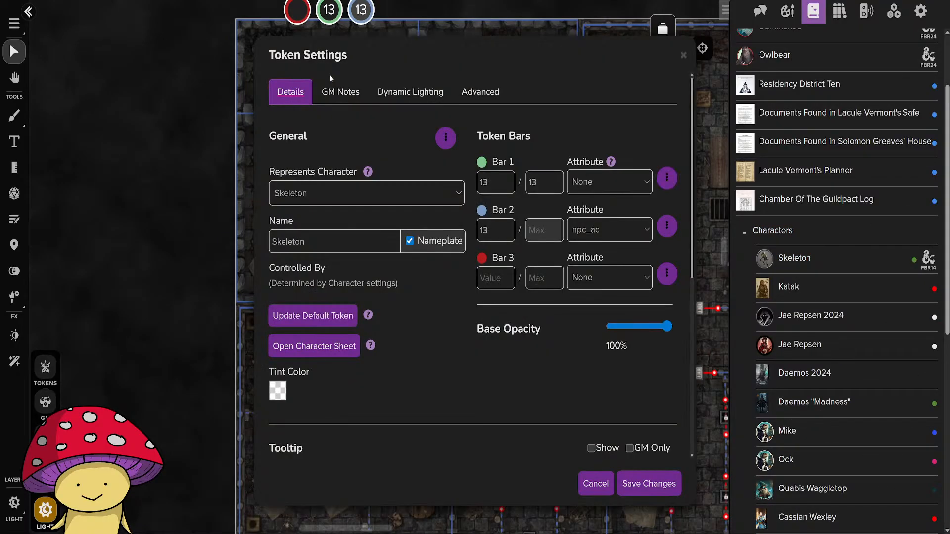
{"action": "left_click", "coordinate": [489, 99]}
{"action": "left_click", "coordinate": [421, 100]}
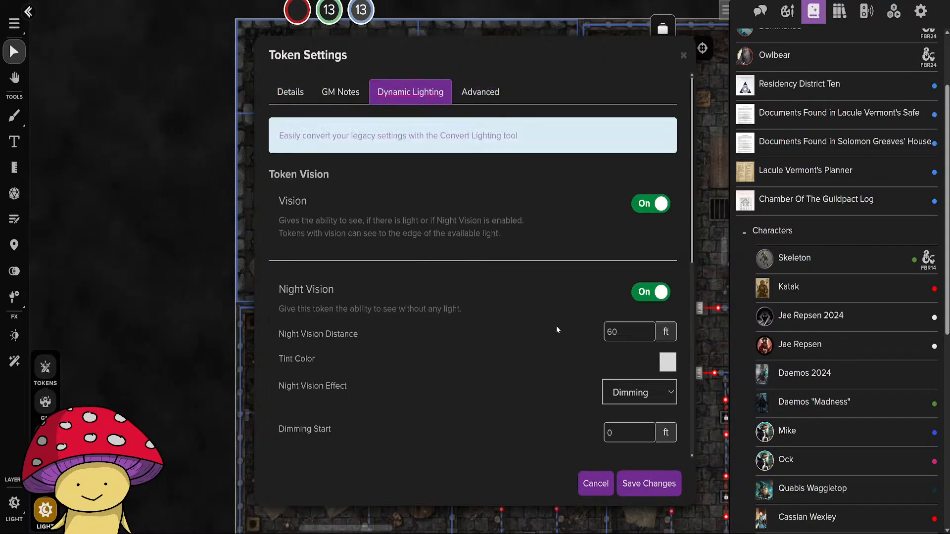
{"action": "scroll", "coordinate": [554, 326], "scroll_direction": "down", "scroll_amount": 3}
{"action": "scroll", "coordinate": [571, 272], "scroll_direction": "down", "scroll_amount": 5}
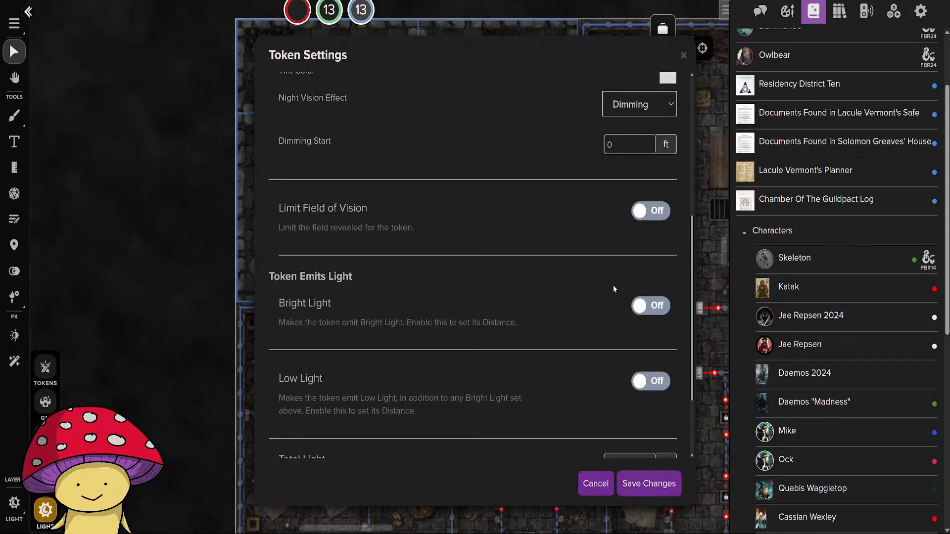
{"action": "left_click", "coordinate": [646, 335]}
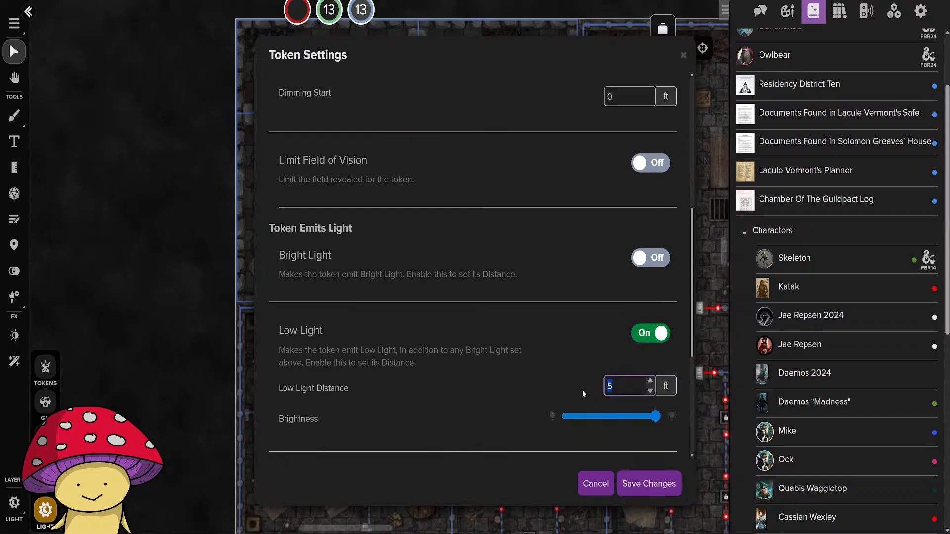
{"action": "type", "text": "40"}
{"action": "left_click", "coordinate": [657, 436]}
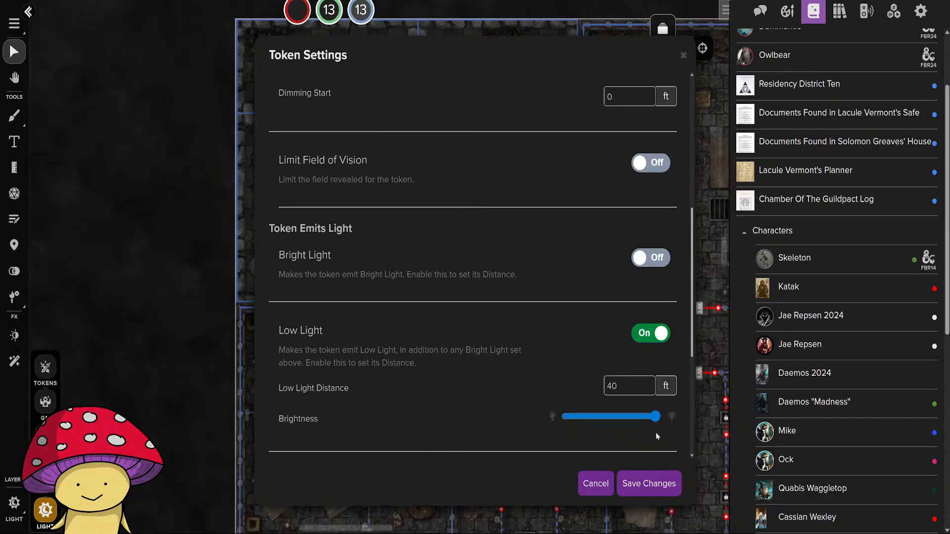
{"action": "left_click", "coordinate": [652, 487]}
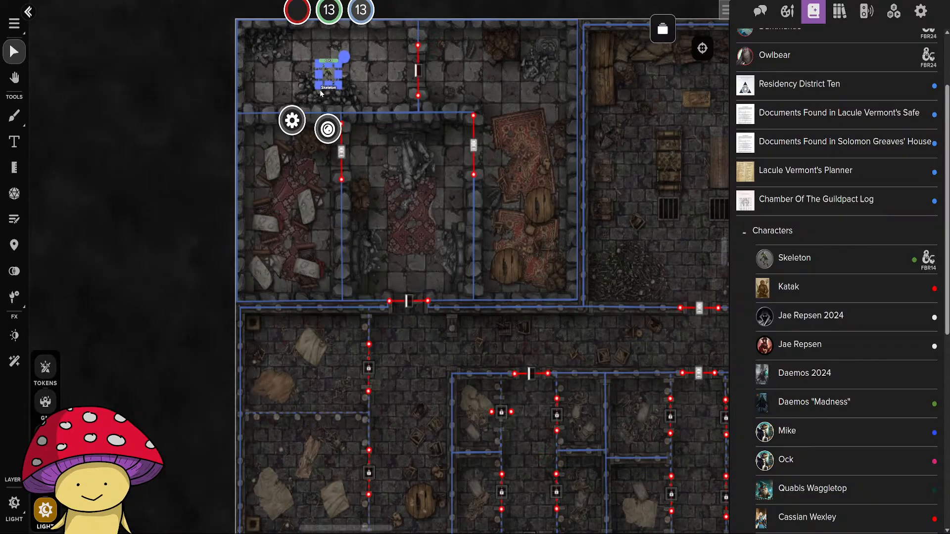
Preview the map as the Skeleton from the northern room while it is on the Light layer.
{"action": "key", "text": "ctrl+l"}
{"action": "left_click_drag", "start_coordinate": [404, 152], "coordinate": [258, 339]}
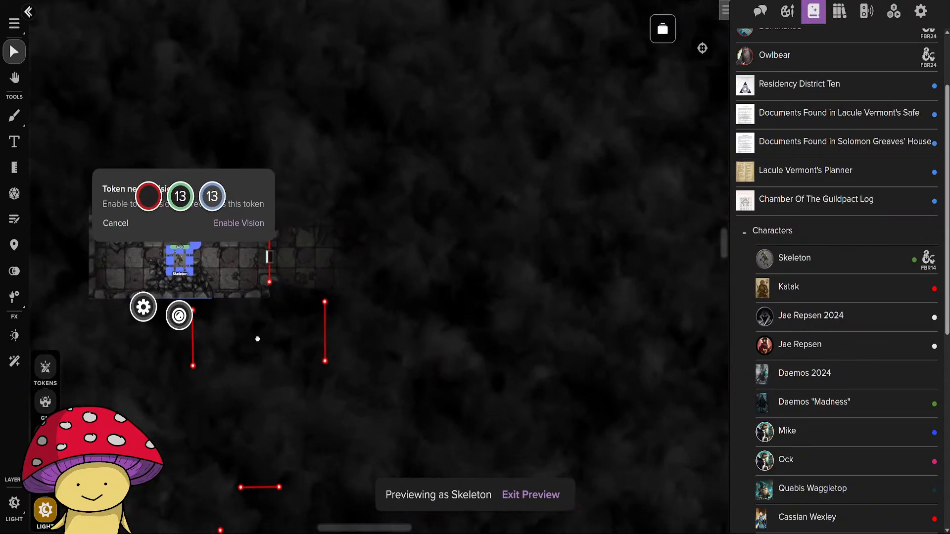
{"action": "scroll", "coordinate": [290, 335], "scroll_direction": "down", "scroll_amount": 5}
{"action": "scroll", "coordinate": [290, 334], "scroll_direction": "up", "scroll_amount": 3}
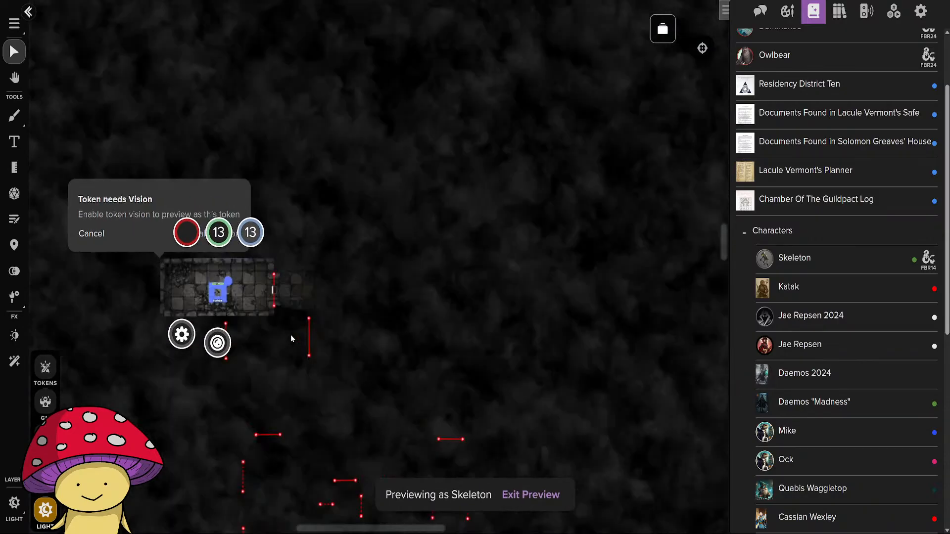
Move the Skeleton token from the Light layer to the Tokens layer and make Tokens the active layer.
{"action": "left_click", "coordinate": [53, 375]}
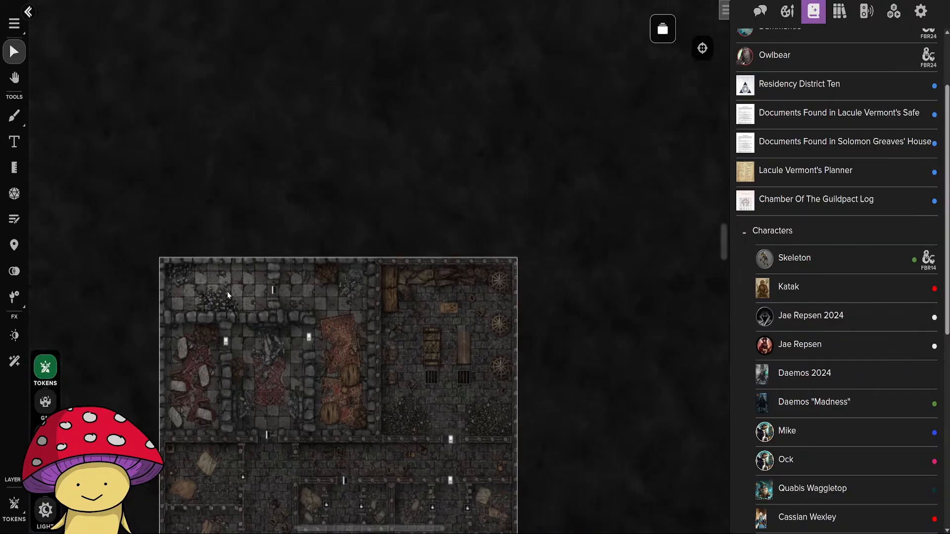
{"action": "scroll", "coordinate": [227, 292], "scroll_direction": "up", "scroll_amount": 3}
{"action": "left_click", "coordinate": [46, 510]}
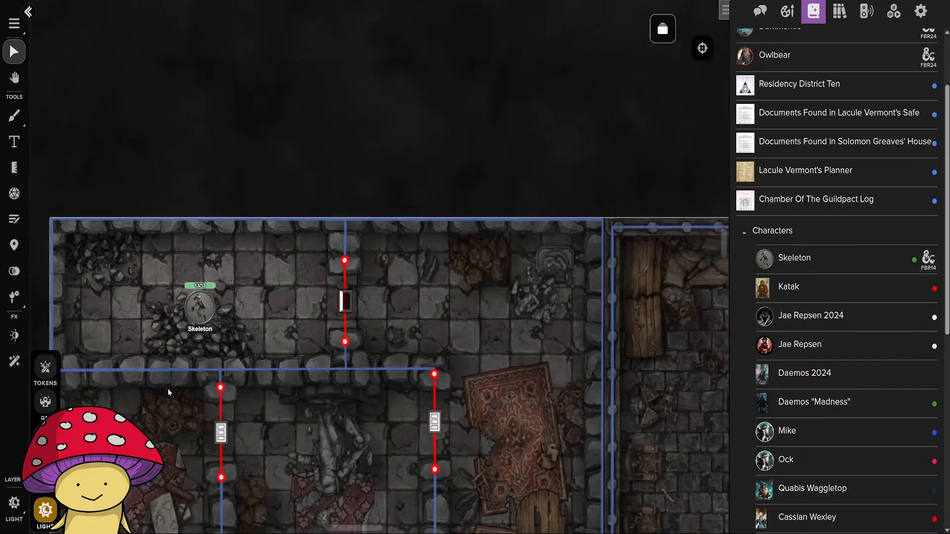
{"action": "right_click", "coordinate": [198, 306]}
{"action": "mouse_move", "coordinate": [257, 401]}
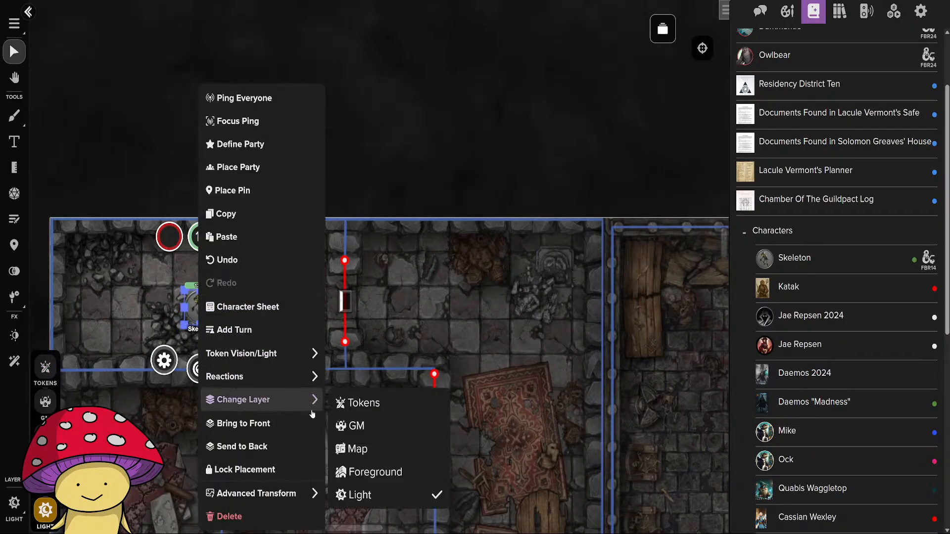
{"action": "left_click", "coordinate": [368, 413]}
{"action": "left_click", "coordinate": [56, 379]}
Preview the Skeleton's vision in the northern room and from the eastern carpeted room, and exit the preview.
{"action": "left_click", "coordinate": [204, 313]}
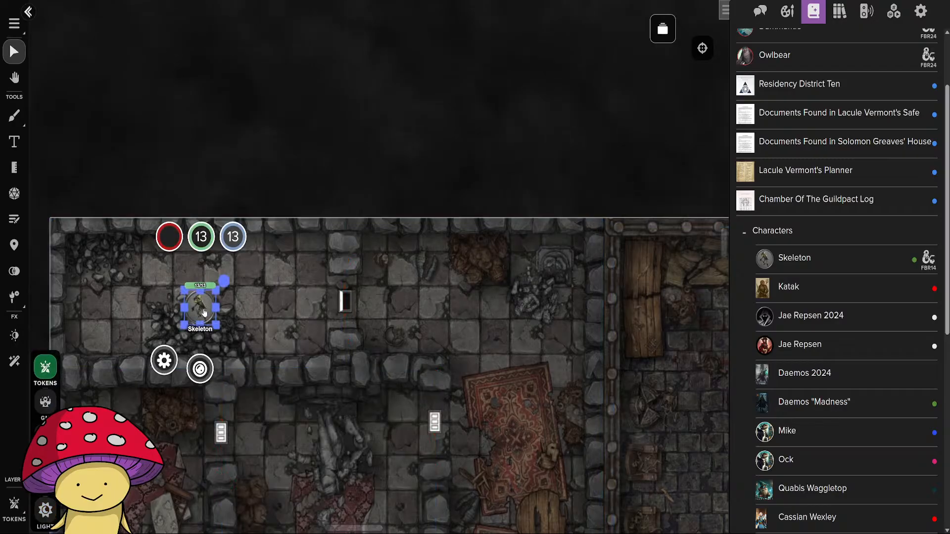
{"action": "key", "text": "ctrl+l"}
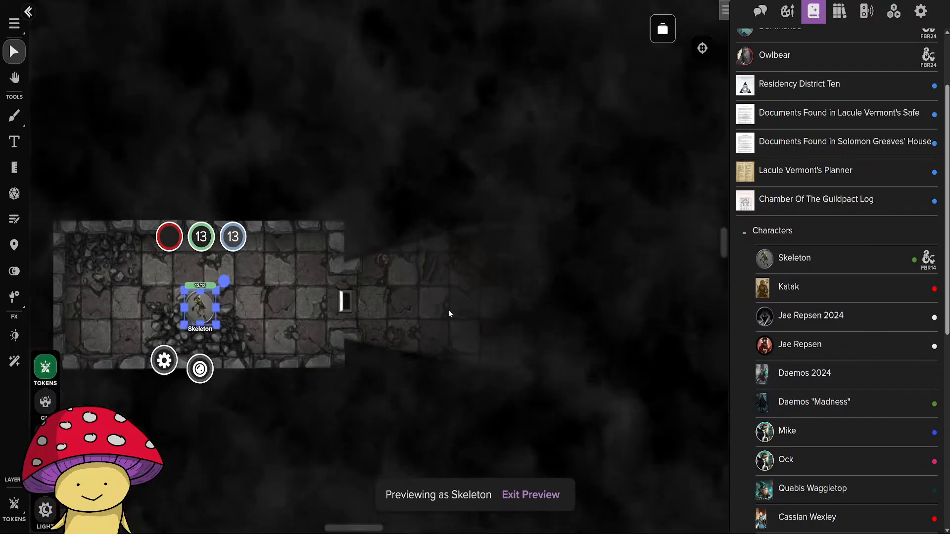
{"action": "left_click_drag", "start_coordinate": [429, 343], "coordinate": [473, 378]}
{"action": "scroll", "coordinate": [454, 297], "scroll_direction": "down", "scroll_amount": 8}
{"action": "scroll", "coordinate": [409, 322], "scroll_direction": "up", "scroll_amount": 5}
{"action": "left_click_drag", "start_coordinate": [310, 326], "coordinate": [477, 313]}
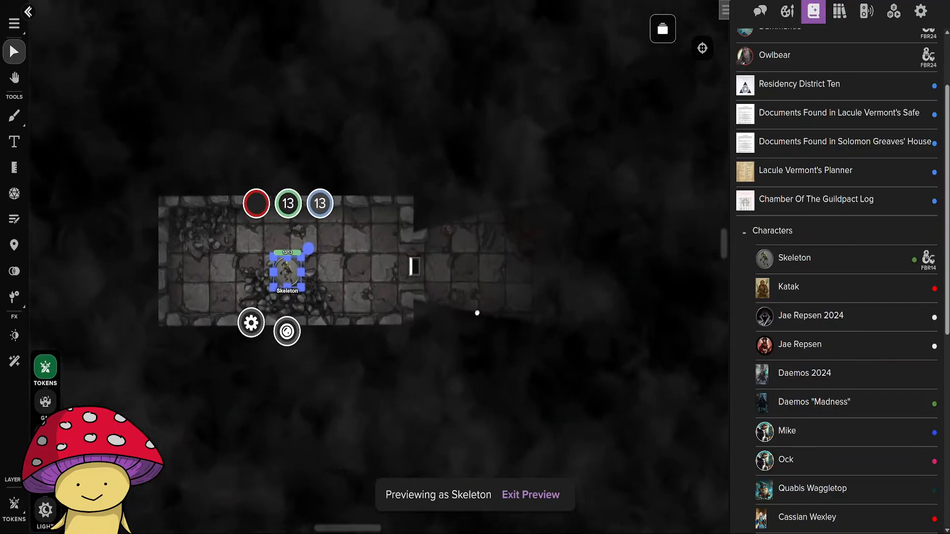
{"action": "left_click_drag", "start_coordinate": [286, 274], "coordinate": [557, 421]}
{"action": "scroll", "coordinate": [567, 302], "scroll_direction": "down", "scroll_amount": 5}
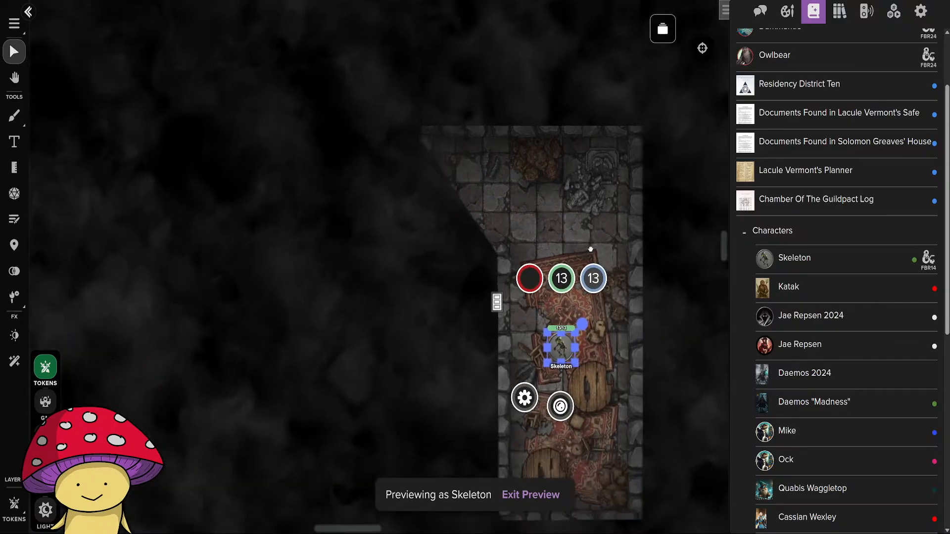
{"action": "key", "text": "Escape"}
Close the central carpeted room's south exit door and set the door between the central and eastern rooms as opened.
{"action": "left_click", "coordinate": [401, 347]}
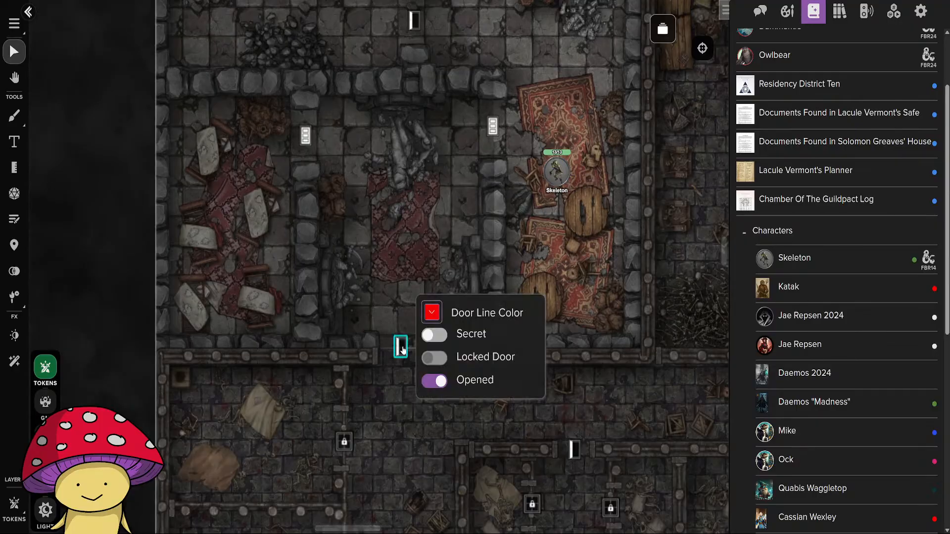
{"action": "left_click", "coordinate": [435, 381]}
{"action": "left_click", "coordinate": [566, 240]}
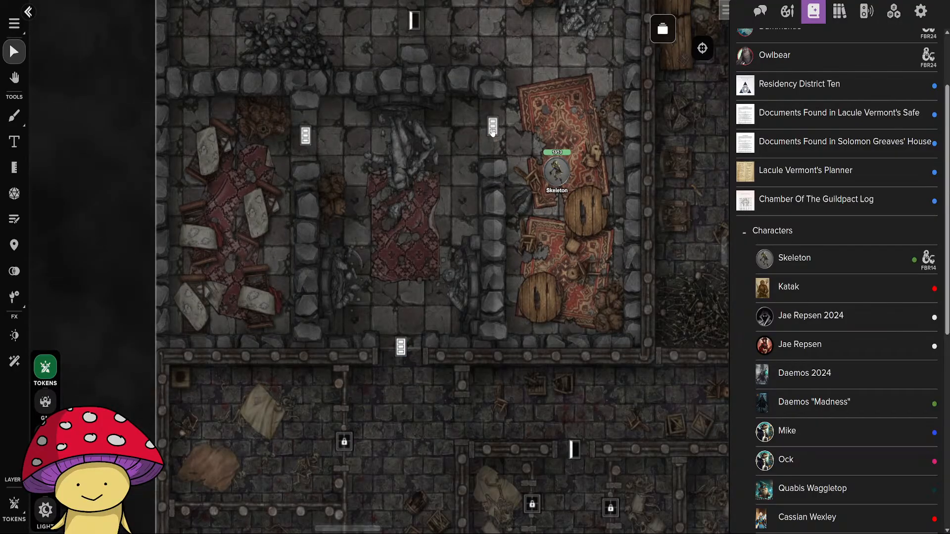
{"action": "left_click", "coordinate": [492, 127]}
{"action": "left_click", "coordinate": [522, 212]}
{"action": "left_click", "coordinate": [557, 231]}
Test the Skeleton's vision from the eastern carpeted room and move it onto the central room's carpet.
{"action": "left_click", "coordinate": [553, 179]}
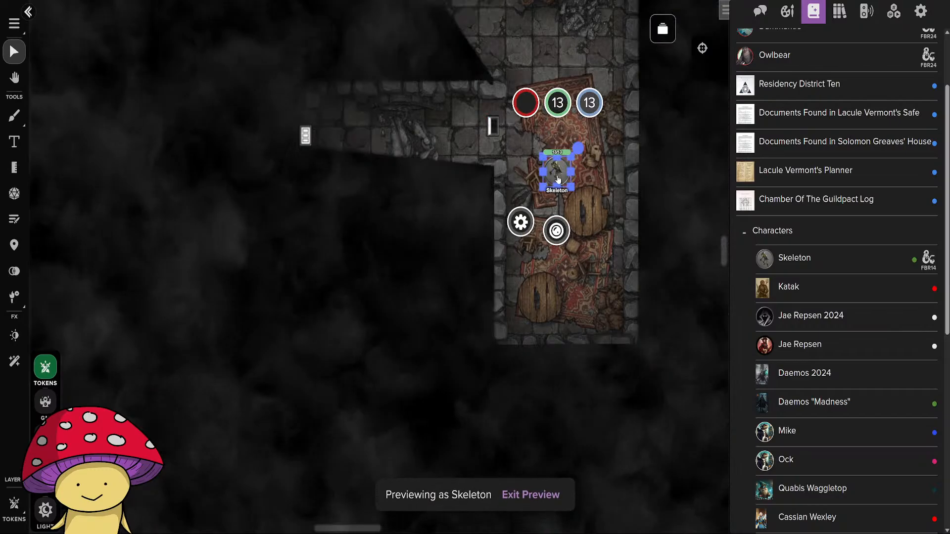
{"action": "left_click_drag", "start_coordinate": [554, 180], "coordinate": [530, 390]}
{"action": "left_click_drag", "start_coordinate": [601, 396], "coordinate": [621, 207]}
{"action": "left_click_drag", "start_coordinate": [551, 200], "coordinate": [403, 296]}
{"action": "left_click_drag", "start_coordinate": [483, 333], "coordinate": [476, 201]}
Set the central room's south exit door as opened and move the Skeleton through it into the corridor beside the western cells.
{"action": "left_click", "coordinate": [399, 271]}
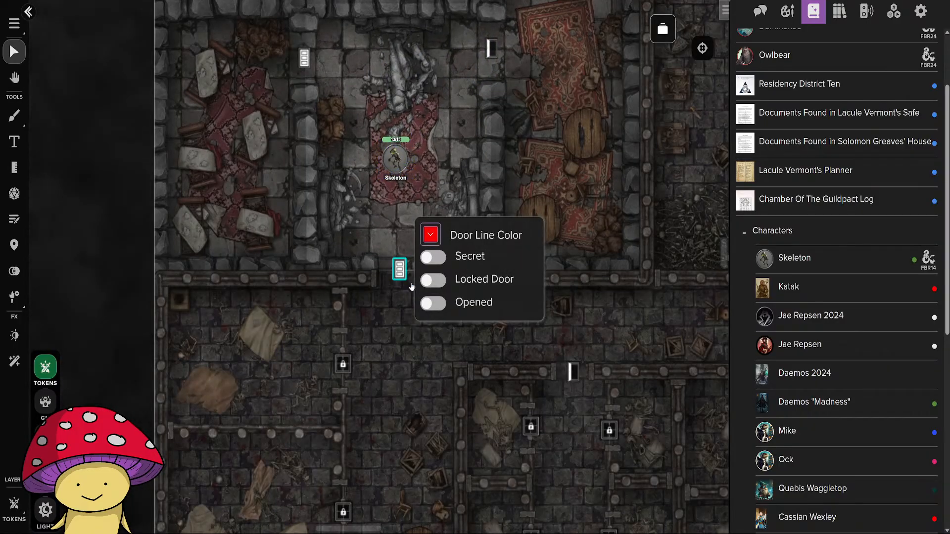
{"action": "left_click", "coordinate": [434, 303]}
{"action": "left_click", "coordinate": [392, 165]}
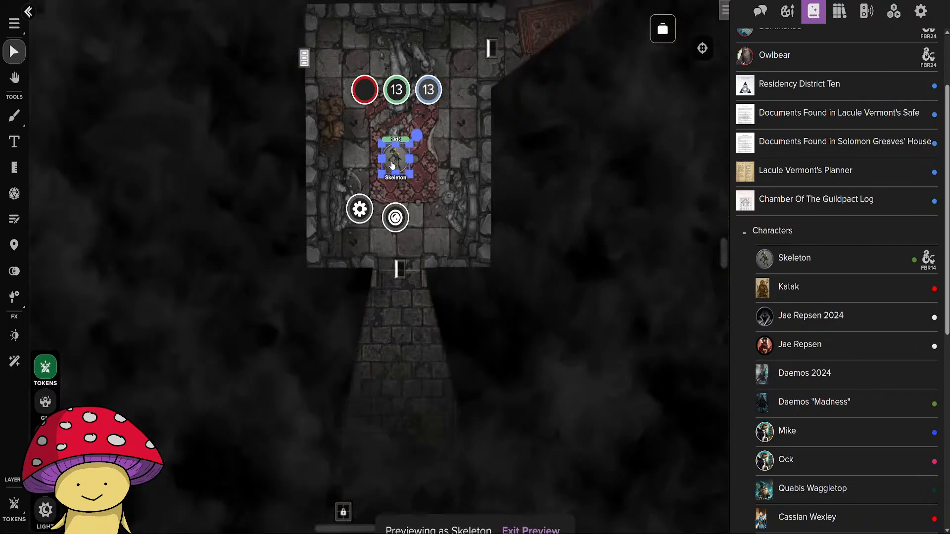
{"action": "left_click_drag", "start_coordinate": [393, 165], "coordinate": [383, 367]}
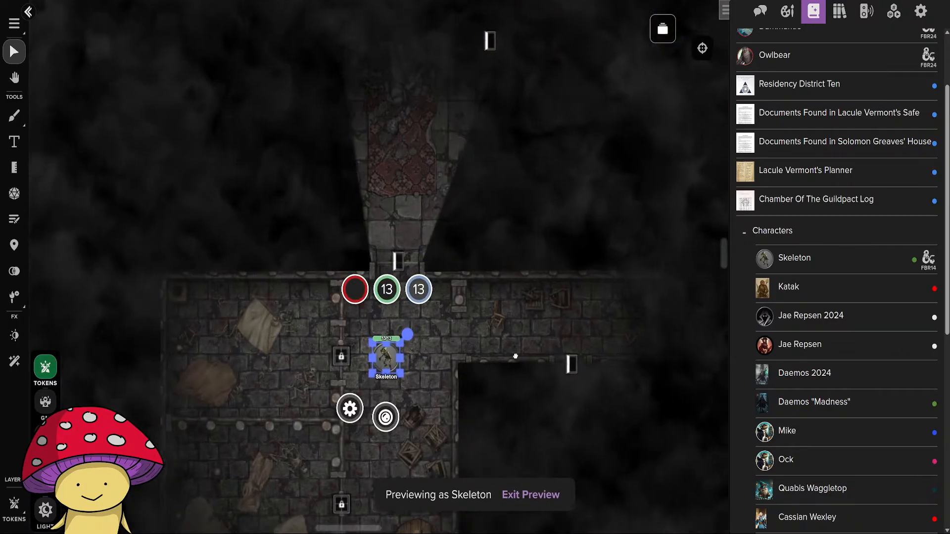
Examine the Skeleton's view through the barred fronts of the two large western cells.
{"action": "left_click_drag", "start_coordinate": [513, 382], "coordinate": [513, 141]}
{"action": "mouse_move", "coordinate": [383, 128]}
{"action": "left_mouse_down"}
{"action": "mouse_move", "coordinate": [393, 224]}
{"action": "mouse_move", "coordinate": [346, 309]}
{"action": "mouse_move", "coordinate": [393, 277]}
{"action": "mouse_move", "coordinate": [373, 147]}
{"action": "mouse_move", "coordinate": [390, 124]}
{"action": "left_mouse_up"}
{"action": "left_click_drag", "start_coordinate": [269, 247], "coordinate": [365, 328]}
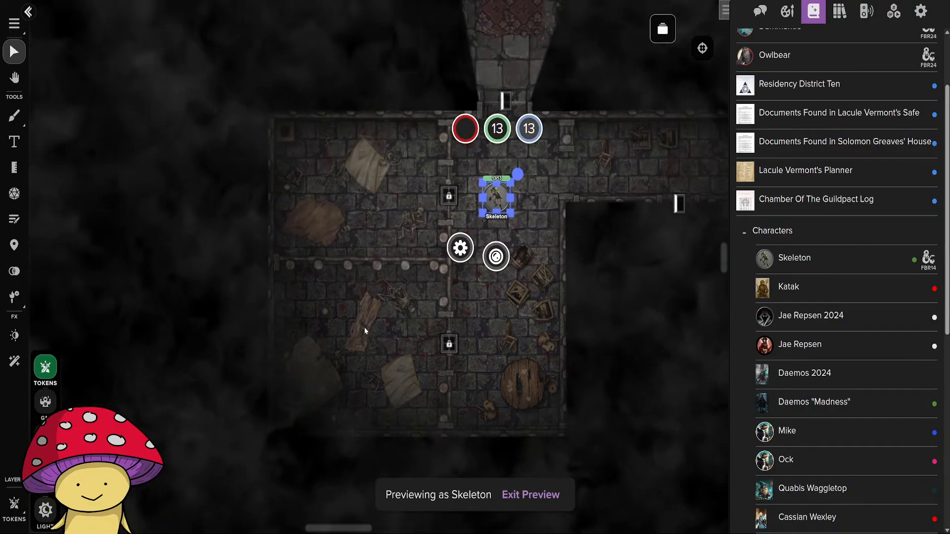
{"action": "scroll", "coordinate": [352, 312], "scroll_direction": "up", "scroll_amount": 5}
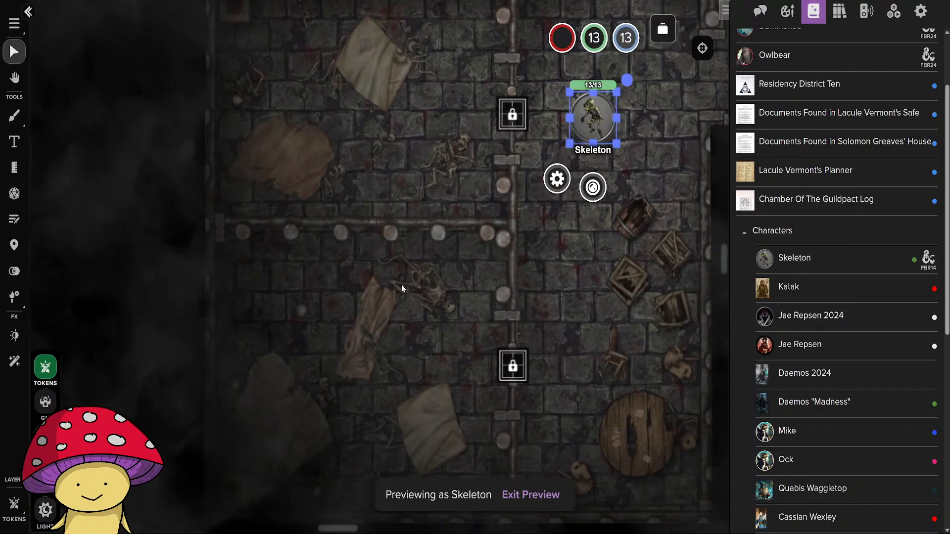
{"action": "scroll", "coordinate": [400, 284], "scroll_direction": "down", "scroll_amount": 5}
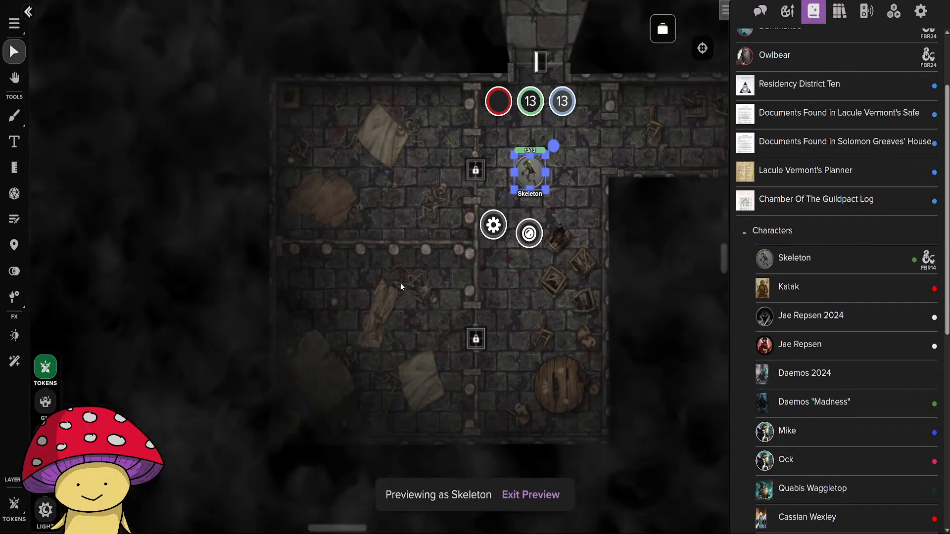
Move the Skeleton east along the main corridor to test its view through the opened cell corridor door.
{"action": "left_click_drag", "start_coordinate": [526, 339], "coordinate": [305, 343]}
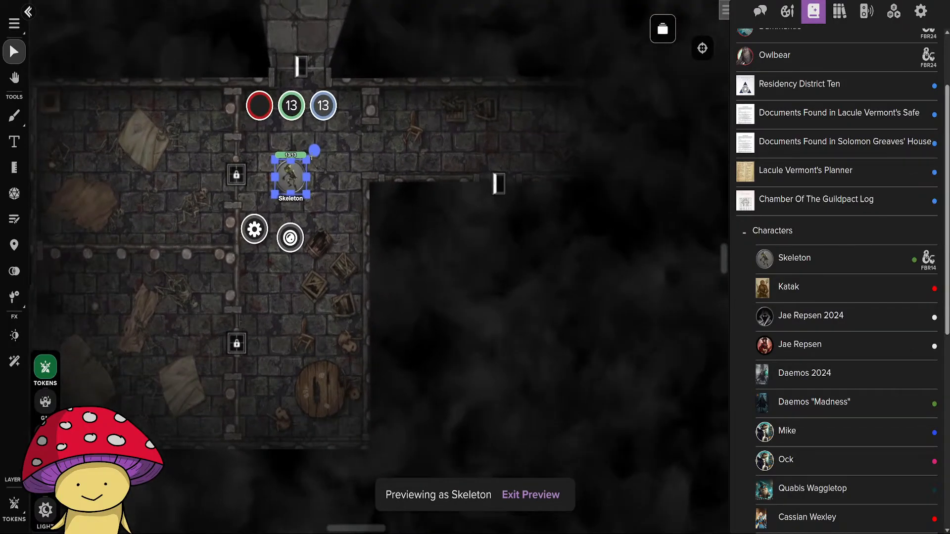
{"action": "left_click_drag", "start_coordinate": [295, 181], "coordinate": [562, 125]}
{"action": "left_click_drag", "start_coordinate": [617, 167], "coordinate": [229, 186]}
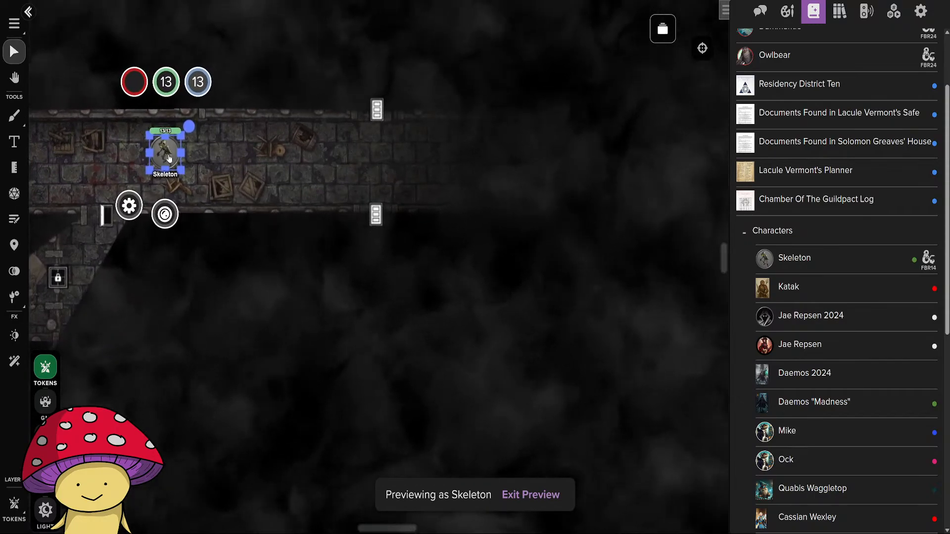
{"action": "left_click_drag", "start_coordinate": [169, 159], "coordinate": [120, 161]}
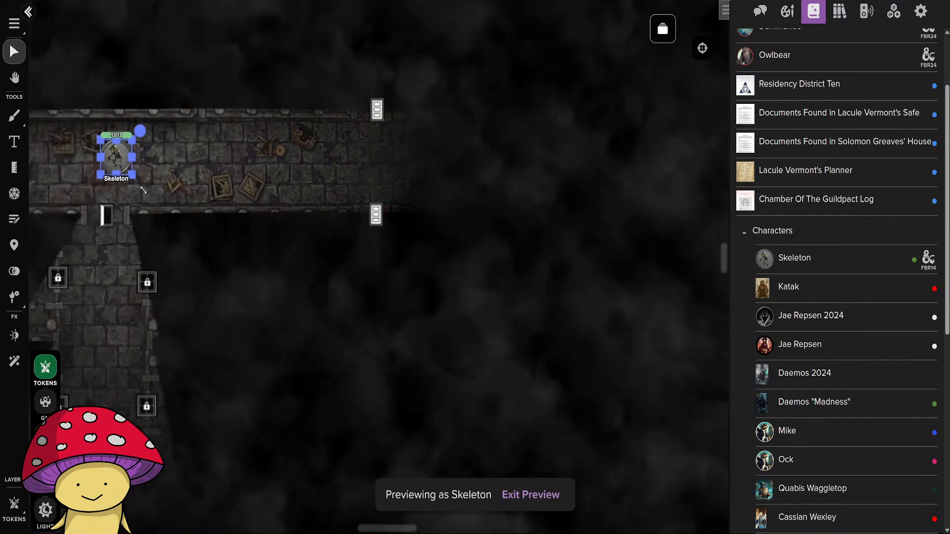
Move the Skeleton down the cell corridor to its south window and examine its view of the stairs and neighbouring cells.
{"action": "left_click_drag", "start_coordinate": [233, 207], "coordinate": [480, 103]}
{"action": "left_click_drag", "start_coordinate": [366, 62], "coordinate": [350, 353]}
{"action": "left_click_drag", "start_coordinate": [455, 420], "coordinate": [461, 46]}
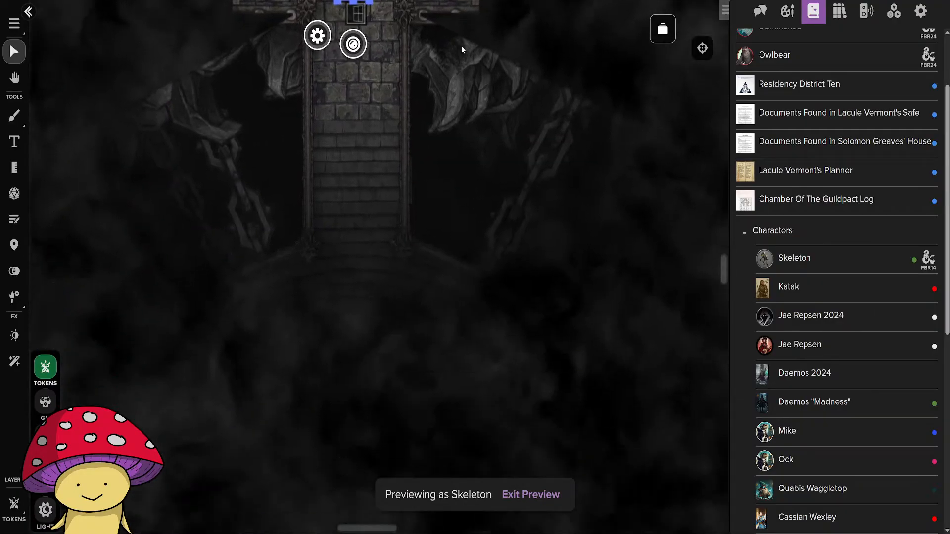
{"action": "scroll", "coordinate": [503, 280], "scroll_direction": "down", "scroll_amount": 5}
{"action": "scroll", "coordinate": [536, 347], "scroll_direction": "up", "scroll_amount": 4}
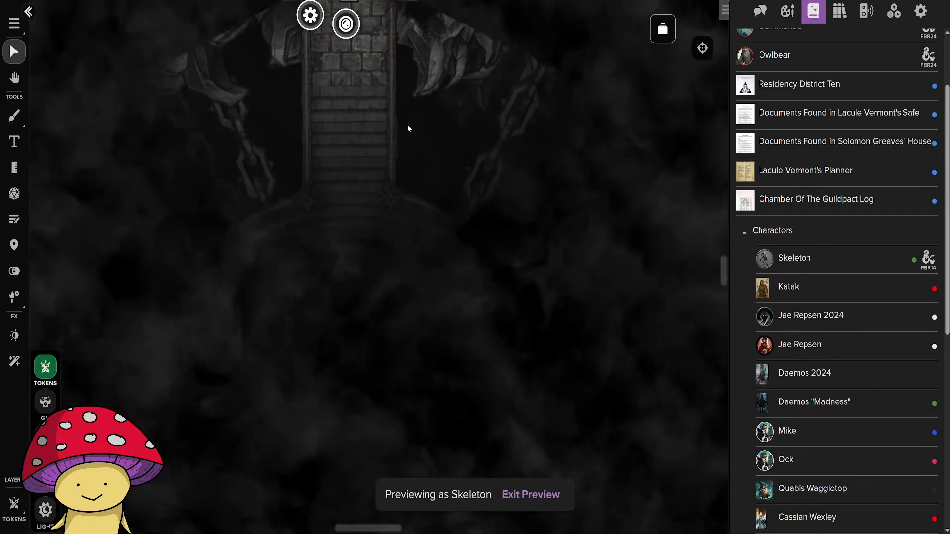
{"action": "left_click_drag", "start_coordinate": [407, 128], "coordinate": [488, 308]}
{"action": "mouse_move", "coordinate": [447, 192]}
{"action": "left_mouse_down"}
{"action": "mouse_move", "coordinate": [424, 196]}
{"action": "mouse_move", "coordinate": [477, 196]}
{"action": "mouse_move", "coordinate": [433, 202]}
{"action": "left_mouse_up"}
{"action": "left_click_drag", "start_coordinate": [546, 384], "coordinate": [428, 229]}
{"action": "scroll", "coordinate": [433, 253], "scroll_direction": "down", "scroll_amount": 8}
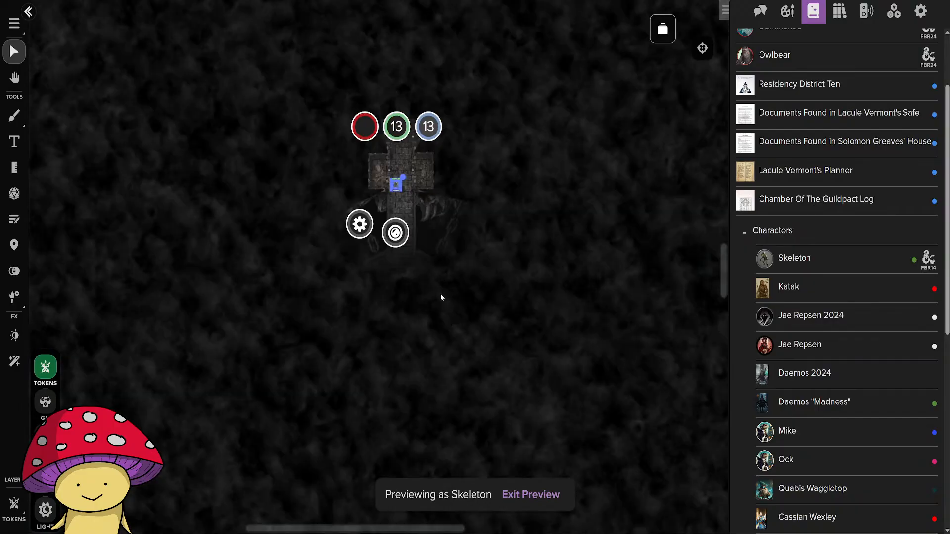
{"action": "scroll", "coordinate": [443, 309], "scroll_direction": "up", "scroll_amount": 6}
{"action": "left_click_drag", "start_coordinate": [443, 309], "coordinate": [479, 267]}
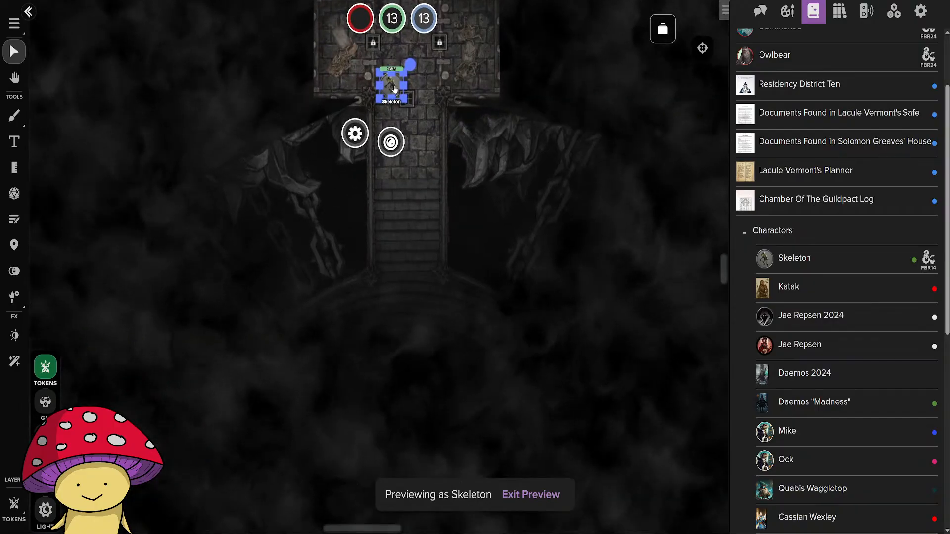
Move the Skeleton down onto the circular platform and examine its view of the surrounding edge, chains and stairs.
{"action": "left_click_drag", "start_coordinate": [395, 89], "coordinate": [387, 429]}
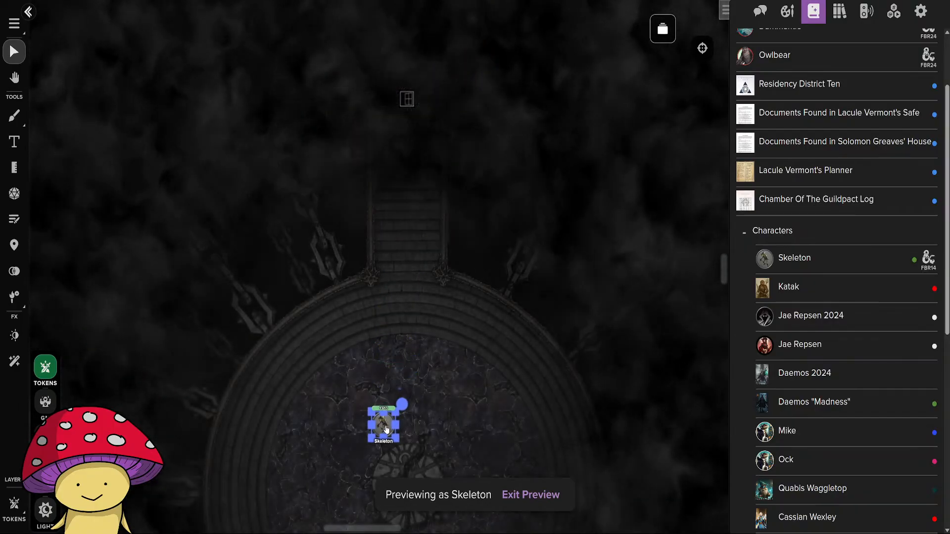
{"action": "left_click_drag", "start_coordinate": [486, 384], "coordinate": [414, 100]}
{"action": "left_click_drag", "start_coordinate": [315, 146], "coordinate": [270, 235]}
{"action": "scroll", "coordinate": [416, 280], "scroll_direction": "down", "scroll_amount": 2}
{"action": "left_click_drag", "start_coordinate": [396, 275], "coordinate": [338, 236]}
{"action": "left_click_drag", "start_coordinate": [354, 193], "coordinate": [464, 198]}
{"action": "scroll", "coordinate": [504, 217], "scroll_direction": "up", "scroll_amount": 5}
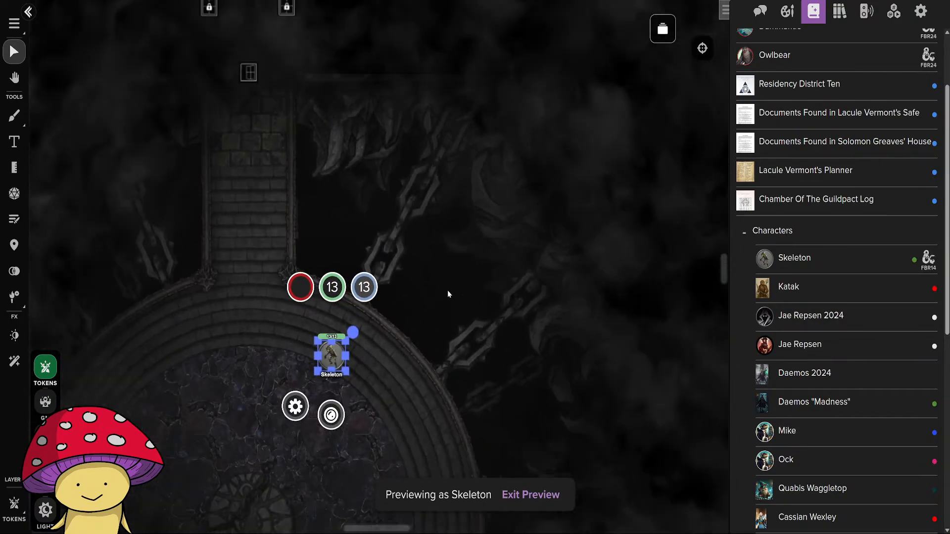
{"action": "scroll", "coordinate": [447, 290], "scroll_direction": "down", "scroll_amount": 2}
{"action": "left_click_drag", "start_coordinate": [447, 290], "coordinate": [506, 188]}
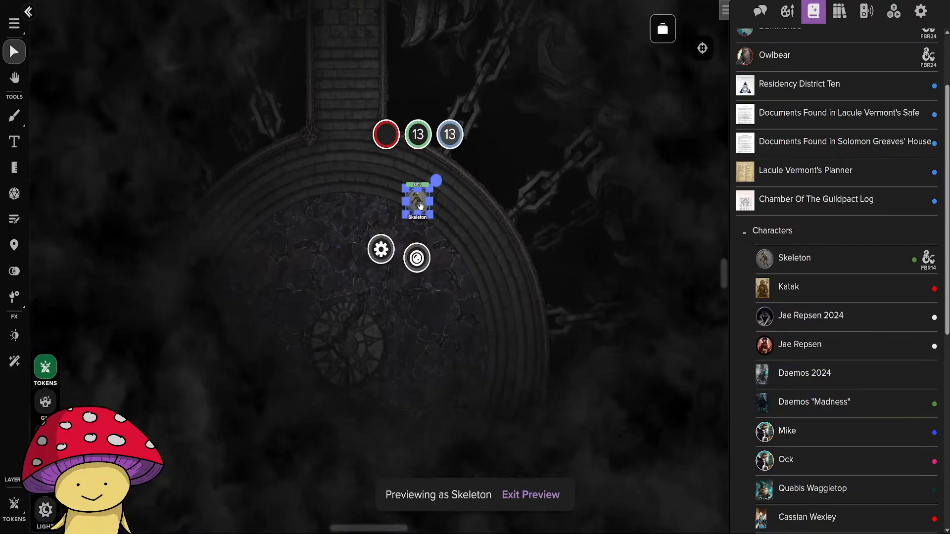
Move the Skeleton around the platform's eastern and western edges and onto the south stairs, testing its view from each spot.
{"action": "left_click_drag", "start_coordinate": [420, 205], "coordinate": [455, 386]}
{"action": "left_click_drag", "start_coordinate": [562, 371], "coordinate": [543, 127]}
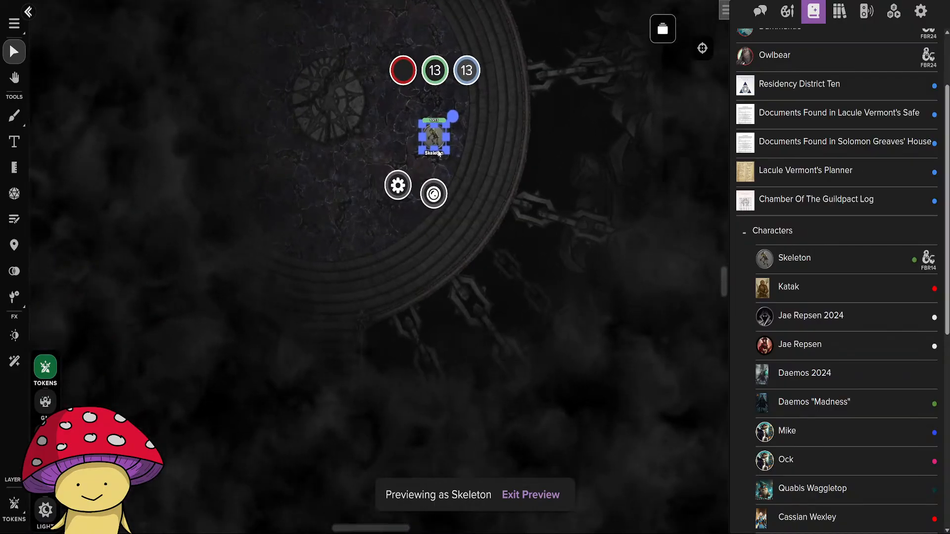
{"action": "left_click_drag", "start_coordinate": [438, 153], "coordinate": [192, 159]}
{"action": "left_click_drag", "start_coordinate": [278, 141], "coordinate": [310, 57]}
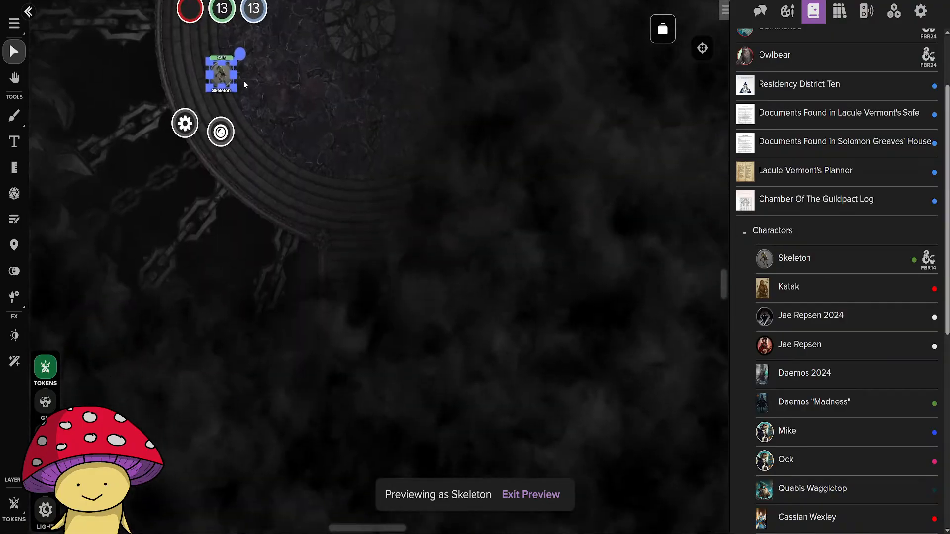
{"action": "left_click_drag", "start_coordinate": [225, 79], "coordinate": [353, 271]}
{"action": "left_click_drag", "start_coordinate": [469, 266], "coordinate": [480, 95]}
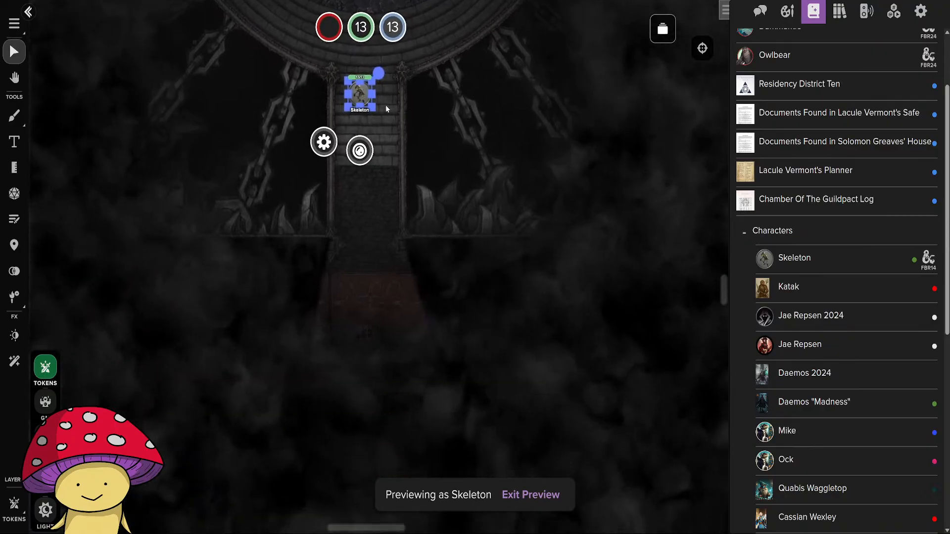
Move the Skeleton into the red-carpeted southern corridor and east along it to examine its view of the broken stairs.
{"action": "left_click_drag", "start_coordinate": [361, 99], "coordinate": [315, 297]}
{"action": "left_click_drag", "start_coordinate": [376, 303], "coordinate": [534, 268]}
{"action": "mouse_move", "coordinate": [473, 255]}
{"action": "left_mouse_down"}
{"action": "mouse_move", "coordinate": [366, 272]}
{"action": "mouse_move", "coordinate": [325, 265]}
{"action": "mouse_move", "coordinate": [470, 257]}
{"action": "left_mouse_up"}
{"action": "left_click_drag", "start_coordinate": [556, 262], "coordinate": [297, 255]}
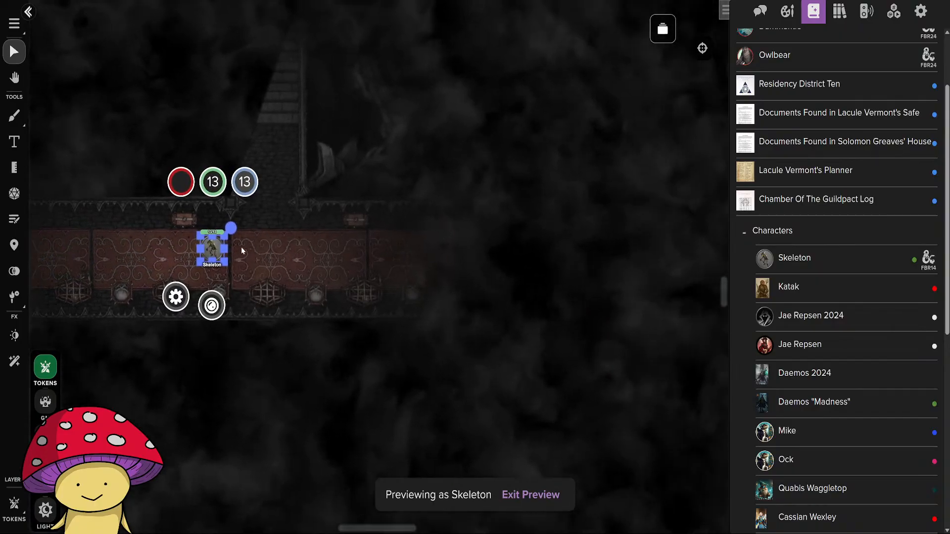
{"action": "left_click_drag", "start_coordinate": [213, 252], "coordinate": [424, 262]}
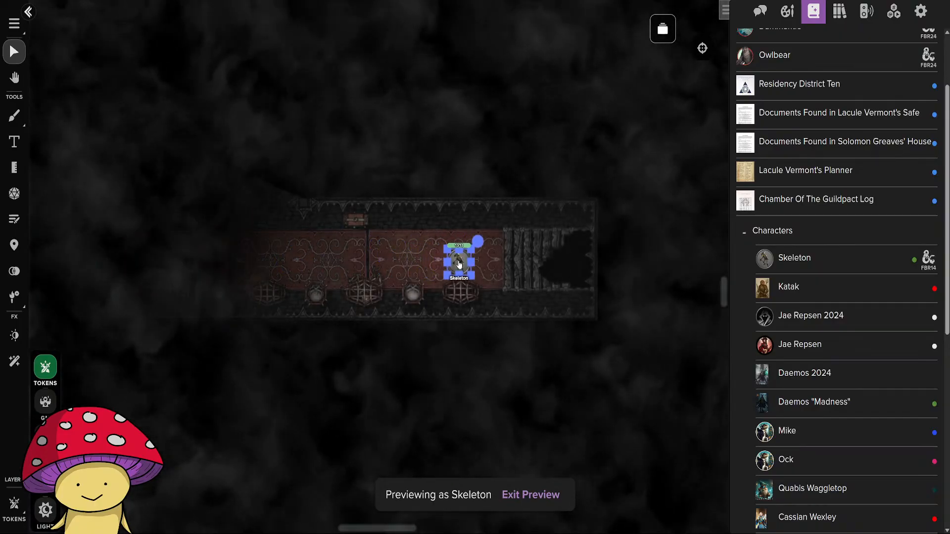
{"action": "left_click_drag", "start_coordinate": [489, 268], "coordinate": [439, 253]}
{"action": "scroll", "coordinate": [548, 252], "scroll_direction": "up", "scroll_amount": 8}
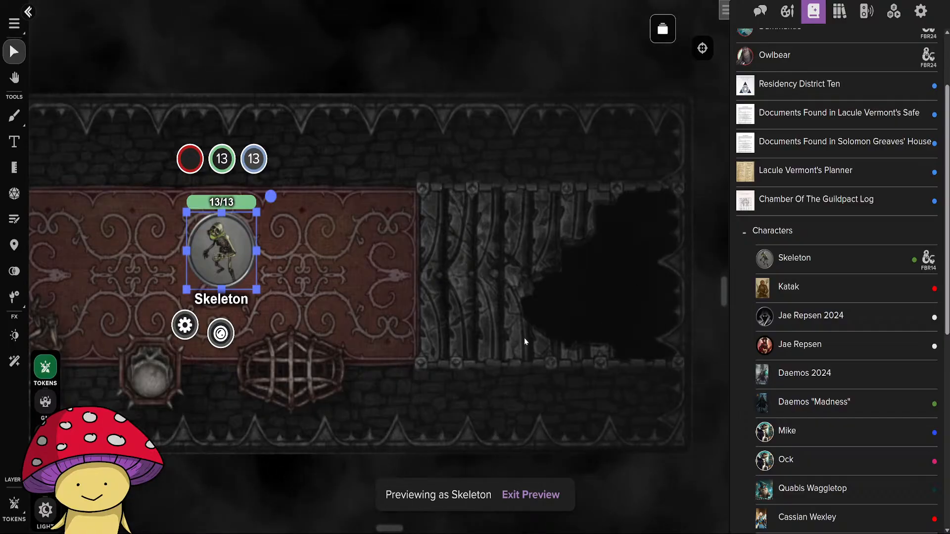
Open the Deadman's Hideaway Floor 3 page and examine its descending stairwell up close.
{"action": "left_click", "coordinate": [666, 26]}
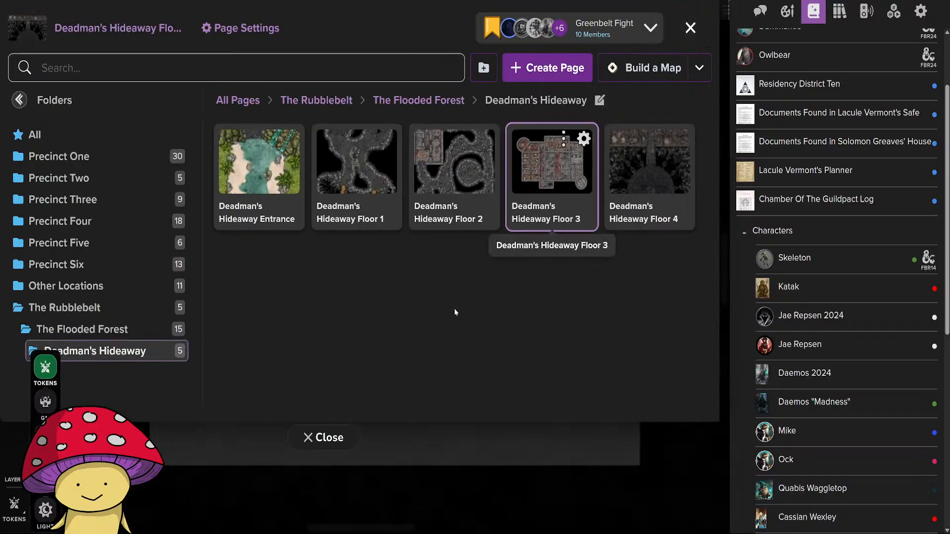
{"action": "left_click", "coordinate": [322, 438]}
{"action": "scroll", "coordinate": [373, 418], "scroll_direction": "up", "scroll_amount": 5}
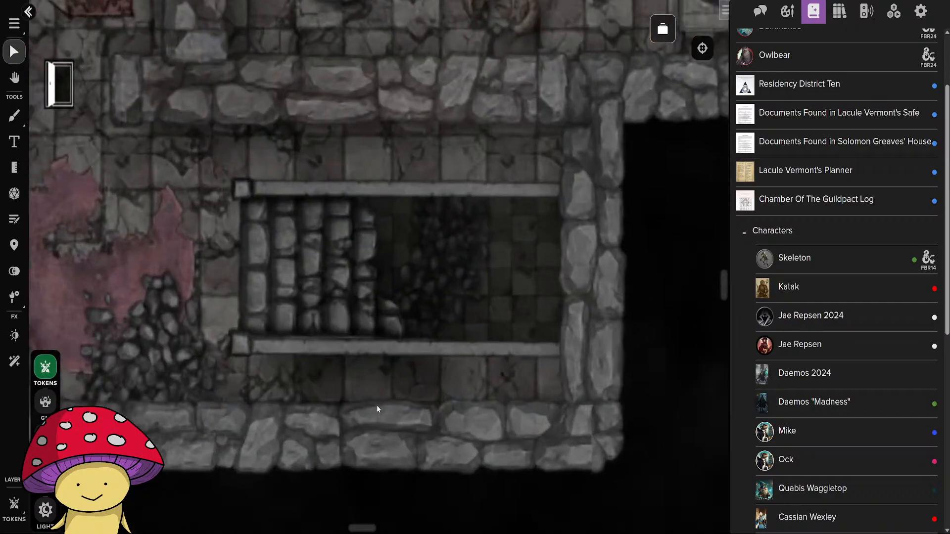
{"action": "scroll", "coordinate": [461, 364], "scroll_direction": "down", "scroll_amount": 5}
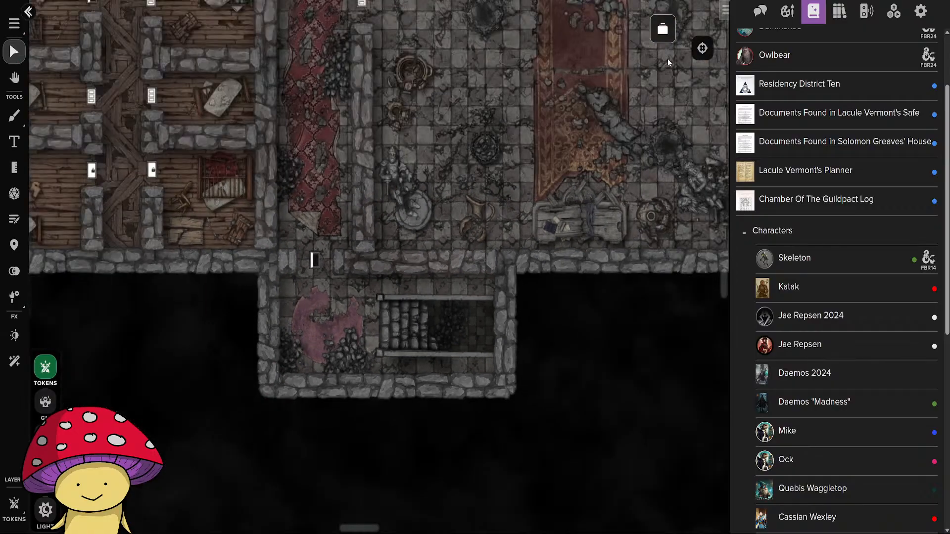
Switch back to the Deadman's Hideaway Floor 4 page.
{"action": "left_click", "coordinate": [663, 29]}
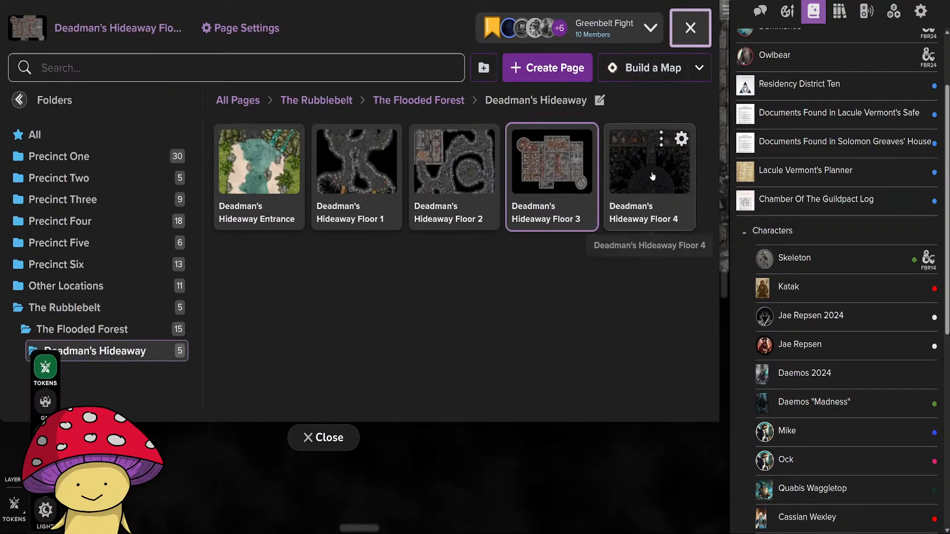
{"action": "left_click", "coordinate": [649, 164]}
{"action": "left_click", "coordinate": [321, 433]}
{"action": "scroll", "coordinate": [394, 350], "scroll_direction": "down", "scroll_amount": 5}
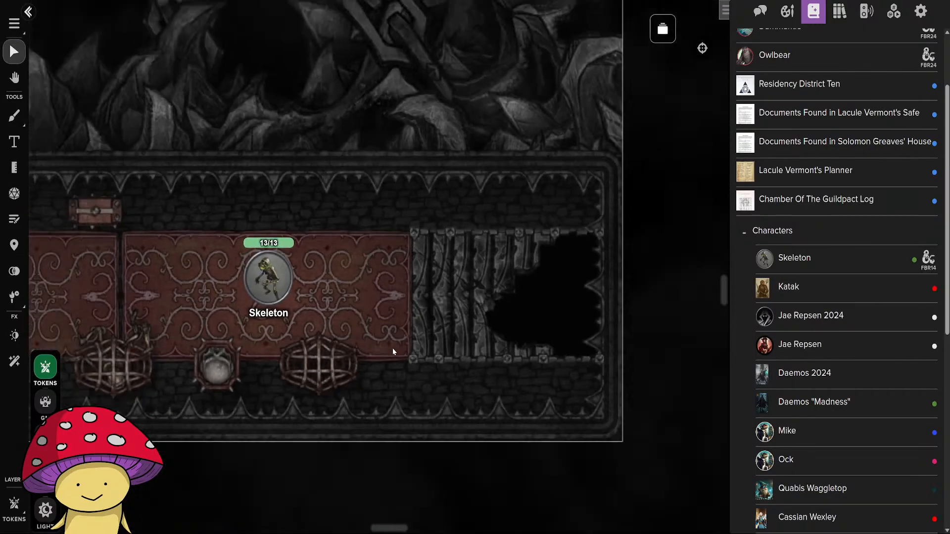
Delete the Skeleton token from the Floor 4 map's circular platform.
{"action": "left_click_drag", "start_coordinate": [293, 419], "coordinate": [479, 492]}
{"action": "left_click_drag", "start_coordinate": [535, 396], "coordinate": [352, 90]}
{"action": "left_click_drag", "start_coordinate": [451, 133], "coordinate": [446, 377]}
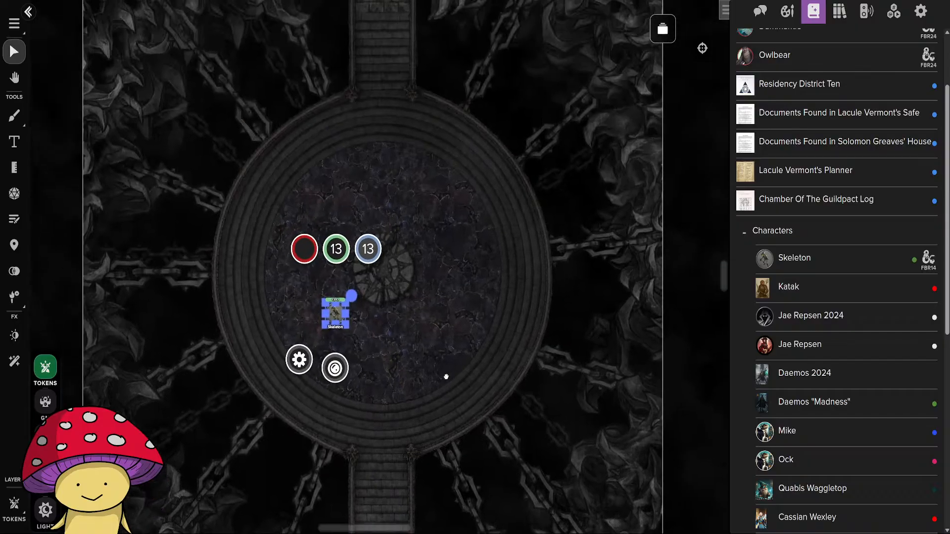
{"action": "left_click_drag", "start_coordinate": [335, 320], "coordinate": [336, 271]}
{"action": "scroll", "coordinate": [434, 294], "scroll_direction": "down", "scroll_amount": 3}
{"action": "scroll", "coordinate": [555, 298], "scroll_direction": "up", "scroll_amount": 2}
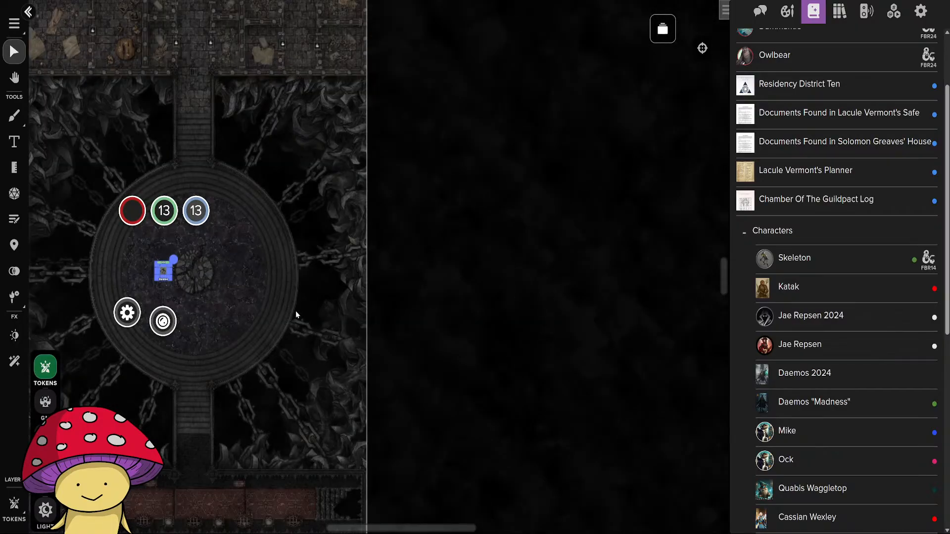
{"action": "key", "text": "Delete"}
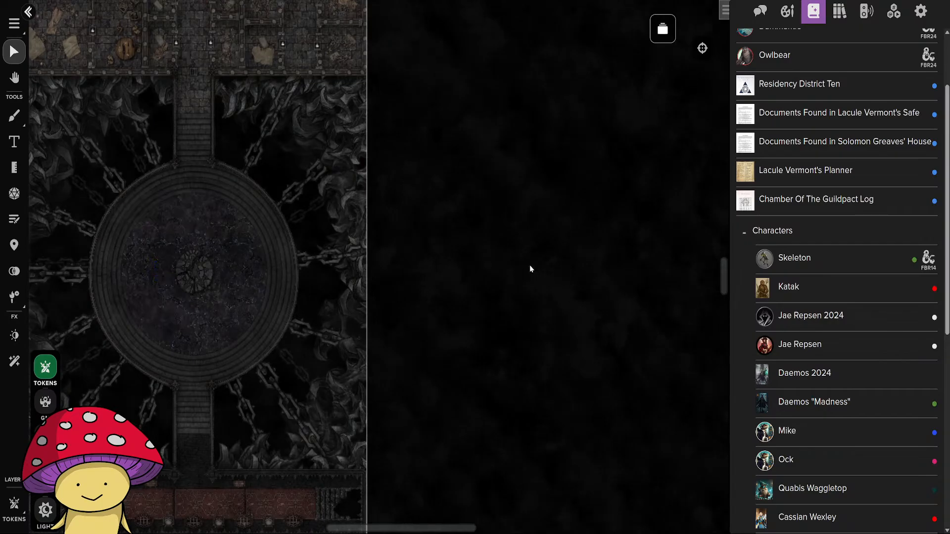
Close the door to the cell corridor and the locked door in the main corridor's north wall.
{"action": "left_click_drag", "start_coordinate": [469, 219], "coordinate": [615, 488]}
{"action": "left_click_drag", "start_coordinate": [595, 280], "coordinate": [629, 384]}
{"action": "left_click_drag", "start_coordinate": [609, 456], "coordinate": [577, 327]}
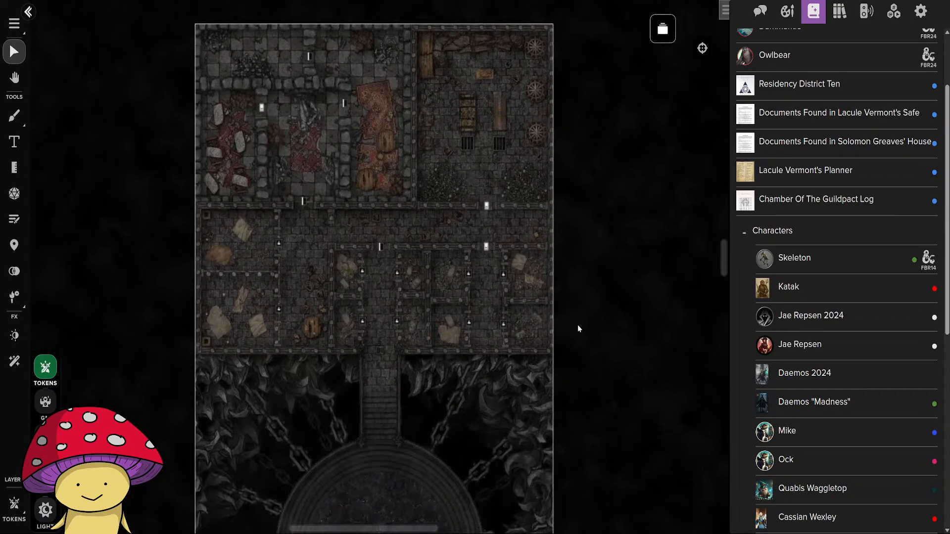
{"action": "scroll", "coordinate": [386, 218], "scroll_direction": "up", "scroll_amount": 5}
{"action": "left_click", "coordinate": [388, 213]}
{"action": "left_click", "coordinate": [425, 247]}
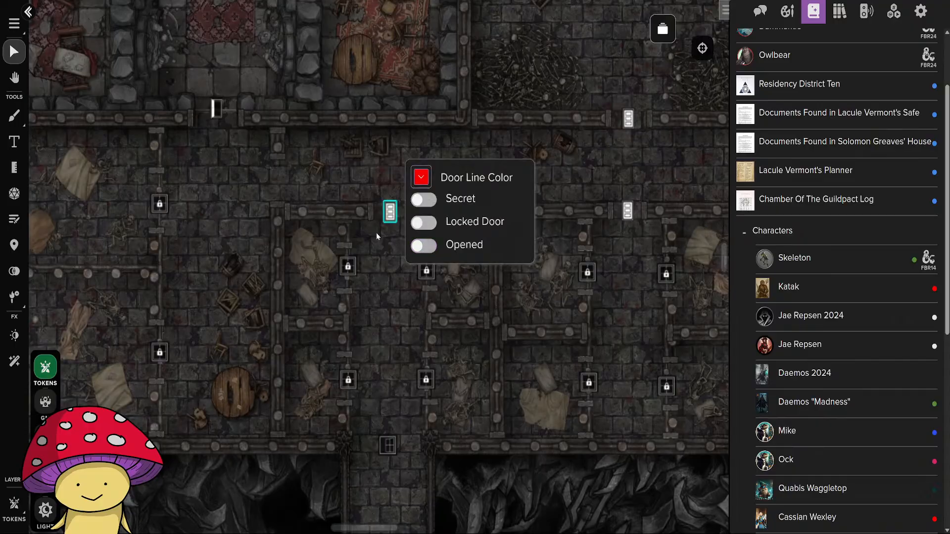
{"action": "left_click", "coordinate": [235, 135]}
{"action": "left_click", "coordinate": [216, 109]}
{"action": "left_click", "coordinate": [249, 120]}
{"action": "left_click", "coordinate": [424, 162]}
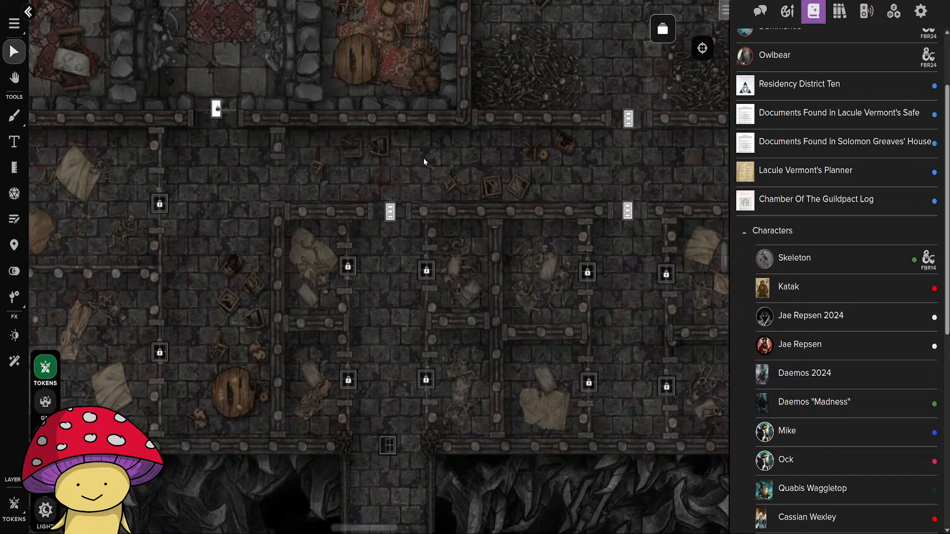
Close the door between the statue room and the eastern carpeted room, and the door in the northernmost hall.
{"action": "left_click_drag", "start_coordinate": [287, 172], "coordinate": [376, 403]}
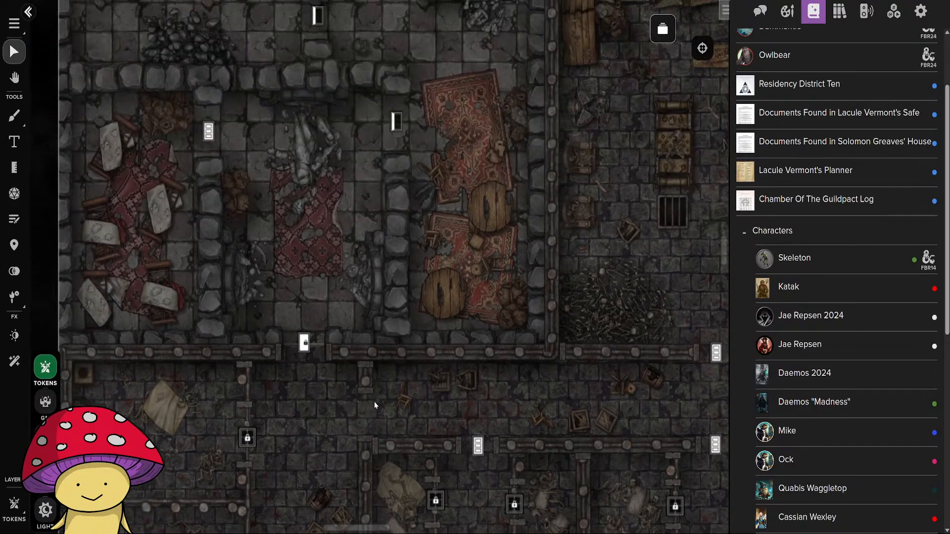
{"action": "left_click_drag", "start_coordinate": [331, 232], "coordinate": [346, 399]}
{"action": "left_click", "coordinate": [410, 281]}
{"action": "left_click", "coordinate": [444, 315]}
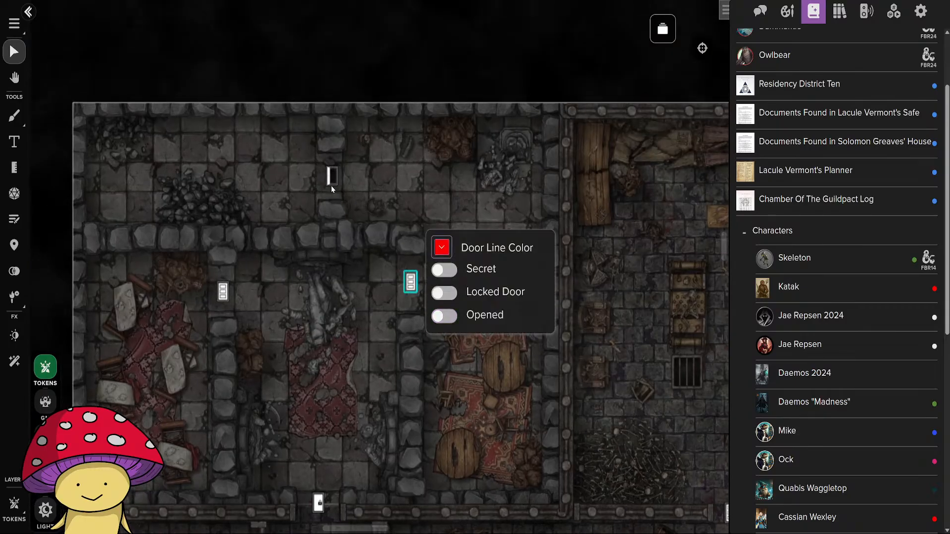
{"action": "left_click", "coordinate": [331, 176]}
{"action": "left_click", "coordinate": [367, 210]}
{"action": "left_click", "coordinate": [385, 336]}
{"action": "scroll", "coordinate": [385, 336], "scroll_direction": "down", "scroll_amount": 5}
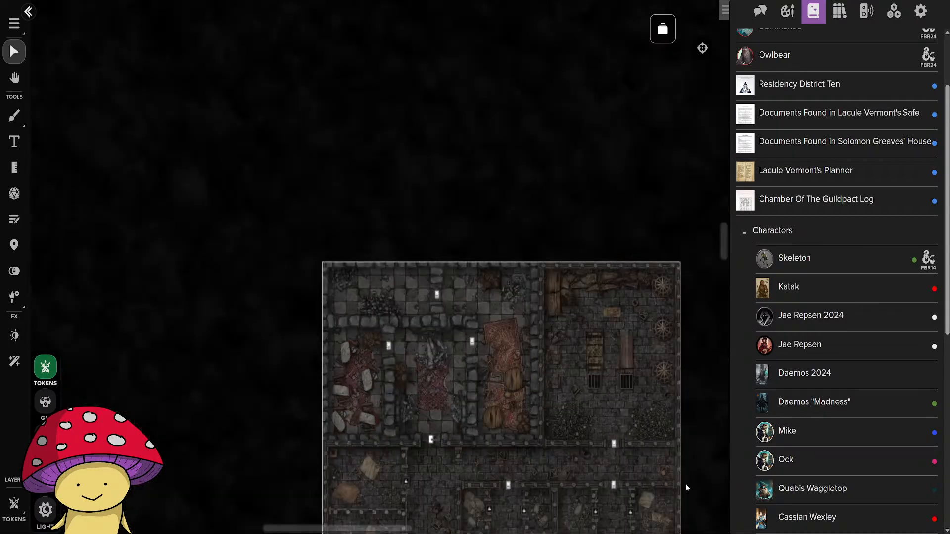
{"action": "left_click_drag", "start_coordinate": [687, 488], "coordinate": [583, 293]}
Open the Deadman's Hideaway Entrance page and view the whole waterfall map.
{"action": "left_click", "coordinate": [663, 28]}
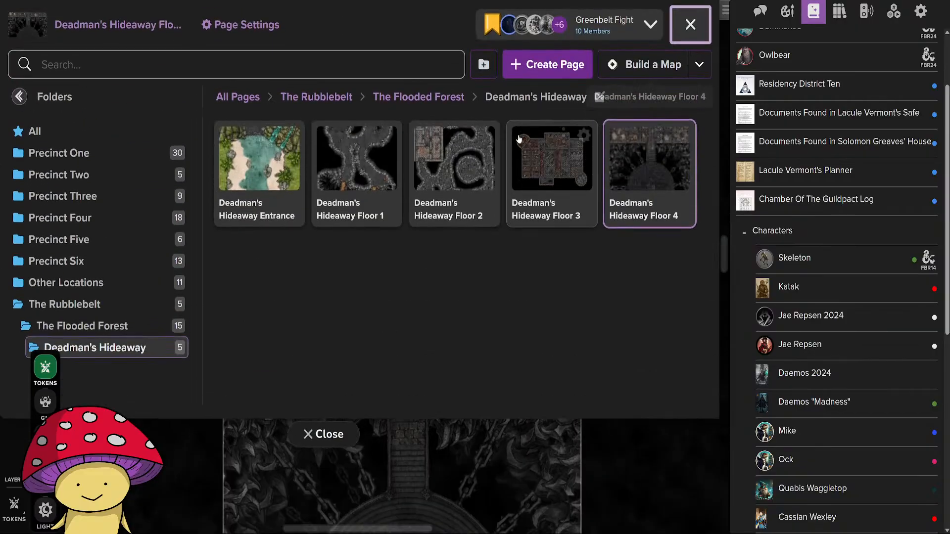
{"action": "left_click", "coordinate": [259, 176]}
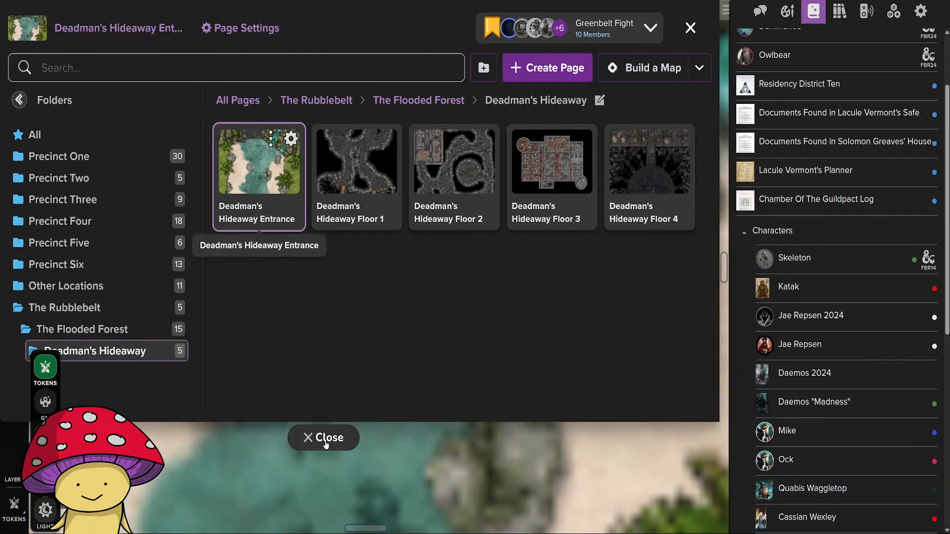
{"action": "left_click", "coordinate": [322, 437]}
{"action": "scroll", "coordinate": [454, 366], "scroll_direction": "down", "scroll_amount": 5}
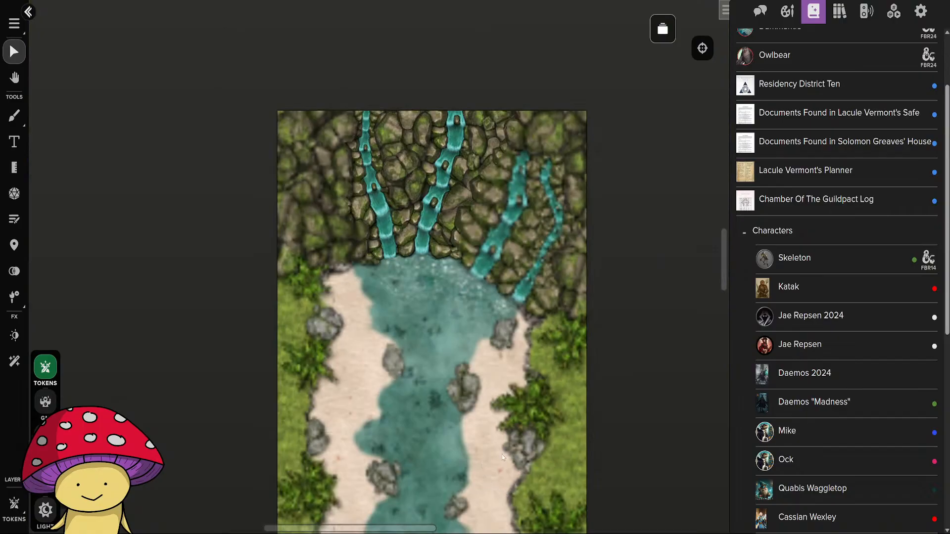
{"action": "left_click_drag", "start_coordinate": [528, 464], "coordinate": [486, 407]}
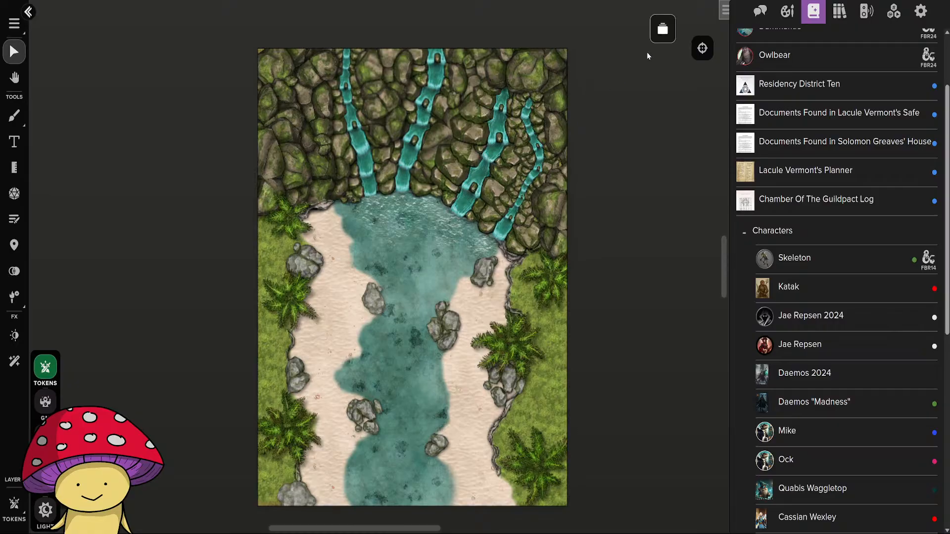
Open the Deadman's Hideaway Floor 1 page and look over its rope bridges, Owlbear den and cave stairs.
{"action": "left_click", "coordinate": [663, 29]}
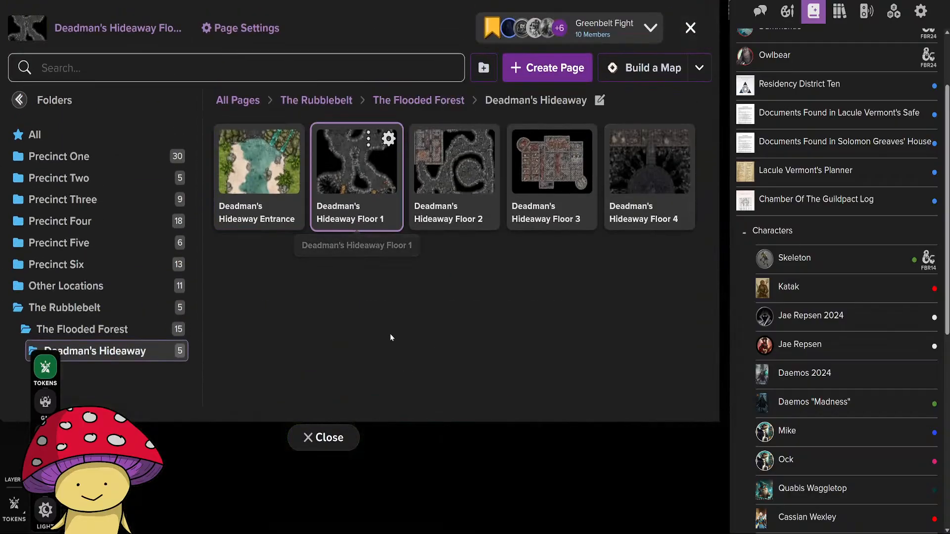
{"action": "left_click", "coordinate": [324, 437]}
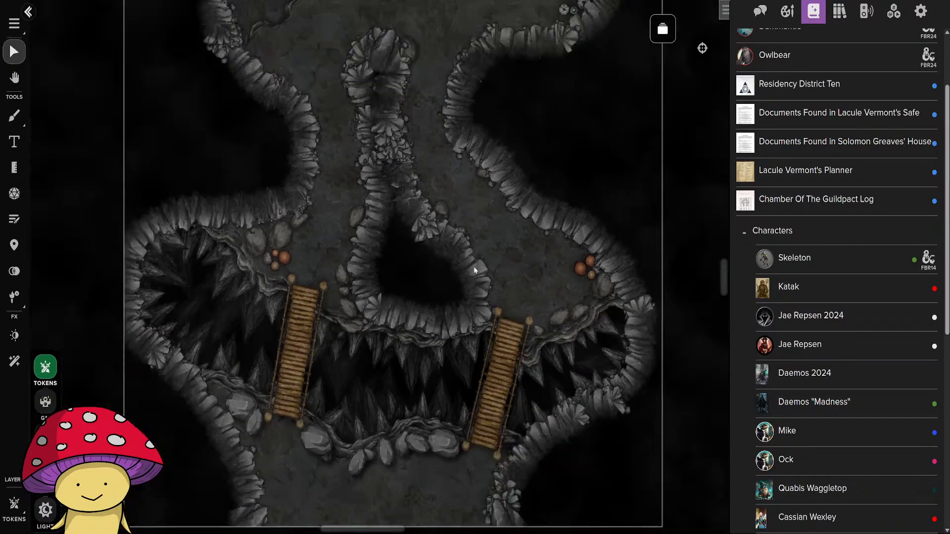
{"action": "scroll", "coordinate": [471, 285], "scroll_direction": "down", "scroll_amount": 5}
{"action": "scroll", "coordinate": [447, 371], "scroll_direction": "up", "scroll_amount": 6}
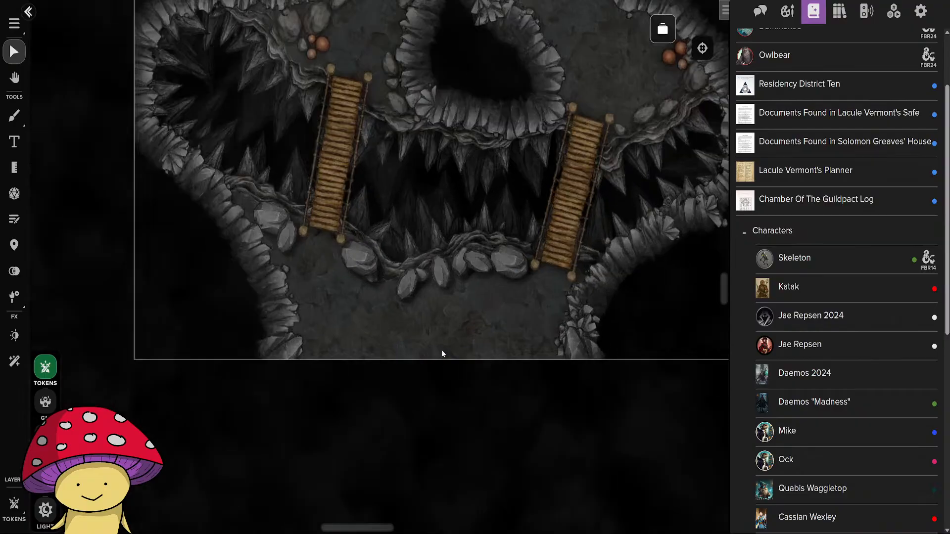
{"action": "left_click_drag", "start_coordinate": [416, 165], "coordinate": [432, 436]}
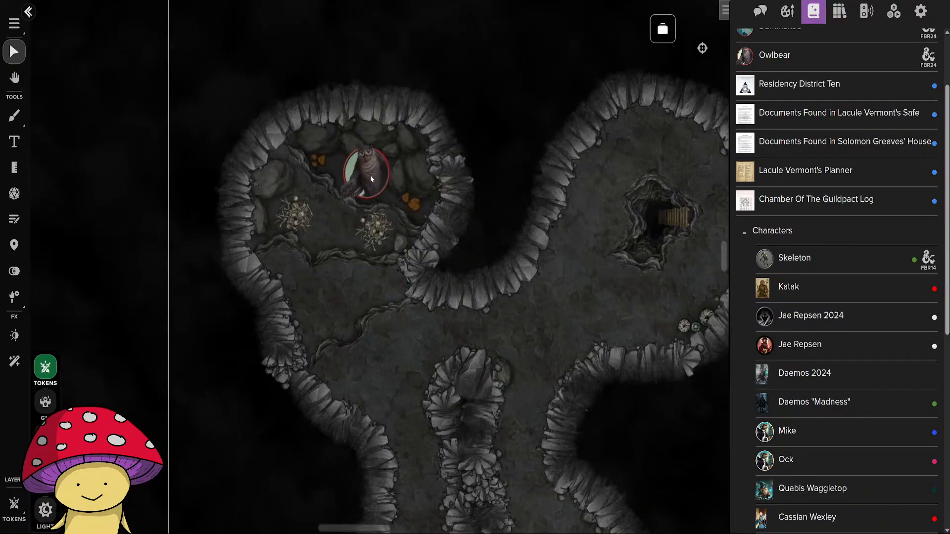
{"action": "left_click_drag", "start_coordinate": [608, 352], "coordinate": [356, 355]}
{"action": "left_click", "coordinate": [628, 304]}
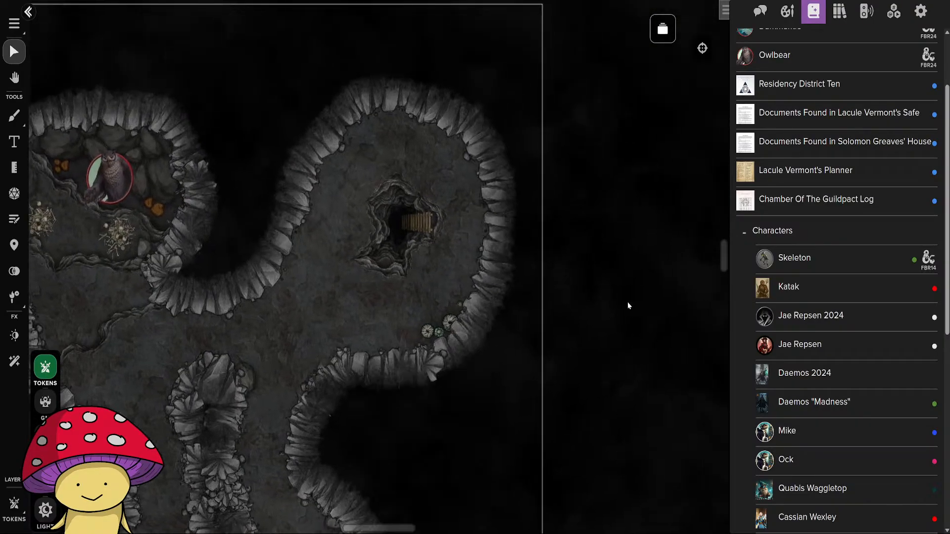
{"action": "left_click_drag", "start_coordinate": [240, 322], "coordinate": [467, 357]}
{"action": "left_click_drag", "start_coordinate": [560, 390], "coordinate": [377, 308]}
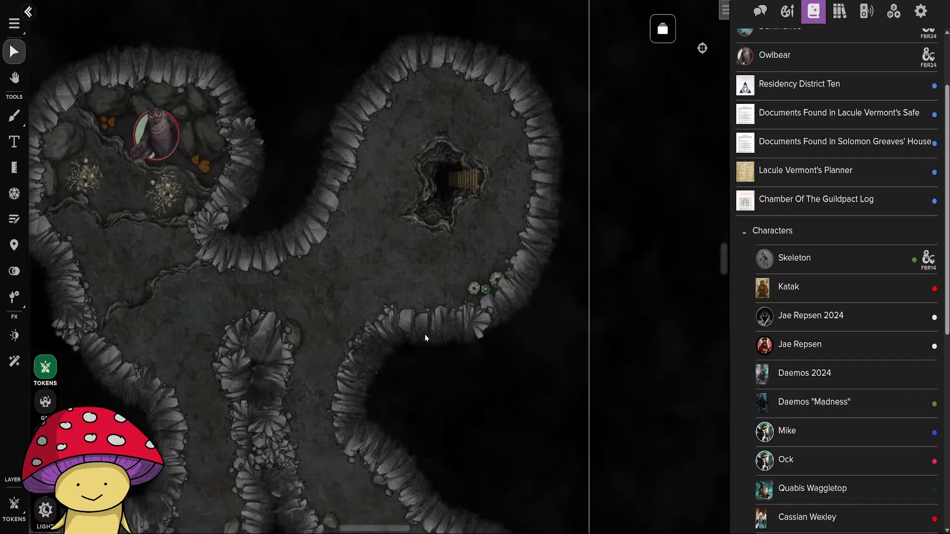
Open the Deadman's Hideaway Floor 2 page and look over its caves, tokens and ruined tiled rooms.
{"action": "left_click", "coordinate": [663, 31]}
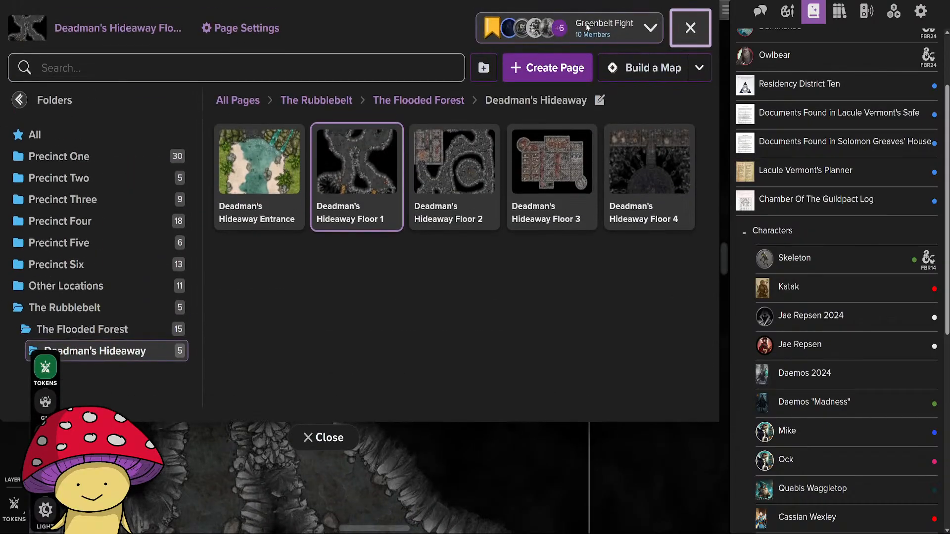
{"action": "left_click", "coordinate": [454, 192]}
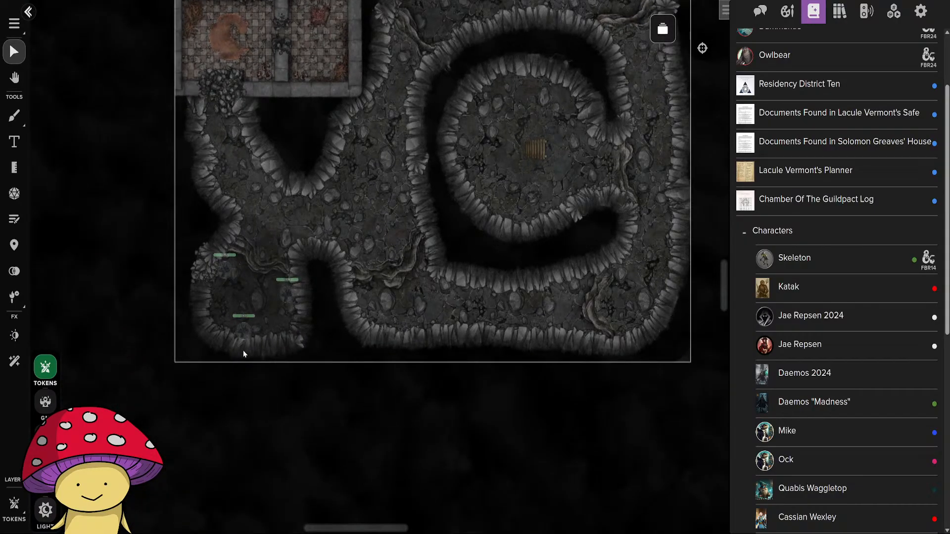
{"action": "scroll", "coordinate": [234, 349], "scroll_direction": "up", "scroll_amount": 5}
{"action": "scroll", "coordinate": [317, 288], "scroll_direction": "down", "scroll_amount": 5}
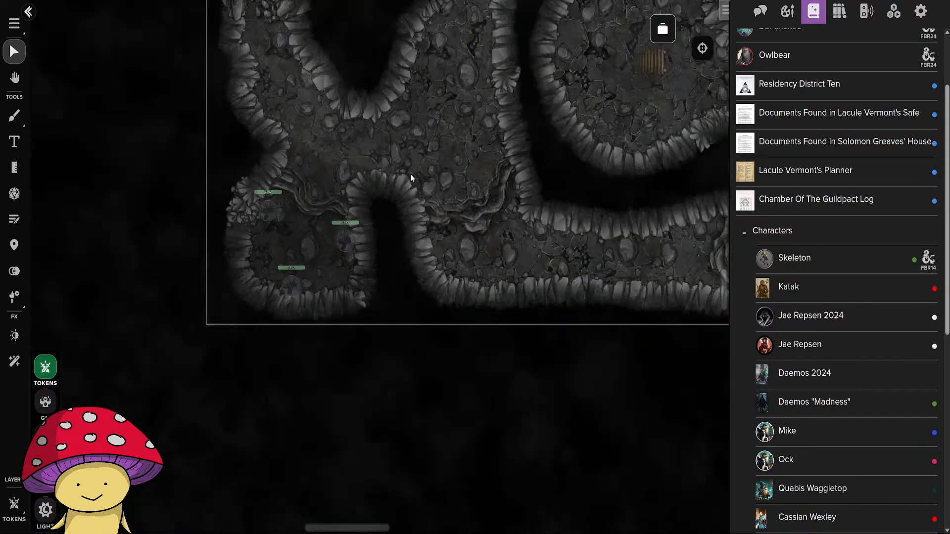
{"action": "left_click_drag", "start_coordinate": [399, 133], "coordinate": [391, 386]}
{"action": "left_click_drag", "start_coordinate": [513, 249], "coordinate": [565, 475]}
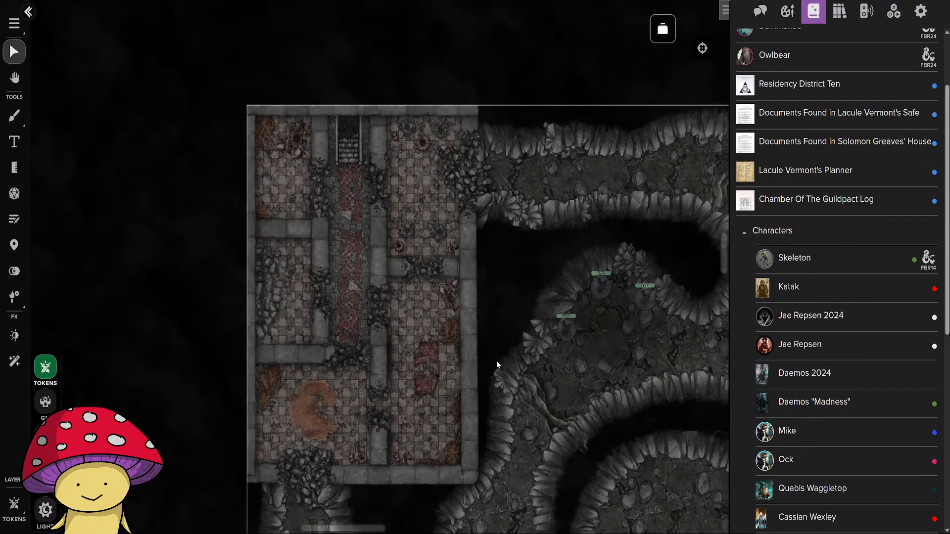
{"action": "scroll", "coordinate": [399, 340], "scroll_direction": "up", "scroll_amount": 5}
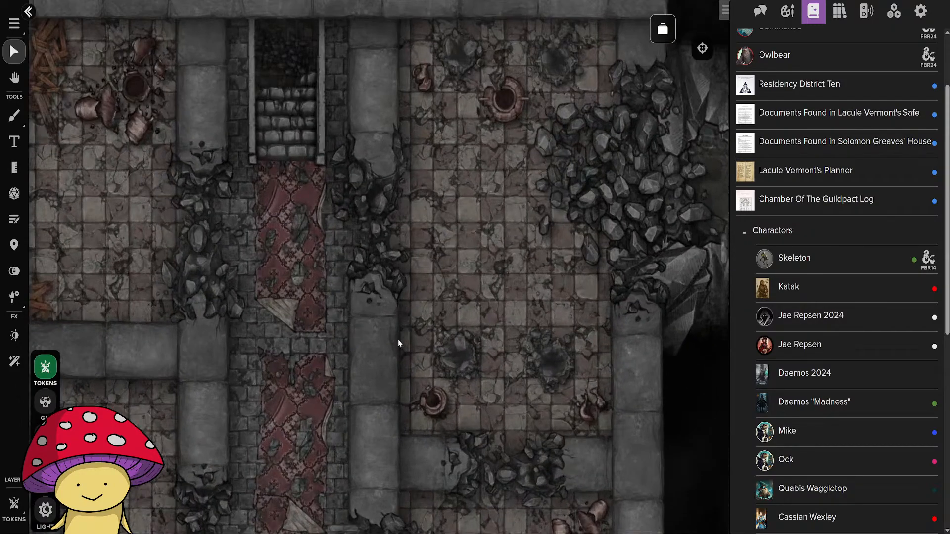
Open the Deadman's Hideaway Floor 3 page and look over its bedrooms, statue hall and southern staircase.
{"action": "scroll", "coordinate": [317, 232], "scroll_direction": "down", "scroll_amount": 5}
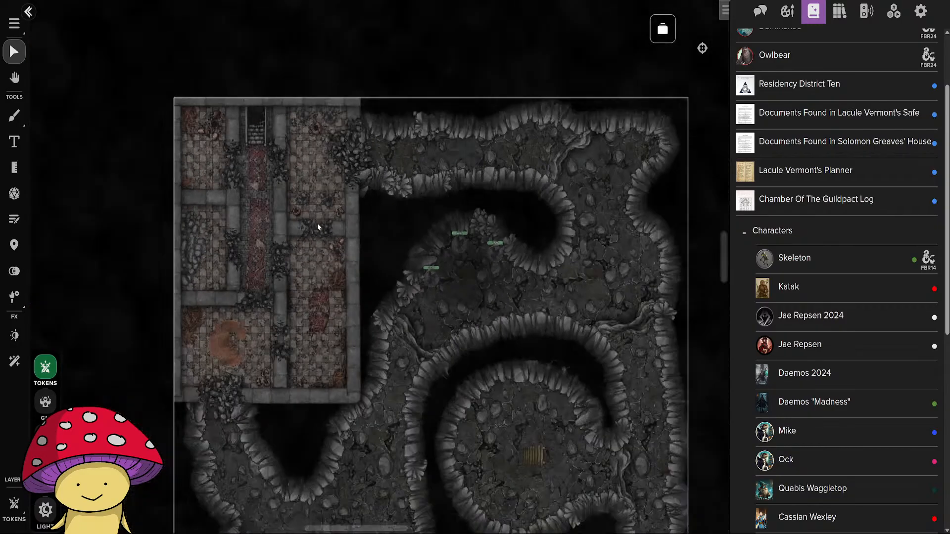
{"action": "left_click", "coordinate": [663, 29]}
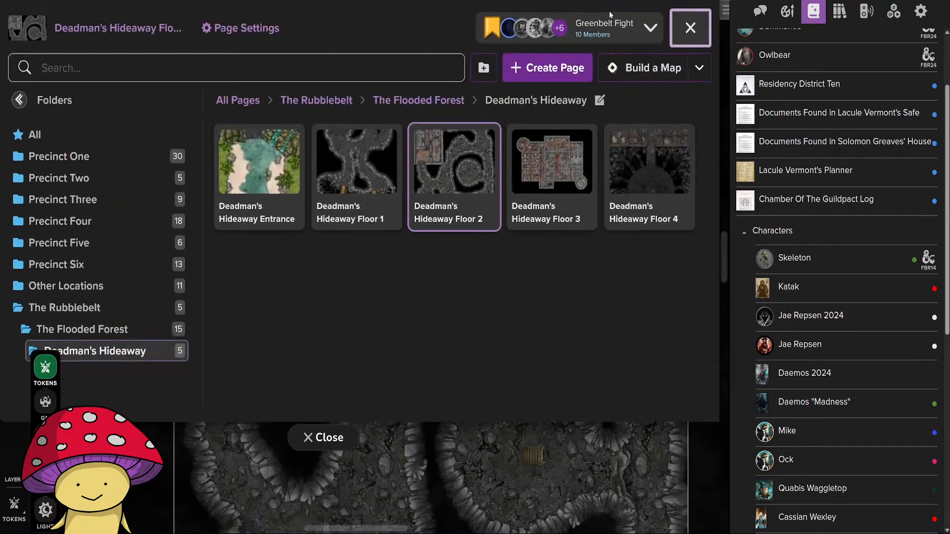
{"action": "left_click", "coordinate": [537, 167]}
{"action": "left_click", "coordinate": [335, 435]}
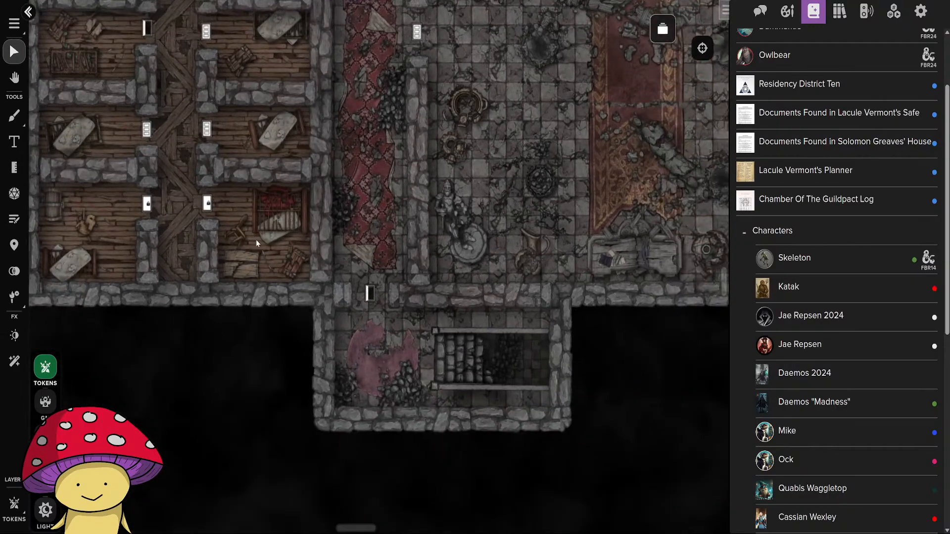
{"action": "scroll", "coordinate": [379, 329], "scroll_direction": "down", "scroll_amount": 5}
{"action": "scroll", "coordinate": [379, 329], "scroll_direction": "up", "scroll_amount": 5}
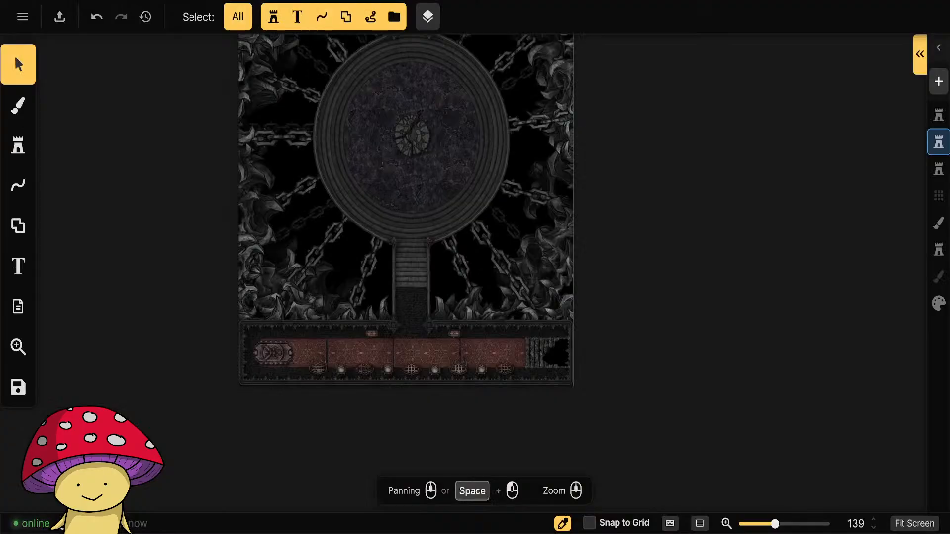
Switch to Inkarnate, save the map with the chained round platform, and browse the Hell Castle stamps in the stamp catalog.
{"action": "left_click", "coordinate": [23, 394]}
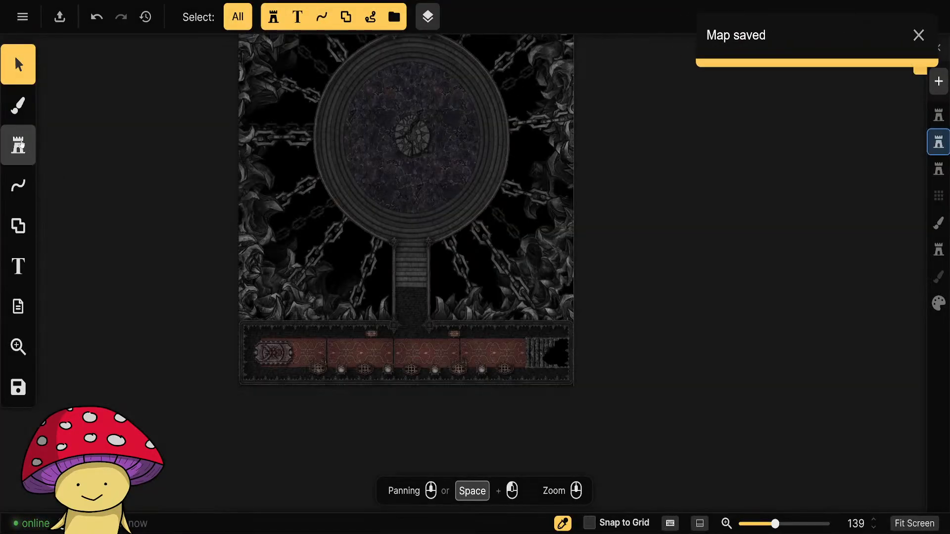
{"action": "left_click", "coordinate": [14, 145]}
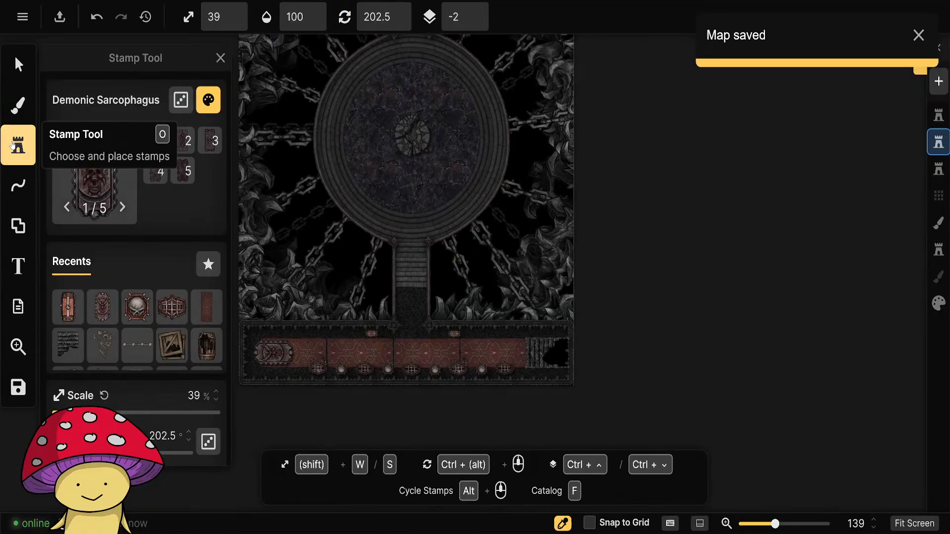
{"action": "left_click", "coordinate": [86, 188]}
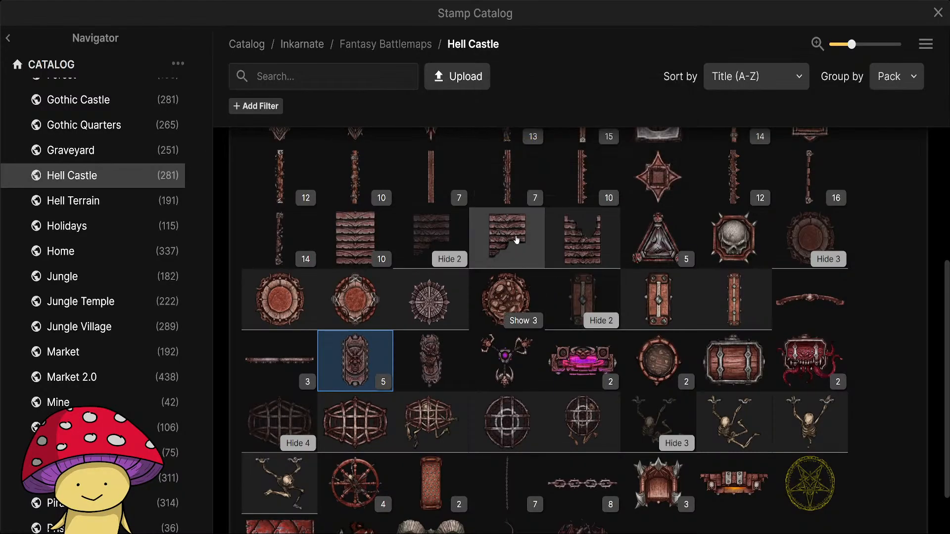
{"action": "scroll", "coordinate": [515, 247], "scroll_direction": "up", "scroll_amount": 3}
{"action": "scroll", "coordinate": [522, 272], "scroll_direction": "down", "scroll_amount": 2}
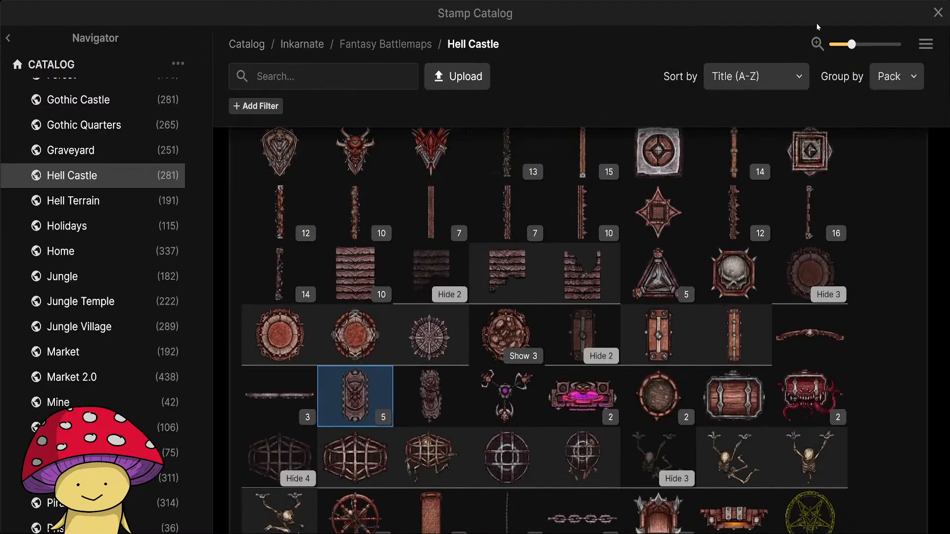
{"action": "left_click", "coordinate": [938, 18]}
Leave the map editor for the list of saved maps and dismiss the desktop app offer.
{"action": "left_click", "coordinate": [22, 16]}
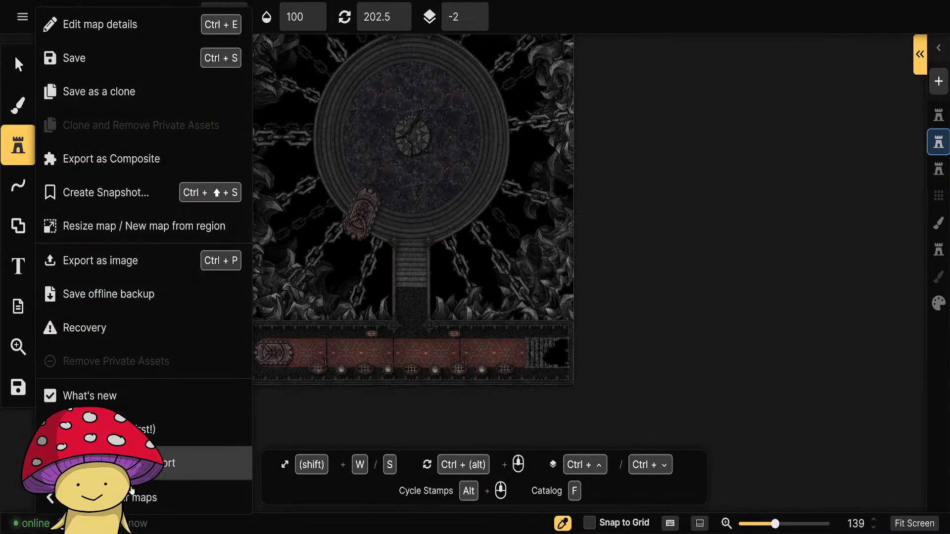
{"action": "key", "text": "Escape"}
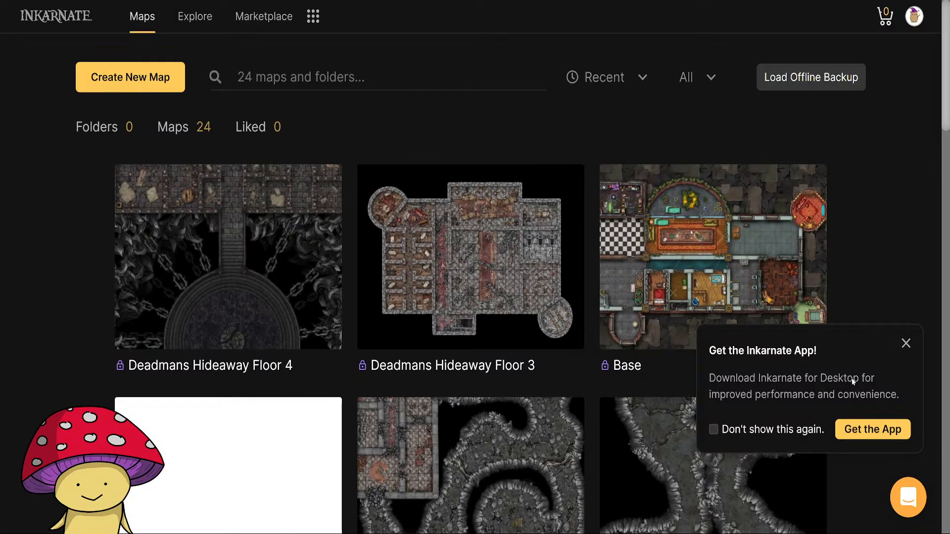
{"action": "left_click", "coordinate": [906, 343]}
{"action": "left_click", "coordinate": [908, 497]}
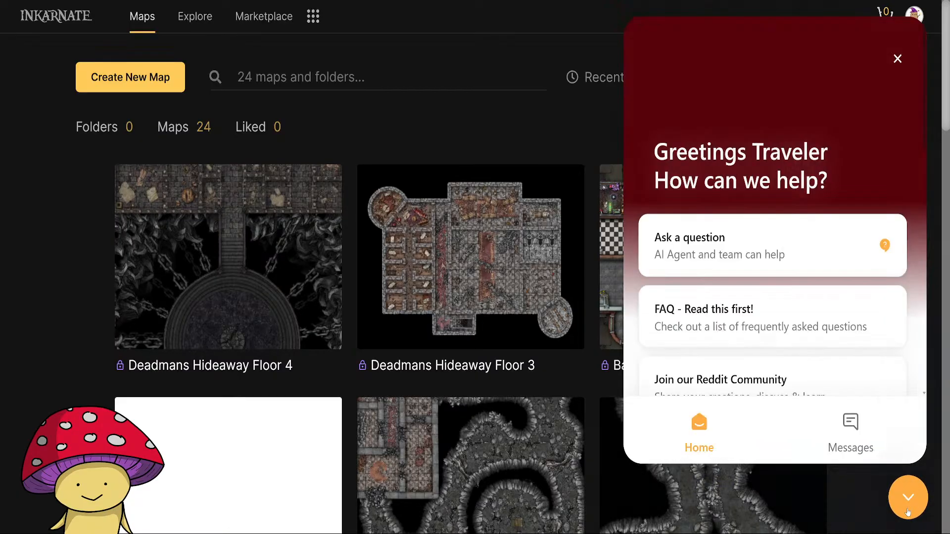
{"action": "scroll", "coordinate": [820, 367], "scroll_direction": "down", "scroll_amount": 5}
{"action": "scroll", "coordinate": [811, 371], "scroll_direction": "up", "scroll_amount": 5}
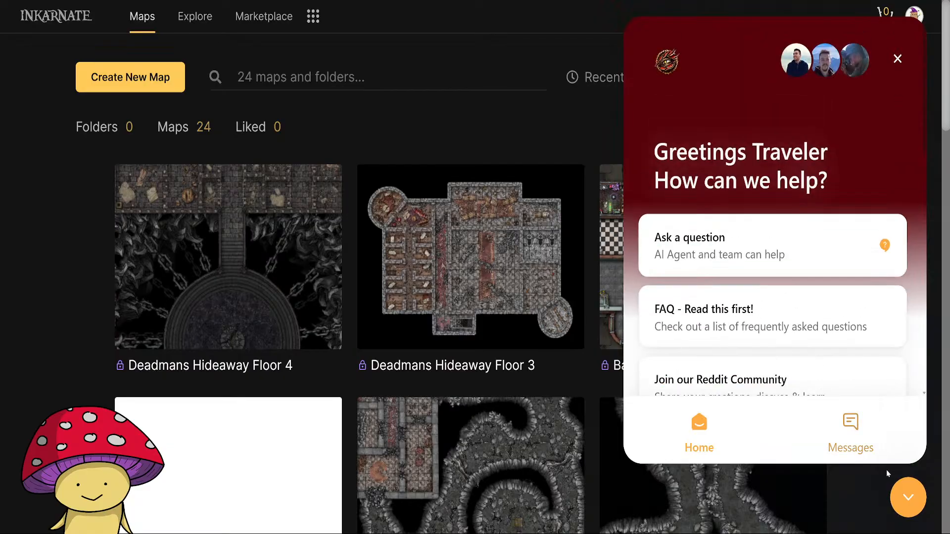
{"action": "left_click", "coordinate": [906, 501]}
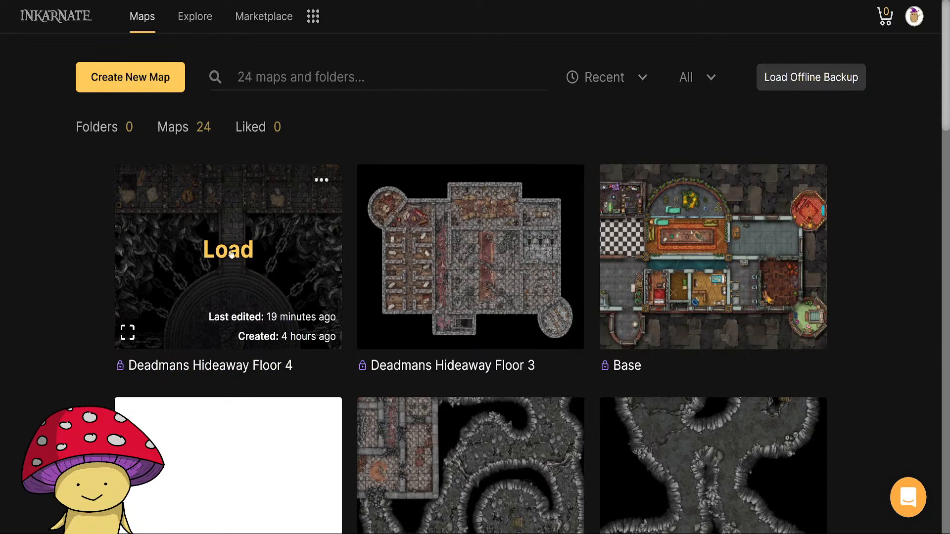
Load the white Creator map listed before Deadmans Hideaway Floor 2 and bring its lower objects into view.
{"action": "scroll", "coordinate": [230, 359], "scroll_direction": "down", "scroll_amount": 3}
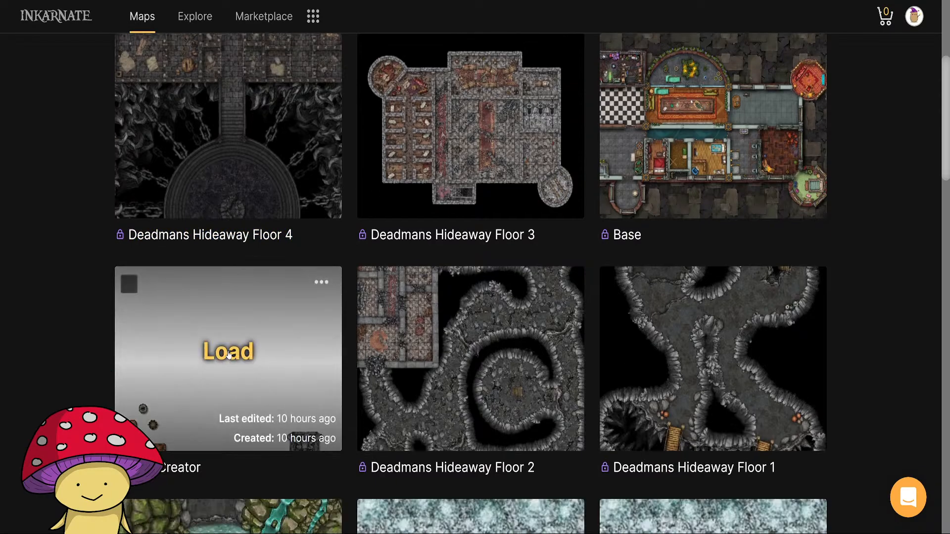
{"action": "left_click", "coordinate": [229, 353]}
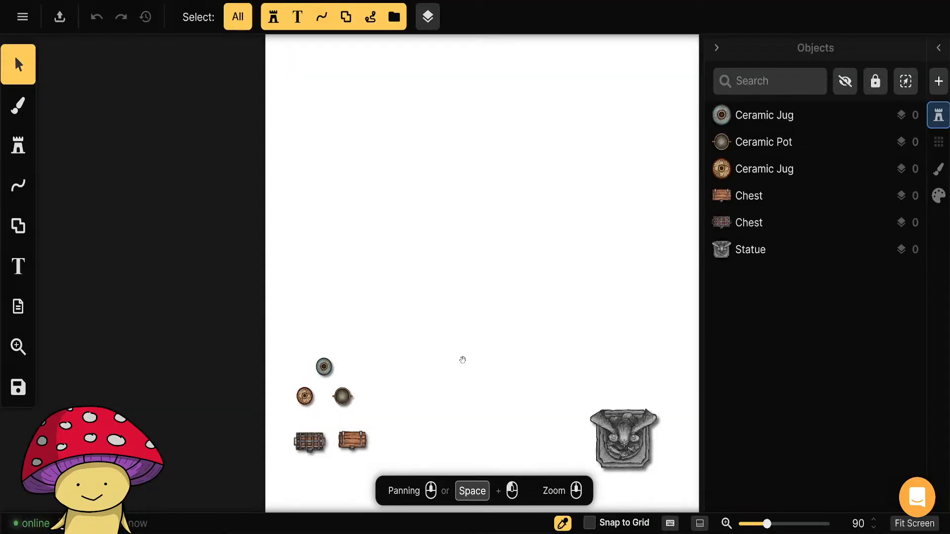
{"action": "left_click_drag", "start_coordinate": [460, 361], "coordinate": [413, 290]}
Choose the Round Cage stamp from the Prison 2.0 pack of the Fantasy Battlemaps stamp catalog.
{"action": "left_click", "coordinate": [18, 145]}
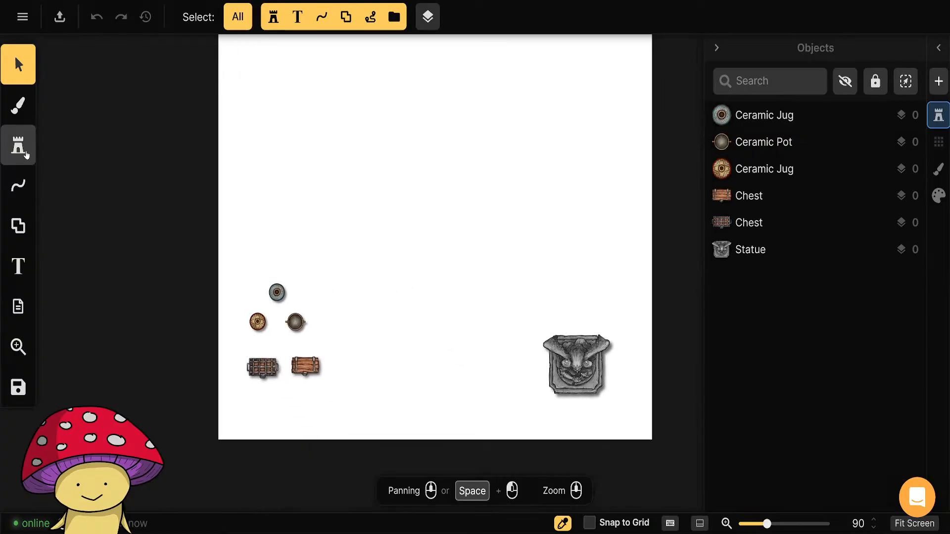
{"action": "left_click", "coordinate": [90, 183]}
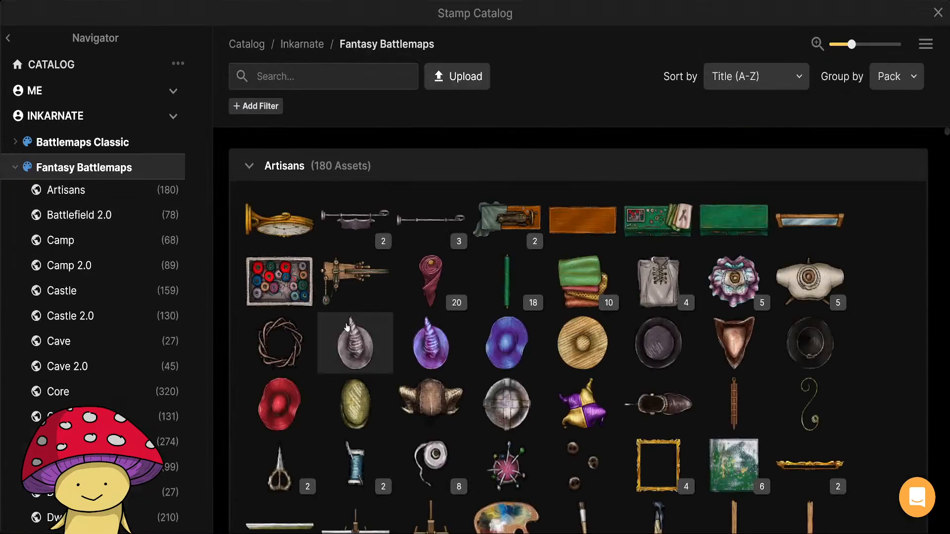
{"action": "scroll", "coordinate": [388, 309], "scroll_direction": "down", "scroll_amount": 3}
{"action": "scroll", "coordinate": [401, 360], "scroll_direction": "up", "scroll_amount": 3}
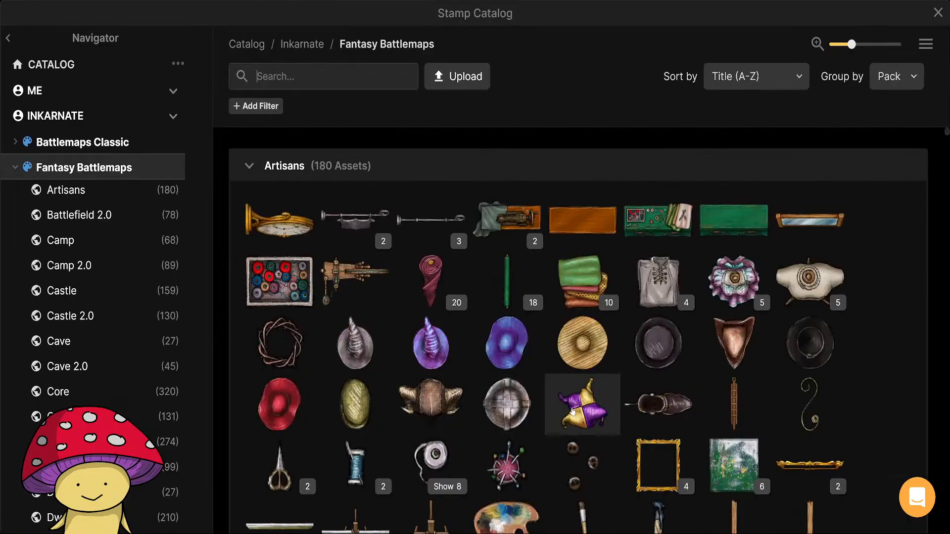
{"action": "scroll", "coordinate": [106, 303], "scroll_direction": "down", "scroll_amount": 15}
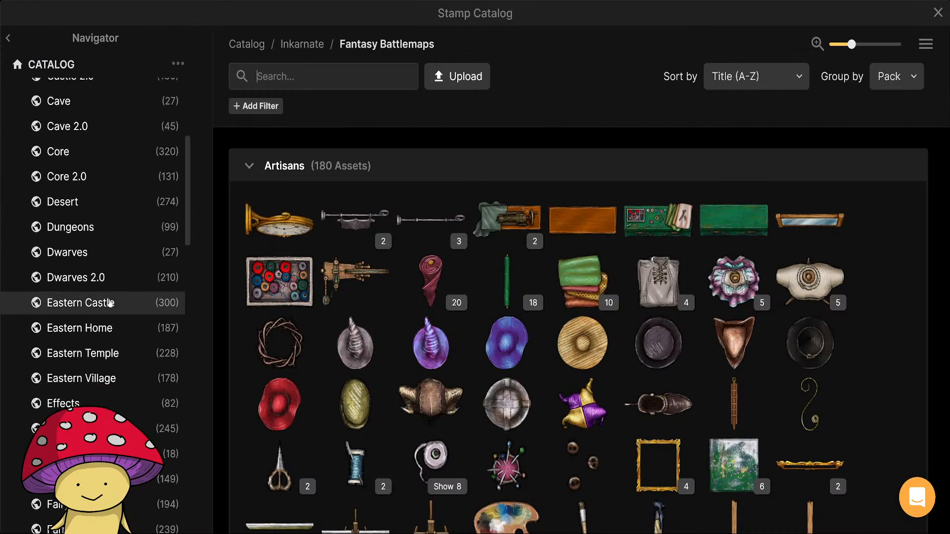
{"action": "scroll", "coordinate": [111, 304], "scroll_direction": "down", "scroll_amount": 10}
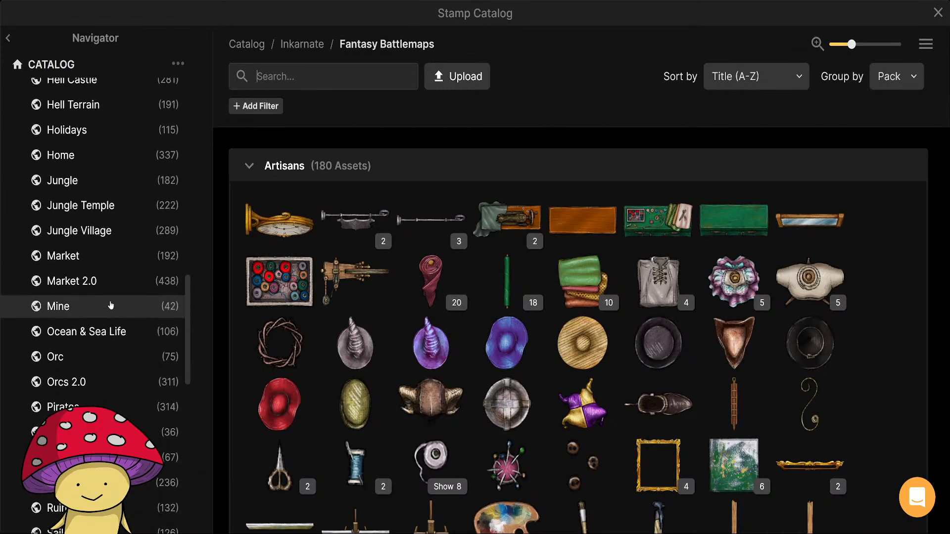
{"action": "left_click", "coordinate": [103, 317]}
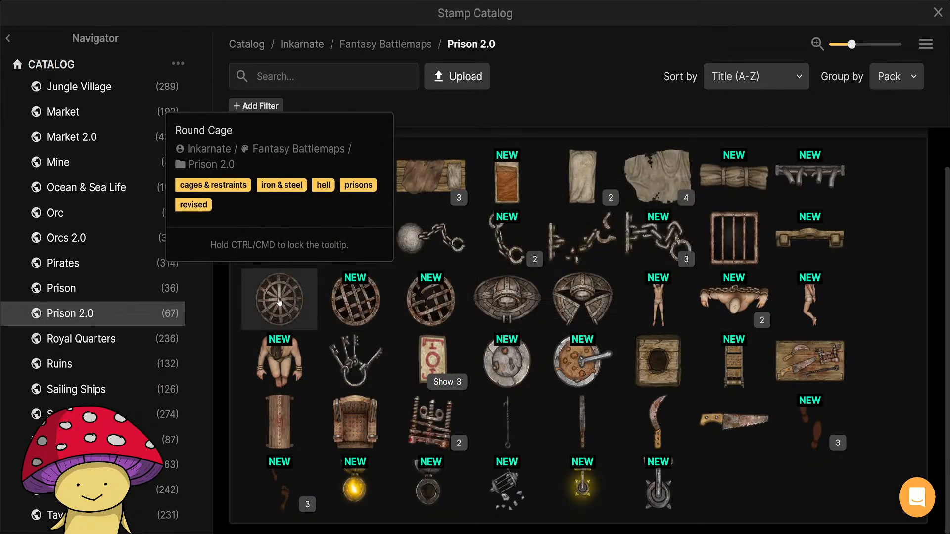
{"action": "left_click", "coordinate": [282, 303]}
Set the Round Cage stamp's saturation to 70% and its brightness to 80%.
{"action": "left_click", "coordinate": [209, 101]}
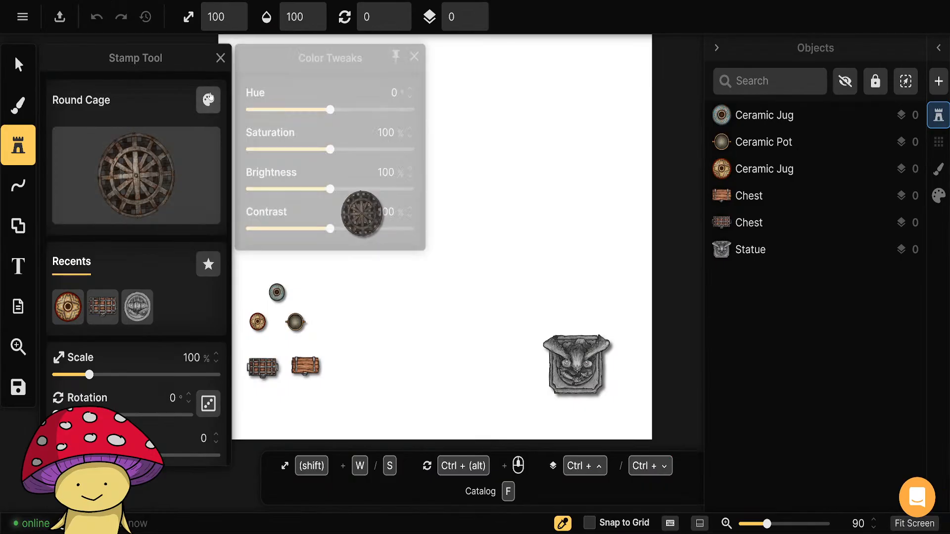
{"action": "left_click_drag", "start_coordinate": [330, 151], "coordinate": [306, 151]}
{"action": "left_click_drag", "start_coordinate": [330, 191], "coordinate": [316, 192]}
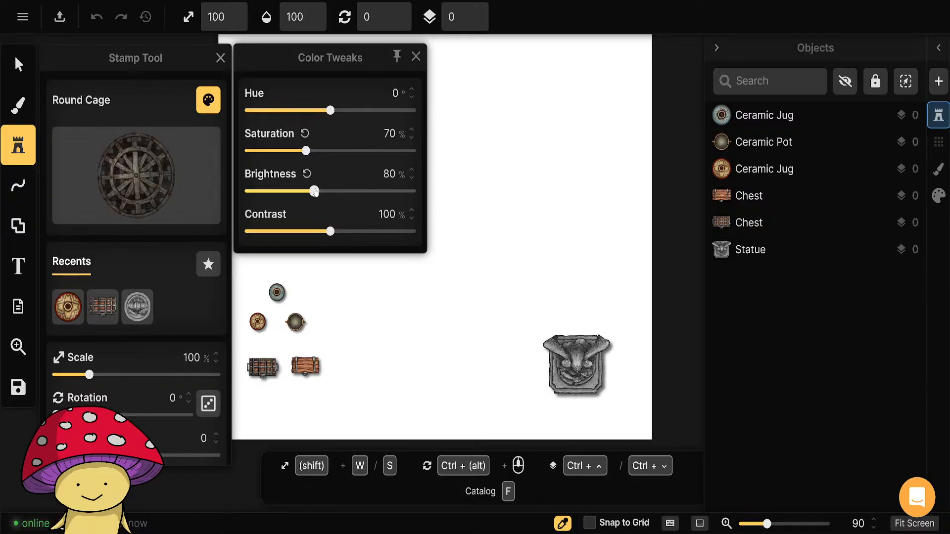
{"action": "left_click", "coordinate": [415, 56]}
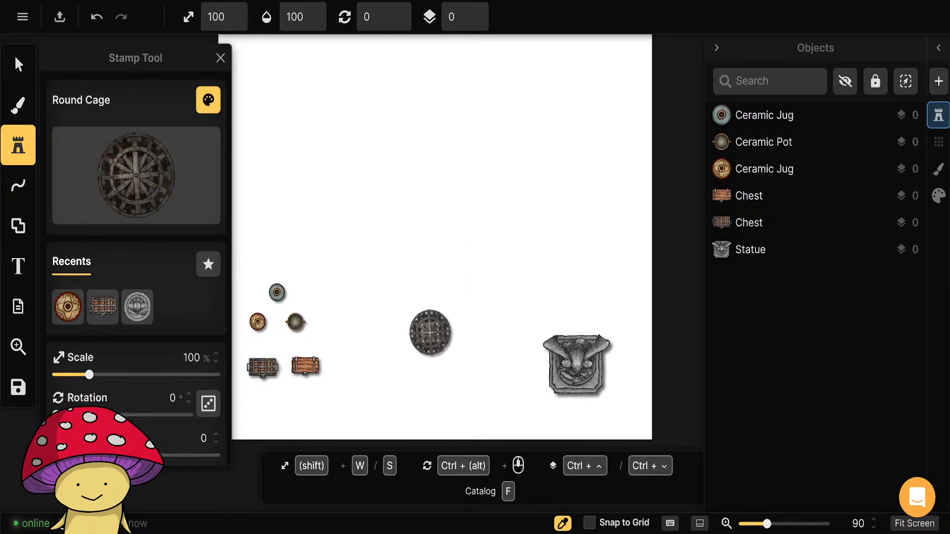
Place the Round Cage on the white canvas between the chests and the statue, and save the map.
{"action": "left_click", "coordinate": [430, 333]}
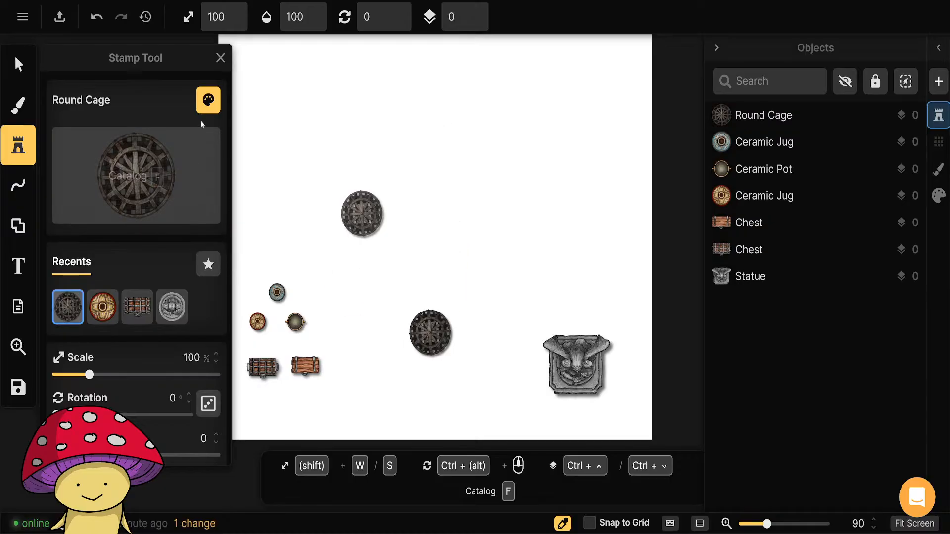
{"action": "left_click", "coordinate": [220, 58]}
{"action": "left_click", "coordinate": [22, 17]}
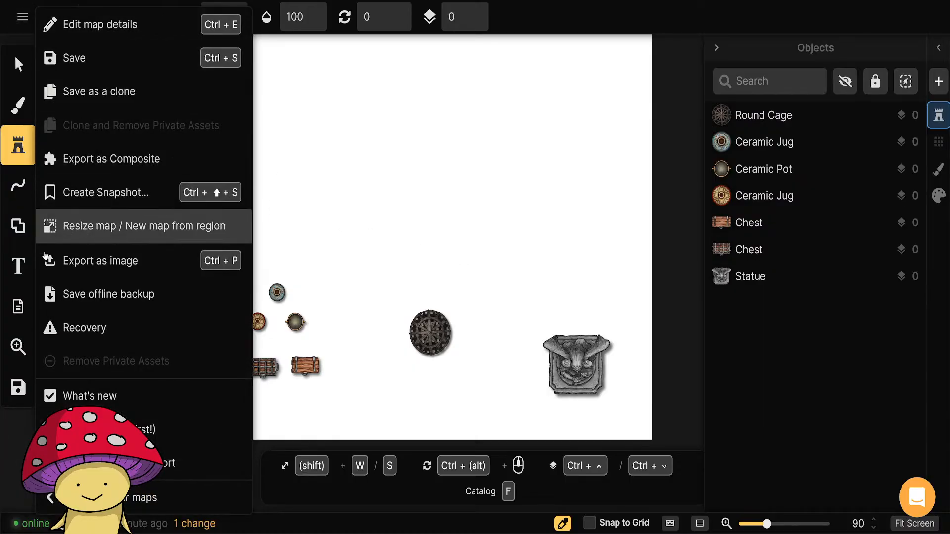
{"action": "left_click", "coordinate": [15, 390]}
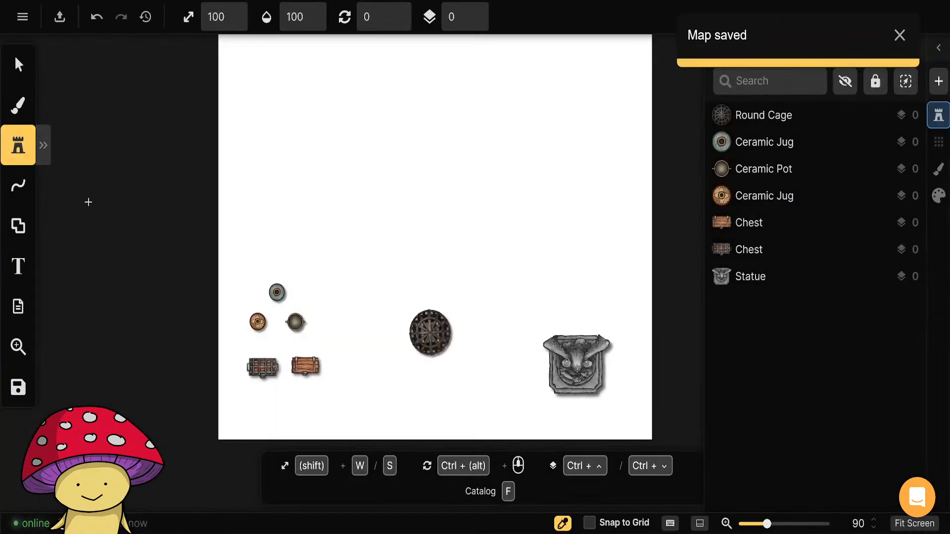
Export the map as a standard 2K JPEG image at quality 97 and return to editing.
{"action": "left_click", "coordinate": [23, 17]}
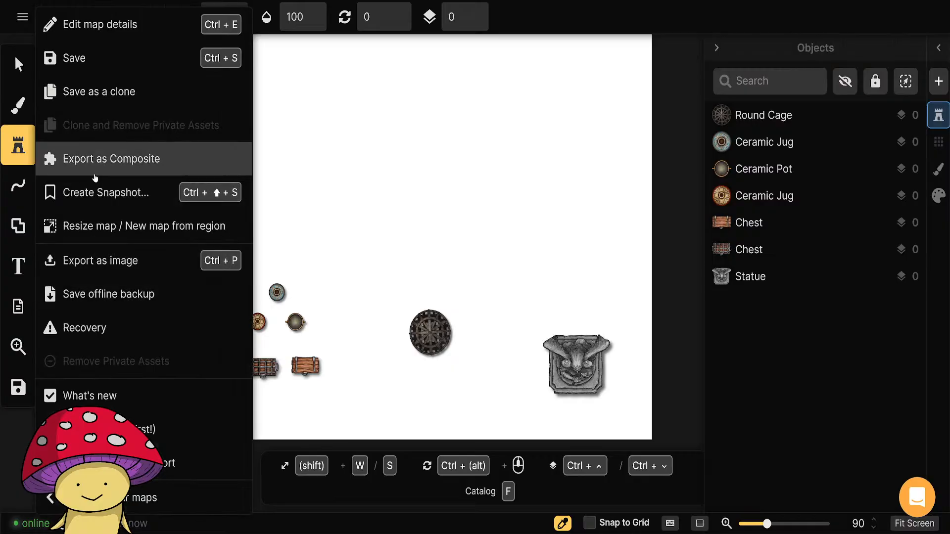
{"action": "left_click", "coordinate": [108, 264]}
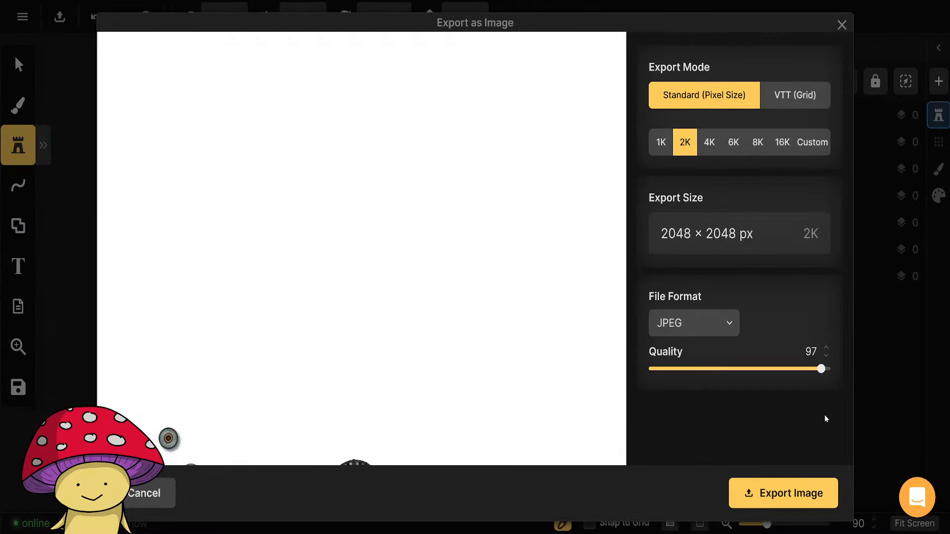
{"action": "left_click", "coordinate": [783, 494]}
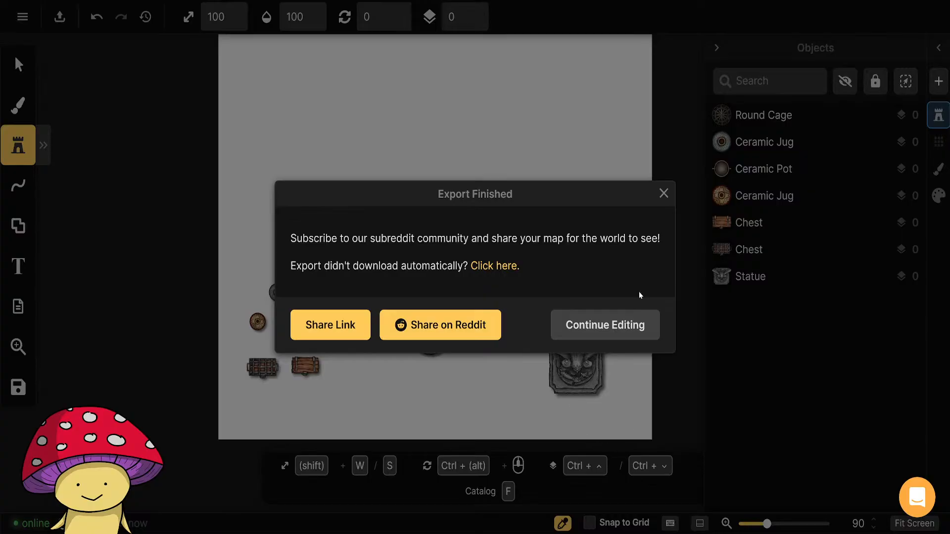
{"action": "left_click", "coordinate": [616, 325]}
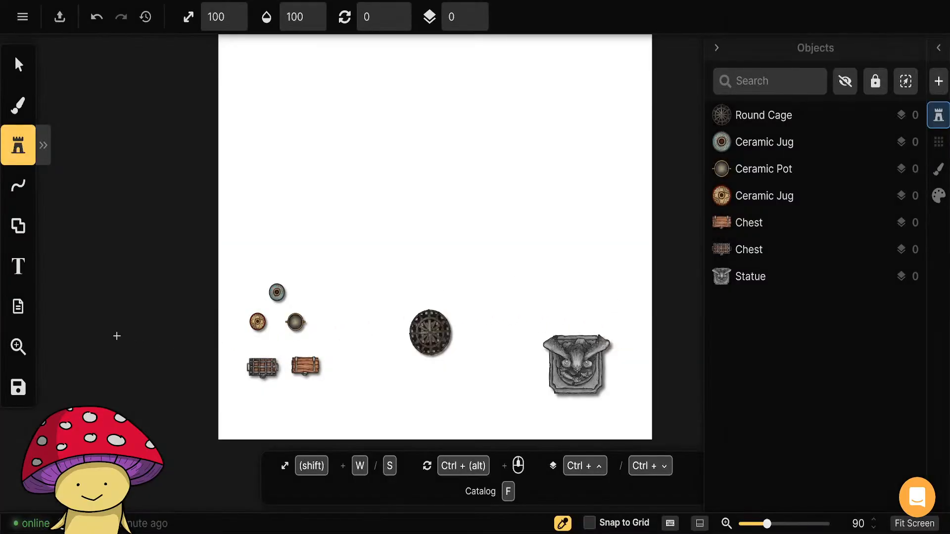
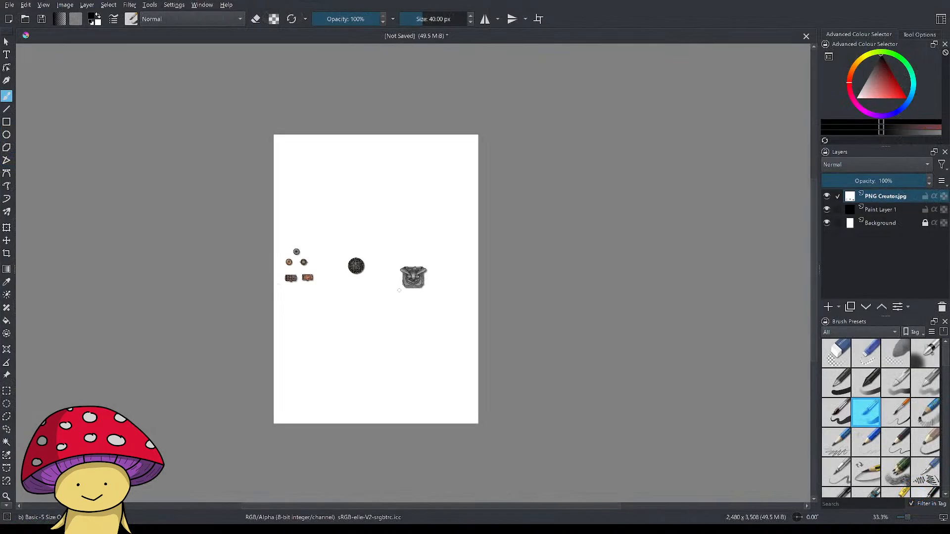
Scale up the PNG Creator.jpg layer with the Transform tool so its stamps become larger on the page.
{"action": "scroll", "coordinate": [398, 290], "scroll_direction": "up", "scroll_amount": 6}
{"action": "scroll", "coordinate": [377, 282], "scroll_direction": "down", "scroll_amount": 2}
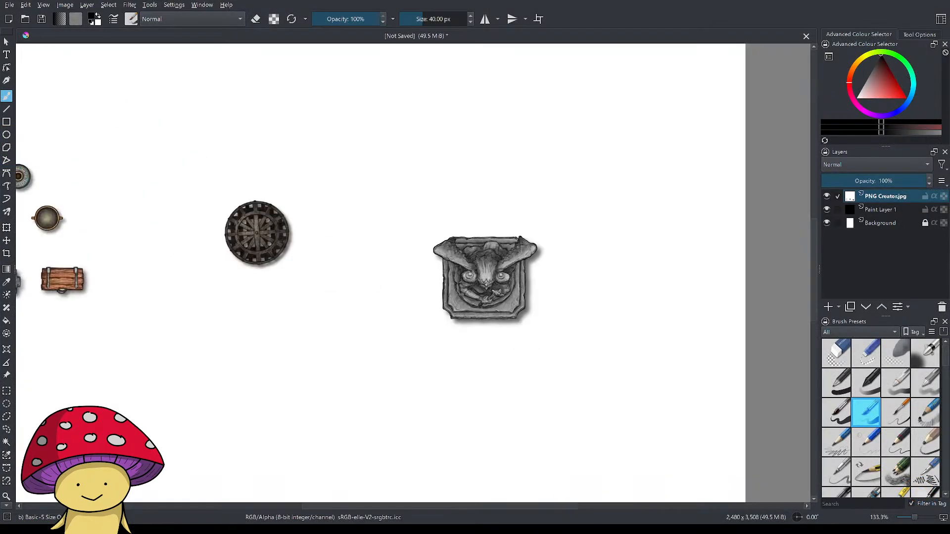
{"action": "left_click", "coordinate": [6, 42]}
{"action": "left_click_drag", "start_coordinate": [233, 286], "coordinate": [245, 313]}
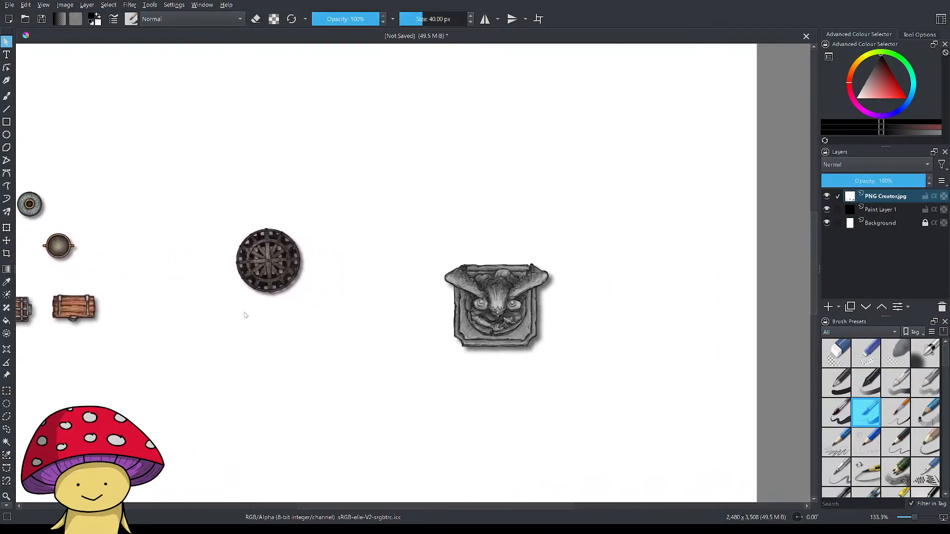
{"action": "scroll", "coordinate": [245, 313], "scroll_direction": "down", "scroll_amount": 4}
{"action": "scroll", "coordinate": [306, 325], "scroll_direction": "up", "scroll_amount": 1}
{"action": "scroll", "coordinate": [306, 325], "scroll_direction": "down", "scroll_amount": 1}
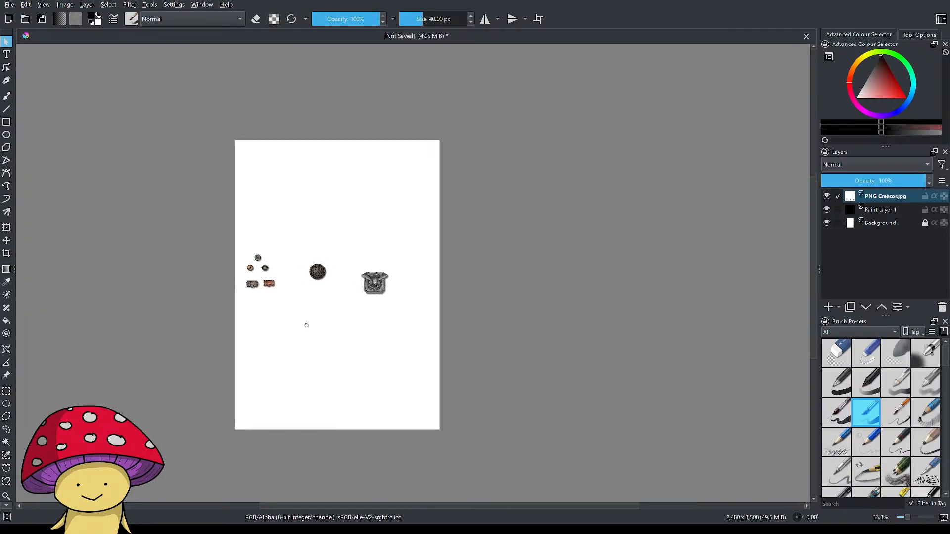
{"action": "left_click_drag", "start_coordinate": [307, 326], "coordinate": [333, 289]}
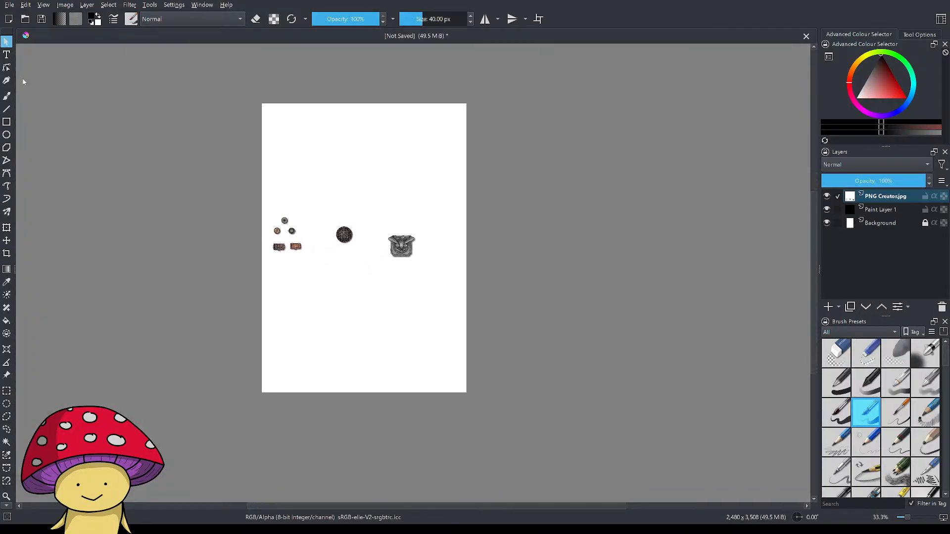
{"action": "left_click", "coordinate": [7, 229]}
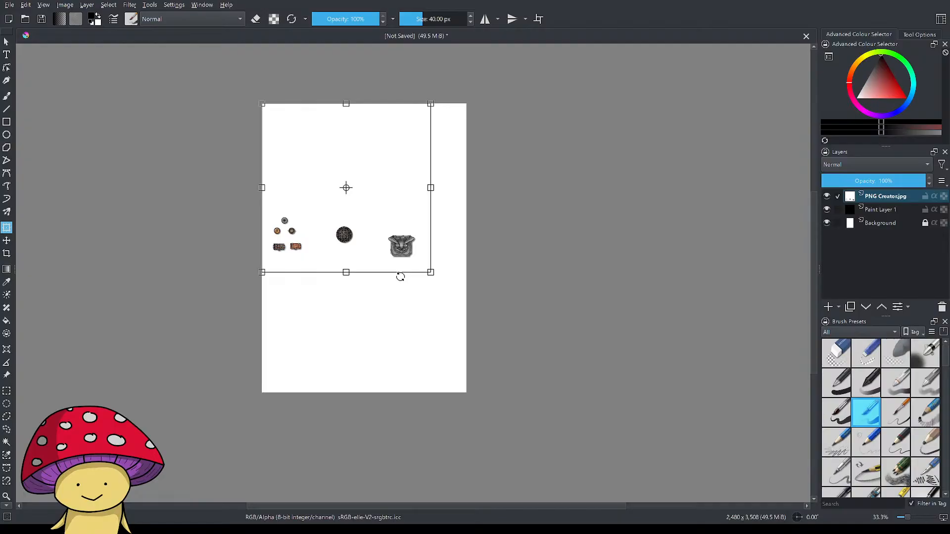
{"action": "mouse_move", "coordinate": [363, 213]}
{"action": "left_mouse_down"}
{"action": "mouse_move", "coordinate": [352, 241]}
{"action": "mouse_move", "coordinate": [335, 231]}
{"action": "mouse_move", "coordinate": [353, 225]}
{"action": "left_mouse_up"}
{"action": "left_click_drag", "start_coordinate": [417, 282], "coordinate": [652, 445]}
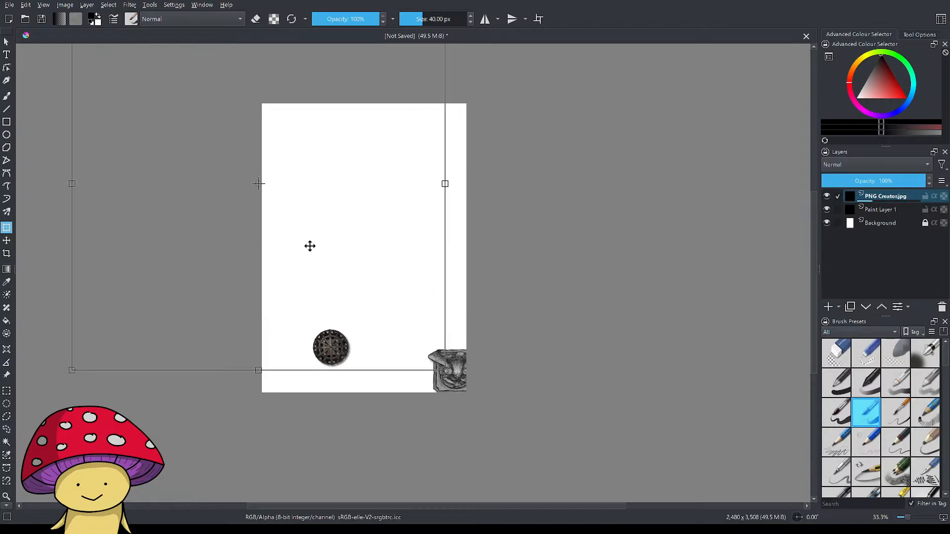
Enlarge the PNG Creator.jpg layer further and move it so the gargoyle statue sits near the lower edge of the page.
{"action": "left_click", "coordinate": [7, 241]}
{"action": "left_click_drag", "start_coordinate": [352, 297], "coordinate": [319, 258]}
{"action": "key", "text": "ctrl+t"}
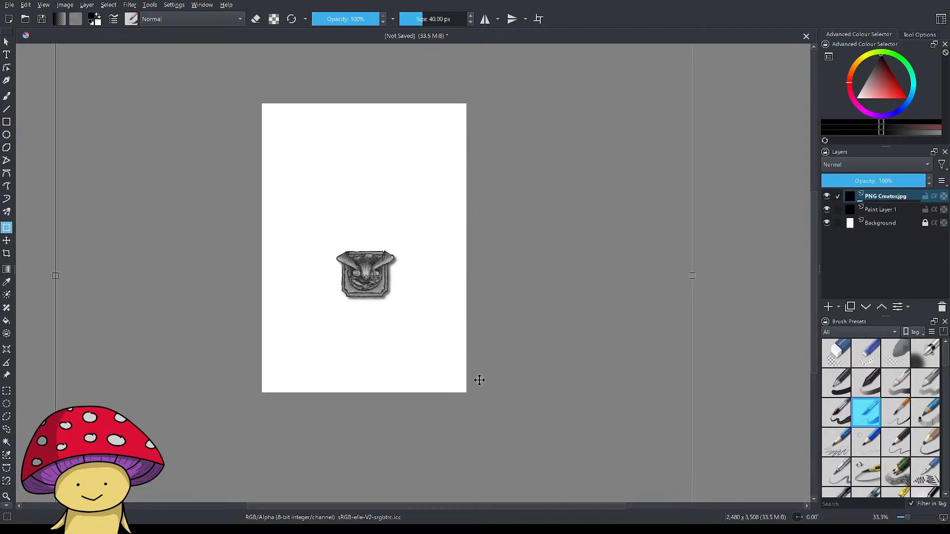
{"action": "left_click", "coordinate": [7, 241]}
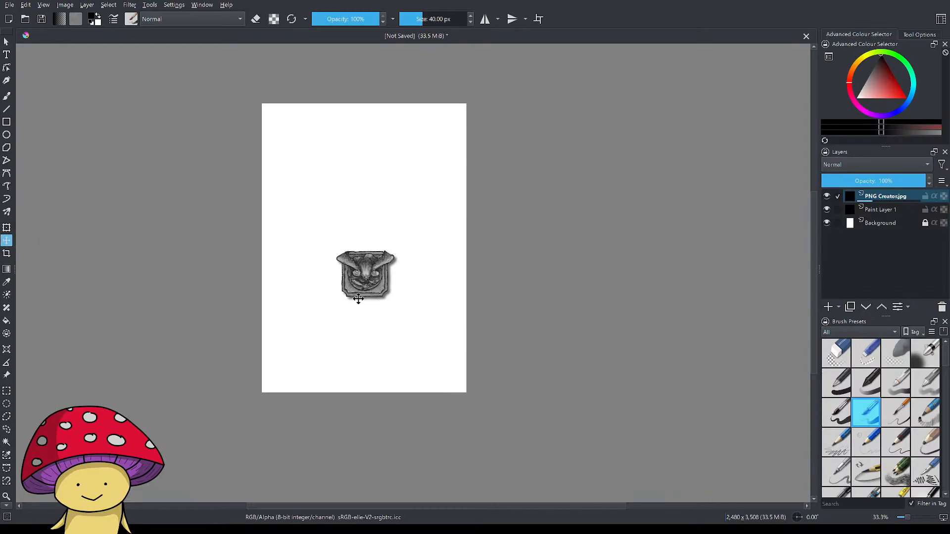
{"action": "left_click_drag", "start_coordinate": [370, 286], "coordinate": [391, 333]}
{"action": "scroll", "coordinate": [397, 319], "scroll_direction": "down", "scroll_amount": 4}
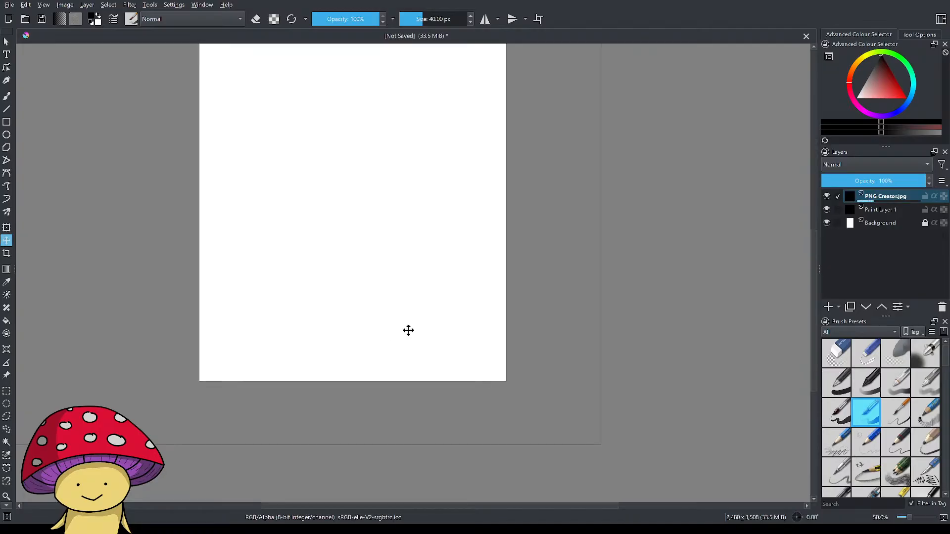
{"action": "scroll", "coordinate": [594, 317], "scroll_direction": "down", "scroll_amount": 2}
{"action": "mouse_move", "coordinate": [457, 275]}
{"action": "left_mouse_down"}
{"action": "mouse_move", "coordinate": [498, 297]}
{"action": "mouse_move", "coordinate": [453, 272]}
{"action": "mouse_move", "coordinate": [462, 249]}
{"action": "mouse_move", "coordinate": [455, 289]}
{"action": "left_mouse_up"}
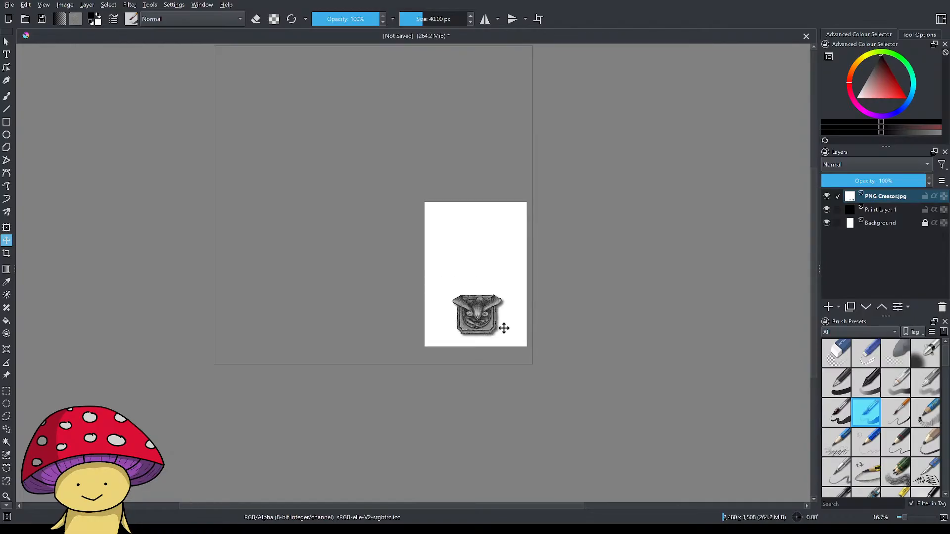
Scale the oversized PNG Creator.jpg layer down from its upper-left corner to make the gargoyle statue smaller.
{"action": "scroll", "coordinate": [502, 327], "scroll_direction": "up", "scroll_amount": 2}
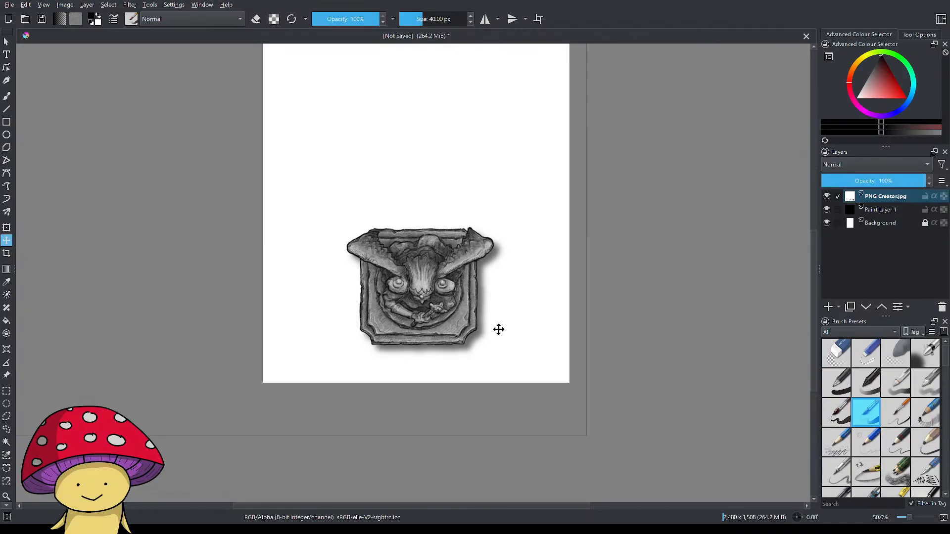
{"action": "scroll", "coordinate": [499, 329], "scroll_direction": "down", "scroll_amount": 1}
{"action": "scroll", "coordinate": [499, 329], "scroll_direction": "up", "scroll_amount": 4}
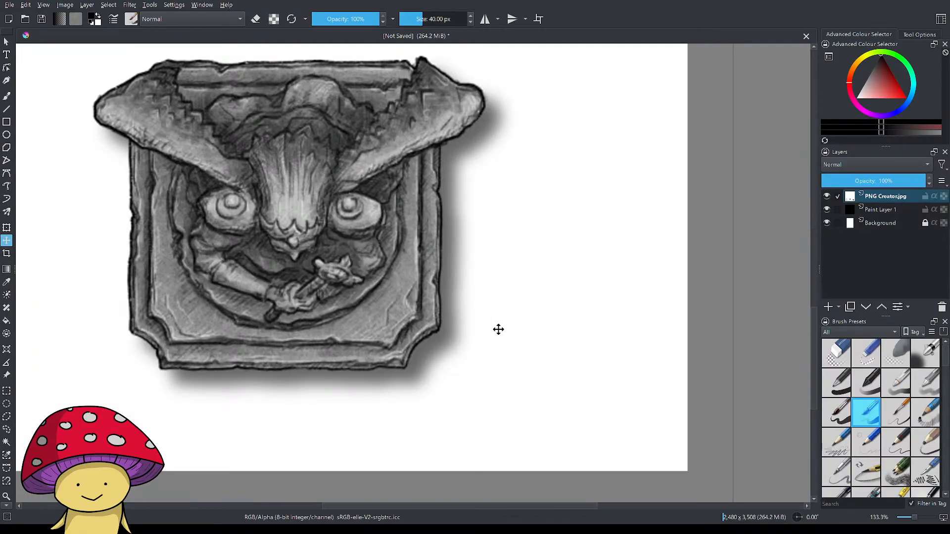
{"action": "scroll", "coordinate": [498, 330], "scroll_direction": "down", "scroll_amount": 2}
{"action": "scroll", "coordinate": [499, 330], "scroll_direction": "down", "scroll_amount": 3}
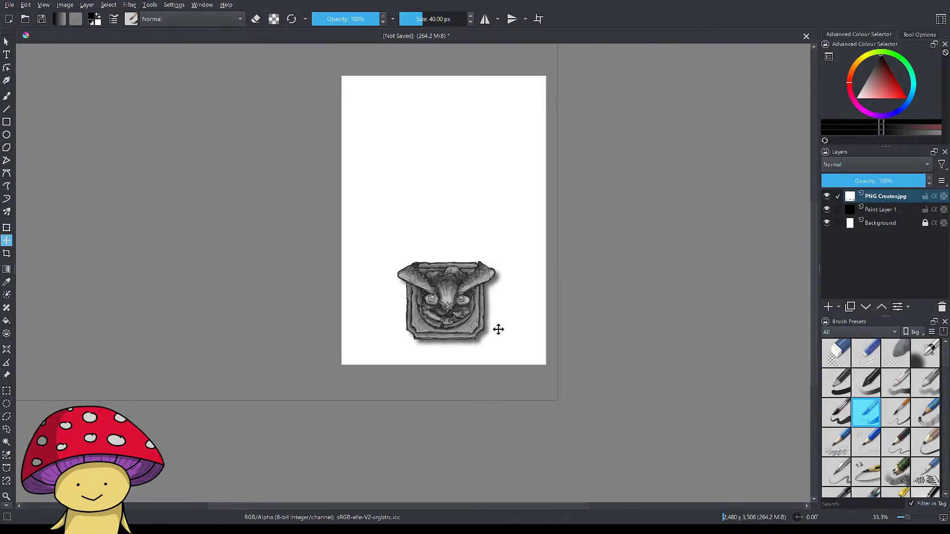
{"action": "left_click", "coordinate": [6, 228]}
{"action": "scroll", "coordinate": [465, 270], "scroll_direction": "down", "scroll_amount": 2}
{"action": "left_click_drag", "start_coordinate": [218, 248], "coordinate": [212, 297]}
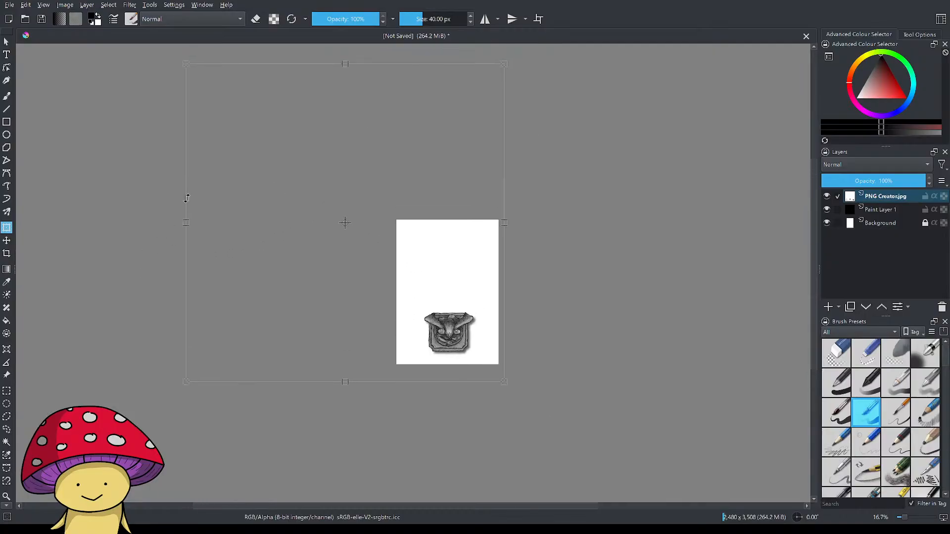
{"action": "left_click_drag", "start_coordinate": [184, 65], "coordinate": [240, 133]}
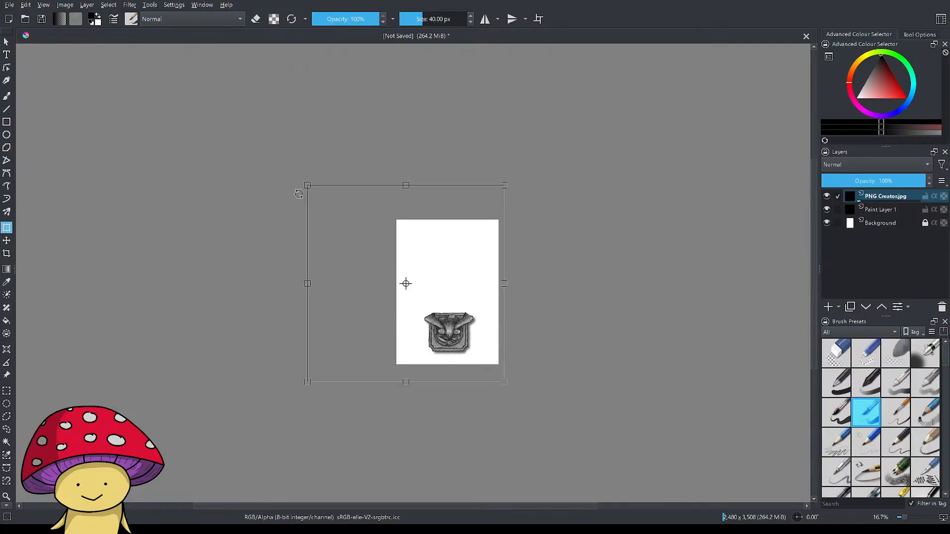
Move the scaled-down layer so the round cage and the gargoyle statue both lie in the lower part of the page.
{"action": "left_click", "coordinate": [6, 240]}
{"action": "scroll", "coordinate": [456, 333], "scroll_direction": "up", "scroll_amount": 1}
{"action": "scroll", "coordinate": [456, 333], "scroll_direction": "up", "scroll_amount": 1}
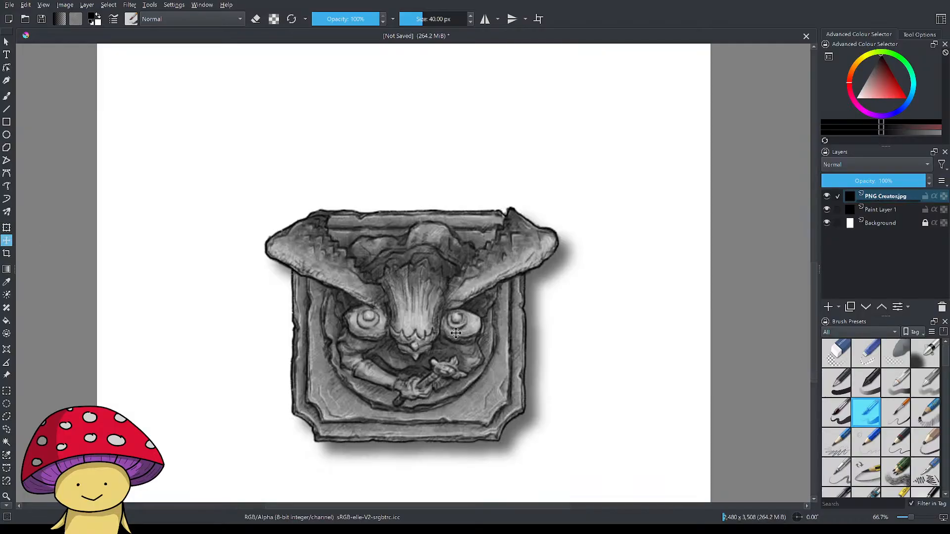
{"action": "scroll", "coordinate": [482, 333], "scroll_direction": "down", "scroll_amount": 2}
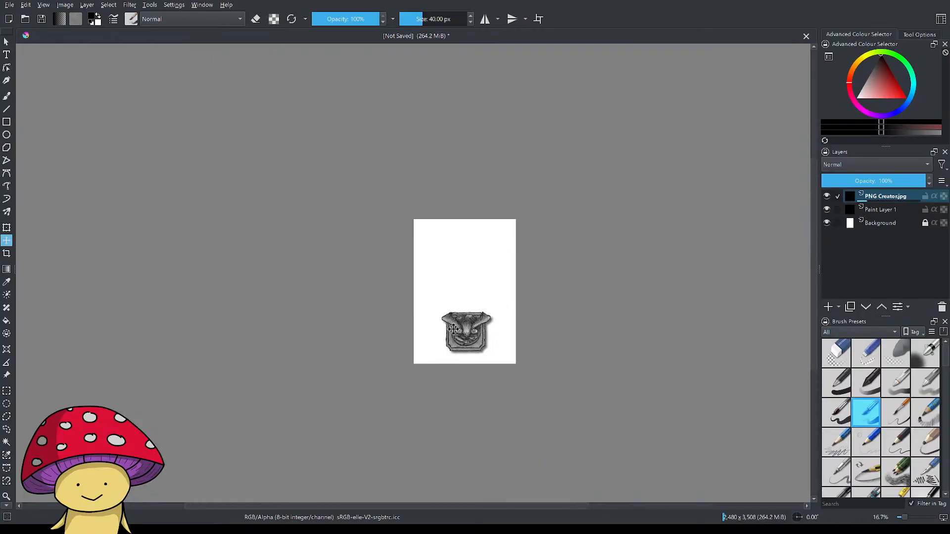
{"action": "left_click_drag", "start_coordinate": [441, 312], "coordinate": [508, 337]}
{"action": "scroll", "coordinate": [580, 346], "scroll_direction": "up", "scroll_amount": 4}
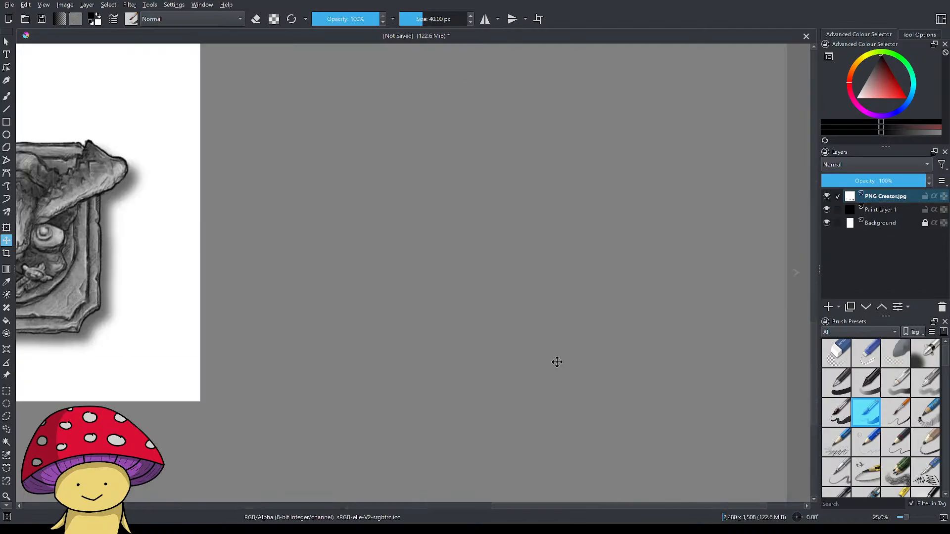
{"action": "mouse_move", "coordinate": [557, 363]}
{"action": "left_mouse_down"}
{"action": "mouse_move", "coordinate": [560, 350]}
{"action": "mouse_move", "coordinate": [574, 364]}
{"action": "left_mouse_up"}
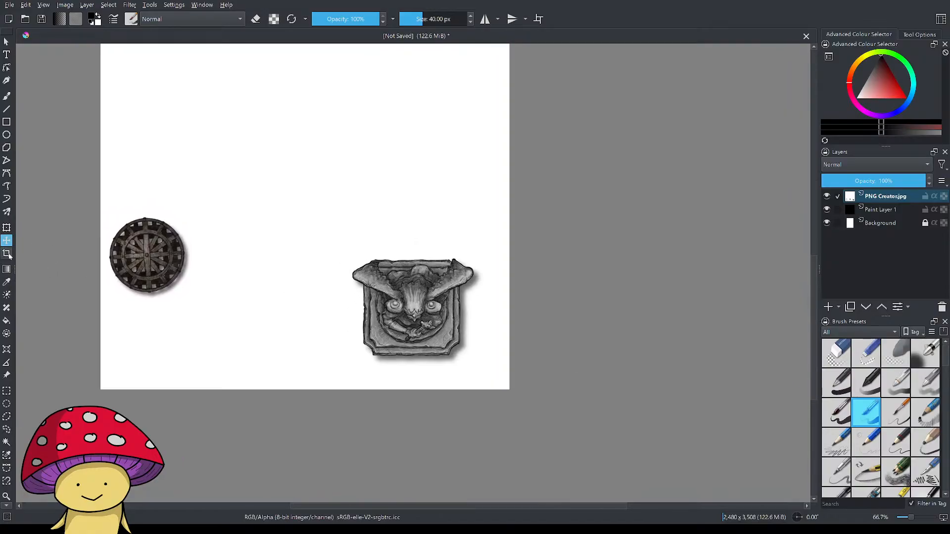
Crop the canvas to the page's lower-right area around the gargoyle statue, about 1,240 x 1,020 px.
{"action": "left_click", "coordinate": [6, 253]}
{"action": "scroll", "coordinate": [223, 288], "scroll_direction": "down", "scroll_amount": 3}
{"action": "left_click_drag", "start_coordinate": [251, 261], "coordinate": [331, 327]}
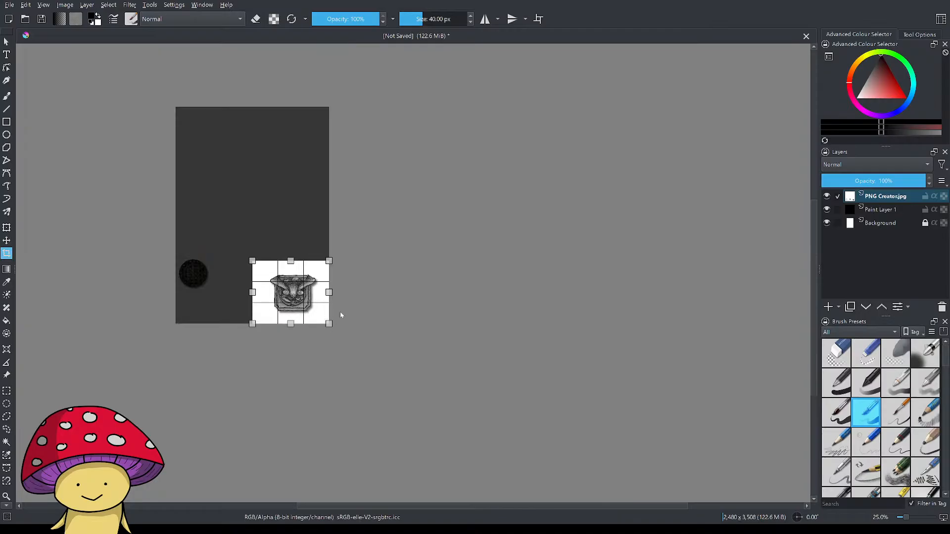
{"action": "scroll", "coordinate": [363, 310], "scroll_direction": "up", "scroll_amount": 2}
{"action": "key", "text": "Return"}
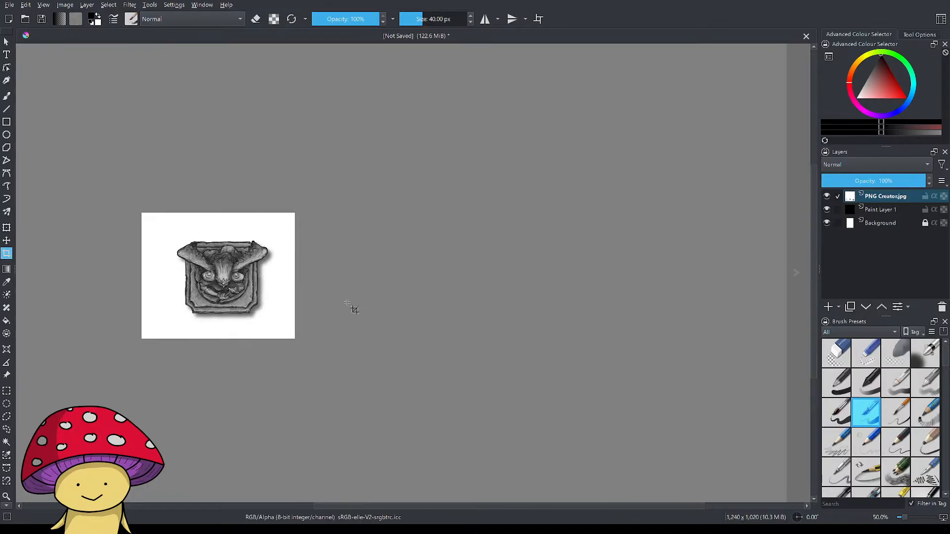
Try a tighter crop around the gargoyle statue, about 772 x 652 px, and inspect its edges.
{"action": "left_click_drag", "start_coordinate": [172, 235], "coordinate": [278, 327]}
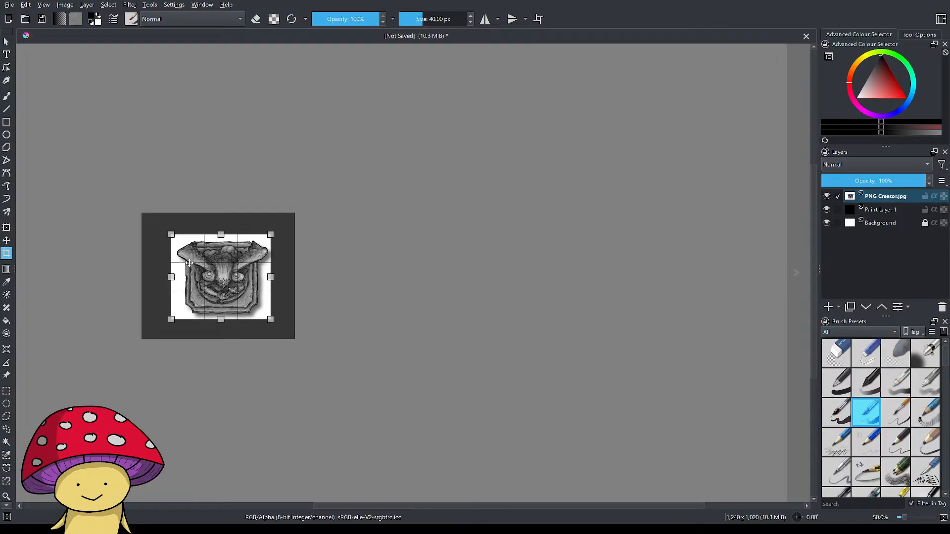
{"action": "left_click_drag", "start_coordinate": [172, 236], "coordinate": [176, 239]}
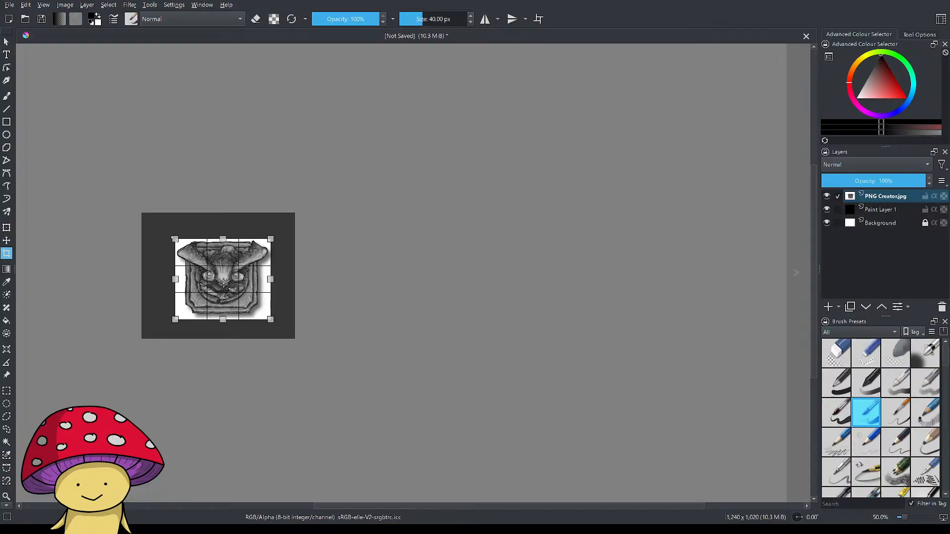
{"action": "key", "text": "Return"}
{"action": "scroll", "coordinate": [241, 293], "scroll_direction": "up", "scroll_amount": 5}
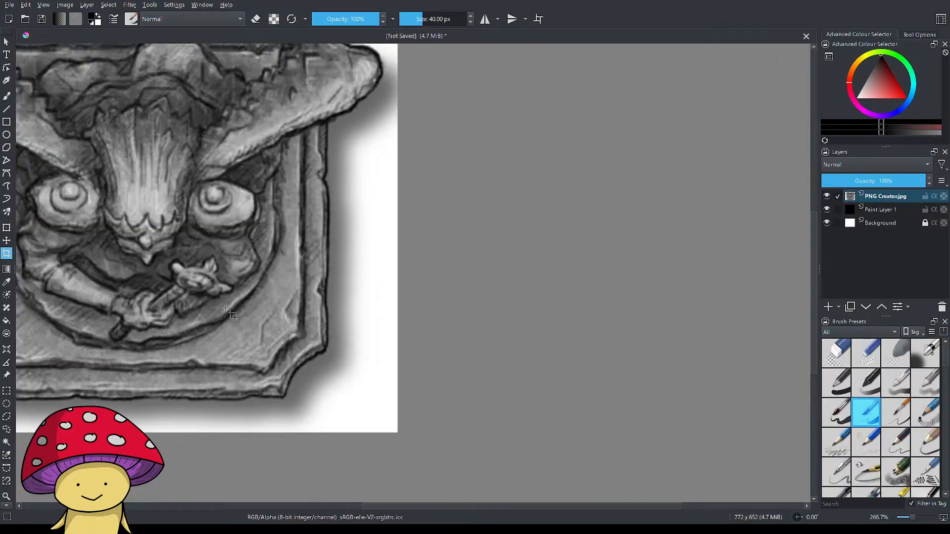
{"action": "left_click_drag", "start_coordinate": [229, 310], "coordinate": [380, 373]}
{"action": "scroll", "coordinate": [306, 320], "scroll_direction": "down", "scroll_amount": 1}
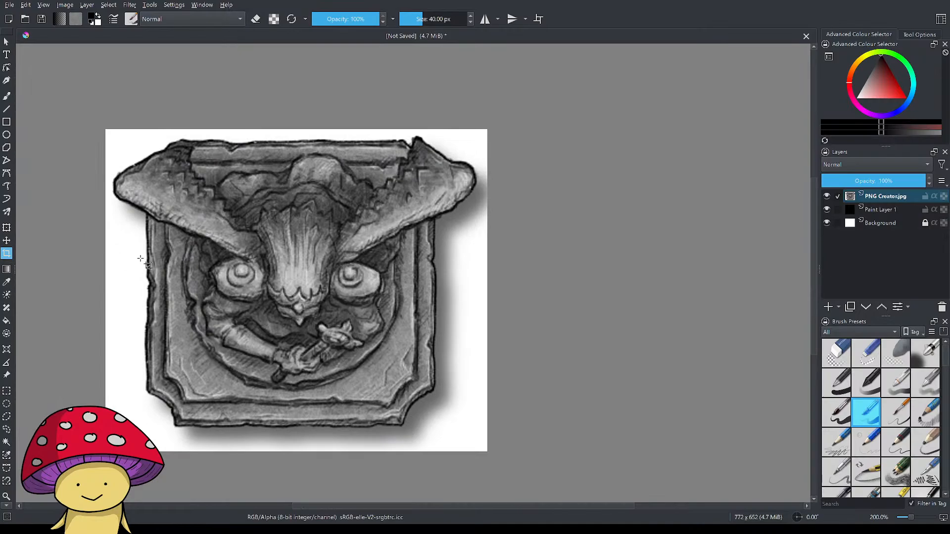
Undo the tighter crop around the gargoyle statue.
{"action": "left_click", "coordinate": [828, 224]}
{"action": "left_click", "coordinate": [829, 224]}
{"action": "left_click", "coordinate": [162, 530]}
{"action": "left_click", "coordinate": [516, 128]}
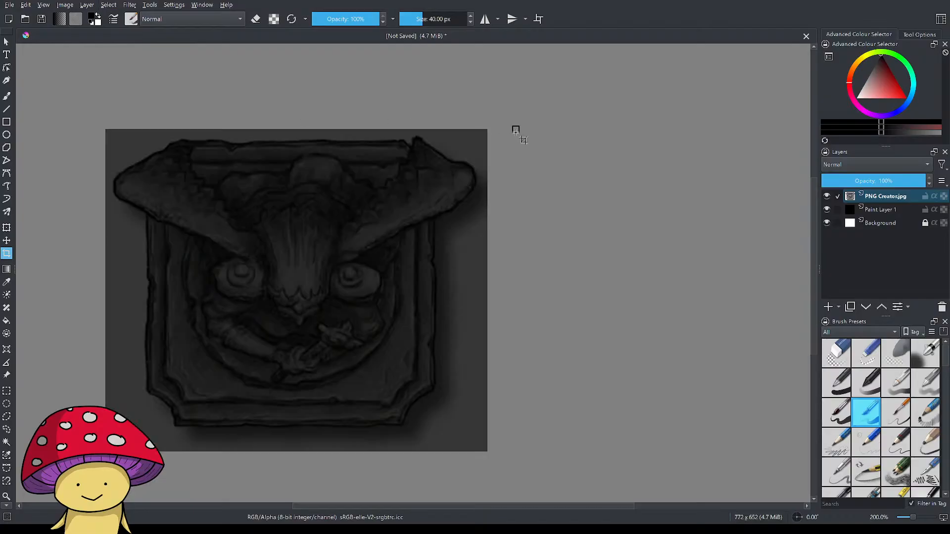
{"action": "left_click", "coordinate": [688, 245]}
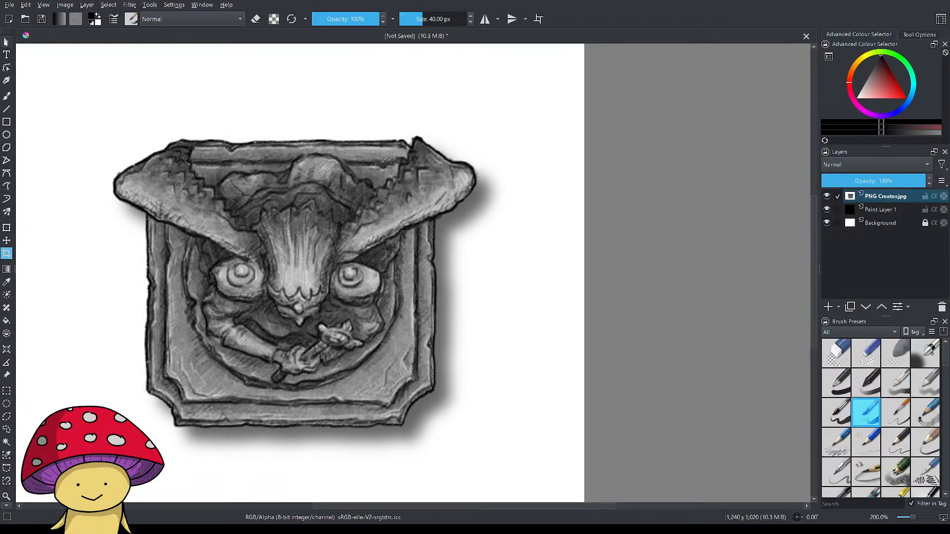
Crop the canvas closely around the gargoyle statue and its shadow, about 792 x 644 px.
{"action": "left_click", "coordinate": [7, 43]}
{"action": "scroll", "coordinate": [588, 263], "scroll_direction": "down", "scroll_amount": 4}
{"action": "scroll", "coordinate": [583, 261], "scroll_direction": "up", "scroll_amount": 3}
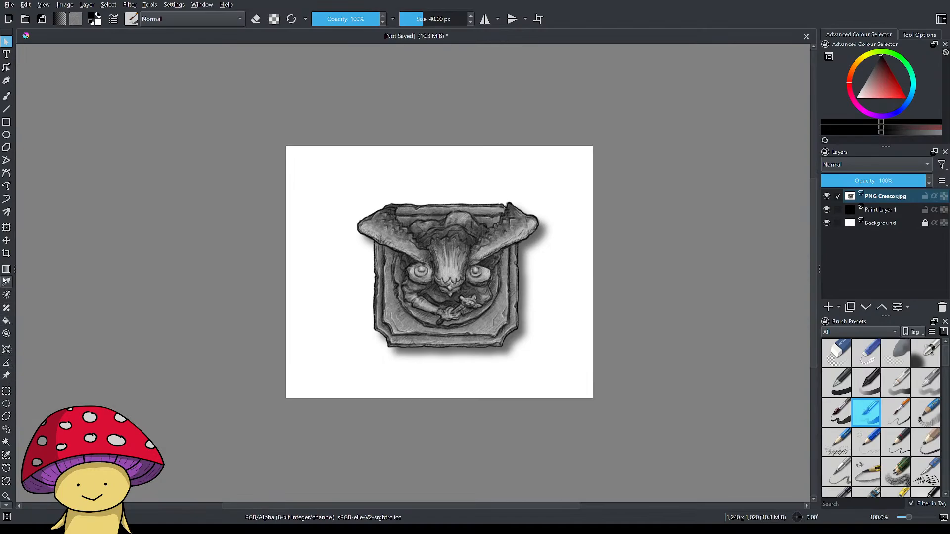
{"action": "left_click", "coordinate": [6, 253]}
{"action": "left_click_drag", "start_coordinate": [341, 183], "coordinate": [547, 360]}
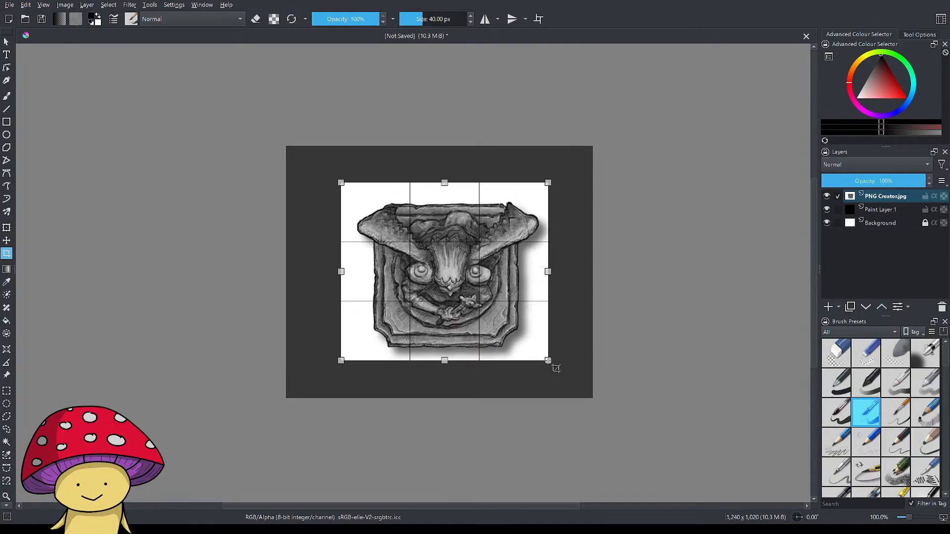
{"action": "left_click_drag", "start_coordinate": [340, 187], "coordinate": [349, 198]}
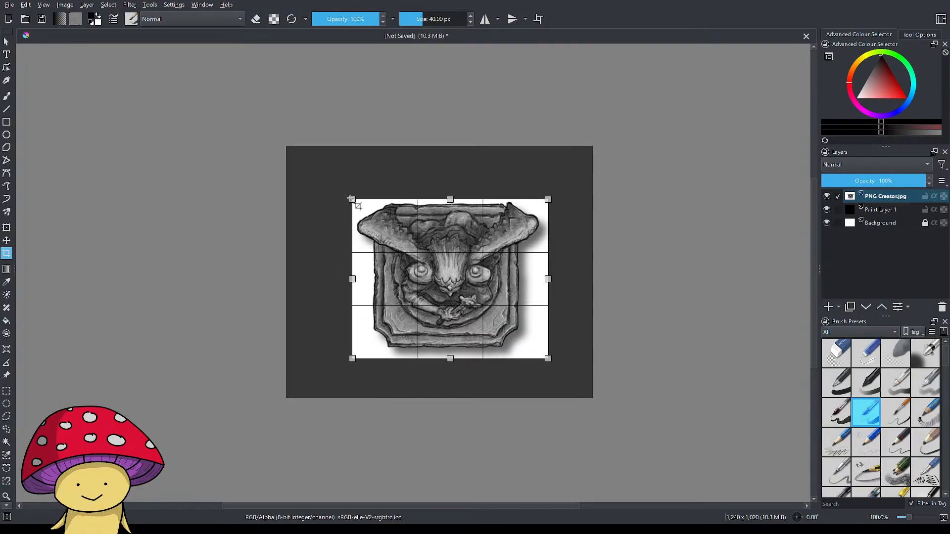
{"action": "key", "text": "Return"}
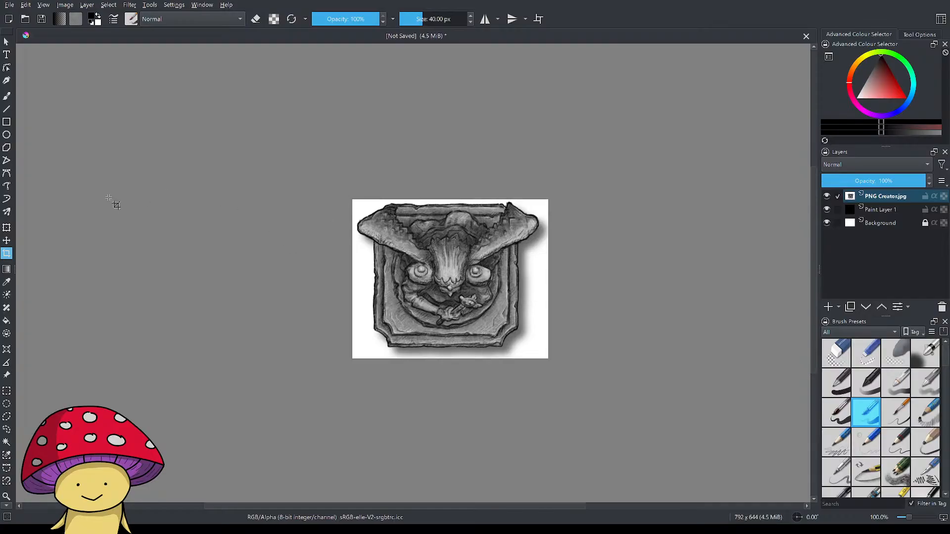
Select the entire cropped statue image and try to shift it slightly with the Move tool.
{"action": "left_click", "coordinate": [6, 42]}
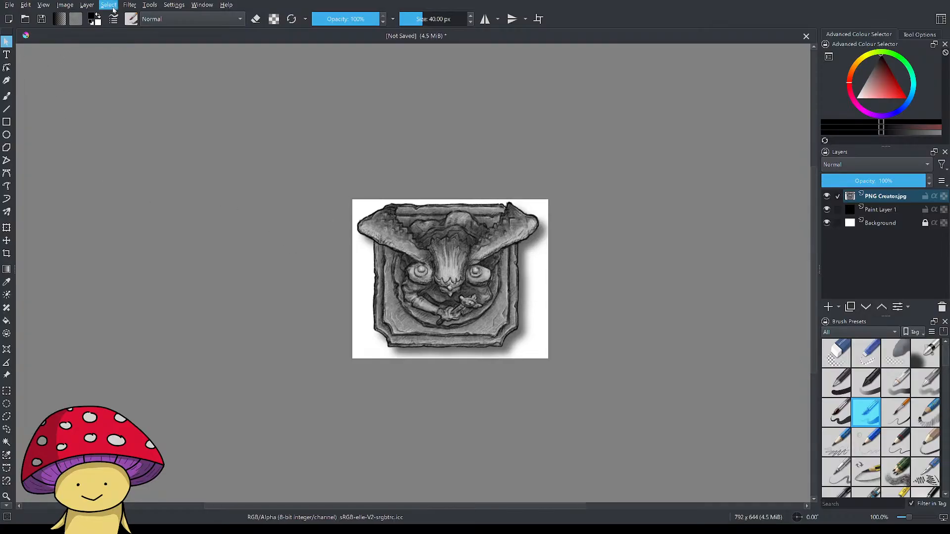
{"action": "left_click", "coordinate": [151, 156]}
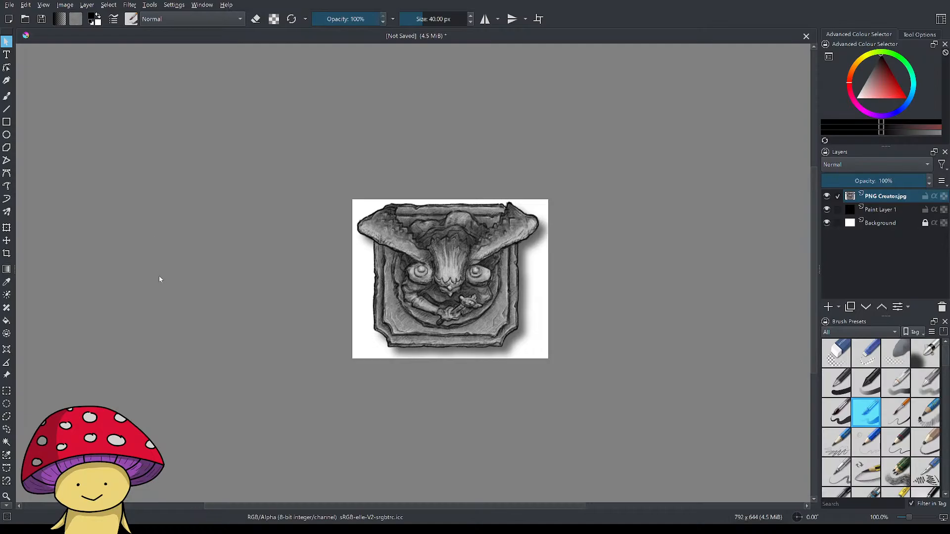
{"action": "left_click", "coordinate": [224, 296]}
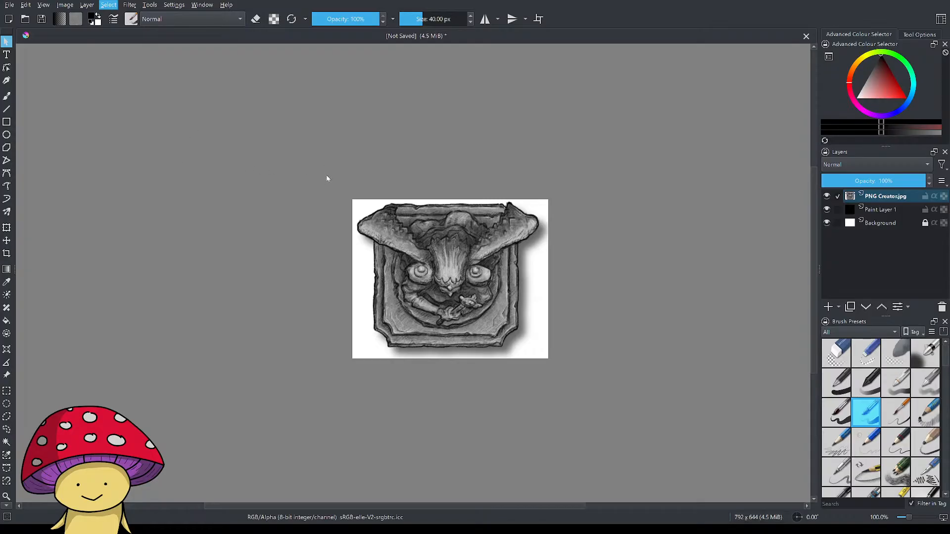
{"action": "key", "text": "ctrl+a"}
{"action": "left_click", "coordinate": [7, 240]}
{"action": "mouse_move", "coordinate": [366, 276]}
{"action": "left_mouse_down"}
{"action": "mouse_move", "coordinate": [342, 319]}
{"action": "mouse_move", "coordinate": [231, 267]}
{"action": "mouse_move", "coordinate": [363, 310]}
{"action": "mouse_move", "coordinate": [373, 278]}
{"action": "mouse_move", "coordinate": [363, 278]}
{"action": "mouse_move", "coordinate": [369, 283]}
{"action": "left_mouse_up"}
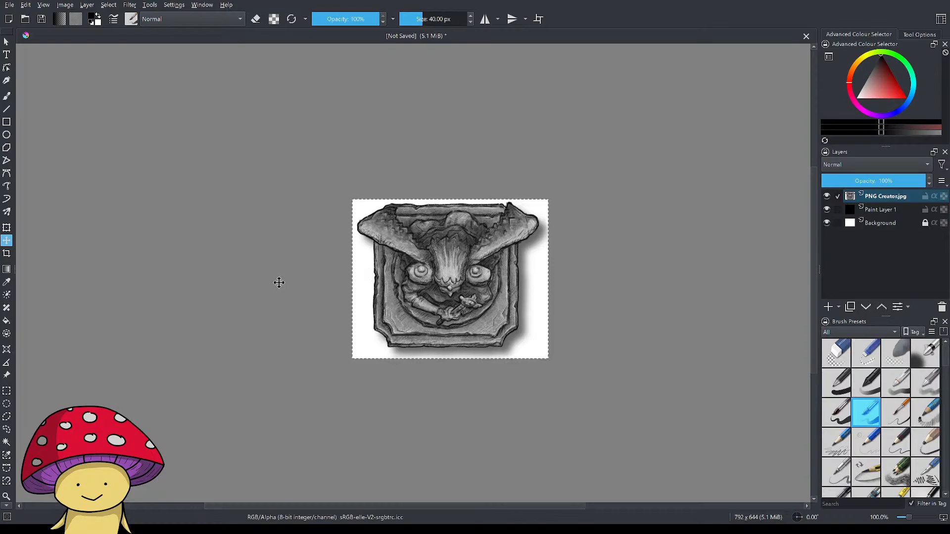
Undo the slight shift of the image and the 792 x 644 px crop around the gargoyle statue.
{"action": "left_click_drag", "start_coordinate": [431, 258], "coordinate": [420, 259]}
{"action": "key", "text": "ctrl+z"}
{"action": "key", "text": "ctrl+z"}
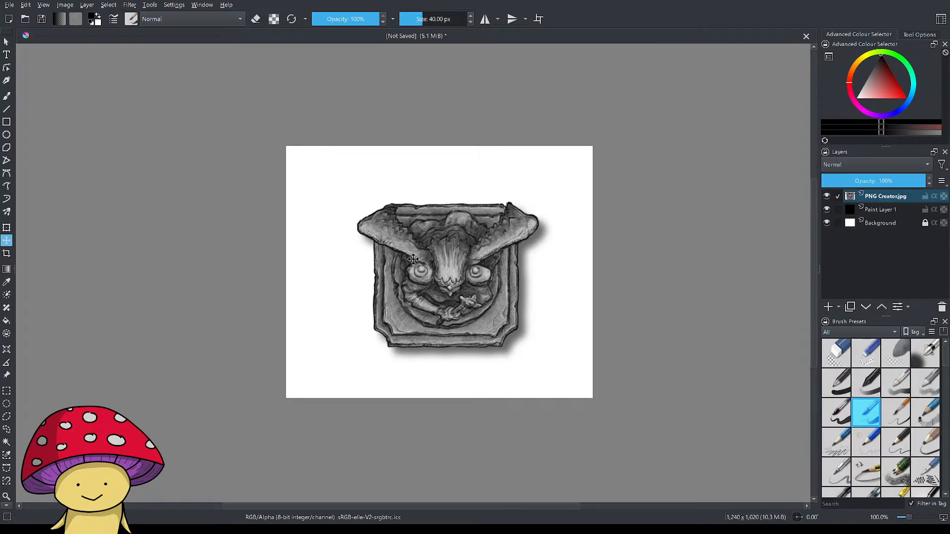
Shift the PNG Creator.jpg layer slightly to the left and convert its white to transparency with the Color to Alpha filter.
{"action": "left_click_drag", "start_coordinate": [431, 264], "coordinate": [458, 272]}
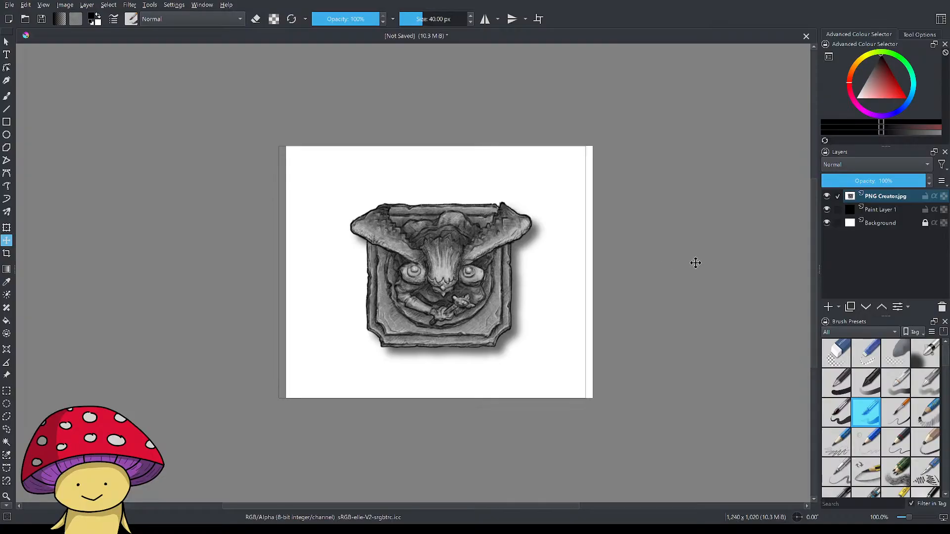
{"action": "left_click", "coordinate": [886, 224]}
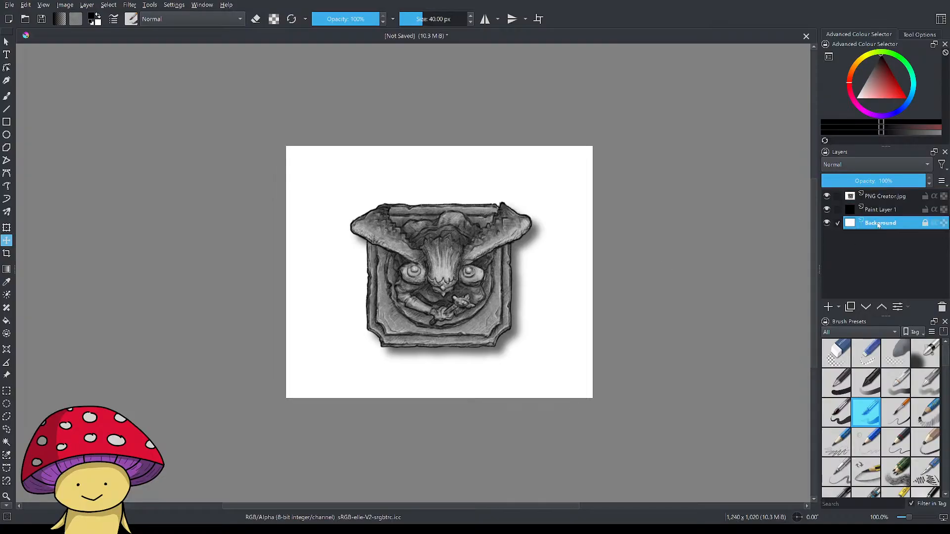
{"action": "left_click", "coordinate": [880, 197]}
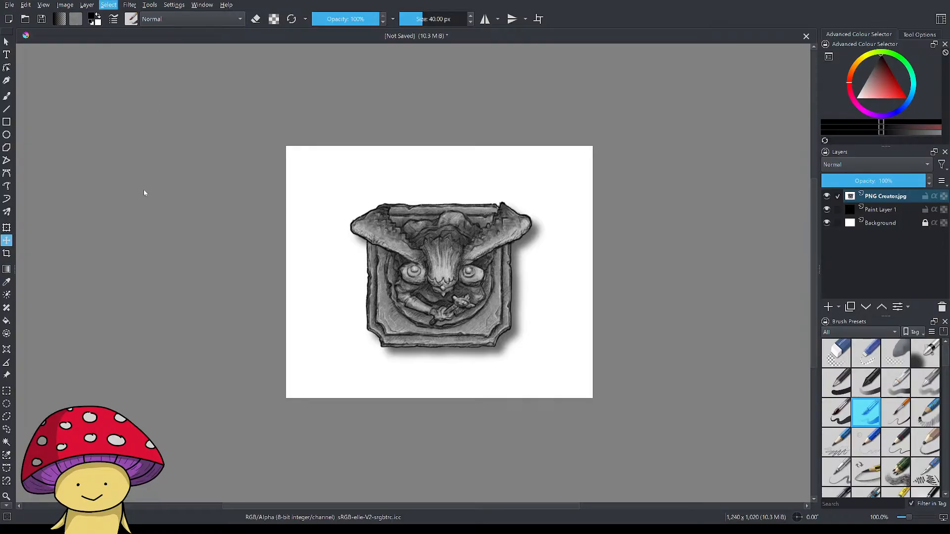
{"action": "left_click", "coordinate": [148, 277]}
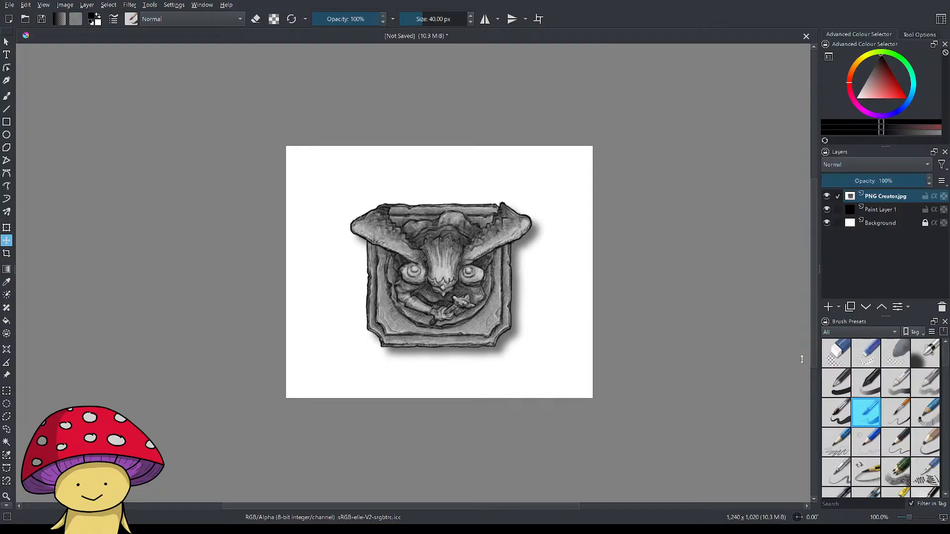
{"action": "left_click", "coordinate": [816, 350]}
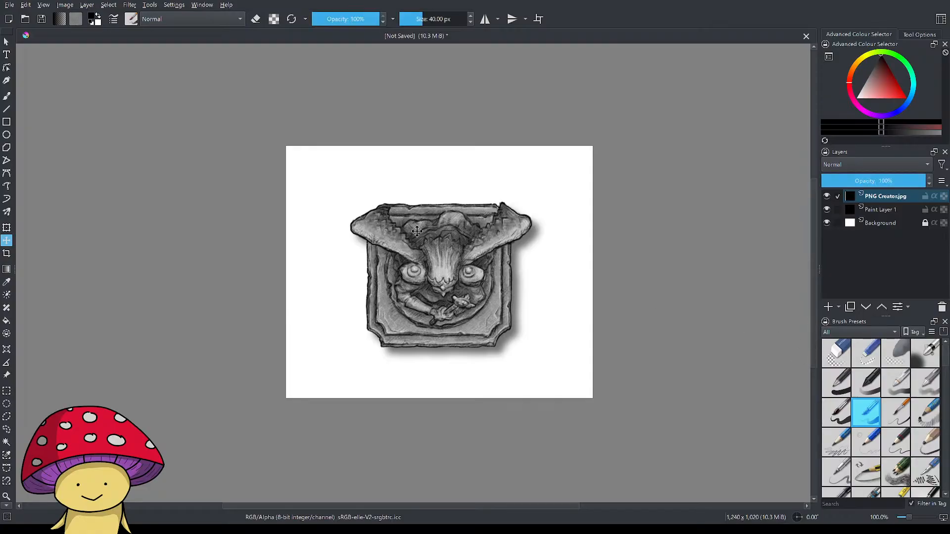
Nudge the filtered statue layer slightly and check its transparency by toggling the visibility of the Background and PNG Creator.jpg layers.
{"action": "mouse_move", "coordinate": [461, 260]}
{"action": "left_mouse_down"}
{"action": "mouse_move", "coordinate": [439, 267]}
{"action": "mouse_move", "coordinate": [477, 263]}
{"action": "mouse_move", "coordinate": [461, 261]}
{"action": "left_mouse_up"}
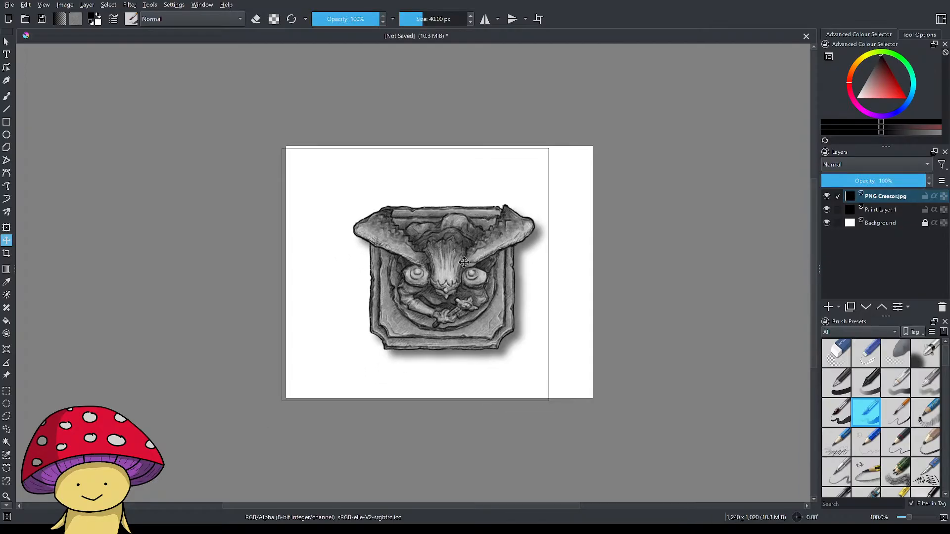
{"action": "left_click", "coordinate": [826, 223]}
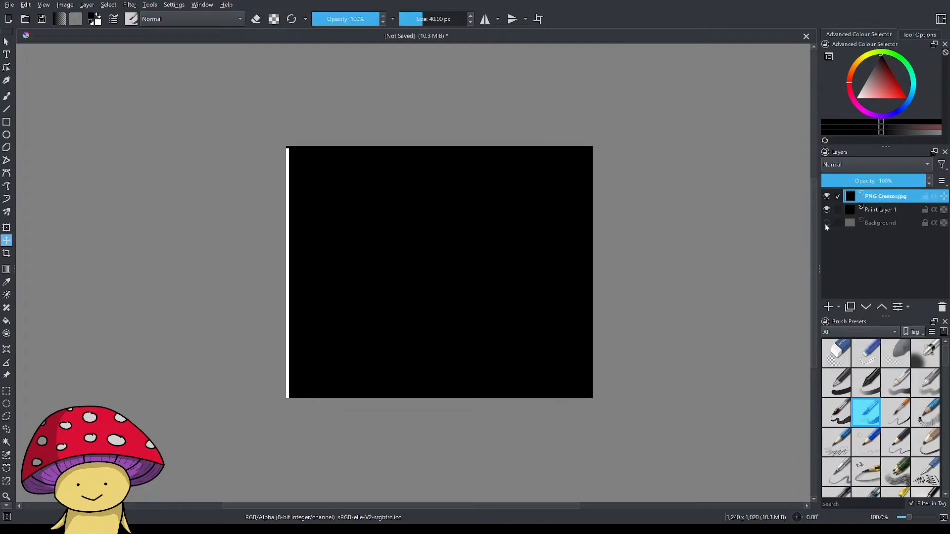
{"action": "left_click", "coordinate": [827, 223]}
{"action": "left_click", "coordinate": [827, 223]}
{"action": "left_click", "coordinate": [827, 223]}
{"action": "left_click", "coordinate": [827, 197]}
{"action": "left_click", "coordinate": [827, 196]}
{"action": "left_click", "coordinate": [827, 197]}
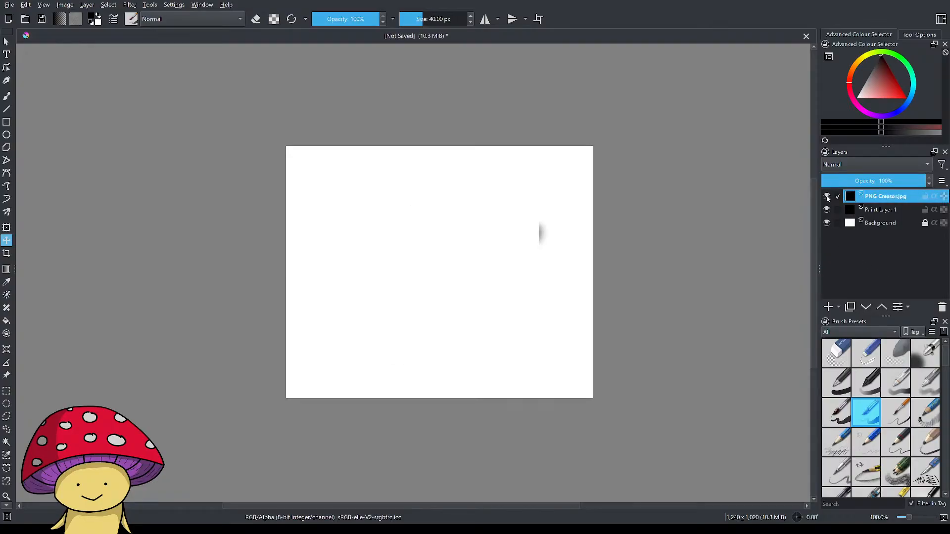
{"action": "left_click", "coordinate": [827, 196]}
Select the Background layer, then compare the canvas with the Background and PNG Creator.jpg layers hidden and shown.
{"action": "left_click", "coordinate": [879, 210]}
{"action": "left_click", "coordinate": [872, 223]}
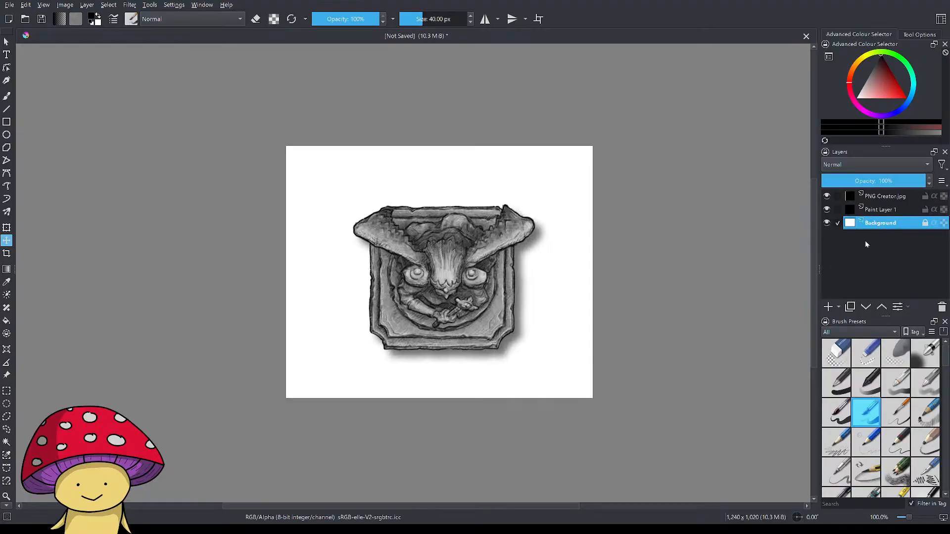
{"action": "left_click", "coordinate": [827, 223]}
{"action": "left_click", "coordinate": [828, 197]}
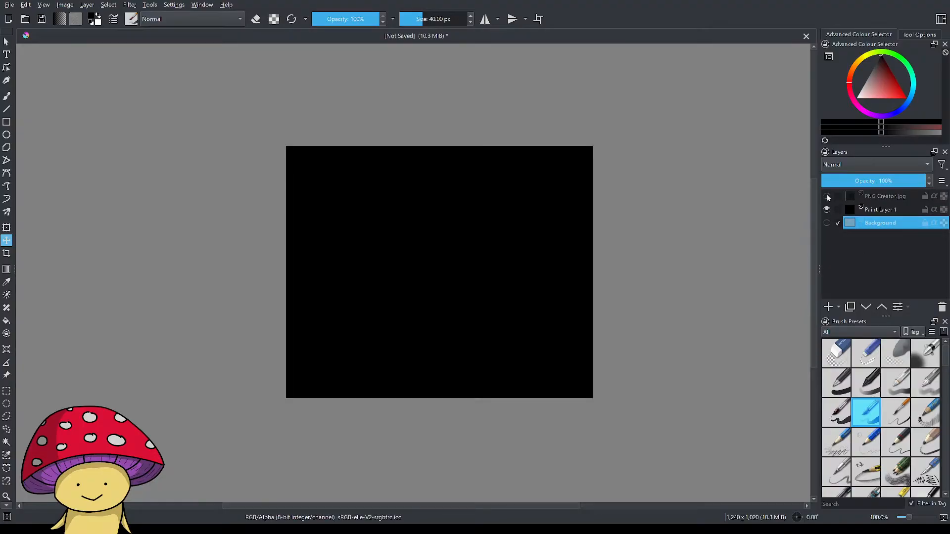
{"action": "left_click", "coordinate": [828, 197]}
{"action": "left_click", "coordinate": [827, 197]}
{"action": "left_click", "coordinate": [828, 197]}
{"action": "left_click", "coordinate": [827, 224]}
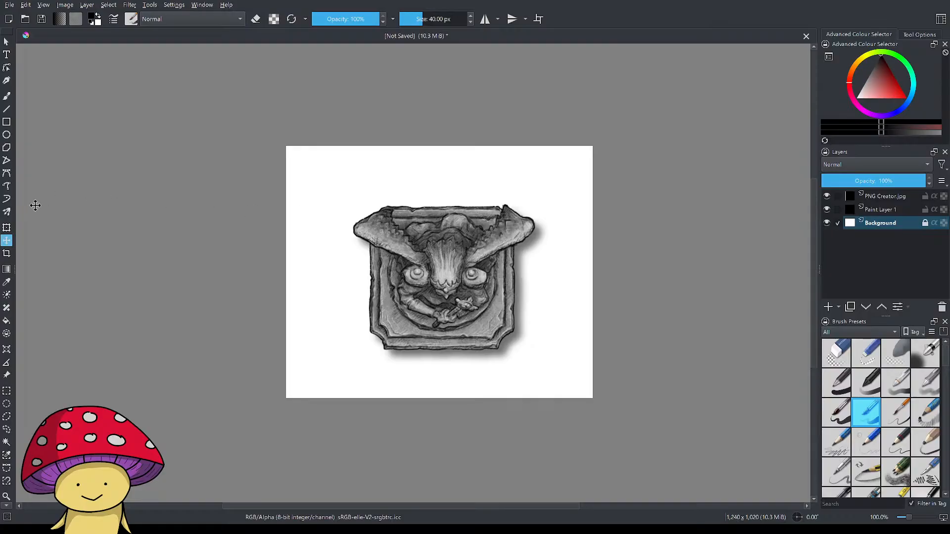
Move the PNG Creator.jpg layer far down and to the right with the Move tool, then back near its original place.
{"action": "left_click", "coordinate": [7, 228]}
{"action": "left_click", "coordinate": [7, 241]}
{"action": "left_click", "coordinate": [877, 196]}
{"action": "left_click_drag", "start_coordinate": [428, 268], "coordinate": [649, 365]}
{"action": "left_click_drag", "start_coordinate": [595, 324], "coordinate": [349, 225]}
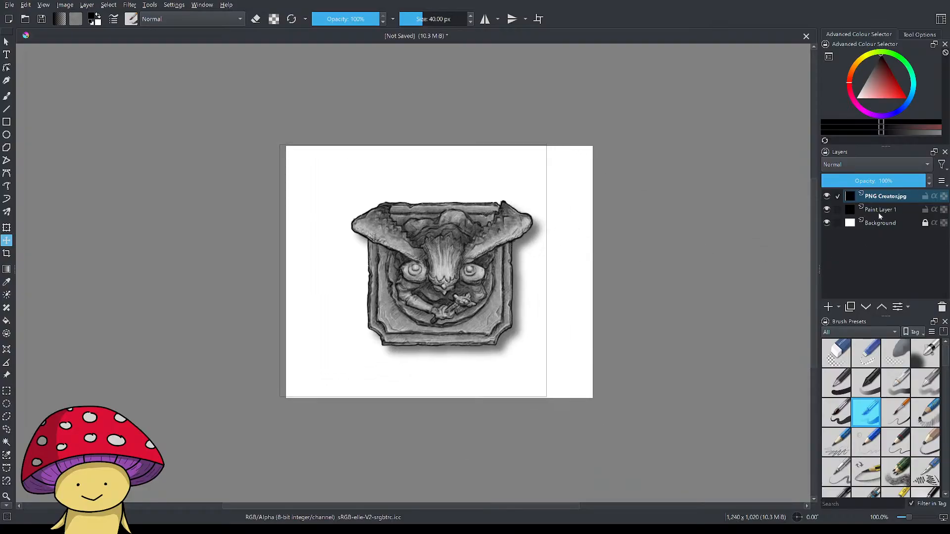
Hide the Background layer, move the statue layer away and back over the black Paint Layer 1, and show the Background again.
{"action": "left_click", "coordinate": [826, 196]}
{"action": "left_click", "coordinate": [826, 196]}
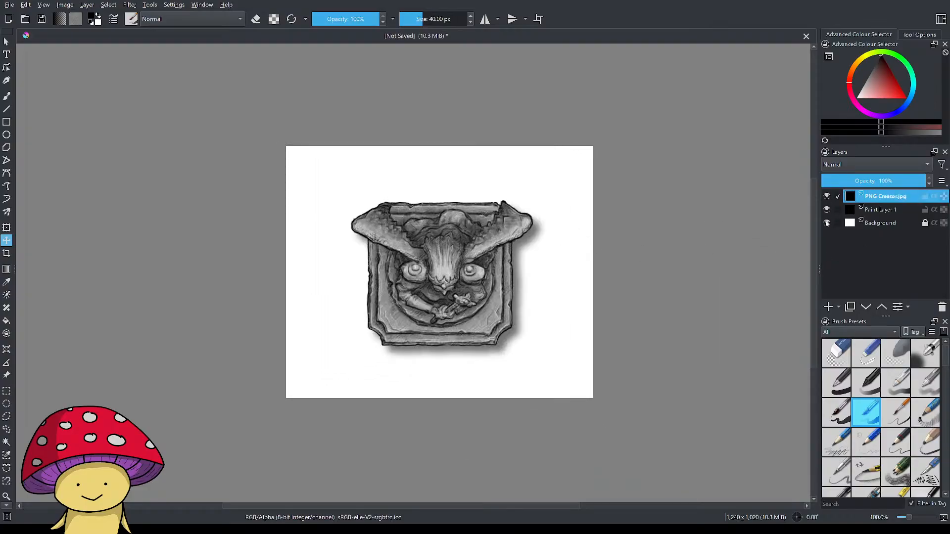
{"action": "left_click", "coordinate": [826, 223]}
{"action": "left_click_drag", "start_coordinate": [503, 265], "coordinate": [639, 206]}
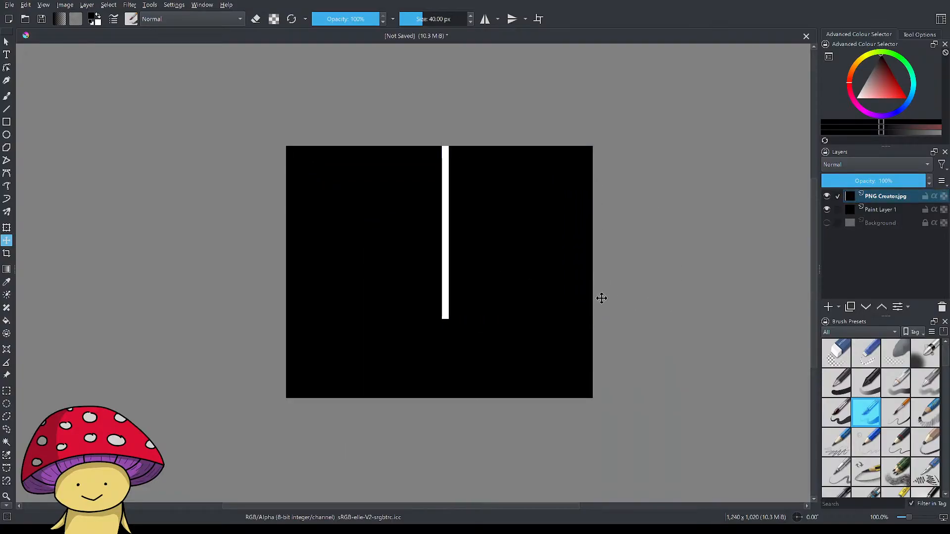
{"action": "left_click_drag", "start_coordinate": [508, 220], "coordinate": [370, 310]}
{"action": "left_click", "coordinate": [827, 223]}
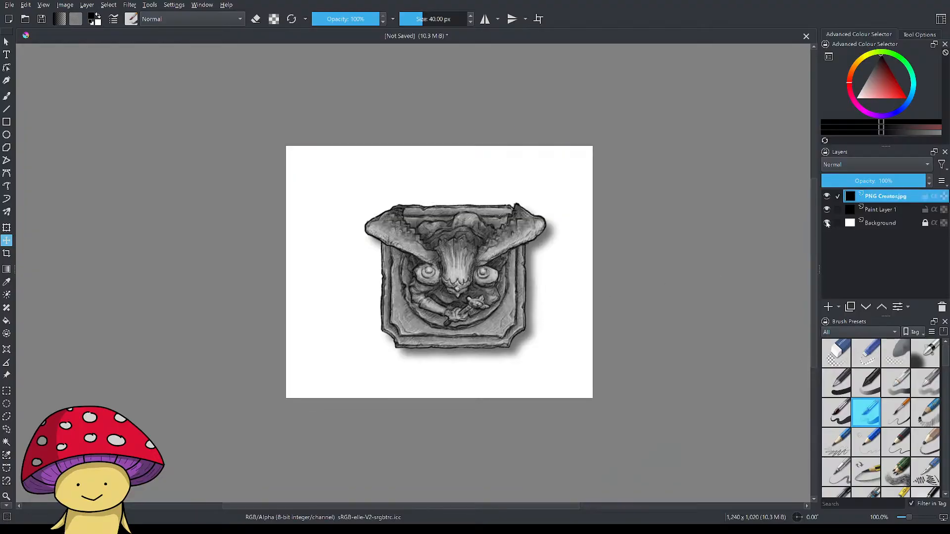
Nudge the statue layer slightly up and to the left and toggle the visibility of the layers beneath it.
{"action": "mouse_move", "coordinate": [468, 293]}
{"action": "left_mouse_down"}
{"action": "mouse_move", "coordinate": [446, 280]}
{"action": "mouse_move", "coordinate": [497, 296]}
{"action": "mouse_move", "coordinate": [450, 286]}
{"action": "mouse_move", "coordinate": [459, 288]}
{"action": "left_mouse_up"}
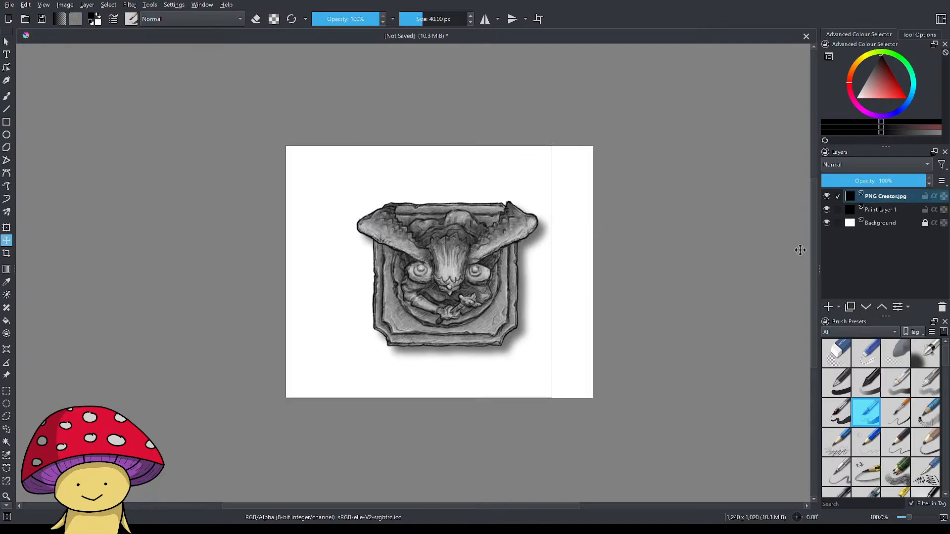
{"action": "left_click", "coordinate": [829, 212]}
{"action": "left_click", "coordinate": [829, 211]}
{"action": "left_click", "coordinate": [828, 224]}
{"action": "left_click", "coordinate": [828, 223]}
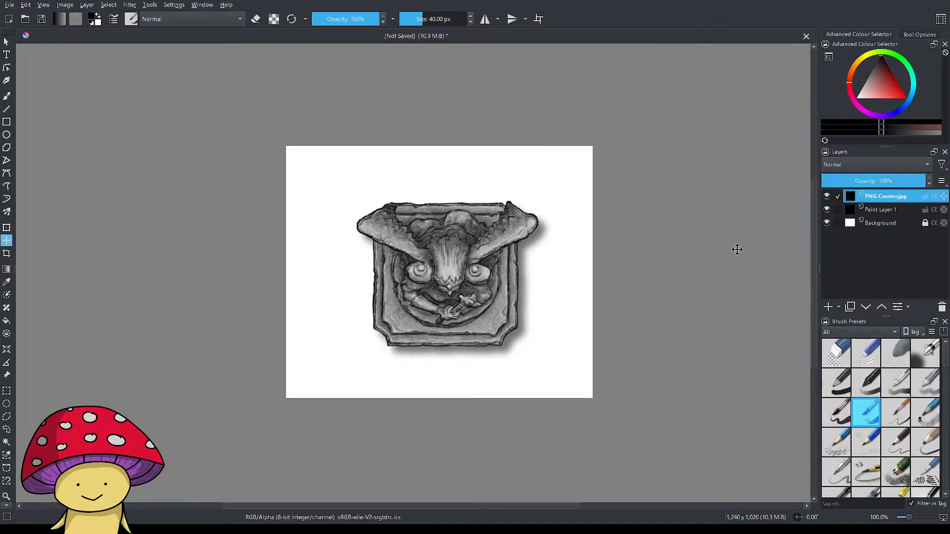
Undo the layer moves, the white removal and the earlier crop to return to the full image with both stamps.
{"action": "key", "text": "ctrl+z"}
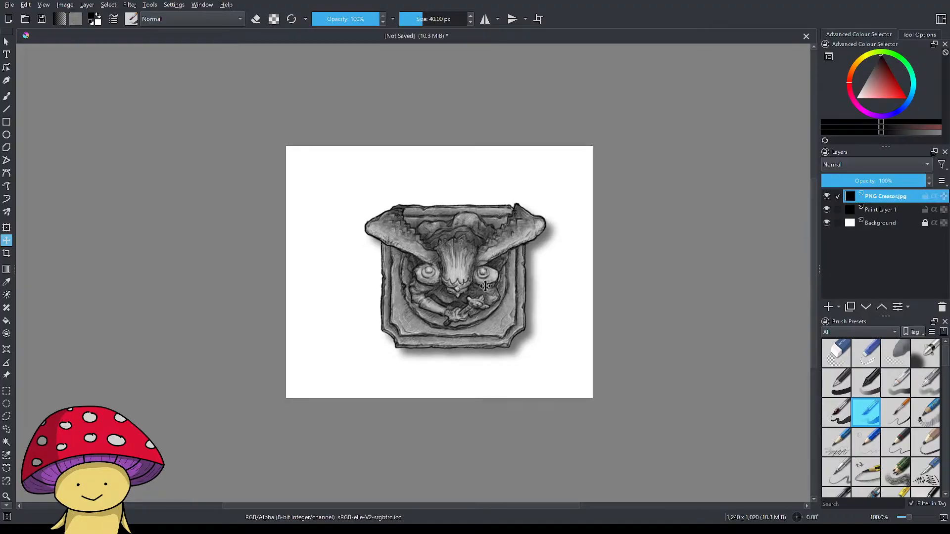
{"action": "mouse_move", "coordinate": [487, 286]}
{"action": "left_mouse_down"}
{"action": "mouse_move", "coordinate": [466, 303]}
{"action": "mouse_move", "coordinate": [503, 281]}
{"action": "left_mouse_up"}
{"action": "key", "text": "ctrl+z"}
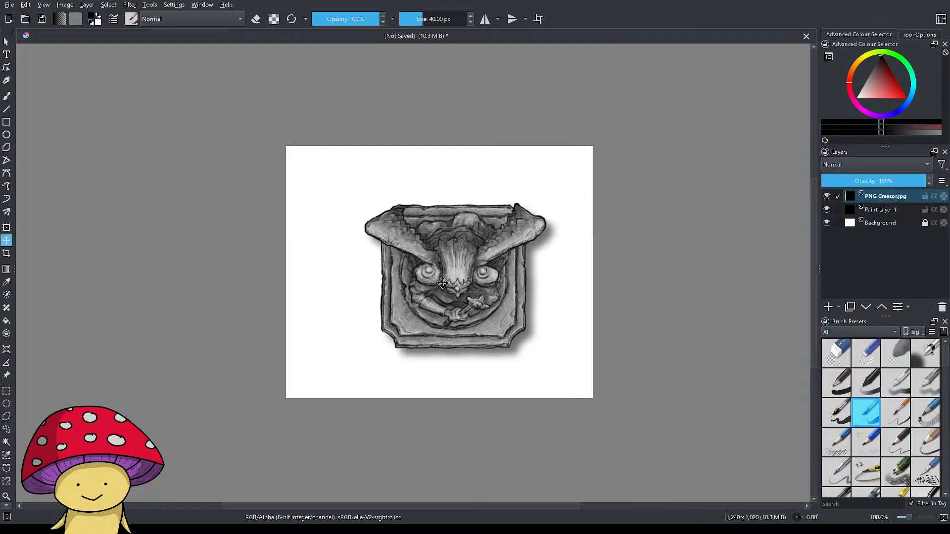
{"action": "key", "text": "ctrl+z"}
{"action": "key", "text": "ctrl+z"}
{"action": "key", "text": "ctrl+z"}
{"action": "key", "text": "ctrl+z"}
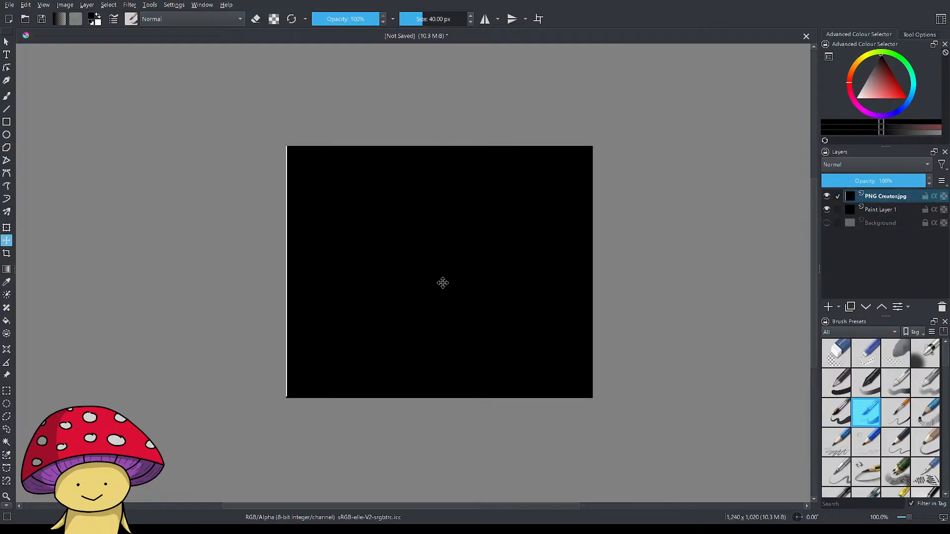
{"action": "key", "text": "ctrl+z"}
{"action": "key", "text": "ctrl+z"}
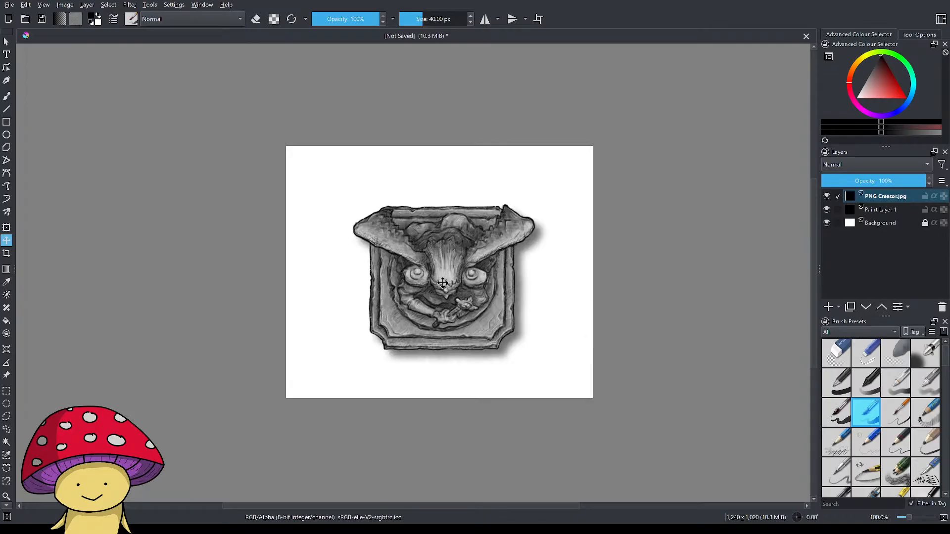
{"action": "key", "text": "ctrl+z"}
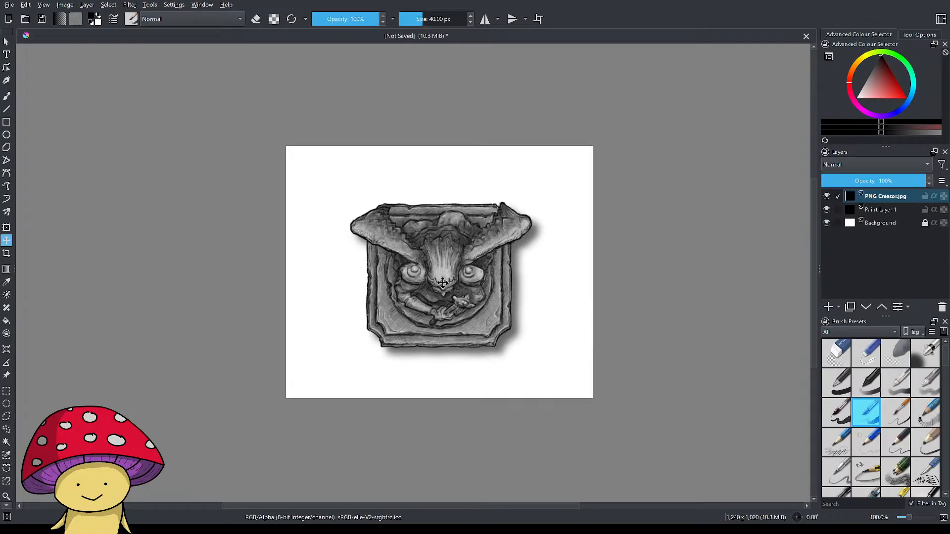
{"action": "key", "text": "ctrl+z"}
{"action": "key", "text": "ctrl+z"}
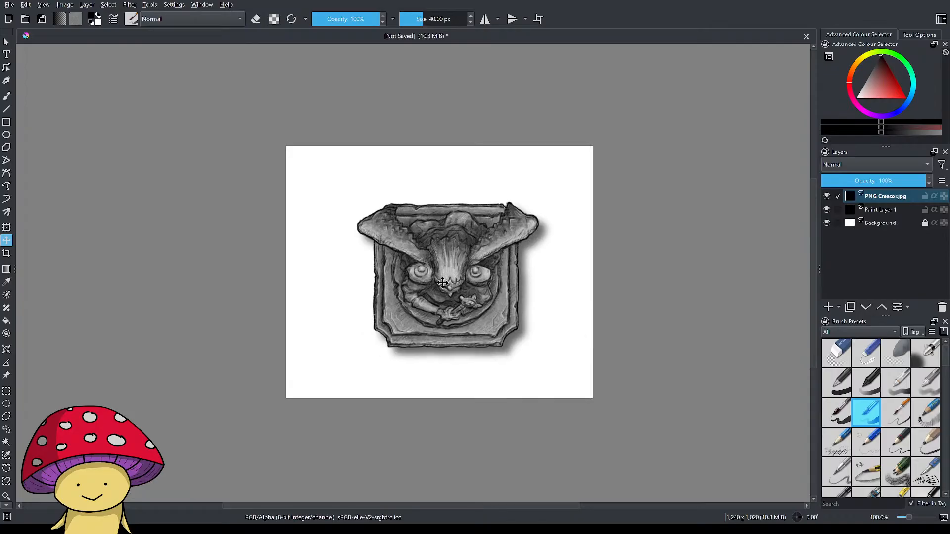
{"action": "key", "text": "ctrl+z"}
Crop the canvas around the gargoyle statue and its shadow to about 876 x 735 px.
{"action": "scroll", "coordinate": [488, 303], "scroll_direction": "down", "scroll_amount": 5}
{"action": "scroll", "coordinate": [489, 303], "scroll_direction": "up", "scroll_amount": 3}
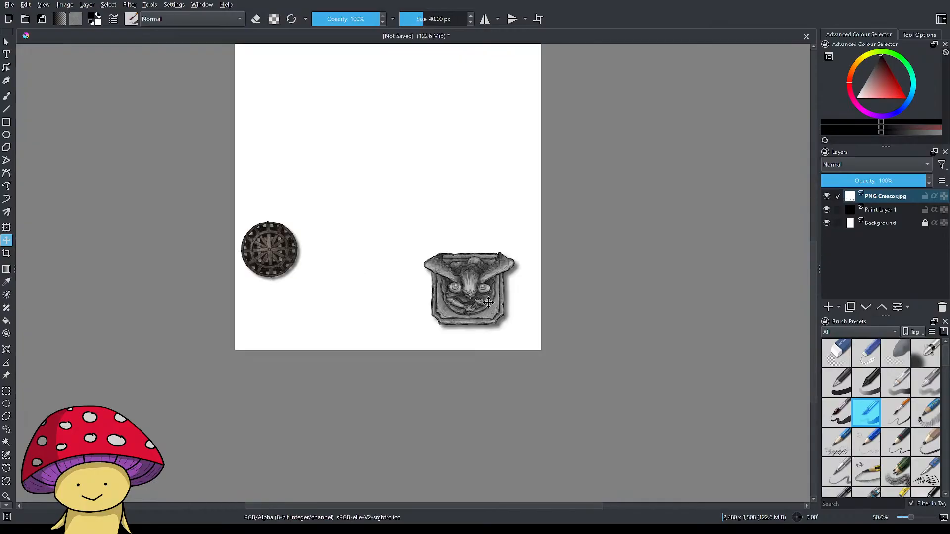
{"action": "scroll", "coordinate": [489, 302], "scroll_direction": "up", "scroll_amount": 1}
{"action": "left_click", "coordinate": [826, 223]}
{"action": "left_click", "coordinate": [827, 224]}
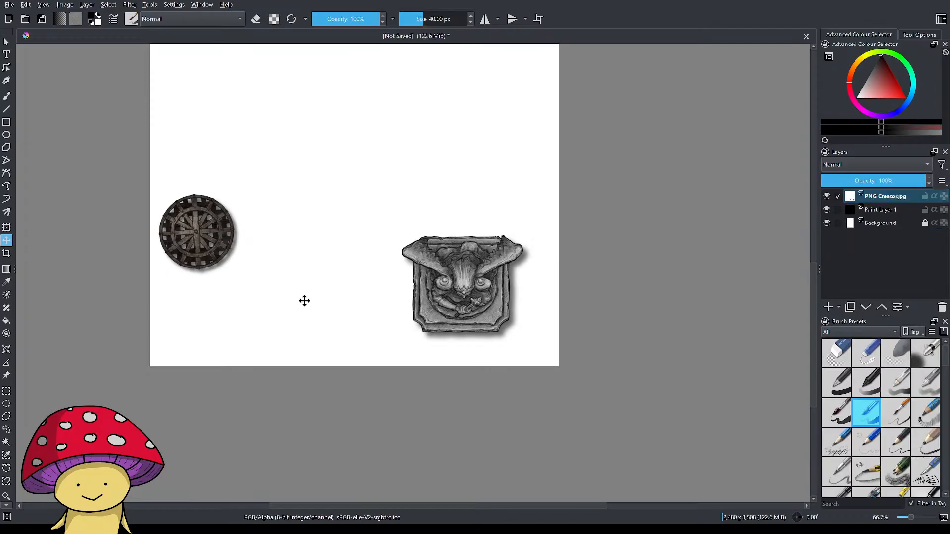
{"action": "left_click", "coordinate": [6, 253]}
{"action": "left_click_drag", "start_coordinate": [368, 205], "coordinate": [536, 344]}
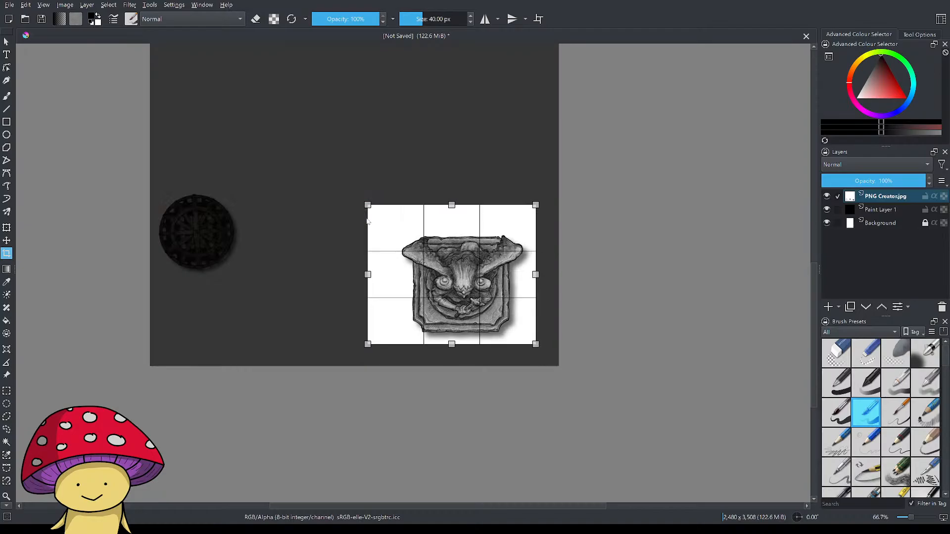
{"action": "left_click_drag", "start_coordinate": [367, 205], "coordinate": [391, 224]}
{"action": "key", "text": "Return"}
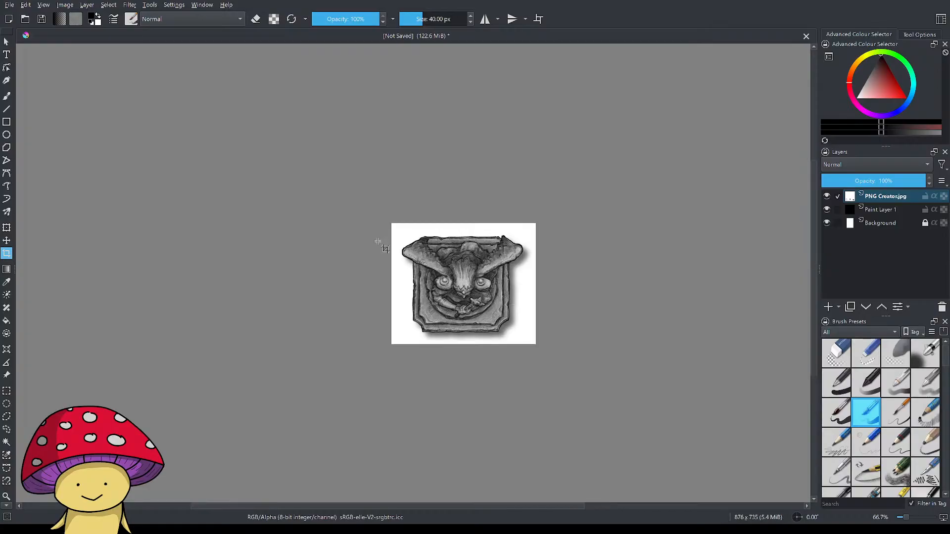
Inspect the cropped statue by toggling the visibility of the Background and PNG Creator.jpg layers.
{"action": "scroll", "coordinate": [598, 293], "scroll_direction": "up", "scroll_amount": 3}
{"action": "scroll", "coordinate": [524, 291], "scroll_direction": "down", "scroll_amount": 1}
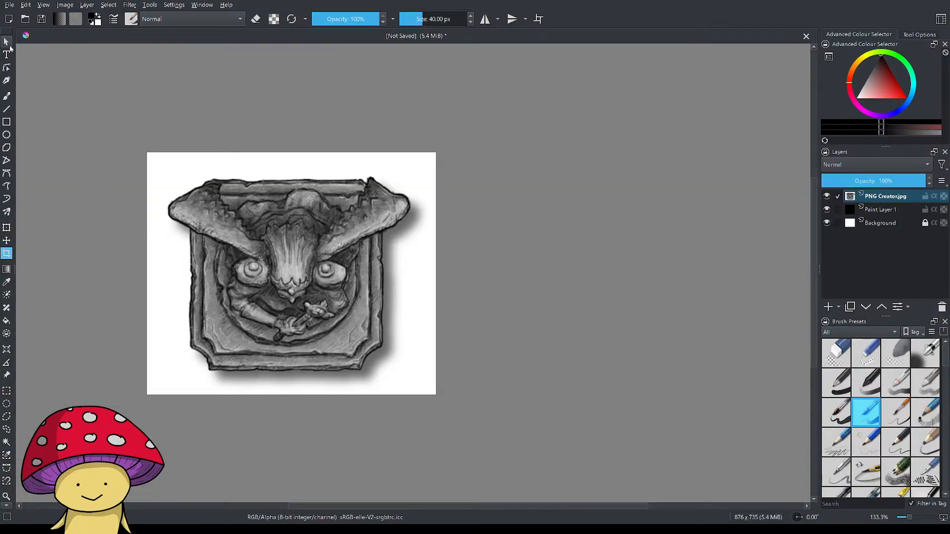
{"action": "left_click", "coordinate": [6, 41]}
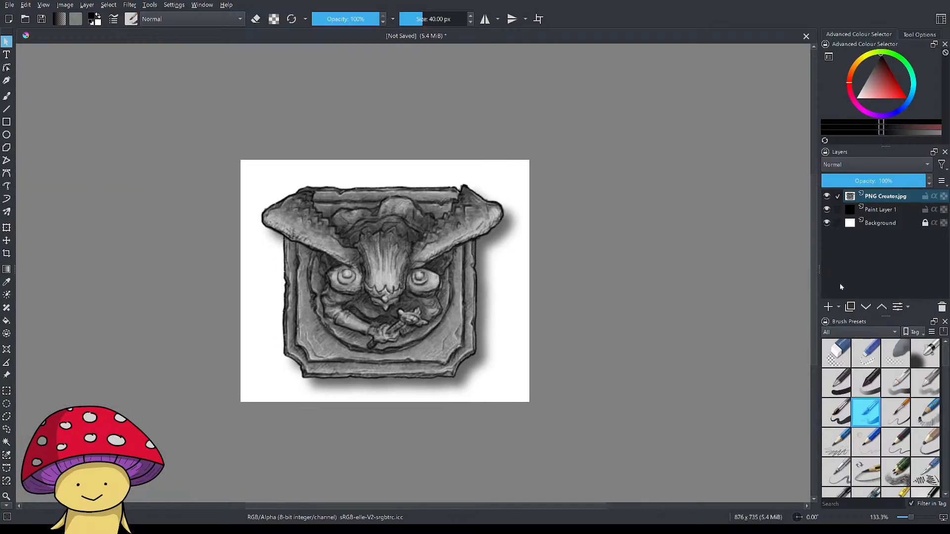
{"action": "left_click", "coordinate": [827, 223]}
{"action": "left_click", "coordinate": [827, 223]}
{"action": "left_click", "coordinate": [826, 196]}
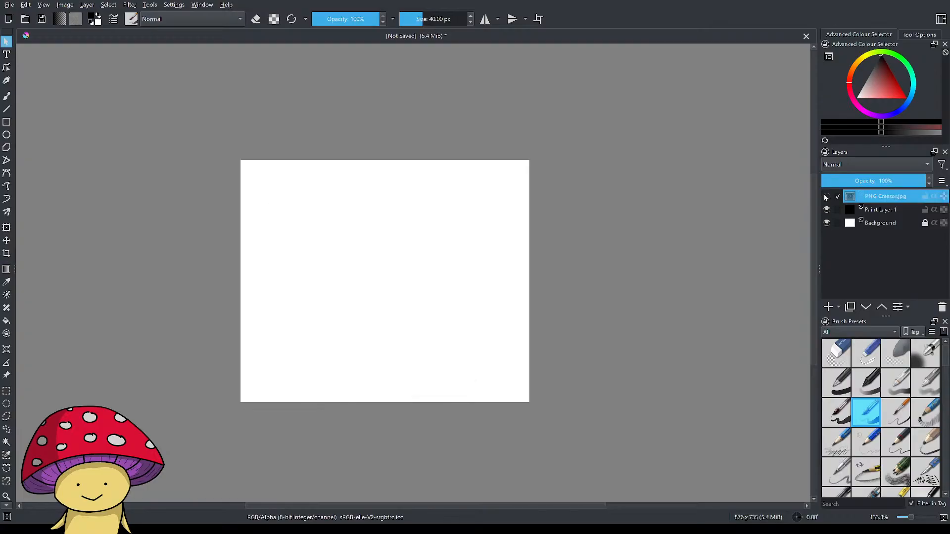
{"action": "left_click", "coordinate": [826, 196]}
{"action": "left_click", "coordinate": [825, 197]}
{"action": "left_click", "coordinate": [825, 196]}
{"action": "left_click", "coordinate": [826, 196]}
{"action": "left_click", "coordinate": [826, 196]}
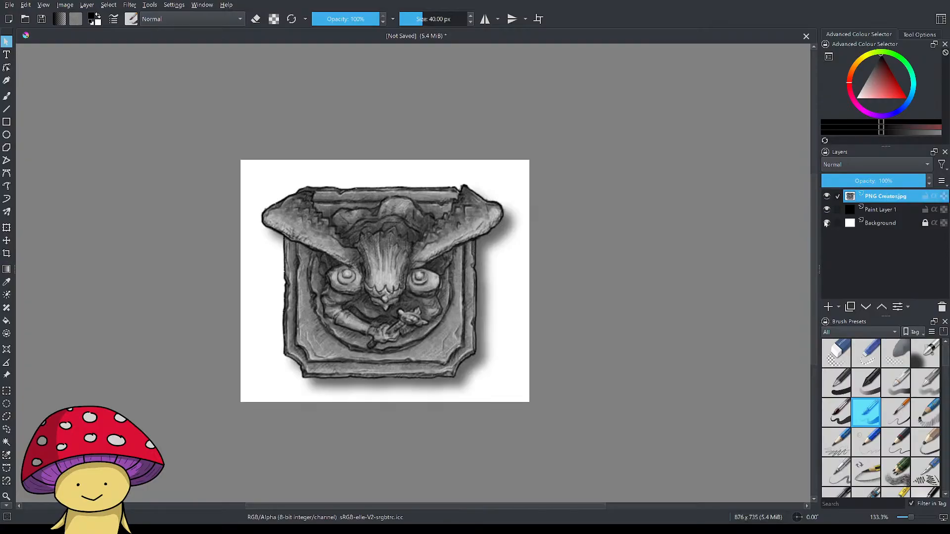
{"action": "left_click", "coordinate": [827, 224]}
{"action": "left_click", "coordinate": [828, 197]}
{"action": "left_click", "coordinate": [827, 197]}
{"action": "left_click", "coordinate": [827, 197]}
{"action": "left_click", "coordinate": [827, 197]}
{"action": "left_click", "coordinate": [827, 224]}
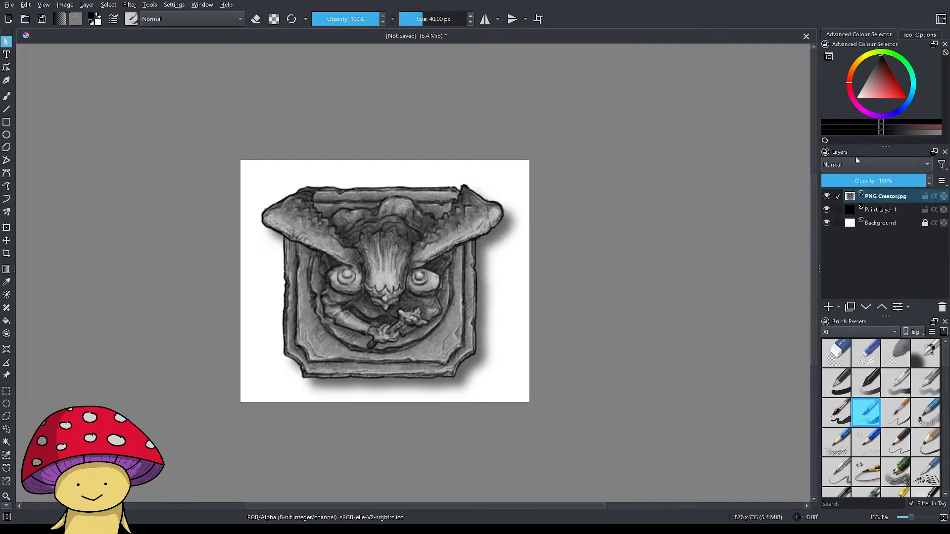
Convert the white of the cropped PNG Creator.jpg layer to transparency with the Color to Alpha filter.
{"action": "left_click", "coordinate": [876, 198]}
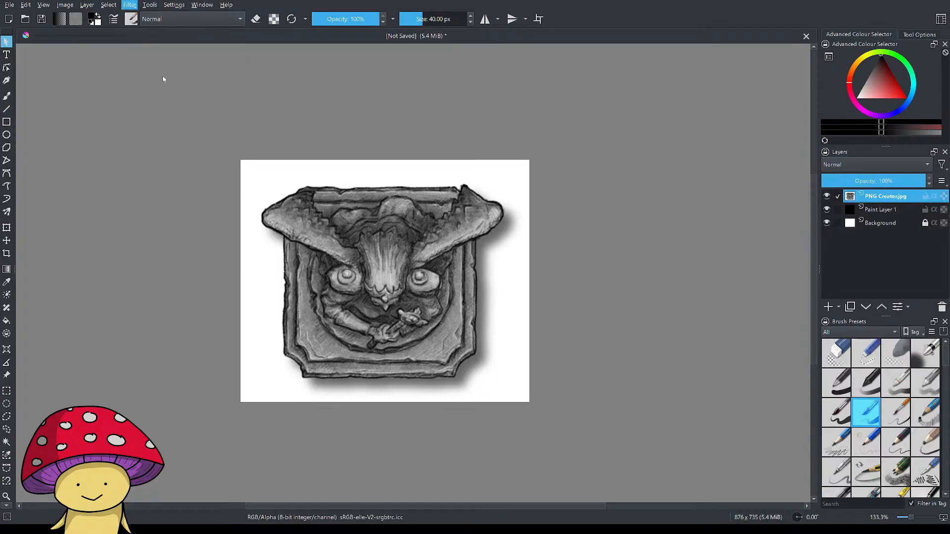
{"action": "left_click", "coordinate": [334, 75]}
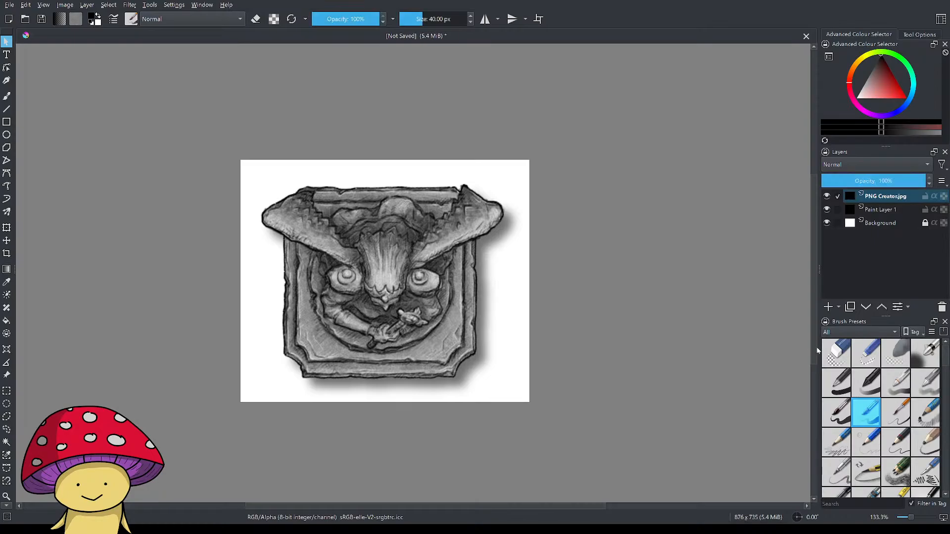
Check the result of the white removal by toggling the visibility of the PNG Creator.jpg and Background layers.
{"action": "left_click", "coordinate": [826, 223]}
{"action": "left_click", "coordinate": [826, 223]}
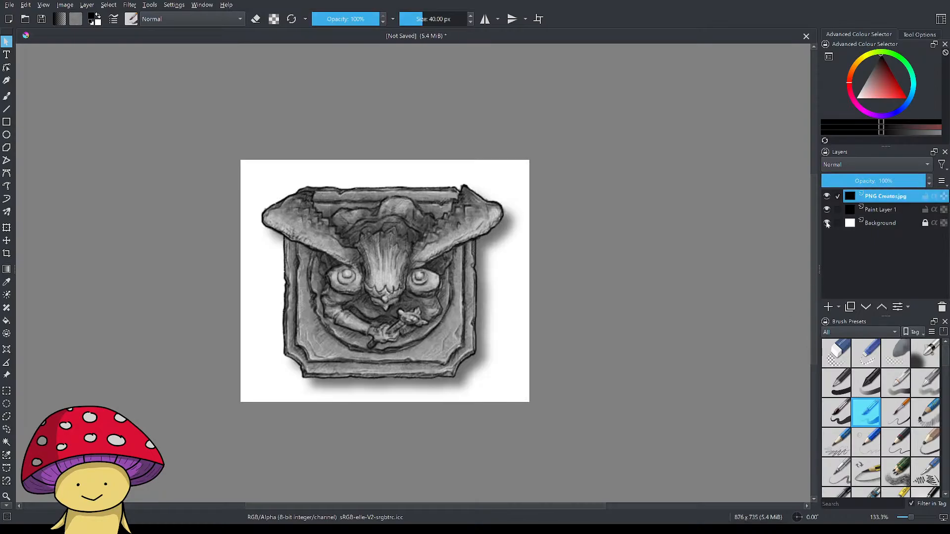
{"action": "left_click", "coordinate": [826, 197]}
{"action": "left_click", "coordinate": [826, 196]}
{"action": "left_click", "coordinate": [827, 196]}
{"action": "left_click", "coordinate": [826, 222]}
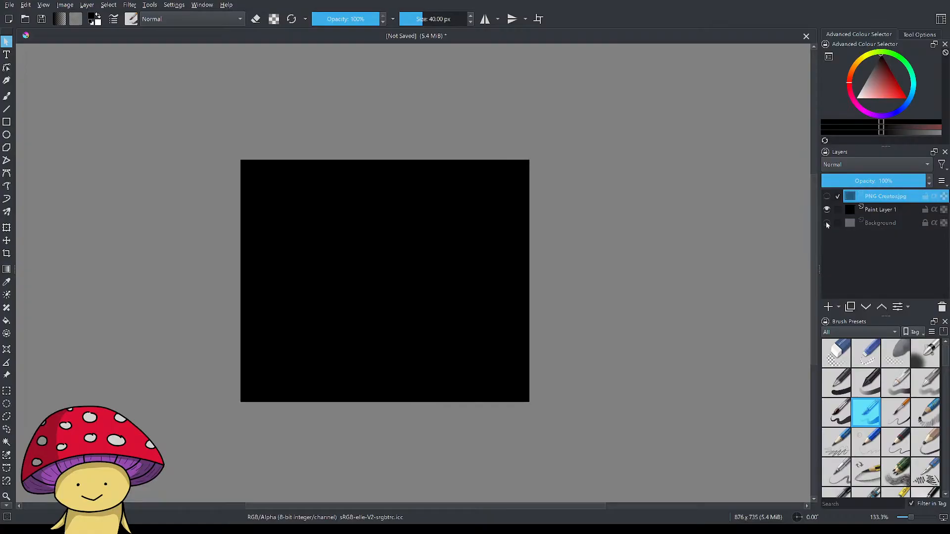
{"action": "left_click", "coordinate": [825, 225]}
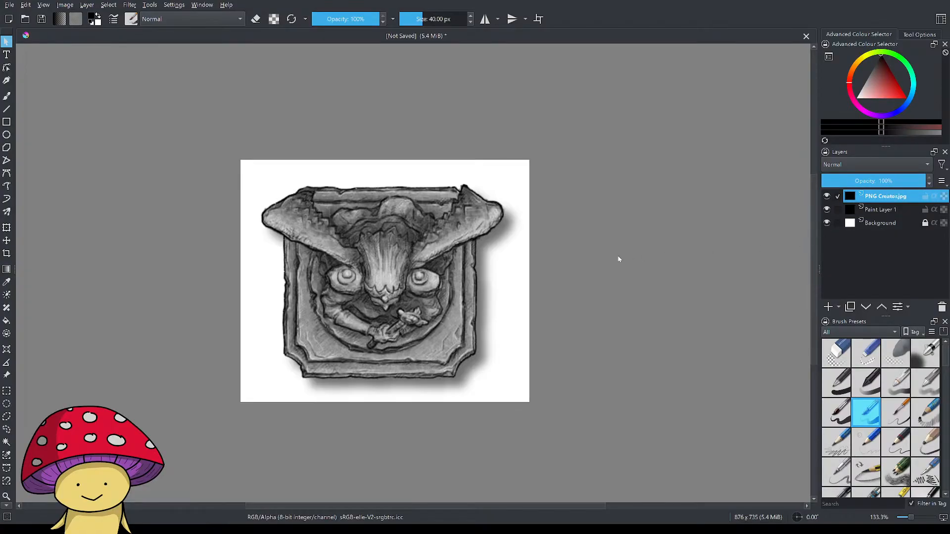
Undo the Color to Alpha filter on the PNG Creator.jpg layer while keeping the crop around the gargoyle statue.
{"action": "left_click", "coordinate": [602, 252]}
{"action": "key", "text": "ctrl+z"}
{"action": "key", "text": "ctrl+z"}
{"action": "key", "text": "ctrl+z"}
{"action": "key", "text": "ctrl+z"}
{"action": "key", "text": "ctrl+z"}
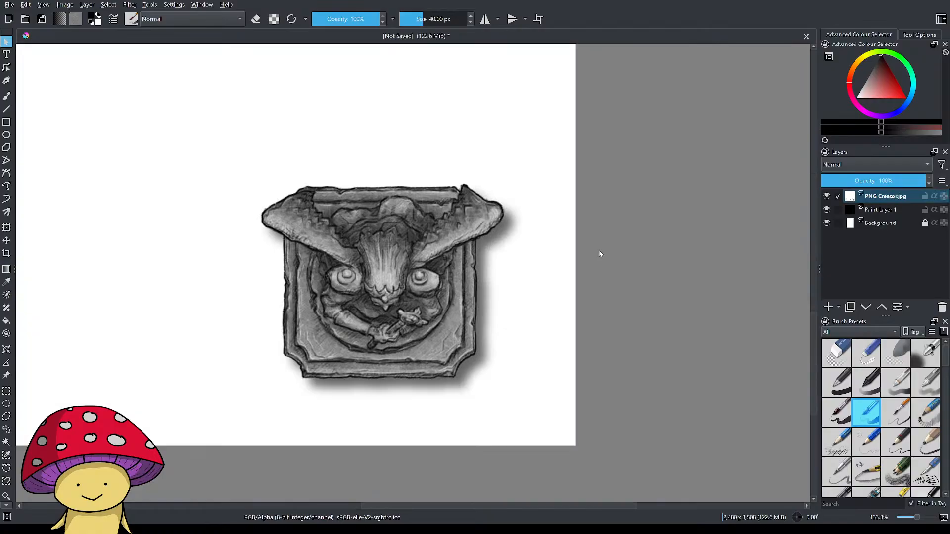
{"action": "key", "text": "ctrl+shift+z"}
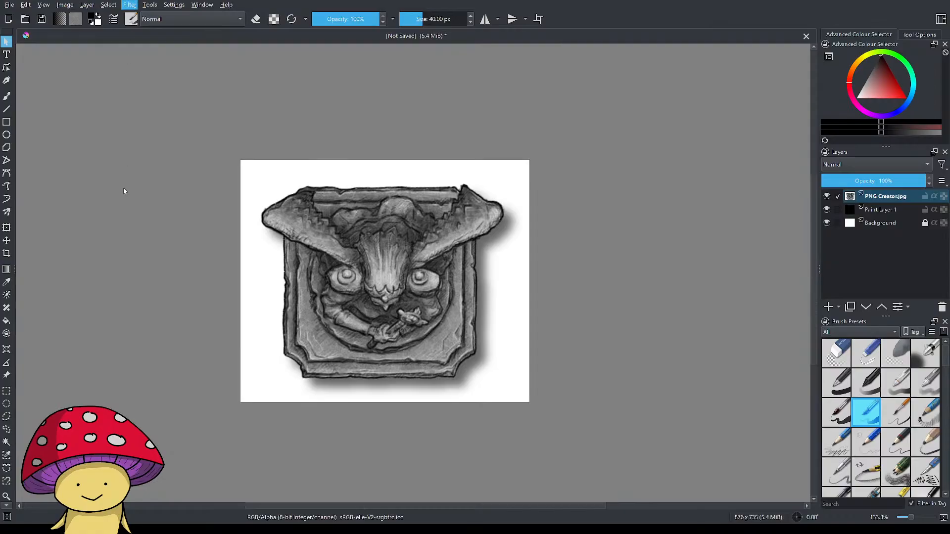
Hide the Background layer and erase the white above the statue and at its upper right corner with the 40 px brush.
{"action": "key", "text": "alt+Tab"}
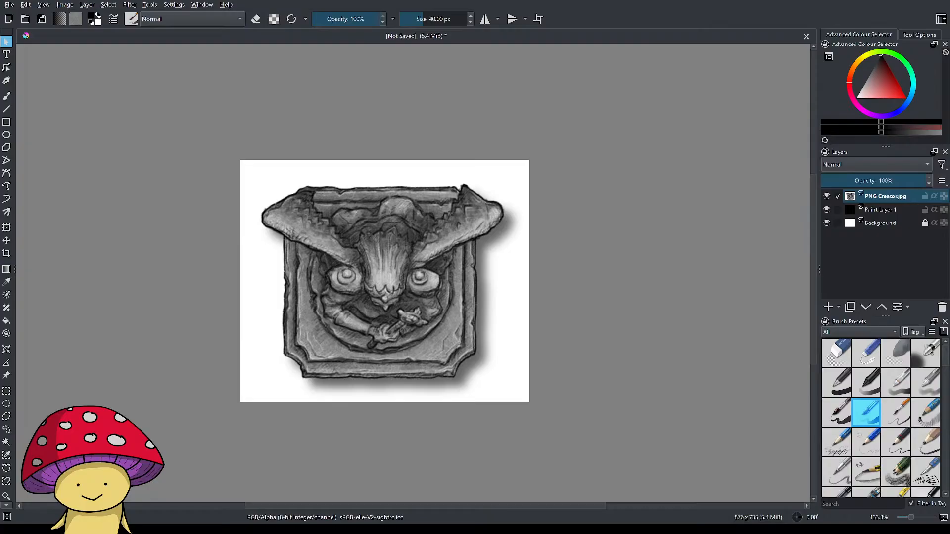
{"action": "scroll", "coordinate": [213, 274], "scroll_direction": "up", "scroll_amount": 1}
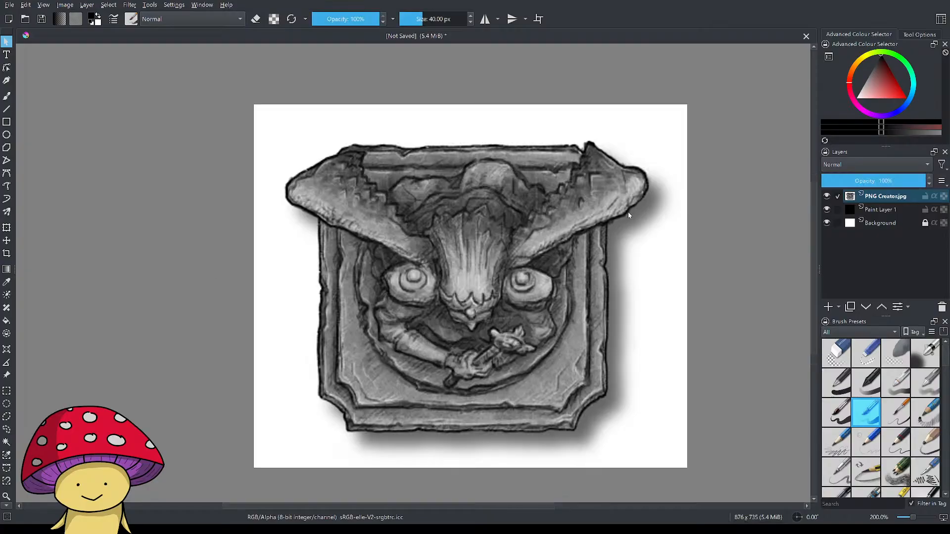
{"action": "left_click", "coordinate": [6, 95]}
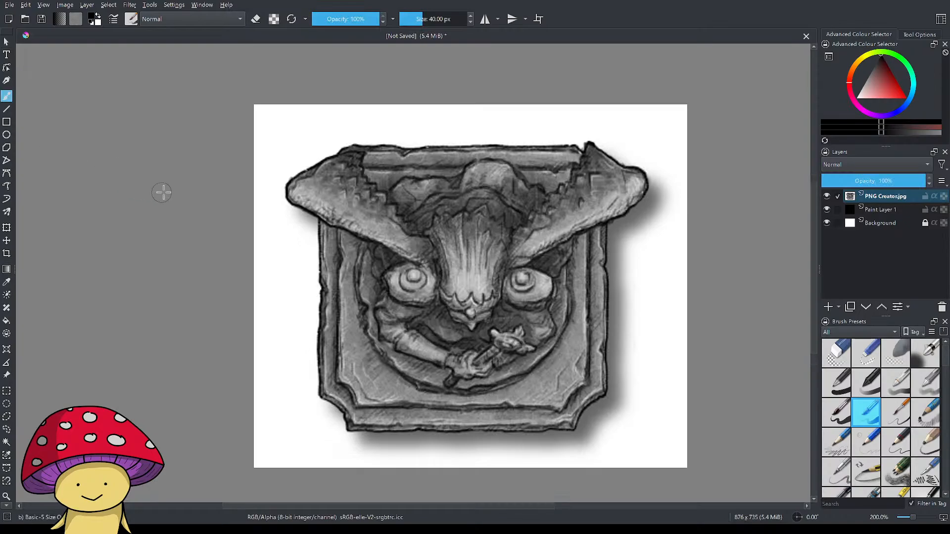
{"action": "key", "text": "e"}
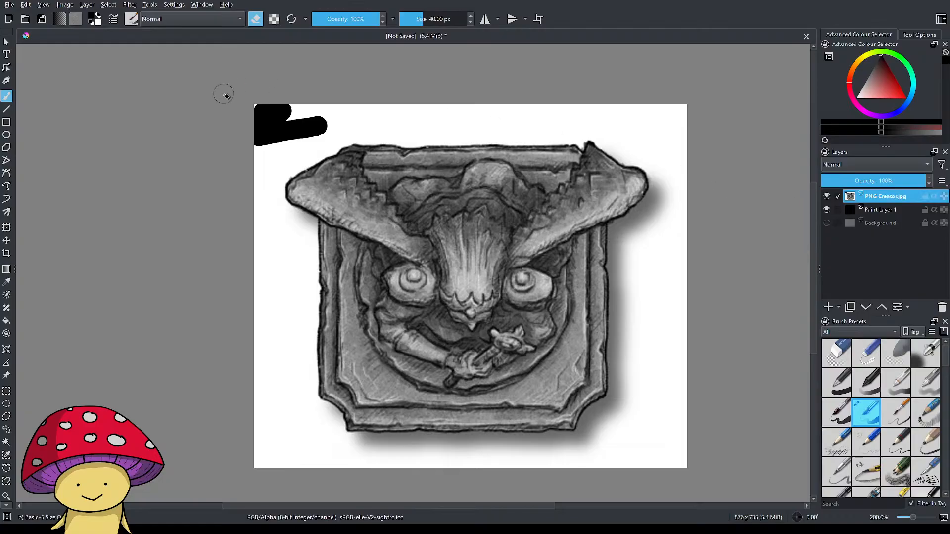
{"action": "mouse_move", "coordinate": [259, 107]}
{"action": "left_mouse_down"}
{"action": "mouse_move", "coordinate": [681, 119]}
{"action": "mouse_move", "coordinate": [255, 125]}
{"action": "mouse_move", "coordinate": [353, 125]}
{"action": "mouse_move", "coordinate": [322, 133]}
{"action": "left_mouse_up"}
{"action": "scroll", "coordinate": [322, 134], "scroll_direction": "up", "scroll_amount": 10}
{"action": "scroll", "coordinate": [382, 224], "scroll_direction": "down", "scroll_amount": 12}
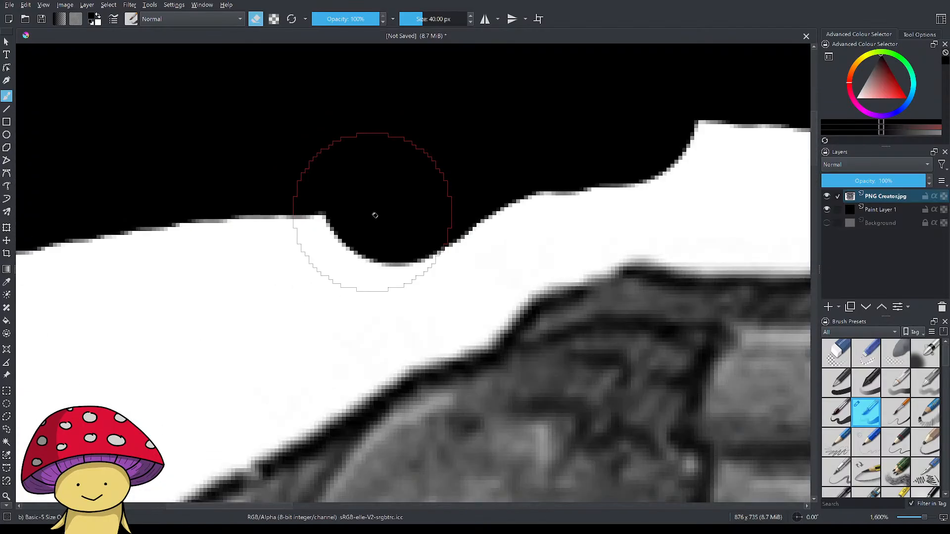
{"action": "scroll", "coordinate": [366, 208], "scroll_direction": "up", "scroll_amount": 8}
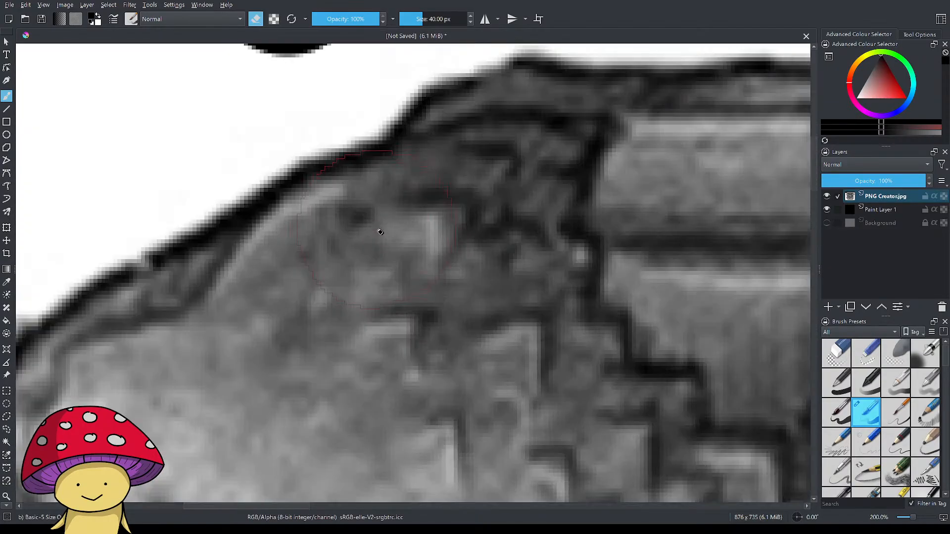
{"action": "scroll", "coordinate": [381, 228], "scroll_direction": "down", "scroll_amount": 3}
{"action": "scroll", "coordinate": [323, 208], "scroll_direction": "down", "scroll_amount": 2}
{"action": "scroll", "coordinate": [323, 208], "scroll_direction": "down", "scroll_amount": 4}
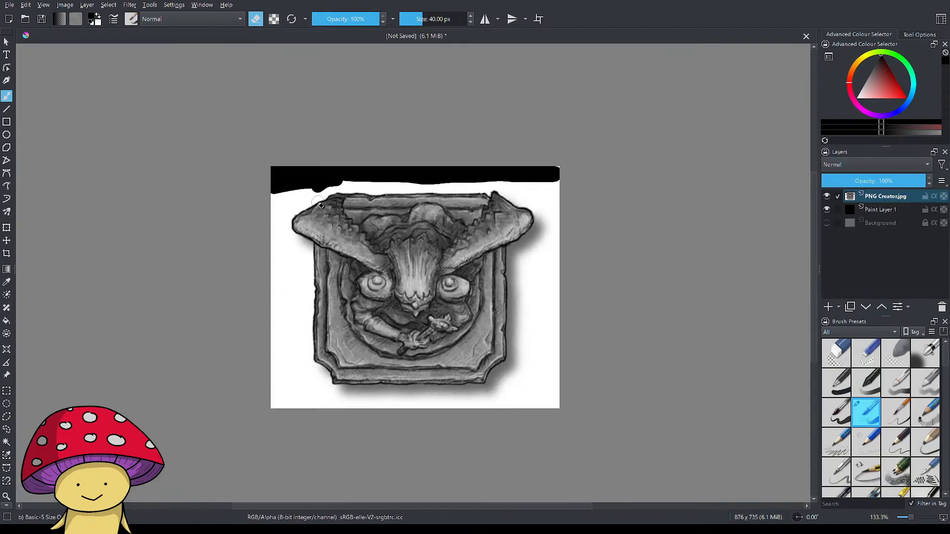
{"action": "mouse_move", "coordinate": [187, 234]}
{"action": "left_mouse_down"}
{"action": "mouse_move", "coordinate": [174, 215]}
{"action": "mouse_move", "coordinate": [178, 233]}
{"action": "left_mouse_up"}
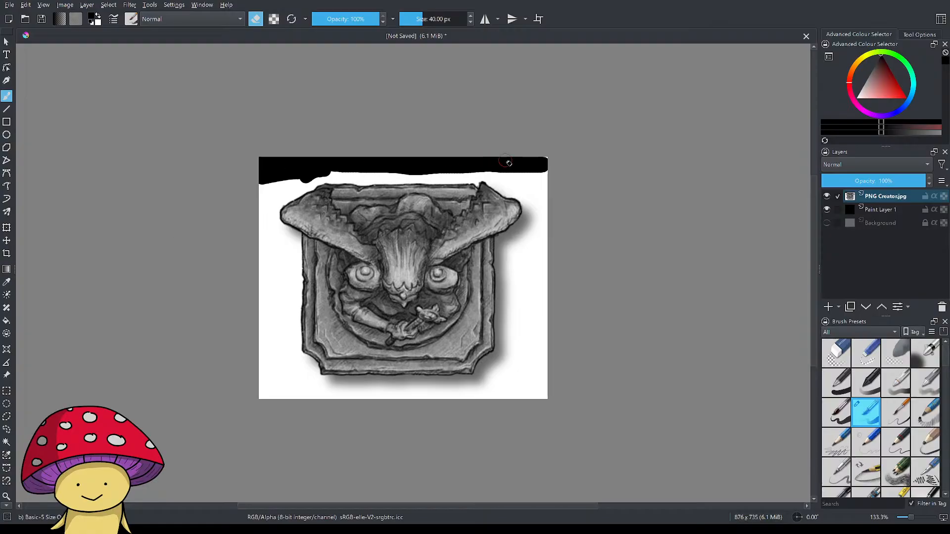
{"action": "mouse_move", "coordinate": [550, 167]}
{"action": "left_mouse_down"}
{"action": "mouse_move", "coordinate": [546, 196]}
{"action": "mouse_move", "coordinate": [543, 176]}
{"action": "left_mouse_up"}
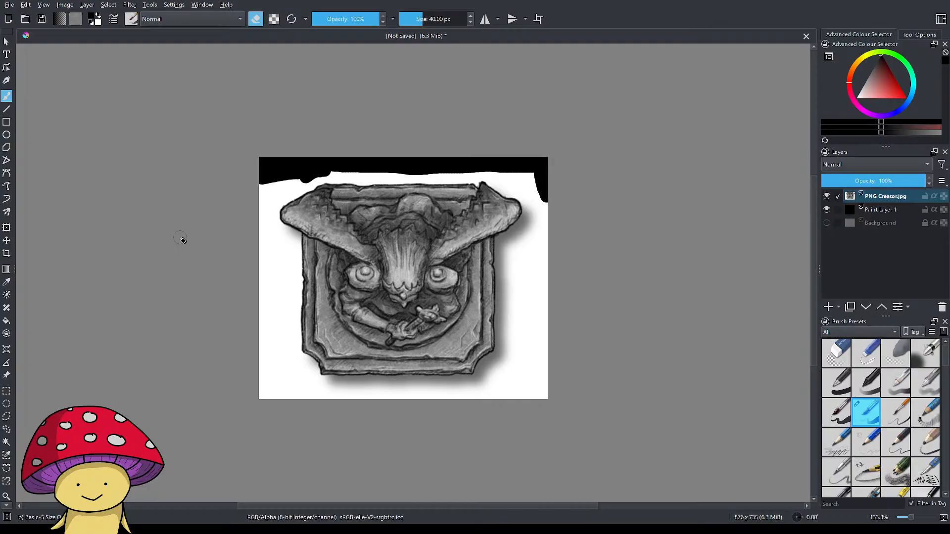
{"action": "key", "text": "alt+Tab"}
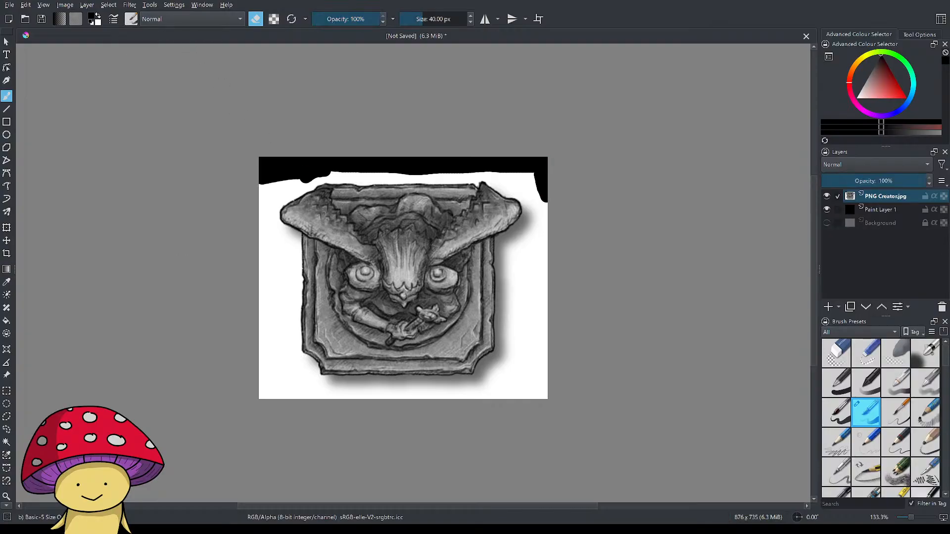
{"action": "left_click", "coordinate": [108, 6]}
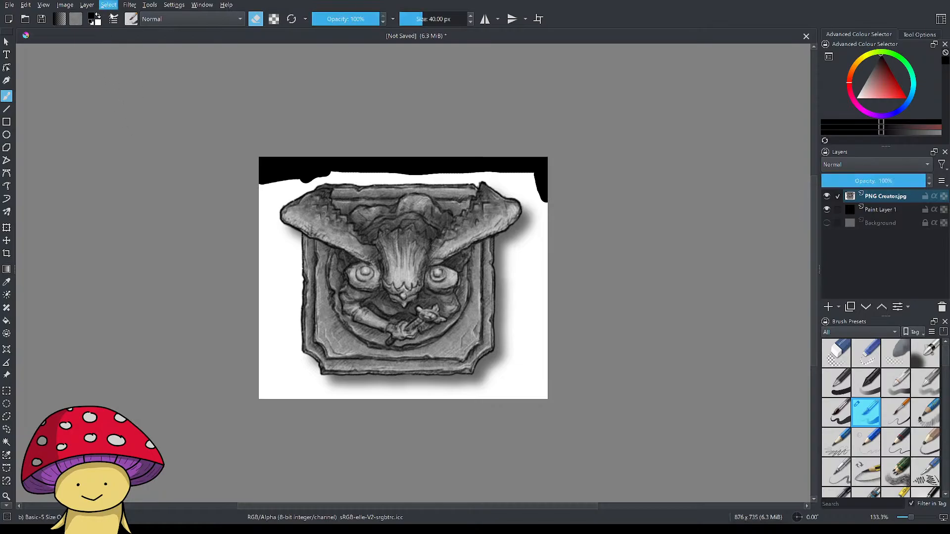
{"action": "key", "text": "alt+Tab"}
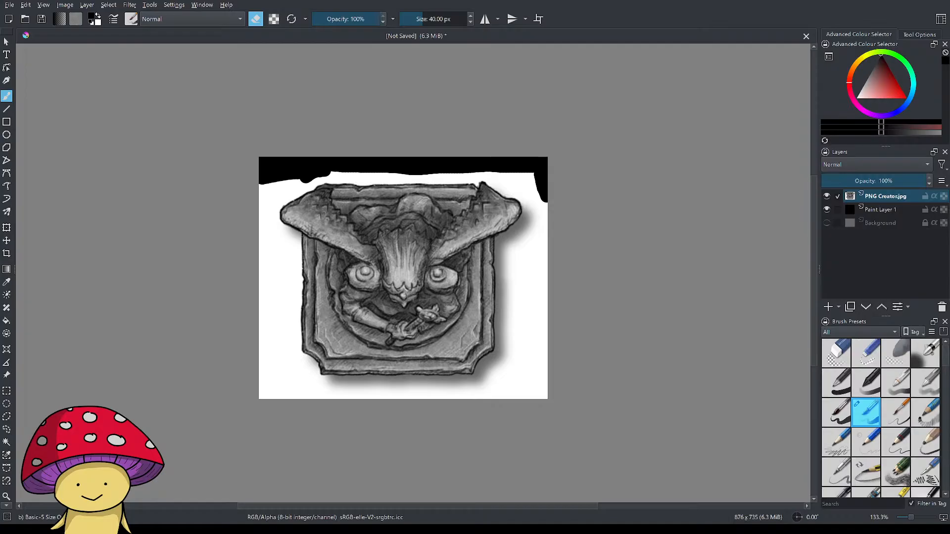
Try to clear the contents of the PNG Creator.jpg layer.
{"action": "left_click", "coordinate": [283, 320]}
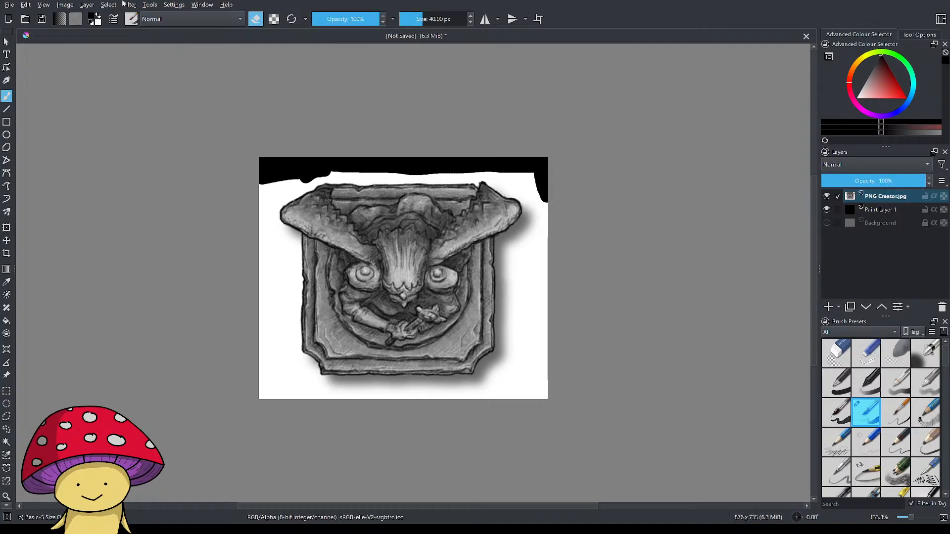
{"action": "left_click", "coordinate": [148, 161]}
{"action": "key", "text": "BackSpace"}
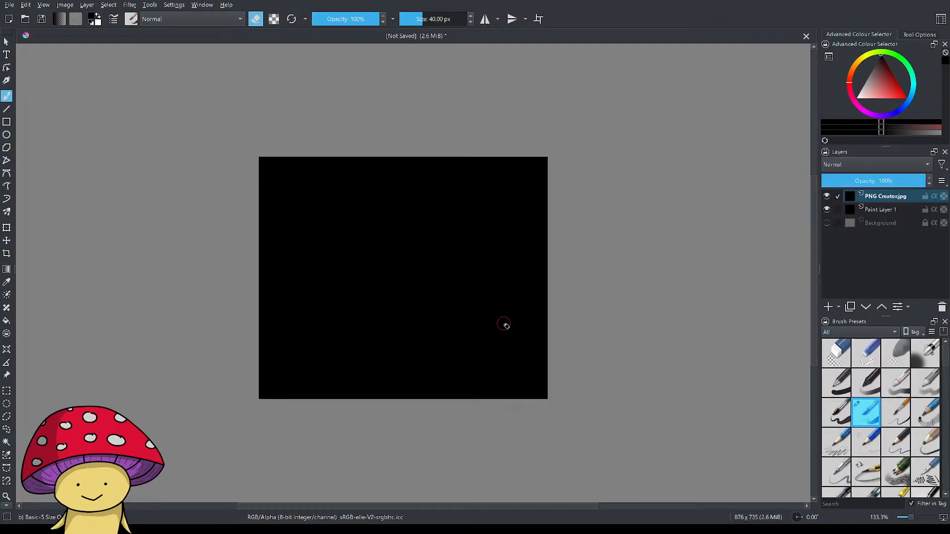
{"action": "key", "text": "ctrl+z"}
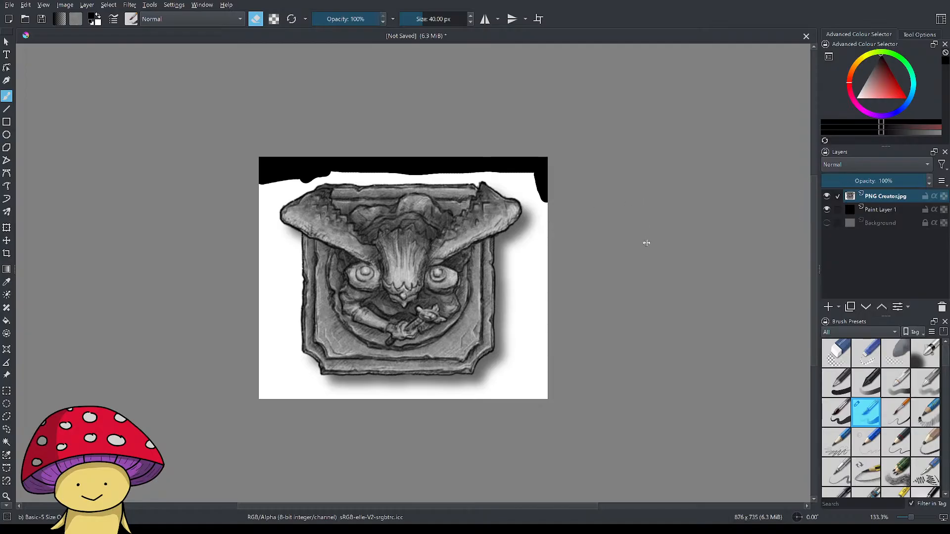
{"action": "left_click", "coordinate": [642, 297]}
{"action": "key", "text": "Delete"}
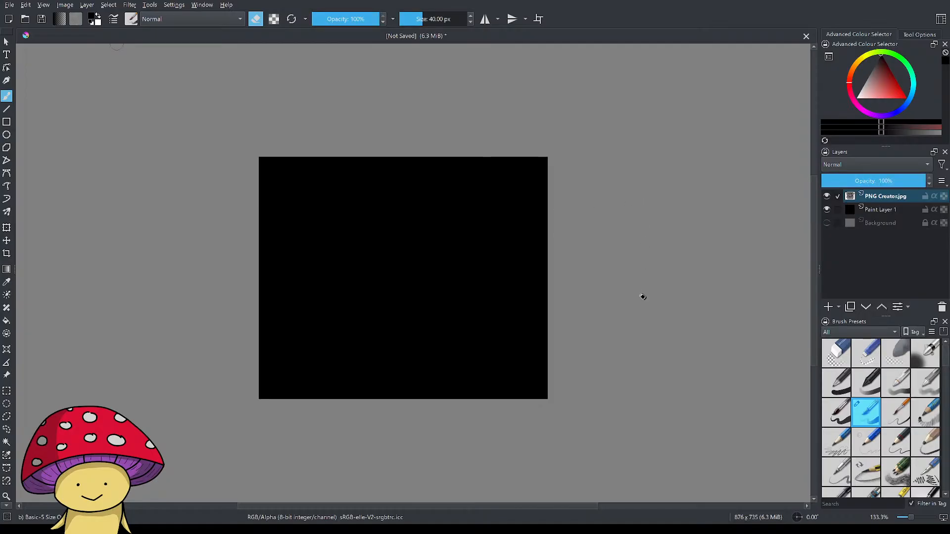
{"action": "key", "text": "ctrl+z"}
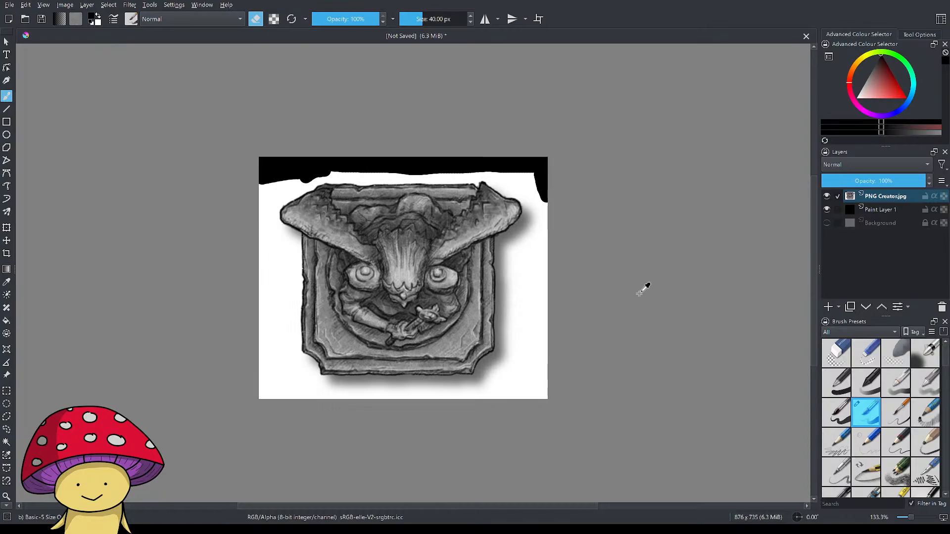
Undo the eraser strokes and the hiding of the Background layer, and export the cropped statue image.
{"action": "key", "text": "ctrl+z"}
{"action": "key", "text": "ctrl+z"}
{"action": "key", "text": "ctrl+z"}
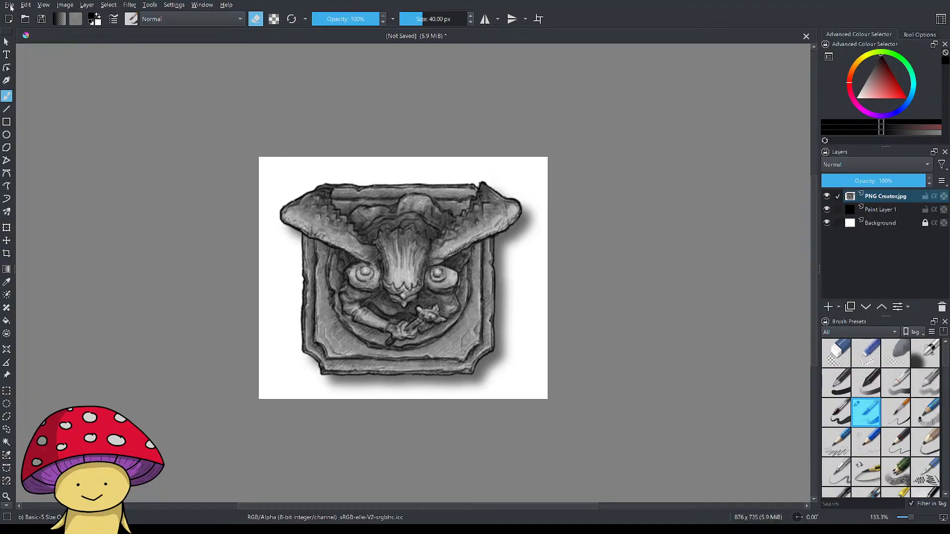
{"action": "left_click", "coordinate": [31, 100]}
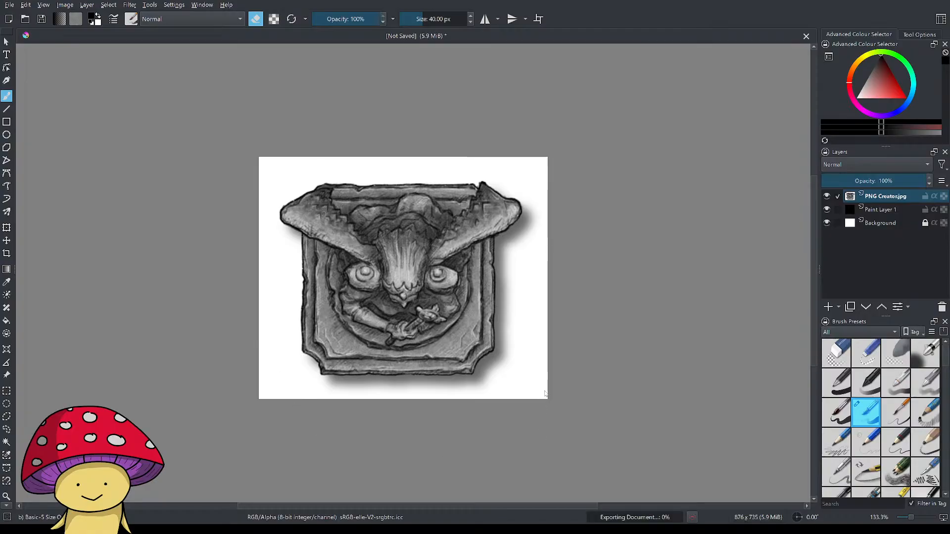
Try to move the PNG Creator.jpg layer sideways off the cropped canvas.
{"action": "scroll", "coordinate": [344, 341], "scroll_direction": "down", "scroll_amount": 1}
{"action": "scroll", "coordinate": [344, 341], "scroll_direction": "down", "scroll_amount": 2}
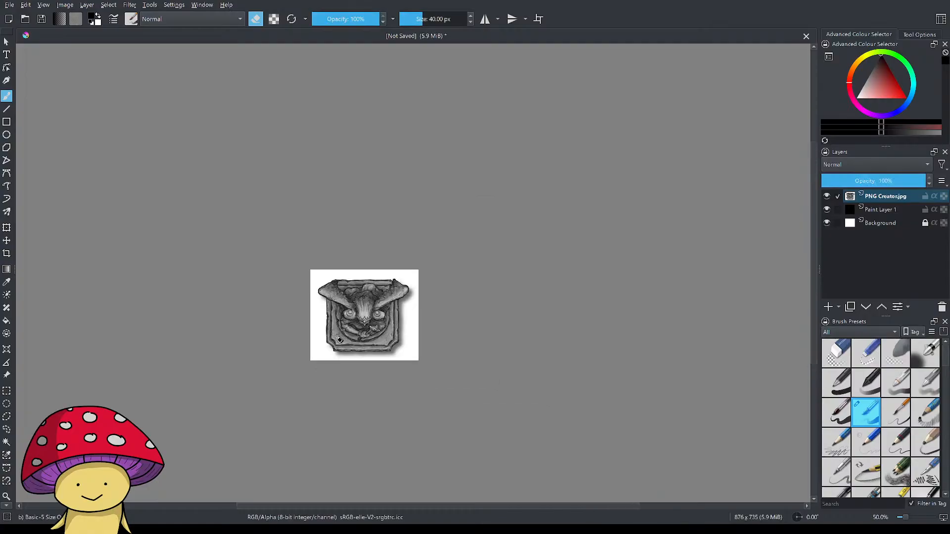
{"action": "left_click", "coordinate": [7, 240]}
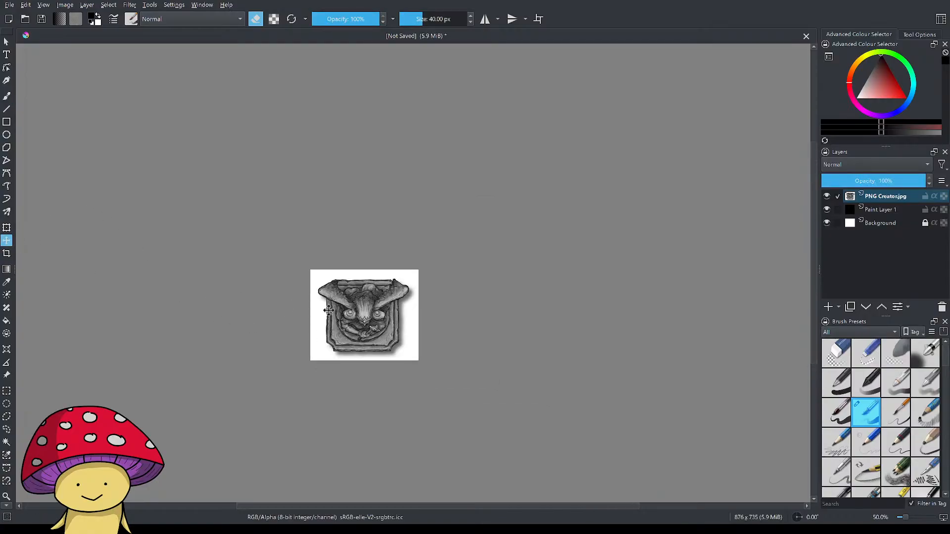
{"action": "left_click_drag", "start_coordinate": [342, 323], "coordinate": [686, 277]}
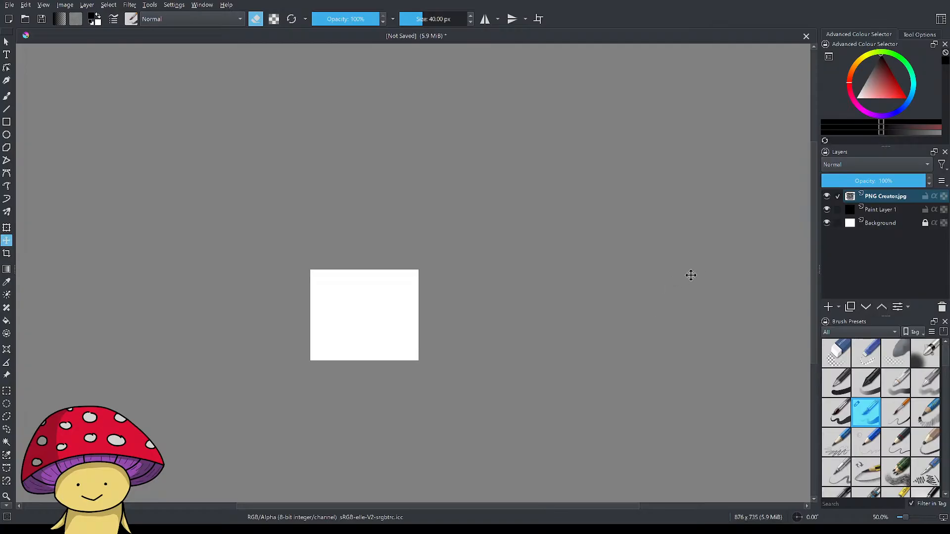
{"action": "left_click", "coordinate": [661, 282]}
{"action": "key", "text": "ctrl+z"}
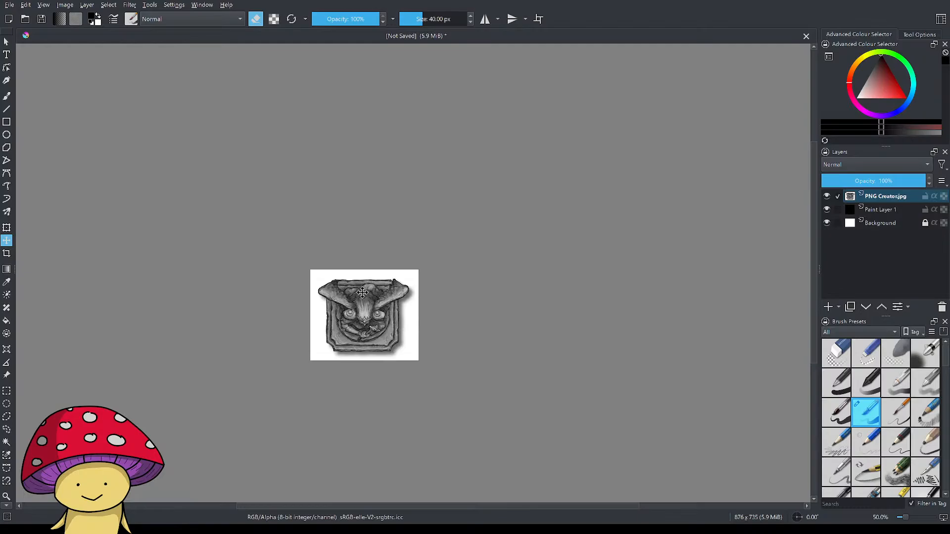
Undo the statue crop and move the PNG Creator.jpg layer rightward until the round grate lies fully on the canvas.
{"action": "key", "text": "ctrl+z"}
{"action": "key", "text": "ctrl+z"}
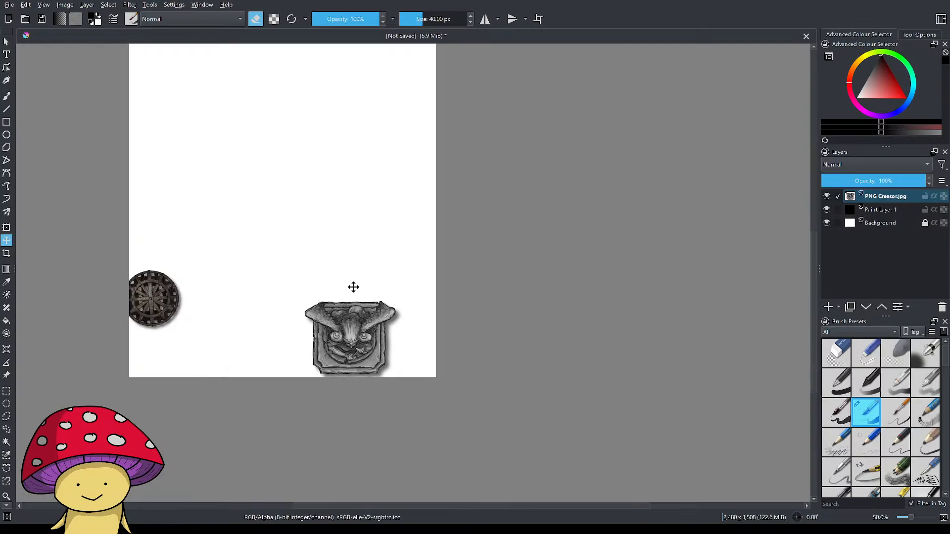
{"action": "left_click_drag", "start_coordinate": [335, 336], "coordinate": [448, 338]}
Crop the canvas around the round grate and its shadow to about 669 x 585 px and export it.
{"action": "scroll", "coordinate": [259, 302], "scroll_direction": "up", "scroll_amount": 1}
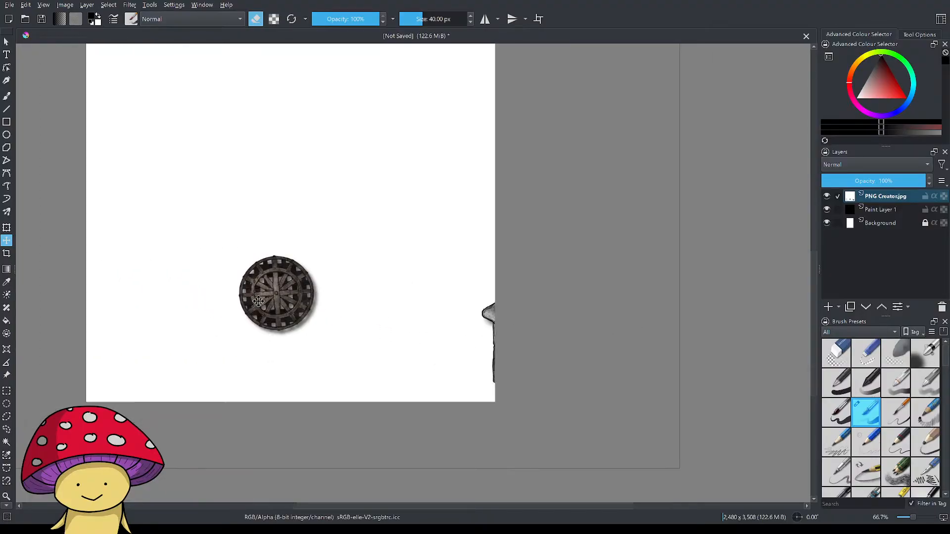
{"action": "left_click", "coordinate": [10, 257]}
{"action": "left_click_drag", "start_coordinate": [222, 246], "coordinate": [332, 343]}
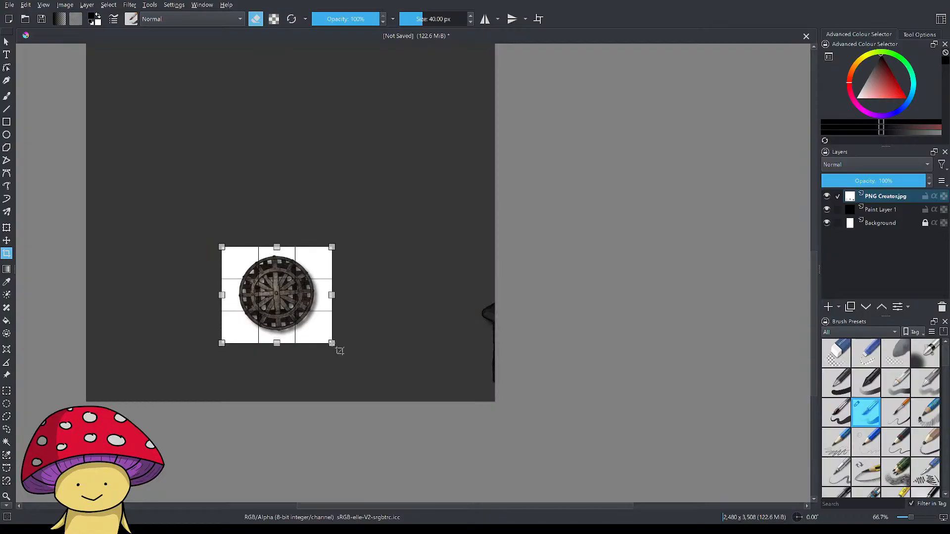
{"action": "double_click", "coordinate": [274, 318]}
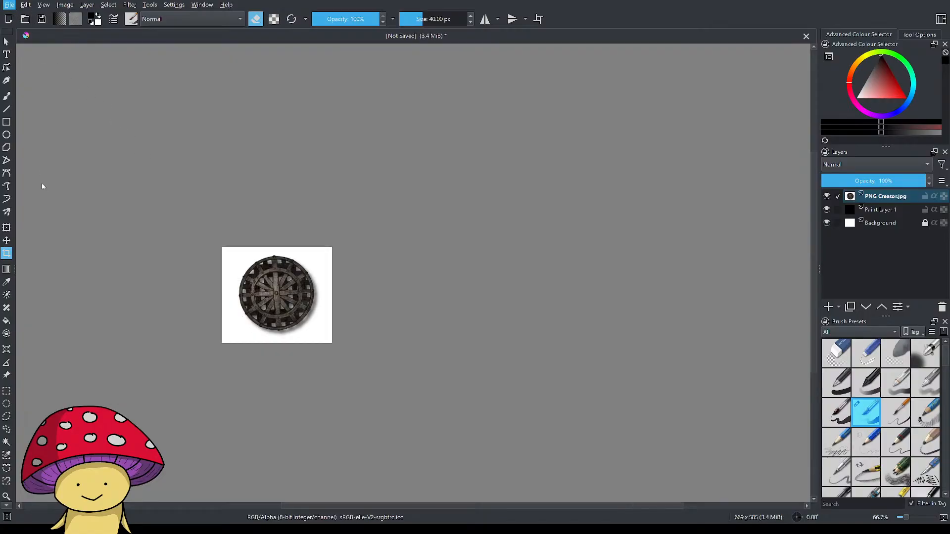
{"action": "left_click", "coordinate": [38, 103]}
Undo the grate crop and move the PNG Creator.jpg layer rightward to bring the chest and pot stamps onto the canvas.
{"action": "key", "text": "ctrl+z"}
{"action": "left_click", "coordinate": [6, 241]}
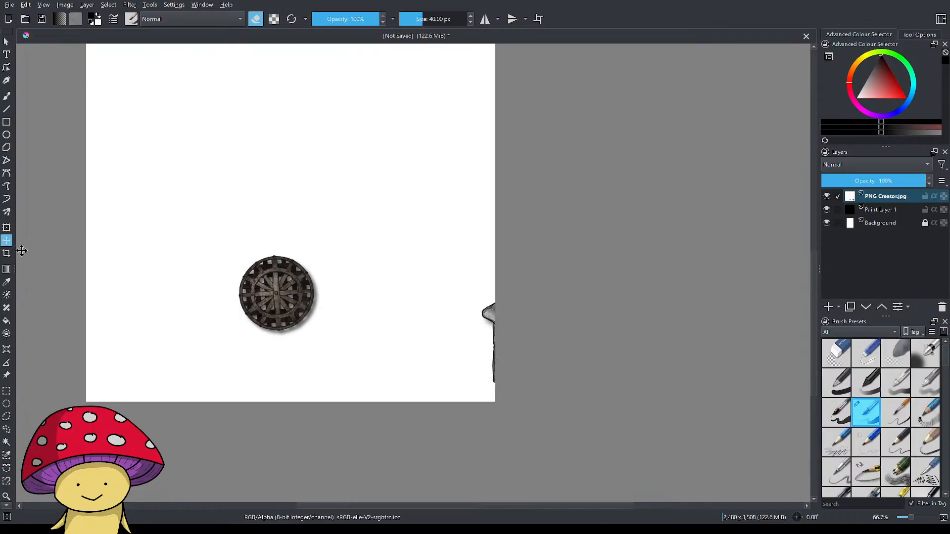
{"action": "left_click_drag", "start_coordinate": [290, 301], "coordinate": [497, 296]}
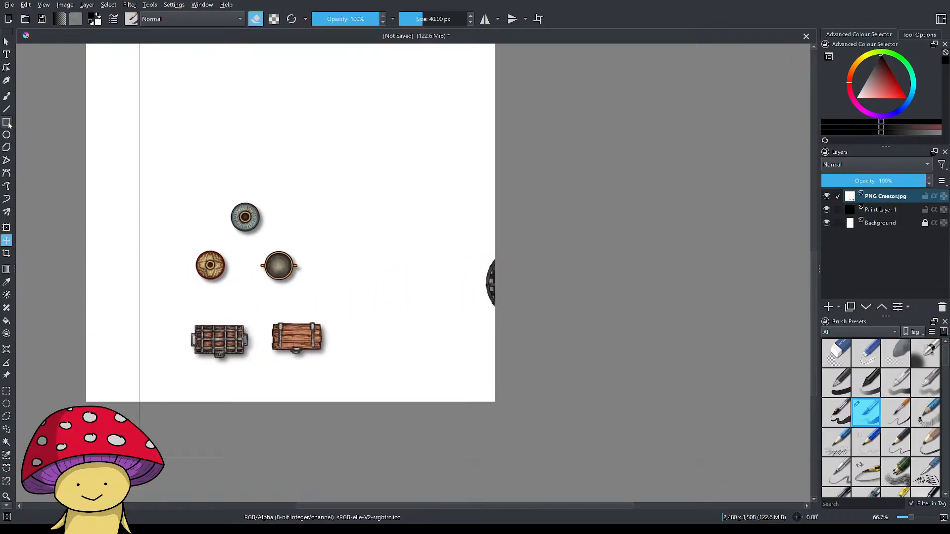
Crop the canvas around the plain wooden chest to about 408 x 297 px, export it, and restore the full canvas.
{"action": "left_click", "coordinate": [7, 253]}
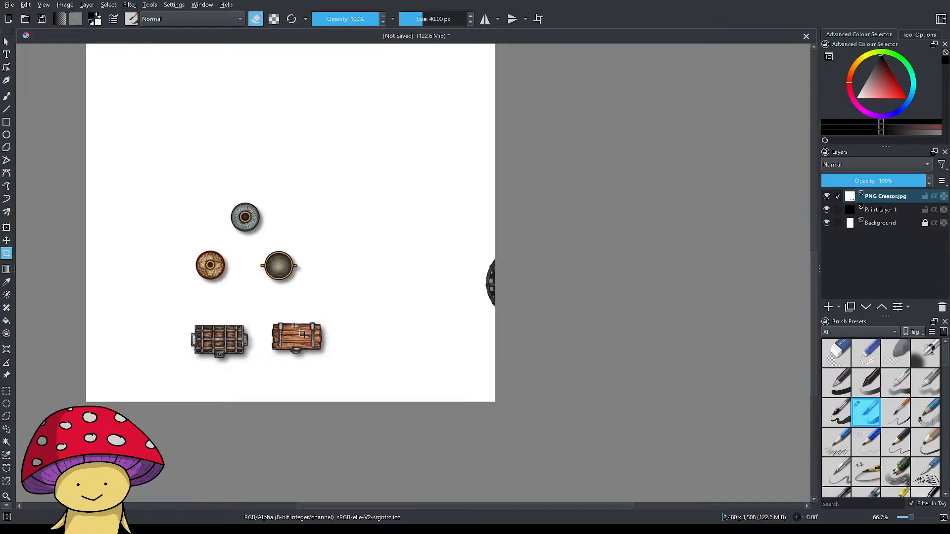
{"action": "left_click", "coordinate": [262, 314]}
{"action": "left_click_drag", "start_coordinate": [262, 314], "coordinate": [330, 362]}
{"action": "key", "text": "Return"}
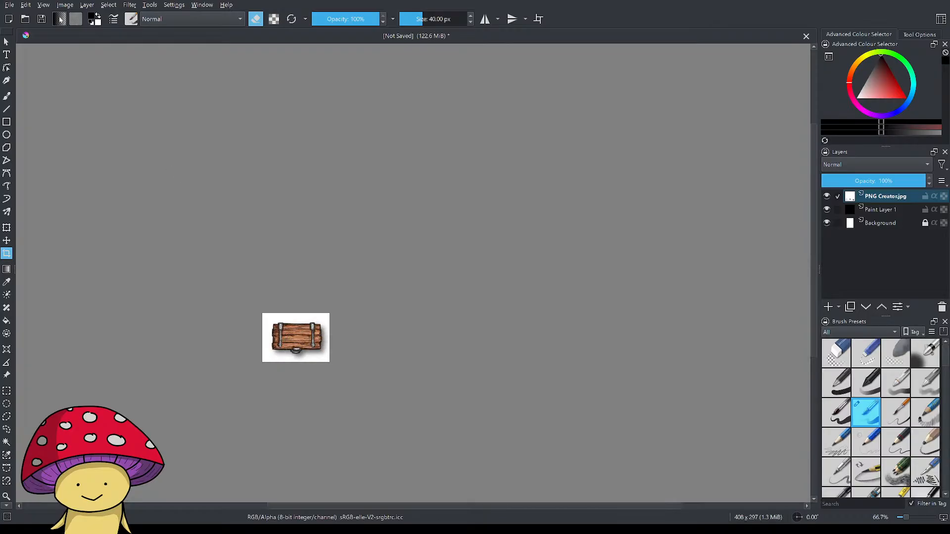
{"action": "left_click", "coordinate": [10, 6]}
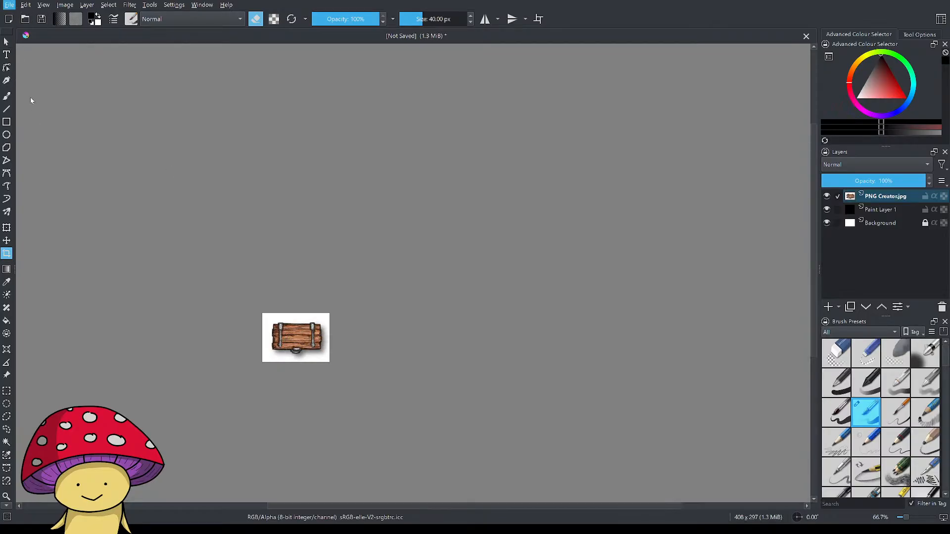
{"action": "left_click", "coordinate": [30, 101]}
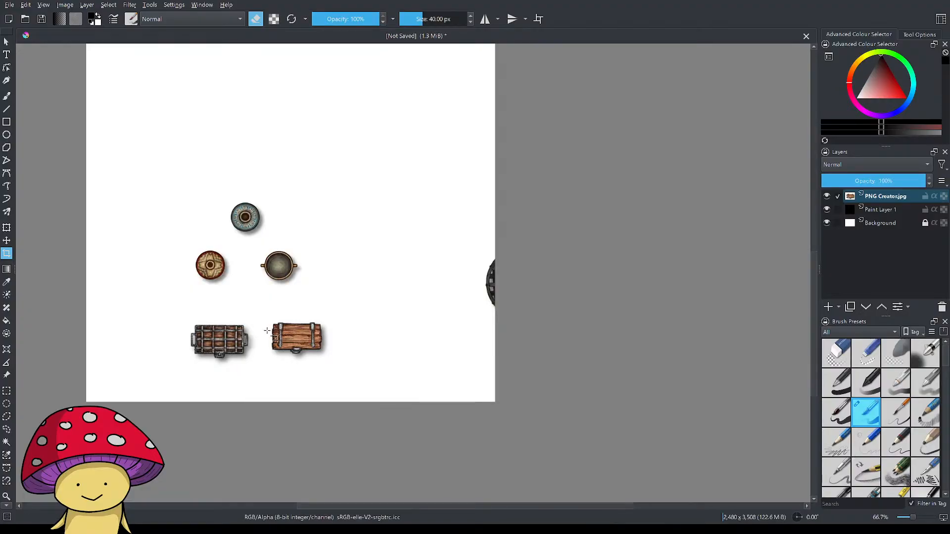
Crop the canvas around the metal-banded chest to about 543 x 336 px, export it, and undo the crop.
{"action": "left_click_drag", "start_coordinate": [172, 313], "coordinate": [261, 369]}
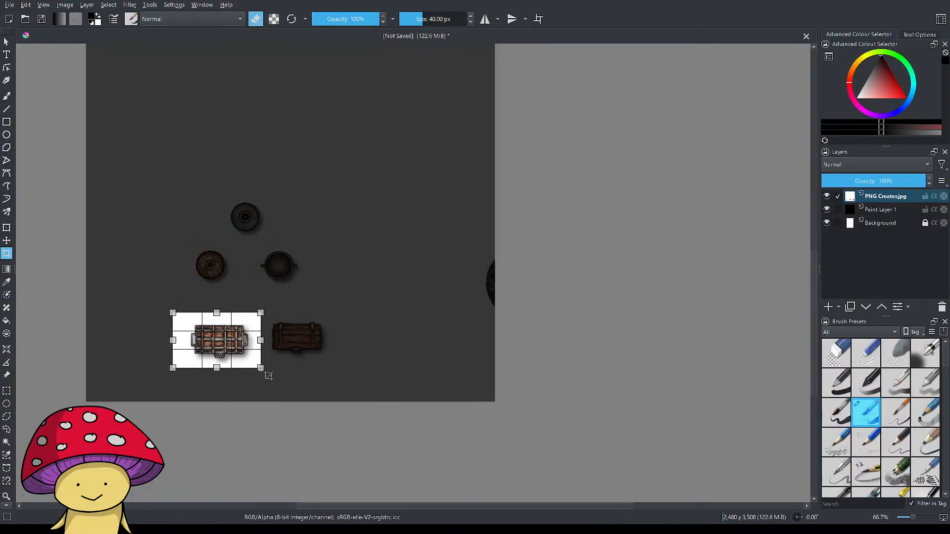
{"action": "double_click", "coordinate": [191, 315]}
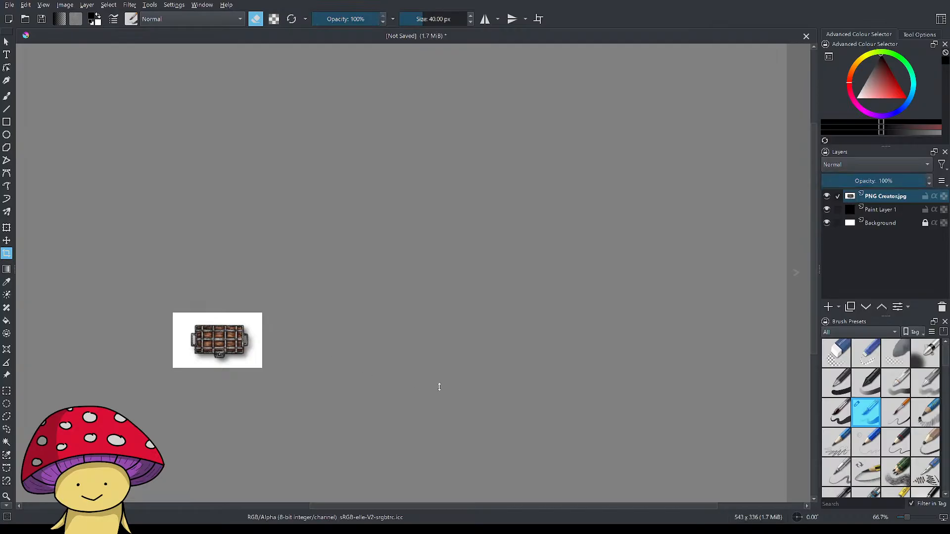
{"action": "left_click", "coordinate": [582, 445]}
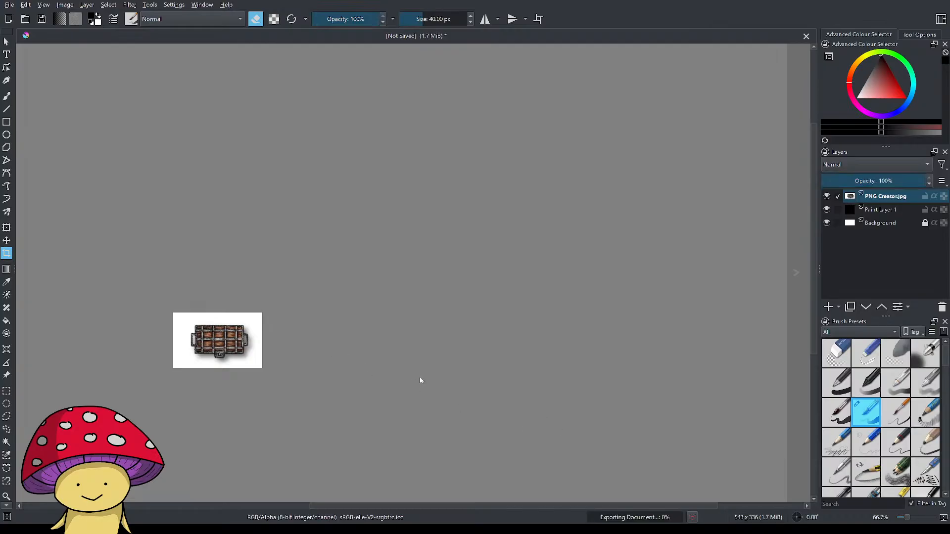
{"action": "left_click", "coordinate": [554, 386]}
{"action": "key", "text": "ctrl+z"}
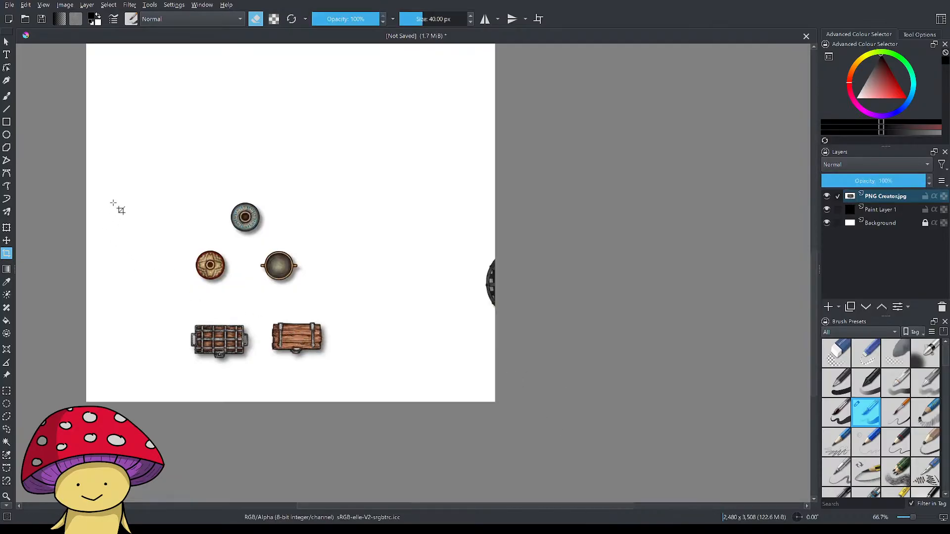
Crop the canvas around the two-handled pot to about 306 x 252 px, export it, and undo the crop.
{"action": "left_click_drag", "start_coordinate": [255, 245], "coordinate": [305, 287]}
{"action": "key", "text": "Return"}
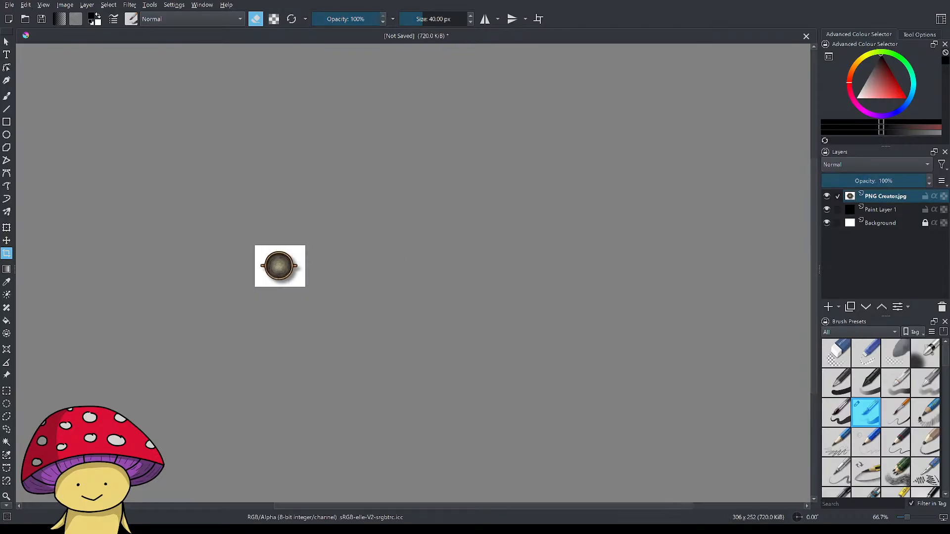
{"action": "left_click", "coordinate": [589, 448]}
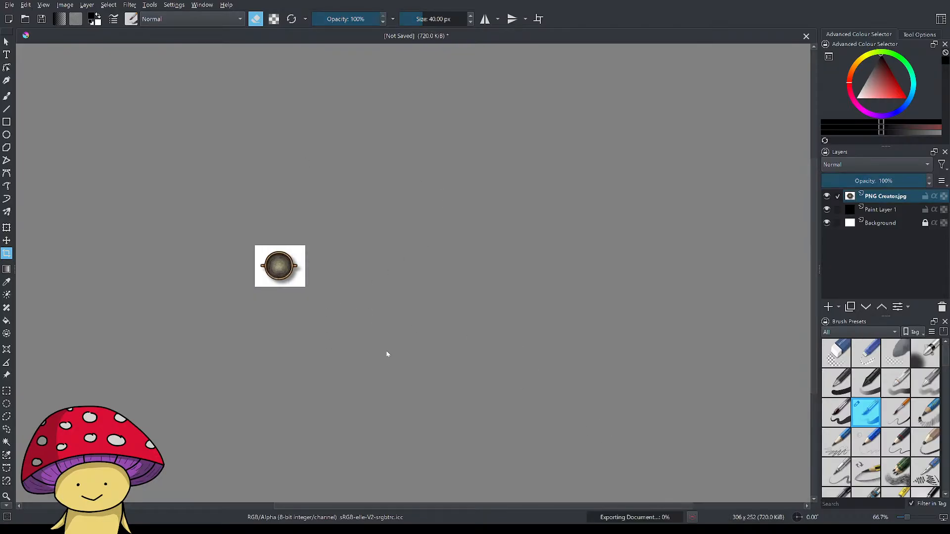
{"action": "key", "text": "ctrl+z"}
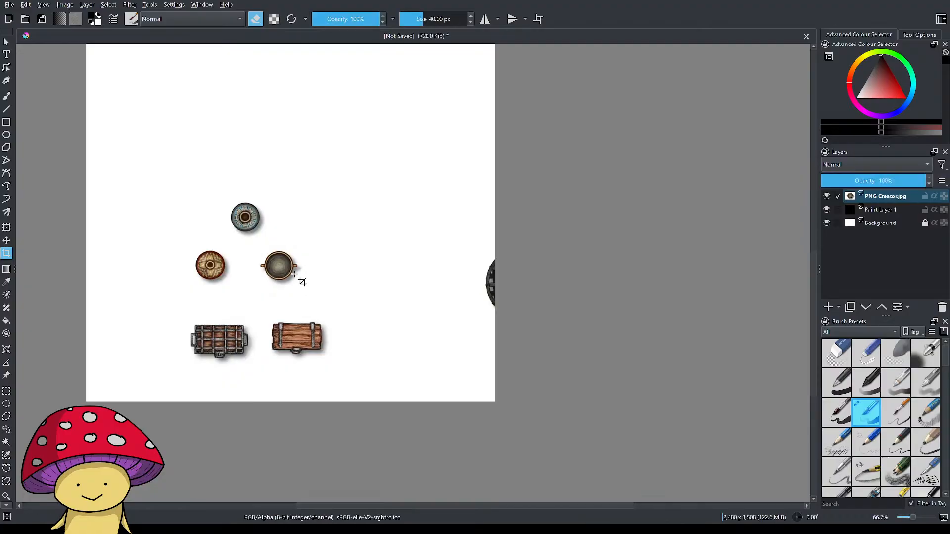
Crop the canvas around the teal round pot to about 309 x 318 px, export it, and undo the crop.
{"action": "left_click_drag", "start_coordinate": [220, 190], "coordinate": [271, 242]}
{"action": "key", "text": "Return"}
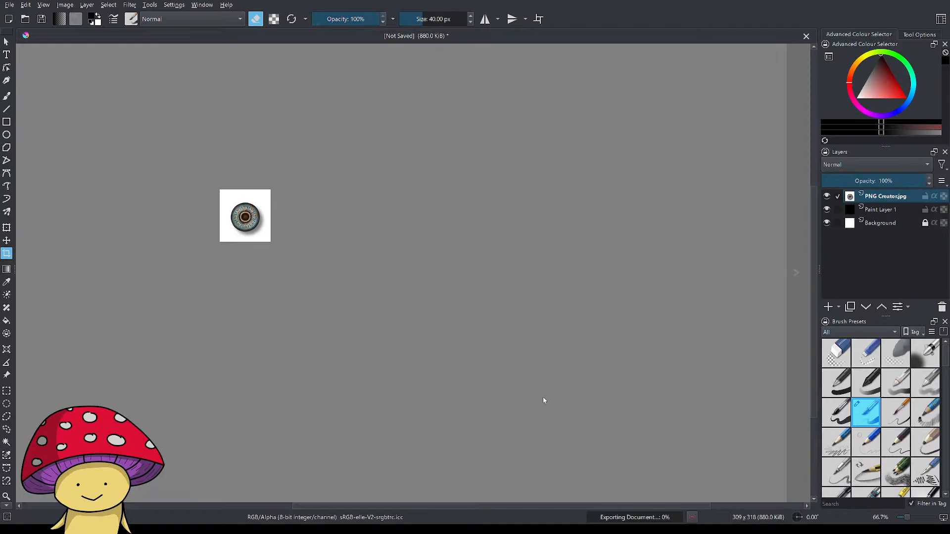
{"action": "key", "text": "ctrl+z"}
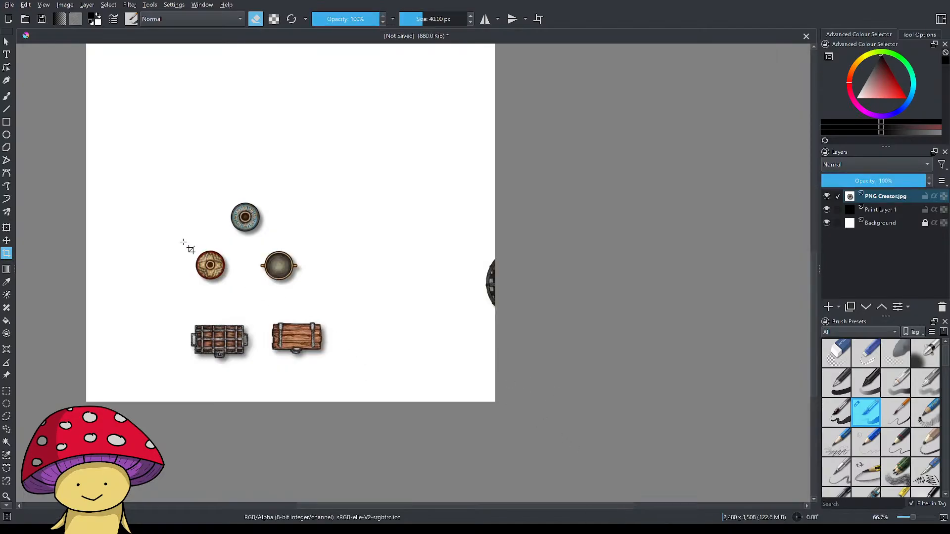
Crop the canvas around the tan round pot to about 243 x 231 px, export it, and undo the crop.
{"action": "left_click_drag", "start_coordinate": [189, 246], "coordinate": [230, 285]}
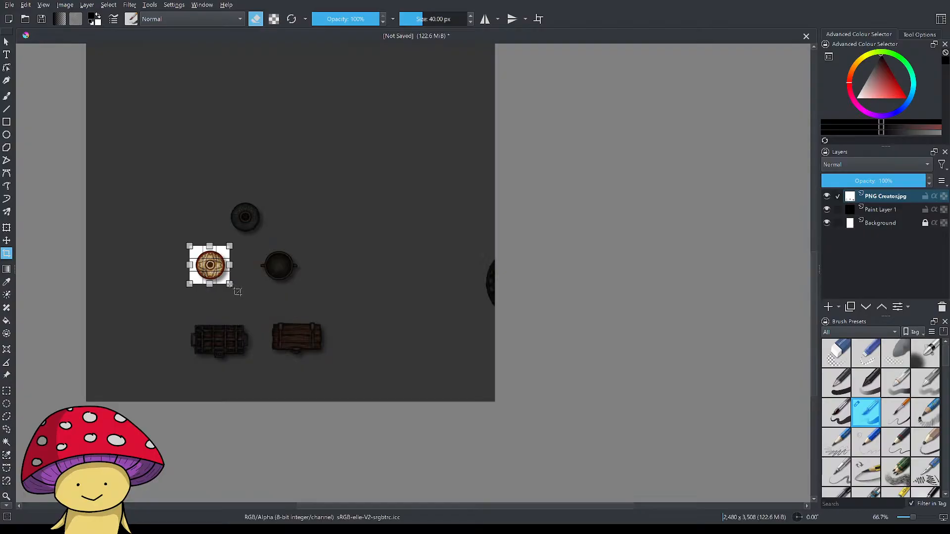
{"action": "key", "text": "Return"}
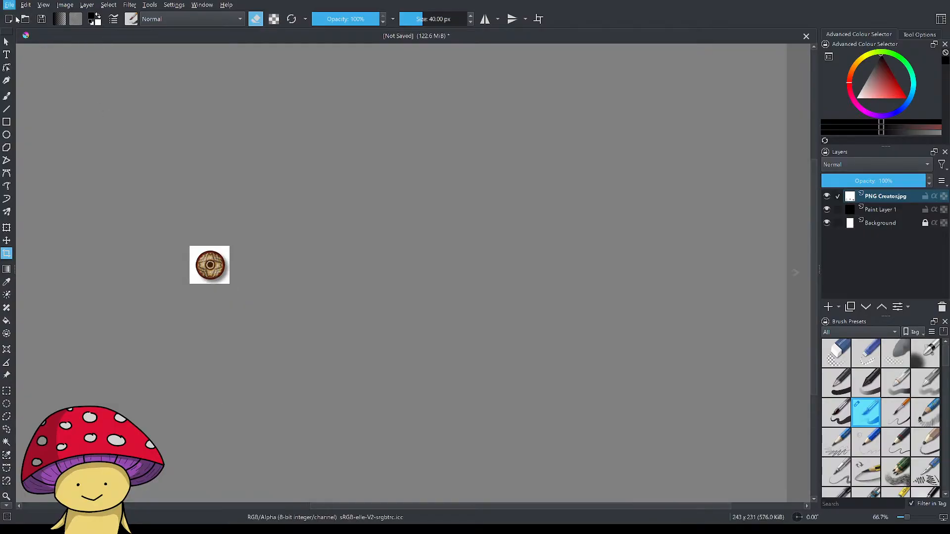
{"action": "left_click", "coordinate": [35, 102]}
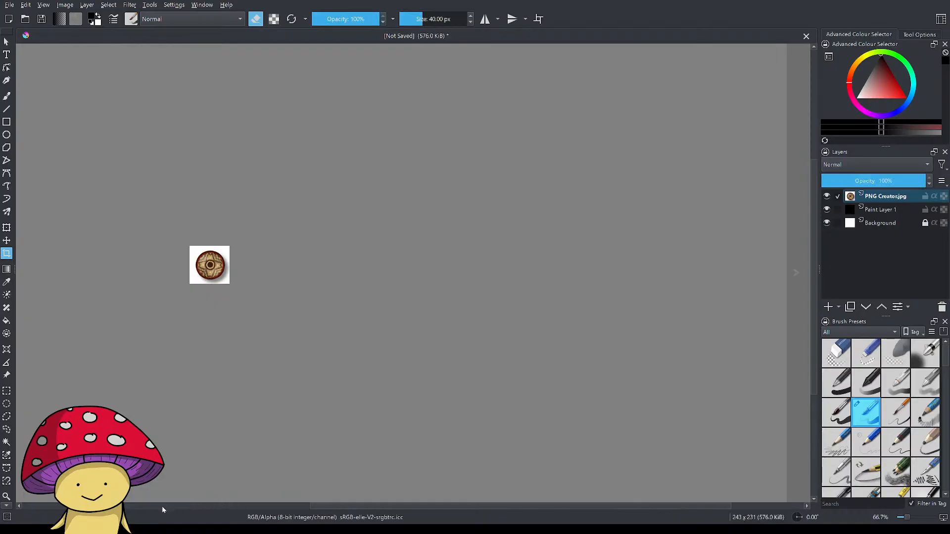
{"action": "key", "text": "ctrl+z"}
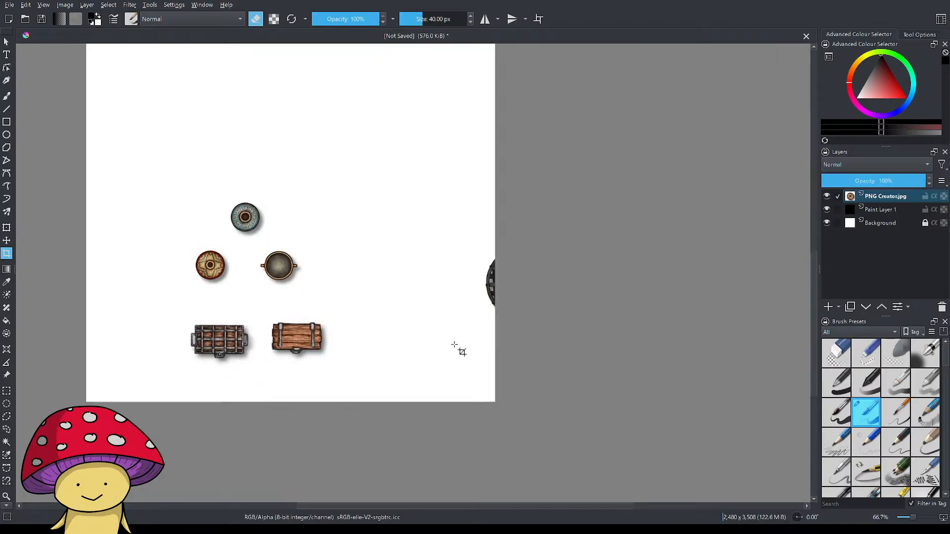
{"action": "left_click", "coordinate": [407, 321]}
{"action": "left_click", "coordinate": [543, 410]}
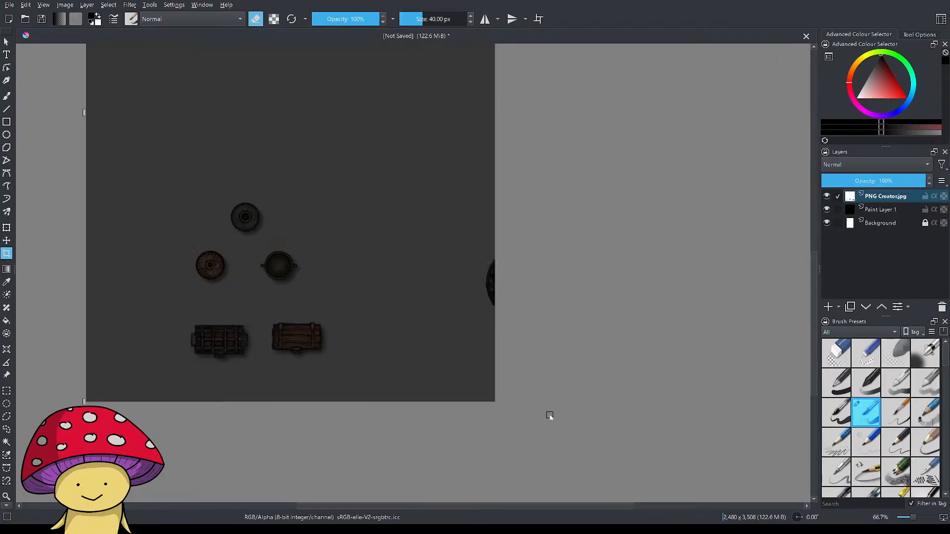
Switch to remove.bg and download the free 545 x 457 preview of the horned statue cutout.
{"action": "left_click", "coordinate": [208, 529]}
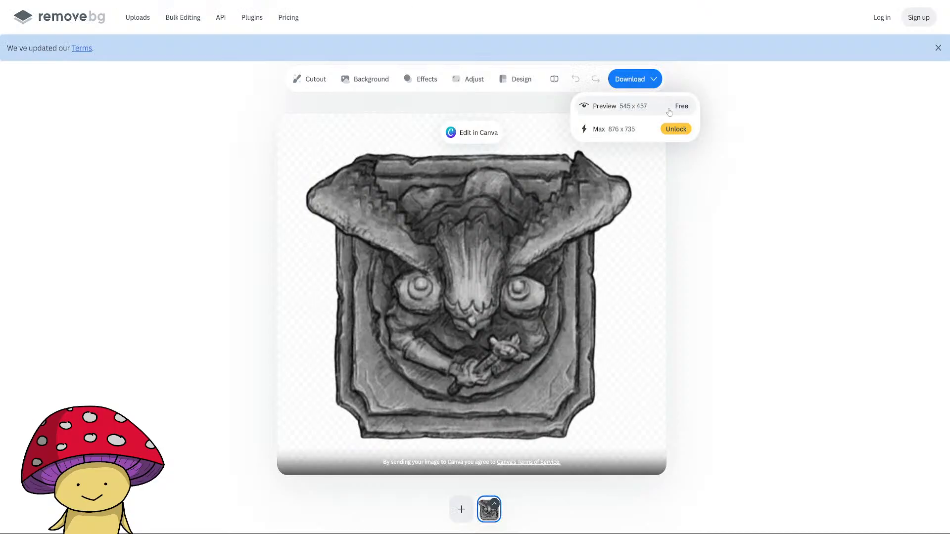
{"action": "left_click", "coordinate": [663, 104]}
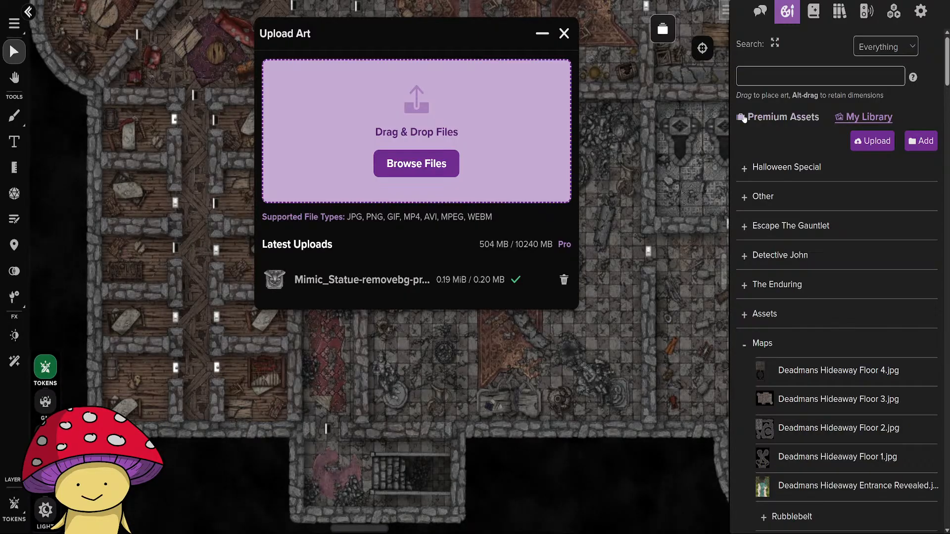
In Roll20, close the art upload and place Mimic_Statue-removebg-preview.png on the map east of the hall's red carpet.
{"action": "left_click", "coordinate": [564, 33]}
{"action": "scroll", "coordinate": [787, 355], "scroll_direction": "down", "scroll_amount": 10}
{"action": "scroll", "coordinate": [787, 355], "scroll_direction": "down", "scroll_amount": 10}
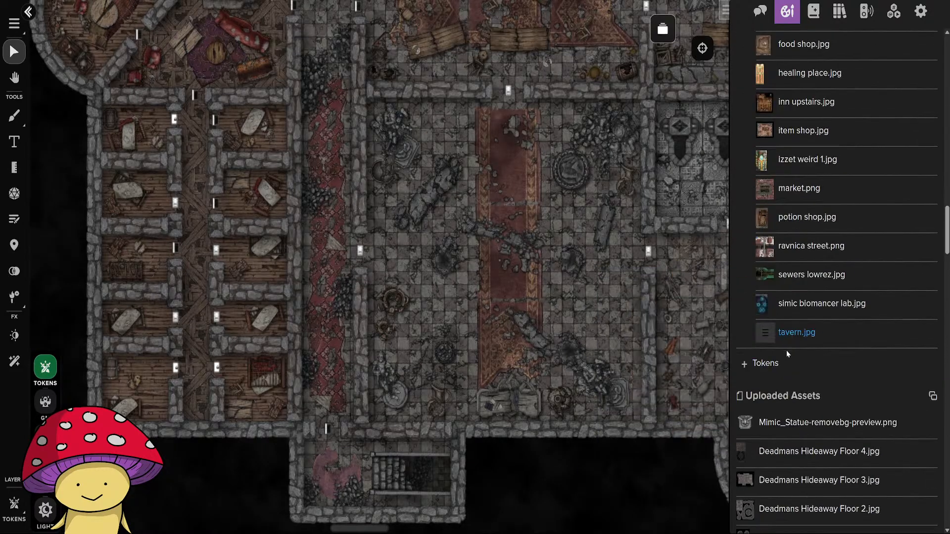
{"action": "scroll", "coordinate": [794, 297], "scroll_direction": "up", "scroll_amount": 3}
{"action": "mouse_move", "coordinate": [792, 268]}
{"action": "left_click_drag", "start_coordinate": [803, 271], "coordinate": [598, 292]}
{"action": "scroll", "coordinate": [607, 337], "scroll_direction": "up", "scroll_amount": 7}
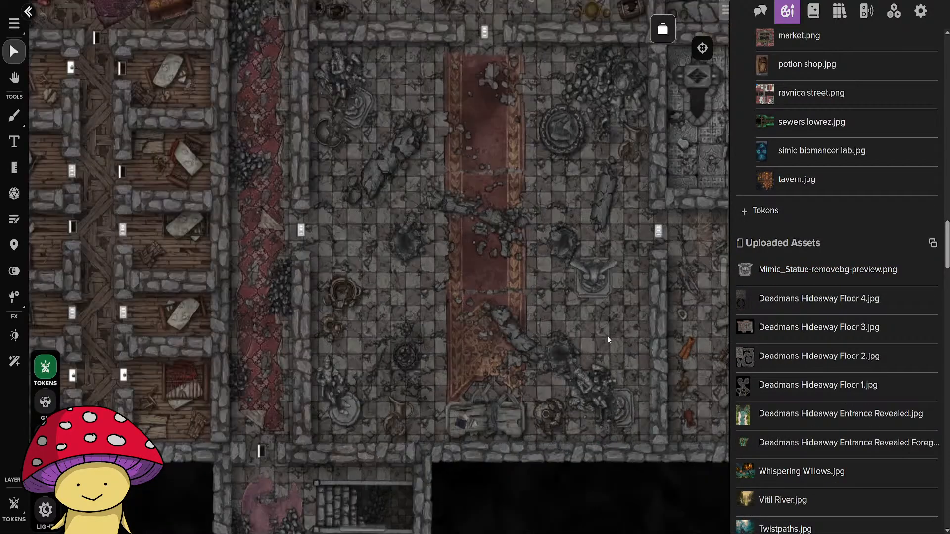
Adjust the statue token's size and position beside the hall's east wall and rotate it a quarter turn clockwise.
{"action": "left_click_drag", "start_coordinate": [622, 323], "coordinate": [480, 366]}
{"action": "scroll", "coordinate": [480, 366], "scroll_direction": "down", "scroll_amount": 4}
{"action": "left_click_drag", "start_coordinate": [445, 313], "coordinate": [465, 342]}
{"action": "left_click_drag", "start_coordinate": [504, 299], "coordinate": [499, 385]}
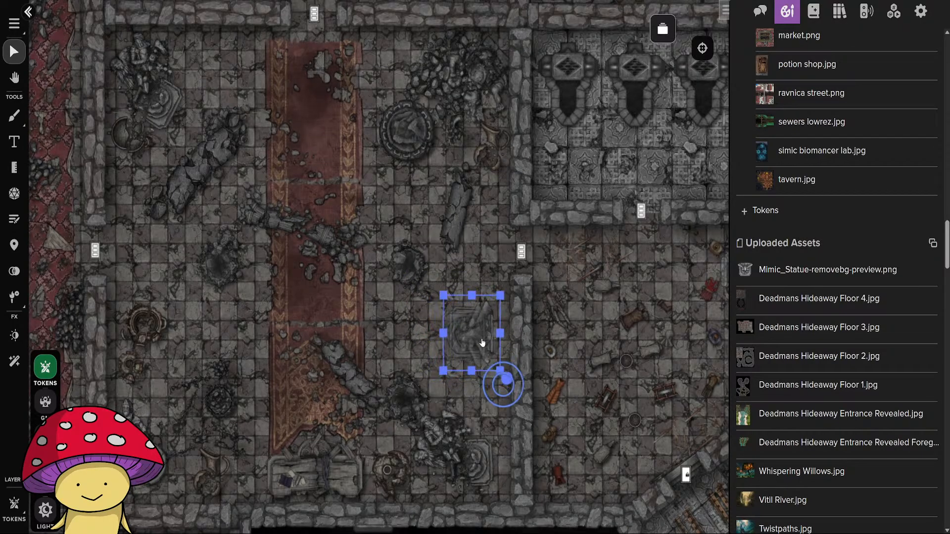
{"action": "left_click", "coordinate": [570, 347]}
{"action": "scroll", "coordinate": [568, 349], "scroll_direction": "down", "scroll_amount": 8}
{"action": "scroll", "coordinate": [568, 349], "scroll_direction": "up", "scroll_amount": 8}
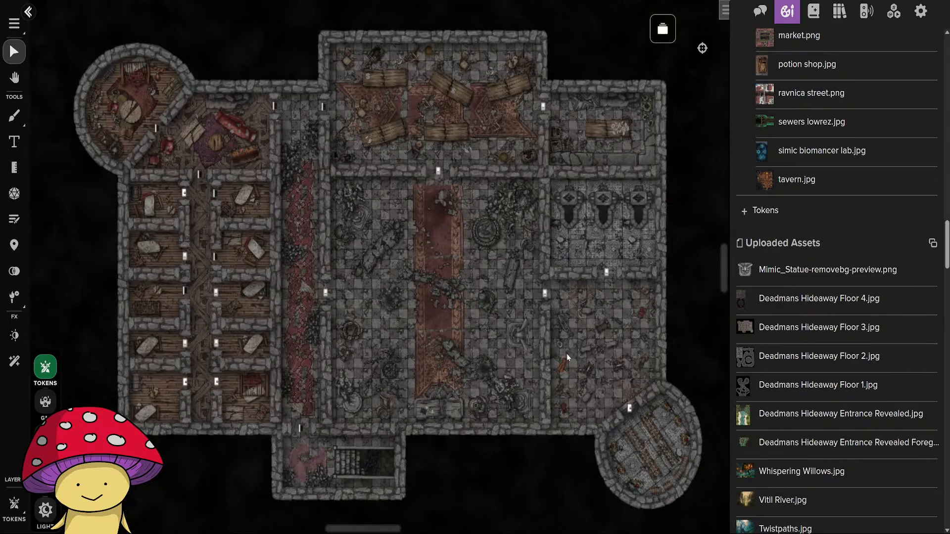
Name the statue token "Mimic Statue", enable its nameplate, and save the token settings.
{"action": "double_click", "coordinate": [480, 327]}
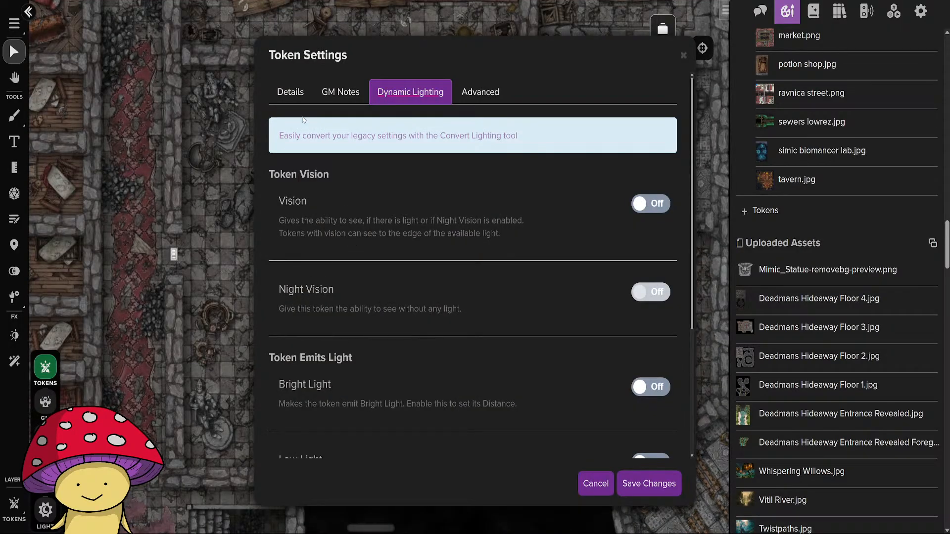
{"action": "left_click", "coordinate": [291, 92]}
{"action": "left_click", "coordinate": [327, 238]}
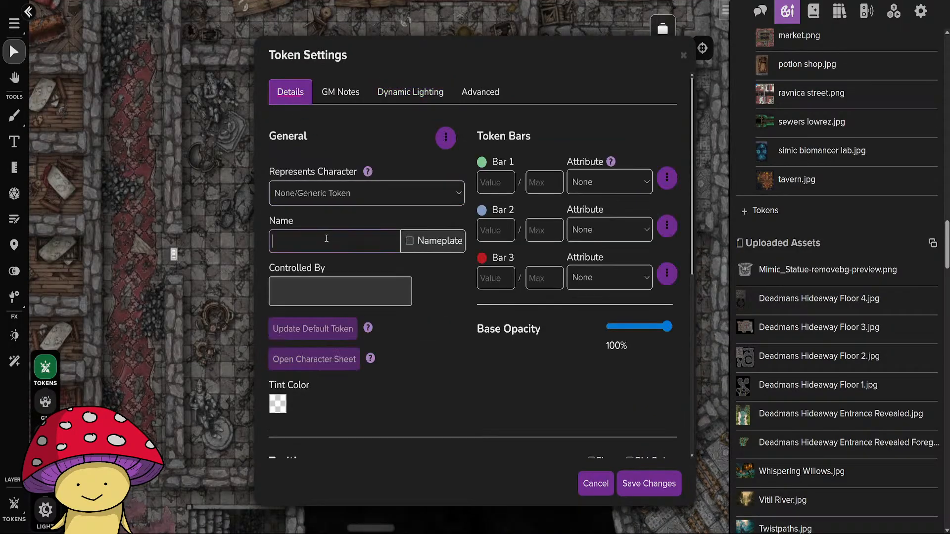
{"action": "type", "text": "Mimic Statue"}
{"action": "left_click", "coordinate": [409, 241]}
{"action": "left_click", "coordinate": [648, 484]}
{"action": "left_click", "coordinate": [566, 379]}
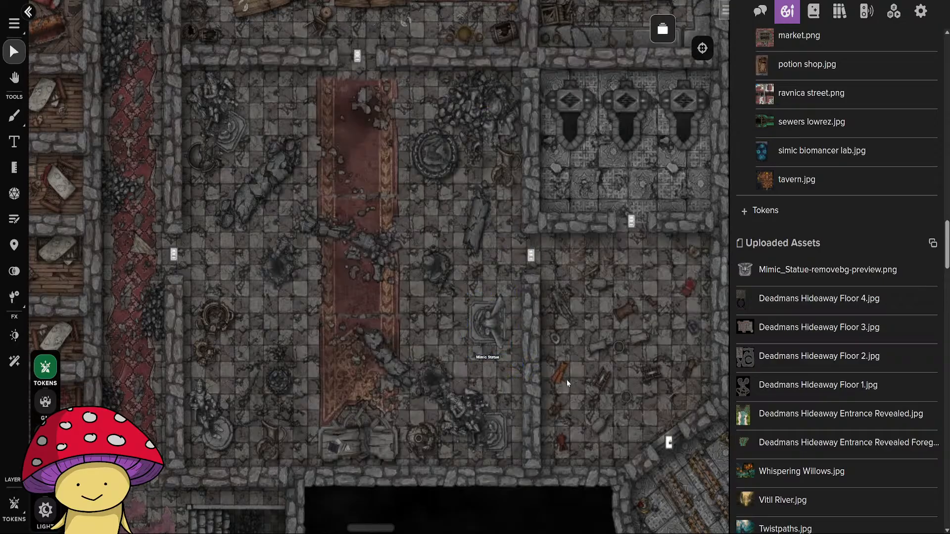
Examine the Mimic Statue token and its nameplate up close and against the rest of the floor map.
{"action": "left_click", "coordinate": [487, 324]}
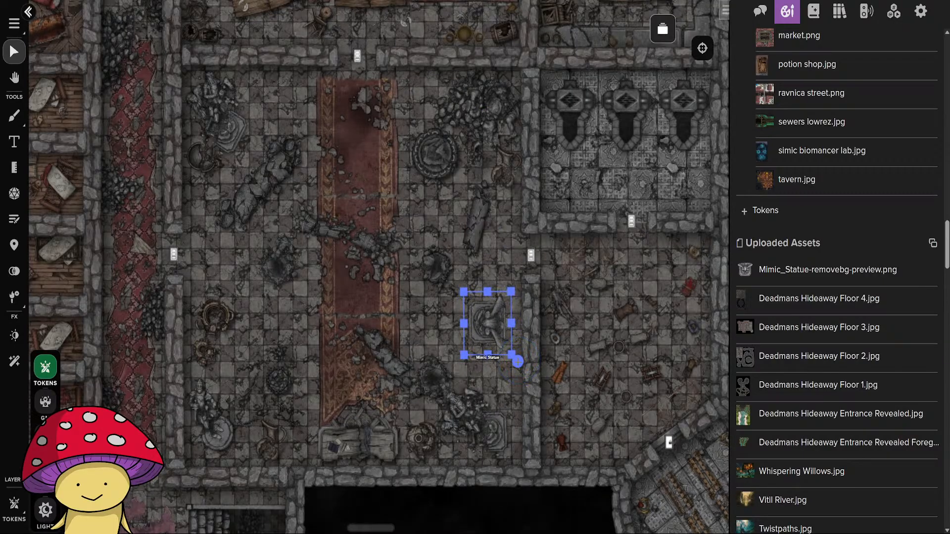
{"action": "left_click", "coordinate": [502, 376]}
{"action": "scroll", "coordinate": [501, 376], "scroll_direction": "up", "scroll_amount": 2}
{"action": "scroll", "coordinate": [500, 378], "scroll_direction": "up", "scroll_amount": 3}
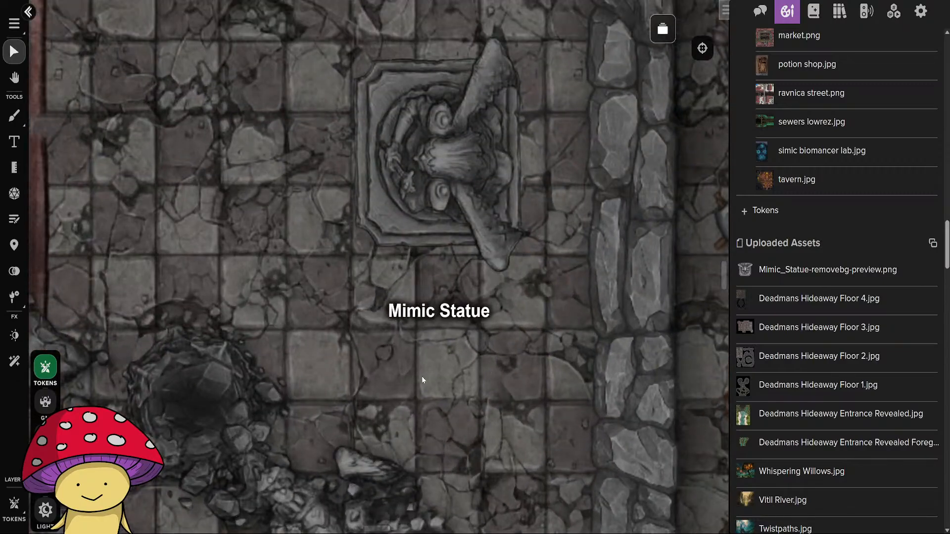
{"action": "scroll", "coordinate": [422, 380], "scroll_direction": "down", "scroll_amount": 8}
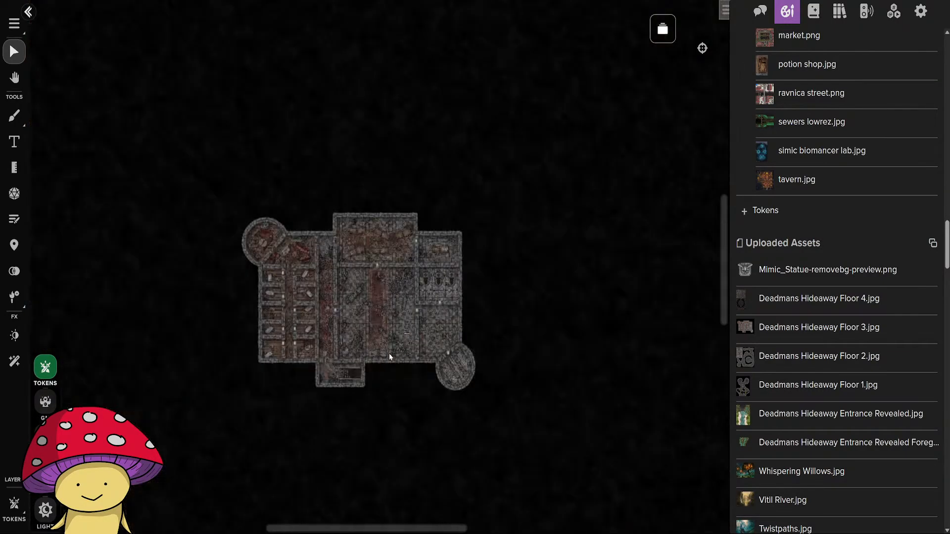
{"action": "scroll", "coordinate": [389, 353], "scroll_direction": "up", "scroll_amount": 8}
{"action": "scroll", "coordinate": [392, 366], "scroll_direction": "down", "scroll_amount": 5}
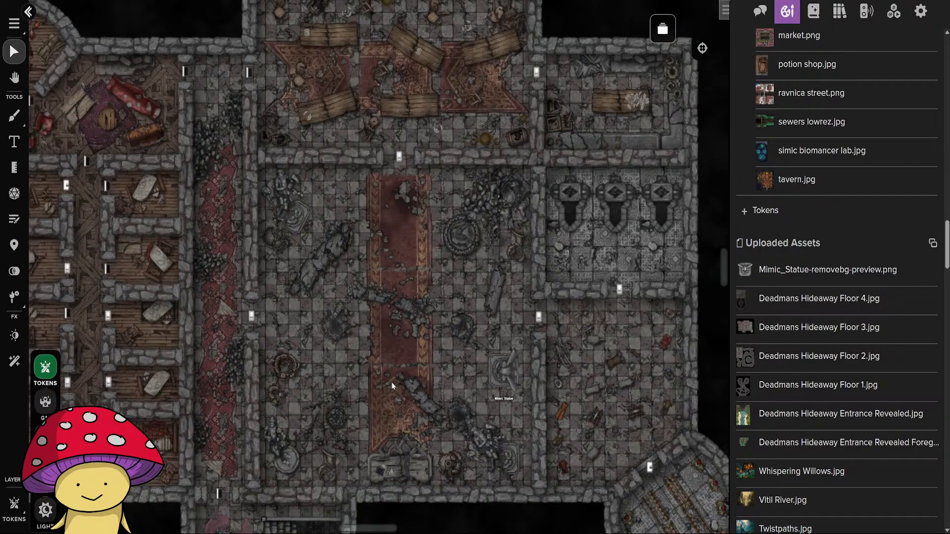
{"action": "left_click_drag", "start_coordinate": [392, 385], "coordinate": [503, 296]}
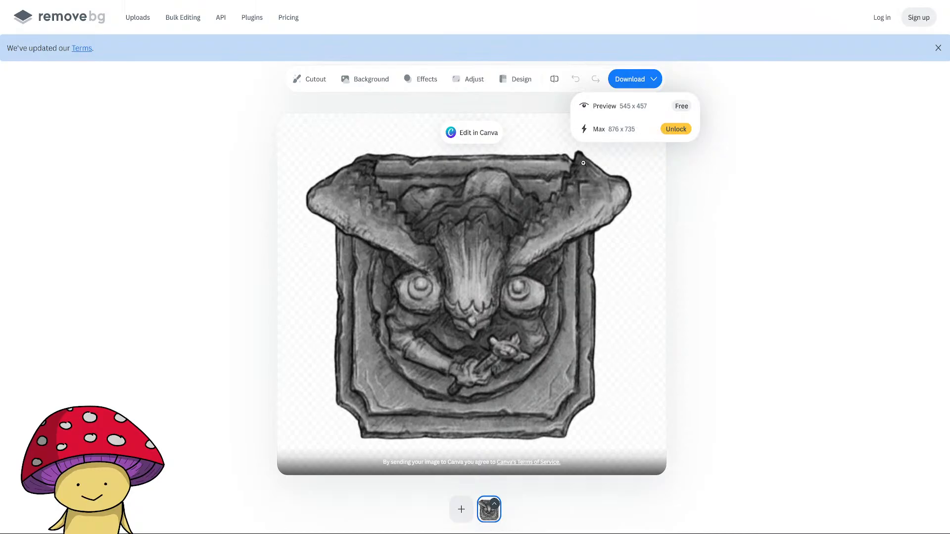
Switch to remove.bg, upload the cropped plain wooden chest image for background removal, and open the cutout's download options.
{"action": "left_click", "coordinate": [803, 142]}
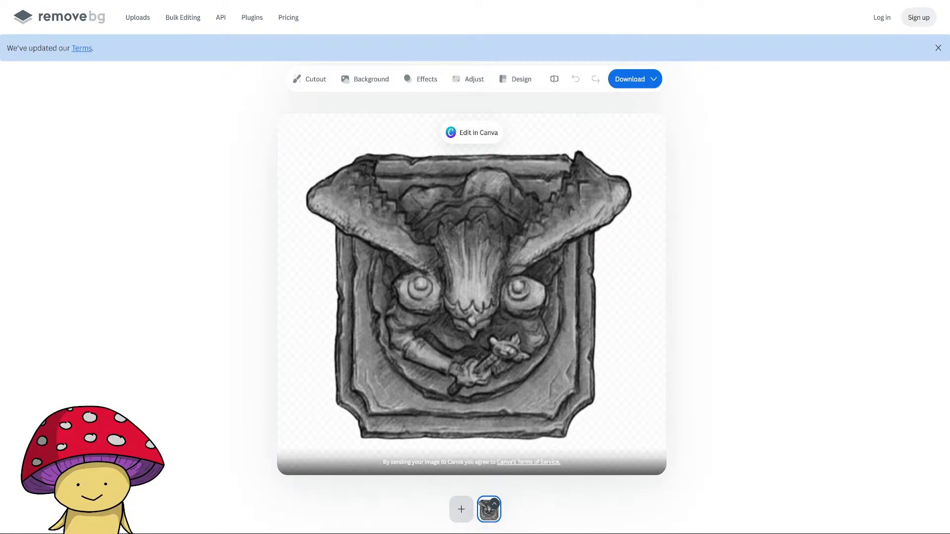
{"action": "double_click", "coordinate": [212, 102]}
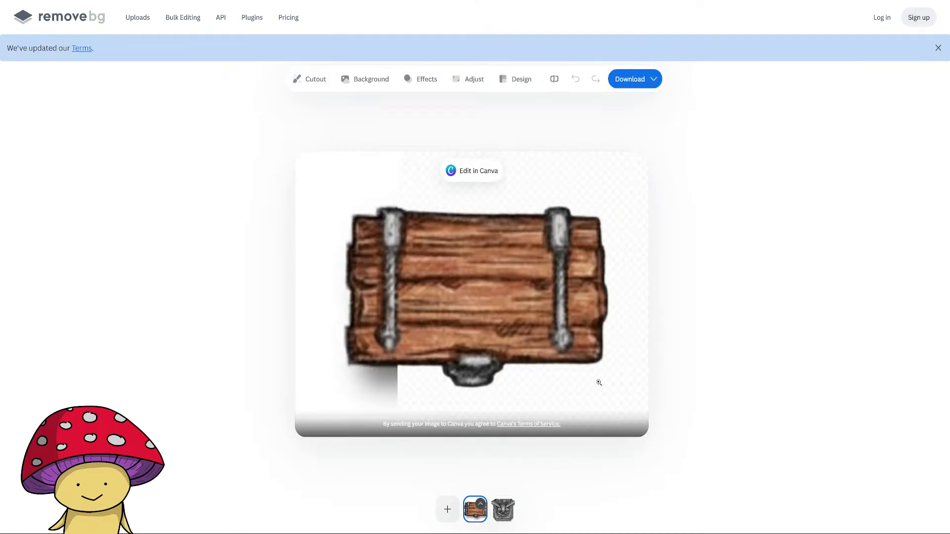
{"action": "left_click", "coordinate": [655, 82]}
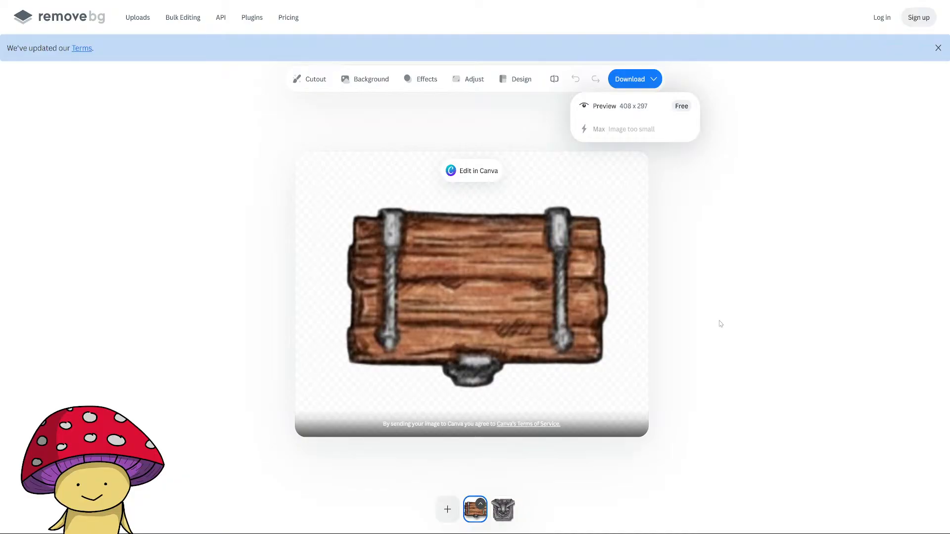
{"action": "left_click", "coordinate": [735, 299]}
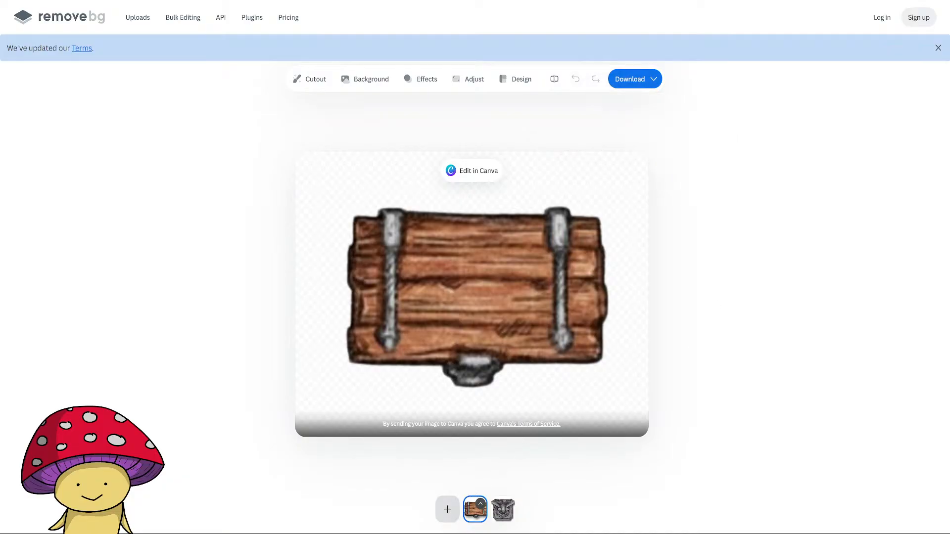
Upload the iron-banded chest and plain handled pot images for background removal, opening the download options for each cutout.
{"action": "double_click", "coordinate": [265, 124]}
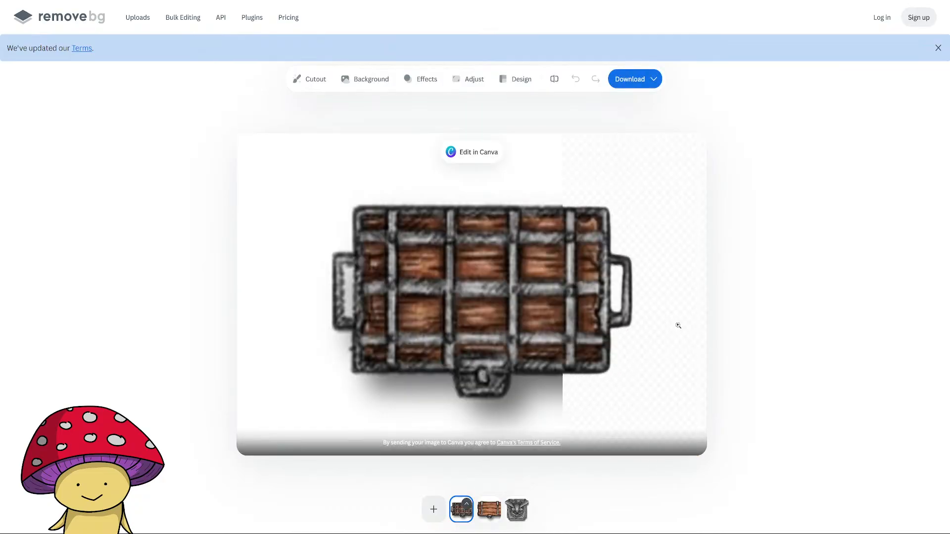
{"action": "left_click", "coordinate": [655, 82]}
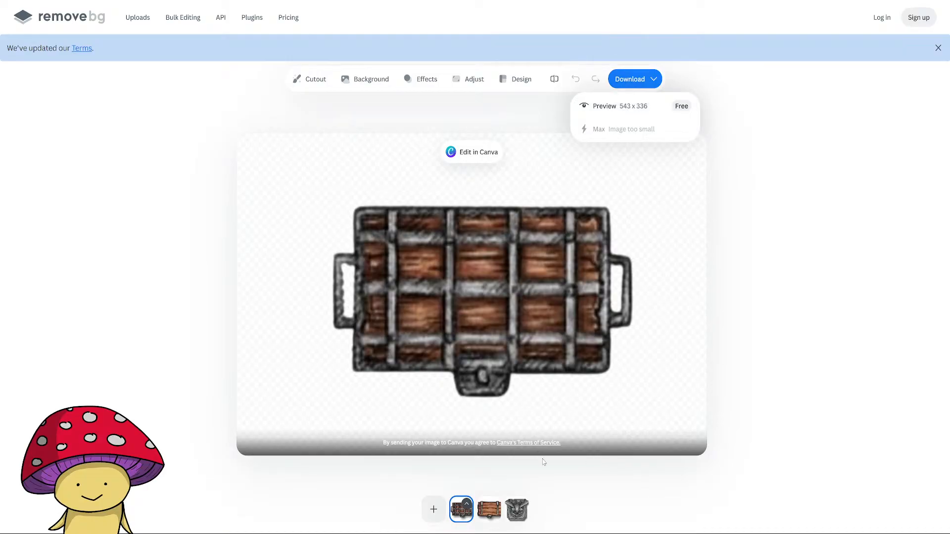
{"action": "left_click", "coordinate": [432, 508]}
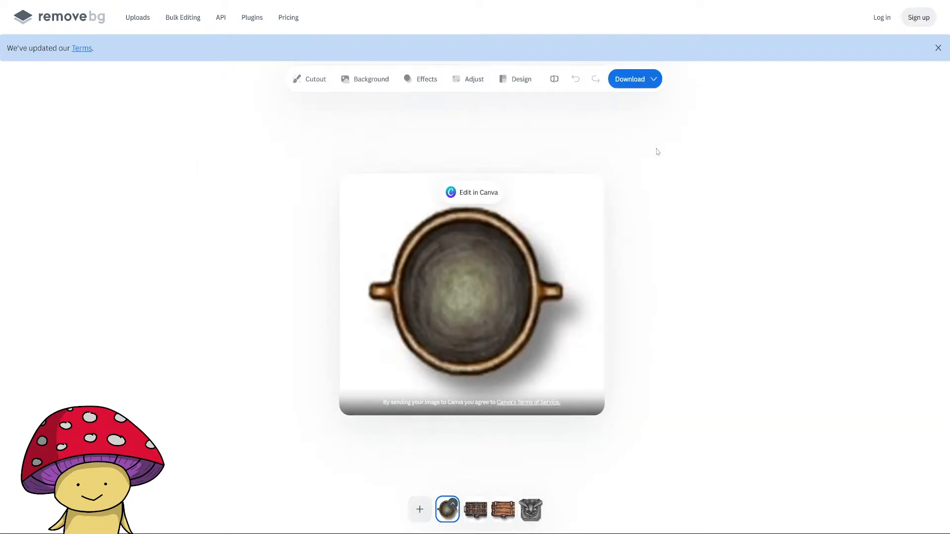
{"action": "left_click", "coordinate": [654, 80]}
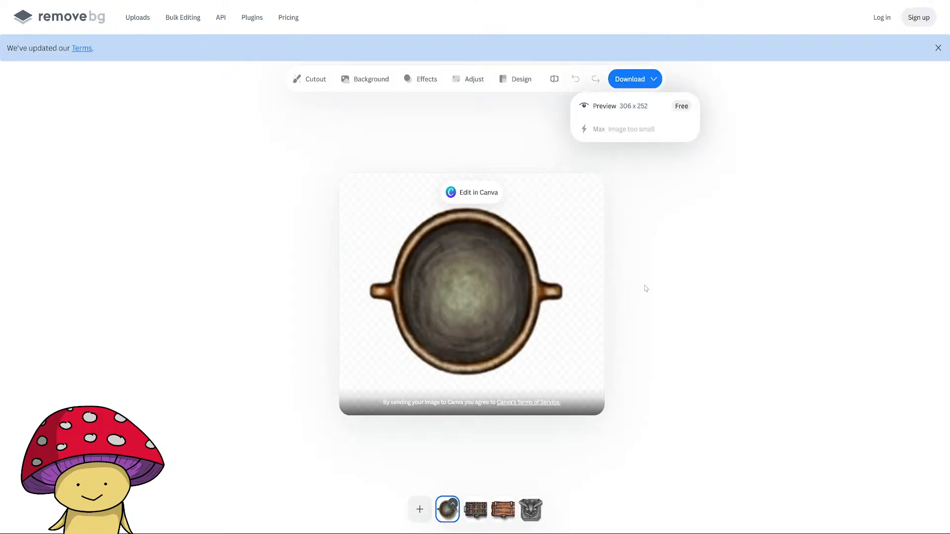
Upload the blue patterned pot and red-rimmed pot images for background removal, opening the download options for each cutout.
{"action": "left_click", "coordinate": [429, 510]}
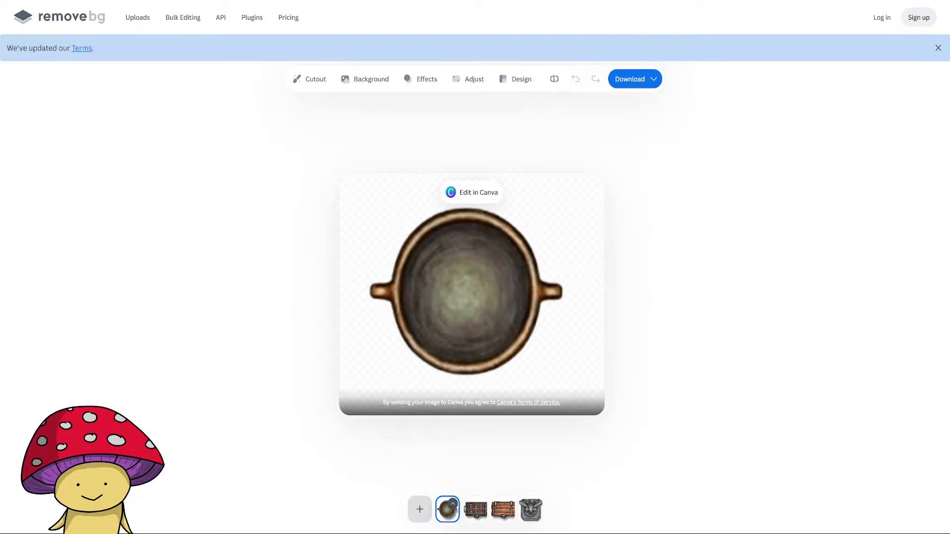
{"action": "double_click", "coordinate": [212, 175]}
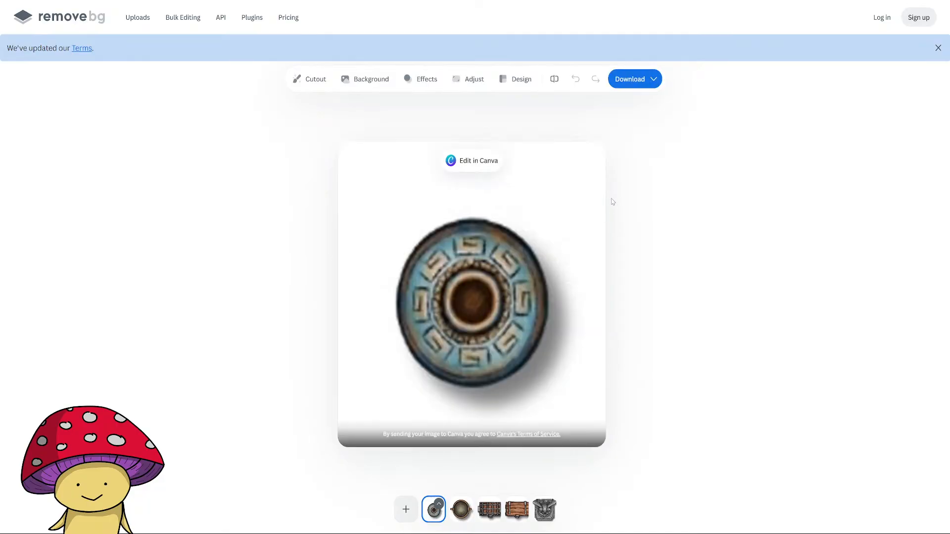
{"action": "left_click", "coordinate": [654, 80]}
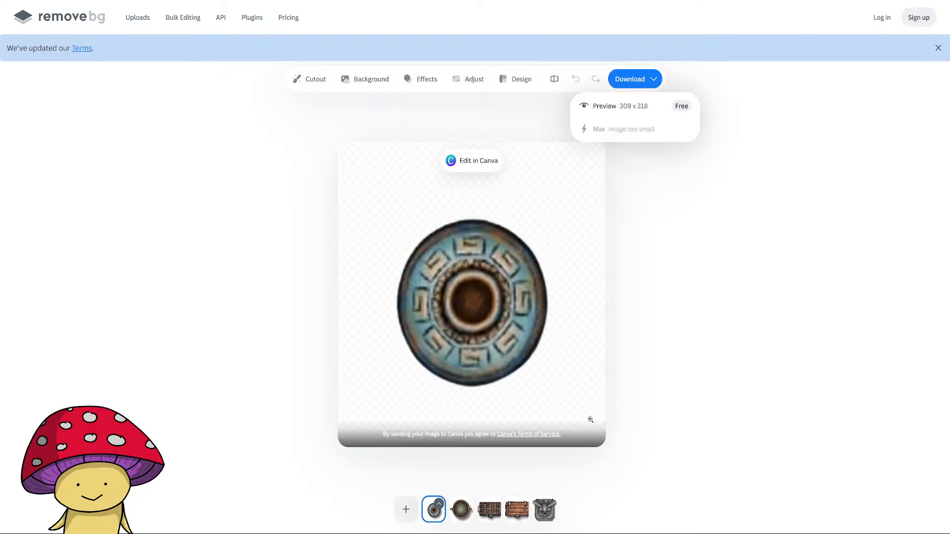
{"action": "left_click", "coordinate": [403, 510]}
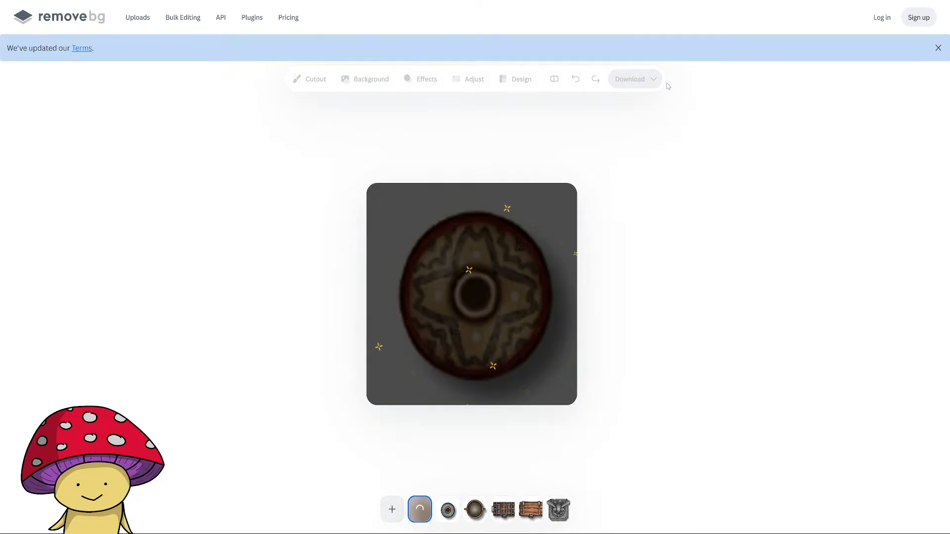
{"action": "left_click", "coordinate": [653, 81]}
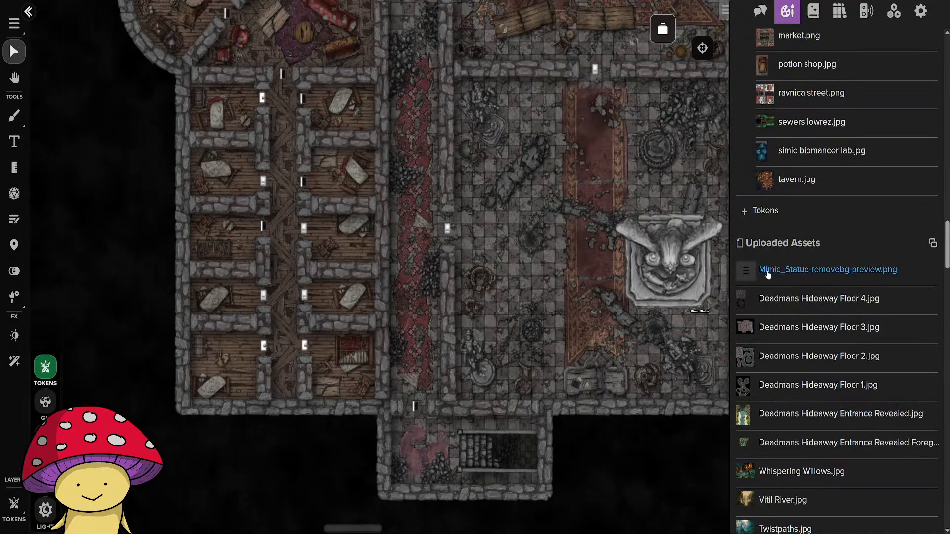
Switch to Roll20 and copy the uploaded Mimic_Statue-removebg-preview.png asset to the /Tokens/Monsters folder.
{"action": "right_click", "coordinate": [768, 272]}
{"action": "left_click", "coordinate": [800, 346]}
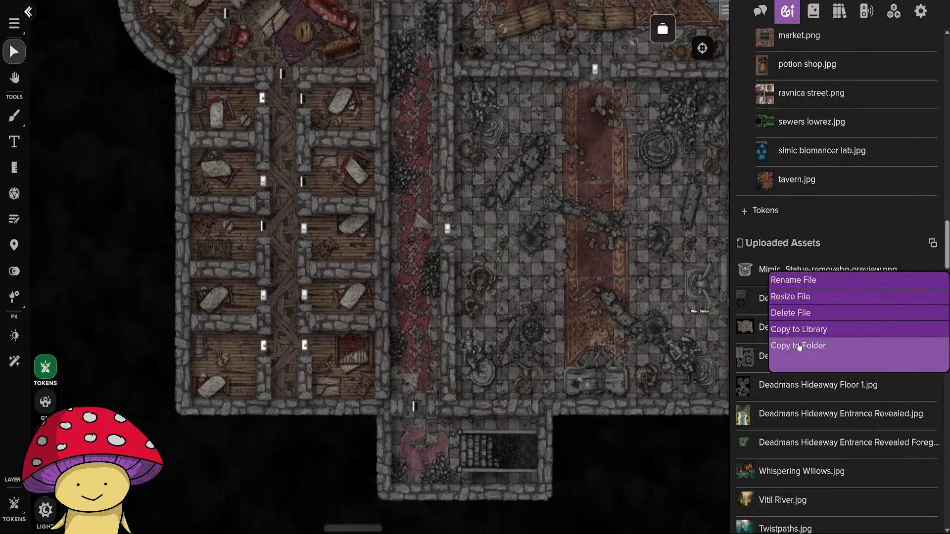
{"action": "left_click", "coordinate": [800, 347]}
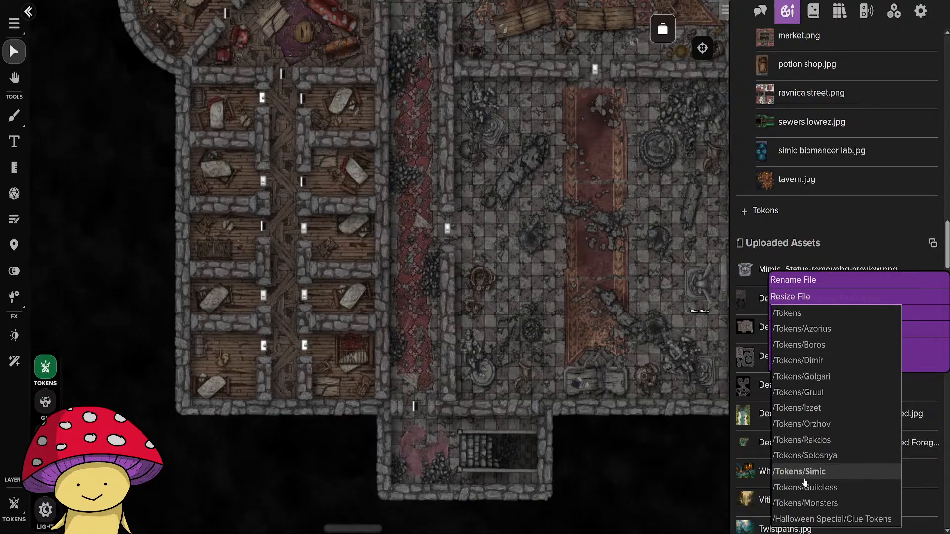
{"action": "left_click", "coordinate": [816, 509]}
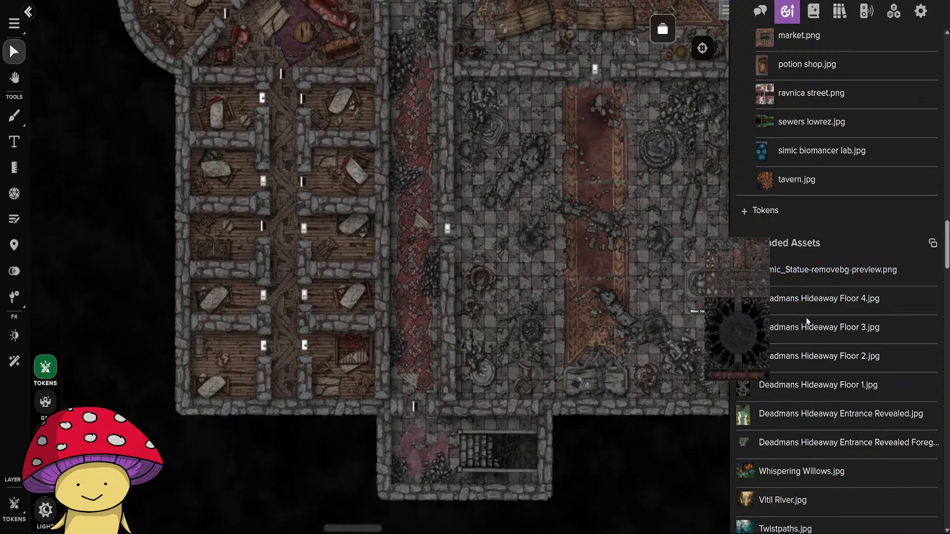
Upload the background-free chest and pot images to the art library and close the upload window.
{"action": "scroll", "coordinate": [812, 342], "scroll_direction": "up", "scroll_amount": 7}
{"action": "scroll", "coordinate": [811, 341], "scroll_direction": "up", "scroll_amount": 10}
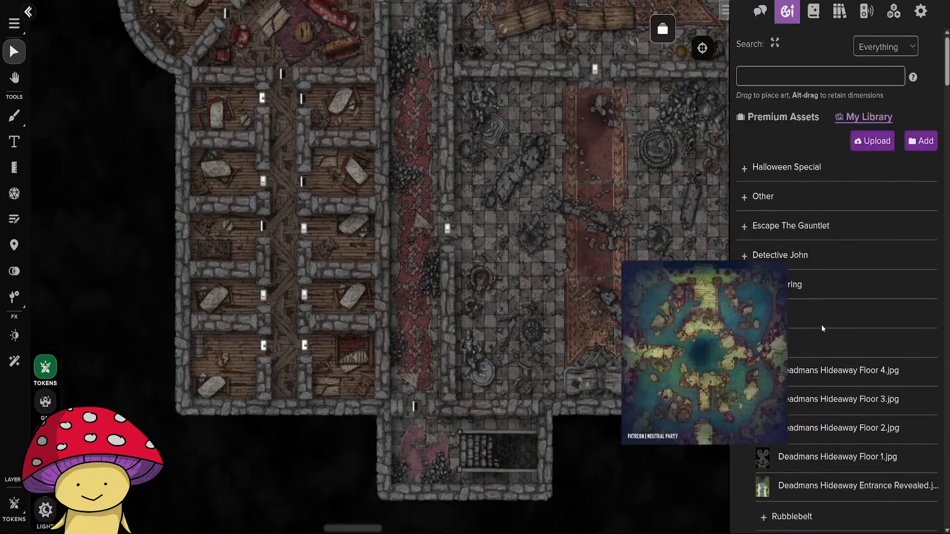
{"action": "left_click", "coordinate": [862, 144]}
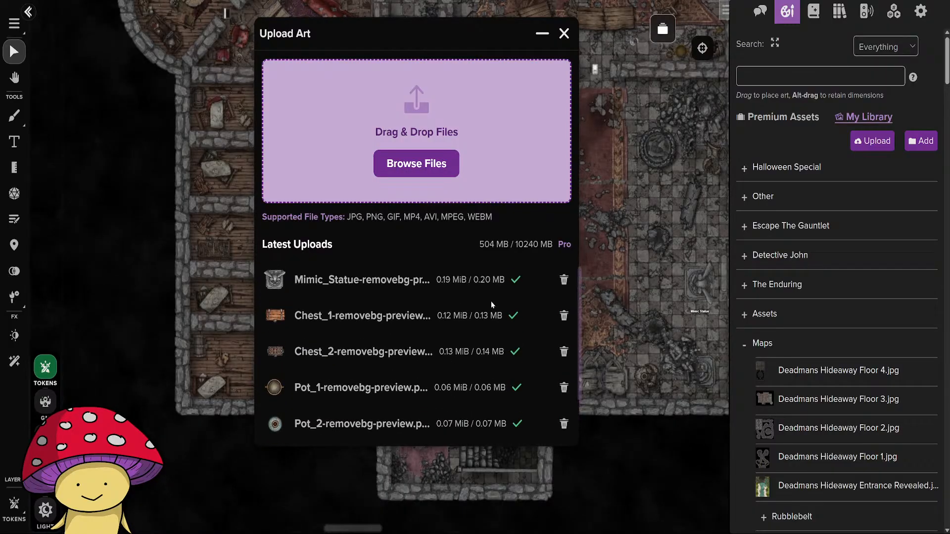
{"action": "left_click", "coordinate": [565, 33]}
Place Chest_1-removebg-preview.png from the uploaded assets into the southeasternmost bedroom and select the new token.
{"action": "scroll", "coordinate": [837, 401], "scroll_direction": "down", "scroll_amount": 15}
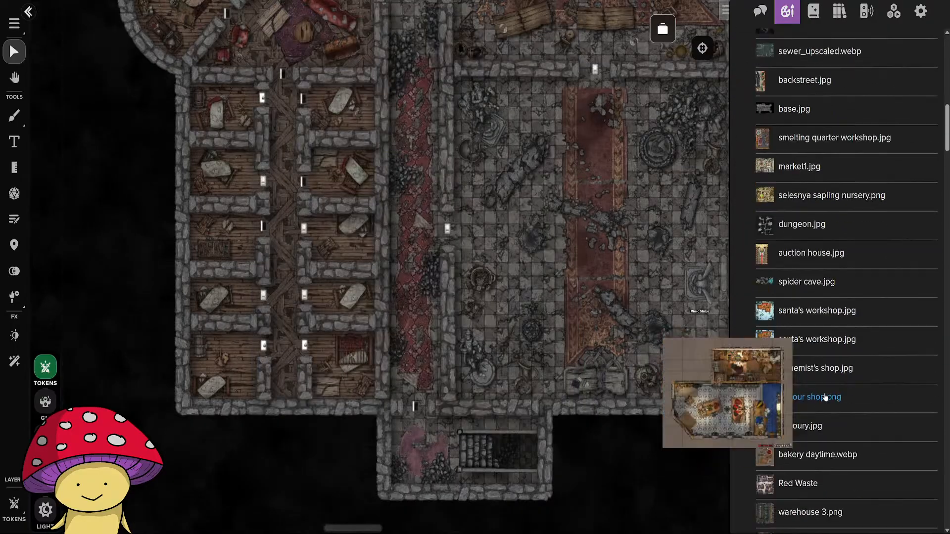
{"action": "scroll", "coordinate": [823, 391], "scroll_direction": "down", "scroll_amount": 15}
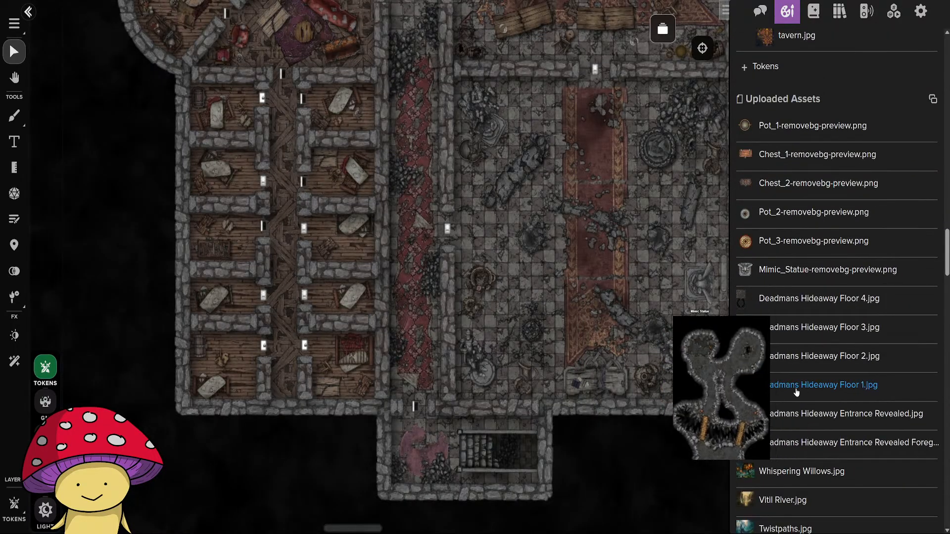
{"action": "scroll", "coordinate": [788, 406], "scroll_direction": "up", "scroll_amount": 1}
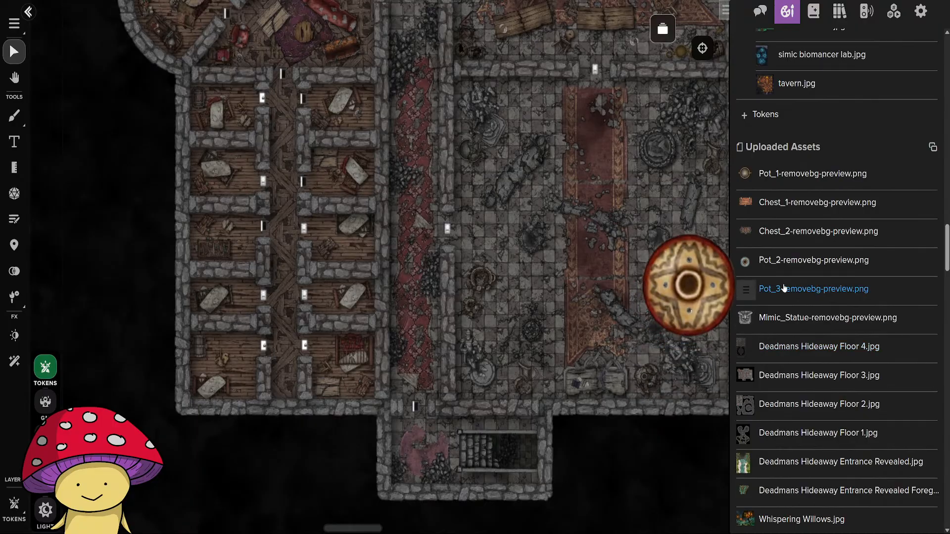
{"action": "mouse_move", "coordinate": [764, 224]}
{"action": "mouse_move", "coordinate": [776, 203]}
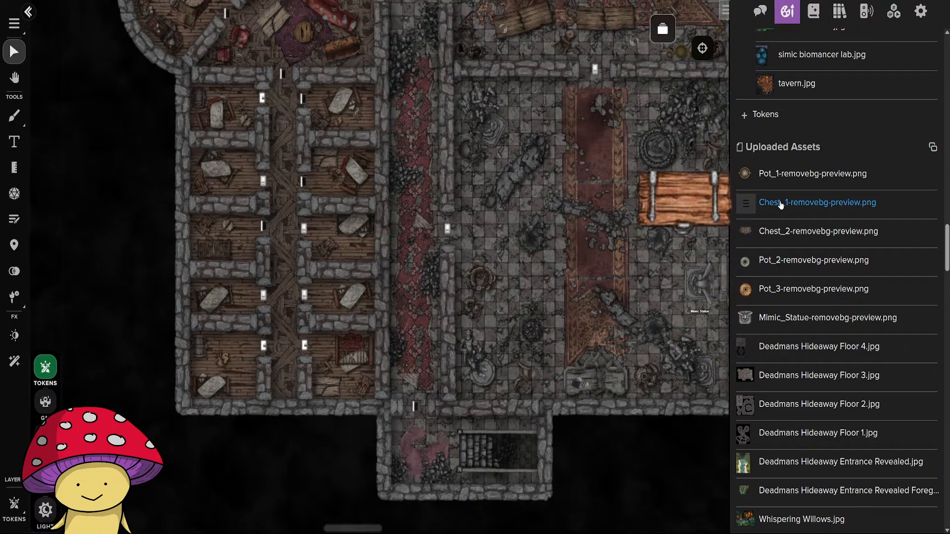
{"action": "left_click_drag", "start_coordinate": [781, 205], "coordinate": [344, 387]}
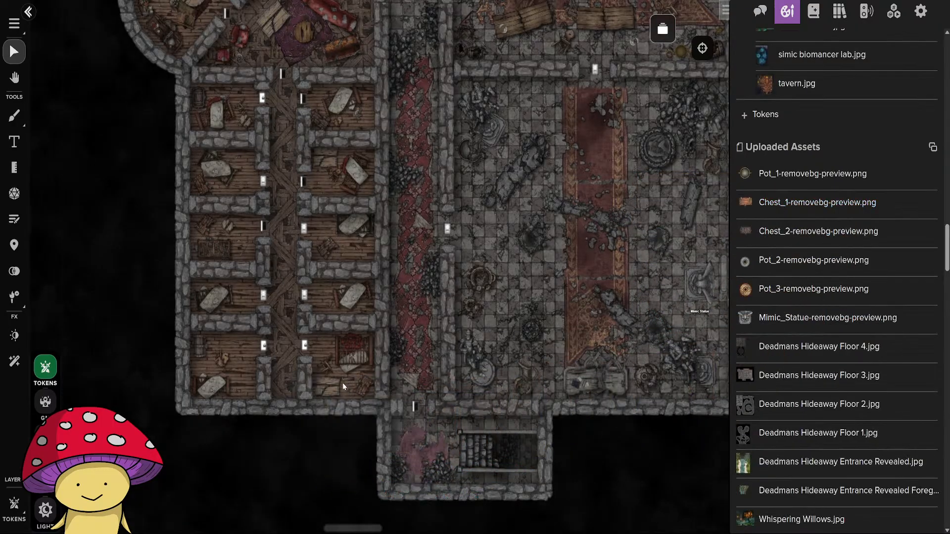
{"action": "scroll", "coordinate": [352, 399], "scroll_direction": "up", "scroll_amount": 5}
{"action": "left_click", "coordinate": [377, 358]}
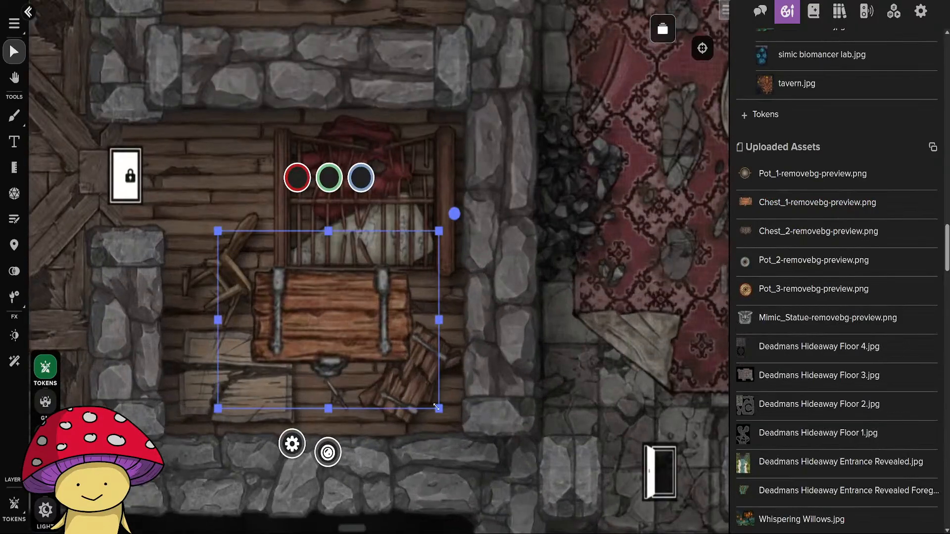
Shrink the plain wooden chest token, rotate it a quarter turn clockwise, and position it below the bed beside the broken planks.
{"action": "left_click_drag", "start_coordinate": [437, 407], "coordinate": [358, 326]}
{"action": "left_click_drag", "start_coordinate": [316, 293], "coordinate": [346, 371]}
{"action": "left_click_drag", "start_coordinate": [399, 292], "coordinate": [370, 437]}
{"action": "left_click_drag", "start_coordinate": [325, 368], "coordinate": [346, 352]}
{"action": "left_click", "coordinate": [503, 351]}
{"action": "left_click", "coordinate": [631, 431]}
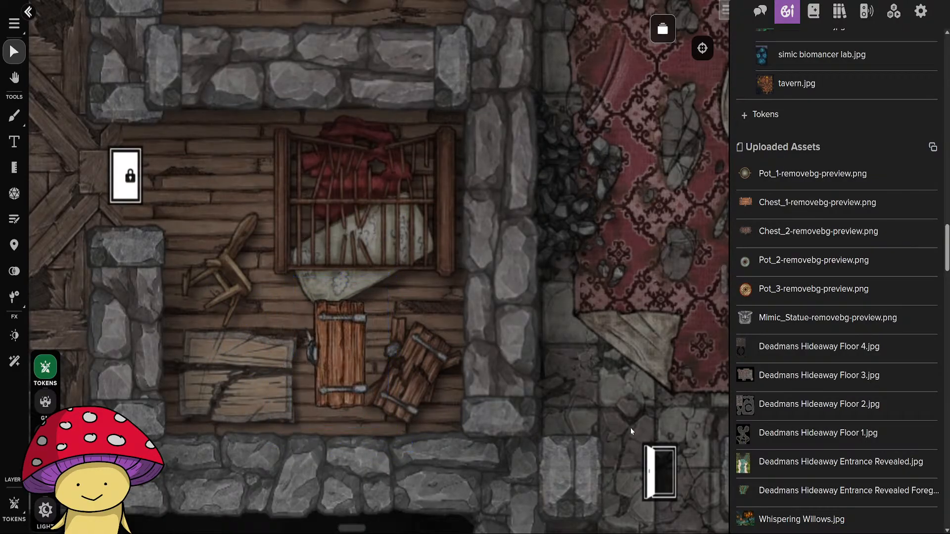
Move the plain wooden chest token to the third bedroom from the north in the east column, below its bed.
{"action": "scroll", "coordinate": [501, 389], "scroll_direction": "down", "scroll_amount": 5}
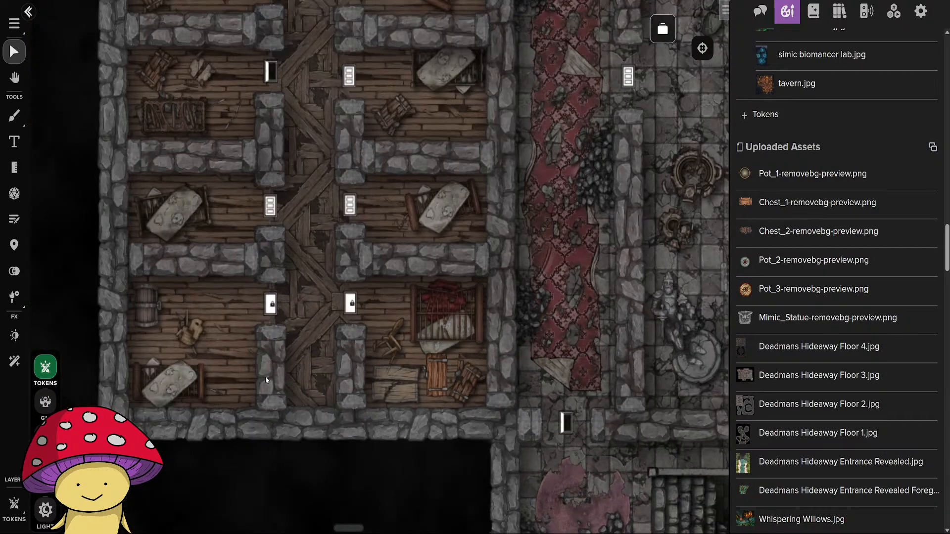
{"action": "left_click_drag", "start_coordinate": [316, 331], "coordinate": [419, 452]}
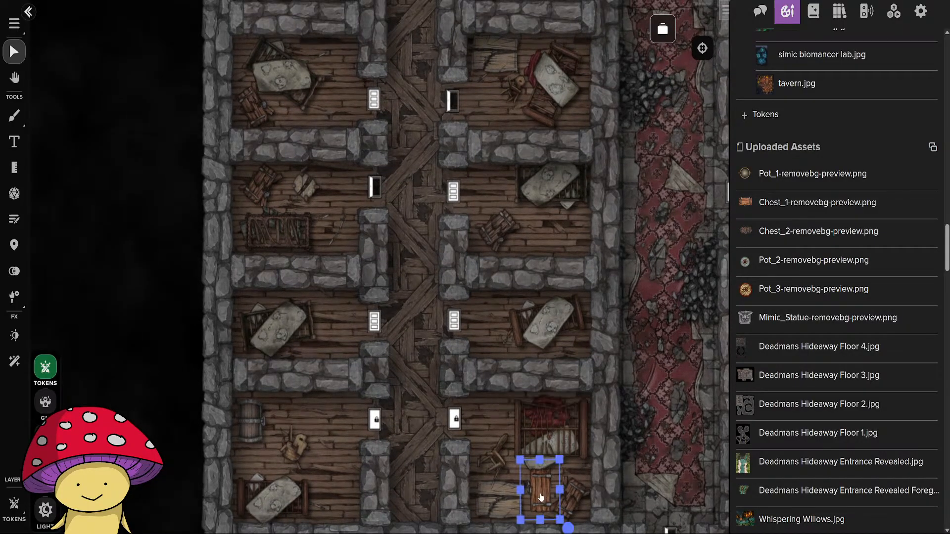
{"action": "left_click_drag", "start_coordinate": [540, 497], "coordinate": [550, 241]}
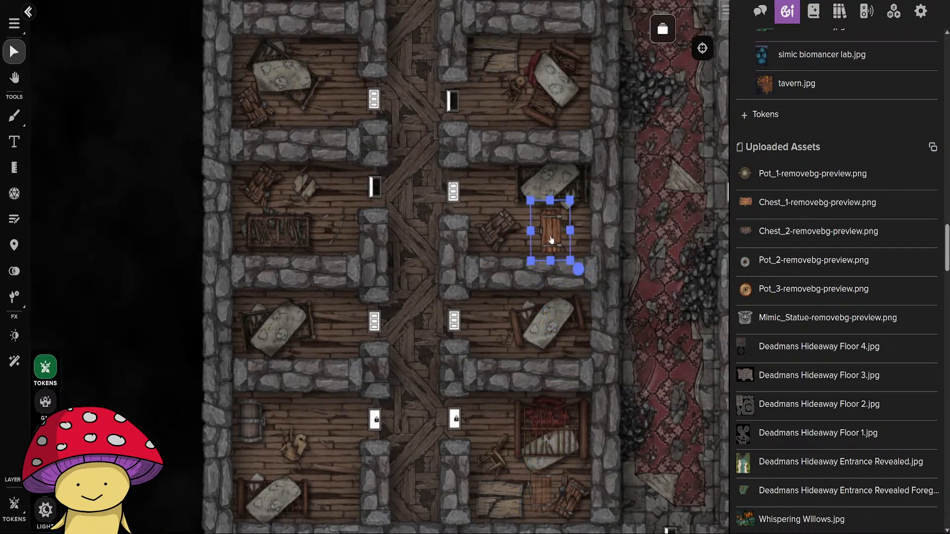
{"action": "left_click", "coordinate": [638, 257]}
Place Chest_2-removebg-preview.png near the northernmost bedroom in the east column and rotate it a quarter turn clockwise.
{"action": "left_click_drag", "start_coordinate": [425, 243], "coordinate": [410, 454]}
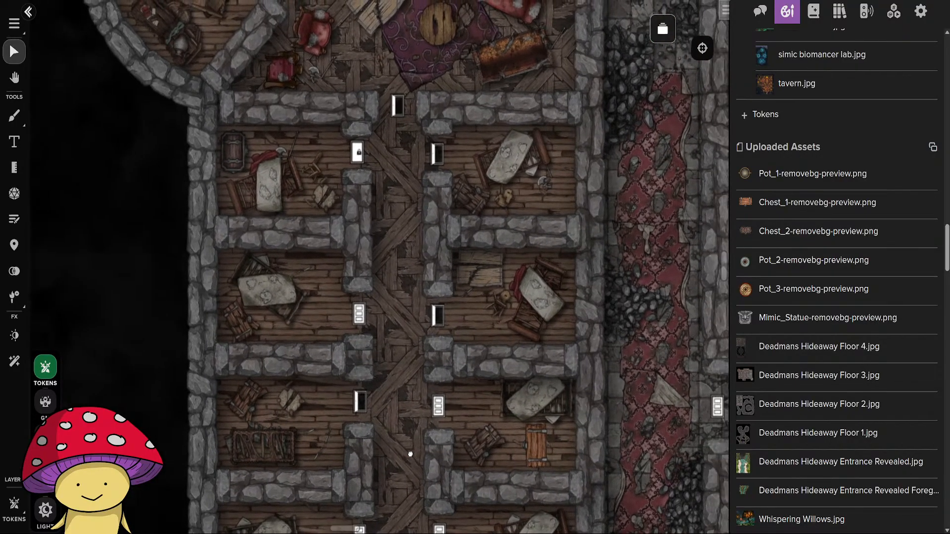
{"action": "mouse_move", "coordinate": [777, 229]}
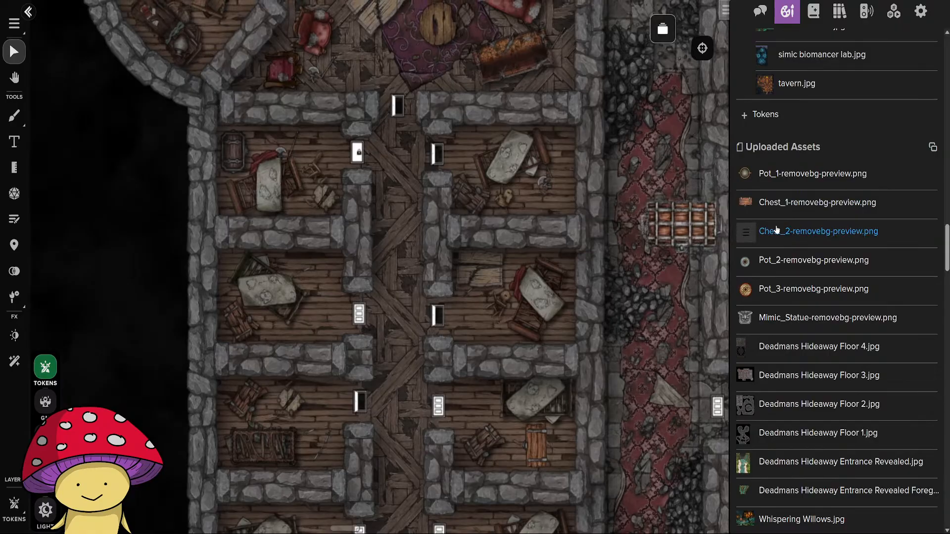
{"action": "left_click_drag", "start_coordinate": [776, 229], "coordinate": [434, 219]}
{"action": "scroll", "coordinate": [525, 257], "scroll_direction": "up", "scroll_amount": 3}
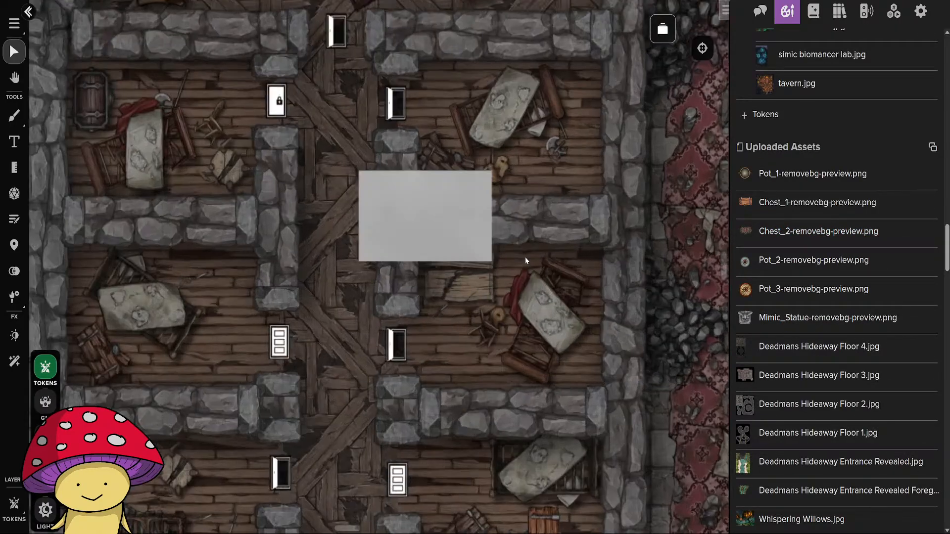
{"action": "scroll", "coordinate": [525, 260], "scroll_direction": "up", "scroll_amount": 1}
{"action": "left_click_drag", "start_coordinate": [615, 137], "coordinate": [576, 271]}
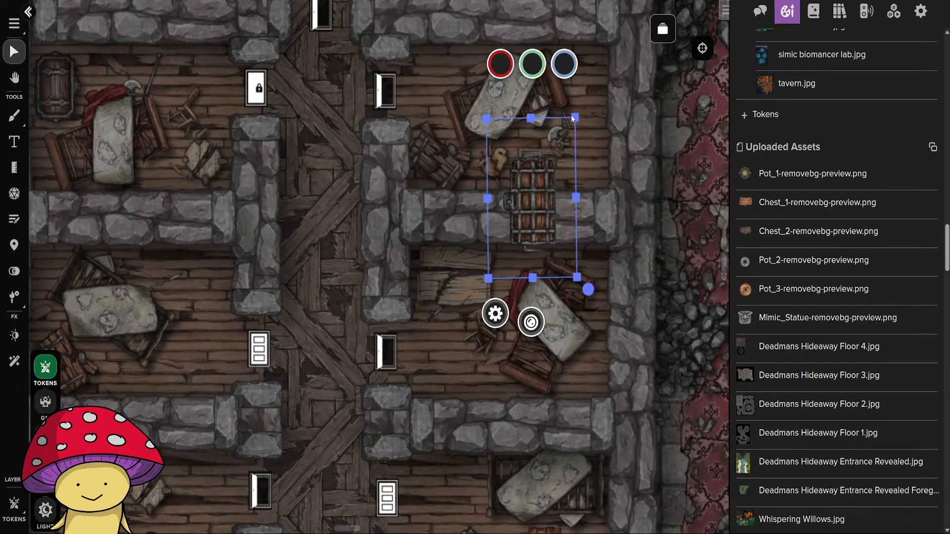
Shrink the iron-banded chest token and position it in the northeast bedroom's southeast corner against the east wall.
{"action": "left_click_drag", "start_coordinate": [574, 118], "coordinate": [559, 161]}
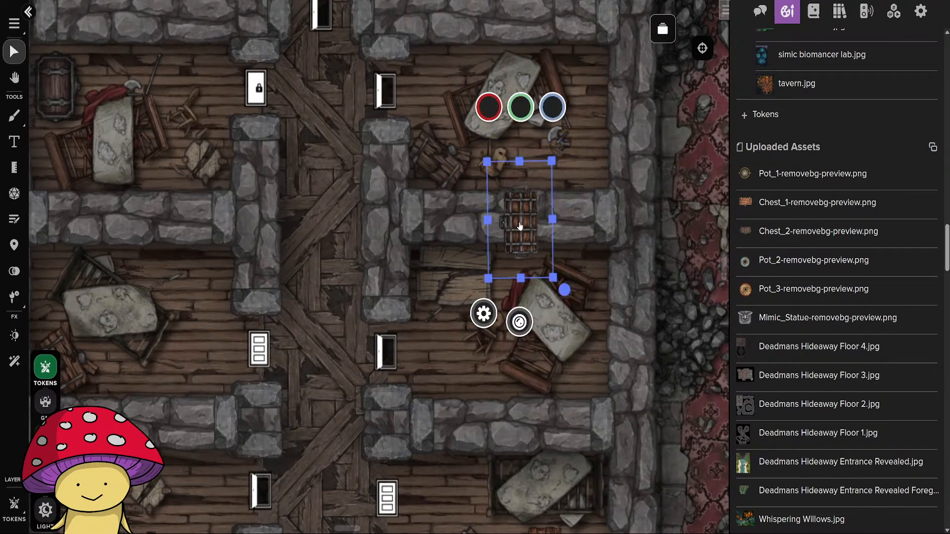
{"action": "left_click_drag", "start_coordinate": [494, 176], "coordinate": [555, 89]}
{"action": "left_click_drag", "start_coordinate": [632, 217], "coordinate": [630, 219]}
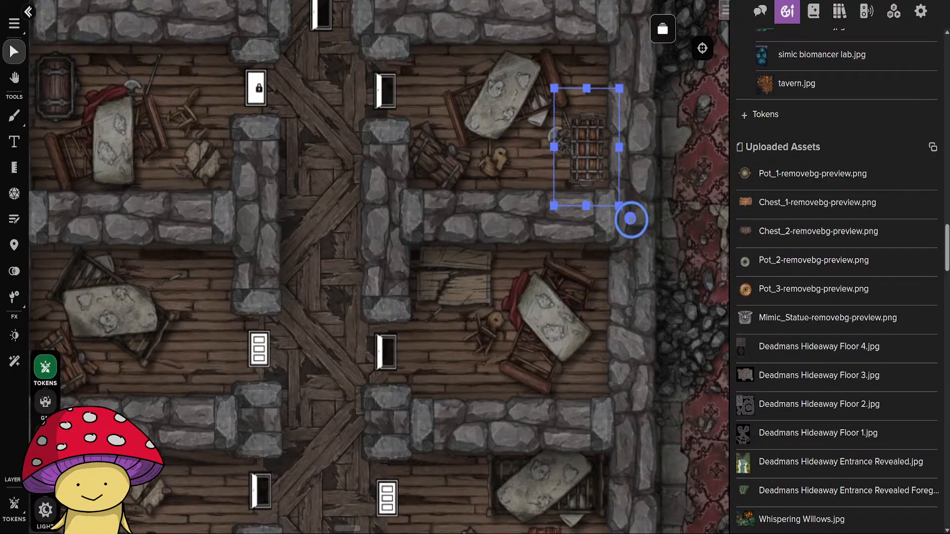
{"action": "left_click", "coordinate": [492, 346]}
Examine the round chamber, the lounge and both columns of bedrooms around the placed chests.
{"action": "scroll", "coordinate": [488, 327], "scroll_direction": "down", "scroll_amount": 3}
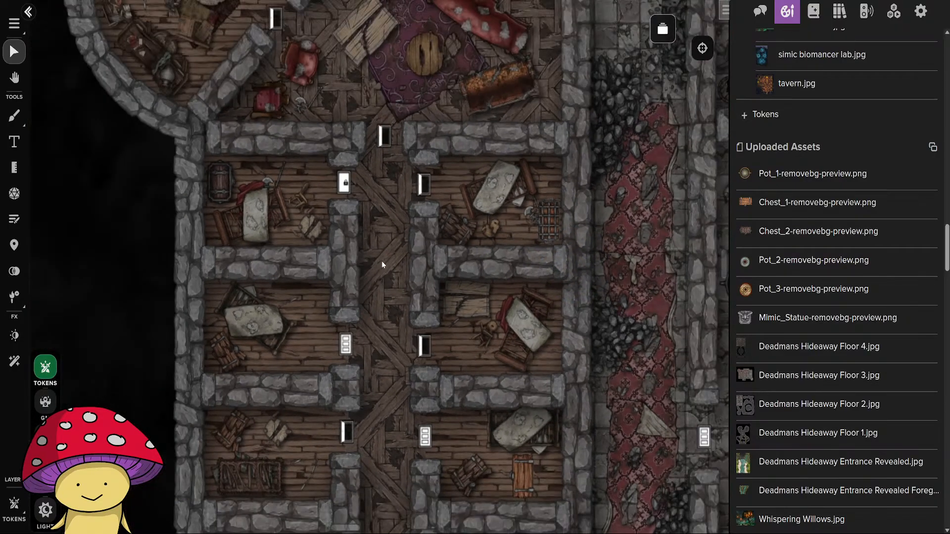
{"action": "scroll", "coordinate": [382, 260], "scroll_direction": "up", "scroll_amount": 10}
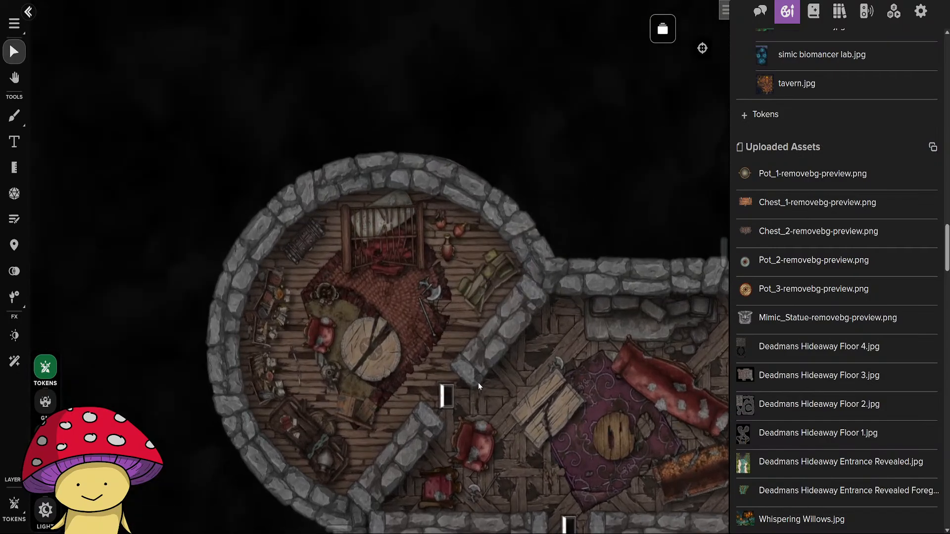
{"action": "scroll", "coordinate": [478, 382], "scroll_direction": "up", "scroll_amount": 2}
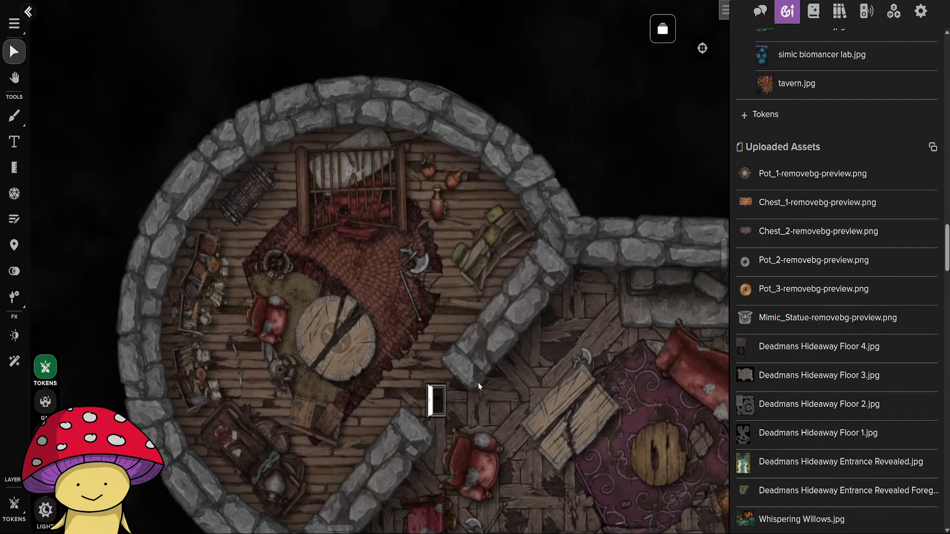
{"action": "left_click_drag", "start_coordinate": [578, 487], "coordinate": [461, 174]}
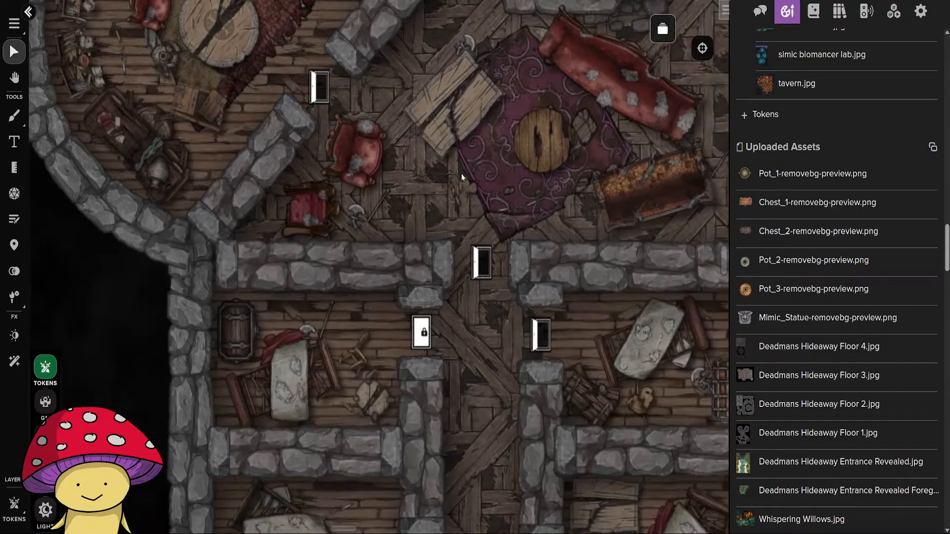
{"action": "scroll", "coordinate": [490, 378], "scroll_direction": "down", "scroll_amount": 3}
{"action": "left_click_drag", "start_coordinate": [493, 437], "coordinate": [440, 185]}
{"action": "left_click_drag", "start_coordinate": [445, 333], "coordinate": [505, 375]}
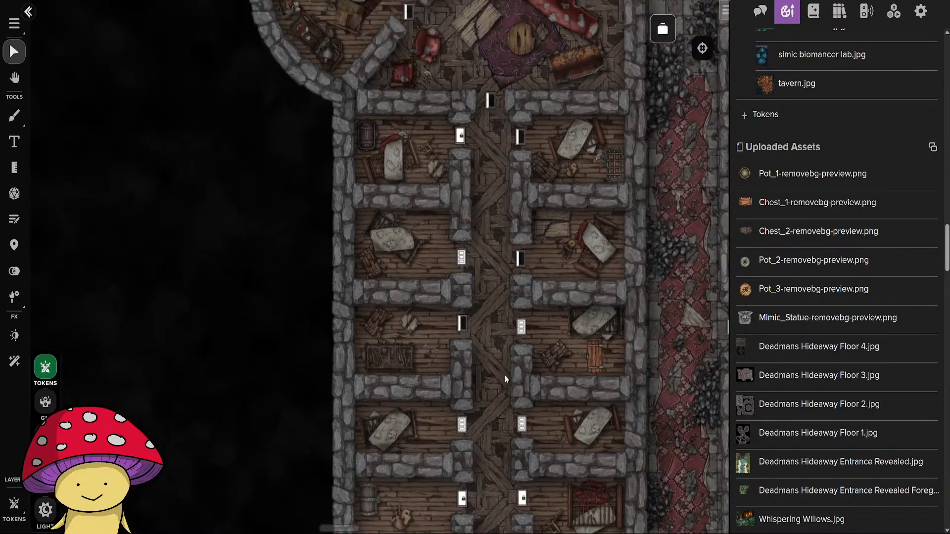
Place Chest_1-removebg-preview.png in the west column's second bedroom from the north, rotate it a quarter turn counterclockwise and shrink it beside the bed.
{"action": "scroll", "coordinate": [504, 378], "scroll_direction": "up", "scroll_amount": 2}
{"action": "left_click_drag", "start_coordinate": [788, 212], "coordinate": [407, 220]}
{"action": "left_click_drag", "start_coordinate": [458, 174], "coordinate": [360, 150]}
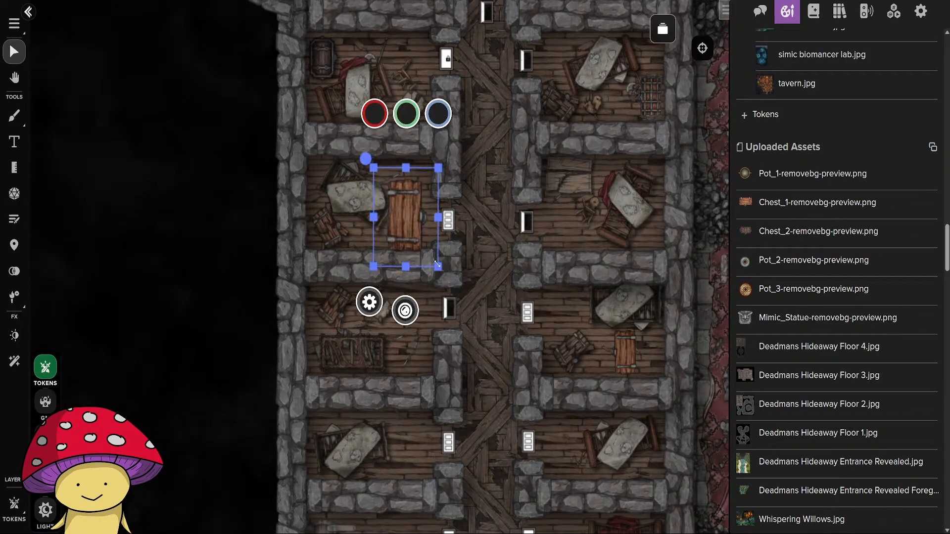
{"action": "left_click_drag", "start_coordinate": [437, 264], "coordinate": [403, 224]}
{"action": "left_click", "coordinate": [405, 221]}
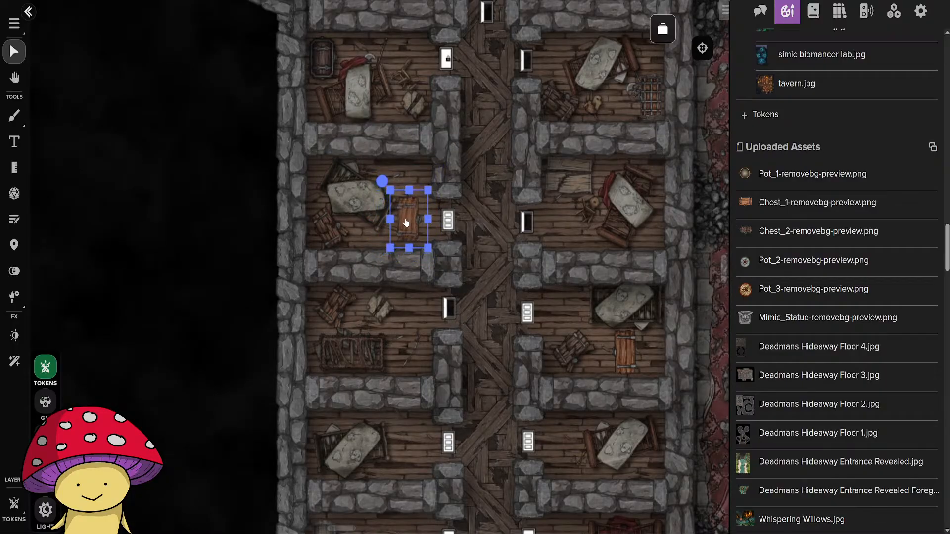
Name both plain wooden chest tokens Mimic Chest and turn on their nameplates.
{"action": "double_click", "coordinate": [405, 221]}
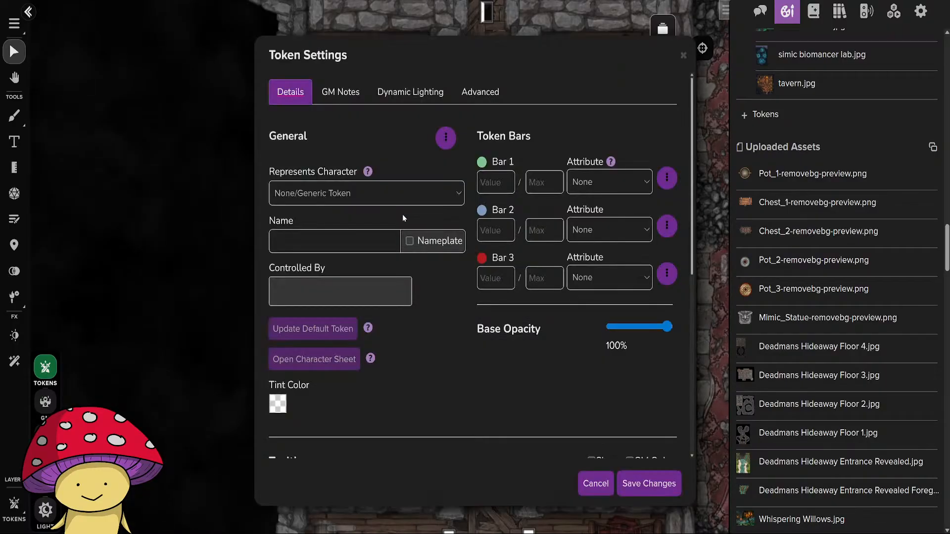
{"action": "left_click", "coordinate": [322, 239]}
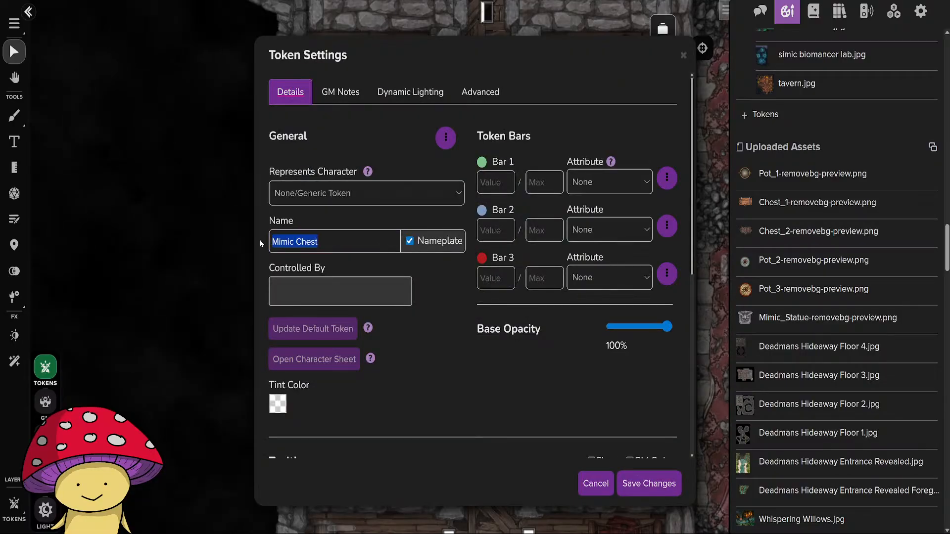
{"action": "left_click", "coordinate": [648, 483]}
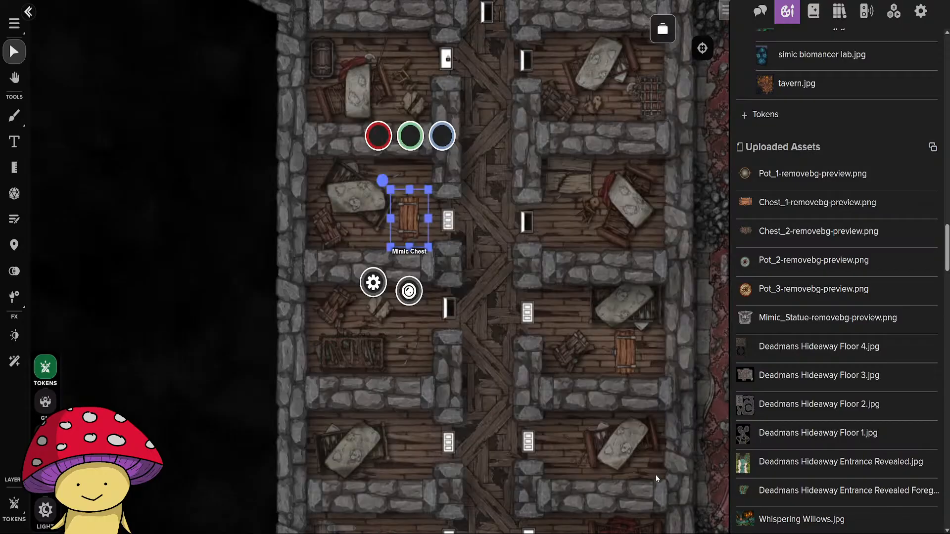
{"action": "double_click", "coordinate": [626, 363]}
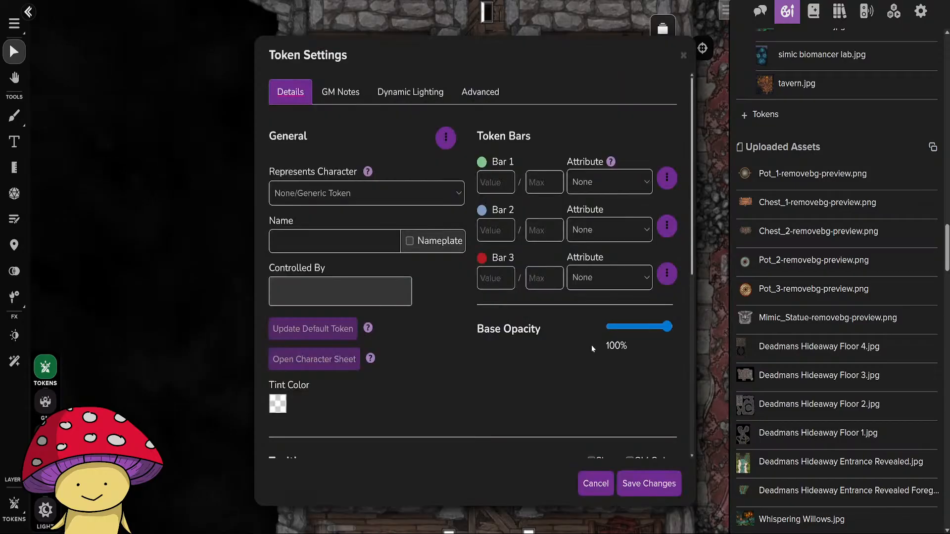
{"action": "left_click", "coordinate": [409, 242]}
{"action": "left_click", "coordinate": [645, 481]}
Name the iron-banded chest token in the northeast bedroom Mimic Chest and turn on its nameplate.
{"action": "left_click_drag", "start_coordinate": [476, 454], "coordinate": [357, 252]}
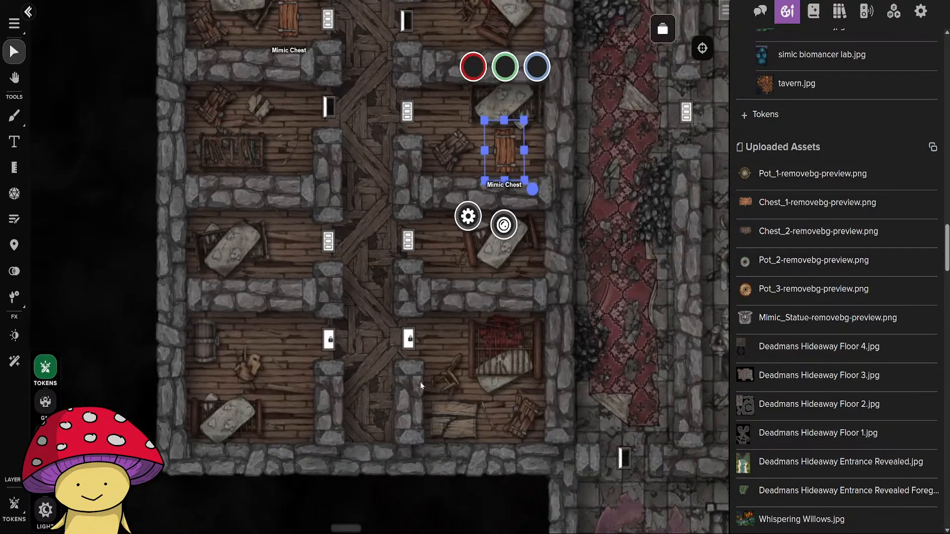
{"action": "left_click", "coordinate": [420, 382]}
{"action": "left_click_drag", "start_coordinate": [447, 217], "coordinate": [472, 420]}
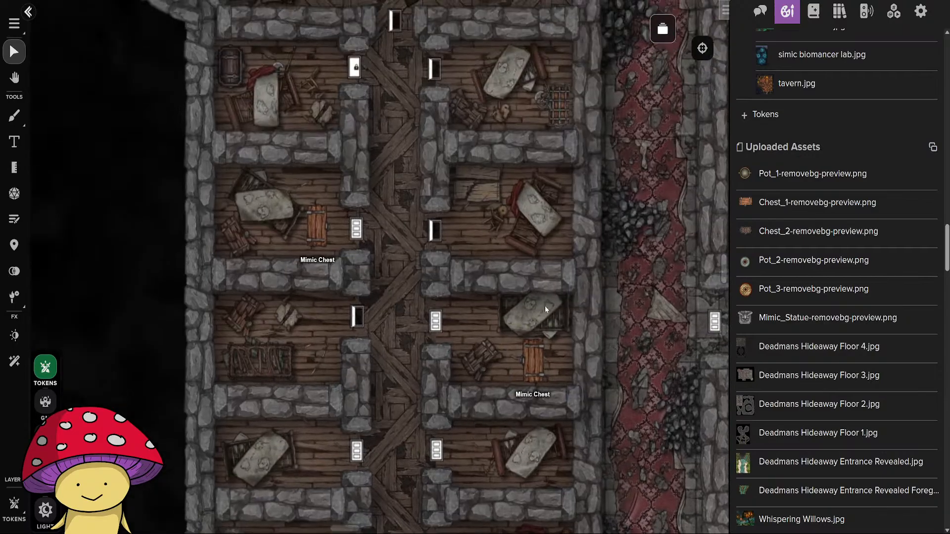
{"action": "left_click", "coordinate": [550, 141]}
{"action": "left_click", "coordinate": [521, 174]}
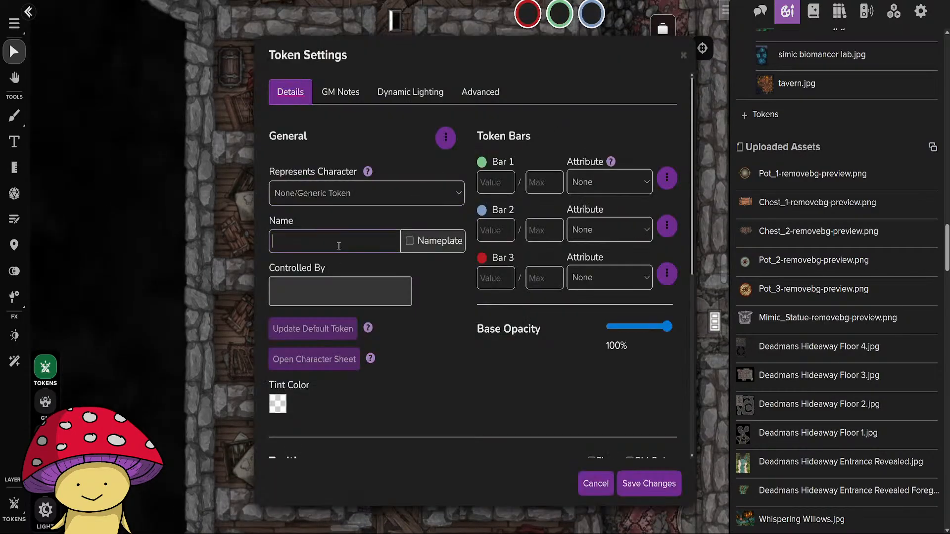
{"action": "left_click", "coordinate": [641, 486]}
{"action": "left_click", "coordinate": [581, 362]}
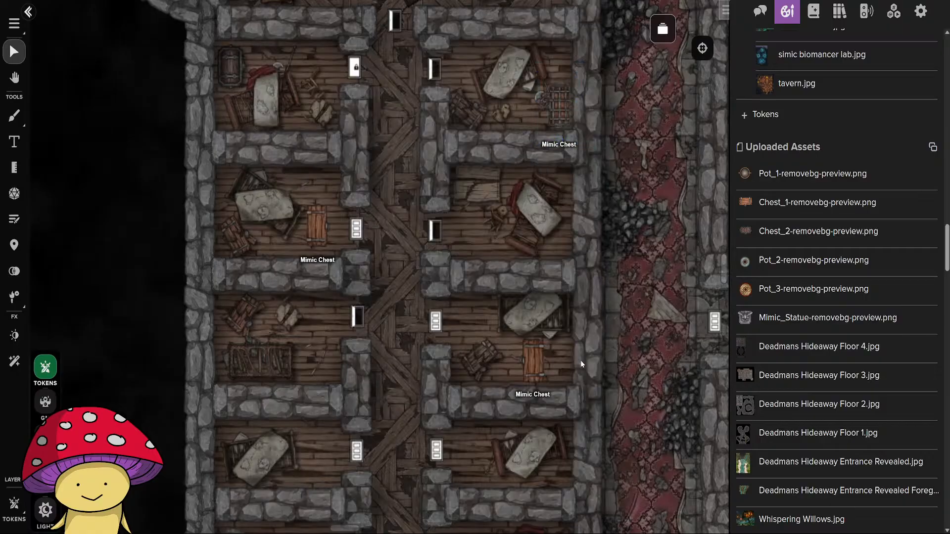
Place Pot_3-removebg-preview.png in the round chamber, shrink it to the size of the jars and set it just east of them.
{"action": "left_click_drag", "start_coordinate": [605, 248], "coordinate": [380, 479]}
{"action": "scroll", "coordinate": [390, 388], "scroll_direction": "down", "scroll_amount": 4}
{"action": "scroll", "coordinate": [390, 387], "scroll_direction": "down", "scroll_amount": 2}
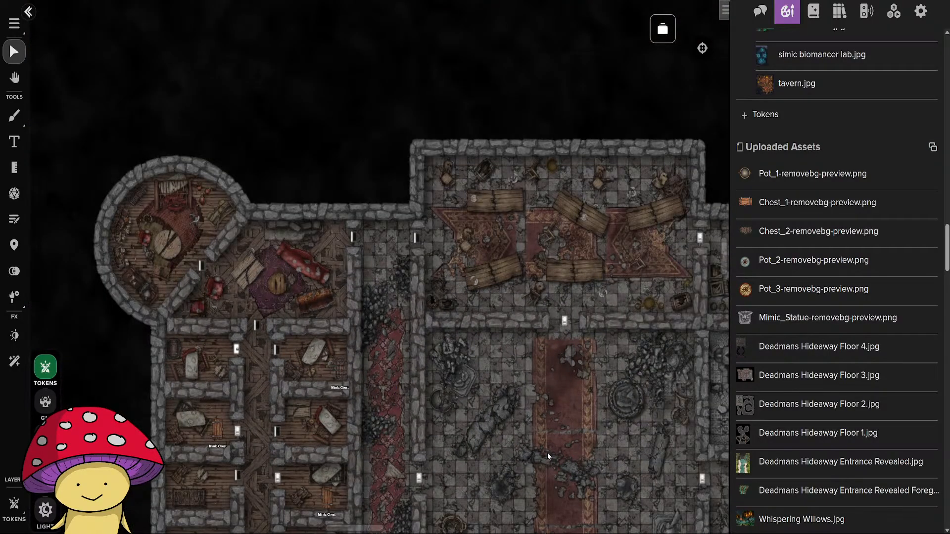
{"action": "scroll", "coordinate": [505, 290], "scroll_direction": "up", "scroll_amount": 5}
{"action": "left_click_drag", "start_coordinate": [451, 386], "coordinate": [767, 384]}
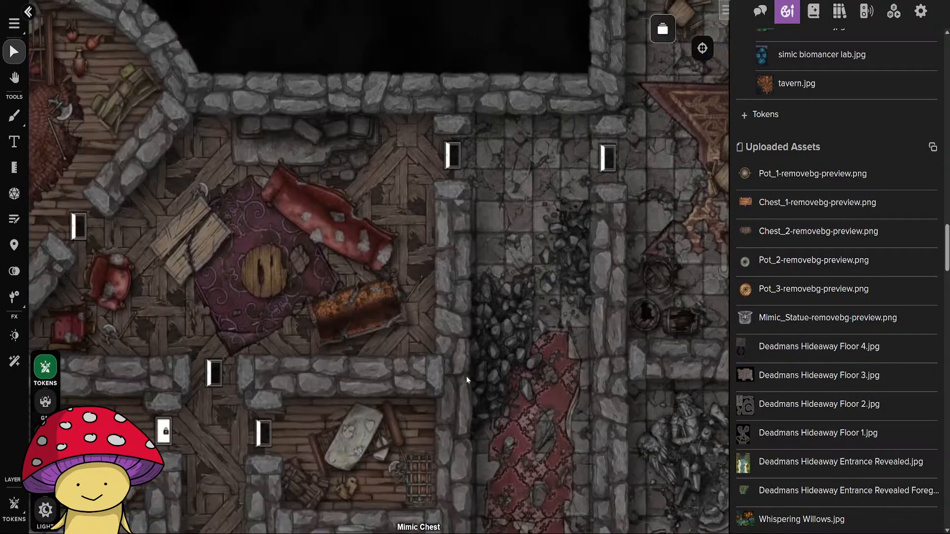
{"action": "left_click_drag", "start_coordinate": [399, 401], "coordinate": [619, 435]}
{"action": "left_click_drag", "start_coordinate": [441, 311], "coordinate": [539, 432]}
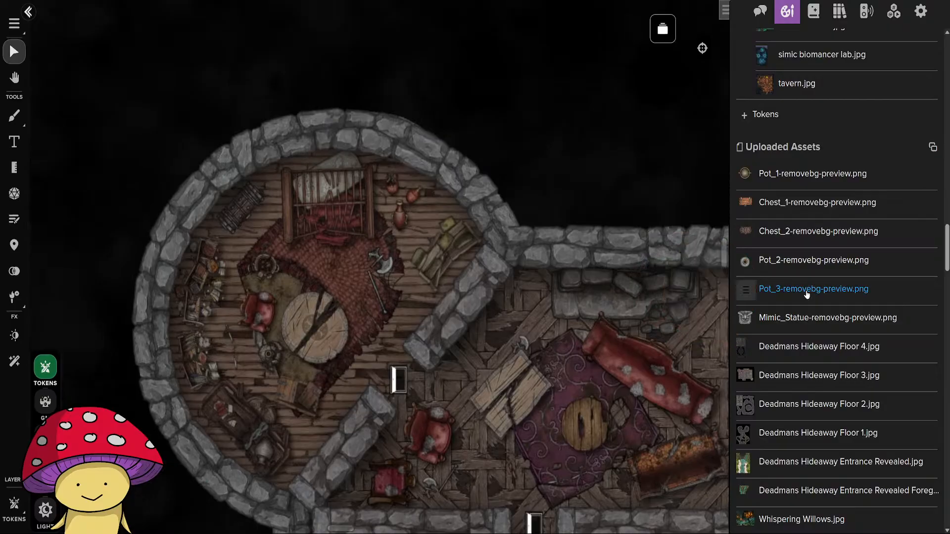
{"action": "left_click_drag", "start_coordinate": [785, 294], "coordinate": [427, 250]}
{"action": "scroll", "coordinate": [427, 256], "scroll_direction": "up", "scroll_amount": 3}
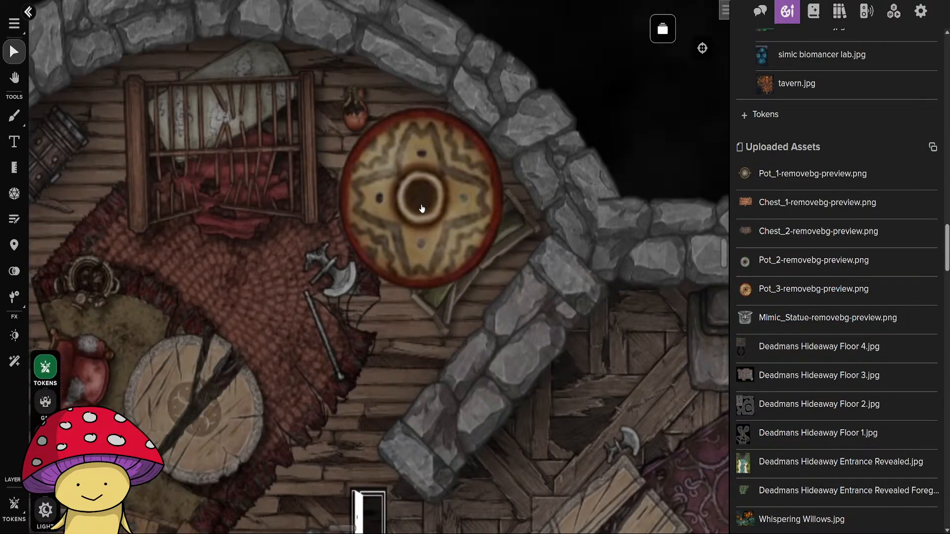
{"action": "left_click_drag", "start_coordinate": [557, 411], "coordinate": [375, 216]}
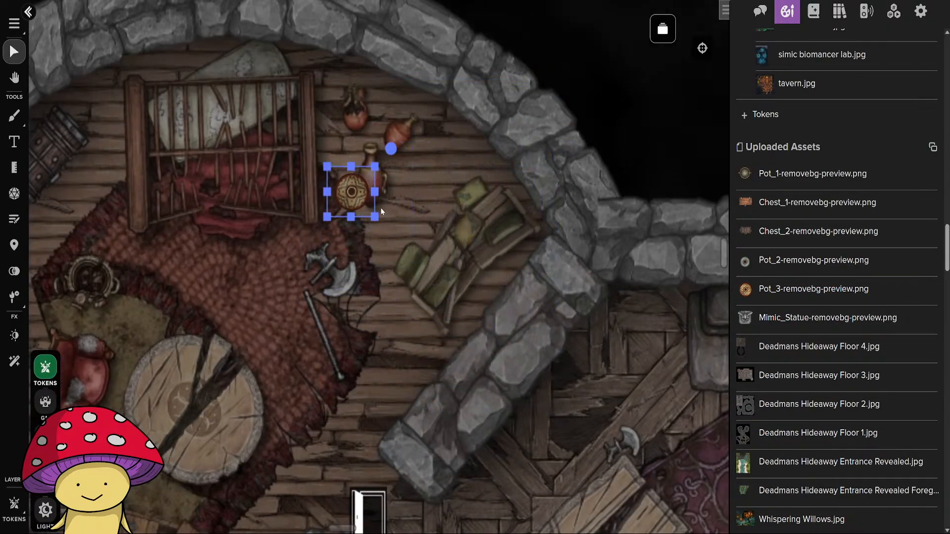
{"action": "left_click_drag", "start_coordinate": [346, 188], "coordinate": [432, 147]}
Place Pot_1-removebg-preview.png in the round chamber and shrink it to jar size, just east of the tall red vase.
{"action": "mouse_move", "coordinate": [789, 270]}
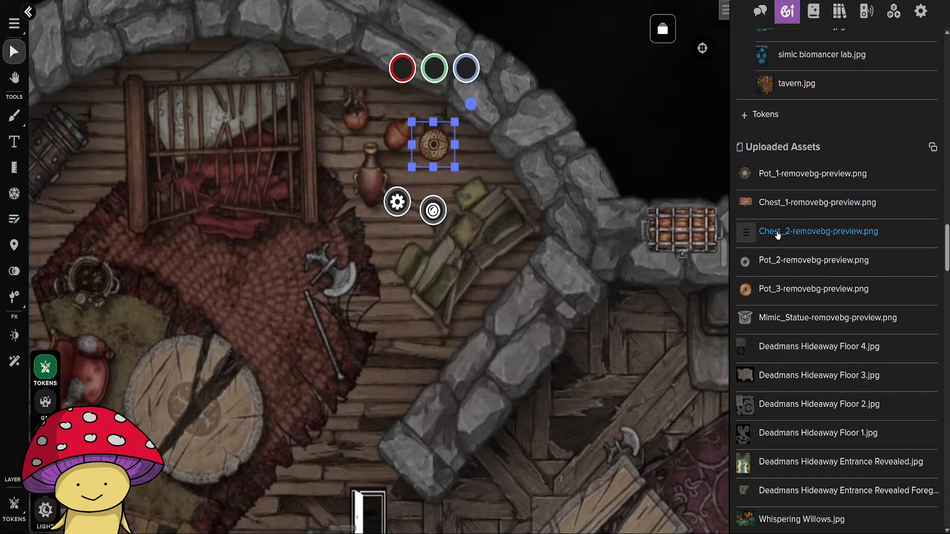
{"action": "mouse_move", "coordinate": [768, 180]}
{"action": "left_click_drag", "start_coordinate": [768, 180], "coordinate": [430, 269]}
{"action": "left_click_drag", "start_coordinate": [576, 435], "coordinate": [417, 209]}
{"action": "left_click", "coordinate": [439, 204]}
{"action": "left_click", "coordinate": [526, 243]}
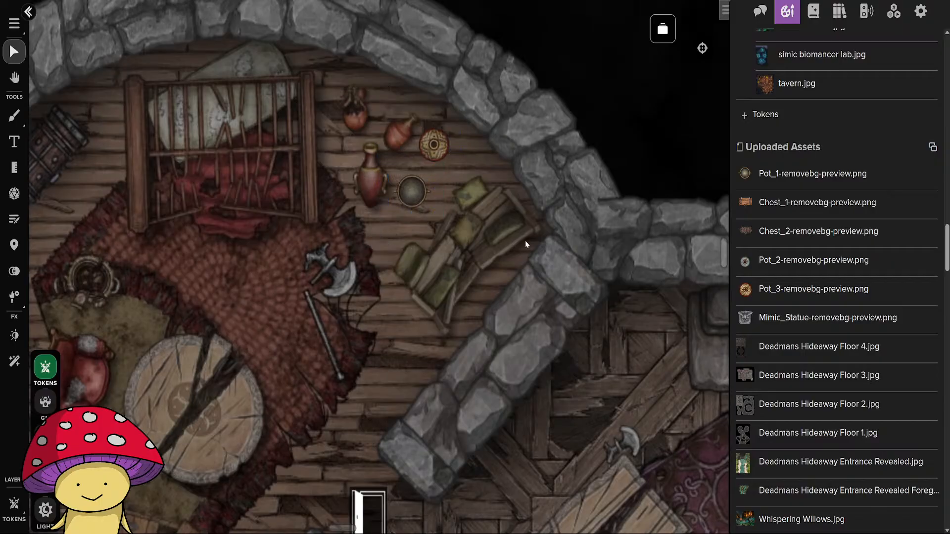
Place Pot_2-removebg-preview.png in the round chamber and shrink it to jar size between the bed and the red vases.
{"action": "mouse_move", "coordinate": [747, 259]}
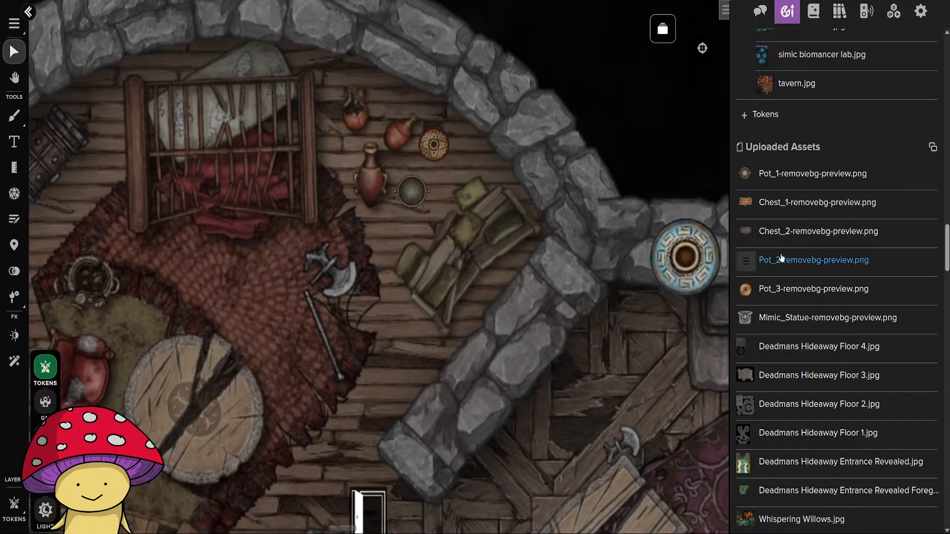
{"action": "left_click_drag", "start_coordinate": [795, 268], "coordinate": [389, 246]}
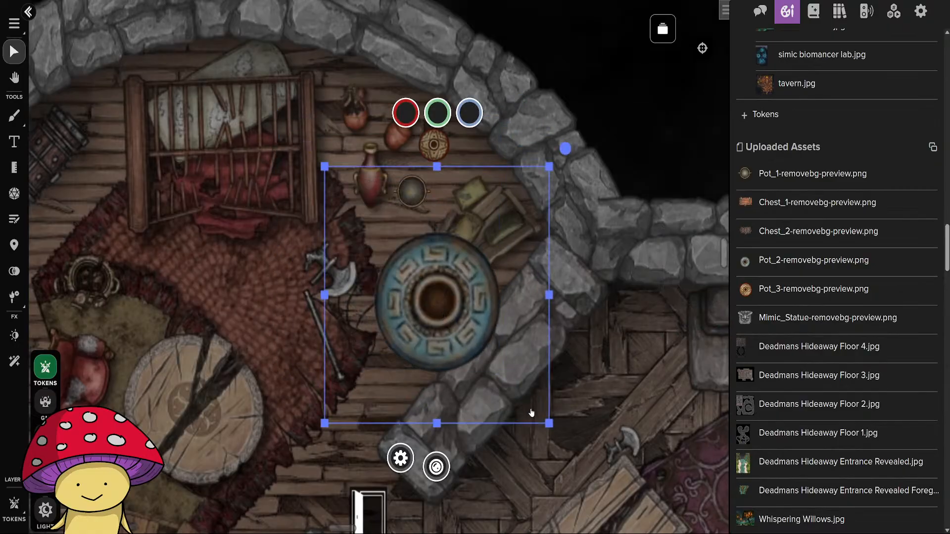
{"action": "left_click_drag", "start_coordinate": [549, 424], "coordinate": [352, 162]}
{"action": "left_click", "coordinate": [471, 253]}
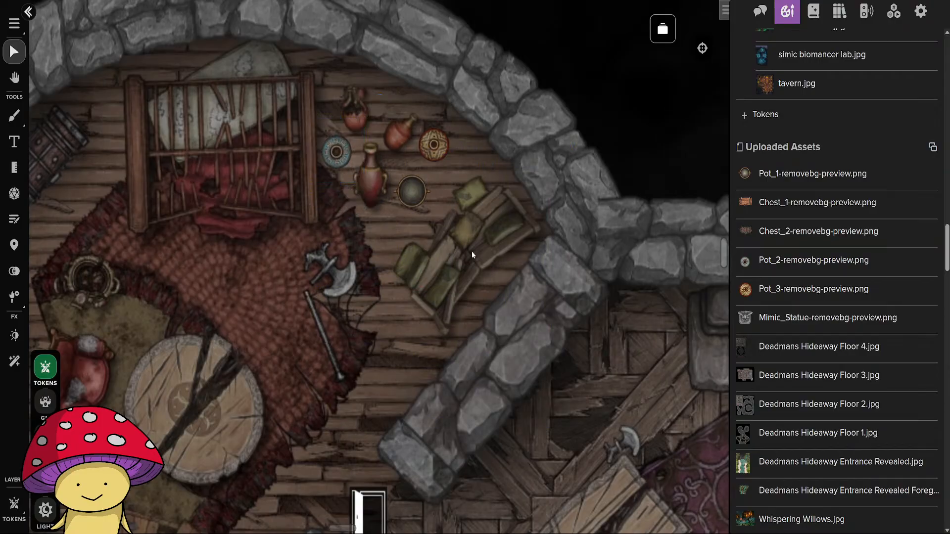
Name the three pot tokens in the round chamber Mimic Pot and turn on their nameplates.
{"action": "double_click", "coordinate": [343, 159]}
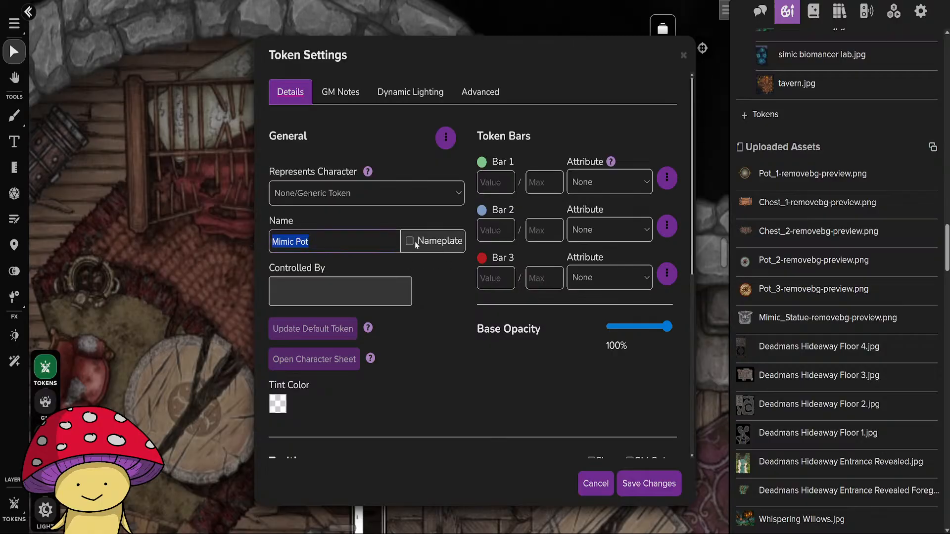
{"action": "left_click", "coordinate": [643, 485]}
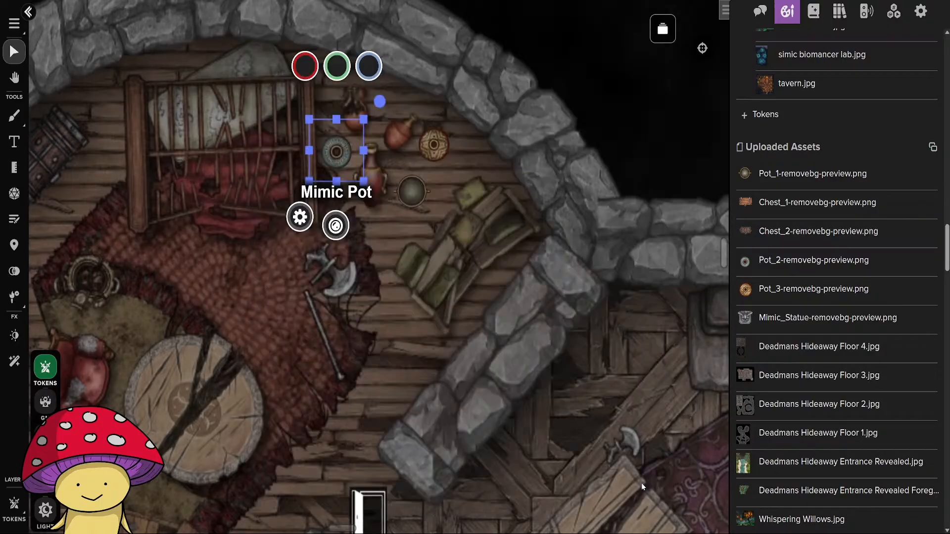
{"action": "double_click", "coordinate": [404, 188]}
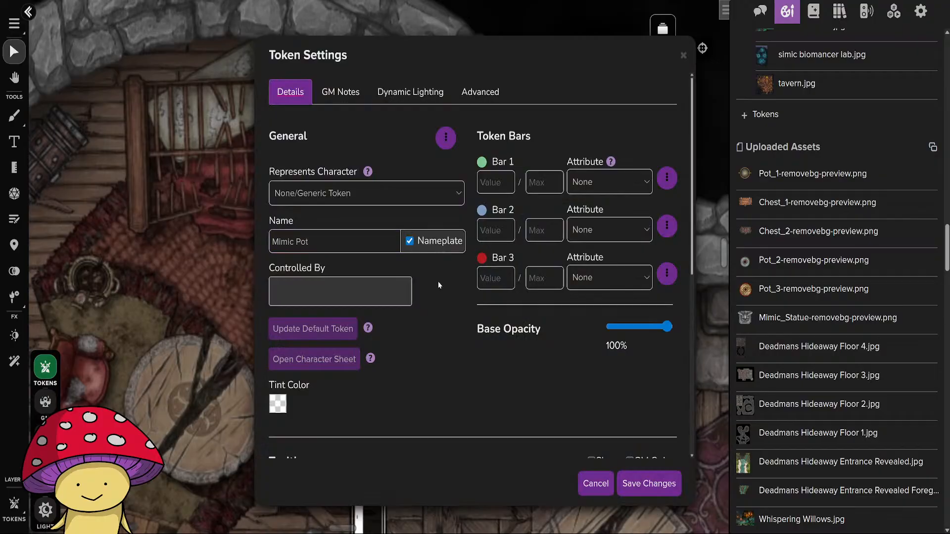
{"action": "left_click", "coordinate": [649, 484]}
{"action": "double_click", "coordinate": [428, 144]}
{"action": "left_click", "coordinate": [631, 483]}
{"action": "left_click", "coordinate": [589, 408]}
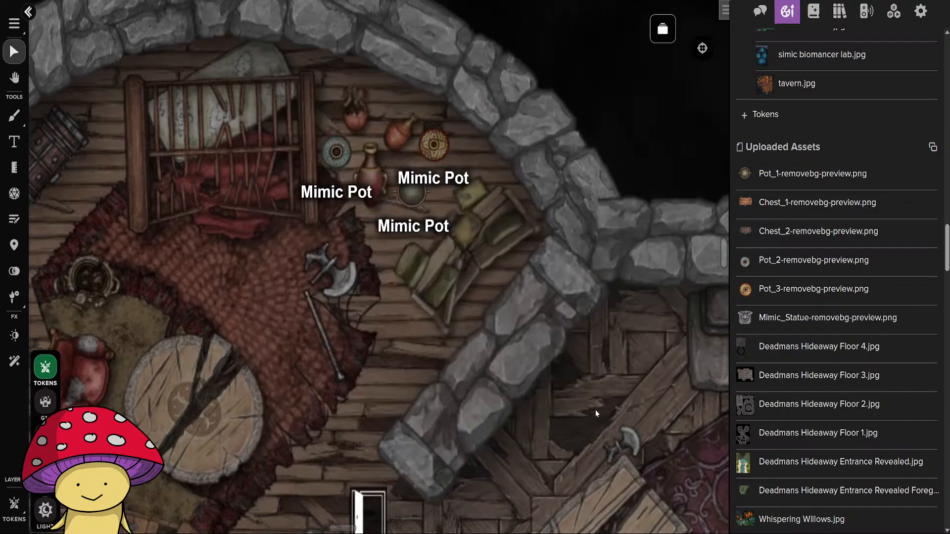
Select all three Mimic Pot tokens in the round chamber together for copying.
{"action": "scroll", "coordinate": [593, 407], "scroll_direction": "down", "scroll_amount": 4}
{"action": "left_click_drag", "start_coordinate": [596, 461], "coordinate": [282, 340]}
{"action": "scroll", "coordinate": [345, 343], "scroll_direction": "down", "scroll_amount": 3}
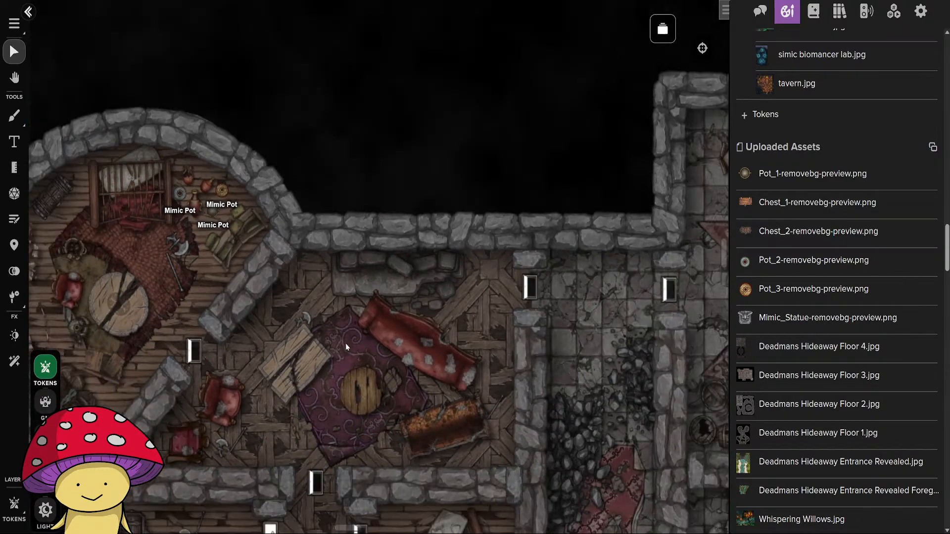
{"action": "scroll", "coordinate": [497, 396], "scroll_direction": "up", "scroll_amount": 2}
{"action": "scroll", "coordinate": [341, 330], "scroll_direction": "up", "scroll_amount": 2}
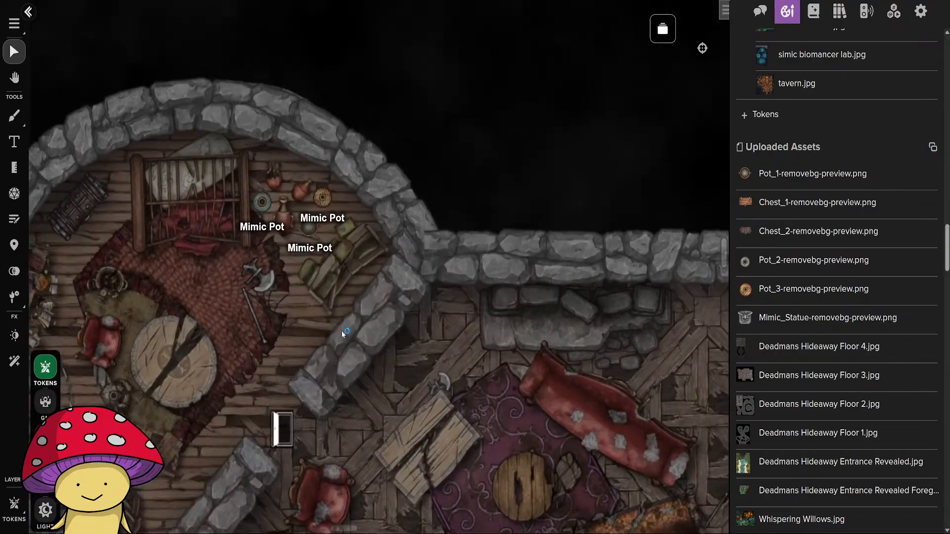
{"action": "left_click_drag", "start_coordinate": [368, 148], "coordinate": [240, 226]}
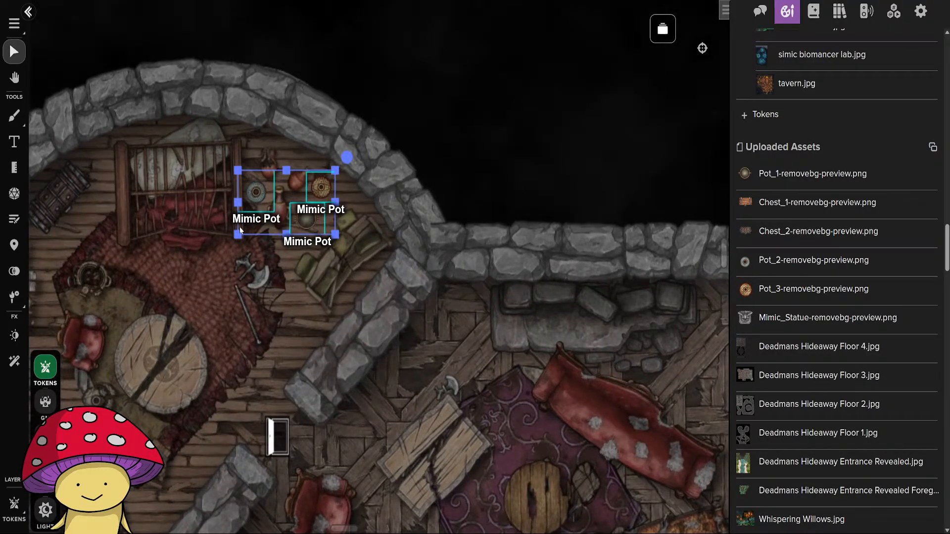
Paste the three Mimic Pot tokens along the dining hall's north wall and move them between the yellow pot and the chair to its east.
{"action": "left_click", "coordinate": [452, 342]}
{"action": "left_click_drag", "start_coordinate": [572, 401], "coordinate": [186, 307]}
{"action": "left_click_drag", "start_coordinate": [638, 292], "coordinate": [203, 305]}
{"action": "left_click_drag", "start_coordinate": [507, 297], "coordinate": [478, 477]}
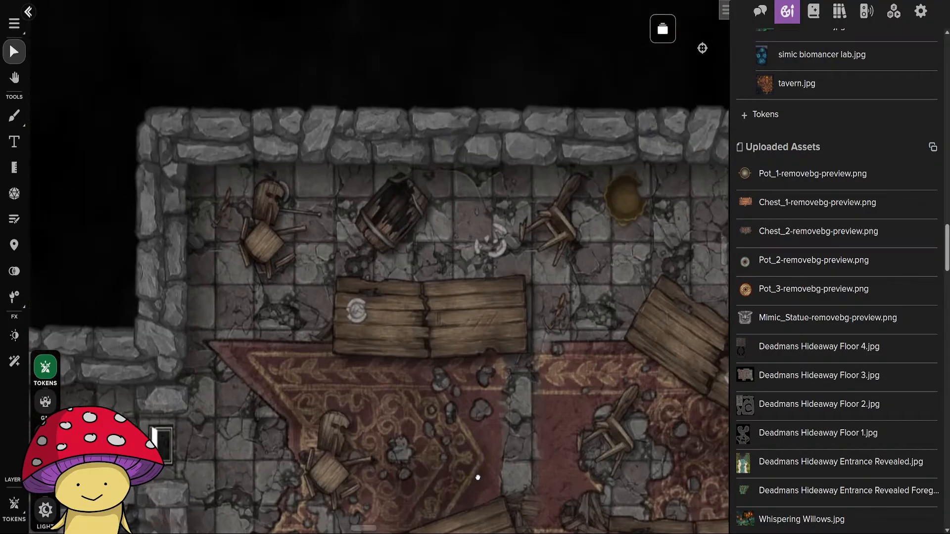
{"action": "left_click_drag", "start_coordinate": [469, 421], "coordinate": [176, 413]}
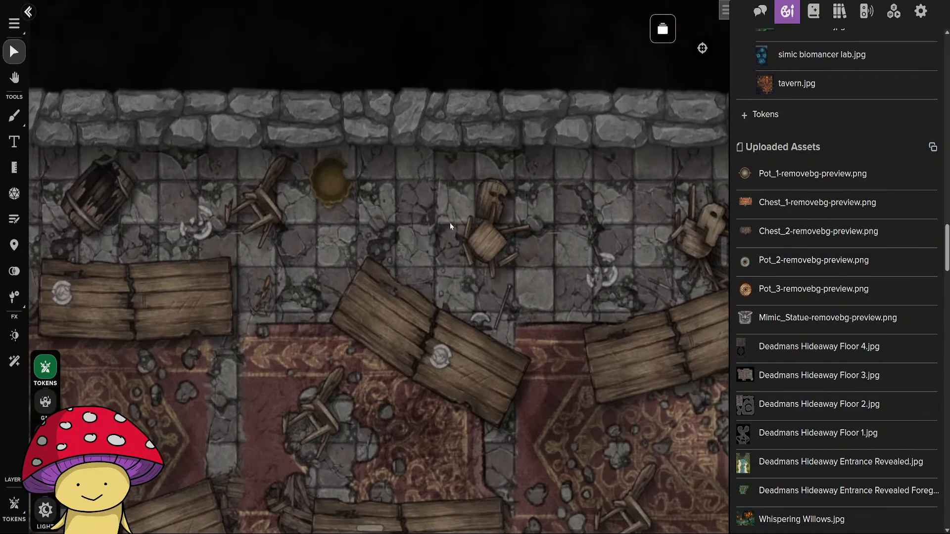
{"action": "key", "text": "ctrl+v"}
{"action": "left_click", "coordinate": [340, 181]}
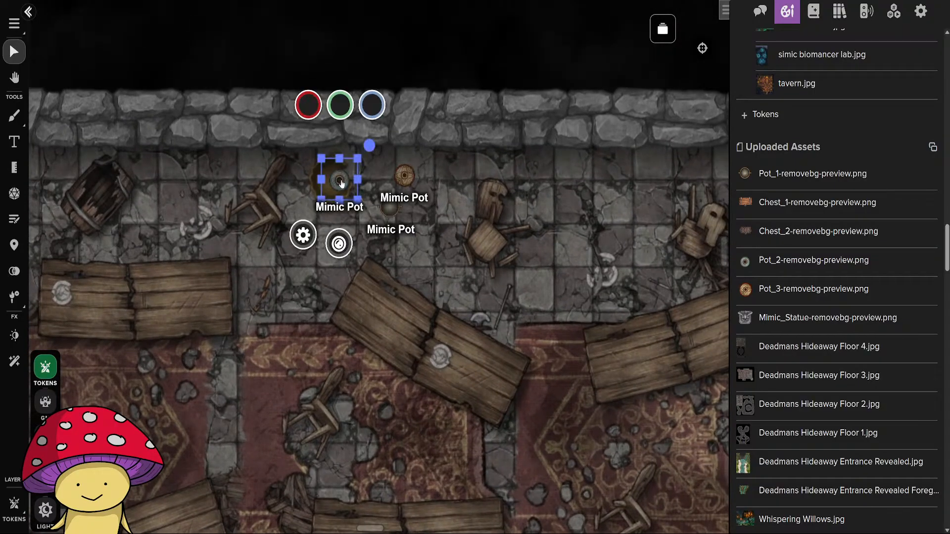
{"action": "left_click_drag", "start_coordinate": [340, 181], "coordinate": [361, 181]}
{"action": "left_click_drag", "start_coordinate": [453, 162], "coordinate": [339, 219]}
{"action": "left_click_drag", "start_coordinate": [407, 180], "coordinate": [444, 187]}
{"action": "left_click", "coordinate": [551, 367]}
Try a copy of the orange-patterned Mimic Pot by the dining hall's south wall and delete it.
{"action": "scroll", "coordinate": [557, 388], "scroll_direction": "down", "scroll_amount": 5}
{"action": "left_click_drag", "start_coordinate": [573, 457], "coordinate": [570, 261]}
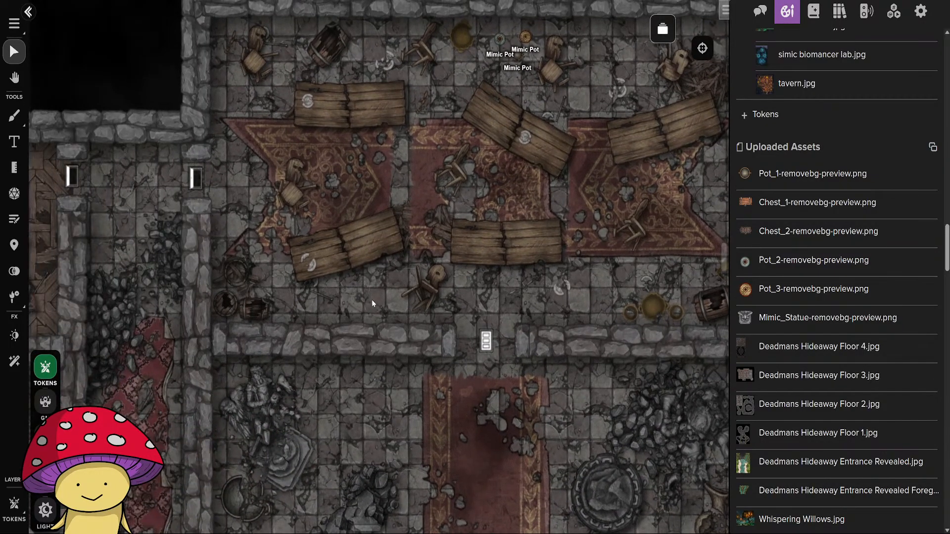
{"action": "scroll", "coordinate": [375, 299], "scroll_direction": "up", "scroll_amount": 2}
{"action": "scroll", "coordinate": [438, 271], "scroll_direction": "up", "scroll_amount": 3}
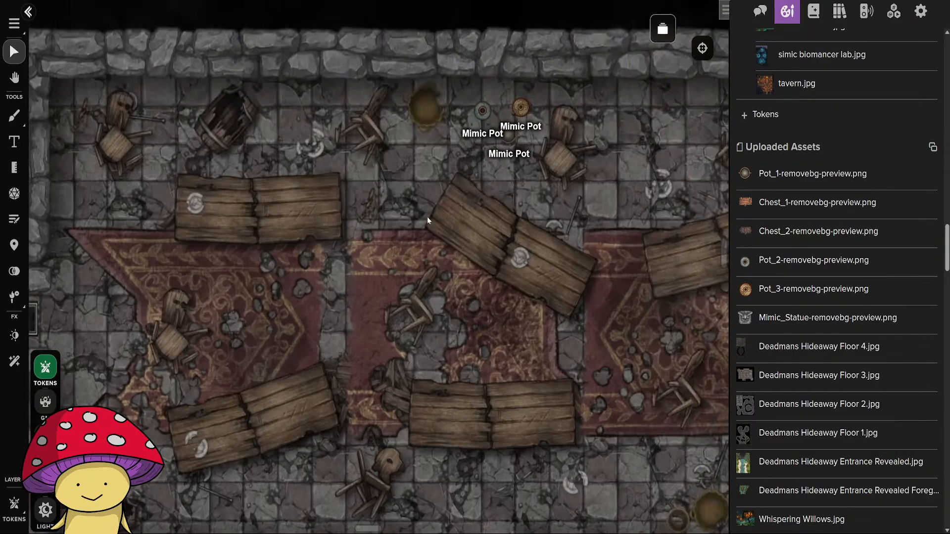
{"action": "left_click", "coordinate": [525, 108]}
{"action": "key", "text": "ctrl+c"}
{"action": "left_click_drag", "start_coordinate": [493, 382], "coordinate": [547, 157]}
{"action": "key", "text": "ctrl+v"}
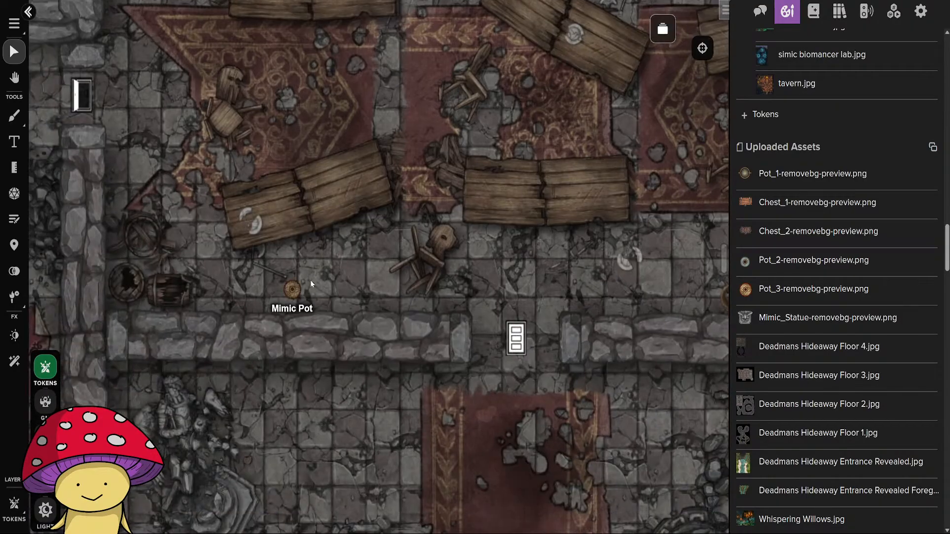
{"action": "left_click", "coordinate": [296, 298]}
{"action": "left_click_drag", "start_coordinate": [295, 300], "coordinate": [322, 287]}
{"action": "key", "text": "Delete"}
Copy the dark barred Mimic Chest from the bedroom to the dining hall's south wall, turned lengthwise between the barrels and the chair.
{"action": "scroll", "coordinate": [319, 317], "scroll_direction": "down", "scroll_amount": 3}
{"action": "left_click_drag", "start_coordinate": [299, 424], "coordinate": [536, 237]}
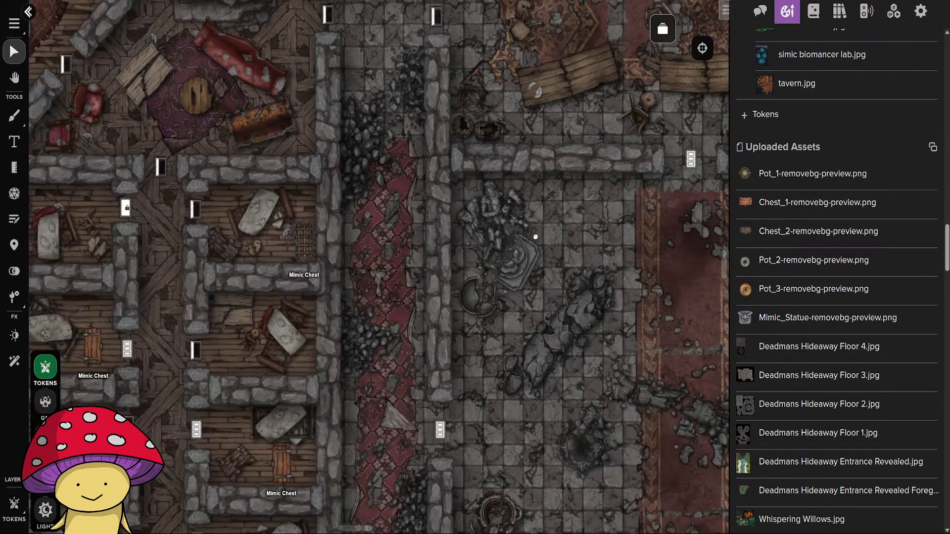
{"action": "left_click", "coordinate": [305, 243]}
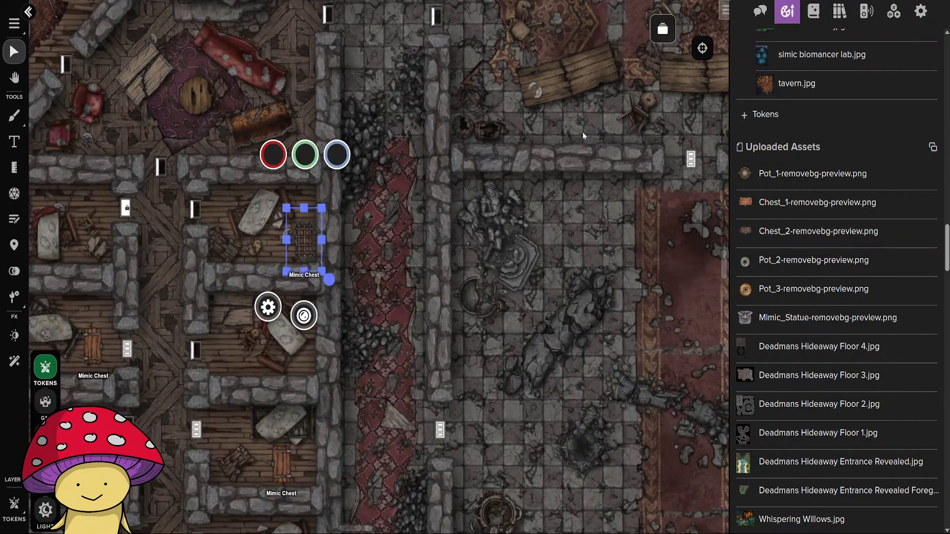
{"action": "key", "text": "ctrl+v"}
{"action": "left_click_drag", "start_coordinate": [598, 134], "coordinate": [536, 321]}
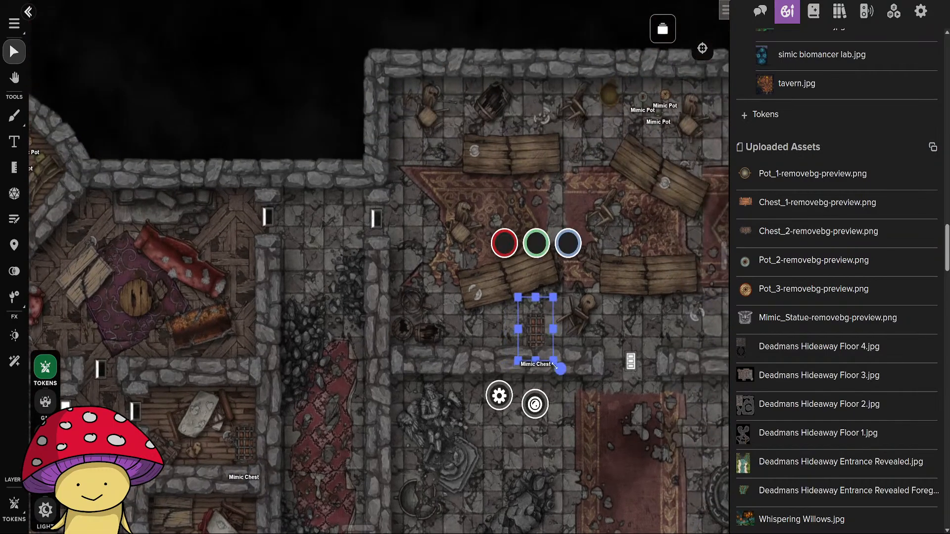
{"action": "left_click_drag", "start_coordinate": [555, 366], "coordinate": [530, 330]}
{"action": "left_click_drag", "start_coordinate": [600, 398], "coordinate": [571, 272]}
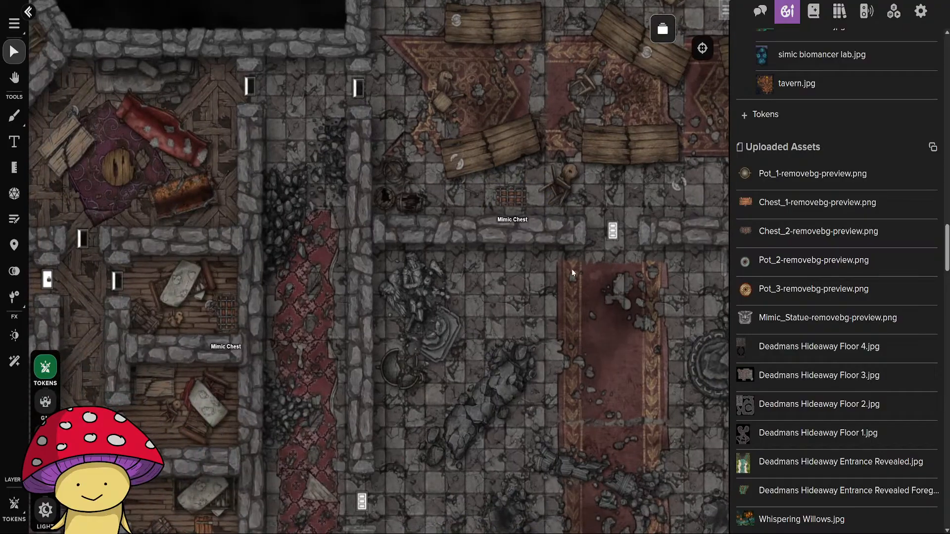
Copy the orange Mimic Chest from the bedroom to the dining hall's southeast part, just west of the yellow pots below the rug.
{"action": "scroll", "coordinate": [289, 405], "scroll_direction": "down", "scroll_amount": 4}
{"action": "left_click", "coordinate": [265, 365]}
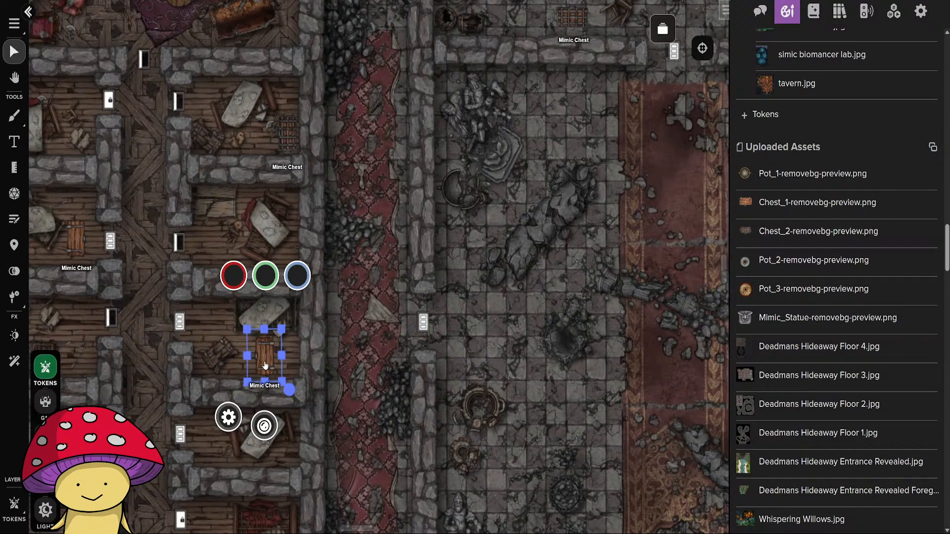
{"action": "left_click", "coordinate": [438, 267]}
{"action": "left_click_drag", "start_coordinate": [439, 267], "coordinate": [240, 397]}
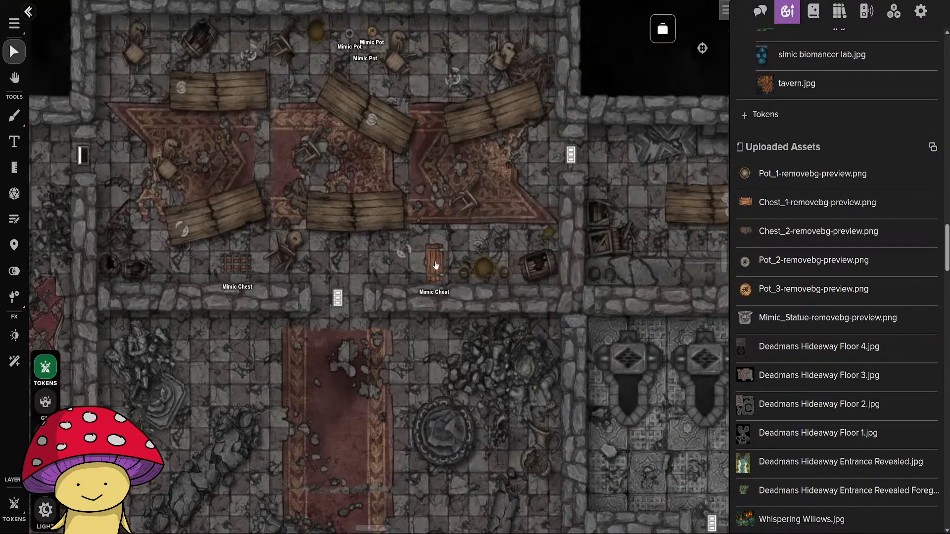
{"action": "left_click", "coordinate": [435, 262]}
{"action": "mouse_move", "coordinate": [460, 294]}
{"action": "left_mouse_down"}
{"action": "mouse_move", "coordinate": [409, 280]}
{"action": "mouse_move", "coordinate": [430, 303]}
{"action": "mouse_move", "coordinate": [456, 299]}
{"action": "left_mouse_up"}
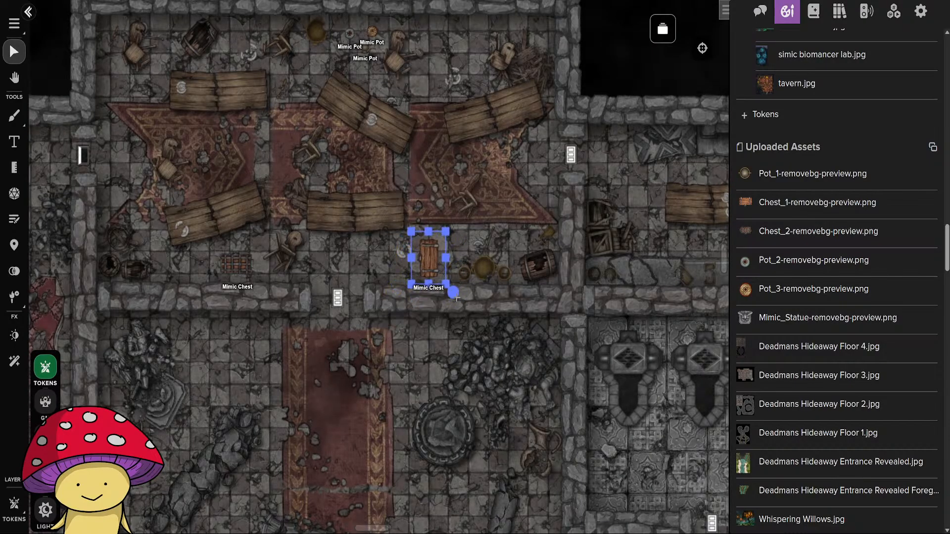
{"action": "mouse_move", "coordinate": [430, 265]}
{"action": "left_mouse_down"}
{"action": "mouse_move", "coordinate": [438, 241]}
{"action": "mouse_move", "coordinate": [440, 250]}
{"action": "left_mouse_up"}
{"action": "left_click", "coordinate": [491, 347]}
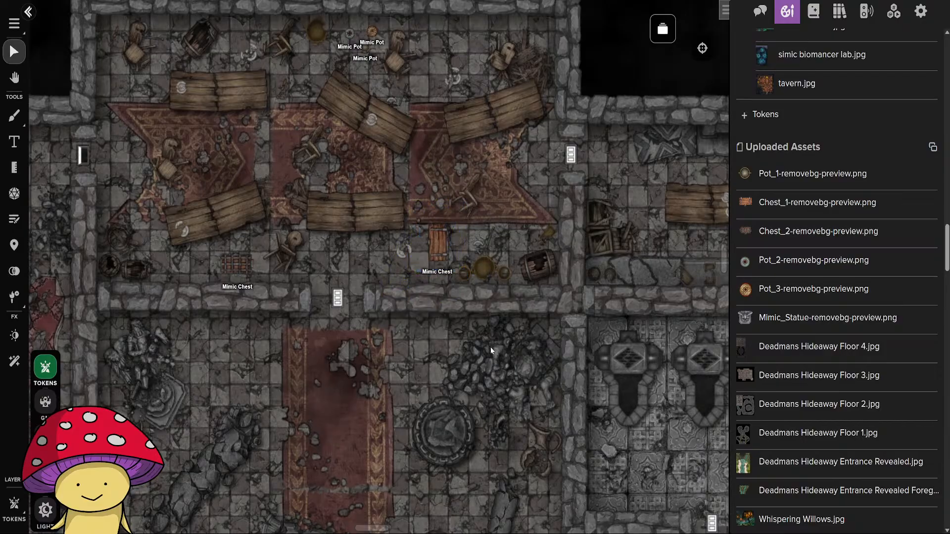
Examine the dining hall, bedrooms and great hall for further spots that suit mimic tokens.
{"action": "left_click_drag", "start_coordinate": [321, 268], "coordinate": [370, 407]}
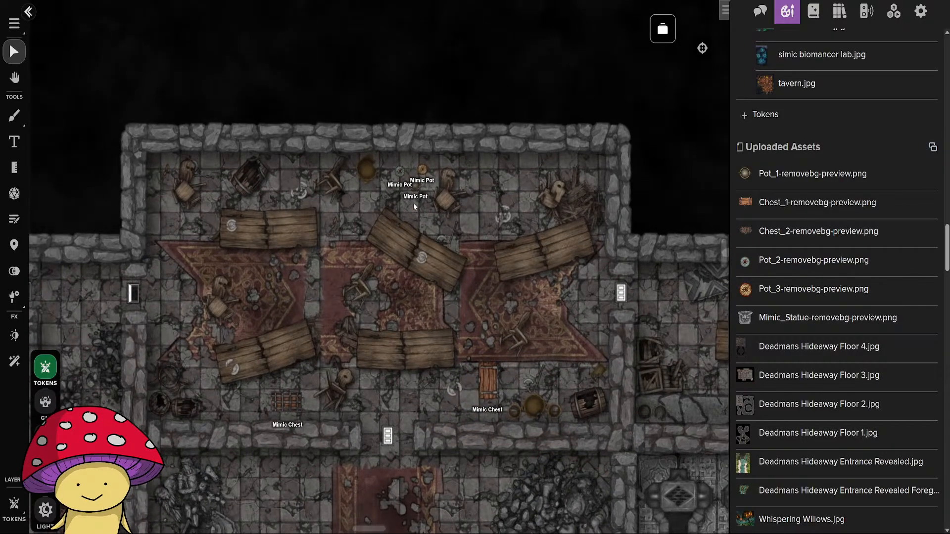
{"action": "scroll", "coordinate": [412, 223], "scroll_direction": "up", "scroll_amount": 5}
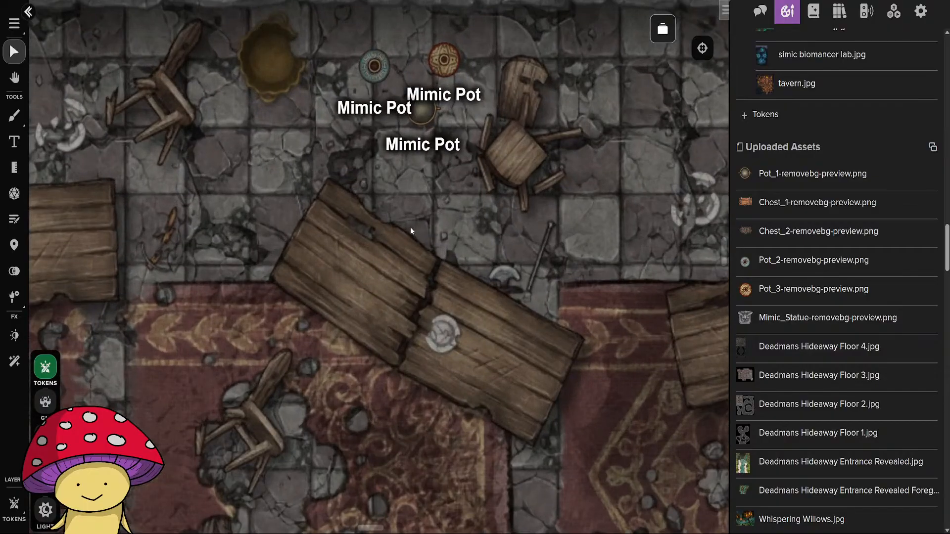
{"action": "scroll", "coordinate": [460, 292], "scroll_direction": "down", "scroll_amount": 7}
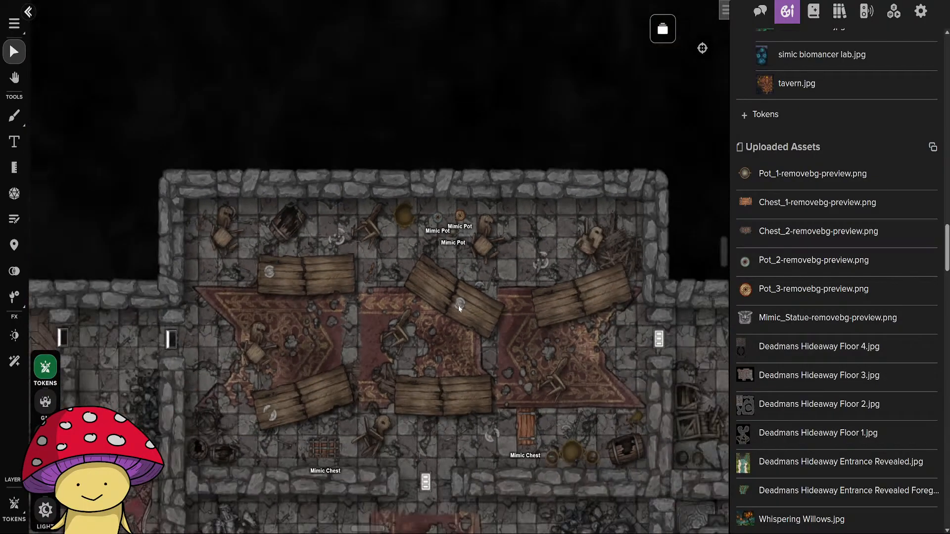
{"action": "scroll", "coordinate": [458, 305], "scroll_direction": "up", "scroll_amount": 5}
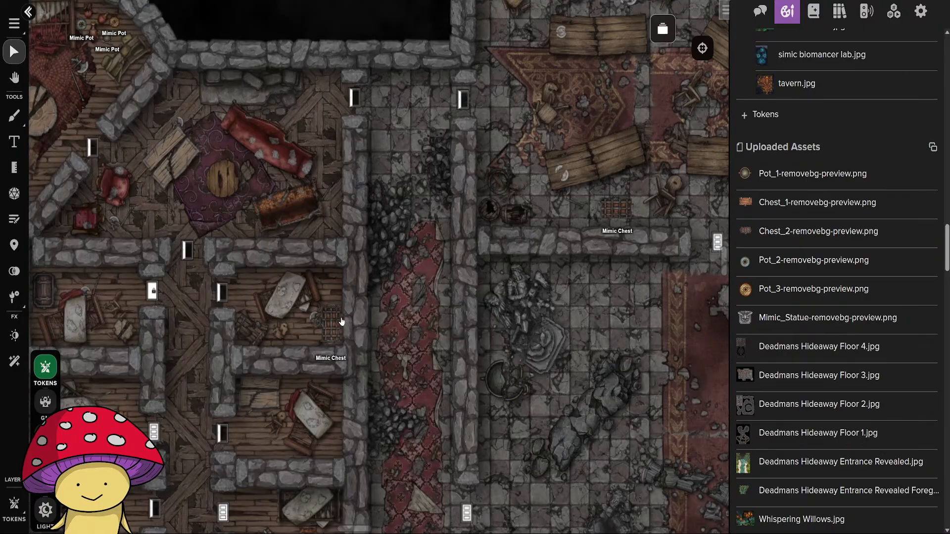
{"action": "left_click_drag", "start_coordinate": [342, 322], "coordinate": [419, 350]}
{"action": "mouse_move", "coordinate": [279, 313]}
{"action": "left_mouse_down"}
{"action": "mouse_move", "coordinate": [430, 348]}
{"action": "mouse_move", "coordinate": [399, 362]}
{"action": "mouse_move", "coordinate": [363, 234]}
{"action": "mouse_move", "coordinate": [201, 286]}
{"action": "mouse_move", "coordinate": [151, 362]}
{"action": "left_mouse_up"}
{"action": "mouse_move", "coordinate": [584, 218]}
{"action": "left_mouse_down"}
{"action": "mouse_move", "coordinate": [536, 246]}
{"action": "mouse_move", "coordinate": [395, 281]}
{"action": "mouse_move", "coordinate": [228, 132]}
{"action": "left_mouse_up"}
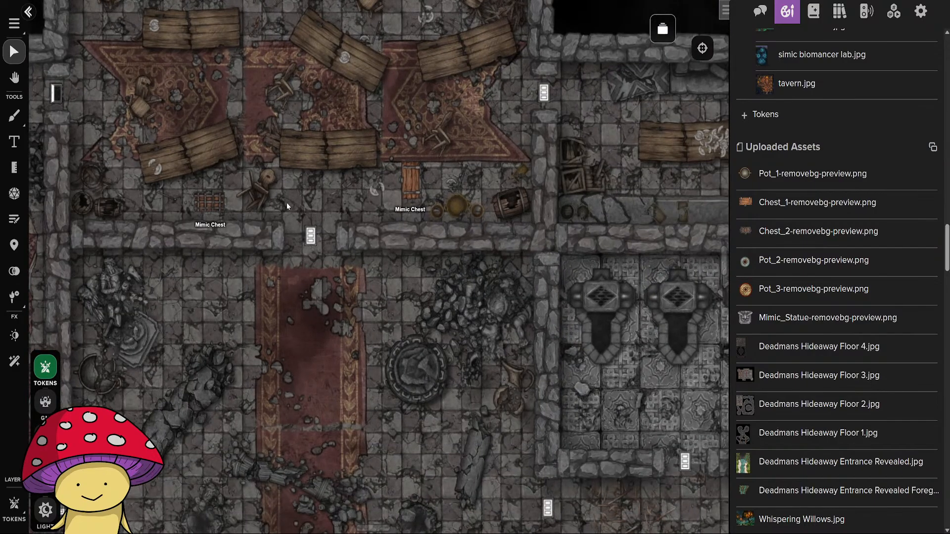
{"action": "mouse_move", "coordinate": [482, 252]}
{"action": "left_mouse_down"}
{"action": "mouse_move", "coordinate": [325, 343]}
{"action": "mouse_move", "coordinate": [217, 235]}
{"action": "mouse_move", "coordinate": [408, 153]}
{"action": "left_mouse_up"}
{"action": "left_click_drag", "start_coordinate": [442, 412], "coordinate": [401, 291]}
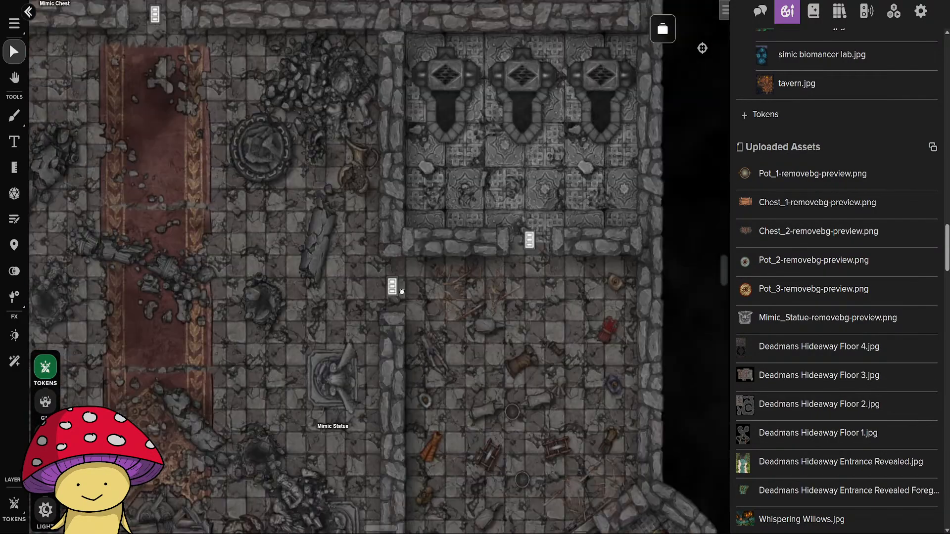
{"action": "mouse_move", "coordinate": [479, 345]}
{"action": "left_mouse_down"}
{"action": "mouse_move", "coordinate": [640, 277]}
{"action": "mouse_move", "coordinate": [702, 282]}
{"action": "left_mouse_up"}
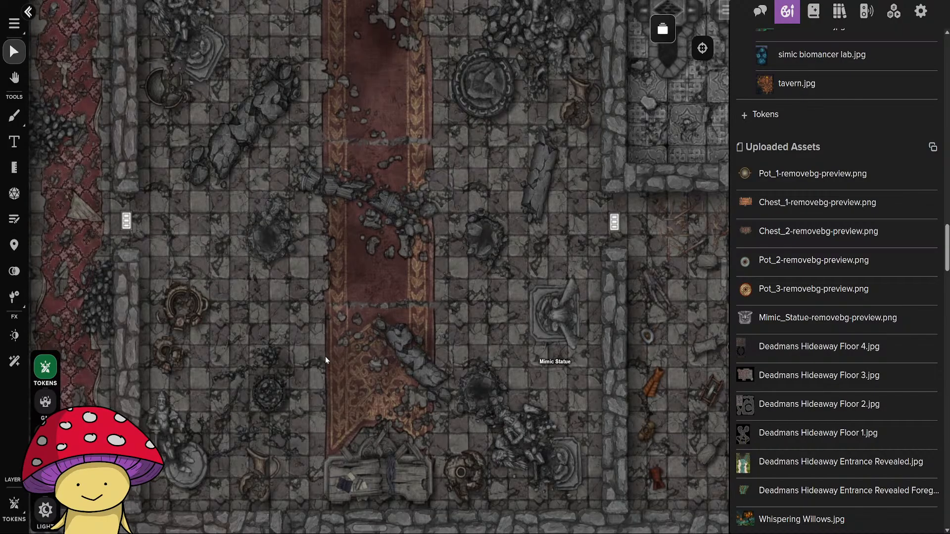
Copy the Mimic Statue to the great hall's north wall, upright between the ruined statue and the red carpet.
{"action": "left_click", "coordinate": [560, 321]}
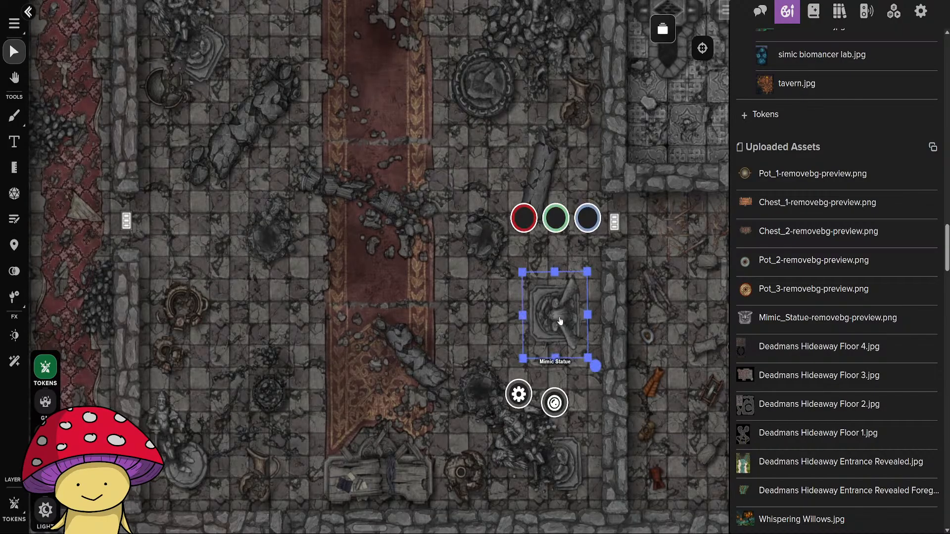
{"action": "left_click", "coordinate": [351, 257]}
{"action": "left_click_drag", "start_coordinate": [352, 257], "coordinate": [519, 508]}
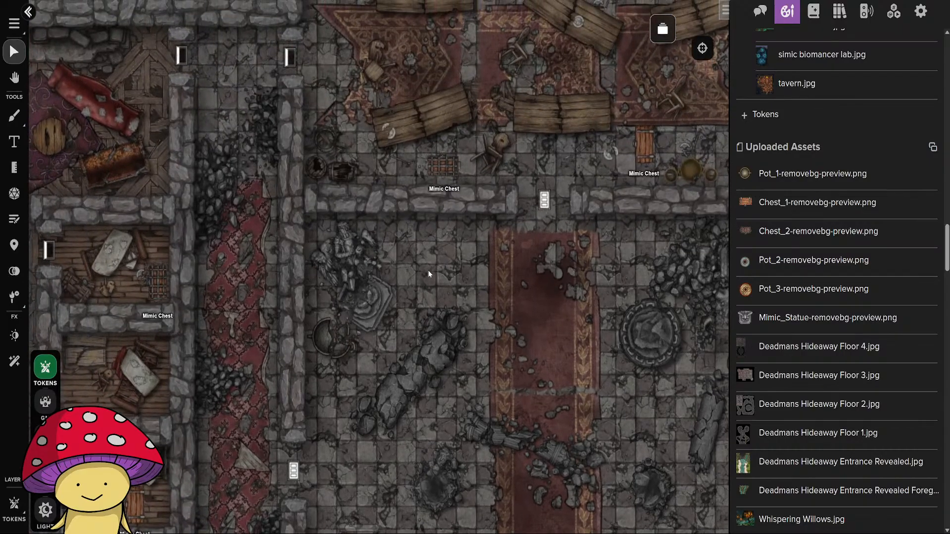
{"action": "left_click", "coordinate": [433, 255]}
{"action": "left_click_drag", "start_coordinate": [480, 219], "coordinate": [519, 185]}
{"action": "left_click_drag", "start_coordinate": [437, 262], "coordinate": [438, 252]}
{"action": "left_click_drag", "start_coordinate": [484, 208], "coordinate": [485, 207]}
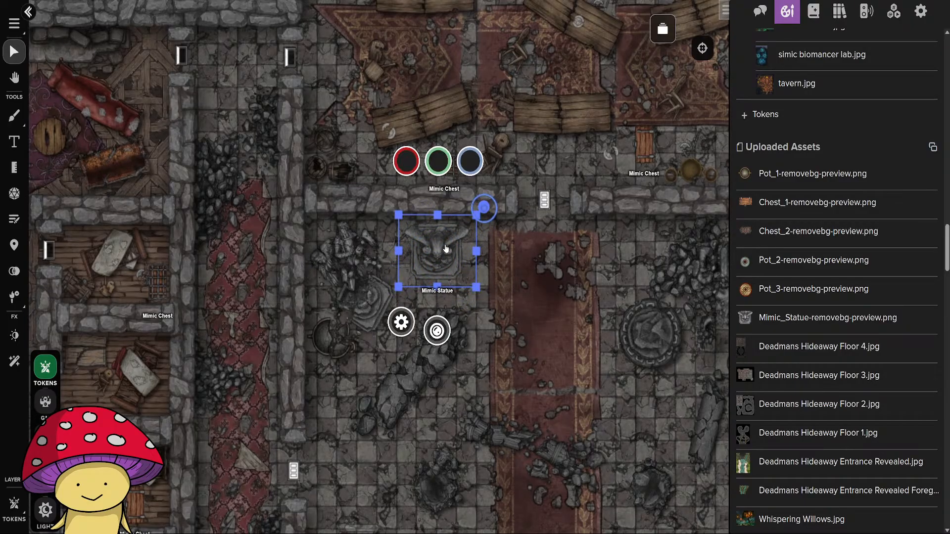
{"action": "left_click_drag", "start_coordinate": [446, 249], "coordinate": [449, 251]}
Paste another Mimic Statue west of the carpet in the great hall's southern half, rotate it a quarter turn and nudge the eastern statue.
{"action": "key", "text": "ctrl+v"}
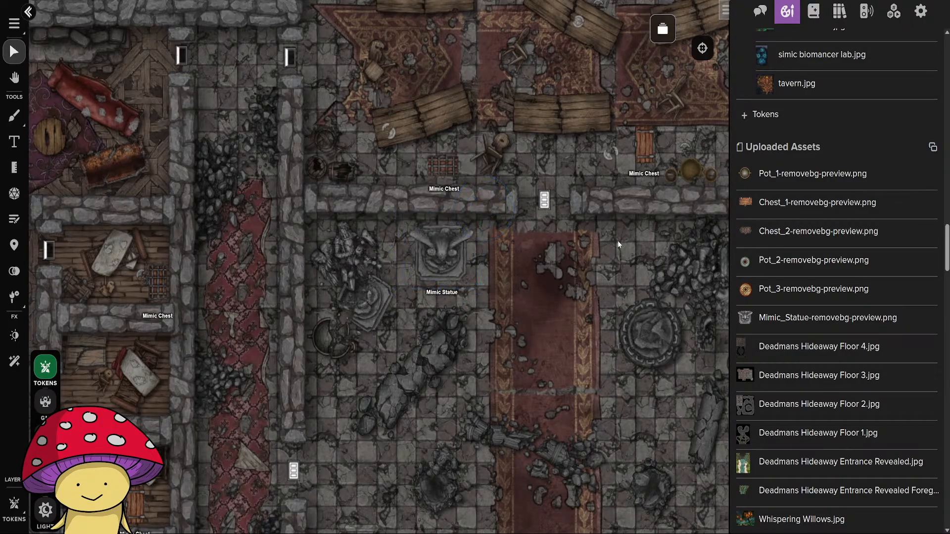
{"action": "left_click_drag", "start_coordinate": [620, 251], "coordinate": [551, 235]}
{"action": "left_click_drag", "start_coordinate": [479, 137], "coordinate": [352, 317]}
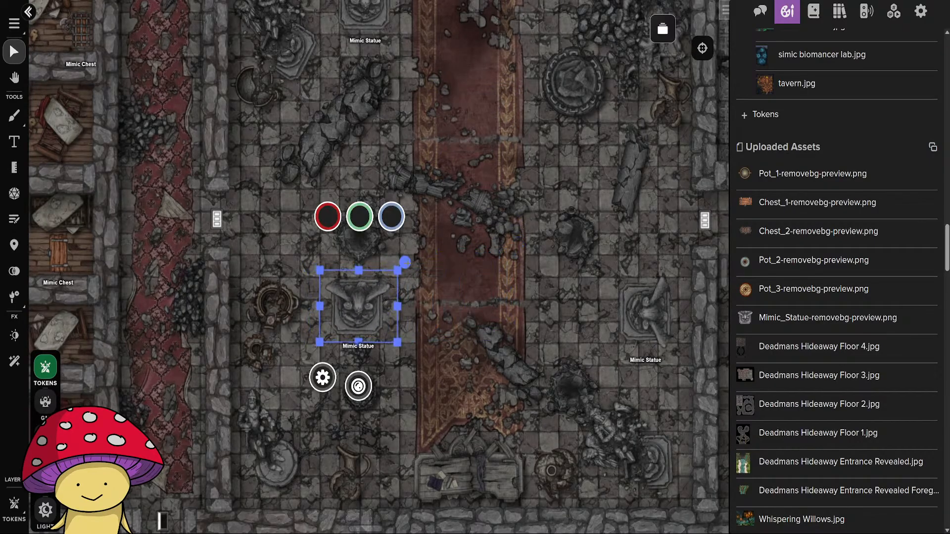
{"action": "left_click_drag", "start_coordinate": [396, 258], "coordinate": [313, 246]}
{"action": "mouse_move", "coordinate": [650, 320]}
{"action": "left_mouse_down"}
{"action": "mouse_move", "coordinate": [664, 317]}
{"action": "mouse_move", "coordinate": [653, 315]}
{"action": "left_mouse_up"}
{"action": "left_click", "coordinate": [499, 361]}
Review the whole floor and switch to the Deadman's Hideaway Floor 4 page.
{"action": "scroll", "coordinate": [500, 361], "scroll_direction": "down", "scroll_amount": 5}
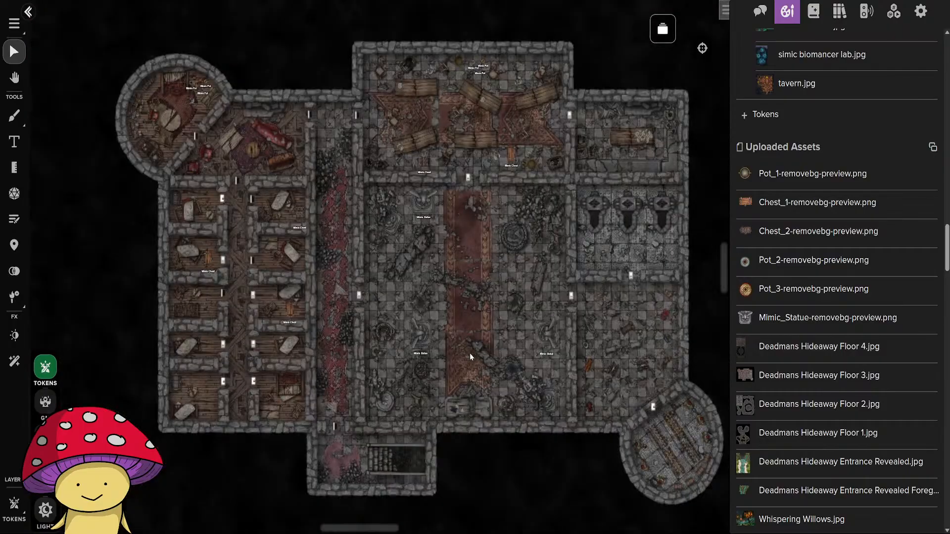
{"action": "scroll", "coordinate": [470, 353], "scroll_direction": "up", "scroll_amount": 5}
{"action": "scroll", "coordinate": [502, 377], "scroll_direction": "down", "scroll_amount": 2}
{"action": "scroll", "coordinate": [503, 377], "scroll_direction": "down", "scroll_amount": 3}
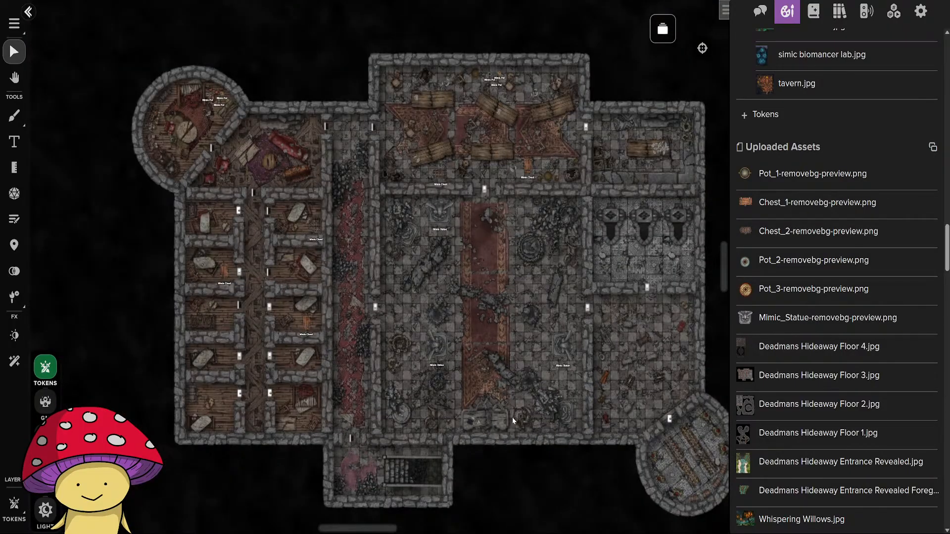
{"action": "left_click_drag", "start_coordinate": [513, 417], "coordinate": [444, 434]}
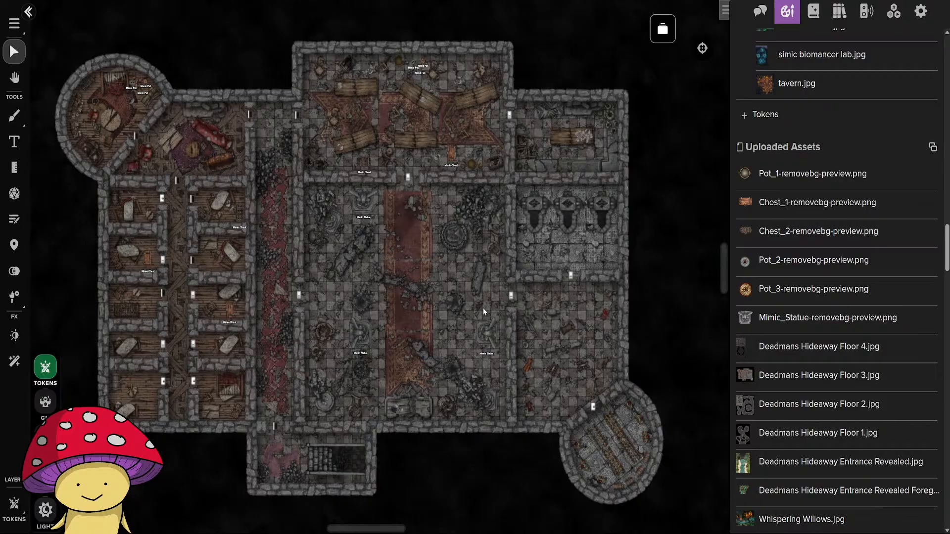
{"action": "left_click", "coordinate": [662, 39]}
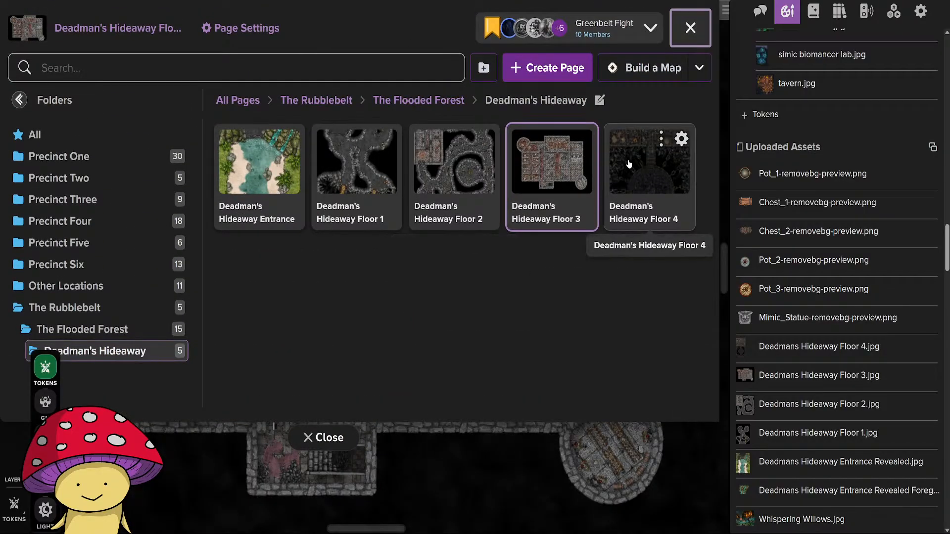
{"action": "left_click", "coordinate": [626, 213]}
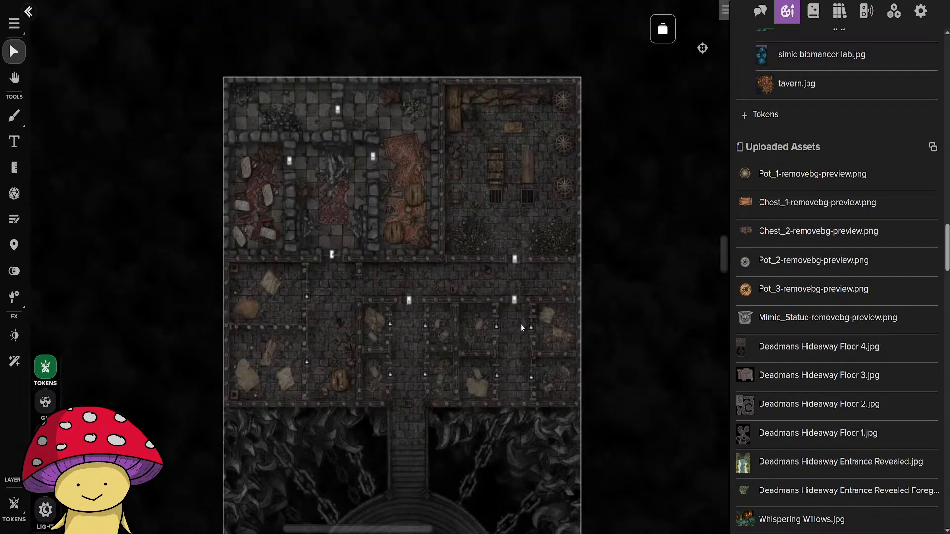
Lock the window where the southern stairs enter the prison corridor.
{"action": "left_click_drag", "start_coordinate": [585, 470], "coordinate": [608, 486]}
{"action": "scroll", "coordinate": [519, 357], "scroll_direction": "up", "scroll_amount": 3}
{"action": "left_click_drag", "start_coordinate": [406, 290], "coordinate": [422, 345]}
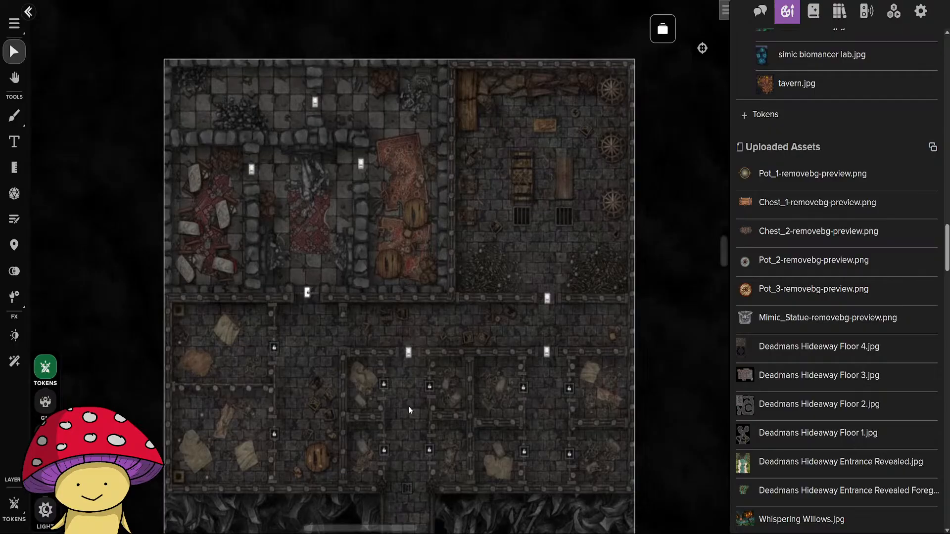
{"action": "left_click_drag", "start_coordinate": [409, 410], "coordinate": [422, 313]}
{"action": "left_click", "coordinate": [419, 356]}
{"action": "left_click", "coordinate": [450, 389]}
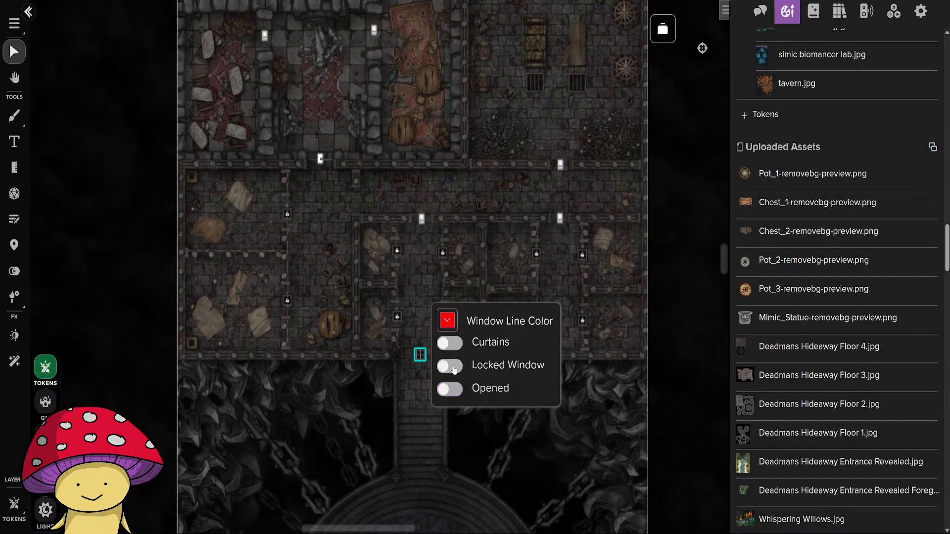
{"action": "left_click", "coordinate": [450, 364]}
{"action": "left_click", "coordinate": [466, 308]}
Collapse the Maps folder in the art library and expand the Rakdos set inside the Tokens folder.
{"action": "left_click_drag", "start_coordinate": [415, 279], "coordinate": [404, 414]}
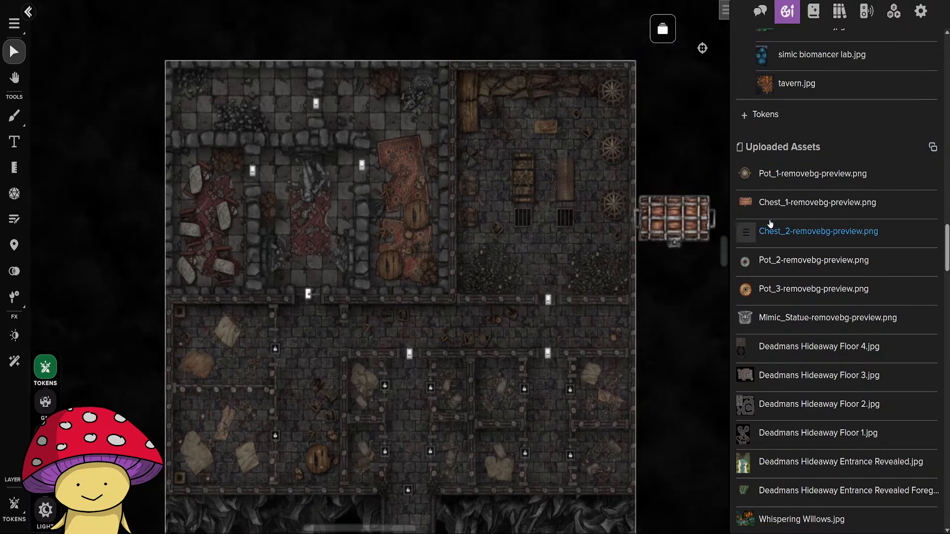
{"action": "scroll", "coordinate": [792, 208], "scroll_direction": "up", "scroll_amount": 10}
{"action": "scroll", "coordinate": [802, 190], "scroll_direction": "up", "scroll_amount": 10}
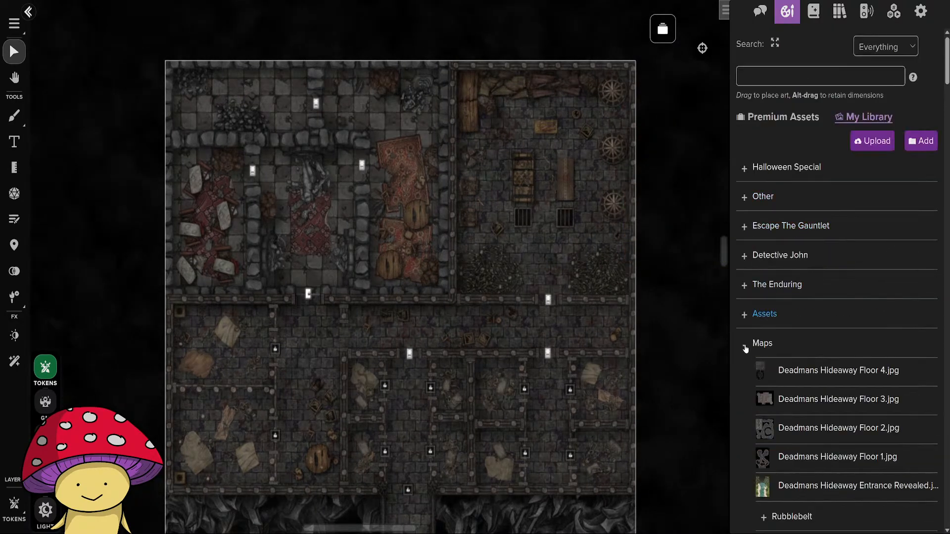
{"action": "left_click", "coordinate": [760, 345]}
{"action": "left_click", "coordinate": [772, 375]}
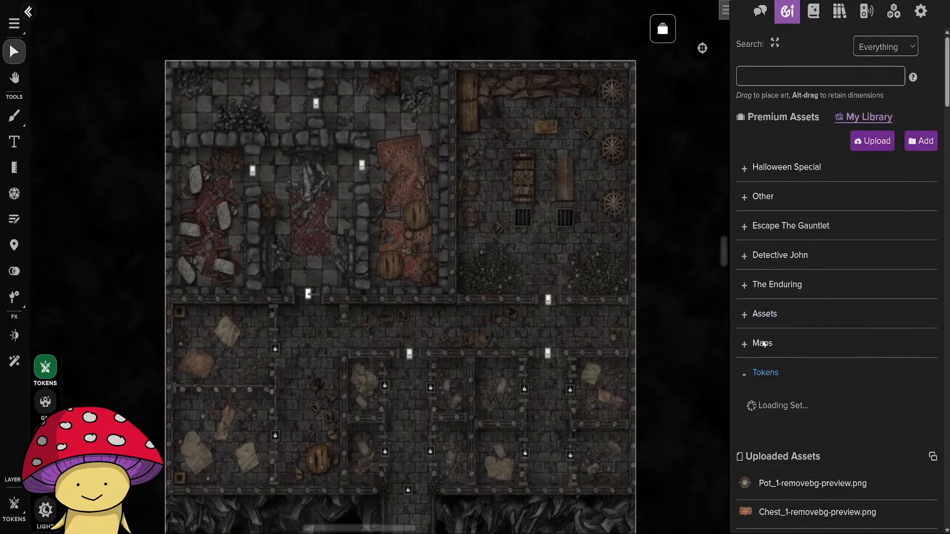
{"action": "scroll", "coordinate": [791, 283], "scroll_direction": "down", "scroll_amount": 5}
{"action": "left_click", "coordinate": [764, 331]}
{"action": "scroll", "coordinate": [842, 243], "scroll_direction": "down", "scroll_amount": 4}
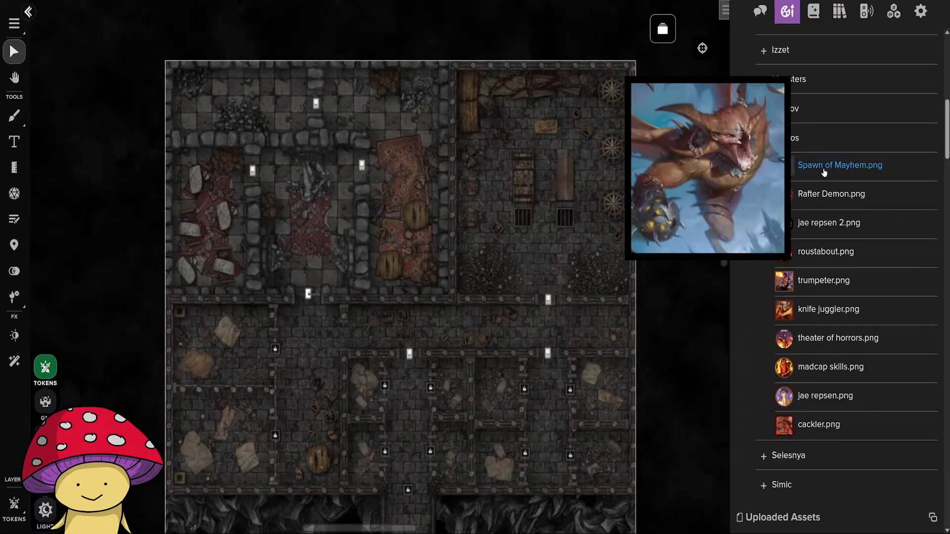
Place the Spawn of Mayhem token in the northeast chamber between the two bone piles, just south of the floor grates, and shrink it.
{"action": "left_click_drag", "start_coordinate": [824, 171], "coordinate": [610, 402]}
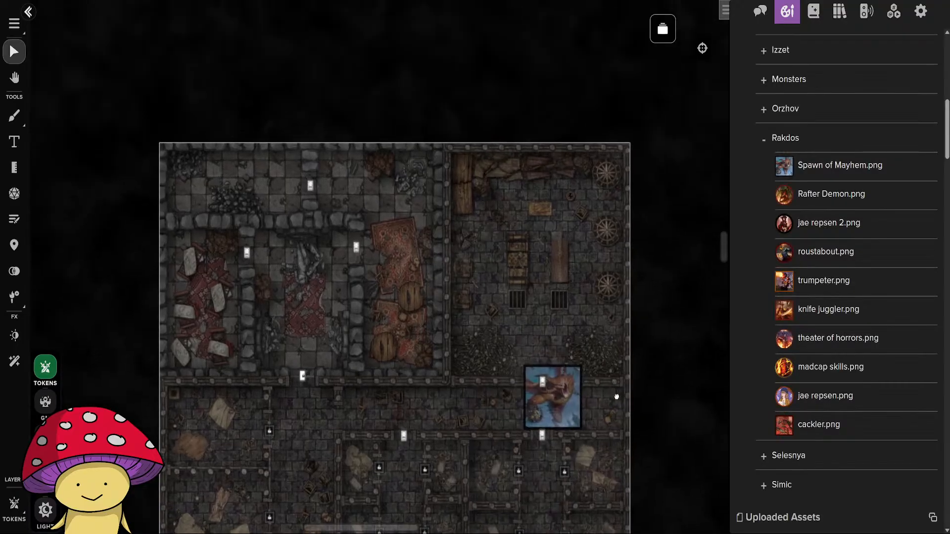
{"action": "scroll", "coordinate": [611, 384], "scroll_direction": "up", "scroll_amount": 5}
{"action": "left_click_drag", "start_coordinate": [513, 394], "coordinate": [493, 292]}
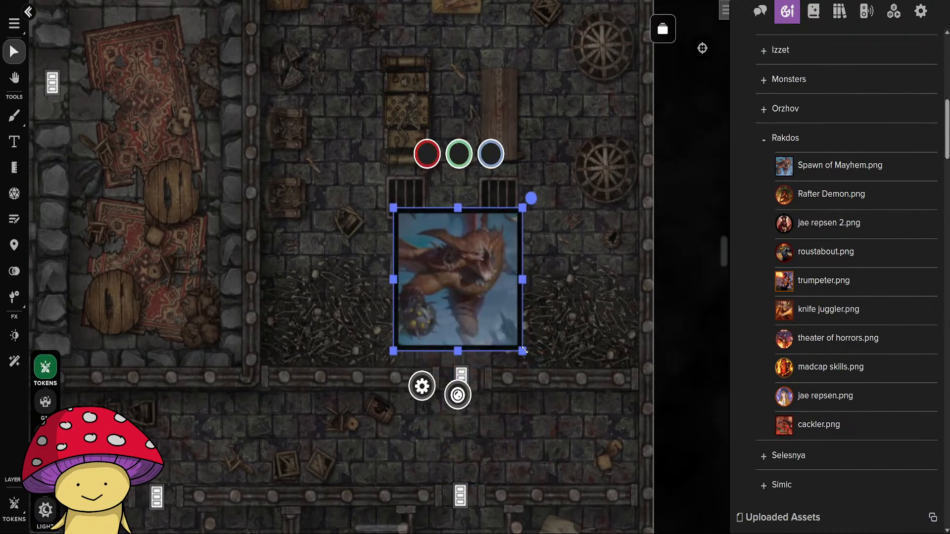
{"action": "left_click_drag", "start_coordinate": [523, 351], "coordinate": [499, 315]}
{"action": "left_click_drag", "start_coordinate": [465, 267], "coordinate": [471, 267]}
{"action": "left_click", "coordinate": [265, 254]}
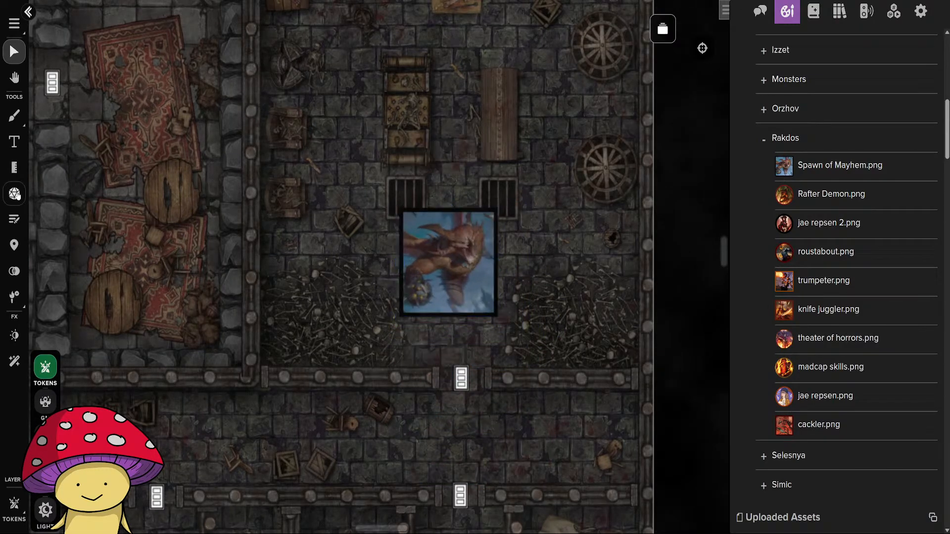
Measure the Spawn of Mayhem token's width.
{"action": "left_click", "coordinate": [14, 167]}
{"action": "left_click_drag", "start_coordinate": [398, 260], "coordinate": [496, 259]}
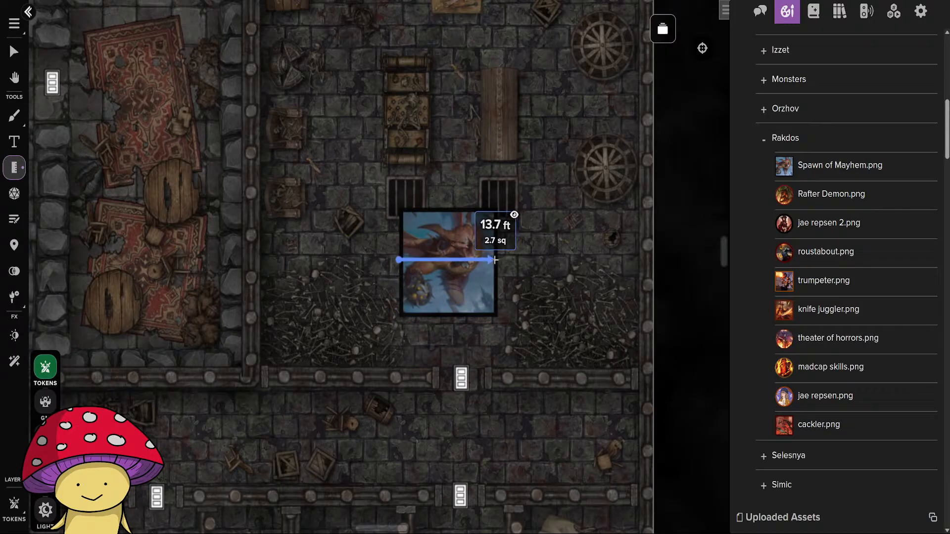
Shrink the Spawn of Mayhem token further between the bone piles and measure its width again.
{"action": "left_click", "coordinate": [15, 52]}
{"action": "left_click", "coordinate": [418, 275]}
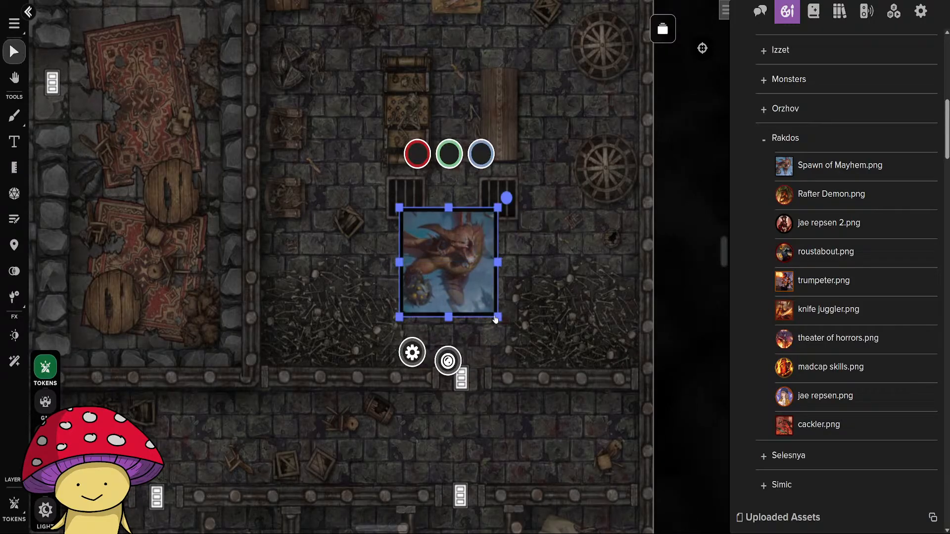
{"action": "left_click_drag", "start_coordinate": [498, 317], "coordinate": [474, 289]}
{"action": "key", "text": "m"}
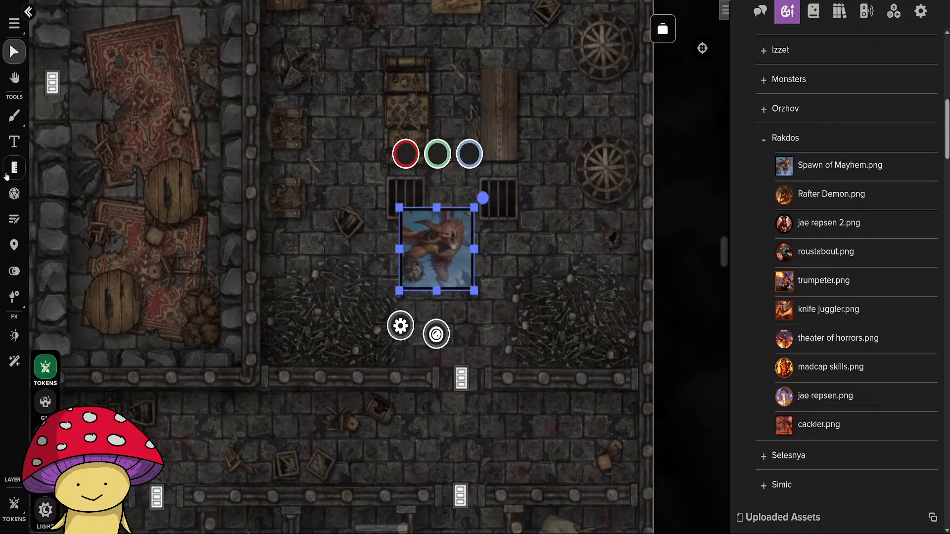
{"action": "left_click_drag", "start_coordinate": [400, 248], "coordinate": [471, 249]}
Move the Spawn of Mayhem token to the north end of the chamber, just west of the small wooden table.
{"action": "left_click", "coordinate": [14, 52]}
{"action": "left_click_drag", "start_coordinate": [500, 200], "coordinate": [489, 400]}
{"action": "left_click_drag", "start_coordinate": [424, 436], "coordinate": [366, 182]}
{"action": "left_click", "coordinate": [485, 429]}
{"action": "scroll", "coordinate": [470, 417], "scroll_direction": "down", "scroll_amount": 3}
{"action": "scroll", "coordinate": [471, 418], "scroll_direction": "down", "scroll_amount": 1}
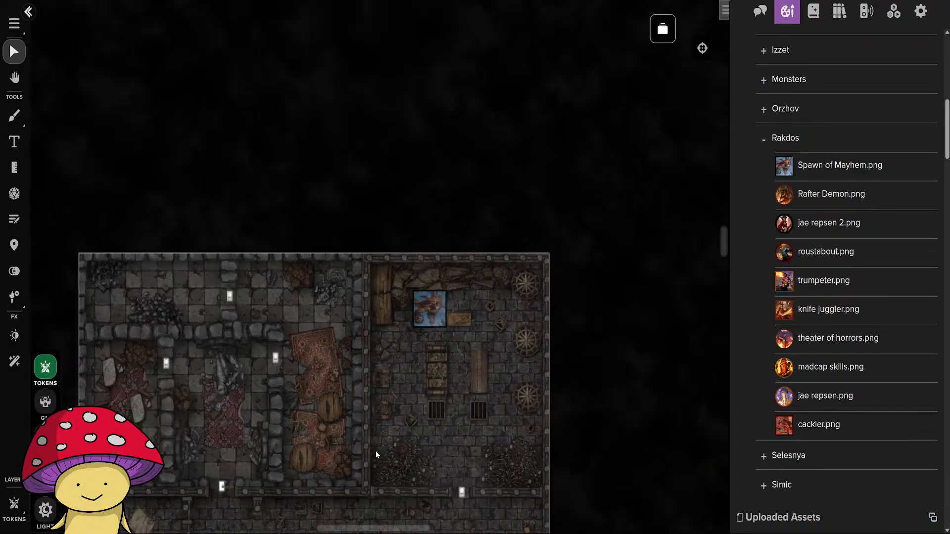
Name the token Spawn of Mayhem, enable its nameplate and save the token settings.
{"action": "double_click", "coordinate": [429, 311]}
{"action": "left_click", "coordinate": [356, 248]}
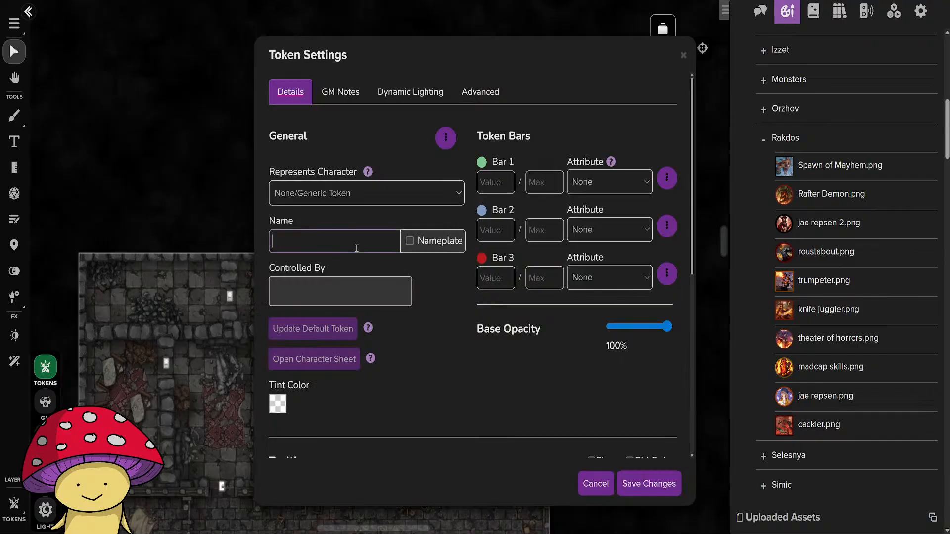
{"action": "type", "text": "Spawn of Mayhem"}
{"action": "left_click", "coordinate": [410, 242]}
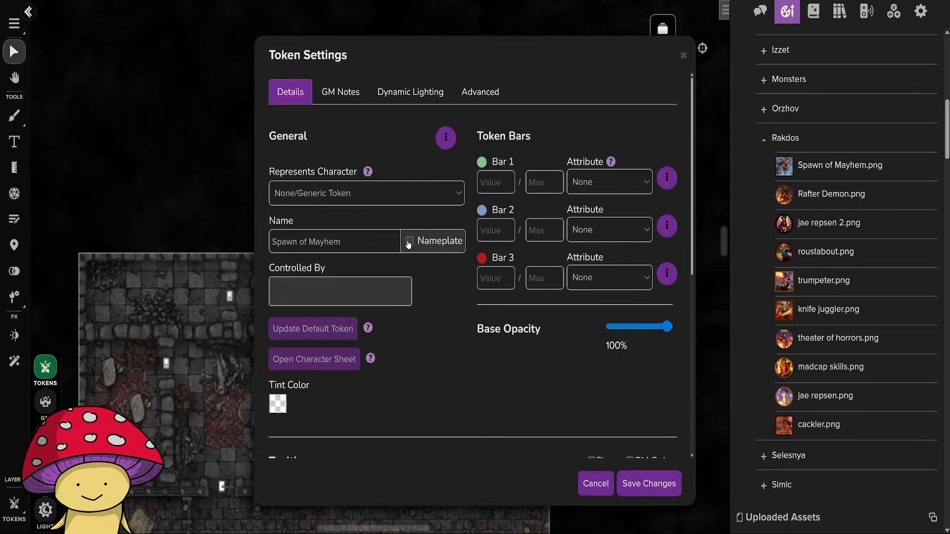
{"action": "left_click", "coordinate": [643, 484]}
{"action": "scroll", "coordinate": [495, 405], "scroll_direction": "up", "scroll_amount": 3}
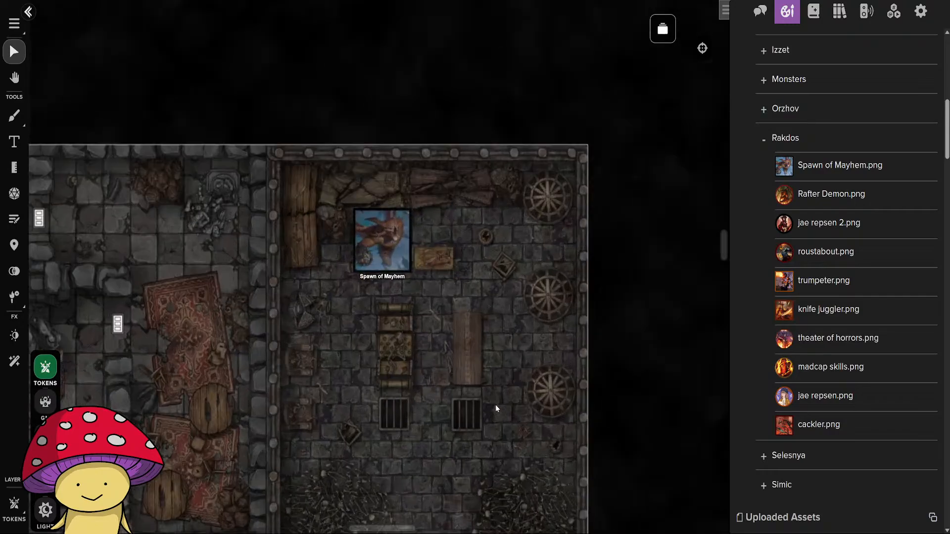
{"action": "scroll", "coordinate": [504, 329], "scroll_direction": "down", "scroll_amount": 5}
{"action": "scroll", "coordinate": [509, 423], "scroll_direction": "down", "scroll_amount": 6}
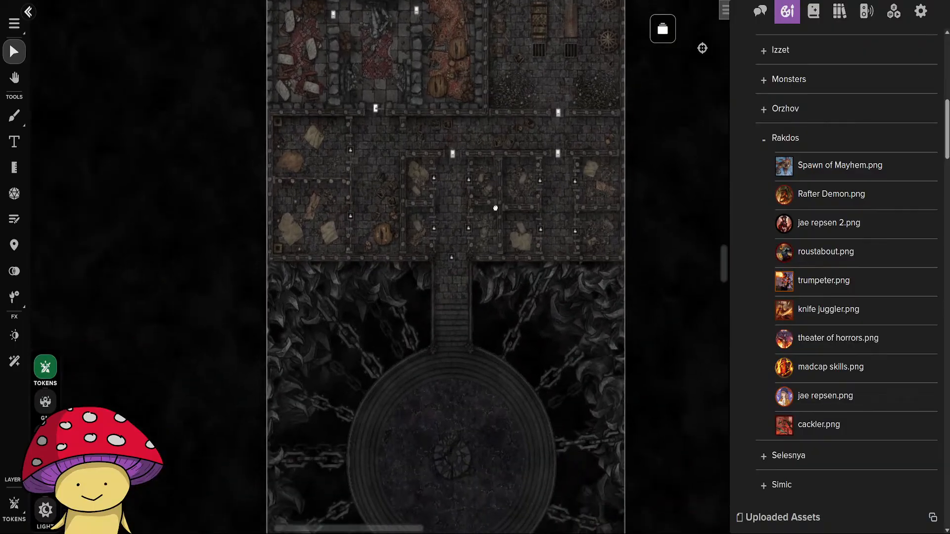
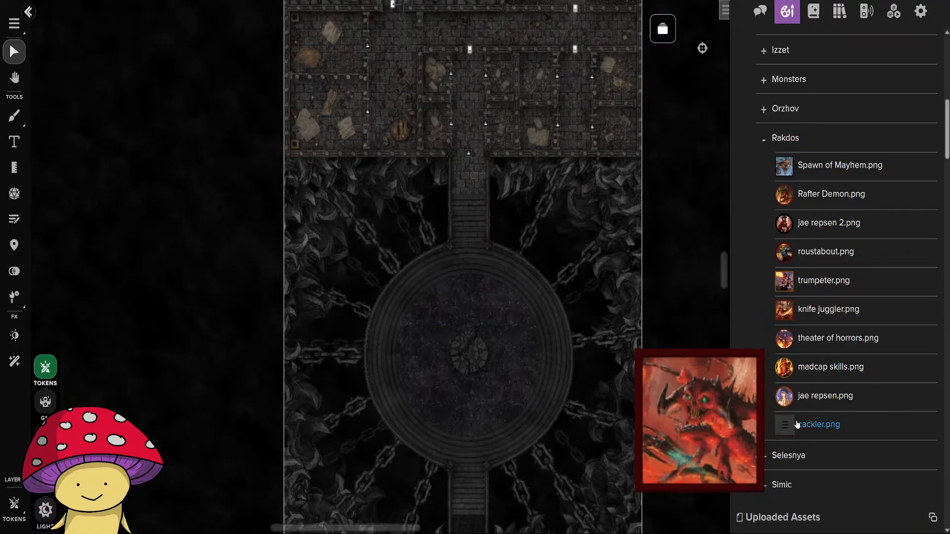
Place a Rafter Demon token in the wheel-and-grate room below Spawn of Mayhem and shrink it to about one grid square.
{"action": "left_click_drag", "start_coordinate": [513, 181], "coordinate": [518, 388]}
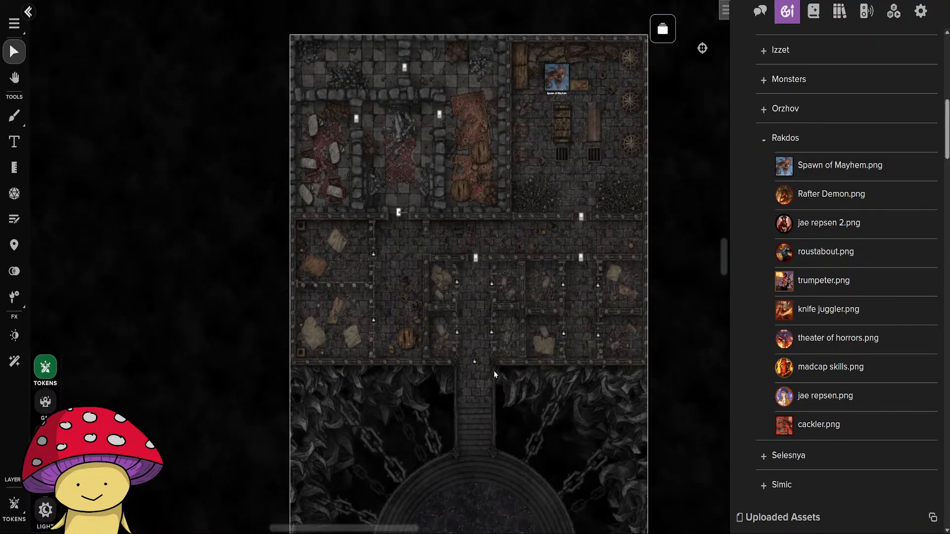
{"action": "mouse_move", "coordinate": [835, 202]}
{"action": "left_click_drag", "start_coordinate": [512, 215], "coordinate": [452, 328]}
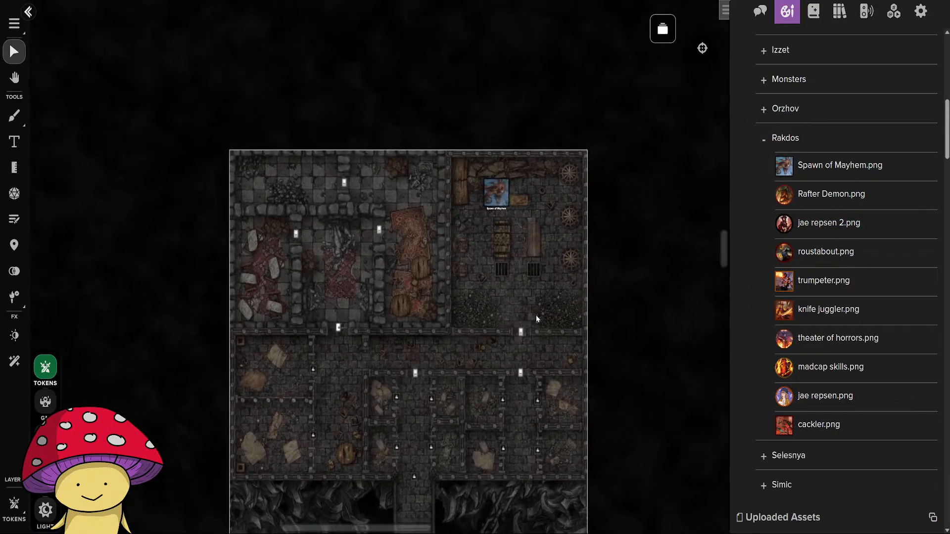
{"action": "mouse_move", "coordinate": [846, 197]}
{"action": "left_click_drag", "start_coordinate": [846, 197], "coordinate": [489, 253]}
{"action": "scroll", "coordinate": [523, 304], "scroll_direction": "up", "scroll_amount": 5}
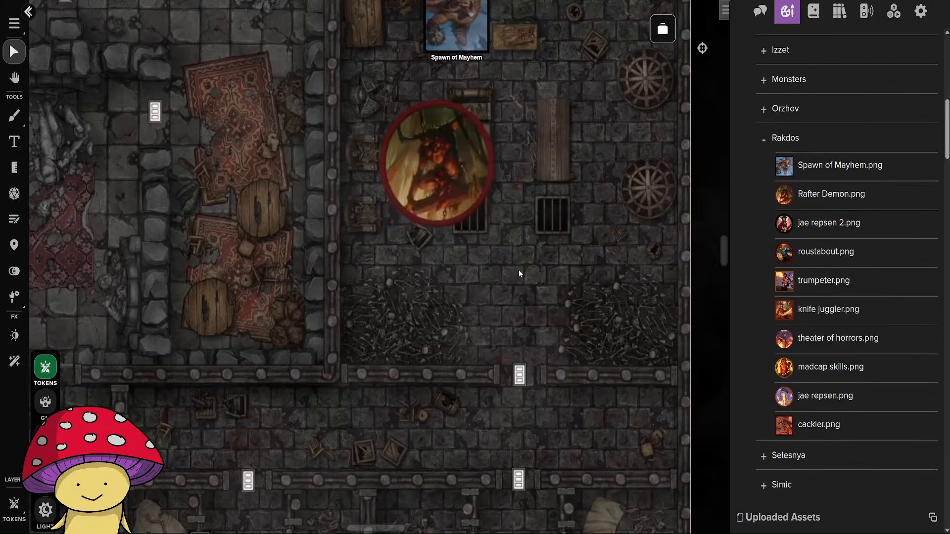
{"action": "left_click_drag", "start_coordinate": [435, 173], "coordinate": [505, 276]}
{"action": "left_click_drag", "start_coordinate": [562, 334], "coordinate": [475, 249]}
{"action": "left_click", "coordinate": [429, 260]}
Measure the width of the Rafter Demon token on the map.
{"action": "left_click", "coordinate": [13, 168]}
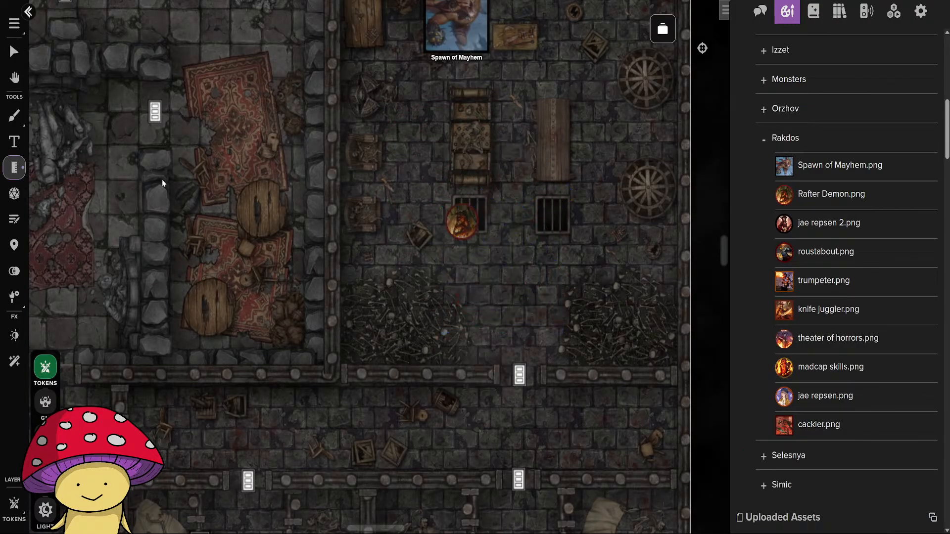
{"action": "left_click_drag", "start_coordinate": [447, 222], "coordinate": [481, 218]}
{"action": "left_click", "coordinate": [15, 54]}
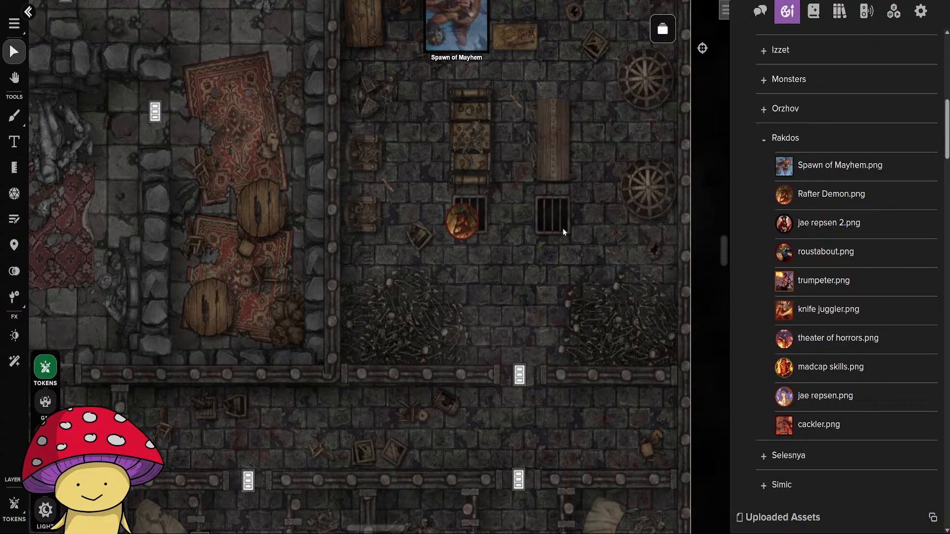
Move the Rafter Demon token up beside the topmost wheels in the same room as Spawn of Mayhem.
{"action": "left_click_drag", "start_coordinate": [563, 227], "coordinate": [492, 416]}
{"action": "left_click_drag", "start_coordinate": [391, 409], "coordinate": [570, 172]}
{"action": "left_click", "coordinate": [549, 203]}
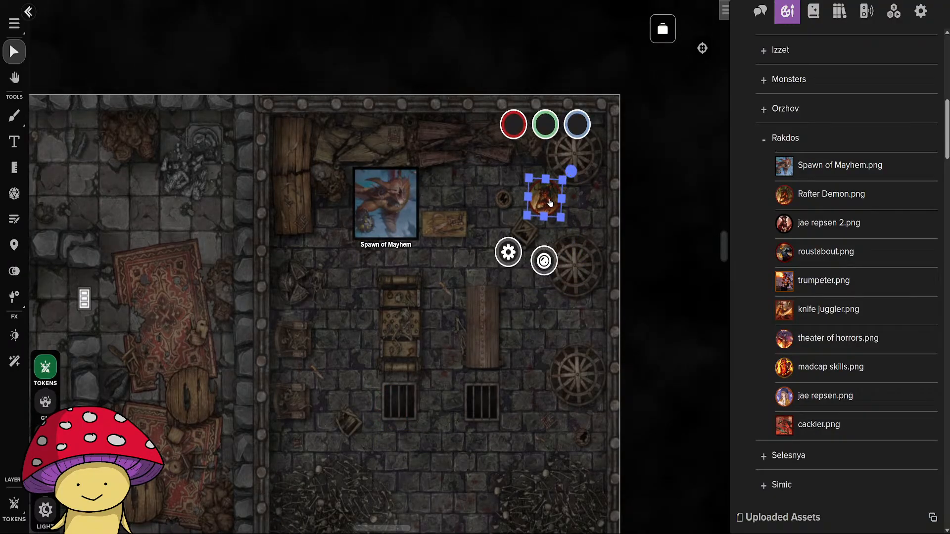
{"action": "left_click_drag", "start_coordinate": [549, 203], "coordinate": [548, 205]}
{"action": "left_click", "coordinate": [612, 212]}
Duplicate the Rafter Demon token twice, placing one copy nearer Spawn of Mayhem and one between the long bench and the middle wheel.
{"action": "left_click", "coordinate": [546, 207]}
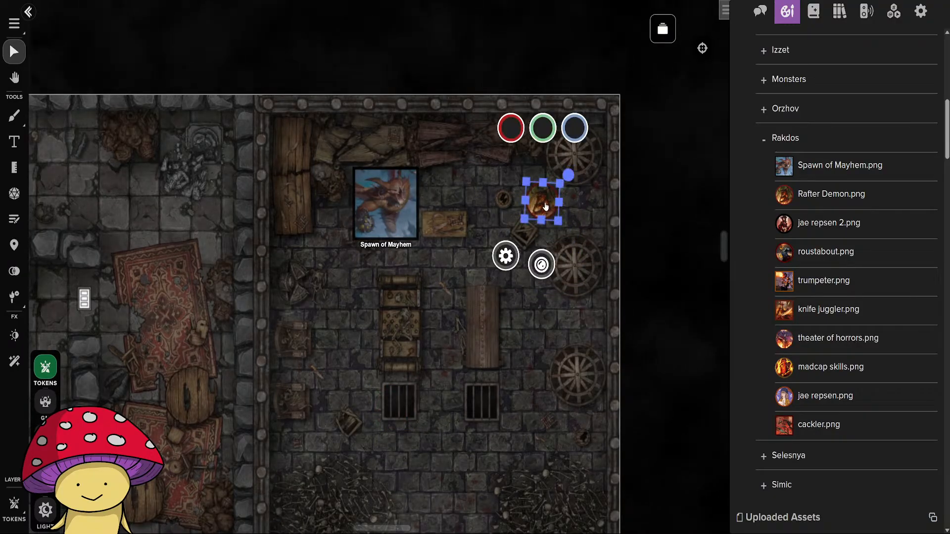
{"action": "left_click", "coordinate": [480, 230]}
{"action": "key", "text": "ctrl+v"}
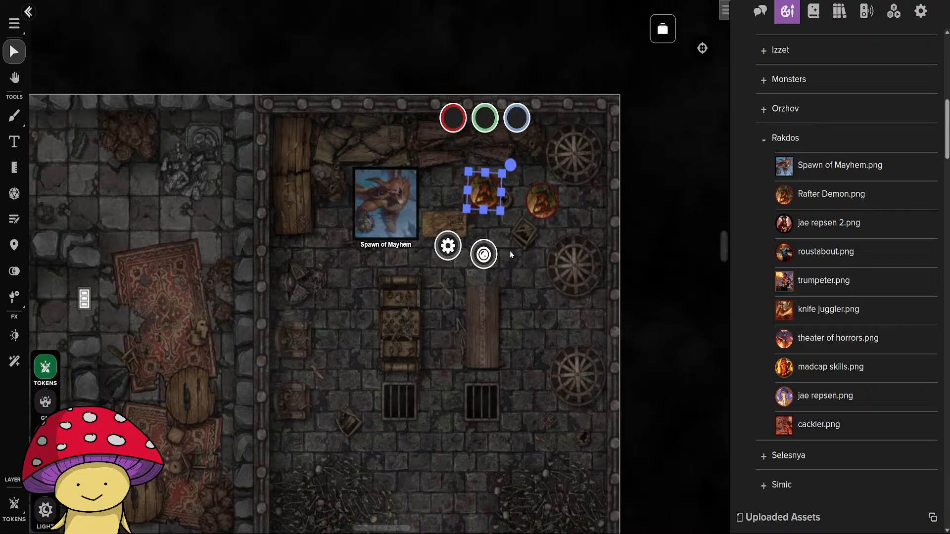
{"action": "left_click", "coordinate": [512, 255]}
{"action": "key", "text": "ctrl+v"}
{"action": "left_click_drag", "start_coordinate": [536, 307], "coordinate": [524, 290]}
{"action": "left_click", "coordinate": [556, 326]}
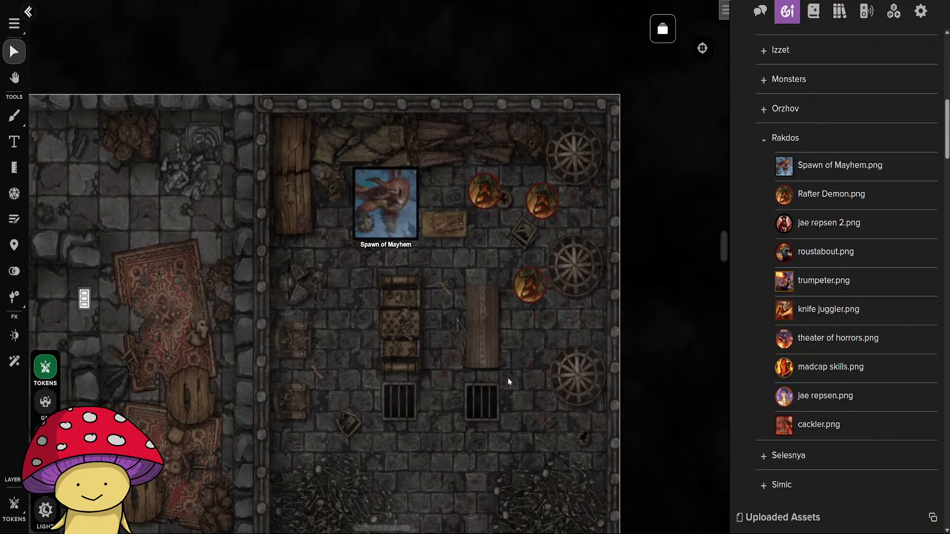
Enlarge the Spawn of Mayhem token slightly beyond its current size, keeping it in the same spot.
{"action": "left_click_drag", "start_coordinate": [433, 472], "coordinate": [664, 182]}
{"action": "scroll", "coordinate": [508, 290], "scroll_direction": "down", "scroll_amount": 5}
{"action": "left_click_drag", "start_coordinate": [322, 331], "coordinate": [307, 383]}
{"action": "left_click_drag", "start_coordinate": [575, 247], "coordinate": [545, 304]}
{"action": "scroll", "coordinate": [547, 300], "scroll_direction": "up", "scroll_amount": 3}
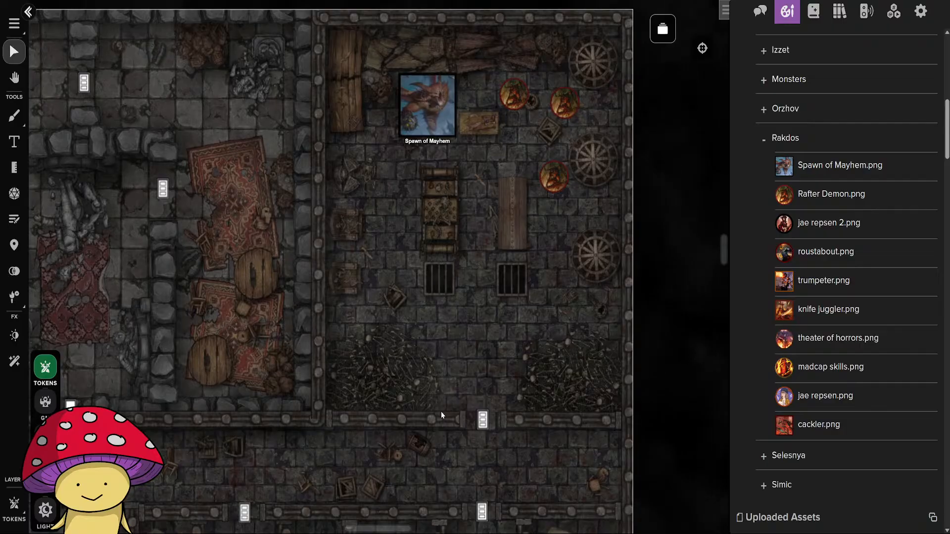
{"action": "left_click", "coordinate": [419, 130]}
{"action": "left_click_drag", "start_coordinate": [396, 137], "coordinate": [389, 149]}
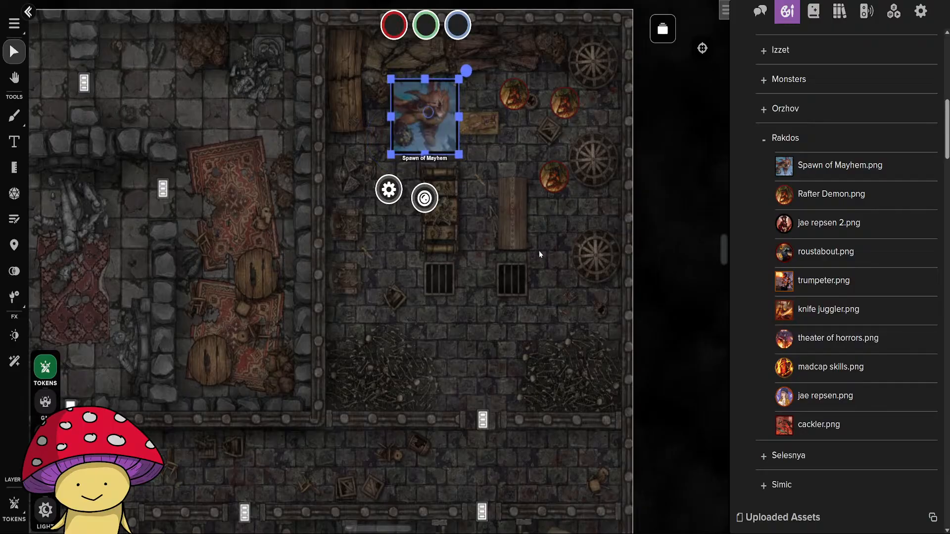
{"action": "left_click", "coordinate": [553, 259]}
Paste two Rafter Demon copies by the round table in the lower cell area and two at the corridor's east end.
{"action": "left_click_drag", "start_coordinate": [463, 416], "coordinate": [534, 117]}
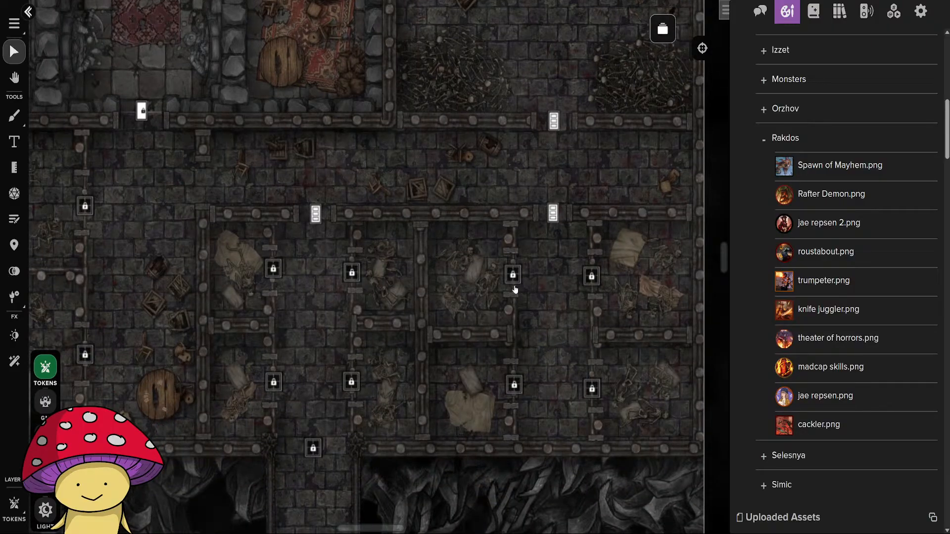
{"action": "scroll", "coordinate": [515, 289], "scroll_direction": "down", "scroll_amount": 5}
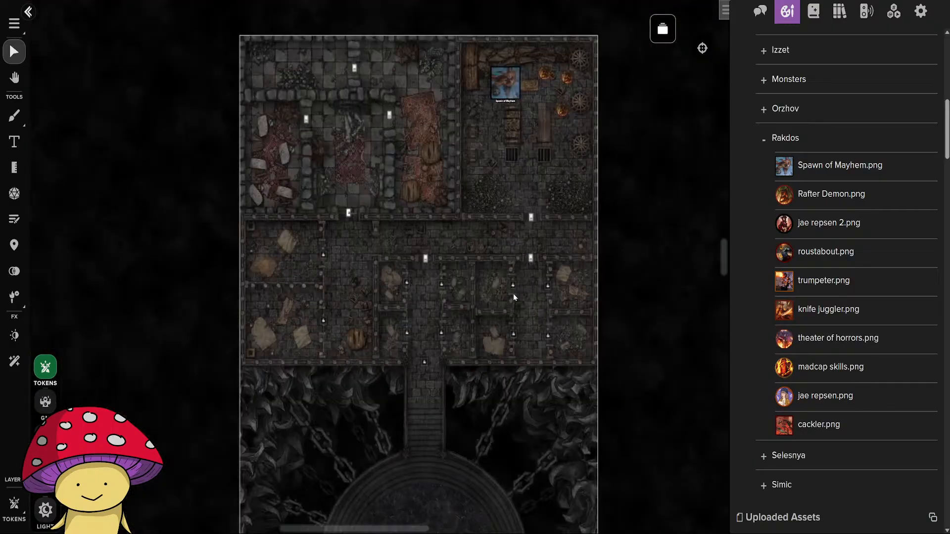
{"action": "scroll", "coordinate": [369, 288], "scroll_direction": "up", "scroll_amount": 3}
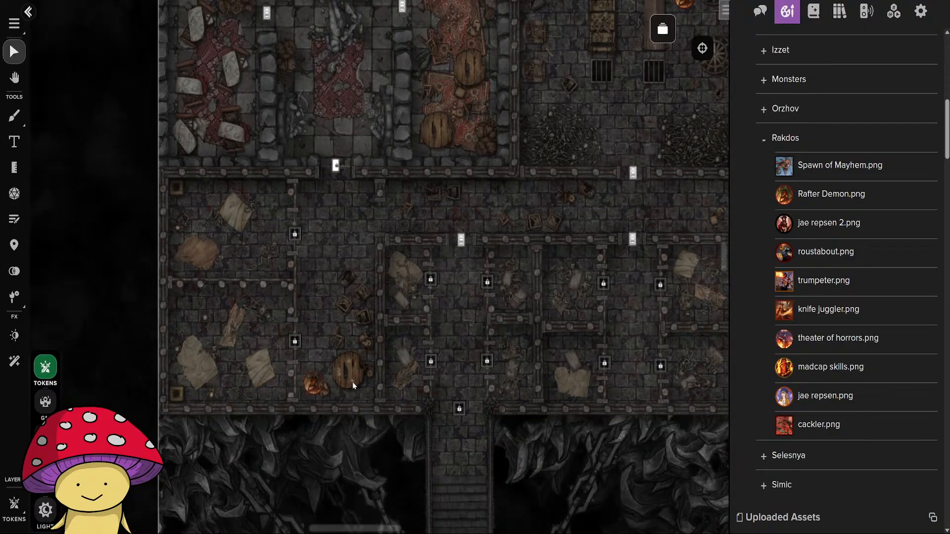
{"action": "left_click_drag", "start_coordinate": [589, 367], "coordinate": [455, 378]}
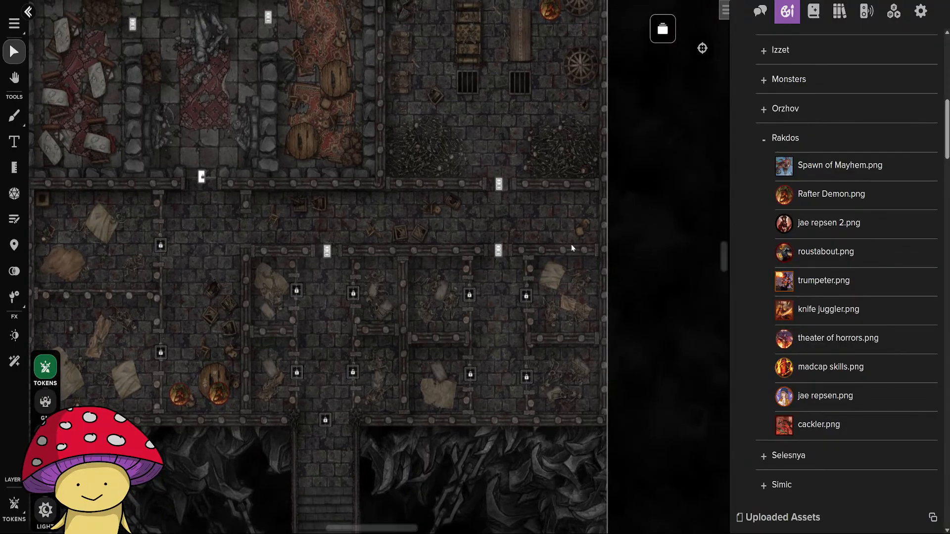
{"action": "key", "text": "ctrl+v"}
{"action": "left_click", "coordinate": [571, 229]}
{"action": "left_click_drag", "start_coordinate": [575, 196], "coordinate": [576, 201]}
Move the two Rafter Demon tokens by the round table to the GM layer.
{"action": "left_click_drag", "start_coordinate": [138, 360], "coordinate": [240, 416]}
{"action": "right_click", "coordinate": [221, 396]}
{"action": "mouse_move", "coordinate": [297, 401]}
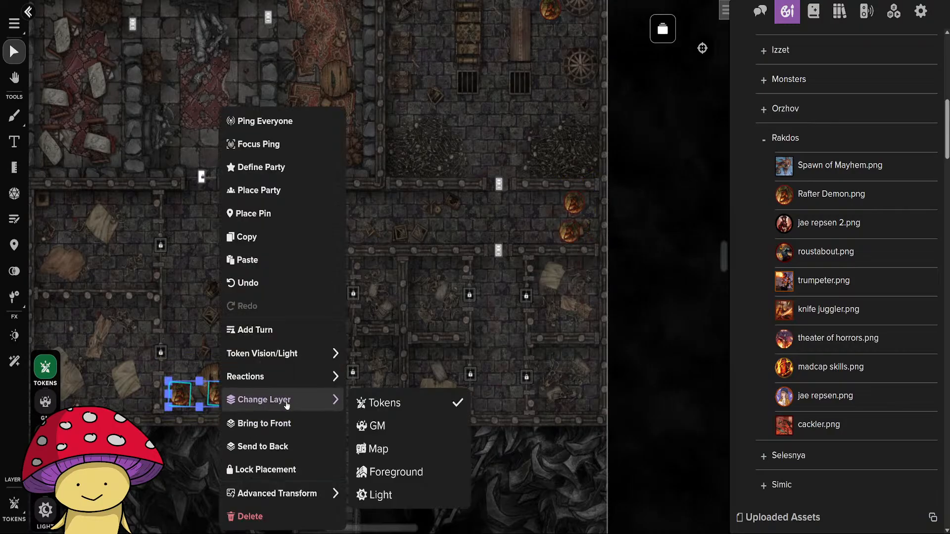
{"action": "left_click", "coordinate": [395, 425]}
Move the two Rafter Demon tokens at the corridor's east end to the GM layer.
{"action": "left_click_drag", "start_coordinate": [552, 200], "coordinate": [583, 237]}
{"action": "right_click", "coordinate": [573, 231]}
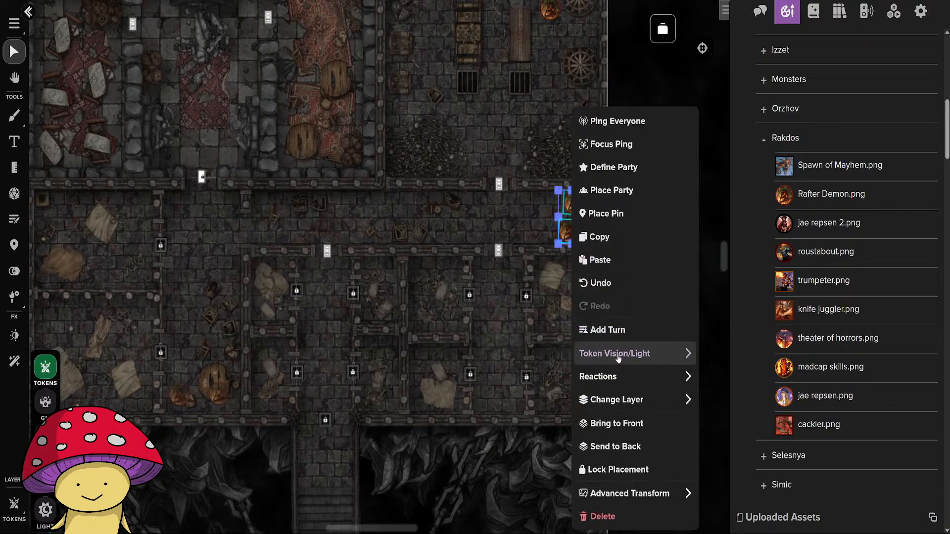
{"action": "mouse_move", "coordinate": [616, 400]}
{"action": "left_click", "coordinate": [495, 421]}
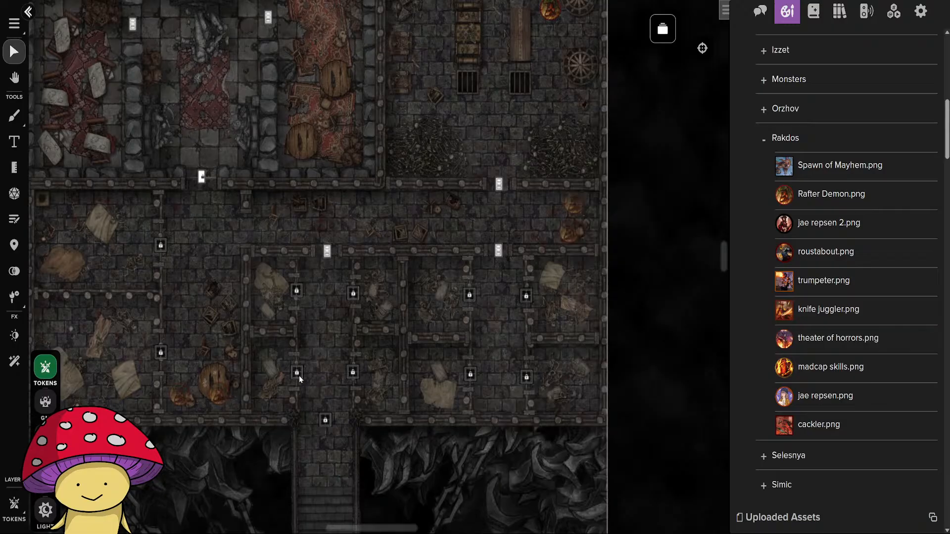
Examine the token placement across the dungeon rooms and the empty circular platform hung on chains.
{"action": "left_click_drag", "start_coordinate": [299, 376], "coordinate": [322, 350]}
{"action": "scroll", "coordinate": [356, 322], "scroll_direction": "down", "scroll_amount": 5}
{"action": "scroll", "coordinate": [367, 367], "scroll_direction": "up", "scroll_amount": 2}
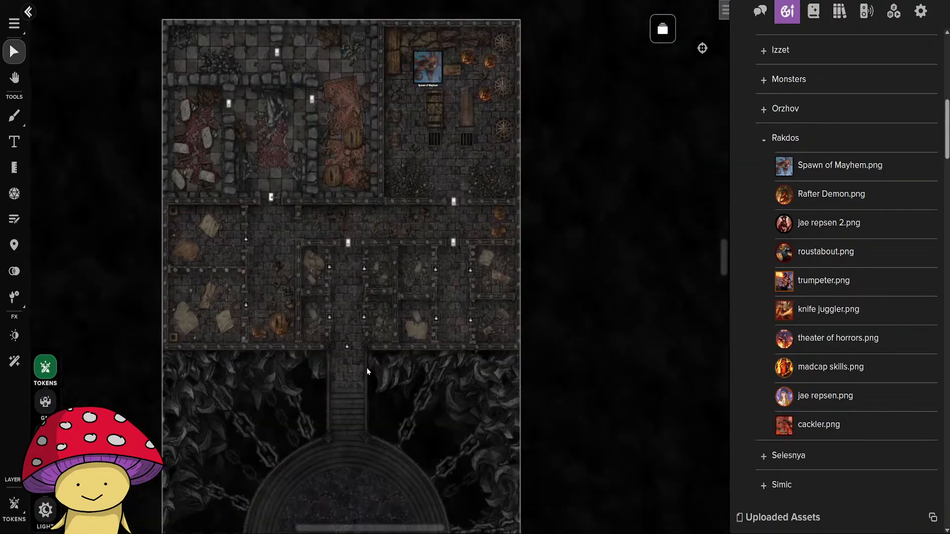
{"action": "scroll", "coordinate": [366, 367], "scroll_direction": "up", "scroll_amount": 2}
{"action": "left_click_drag", "start_coordinate": [348, 310], "coordinate": [352, 387]}
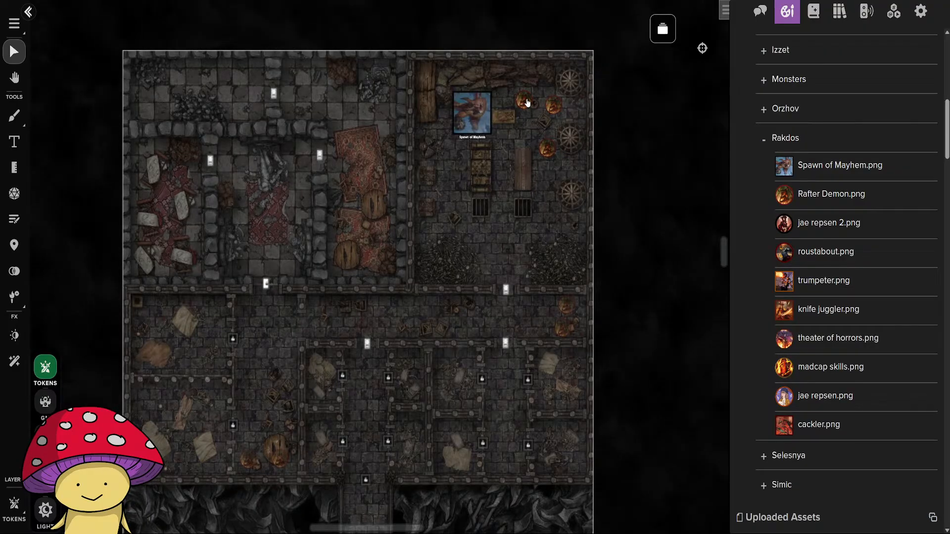
{"action": "left_click_drag", "start_coordinate": [461, 453], "coordinate": [449, 152]}
{"action": "left_click_drag", "start_coordinate": [453, 364], "coordinate": [435, 119]}
{"action": "left_click_drag", "start_coordinate": [450, 367], "coordinate": [469, 116]}
{"action": "left_click_drag", "start_coordinate": [480, 206], "coordinate": [492, 498]}
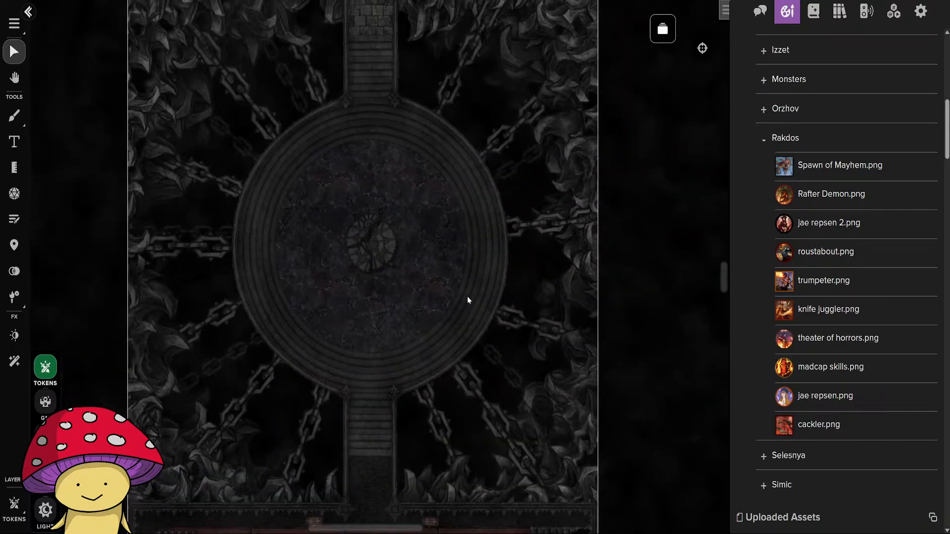
{"action": "left_click_drag", "start_coordinate": [459, 273], "coordinate": [471, 299]}
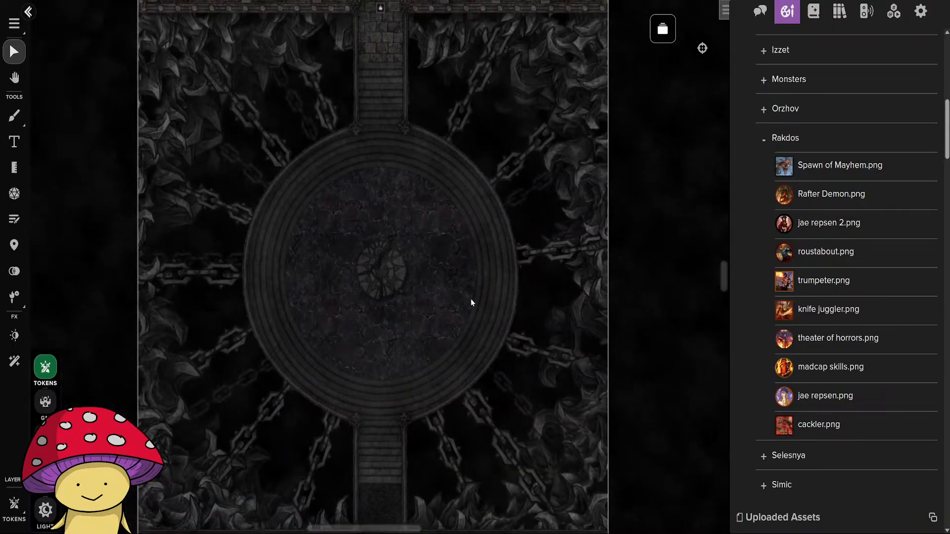
Search Google in a new browser tab for "rakdos demons art" and show the image results.
{"action": "key", "text": "ctrl+t"}
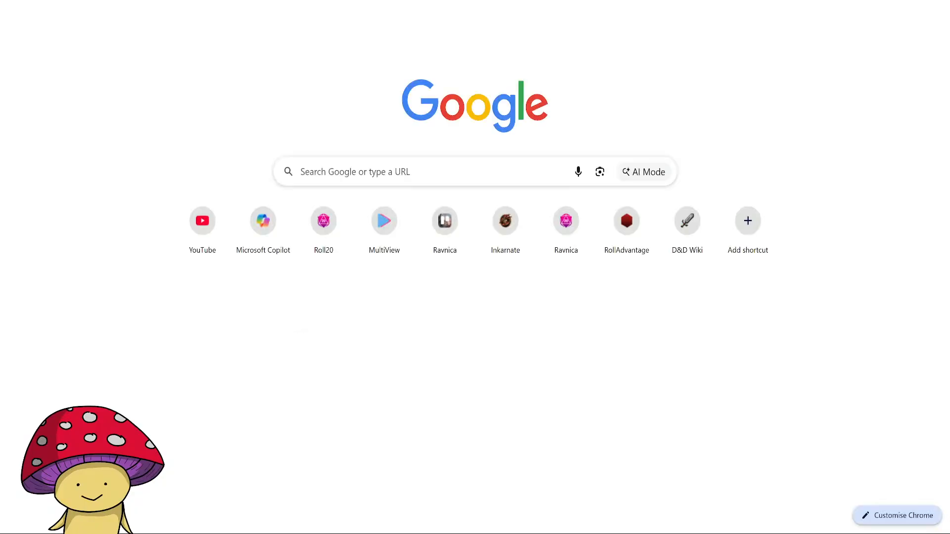
{"action": "type", "text": "rakdos demon"}
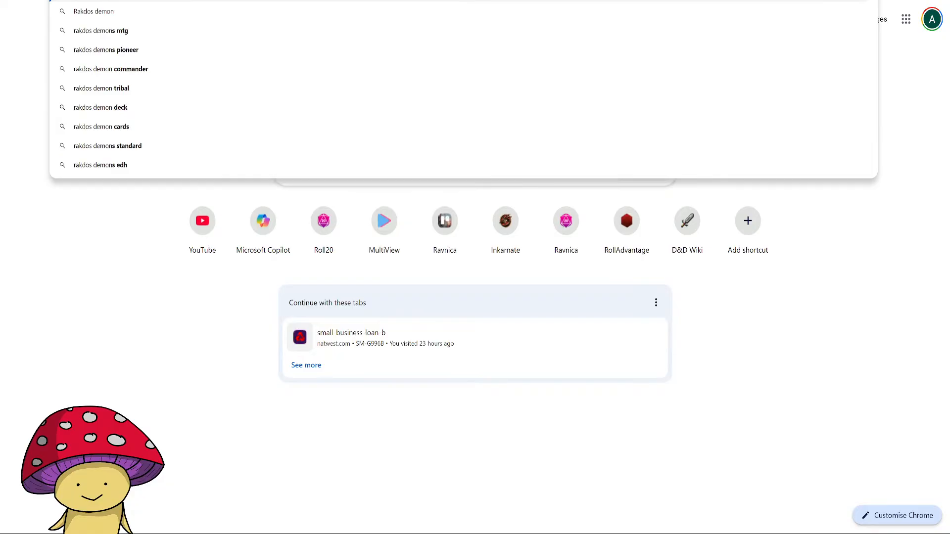
{"action": "type", "text": "s art"}
{"action": "key", "text": "Return"}
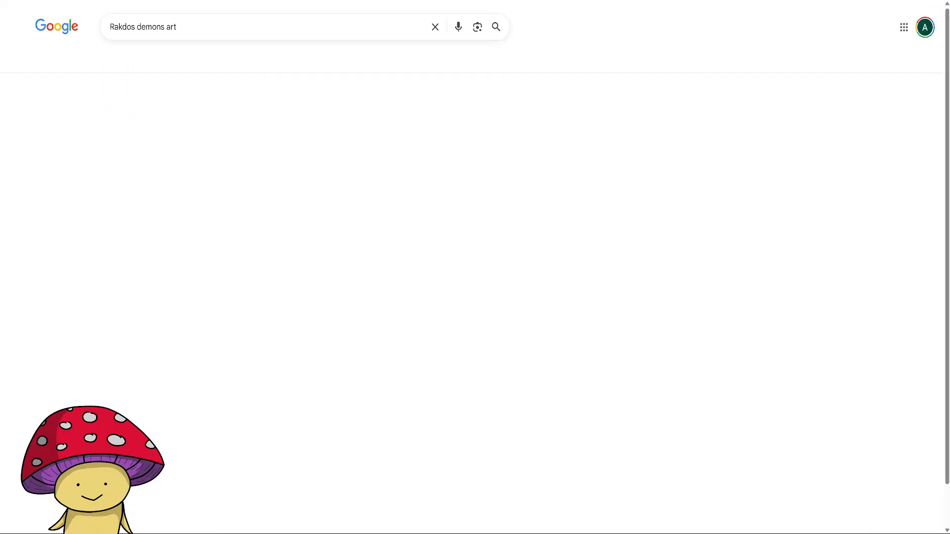
{"action": "left_click", "coordinate": [177, 67]}
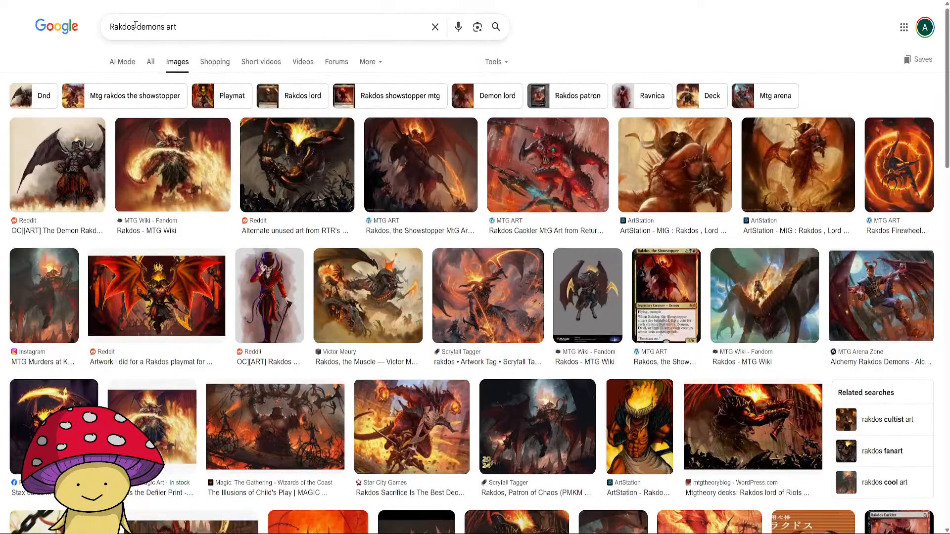
Change the image search to "Ravnica demons art" and browse the results.
{"action": "left_click_drag", "start_coordinate": [135, 25], "coordinate": [106, 27]}
{"action": "type", "text": "Ravnica"}
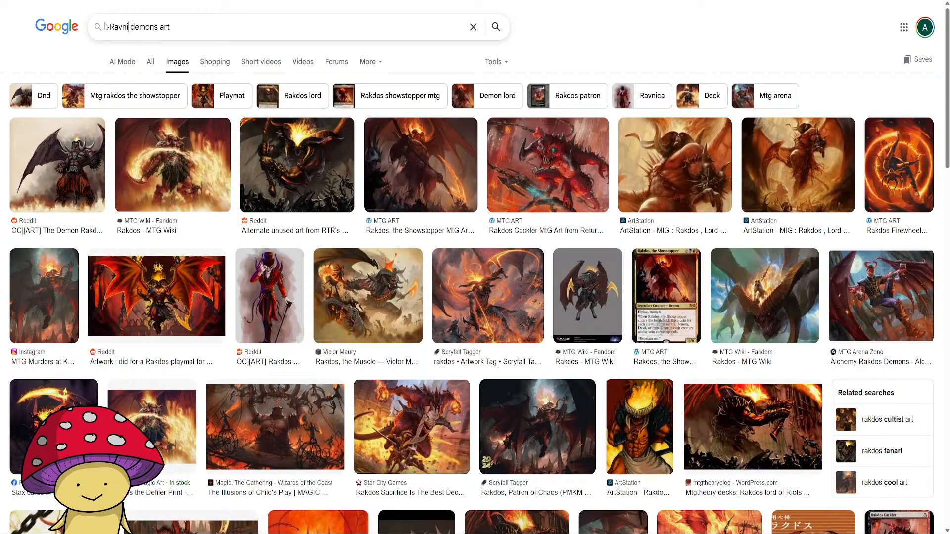
{"action": "key", "text": "Return"}
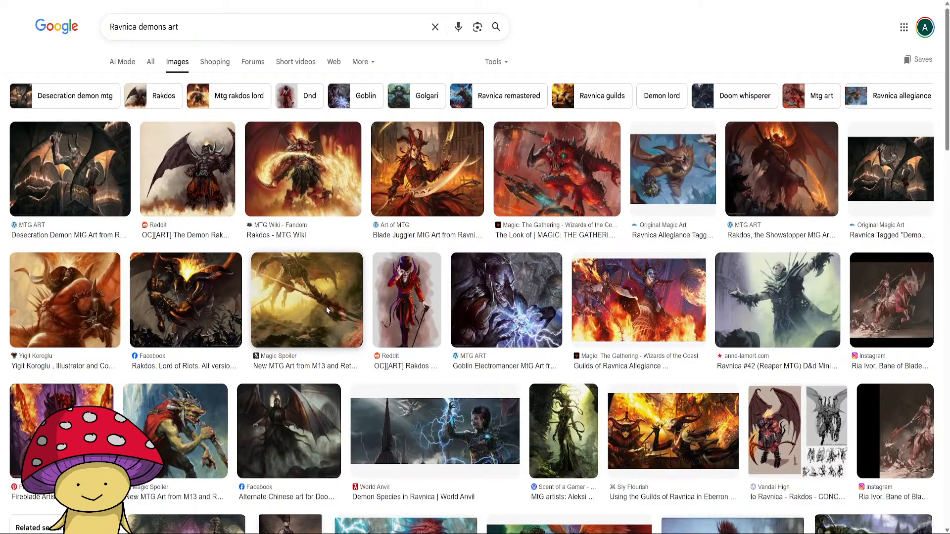
{"action": "scroll", "coordinate": [501, 404], "scroll_direction": "down", "scroll_amount": 5}
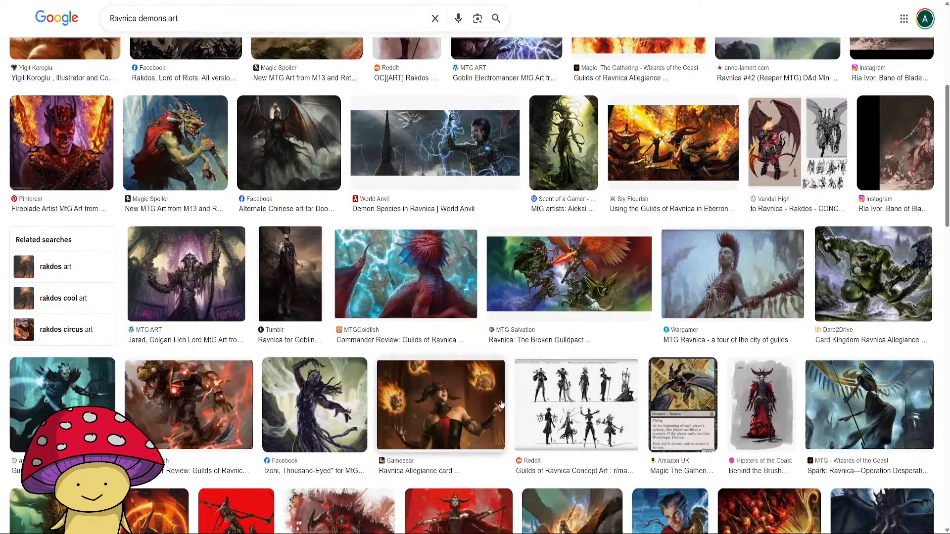
{"action": "scroll", "coordinate": [501, 404], "scroll_direction": "up", "scroll_amount": 5}
Open the Desecration Demon image result and its full artwork page on Art of MTG.
{"action": "left_click", "coordinate": [69, 184]}
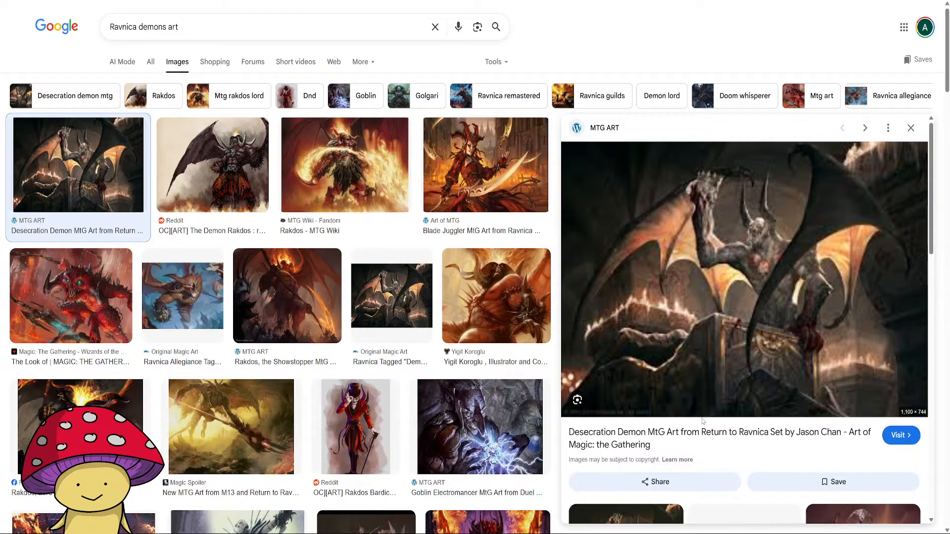
{"action": "left_click", "coordinate": [698, 291]}
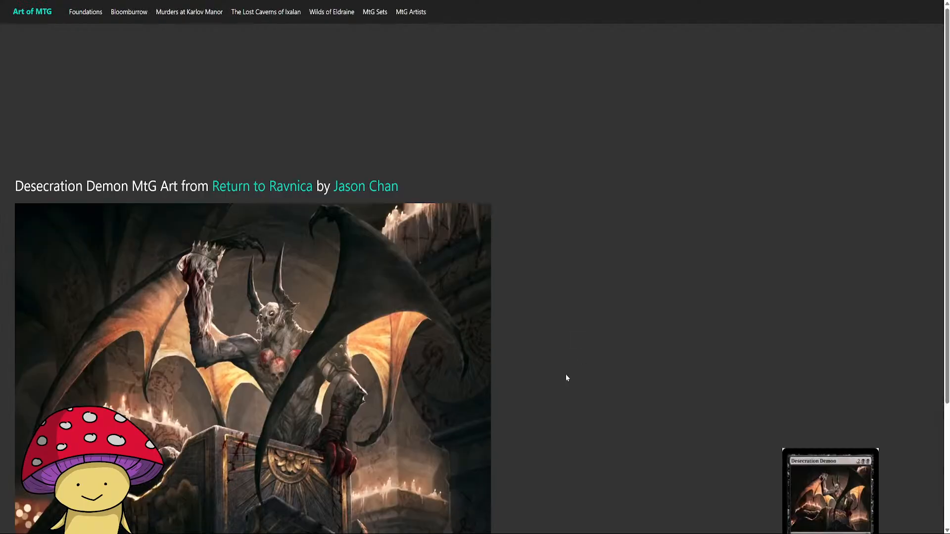
{"action": "scroll", "coordinate": [396, 349], "scroll_direction": "down", "scroll_amount": 3}
{"action": "scroll", "coordinate": [380, 343], "scroll_direction": "up", "scroll_amount": 1}
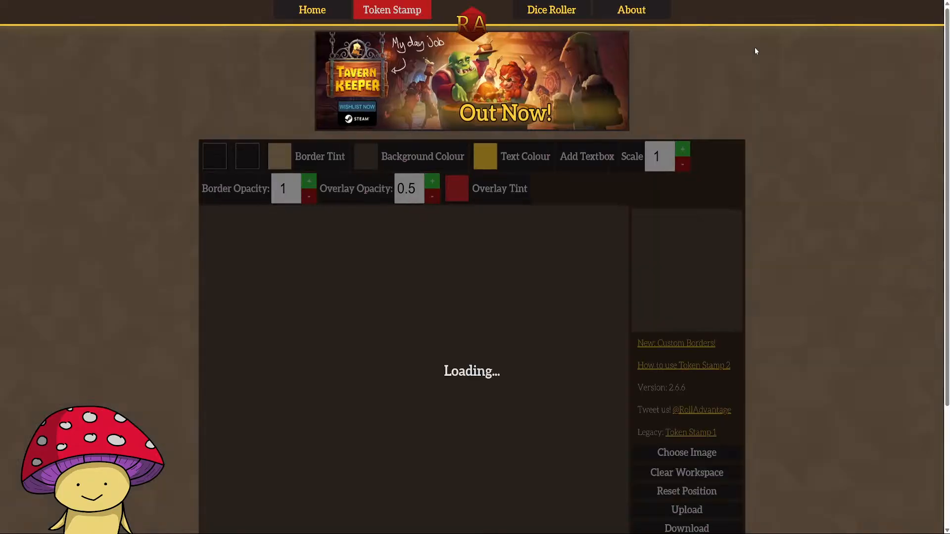
Switch to RollAdvantage Token Stamp and load the Desecration Demon artwork into its workspace.
{"action": "scroll", "coordinate": [384, 240], "scroll_direction": "down", "scroll_amount": 2}
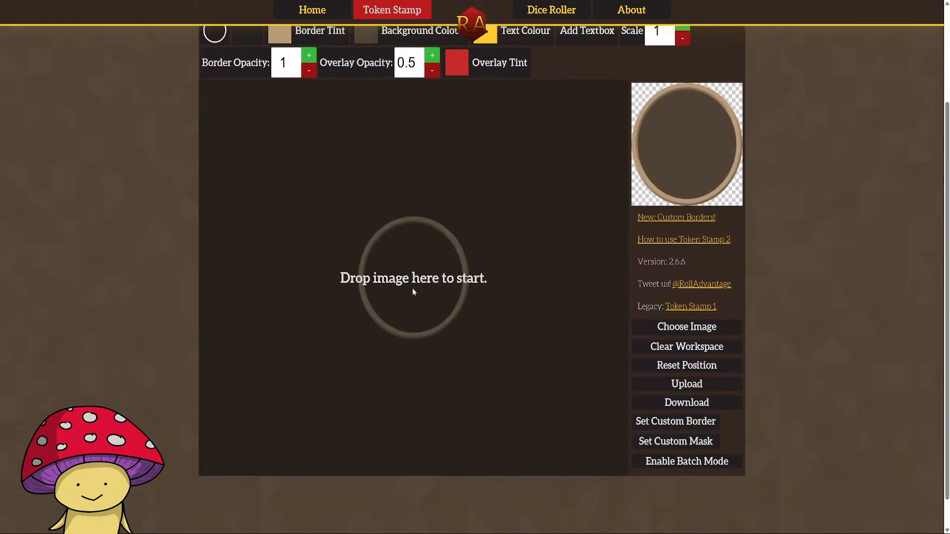
{"action": "scroll", "coordinate": [359, 266], "scroll_direction": "up", "scroll_amount": 1}
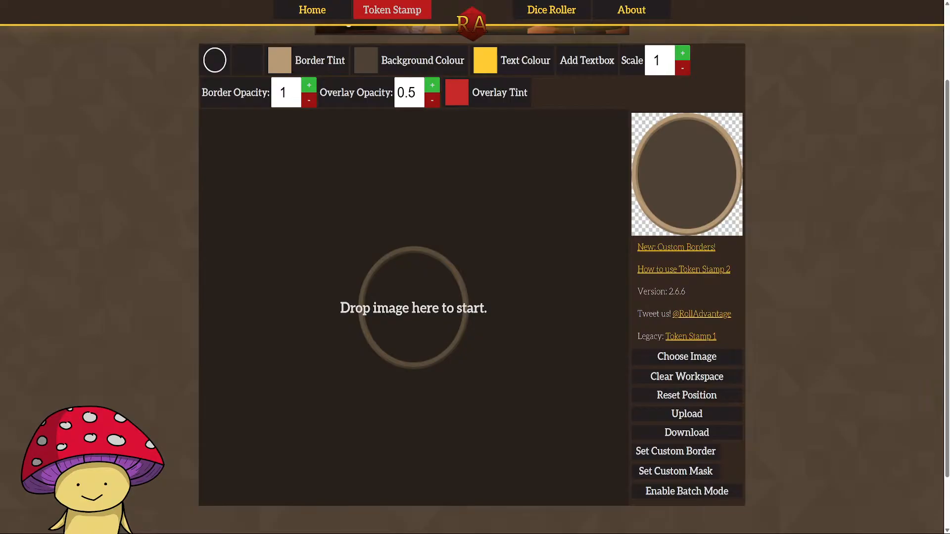
{"action": "scroll", "coordinate": [441, 305], "scroll_direction": "up", "scroll_amount": 1}
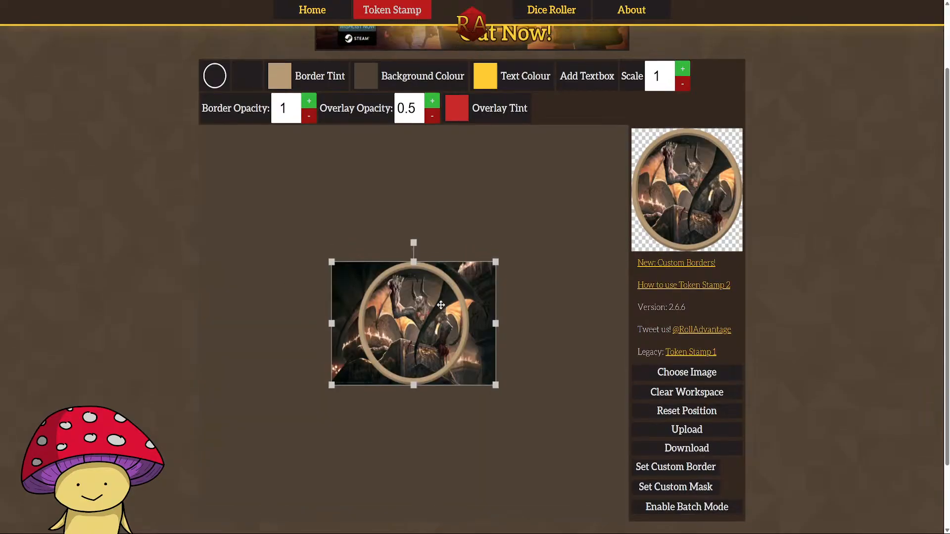
{"action": "scroll", "coordinate": [441, 305], "scroll_direction": "down", "scroll_amount": 2}
{"action": "scroll", "coordinate": [441, 305], "scroll_direction": "up", "scroll_amount": 1}
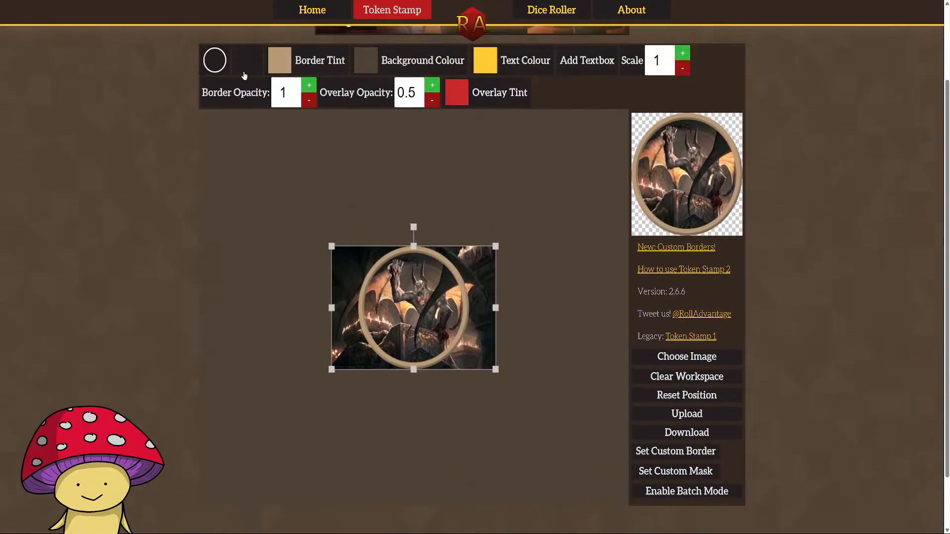
Apply the thin plain circular border and shift the demon image slightly left inside the ring.
{"action": "left_click", "coordinate": [213, 59]}
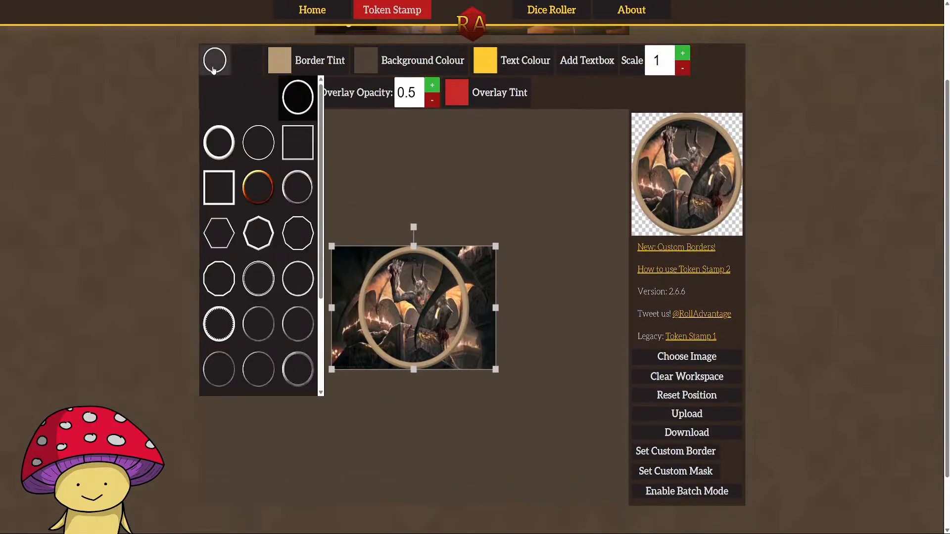
{"action": "left_click", "coordinate": [269, 143]}
{"action": "left_click_drag", "start_coordinate": [420, 320], "coordinate": [413, 323]}
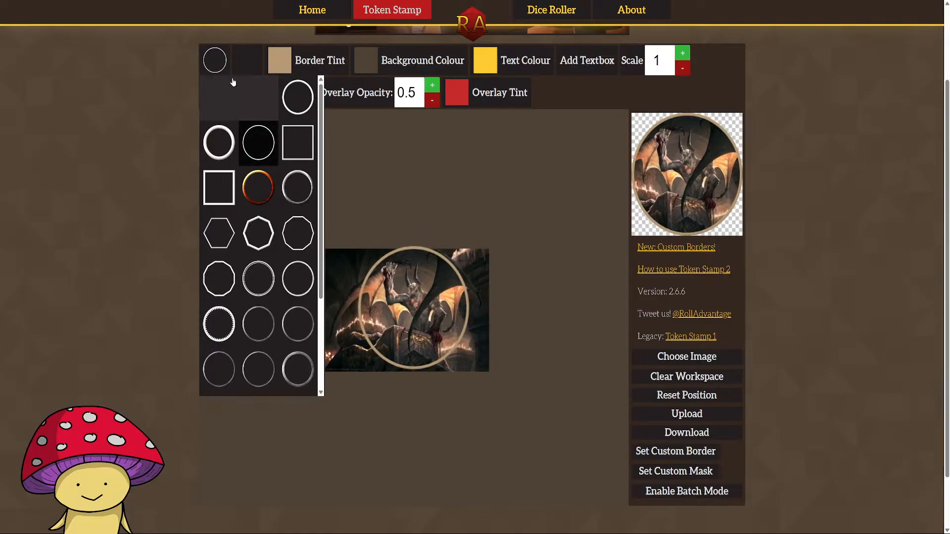
Set the token's border tint to black.
{"action": "left_click", "coordinate": [279, 60]}
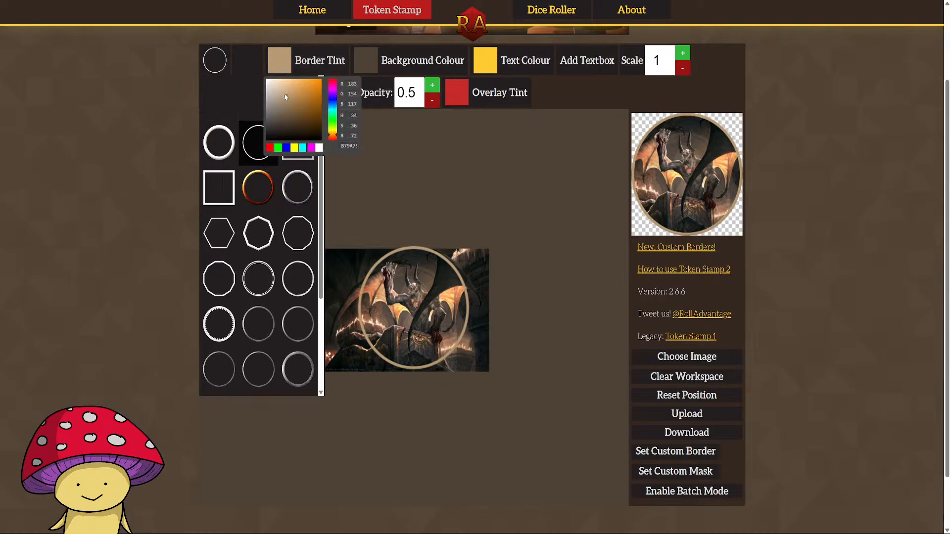
{"action": "left_click_drag", "start_coordinate": [285, 97], "coordinate": [346, 187]}
{"action": "left_click", "coordinate": [479, 175]}
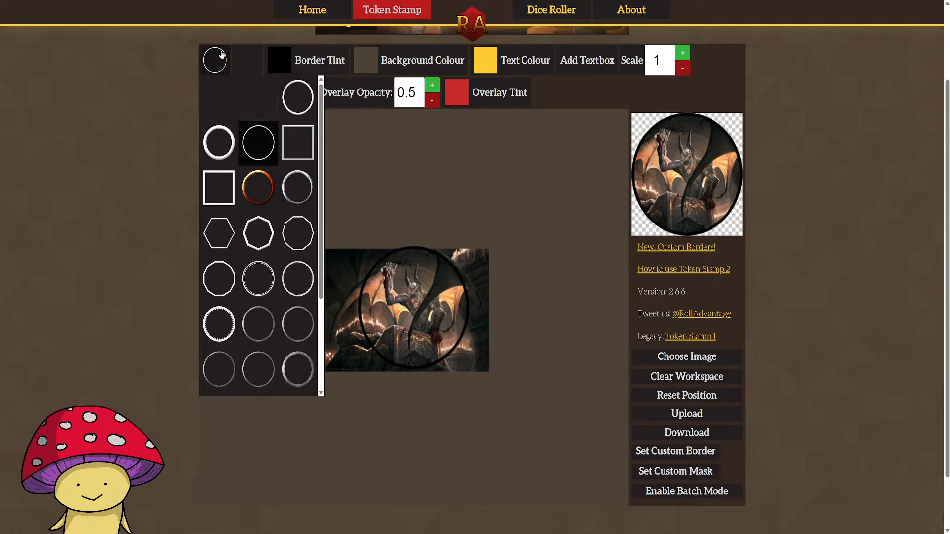
Download the stamped demon token as Desecration Demon.png.
{"action": "scroll", "coordinate": [414, 286], "scroll_direction": "up", "scroll_amount": 2}
{"action": "scroll", "coordinate": [427, 312], "scroll_direction": "down", "scroll_amount": 3}
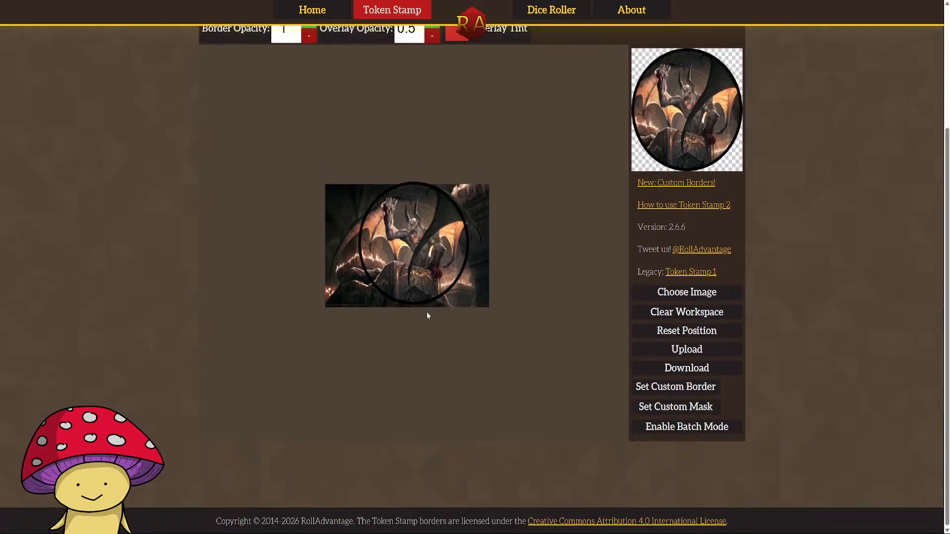
{"action": "scroll", "coordinate": [424, 304], "scroll_direction": "up", "scroll_amount": 1}
{"action": "left_click", "coordinate": [421, 293]}
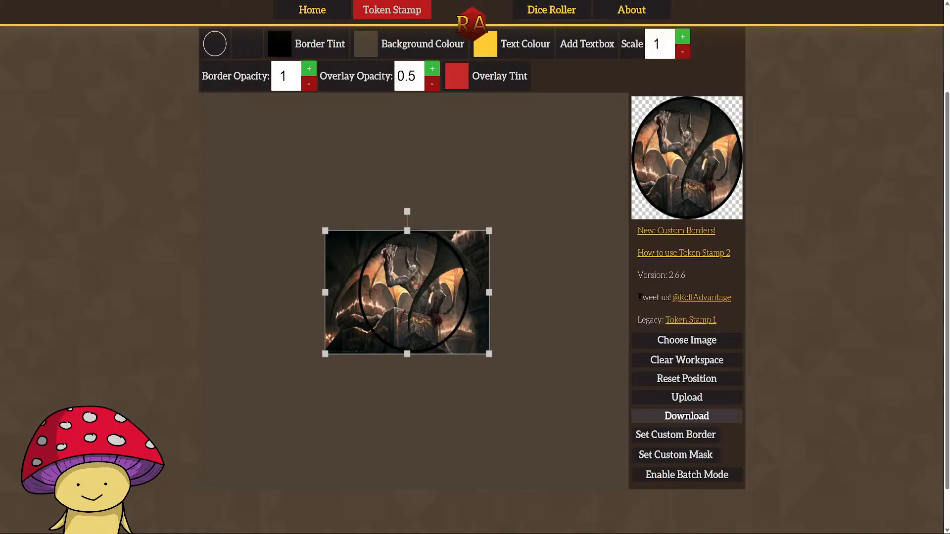
{"action": "left_click", "coordinate": [505, 442]}
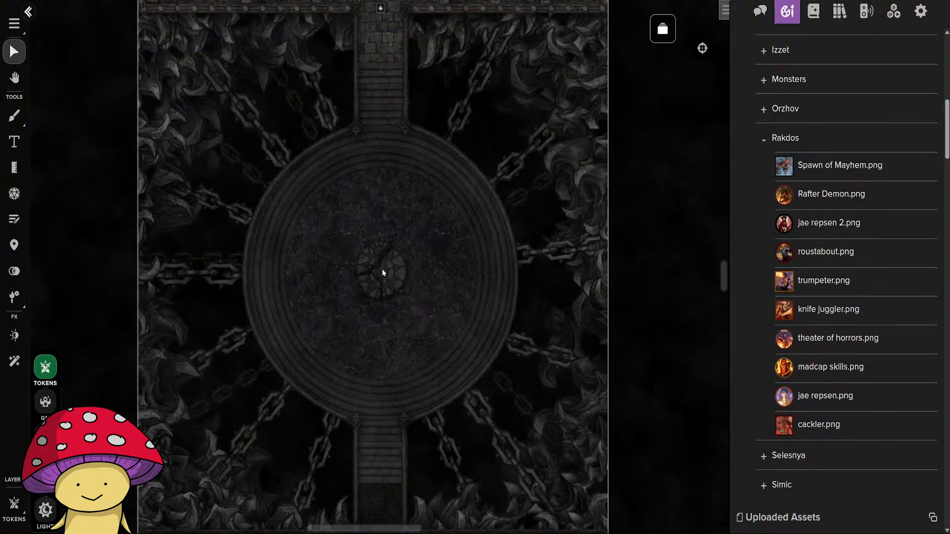
Switch to Roll20 and upload Desecration Demon.png to the art library.
{"action": "scroll", "coordinate": [828, 249], "scroll_direction": "up", "scroll_amount": 4}
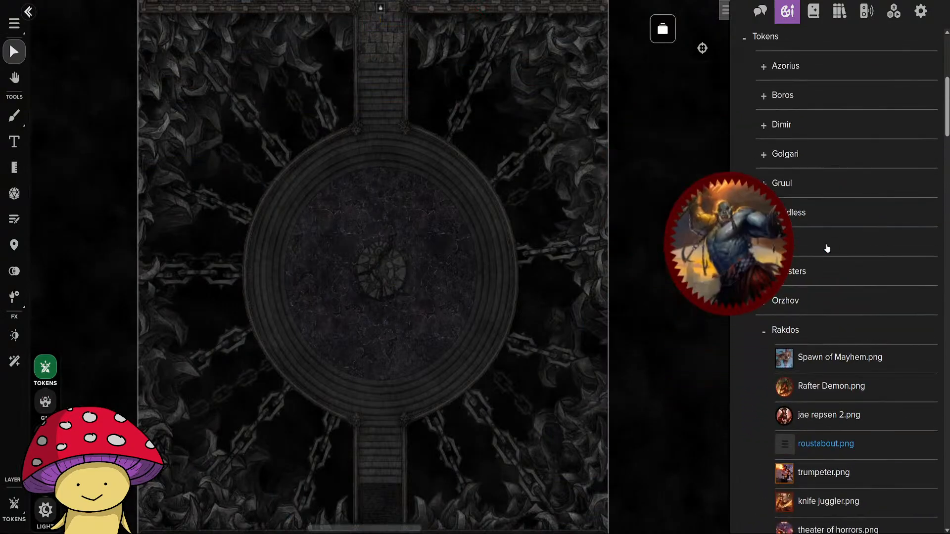
{"action": "scroll", "coordinate": [827, 248], "scroll_direction": "up", "scroll_amount": 5}
{"action": "left_click", "coordinate": [869, 142]}
{"action": "left_click", "coordinate": [408, 163]}
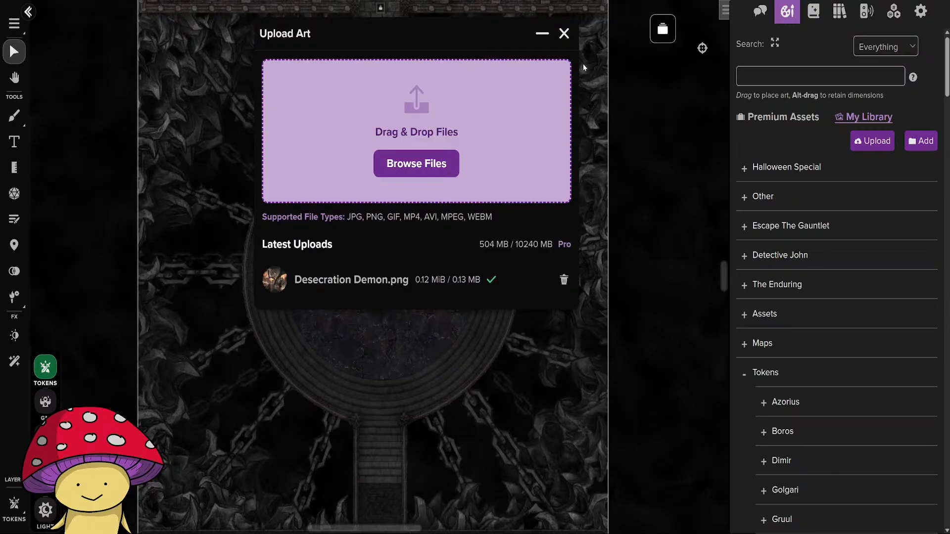
{"action": "left_click", "coordinate": [564, 33]}
Place the uploaded Desecration Demon.png as a token at the center of the circular chained platform.
{"action": "scroll", "coordinate": [847, 332], "scroll_direction": "down", "scroll_amount": 10}
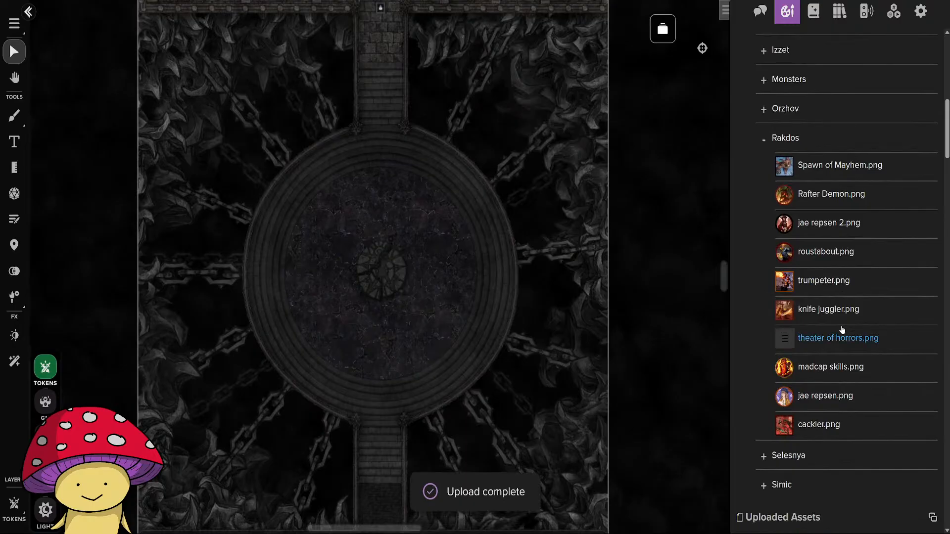
{"action": "scroll", "coordinate": [841, 326], "scroll_direction": "down", "scroll_amount": 6}
{"action": "mouse_move", "coordinate": [778, 262]}
{"action": "left_click_drag", "start_coordinate": [778, 263], "coordinate": [380, 272]}
Enlarge the demon token until it nearly covers the round stone emblem at the platform's center.
{"action": "scroll", "coordinate": [388, 296], "scroll_direction": "up", "scroll_amount": 3}
{"action": "mouse_move", "coordinate": [313, 203]}
{"action": "left_mouse_down"}
{"action": "mouse_move", "coordinate": [325, 216]}
{"action": "mouse_move", "coordinate": [325, 208]}
{"action": "left_mouse_up"}
{"action": "left_click", "coordinate": [467, 236]}
{"action": "left_click_drag", "start_coordinate": [450, 254], "coordinate": [505, 309]}
{"action": "left_click", "coordinate": [387, 254]}
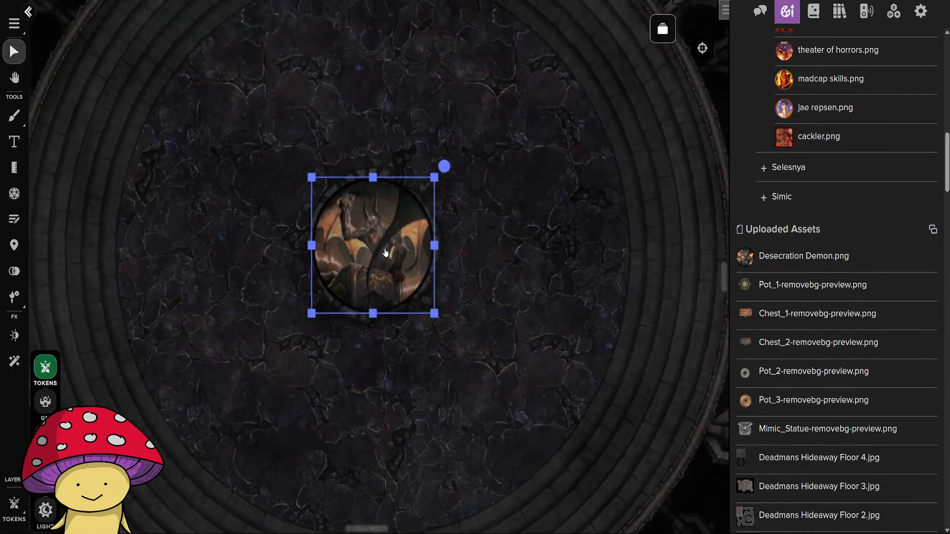
{"action": "left_click", "coordinate": [489, 351]}
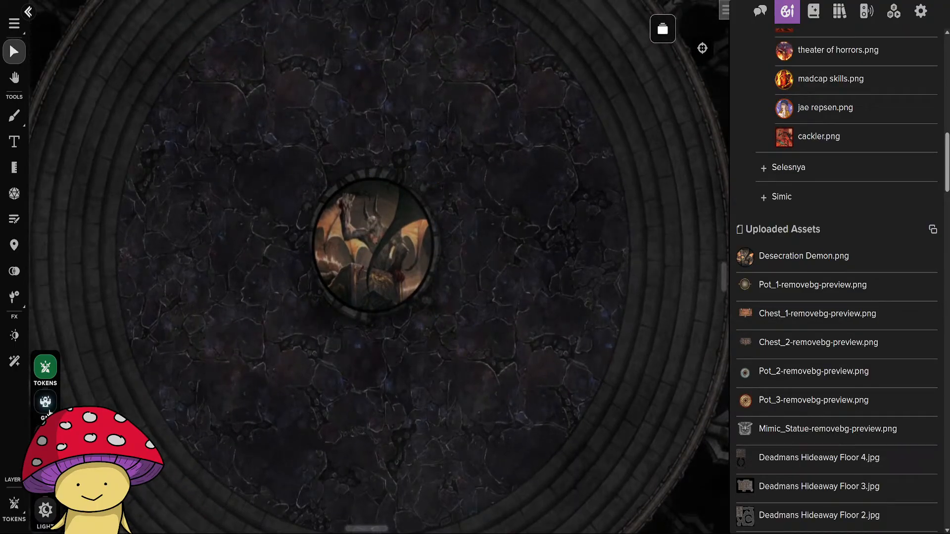
Measure the demon token's width, enlarge it slightly further and recenter it over the stone emblem.
{"action": "left_click", "coordinate": [14, 167]}
{"action": "left_click_drag", "start_coordinate": [318, 247], "coordinate": [432, 242]}
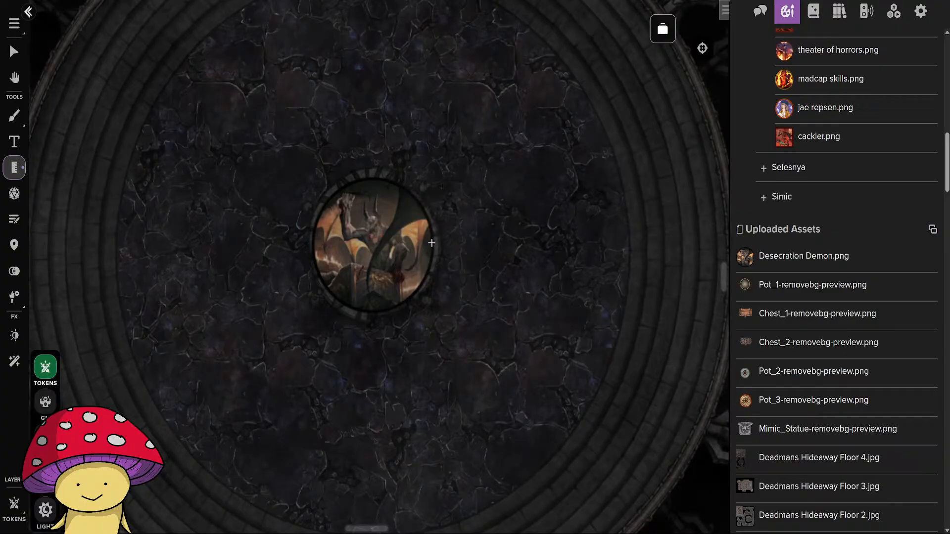
{"action": "left_click", "coordinate": [14, 51]}
{"action": "left_click", "coordinate": [409, 275]}
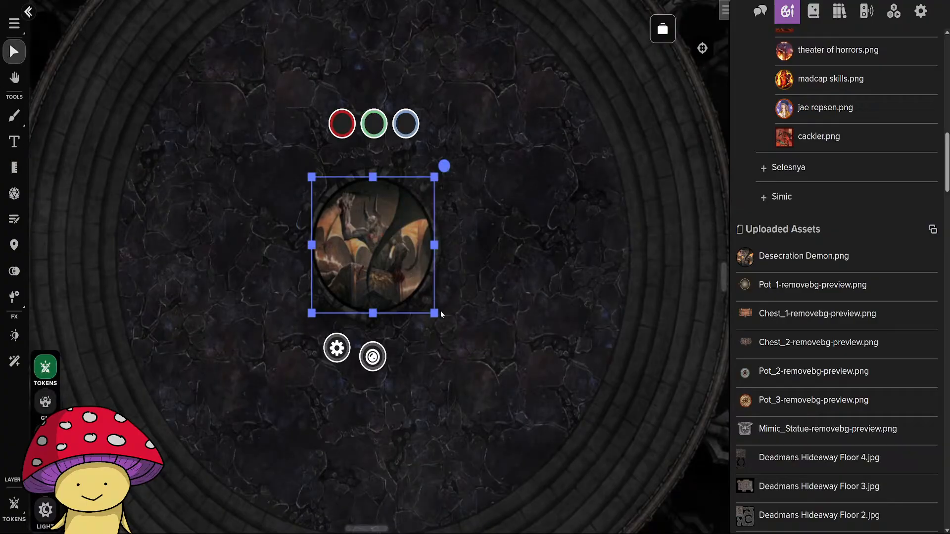
{"action": "left_click_drag", "start_coordinate": [435, 313], "coordinate": [444, 323]}
{"action": "left_click_drag", "start_coordinate": [379, 258], "coordinate": [367, 250]}
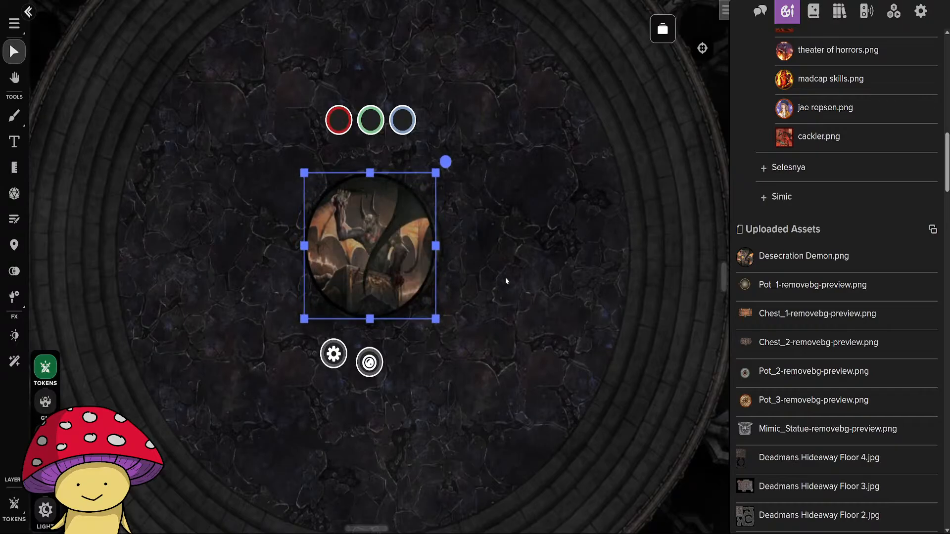
{"action": "left_click", "coordinate": [540, 283]}
{"action": "left_click", "coordinate": [391, 271]}
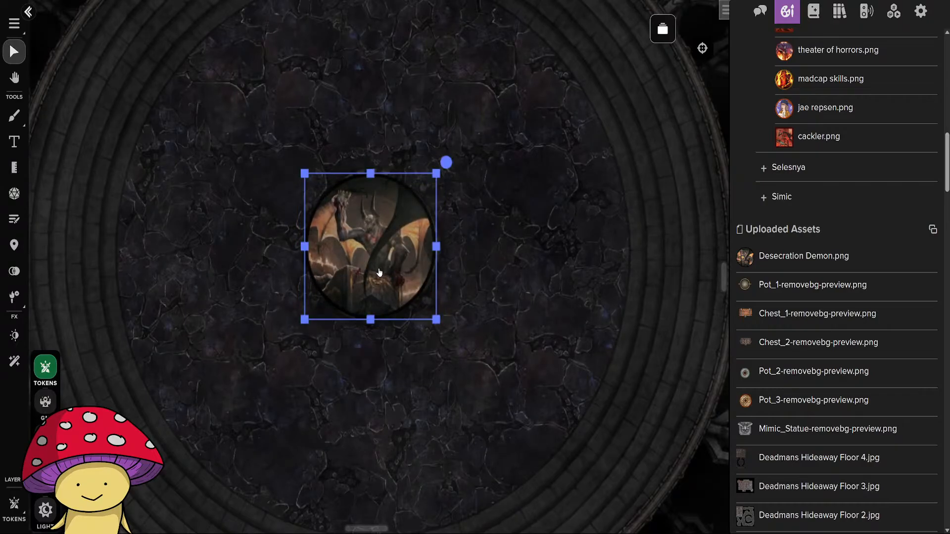
{"action": "left_click", "coordinate": [565, 313]}
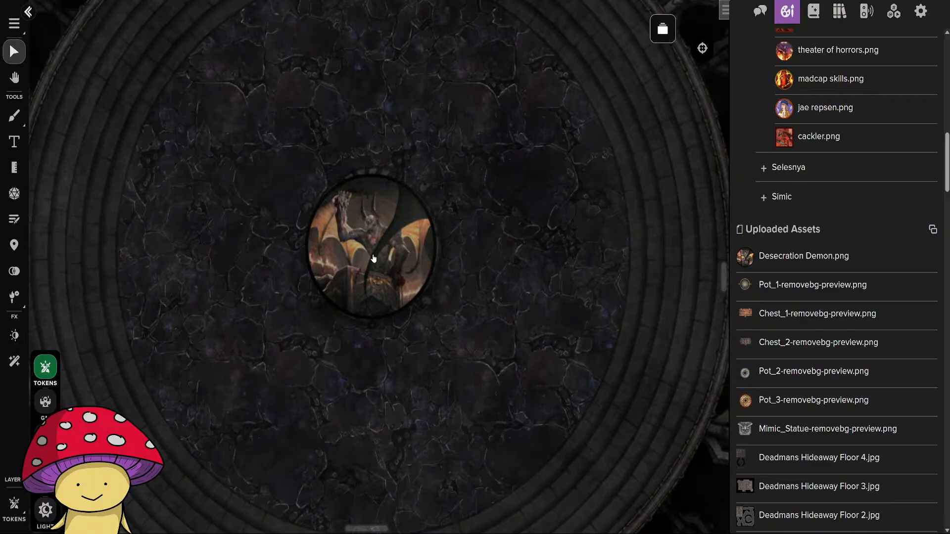
Shrink the demon token to about 5 ft (one square) on the emblem and measure across it.
{"action": "left_click", "coordinate": [344, 201]}
{"action": "left_click_drag", "start_coordinate": [437, 318], "coordinate": [379, 240]}
{"action": "left_click", "coordinate": [370, 240]}
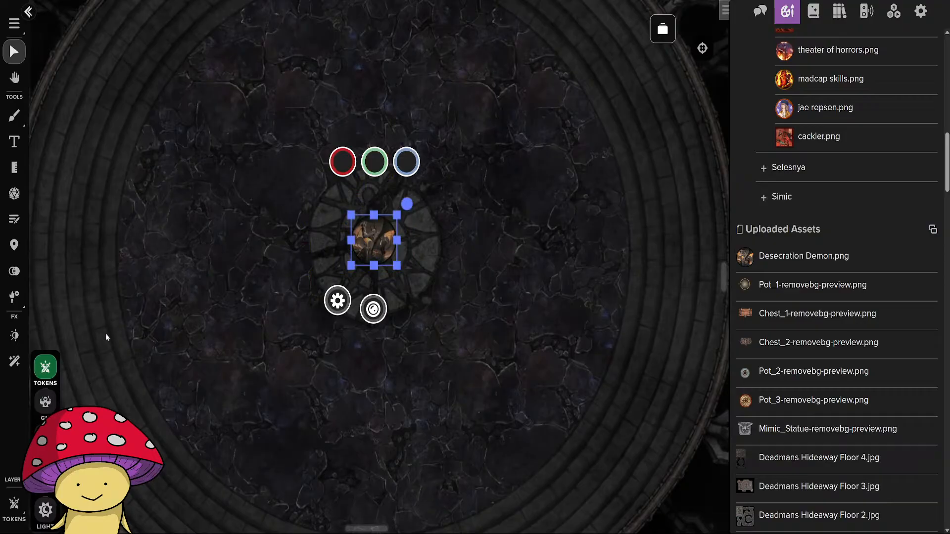
{"action": "left_click", "coordinate": [14, 168]}
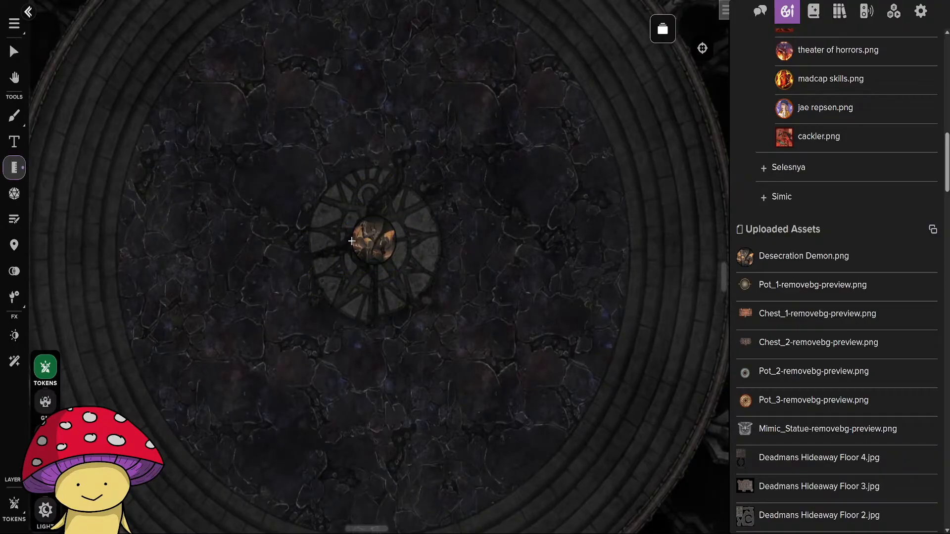
{"action": "left_click_drag", "start_coordinate": [351, 241], "coordinate": [395, 239]}
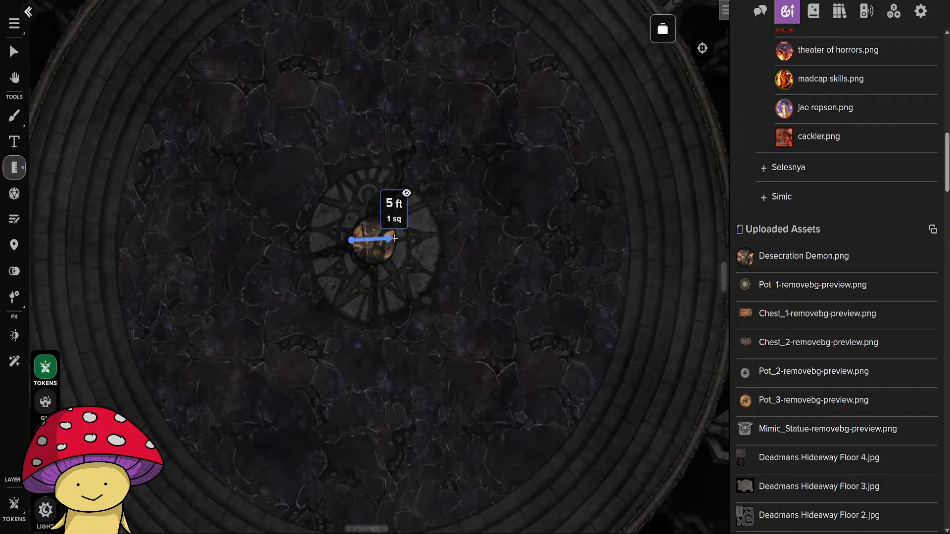
{"action": "left_click", "coordinate": [14, 52]}
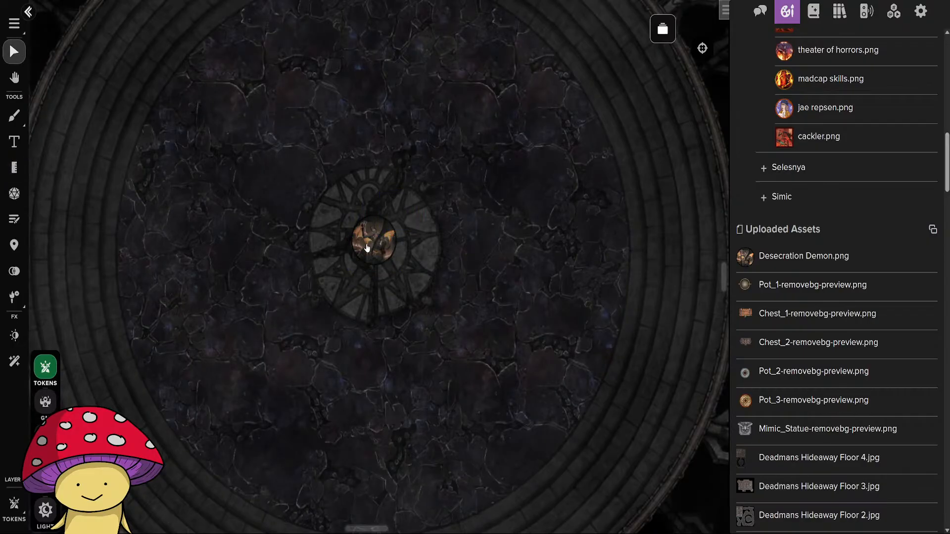
{"action": "left_click", "coordinate": [370, 245]}
{"action": "double_click", "coordinate": [370, 245]}
{"action": "left_click", "coordinate": [596, 484]}
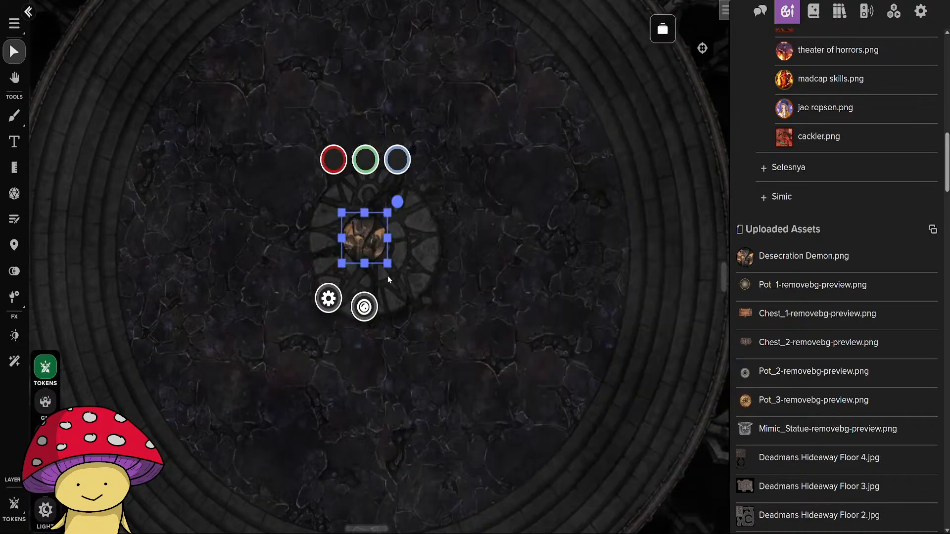
Enlarge the demon token to about two-thirds of the stone emblem's width, measure across it, and center it on the emblem.
{"action": "mouse_move", "coordinate": [391, 266]}
{"action": "left_mouse_down"}
{"action": "mouse_move", "coordinate": [420, 299]}
{"action": "mouse_move", "coordinate": [401, 263]}
{"action": "left_mouse_up"}
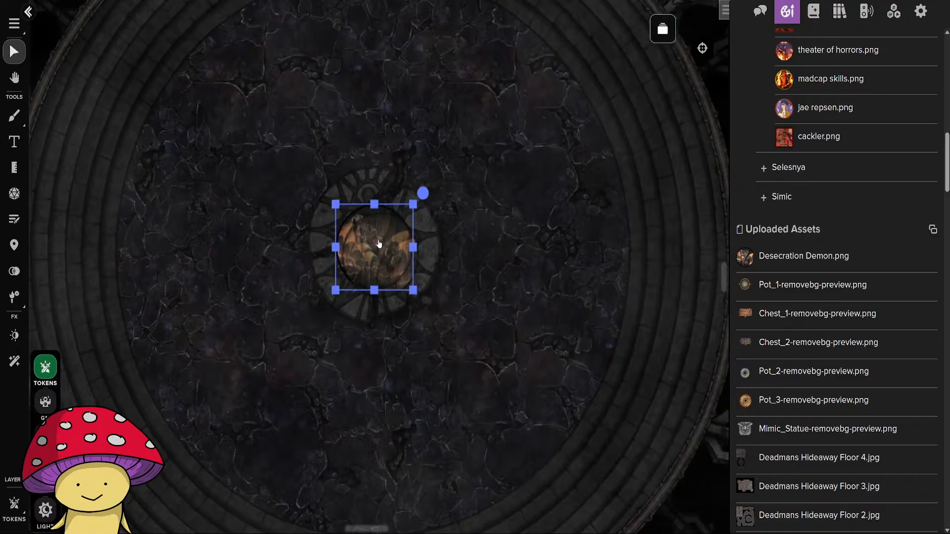
{"action": "left_click", "coordinate": [14, 167]}
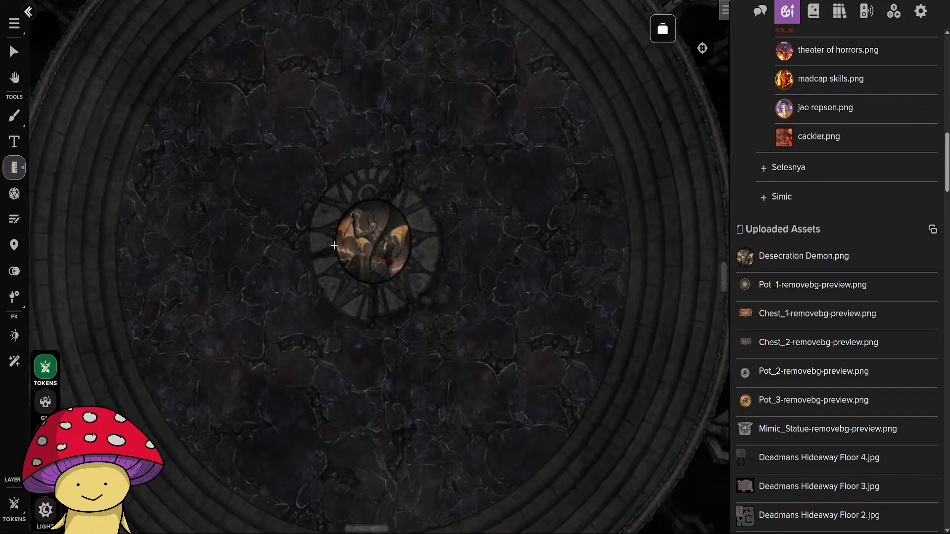
{"action": "left_click_drag", "start_coordinate": [334, 245], "coordinate": [413, 243]}
{"action": "left_click", "coordinate": [14, 51]}
{"action": "left_click", "coordinate": [365, 260]}
{"action": "left_click_drag", "start_coordinate": [410, 285], "coordinate": [426, 297]}
{"action": "left_click_drag", "start_coordinate": [371, 247], "coordinate": [367, 244]}
{"action": "left_click", "coordinate": [503, 255]}
Name the token Desecration Demon, turn on its nameplate and save the token settings.
{"action": "left_click", "coordinate": [359, 246]}
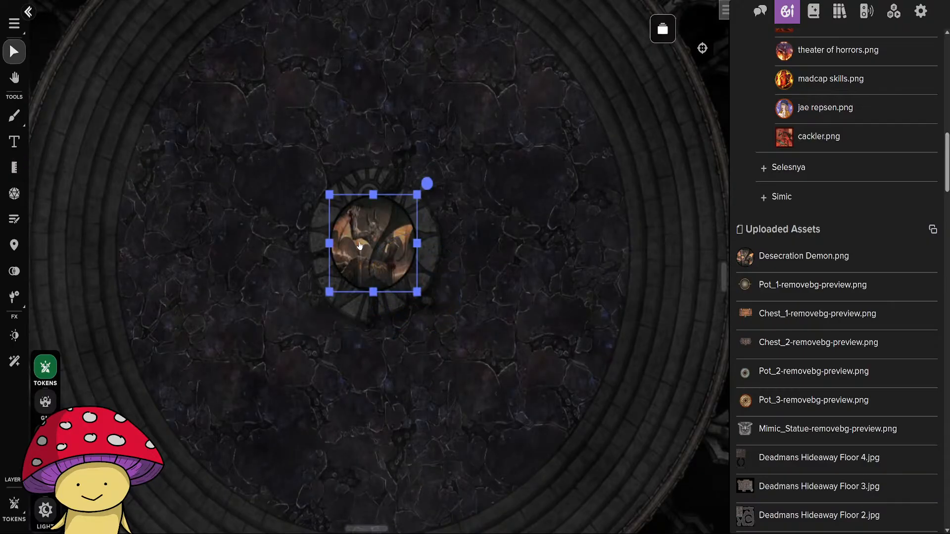
{"action": "double_click", "coordinate": [359, 246]}
{"action": "left_click", "coordinate": [314, 241]}
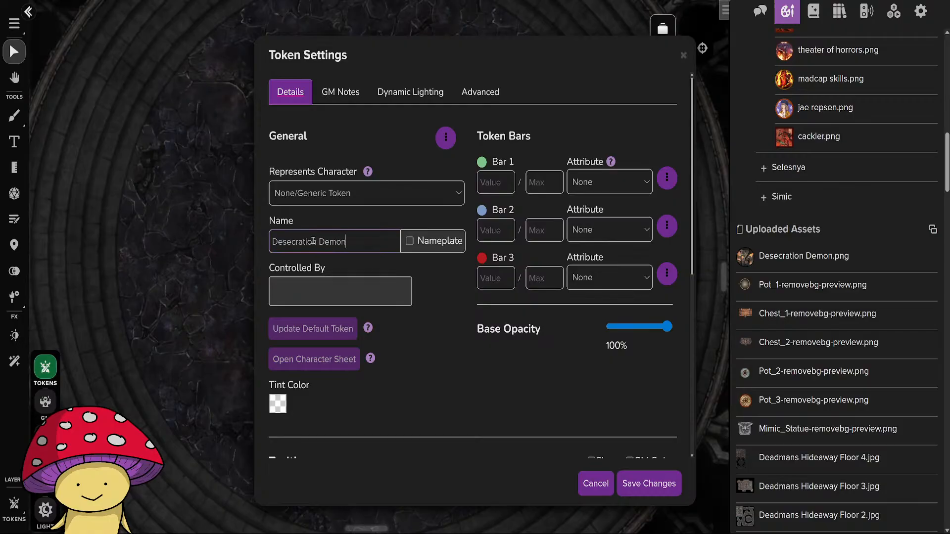
{"action": "left_click", "coordinate": [410, 241]}
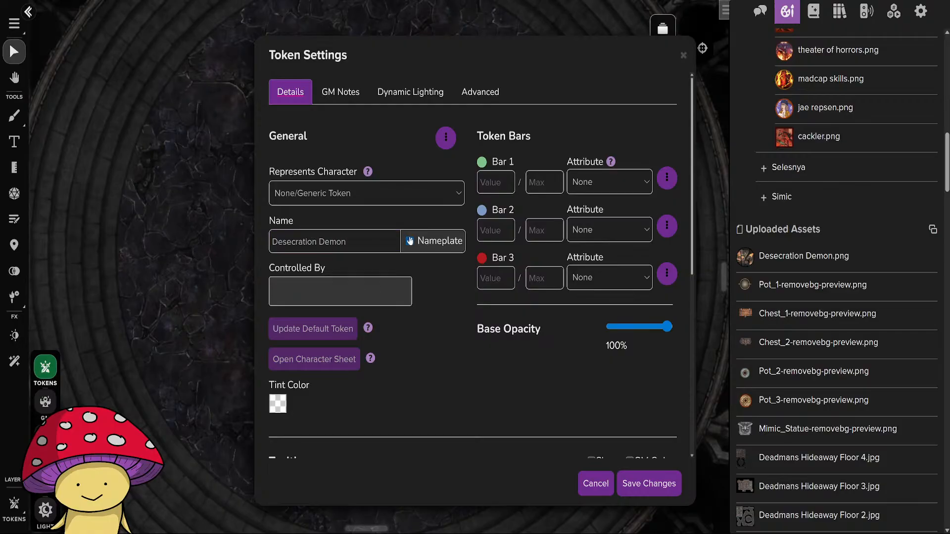
{"action": "left_click", "coordinate": [645, 484]}
Copy the uploaded Desecration Demon.png to the /Tokens/Rakdos folder and check that folder's file list.
{"action": "right_click", "coordinate": [791, 258]}
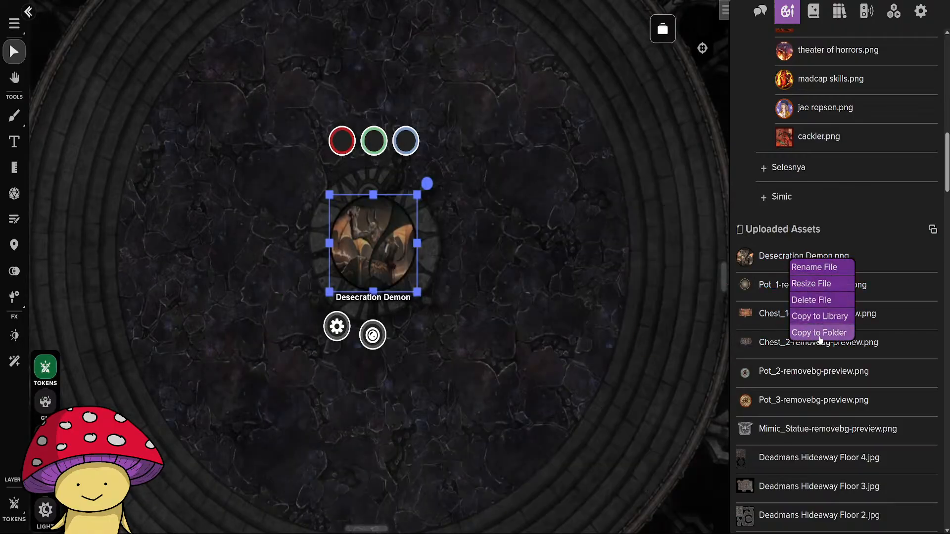
{"action": "left_click", "coordinate": [820, 334]}
{"action": "type", "text": "rak"}
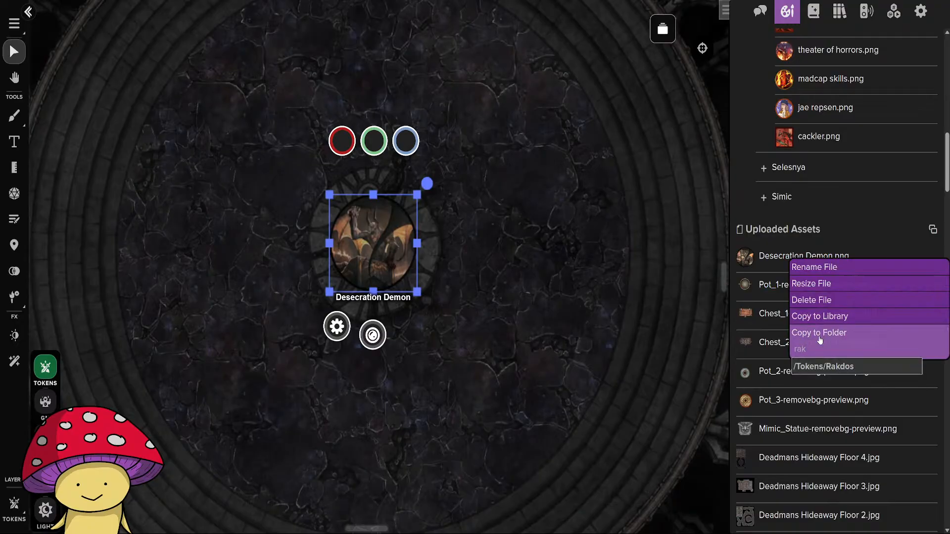
{"action": "key", "text": "Return"}
{"action": "scroll", "coordinate": [830, 376], "scroll_direction": "up", "scroll_amount": 5}
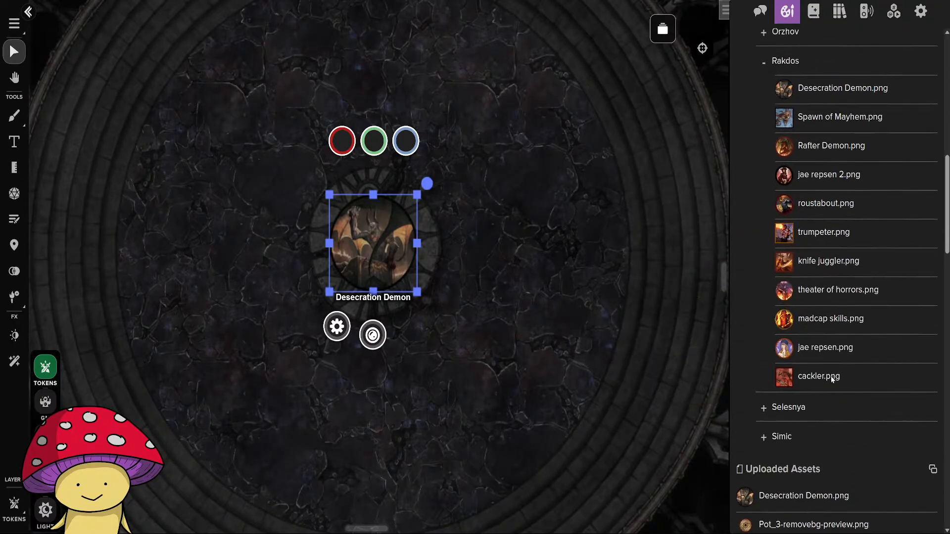
{"action": "scroll", "coordinate": [830, 376], "scroll_direction": "up", "scroll_amount": 1}
{"action": "mouse_move", "coordinate": [800, 428]}
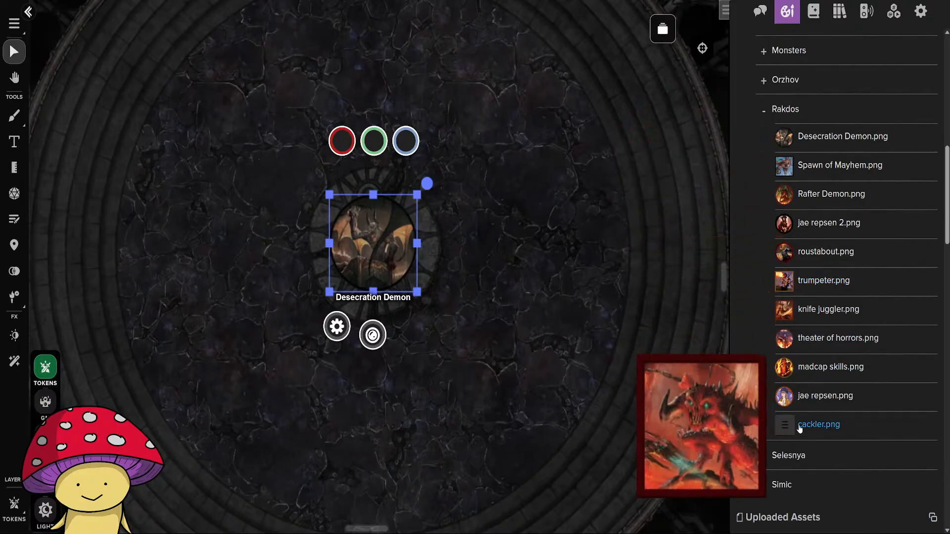
Move the Desecration Demon token on the stone emblem to the GM layer.
{"action": "left_click", "coordinate": [557, 349]}
{"action": "scroll", "coordinate": [535, 355], "scroll_direction": "down", "scroll_amount": 5}
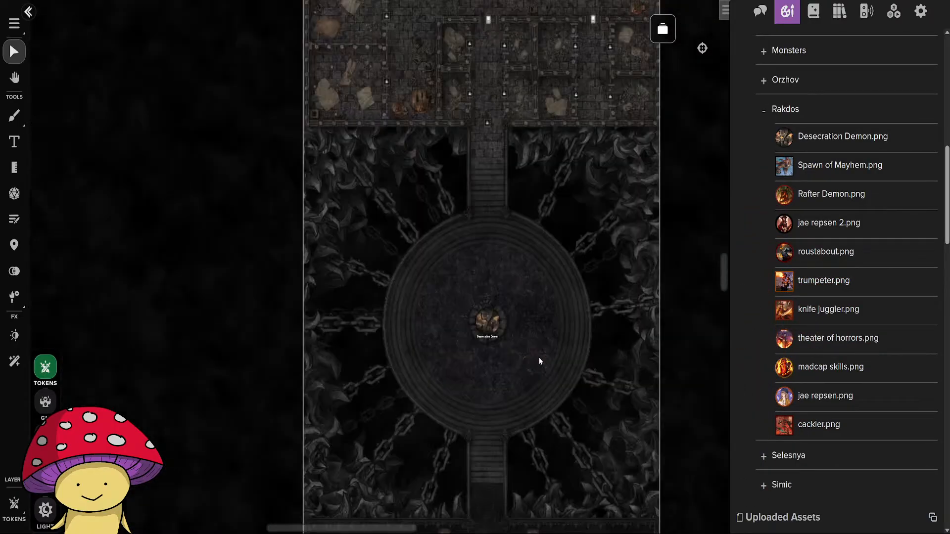
{"action": "scroll", "coordinate": [539, 357], "scroll_direction": "up", "scroll_amount": 5}
{"action": "left_click", "coordinate": [400, 261]}
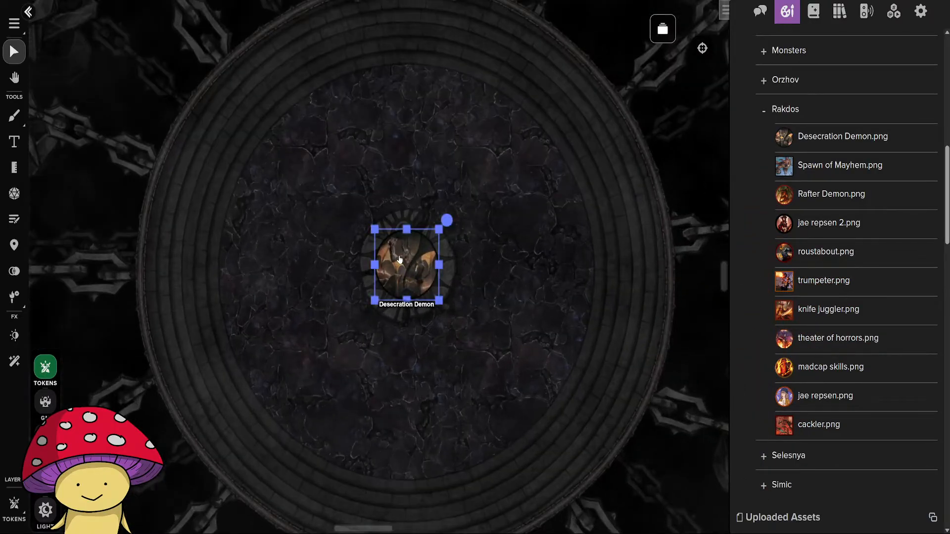
{"action": "right_click", "coordinate": [399, 261]}
{"action": "mouse_move", "coordinate": [446, 410]}
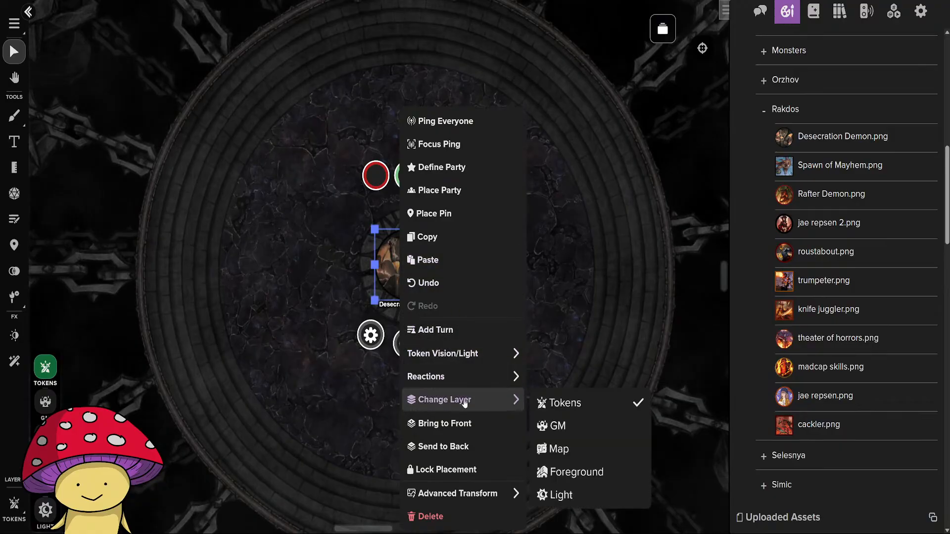
{"action": "left_click", "coordinate": [572, 425]}
{"action": "scroll", "coordinate": [434, 301], "scroll_direction": "down", "scroll_amount": 2}
{"action": "scroll", "coordinate": [442, 325], "scroll_direction": "down", "scroll_amount": 4}
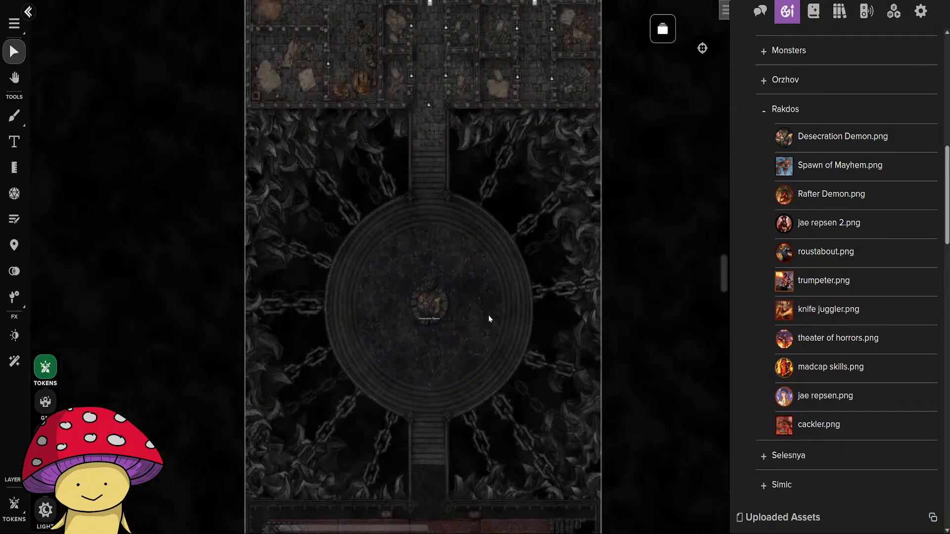
Look over the Floor 4 map, from the northern rooms to the circular platform, and bring up the chat log.
{"action": "left_click_drag", "start_coordinate": [505, 210], "coordinate": [403, 498]}
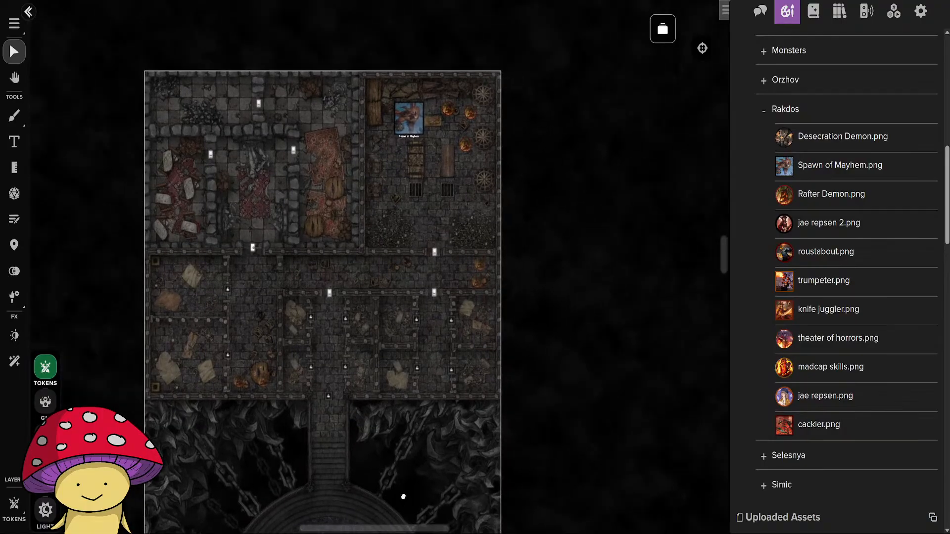
{"action": "left_click", "coordinate": [766, 19]}
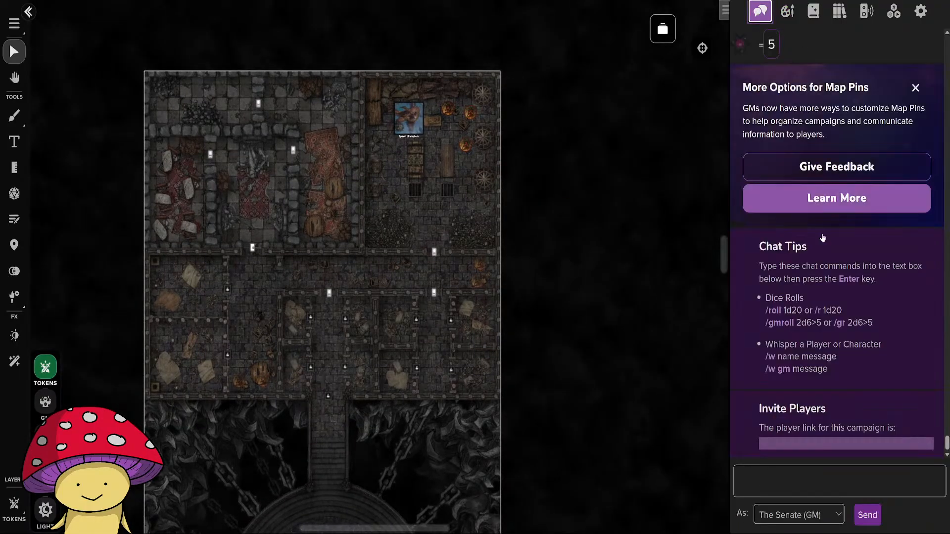
{"action": "left_click_drag", "start_coordinate": [545, 339], "coordinate": [577, 41]}
{"action": "mouse_move", "coordinate": [580, 307]}
{"action": "left_mouse_down"}
{"action": "mouse_move", "coordinate": [571, 90]}
{"action": "mouse_move", "coordinate": [607, 362]}
{"action": "mouse_move", "coordinate": [596, 420]}
{"action": "mouse_move", "coordinate": [596, 297]}
{"action": "left_mouse_up"}
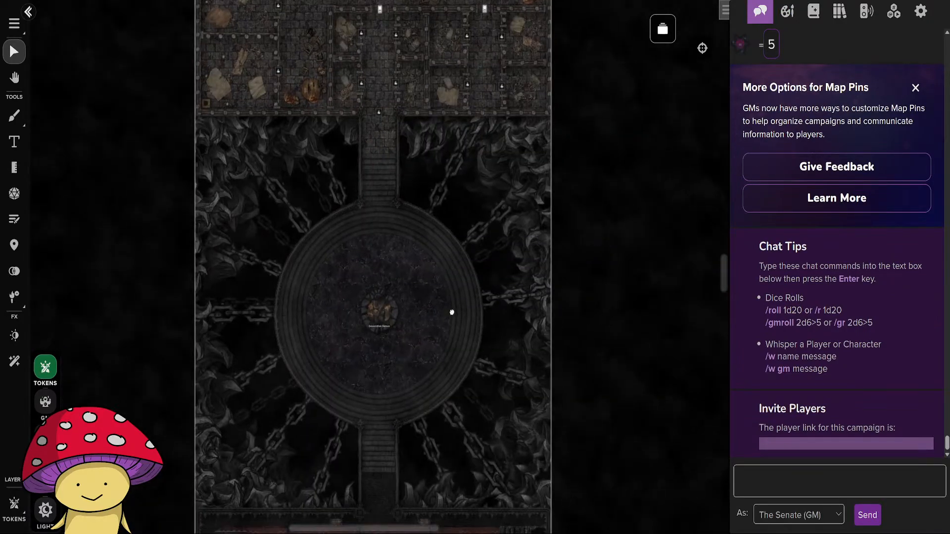
{"action": "scroll", "coordinate": [501, 137], "scroll_direction": "up", "scroll_amount": 5}
{"action": "left_click", "coordinate": [466, 84]}
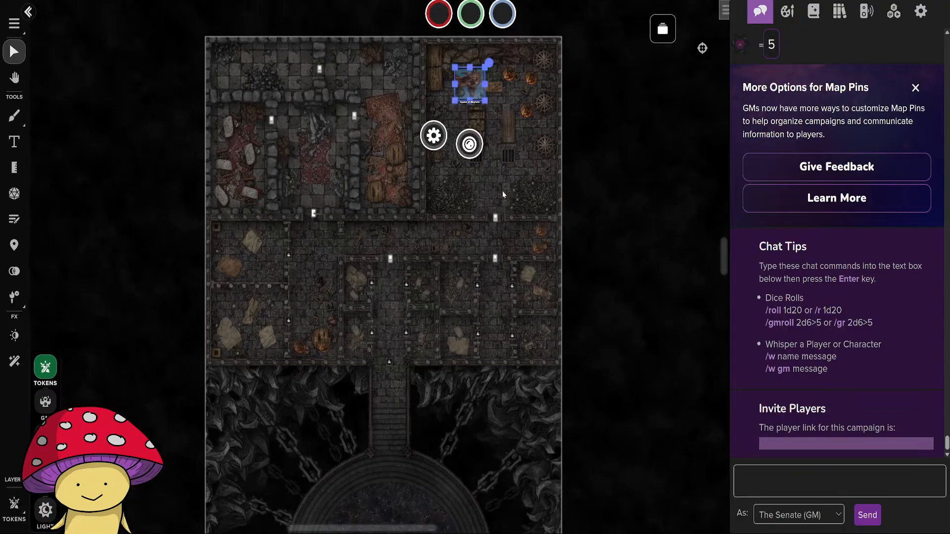
{"action": "left_click", "coordinate": [482, 161]}
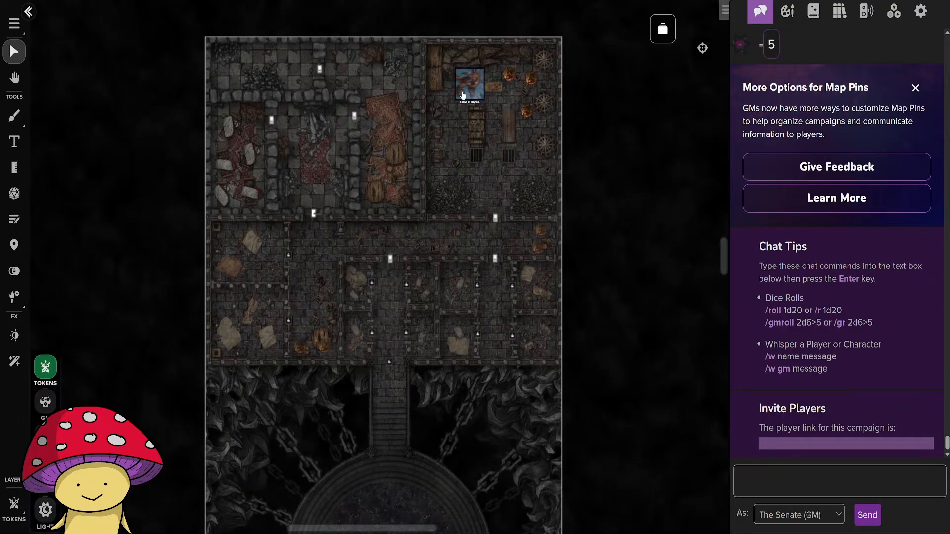
Open the Deadman's Hideaway Floor 3 page and view its map.
{"action": "left_click", "coordinate": [665, 29]}
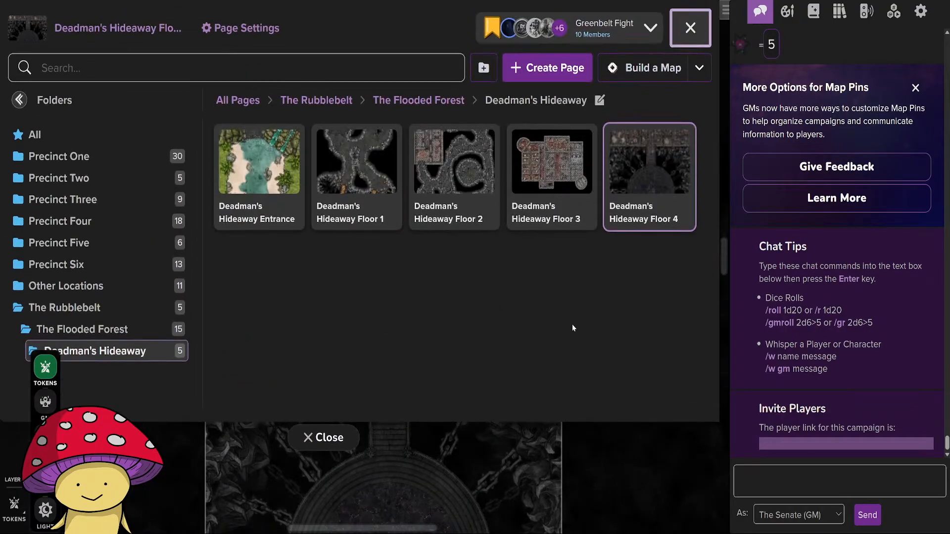
{"action": "left_click", "coordinate": [540, 177]}
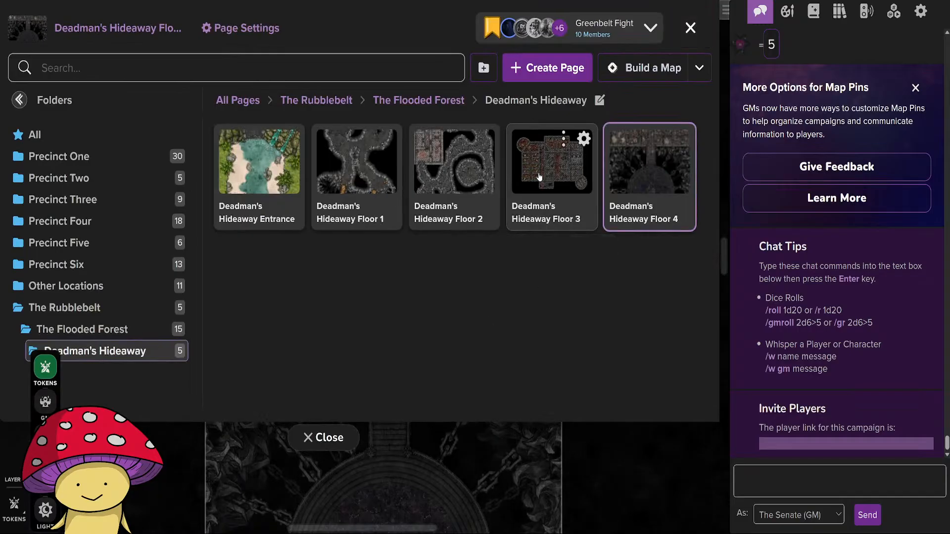
{"action": "left_click", "coordinate": [312, 438]}
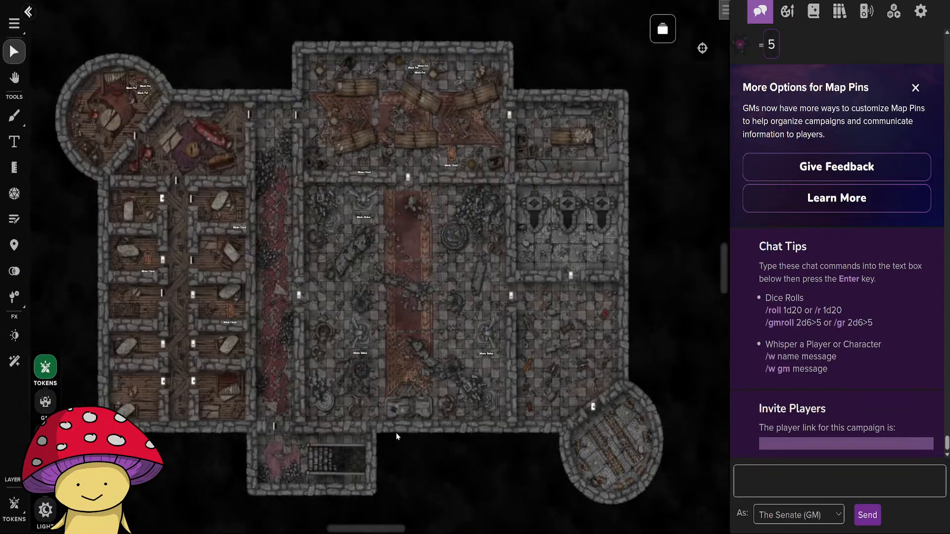
Open the Deadman's Hideaway Floor 1 page and look over its cave map.
{"action": "left_click", "coordinate": [658, 31]}
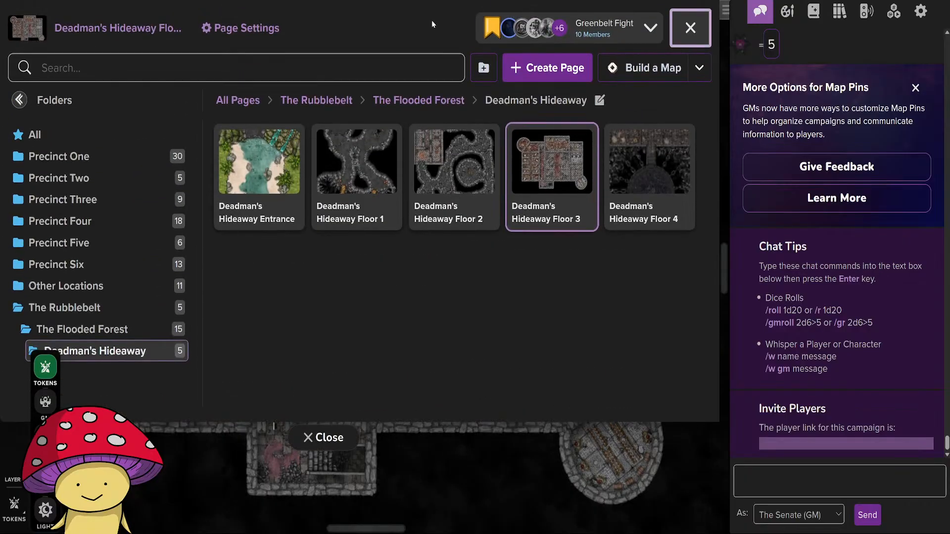
{"action": "left_click", "coordinate": [349, 188]}
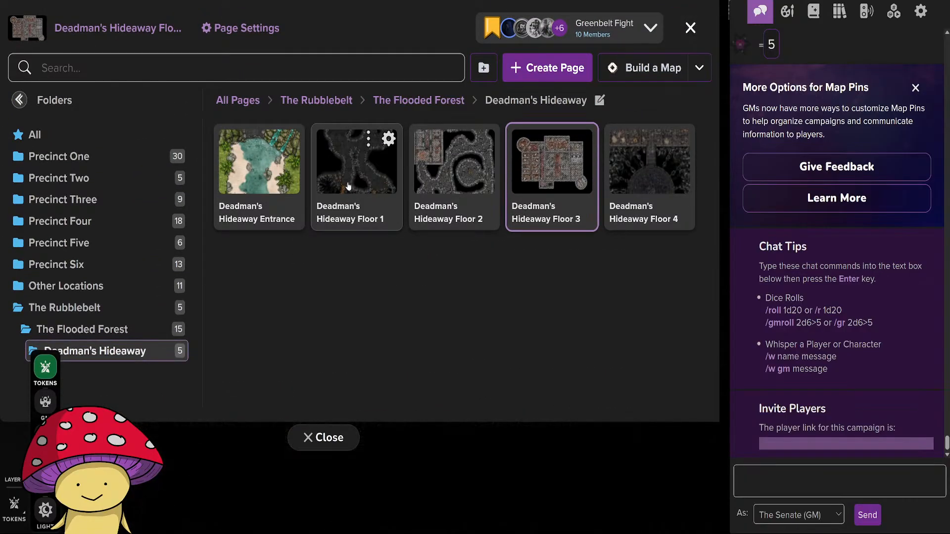
{"action": "left_click", "coordinate": [340, 443]}
{"action": "left_click_drag", "start_coordinate": [344, 289], "coordinate": [501, 193]}
{"action": "scroll", "coordinate": [499, 193], "scroll_direction": "down", "scroll_amount": 5}
{"action": "left_click_drag", "start_coordinate": [507, 313], "coordinate": [451, 339]}
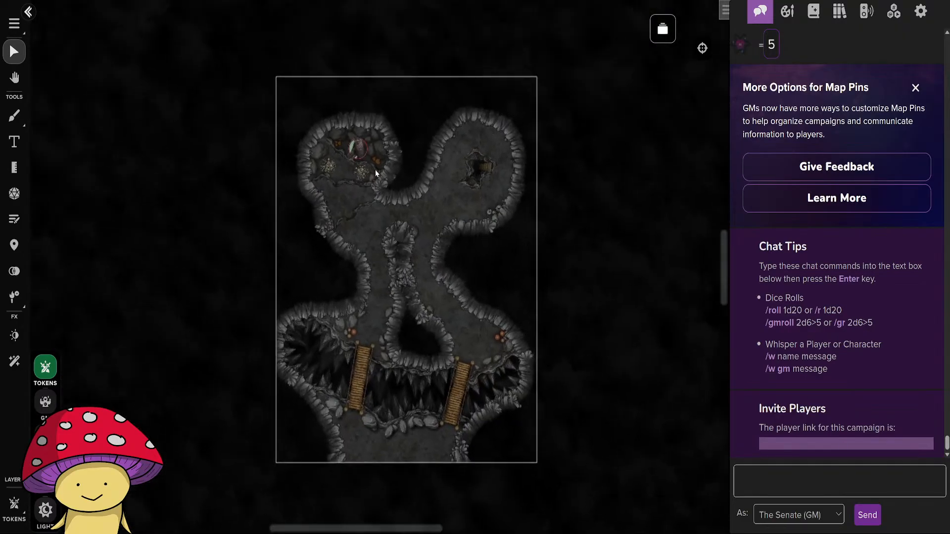
Open the Deadman's Hideaway Floor 2 page and examine its tiled rooms and cave tunnels.
{"action": "left_click", "coordinate": [663, 30]}
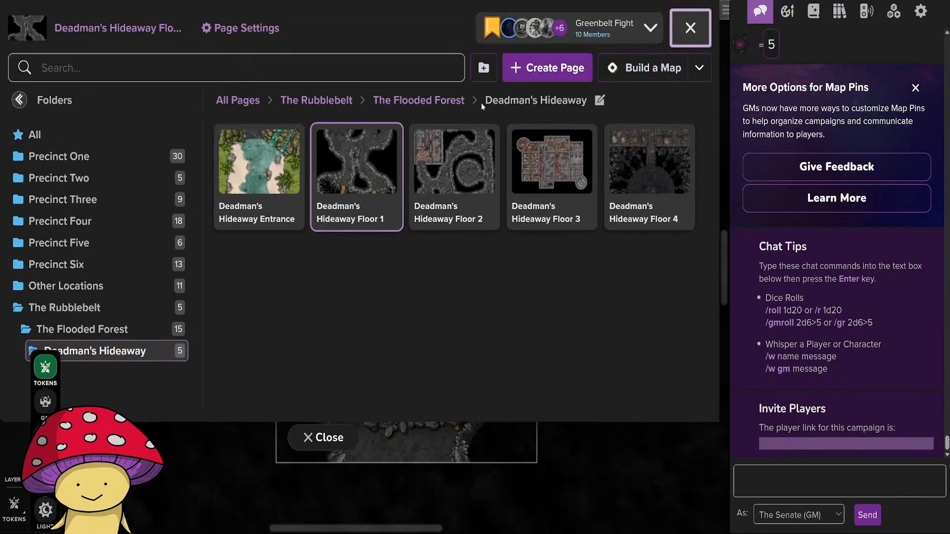
{"action": "left_click", "coordinate": [454, 163]}
{"action": "left_click", "coordinate": [337, 430]}
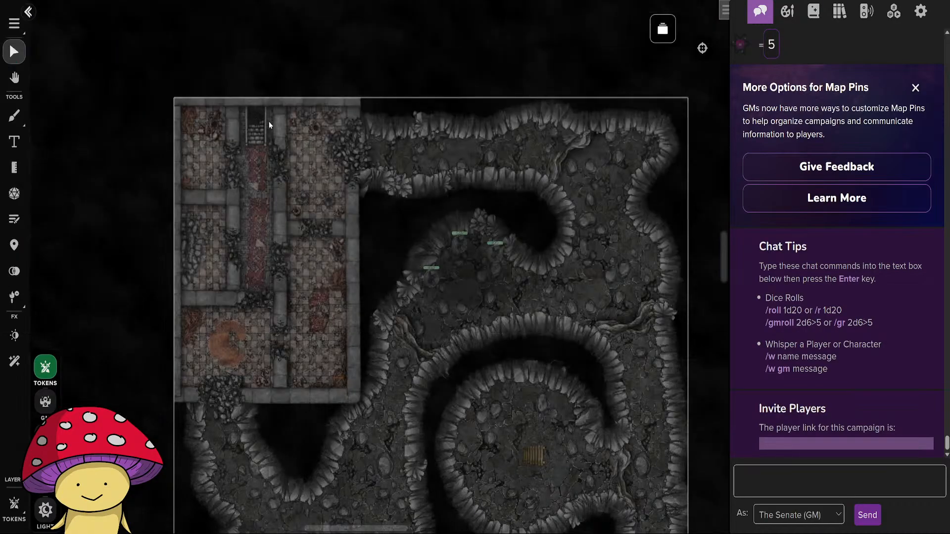
{"action": "left_click_drag", "start_coordinate": [412, 403], "coordinate": [396, 357]}
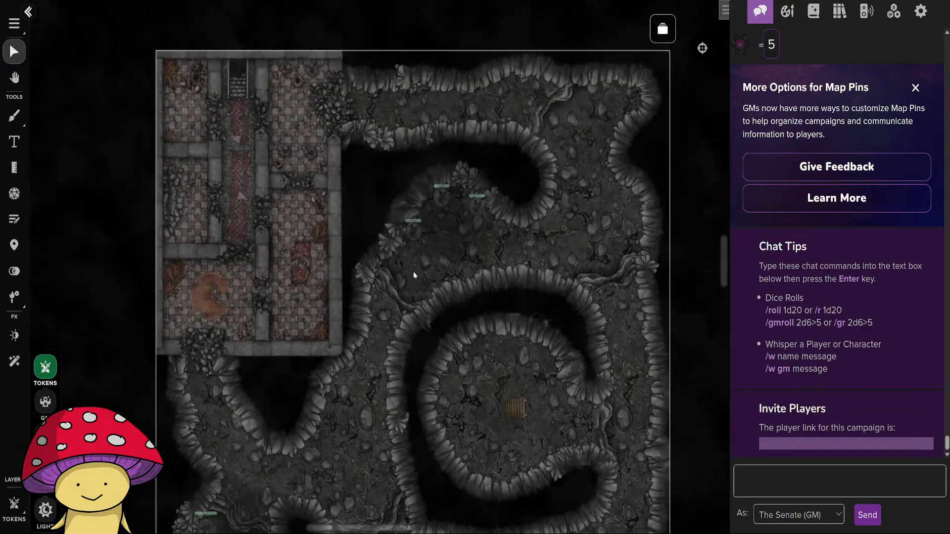
{"action": "left_click_drag", "start_coordinate": [560, 436], "coordinate": [581, 307]}
{"action": "left_click_drag", "start_coordinate": [391, 211], "coordinate": [385, 396]}
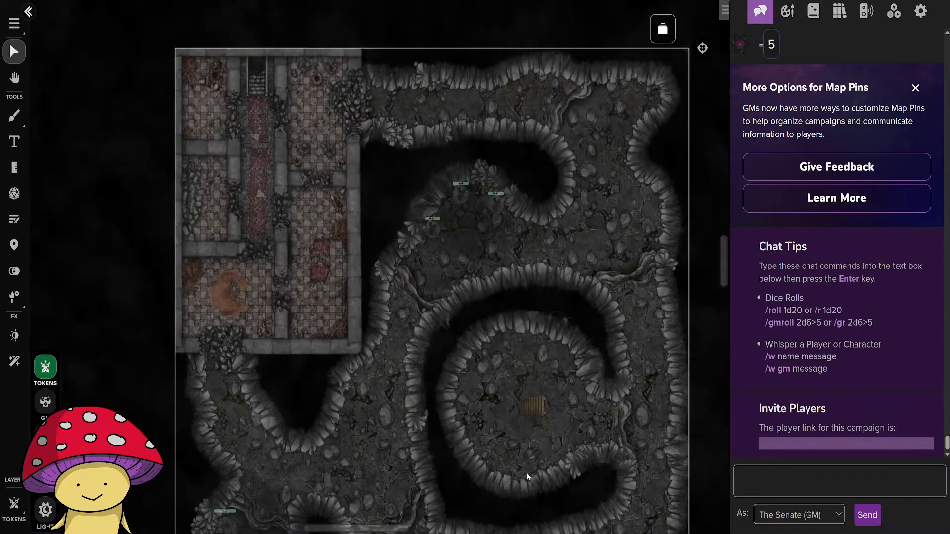
{"action": "left_click_drag", "start_coordinate": [439, 383], "coordinate": [488, 415]}
{"action": "scroll", "coordinate": [396, 292], "scroll_direction": "down", "scroll_amount": 3}
{"action": "scroll", "coordinate": [390, 329], "scroll_direction": "up", "scroll_amount": 2}
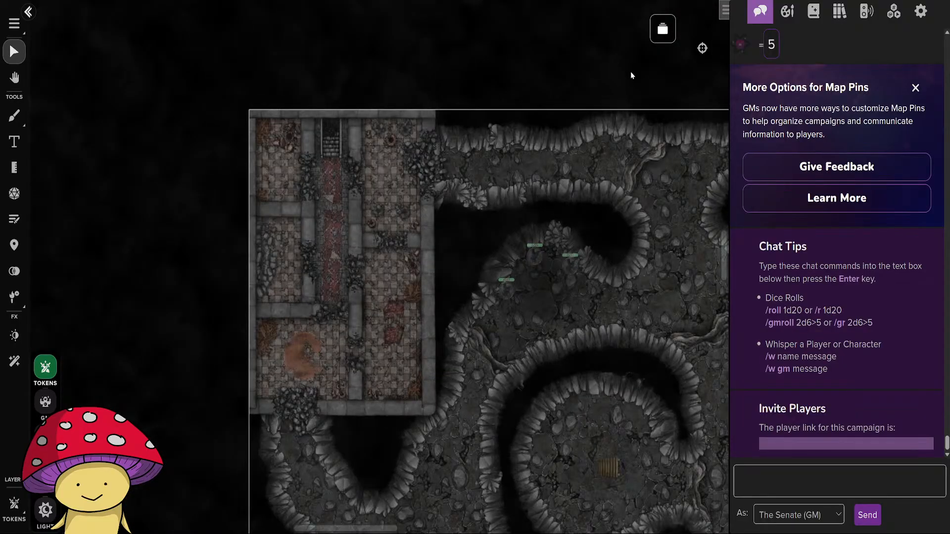
Return to the Deadman's Hideaway Floor 3 page and check the western bedrooms and round tower room.
{"action": "left_click", "coordinate": [658, 29]}
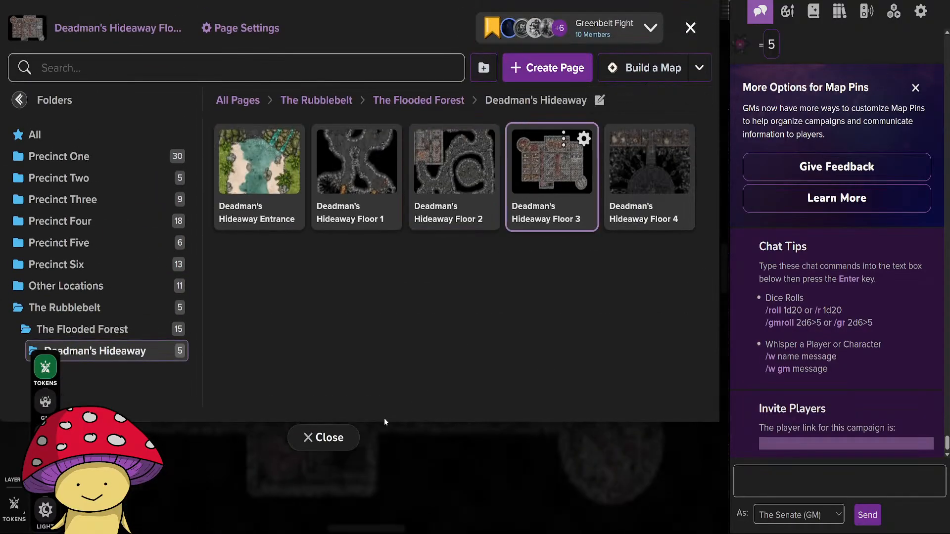
{"action": "left_click", "coordinate": [323, 438]}
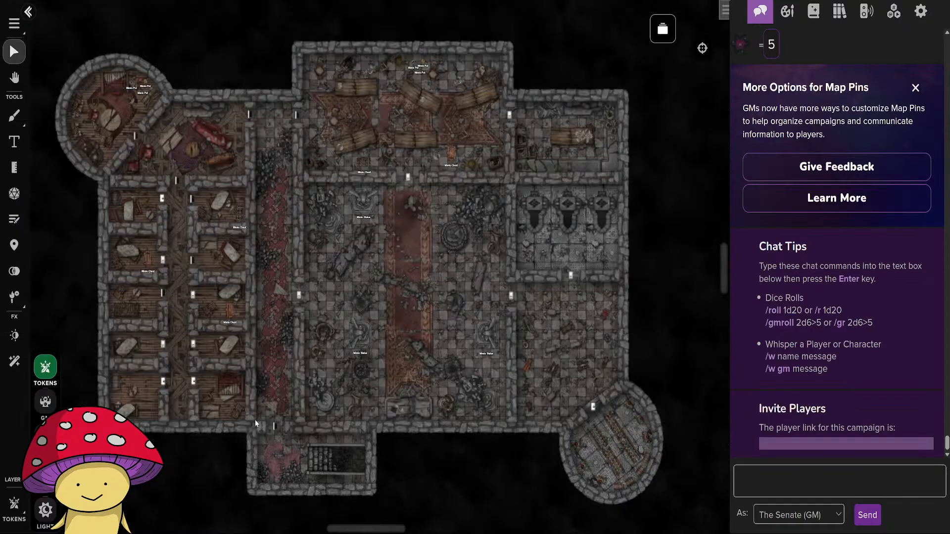
{"action": "scroll", "coordinate": [257, 420], "scroll_direction": "up", "scroll_amount": 8}
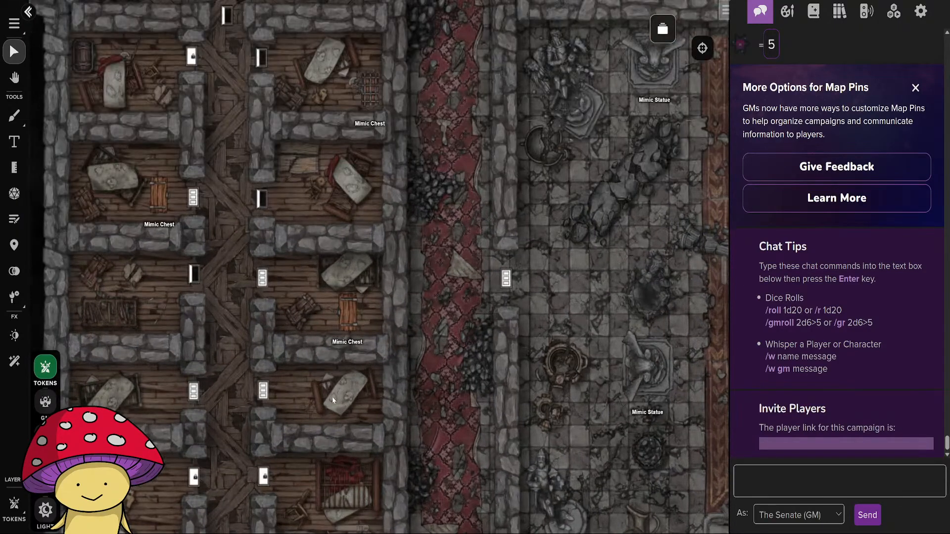
{"action": "left_click_drag", "start_coordinate": [93, 96], "coordinate": [262, 336]}
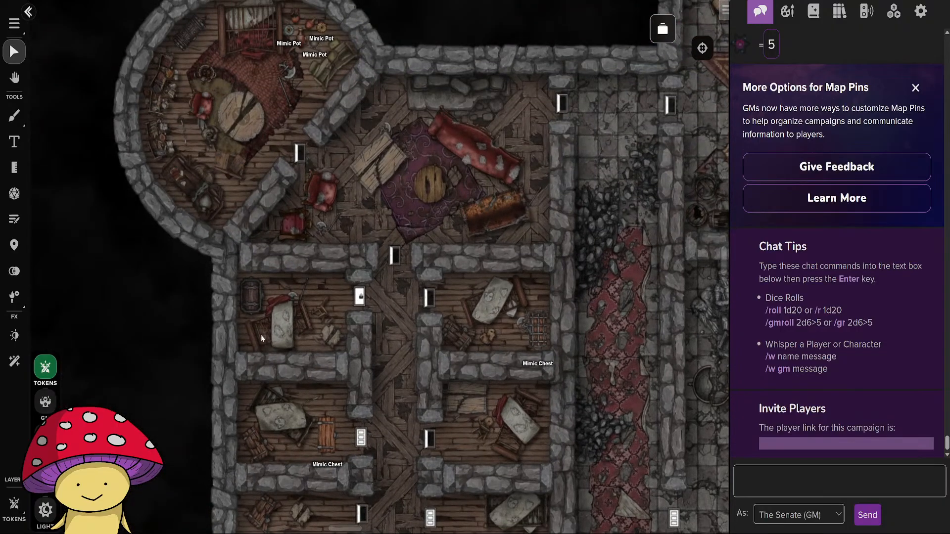
Switch to the GM layer and set up the Text tool with a white (#ffffff) outline color.
{"action": "left_click", "coordinate": [45, 401]}
{"action": "left_click", "coordinate": [13, 142]}
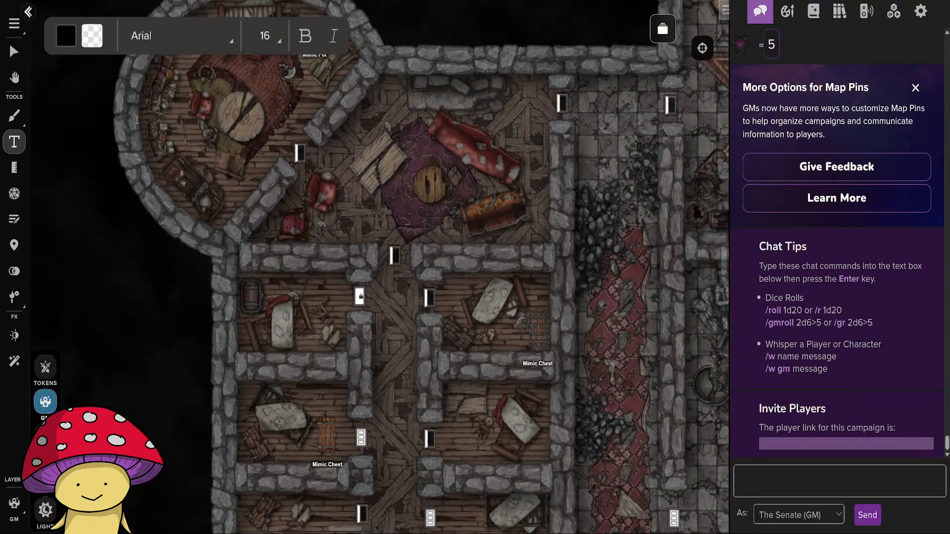
{"action": "left_click", "coordinate": [64, 36]}
{"action": "left_click", "coordinate": [92, 35]}
{"action": "left_click", "coordinate": [194, 70]}
{"action": "scroll", "coordinate": [283, 370], "scroll_direction": "up", "scroll_amount": 3}
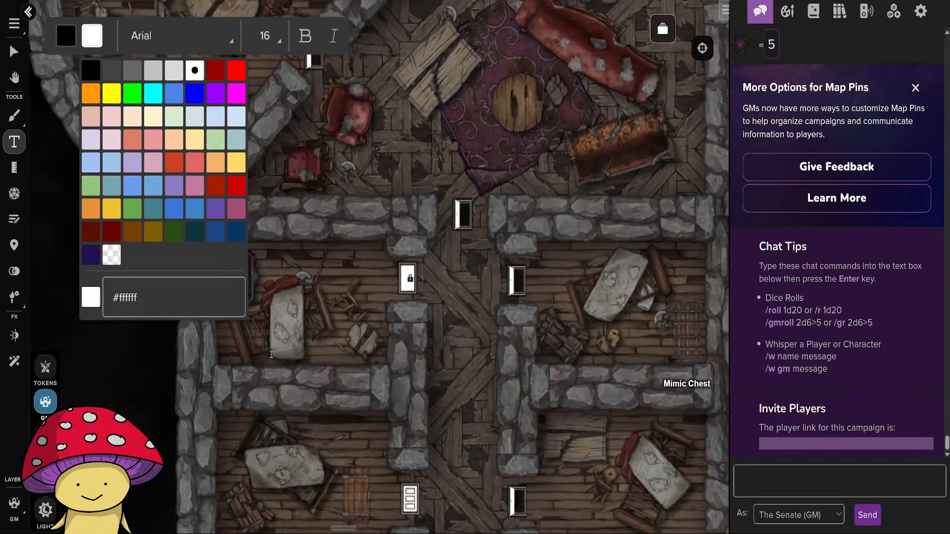
Add the text label Real Chest below the chest in the northwestern bedroom, just south of the round tower.
{"action": "left_click_drag", "start_coordinate": [252, 364], "coordinate": [386, 379]}
{"action": "left_click", "coordinate": [354, 340]}
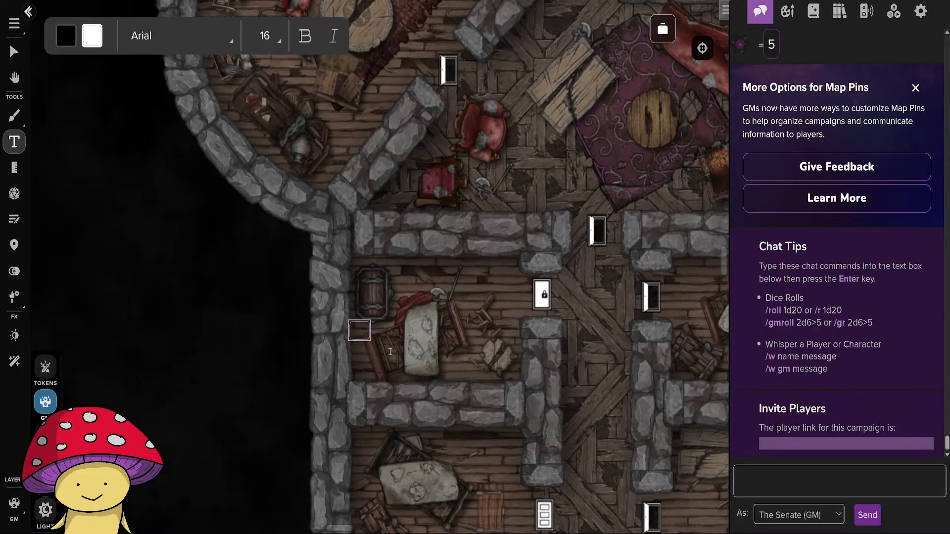
{"action": "type", "text": "Real Chest"}
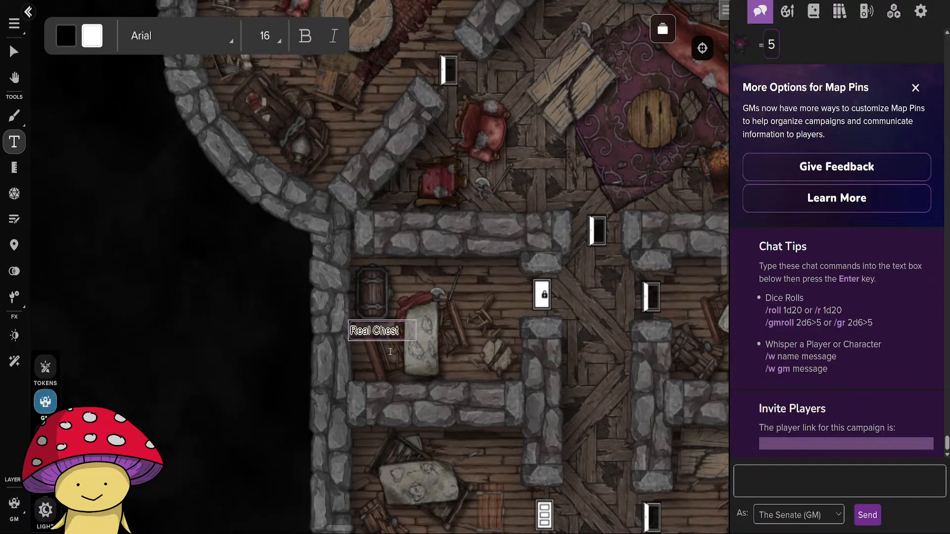
Add the text label Real Chest below the chest in the southwestern corner bedroom.
{"action": "left_click_drag", "start_coordinate": [407, 425], "coordinate": [335, 180]}
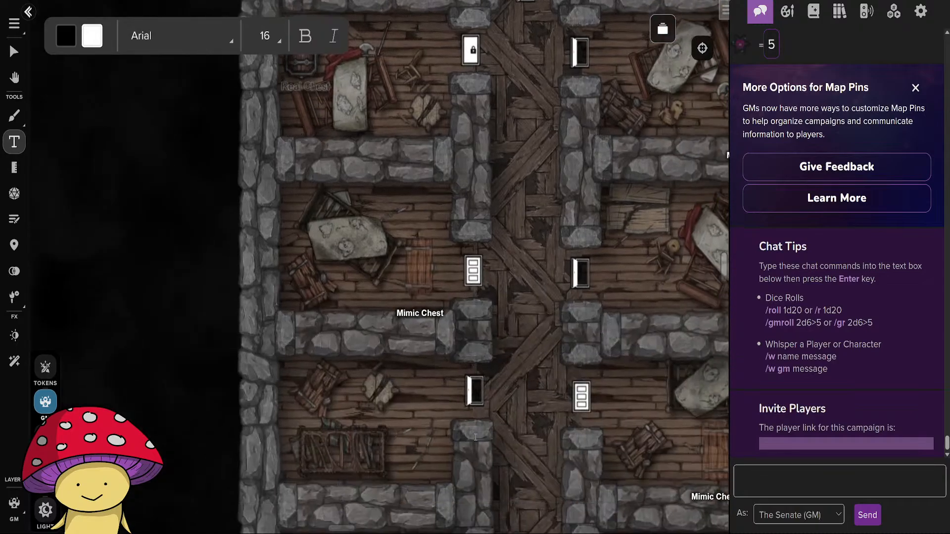
{"action": "left_click_drag", "start_coordinate": [477, 437], "coordinate": [479, 113]}
{"action": "left_click_drag", "start_coordinate": [480, 359], "coordinate": [498, 291]}
{"action": "left_click", "coordinate": [310, 343]}
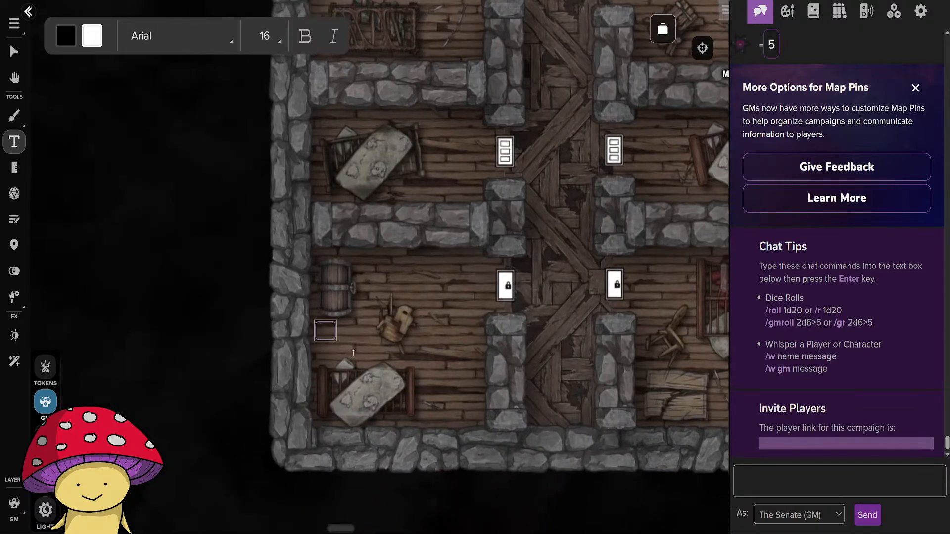
{"action": "type", "text": "Real CHest"}
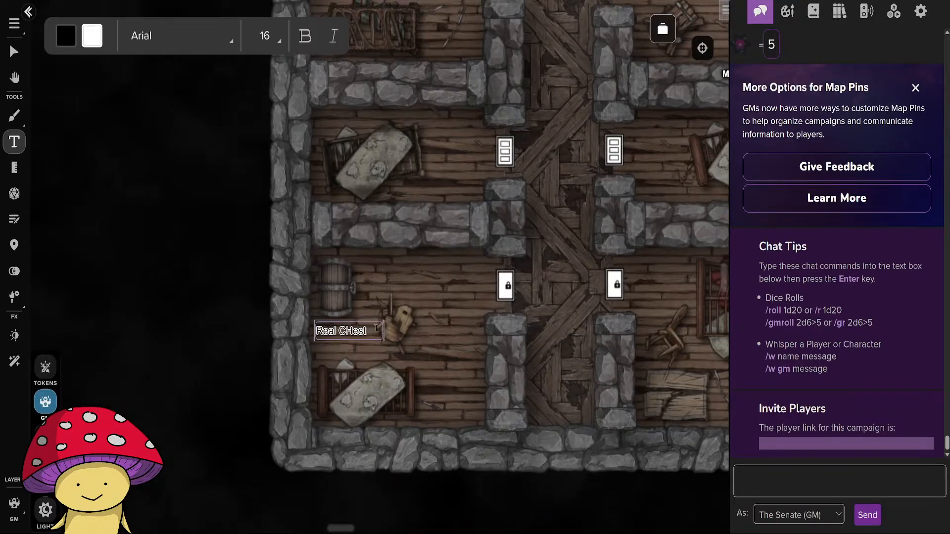
{"action": "type", "text": "h"}
Add the text label Real Chest below the chest in the northwestern round tower room and nudge it into place.
{"action": "left_click_drag", "start_coordinate": [512, 298], "coordinate": [270, 297]}
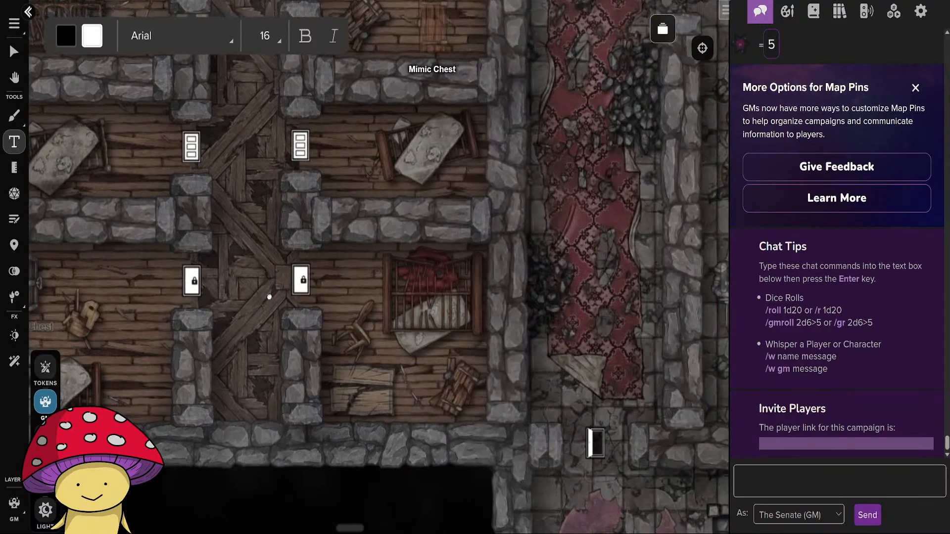
{"action": "left_click_drag", "start_coordinate": [248, 149], "coordinate": [381, 283]}
{"action": "scroll", "coordinate": [381, 283], "scroll_direction": "up", "scroll_amount": 15}
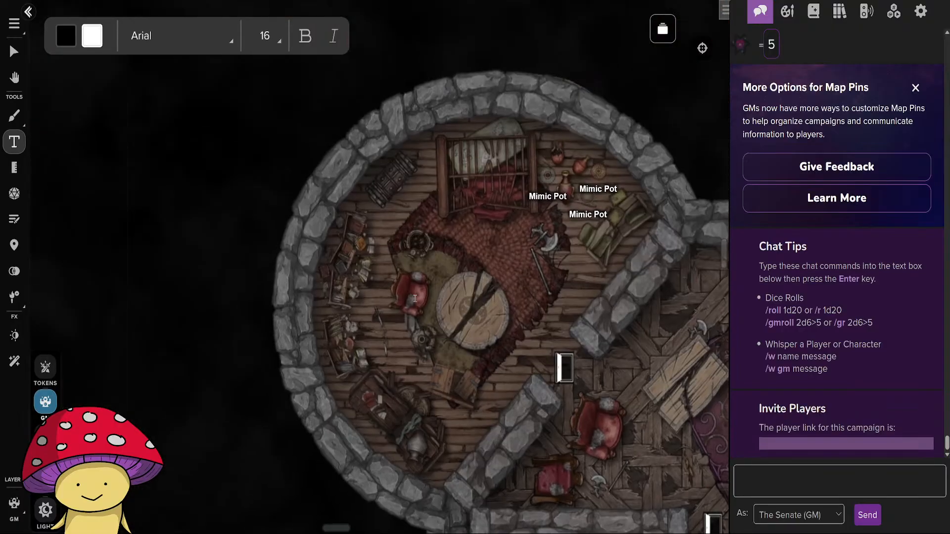
{"action": "scroll", "coordinate": [415, 298], "scroll_direction": "up", "scroll_amount": 1}
{"action": "left_click", "coordinate": [370, 261]}
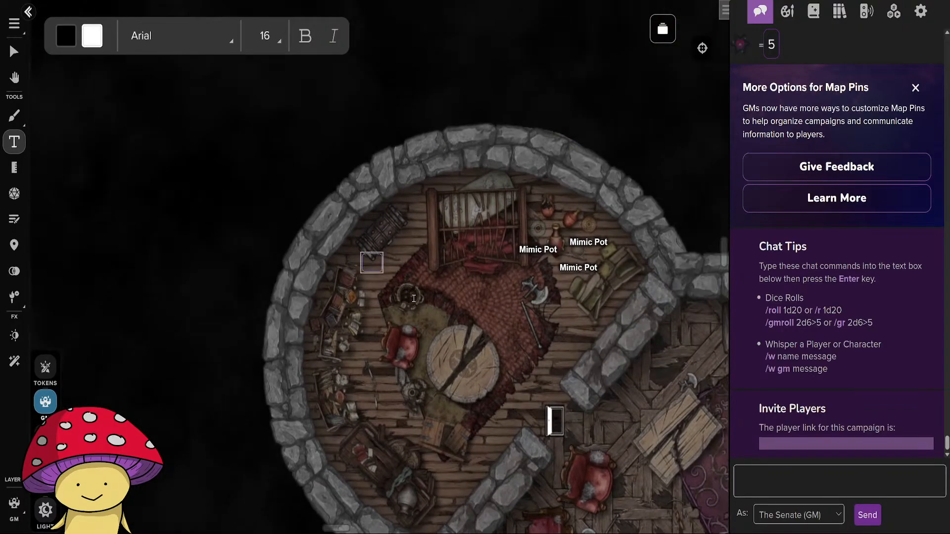
{"action": "type", "text": "Real Chest"}
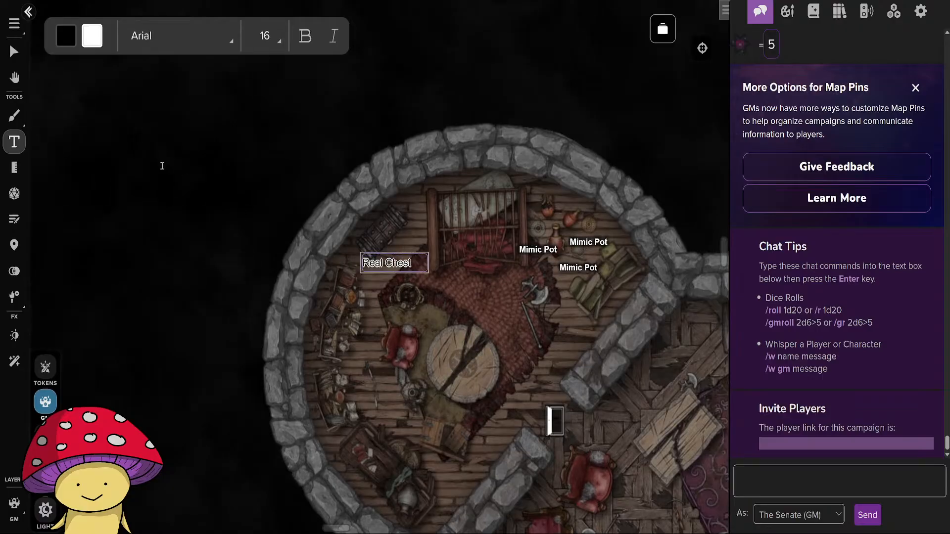
{"action": "left_click", "coordinate": [14, 51]}
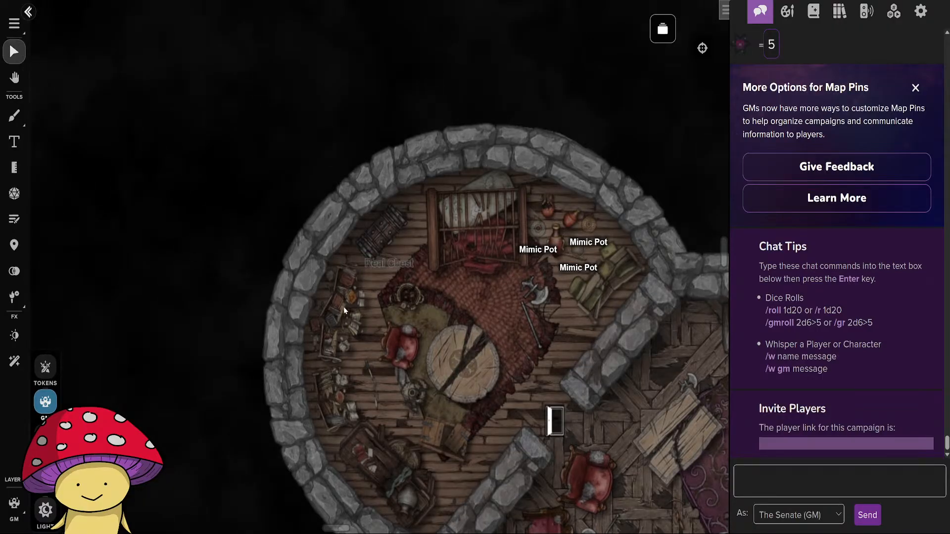
{"action": "left_click_drag", "start_coordinate": [388, 265], "coordinate": [383, 274]}
{"action": "left_click", "coordinate": [443, 312]}
Look over the round tower room and both rows of western bedrooms to check the chest labels.
{"action": "left_click_drag", "start_coordinate": [516, 414], "coordinate": [360, 231]}
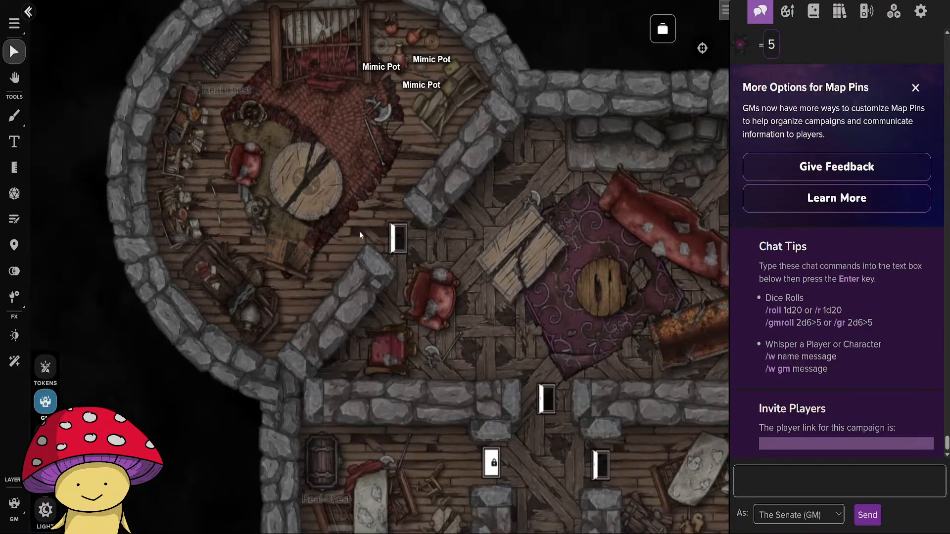
{"action": "scroll", "coordinate": [395, 292], "scroll_direction": "down", "scroll_amount": 5}
{"action": "scroll", "coordinate": [445, 404], "scroll_direction": "down", "scroll_amount": 2}
{"action": "left_click_drag", "start_coordinate": [430, 428], "coordinate": [303, 232]}
{"action": "left_click_drag", "start_coordinate": [483, 283], "coordinate": [499, 353]}
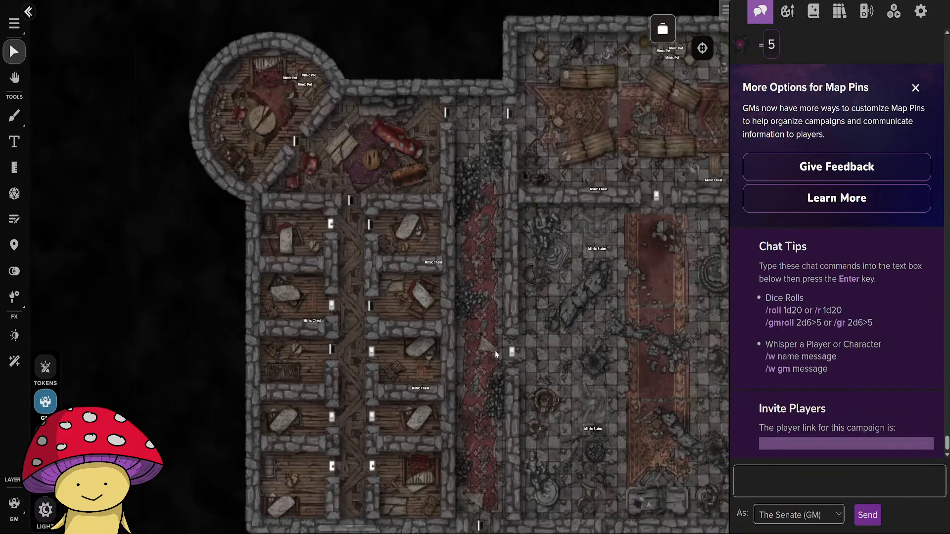
{"action": "scroll", "coordinate": [464, 319], "scroll_direction": "down", "scroll_amount": 3}
{"action": "scroll", "coordinate": [461, 310], "scroll_direction": "up", "scroll_amount": 10}
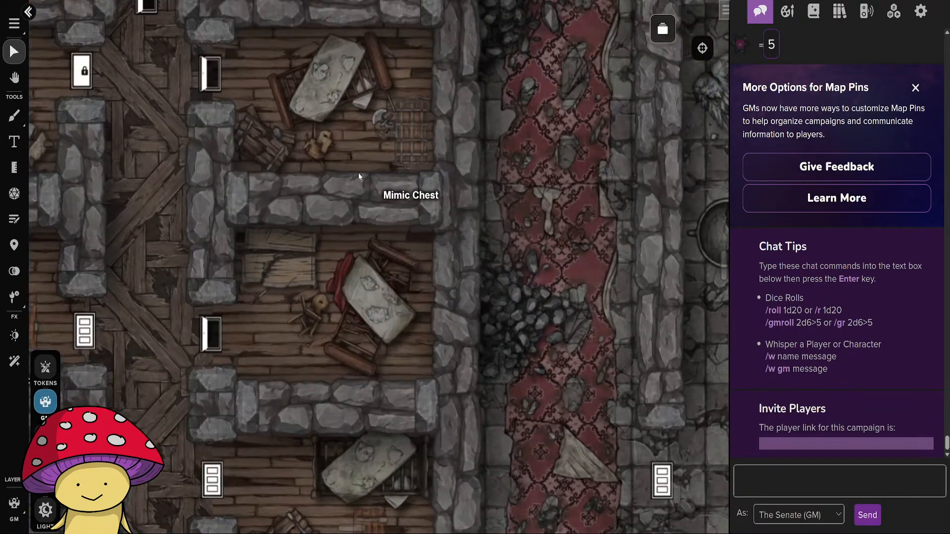
{"action": "scroll", "coordinate": [422, 414], "scroll_direction": "down", "scroll_amount": 6}
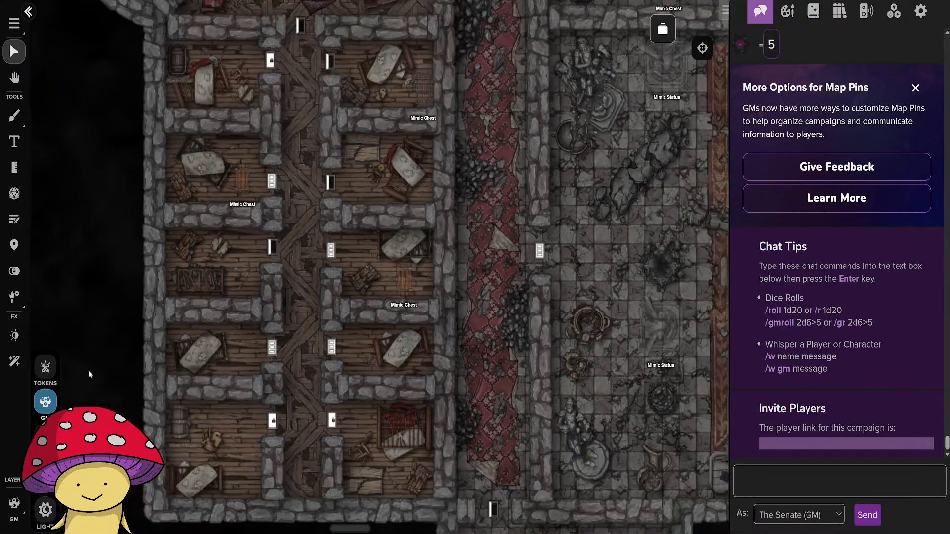
Switch to the Tokens layer and examine the northwestern bedroom's chest label, the southeastern round vault and the doors to the eastern rooms.
{"action": "left_click", "coordinate": [45, 367]}
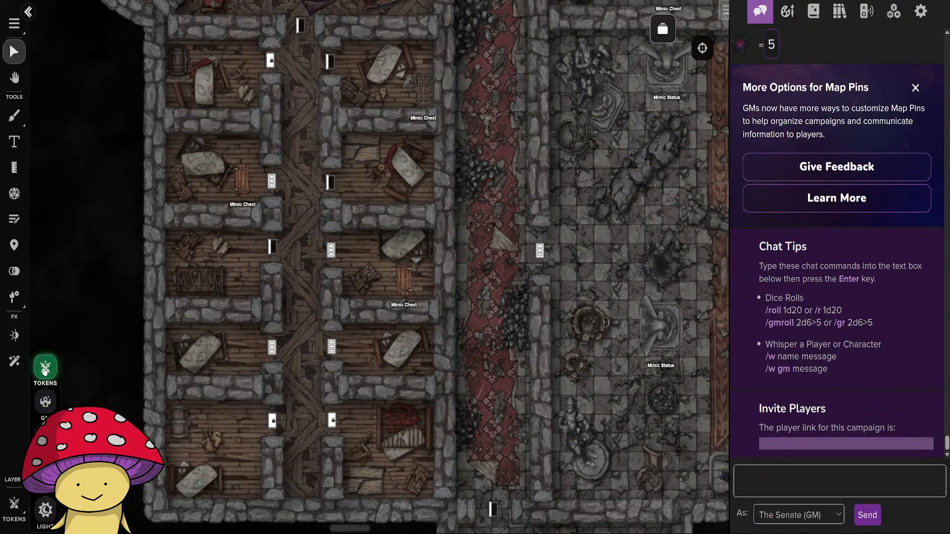
{"action": "left_click_drag", "start_coordinate": [142, 222], "coordinate": [254, 483]}
{"action": "scroll", "coordinate": [289, 347], "scroll_direction": "up", "scroll_amount": 6}
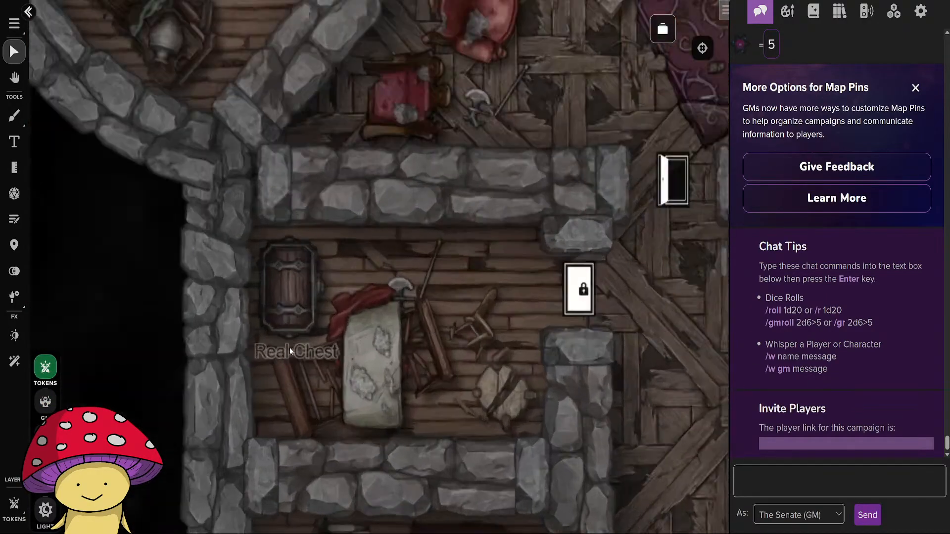
{"action": "scroll", "coordinate": [358, 382], "scroll_direction": "down", "scroll_amount": 12}
{"action": "left_click_drag", "start_coordinate": [471, 384], "coordinate": [396, 337]}
{"action": "scroll", "coordinate": [415, 414], "scroll_direction": "up", "scroll_amount": 5}
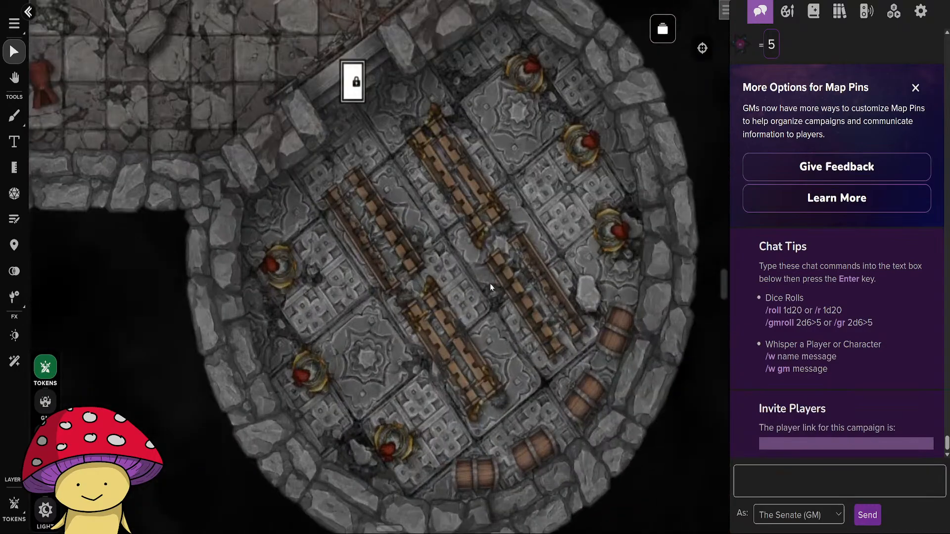
{"action": "left_click_drag", "start_coordinate": [372, 209], "coordinate": [509, 516]}
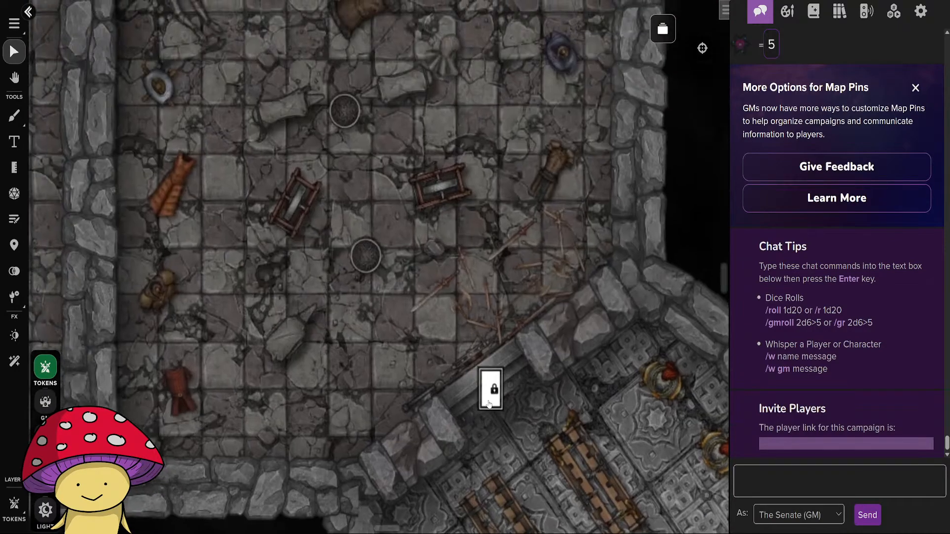
{"action": "scroll", "coordinate": [489, 402], "scroll_direction": "down", "scroll_amount": 6}
{"action": "left_click_drag", "start_coordinate": [437, 336], "coordinate": [455, 459]}
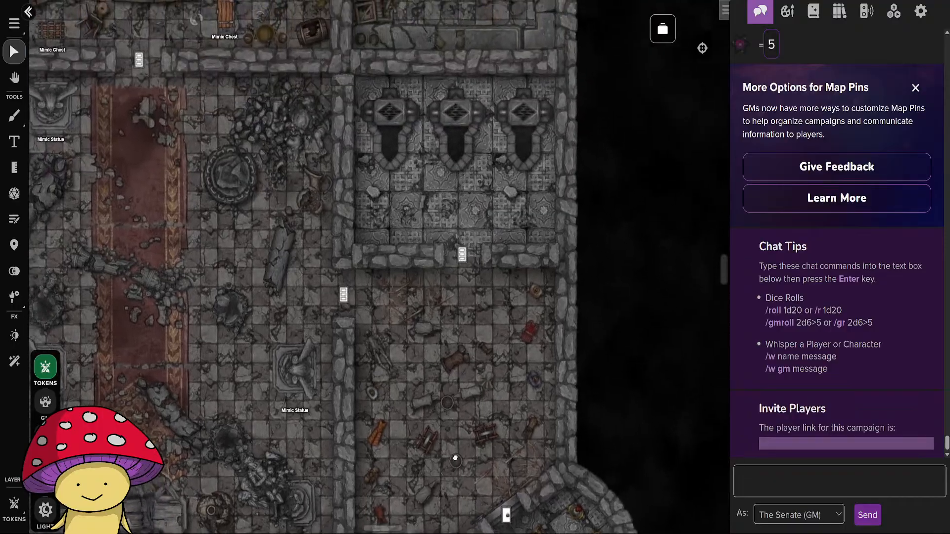
On the GM layer, add the text label Trapped Door below the door between the central hall and the eastern room.
{"action": "scroll", "coordinate": [317, 254], "scroll_direction": "up", "scroll_amount": 3}
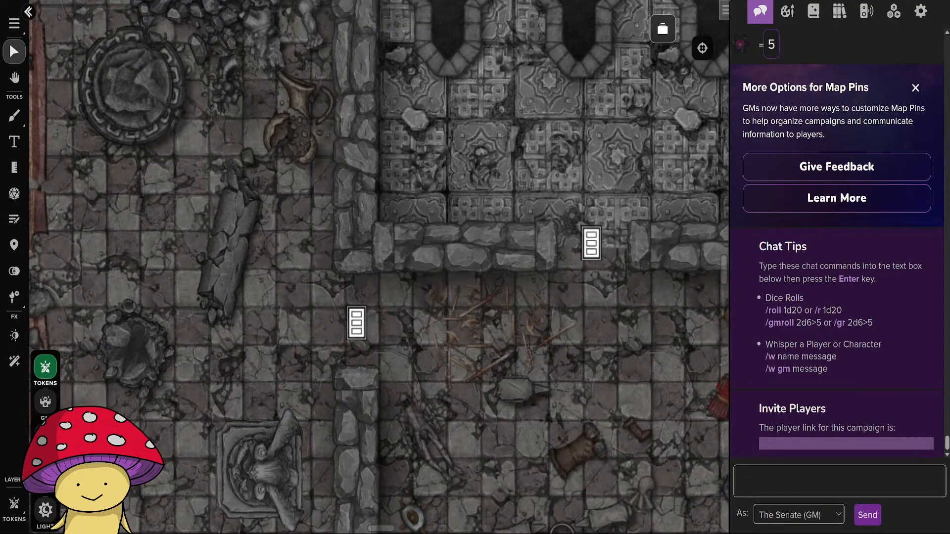
{"action": "left_click", "coordinate": [45, 401]}
{"action": "left_click", "coordinate": [14, 142]}
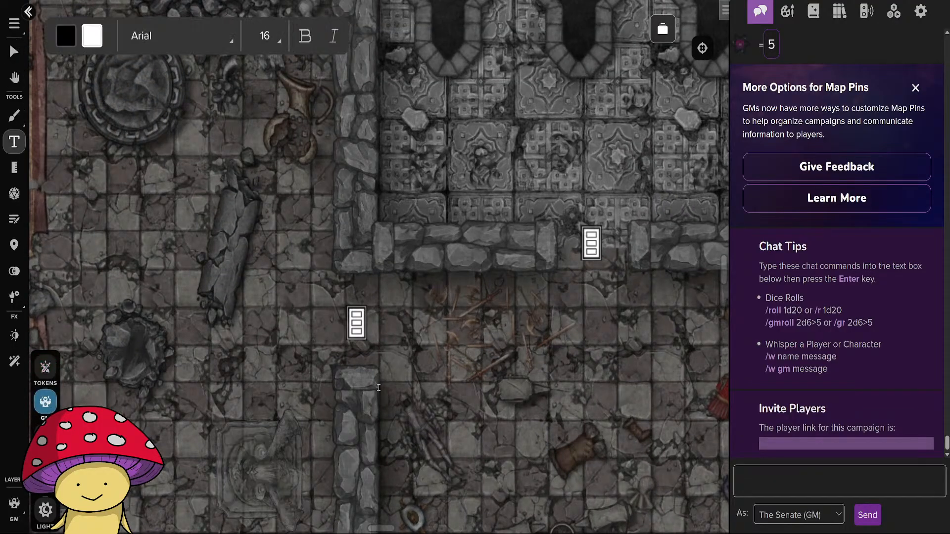
{"action": "left_click", "coordinate": [354, 379]}
{"action": "type", "text": "trapped Door"}
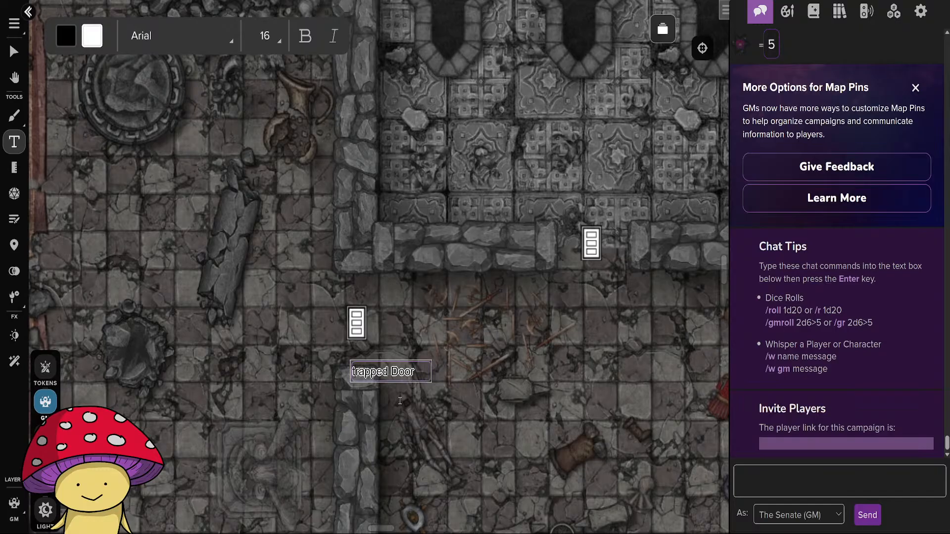
{"action": "key", "text": "Delete"}
{"action": "type", "text": "T"}
{"action": "key", "text": "Return"}
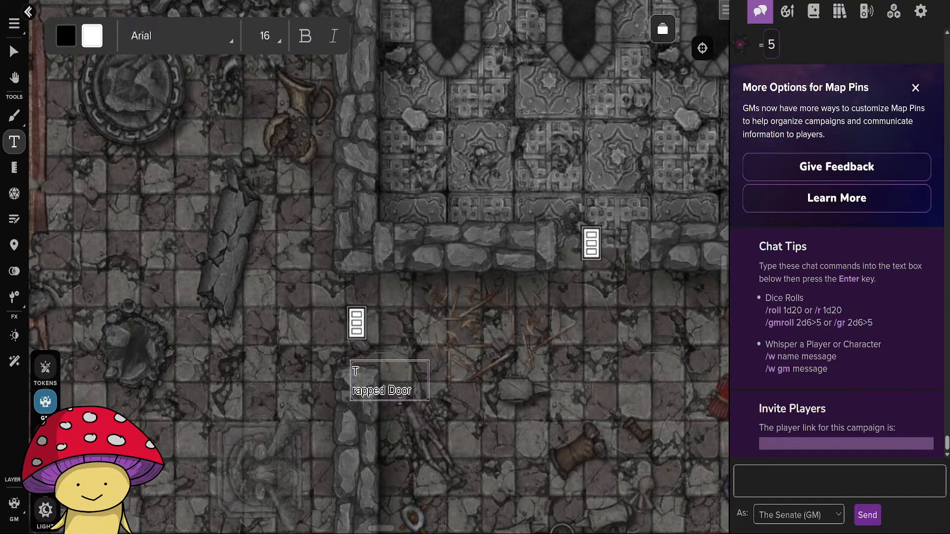
{"action": "key", "text": "BackSpace"}
Add the text label Trapped Door below the locked door of the southeastern round vault.
{"action": "left_click_drag", "start_coordinate": [583, 467], "coordinate": [386, 203]}
{"action": "left_click_drag", "start_coordinate": [445, 341], "coordinate": [371, 145]}
{"action": "left_click", "coordinate": [385, 333]}
{"action": "type", "text": "t"}
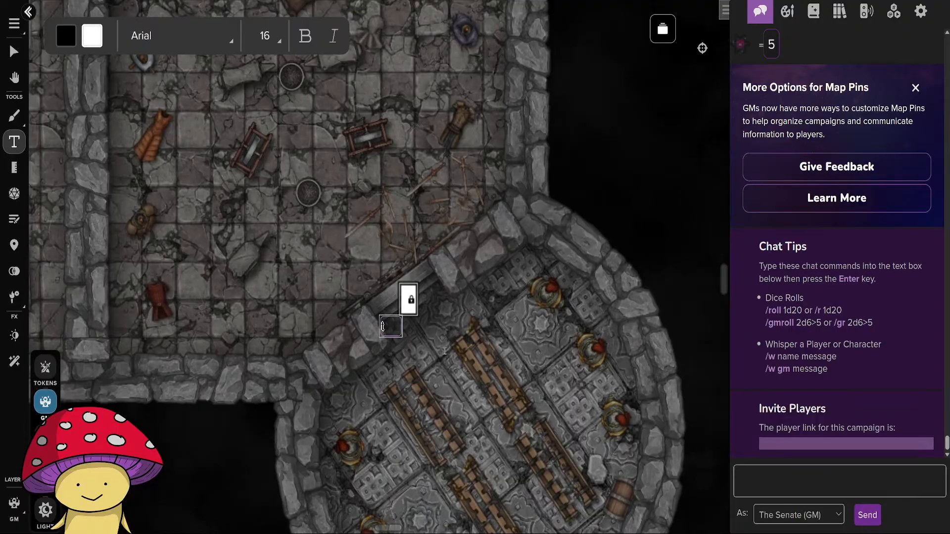
{"action": "type", "text": "rapped Door"}
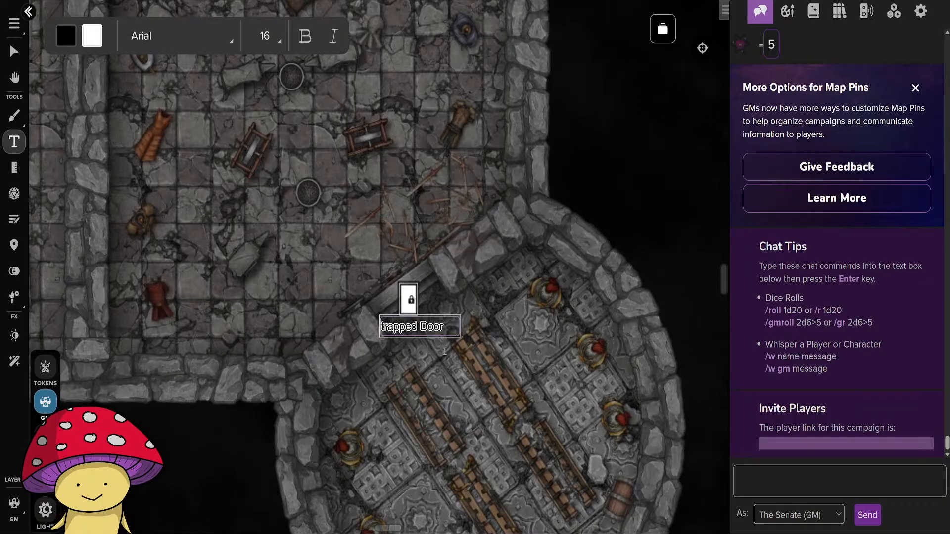
{"action": "key", "text": "Home"}
{"action": "key", "text": "Delete"}
{"action": "type", "text": "T"}
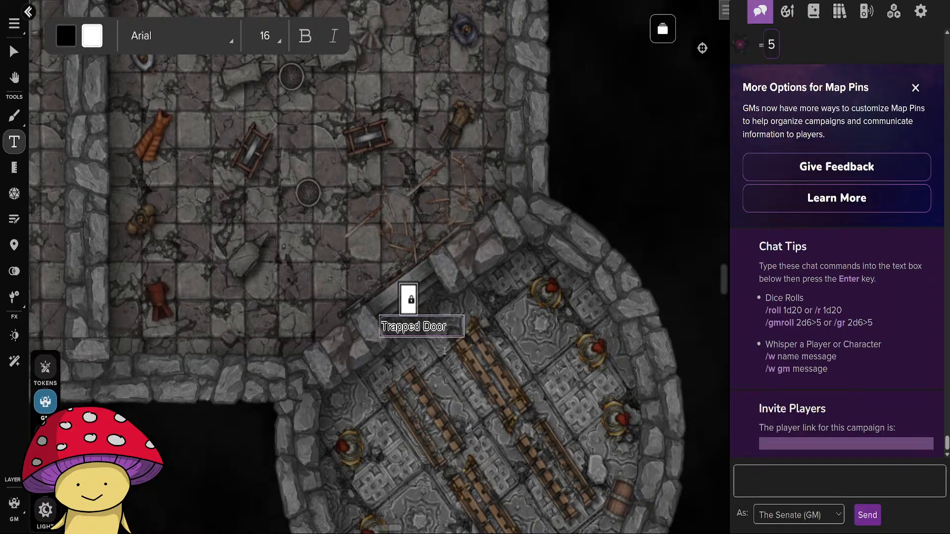
{"action": "left_click", "coordinate": [14, 51]}
Move the Trapped Door label by the central hall so it sits centered directly beneath its door.
{"action": "scroll", "coordinate": [324, 263], "scroll_direction": "down", "scroll_amount": 5}
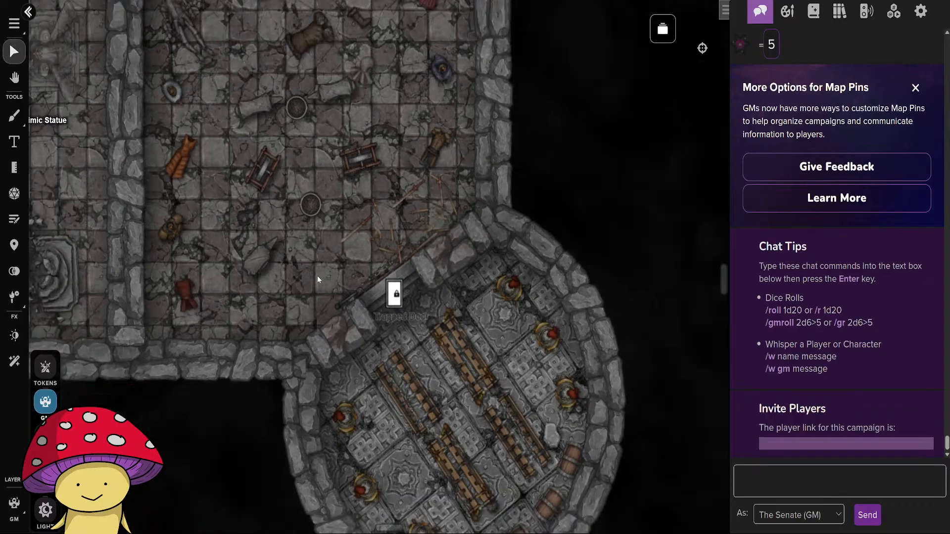
{"action": "scroll", "coordinate": [306, 301], "scroll_direction": "up", "scroll_amount": 5}
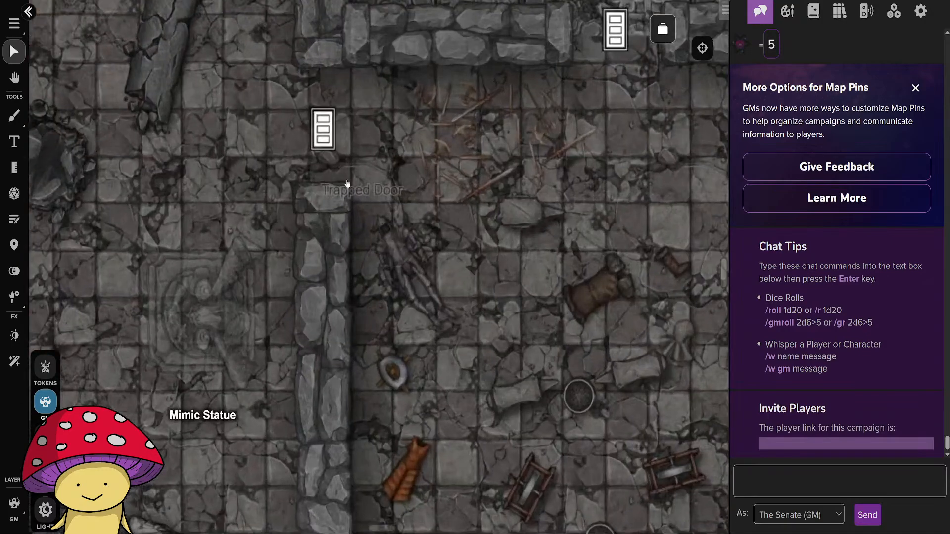
{"action": "left_click", "coordinate": [367, 197]}
{"action": "left_click_drag", "start_coordinate": [367, 197], "coordinate": [330, 177]}
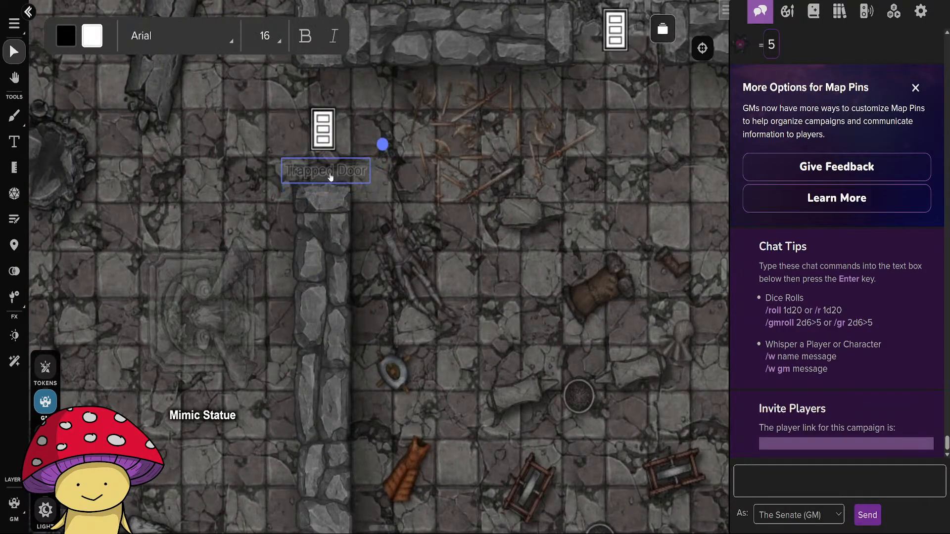
{"action": "left_click", "coordinate": [411, 250]}
Place a Skeleton token on the Tokens layer at the north end of the carpeted corridor and preview the map from its view.
{"action": "scroll", "coordinate": [430, 373], "scroll_direction": "down", "scroll_amount": 6}
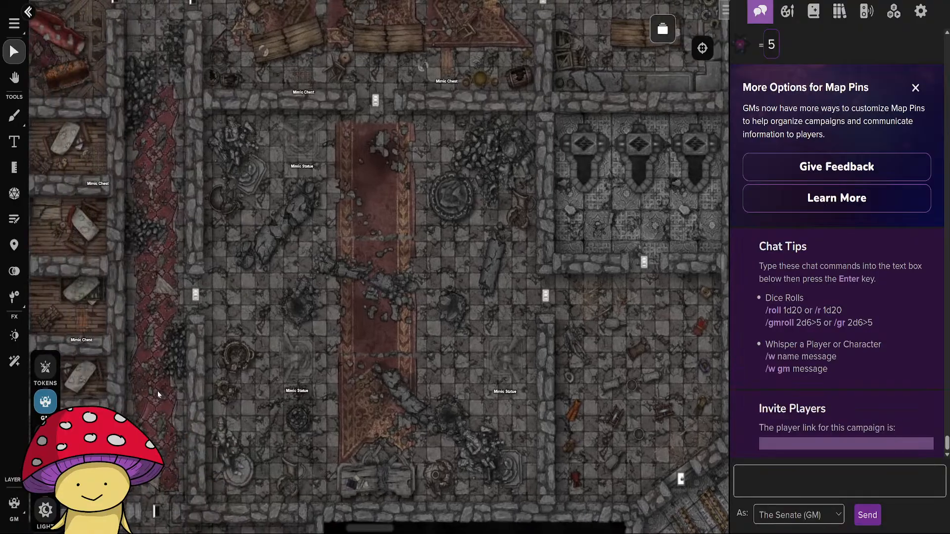
{"action": "left_click", "coordinate": [53, 377]}
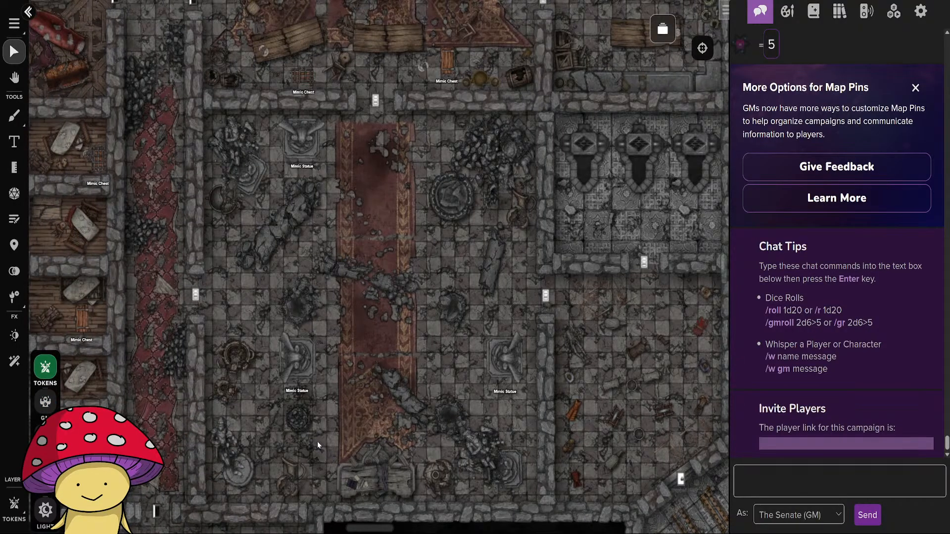
{"action": "scroll", "coordinate": [531, 392], "scroll_direction": "up", "scroll_amount": 5}
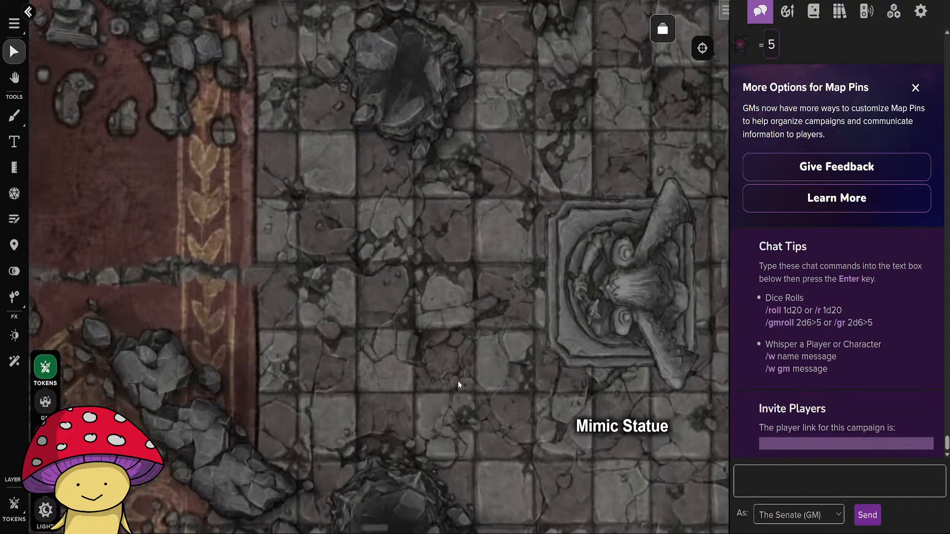
{"action": "left_click_drag", "start_coordinate": [282, 316], "coordinate": [519, 353]}
{"action": "scroll", "coordinate": [478, 307], "scroll_direction": "down", "scroll_amount": 5}
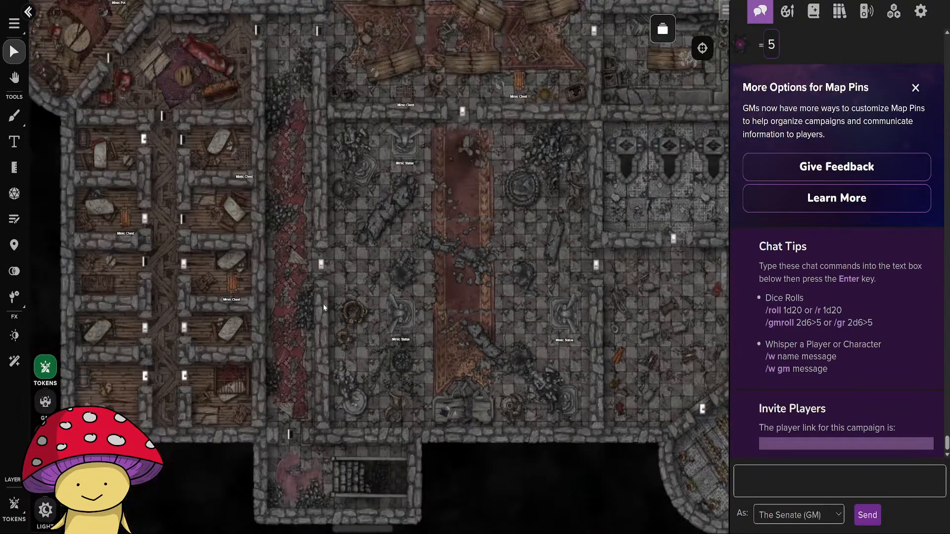
{"action": "left_click_drag", "start_coordinate": [314, 256], "coordinate": [339, 374]}
{"action": "left_click", "coordinate": [813, 11]}
{"action": "left_click_drag", "start_coordinate": [796, 260], "coordinate": [465, 277]}
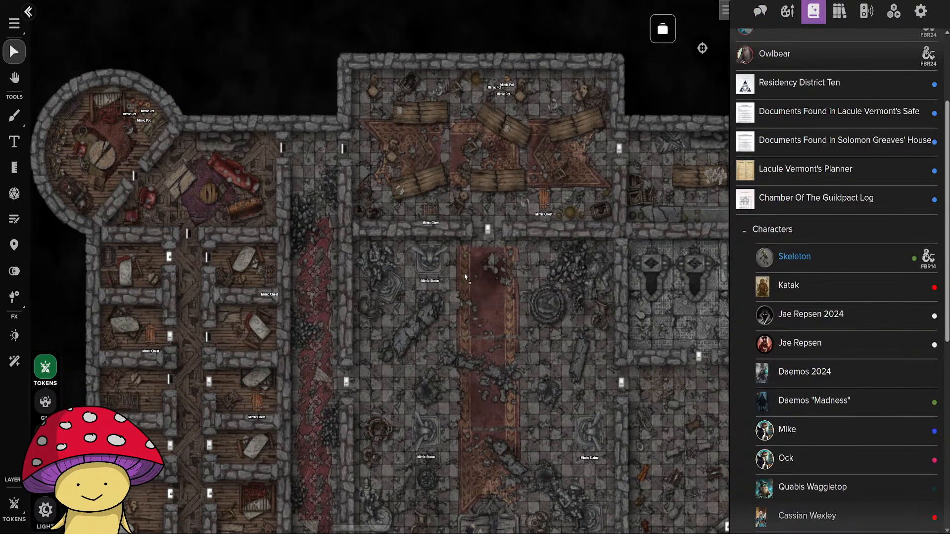
{"action": "left_click_drag", "start_coordinate": [316, 184], "coordinate": [318, 181]}
{"action": "key", "text": "ctrl+l"}
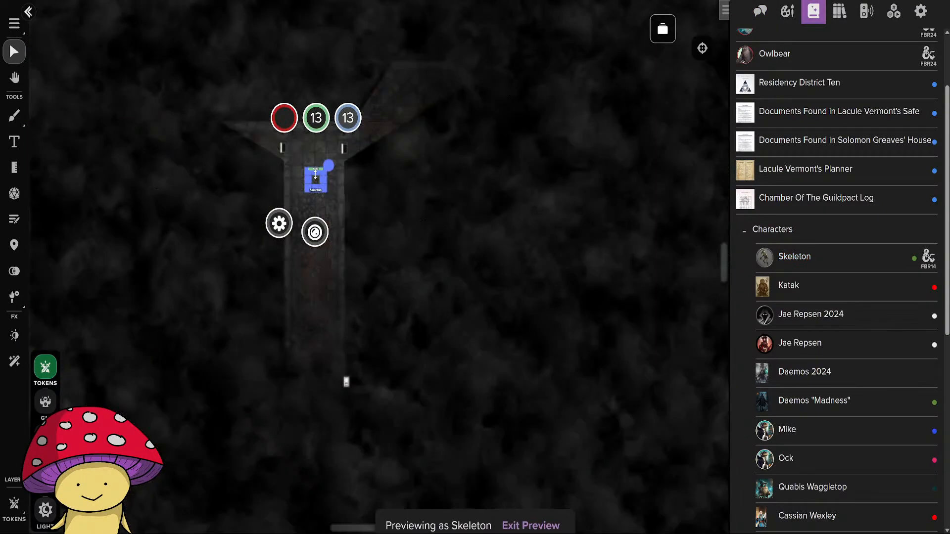
{"action": "scroll", "coordinate": [475, 196], "scroll_direction": "up", "scroll_amount": 5}
{"action": "left_click_drag", "start_coordinate": [235, 162], "coordinate": [358, 263]}
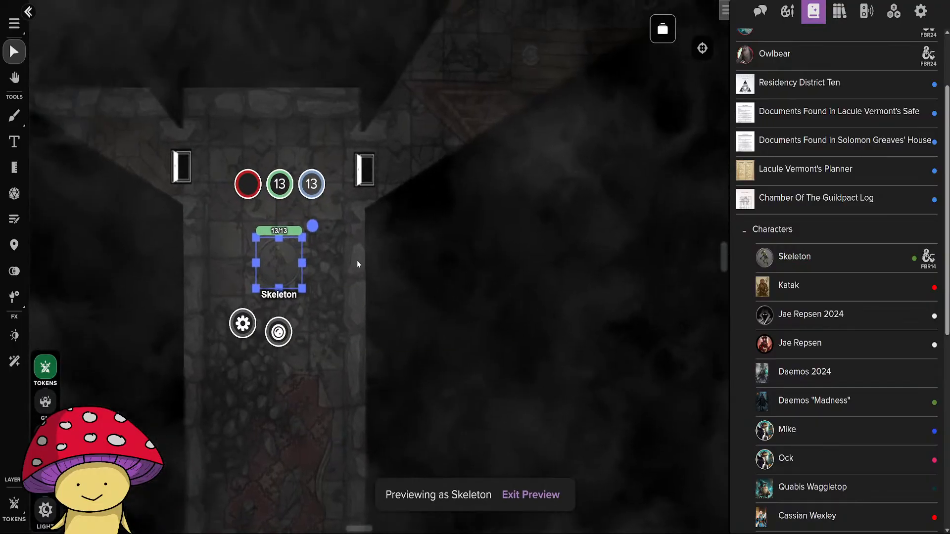
Make the Skeleton token emit Low Light with a distance of 40 ft, raise the light's brightness, and save the token settings.
{"action": "double_click", "coordinate": [274, 253]}
{"action": "left_click", "coordinate": [411, 94]}
{"action": "scroll", "coordinate": [494, 248], "scroll_direction": "down", "scroll_amount": 5}
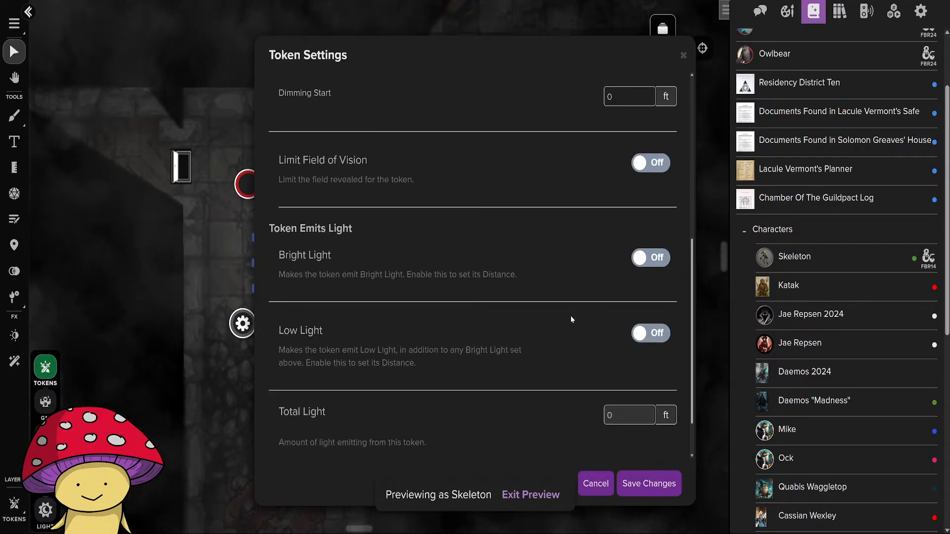
{"action": "left_click", "coordinate": [651, 333]}
{"action": "scroll", "coordinate": [632, 355], "scroll_direction": "down", "scroll_amount": 1}
{"action": "left_click_drag", "start_coordinate": [646, 342], "coordinate": [577, 342]}
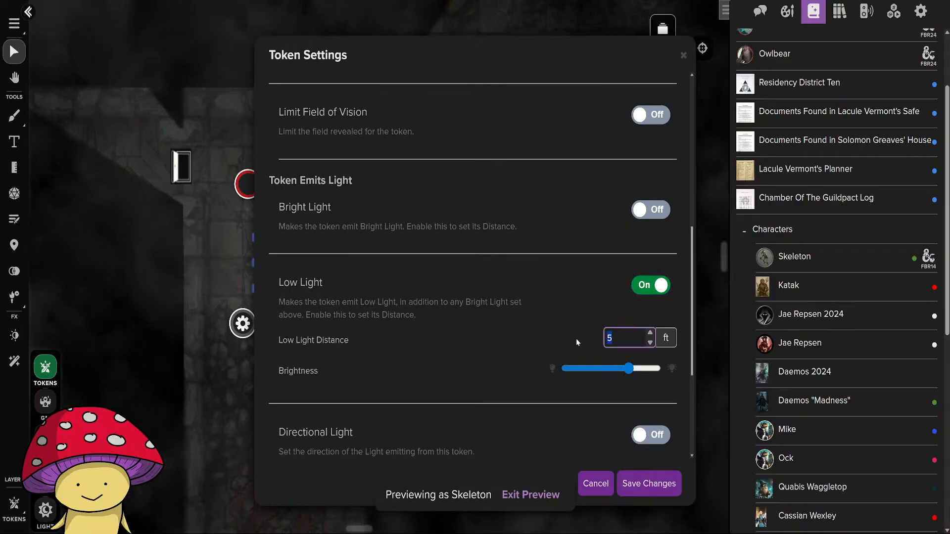
{"action": "type", "text": "40"}
{"action": "left_click", "coordinate": [656, 369]}
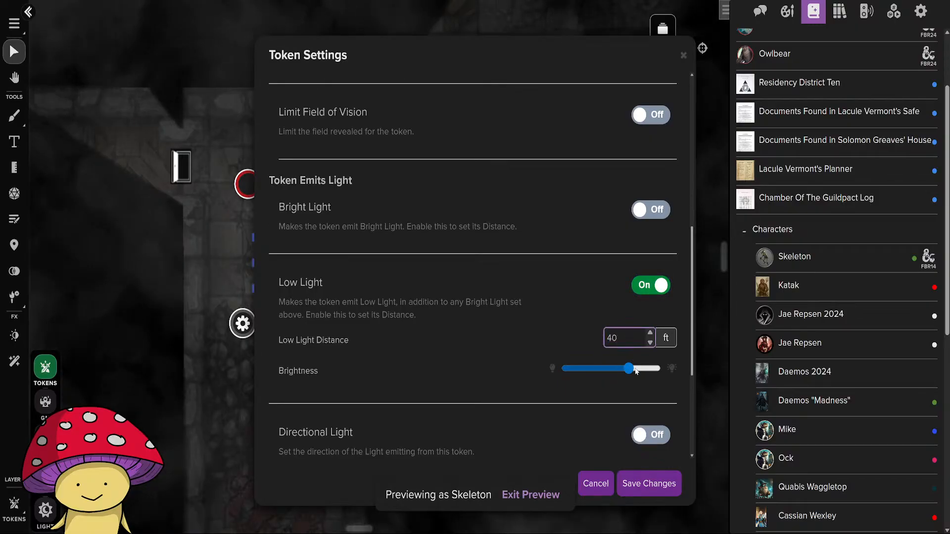
{"action": "left_click", "coordinate": [641, 489]}
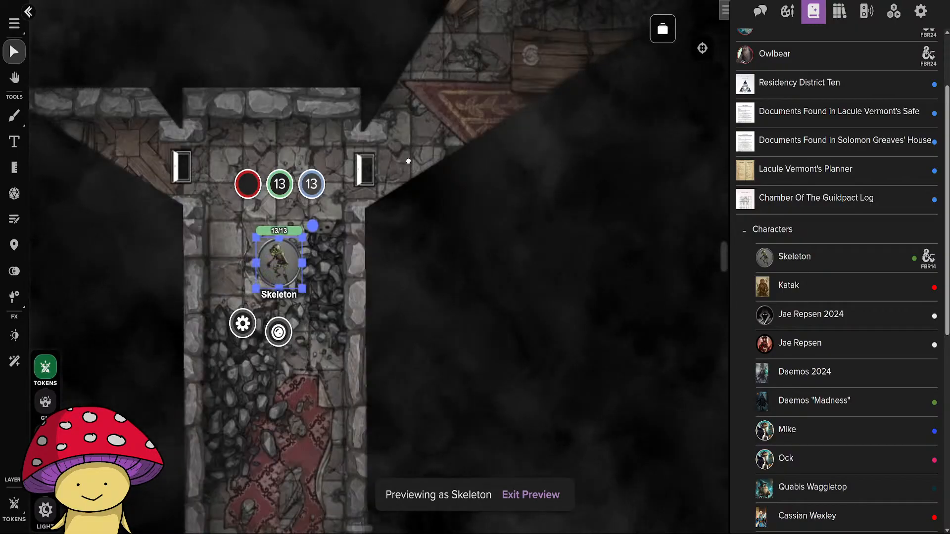
Move the Skeleton token out of the carpeted corridor and into the middle of the northern hall with the broken tables.
{"action": "left_click_drag", "start_coordinate": [408, 157], "coordinate": [465, 327]}
{"action": "left_click_drag", "start_coordinate": [331, 431], "coordinate": [526, 301]}
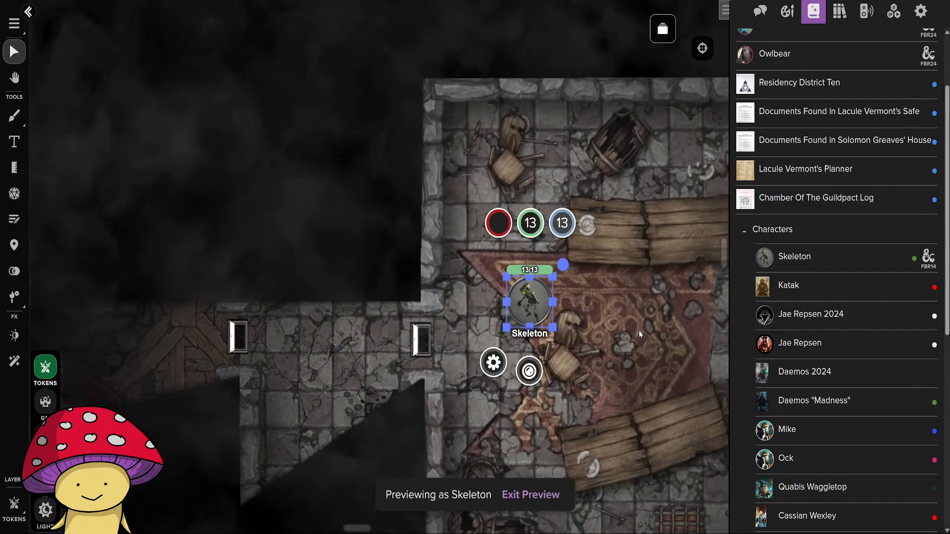
{"action": "left_click_drag", "start_coordinate": [639, 330], "coordinate": [307, 354]}
{"action": "left_click_drag", "start_coordinate": [203, 330], "coordinate": [418, 277]}
Check the three Mimic Pots in the northern hall, preview from the Skeleton's view, and move the Skeleton north toward them.
{"action": "scroll", "coordinate": [561, 172], "scroll_direction": "up", "scroll_amount": 5}
{"action": "left_click", "coordinate": [582, 175]}
{"action": "left_click_drag", "start_coordinate": [582, 174], "coordinate": [481, 328]}
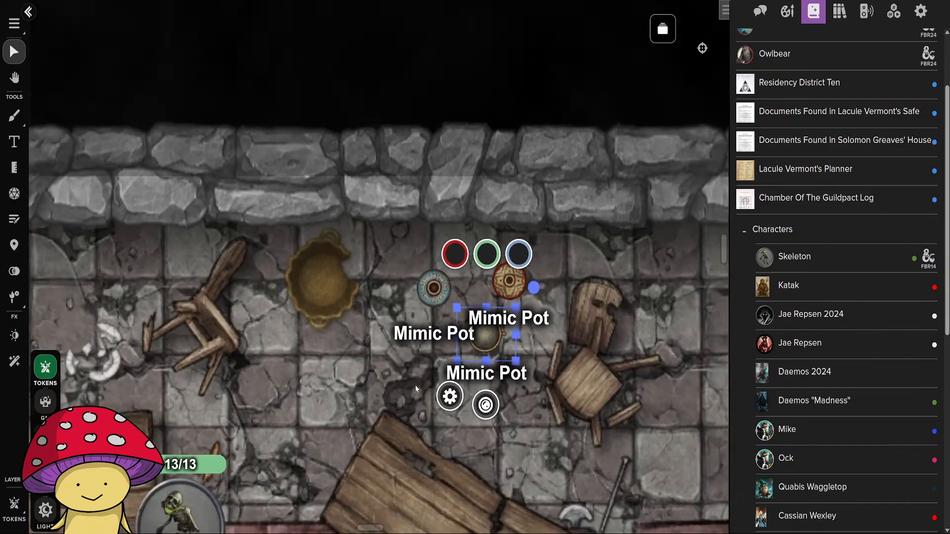
{"action": "scroll", "coordinate": [416, 389], "scroll_direction": "down", "scroll_amount": 1}
{"action": "left_click_drag", "start_coordinate": [228, 500], "coordinate": [314, 297]}
{"action": "left_click", "coordinate": [293, 314]}
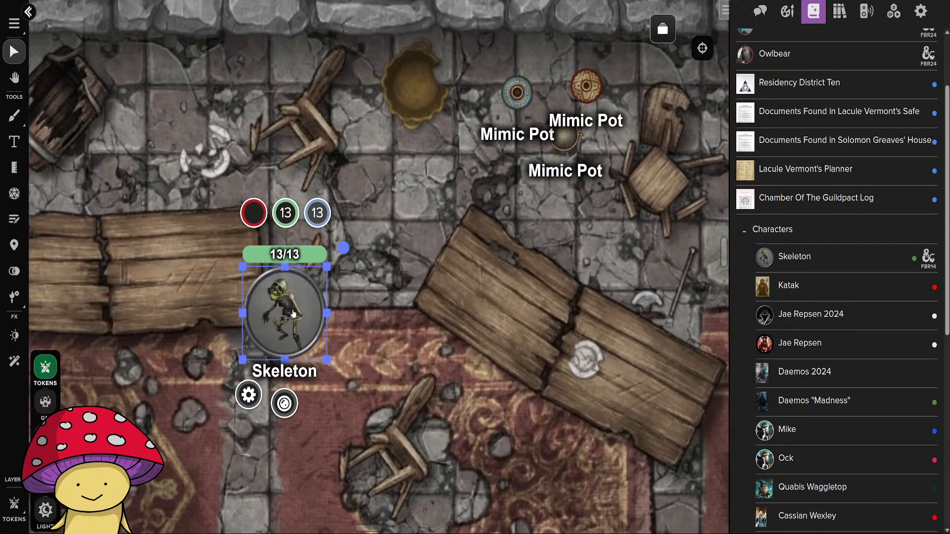
{"action": "double_click", "coordinate": [293, 313]}
{"action": "scroll", "coordinate": [455, 281], "scroll_direction": "down", "scroll_amount": 6}
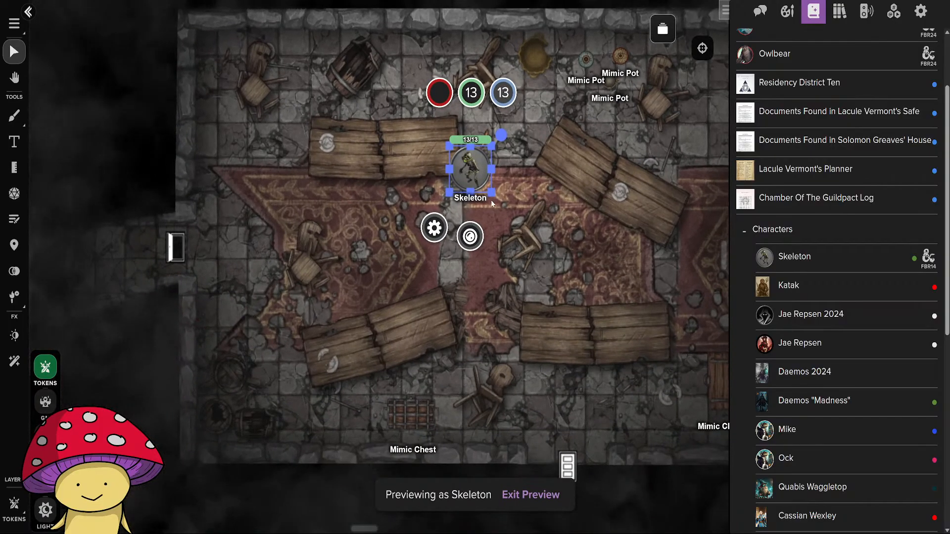
{"action": "left_click_drag", "start_coordinate": [470, 171], "coordinate": [510, 138]}
{"action": "scroll", "coordinate": [466, 296], "scroll_direction": "up", "scroll_amount": 4}
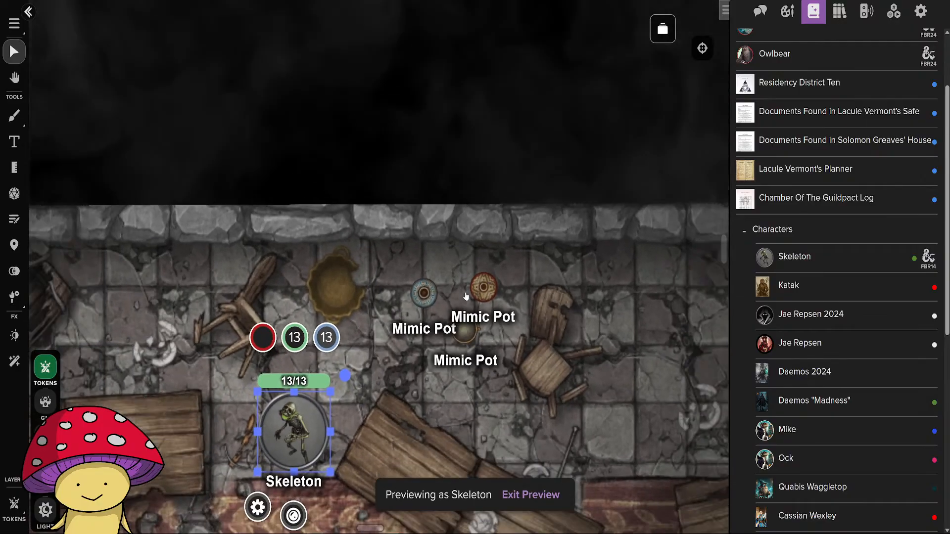
Turn off the nameplates of the three Mimic Pot tokens in the northern hall and save each token's settings.
{"action": "left_click", "coordinate": [425, 294]}
{"action": "double_click", "coordinate": [424, 296]}
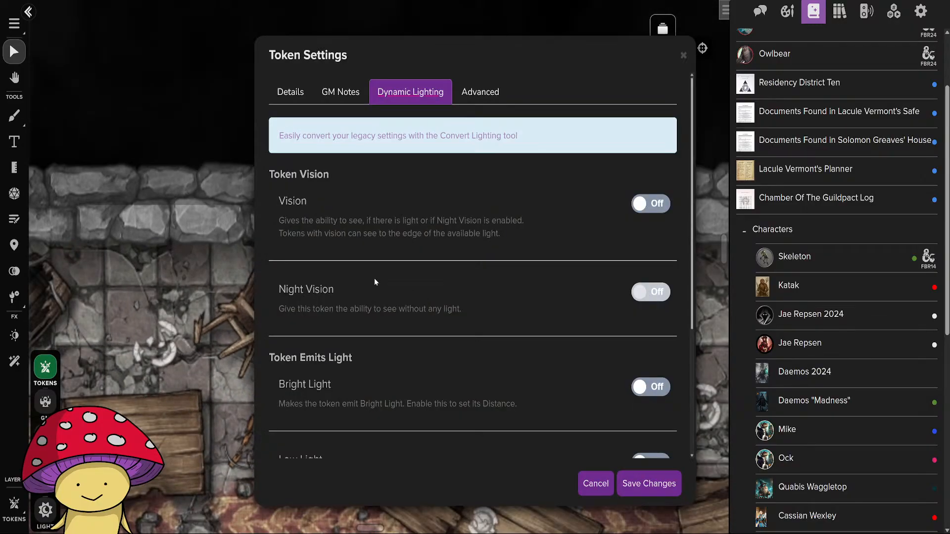
{"action": "left_click", "coordinate": [290, 92]}
{"action": "left_click", "coordinate": [626, 478]}
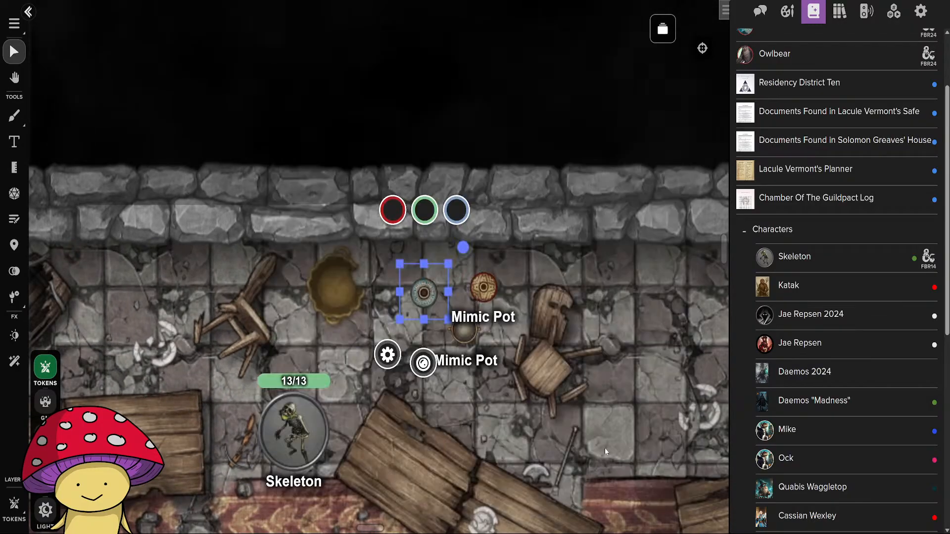
{"action": "double_click", "coordinate": [480, 291]}
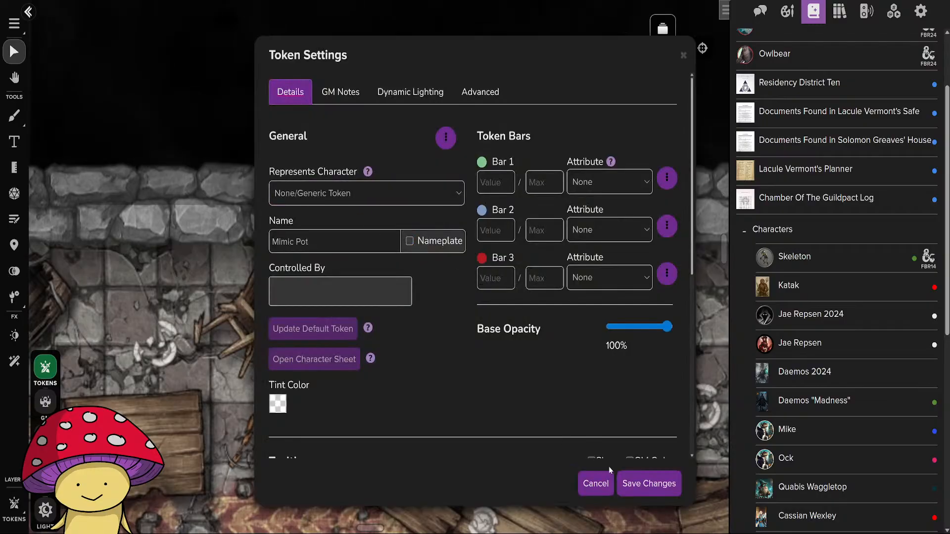
{"action": "left_click", "coordinate": [646, 483]}
{"action": "double_click", "coordinate": [468, 332]}
{"action": "left_click", "coordinate": [407, 239]}
{"action": "left_click", "coordinate": [647, 487]}
Preview the map as the Skeleton and examine at several zoom levels how well the unlabeled pots blend into the northern hall.
{"action": "left_click", "coordinate": [298, 438]}
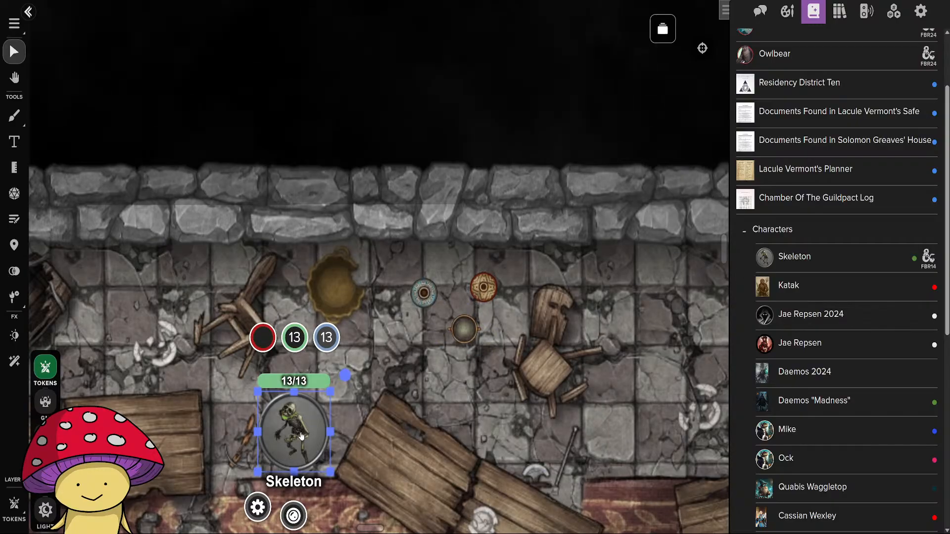
{"action": "key", "text": "ctrl+l"}
{"action": "scroll", "coordinate": [463, 401], "scroll_direction": "down", "scroll_amount": 2}
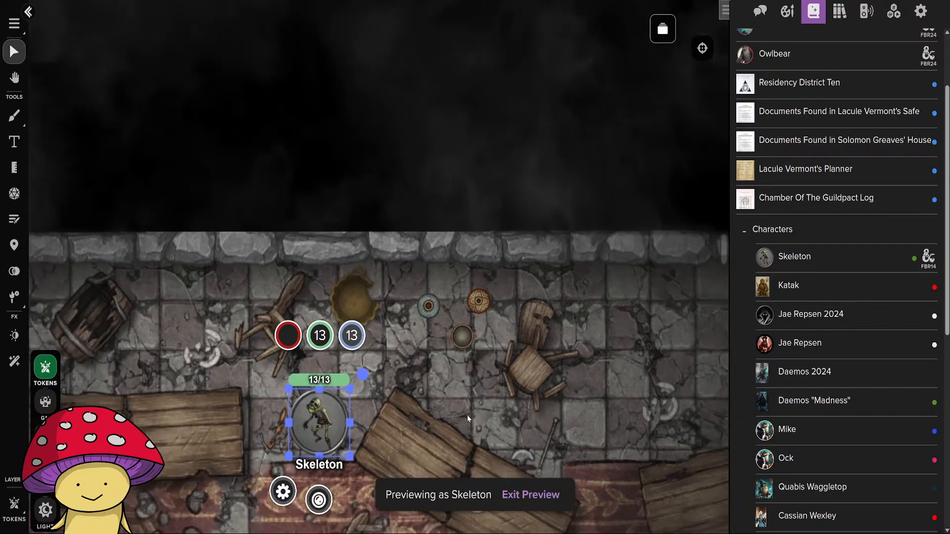
{"action": "left_click_drag", "start_coordinate": [467, 415], "coordinate": [480, 376]}
{"action": "scroll", "coordinate": [480, 374], "scroll_direction": "up", "scroll_amount": 2}
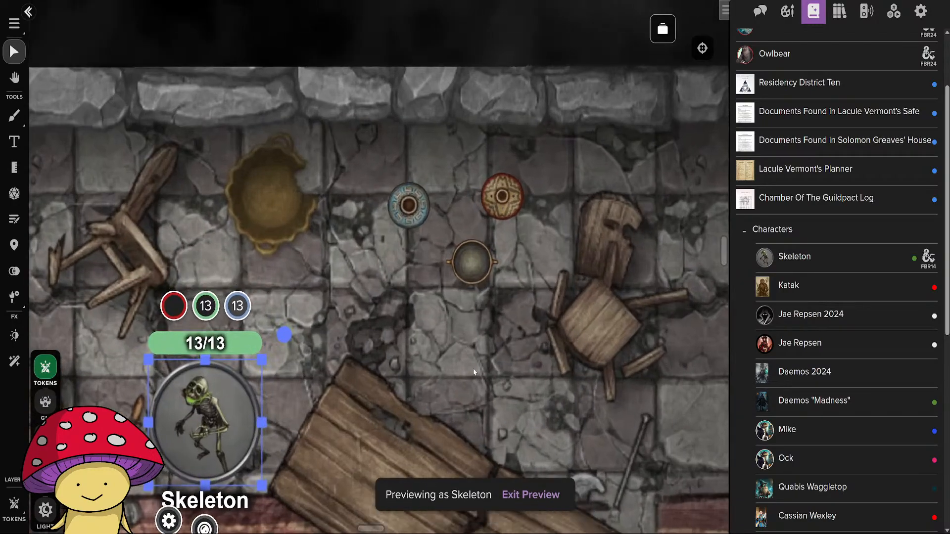
{"action": "scroll", "coordinate": [491, 398], "scroll_direction": "down", "scroll_amount": 1}
{"action": "scroll", "coordinate": [491, 399], "scroll_direction": "down", "scroll_amount": 3}
{"action": "left_click_drag", "start_coordinate": [489, 388], "coordinate": [442, 317]}
{"action": "scroll", "coordinate": [442, 317], "scroll_direction": "up", "scroll_amount": 2}
{"action": "scroll", "coordinate": [443, 316], "scroll_direction": "up", "scroll_amount": 3}
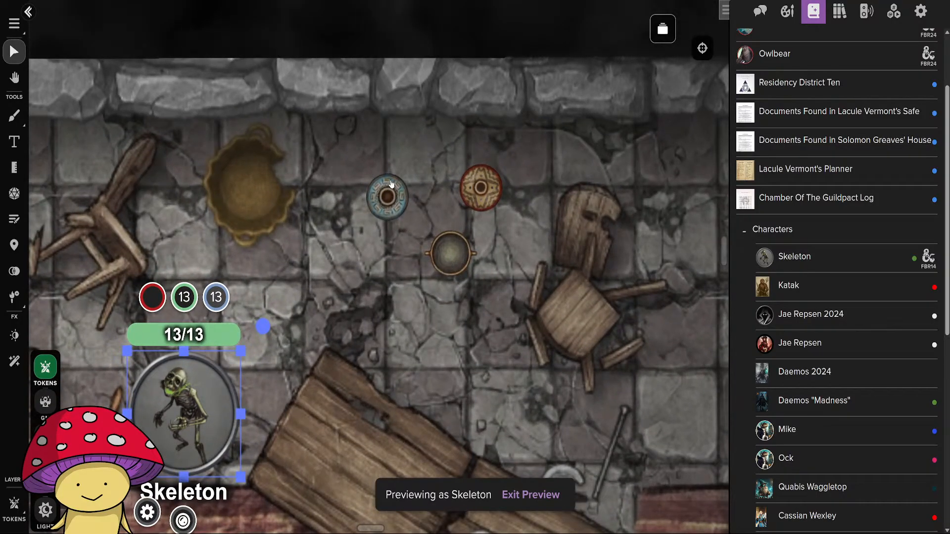
{"action": "scroll", "coordinate": [426, 361], "scroll_direction": "down", "scroll_amount": 6}
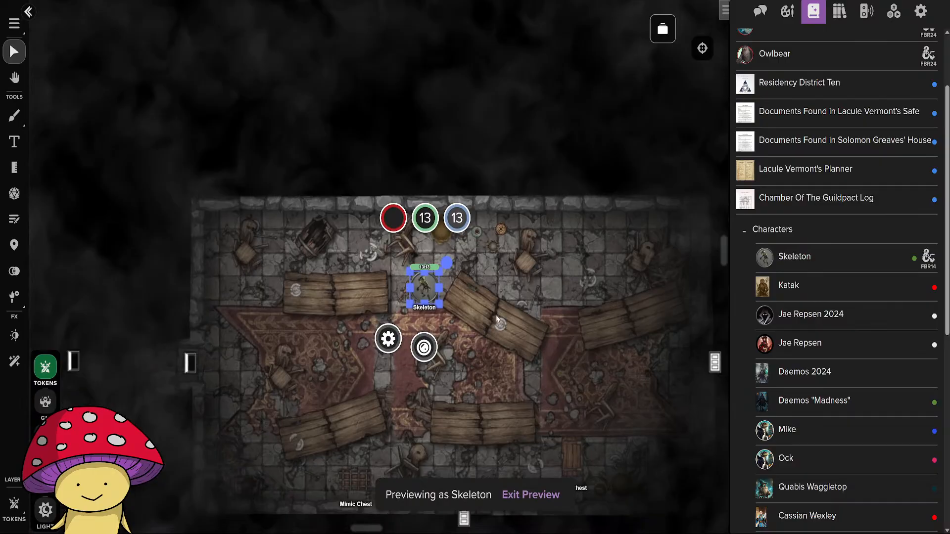
Move the Skeleton south onto the carpet, compare the hall's chests and pots from its view, and exit the preview.
{"action": "scroll", "coordinate": [498, 319], "scroll_direction": "up", "scroll_amount": 2}
{"action": "left_click_drag", "start_coordinate": [380, 282], "coordinate": [308, 348]}
{"action": "left_click_drag", "start_coordinate": [456, 387], "coordinate": [488, 159]}
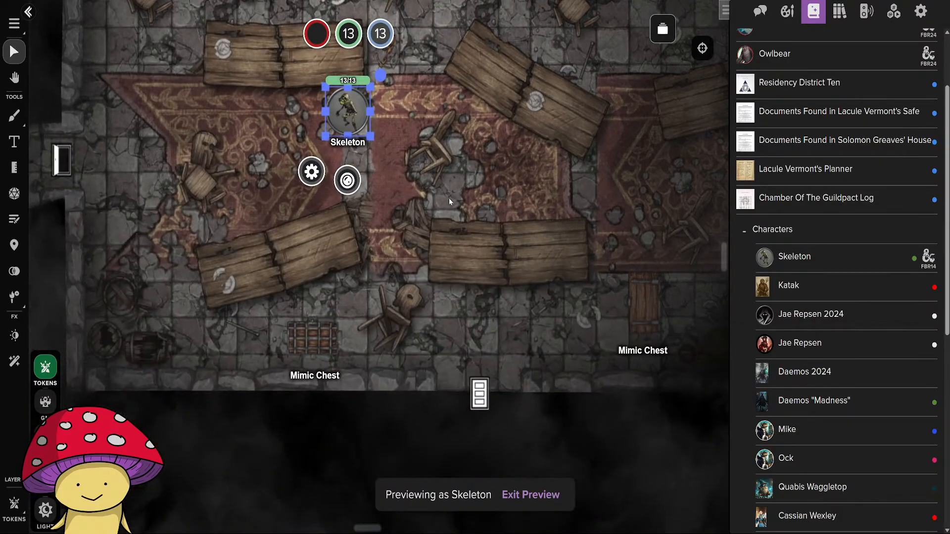
{"action": "left_click_drag", "start_coordinate": [434, 187], "coordinate": [371, 488]}
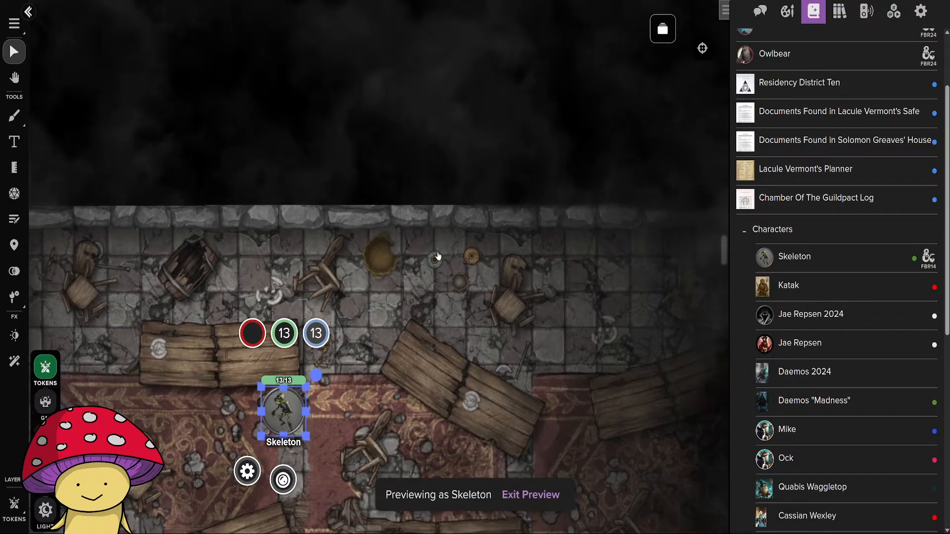
{"action": "left_click", "coordinate": [48, 366]}
Rearrange the three Mimic Pots by the northern hall's north wall into a tighter cluster.
{"action": "scroll", "coordinate": [483, 312], "scroll_direction": "up", "scroll_amount": 4}
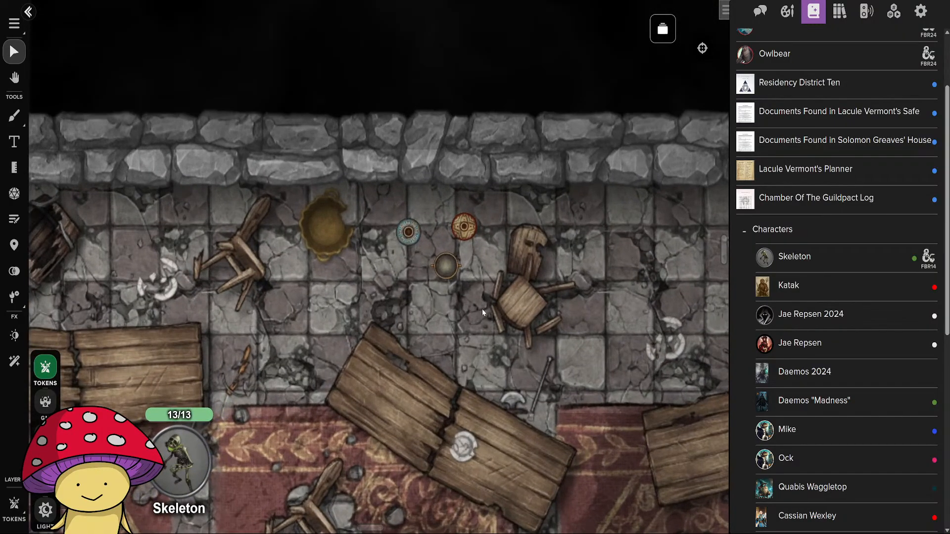
{"action": "left_click", "coordinate": [447, 273]}
{"action": "left_click_drag", "start_coordinate": [446, 272], "coordinate": [430, 275]}
{"action": "left_click_drag", "start_coordinate": [408, 232], "coordinate": [416, 239]}
{"action": "mouse_move", "coordinate": [465, 228]}
{"action": "left_mouse_down"}
{"action": "mouse_move", "coordinate": [456, 238]}
{"action": "mouse_move", "coordinate": [411, 242]}
{"action": "mouse_move", "coordinate": [456, 235]}
{"action": "left_mouse_up"}
{"action": "left_click", "coordinate": [513, 307]}
{"action": "left_click", "coordinate": [452, 243]}
{"action": "left_click_drag", "start_coordinate": [432, 275], "coordinate": [440, 282]}
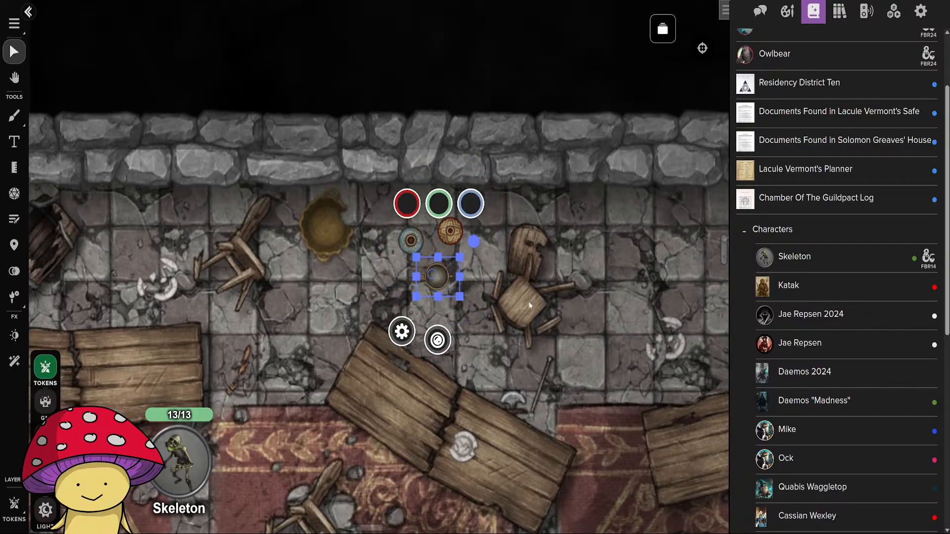
{"action": "left_click", "coordinate": [529, 303]}
Adjust the positions of the Mimic Pots among the ordinary pots beside the bed in the northwestern round room.
{"action": "scroll", "coordinate": [472, 412], "scroll_direction": "down", "scroll_amount": 4}
{"action": "left_click_drag", "start_coordinate": [468, 416], "coordinate": [638, 243]}
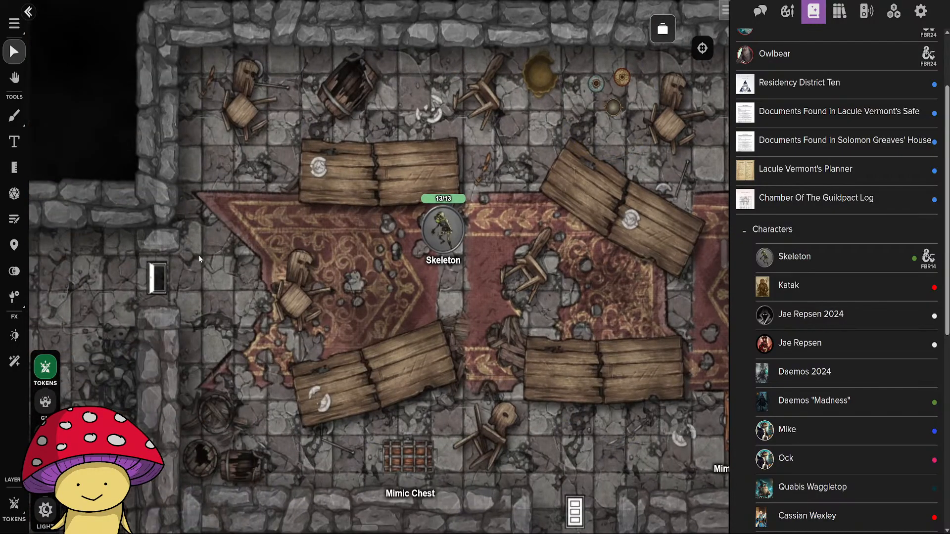
{"action": "left_click_drag", "start_coordinate": [199, 259], "coordinate": [688, 314]}
{"action": "left_click_drag", "start_coordinate": [221, 310], "coordinate": [557, 357]}
{"action": "scroll", "coordinate": [406, 319], "scroll_direction": "up", "scroll_amount": 5}
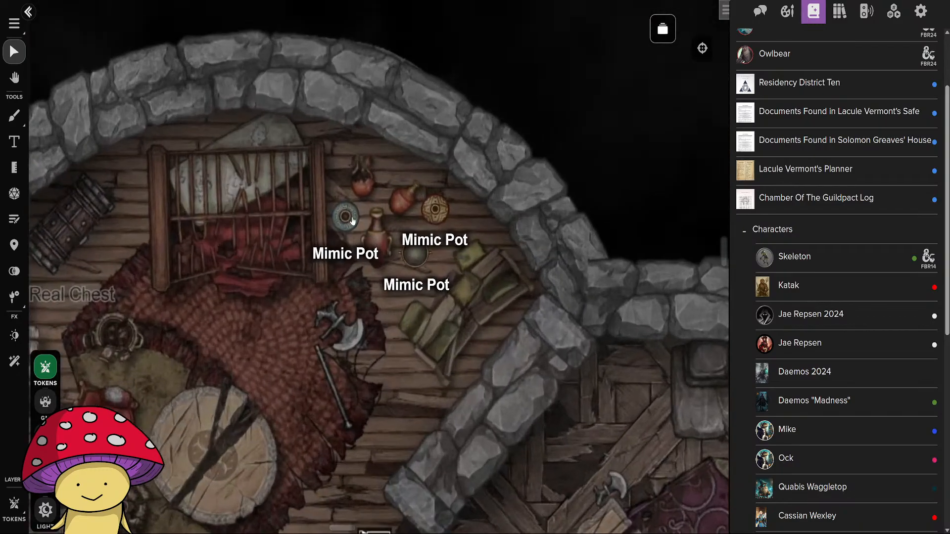
{"action": "mouse_move", "coordinate": [353, 220]}
{"action": "left_mouse_down"}
{"action": "mouse_move", "coordinate": [388, 223]}
{"action": "mouse_move", "coordinate": [385, 195]}
{"action": "mouse_move", "coordinate": [358, 215]}
{"action": "left_mouse_up"}
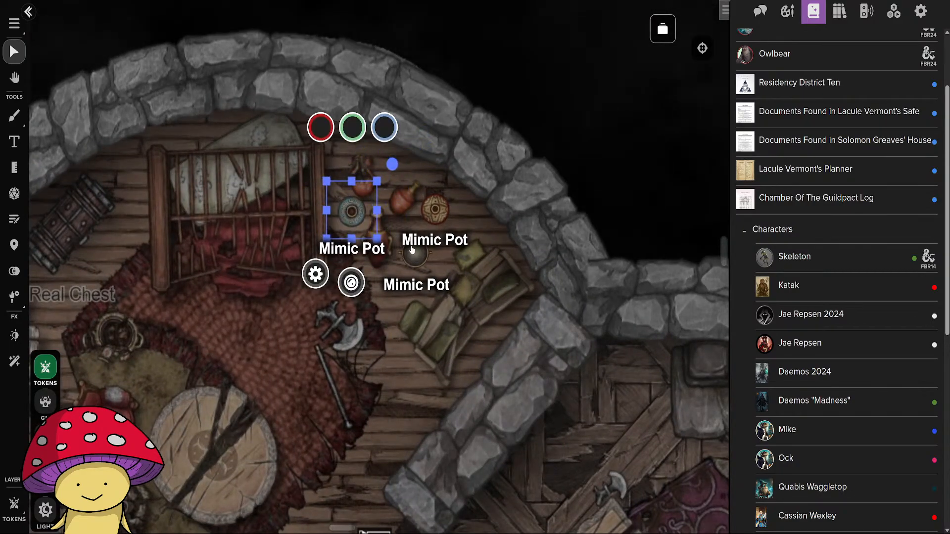
{"action": "left_click", "coordinate": [413, 250]}
{"action": "left_click_drag", "start_coordinate": [413, 249], "coordinate": [433, 209]}
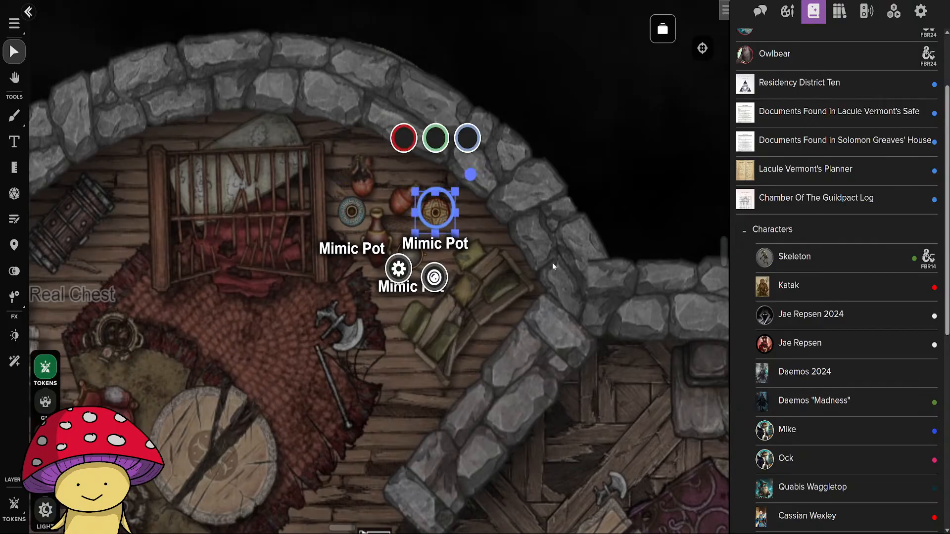
{"action": "left_click", "coordinate": [554, 268]}
Lock the door between the central statue hall and the debris-strewn room to its east.
{"action": "scroll", "coordinate": [553, 375], "scroll_direction": "down", "scroll_amount": 4}
{"action": "left_click_drag", "start_coordinate": [579, 417], "coordinate": [378, 127]}
{"action": "scroll", "coordinate": [528, 369], "scroll_direction": "down", "scroll_amount": 4}
{"action": "left_click_drag", "start_coordinate": [577, 444], "coordinate": [371, 241]}
{"action": "scroll", "coordinate": [427, 334], "scroll_direction": "down", "scroll_amount": 3}
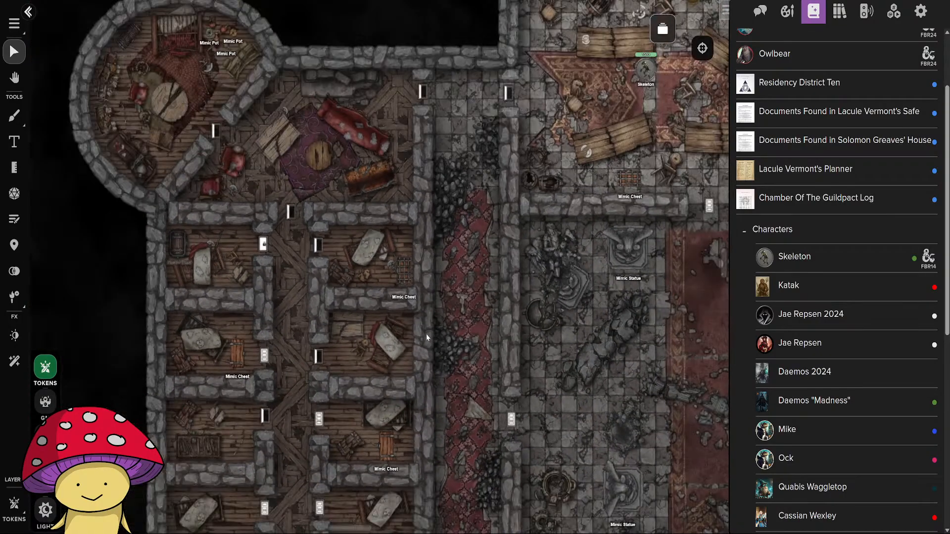
{"action": "scroll", "coordinate": [426, 334], "scroll_direction": "down", "scroll_amount": 2}
{"action": "left_click_drag", "start_coordinate": [521, 391], "coordinate": [284, 197]}
{"action": "left_click_drag", "start_coordinate": [604, 248], "coordinate": [536, 368]}
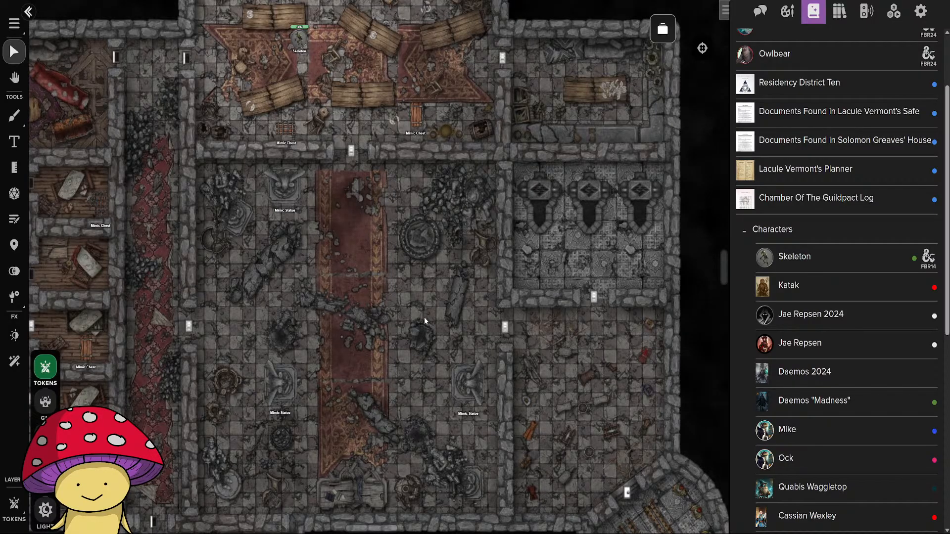
{"action": "left_click_drag", "start_coordinate": [634, 391], "coordinate": [511, 298]}
{"action": "scroll", "coordinate": [511, 298], "scroll_direction": "up", "scroll_amount": 5}
{"action": "left_click", "coordinate": [326, 191]}
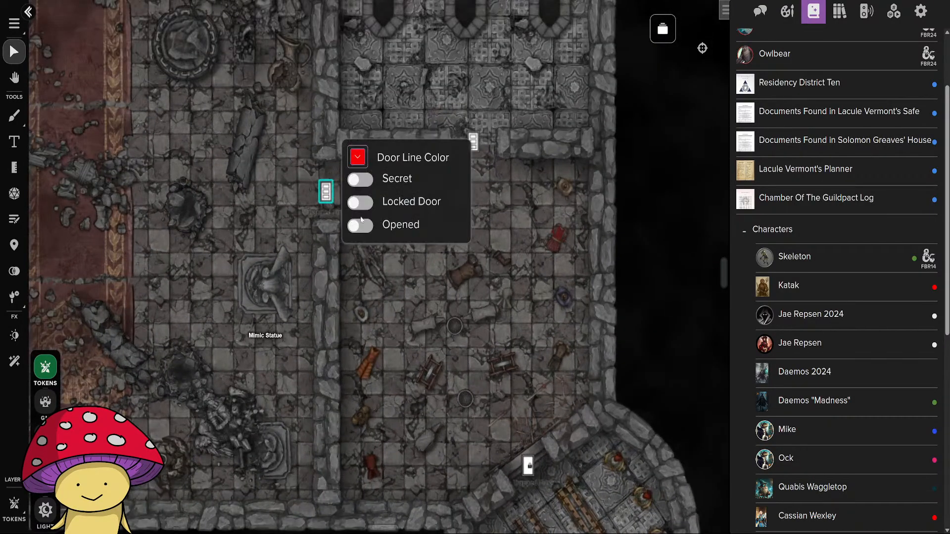
{"action": "left_click", "coordinate": [359, 202]}
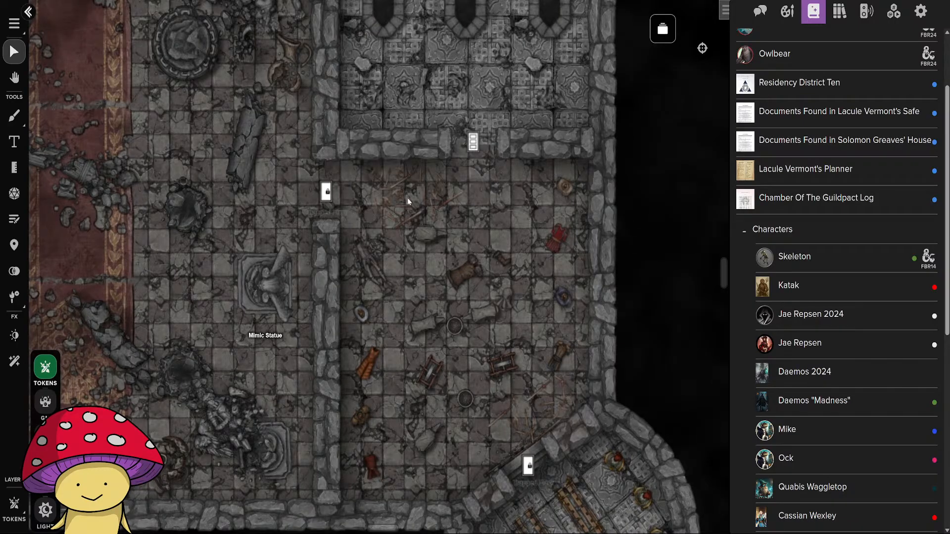
{"action": "left_click", "coordinate": [326, 191]}
{"action": "left_click", "coordinate": [512, 232]}
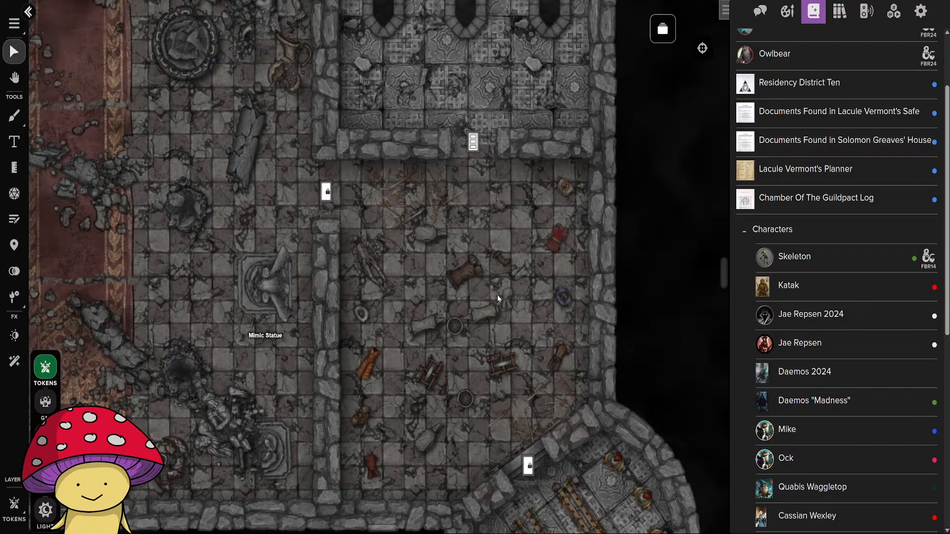
Look over the whole floor, including the western bedrooms, the northwestern rooms and the corridor, to review the placed doors and mimics.
{"action": "left_click_drag", "start_coordinate": [374, 441], "coordinate": [524, 309]}
{"action": "scroll", "coordinate": [297, 379], "scroll_direction": "down", "scroll_amount": 5}
{"action": "scroll", "coordinate": [278, 322], "scroll_direction": "up", "scroll_amount": 5}
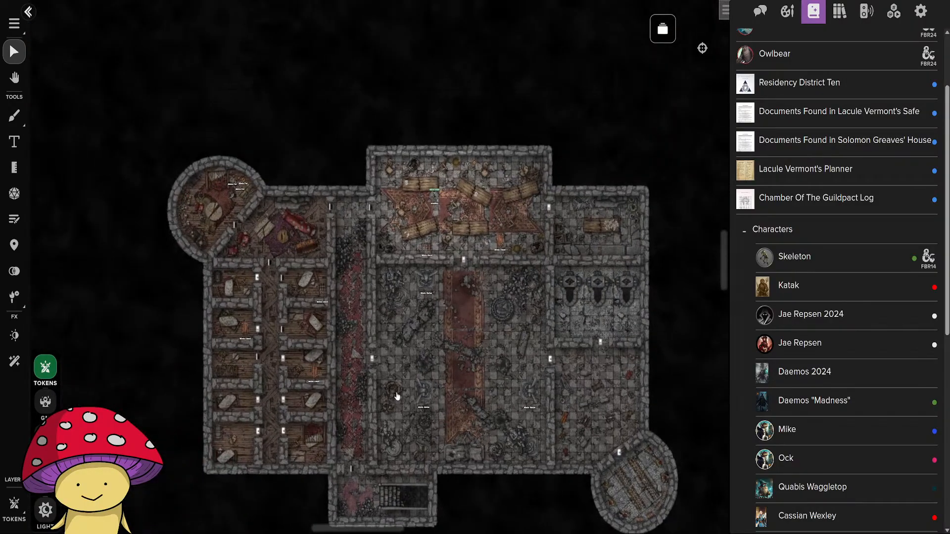
{"action": "left_click_drag", "start_coordinate": [343, 374], "coordinate": [504, 485]}
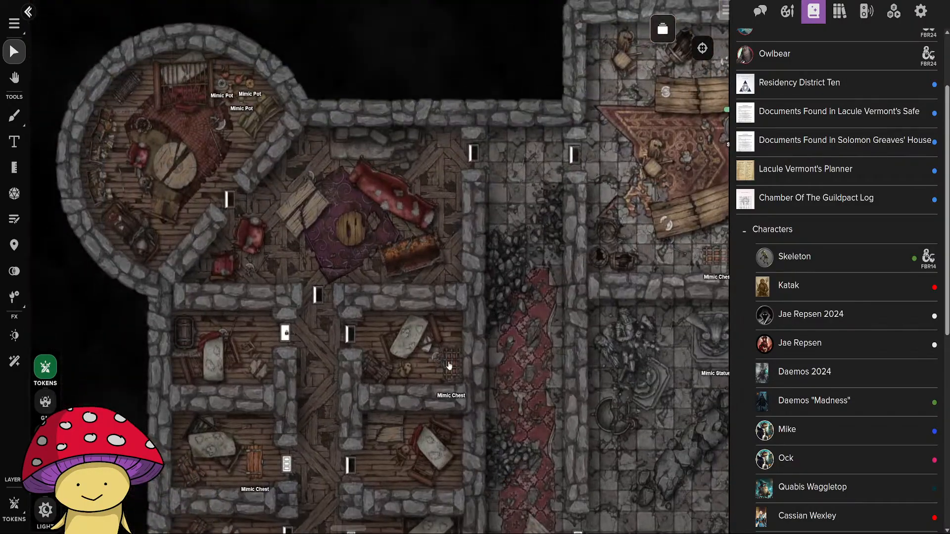
{"action": "scroll", "coordinate": [512, 367], "scroll_direction": "down", "scroll_amount": 5}
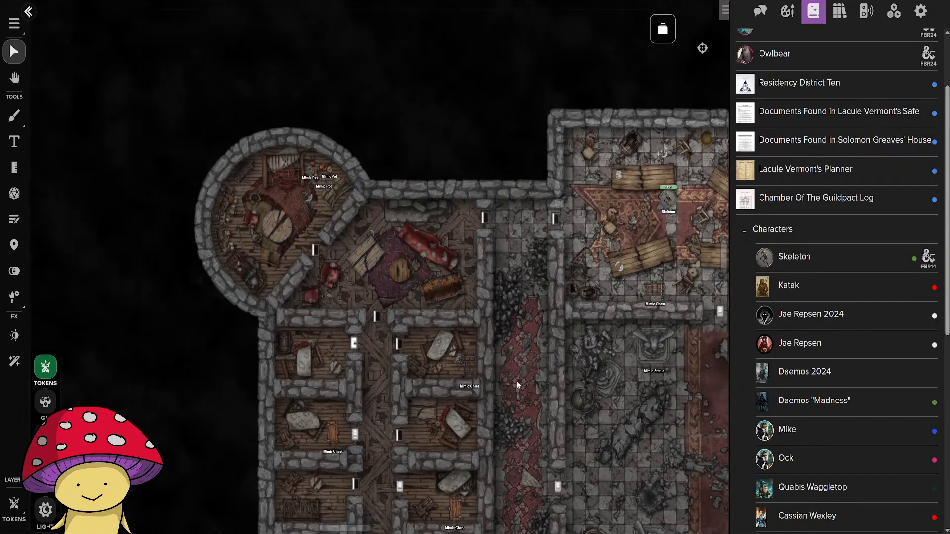
{"action": "scroll", "coordinate": [512, 393], "scroll_direction": "up", "scroll_amount": 5}
{"action": "scroll", "coordinate": [507, 405], "scroll_direction": "down", "scroll_amount": 5}
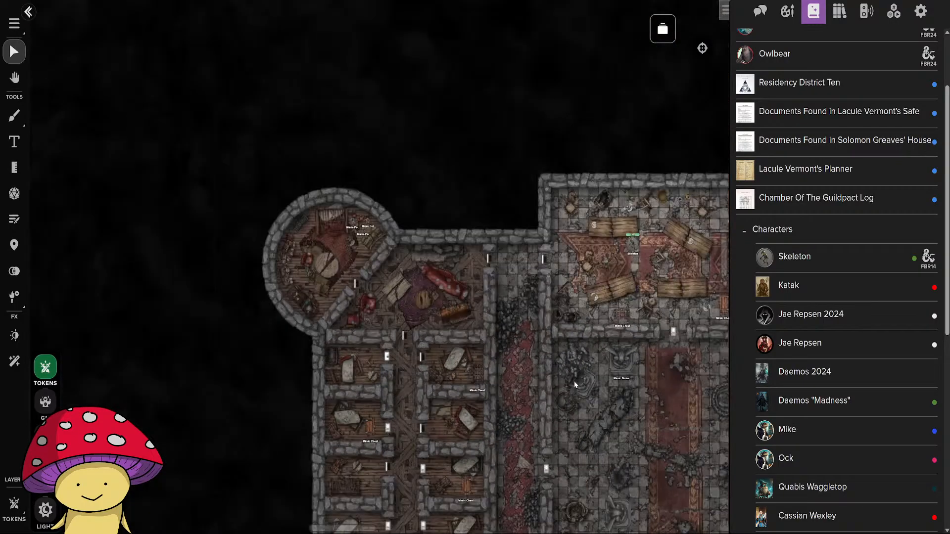
{"action": "scroll", "coordinate": [548, 376], "scroll_direction": "up", "scroll_amount": 5}
Turn the nameplates back on for the three Mimic Pot tokens in the northern hall and save their settings.
{"action": "left_click_drag", "start_coordinate": [614, 347], "coordinate": [327, 406]}
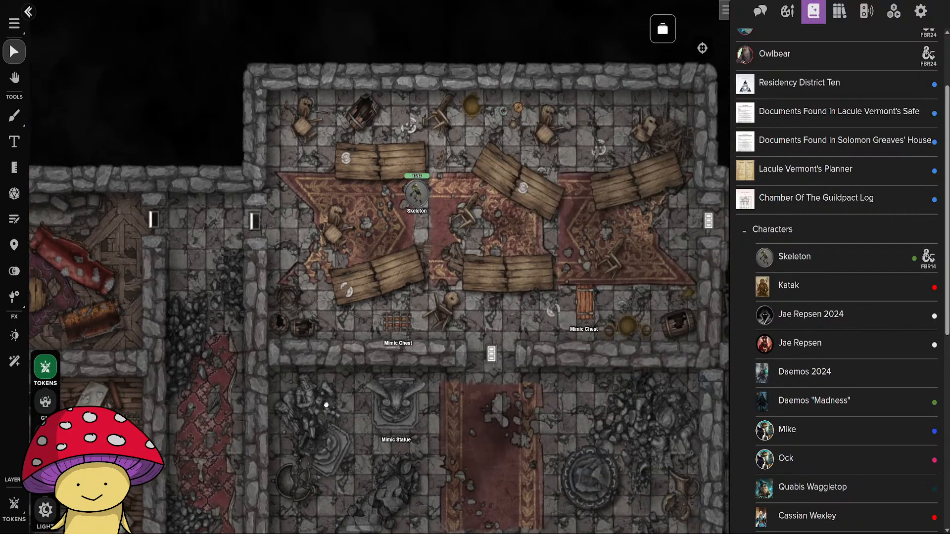
{"action": "right_click", "coordinate": [326, 406]}
{"action": "left_click_drag", "start_coordinate": [518, 257], "coordinate": [442, 387]}
{"action": "scroll", "coordinate": [442, 382], "scroll_direction": "up", "scroll_amount": 5}
{"action": "double_click", "coordinate": [416, 123]}
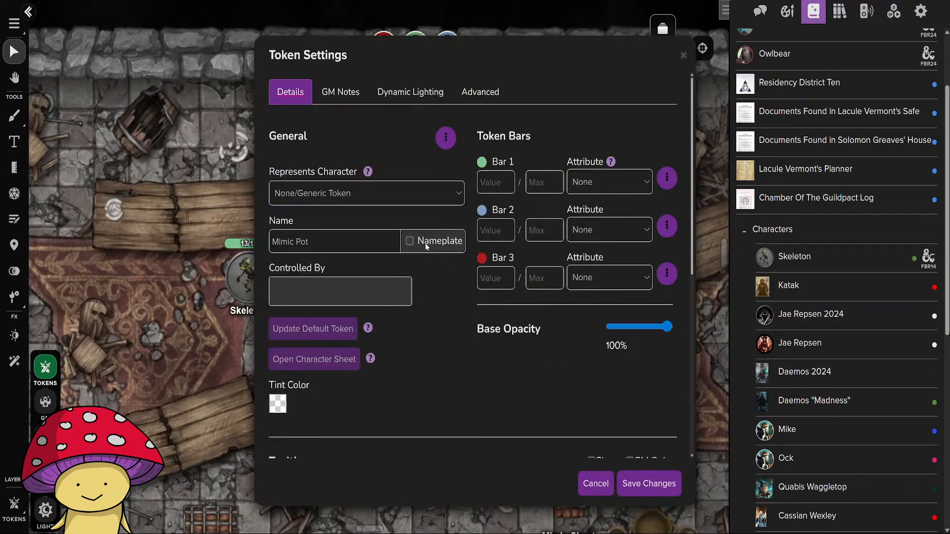
{"action": "left_click", "coordinate": [665, 482]}
{"action": "double_click", "coordinate": [439, 118]}
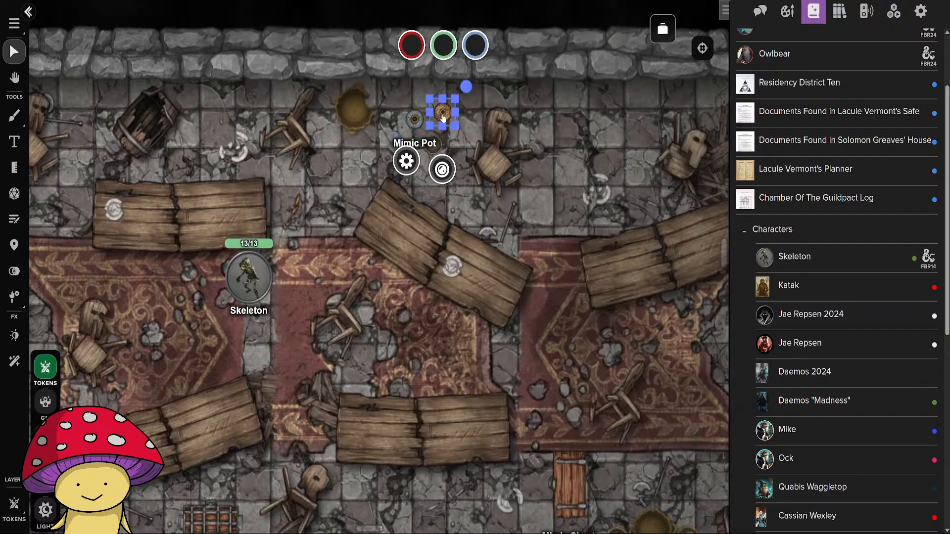
{"action": "left_click", "coordinate": [410, 241]}
{"action": "left_click", "coordinate": [649, 483]}
{"action": "double_click", "coordinate": [435, 149]}
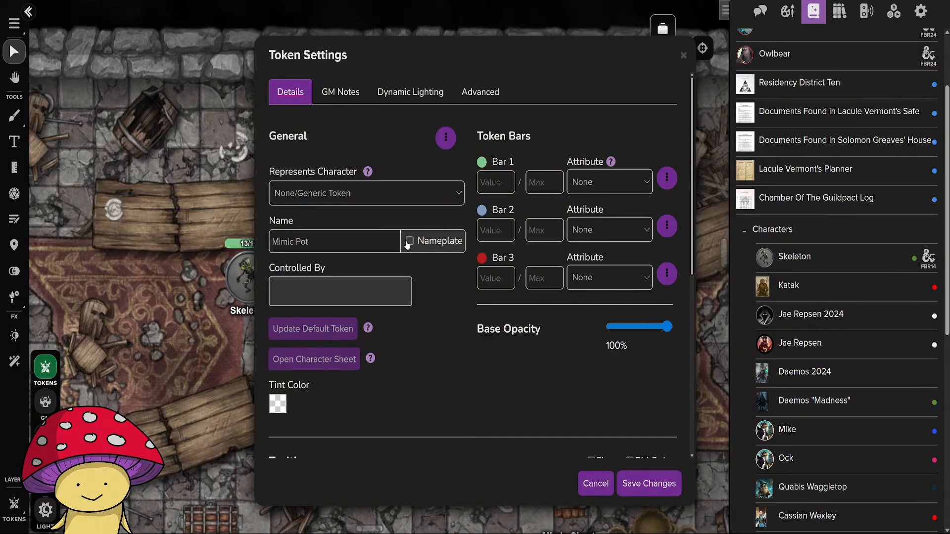
{"action": "left_click", "coordinate": [409, 241]}
{"action": "left_click", "coordinate": [648, 484]}
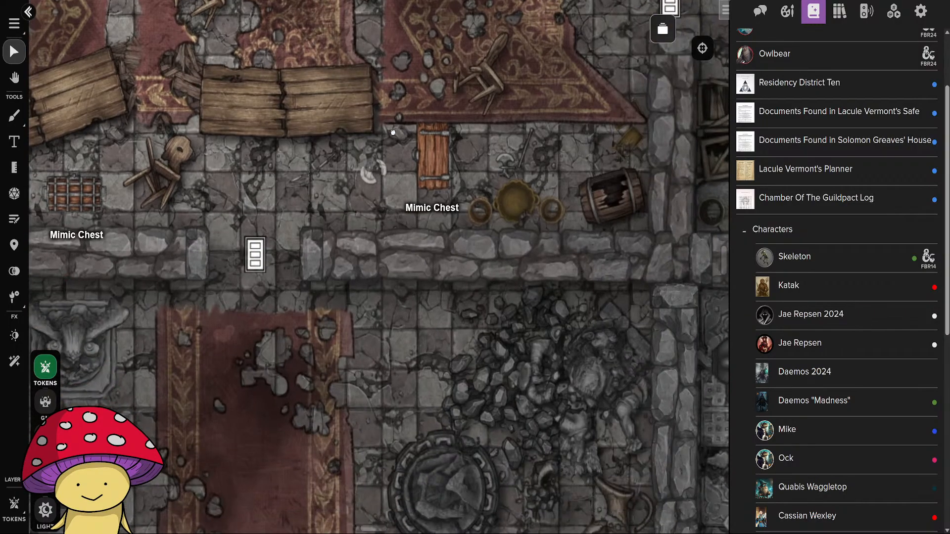
Delete the Skeleton token from the northern hall of Floor 3.
{"action": "scroll", "coordinate": [434, 253], "scroll_direction": "down", "scroll_amount": 5}
{"action": "left_click_drag", "start_coordinate": [386, 352], "coordinate": [528, 158]}
{"action": "scroll", "coordinate": [500, 192], "scroll_direction": "down", "scroll_amount": 3}
{"action": "scroll", "coordinate": [492, 277], "scroll_direction": "down", "scroll_amount": 5}
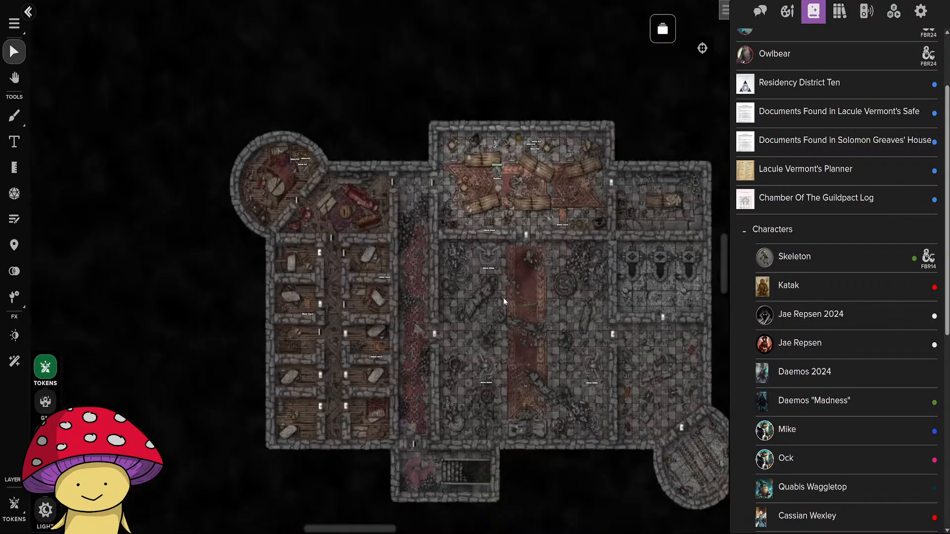
{"action": "left_click_drag", "start_coordinate": [548, 305], "coordinate": [499, 391]}
{"action": "scroll", "coordinate": [409, 263], "scroll_direction": "up", "scroll_amount": 3}
{"action": "left_click", "coordinate": [434, 181]}
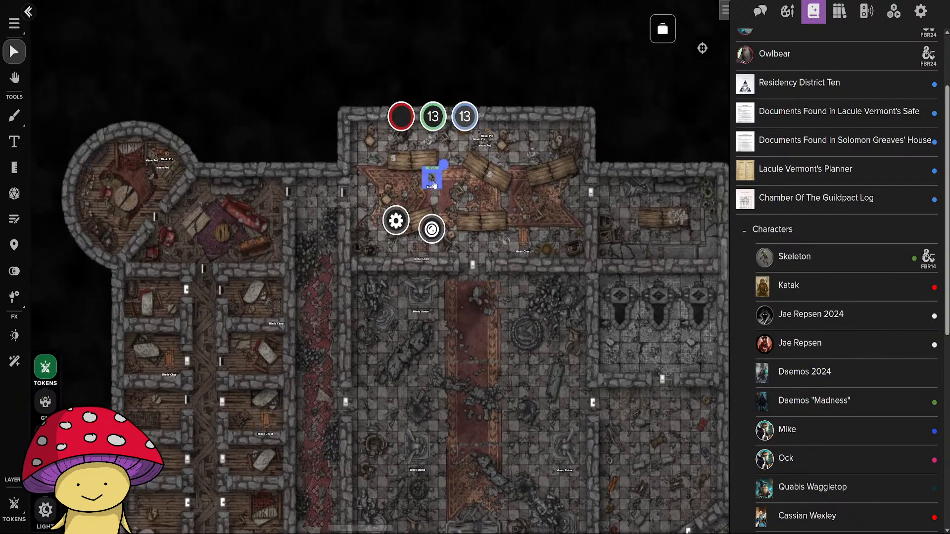
{"action": "key", "text": "Delete"}
Open the Deadman's Hideaway Floor 4 page and look over the circular arena, the southern corridor and the northern cell block.
{"action": "left_click", "coordinate": [663, 29]}
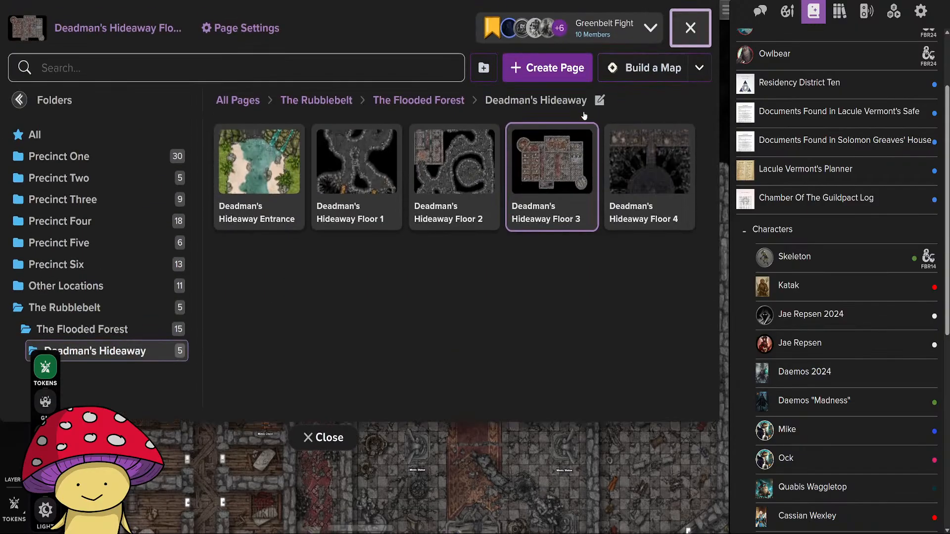
{"action": "left_click", "coordinate": [621, 185]}
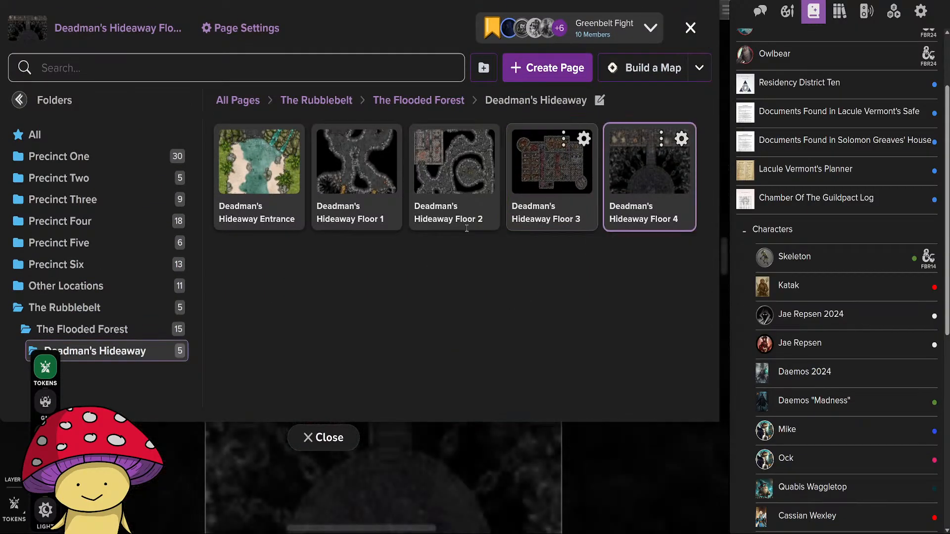
{"action": "left_click", "coordinate": [344, 440]}
{"action": "scroll", "coordinate": [358, 449], "scroll_direction": "down", "scroll_amount": 5}
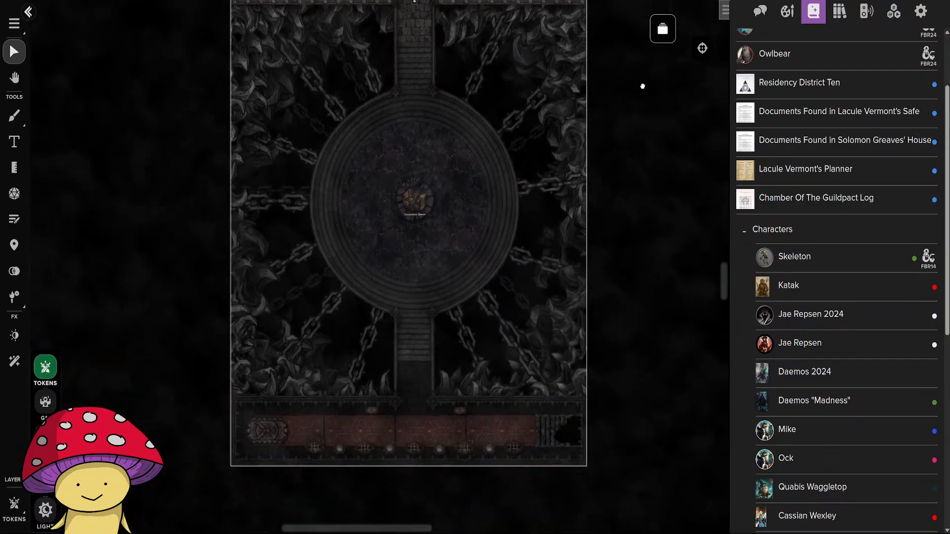
{"action": "scroll", "coordinate": [478, 406], "scroll_direction": "up", "scroll_amount": 3}
{"action": "left_click_drag", "start_coordinate": [468, 394], "coordinate": [467, 347]}
{"action": "scroll", "coordinate": [524, 288], "scroll_direction": "up", "scroll_amount": 2}
{"action": "scroll", "coordinate": [276, 409], "scroll_direction": "down", "scroll_amount": 4}
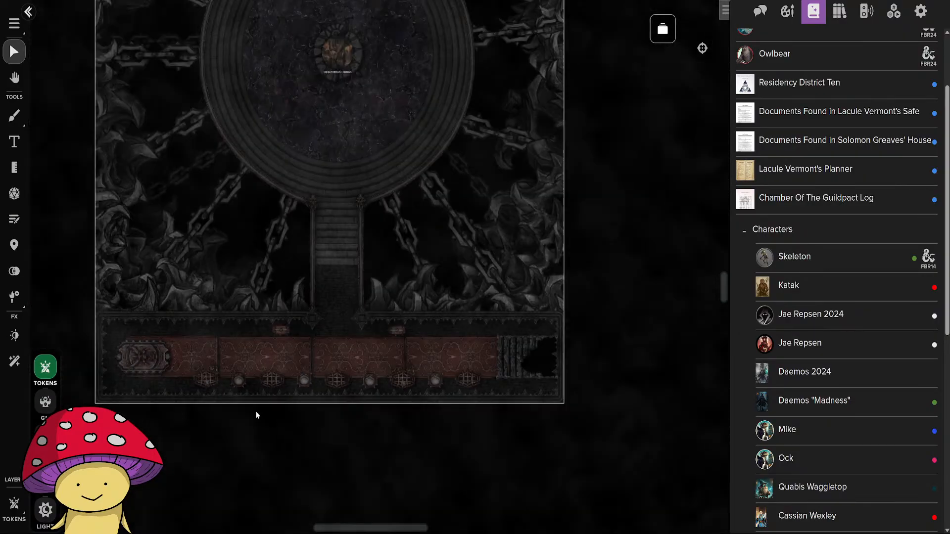
{"action": "scroll", "coordinate": [265, 247], "scroll_direction": "up", "scroll_amount": 5}
{"action": "scroll", "coordinate": [258, 241], "scroll_direction": "up", "scroll_amount": 4}
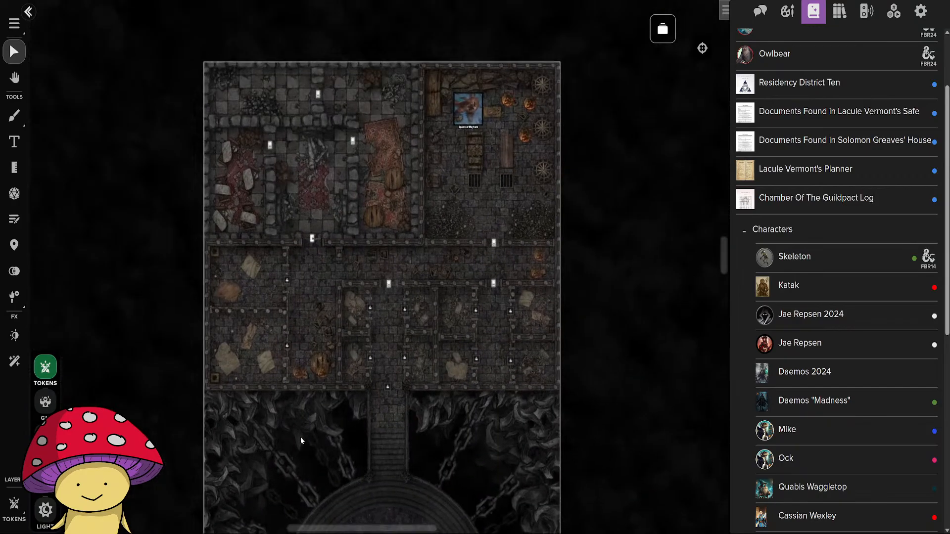
{"action": "scroll", "coordinate": [298, 369], "scroll_direction": "up", "scroll_amount": 2}
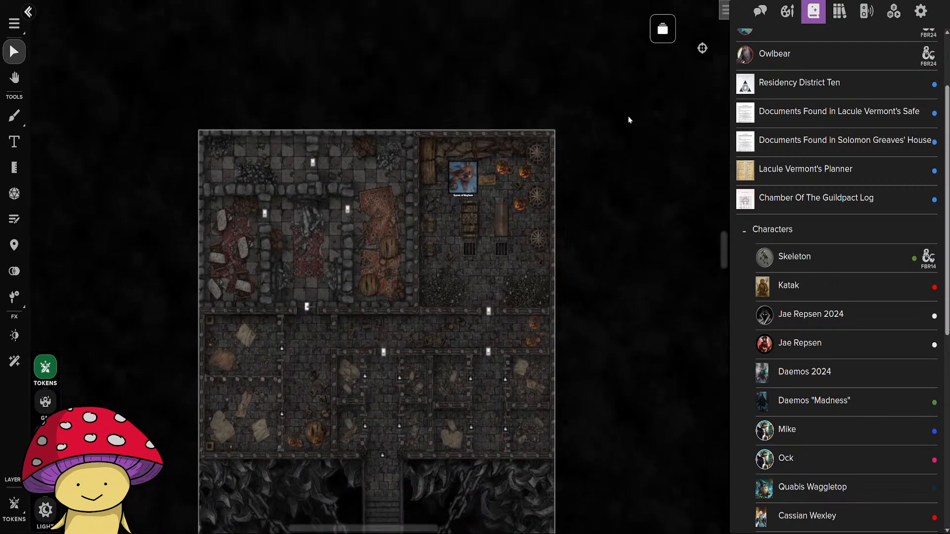
Open the Deadman's Hideaway Entrance page and close the page list to view the waterfall map.
{"action": "left_click", "coordinate": [663, 29]}
{"action": "left_click", "coordinate": [361, 183]}
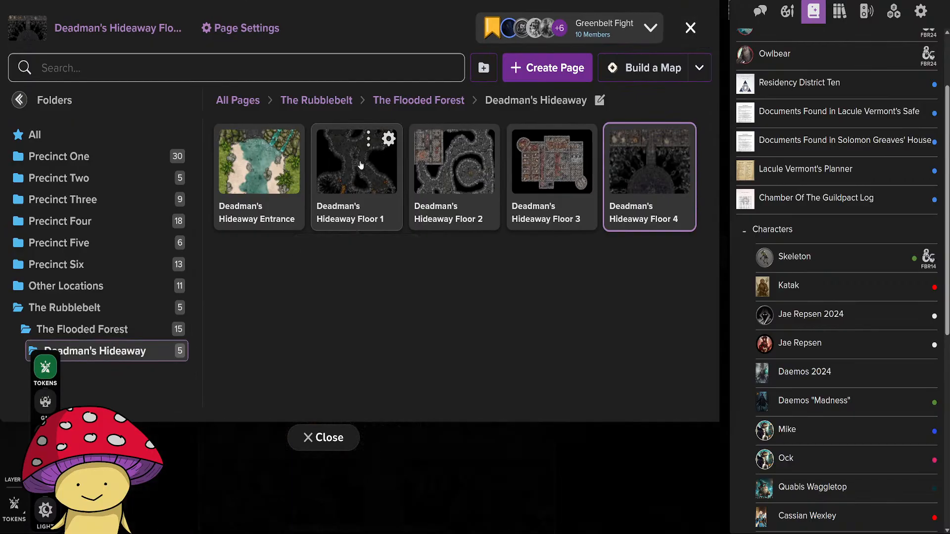
{"action": "left_click", "coordinate": [258, 165]}
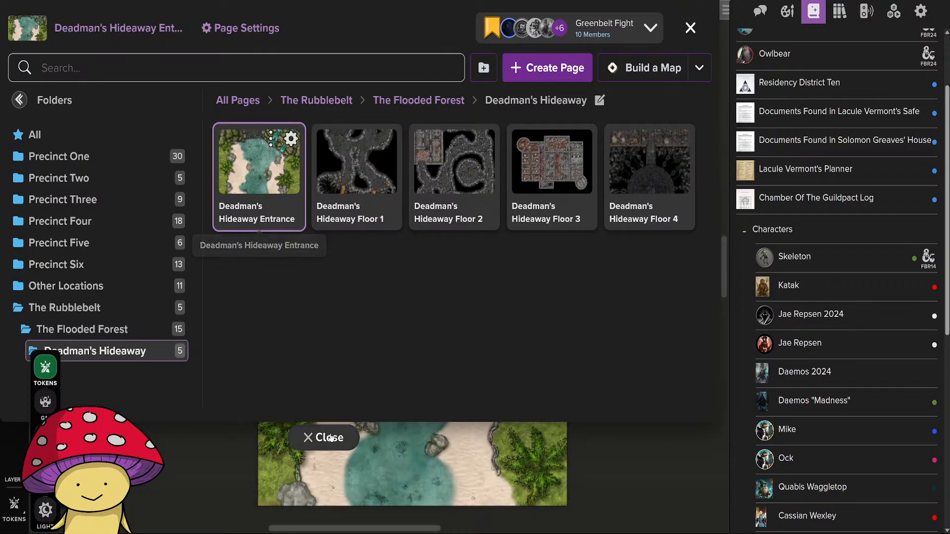
{"action": "left_click", "coordinate": [323, 437]}
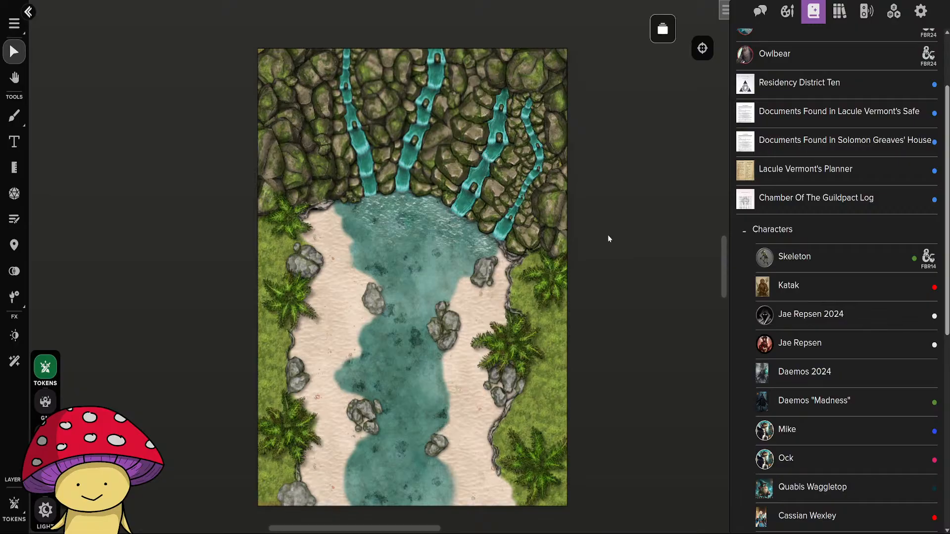
Open the Greenbelt Fight page from The Rubblebelt folder and look over the character tokens around the river.
{"action": "scroll", "coordinate": [648, 60], "scroll_direction": "up", "scroll_amount": 2}
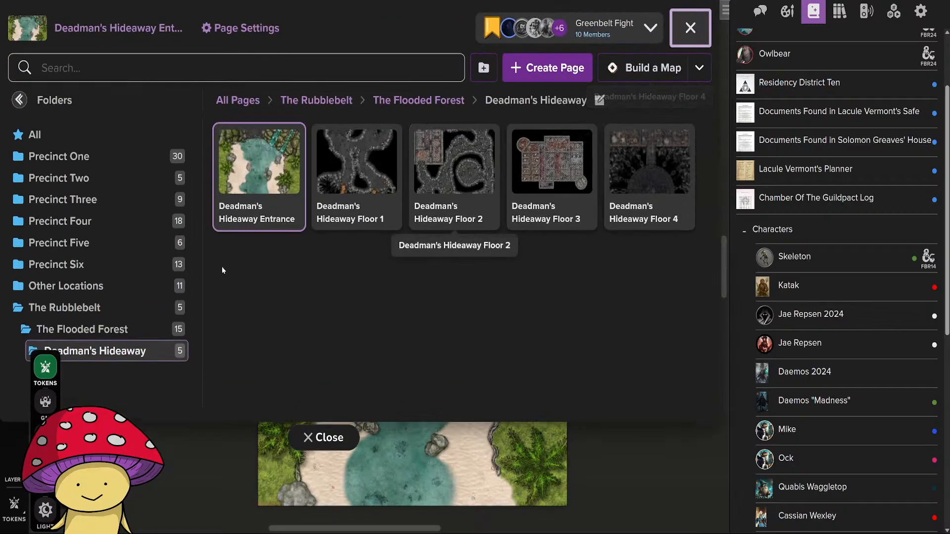
{"action": "left_click", "coordinate": [129, 339]}
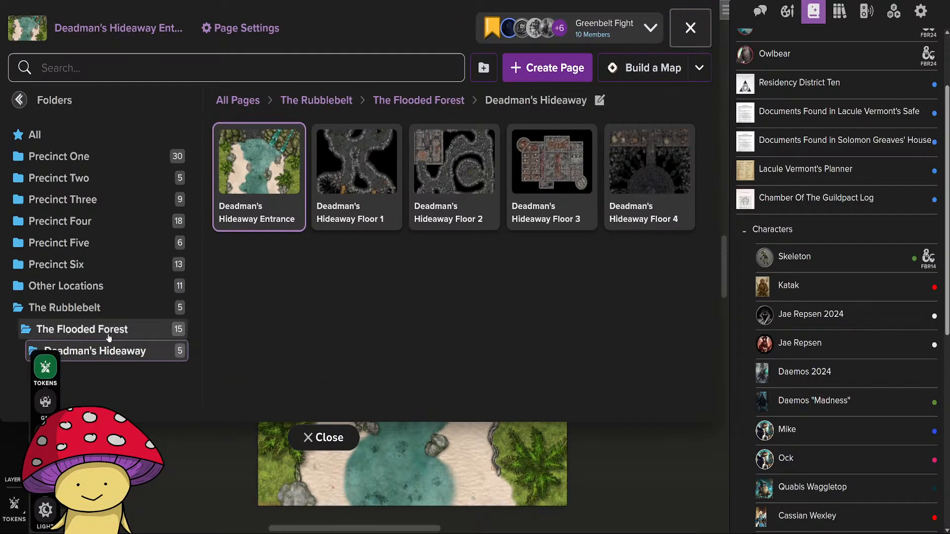
{"action": "scroll", "coordinate": [405, 304], "scroll_direction": "down", "scroll_amount": 1}
{"action": "scroll", "coordinate": [406, 304], "scroll_direction": "up", "scroll_amount": 1}
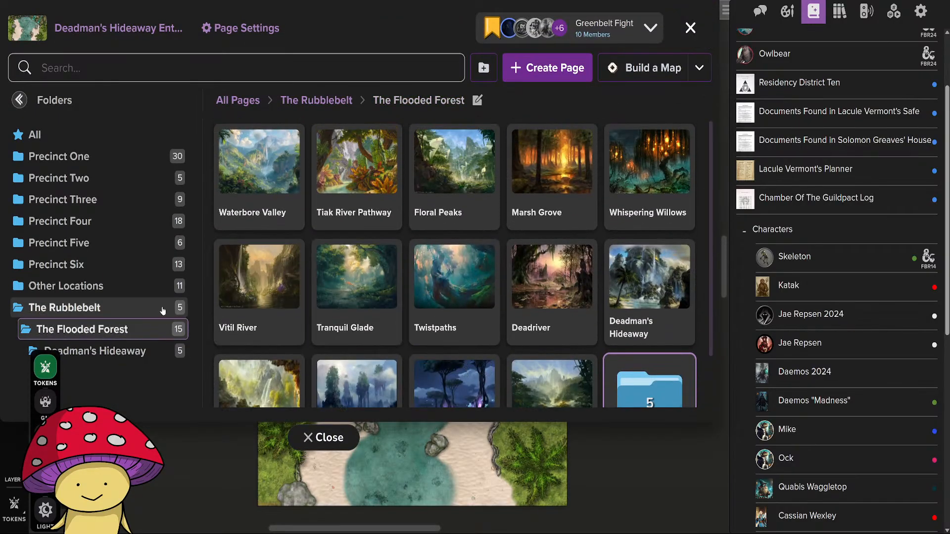
{"action": "left_click", "coordinate": [53, 312]}
{"action": "left_click", "coordinate": [428, 193]}
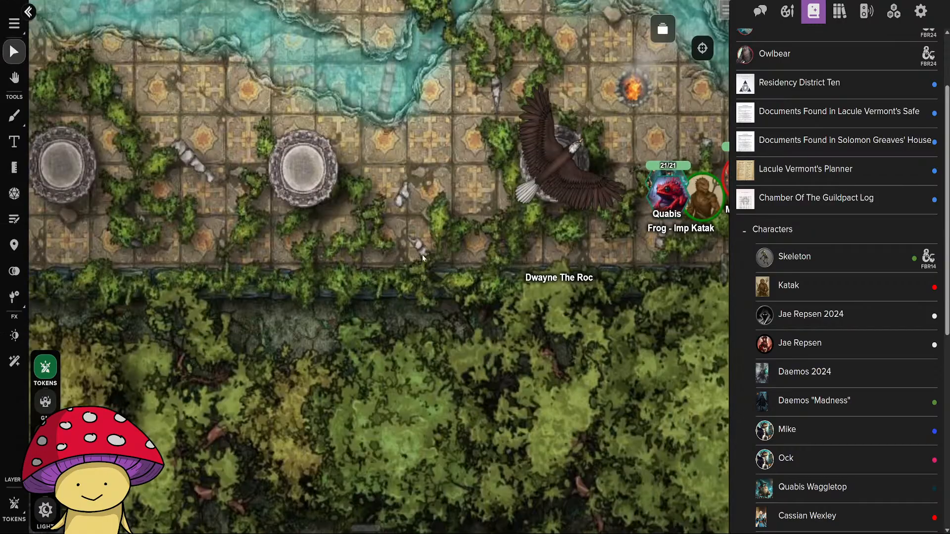
{"action": "left_click_drag", "start_coordinate": [450, 233], "coordinate": [170, 376]}
{"action": "scroll", "coordinate": [353, 265], "scroll_direction": "down", "scroll_amount": 3}
{"action": "left_click_drag", "start_coordinate": [387, 201], "coordinate": [382, 289]}
{"action": "scroll", "coordinate": [382, 289], "scroll_direction": "up", "scroll_amount": 1}
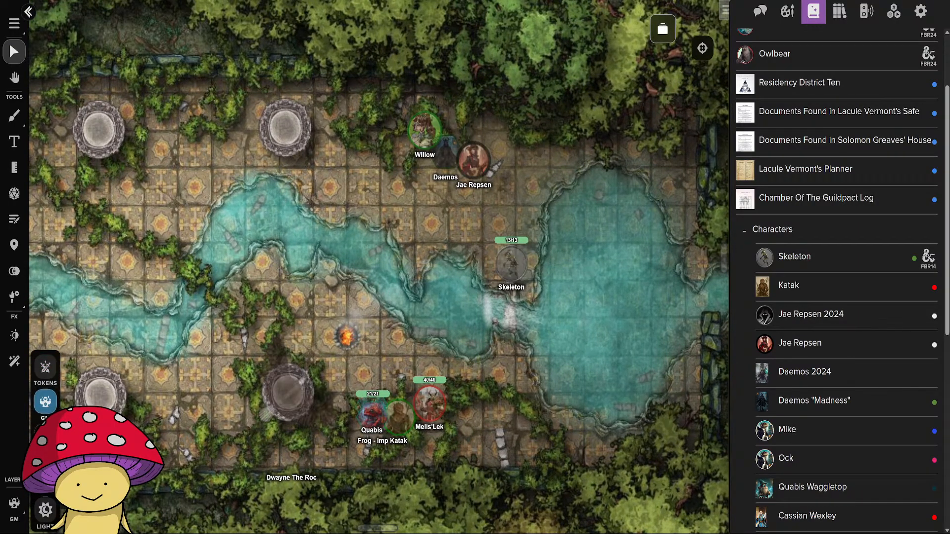
{"action": "left_click_drag", "start_coordinate": [351, 338], "coordinate": [339, 292]}
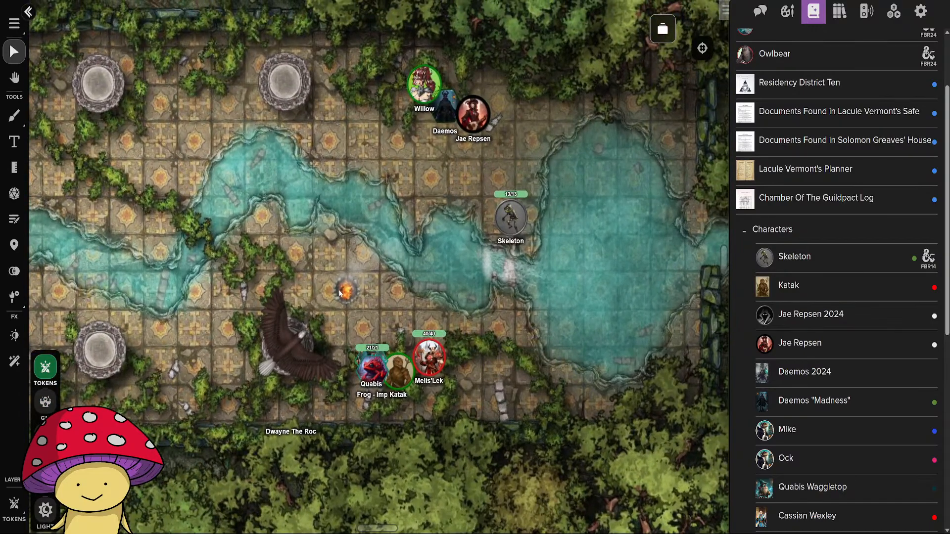
Set the GM Foreground Layer Opacity to 100% on the Greenbelt Fight map.
{"action": "left_click", "coordinate": [14, 23]}
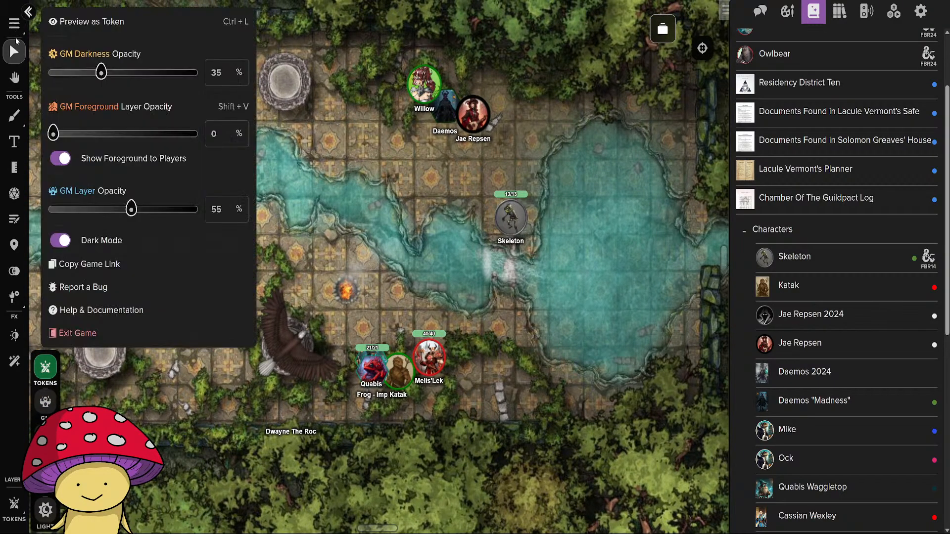
{"action": "left_click_drag", "start_coordinate": [54, 134], "coordinate": [199, 133]}
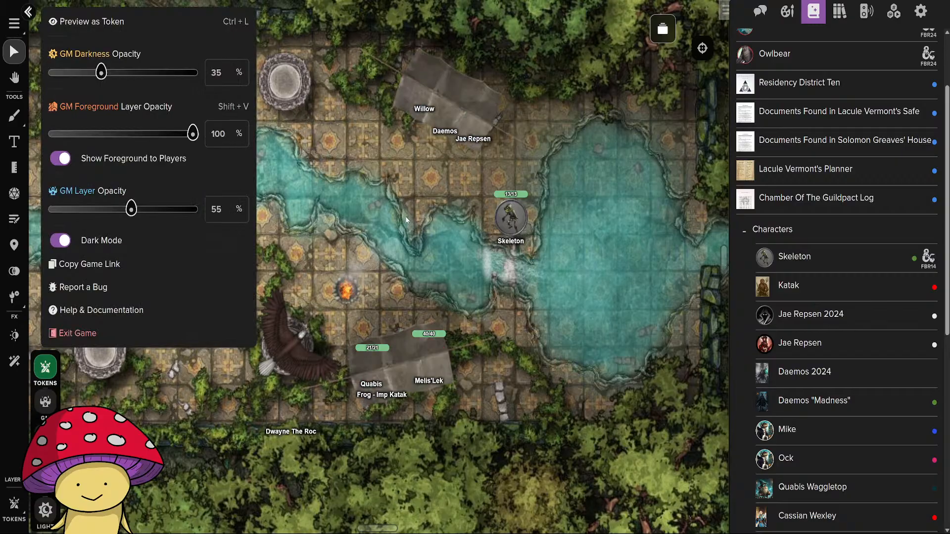
{"action": "left_click", "coordinate": [406, 217]}
{"action": "left_click", "coordinate": [17, 26]}
{"action": "left_click_drag", "start_coordinate": [182, 141], "coordinate": [217, 138]}
{"action": "left_click", "coordinate": [347, 227]}
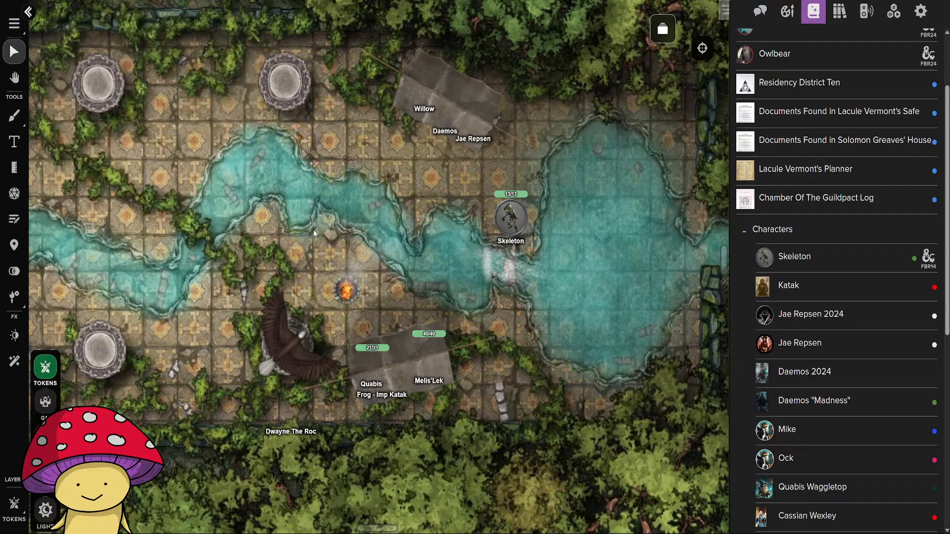
{"action": "scroll", "coordinate": [848, 370], "scroll_direction": "down", "scroll_amount": 8}
{"action": "scroll", "coordinate": [846, 373], "scroll_direction": "up", "scroll_amount": 7}
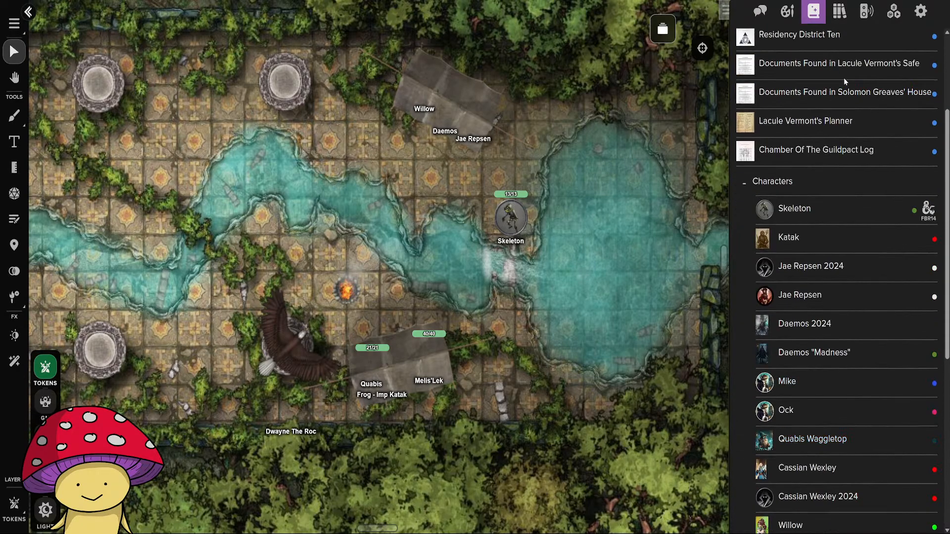
Browse the uploaded assets in the art library and open the window for uploading new art.
{"action": "left_click", "coordinate": [840, 11]}
{"action": "left_click", "coordinate": [787, 11]}
{"action": "scroll", "coordinate": [820, 287], "scroll_direction": "down", "scroll_amount": 5}
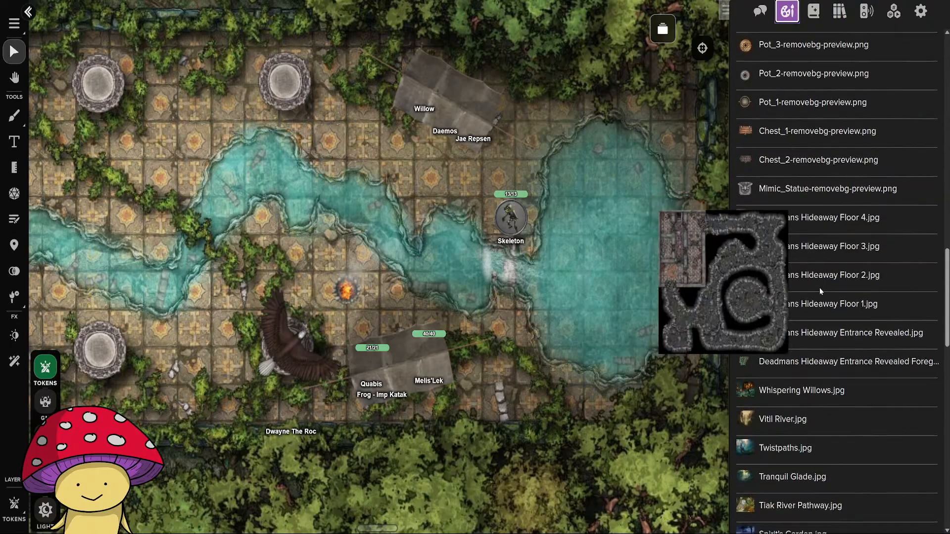
{"action": "scroll", "coordinate": [819, 291], "scroll_direction": "up", "scroll_amount": 2}
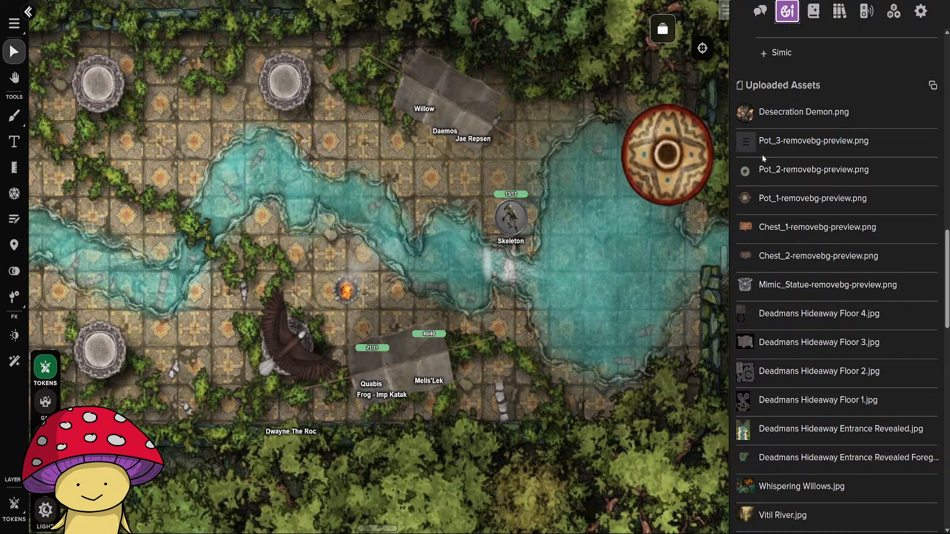
{"action": "scroll", "coordinate": [768, 263], "scroll_direction": "up", "scroll_amount": 2}
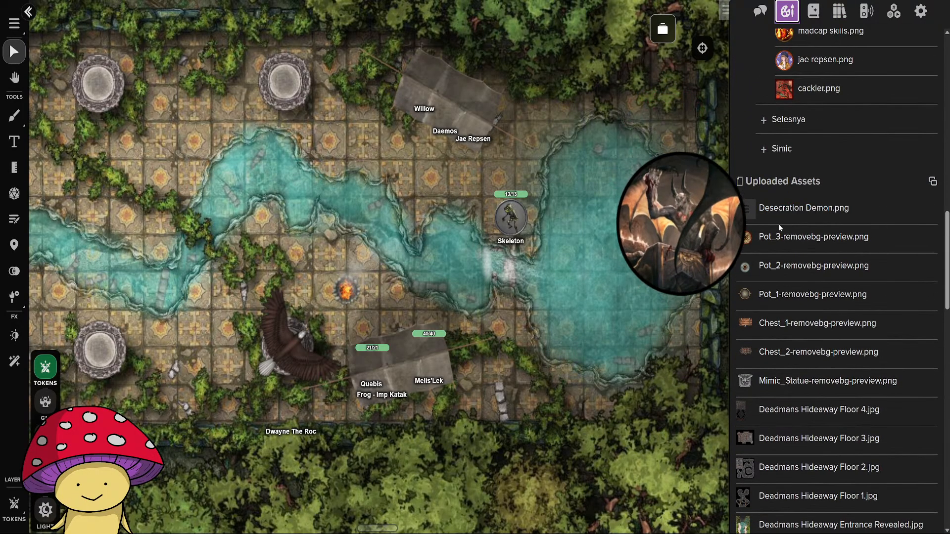
{"action": "scroll", "coordinate": [774, 214], "scroll_direction": "up", "scroll_amount": 8}
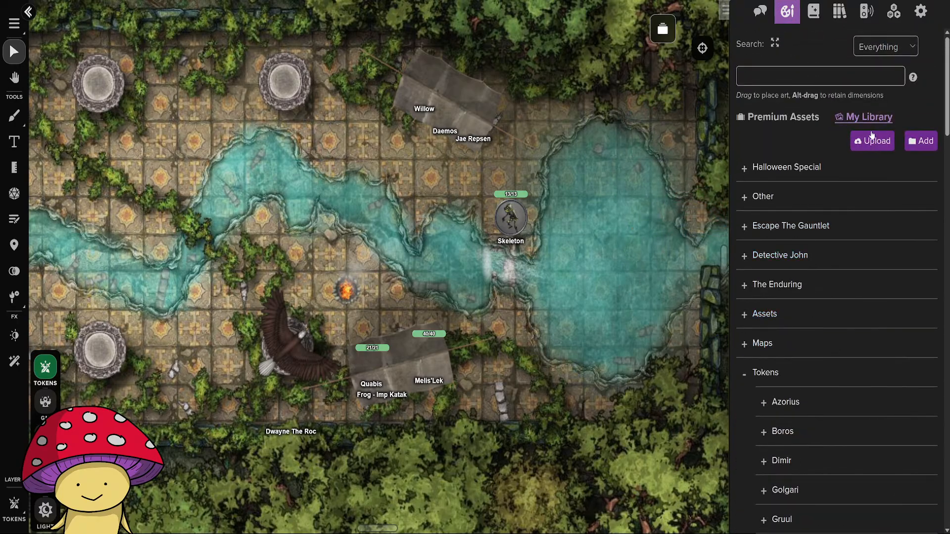
{"action": "left_click", "coordinate": [872, 138]}
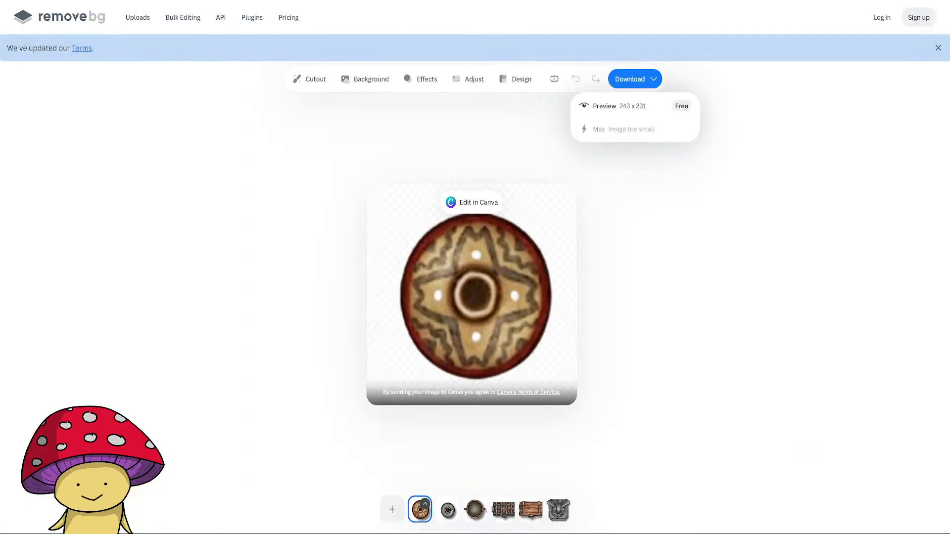
Switch to remove.bg, remove the background from the round hanging cage image and download the cutout.
{"action": "left_click", "coordinate": [392, 515]}
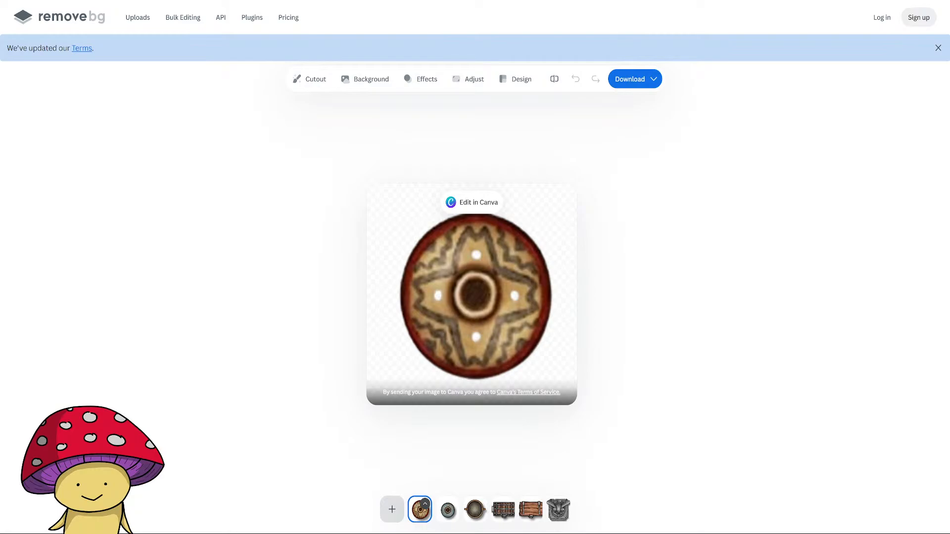
{"action": "key", "text": "ctrl+v"}
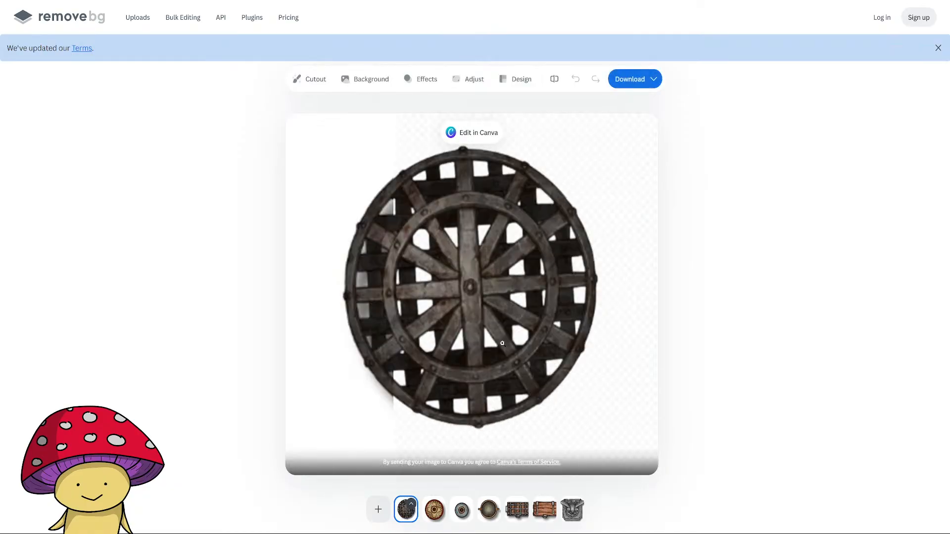
{"action": "left_click", "coordinate": [636, 83]}
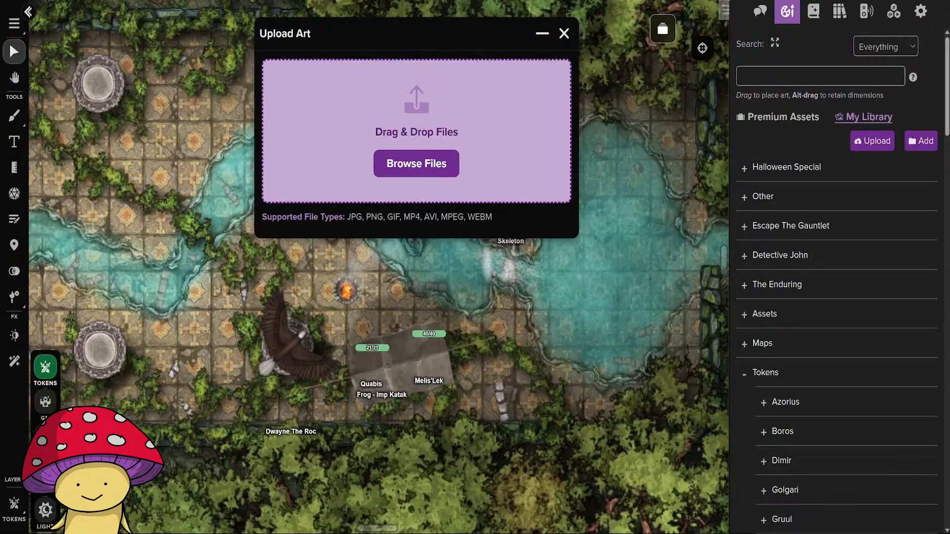
Upload the Hanging_Cage cutout to the Roll20 art library and open the Deadman's Hideaway Floor 4 page at the central arena.
{"action": "left_click", "coordinate": [439, 156]}
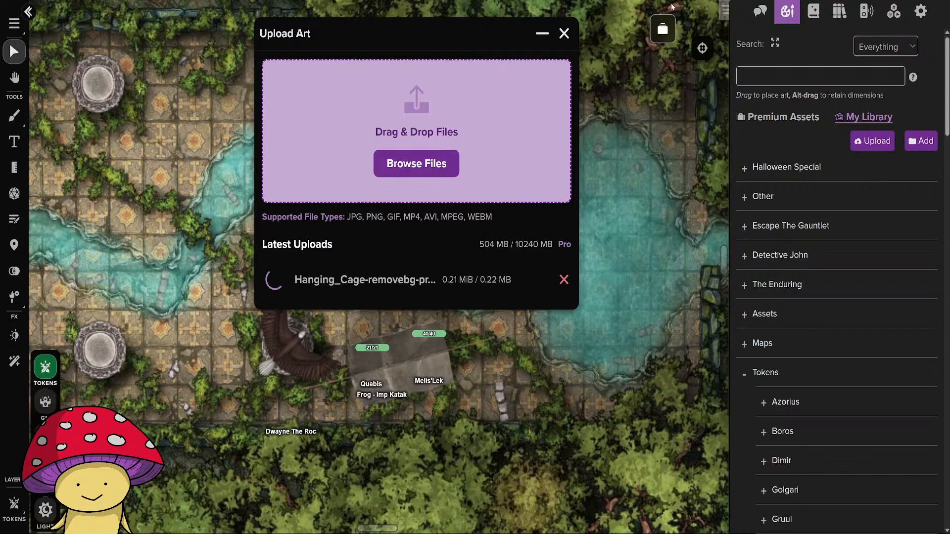
{"action": "left_click", "coordinate": [662, 29]}
{"action": "left_click_drag", "start_coordinate": [456, 45], "coordinate": [753, 106]}
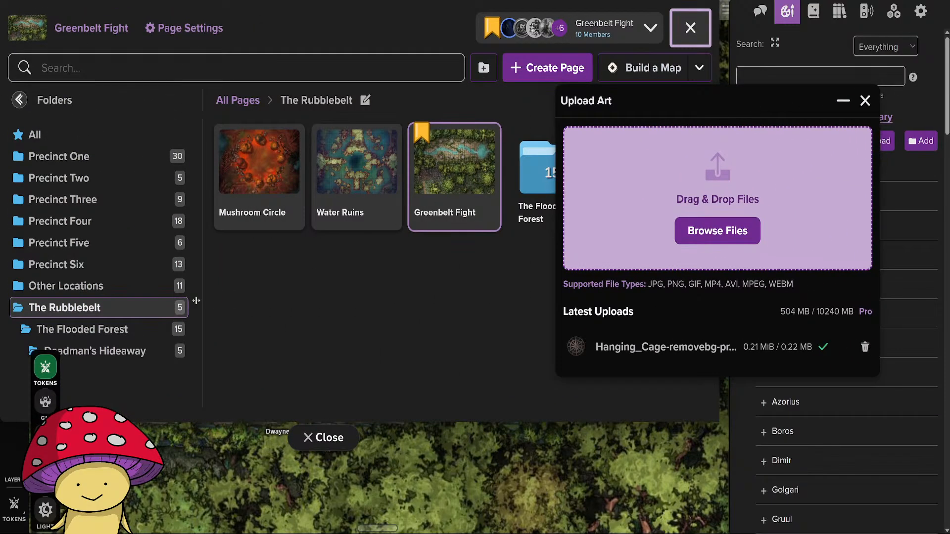
{"action": "left_click", "coordinate": [128, 354]}
{"action": "left_click_drag", "start_coordinate": [644, 100], "coordinate": [225, 204]}
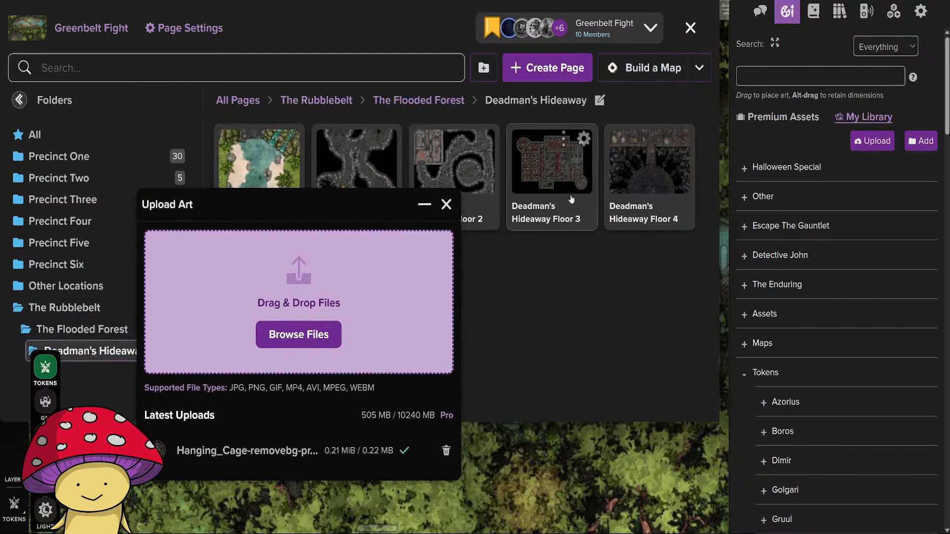
{"action": "left_click", "coordinate": [630, 180]}
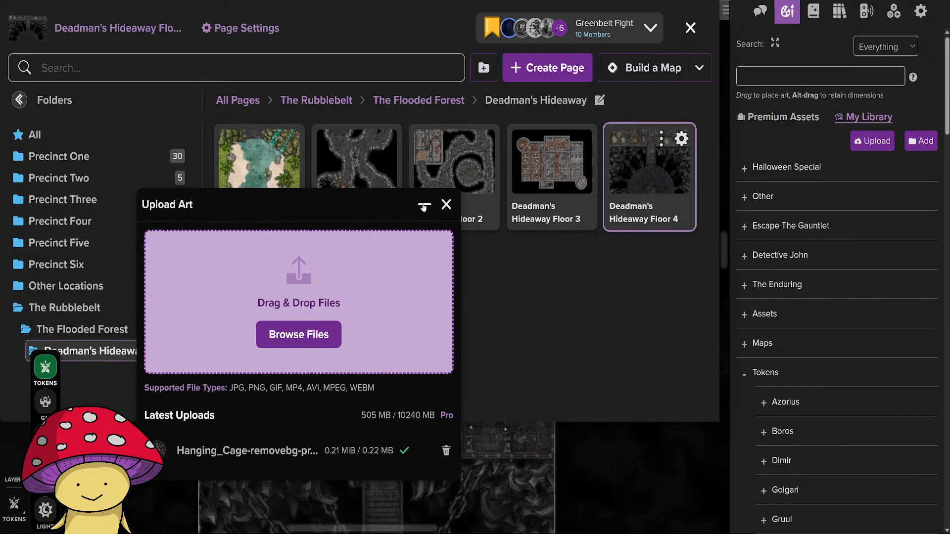
{"action": "left_click_drag", "start_coordinate": [336, 216], "coordinate": [672, 136]}
{"action": "left_click", "coordinate": [318, 435]}
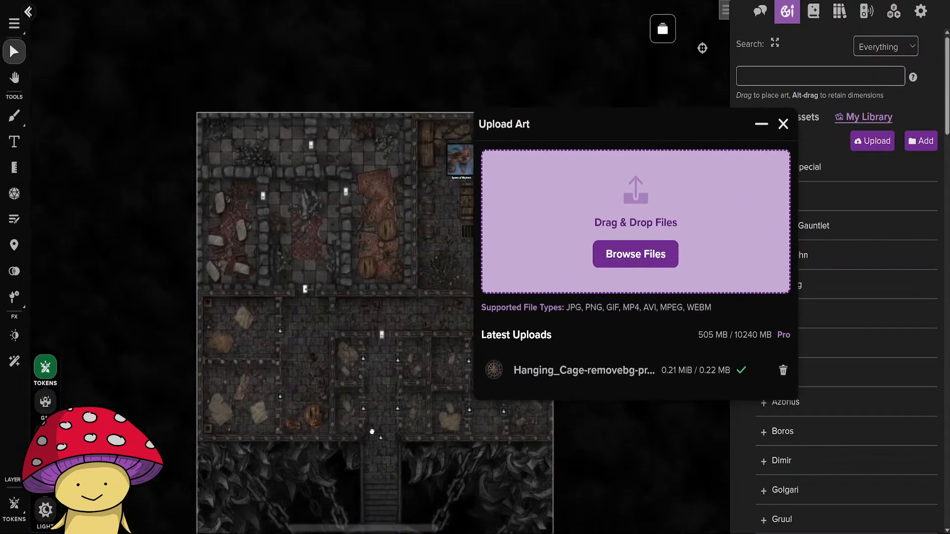
{"action": "scroll", "coordinate": [370, 241], "scroll_direction": "up", "scroll_amount": 5}
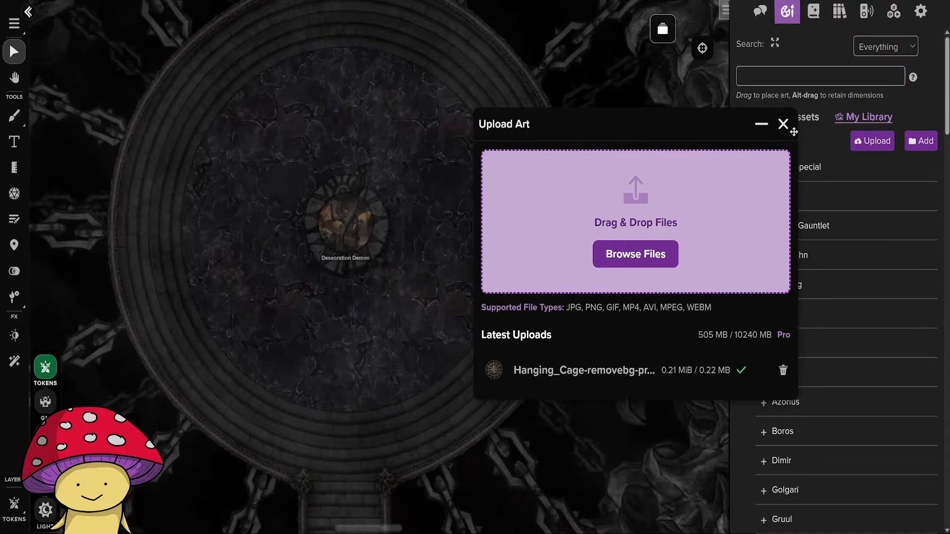
Close the upload window, place the Hanging_Cage asset on the Foreground layer in the arena's lower-left area and shrink it slightly.
{"action": "left_click", "coordinate": [783, 124]}
{"action": "scroll", "coordinate": [807, 317], "scroll_direction": "down", "scroll_amount": 15}
{"action": "scroll", "coordinate": [801, 337], "scroll_direction": "up", "scroll_amount": 5}
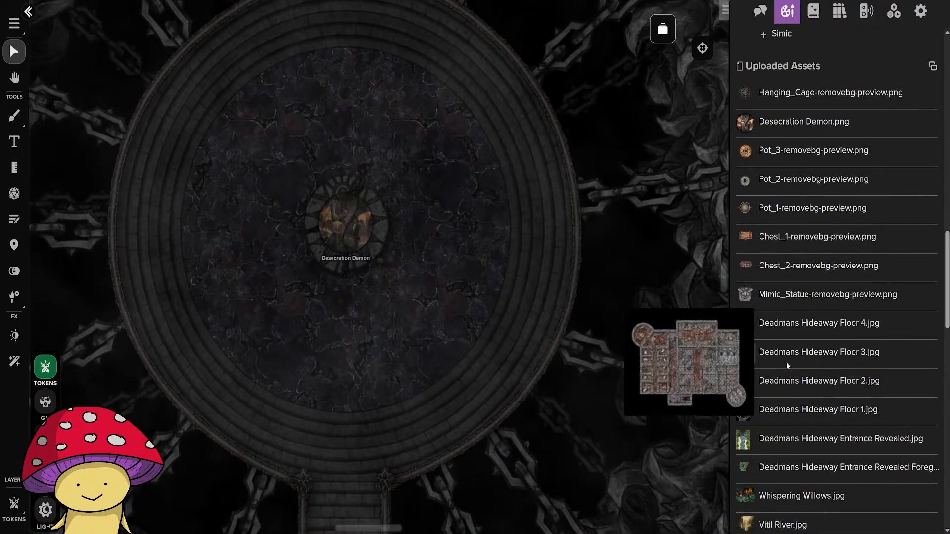
{"action": "scroll", "coordinate": [801, 335], "scroll_direction": "up", "scroll_amount": 2}
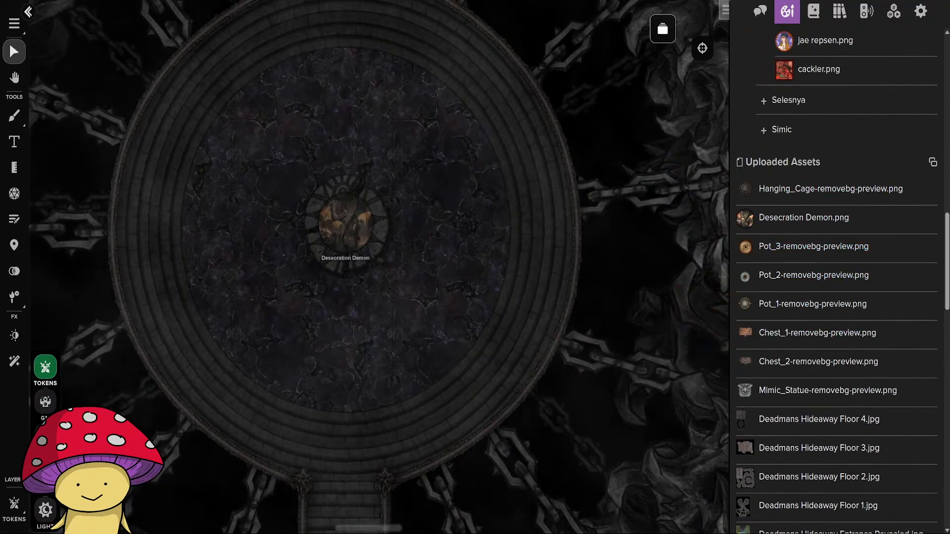
{"action": "left_click", "coordinate": [46, 438]}
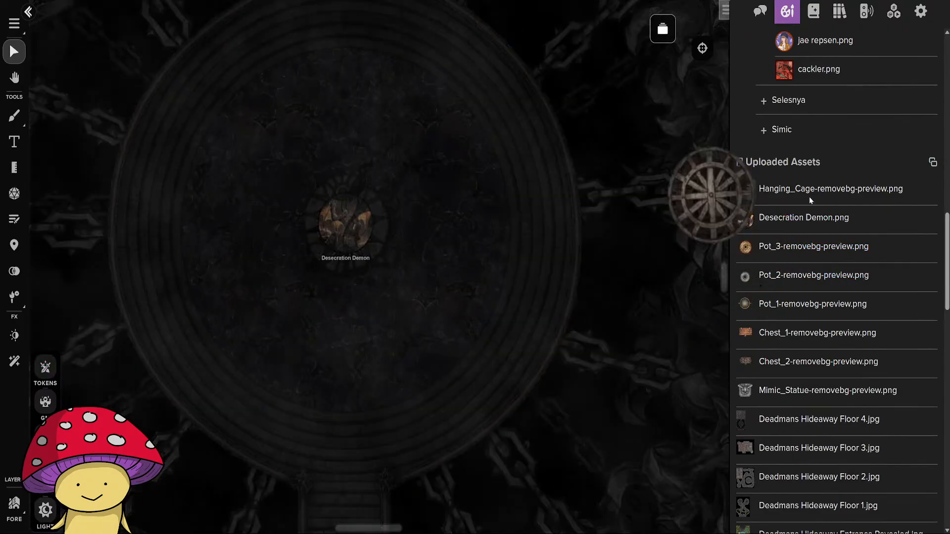
{"action": "left_click_drag", "start_coordinate": [817, 193], "coordinate": [221, 325]}
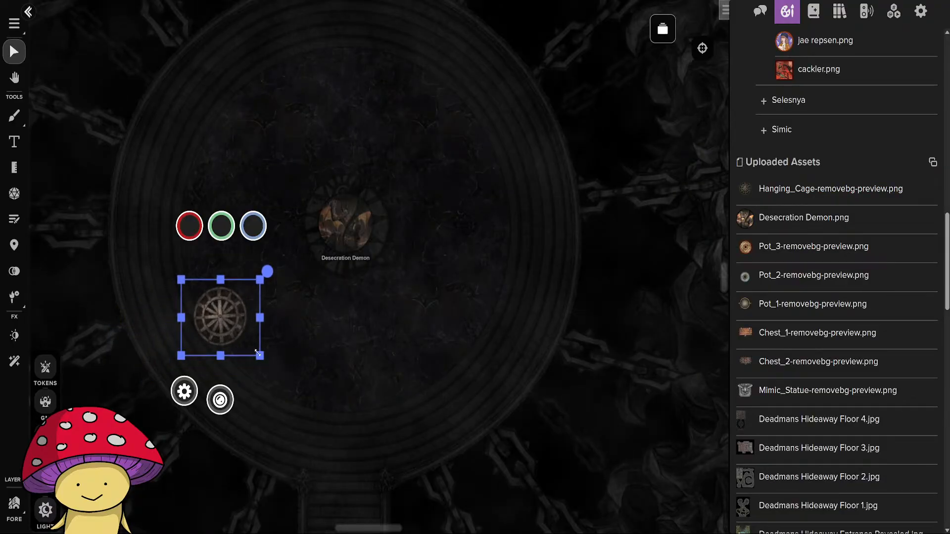
{"action": "left_click_drag", "start_coordinate": [259, 360], "coordinate": [238, 339]}
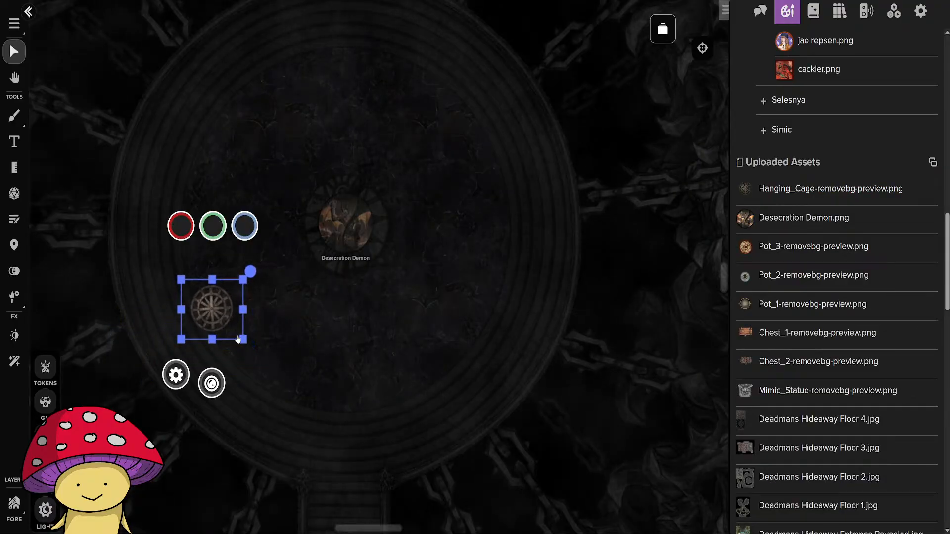
Paste a copy of the hanging cage in the arena's upper-left area and make it smaller than the first.
{"action": "key", "text": "ctrl+v"}
{"action": "left_click_drag", "start_coordinate": [239, 142], "coordinate": [239, 172]}
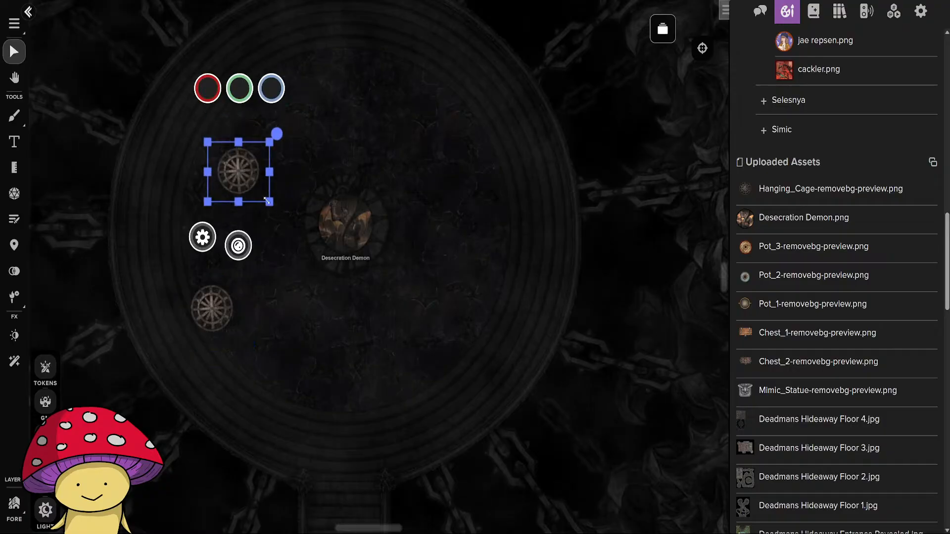
{"action": "left_click_drag", "start_coordinate": [267, 201], "coordinate": [239, 179]}
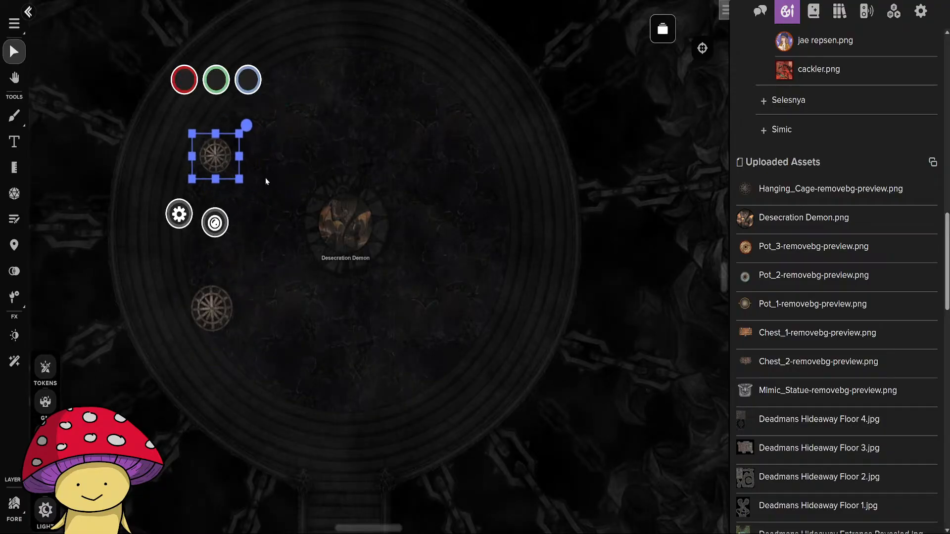
{"action": "left_click", "coordinate": [330, 120]}
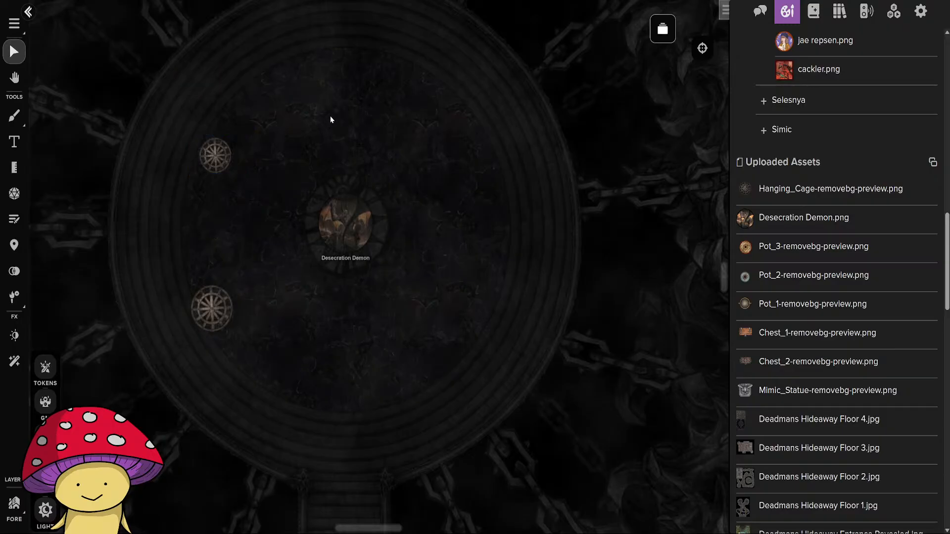
Paste more copies of the hanging cage around the Desecration Demon until ten cages fill the arena.
{"action": "key", "text": "ctrl+v"}
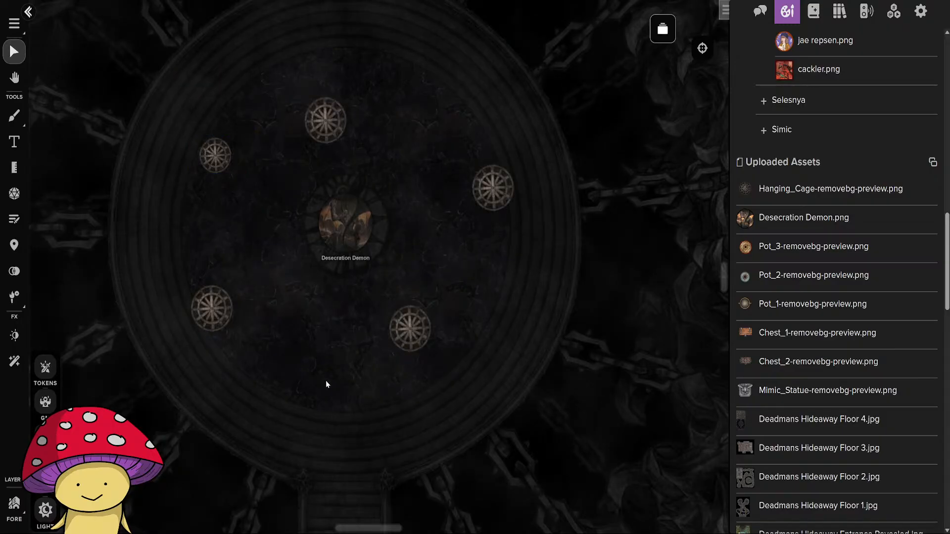
{"action": "key", "text": "ctrl+v"}
{"action": "key", "text": "ctrl+v"}
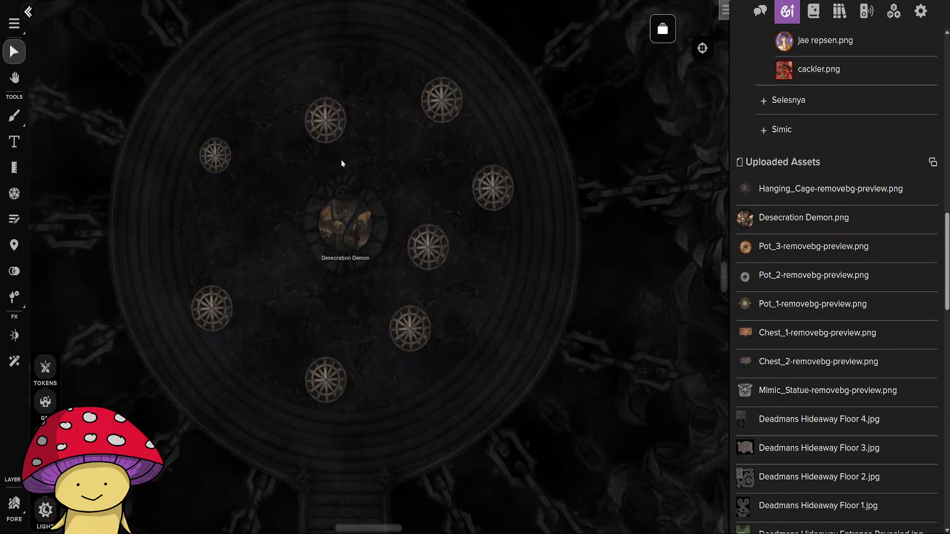
{"action": "key", "text": "ctrl+v"}
Reposition and shrink the cages along the arena's upper side to different sizes.
{"action": "left_click_drag", "start_coordinate": [324, 122], "coordinate": [286, 85]}
{"action": "left_click", "coordinate": [280, 69]}
{"action": "left_click", "coordinate": [364, 108]}
{"action": "left_click_drag", "start_coordinate": [387, 137], "coordinate": [376, 127]}
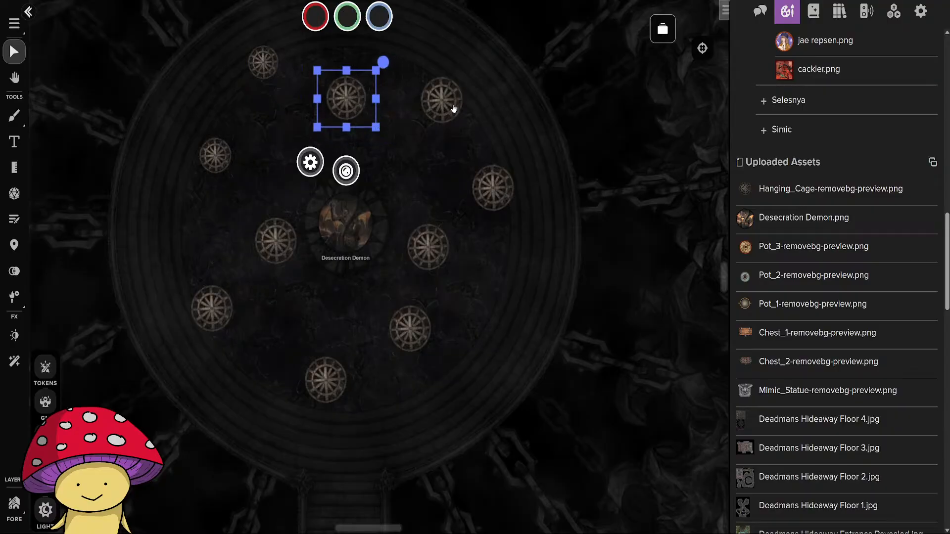
{"action": "left_click", "coordinate": [452, 108]}
{"action": "left_click_drag", "start_coordinate": [472, 131], "coordinate": [452, 110]}
Shrink the cages on the arena's right and lower sides to varied sizes and adjust their positions.
{"action": "left_click", "coordinate": [490, 179]}
{"action": "left_click_drag", "start_coordinate": [521, 218], "coordinate": [508, 207]}
{"action": "left_click", "coordinate": [435, 260]}
{"action": "left_click_drag", "start_coordinate": [455, 279], "coordinate": [455, 271]}
{"action": "left_click_drag", "start_coordinate": [458, 270], "coordinate": [432, 238]}
{"action": "left_click_drag", "start_coordinate": [410, 327], "coordinate": [418, 343]}
{"action": "mouse_move", "coordinate": [452, 376]}
{"action": "left_mouse_down"}
{"action": "mouse_move", "coordinate": [430, 363]}
{"action": "mouse_move", "coordinate": [435, 372]}
{"action": "left_mouse_up"}
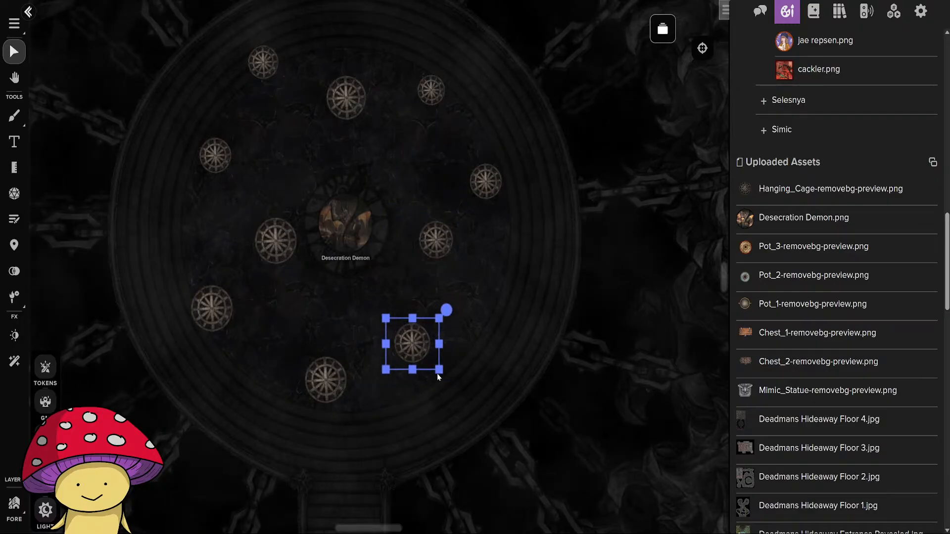
{"action": "left_click", "coordinate": [322, 380]}
{"action": "left_click_drag", "start_coordinate": [354, 405], "coordinate": [295, 260]}
Shift the hanging cages into an irregular ring around the Desecration Demon, shrinking the one left of the demon.
{"action": "left_click_drag", "start_coordinate": [211, 312], "coordinate": [211, 325]}
{"action": "left_click_drag", "start_coordinate": [408, 357], "coordinate": [438, 111]}
{"action": "left_click_drag", "start_coordinate": [343, 95], "coordinate": [357, 107]}
{"action": "left_click_drag", "start_coordinate": [274, 68], "coordinate": [292, 60]}
{"action": "left_click_drag", "start_coordinate": [215, 166], "coordinate": [209, 147]}
{"action": "left_click_drag", "start_coordinate": [259, 239], "coordinate": [251, 236]}
{"action": "left_click_drag", "start_coordinate": [212, 321], "coordinate": [209, 307]}
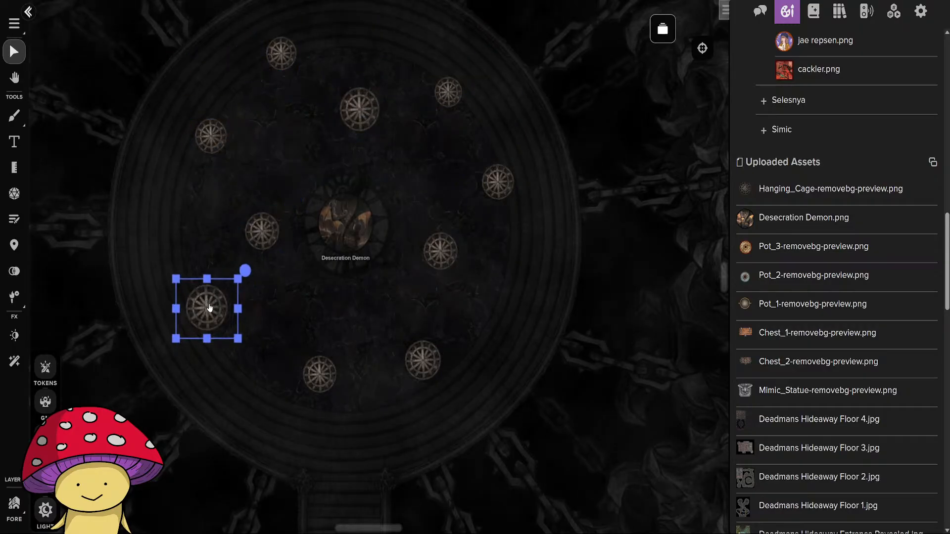
{"action": "left_click_drag", "start_coordinate": [318, 375], "coordinate": [324, 348]}
{"action": "left_click", "coordinate": [517, 309]}
Enable Conditional Fade at 50% opacity for all the hanging cages together and save the token settings.
{"action": "scroll", "coordinate": [536, 297], "scroll_direction": "down", "scroll_amount": 3}
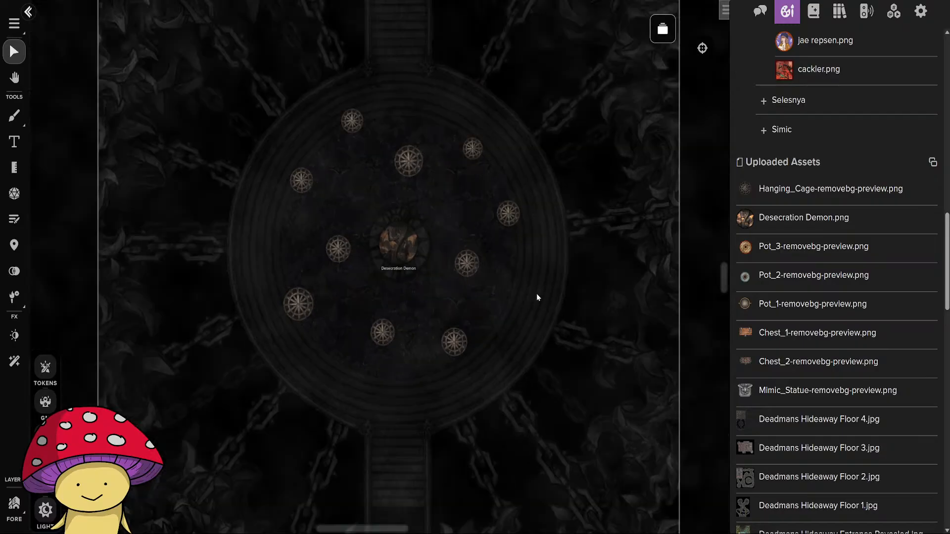
{"action": "left_click_drag", "start_coordinate": [535, 296], "coordinate": [561, 337]}
{"action": "left_click_drag", "start_coordinate": [248, 155], "coordinate": [559, 433]}
{"action": "double_click", "coordinate": [438, 203]}
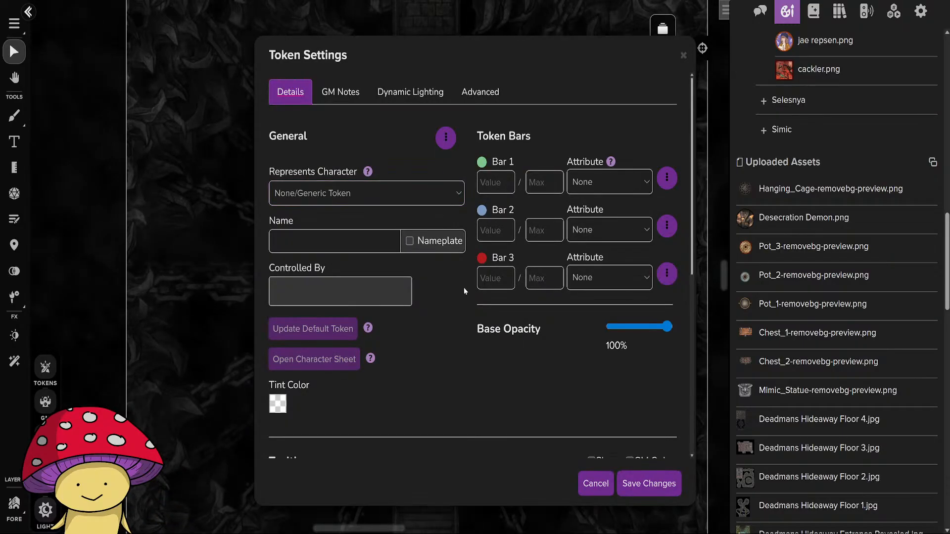
{"action": "left_click", "coordinate": [480, 92]}
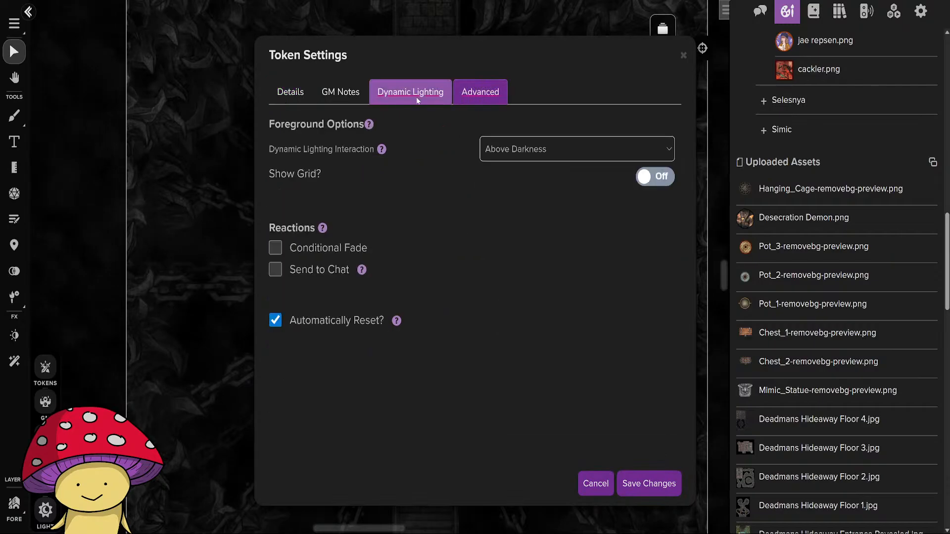
{"action": "left_click", "coordinate": [273, 250]}
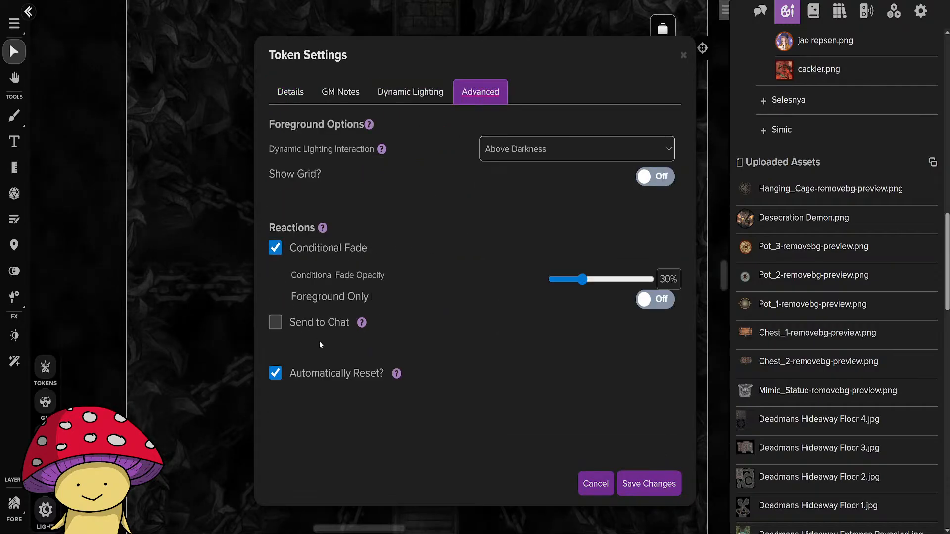
{"action": "left_click", "coordinate": [602, 281]}
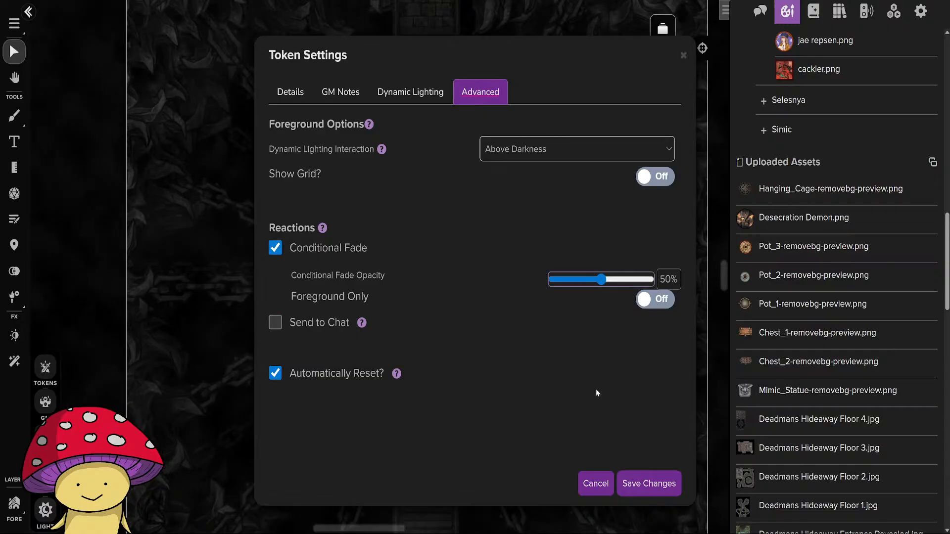
{"action": "left_click", "coordinate": [598, 407]}
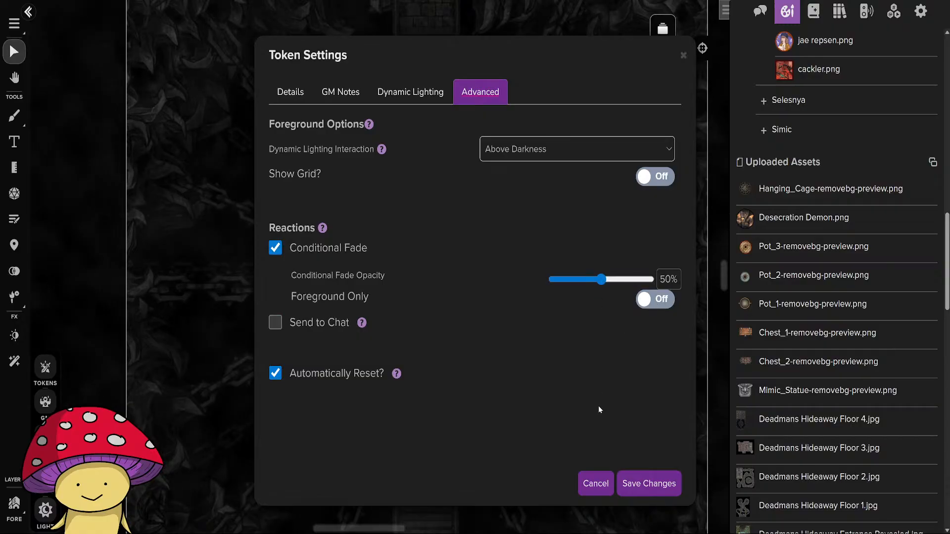
{"action": "left_click", "coordinate": [638, 487]}
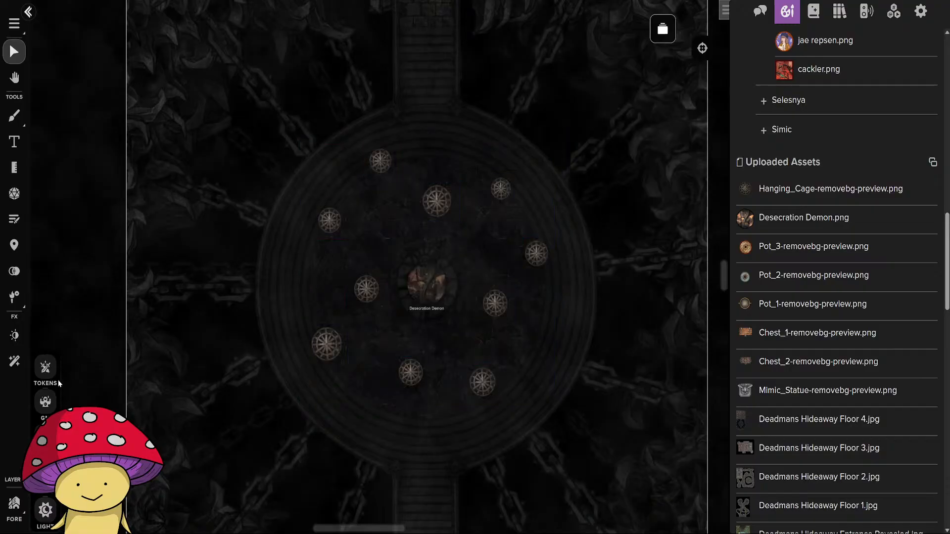
Return to the Tokens layer and check how the hanging cages look over the arena.
{"action": "left_click", "coordinate": [45, 369]}
{"action": "scroll", "coordinate": [486, 261], "scroll_direction": "up", "scroll_amount": 2}
{"action": "scroll", "coordinate": [486, 258], "scroll_direction": "down", "scroll_amount": 1}
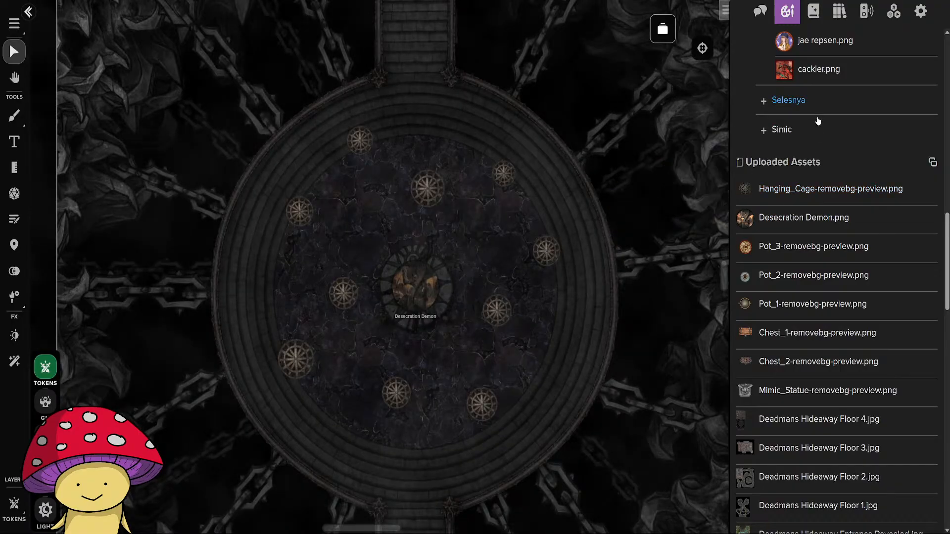
Collapse the Rakdos asset folder and place a Skeleton token from the journal's characters on the arena.
{"action": "scroll", "coordinate": [831, 31], "scroll_direction": "up", "scroll_amount": 5}
{"action": "scroll", "coordinate": [823, 187], "scroll_direction": "up", "scroll_amount": 6}
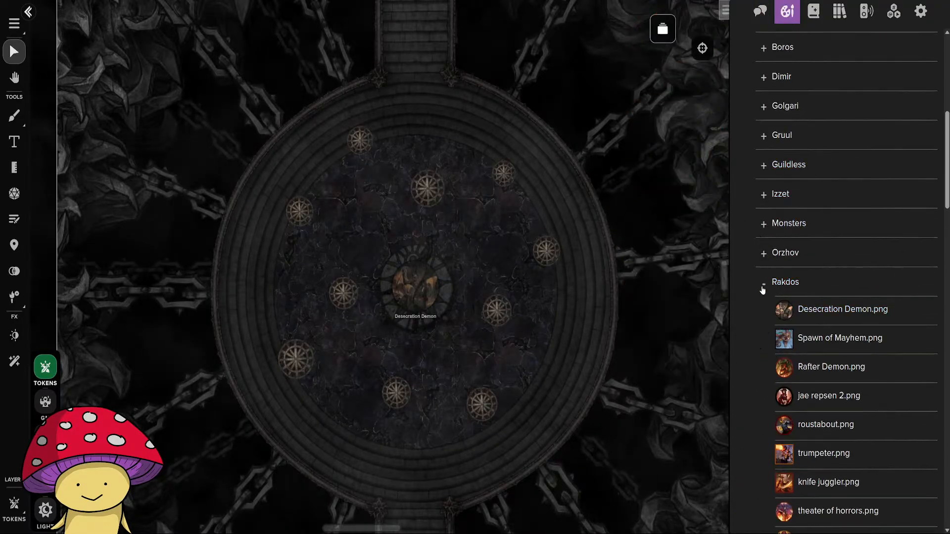
{"action": "left_click", "coordinate": [763, 288]}
{"action": "scroll", "coordinate": [790, 270], "scroll_direction": "up", "scroll_amount": 7}
{"action": "left_click", "coordinate": [813, 12]}
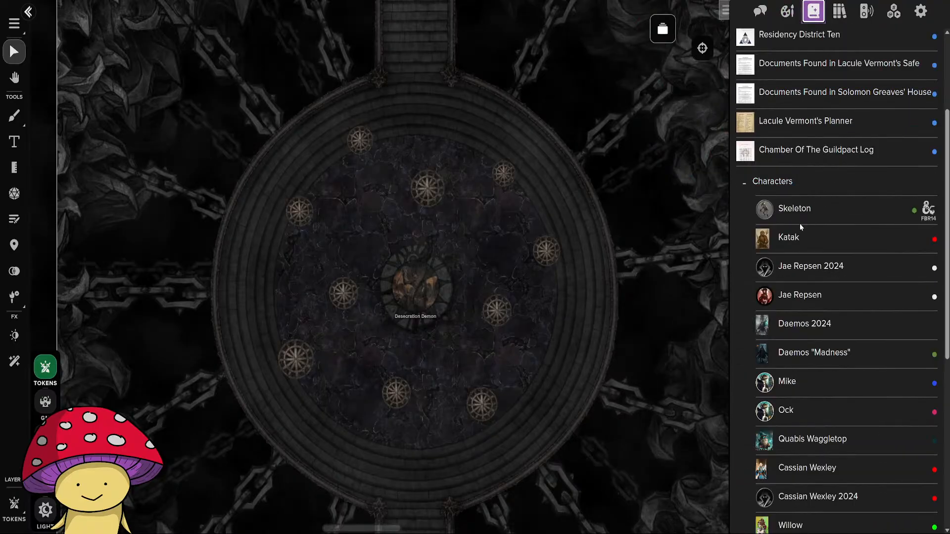
{"action": "left_click_drag", "start_coordinate": [800, 222], "coordinate": [470, 169]}
{"action": "scroll", "coordinate": [488, 145], "scroll_direction": "up", "scroll_amount": 5}
{"action": "scroll", "coordinate": [546, 334], "scroll_direction": "down", "scroll_amount": 2}
{"action": "left_click_drag", "start_coordinate": [546, 336], "coordinate": [545, 250]}
{"action": "left_click", "coordinate": [381, 141]}
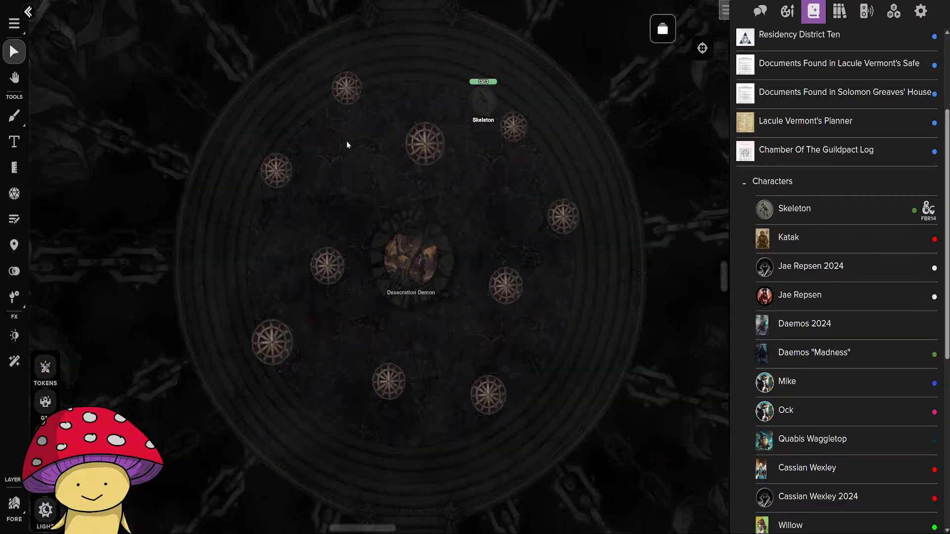
Enable Conditional Fade at 80% opacity for the cage at the arena's upper left and save the token settings.
{"action": "double_click", "coordinate": [346, 88]}
{"action": "left_click", "coordinate": [275, 247]}
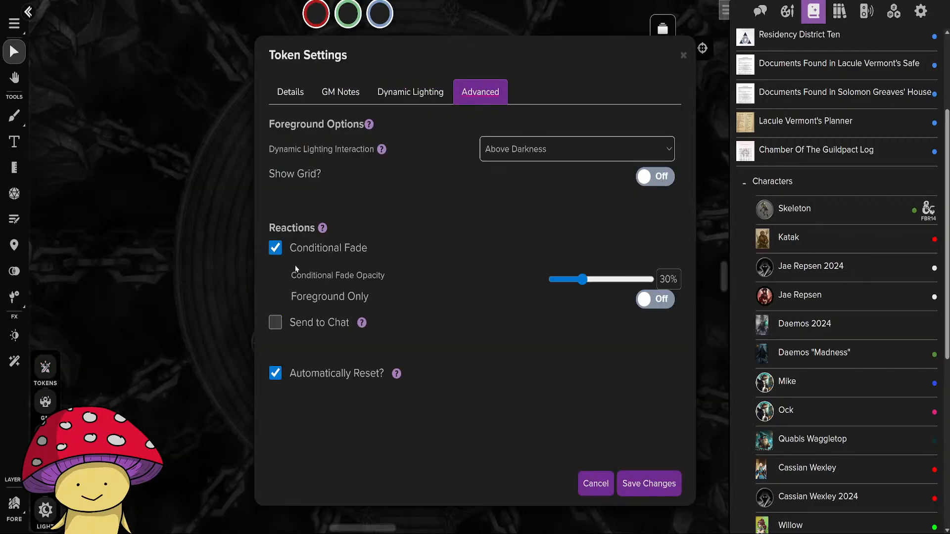
{"action": "left_click_drag", "start_coordinate": [651, 279], "coordinate": [629, 281]}
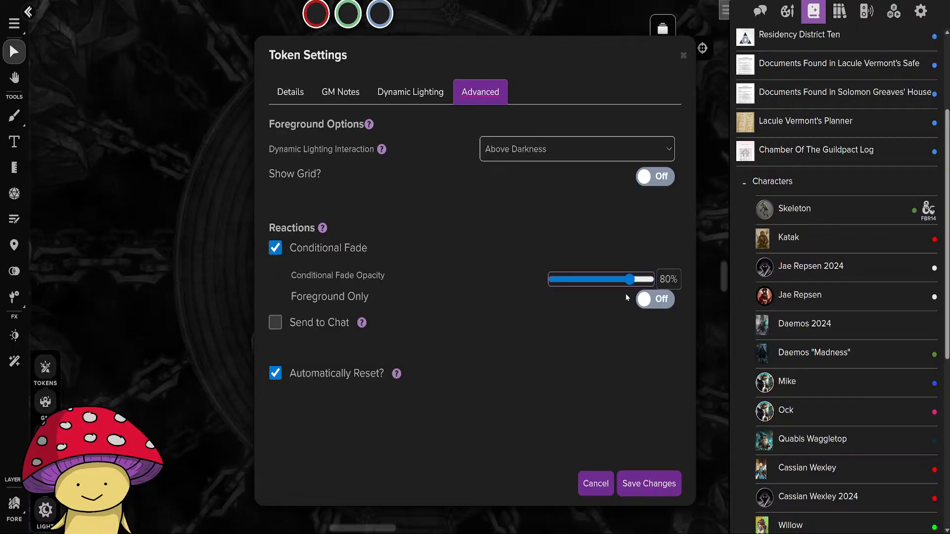
{"action": "left_click", "coordinate": [647, 484]}
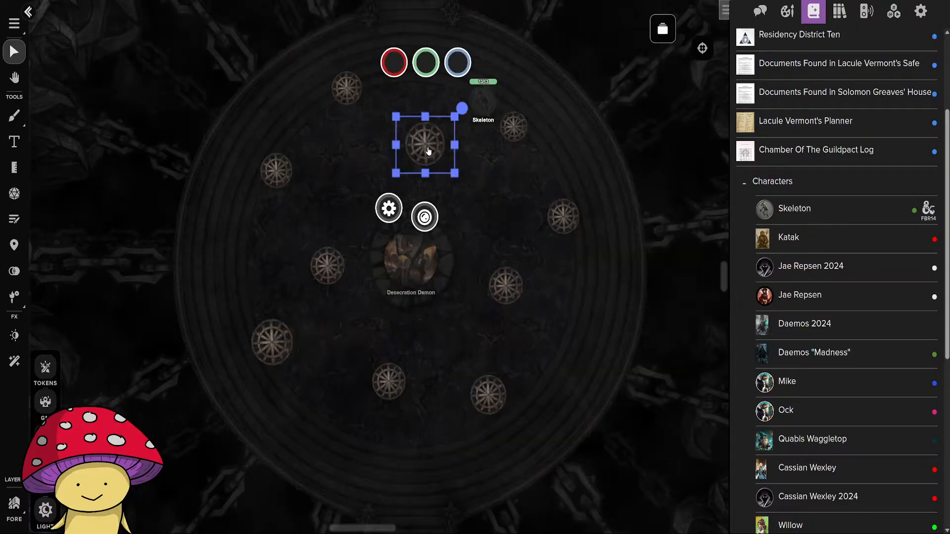
Test the fade on the Tokens layer by moving the Skeleton under the arena's upper-left cage, and delete the Skeleton.
{"action": "left_click", "coordinate": [499, 170]}
{"action": "left_click", "coordinate": [53, 377]}
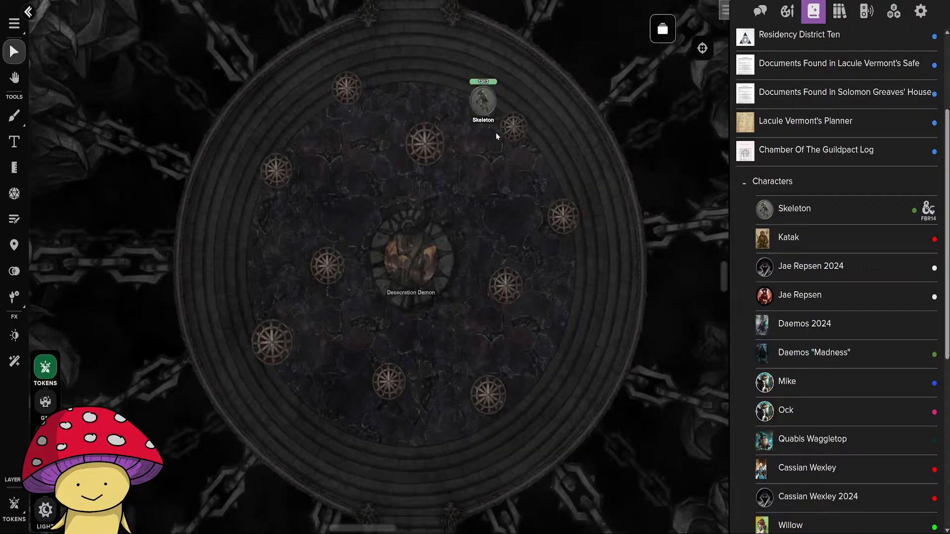
{"action": "left_click_drag", "start_coordinate": [478, 109], "coordinate": [369, 126]}
{"action": "left_click", "coordinate": [385, 144]}
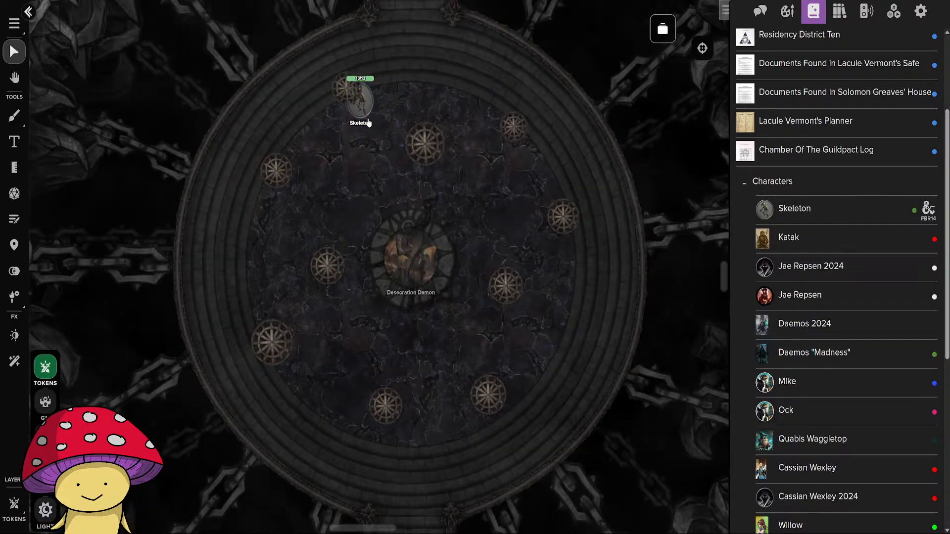
{"action": "left_click", "coordinate": [367, 104]}
{"action": "left_click_drag", "start_coordinate": [367, 104], "coordinate": [392, 148]}
{"action": "key", "text": "Delete"}
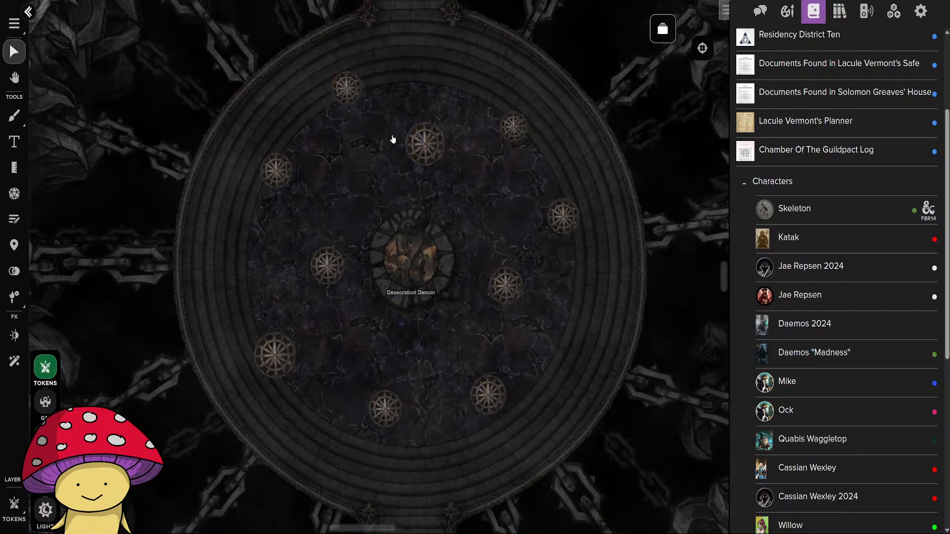
Place a new Skeleton token from the journal near the arena's northern edge, beside the upper-left cage.
{"action": "left_click_drag", "start_coordinate": [817, 214], "coordinate": [608, 245]}
{"action": "left_click_drag", "start_coordinate": [433, 92], "coordinate": [432, 91]}
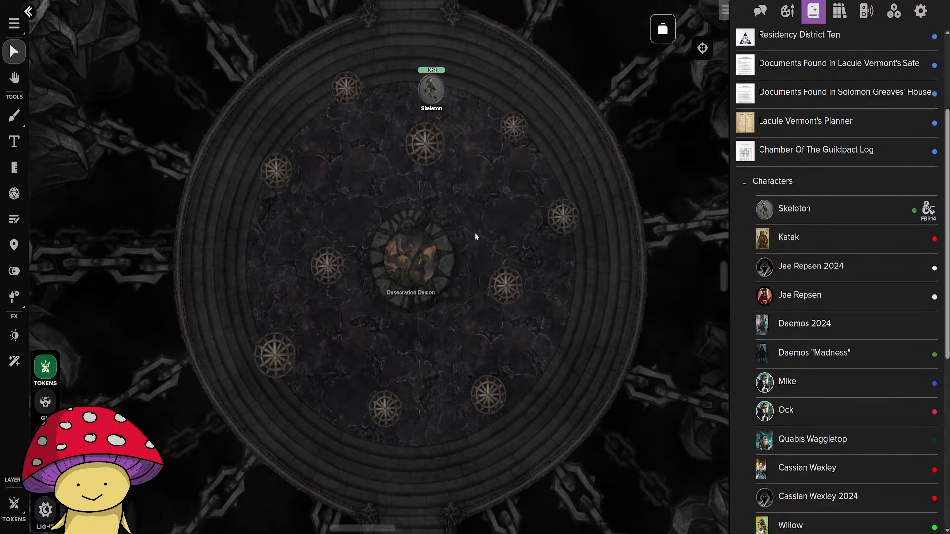
{"action": "scroll", "coordinate": [475, 235], "scroll_direction": "up", "scroll_amount": 2}
{"action": "left_click_drag", "start_coordinate": [419, 47], "coordinate": [424, 163]}
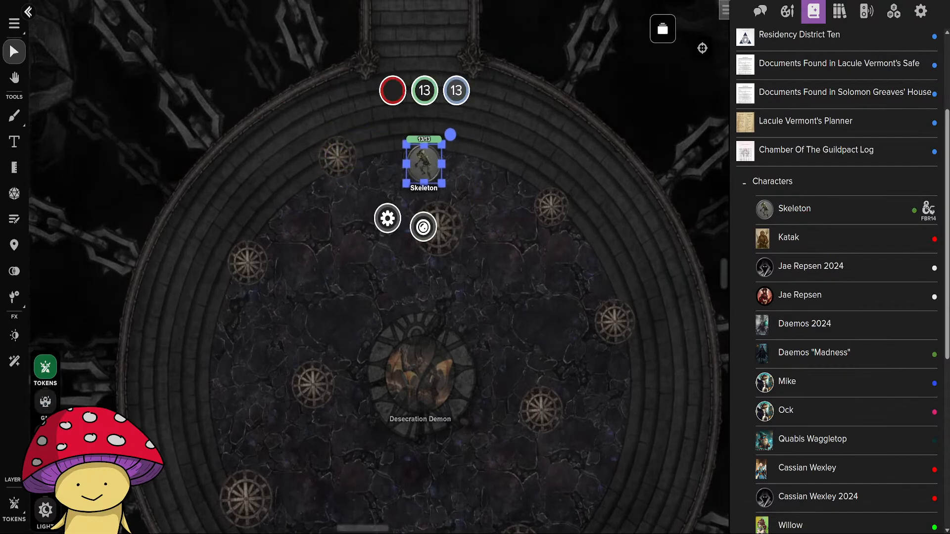
Set the upper-left cage's Conditional Fade opacity to 20% and test it by moving the Skeleton on the Tokens layer.
{"action": "left_click", "coordinate": [45, 438]}
{"action": "double_click", "coordinate": [346, 158]}
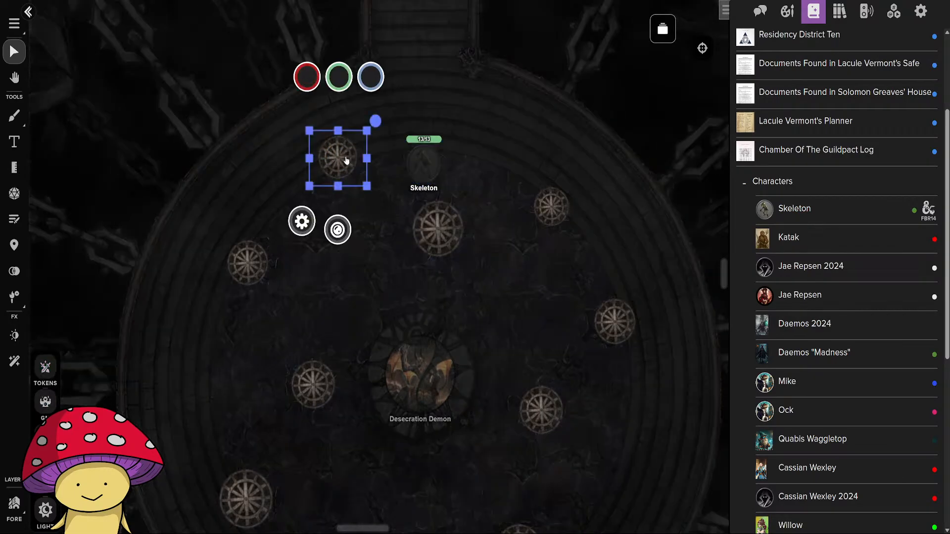
{"action": "left_click_drag", "start_coordinate": [633, 286], "coordinate": [586, 284]}
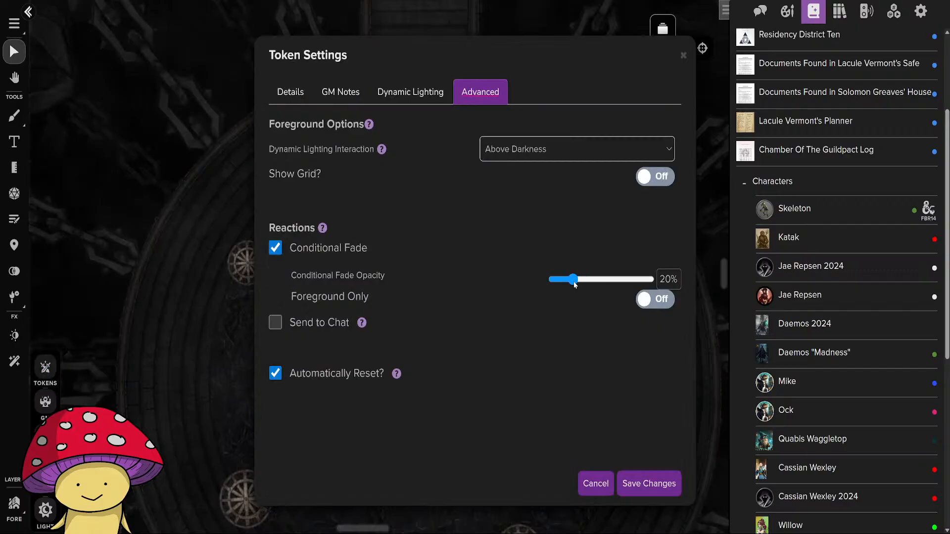
{"action": "left_click", "coordinate": [643, 482]}
{"action": "left_click", "coordinate": [46, 367]}
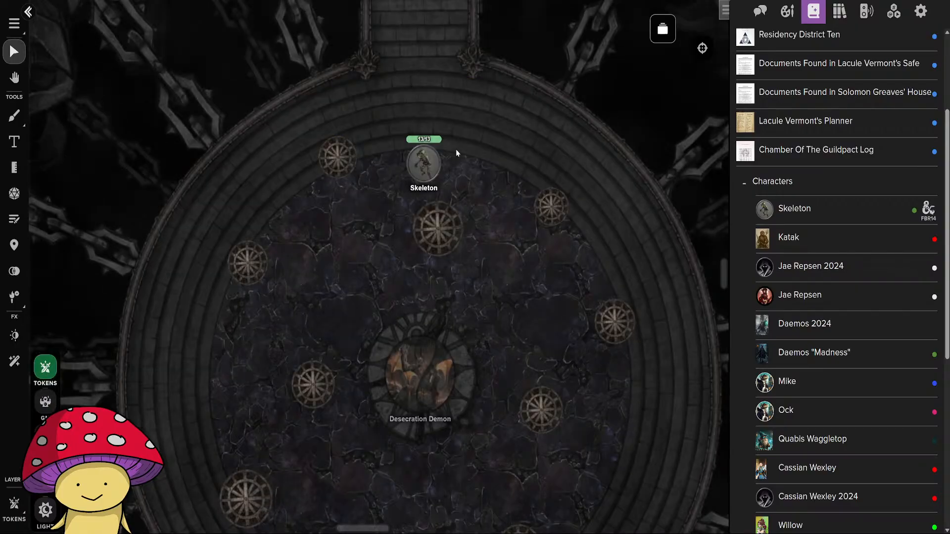
{"action": "mouse_move", "coordinate": [425, 165]}
{"action": "left_mouse_down"}
{"action": "mouse_move", "coordinate": [361, 168]}
{"action": "mouse_move", "coordinate": [320, 193]}
{"action": "mouse_move", "coordinate": [310, 216]}
{"action": "mouse_move", "coordinate": [319, 193]}
{"action": "mouse_move", "coordinate": [341, 248]}
{"action": "mouse_move", "coordinate": [425, 250]}
{"action": "mouse_move", "coordinate": [349, 250]}
{"action": "mouse_move", "coordinate": [363, 187]}
{"action": "mouse_move", "coordinate": [417, 236]}
{"action": "mouse_move", "coordinate": [418, 255]}
{"action": "mouse_move", "coordinate": [434, 240]}
{"action": "mouse_move", "coordinate": [406, 163]}
{"action": "left_mouse_up"}
{"action": "left_click", "coordinate": [456, 174]}
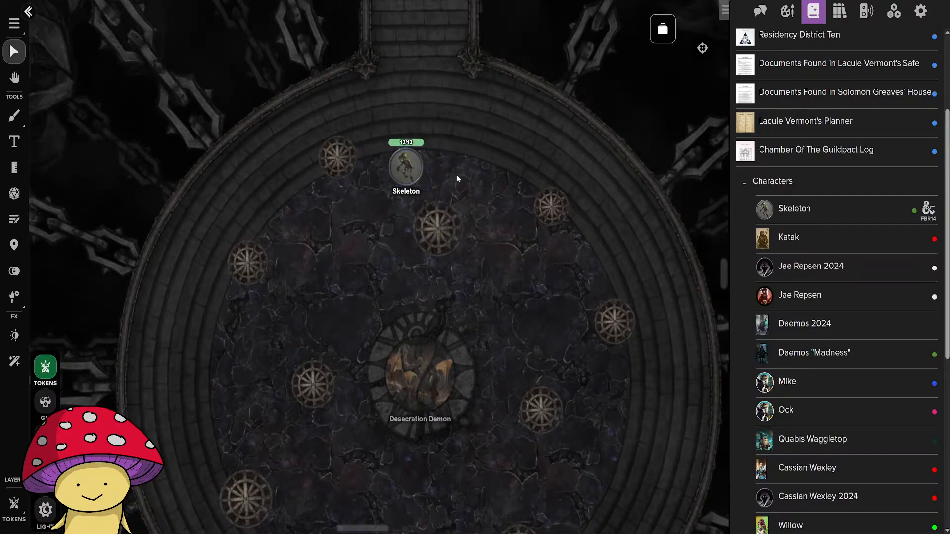
Set the upper-left cage's fade opacity to 50% with Foreground Only on, and test it by moving the Skeleton.
{"action": "left_click", "coordinate": [45, 438]}
{"action": "double_click", "coordinate": [335, 169]}
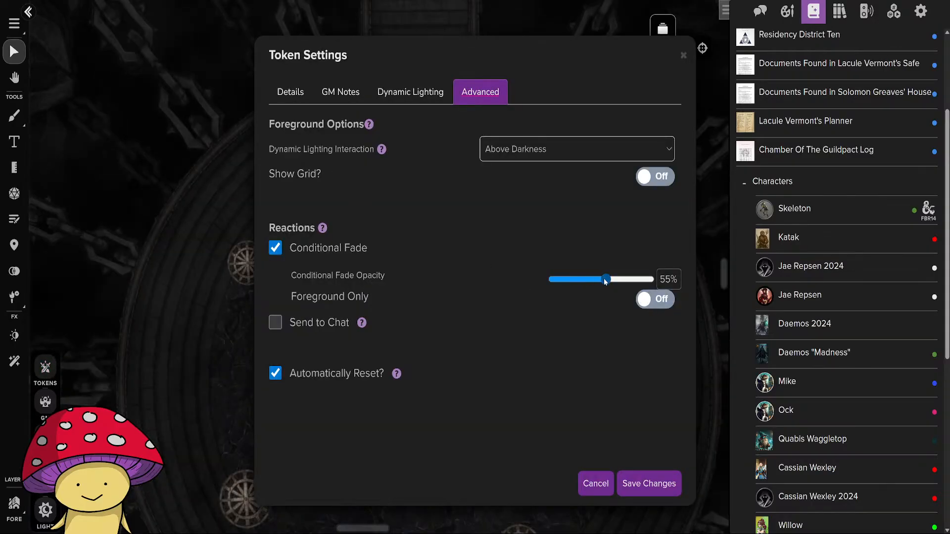
{"action": "left_click_drag", "start_coordinate": [606, 280], "coordinate": [602, 279]}
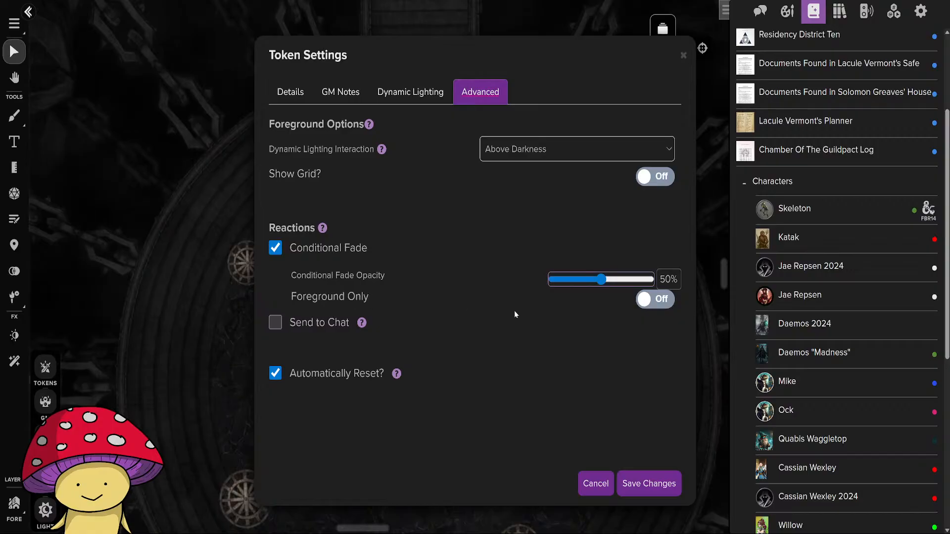
{"action": "left_click", "coordinate": [650, 301]}
{"action": "left_click", "coordinate": [649, 484]}
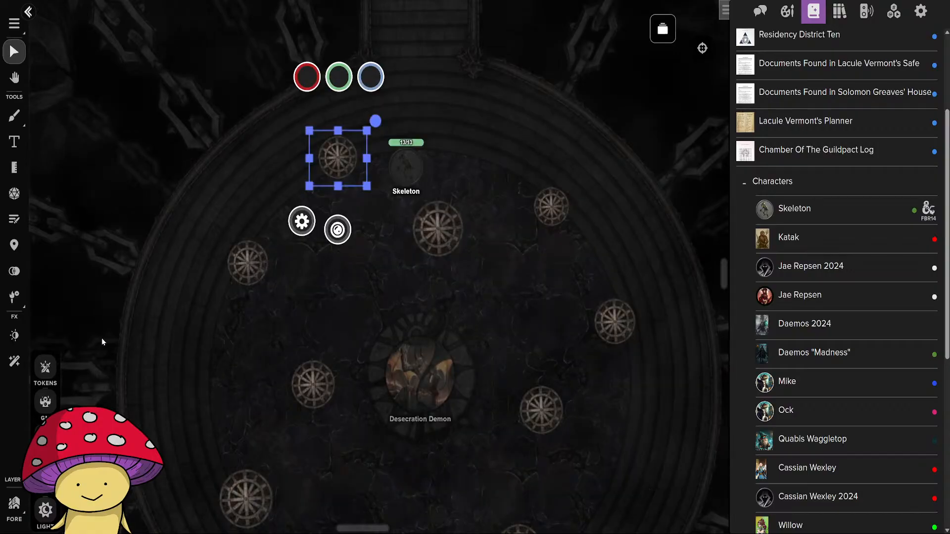
{"action": "left_click", "coordinate": [45, 367]}
{"action": "mouse_move", "coordinate": [412, 185]}
{"action": "left_mouse_down"}
{"action": "mouse_move", "coordinate": [358, 184]}
{"action": "mouse_move", "coordinate": [424, 236]}
{"action": "mouse_move", "coordinate": [346, 176]}
{"action": "mouse_move", "coordinate": [406, 176]}
{"action": "left_mouse_up"}
{"action": "left_click", "coordinate": [332, 187]}
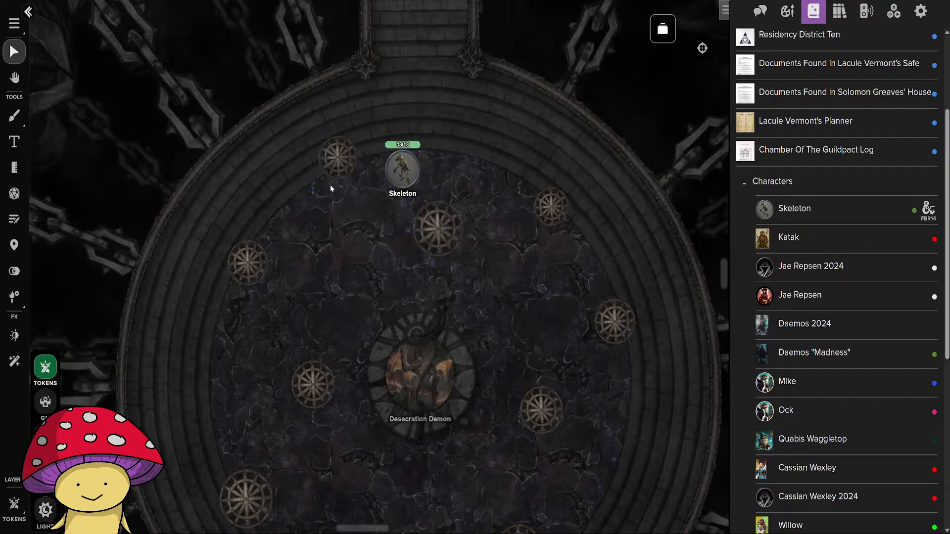
Turn off Foreground Only for the upper-left cage on the Foreground layer and save the token settings.
{"action": "left_click", "coordinate": [45, 475]}
{"action": "double_click", "coordinate": [344, 161]}
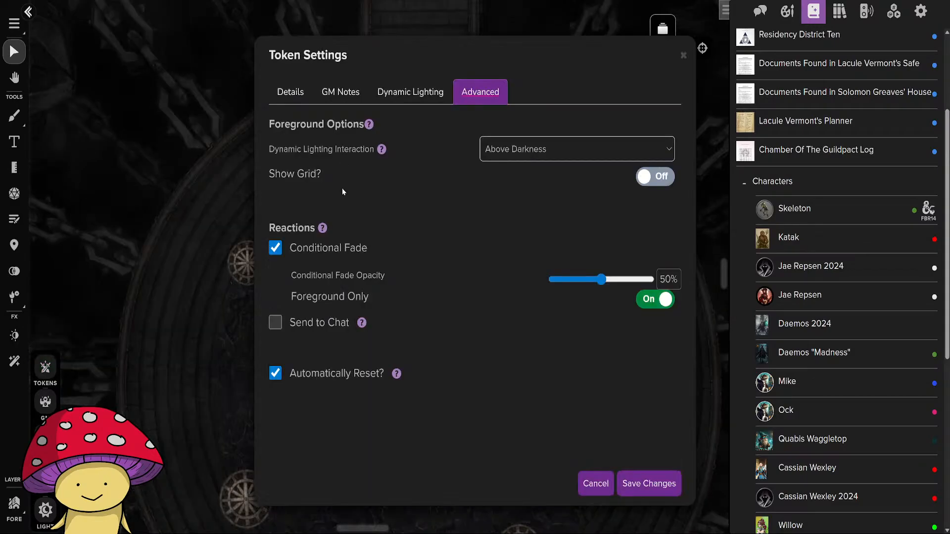
{"action": "mouse_move", "coordinate": [361, 323]}
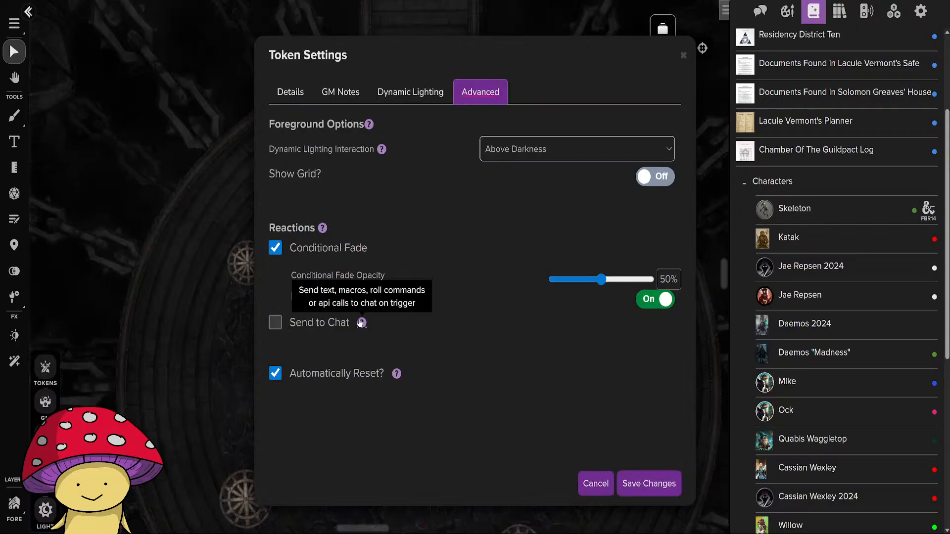
{"action": "left_click", "coordinate": [655, 300]}
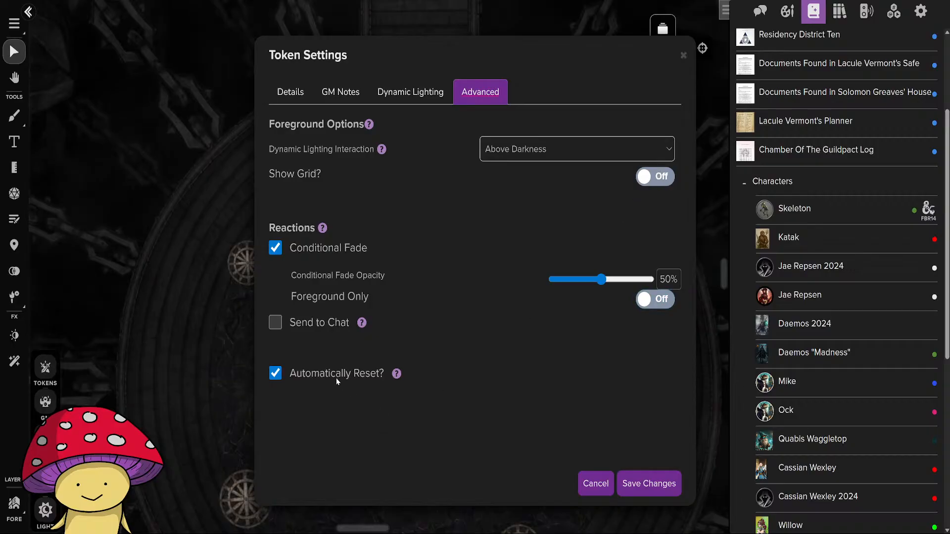
{"action": "left_click", "coordinate": [657, 180]}
{"action": "left_click", "coordinate": [658, 179]}
{"action": "left_click", "coordinate": [643, 489]}
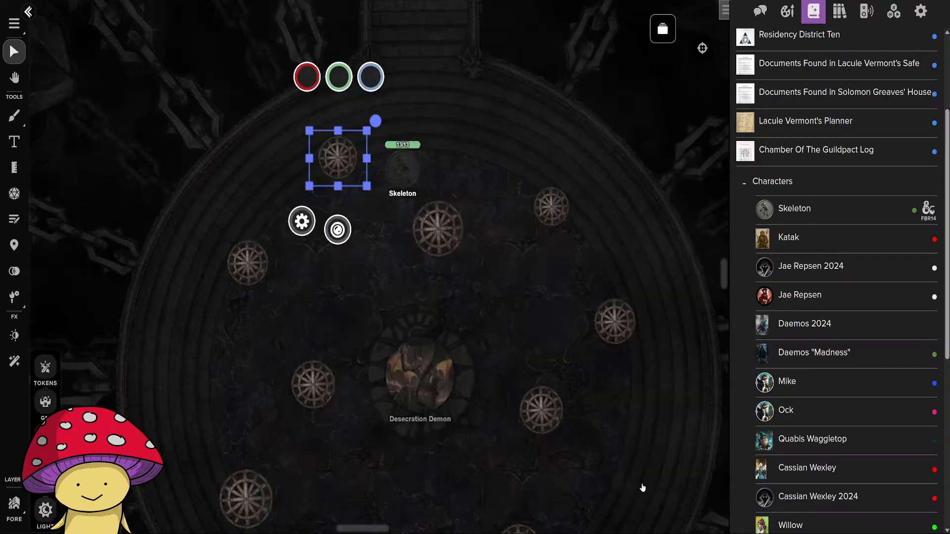
Check the fade settings of the cage north of the demon, and enable Conditional Fade at 50% for the northeastern cage.
{"action": "double_click", "coordinate": [440, 225]}
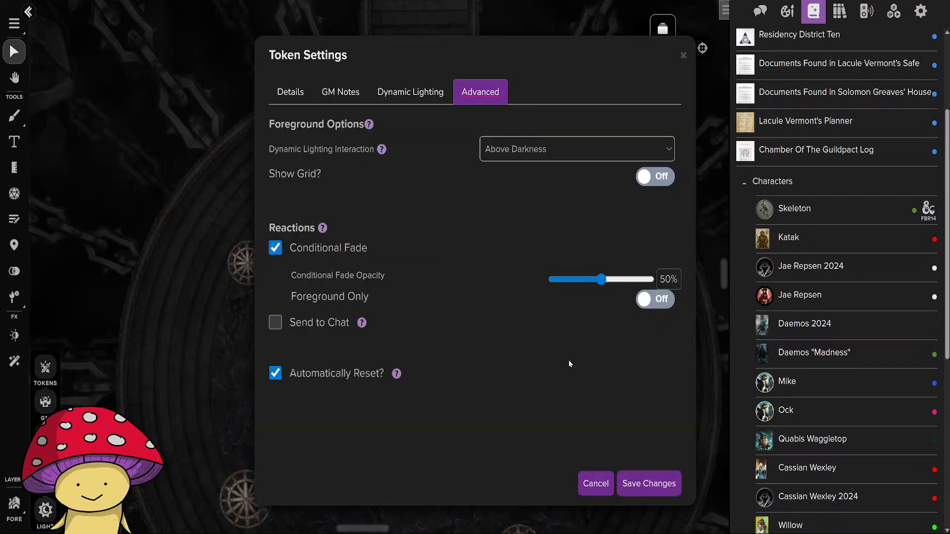
{"action": "left_click", "coordinate": [647, 486]}
{"action": "double_click", "coordinate": [557, 200]}
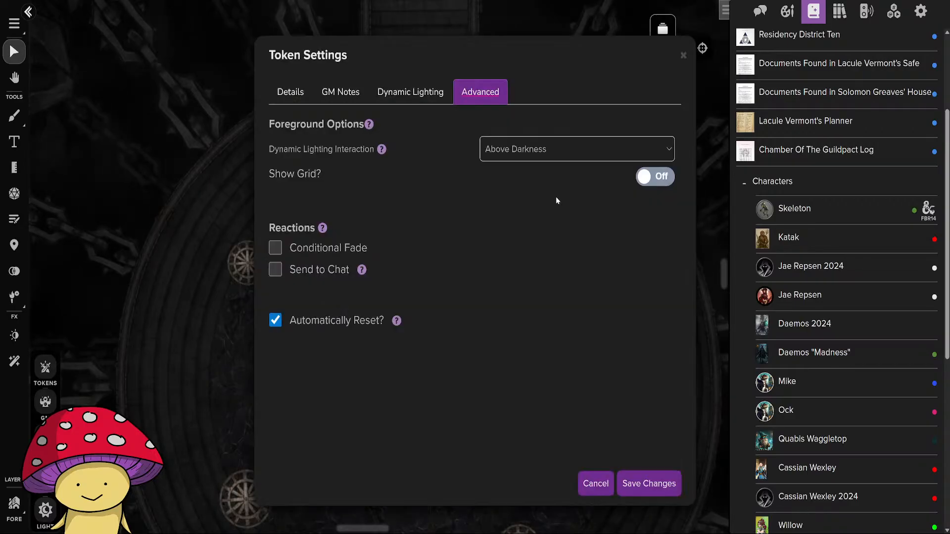
{"action": "left_click", "coordinate": [275, 248]}
{"action": "left_click", "coordinate": [593, 280]}
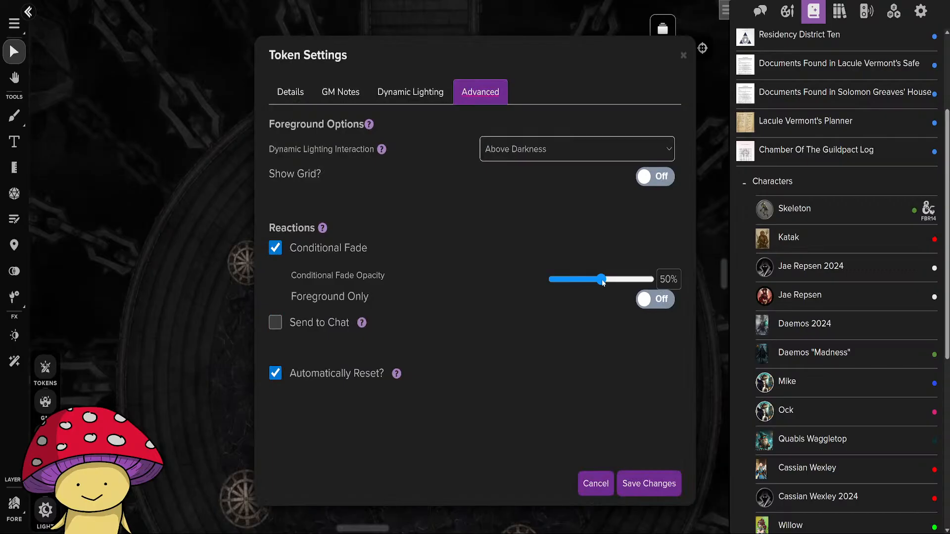
{"action": "left_click", "coordinate": [603, 280]}
{"action": "left_click", "coordinate": [652, 492]}
Enable Conditional Fade at 50% opacity for the outer eastern cage and the cage just right of the demon.
{"action": "double_click", "coordinate": [612, 323]}
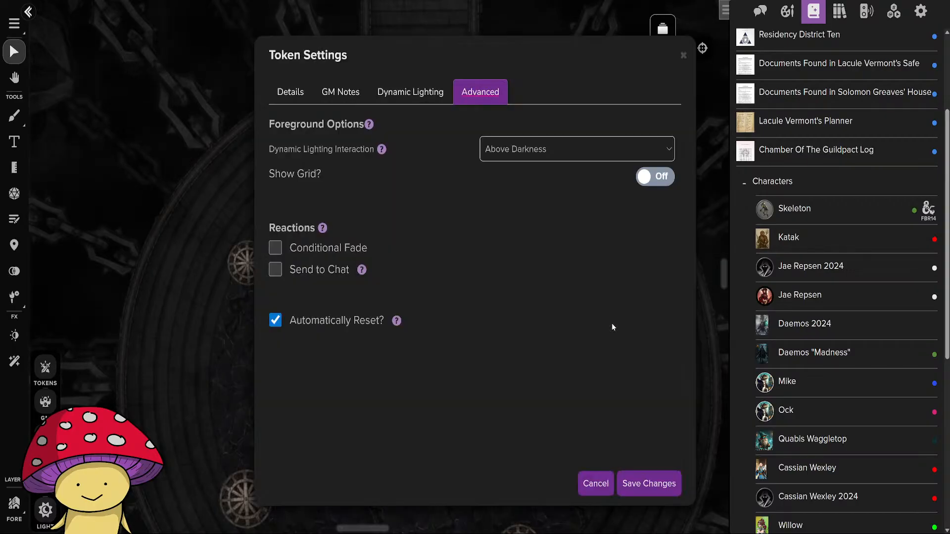
{"action": "left_click", "coordinate": [294, 242]}
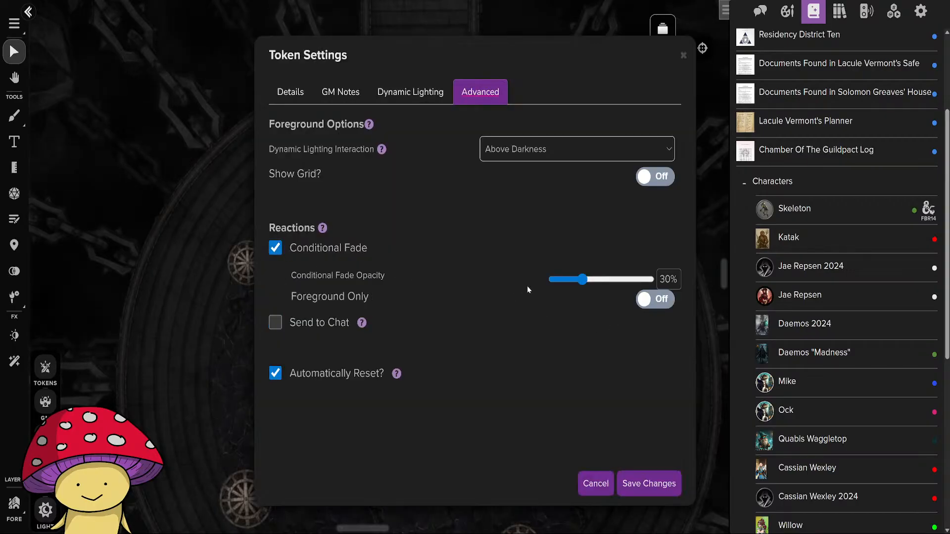
{"action": "left_click", "coordinate": [638, 485]}
{"action": "left_click_drag", "start_coordinate": [586, 463], "coordinate": [656, 325]}
{"action": "left_click", "coordinate": [604, 275]}
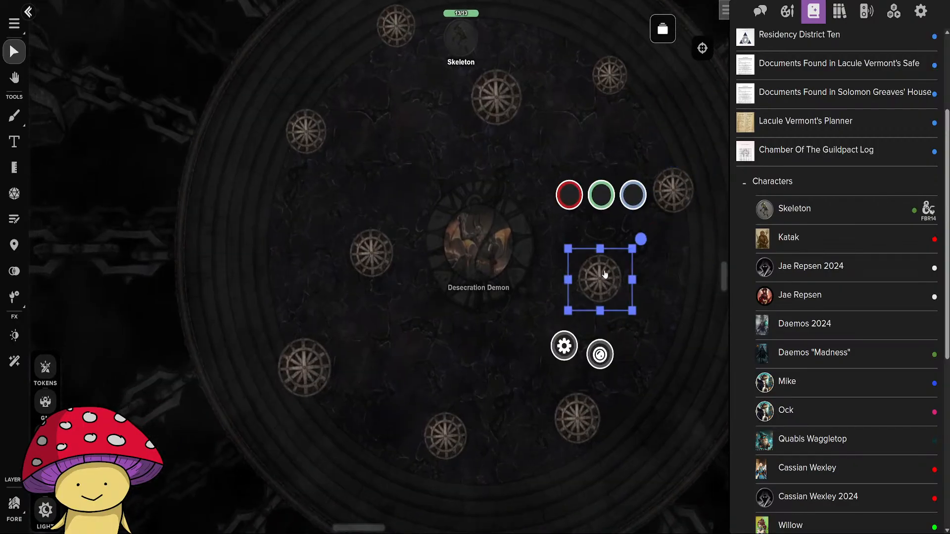
{"action": "double_click", "coordinate": [605, 275]}
{"action": "left_click", "coordinate": [303, 249]}
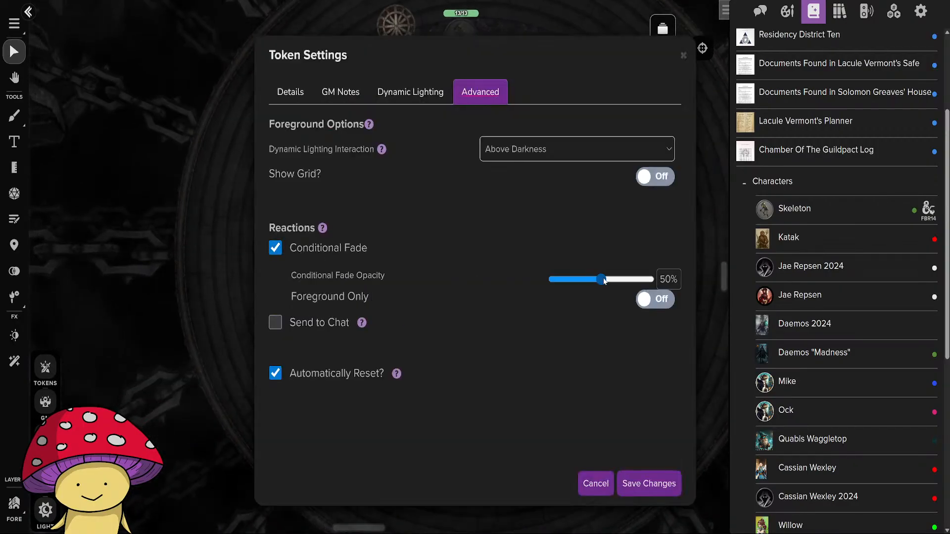
{"action": "left_click", "coordinate": [649, 483]}
Enable Conditional Fade at 50% opacity for the outer northwestern cage and the cage just left of the demon.
{"action": "double_click", "coordinate": [303, 142]}
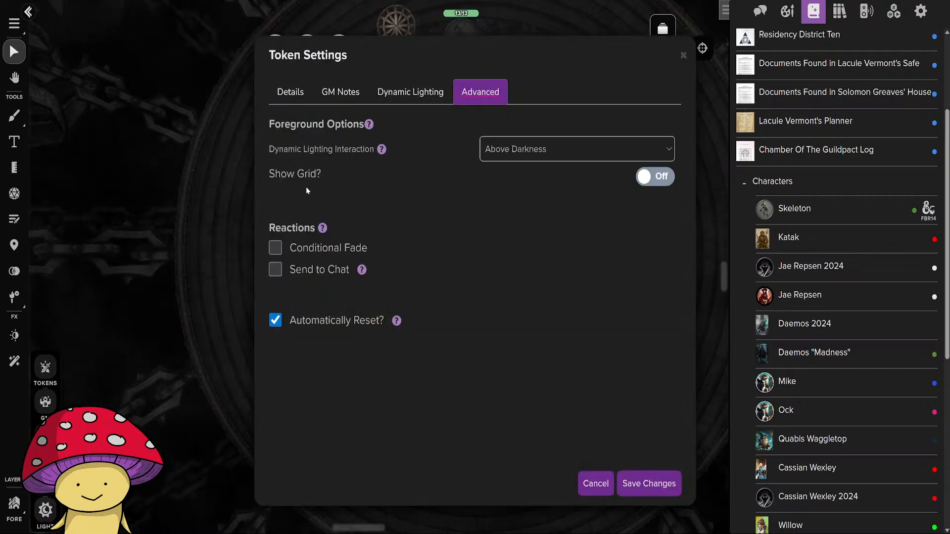
{"action": "left_click", "coordinate": [275, 249]}
{"action": "left_click_drag", "start_coordinate": [600, 283], "coordinate": [602, 282]}
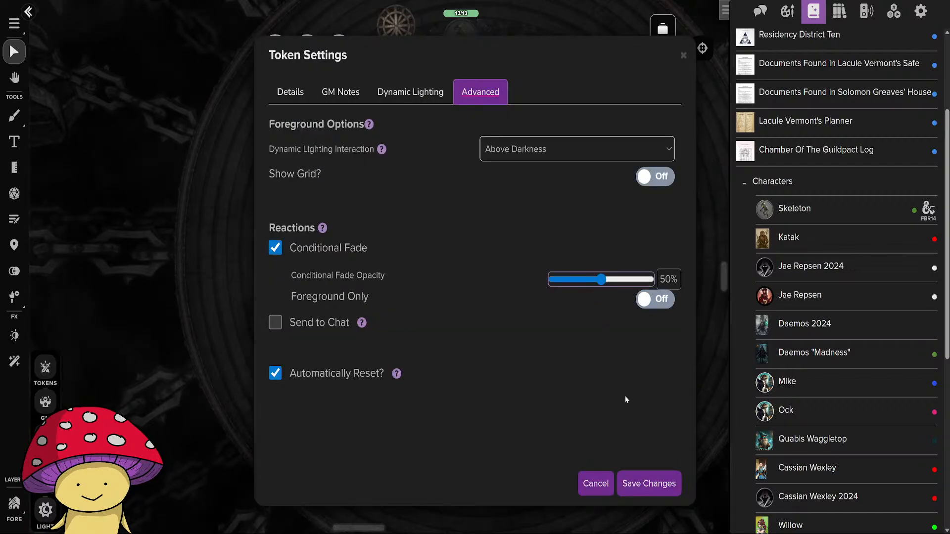
{"action": "left_click", "coordinate": [649, 484]}
{"action": "left_click", "coordinate": [362, 271]}
{"action": "double_click", "coordinate": [362, 271]}
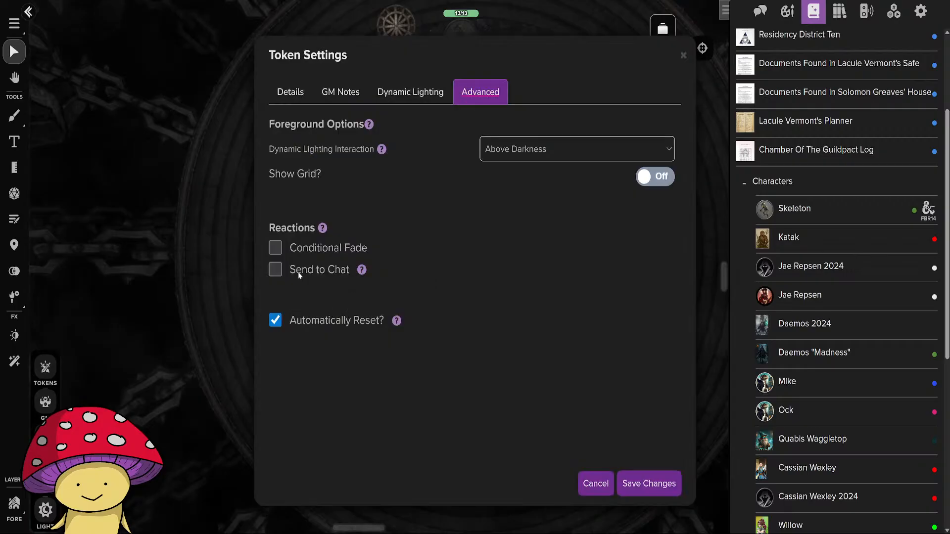
{"action": "left_click", "coordinate": [276, 248]}
{"action": "left_click_drag", "start_coordinate": [584, 281], "coordinate": [602, 281]}
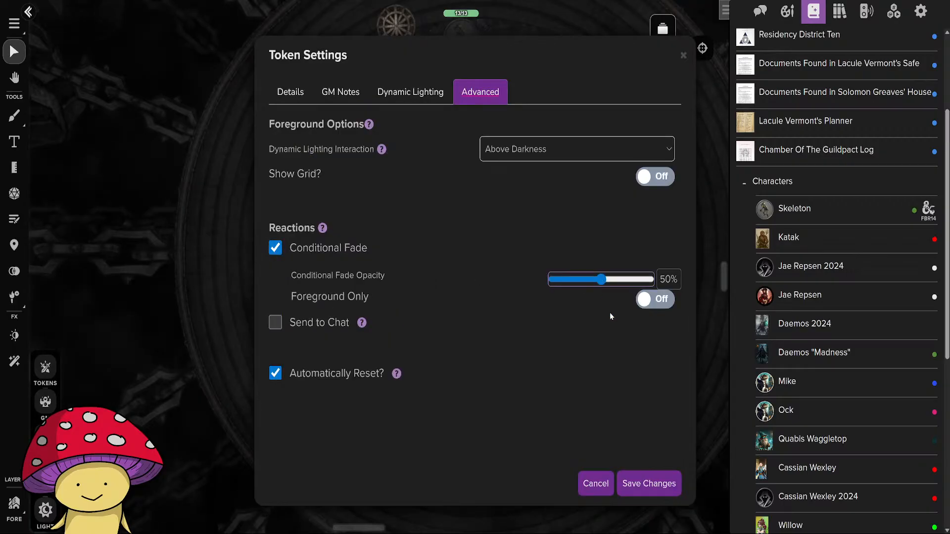
{"action": "left_click", "coordinate": [649, 484]}
Enable Conditional Fade at 50% opacity for the southwestern cage and save its token settings.
{"action": "double_click", "coordinate": [283, 358]}
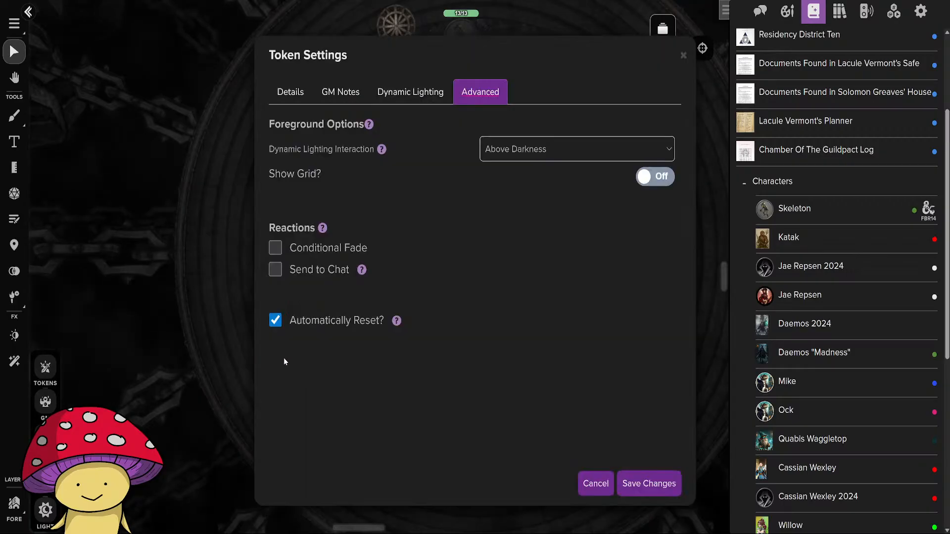
{"action": "left_click", "coordinate": [275, 248]}
{"action": "left_click_drag", "start_coordinate": [584, 280], "coordinate": [601, 281]}
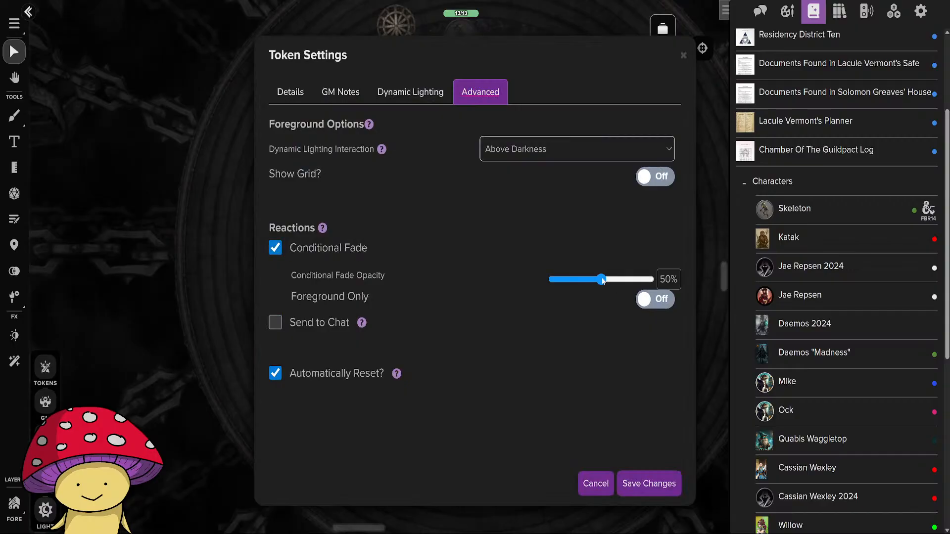
{"action": "left_click", "coordinate": [643, 479]}
Enable Conditional Fade at 50% opacity for the southern cage and the southeastern cage.
{"action": "left_click", "coordinate": [445, 438]}
{"action": "double_click", "coordinate": [445, 437]}
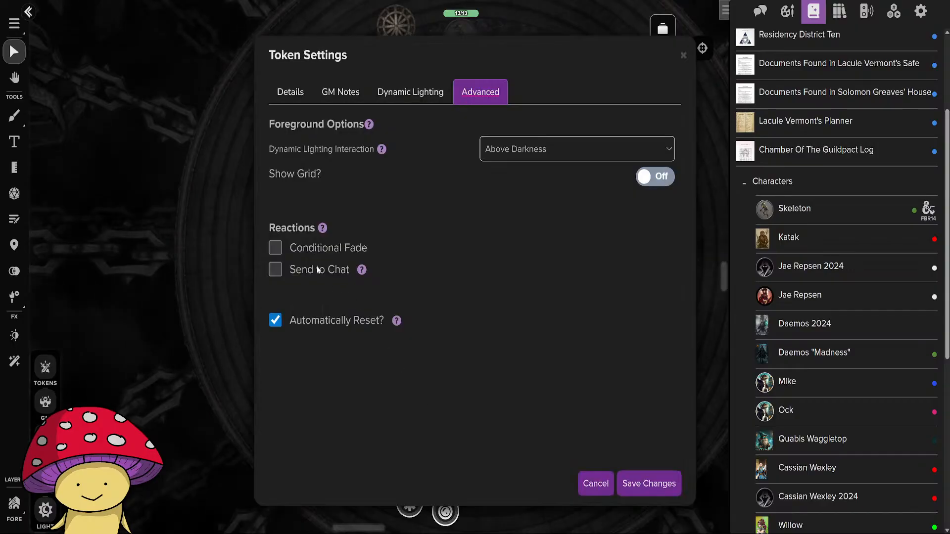
{"action": "left_click", "coordinate": [276, 249]}
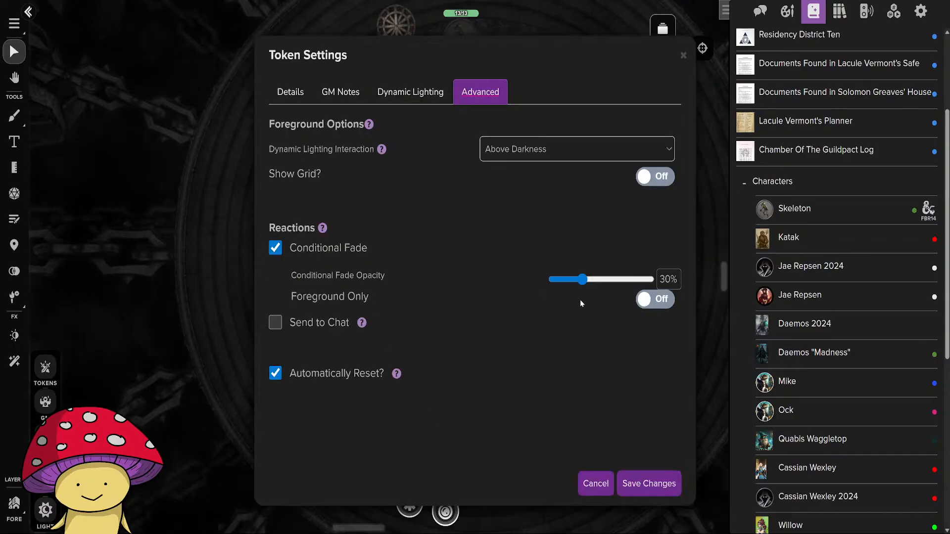
{"action": "left_click", "coordinate": [648, 484]}
{"action": "double_click", "coordinate": [560, 407]}
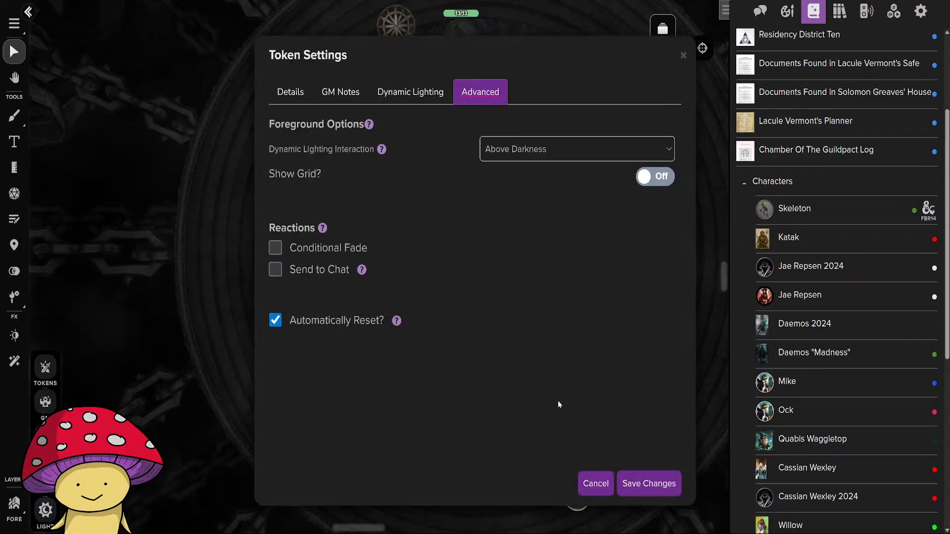
{"action": "left_click", "coordinate": [275, 248]}
{"action": "left_click", "coordinate": [648, 484]}
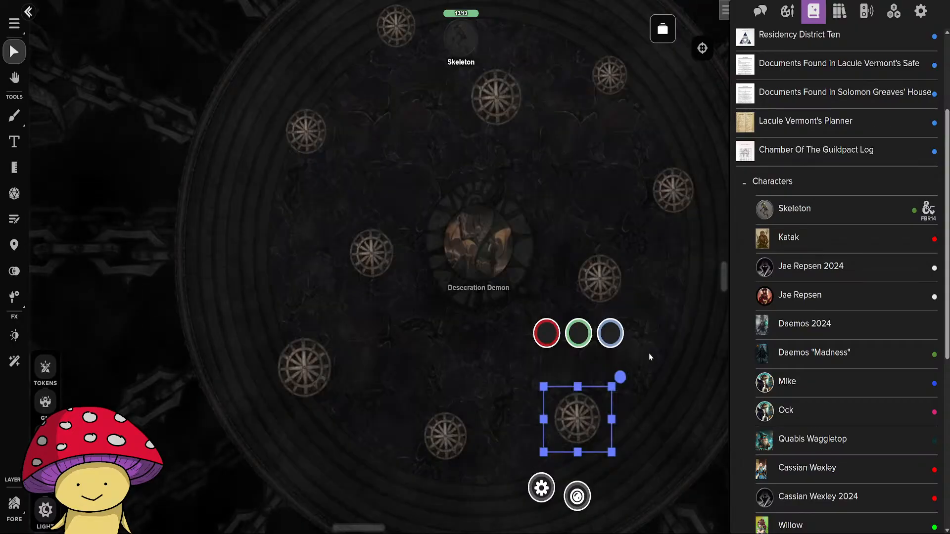
Check the advanced token settings of the cage just right of the demon and the outer eastern cage.
{"action": "double_click", "coordinate": [614, 285]}
{"action": "left_click", "coordinate": [649, 483]}
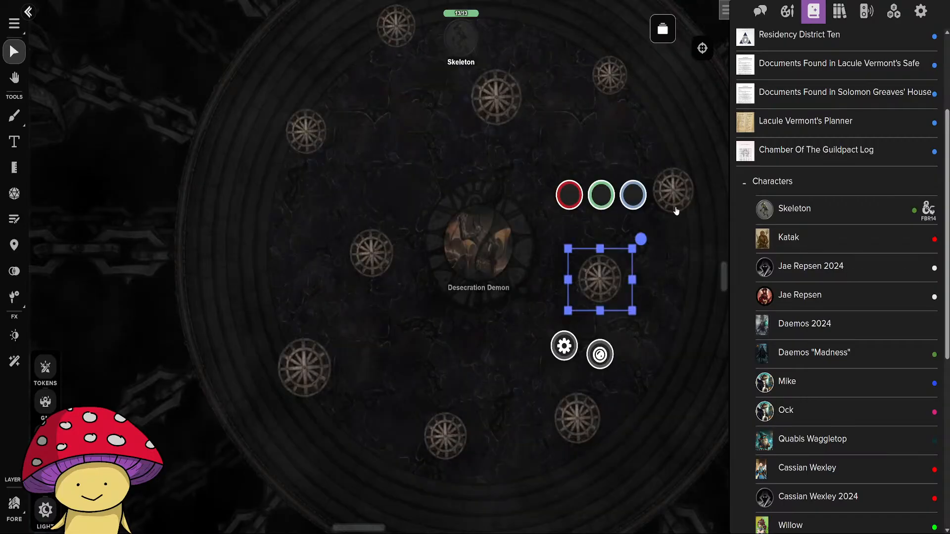
{"action": "double_click", "coordinate": [677, 199]}
{"action": "left_click", "coordinate": [648, 484]}
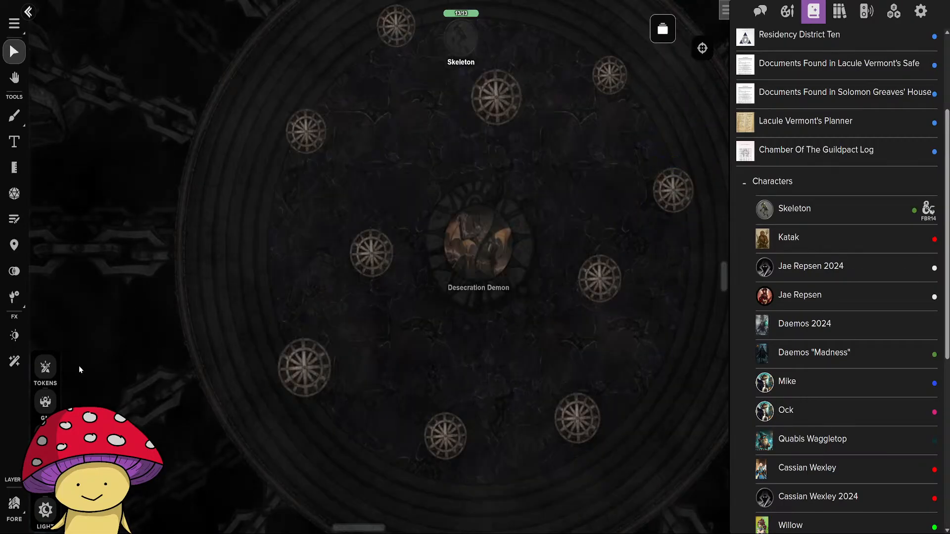
On the Tokens layer, move the Skeleton token to the arena's southwest, just east of the southwestern cage.
{"action": "left_click", "coordinate": [45, 368]}
{"action": "left_click_drag", "start_coordinate": [636, 259], "coordinate": [556, 265]}
{"action": "scroll", "coordinate": [554, 267], "scroll_direction": "down", "scroll_amount": 2}
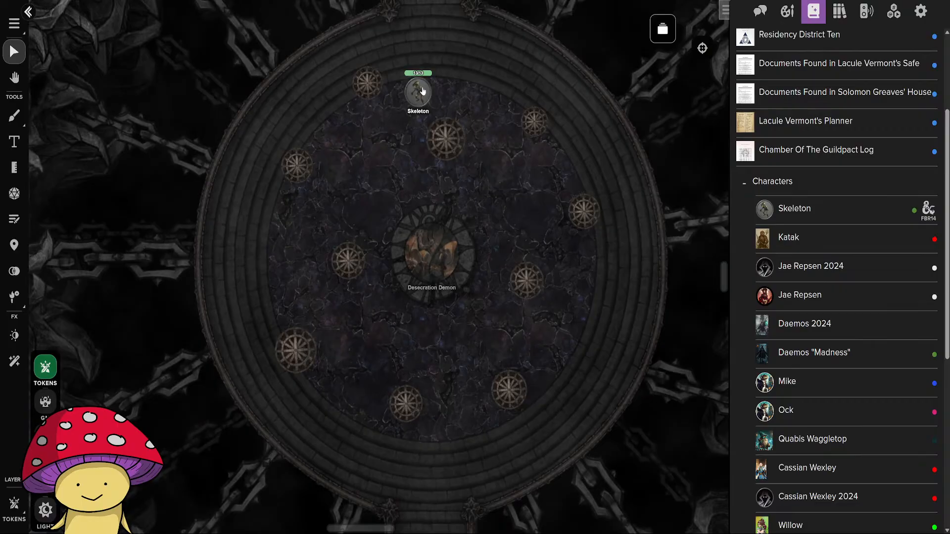
{"action": "left_click_drag", "start_coordinate": [422, 91], "coordinate": [363, 357]}
Examine up close and from afar how the southwestern cage behaves around the Skeleton token.
{"action": "scroll", "coordinate": [405, 349], "scroll_direction": "up", "scroll_amount": 1}
{"action": "left_click", "coordinate": [388, 351]}
{"action": "left_click", "coordinate": [400, 351]}
{"action": "left_click", "coordinate": [296, 366]}
{"action": "left_click", "coordinate": [366, 338]}
{"action": "left_click", "coordinate": [286, 331]}
{"action": "left_click", "coordinate": [396, 376]}
{"action": "left_click", "coordinate": [362, 177]}
{"action": "scroll", "coordinate": [498, 343], "scroll_direction": "down", "scroll_amount": 10}
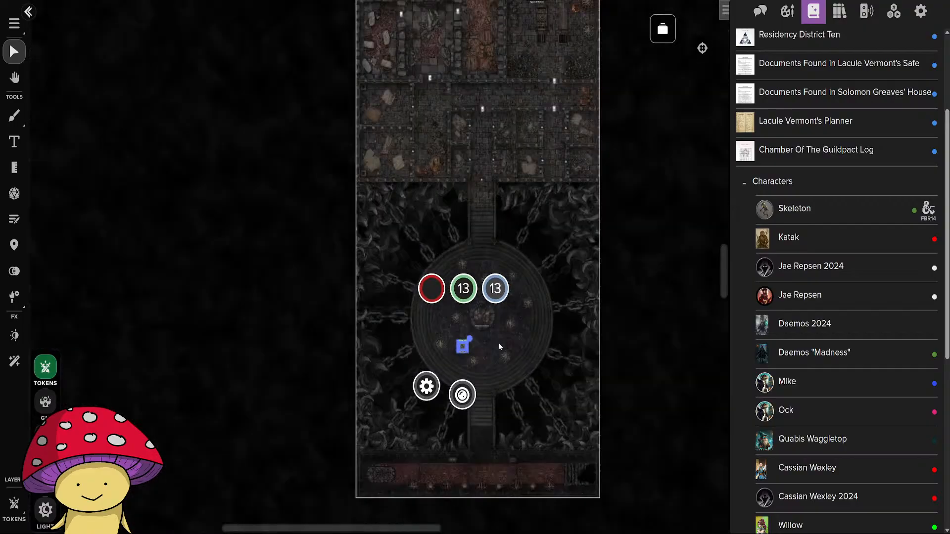
{"action": "left_click", "coordinate": [533, 381]}
{"action": "scroll", "coordinate": [527, 379], "scroll_direction": "up", "scroll_amount": 8}
{"action": "left_click_drag", "start_coordinate": [460, 286], "coordinate": [508, 409]}
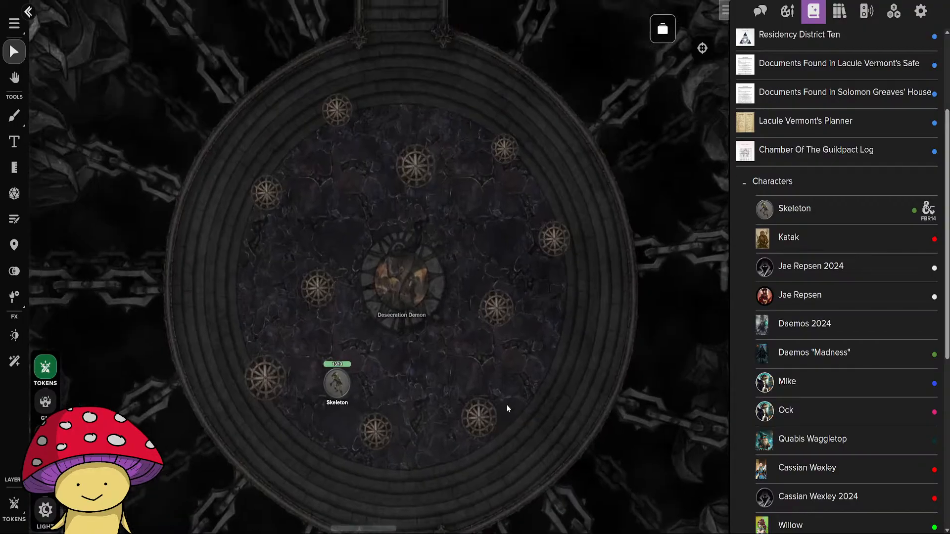
Preview the map as the Skeleton and inspect how the cages look in the darkness.
{"action": "left_click", "coordinate": [334, 393]}
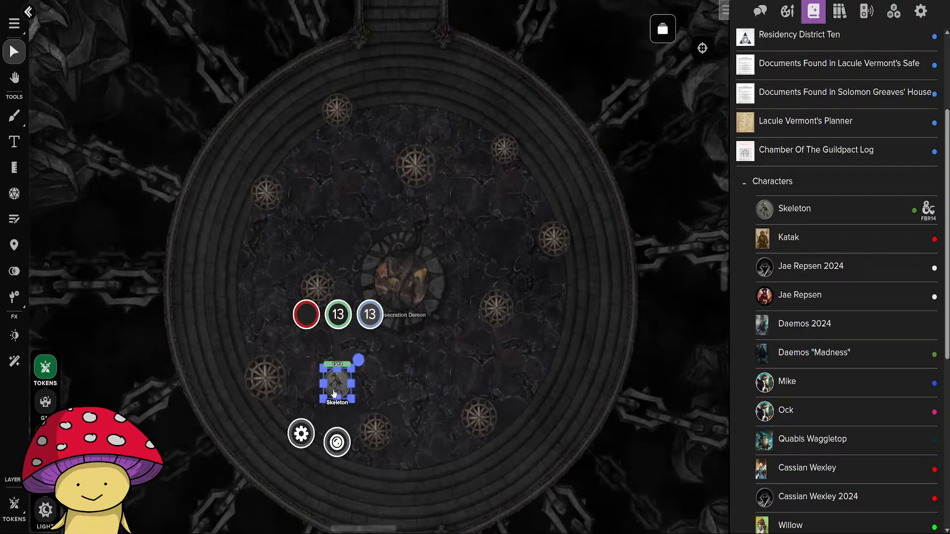
{"action": "key", "text": "ctrl+l"}
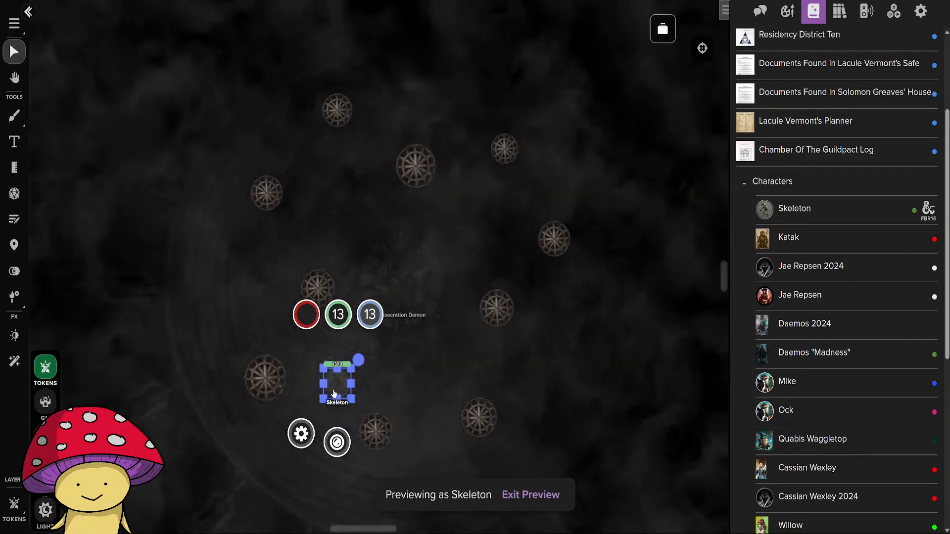
{"action": "mouse_move", "coordinate": [339, 389]}
{"action": "left_mouse_down"}
{"action": "mouse_move", "coordinate": [320, 302]}
{"action": "mouse_move", "coordinate": [332, 397]}
{"action": "left_mouse_up"}
{"action": "scroll", "coordinate": [380, 372], "scroll_direction": "down", "scroll_amount": 5}
{"action": "scroll", "coordinate": [411, 367], "scroll_direction": "up", "scroll_amount": 4}
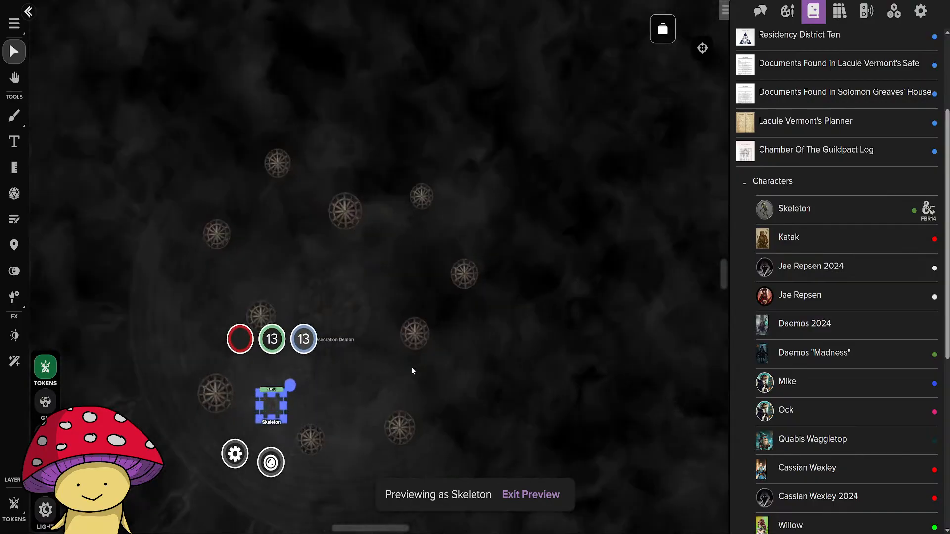
Delete the Skeleton token from the arena and leave its vision preview.
{"action": "left_click_drag", "start_coordinate": [272, 410], "coordinate": [326, 334]}
{"action": "key", "text": "Delete"}
{"action": "scroll", "coordinate": [389, 388], "scroll_direction": "down", "scroll_amount": 4}
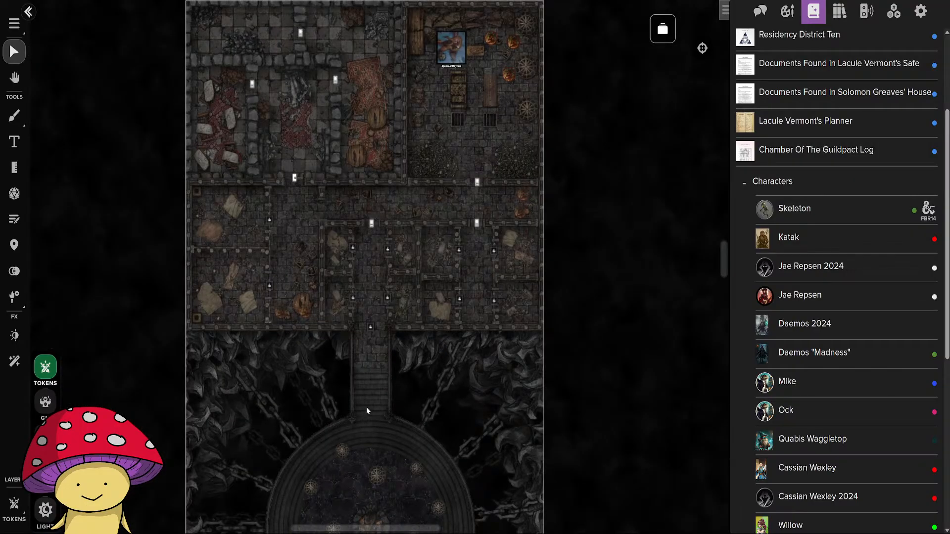
{"action": "key", "text": "ctrl+l"}
{"action": "key", "text": "ctrl+l"}
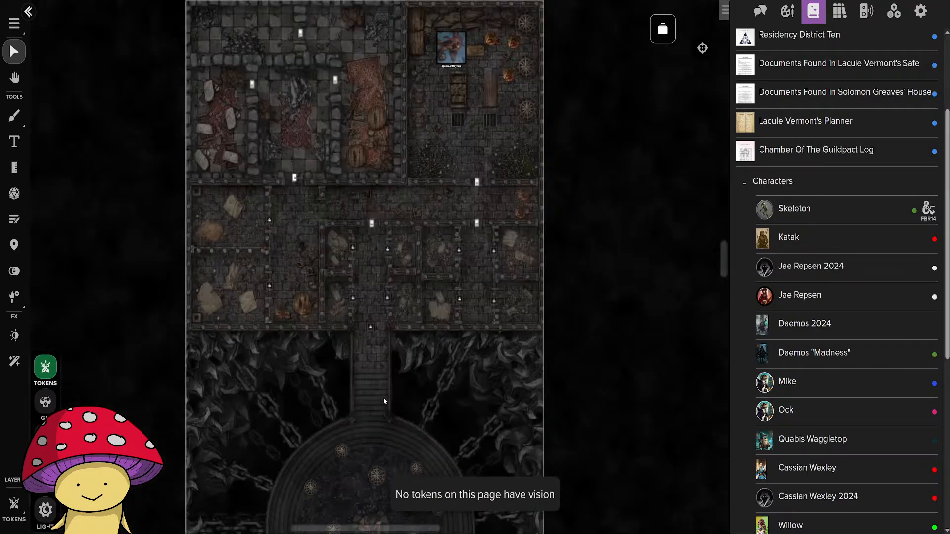
On the Foreground layer, try As Darkness as the Dynamic Lighting Interaction of the northernmost cage near the stairs.
{"action": "left_click_drag", "start_coordinate": [393, 420], "coordinate": [453, 215]}
{"action": "left_click", "coordinate": [430, 230]}
{"action": "scroll", "coordinate": [427, 232], "scroll_direction": "up", "scroll_amount": 5}
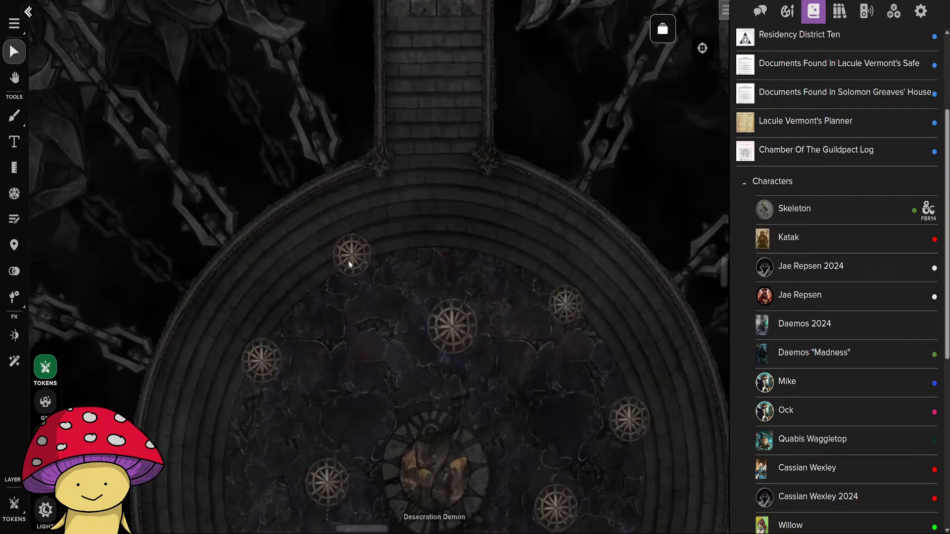
{"action": "left_click", "coordinate": [45, 437]}
{"action": "double_click", "coordinate": [351, 275]}
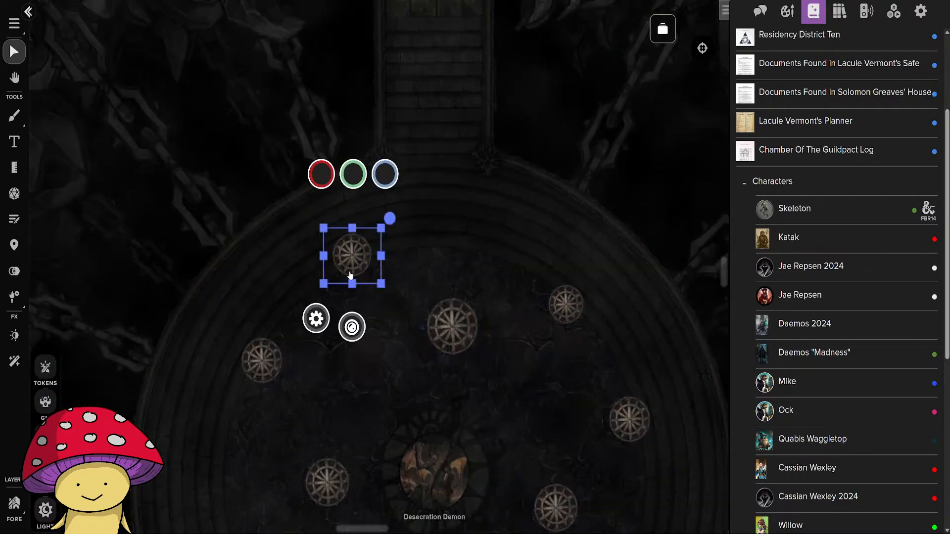
{"action": "left_click", "coordinate": [608, 156]}
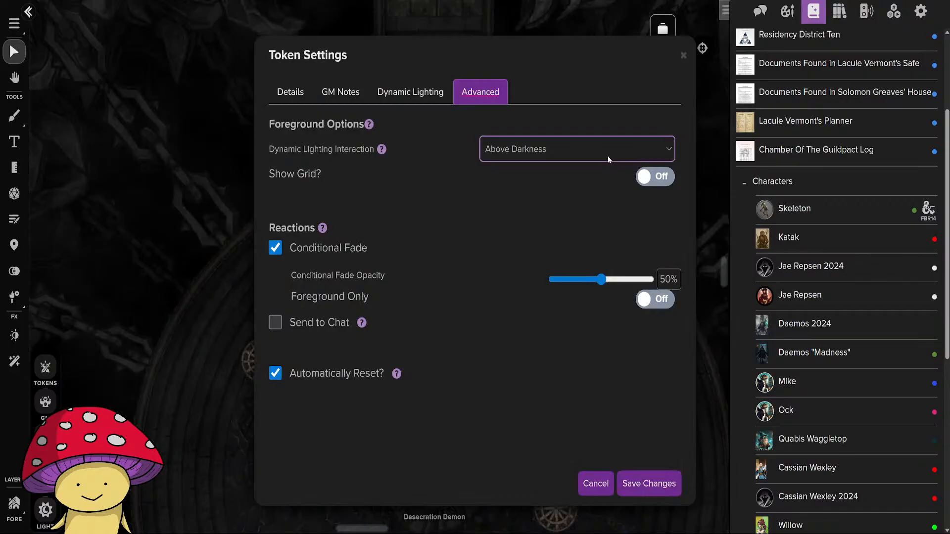
{"action": "left_click", "coordinate": [546, 188]}
{"action": "left_click", "coordinate": [649, 484]}
{"action": "left_click", "coordinate": [464, 258]}
{"action": "scroll", "coordinate": [477, 269], "scroll_direction": "down", "scroll_amount": 2}
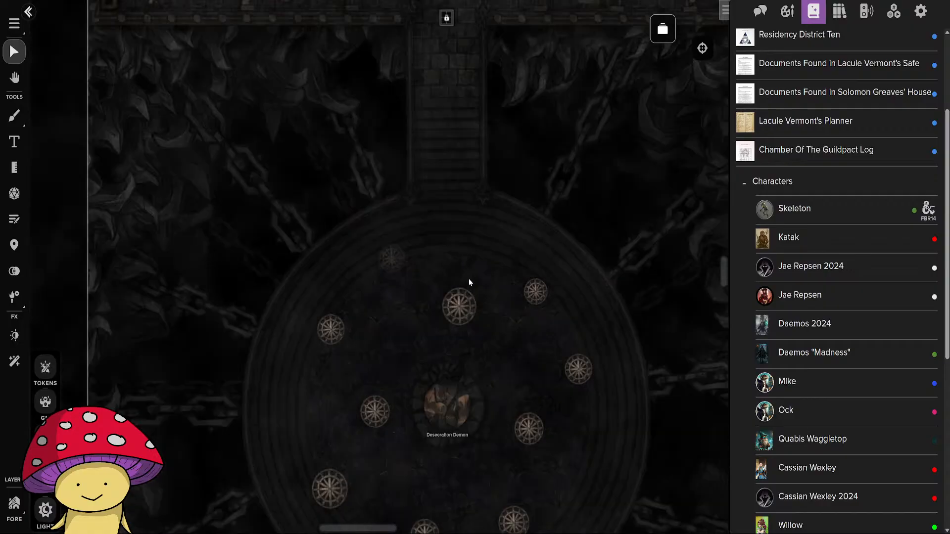
Set the northernmost cage's Dynamic Lighting Interaction to Below Darkness and save the token settings.
{"action": "scroll", "coordinate": [495, 307], "scroll_direction": "down", "scroll_amount": 1}
{"action": "left_click_drag", "start_coordinate": [502, 326], "coordinate": [394, 267]}
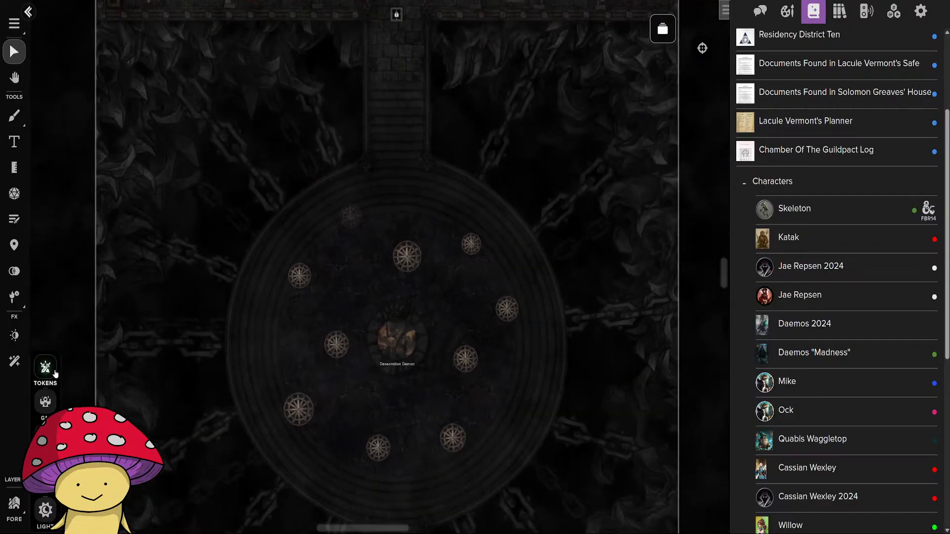
{"action": "double_click", "coordinate": [349, 225]}
{"action": "left_click", "coordinate": [556, 150]}
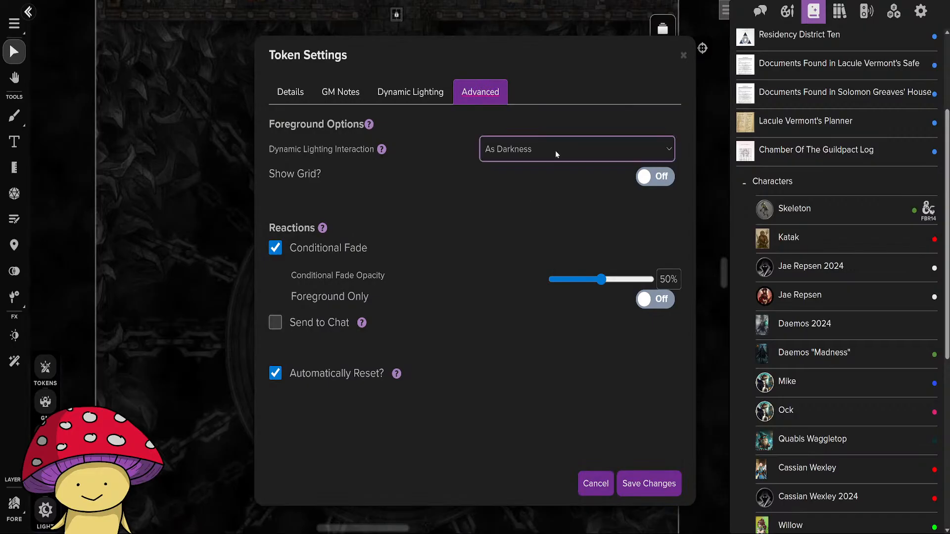
{"action": "left_click", "coordinate": [519, 208]}
{"action": "left_click", "coordinate": [649, 483]}
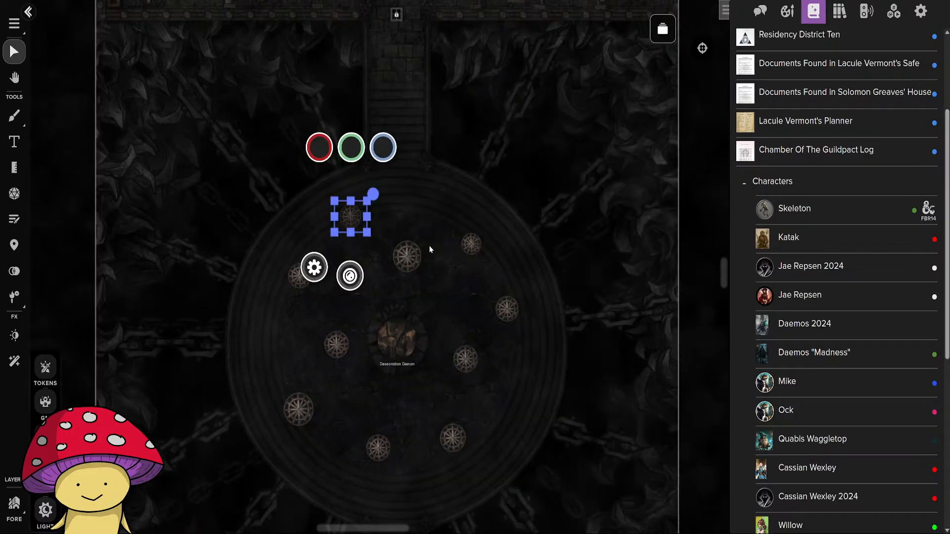
{"action": "left_click", "coordinate": [429, 213]}
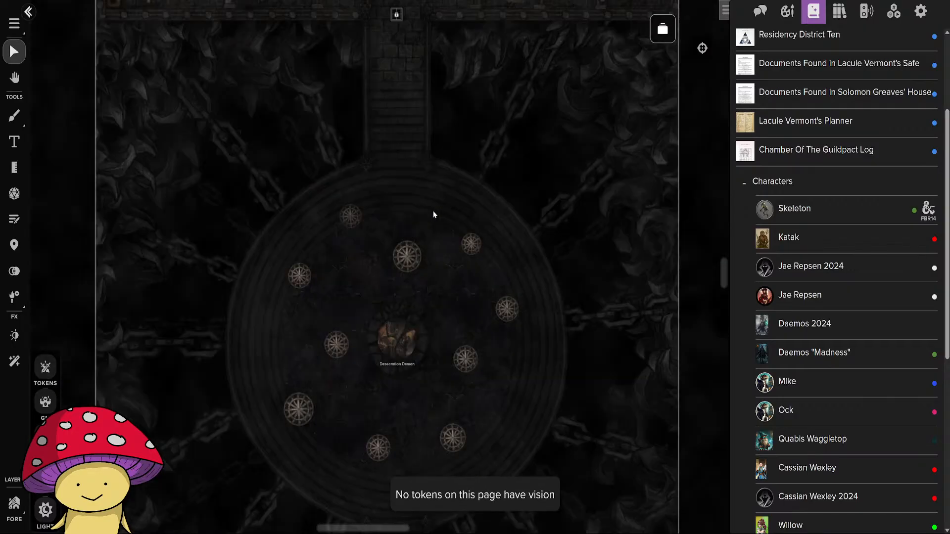
Place a Skeleton token near the northern cages on the Foreground layer, try previewing the map as it, and delete it.
{"action": "double_click", "coordinate": [407, 256]}
{"action": "left_click", "coordinate": [595, 478]}
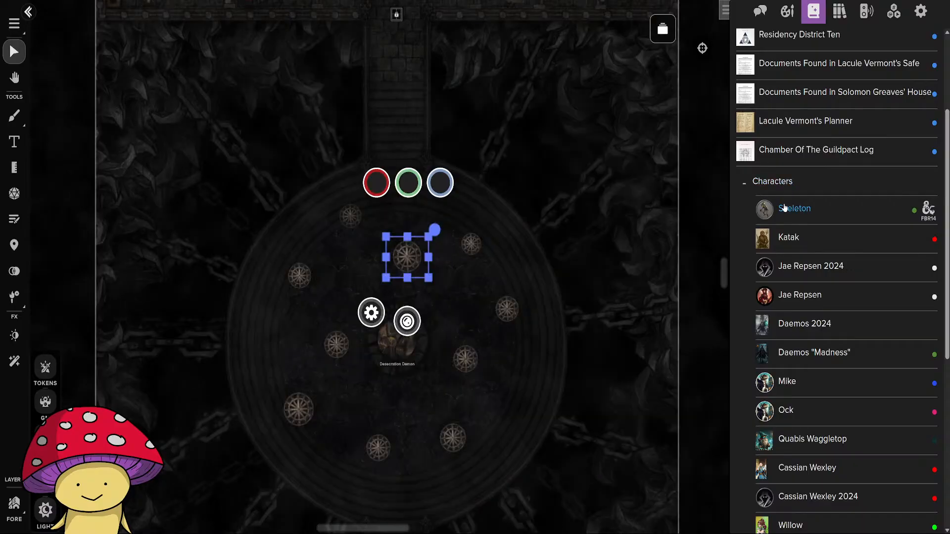
{"action": "left_click", "coordinate": [416, 221]}
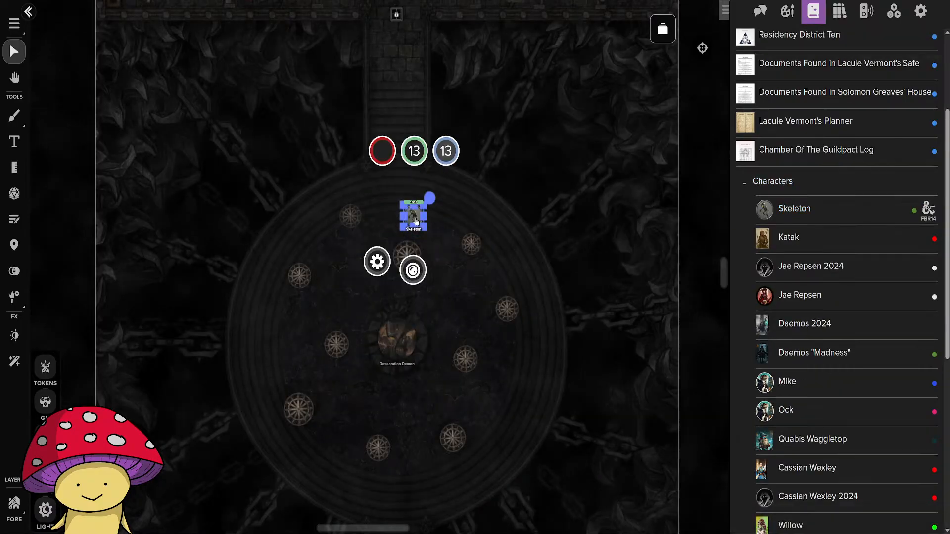
{"action": "key", "text": "ctrl+l"}
{"action": "left_click_drag", "start_coordinate": [455, 393], "coordinate": [366, 234]}
{"action": "scroll", "coordinate": [352, 254], "scroll_direction": "up", "scroll_amount": 3}
{"action": "scroll", "coordinate": [352, 255], "scroll_direction": "up", "scroll_amount": 2}
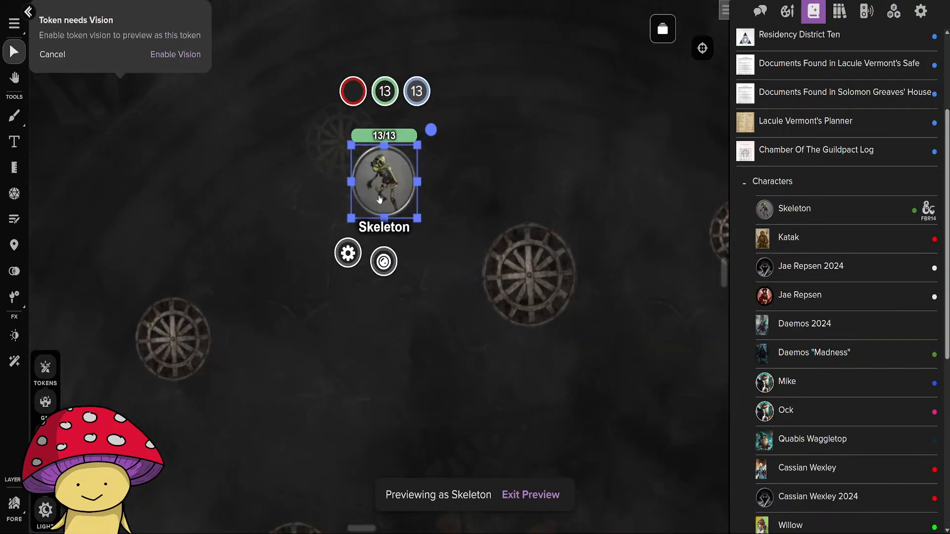
{"action": "left_click_drag", "start_coordinate": [386, 187], "coordinate": [341, 277]}
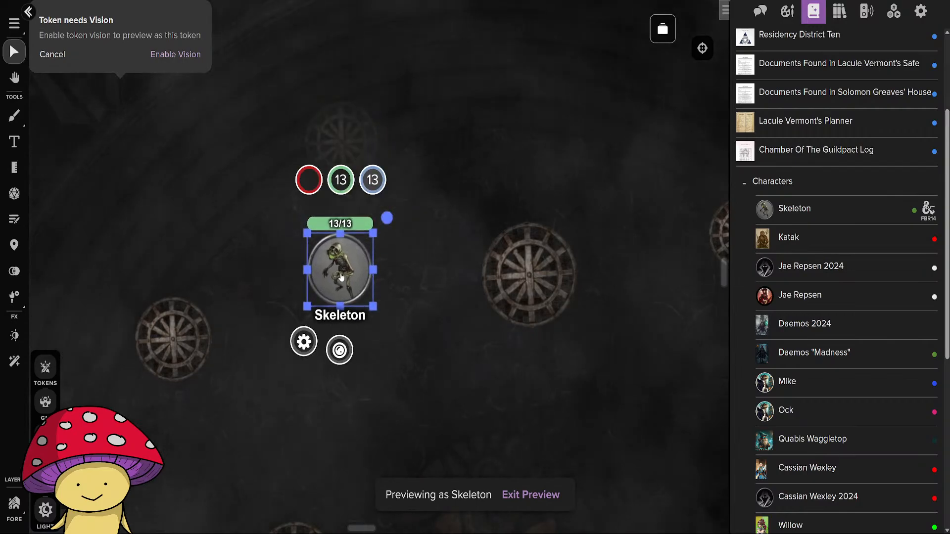
{"action": "key", "text": "Delete"}
Switch to the Tokens layer and place a Skeleton token northwest of the Desecration Demon.
{"action": "left_click", "coordinate": [54, 374]}
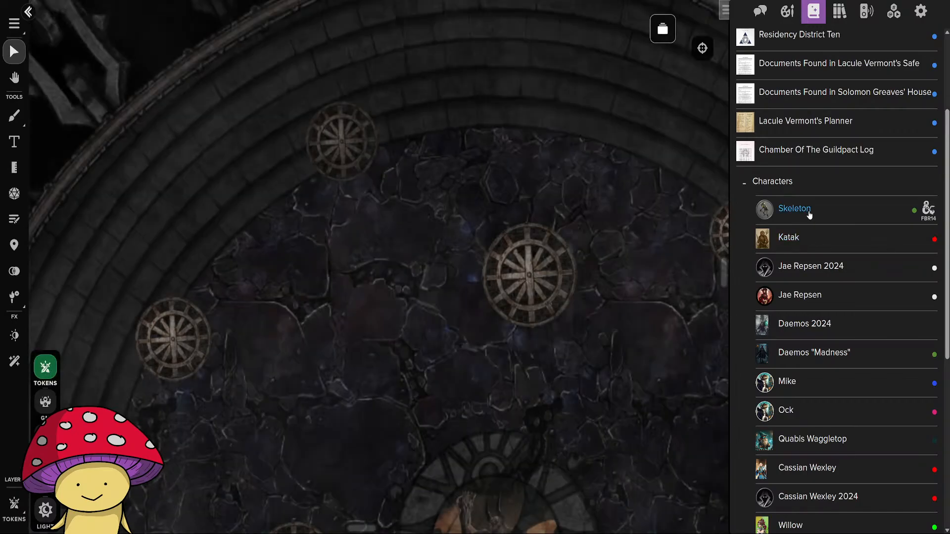
{"action": "left_click_drag", "start_coordinate": [810, 215], "coordinate": [365, 399]}
{"action": "scroll", "coordinate": [385, 290], "scroll_direction": "down", "scroll_amount": 2}
{"action": "scroll", "coordinate": [471, 390], "scroll_direction": "down", "scroll_amount": 3}
{"action": "left_click", "coordinate": [491, 407]}
{"action": "left_click_drag", "start_coordinate": [522, 398], "coordinate": [432, 340]}
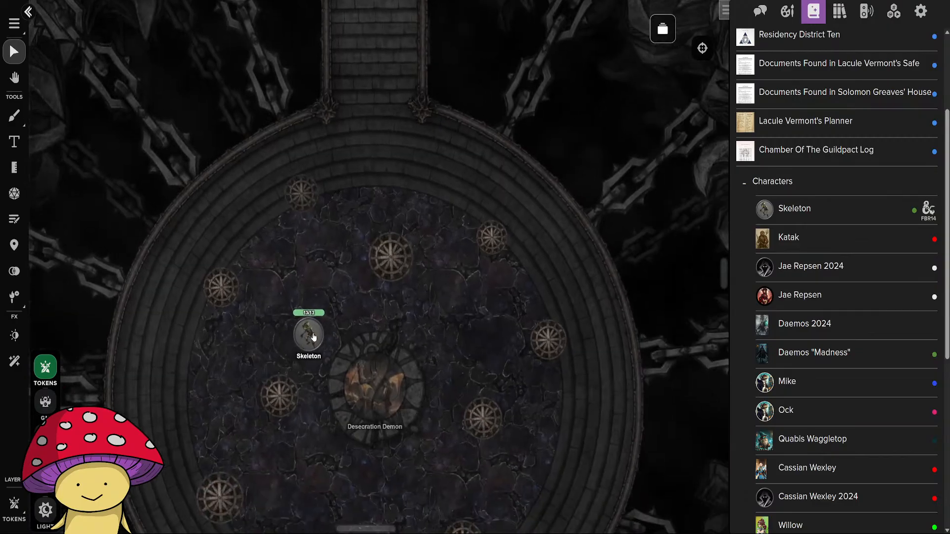
{"action": "left_click_drag", "start_coordinate": [314, 337], "coordinate": [334, 308]}
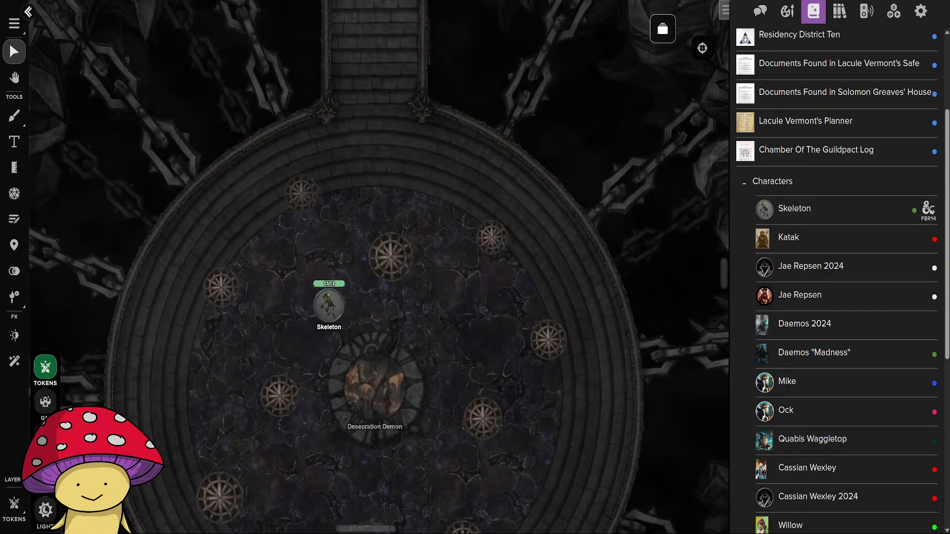
On the Foreground layer, set the northern-central, northeastern and eastern cages' Dynamic Lighting Interaction to Below Darkness, saving each token's settings.
{"action": "left_click", "coordinate": [45, 438]}
{"action": "double_click", "coordinate": [389, 270]}
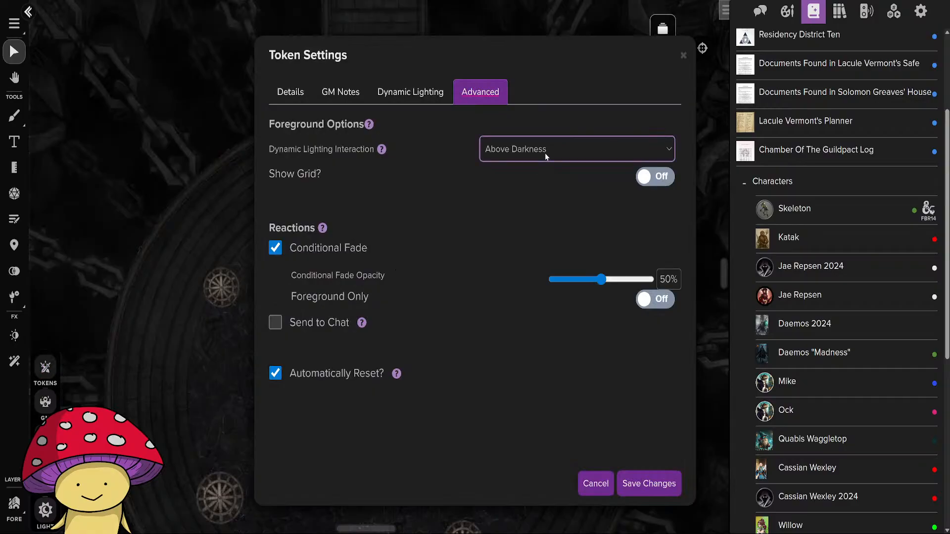
{"action": "left_click", "coordinate": [649, 484]}
{"action": "double_click", "coordinate": [494, 238]}
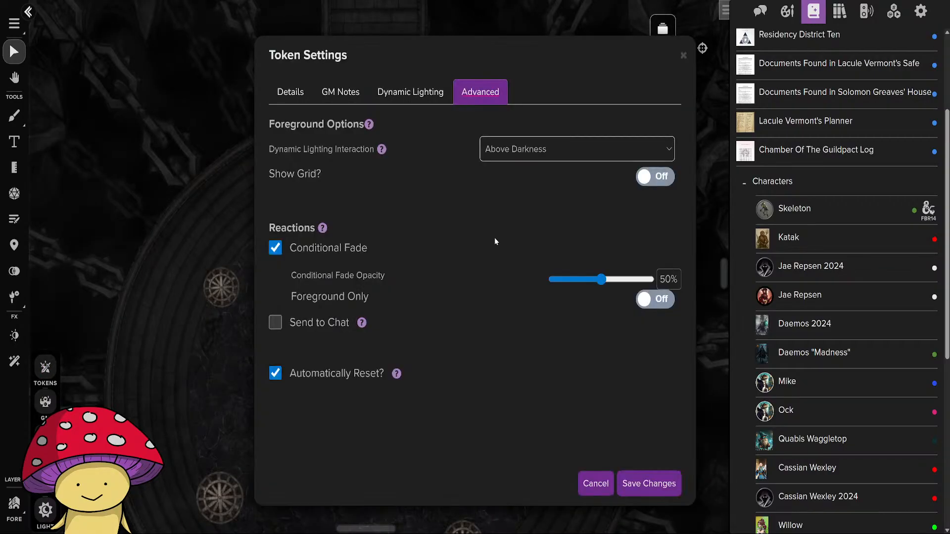
{"action": "left_click", "coordinate": [644, 485]}
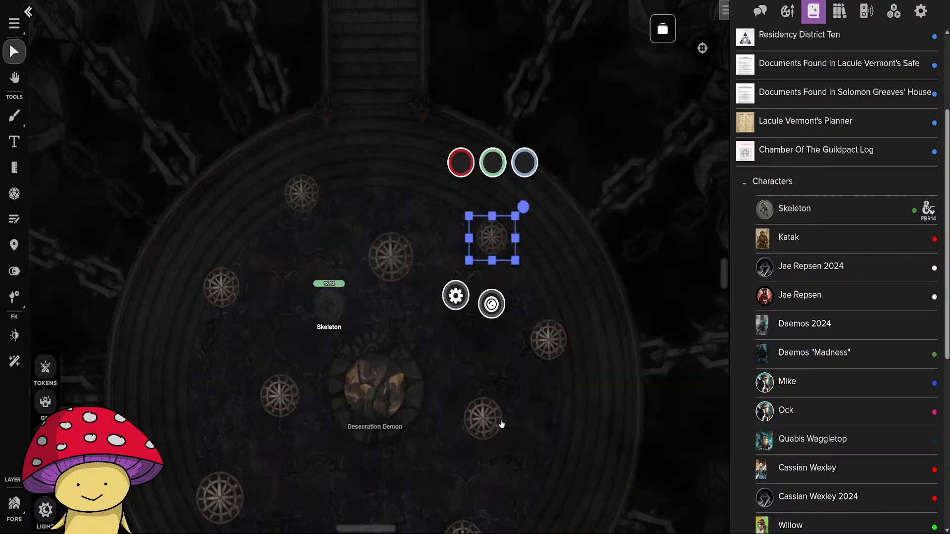
{"action": "double_click", "coordinate": [548, 355]}
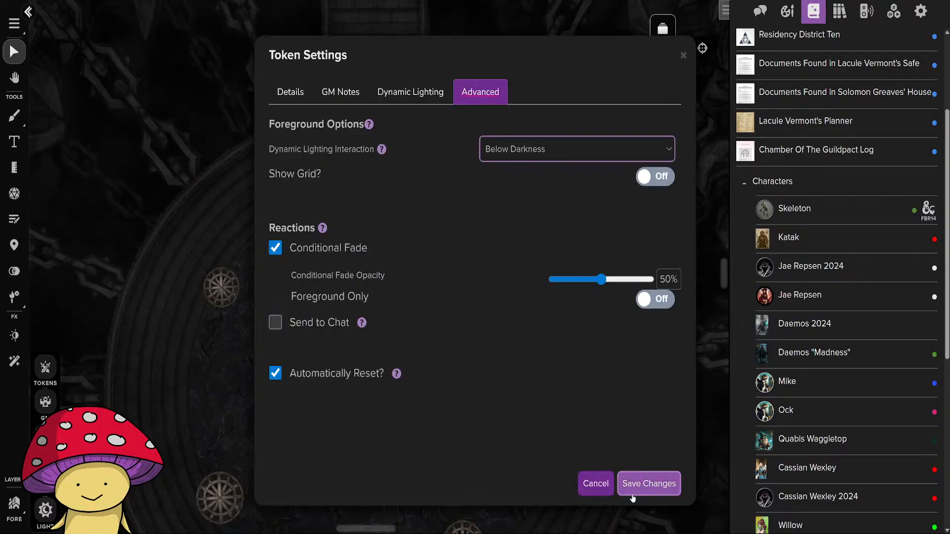
{"action": "left_click", "coordinate": [649, 484]}
Set the cage southeast of the Desecration Demon, the northwestern cage and the cage just west of the demon to Below Darkness.
{"action": "scroll", "coordinate": [540, 396], "scroll_direction": "down", "scroll_amount": 3}
{"action": "double_click", "coordinate": [539, 286]}
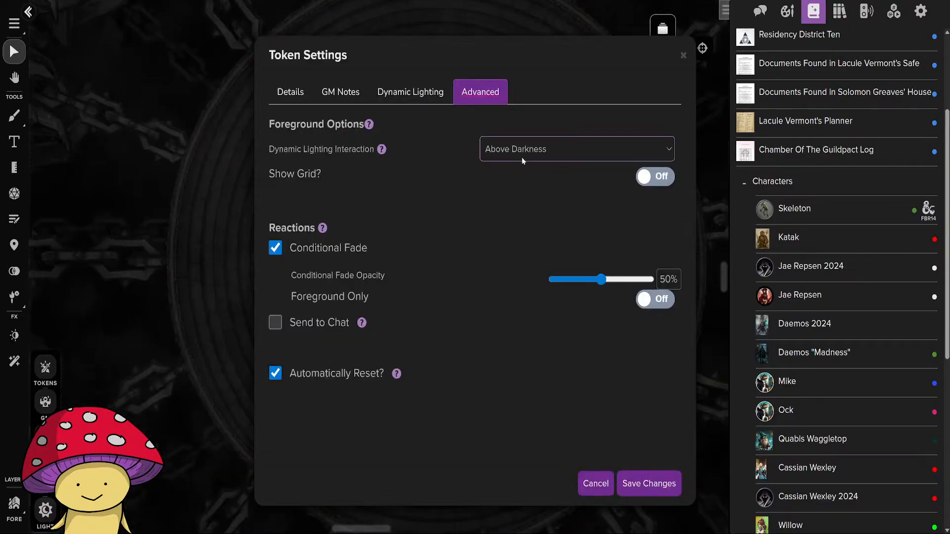
{"action": "left_click", "coordinate": [648, 483]}
{"action": "double_click", "coordinate": [287, 151]}
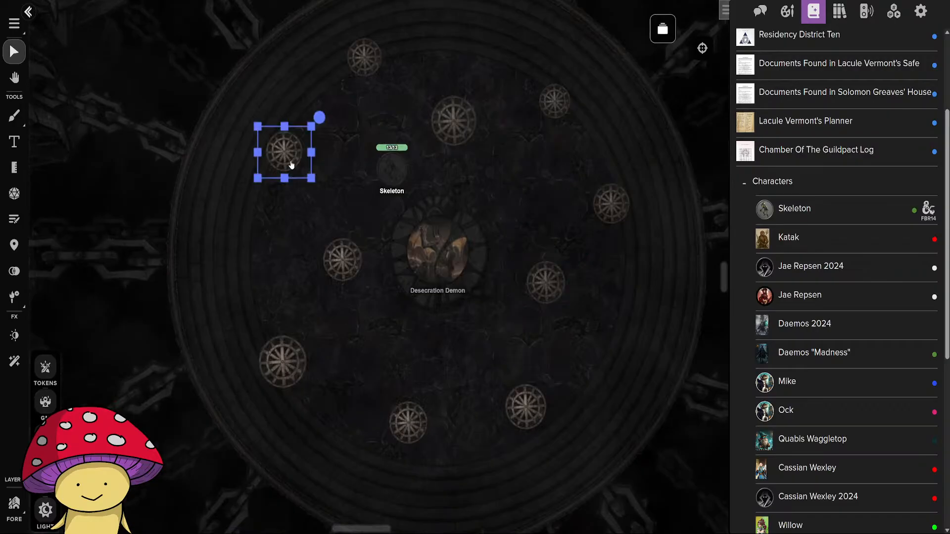
{"action": "left_click", "coordinate": [535, 145]}
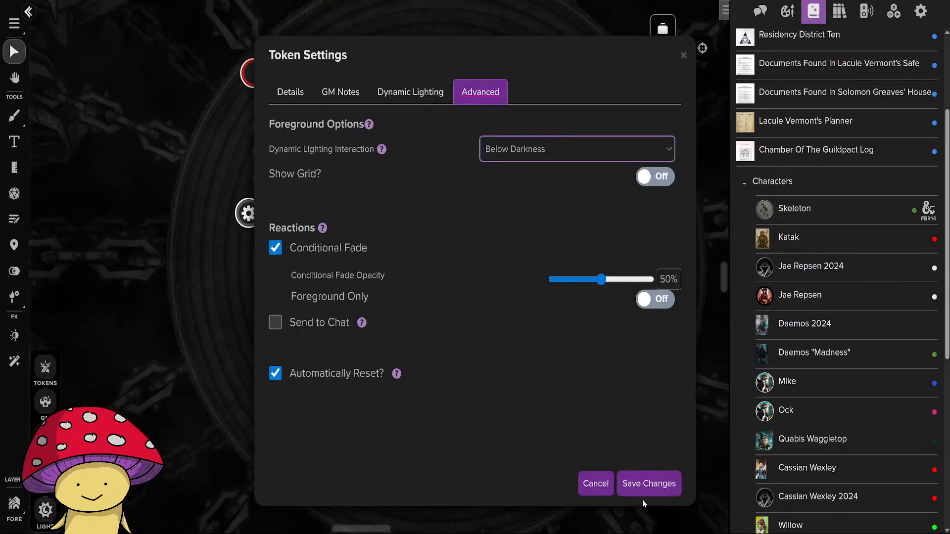
{"action": "left_click", "coordinate": [644, 487]}
{"action": "double_click", "coordinate": [361, 261]}
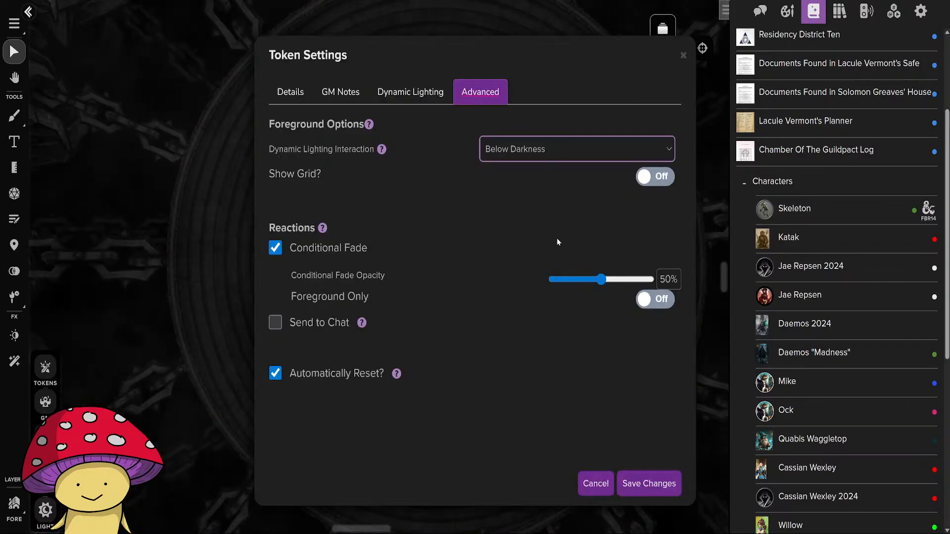
{"action": "left_click", "coordinate": [648, 483]}
Set the three southernmost arena cages' Dynamic Lighting Interaction to Below Darkness and save each token's settings.
{"action": "double_click", "coordinate": [284, 360]}
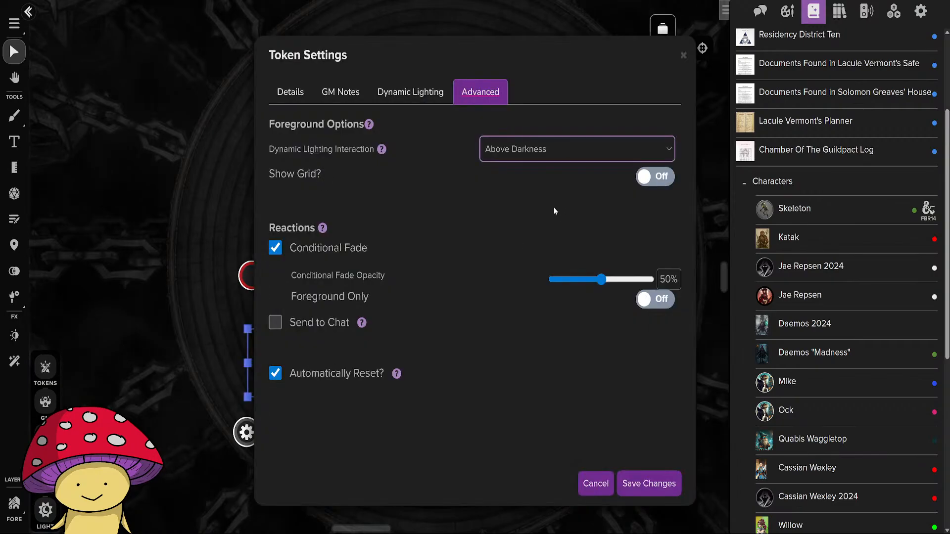
{"action": "left_click", "coordinate": [648, 483]}
{"action": "double_click", "coordinate": [414, 425]}
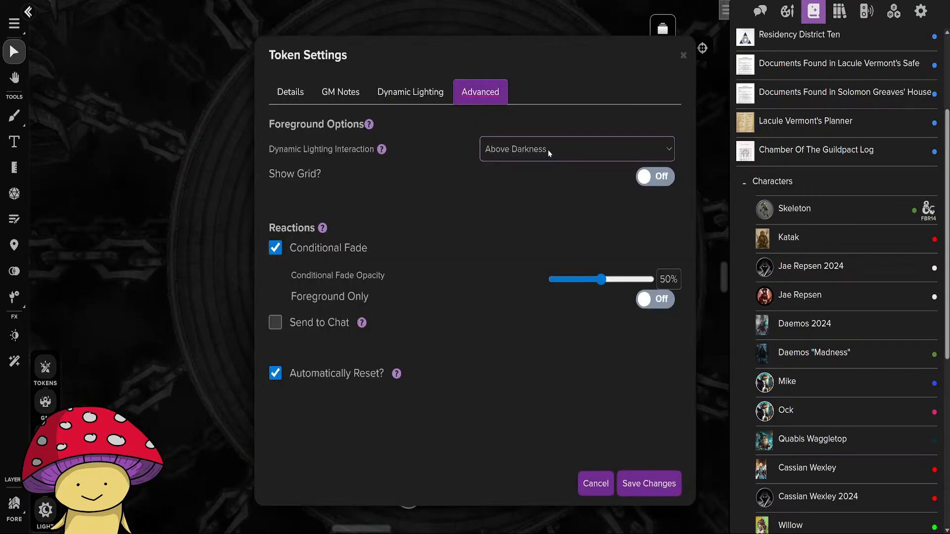
{"action": "left_click", "coordinate": [648, 483]}
{"action": "double_click", "coordinate": [532, 402]}
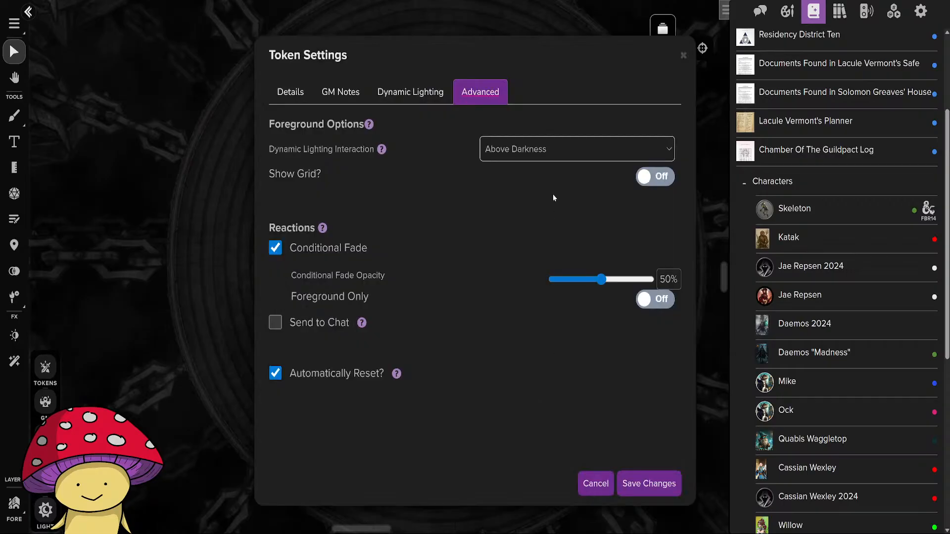
{"action": "left_click", "coordinate": [649, 484]}
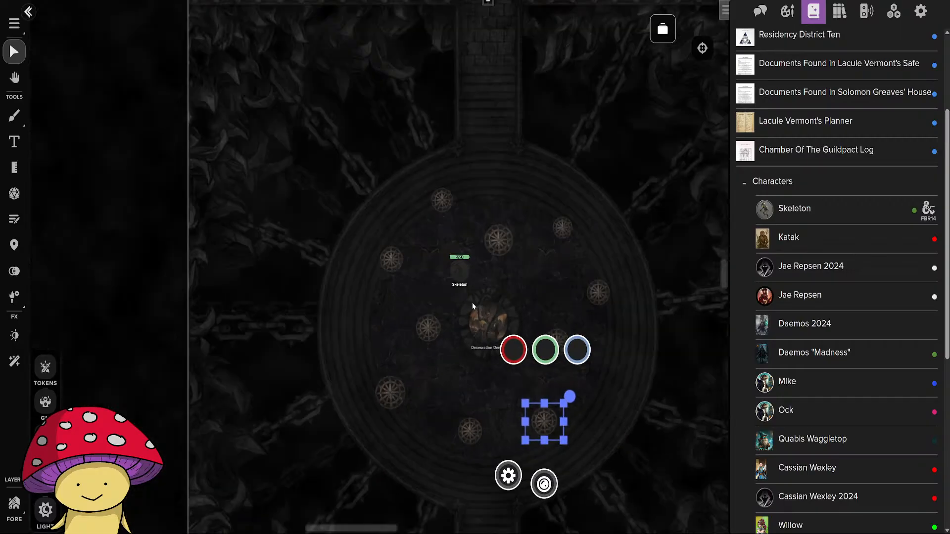
Switch to the Tokens layer, preview the map as the Skeleton, and move the token slightly west.
{"action": "left_click", "coordinate": [45, 370]}
{"action": "left_click", "coordinate": [452, 273]}
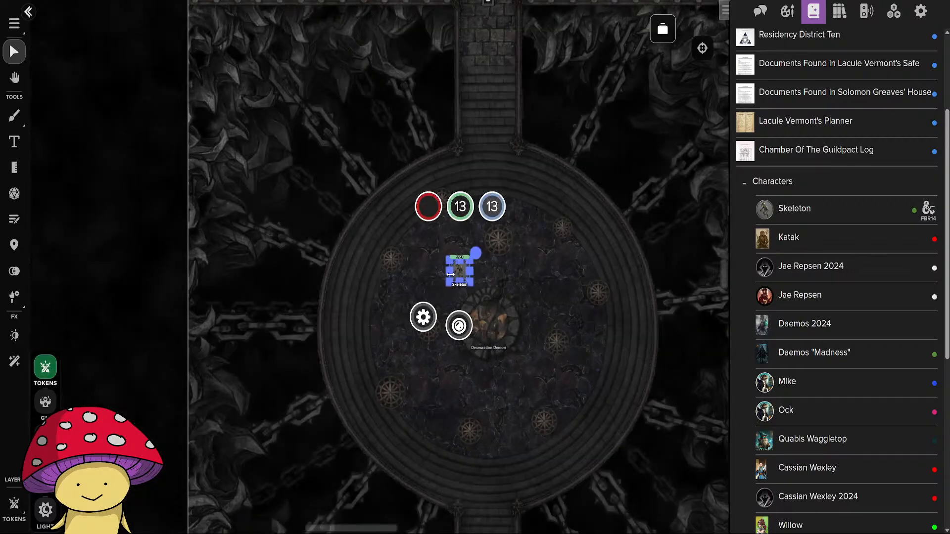
{"action": "key", "text": "ctrl+l"}
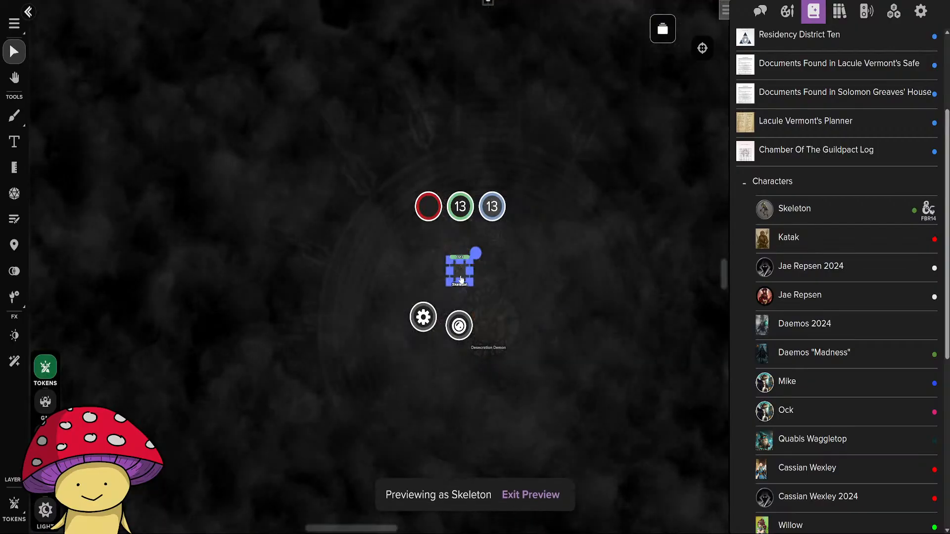
{"action": "left_click_drag", "start_coordinate": [461, 280], "coordinate": [428, 275]}
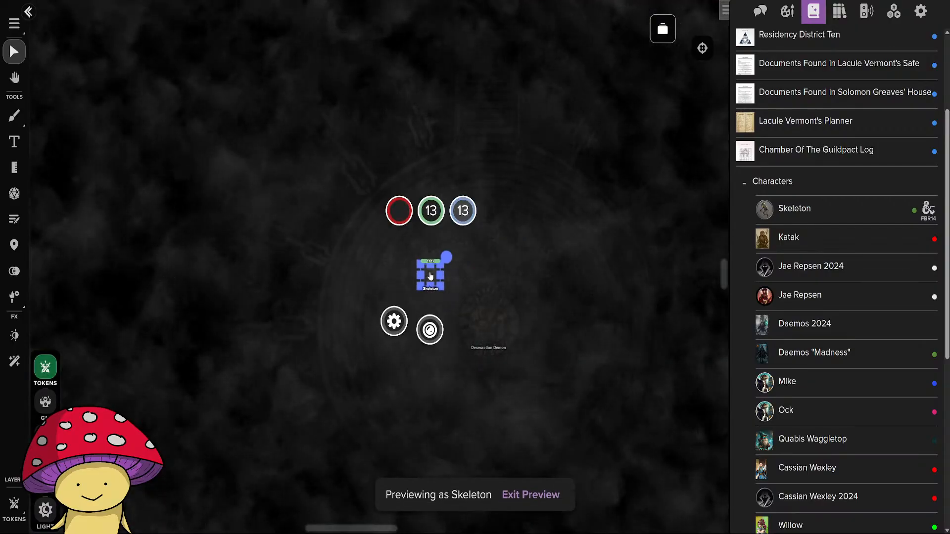
Make the Skeleton token emit Low Light with a distance of 40 ft and maximum brightness, and save its settings.
{"action": "double_click", "coordinate": [430, 276]}
{"action": "left_click", "coordinate": [402, 95]}
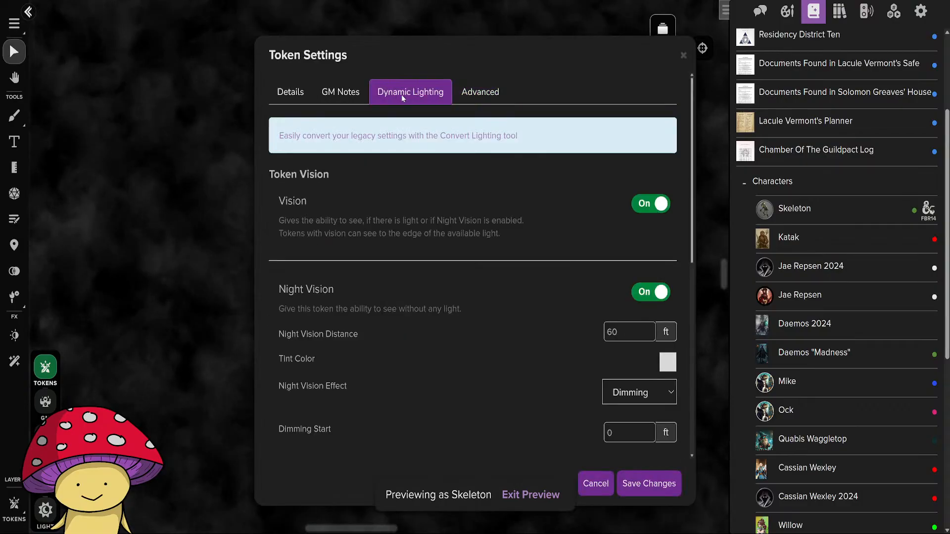
{"action": "scroll", "coordinate": [563, 315], "scroll_direction": "down", "scroll_amount": 8}
{"action": "scroll", "coordinate": [594, 336], "scroll_direction": "down", "scroll_amount": 1}
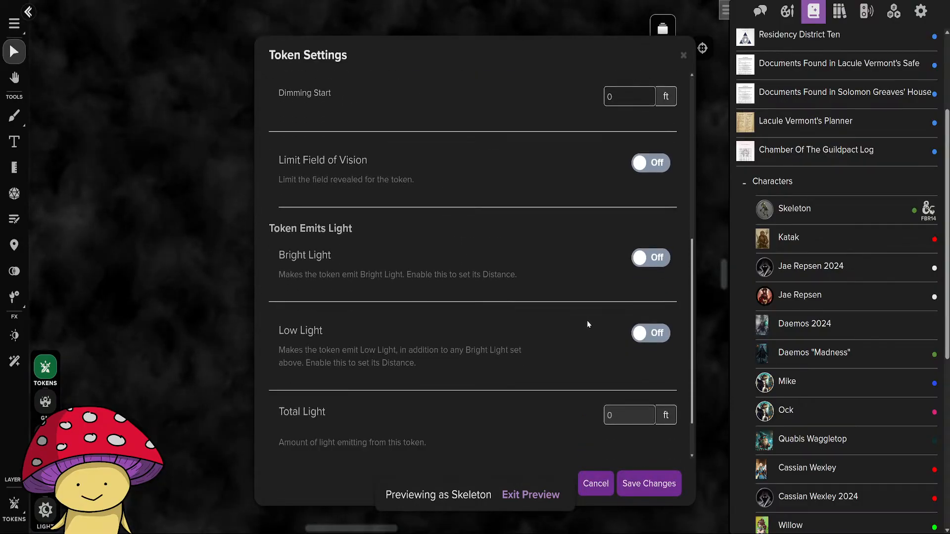
{"action": "left_click", "coordinate": [657, 335]}
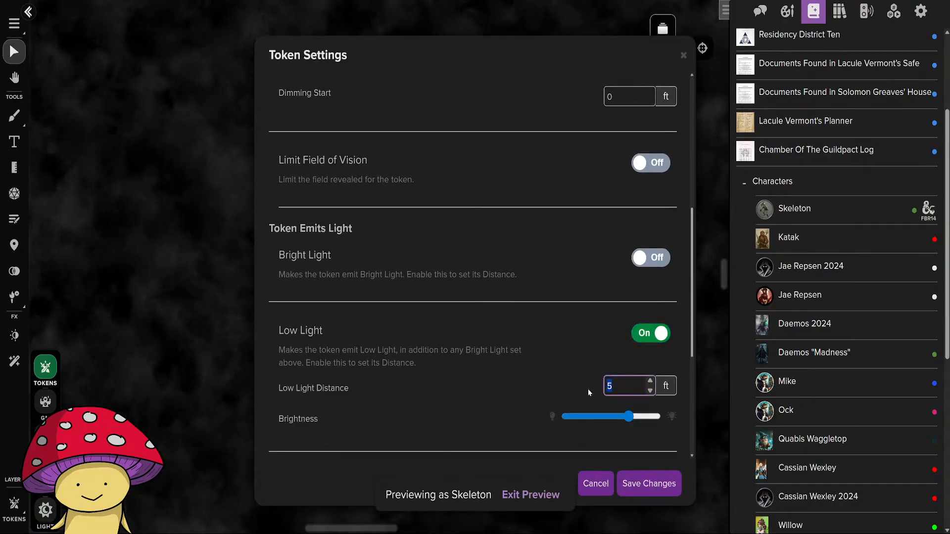
{"action": "type", "text": "40"}
{"action": "left_click_drag", "start_coordinate": [629, 416], "coordinate": [661, 417]}
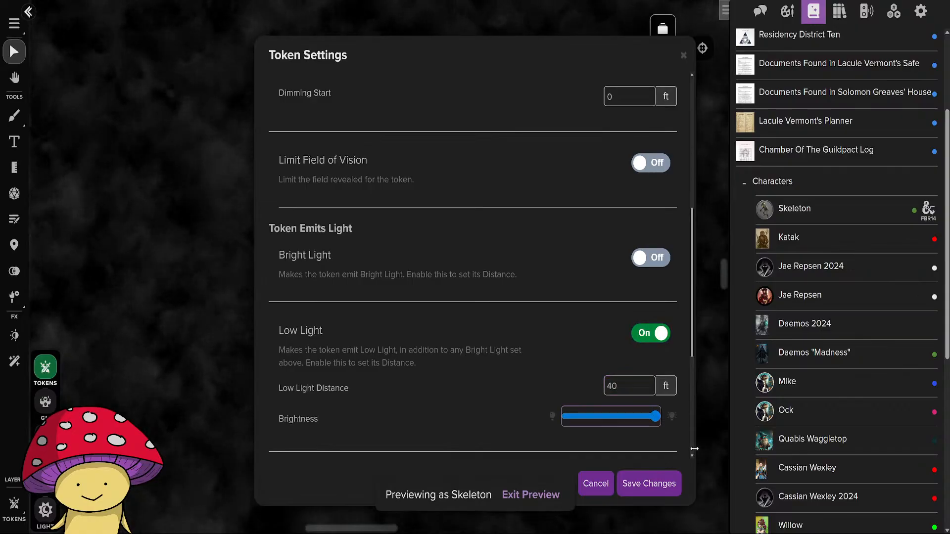
{"action": "left_click", "coordinate": [652, 479]}
Move the Skeleton under the northwestern cage and back toward the Desecration Demon, previewing how the cages render in its vision.
{"action": "left_click_drag", "start_coordinate": [431, 282], "coordinate": [401, 266]}
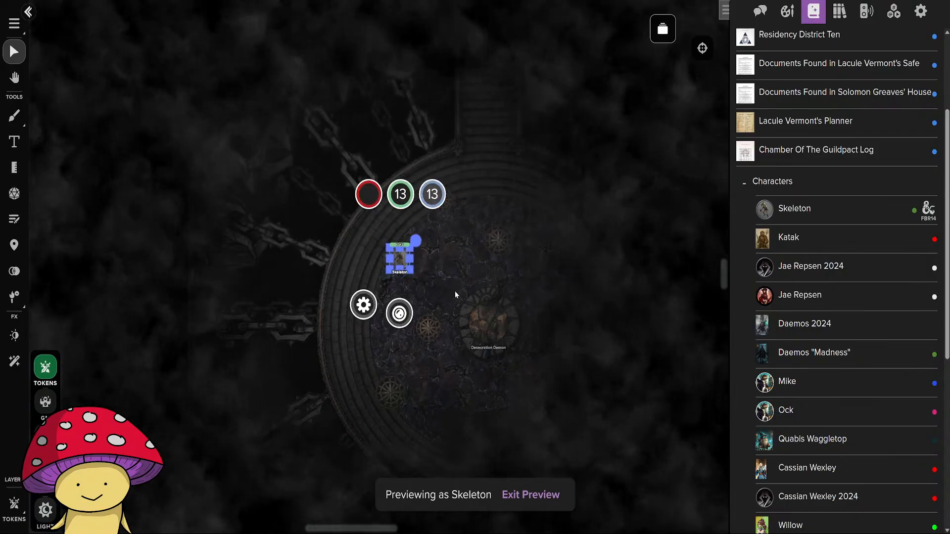
{"action": "left_click", "coordinate": [572, 330]}
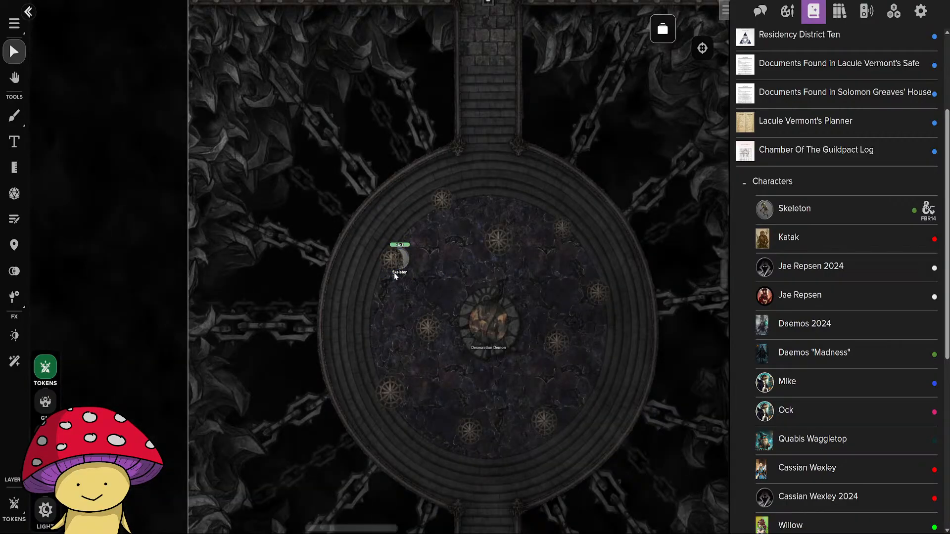
{"action": "left_click", "coordinate": [406, 258]}
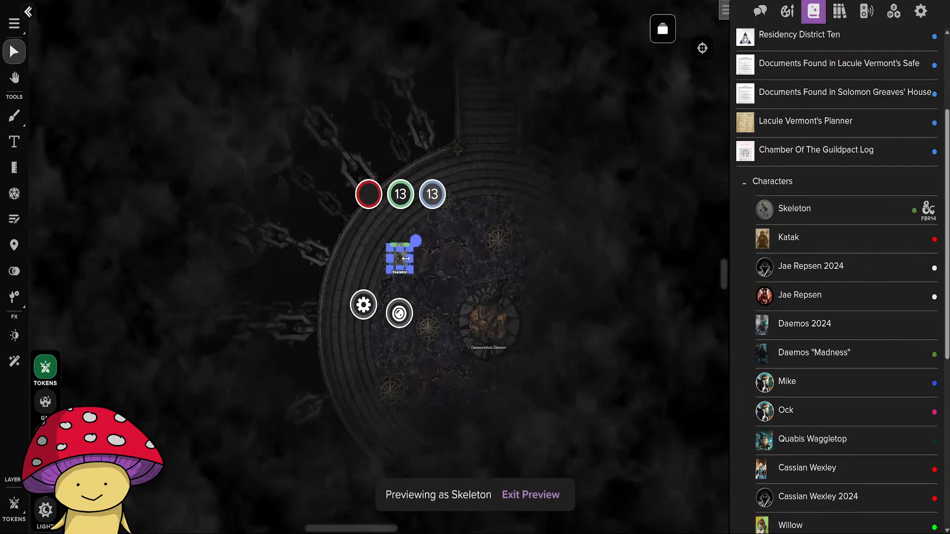
{"action": "left_click_drag", "start_coordinate": [401, 262], "coordinate": [439, 287]}
{"action": "scroll", "coordinate": [530, 273], "scroll_direction": "down", "scroll_amount": 8}
{"action": "left_click_drag", "start_coordinate": [542, 346], "coordinate": [375, 322]}
{"action": "scroll", "coordinate": [375, 313], "scroll_direction": "up", "scroll_amount": 8}
{"action": "left_click_drag", "start_coordinate": [360, 280], "coordinate": [423, 405]}
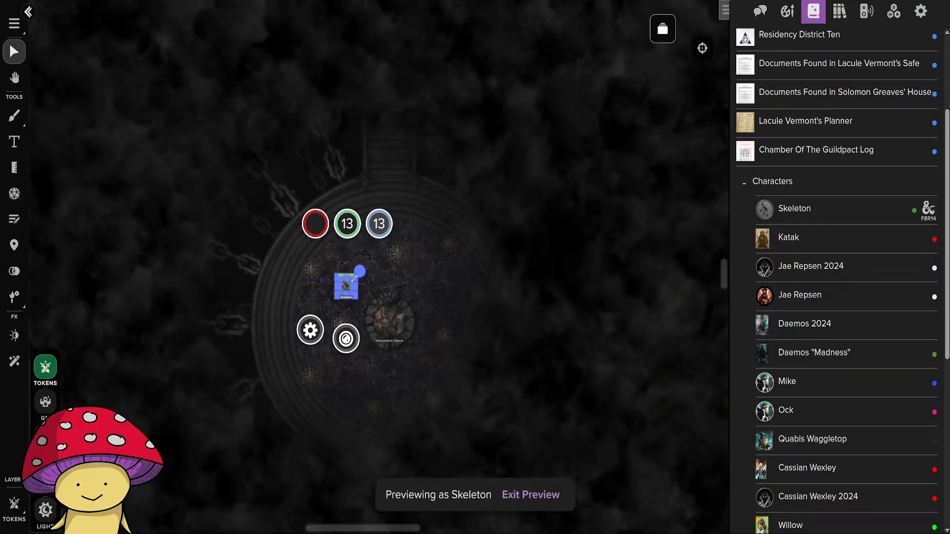
Move the Skeleton to the arena's northern edge to preview its view toward the stairs, and delete the token.
{"action": "left_click", "coordinate": [346, 287]}
{"action": "left_click_drag", "start_coordinate": [346, 287], "coordinate": [385, 217]}
{"action": "left_click_drag", "start_coordinate": [474, 238], "coordinate": [484, 370]}
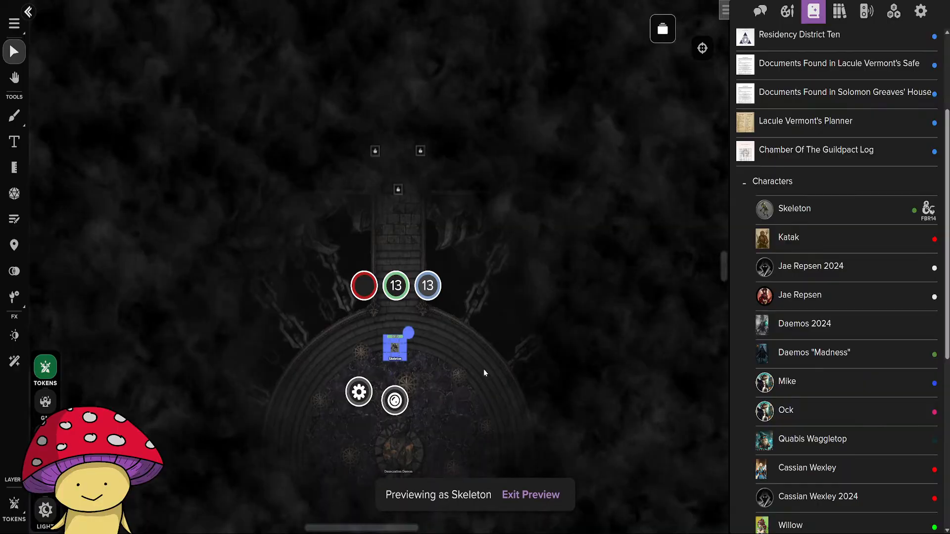
{"action": "key", "text": "Delete"}
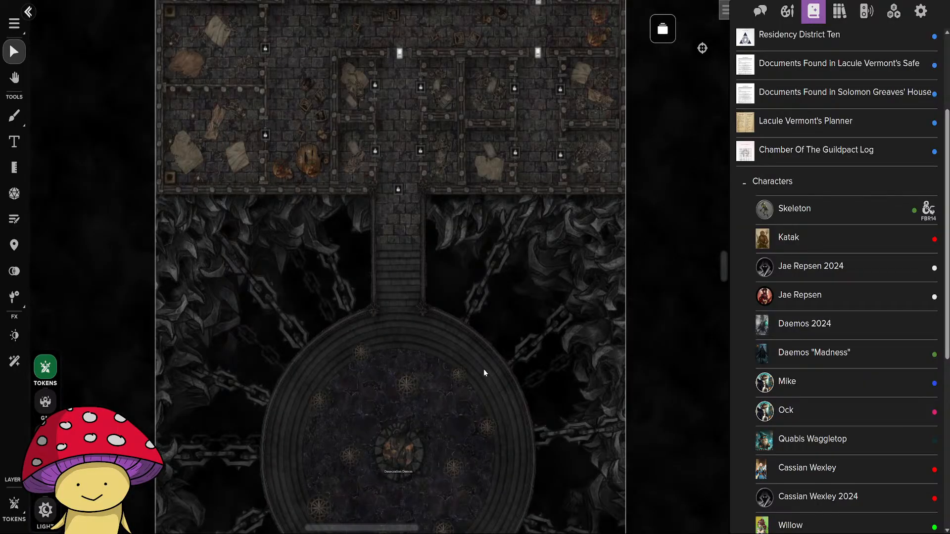
Review the Floor 4 map from the locked rooms in the north down to the hanging-cage arena.
{"action": "mouse_move", "coordinate": [526, 429]}
{"action": "left_mouse_down"}
{"action": "mouse_move", "coordinate": [545, 190]}
{"action": "mouse_move", "coordinate": [513, 376]}
{"action": "mouse_move", "coordinate": [514, 431]}
{"action": "left_mouse_up"}
{"action": "scroll", "coordinate": [550, 412], "scroll_direction": "down", "scroll_amount": 5}
{"action": "scroll", "coordinate": [482, 349], "scroll_direction": "up", "scroll_amount": 5}
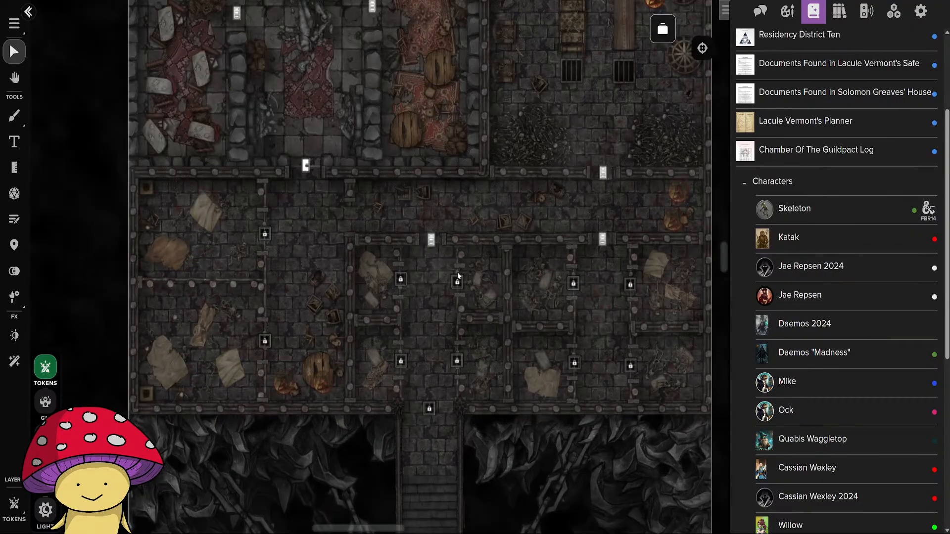
{"action": "left_click_drag", "start_coordinate": [458, 274], "coordinate": [438, 377]}
{"action": "scroll", "coordinate": [436, 381], "scroll_direction": "down", "scroll_amount": 2}
{"action": "left_click_drag", "start_coordinate": [459, 457], "coordinate": [439, 141]}
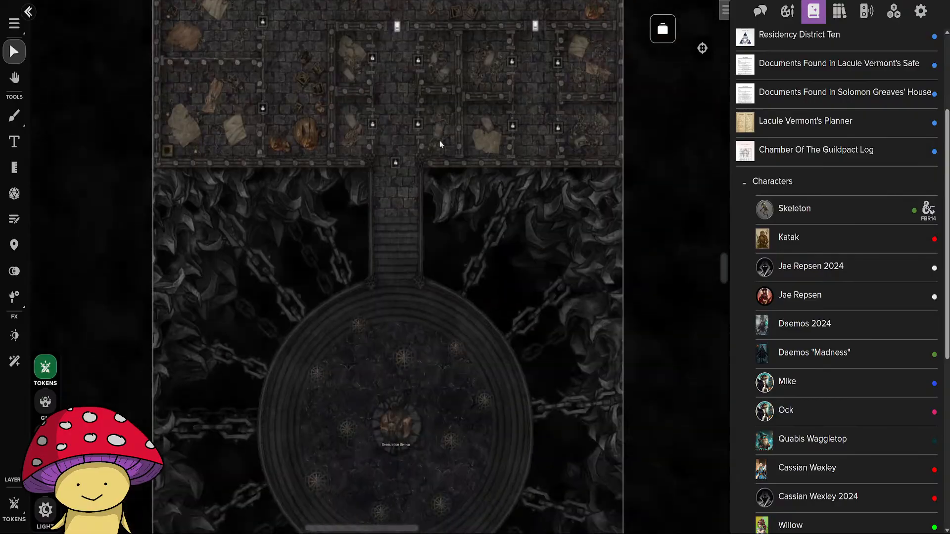
{"action": "left_click_drag", "start_coordinate": [467, 327], "coordinate": [483, 444]}
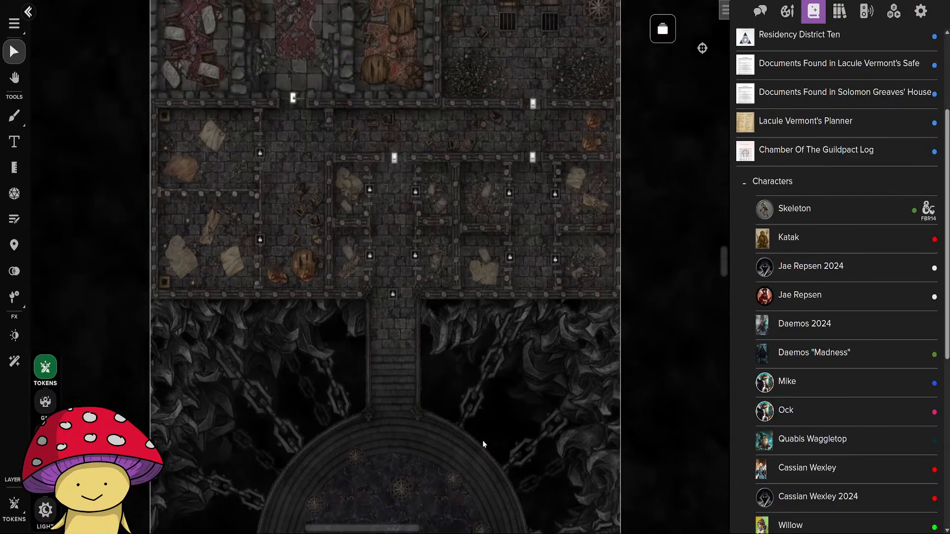
Open the Deadman's Hideaway Entrance page, switch to the Title Page from all pages, and close the page list.
{"action": "left_click", "coordinate": [662, 29]}
{"action": "left_click", "coordinate": [258, 188]}
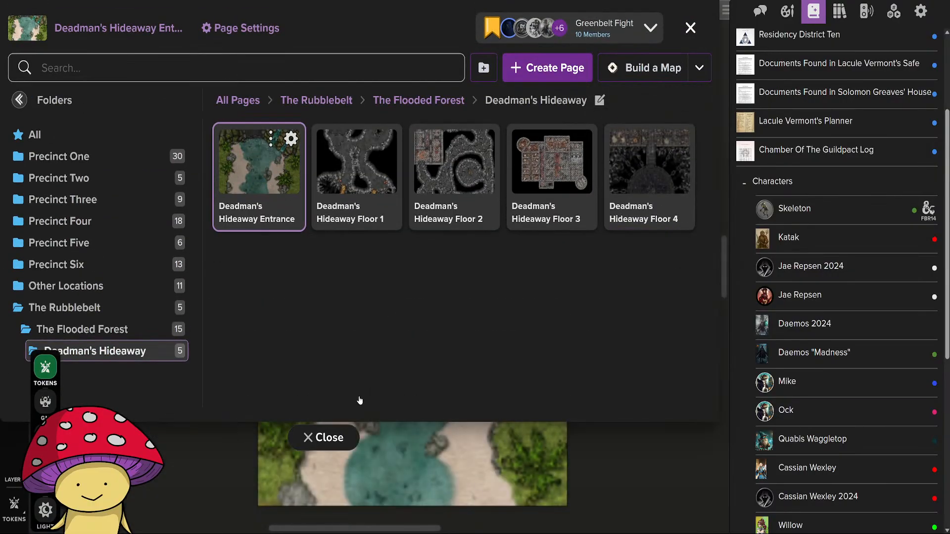
{"action": "left_click", "coordinate": [34, 134]}
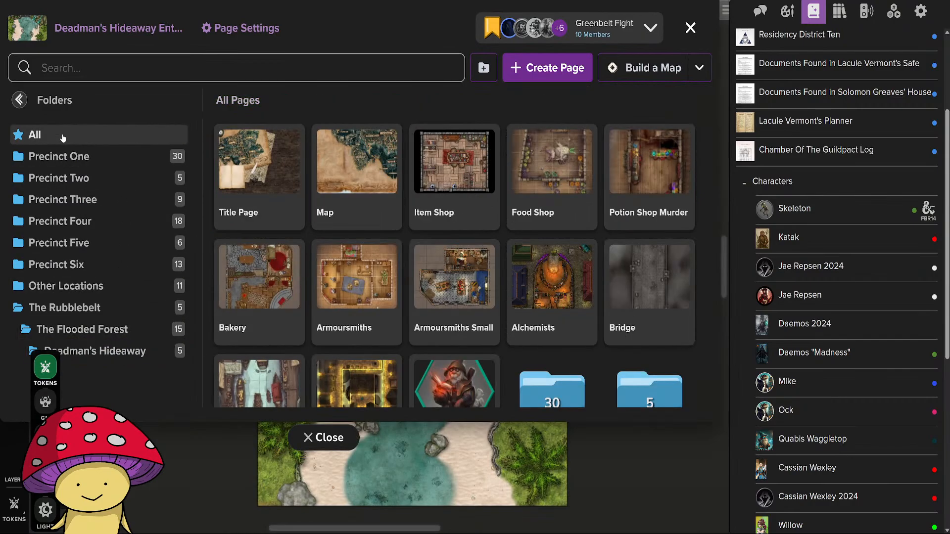
{"action": "left_click", "coordinate": [247, 192]}
{"action": "left_click", "coordinate": [324, 437]}
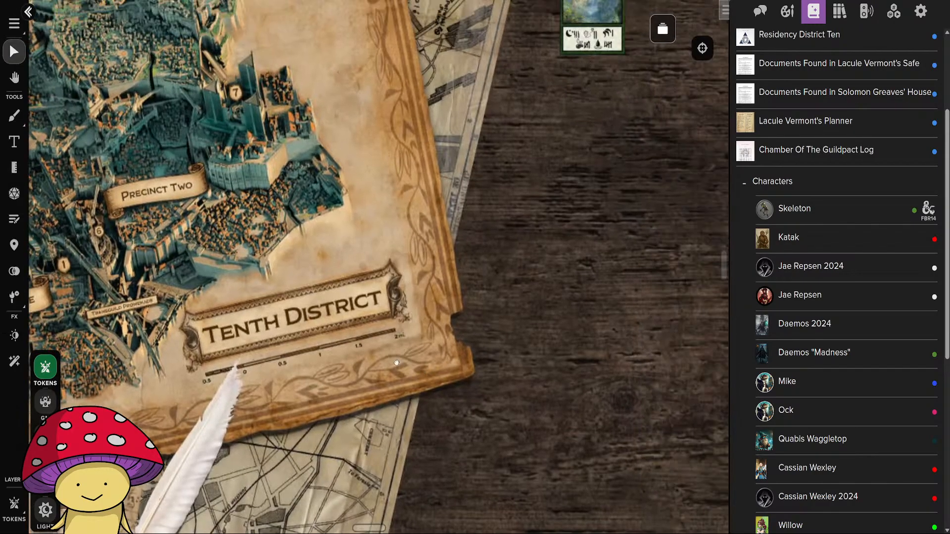
Examine the Waterbore Valley location card beside the Tenth District map on the Title Page.
{"action": "left_click_drag", "start_coordinate": [396, 363], "coordinate": [367, 489]}
{"action": "left_click_drag", "start_coordinate": [589, 290], "coordinate": [244, 479]}
{"action": "left_click_drag", "start_coordinate": [236, 352], "coordinate": [349, 362]}
{"action": "scroll", "coordinate": [349, 361], "scroll_direction": "up", "scroll_amount": 8}
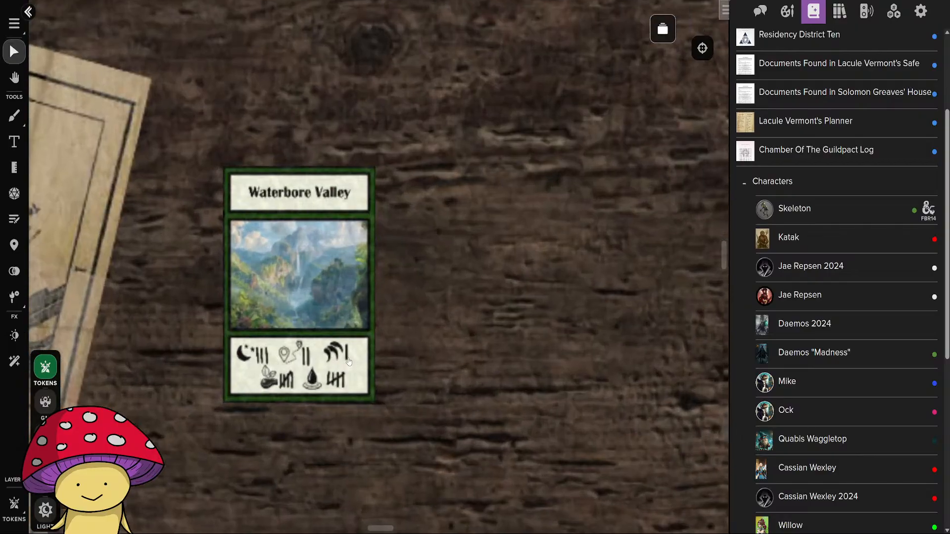
{"action": "scroll", "coordinate": [349, 362], "scroll_direction": "up", "scroll_amount": 1}
{"action": "scroll", "coordinate": [312, 359], "scroll_direction": "down", "scroll_amount": 4}
Look over the location cards north of the wooden tabletop and select the Whispering Willows card.
{"action": "left_click_drag", "start_coordinate": [355, 154], "coordinate": [406, 472]}
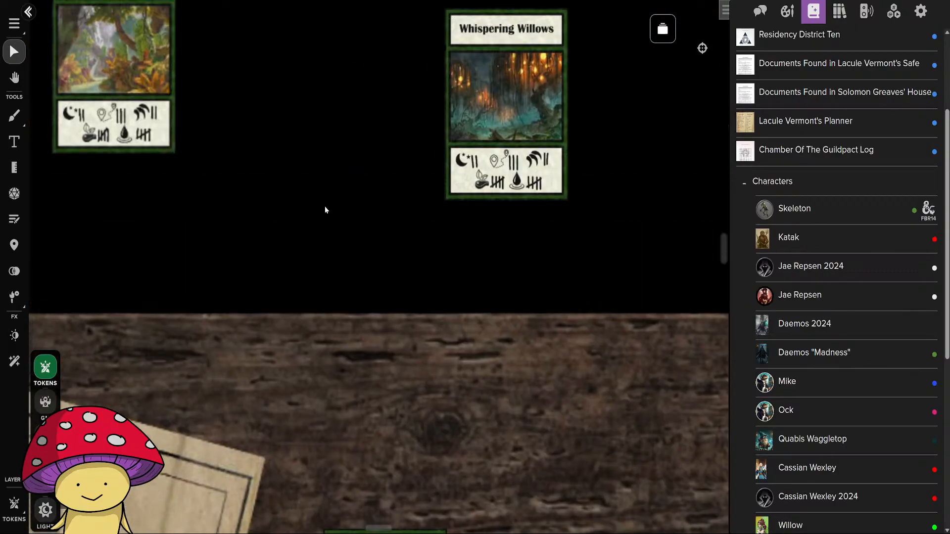
{"action": "left_click_drag", "start_coordinate": [220, 10], "coordinate": [328, 254]}
{"action": "scroll", "coordinate": [335, 315], "scroll_direction": "down", "scroll_amount": 1}
{"action": "left_click_drag", "start_coordinate": [342, 334], "coordinate": [250, 274]}
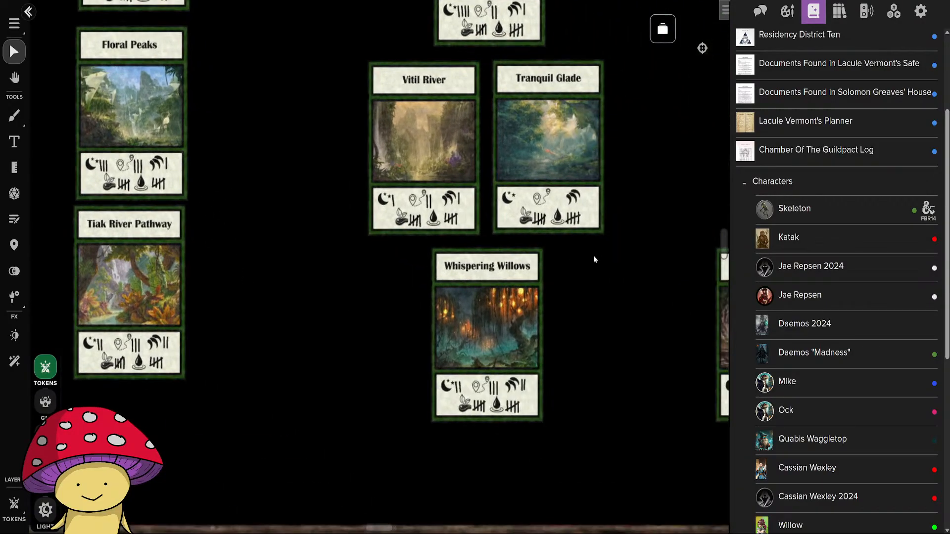
{"action": "left_click_drag", "start_coordinate": [594, 259], "coordinate": [483, 323]}
{"action": "left_click", "coordinate": [350, 356]}
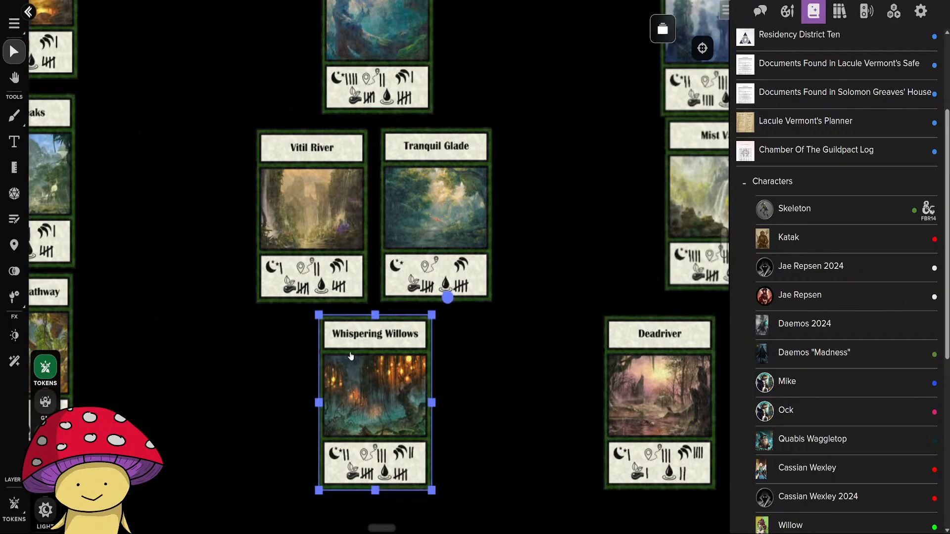
Deselect the Whispering Willows card and examine the Deadriver, Deadmans Hideaway, Mangrove Gully and Mist Vale location cards.
{"action": "left_click", "coordinate": [267, 362]}
{"action": "left_click_drag", "start_coordinate": [524, 252], "coordinate": [461, 184]}
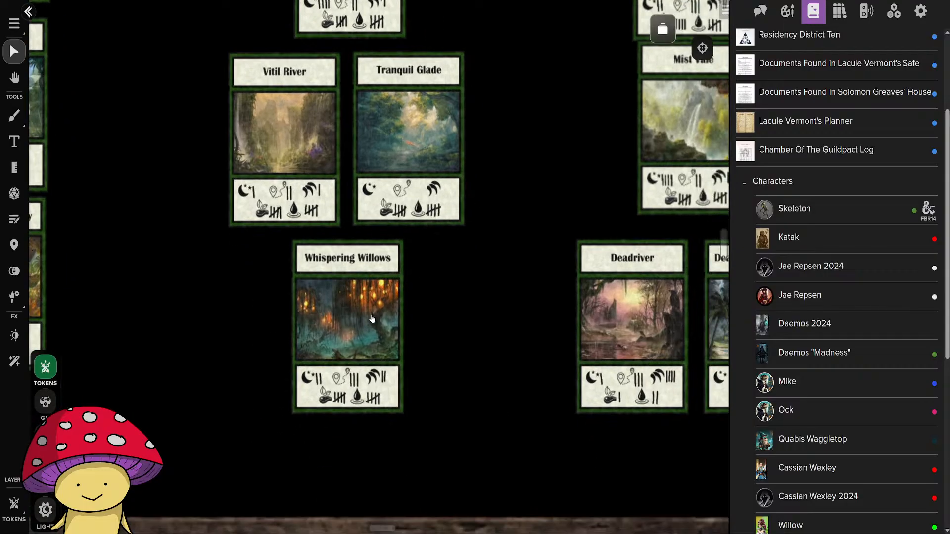
{"action": "left_click_drag", "start_coordinate": [519, 331], "coordinate": [203, 332]}
{"action": "right_click", "coordinate": [203, 333]}
{"action": "left_click", "coordinate": [637, 273]}
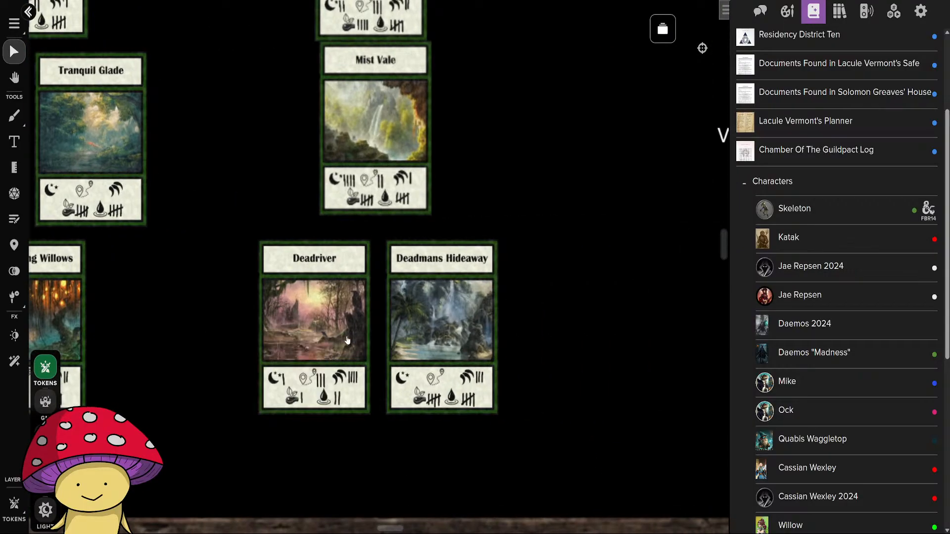
{"action": "scroll", "coordinate": [348, 340], "scroll_direction": "up", "scroll_amount": 1}
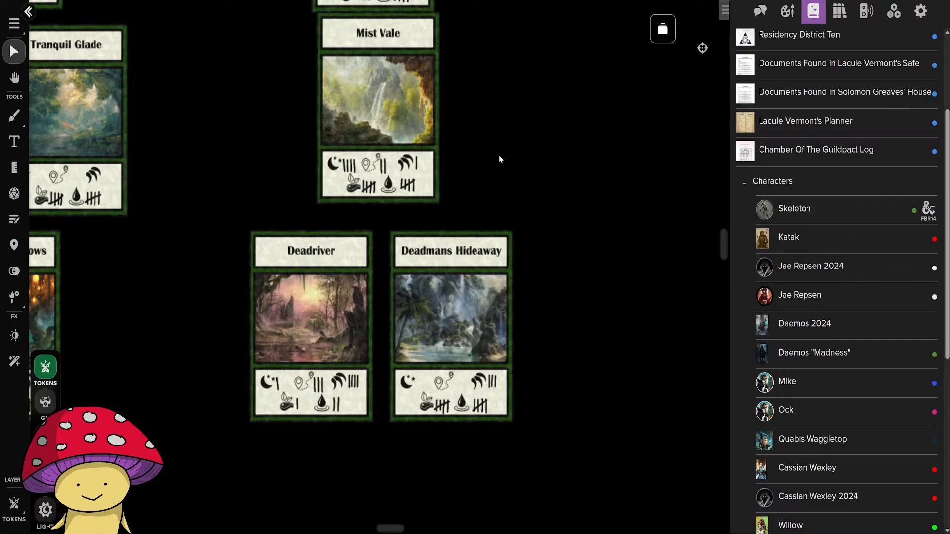
{"action": "scroll", "coordinate": [484, 317], "scroll_direction": "up", "scroll_amount": 2}
{"action": "left_click", "coordinate": [433, 326]}
{"action": "left_click", "coordinate": [525, 307]}
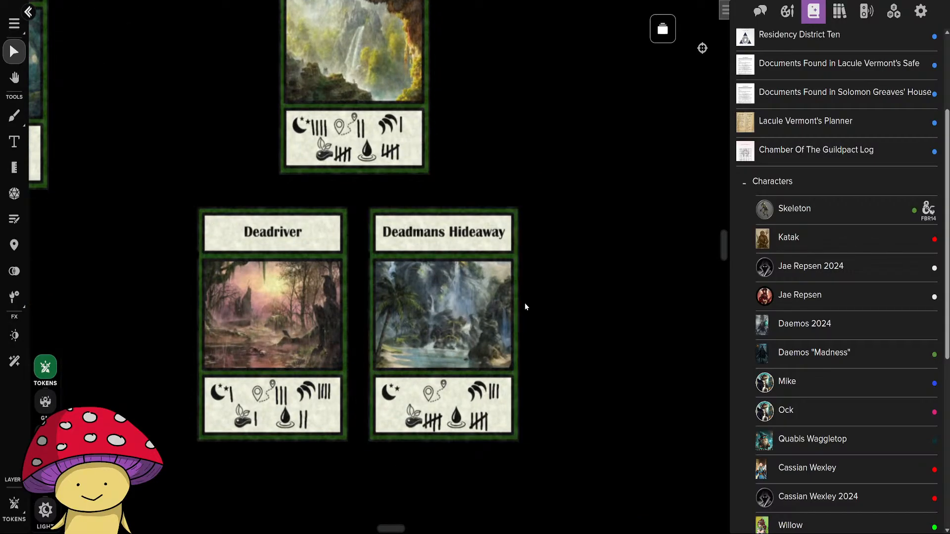
{"action": "left_click_drag", "start_coordinate": [465, 132], "coordinate": [523, 456]}
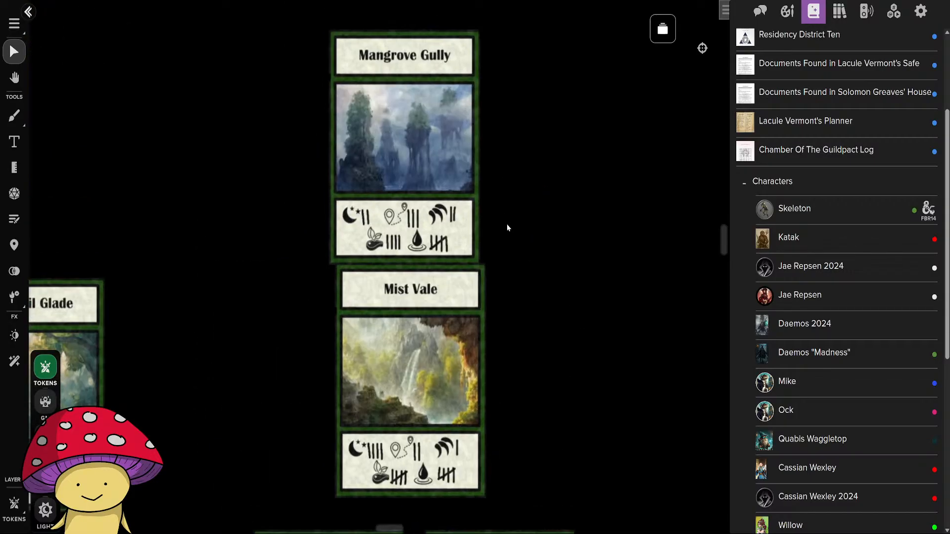
{"action": "left_click_drag", "start_coordinate": [534, 389], "coordinate": [505, 409]}
{"action": "scroll", "coordinate": [498, 403], "scroll_direction": "down", "scroll_amount": 3}
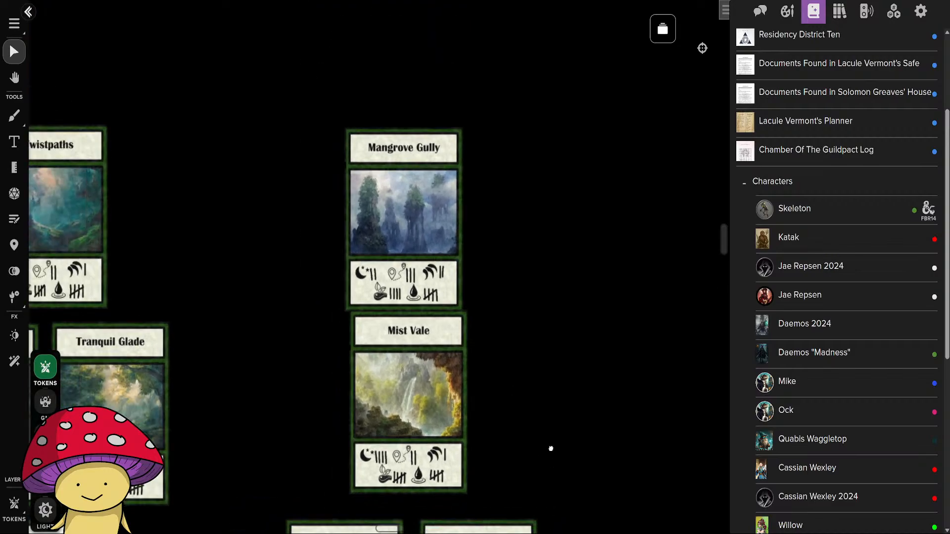
Examine the cards east of the Village label: Sorrowfall Spires, Spirit's Garden and the outlying Frozen Forest.
{"action": "left_click_drag", "start_coordinate": [551, 448], "coordinate": [387, 155]}
{"action": "left_click_drag", "start_coordinate": [469, 331], "coordinate": [238, 331]}
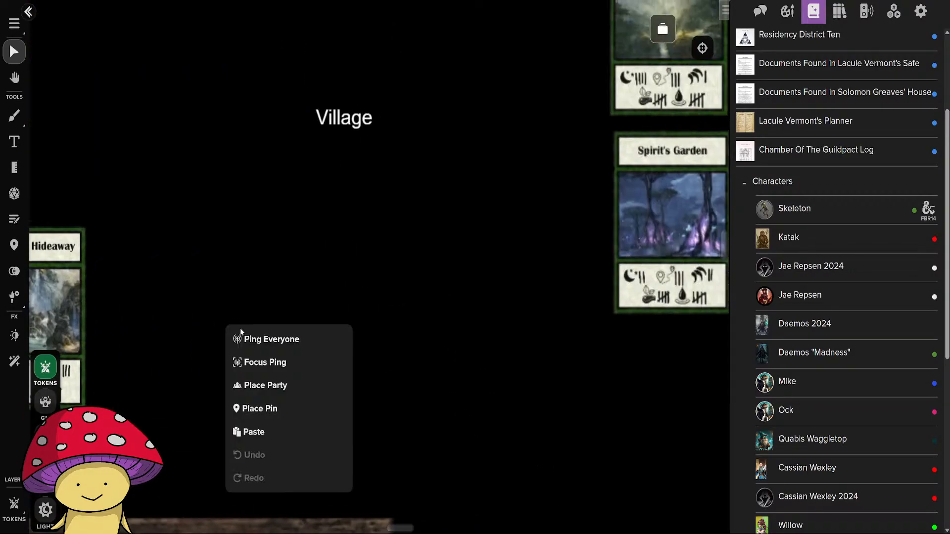
{"action": "left_click_drag", "start_coordinate": [550, 298], "coordinate": [237, 390]}
{"action": "left_click_drag", "start_coordinate": [275, 329], "coordinate": [590, 410]}
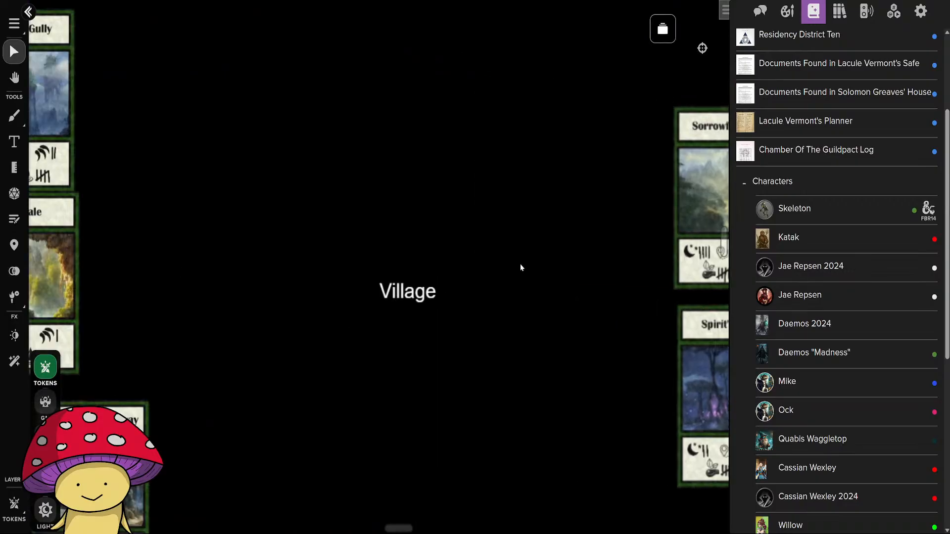
{"action": "left_click_drag", "start_coordinate": [560, 335], "coordinate": [144, 352]}
{"action": "left_click_drag", "start_coordinate": [194, 446], "coordinate": [234, 398]}
{"action": "scroll", "coordinate": [241, 399], "scroll_direction": "up", "scroll_amount": 4}
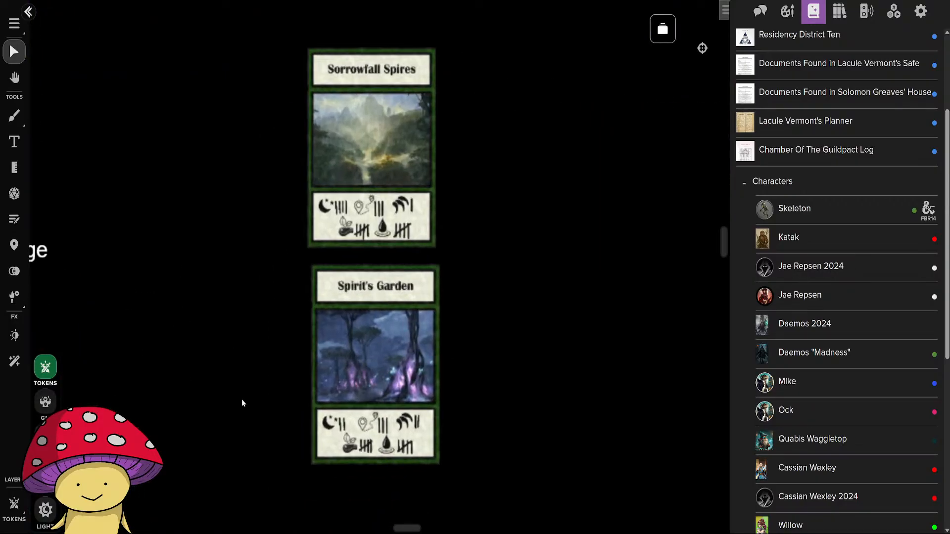
{"action": "left_click_drag", "start_coordinate": [255, 290], "coordinate": [221, 322]}
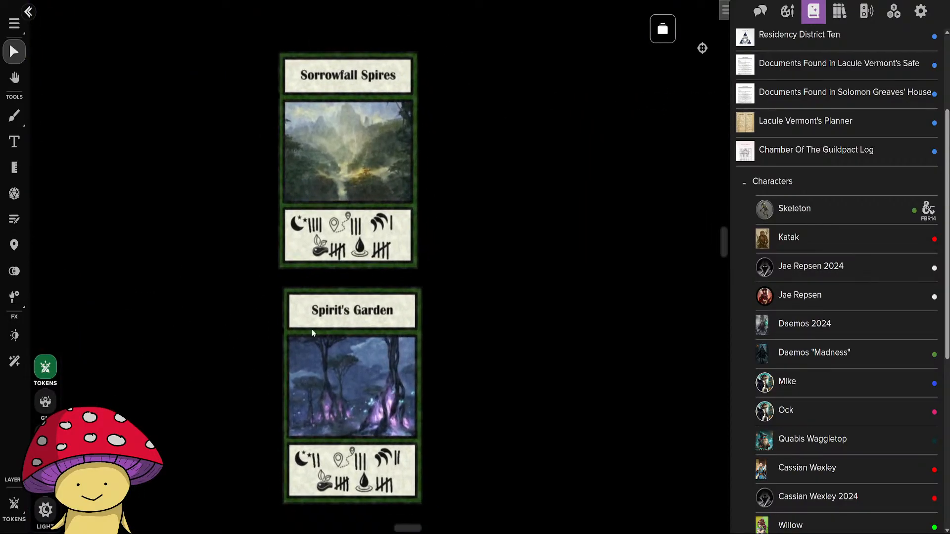
{"action": "scroll", "coordinate": [532, 356], "scroll_direction": "down", "scroll_amount": 10}
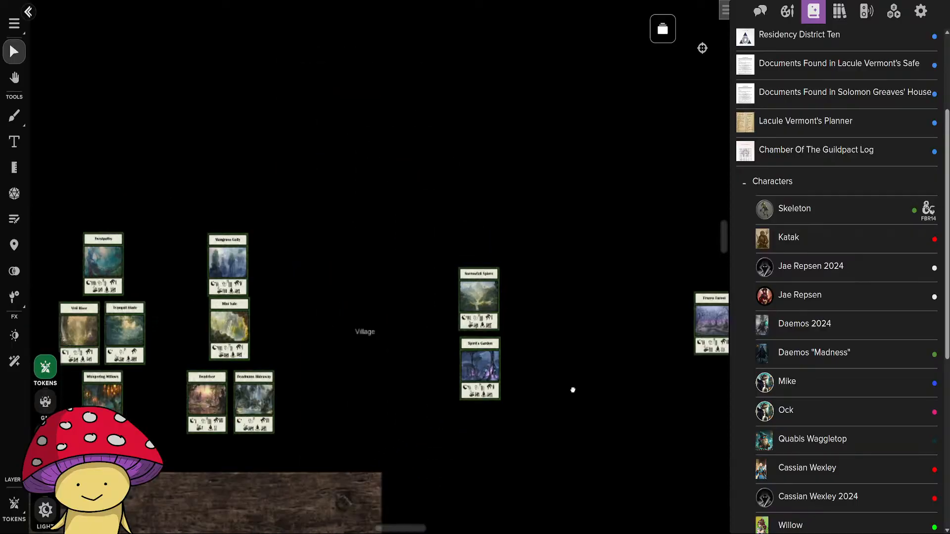
{"action": "left_click_drag", "start_coordinate": [573, 390], "coordinate": [245, 387]}
{"action": "scroll", "coordinate": [417, 369], "scroll_direction": "up", "scroll_amount": 3}
{"action": "scroll", "coordinate": [415, 370], "scroll_direction": "up", "scroll_amount": 10}
{"action": "left_click_drag", "start_coordinate": [348, 304], "coordinate": [449, 432]}
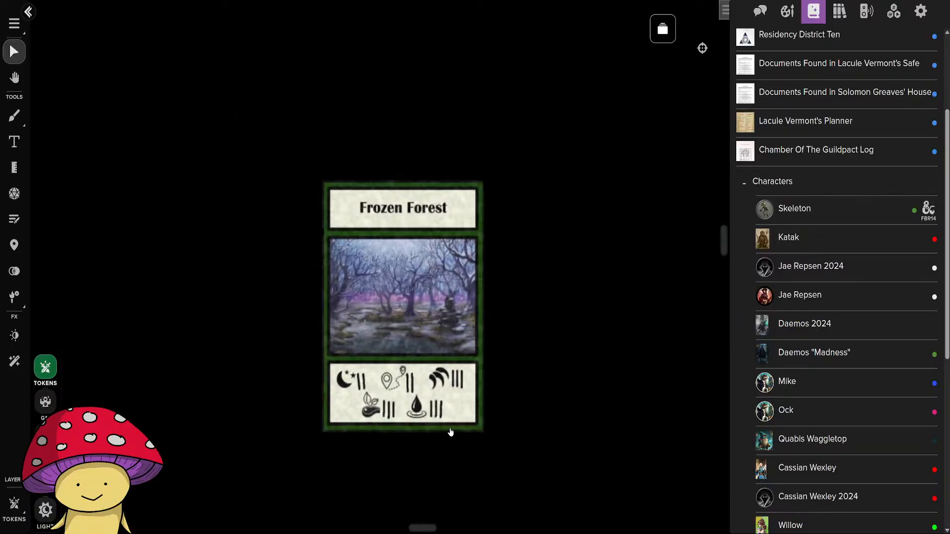
Survey the whole card layout from Marsh Grove to Spirit's Garden, together with the wooden tabletop south of it.
{"action": "scroll", "coordinate": [360, 431], "scroll_direction": "down", "scroll_amount": 4}
{"action": "scroll", "coordinate": [360, 432], "scroll_direction": "down", "scroll_amount": 3}
{"action": "scroll", "coordinate": [354, 407], "scroll_direction": "down", "scroll_amount": 10}
{"action": "left_click_drag", "start_coordinate": [336, 416], "coordinate": [673, 366]}
{"action": "scroll", "coordinate": [576, 417], "scroll_direction": "up", "scroll_amount": 5}
{"action": "left_click_drag", "start_coordinate": [417, 325], "coordinate": [615, 397]}
{"action": "scroll", "coordinate": [612, 403], "scroll_direction": "up", "scroll_amount": 3}
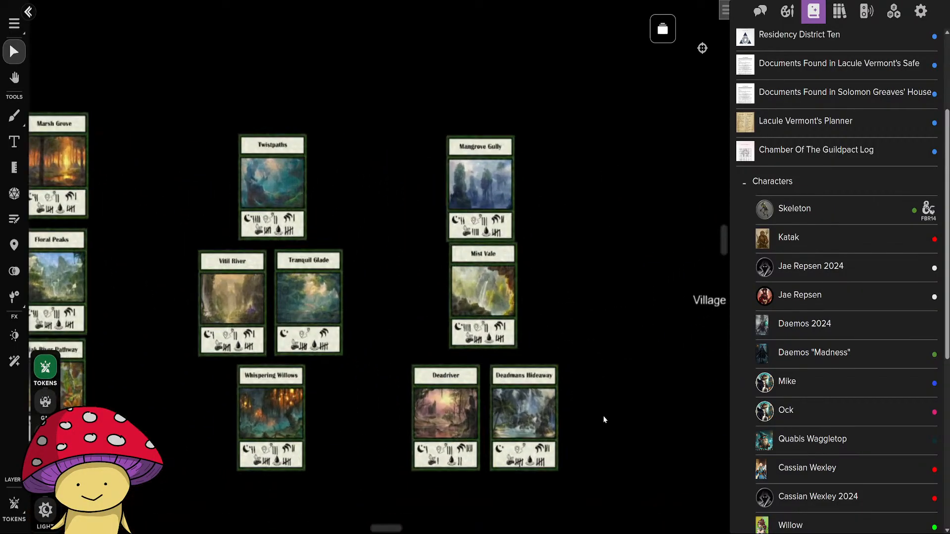
{"action": "scroll", "coordinate": [539, 442], "scroll_direction": "down", "scroll_amount": 5}
{"action": "left_click_drag", "start_coordinate": [621, 429], "coordinate": [617, 128]}
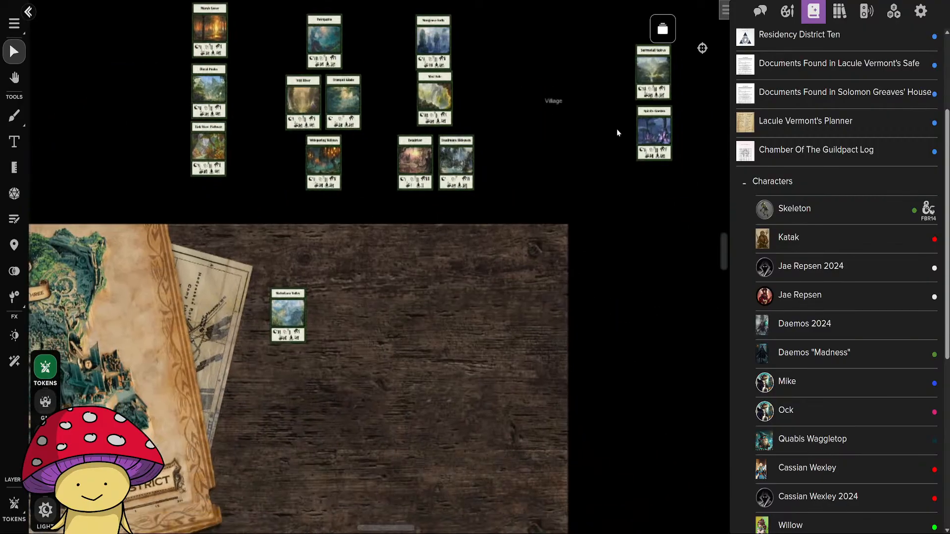
Open the Waterbore Valley page from The Rubblebelt's The Flooded Forest folder and view its landscape artwork and location card.
{"action": "left_click", "coordinate": [661, 28]}
{"action": "scroll", "coordinate": [457, 292], "scroll_direction": "down", "scroll_amount": 5}
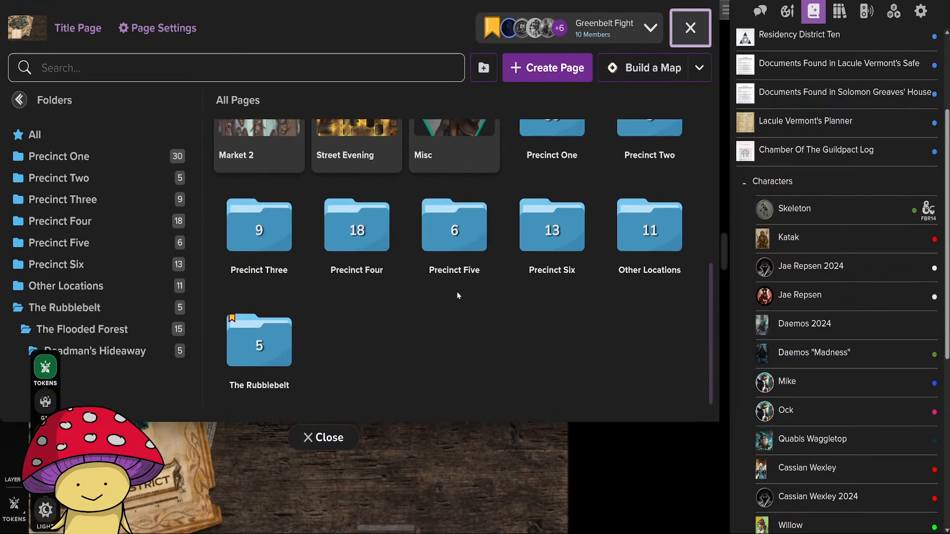
{"action": "left_click", "coordinate": [259, 345]}
{"action": "left_click", "coordinate": [552, 170]}
{"action": "left_click", "coordinate": [259, 166]}
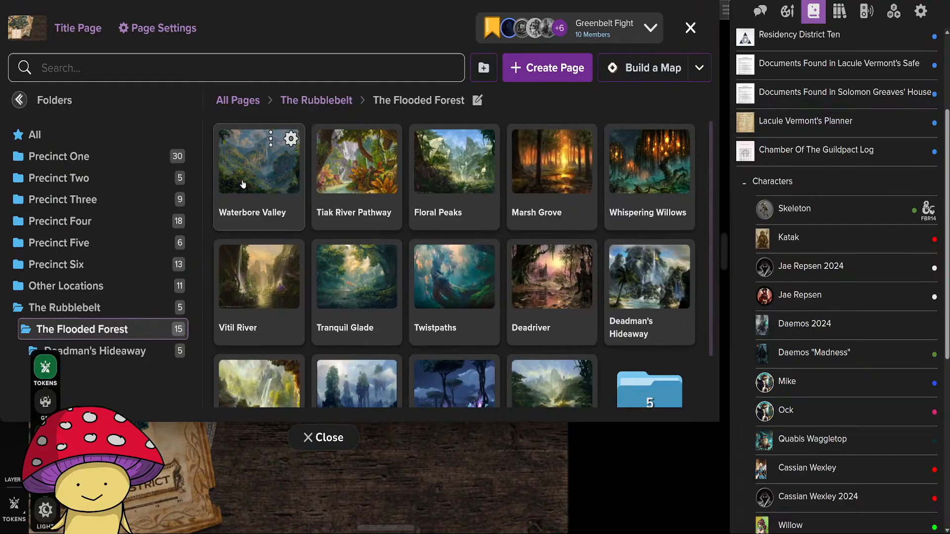
{"action": "left_click", "coordinate": [327, 438]}
{"action": "scroll", "coordinate": [481, 437], "scroll_direction": "down", "scroll_amount": 4}
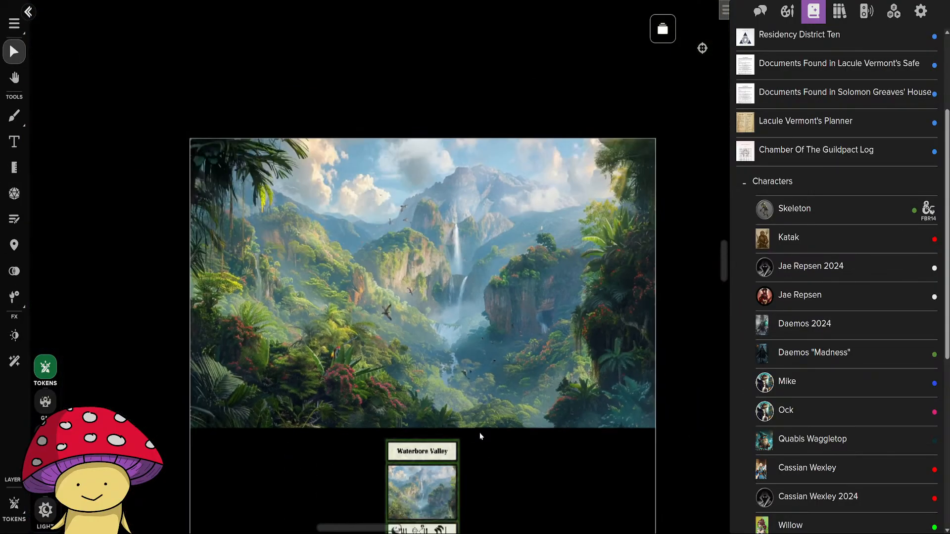
{"action": "left_click_drag", "start_coordinate": [479, 433], "coordinate": [430, 413]}
{"action": "scroll", "coordinate": [430, 384], "scroll_direction": "up", "scroll_amount": 2}
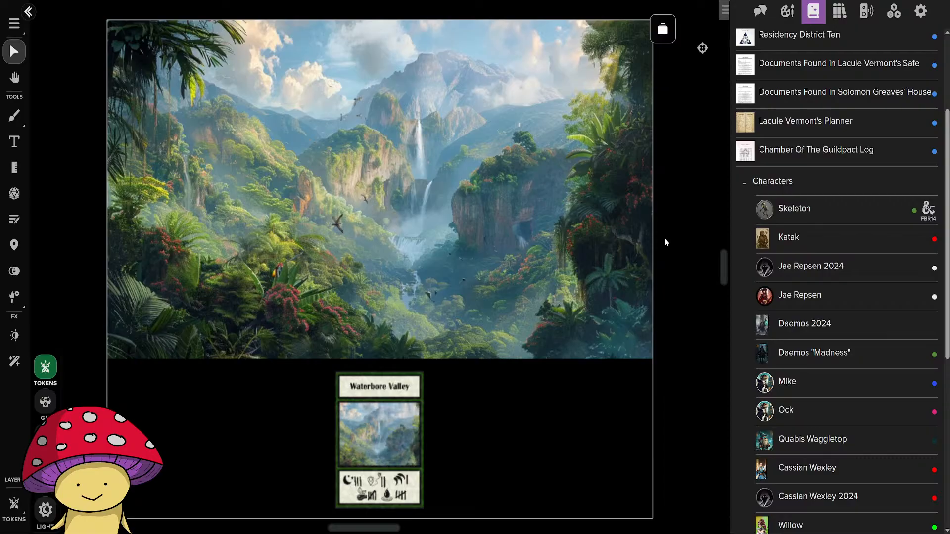
Open the Deadman's Hideaway Entrance page from the Deadman's Hideaway folder and view its waterfall beach map.
{"action": "left_click", "coordinate": [662, 28]}
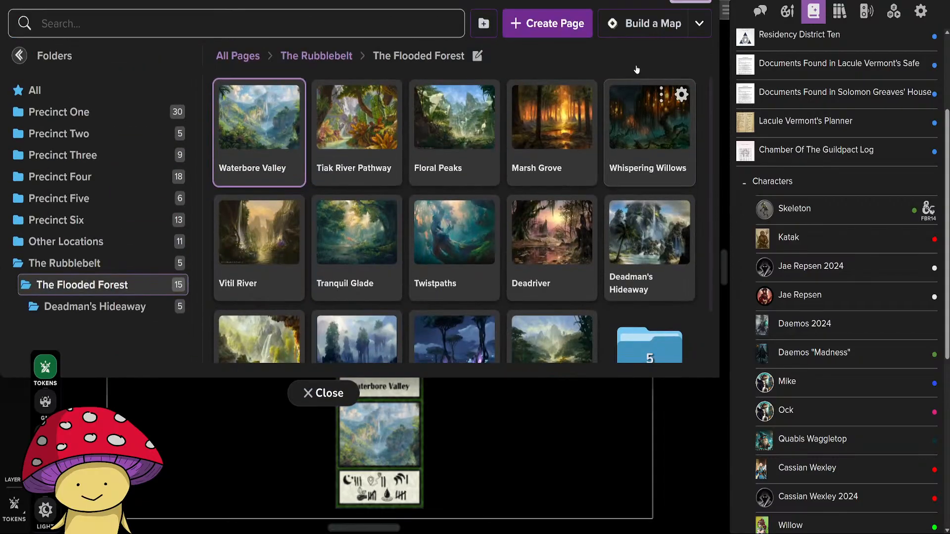
{"action": "left_click", "coordinate": [638, 345]}
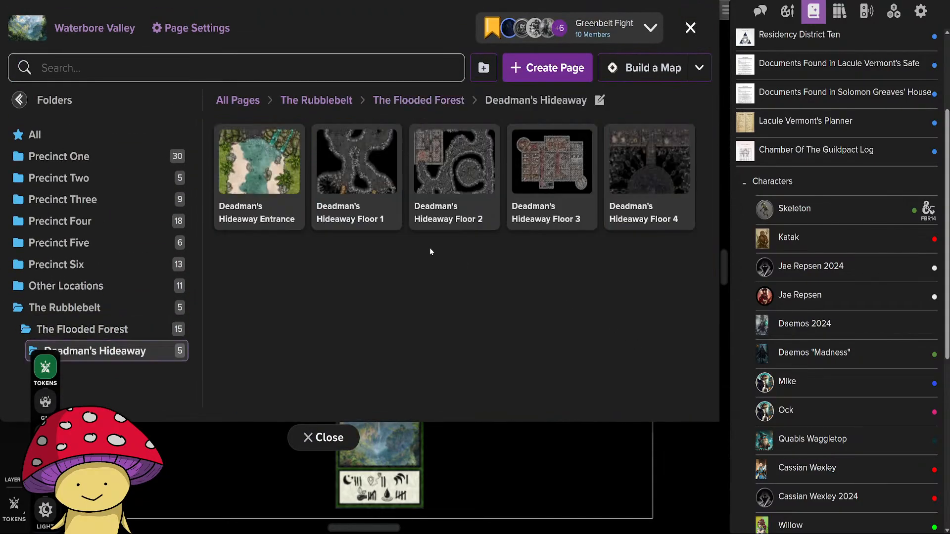
{"action": "left_click", "coordinate": [259, 163]}
{"action": "left_click", "coordinate": [312, 439]}
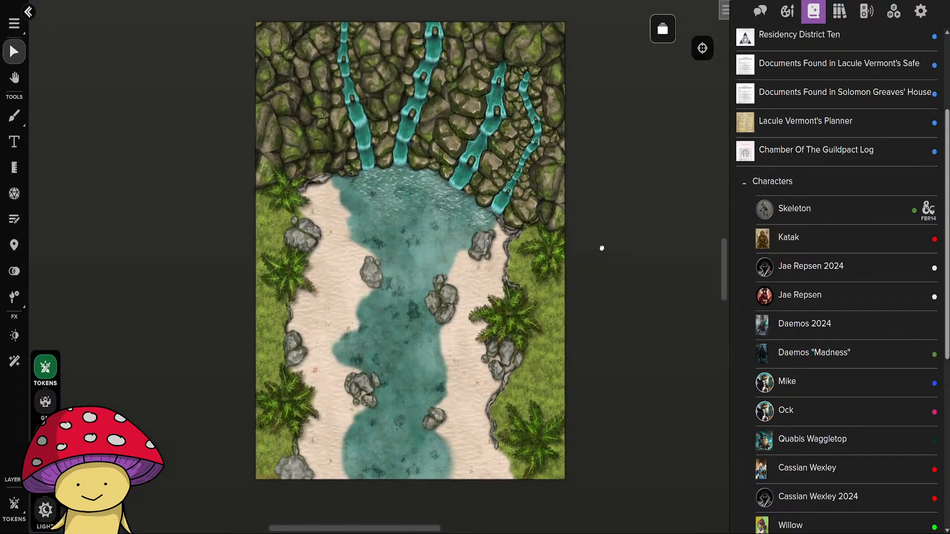
{"action": "right_click", "coordinate": [600, 264]}
{"action": "left_click", "coordinate": [634, 240]}
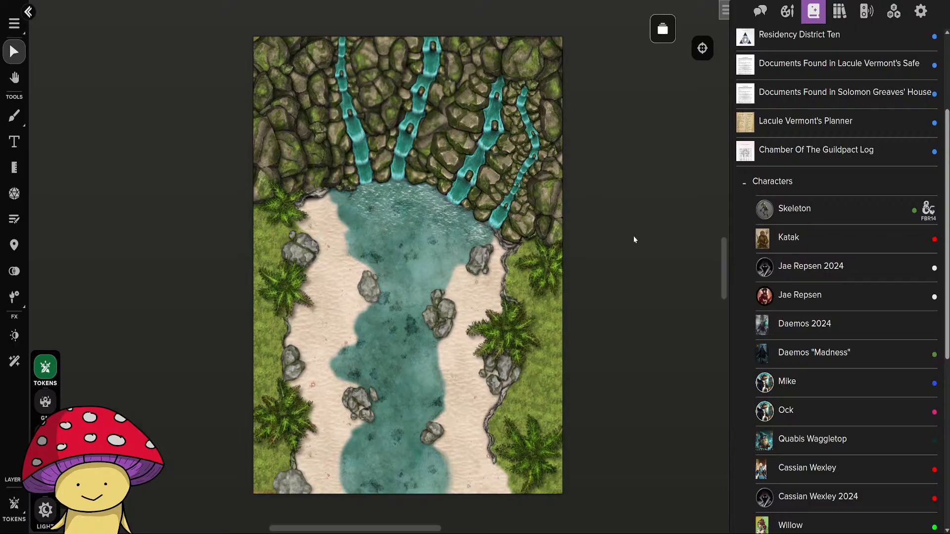
Check the party member list without moving anyone, and open the Greenbelt Fight page to look over its river ruins map.
{"action": "left_click", "coordinate": [671, 31]}
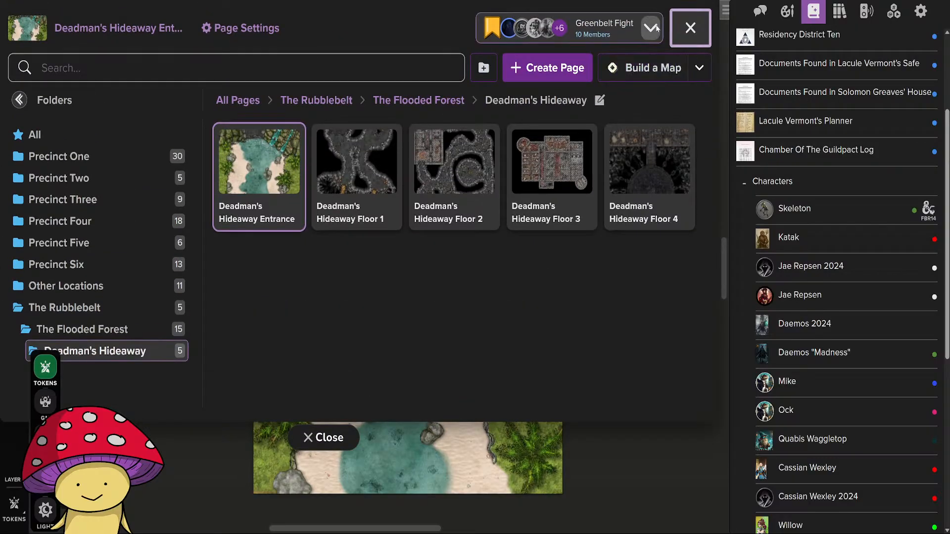
{"action": "left_click", "coordinate": [651, 27]}
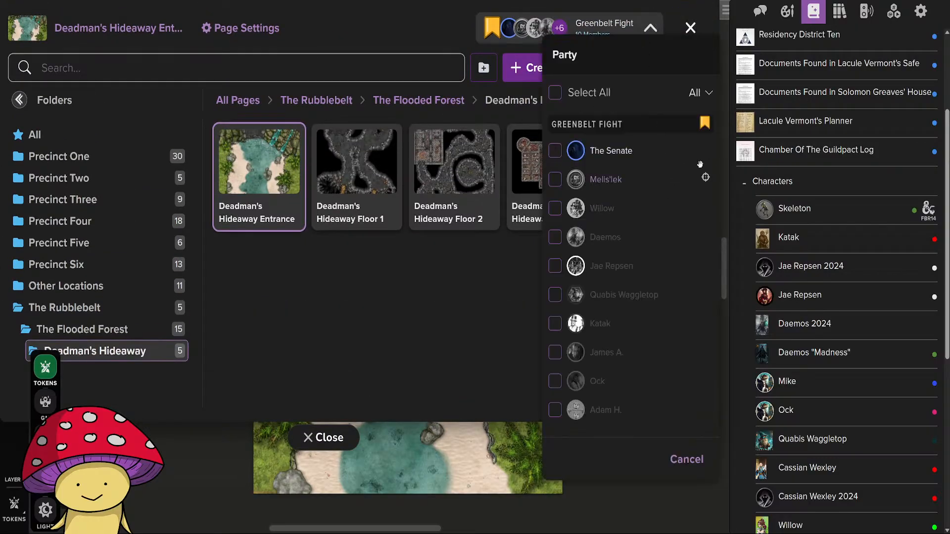
{"action": "left_click", "coordinate": [687, 459]}
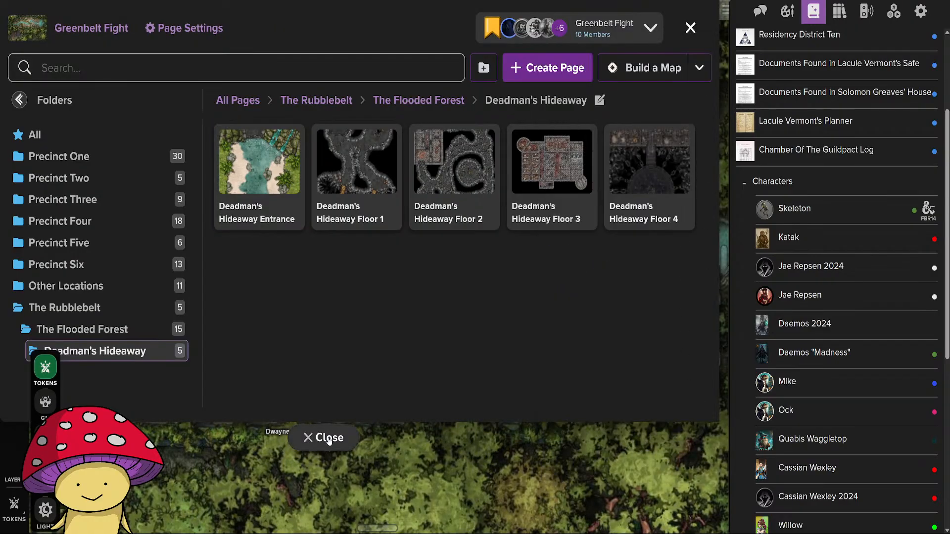
{"action": "left_click", "coordinate": [323, 437]}
{"action": "scroll", "coordinate": [468, 395], "scroll_direction": "down", "scroll_amount": 3}
{"action": "left_click_drag", "start_coordinate": [439, 434], "coordinate": [398, 399]}
{"action": "scroll", "coordinate": [471, 379], "scroll_direction": "down", "scroll_amount": 5}
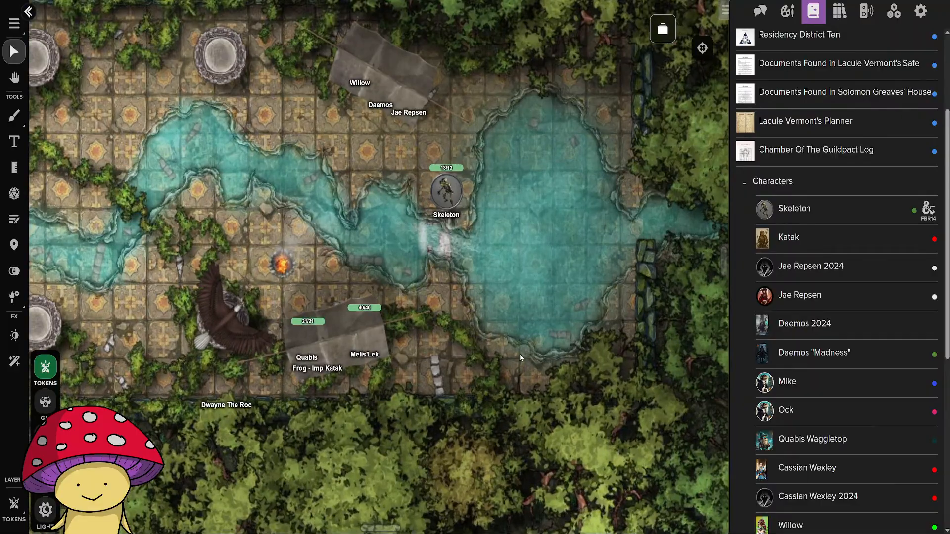
{"action": "scroll", "coordinate": [563, 415], "scroll_direction": "up", "scroll_amount": 5}
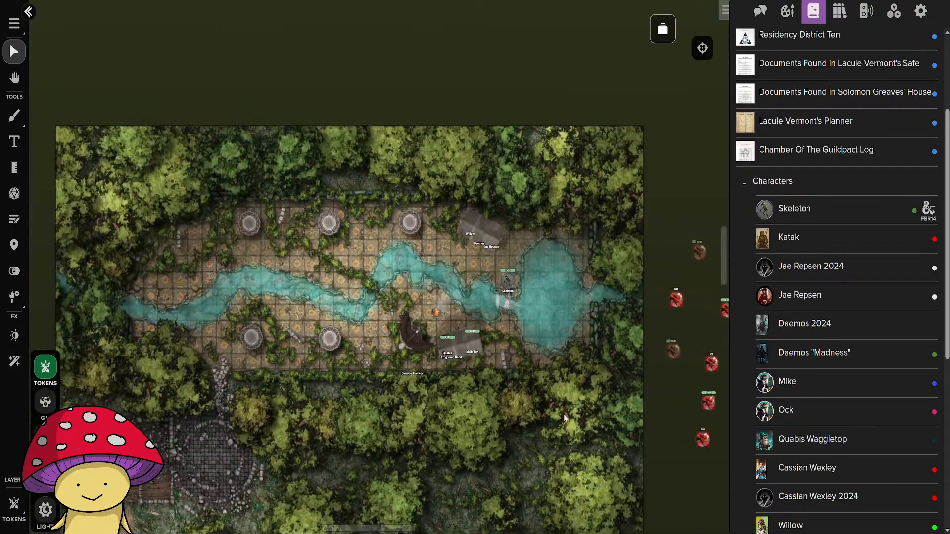